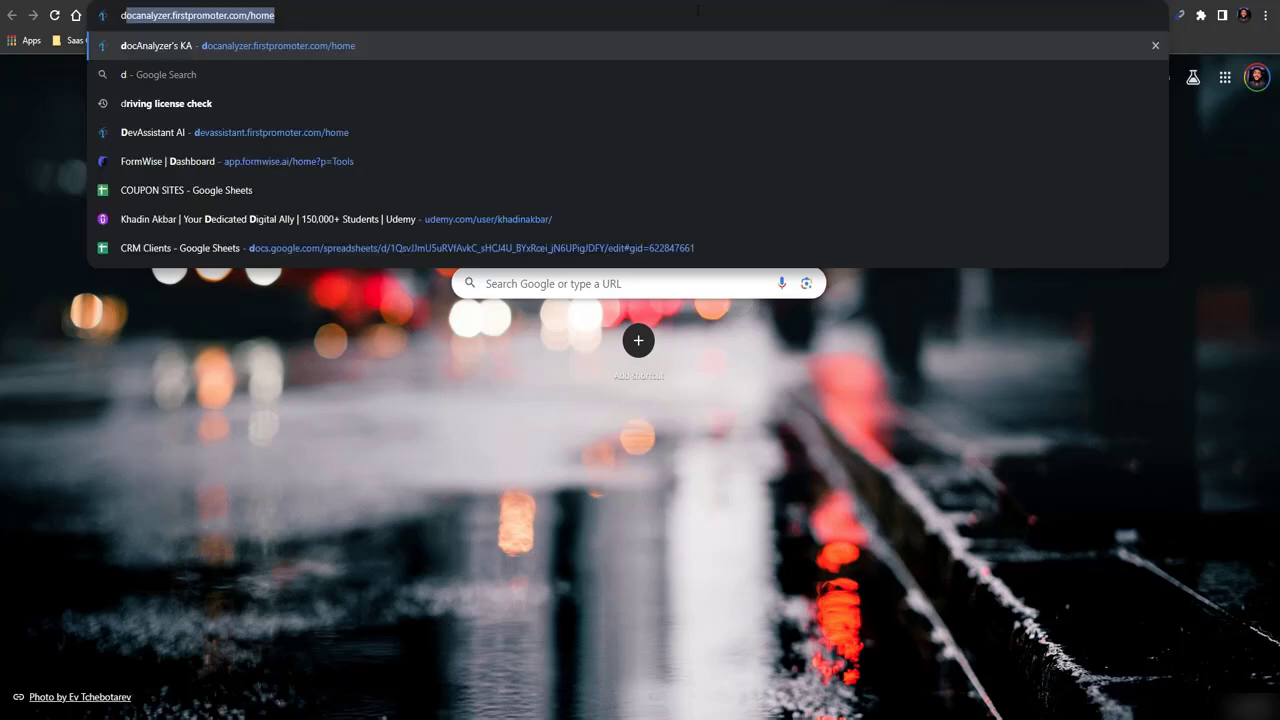
Search Google for 'domain name' and expand the 'What is a domain name' answer.
key(Return)
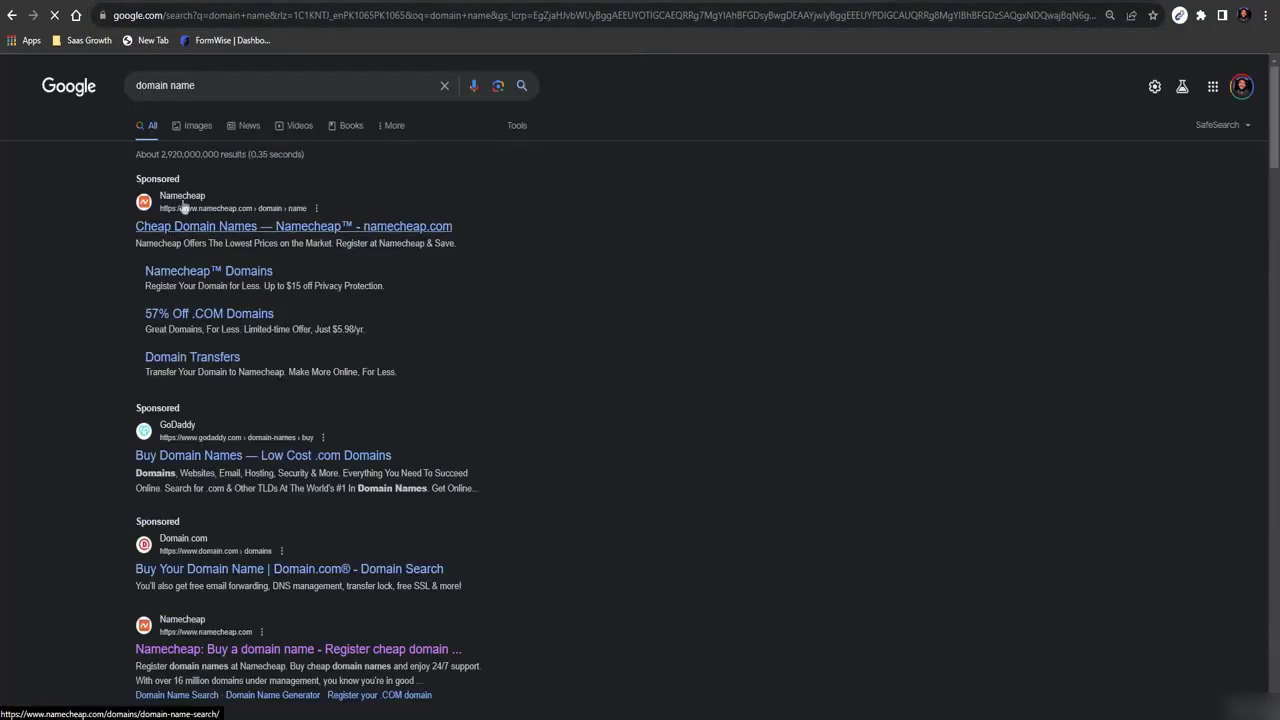
scroll(213, 302, down, 4)
scroll(213, 302, down, 2)
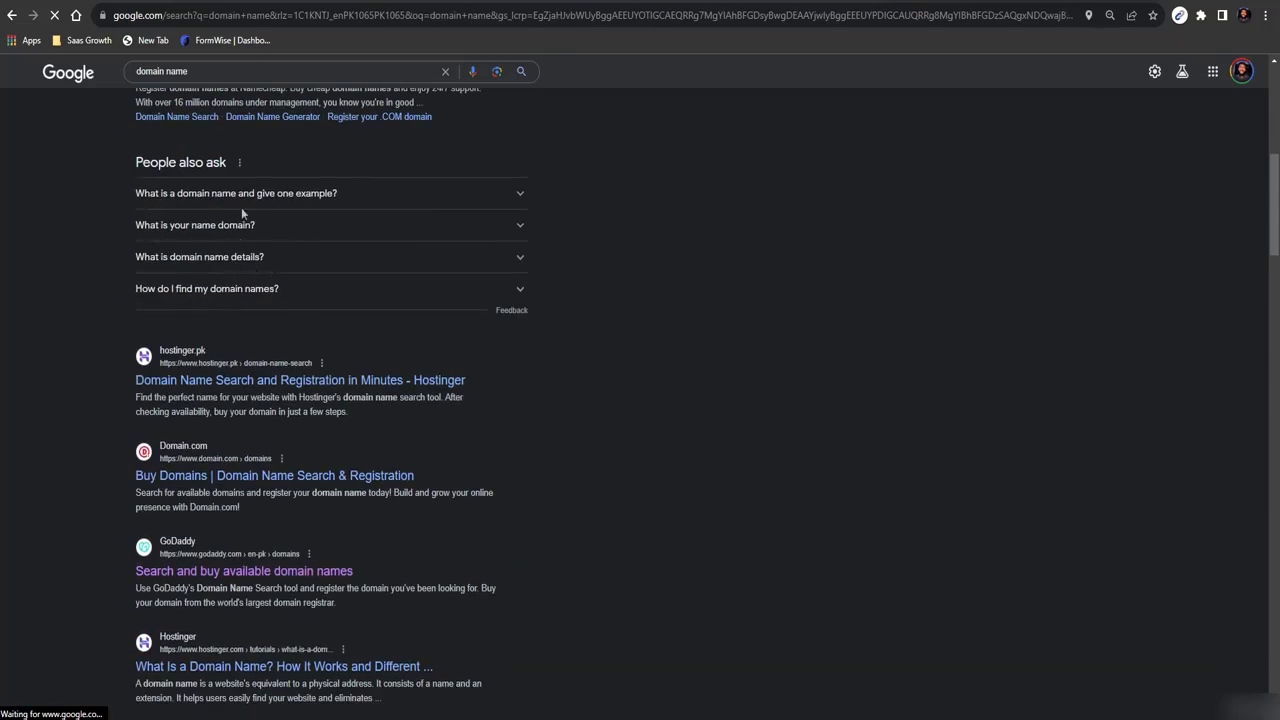
click(228, 205)
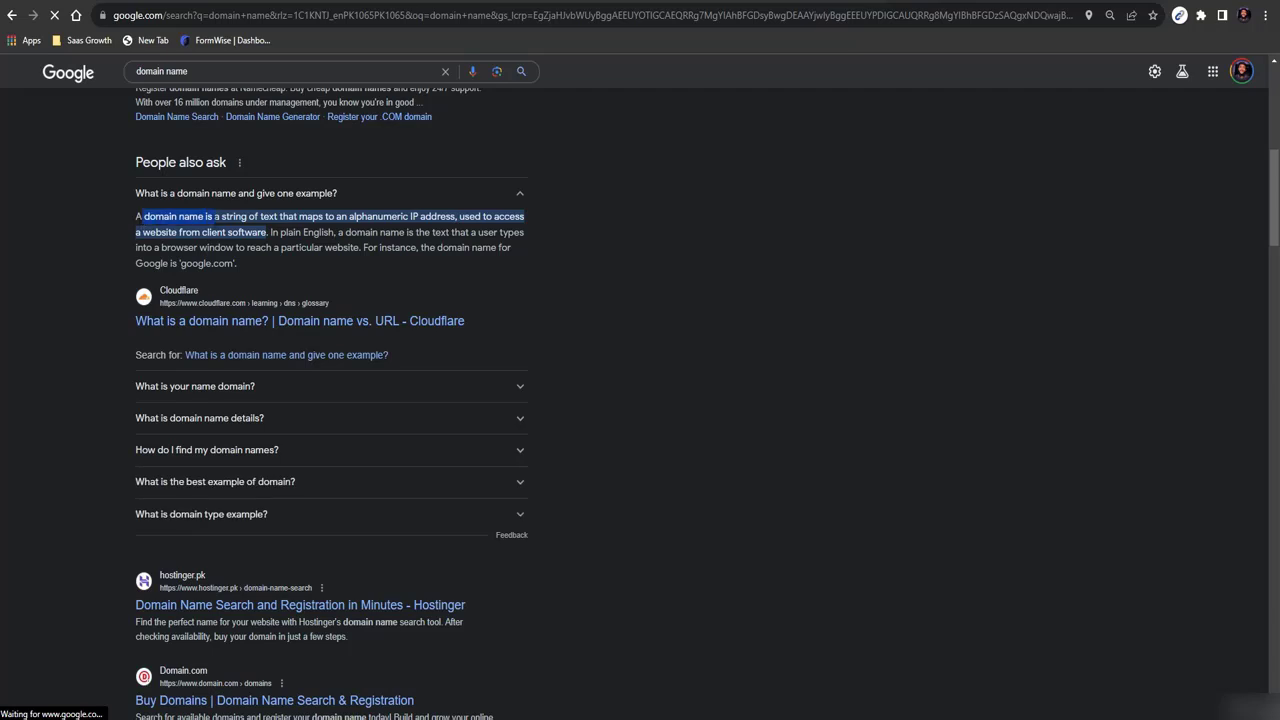
drag(249, 217, 372, 217)
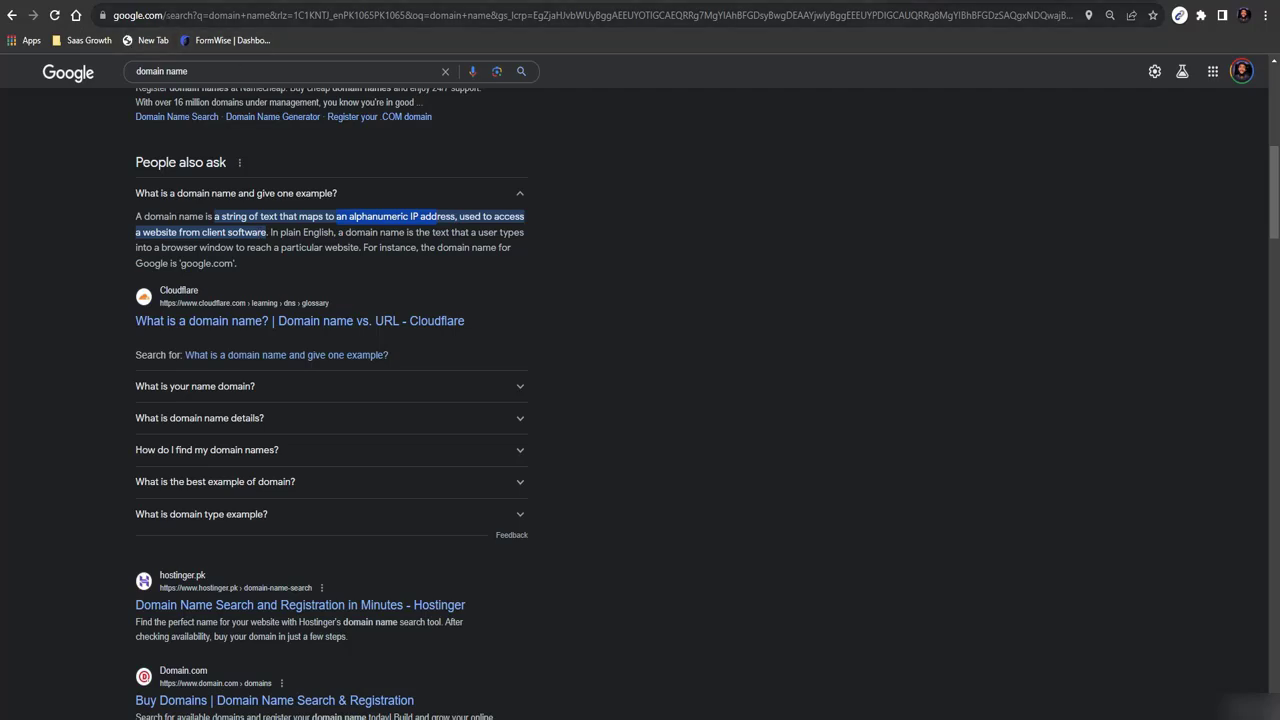
drag(166, 16, 124, 16)
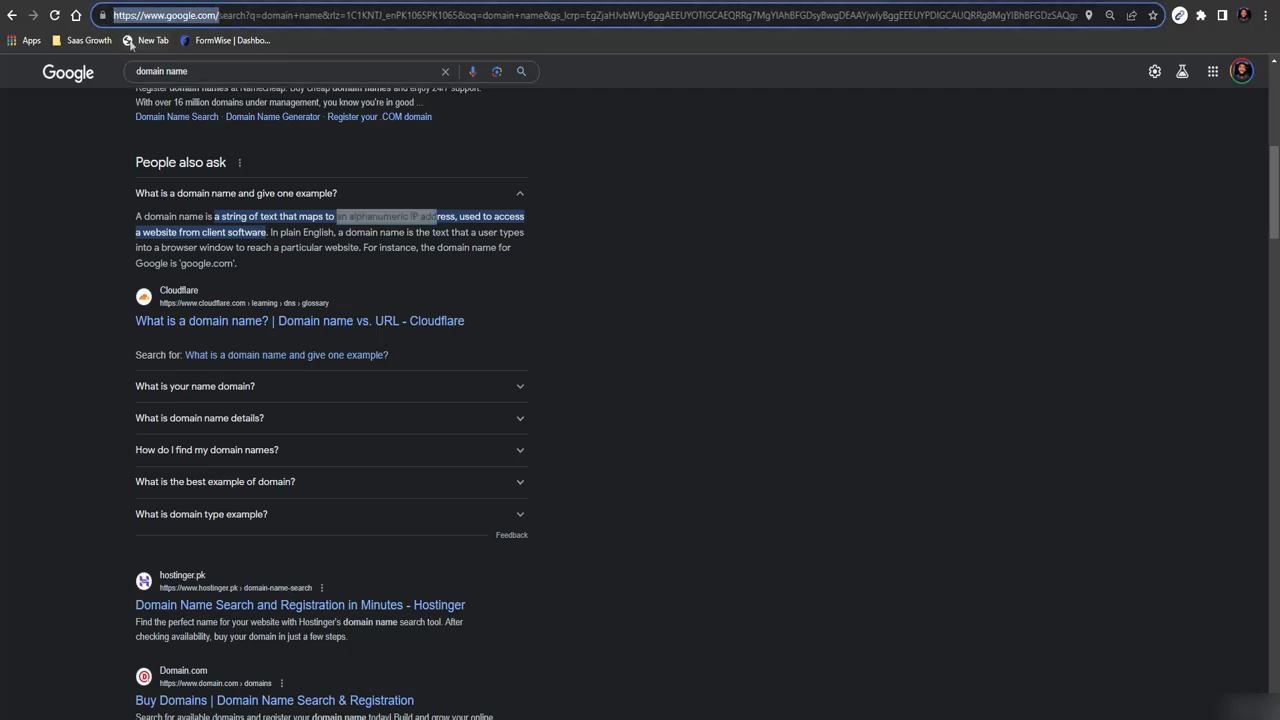
click(158, 15)
drag(165, 15, 216, 15)
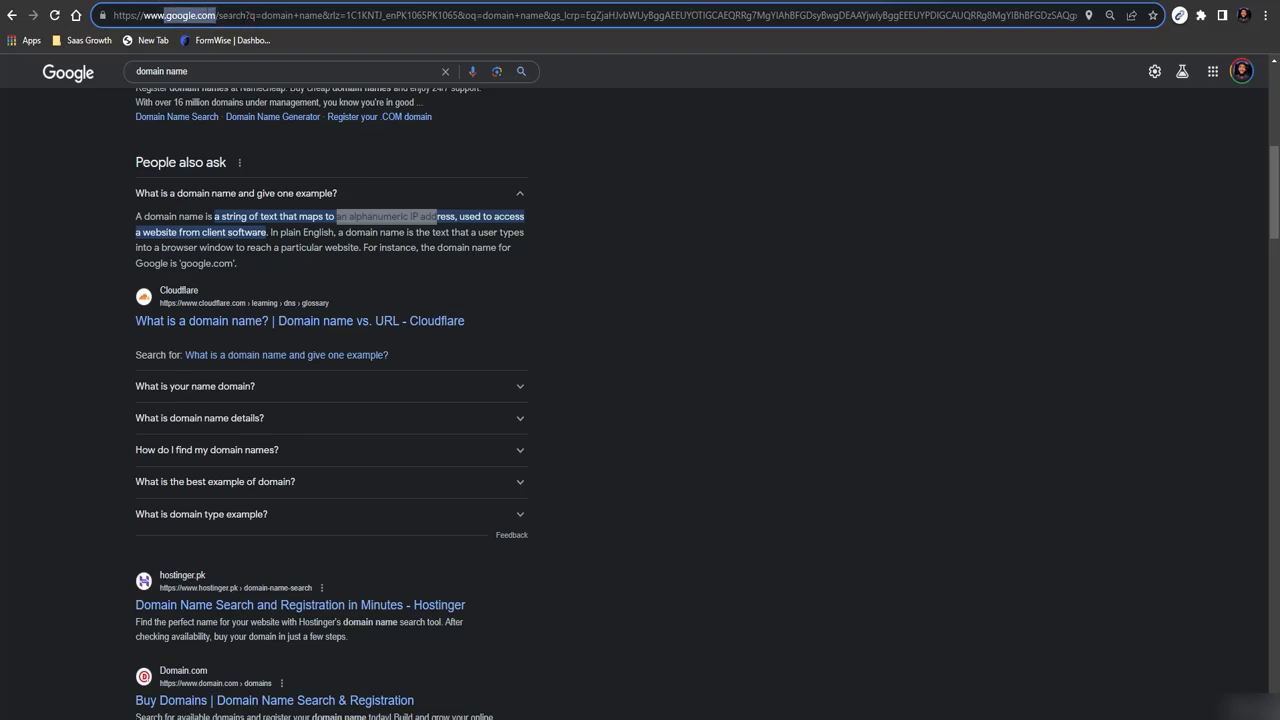
triple_click(228, 16)
click(640, 361)
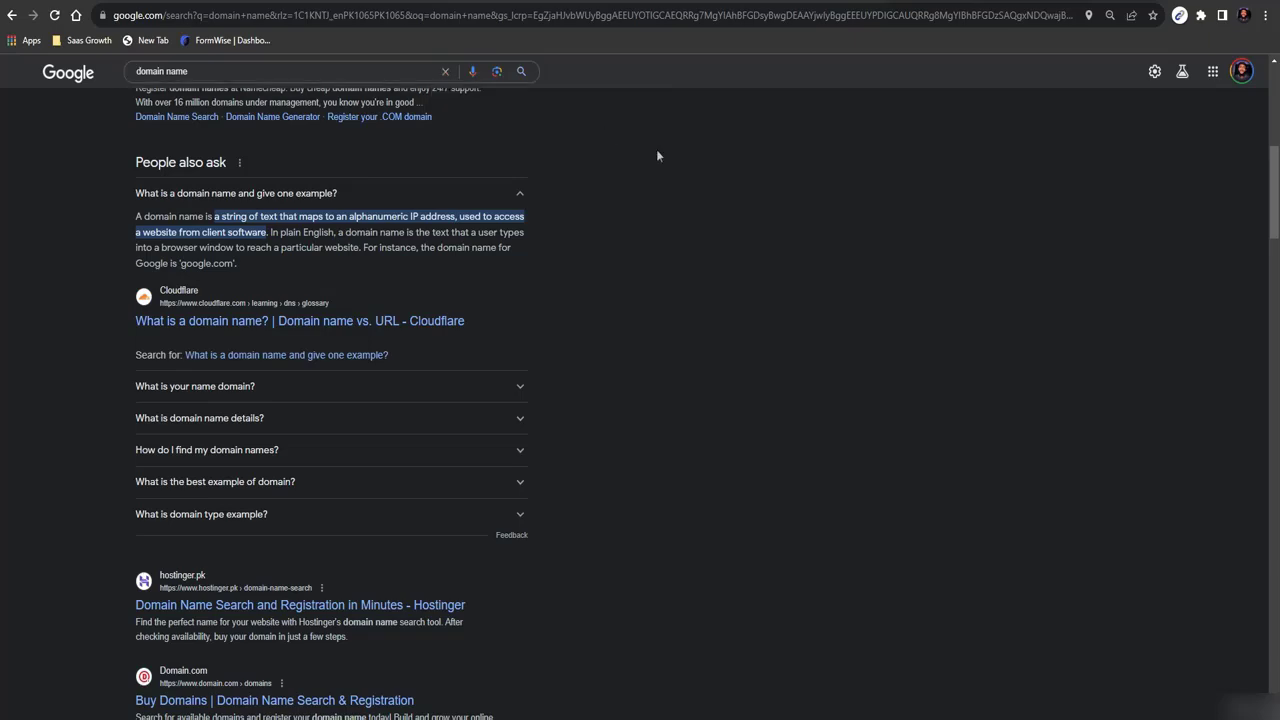
scroll(209, 261, up, 6)
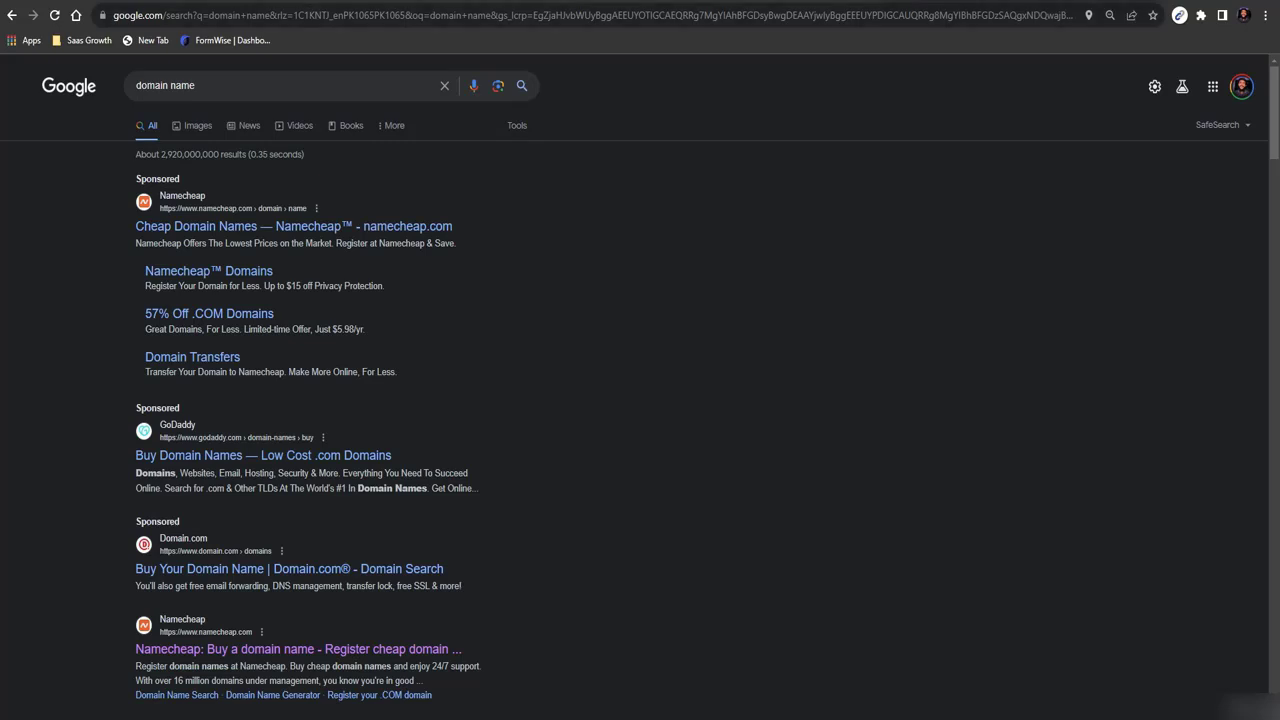
Open hustlix.com in a new tab and scroll down through its homepage sections.
key(ctrl+t)
text(hus)
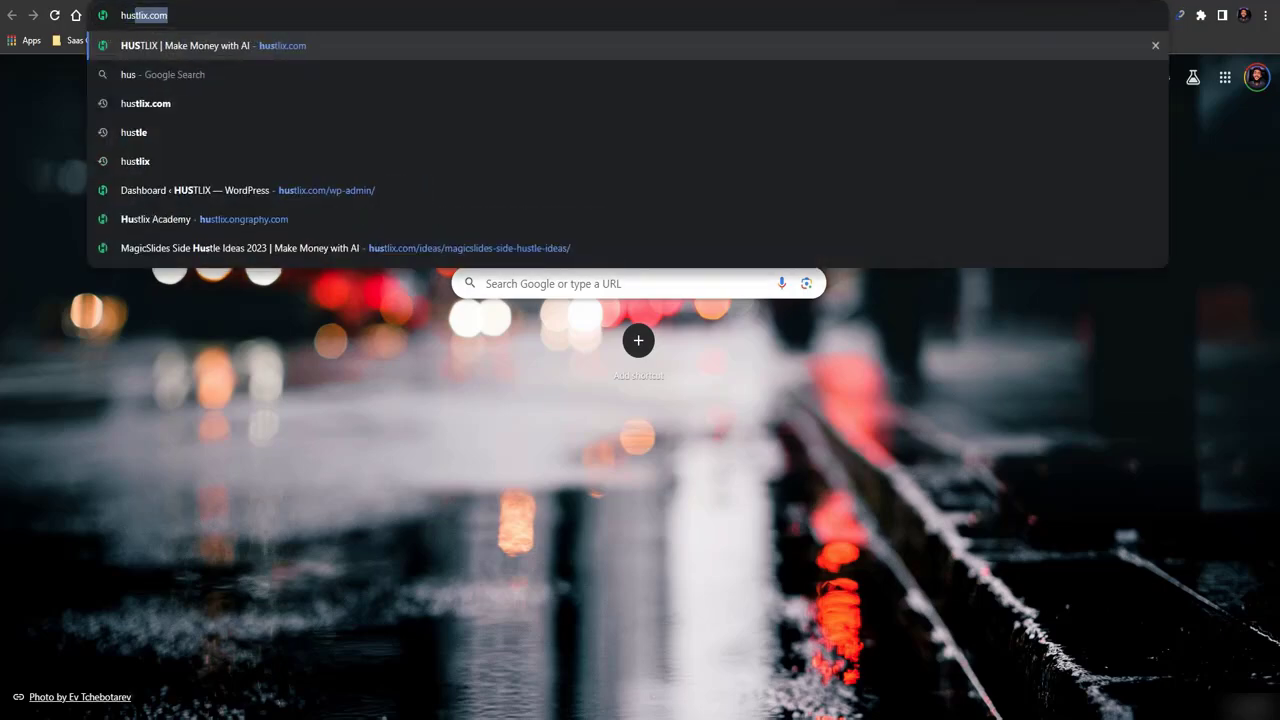
key(Return)
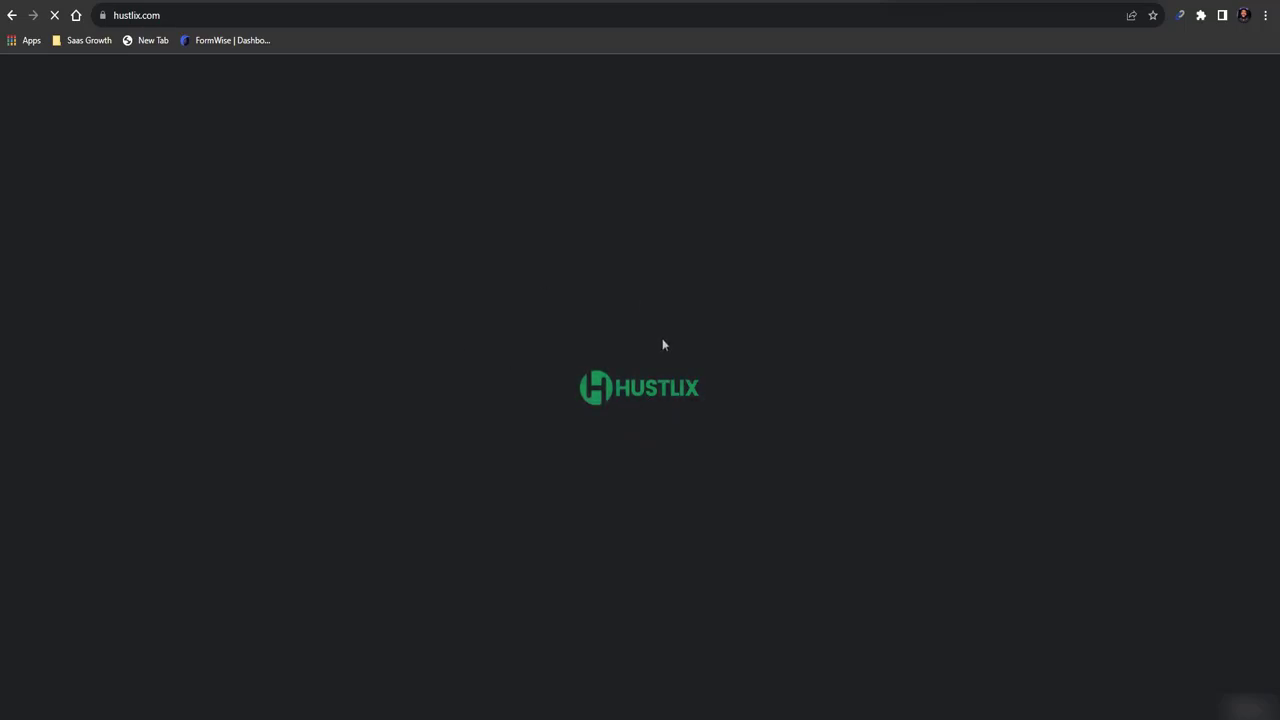
scroll(510, 317, down, 4)
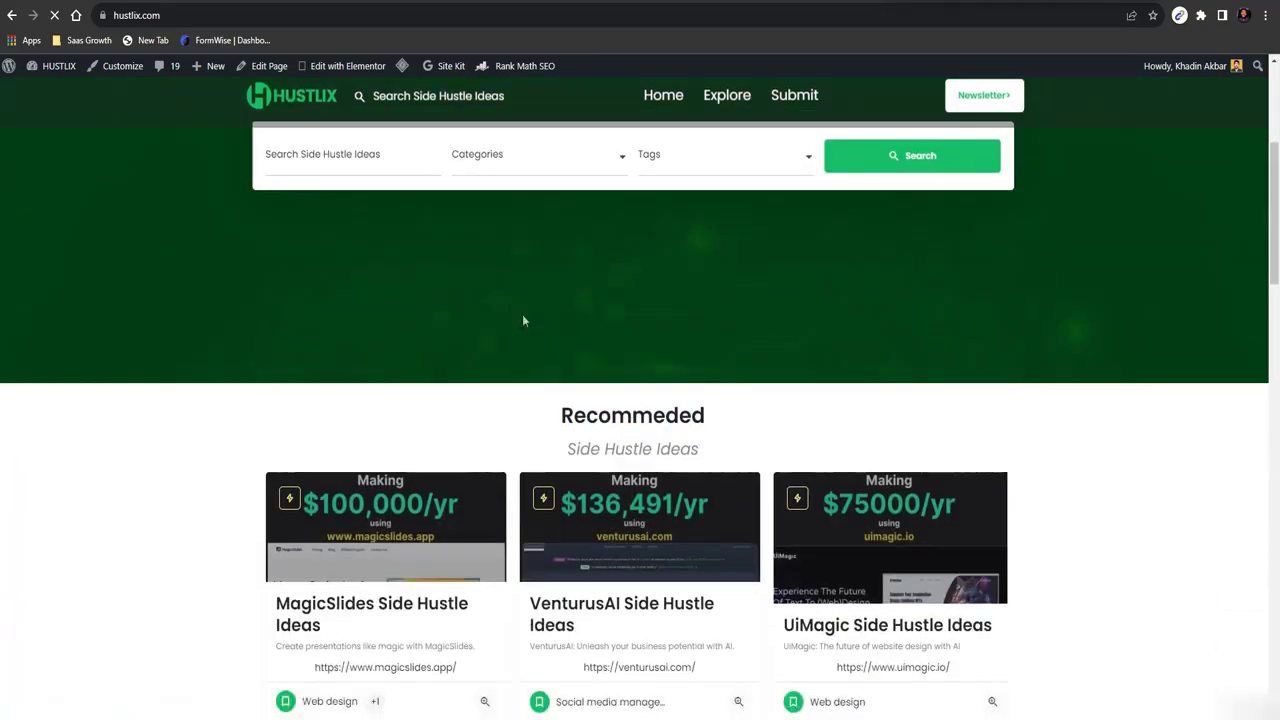
scroll(386, 320, down, 5)
scroll(380, 170, down, 4)
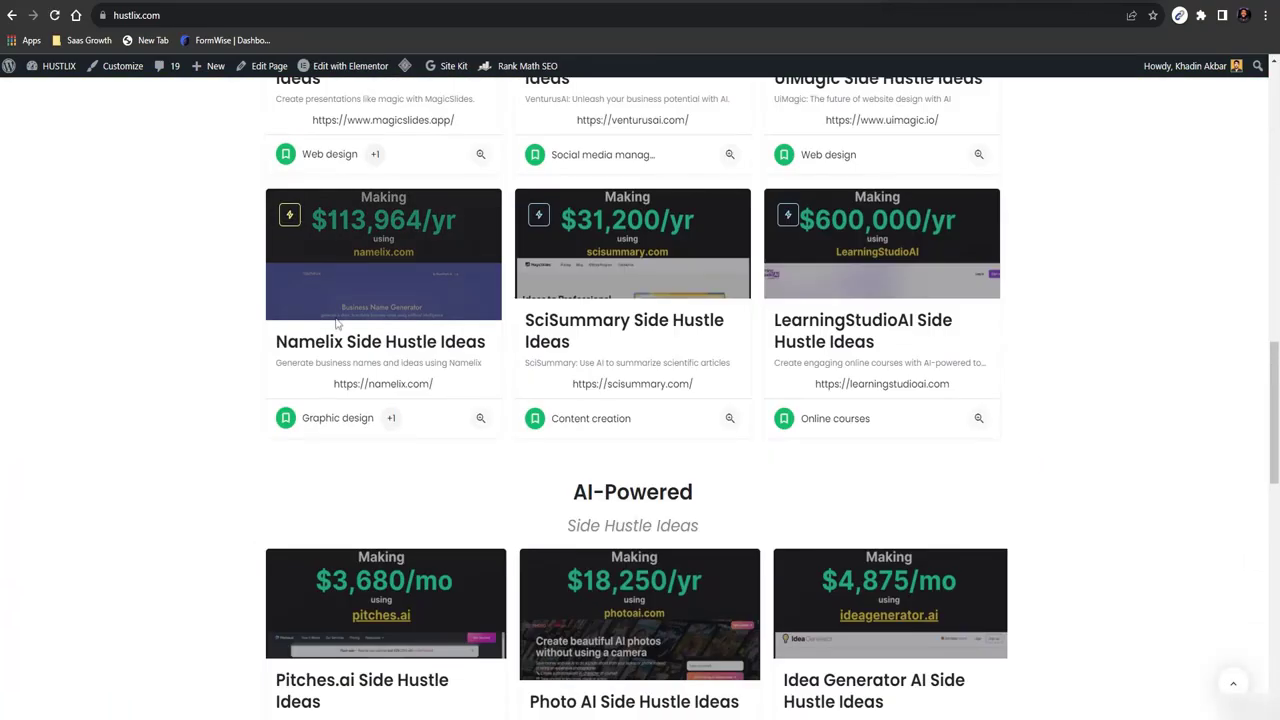
scroll(380, 397, down, 3)
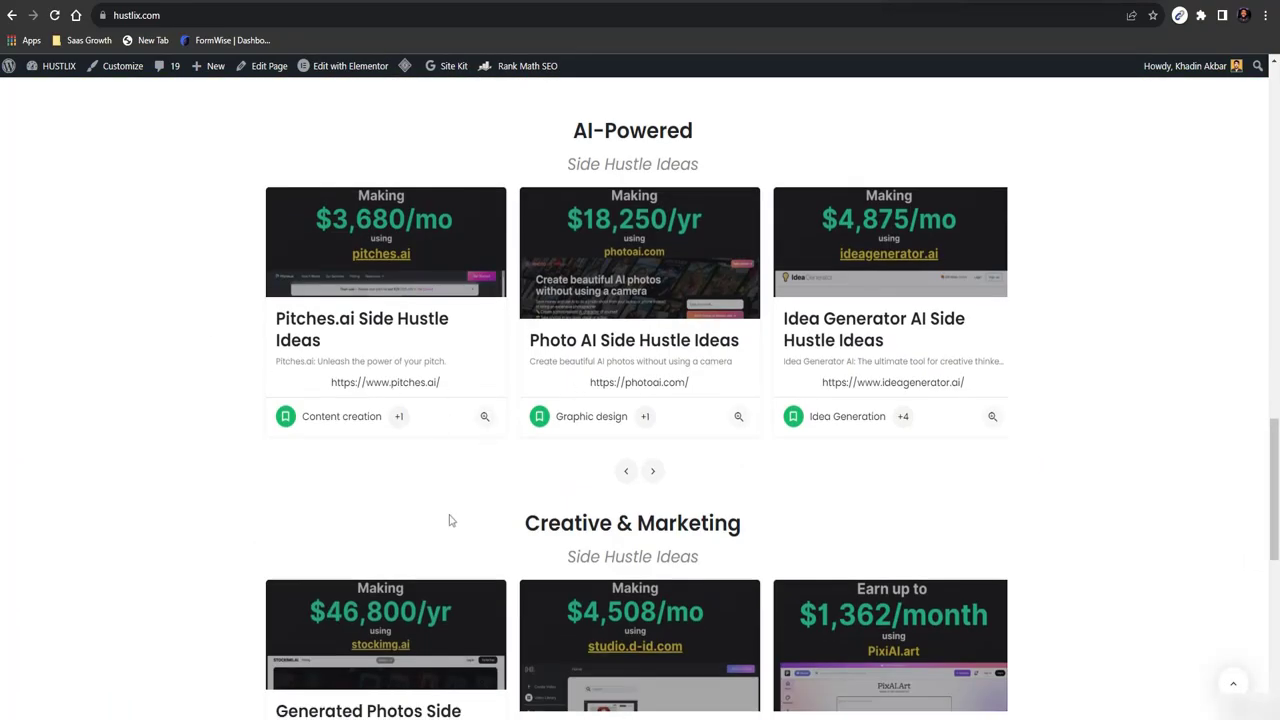
scroll(452, 520, down, 5)
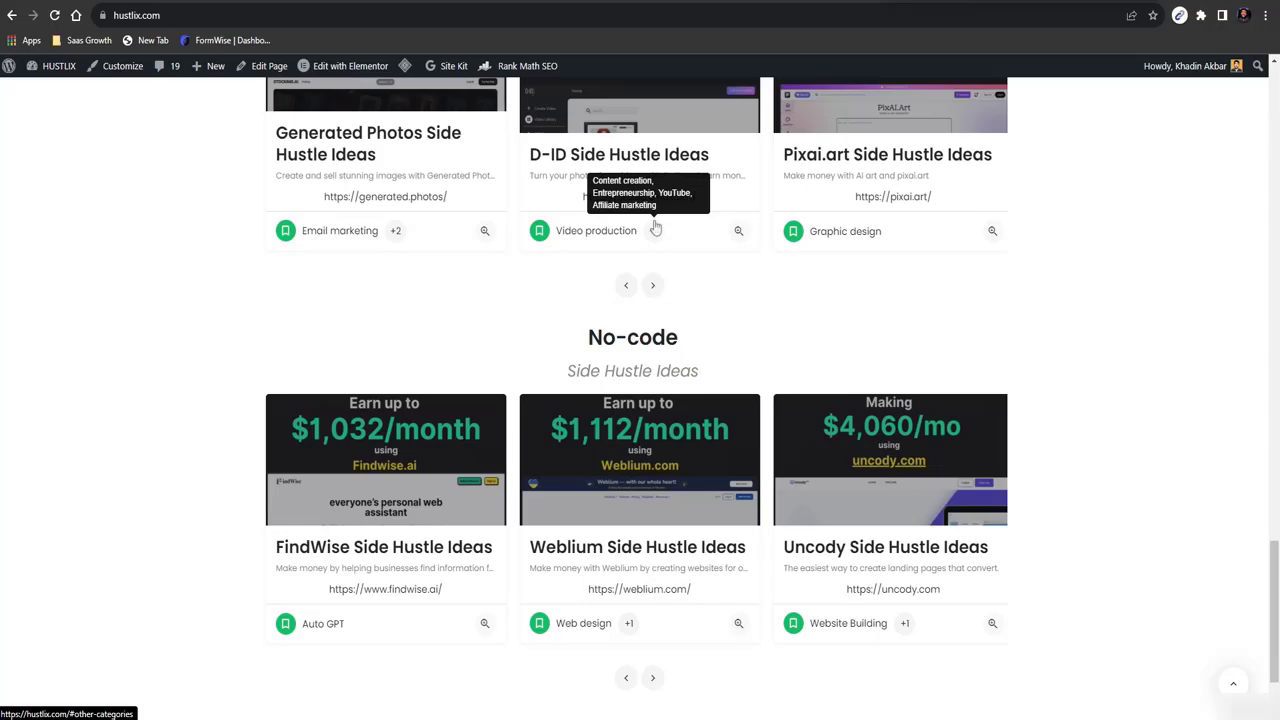
Scroll back to the Explore heading, then return to the 'domain name' Google results.
scroll(111, 343, up, 2)
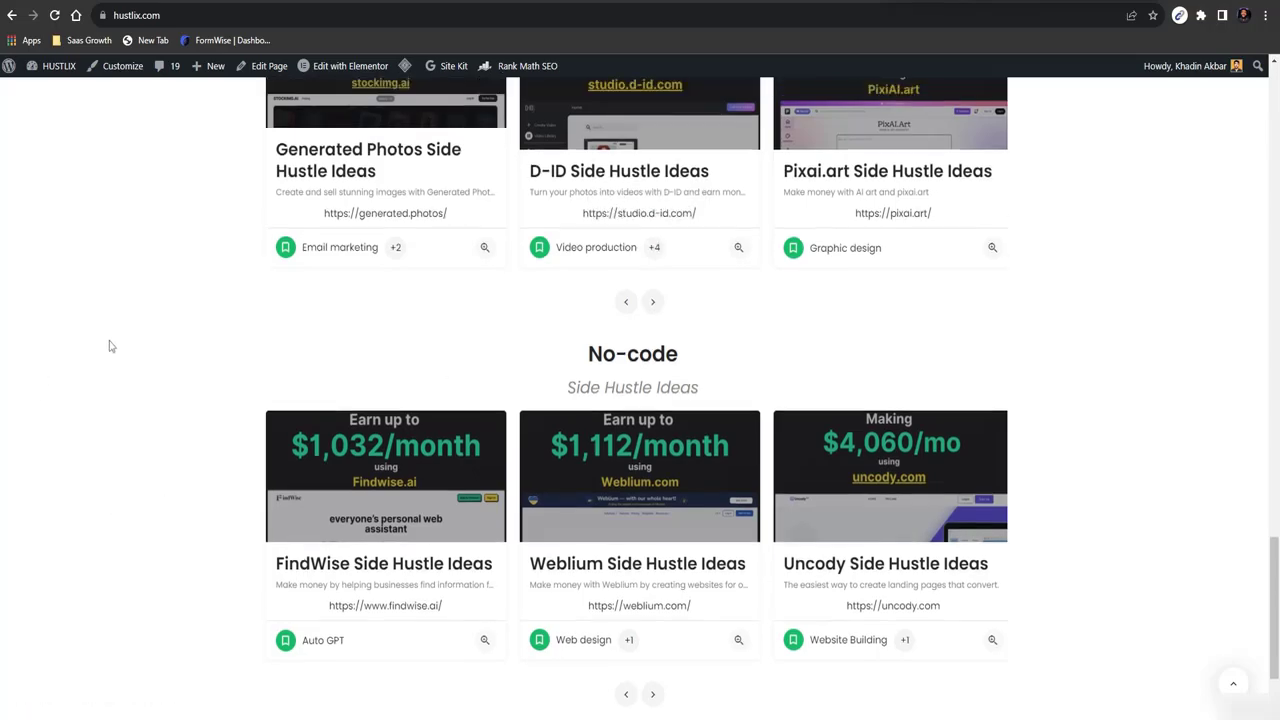
scroll(111, 346, up, 15)
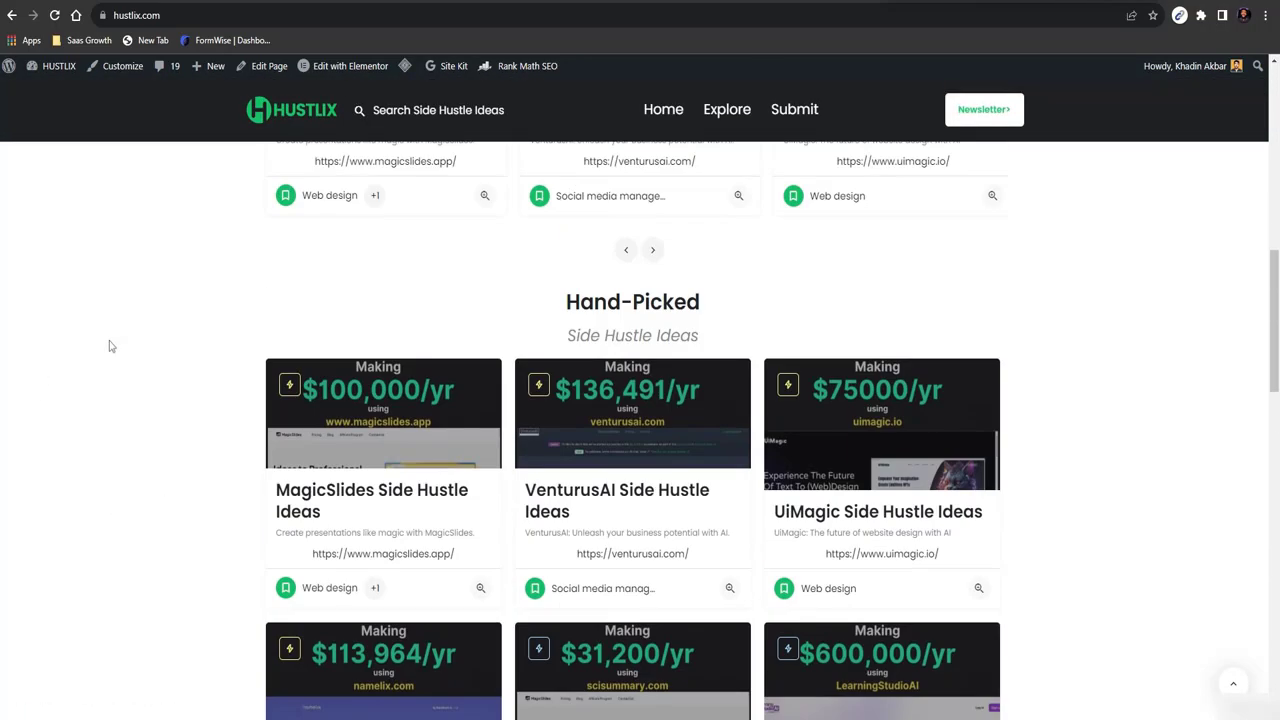
scroll(108, 346, up, 5)
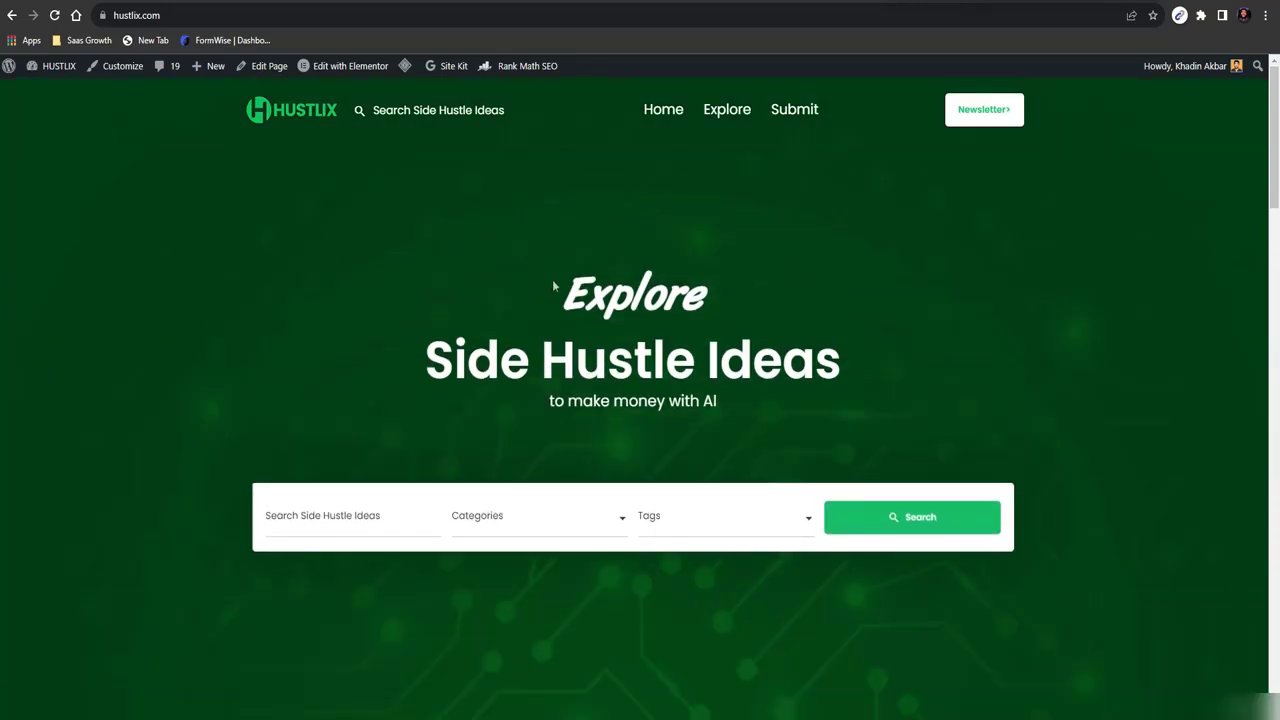
drag(631, 296, 704, 298)
click(704, 298)
scroll(396, 309, down, 6)
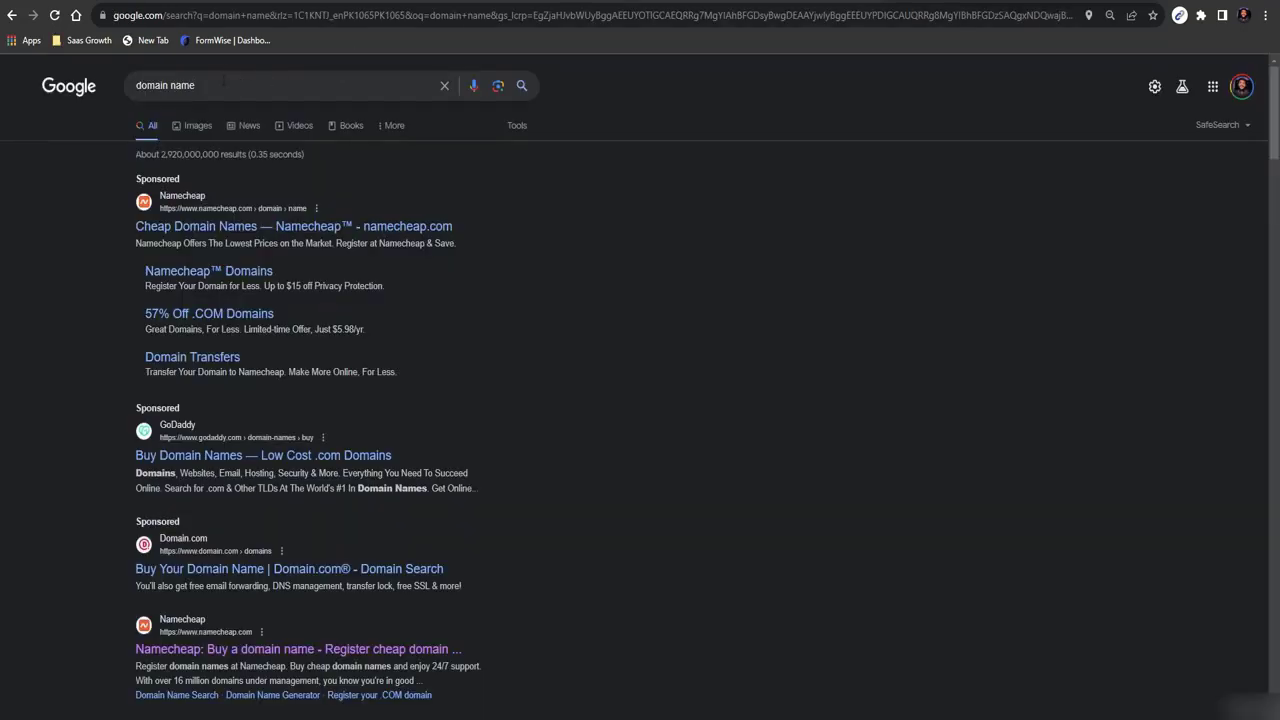
drag(222, 85, 114, 85)
Go to 10web.io and select its 'Launch and grow' headline.
click(516, 27)
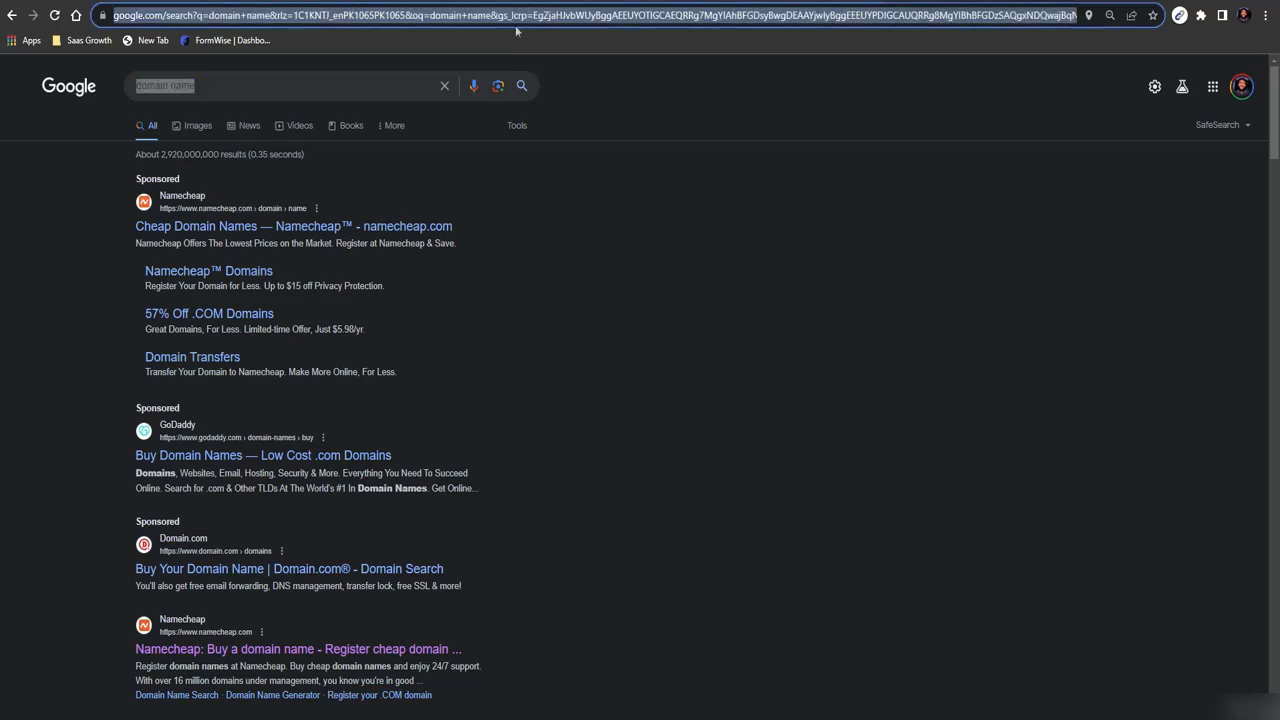
text(1)
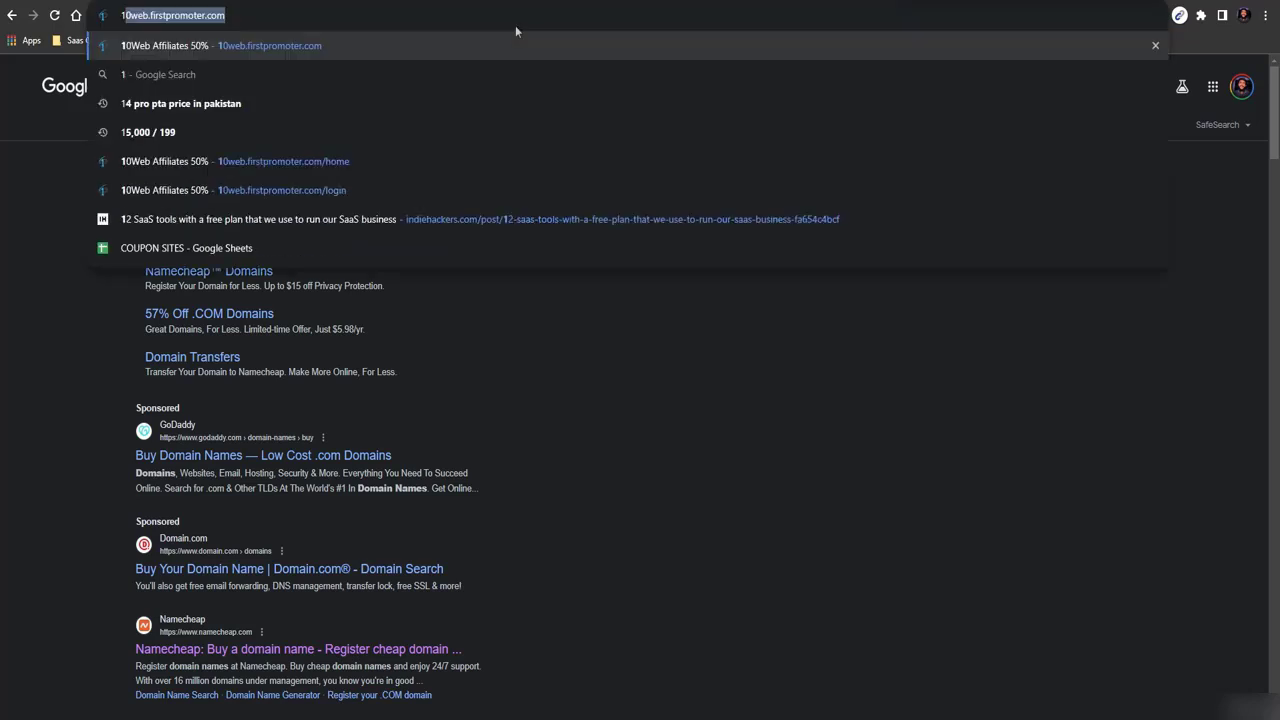
text(0web.io)
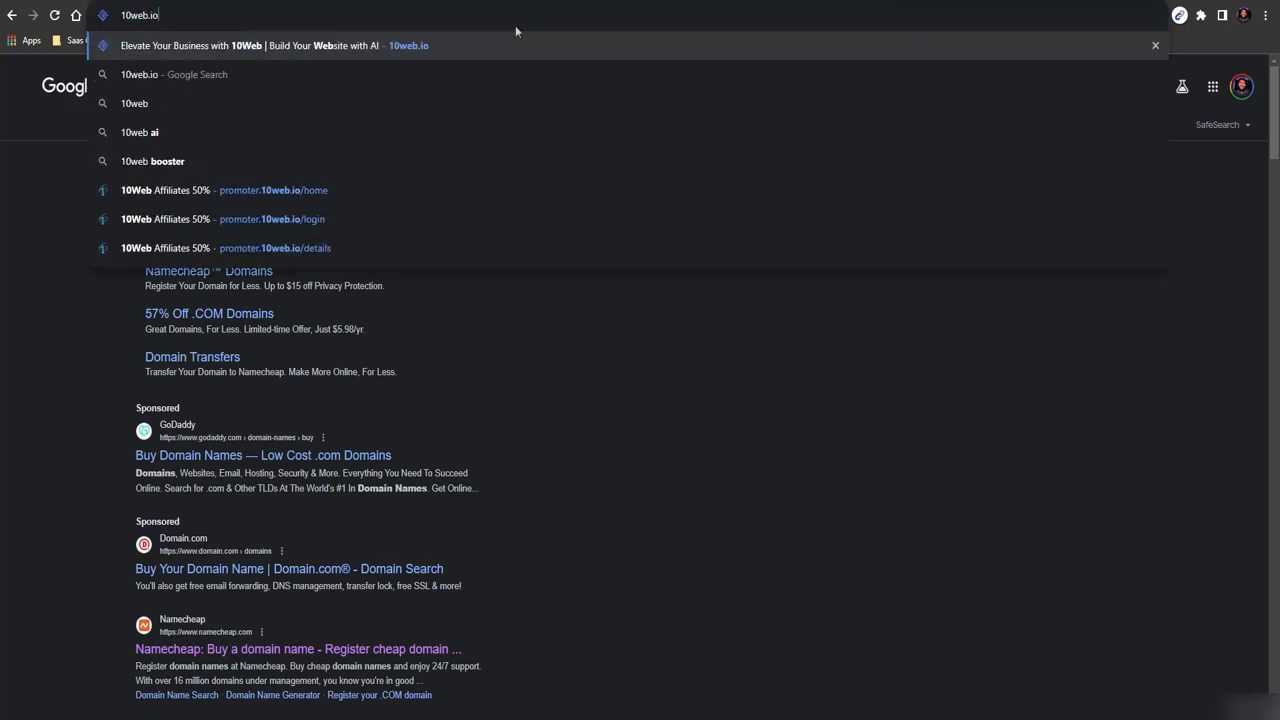
key(Return)
mouse_move(357, 88)
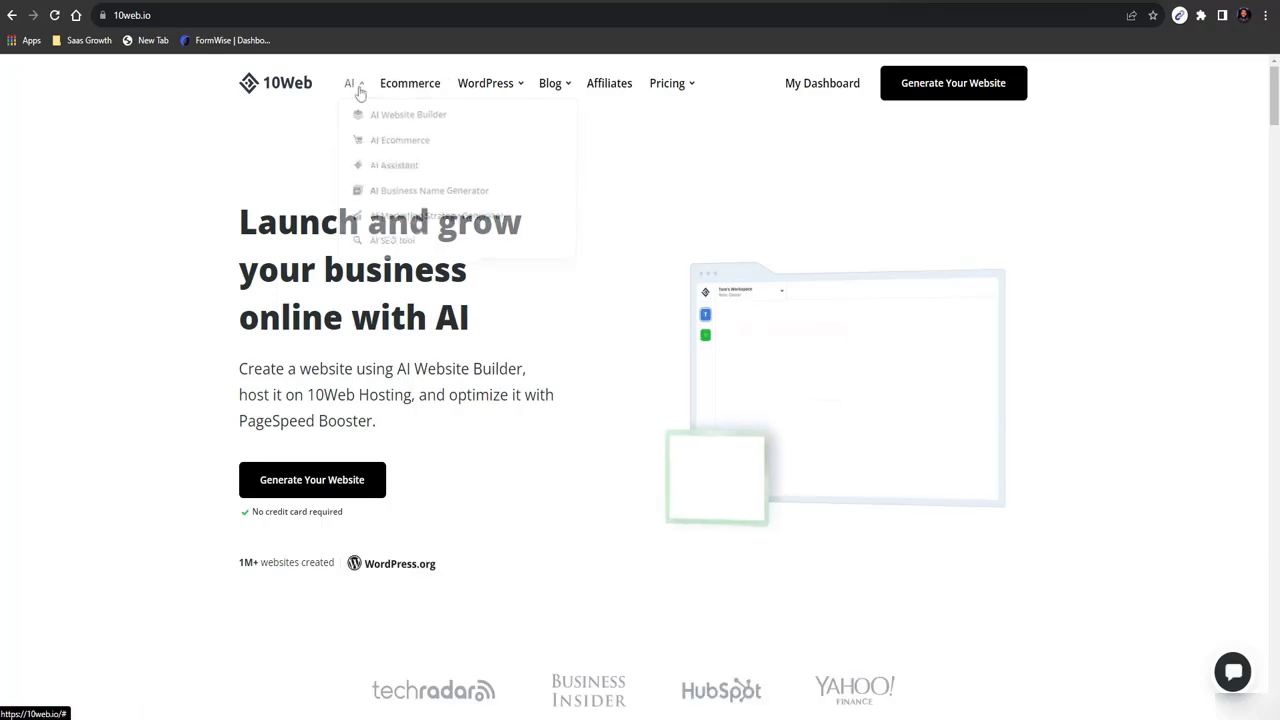
drag(258, 270, 344, 264)
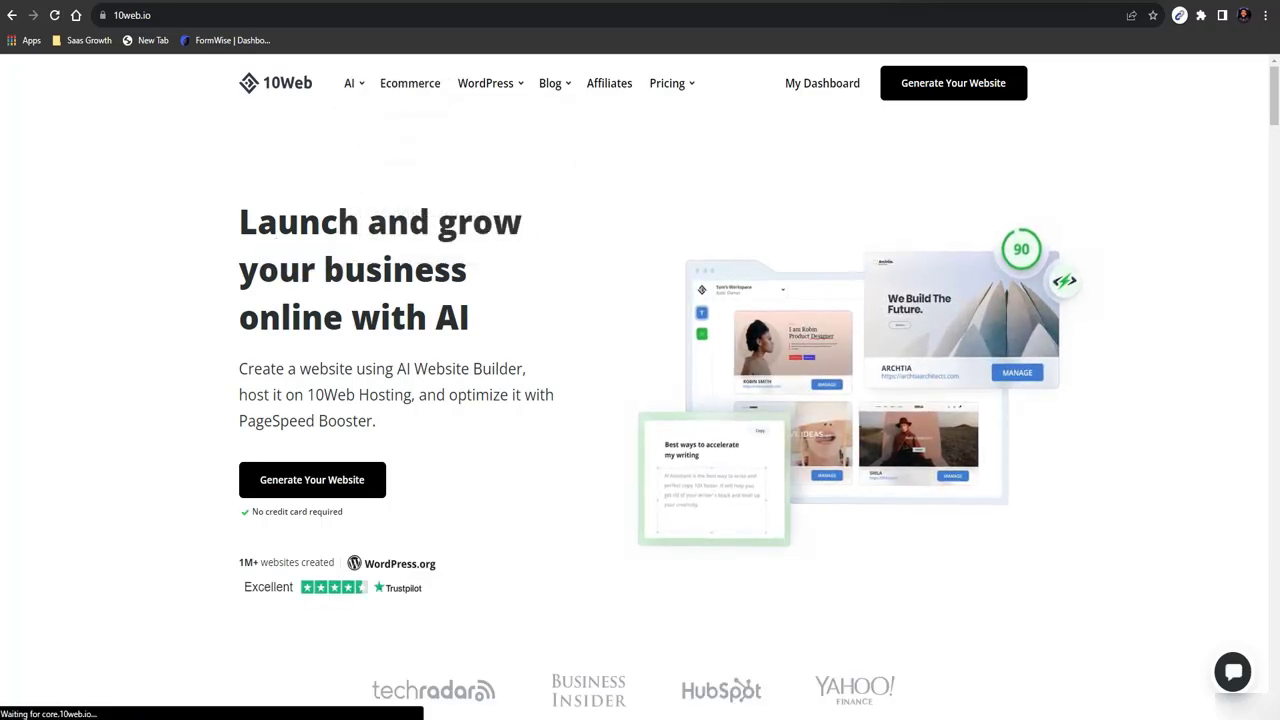
drag(257, 223, 409, 224)
drag(193, 224, 489, 323)
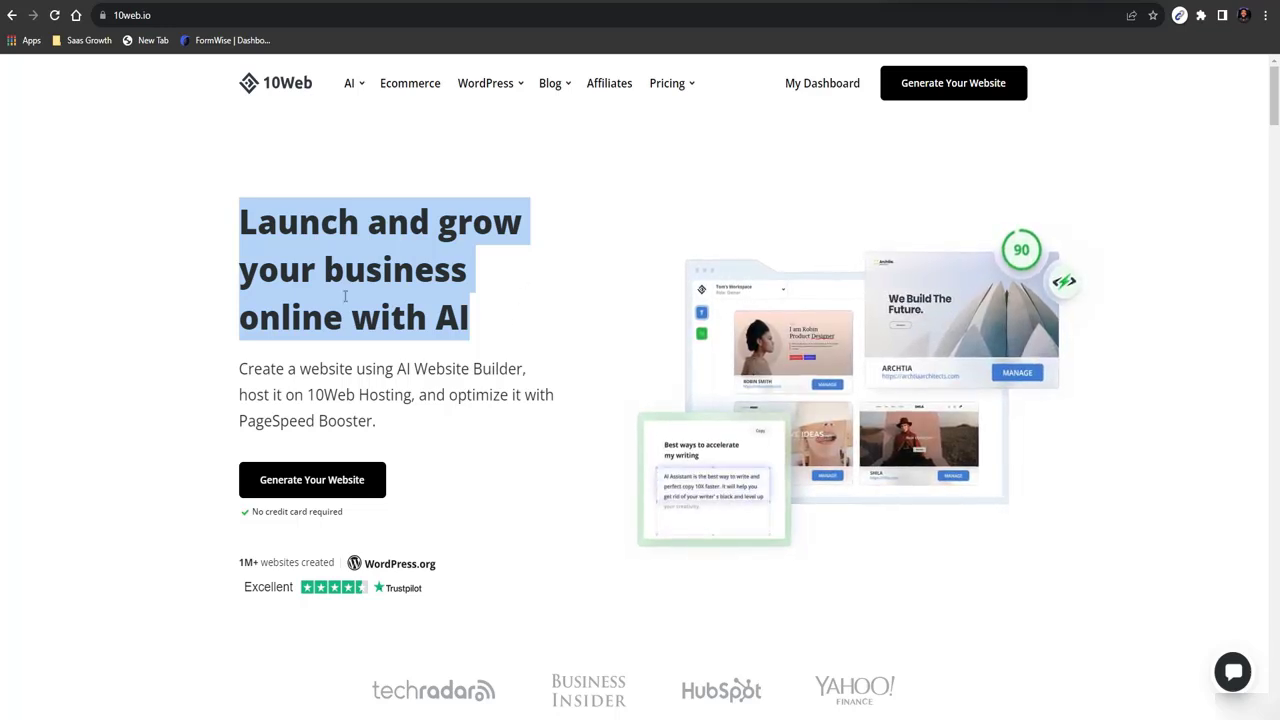
drag(235, 233, 511, 337)
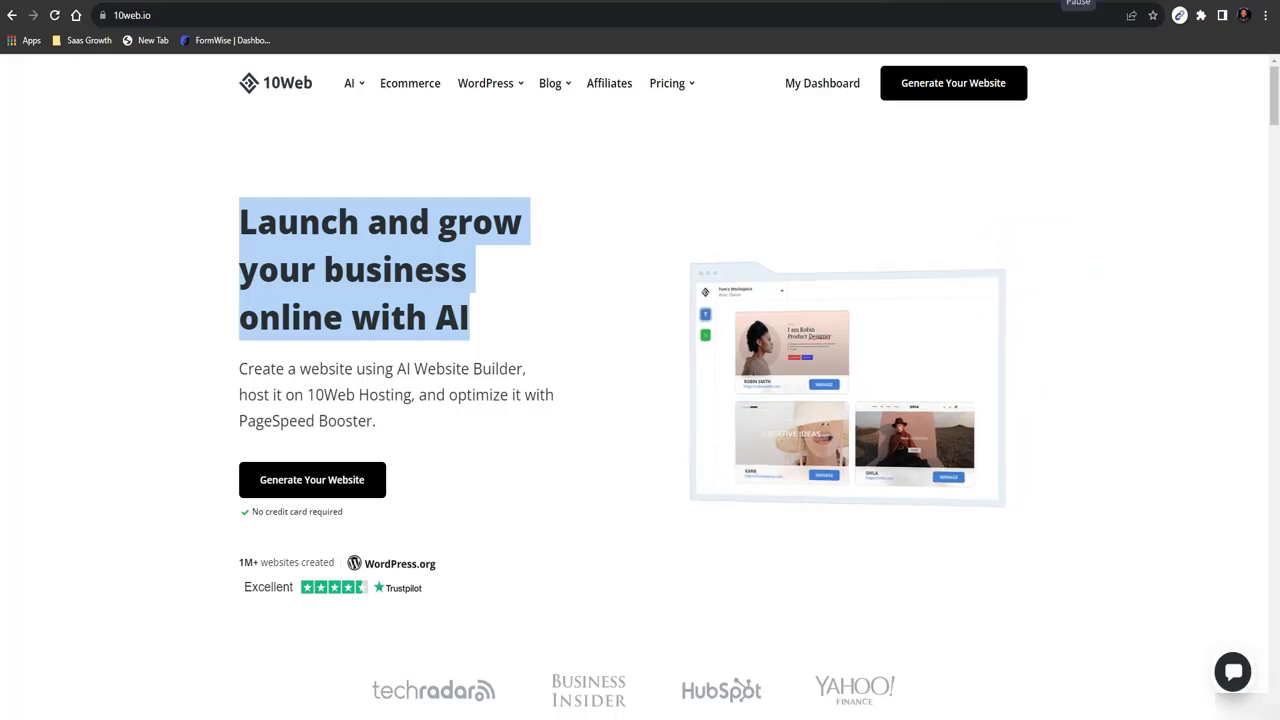
Scroll to pricing, show the Ecommerce plans and highlight the Starter price.
scroll(718, 332, down, 20)
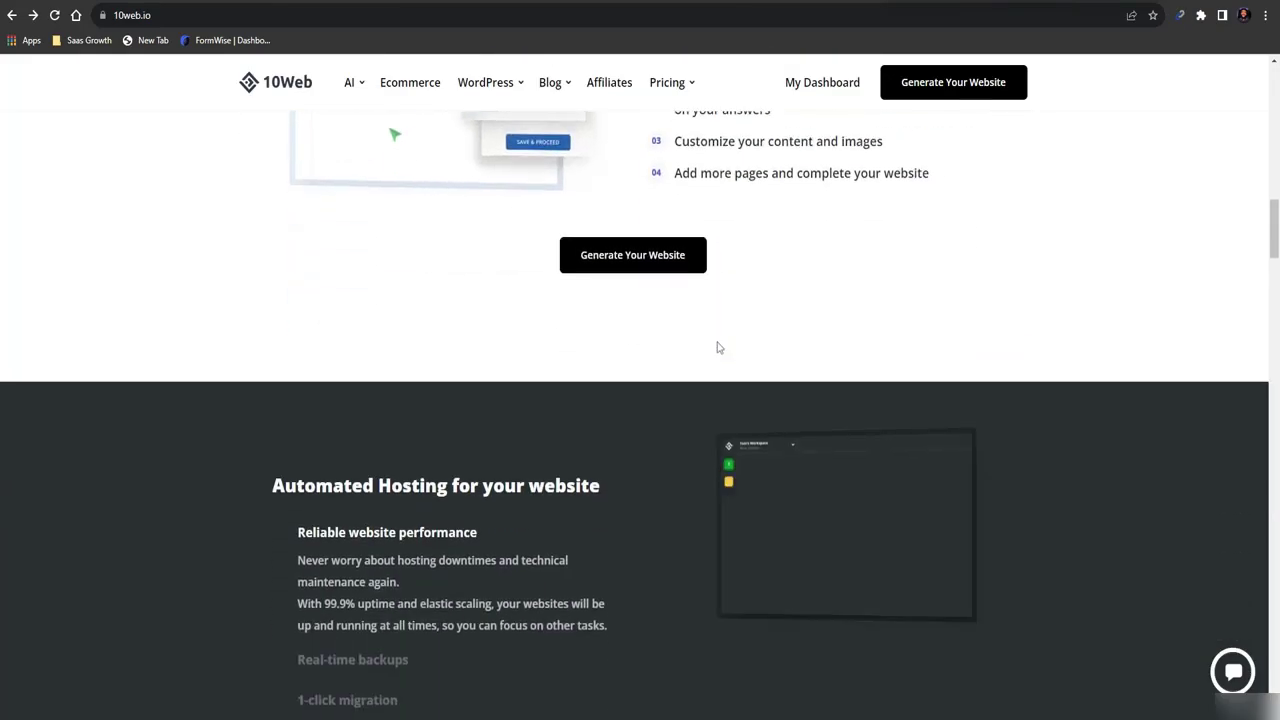
scroll(718, 347, down, 20)
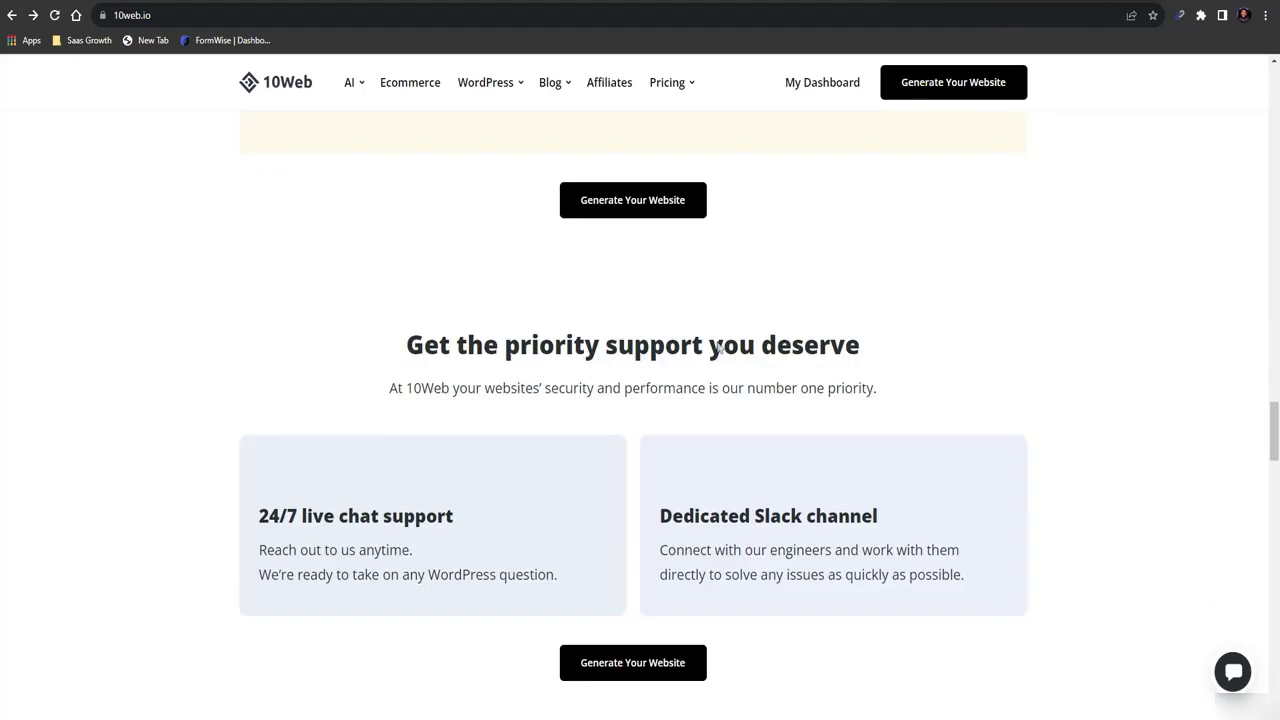
scroll(718, 347, down, 20)
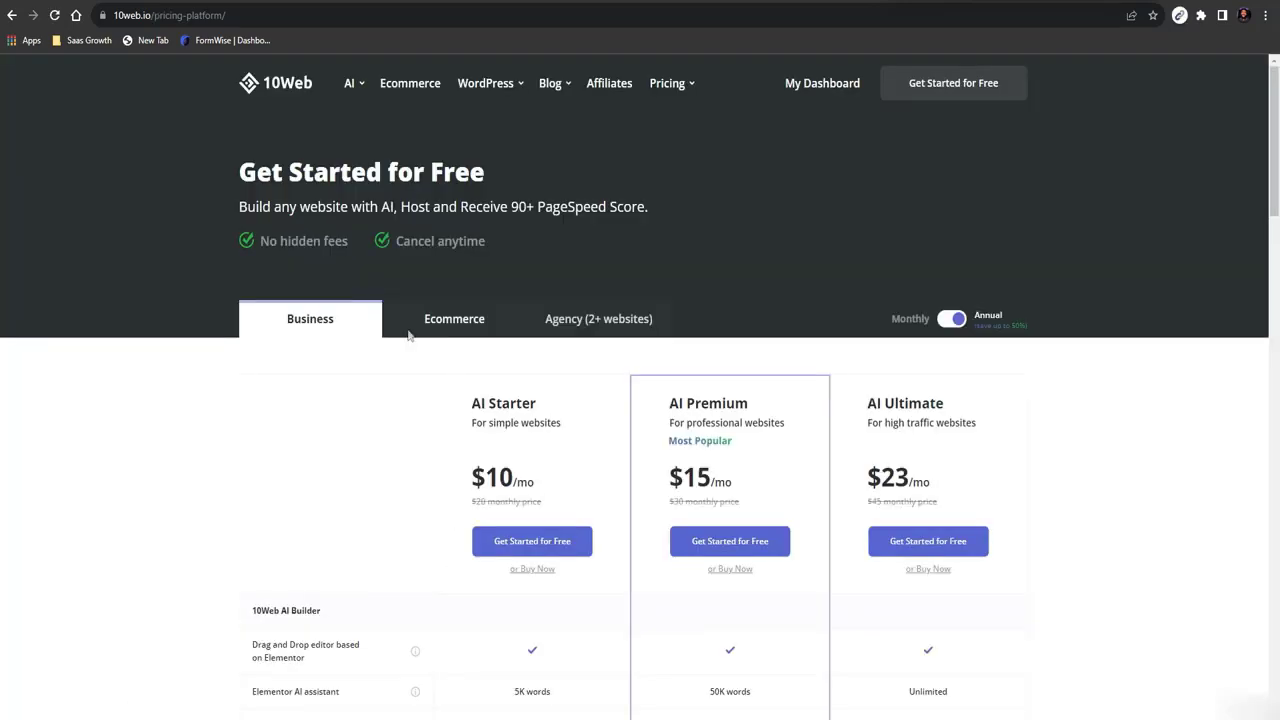
click(470, 326)
scroll(476, 403, down, 3)
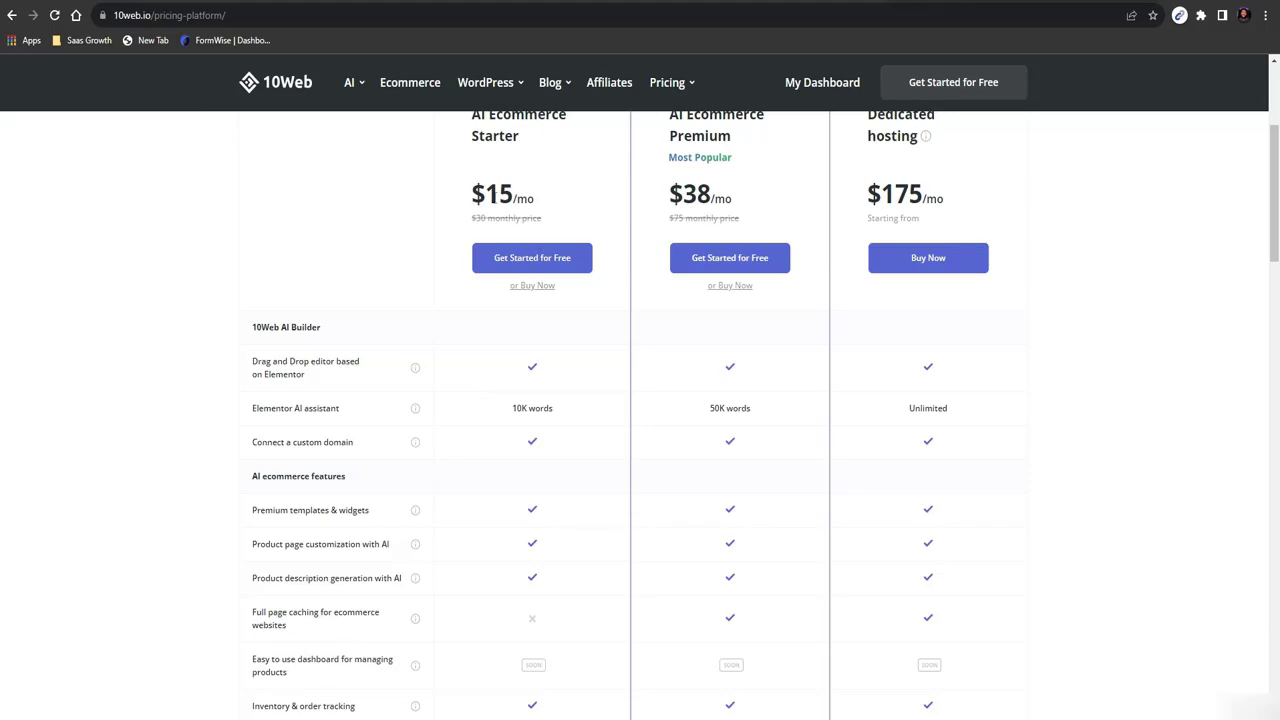
drag(499, 195, 525, 200)
Switch billing to Monthly and select the $30/mo Starter price.
scroll(524, 200, up, 3)
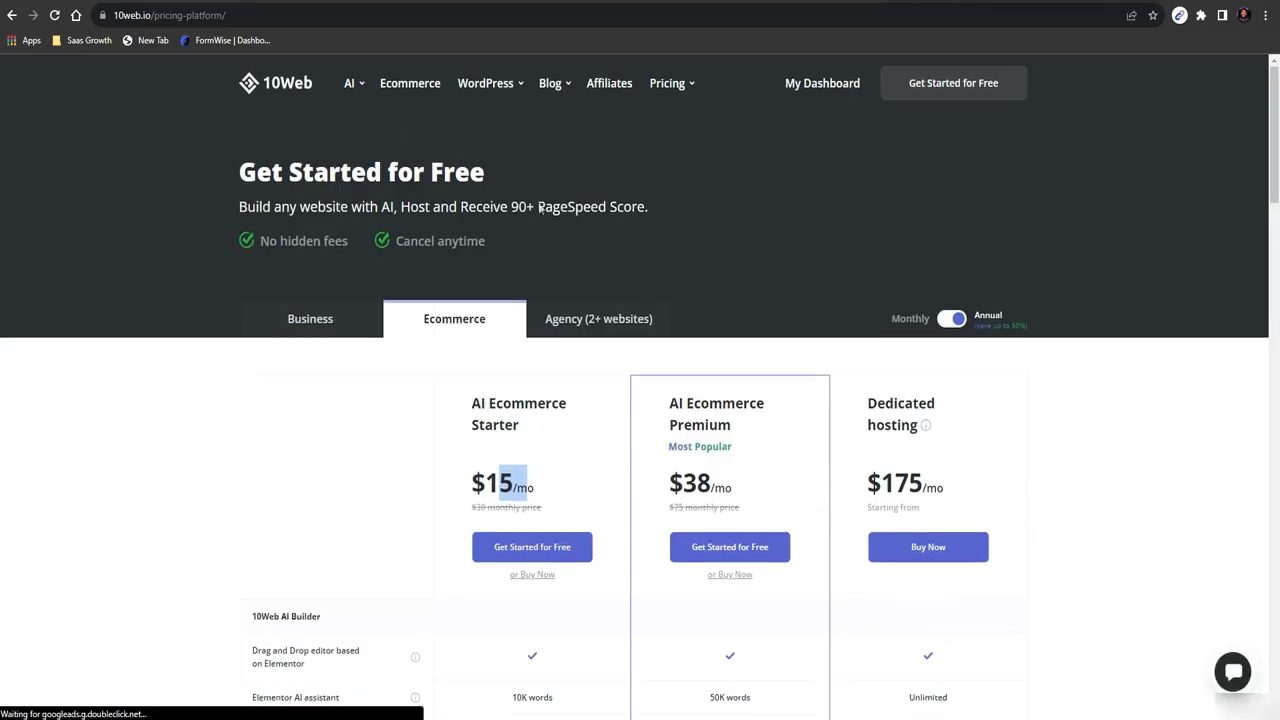
click(948, 320)
drag(465, 491, 519, 489)
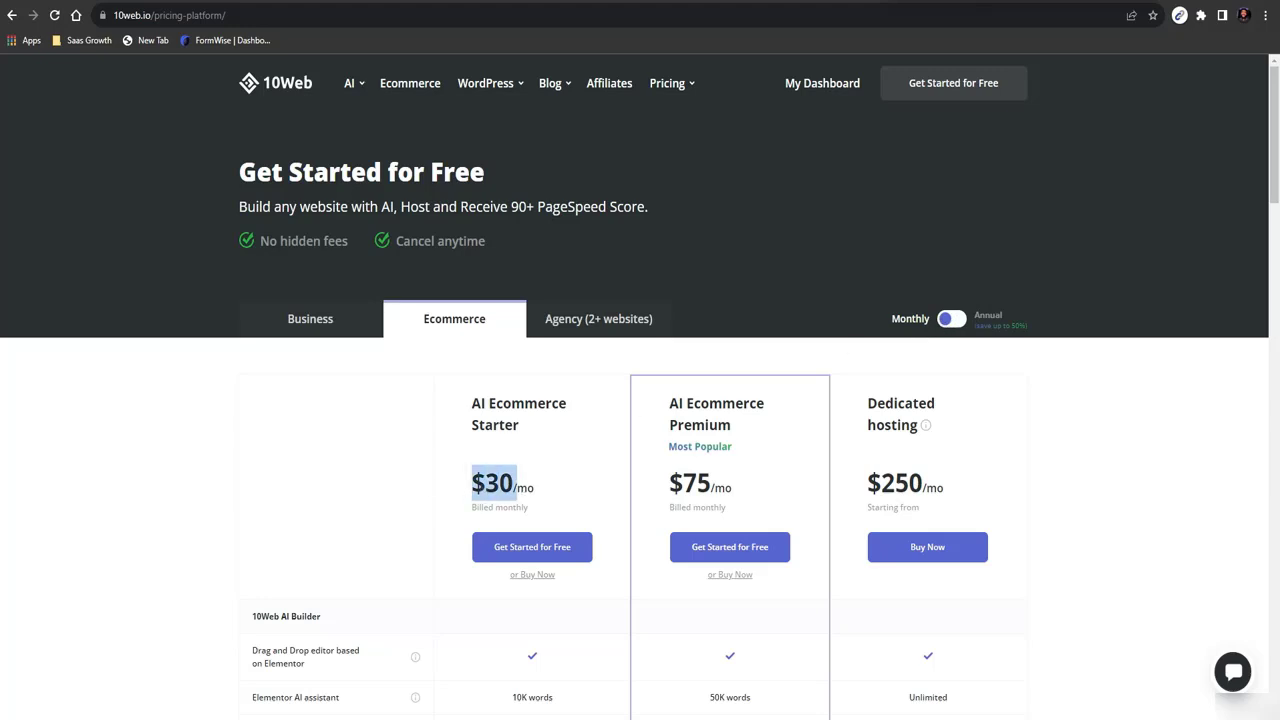
double_click(521, 488)
double_click(493, 484)
triple_click(497, 485)
Open hostinger.com in a new tab, dropping the autocompleted cpanel-login path.
key(ctrl+t)
text(hostin)
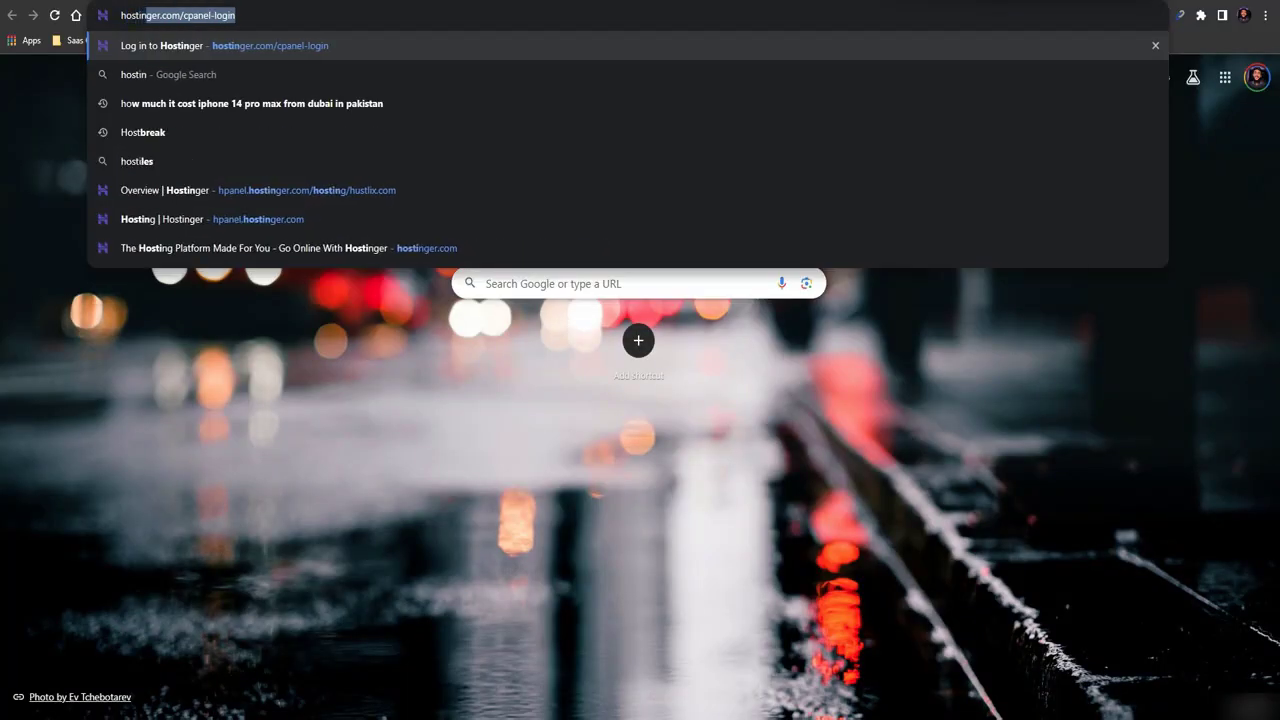
text(ger.com)
key(Return)
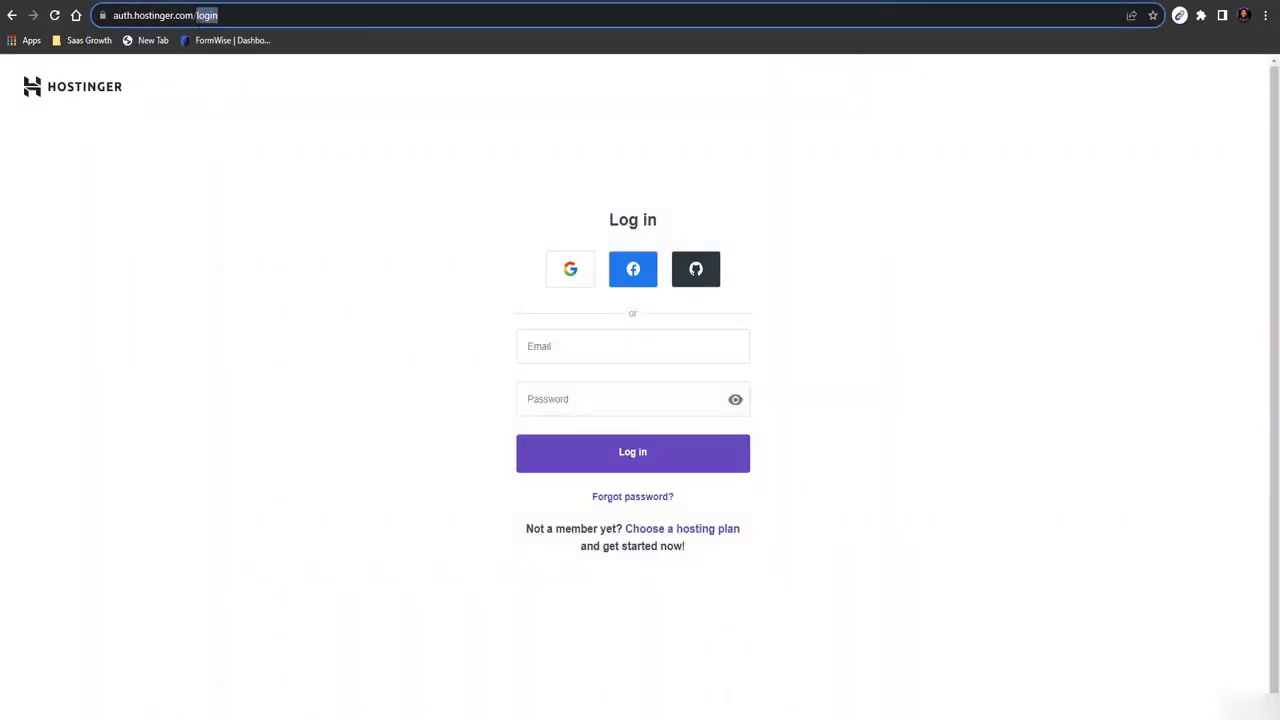
drag(196, 15, 104, 15)
key(BackSpace)
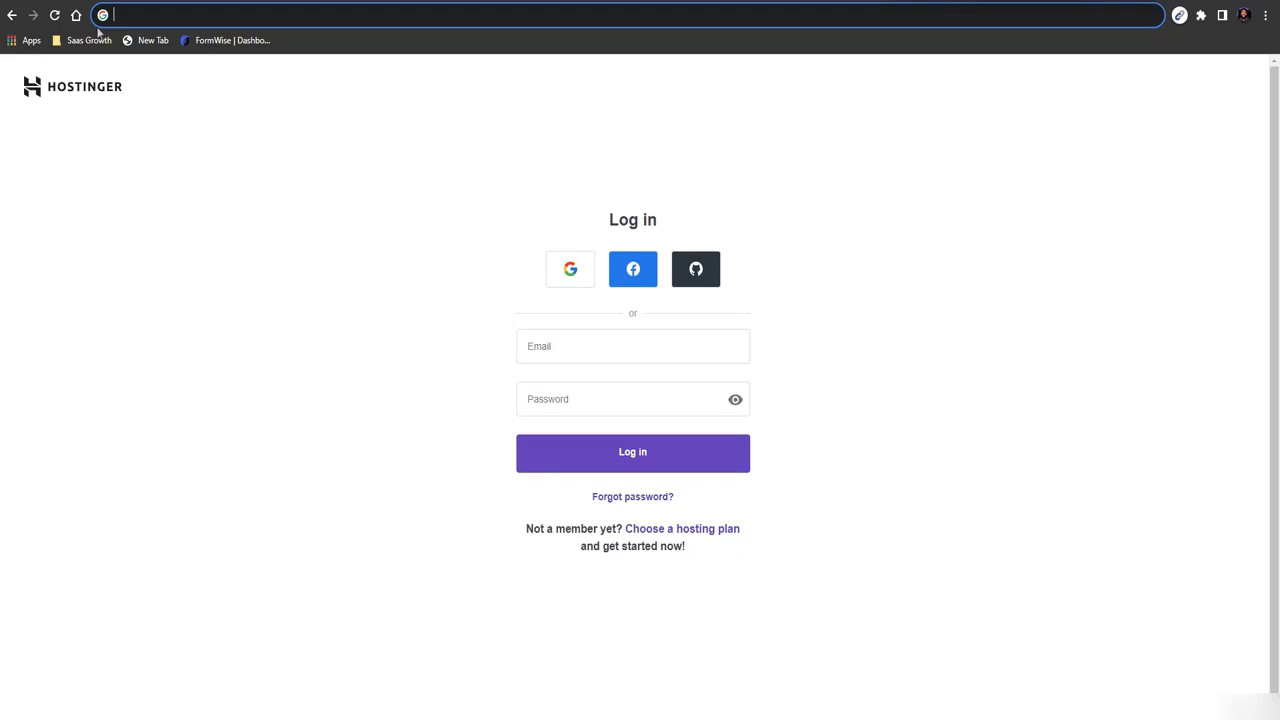
text(hostinger.com)
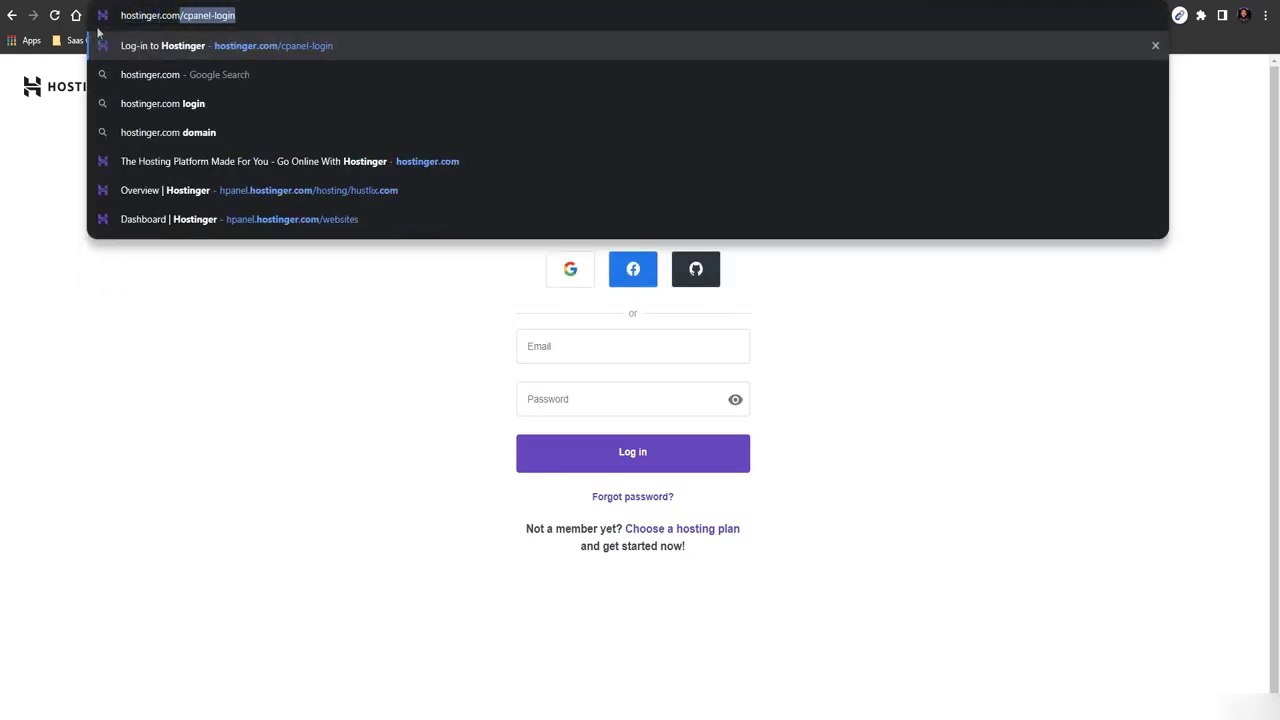
key(Delete)
key(Return)
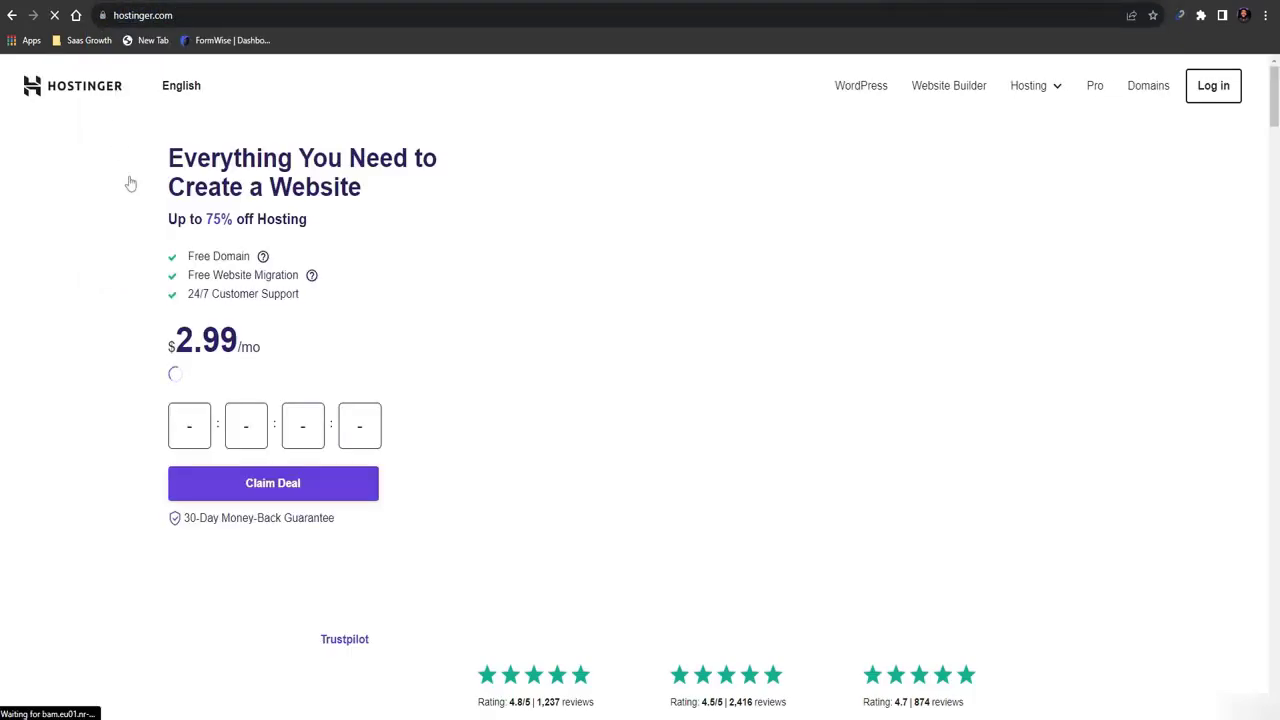
Highlight the $2.99/mo starting price and the 3 months free offer.
drag(166, 344, 254, 349)
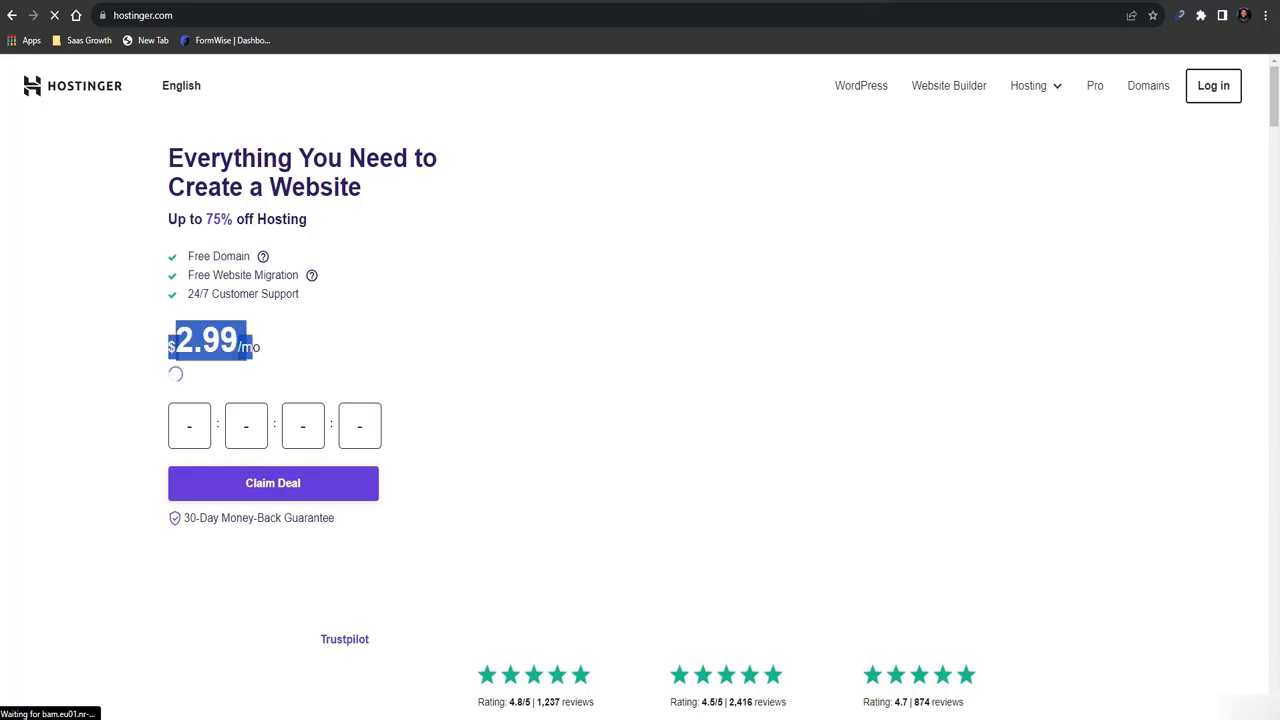
drag(188, 256, 259, 294)
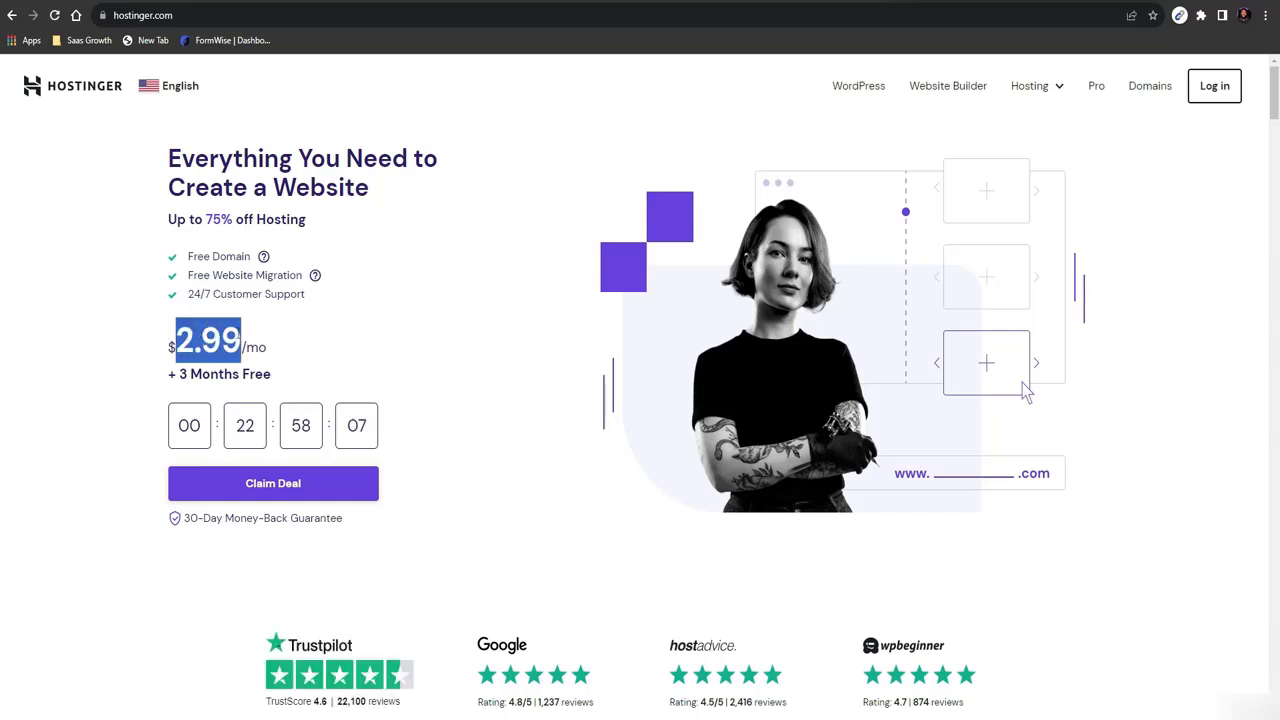
drag(168, 376, 256, 376)
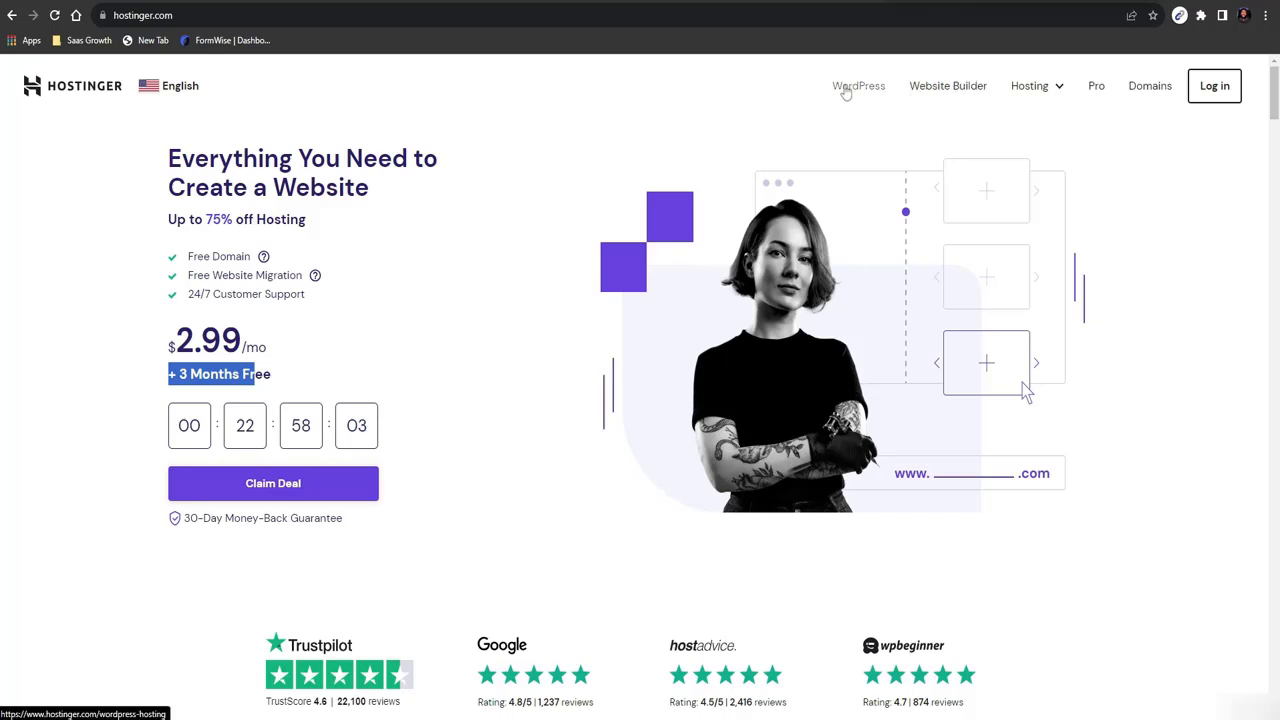
Go to Hosting > Web Hosting and highlight the Business plan's name and description.
click(1040, 93)
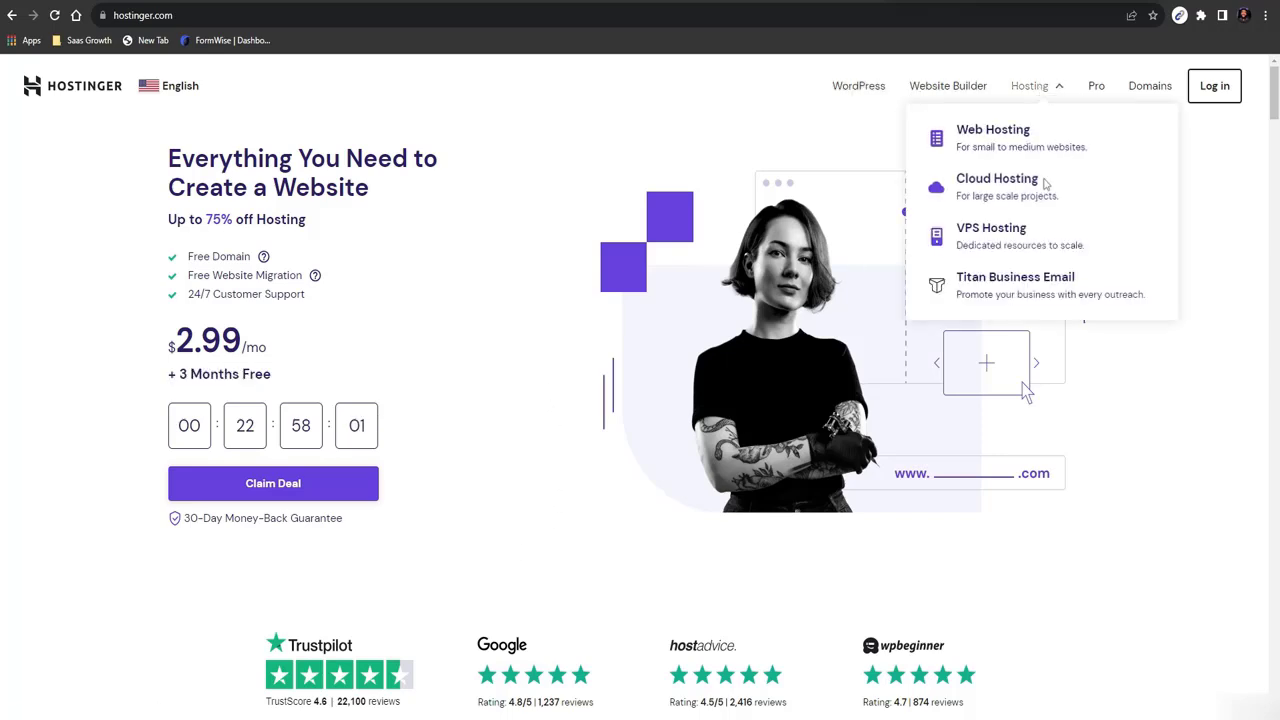
click(974, 136)
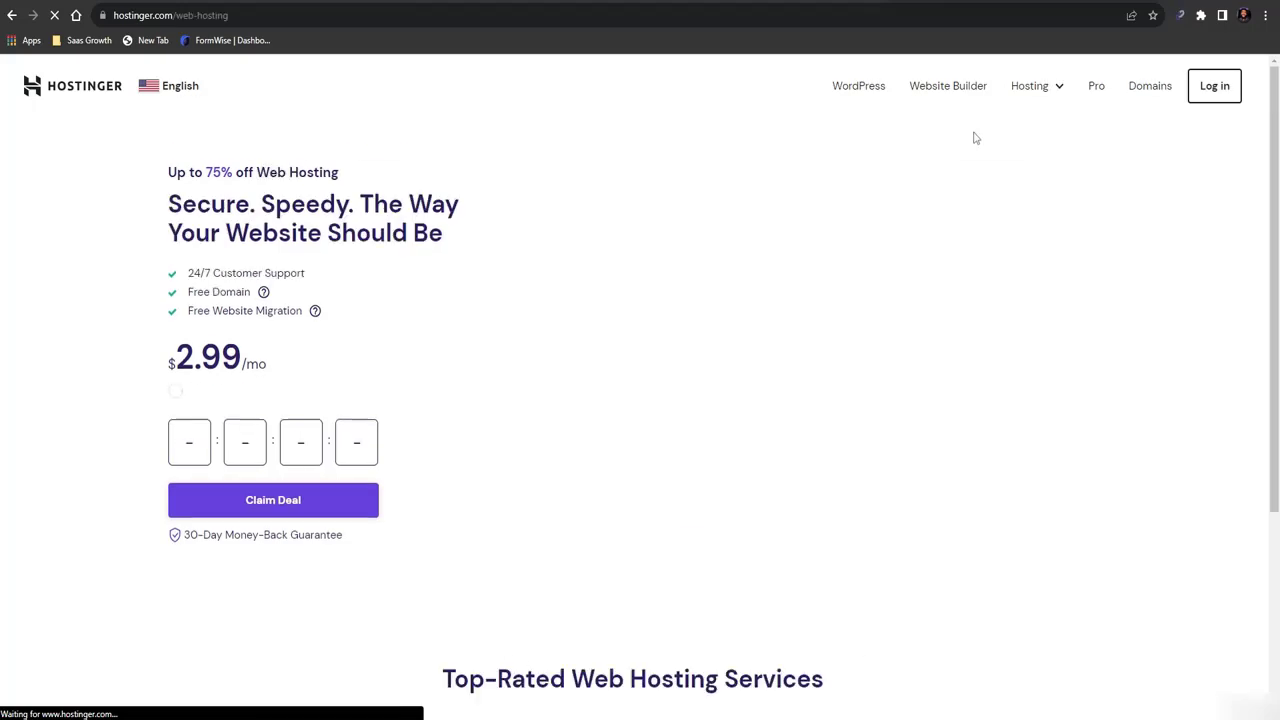
scroll(766, 251, down, 10)
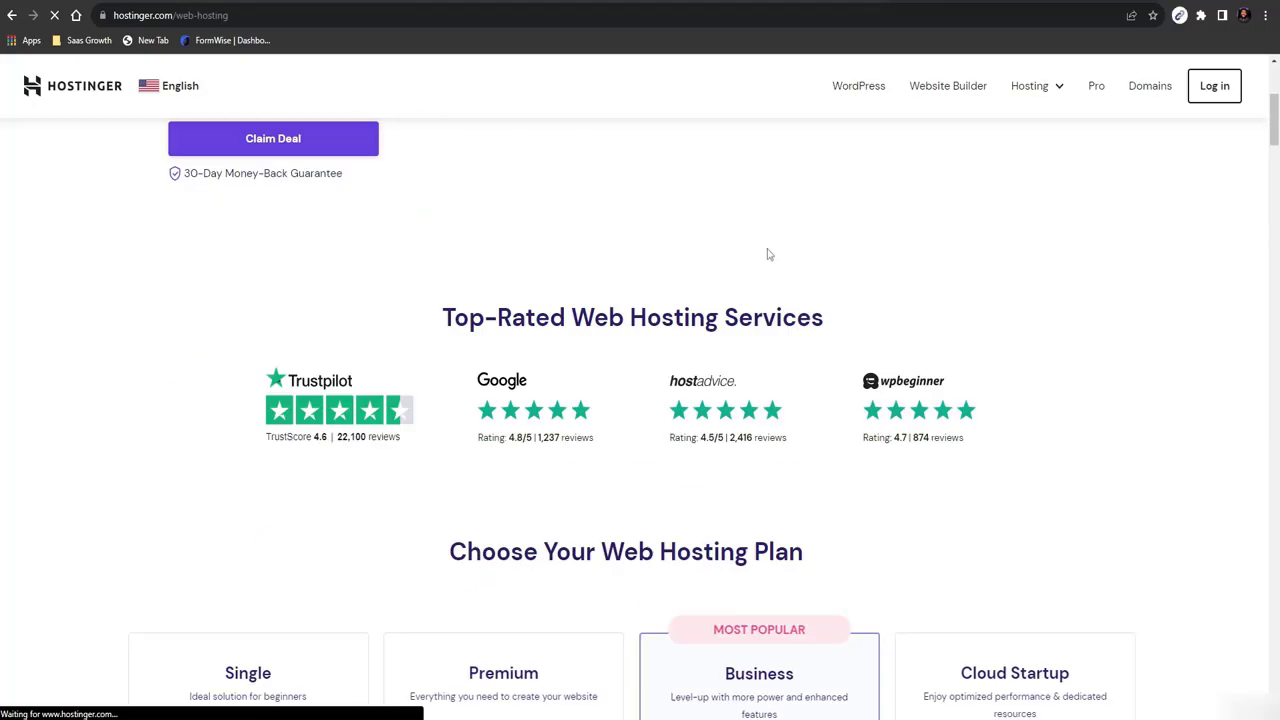
scroll(643, 420, up, 2)
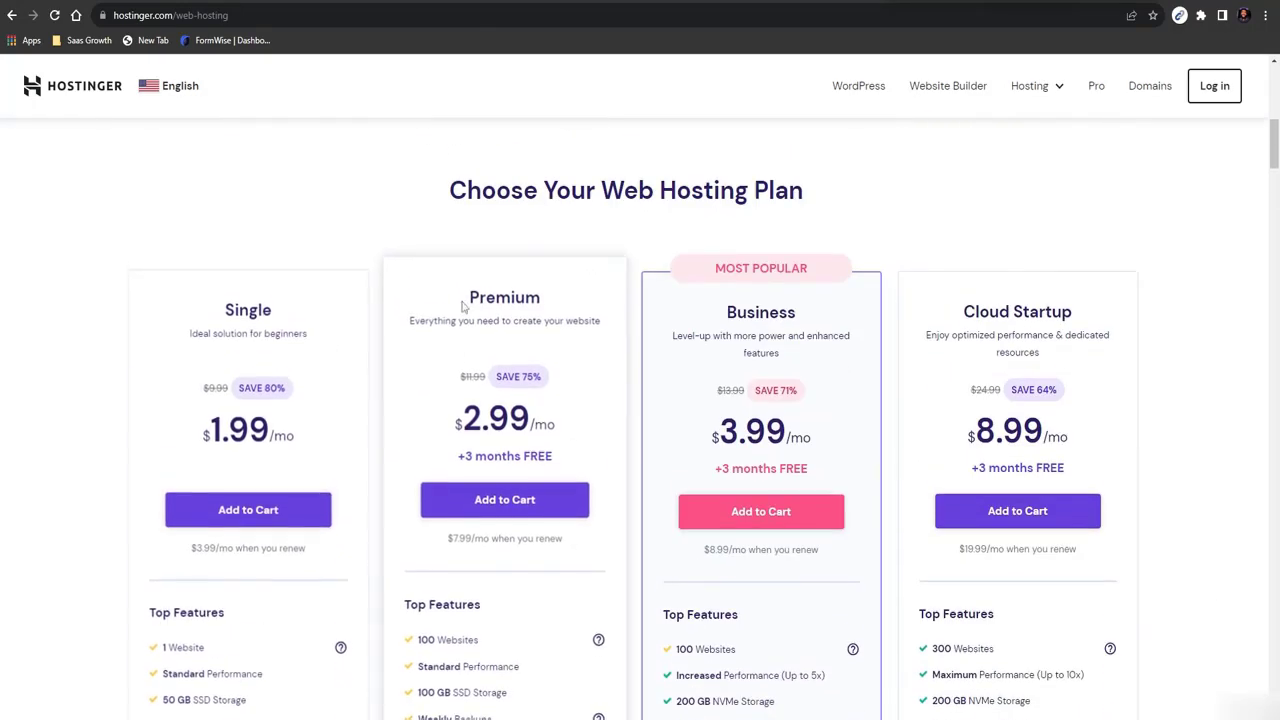
drag(737, 312, 788, 312)
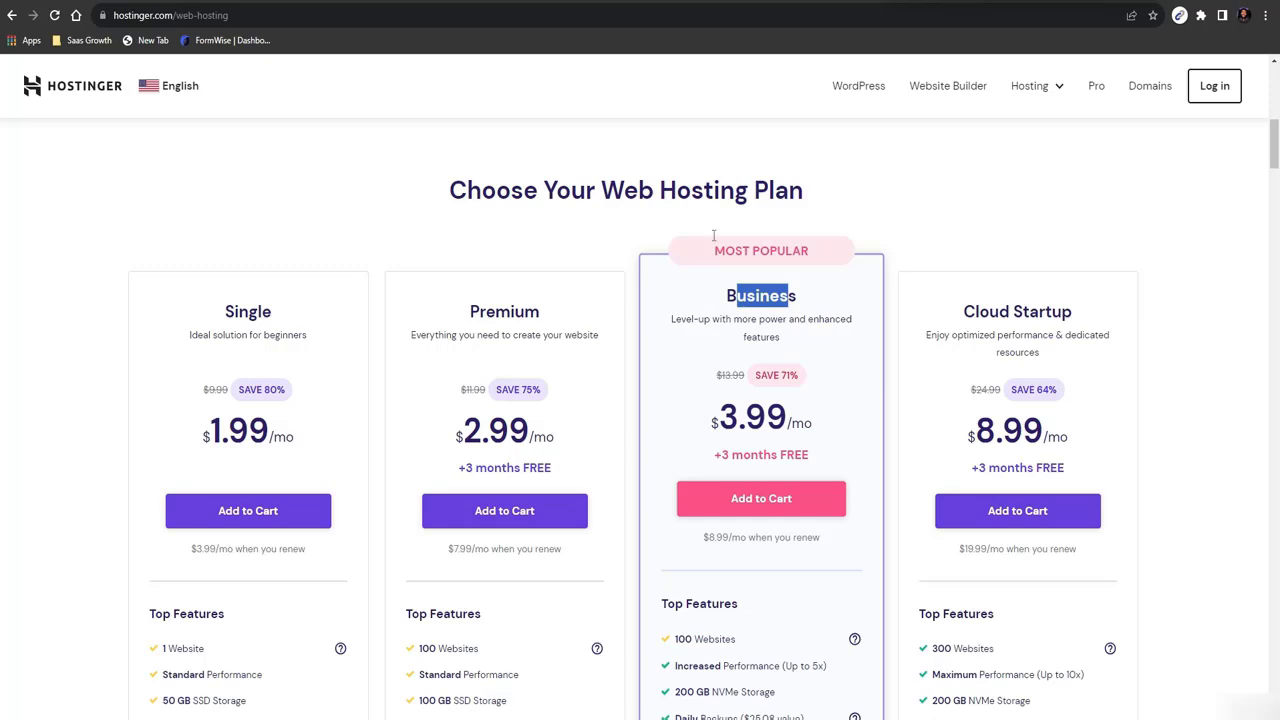
click(728, 300)
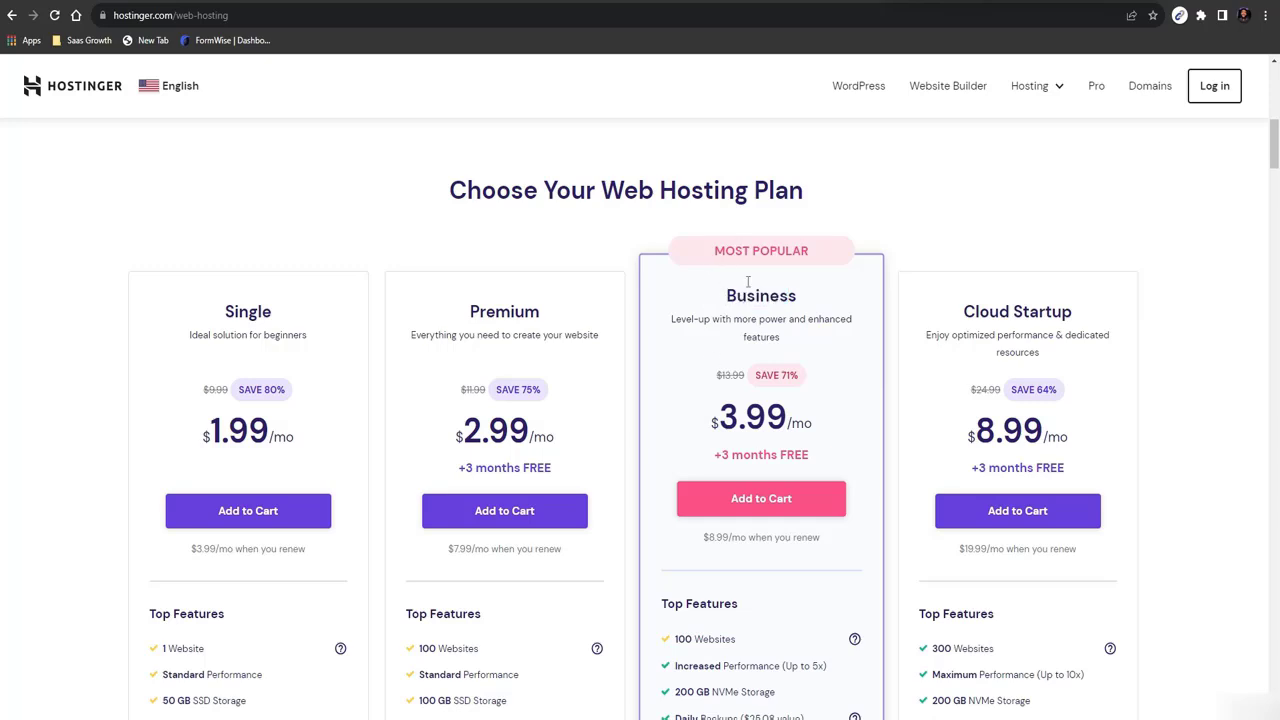
drag(747, 282, 818, 320)
Add the Business plan to the cart and choose the 24-month billing period.
click(760, 500)
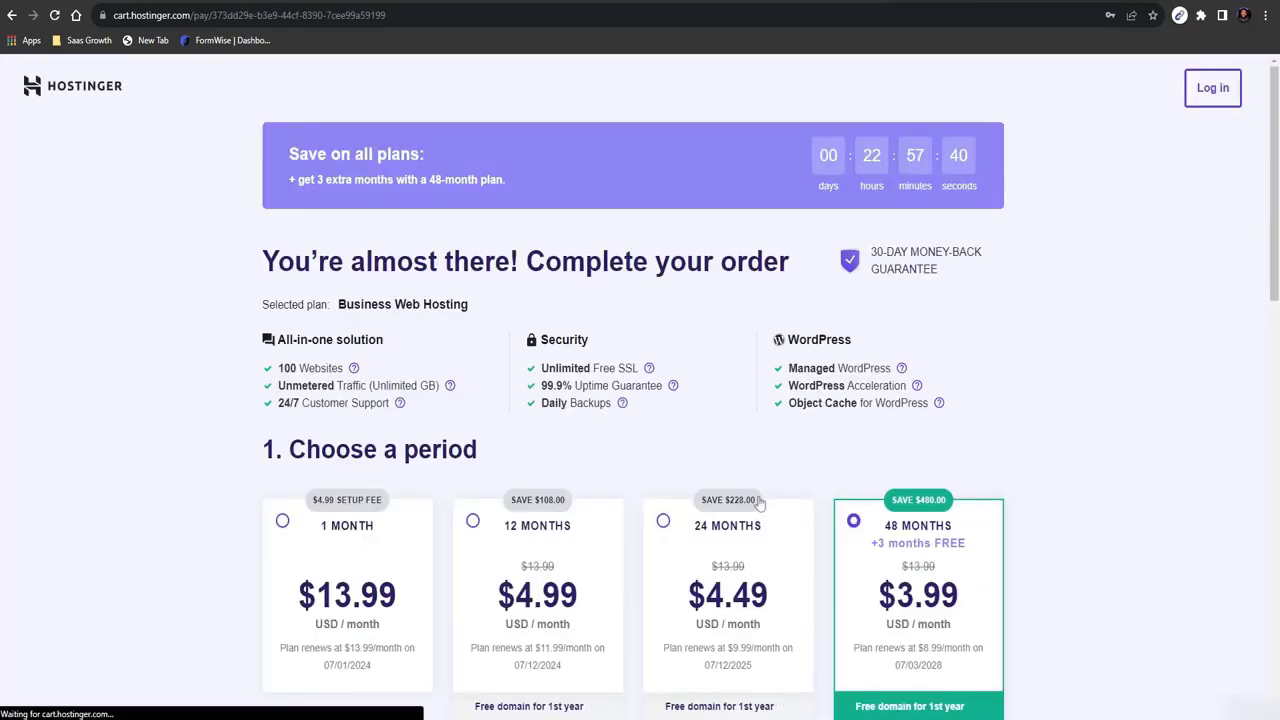
scroll(760, 503, down, 2)
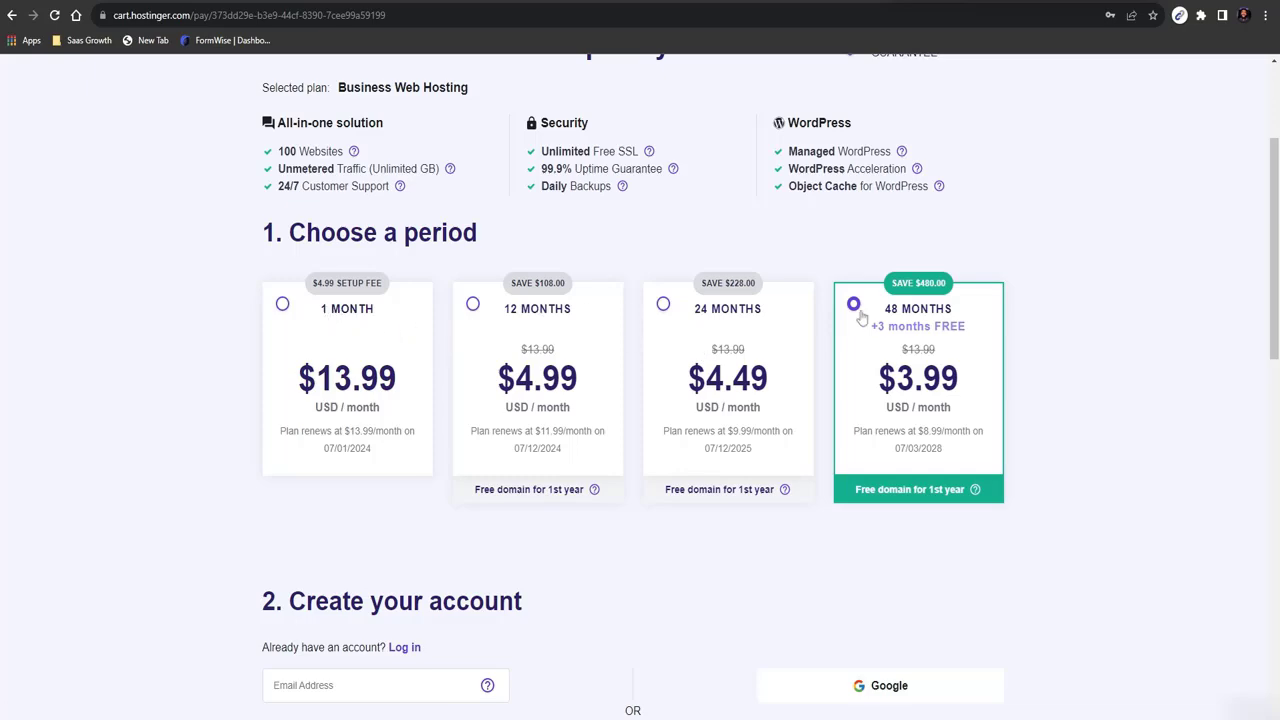
scroll(837, 234, down, 3)
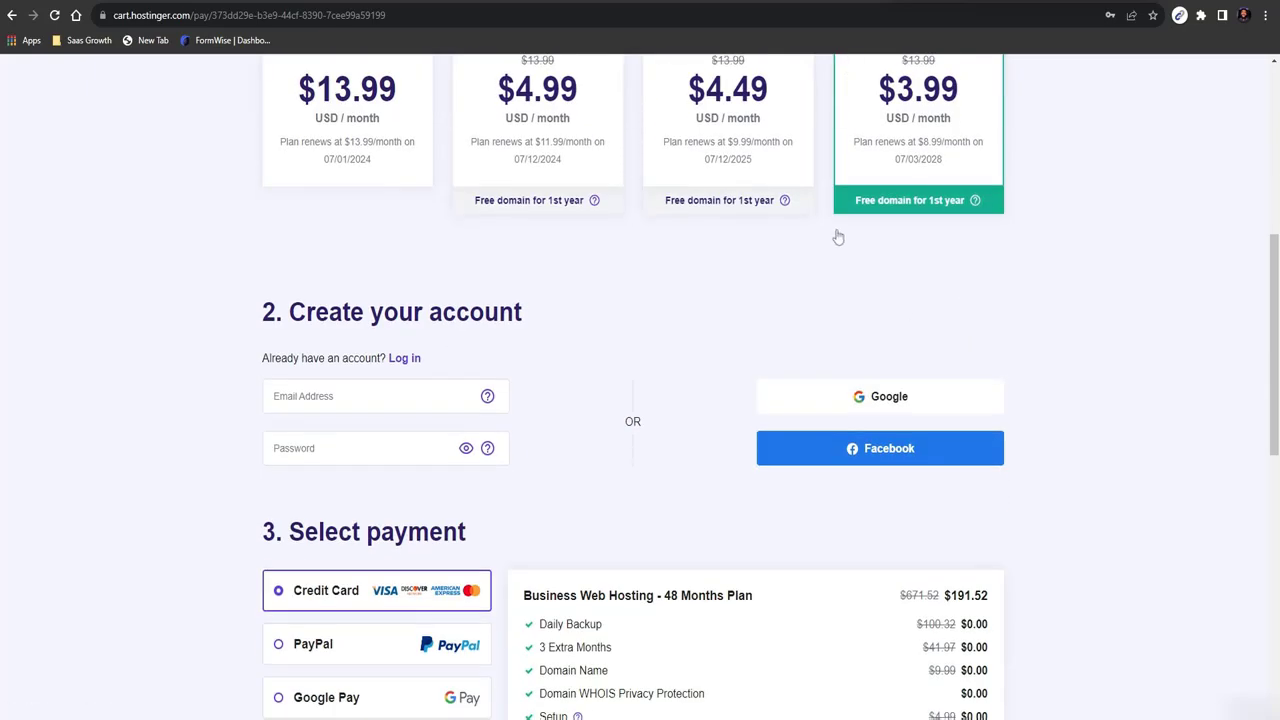
scroll(846, 214, up, 2)
click(793, 217)
scroll(988, 237, down, 2)
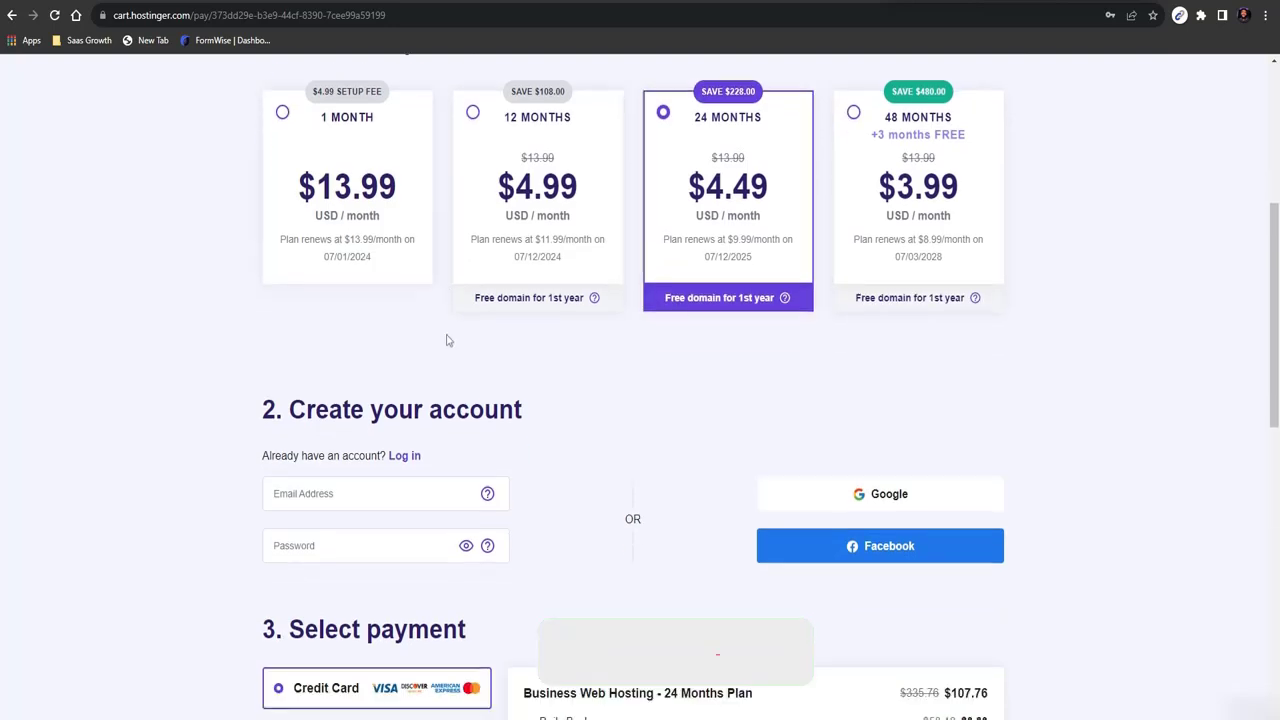
Review the checkout form and switch to the 1-month period at $13.99/month plus $4.99 setup.
click(292, 323)
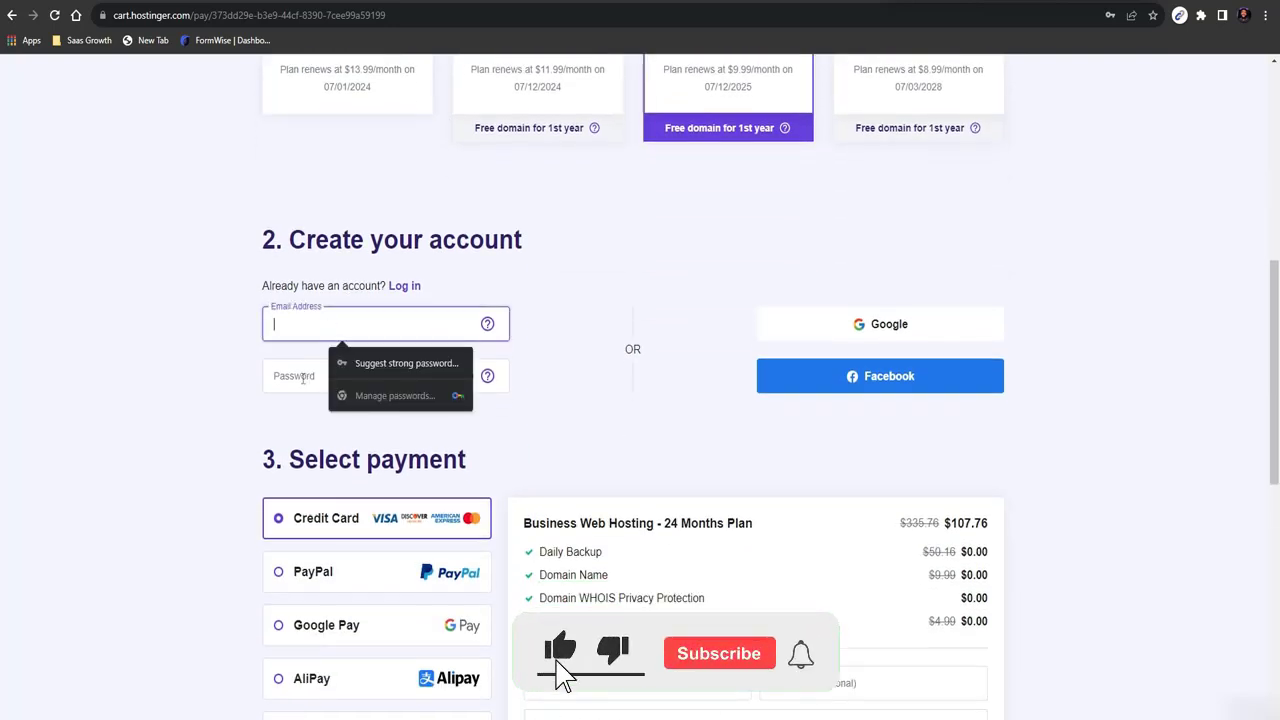
click(309, 378)
click(333, 485)
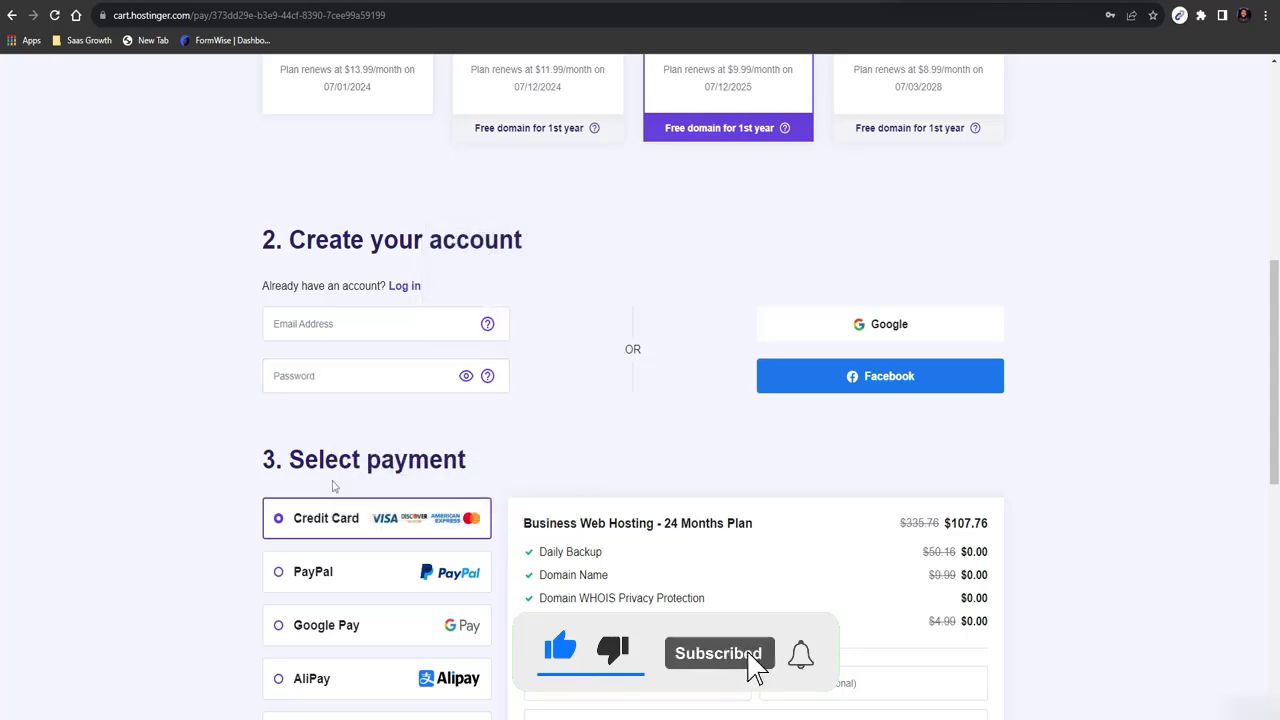
scroll(333, 485, down, 2)
scroll(606, 524, down, 2)
scroll(606, 524, down, 4)
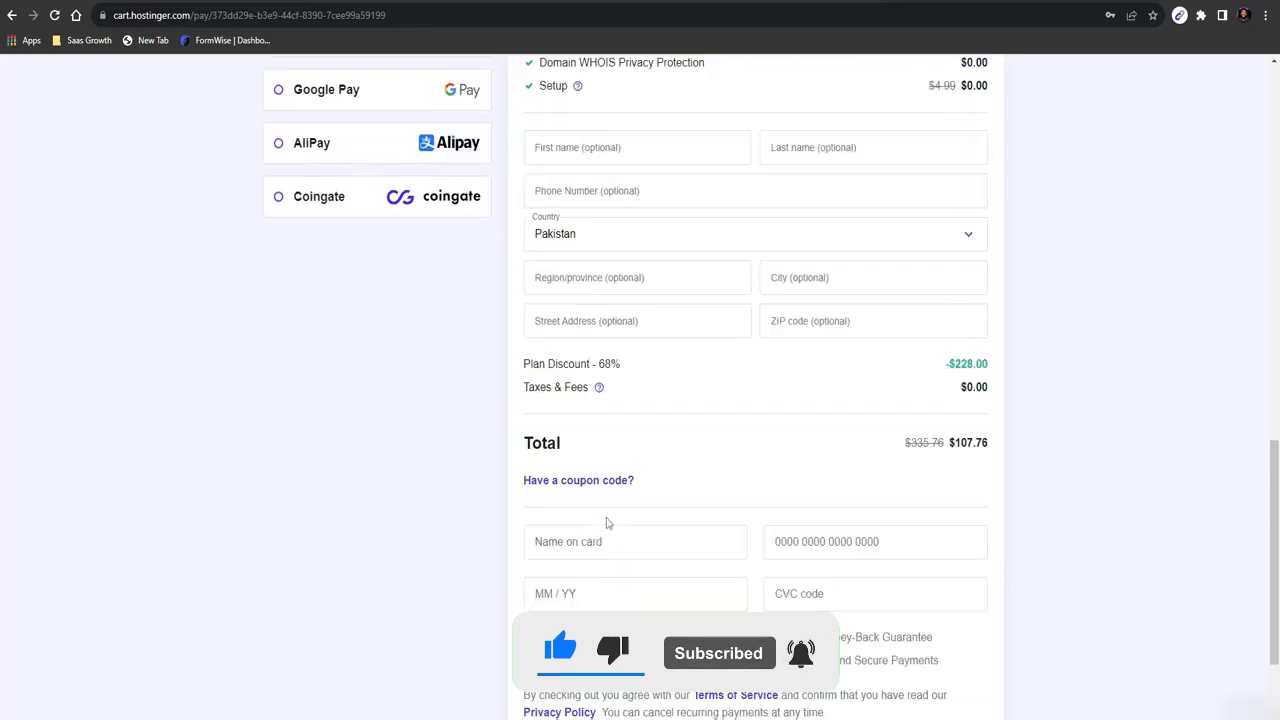
scroll(612, 515, up, 3)
scroll(621, 509, up, 10)
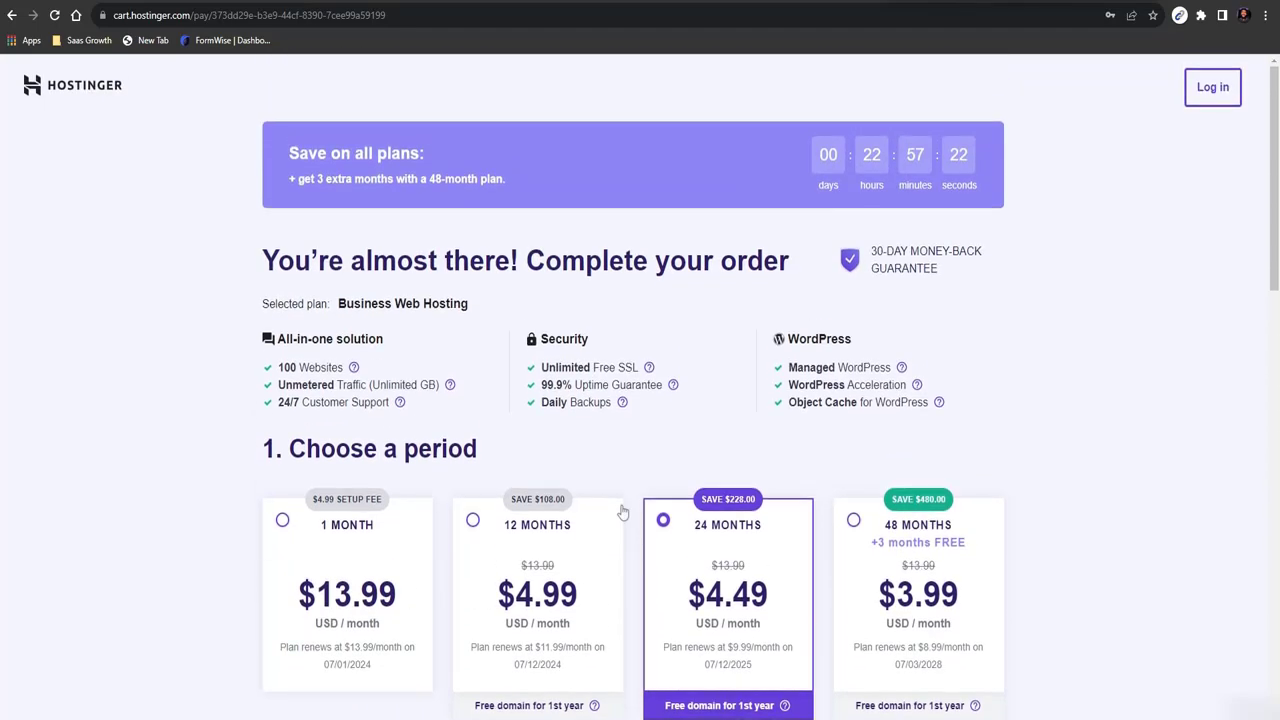
scroll(628, 494, down, 4)
scroll(628, 494, up, 4)
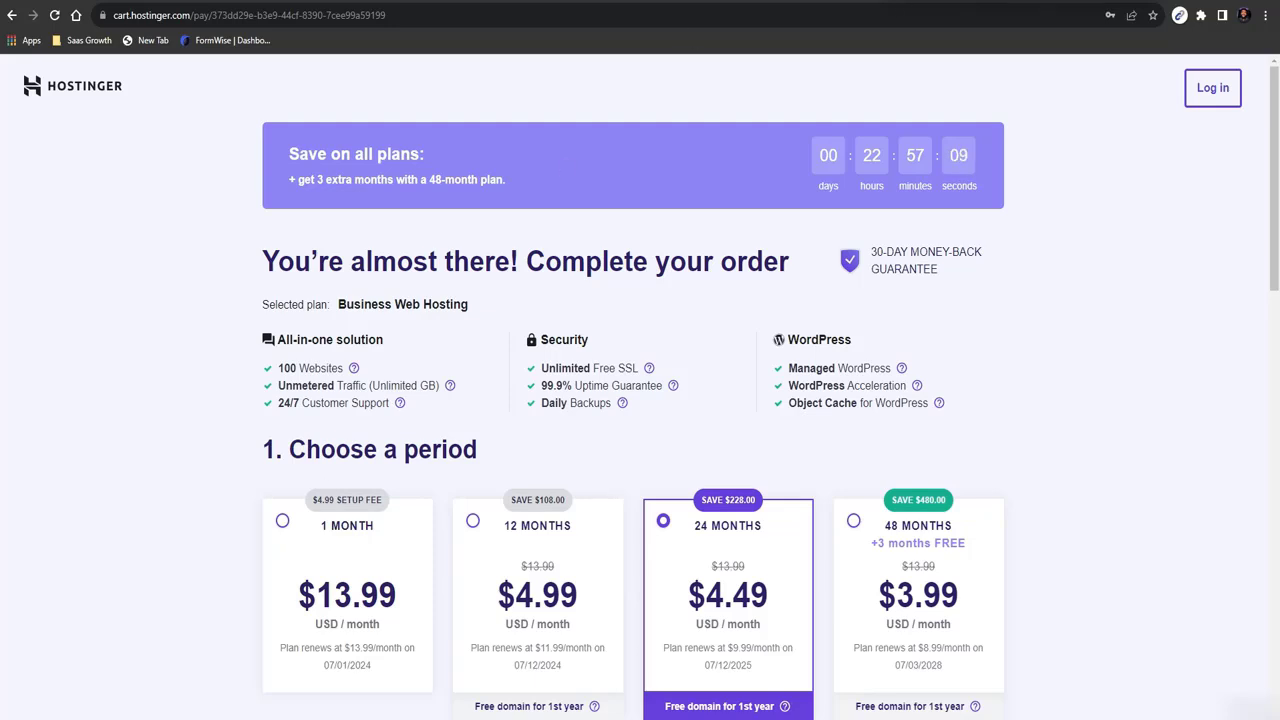
scroll(648, 368, down, 2)
scroll(425, 434, up, 2)
scroll(425, 434, down, 3)
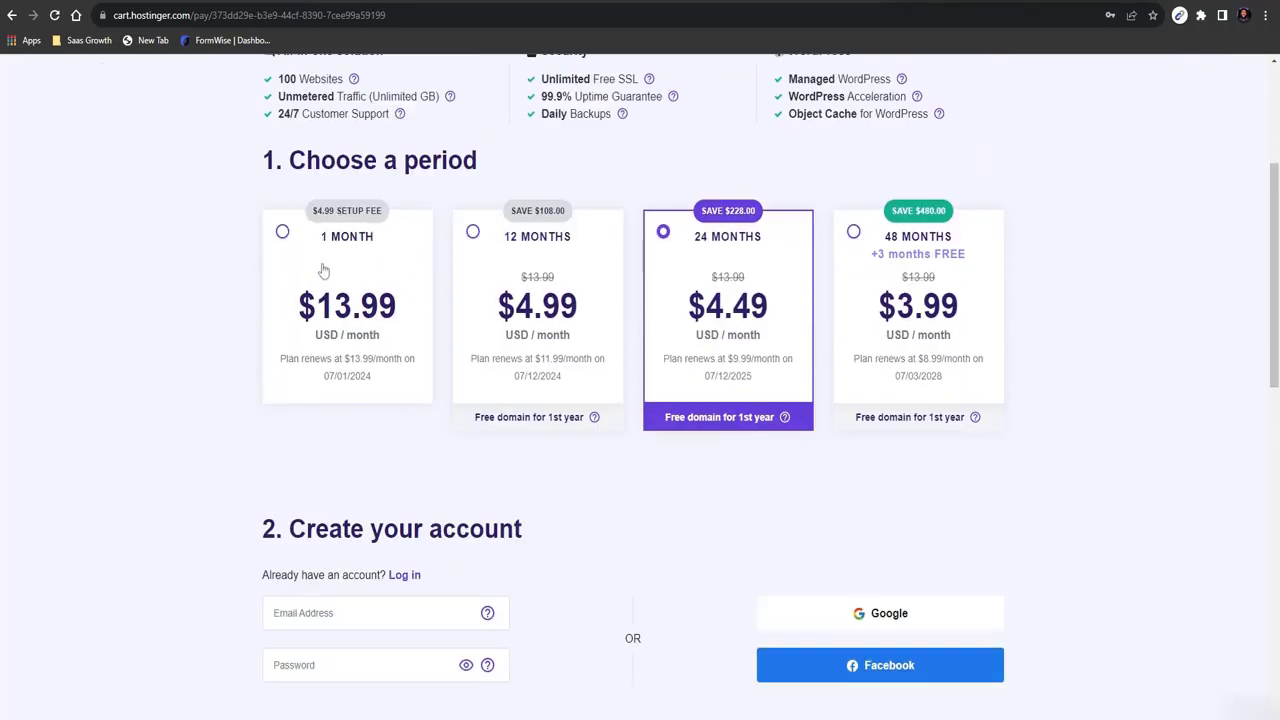
scroll(323, 271, up, 3)
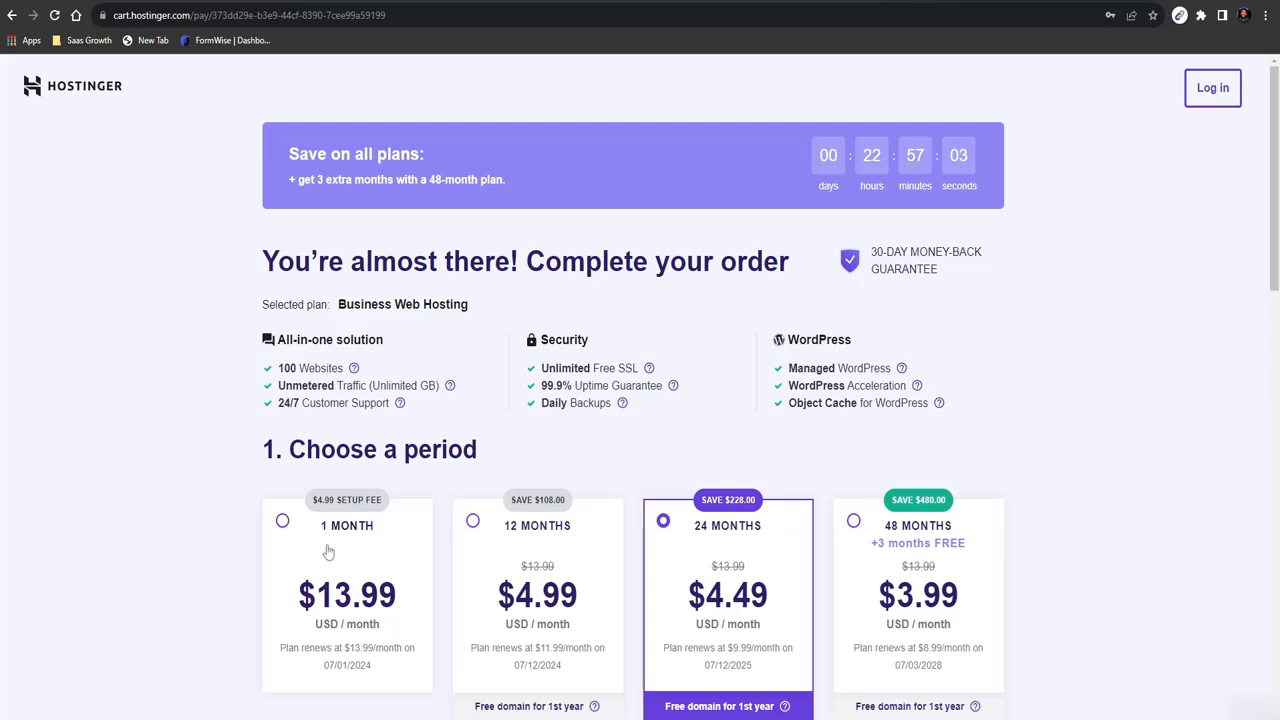
click(272, 523)
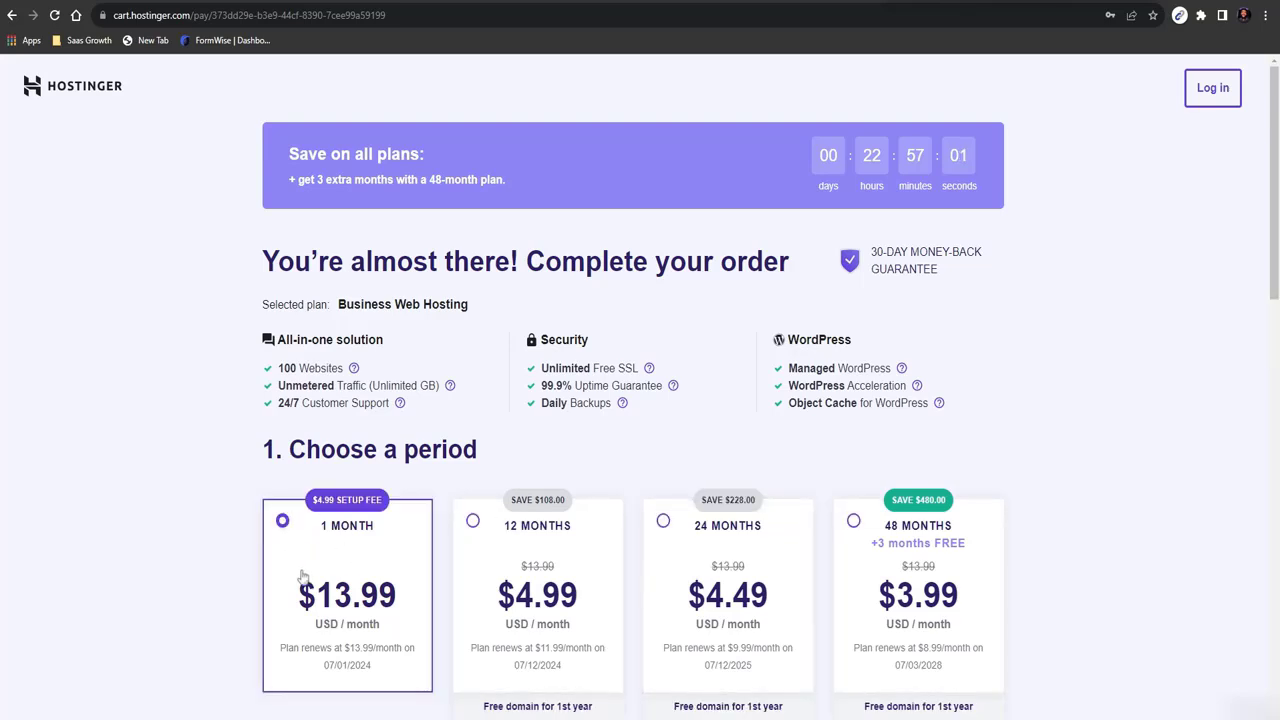
Return to the plans page, try the Single plan in checkout, then come back to compare plans.
click(12, 15)
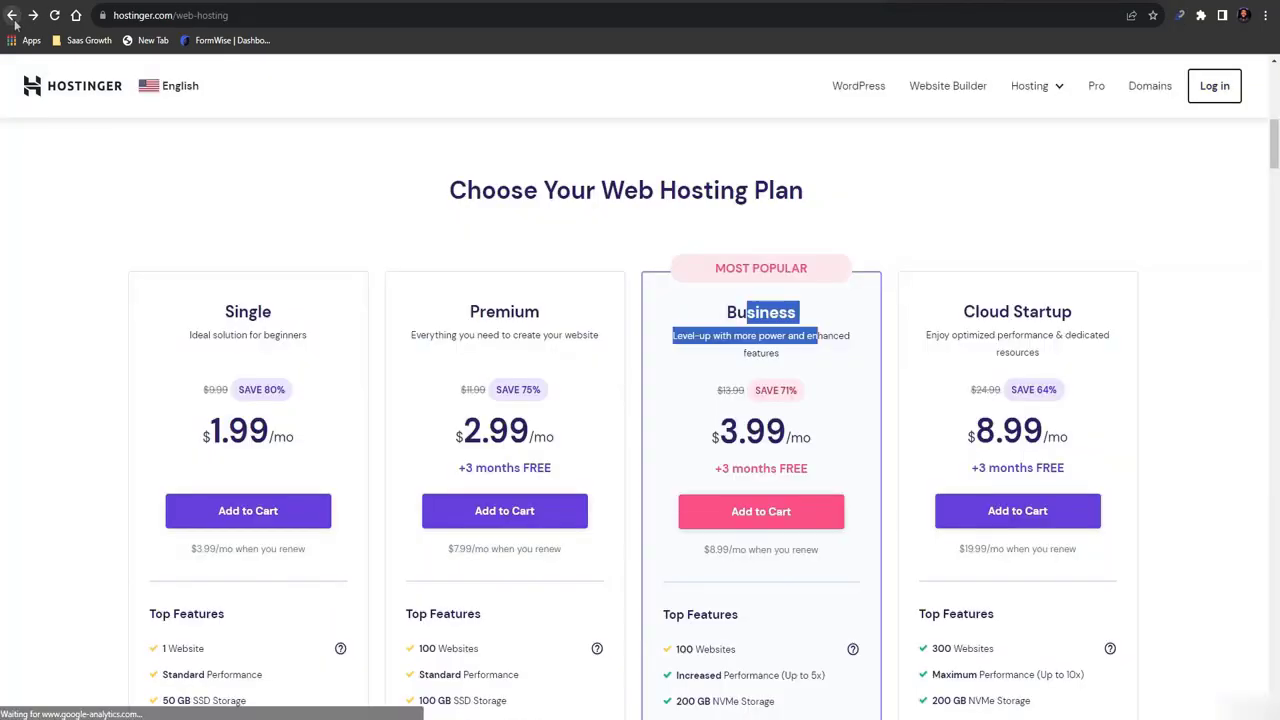
click(253, 508)
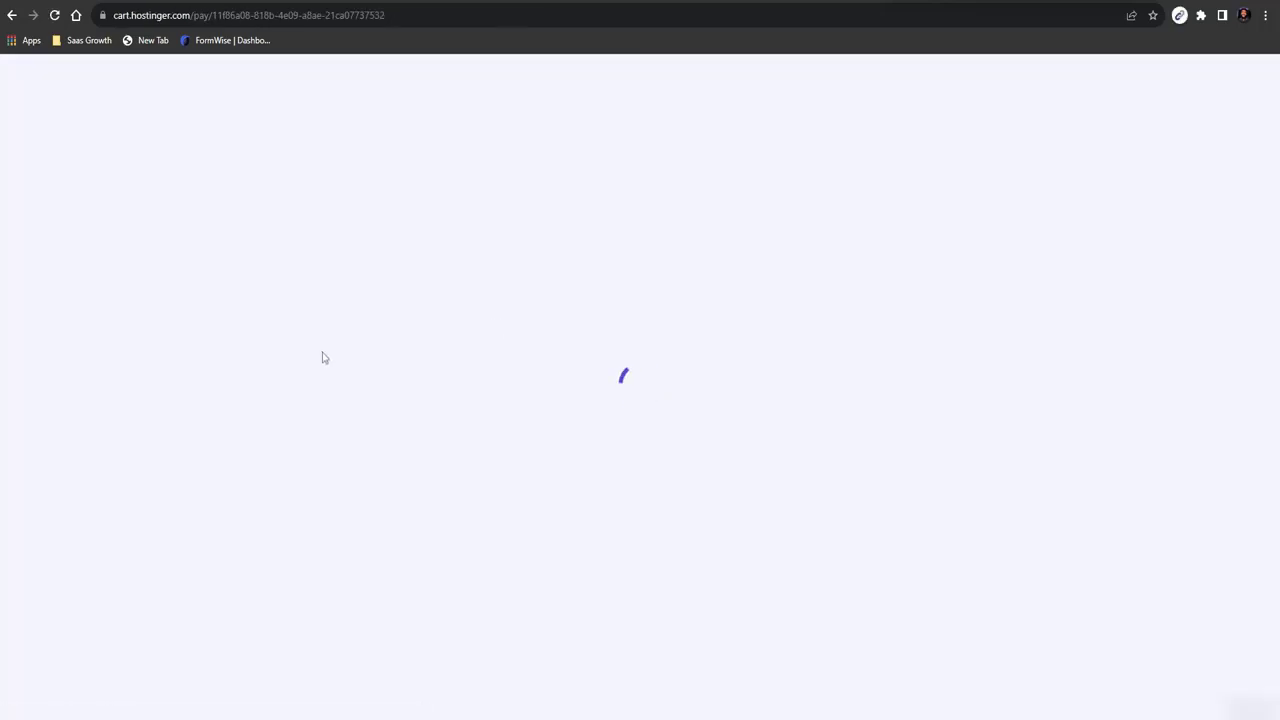
click(12, 15)
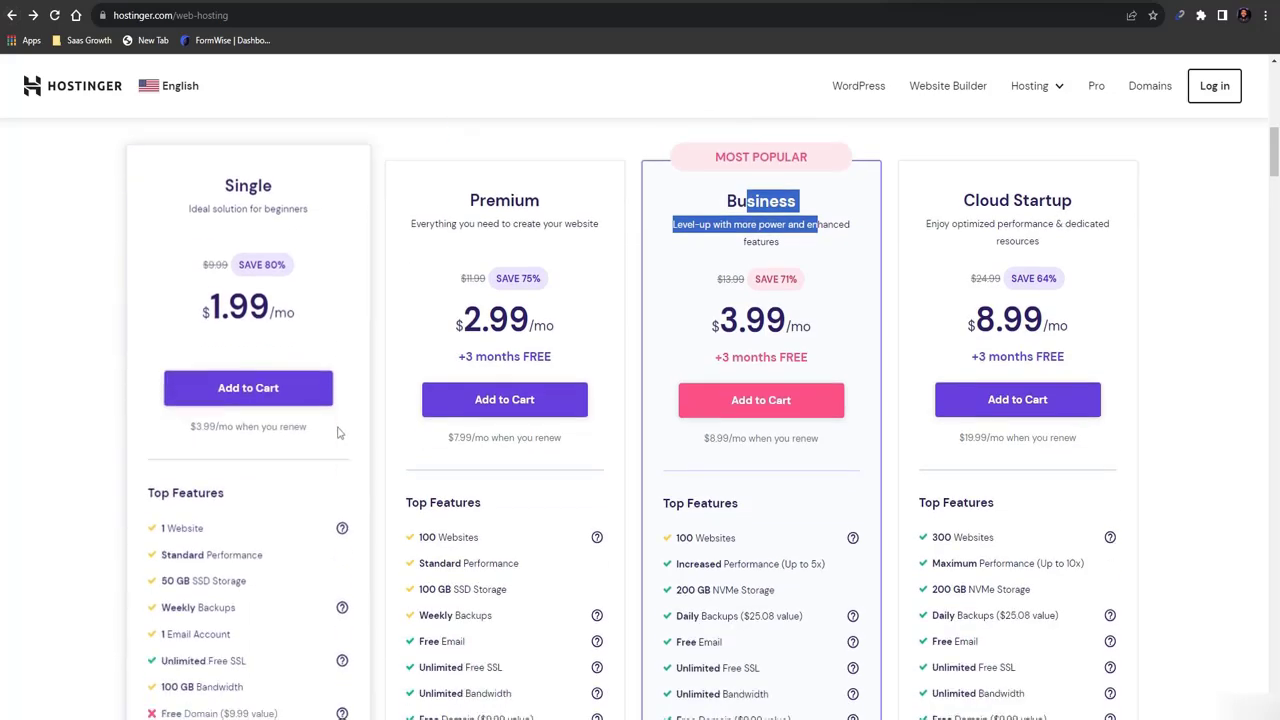
scroll(190, 530, down, 2)
scroll(197, 540, down, 1)
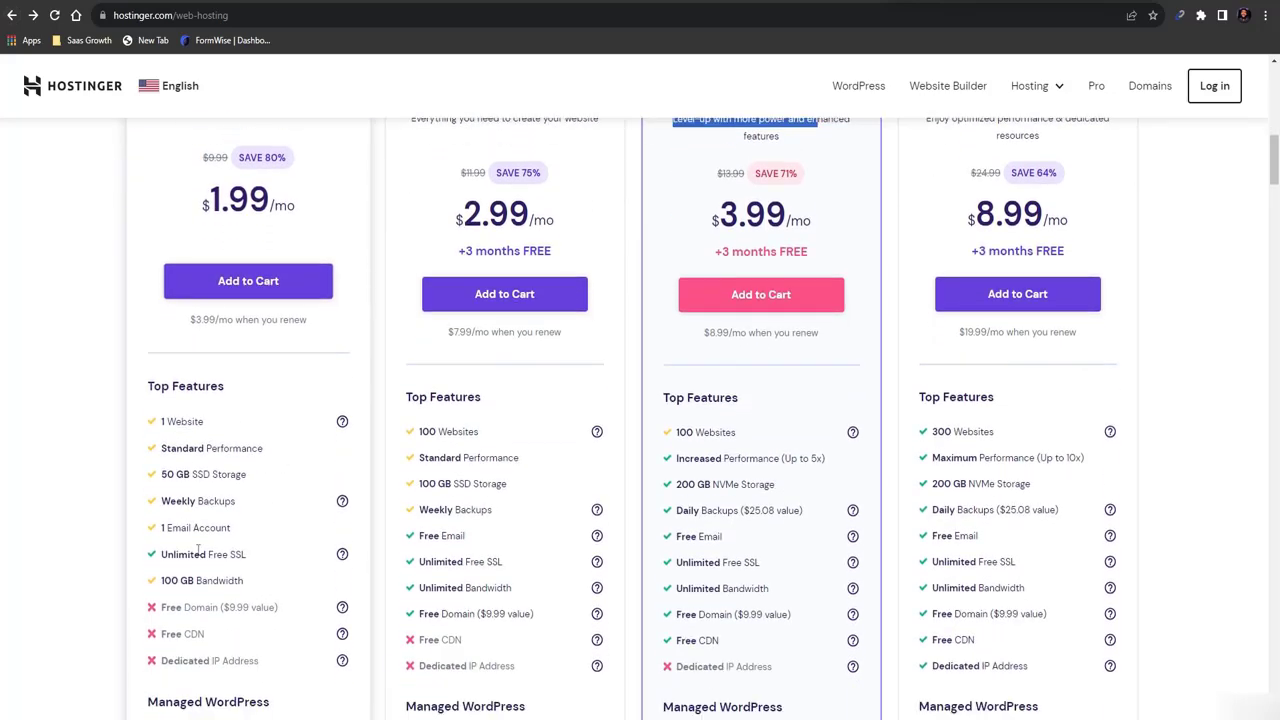
scroll(197, 540, up, 1)
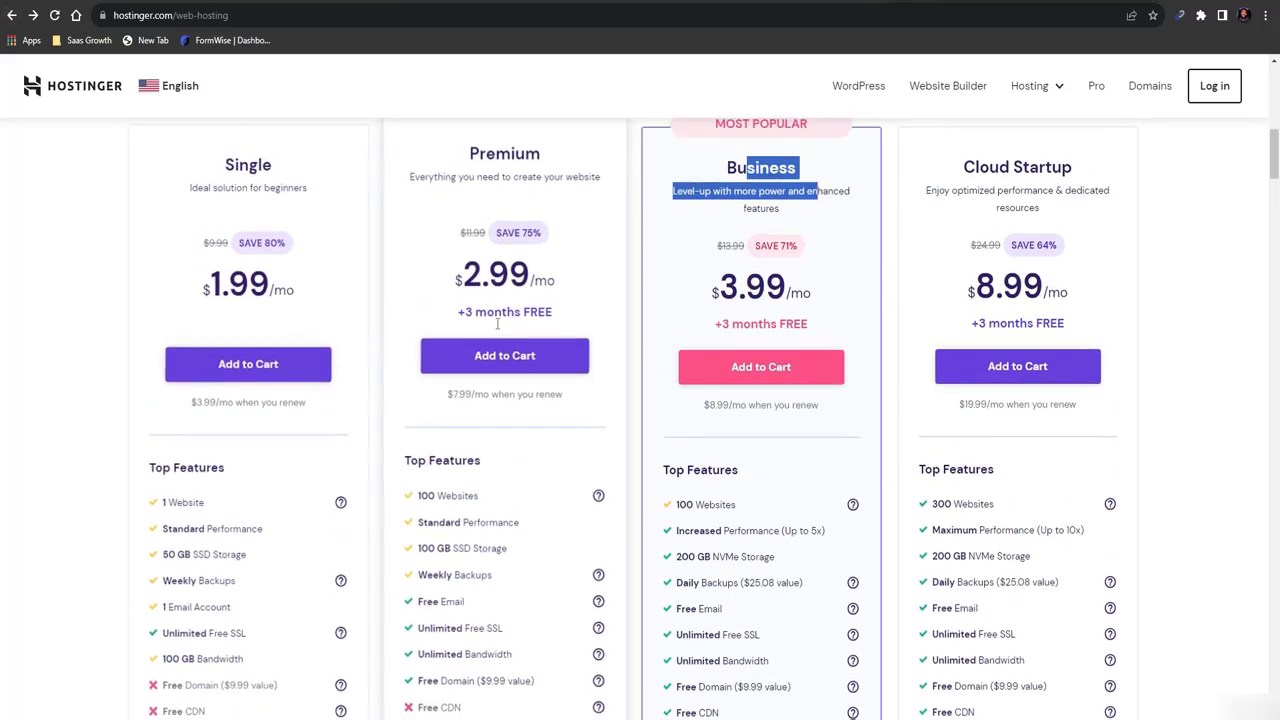
scroll(320, 280, down, 2)
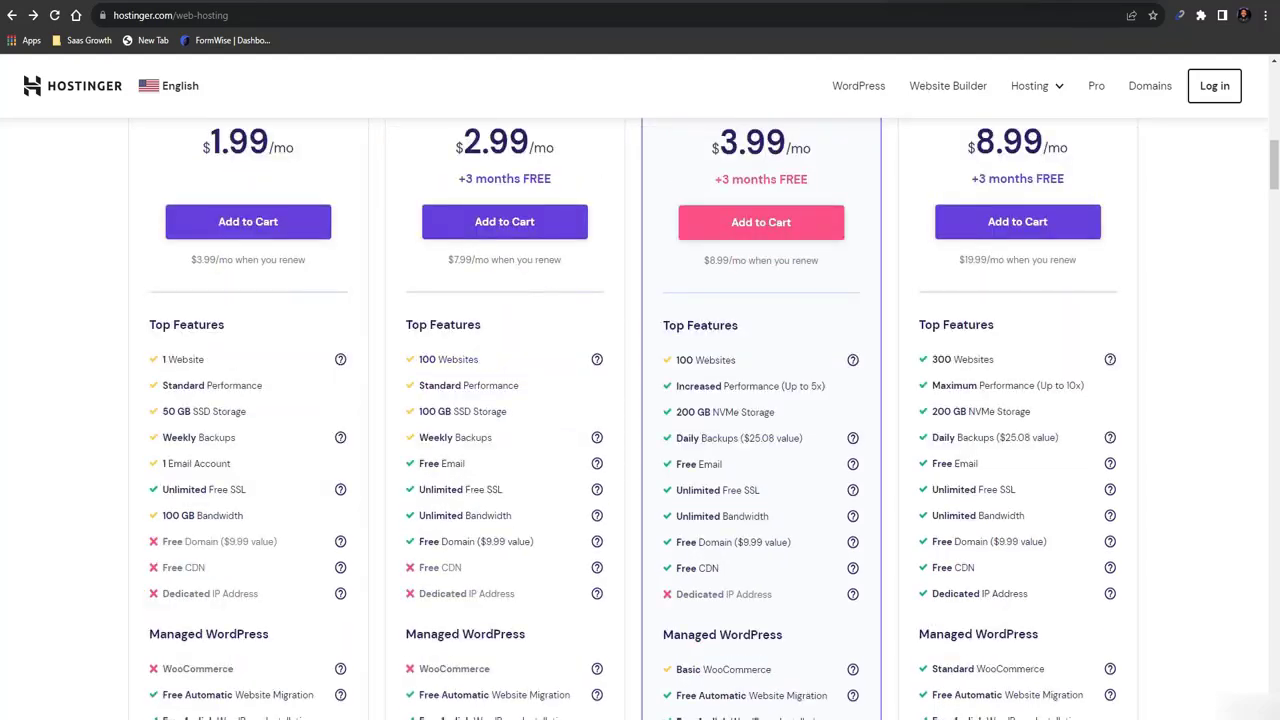
scroll(320, 280, up, 3)
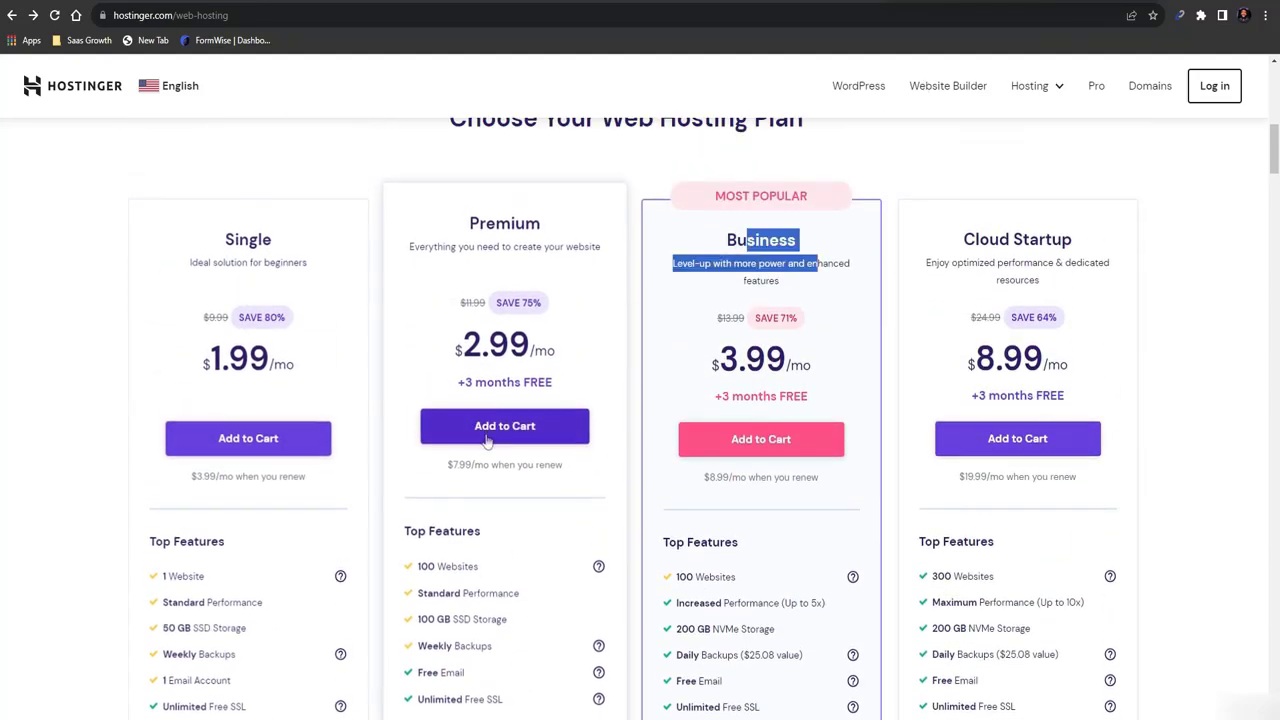
Add Premium Web Hosting to the cart with the 1 MONTH period.
click(483, 436)
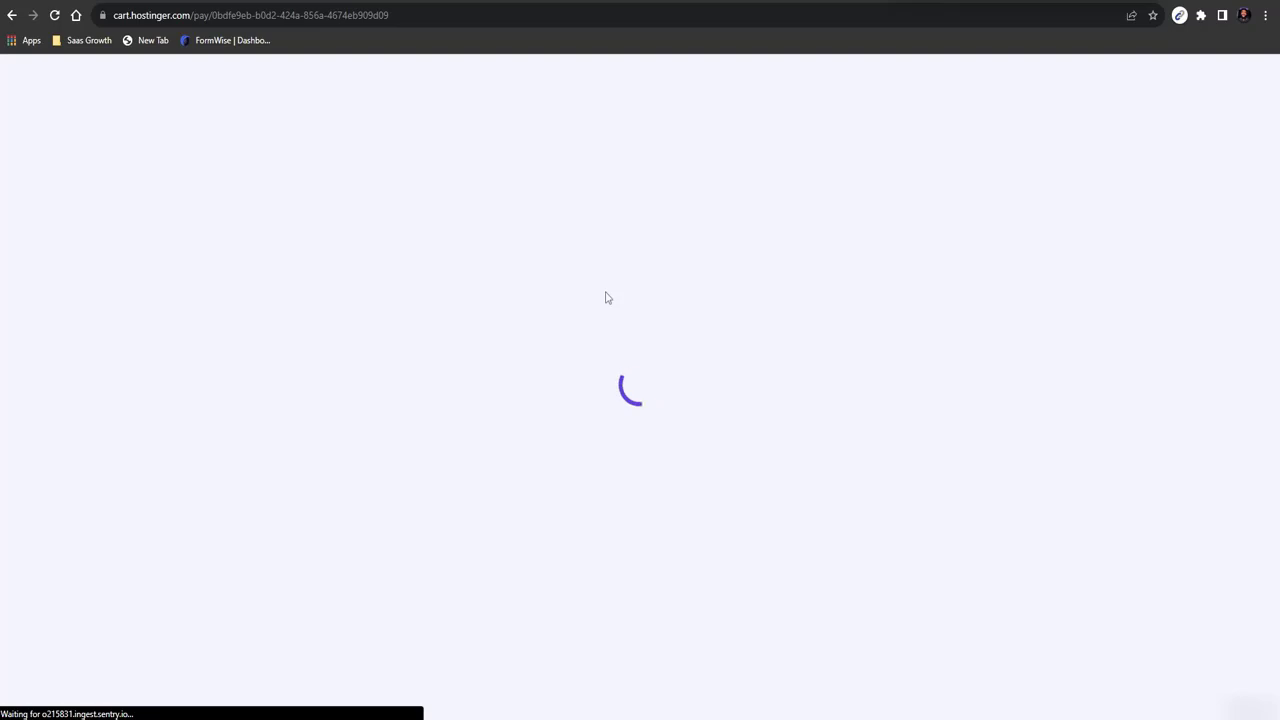
scroll(399, 475, down, 1)
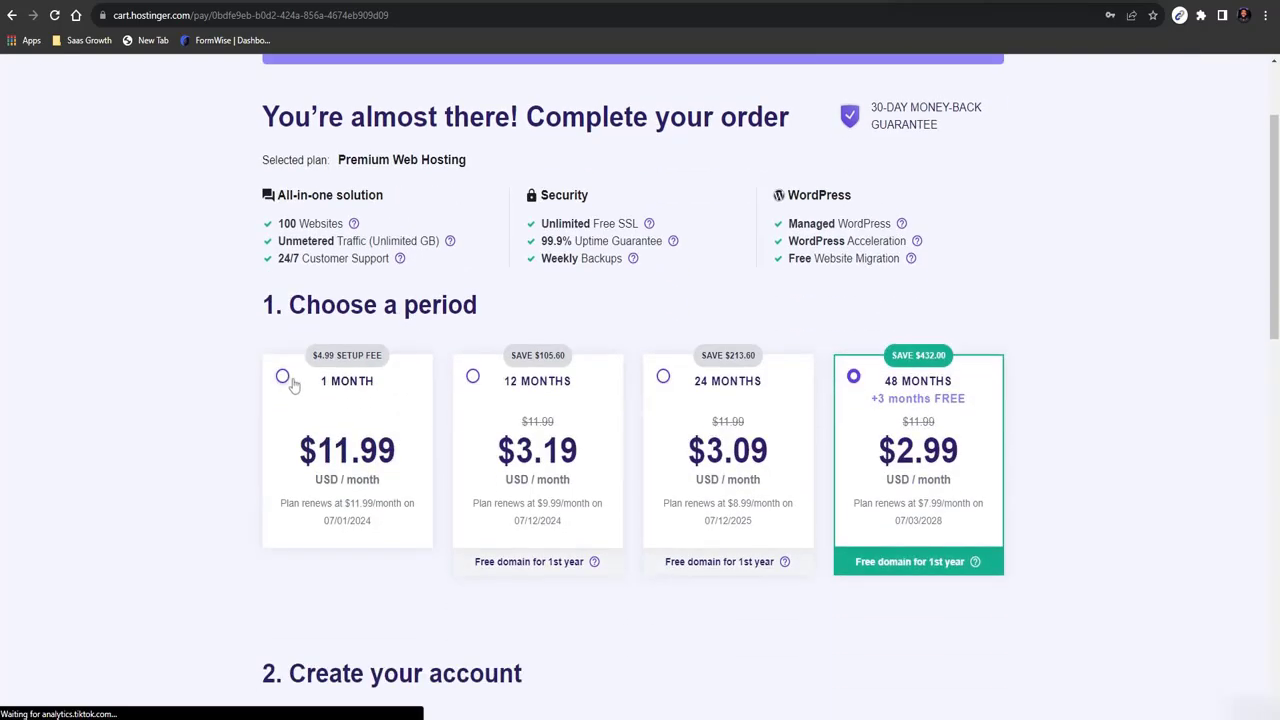
click(300, 403)
scroll(343, 443, down, 2)
scroll(343, 443, down, 2)
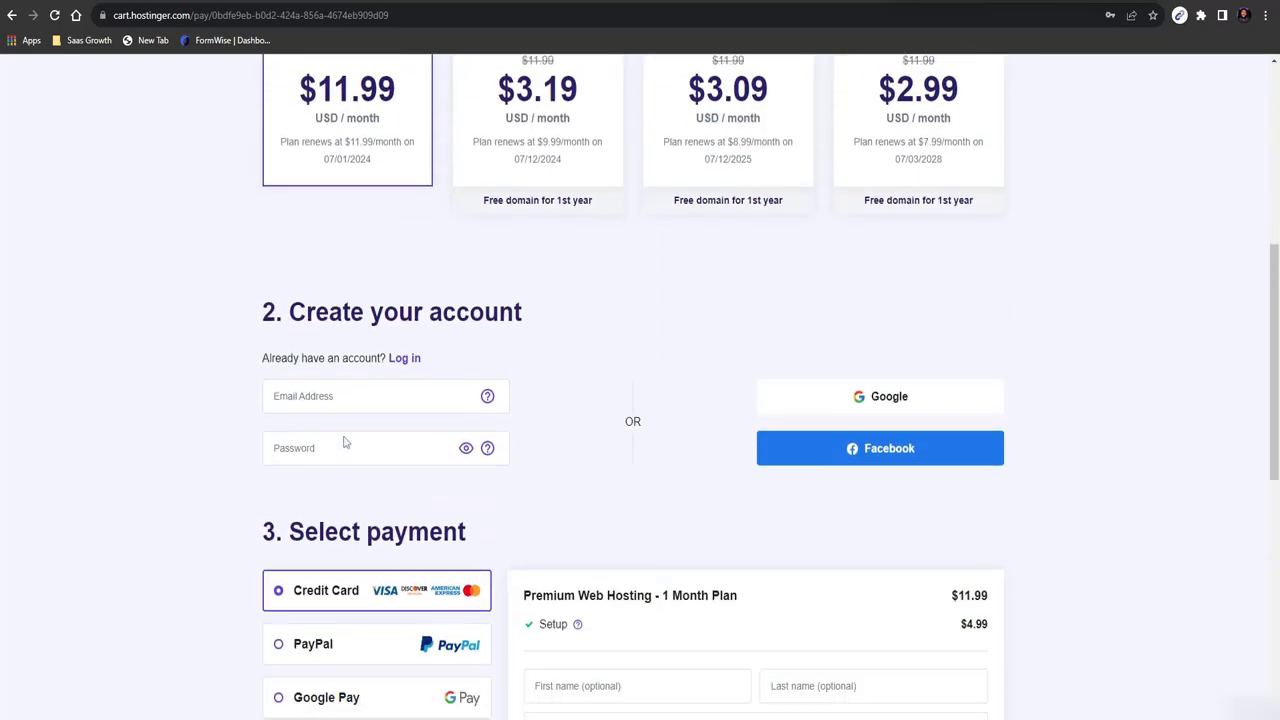
scroll(615, 408, up, 3)
Compare periods and settle on 12 MONTHS at $3.19/month, totalling $38.28.
click(555, 398)
scroll(555, 398, down, 6)
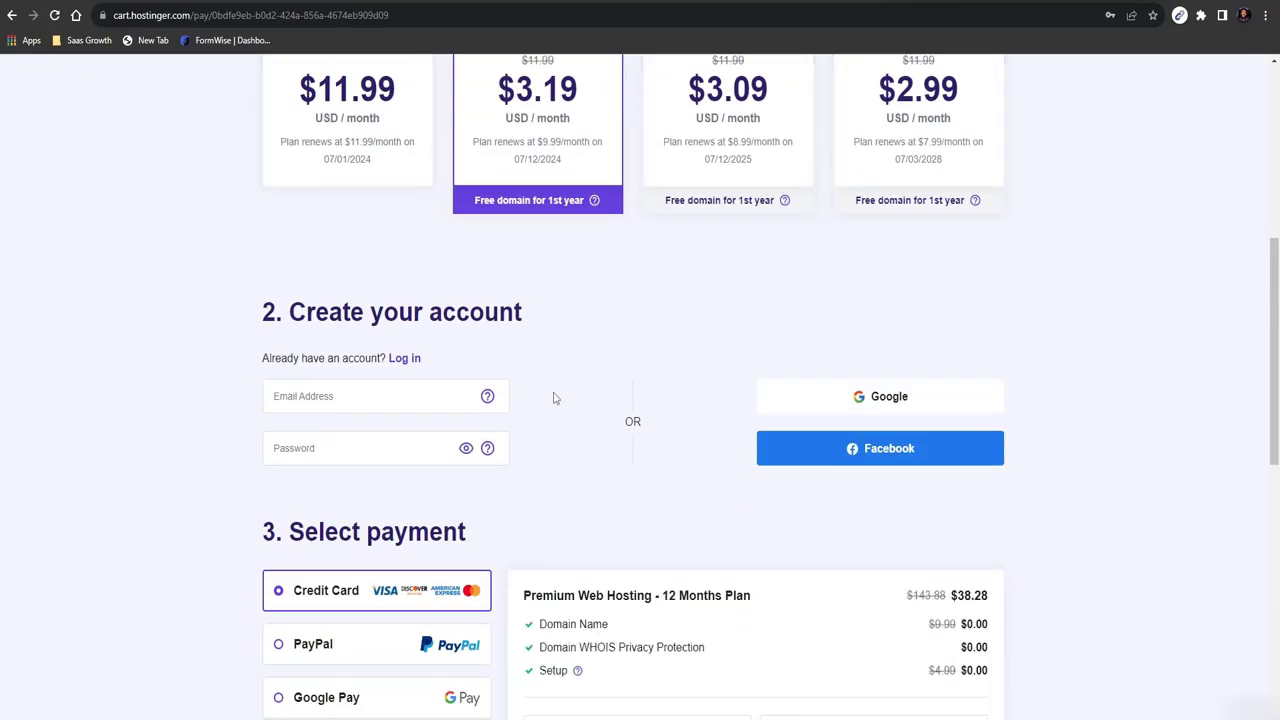
scroll(555, 394, up, 8)
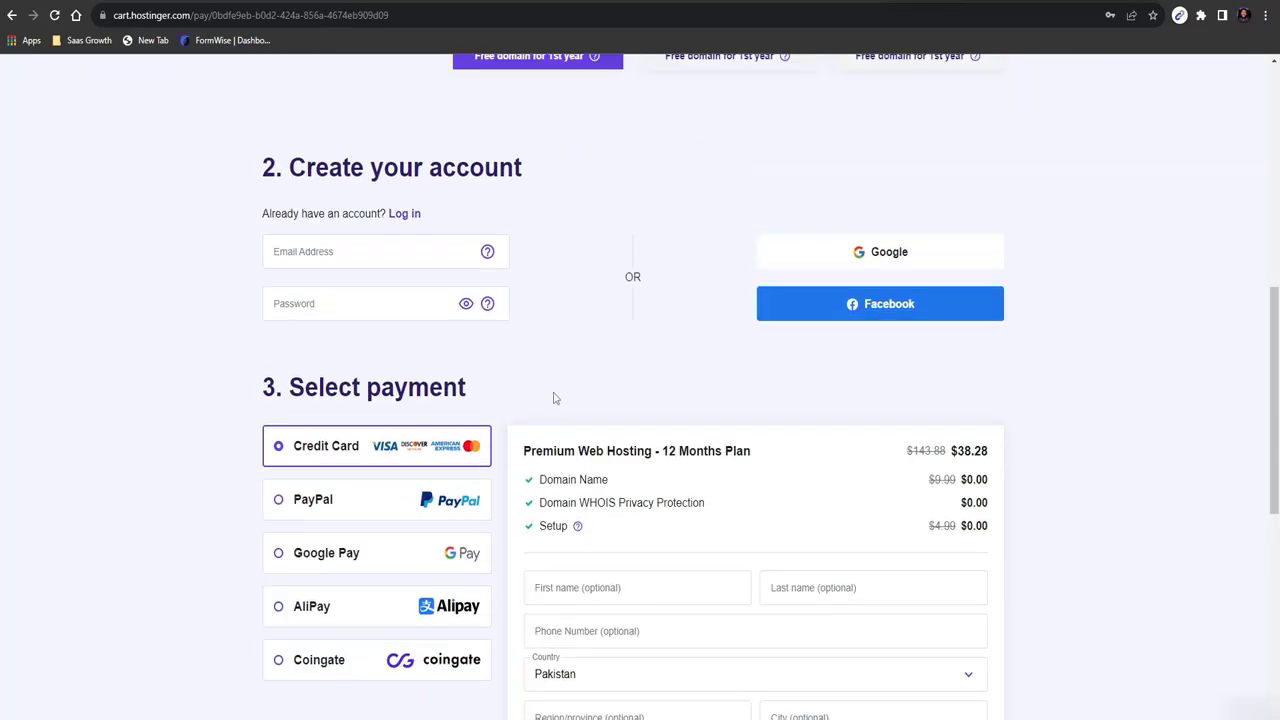
click(374, 324)
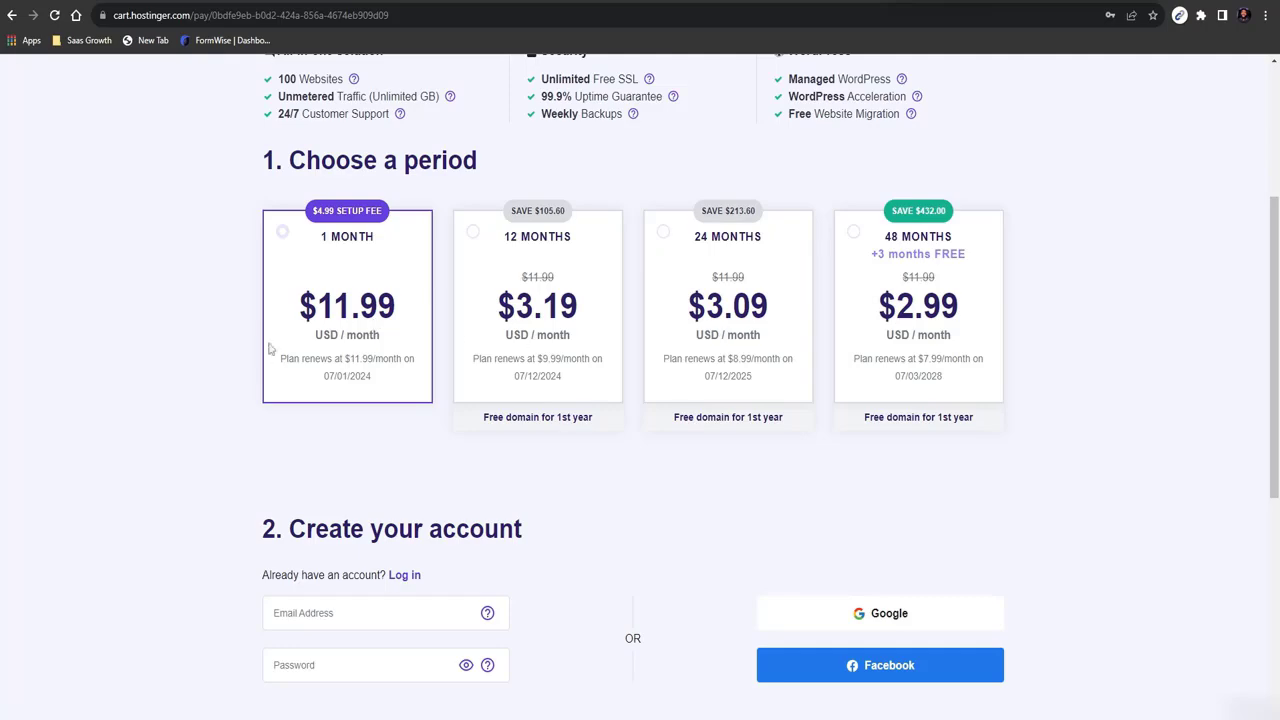
scroll(383, 363, down, 3)
scroll(319, 331, up, 3)
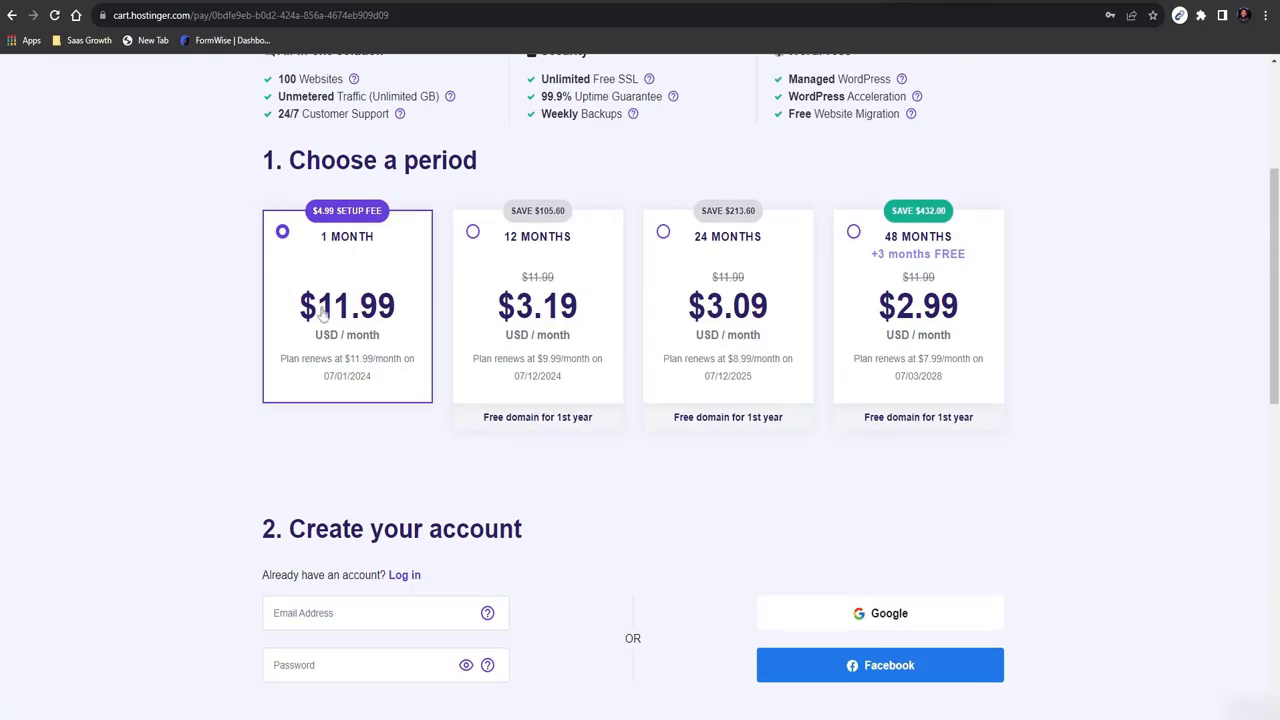
click(525, 315)
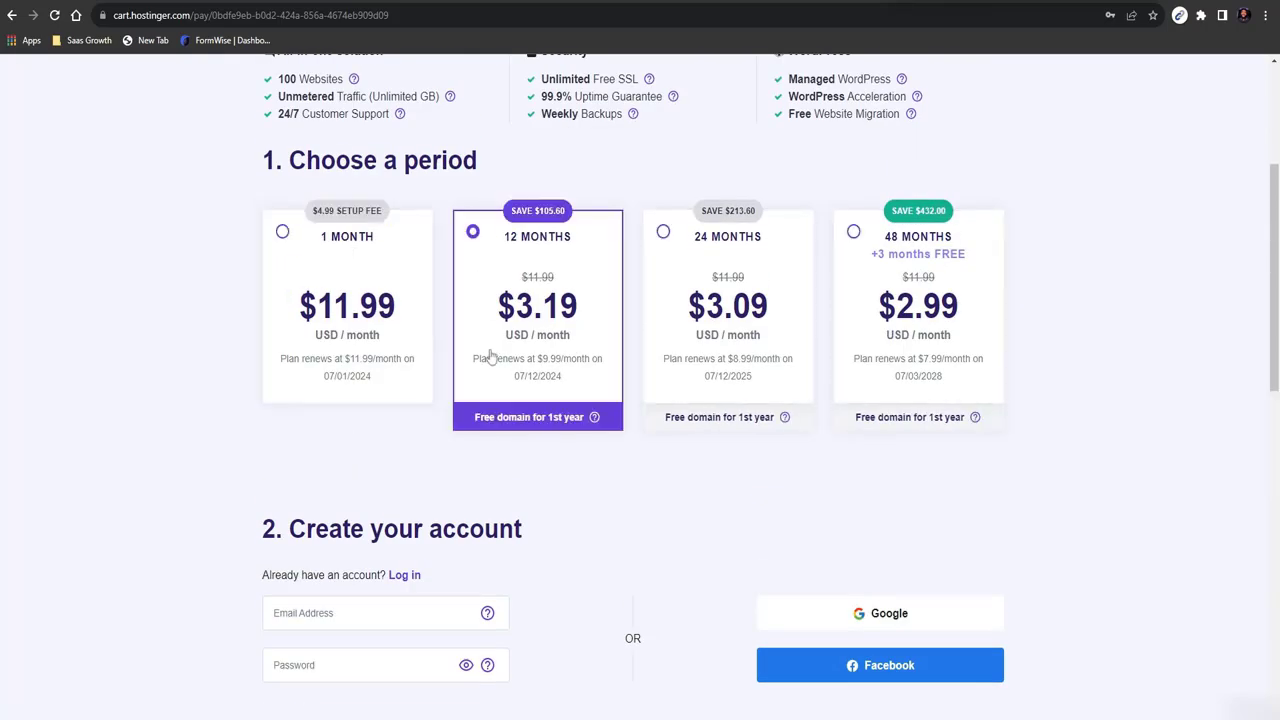
scroll(491, 358, down, 2)
Enter the account e-mail address in the Email Address field.
click(307, 478)
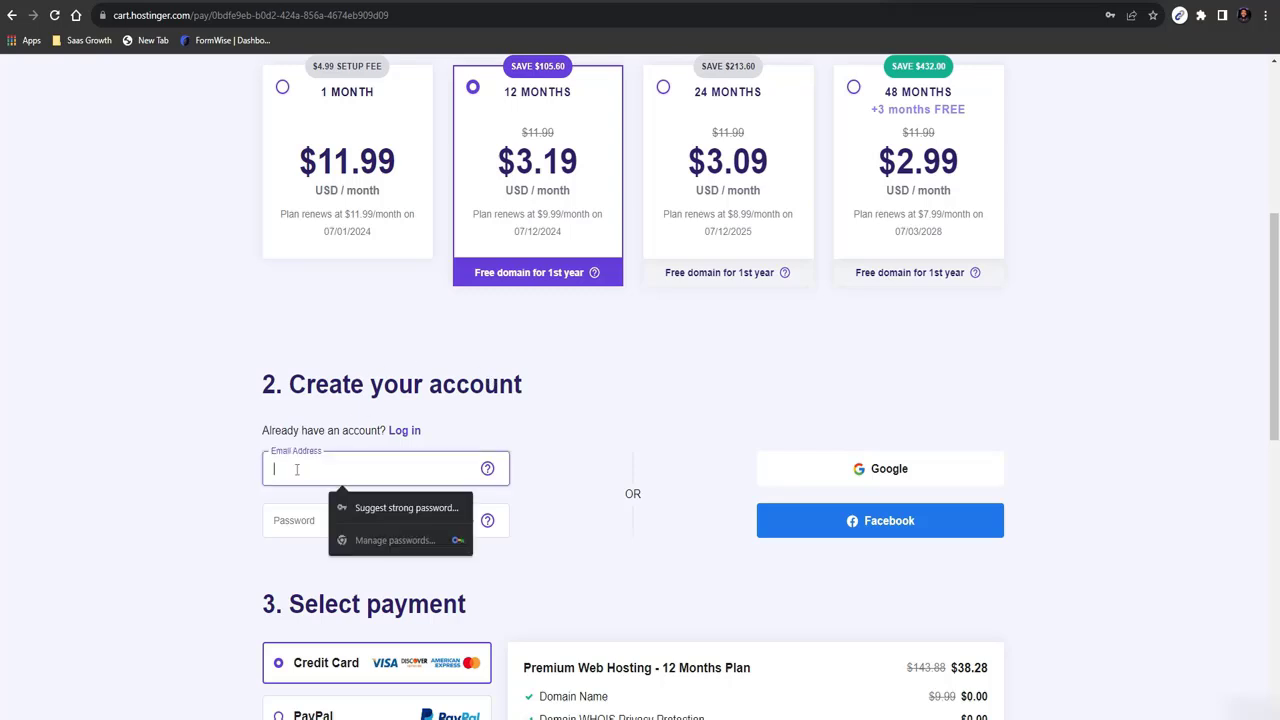
click(322, 477)
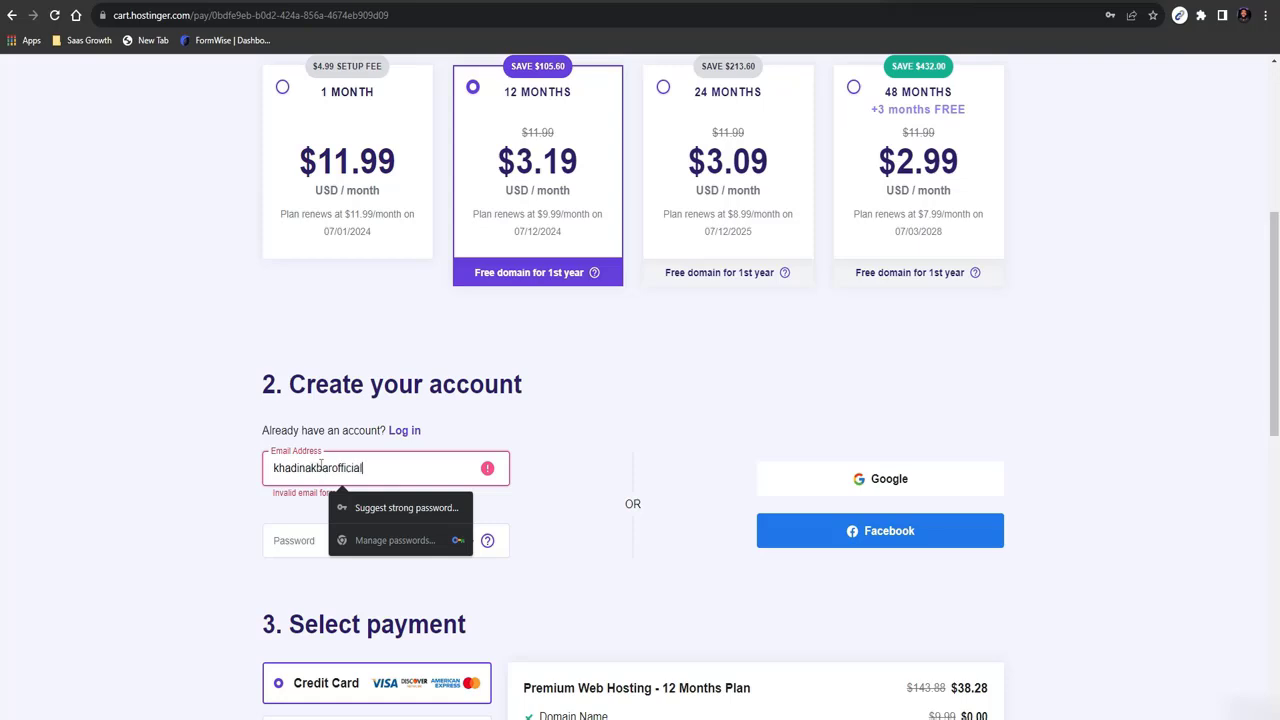
key(Tab)
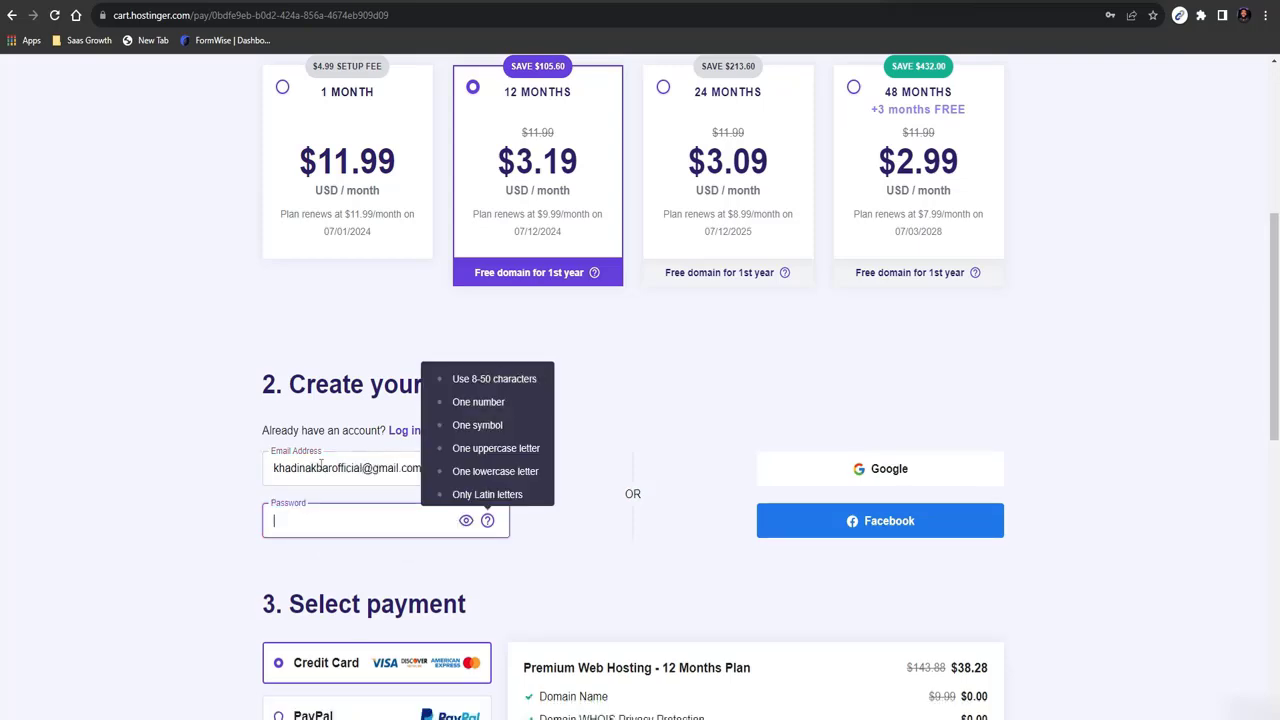
Type a password meeting all listed requirements and leave the field.
click(351, 524)
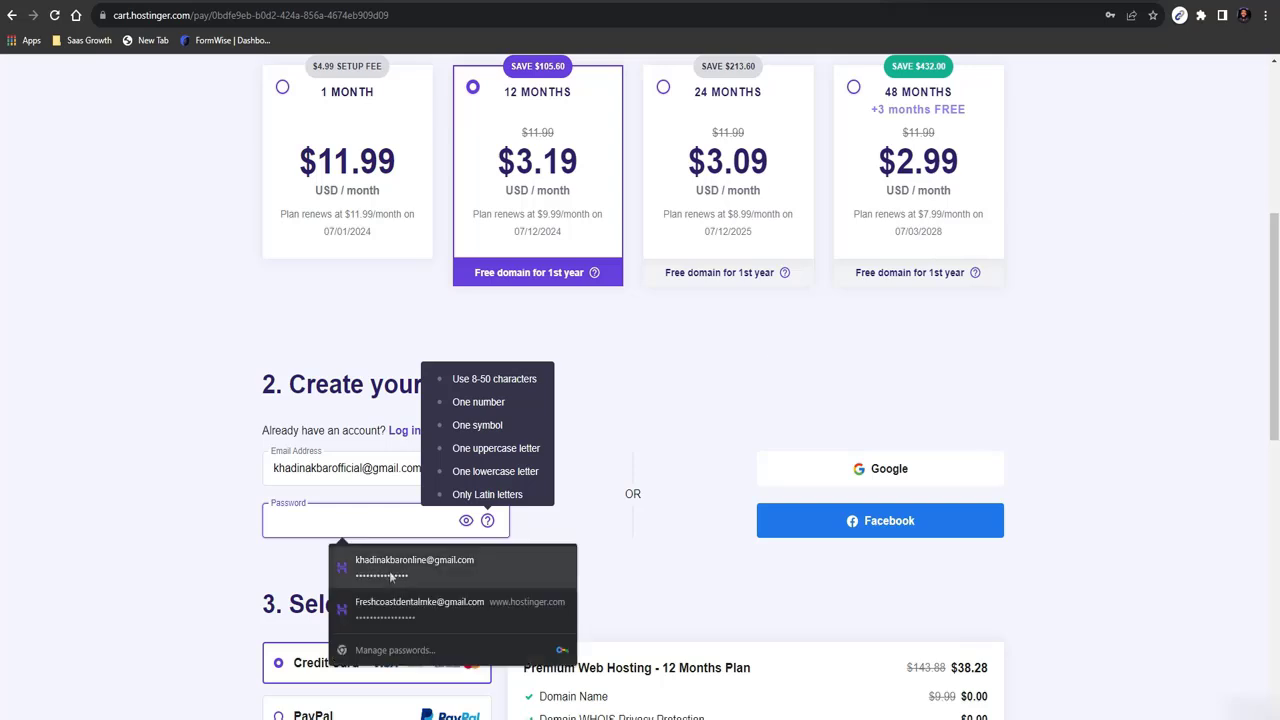
click(464, 522)
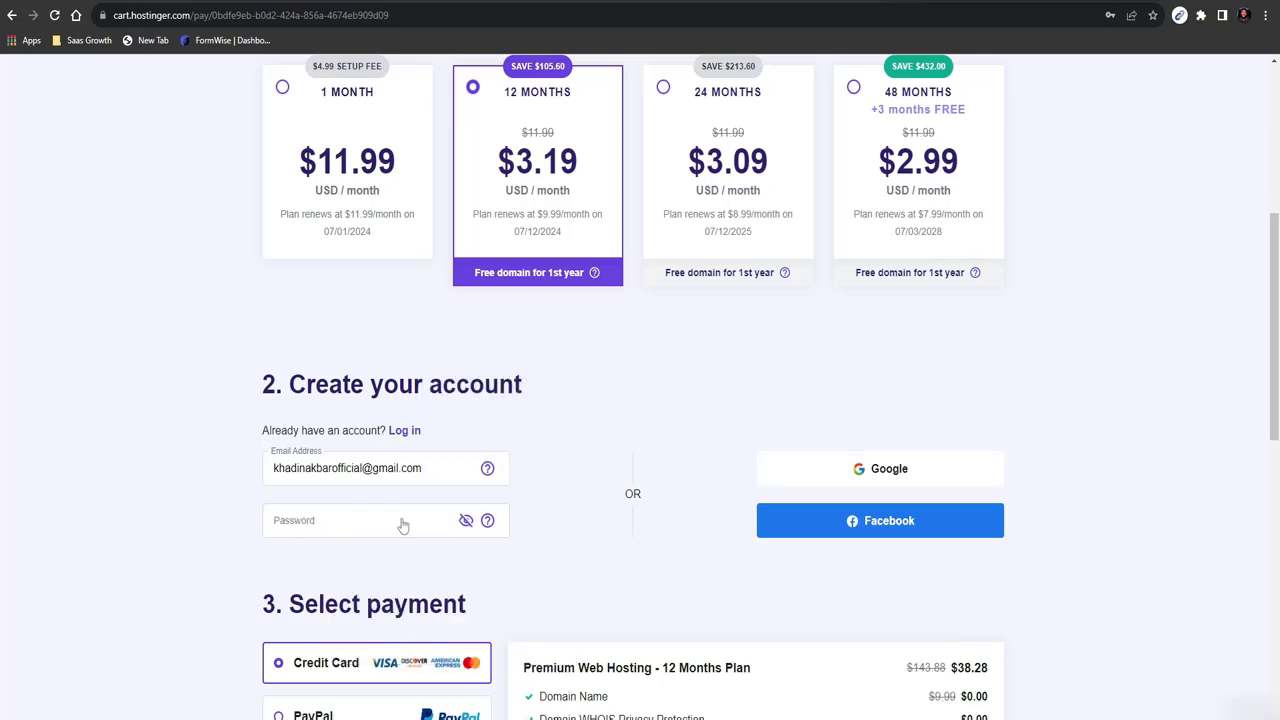
click(403, 522)
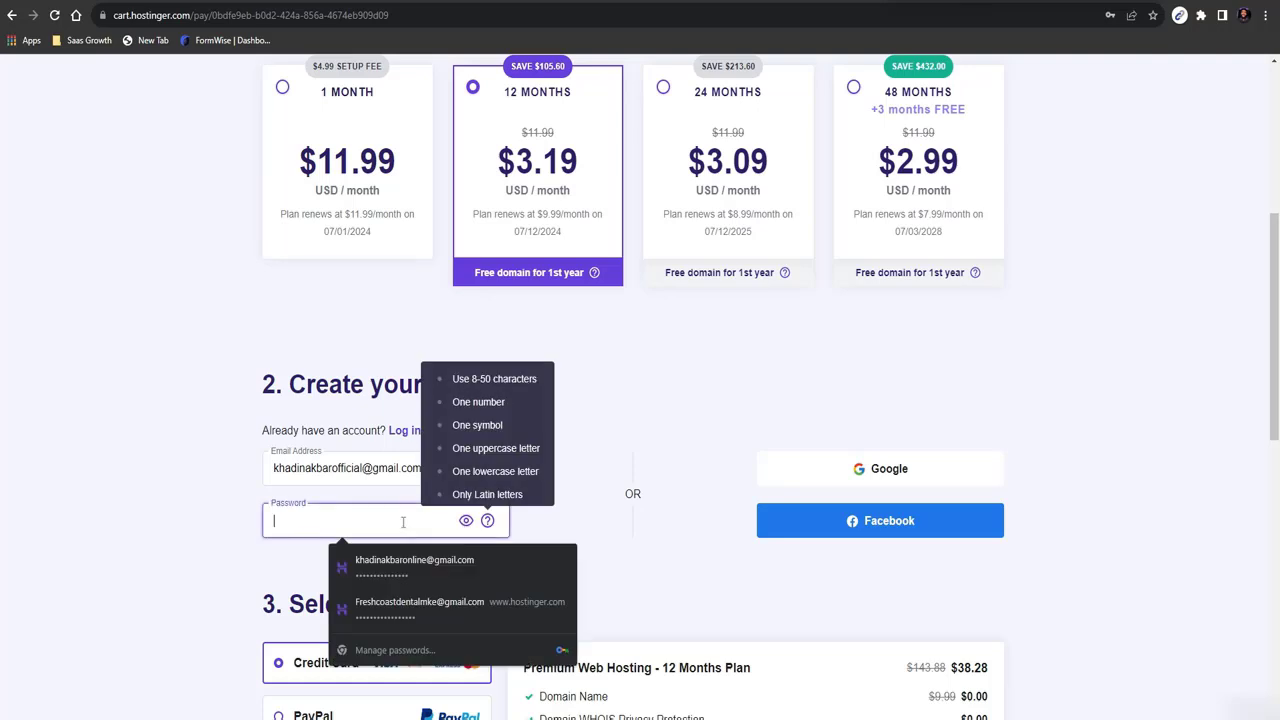
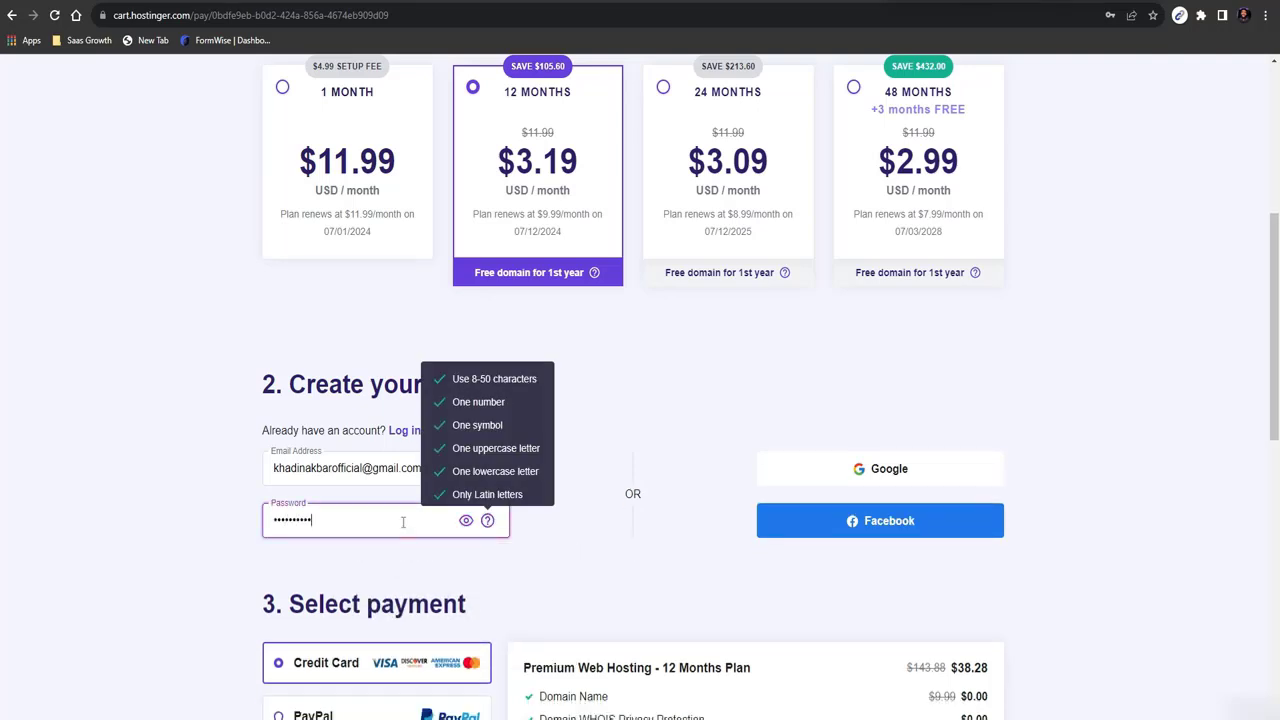
click(576, 544)
scroll(580, 545, down, 4)
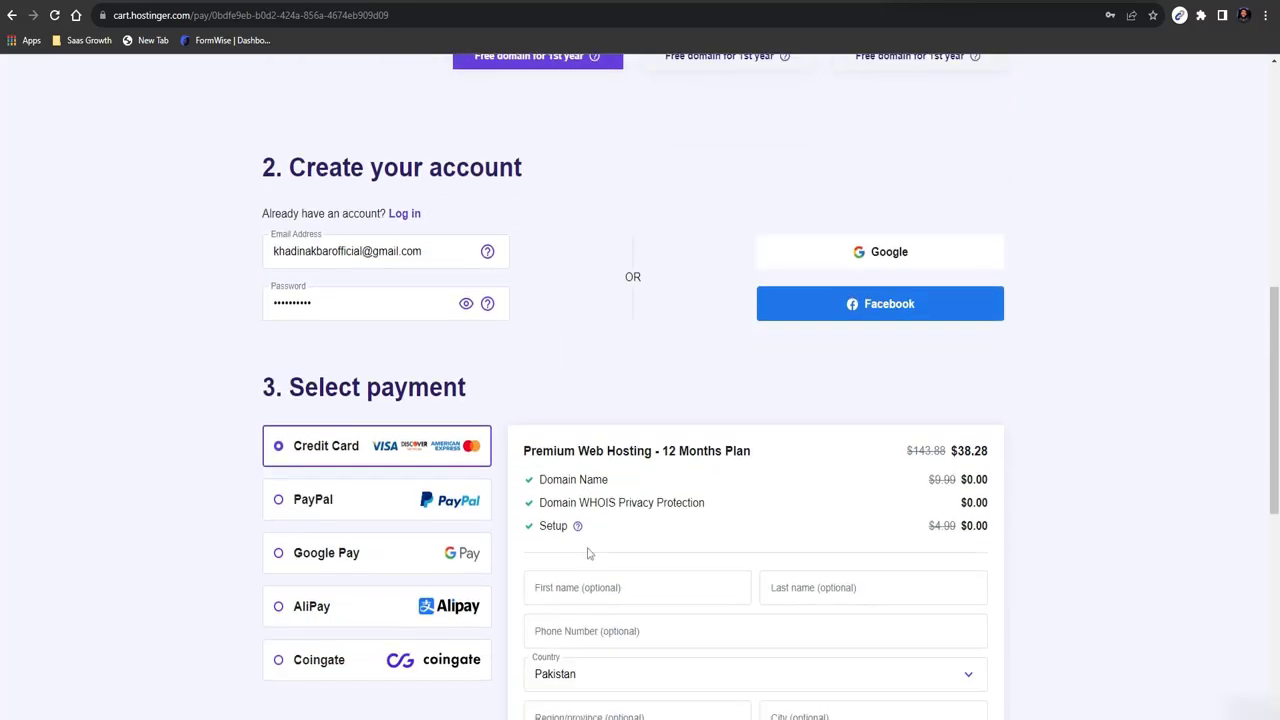
scroll(588, 547, up, 1)
scroll(588, 547, down, 1)
scroll(823, 317, up, 2)
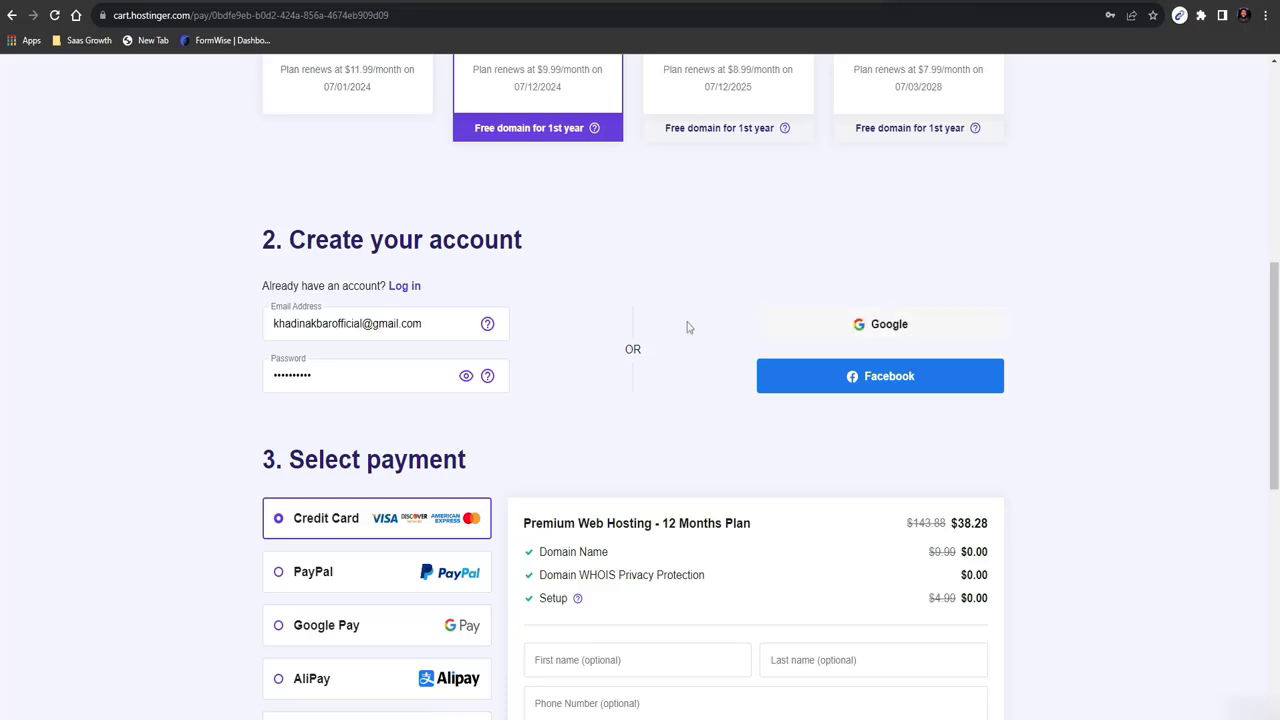
Sign in with the second Google account and dismiss Chrome's Update password prompt.
click(795, 335)
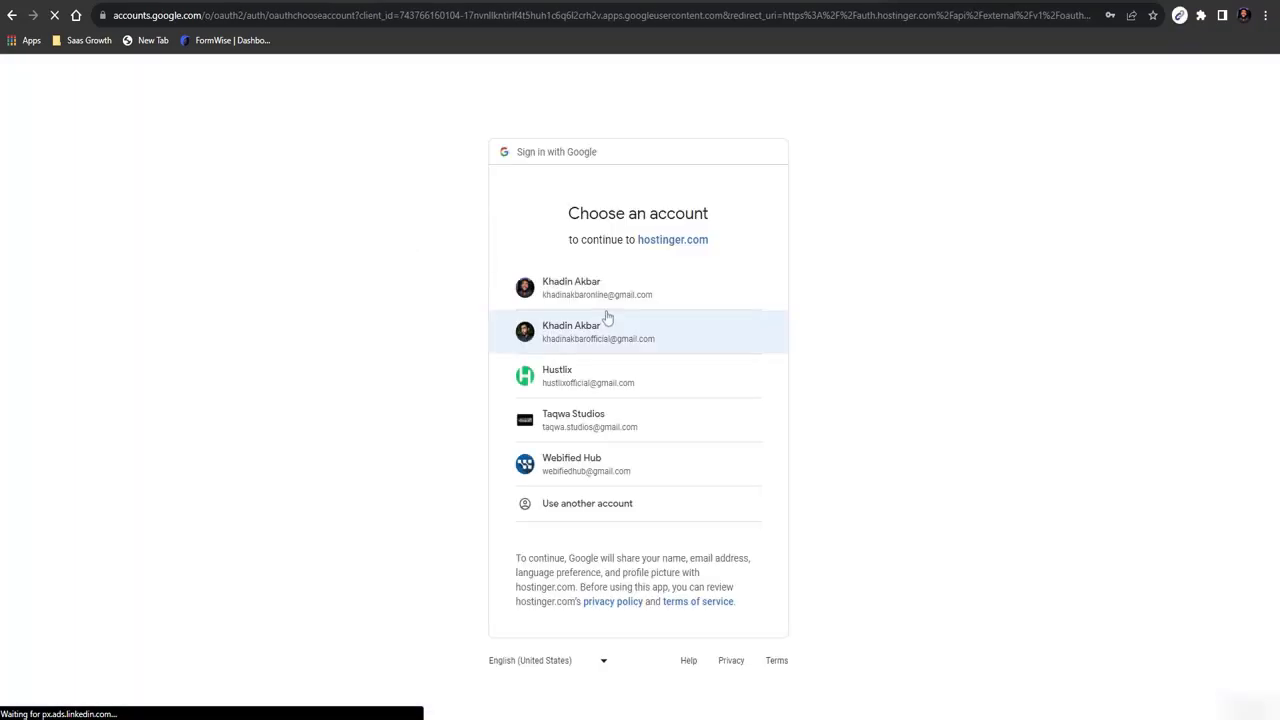
click(603, 334)
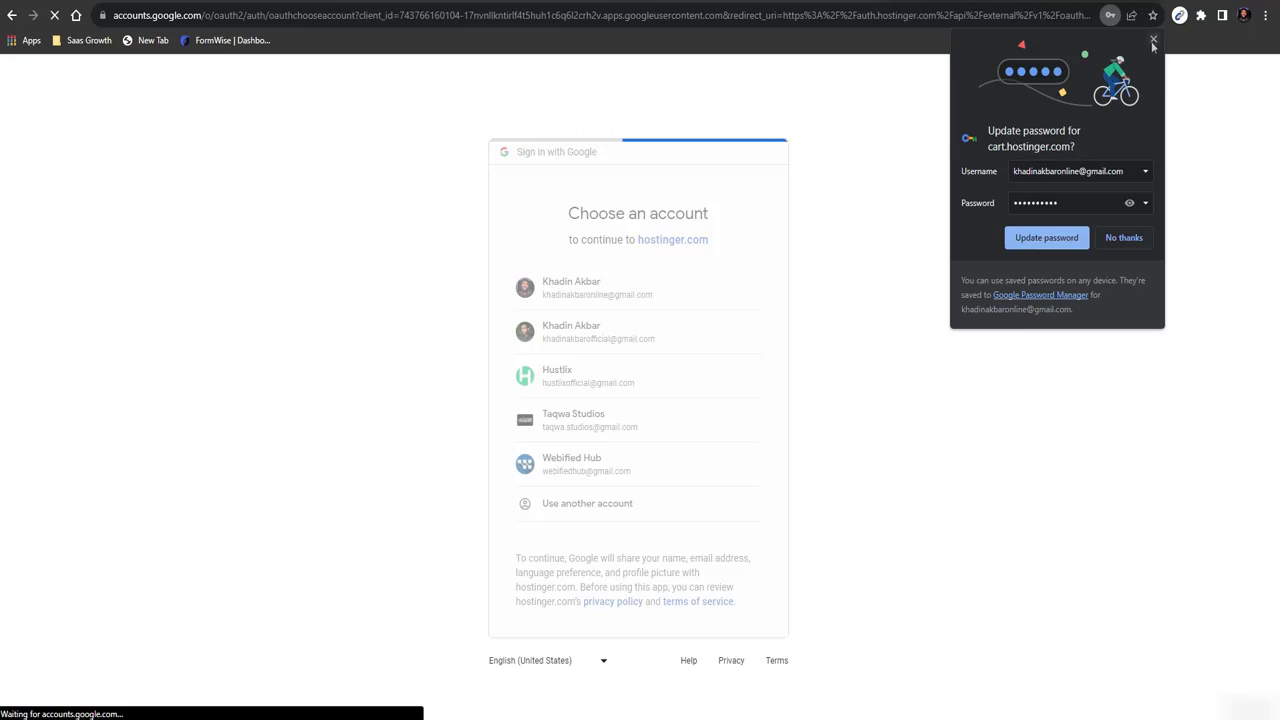
click(1153, 44)
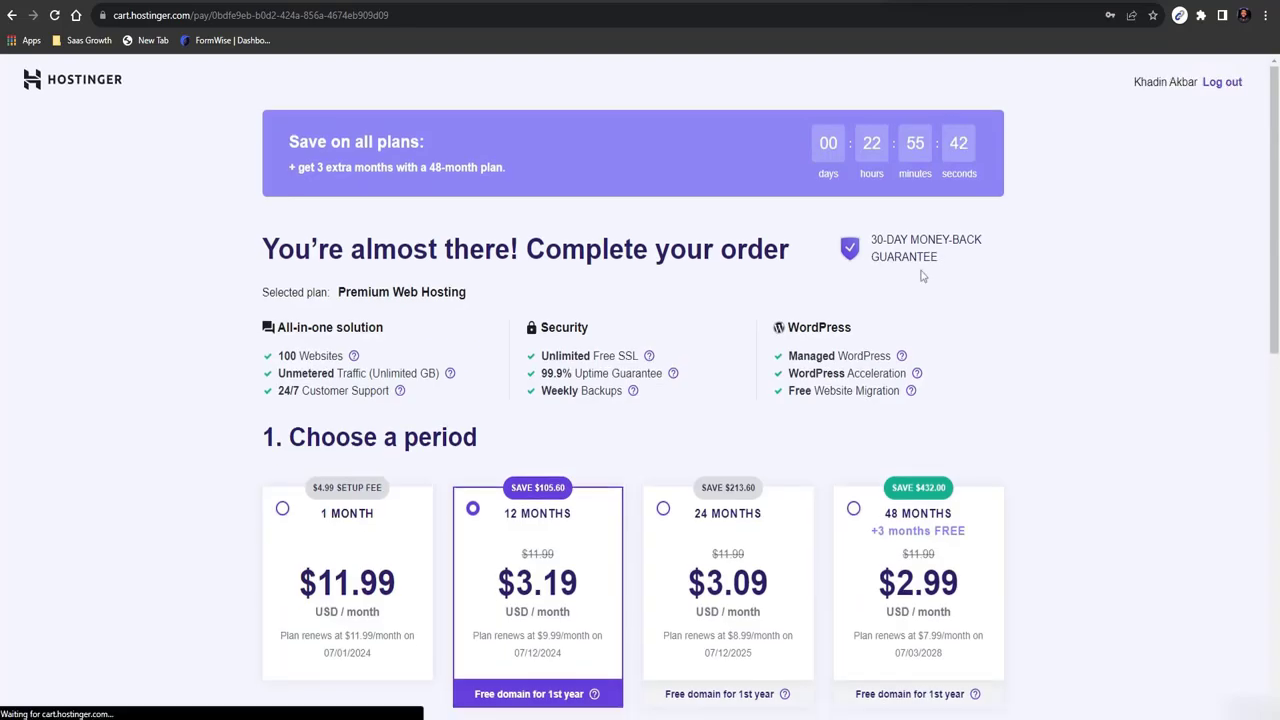
Pick Coingate then Credit Card as payment and highlight the $38.28 order total.
scroll(510, 567, down, 4)
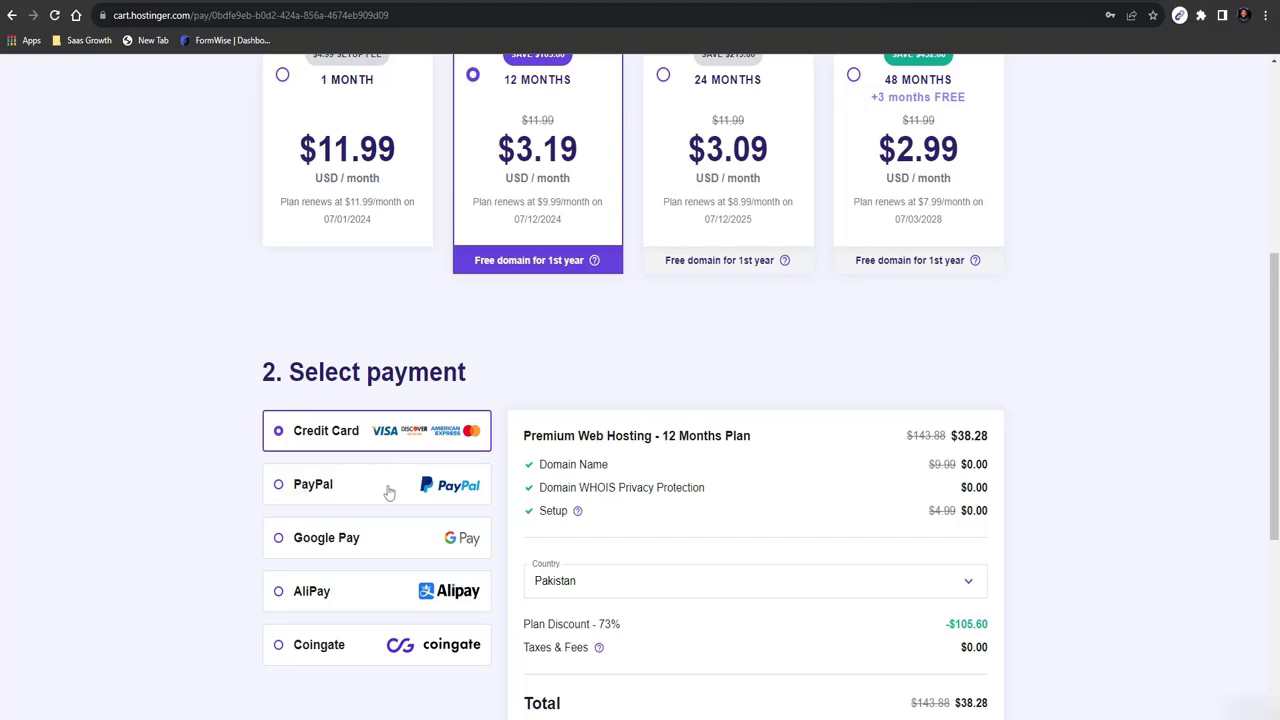
click(297, 645)
scroll(314, 580, down, 3)
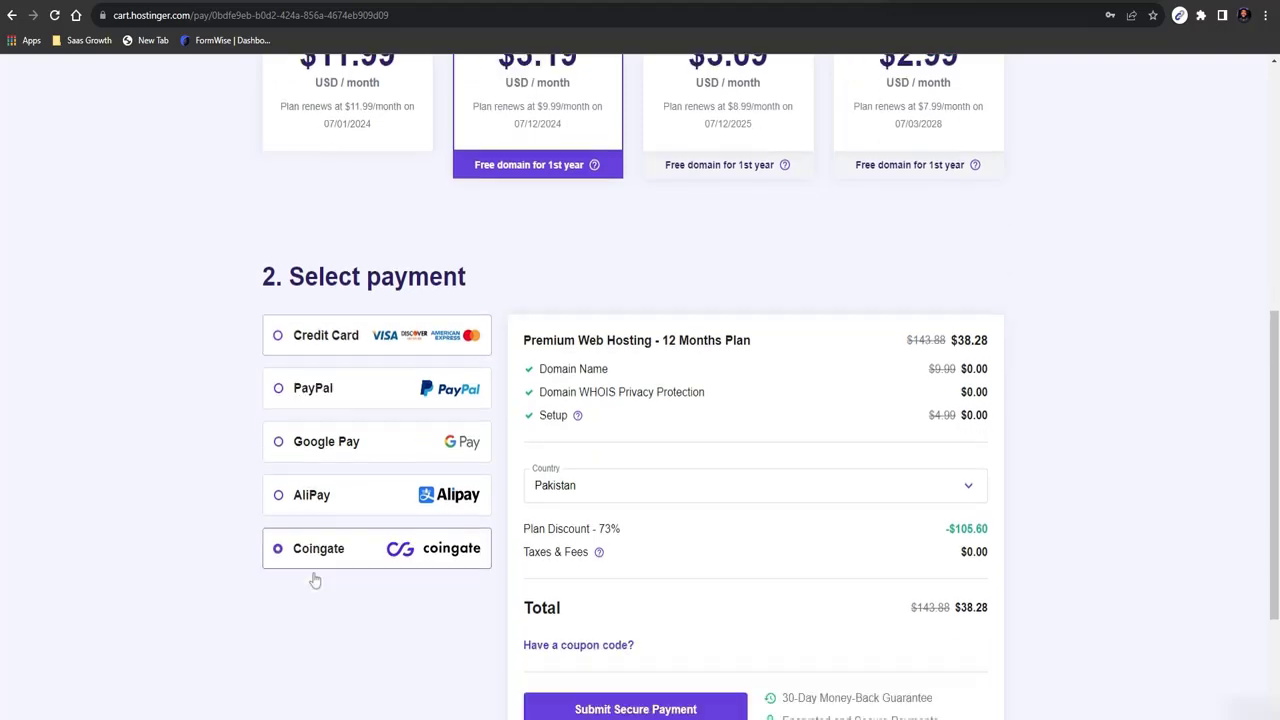
click(329, 150)
scroll(450, 220, down, 1)
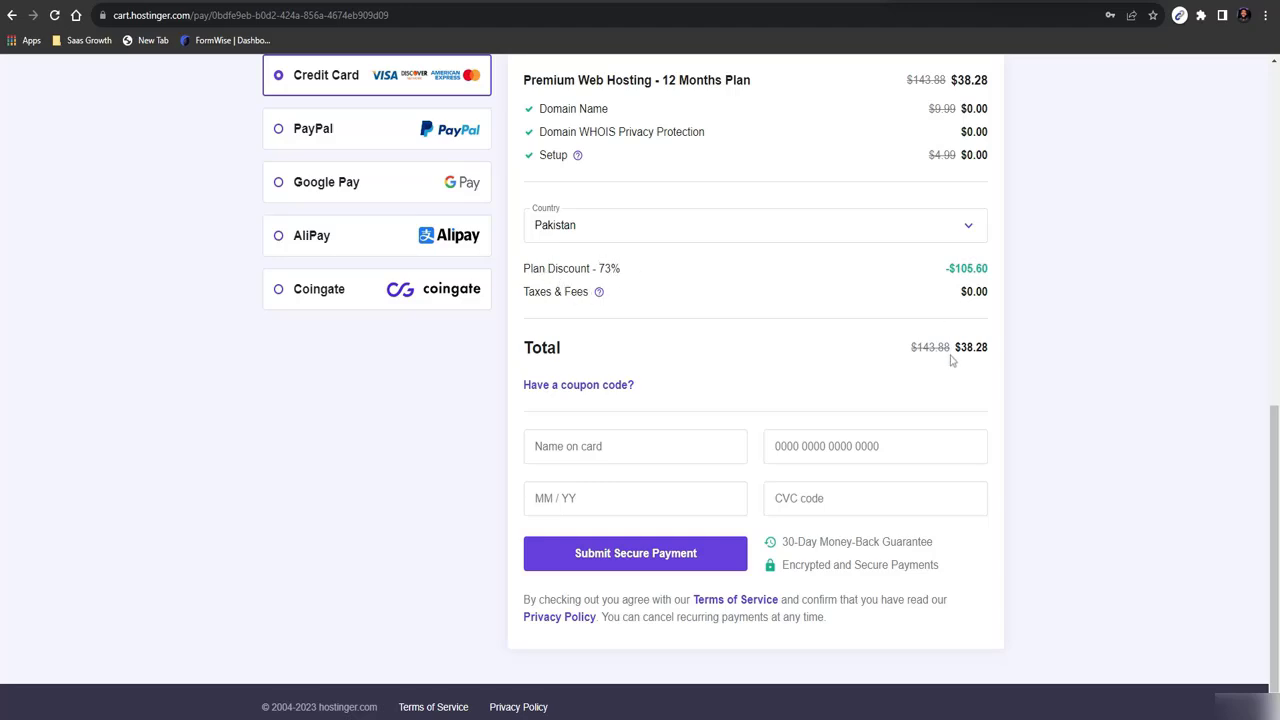
drag(956, 347, 992, 354)
scroll(730, 266, up, 2)
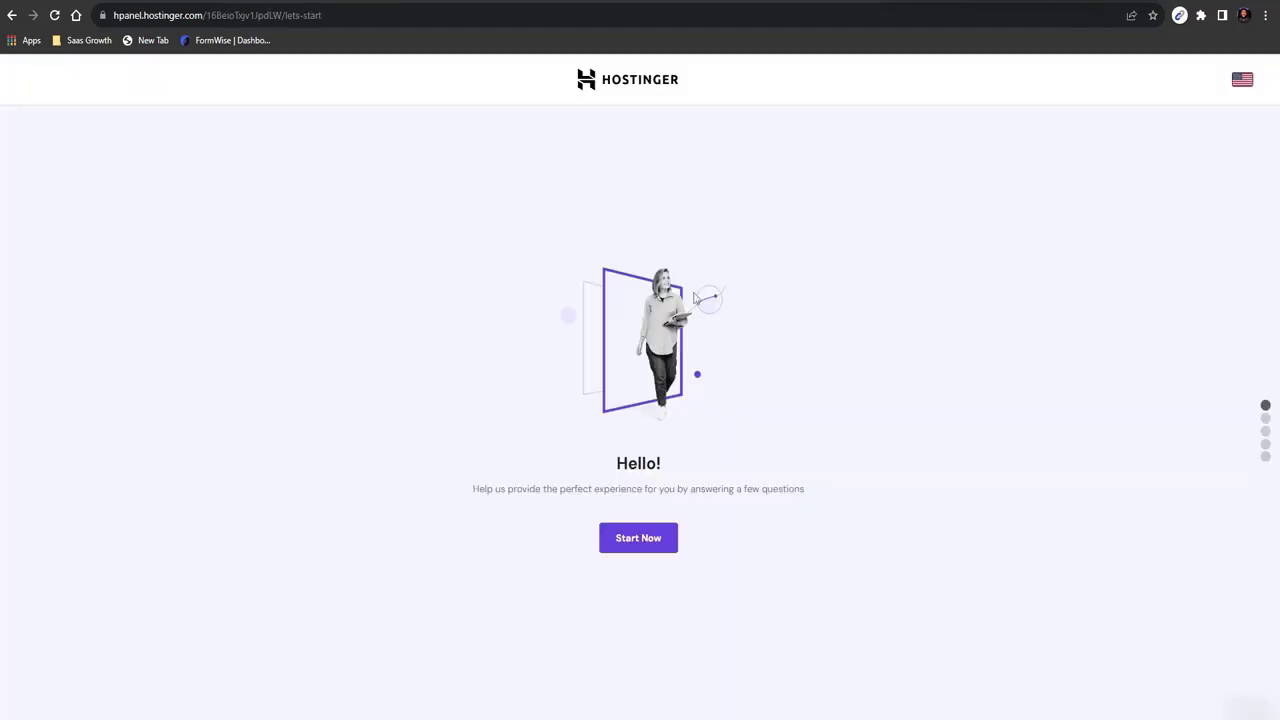
Answer the setup questionnaire: creating it for myself, building it myself, no help needed.
click(650, 549)
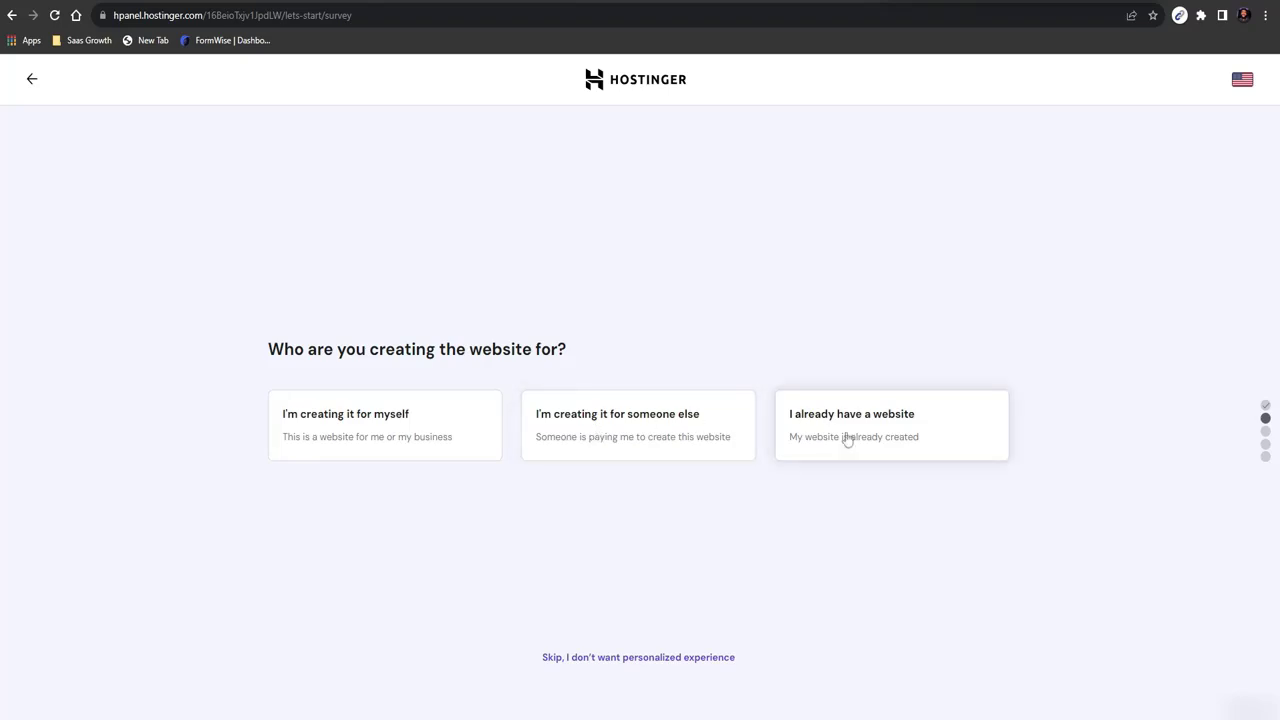
click(483, 437)
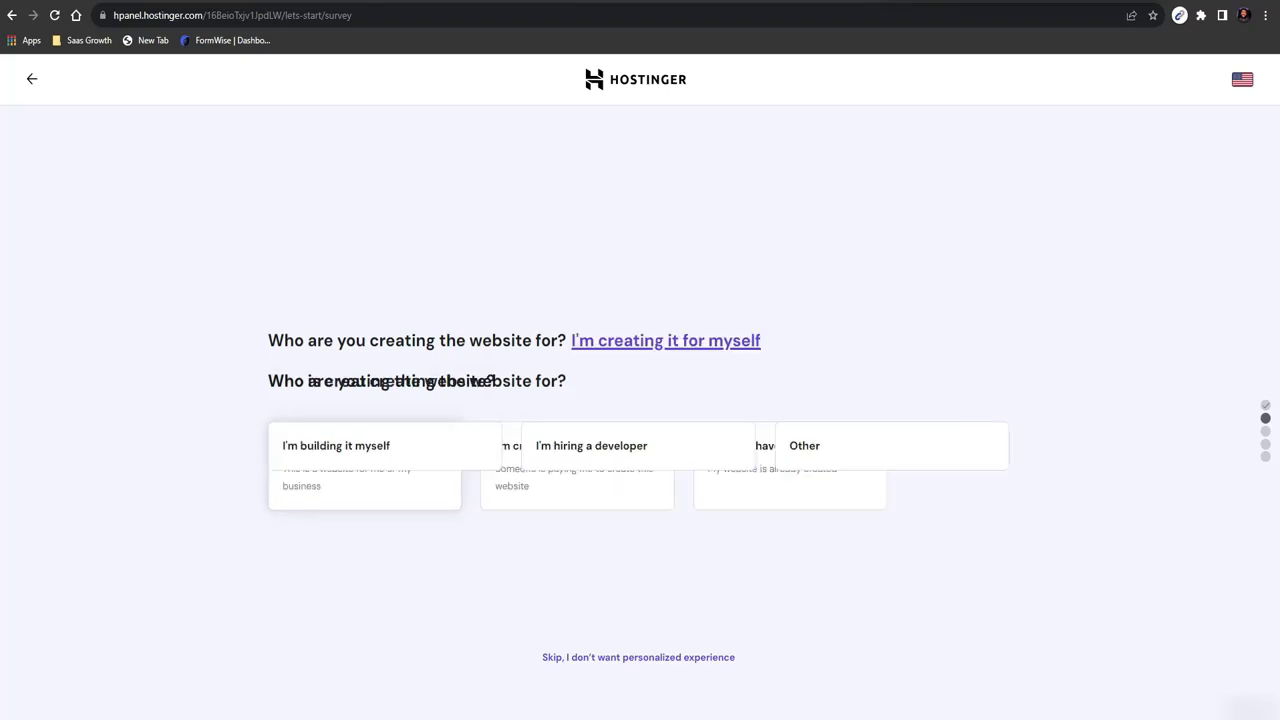
click(380, 458)
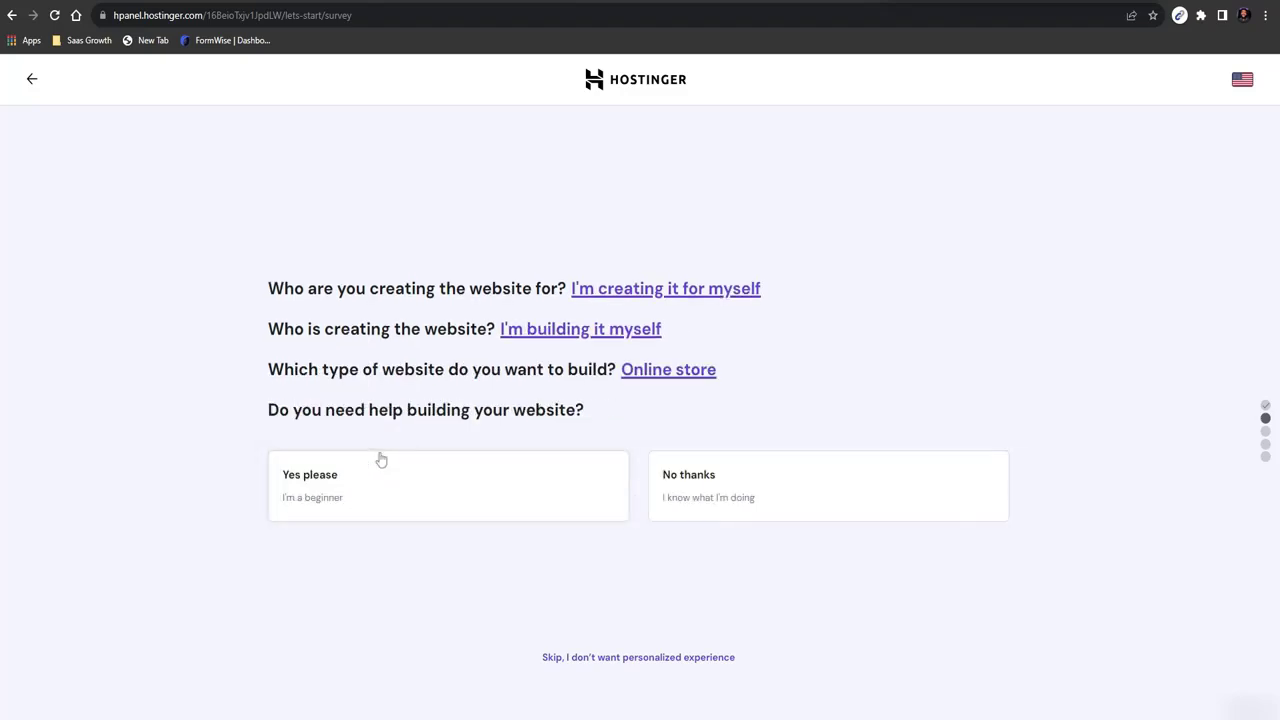
click(684, 510)
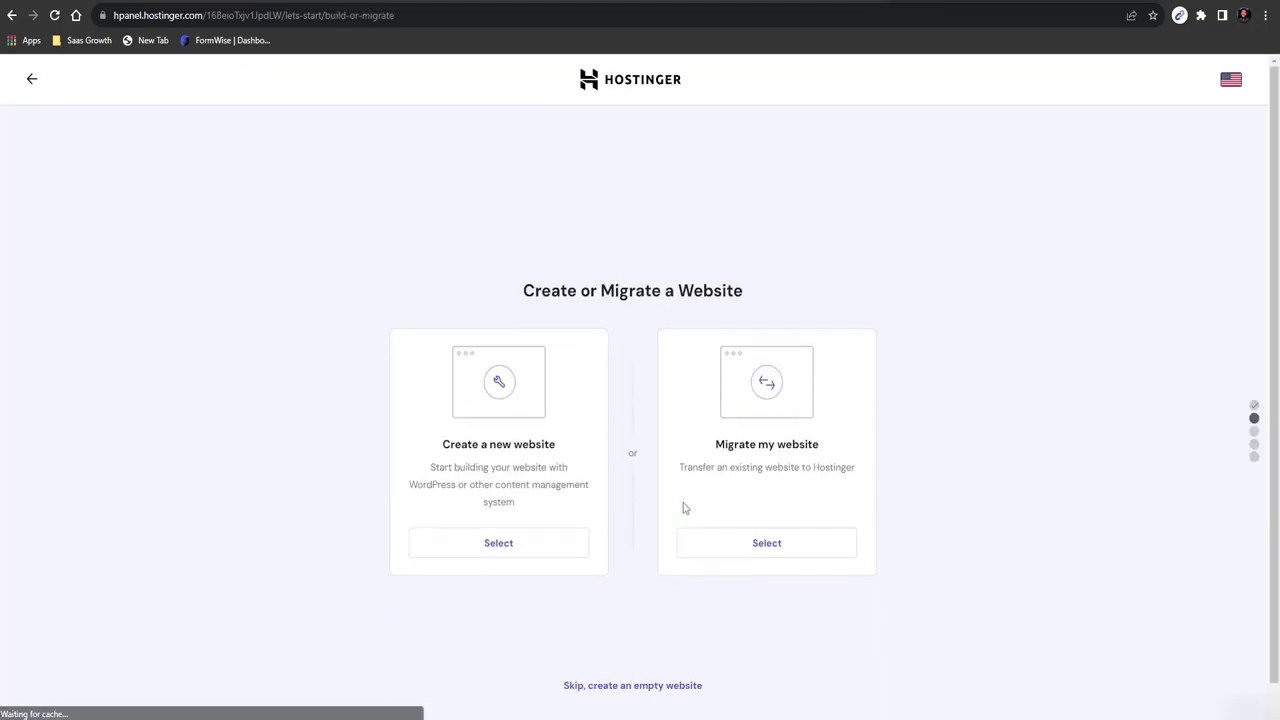
Create a new WordPress website and submit its administrator login with a strong password.
click(518, 524)
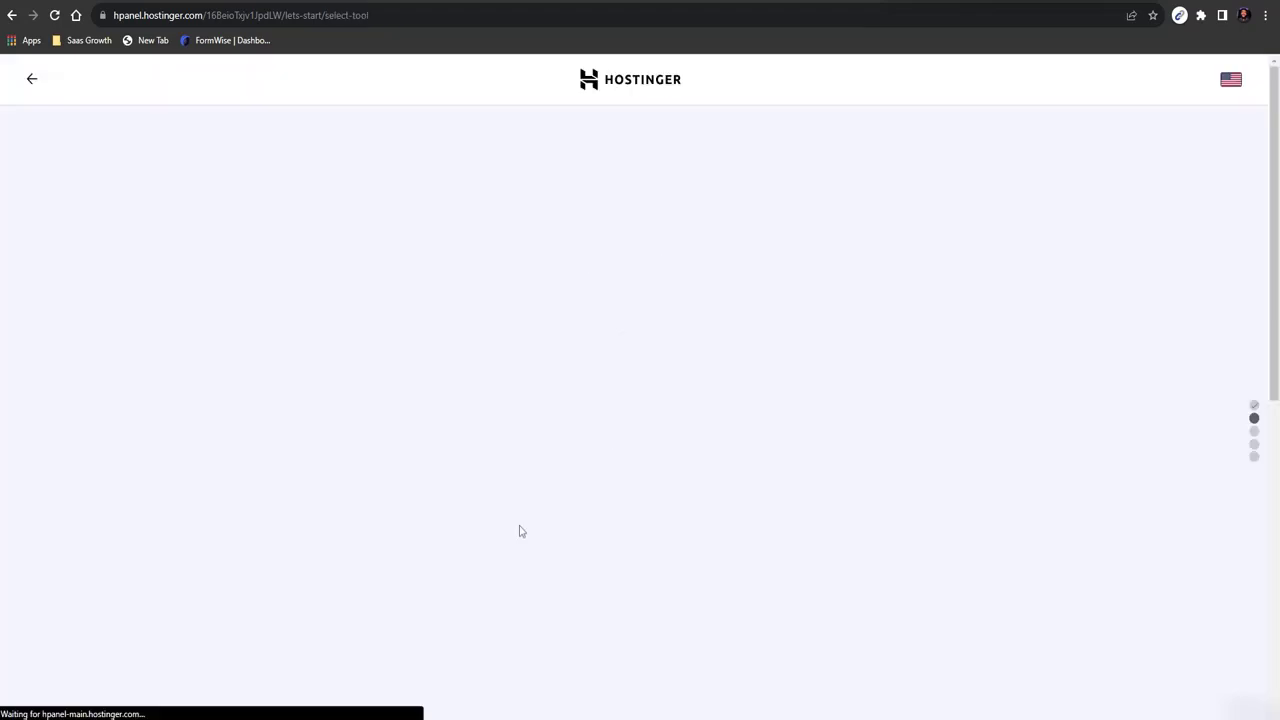
click(506, 572)
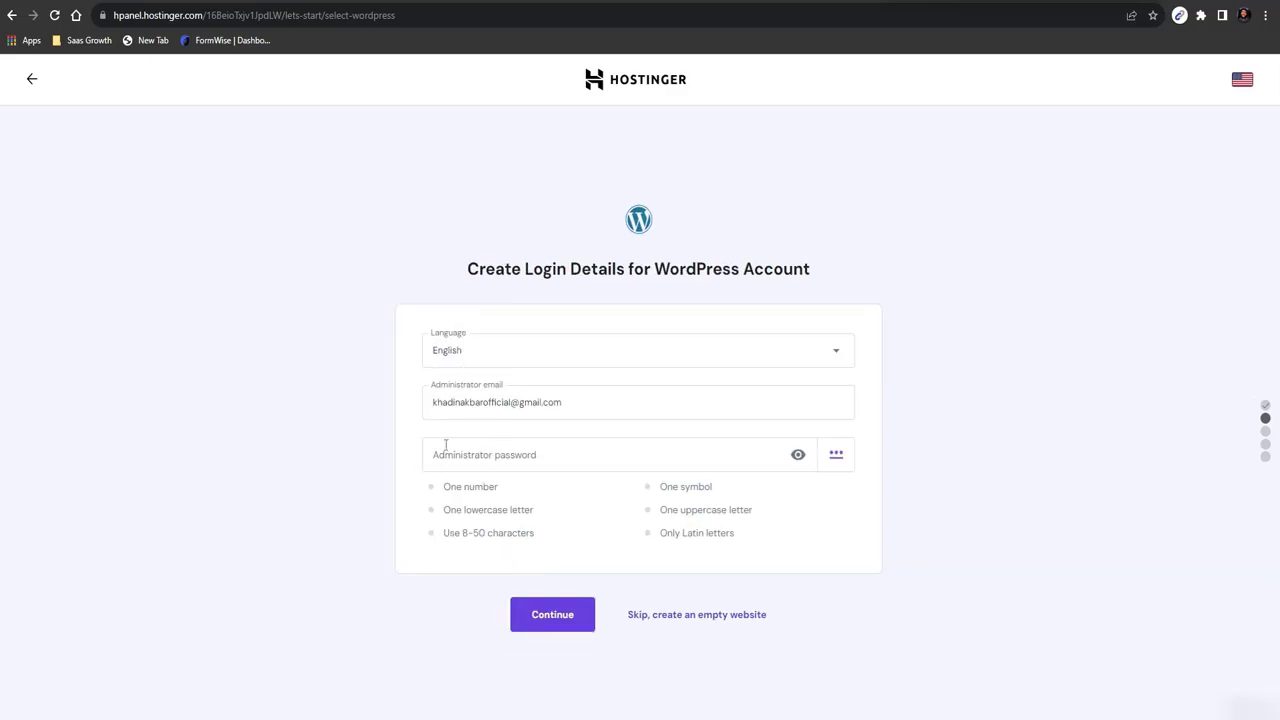
triple_click(502, 400)
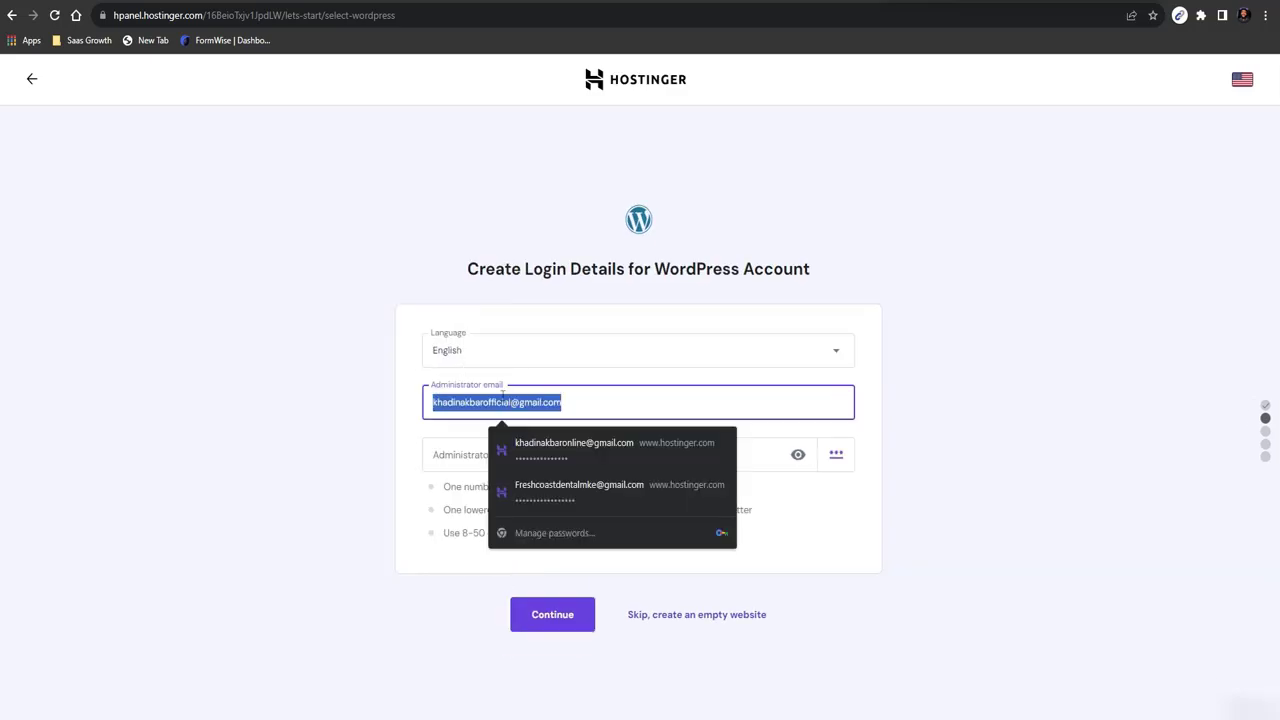
click(445, 461)
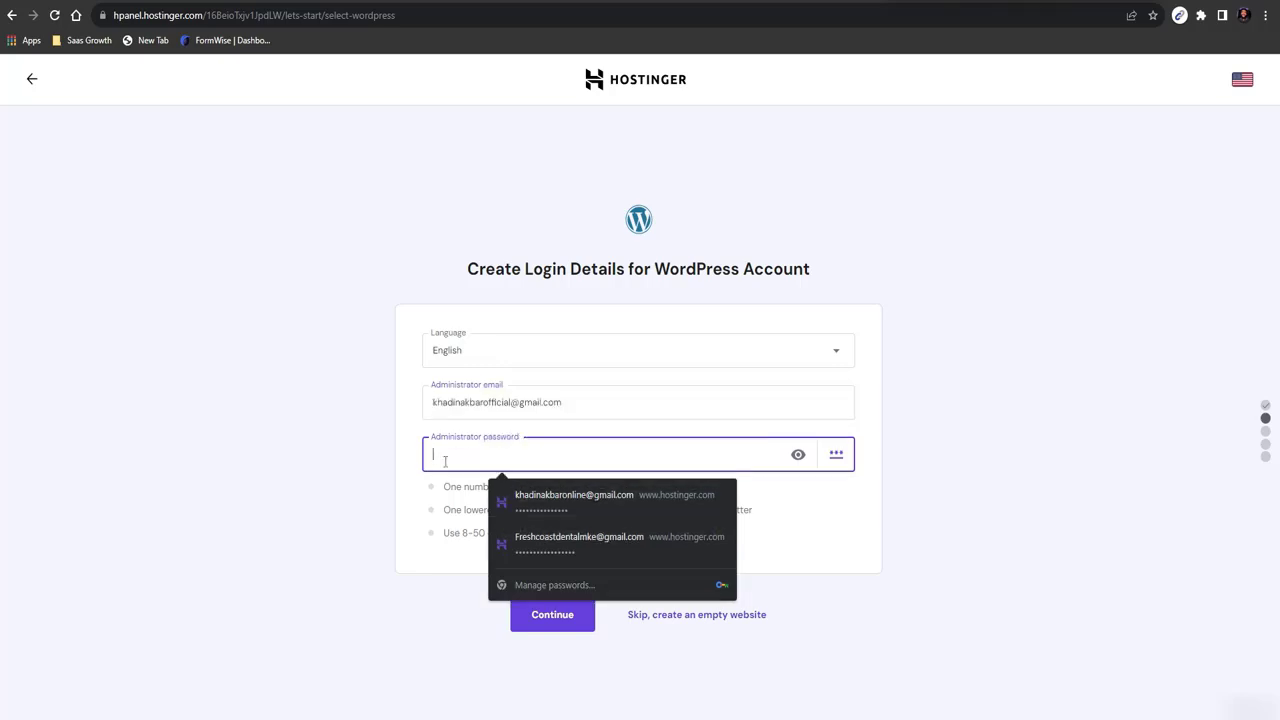
click(445, 461)
click(445, 461)
text(•••••)
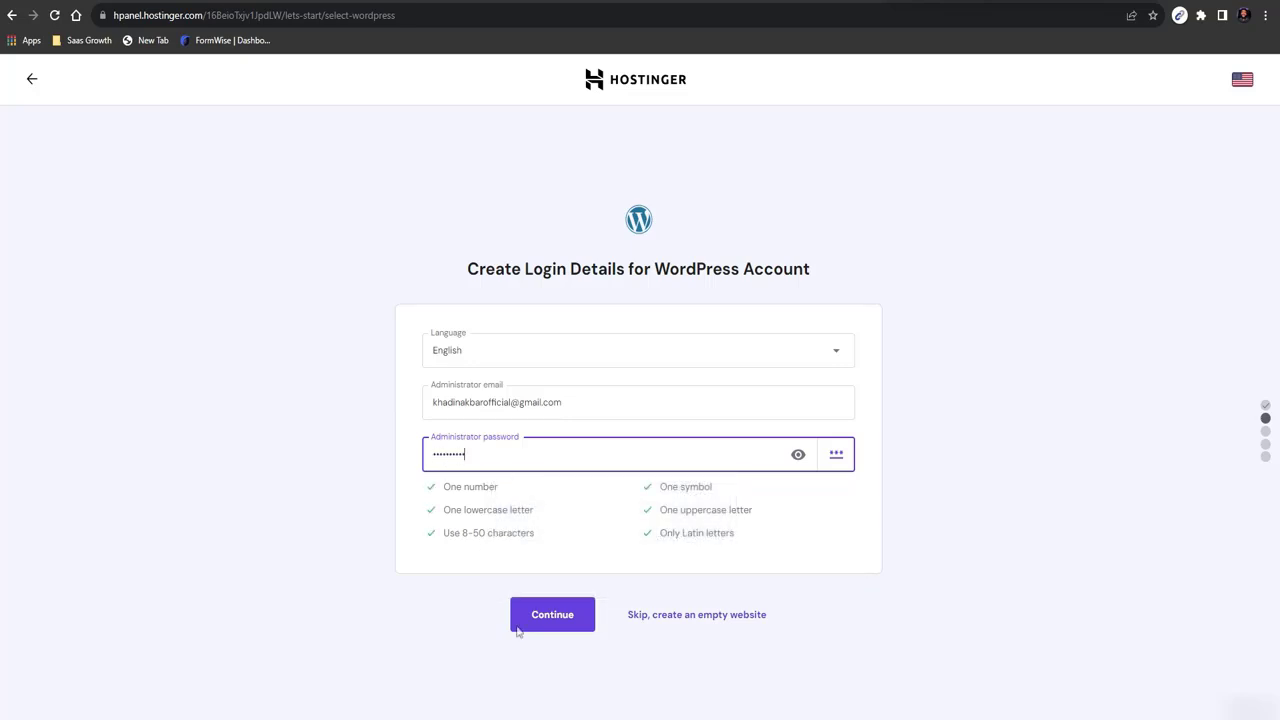
click(553, 616)
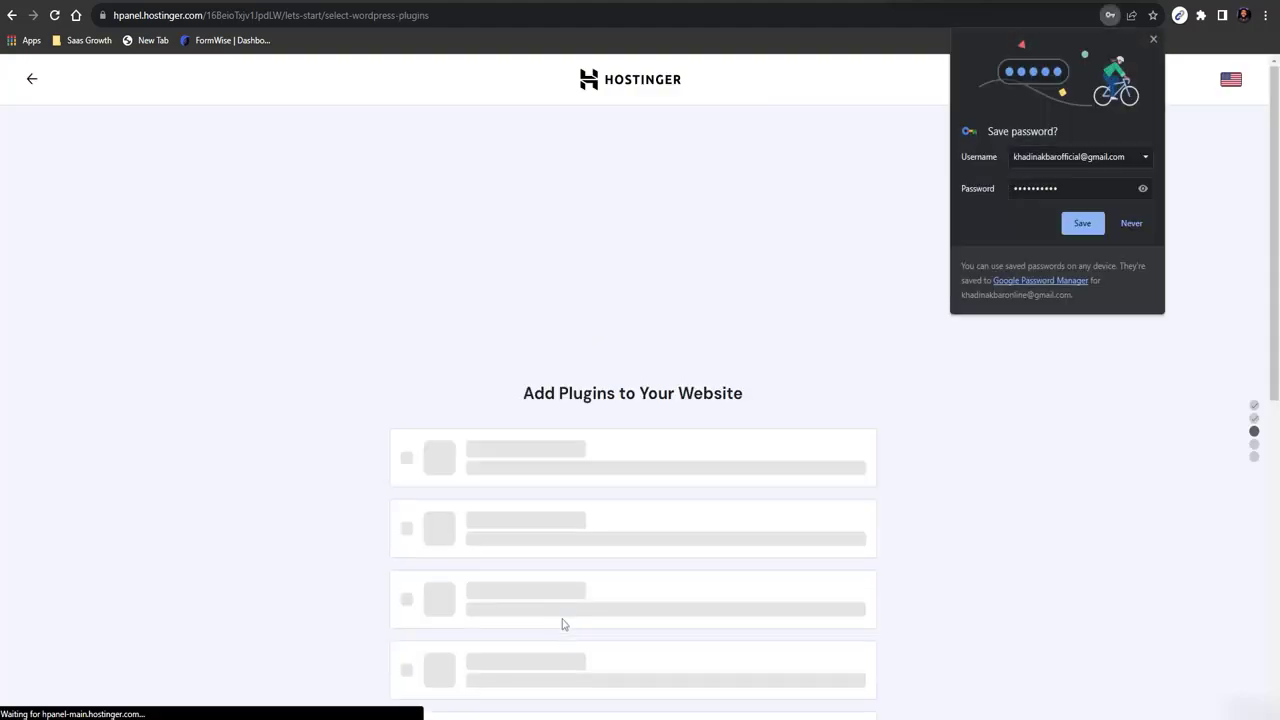
Install only Google Site Kit, dropping MonsterInsights, OptinMonster, All in One SEO, WPForms, WooCommerce; skip templates.
click(412, 235)
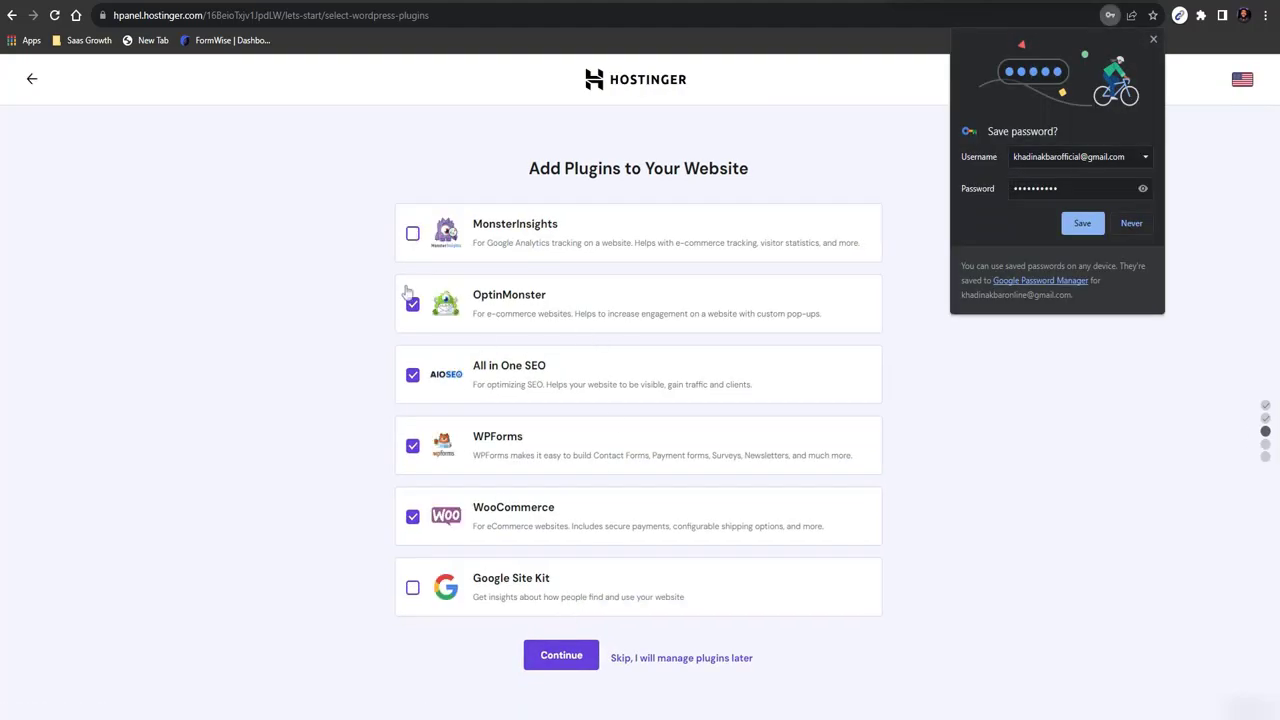
click(412, 375)
click(412, 446)
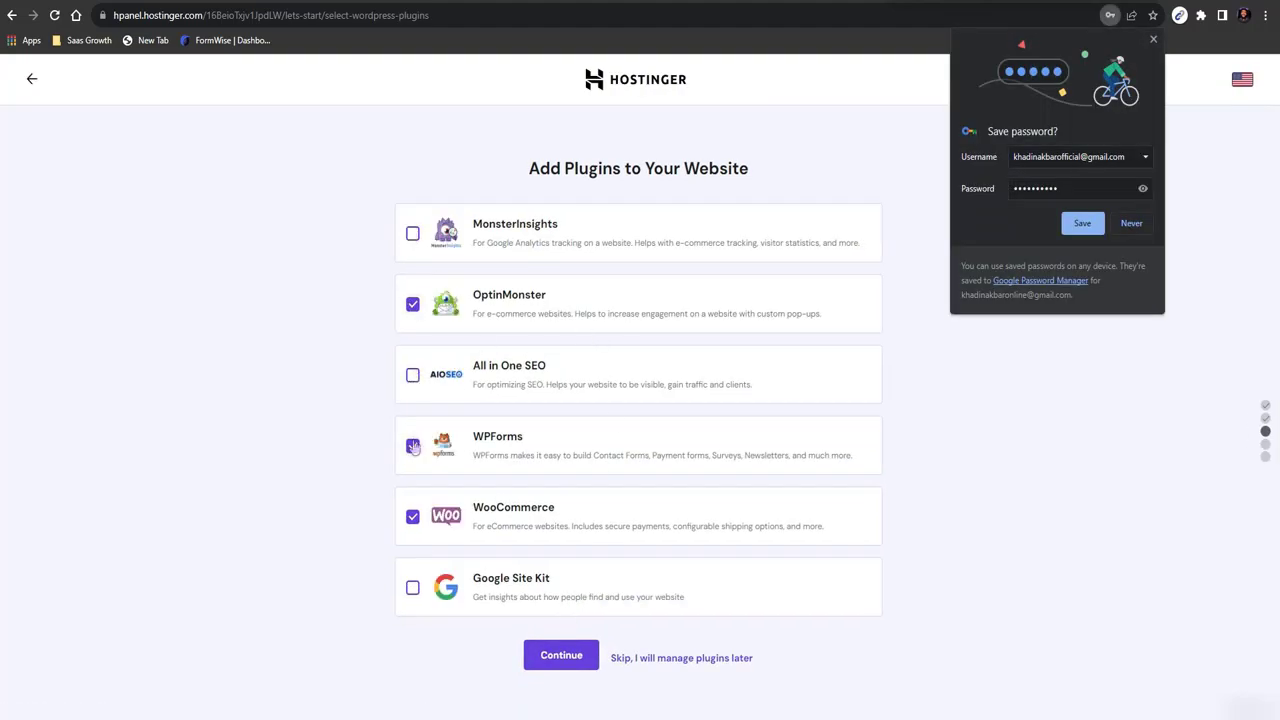
click(412, 516)
click(413, 588)
click(415, 314)
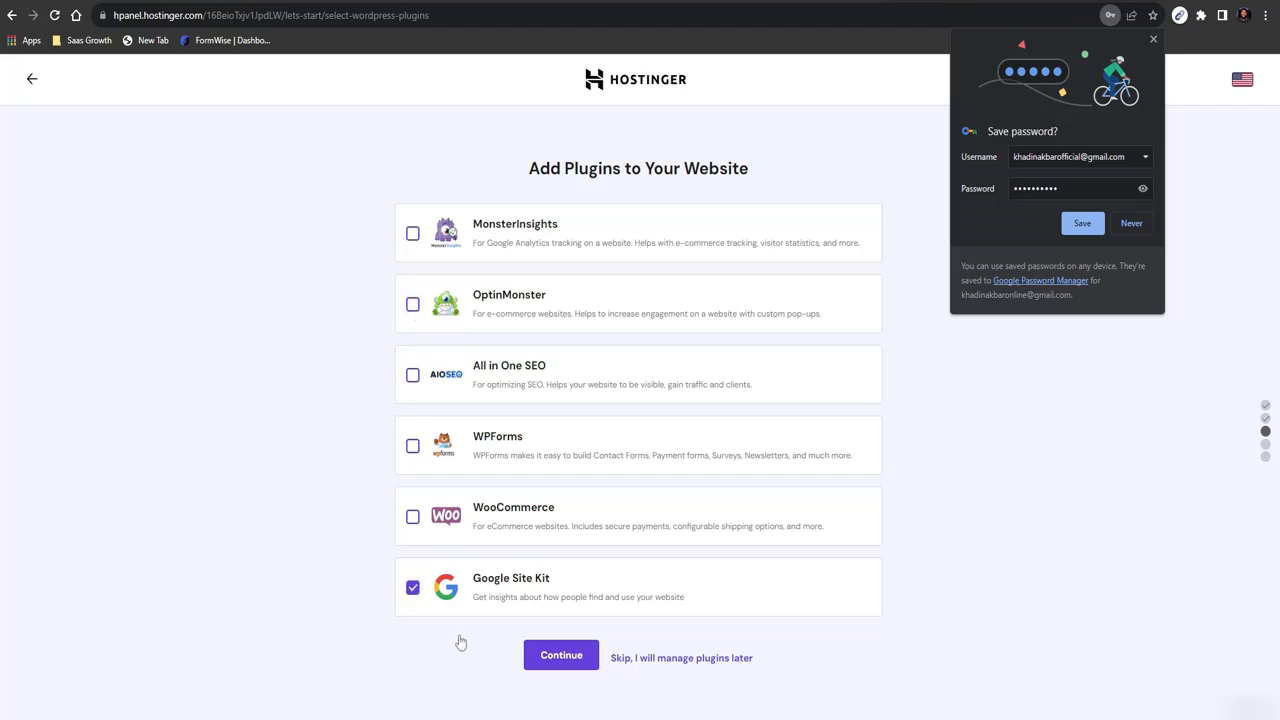
click(561, 656)
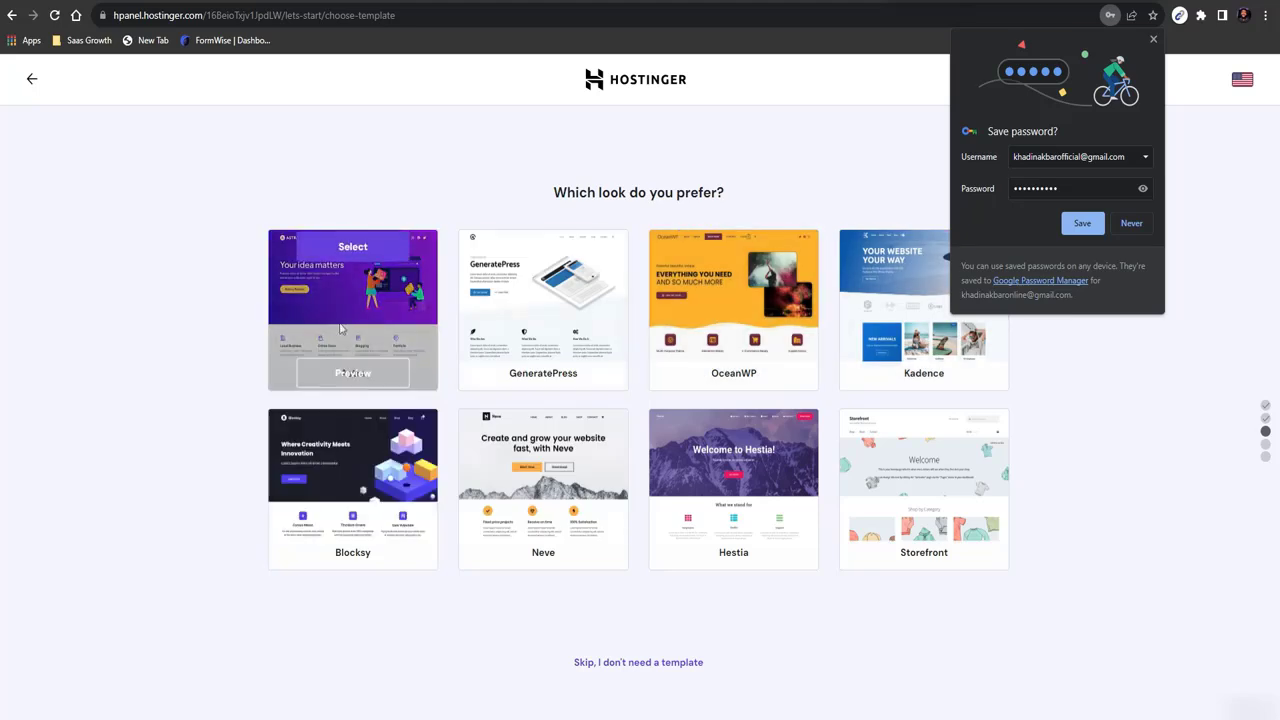
click(645, 664)
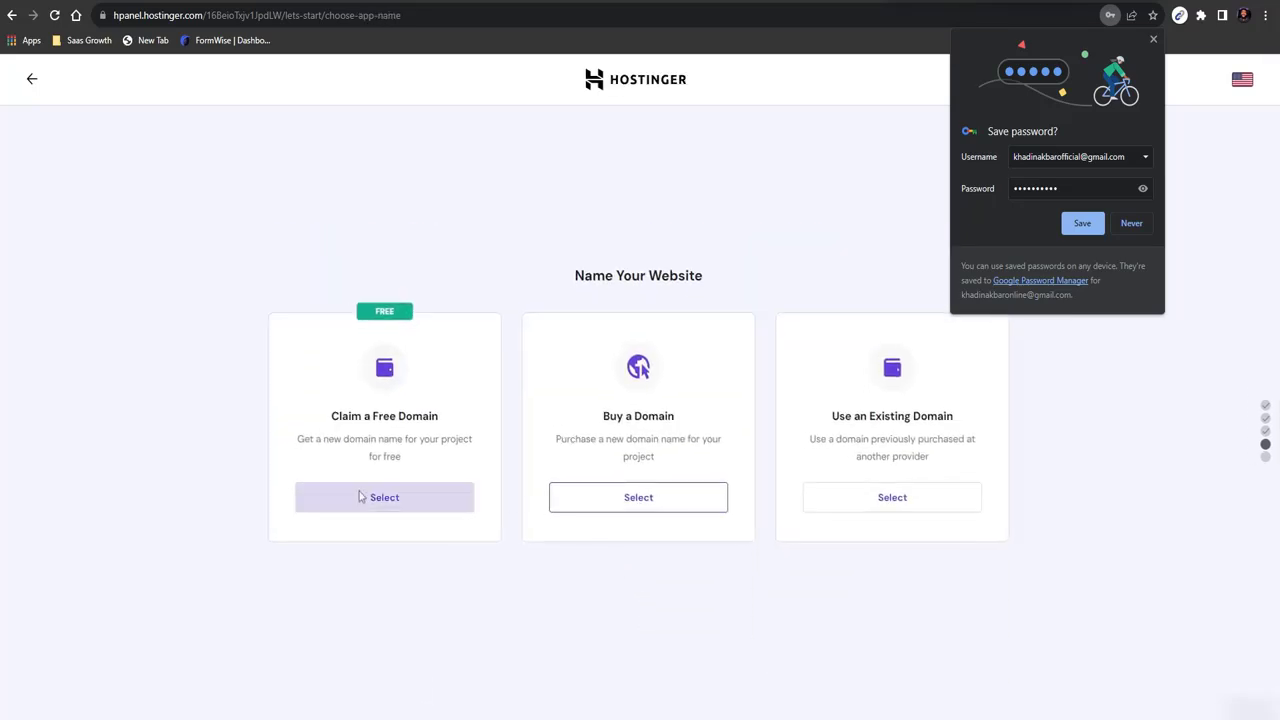
Claim a free domain and set its ending to .com.
click(1153, 40)
click(418, 505)
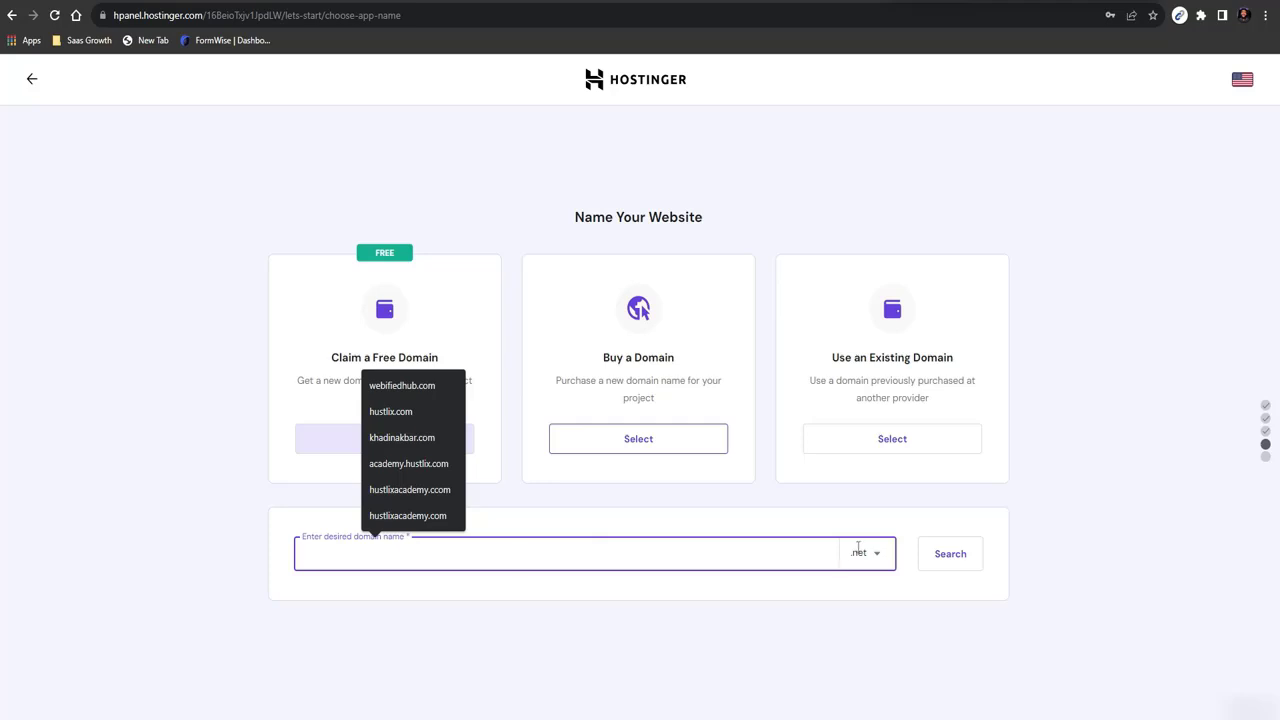
click(878, 561)
click(884, 559)
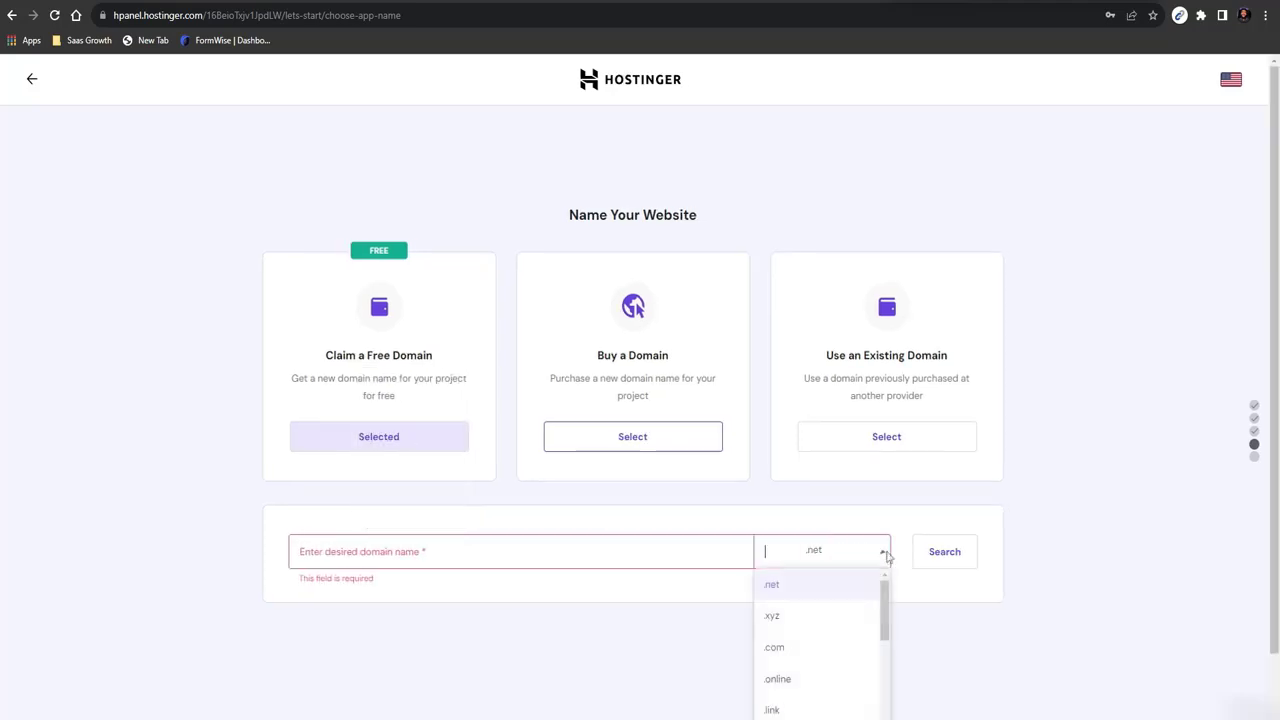
click(800, 651)
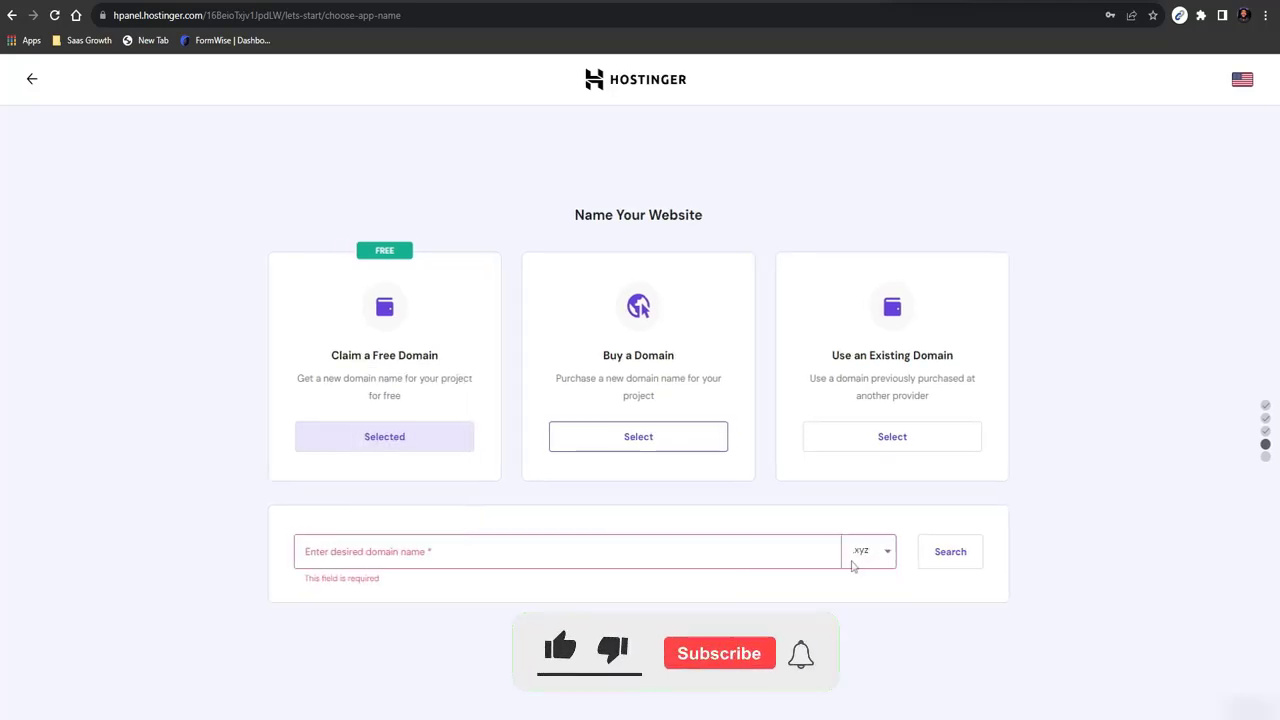
click(849, 560)
click(803, 572)
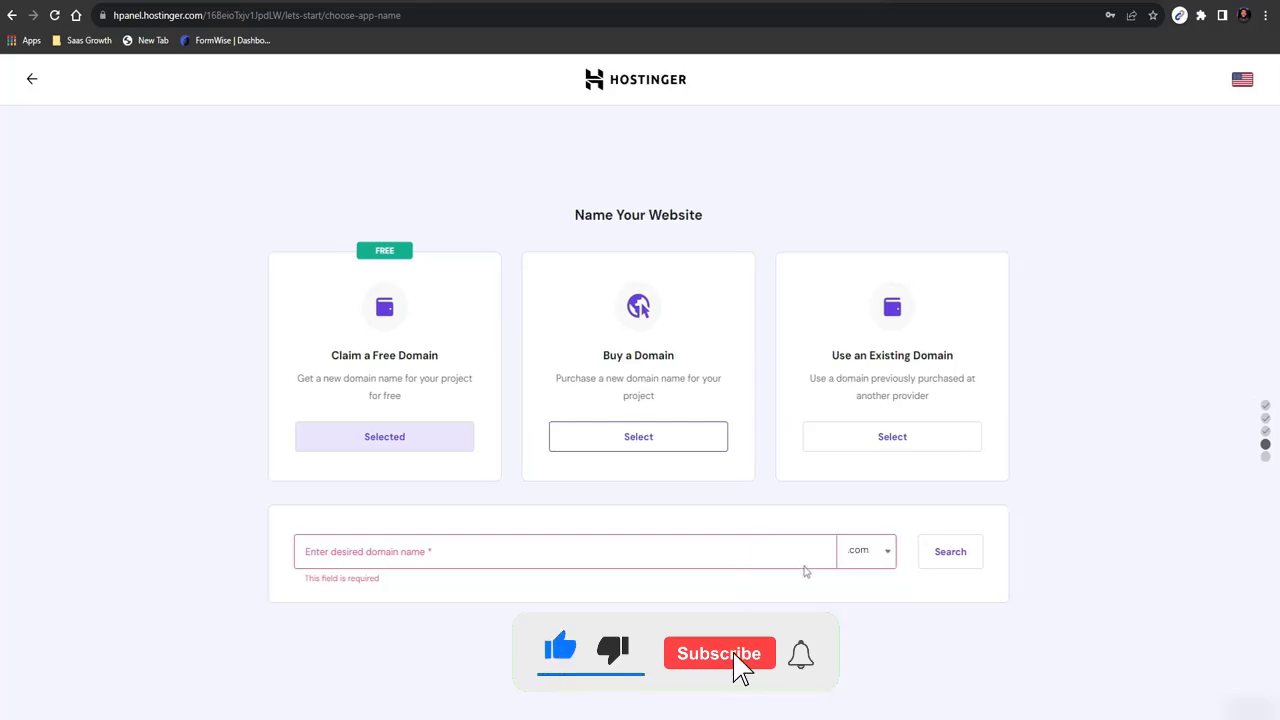
Enter khadinkbar, confirm khadinkbar.com is available and continue with it.
click(430, 552)
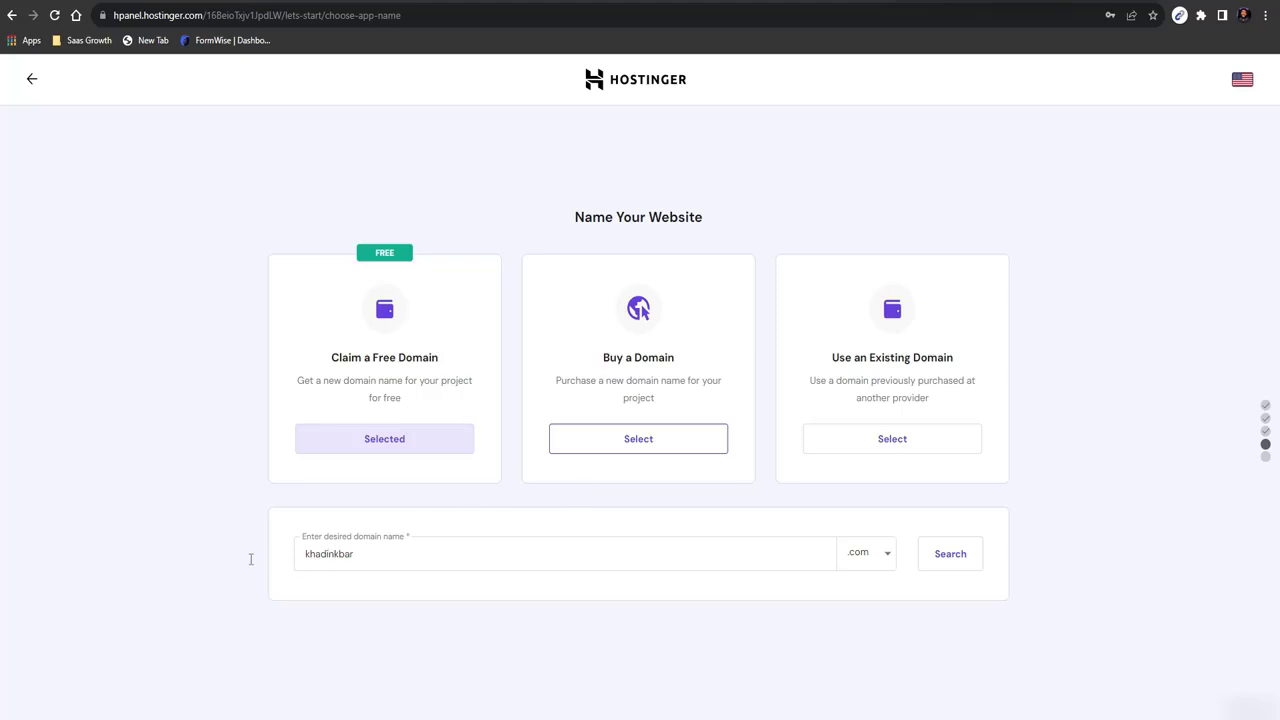
drag(320, 556, 354, 557)
click(943, 572)
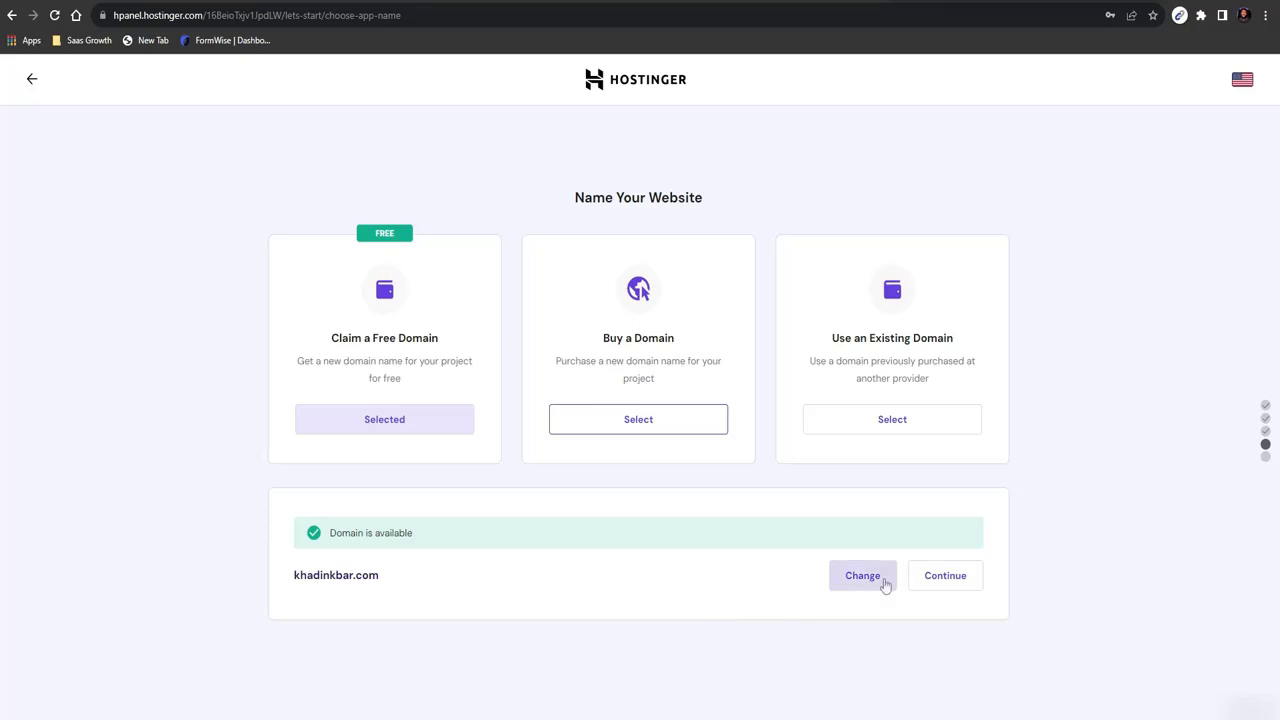
click(932, 588)
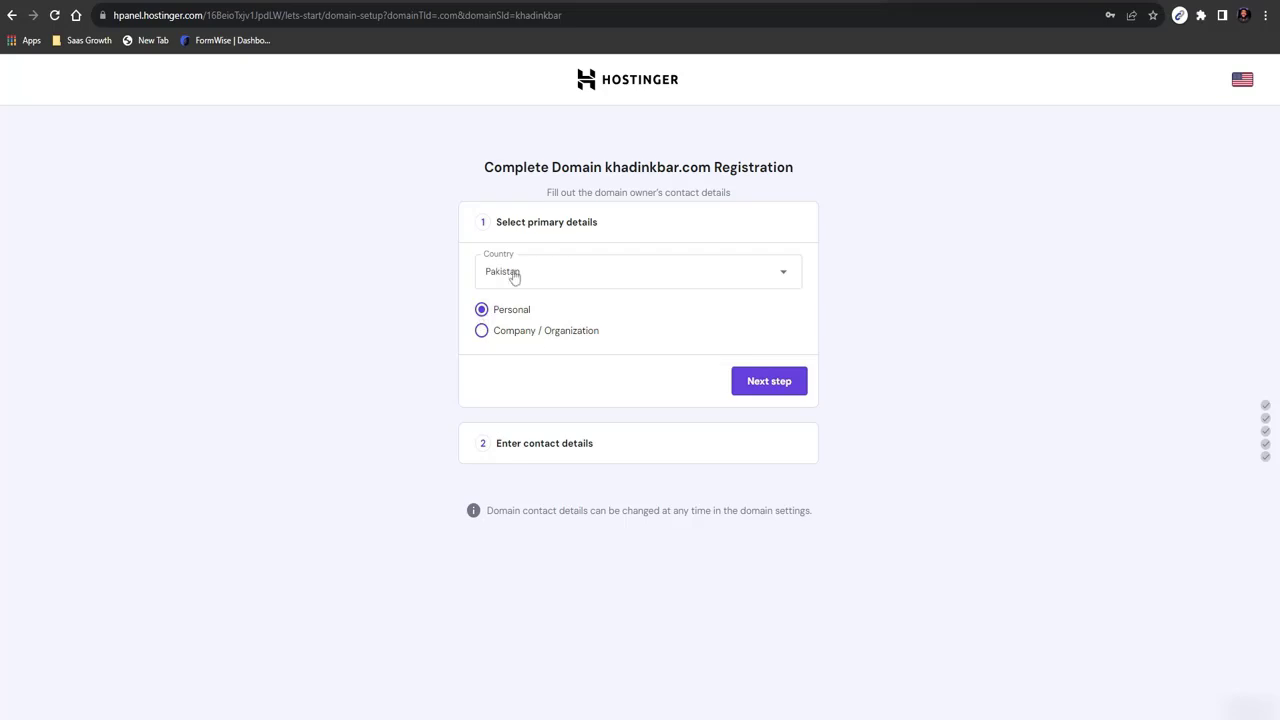
Fill the domain contact details with Punjab as the region and finish registration.
click(742, 380)
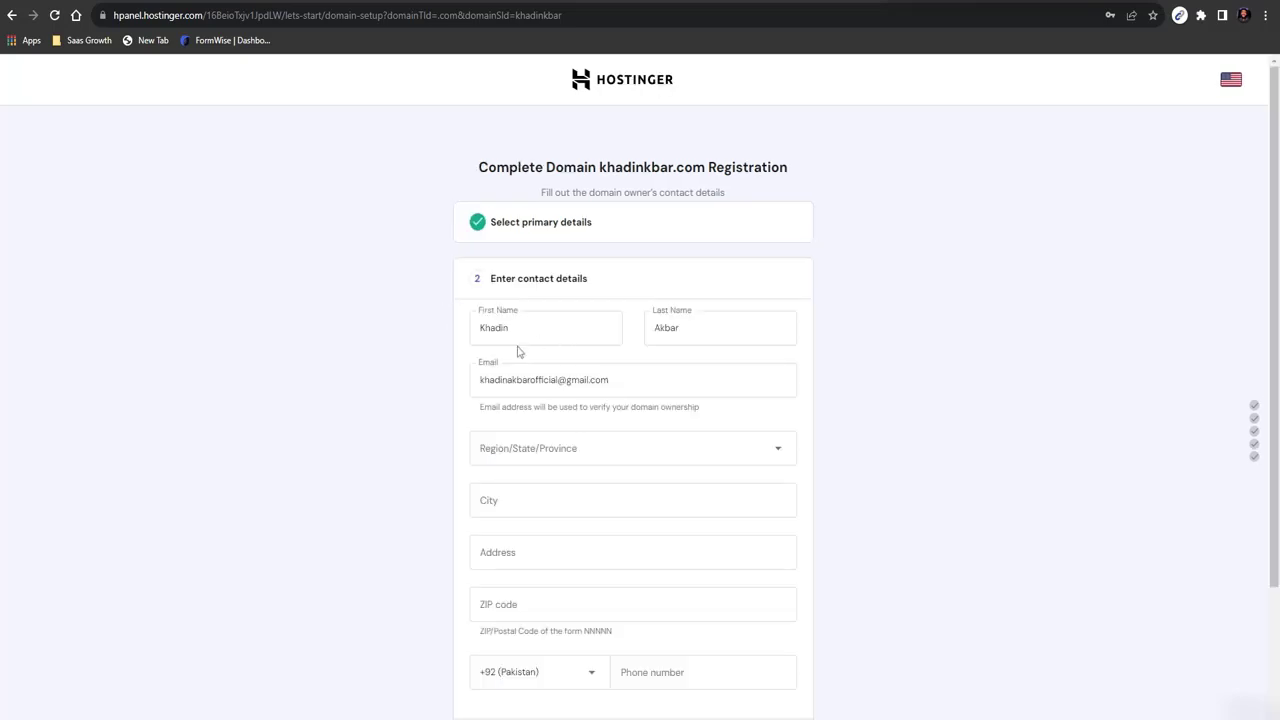
click(566, 448)
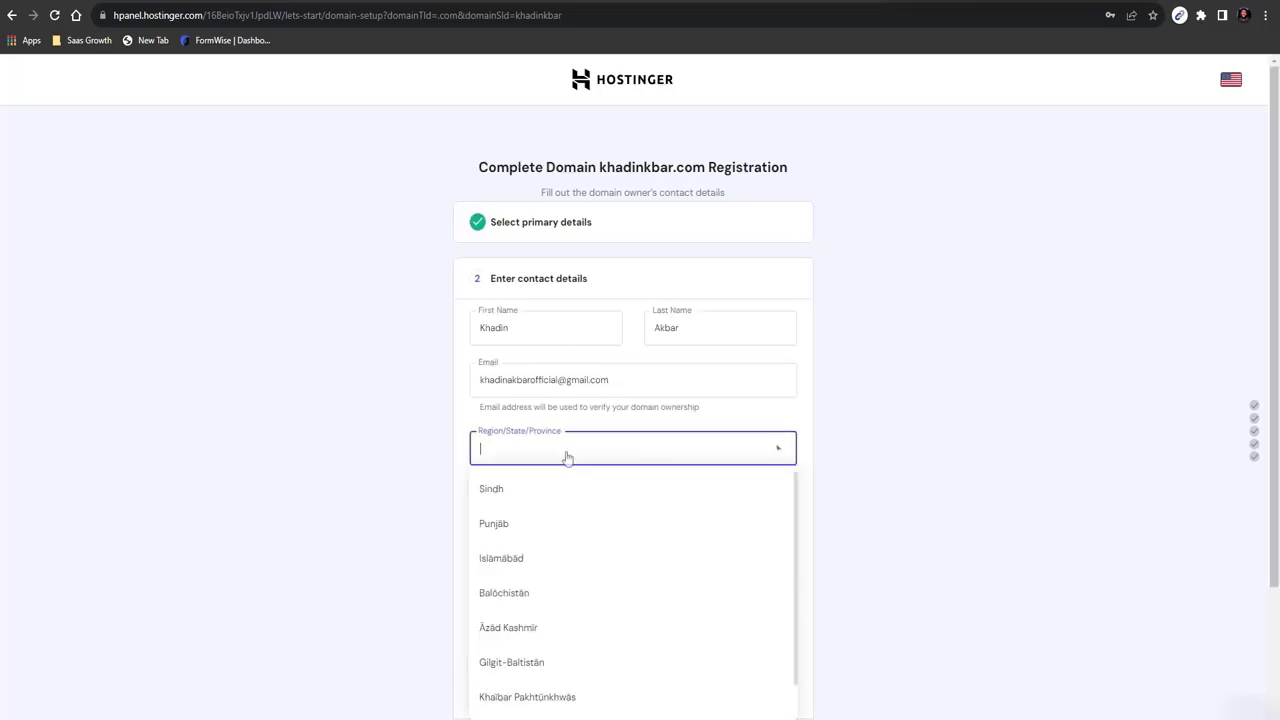
click(514, 543)
scroll(543, 574, down, 3)
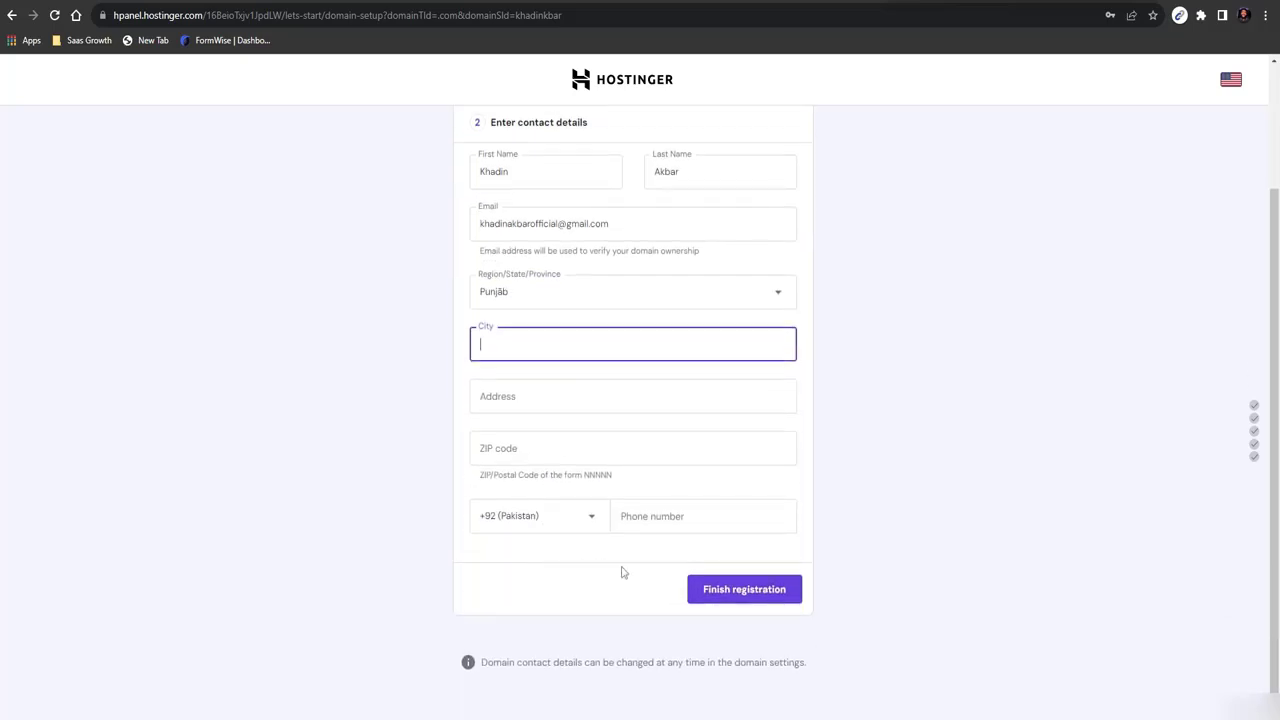
click(734, 604)
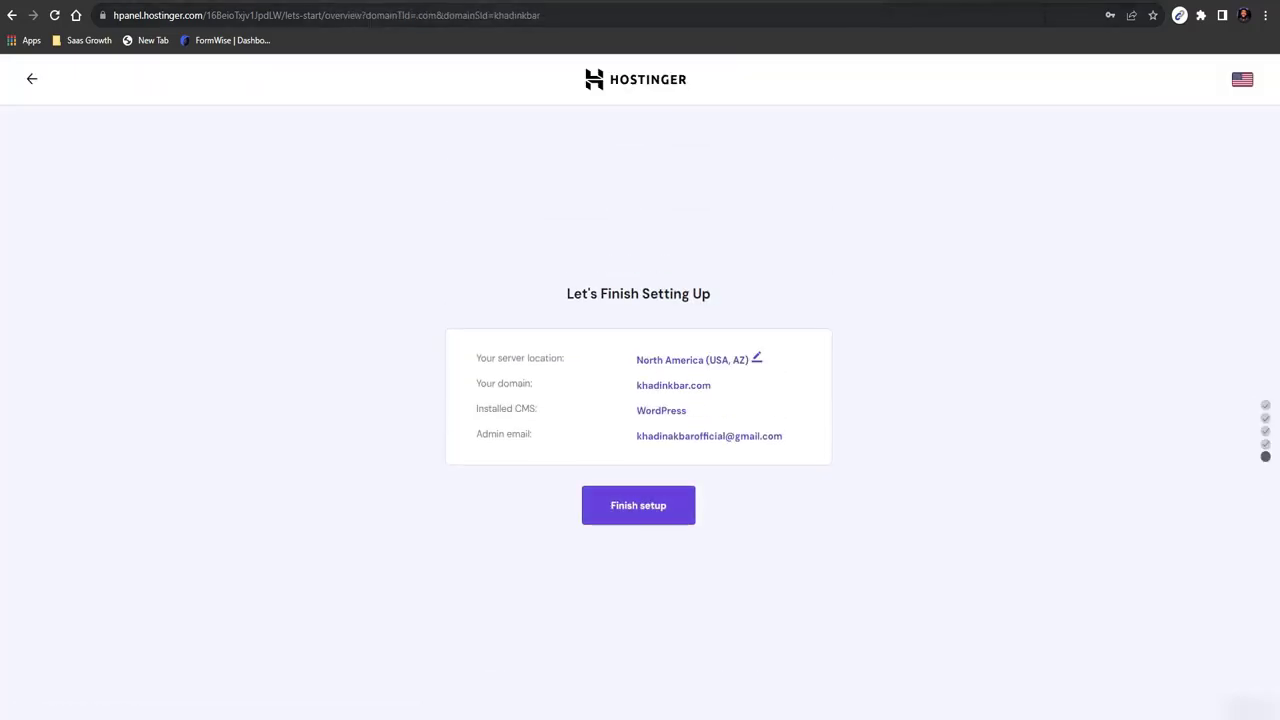
Finish the website setup and wait for the build to complete.
click(629, 508)
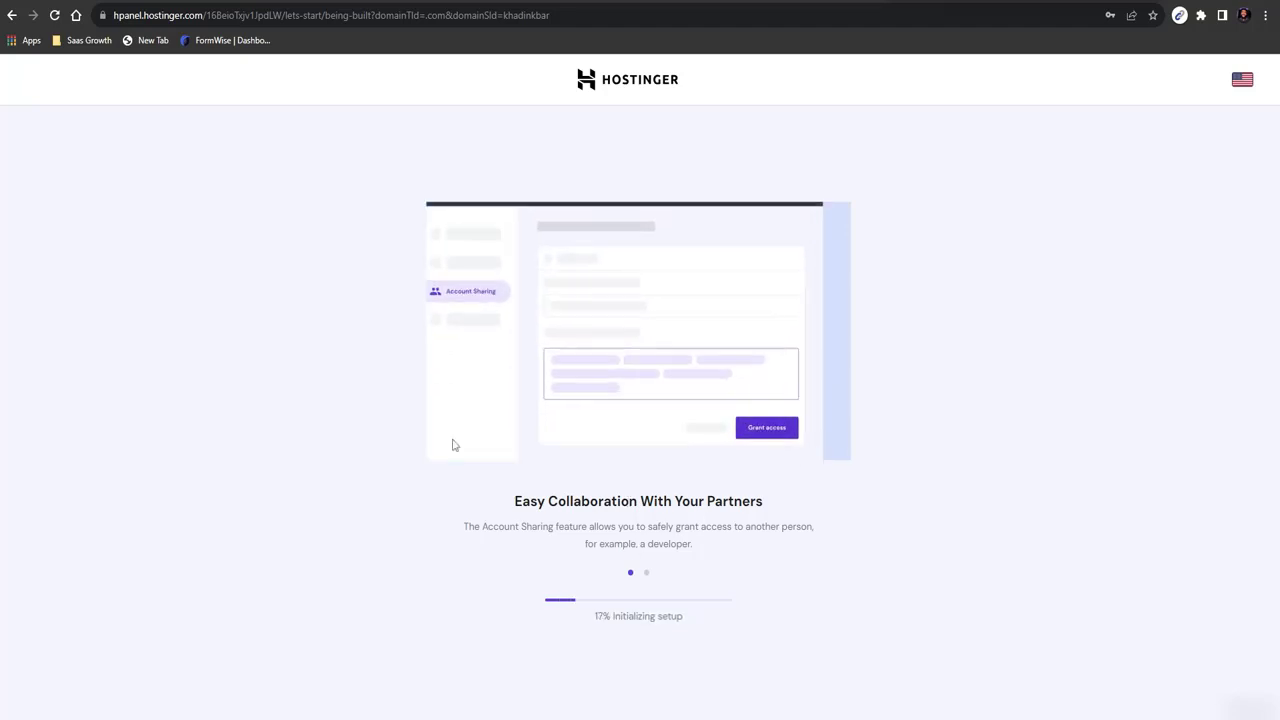
drag(654, 501, 549, 531)
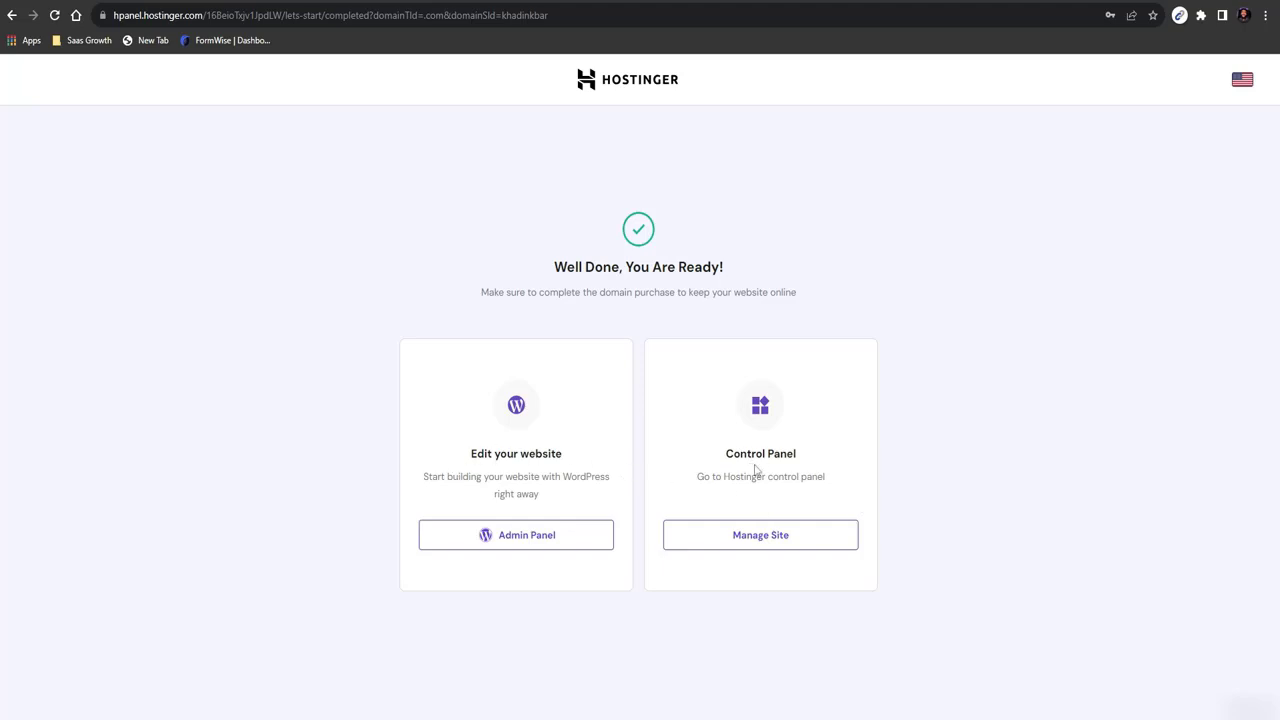
Visit the khadinkbar.com dashboard, return, then follow the Admin Panel link to the site.
click(760, 535)
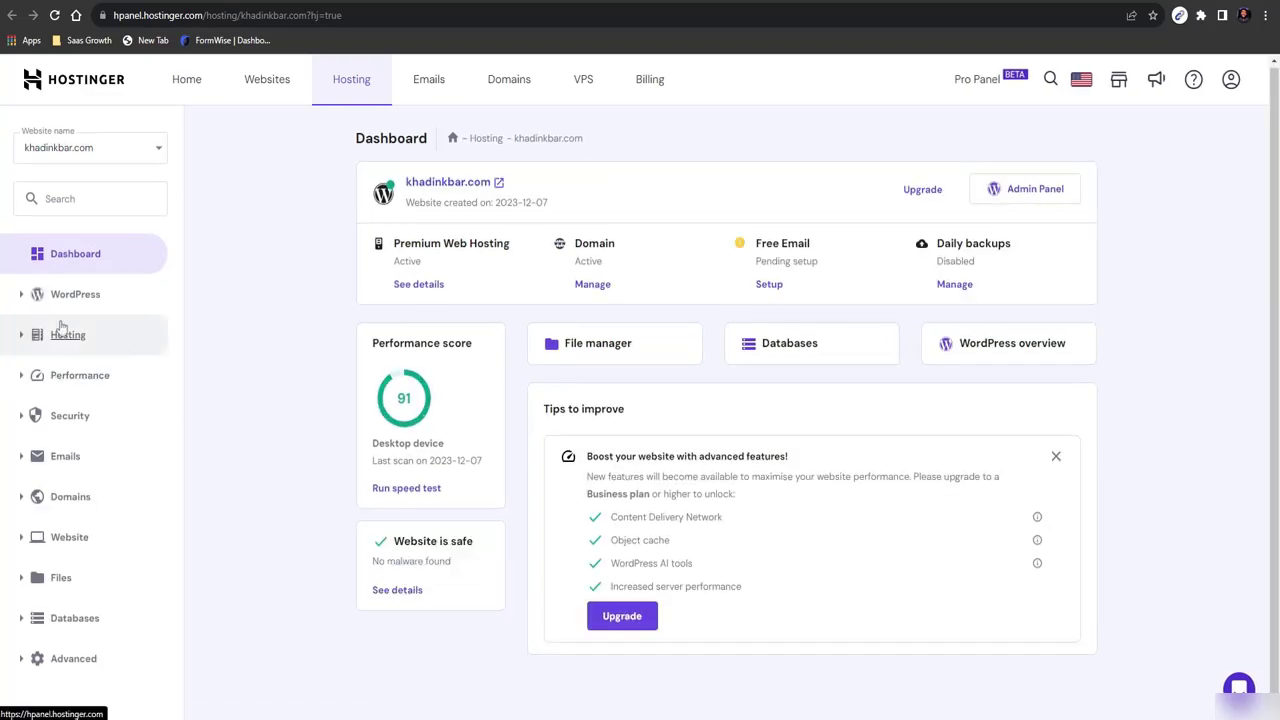
click(768, 285)
click(532, 537)
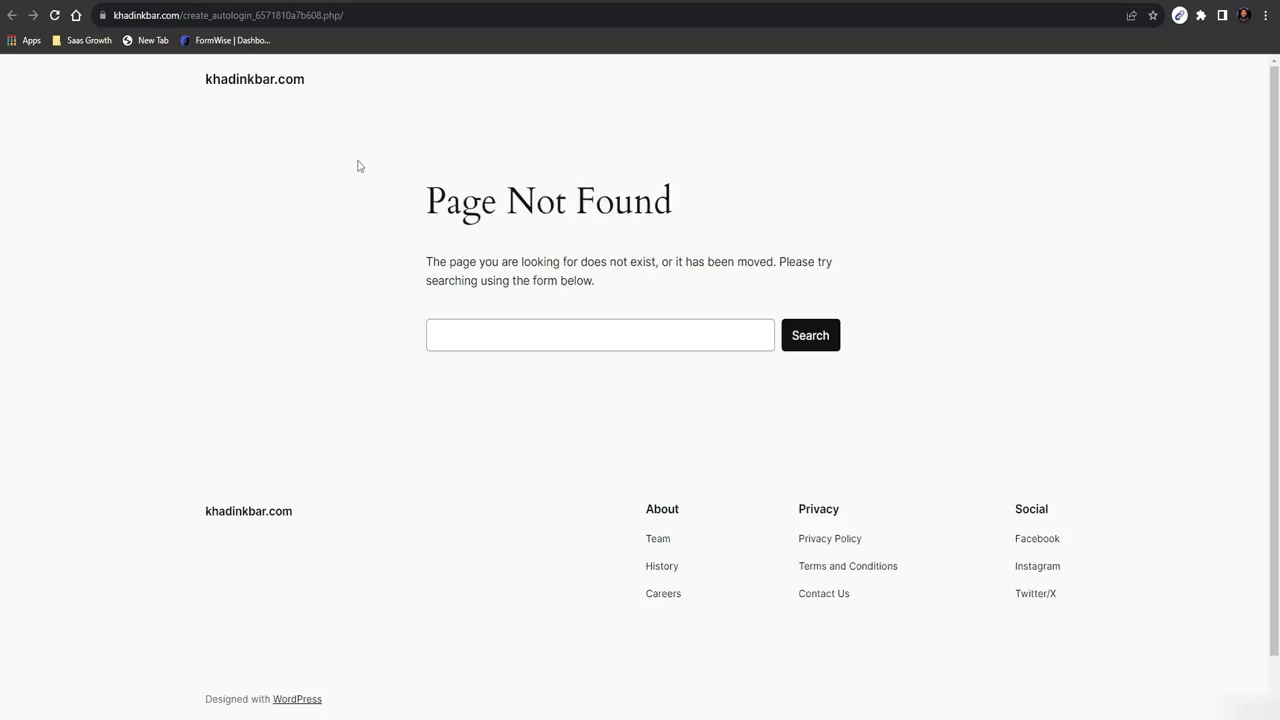
Reopen the WordPress admin link, then strip the wp-admin path to load the homepage.
click(356, 1)
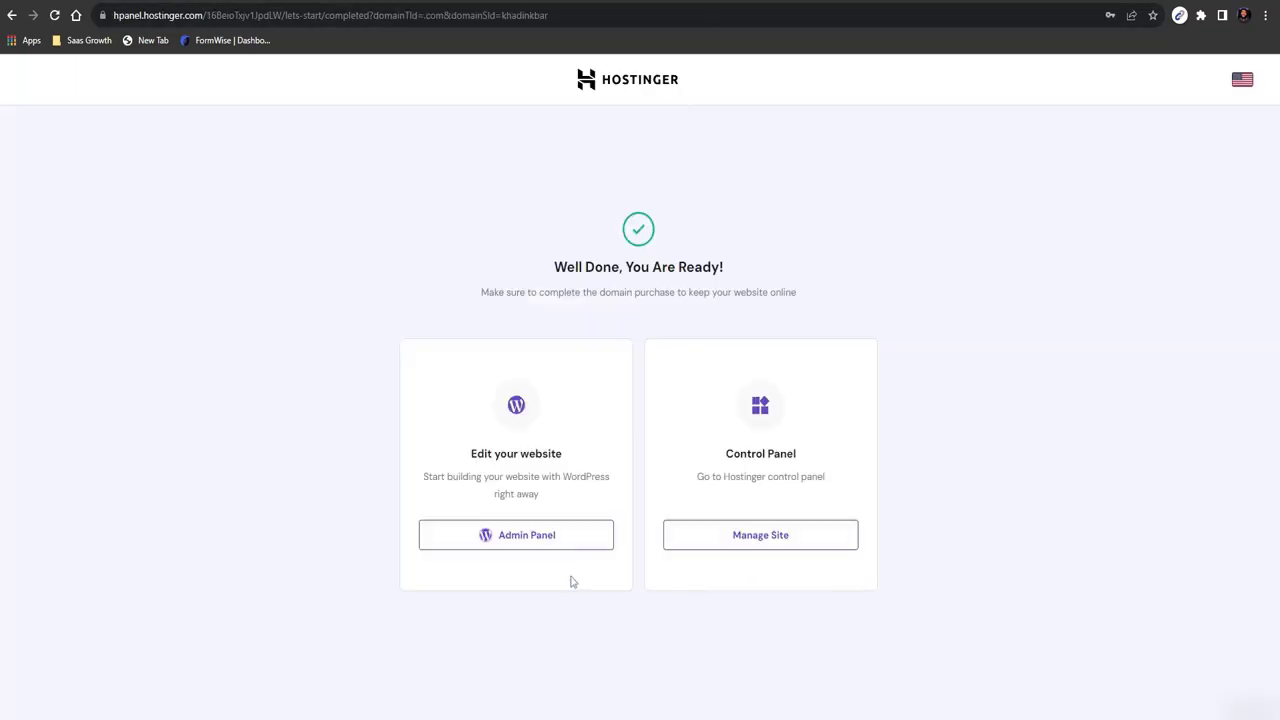
click(531, 534)
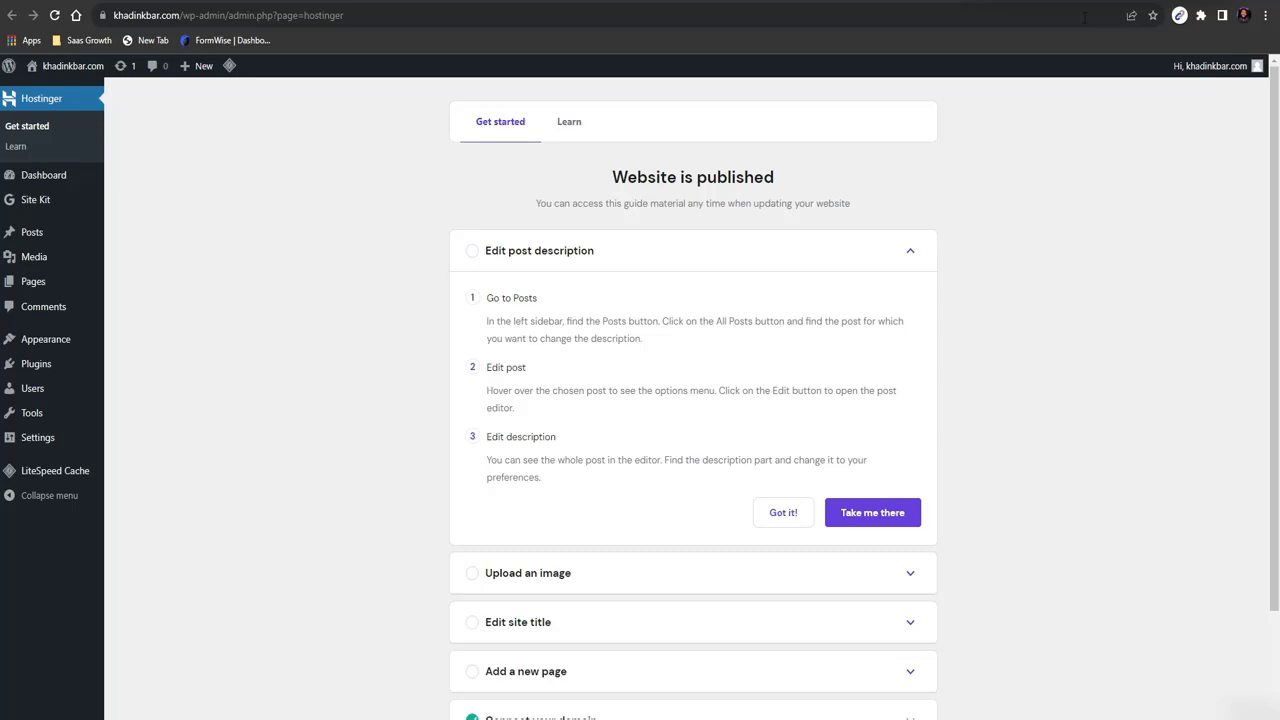
drag(419, 20, 182, 15)
key(BackSpace)
key(Return)
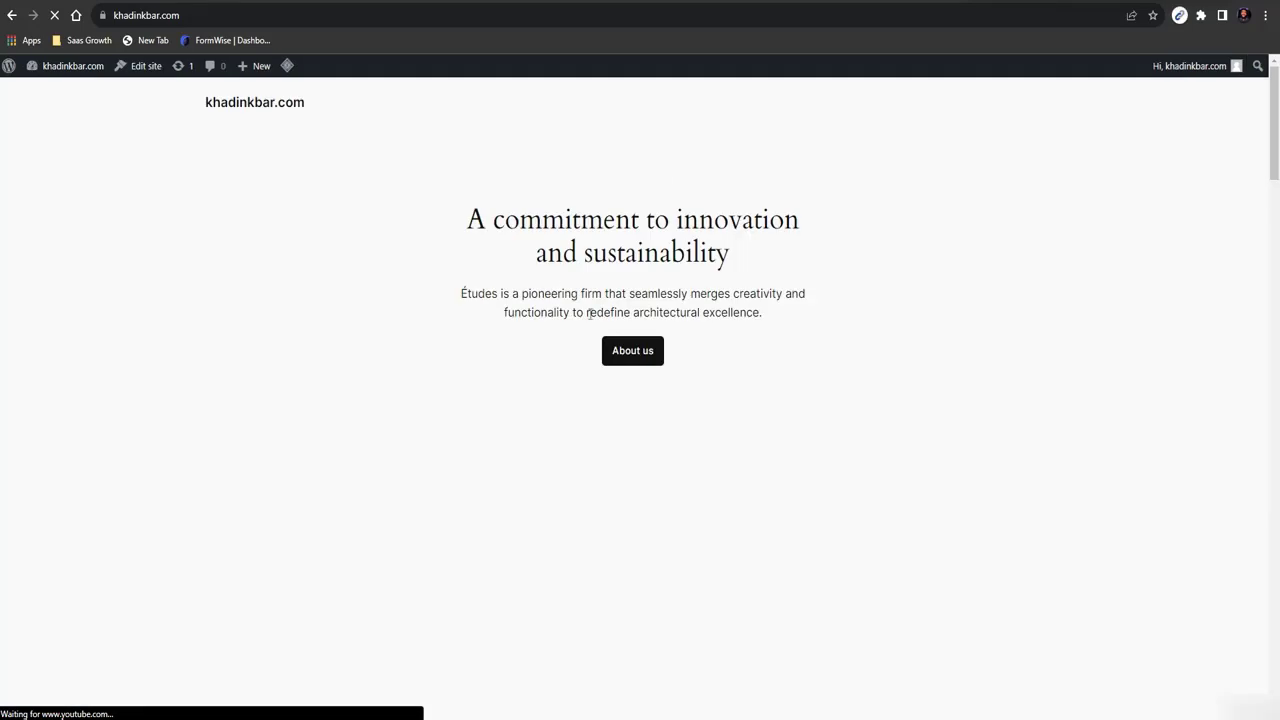
Inspect the homepage heading 'A commitment to innovation and sustainability' and scroll down.
double_click(566, 219)
triple_click(566, 219)
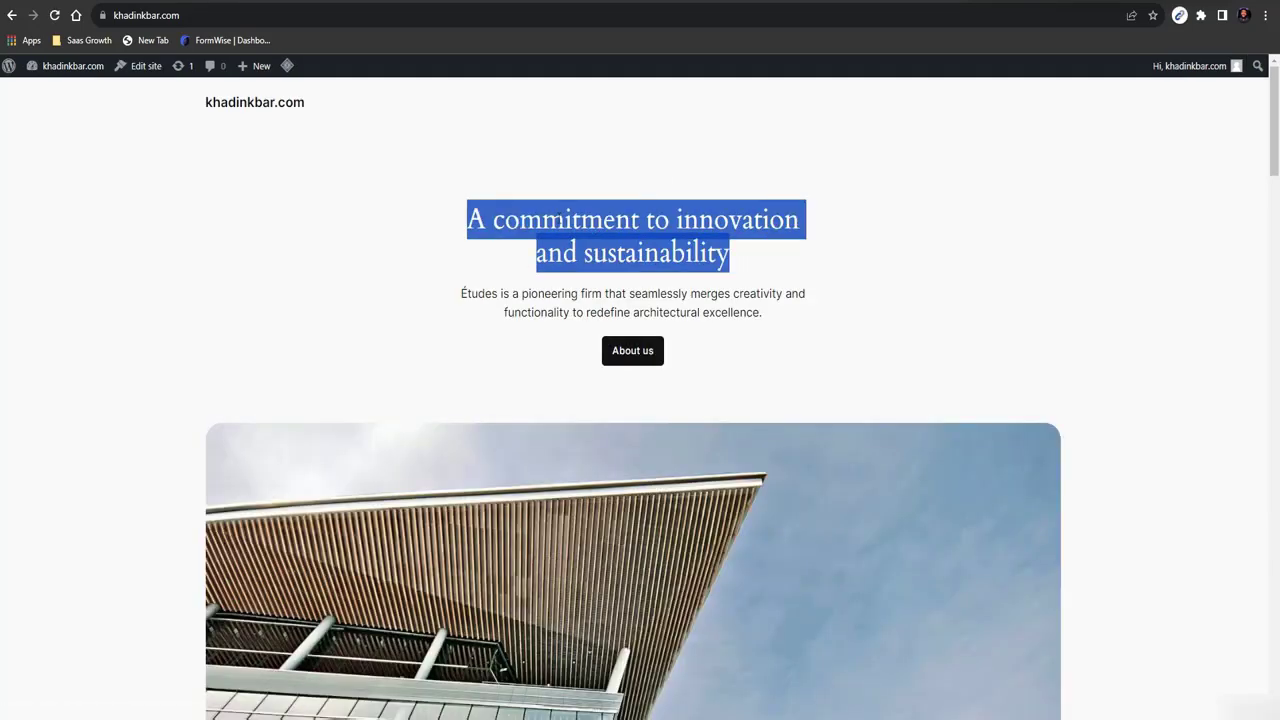
click(613, 267)
scroll(598, 257, down, 10)
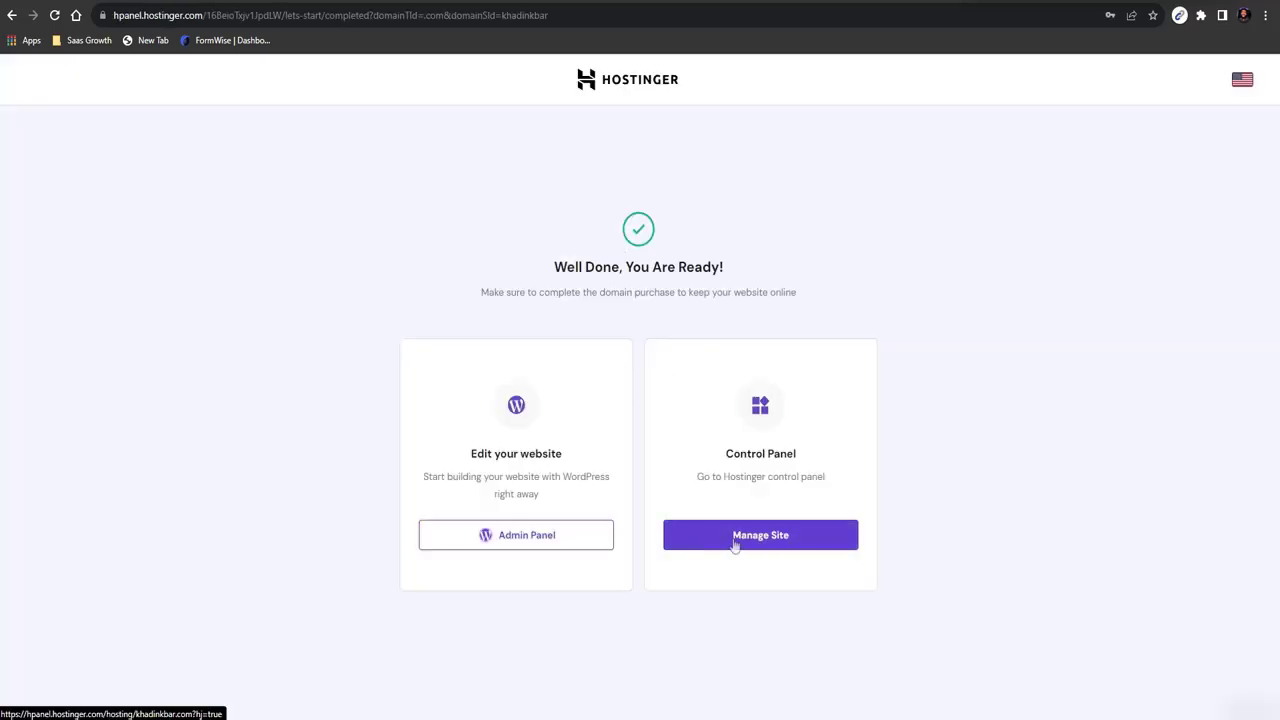
Look over the hPanel Websites, Hosting and Domains pages.
click(776, 532)
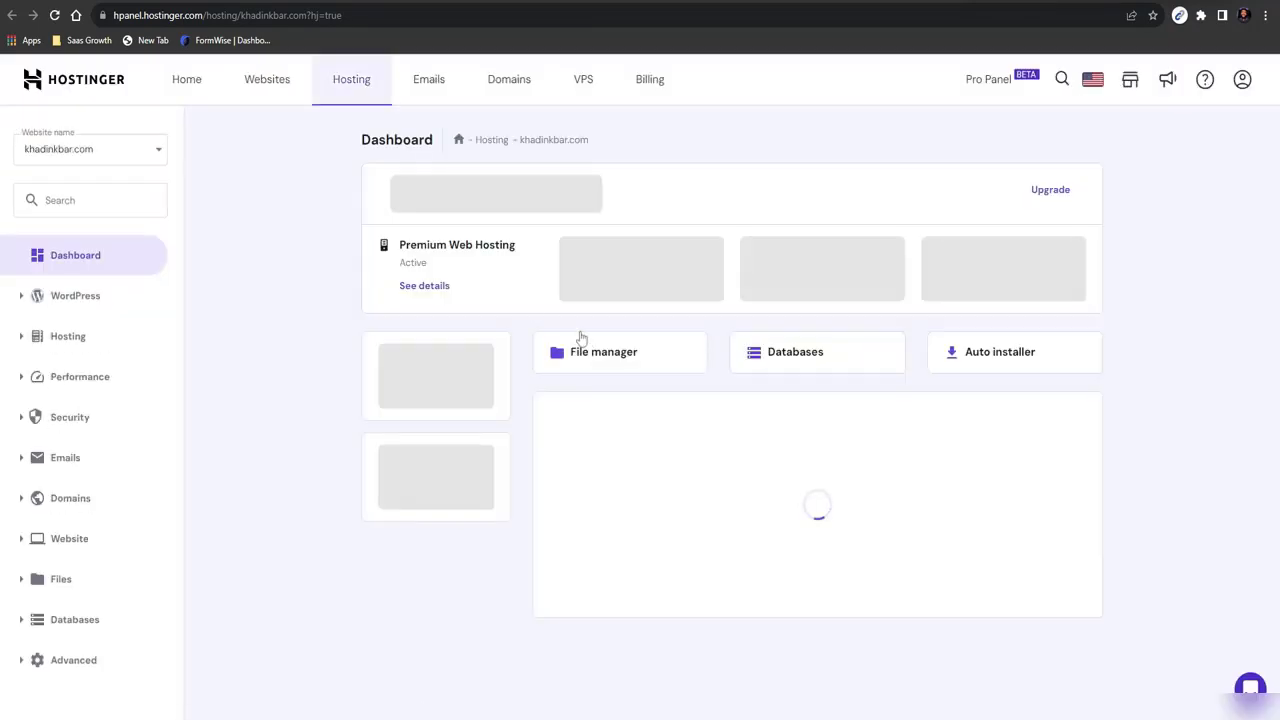
click(262, 86)
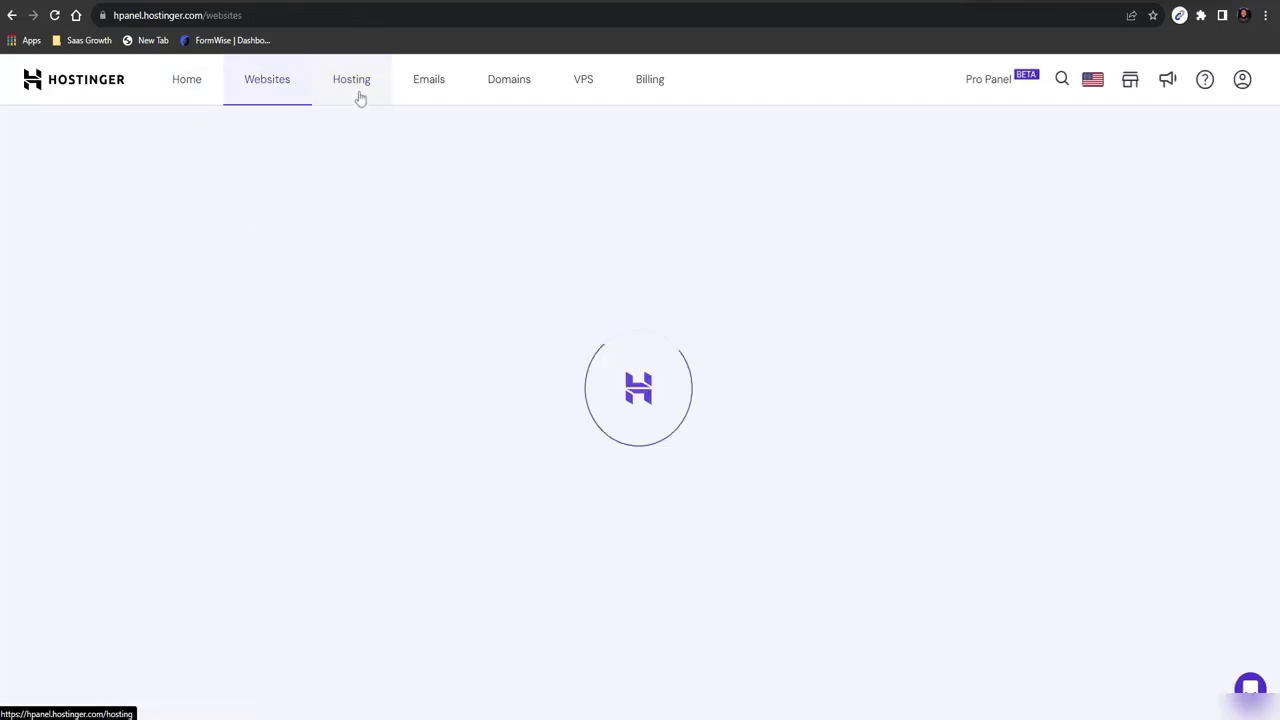
click(358, 94)
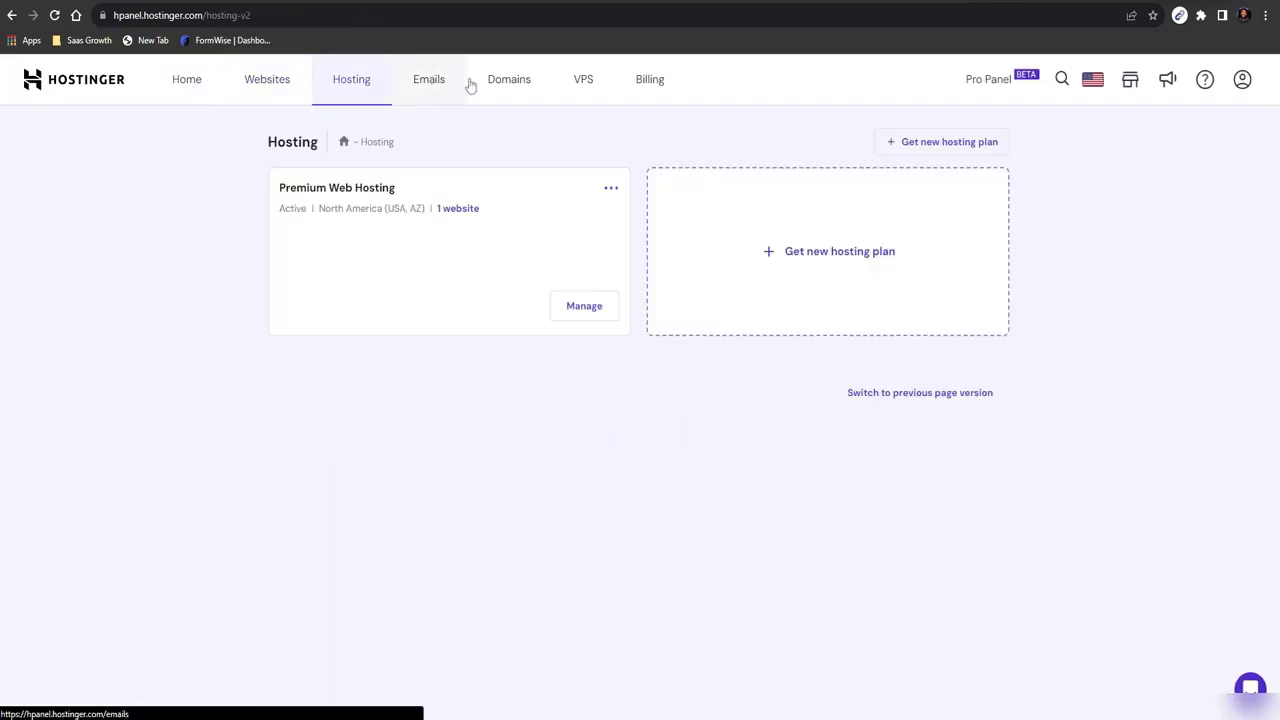
click(513, 95)
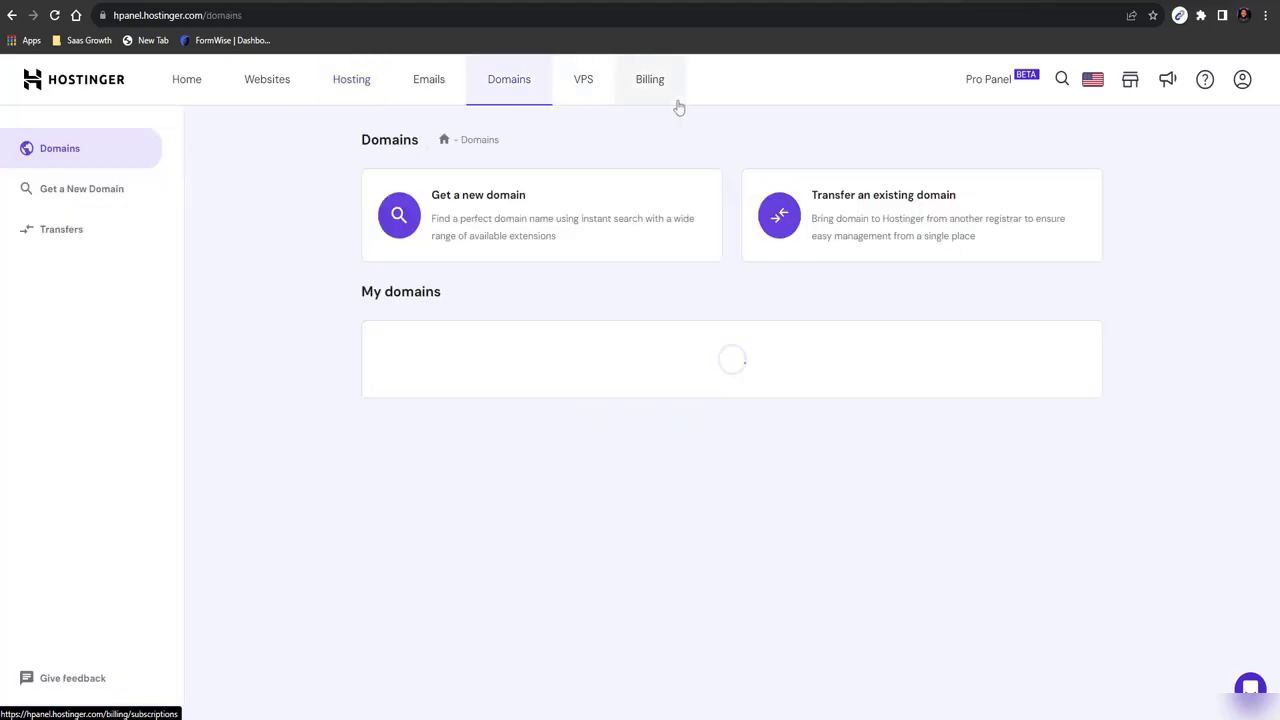
click(290, 92)
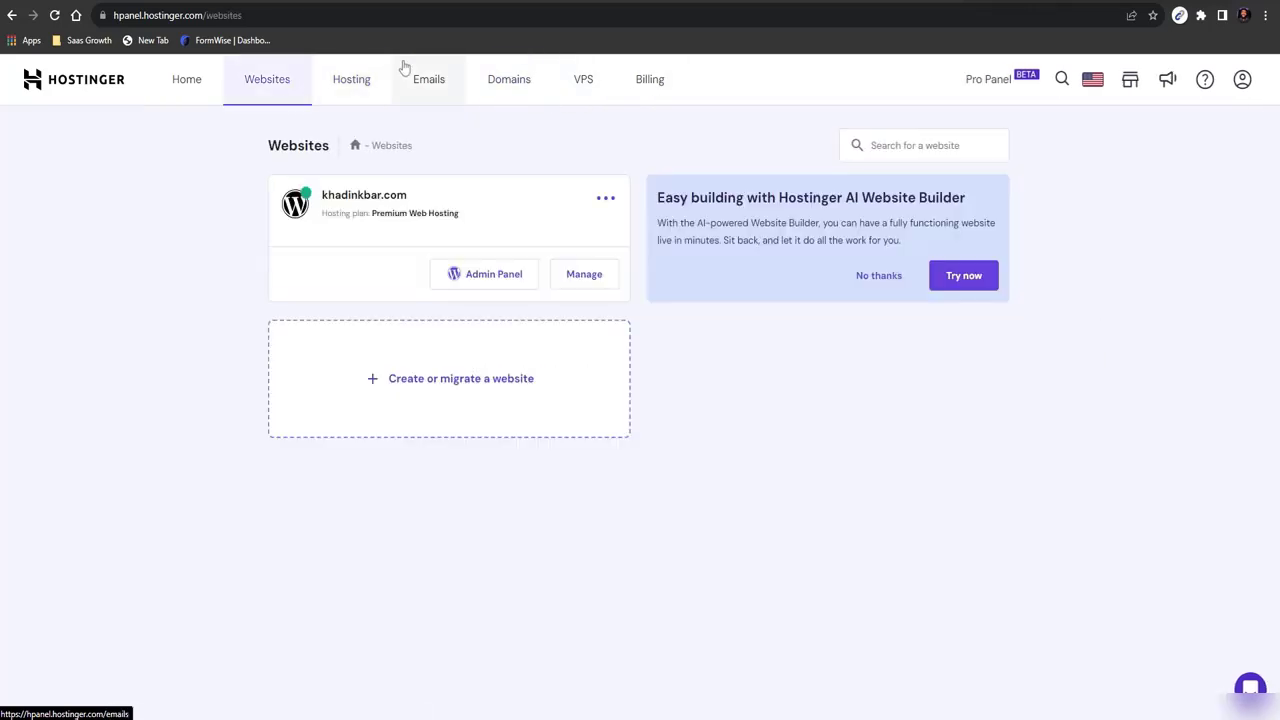
Open the khadinkbar.com dashboard, browse its sidebar tool groups, and launch the WordPress admin.
click(578, 287)
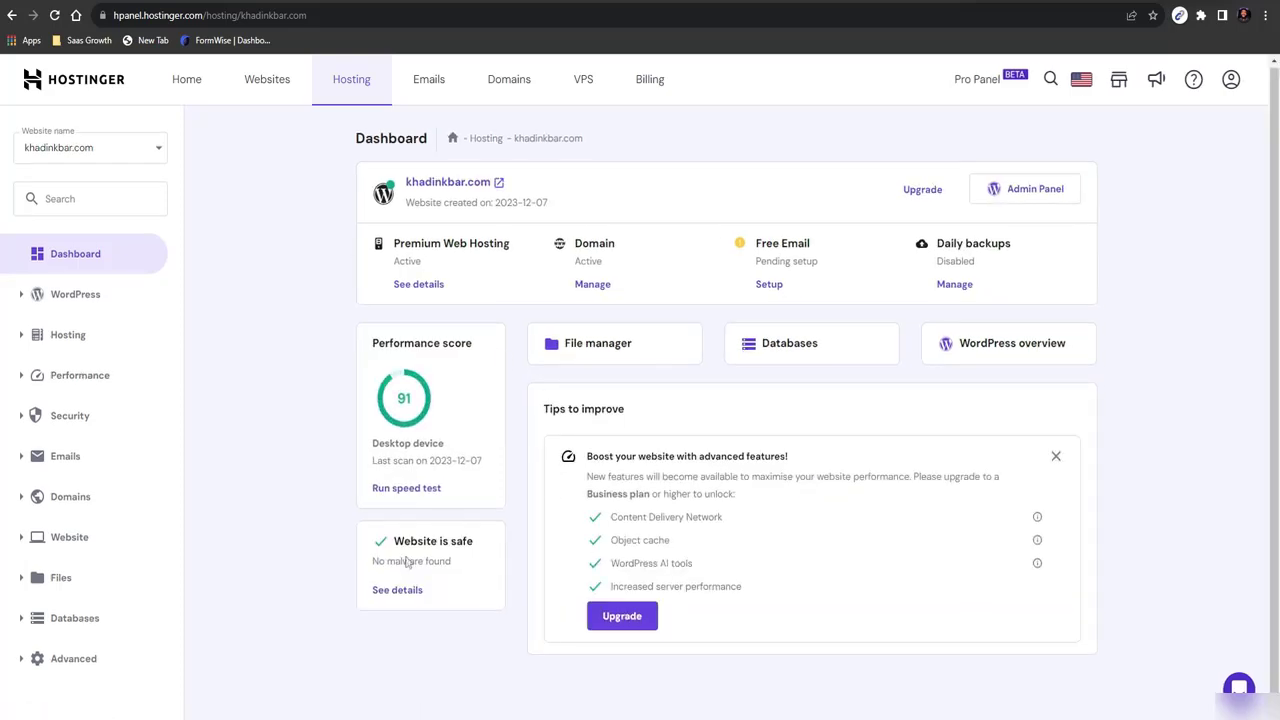
click(30, 379)
click(36, 384)
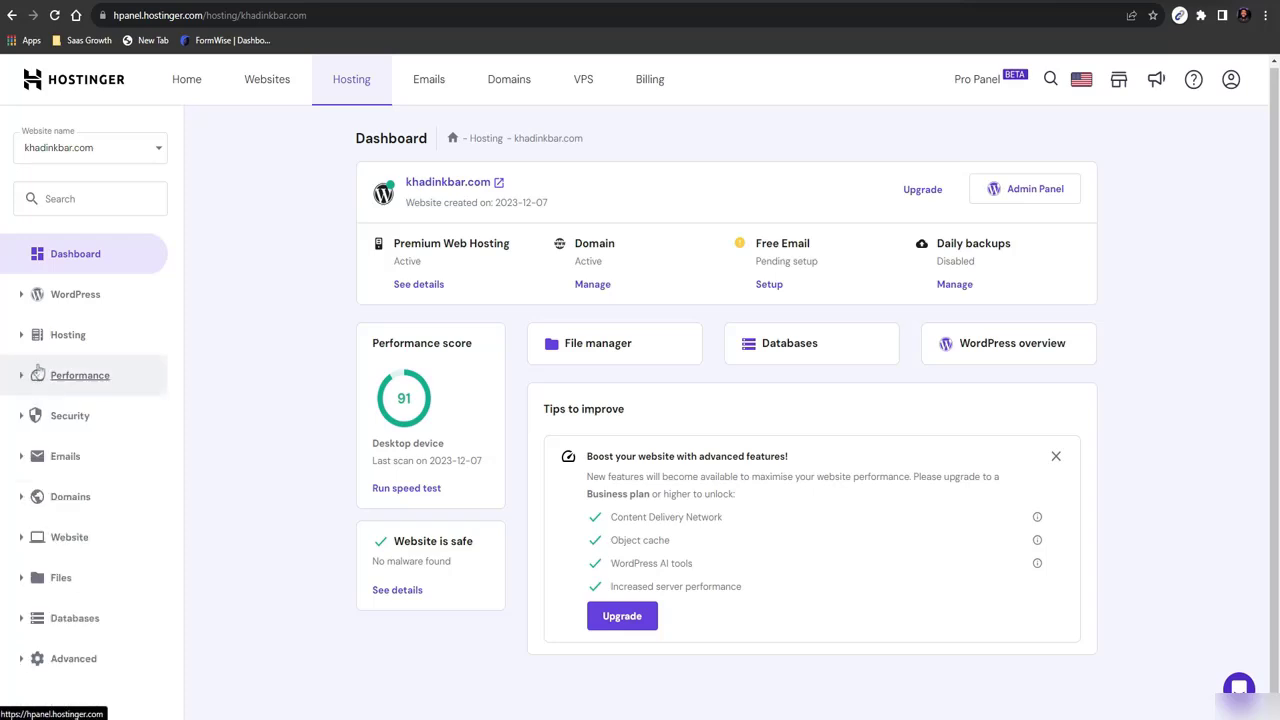
click(68, 300)
click(68, 297)
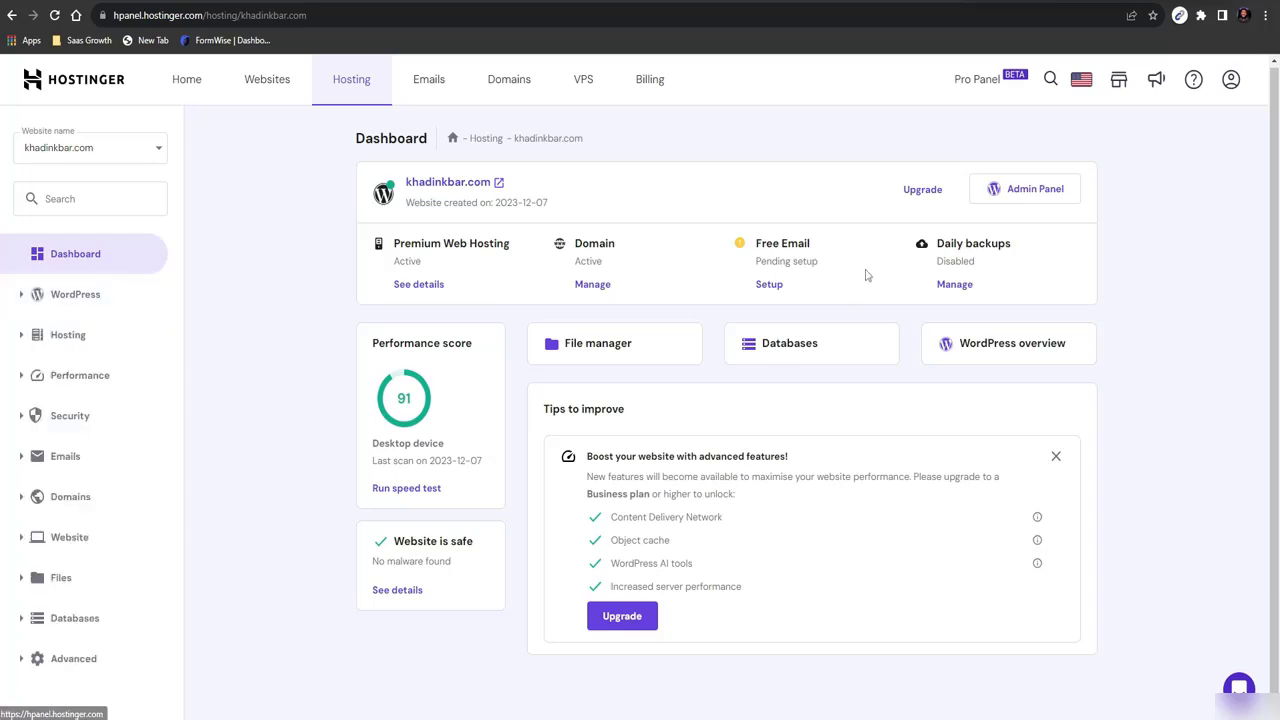
click(1015, 195)
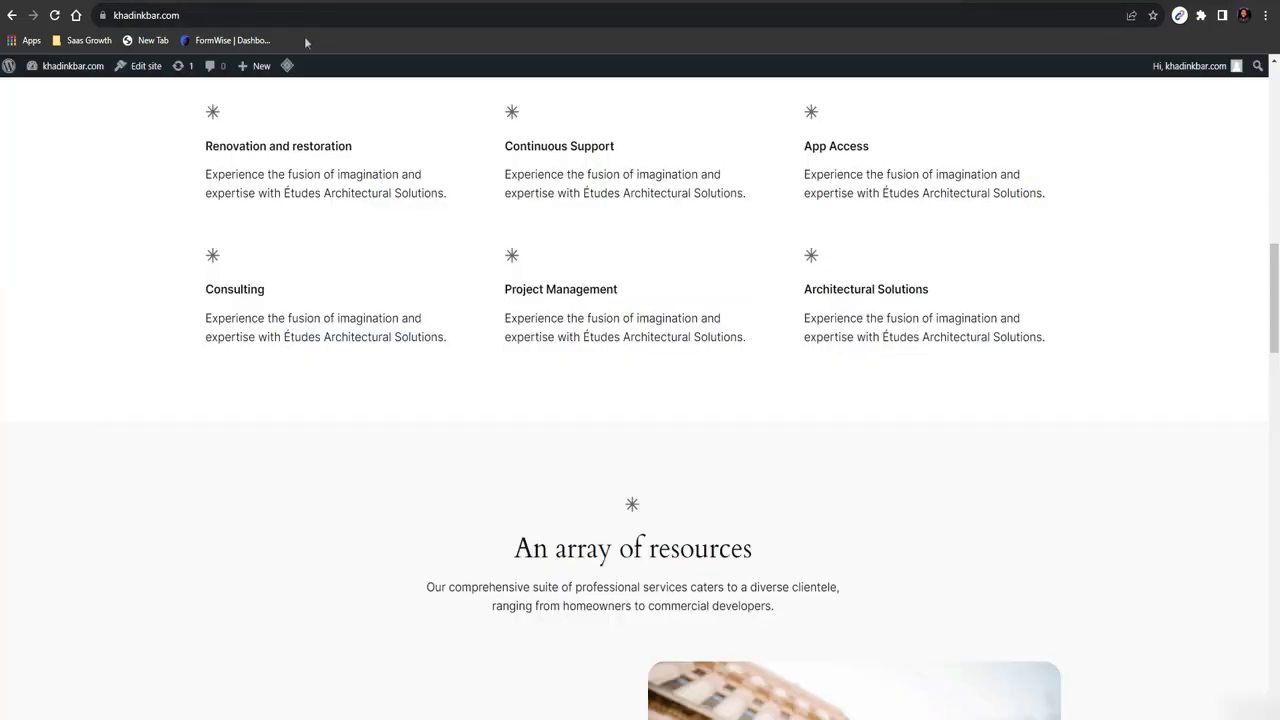
Go to khadinkbar.com/wp-admin and log out of WordPress.
click(300, 16)
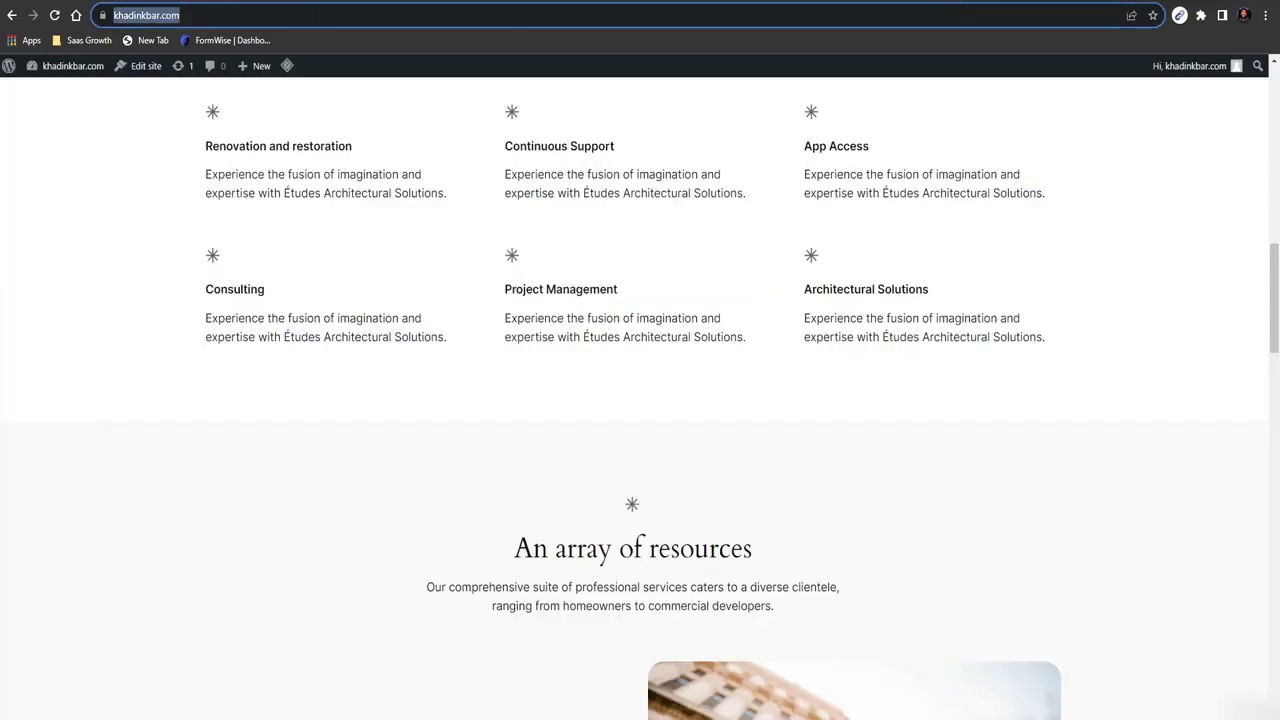
click(300, 16)
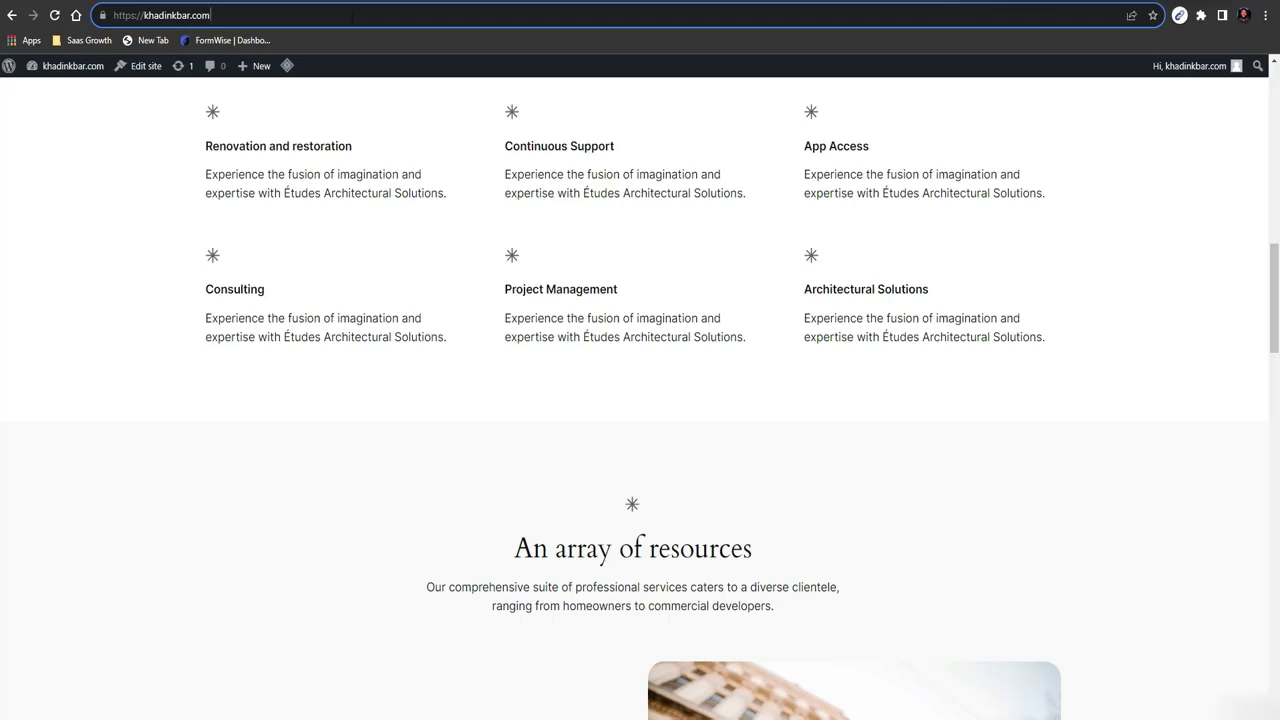
text(/)
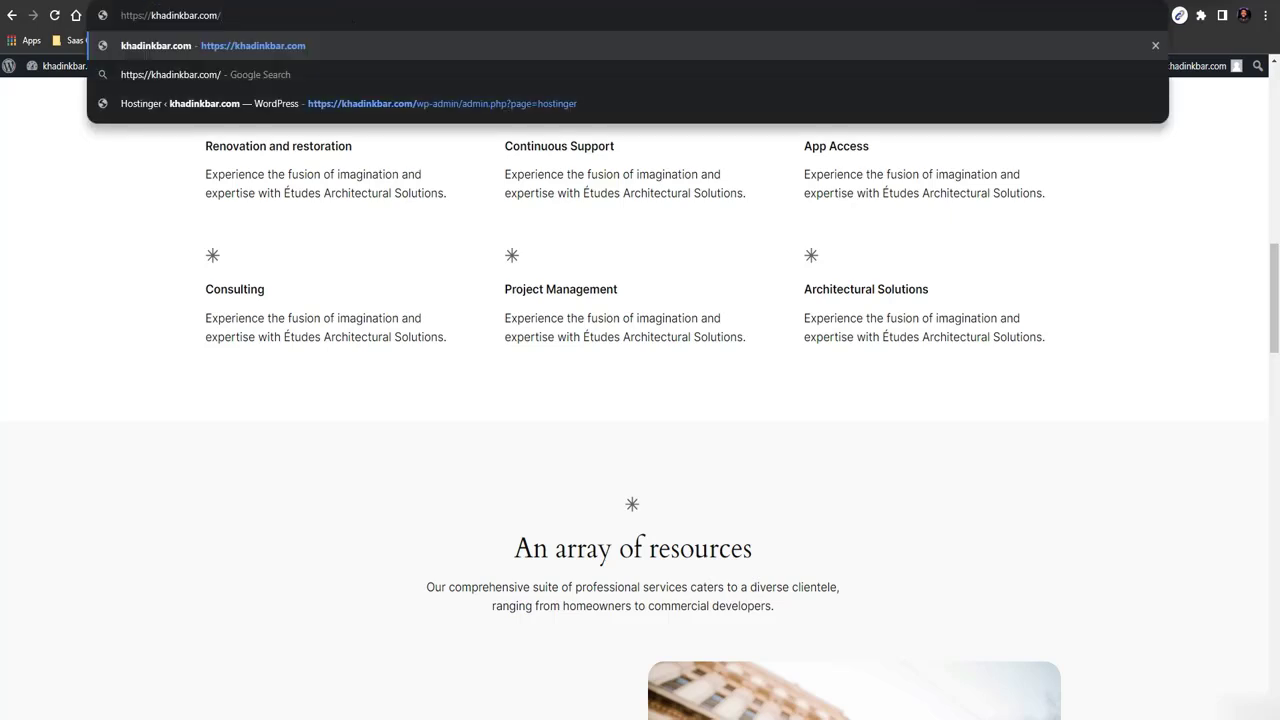
text(sp)
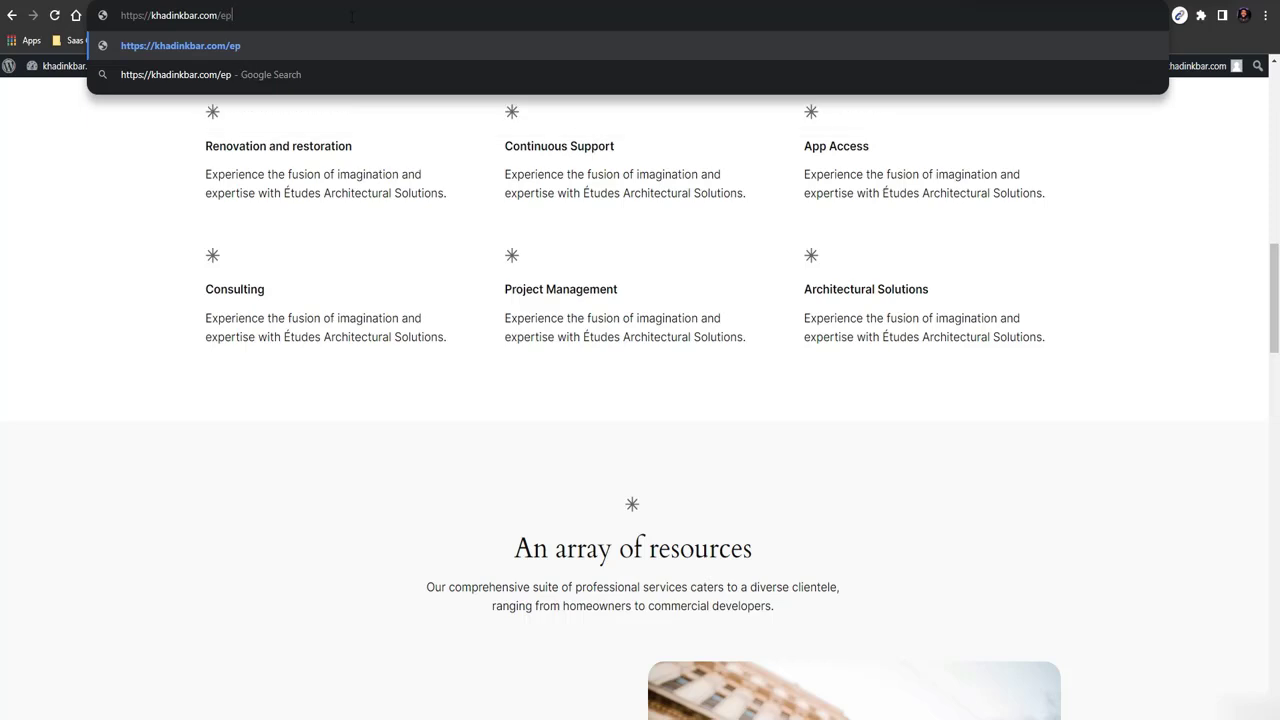
key(BackSpace)
key(BackSpace)
text(wp-admin)
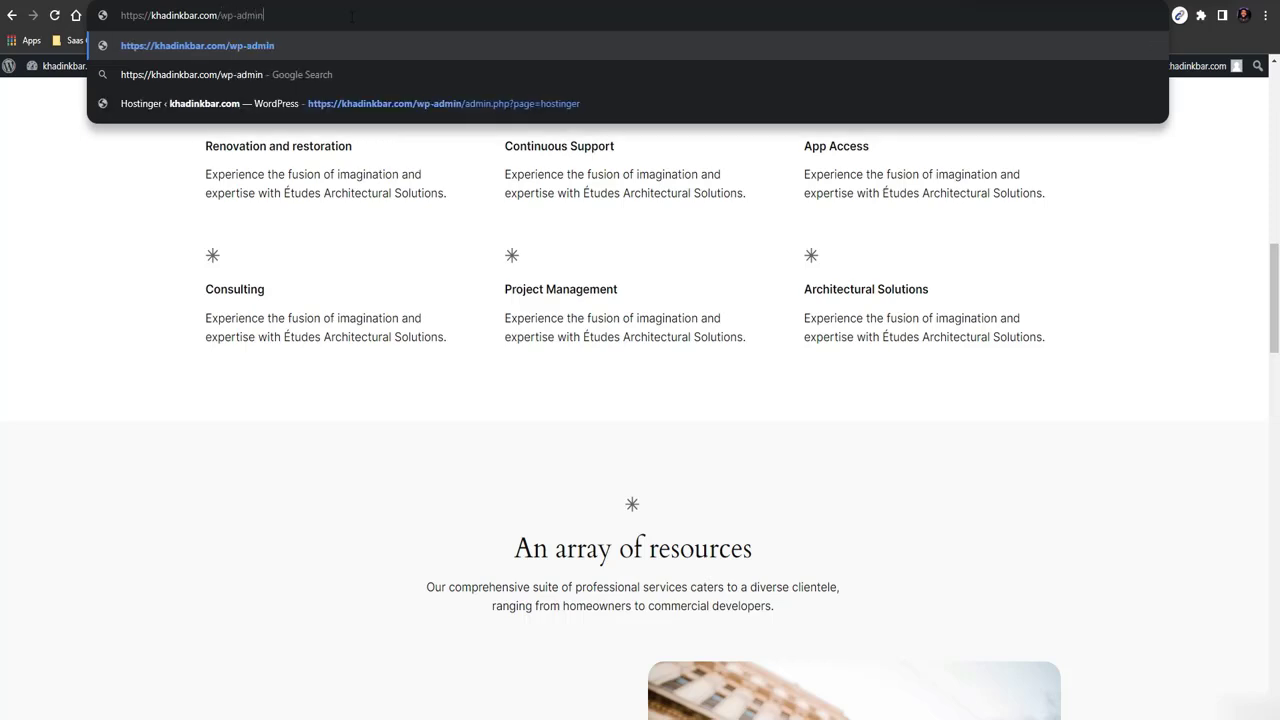
key(Return)
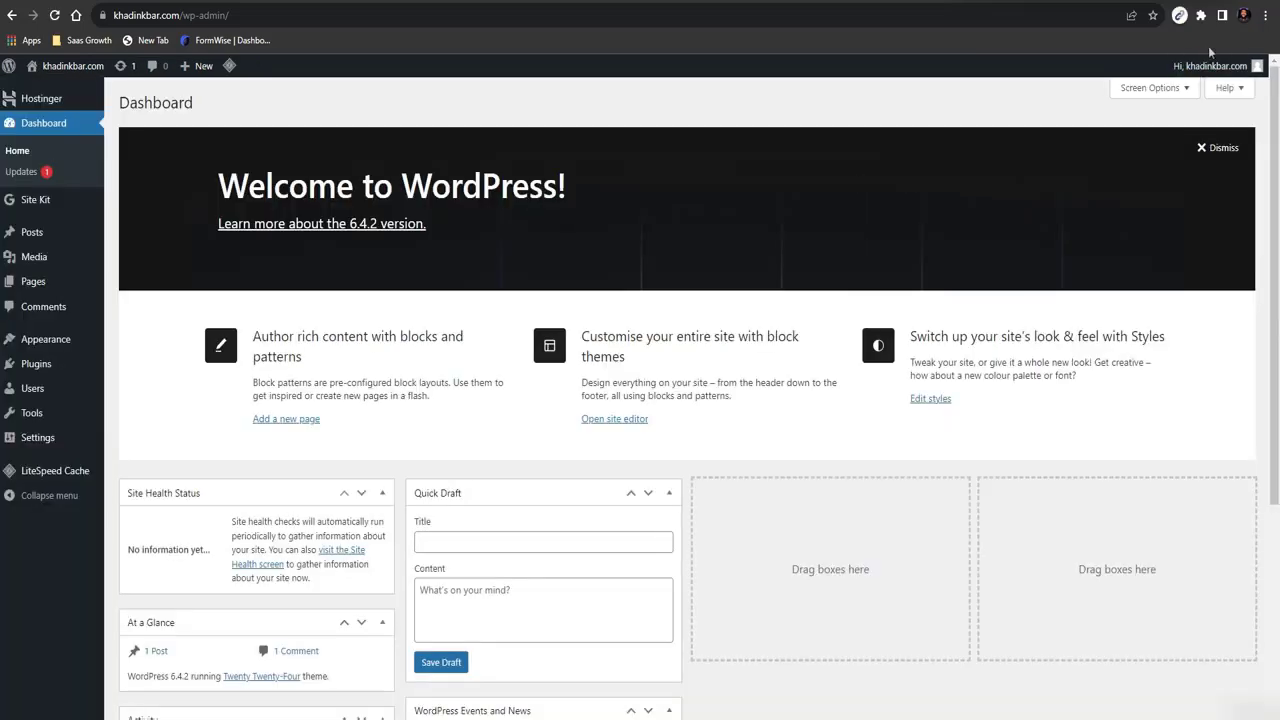
mouse_move(1212, 98)
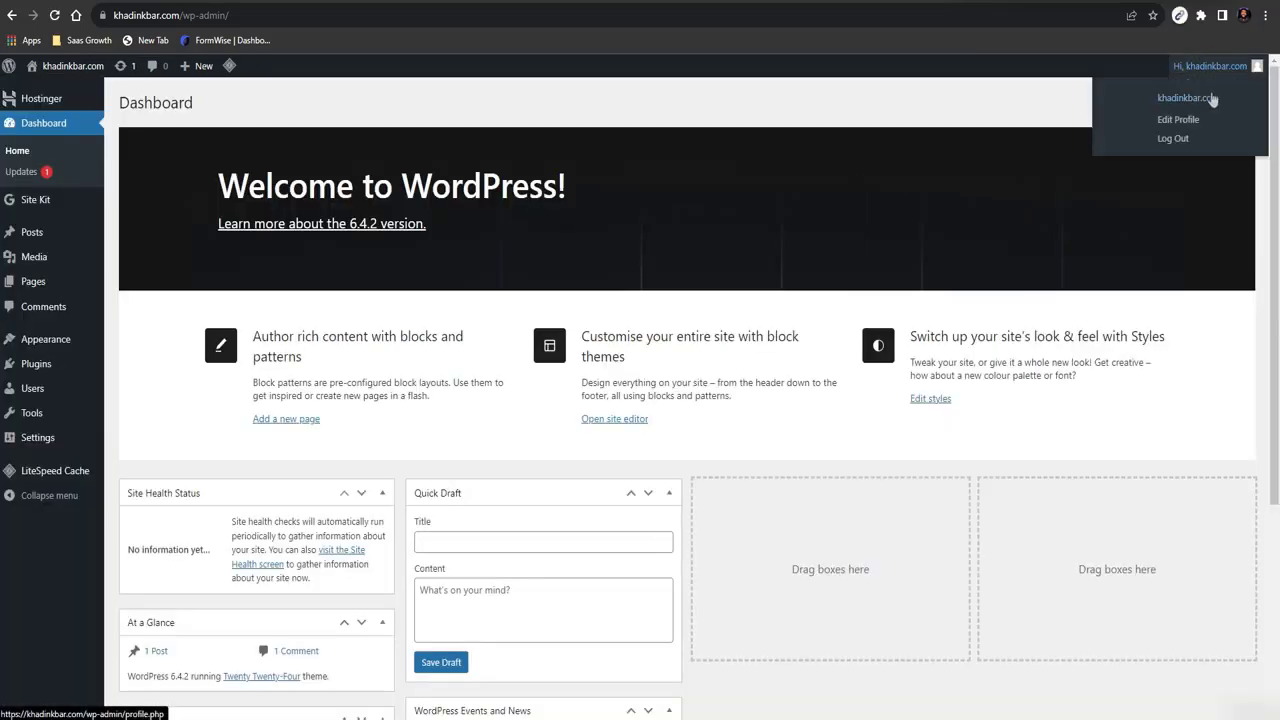
click(1193, 143)
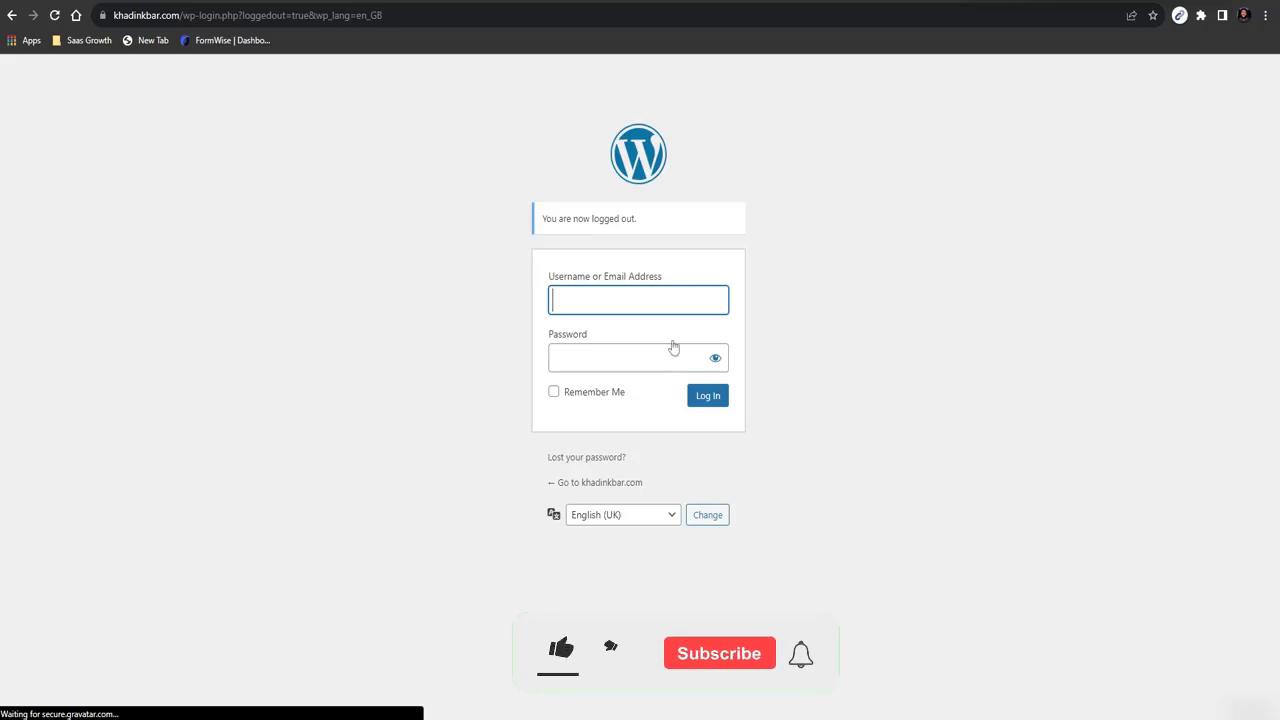
Log back in with the admin e-mail and password, ticking Remember Me.
click(626, 305)
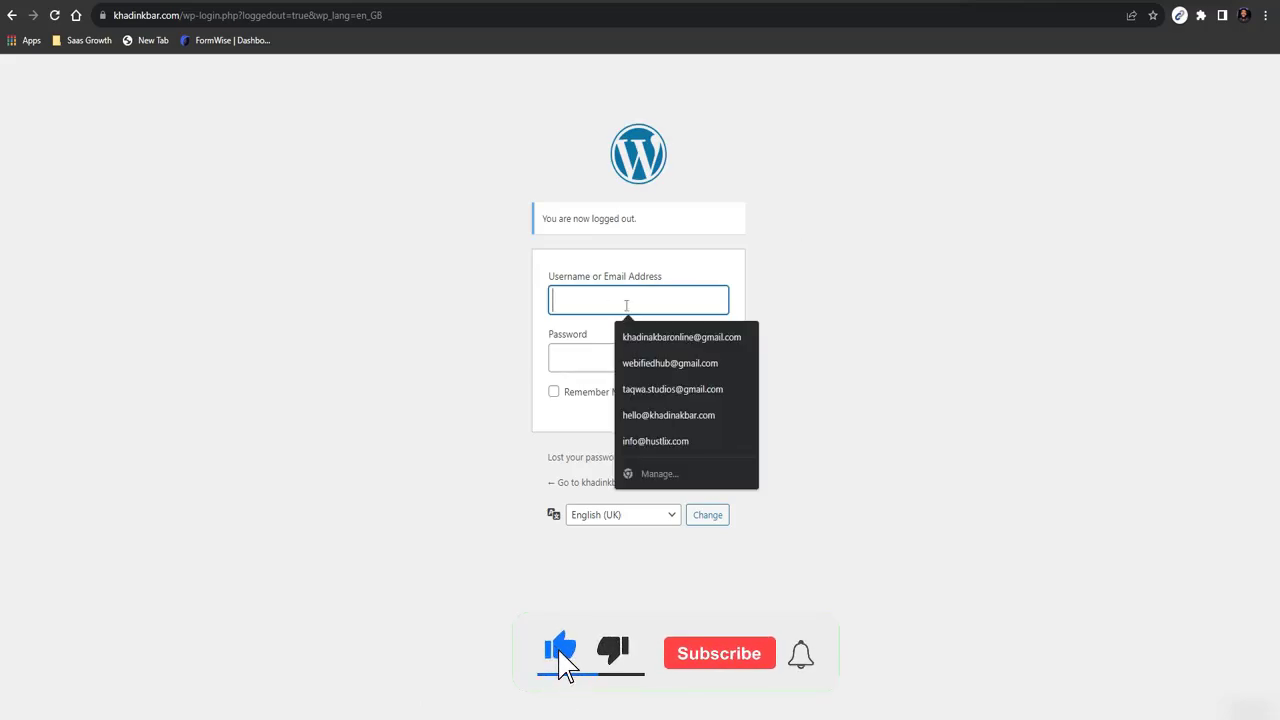
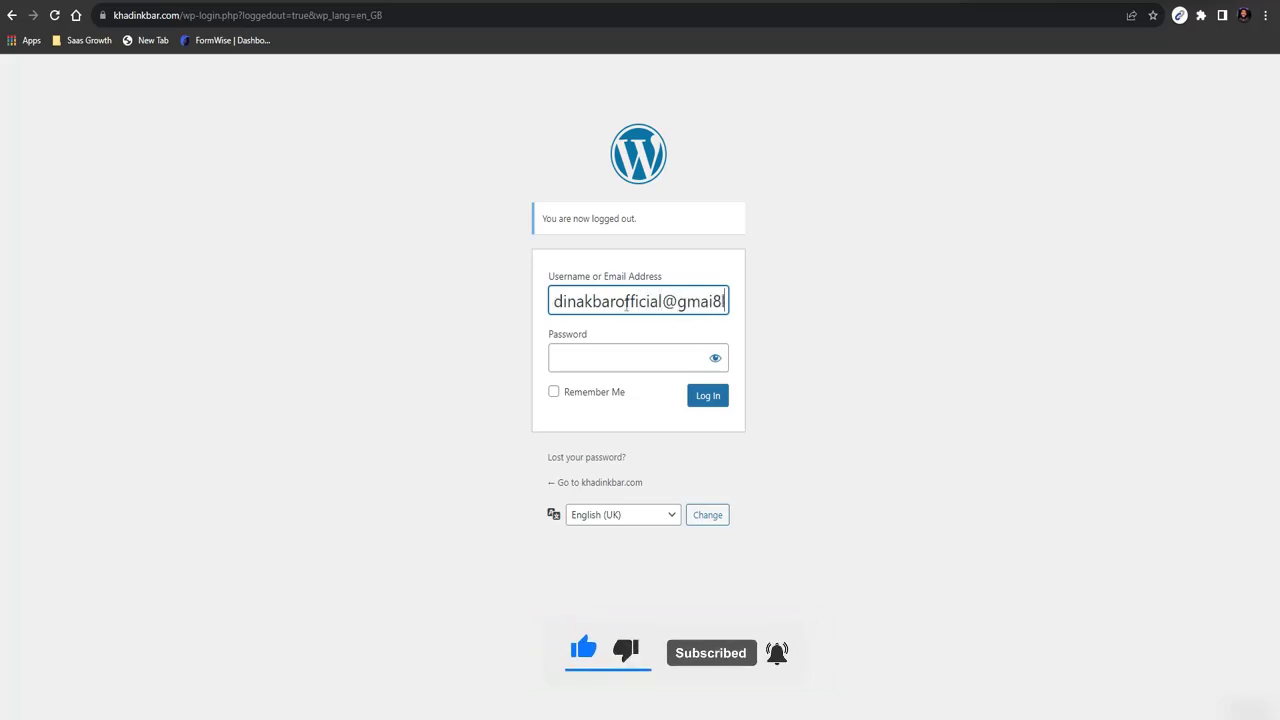
key(Tab)
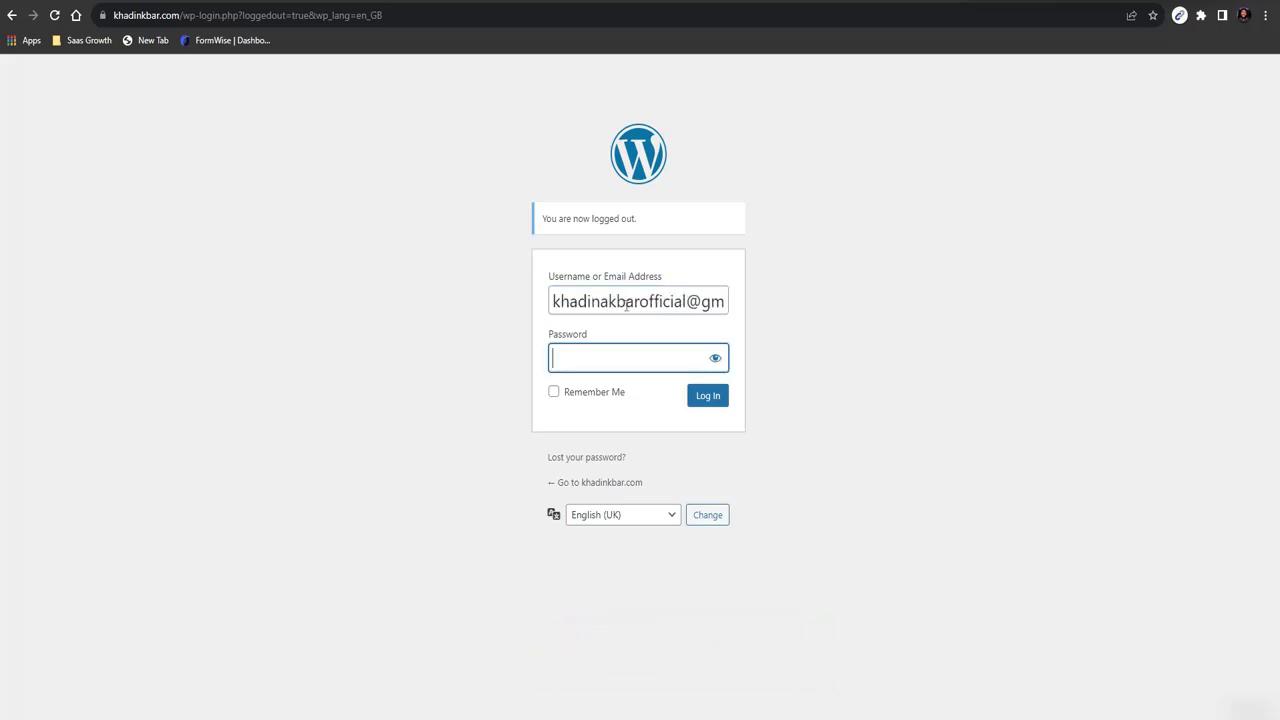
text(••••••)
click(581, 394)
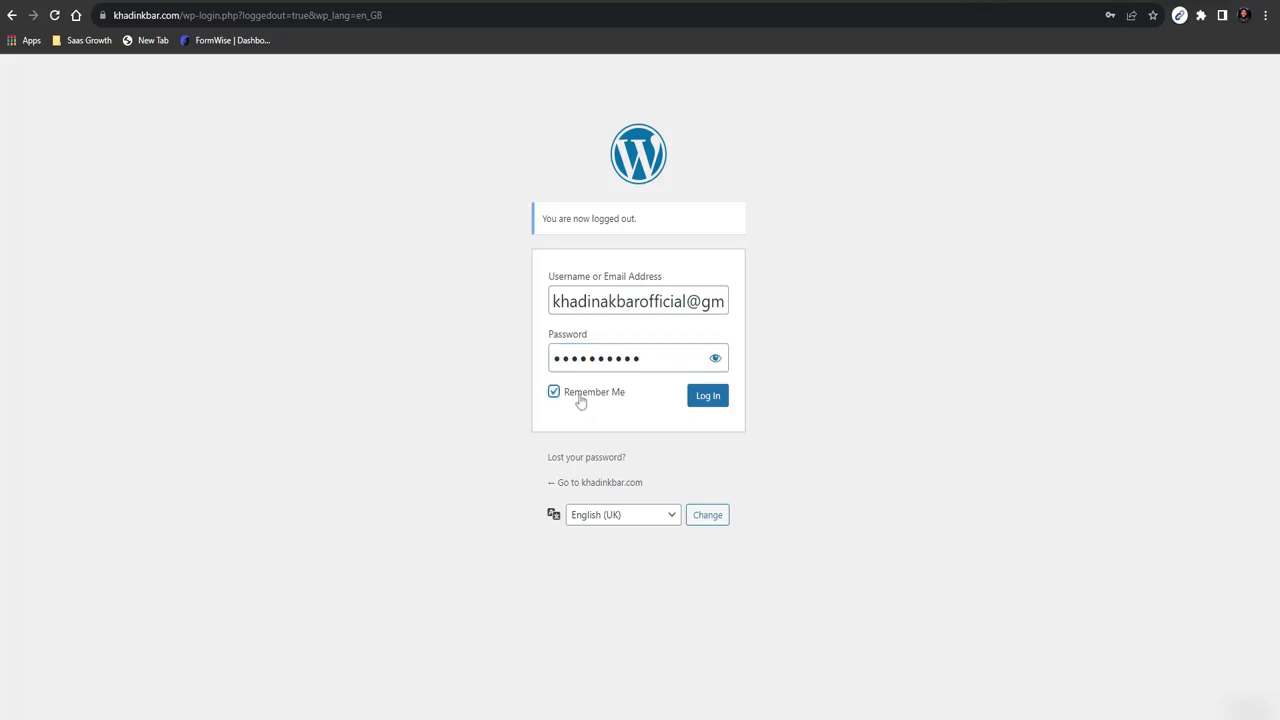
click(707, 396)
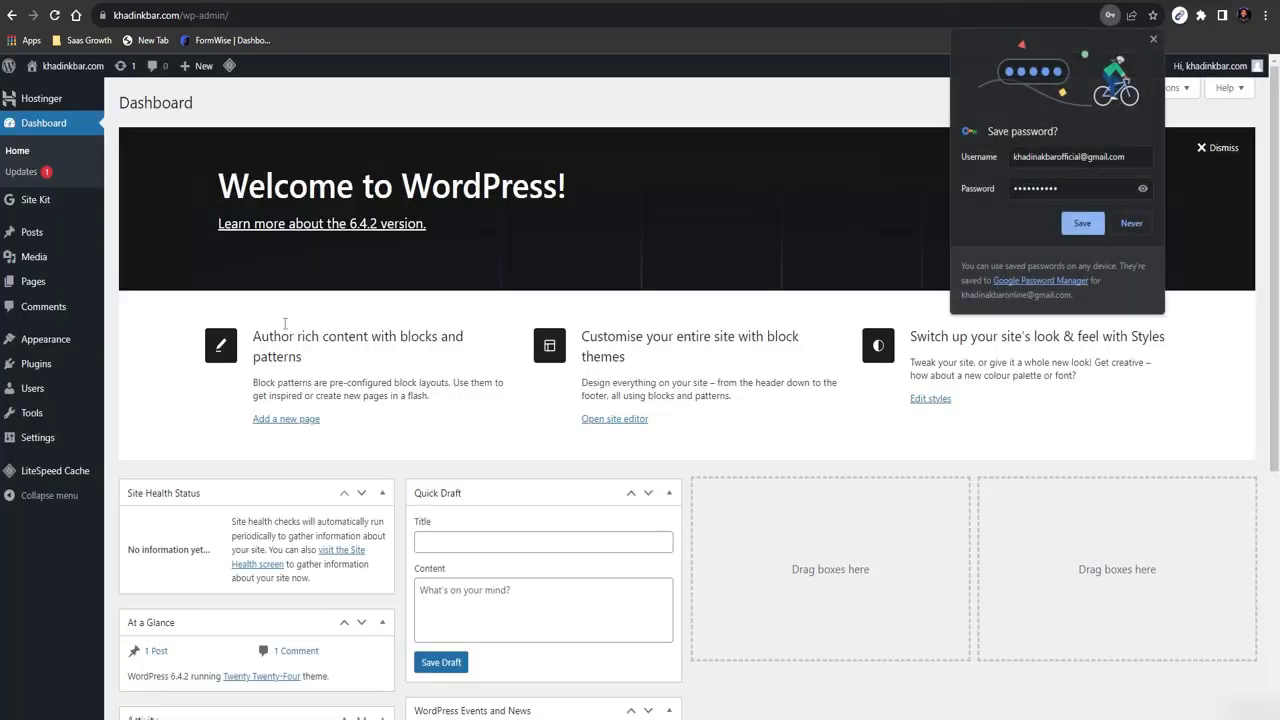
Decline saving the password and dismiss the Welcome to WordPress panel on the Dashboard.
click(1153, 39)
click(1219, 151)
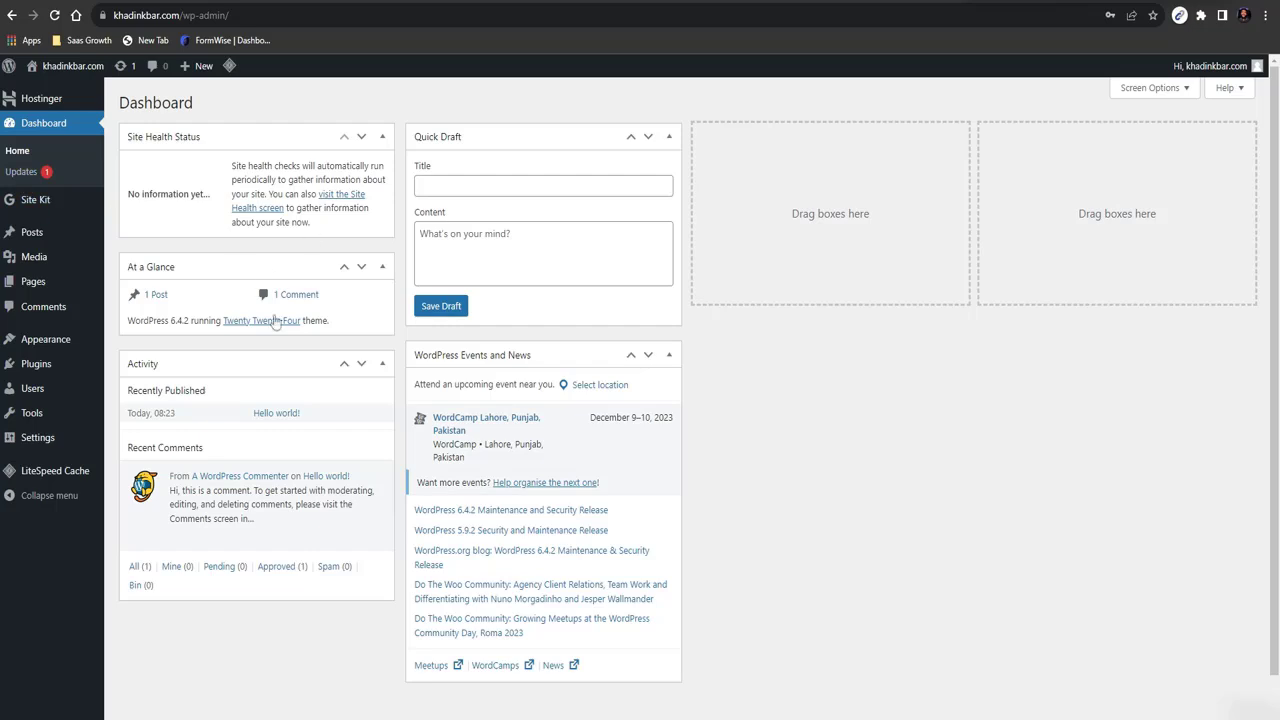
scroll(1000, 400, down, 1)
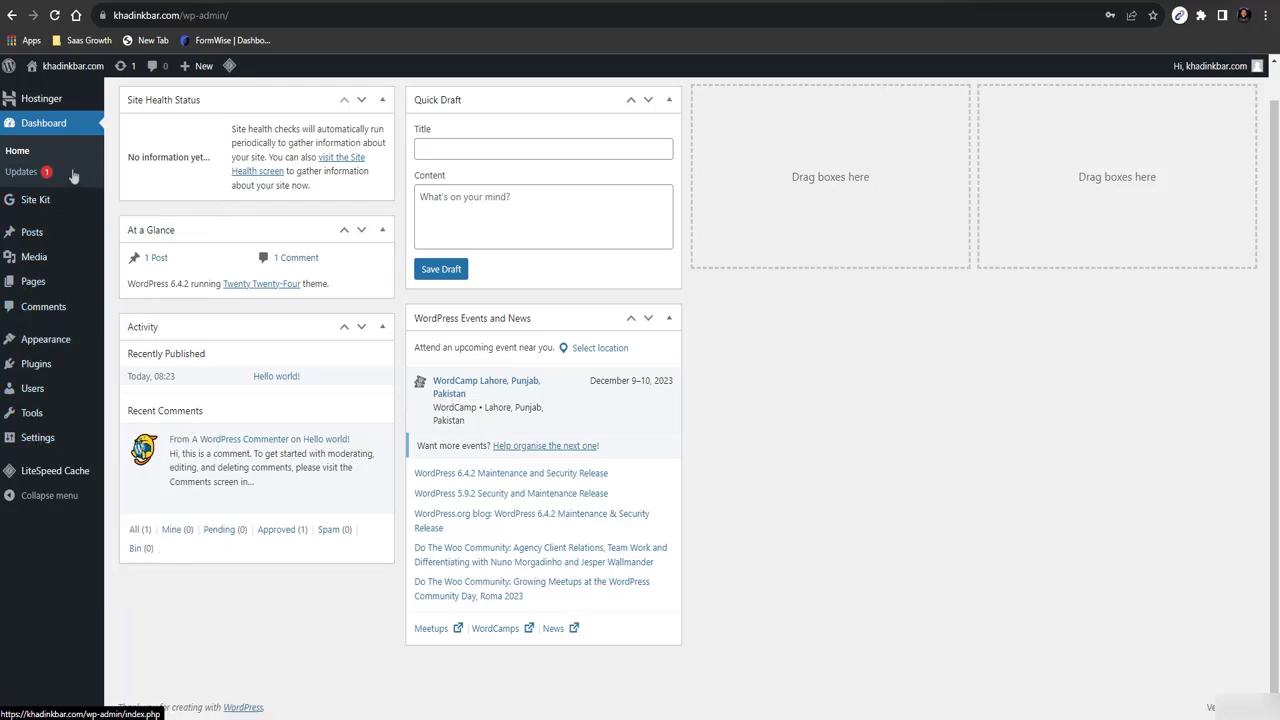
mouse_move(78, 112)
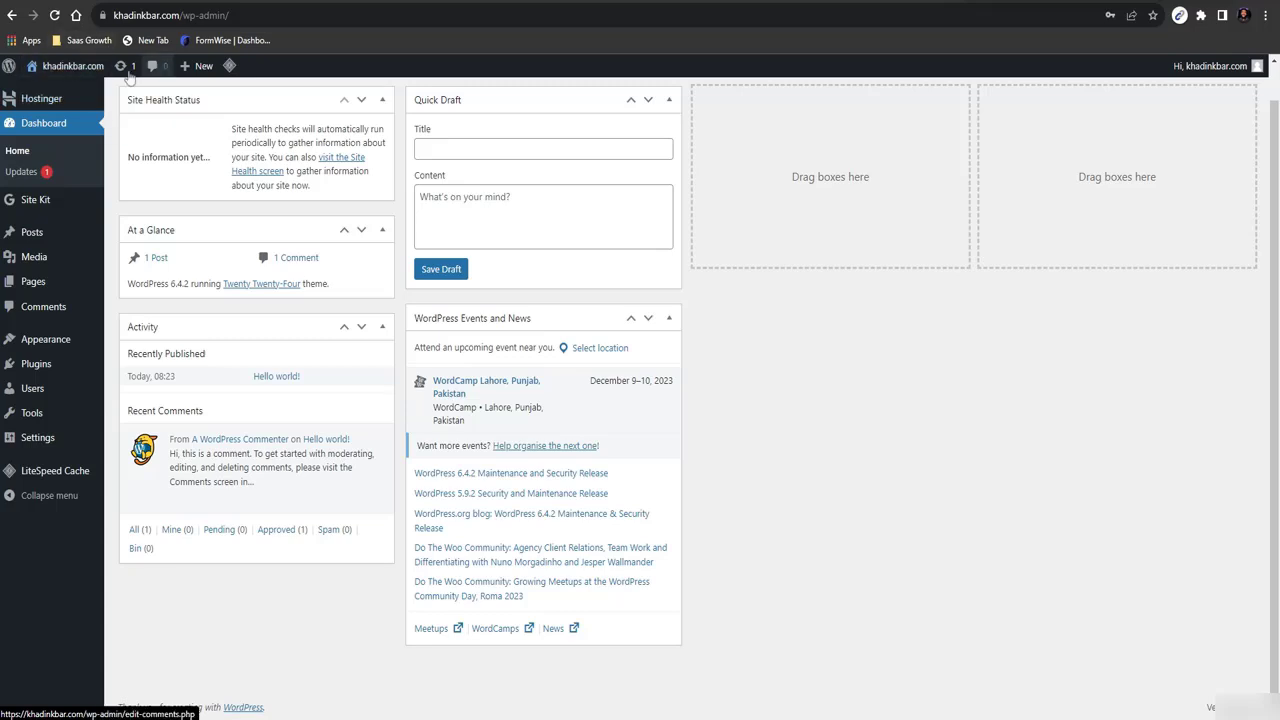
scroll(690, 308, up, 1)
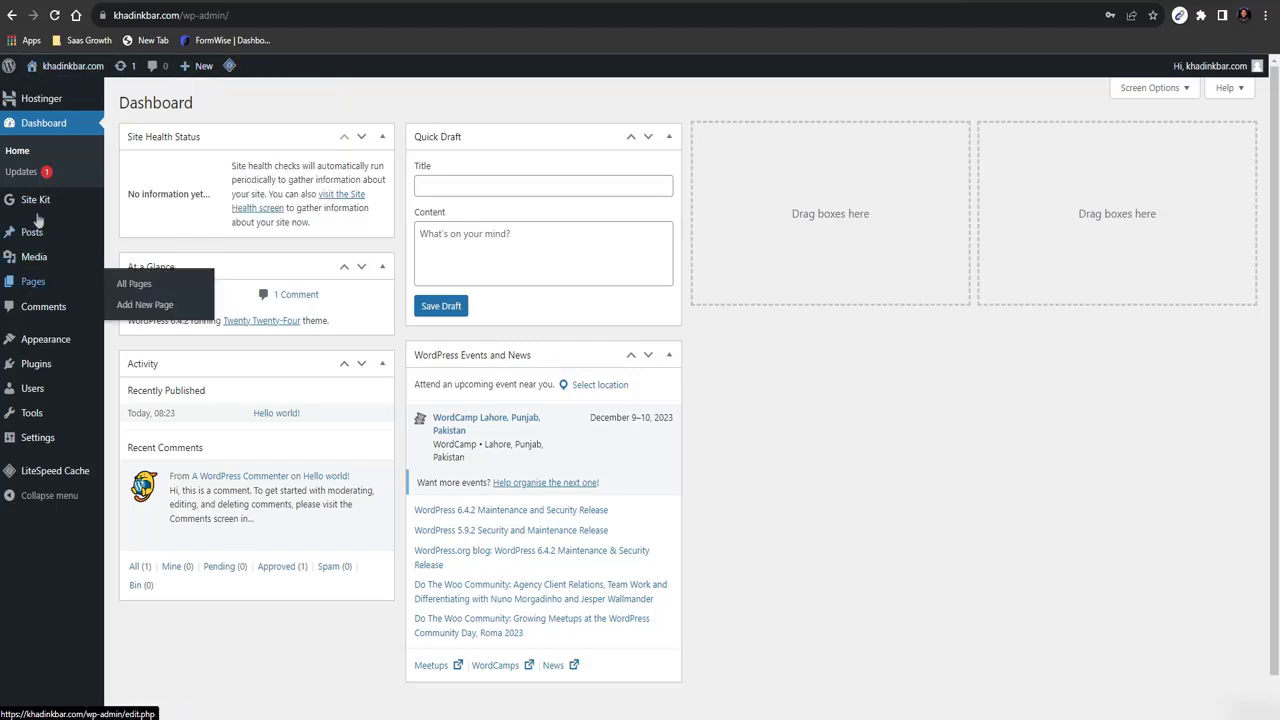
Browse the Pages list, the installed Plugins and the Add New Plugin screen.
mouse_move(35, 232)
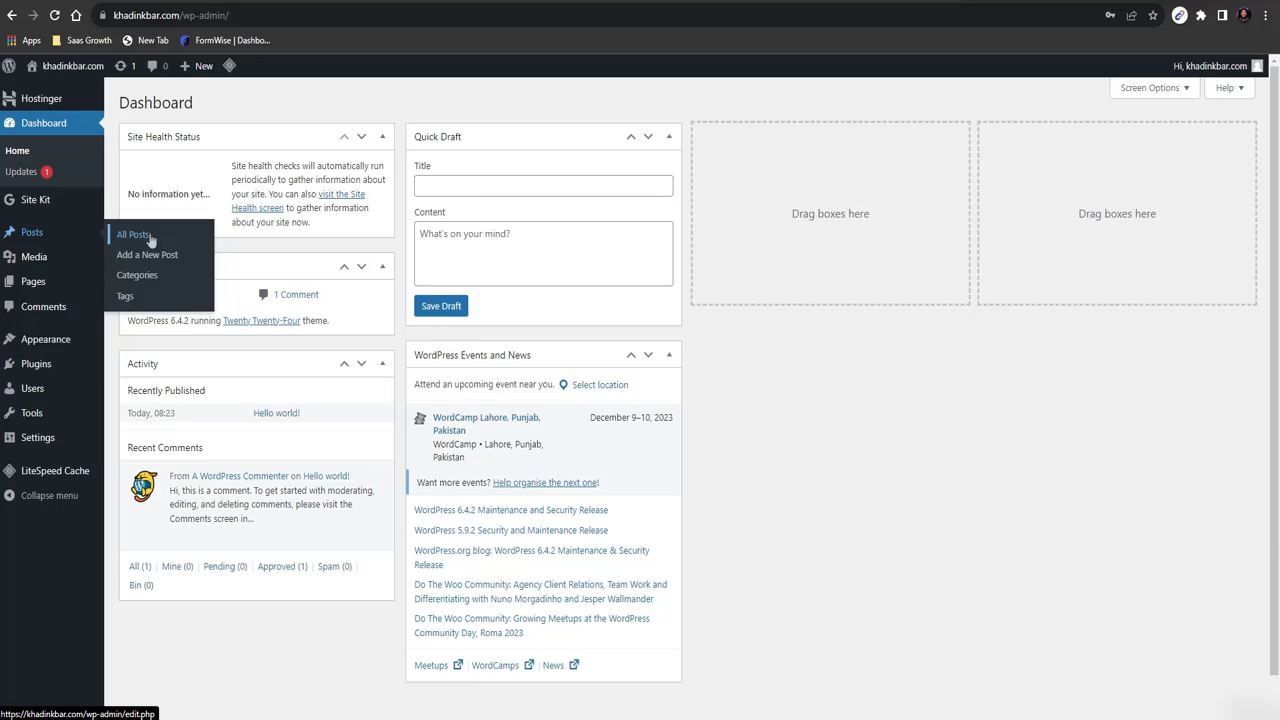
mouse_move(38, 258)
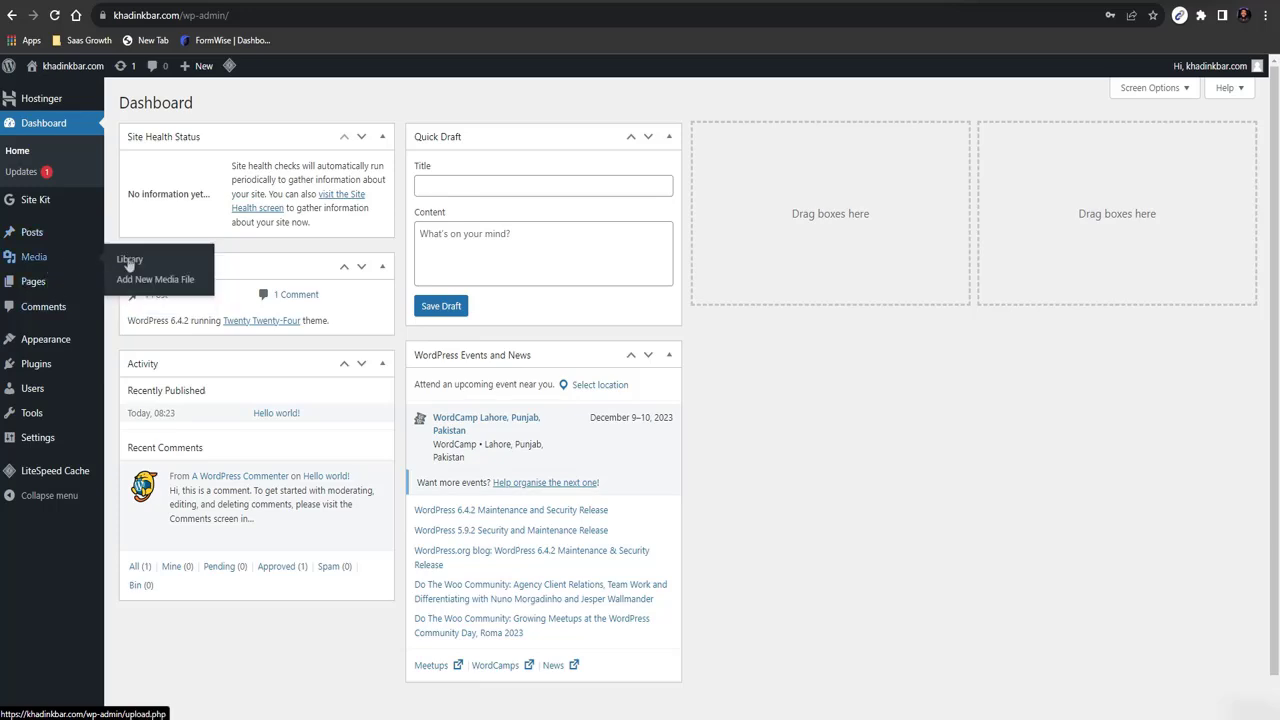
mouse_move(60, 282)
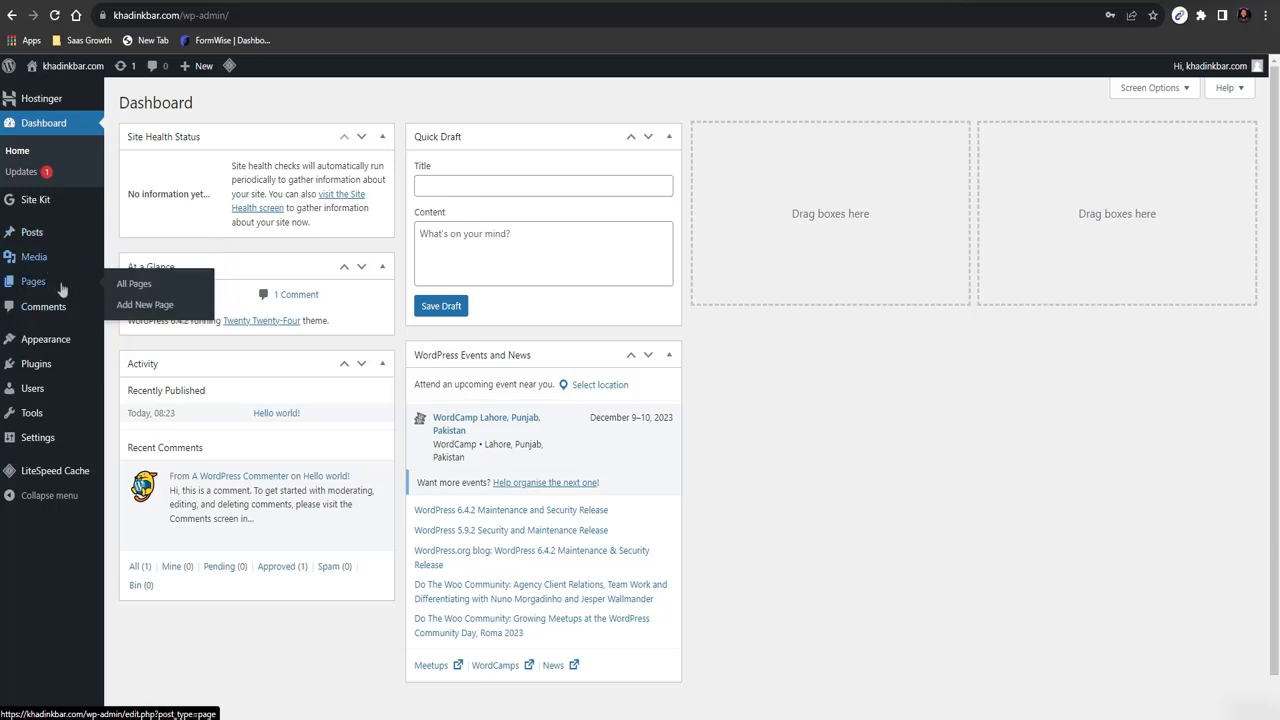
click(135, 285)
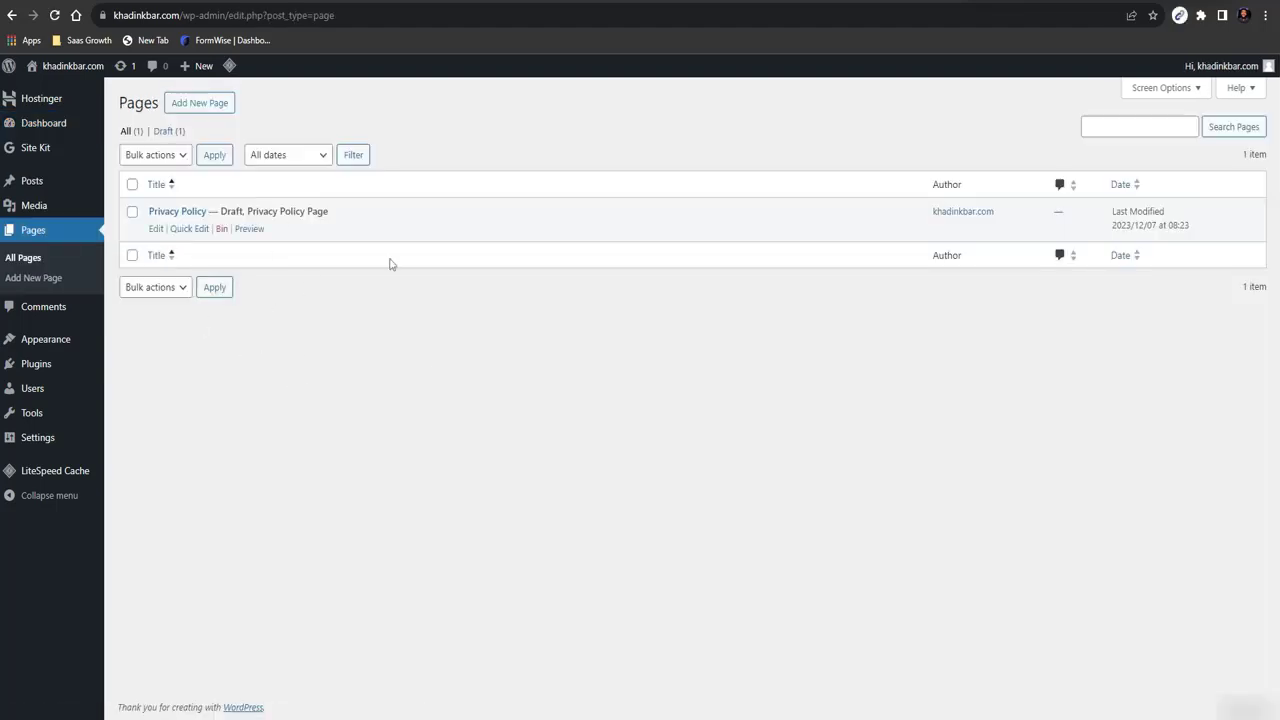
mouse_move(26, 342)
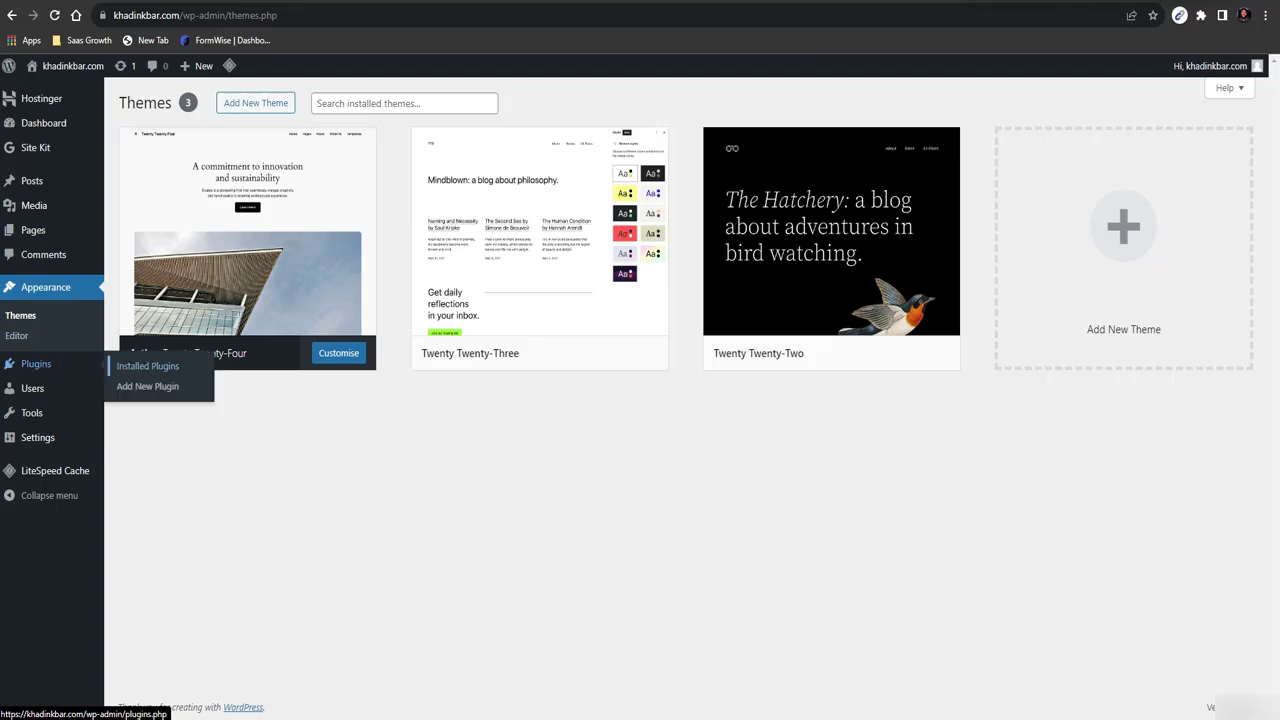
click(140, 368)
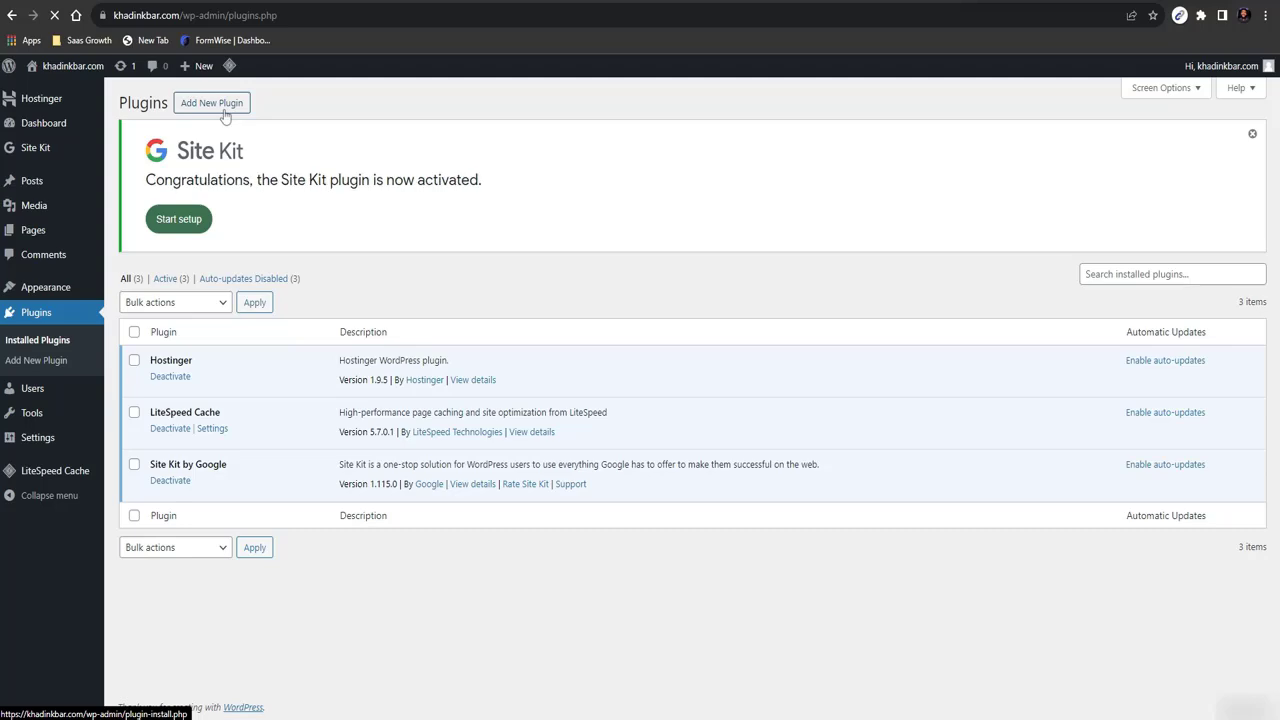
click(225, 110)
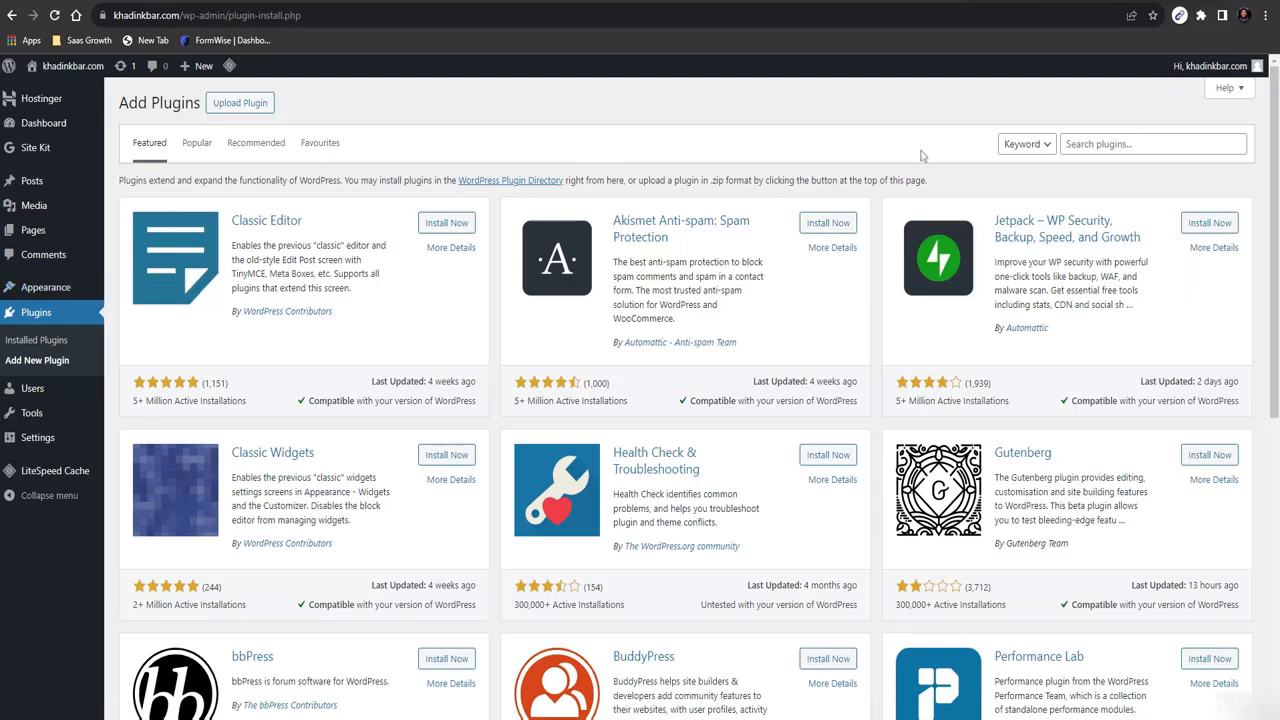
scroll(1000, 390, down, 5)
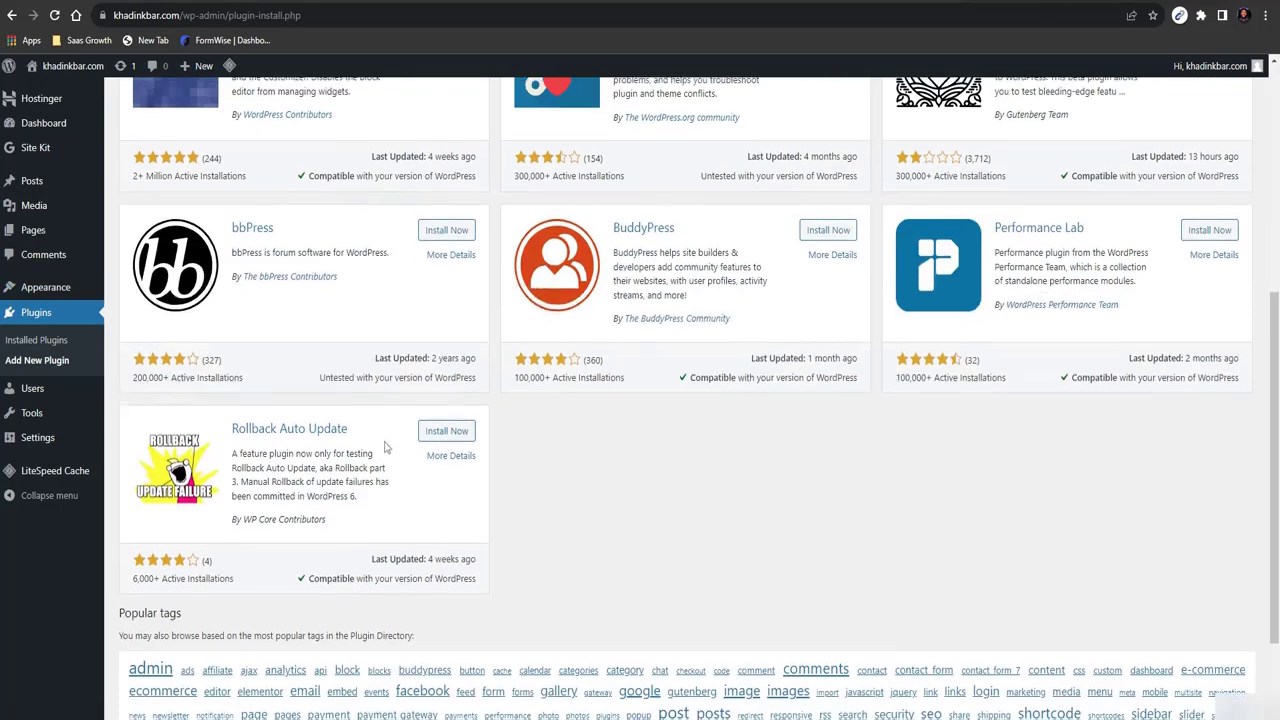
scroll(994, 399, up, 3)
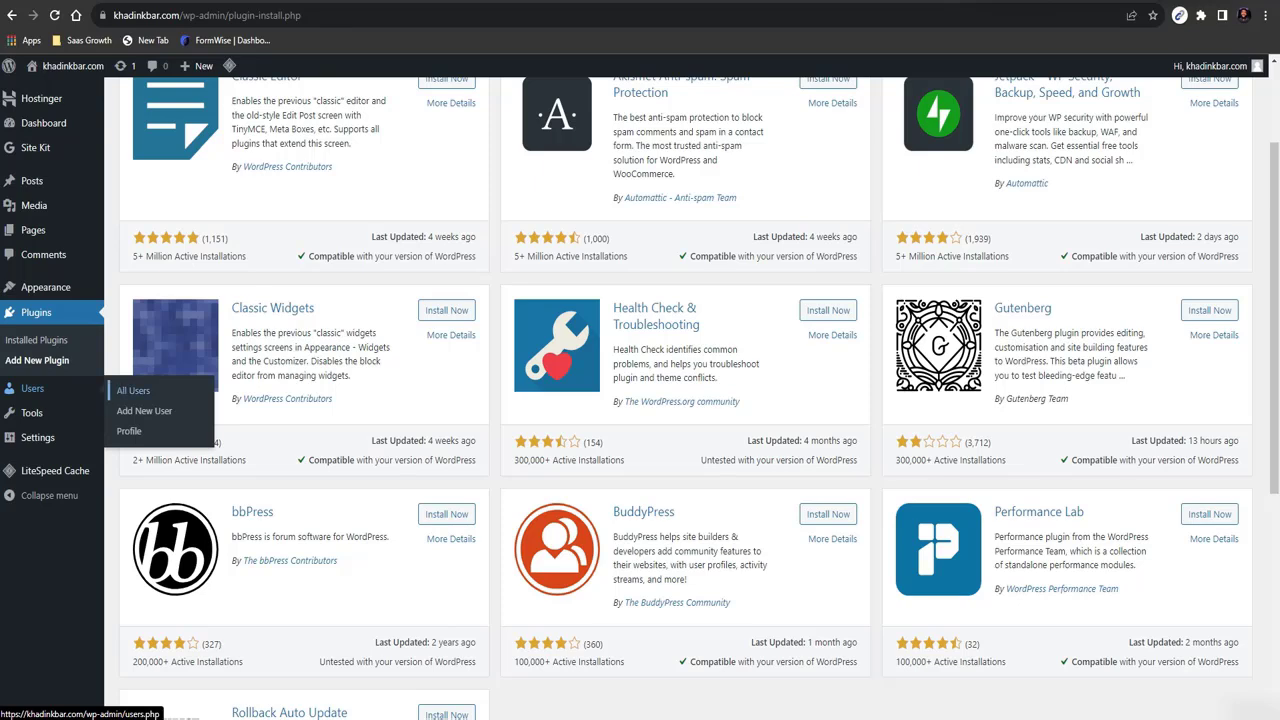
Look through the Users list, the Tools overview, the Import page and the Export page.
click(44, 396)
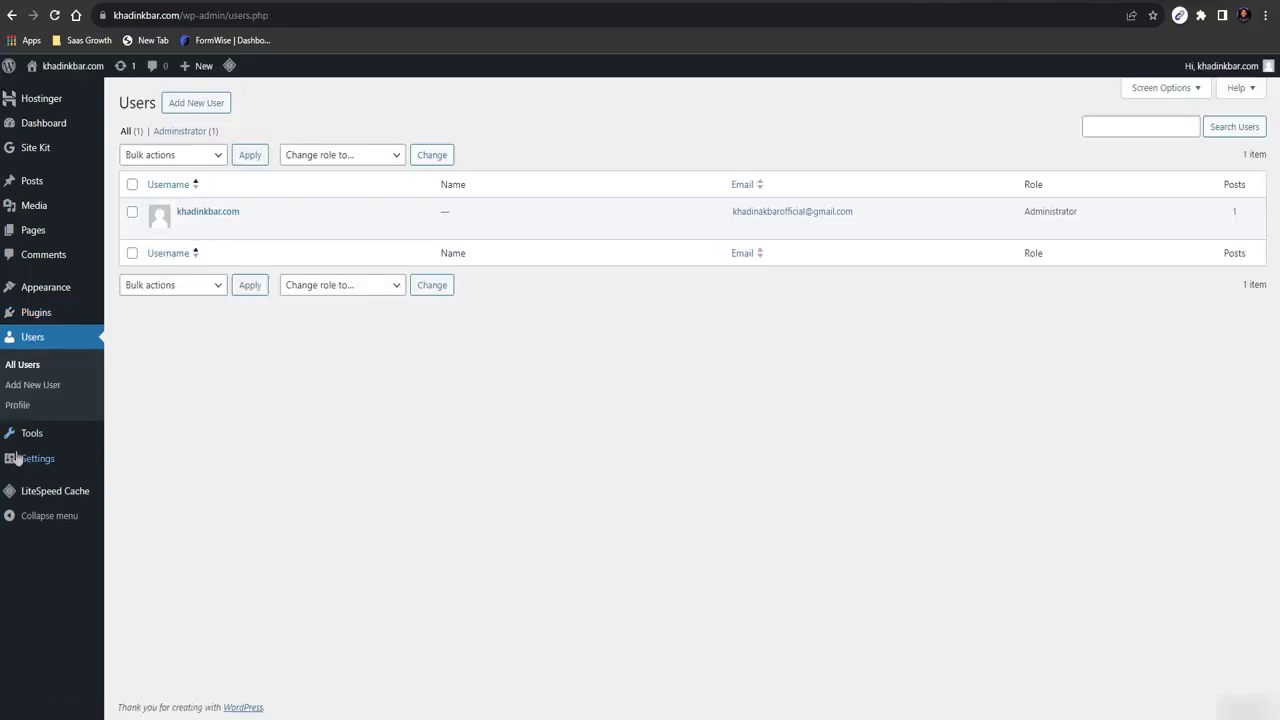
mouse_move(208, 225)
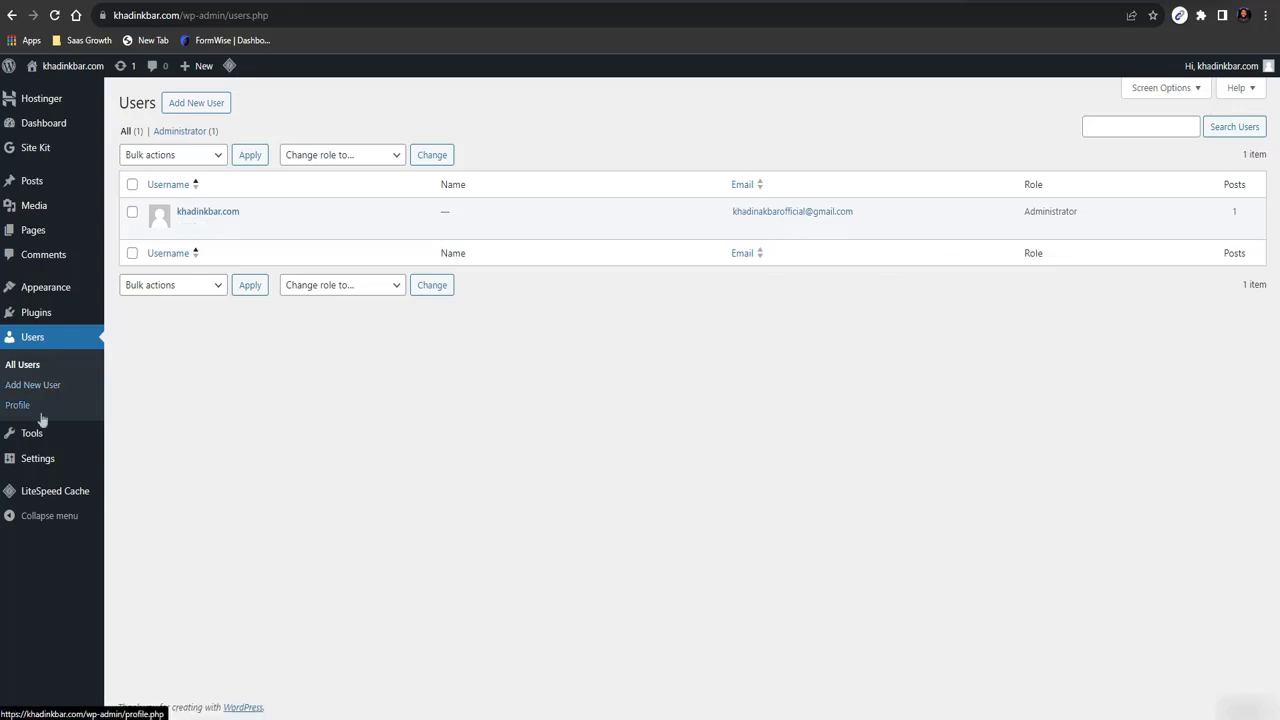
mouse_move(46, 434)
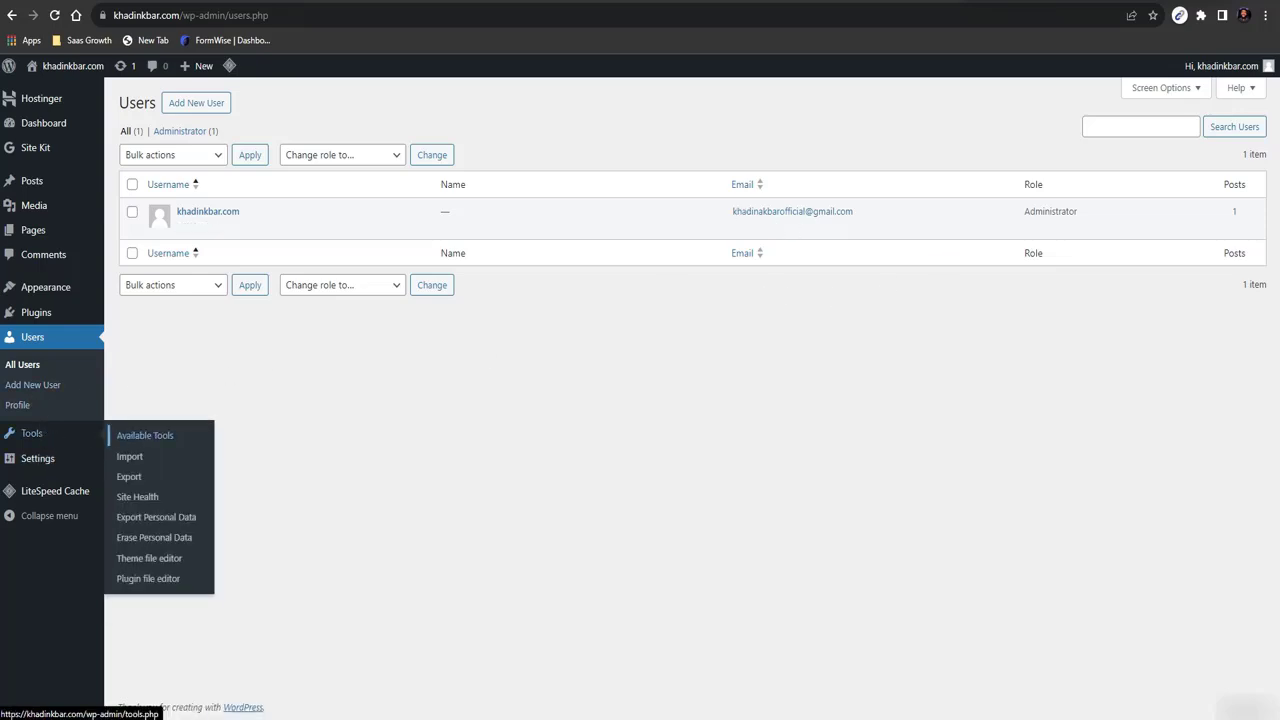
click(147, 441)
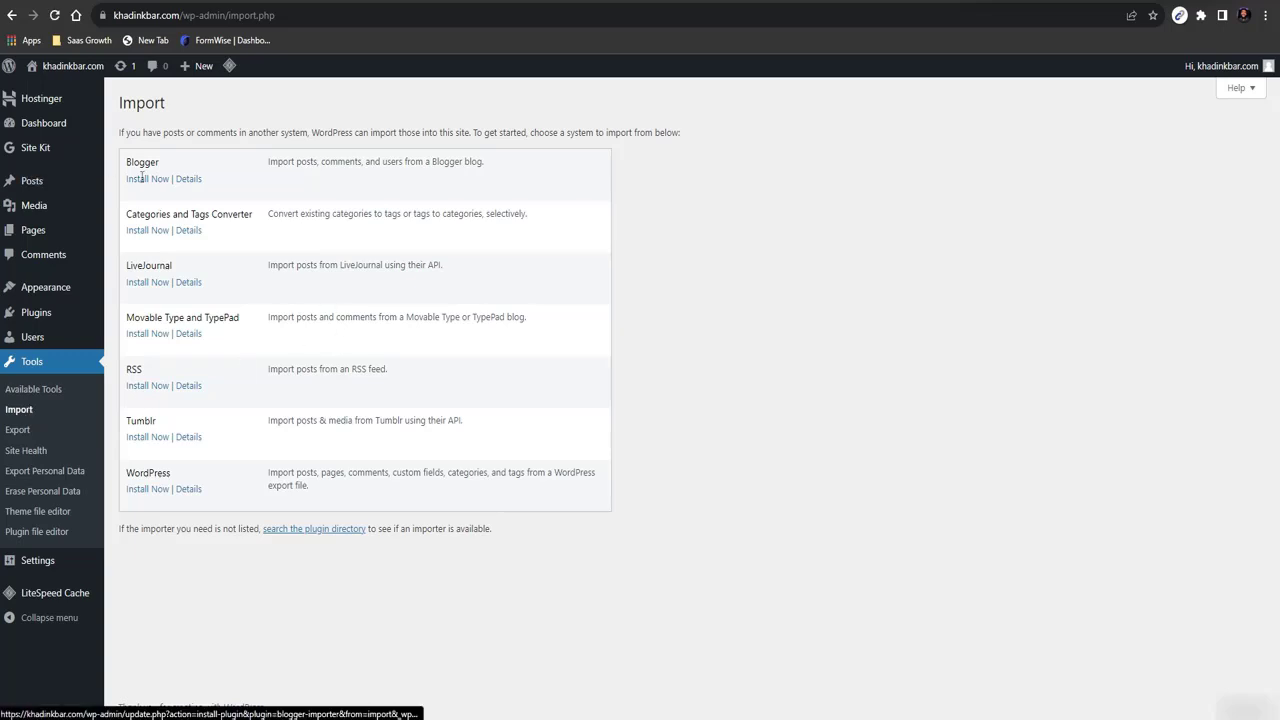
drag(139, 165, 155, 167)
drag(140, 214, 181, 280)
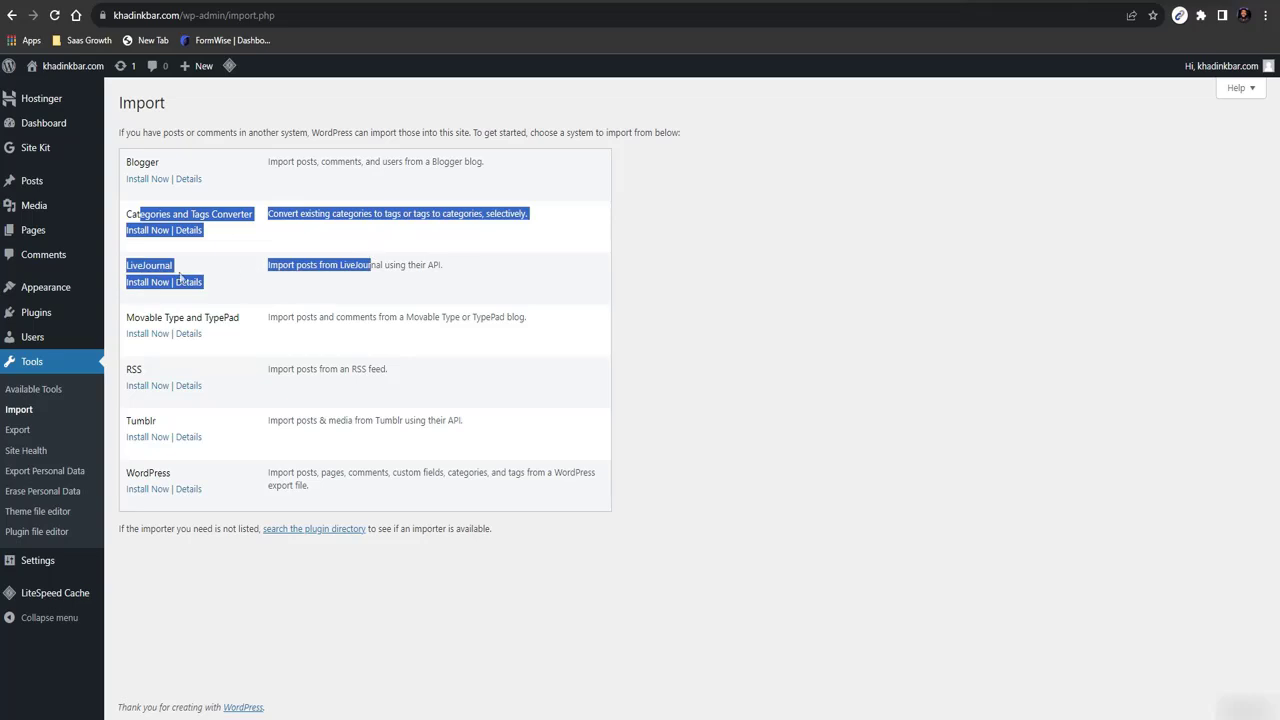
double_click(157, 263)
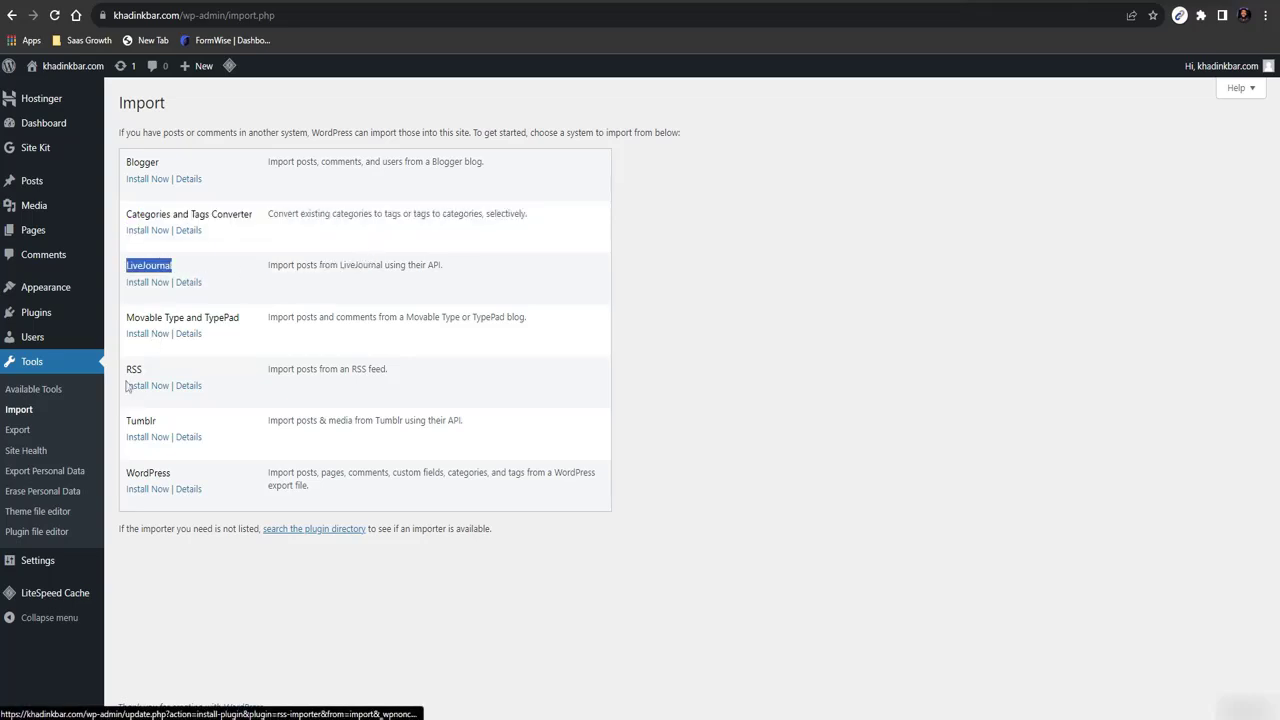
click(27, 435)
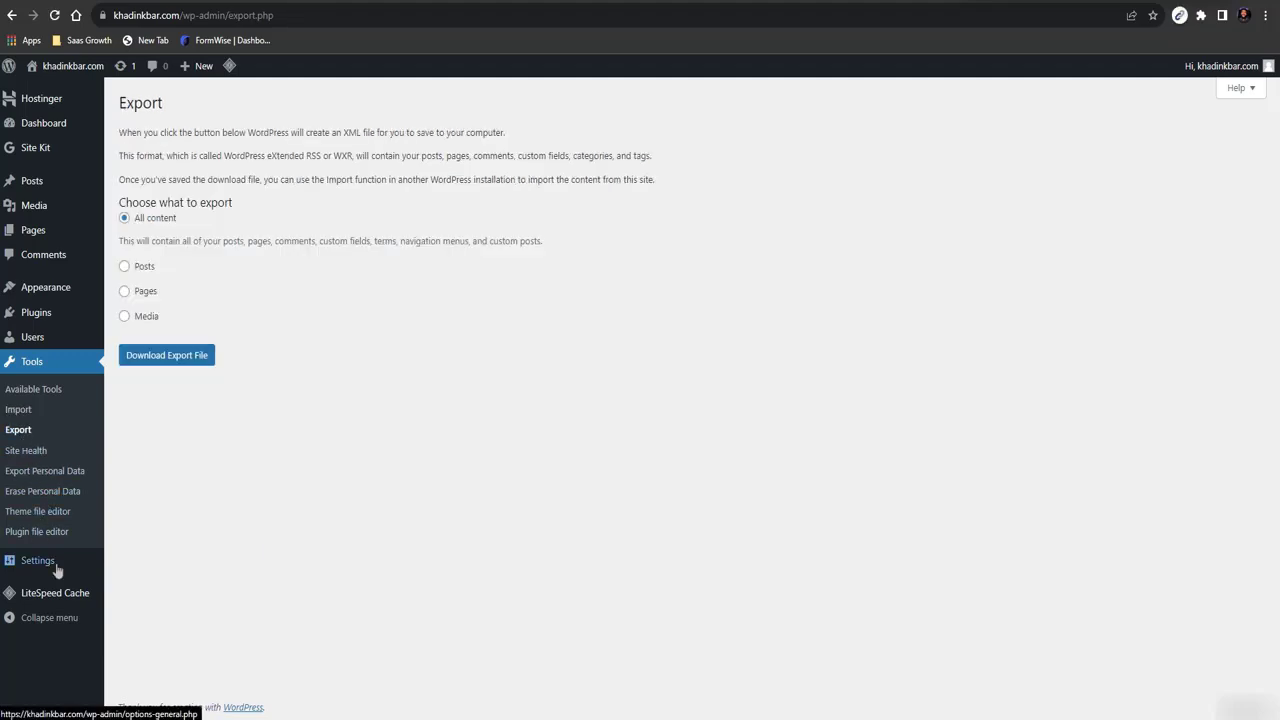
mouse_move(52, 573)
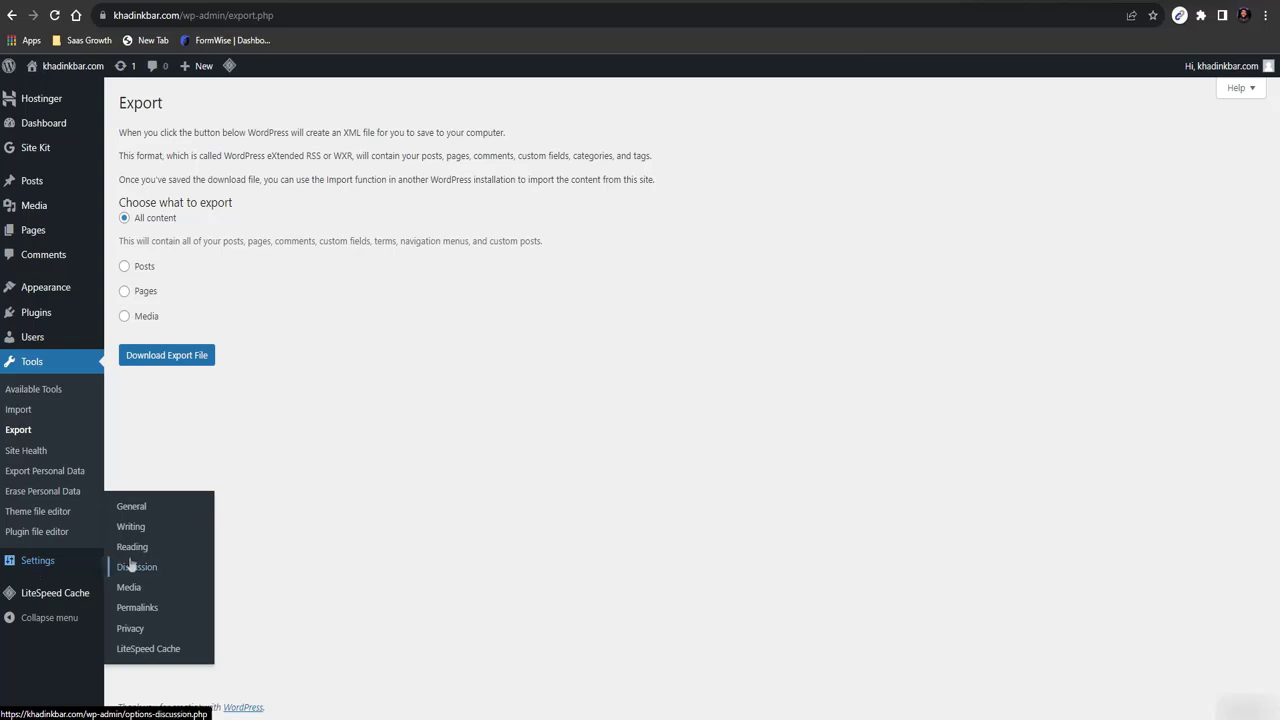
click(130, 507)
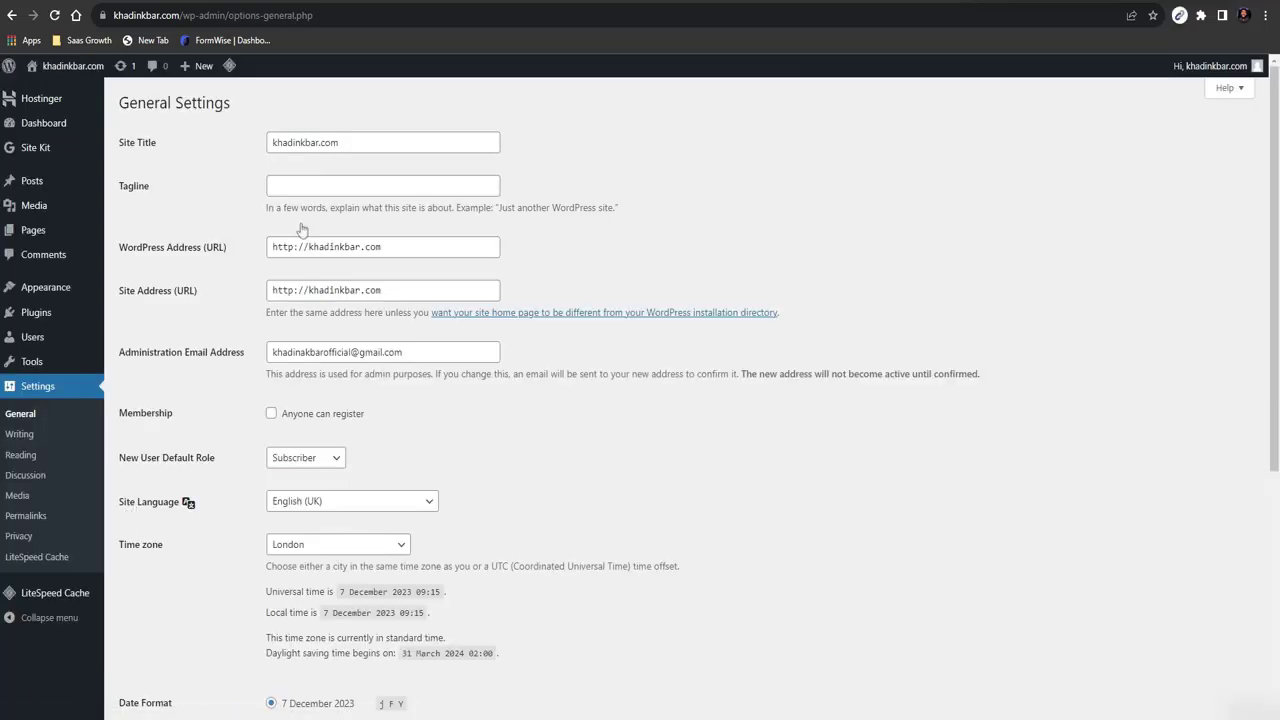
Retitle the site 'Khadin Akbar' with tagline 'Academy of your choice' and save the General settings.
click(303, 146)
key(ctrl+a)
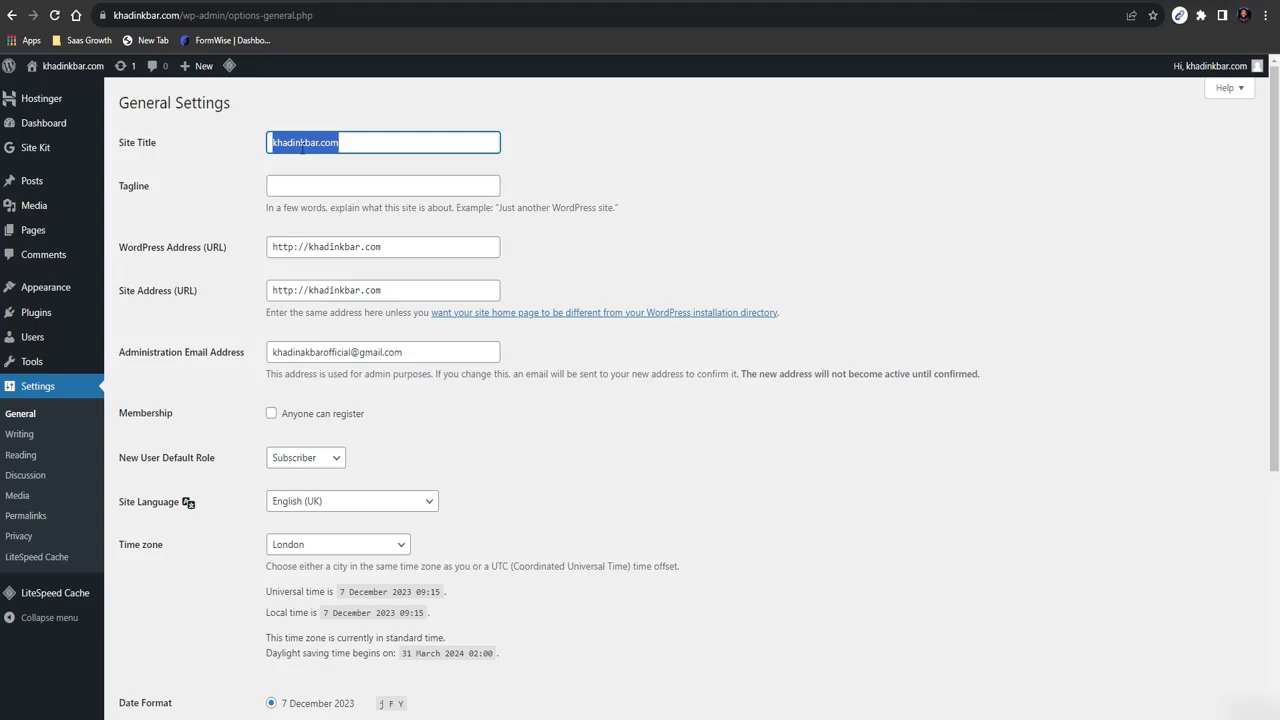
text(Khadin Akbar)
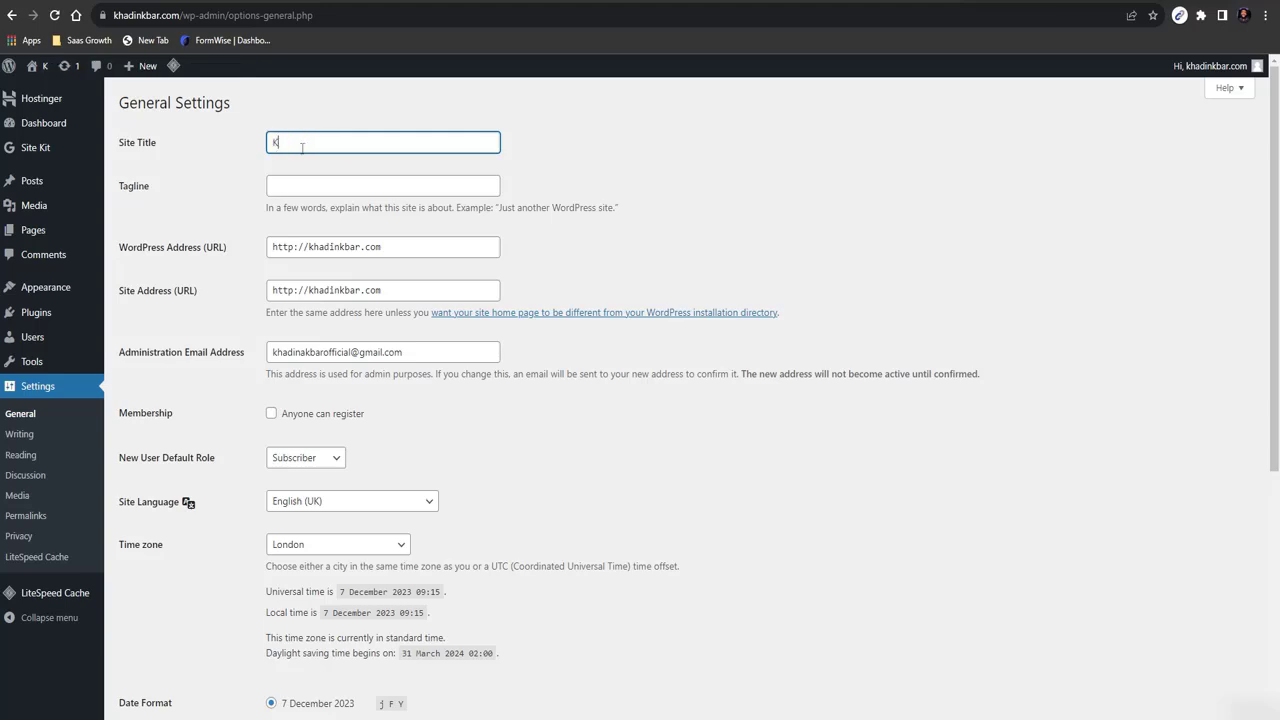
key(Tab)
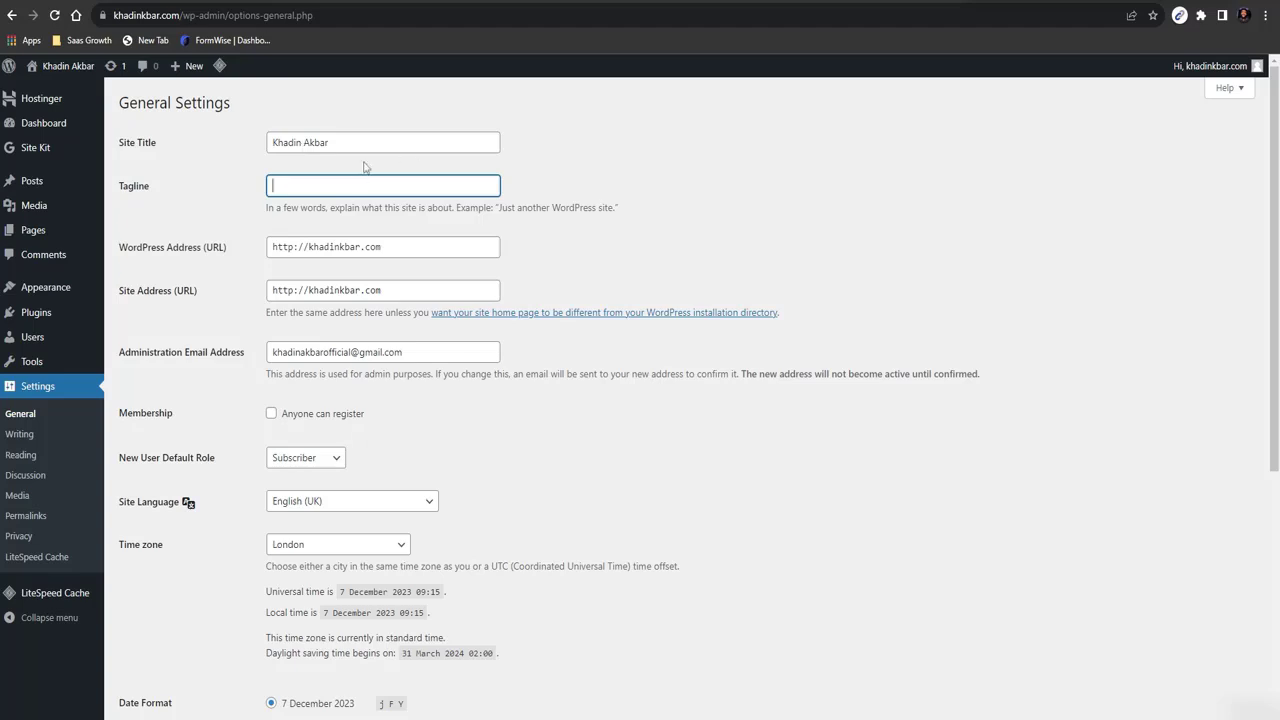
double_click(326, 142)
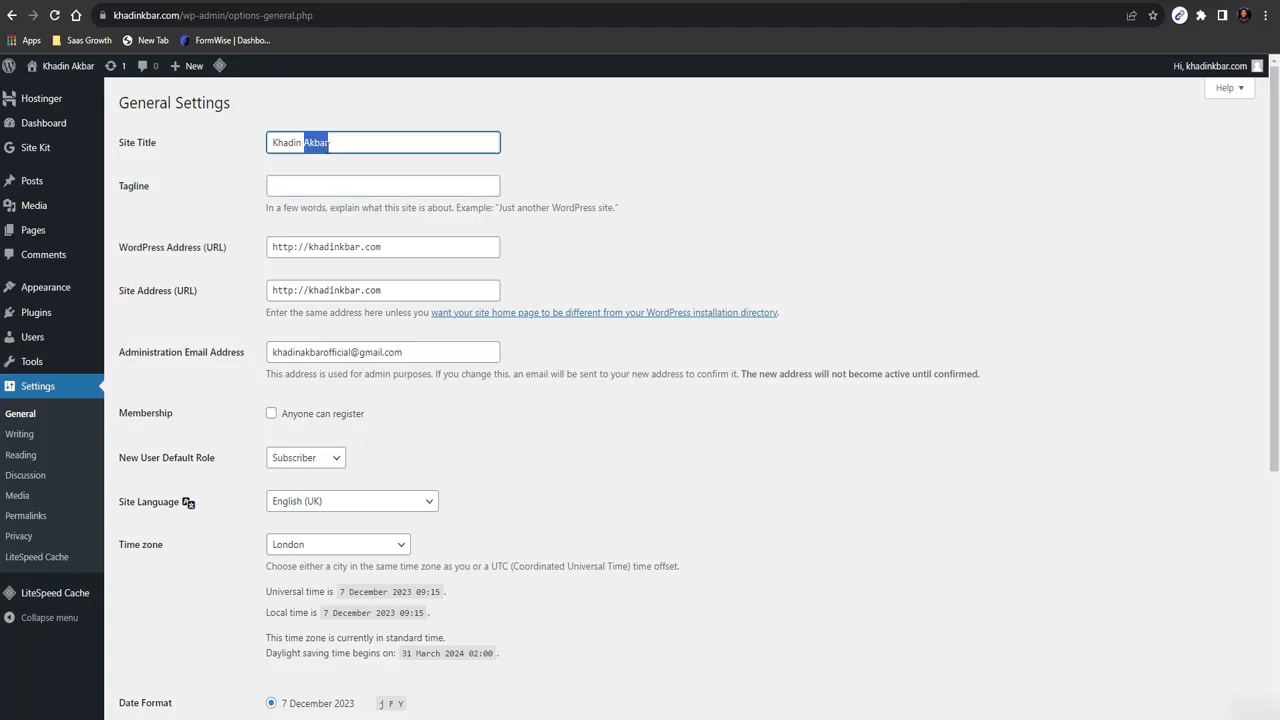
key(Tab)
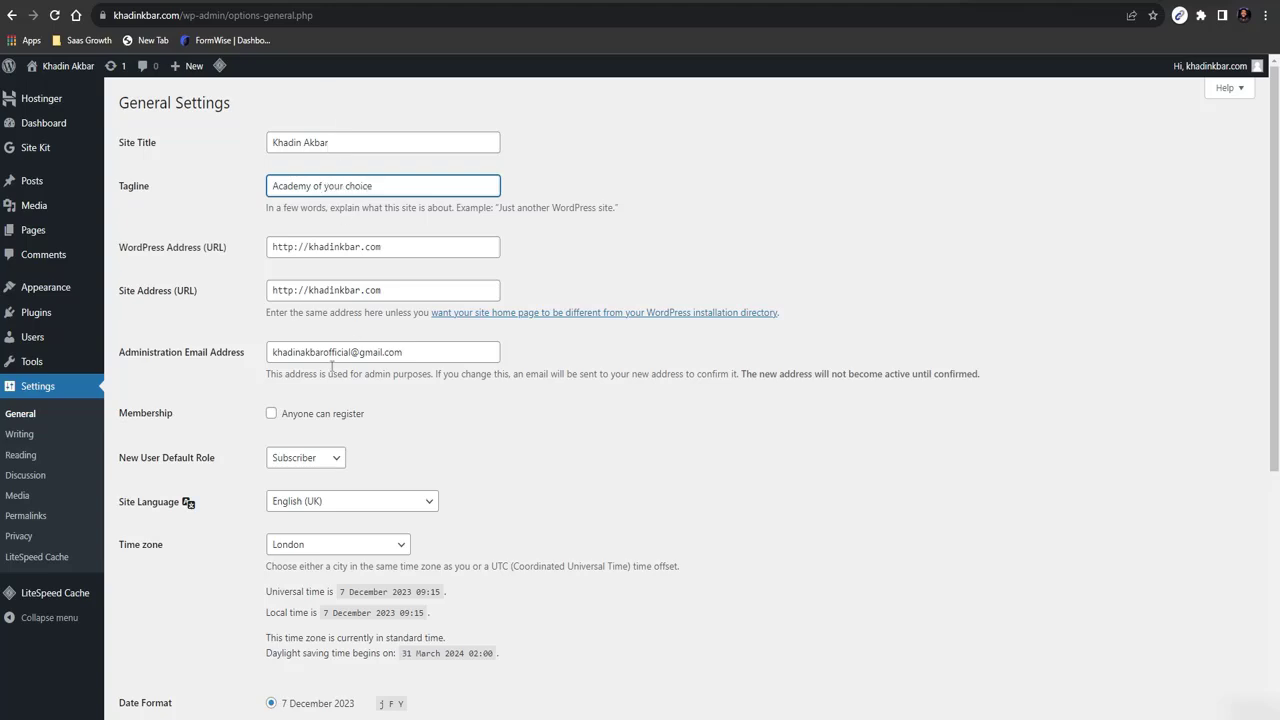
scroll(366, 374, down, 1)
scroll(329, 449, down, 4)
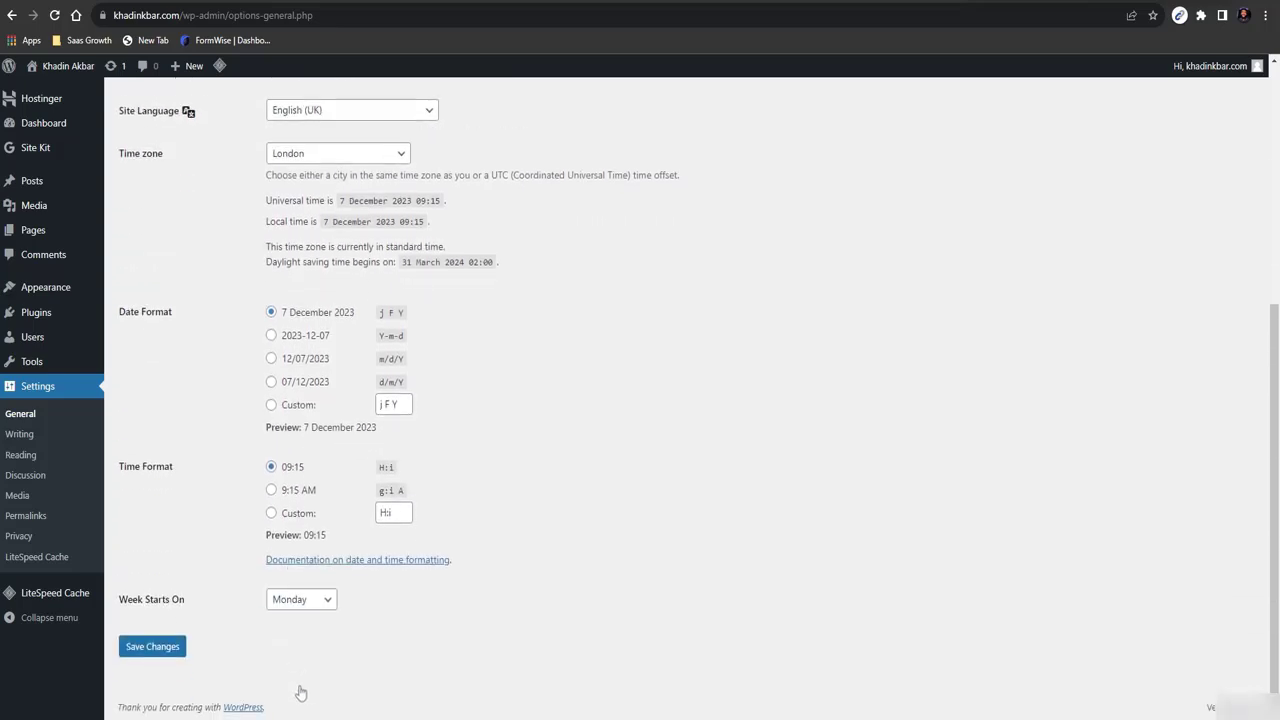
click(138, 647)
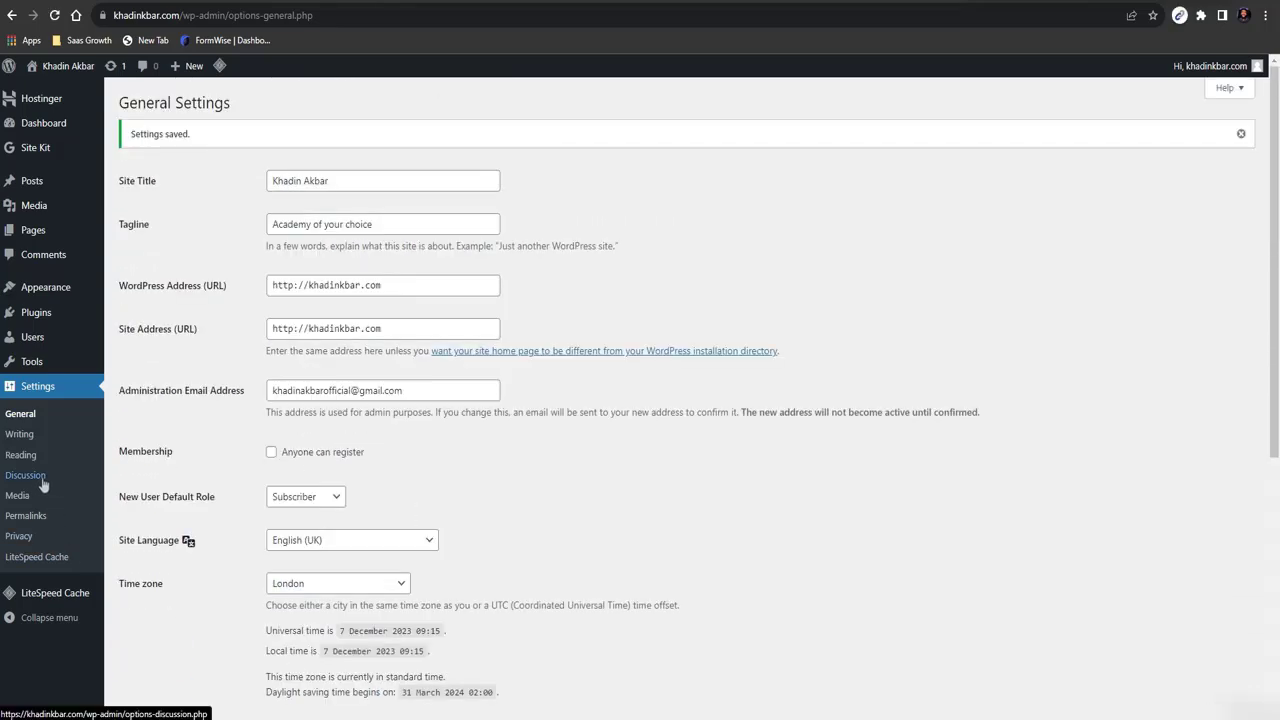
Browse the Writing, Reading, Discussion, Media and LiteSpeed Cache settings, then return to the Hostinger Get started tab.
click(34, 440)
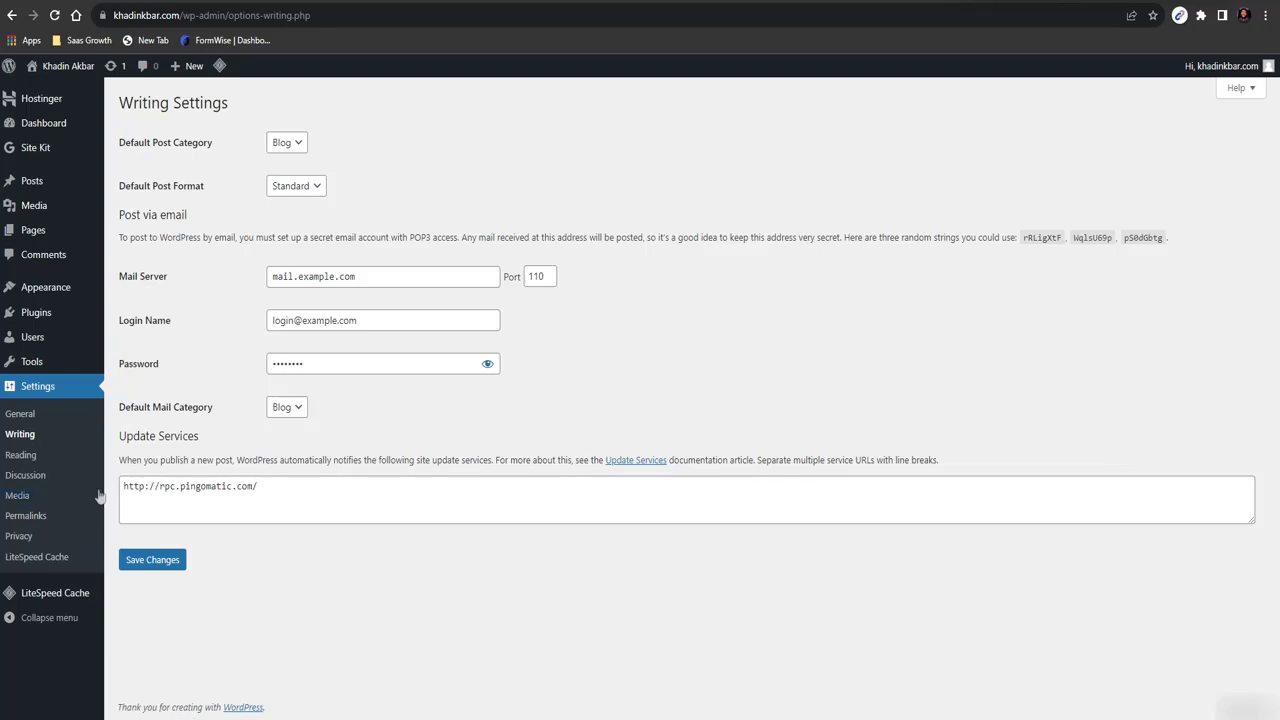
click(34, 458)
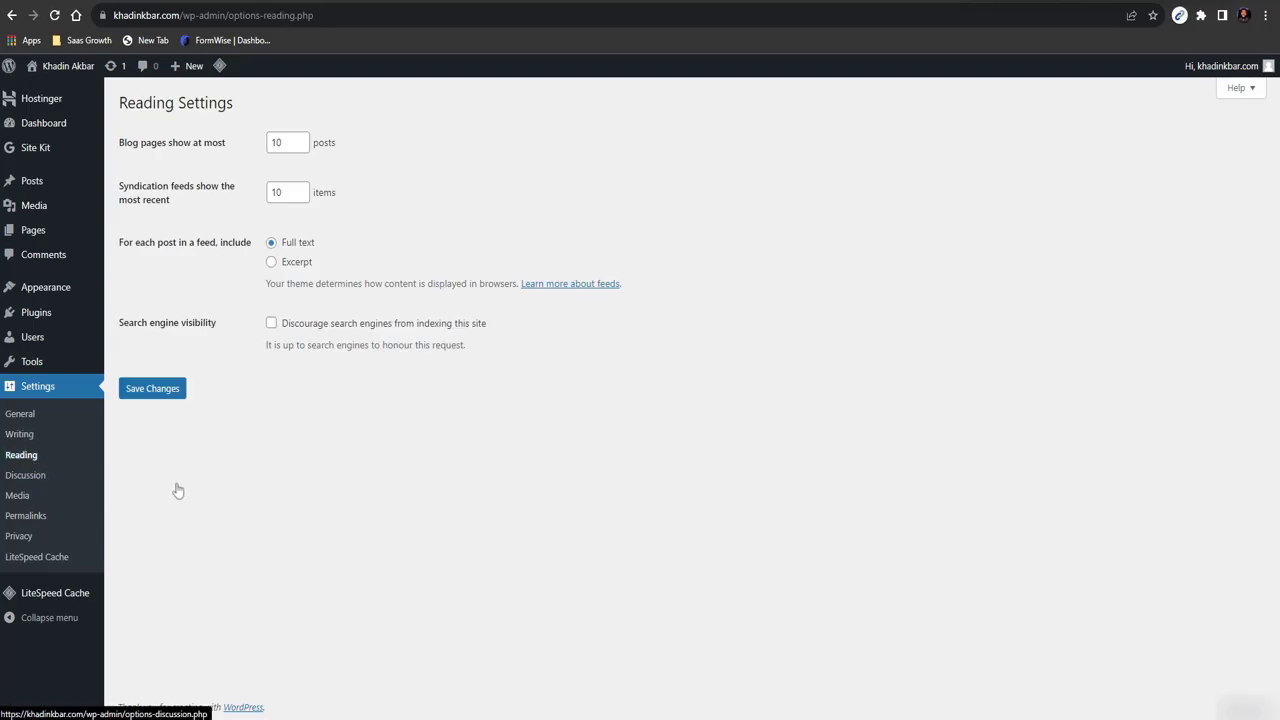
click(43, 475)
click(39, 507)
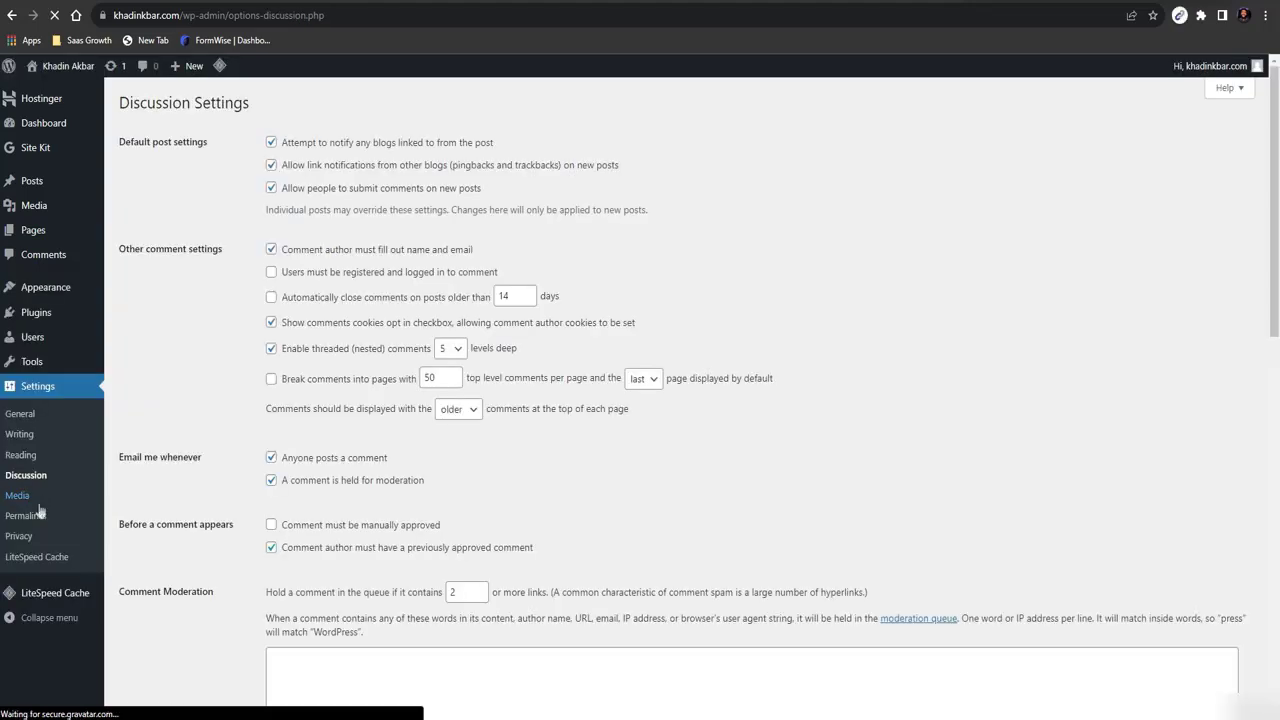
click(56, 568)
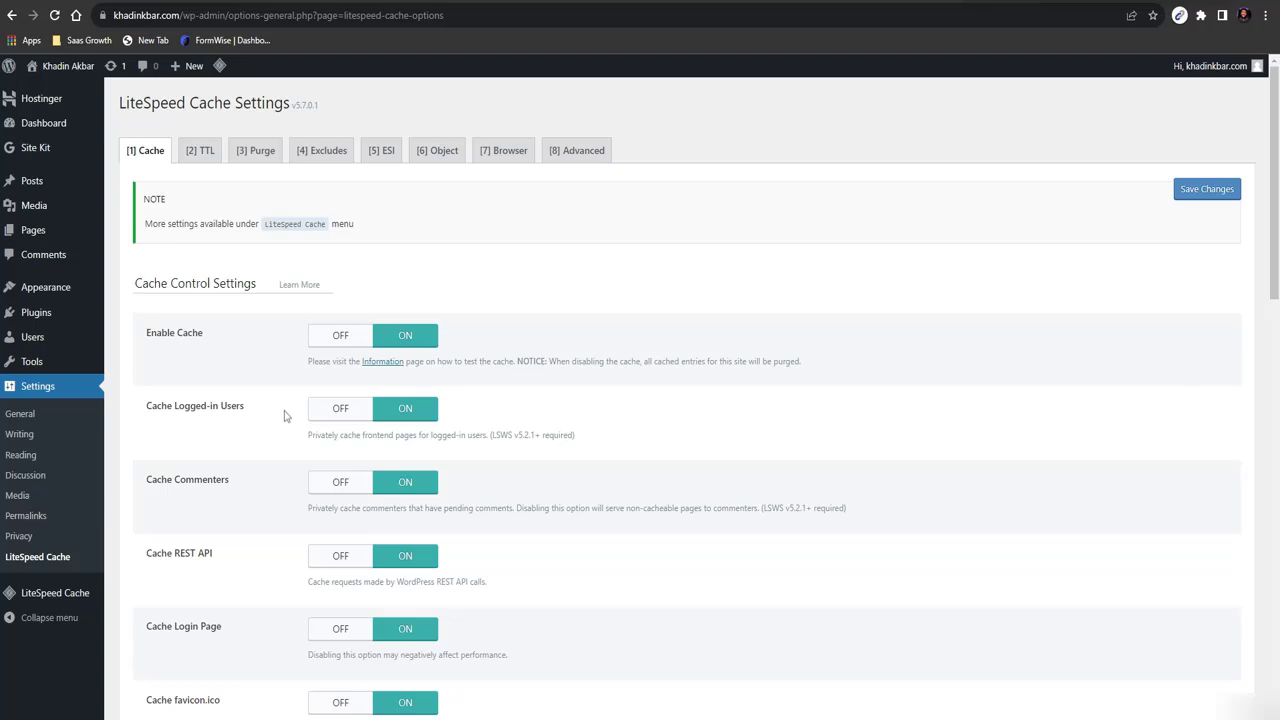
mouse_move(1184, 66)
key(ctrl+Tab)
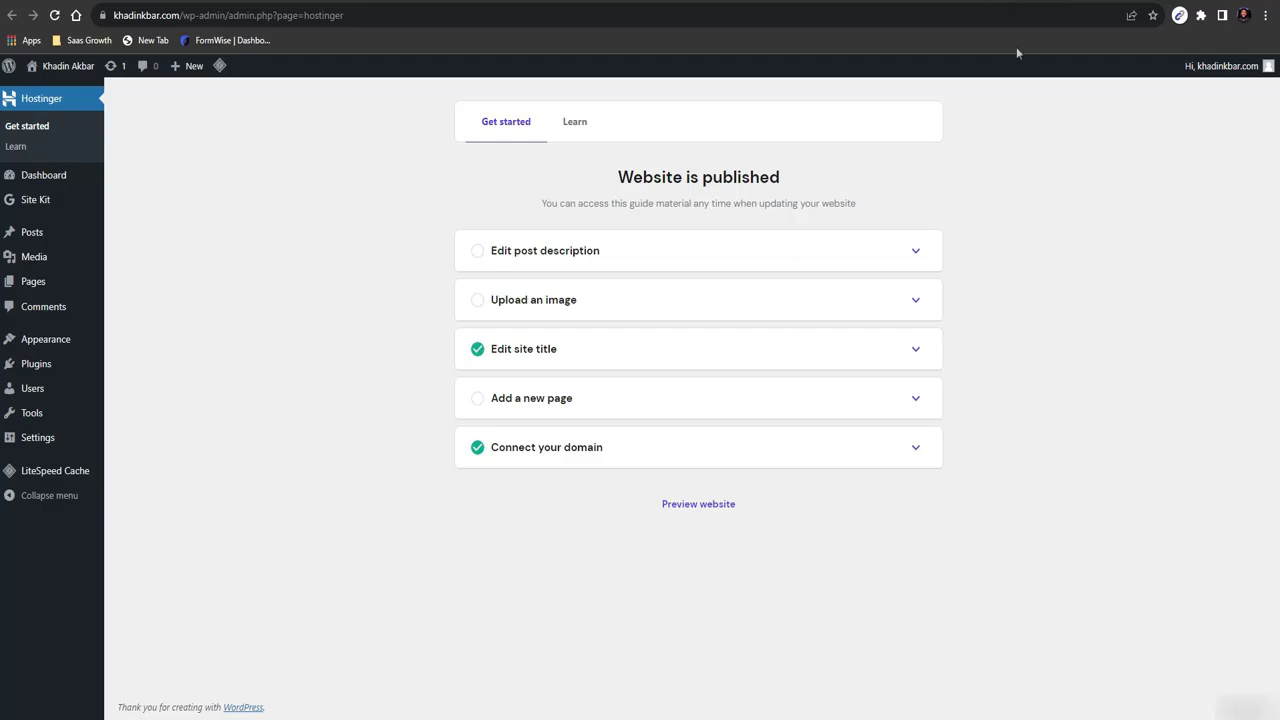
On the hPanel dashboard, close the Boost tips card and select the 'Your website is running smoothly' status.
click(459, 2)
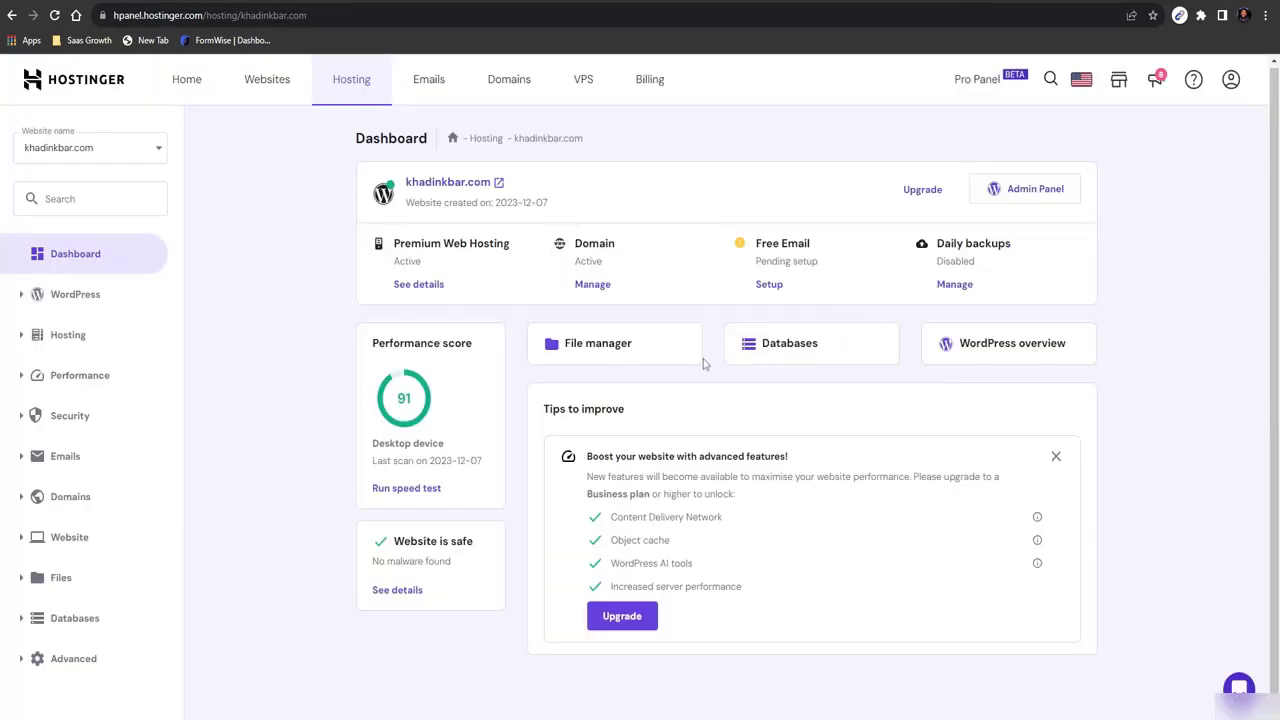
click(1052, 458)
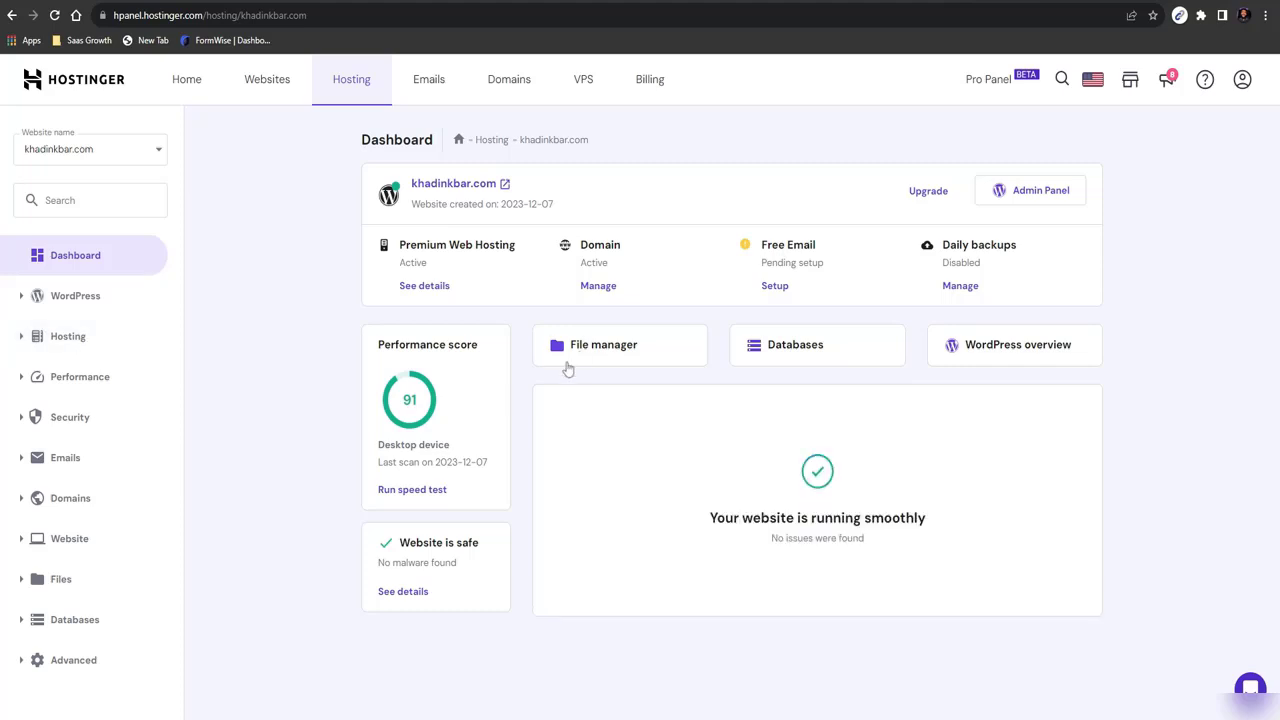
triple_click(818, 521)
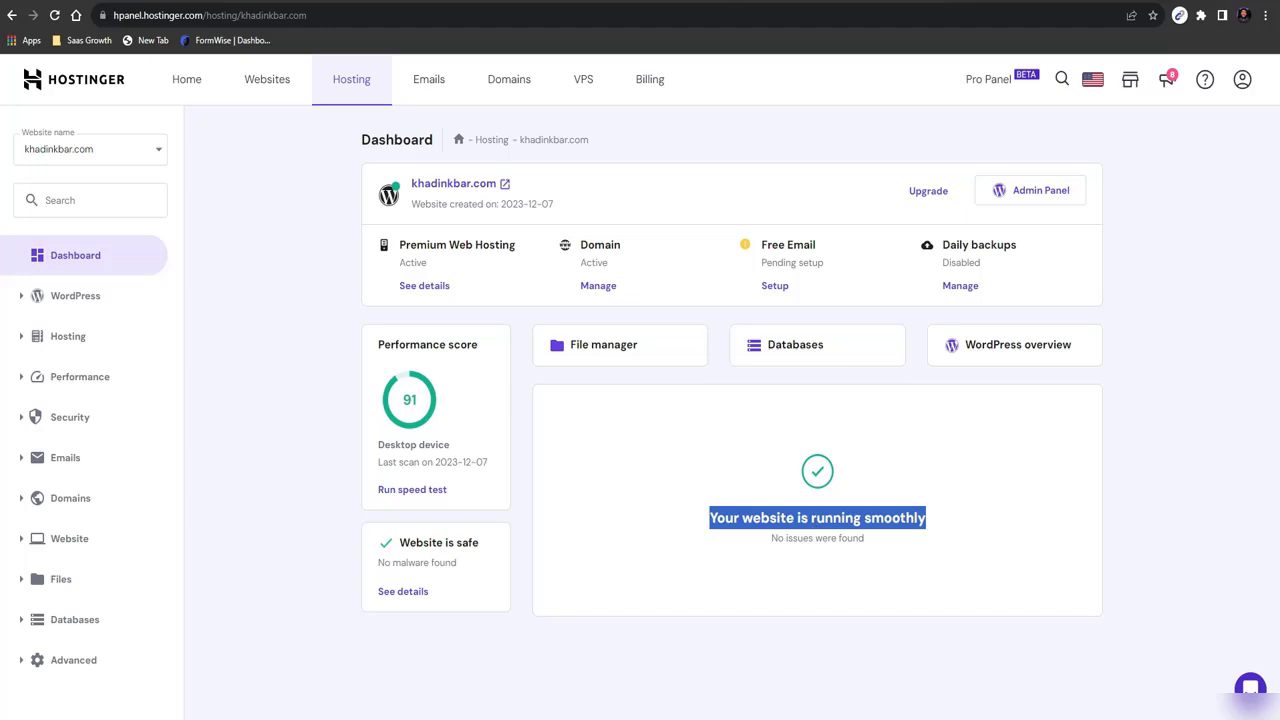
Search Google for 'encrypted video hosting solutions for online courses' in a new tab.
key(ctrl+t)
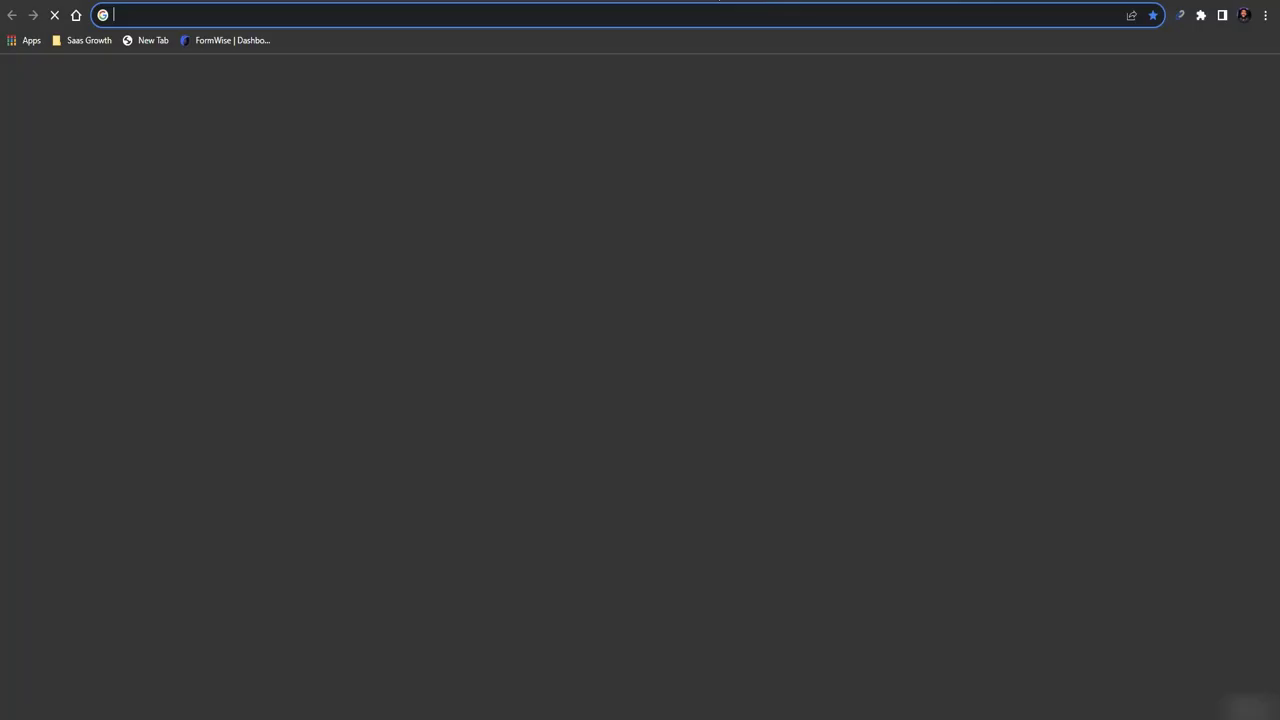
text(encryt)
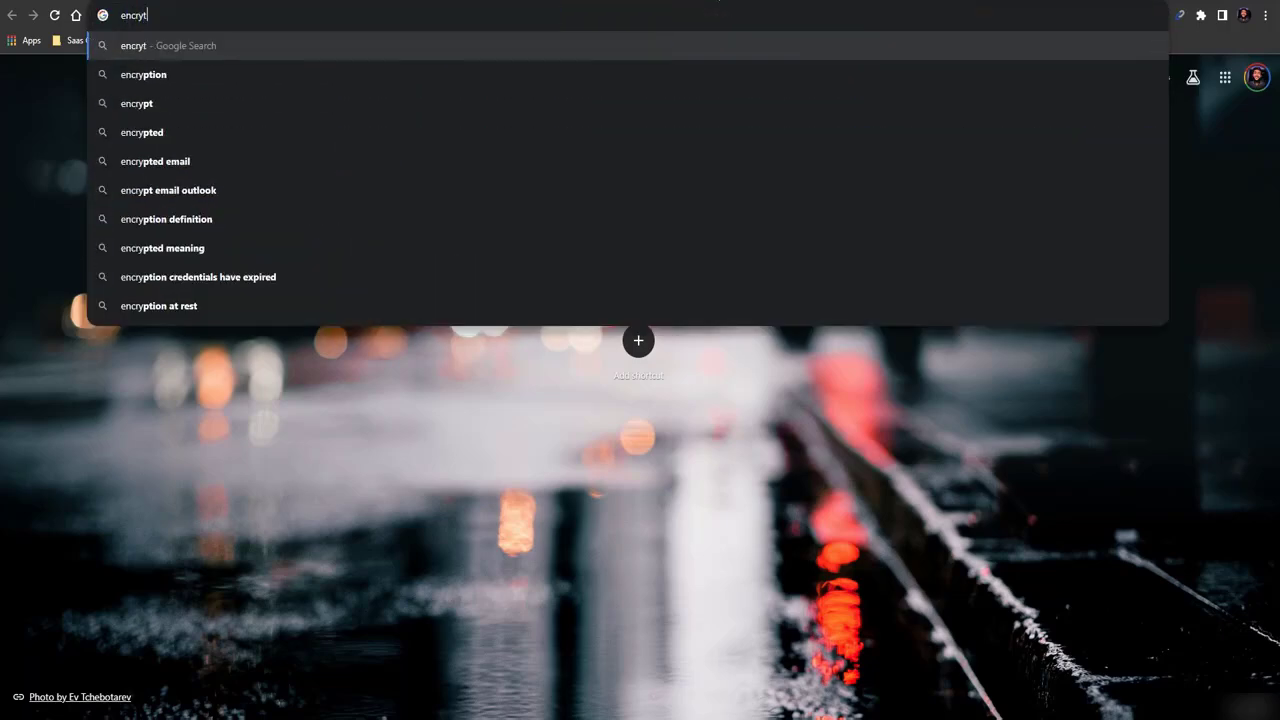
key(BackSpace)
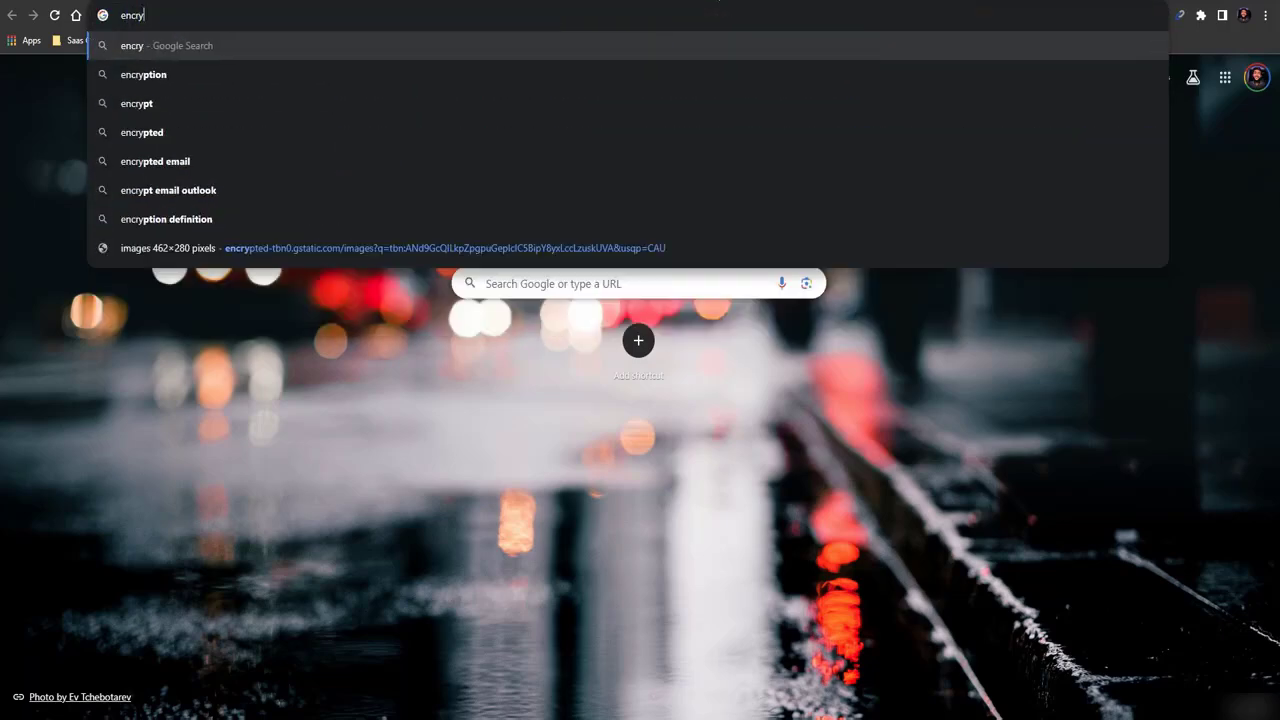
text(pted video hos)
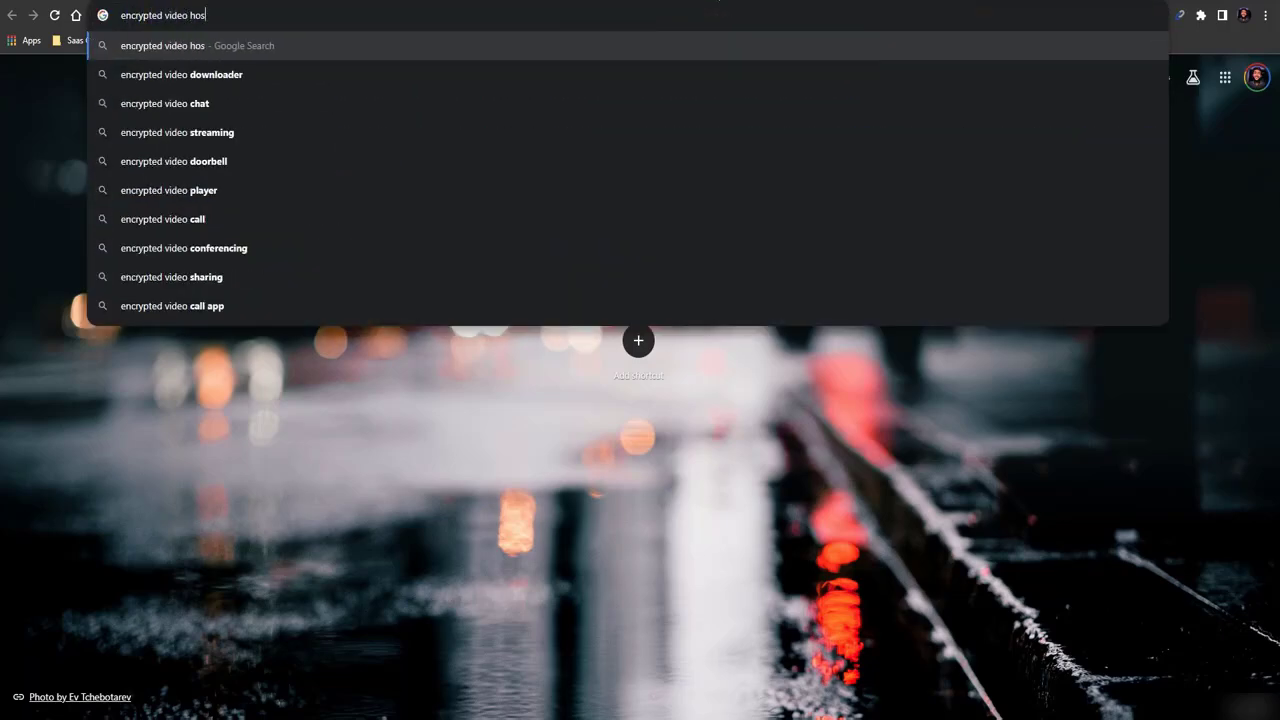
text(ting solution)
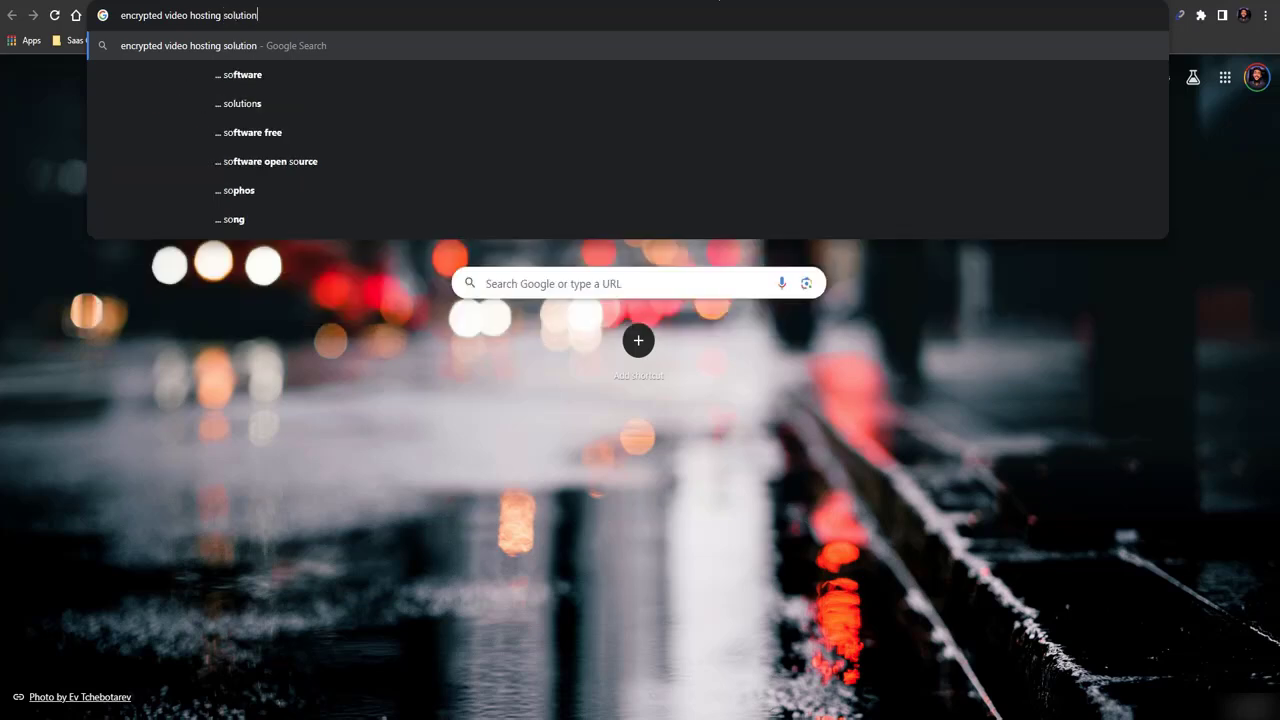
text(s for online courses)
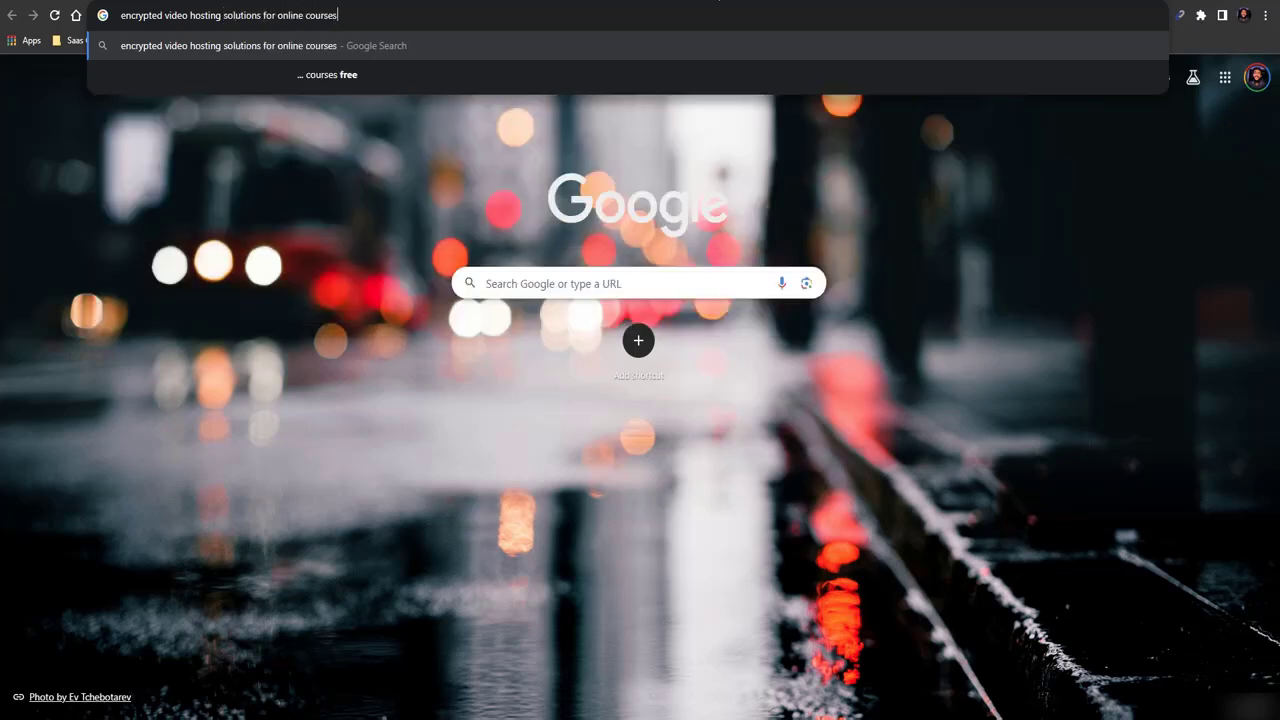
key(Return)
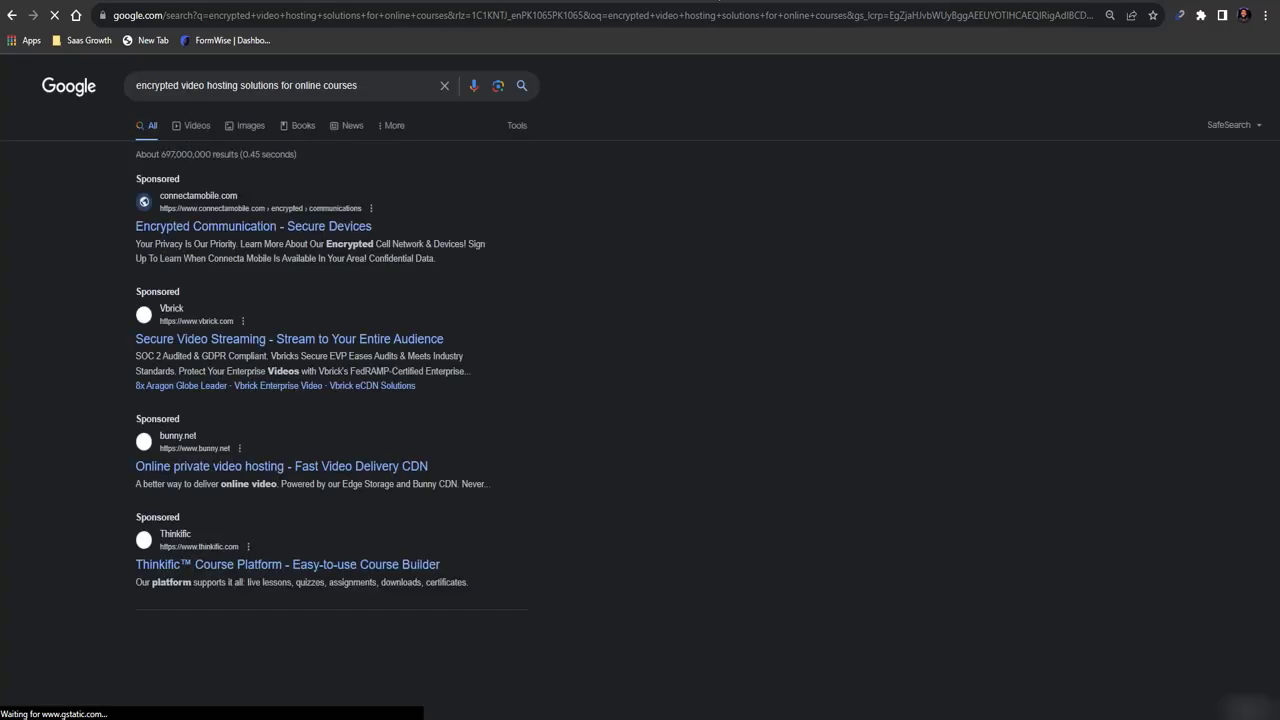
scroll(360, 318, down, 3)
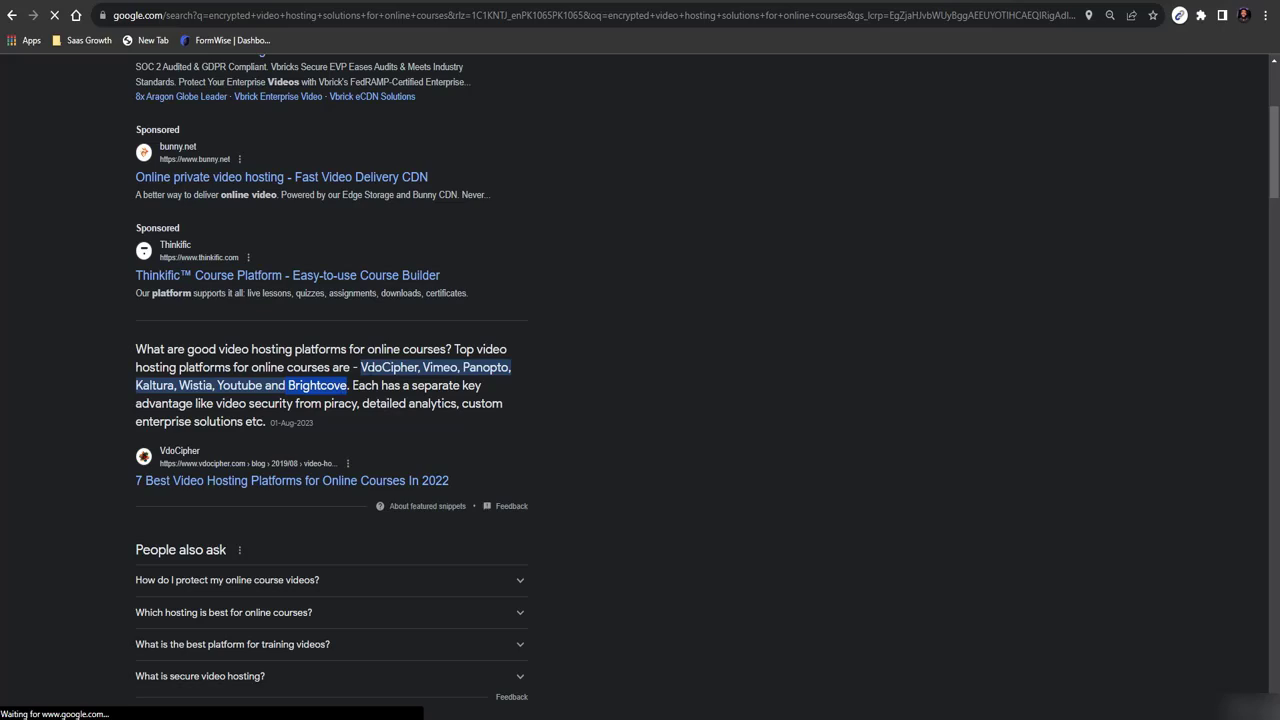
Run a Google search for 'VdoCipher' from the name in the featured snippet.
drag(360, 367, 417, 368)
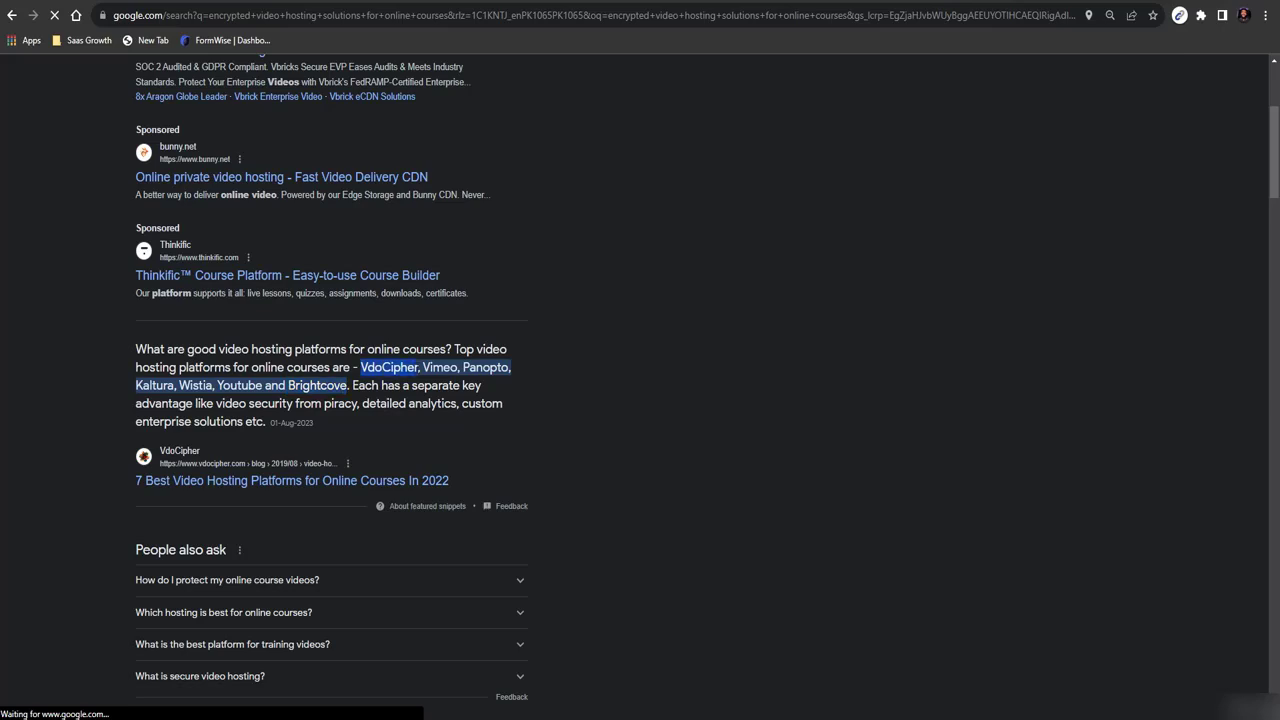
right_click(416, 368)
click(422, 406)
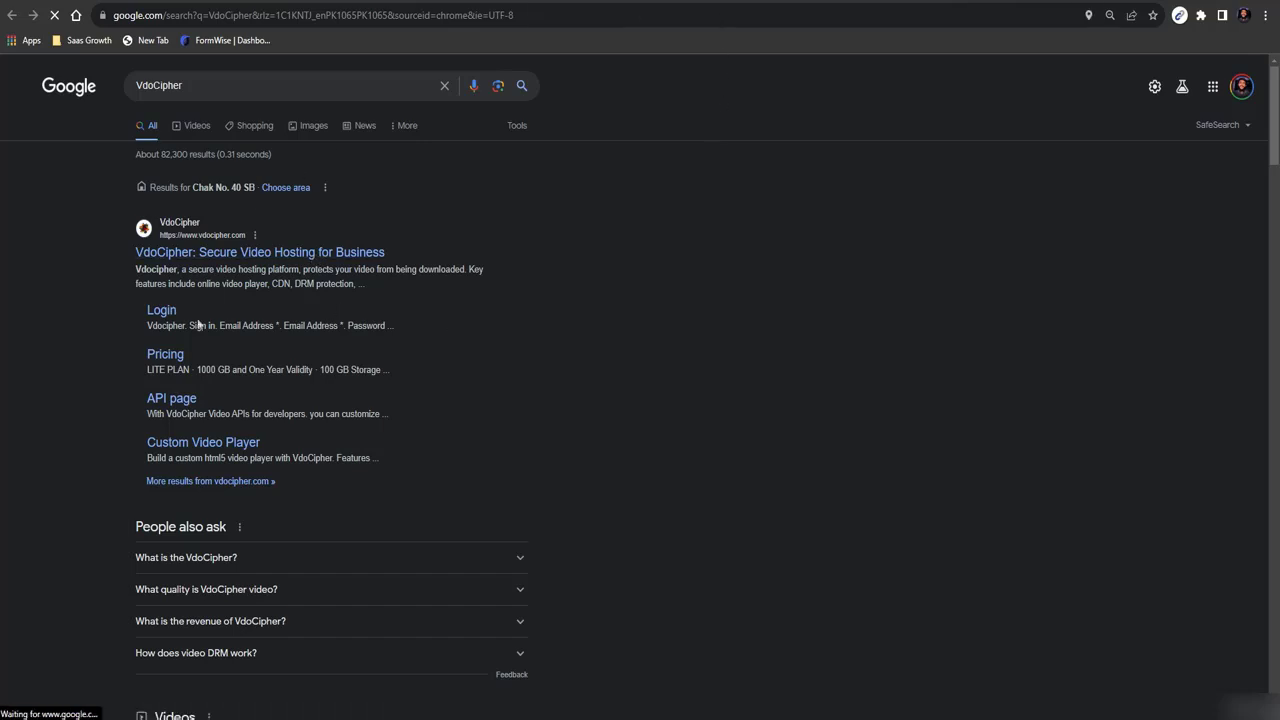
Review VdoCipher's pricing plans, starting at $149/year, then return to the WordPress Dashboard home.
click(181, 365)
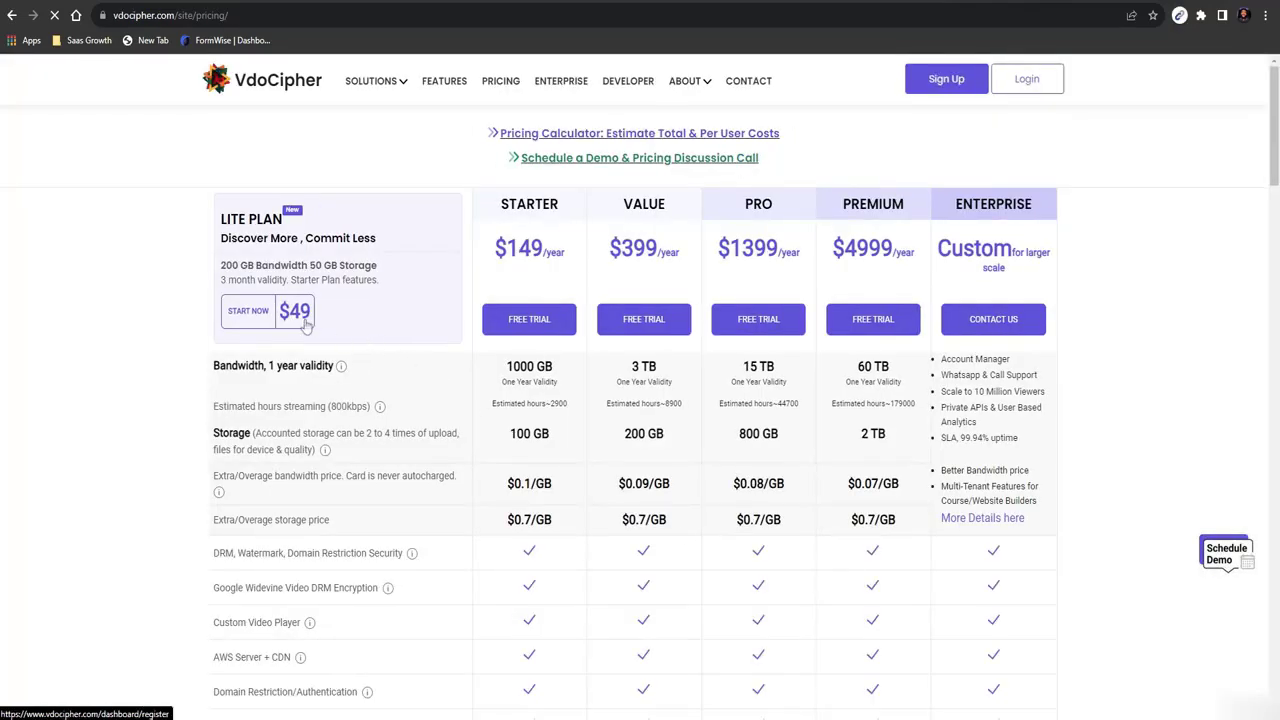
drag(509, 255, 540, 258)
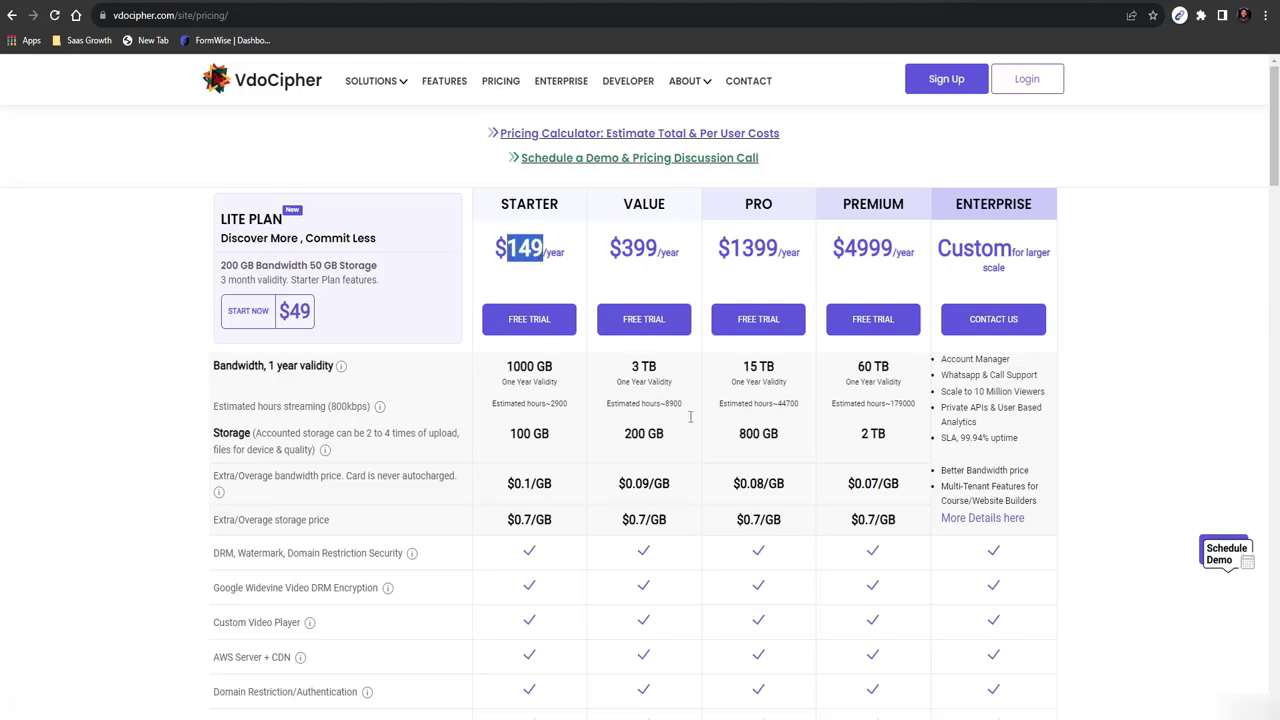
scroll(688, 440, down, 5)
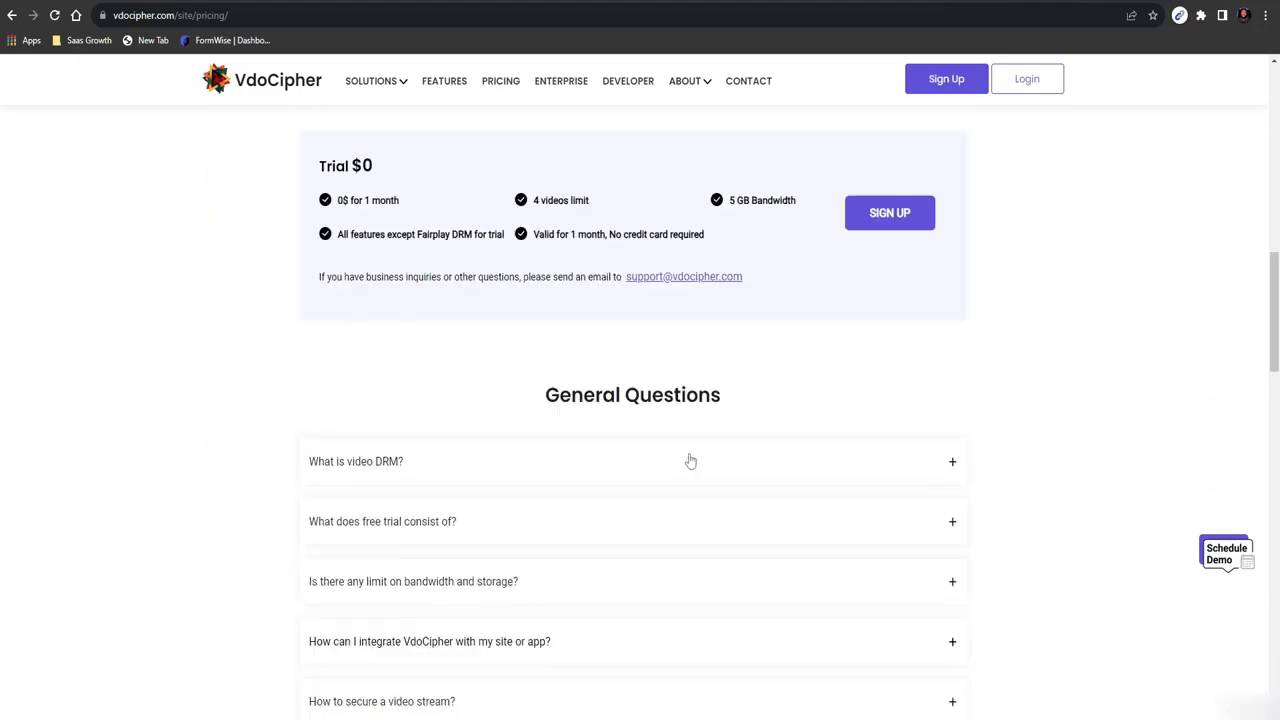
scroll(700, 420, up, 2)
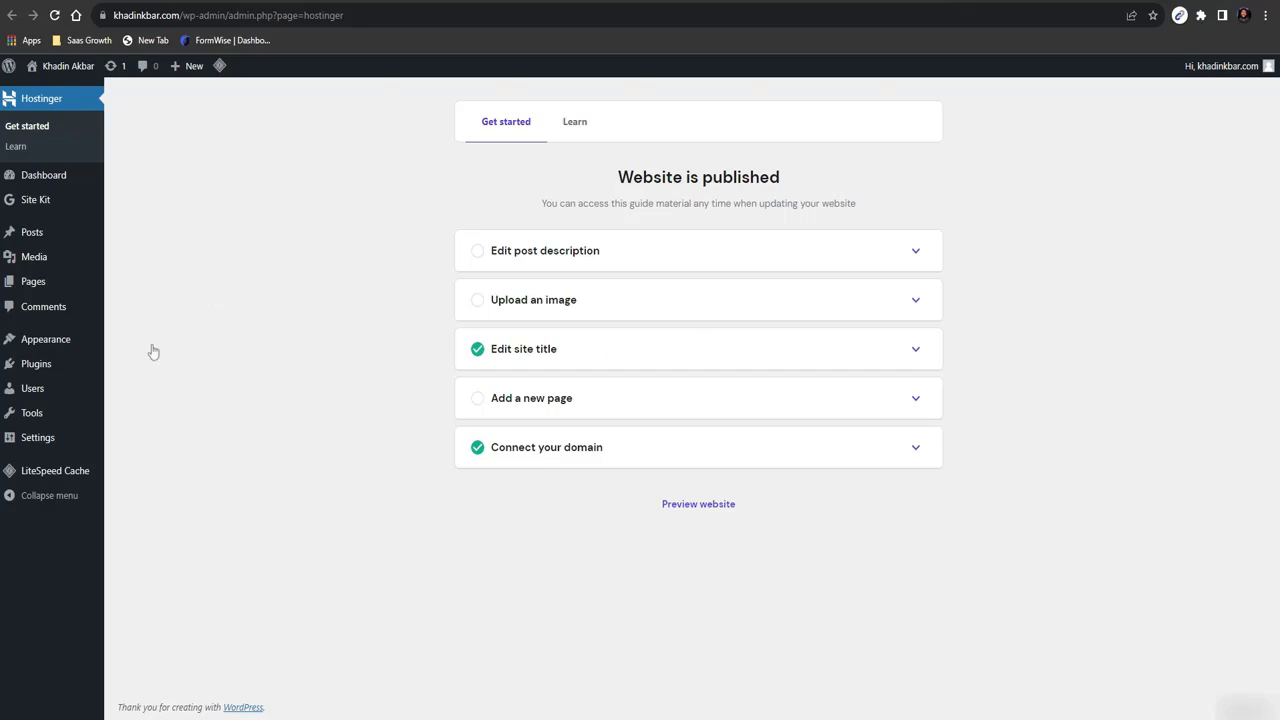
click(113, 178)
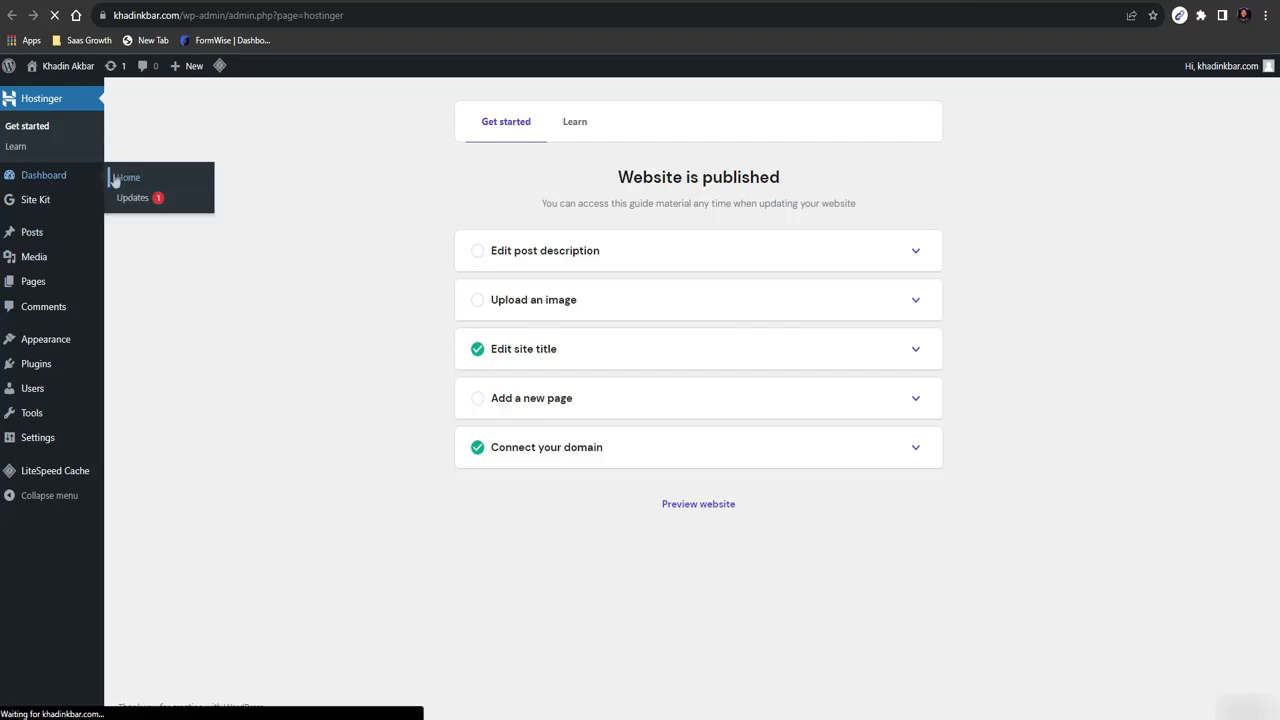
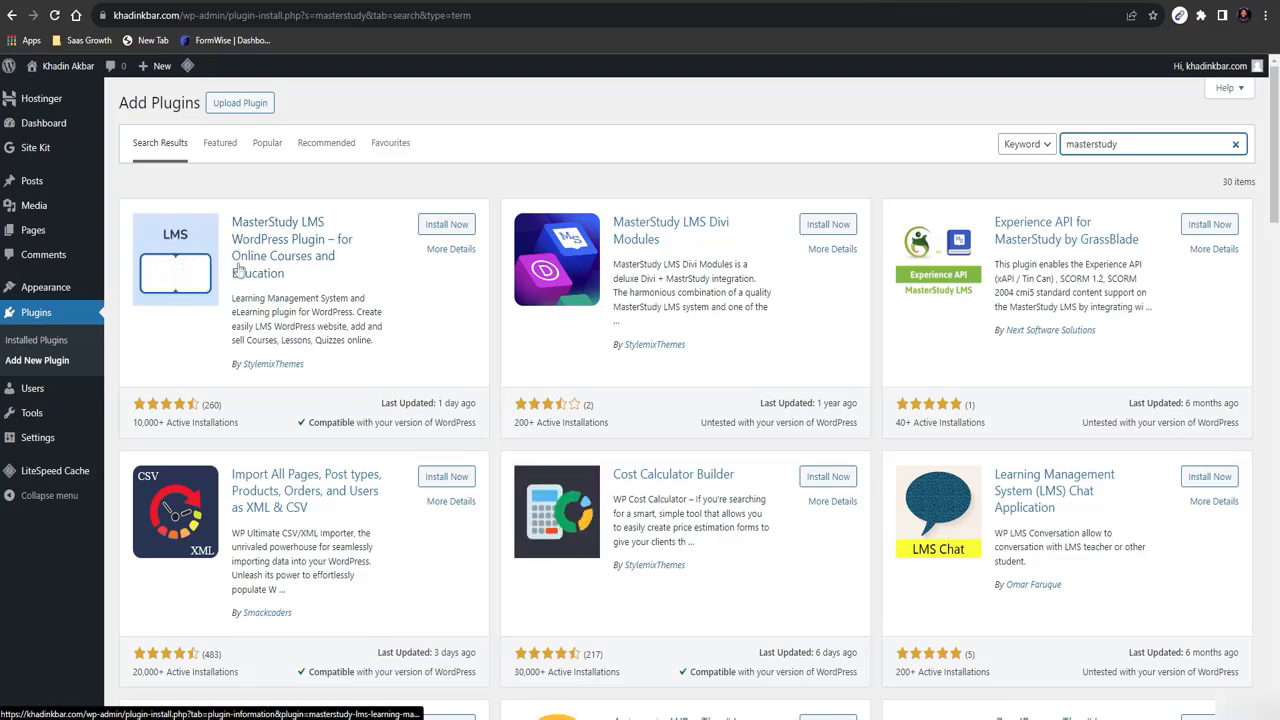
Install and activate the MasterStudy LMS plugin from Add Plugins.
click(454, 228)
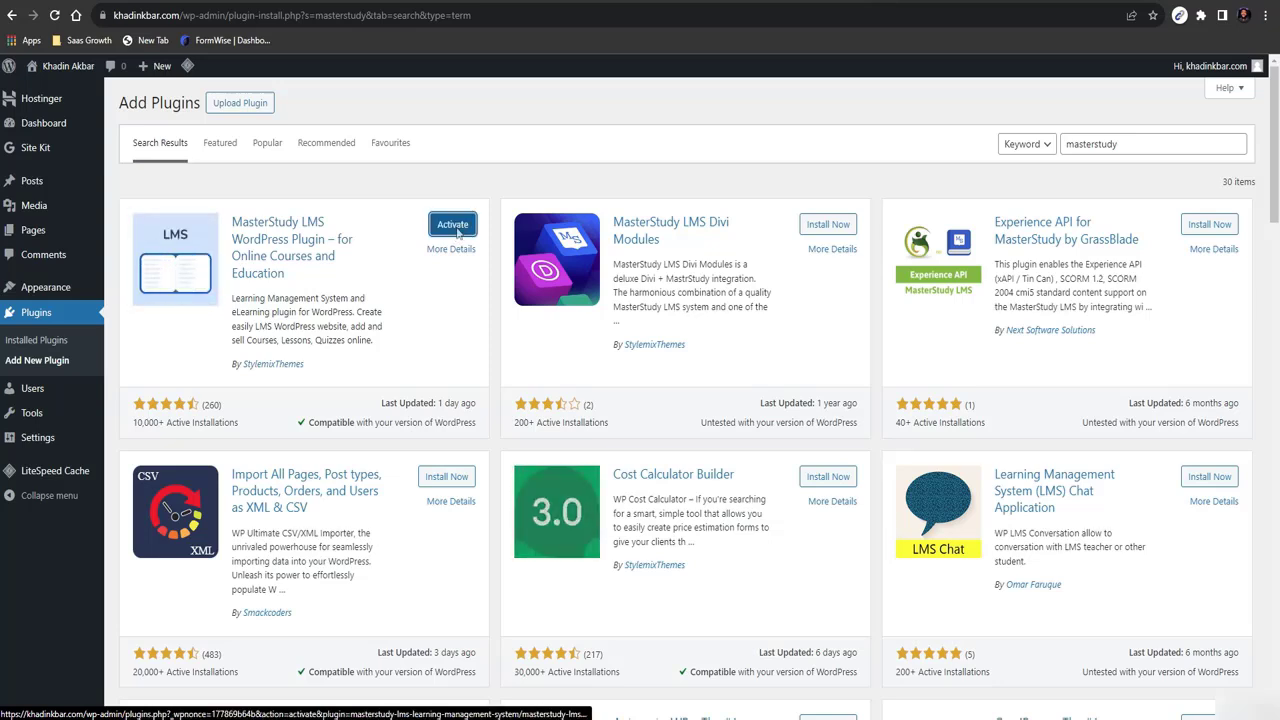
click(455, 226)
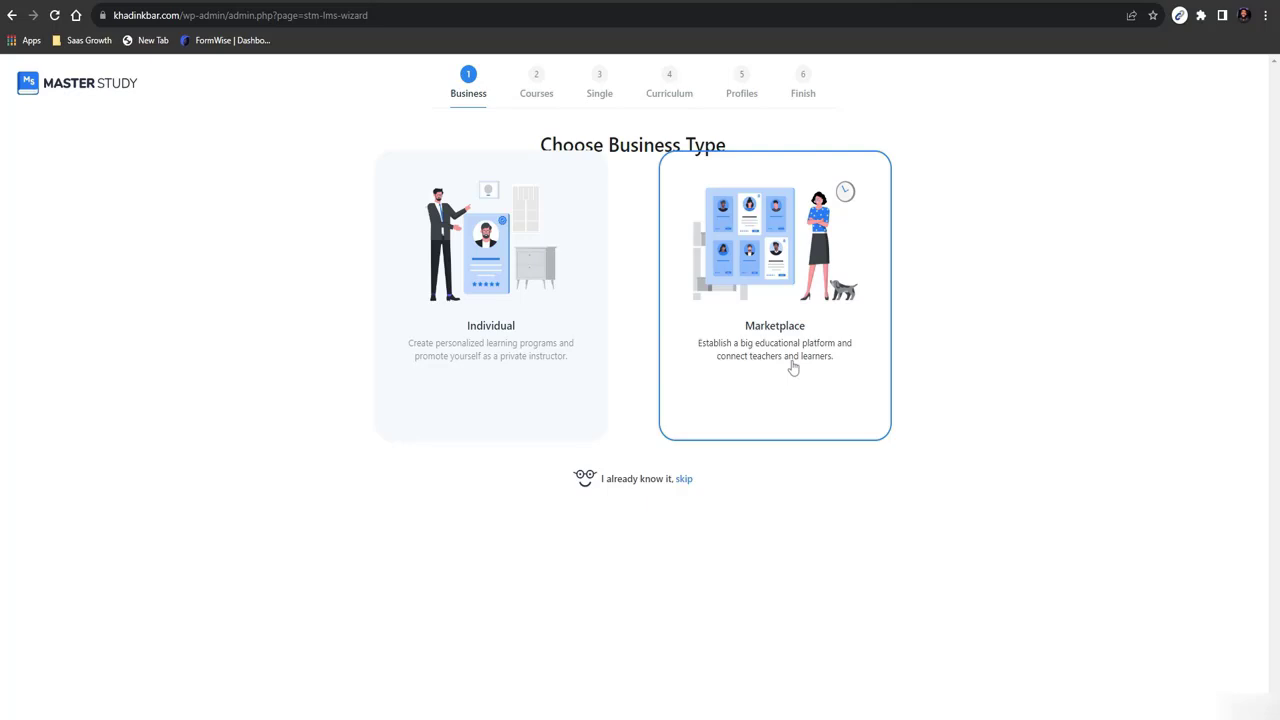
Choose Individual as the business type and move on to the Courses step.
click(436, 285)
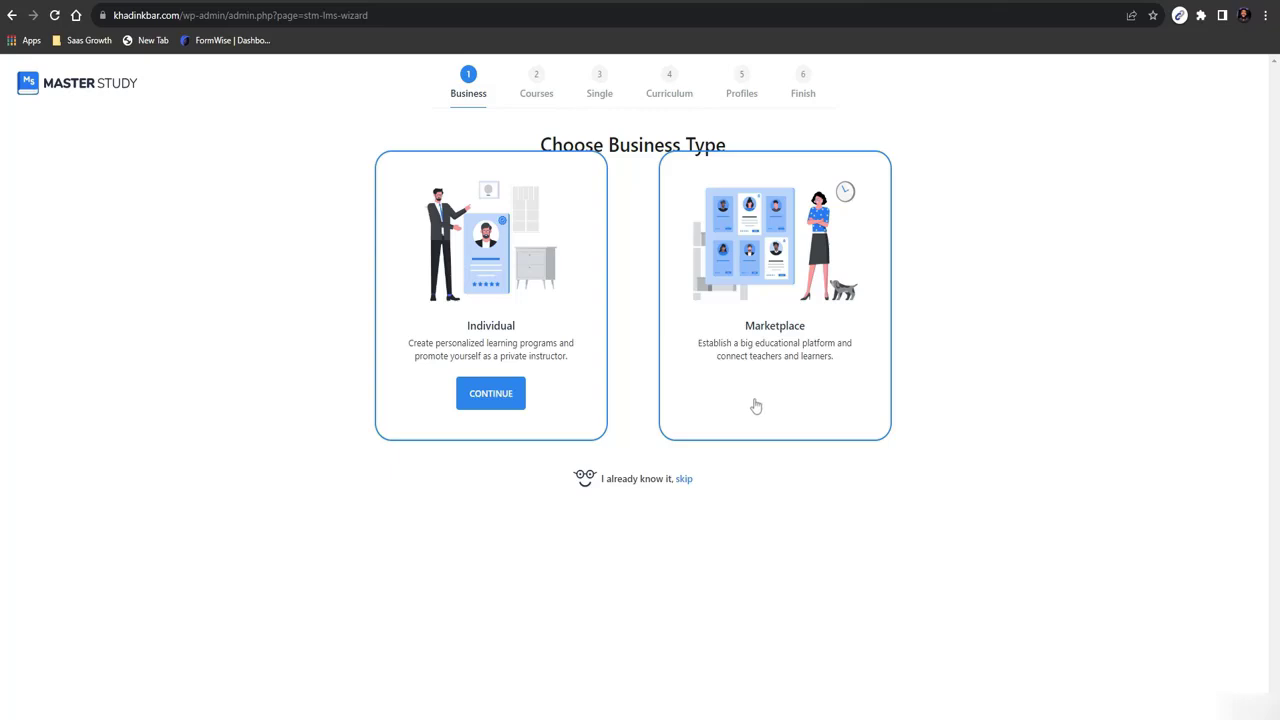
click(485, 401)
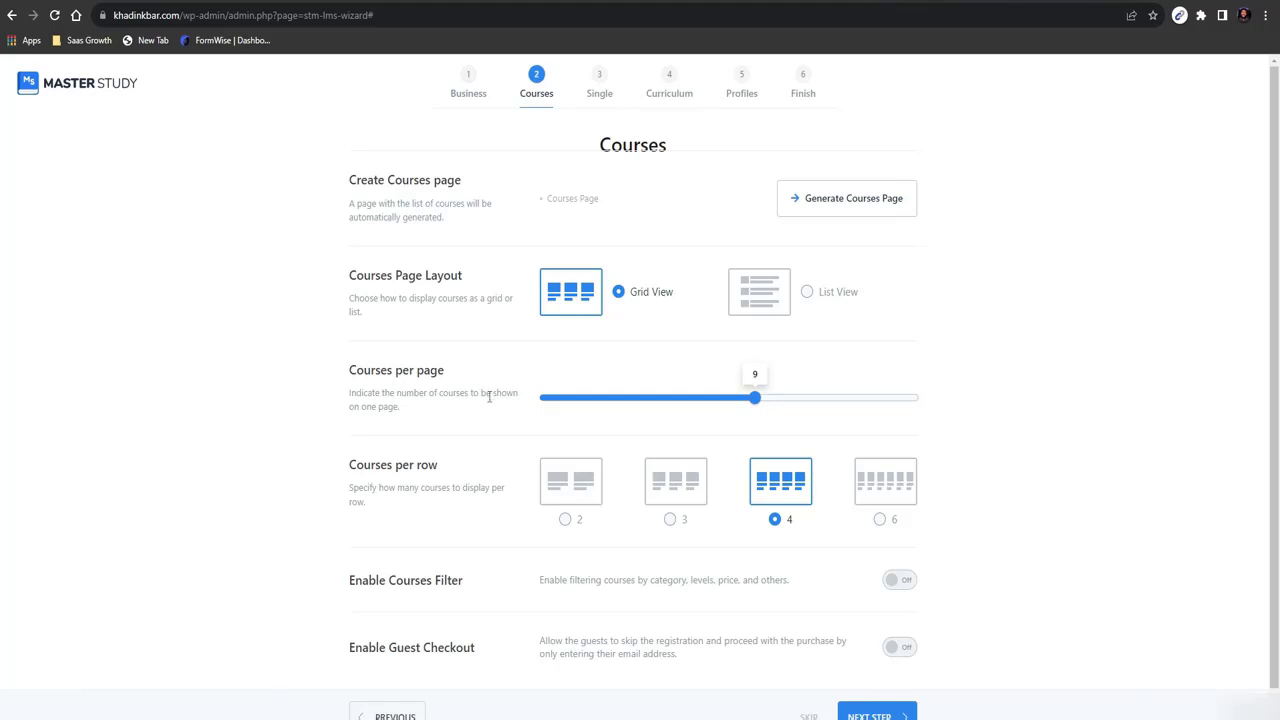
Generate the Courses page in the setup wizard.
drag(351, 181, 431, 181)
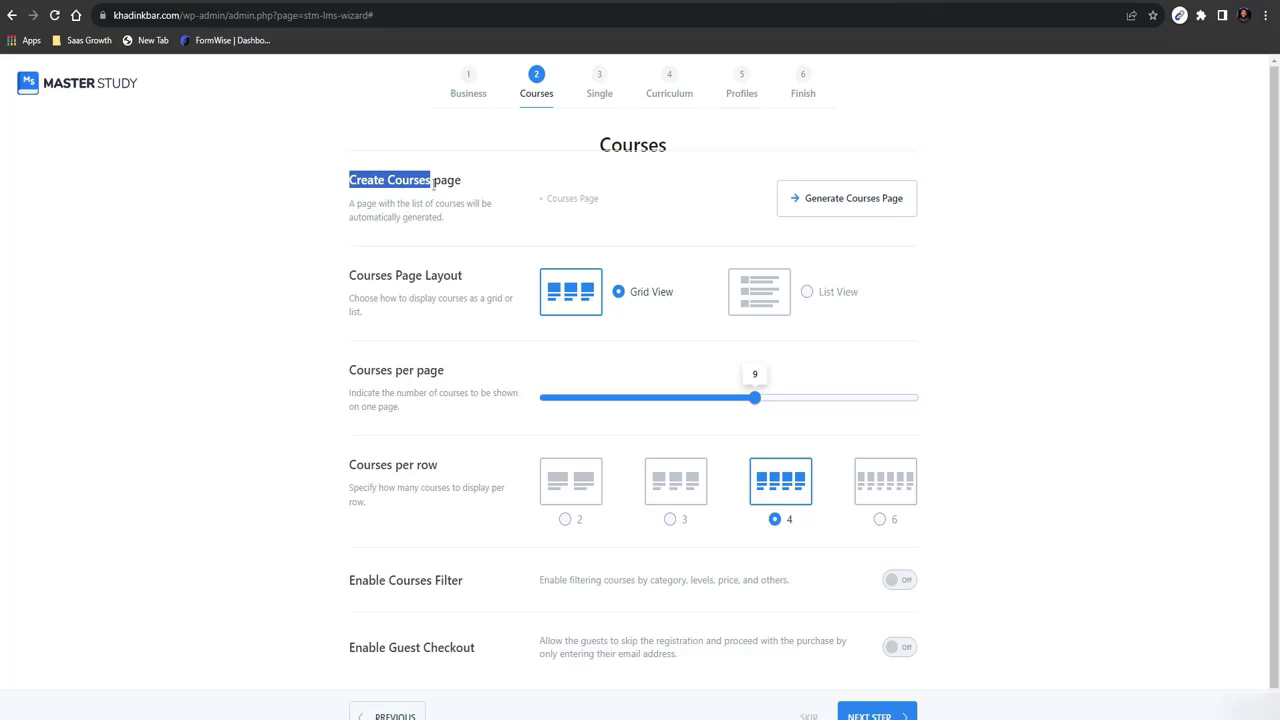
double_click(430, 181)
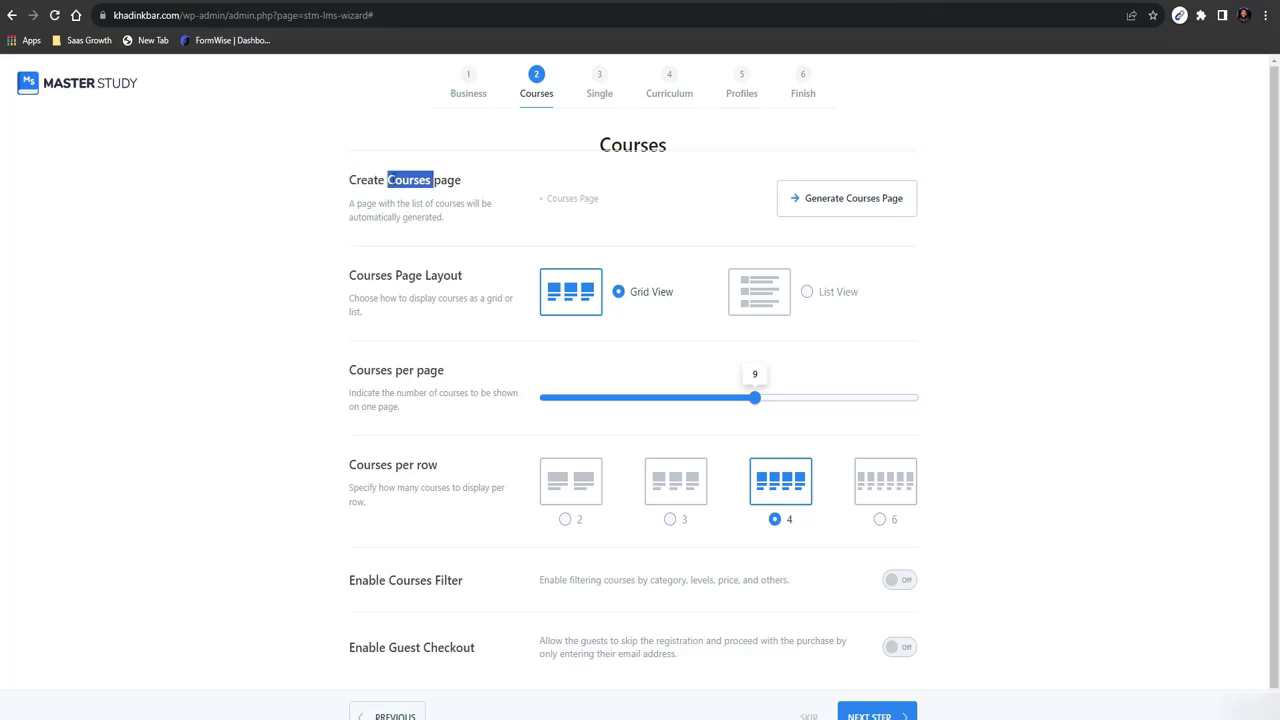
click(791, 212)
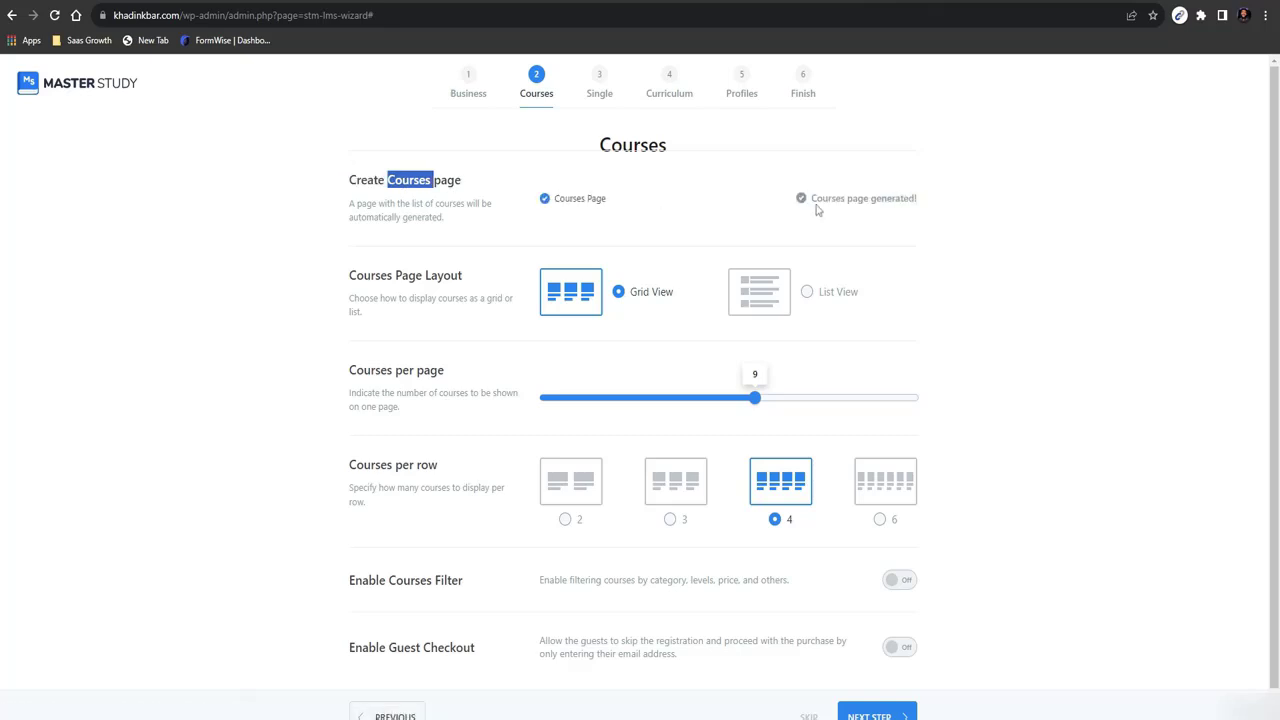
double_click(566, 199)
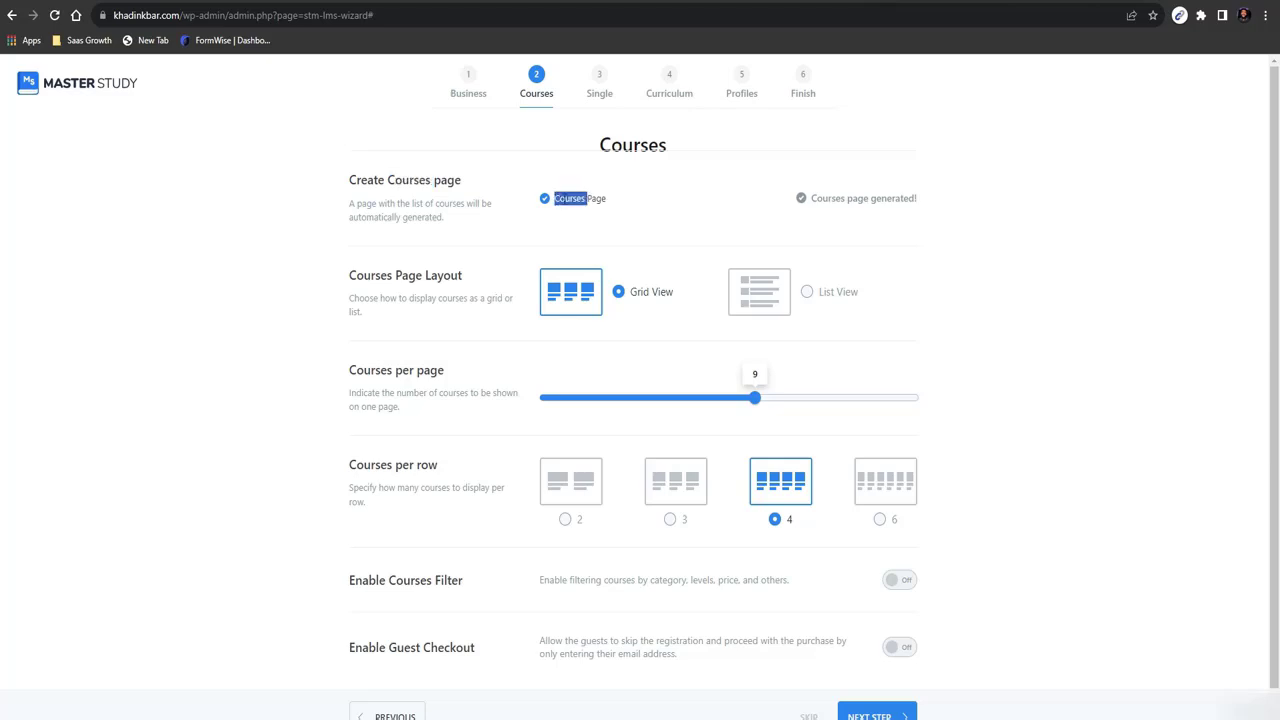
Show 10 courses per page, 2 per row, with courses filter and guest checkout enabled.
click(347, 281)
drag(347, 283, 490, 286)
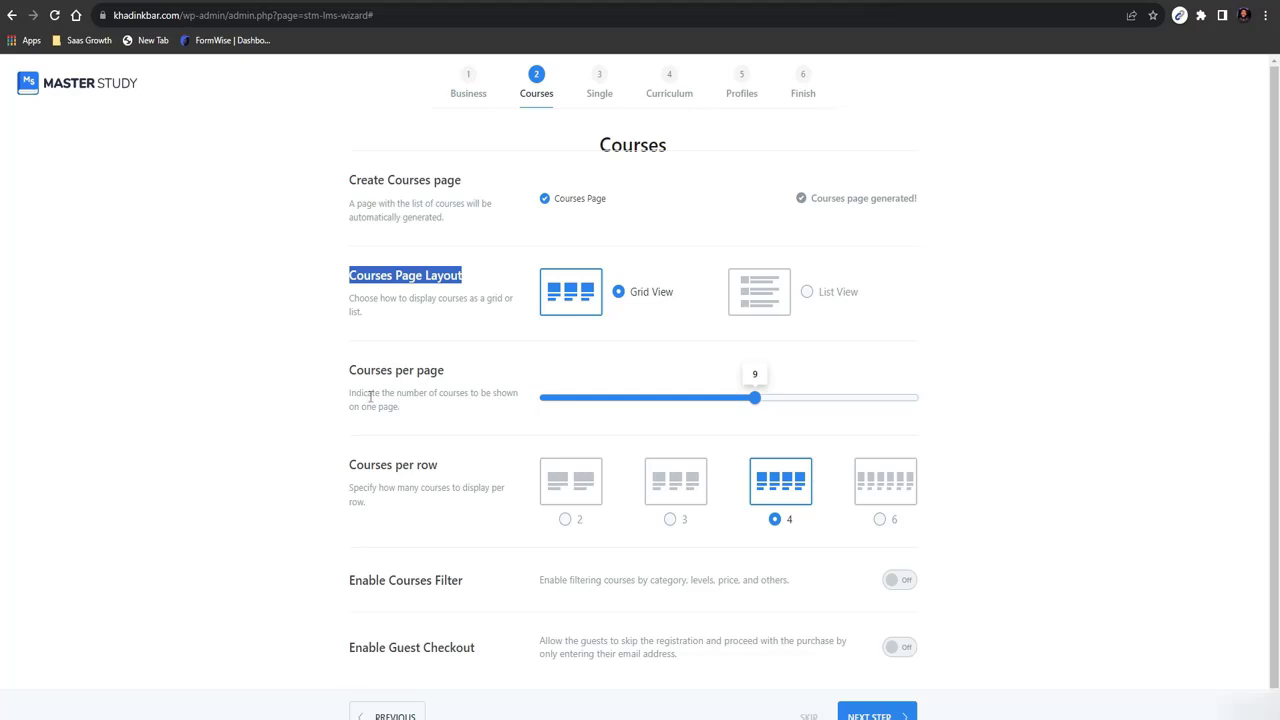
click(771, 403)
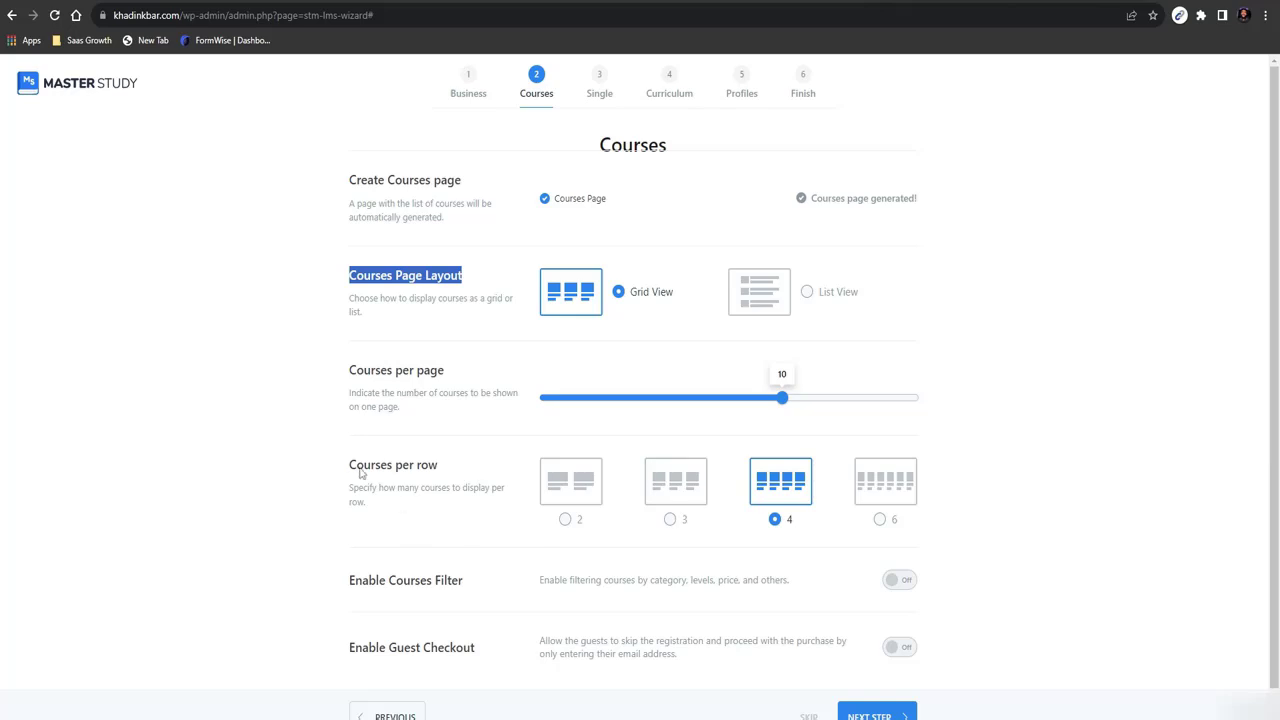
click(566, 520)
scroll(571, 520, down, 1)
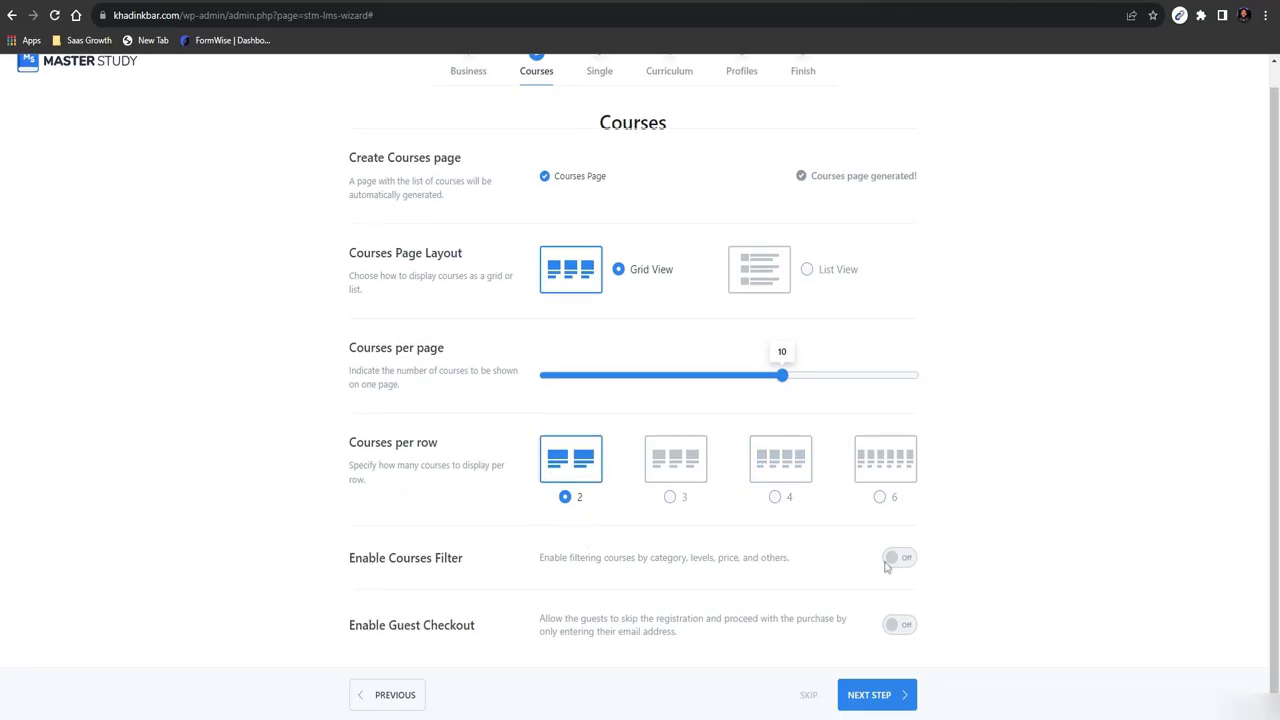
click(898, 560)
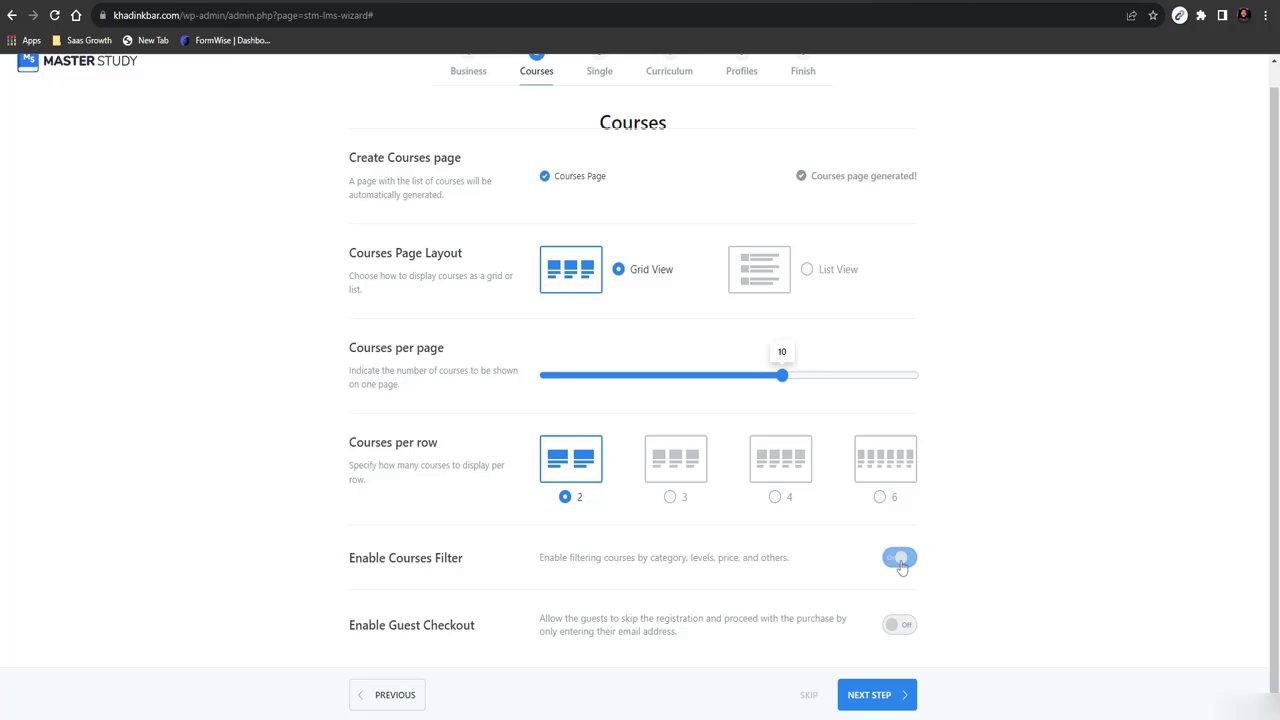
click(893, 627)
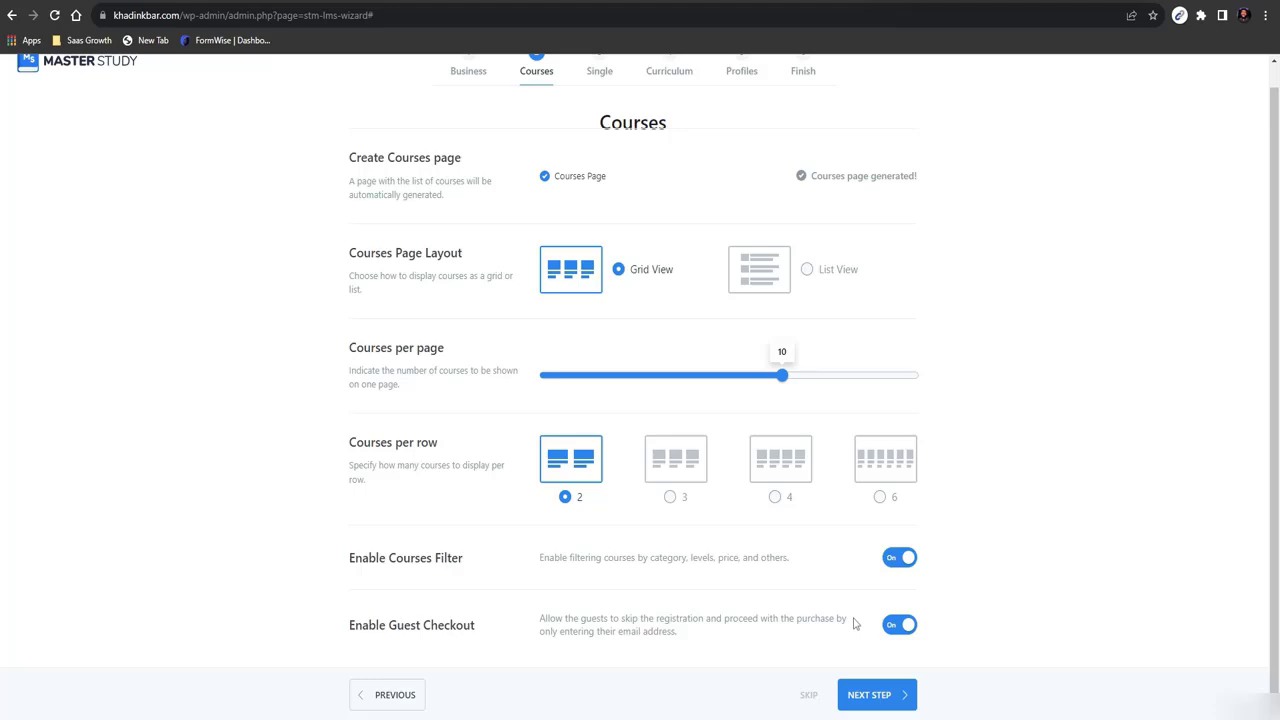
click(885, 709)
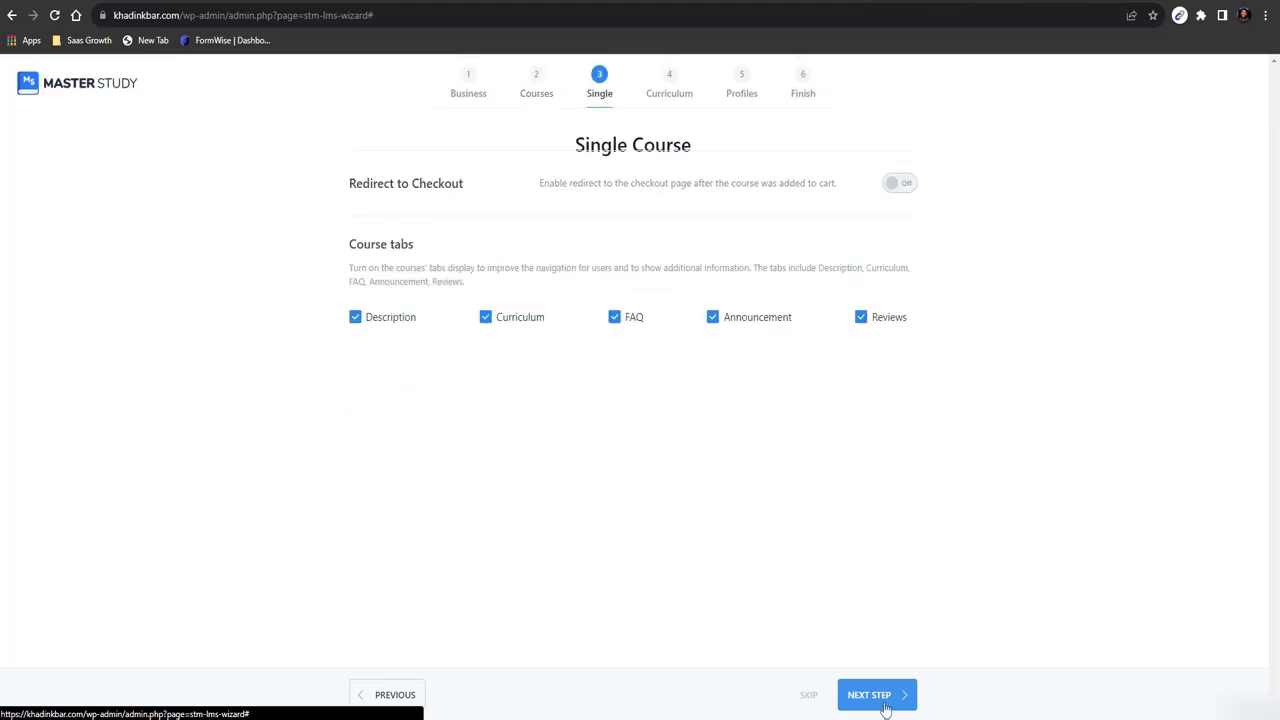
Turn on Redirect to Checkout for single courses.
drag(357, 250, 428, 244)
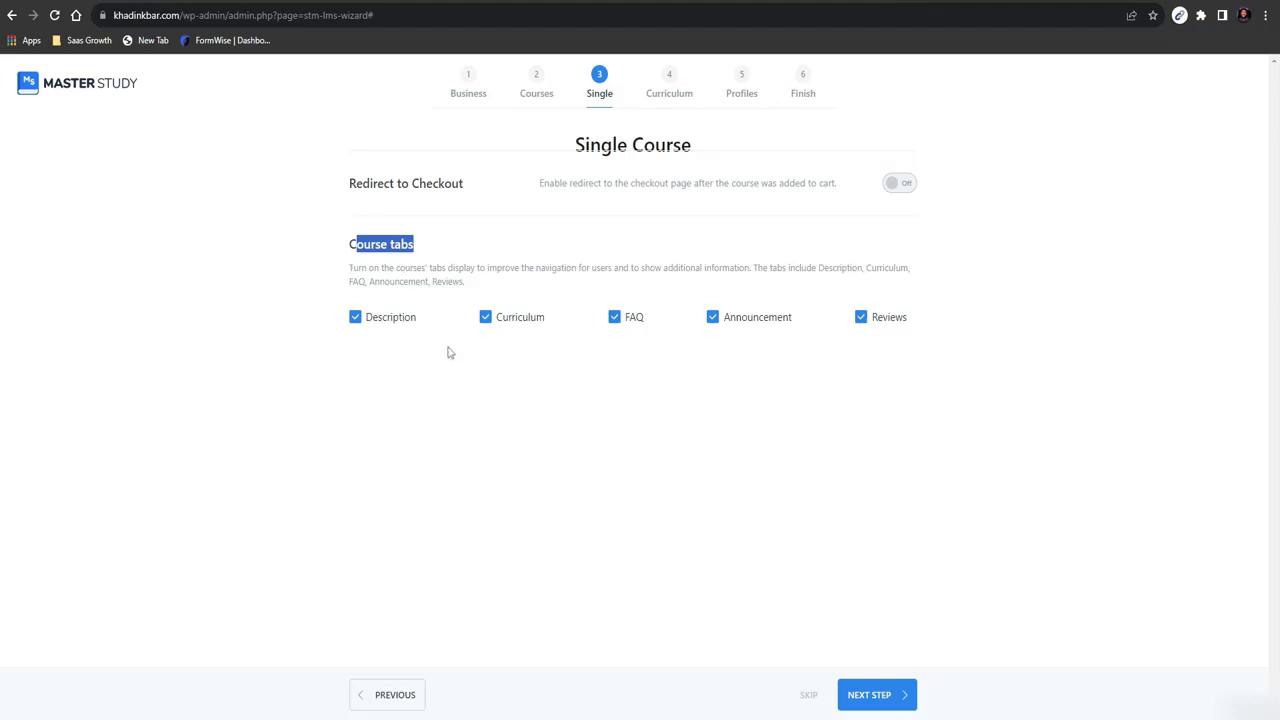
drag(362, 184, 424, 184)
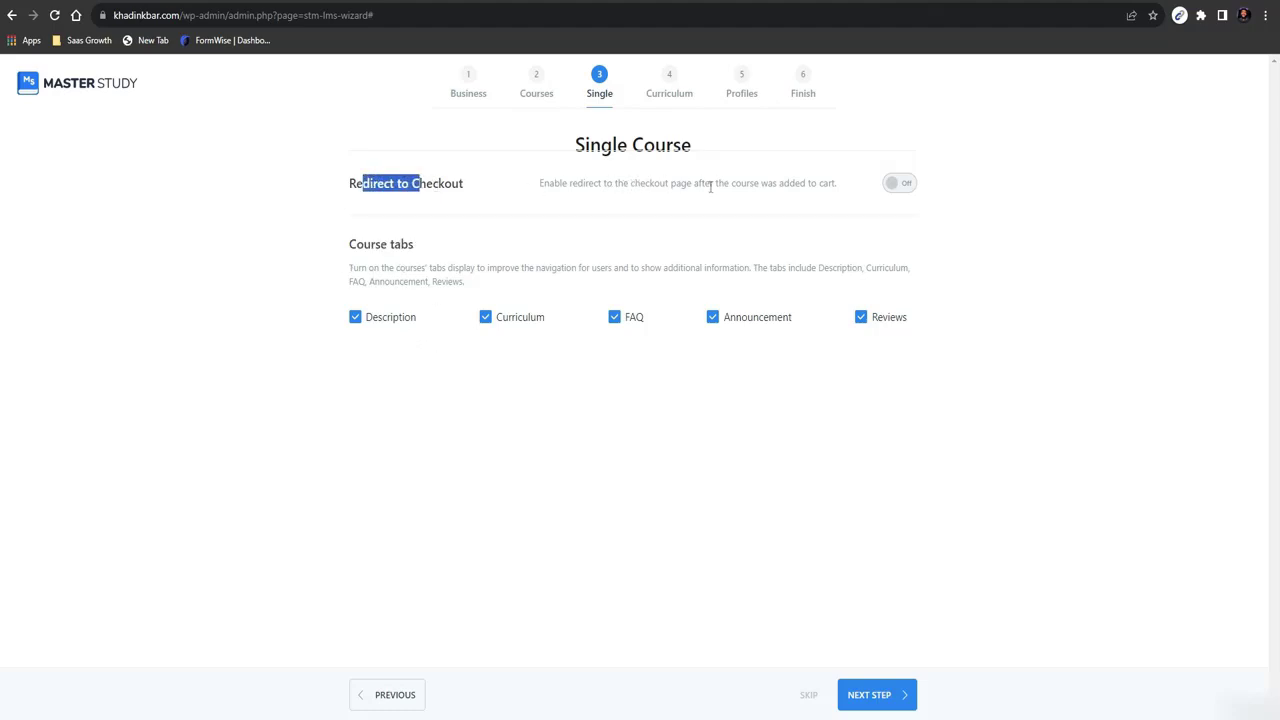
click(896, 188)
click(905, 186)
click(906, 187)
Hide the Announcement and FAQ course tabs and continue to Curriculum.
click(713, 321)
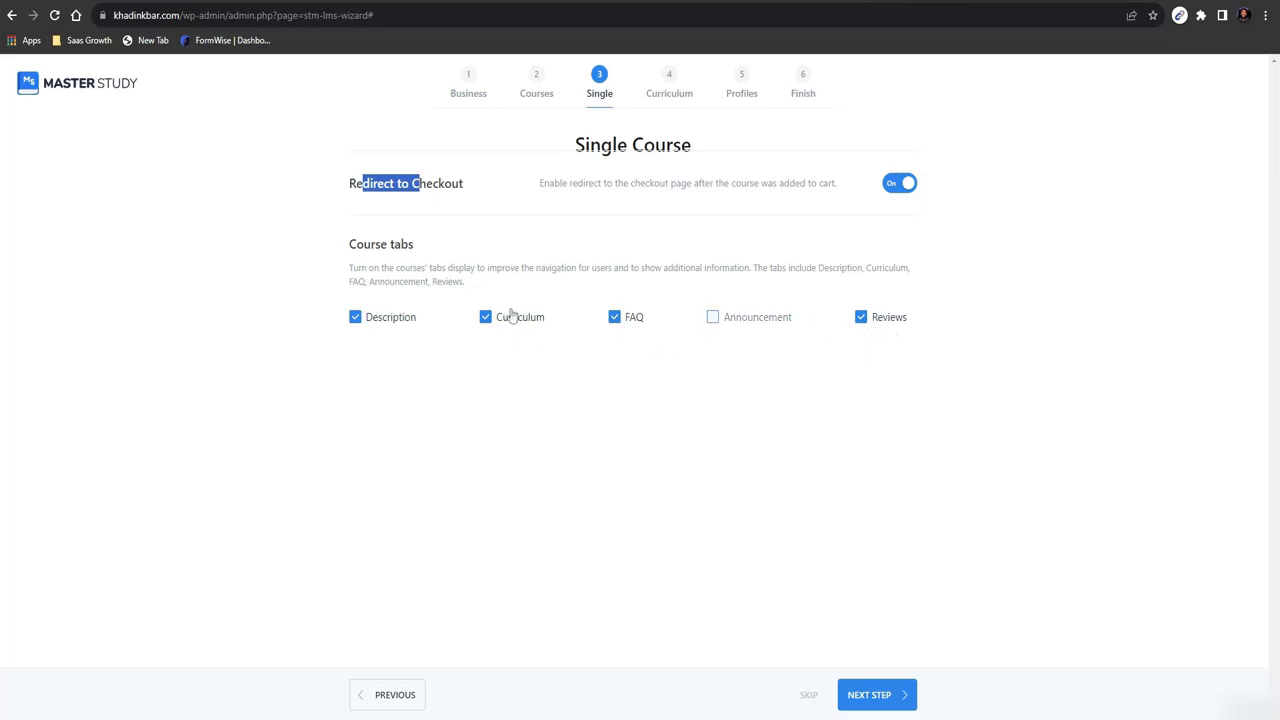
click(630, 317)
click(858, 686)
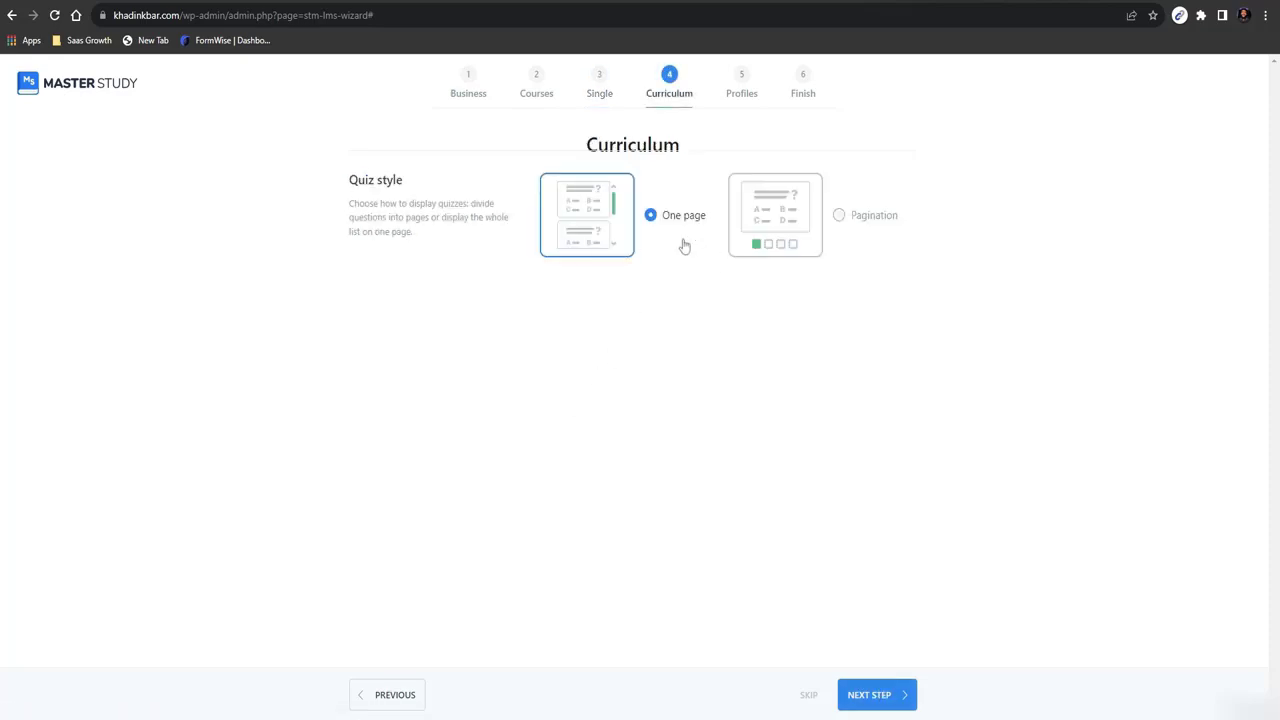
Use pagination for quizzes, disable instructor registration, and finish the setup wizard.
click(838, 216)
click(857, 698)
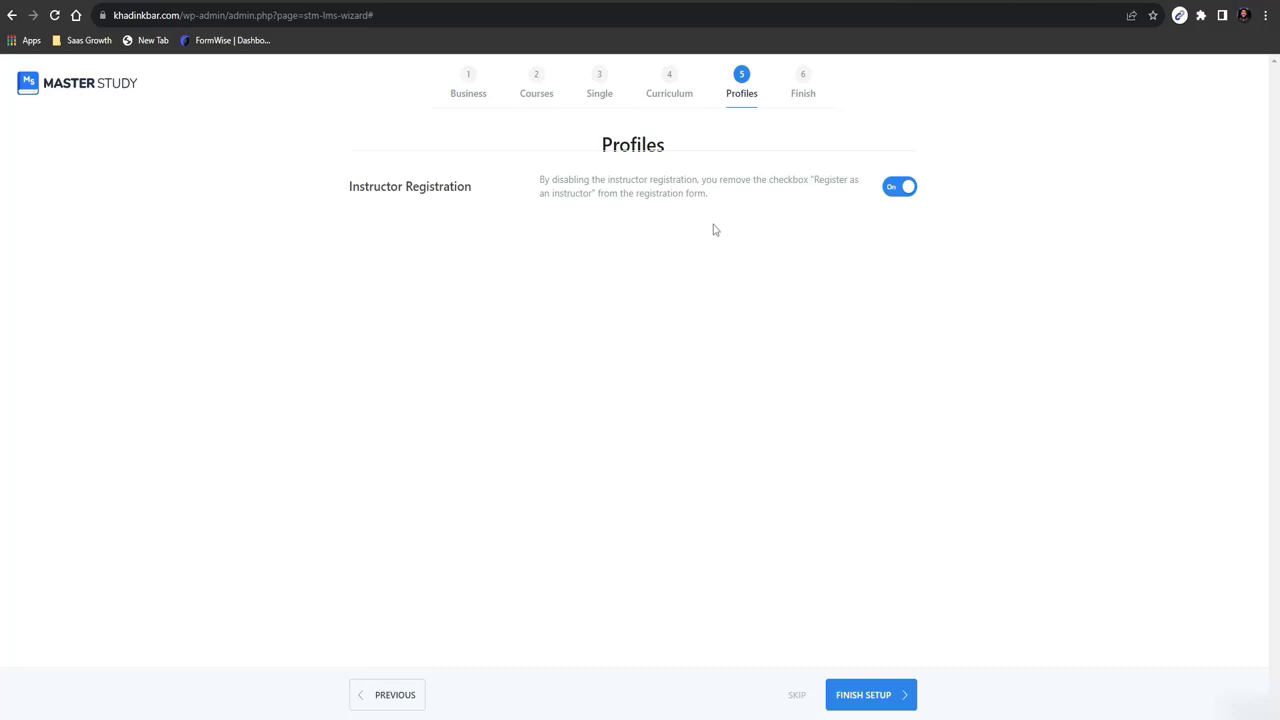
drag(355, 189, 508, 220)
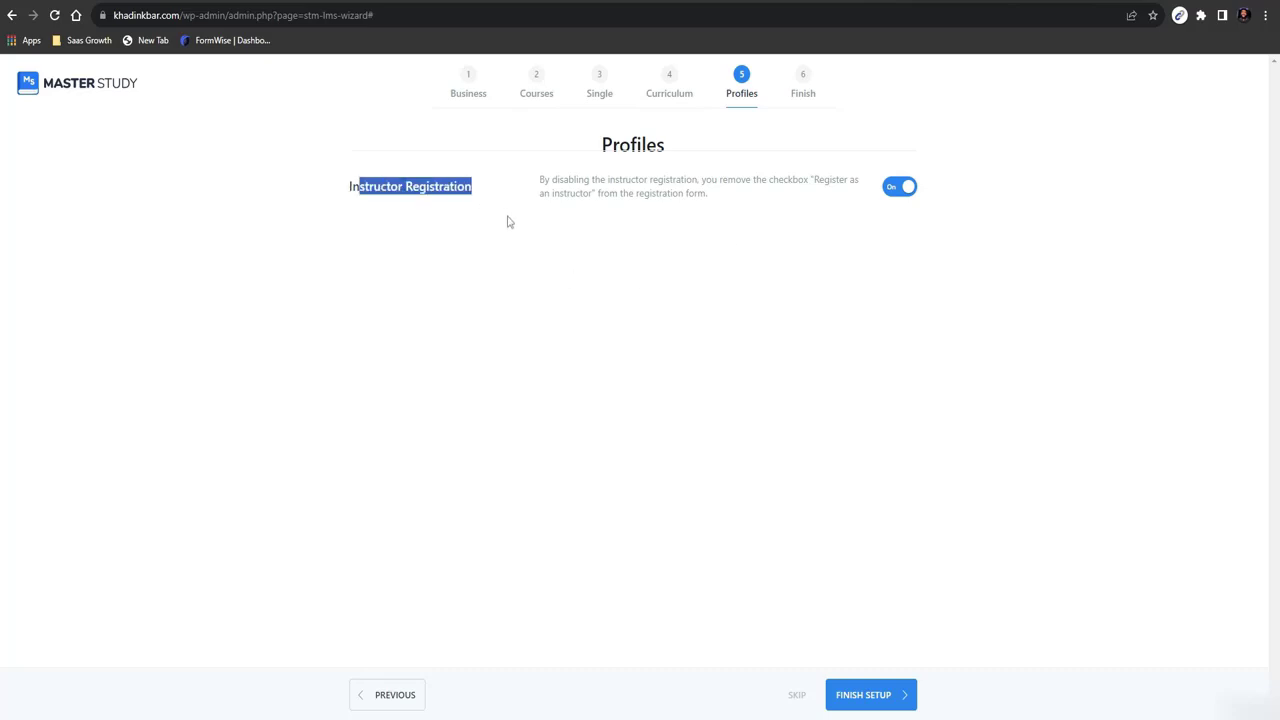
click(508, 224)
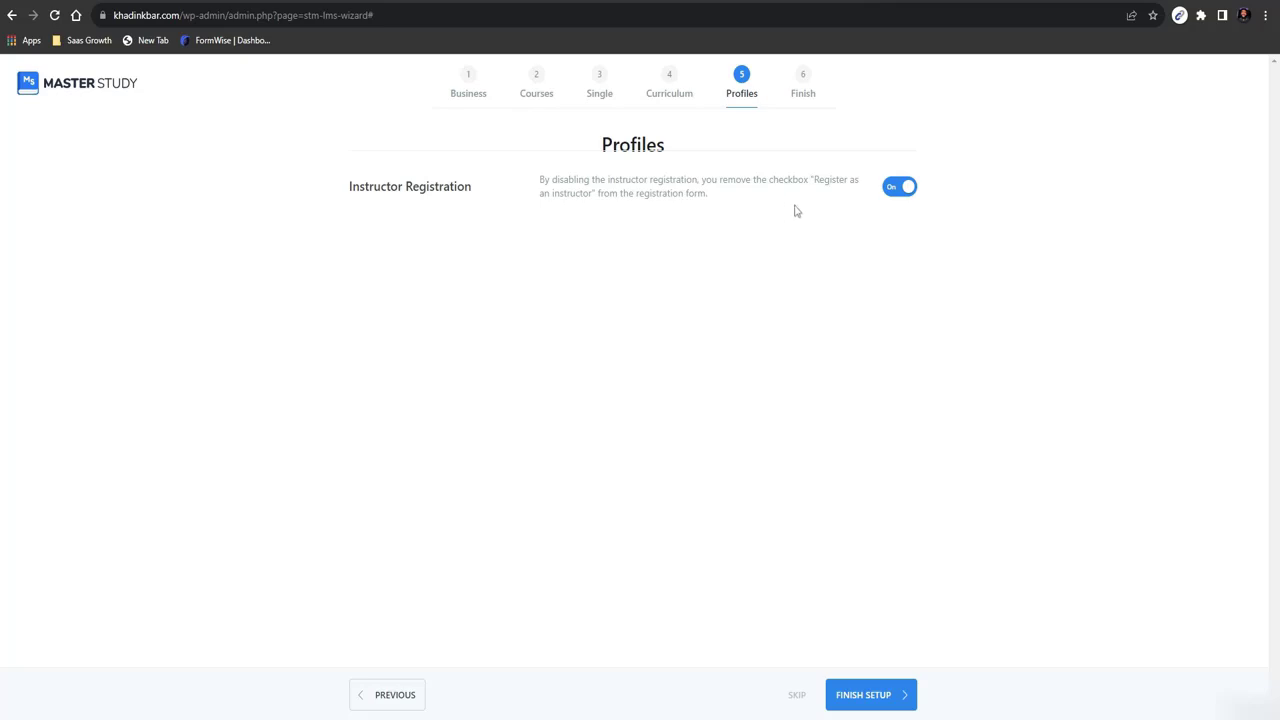
click(893, 190)
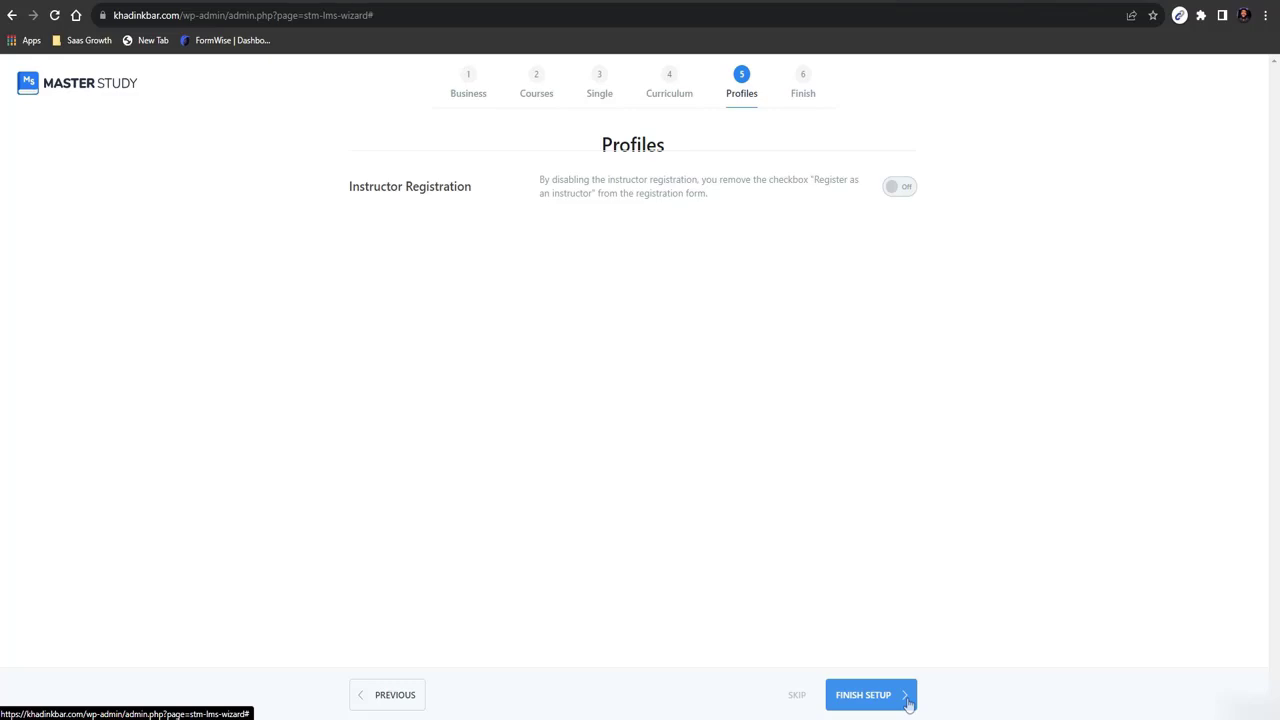
click(908, 705)
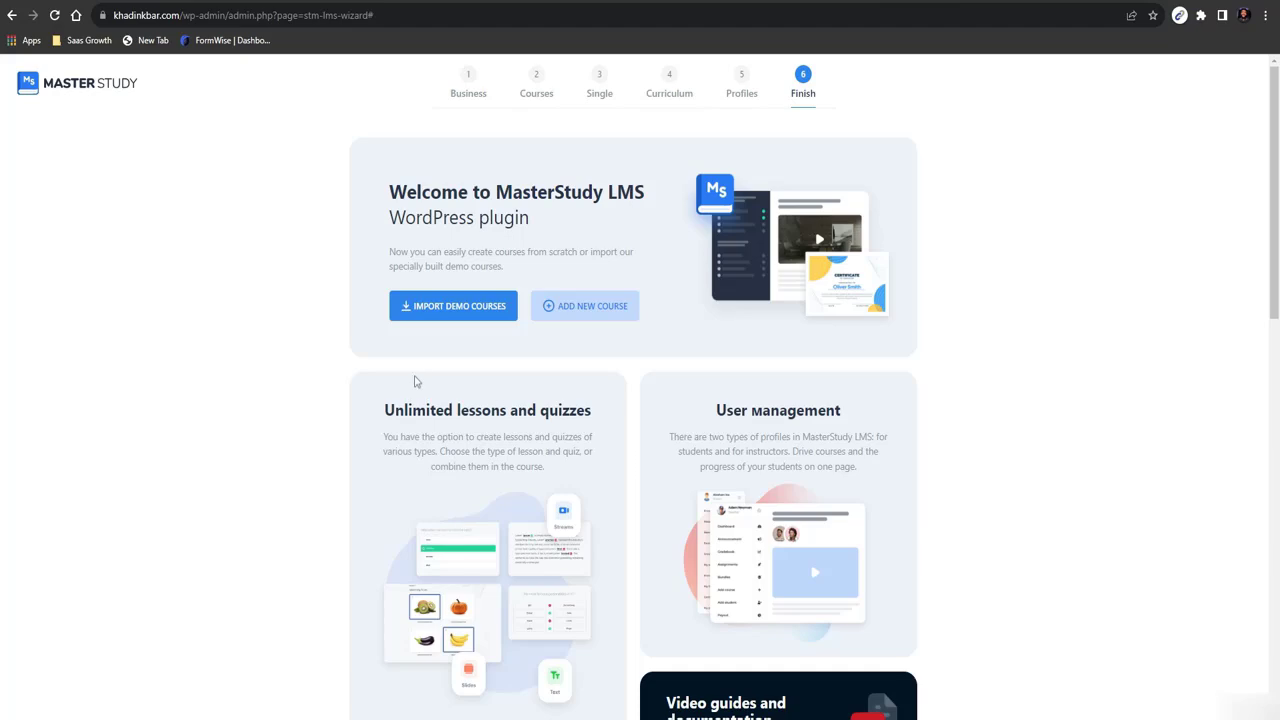
Go to the demo courses import from the MasterStudy welcome page.
scroll(549, 443, down, 4)
scroll(549, 443, up, 4)
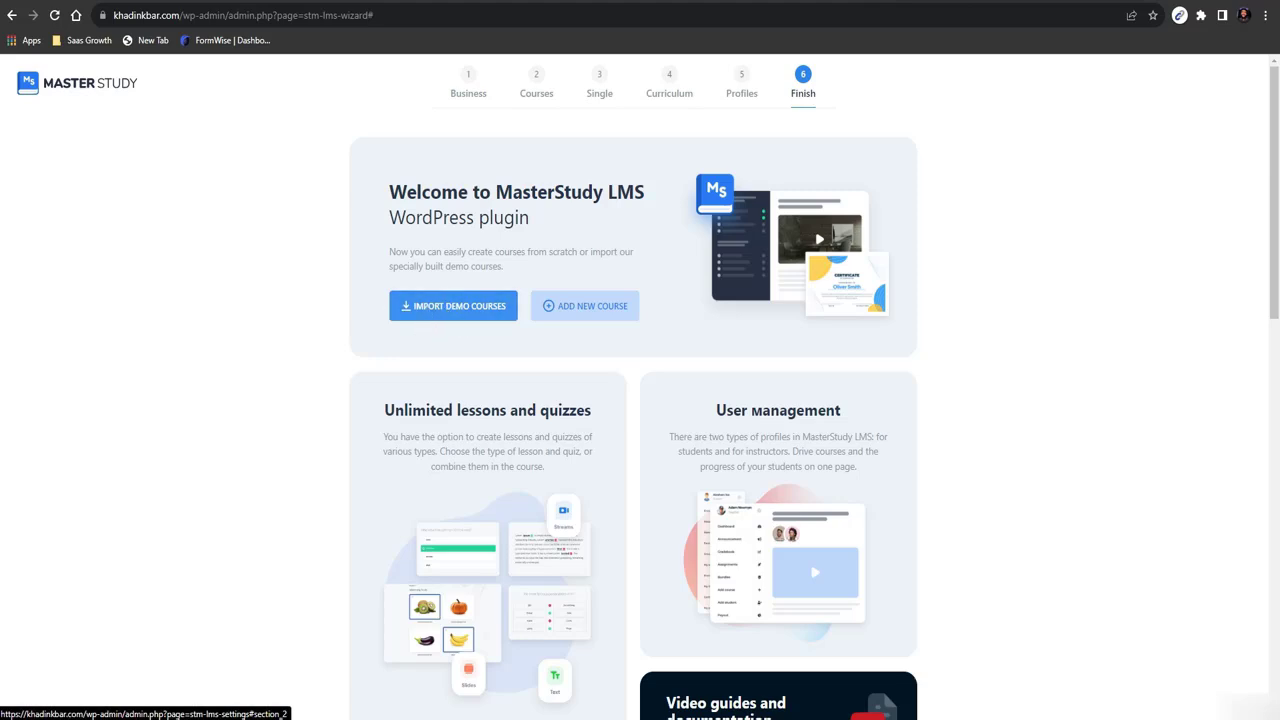
click(428, 312)
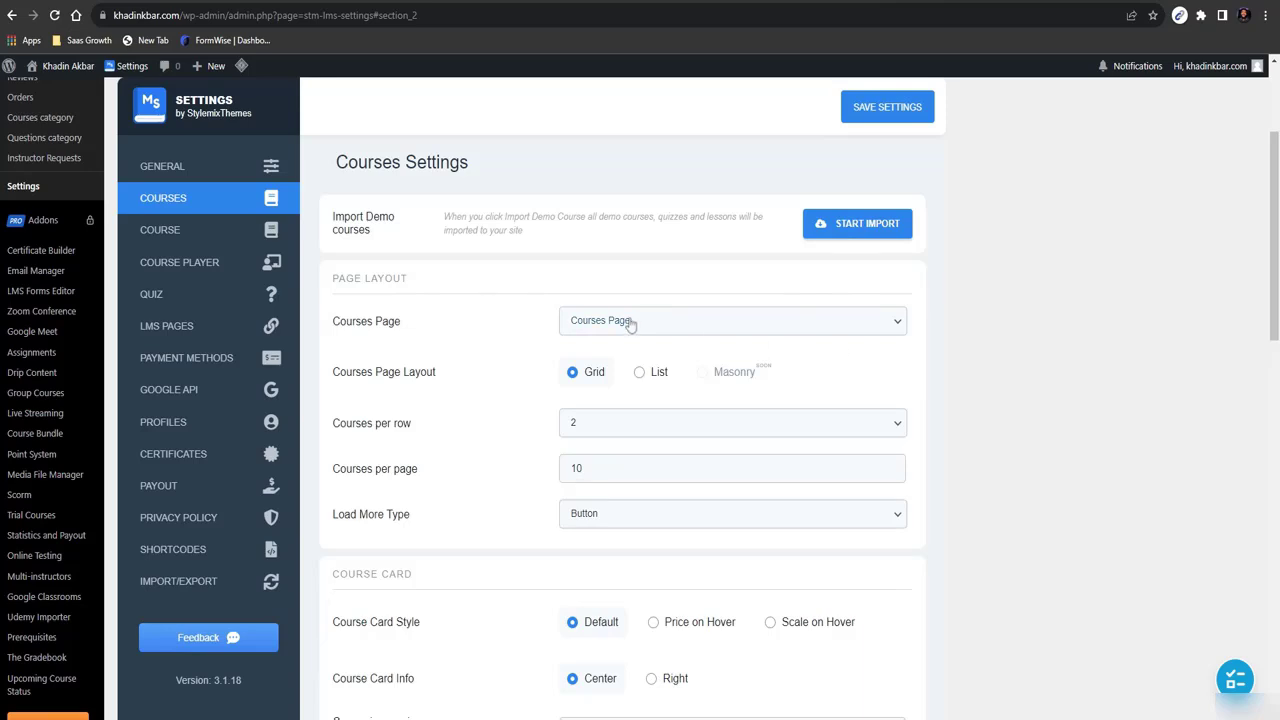
Keep Courses Page as the courses page and import the demo courses.
click(631, 322)
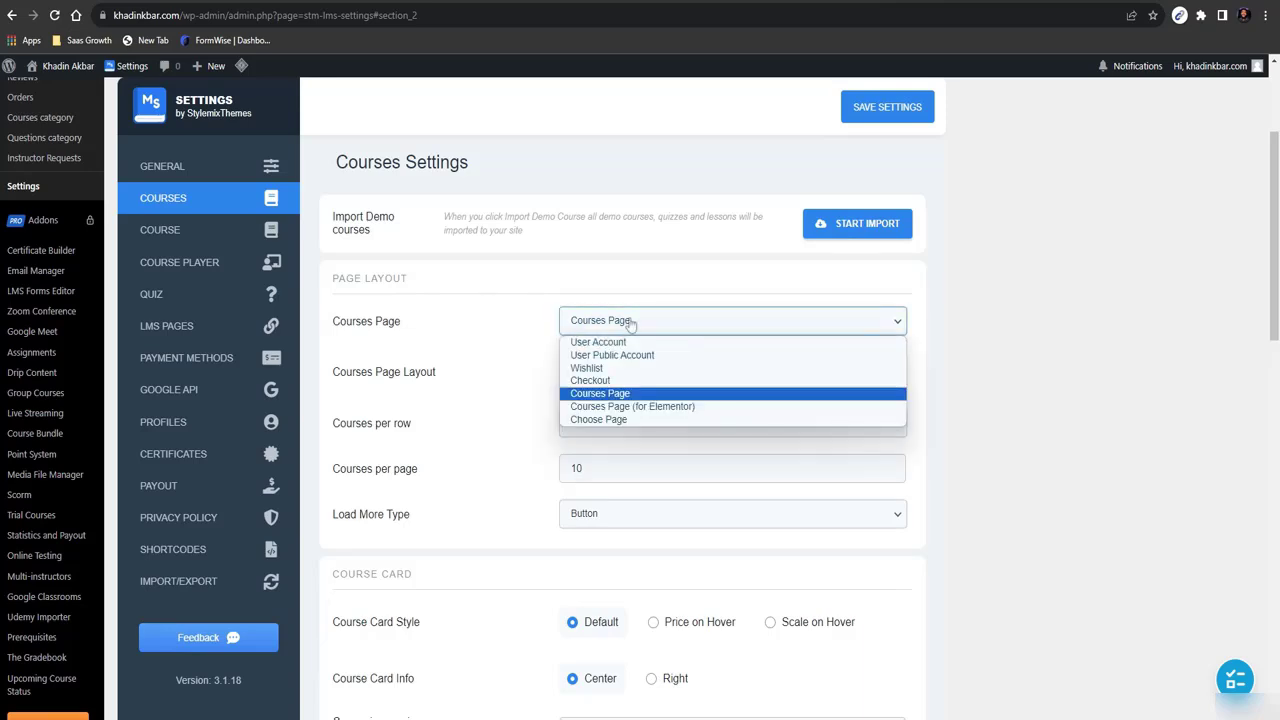
click(631, 322)
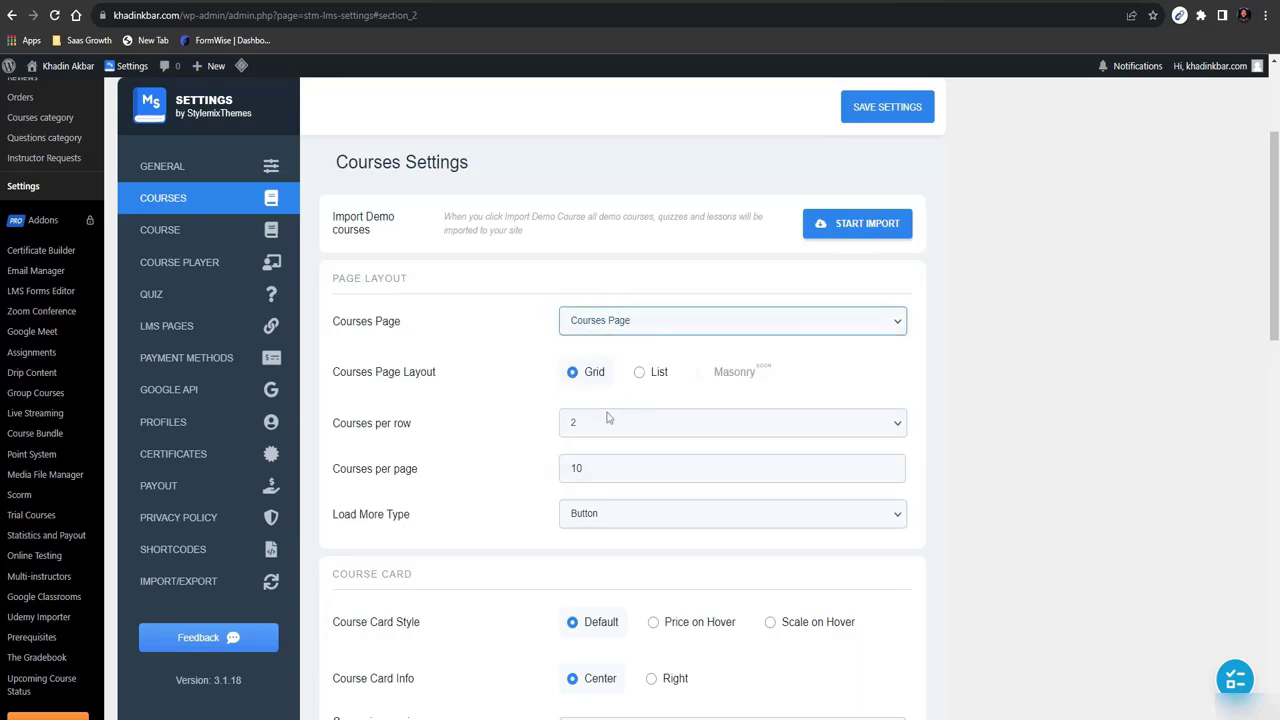
scroll(640, 450, down, 1)
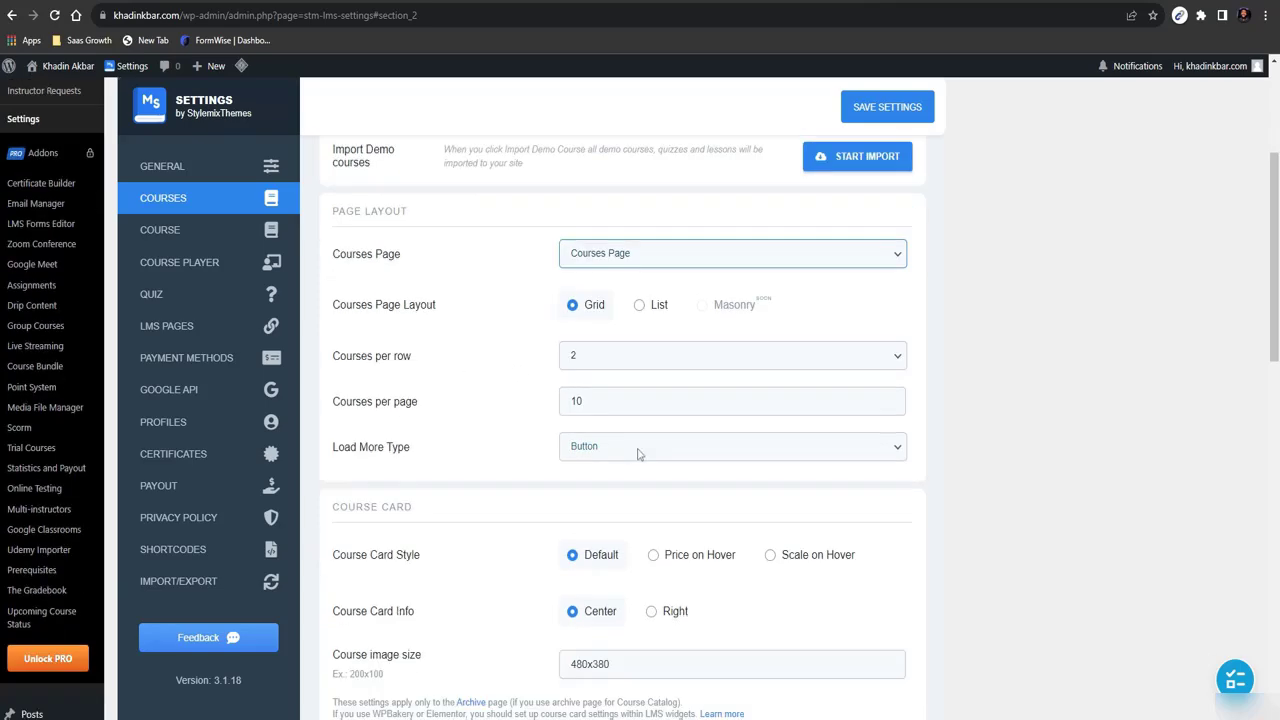
scroll(640, 450, up, 2)
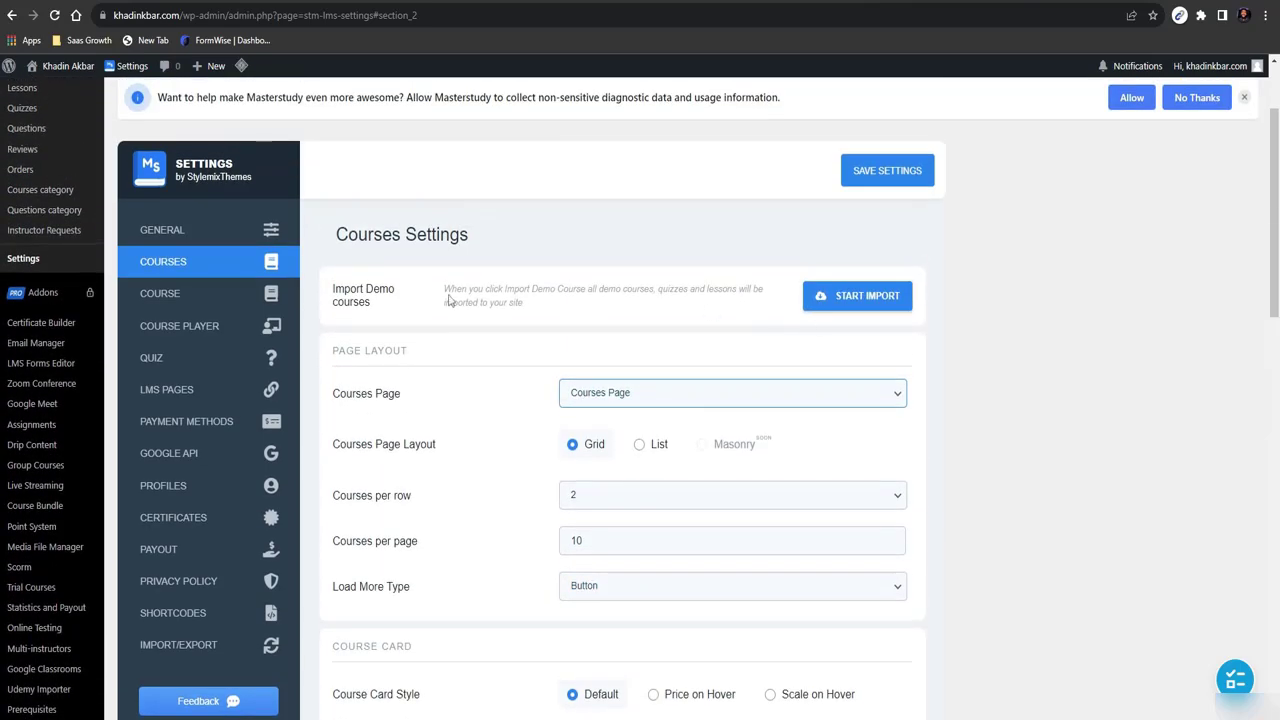
click(848, 298)
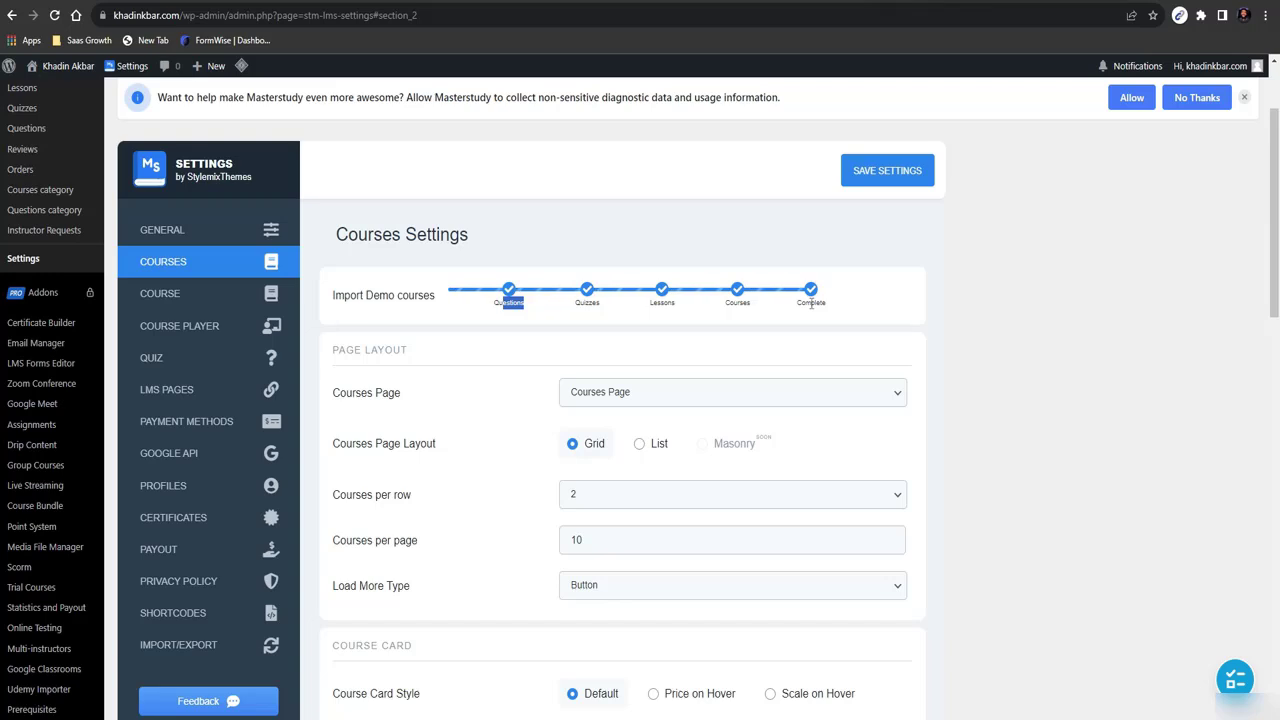
Dismiss the data-collection notice, save the courses settings, and close the Pro upsell.
click(1245, 98)
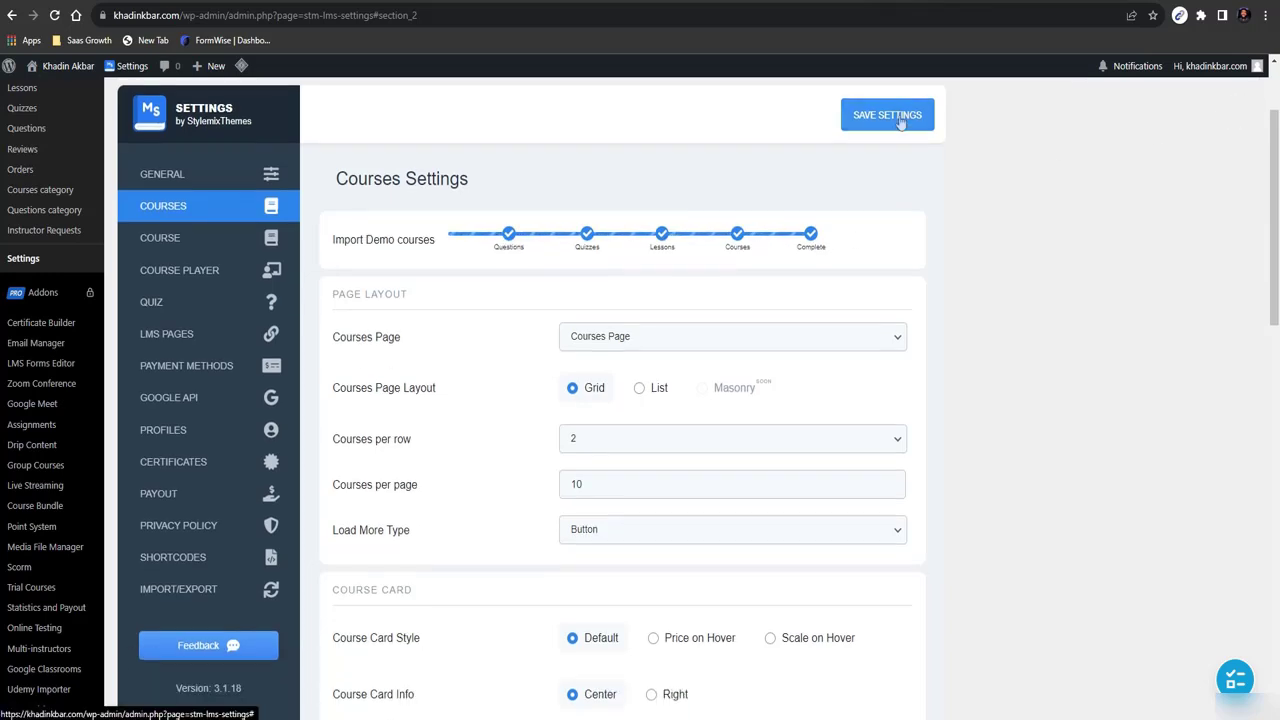
click(905, 117)
scroll(914, 246, down, 3)
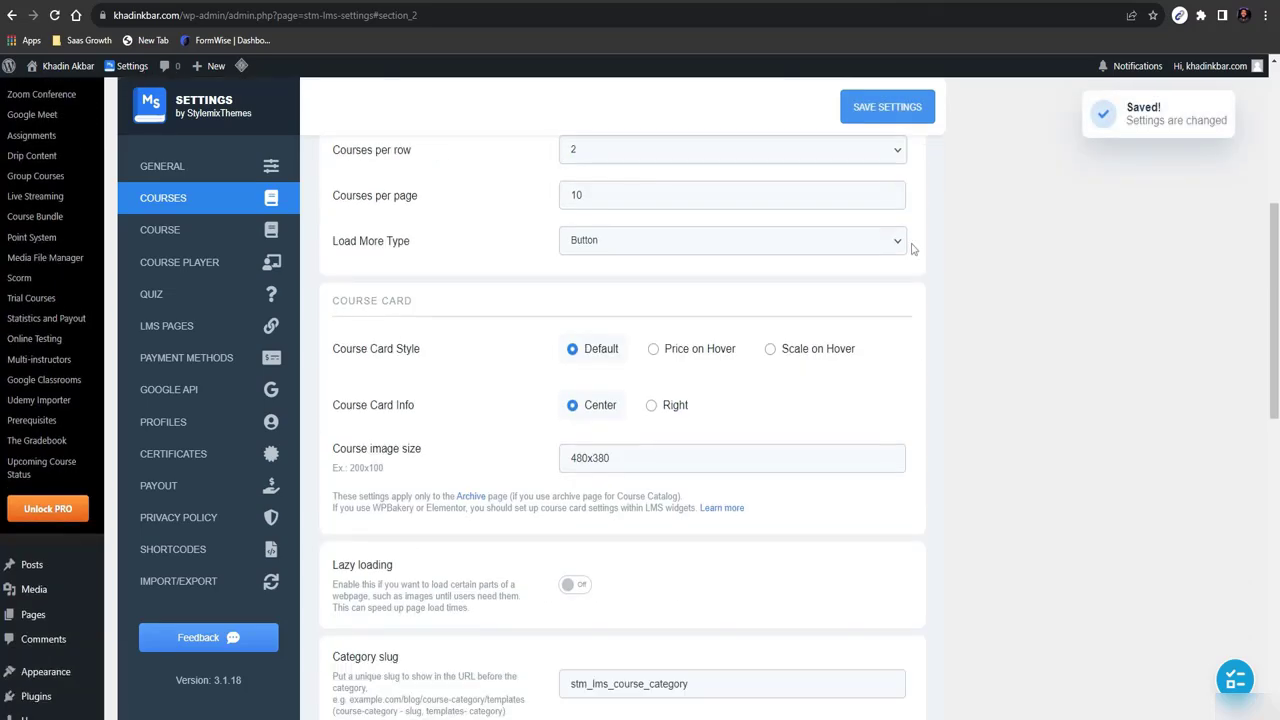
scroll(871, 265, up, 3)
scroll(864, 250, up, 1)
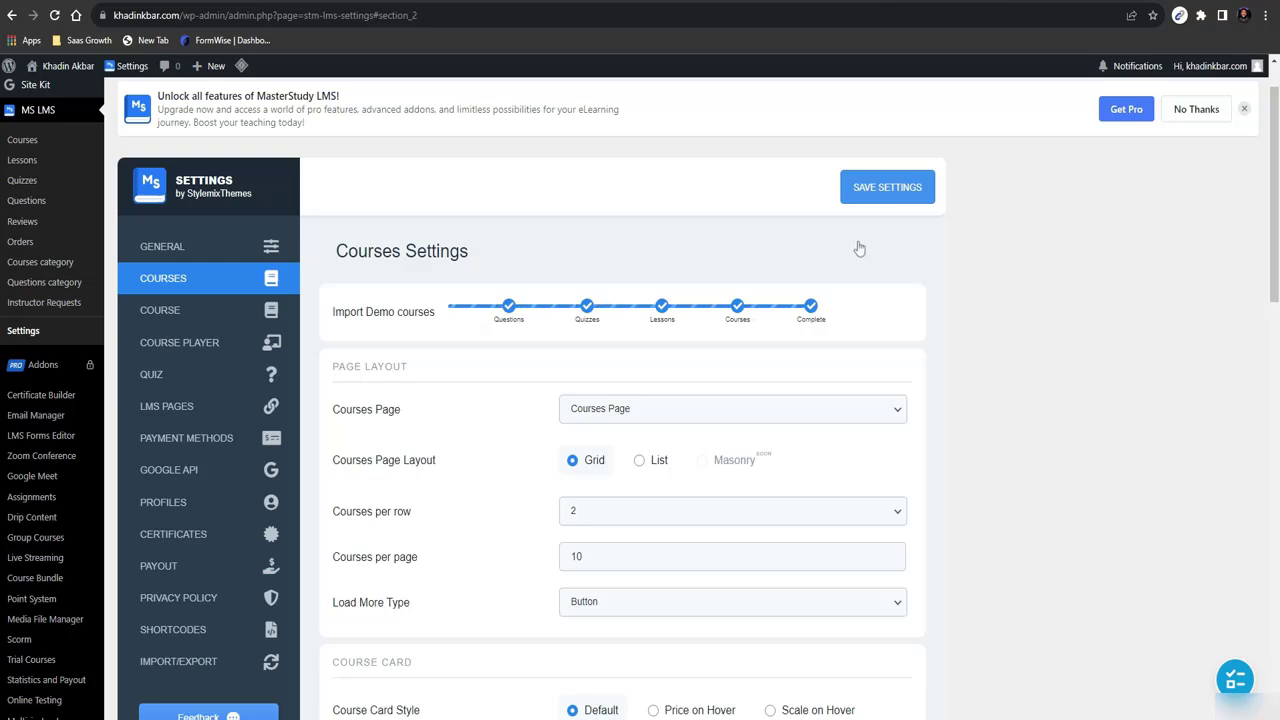
click(1246, 111)
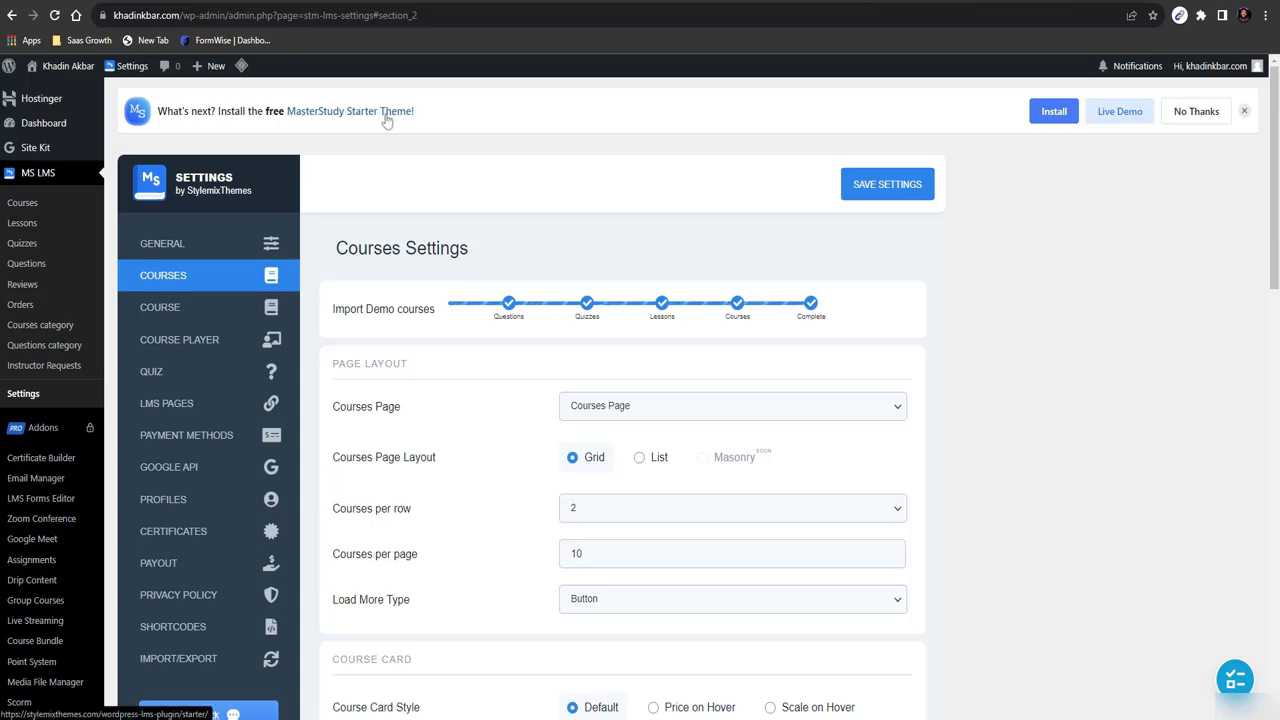
Preview the Starter Theme live demo, then open its installer from the admin notice.
click(1102, 116)
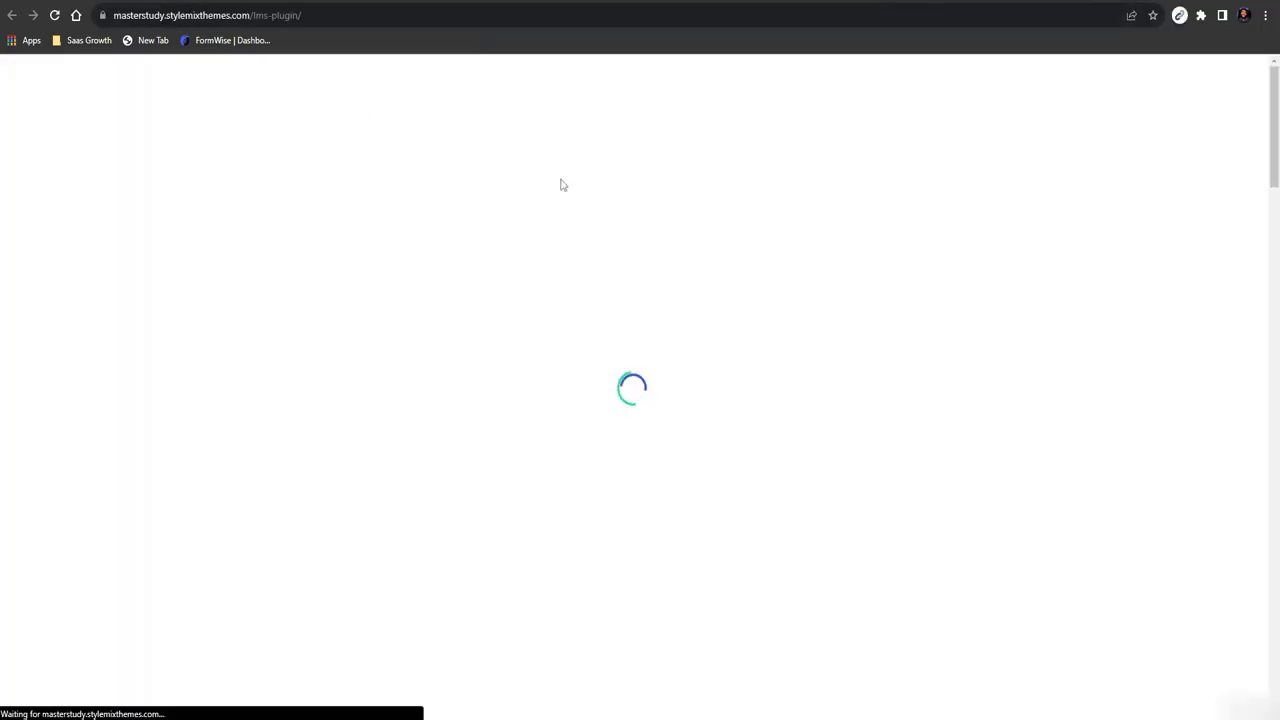
scroll(657, 488, down, 3)
scroll(658, 370, up, 3)
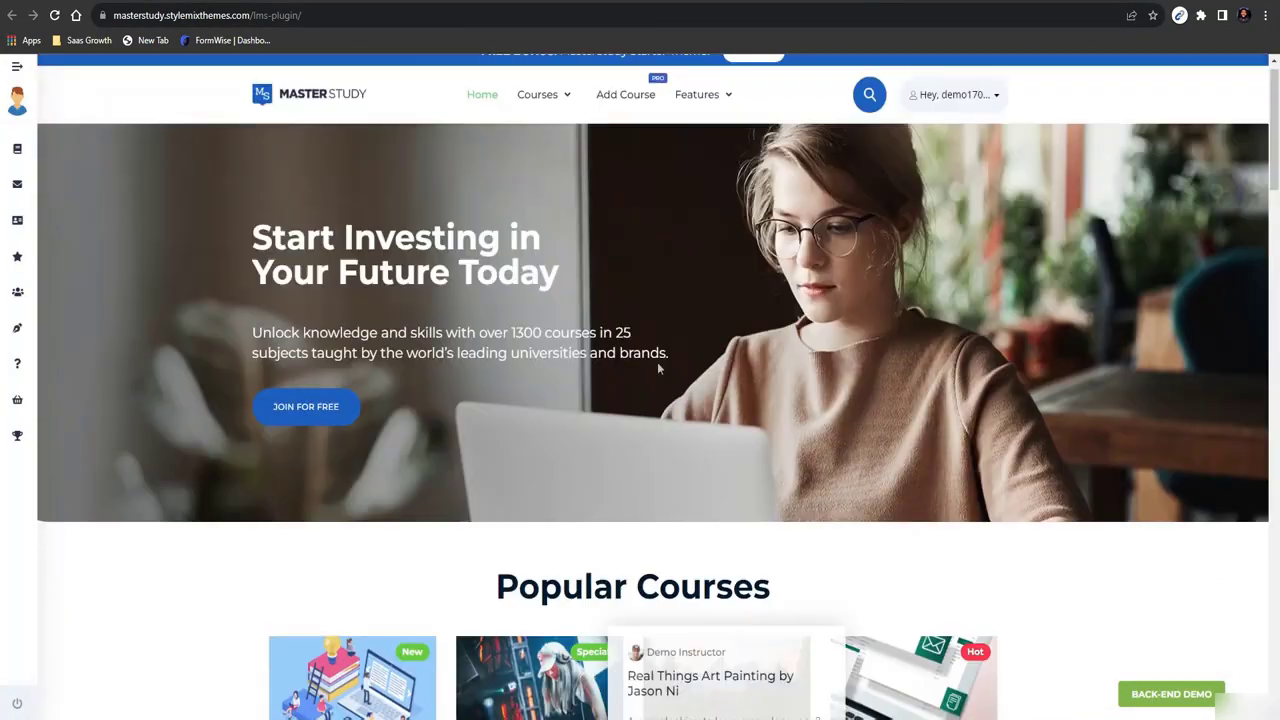
key(ctrl+shift+Tab)
click(1056, 114)
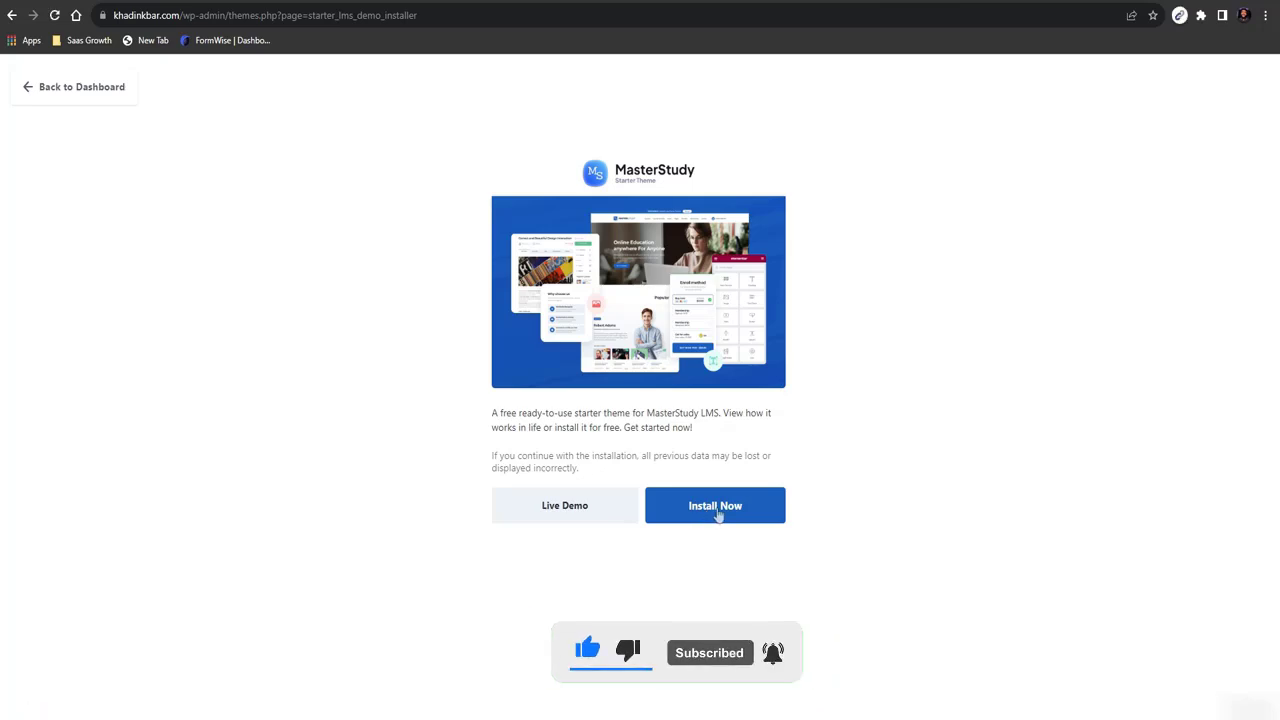
Install the MasterStudy Starter Theme and start its setup wizard.
click(716, 520)
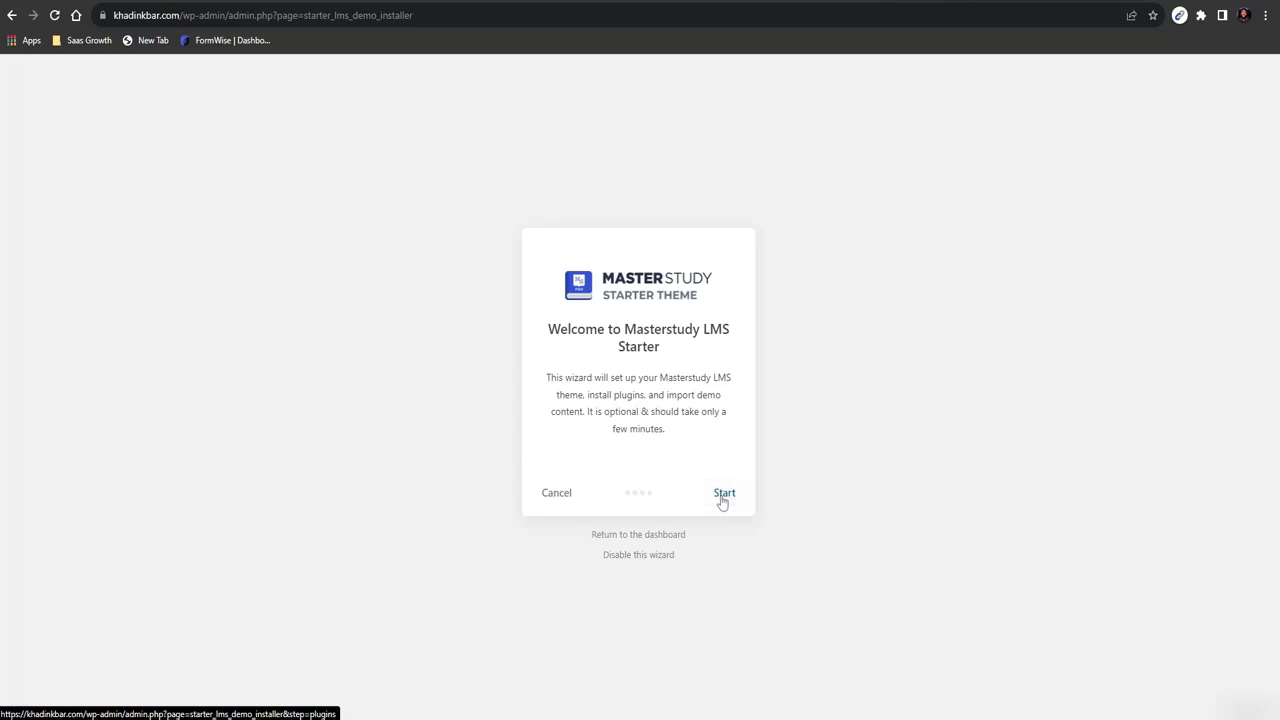
click(722, 499)
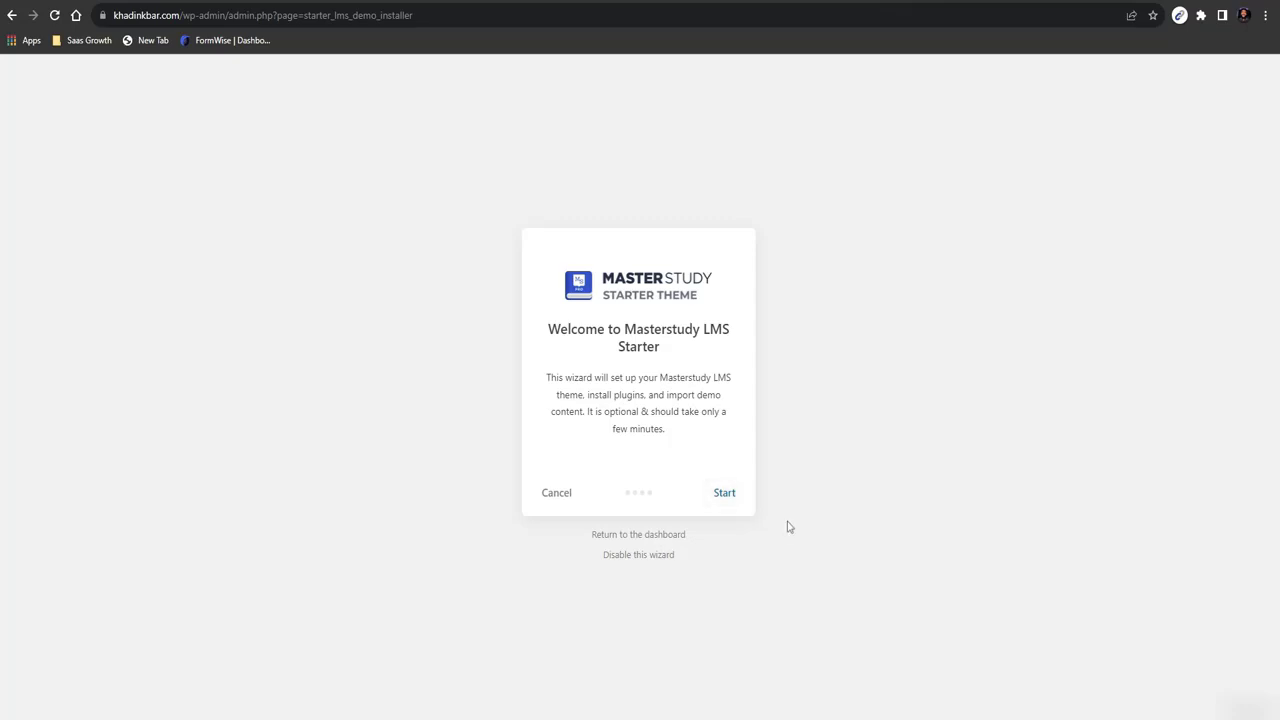
click(724, 493)
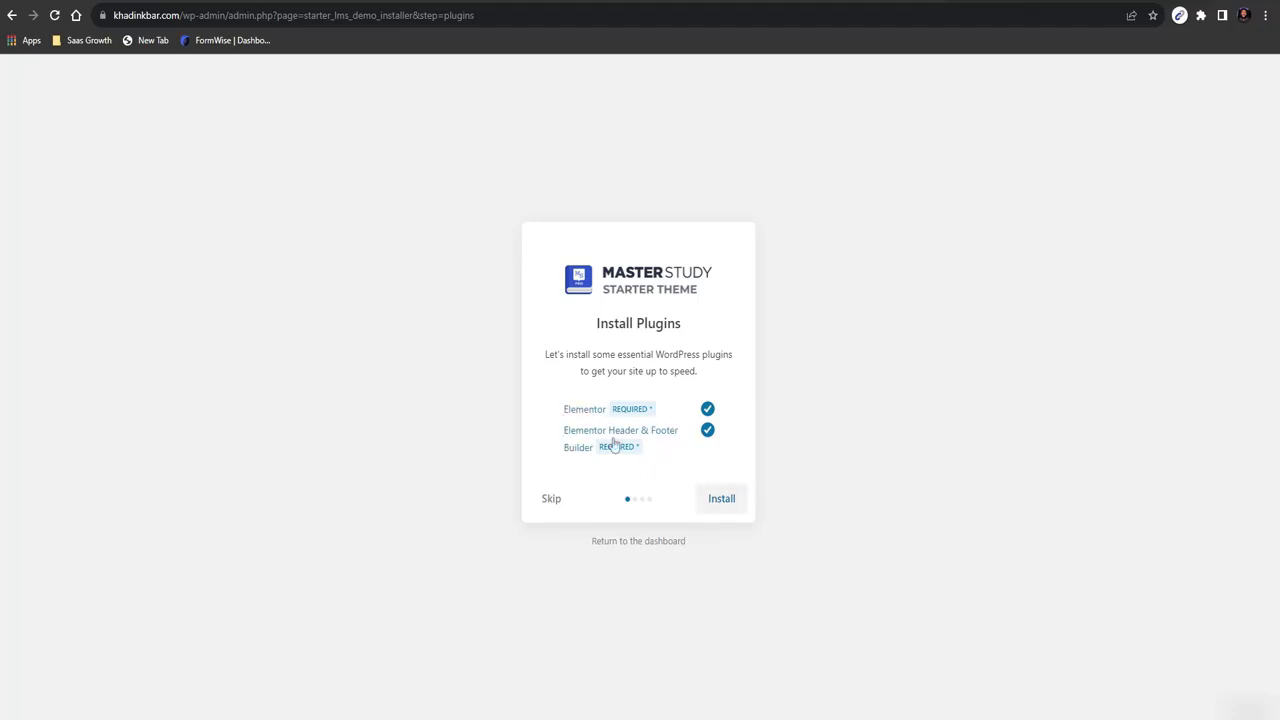
Install the required Elementor and Elementor Header & Footer Builder plugins.
click(730, 510)
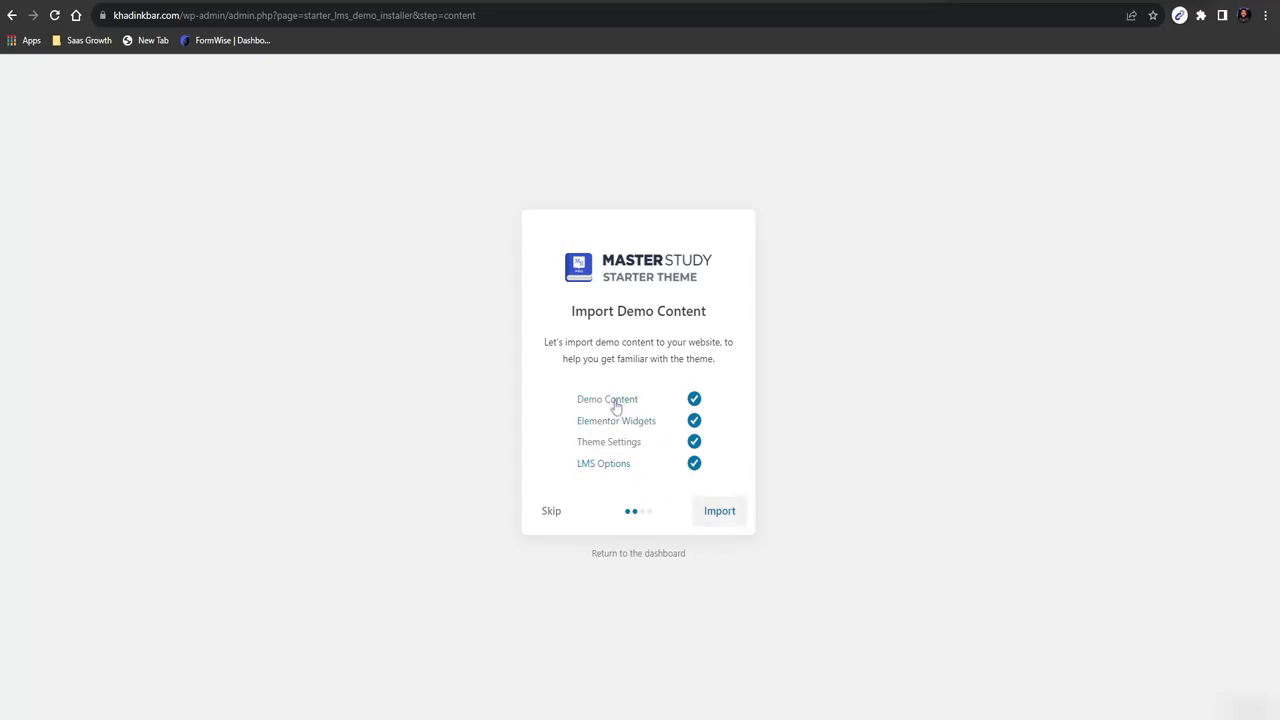
Import the demo content, install the child theme, and open the website in a new tab.
click(715, 514)
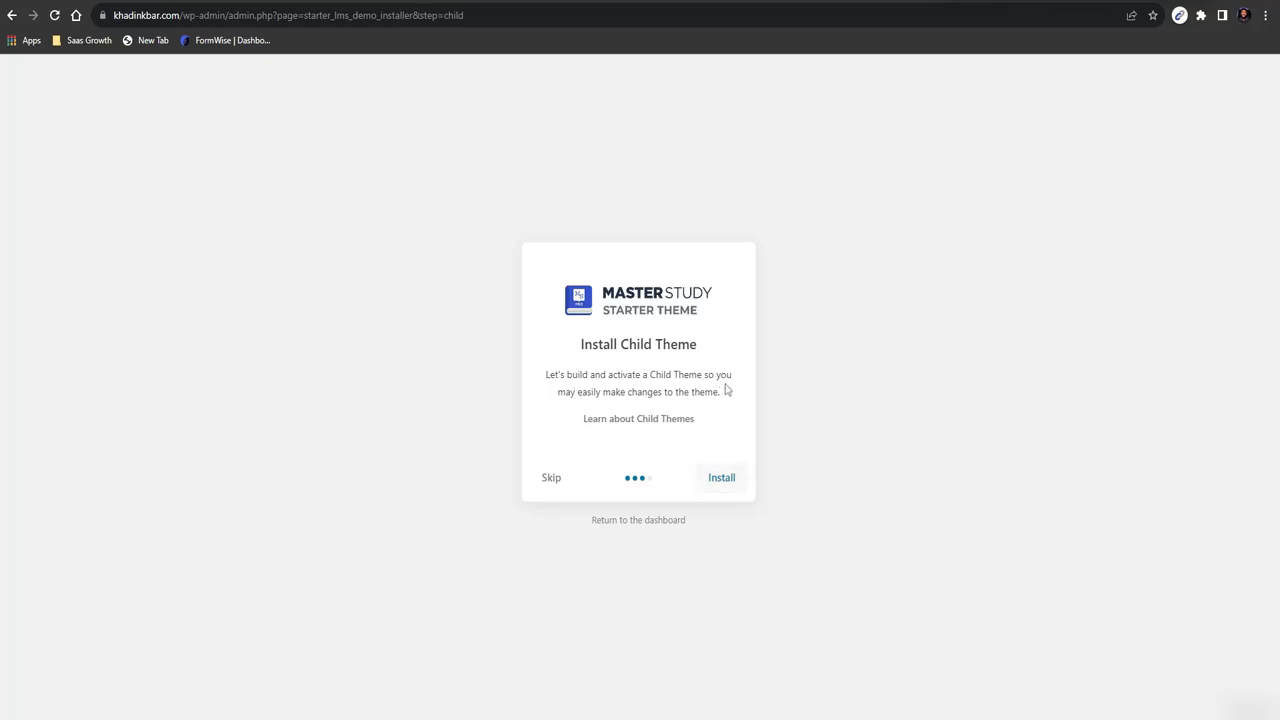
click(719, 482)
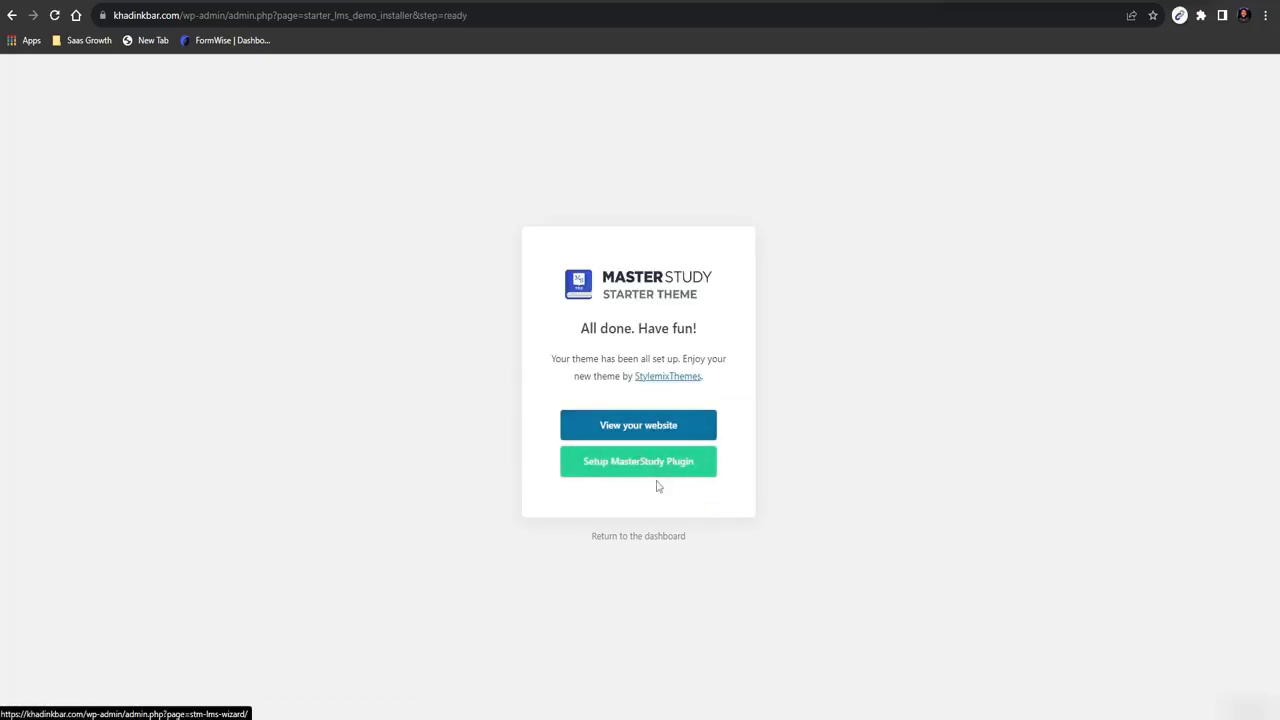
right_click(680, 426)
click(710, 440)
Browse the newly imported MasterStudy homepage in the site tab.
click(450, 1)
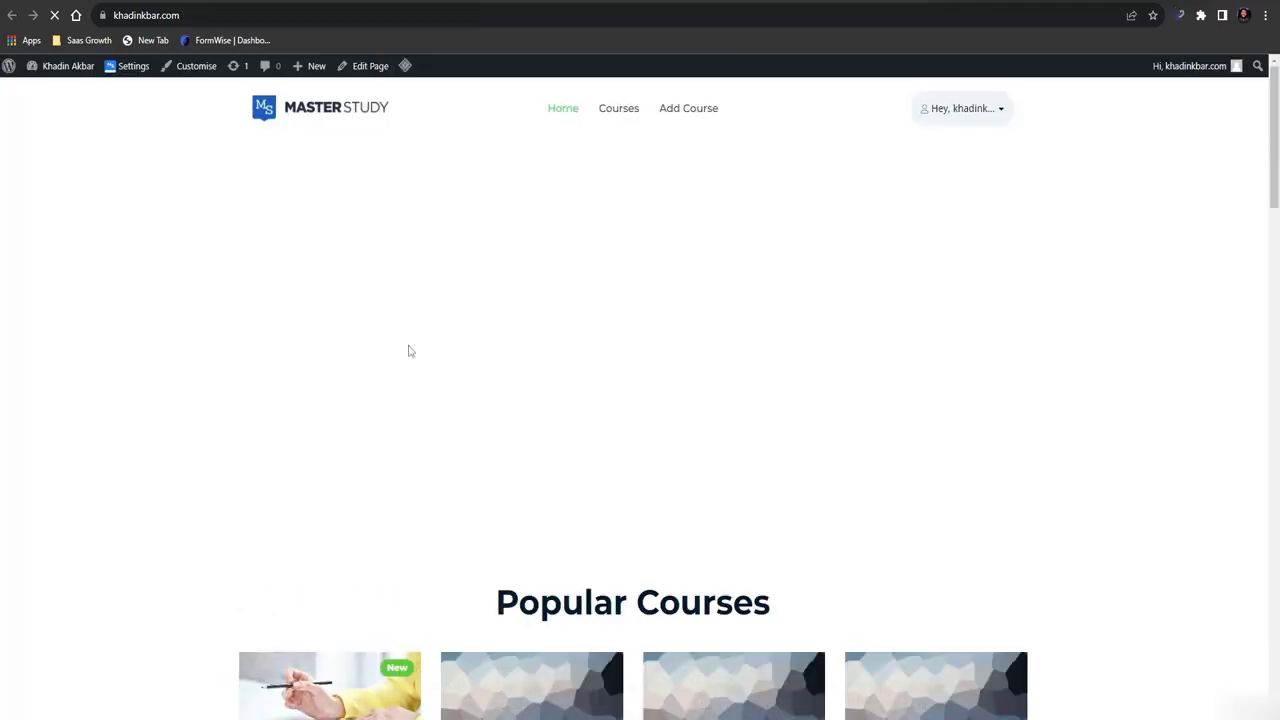
scroll(545, 475, down, 4)
scroll(450, 460, up, 4)
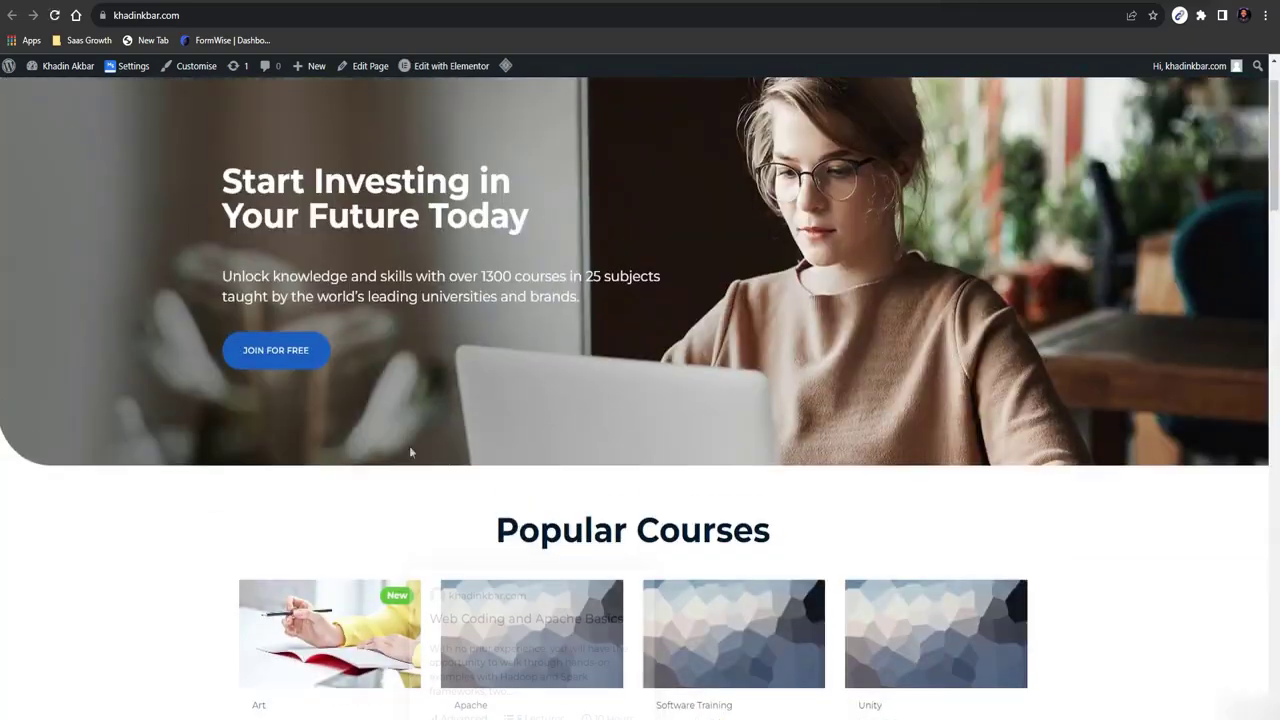
scroll(458, 545, down, 15)
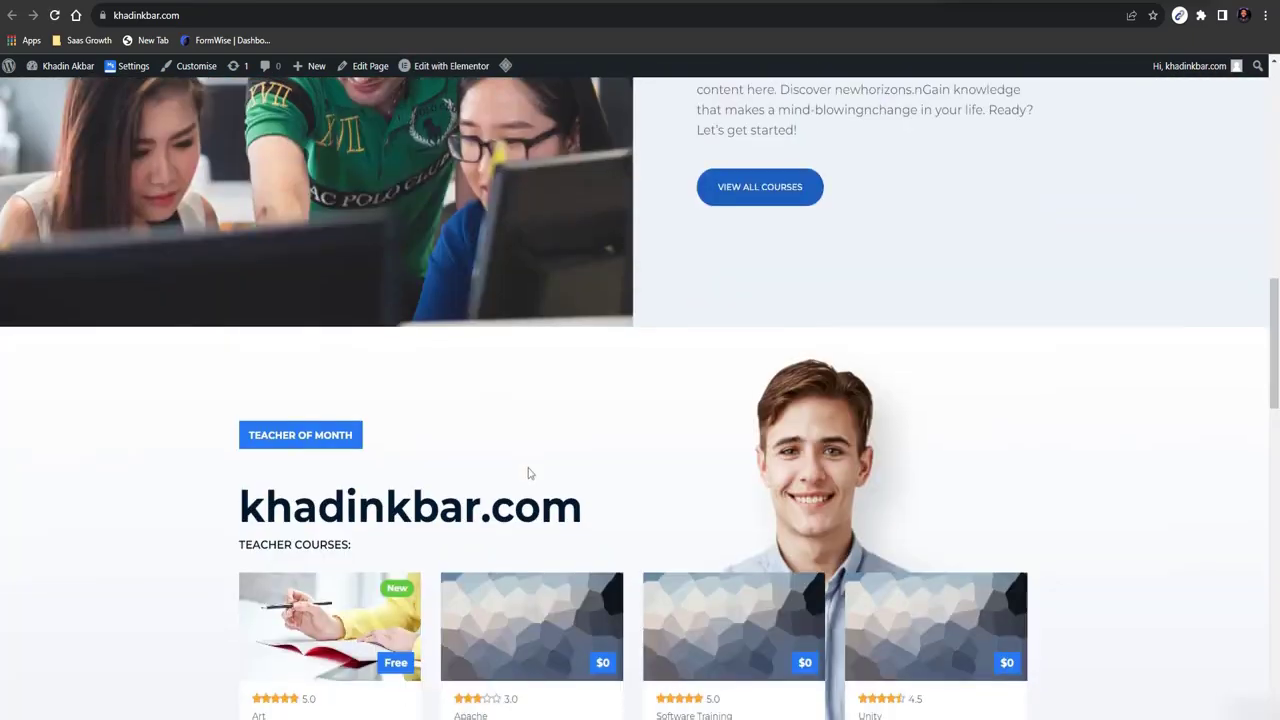
scroll(580, 569, up, 5)
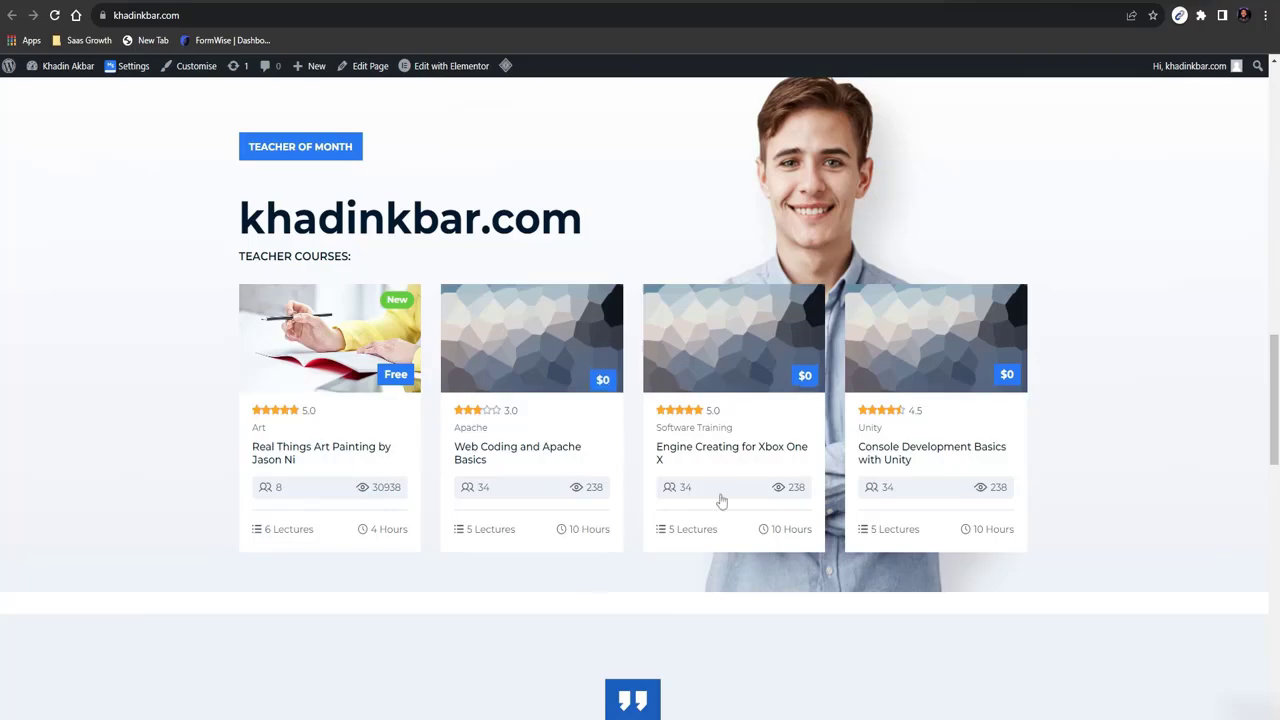
scroll(720, 503, down, 12)
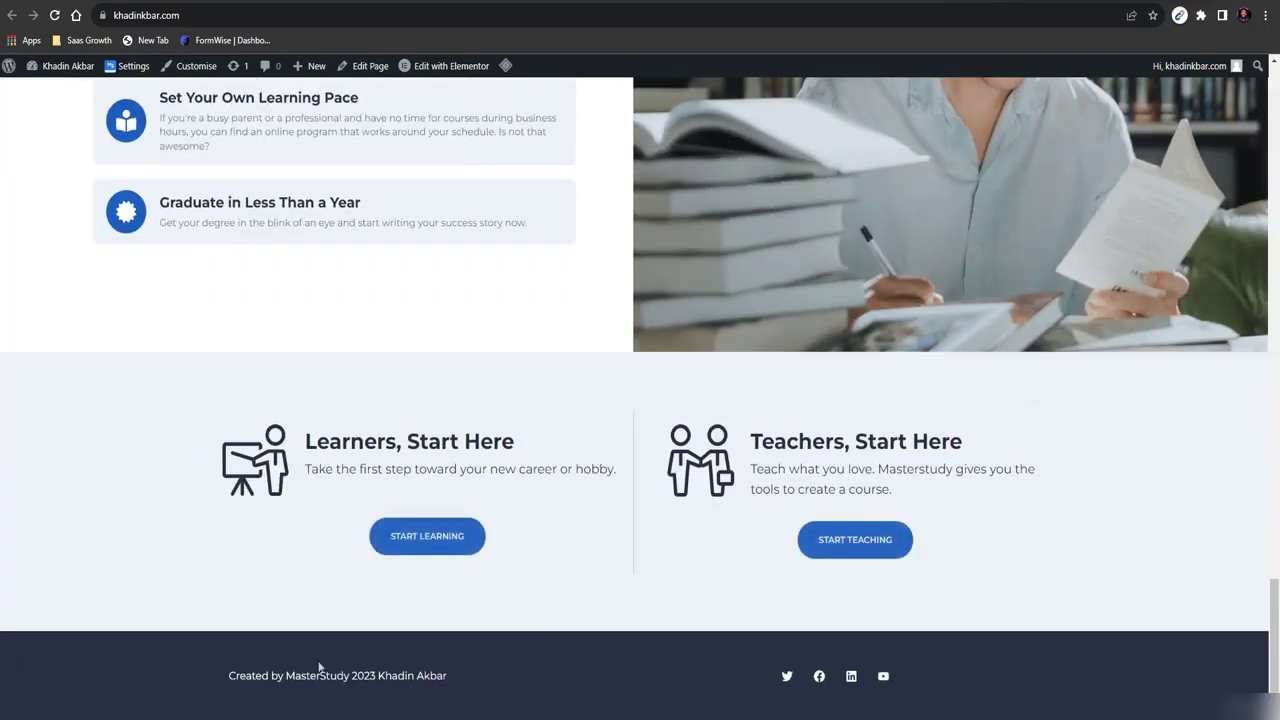
scroll(285, 566, up, 2)
scroll(285, 566, down, 3)
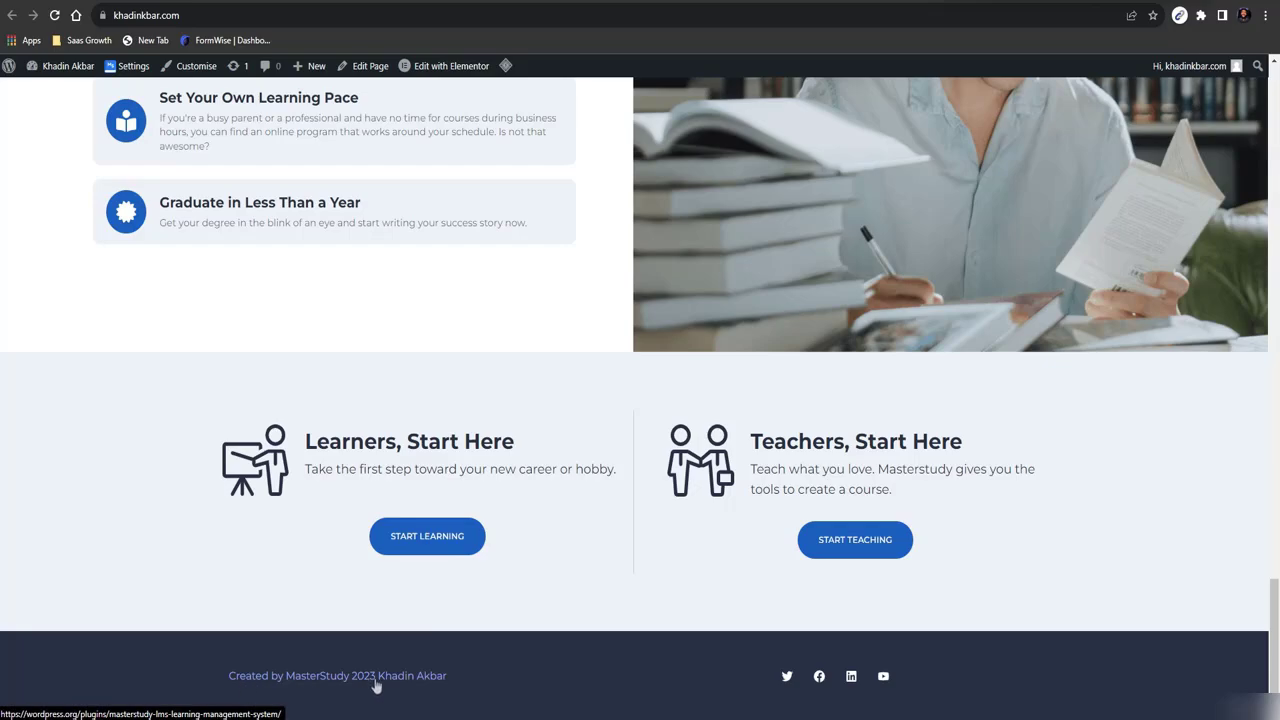
scroll(597, 697, up, 1)
scroll(597, 697, up, 15)
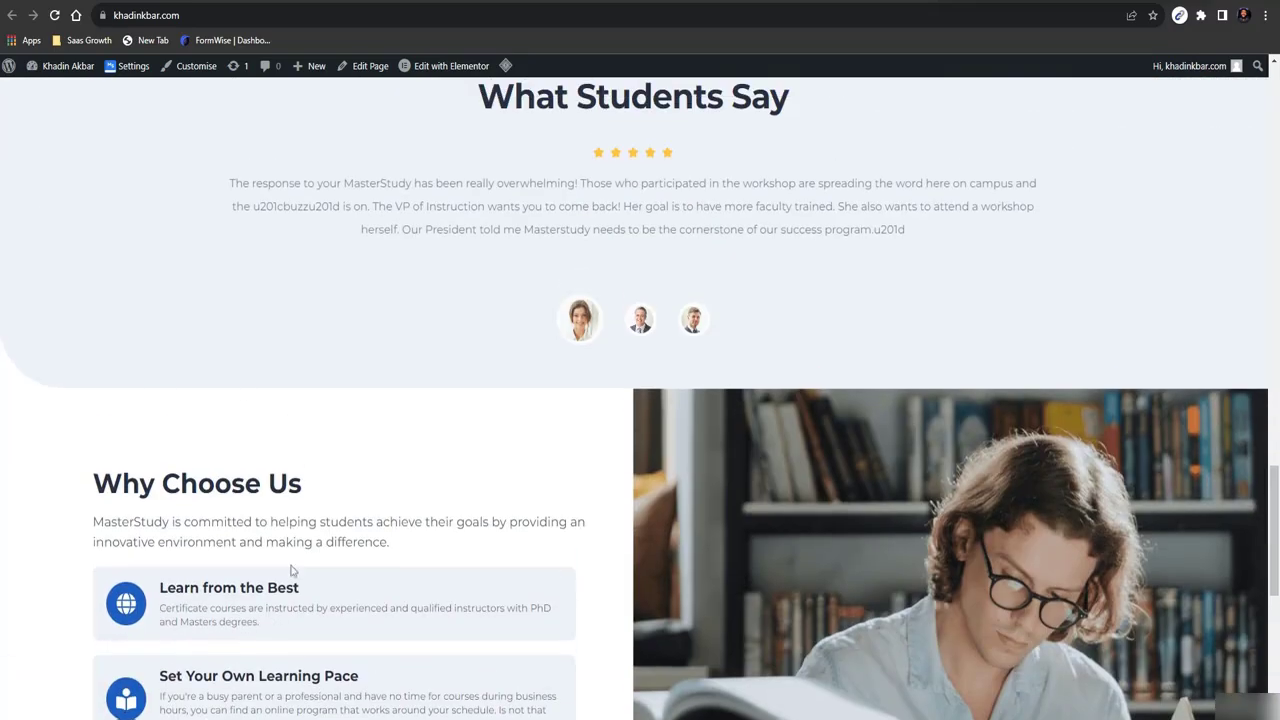
scroll(389, 541, up, 4)
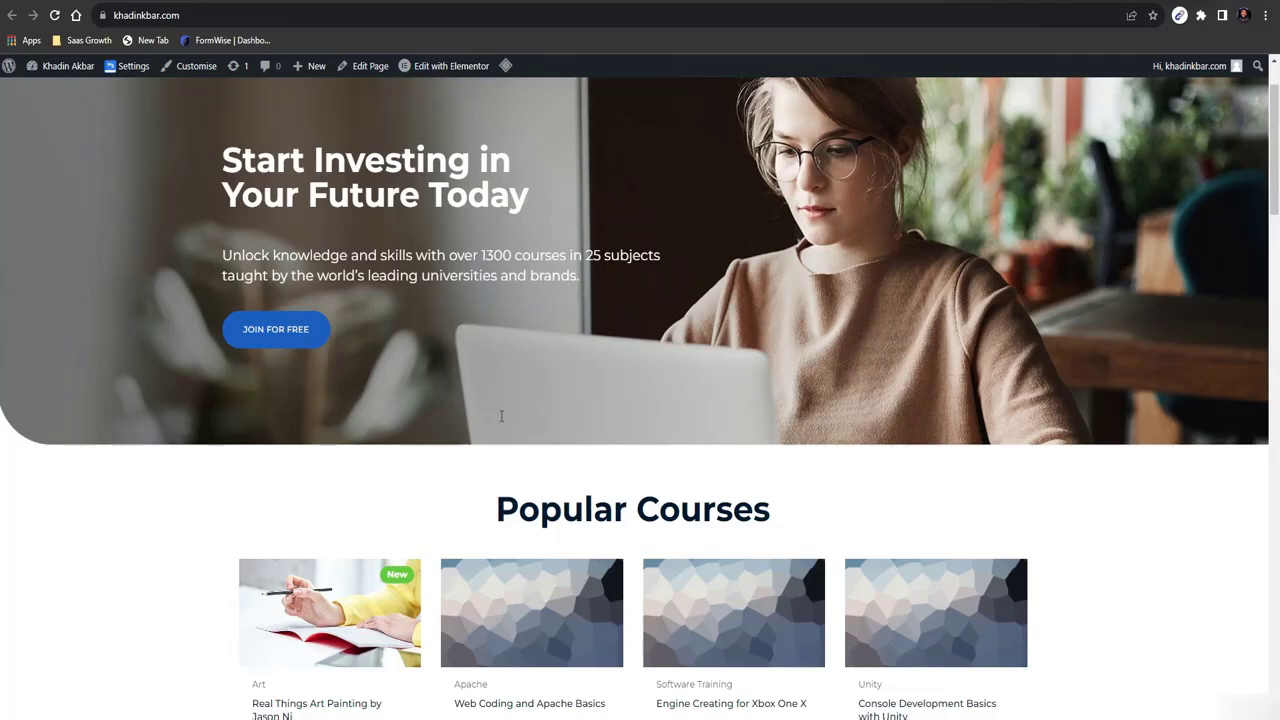
scroll(420, 300, down, 1)
scroll(444, 121, up, 2)
Check the Courses listing page, then compare it with the MasterStudy demo site.
click(619, 110)
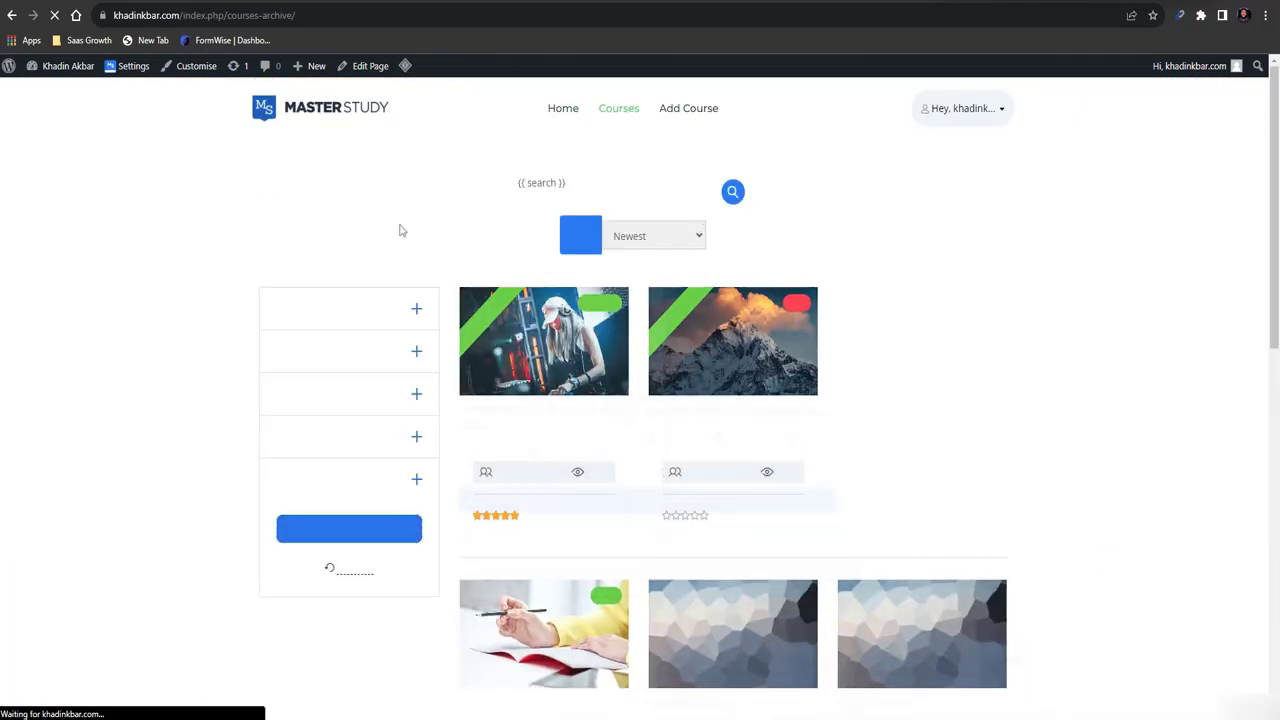
scroll(598, 344, down, 3)
scroll(598, 344, up, 3)
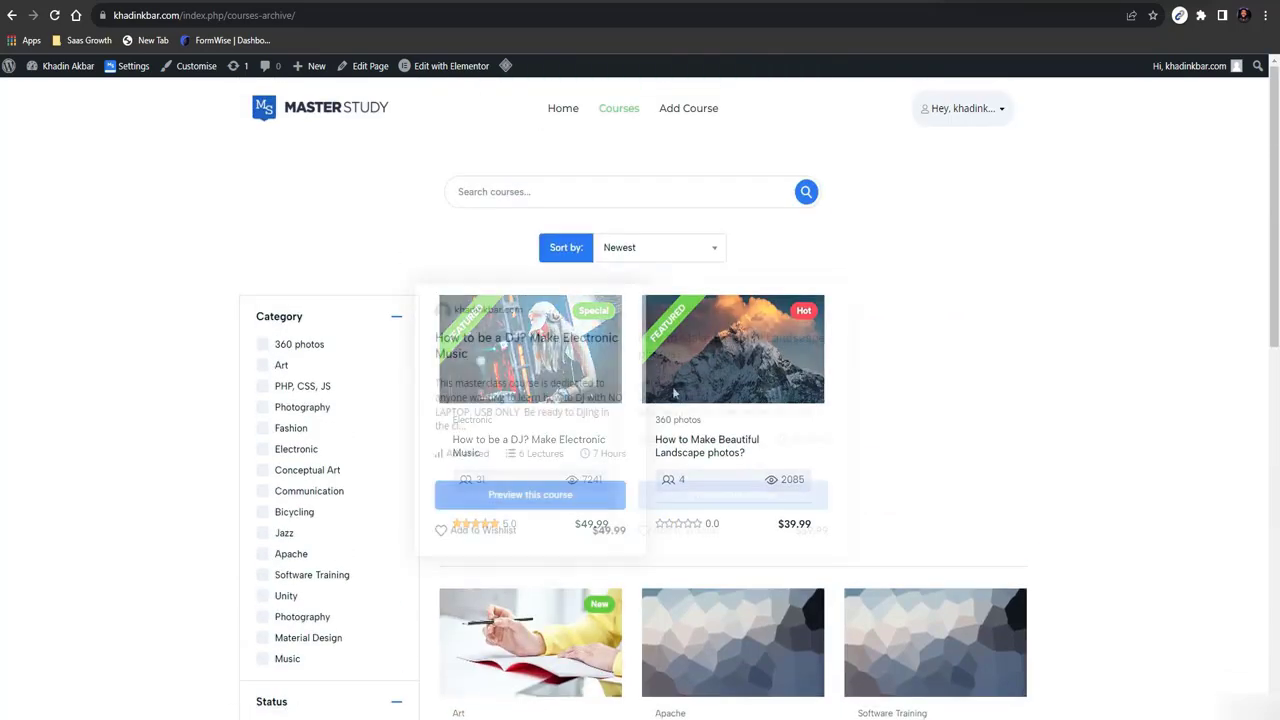
click(11, 15)
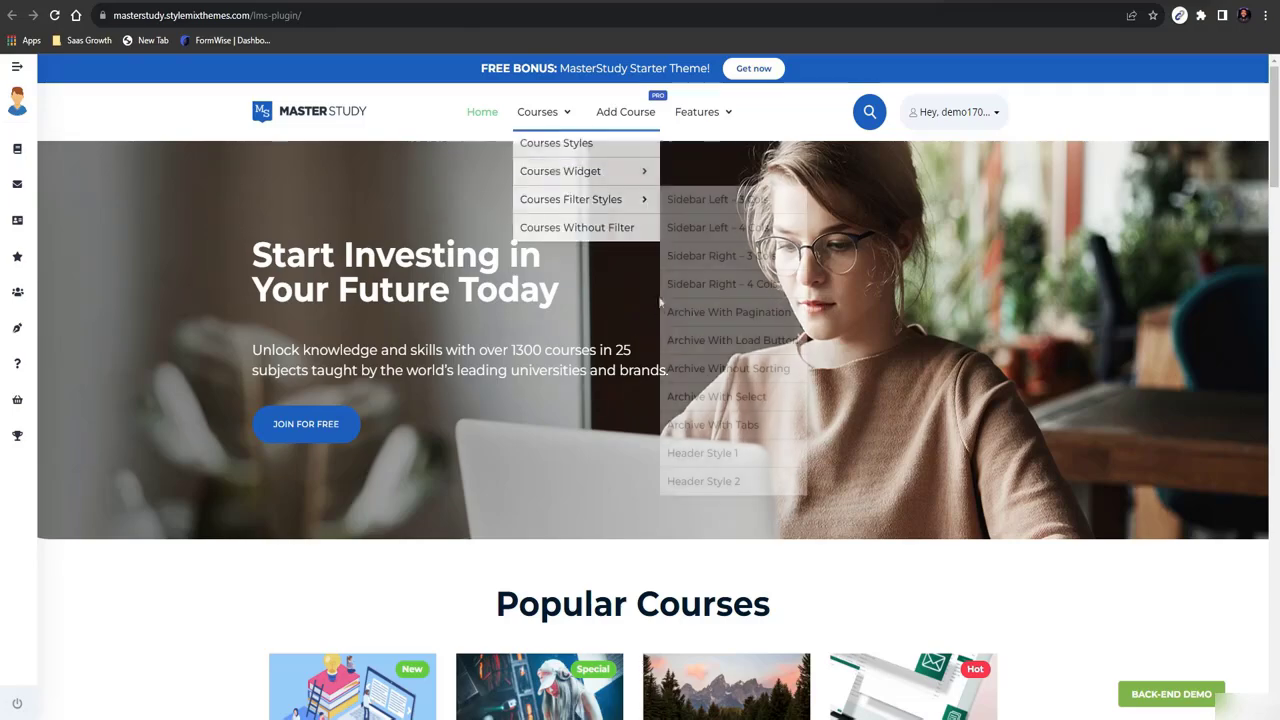
scroll(371, 166, down, 4)
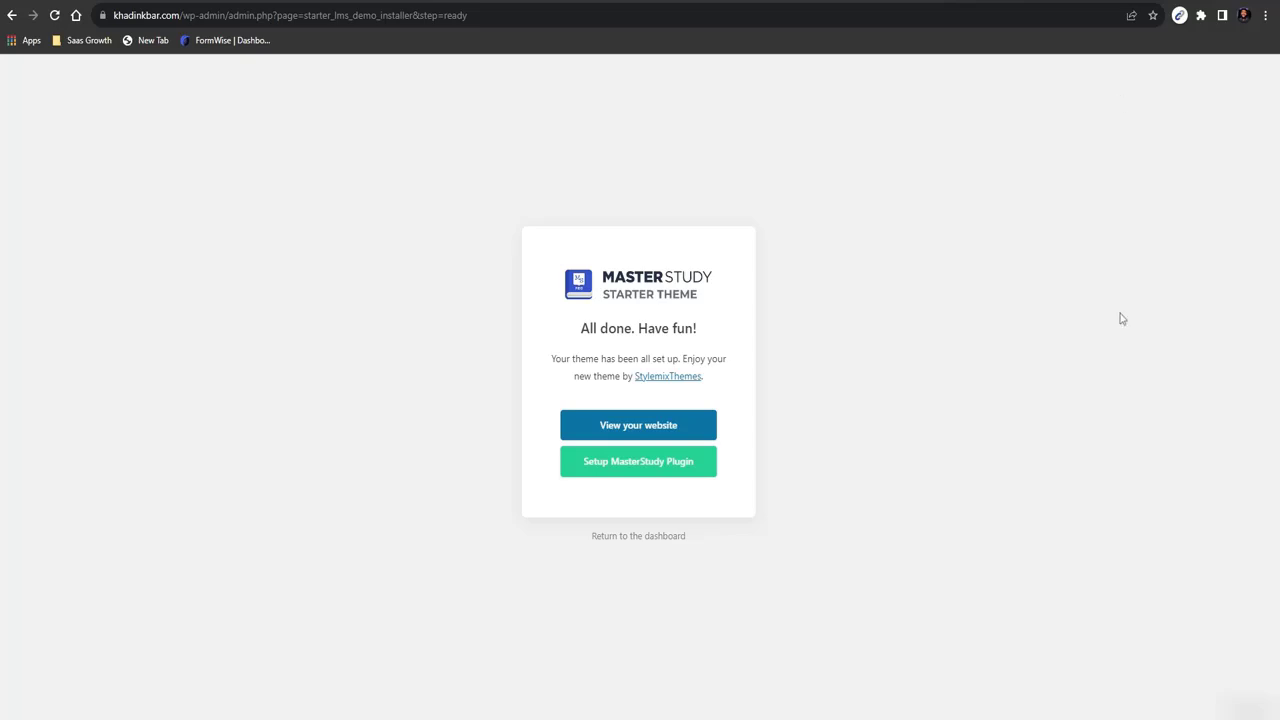
View the finished homepage and try the Edit with Elementor link from it.
click(662, 438)
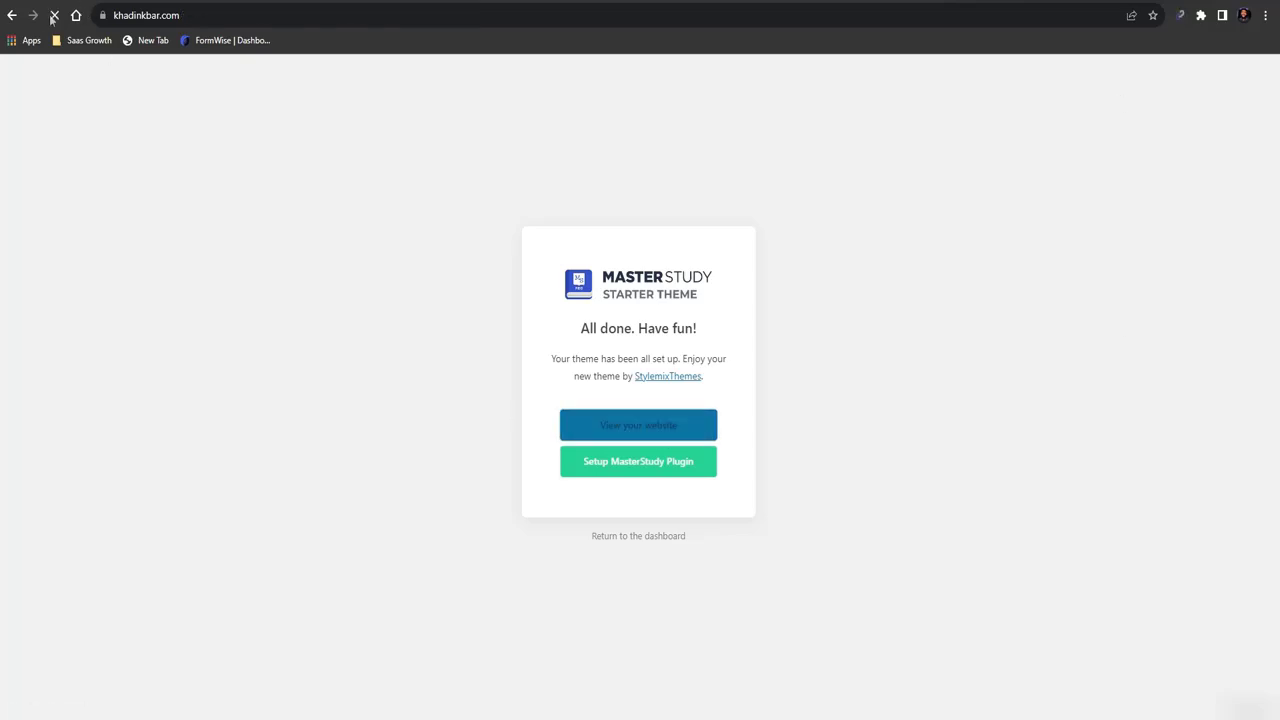
scroll(623, 359, down, 10)
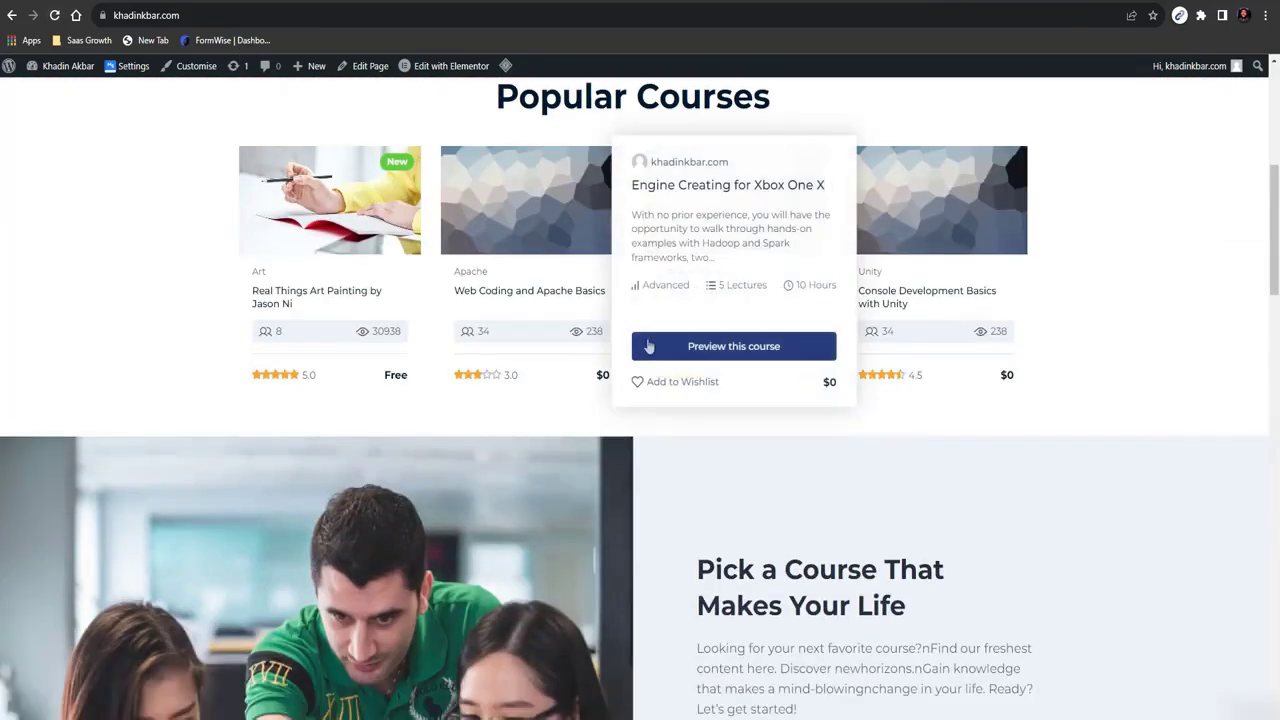
scroll(653, 342, down, 2)
scroll(653, 342, up, 12)
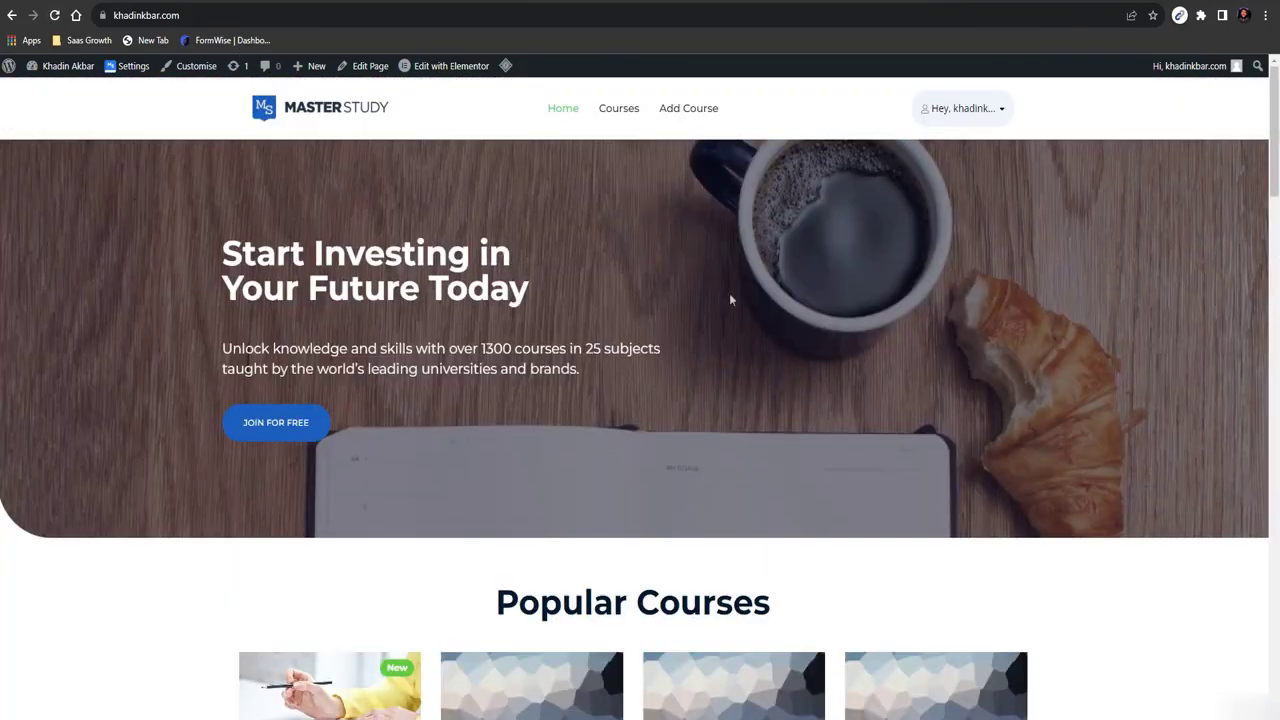
mouse_move(436, 75)
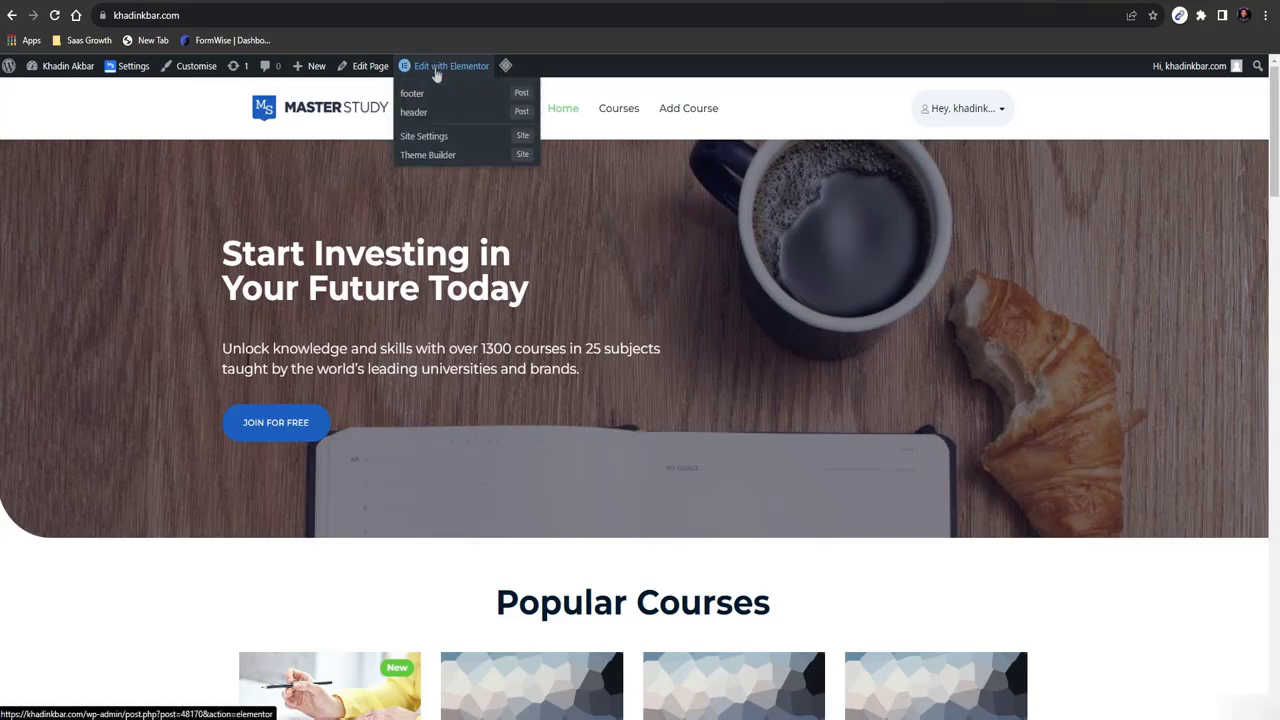
click(441, 76)
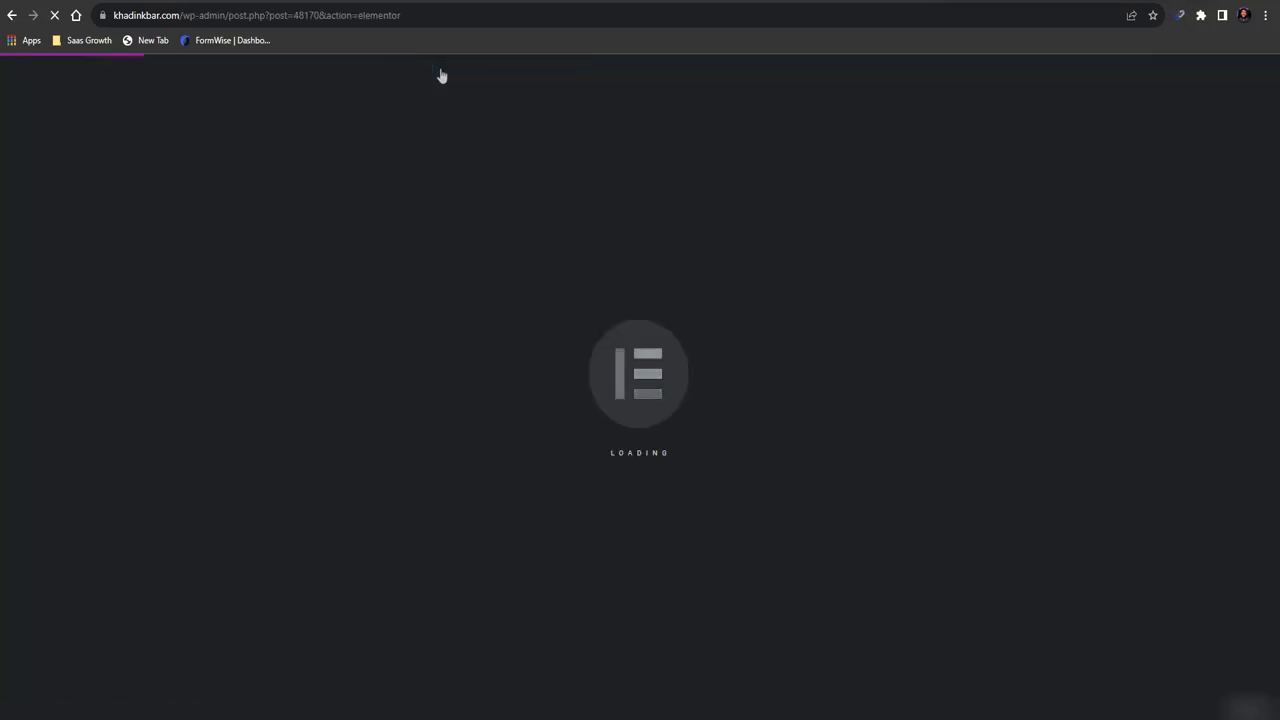
click(12, 15)
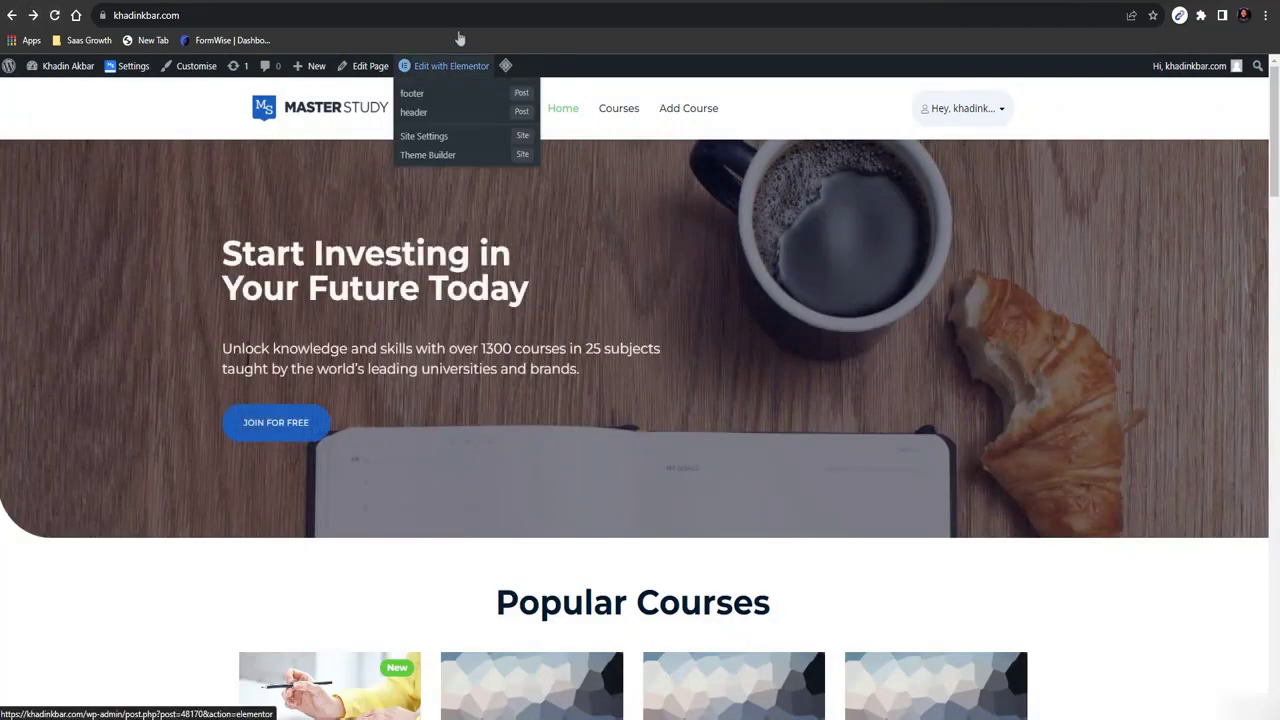
Open the MasterStudy homepage in the Elementor editor.
mouse_move(437, 76)
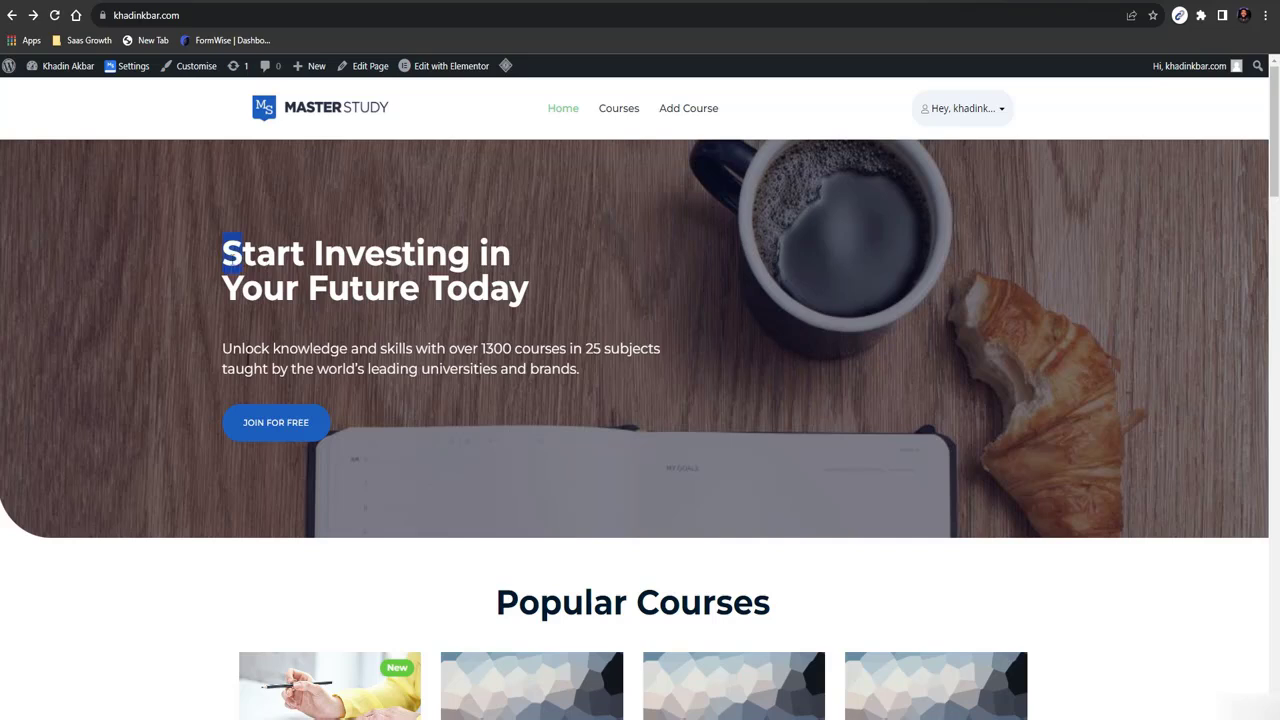
drag(243, 258, 428, 290)
click(455, 72)
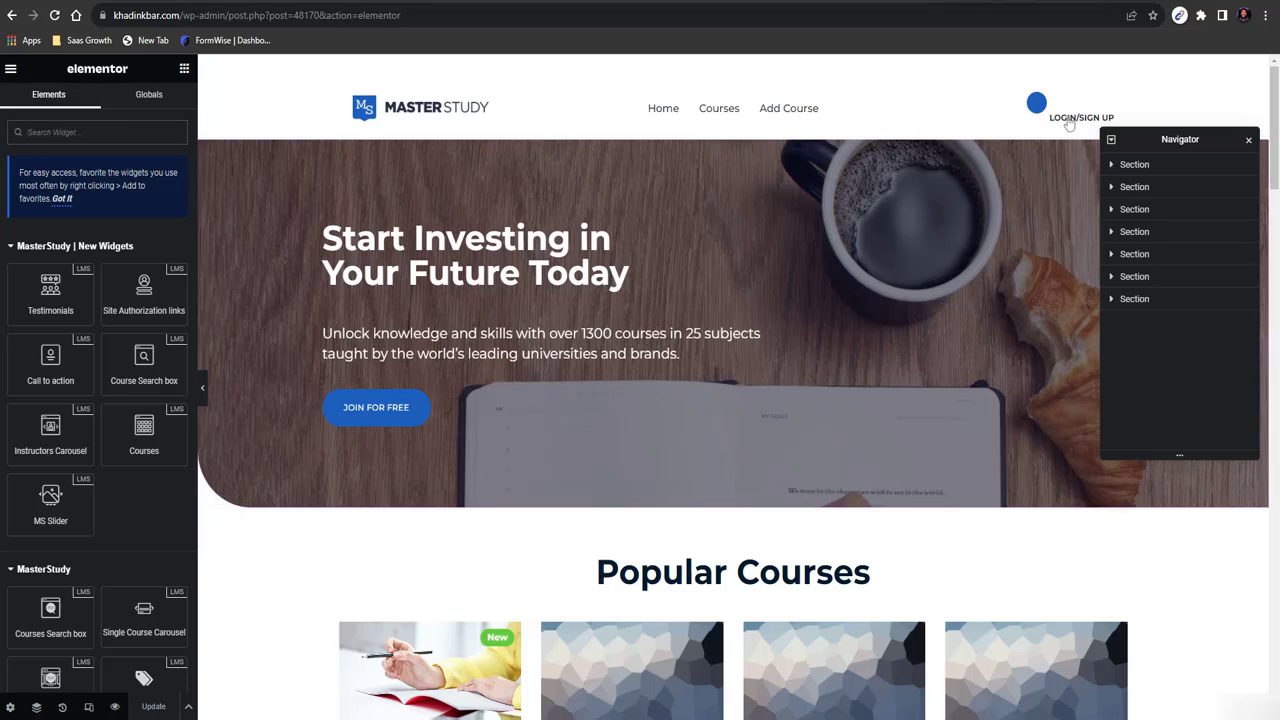
Close the Navigator and select the hero section.
click(1248, 140)
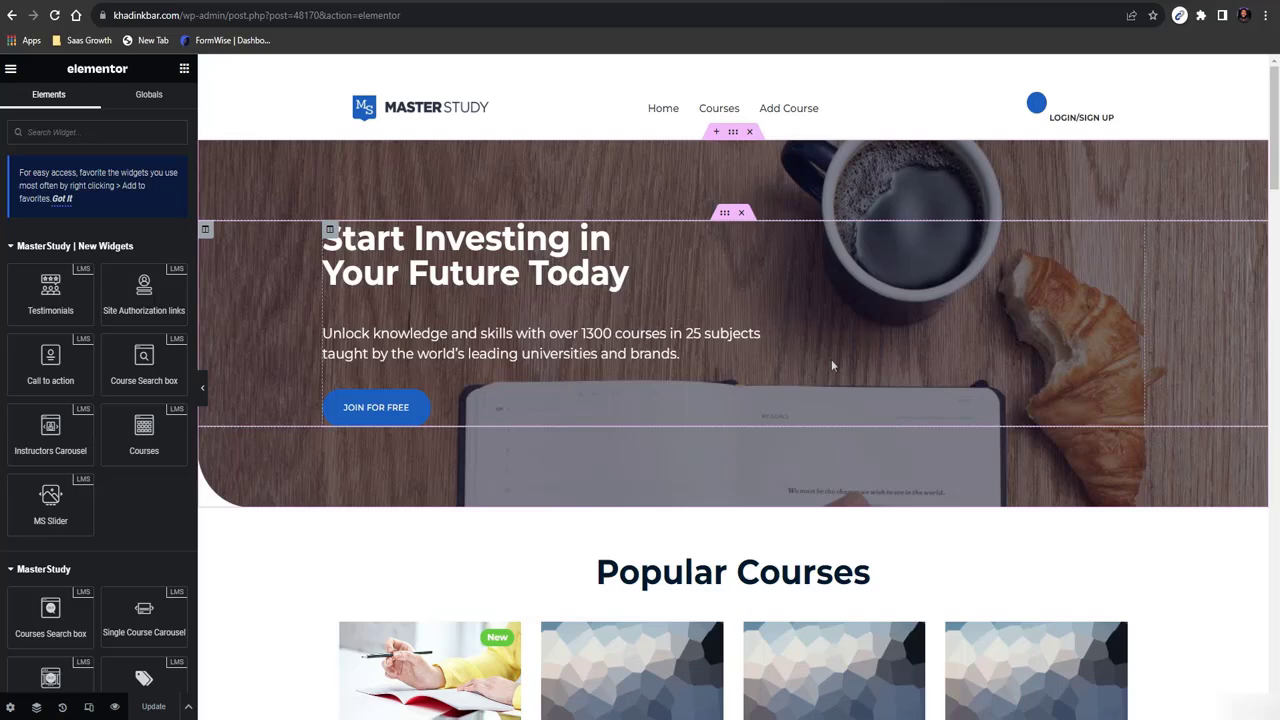
click(735, 132)
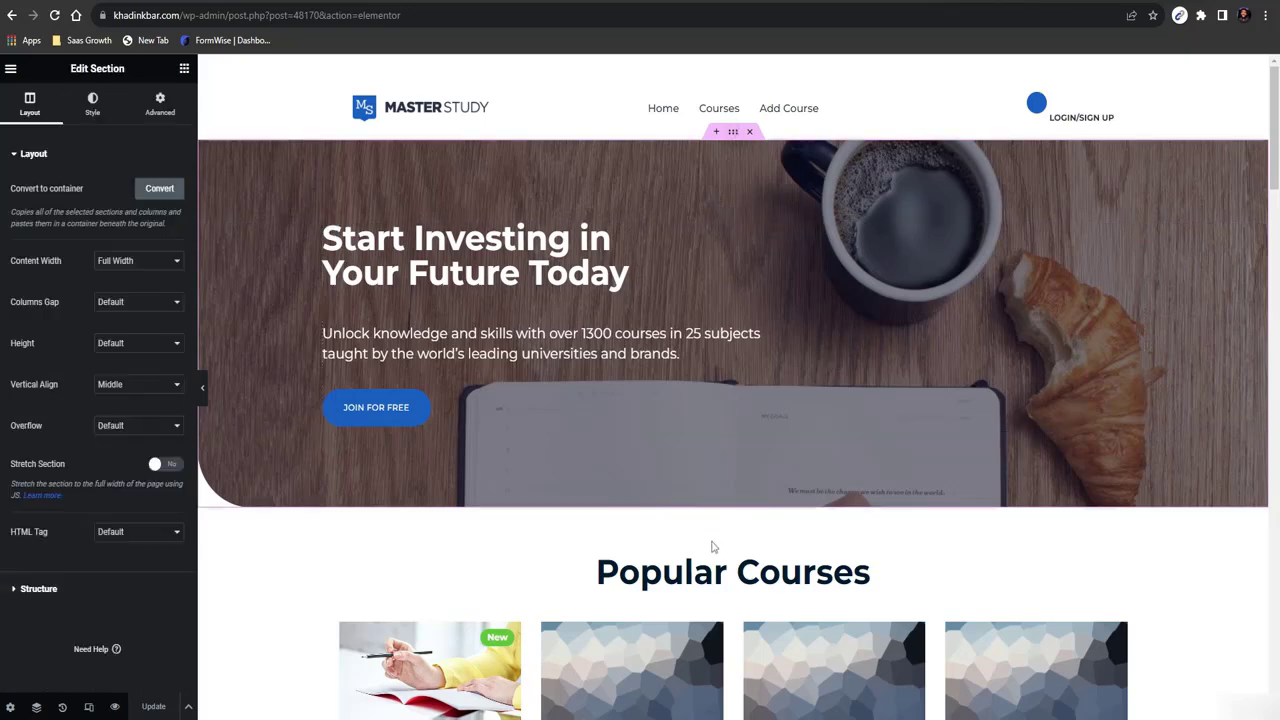
scroll(713, 547, down, 2)
scroll(706, 401, up, 2)
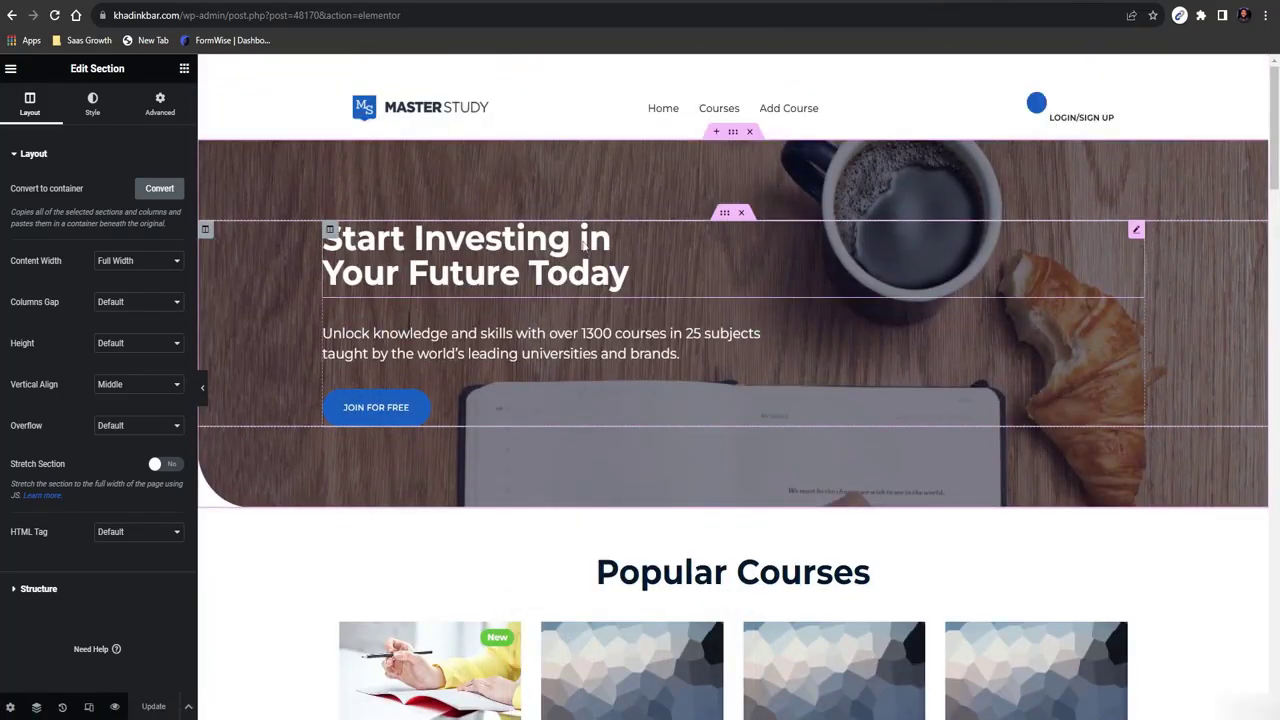
Select the Start Investing heading, then open the hero paragraph for text editing.
click(184, 69)
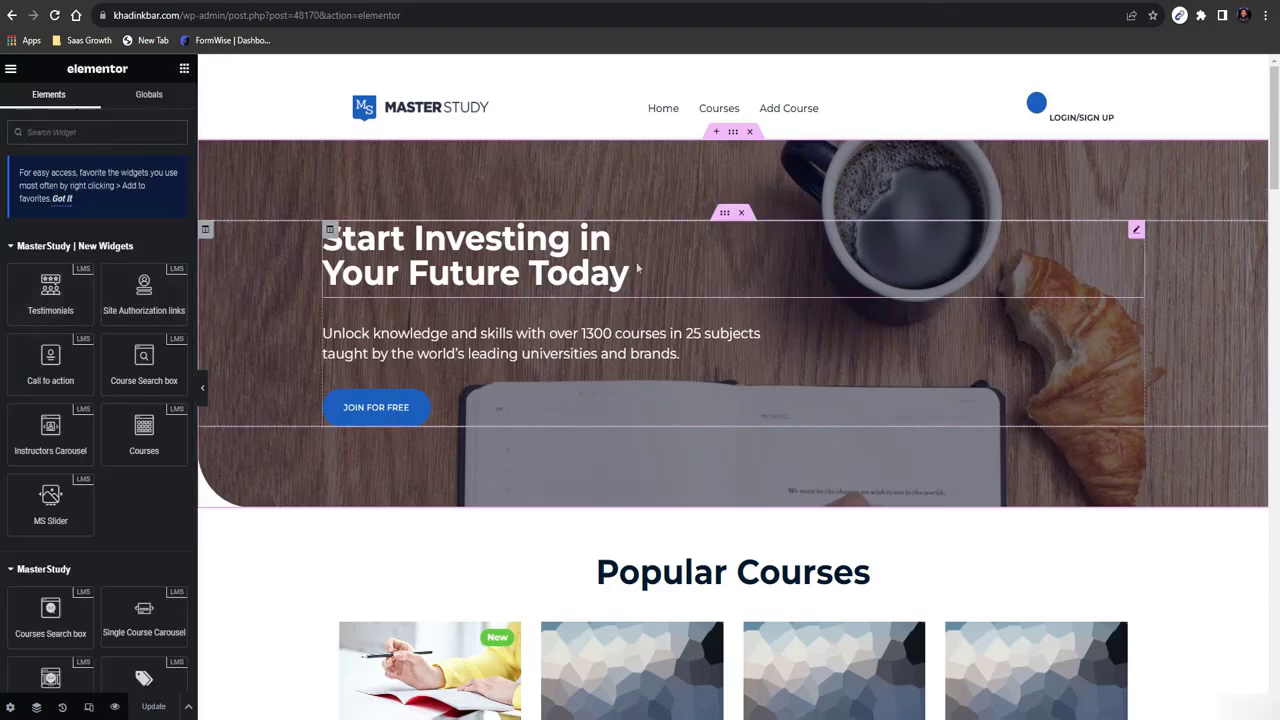
click(528, 240)
triple_click(590, 345)
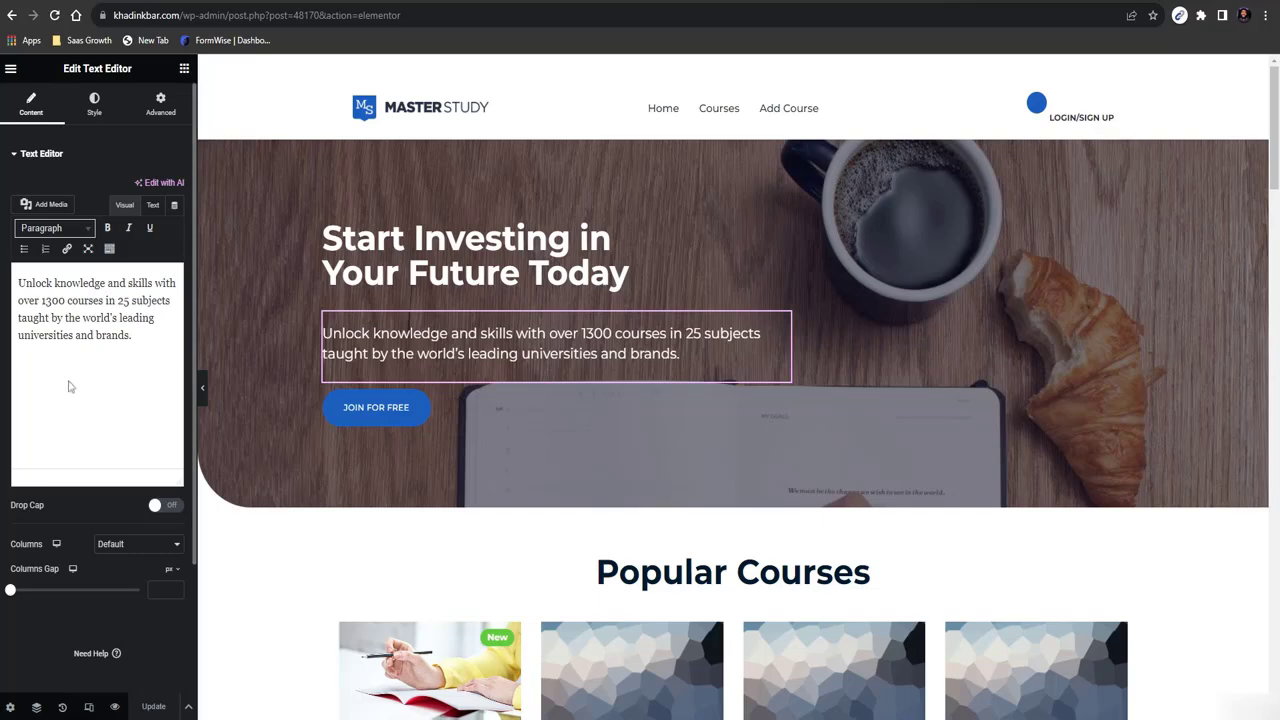
scroll(70, 496, down, 1)
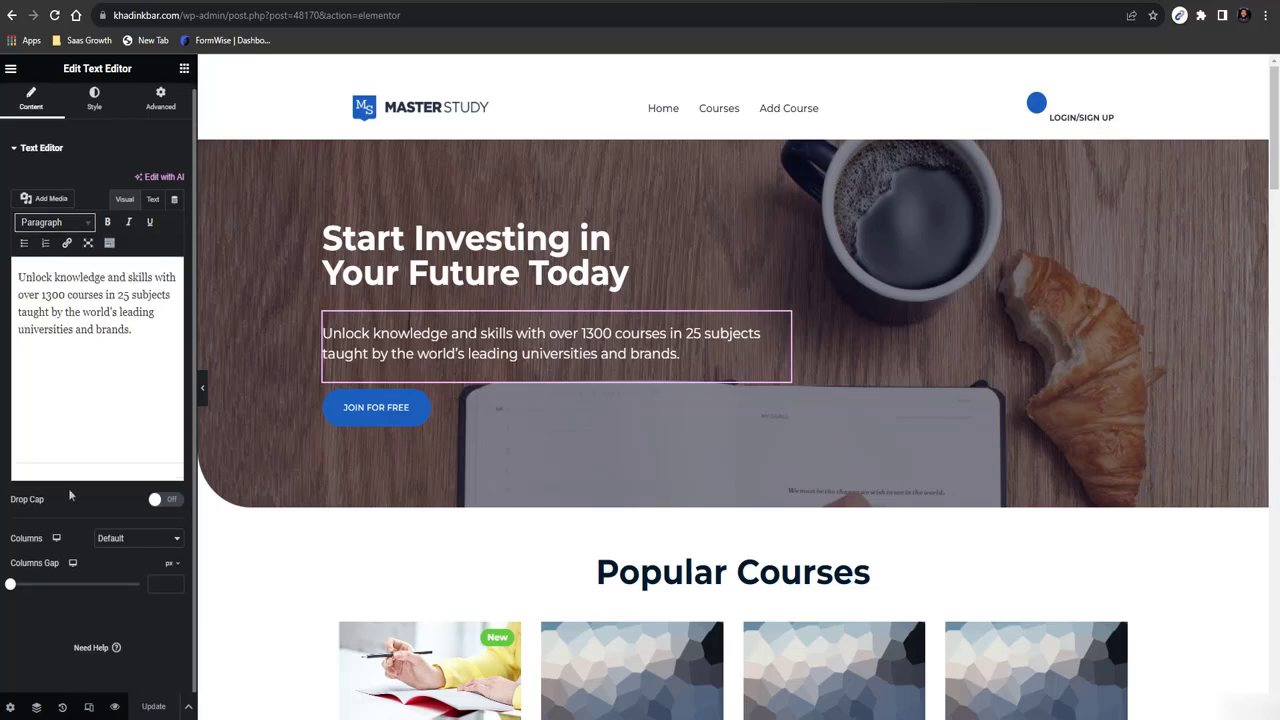
Review the paragraph's styling, then the hero section's background and margin/padding settings.
click(110, 105)
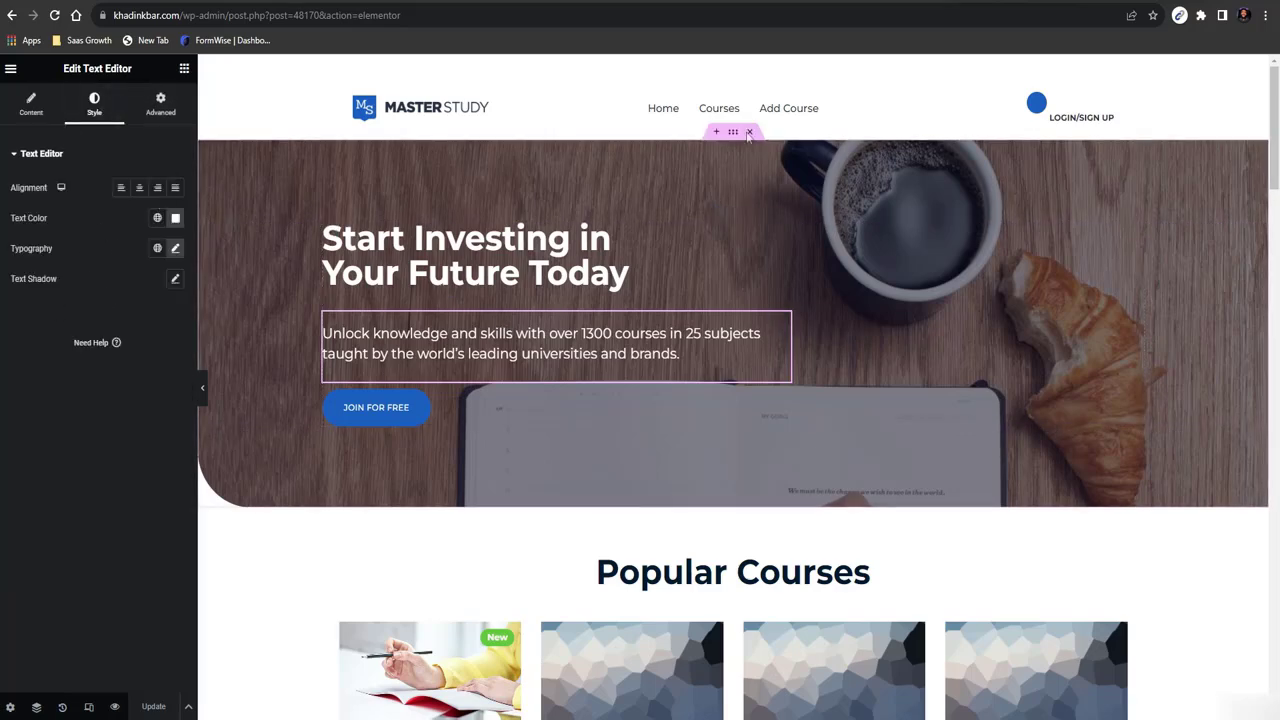
click(732, 133)
click(92, 102)
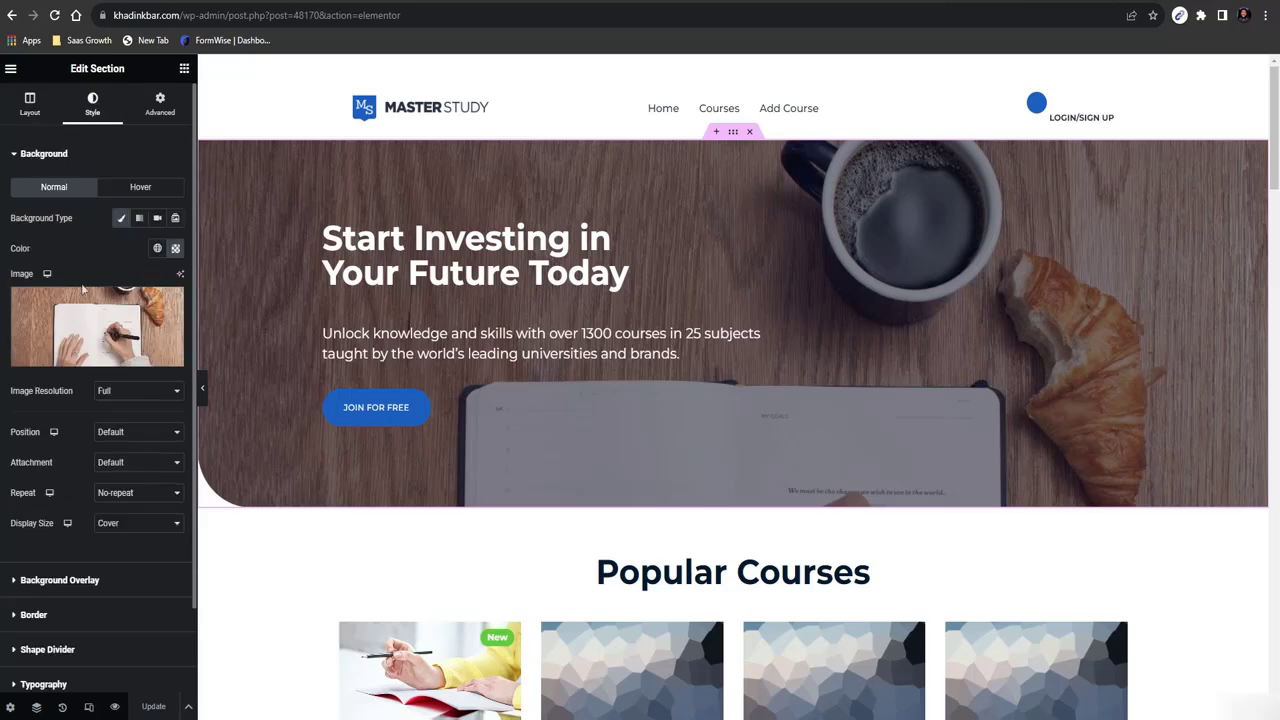
scroll(57, 492, down, 1)
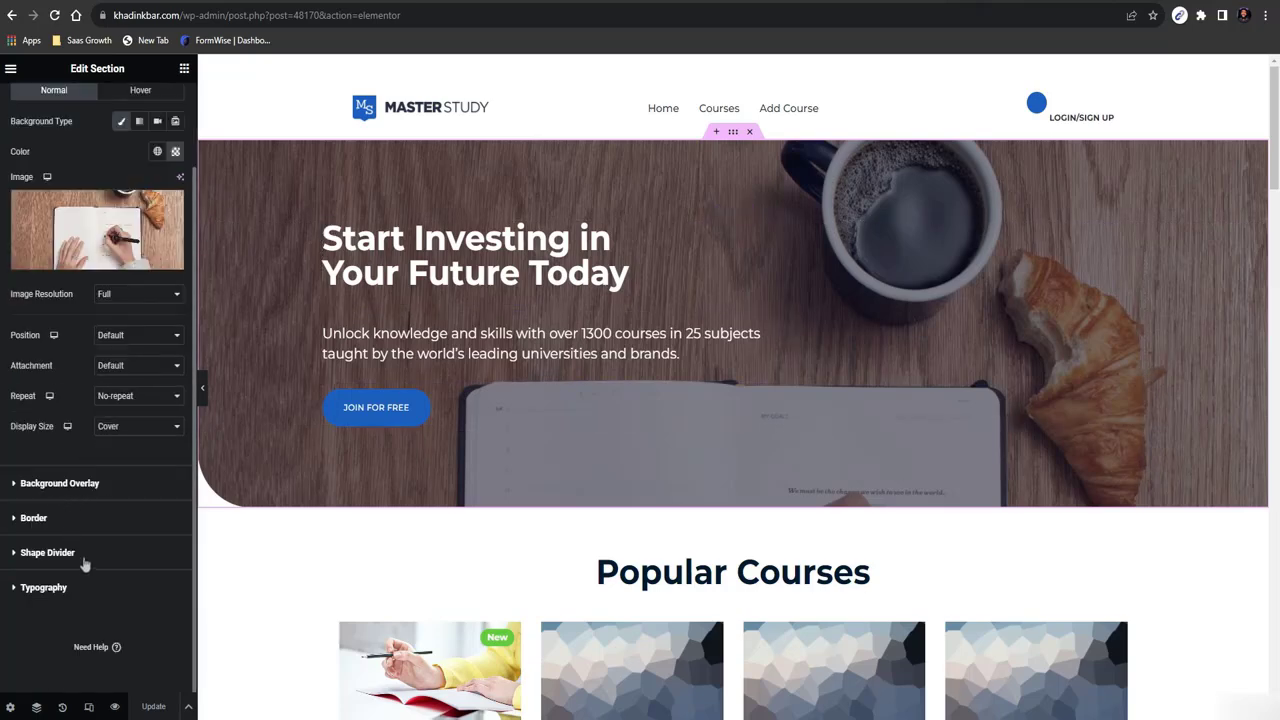
scroll(122, 210, up, 1)
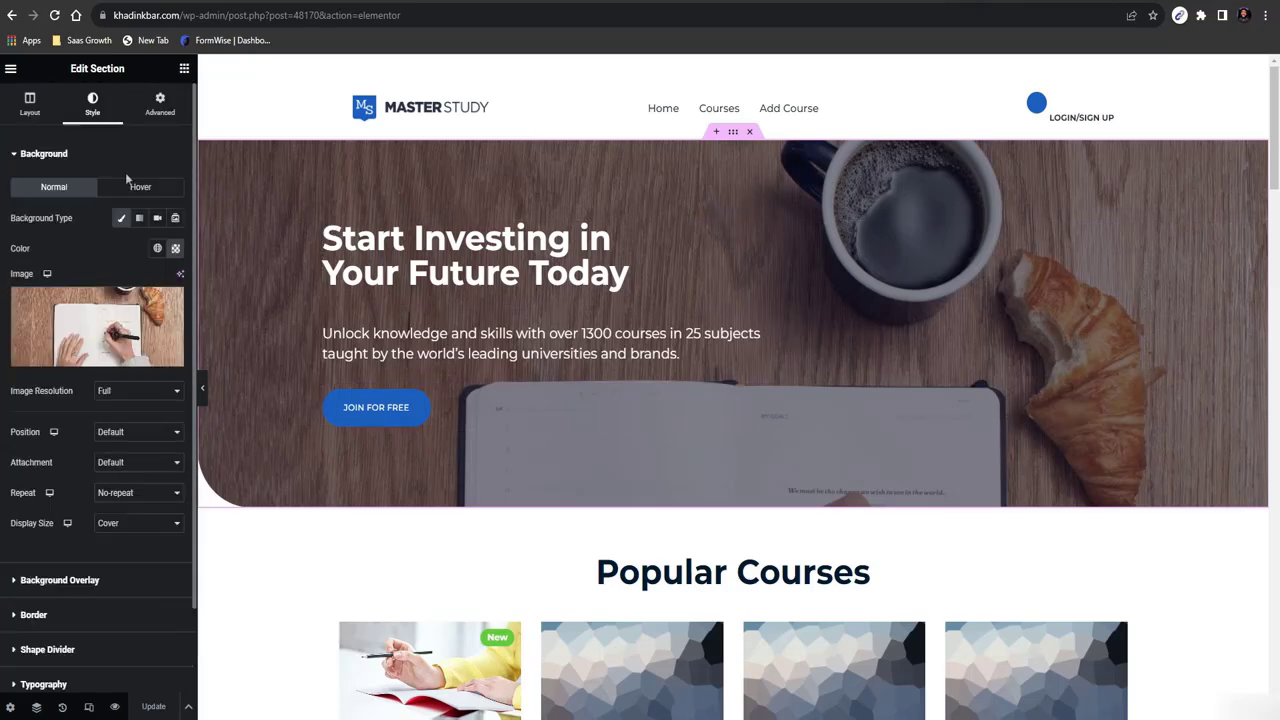
click(158, 104)
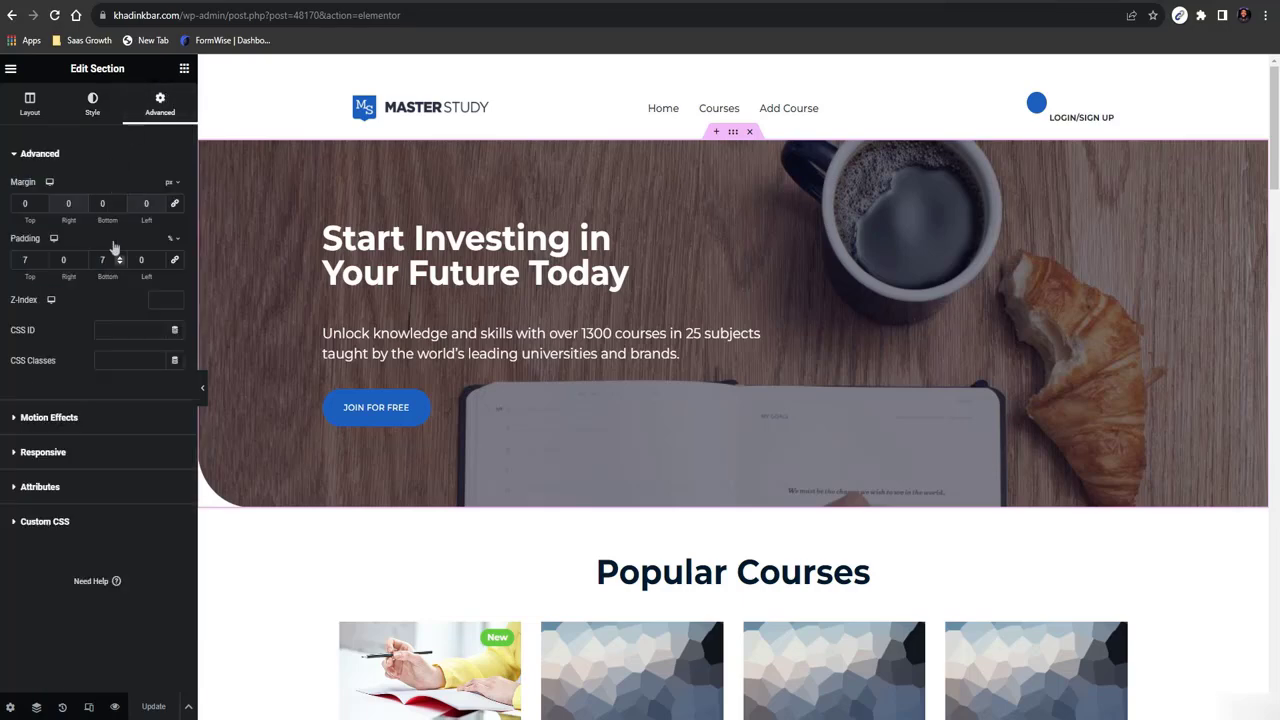
Inspect the section's Motion Effects, Attributes and Responsive options, then return to the widget library.
click(45, 417)
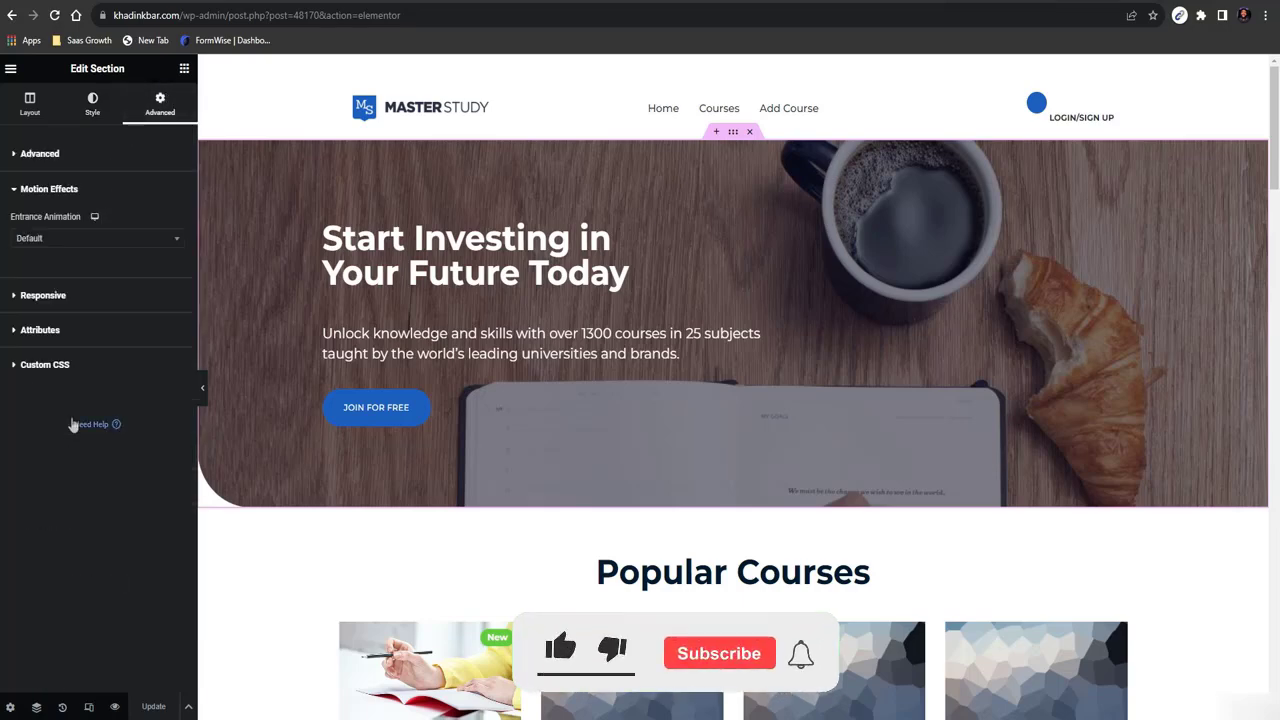
click(60, 326)
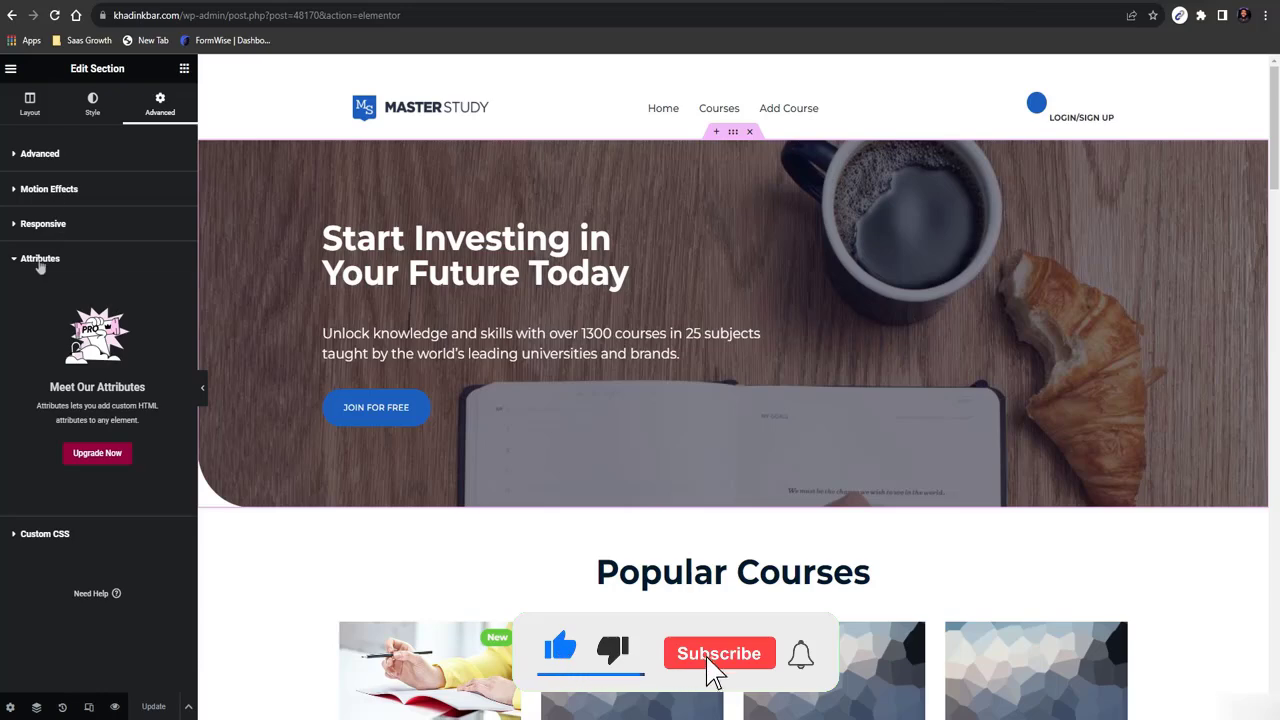
click(53, 218)
click(53, 220)
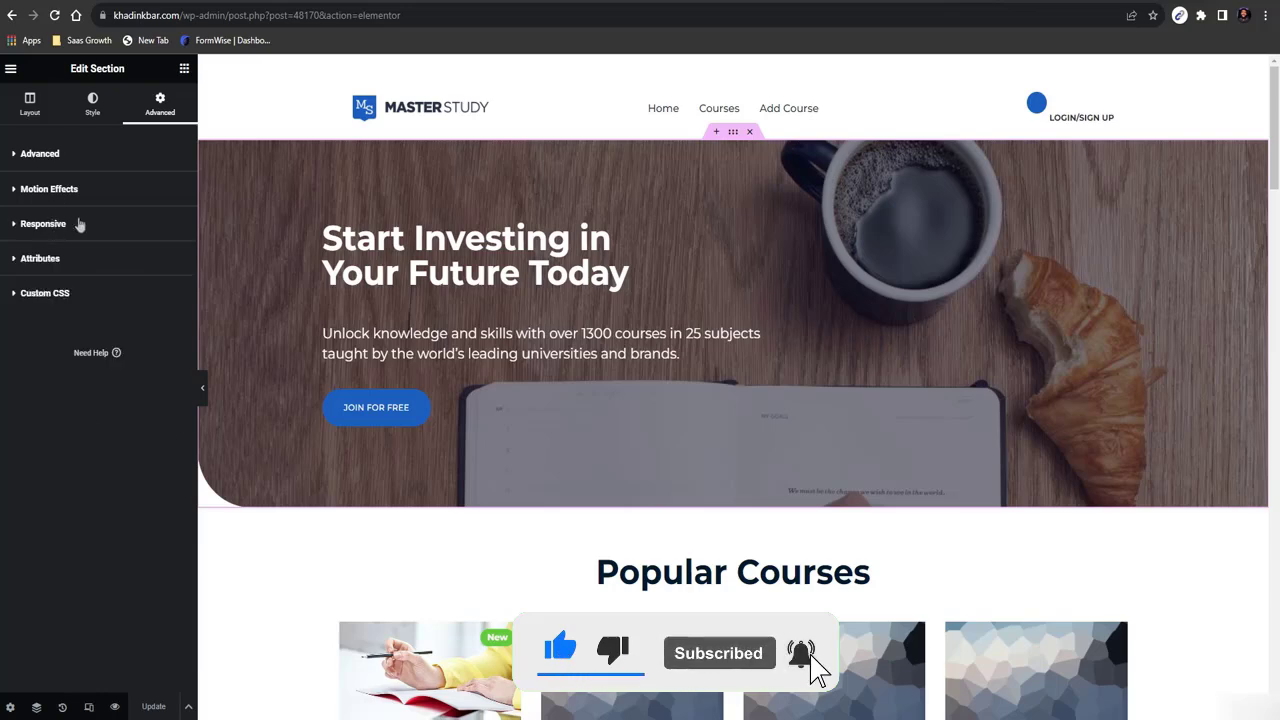
click(56, 222)
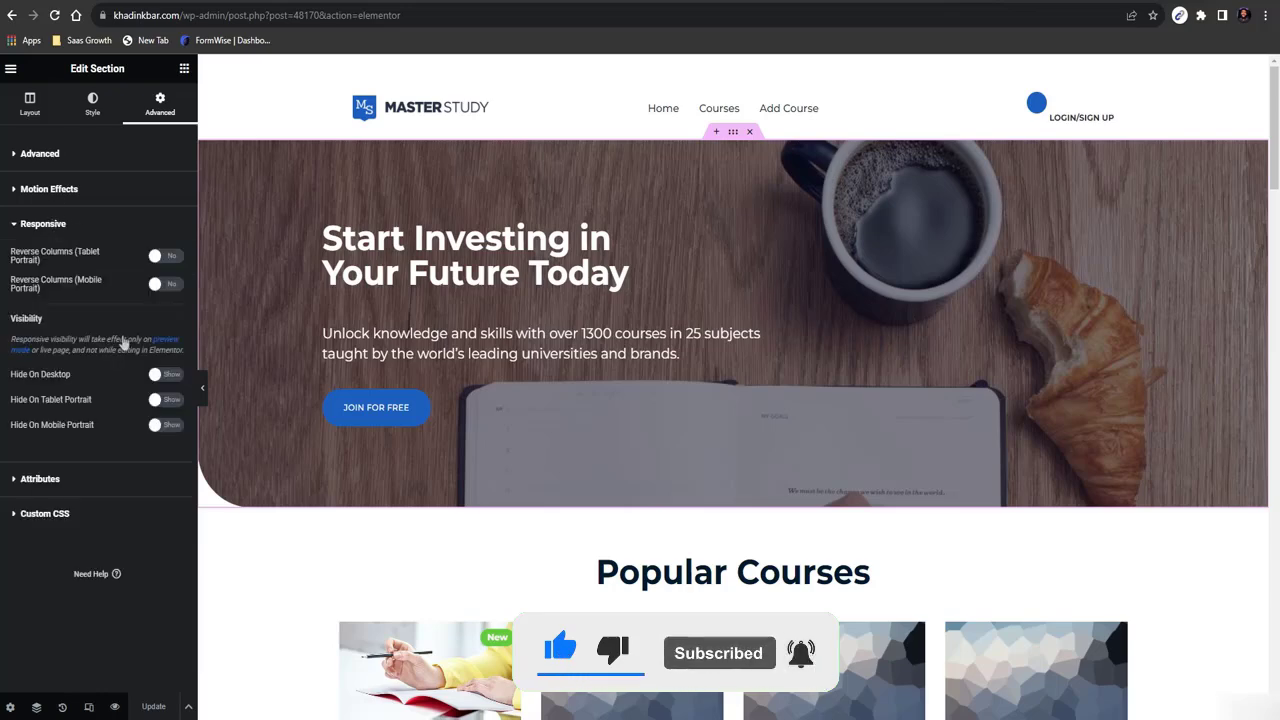
click(57, 224)
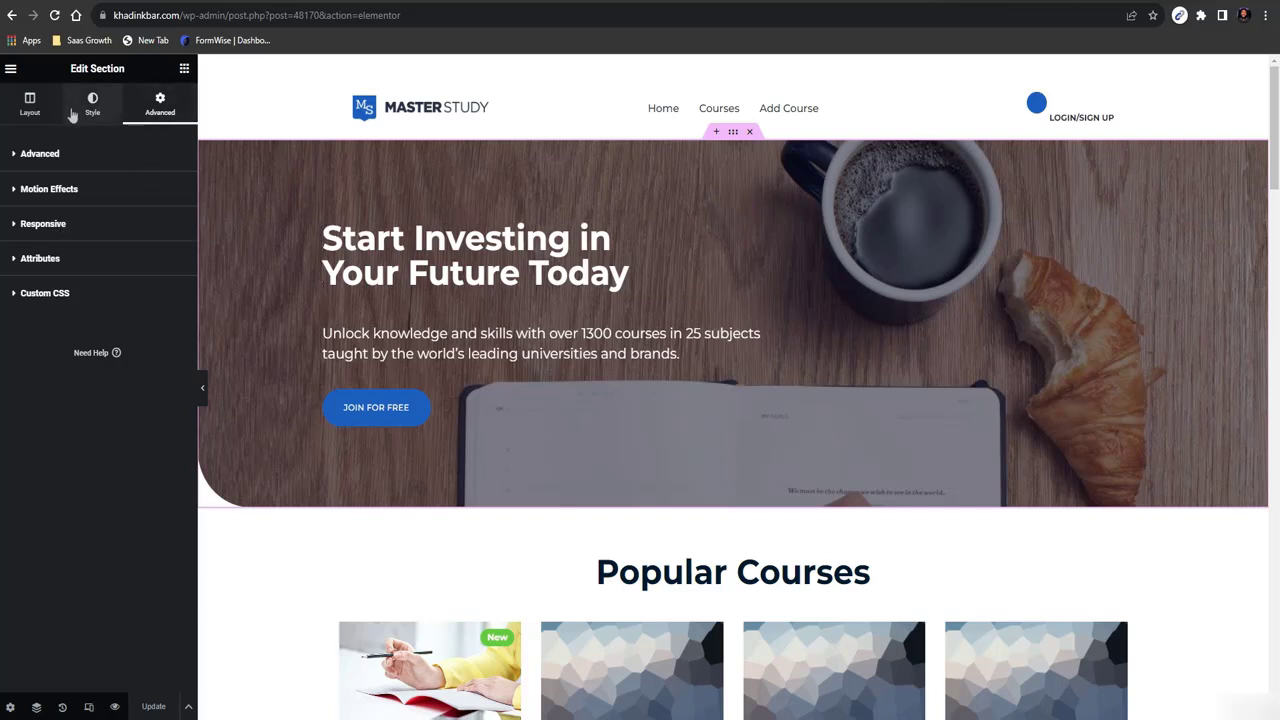
click(30, 108)
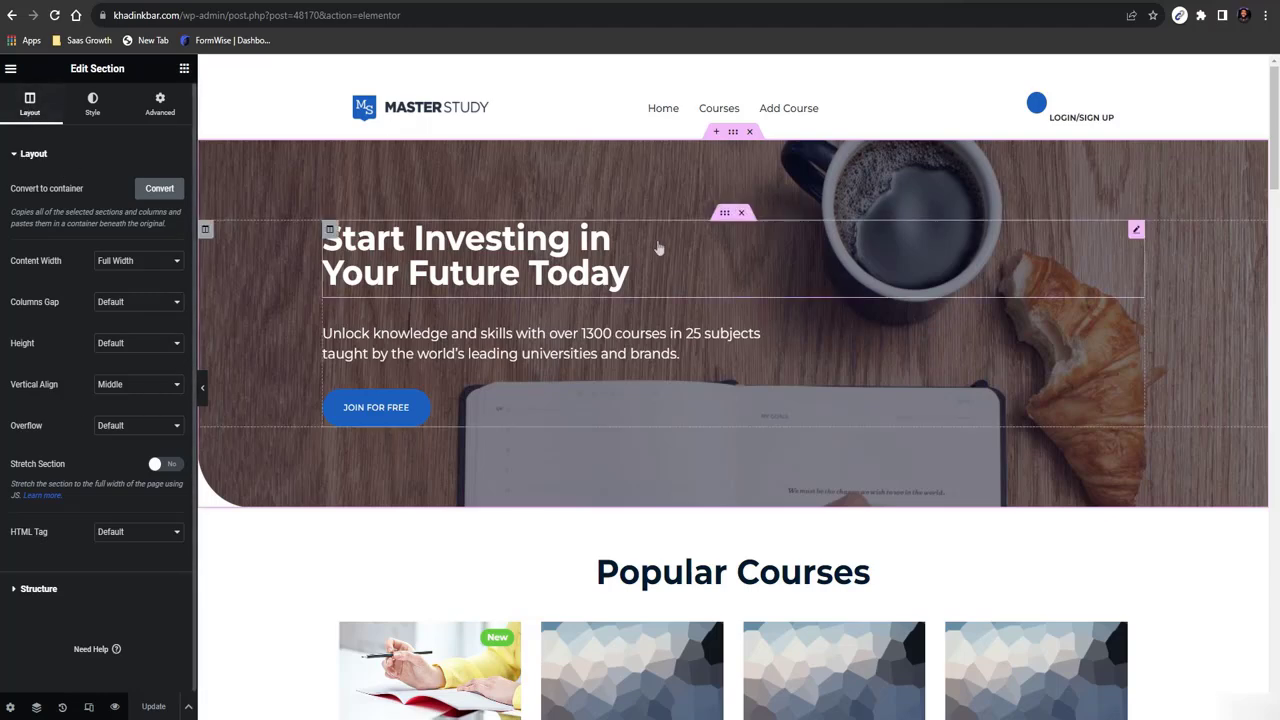
click(1136, 231)
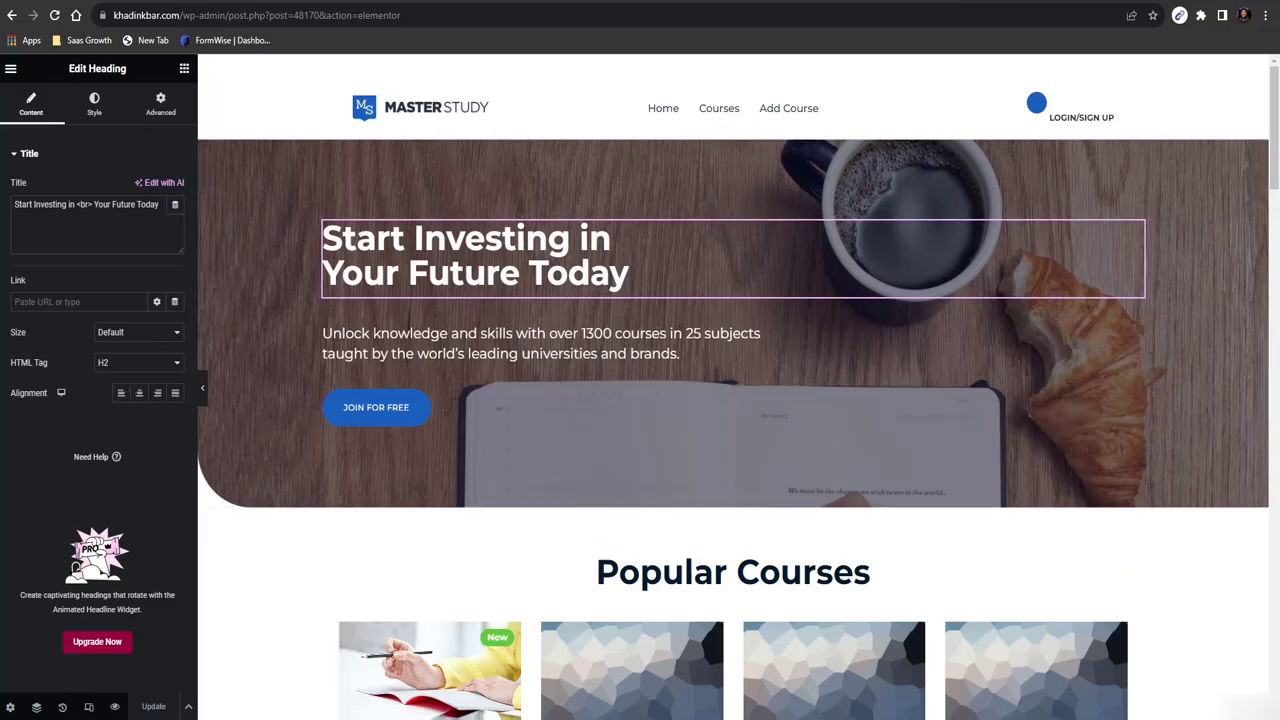
click(184, 69)
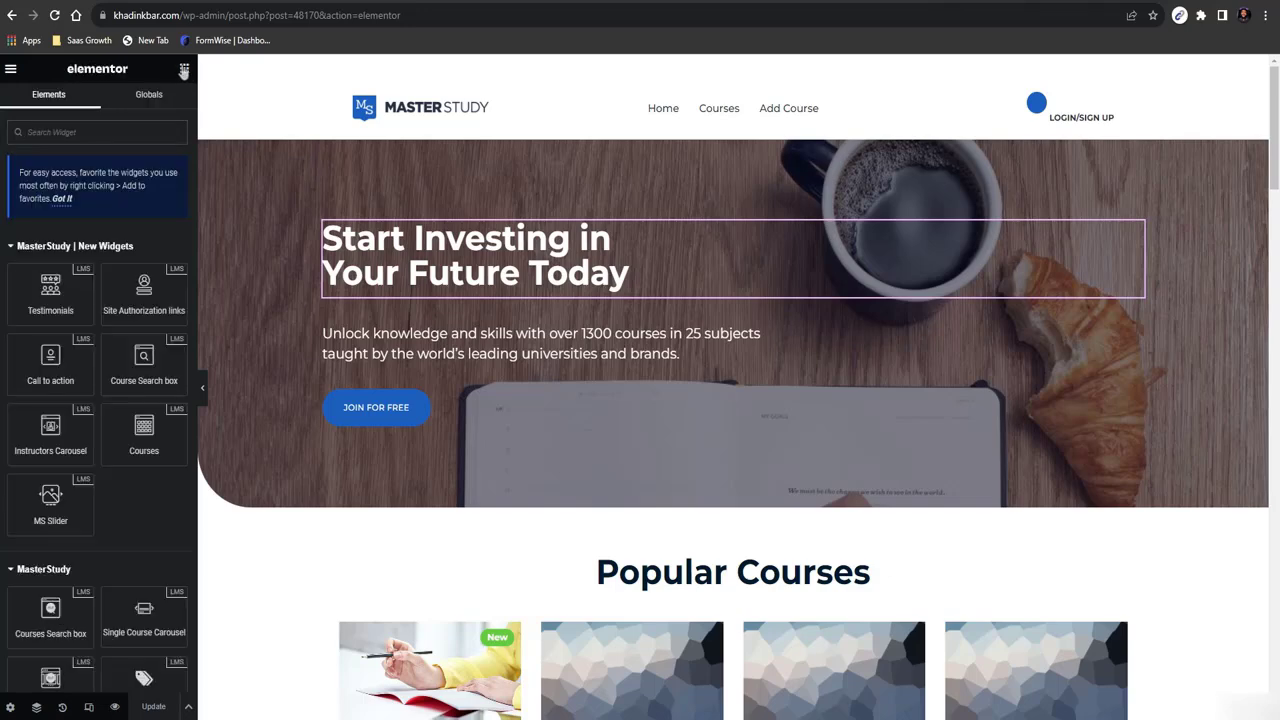
scroll(133, 185, down, 8)
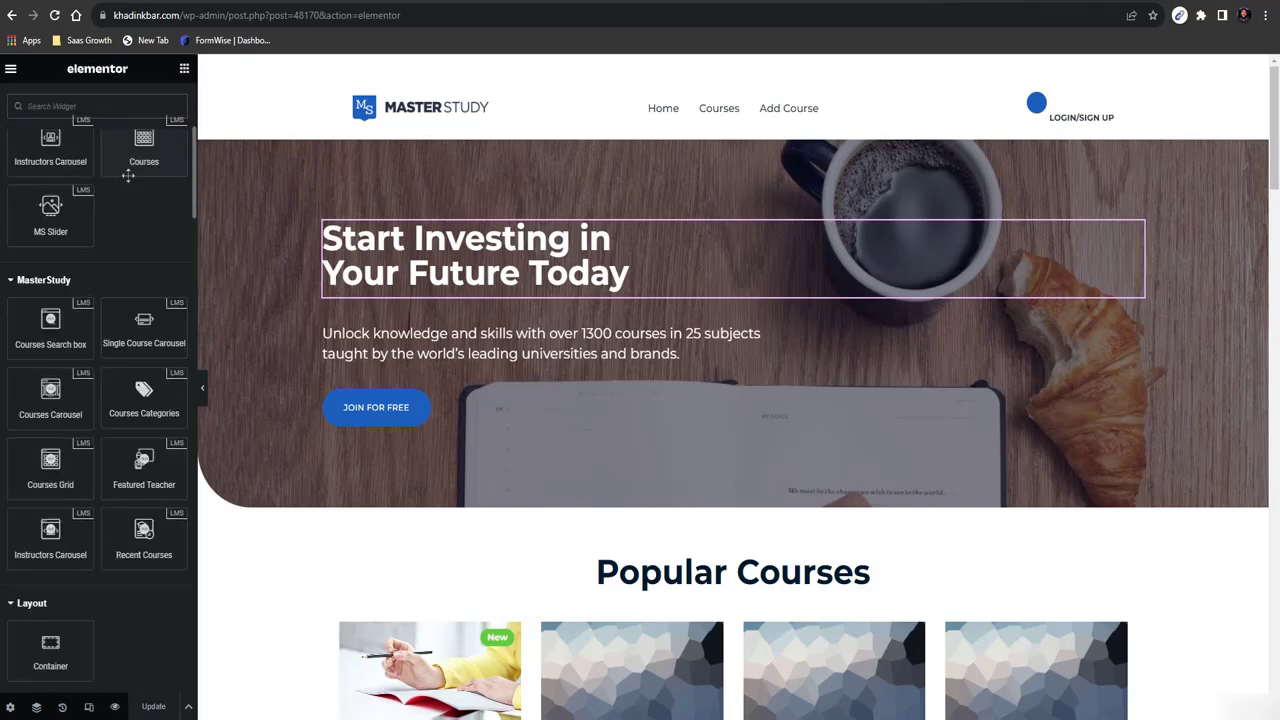
scroll(132, 179, up, 10)
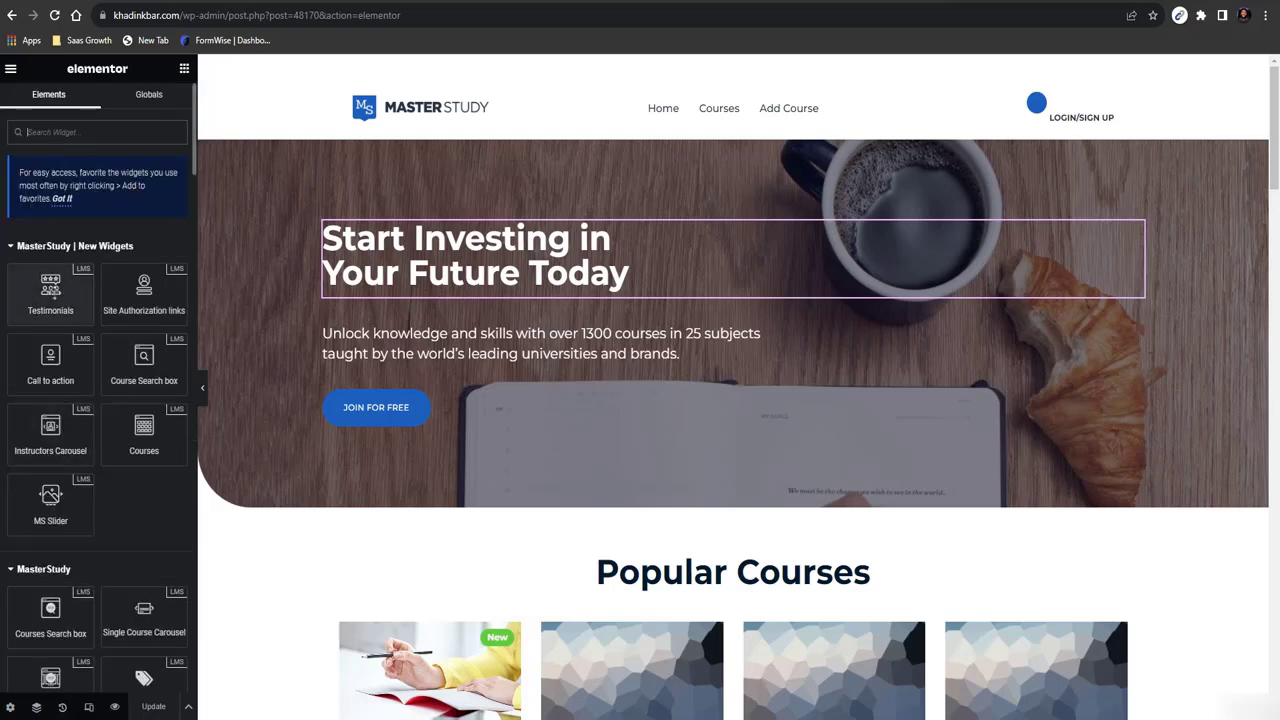
scroll(80, 410, down, 7)
scroll(78, 414, up, 8)
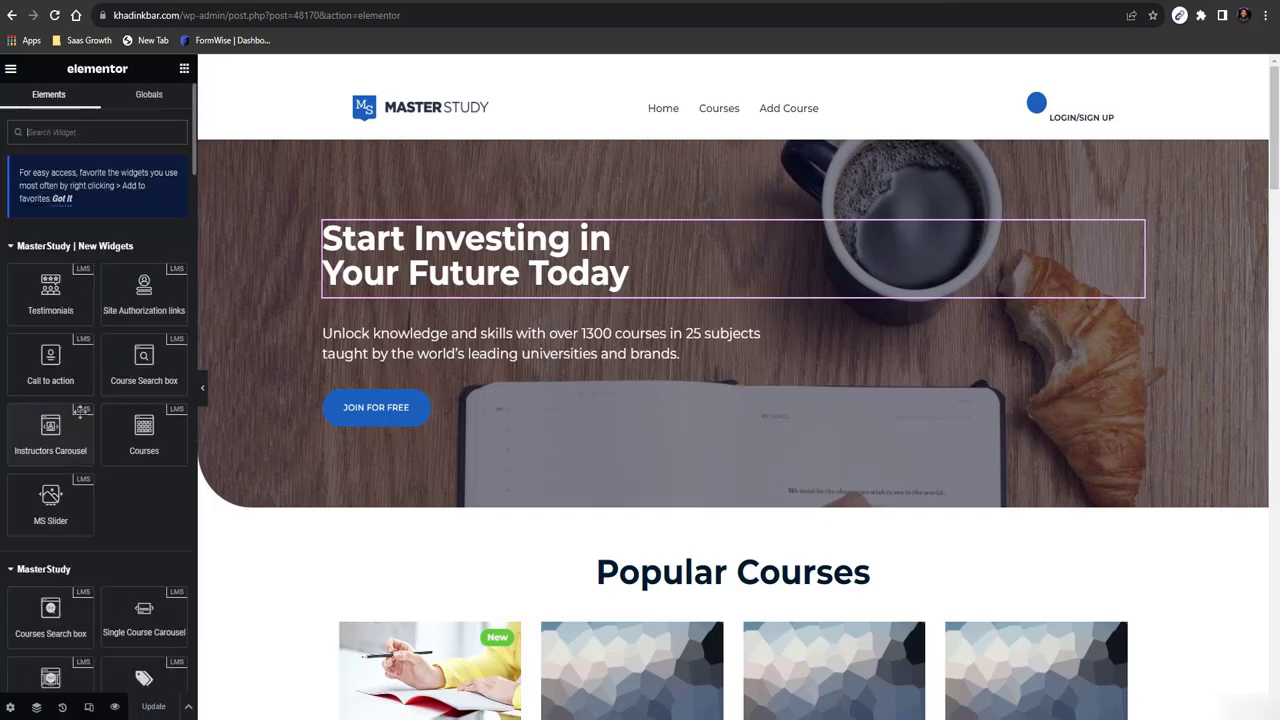
drag(38, 305, 545, 347)
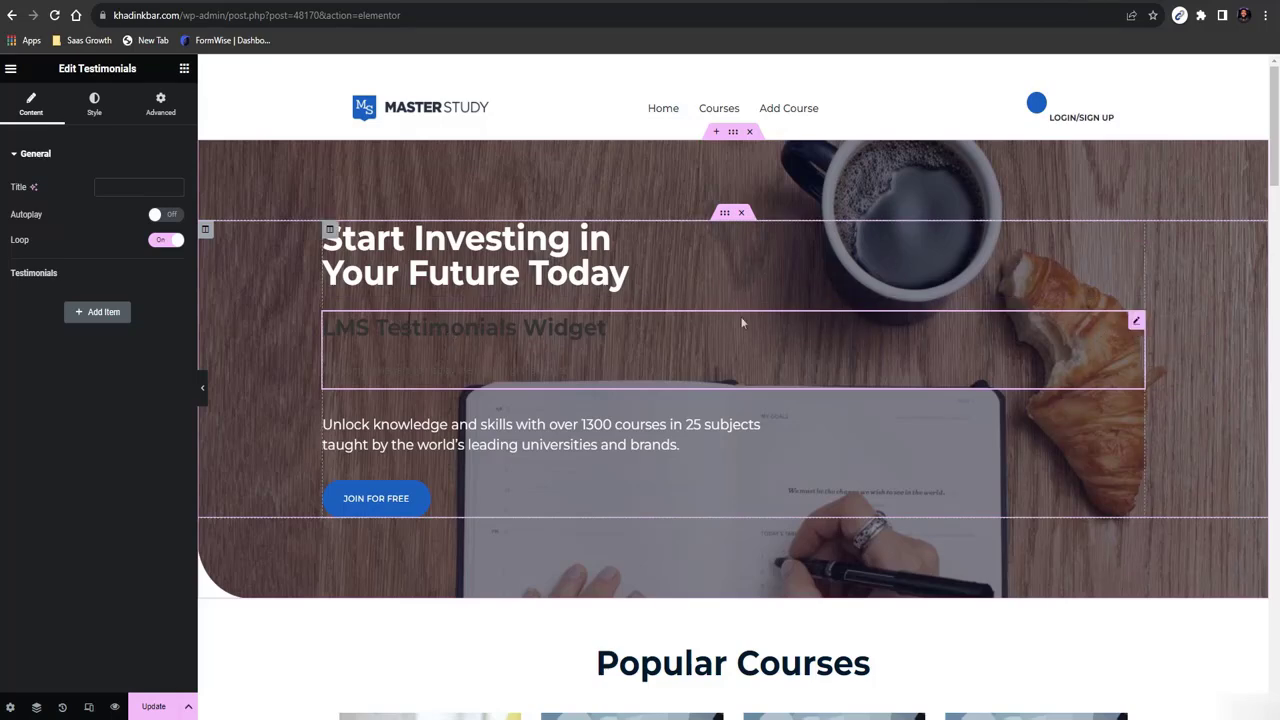
right_click(1137, 325)
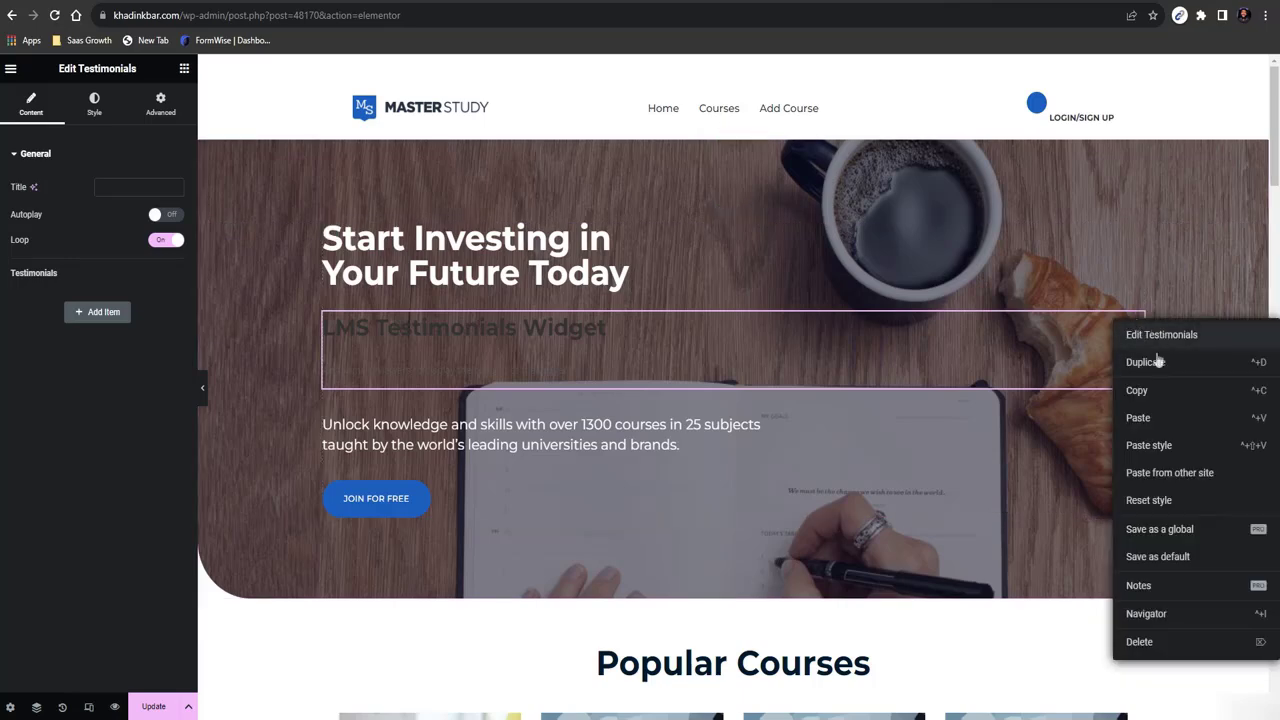
click(1140, 641)
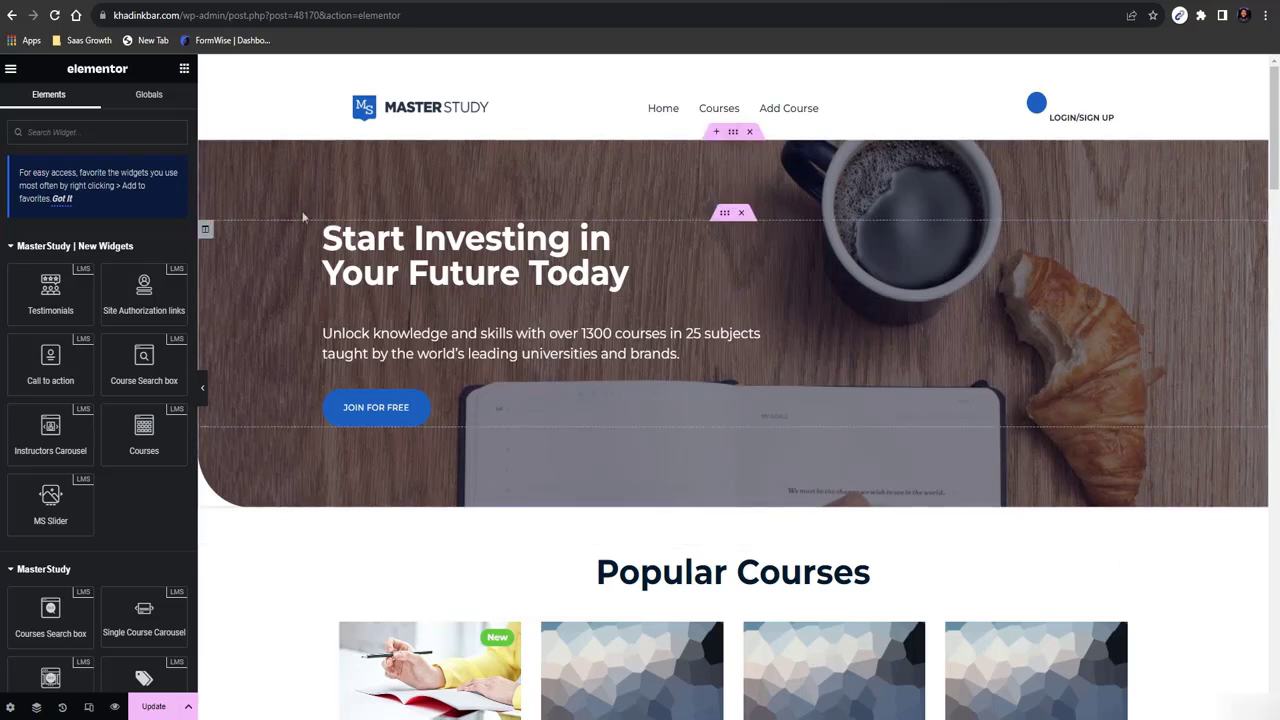
Try Boxed content width on the hero section, then restore Full Width.
click(734, 135)
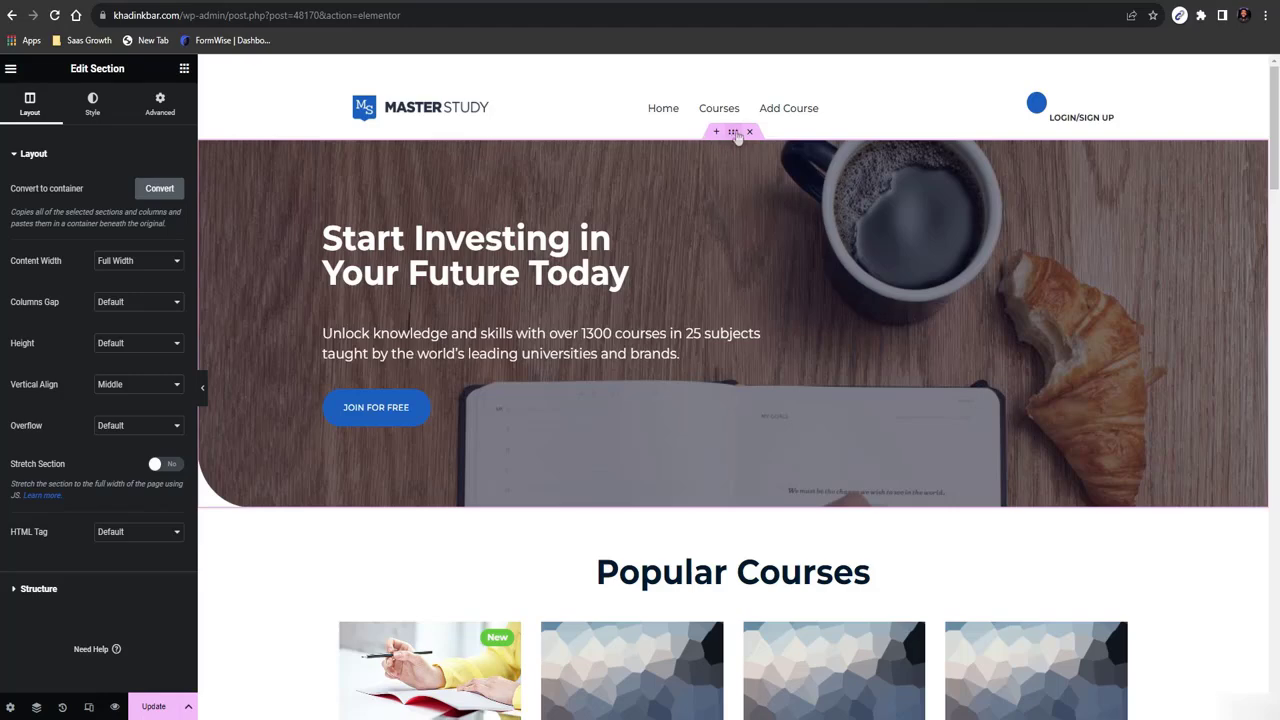
click(92, 100)
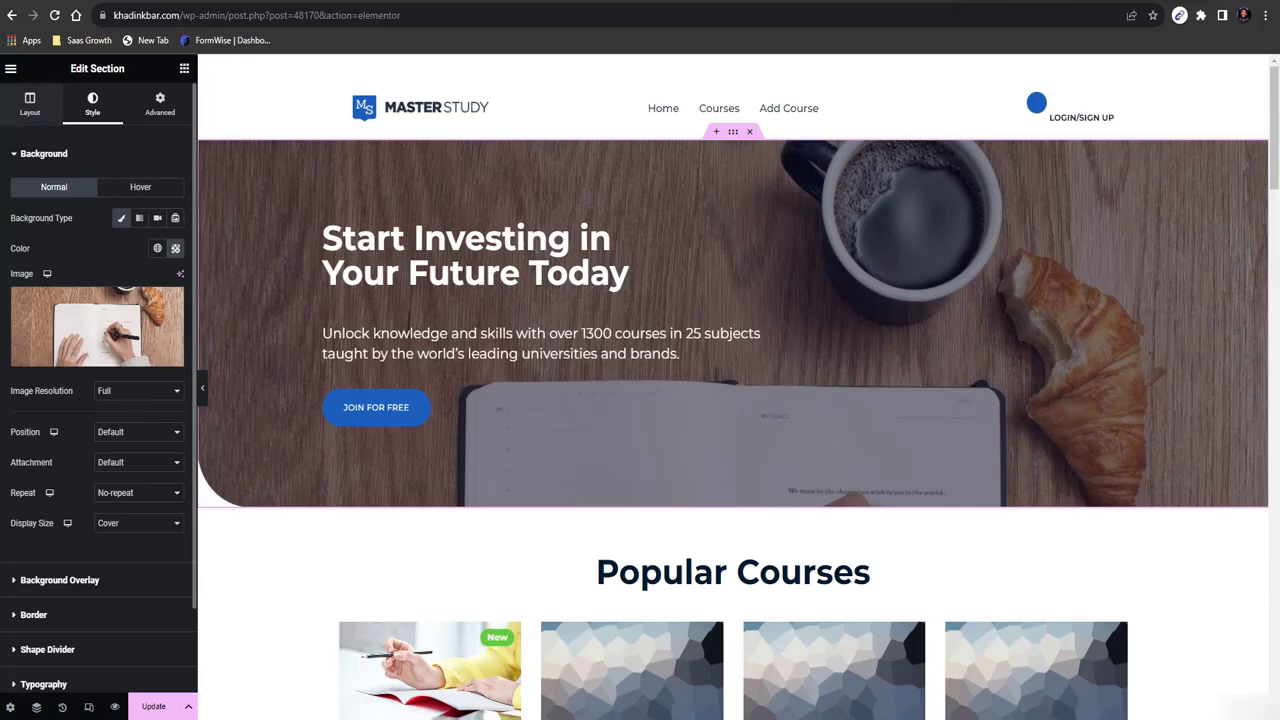
click(32, 104)
click(110, 261)
click(110, 276)
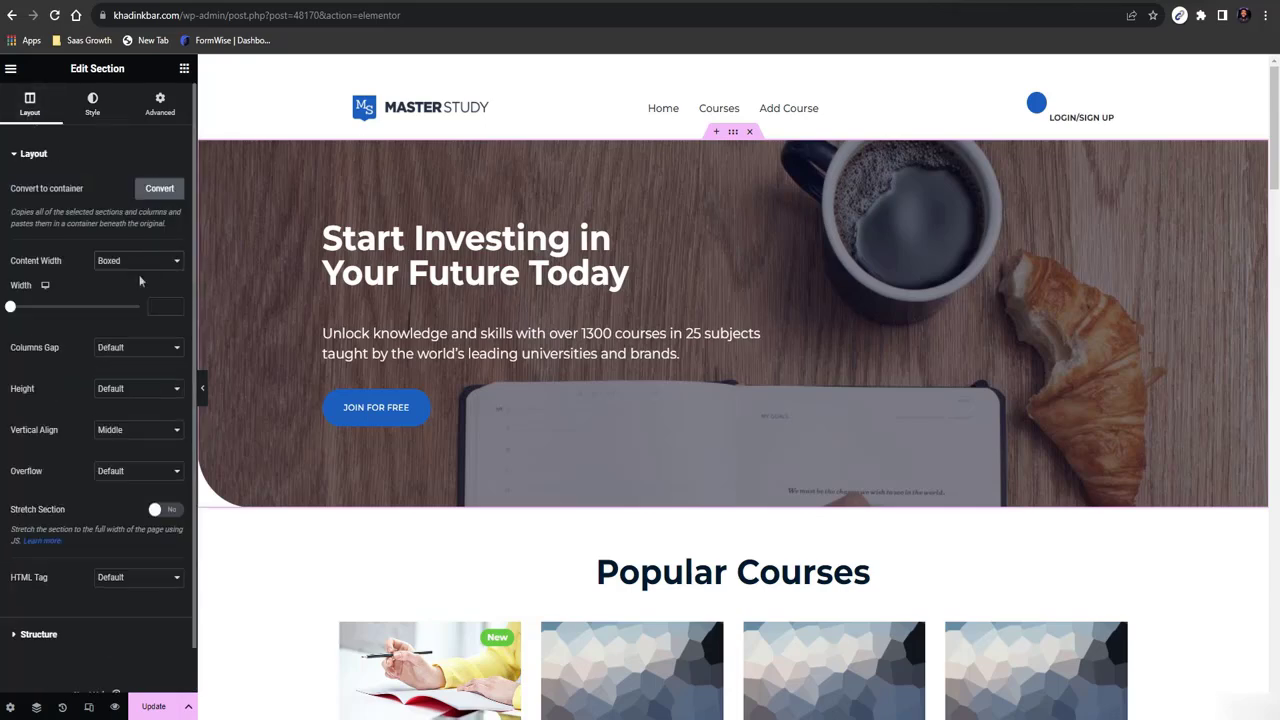
click(135, 261)
click(134, 288)
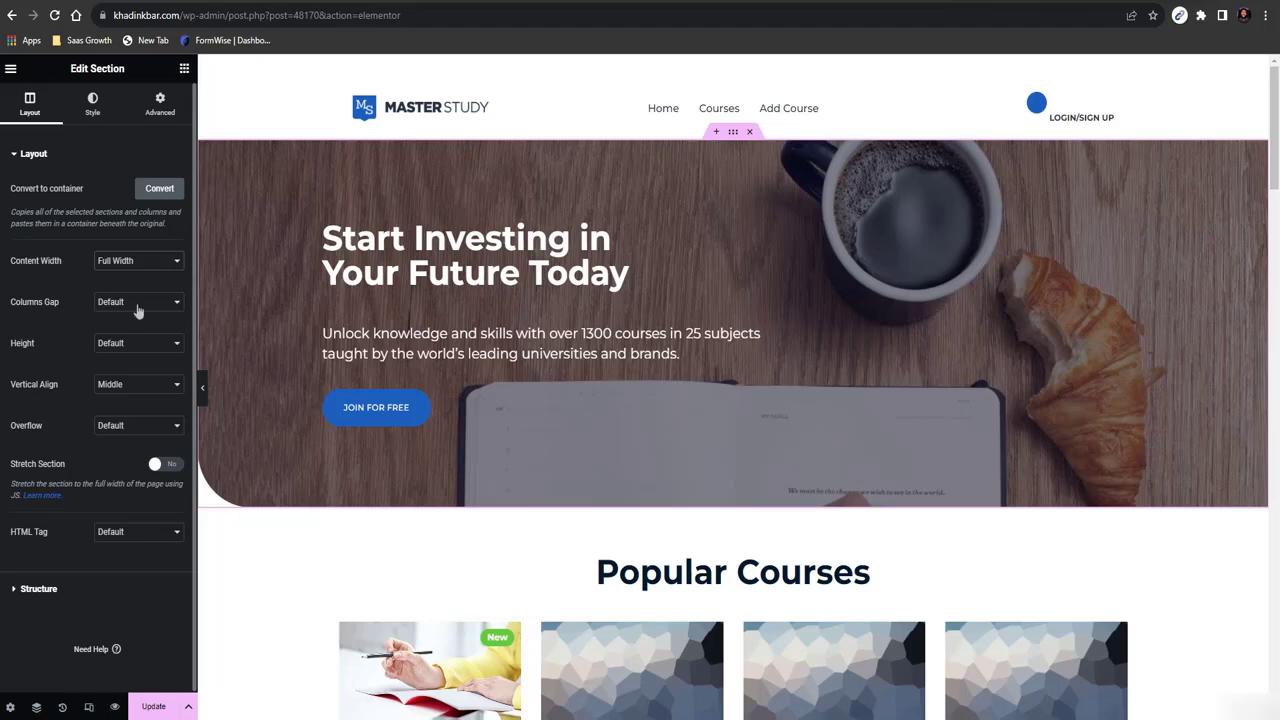
Try Fit To Screen and Min Height, then set Height and Vertical Align to Default.
click(110, 343)
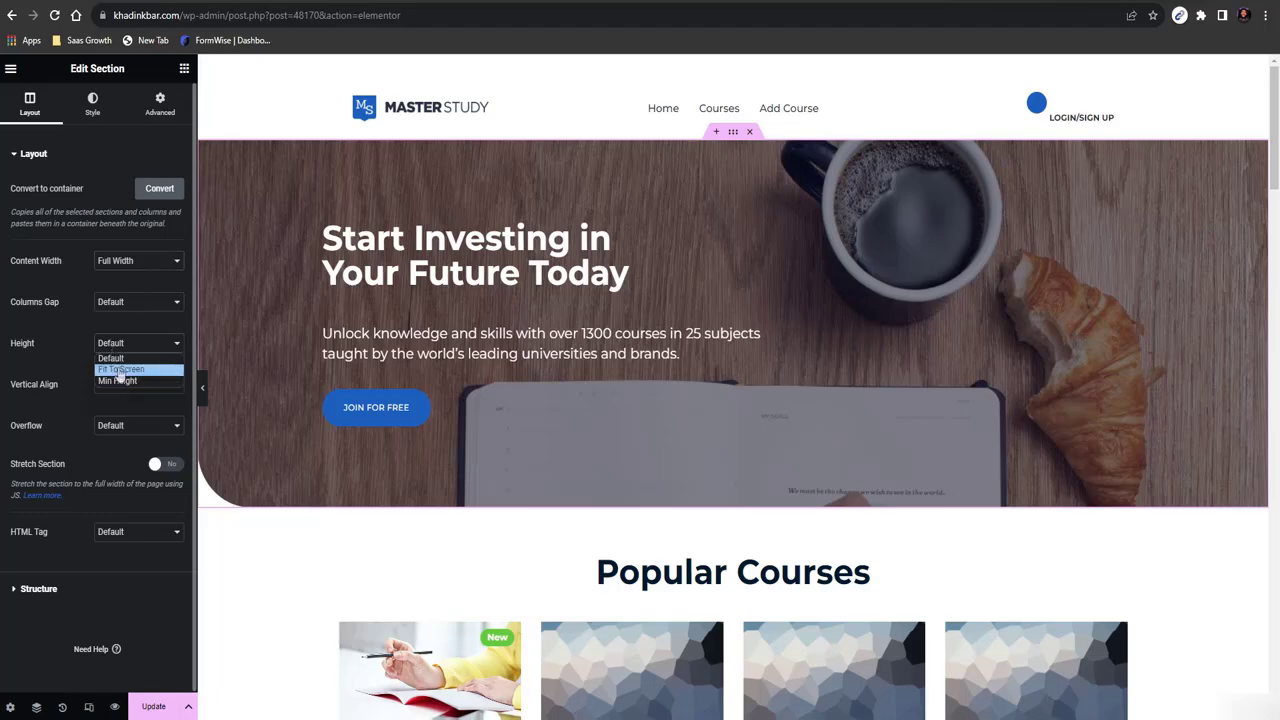
click(118, 371)
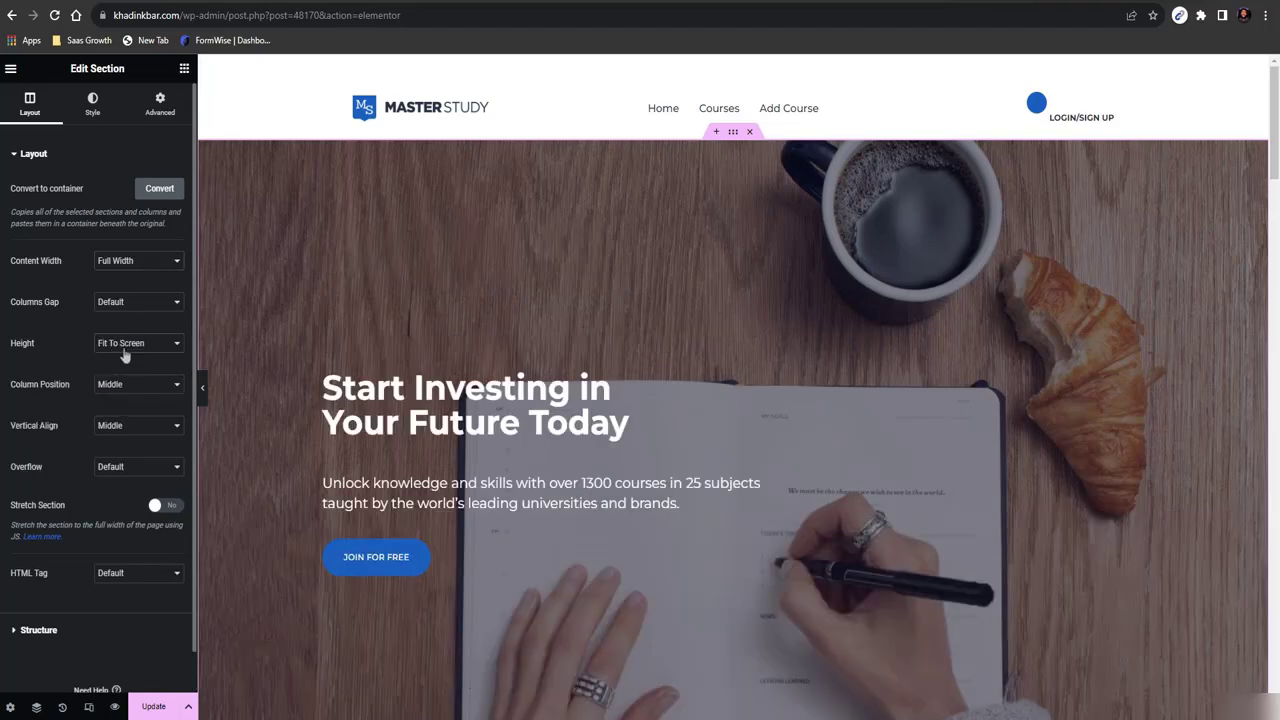
click(171, 346)
click(150, 386)
click(146, 351)
click(146, 359)
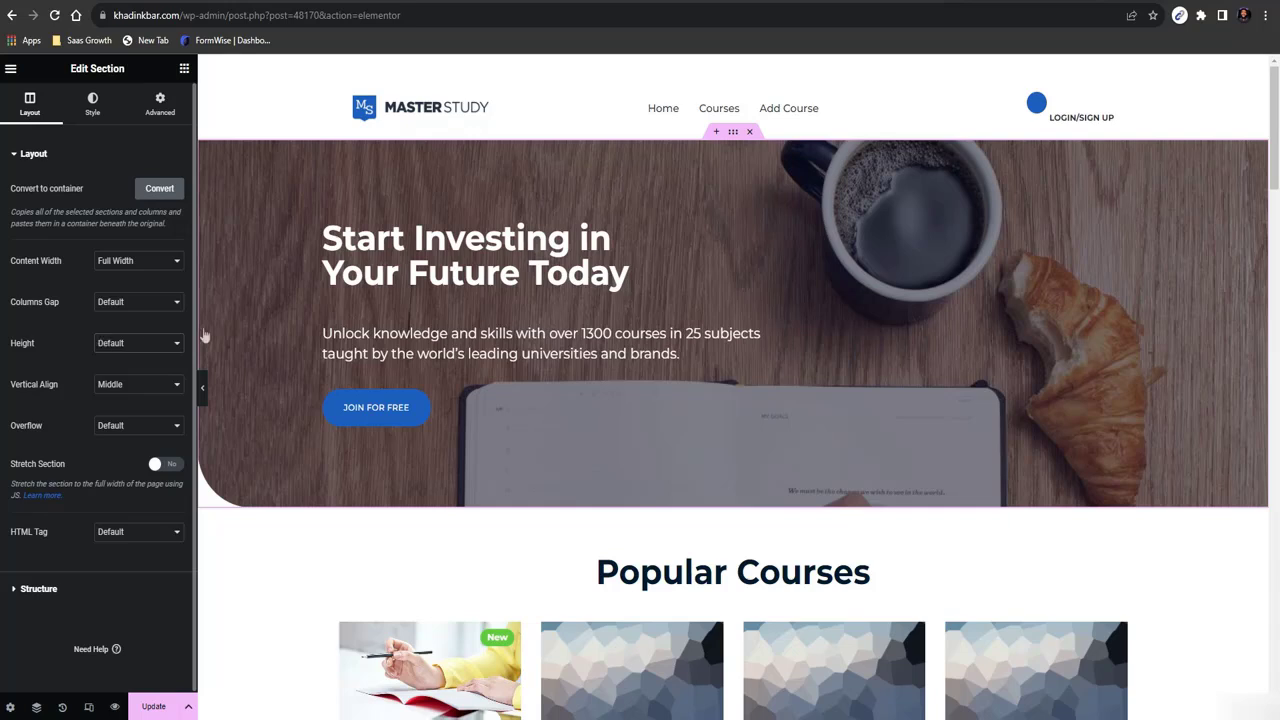
click(130, 387)
click(133, 400)
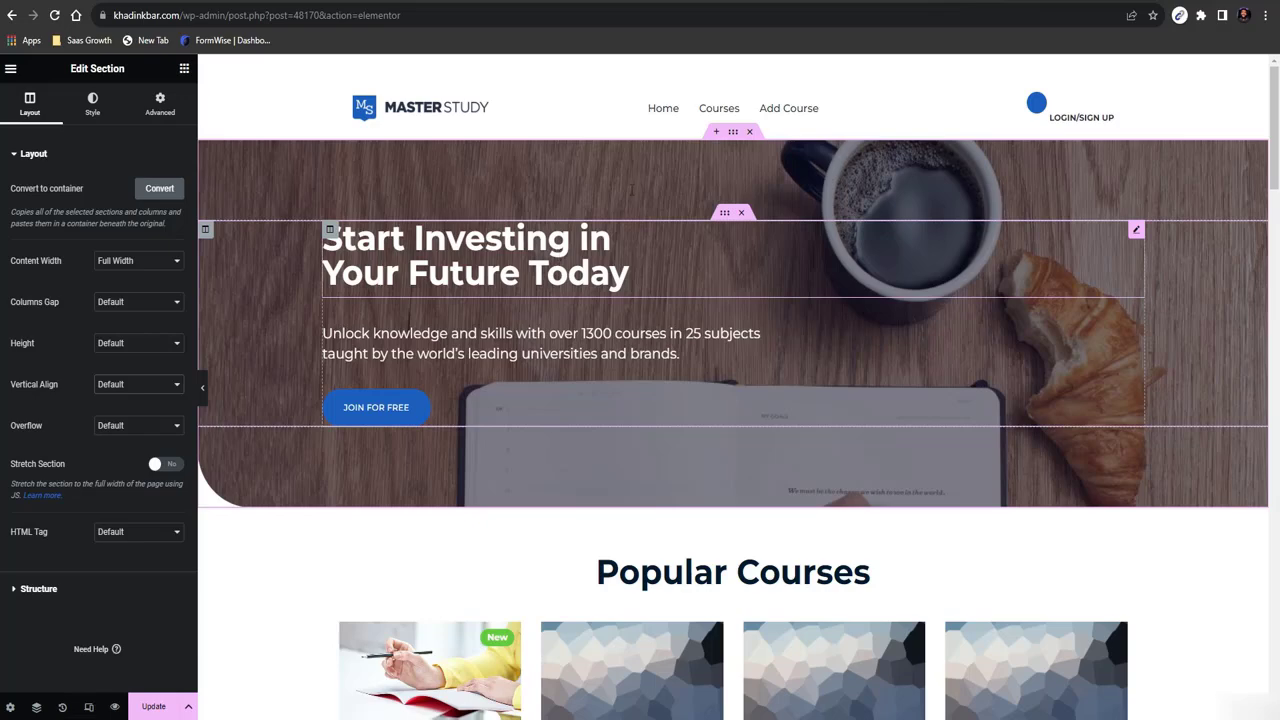
Replace the hero heading text with 'Upto 40 Side Hustle ideas shared in my courses'.
double_click(597, 247)
click(773, 265)
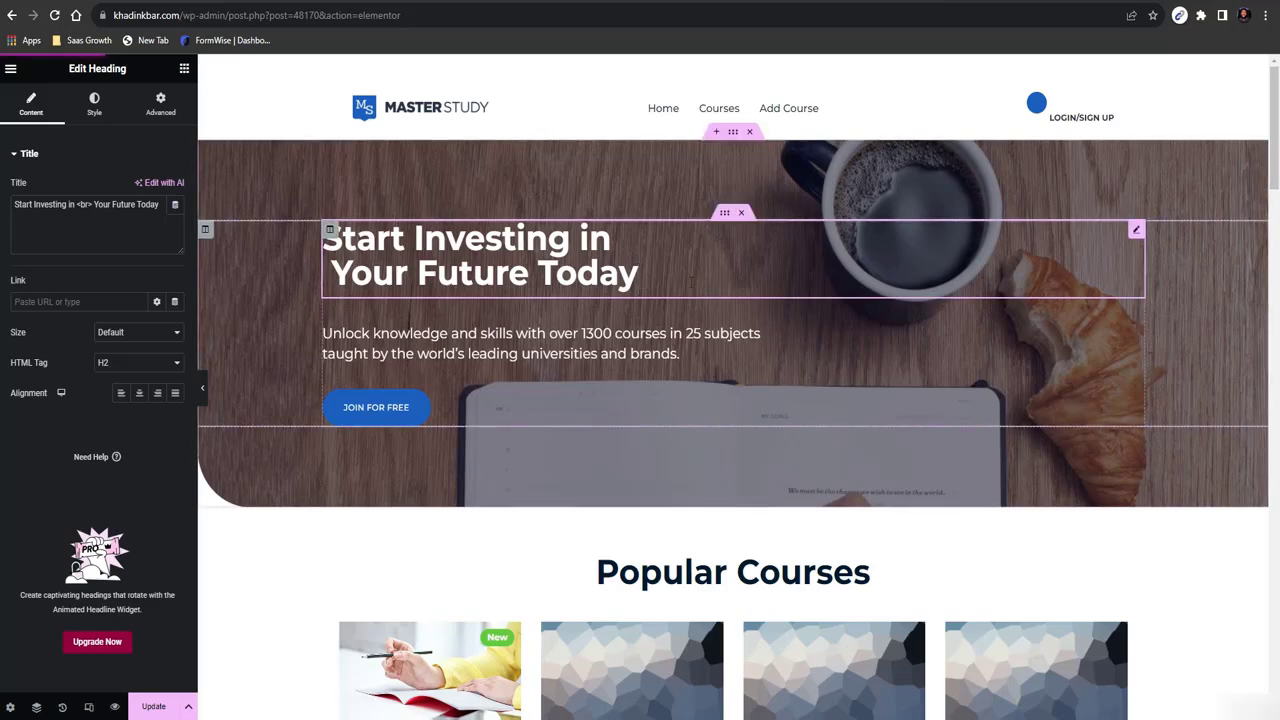
drag(640, 278, 285, 240)
key(BackSpace)
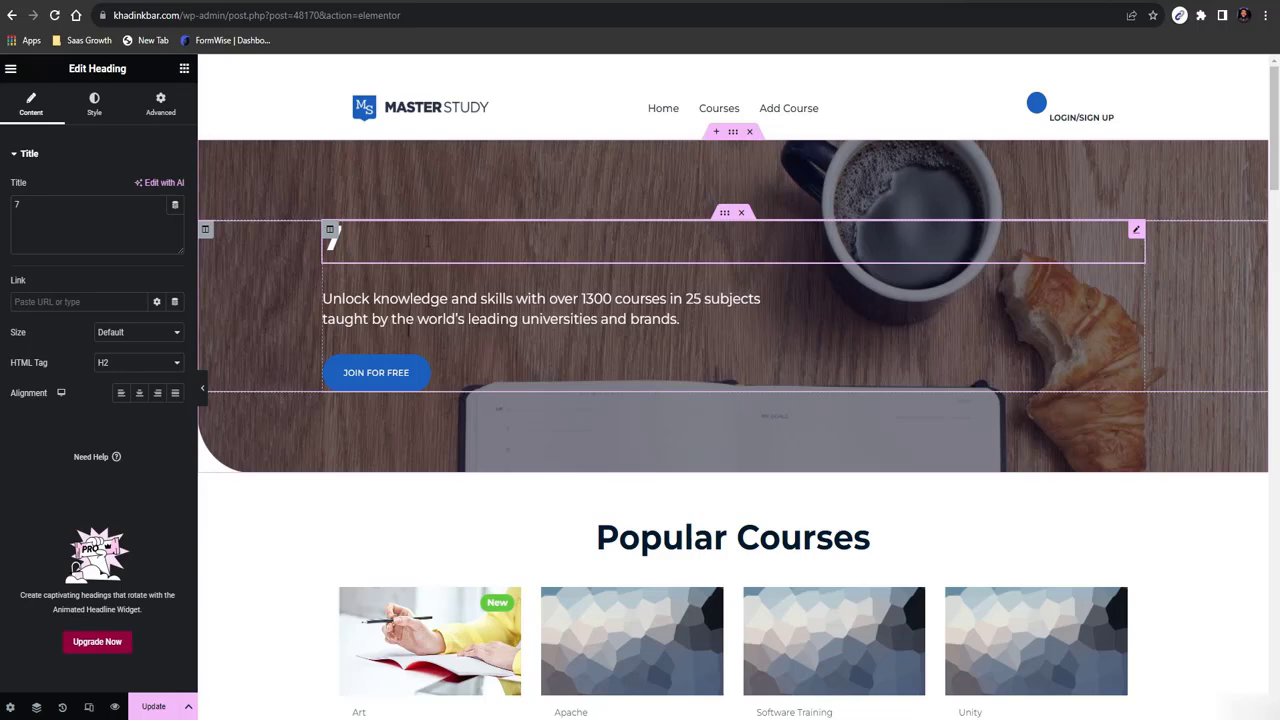
text(Up)
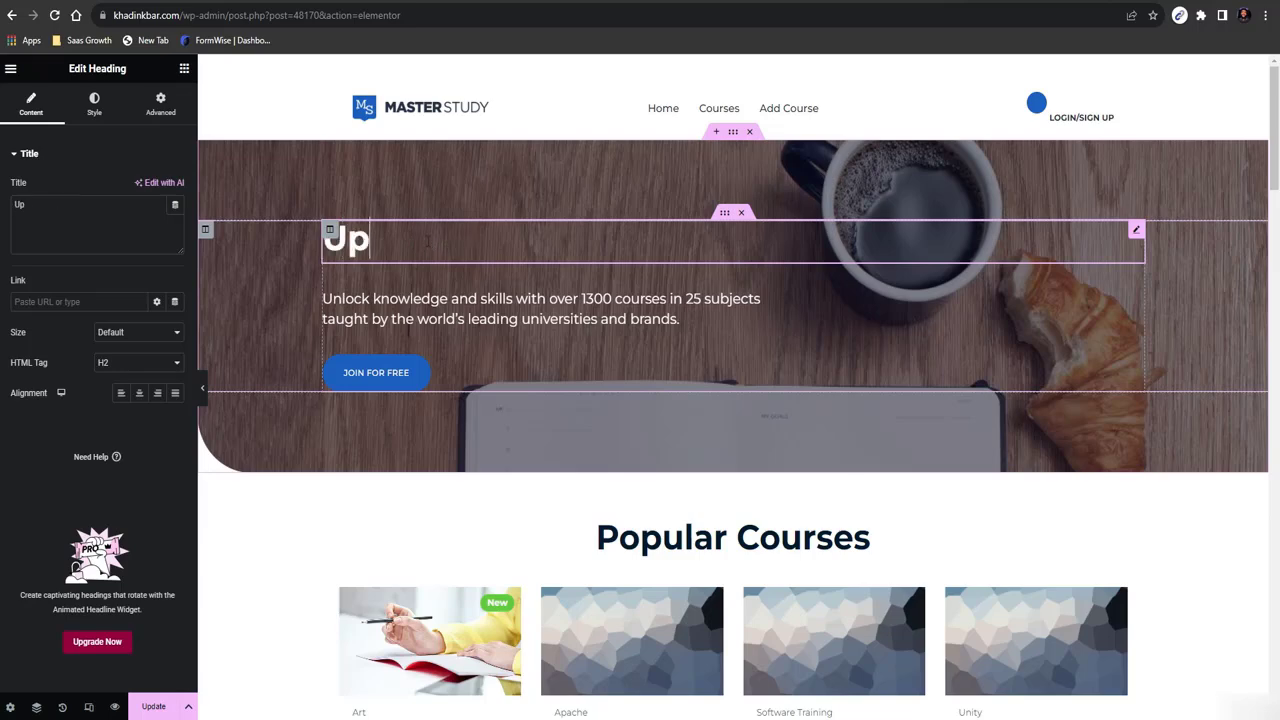
text(to 40 )
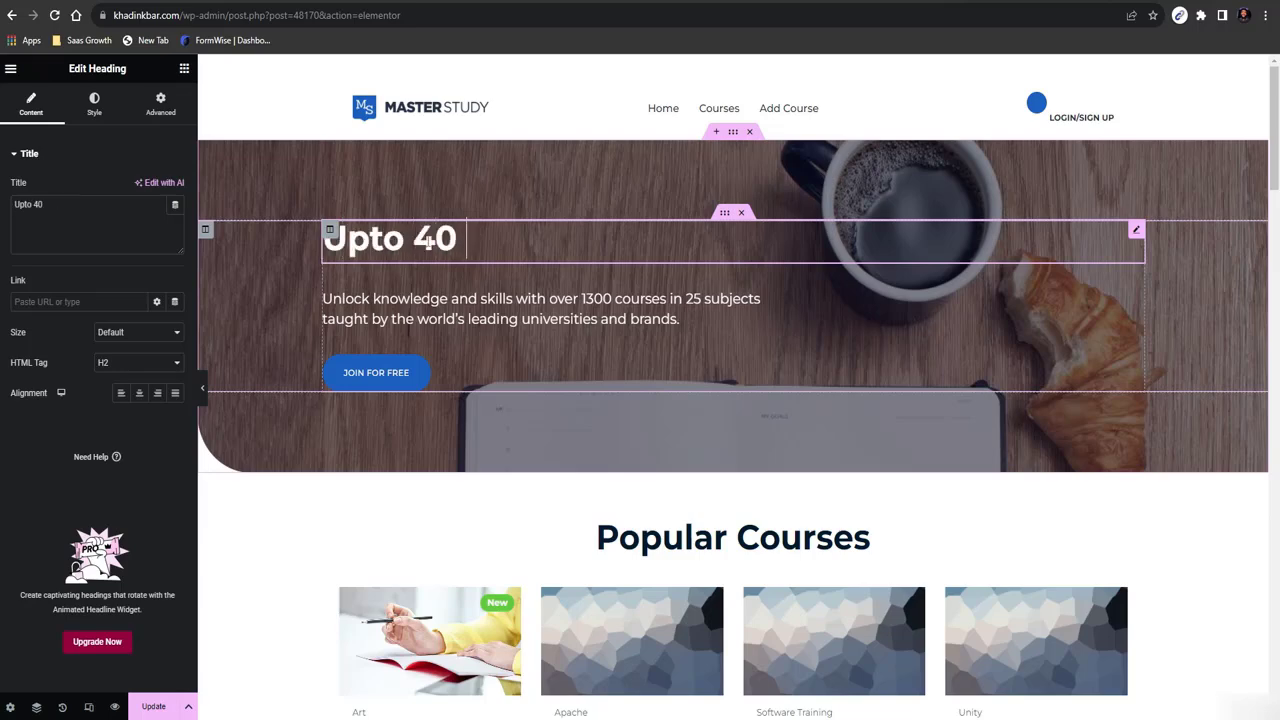
text(Side Hustle)
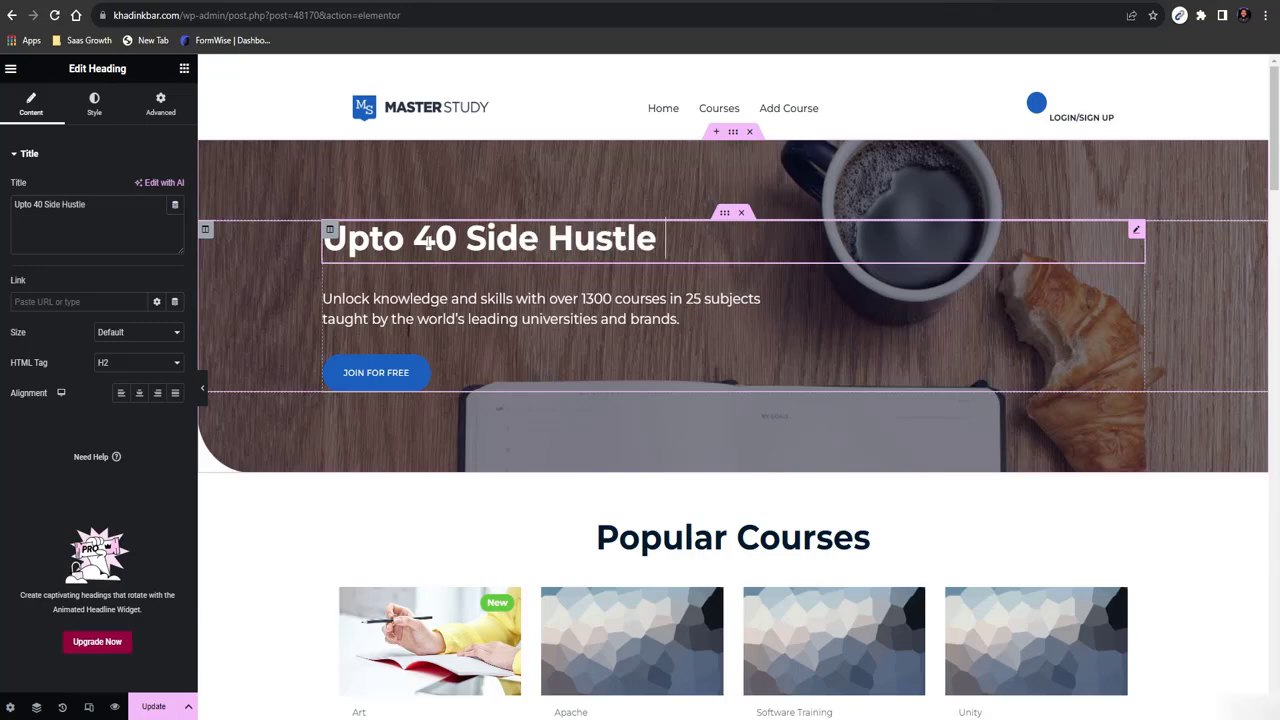
text( ideas s)
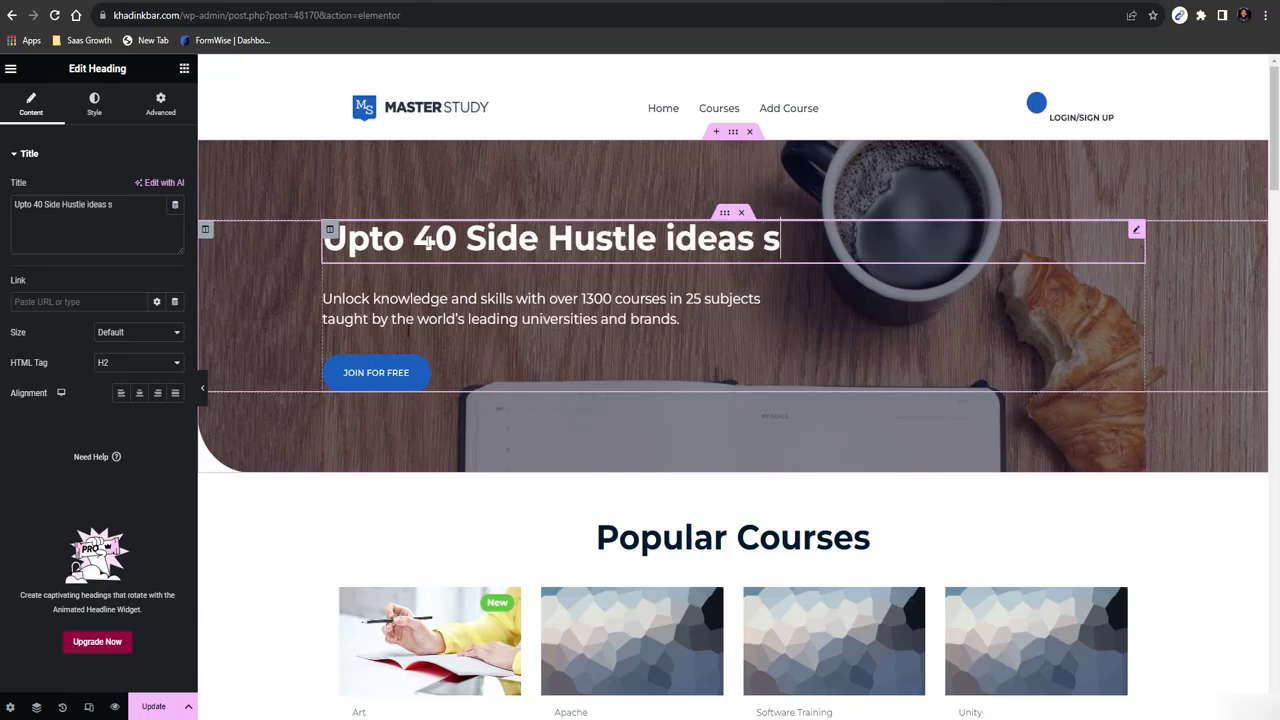
text(hared in my)
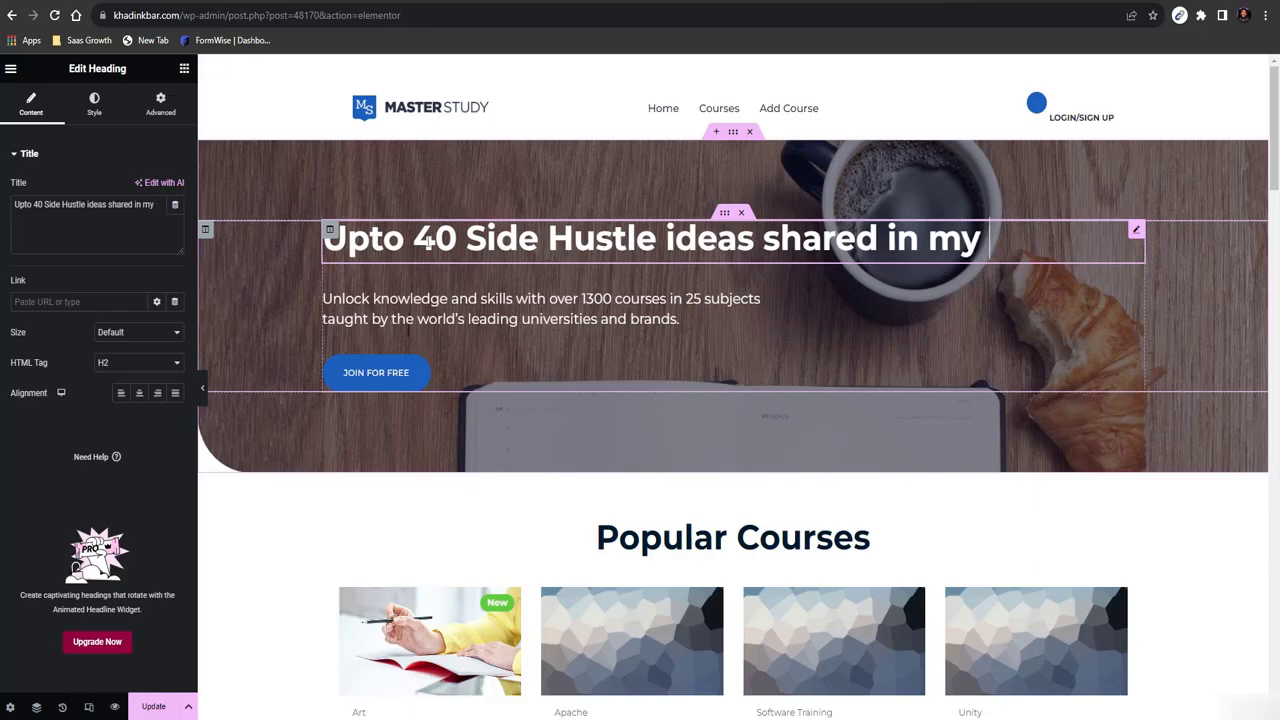
text( courses)
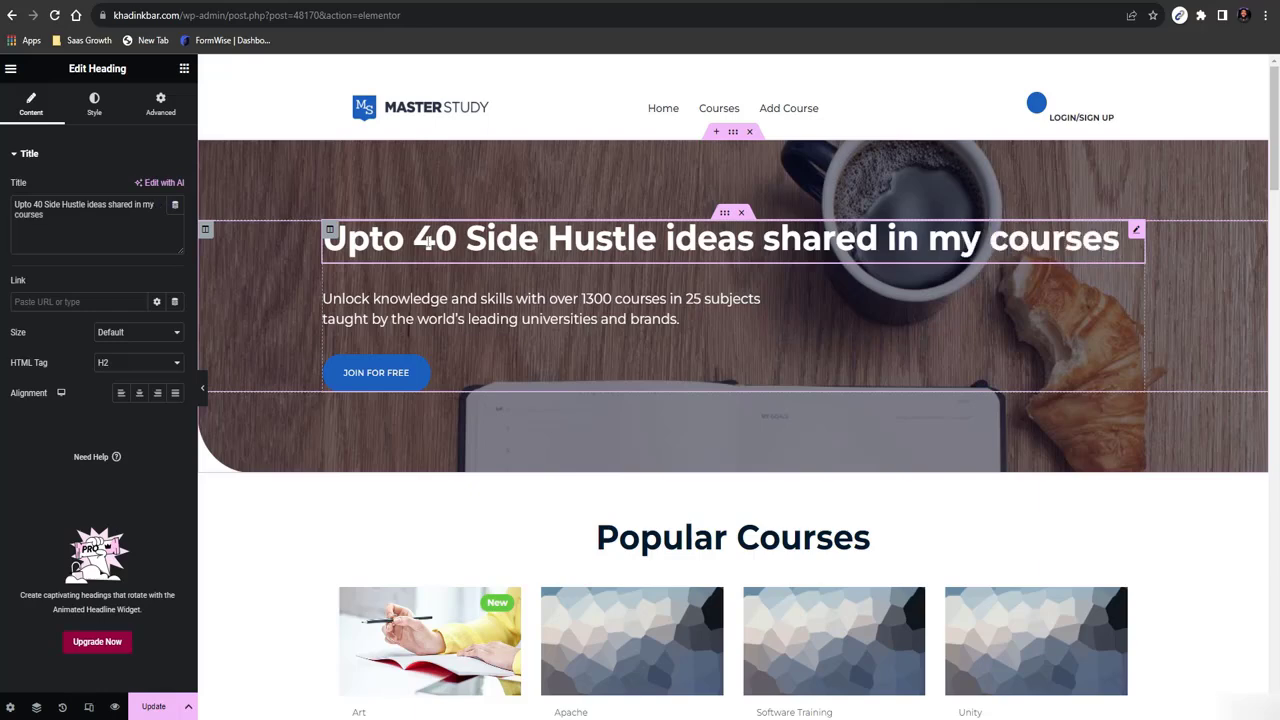
Insert a line break before 'shared' so the heading wraps onto two lines.
key(Left)
key(Left)
key(Left)
key(Left)
key(Left)
key(Left)
key(Left)
key(Left)
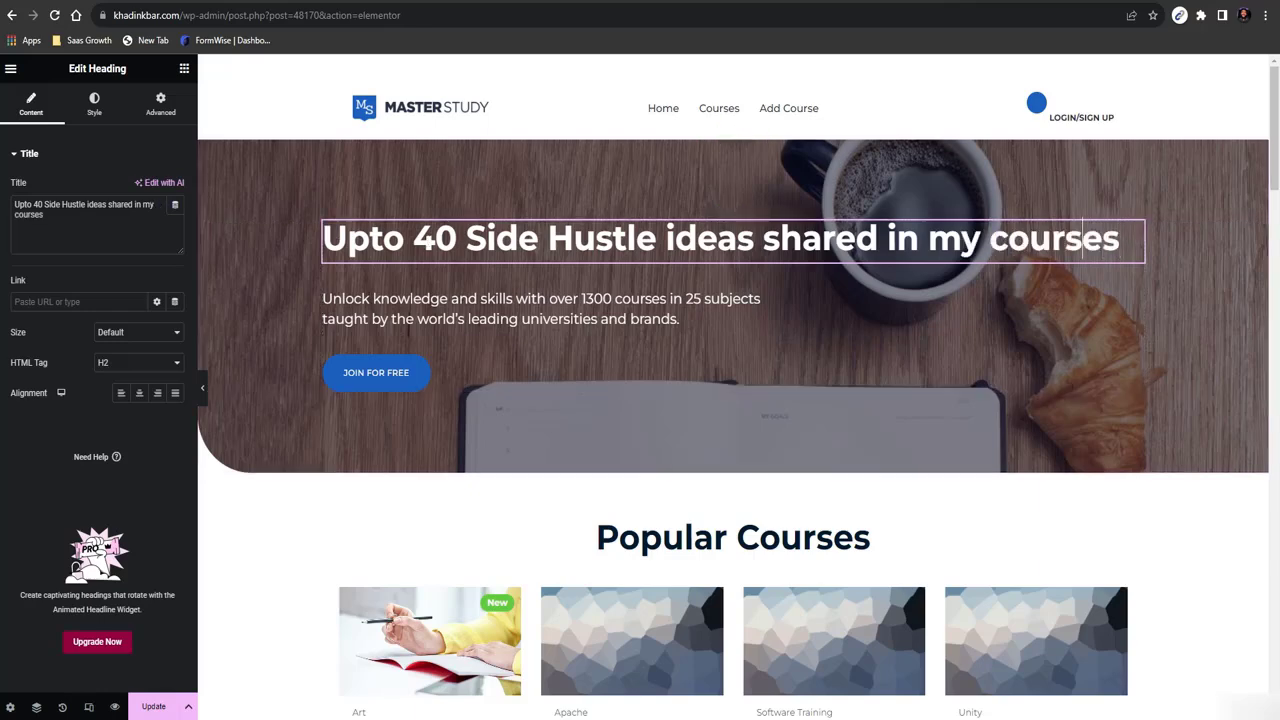
key(Left)
key(Left)
key(Left)
key(Left)
key(Left)
key(Left)
key(Left)
key(Left)
key(Left)
key(Left)
key(Left)
key(Left)
key(Return)
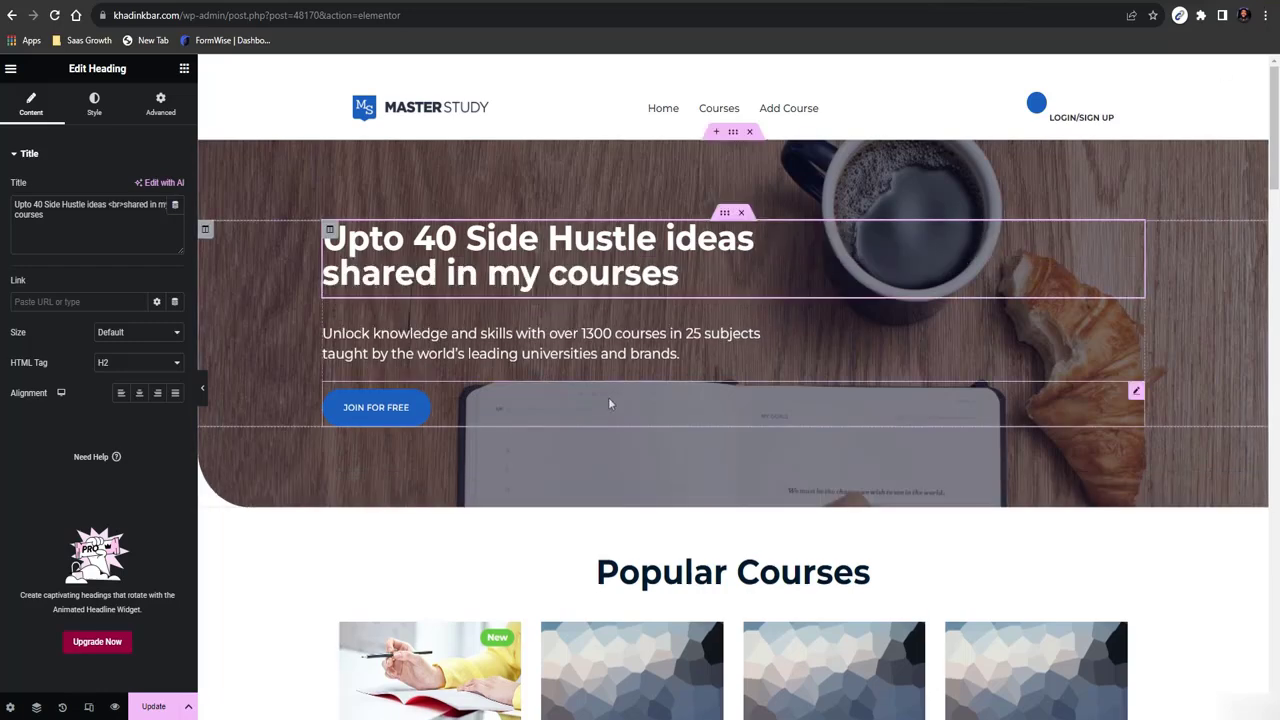
click(766, 323)
click(680, 273)
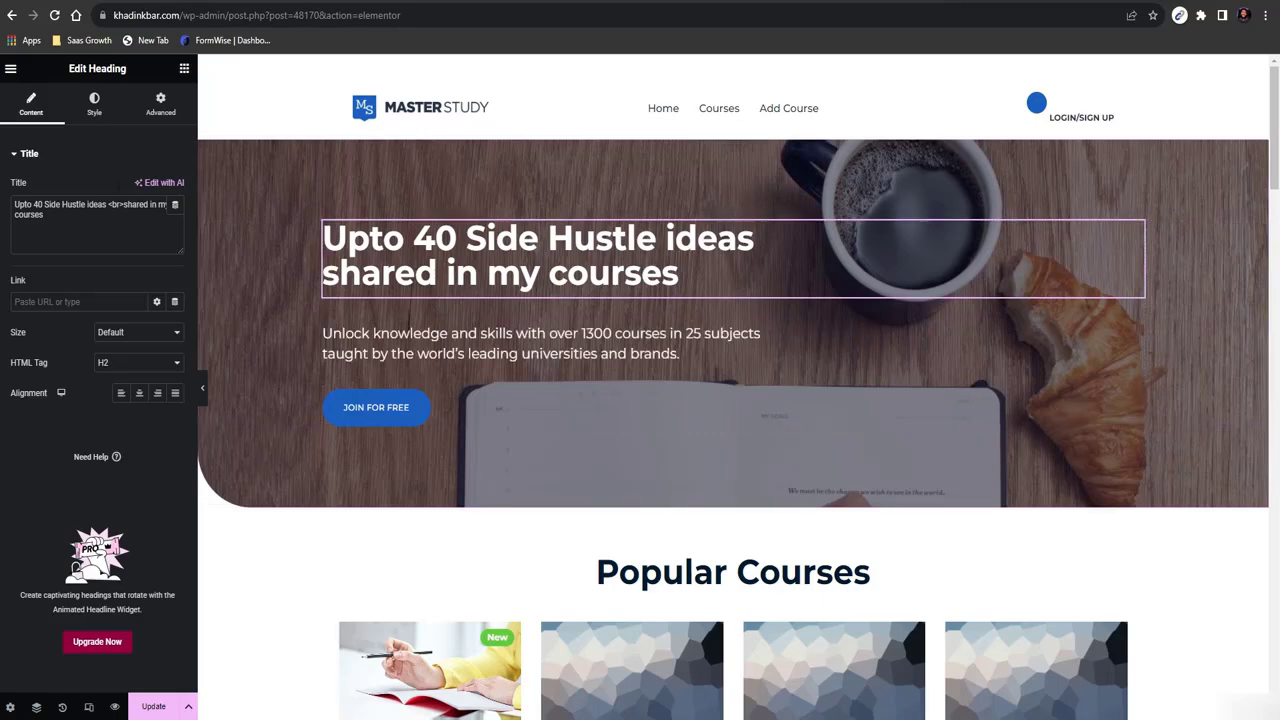
Change the hero heading's text colour to yellow #FFCB00.
click(94, 103)
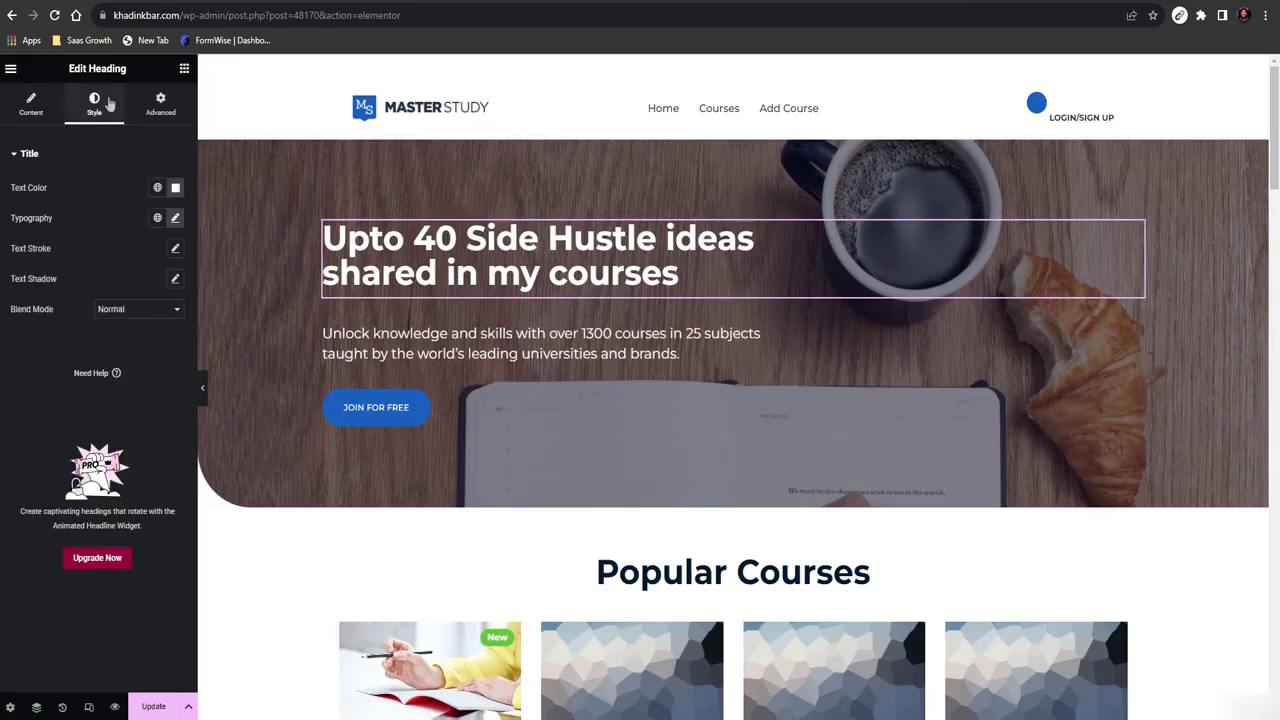
click(176, 189)
drag(195, 322, 97, 243)
drag(119, 362, 129, 362)
drag(147, 308, 262, 234)
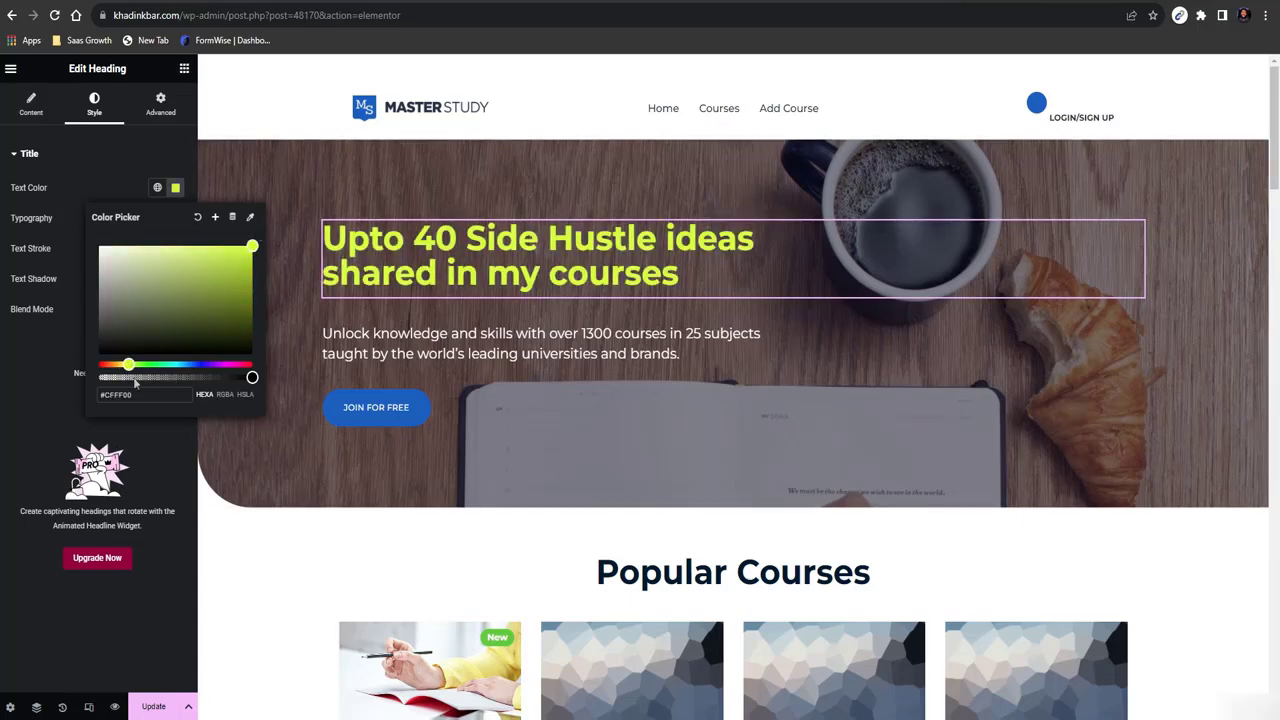
drag(129, 364, 118, 364)
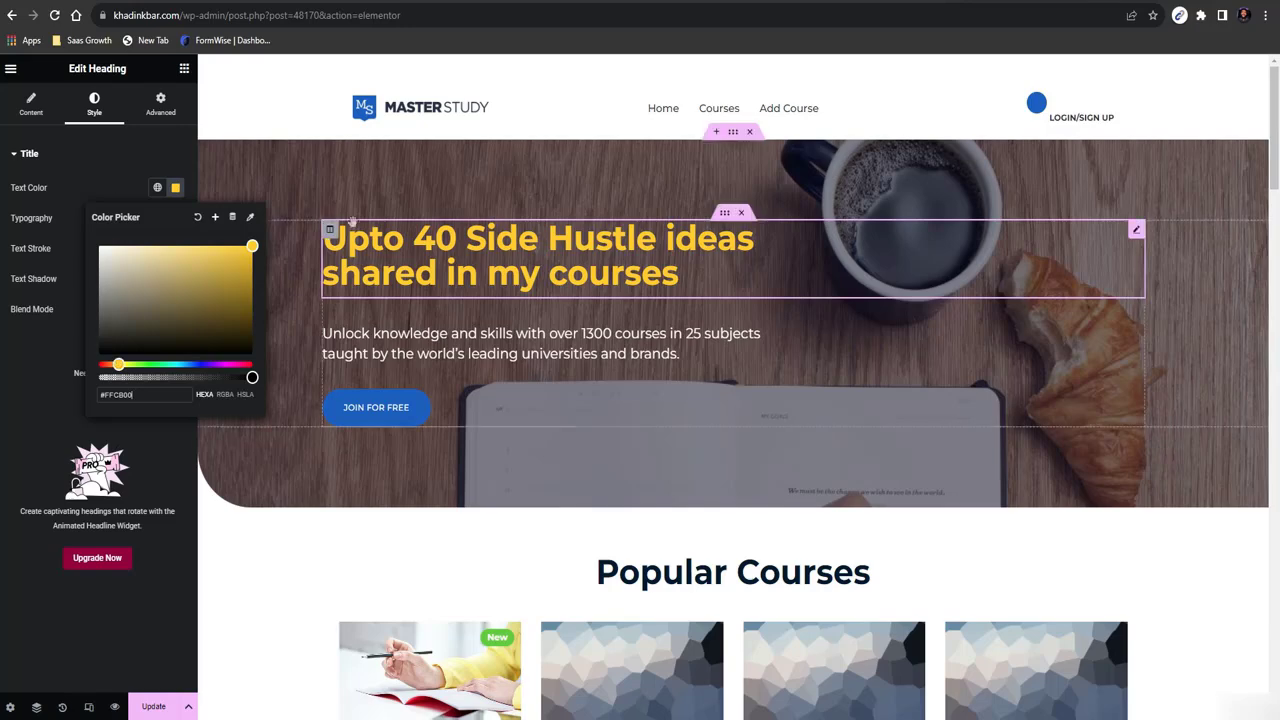
Try centre alignment on the hero paragraph, then revert it to left.
click(445, 347)
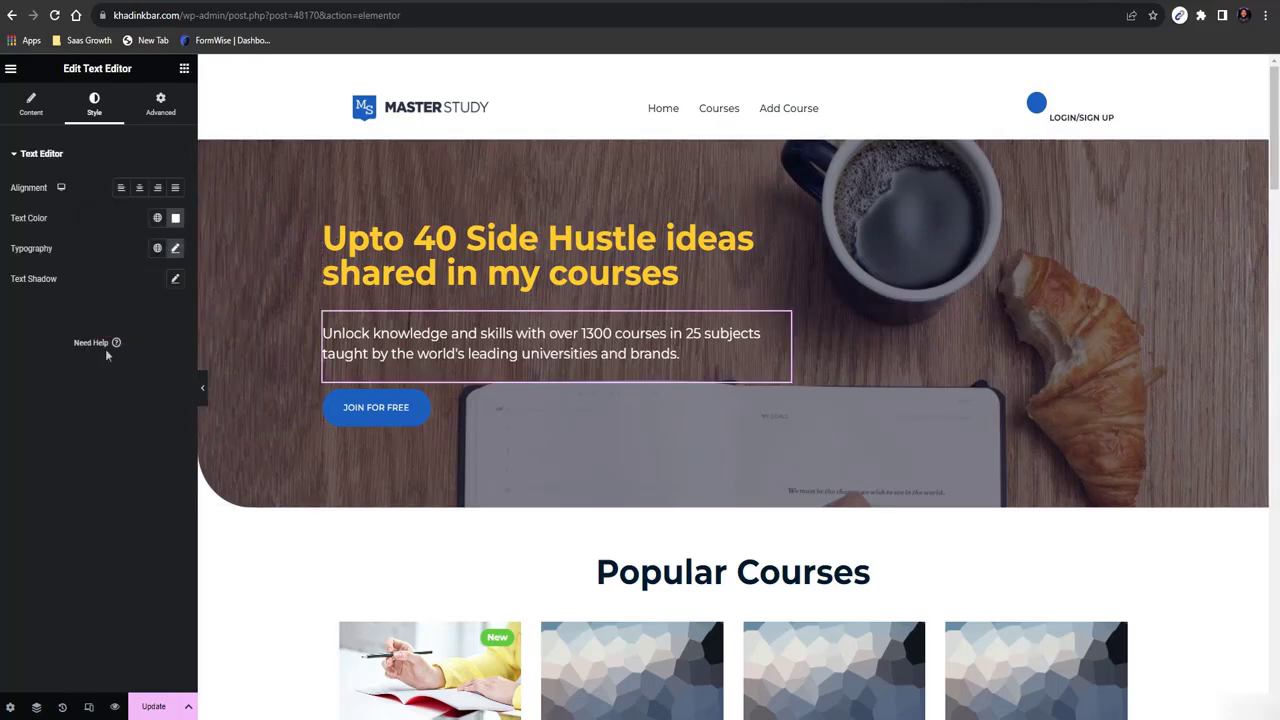
click(139, 187)
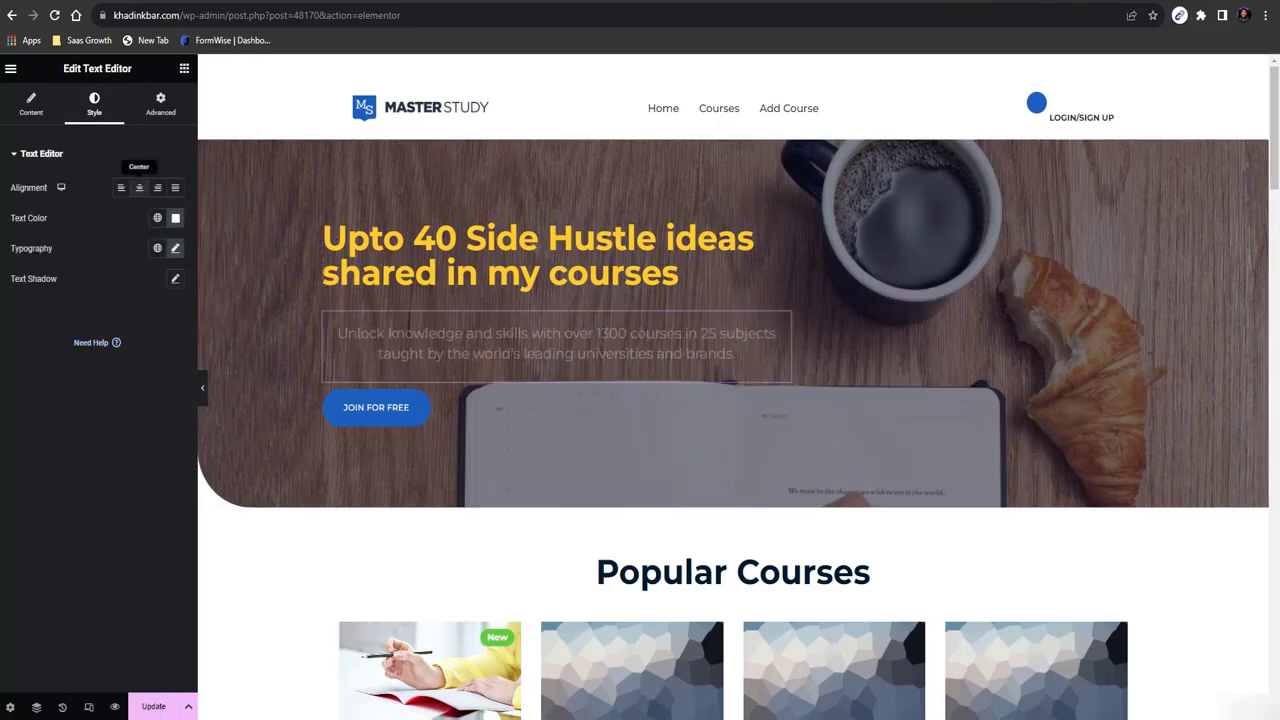
click(121, 187)
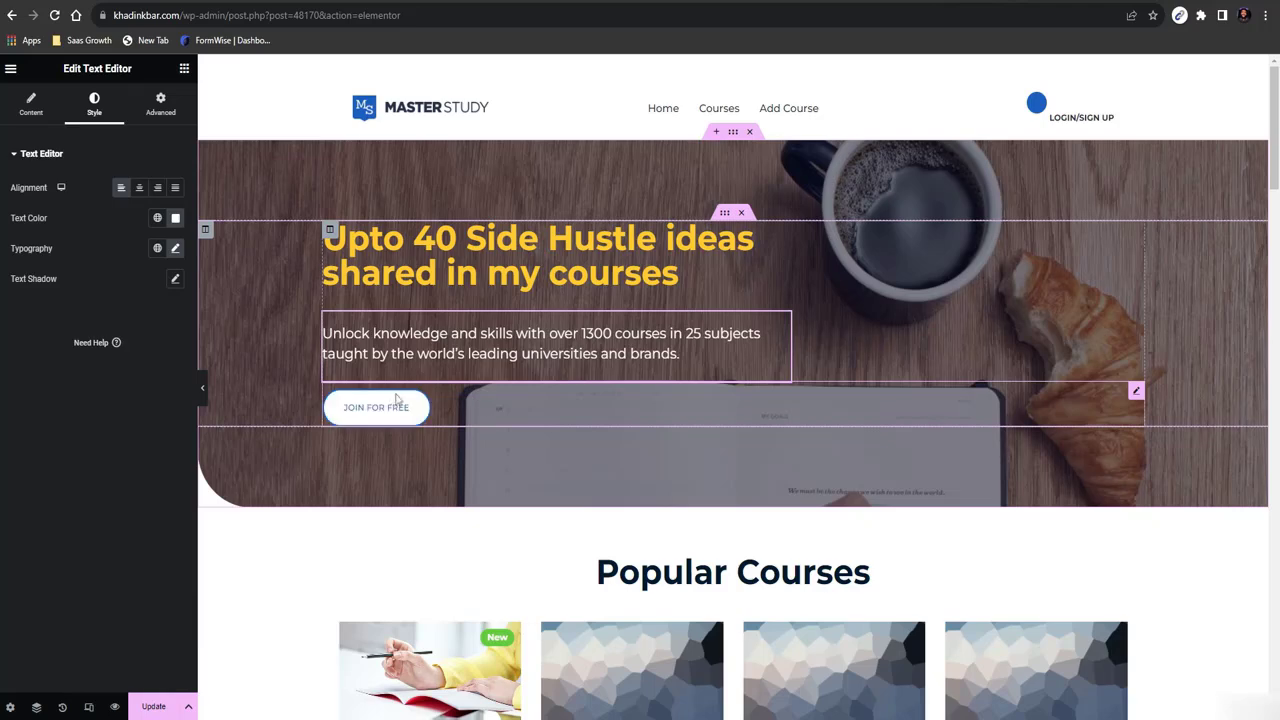
Change the hero button label from 'Join for Free' to 'Join now'.
click(426, 420)
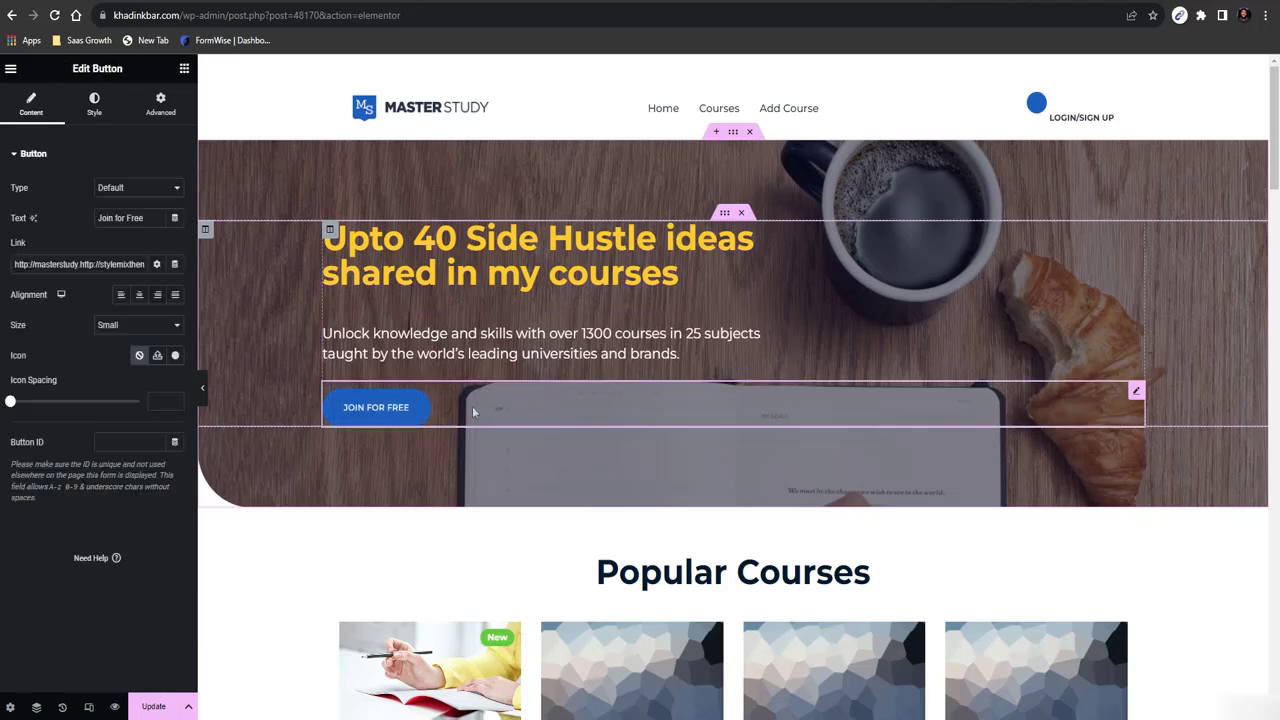
triple_click(30, 265)
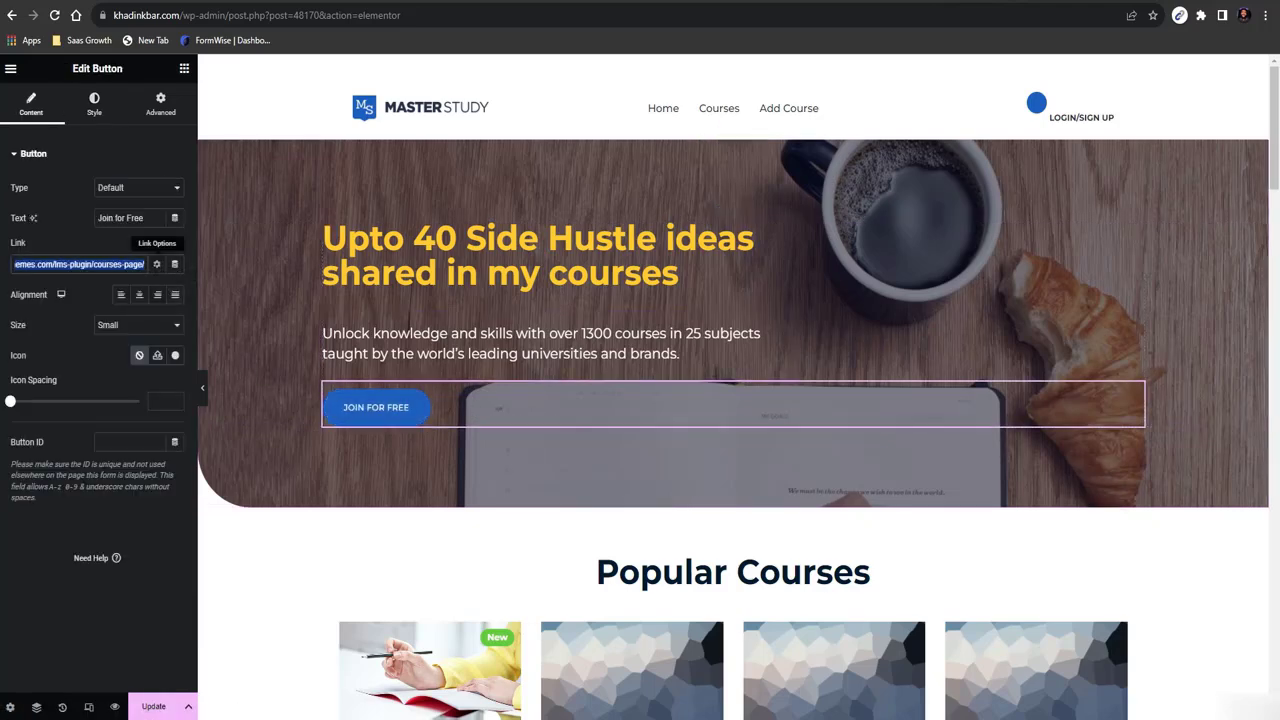
triple_click(131, 219)
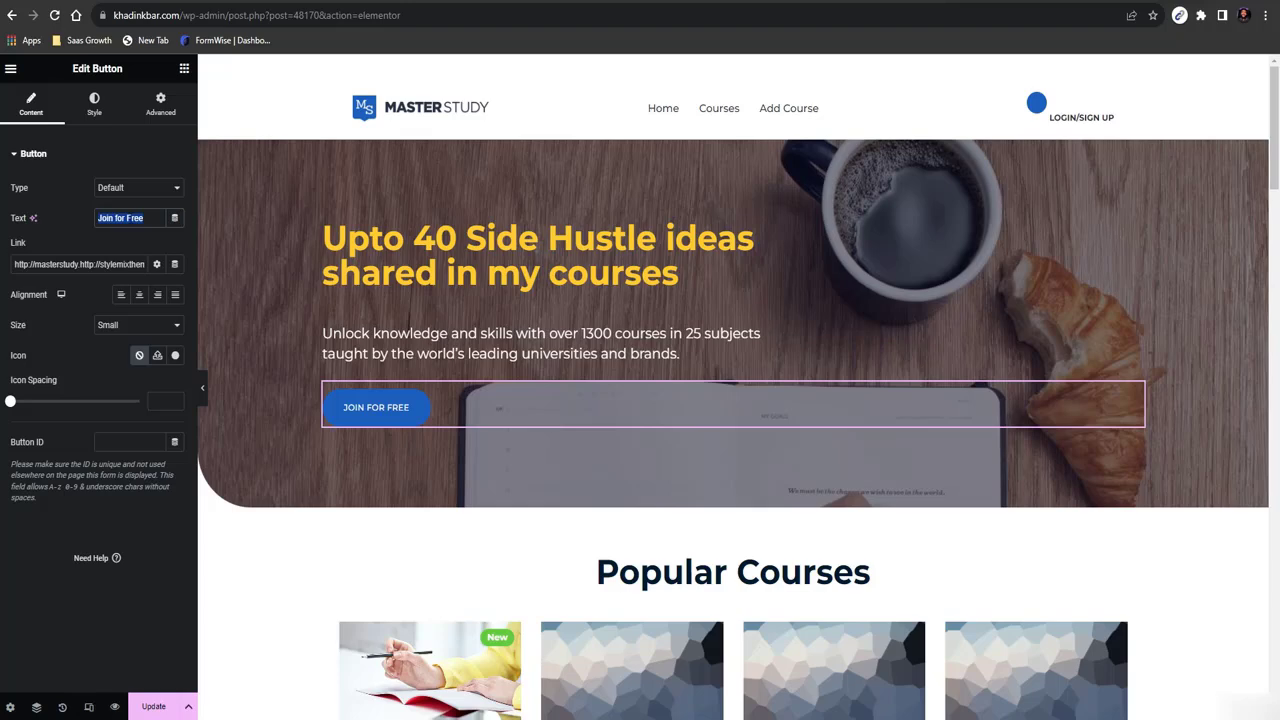
text(Join now!)
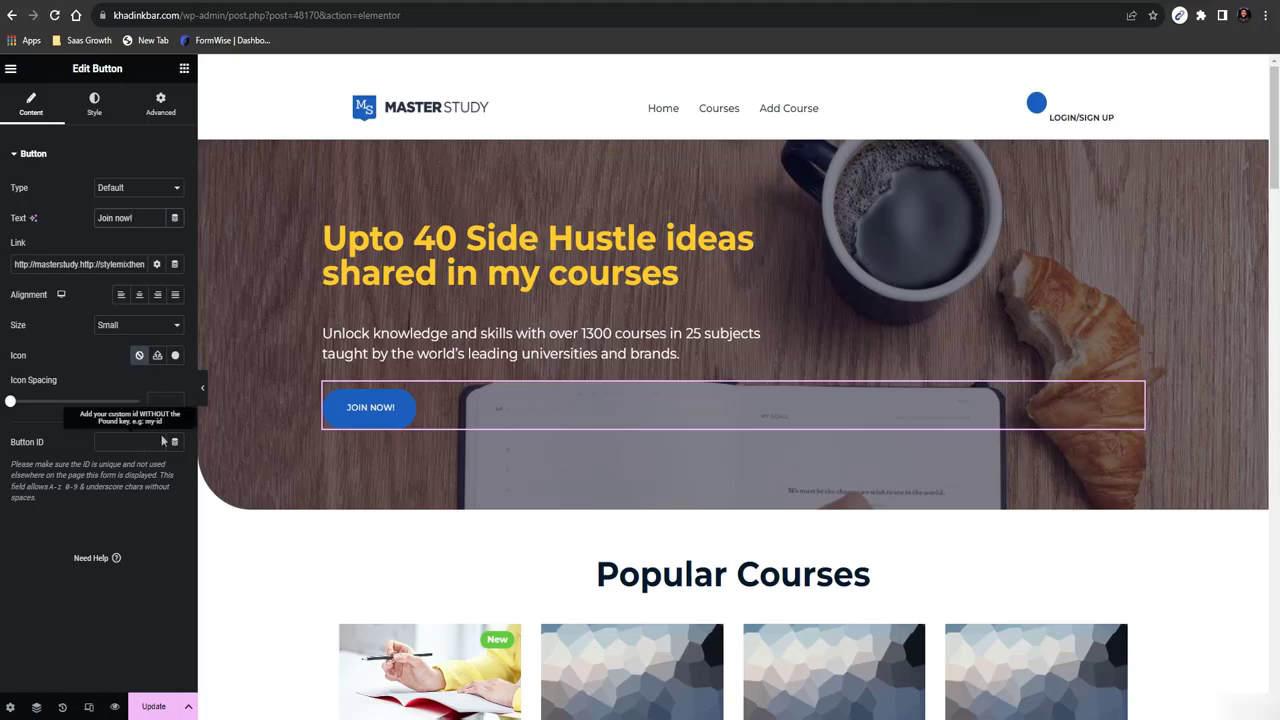
Add a circled right-arrow icon from the Icon Library, positioned after the button text.
click(159, 362)
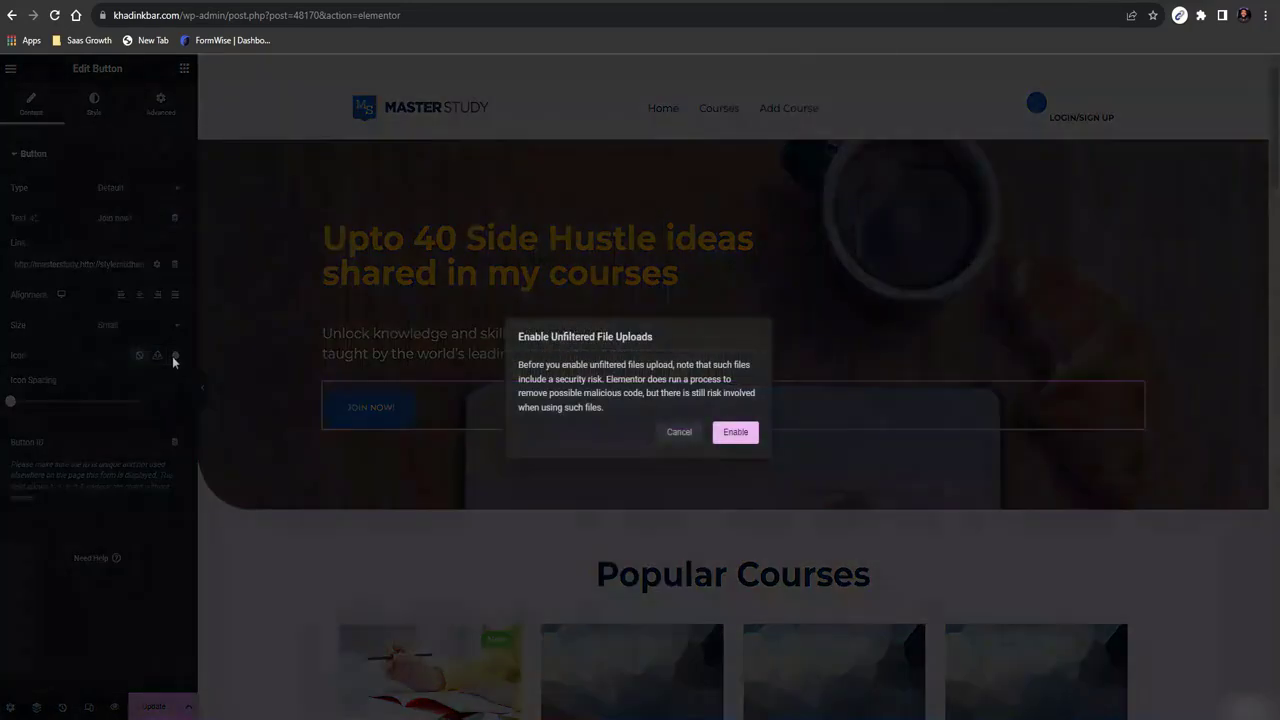
click(676, 435)
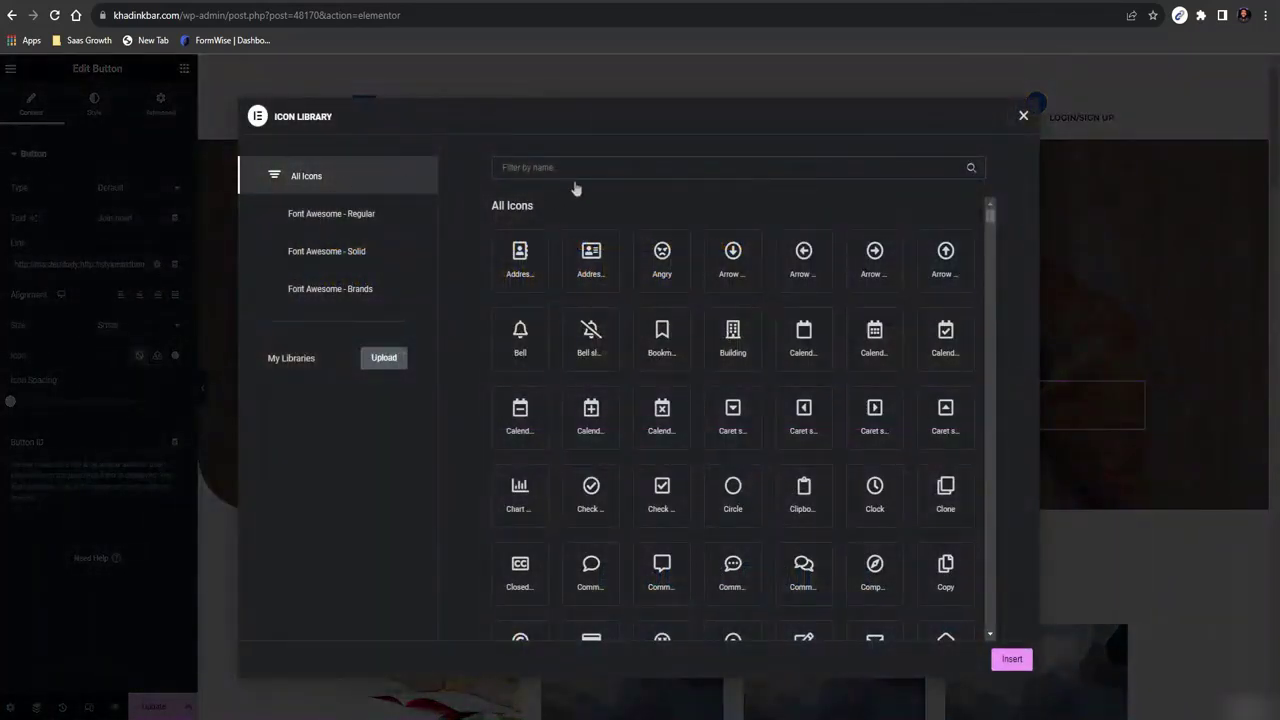
click(596, 169)
text(arr)
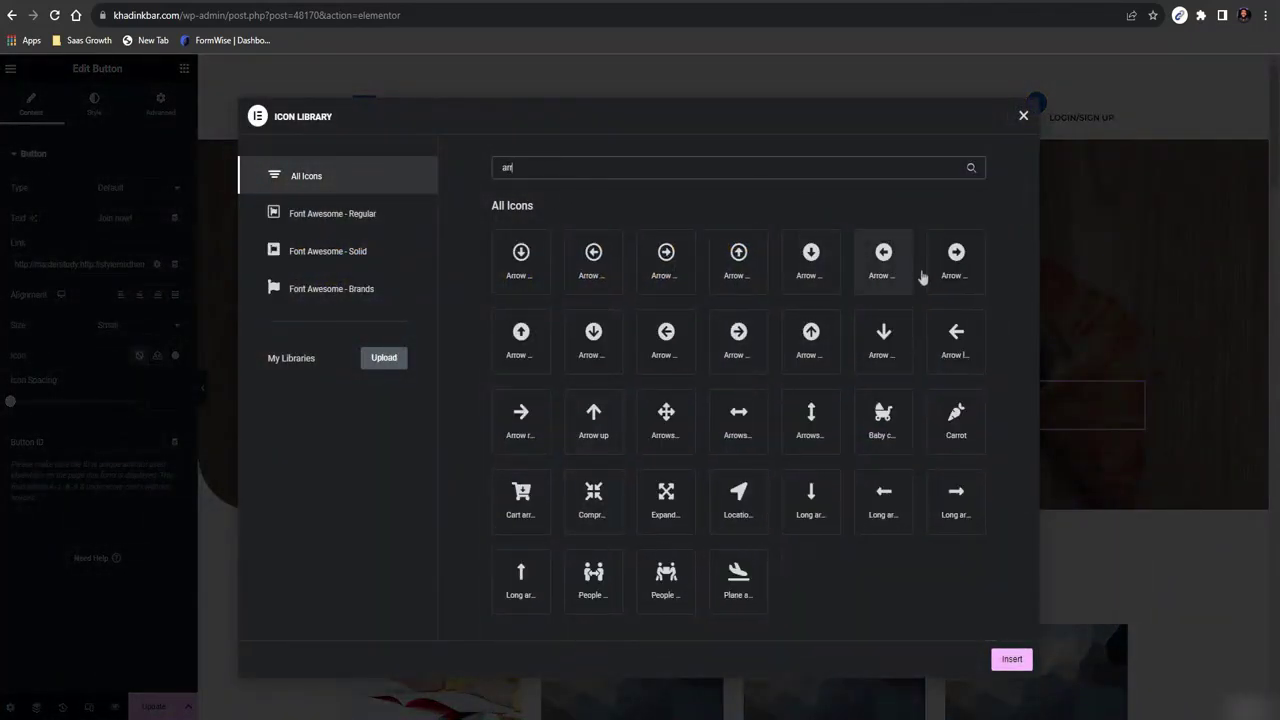
click(957, 264)
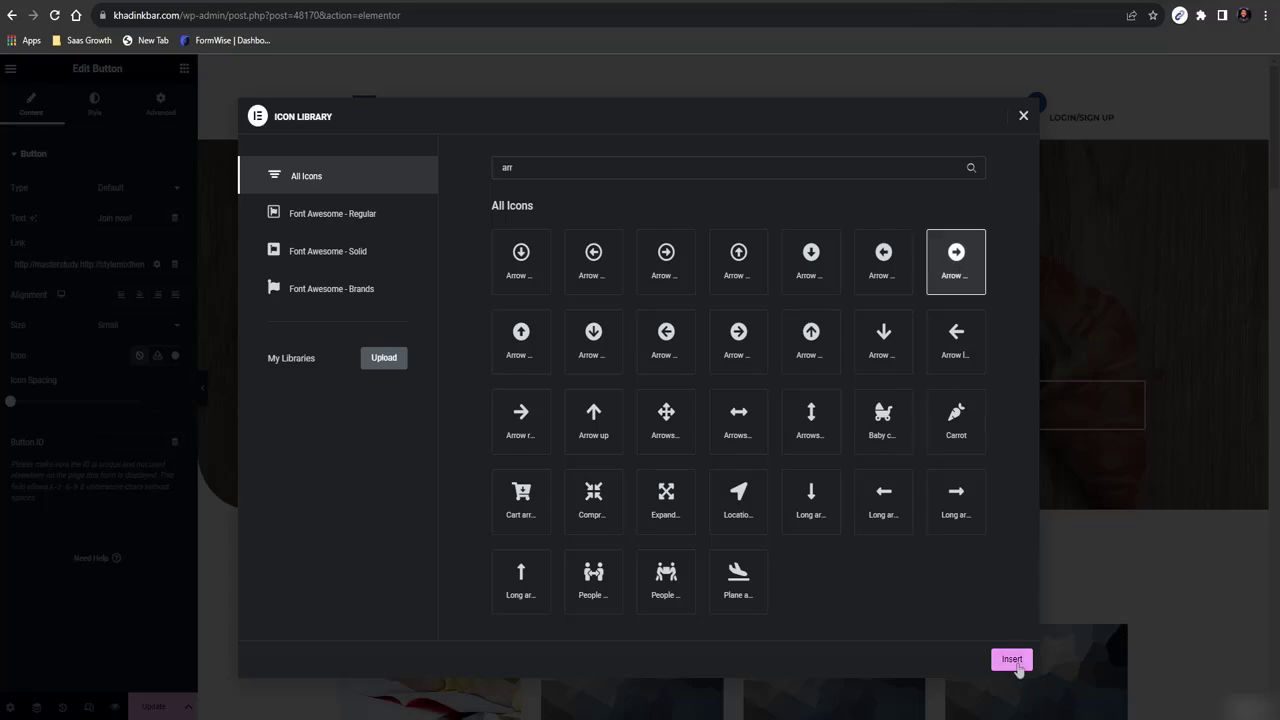
click(1012, 660)
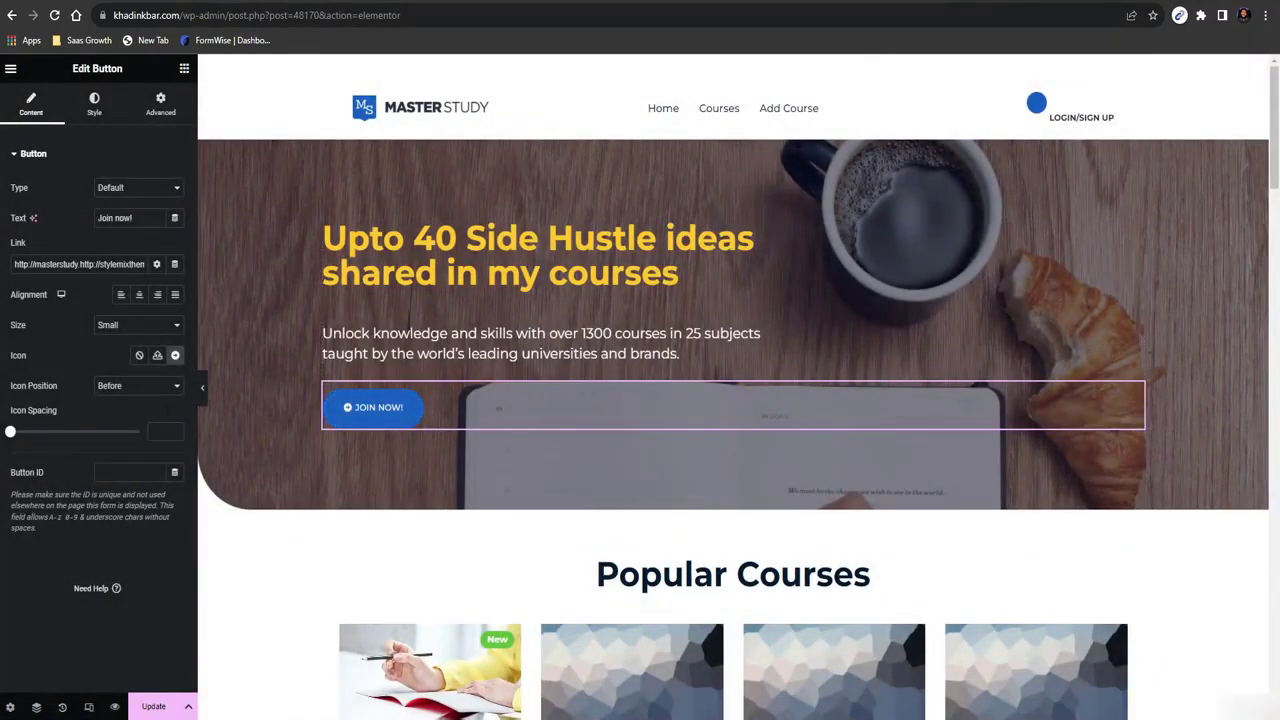
click(165, 411)
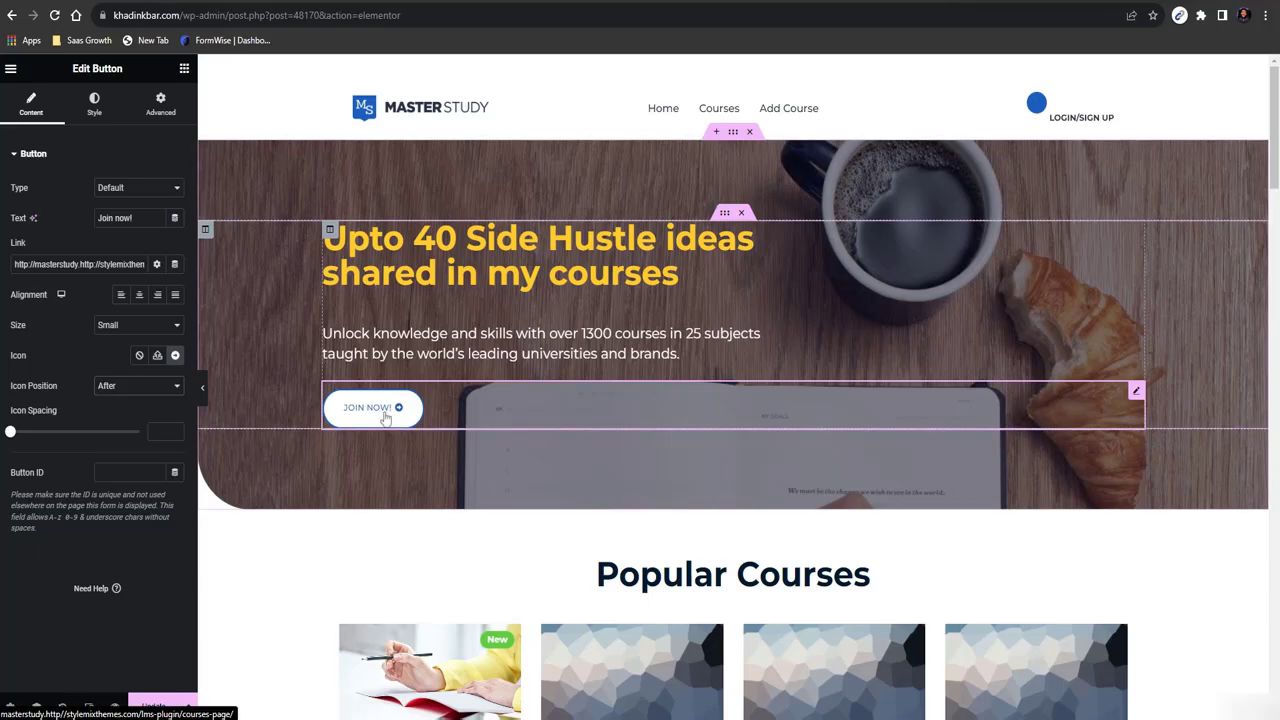
click(95, 101)
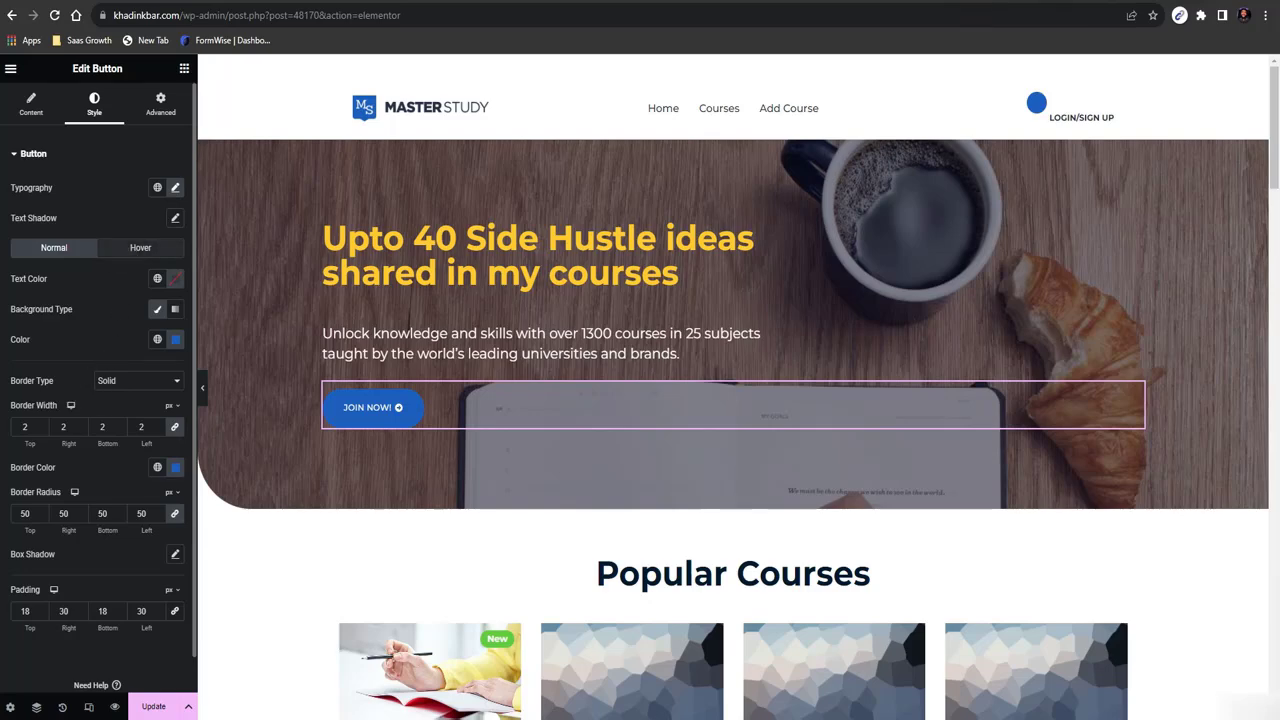
Set the button's hover background colour to deep blue.
click(140, 247)
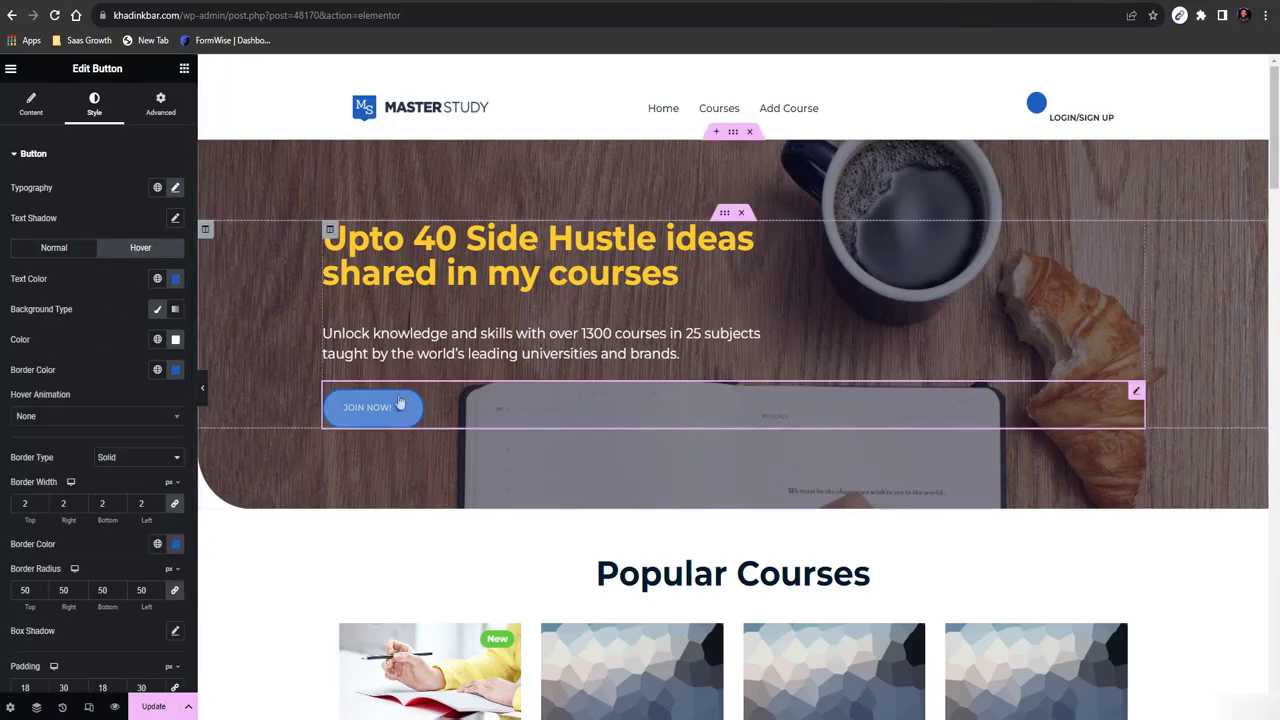
click(176, 340)
mouse_move(235, 430)
mouse_down()
mouse_move(262, 427)
mouse_move(251, 443)
mouse_up()
click(203, 517)
click(176, 341)
Set the button's hover text colour to white #FFFFFF.
click(177, 280)
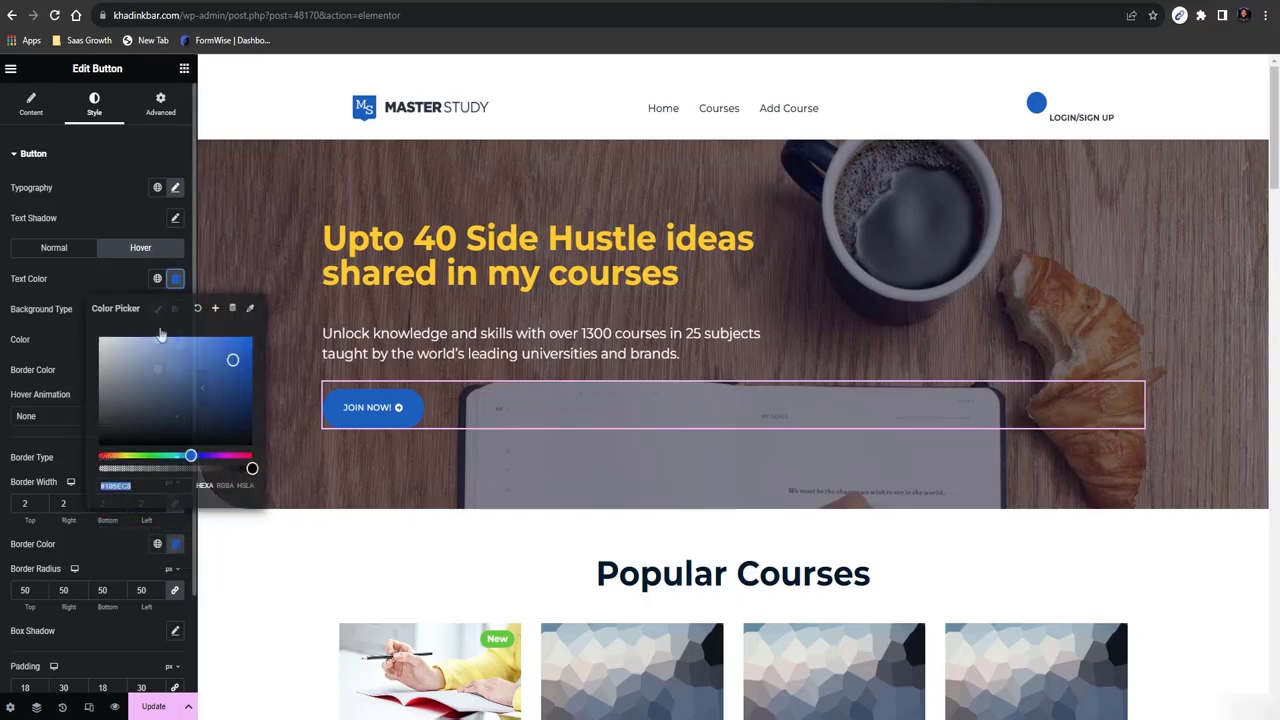
drag(158, 339, 86, 336)
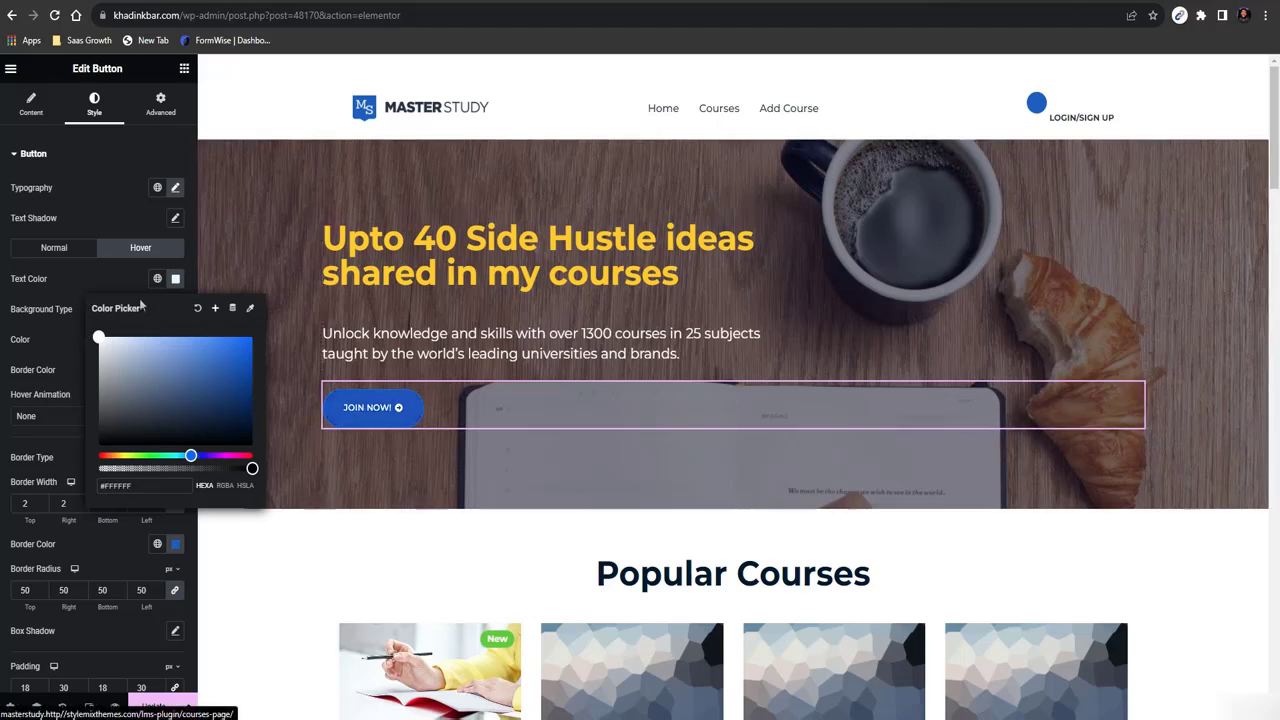
click(93, 276)
scroll(100, 404, down, 2)
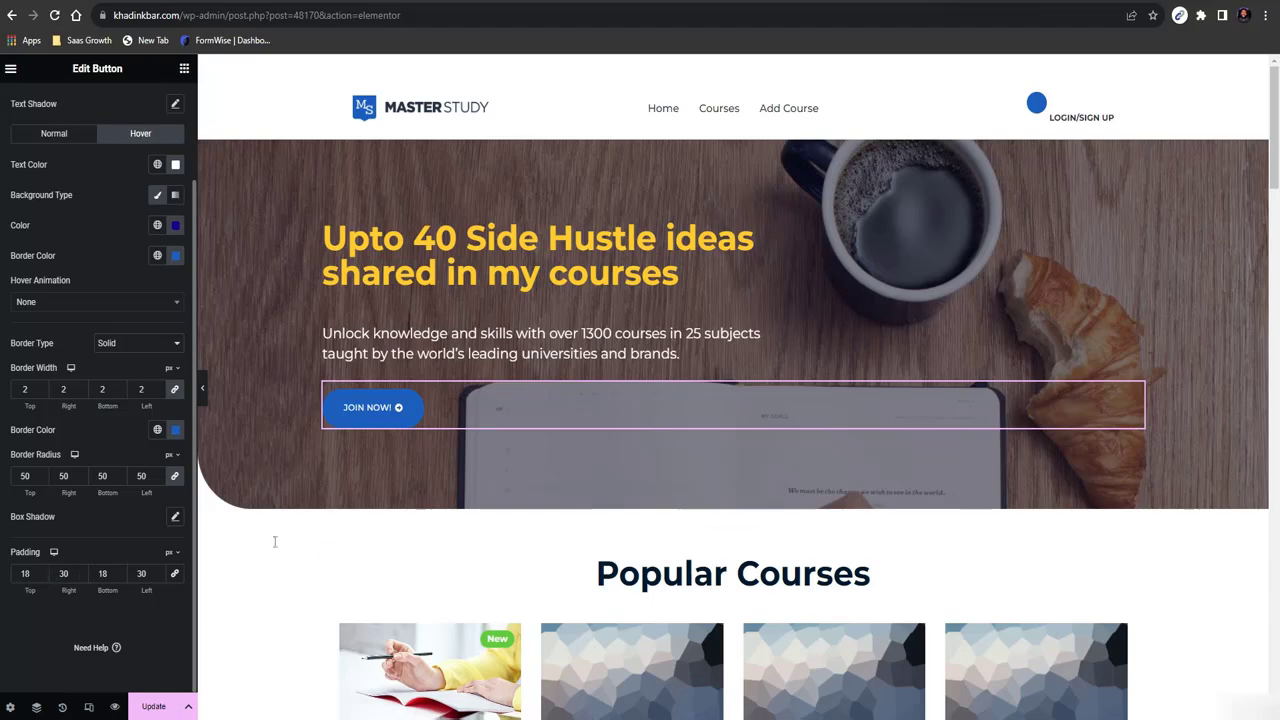
scroll(100, 400, up, 1)
scroll(680, 467, down, 2)
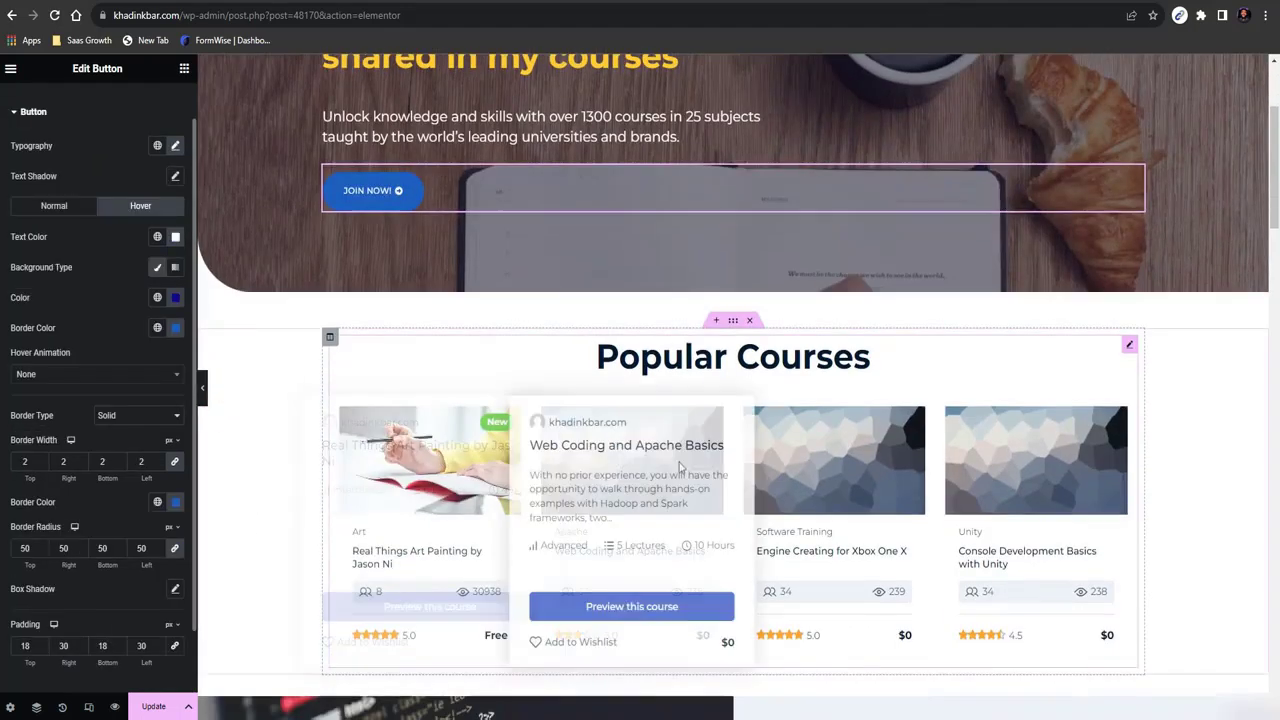
Delete the Popular Courses section so the hero leads straight into 'Pick a Course'.
click(733, 320)
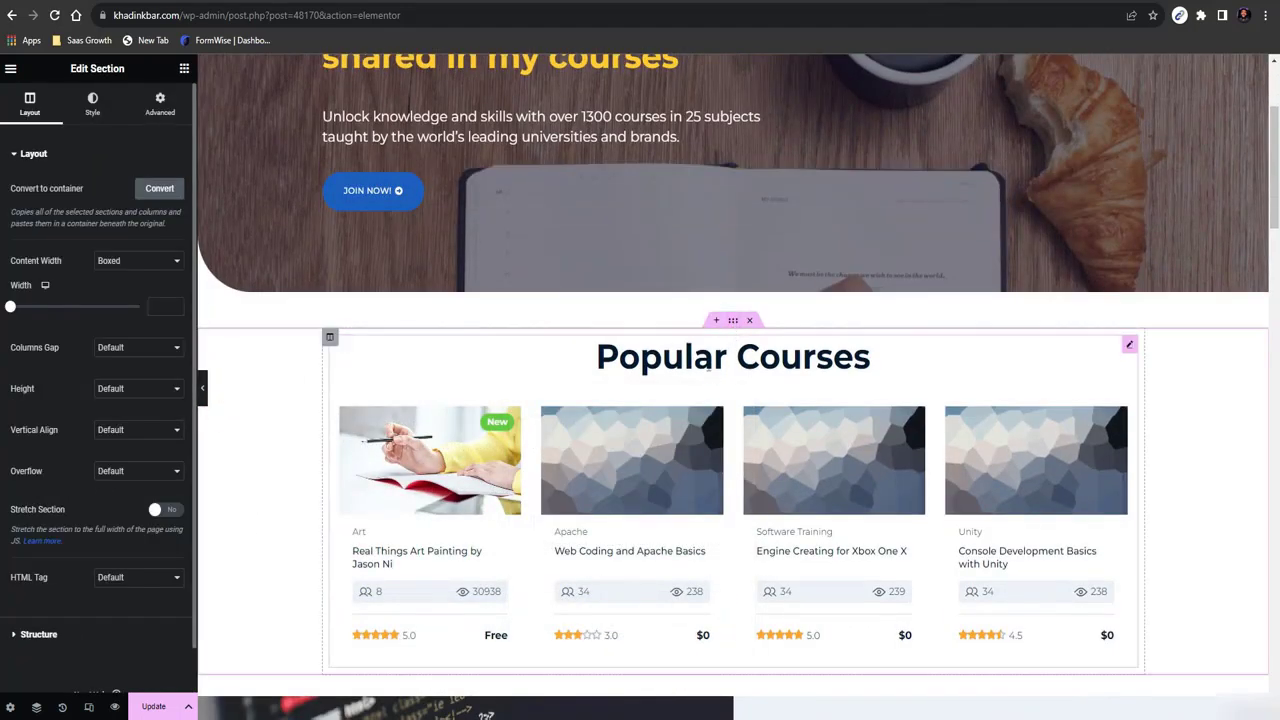
click(709, 368)
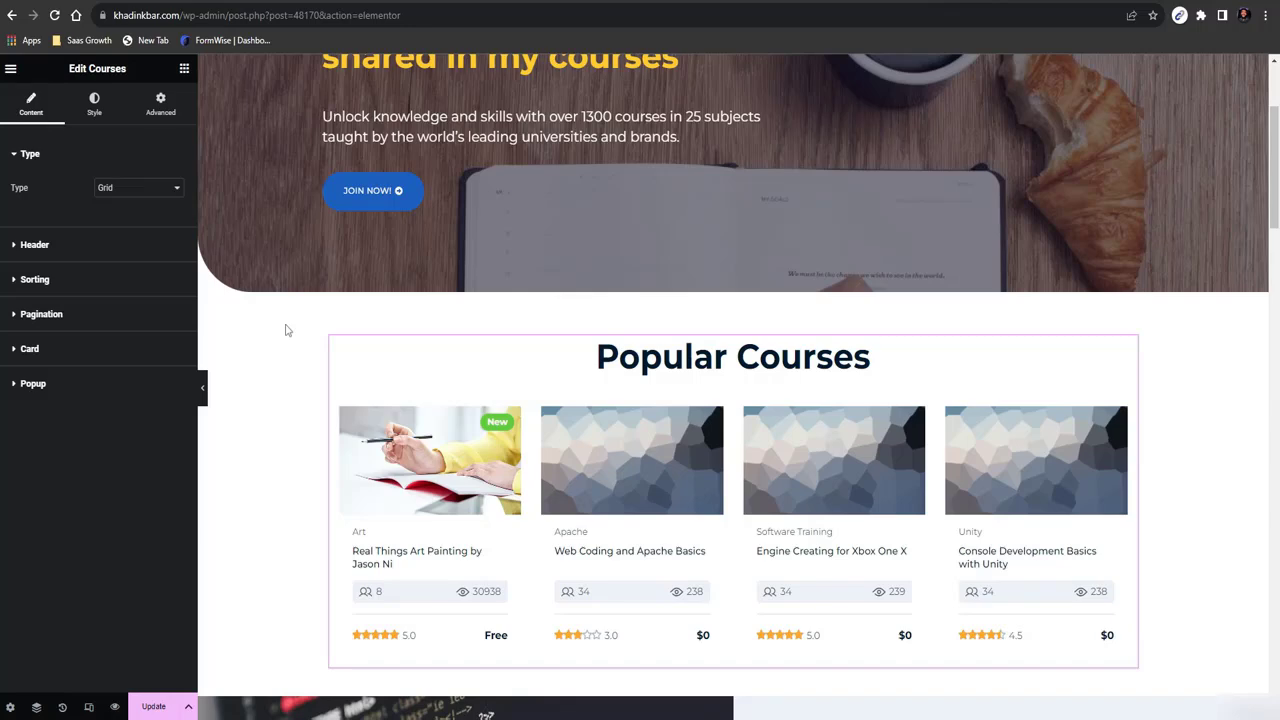
scroll(583, 394, down, 2)
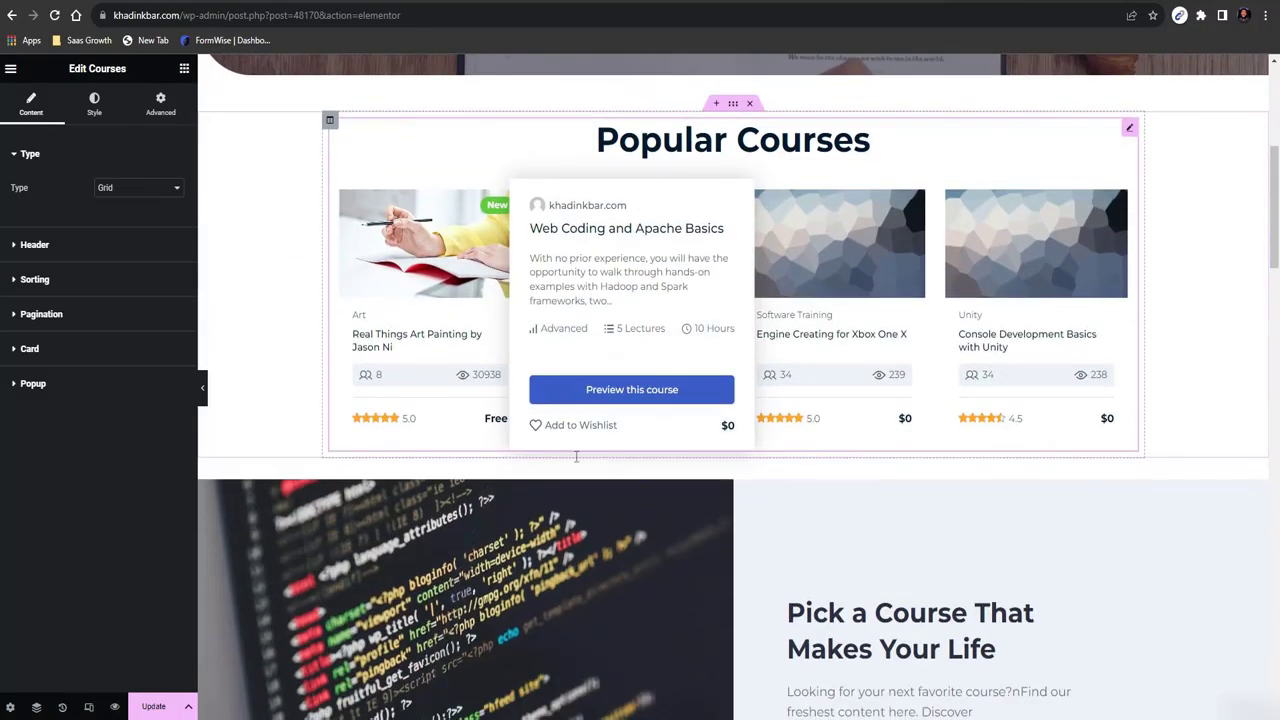
click(749, 104)
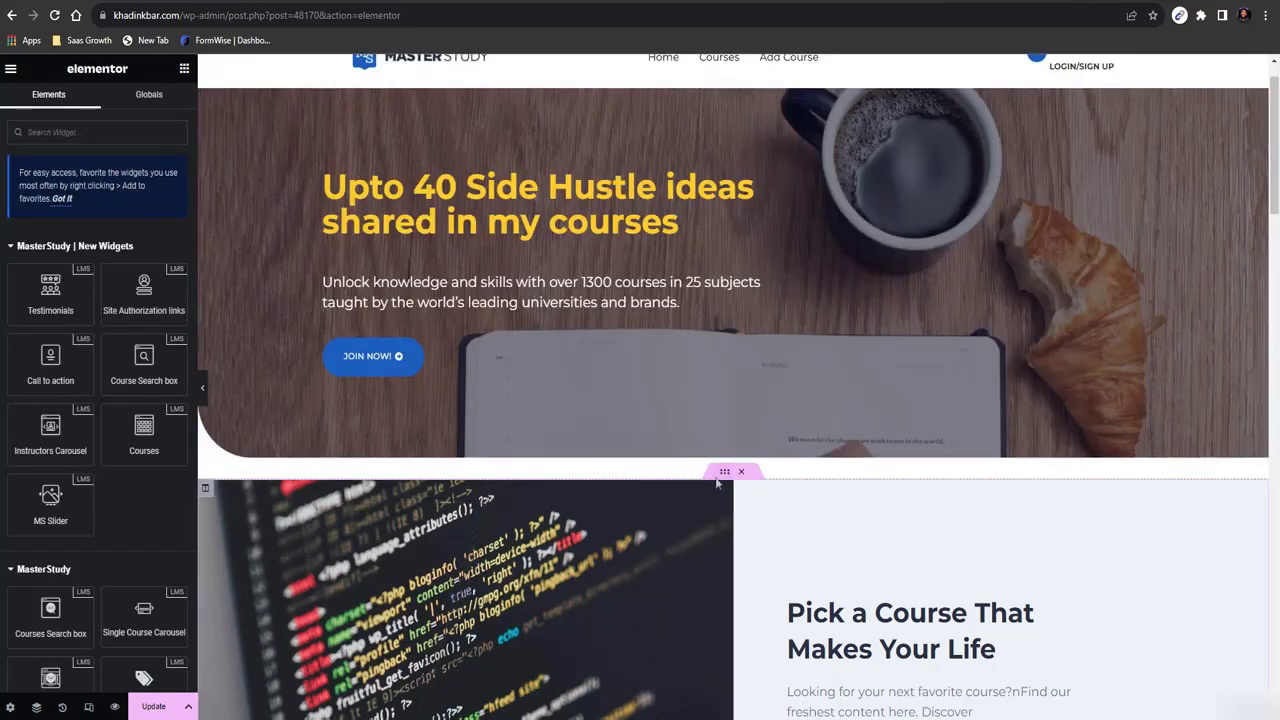
click(724, 472)
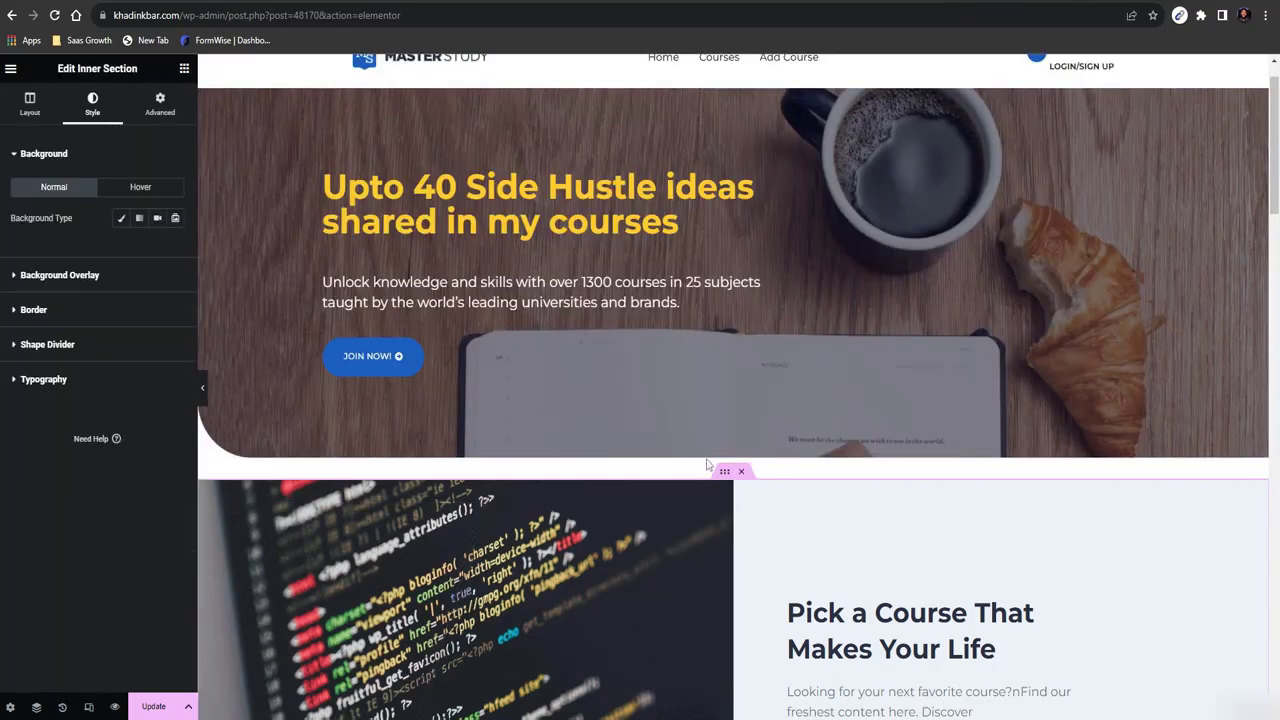
scroll(706, 464, down, 15)
scroll(727, 442, up, 10)
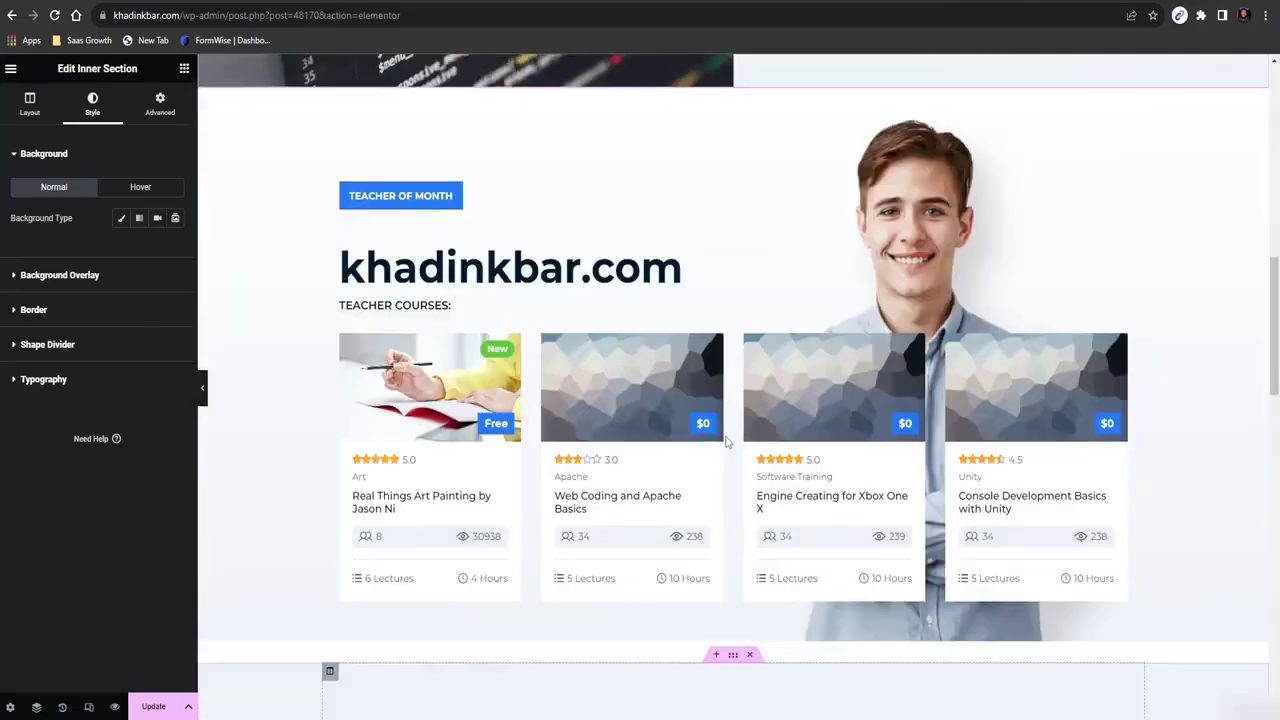
scroll(727, 442, down, 10)
scroll(718, 264, up, 7)
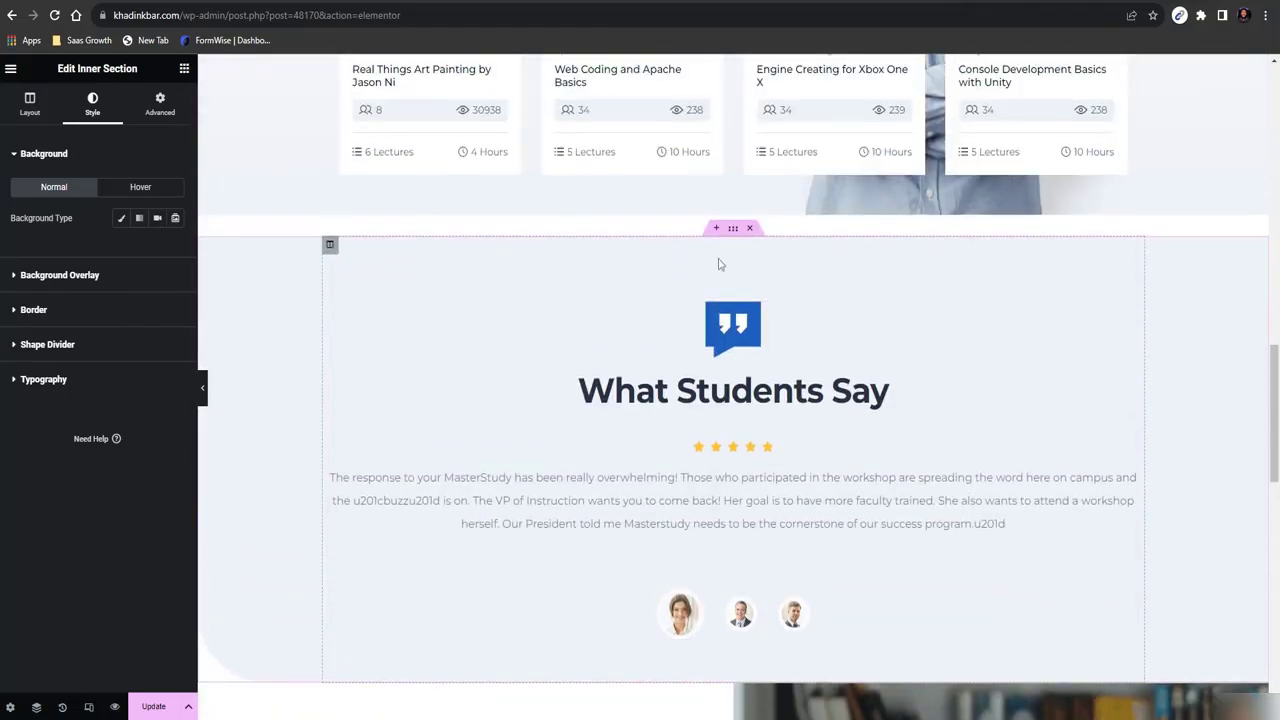
Insert a single empty container above the What Students Say section.
click(716, 228)
click(714, 277)
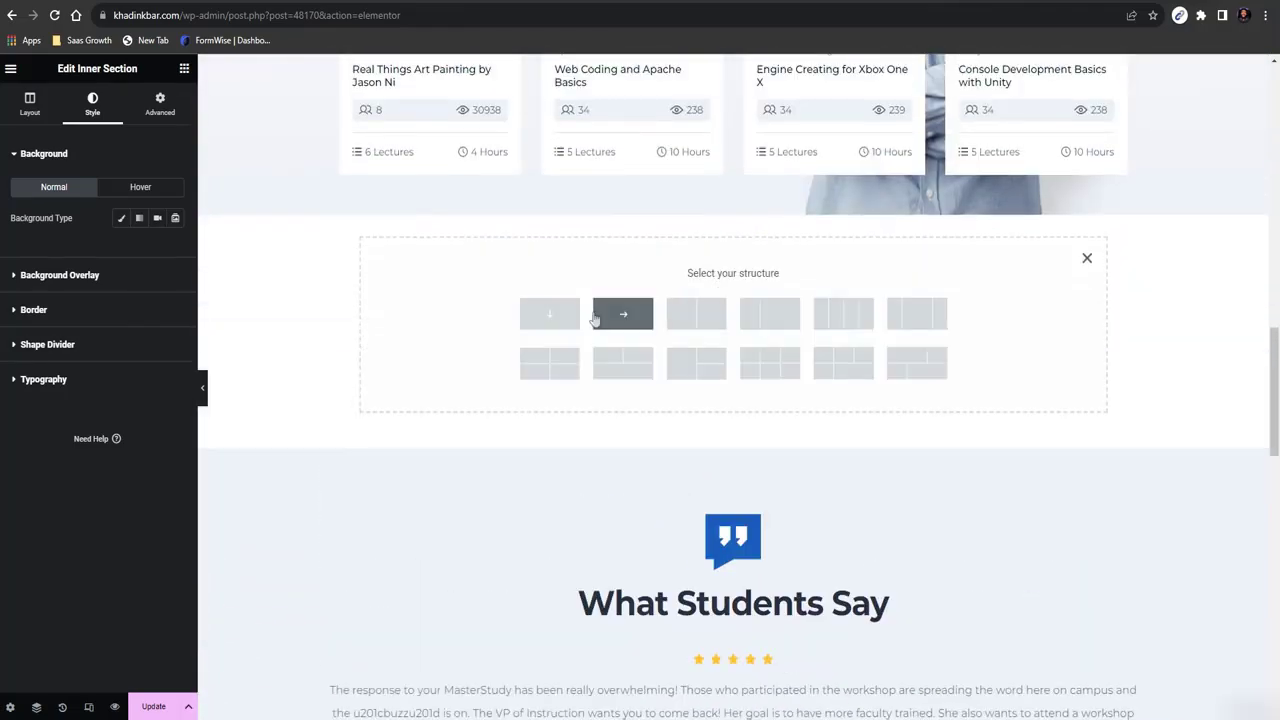
click(552, 315)
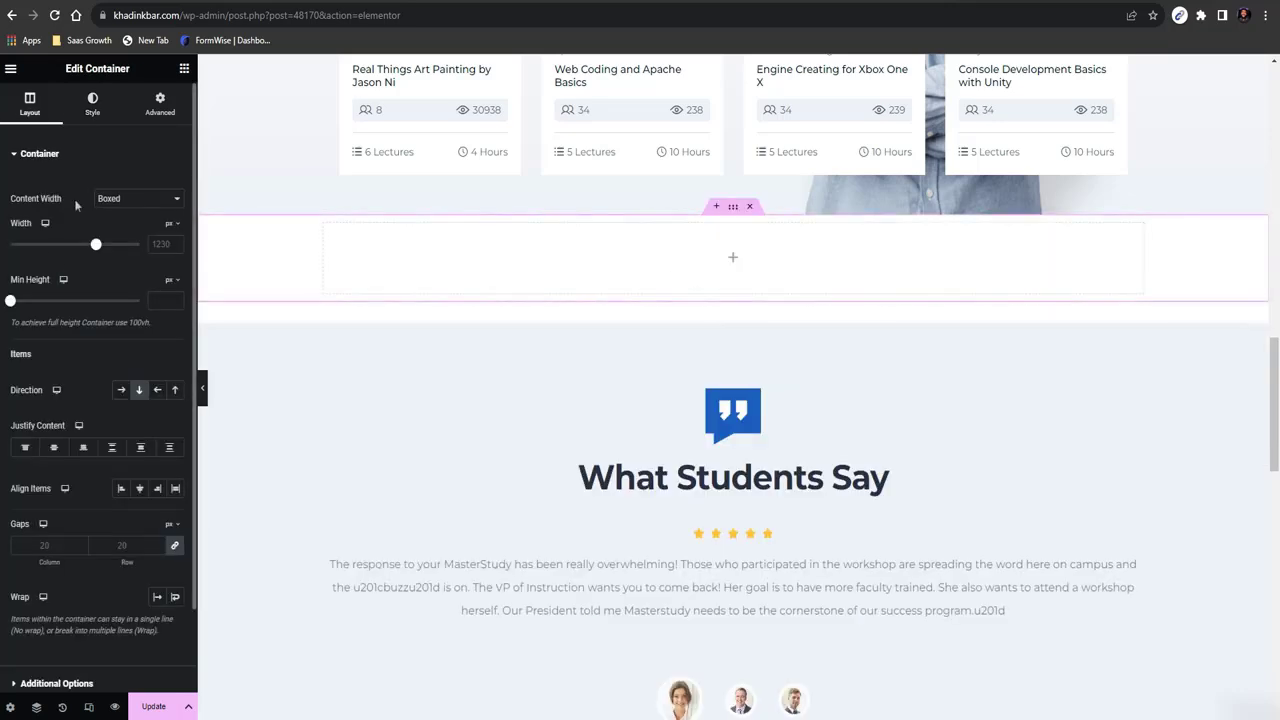
Drag a Testimonials widget into the new container, then delete it again.
click(184, 68)
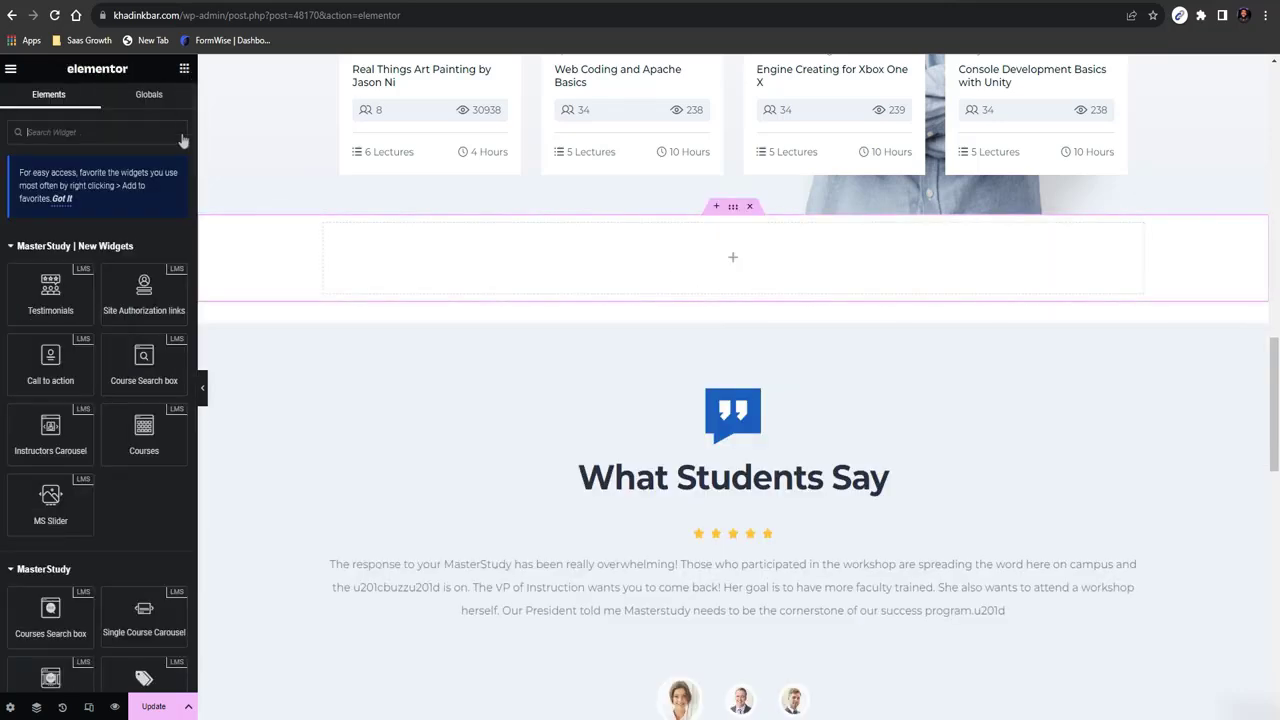
scroll(66, 430, down, 20)
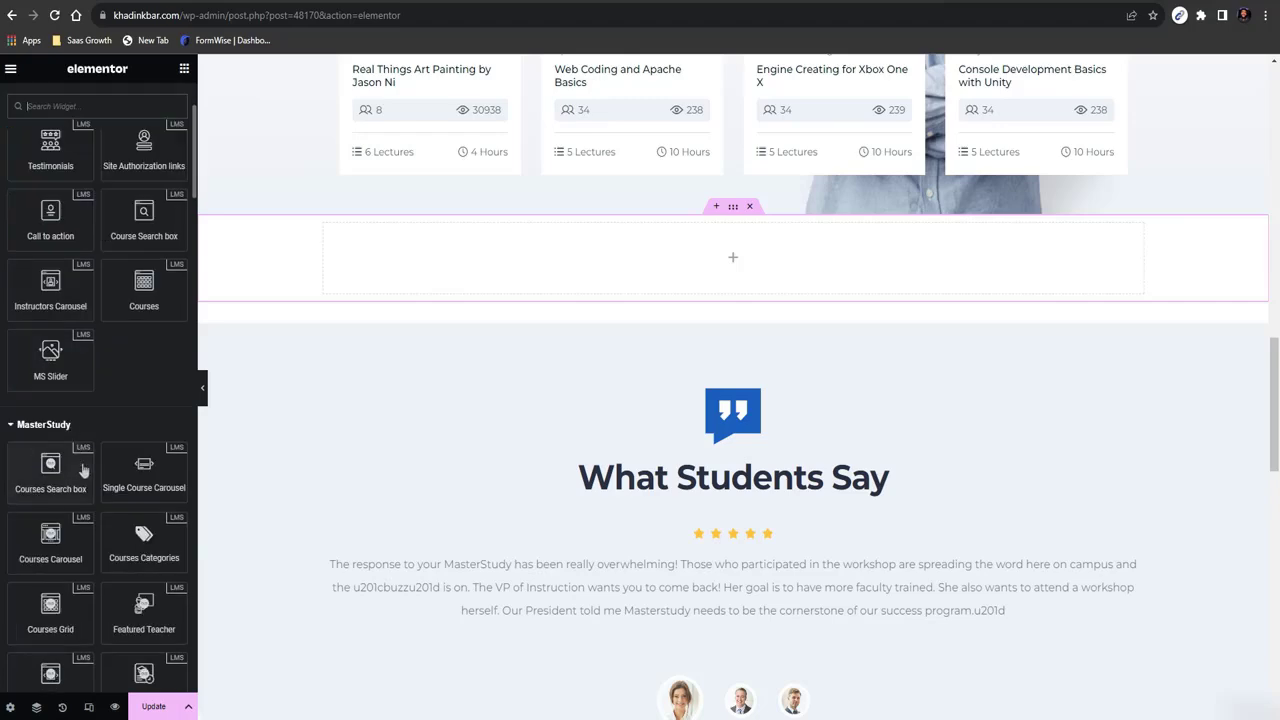
scroll(84, 440, down, 15)
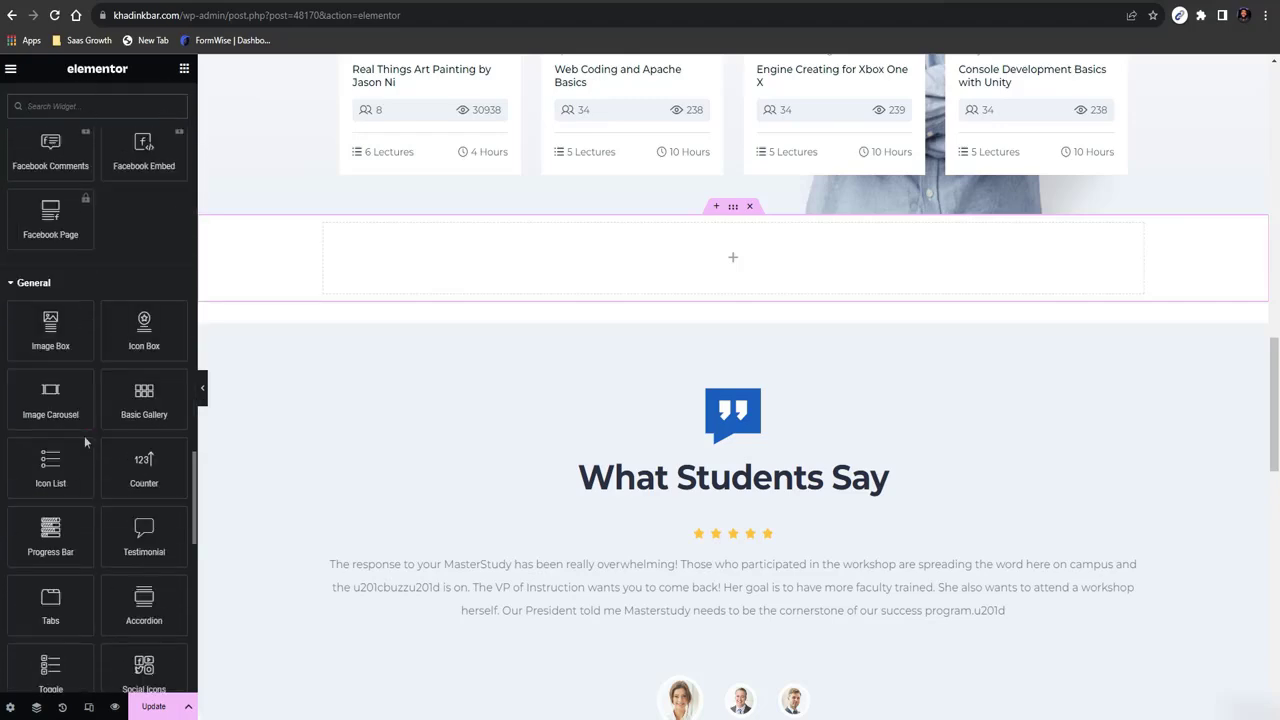
scroll(88, 435, up, 2)
scroll(89, 433, up, 4)
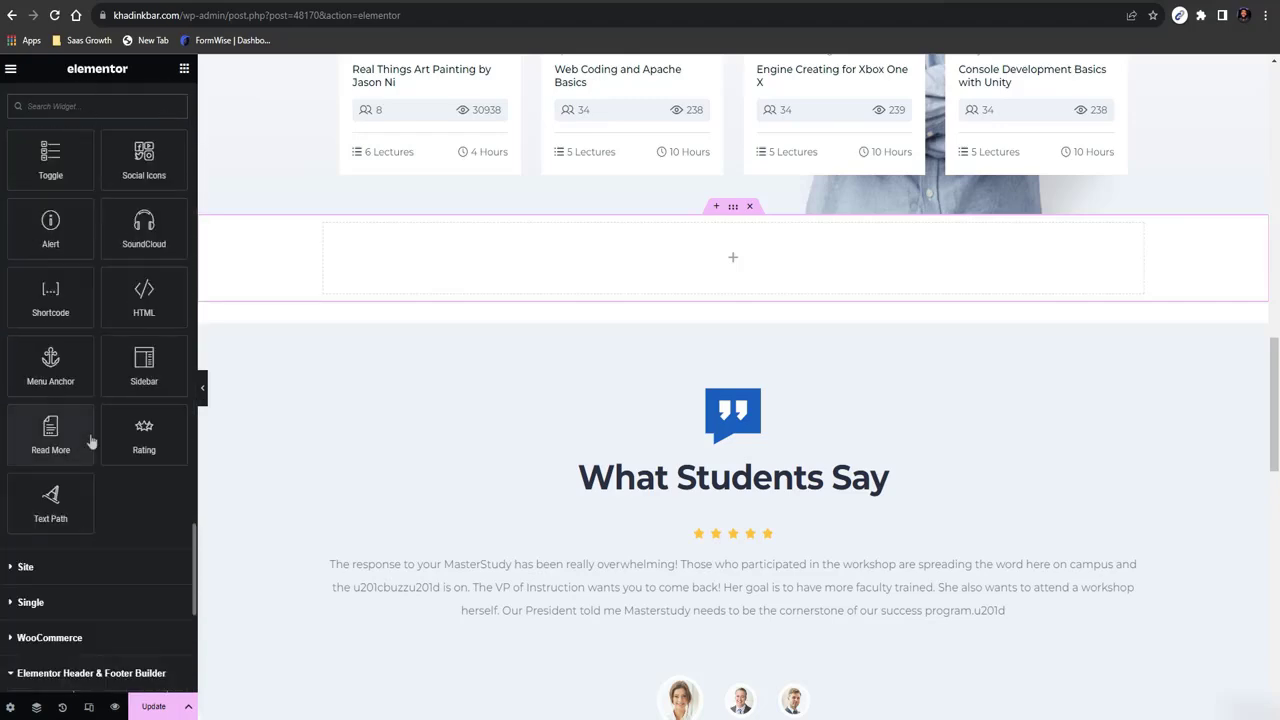
scroll(89, 433, down, 5)
scroll(90, 435, up, 10)
scroll(94, 433, up, 20)
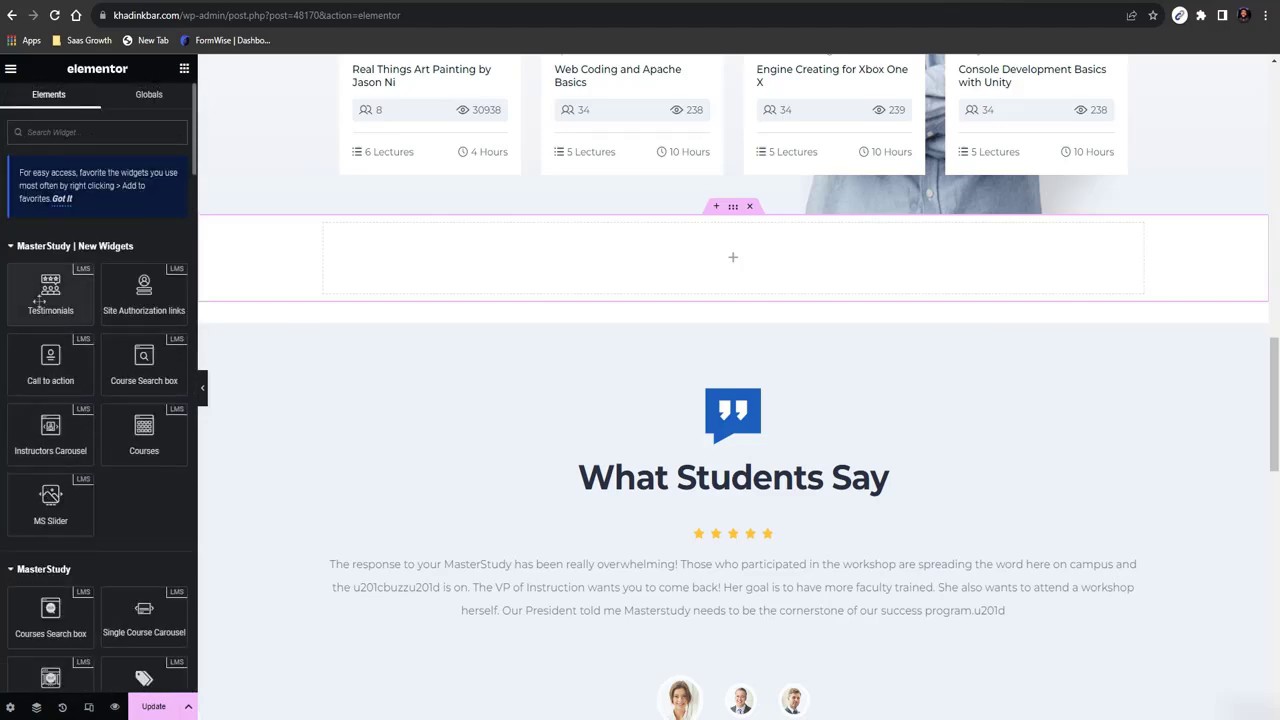
drag(85, 307, 630, 264)
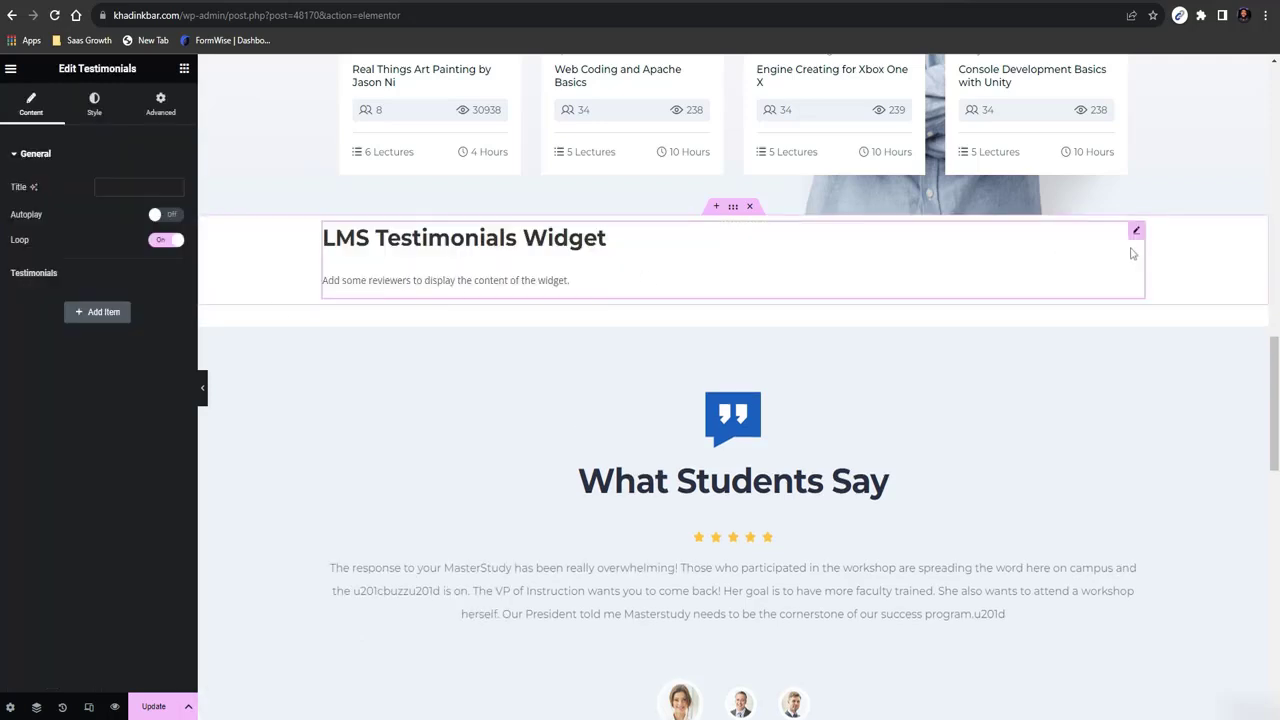
right_click(1137, 236)
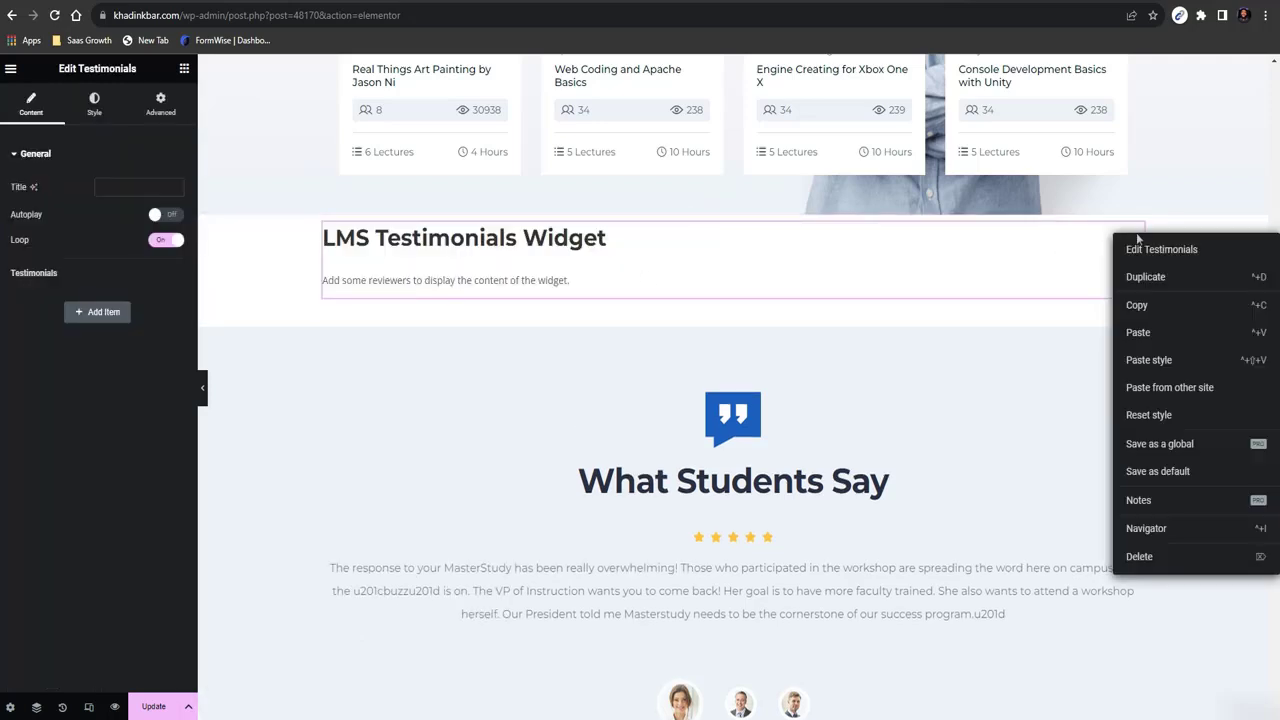
click(1140, 557)
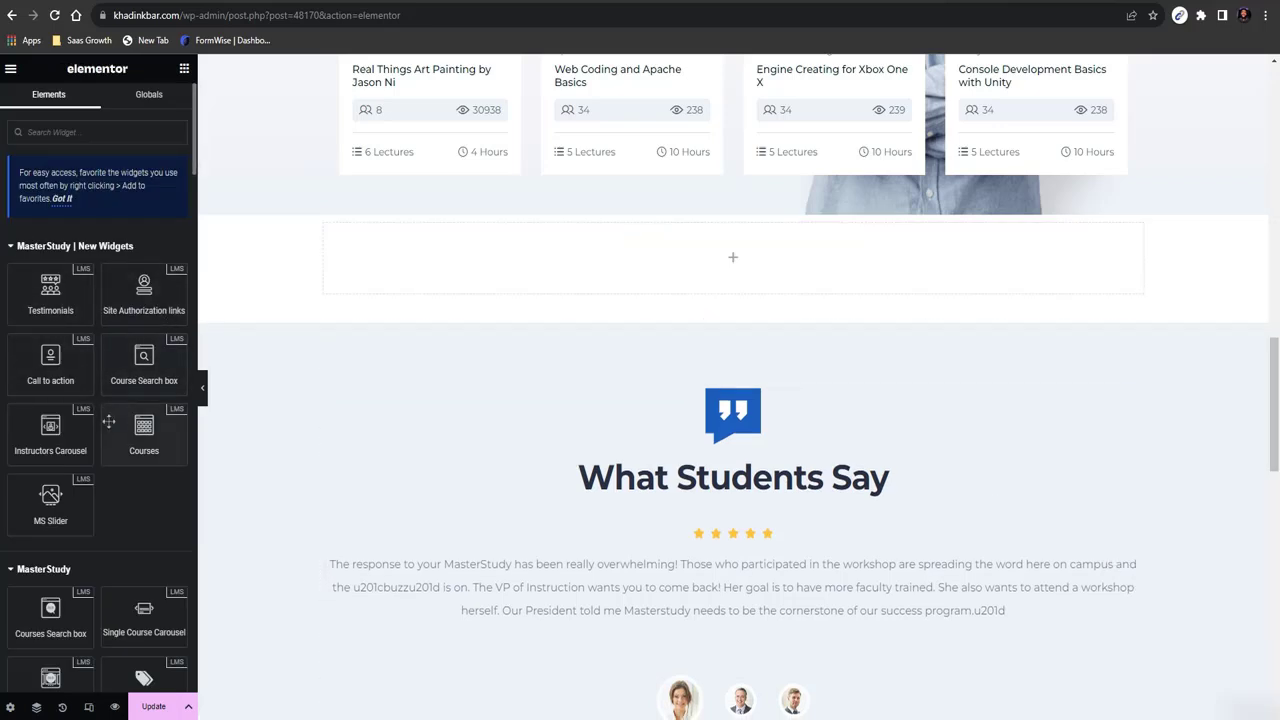
Drop a Courses widget into the empty container, keeping Archive type and filters off.
scroll(52, 445, down, 2)
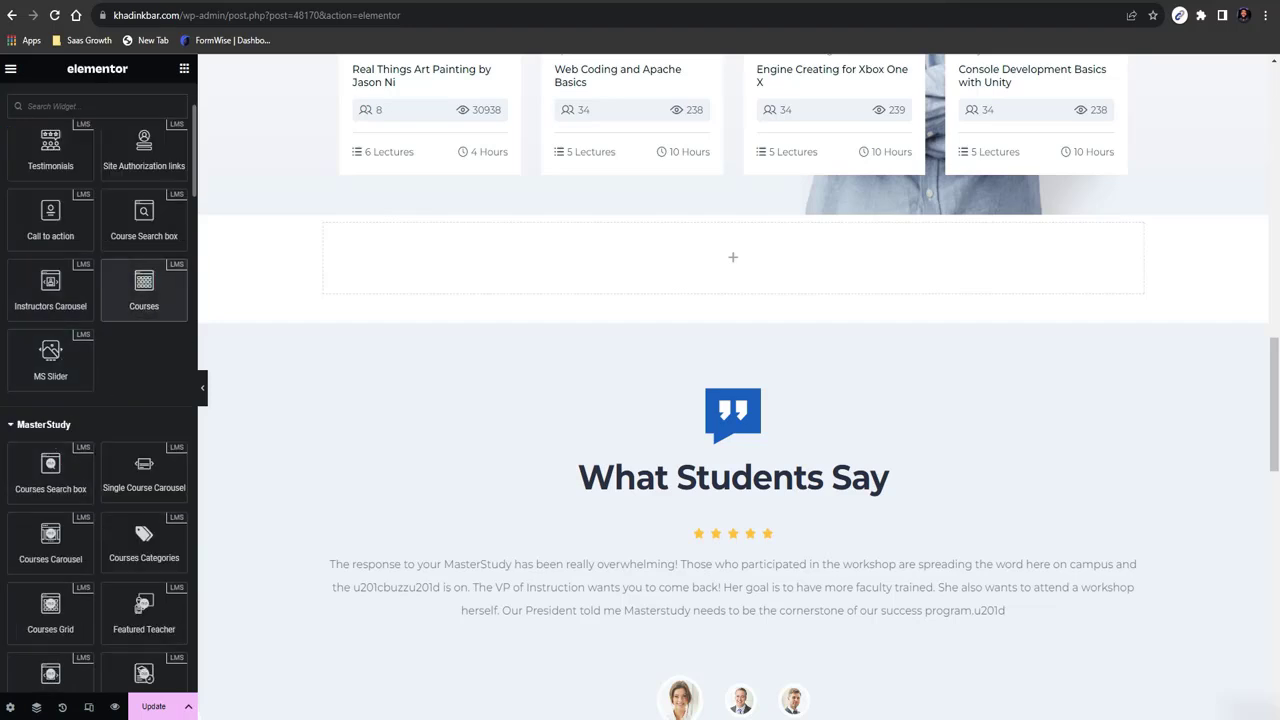
drag(144, 286, 650, 258)
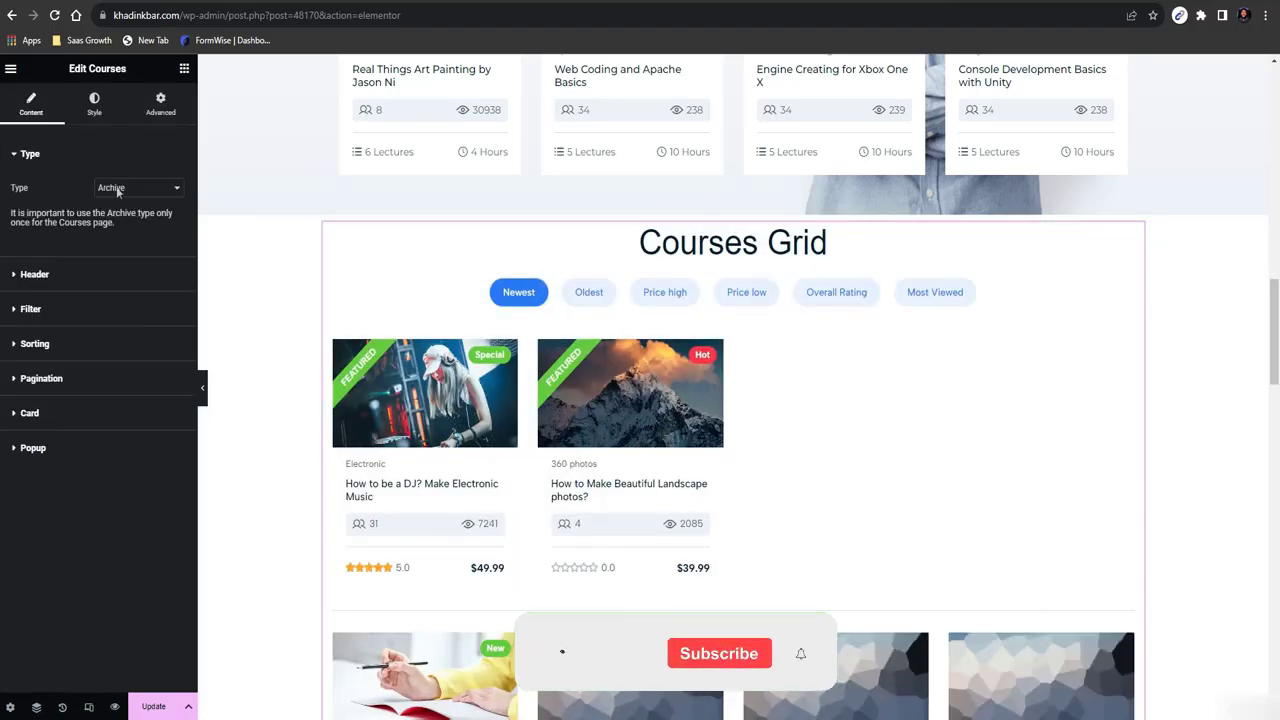
click(116, 188)
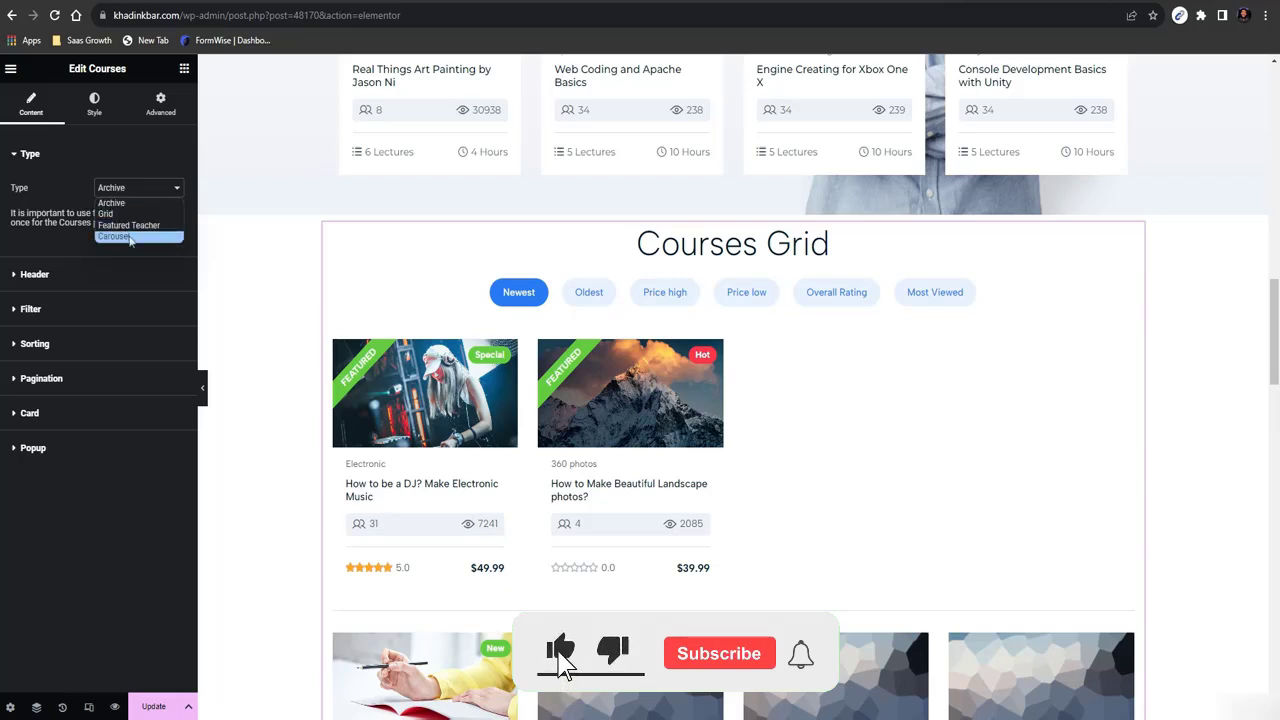
click(139, 204)
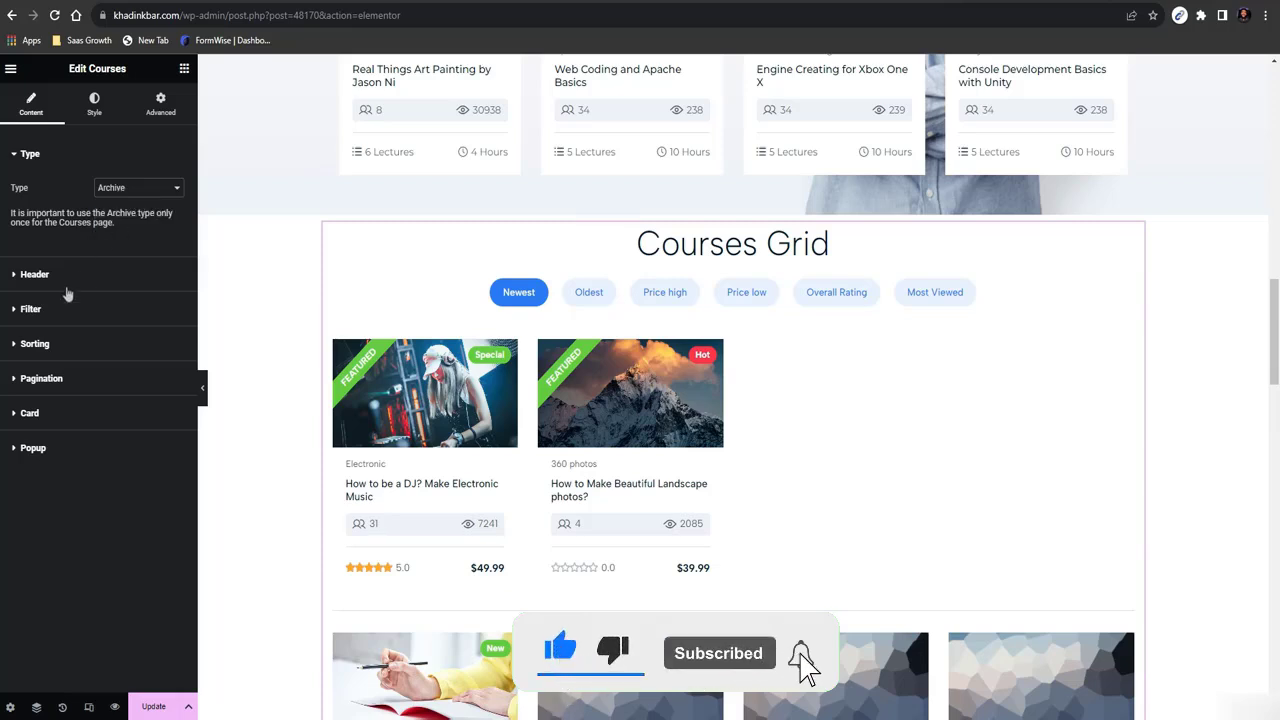
click(57, 318)
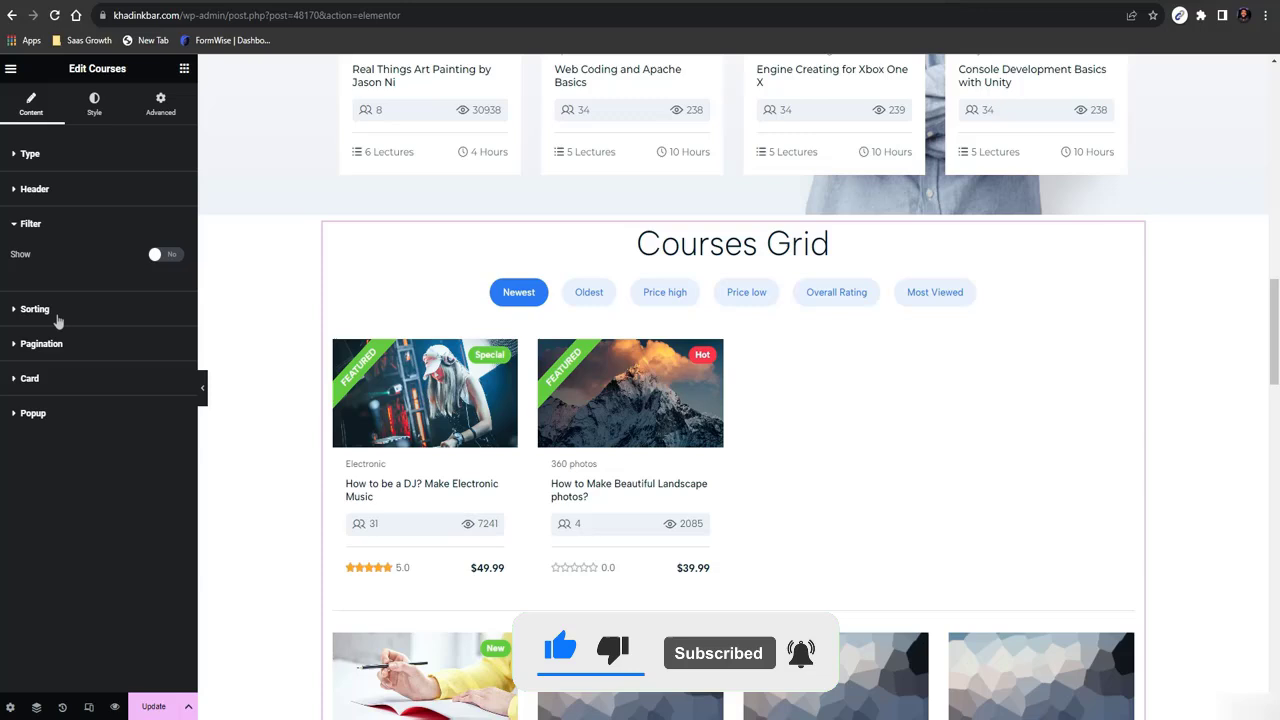
click(165, 254)
click(166, 255)
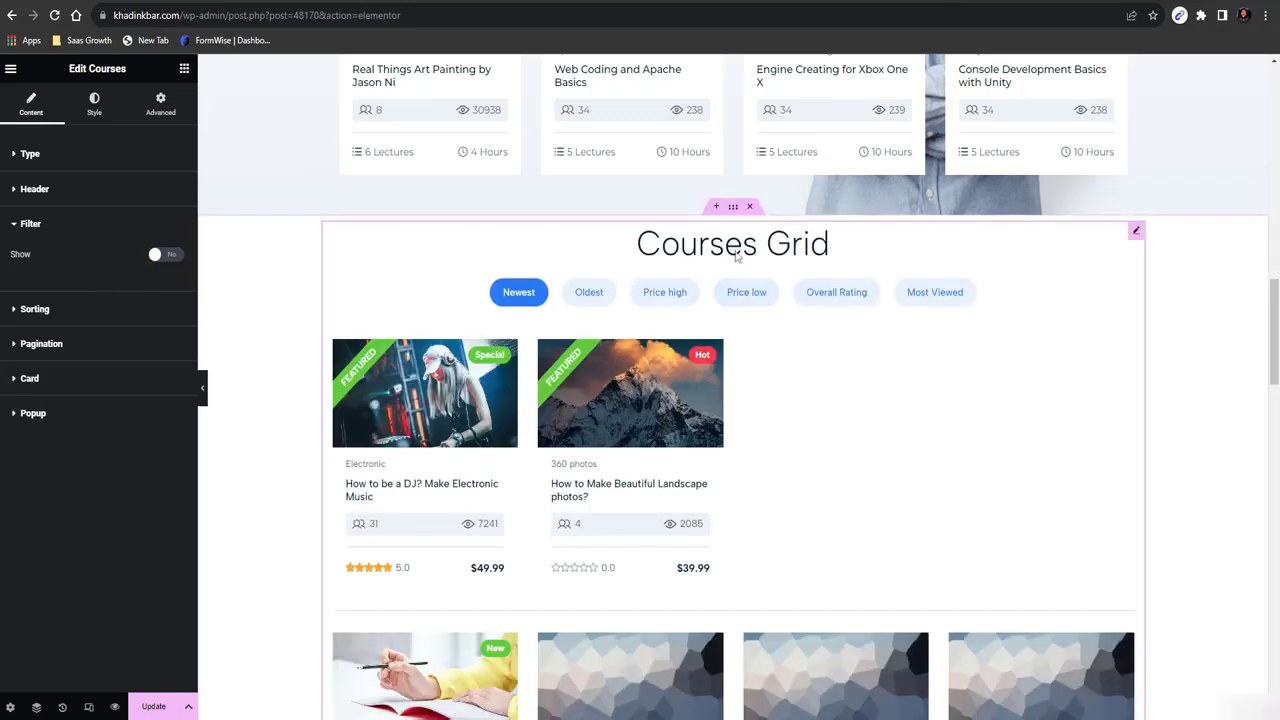
Switch the Courses widget type from Featured Teacher to Carousel.
click(30, 154)
click(150, 187)
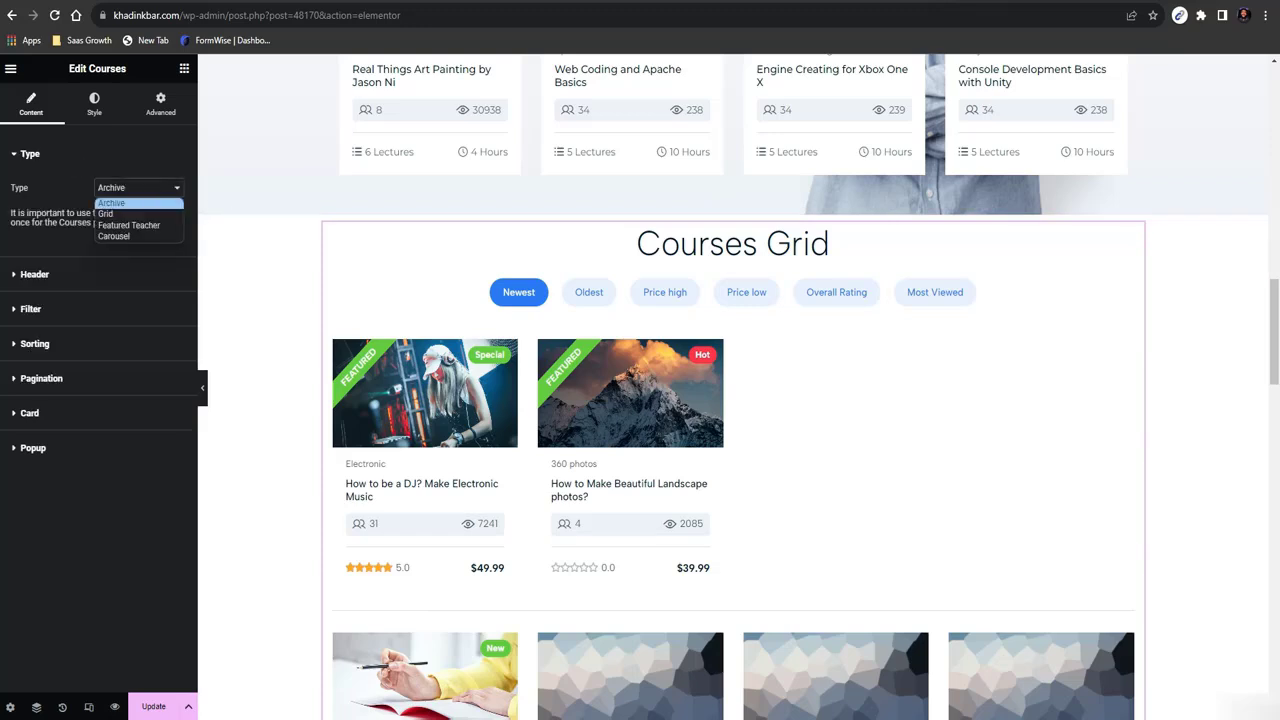
click(148, 229)
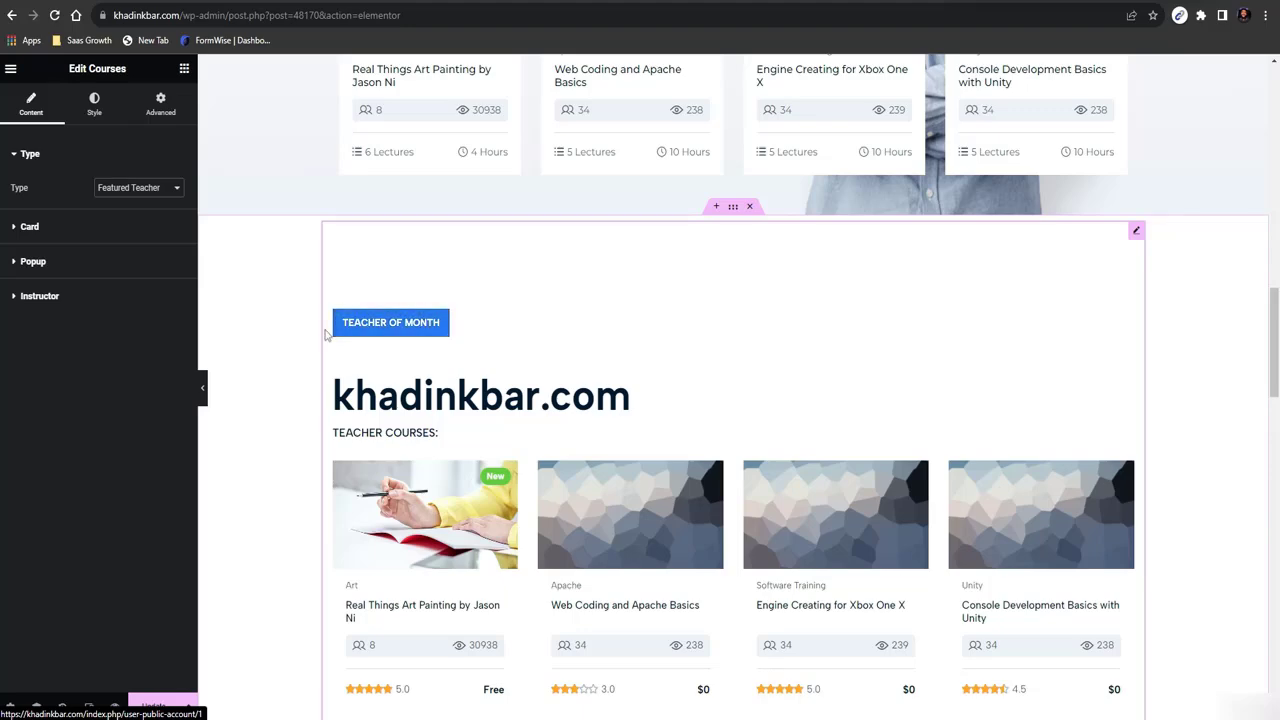
scroll(430, 445, down, 1)
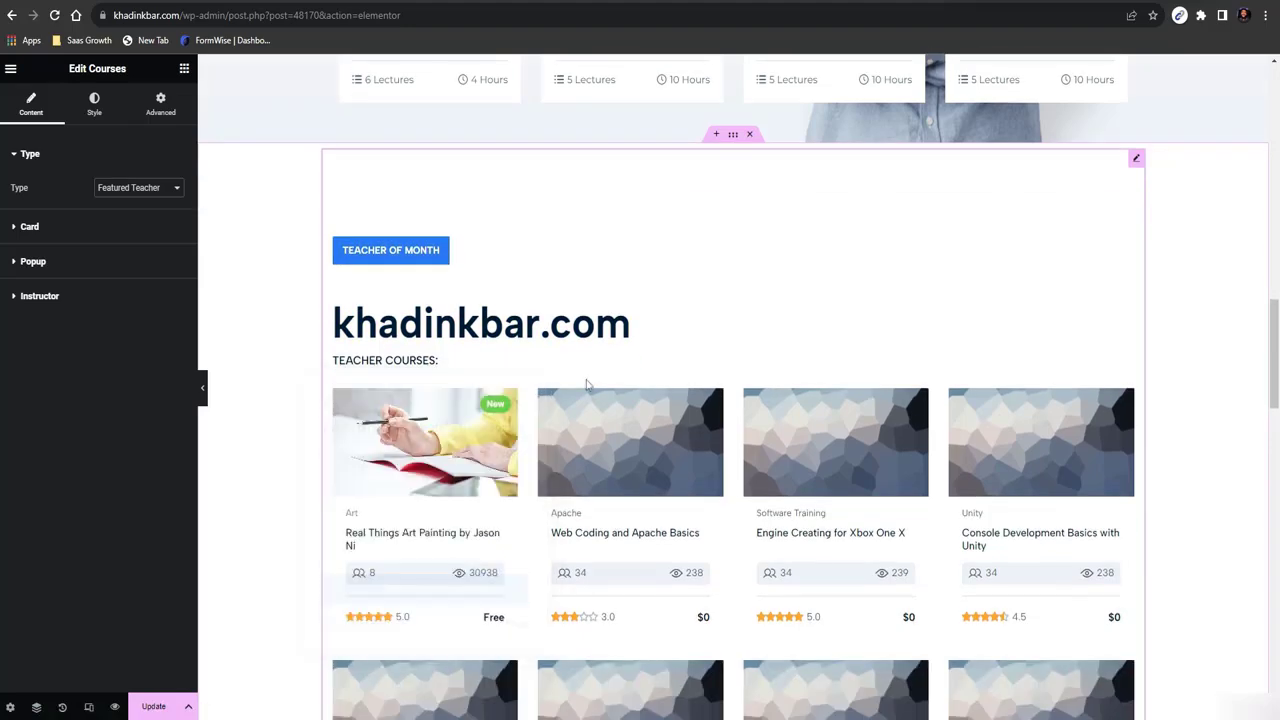
scroll(459, 468, down, 3)
click(130, 188)
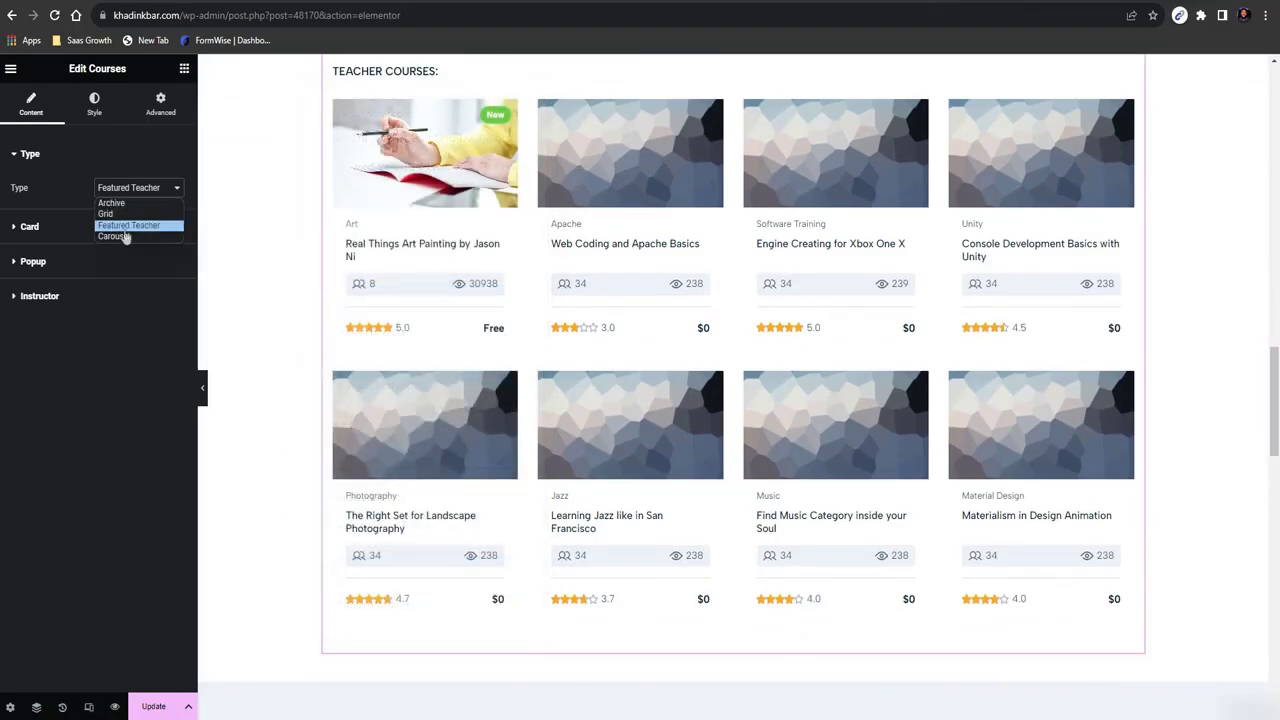
click(130, 236)
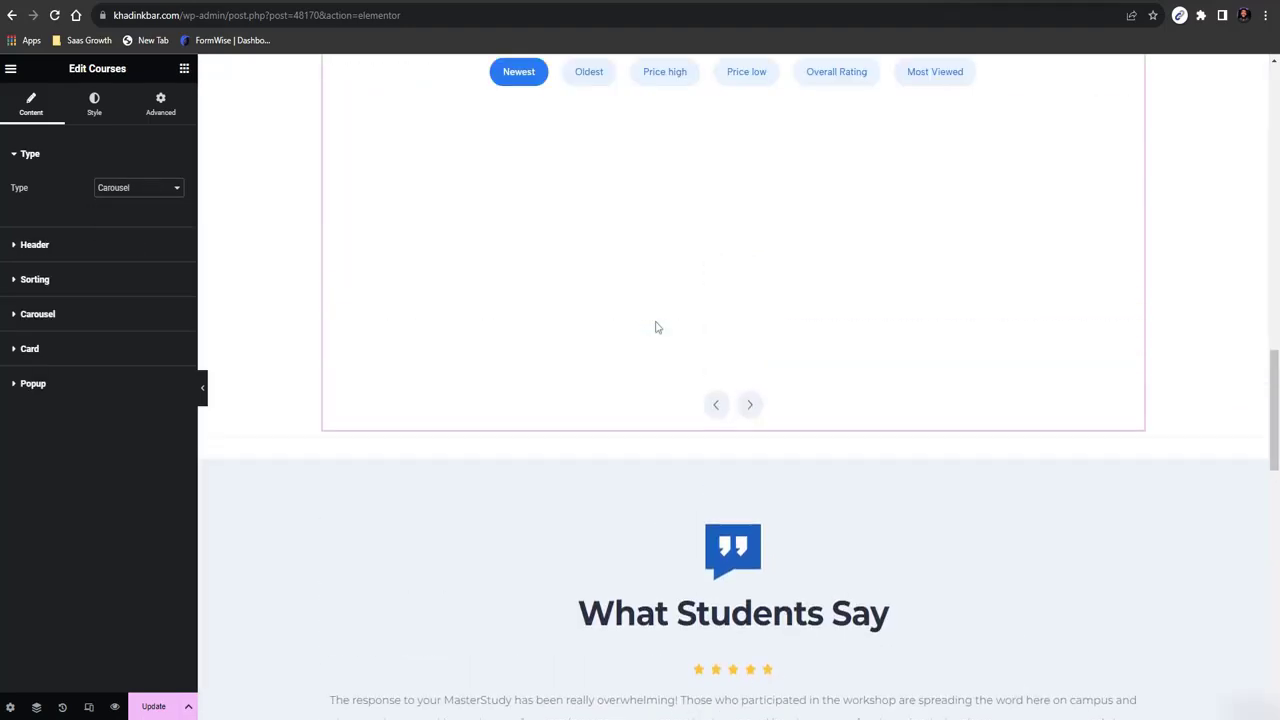
scroll(650, 340, up, 1)
scroll(644, 348, up, 2)
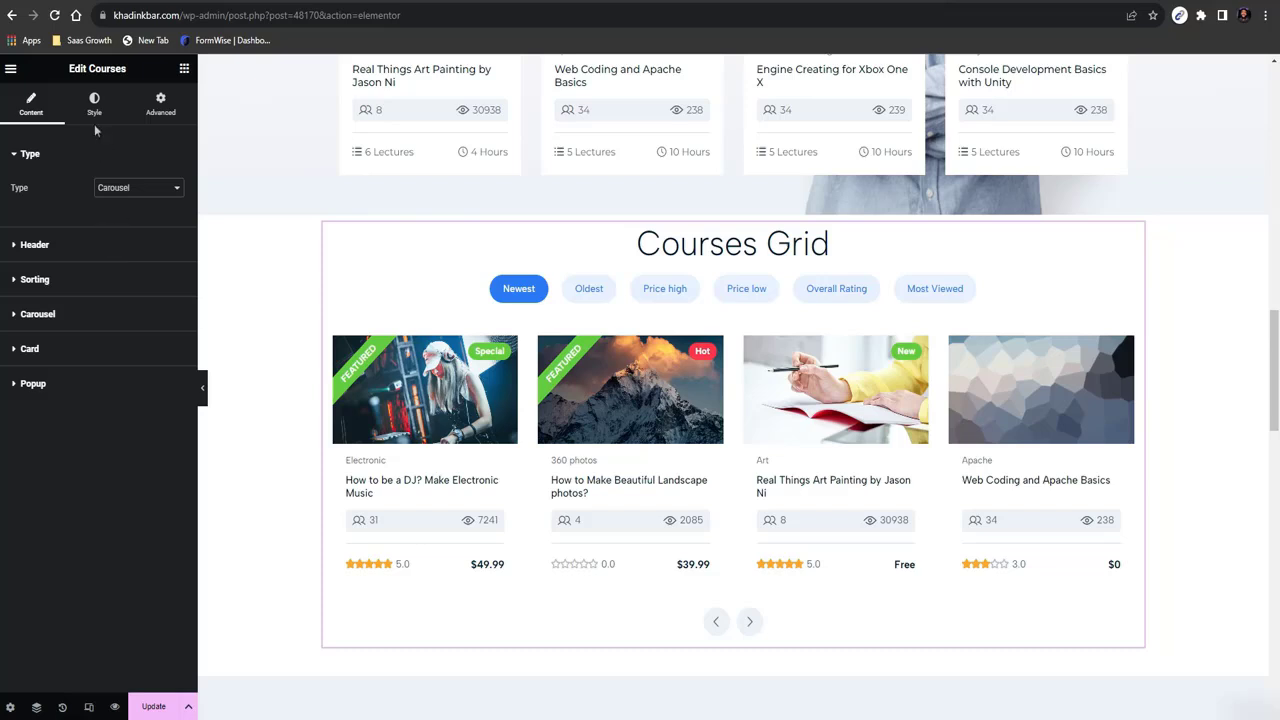
Change the courses carousel's header title from 'Courses Grid' to 'Popular courses'.
click(58, 388)
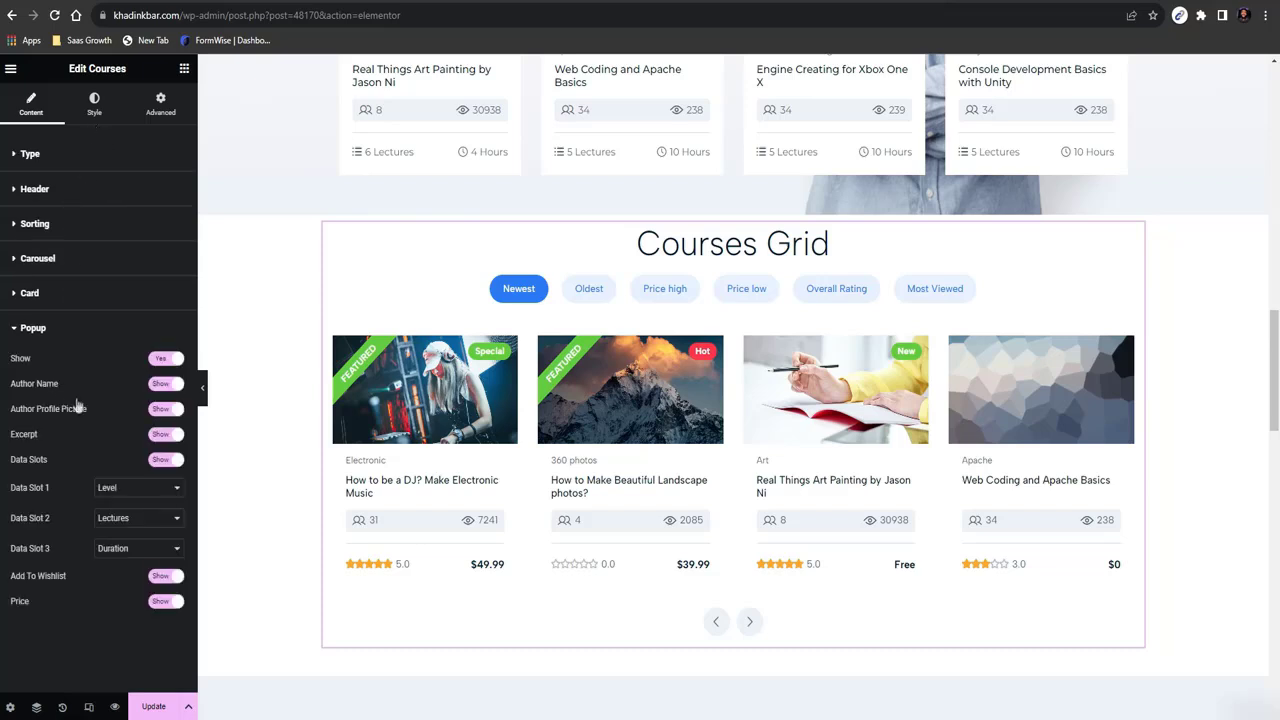
click(48, 298)
click(122, 328)
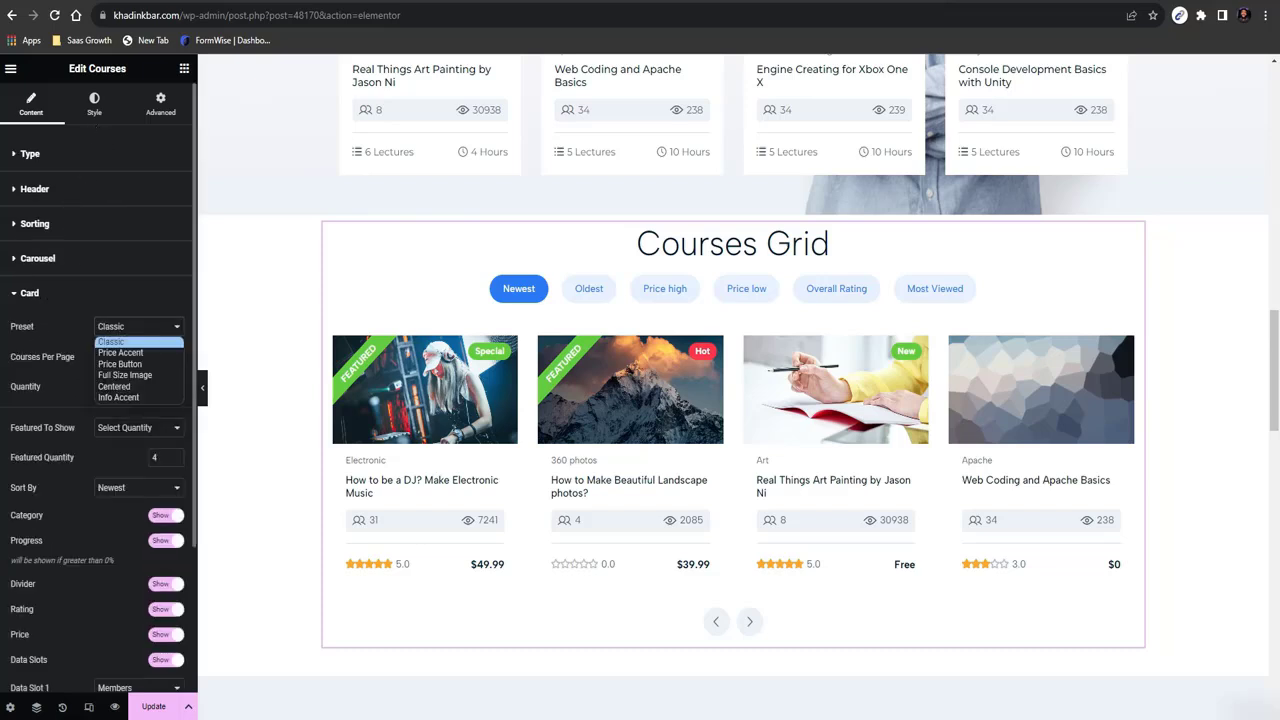
click(20, 272)
click(22, 266)
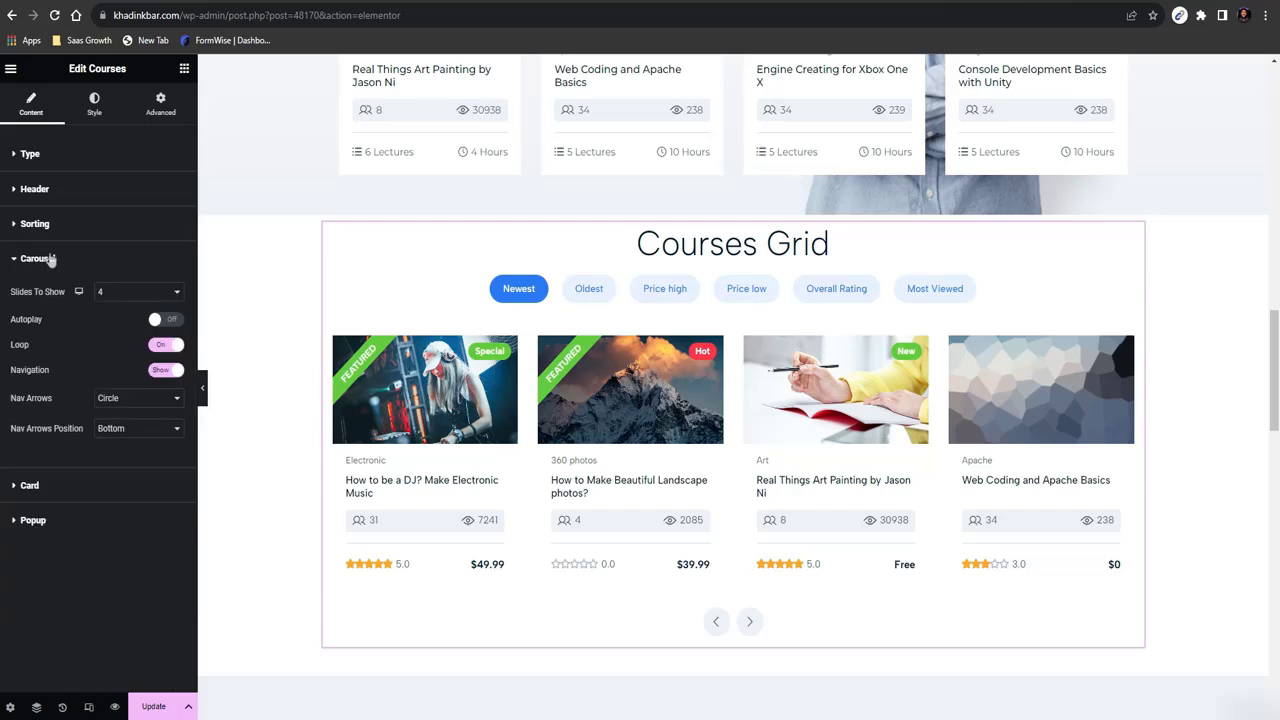
click(45, 259)
click(64, 190)
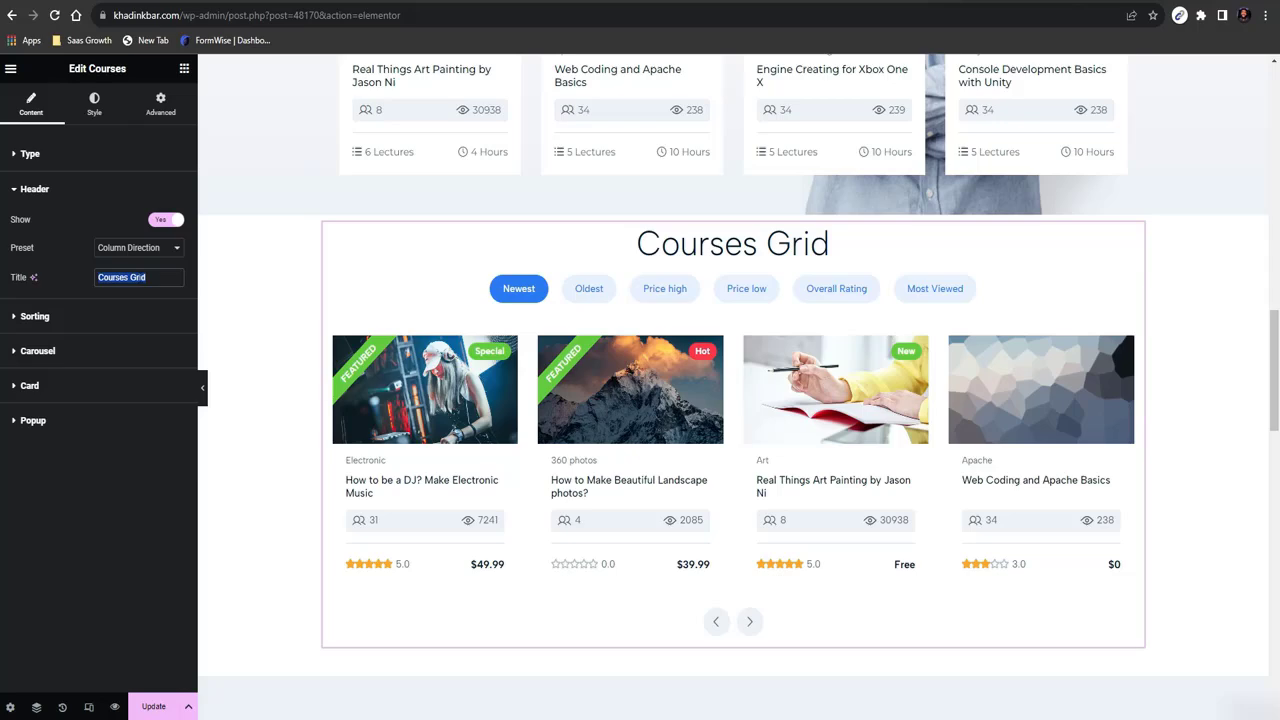
text(Popular c)
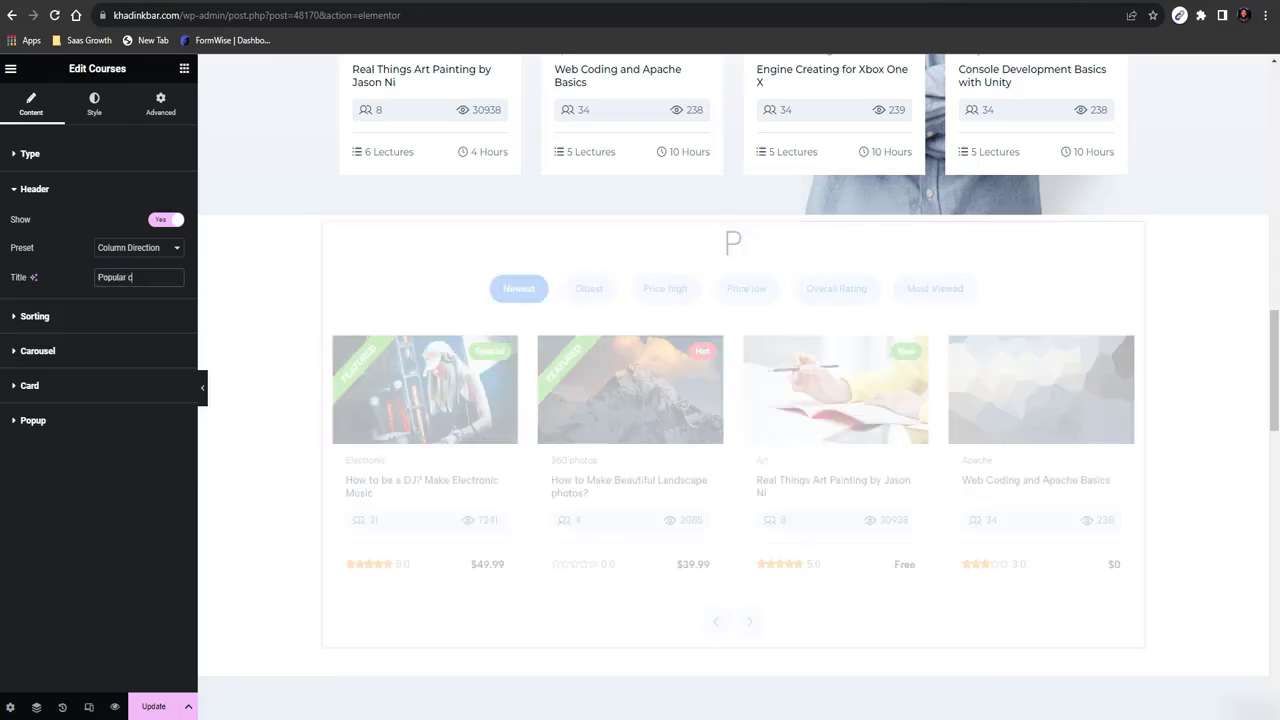
text(ourses)
click(157, 318)
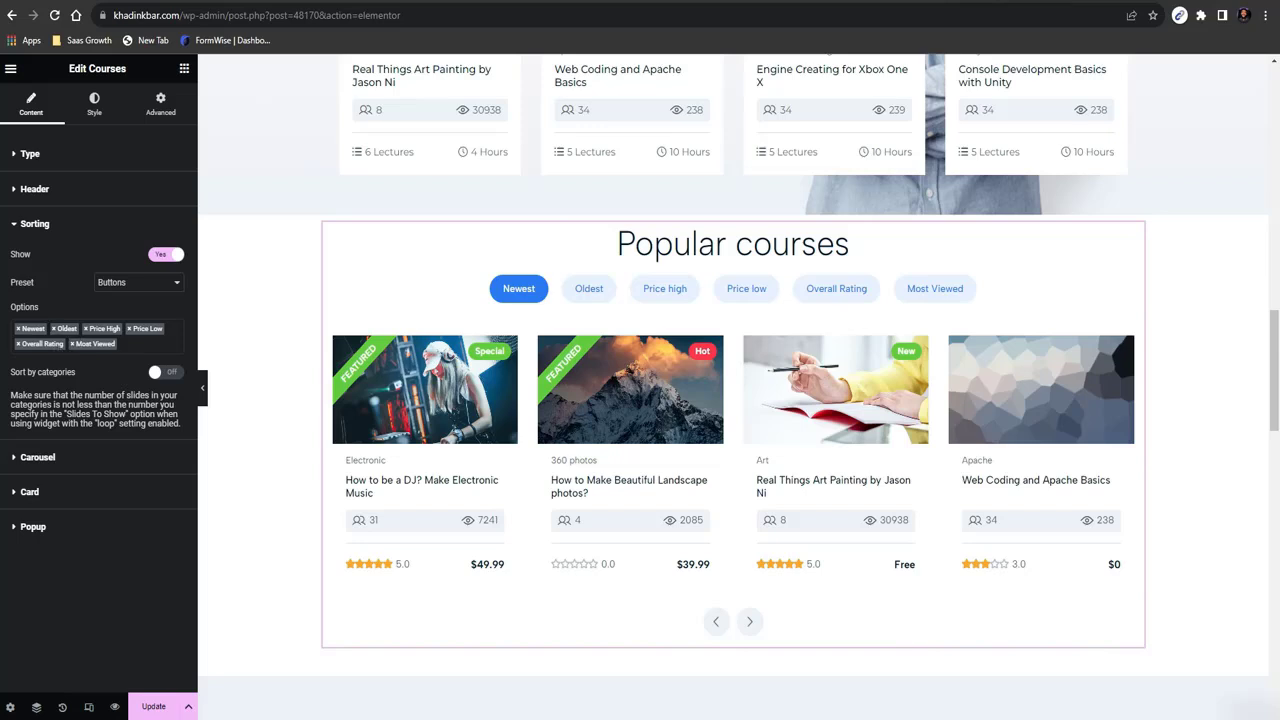
Remove the Newest, Oldest and other sort options, then set Sorting Show to No.
click(18, 330)
click(18, 330)
click(18, 330)
click(18, 330)
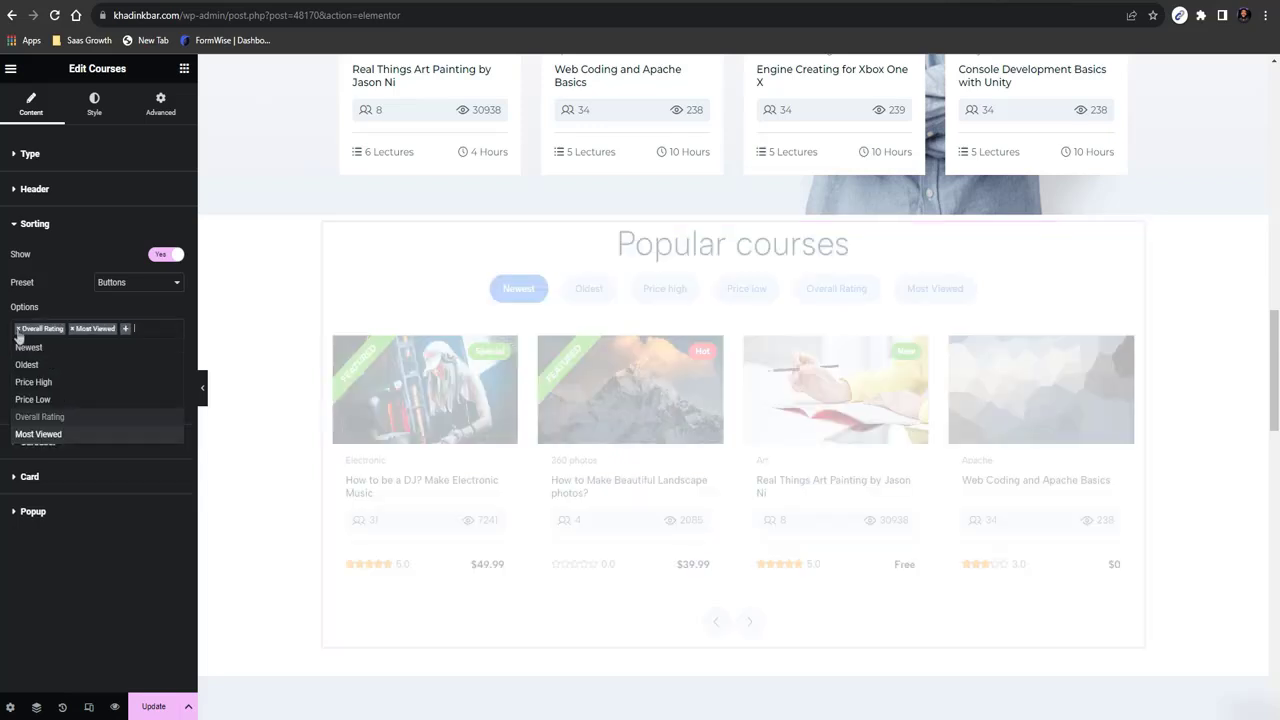
click(18, 330)
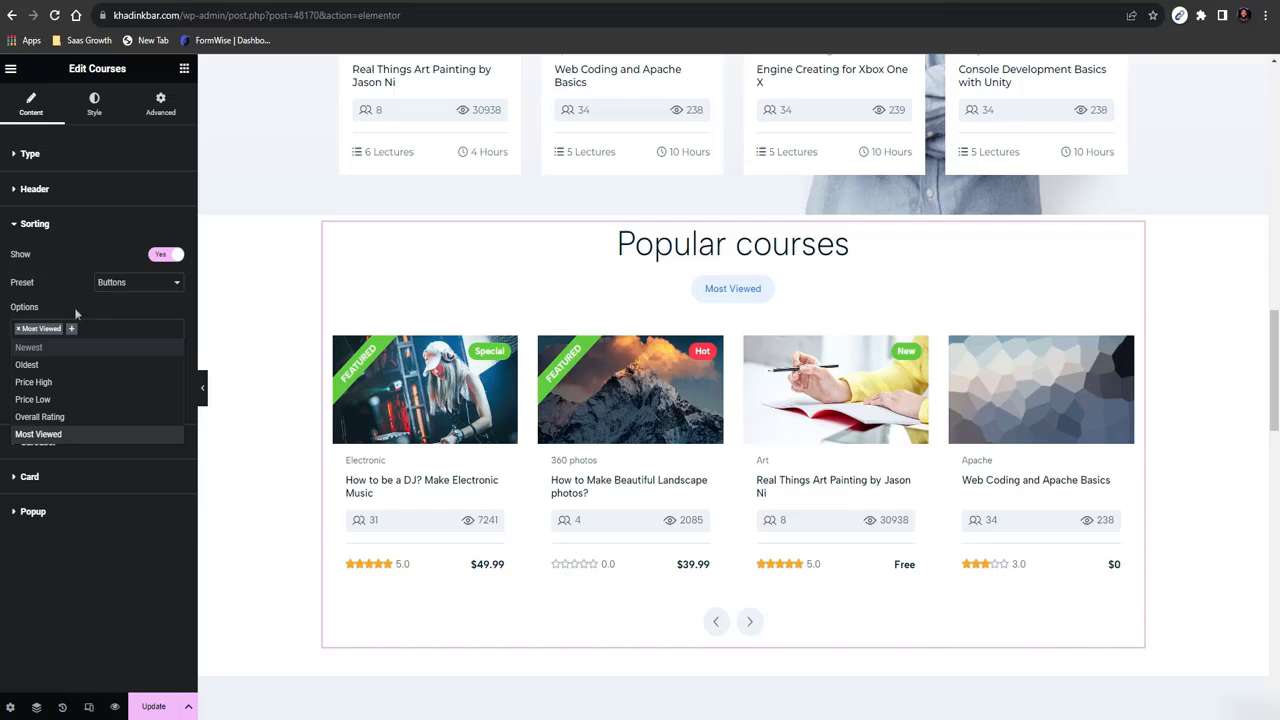
click(40, 418)
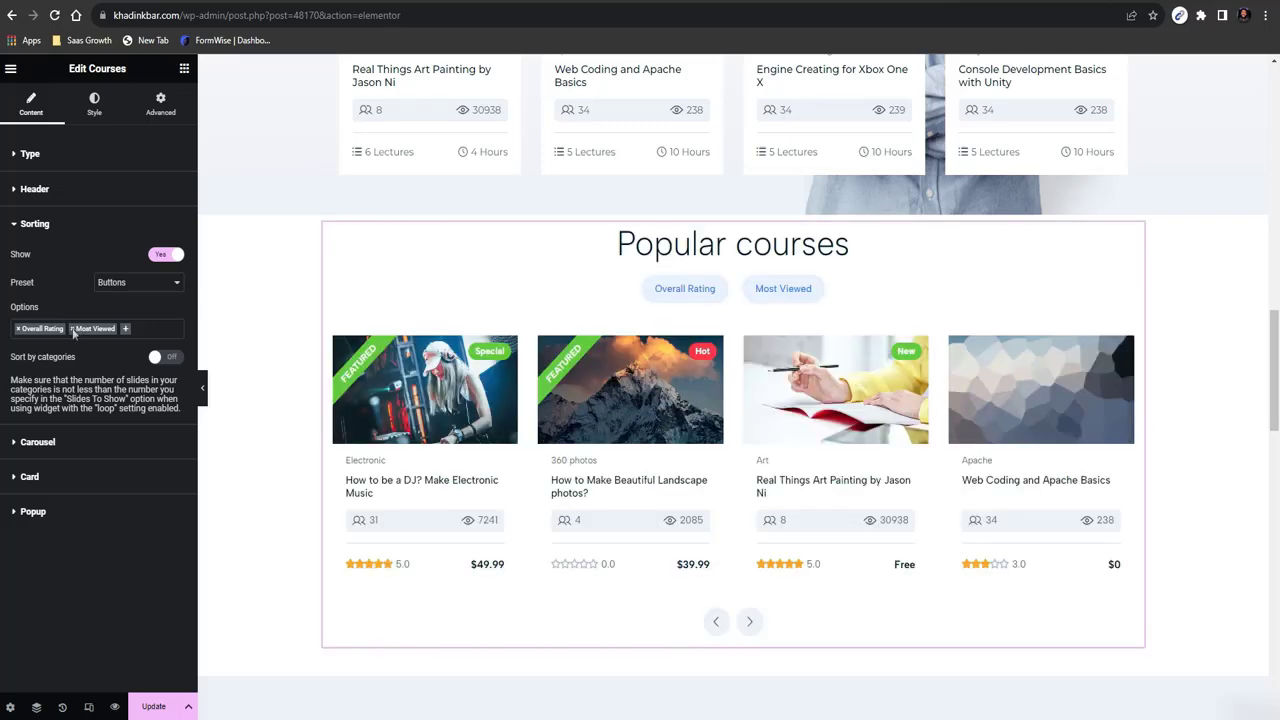
click(72, 329)
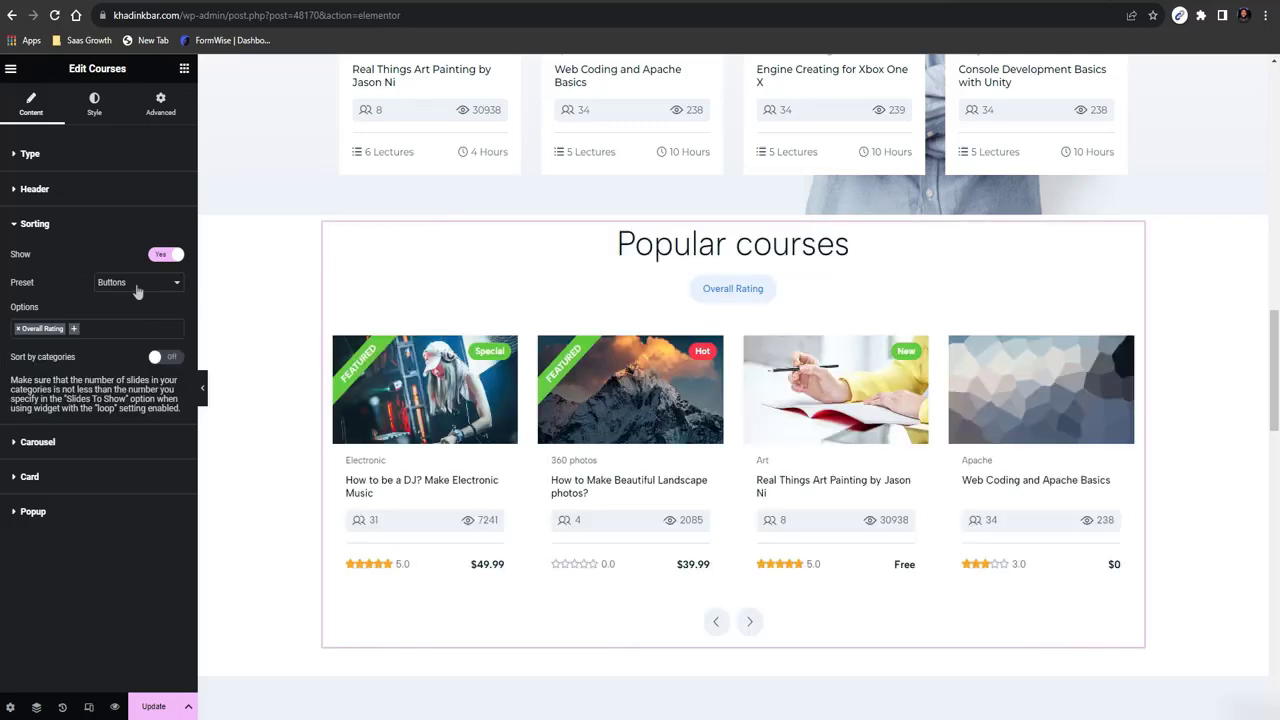
click(164, 255)
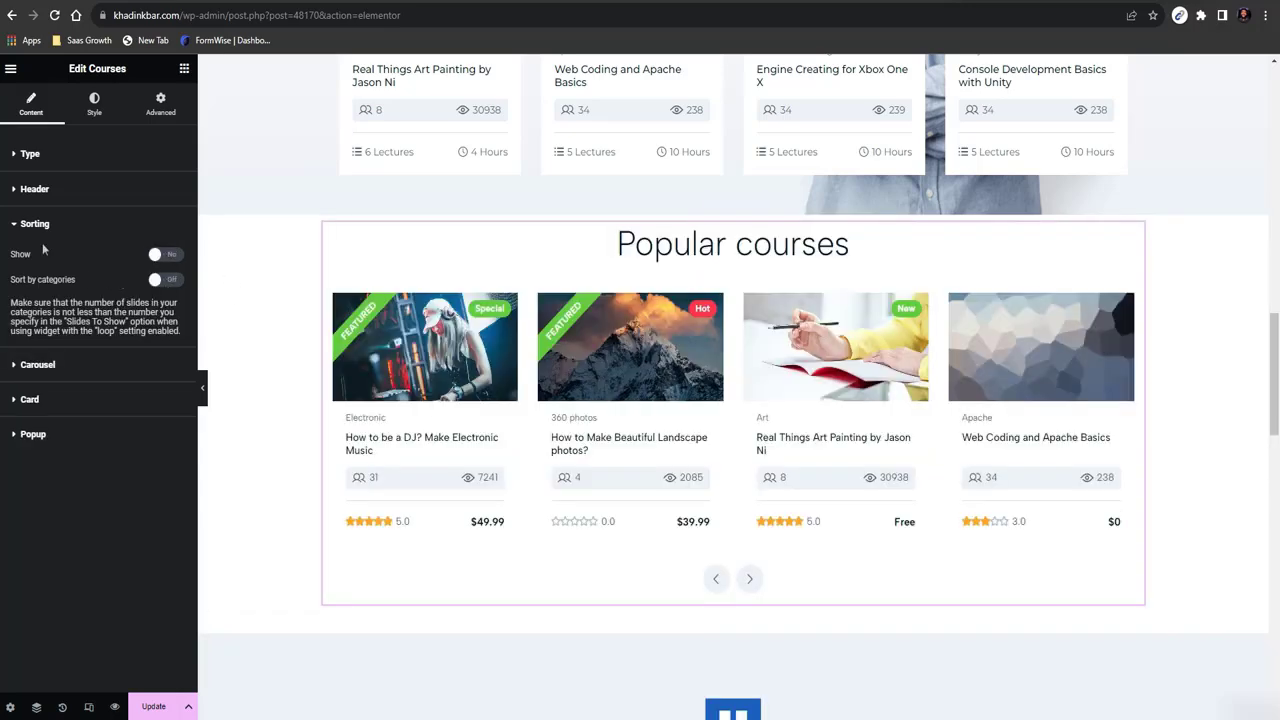
click(163, 280)
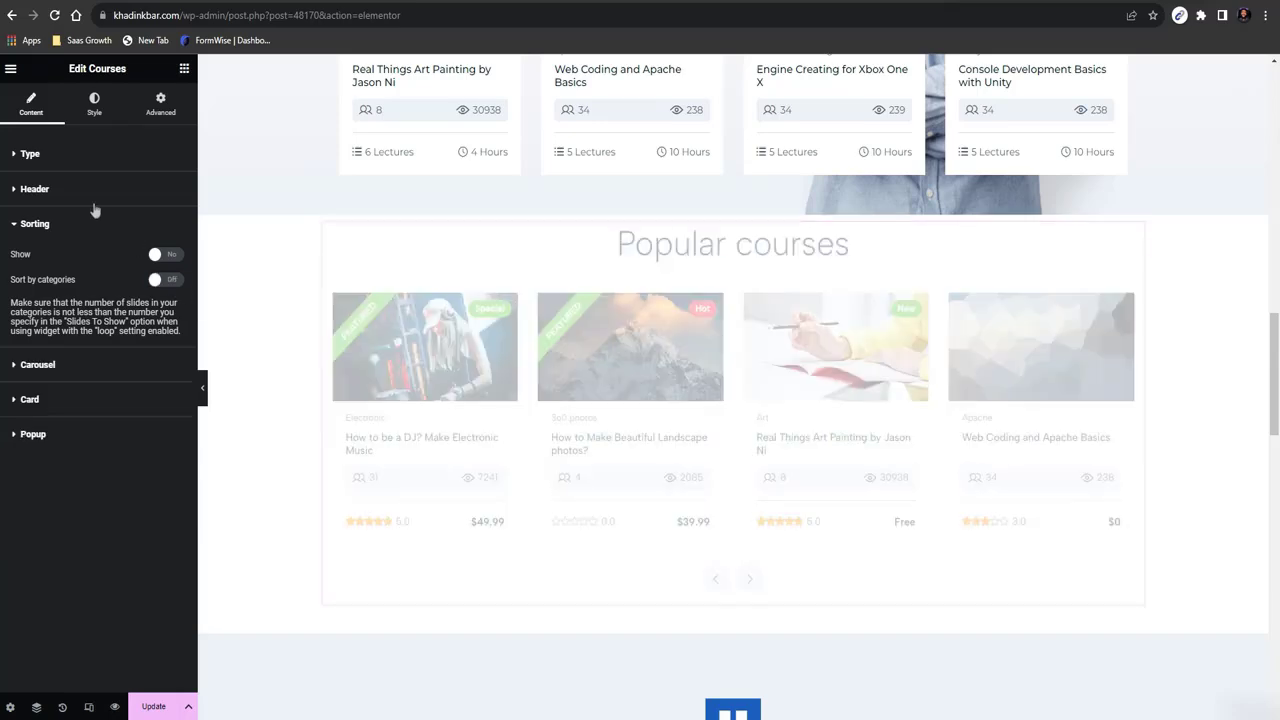
Keep the Carousel type and rename the header title to 'Top-rated courses'.
click(40, 189)
click(30, 154)
click(125, 190)
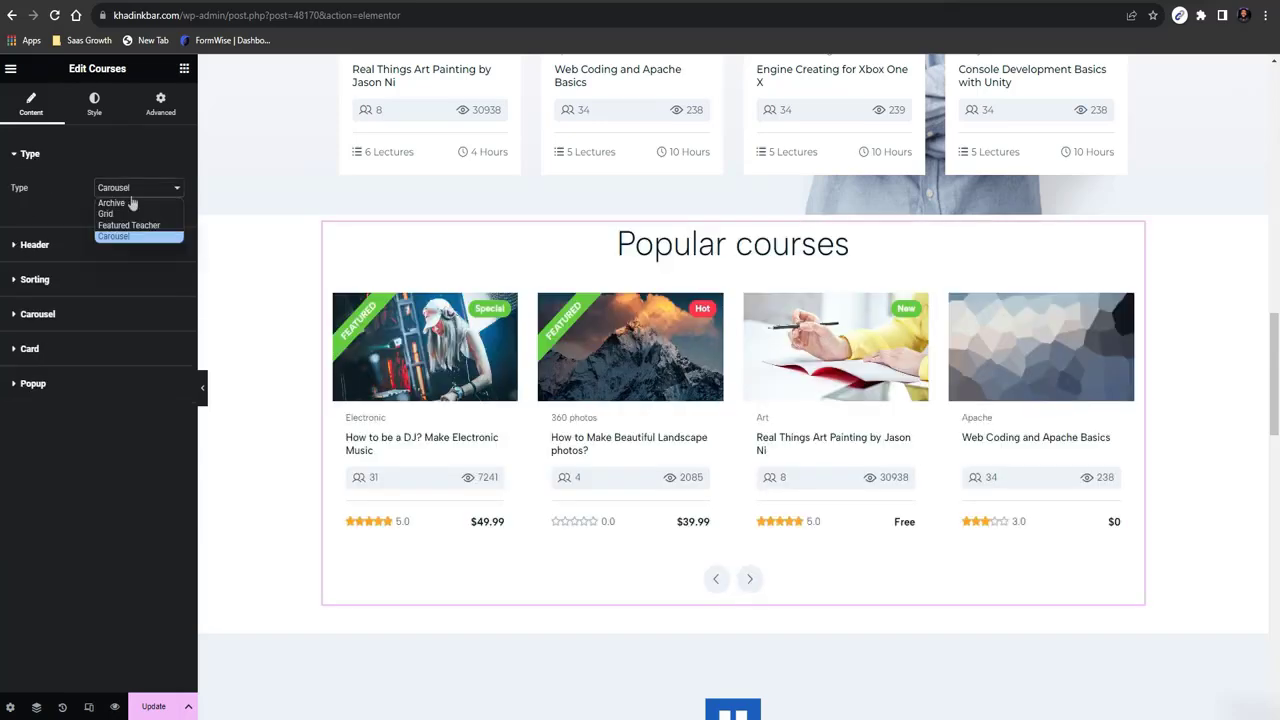
click(113, 235)
click(63, 320)
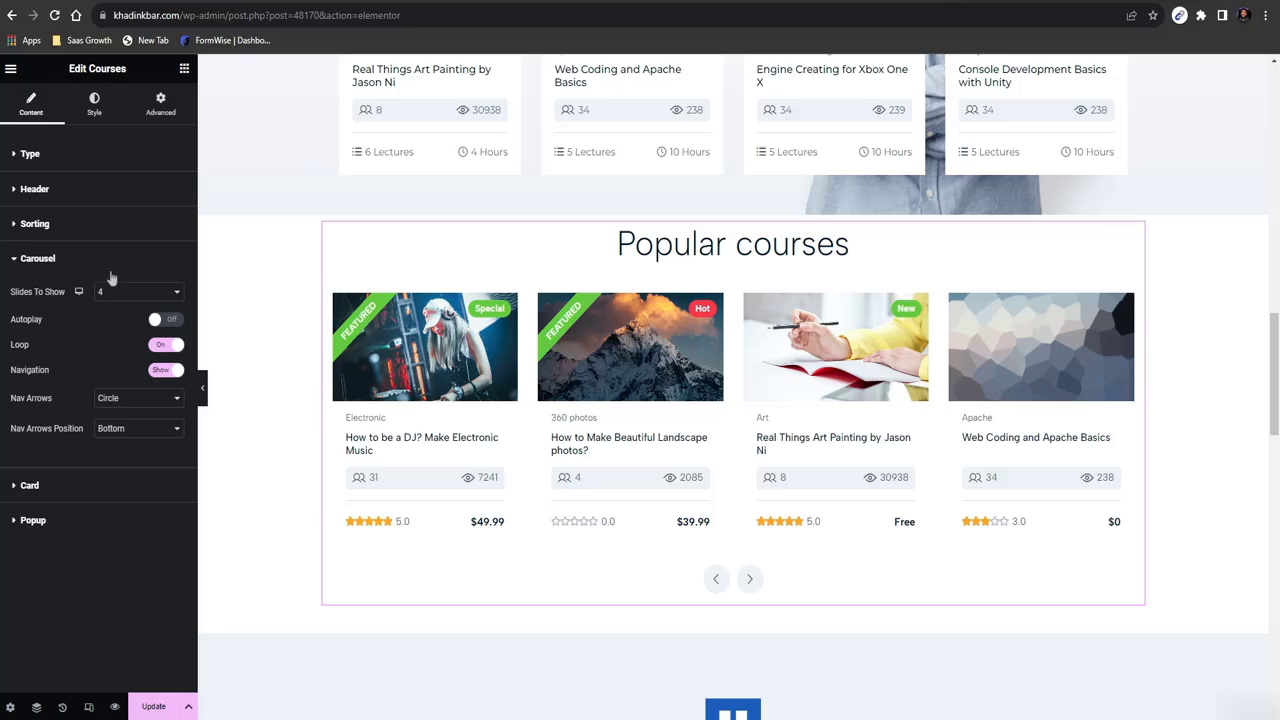
click(38, 259)
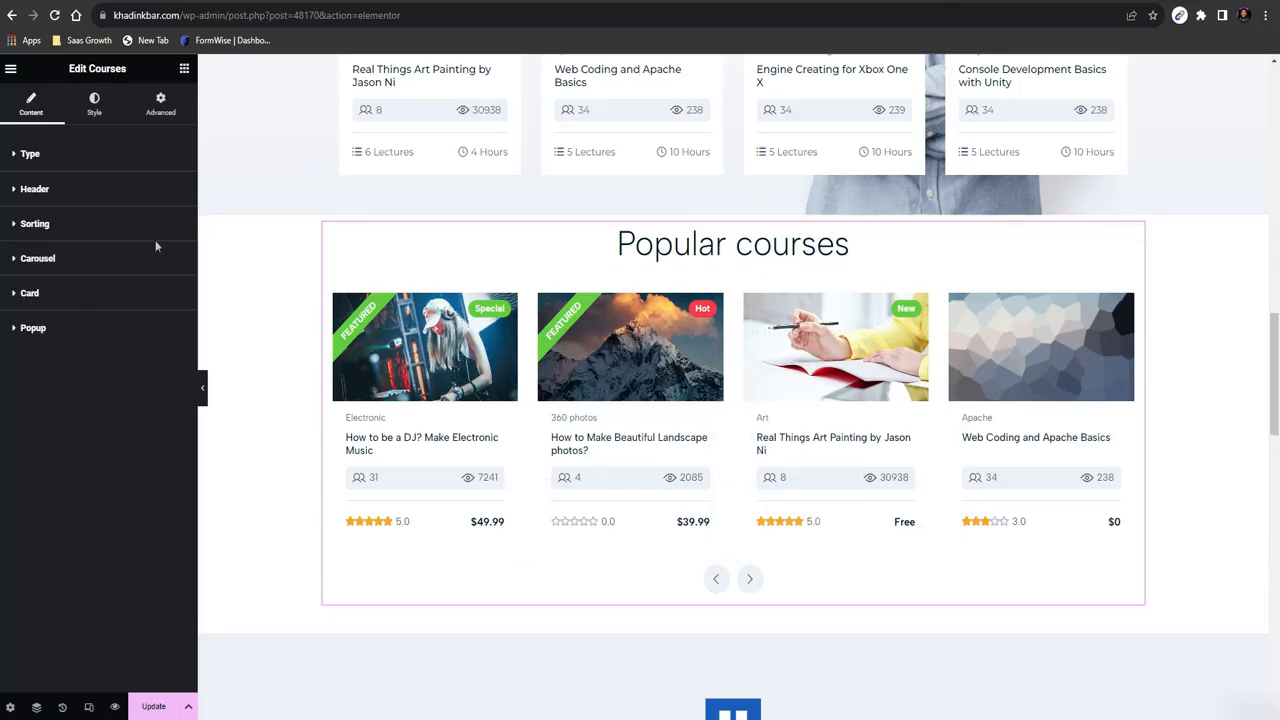
click(46, 192)
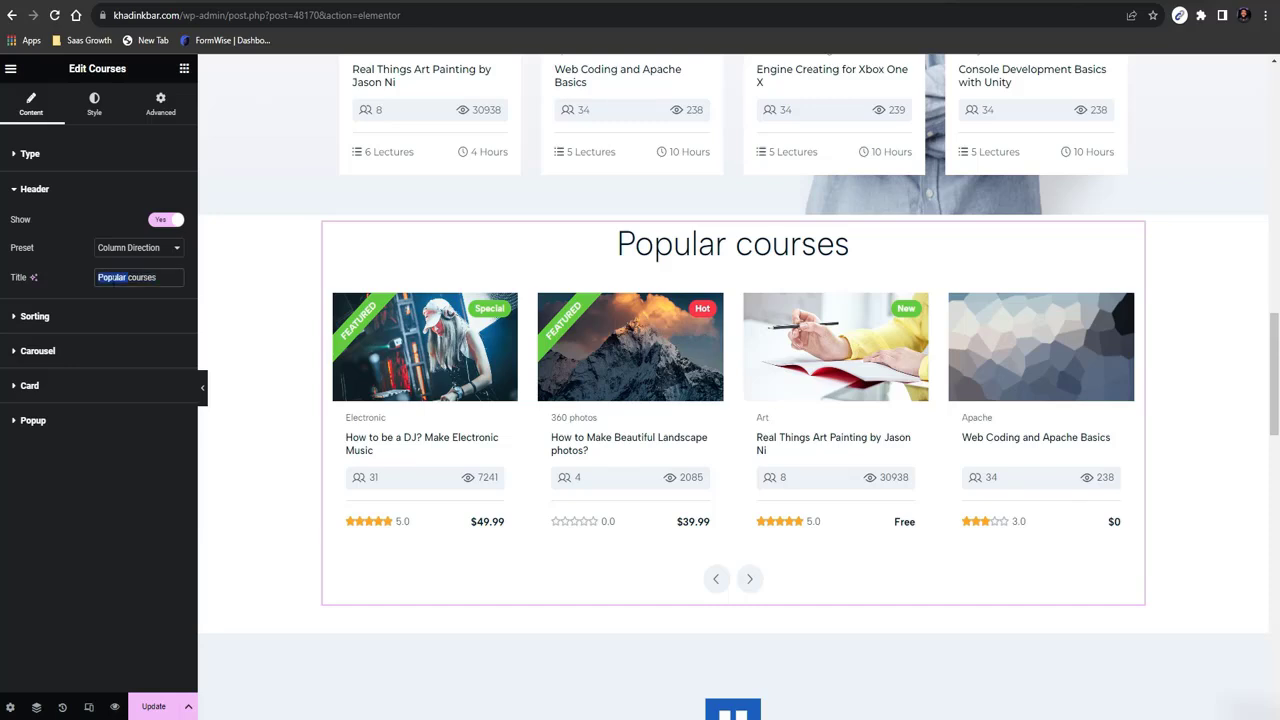
text(Top-rated)
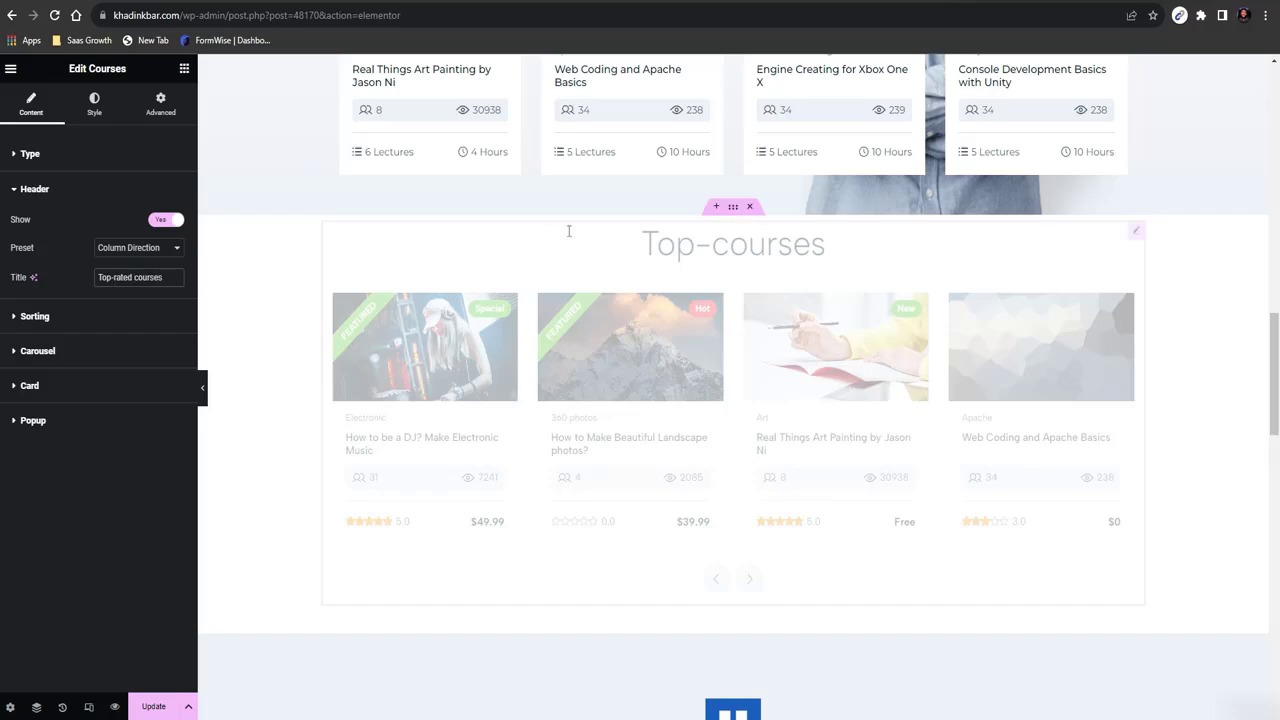
scroll(797, 429, down, 3)
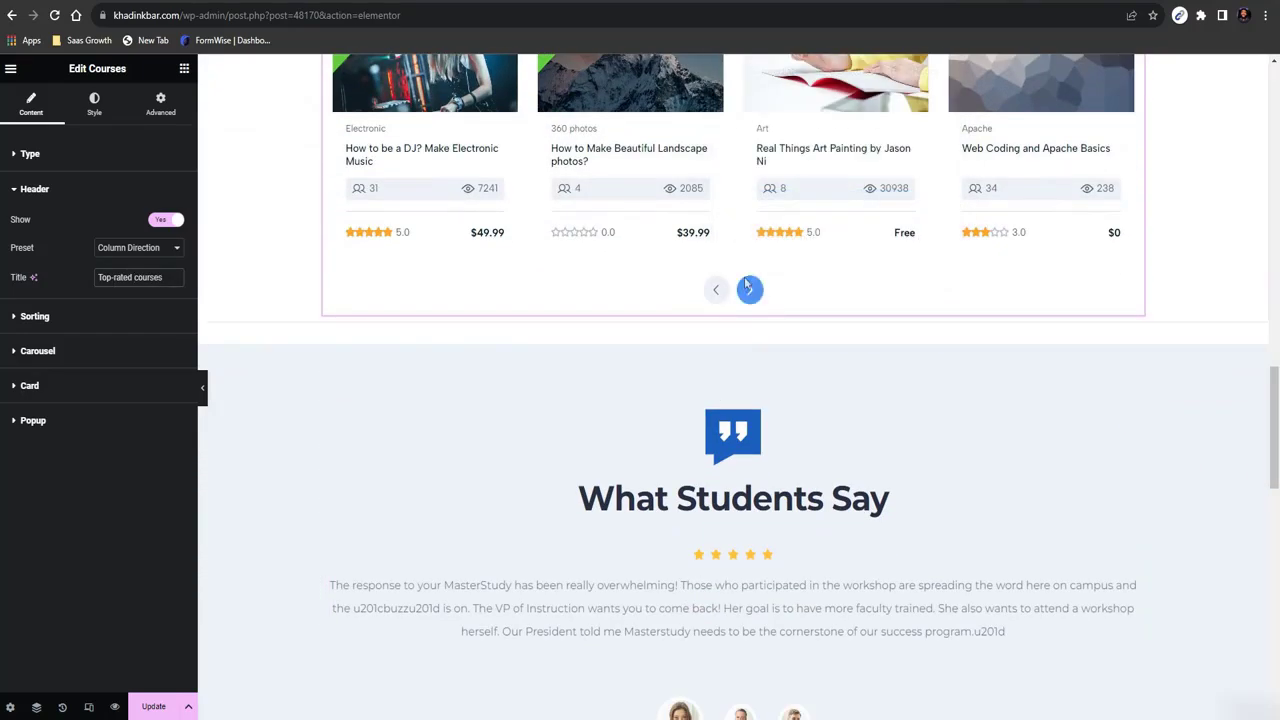
scroll(720, 375, down, 2)
Inspect the What Students Say testimonials widget and its first testimonial's details.
click(670, 356)
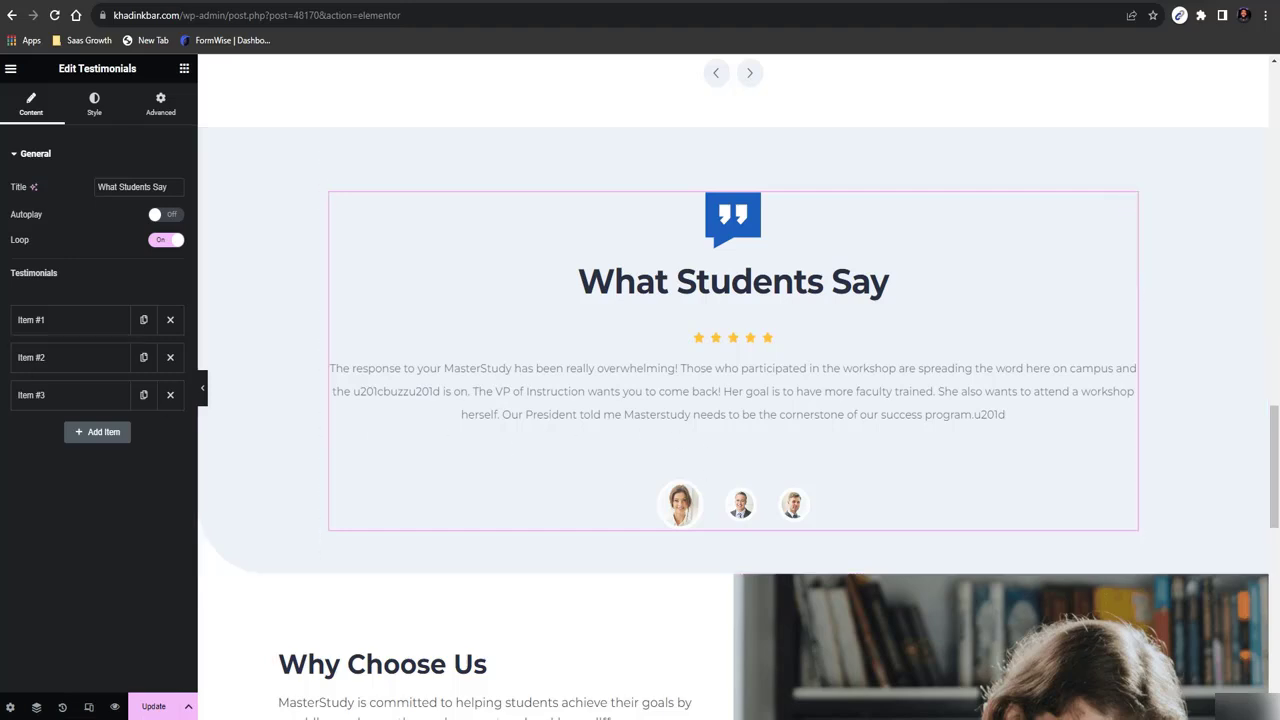
click(68, 320)
scroll(63, 455, down, 3)
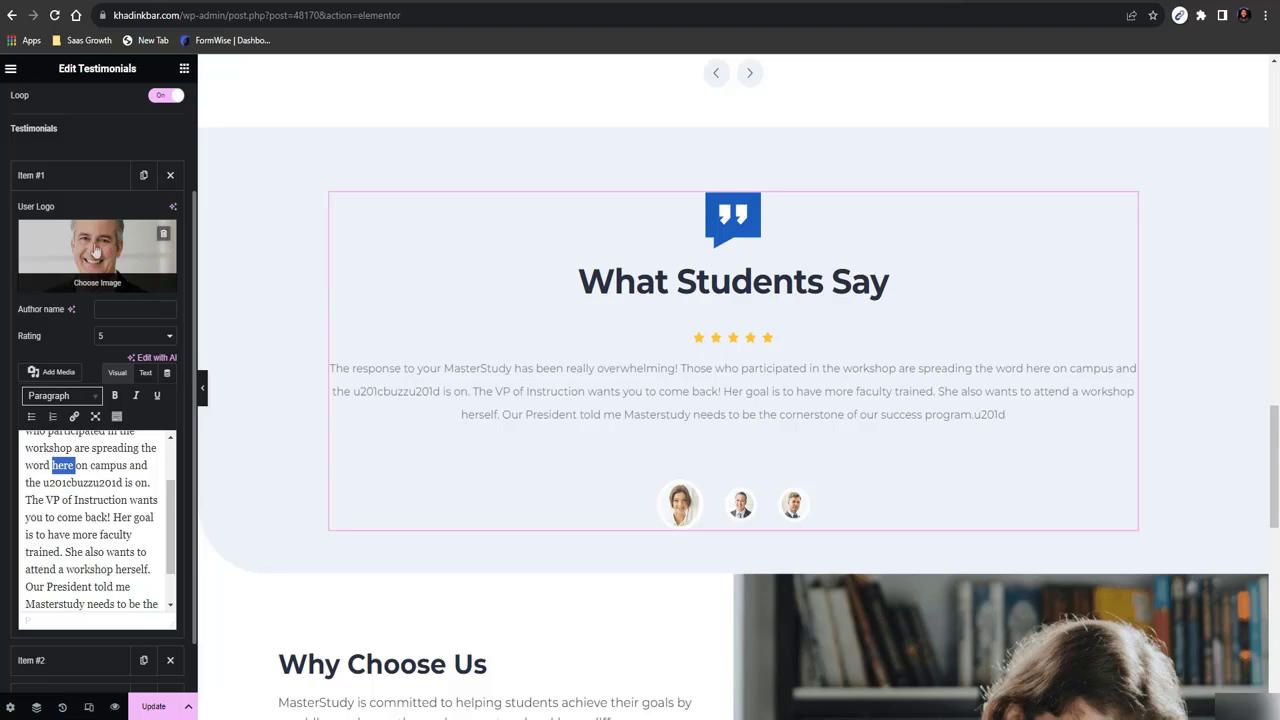
click(60, 175)
scroll(653, 465, down, 3)
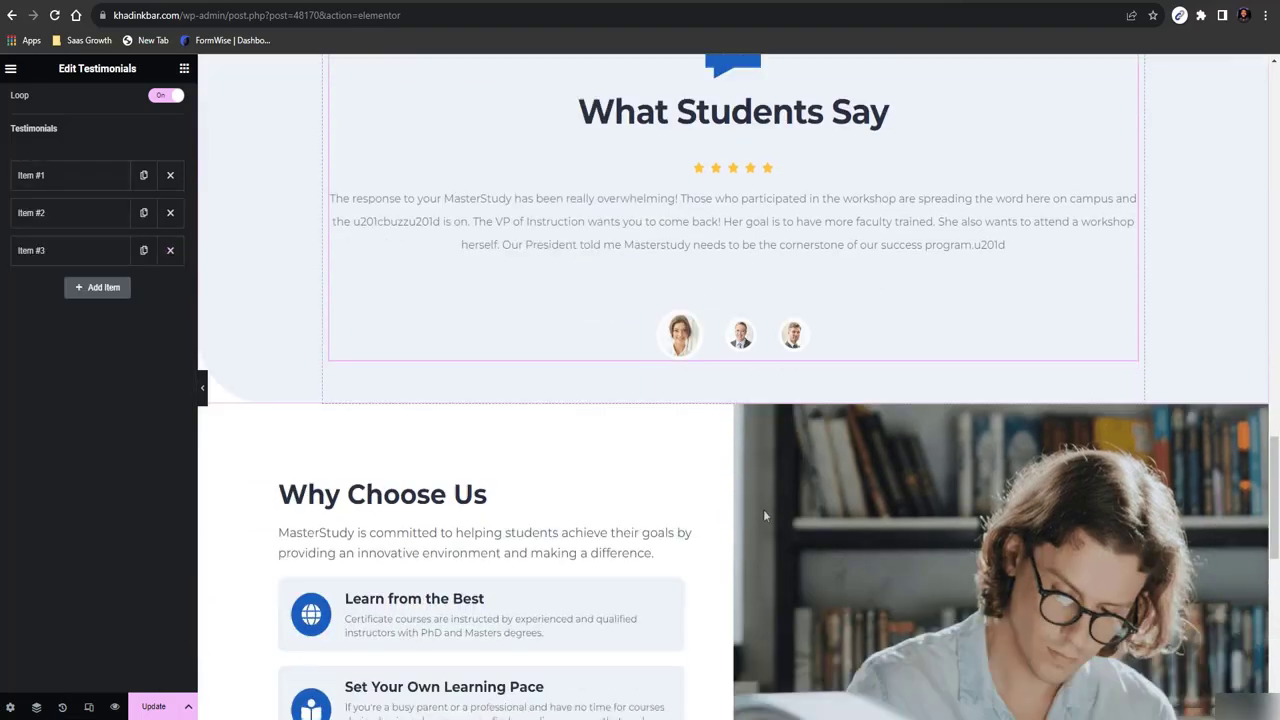
Inspect the Why Choose Us heading and Learn from the Best box, then show Page Settings.
click(407, 377)
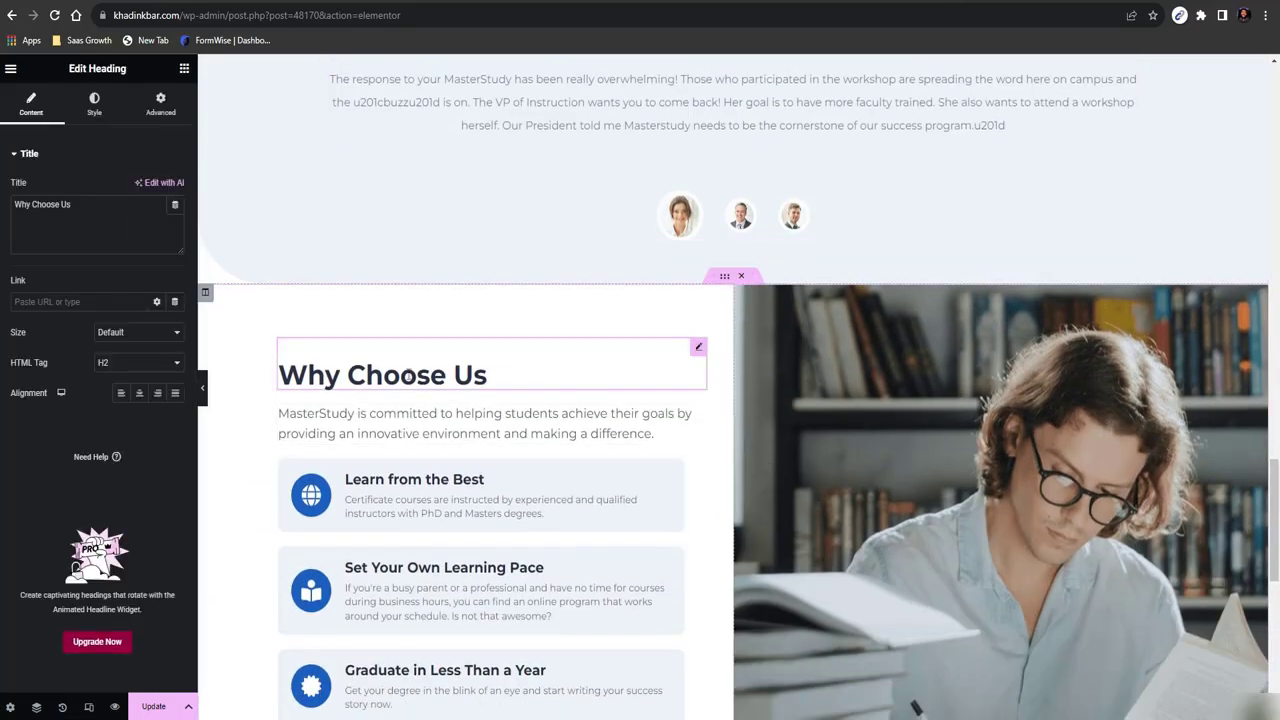
click(492, 490)
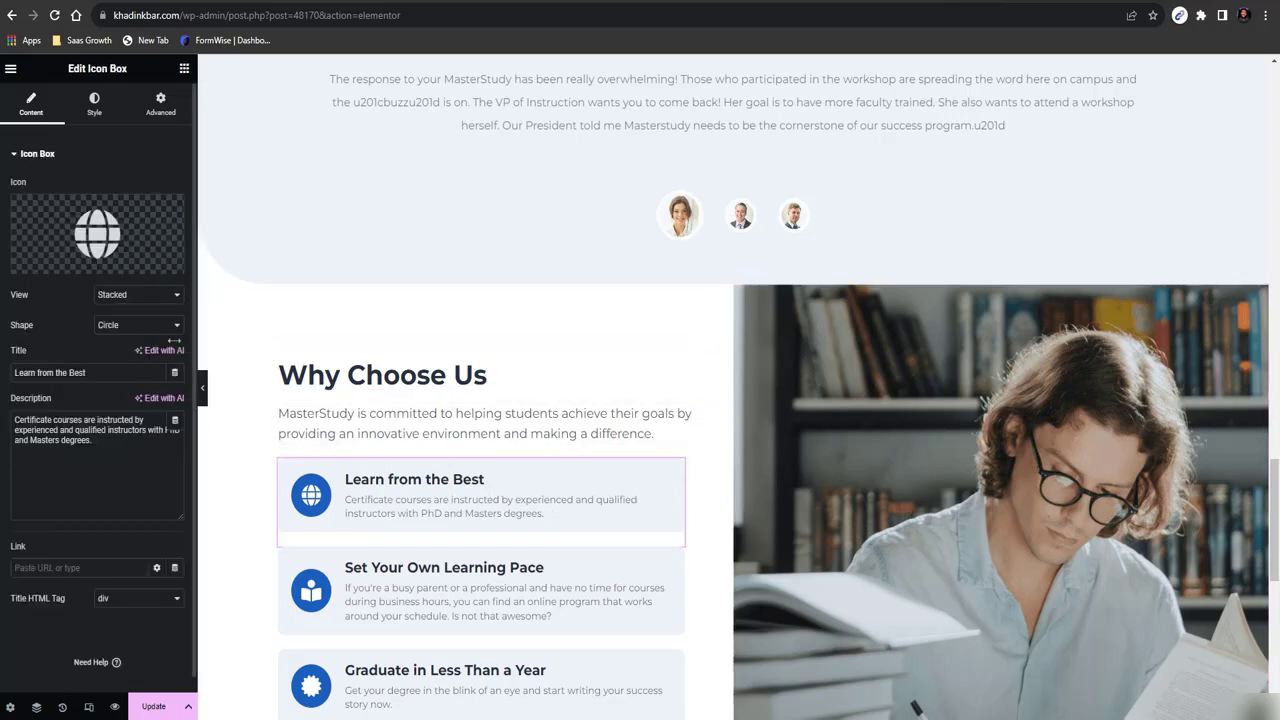
scroll(547, 420, down, 5)
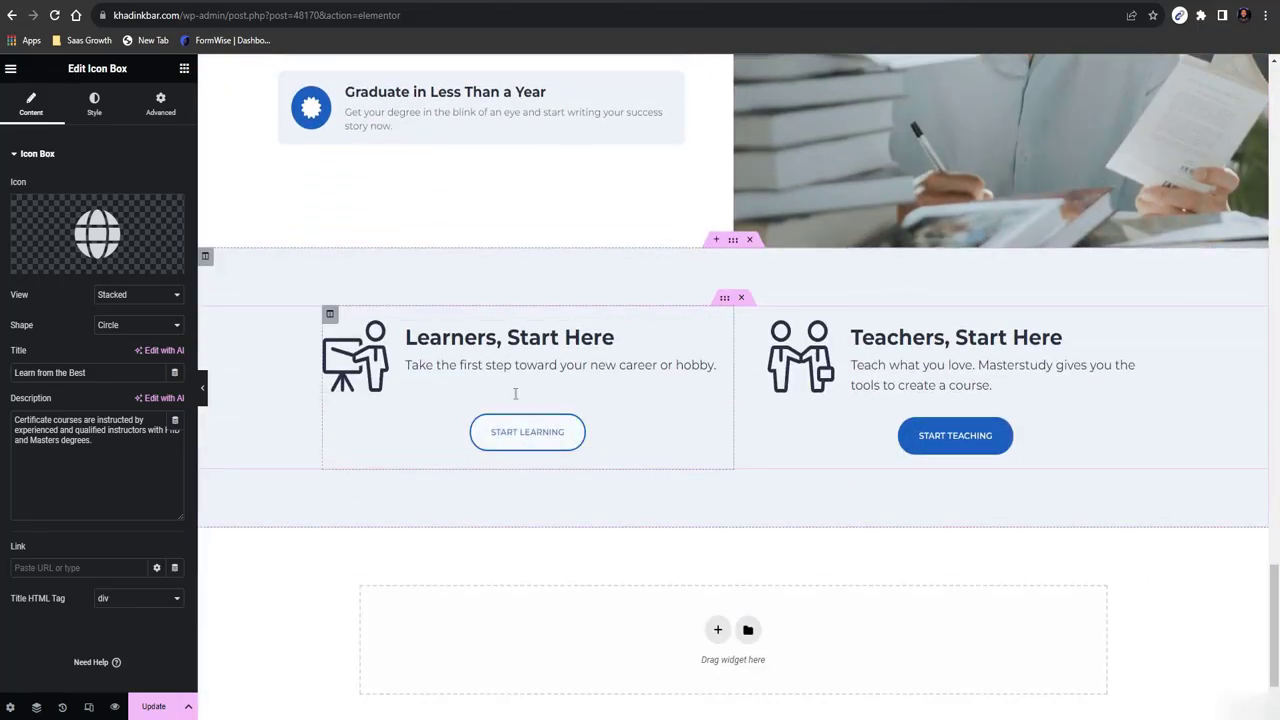
scroll(497, 388, down, 1)
scroll(497, 388, up, 2)
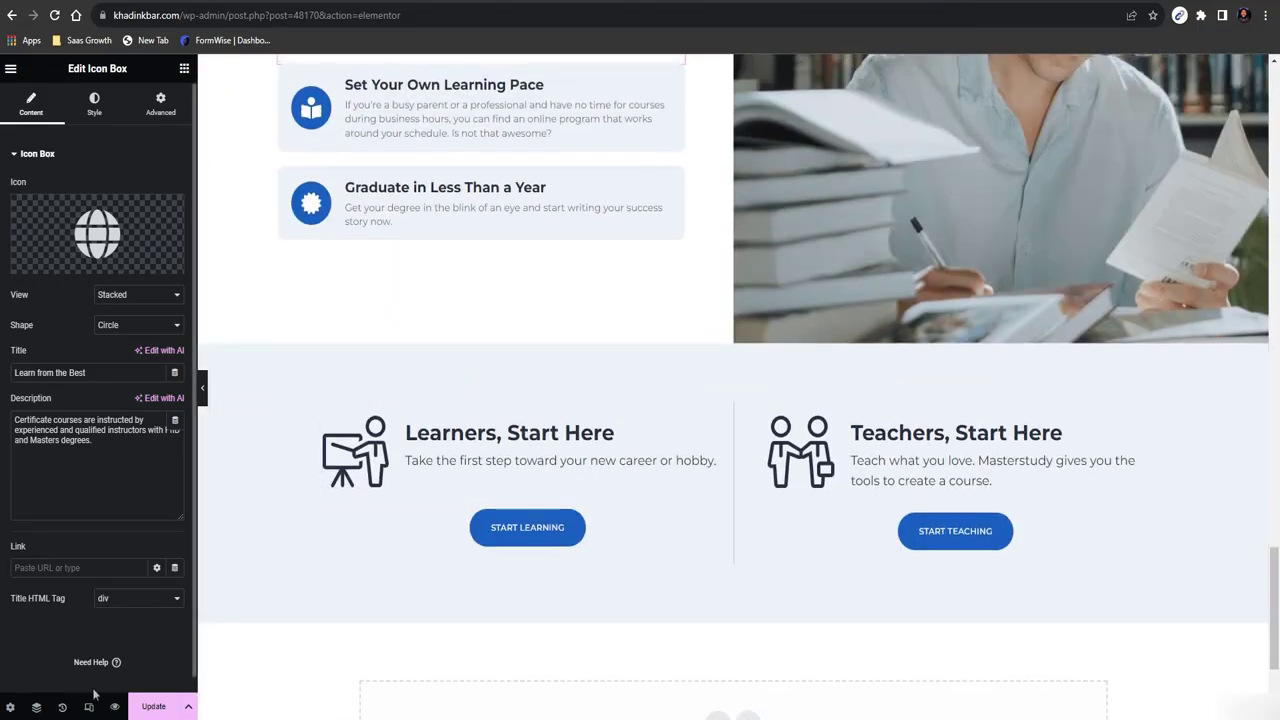
click(10, 707)
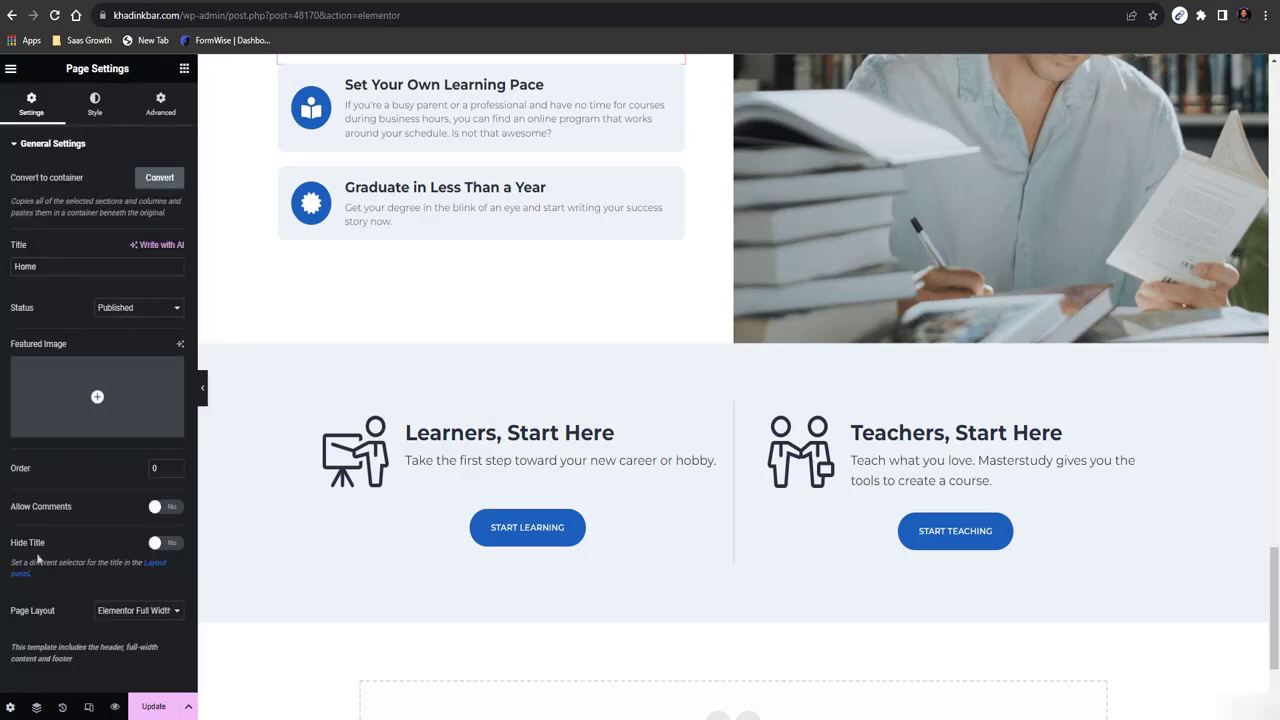
Open the Navigator and collapse the page tree to its top-level rows.
click(36, 707)
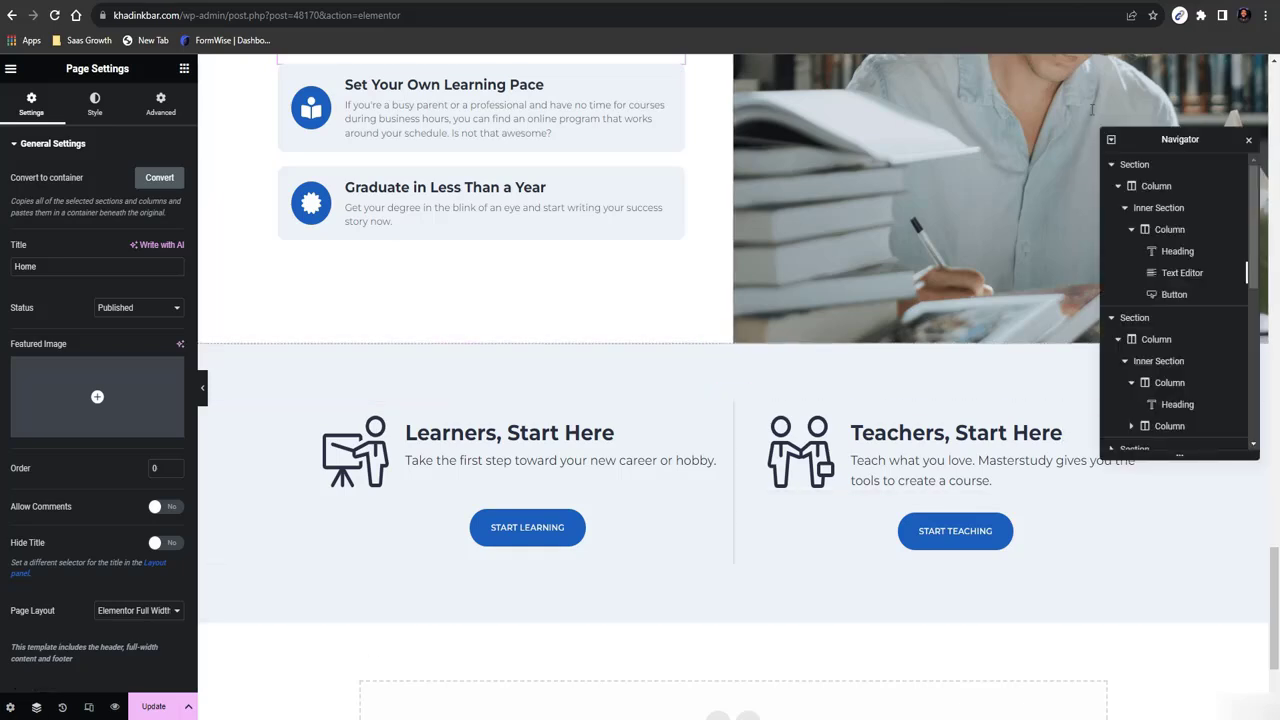
click(1111, 187)
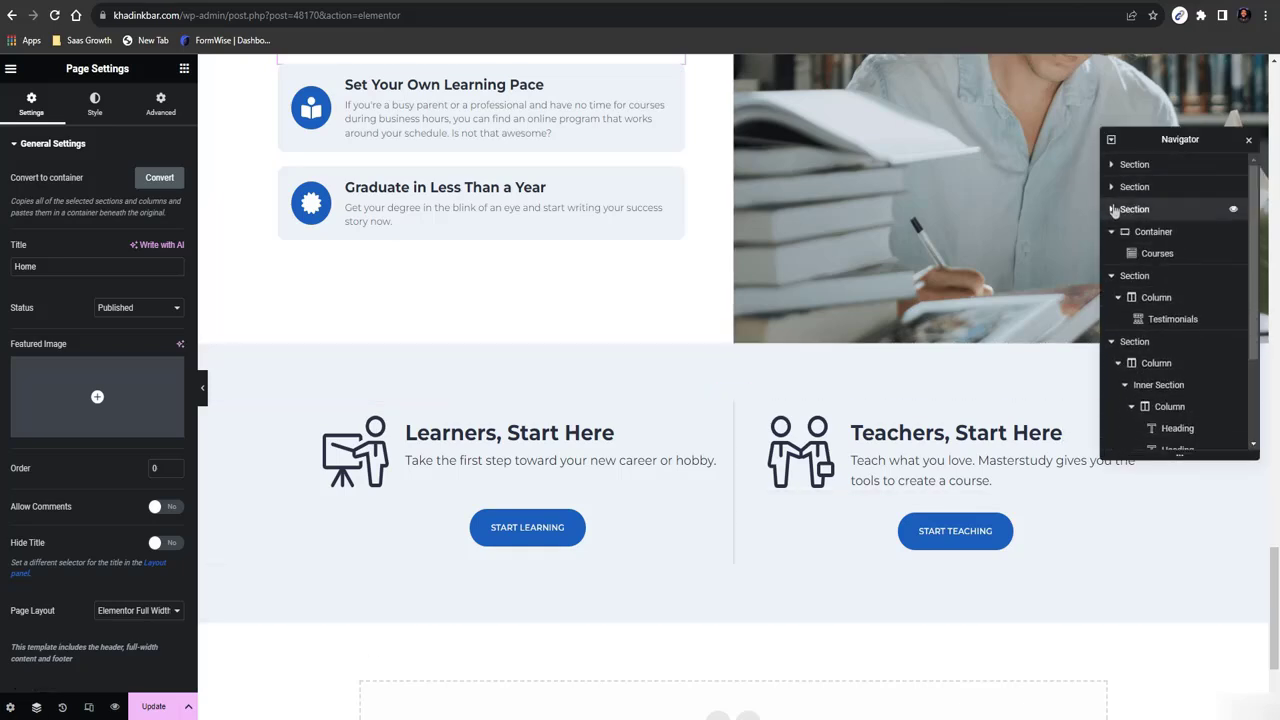
click(1111, 231)
click(1111, 253)
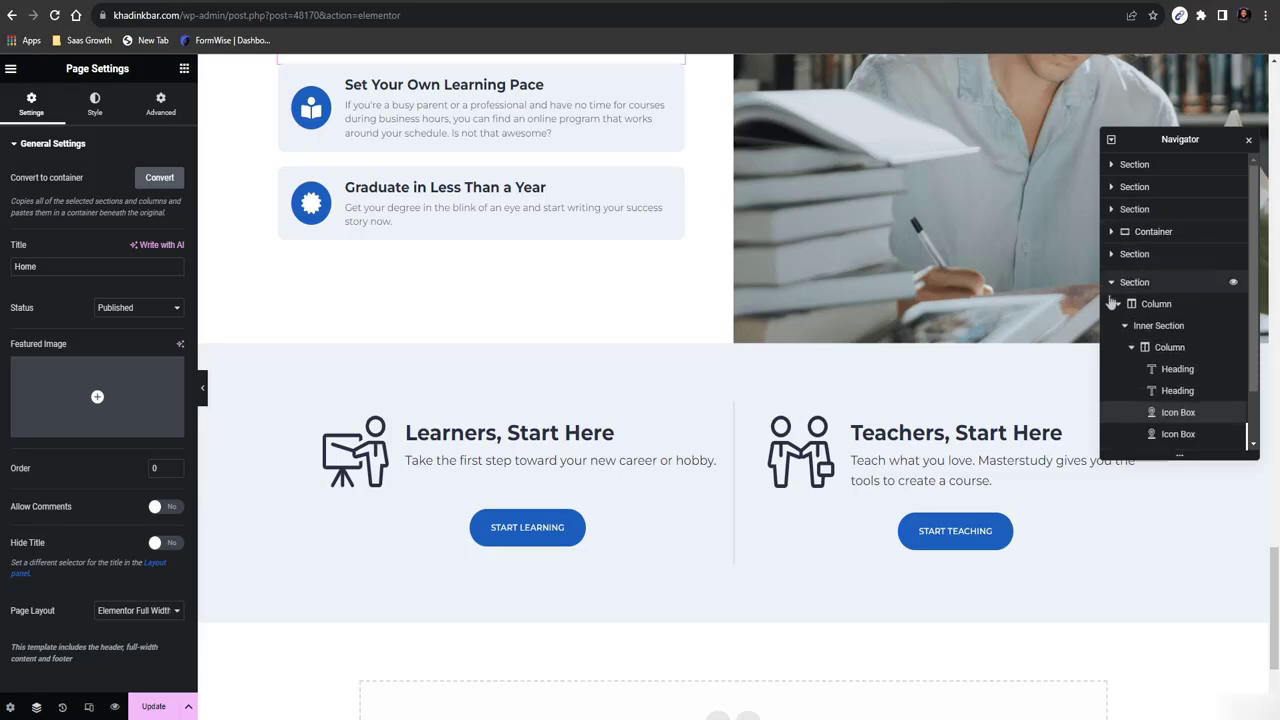
click(1111, 276)
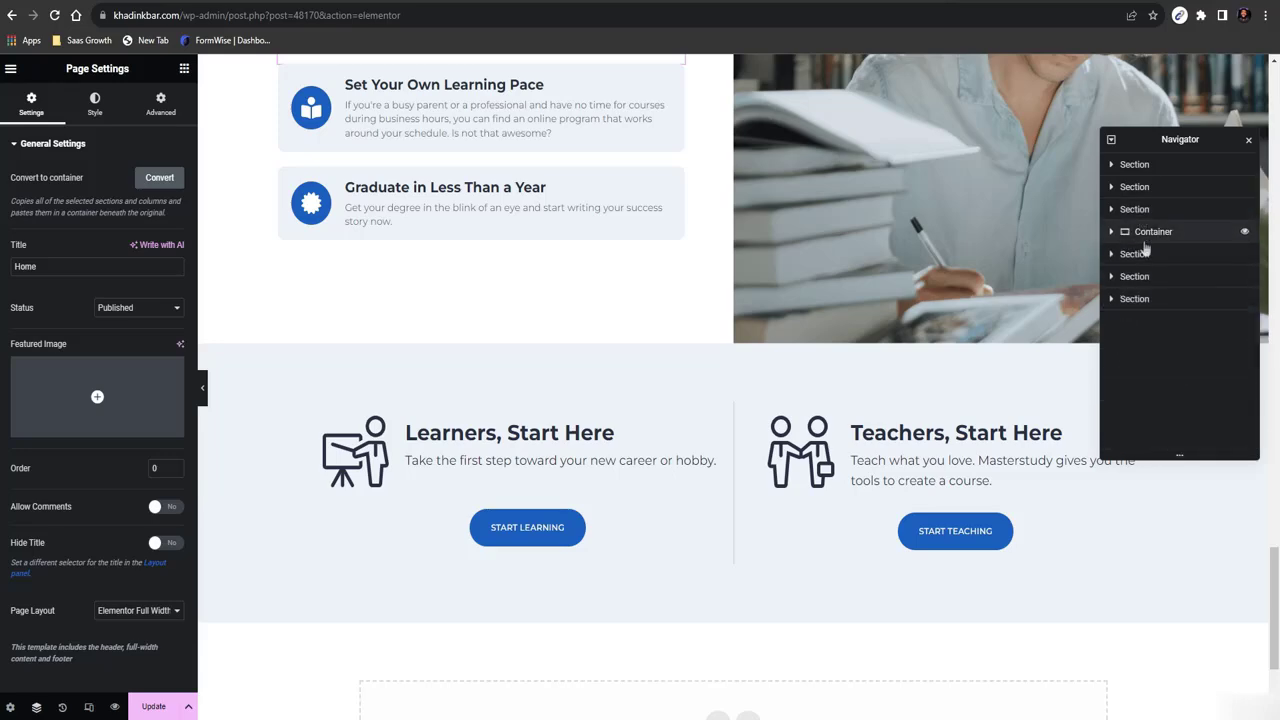
click(1142, 210)
click(1134, 212)
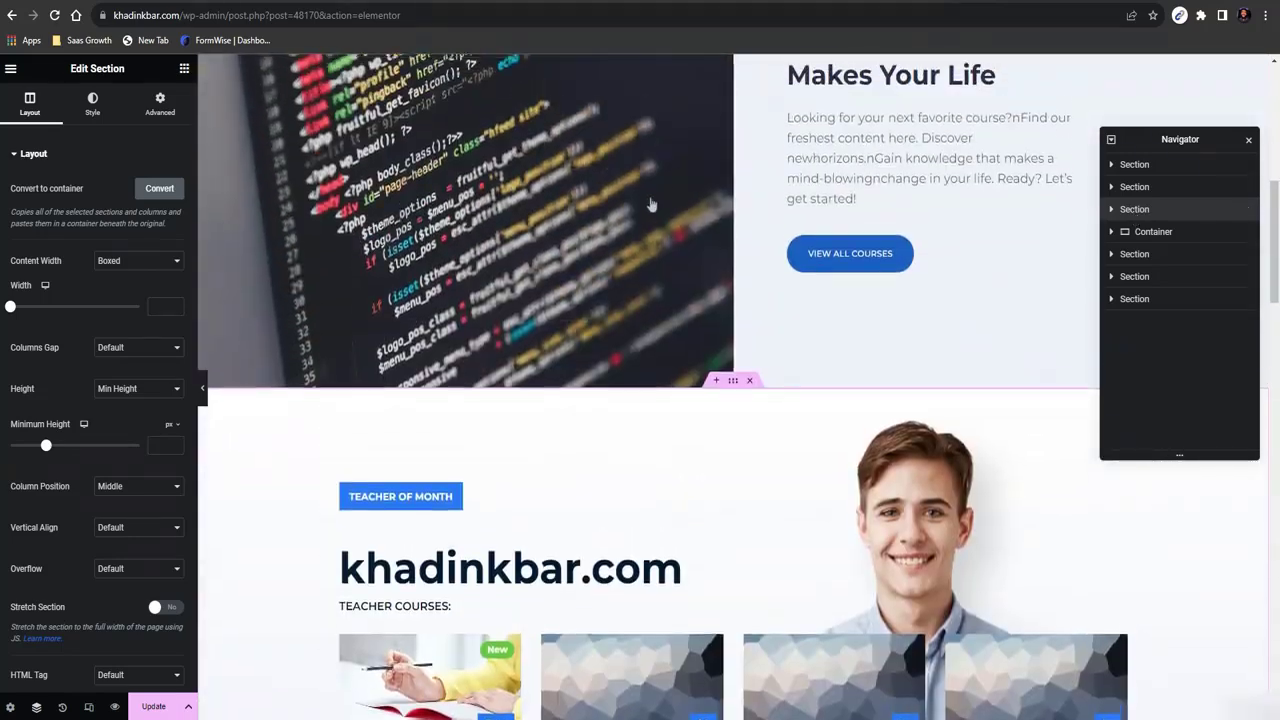
scroll(700, 305, down, 3)
Expand the third section's column and open its Featured Teacher Courses widget settings.
click(1111, 209)
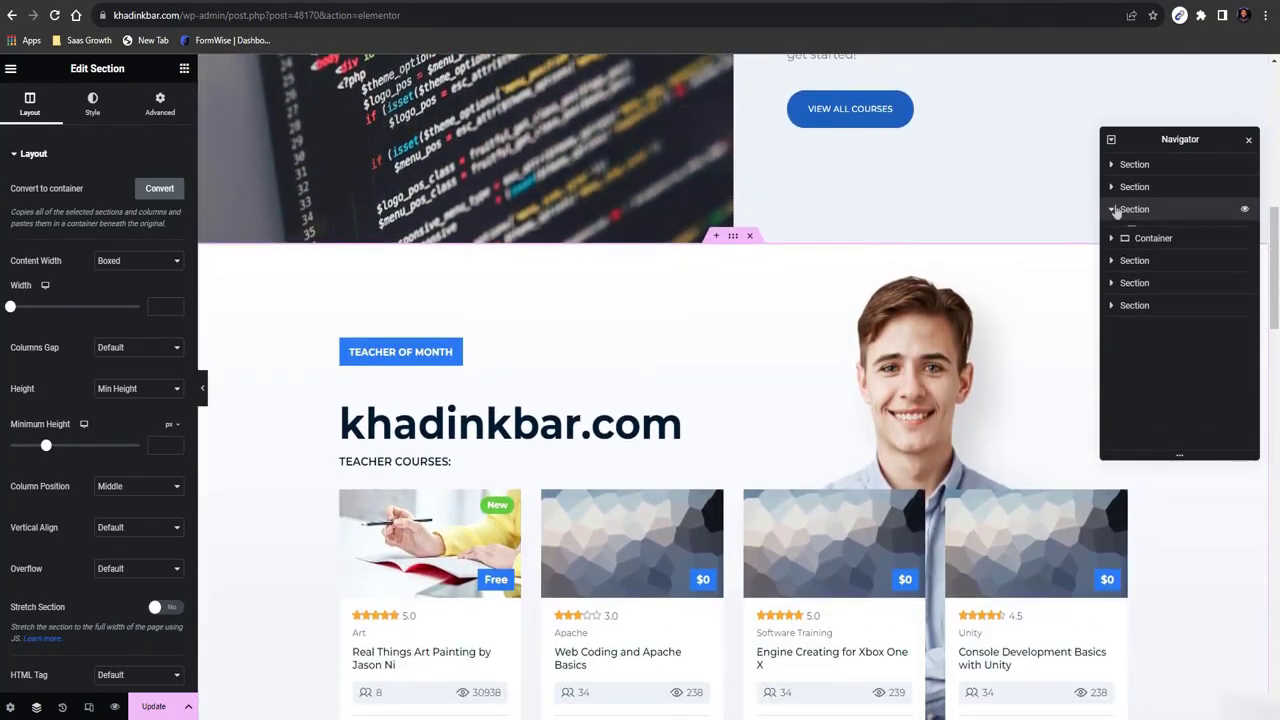
click(1155, 231)
click(1118, 231)
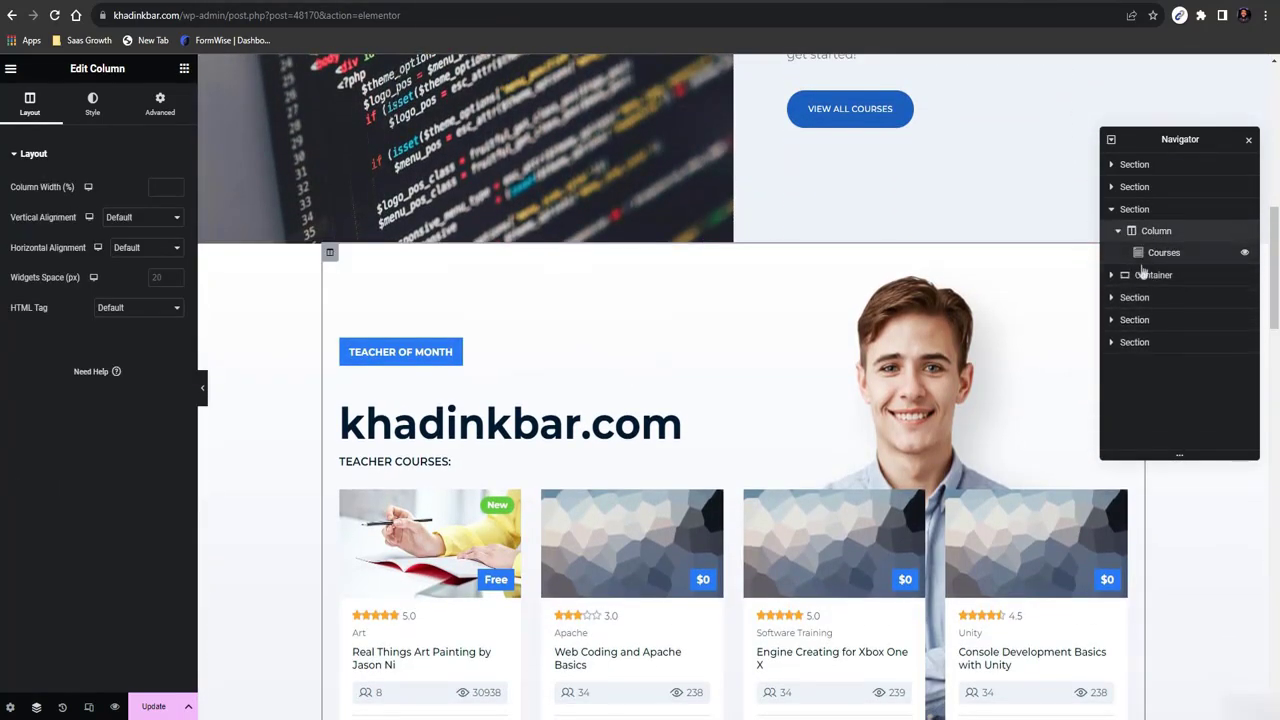
click(1160, 252)
click(1118, 231)
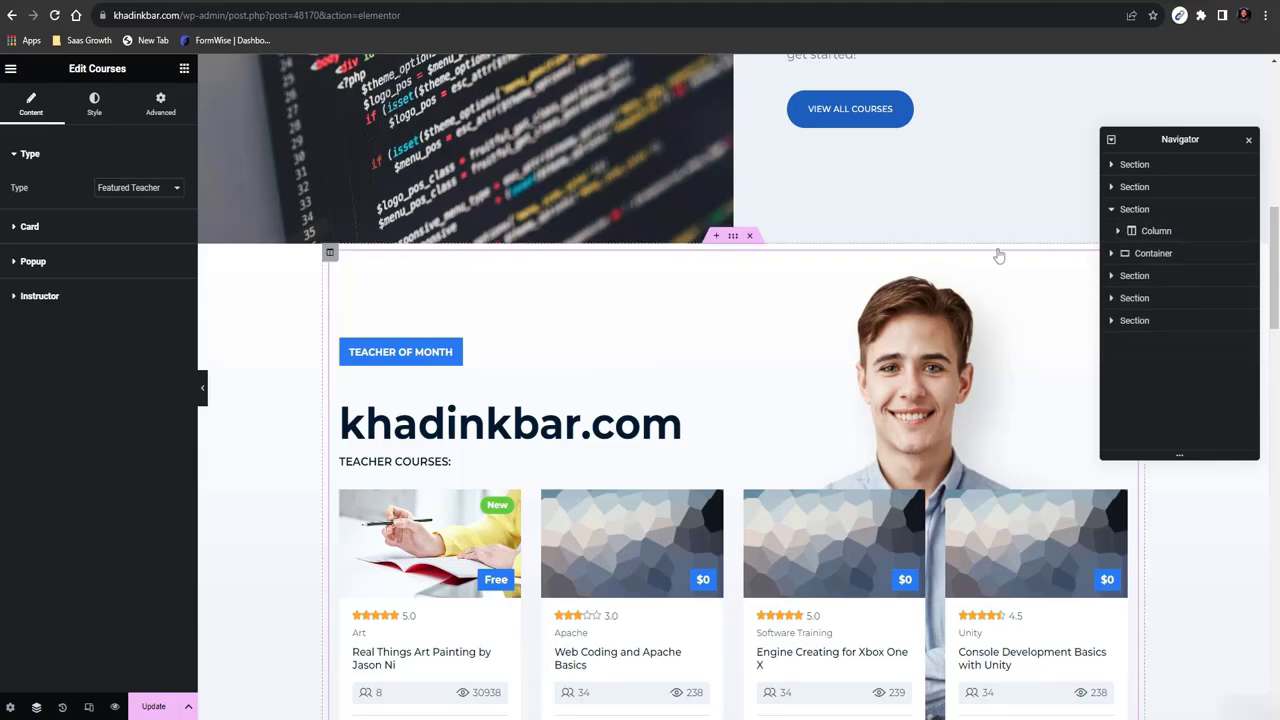
click(1111, 209)
scroll(680, 292, down, 6)
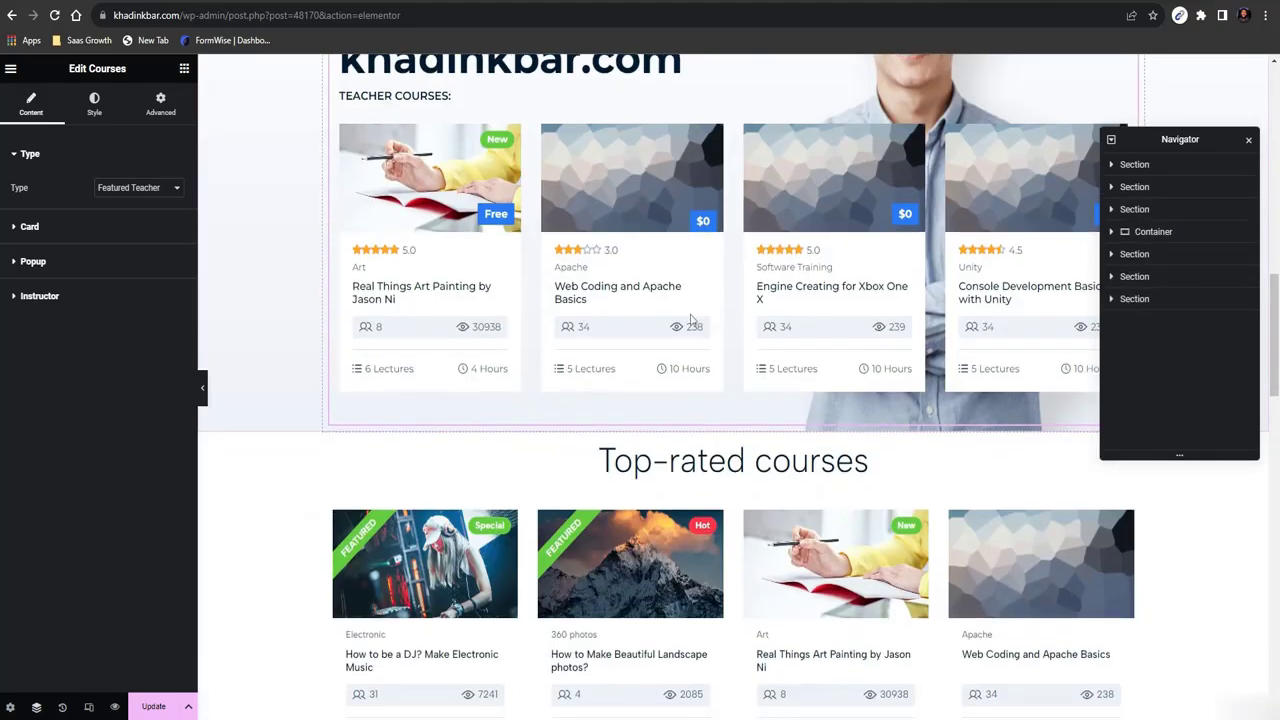
scroll(692, 323, up, 3)
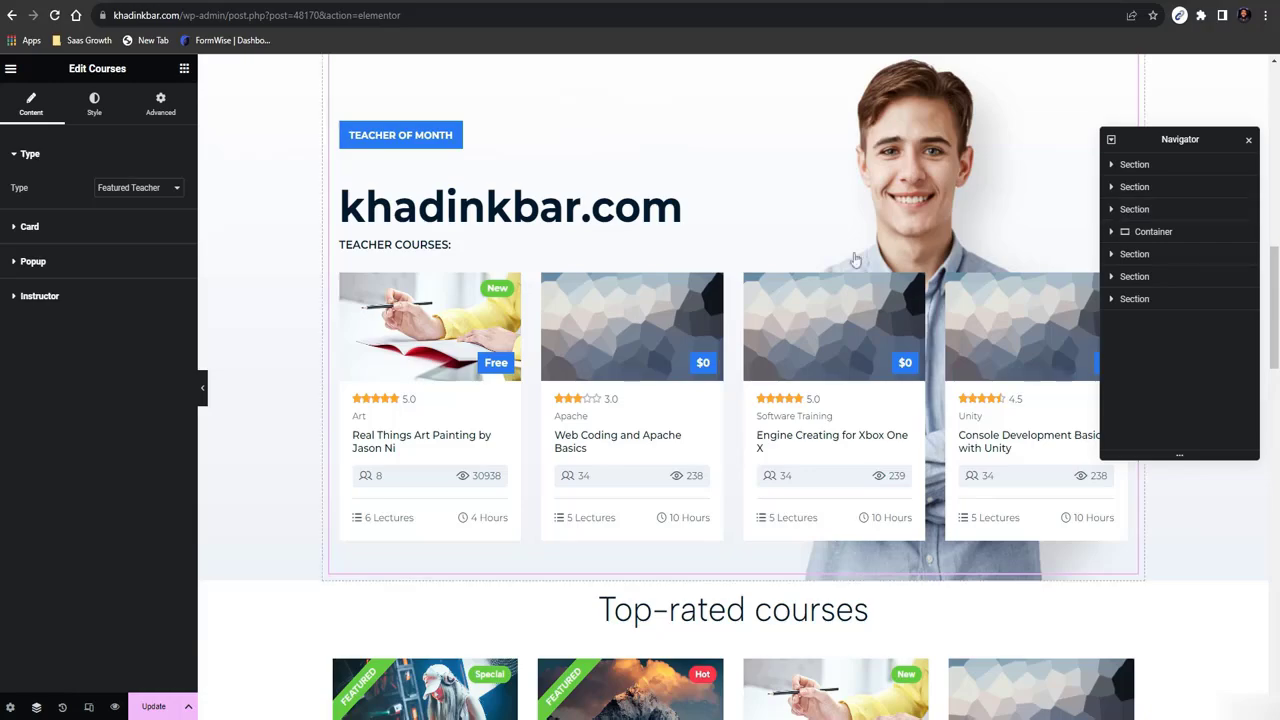
scroll(631, 302, up, 3)
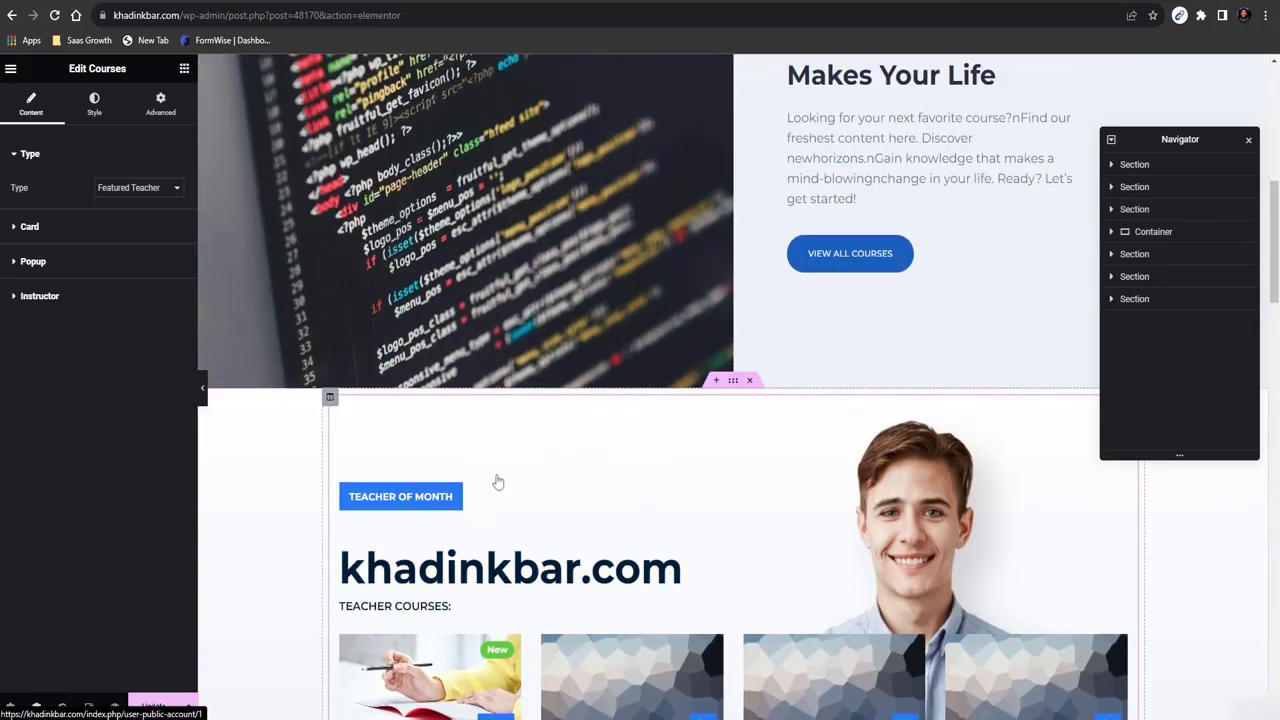
scroll(554, 491, up, 4)
scroll(591, 354, down, 6)
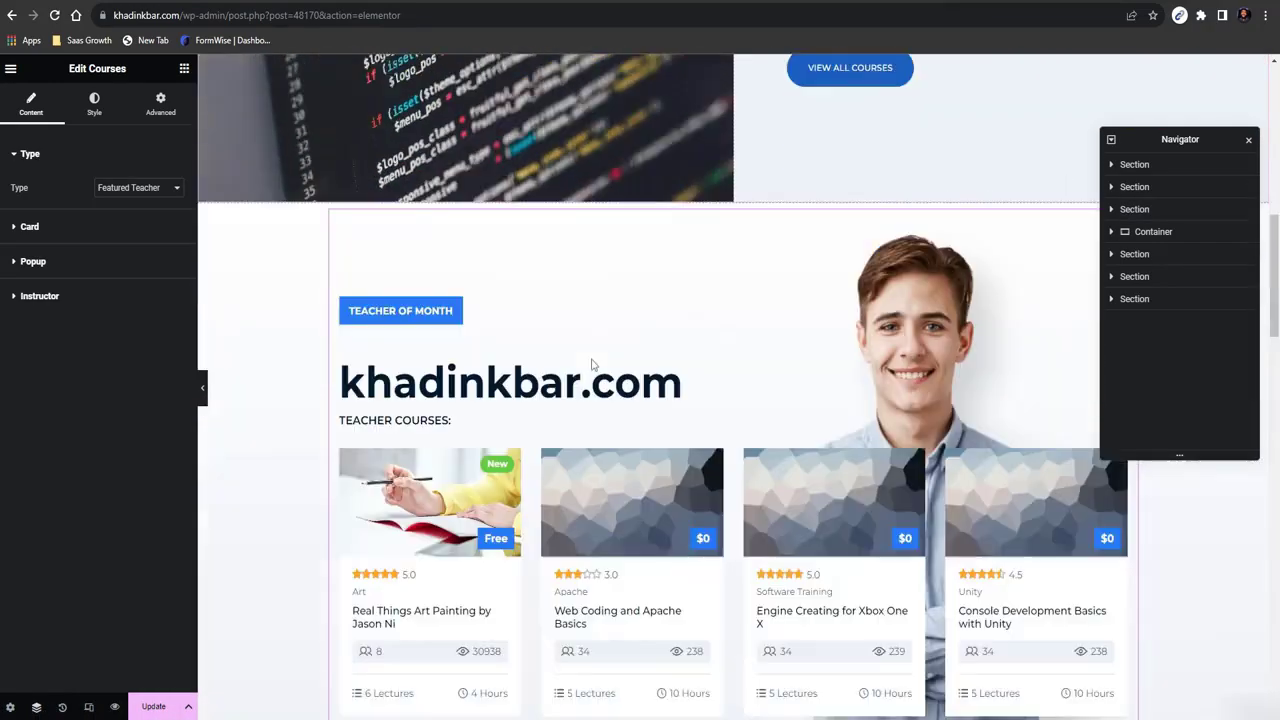
scroll(578, 325, up, 2)
scroll(565, 297, down, 4)
scroll(565, 297, down, 1)
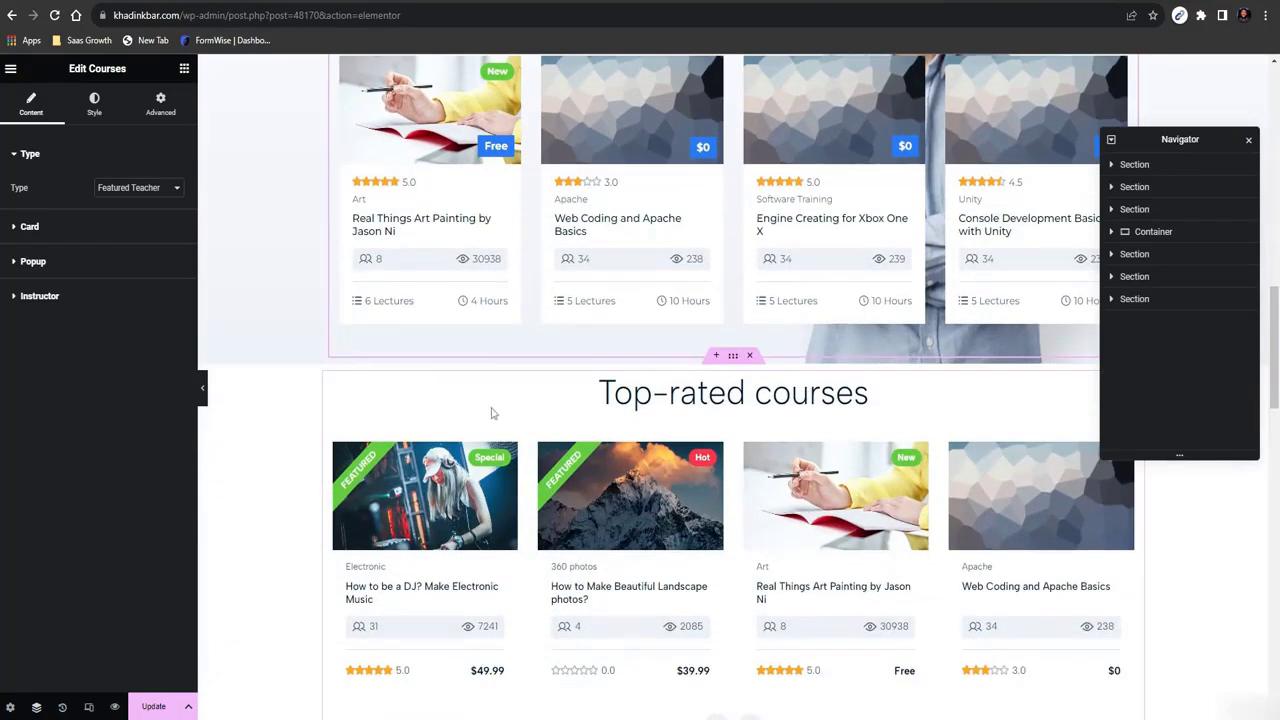
Drag the Teacher of Month section above 'Pick a Course' in the Navigator.
click(1123, 190)
drag(1122, 203, 1119, 240)
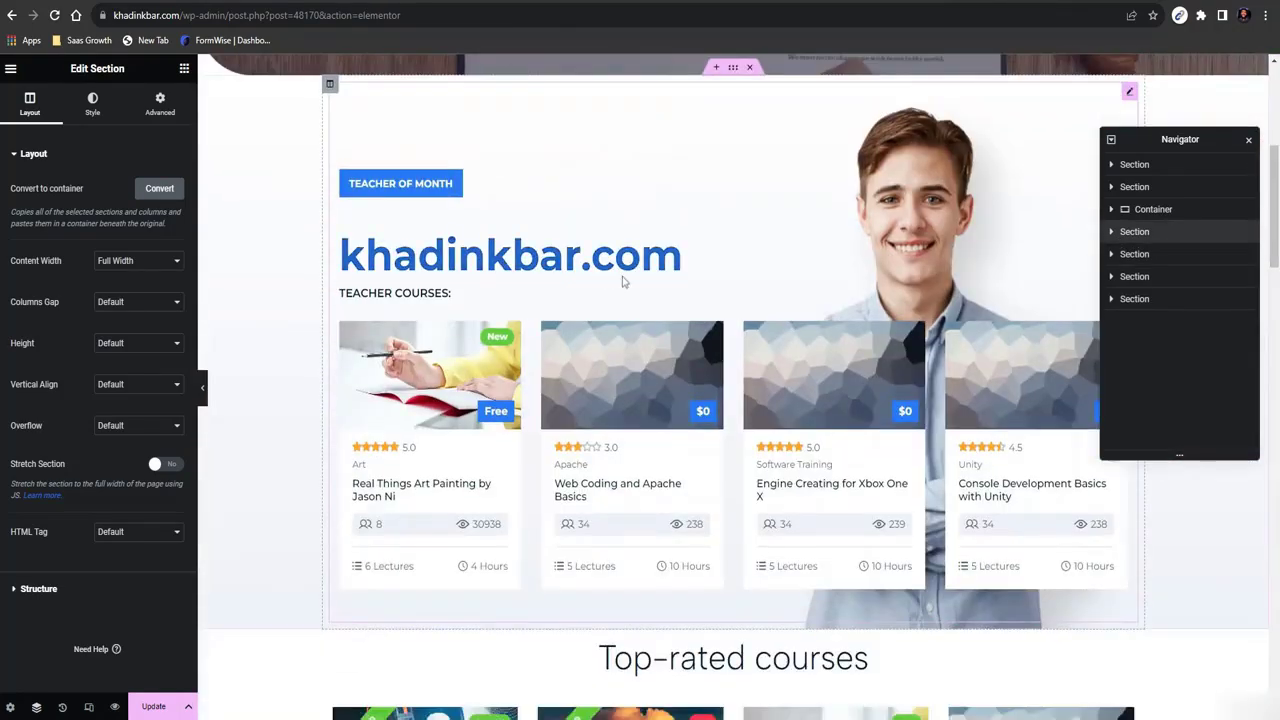
scroll(622, 282, down, 4)
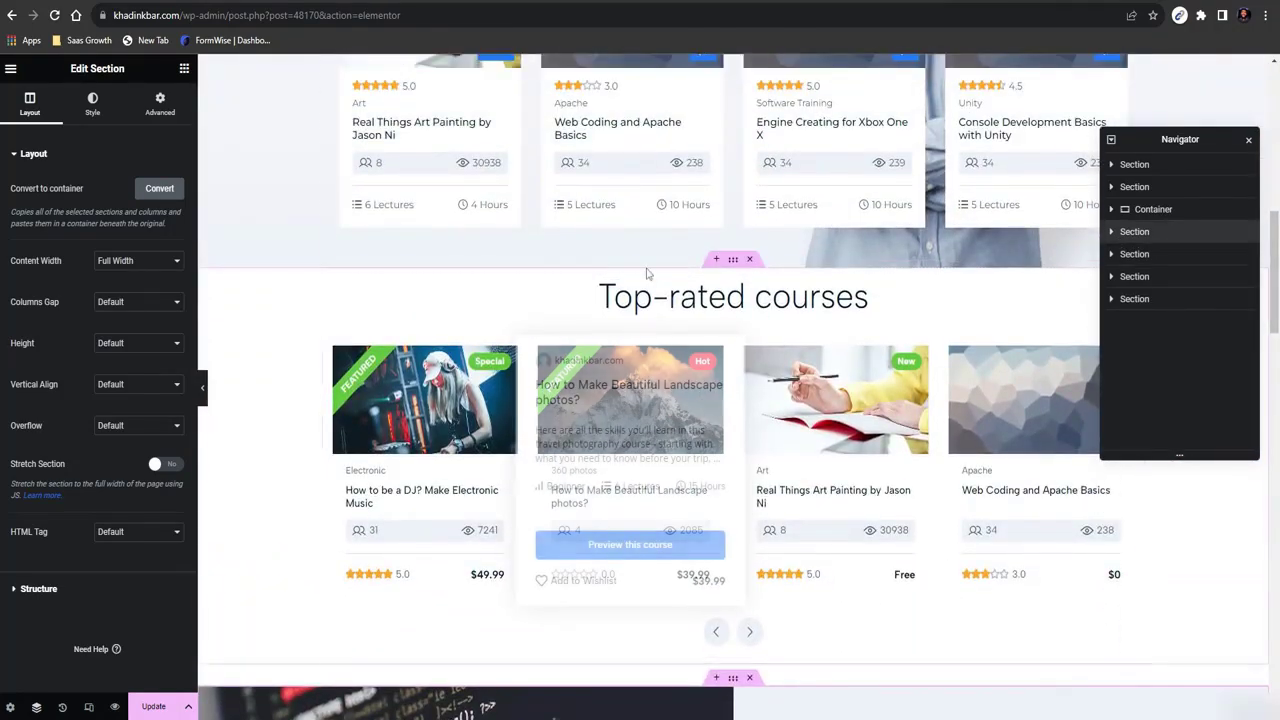
scroll(646, 273, up, 2)
scroll(580, 257, down, 6)
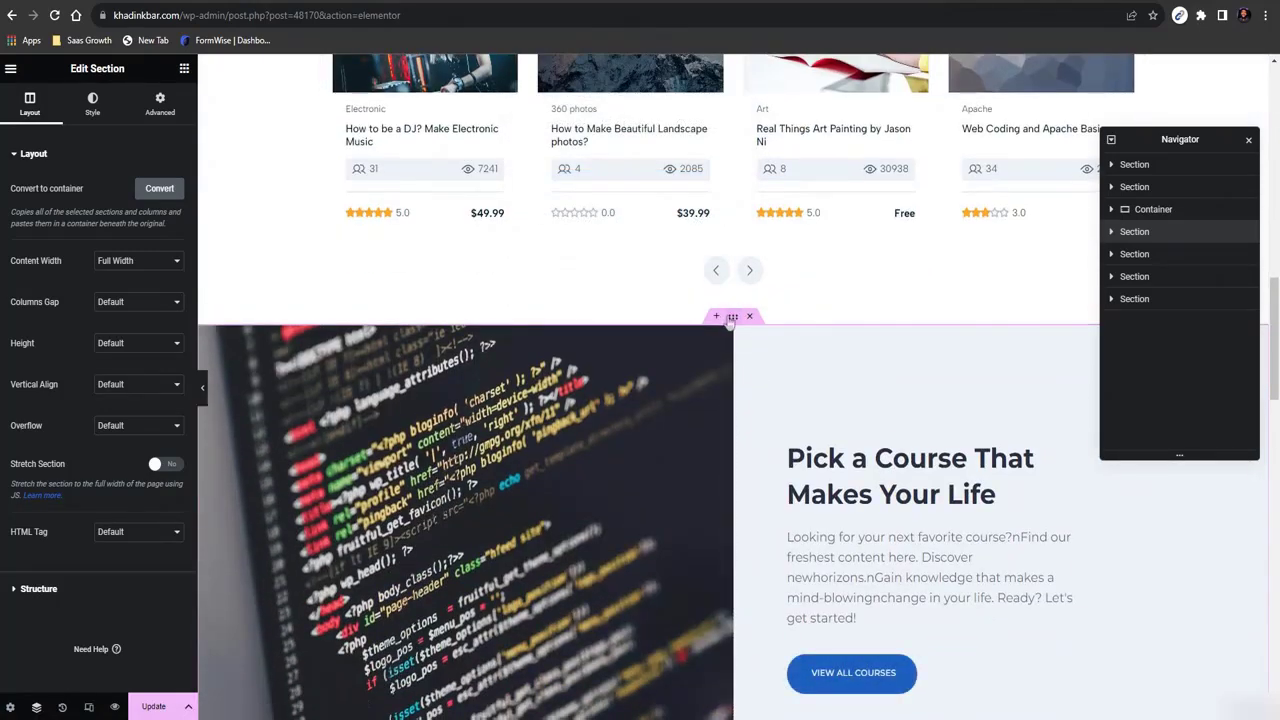
drag(1134, 231, 1135, 208)
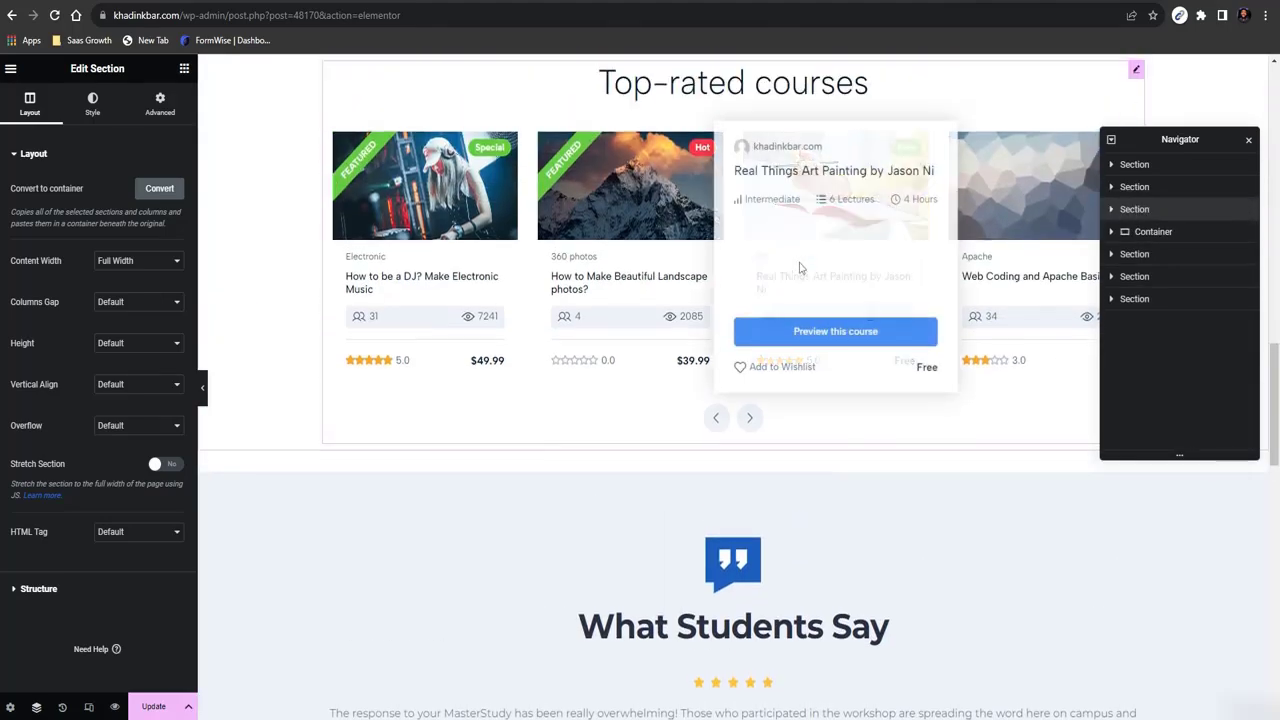
scroll(800, 267, up, 8)
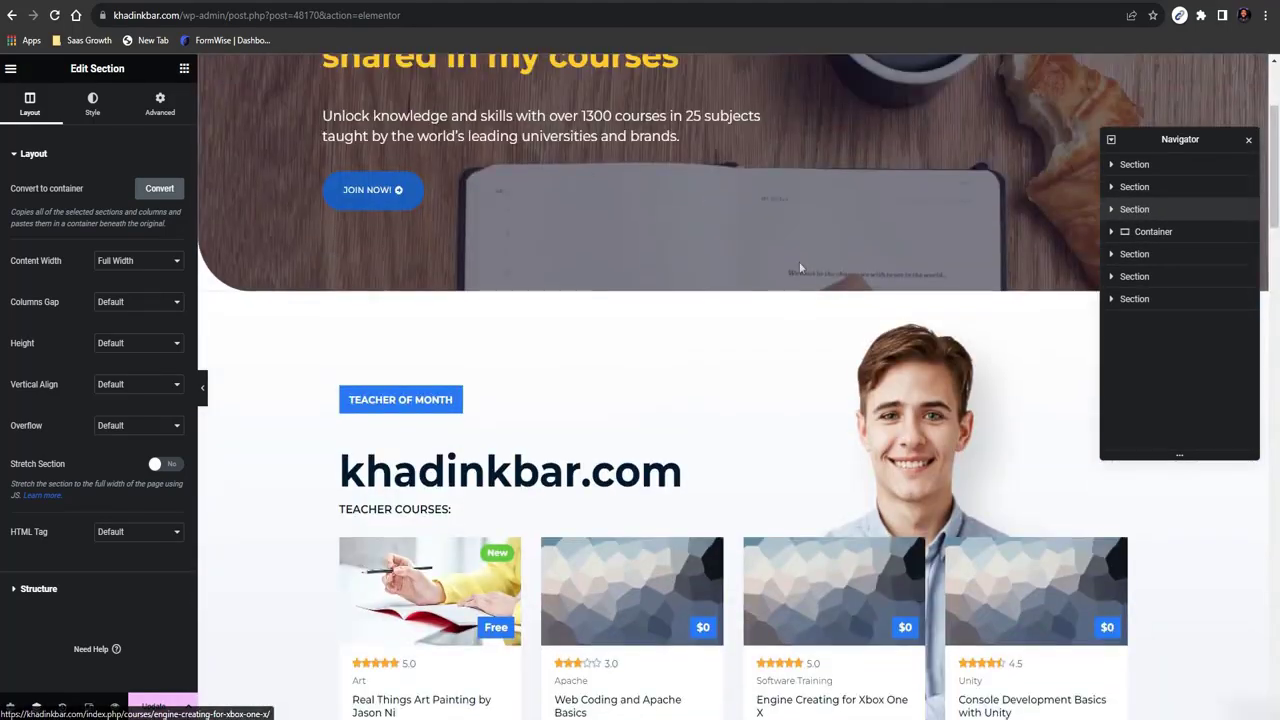
scroll(799, 261, down, 4)
scroll(799, 266, down, 11)
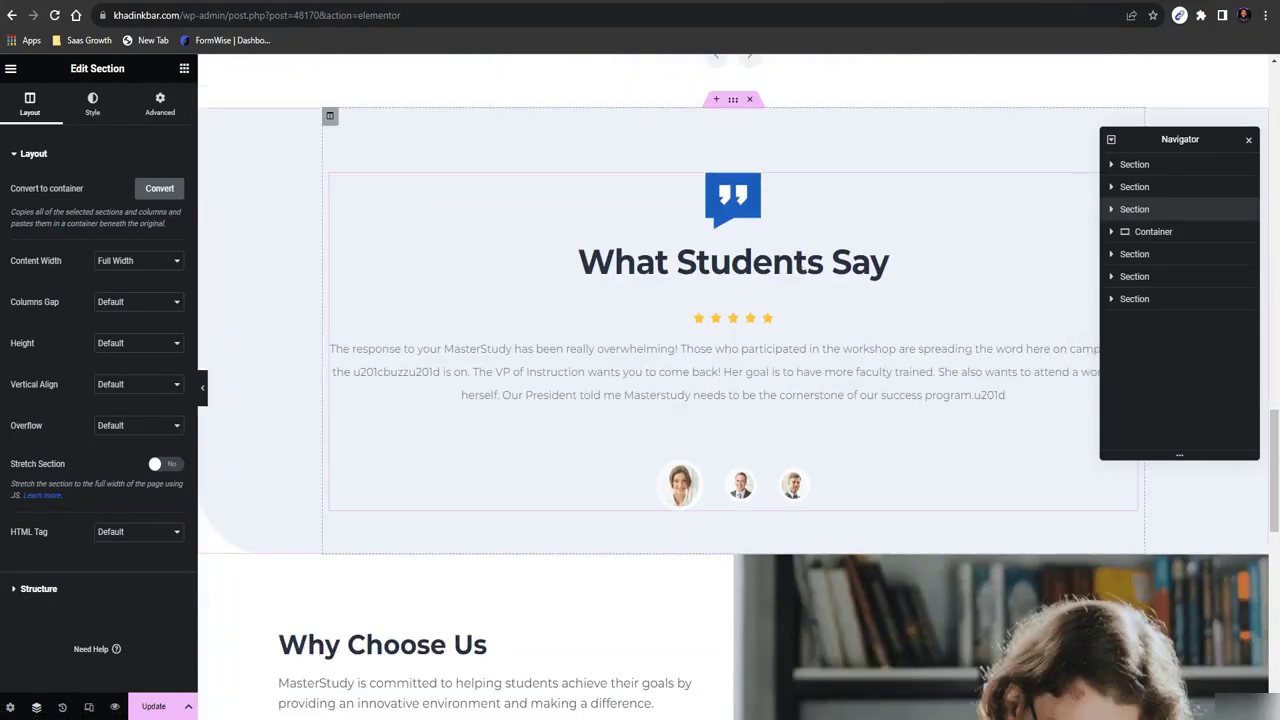
scroll(712, 333, down, 8)
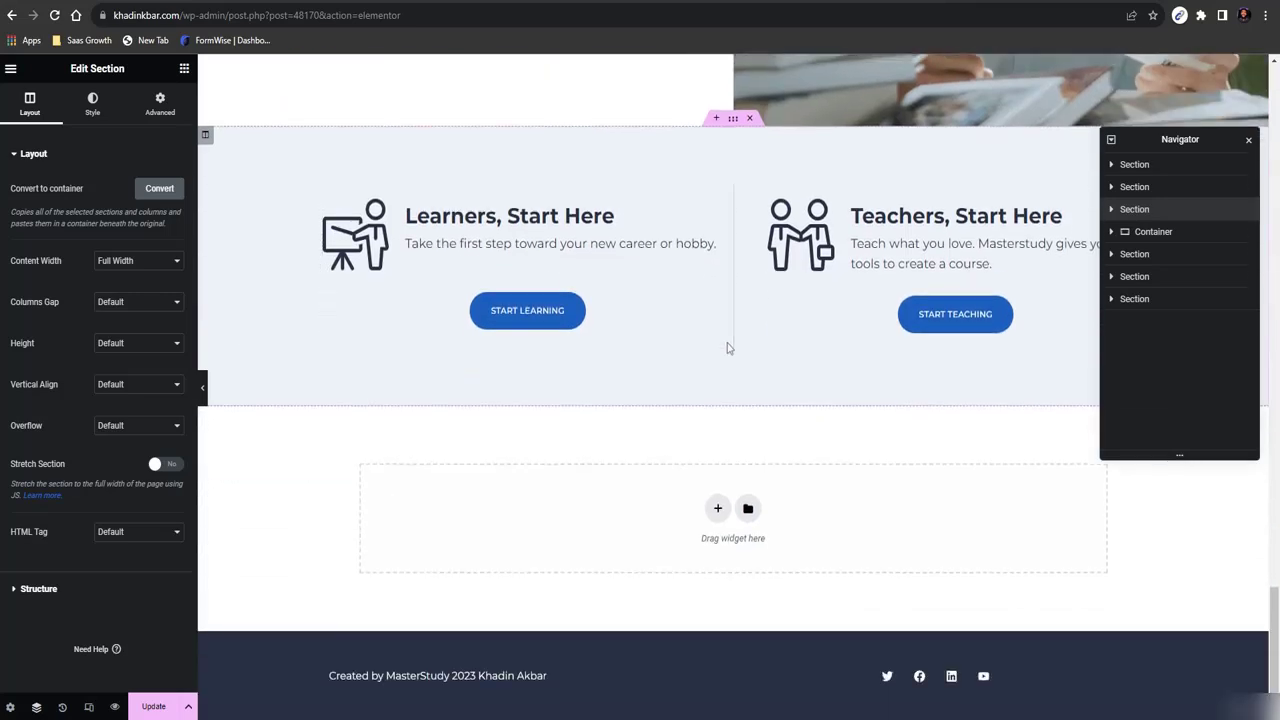
Open Elementor's template Library from the empty drop area at the page end.
click(717, 508)
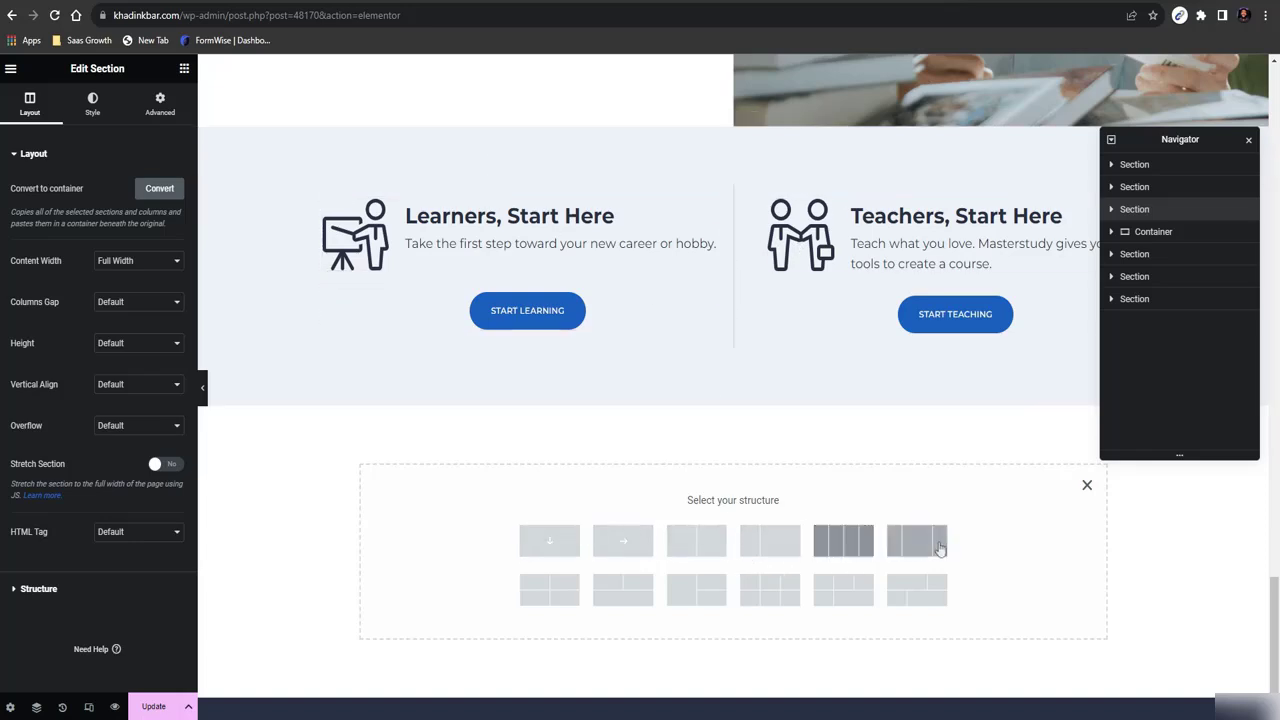
click(1087, 485)
click(749, 508)
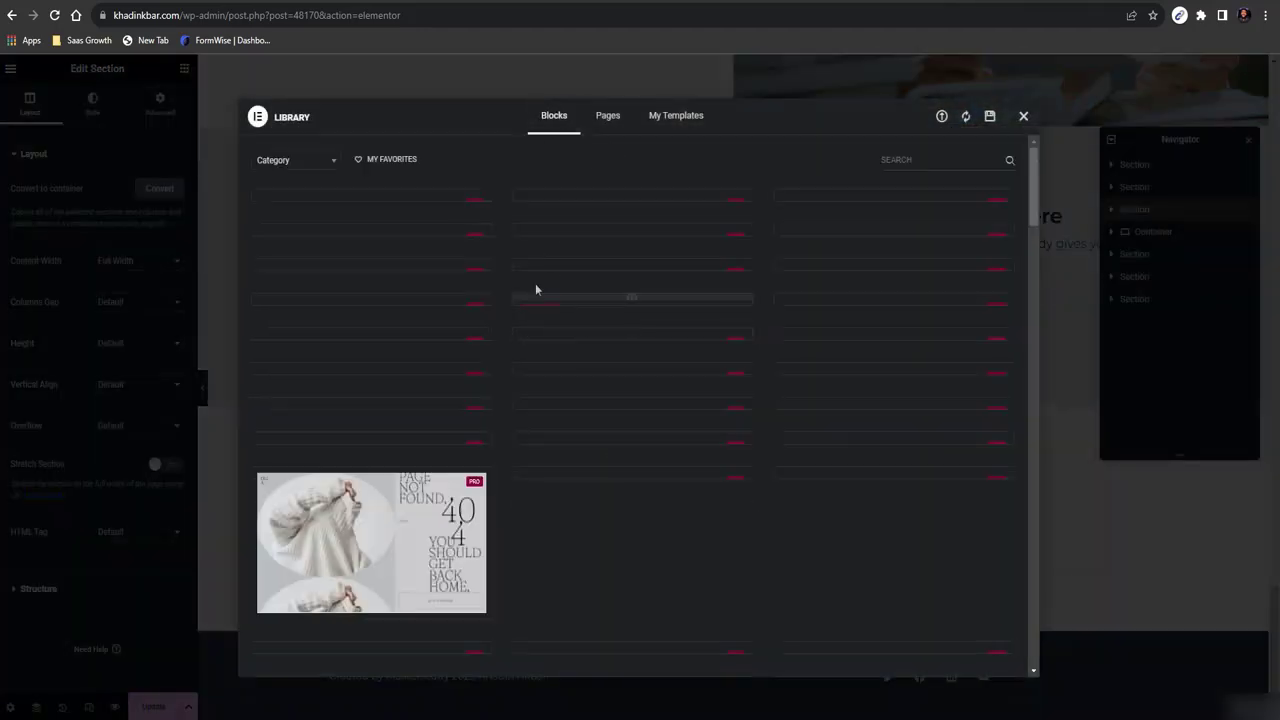
Browse the Pages templates in the library and close it without inserting anything.
click(608, 116)
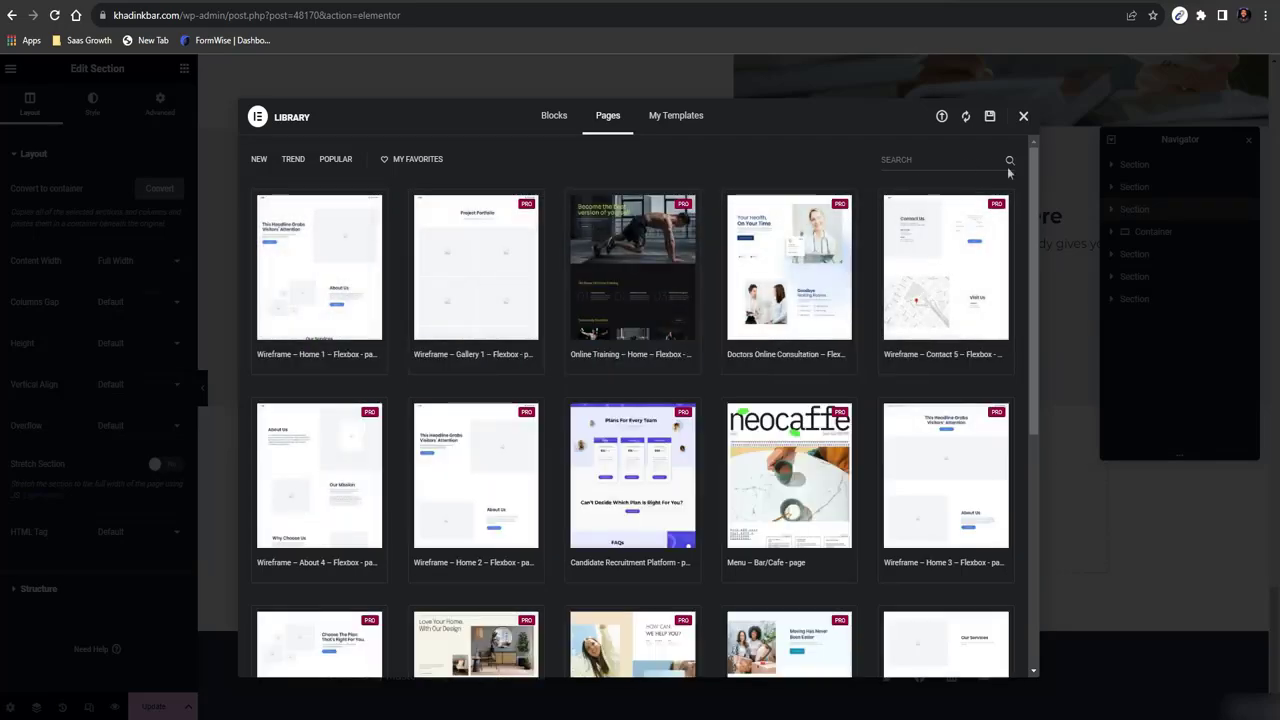
key(Escape)
scroll(486, 479, up, 15)
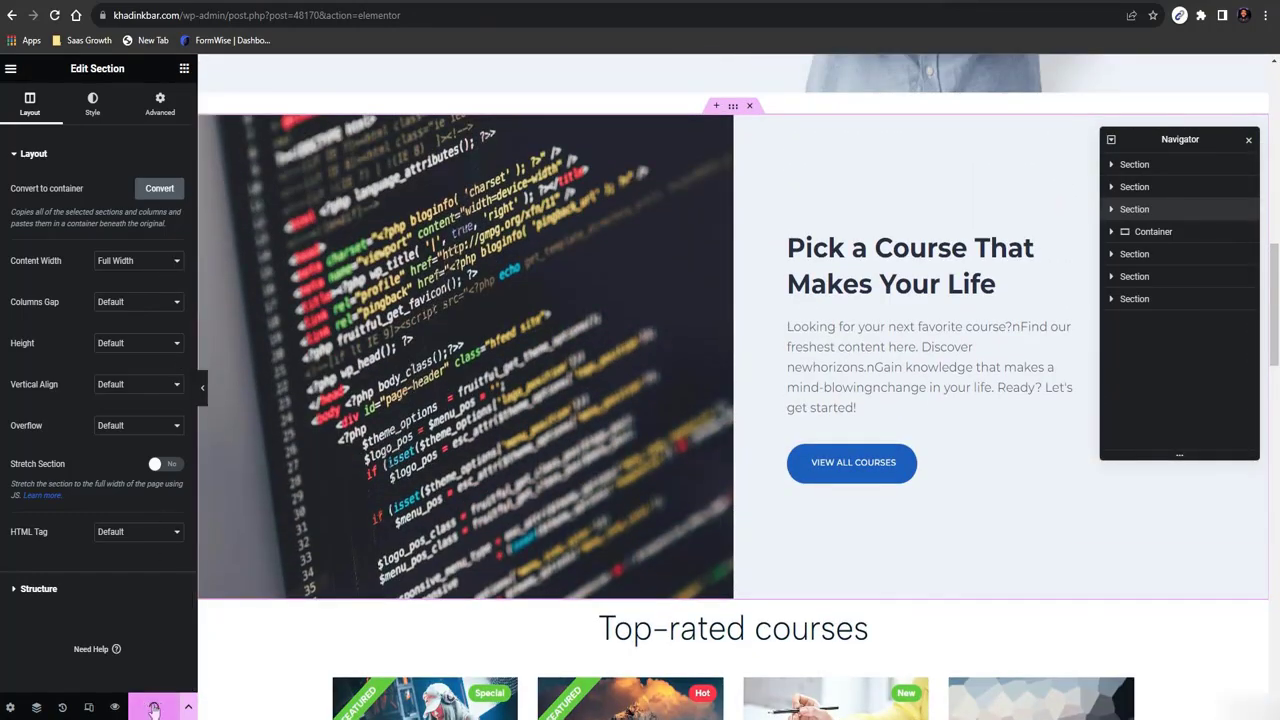
Add an empty single-column container below the Learners/Teachers section.
click(184, 69)
scroll(120, 400, down, 5)
scroll(536, 508, down, 20)
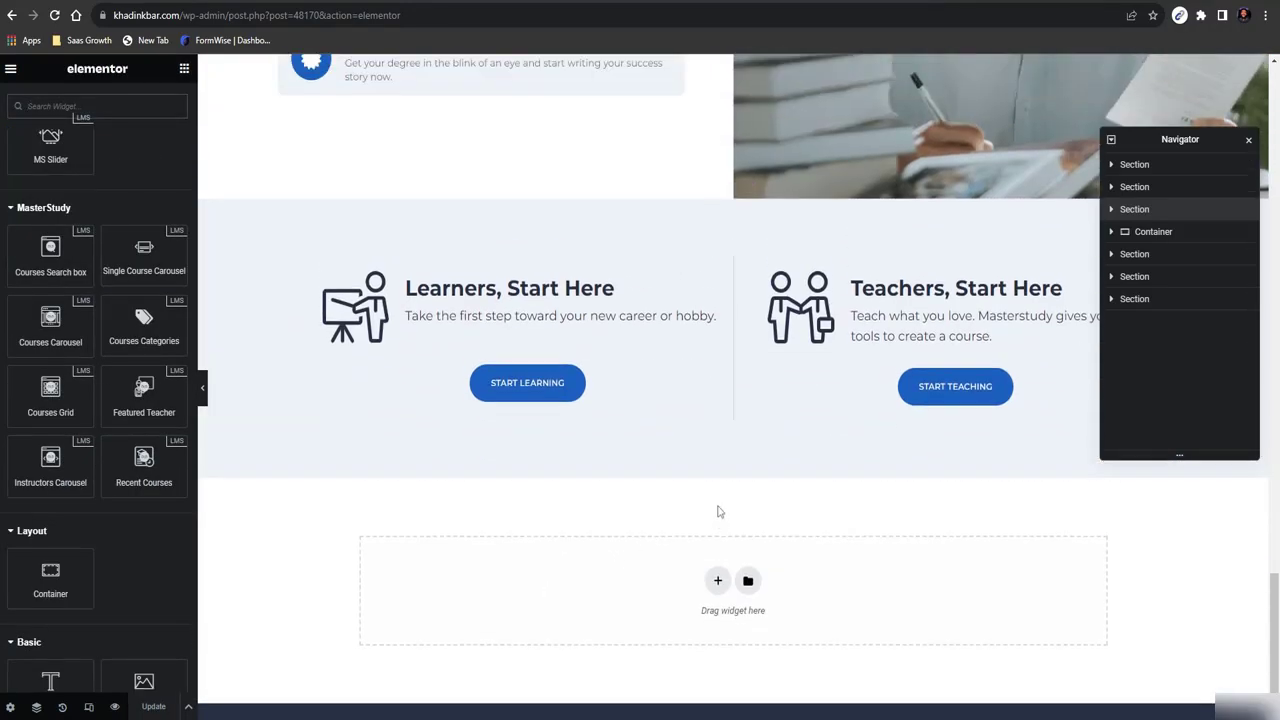
click(717, 576)
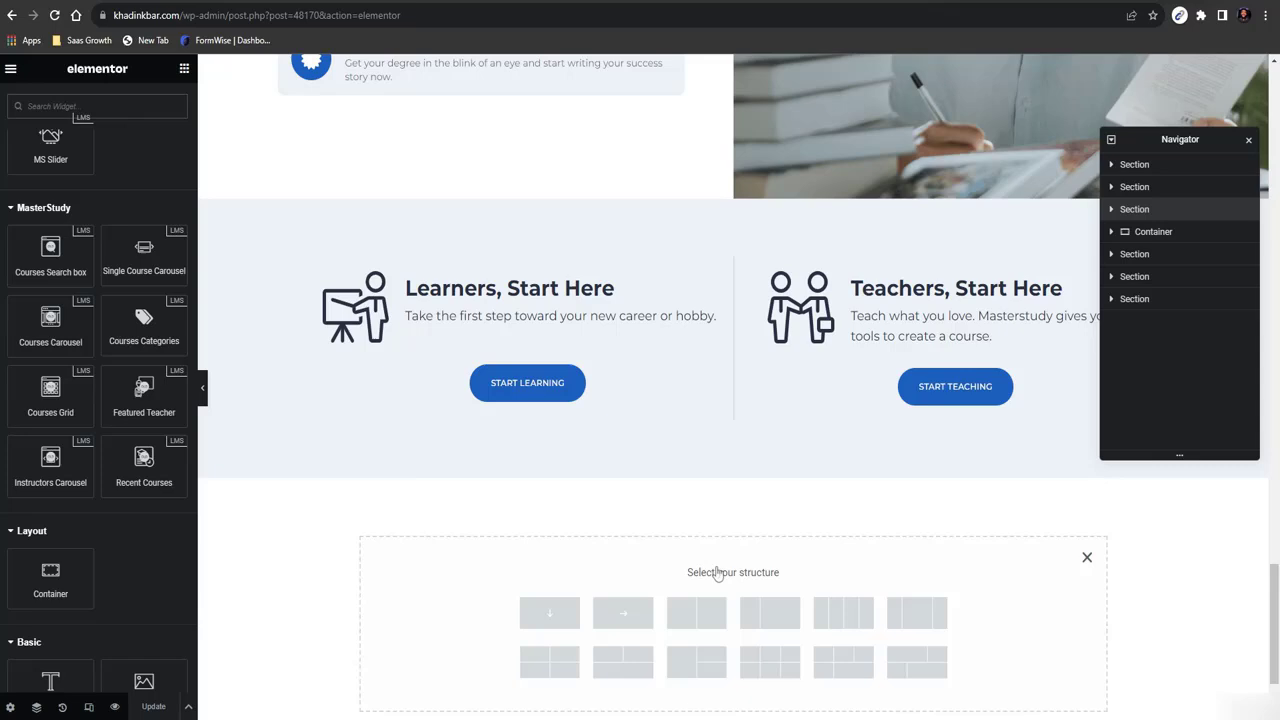
click(555, 615)
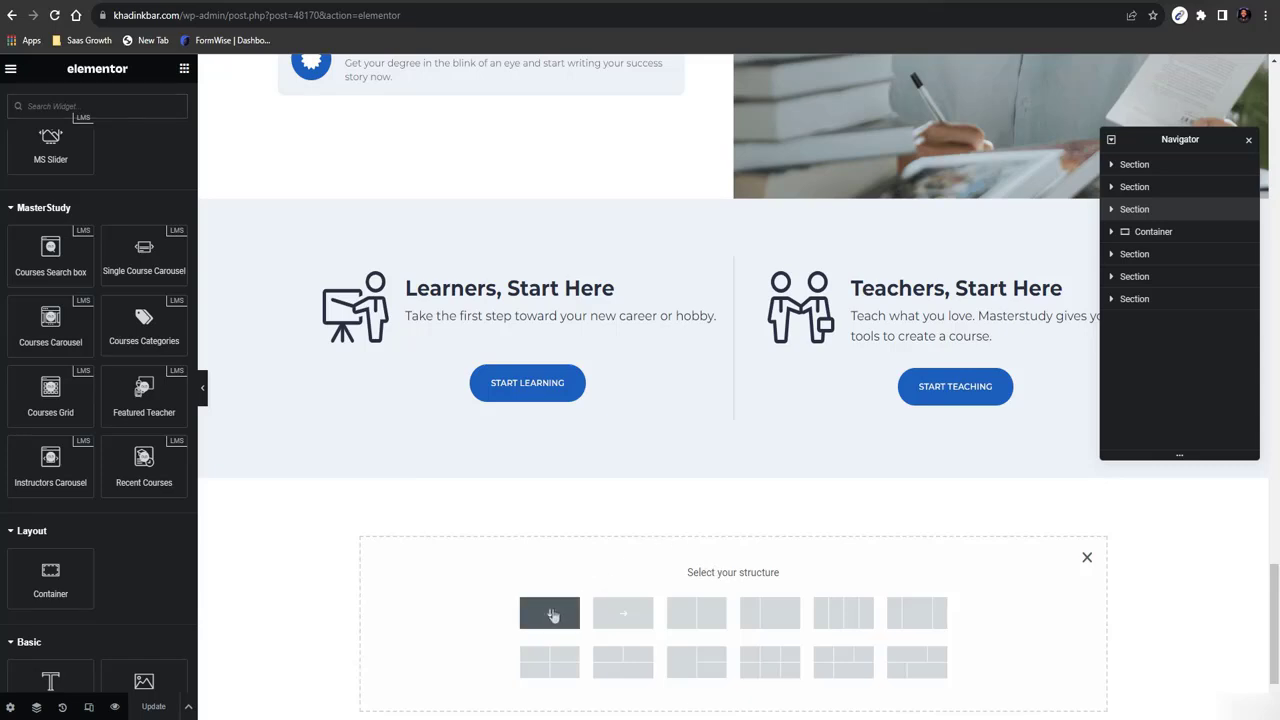
Review the page and save the changes with Update.
click(184, 68)
scroll(100, 360, down, 6)
scroll(54, 484, down, 1)
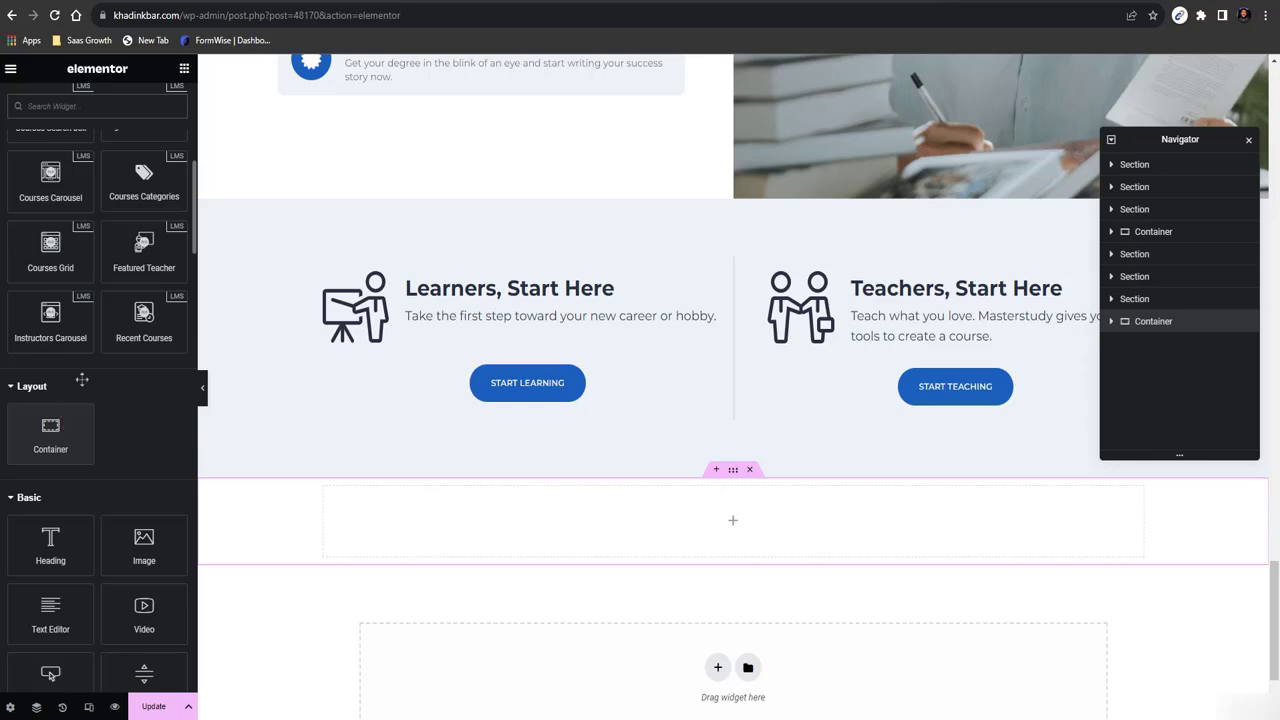
scroll(70, 360, up, 2)
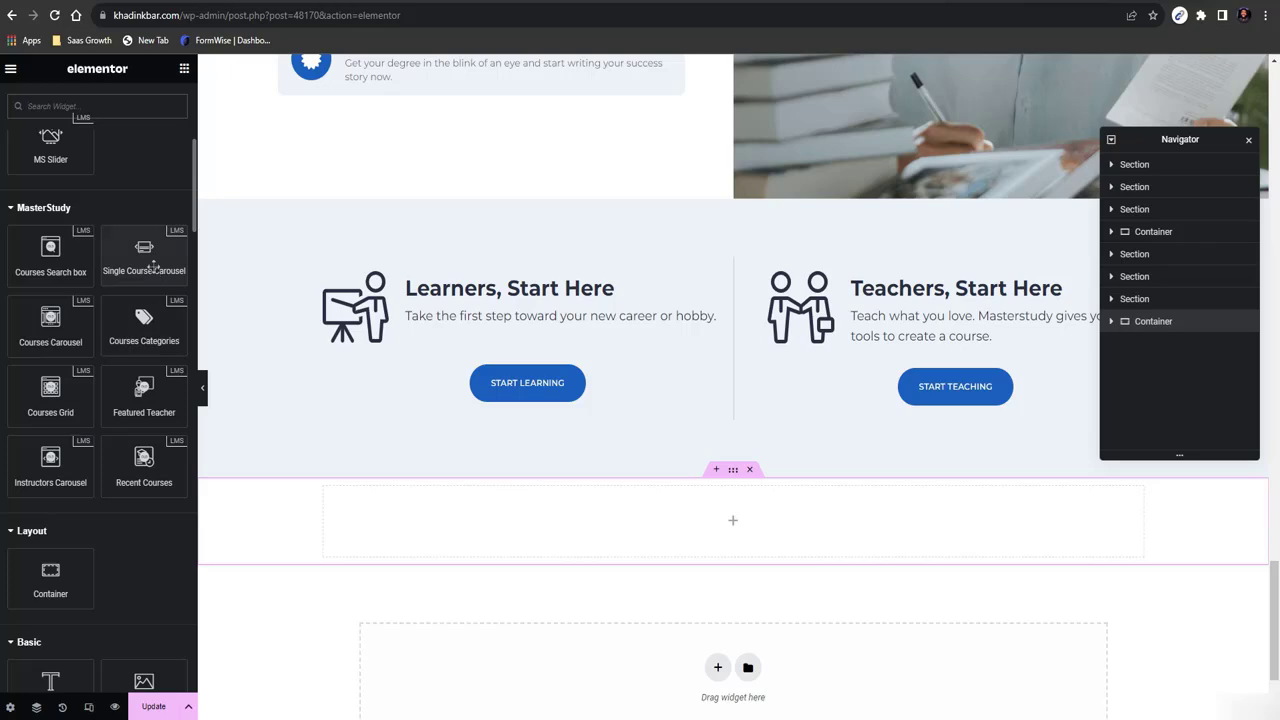
scroll(62, 254, up, 3)
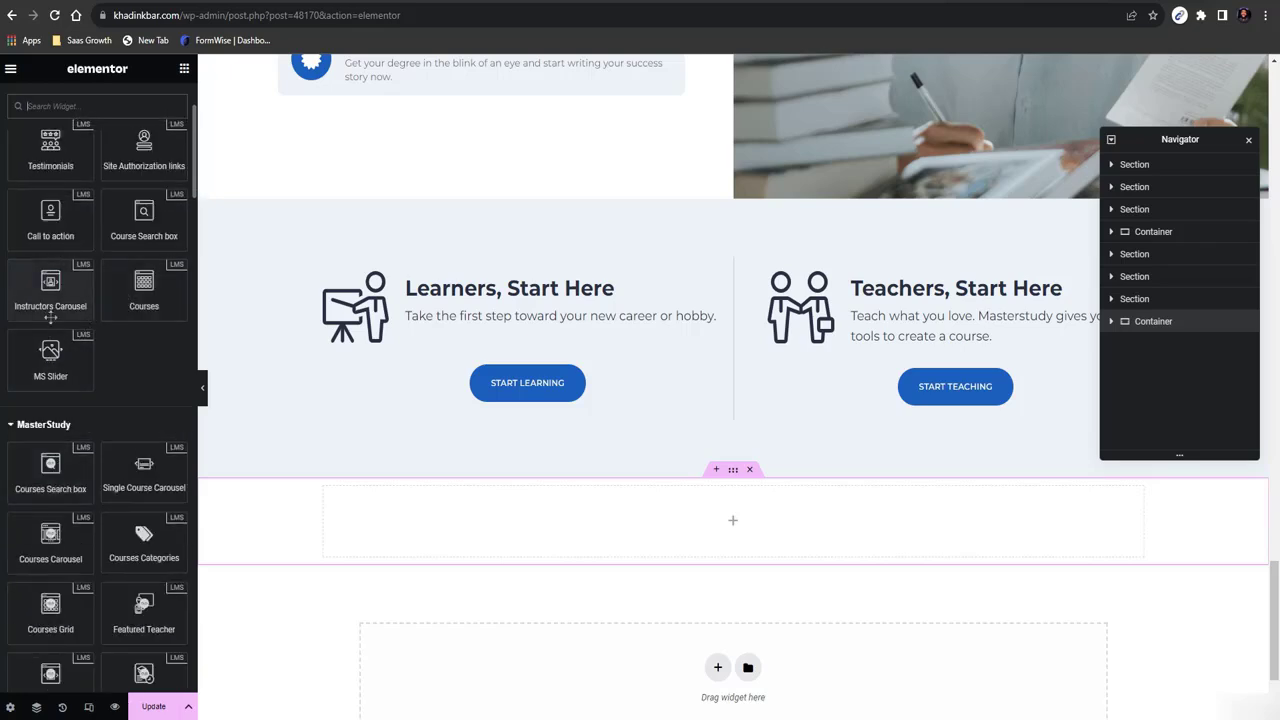
scroll(50, 318, up, 1)
scroll(50, 318, up, 1)
scroll(62, 350, down, 5)
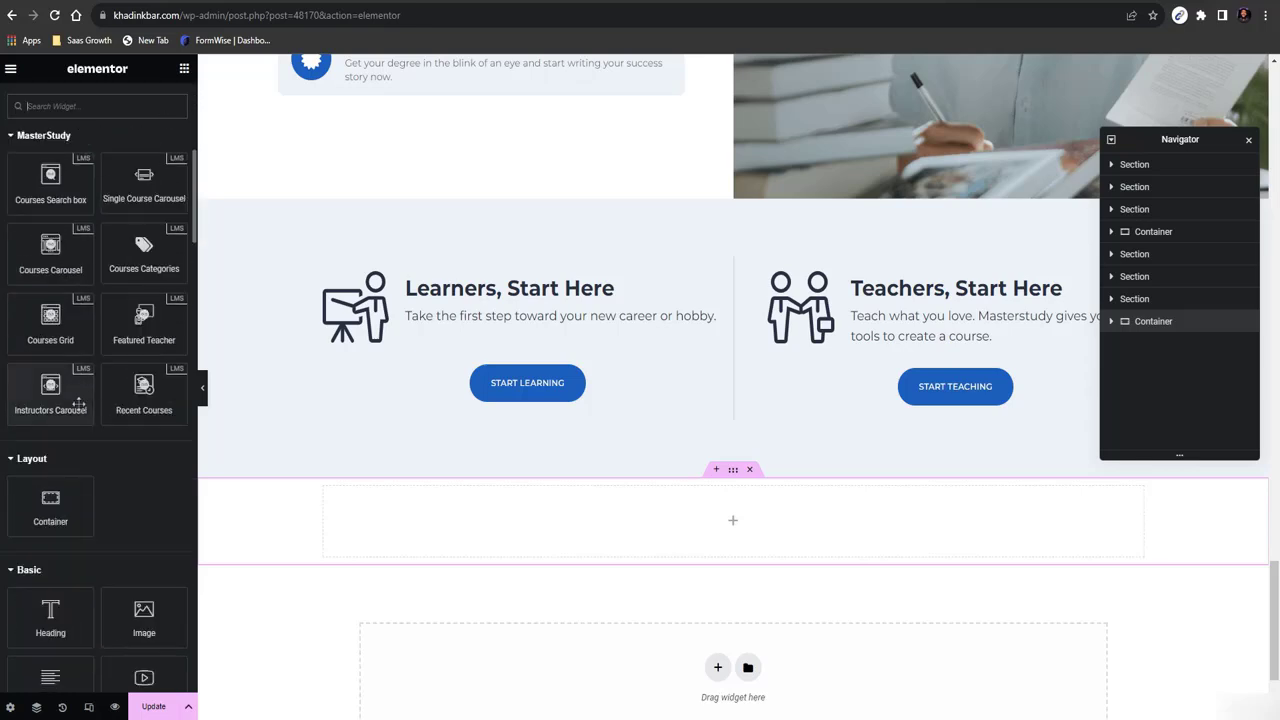
click(154, 707)
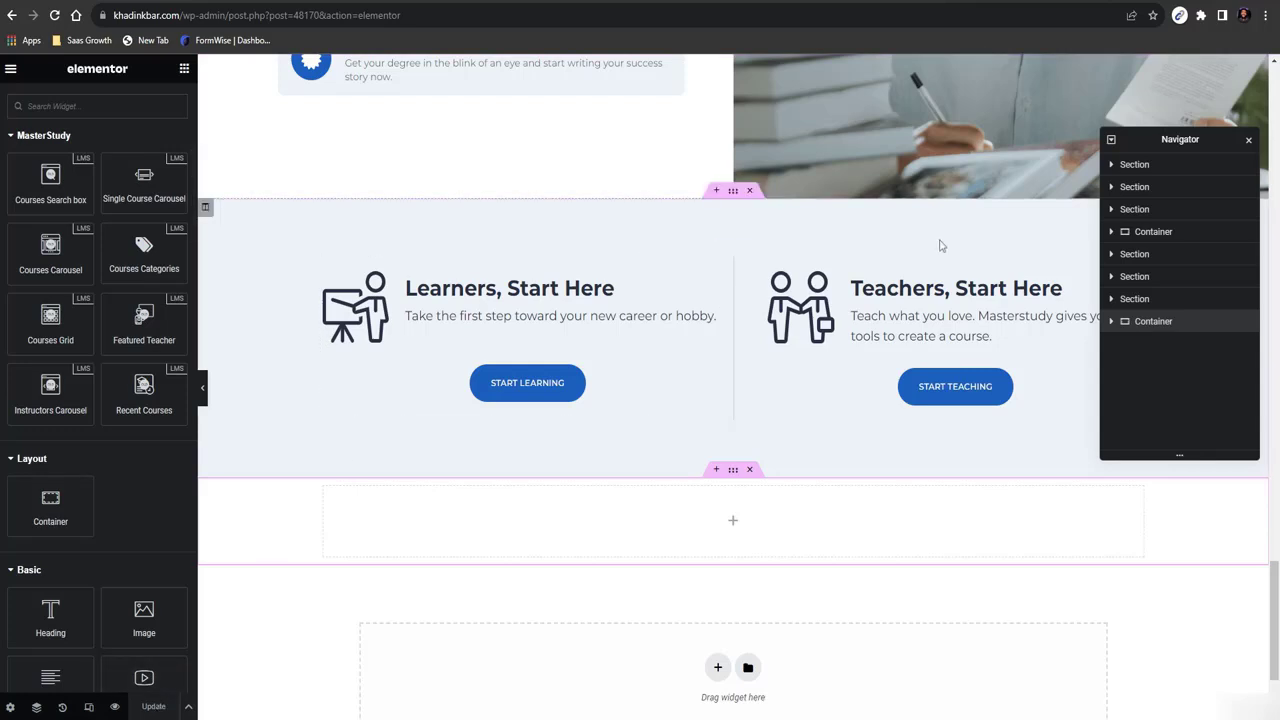
Return to the homepage and open the header template in Elementor.
click(11, 15)
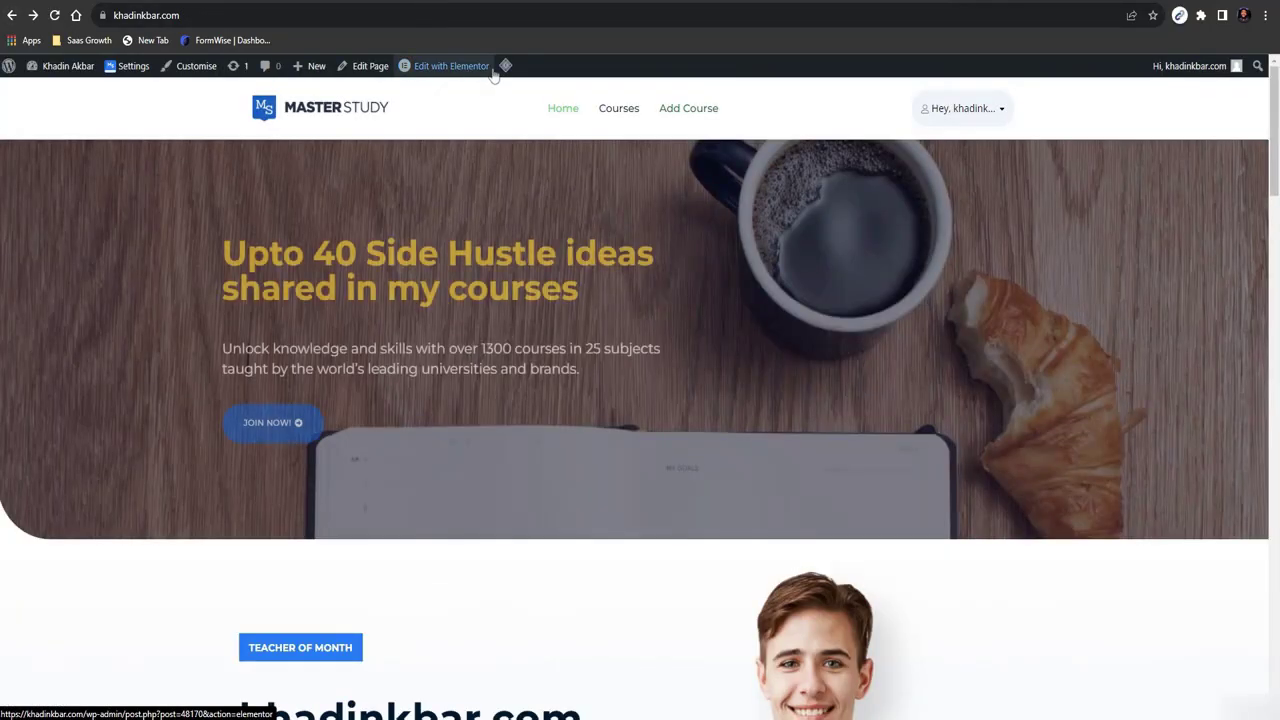
mouse_move(454, 78)
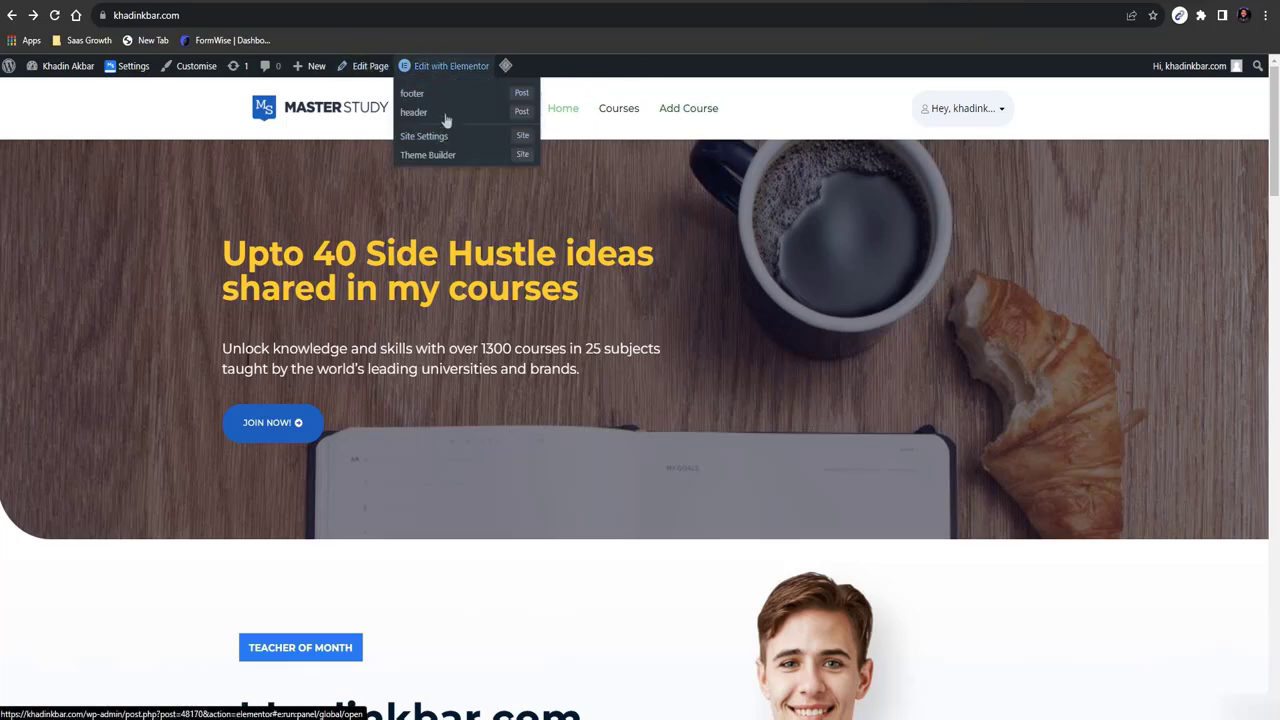
click(443, 115)
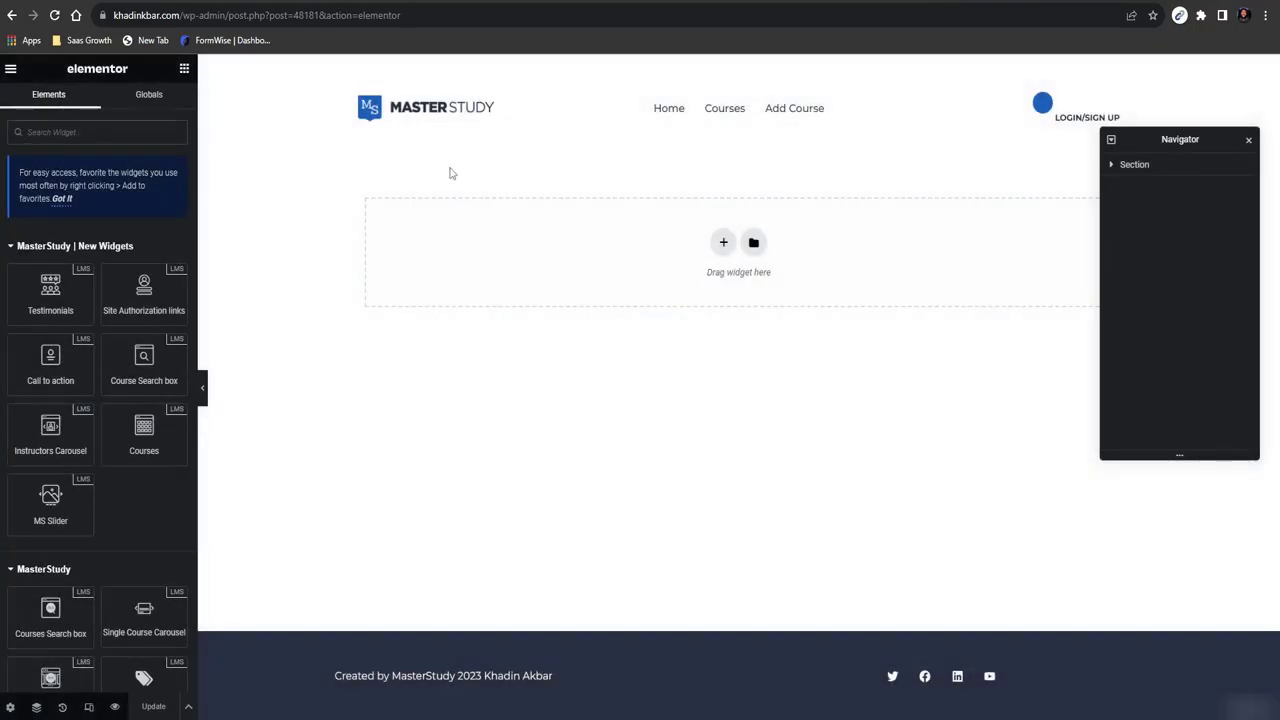
Replace the header's MasterStudy site logo with LOGO.png uploaded from D:\WEBIFIED HUB.
click(490, 108)
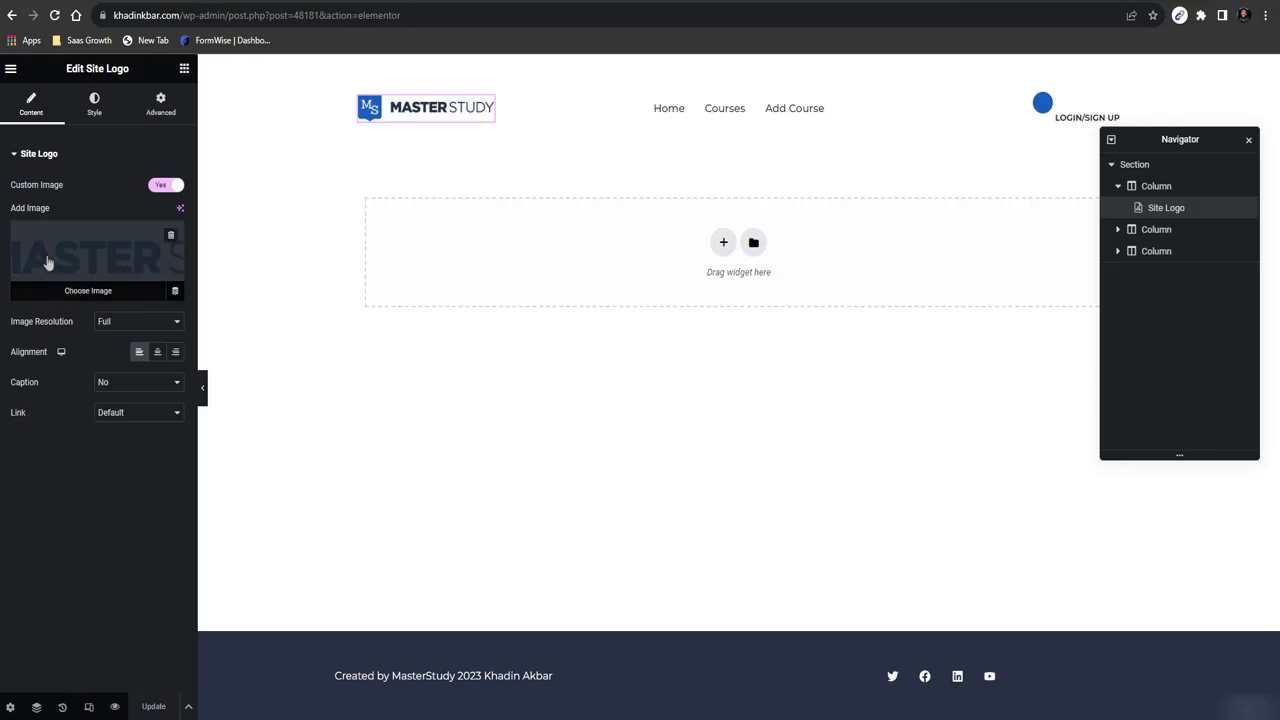
click(88, 290)
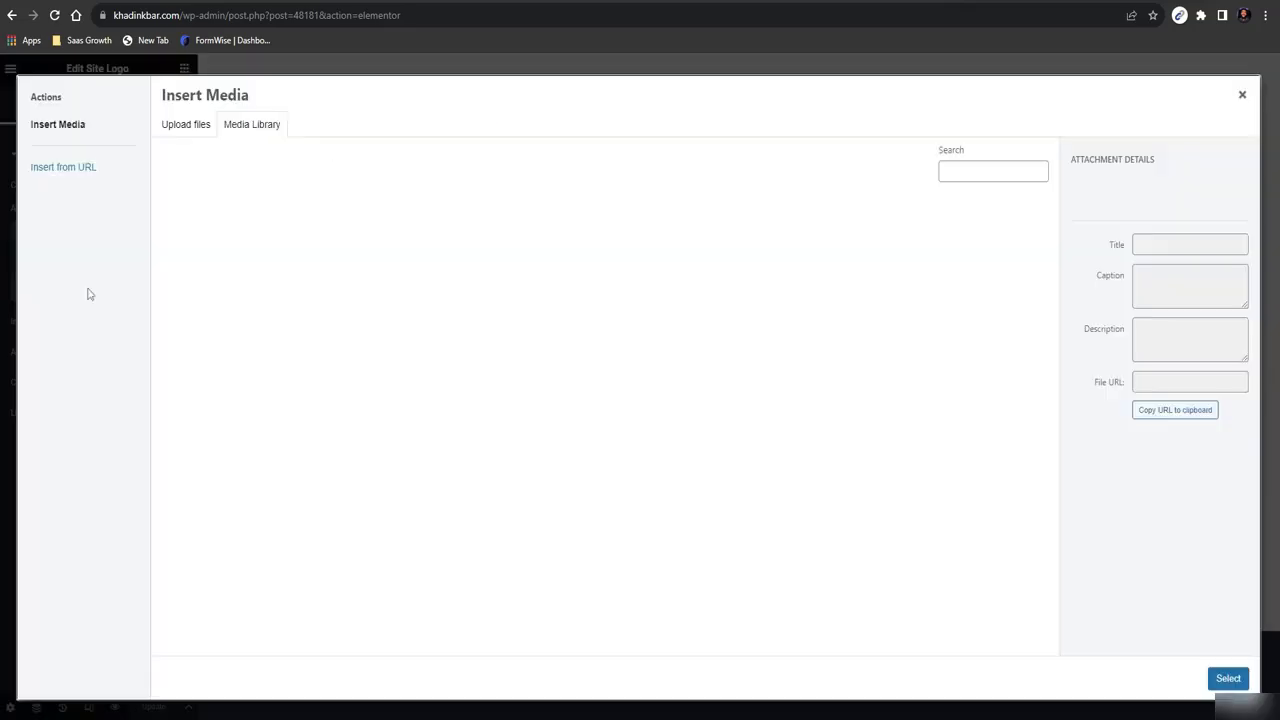
click(186, 126)
click(745, 373)
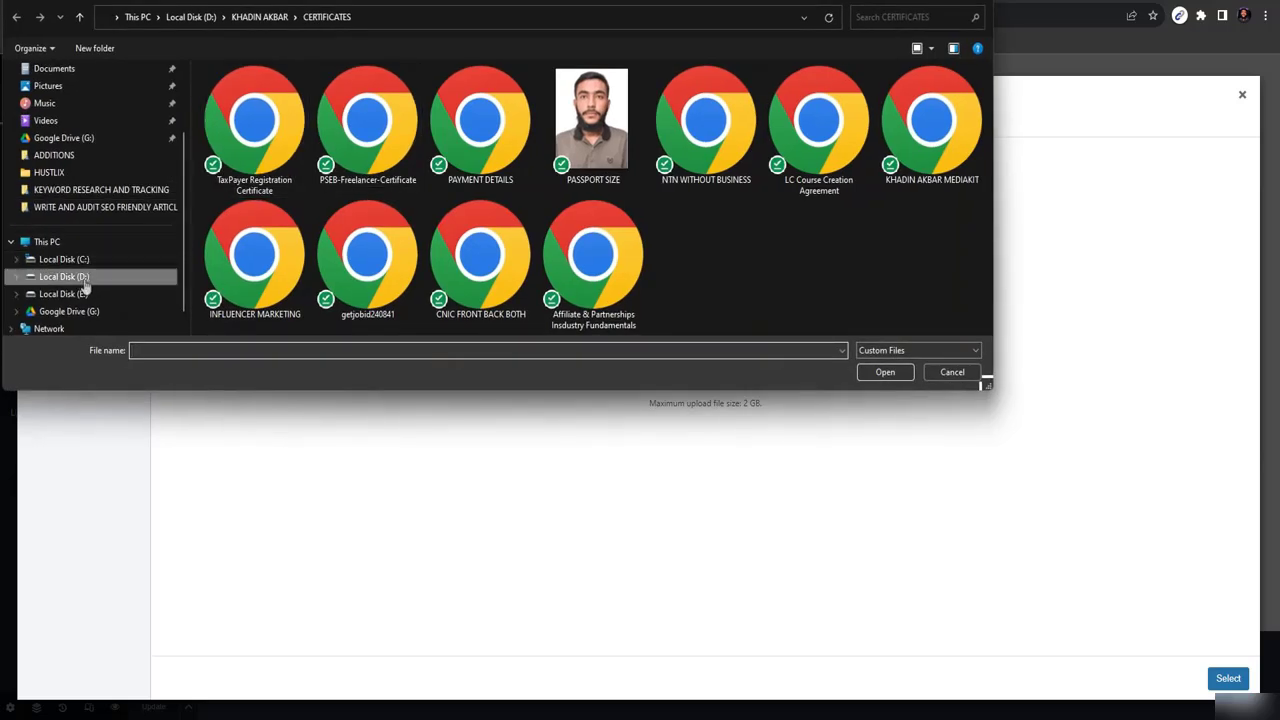
click(85, 280)
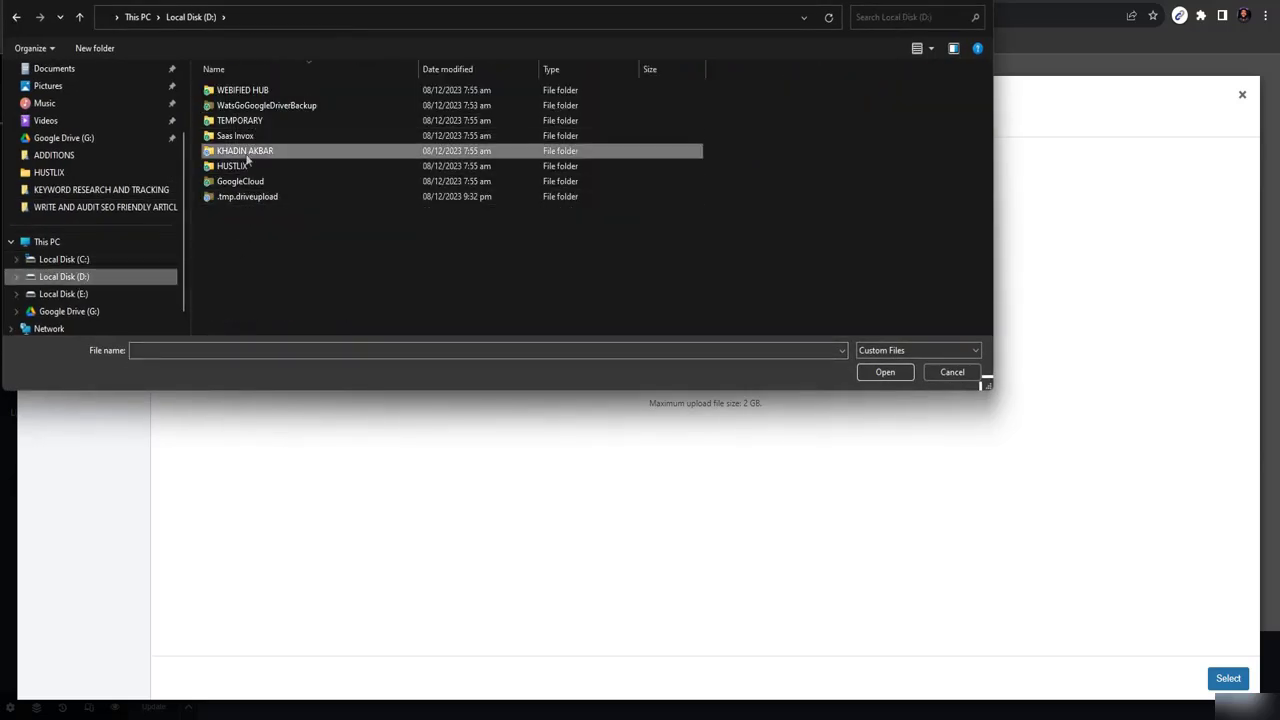
double_click(258, 91)
click(795, 125)
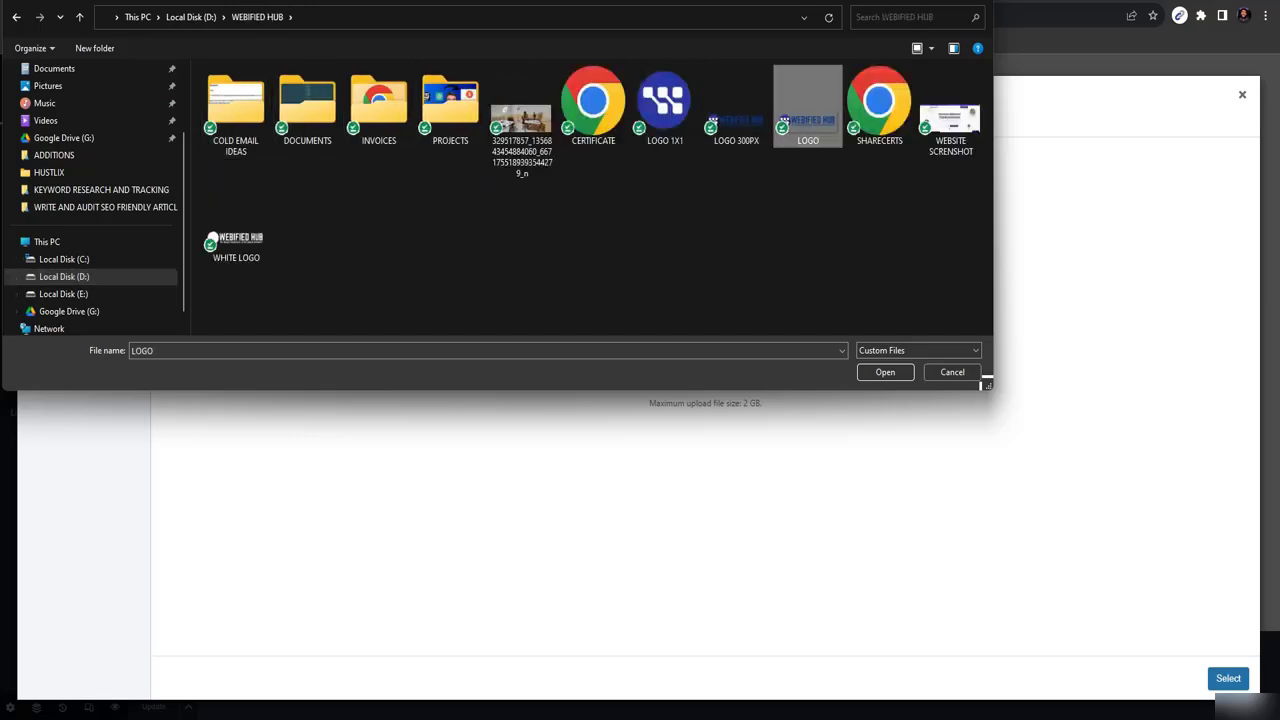
double_click(790, 128)
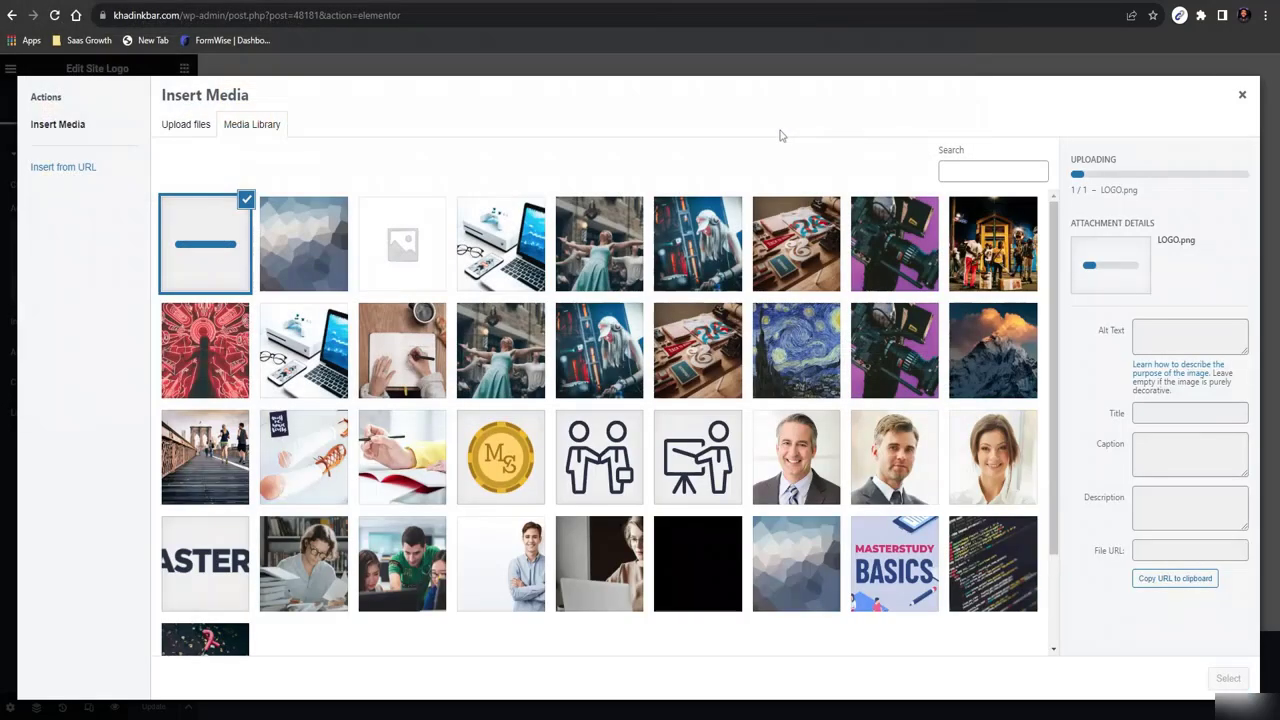
click(1228, 678)
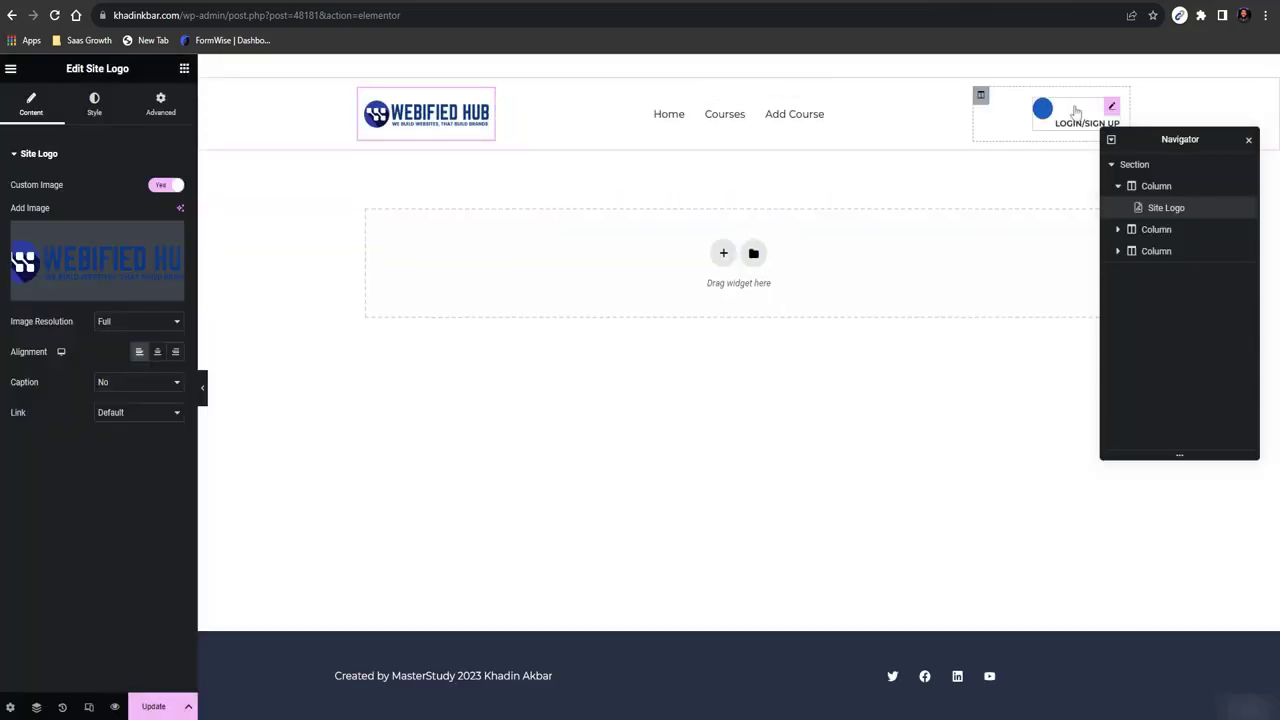
Review the Login/Sign up widget's Content, Style and Advanced settings without changing them.
click(1112, 108)
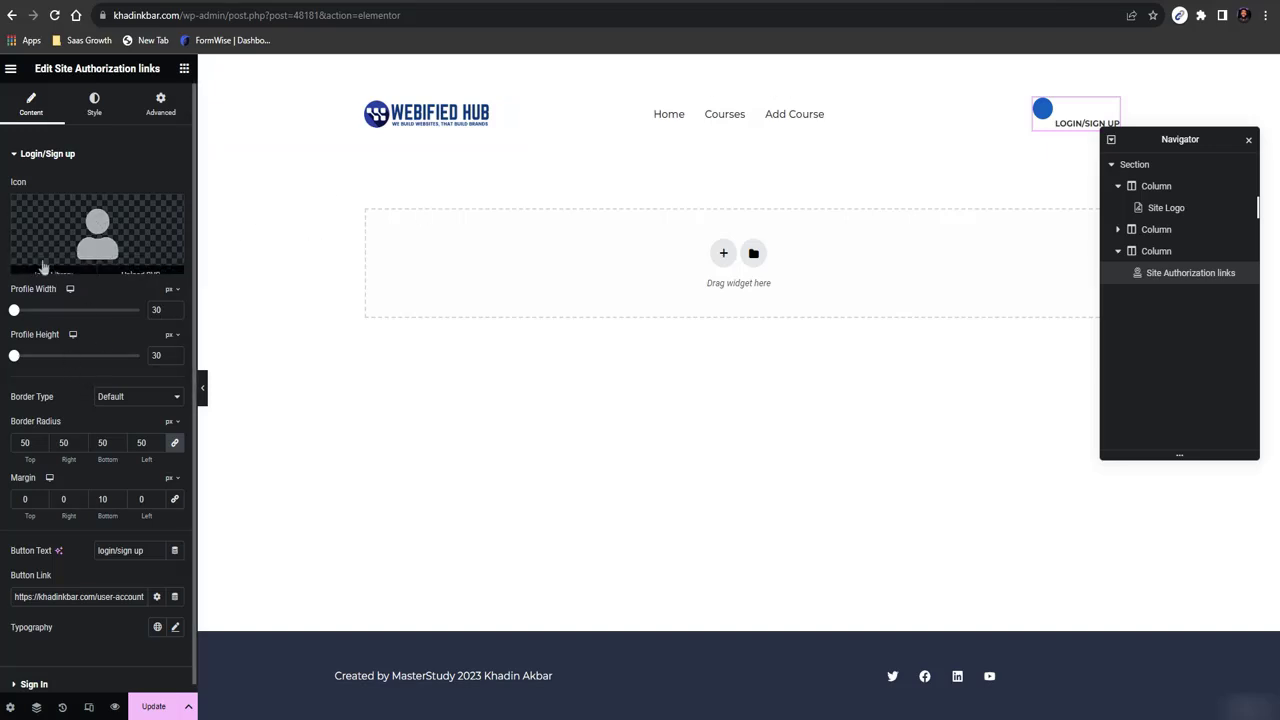
scroll(72, 435, down, 1)
triple_click(20, 590)
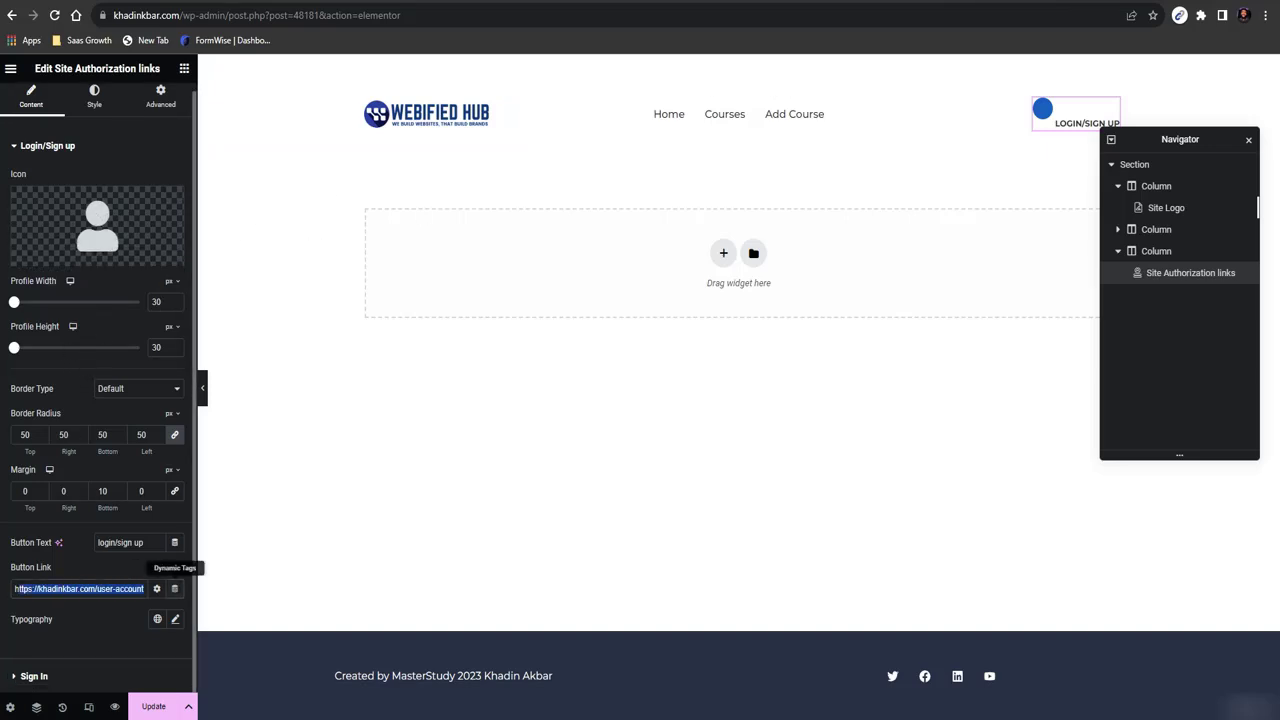
click(50, 676)
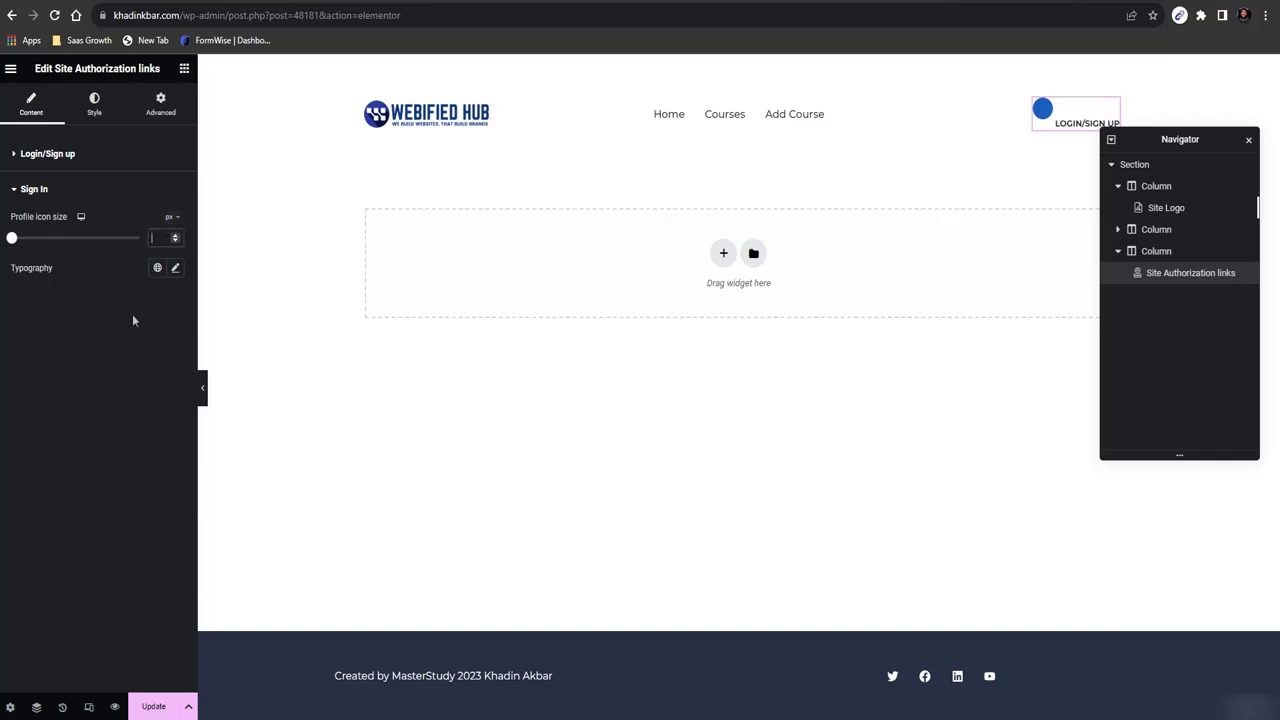
click(94, 104)
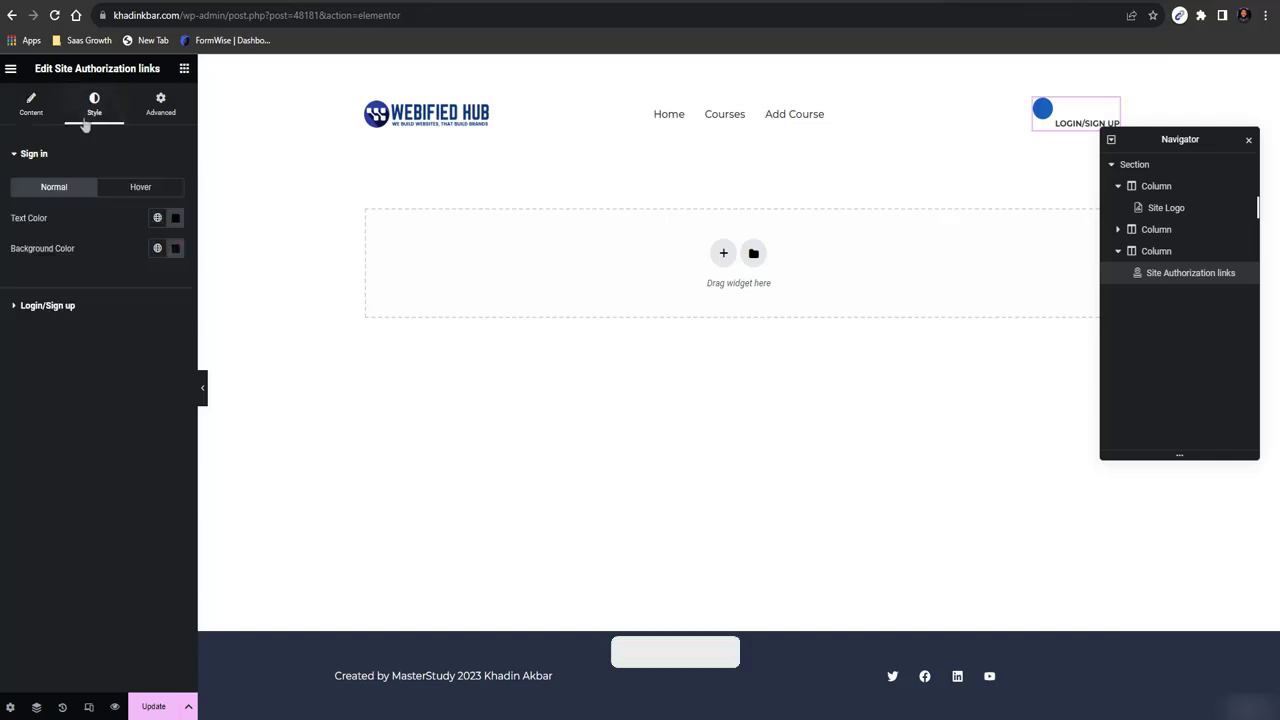
click(44, 307)
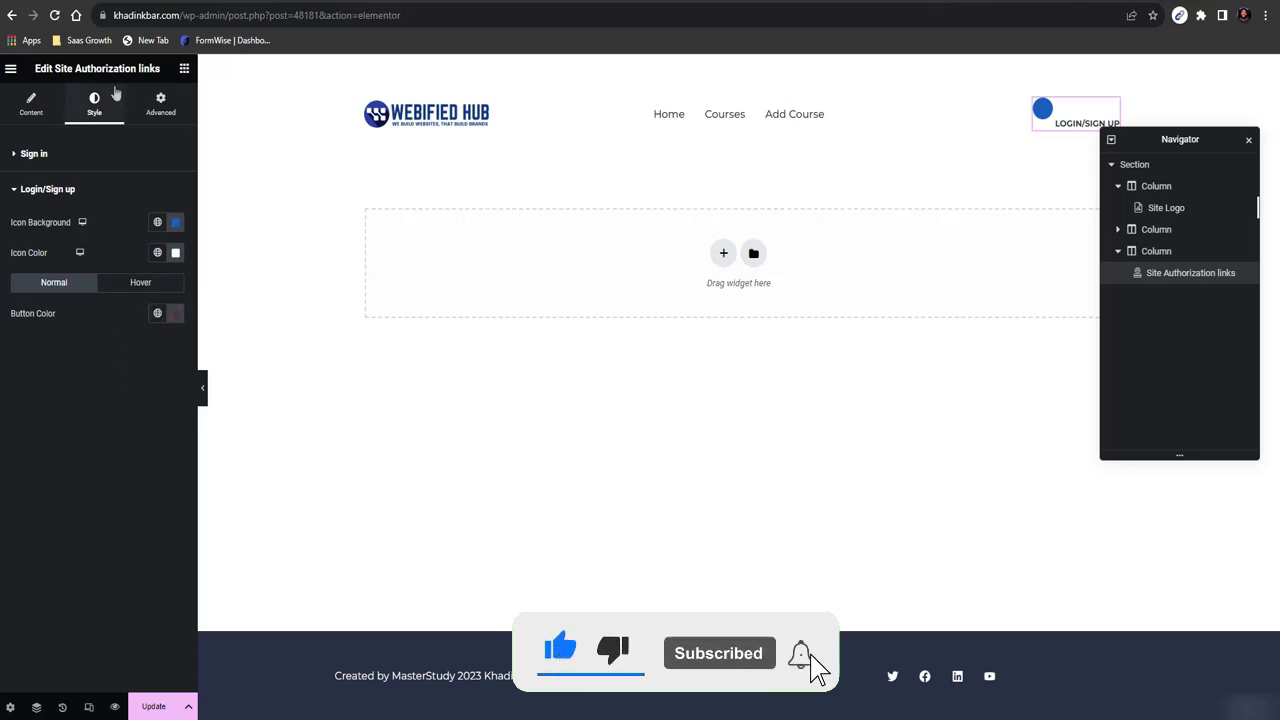
click(161, 105)
scroll(50, 345, down, 2)
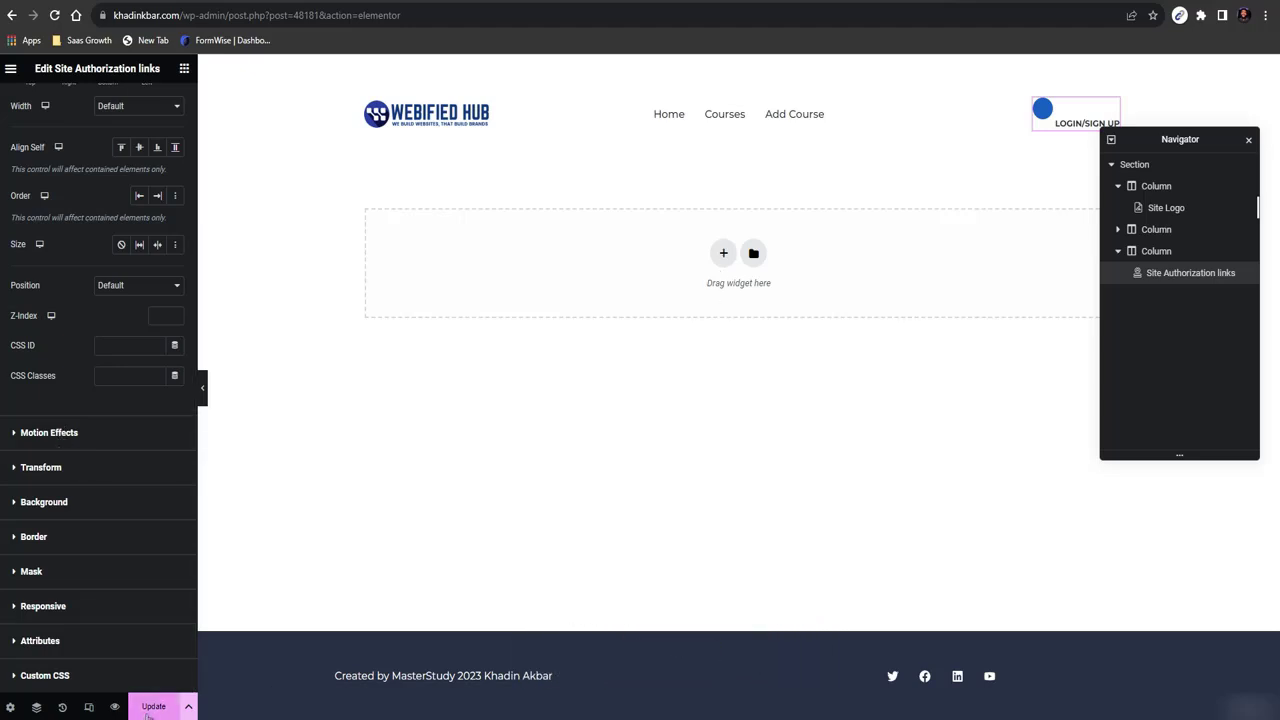
Go back to the site homepage and open the footer template in Elementor.
click(401, 15)
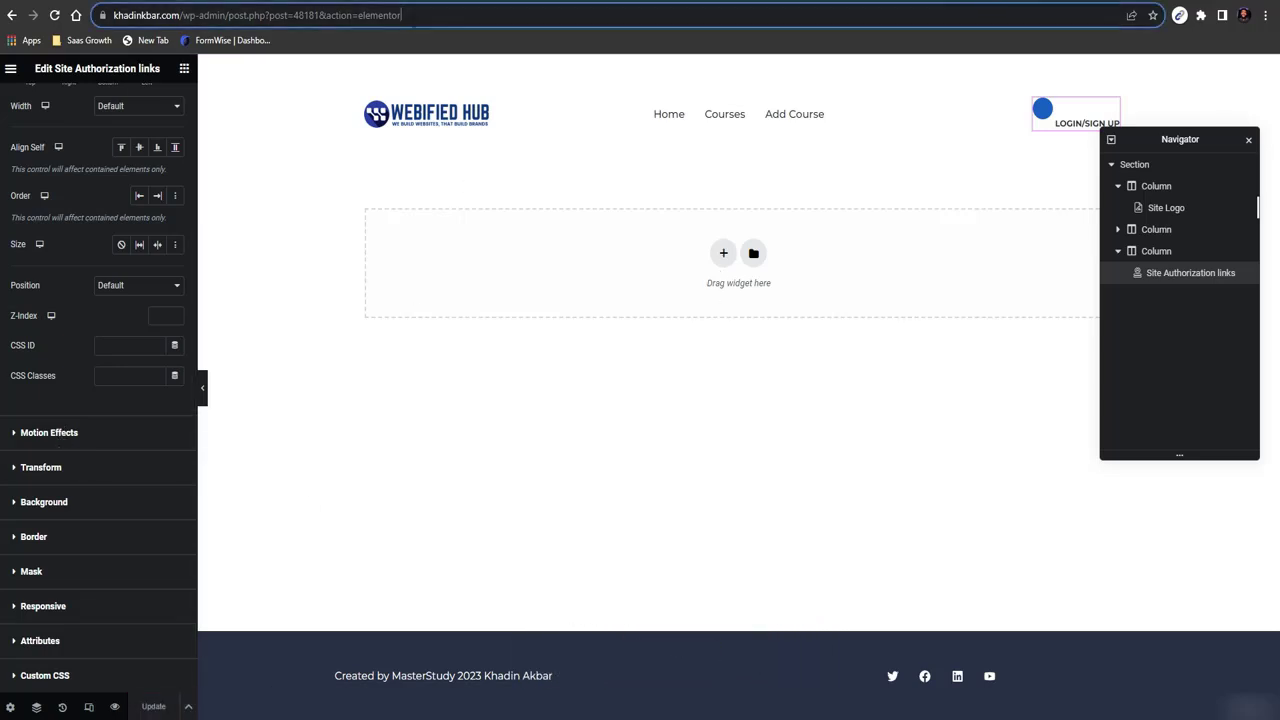
drag(404, 17, 228, 15)
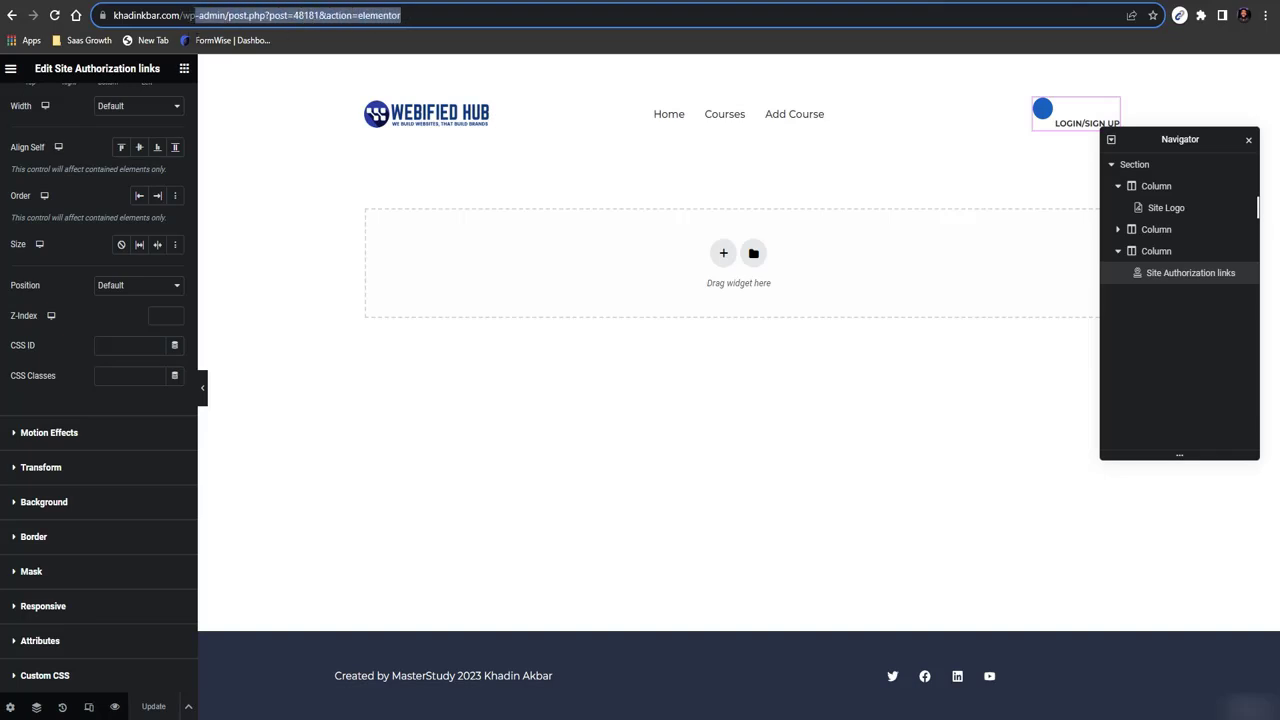
key(BackSpace)
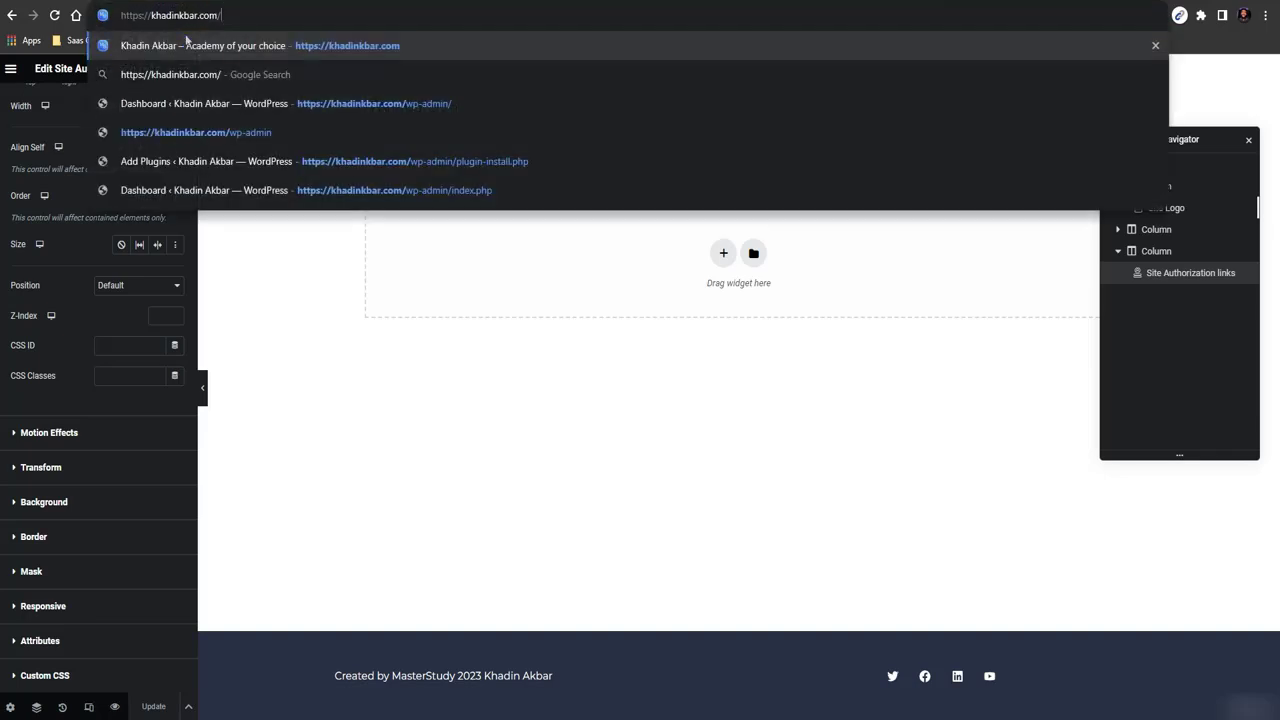
key(Return)
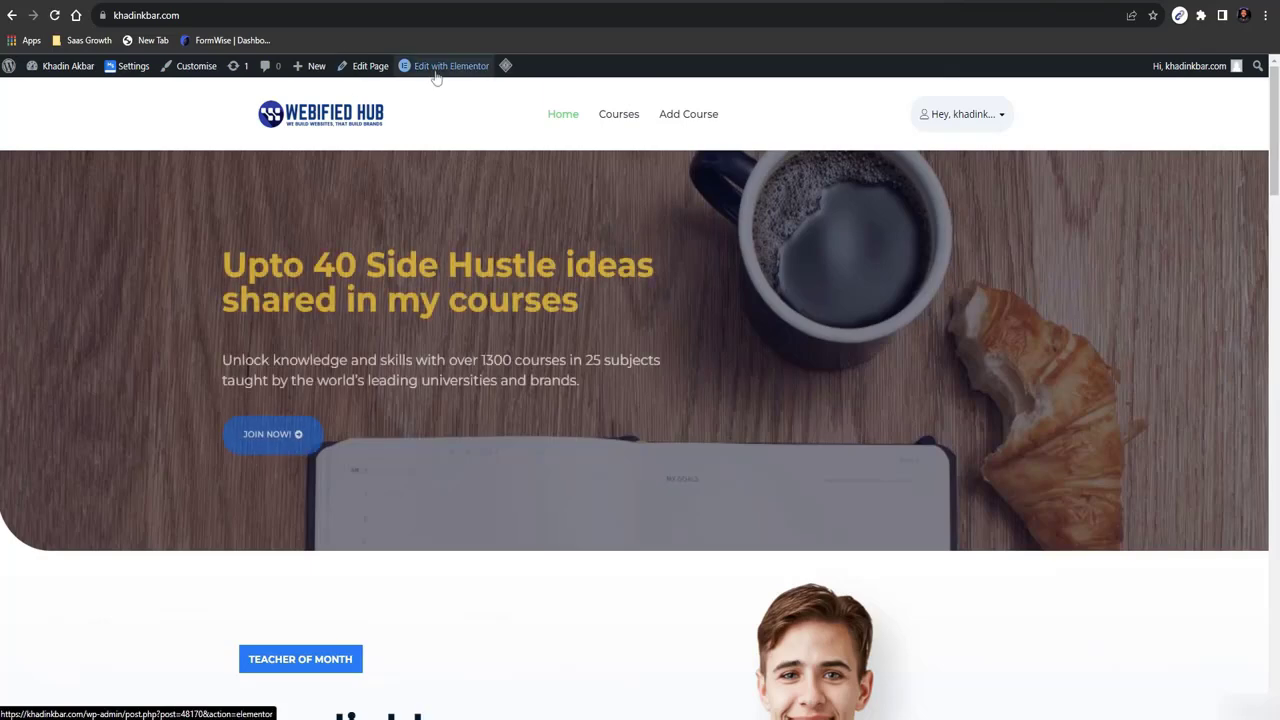
mouse_move(440, 68)
click(437, 108)
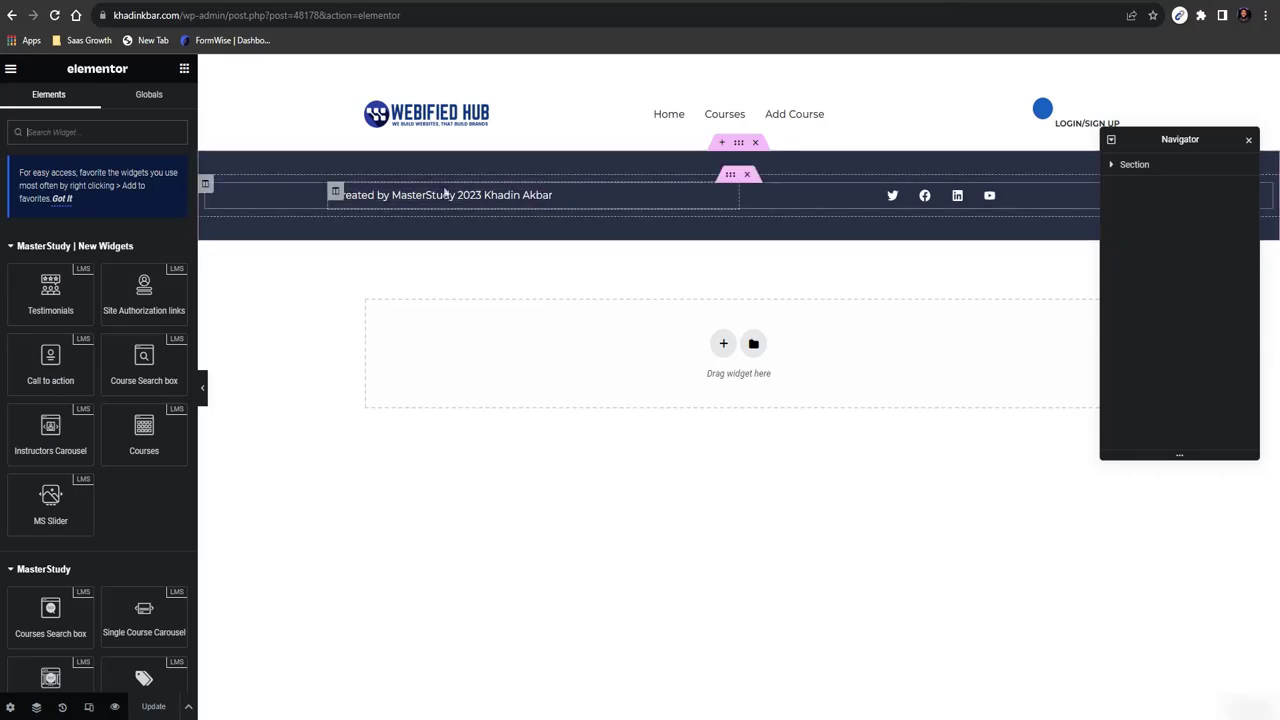
Try removing 'MasterStudy' from the footer credit line, then undo it.
click(445, 195)
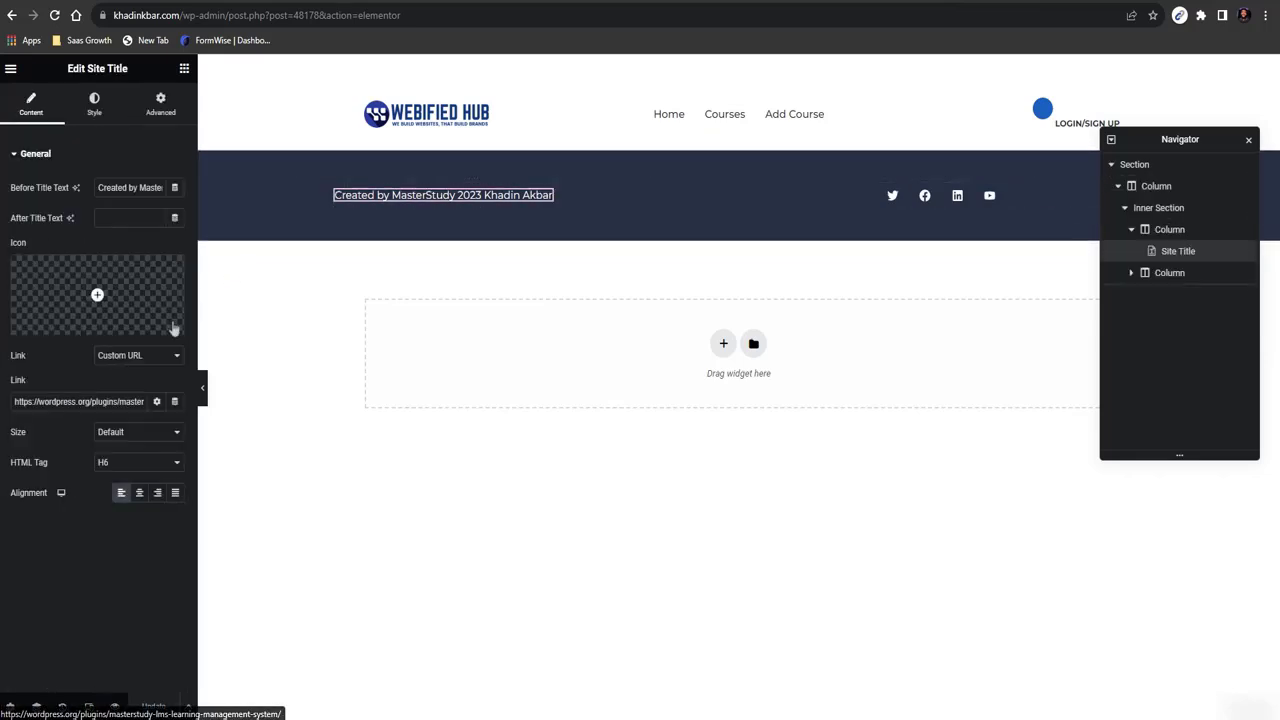
drag(98, 188, 176, 190)
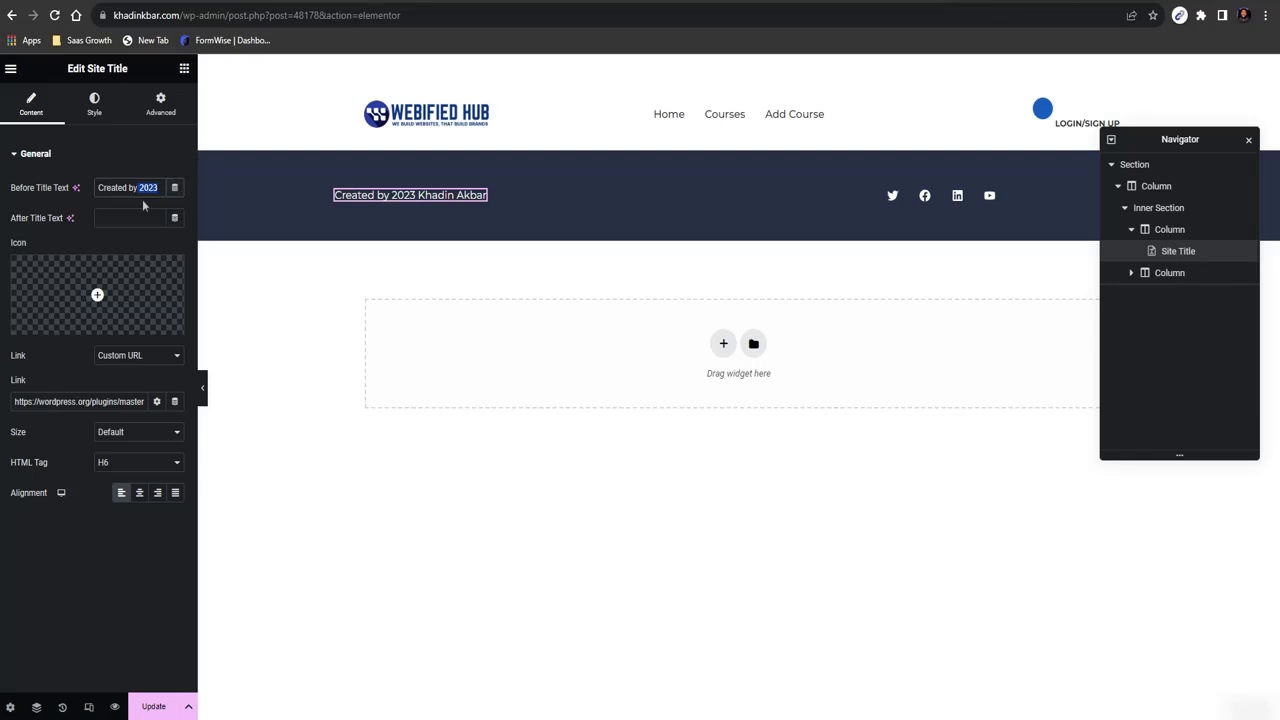
mouse_move(155, 303)
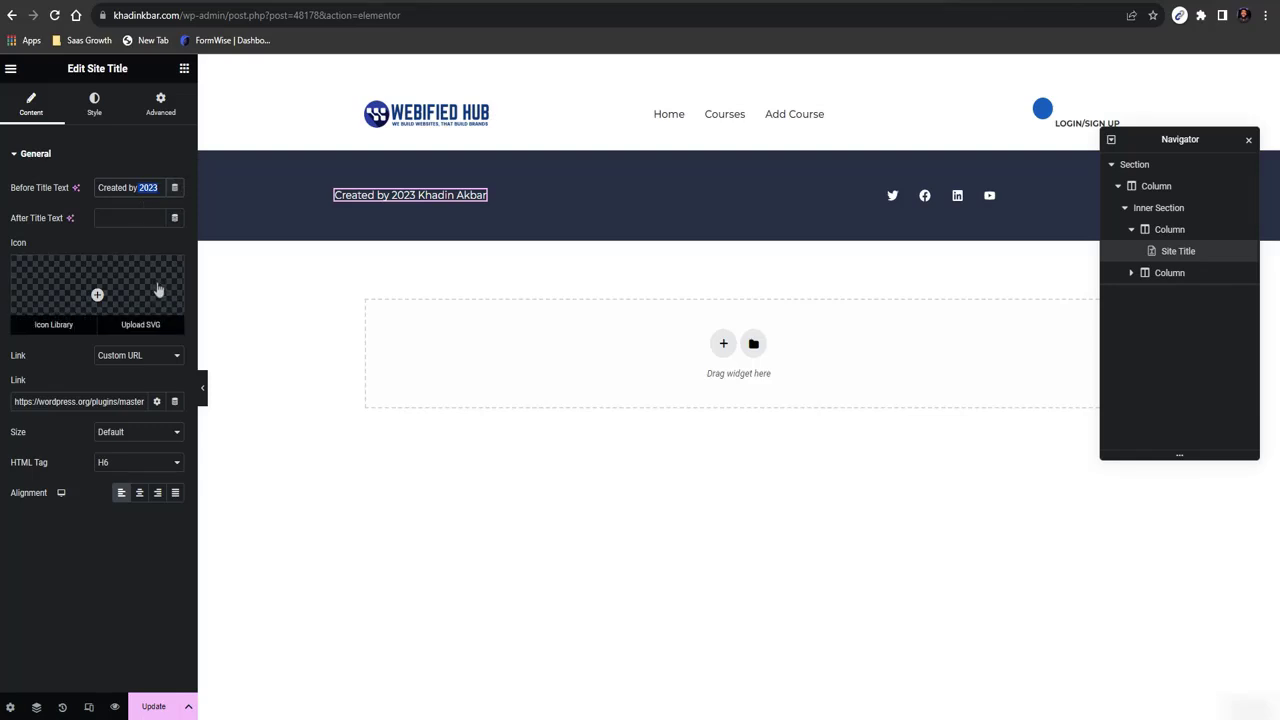
key(ctrl+z)
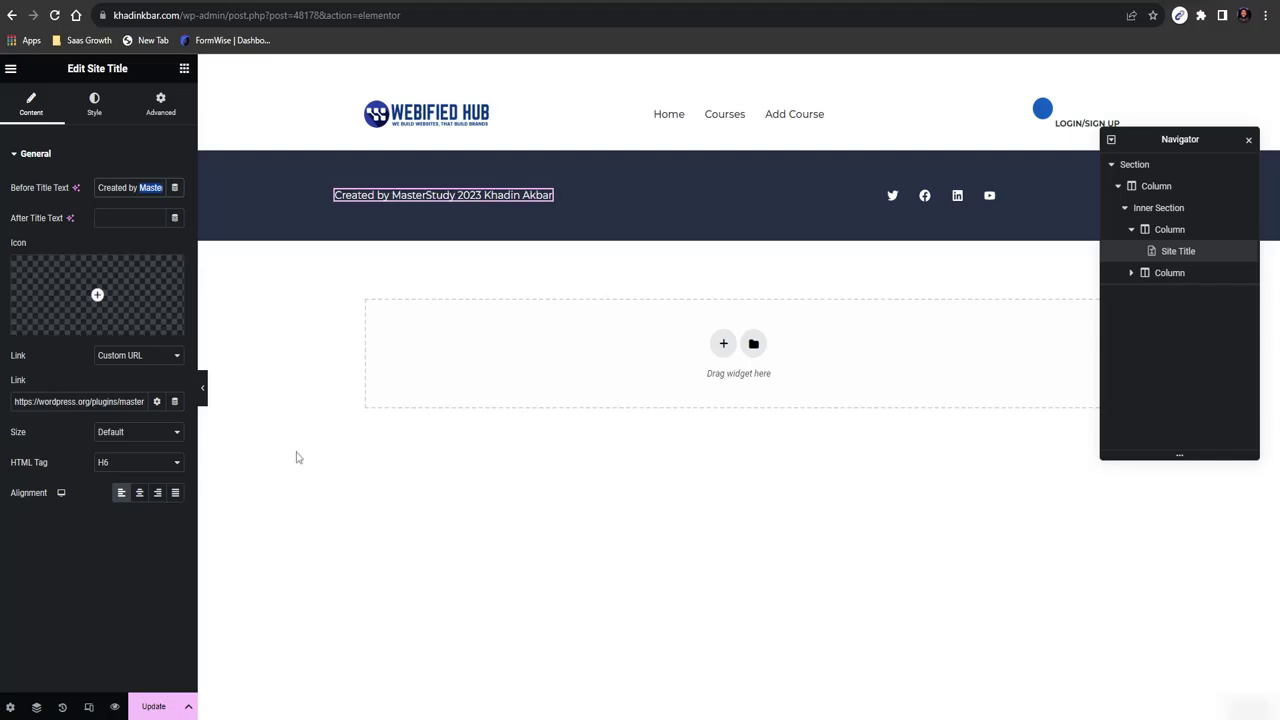
click(309, 503)
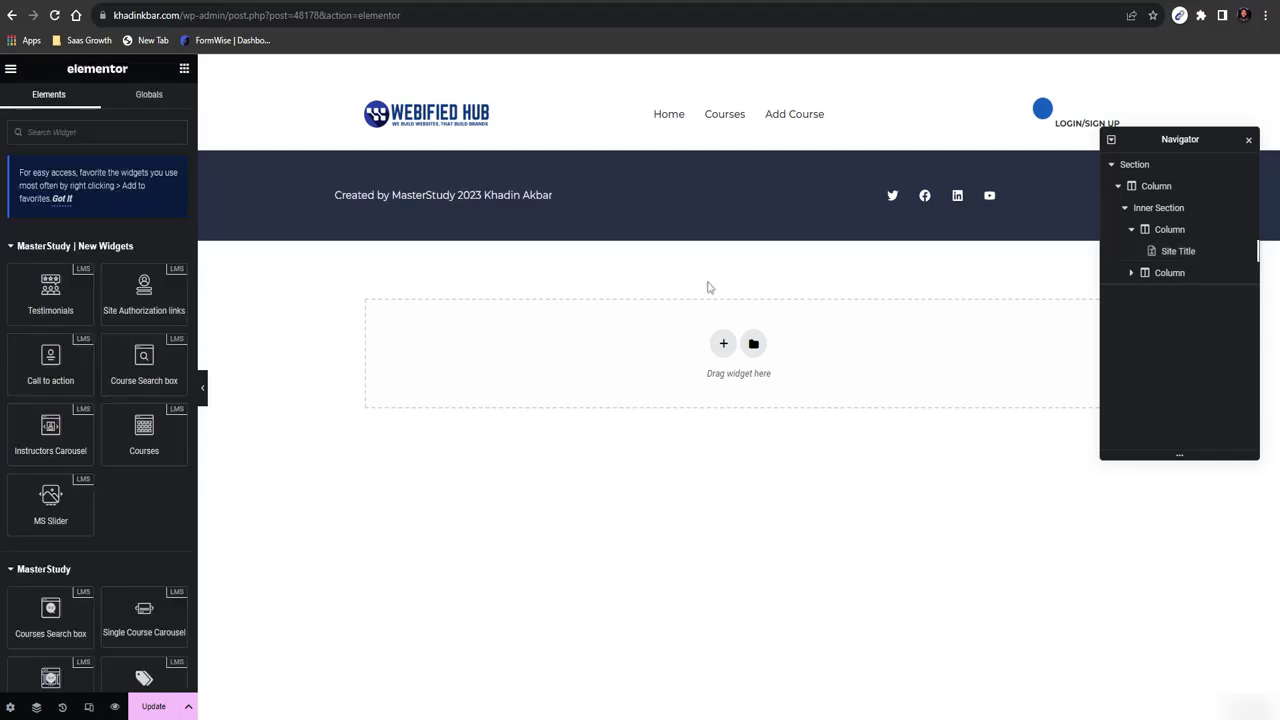
Expand the footer Icon List's Twitter item and select its '#' link value.
click(851, 208)
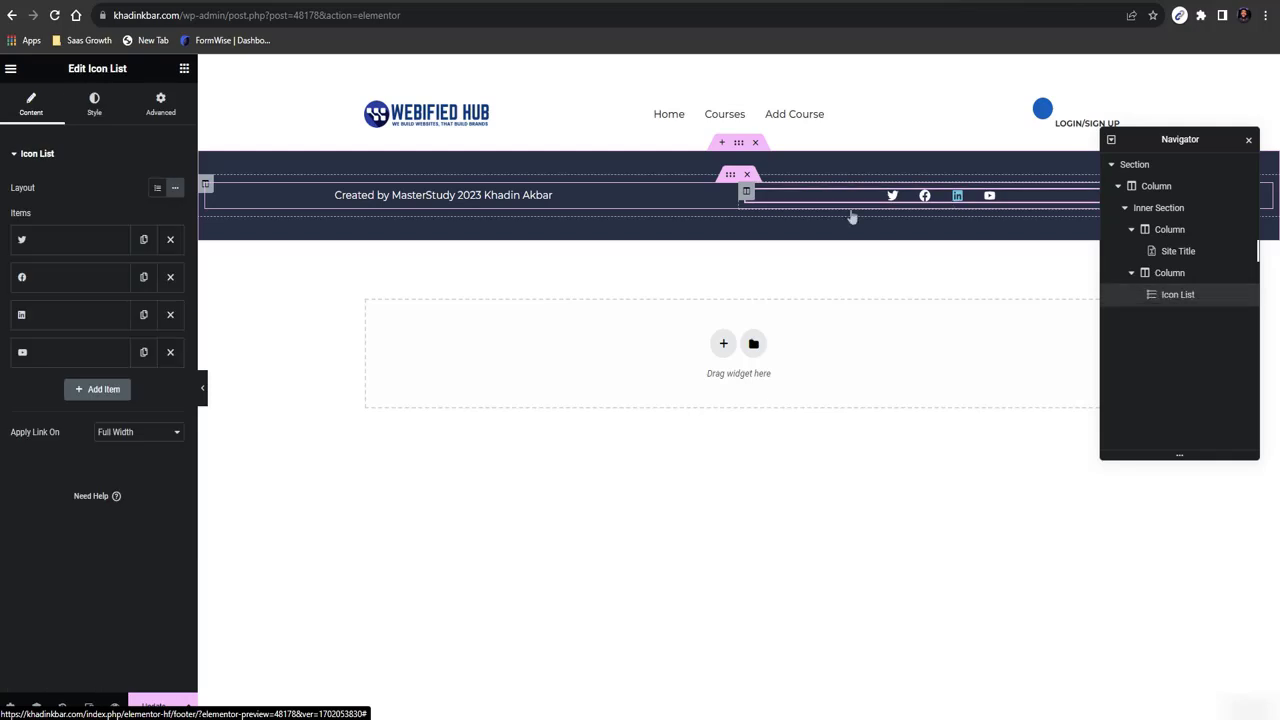
click(86, 245)
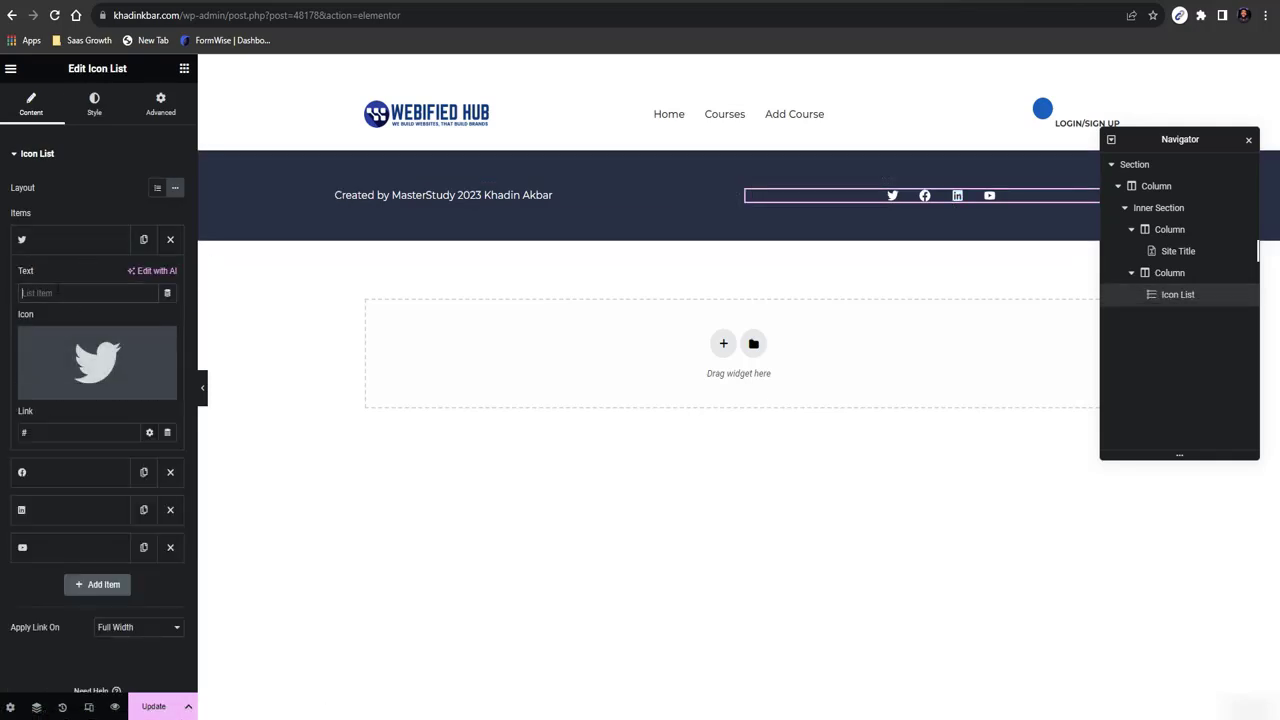
double_click(44, 432)
scroll(100, 480, down, 2)
click(160, 707)
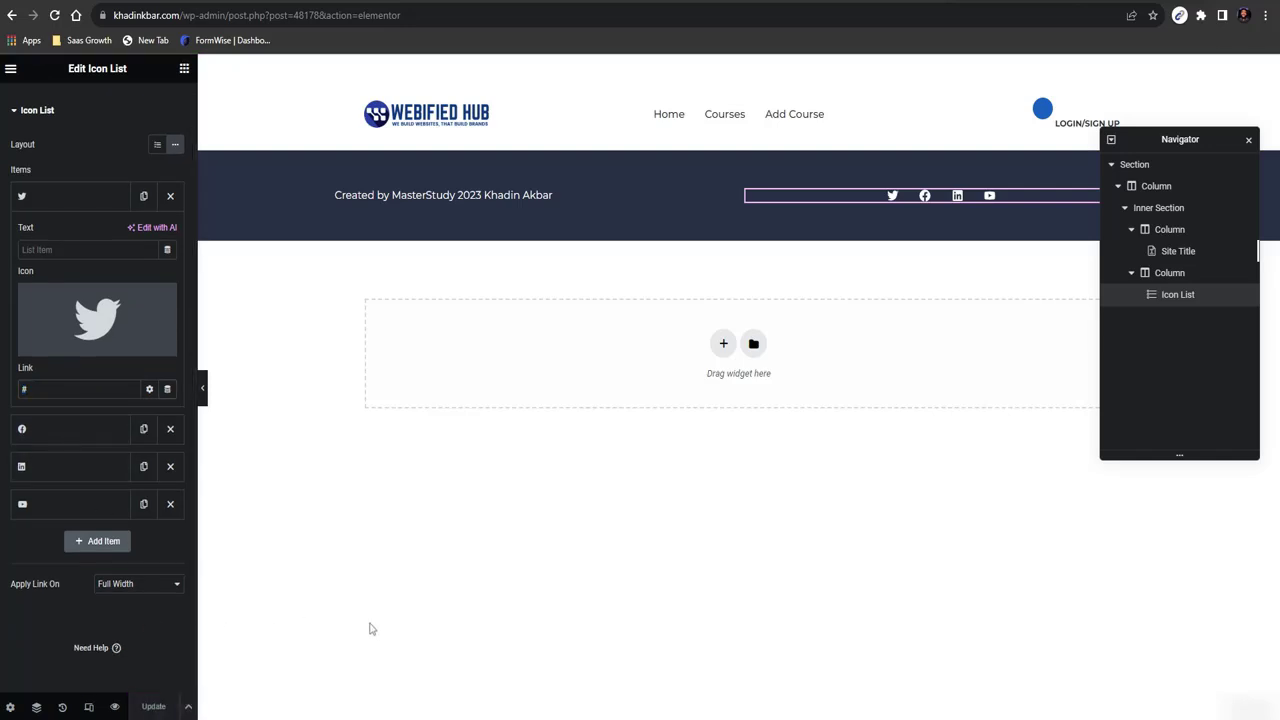
double_click(92, 390)
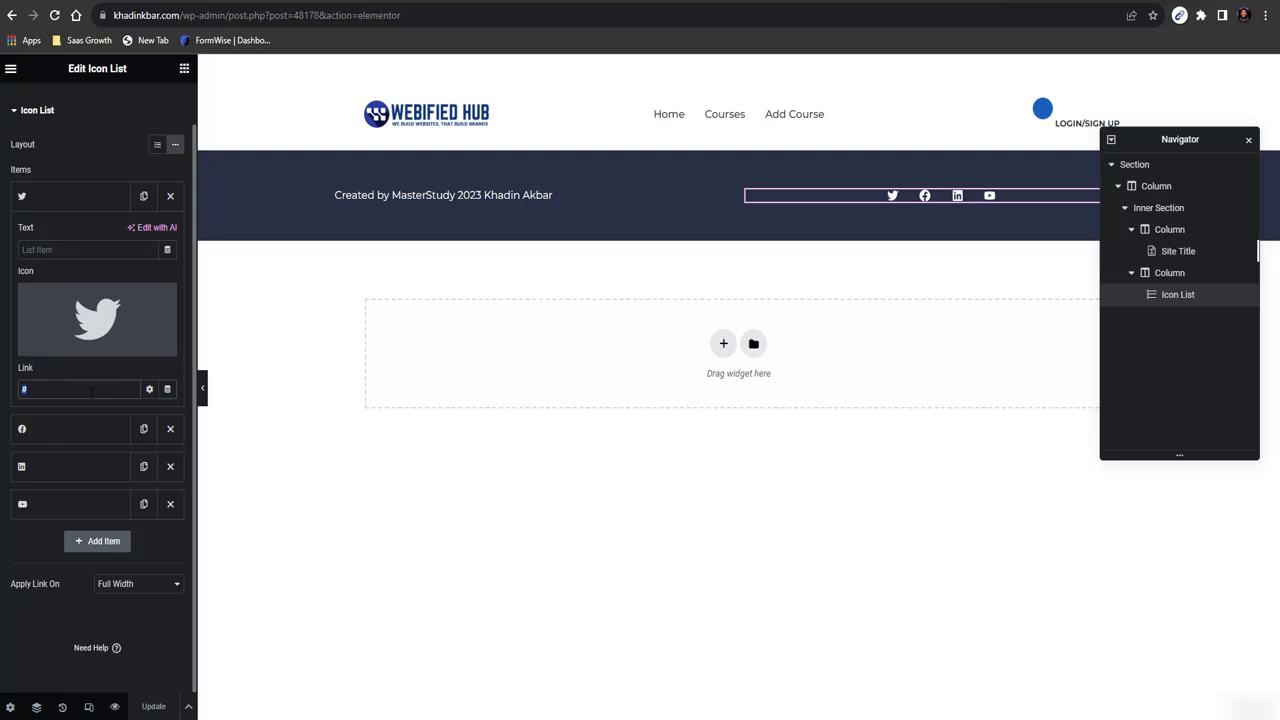
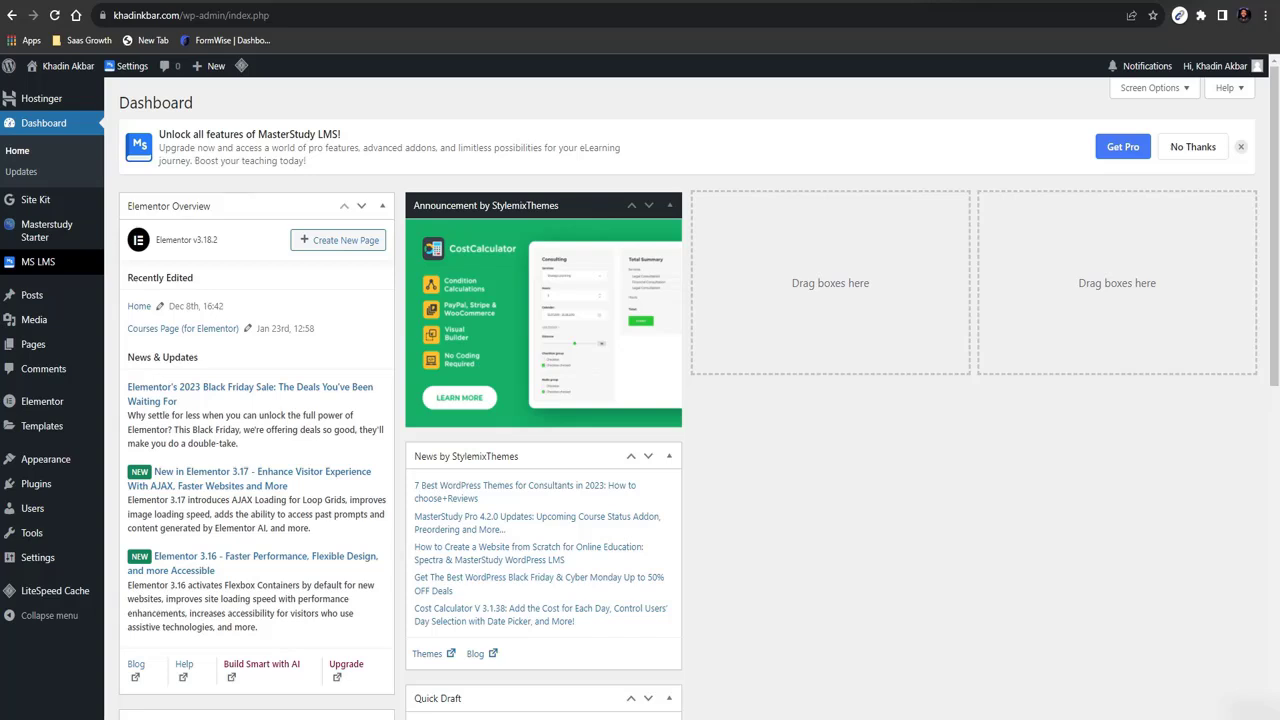
Open the live site homepage in a new tab, view it, then return to the Dashboard.
mouse_move(68, 66)
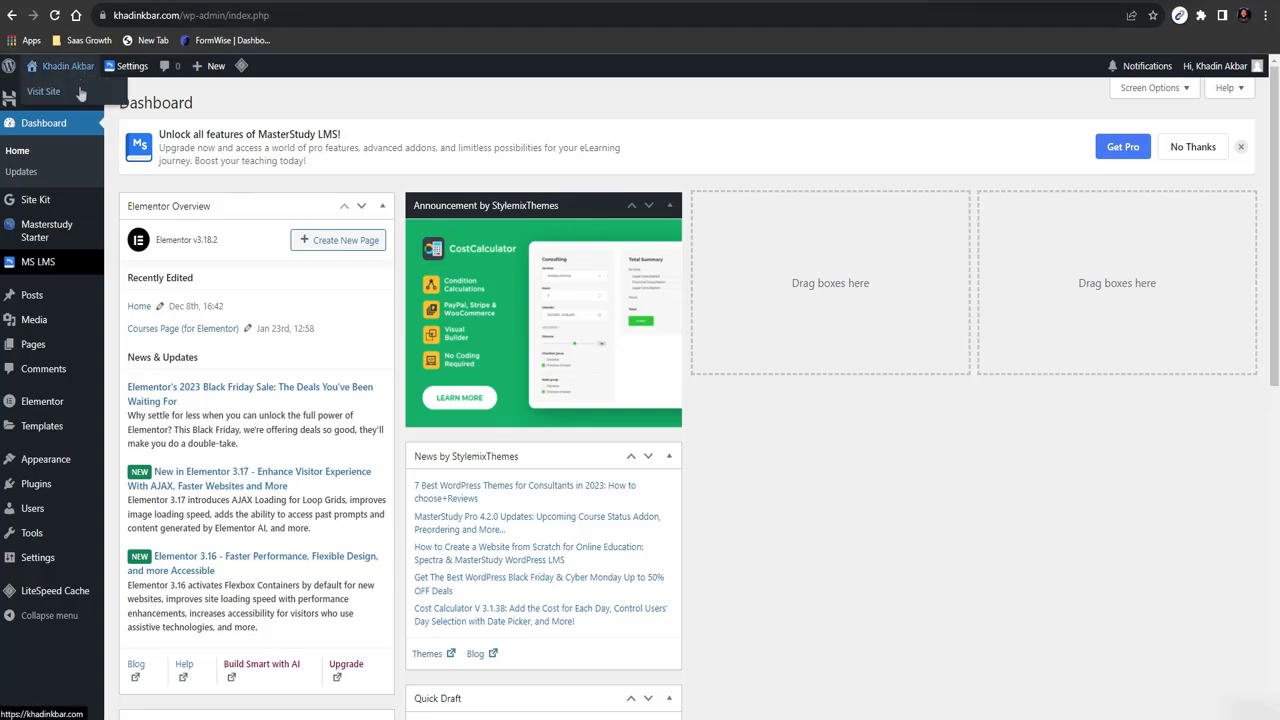
right_click(81, 90)
click(126, 98)
click(645, 1)
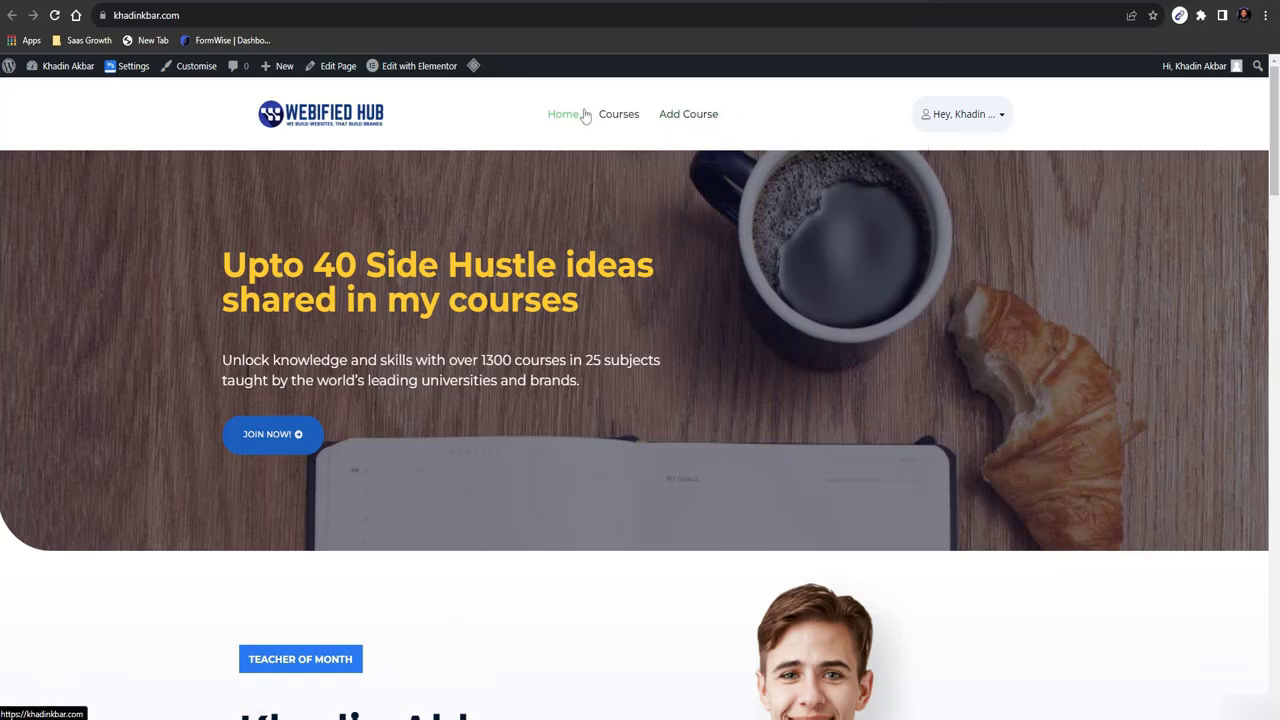
click(482, 2)
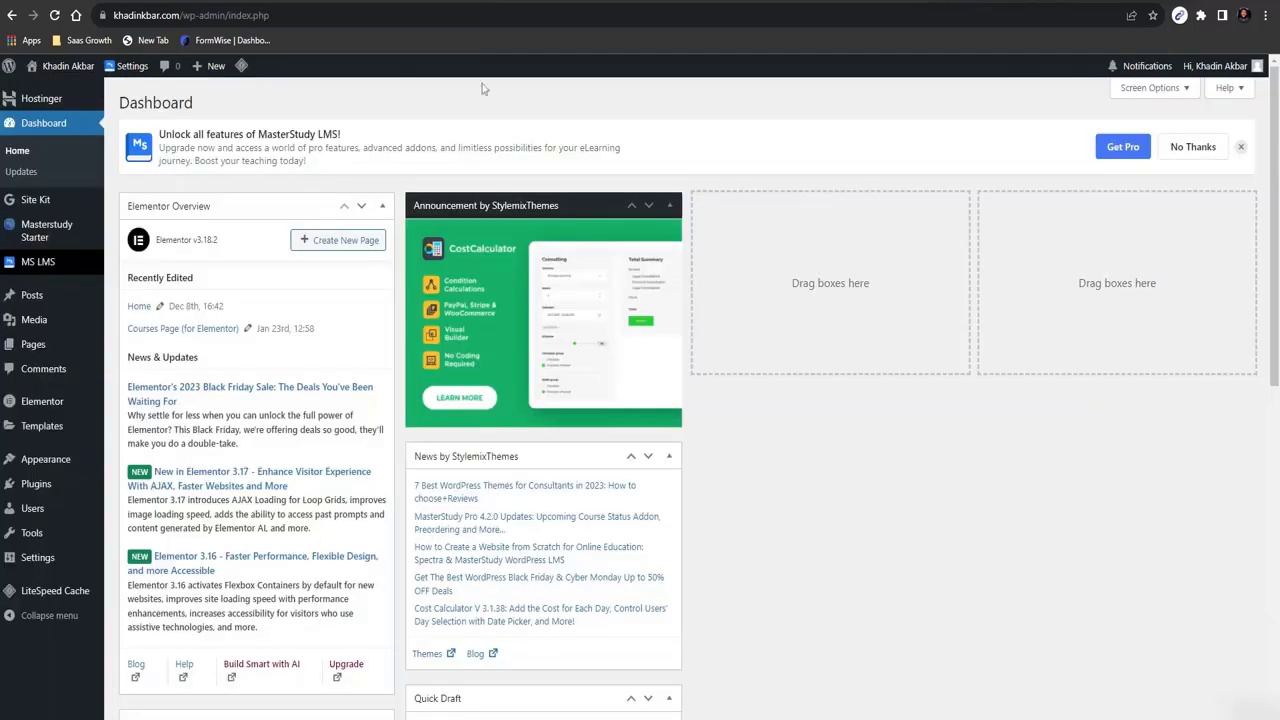
In Appearance > Menus, browse the Pages, Posts and Custom Links panels.
mouse_move(32, 488)
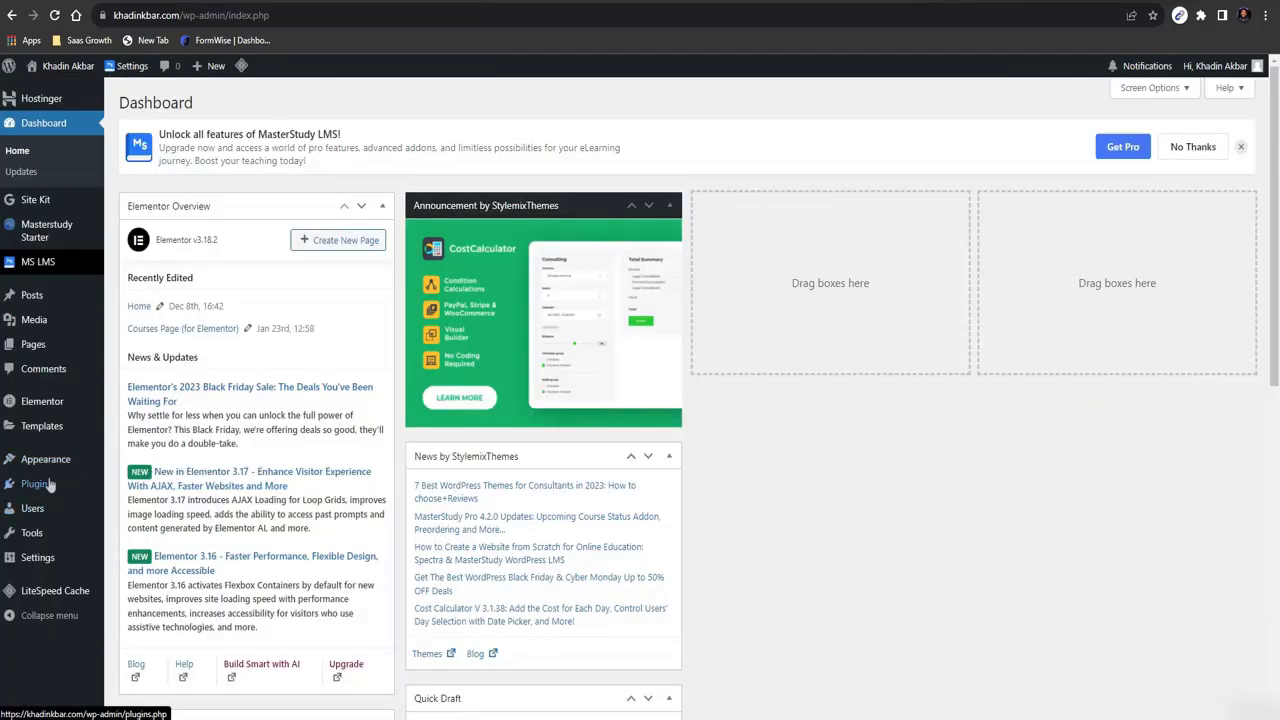
mouse_move(52, 465)
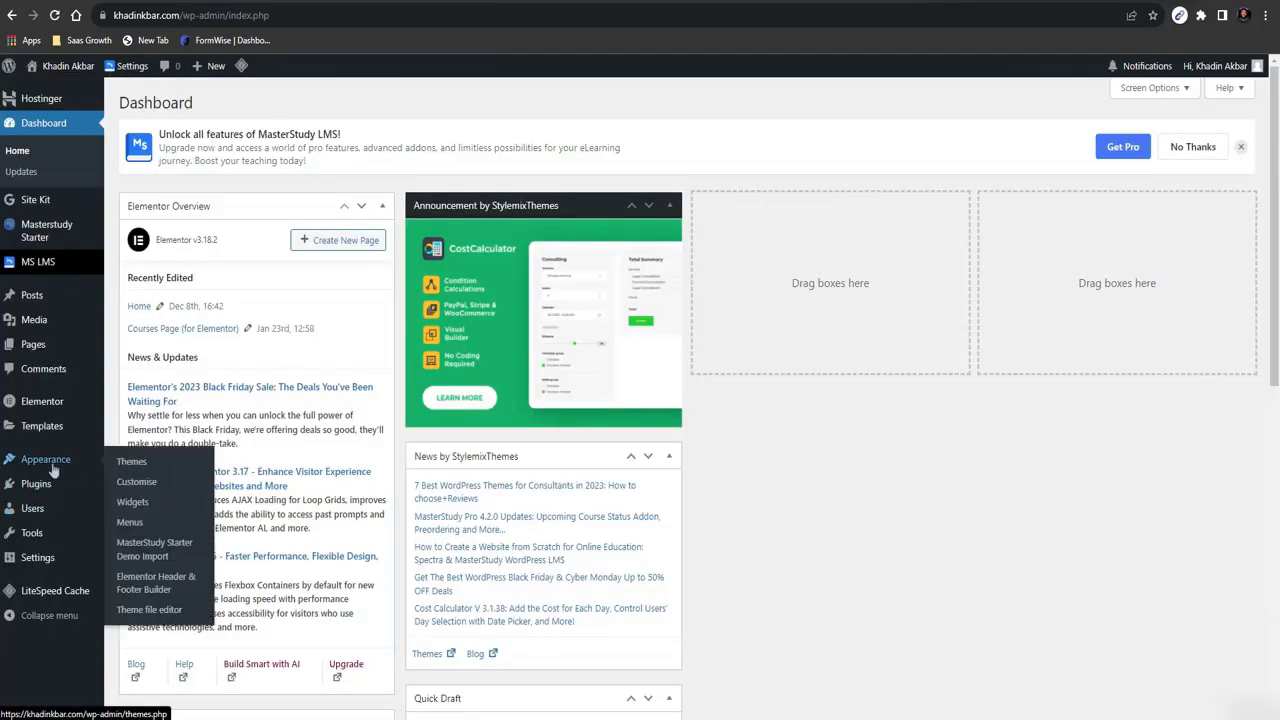
click(130, 523)
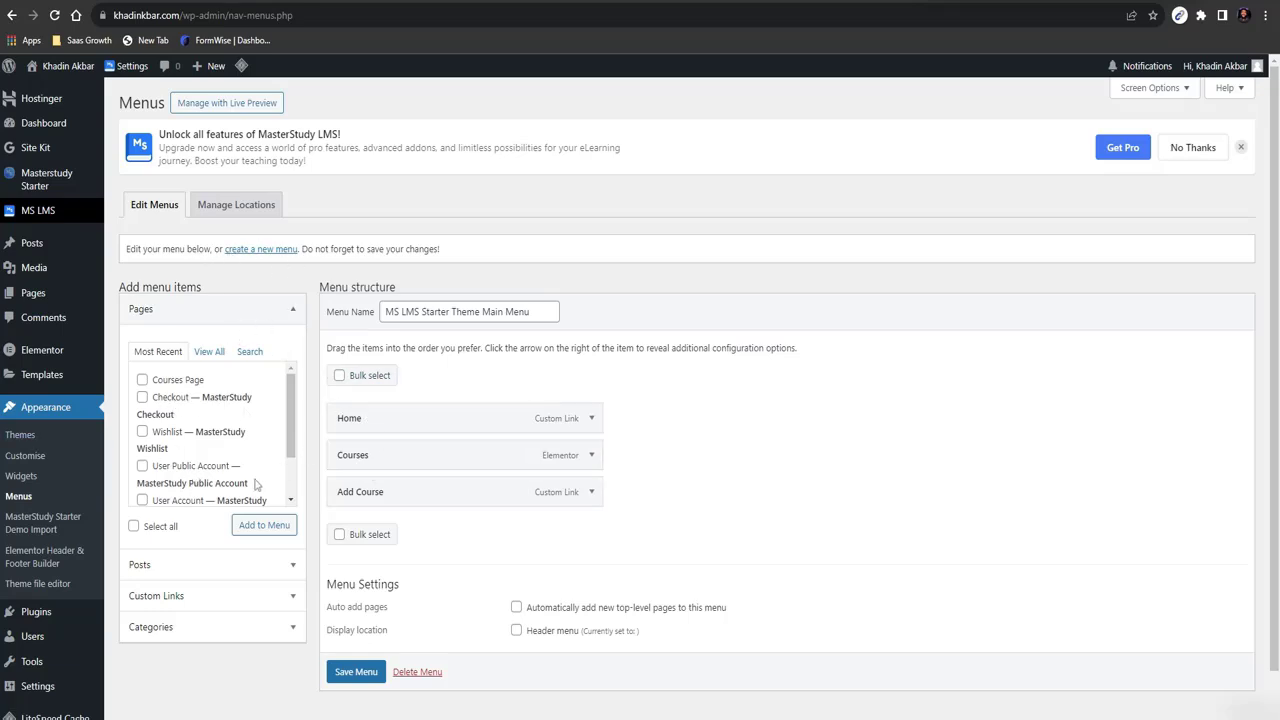
scroll(150, 465, down, 2)
scroll(160, 440, up, 2)
click(207, 351)
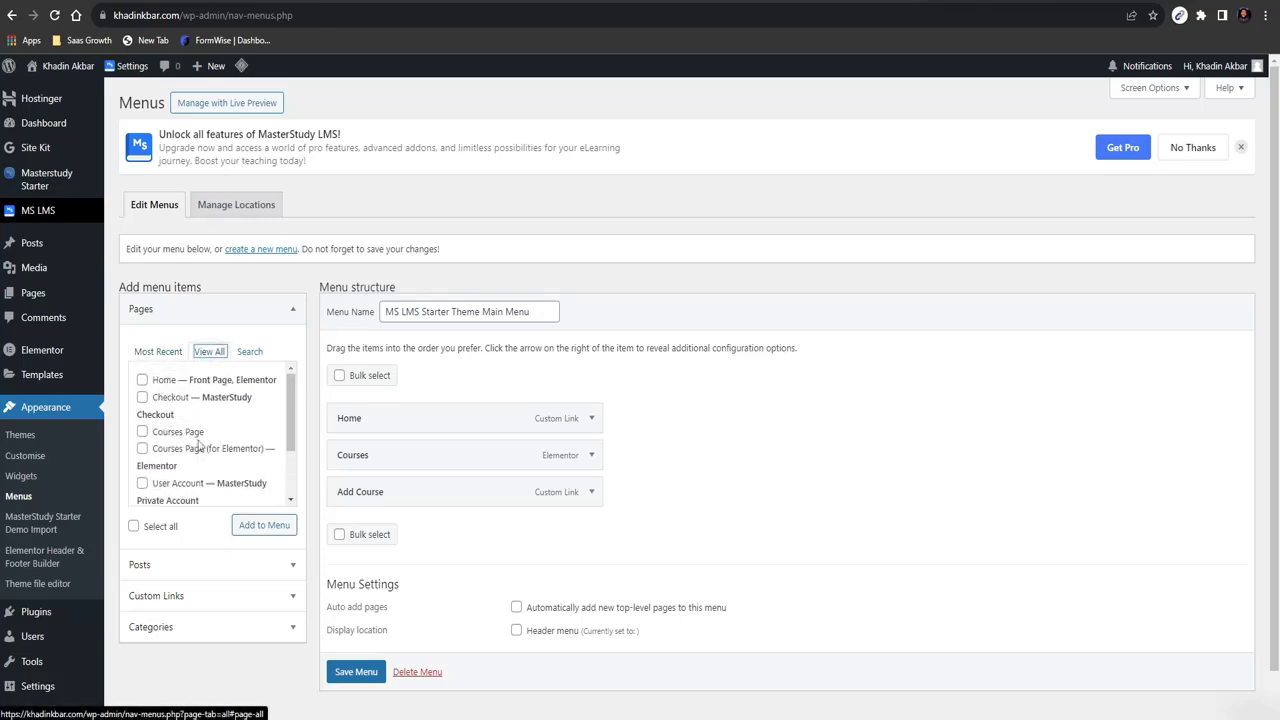
scroll(198, 445, down, 3)
scroll(196, 436, down, 1)
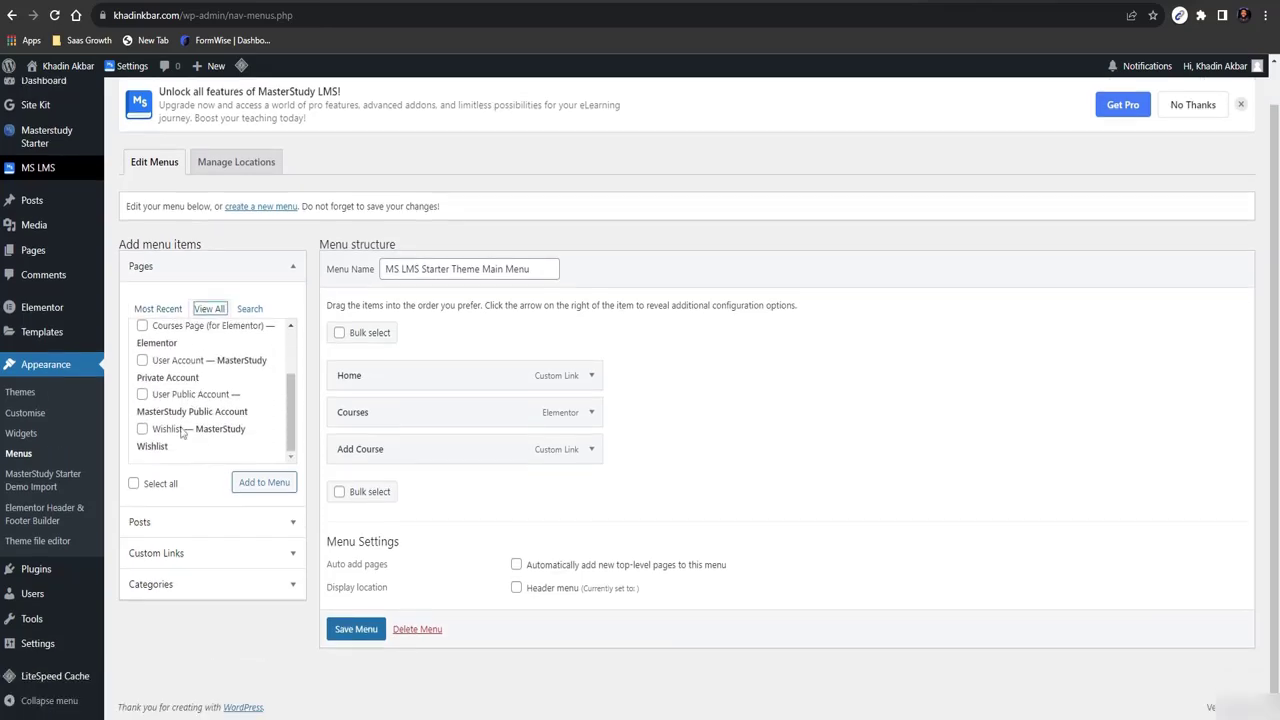
click(184, 522)
click(185, 444)
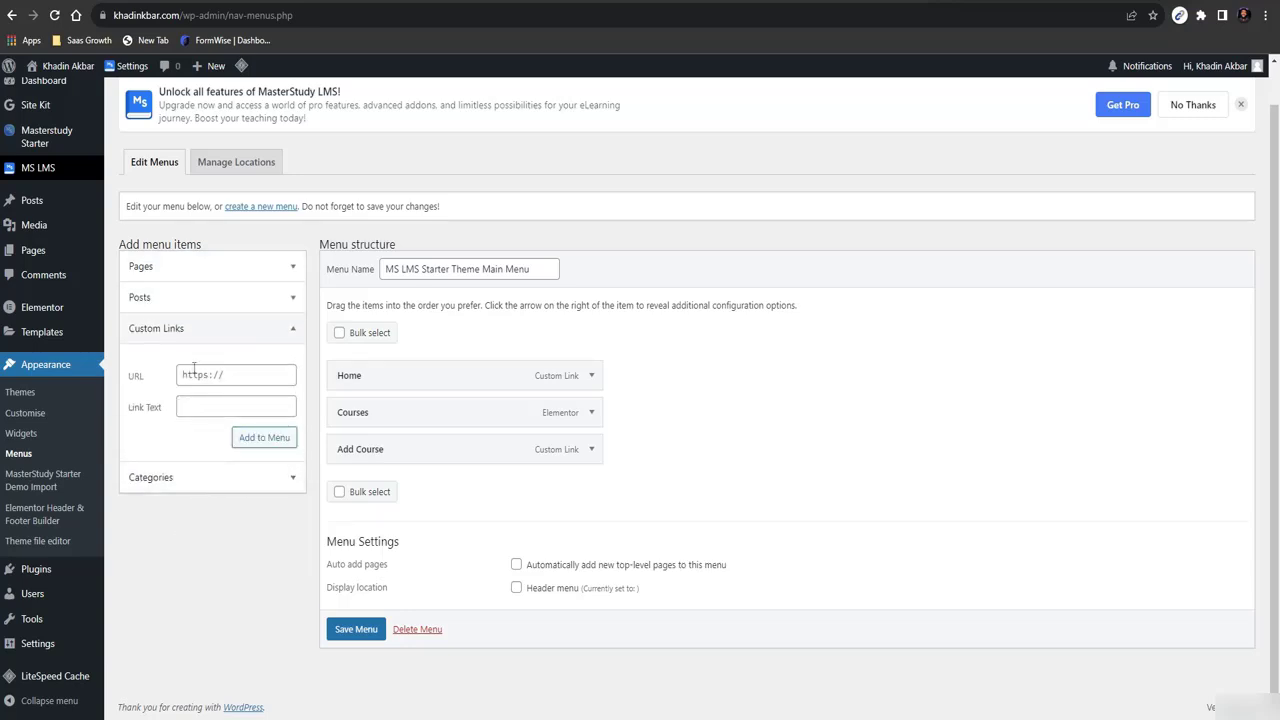
click(196, 372)
click(260, 268)
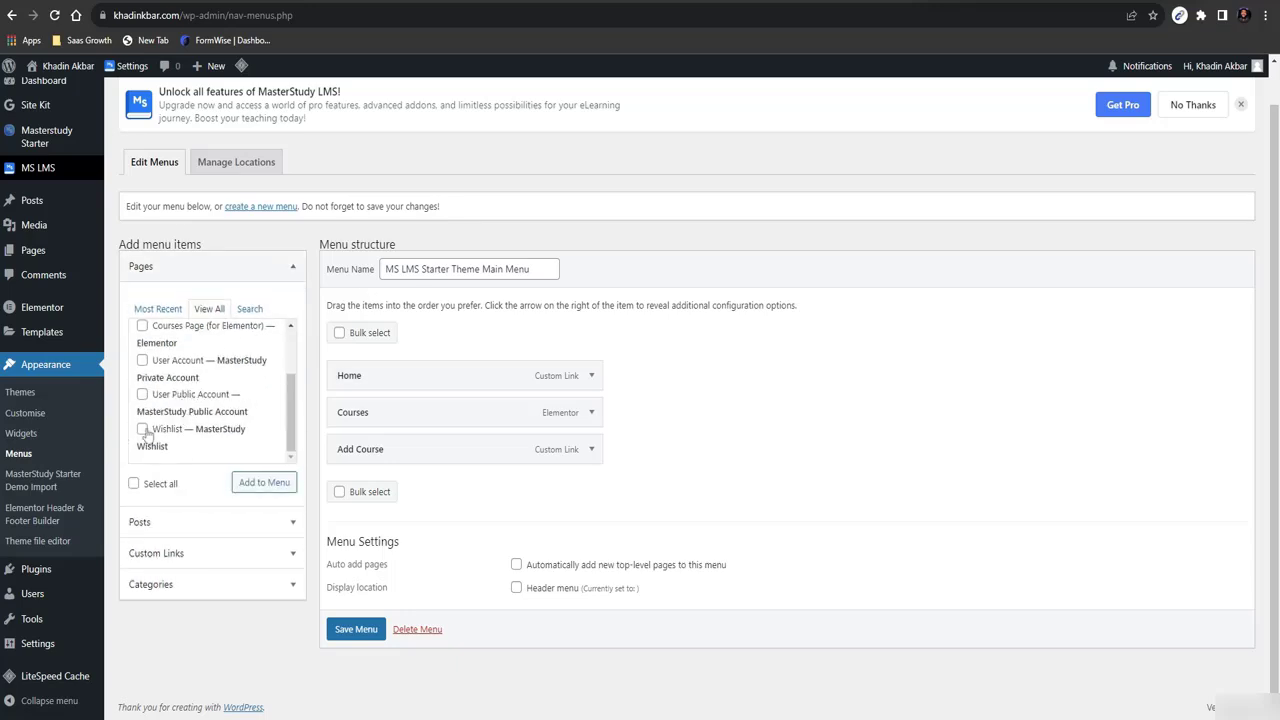
Add the User Account page to the main menu and save it.
scroll(152, 388, up, 5)
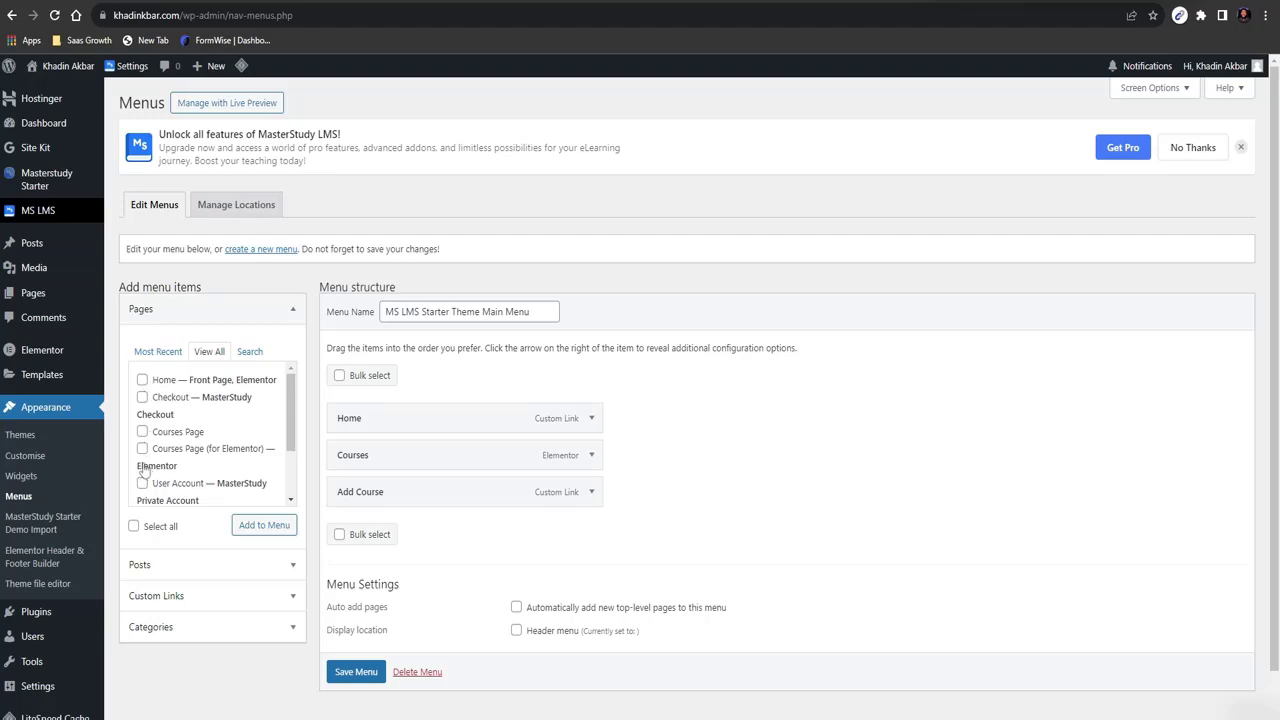
scroll(143, 470, down, 2)
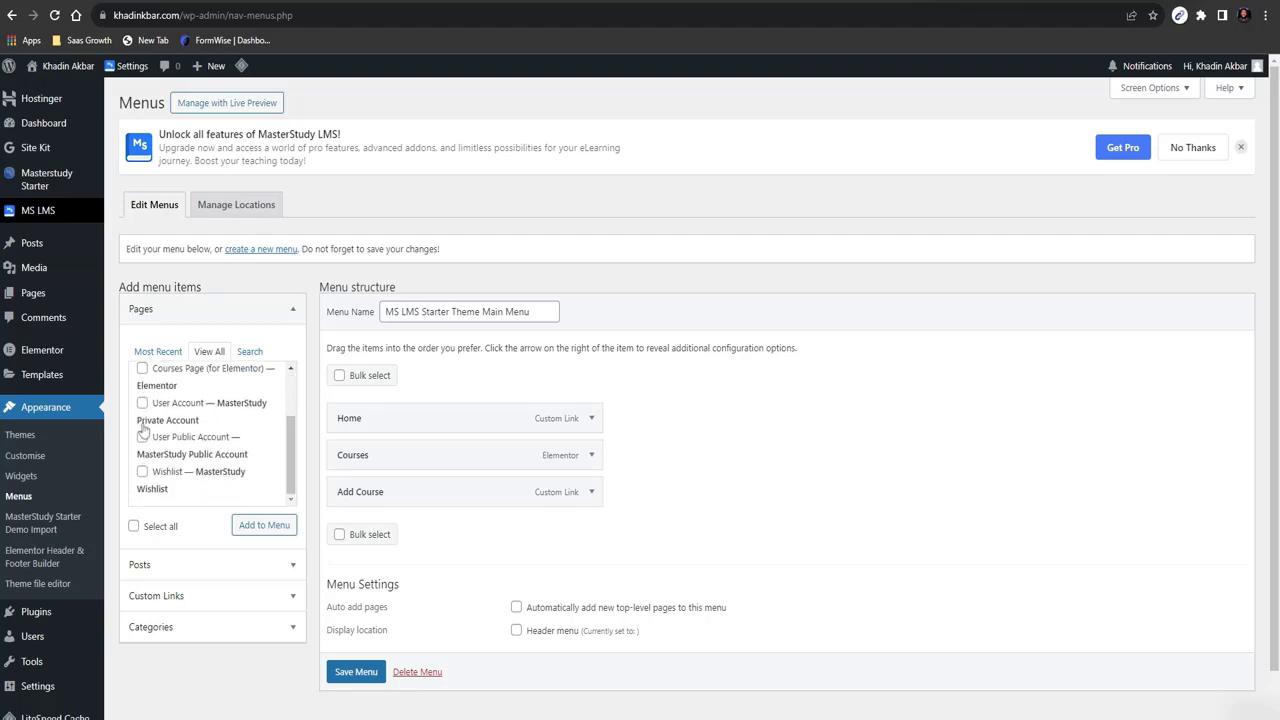
click(141, 403)
click(268, 532)
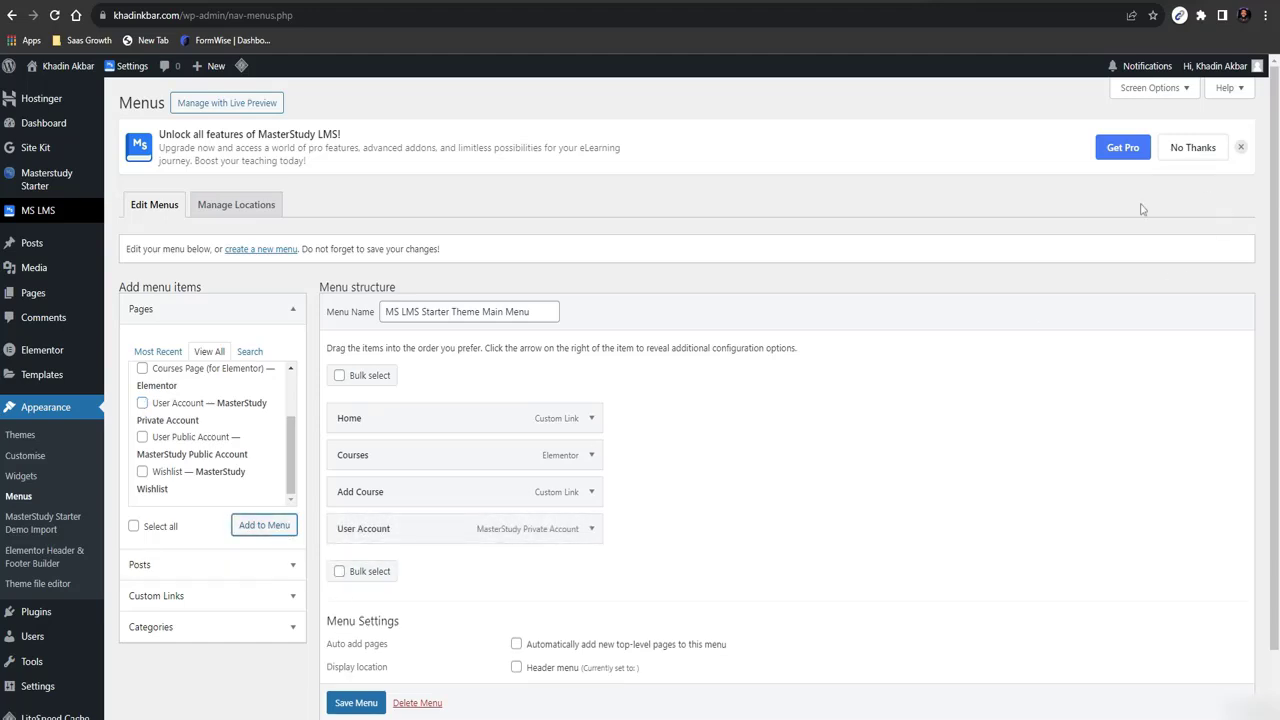
scroll(356, 663, down, 1)
click(356, 663)
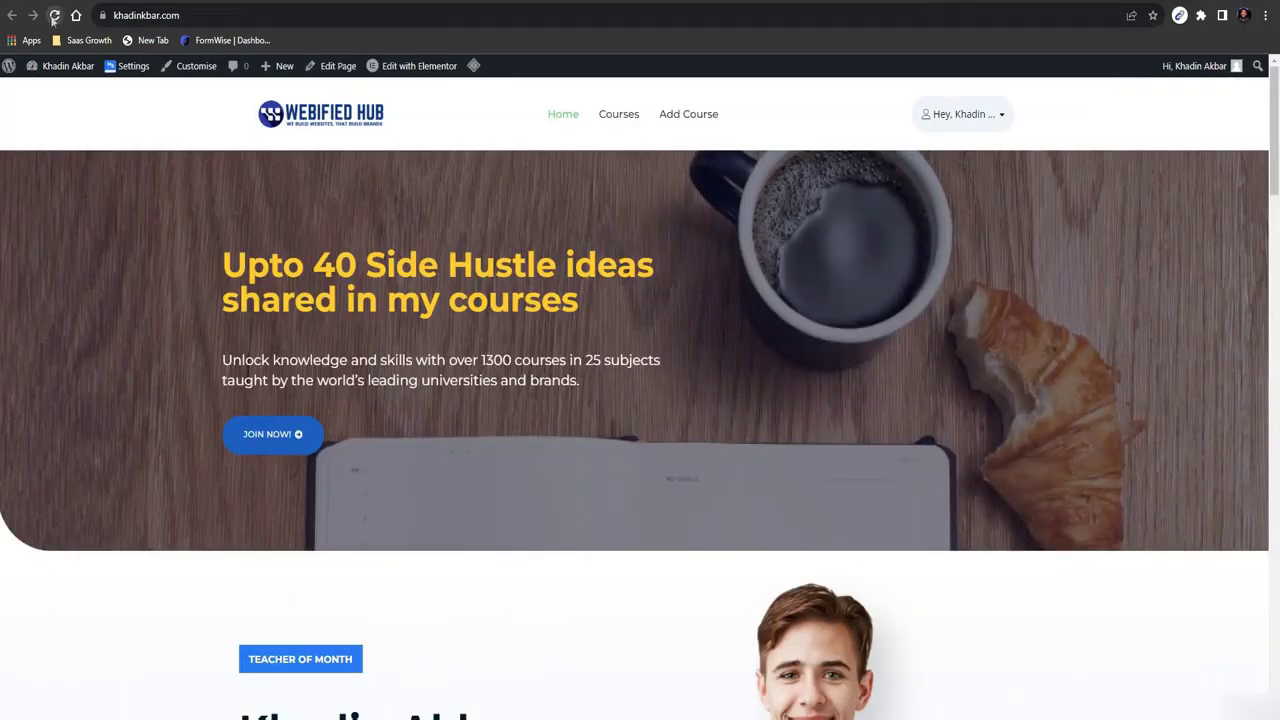
Reload the homepage and open the new User Account page from the site menu.
click(54, 17)
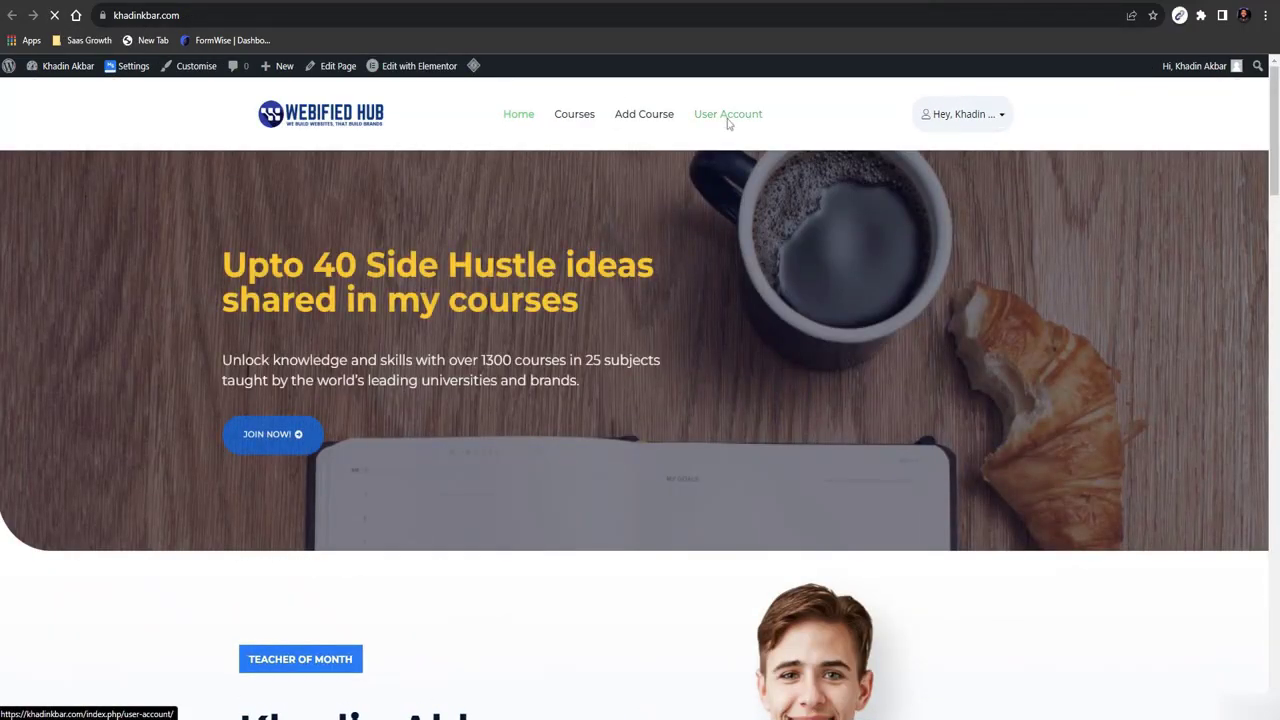
click(728, 118)
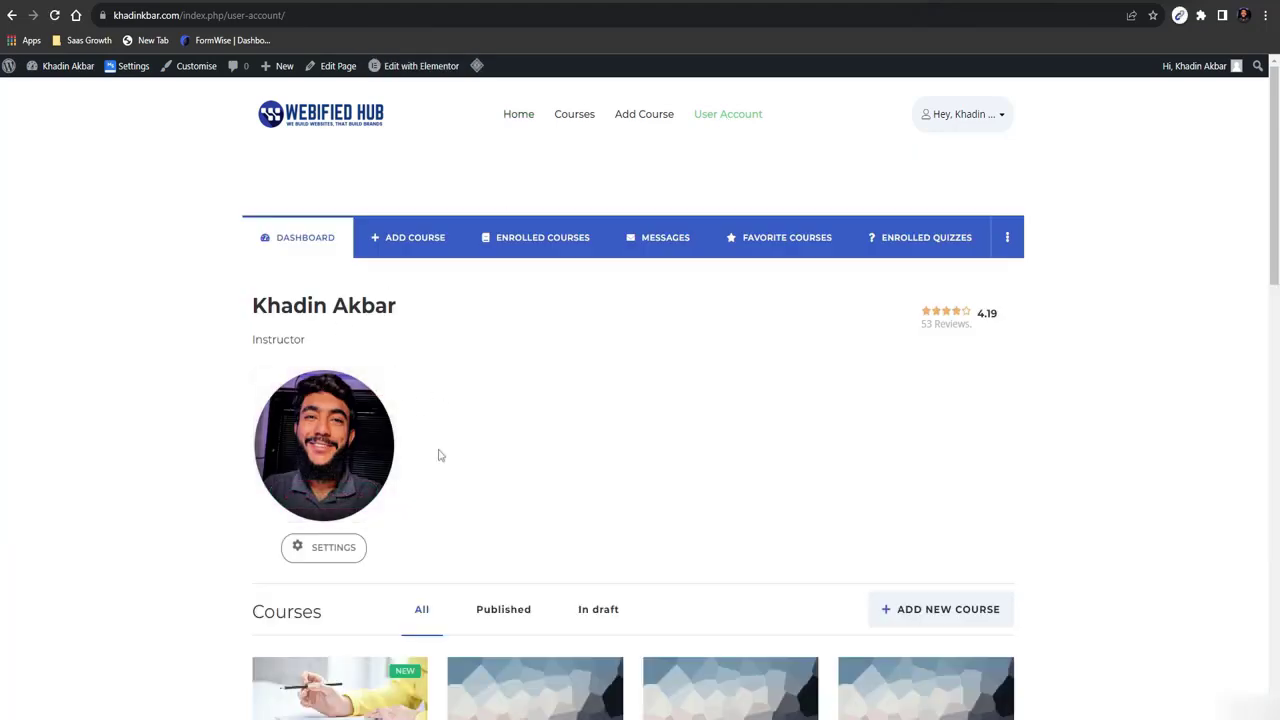
scroll(438, 455, down, 4)
scroll(438, 455, up, 4)
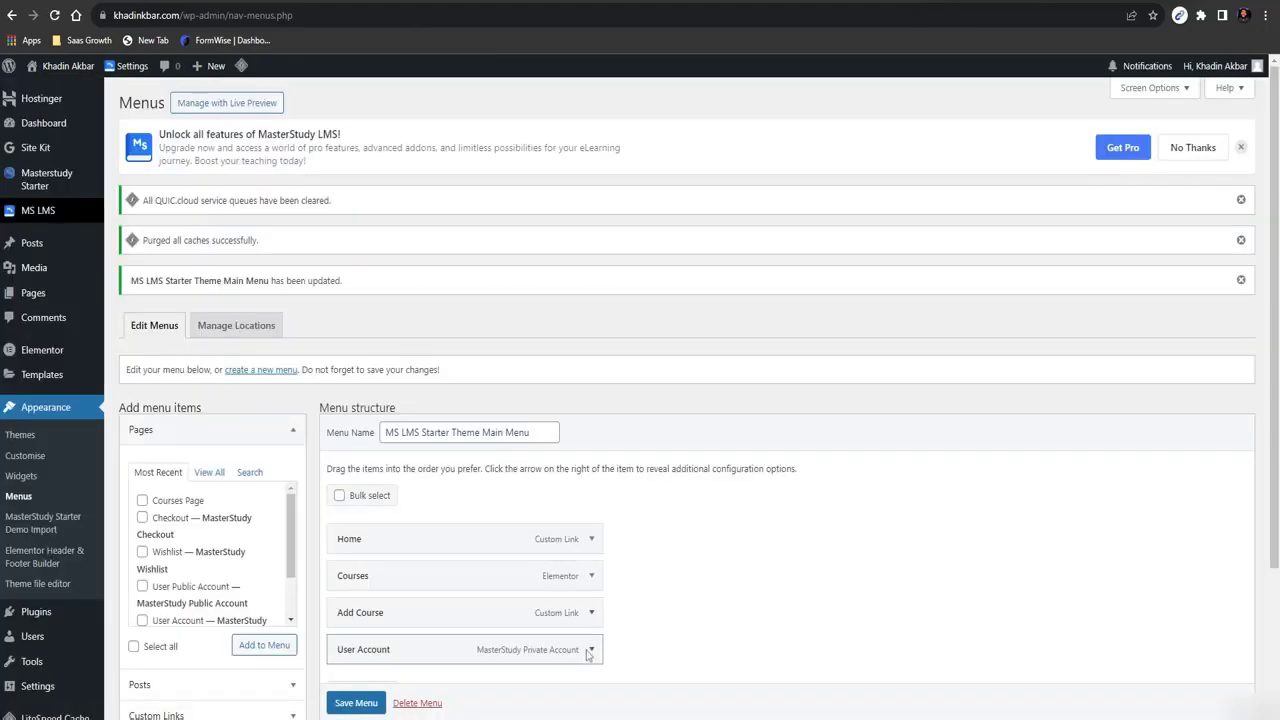
Remove the User Account item from the menu structure, then check the Home item.
click(589, 650)
scroll(586, 651, down, 4)
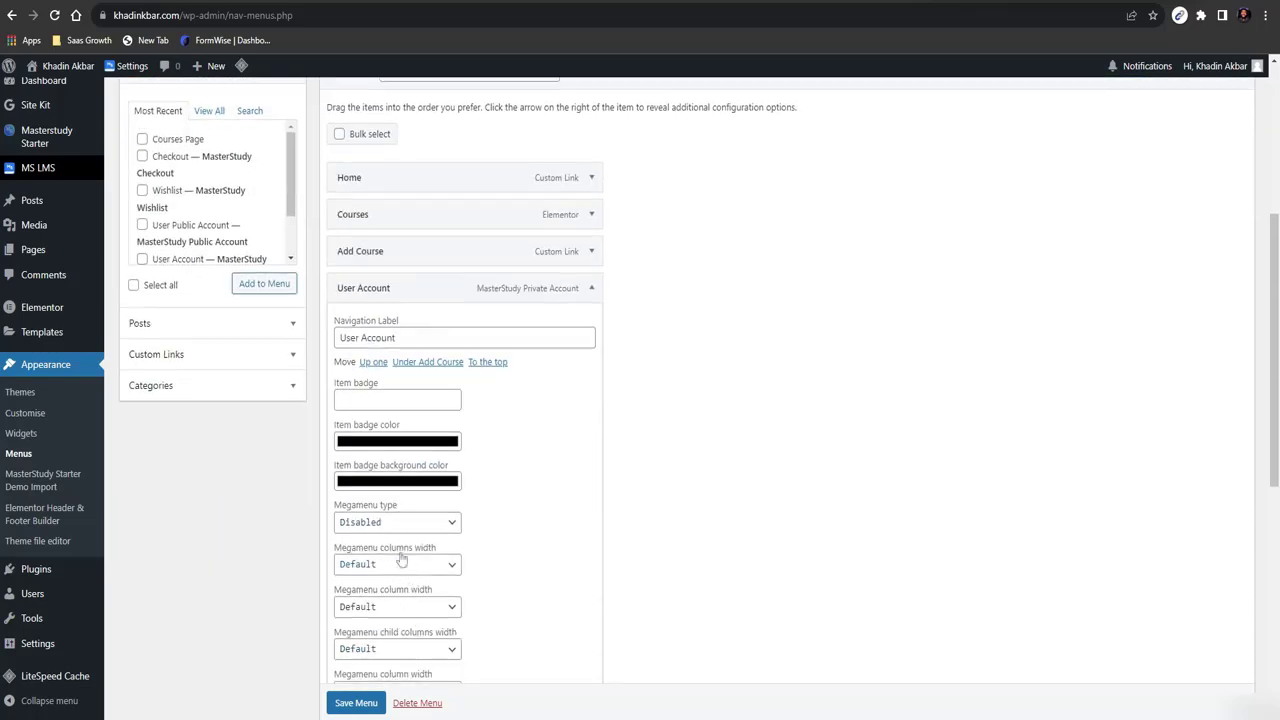
scroll(401, 560, down, 8)
click(346, 497)
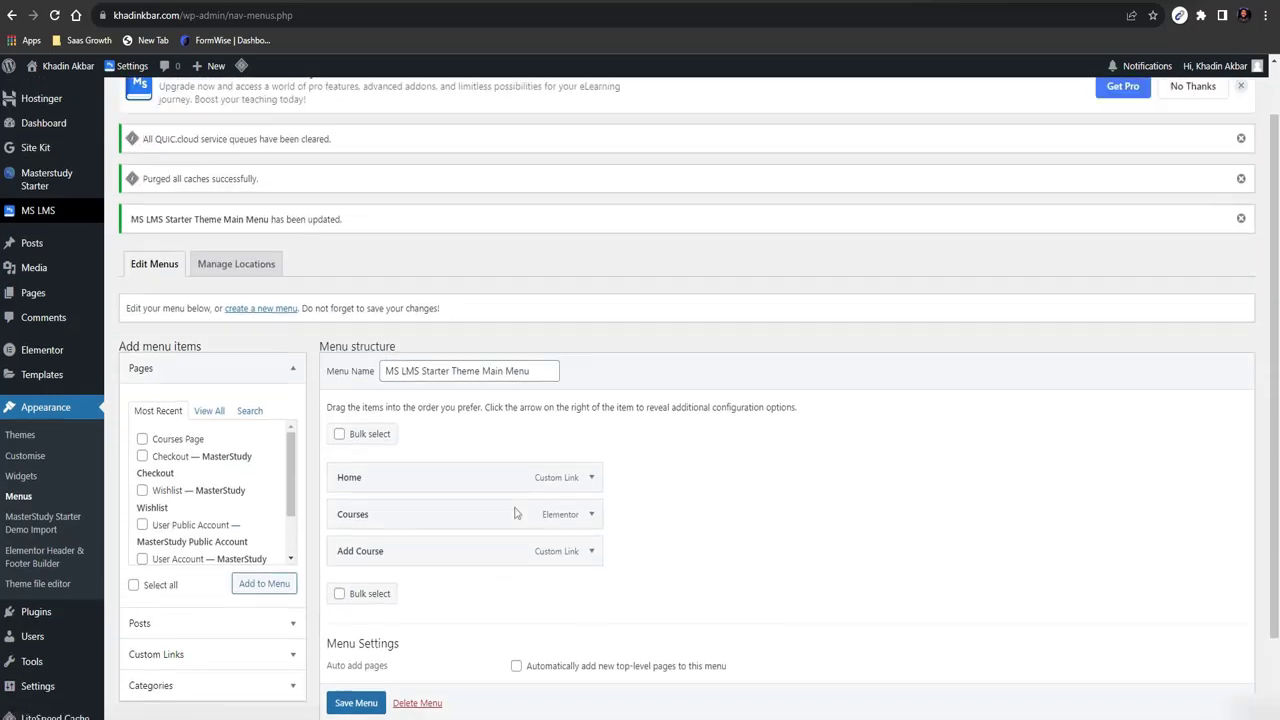
scroll(517, 513, up, 1)
scroll(596, 542, down, 1)
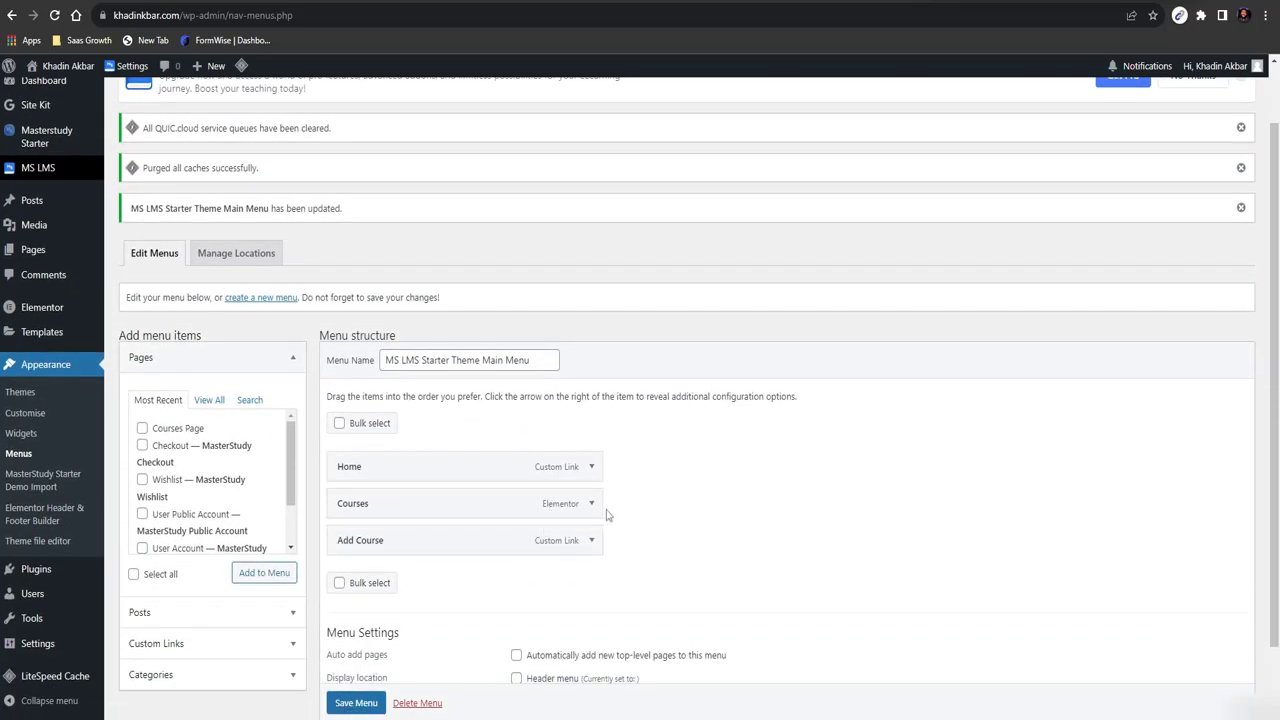
click(590, 467)
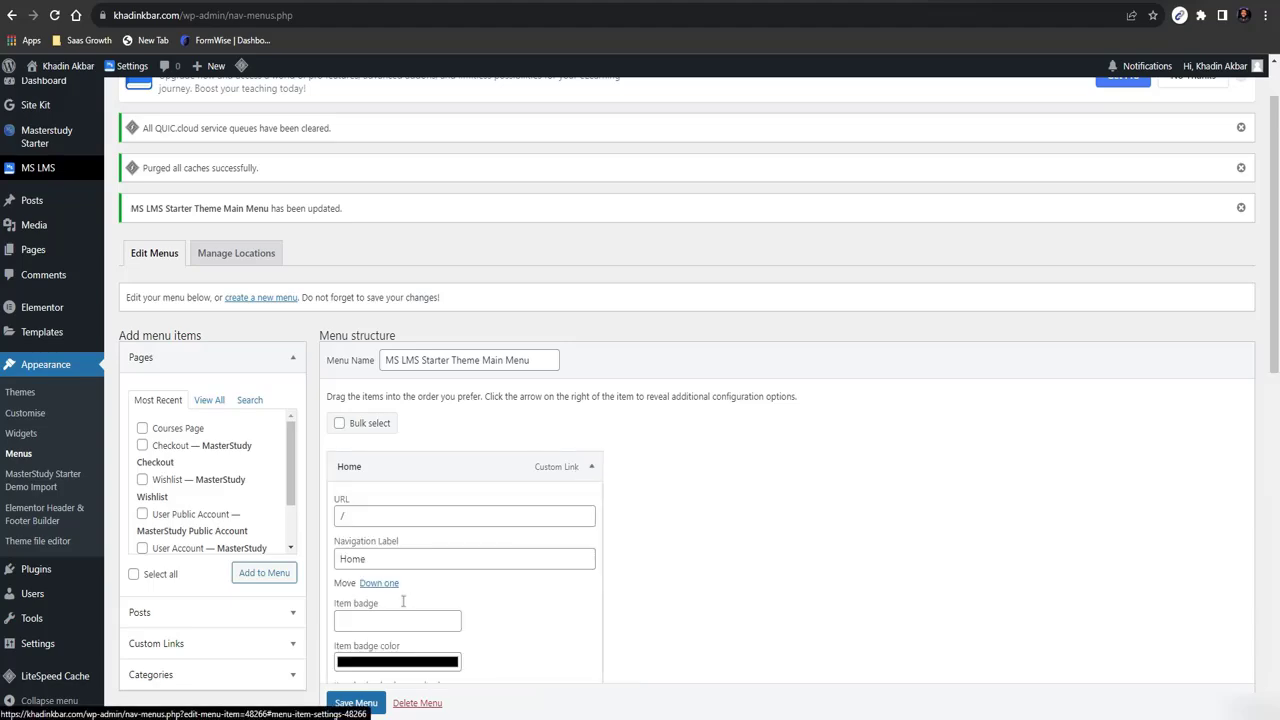
scroll(403, 600, down, 4)
click(592, 175)
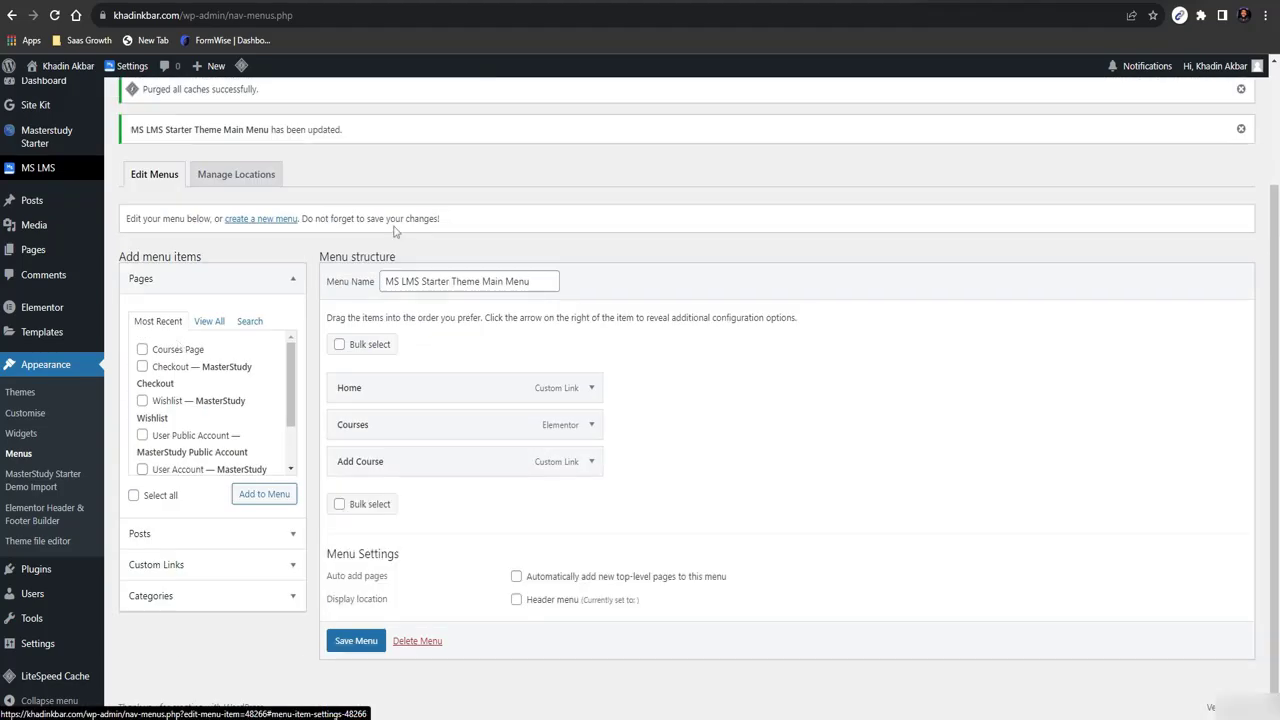
Add a custom link for the YouTube channel to the main menu and save the menu.
click(175, 568)
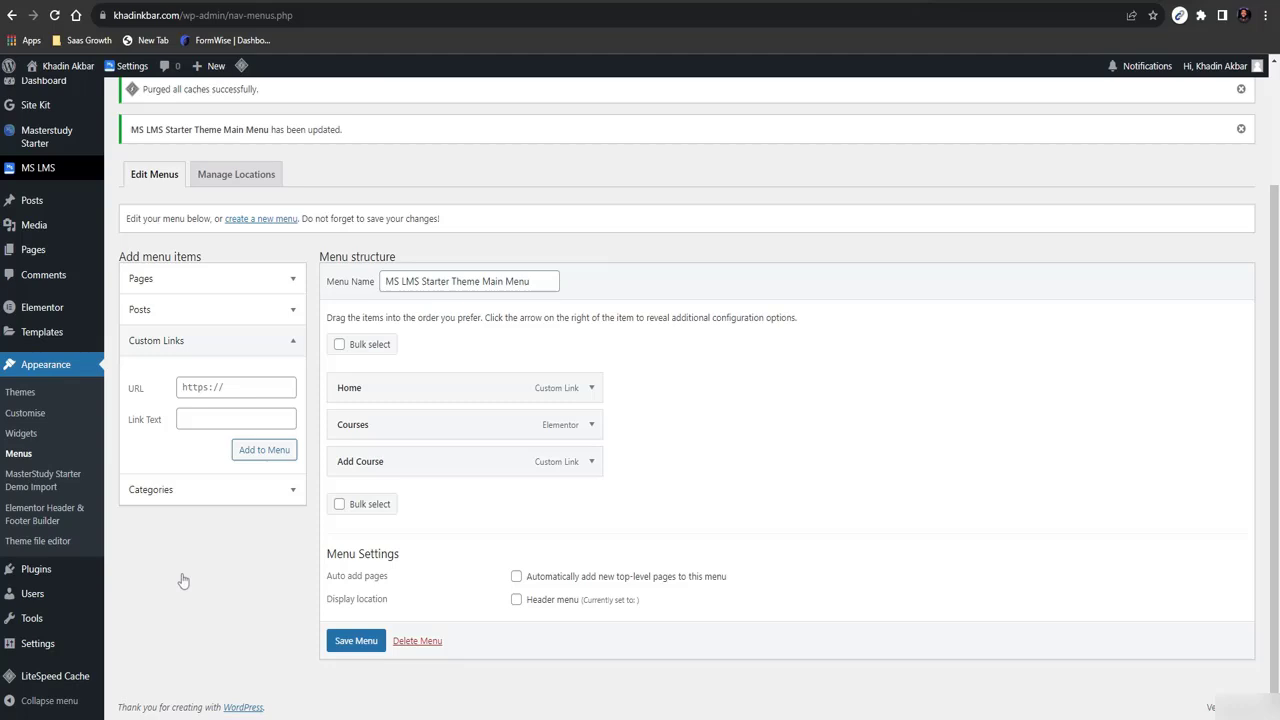
click(209, 390)
text(YouTube)
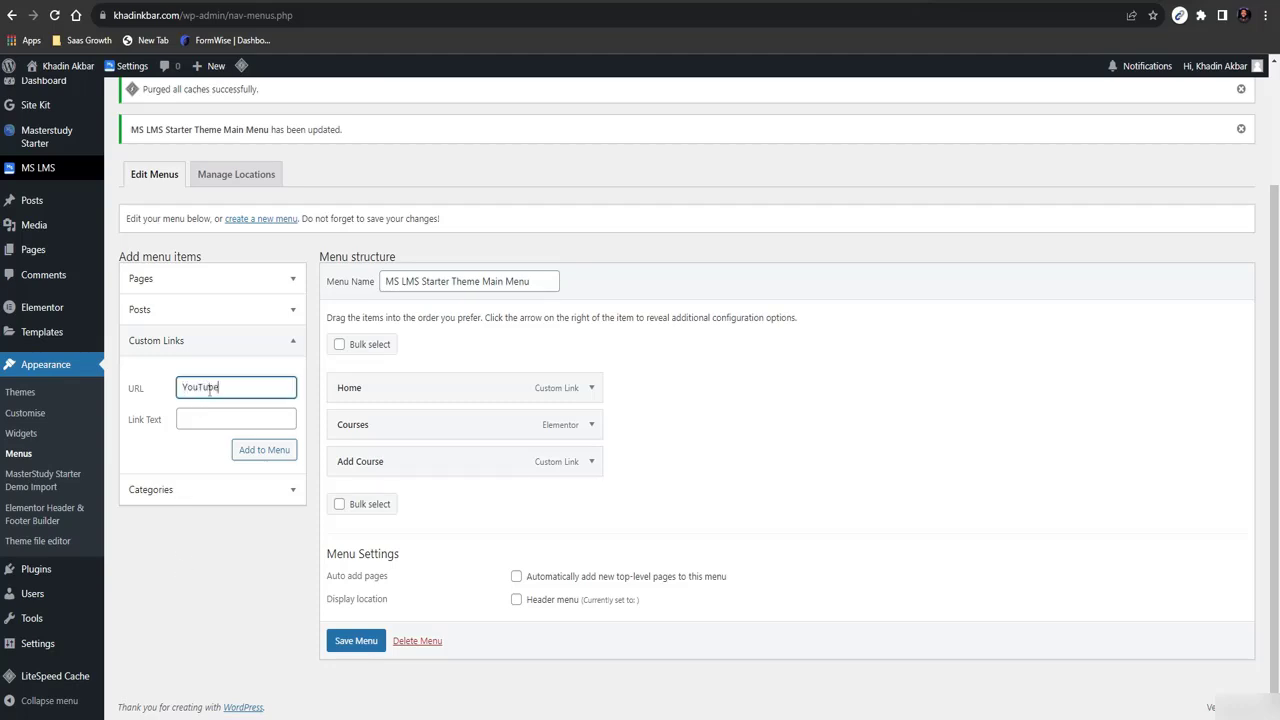
key(Tab)
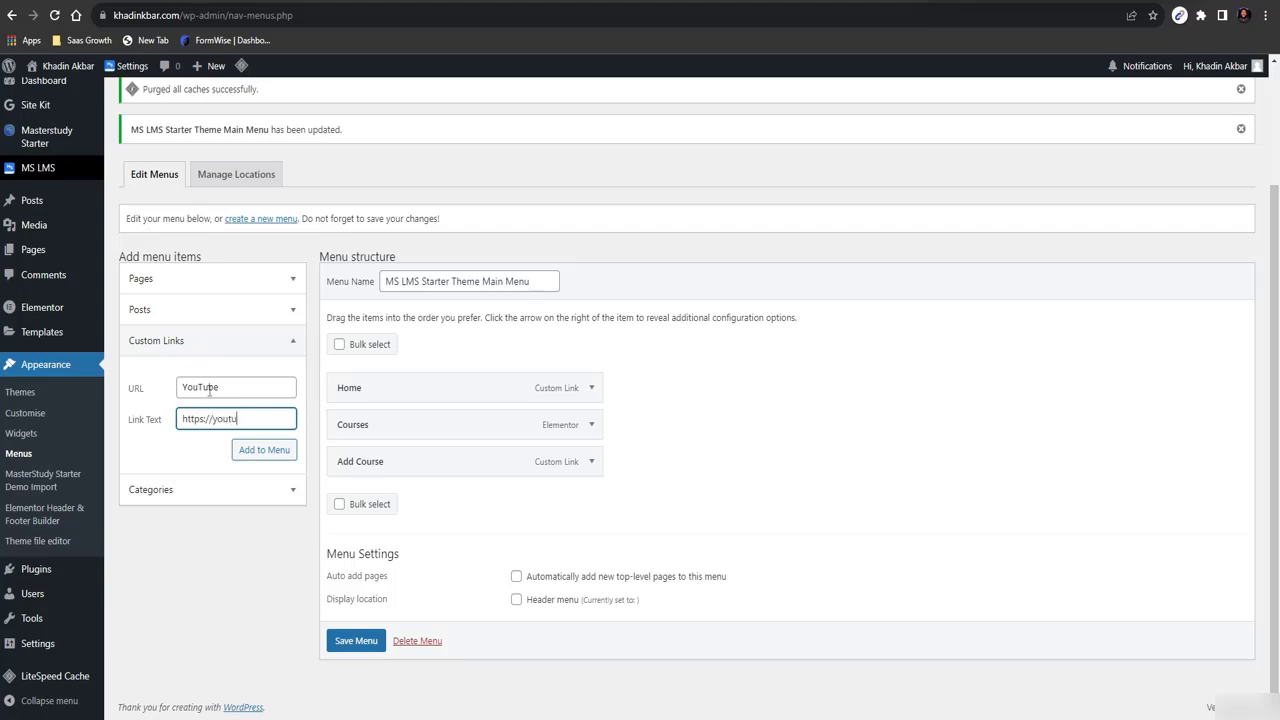
text(rowwithkhadin)
click(262, 450)
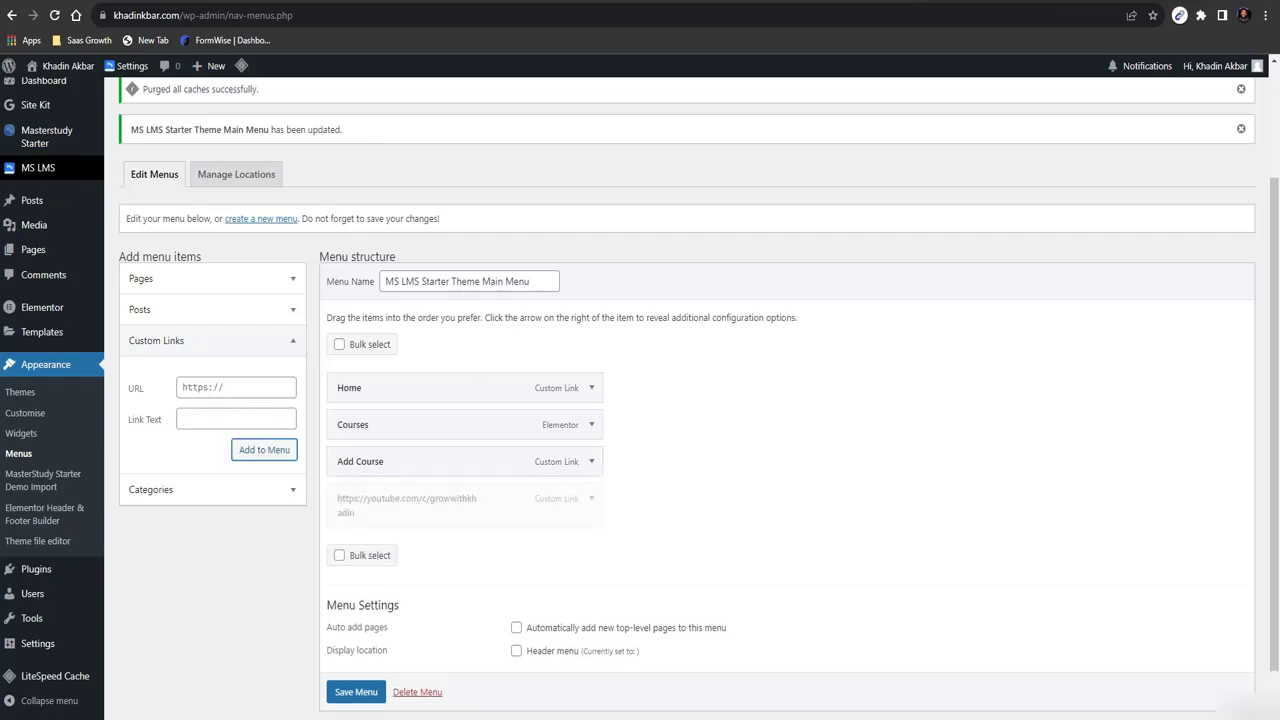
click(356, 692)
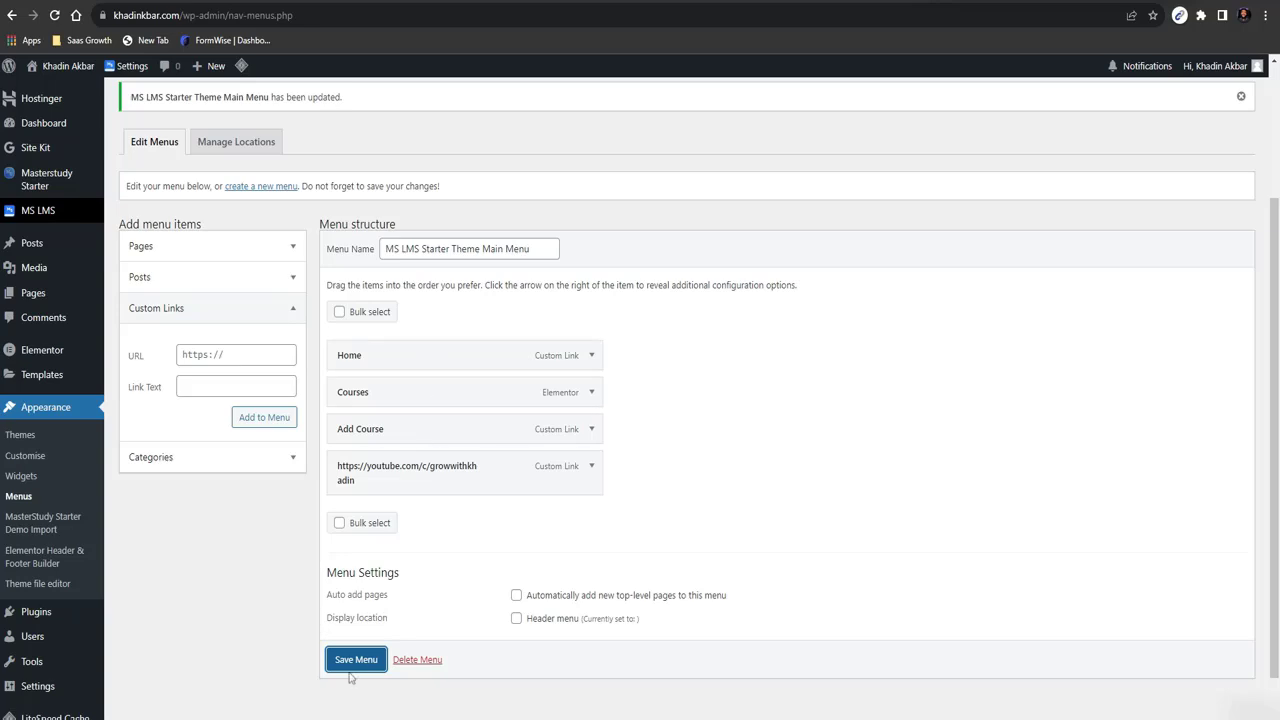
click(359, 662)
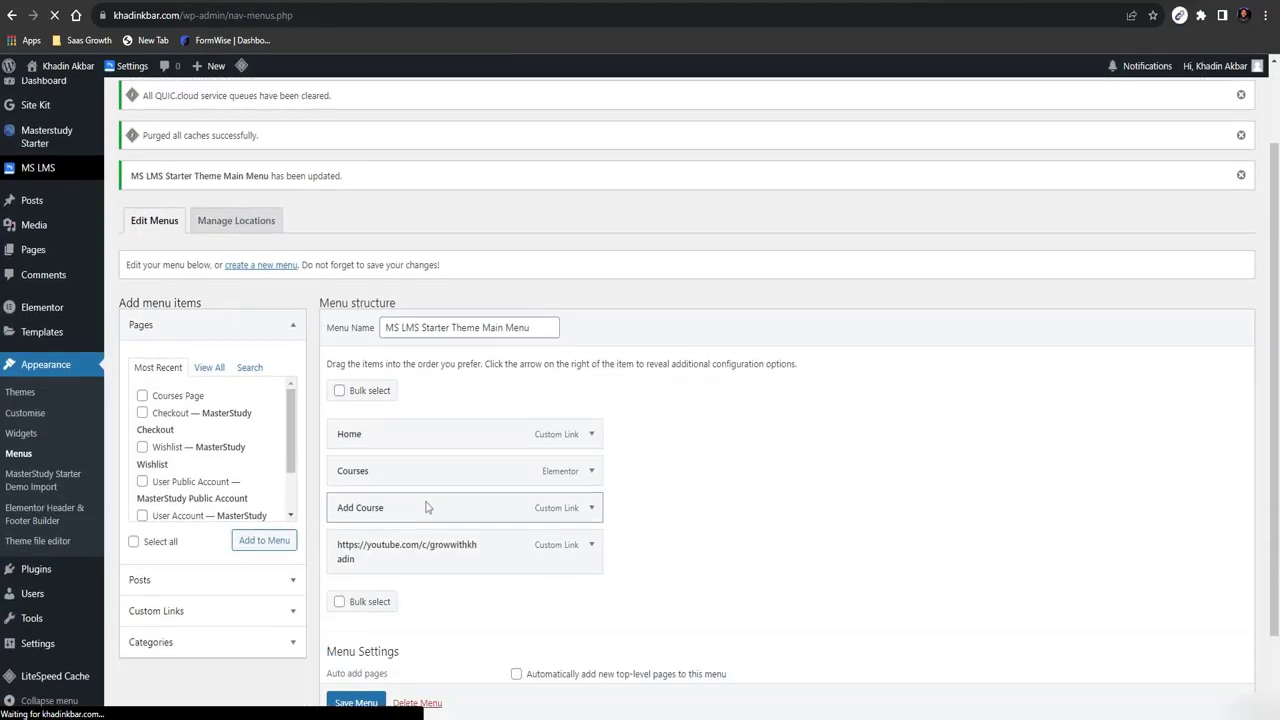
Move the channel URL from the navigation label into the custom link's URL field.
scroll(426, 507, down, 1)
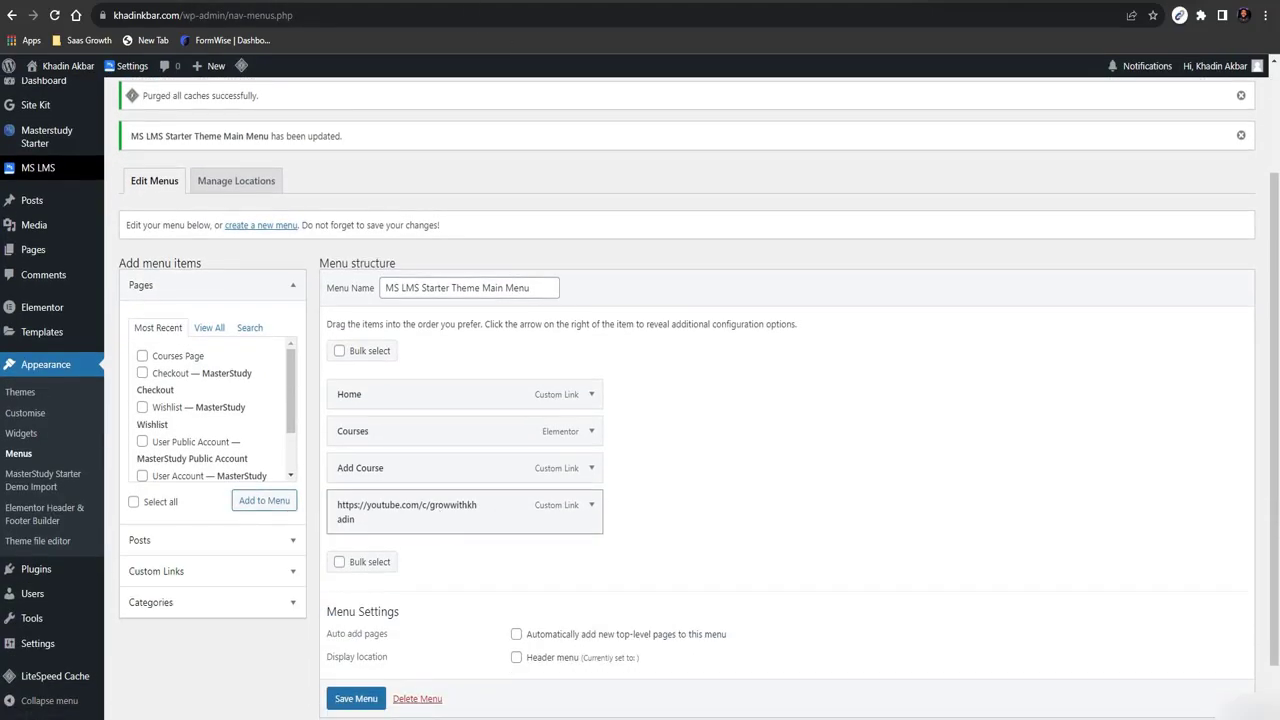
click(591, 505)
scroll(455, 562, down, 2)
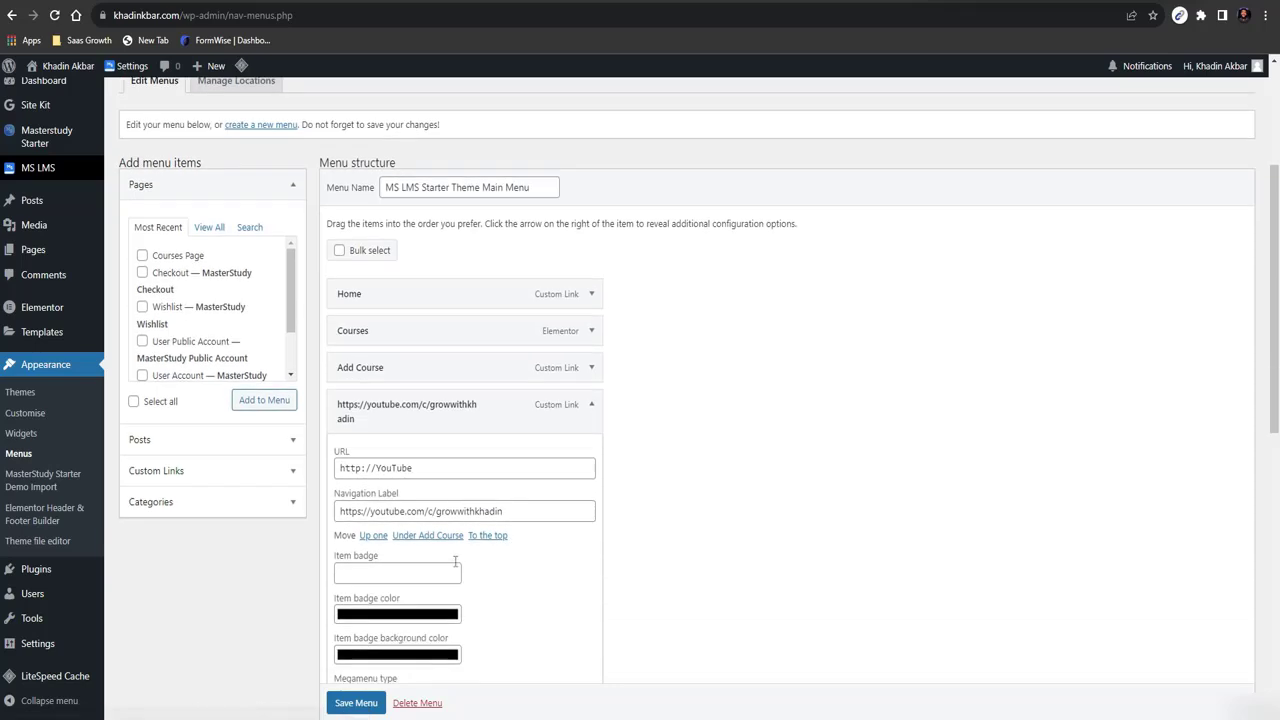
scroll(455, 562, down, 1)
triple_click(372, 427)
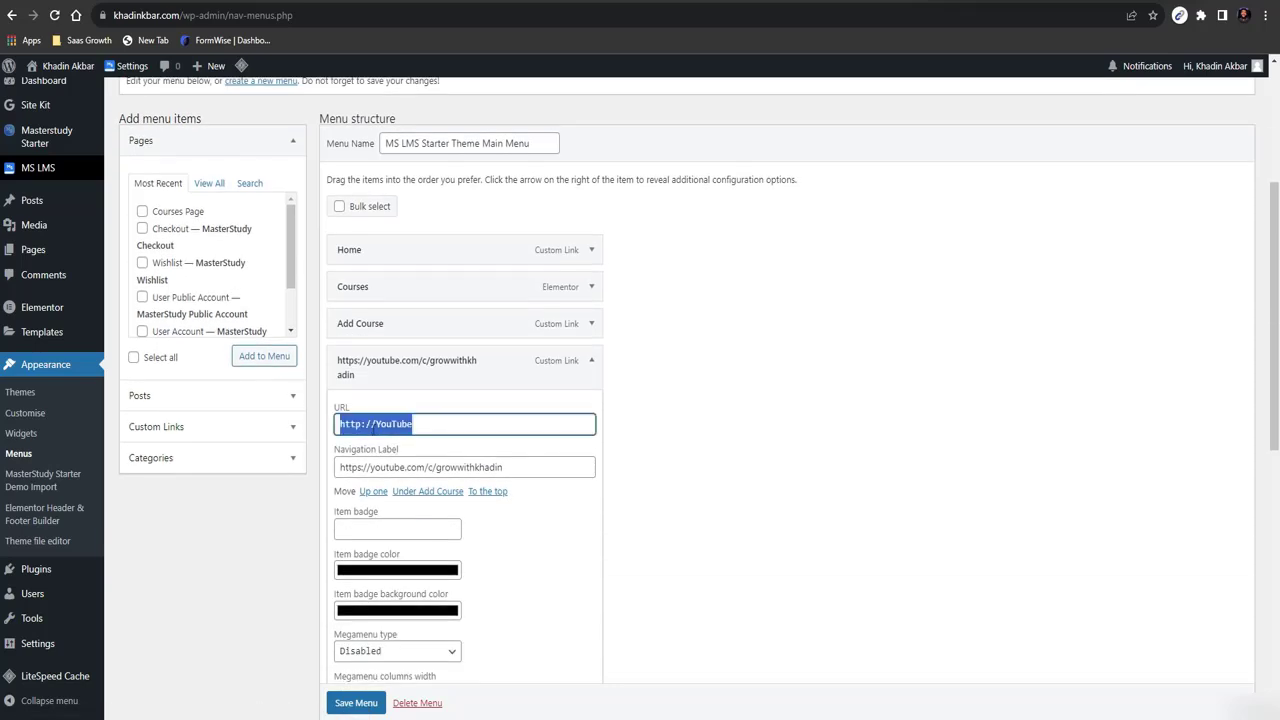
triple_click(375, 467)
right_click(369, 468)
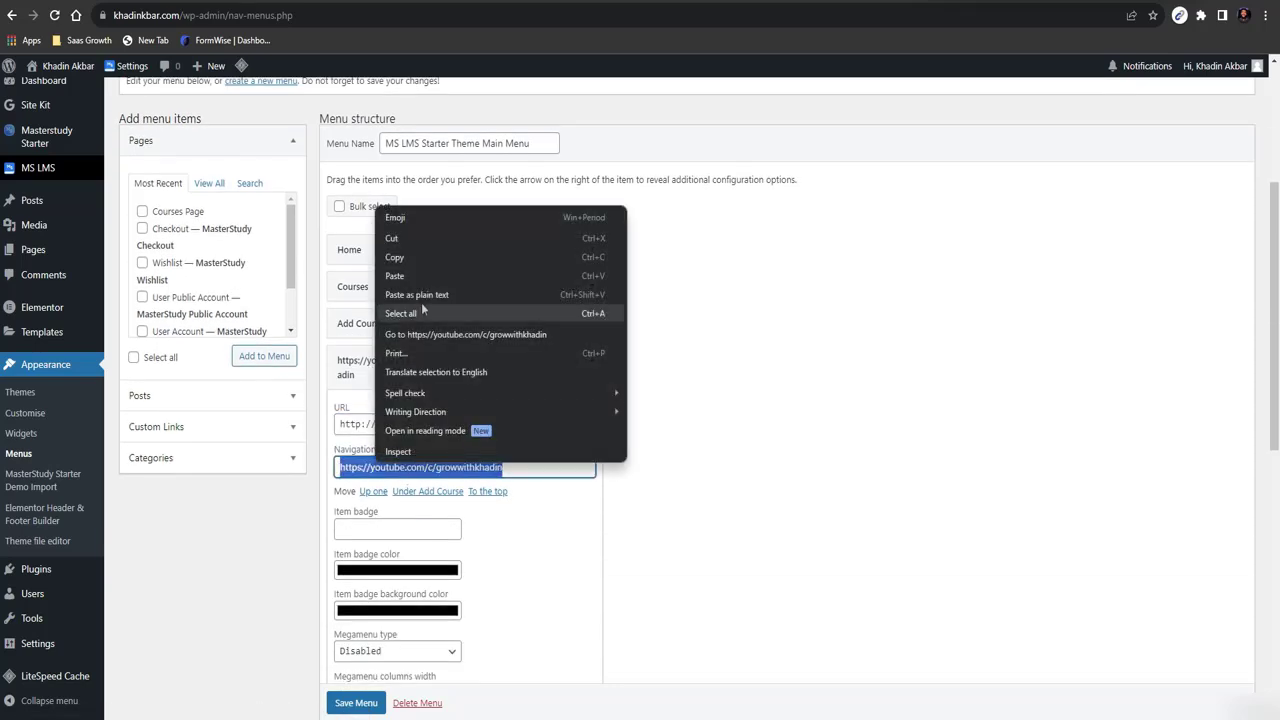
click(425, 238)
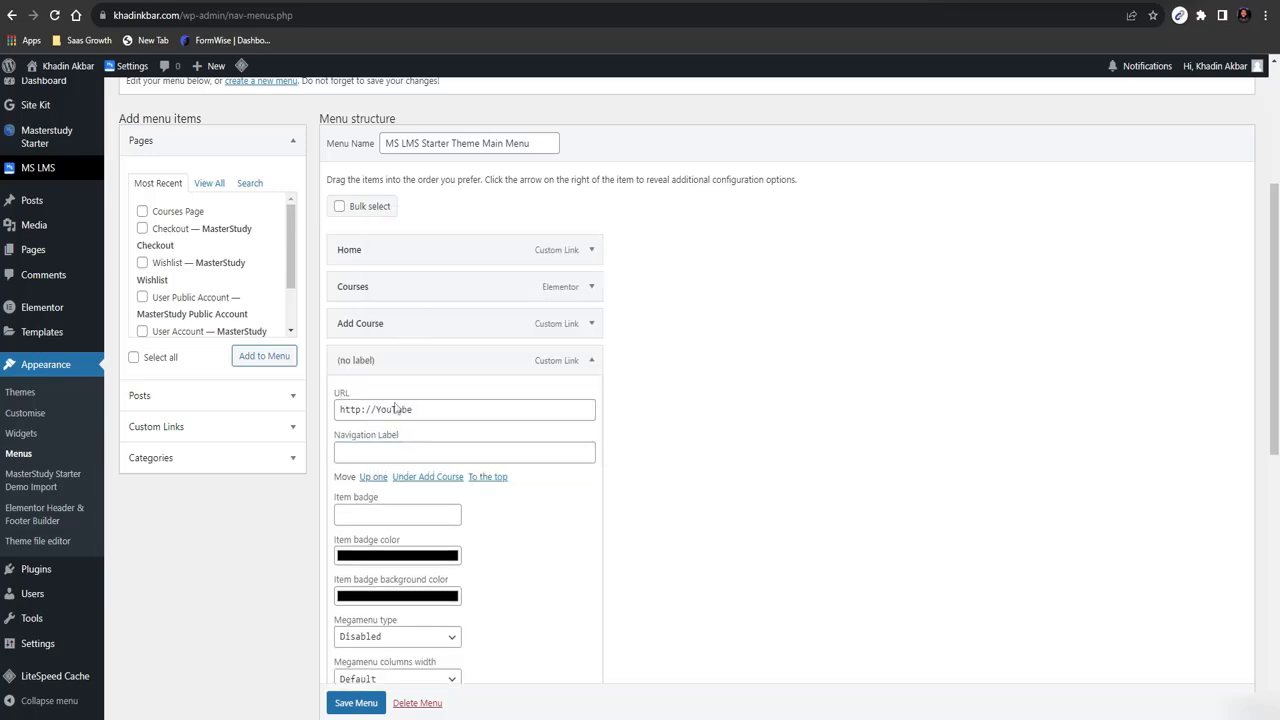
triple_click(395, 409)
key(ctrl+v)
Label the link 'YouTube' and save the menu.
click(373, 453)
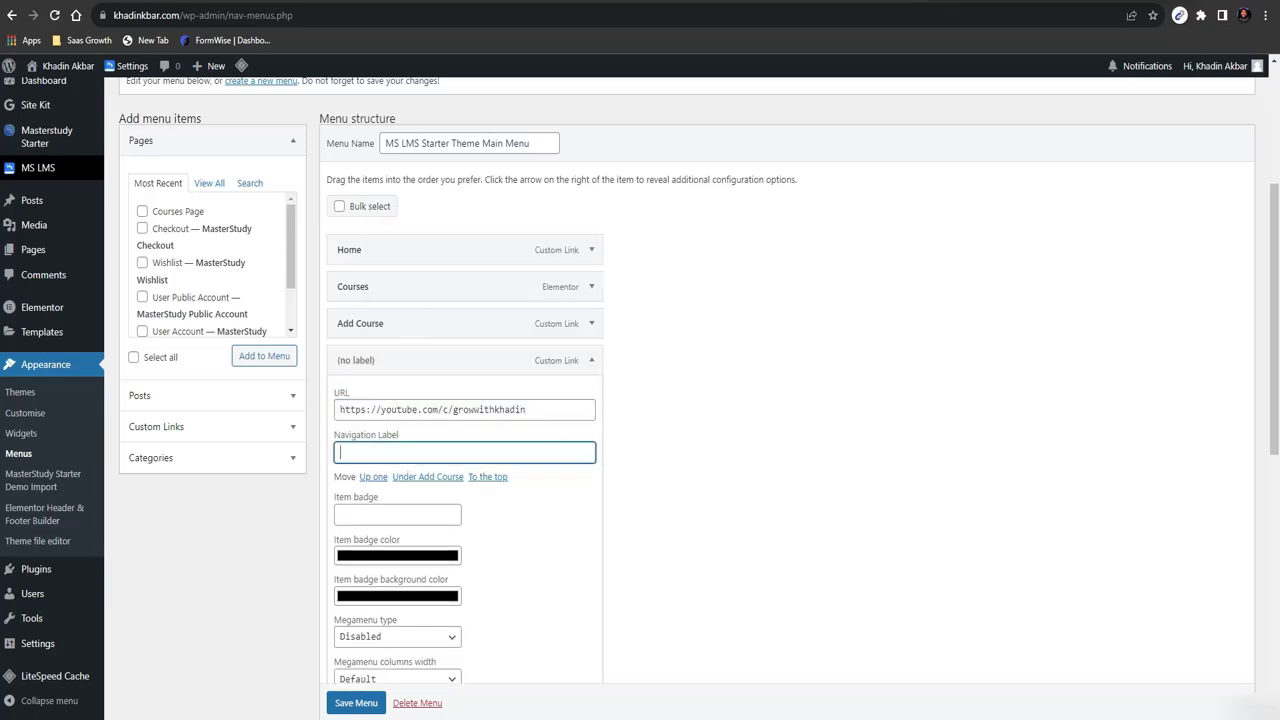
text(YouTube)
scroll(399, 545, down, 2)
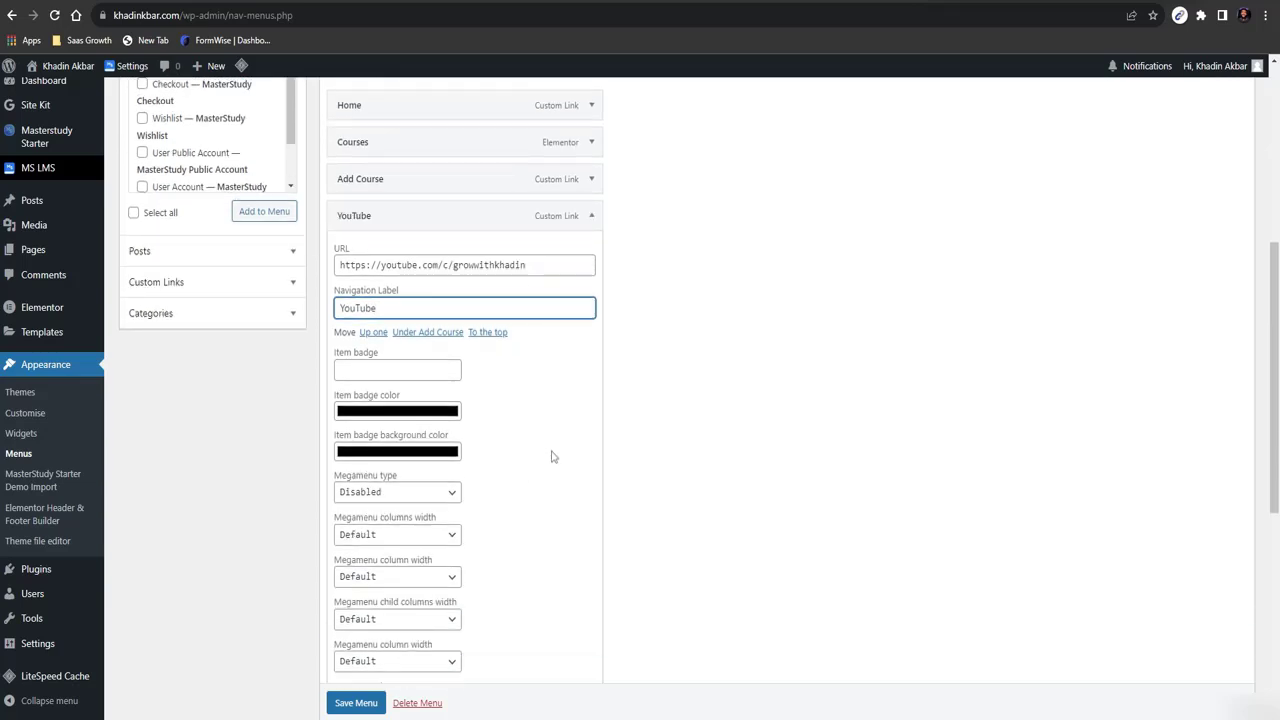
scroll(474, 477, down, 2)
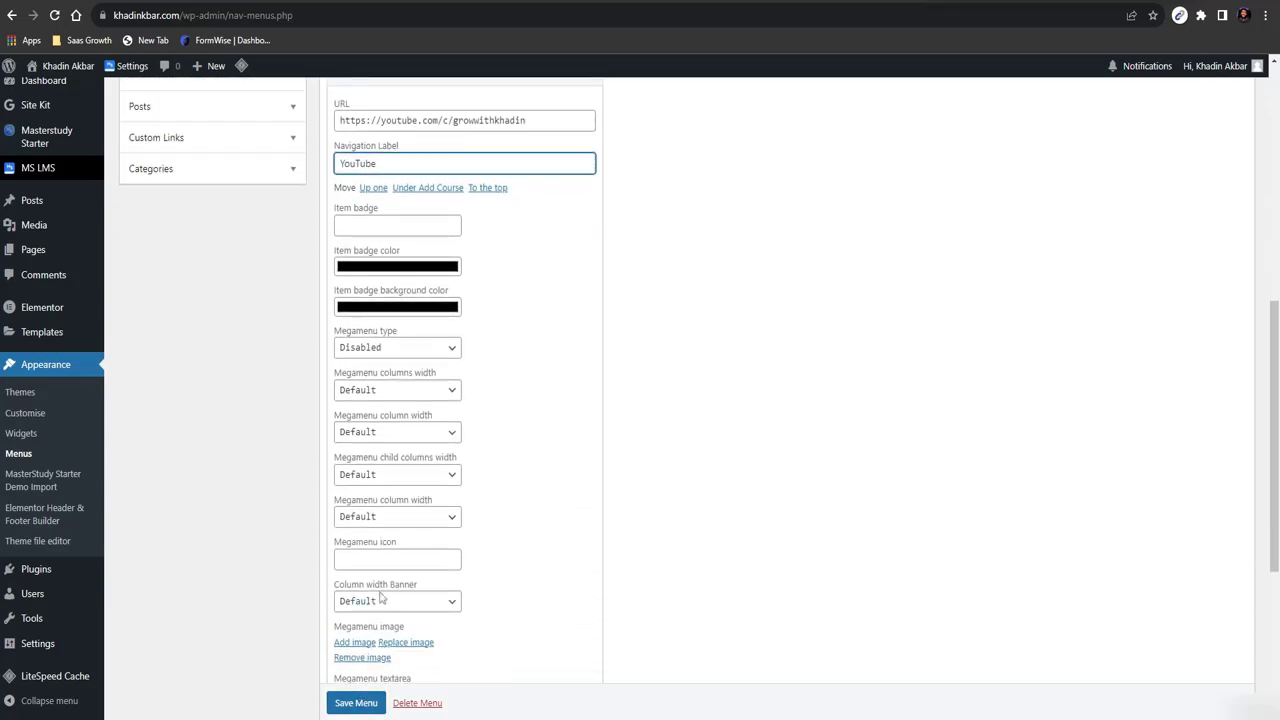
scroll(355, 702, down, 1)
click(355, 702)
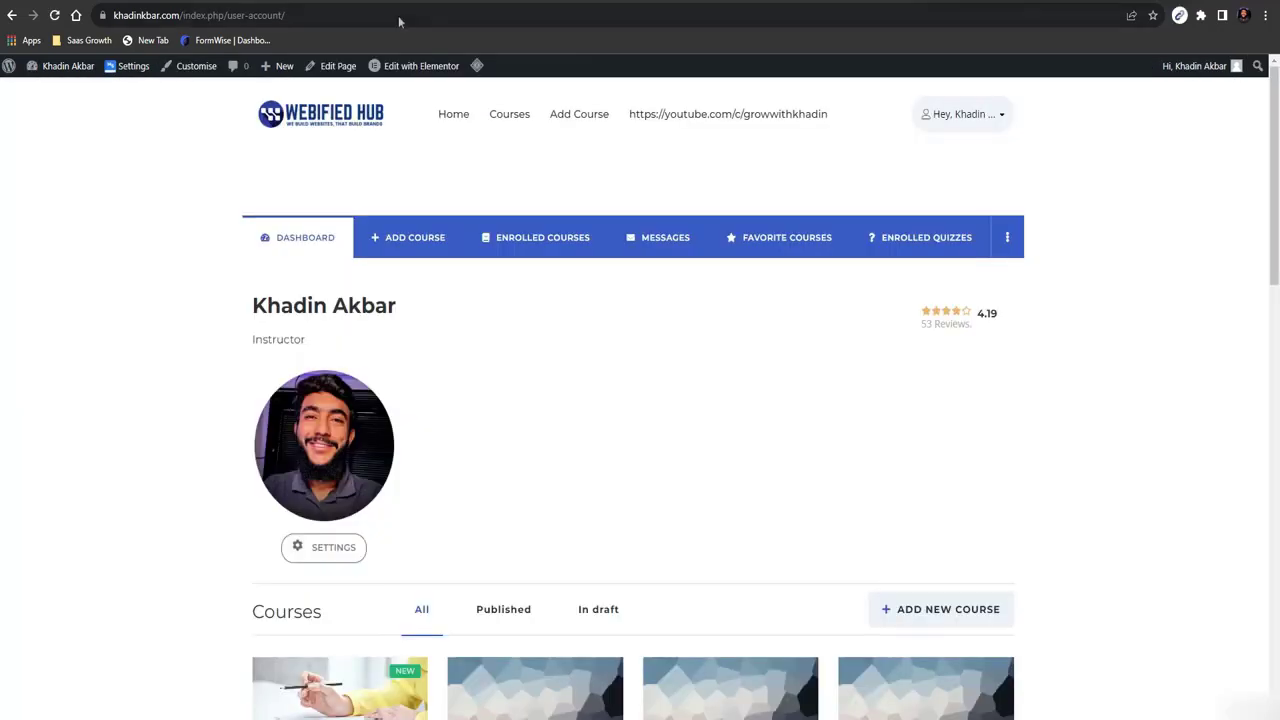
Reload the front end, test the YouTube menu link, then go back to the Home page.
click(52, 16)
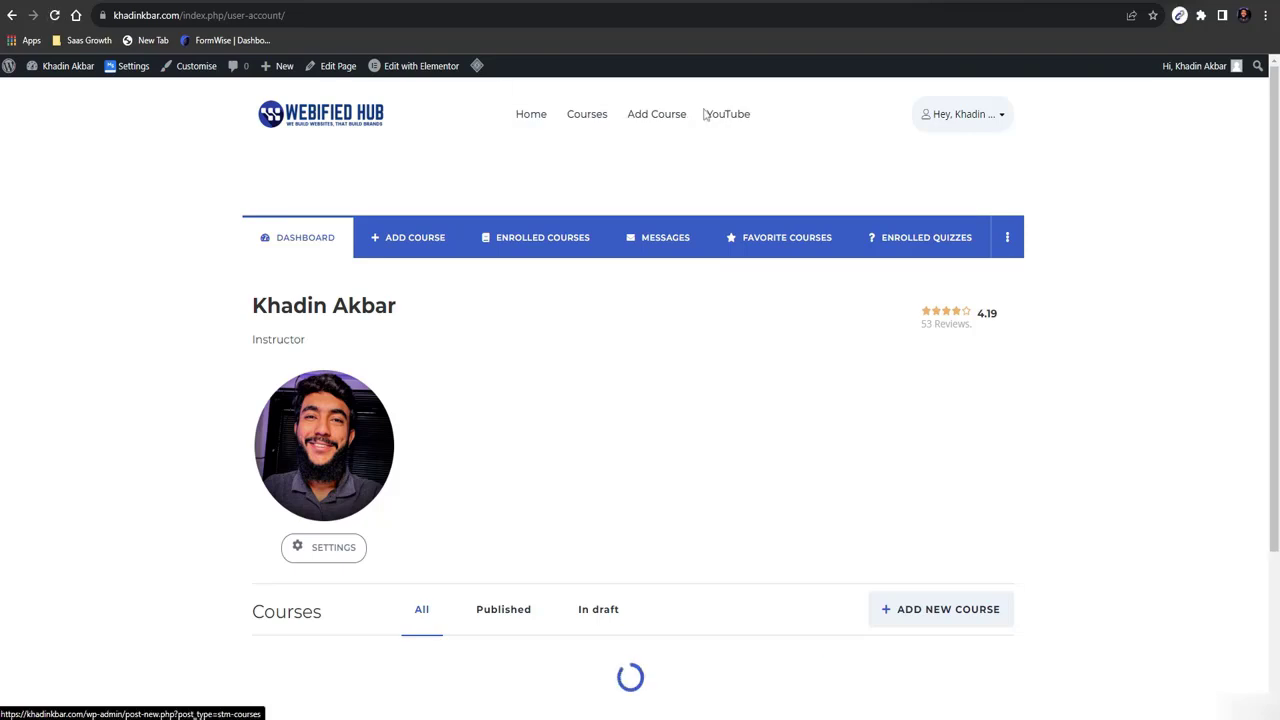
key(F5)
click(727, 115)
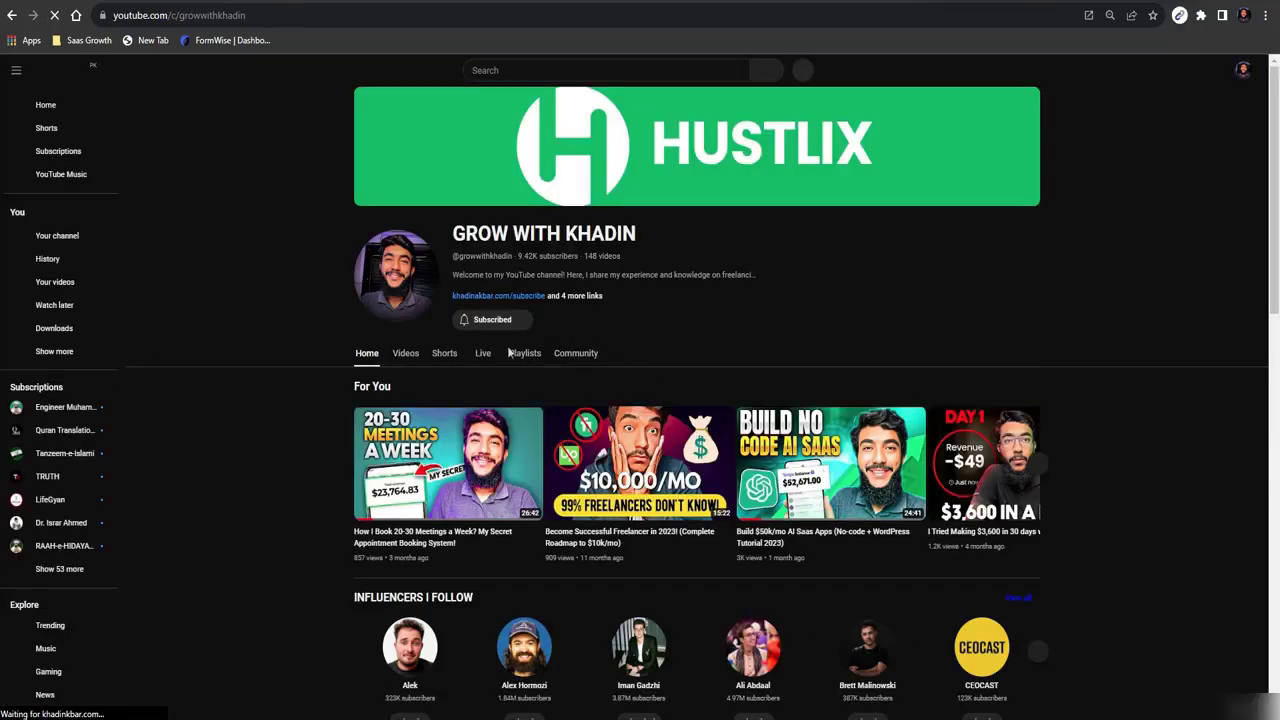
click(12, 15)
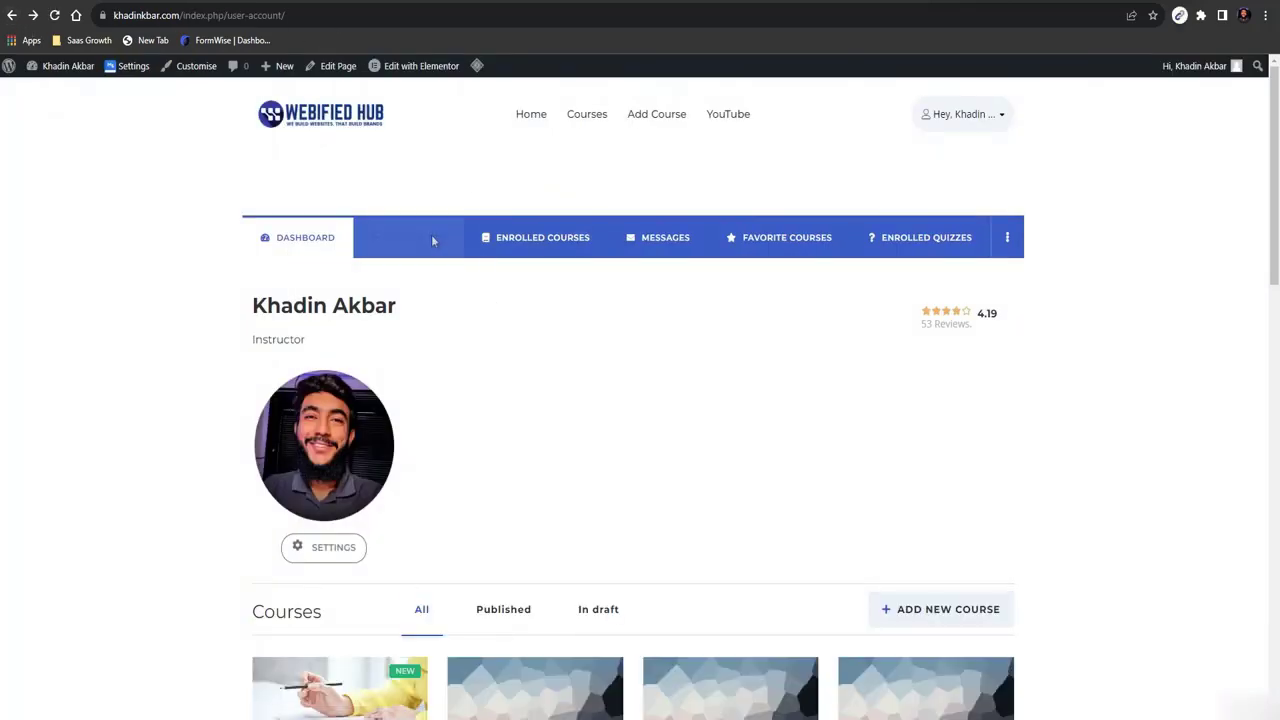
click(530, 114)
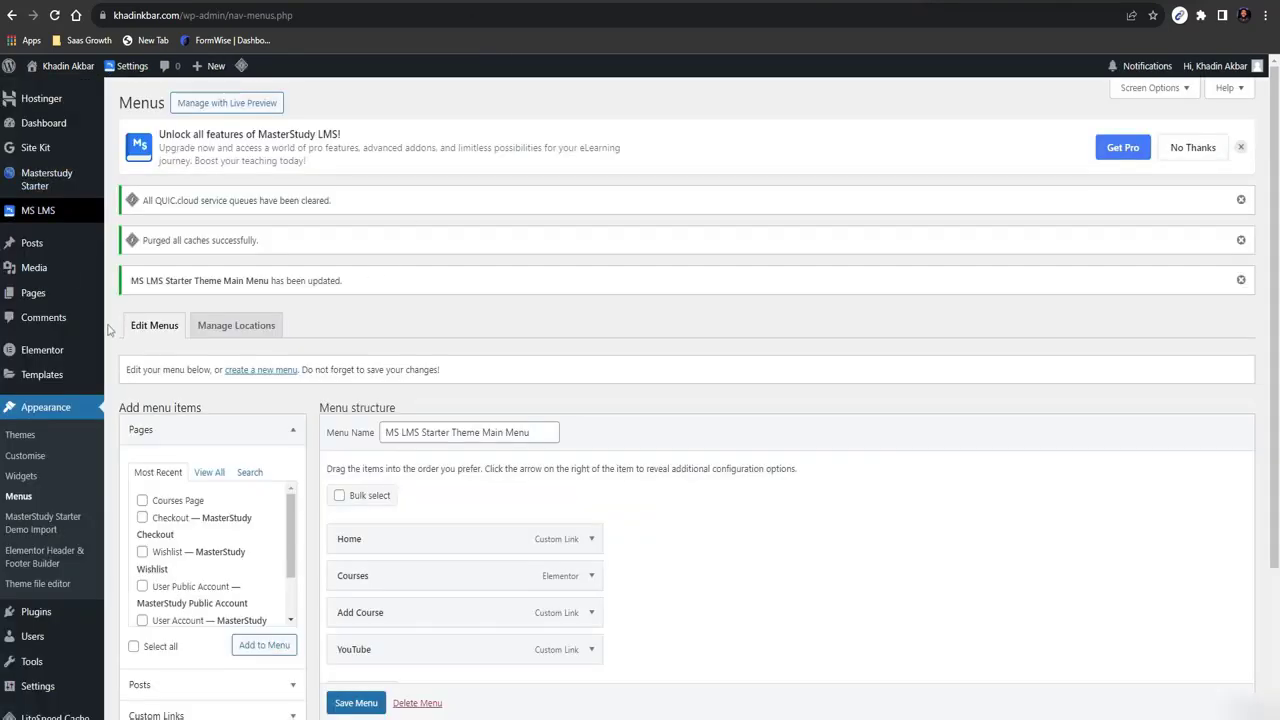
mouse_move(77, 211)
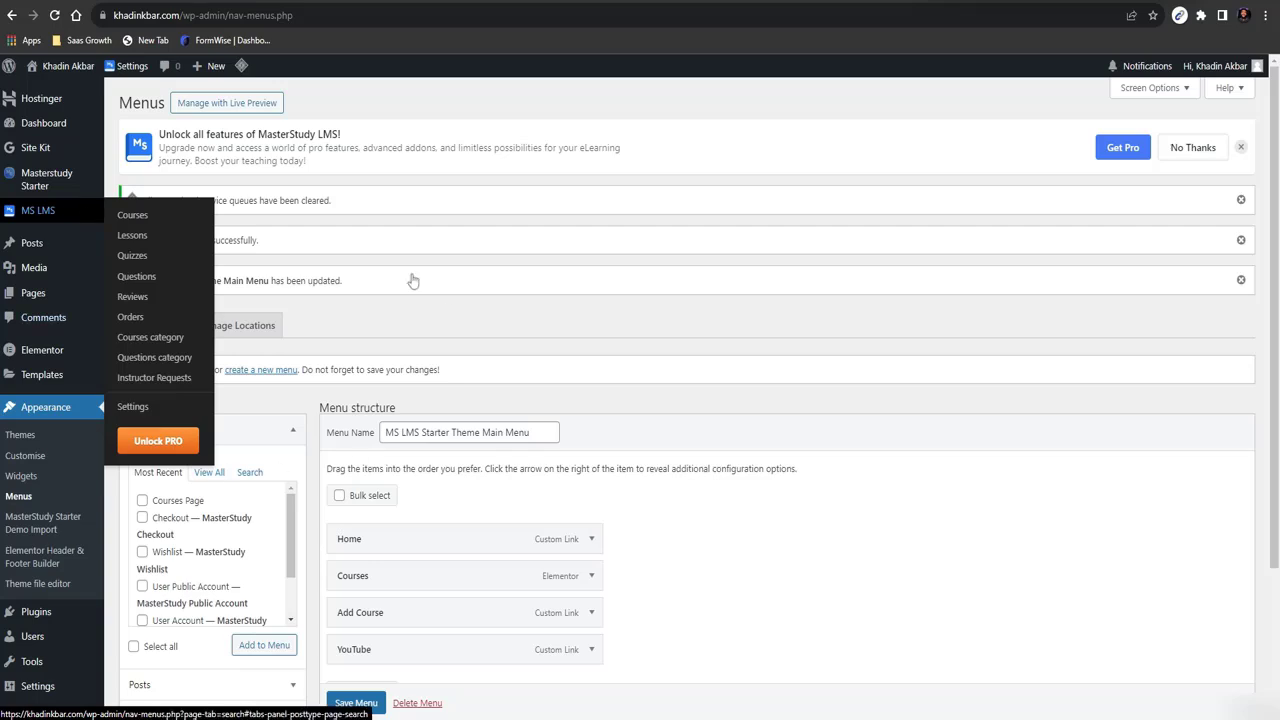
Visit the Masterstudy Starter page, then go to MS LMS > Settings.
click(35, 187)
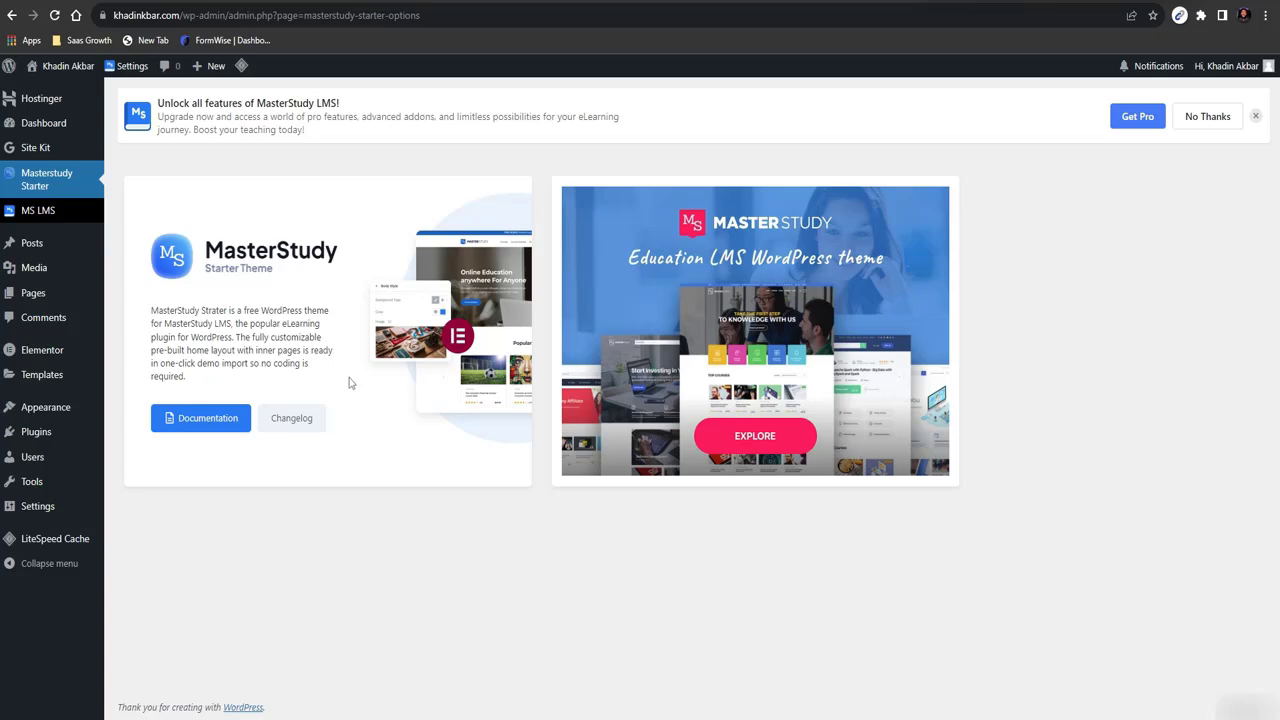
click(54, 222)
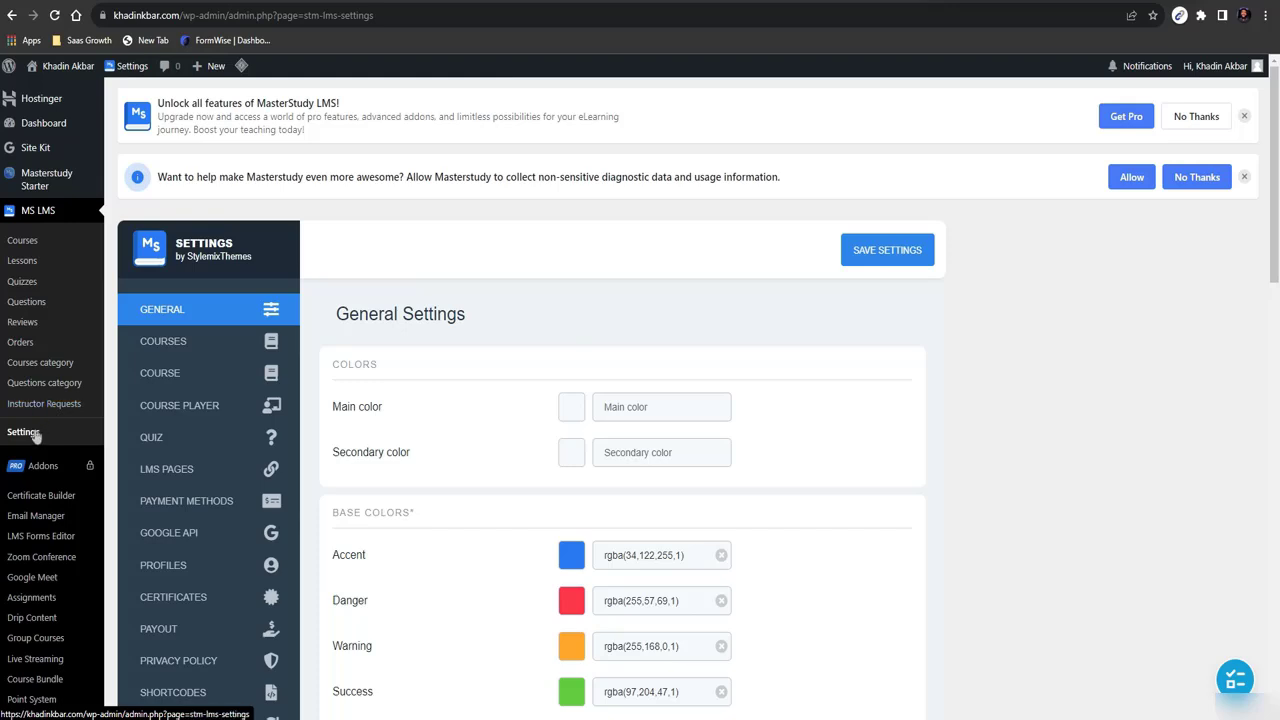
Open the MS LMS settings and decline the diagnostic data notice with No Thanks.
click(35, 436)
scroll(230, 470, down, 3)
scroll(230, 470, down, 1)
scroll(228, 480, up, 3)
scroll(225, 495, down, 2)
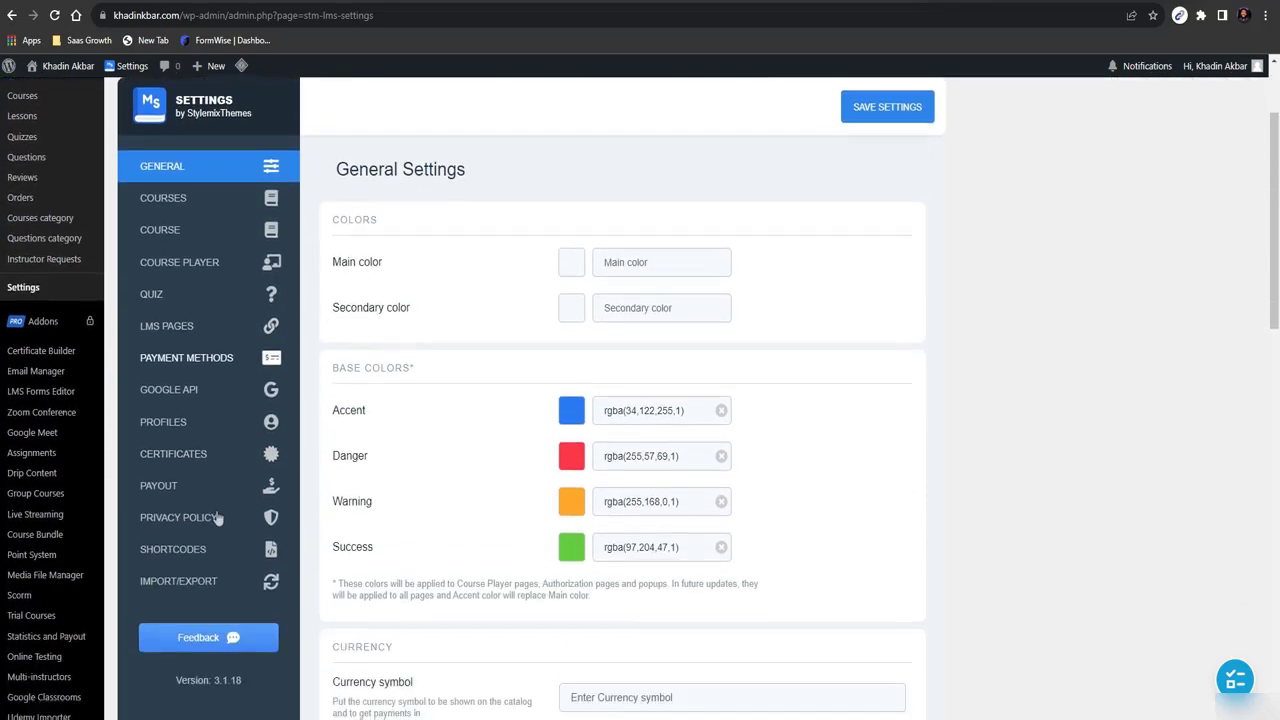
scroll(220, 513, up, 2)
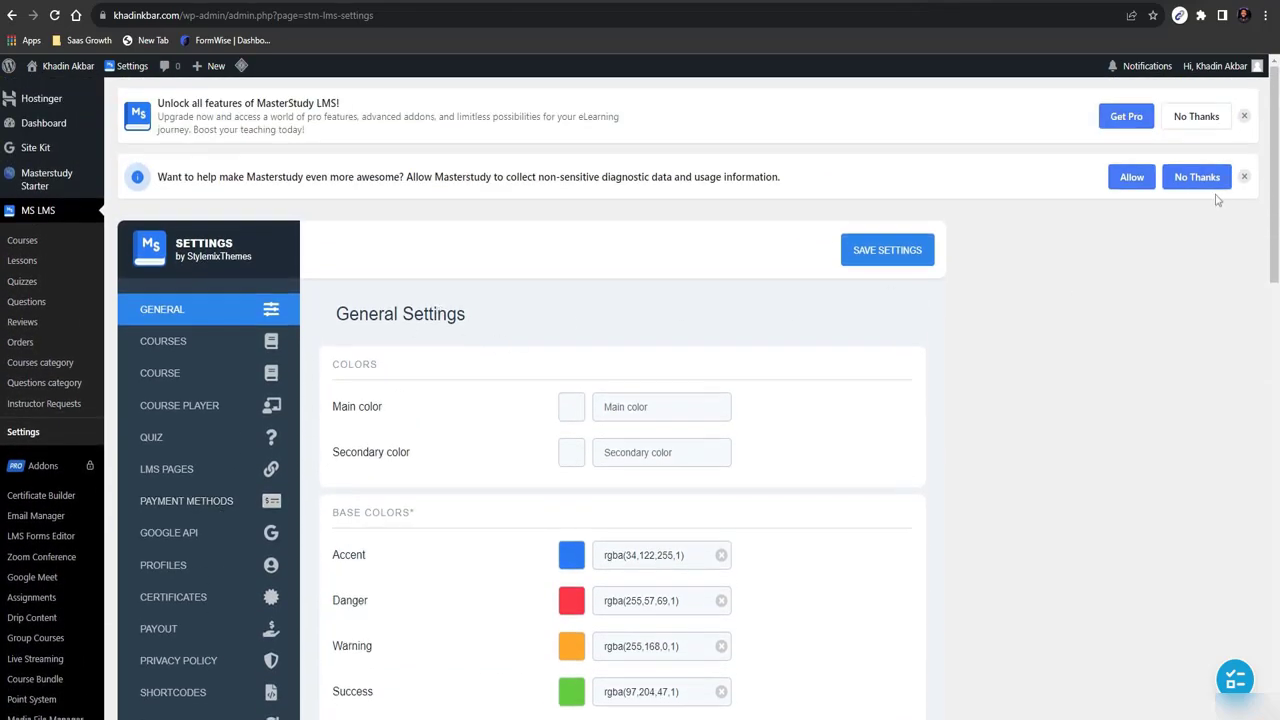
click(1245, 177)
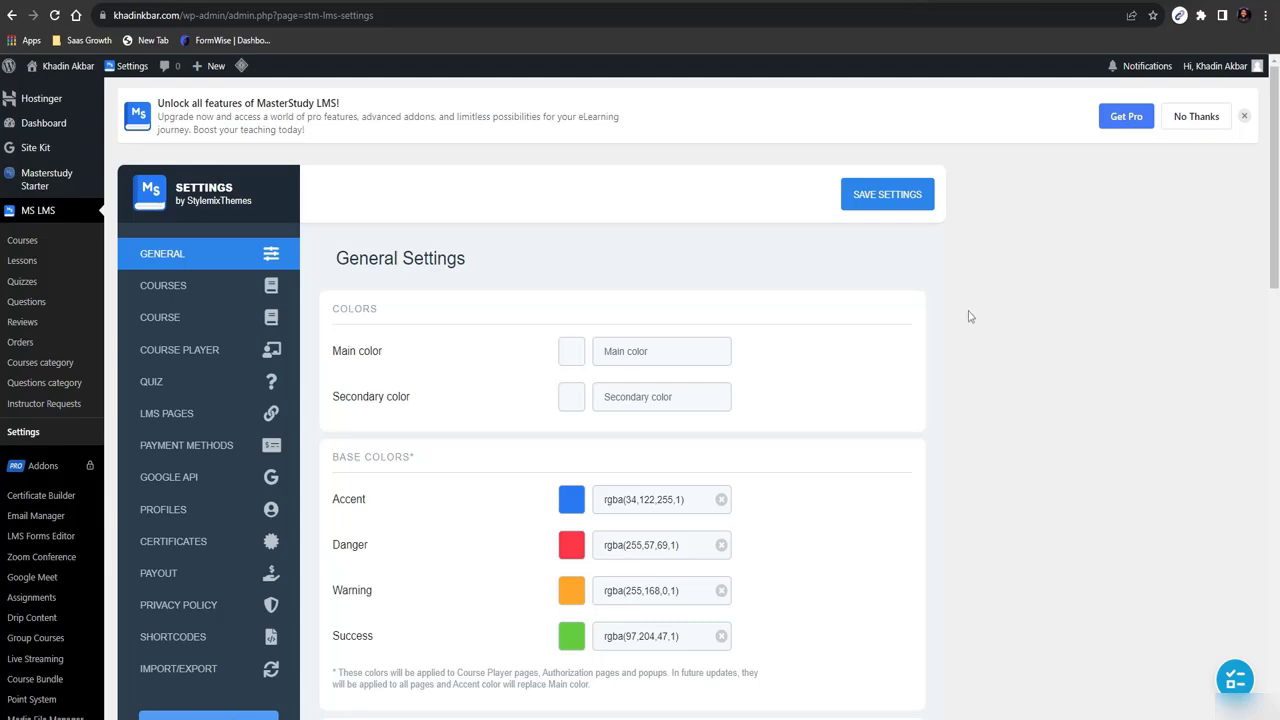
Change the Main color to light grey rgba(230,229,229,1), leaving the secondary colour unchanged.
scroll(400, 360, down, 1)
scroll(400, 360, up, 1)
scroll(318, 385, down, 2)
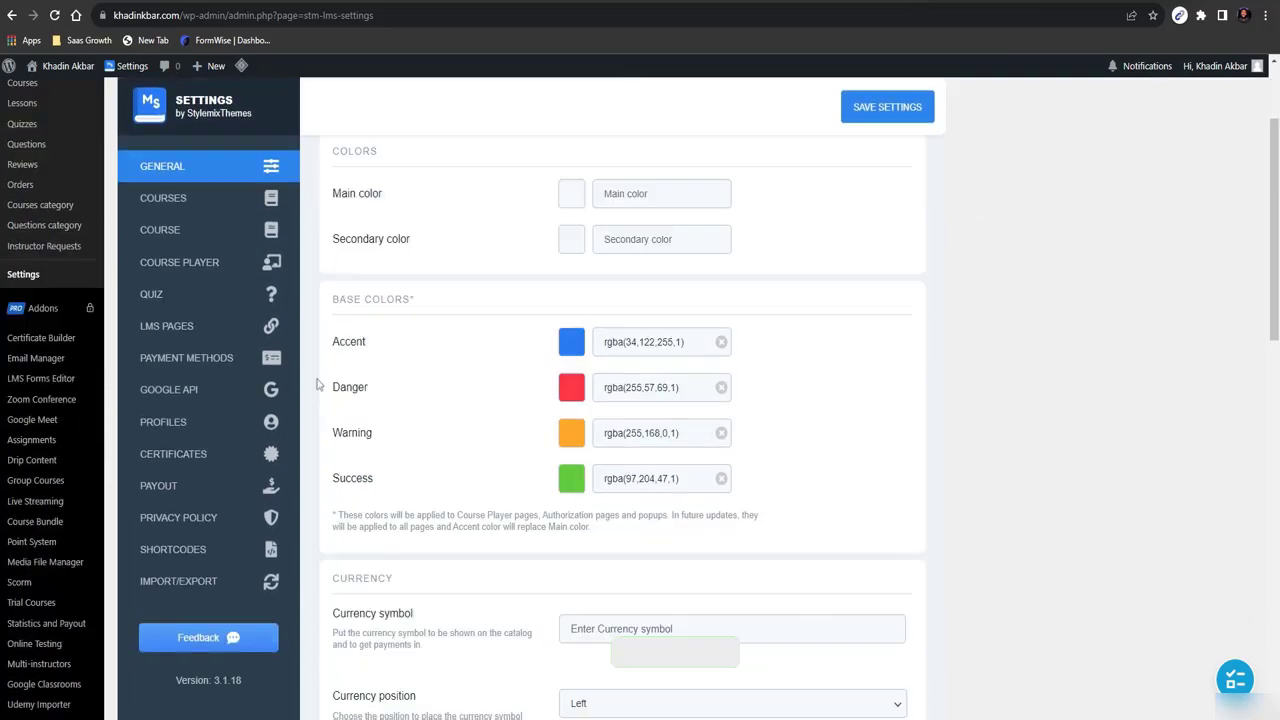
scroll(480, 520, down, 7)
scroll(480, 518, up, 7)
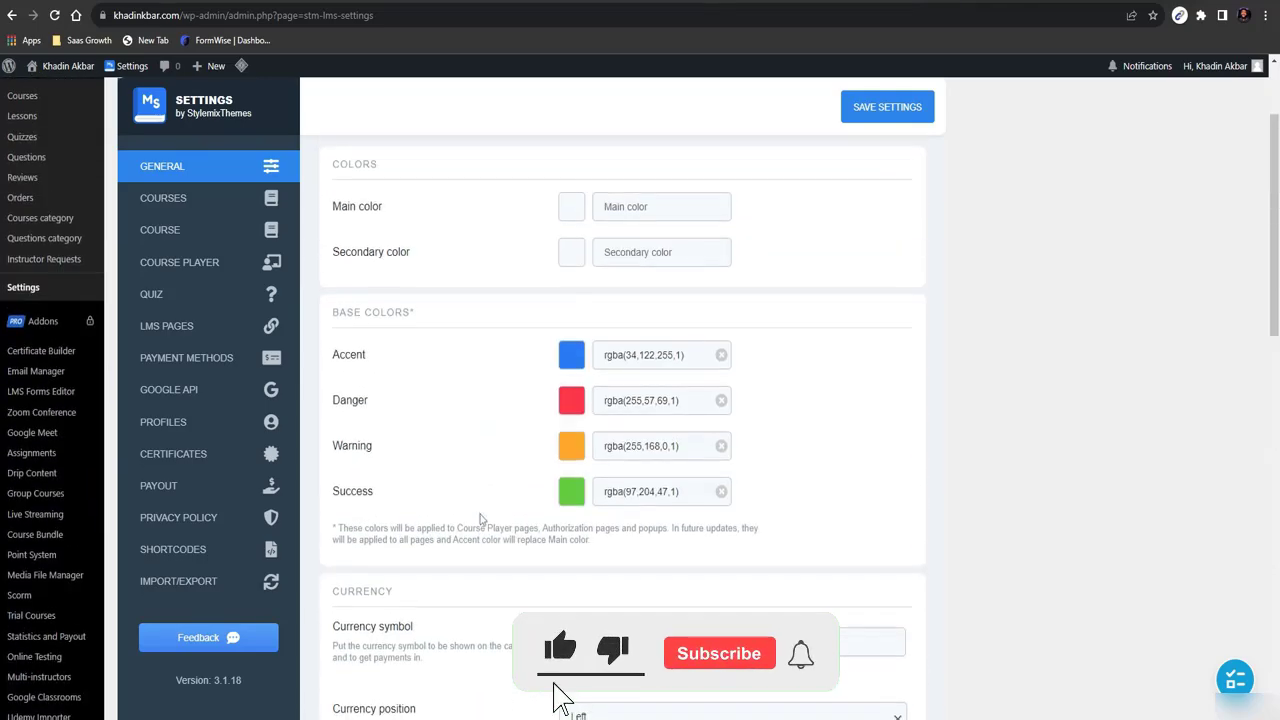
scroll(480, 519, up, 3)
double_click(342, 351)
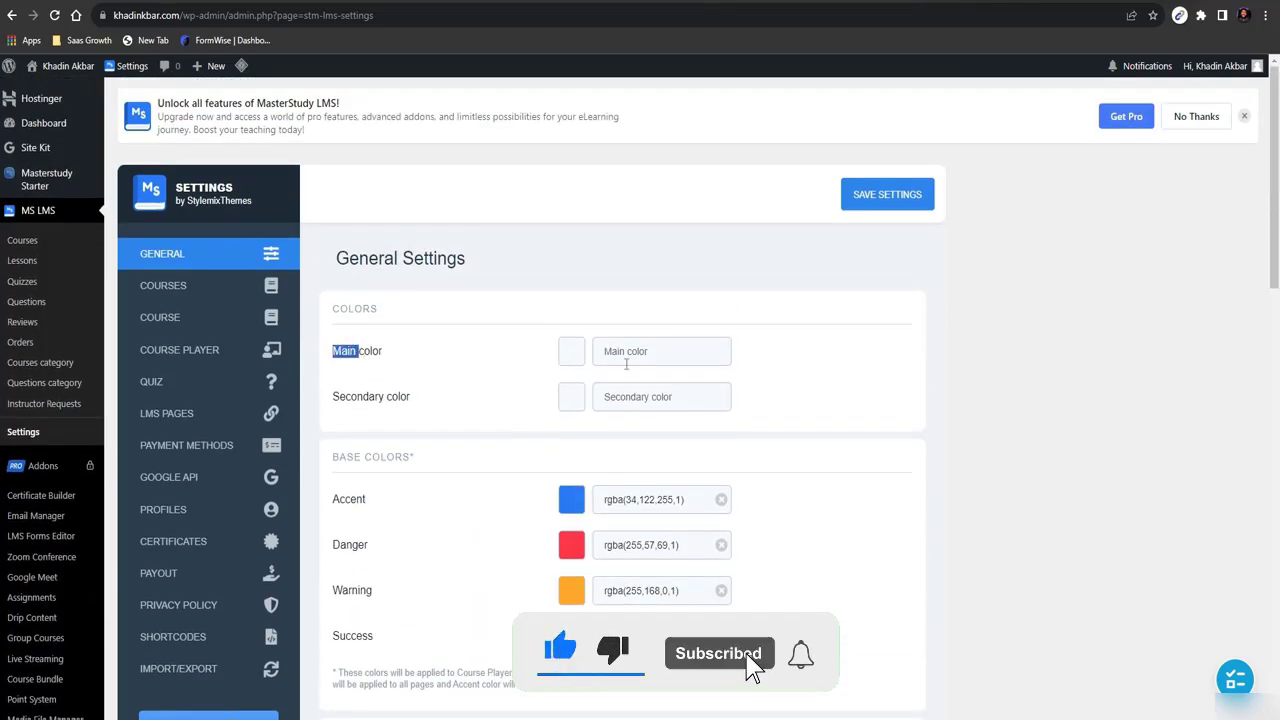
click(626, 362)
click(370, 365)
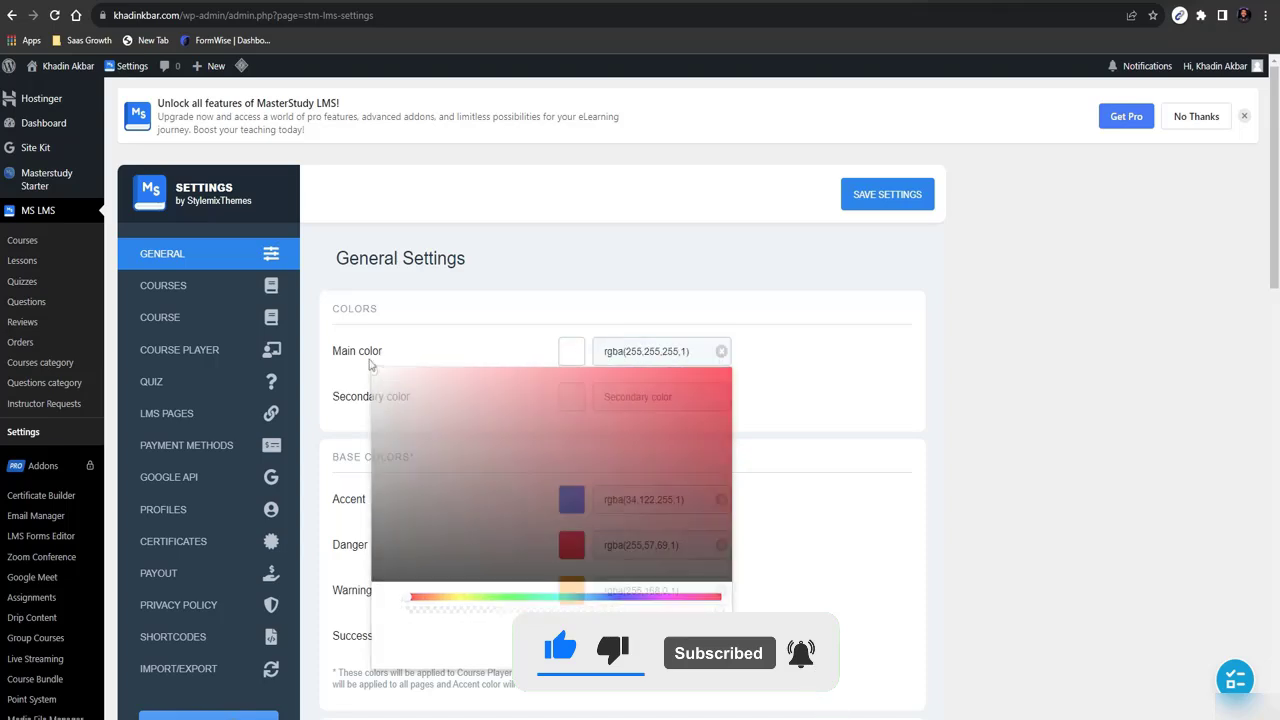
click(568, 358)
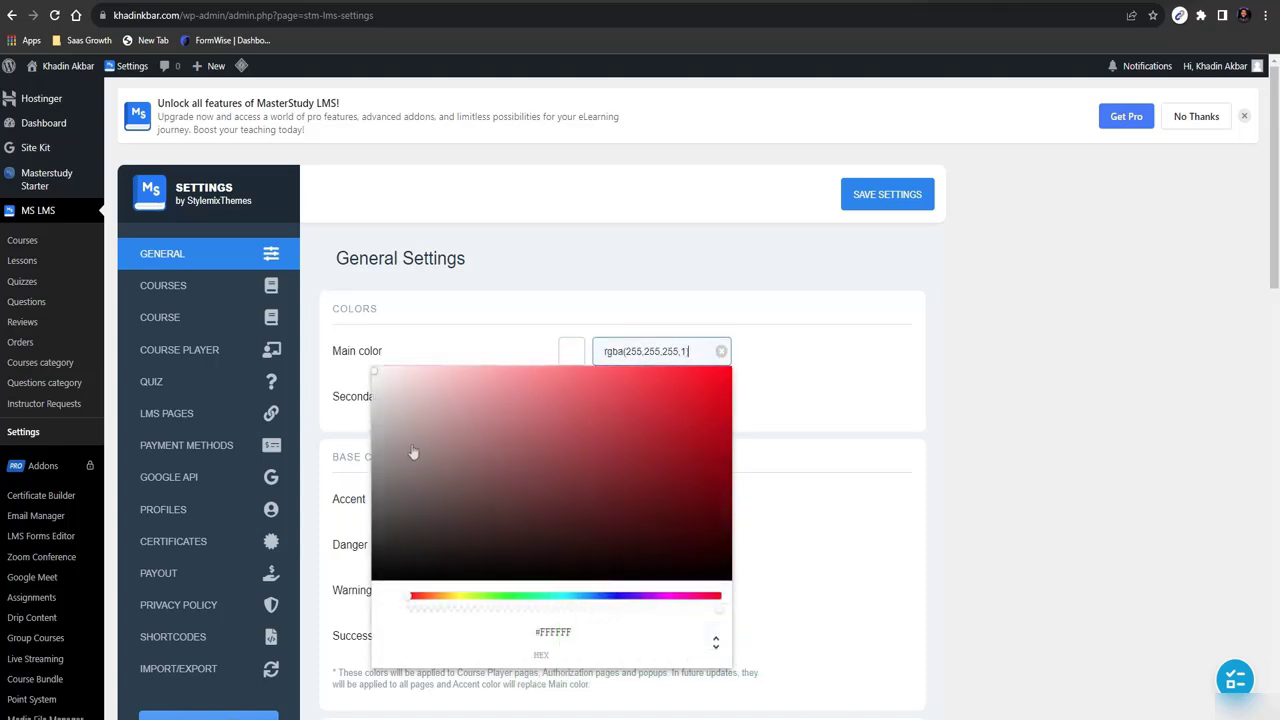
click(374, 406)
click(900, 455)
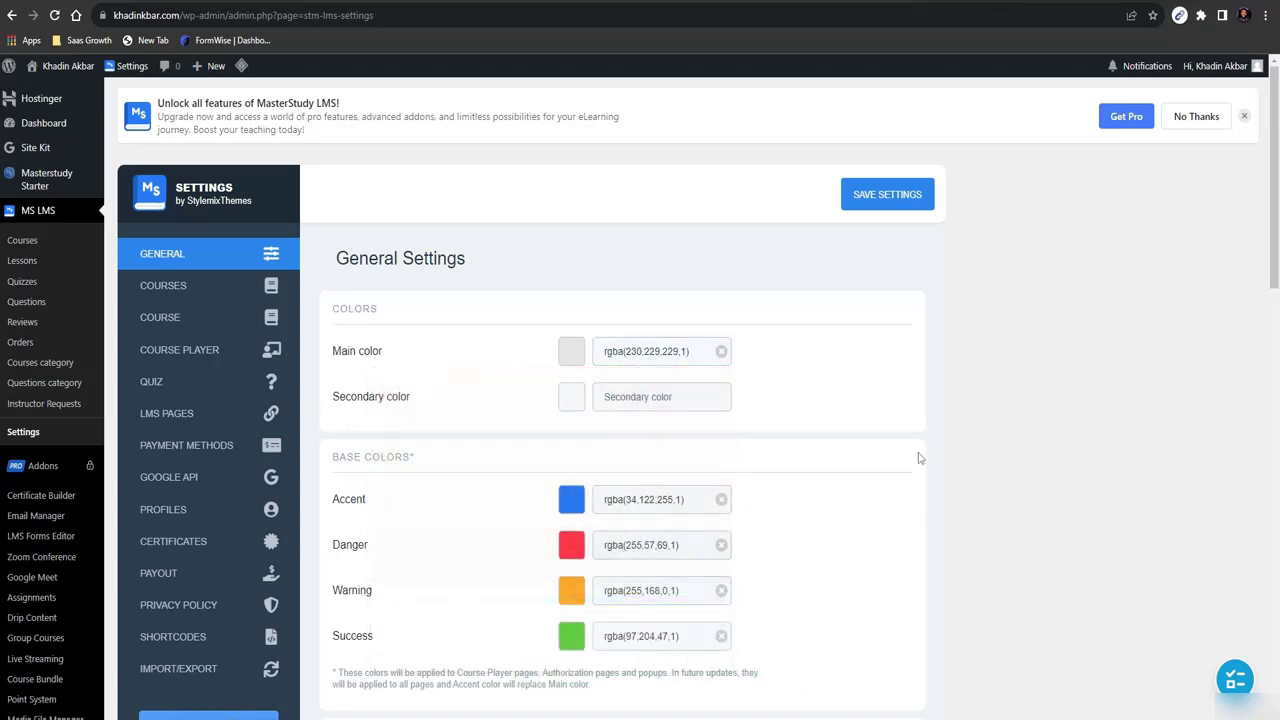
click(629, 396)
click(848, 403)
Enter $ as the currency symbol, keeping the currency position at Left.
scroll(472, 479, down, 2)
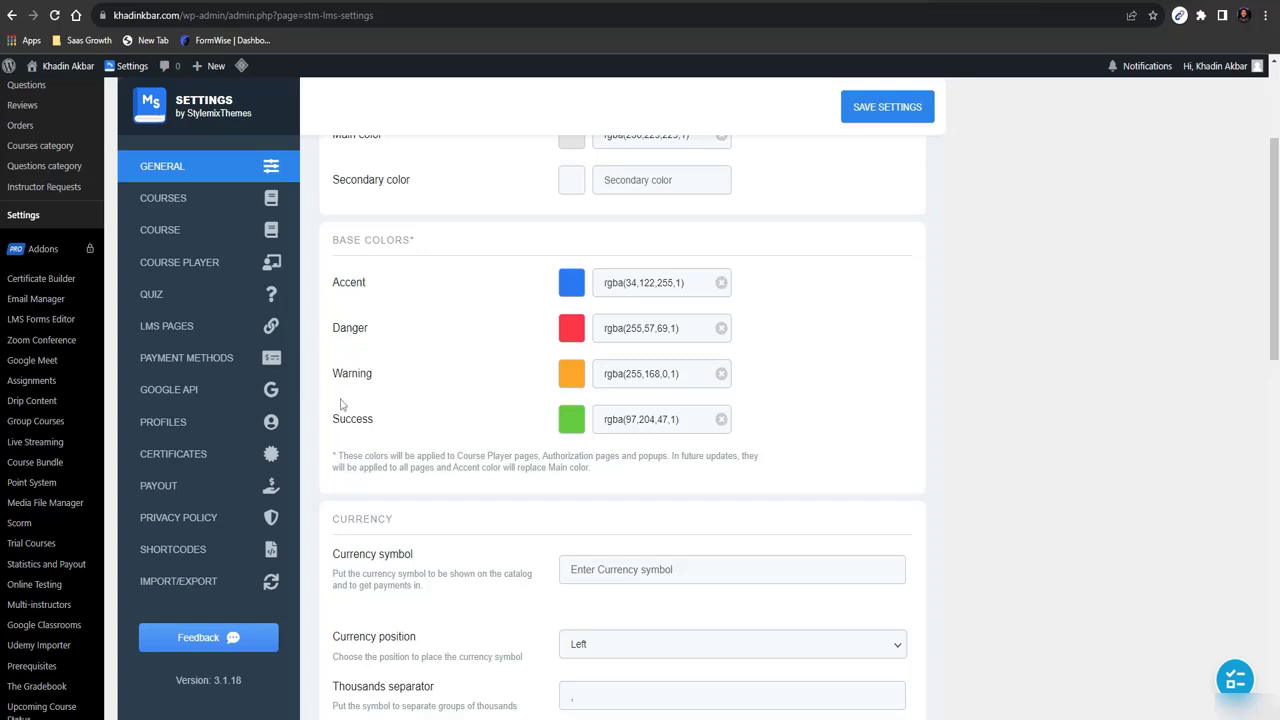
click(572, 336)
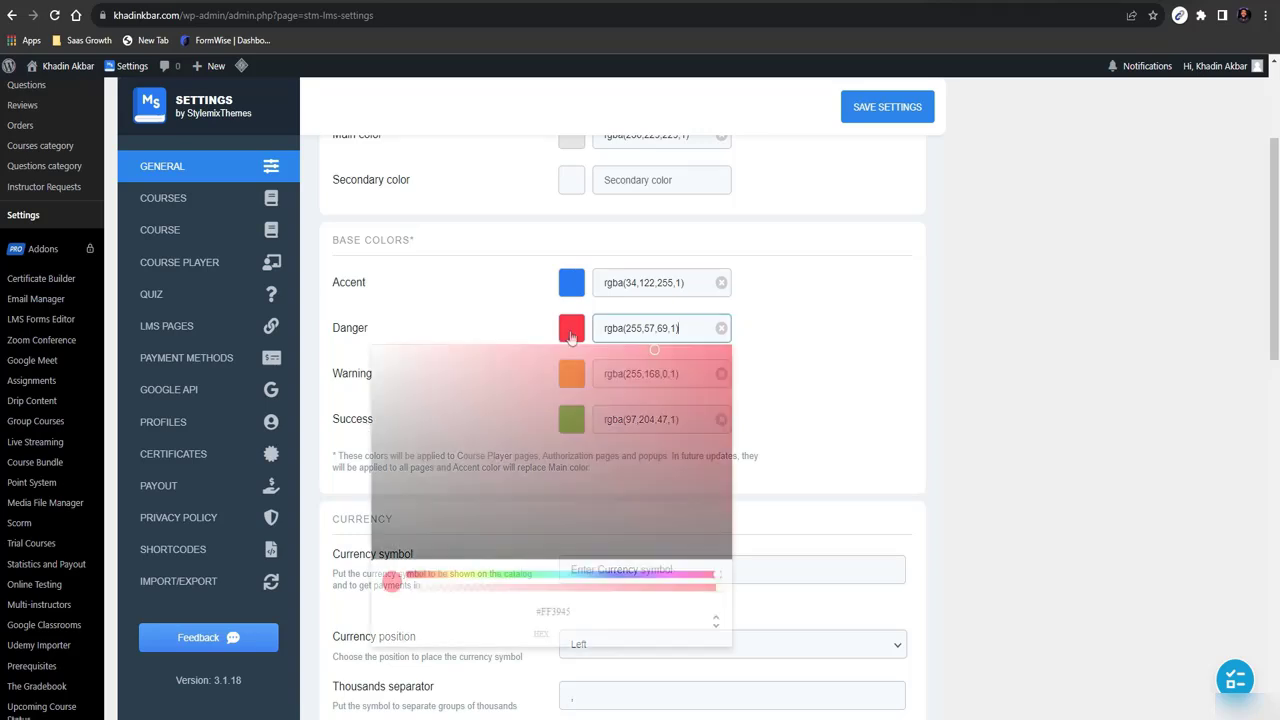
click(966, 351)
scroll(820, 395, down, 2)
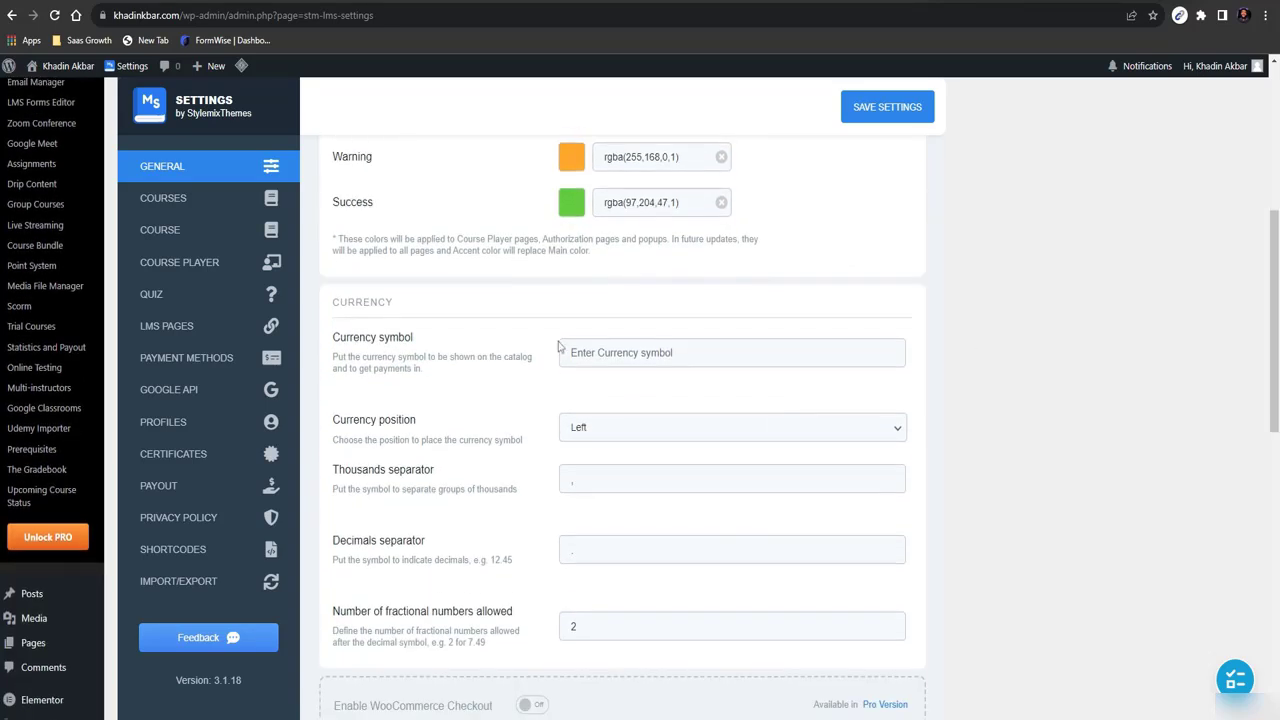
click(624, 357)
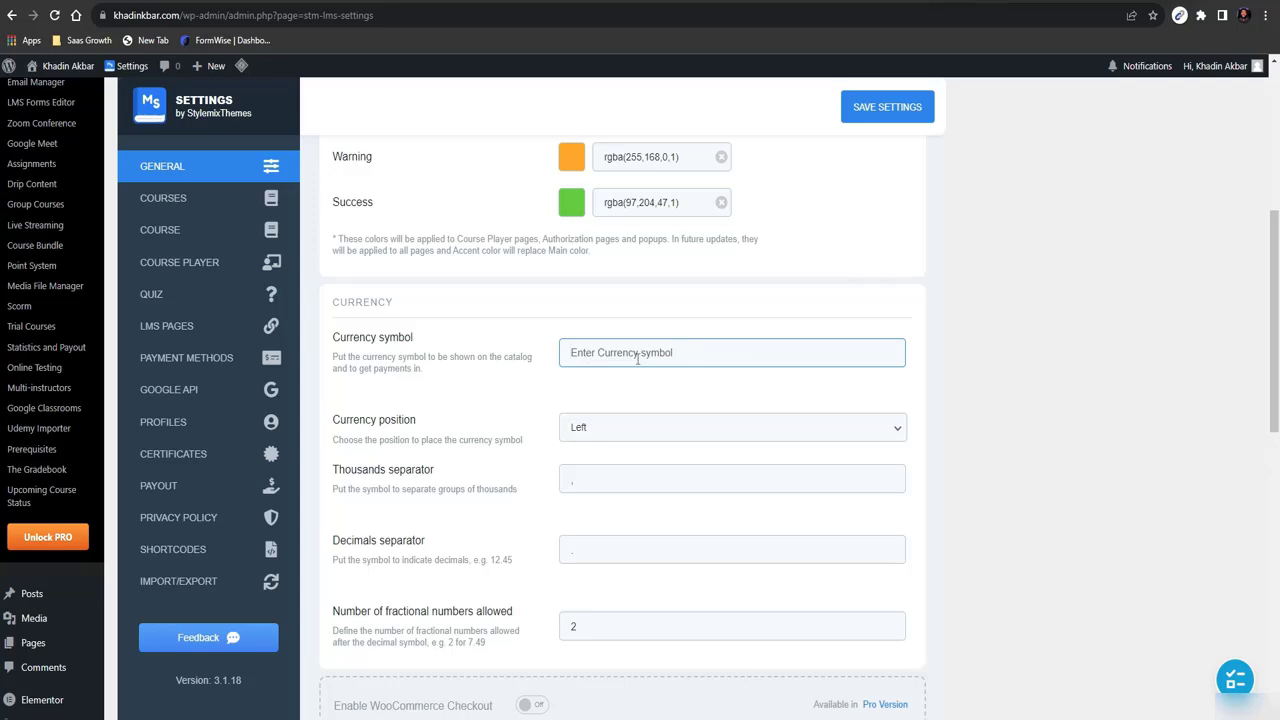
text($)
click(614, 428)
click(607, 449)
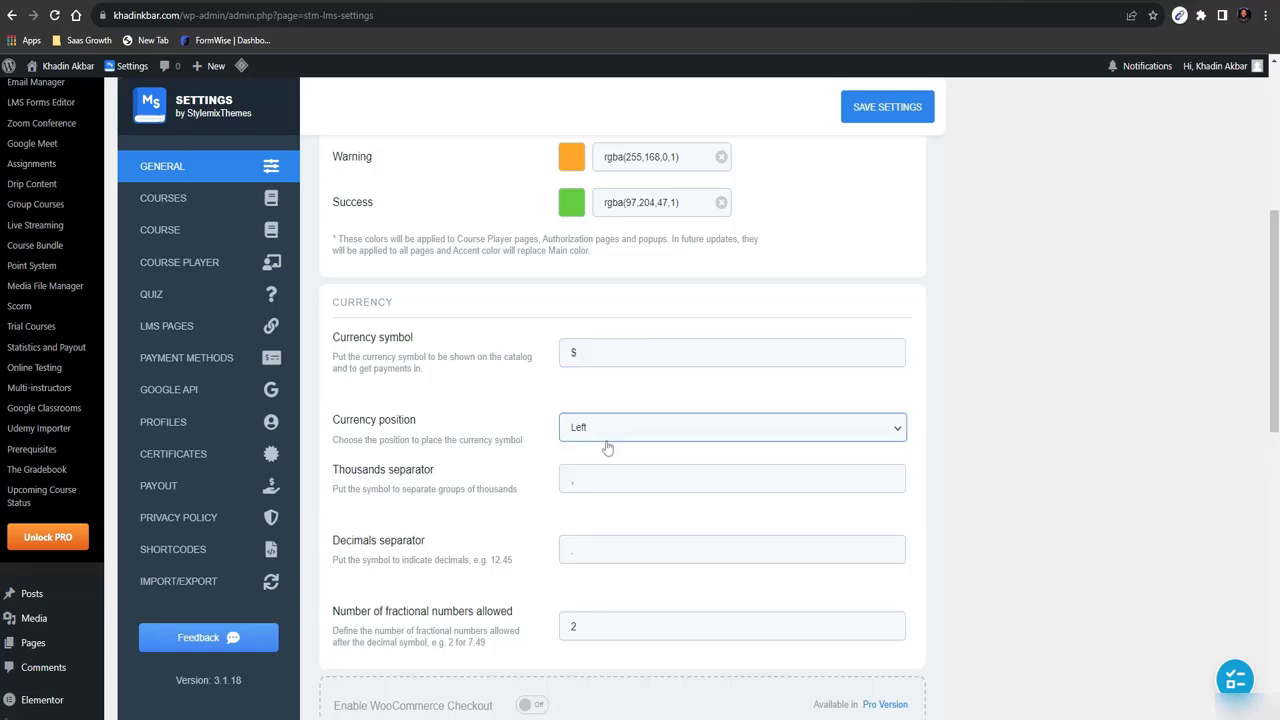
Leave instructors unrestricted from the admin panel and turn the loading animation on.
scroll(586, 537, down, 2)
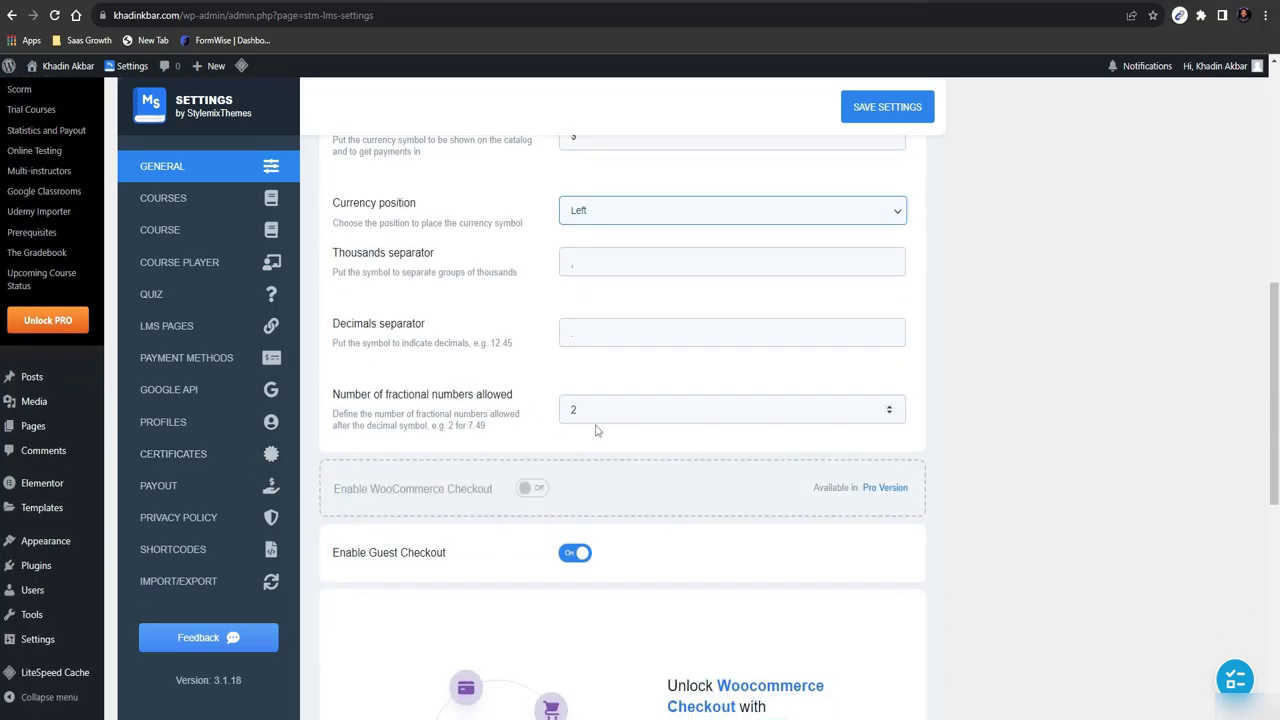
scroll(668, 440, down, 1)
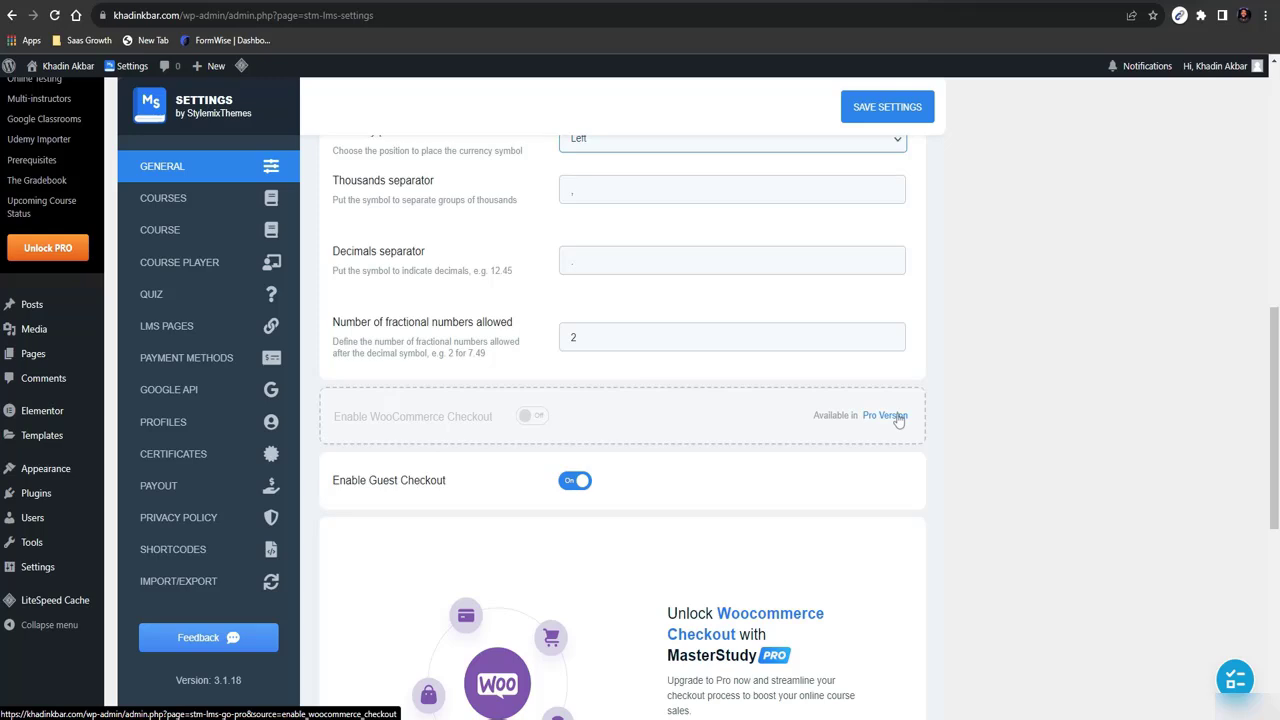
scroll(526, 300, down, 3)
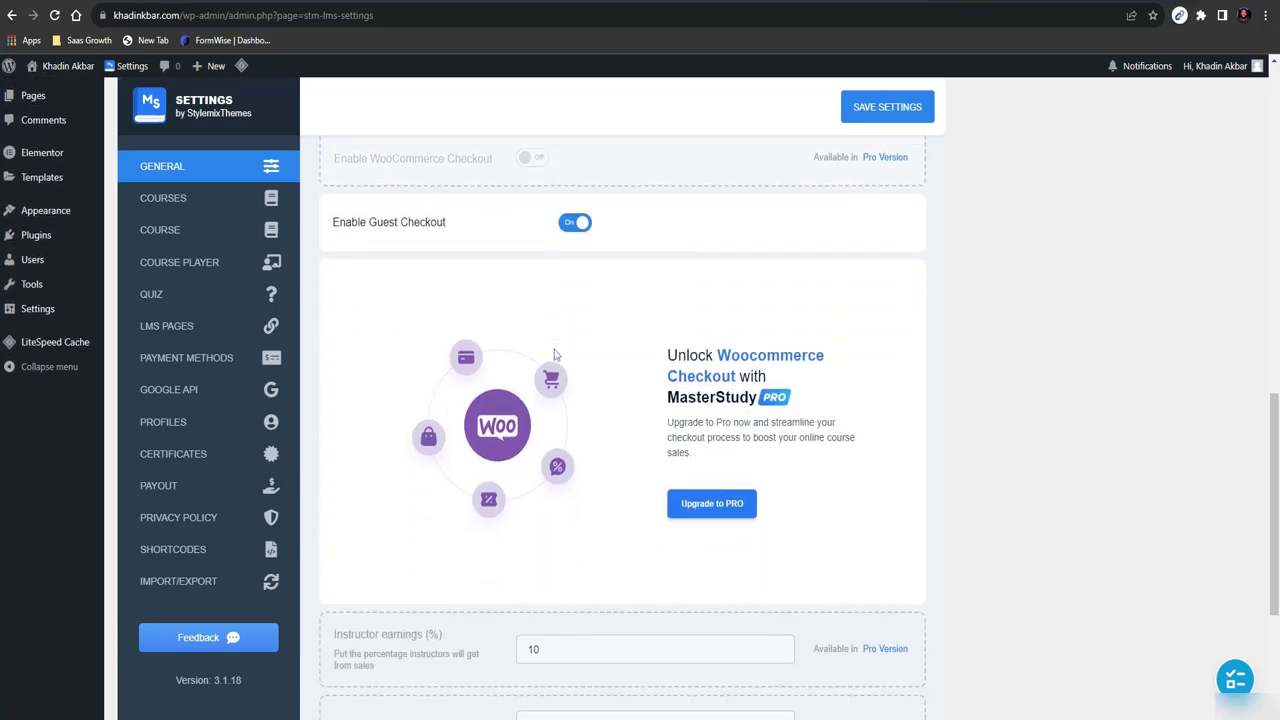
scroll(556, 355, down, 2)
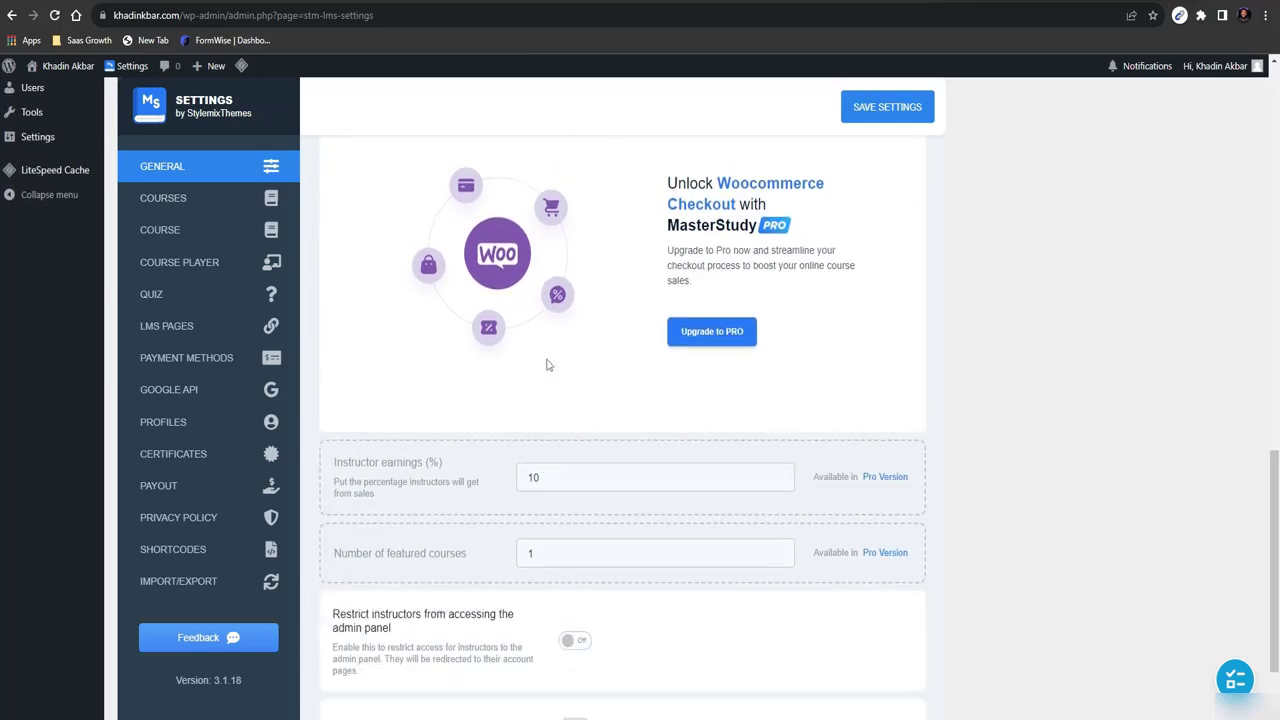
scroll(546, 365, down, 1)
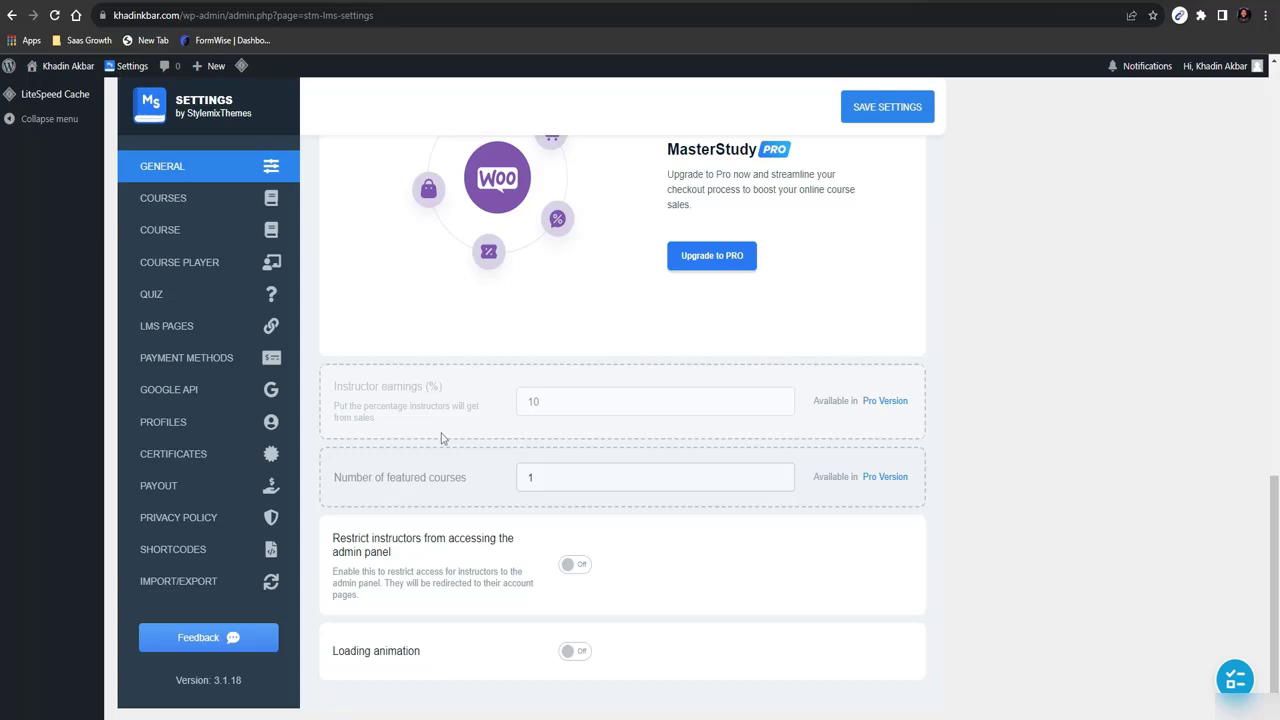
scroll(460, 470, down, 1)
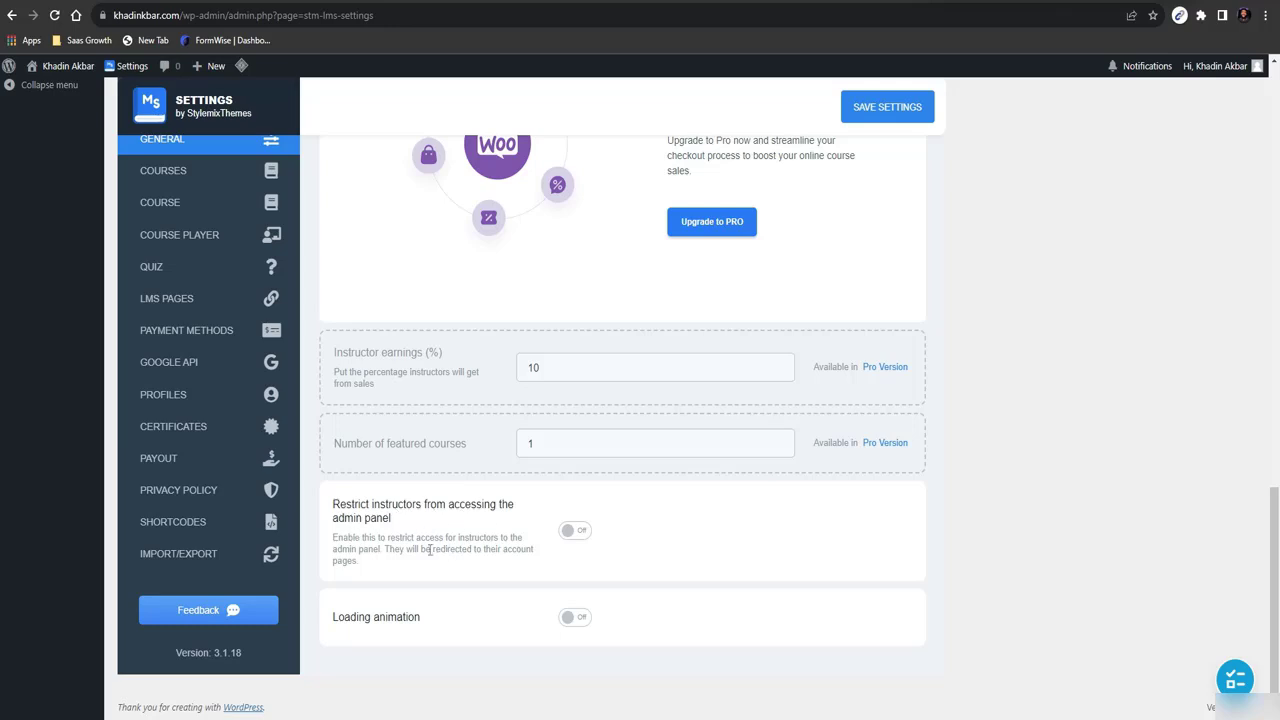
click(567, 537)
click(567, 537)
click(571, 618)
Save the general settings and open the Courses settings section.
scroll(617, 677, up, 5)
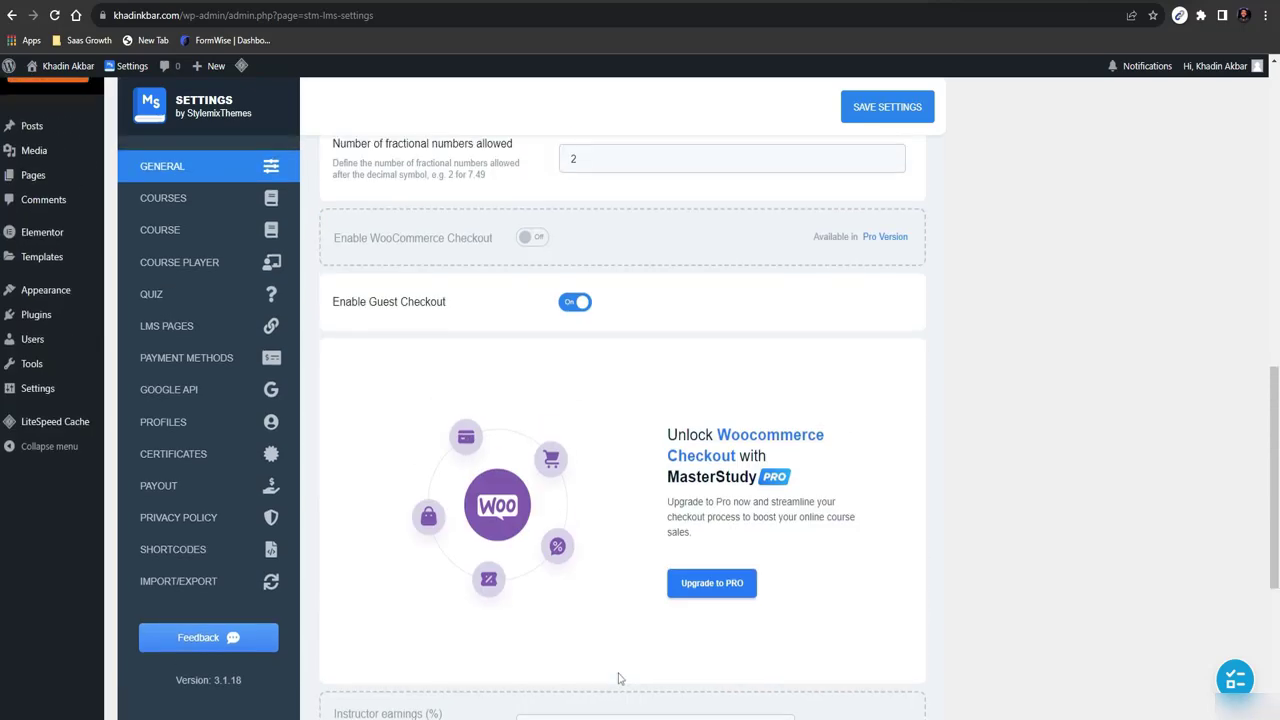
click(886, 106)
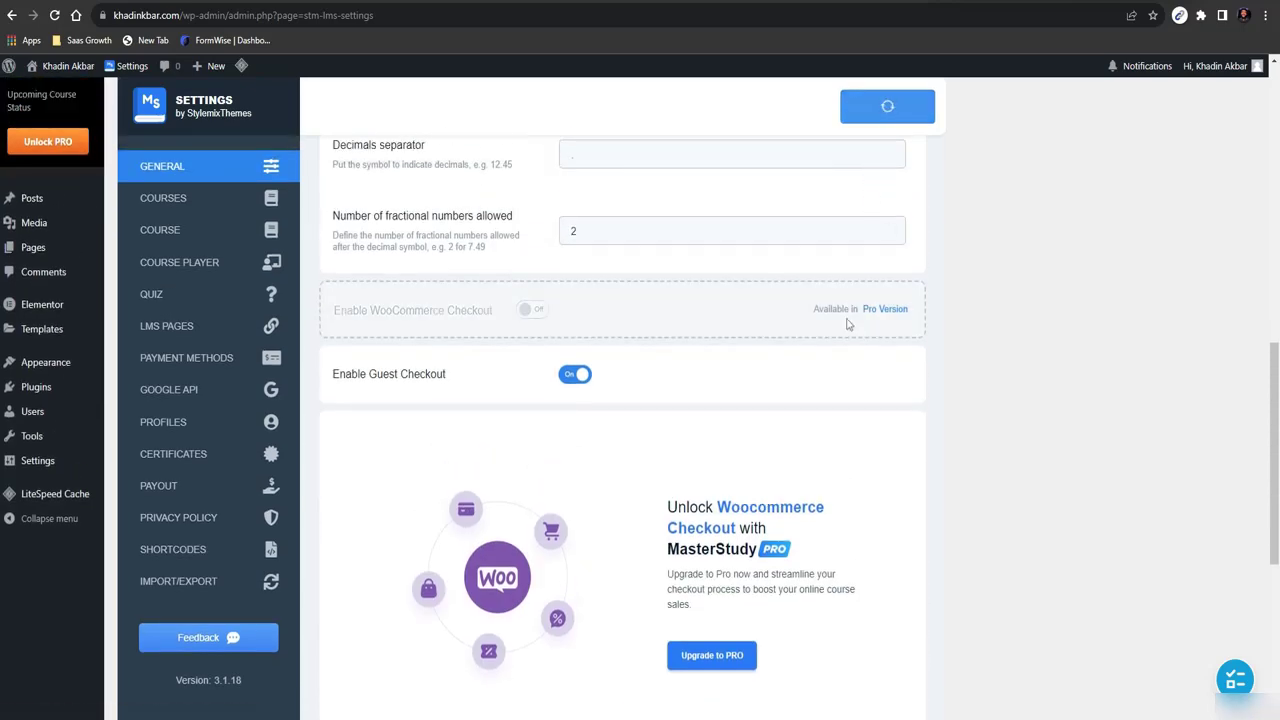
scroll(827, 357, up, 2)
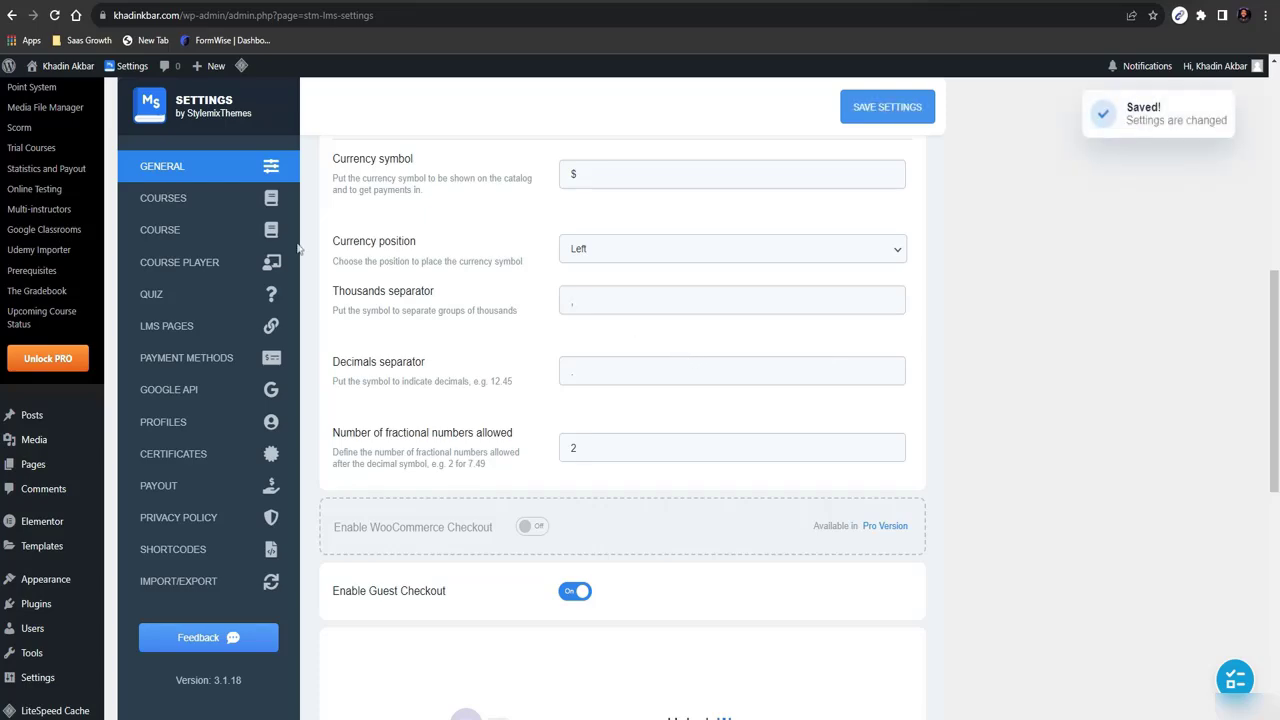
click(161, 199)
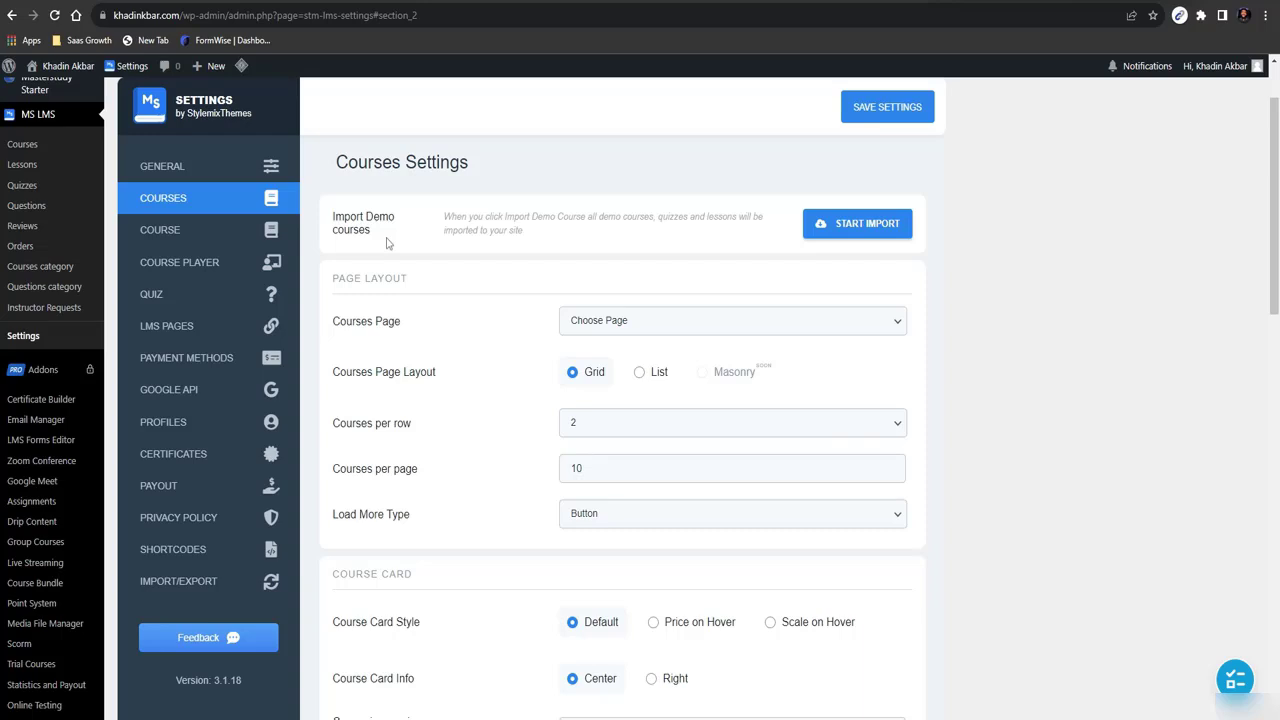
Show 3 courses per row and 12 per page, keeping Button as the load-more type.
click(622, 432)
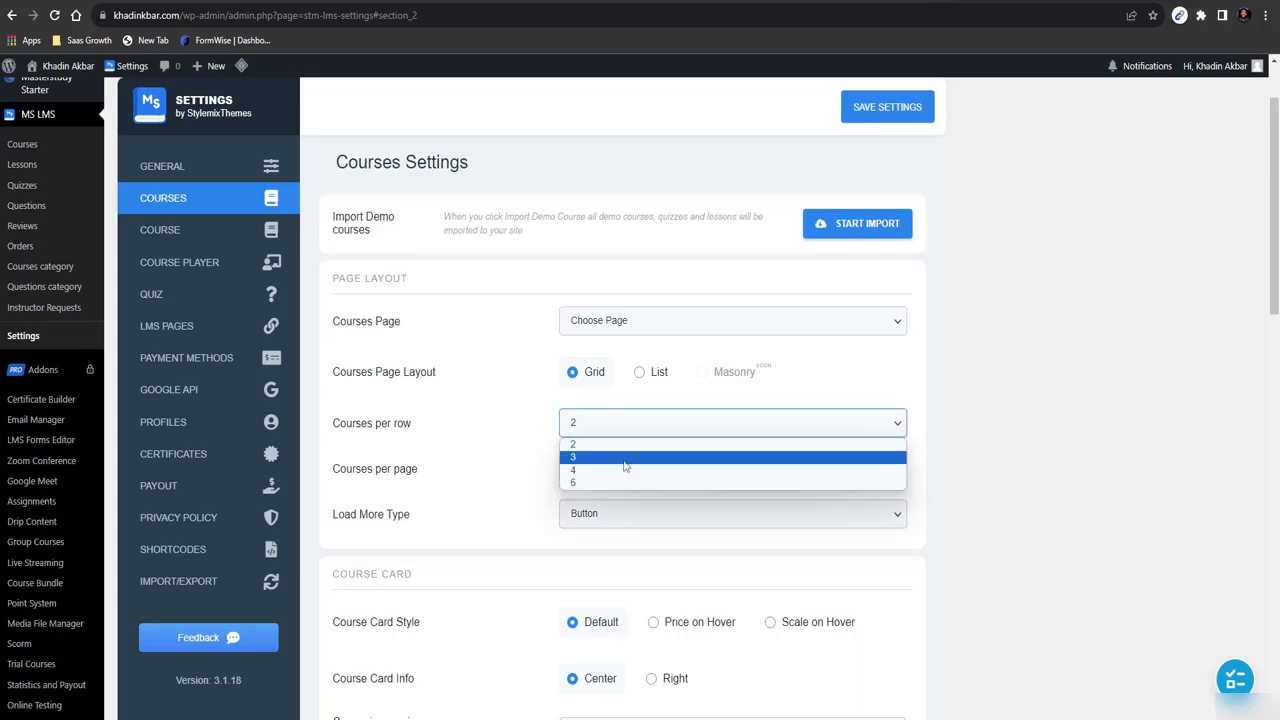
click(624, 459)
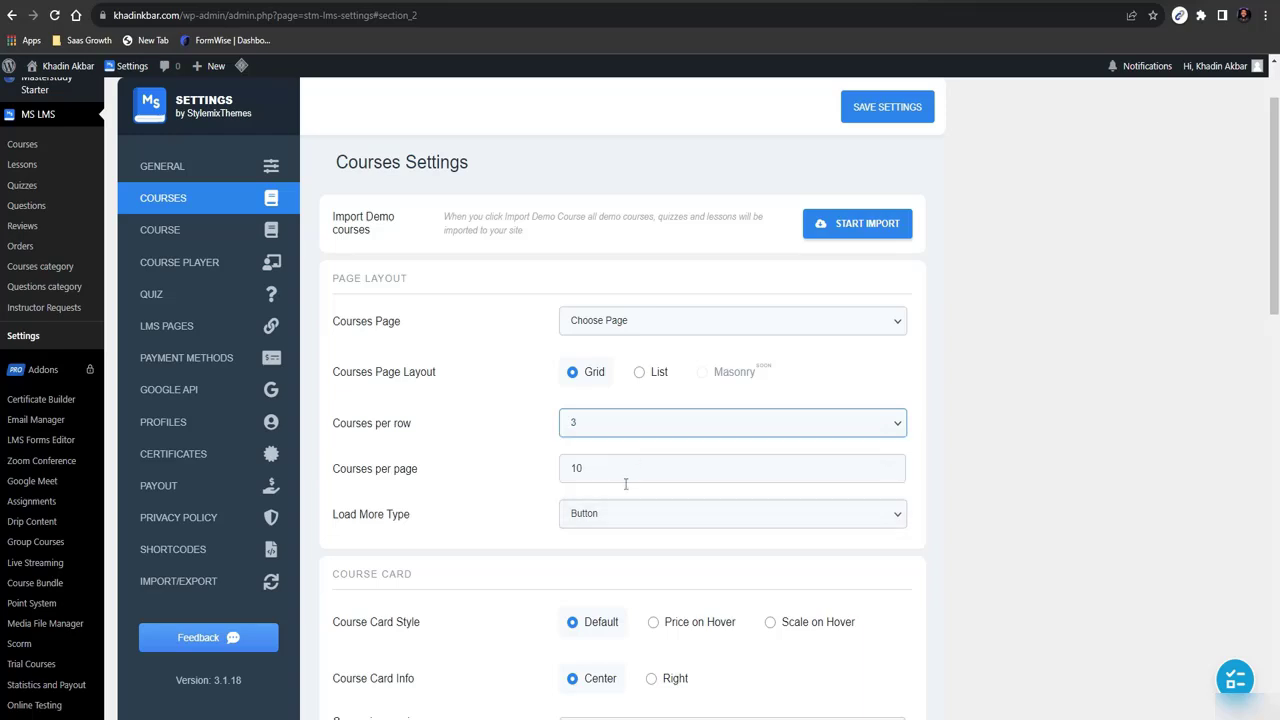
click(889, 464)
click(889, 464)
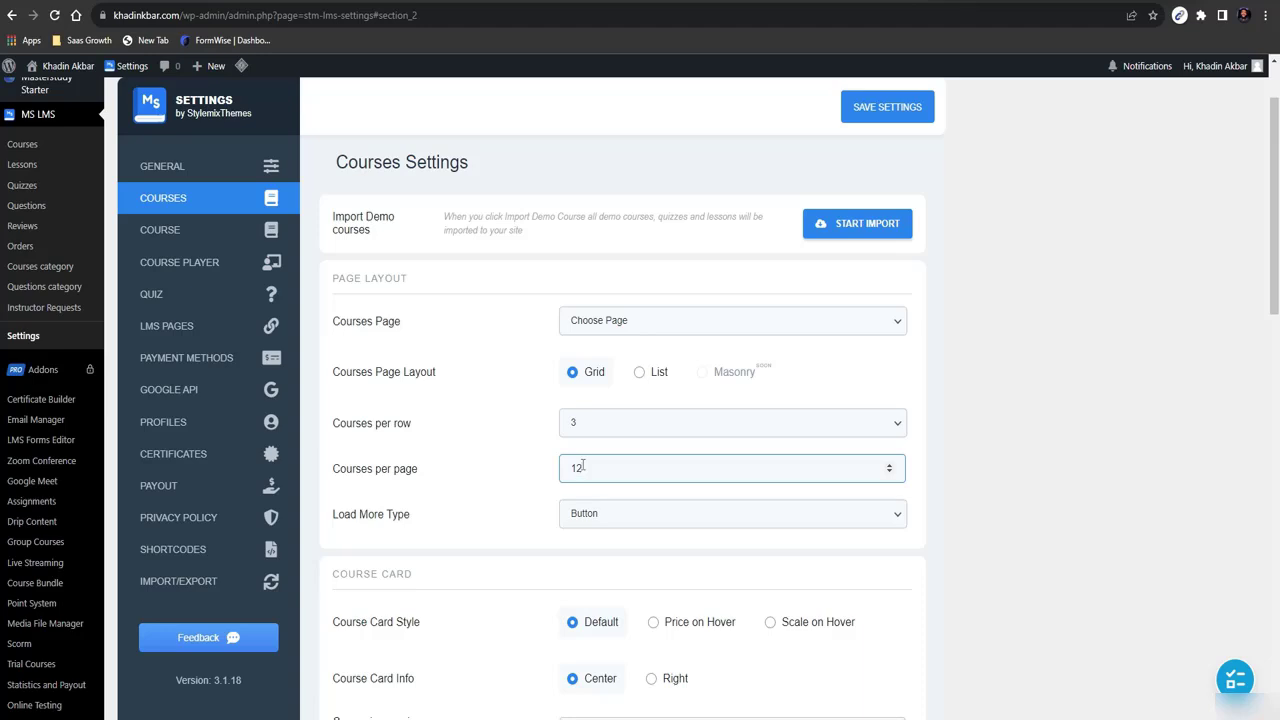
scroll(451, 531, down, 2)
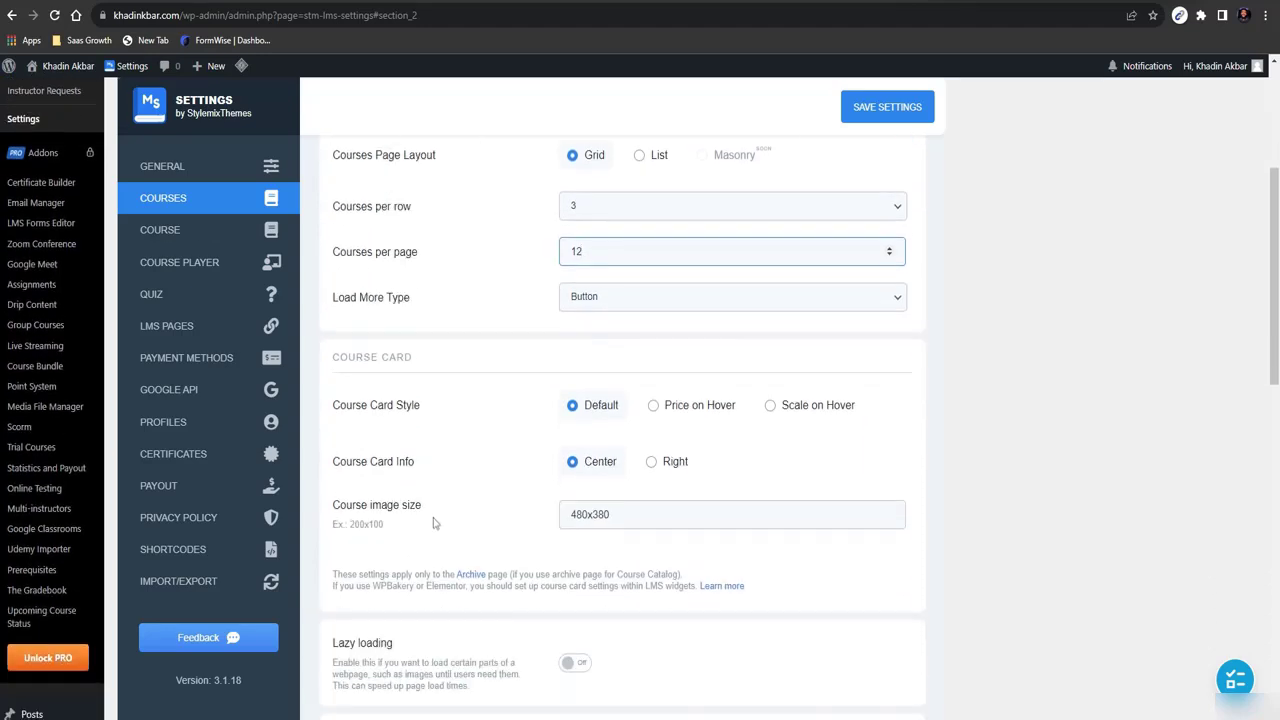
click(598, 302)
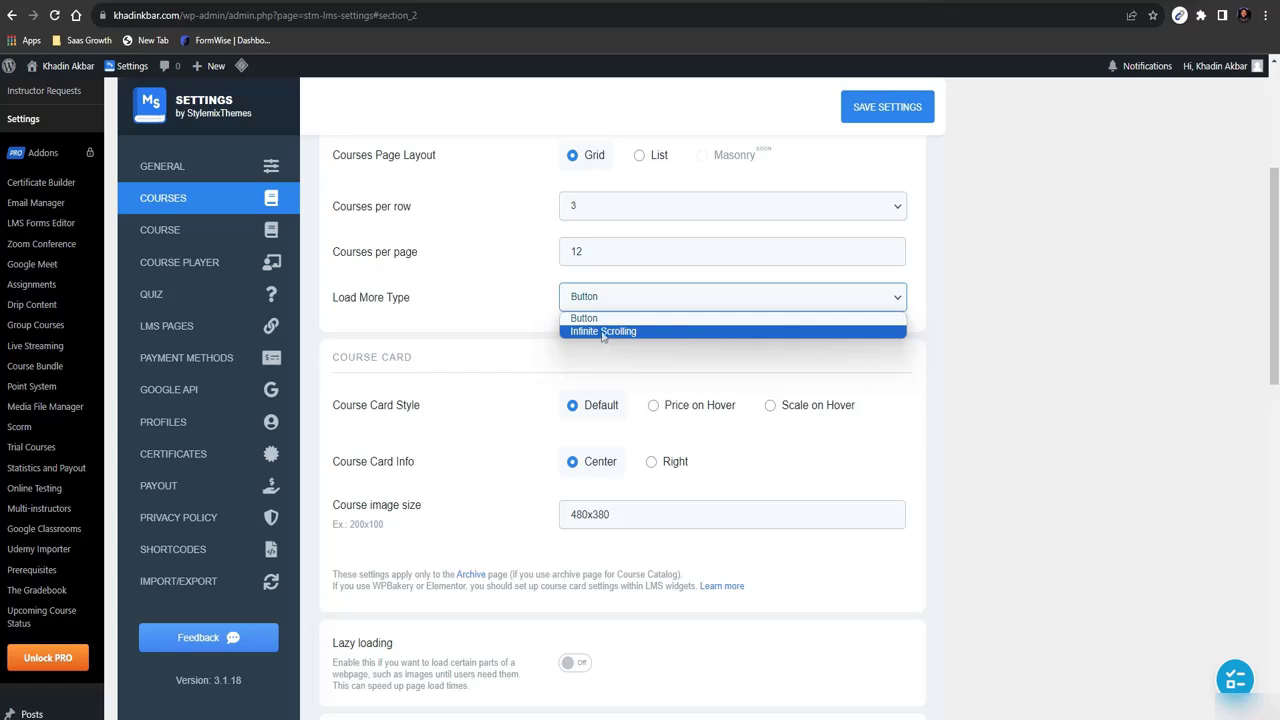
click(600, 318)
scroll(636, 450, down, 1)
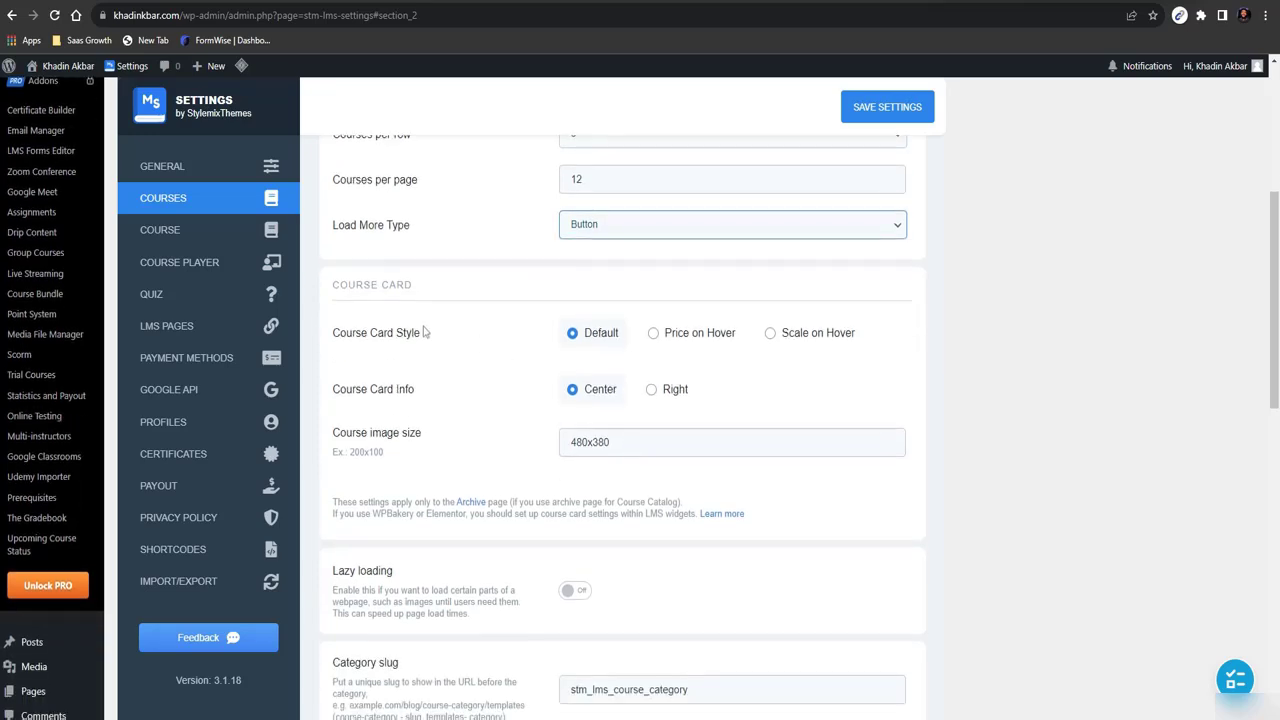
drag(336, 340, 398, 346)
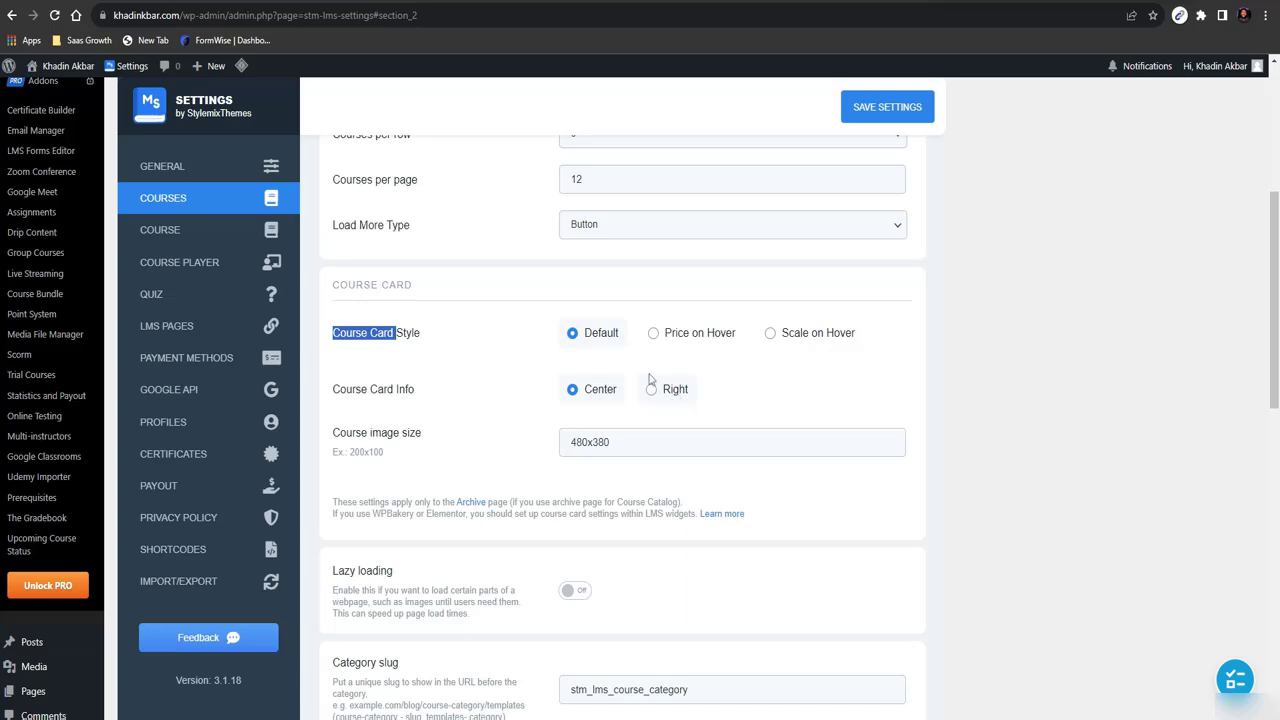
scroll(637, 443, down, 2)
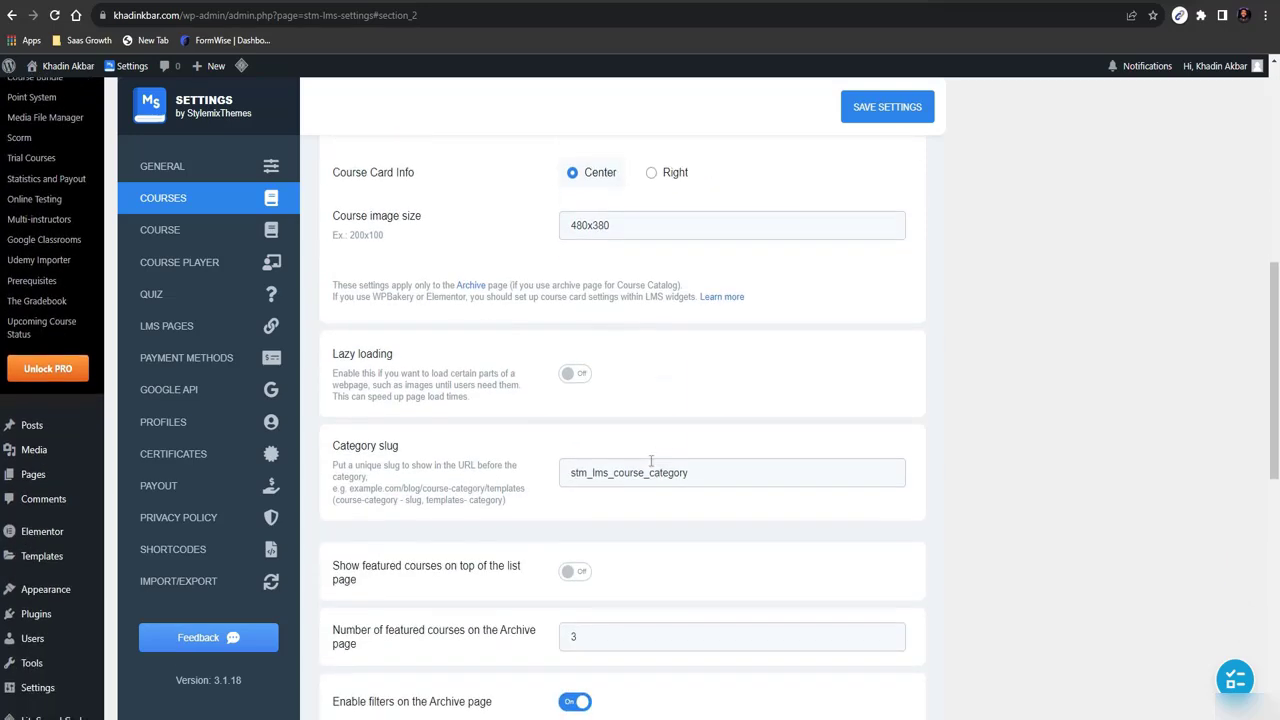
Turn on lazy loading and featured courses on top, leaving the course_category slug unchanged.
click(575, 373)
scroll(534, 403, down, 2)
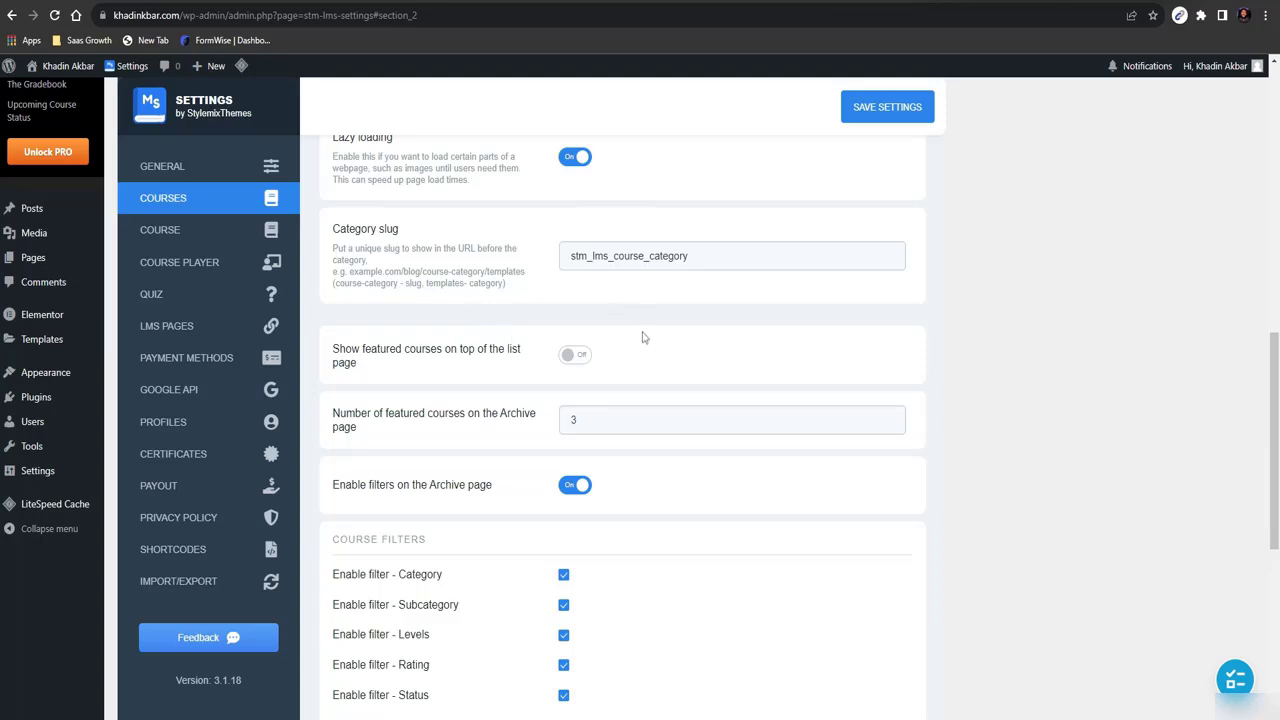
drag(616, 259, 706, 262)
click(721, 262)
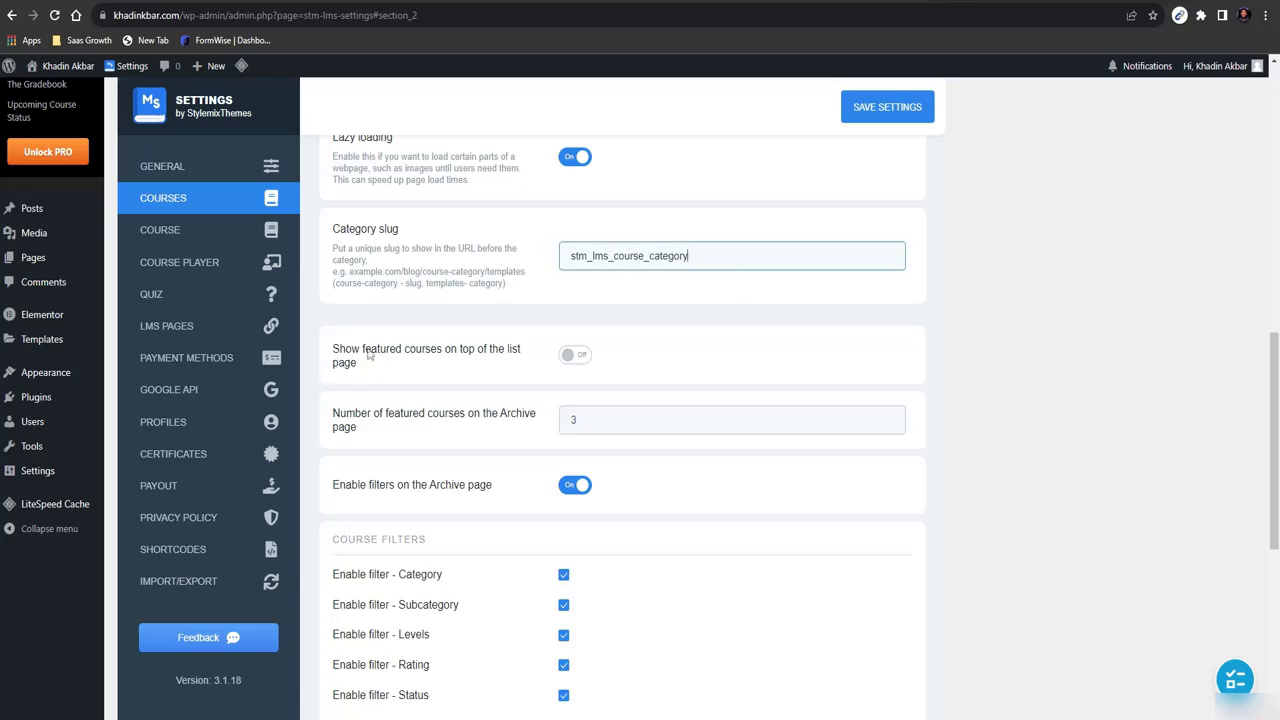
click(572, 356)
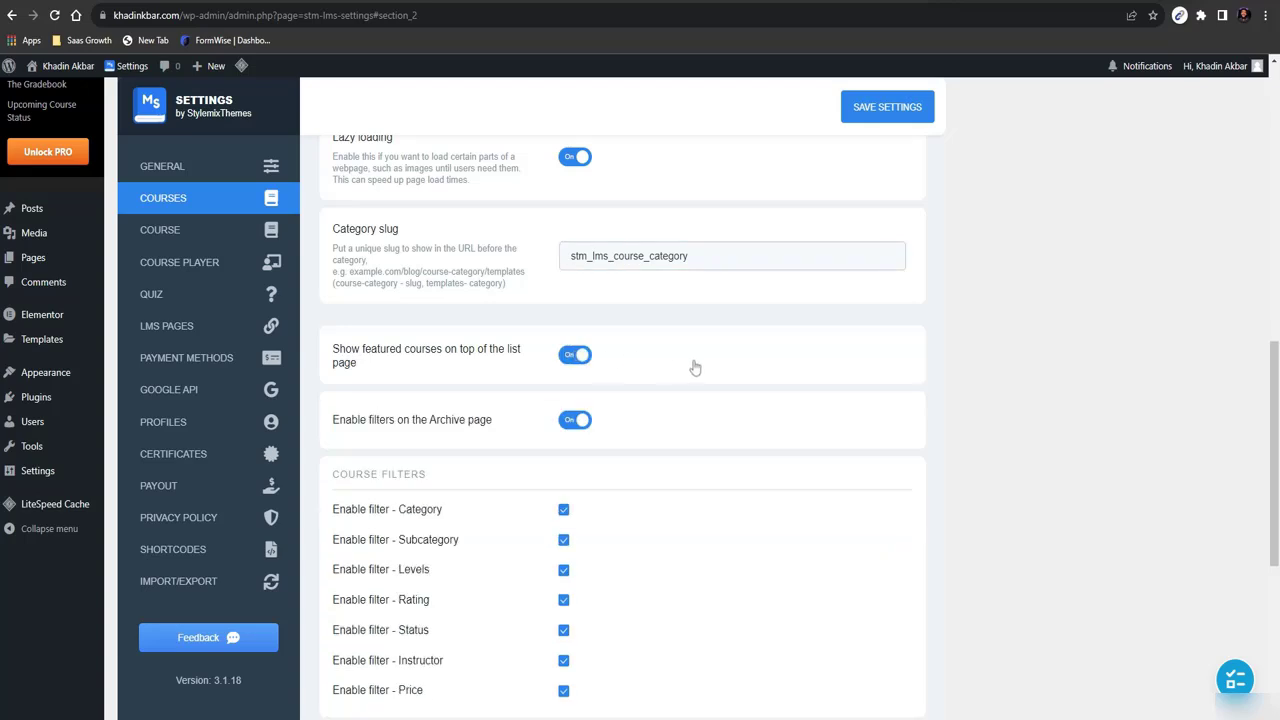
scroll(405, 425, down, 2)
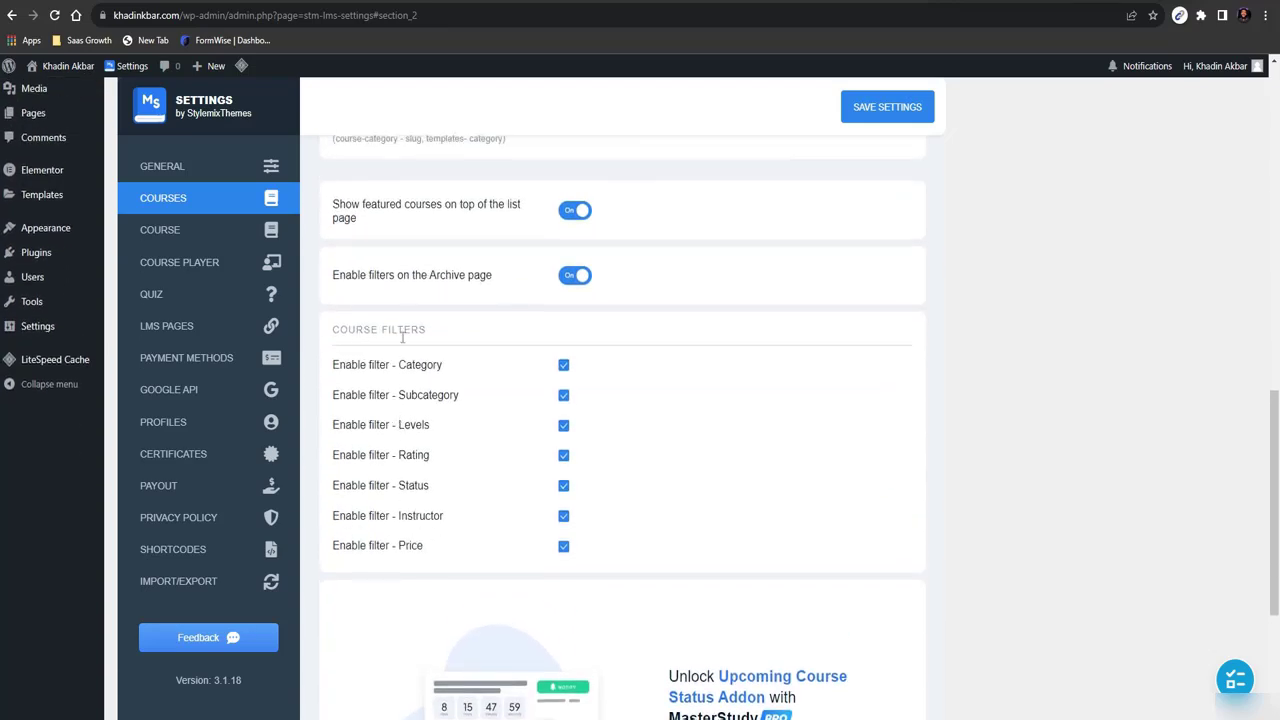
scroll(386, 312, up, 1)
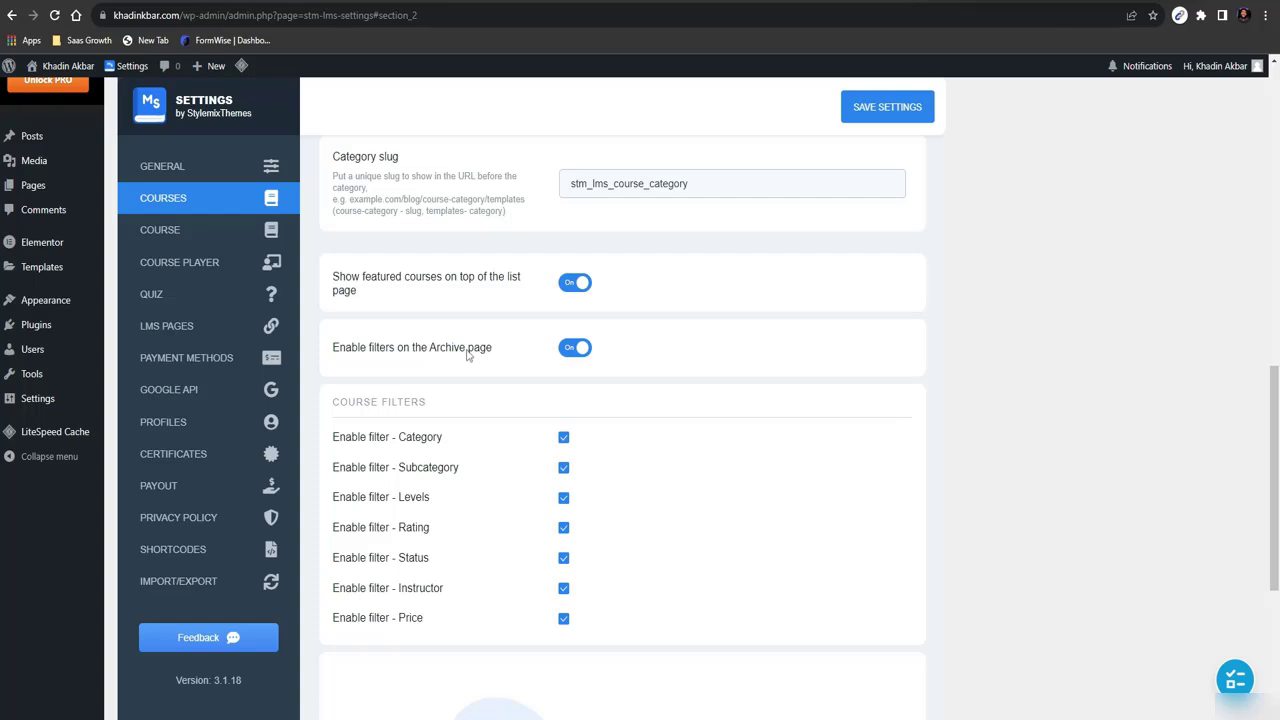
scroll(341, 420, down, 2)
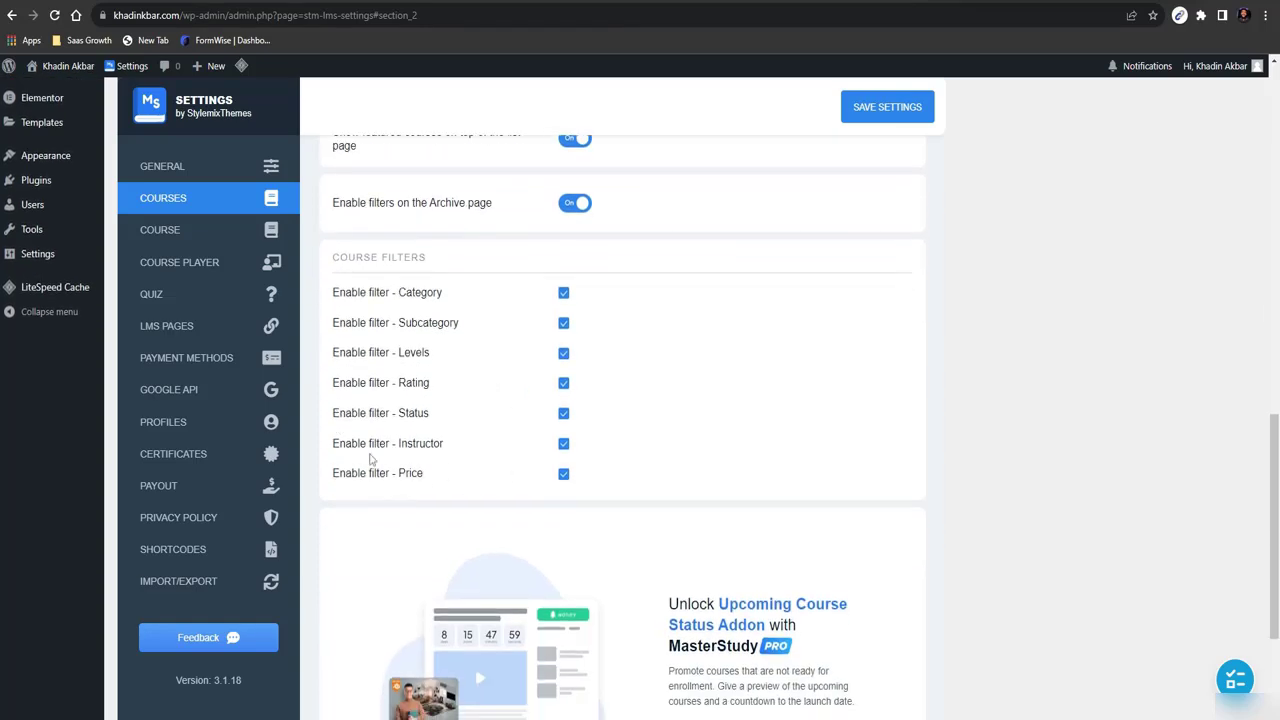
Disable the Status filter and save the Courses settings.
click(564, 414)
scroll(468, 385, down, 1)
scroll(468, 395, down, 2)
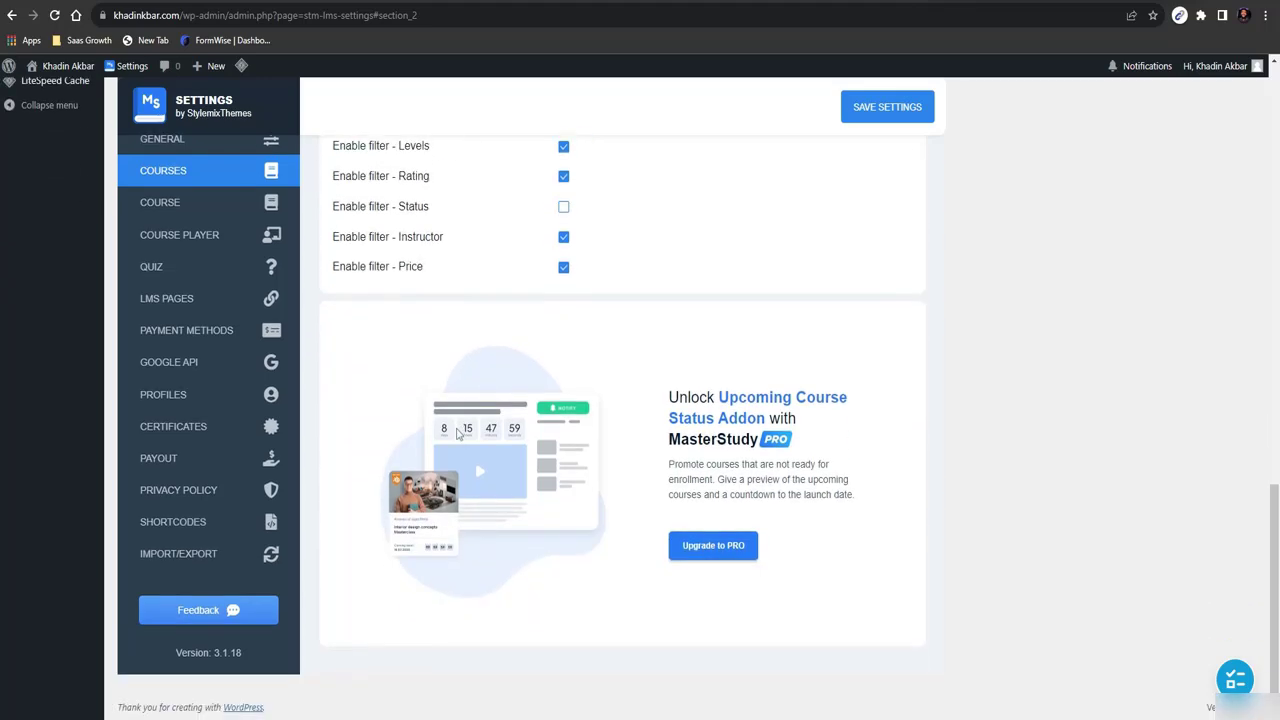
scroll(750, 590, up, 5)
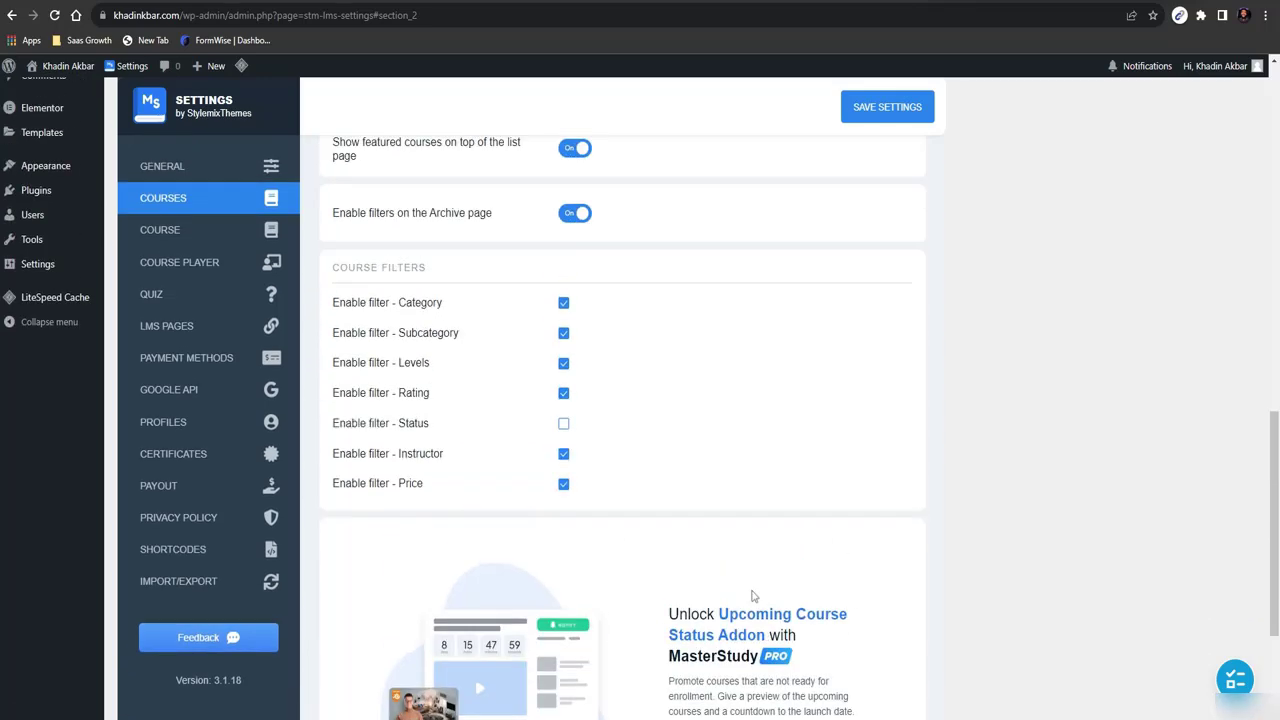
scroll(787, 381, up, 1)
click(887, 107)
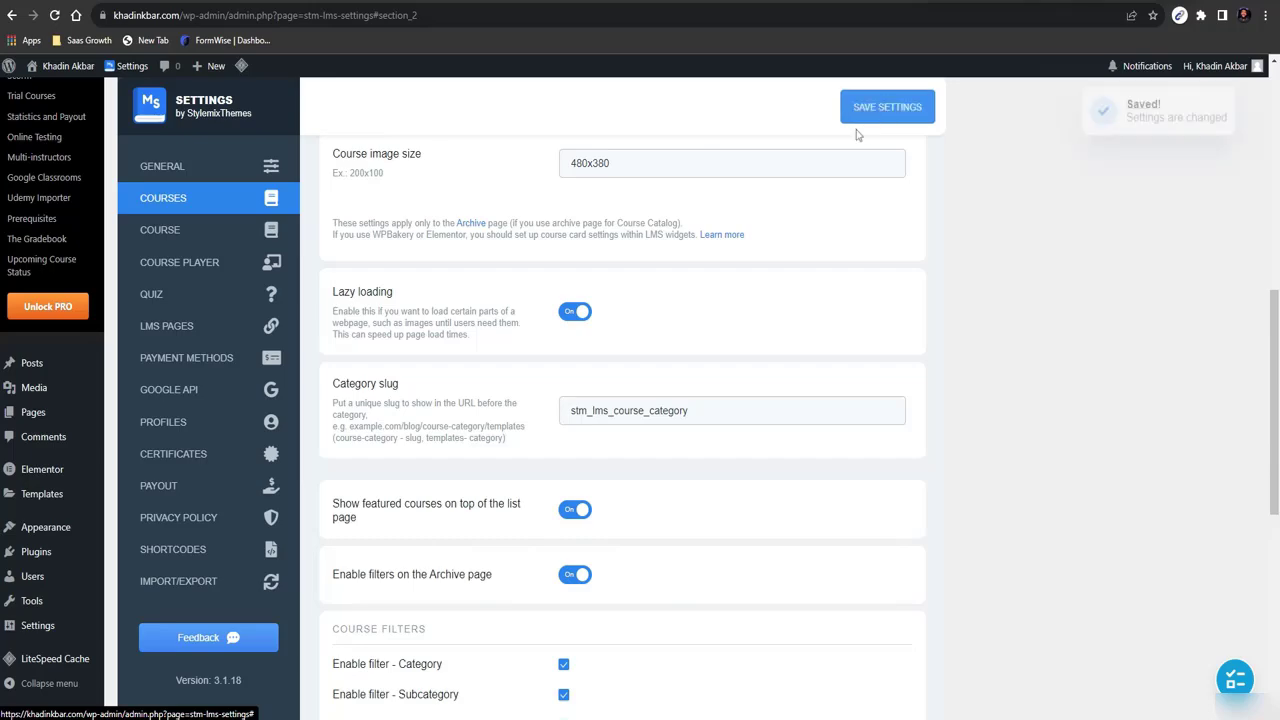
In the Course section, let instructors create new categories and question categories.
click(188, 230)
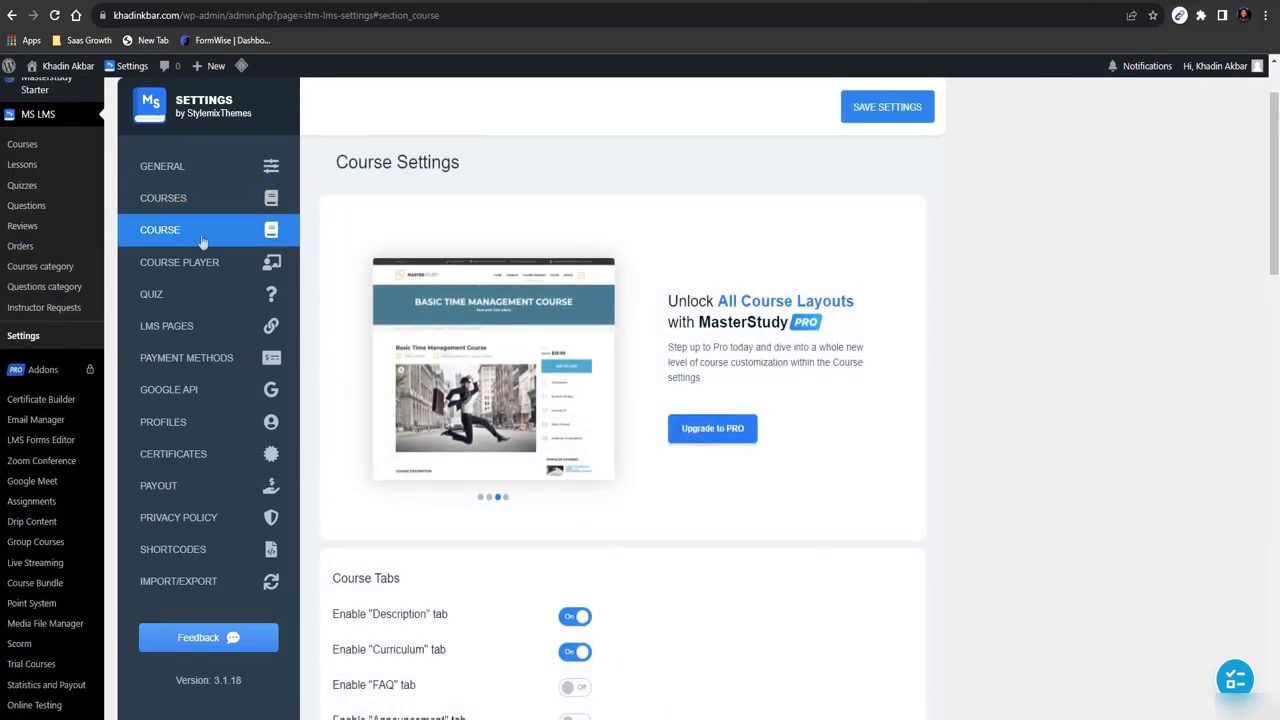
scroll(553, 434, down, 1)
scroll(553, 434, up, 1)
scroll(415, 388, down, 3)
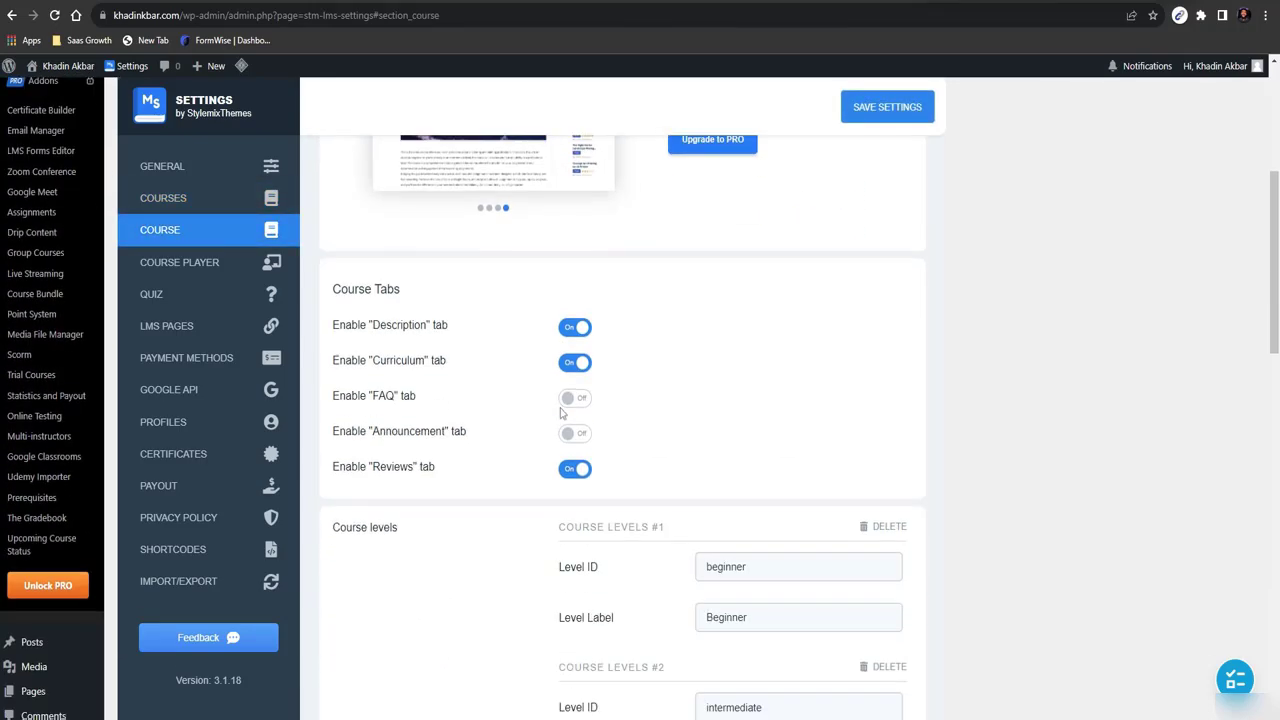
scroll(415, 388, down, 1)
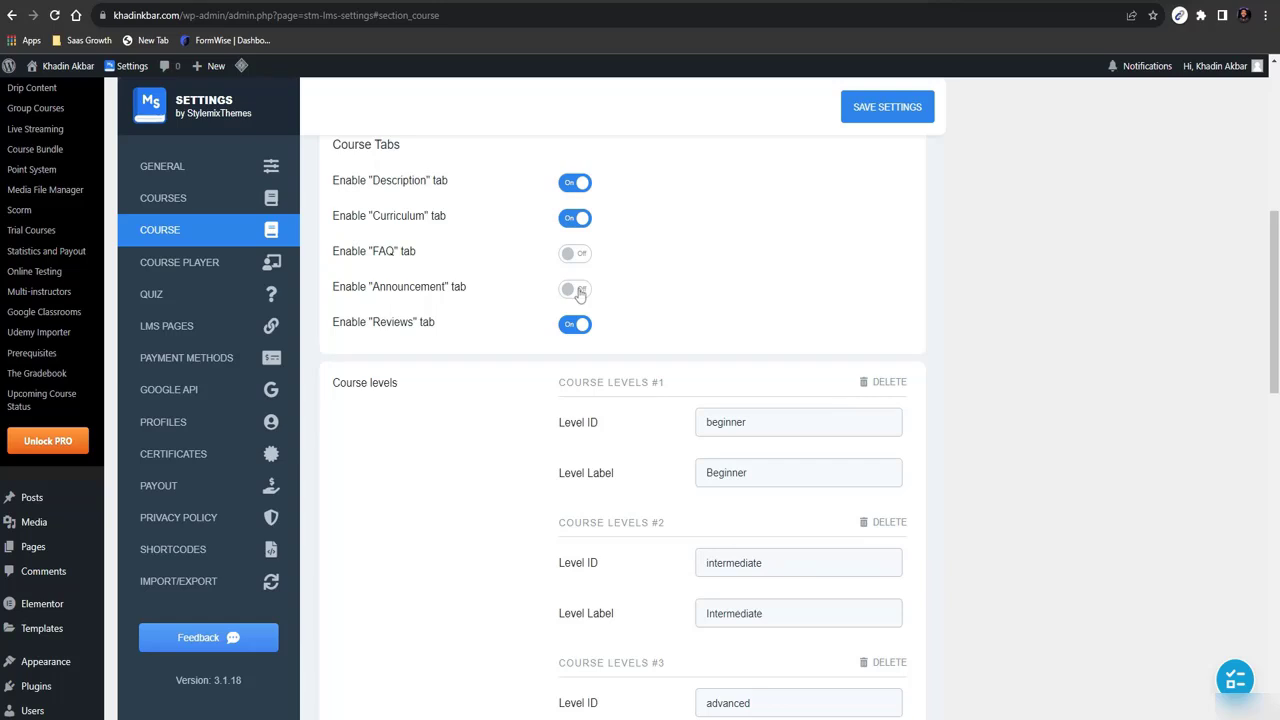
scroll(650, 437, down, 5)
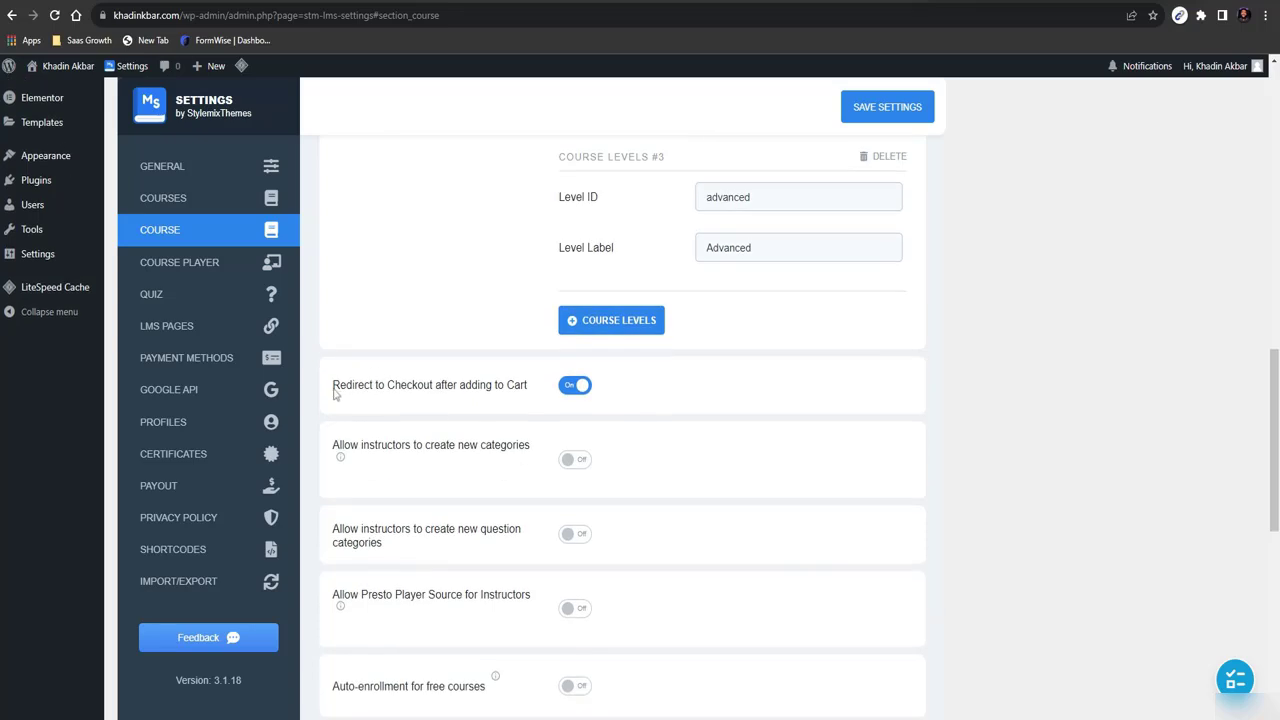
click(573, 461)
click(565, 537)
Allow Presto Player as a video source and turn on free-course auto-enrollment.
scroll(571, 566, down, 1)
scroll(371, 461, down, 1)
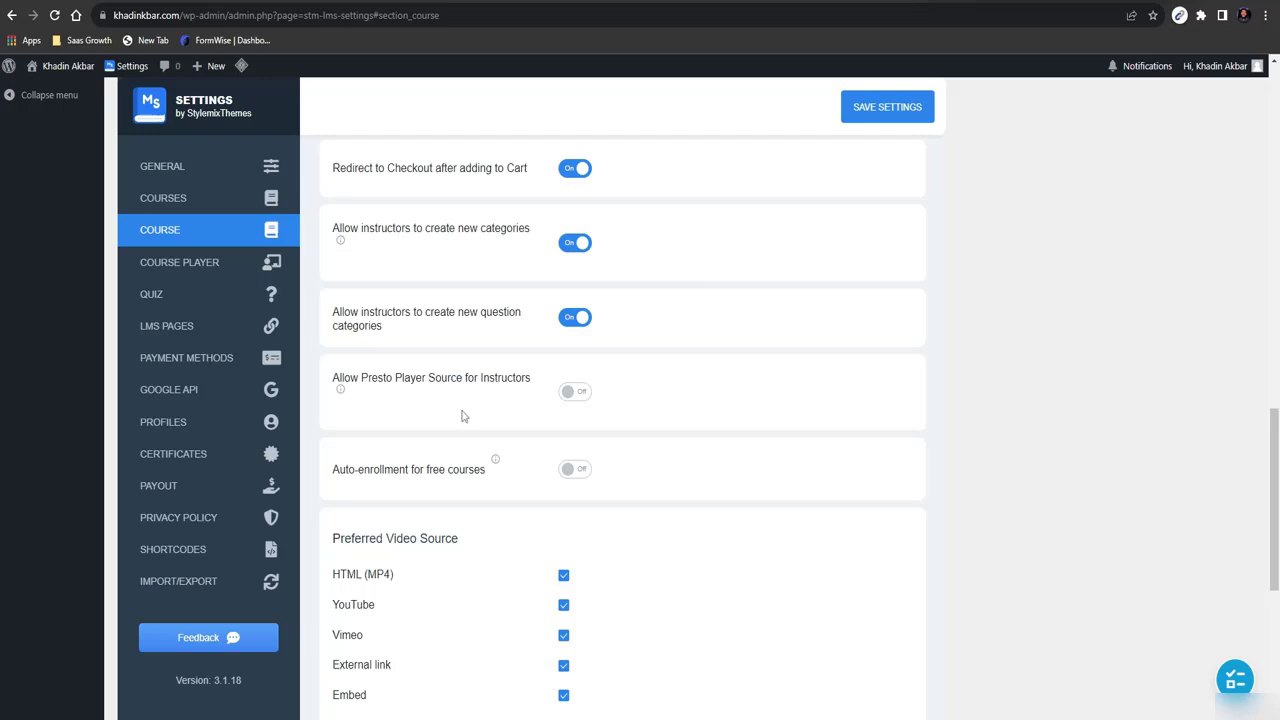
click(573, 391)
click(576, 474)
mouse_move(494, 460)
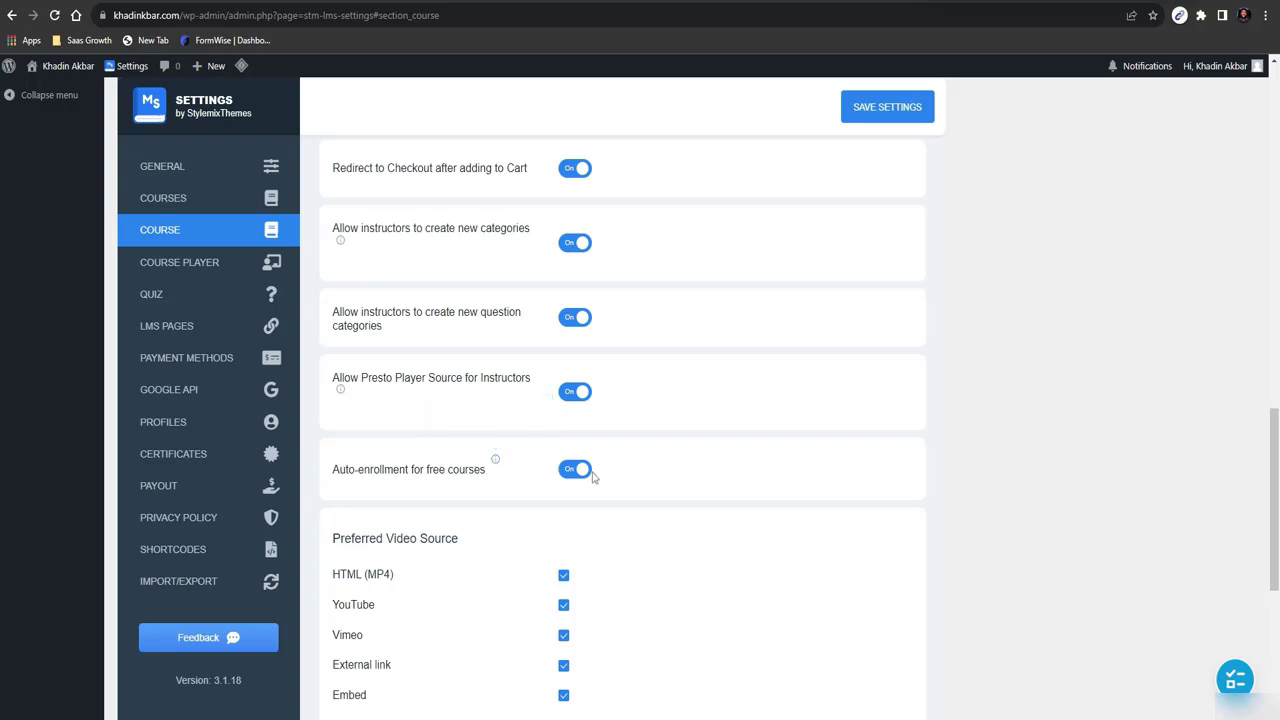
Turn off free-course auto-enrollment and stop allowing External link video sources.
scroll(608, 477, down, 1)
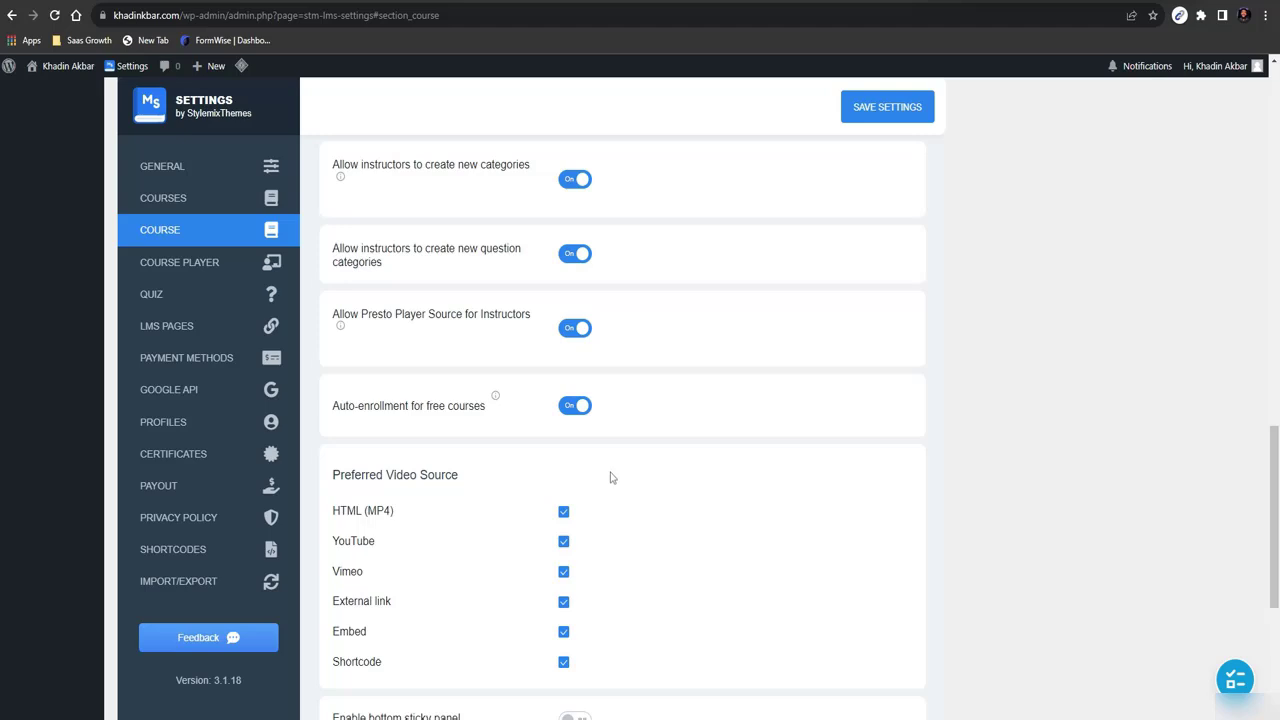
click(566, 399)
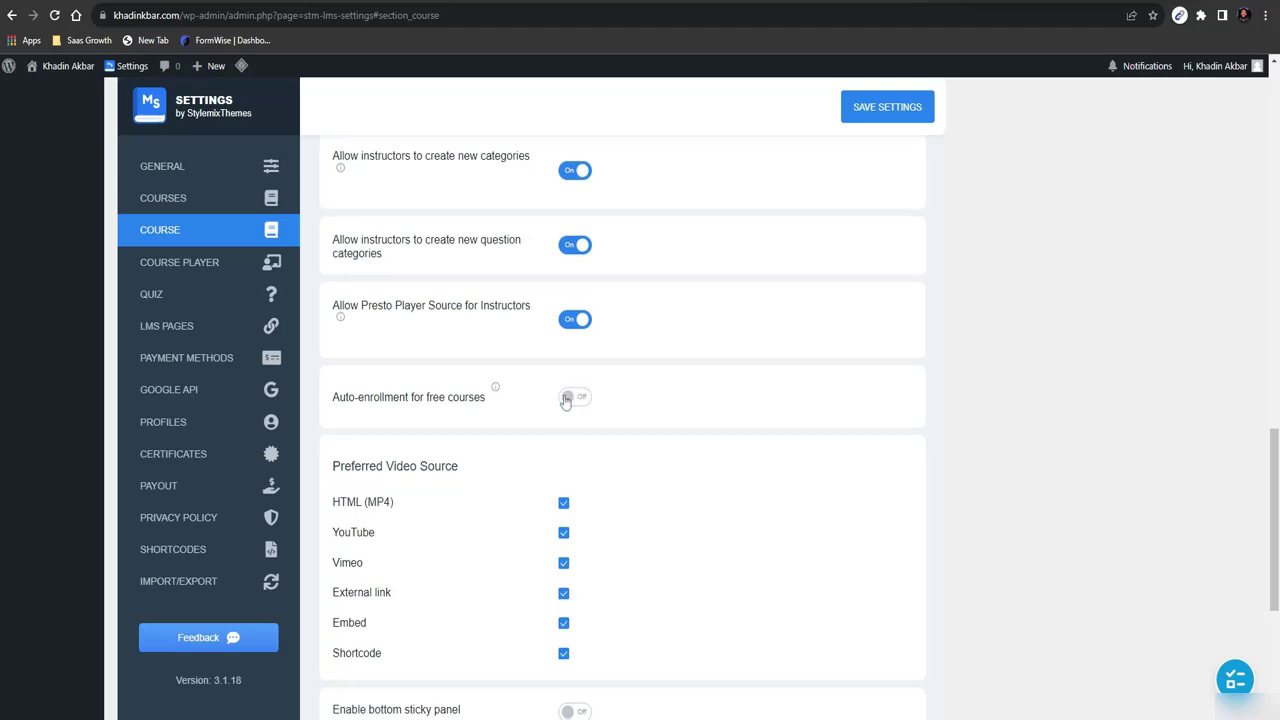
scroll(470, 420, down, 2)
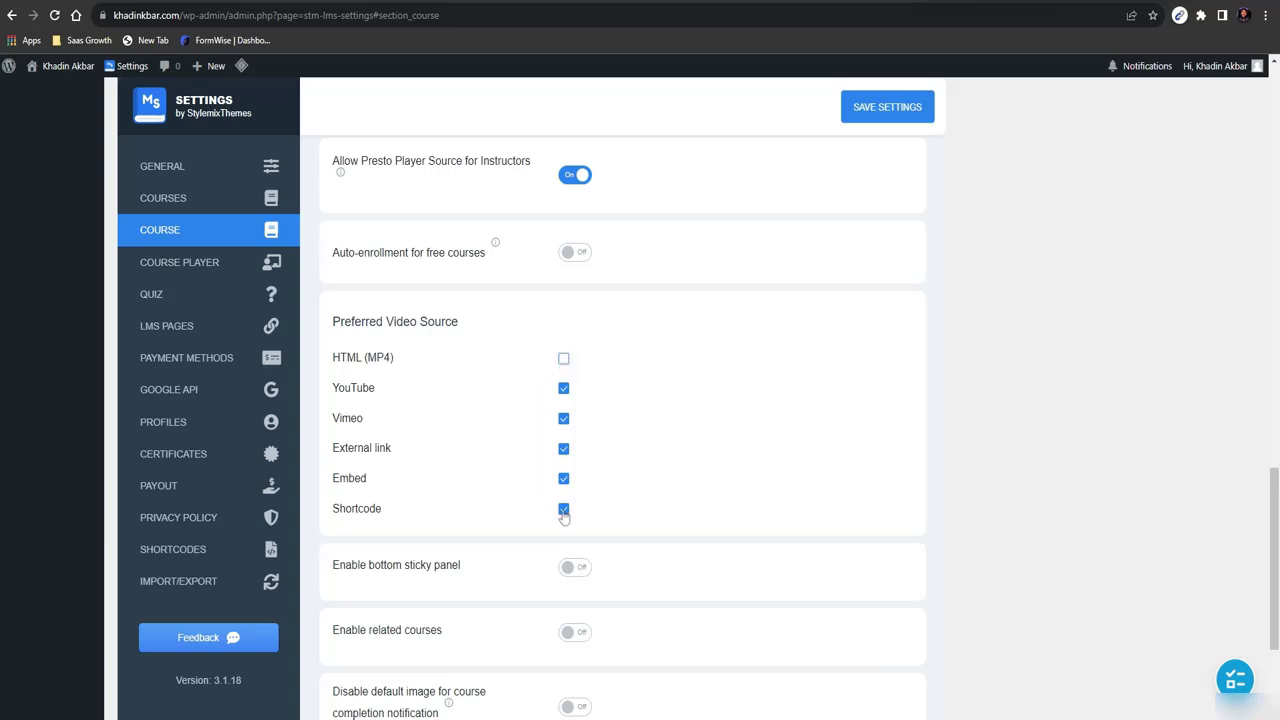
click(564, 449)
Briefly enable the bottom sticky panel with course title, then switch it back off.
scroll(571, 463, down, 3)
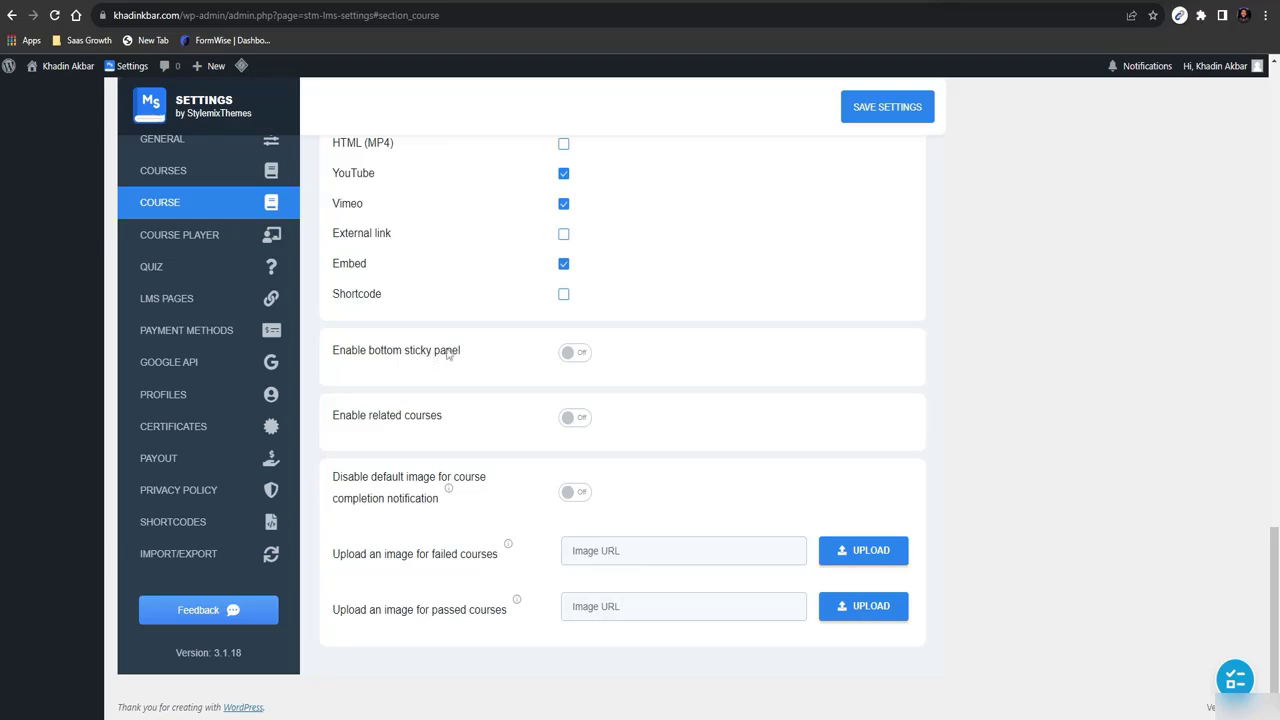
click(573, 356)
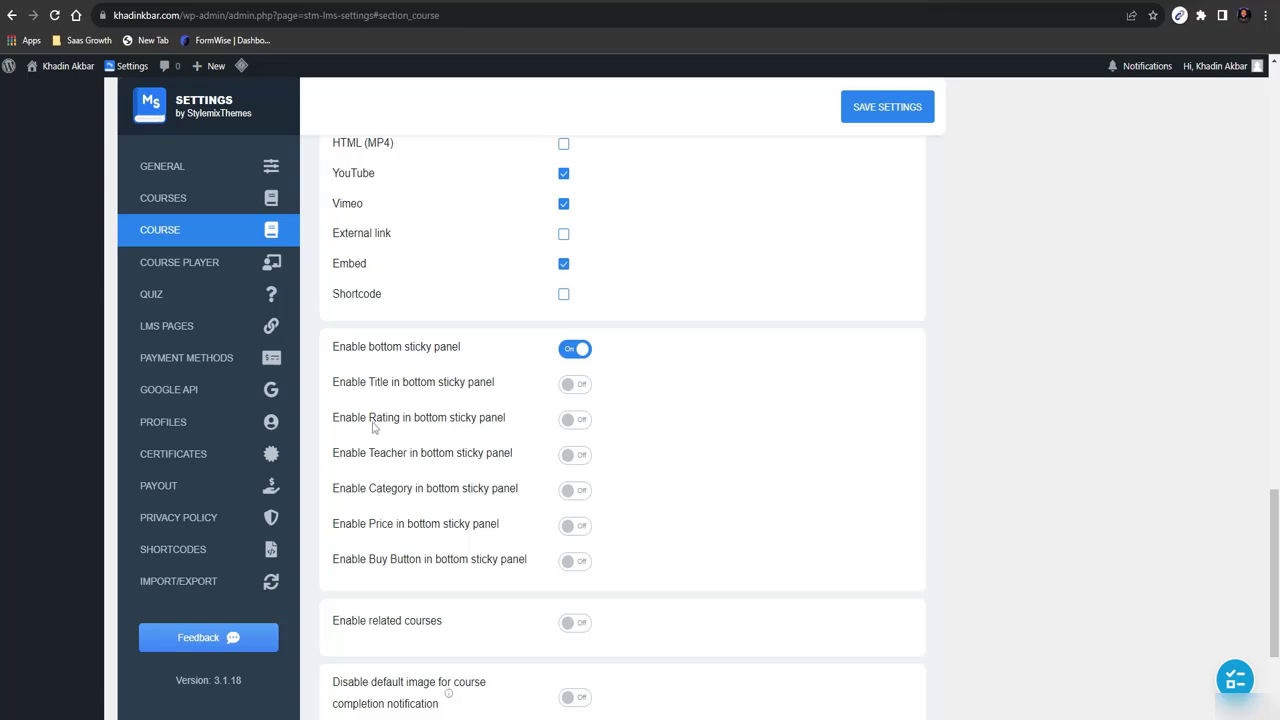
click(575, 388)
click(582, 350)
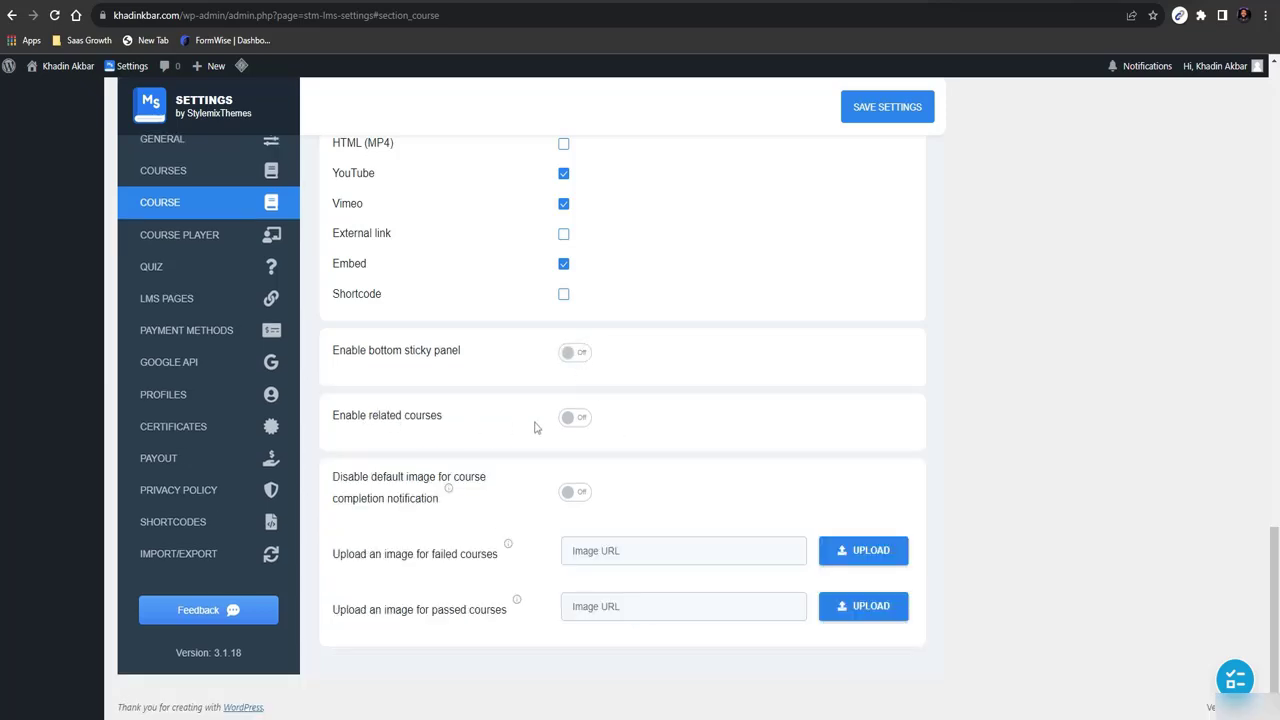
Enable related courses based on Category and save the Course settings.
click(578, 420)
click(625, 458)
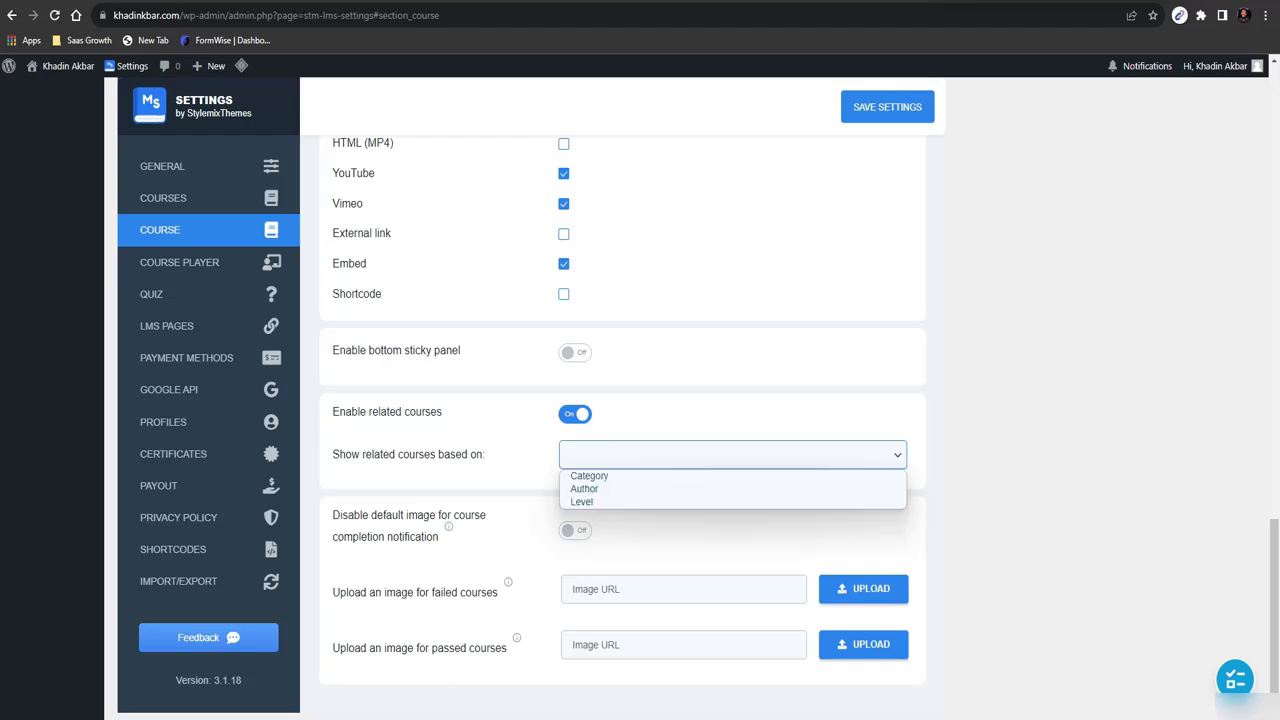
click(636, 479)
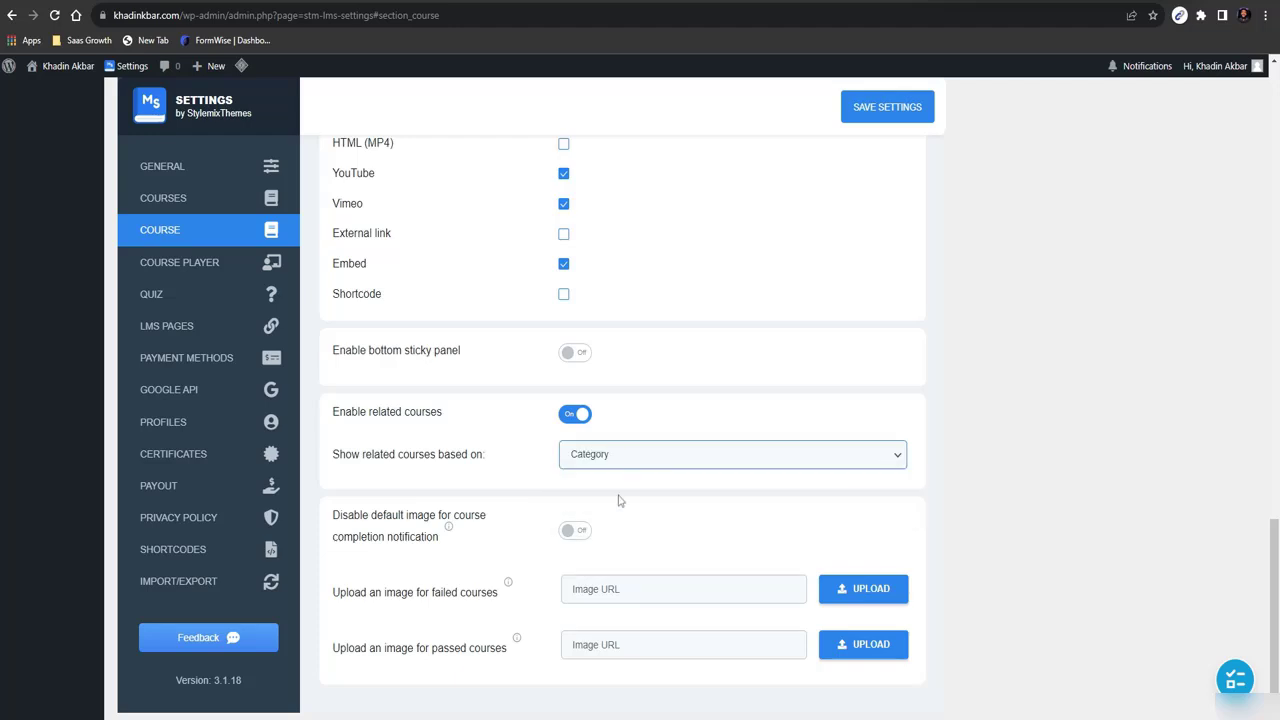
scroll(590, 510, down, 1)
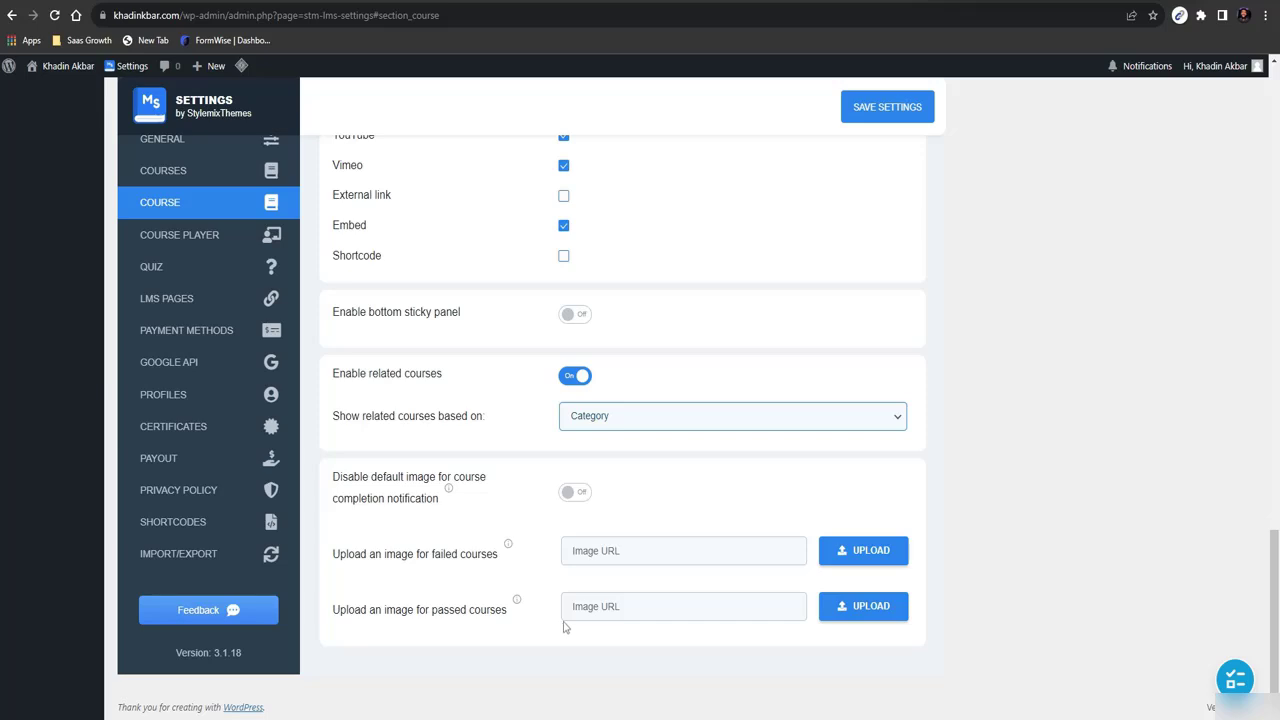
mouse_move(508, 545)
click(900, 117)
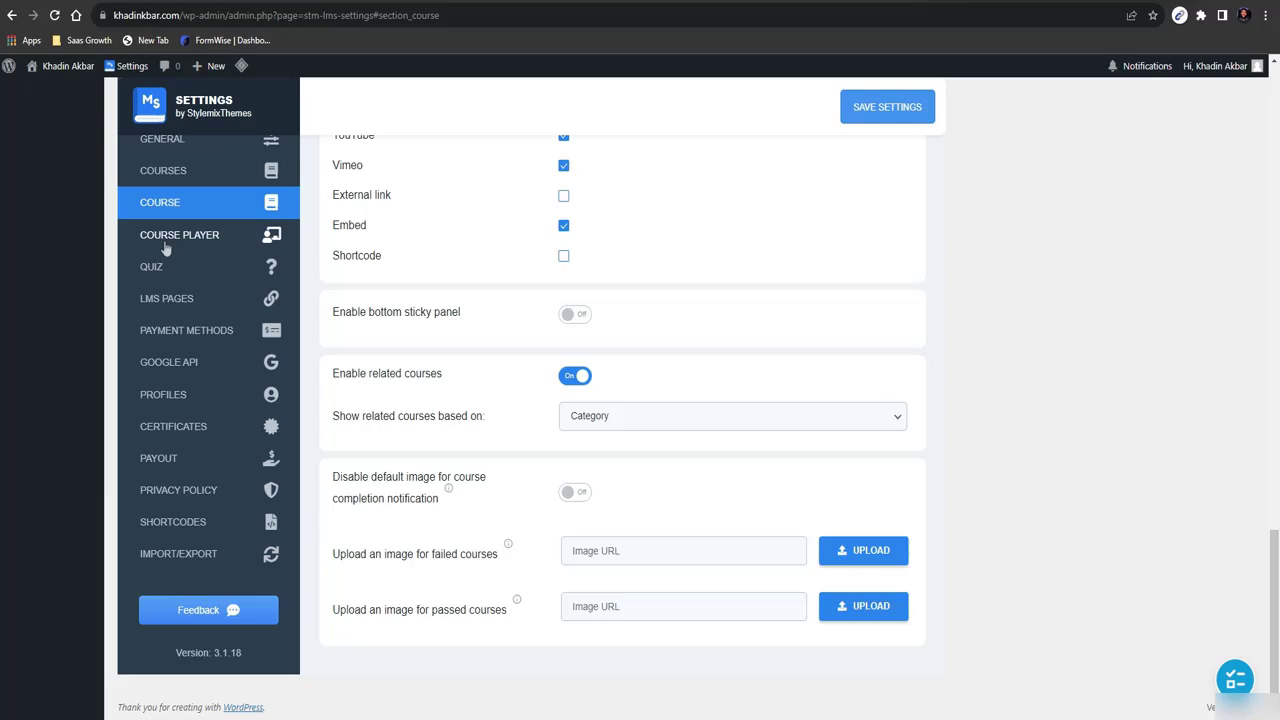
In Course Player, keep New Player and Light theme, and enable theme fonts and navigation brand icon.
click(165, 240)
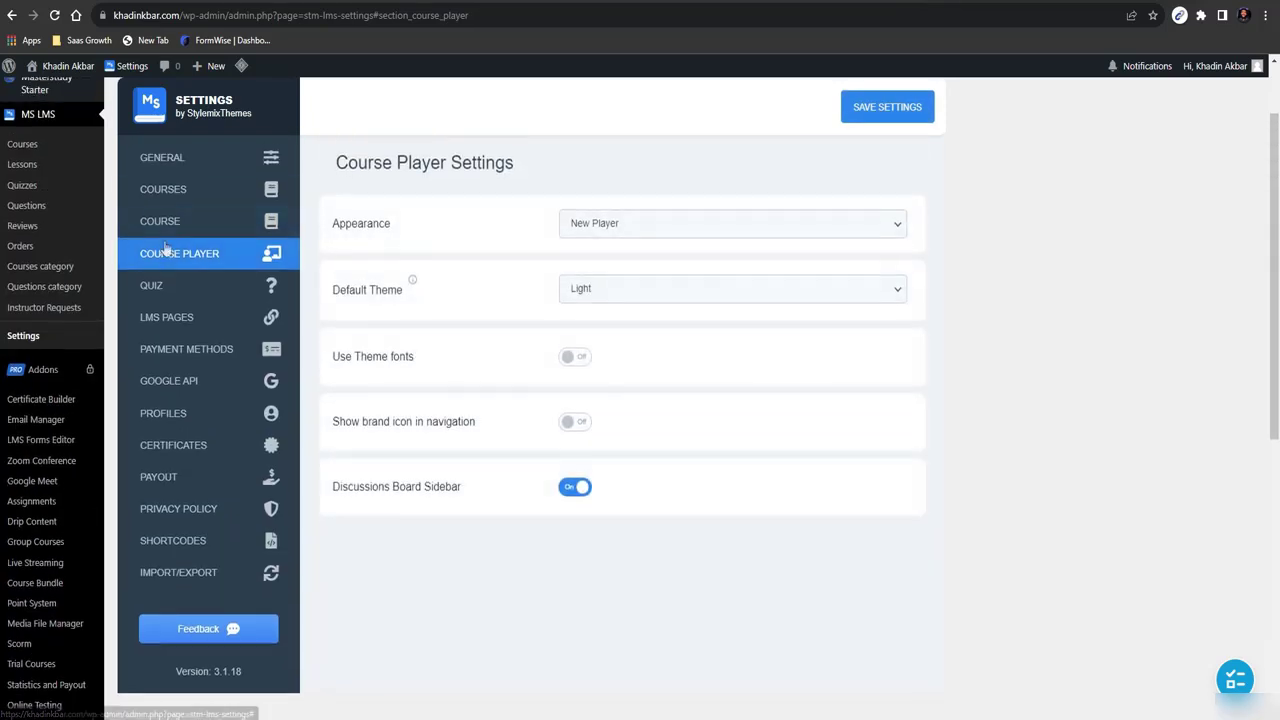
click(638, 236)
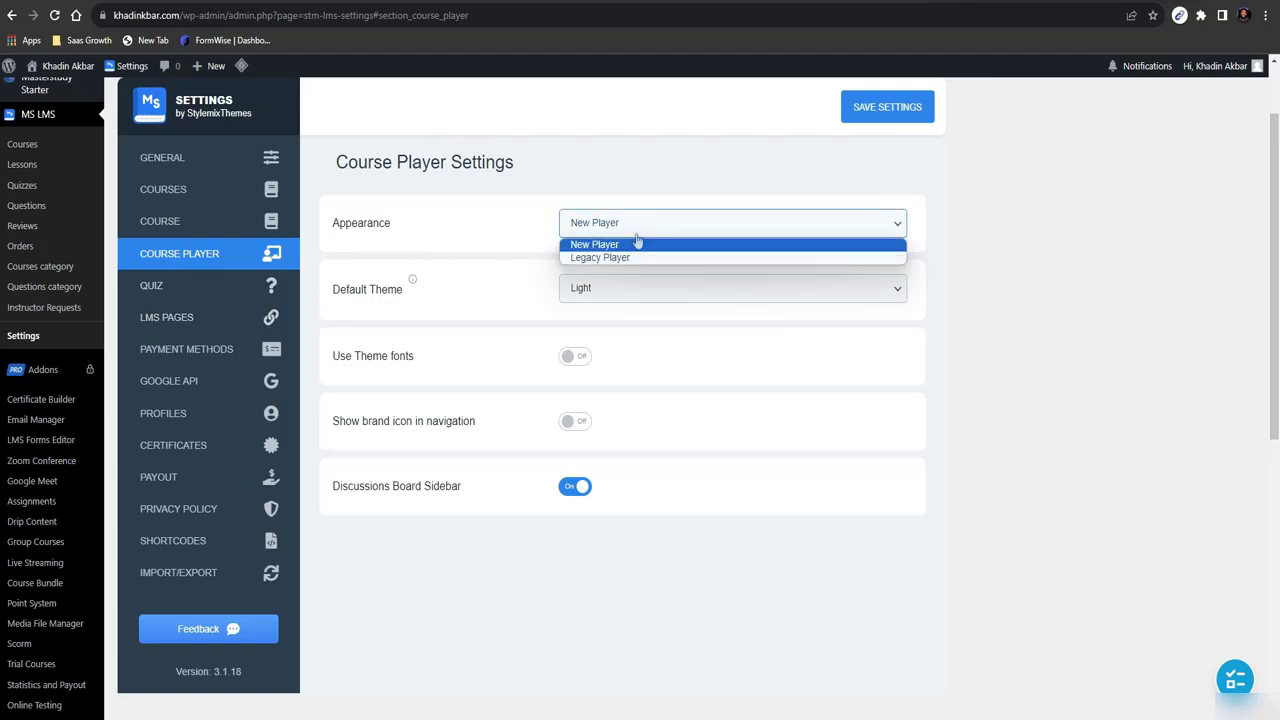
click(585, 245)
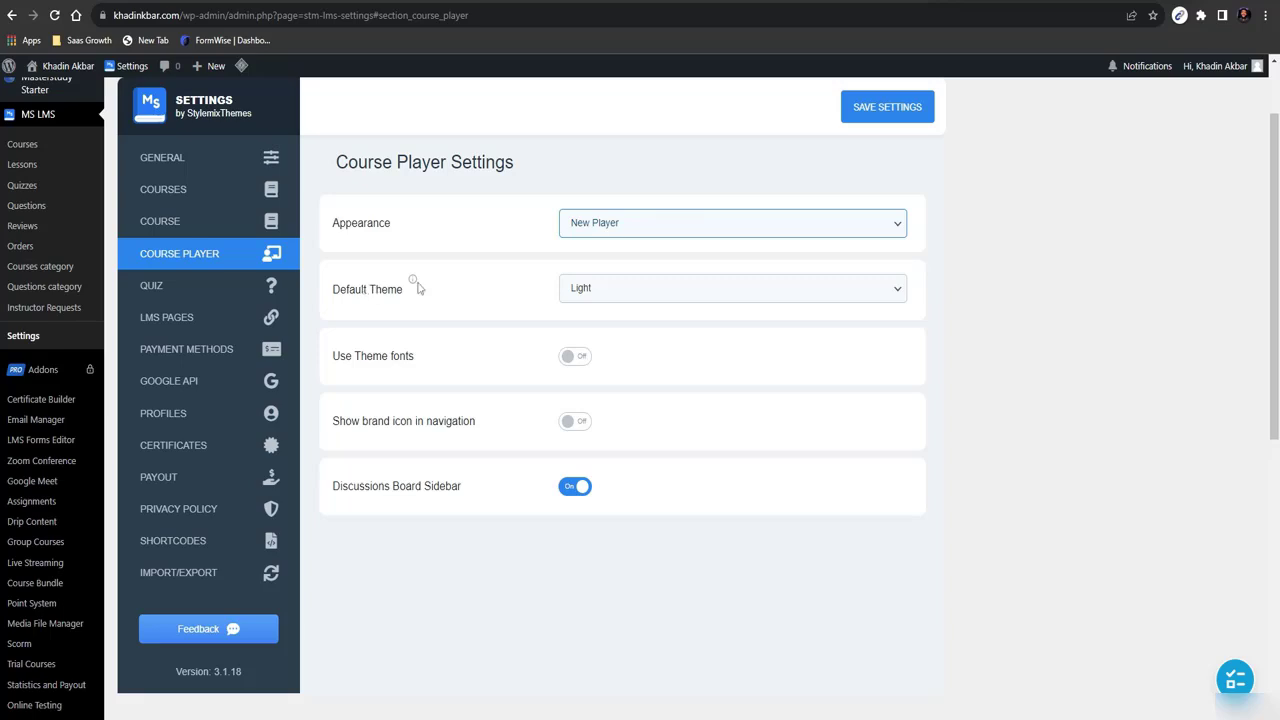
click(584, 288)
click(588, 293)
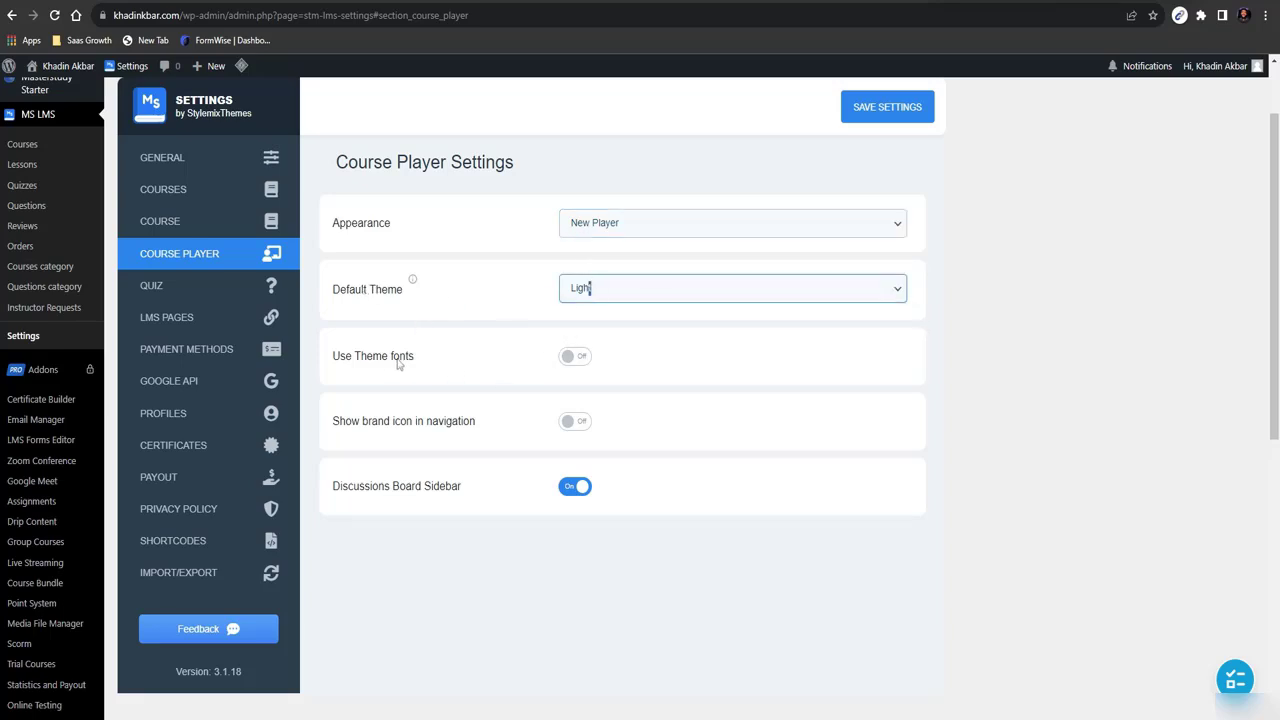
click(568, 358)
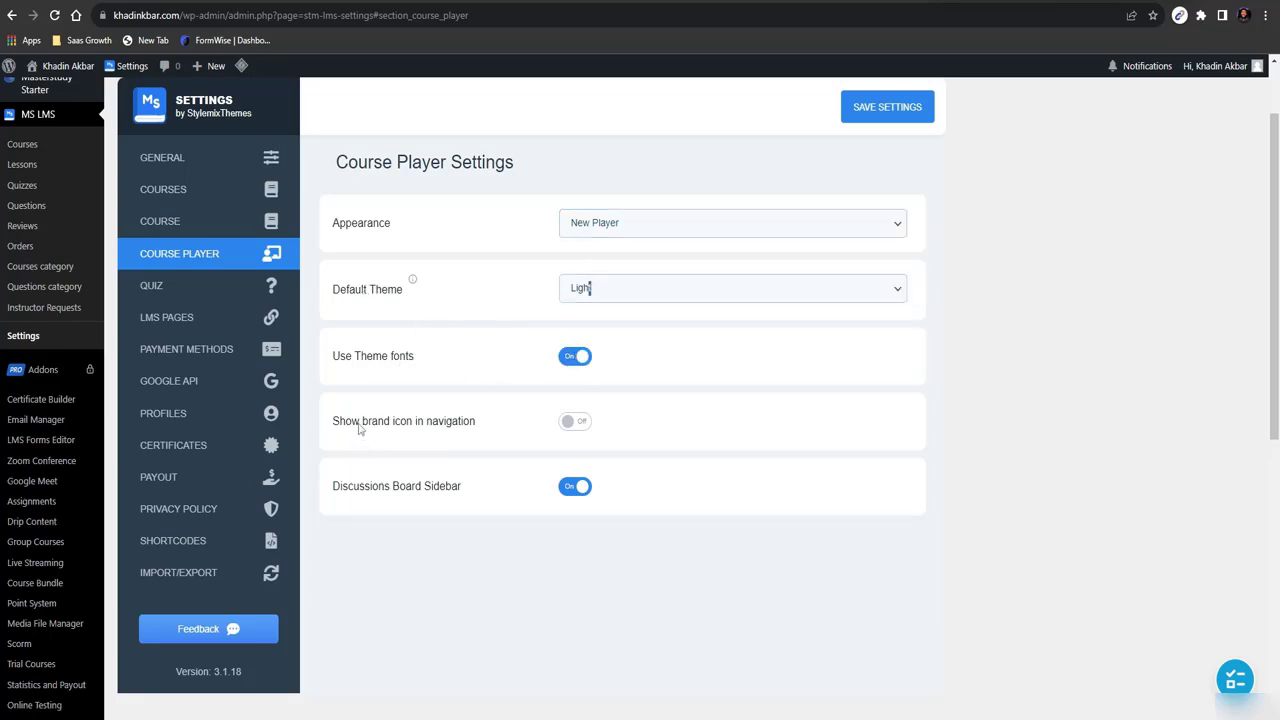
click(566, 425)
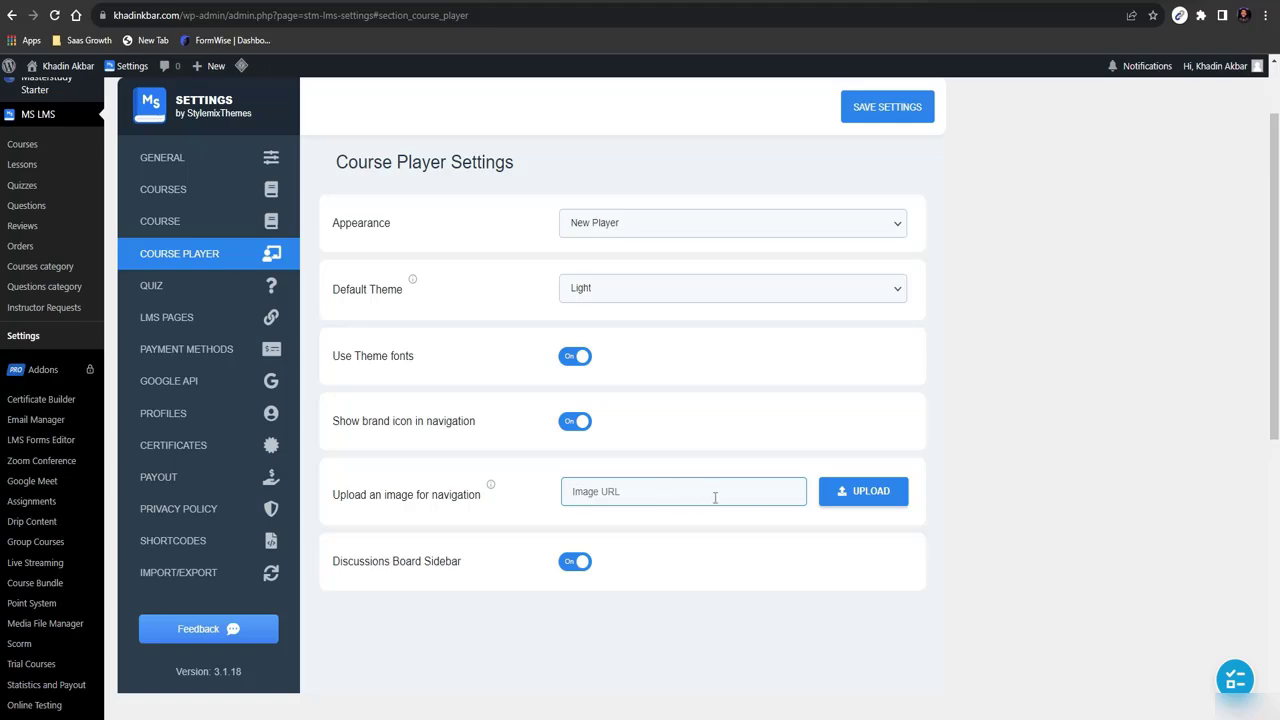
Upload LOGO 1X1.png from D:\WEBIFIED HUB and set it as the navigation image.
click(860, 491)
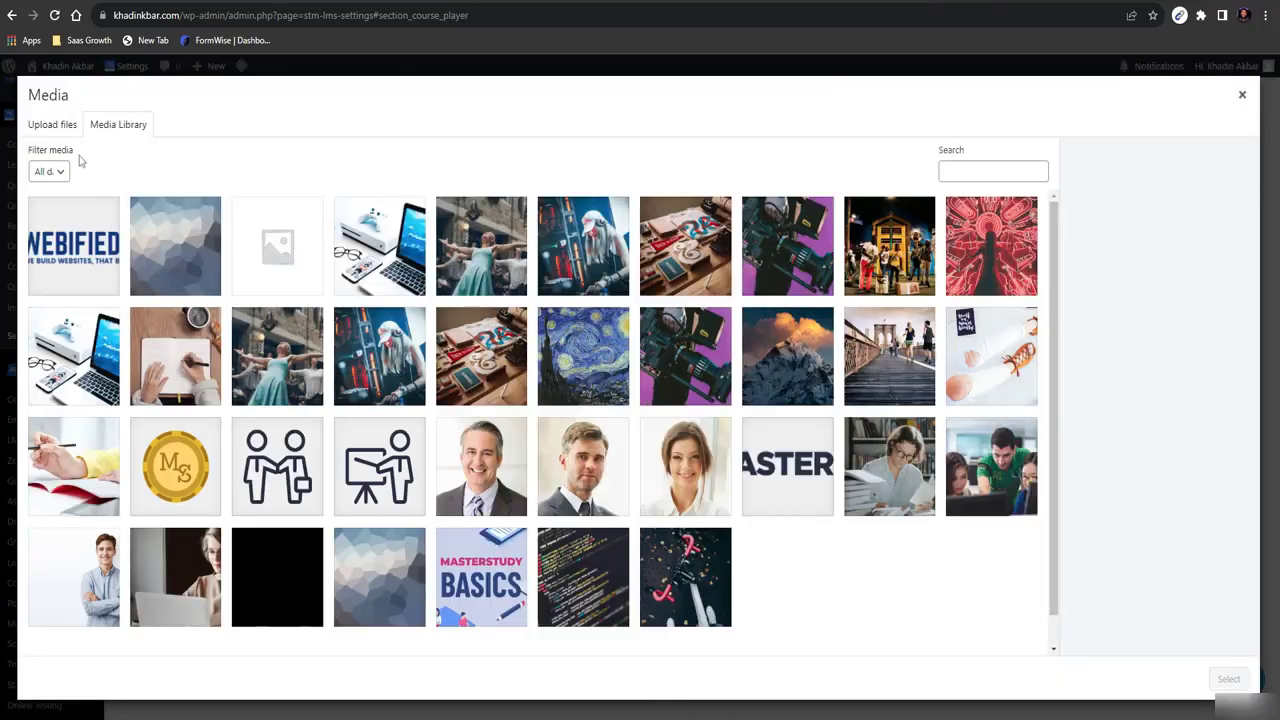
click(52, 124)
click(668, 372)
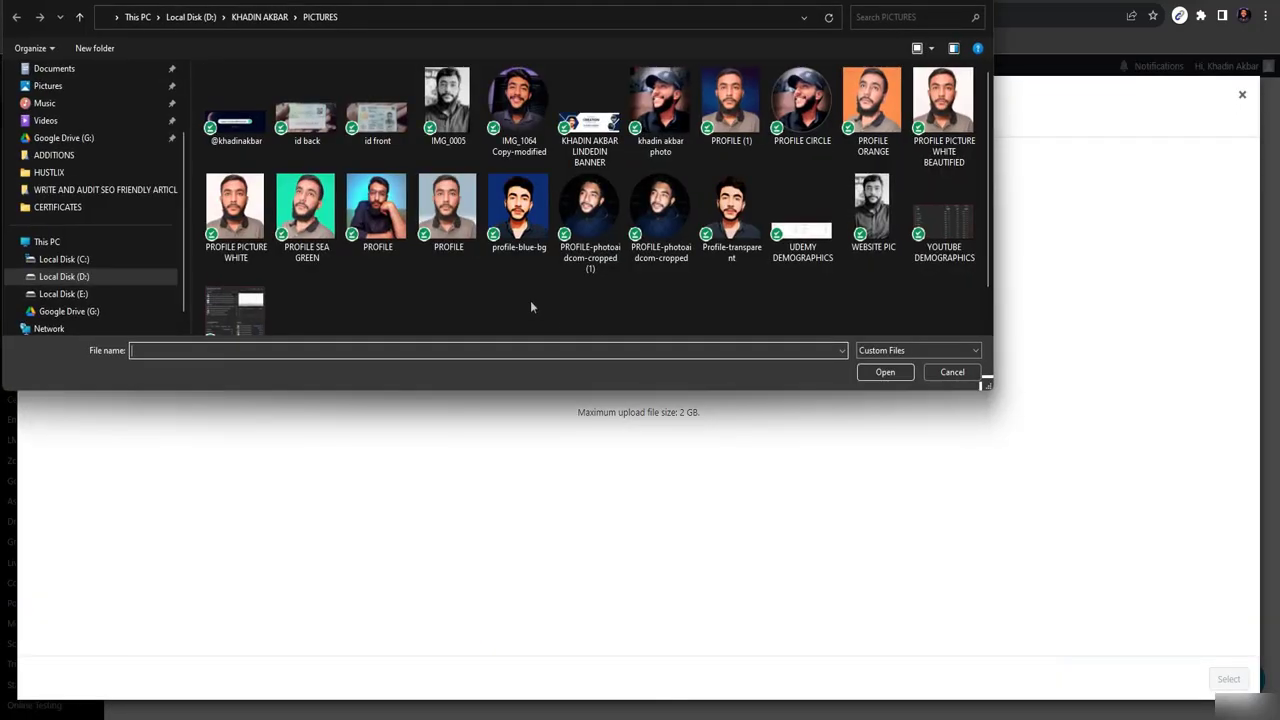
click(126, 277)
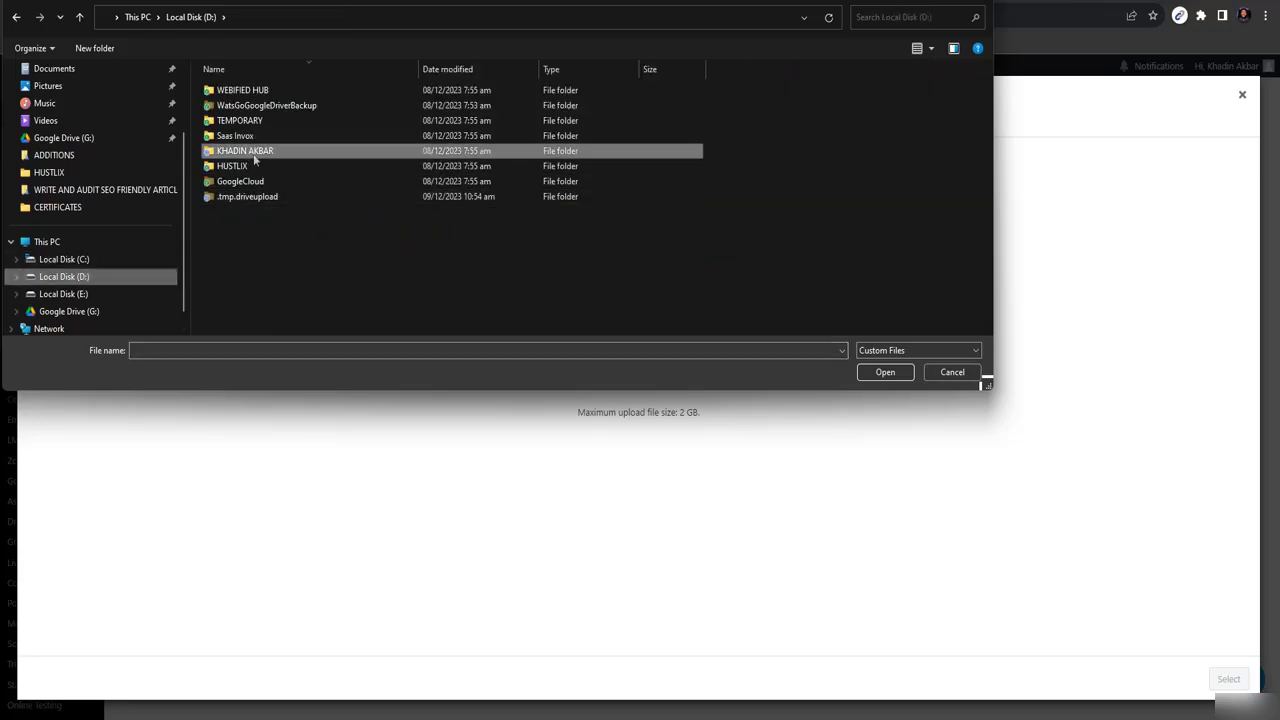
double_click(243, 90)
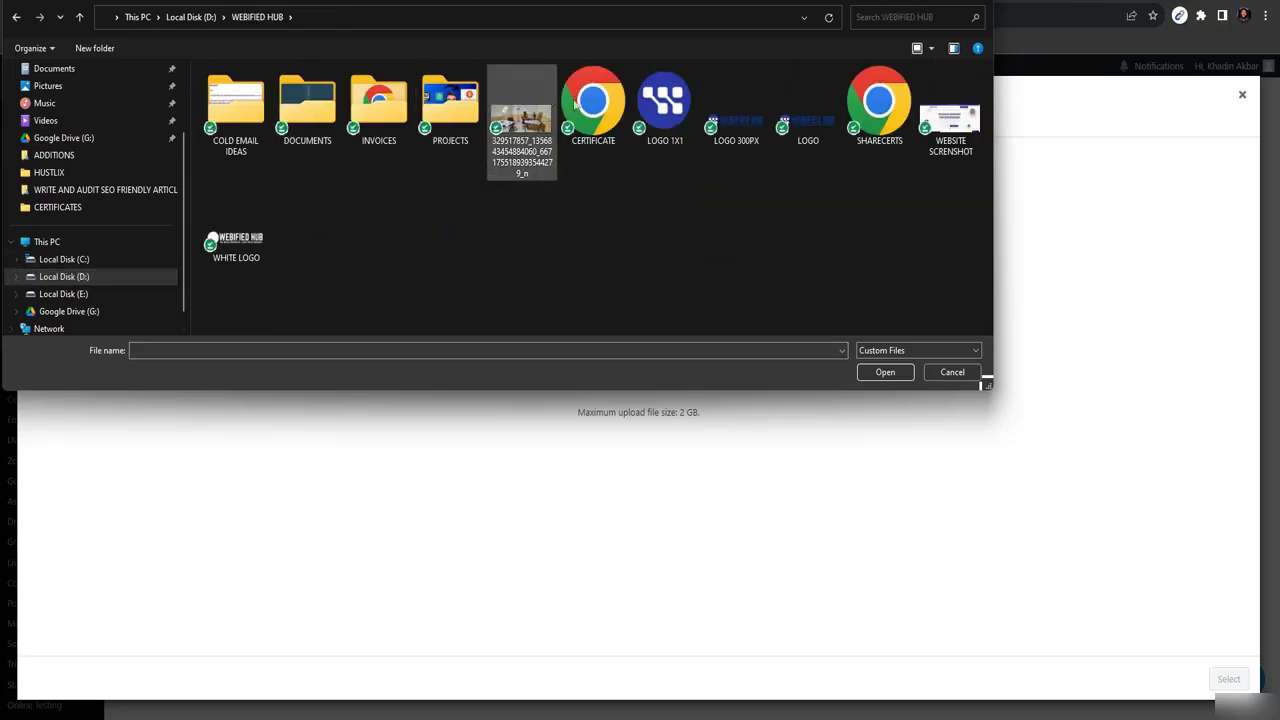
click(665, 105)
double_click(673, 115)
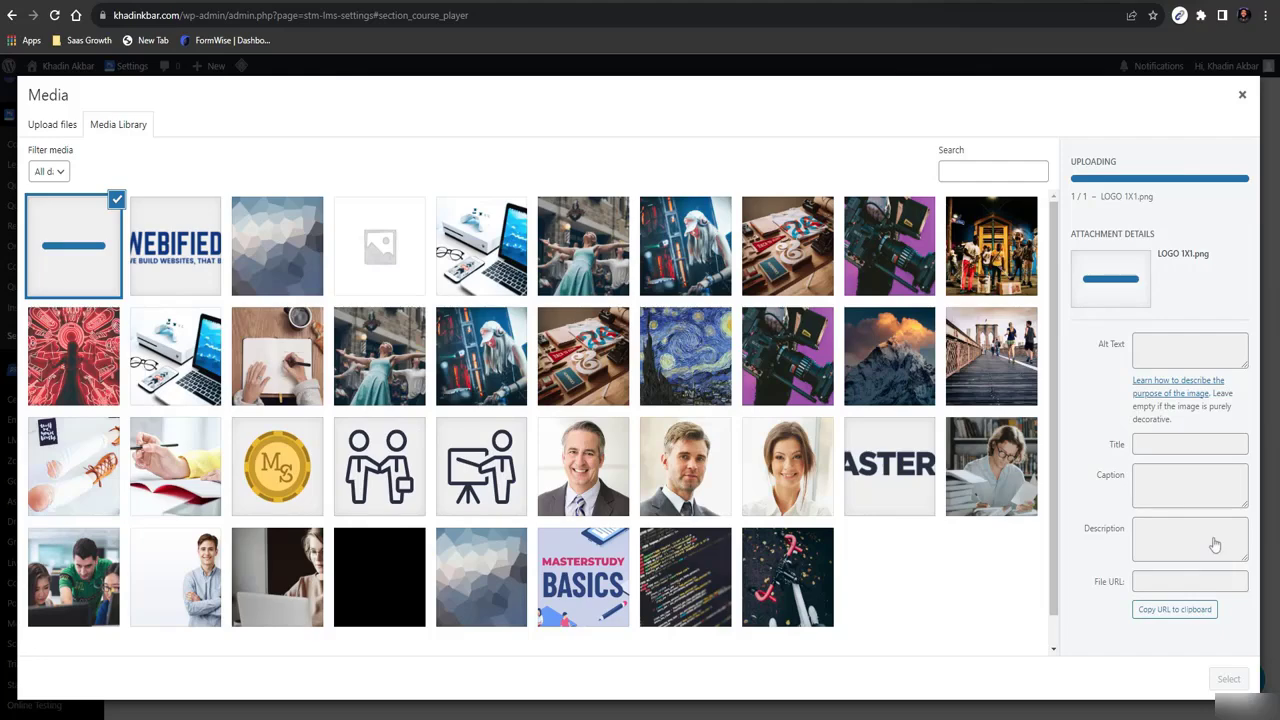
click(1229, 680)
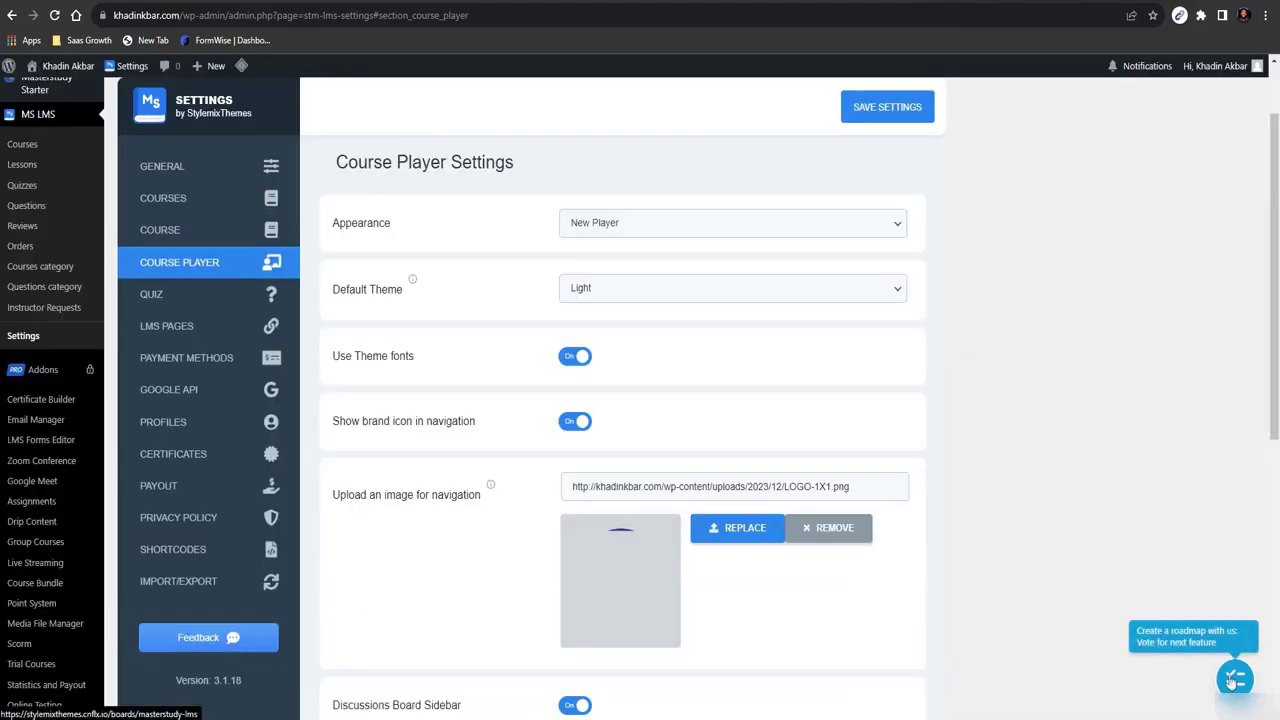
Close the stray blank tab and save the Course Player settings.
scroll(805, 527, down, 3)
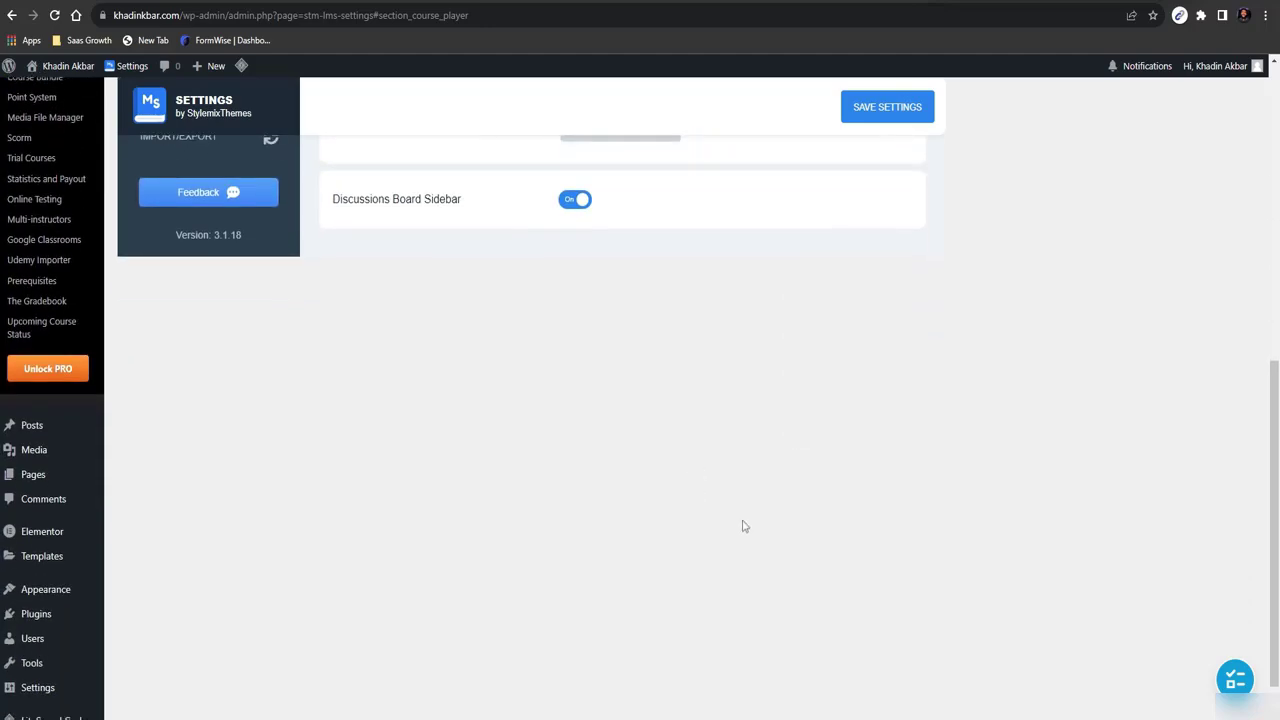
scroll(1186, 457, up, 4)
scroll(1186, 457, down, 5)
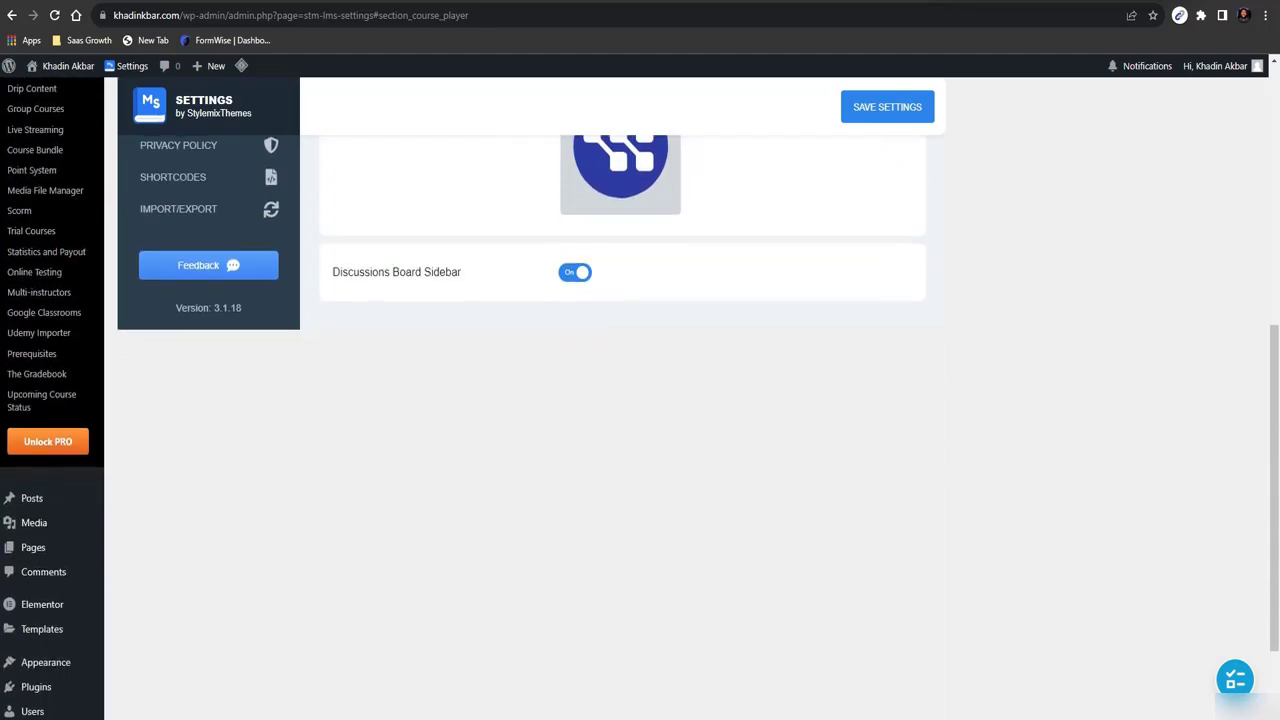
click(1230, 684)
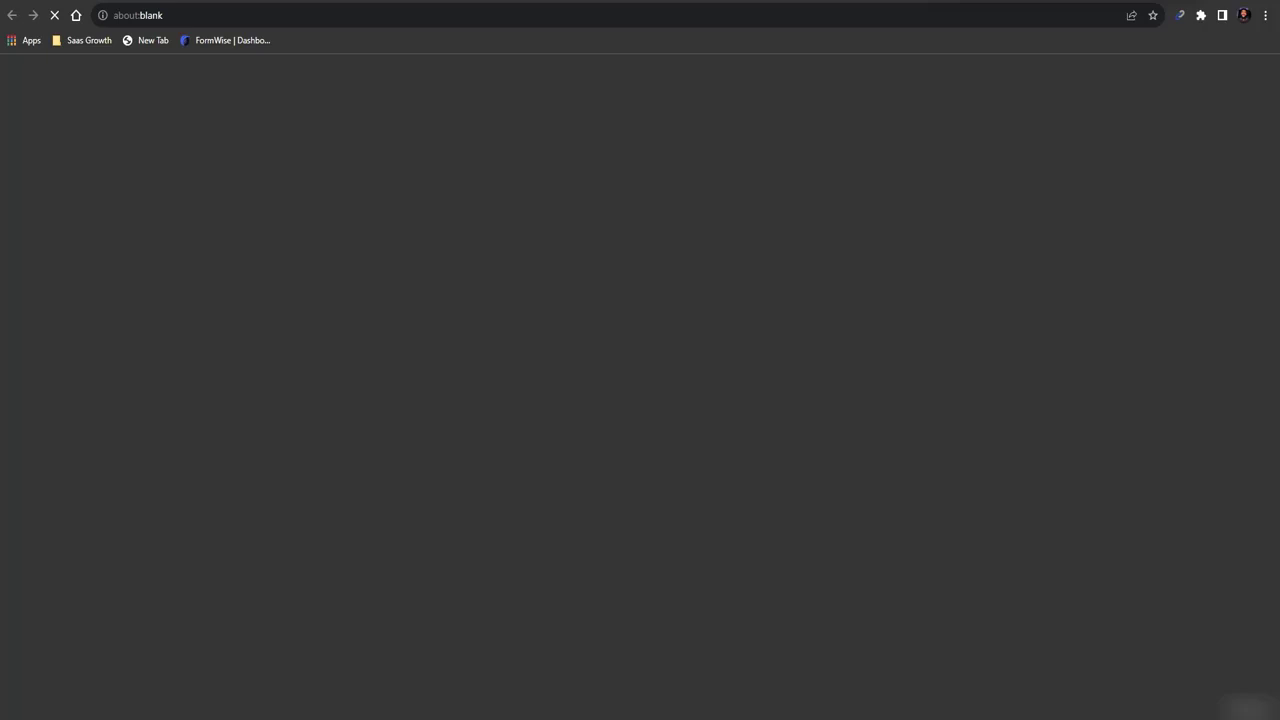
key(ctrl+w)
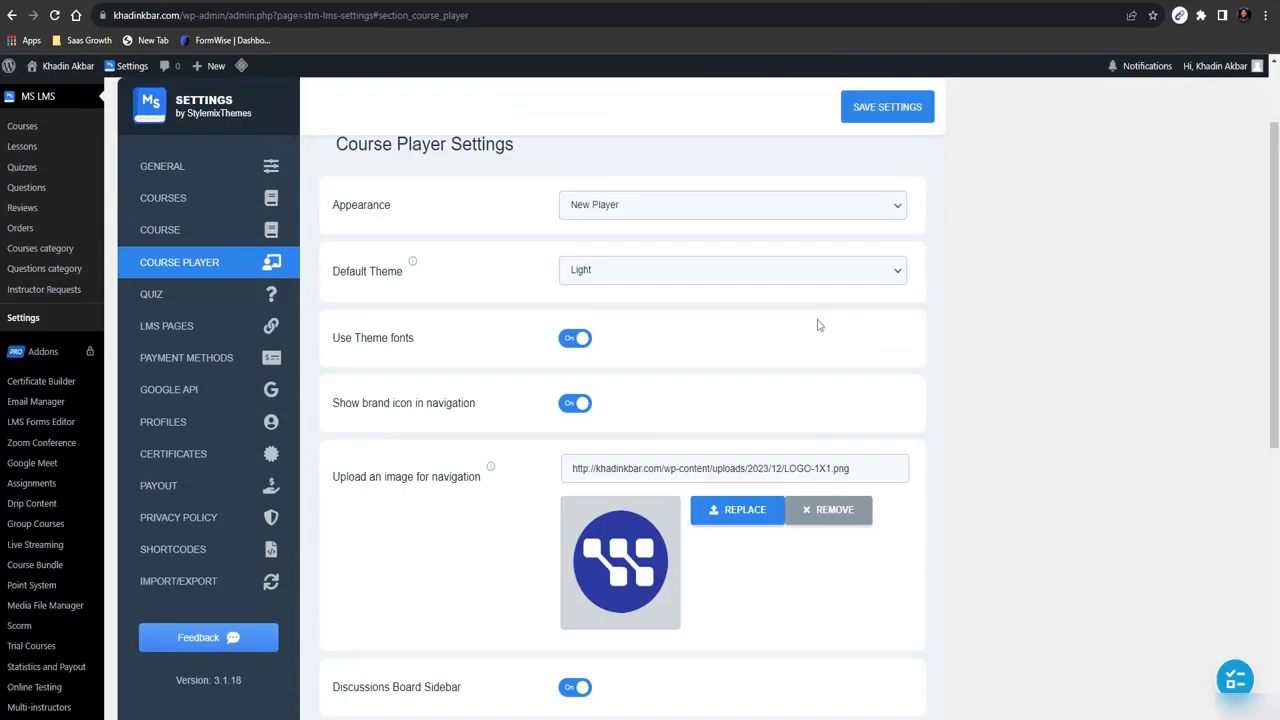
click(905, 193)
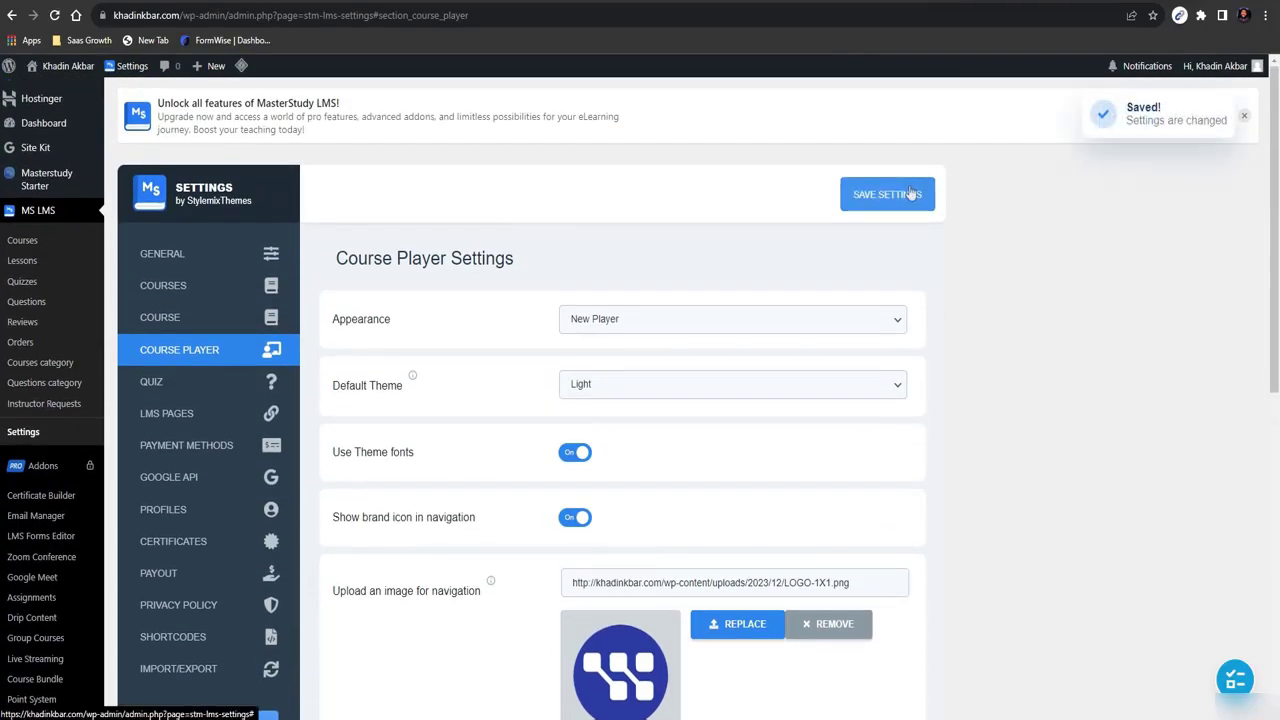
click(903, 206)
In Quiz settings, keep Pagination as the quiz style and File Upload as media type.
scroll(234, 240, down, 1)
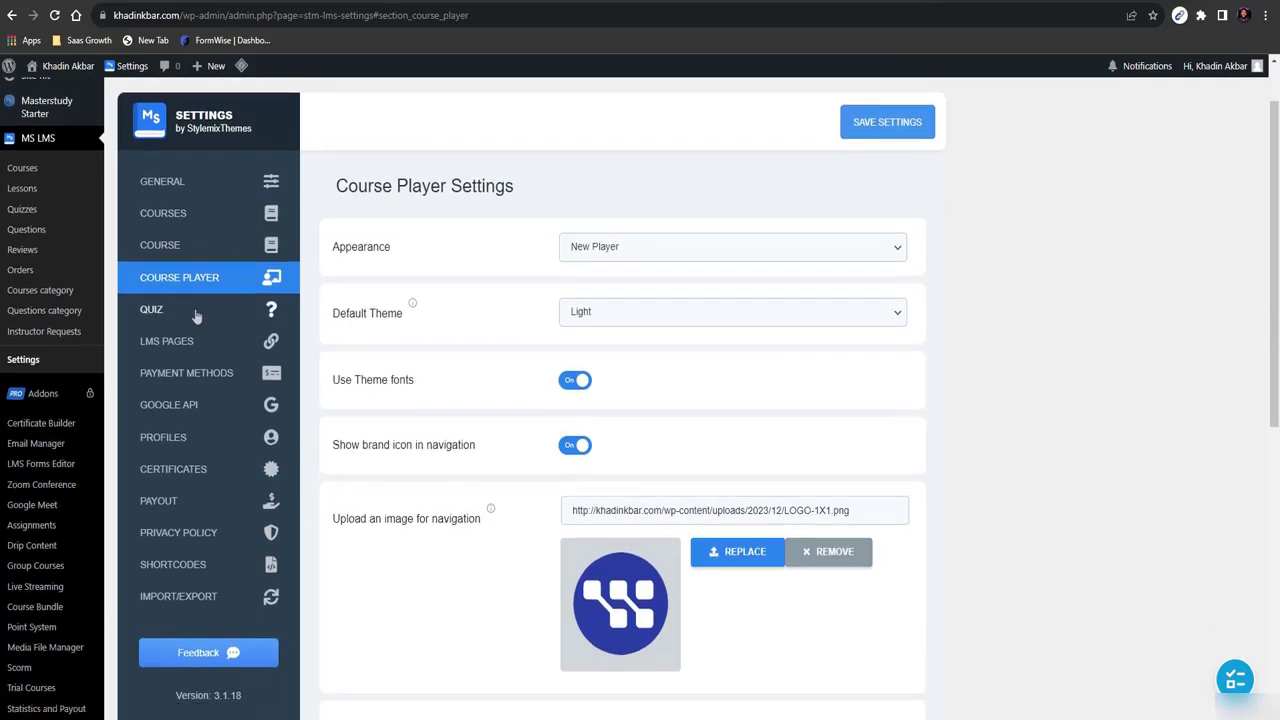
click(197, 316)
click(648, 232)
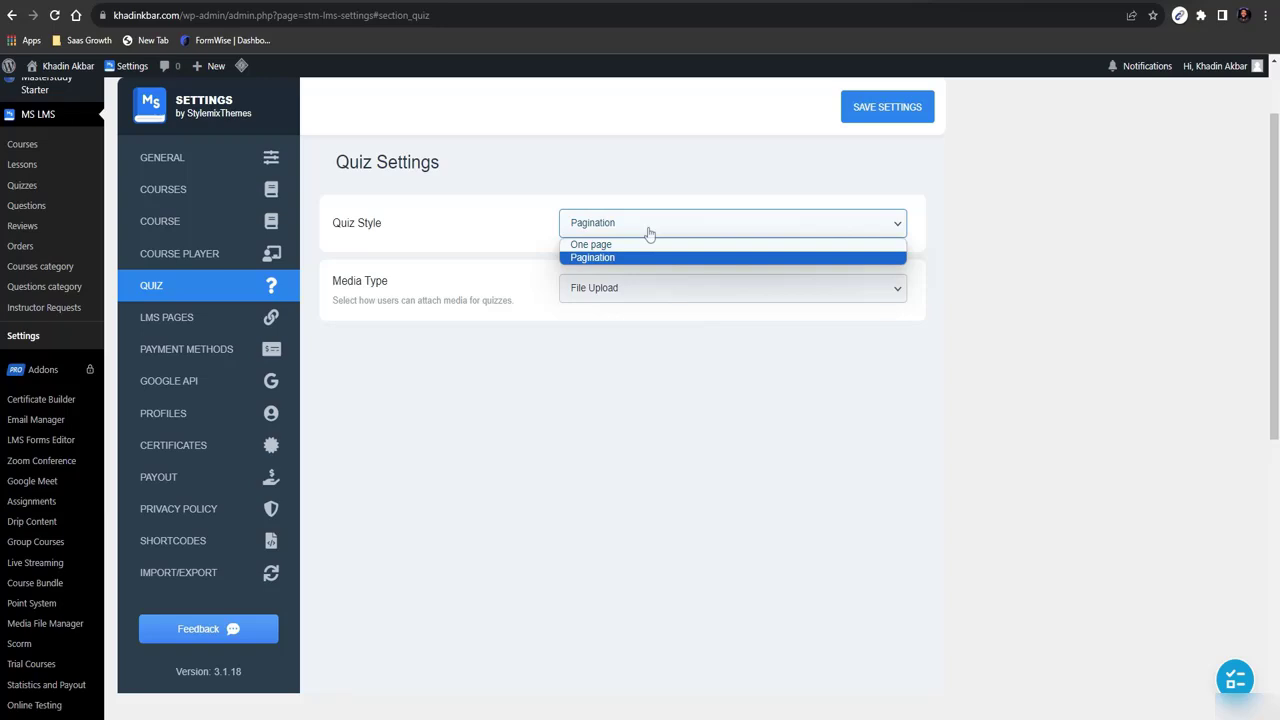
click(648, 232)
click(628, 289)
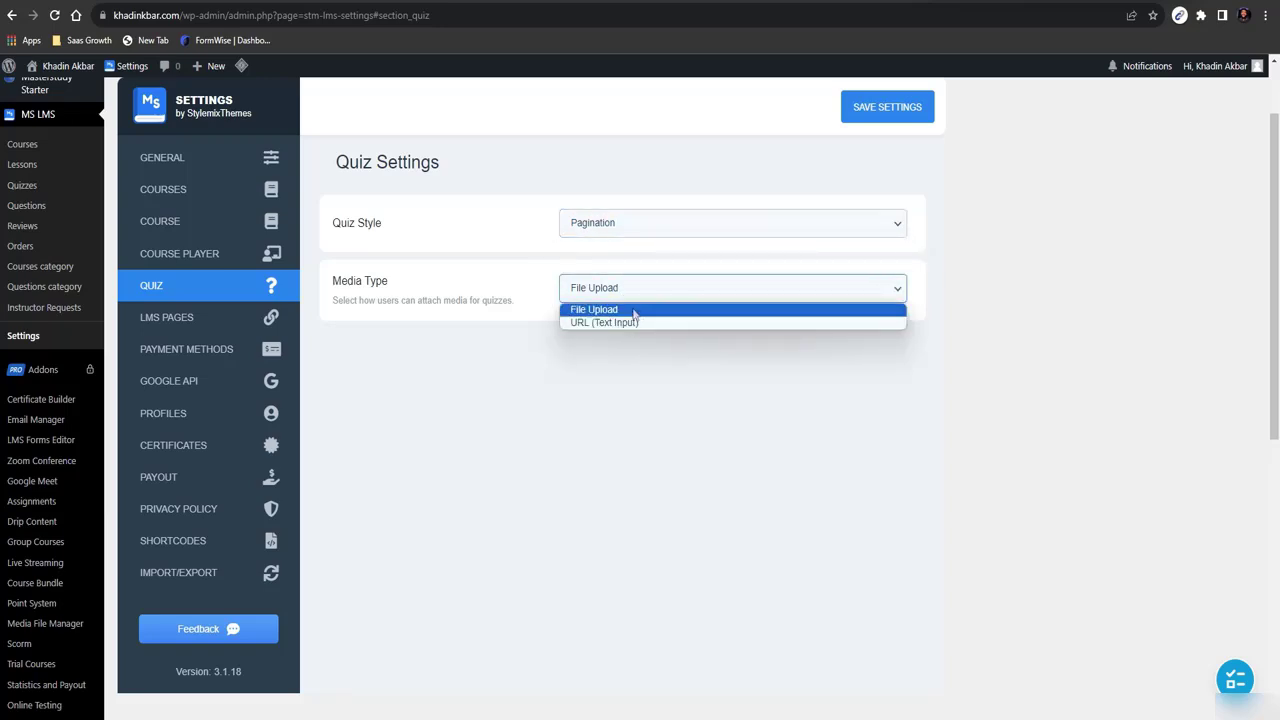
click(619, 366)
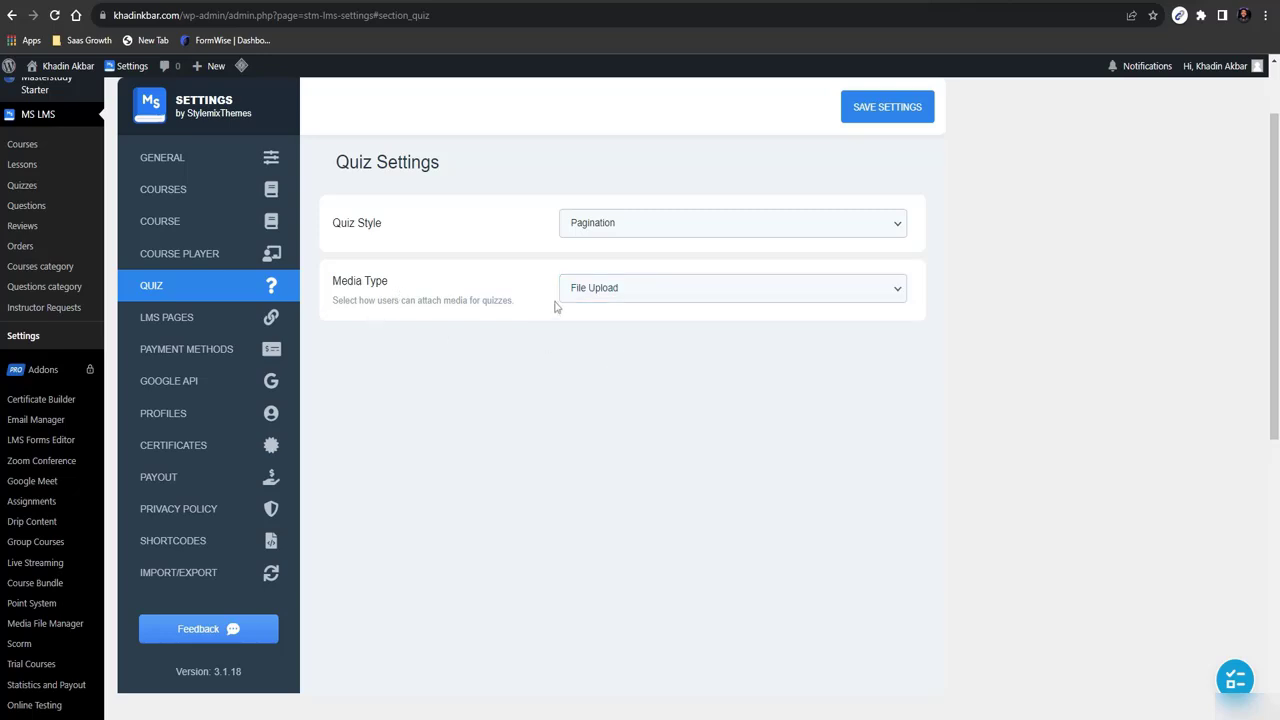
Leave the media type at File Upload and move through LMS Pages to Payment Methods.
click(598, 288)
click(614, 358)
click(212, 317)
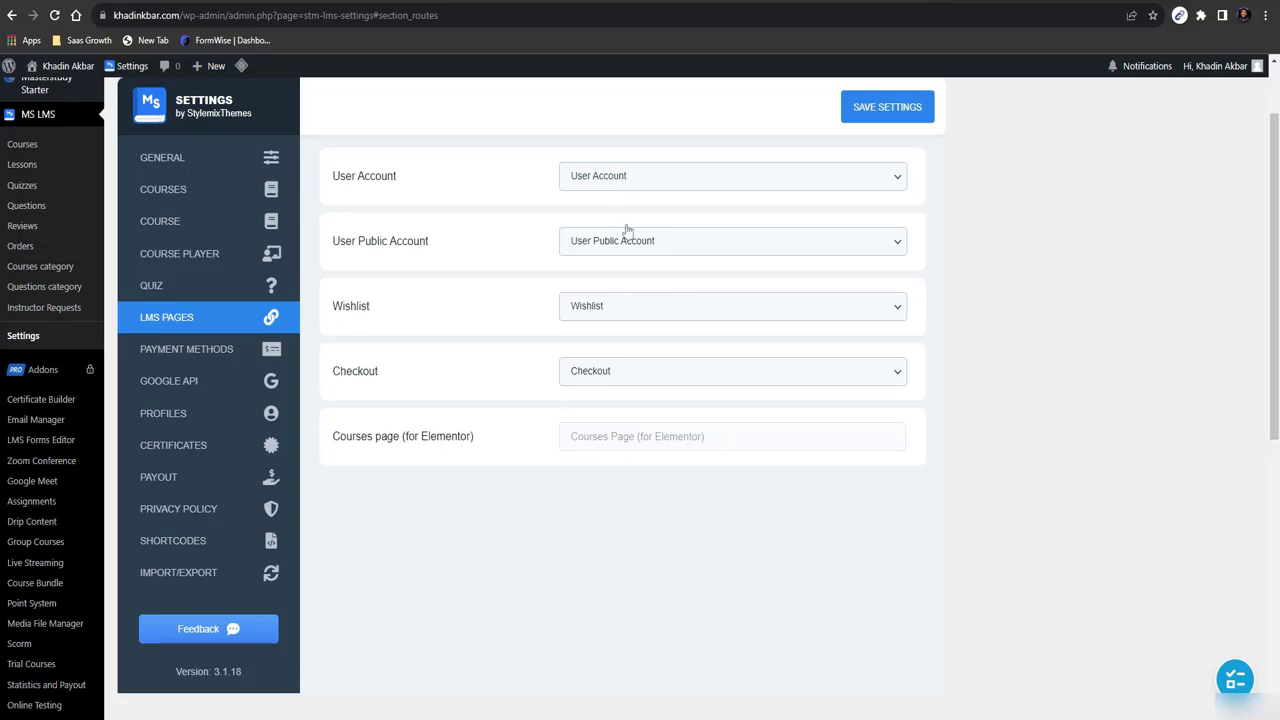
click(180, 348)
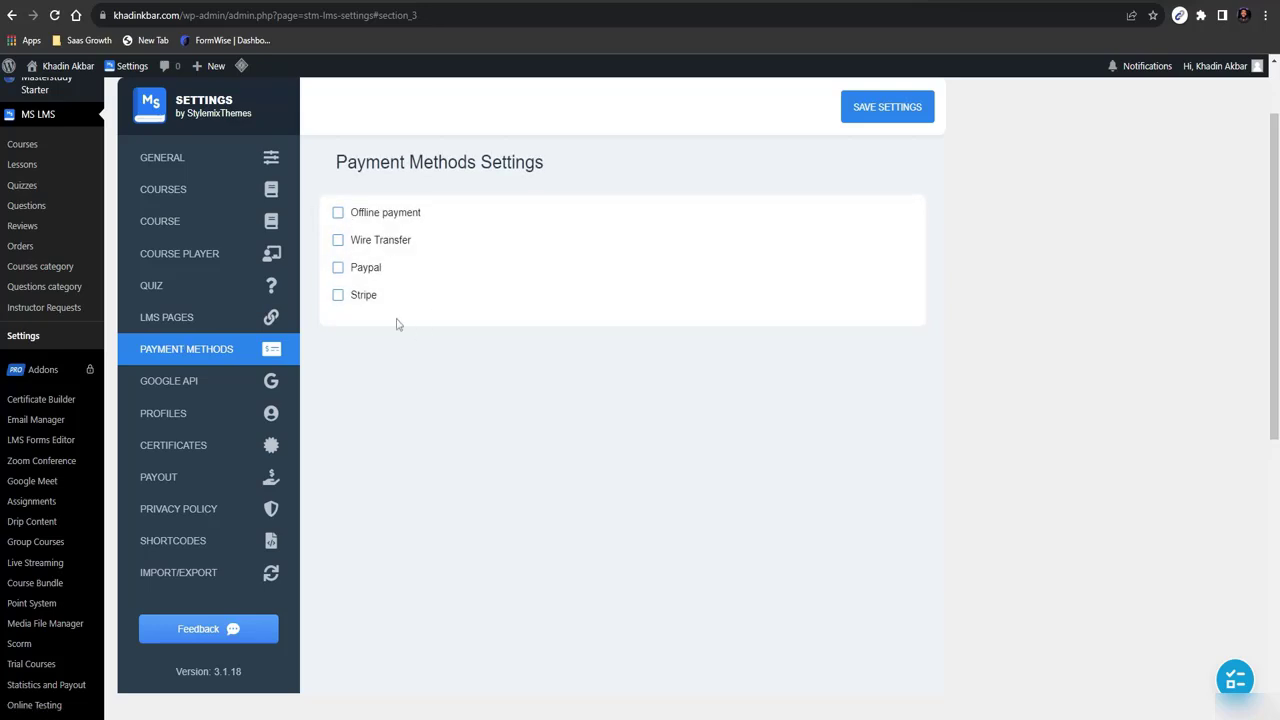
Enable Stripe and PayPal payments and enter the PayPal account e-mail.
click(337, 295)
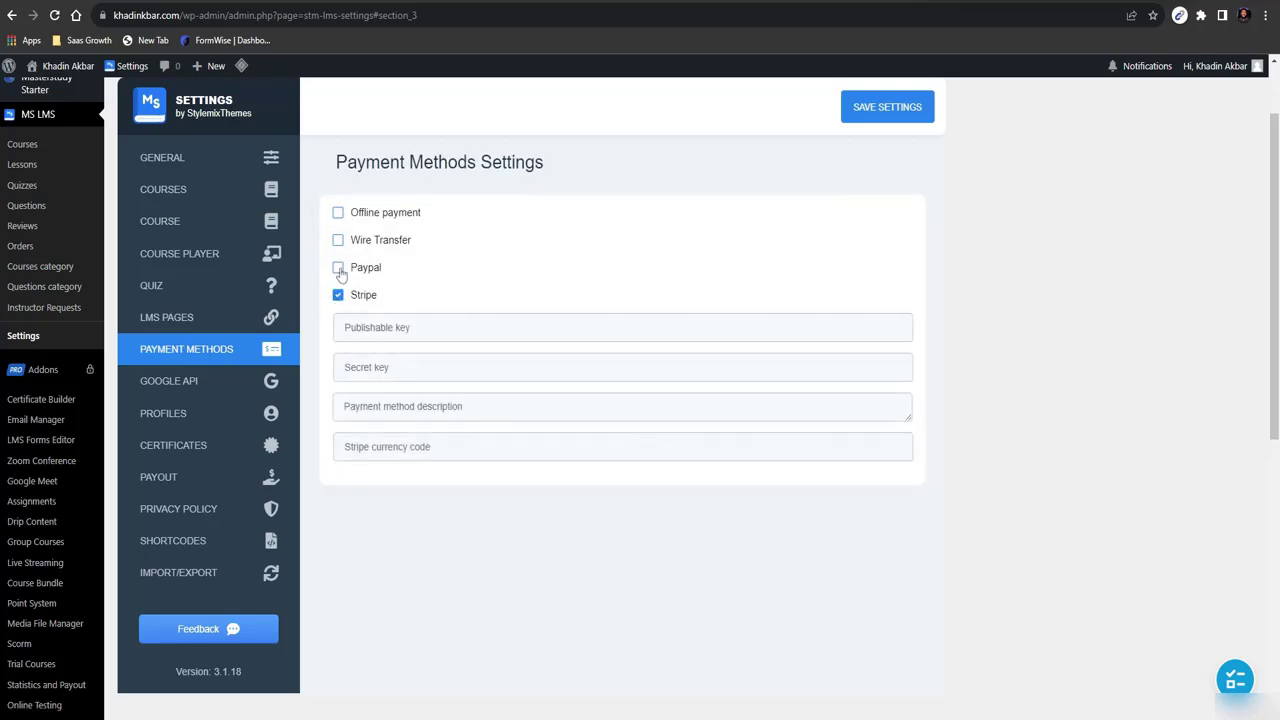
click(338, 268)
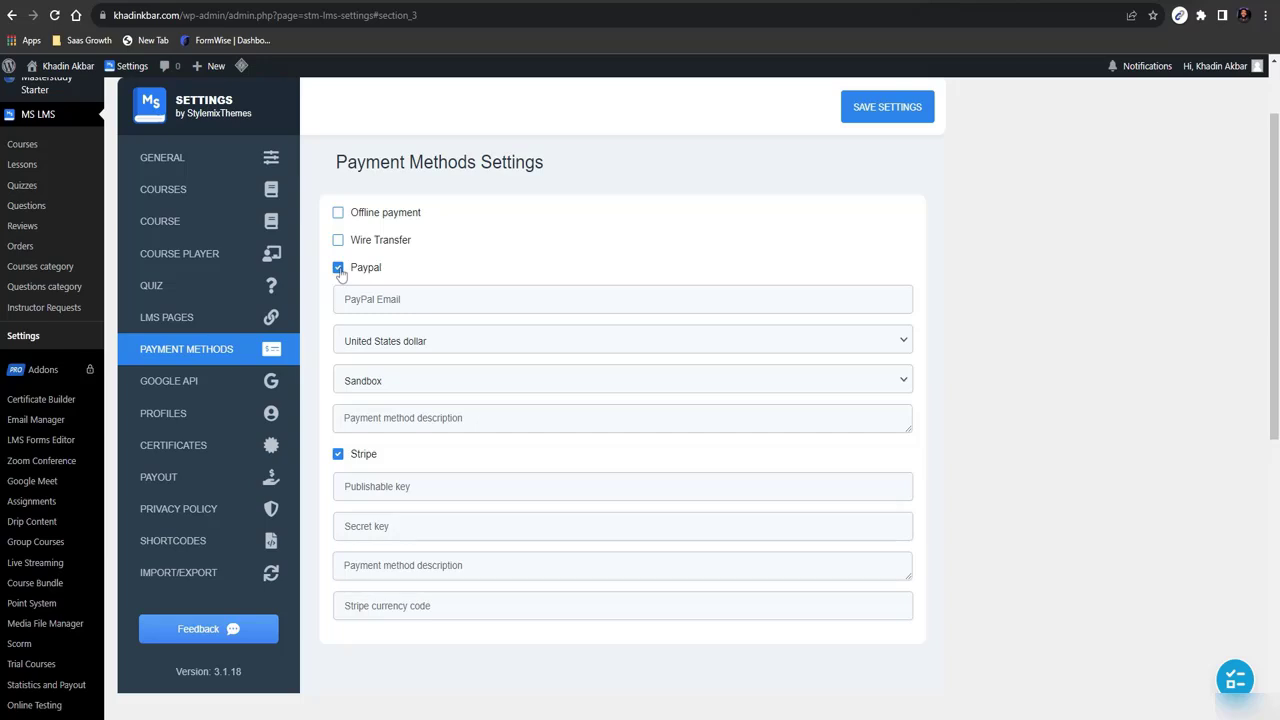
click(362, 295)
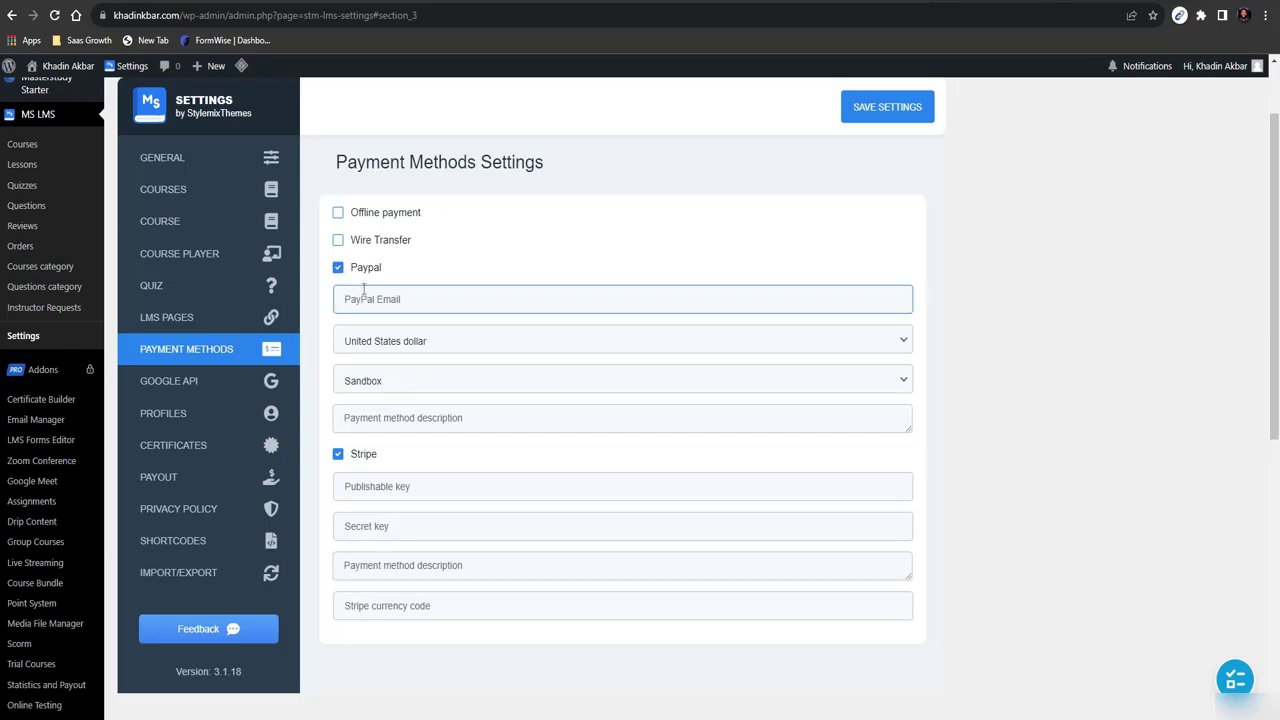
key(Tab)
key(Tab)
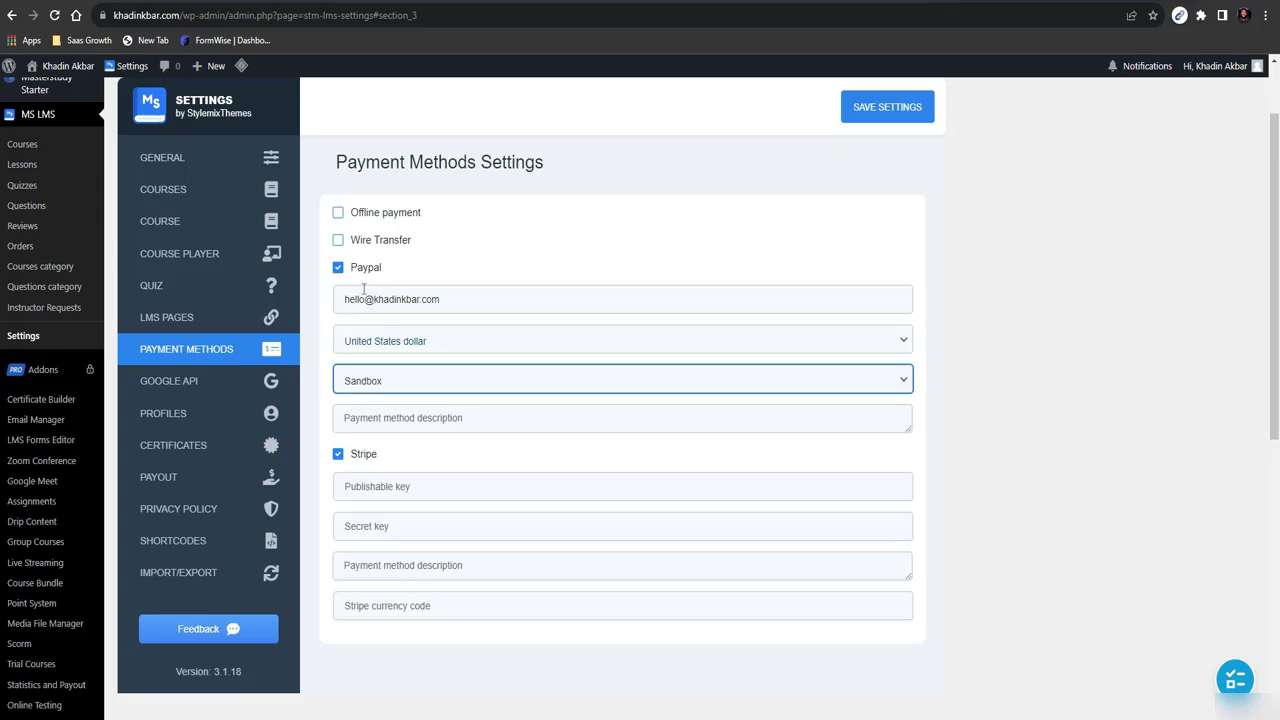
Switch PayPal to Live mode and save the payment method settings.
click(418, 384)
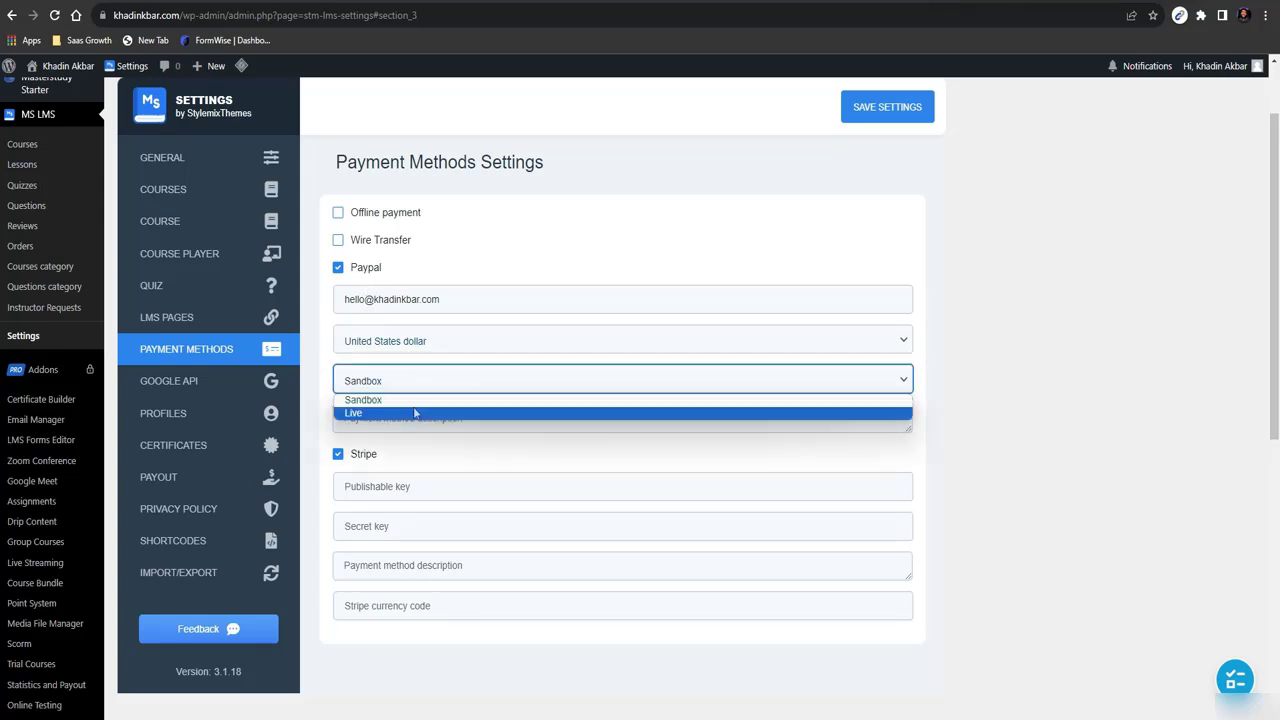
click(415, 412)
click(388, 418)
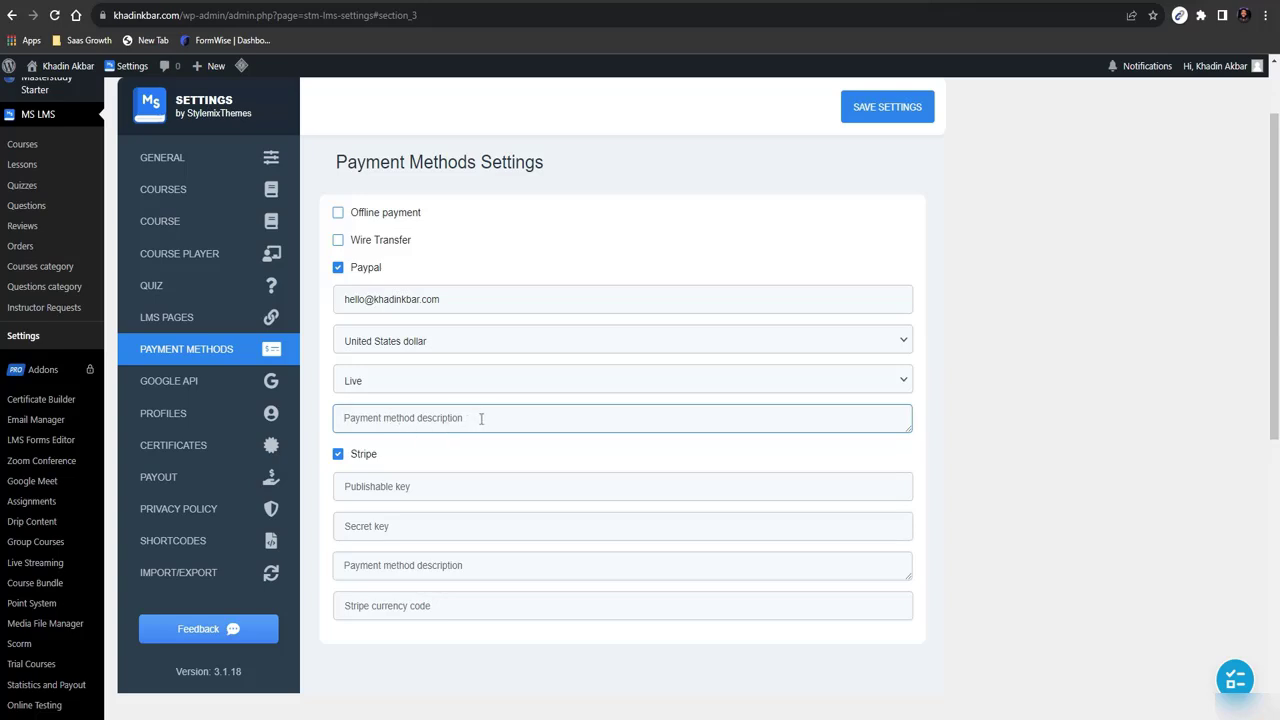
click(916, 118)
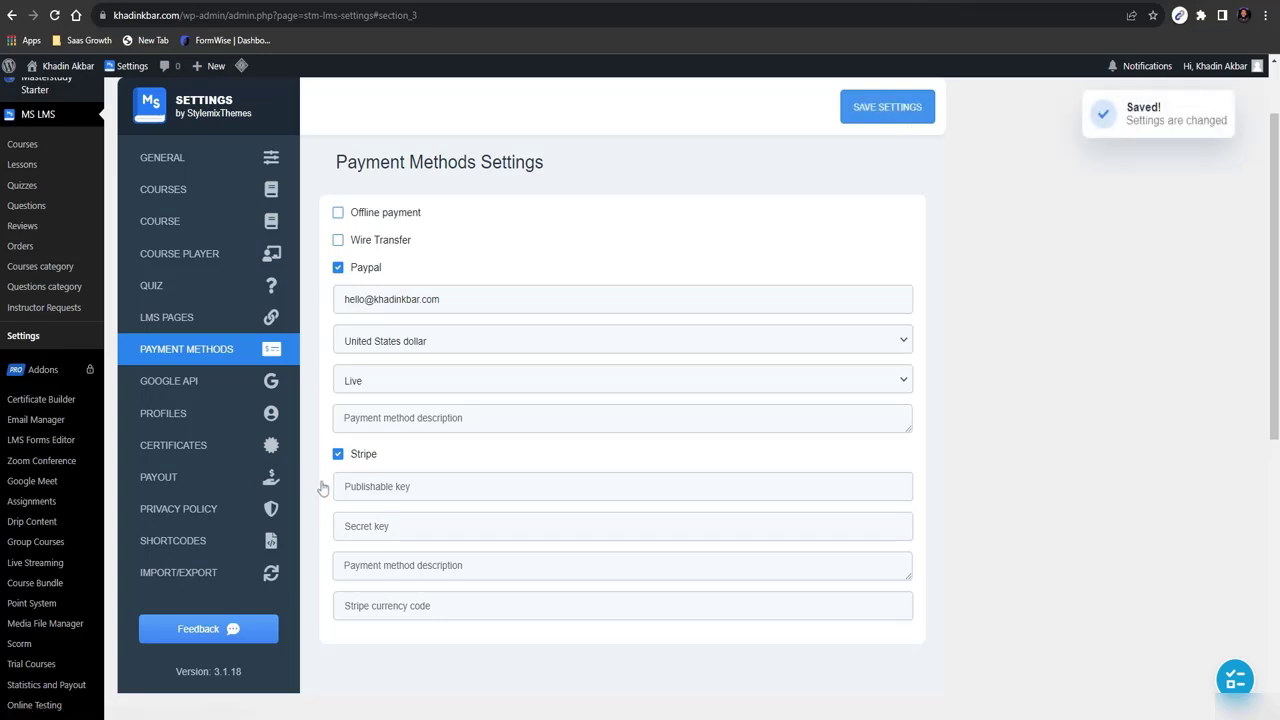
Check the empty Stripe publishable and secret key fields, then switch to the stripe.com tab.
click(396, 487)
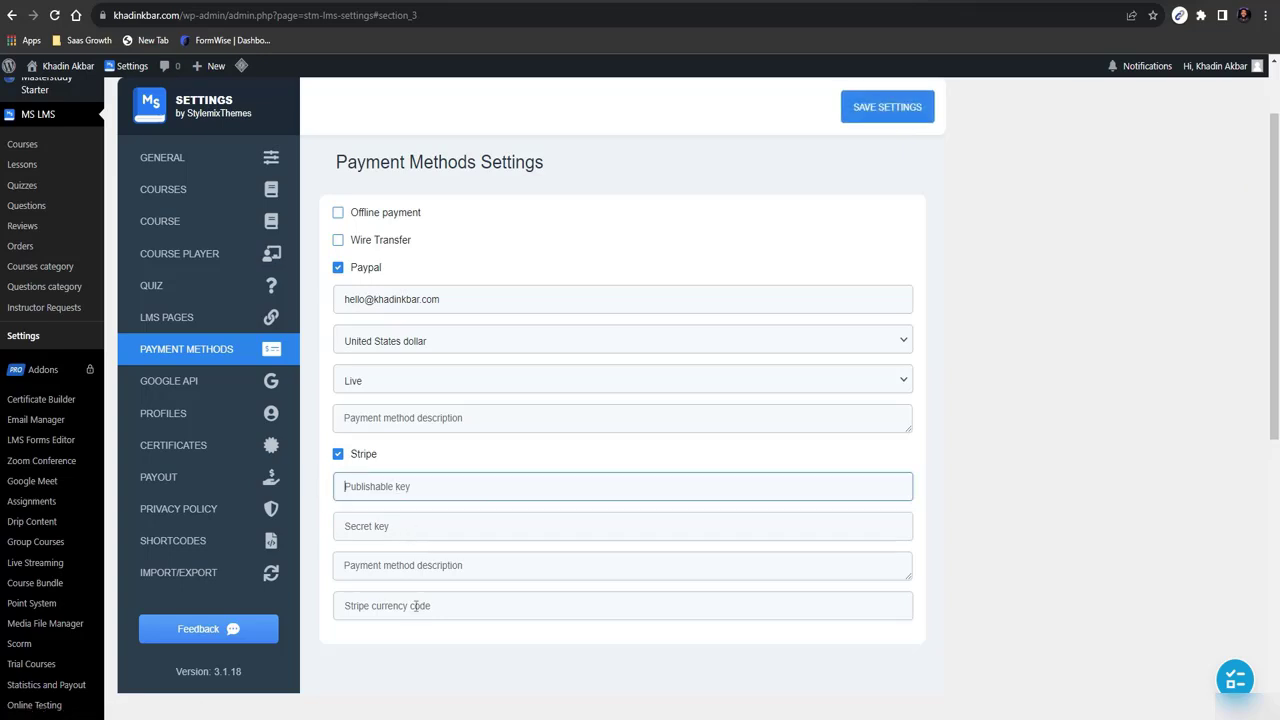
click(415, 606)
click(375, 490)
click(428, 527)
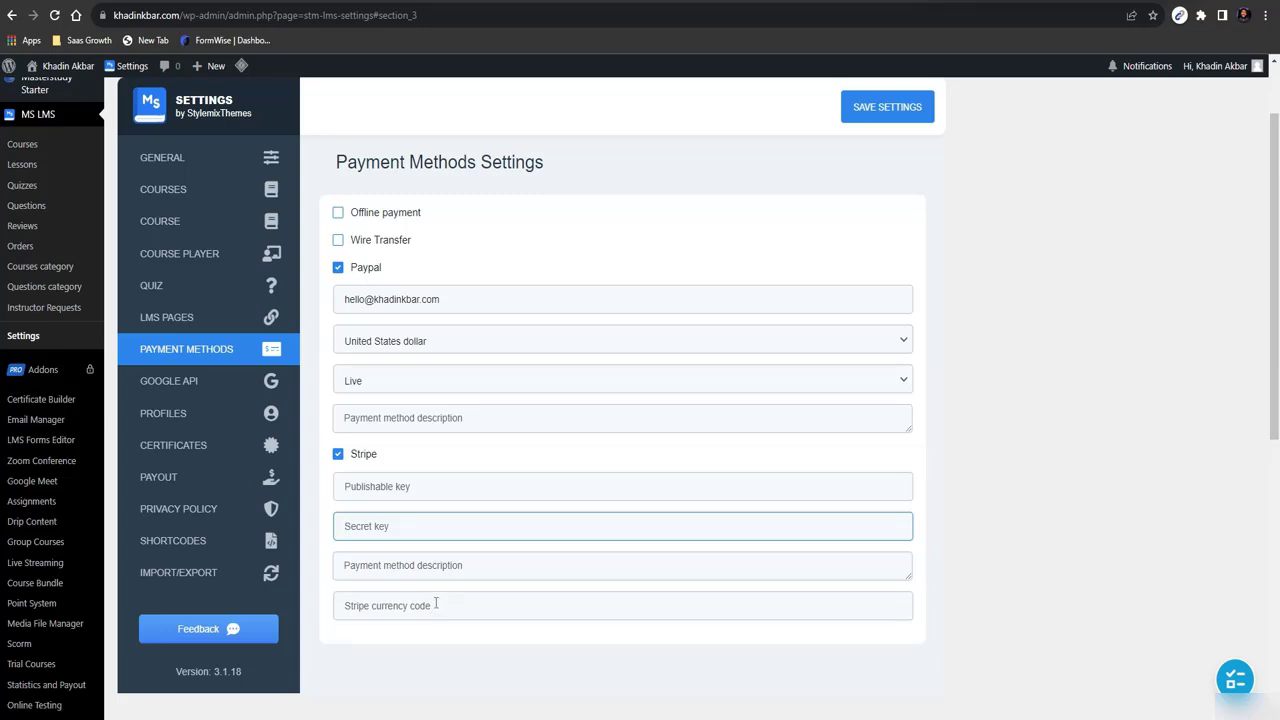
click(1095, 0)
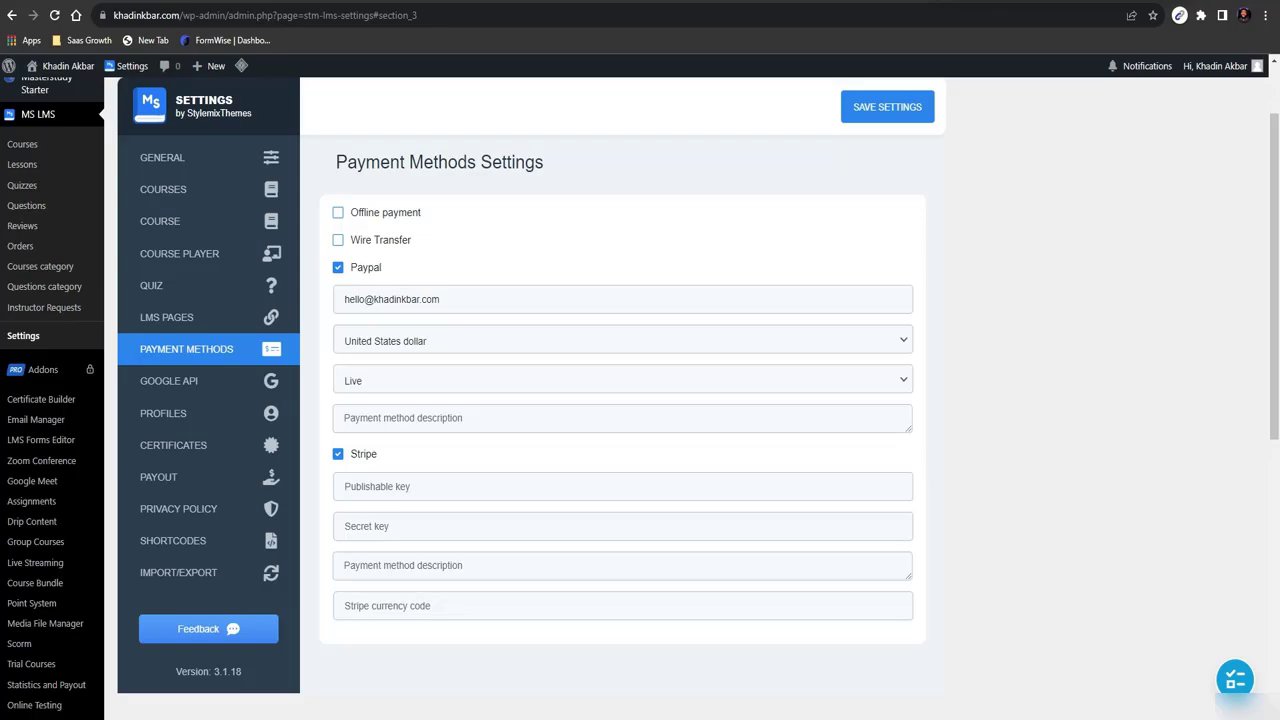
click(752, 0)
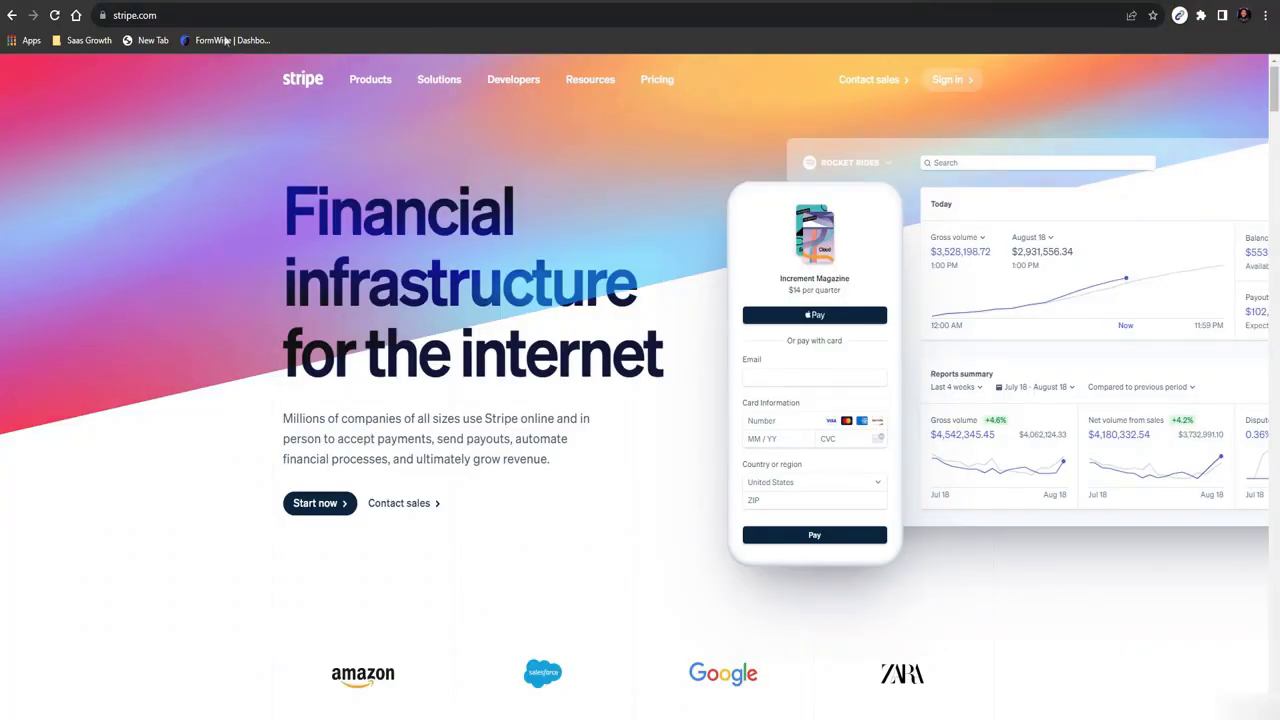
Sign in to Stripe and open the Developers API keys page.
click(928, 89)
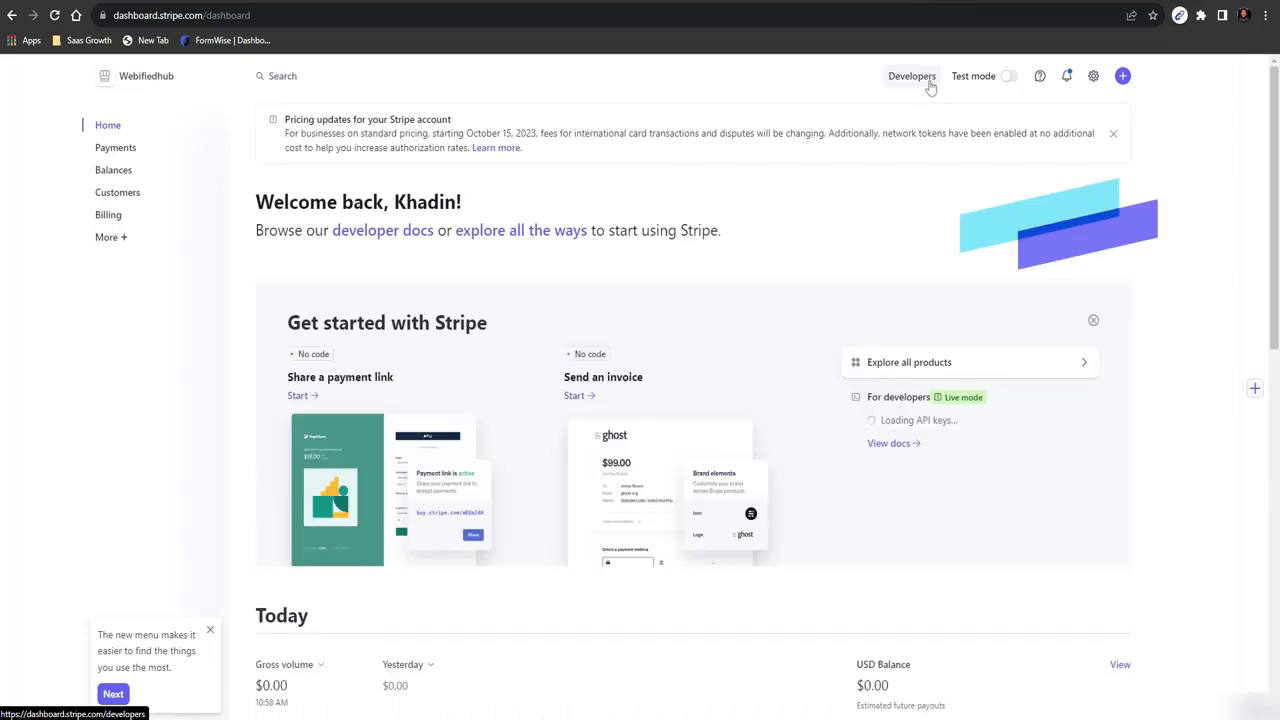
click(906, 86)
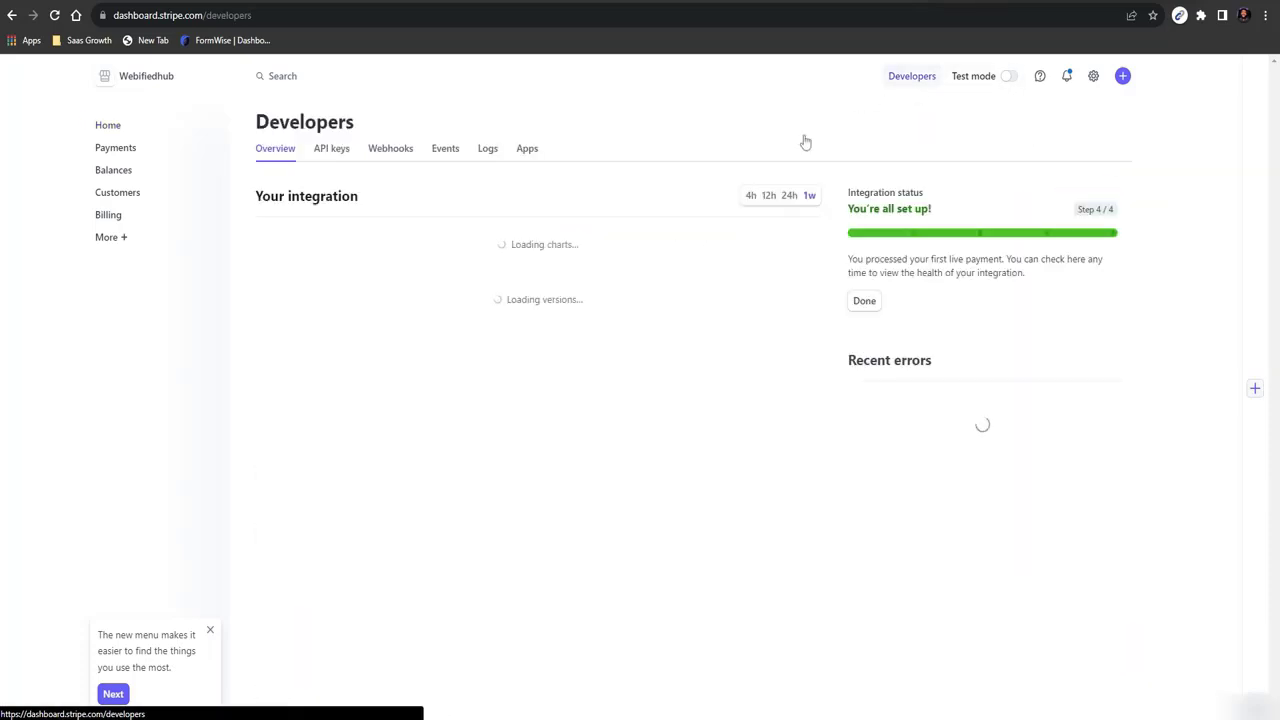
click(333, 149)
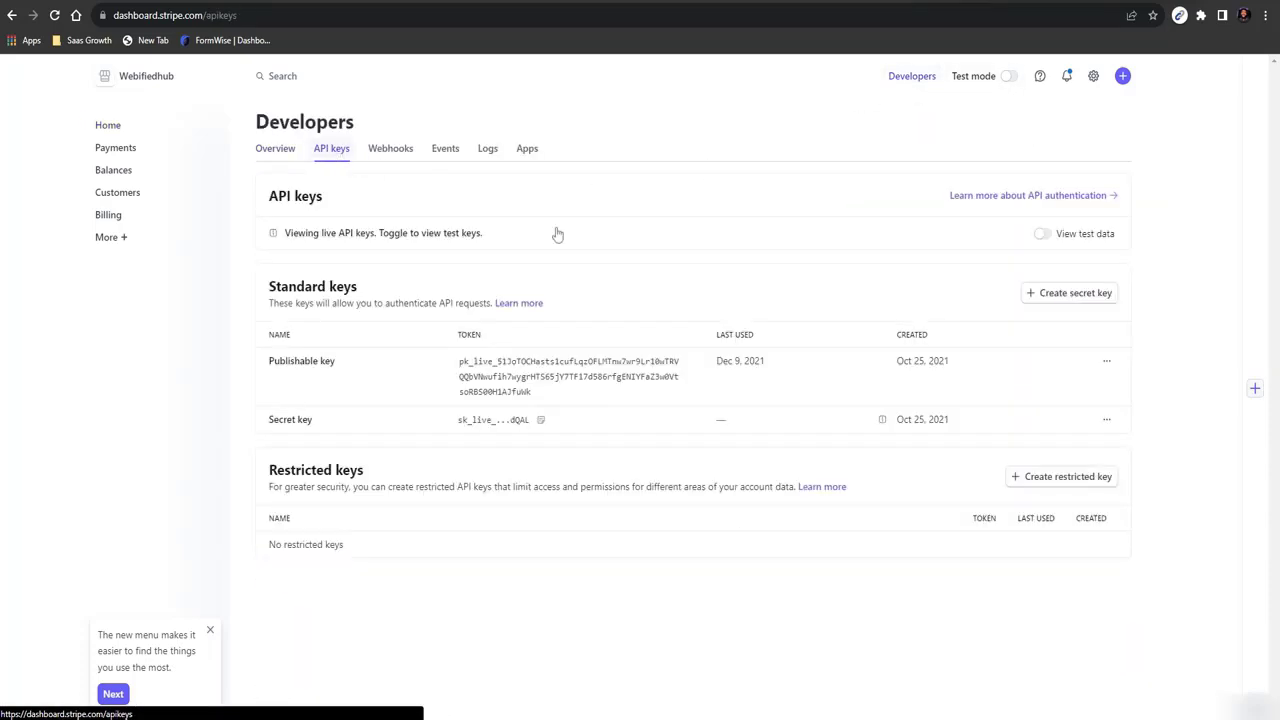
Create a secret key named Masterstudy after entering the verification code, and copy it.
click(1063, 297)
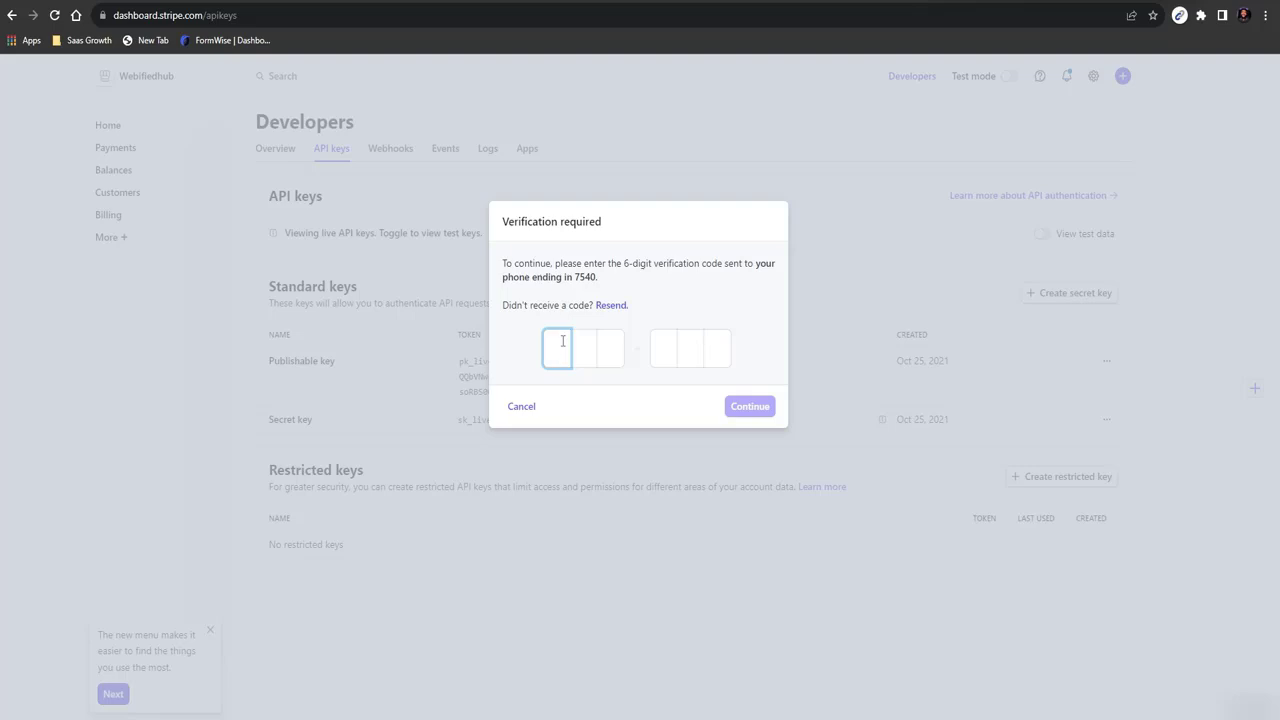
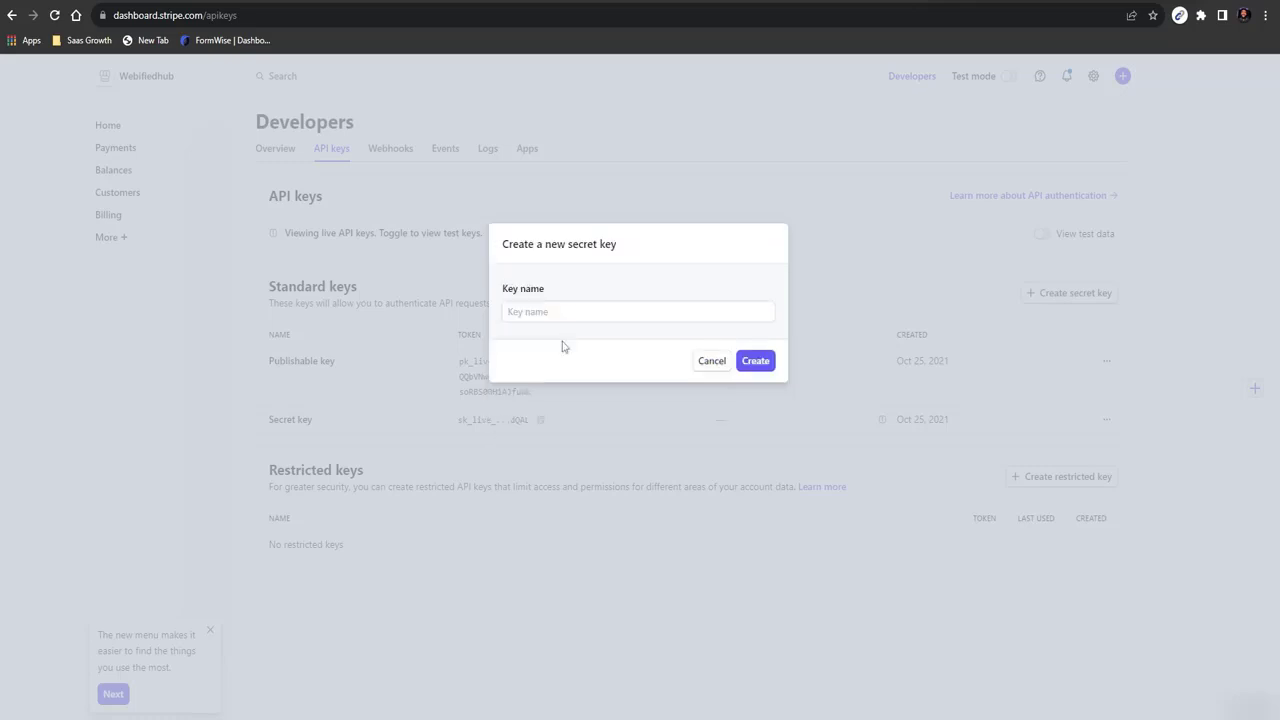
click(568, 307)
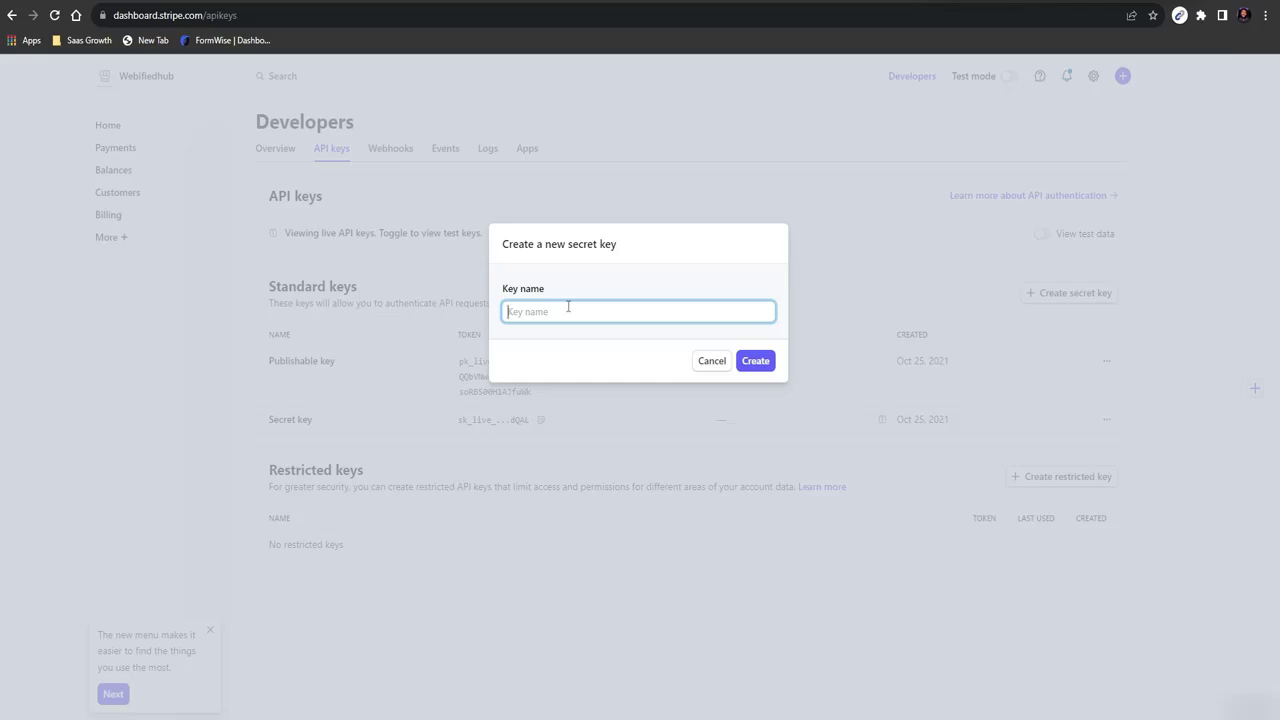
text(Masterstudy)
click(765, 361)
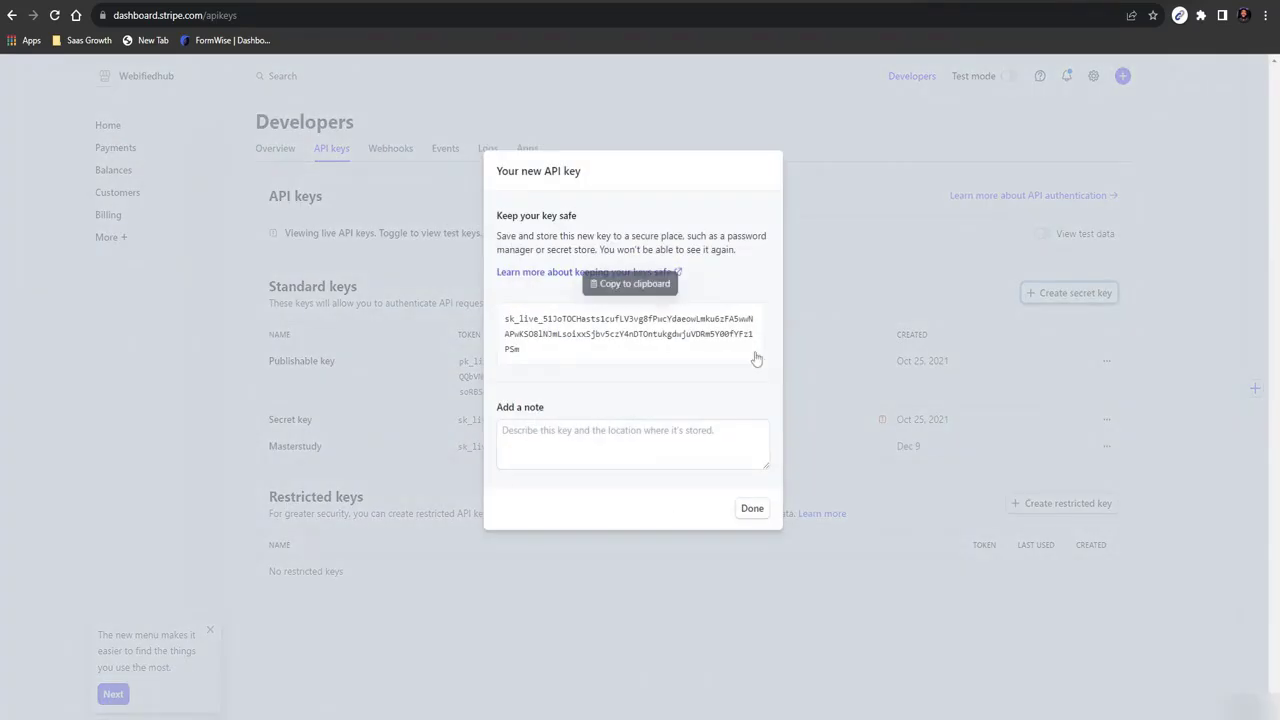
click(565, 333)
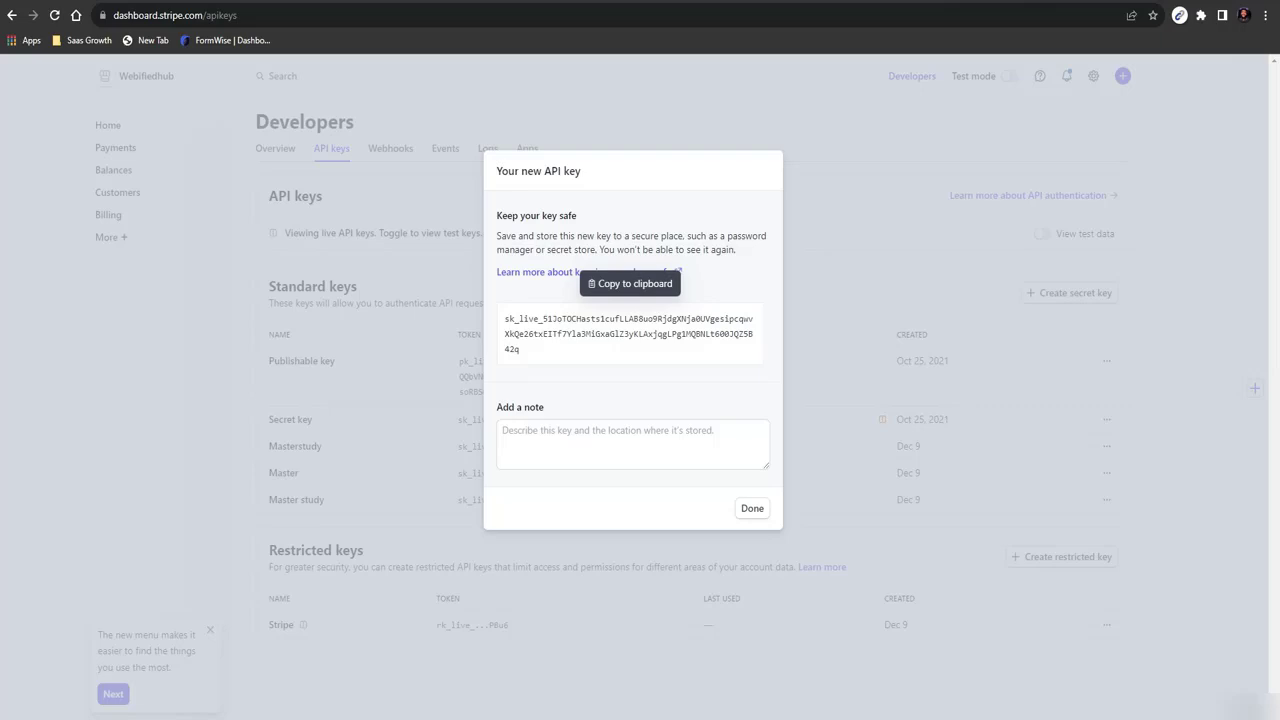
click(673, 352)
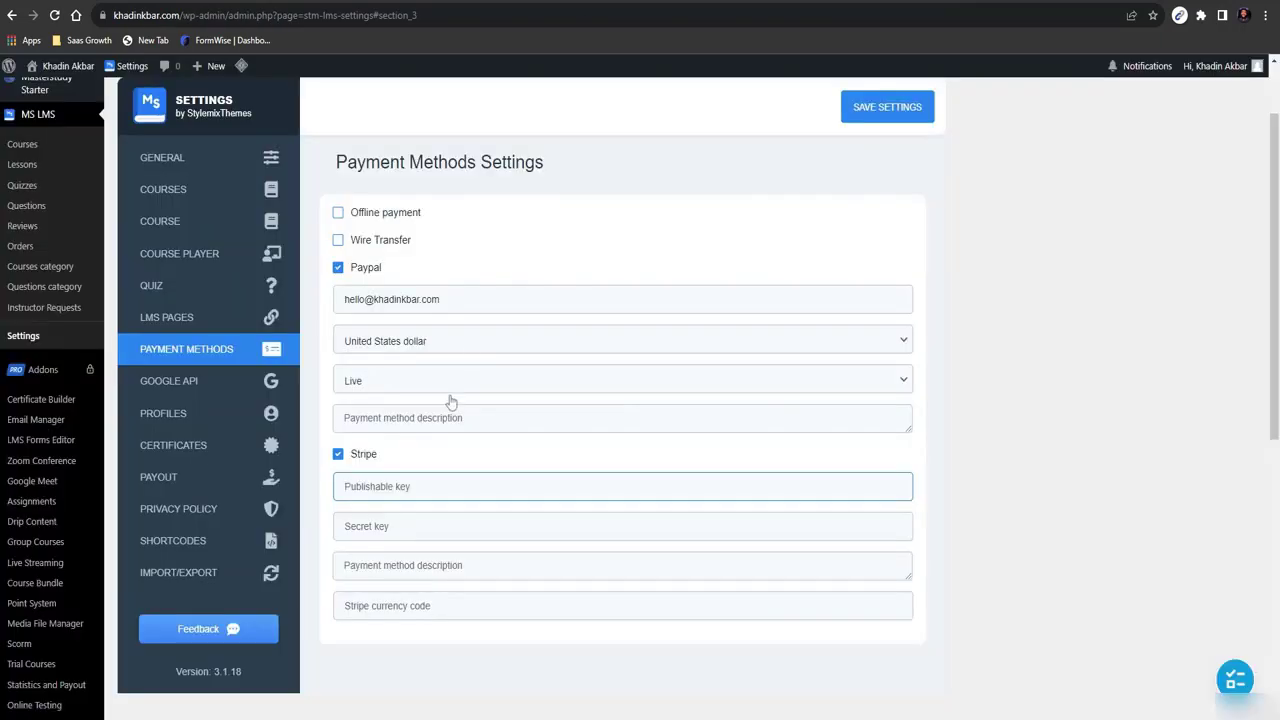
Paste the copied Stripe secret key and live publishable key into the Stripe fields.
click(387, 531)
right_click(385, 533)
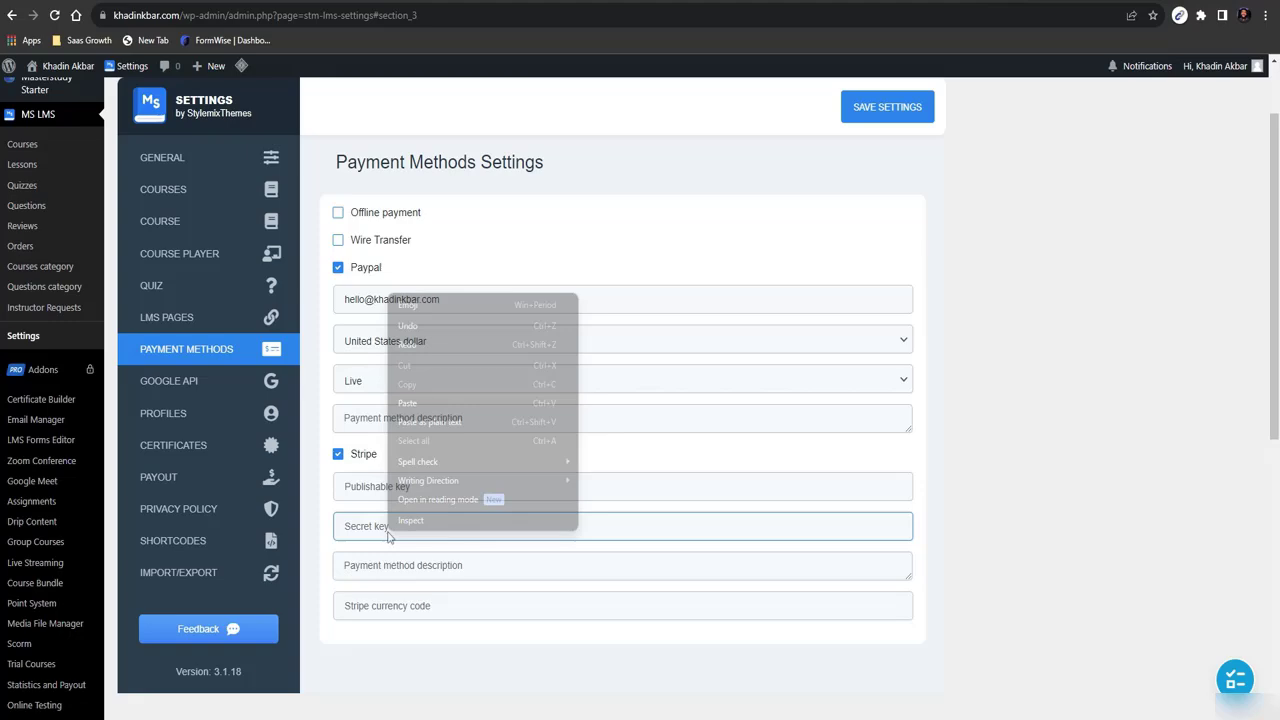
click(440, 406)
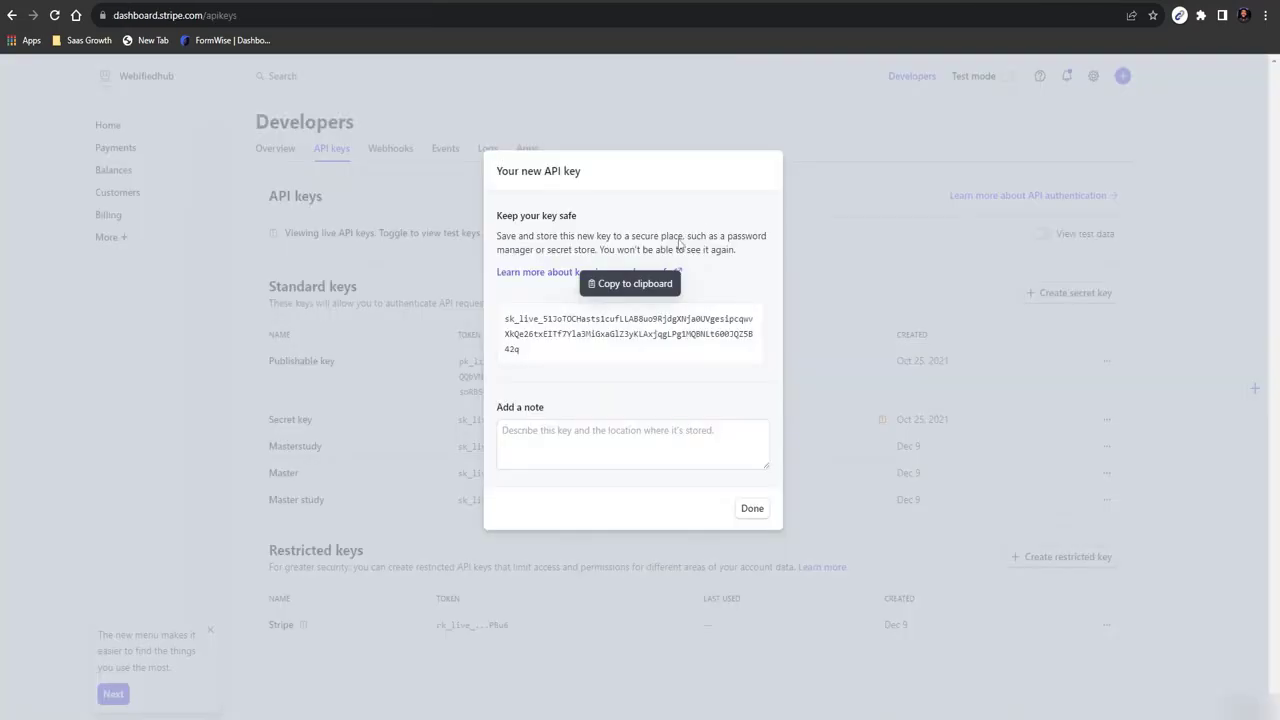
click(752, 508)
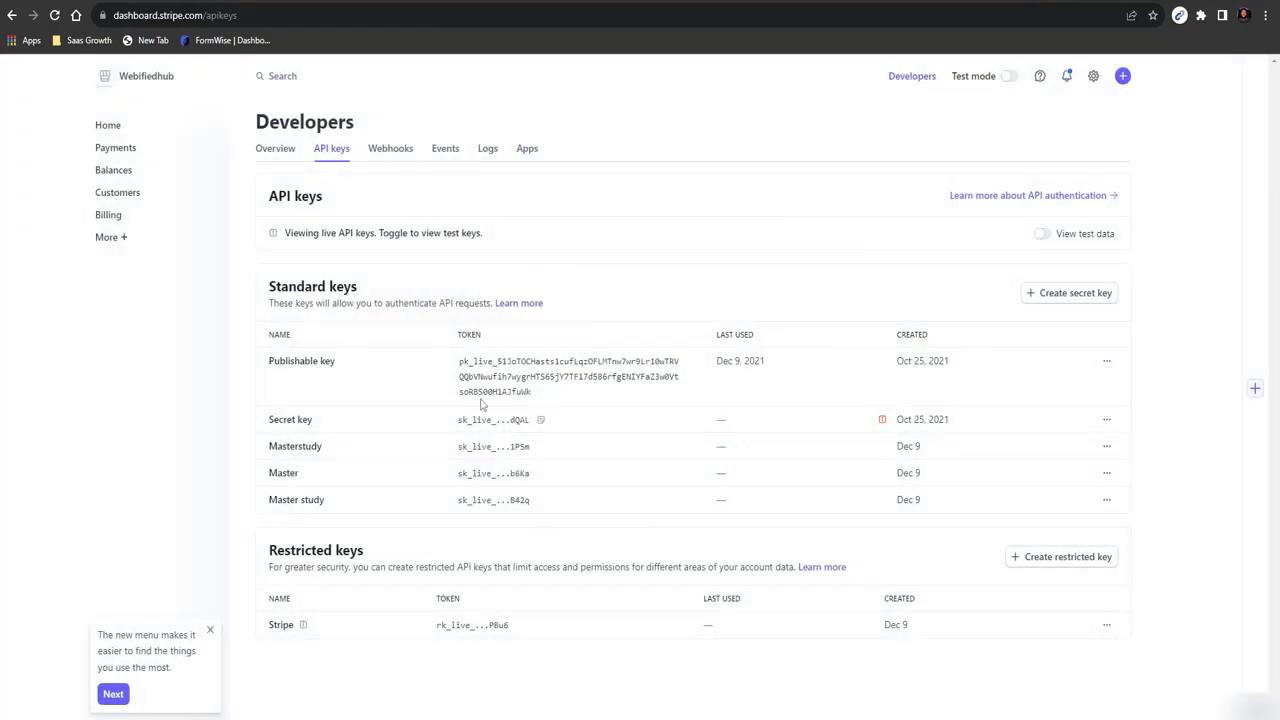
click(548, 386)
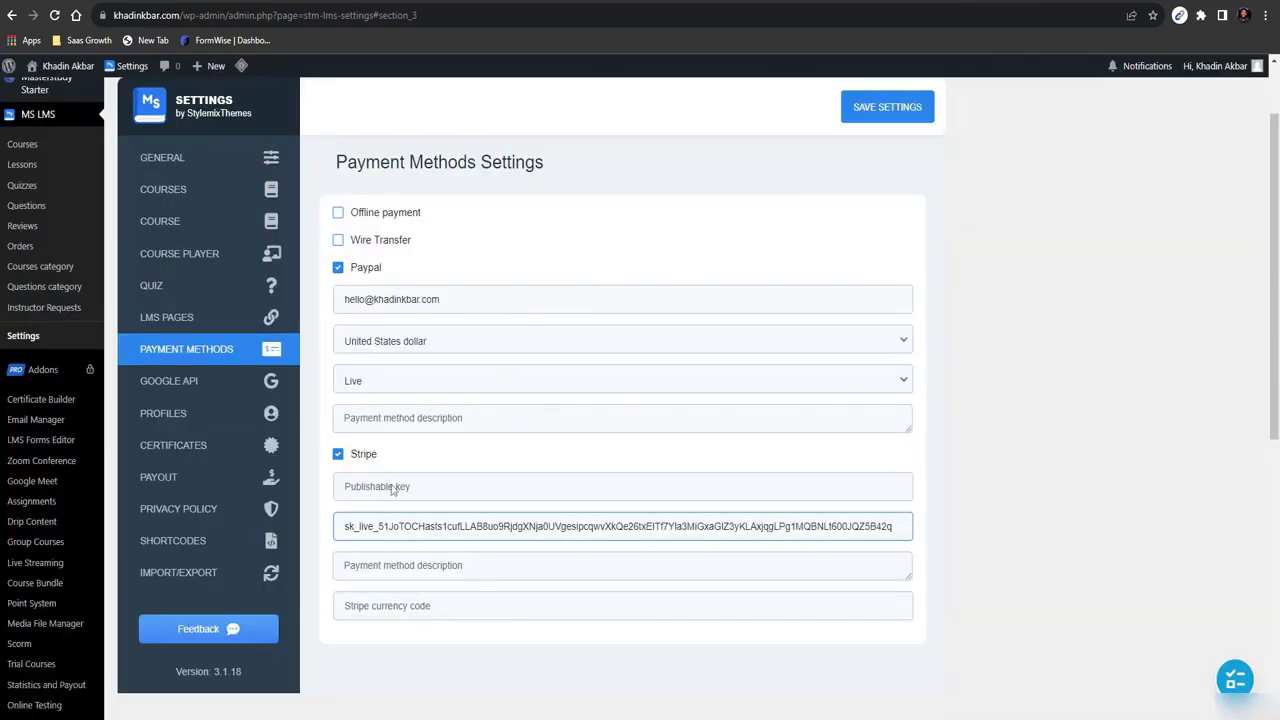
right_click(396, 486)
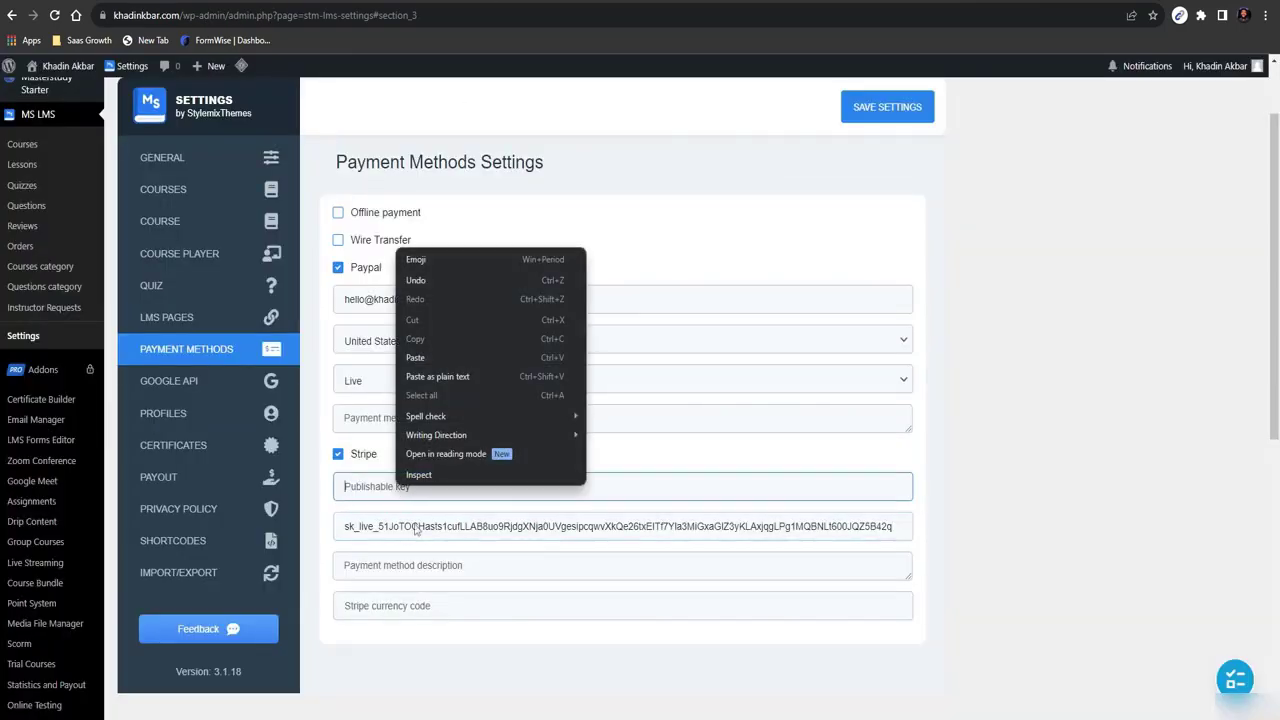
click(437, 356)
Give Stripe the description 'Pay with card' and currency code USD.
click(385, 563)
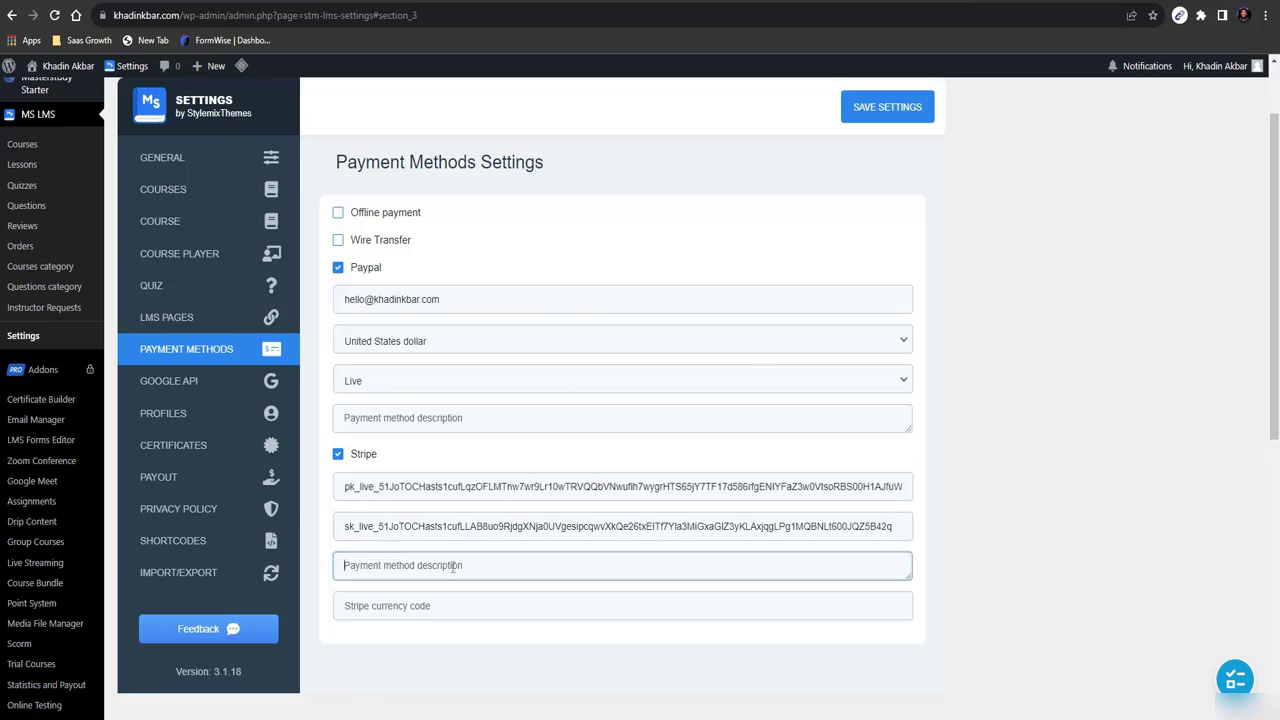
text(Pay)
key(BackSpace)
key(BackSpace)
text(card)
key(Tab)
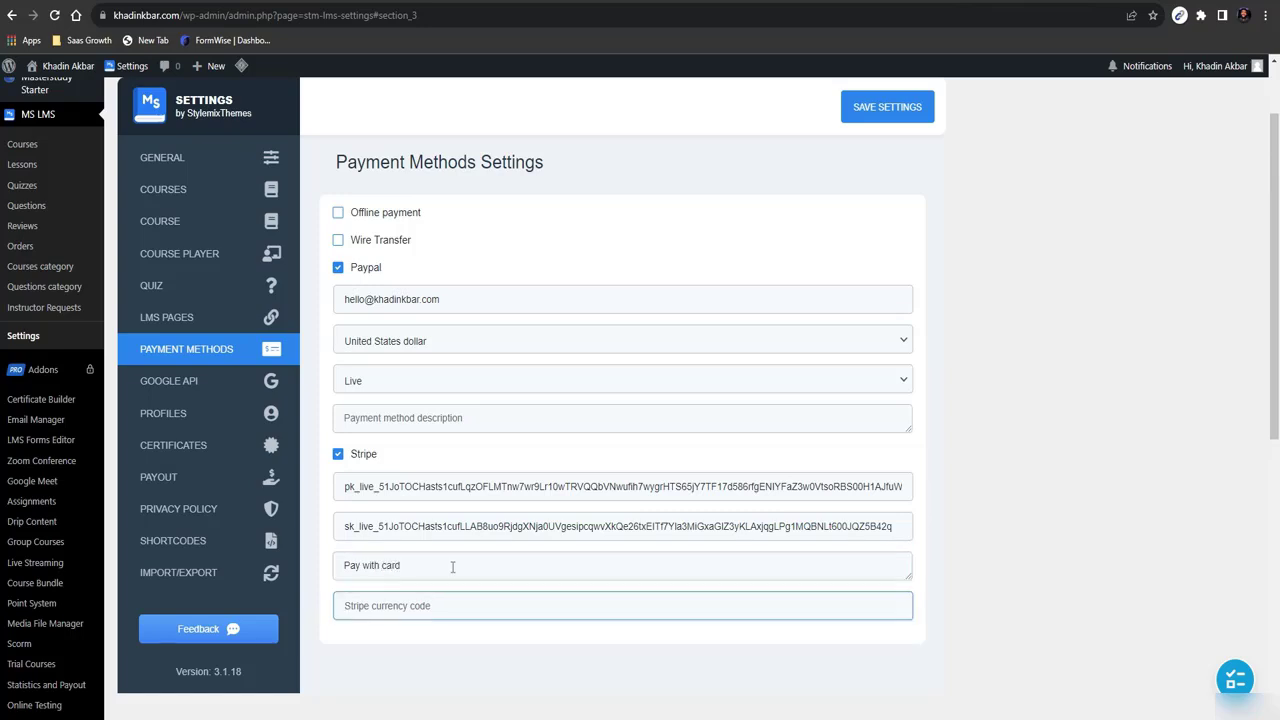
text($)
key(BackSpace)
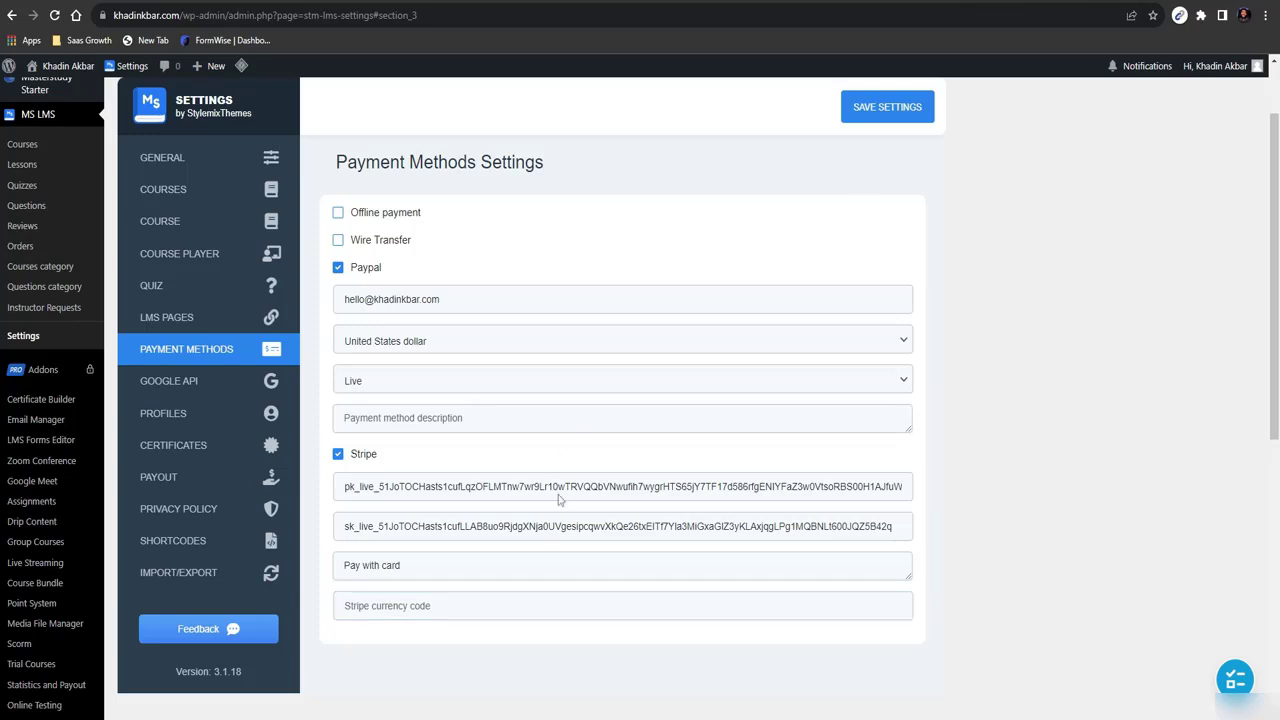
click(451, 608)
text(USD)
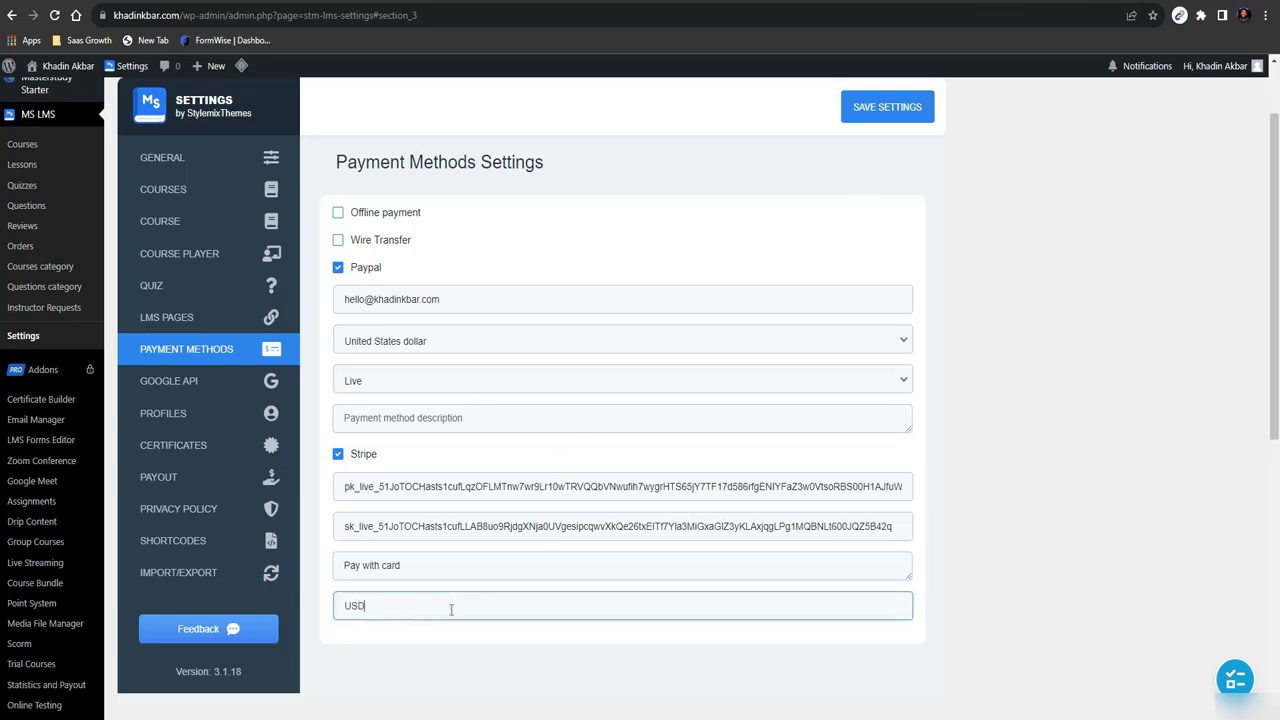
Save the payment settings, then toggle Wire Transfer on and back off.
click(861, 108)
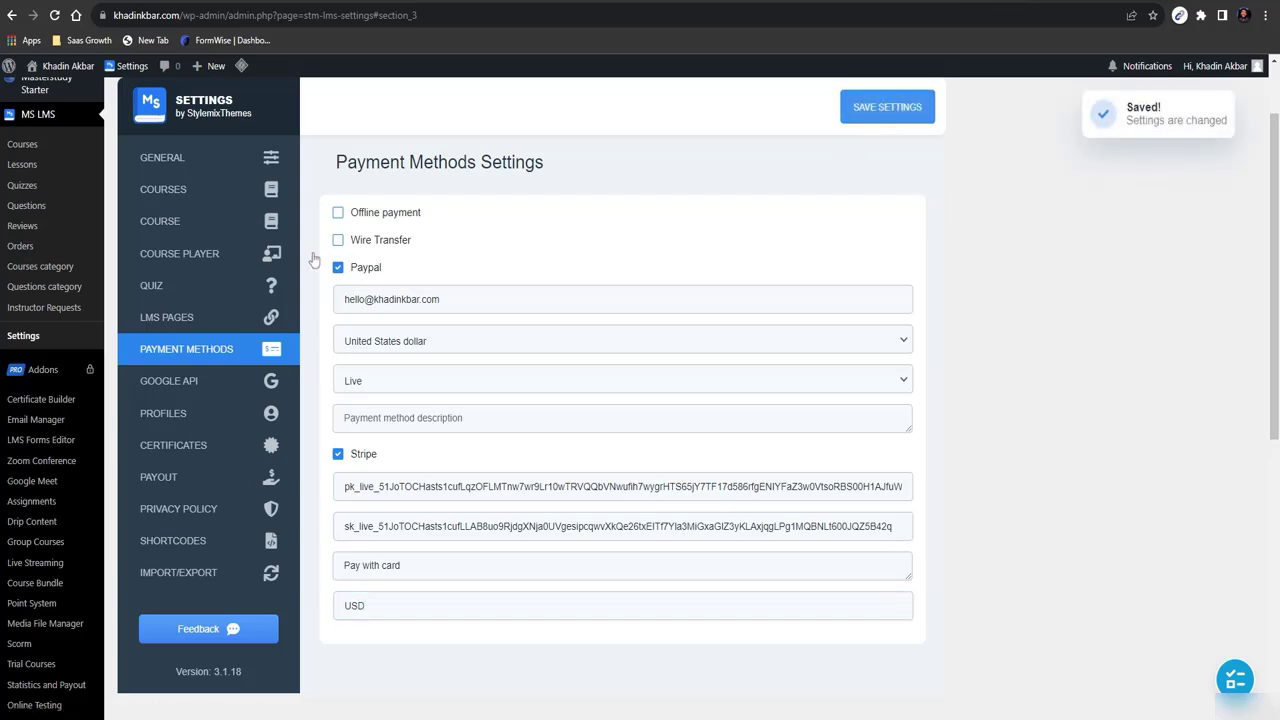
click(354, 246)
click(354, 246)
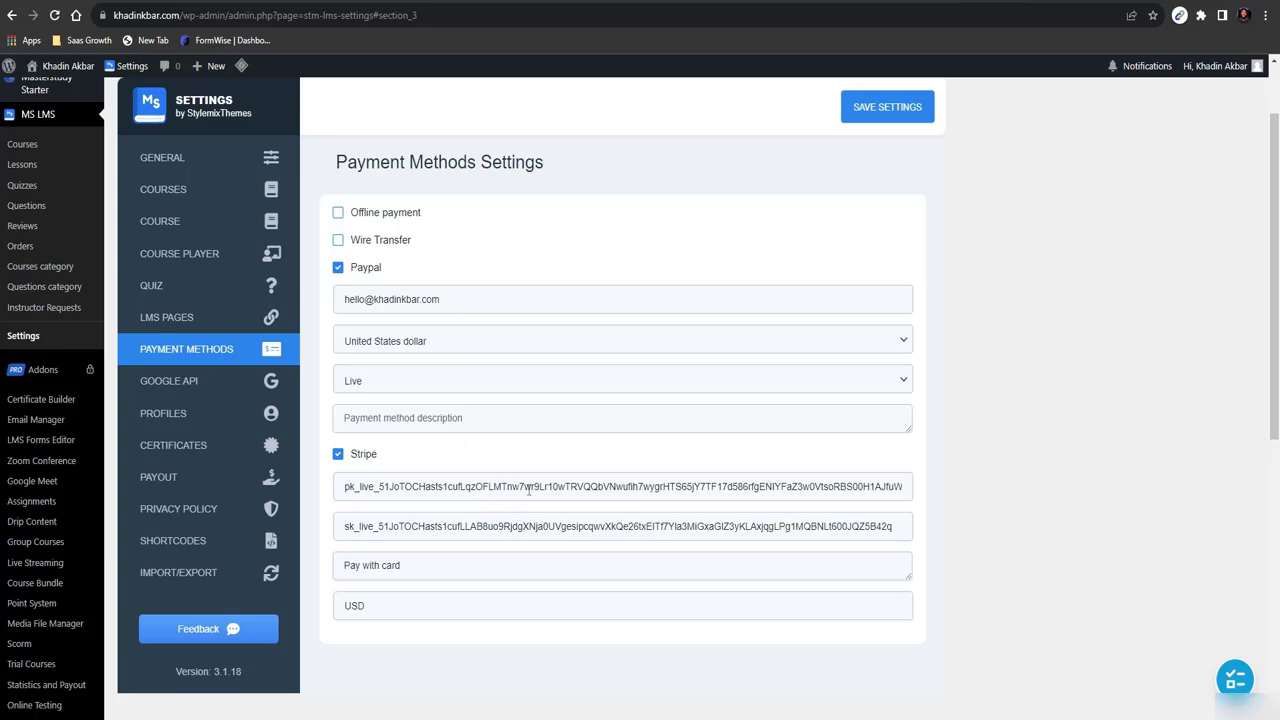
Look at the empty Google API reCAPTCHA site key field, then go to Profiles settings.
click(203, 388)
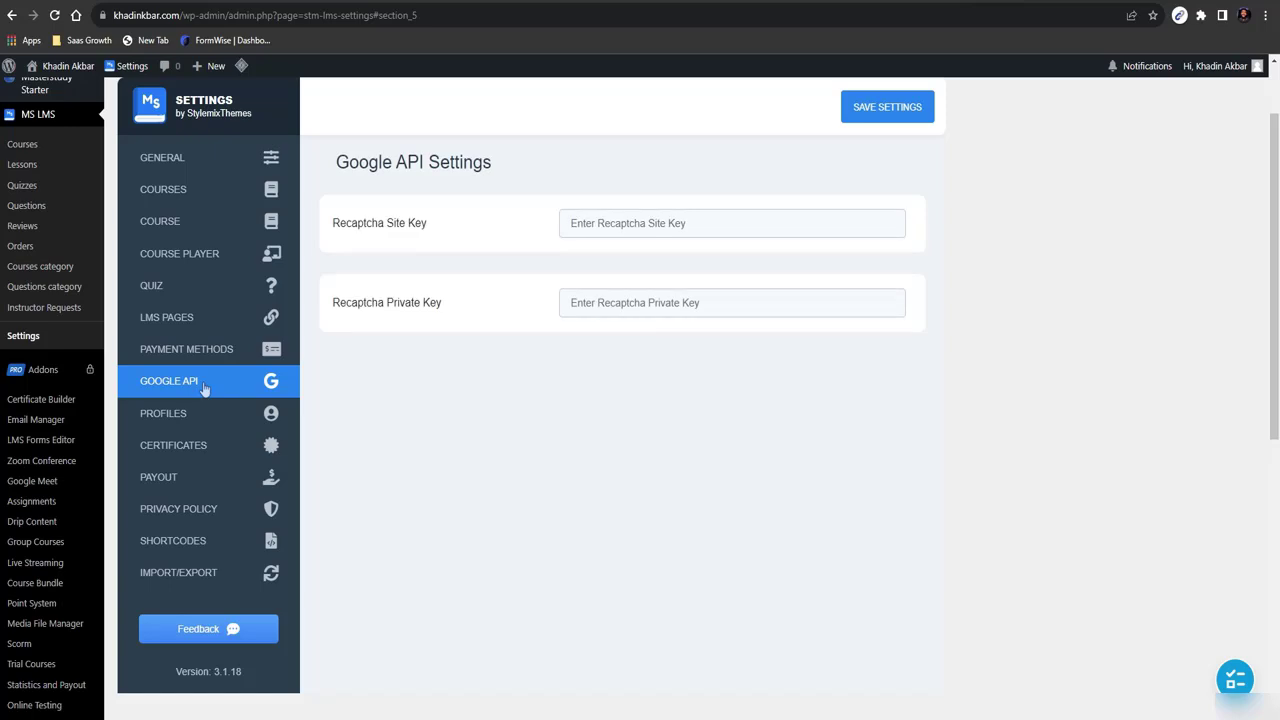
click(666, 224)
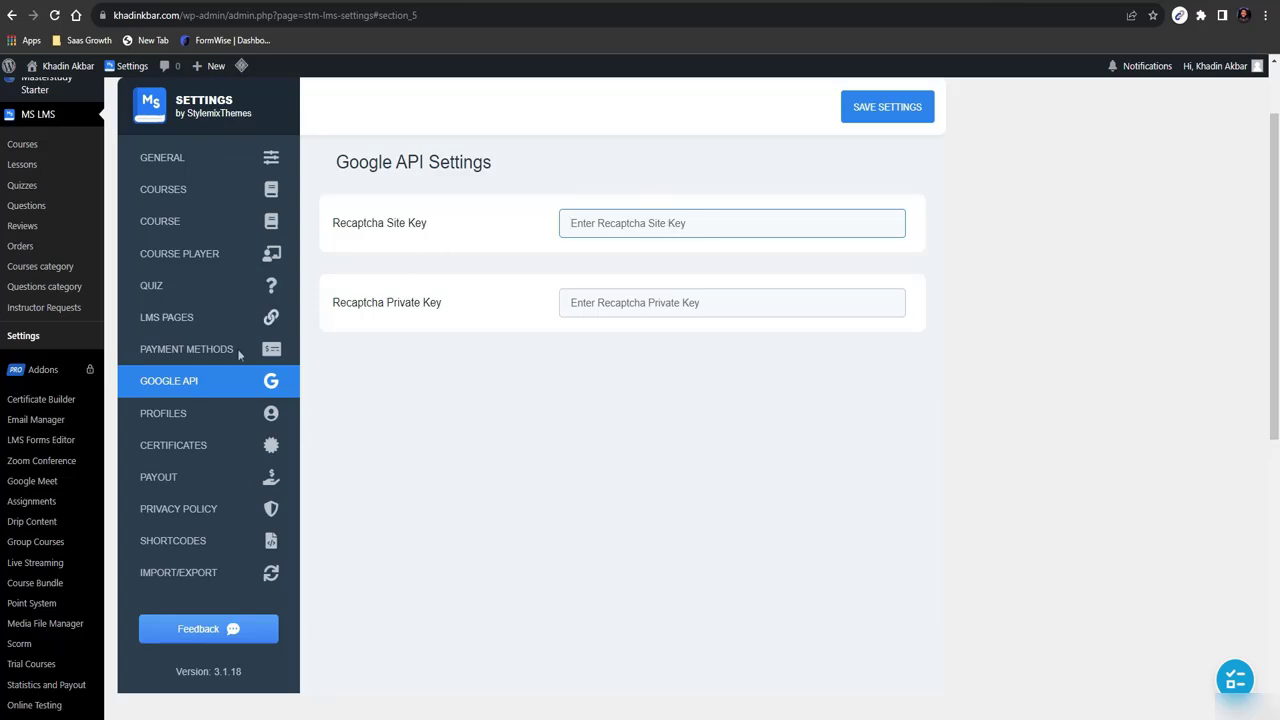
click(194, 413)
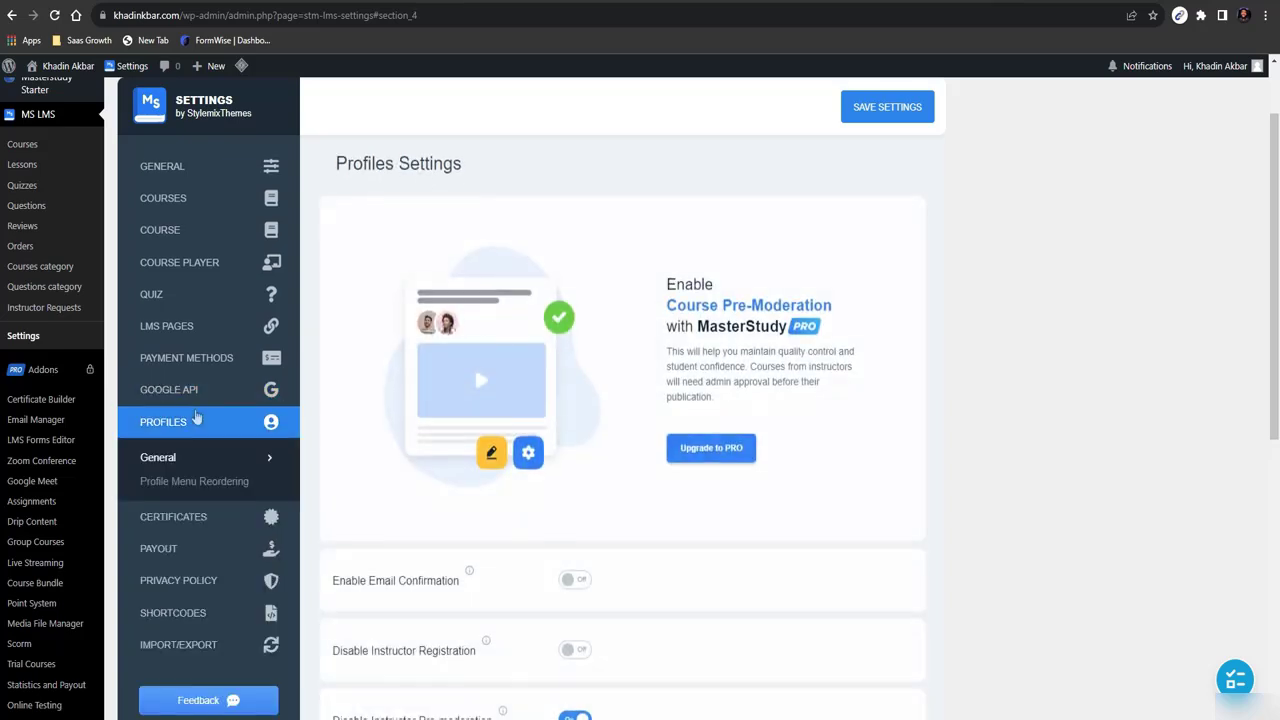
Turn on Email Confirmation, Disable Instructor Registration and letting instructors add students to their courses.
scroll(623, 486, down, 2)
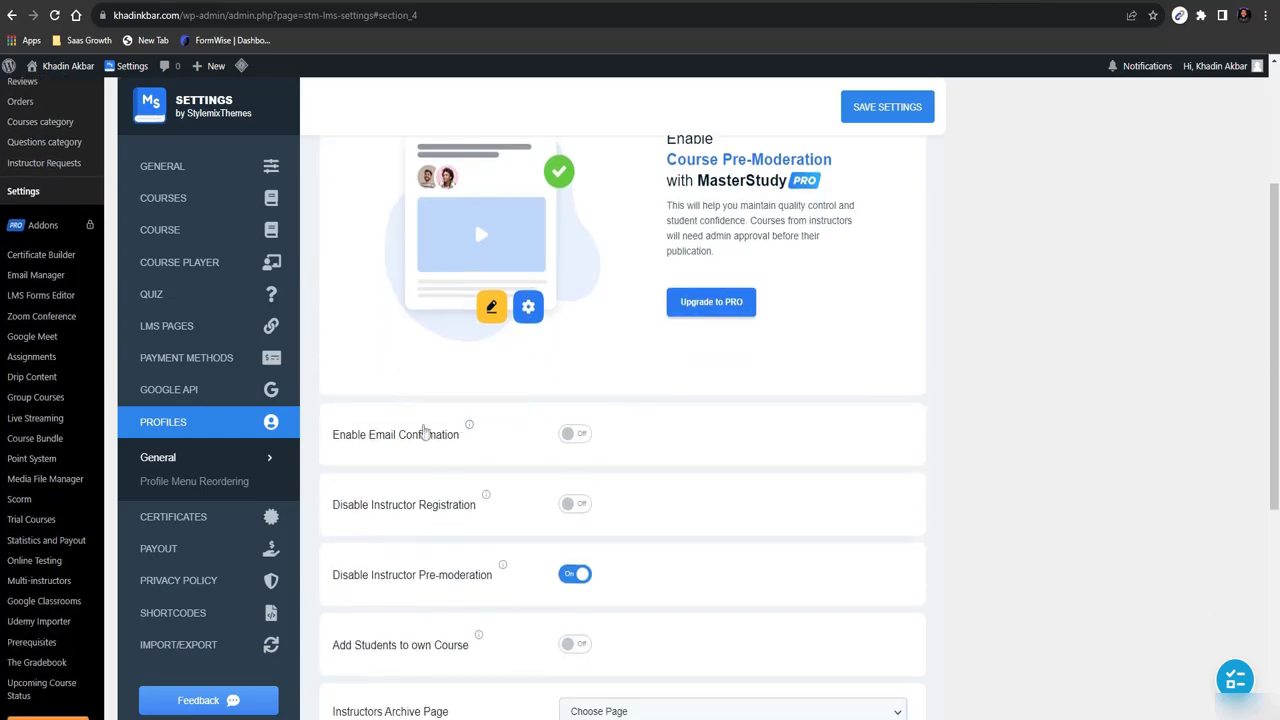
click(576, 437)
click(577, 508)
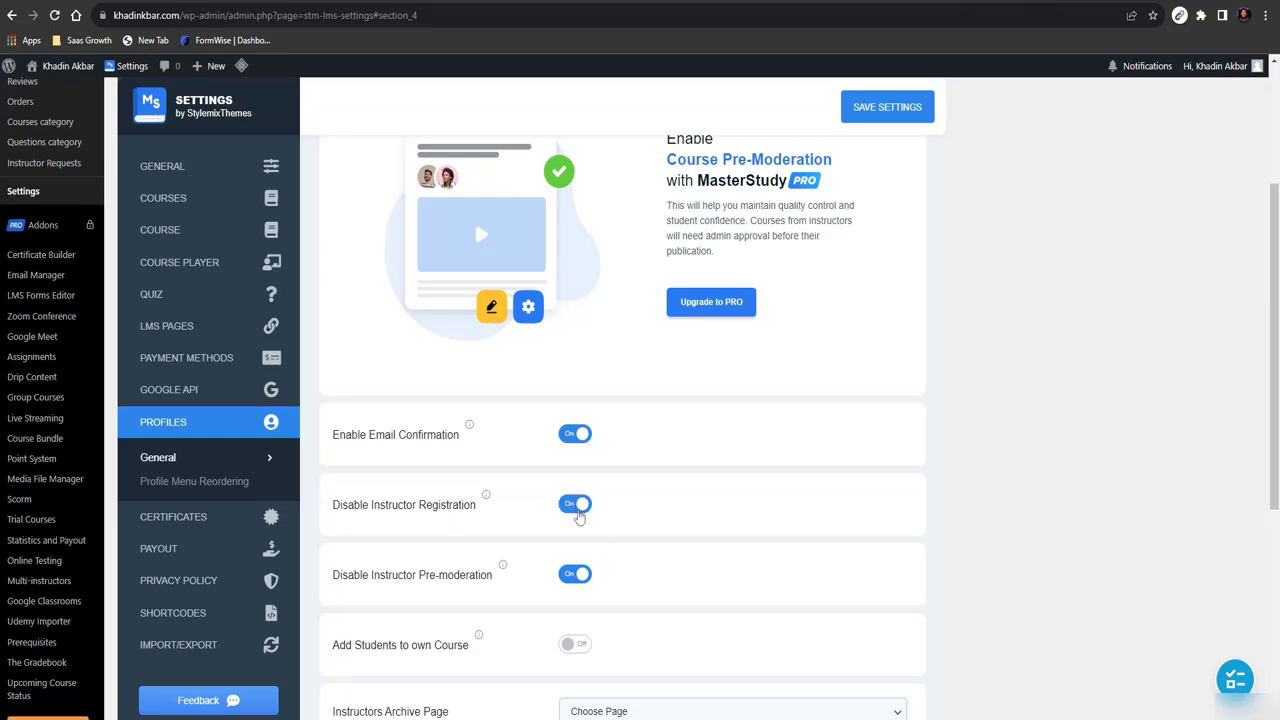
scroll(578, 512, down, 3)
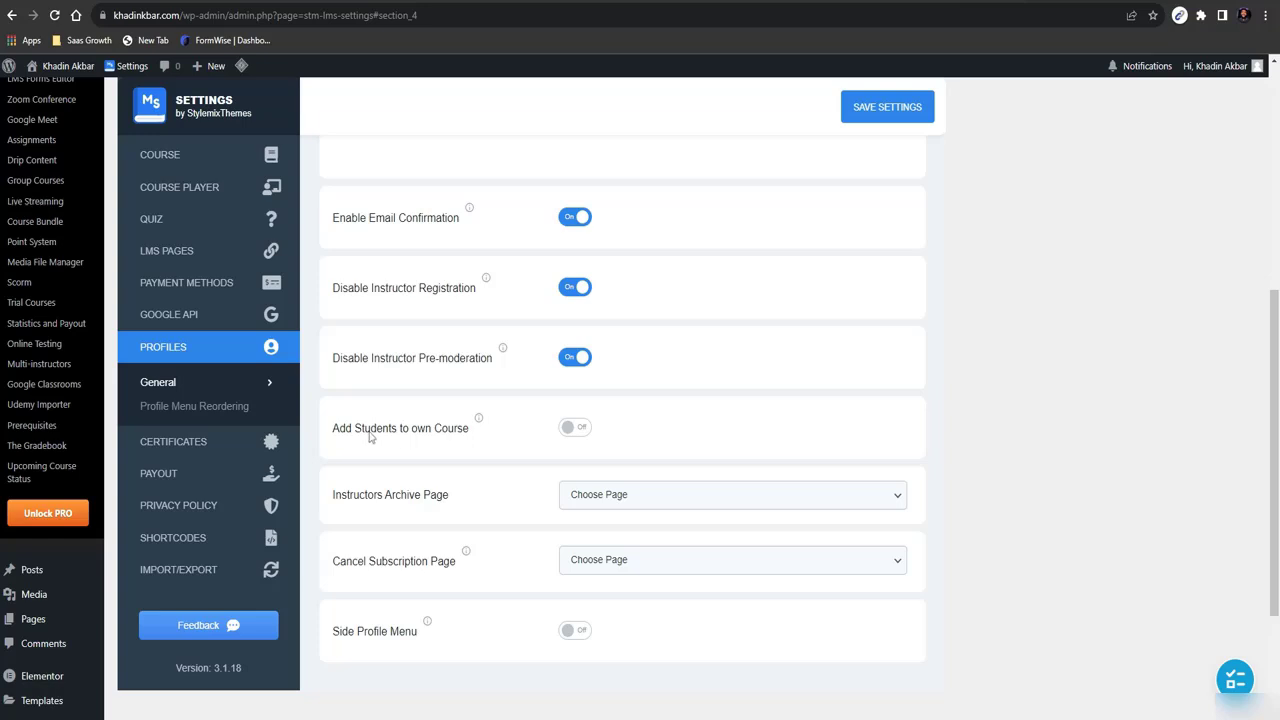
mouse_move(480, 422)
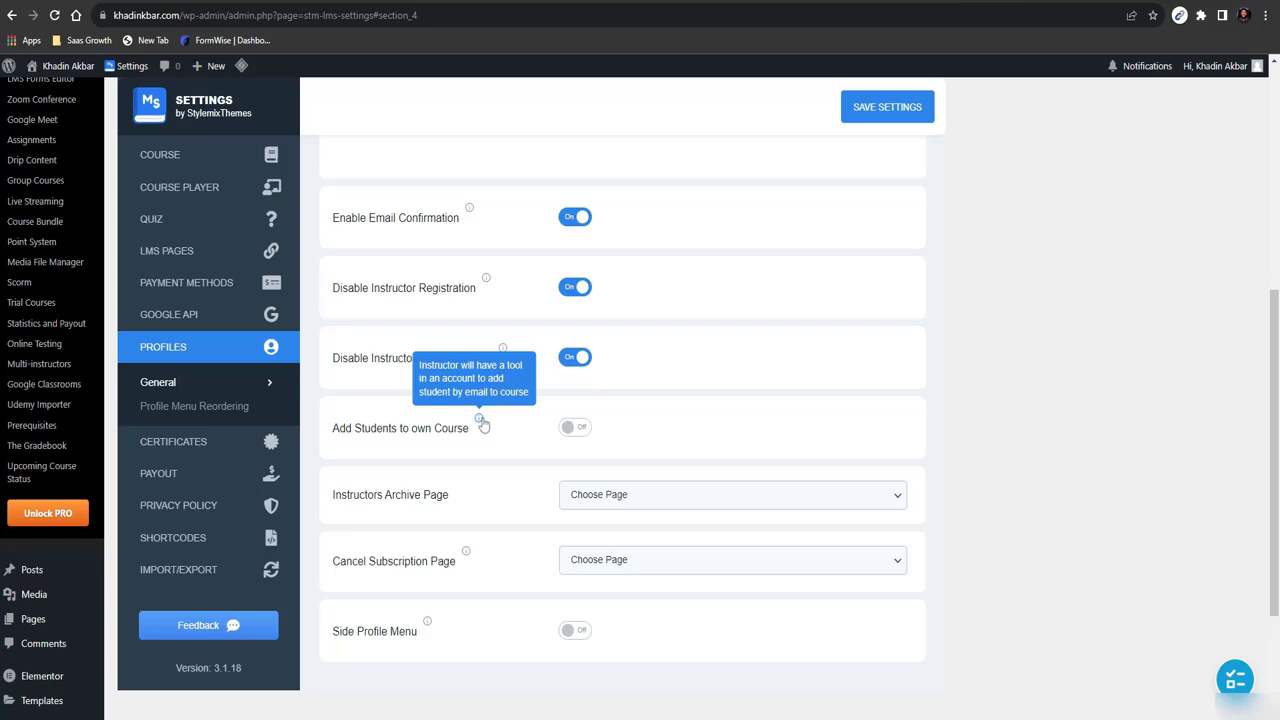
click(573, 430)
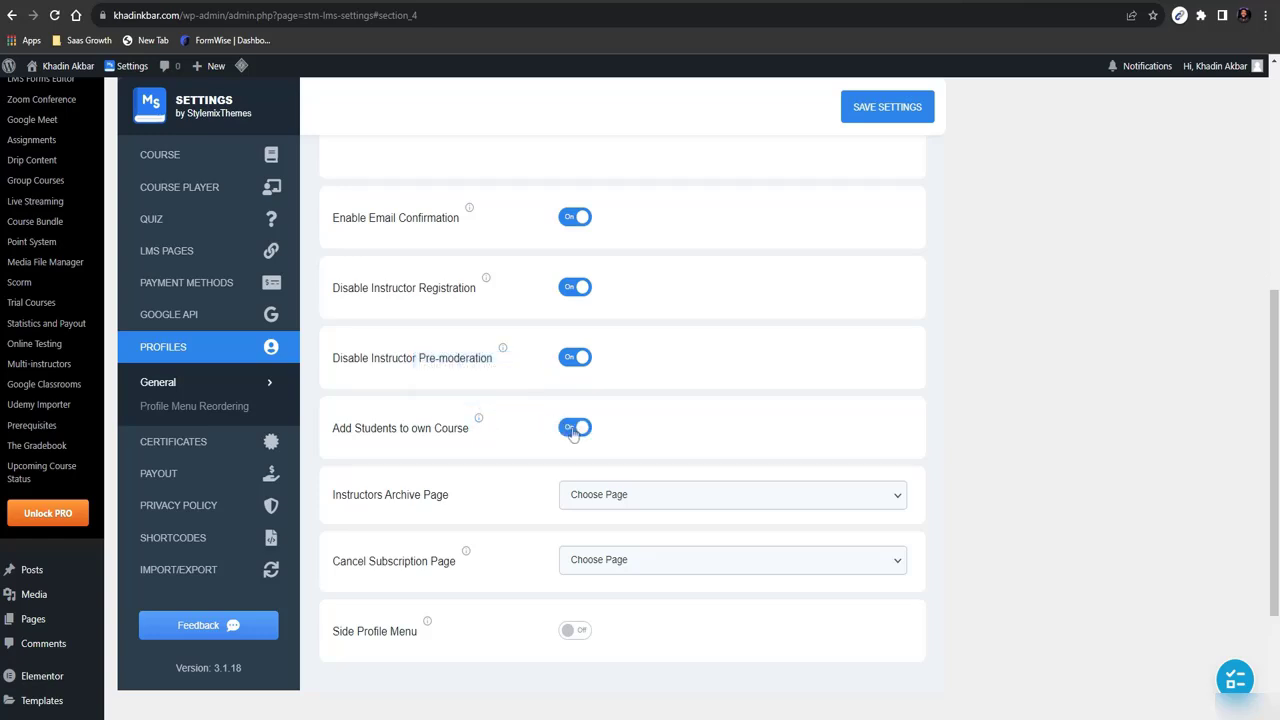
scroll(443, 455, down, 2)
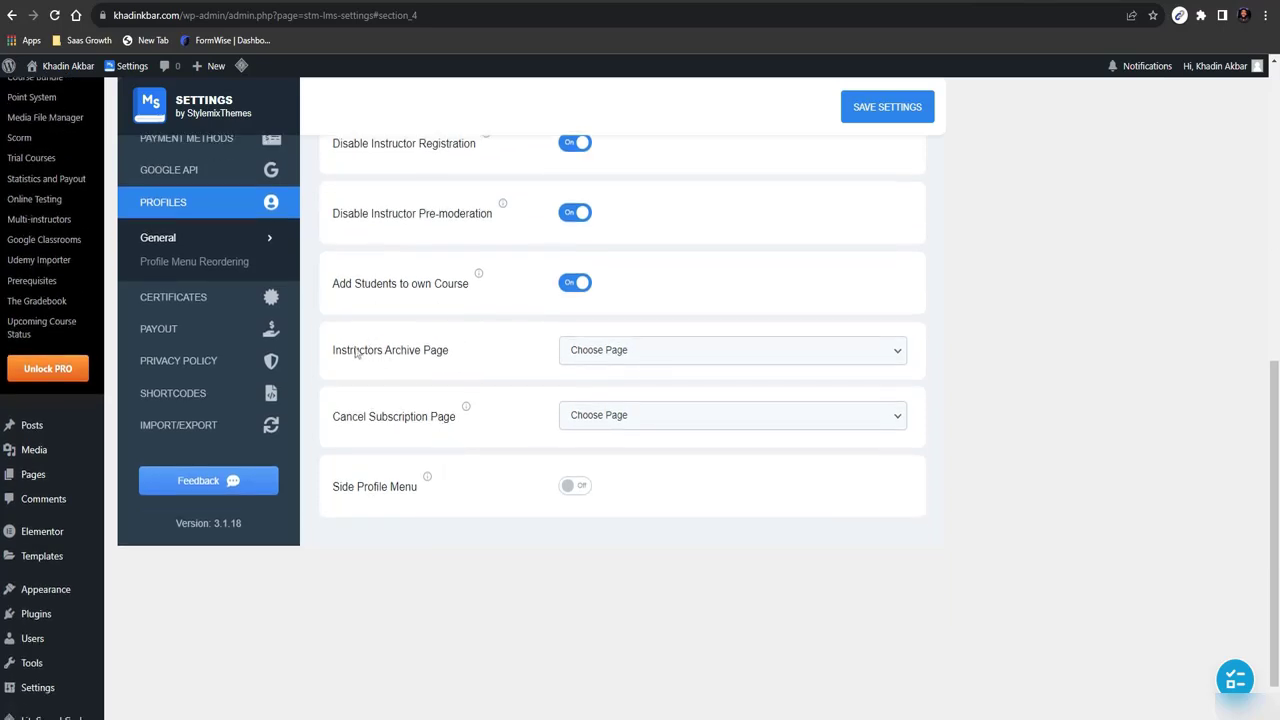
click(592, 360)
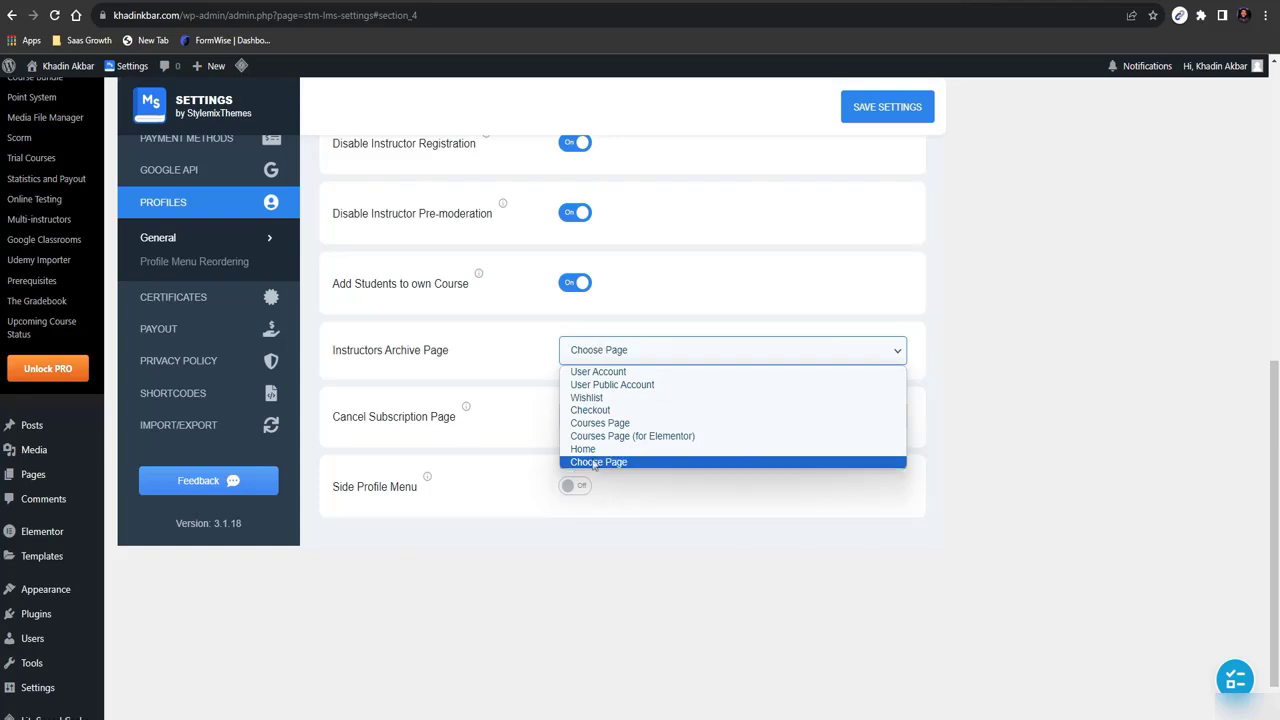
click(626, 354)
click(608, 414)
click(608, 414)
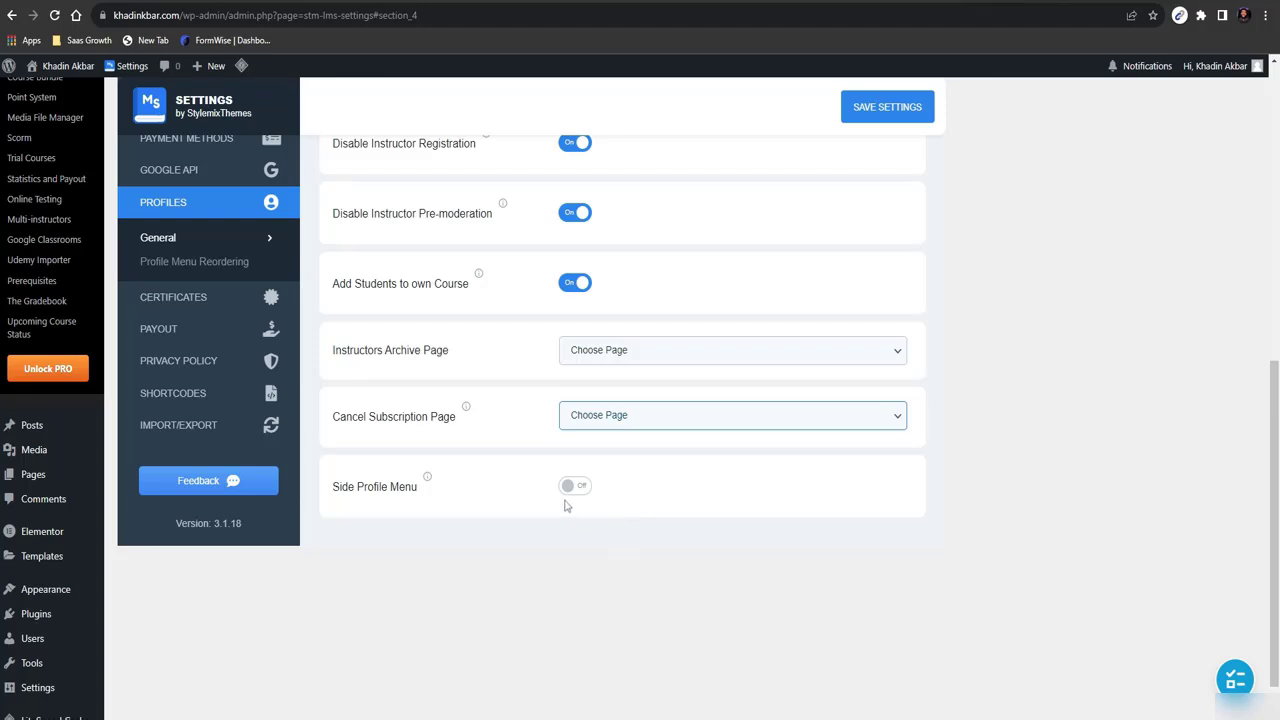
Enable the side profile menu positioned Left, save, and go to Profile Menu Reordering.
click(564, 488)
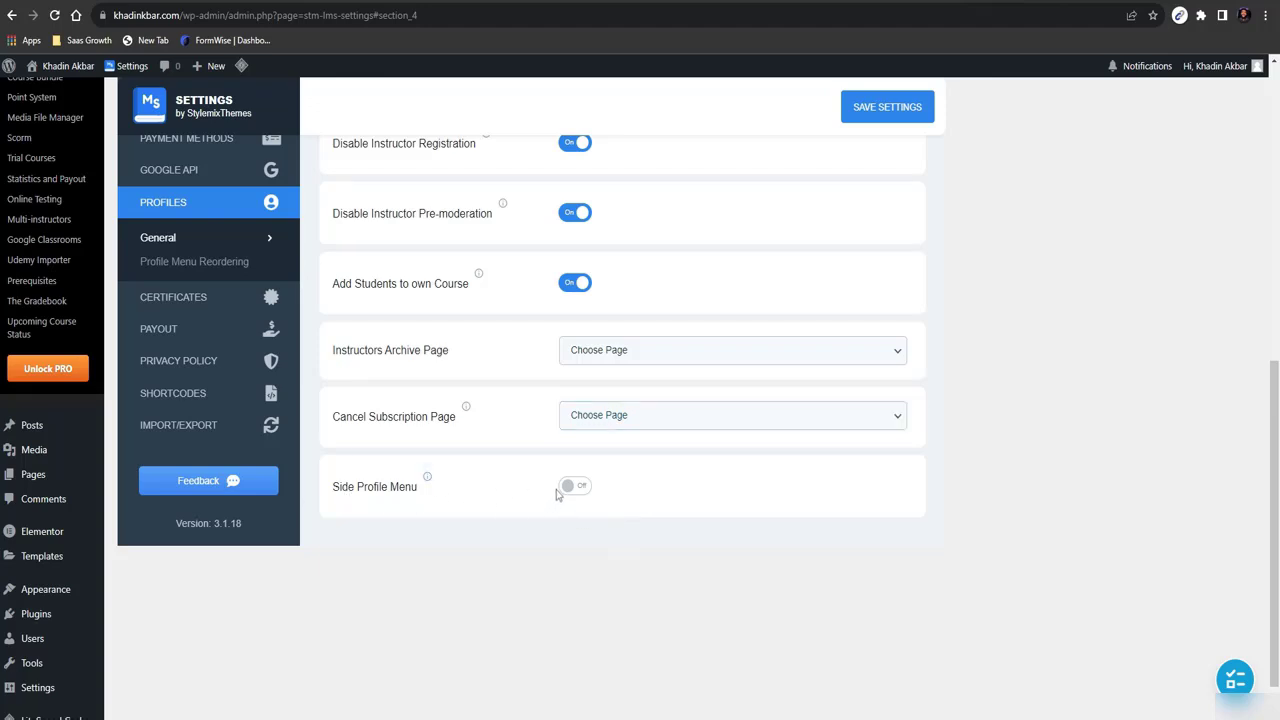
scroll(573, 495, down, 3)
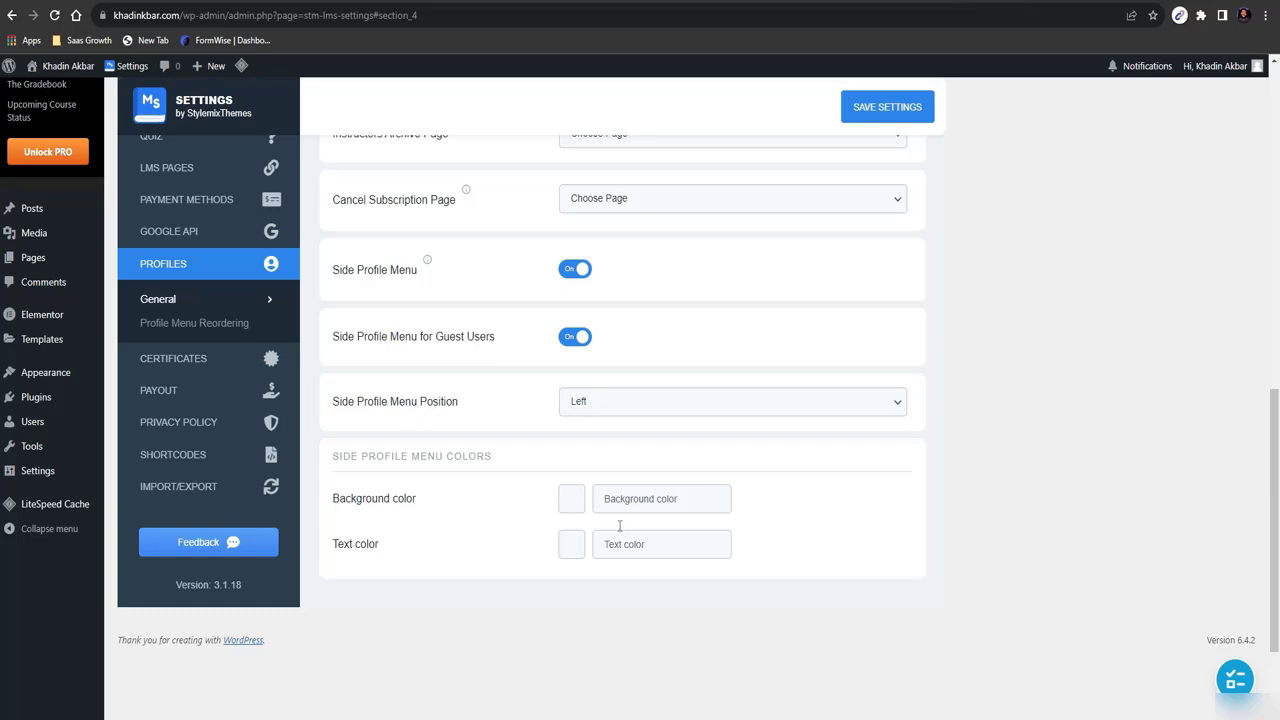
click(580, 405)
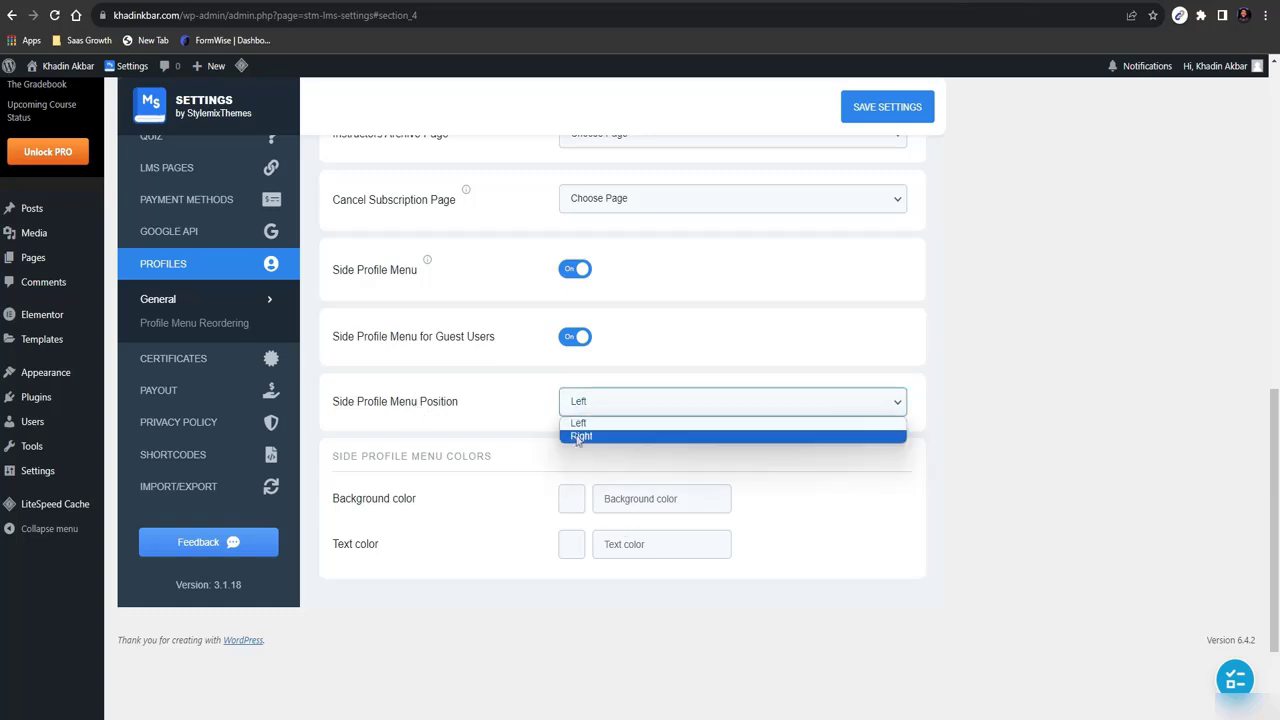
click(580, 434)
click(583, 405)
click(578, 422)
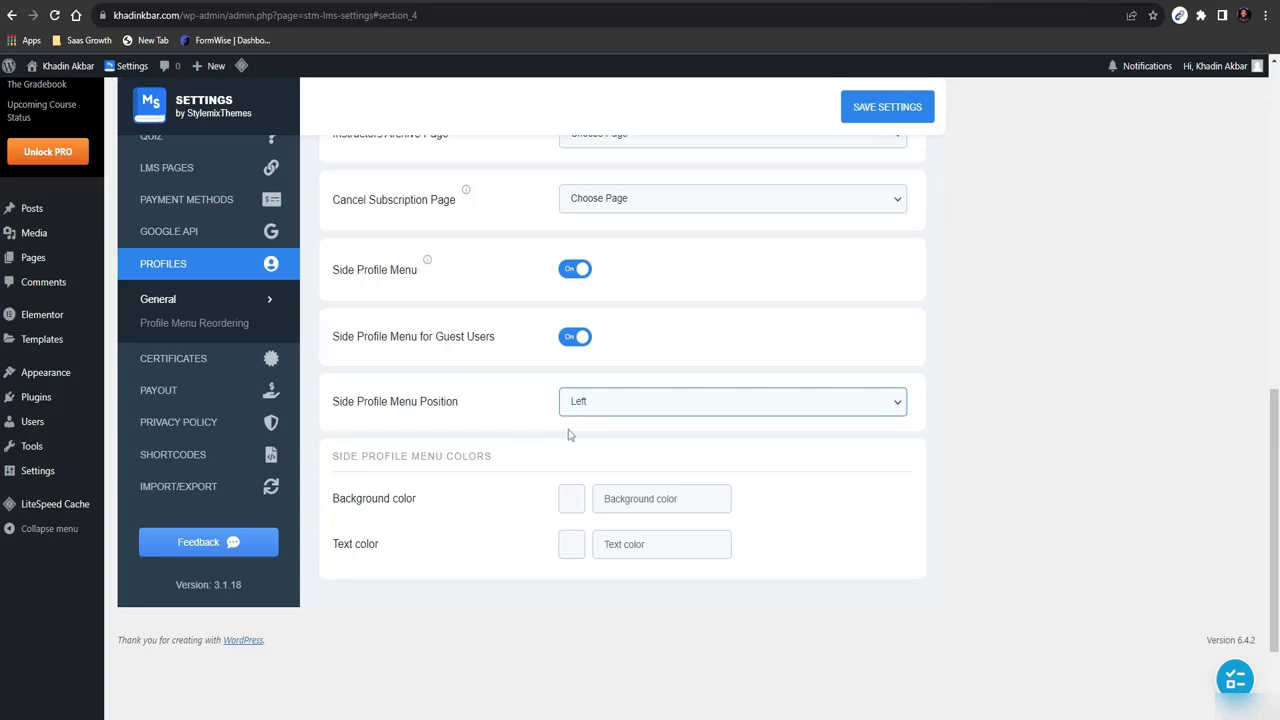
scroll(734, 450, up, 2)
click(887, 106)
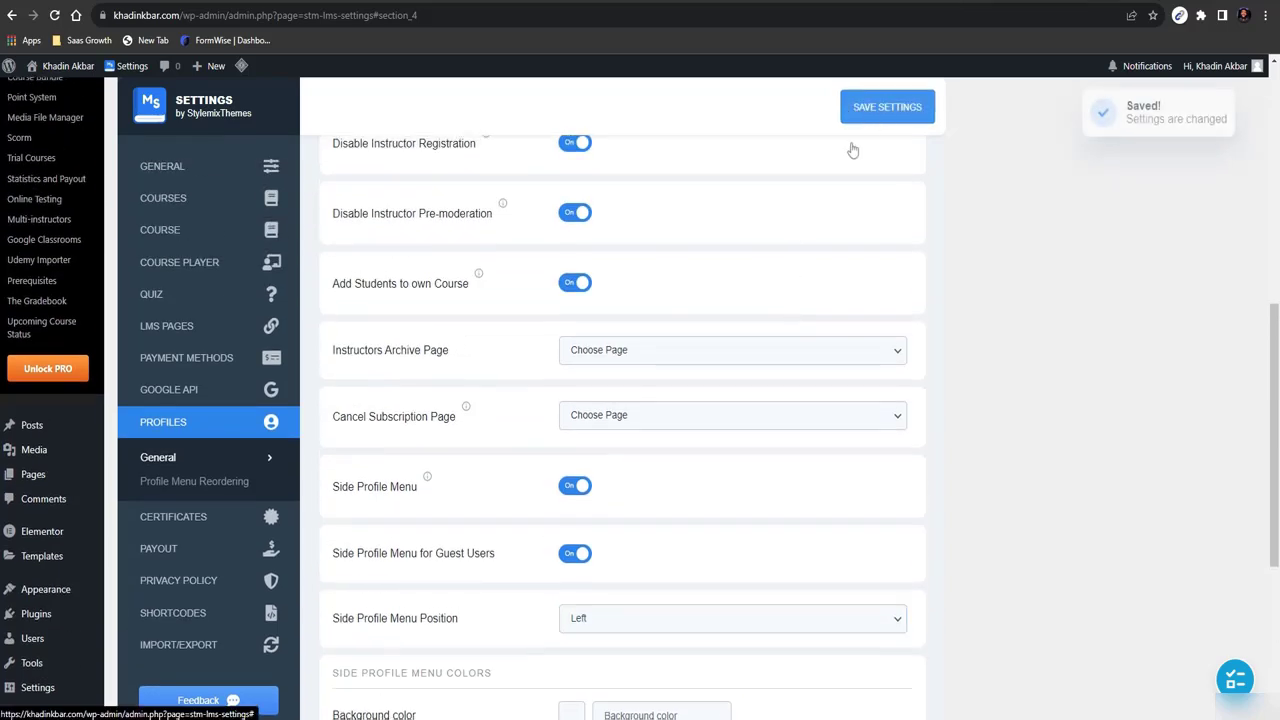
click(224, 481)
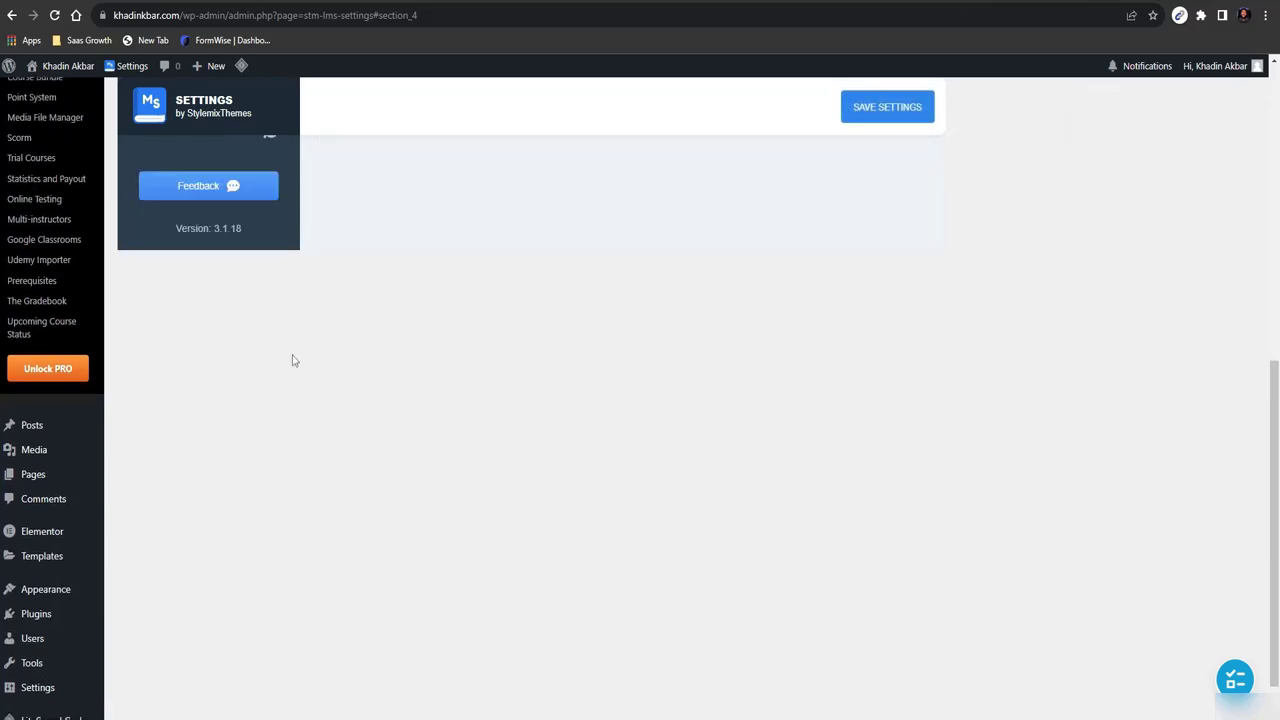
scroll(470, 378, up, 3)
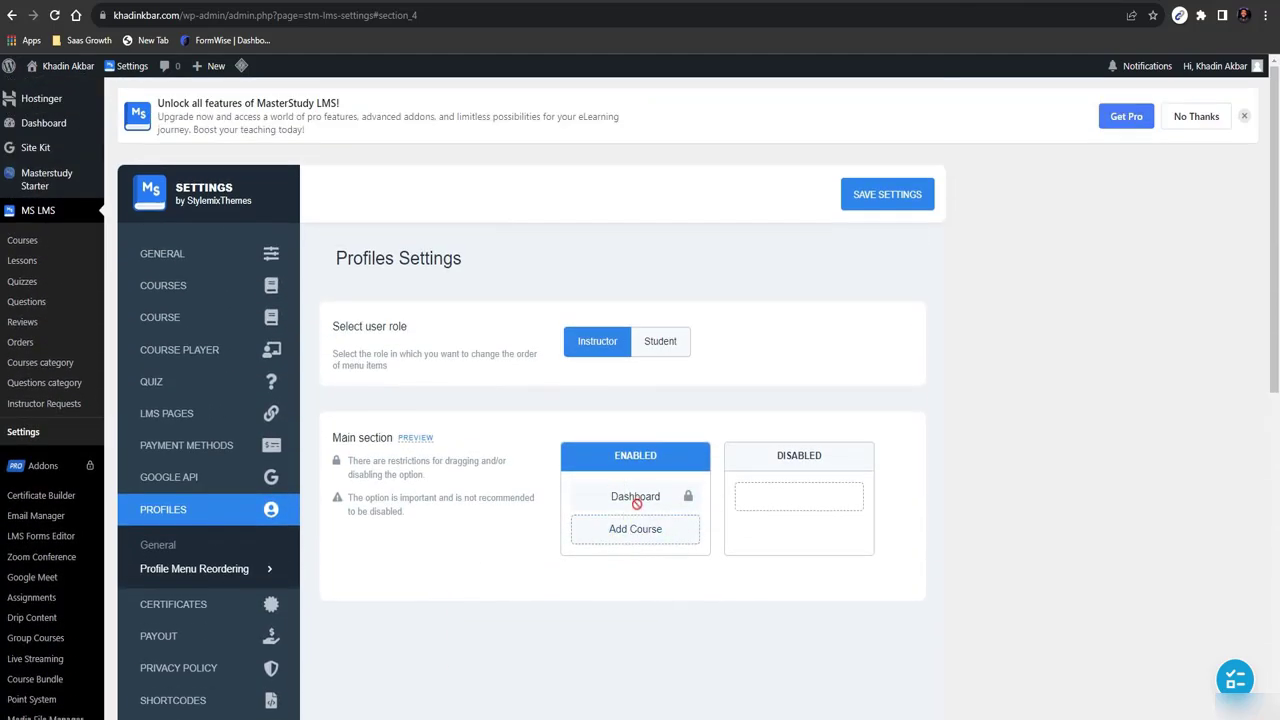
Switch menu reordering to Student and save, then view Course Player and LMS Pages settings.
click(652, 344)
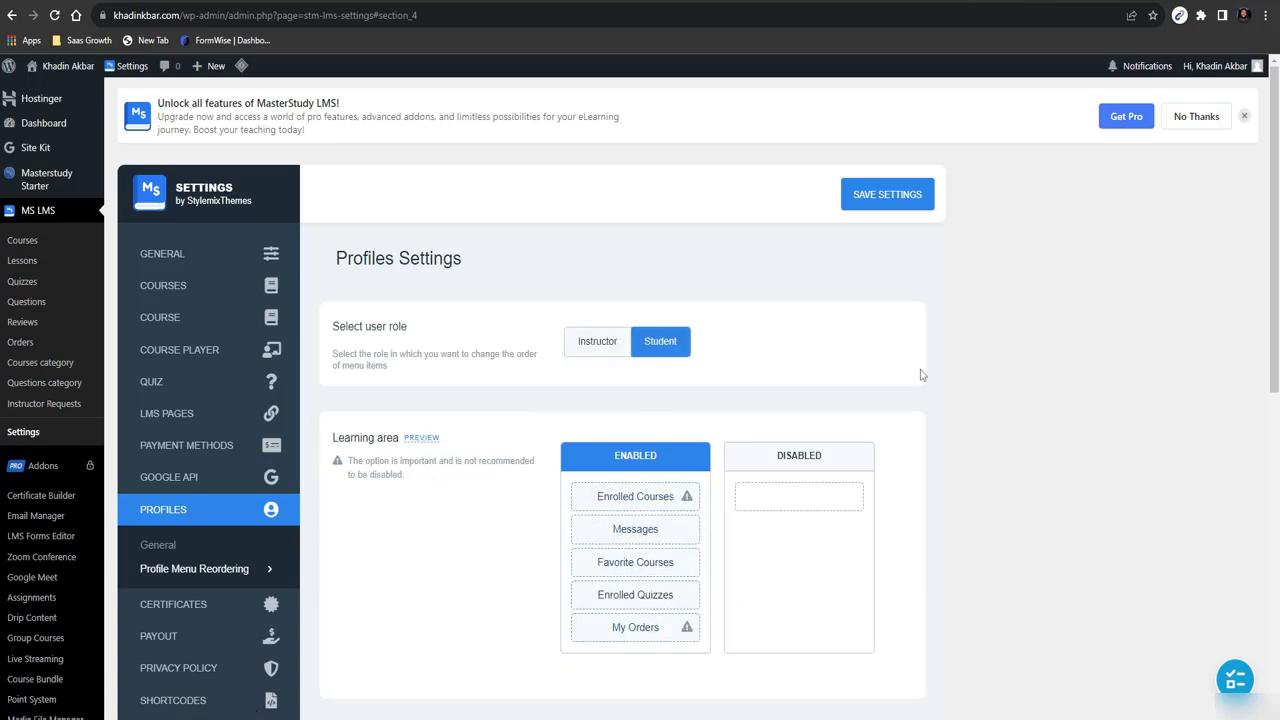
click(866, 196)
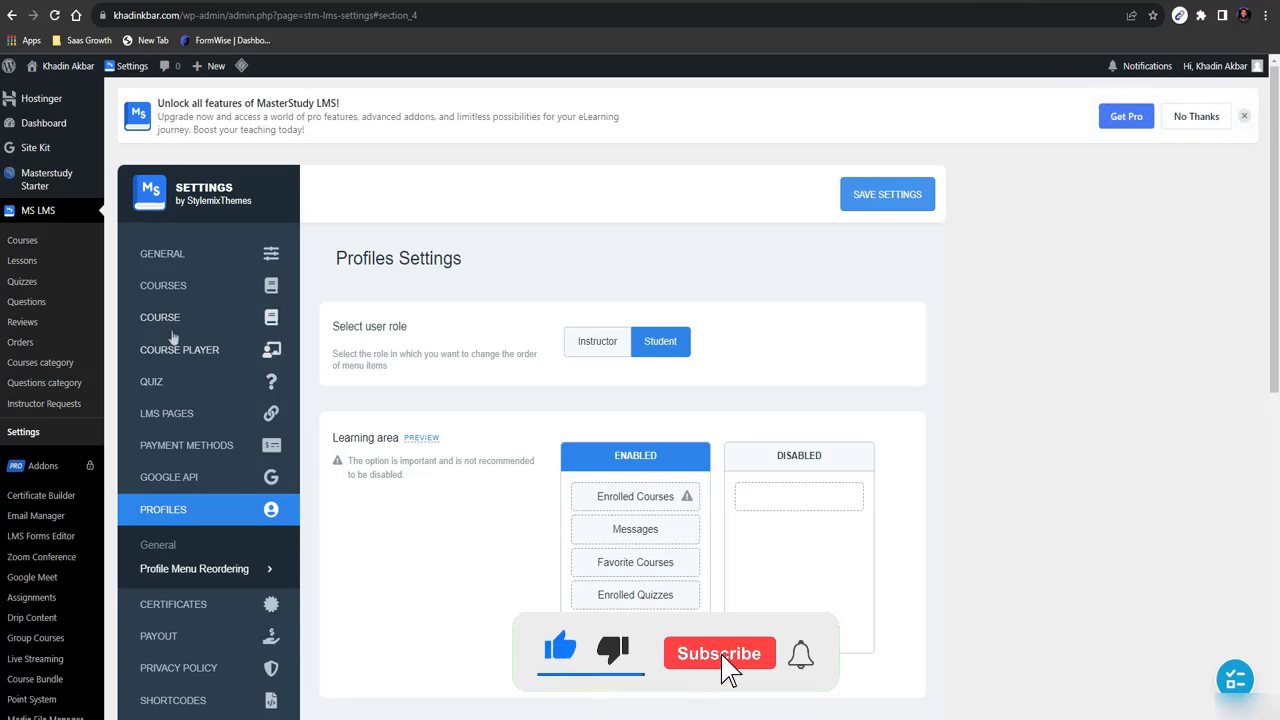
click(175, 349)
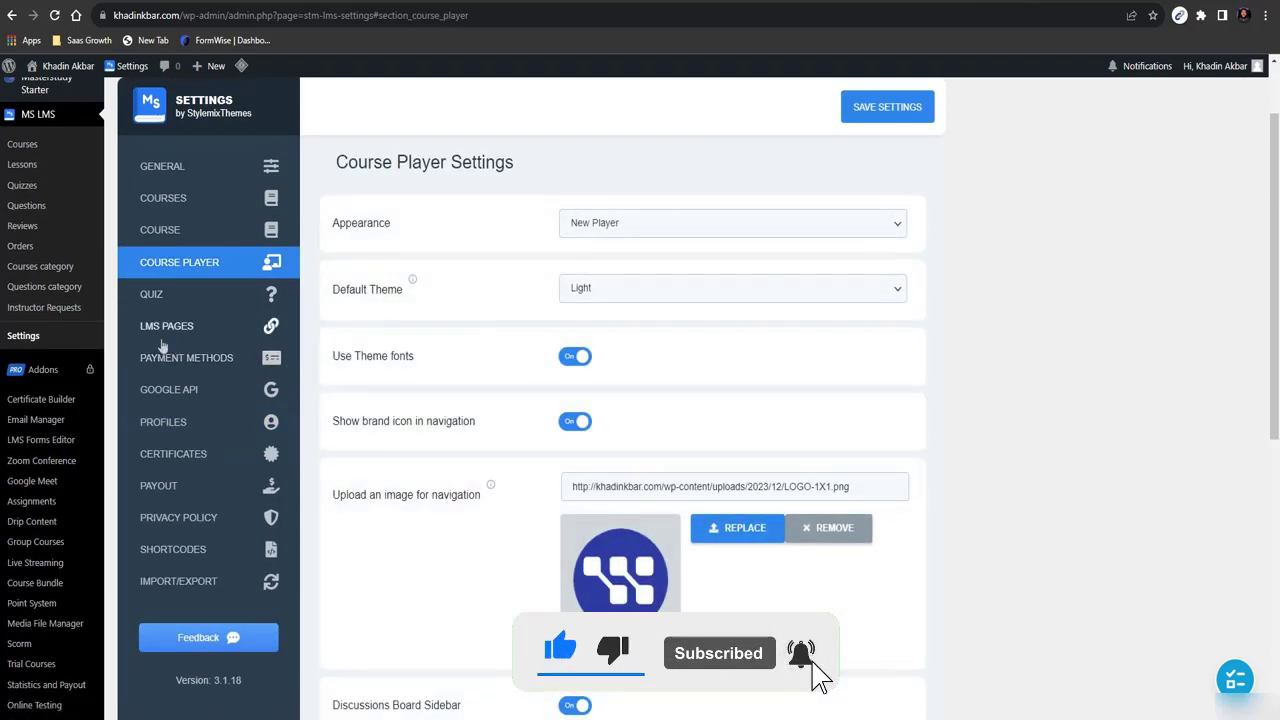
click(162, 340)
Browse Profiles, Certificates and Payout settings, ending on Privacy Policy settings.
click(165, 415)
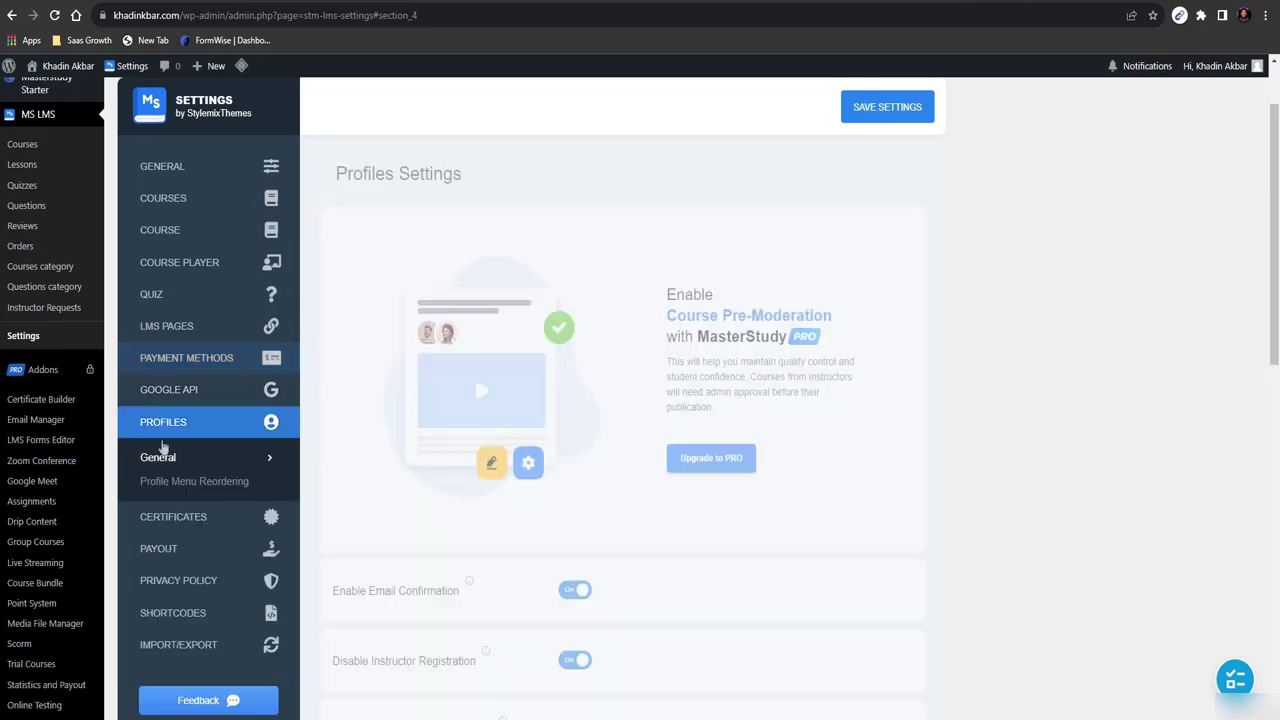
click(170, 517)
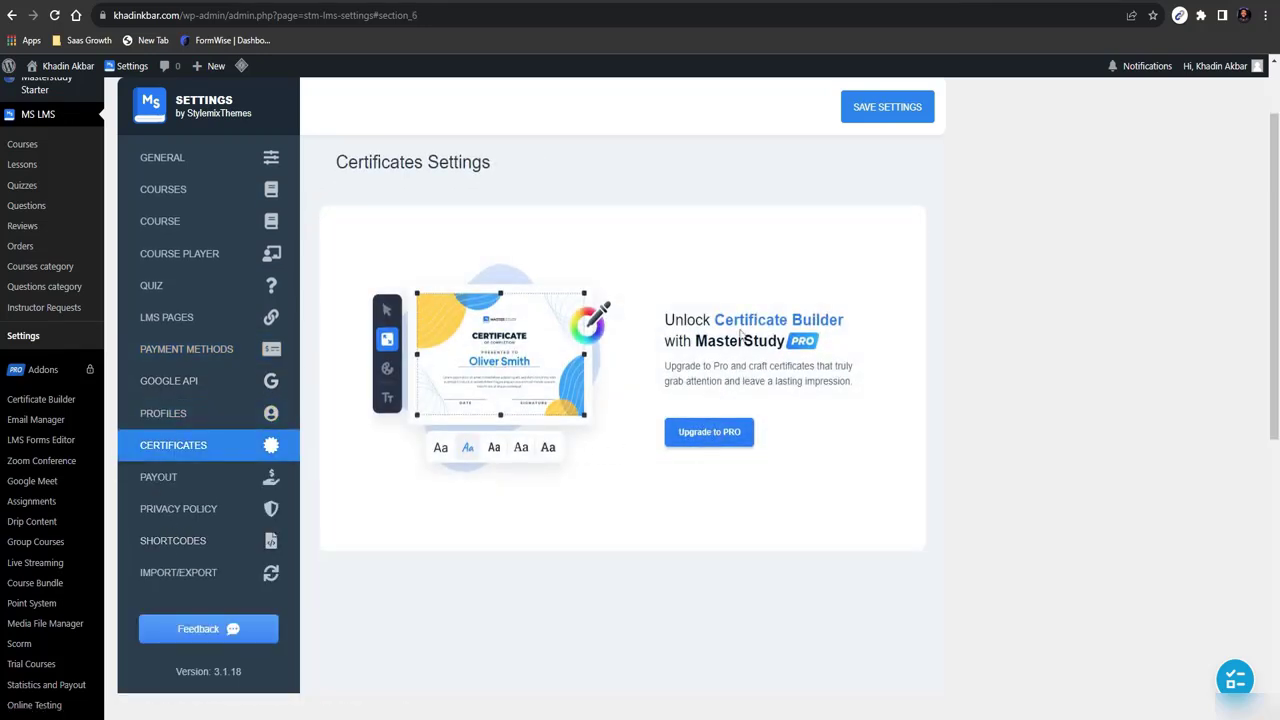
click(192, 483)
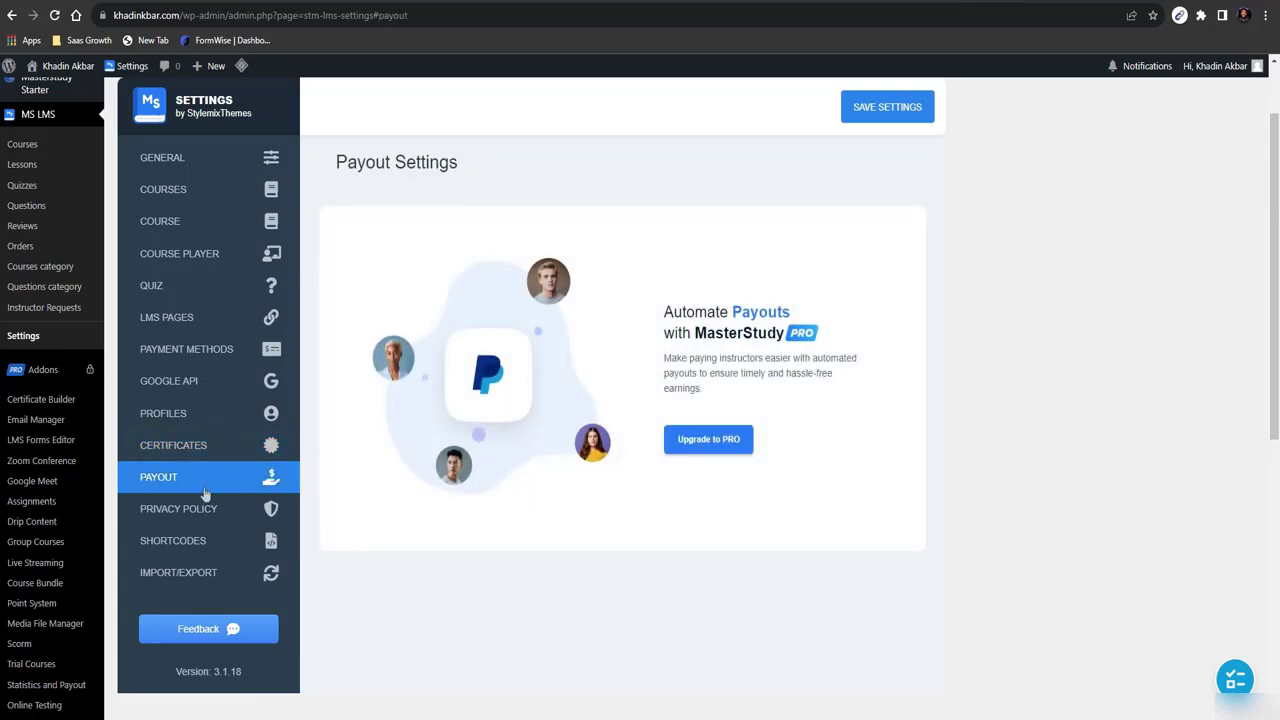
click(211, 518)
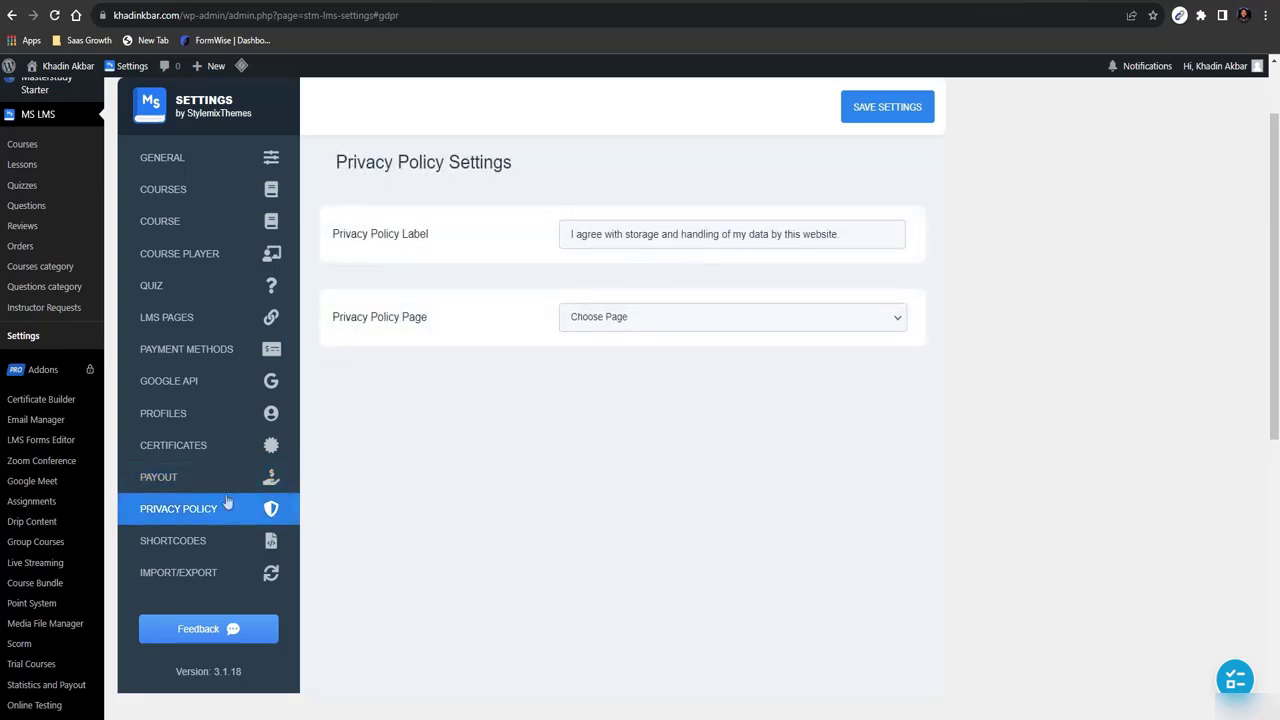
Check the Privacy Policy Page dropdown, which offers no page to assign.
click(630, 317)
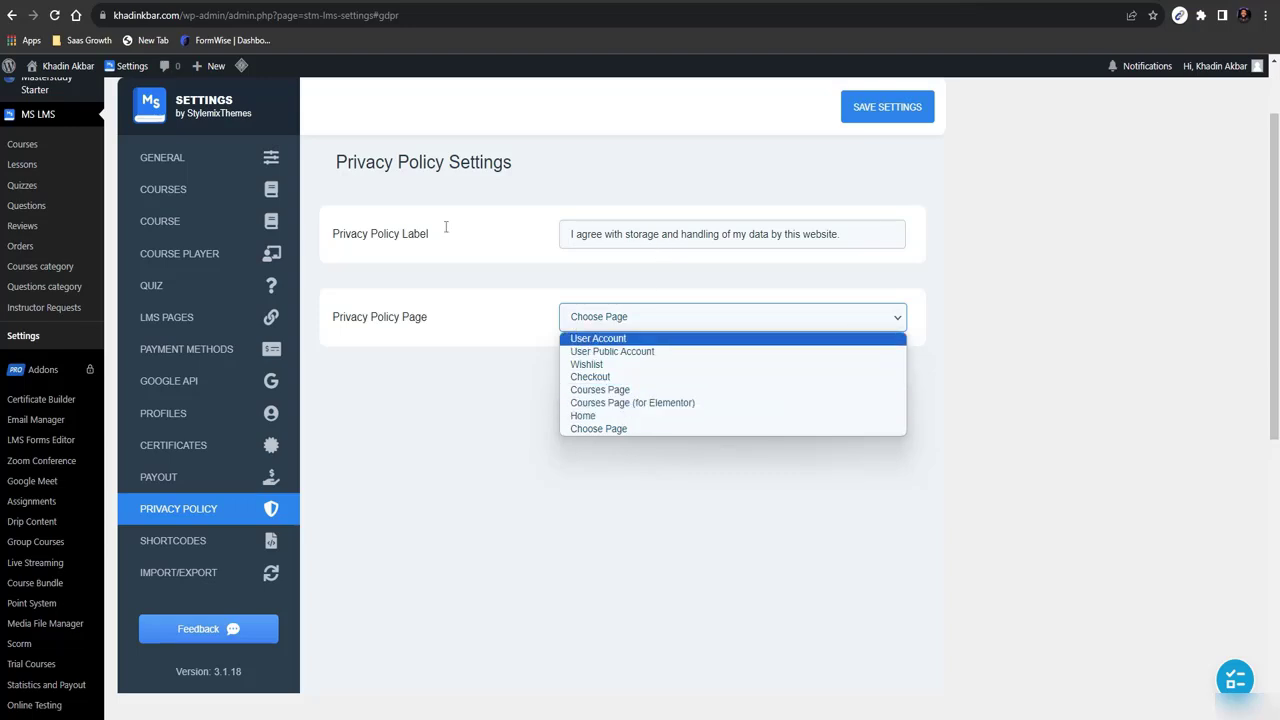
click(598, 226)
triple_click(586, 234)
click(677, 318)
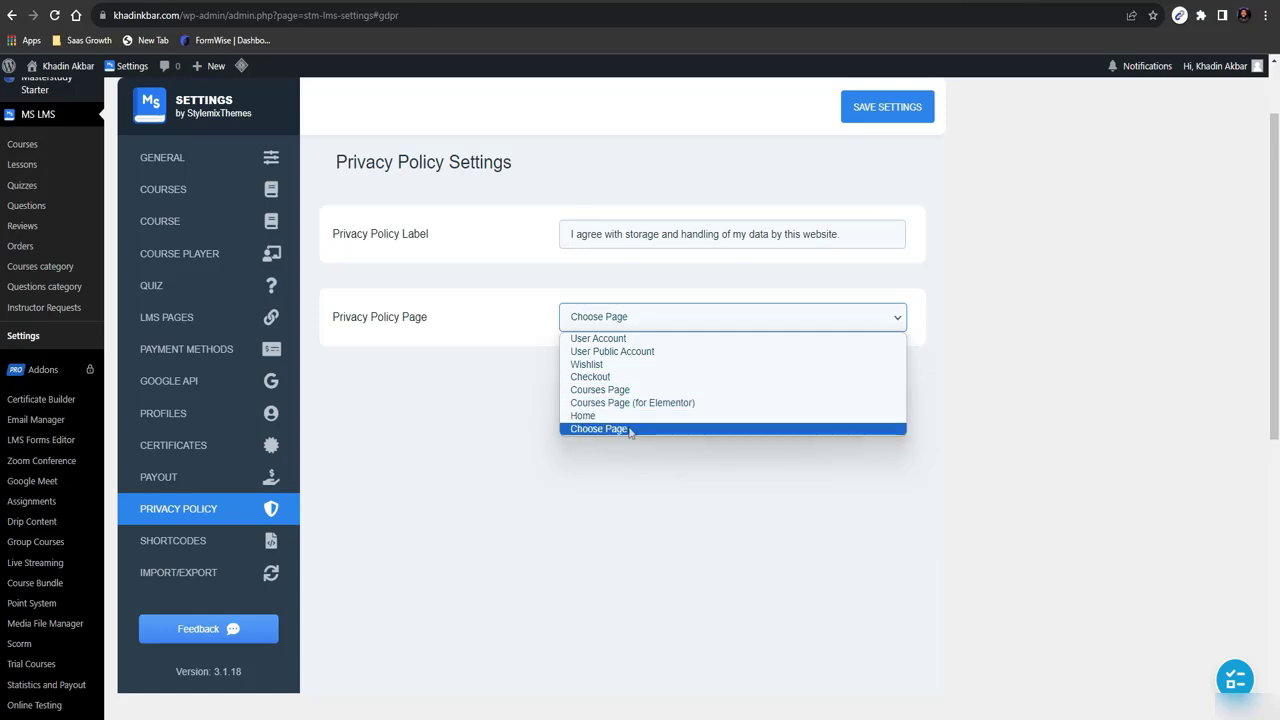
scroll(287, 302, up, 2)
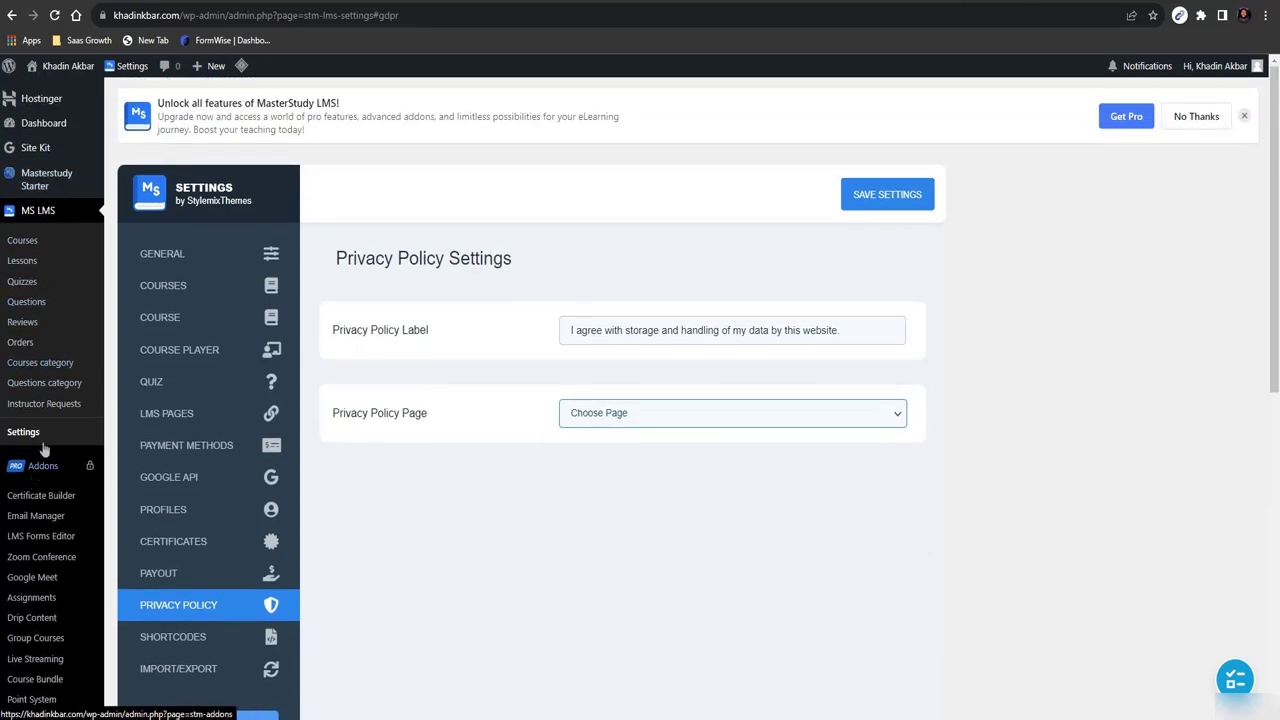
scroll(50, 415, down, 3)
scroll(50, 415, down, 3)
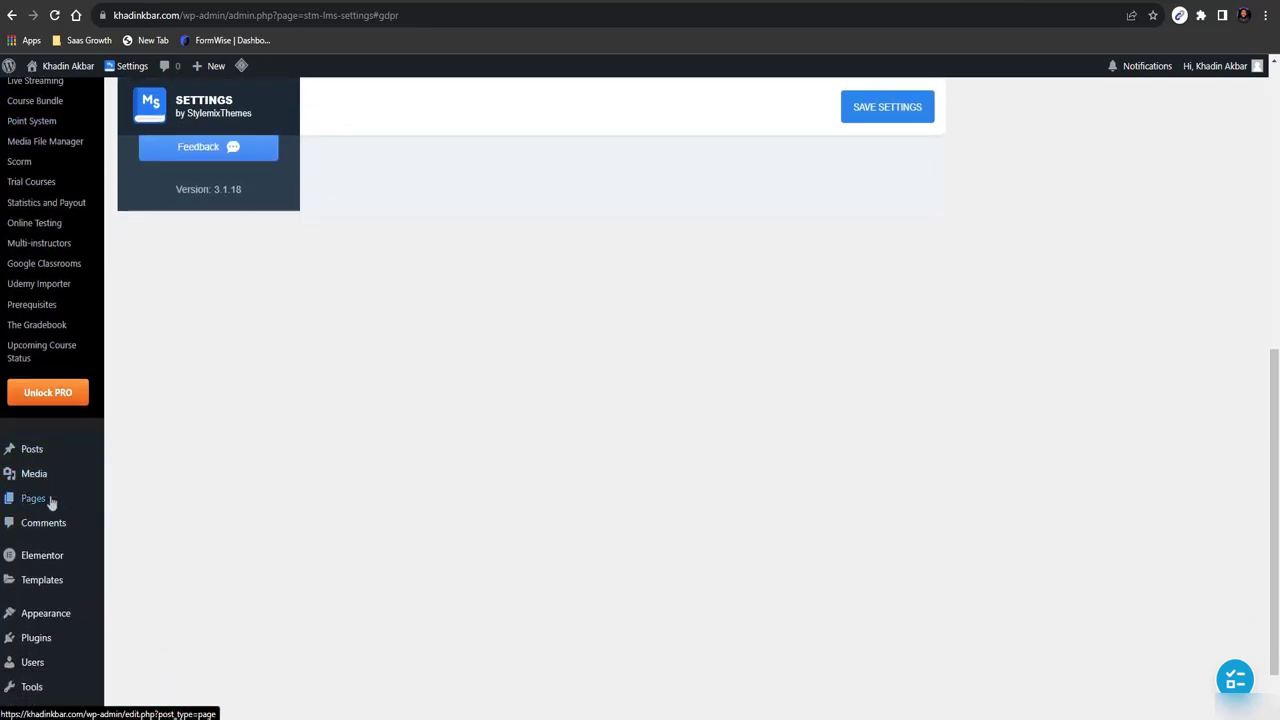
Change the draft Privacy Policy page's status to Published via Quick Edit.
mouse_move(49, 500)
click(118, 502)
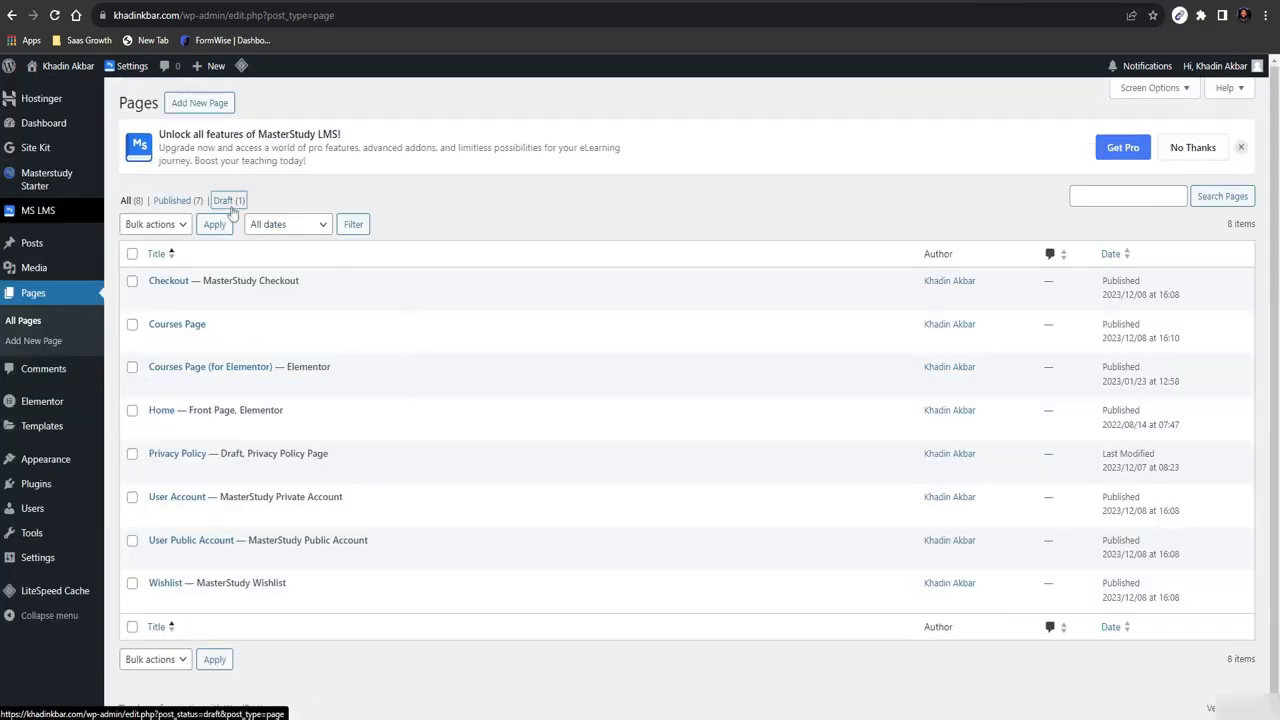
click(229, 201)
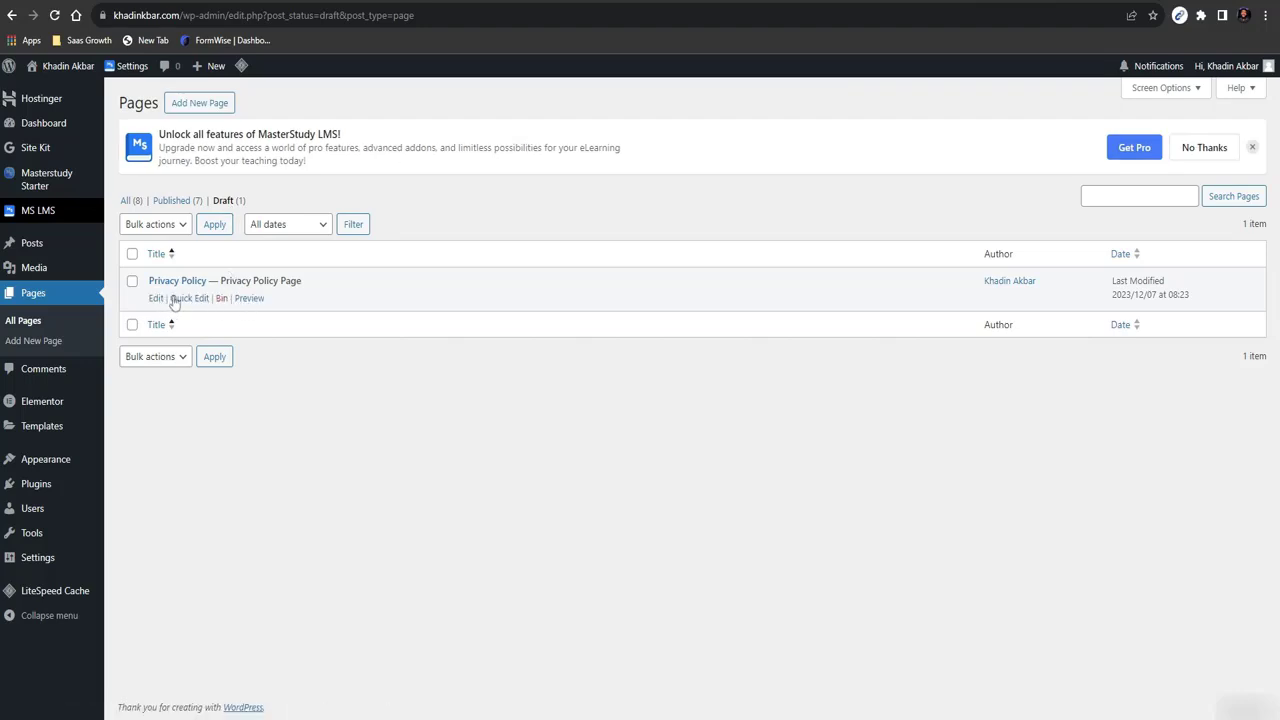
click(176, 299)
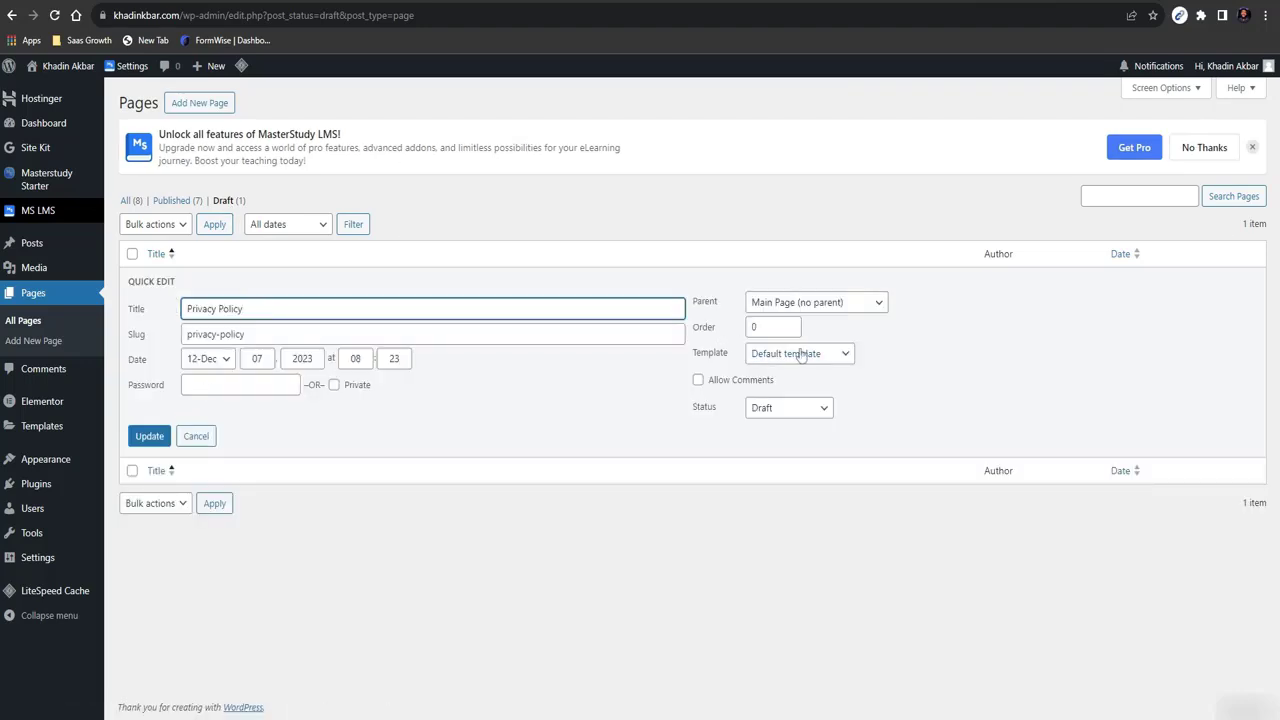
click(789, 405)
click(771, 426)
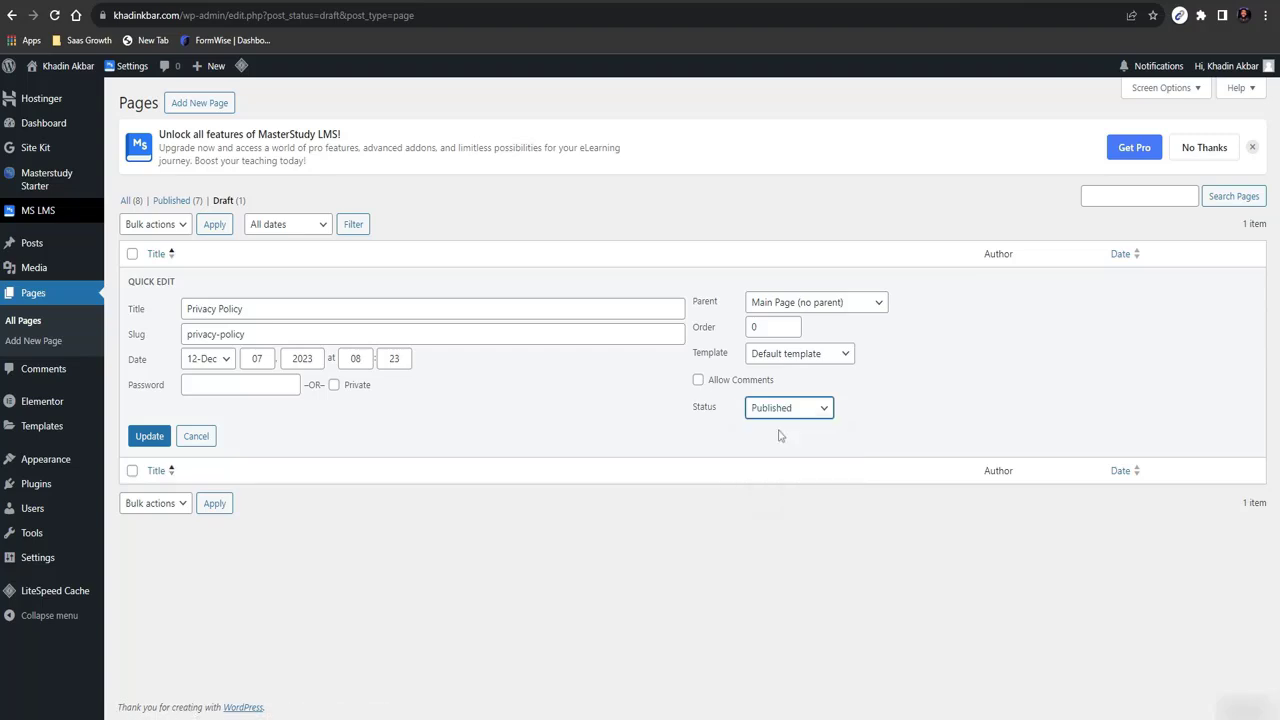
click(149, 436)
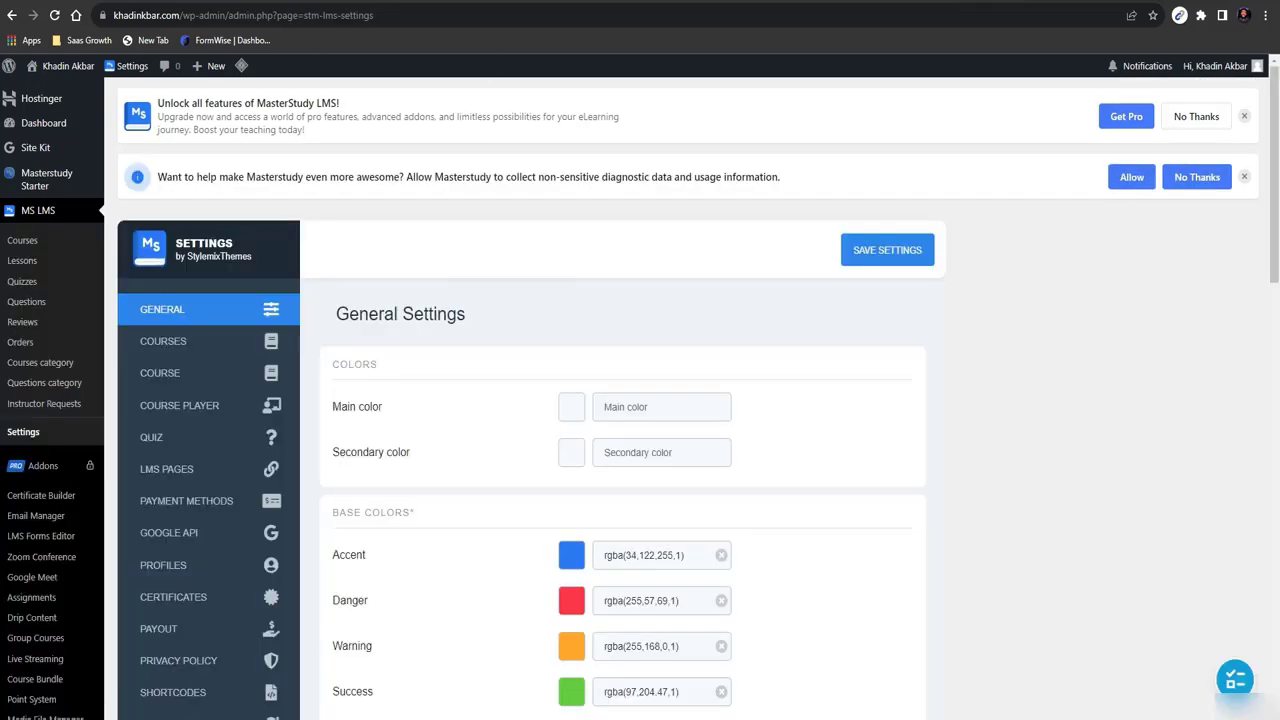
Return to LMS Privacy Policy settings and reload them to refresh the page list.
scroll(157, 428, down, 2)
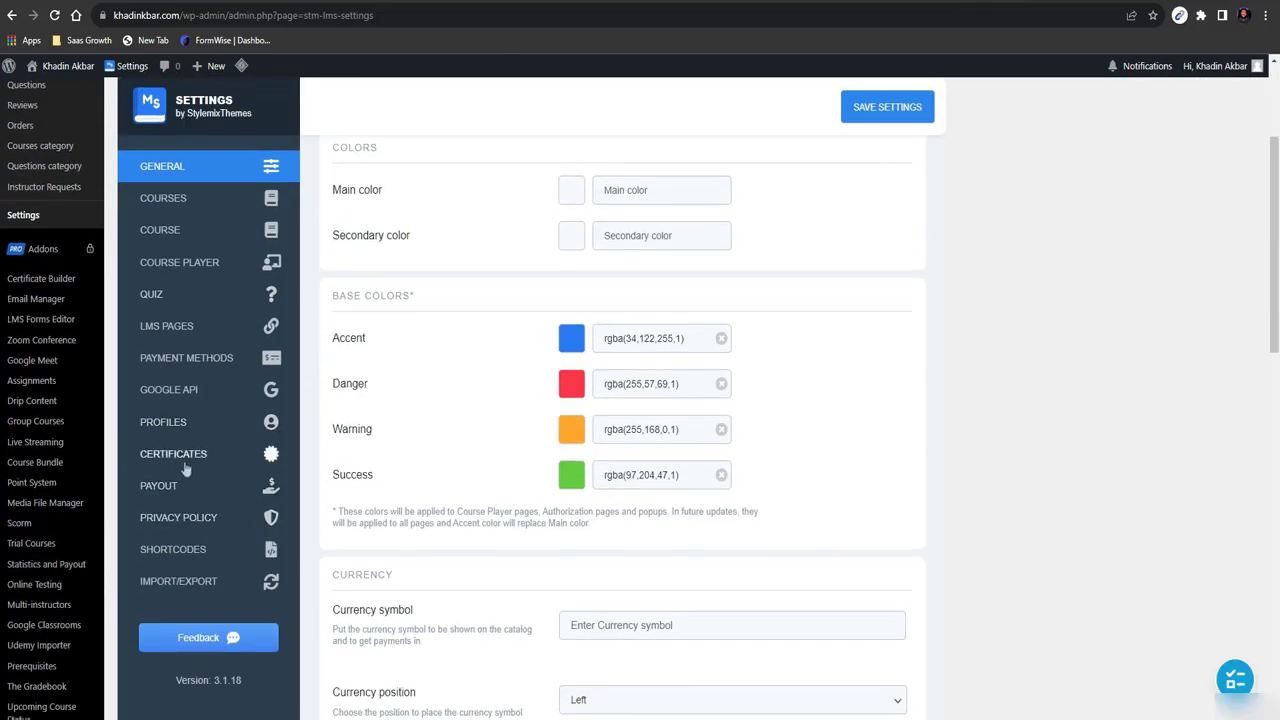
click(182, 520)
click(676, 320)
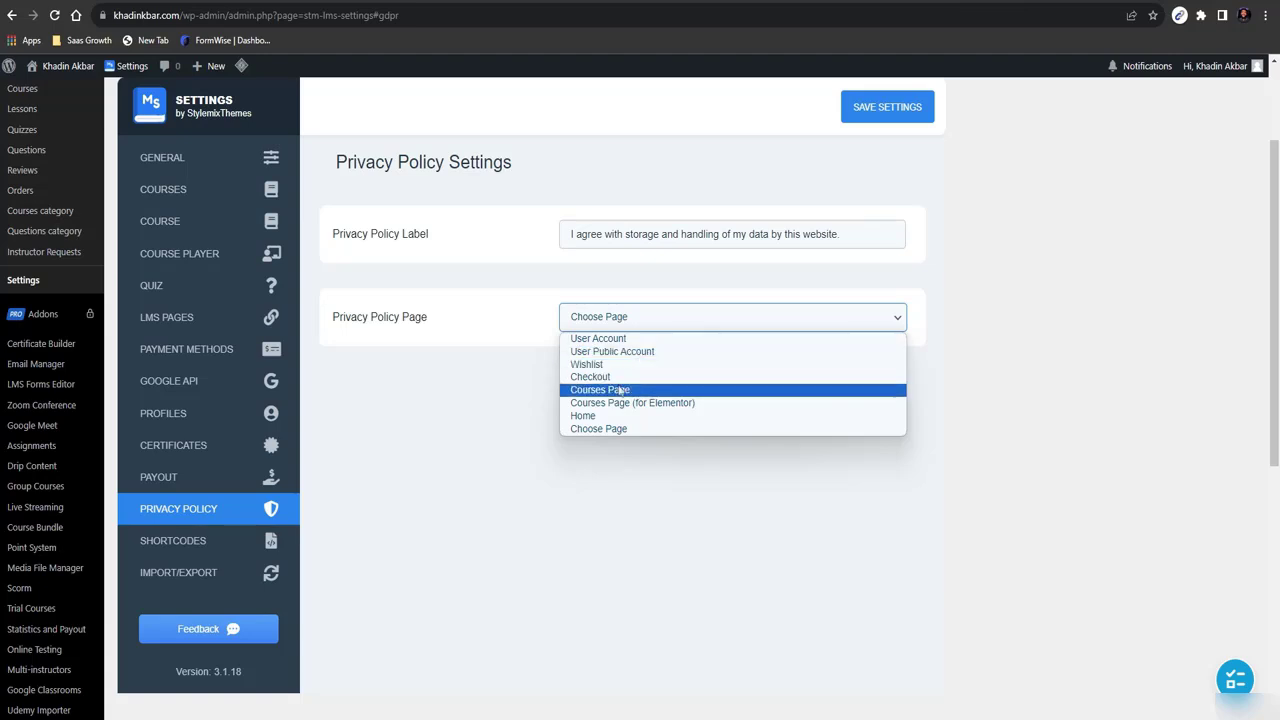
click(55, 15)
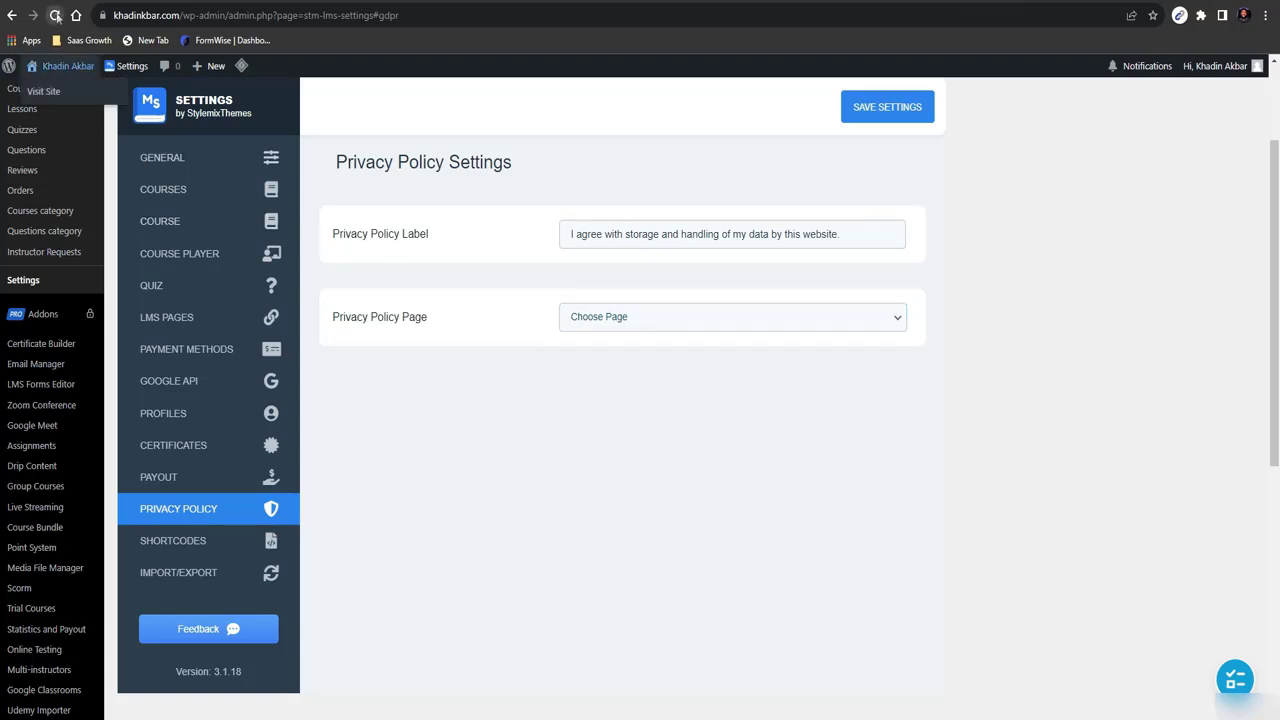
click(370, 2)
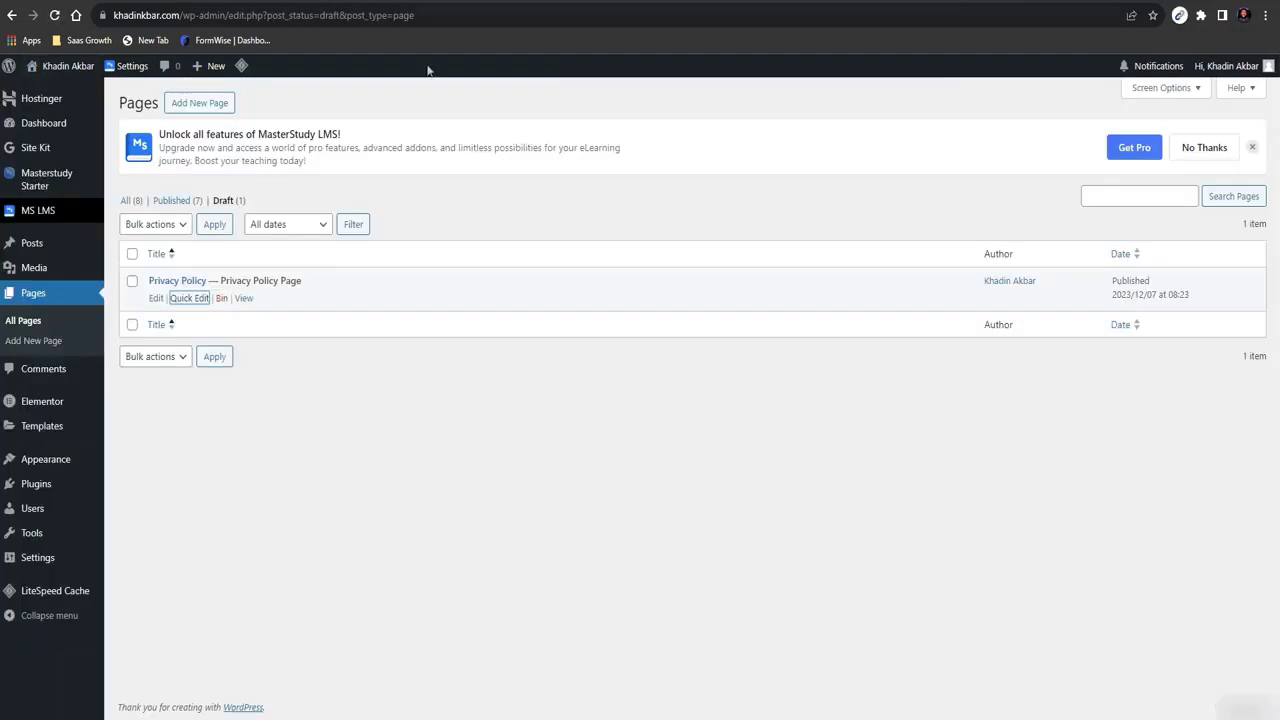
click(186, 299)
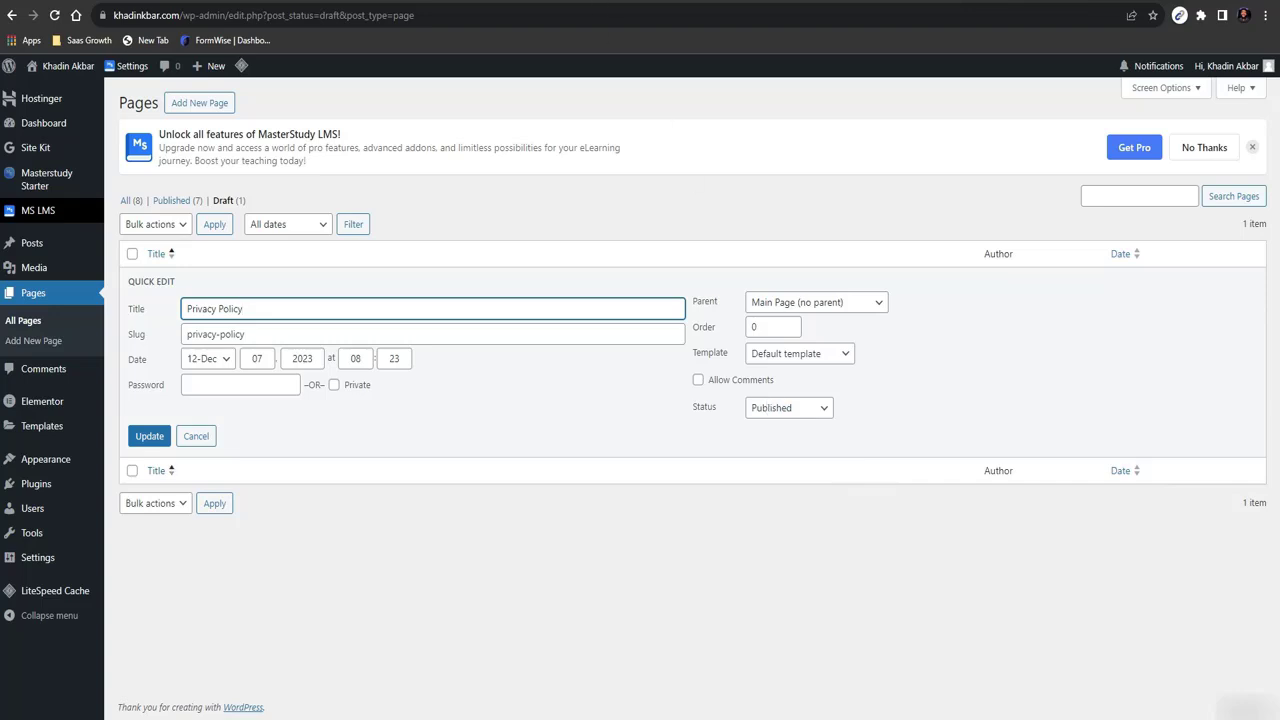
click(610, 2)
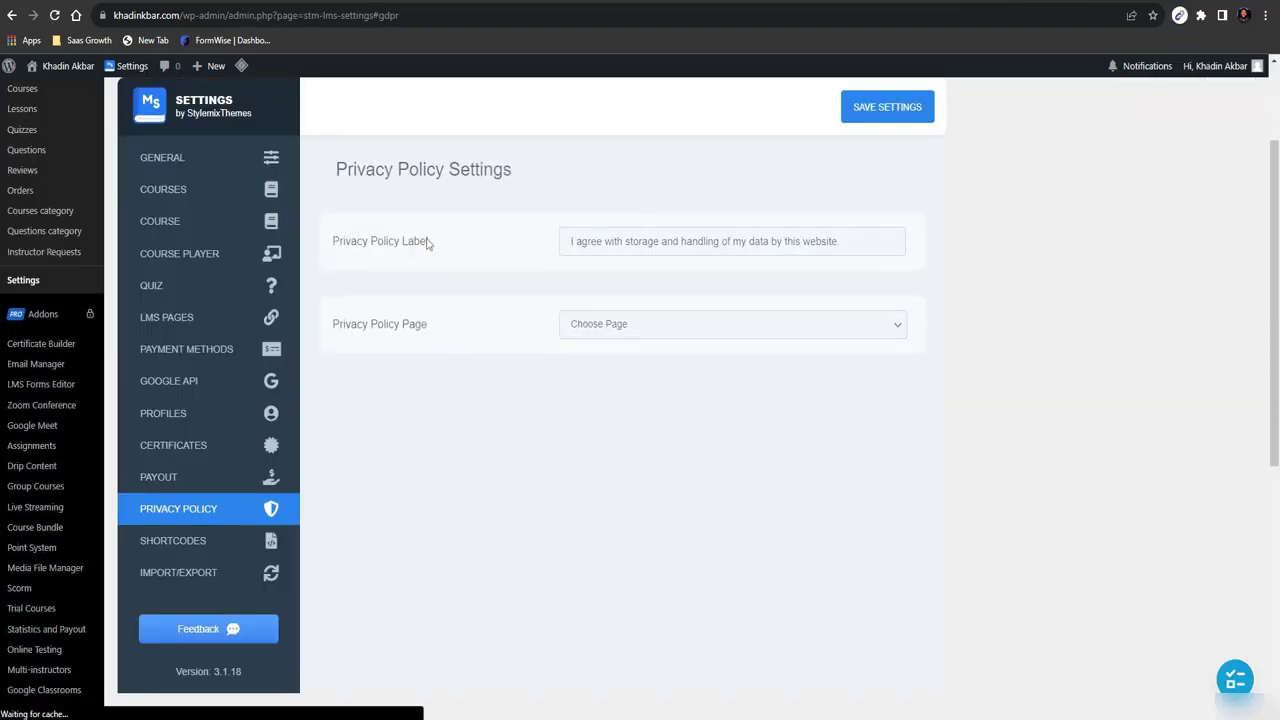
Assign the Privacy Policy page as the LMS privacy policy page and save.
click(655, 317)
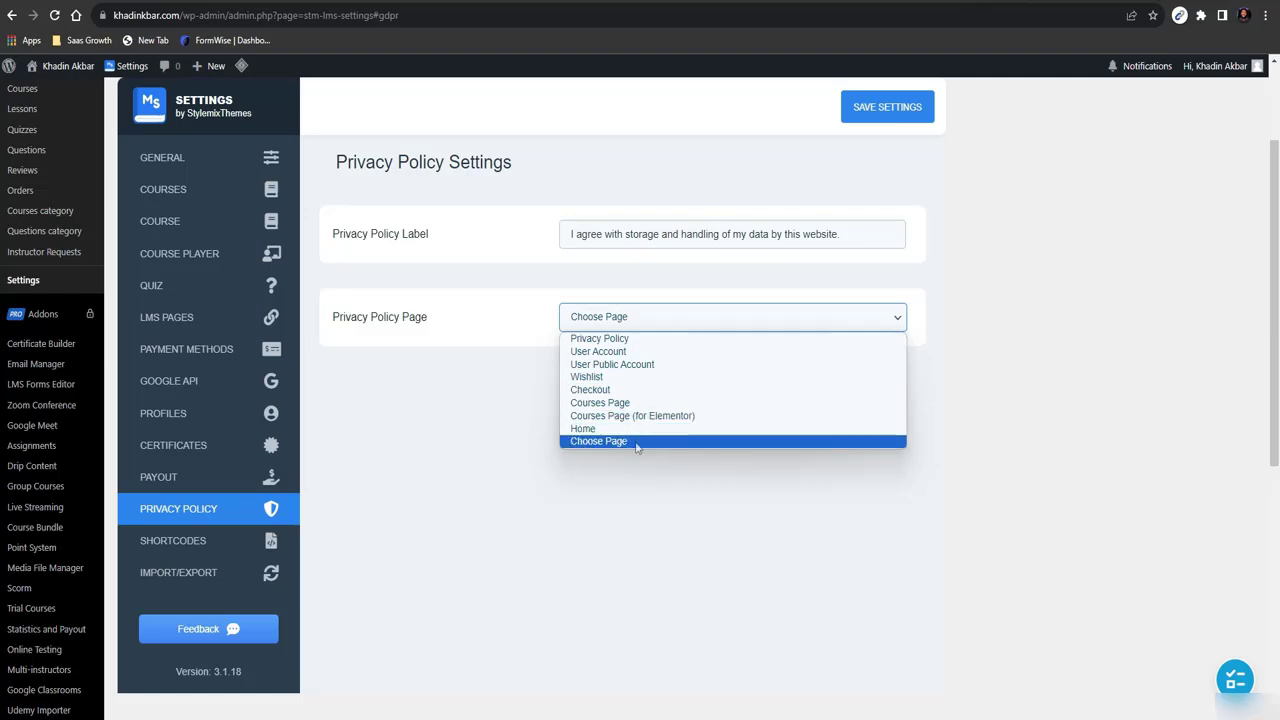
click(631, 335)
click(627, 328)
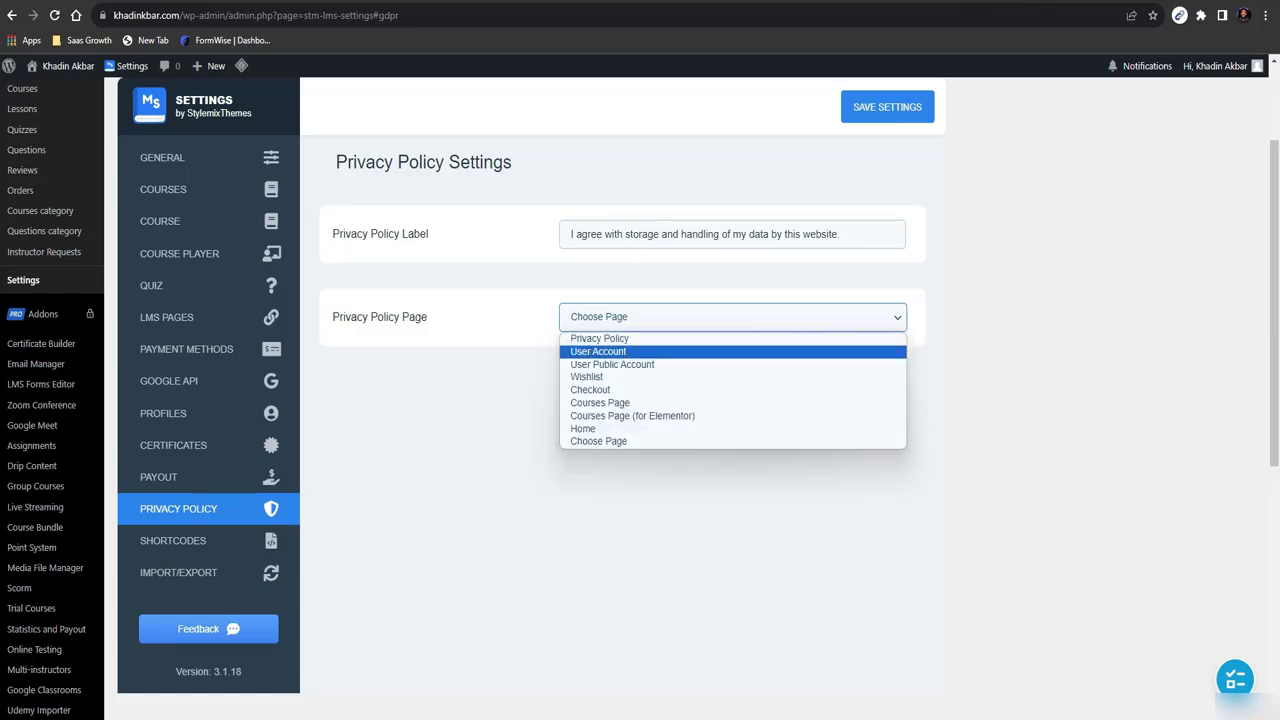
click(628, 339)
click(888, 107)
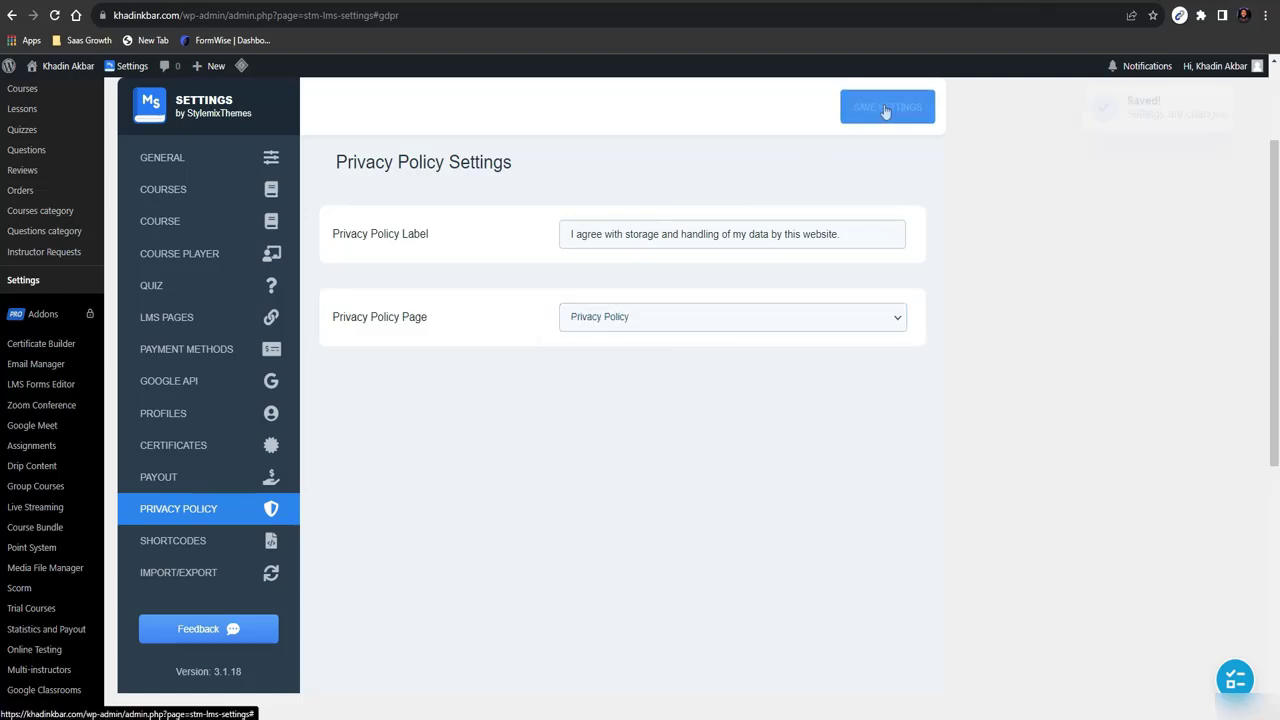
Copy the Recent Courses shortcode from the Shortcodes list.
click(175, 540)
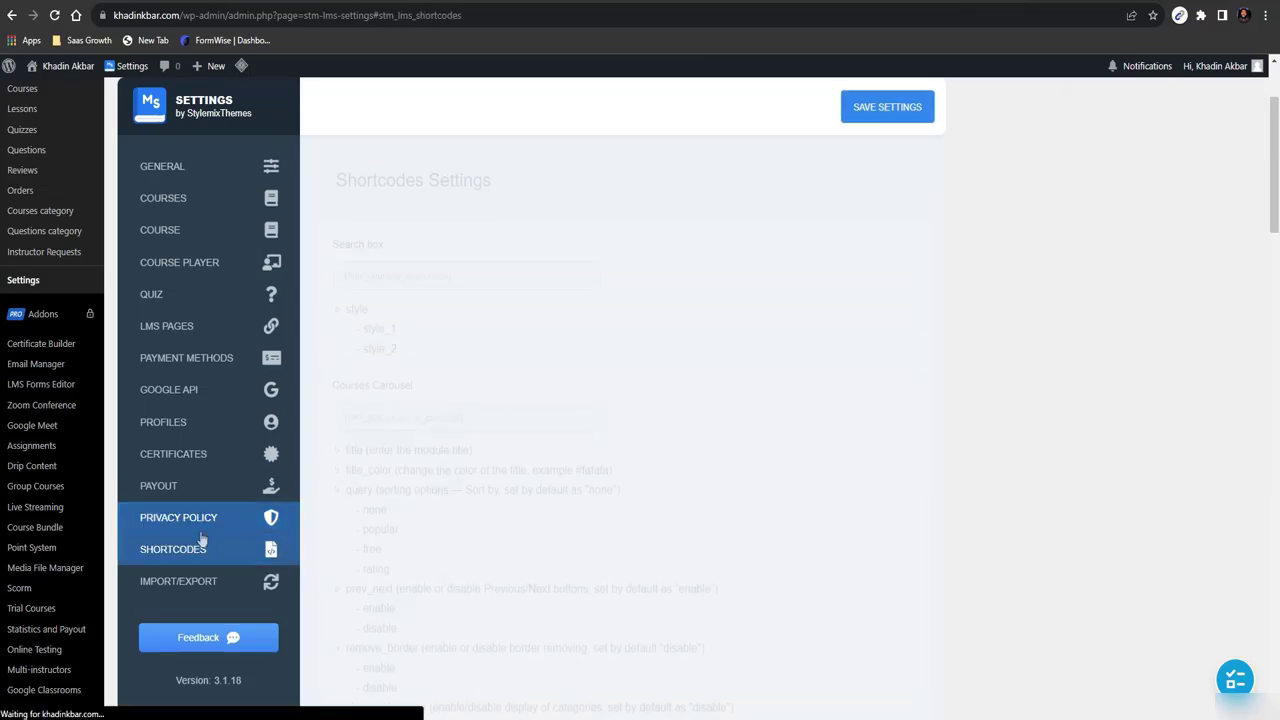
scroll(449, 358, down, 5)
scroll(449, 358, up, 4)
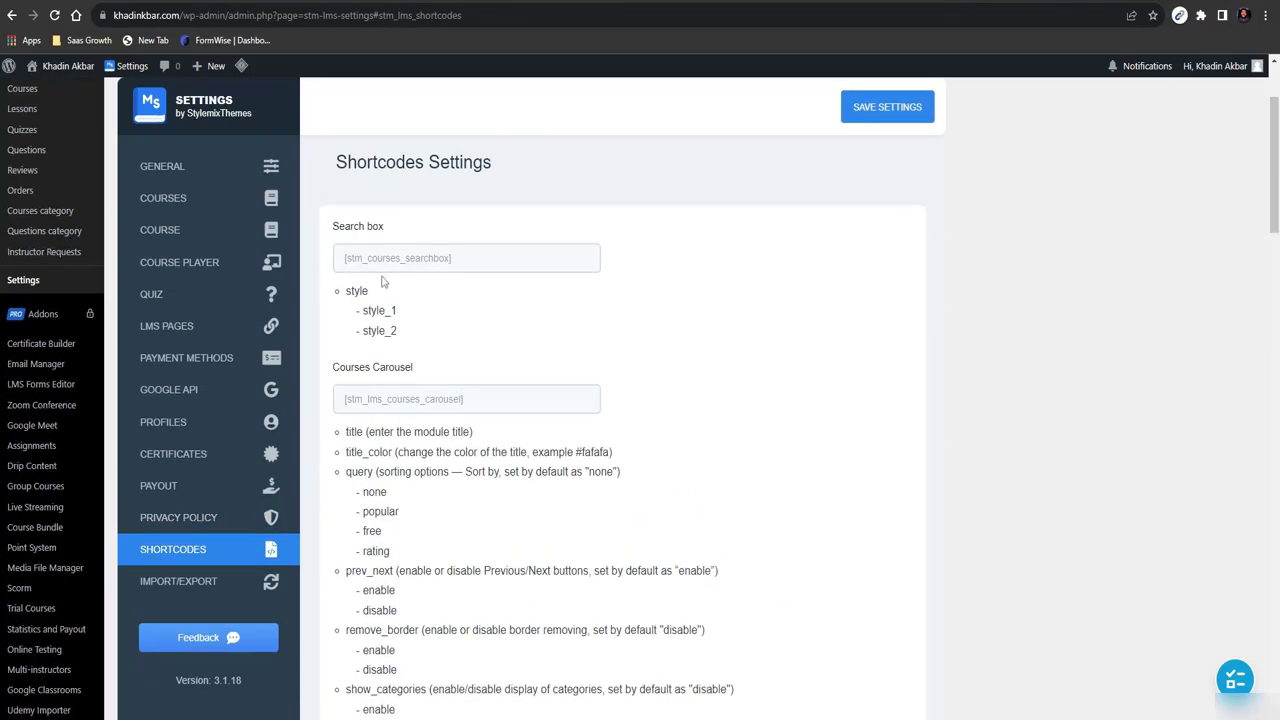
scroll(462, 320, down, 3)
scroll(462, 320, down, 15)
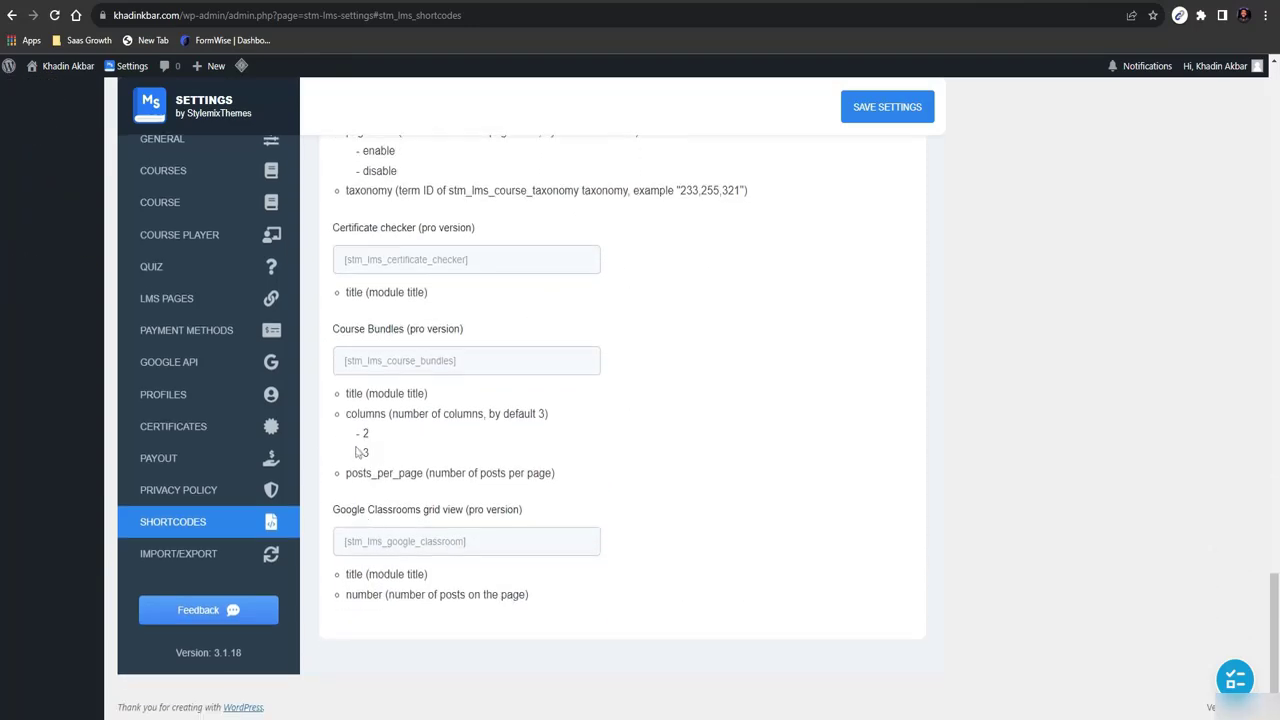
scroll(357, 450, up, 9)
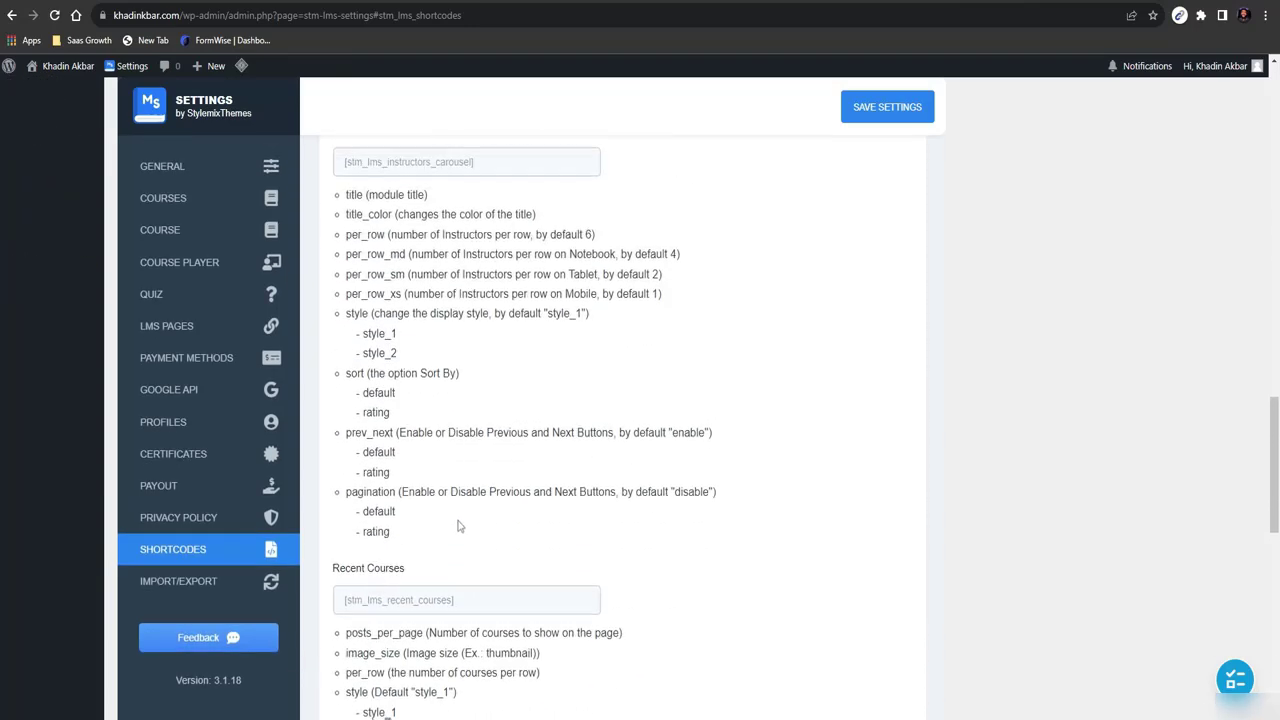
click(448, 611)
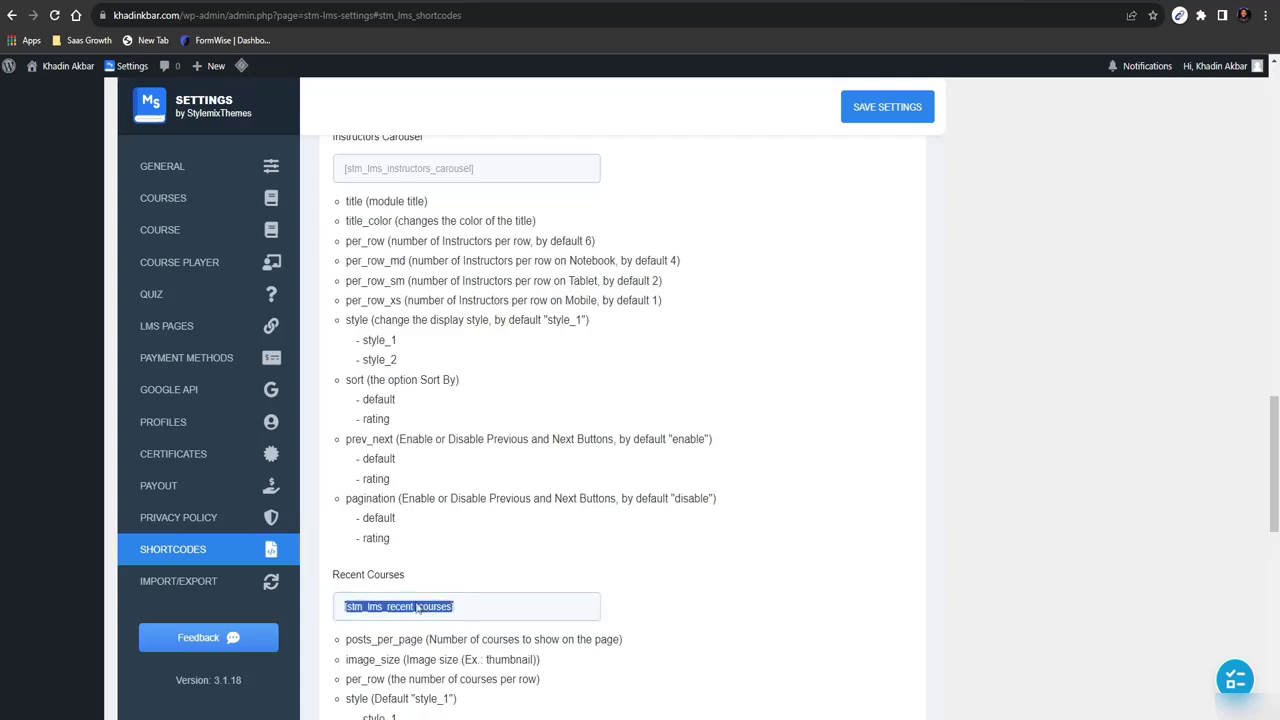
right_click(411, 614)
click(448, 479)
Go to Import/Export settings, leaving the import box empty.
click(190, 581)
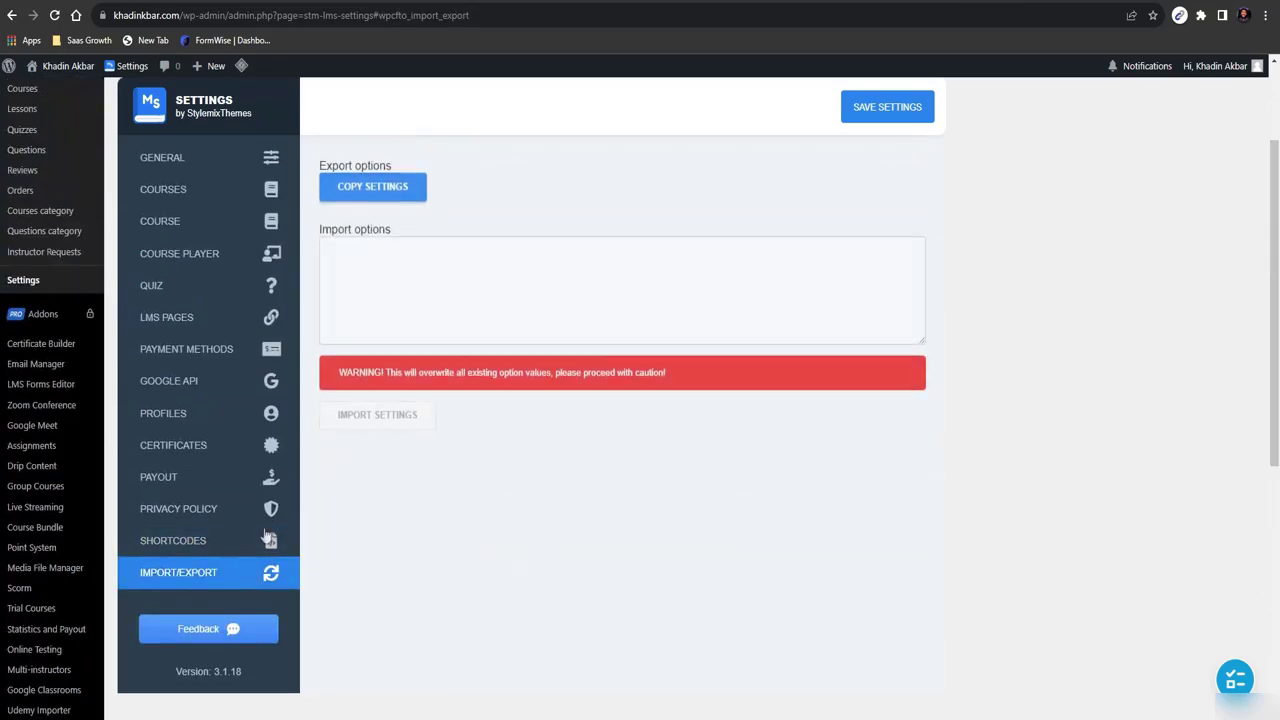
click(384, 264)
click(447, 218)
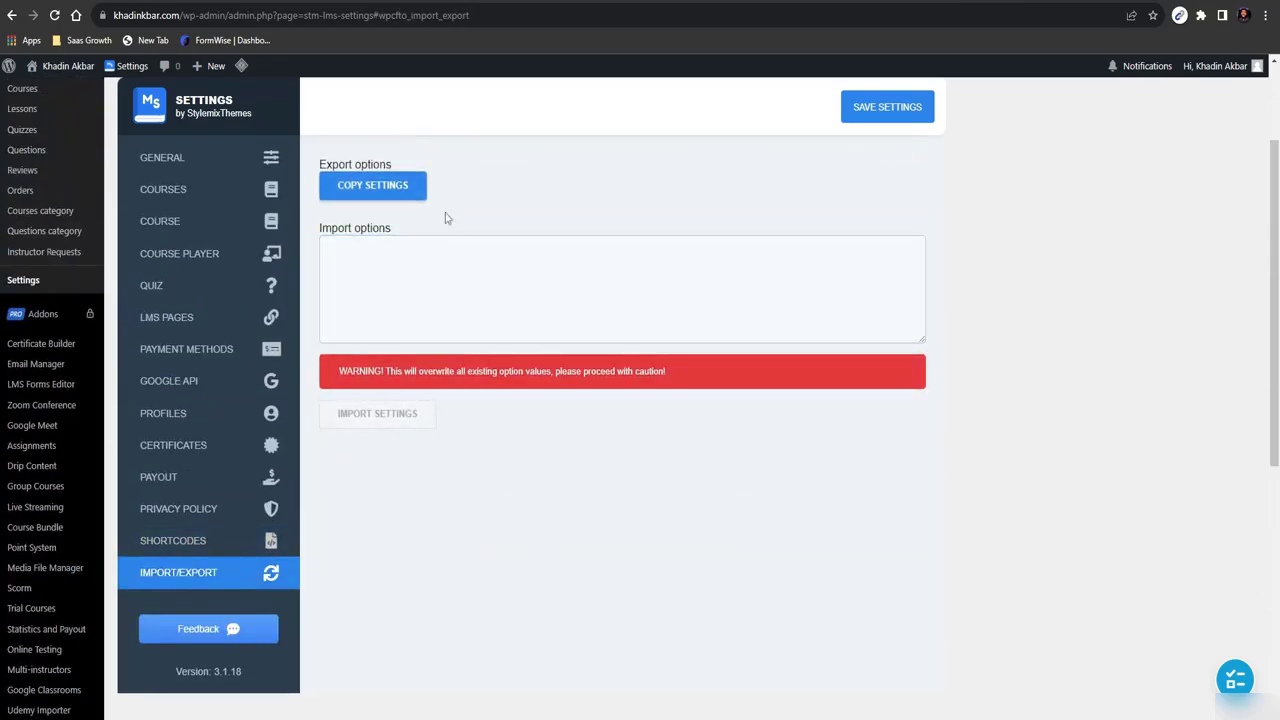
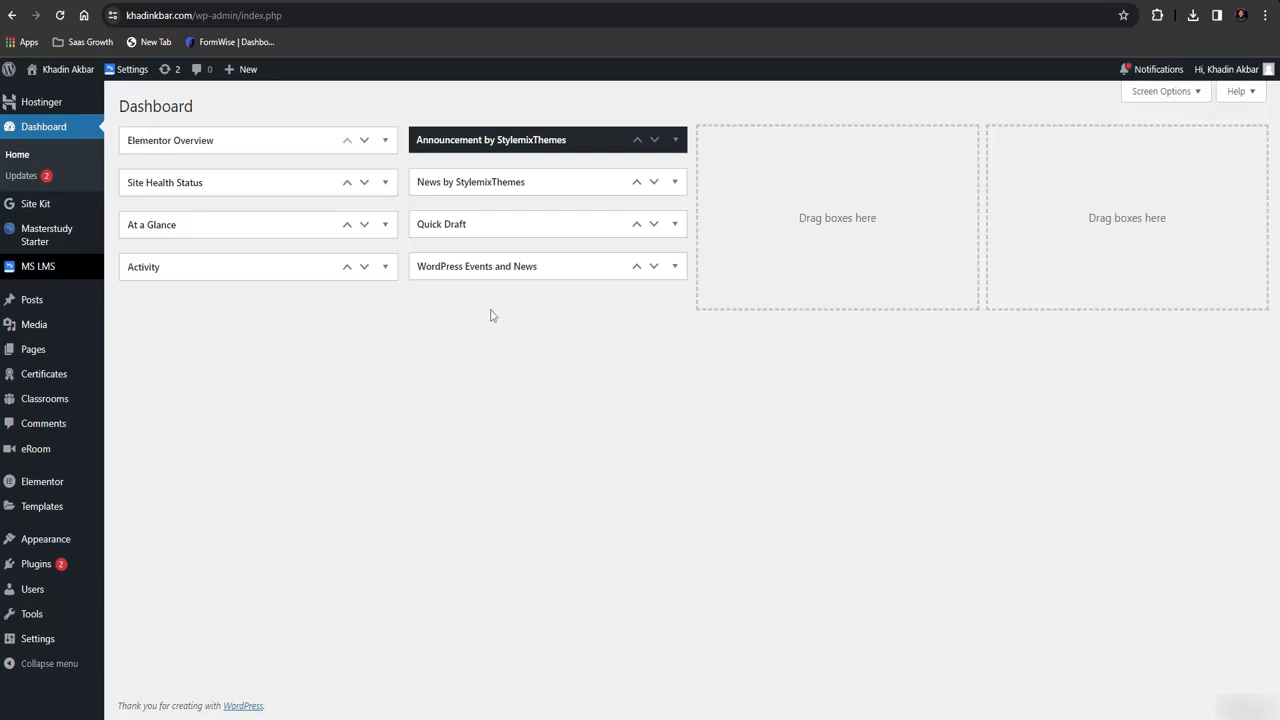
Read through the WooCommerce Integration section of the MasterStudy documentation.
click(490, 3)
scroll(458, 325, up, 8)
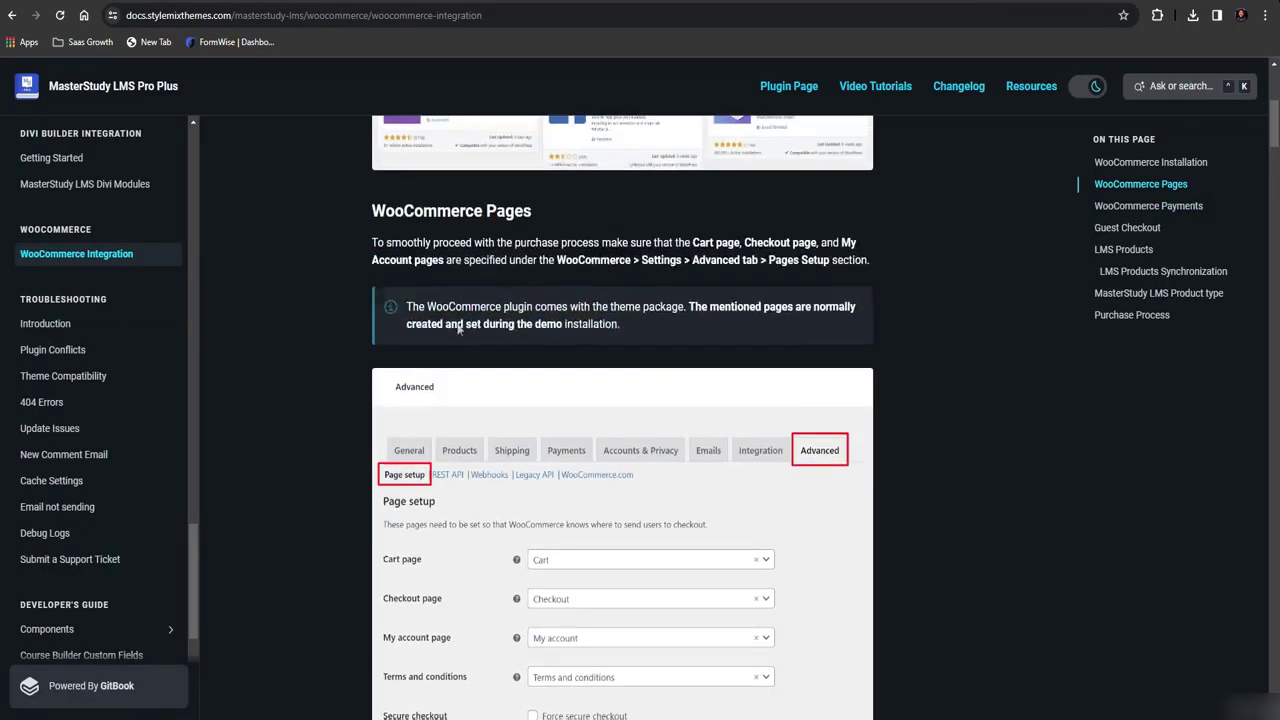
scroll(511, 419, down, 20)
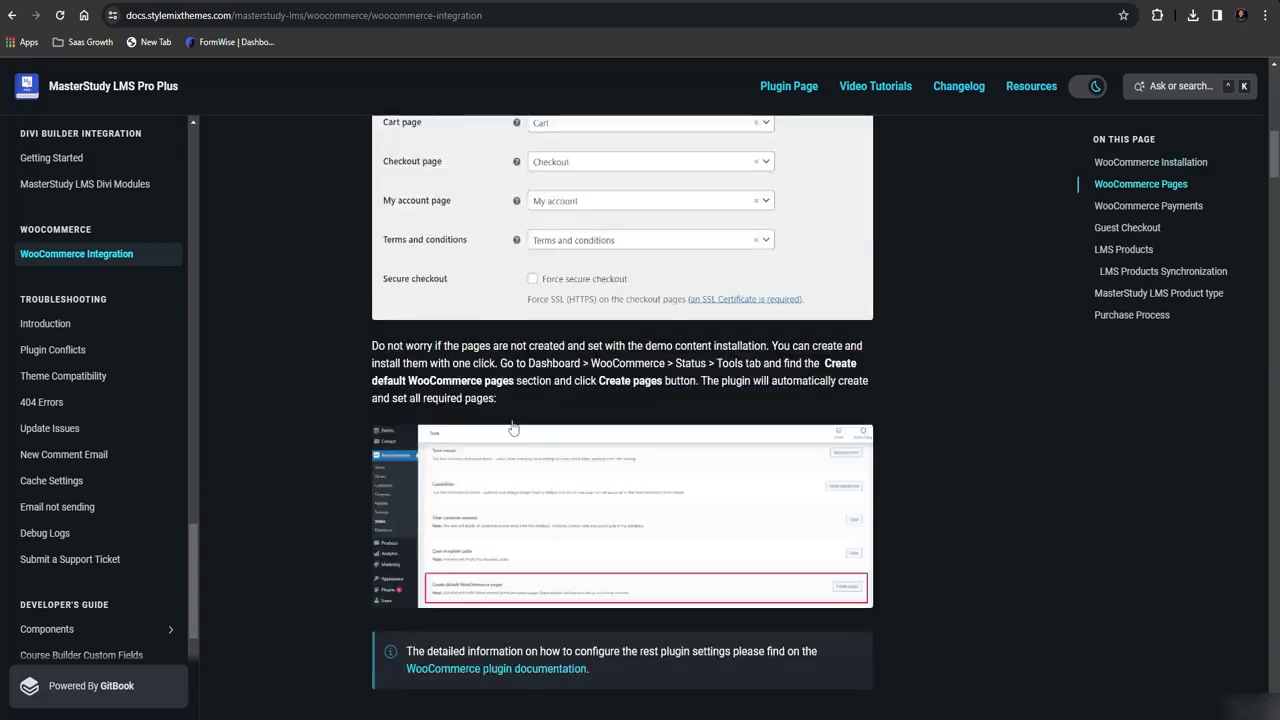
scroll(512, 426, down, 5)
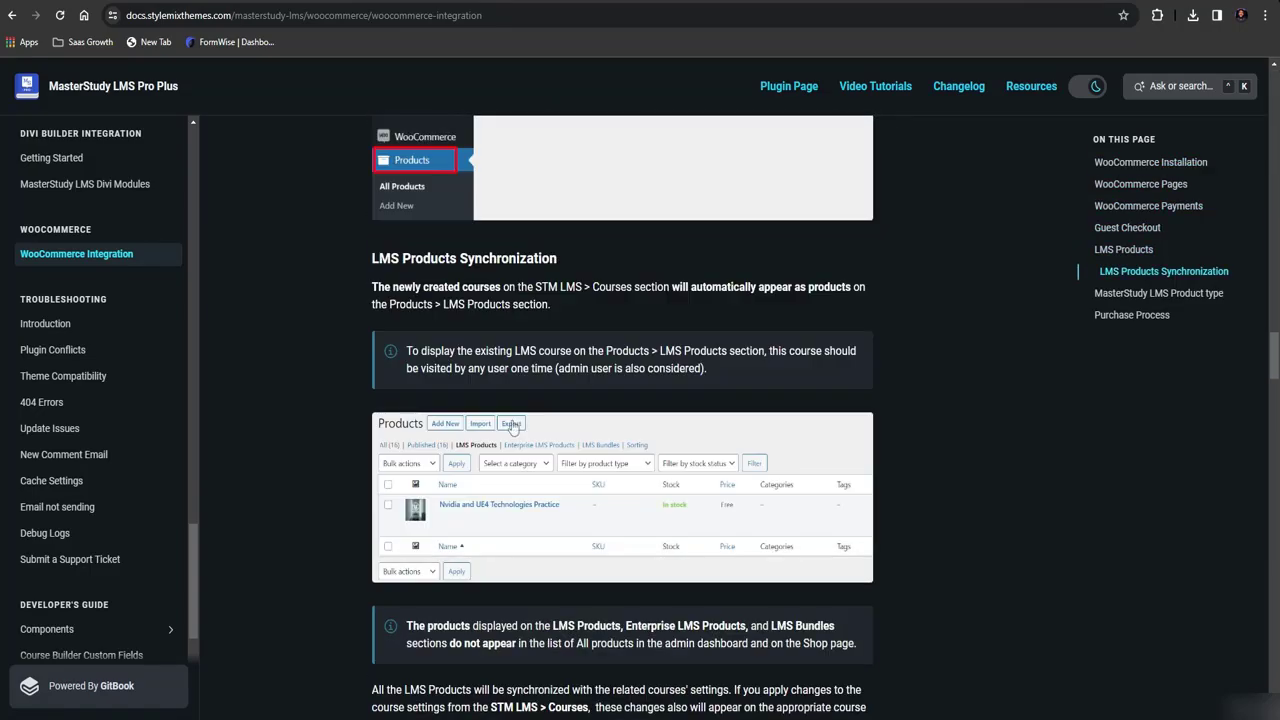
scroll(643, 399, down, 20)
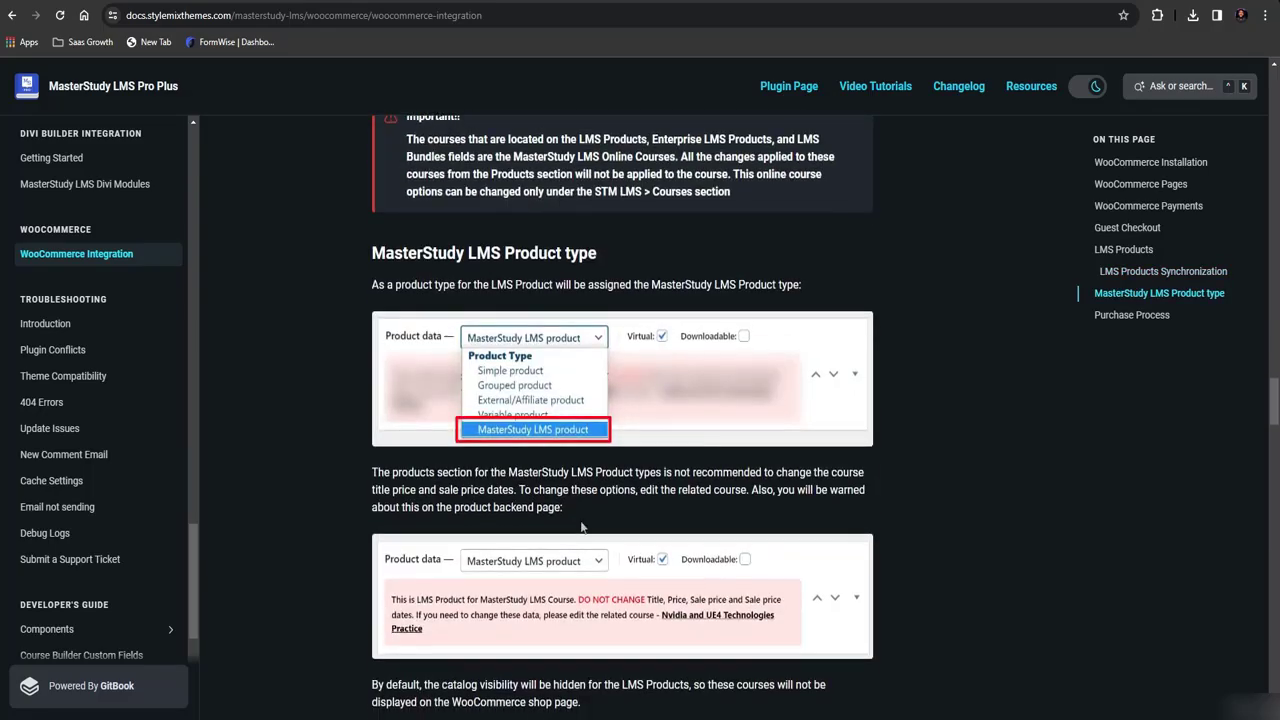
scroll(582, 528, up, 20)
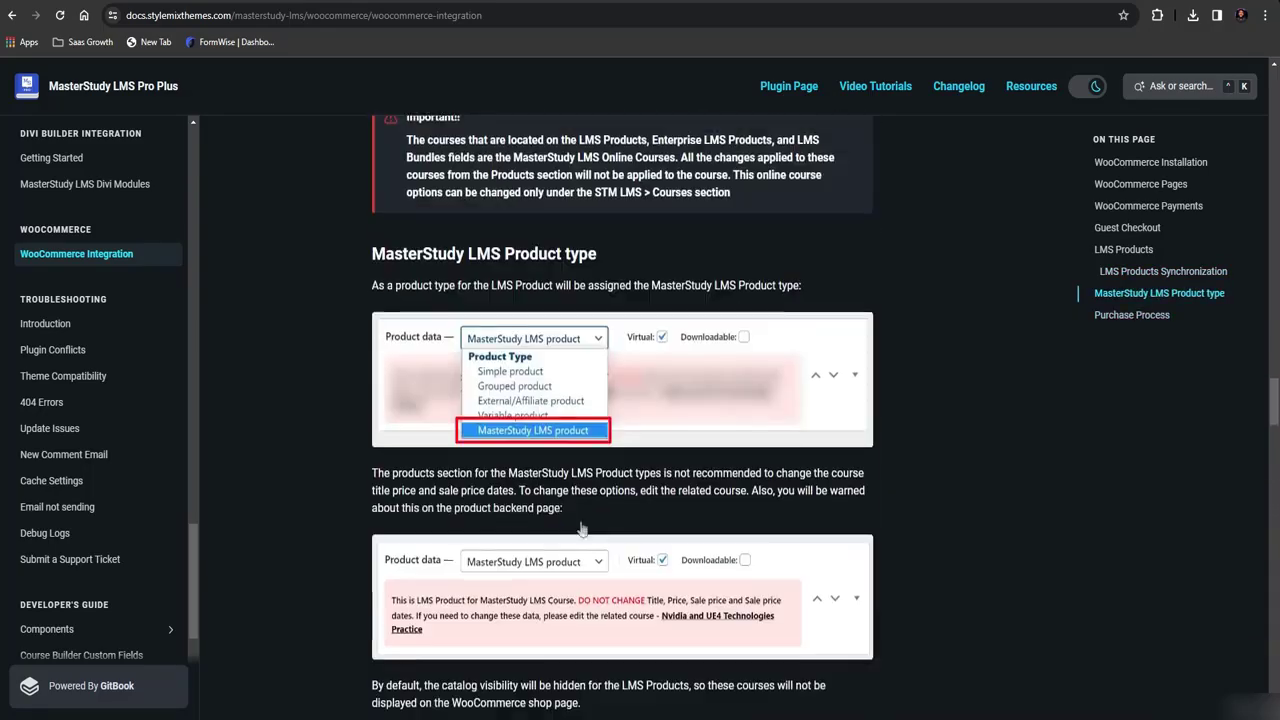
scroll(582, 528, up, 20)
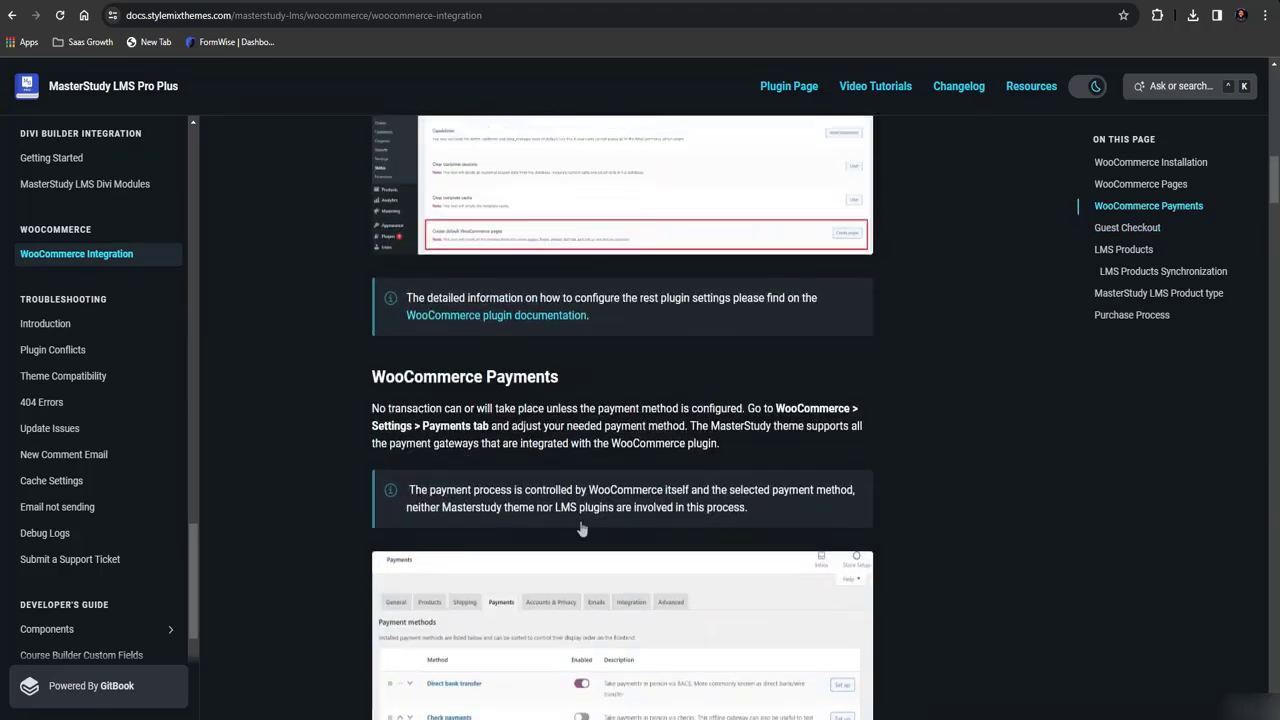
scroll(622, 400, down, 6)
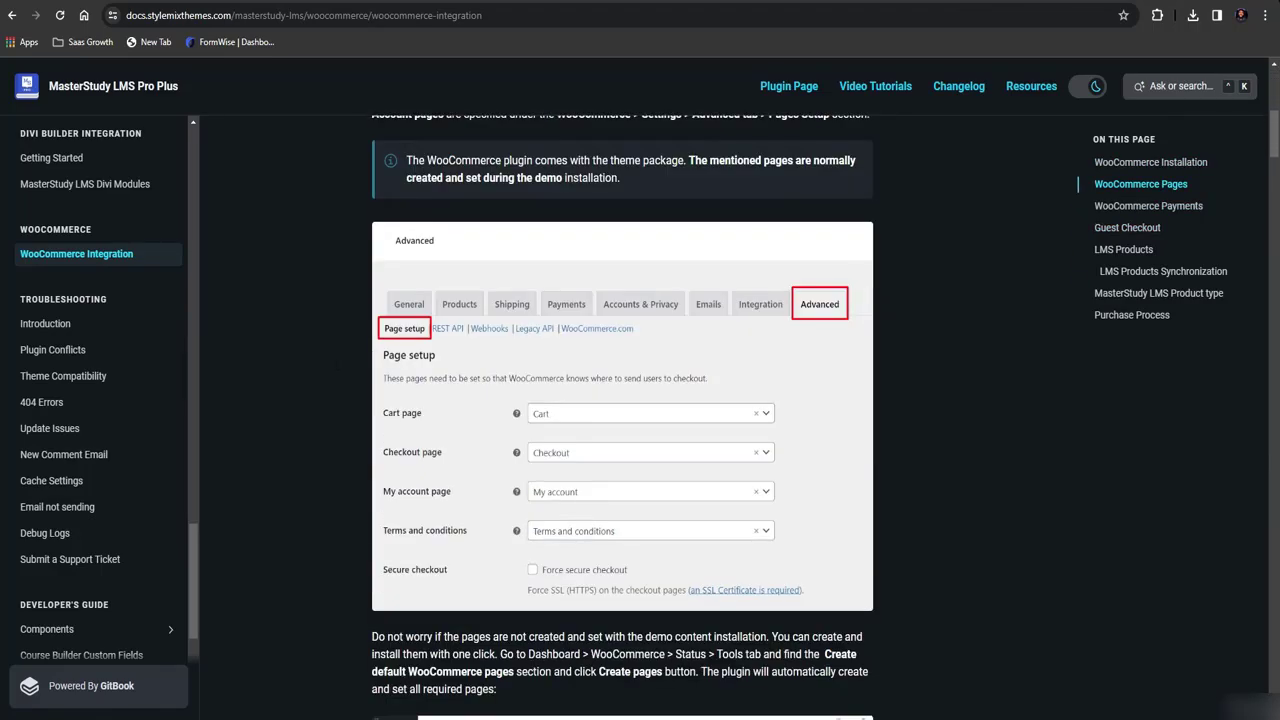
scroll(573, 461, down, 1)
scroll(600, 420, up, 2)
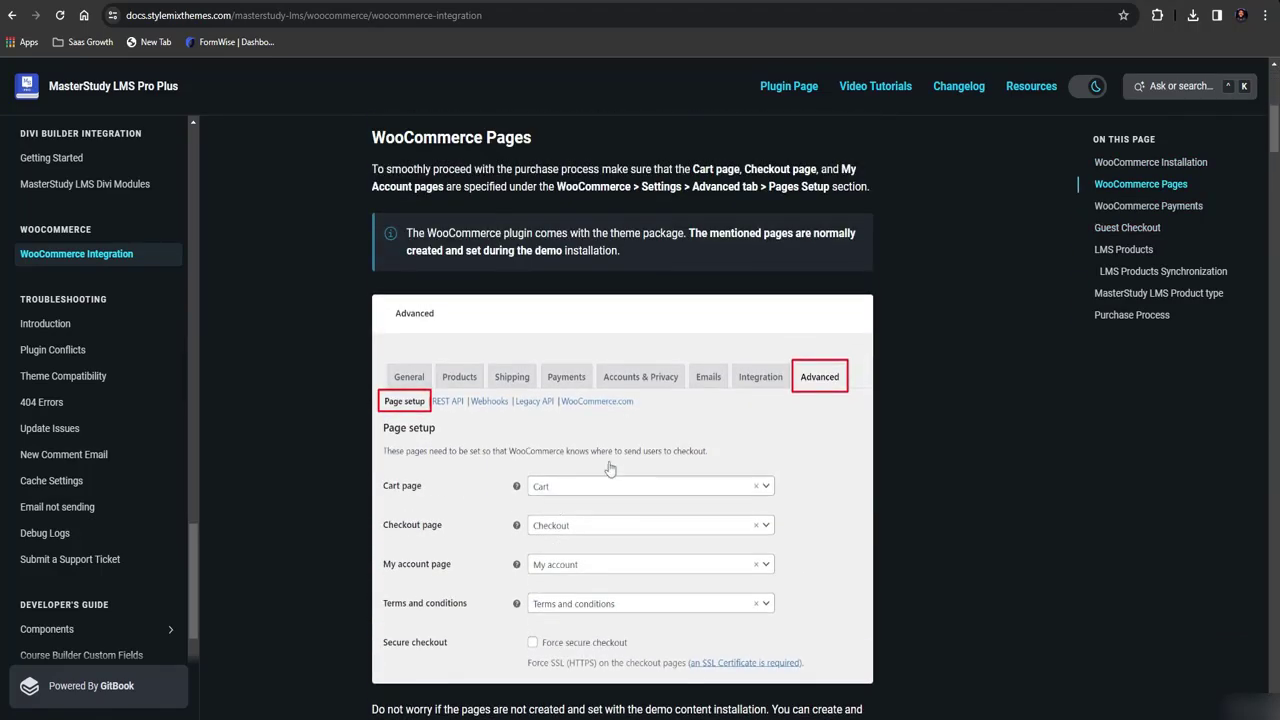
scroll(612, 472, up, 1)
scroll(612, 472, up, 1)
scroll(600, 300, up, 3)
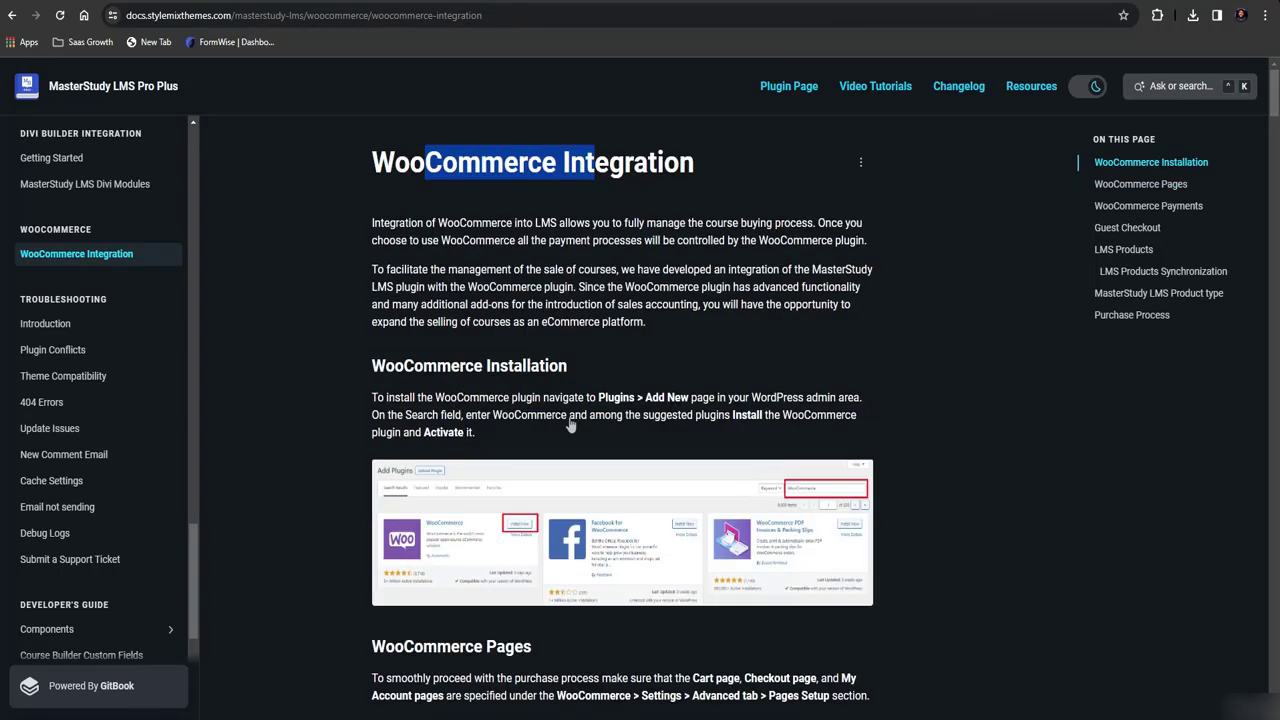
scroll(700, 425, down, 2)
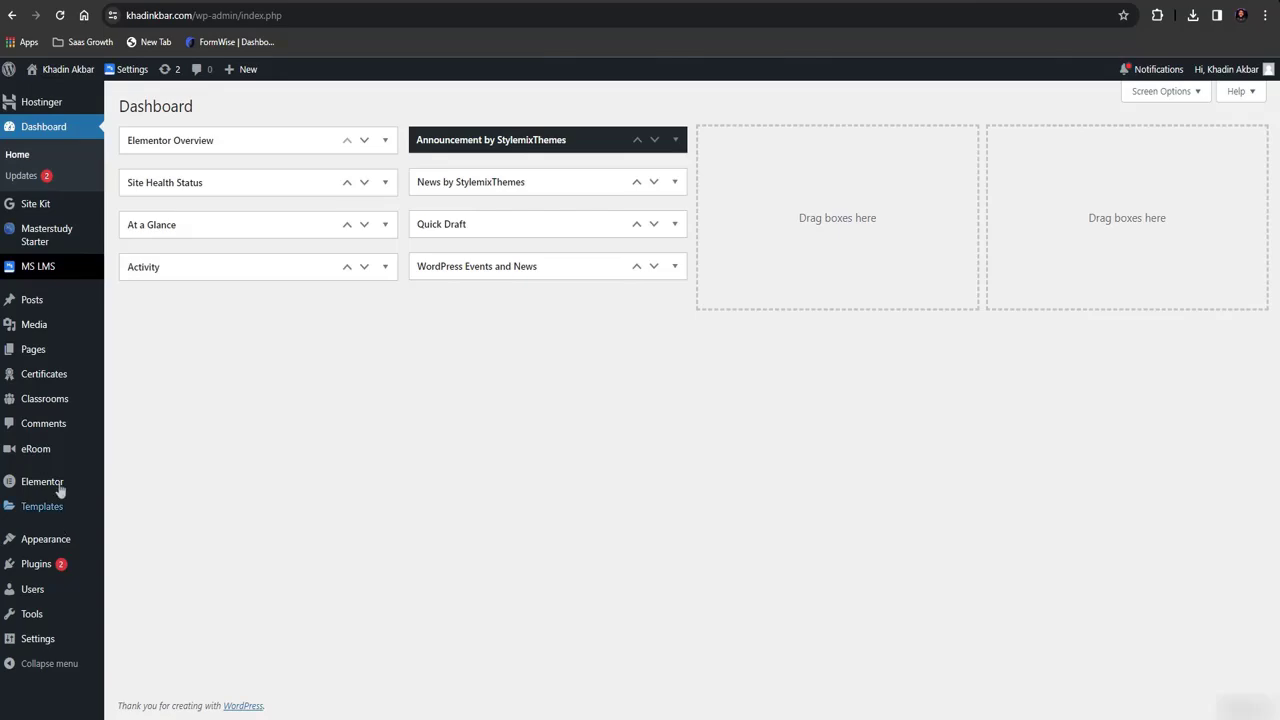
Search Add Plugins for 'woocommerce', then install and activate the WooCommerce plugin.
mouse_move(50, 570)
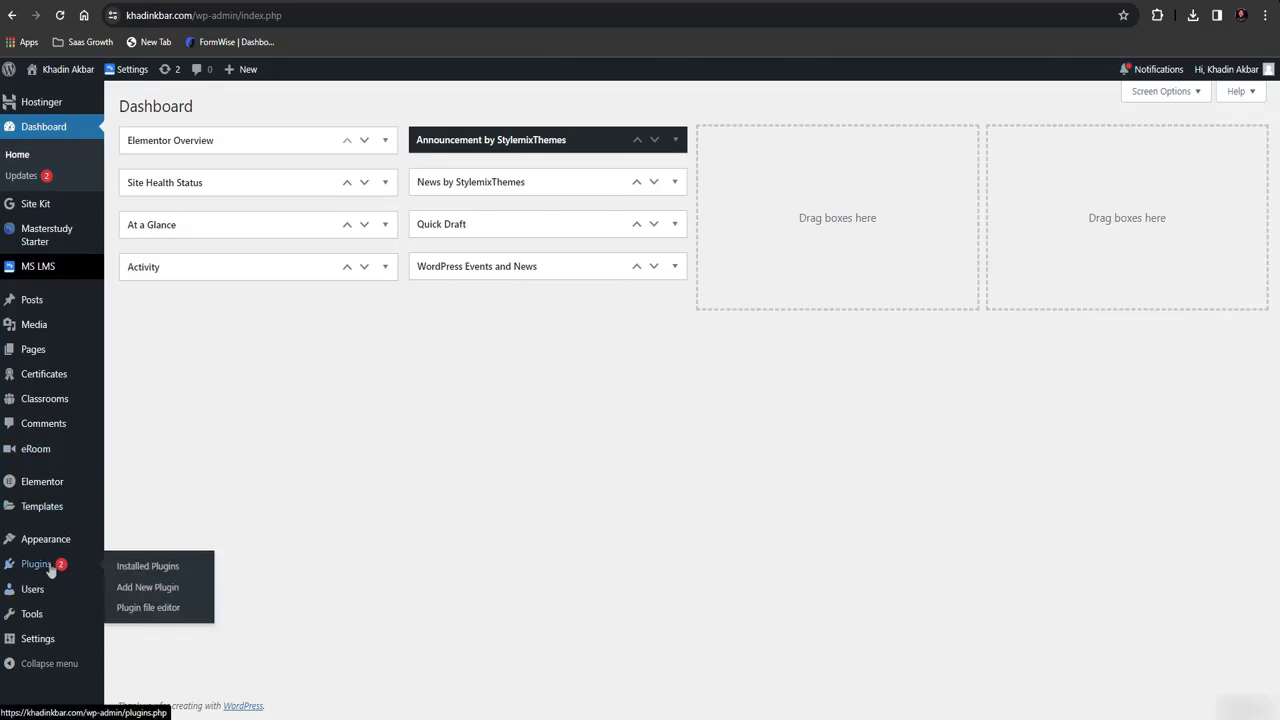
click(130, 587)
click(1127, 148)
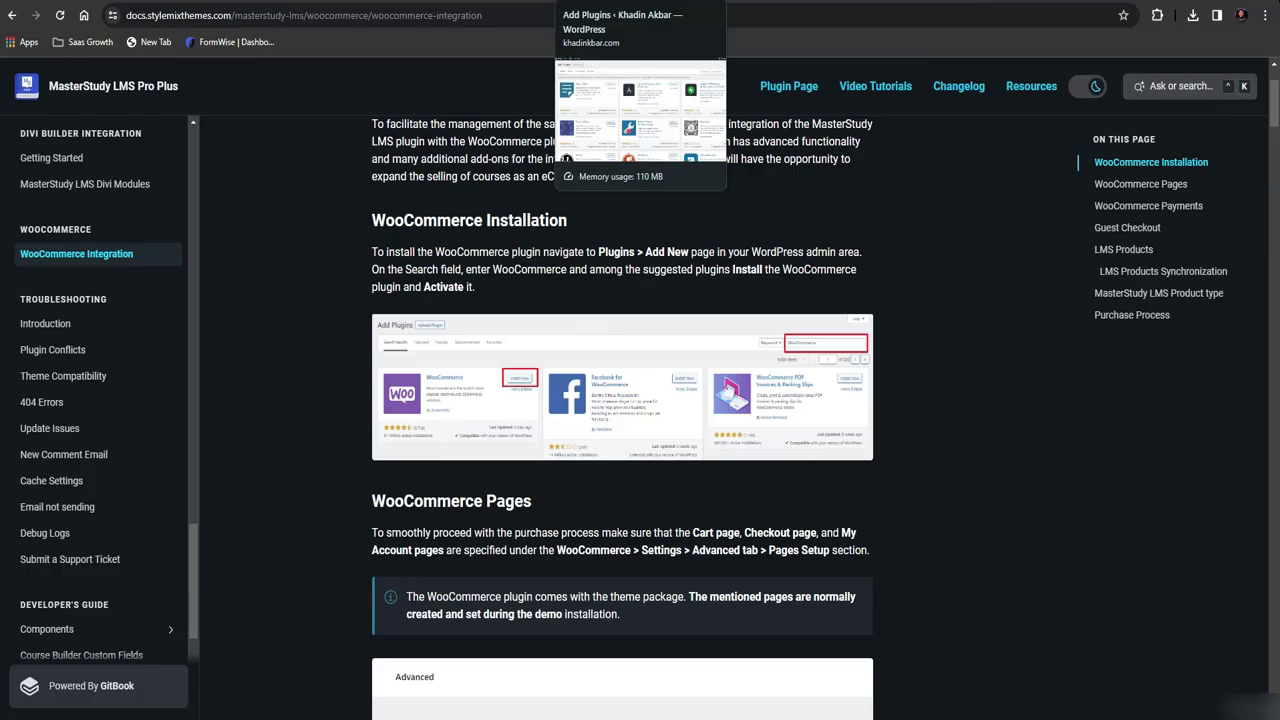
click(620, 1)
click(1106, 146)
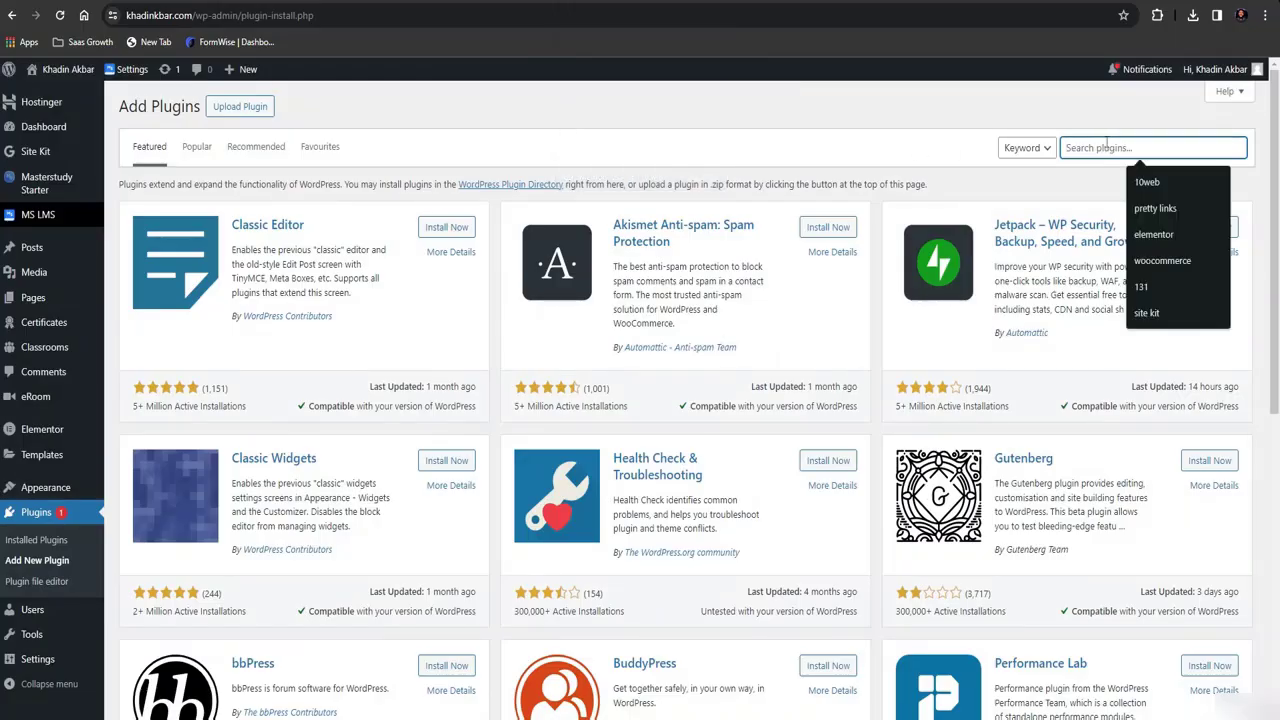
text(woocommer)
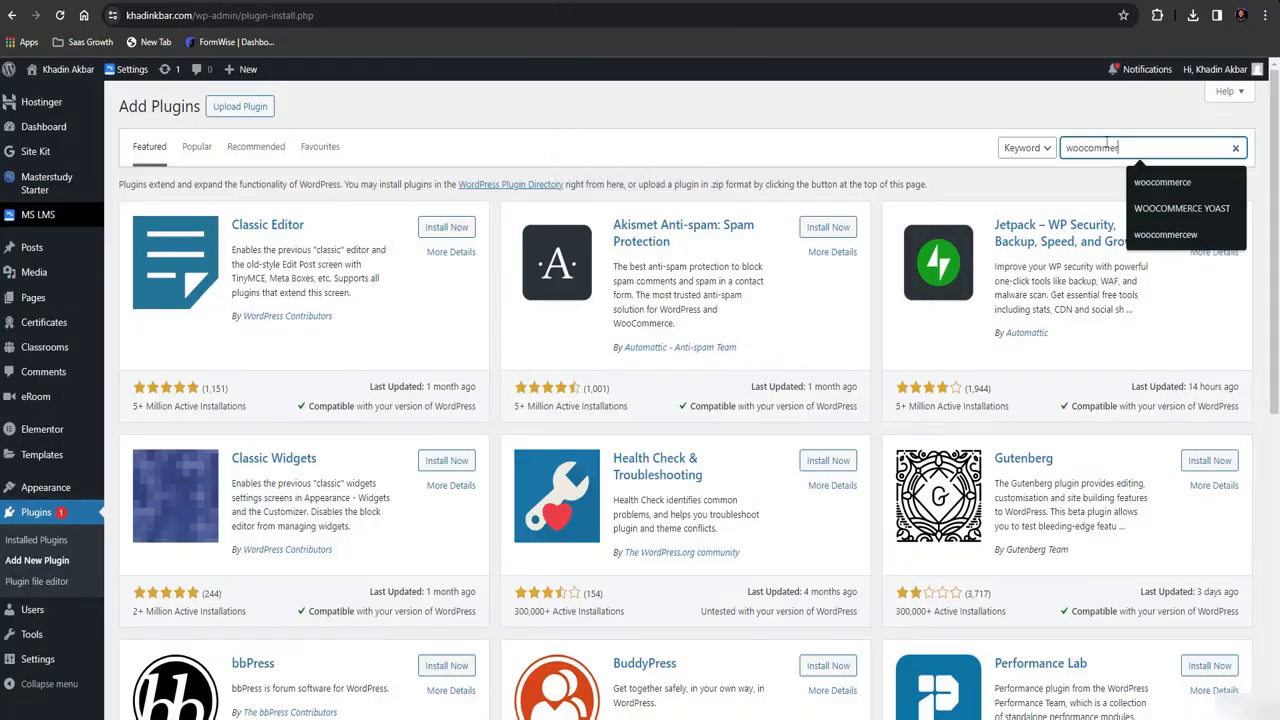
text(ce)
key(Return)
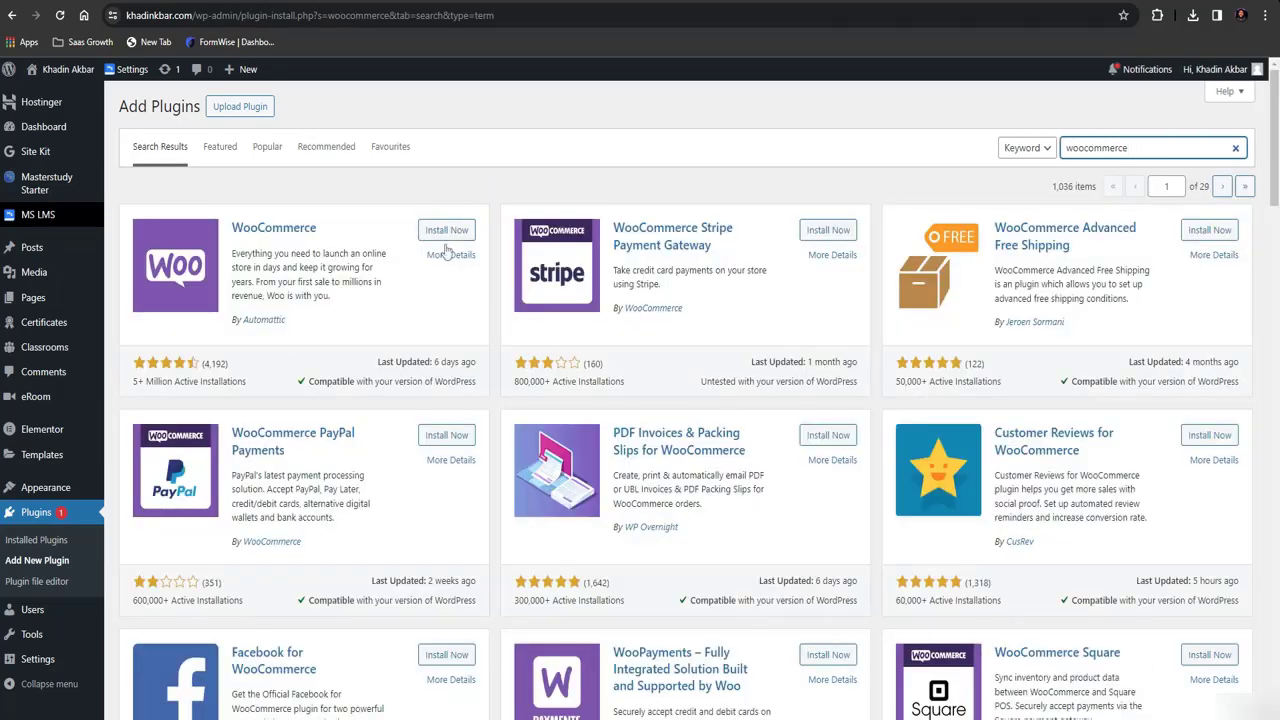
click(443, 232)
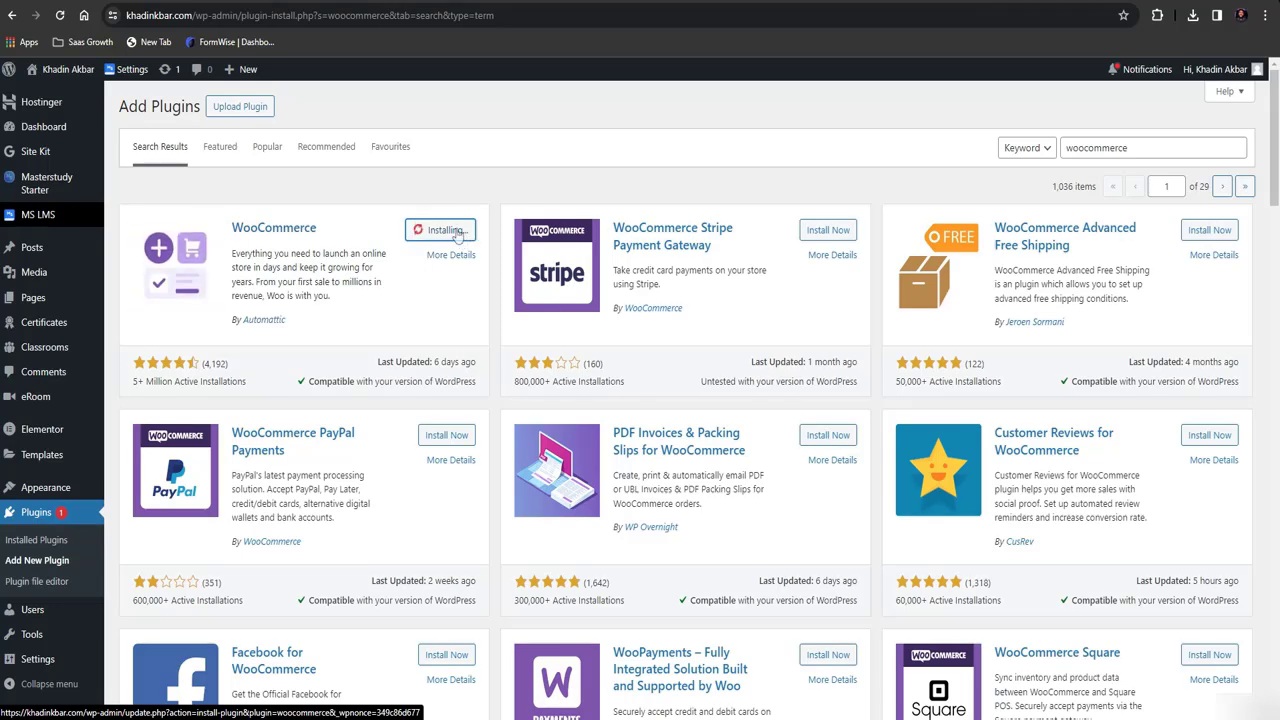
click(455, 231)
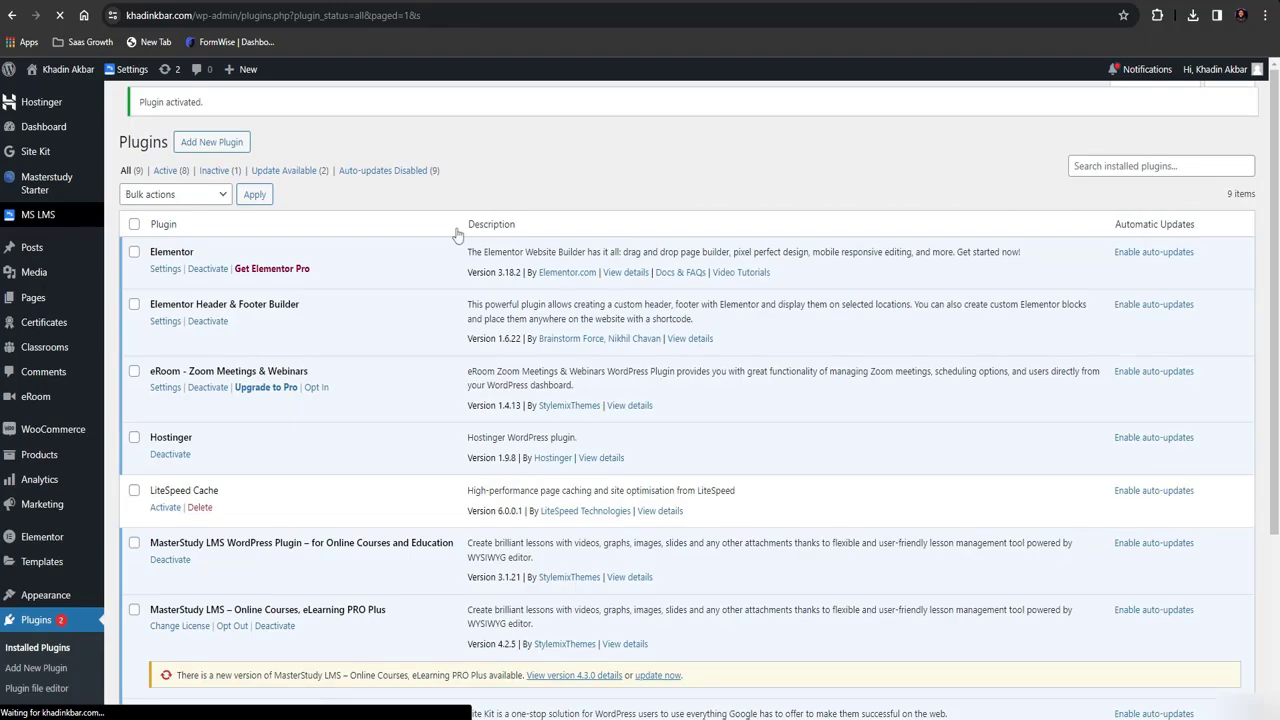
Check WooCommerce Advanced page setup, including the Terms and conditions page choices.
scroll(295, 352, down, 4)
click(166, 575)
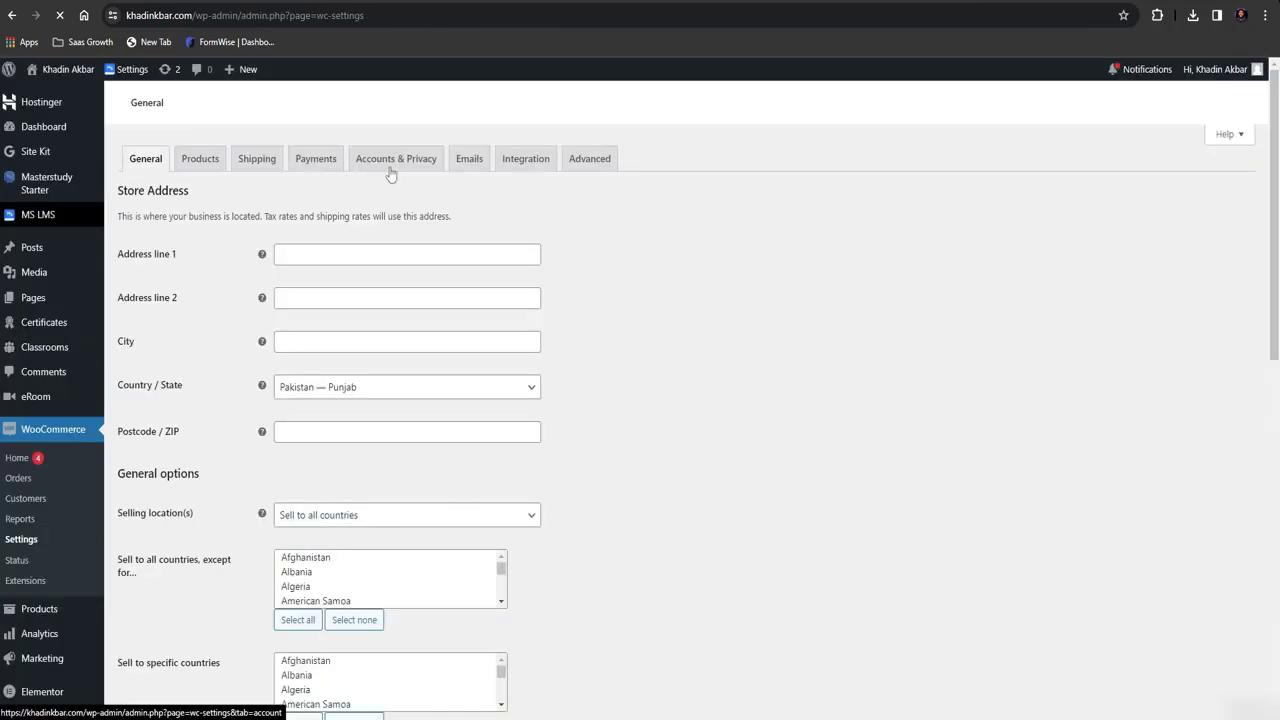
click(590, 175)
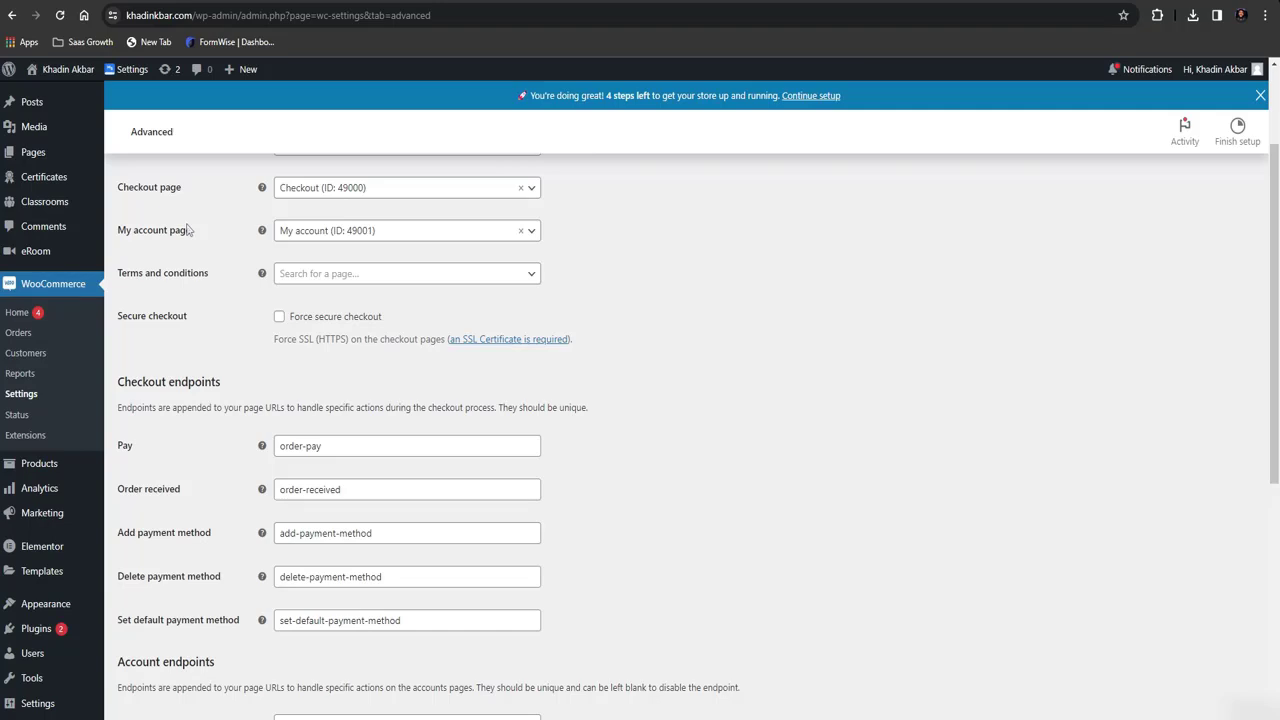
click(339, 282)
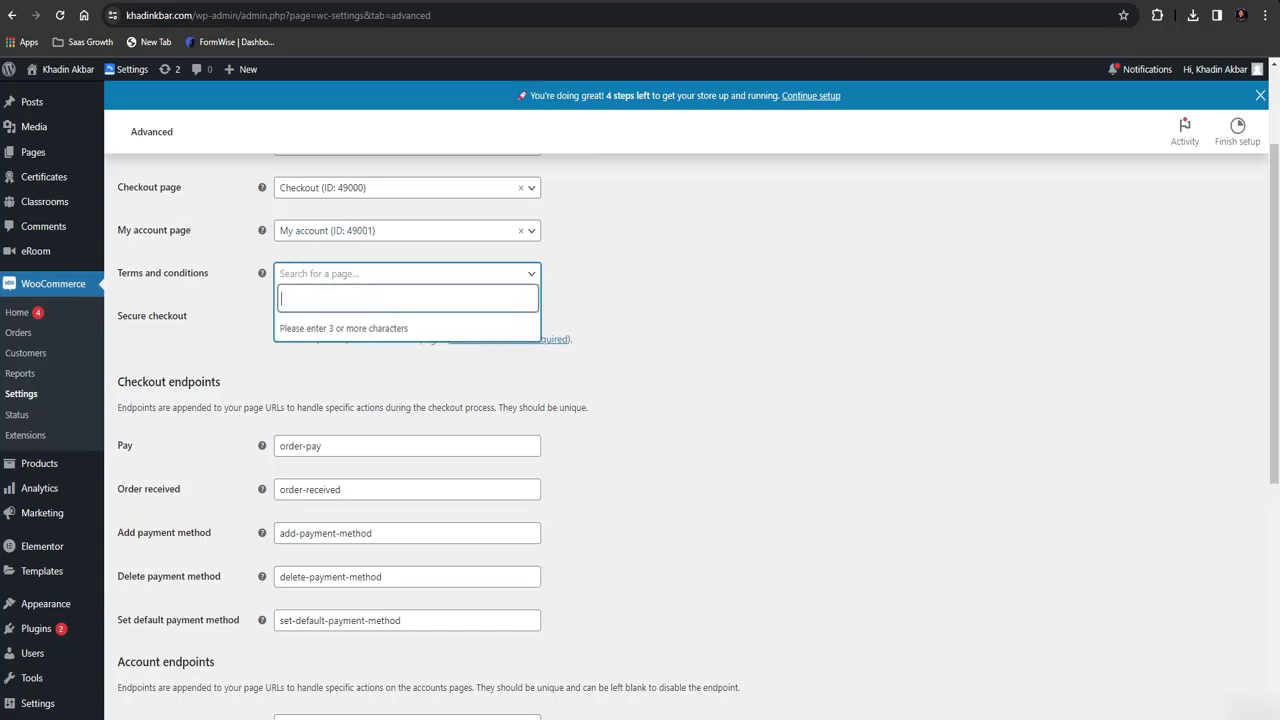
click(634, 354)
scroll(634, 354, up, 2)
Compare the docs' WooCommerce Pages guidance against the Advanced page setup settings.
click(300, 1)
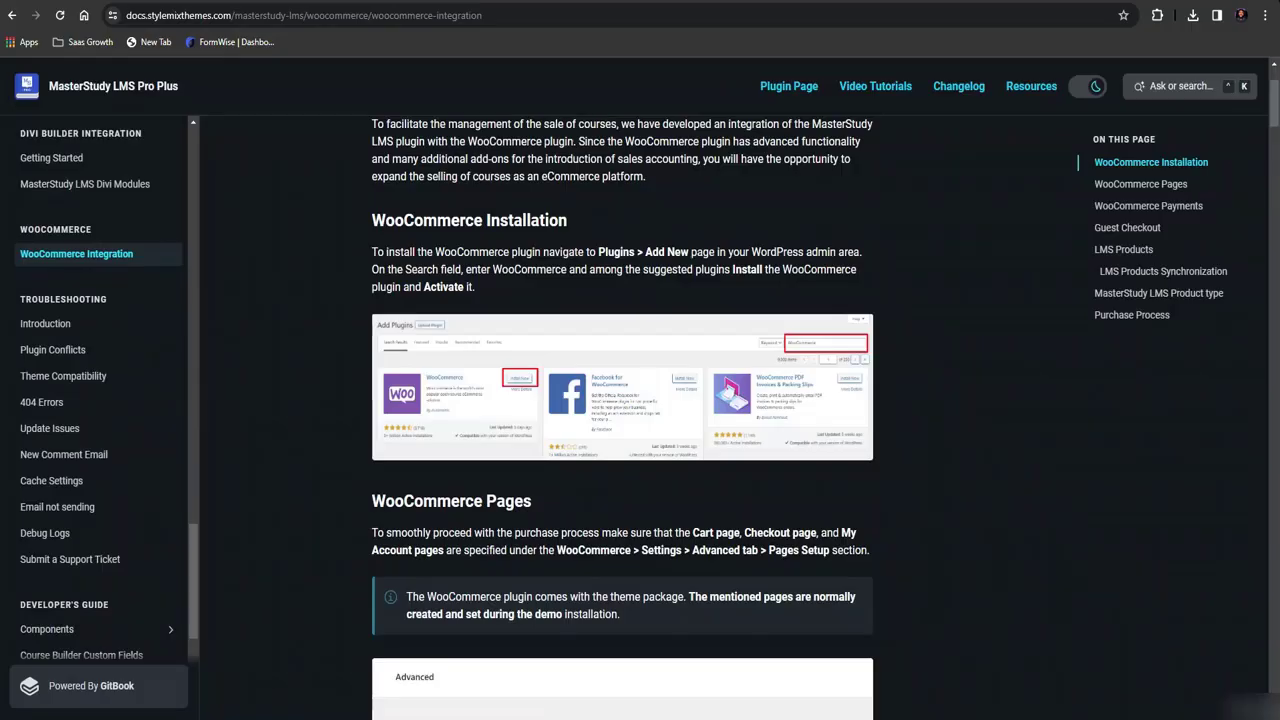
scroll(459, 372, down, 3)
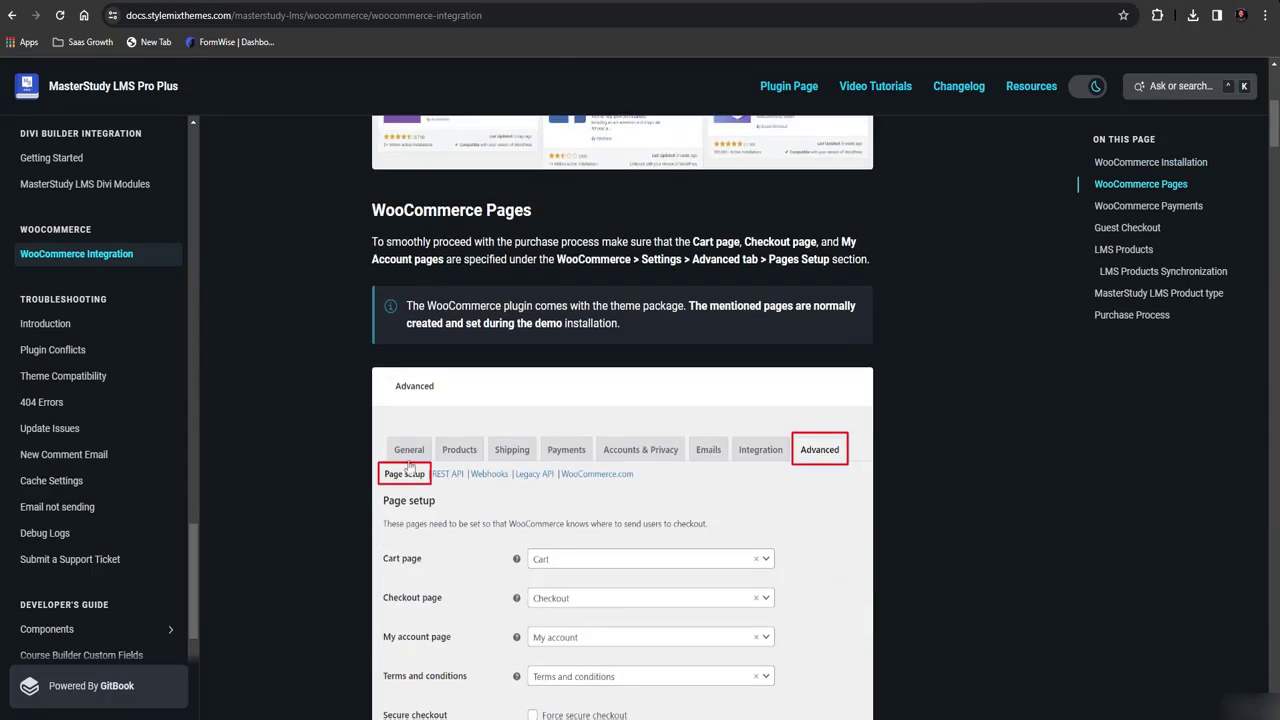
scroll(410, 470, down, 3)
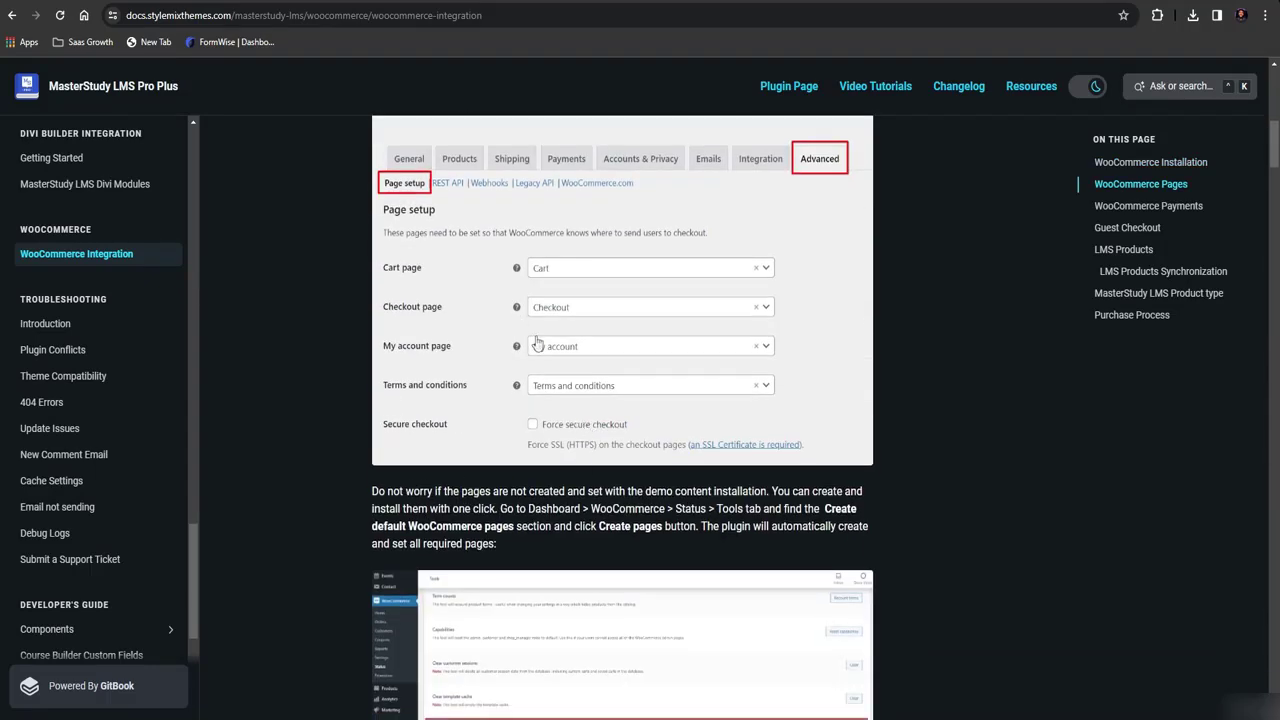
scroll(856, 315, up, 2)
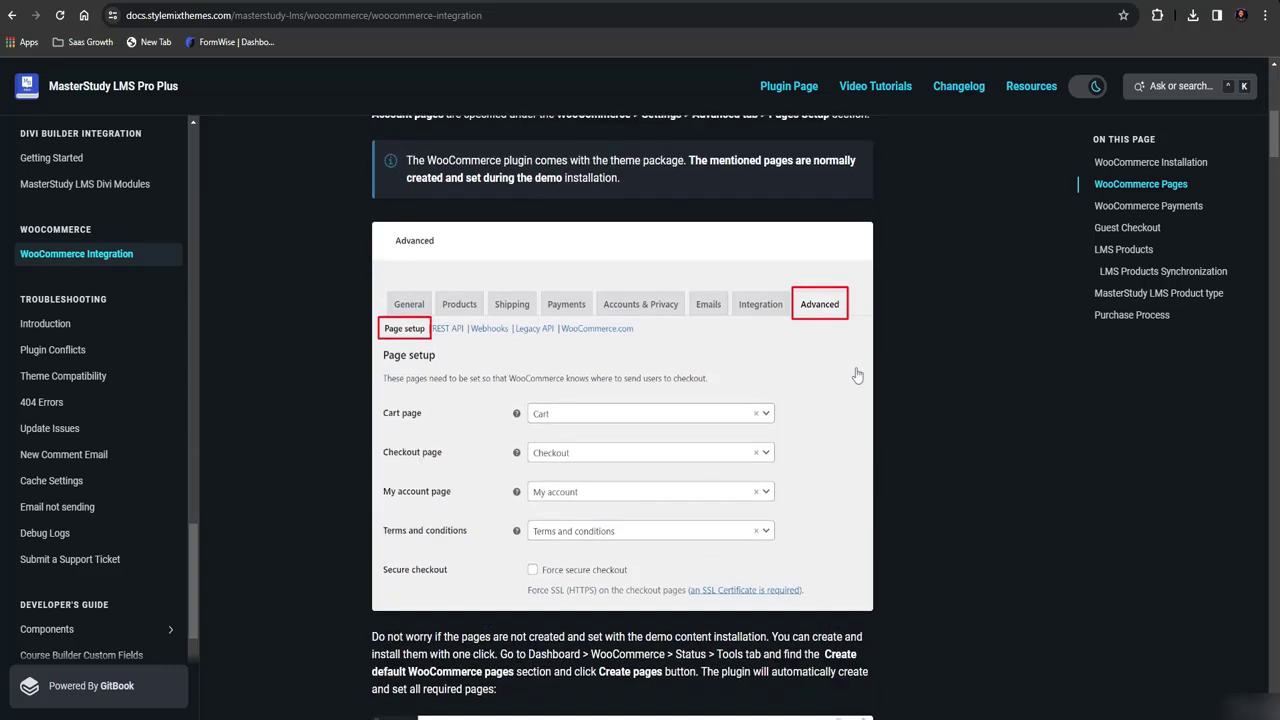
click(1133, 2)
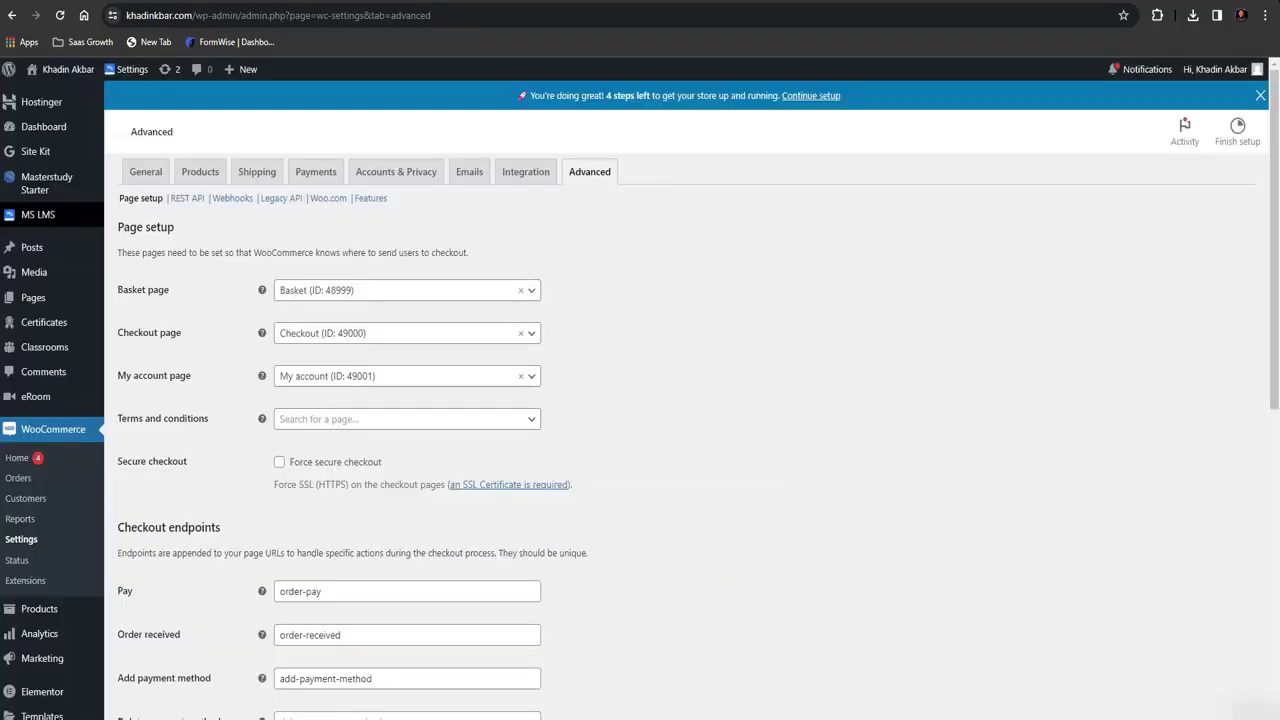
Review WooCommerce's Advanced Features, then view the Payments settings with all methods disabled.
click(383, 202)
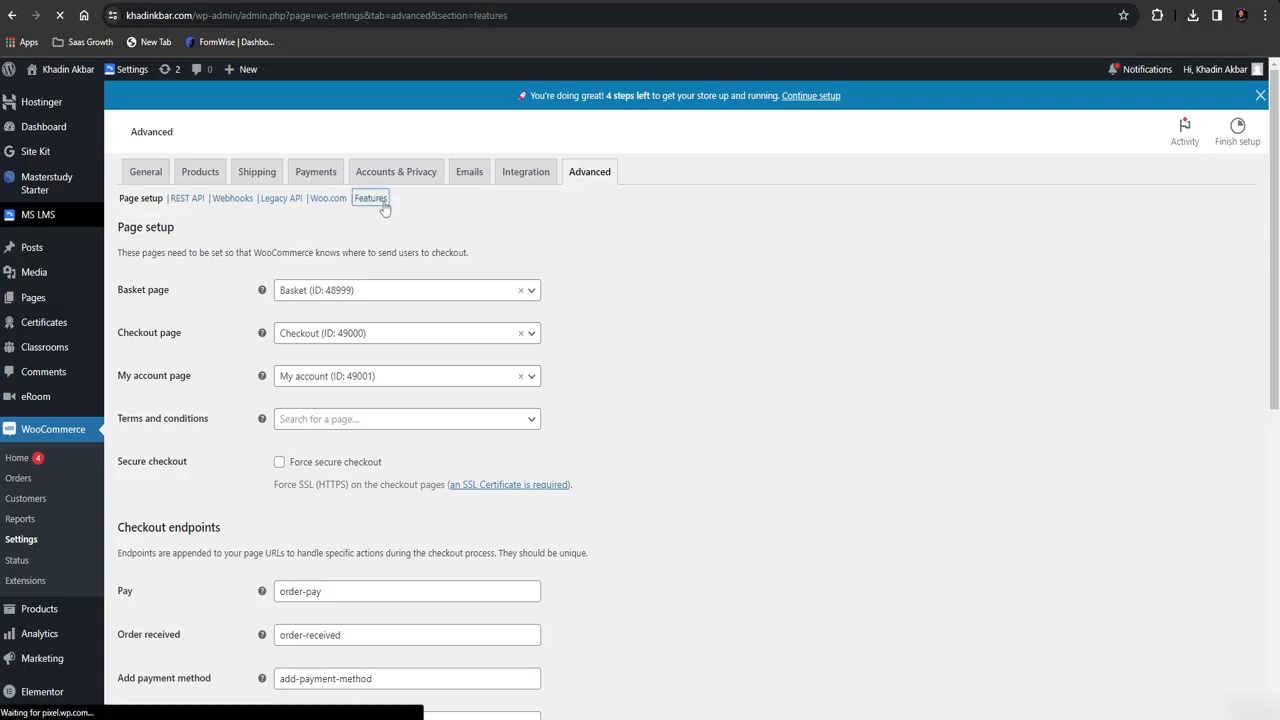
scroll(455, 355, down, 1)
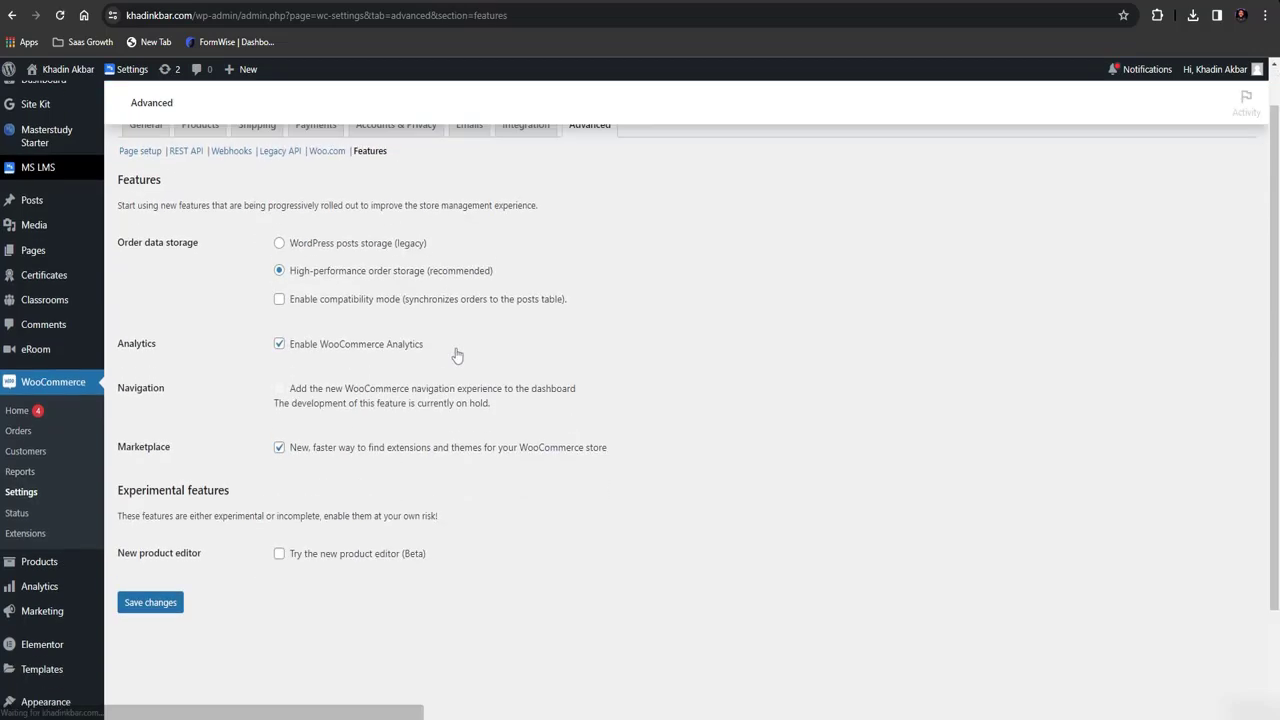
scroll(461, 355, up, 1)
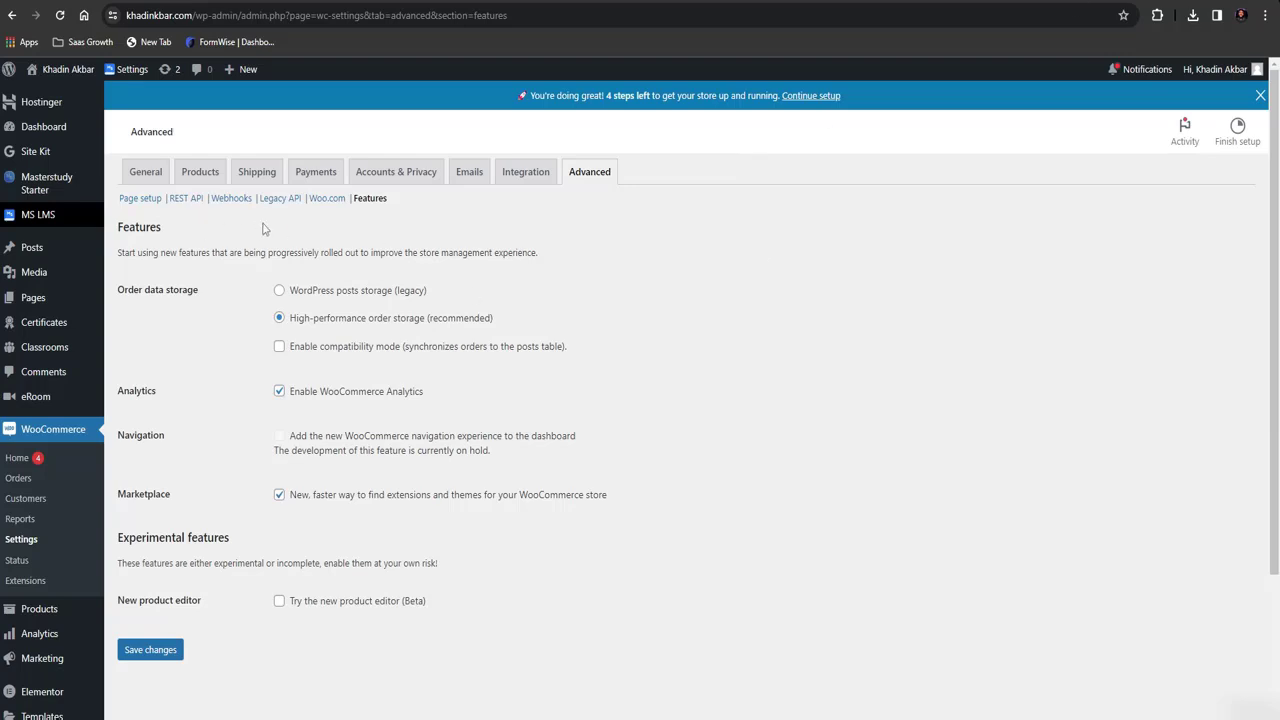
click(333, 177)
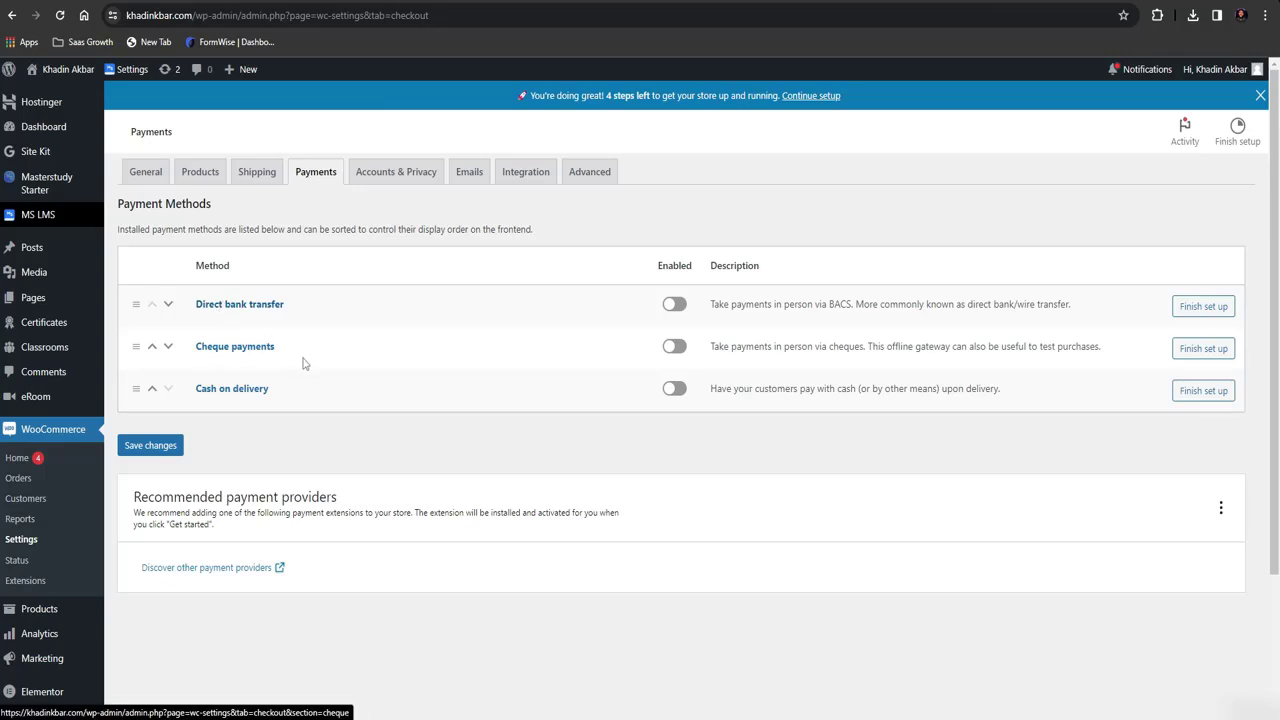
click(241, 575)
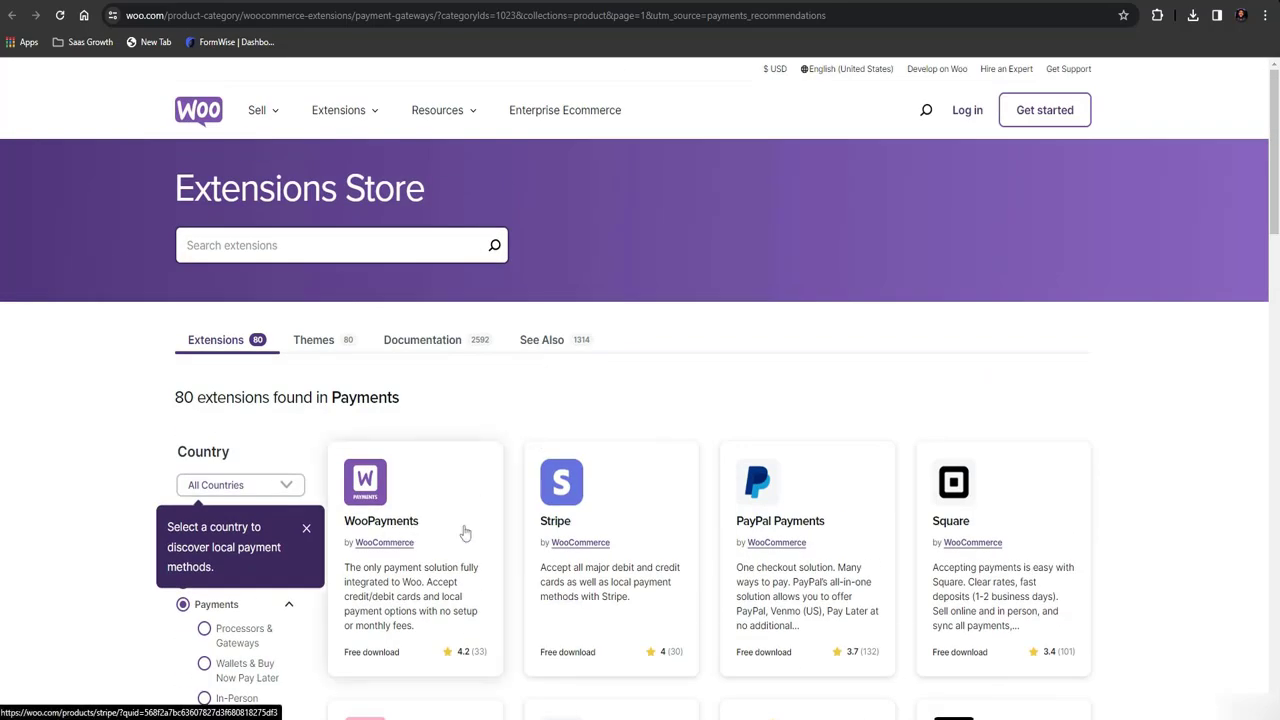
scroll(810, 530, down, 2)
scroll(810, 530, down, 1)
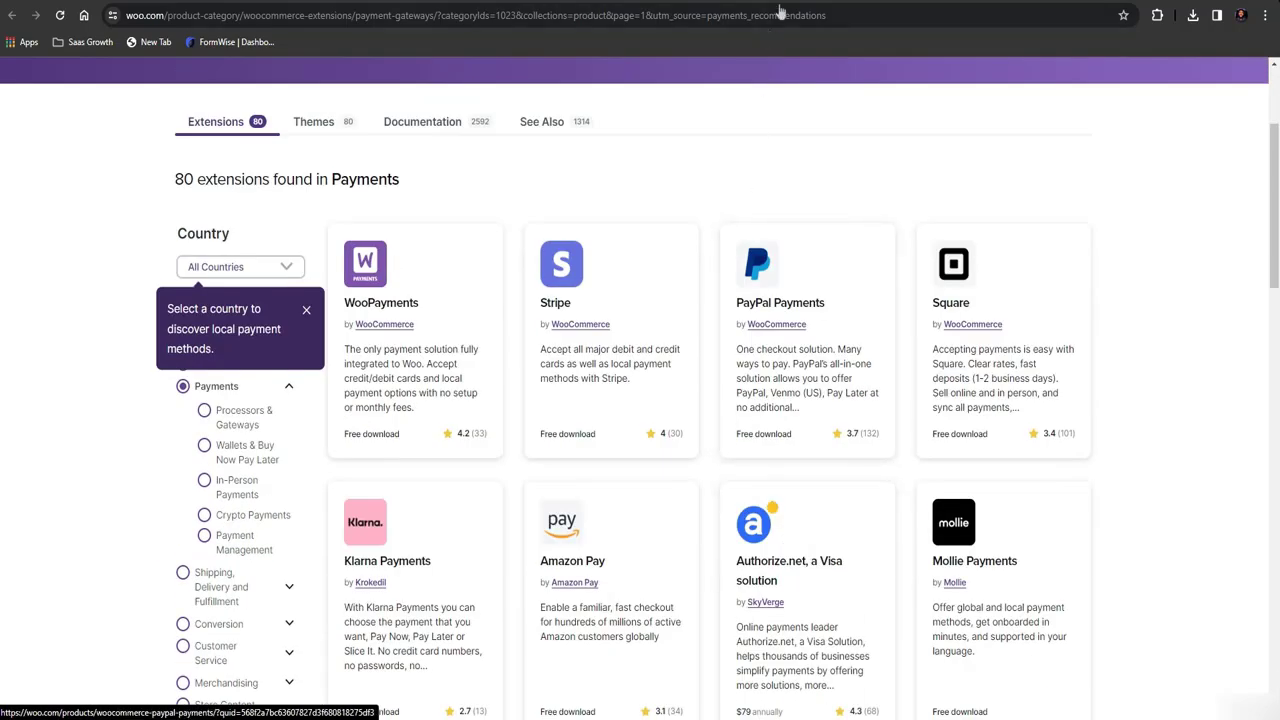
scroll(745, 60, up, 3)
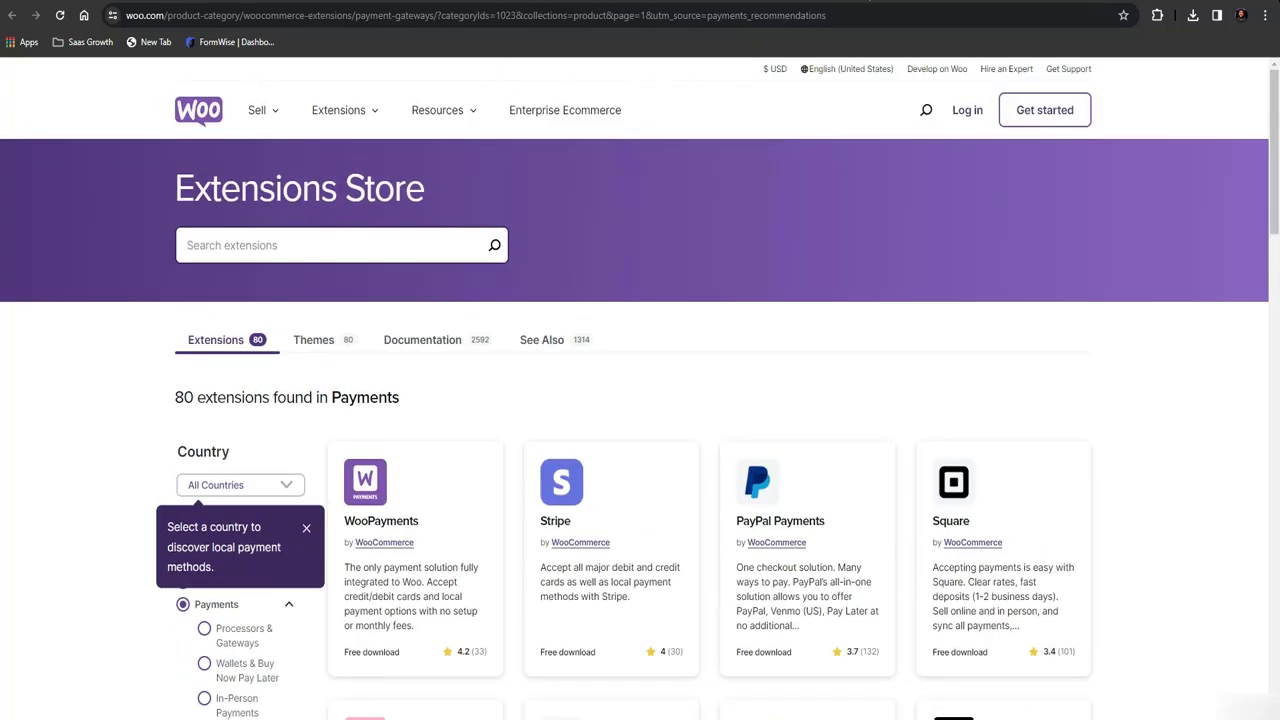
click(660, 1)
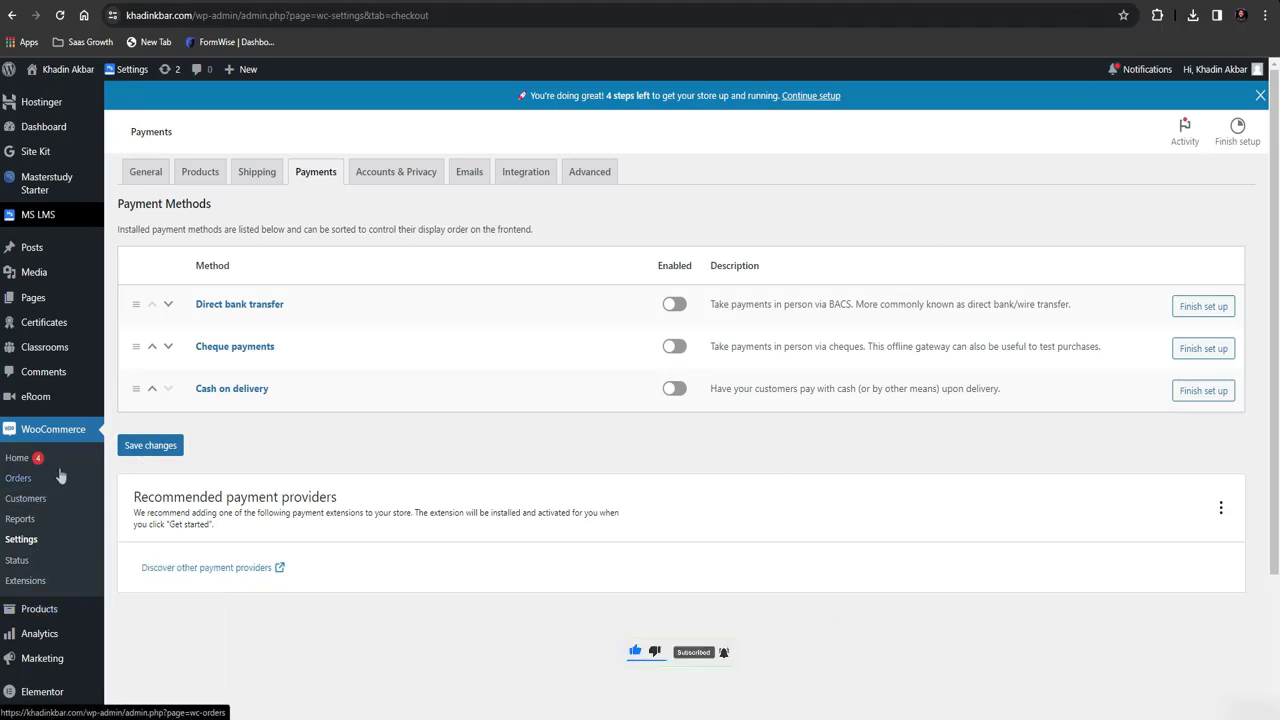
In Accounts & Privacy, allow login and account creation during checkout, and save.
click(411, 175)
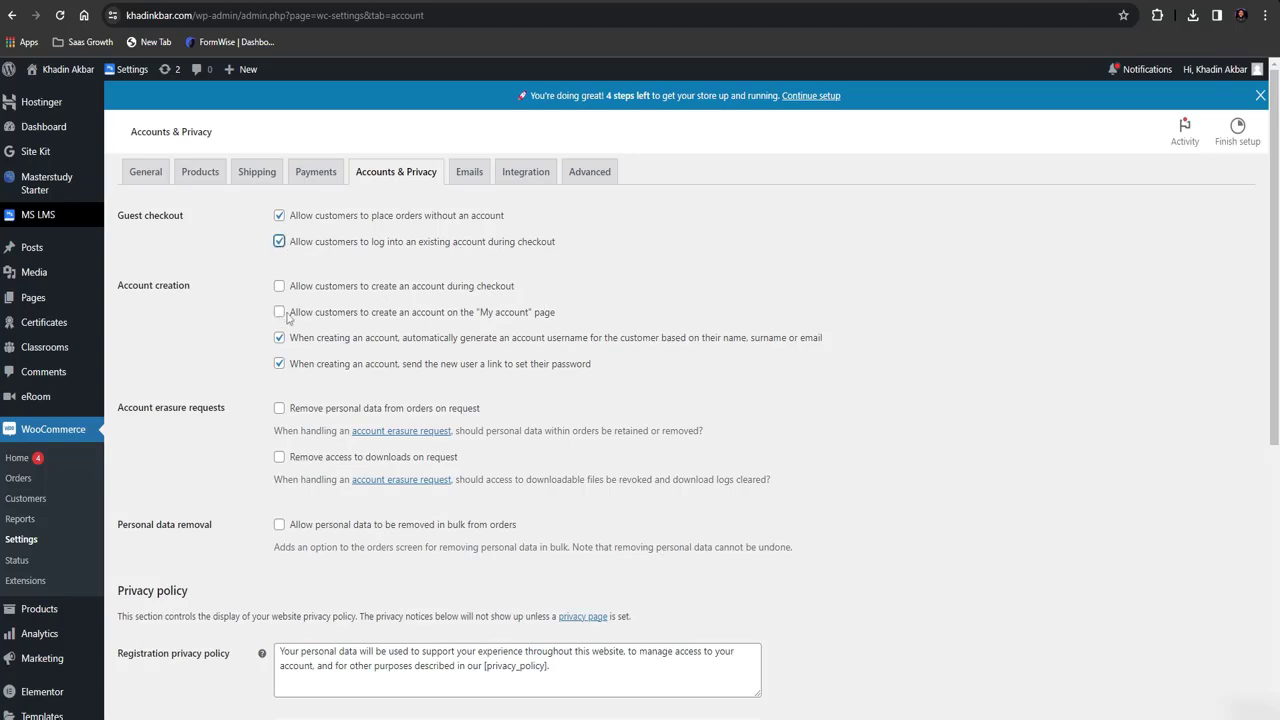
scroll(287, 317, down, 5)
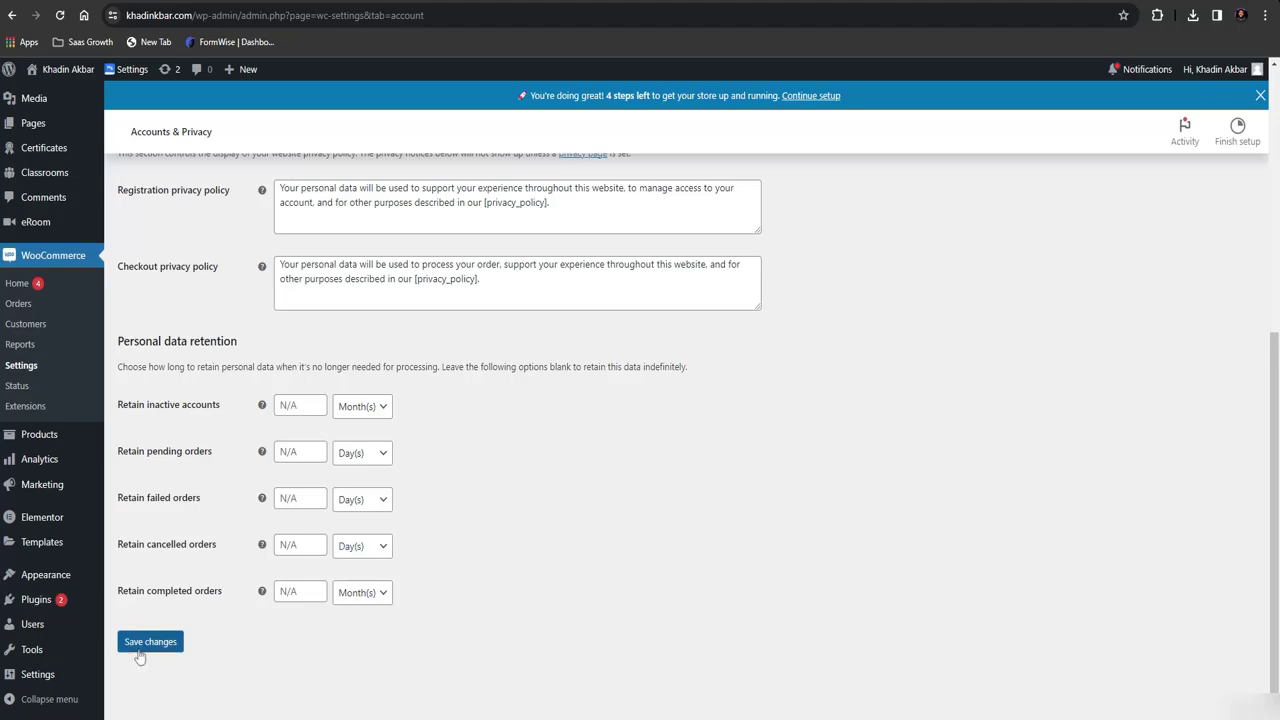
click(140, 655)
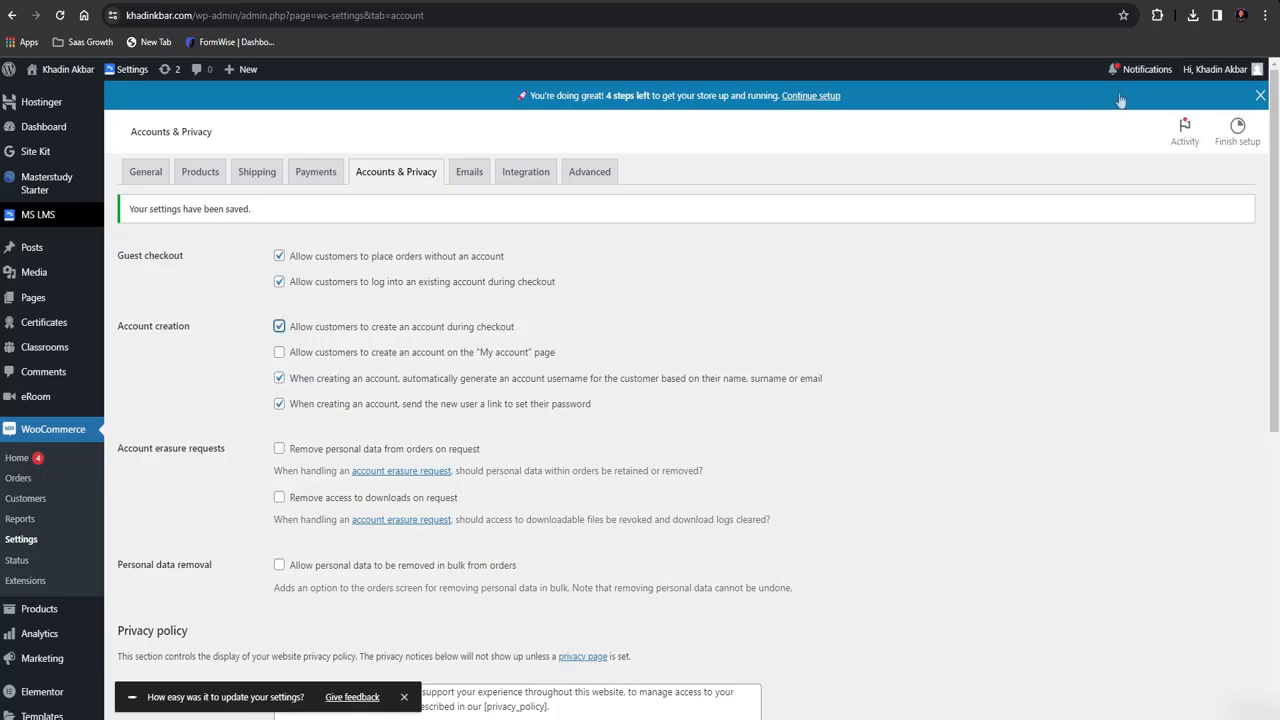
scroll(281, 336, down, 1)
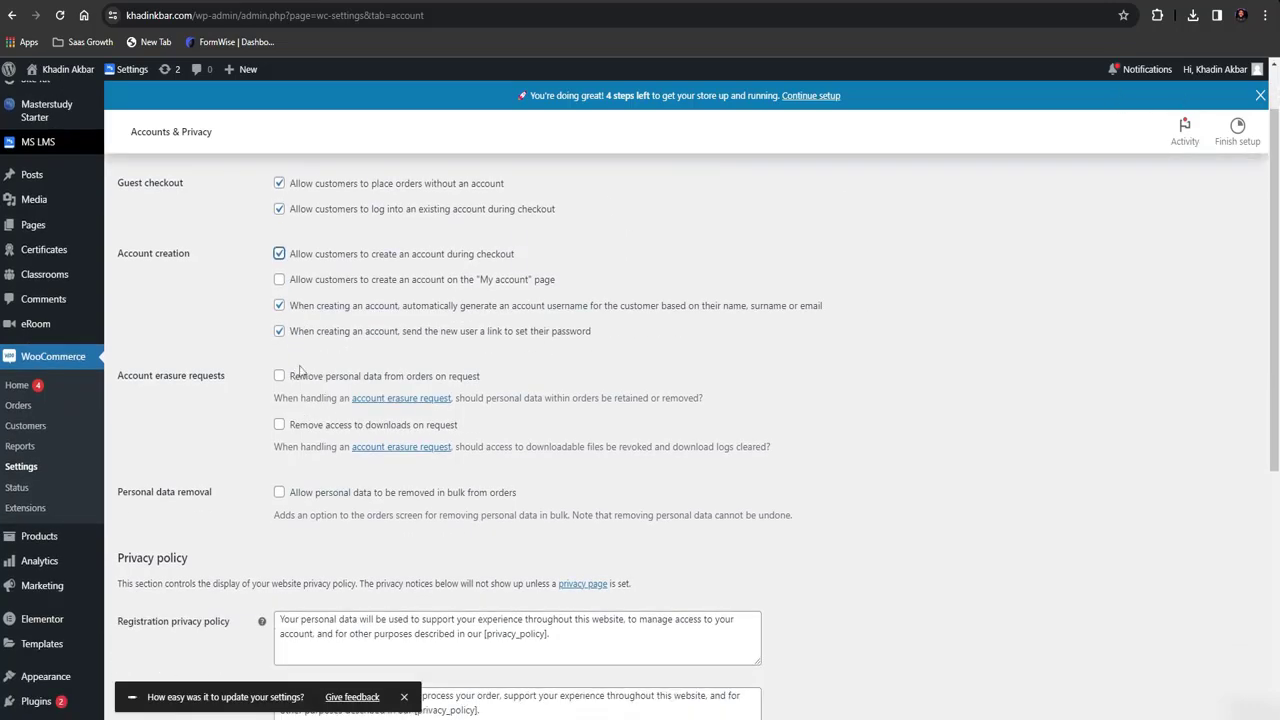
scroll(305, 372, down, 4)
scroll(270, 612, down, 1)
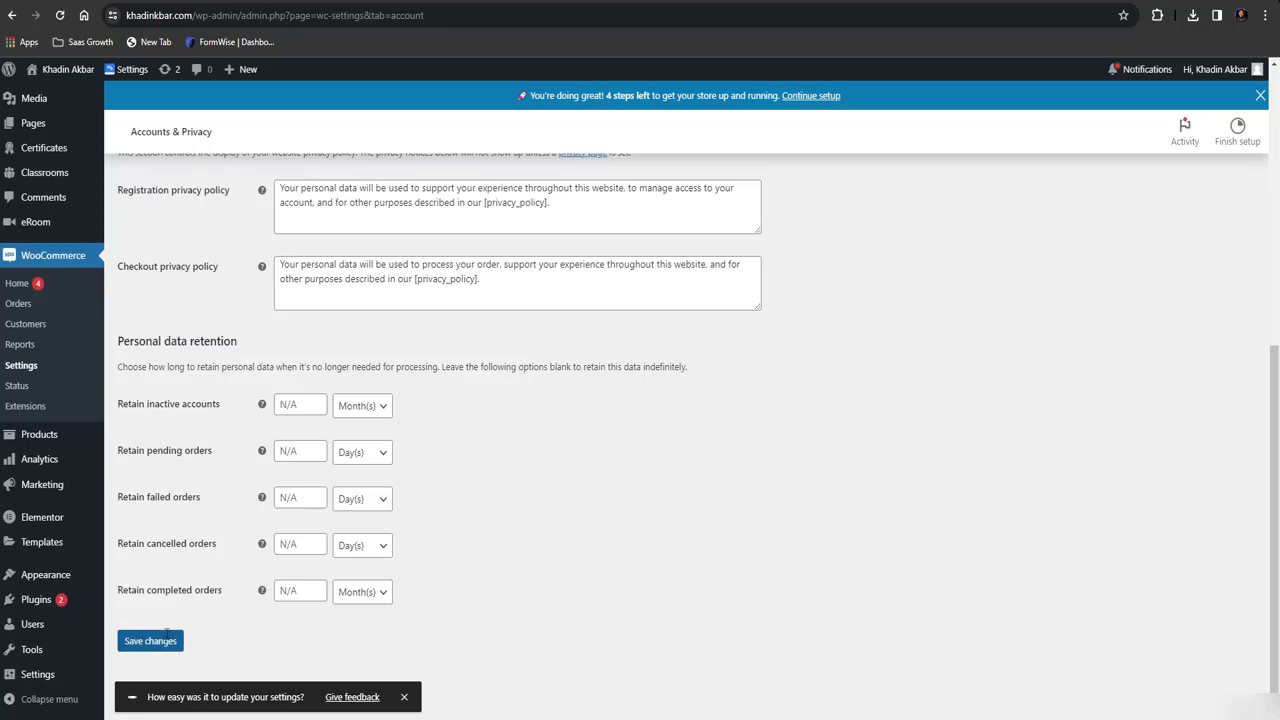
click(169, 638)
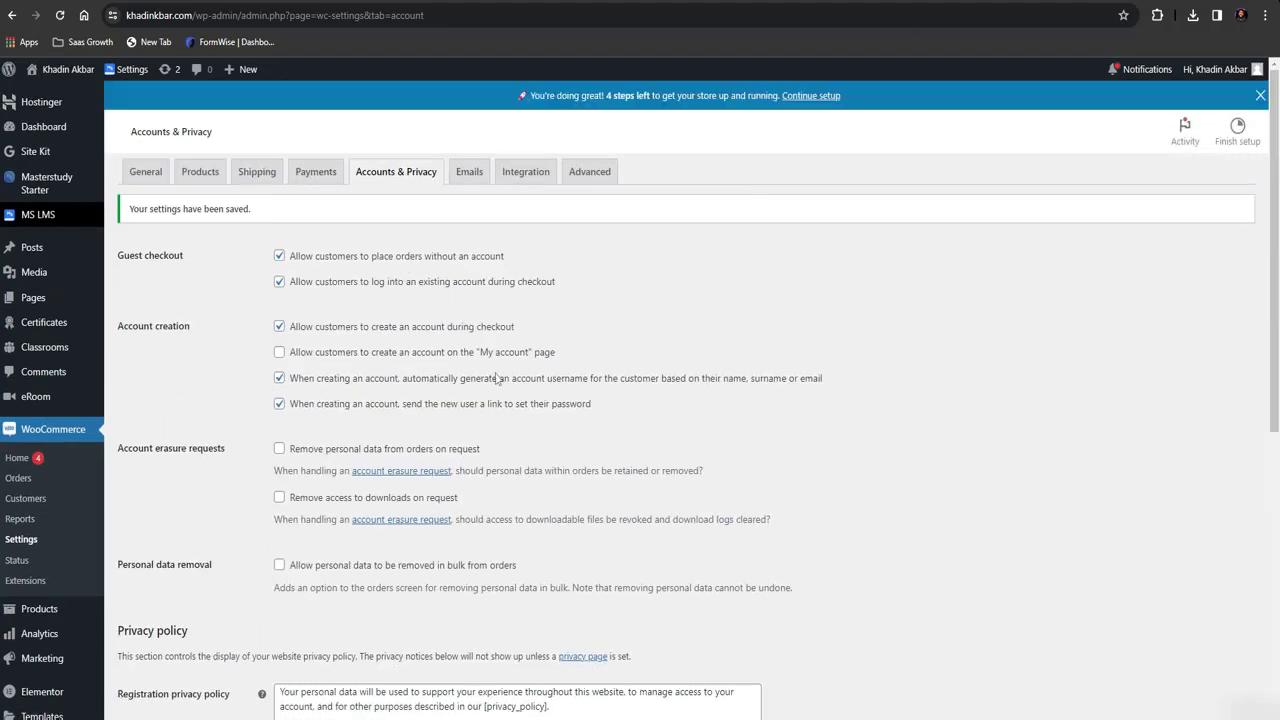
mouse_move(57, 216)
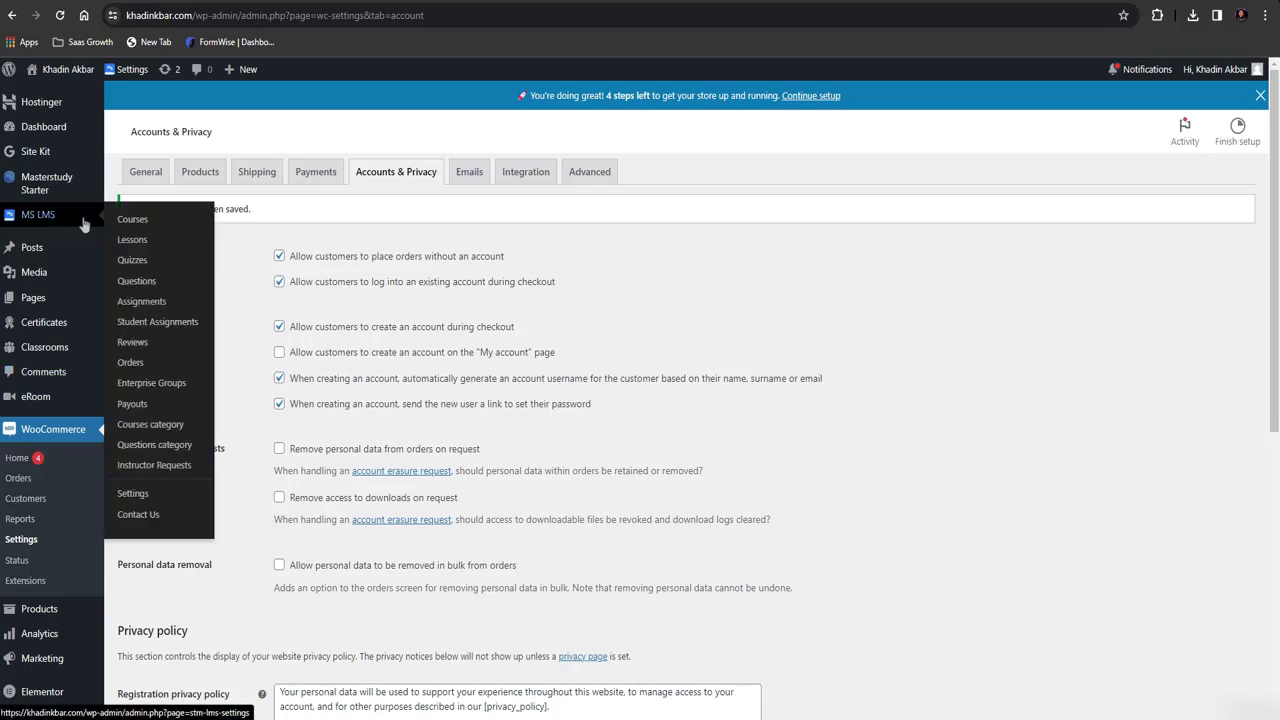
click(133, 494)
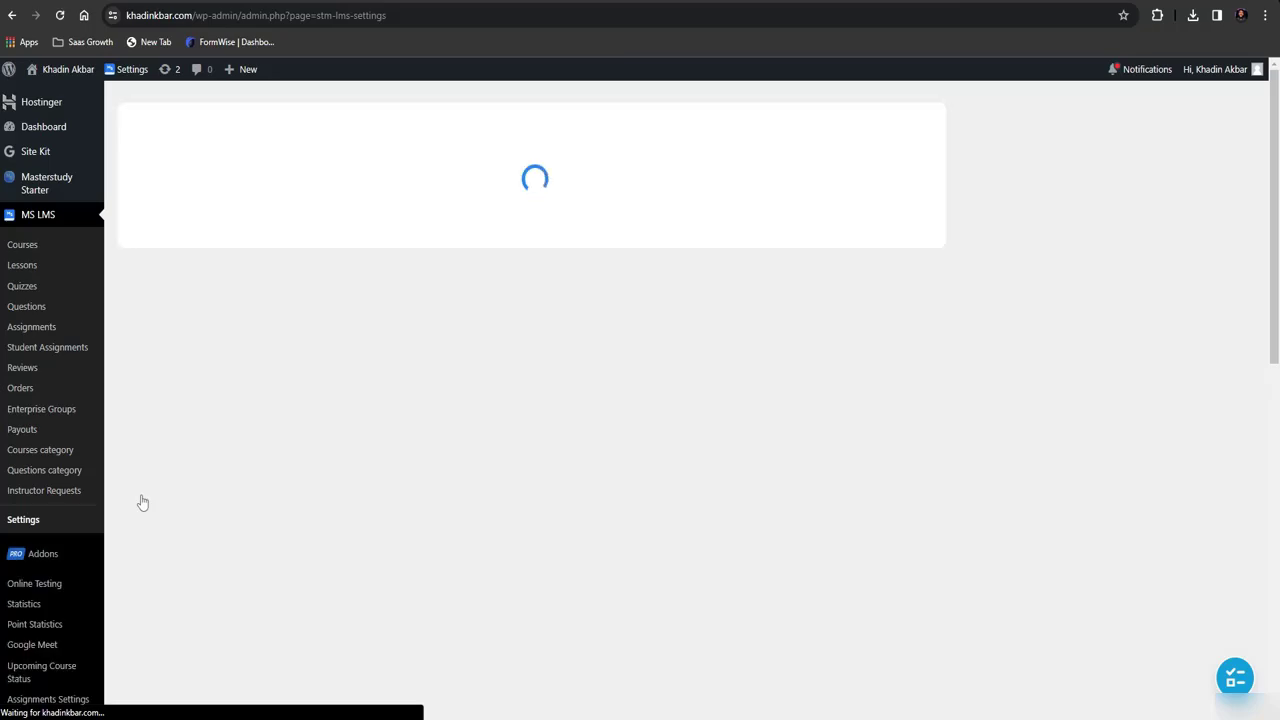
Turn on Enable WooCommerce Checkout in MS LMS General settings and save.
scroll(72, 432, down, 3)
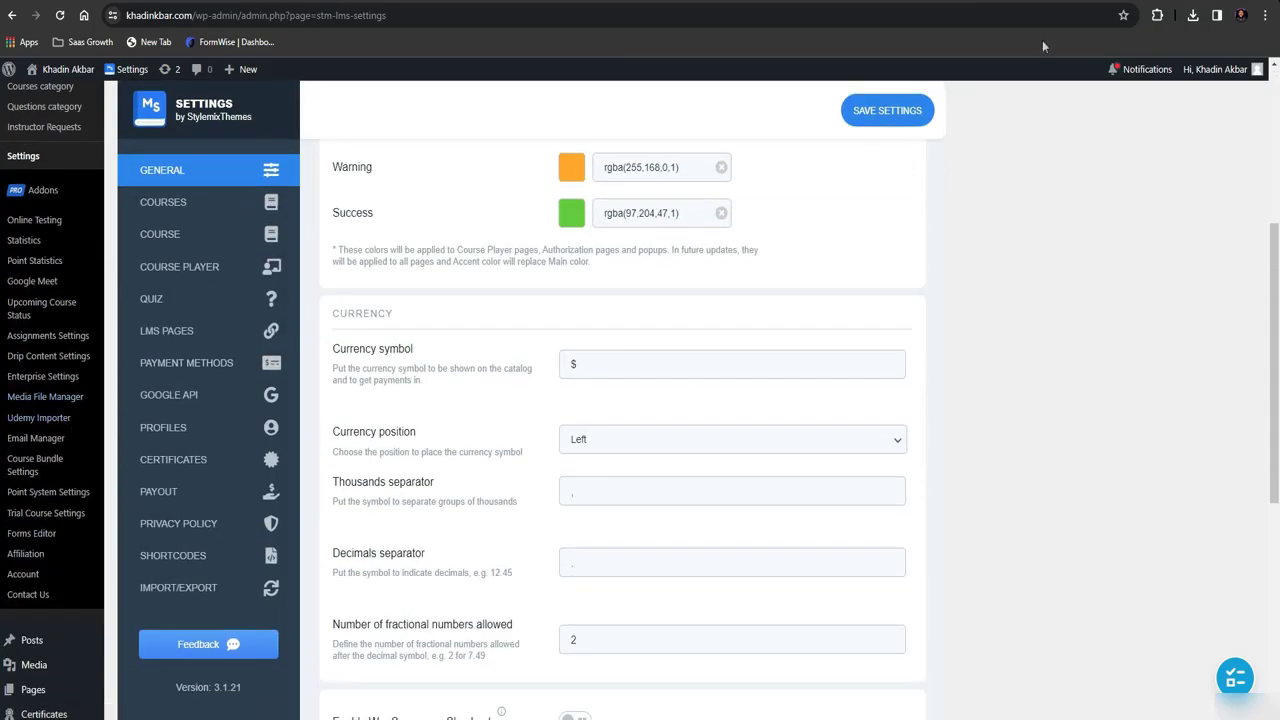
scroll(549, 314, up, 3)
scroll(560, 350, down, 6)
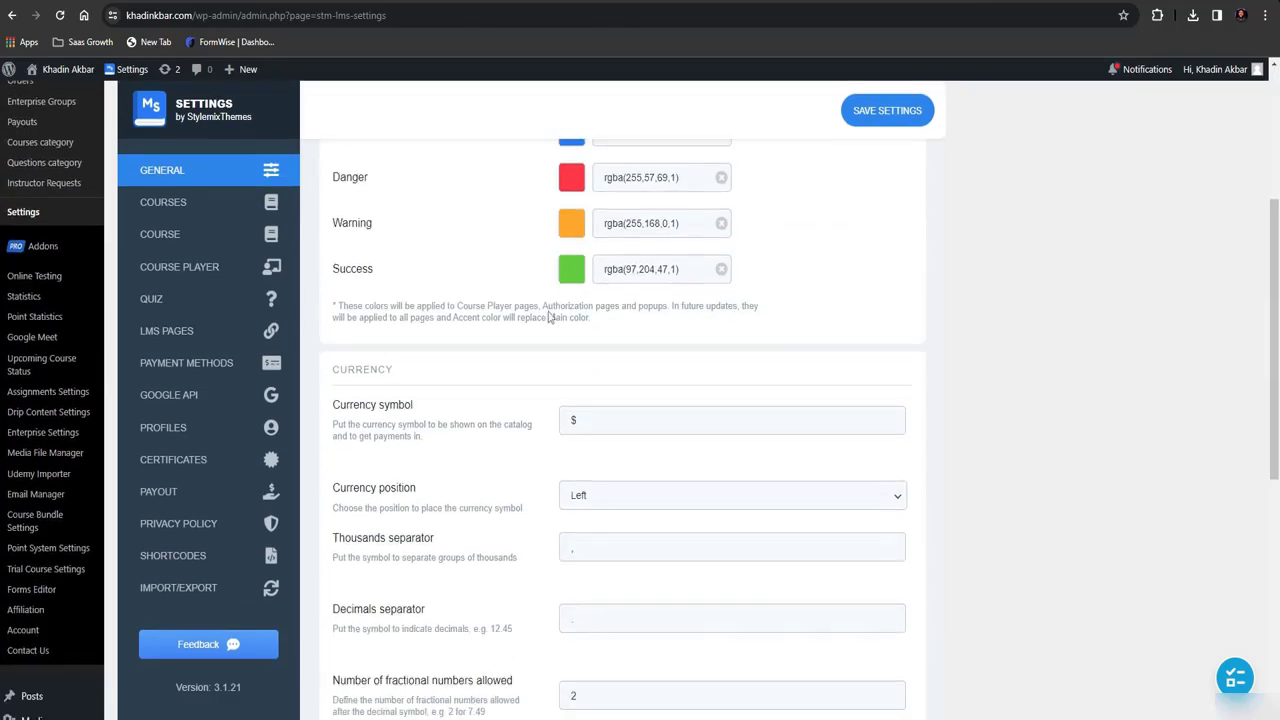
click(572, 430)
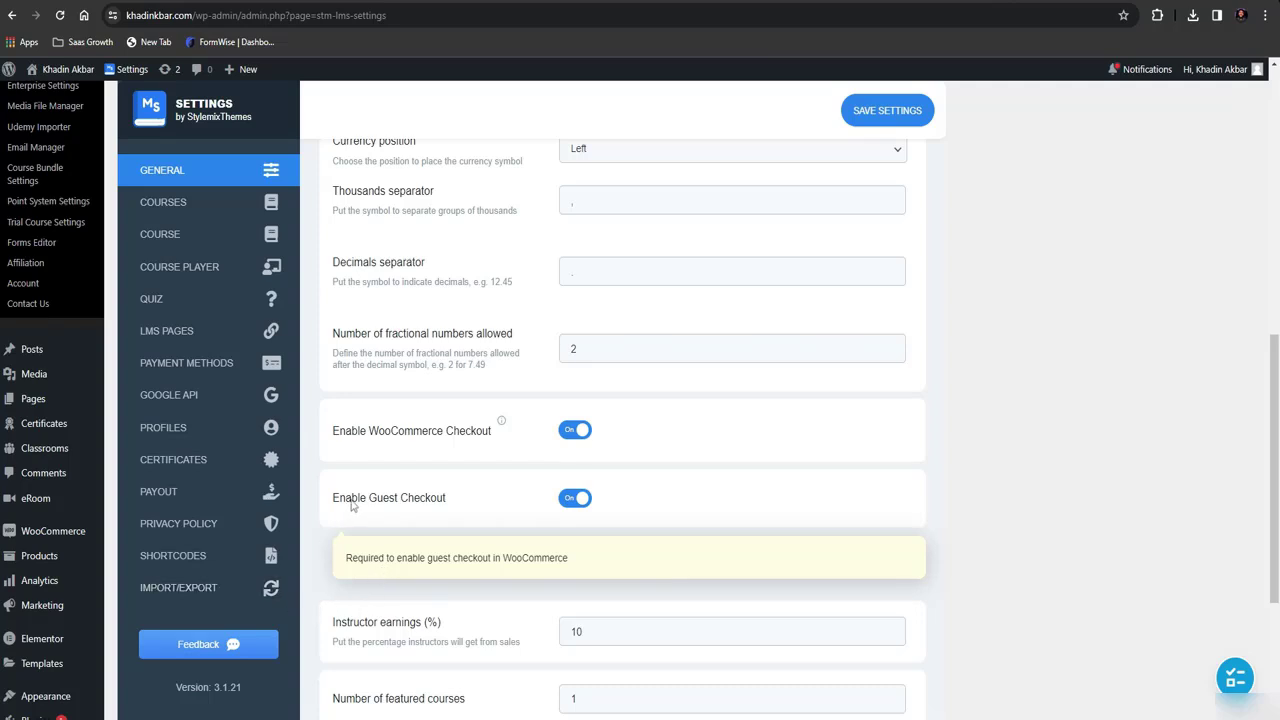
click(882, 110)
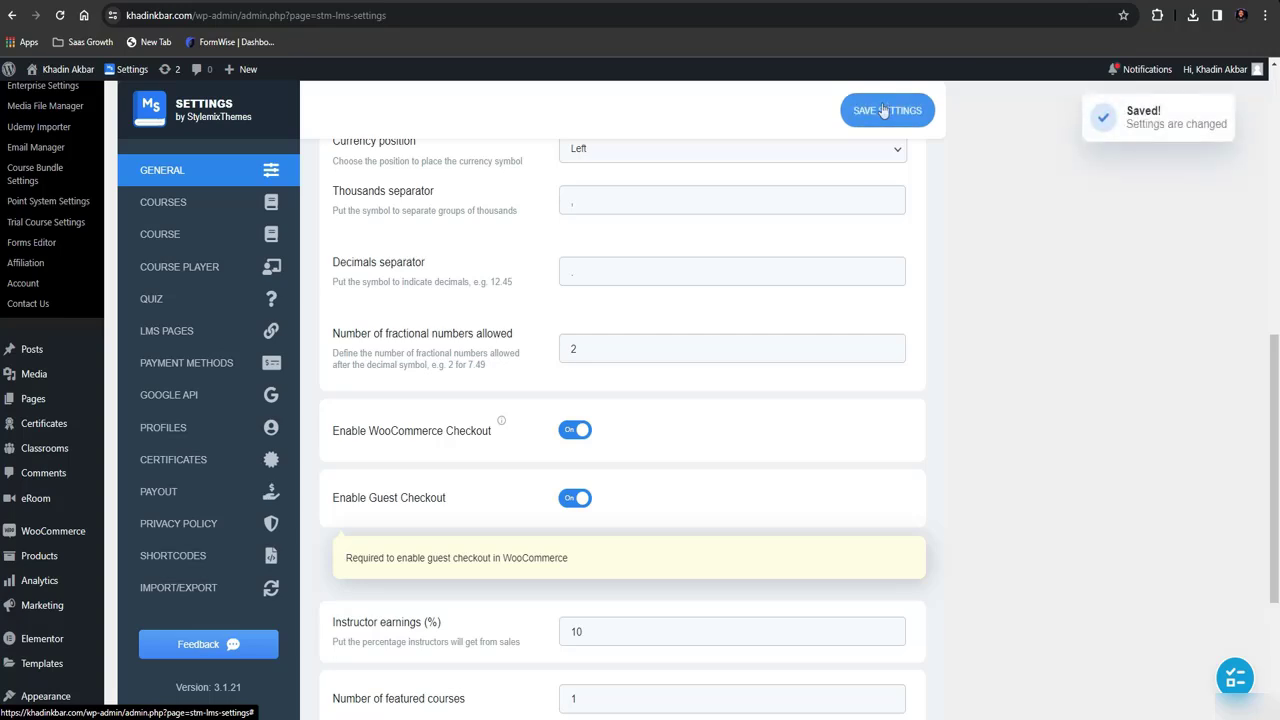
click(883, 113)
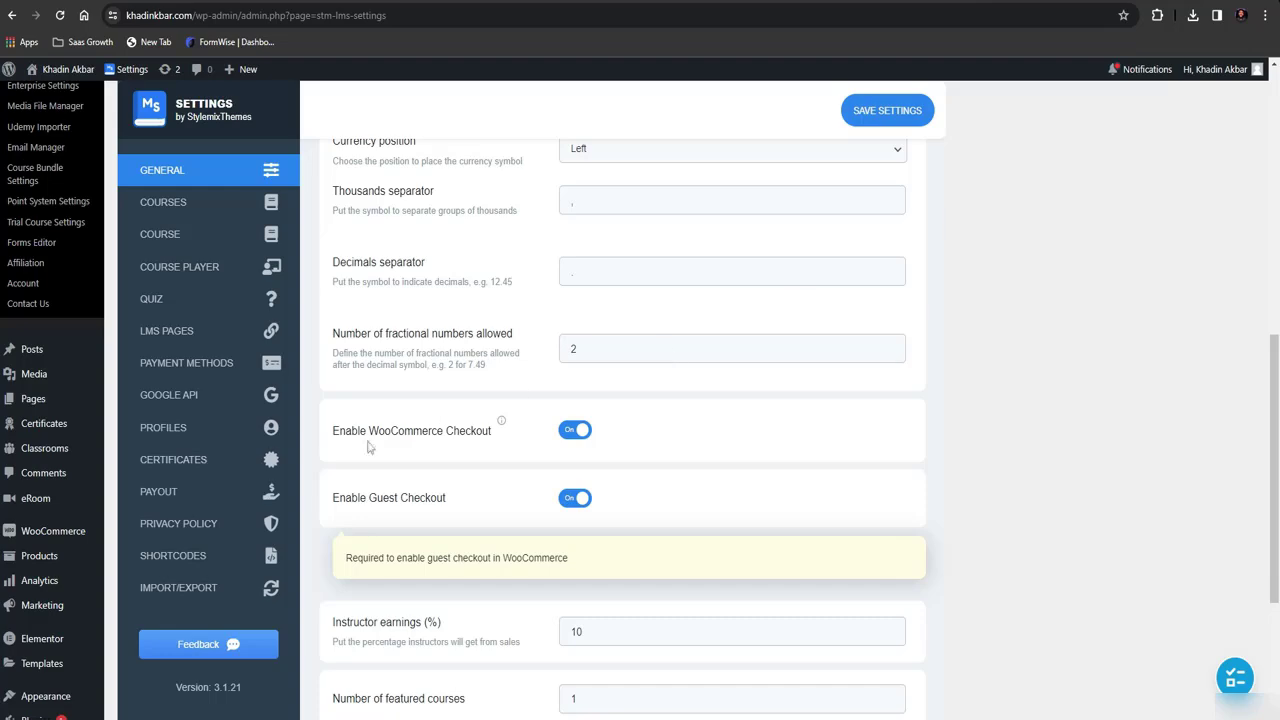
Go to the WooCommerce All Products list.
scroll(20, 515, up, 5)
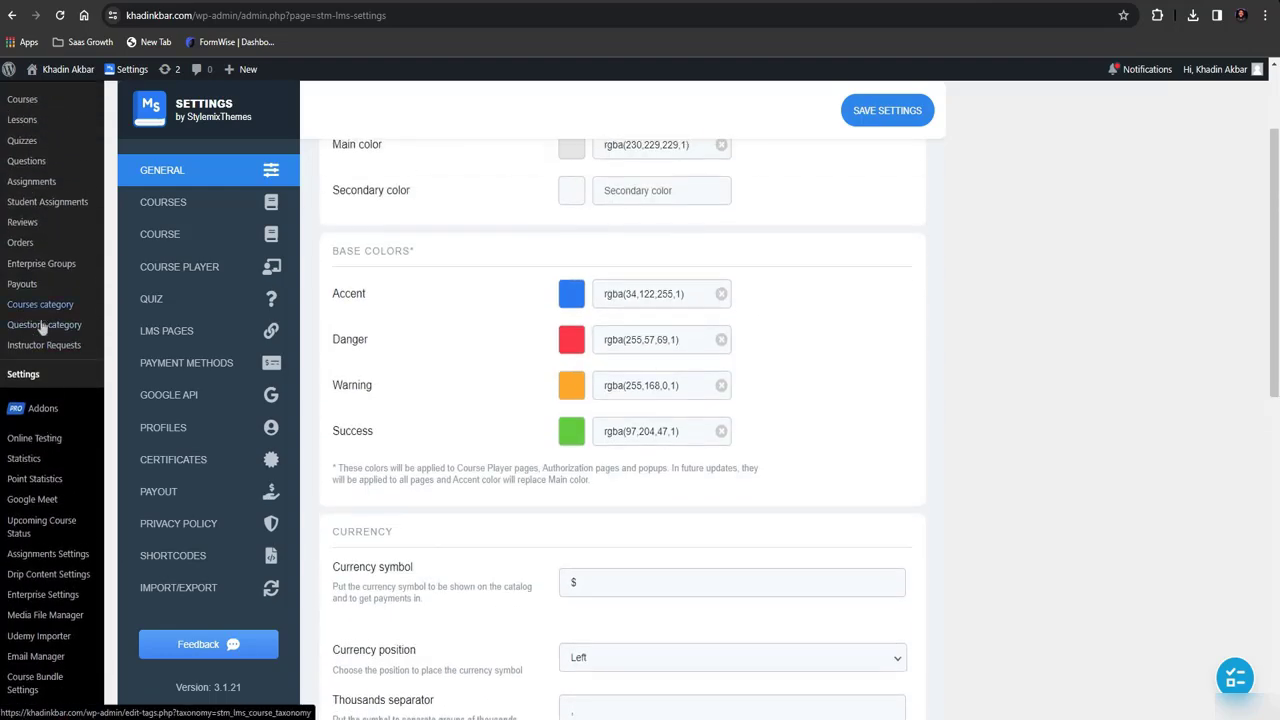
scroll(40, 340, up, 1)
scroll(37, 450, down, 6)
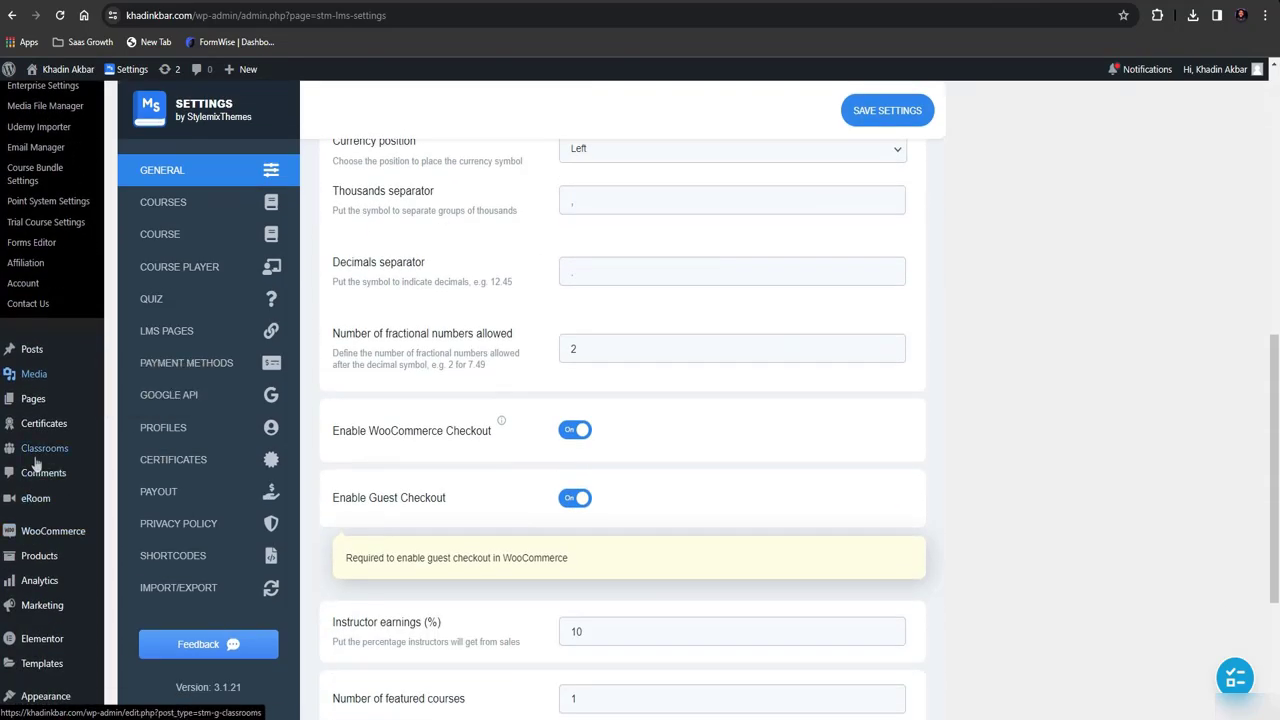
scroll(38, 468, down, 1)
mouse_move(40, 390)
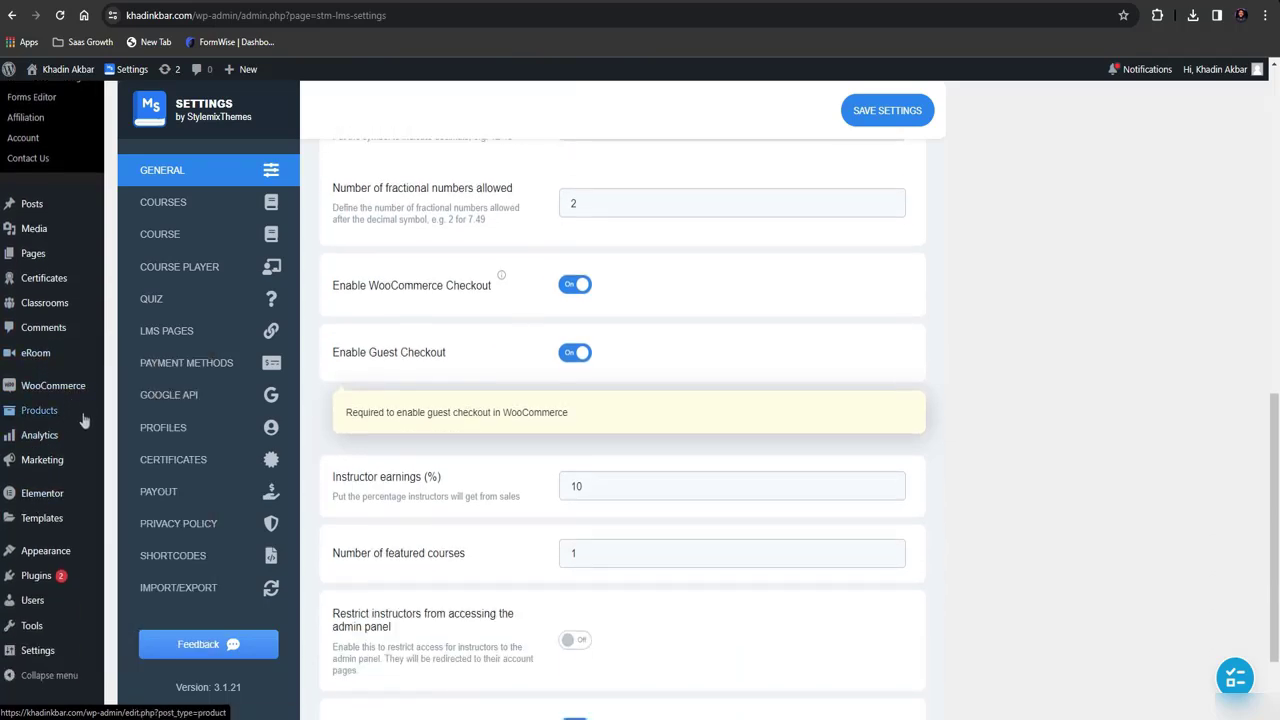
click(139, 418)
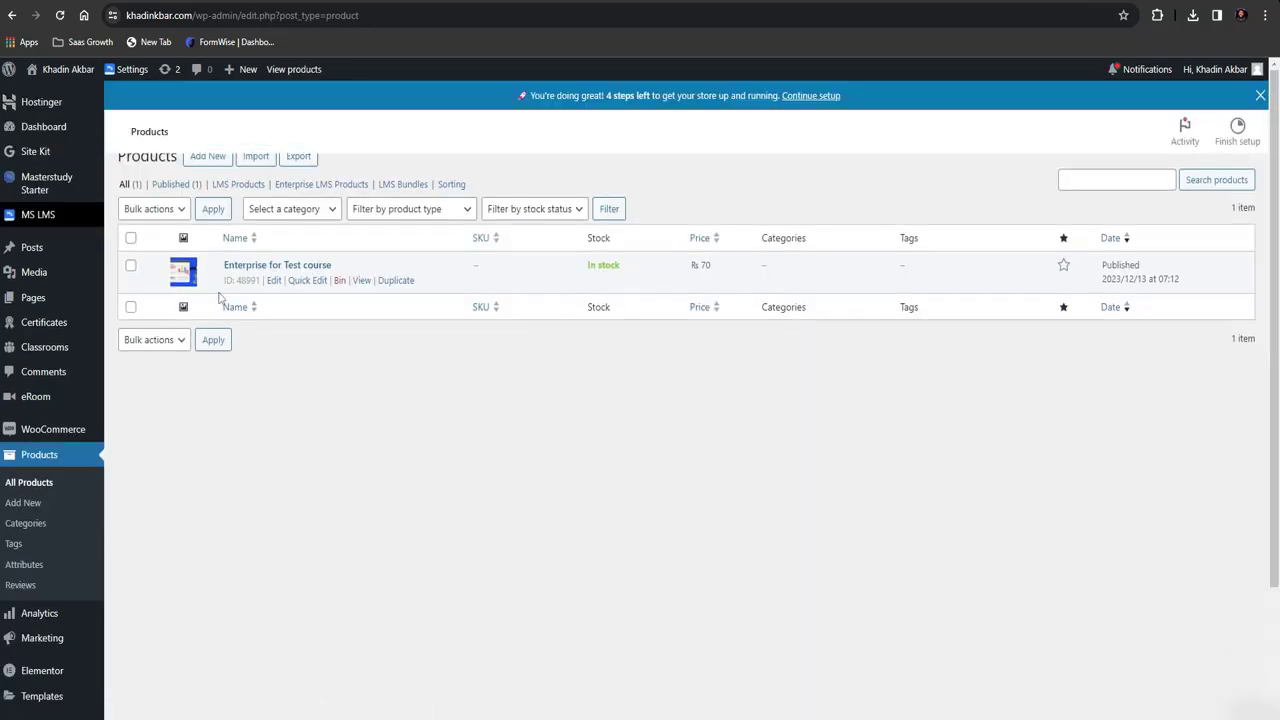
Filter products to Published, return to All, and open Enterprise for Test course for editing.
click(172, 186)
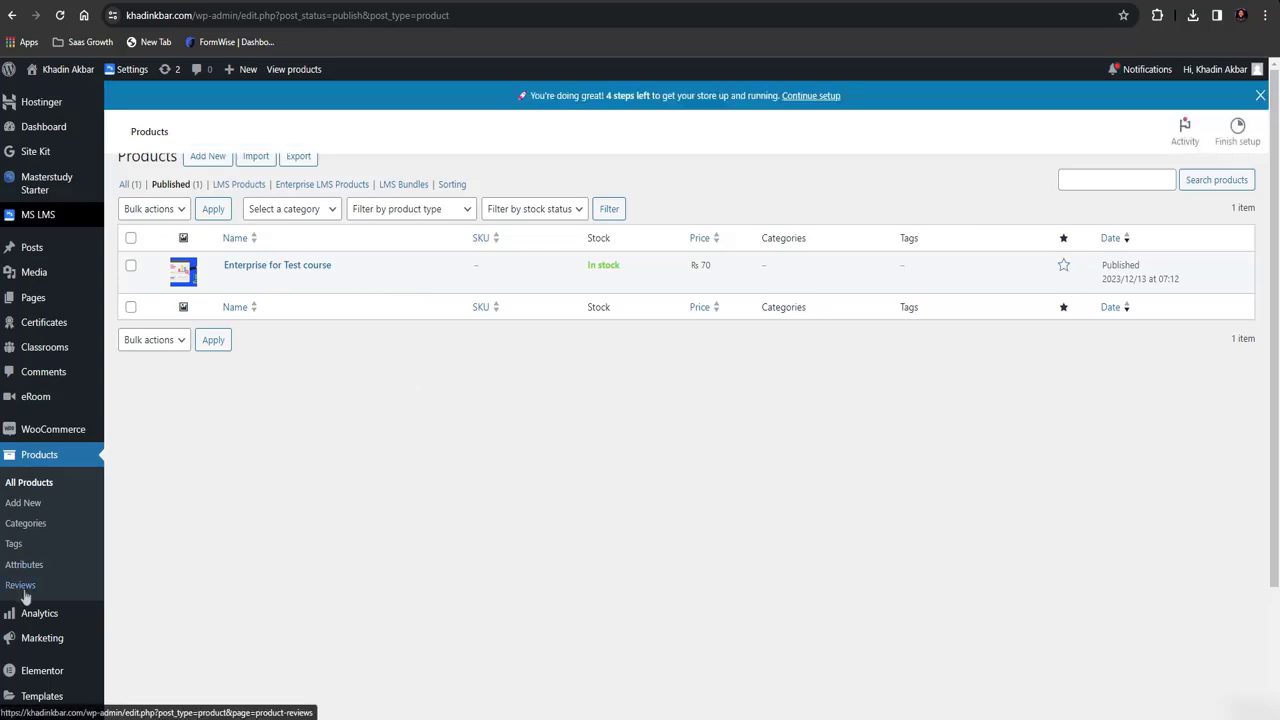
key(alt+Left)
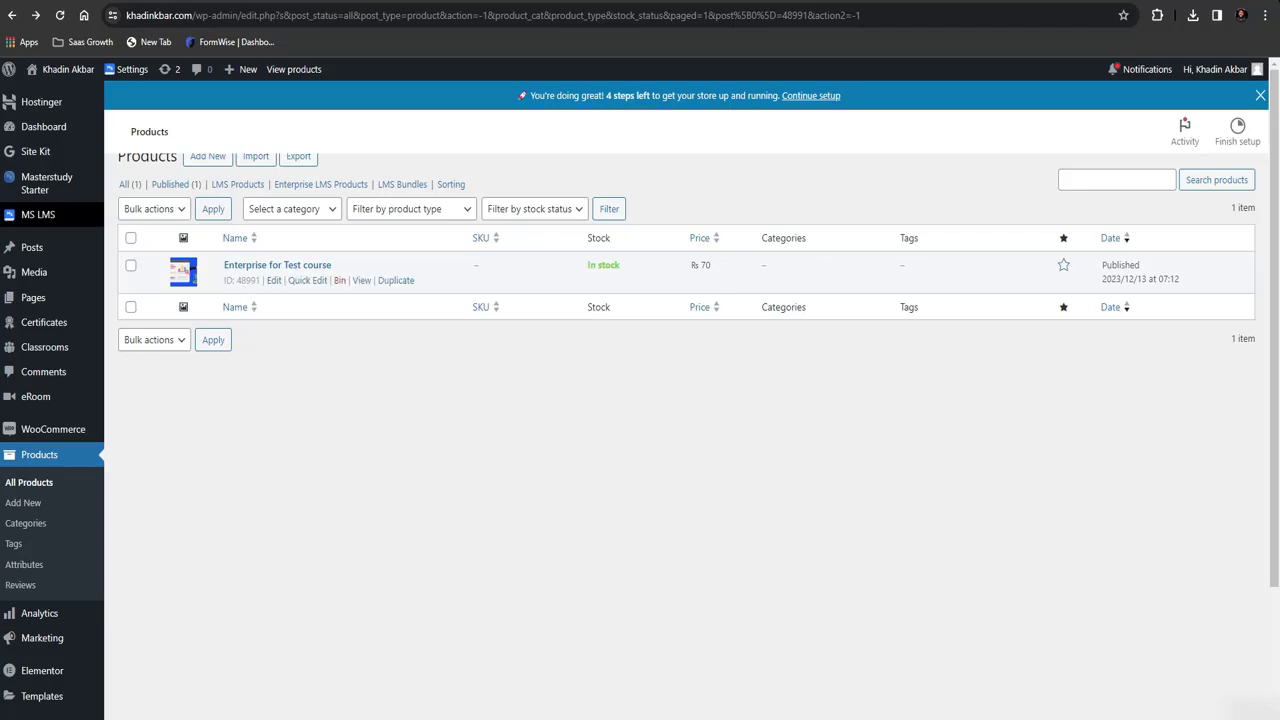
click(273, 280)
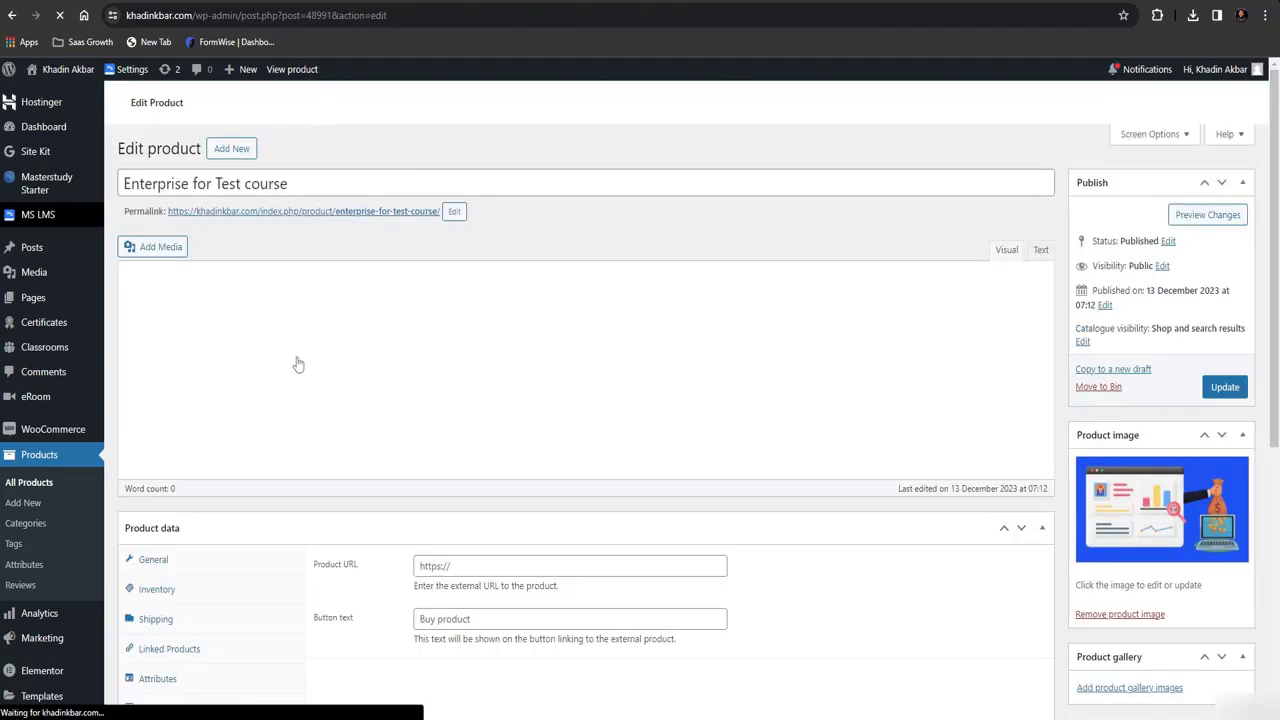
Make Enterprise for Test course a virtual, non-downloadable MasterStudy LMS product and update it.
scroll(300, 452, down, 3)
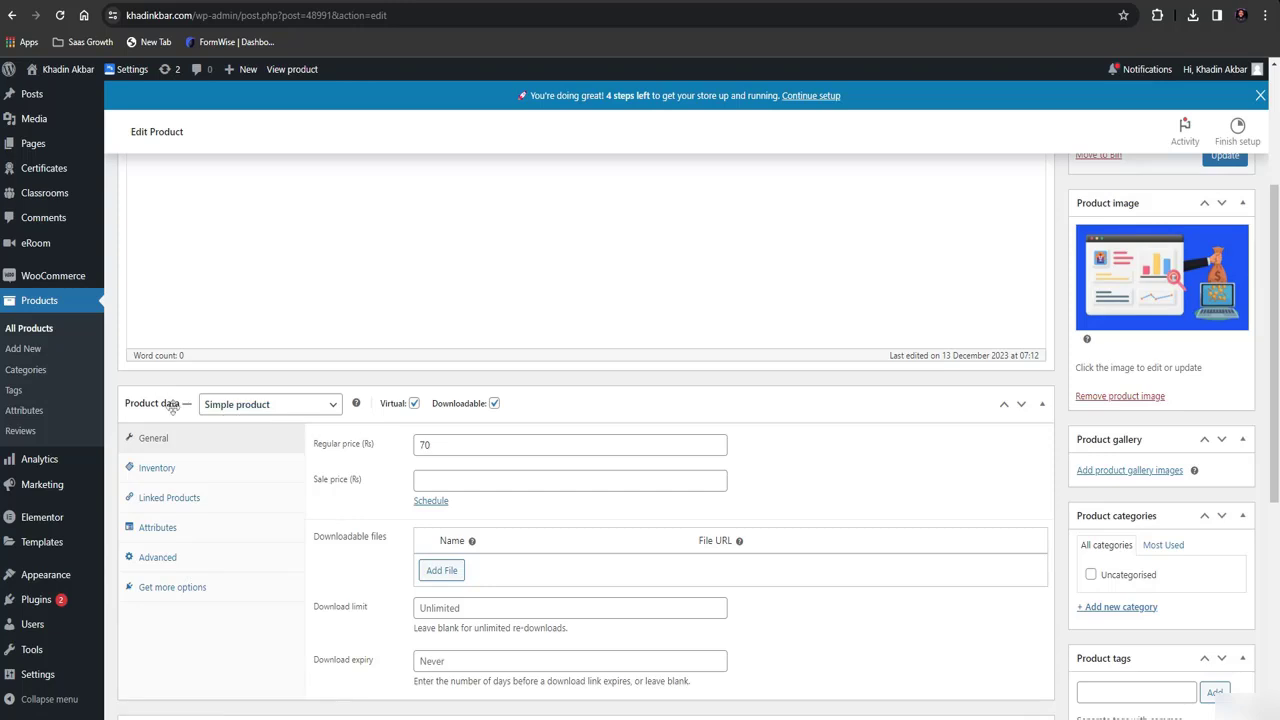
click(262, 408)
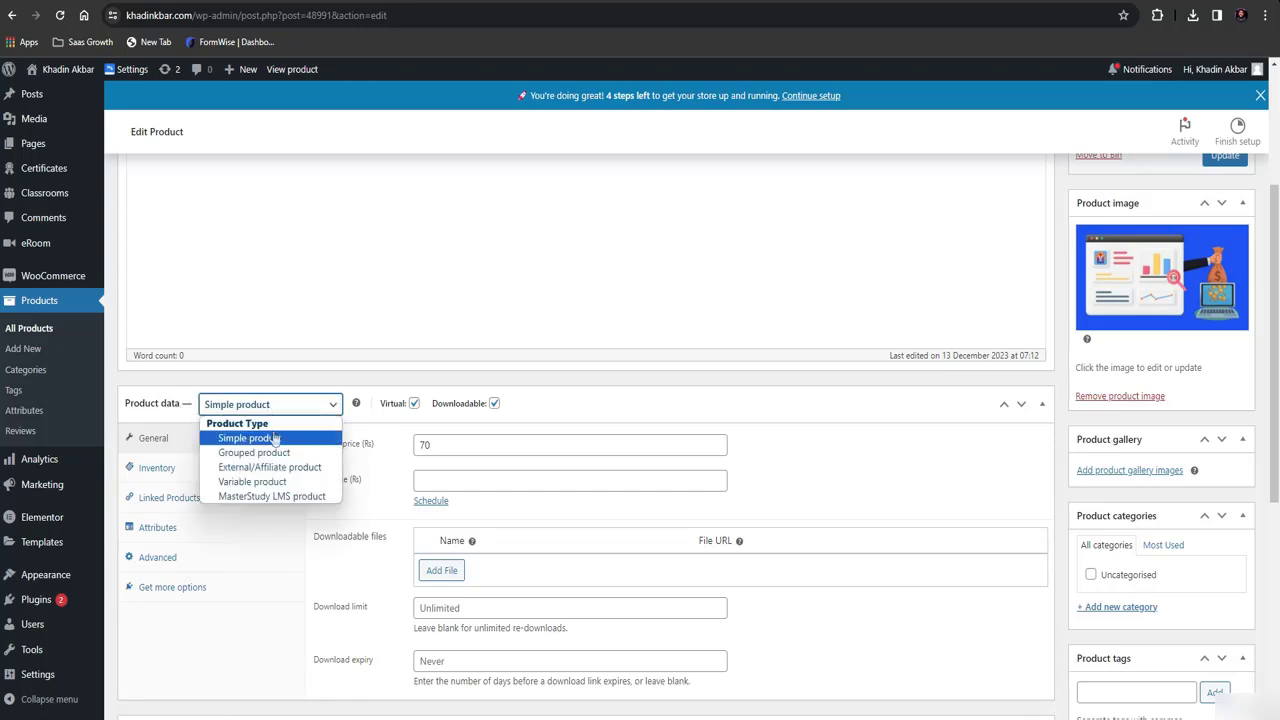
click(255, 497)
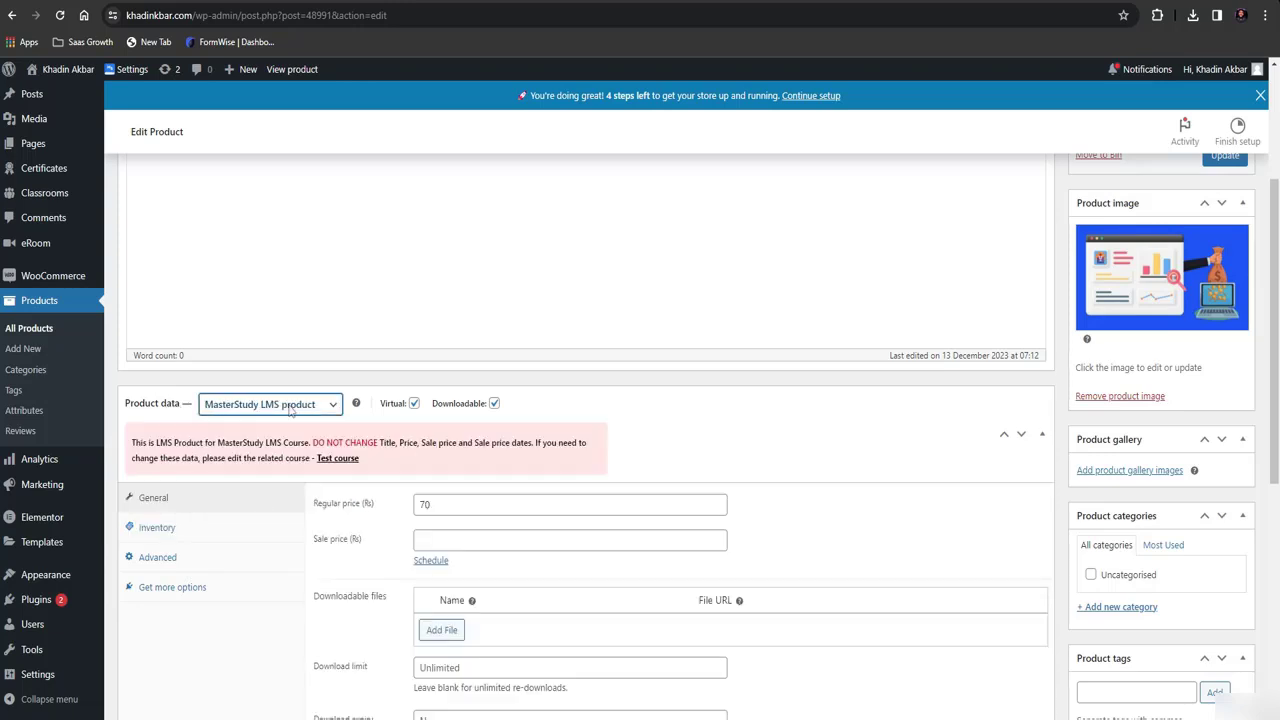
click(413, 404)
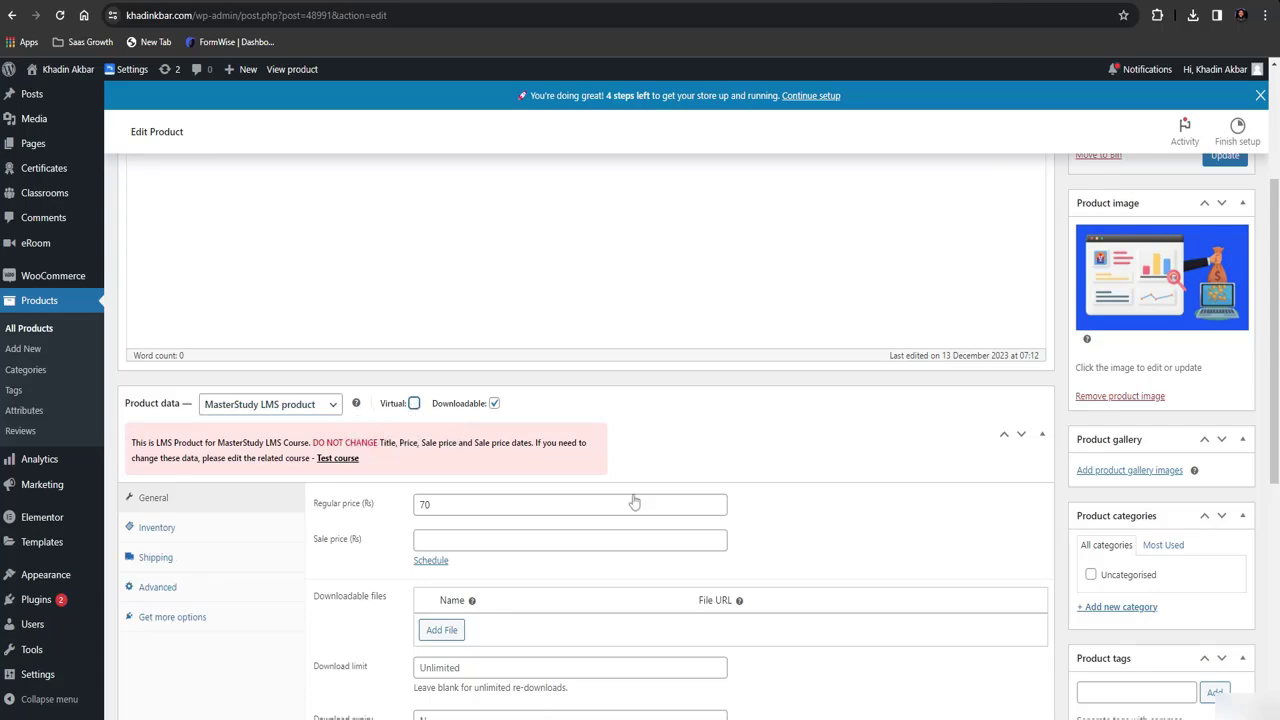
click(413, 404)
click(494, 403)
scroll(583, 428, up, 3)
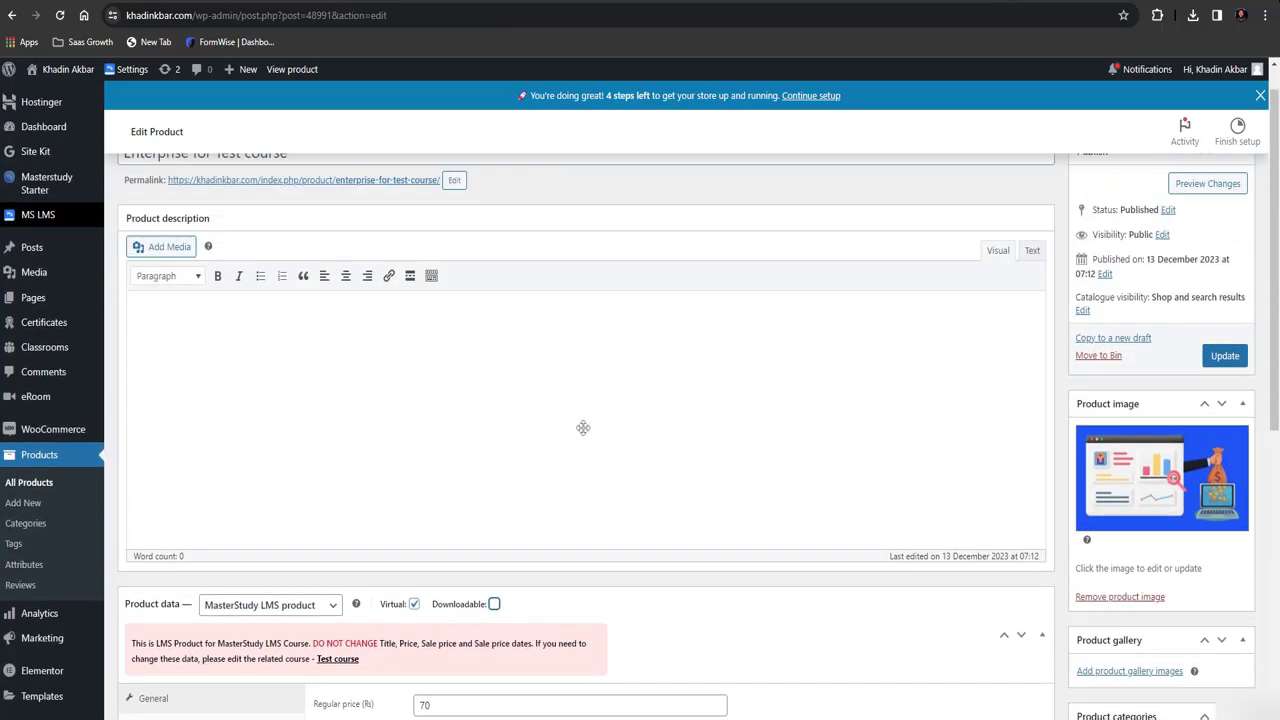
scroll(990, 360, down, 5)
scroll(1020, 374, up, 5)
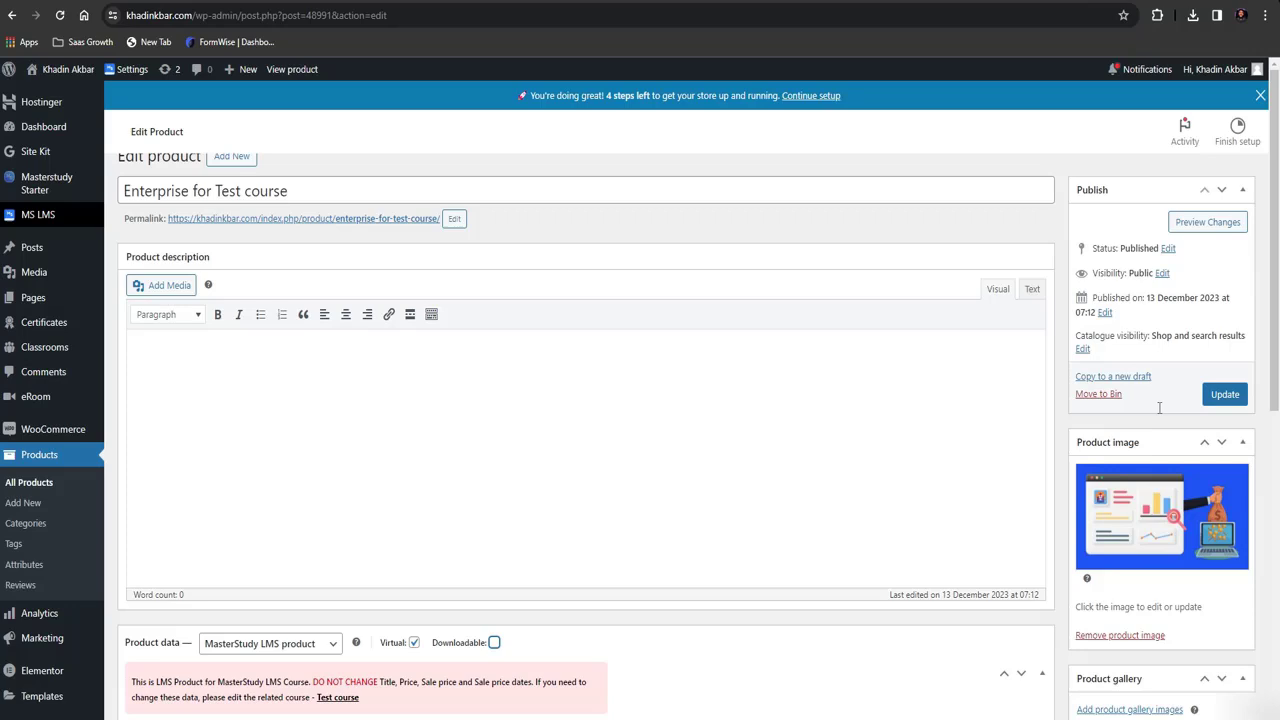
click(1228, 394)
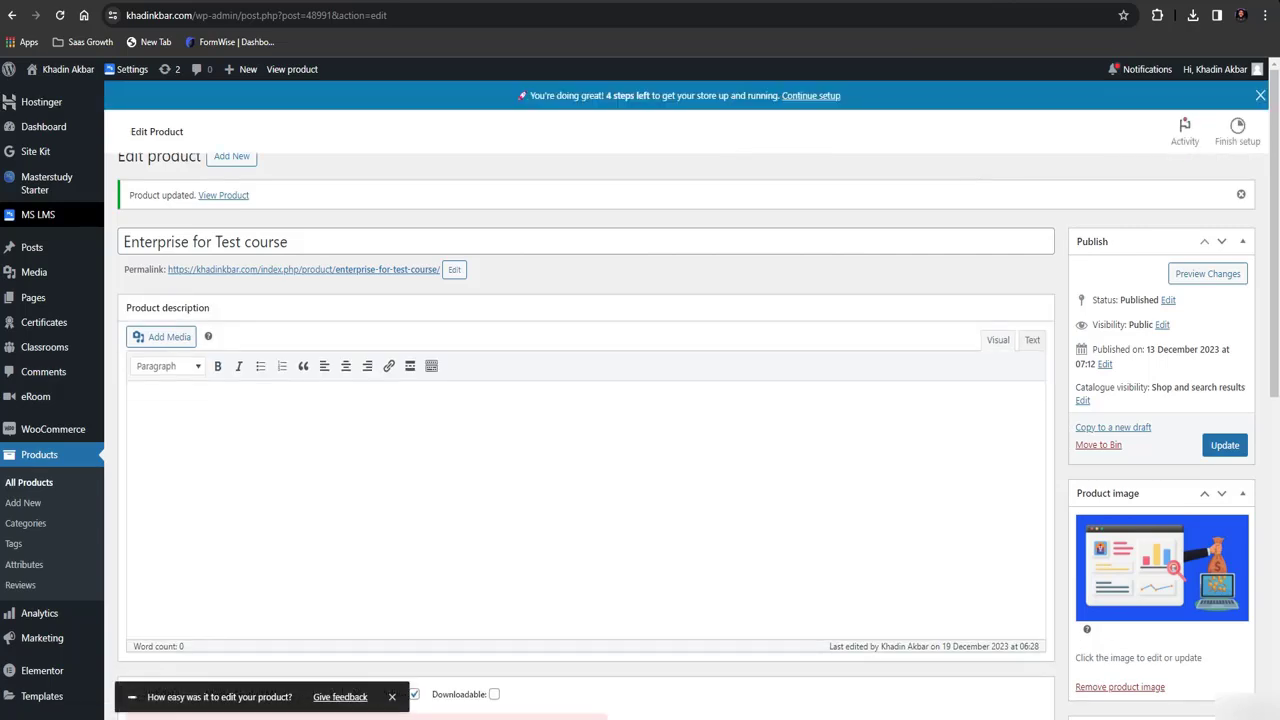
Go to Plugins > Add New Plugin.
scroll(688, 391, down, 4)
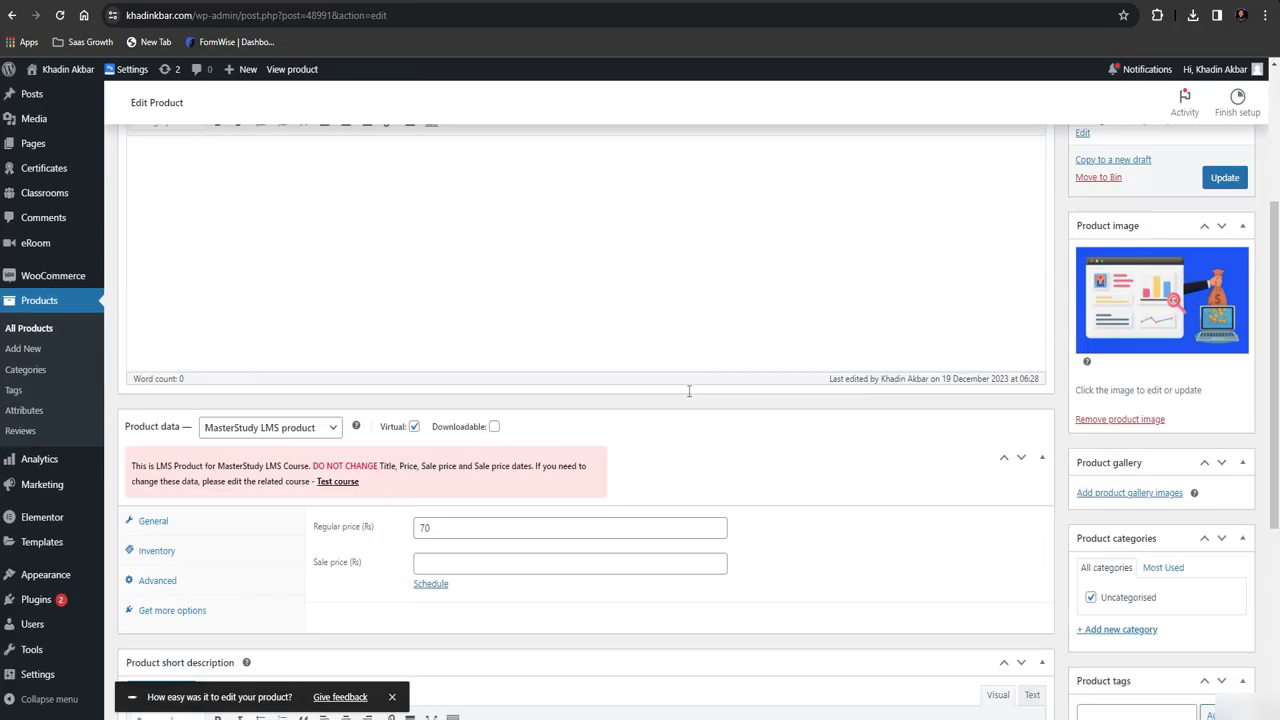
scroll(688, 391, down, 2)
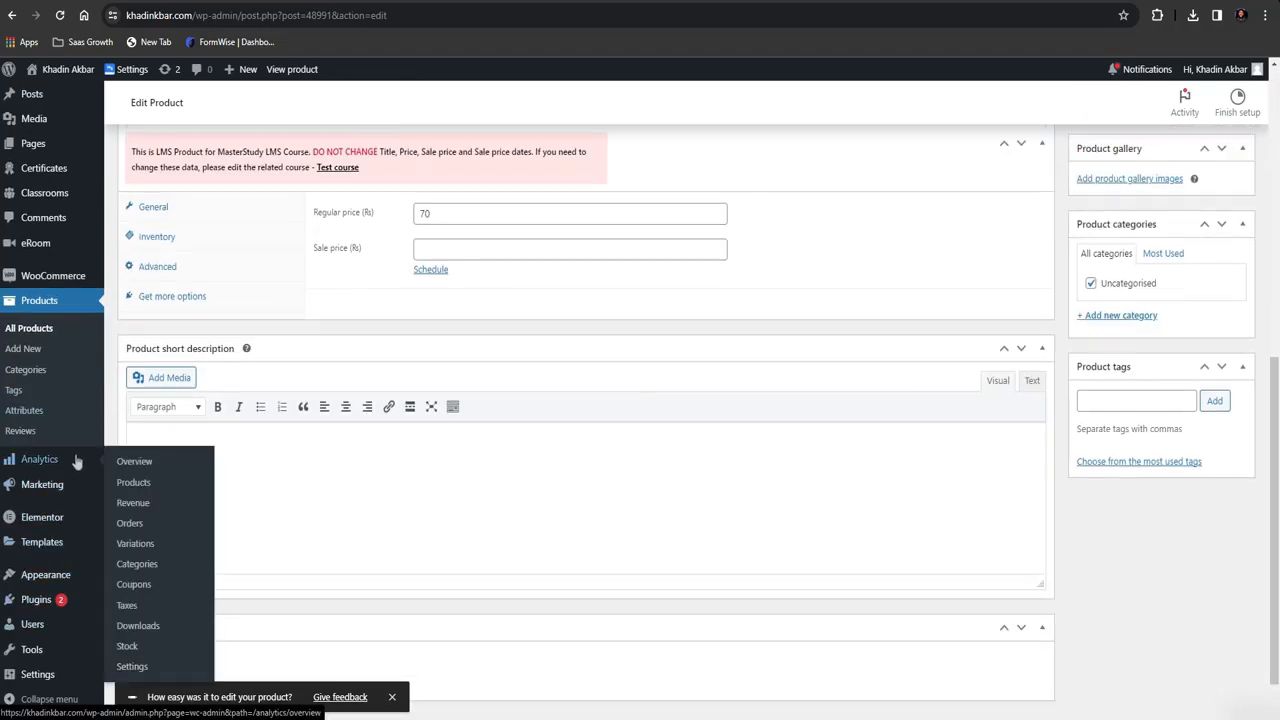
mouse_move(83, 290)
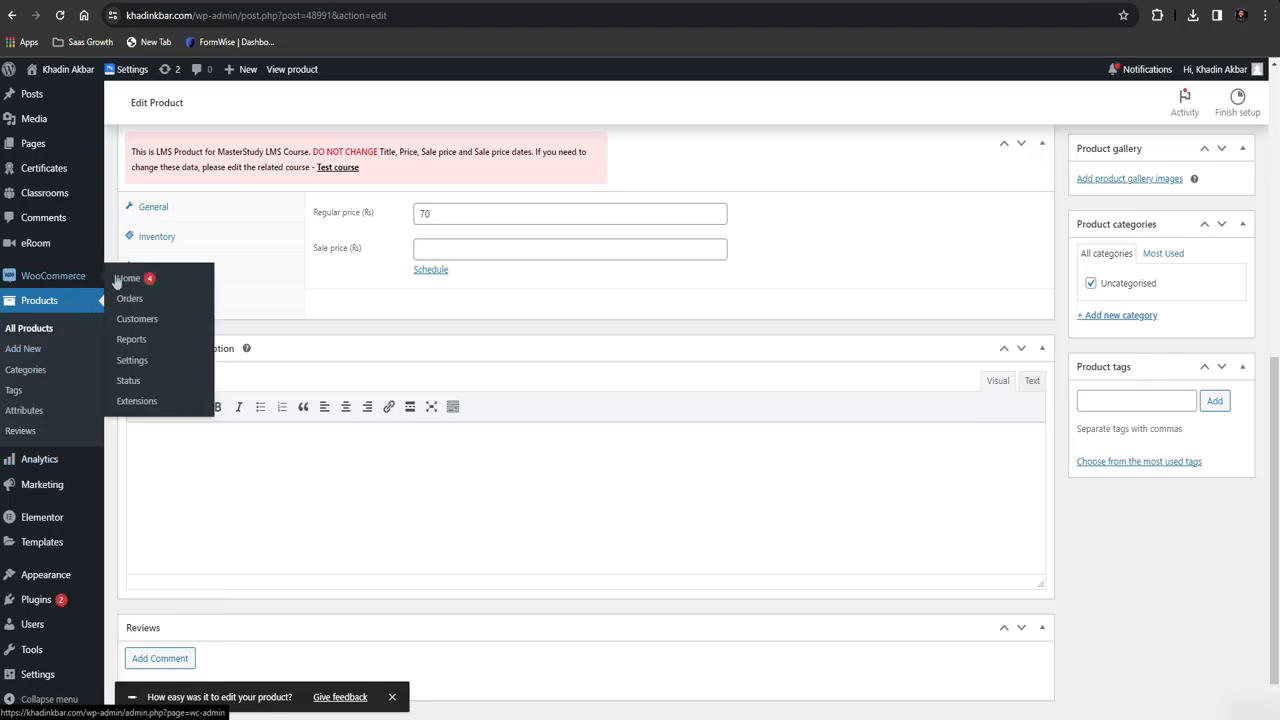
mouse_move(43, 606)
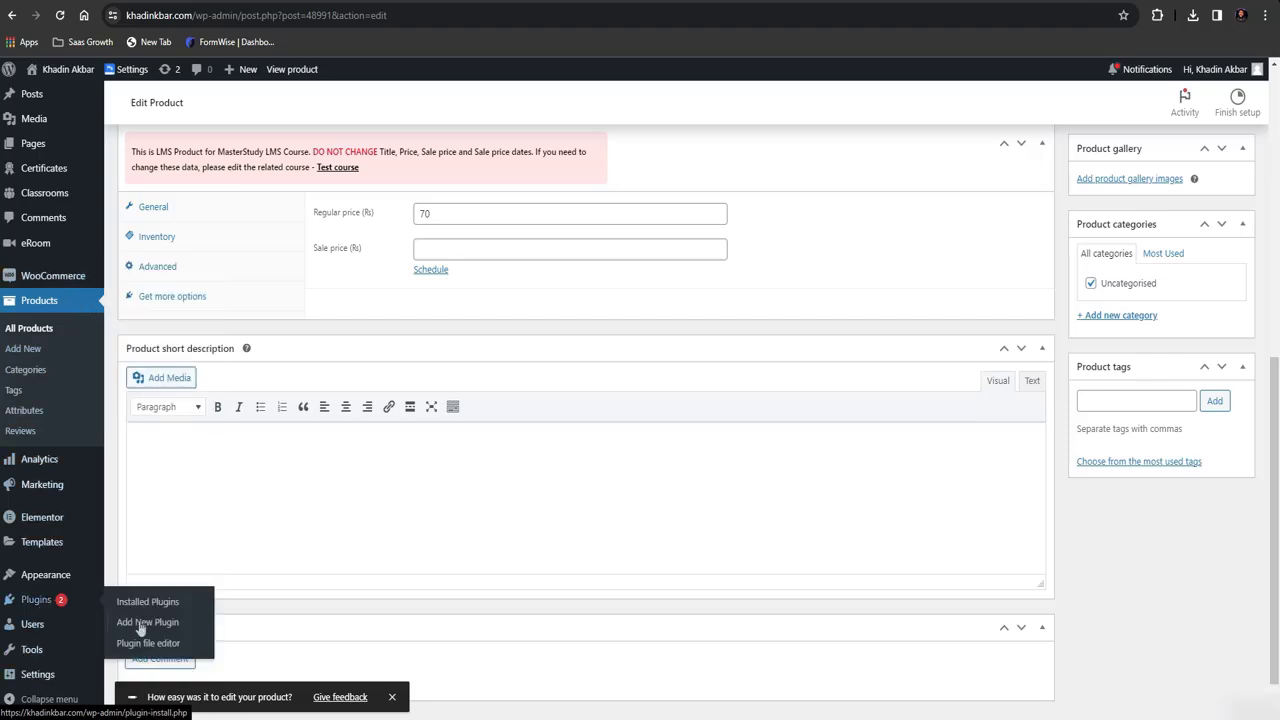
click(142, 625)
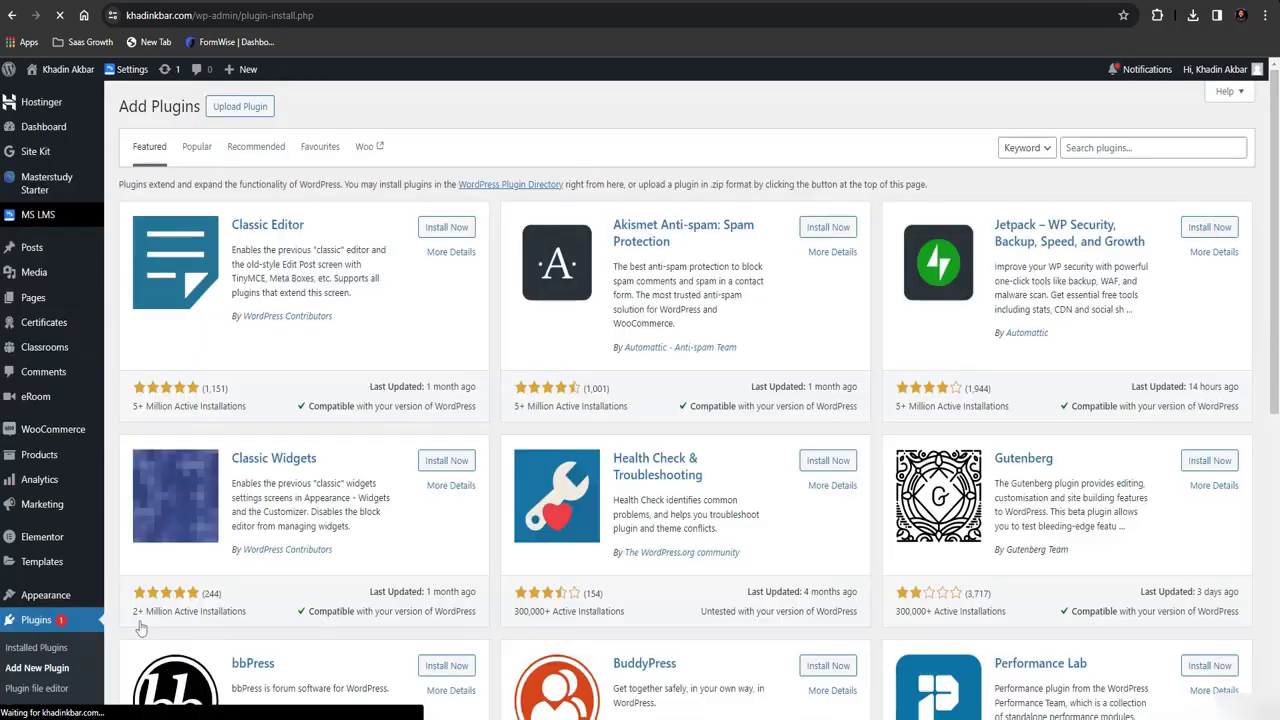
Search plugins for 'stripe woocommerce' and browse the Stripe payment gateway results.
click(1143, 150)
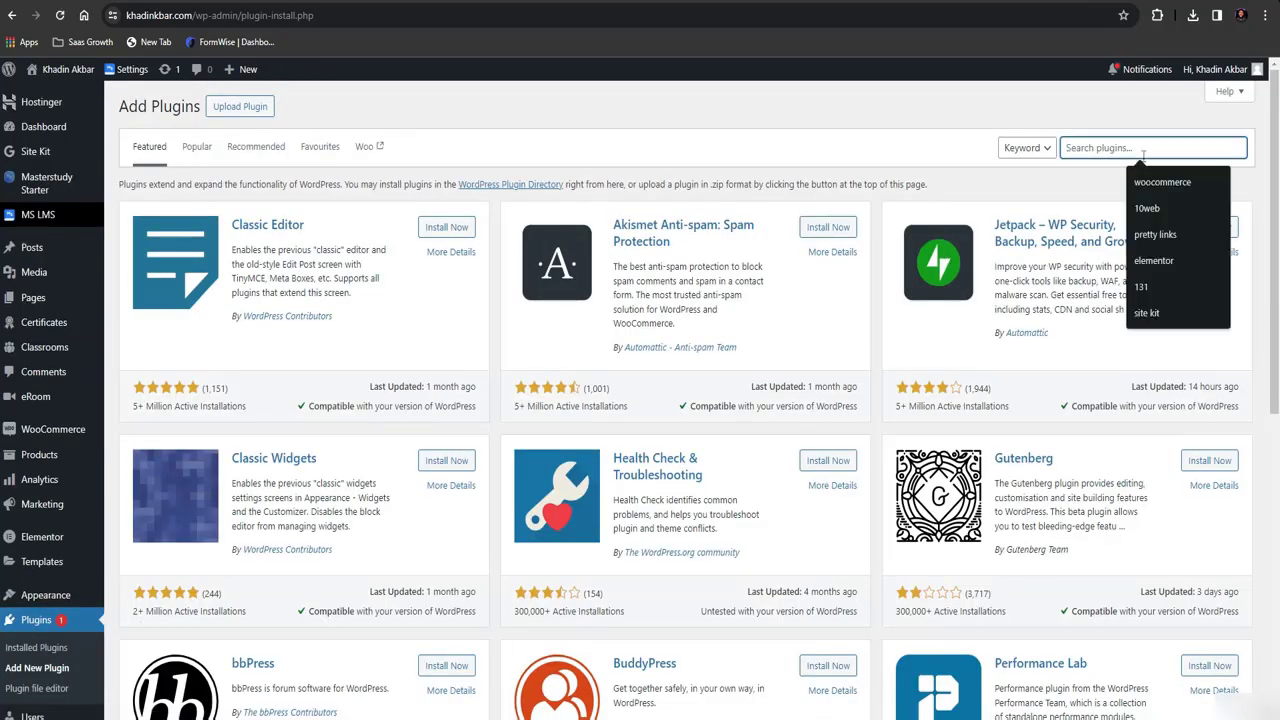
text(ra)
key(BackSpace)
key(BackSpace)
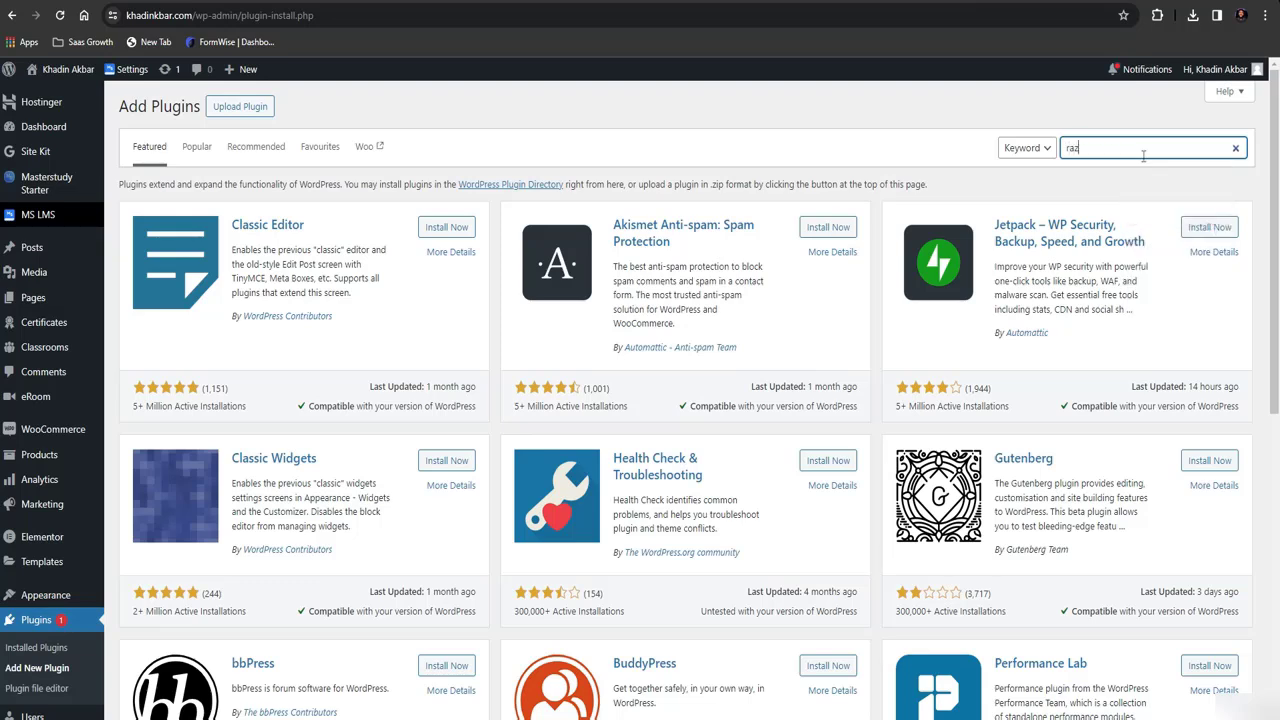
text(stripe woocommerce)
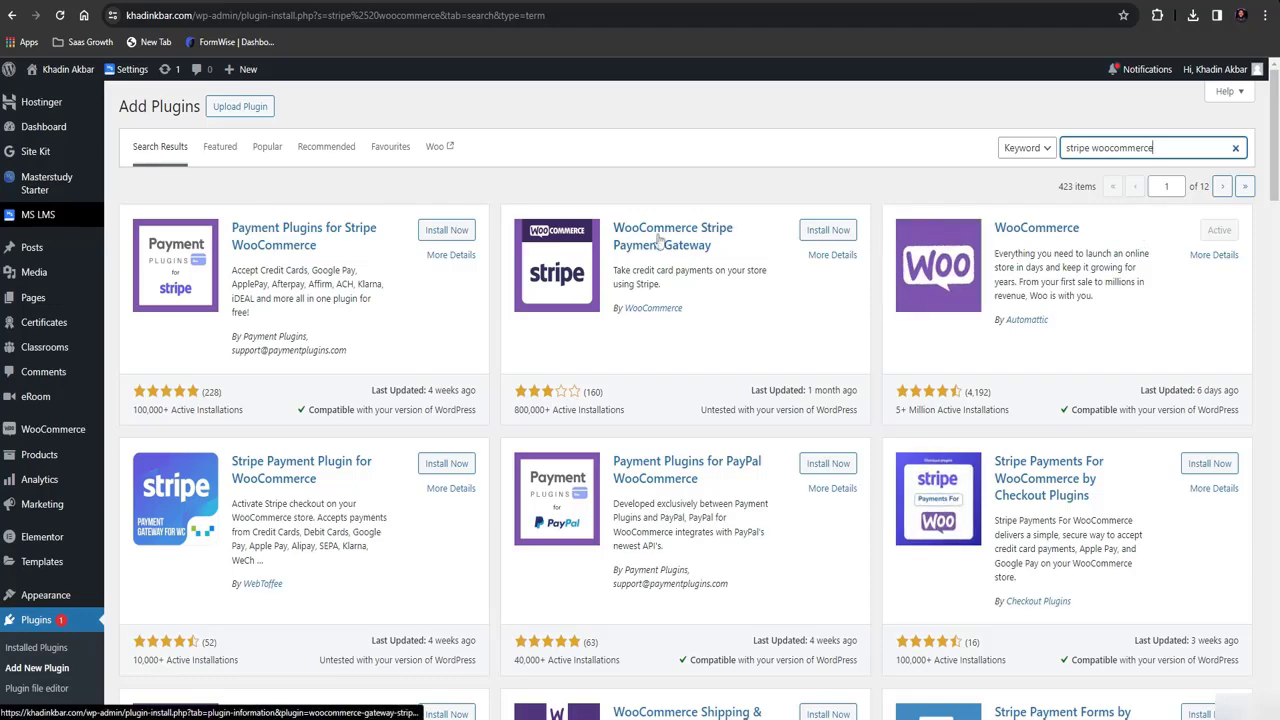
scroll(714, 229, down, 5)
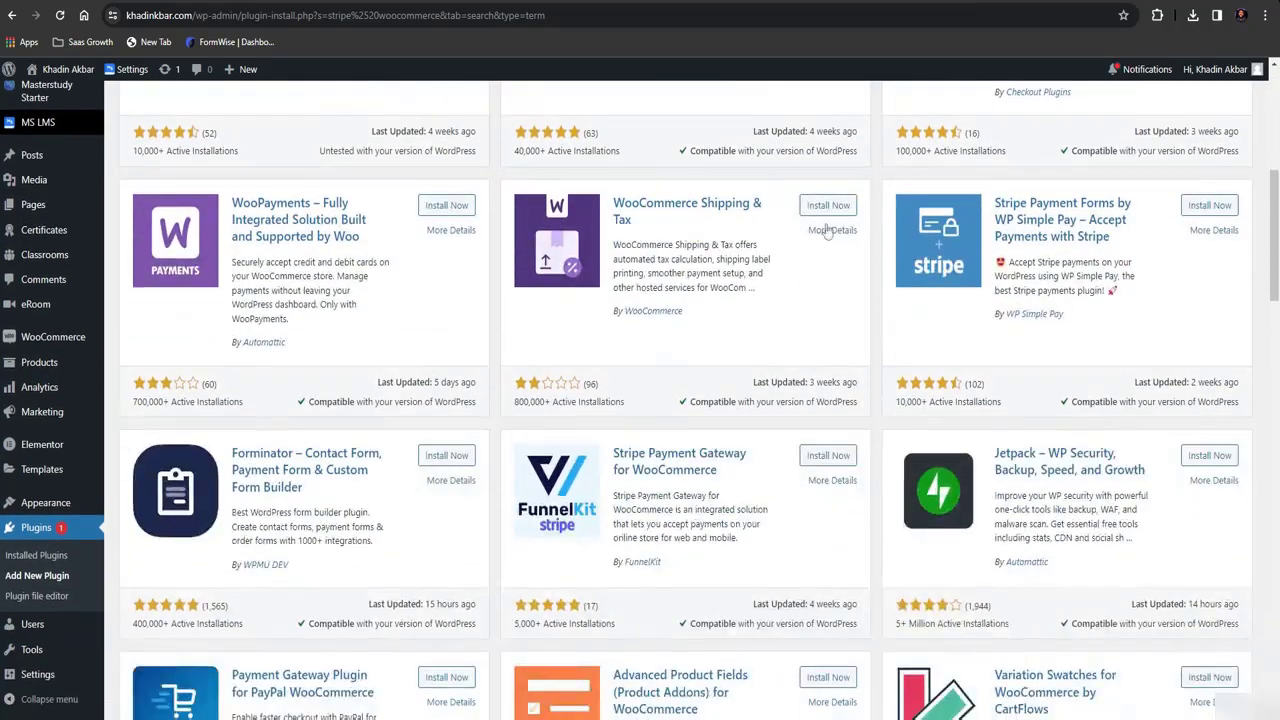
scroll(1100, 428, down, 2)
scroll(1127, 338, up, 8)
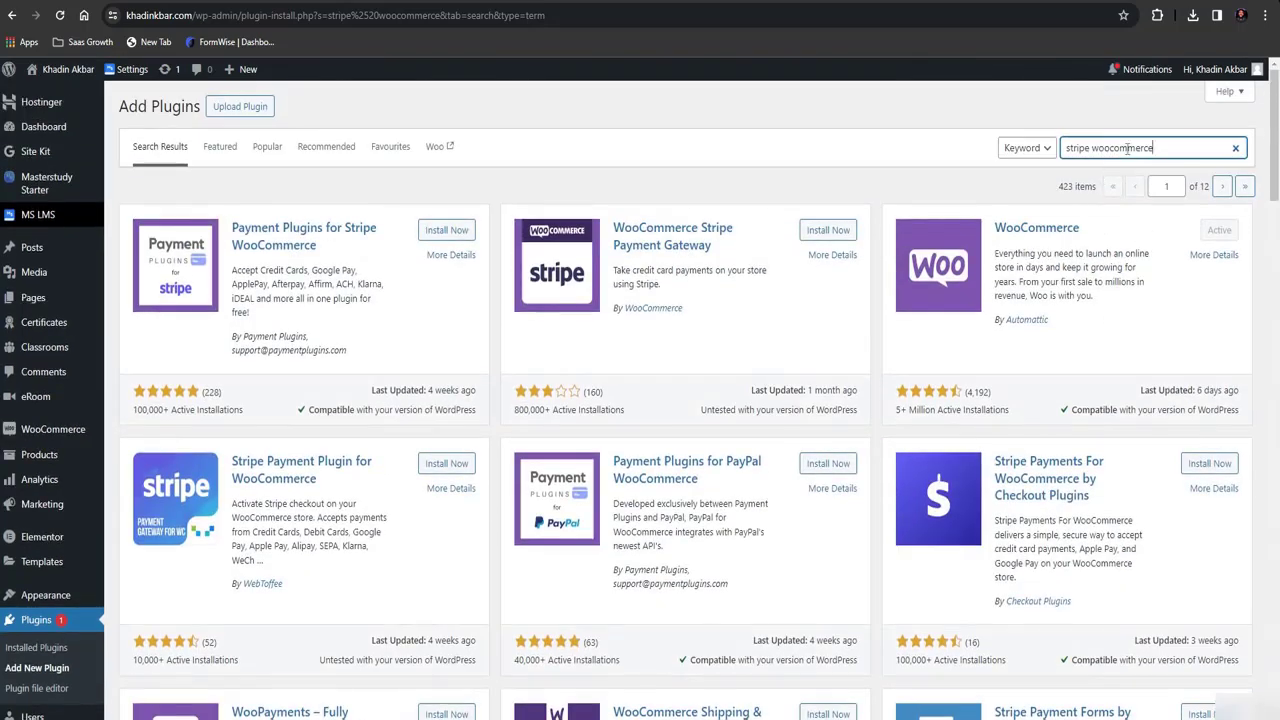
double_click(1122, 147)
triple_click(1122, 146)
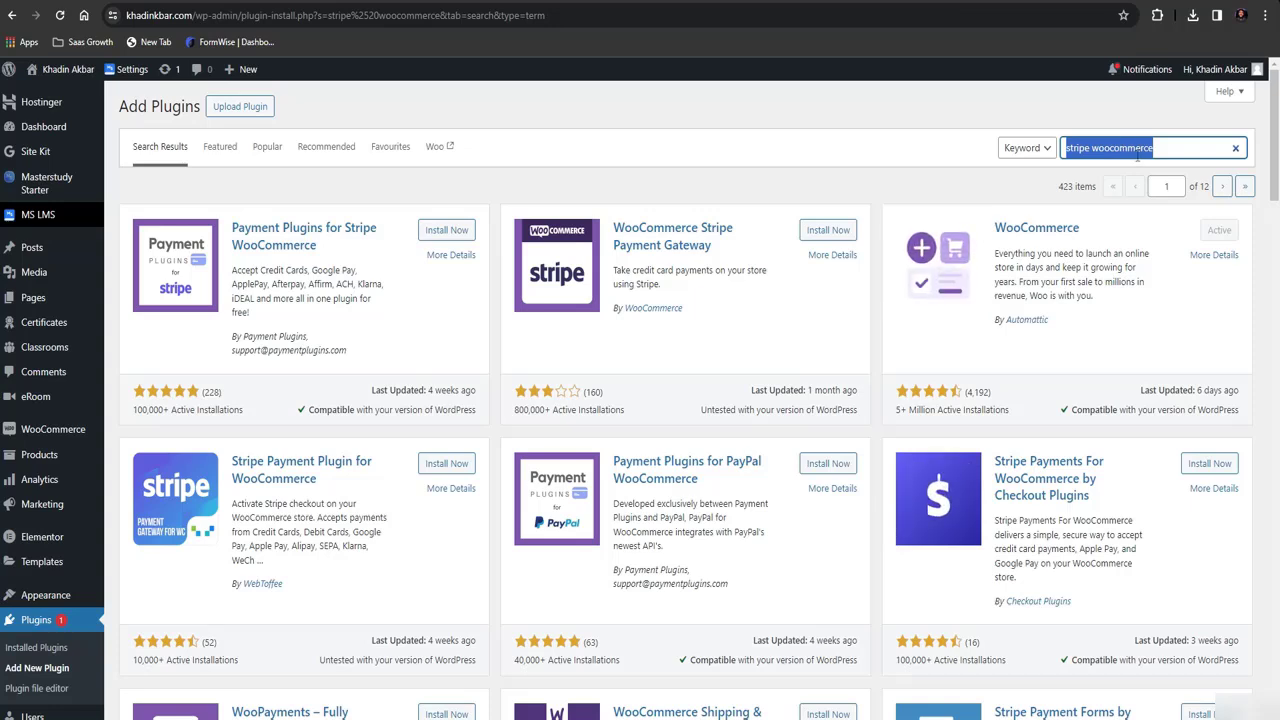
scroll(614, 323, down, 5)
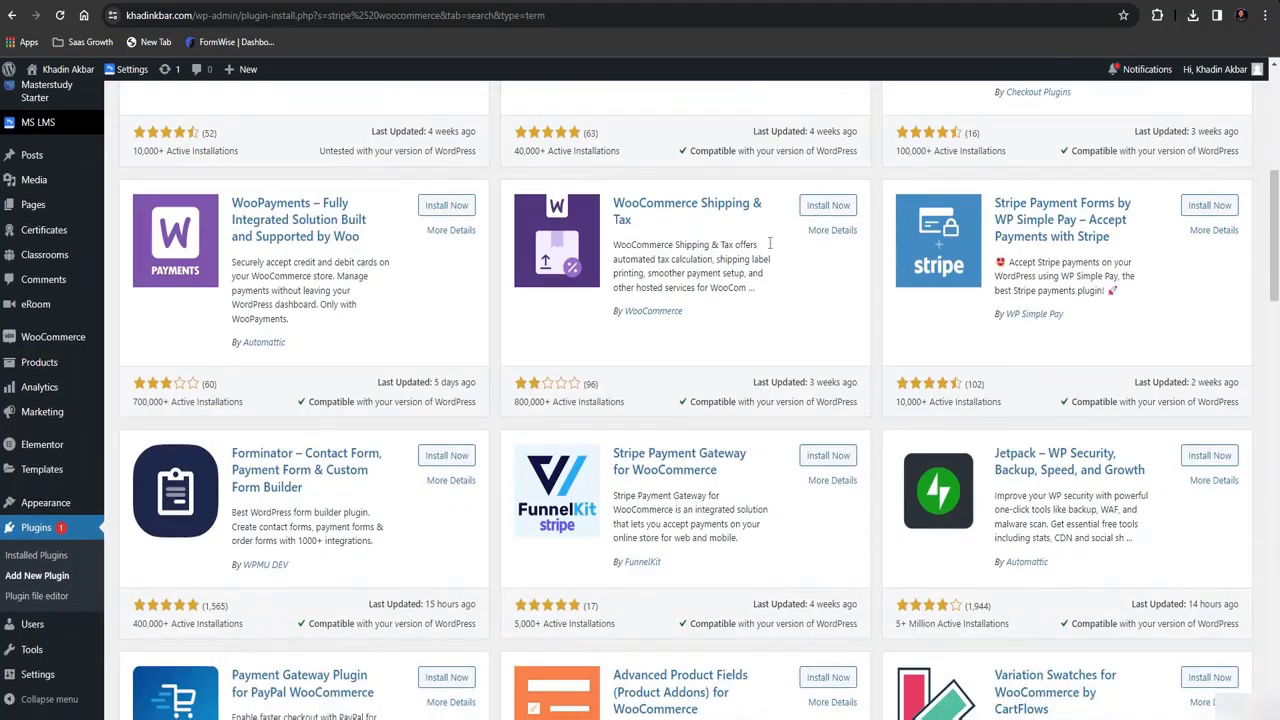
scroll(806, 251, down, 3)
scroll(826, 251, up, 2)
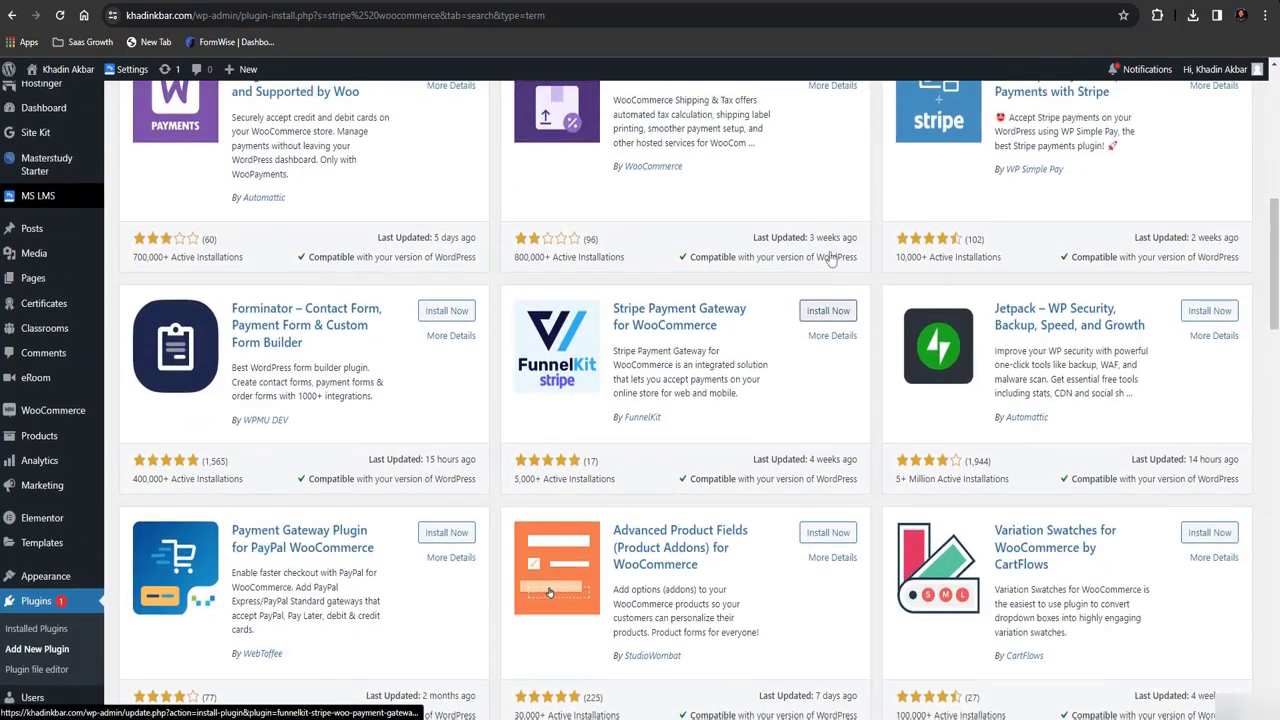
scroll(830, 258, up, 1)
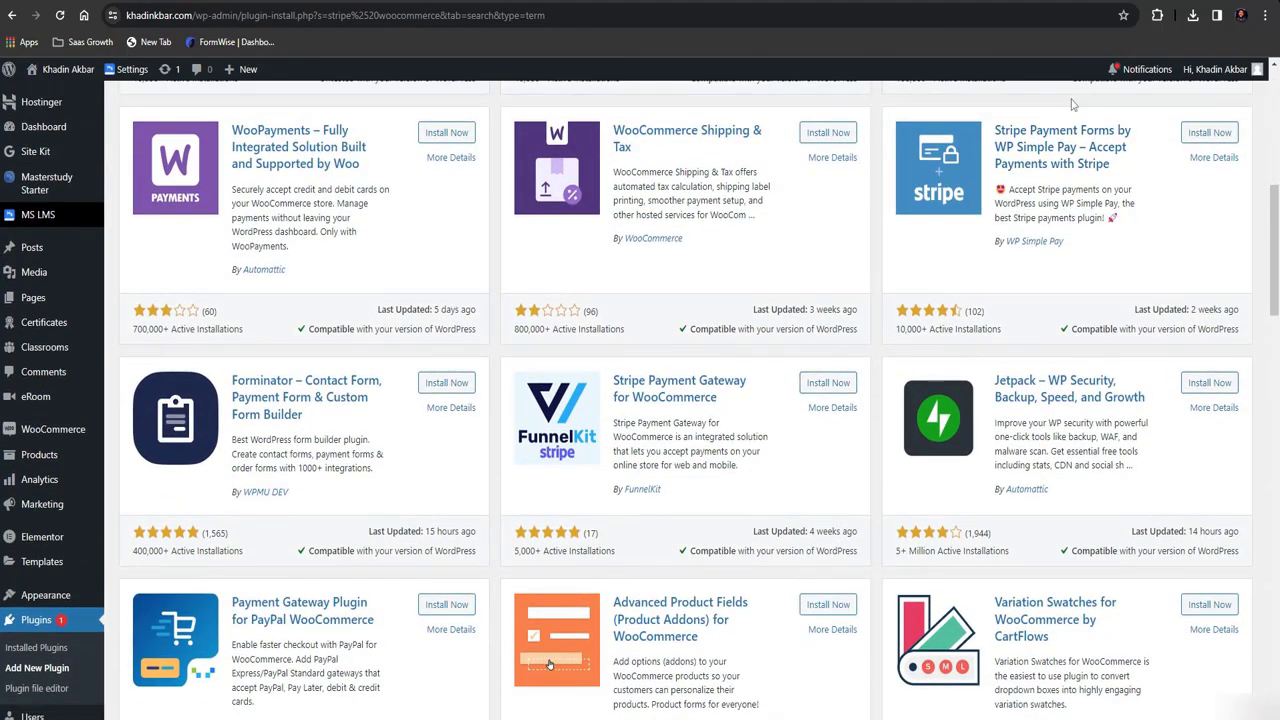
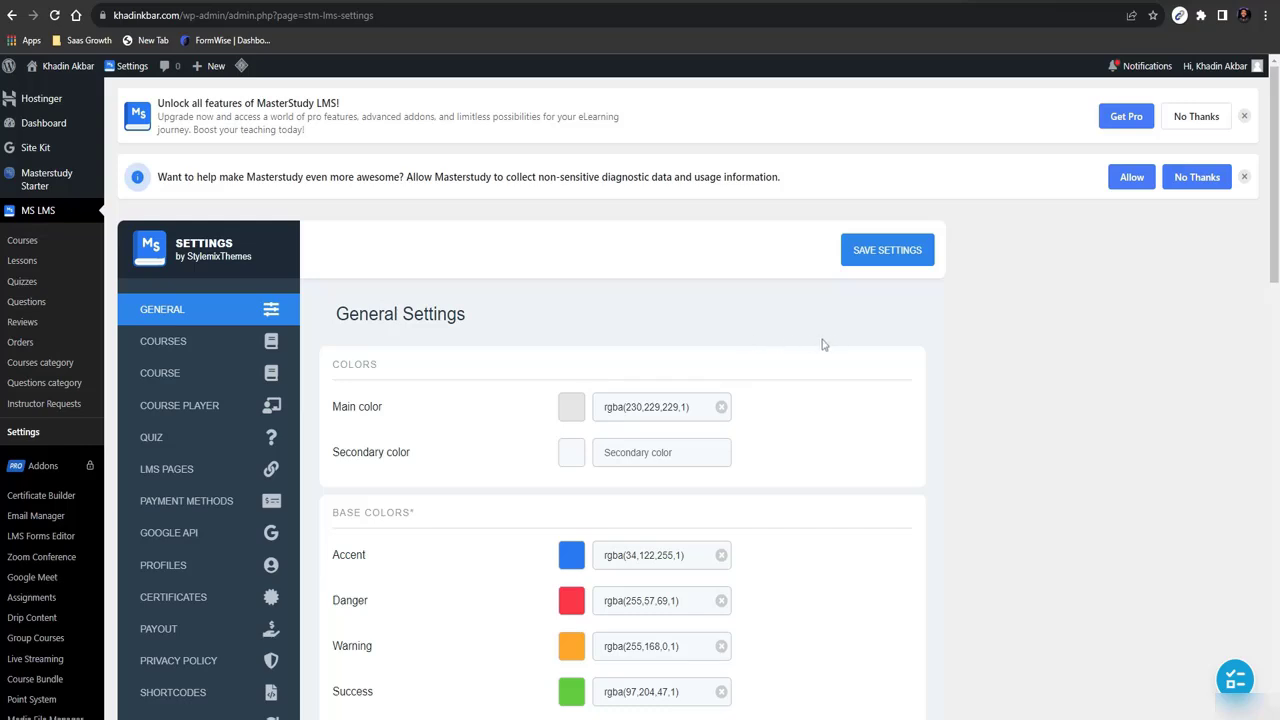
View the MasterStudy PRO pricing cards from the Get Pro notice, then open a new browser tab.
click(1144, 108)
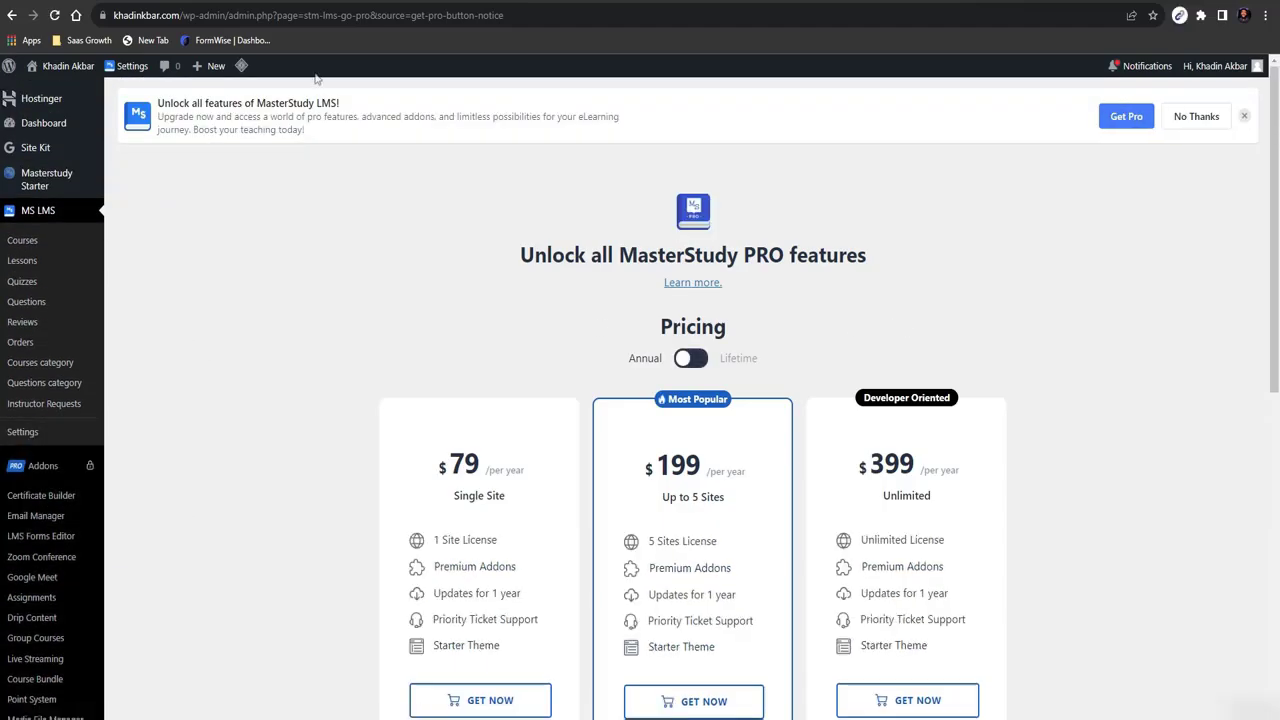
scroll(750, 350, down, 2)
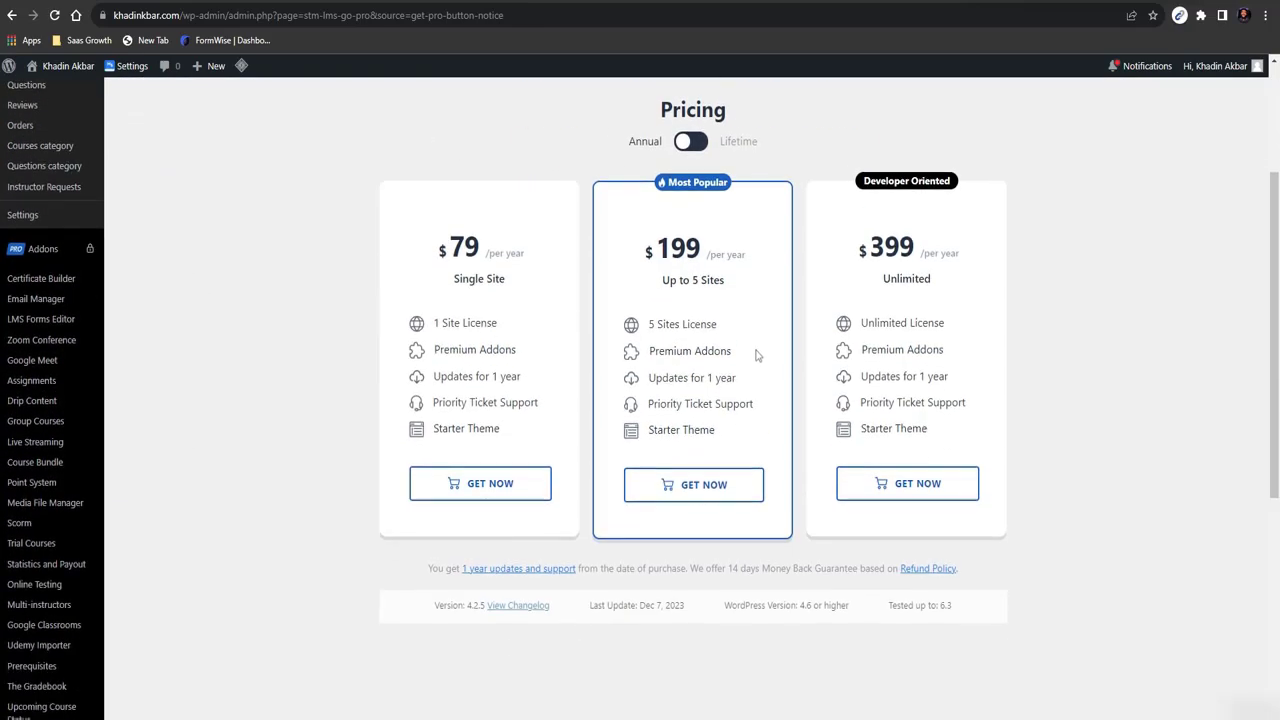
scroll(757, 355, up, 2)
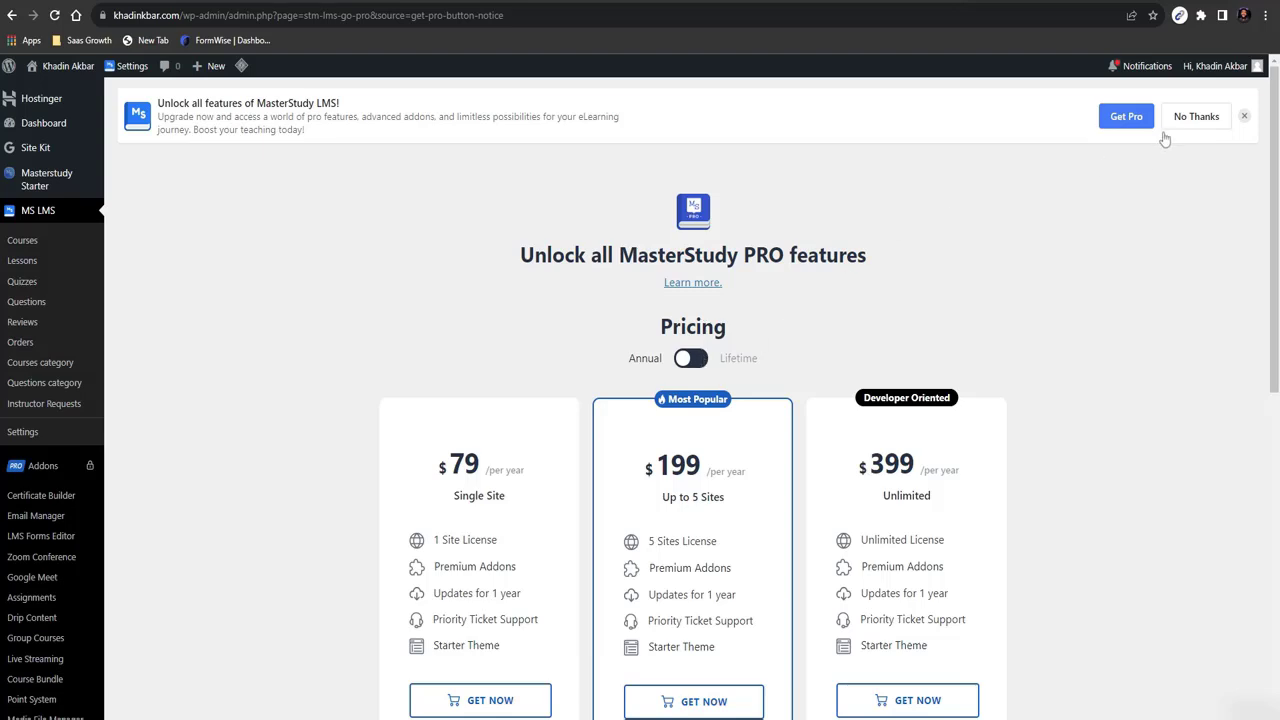
key(ctrl+t)
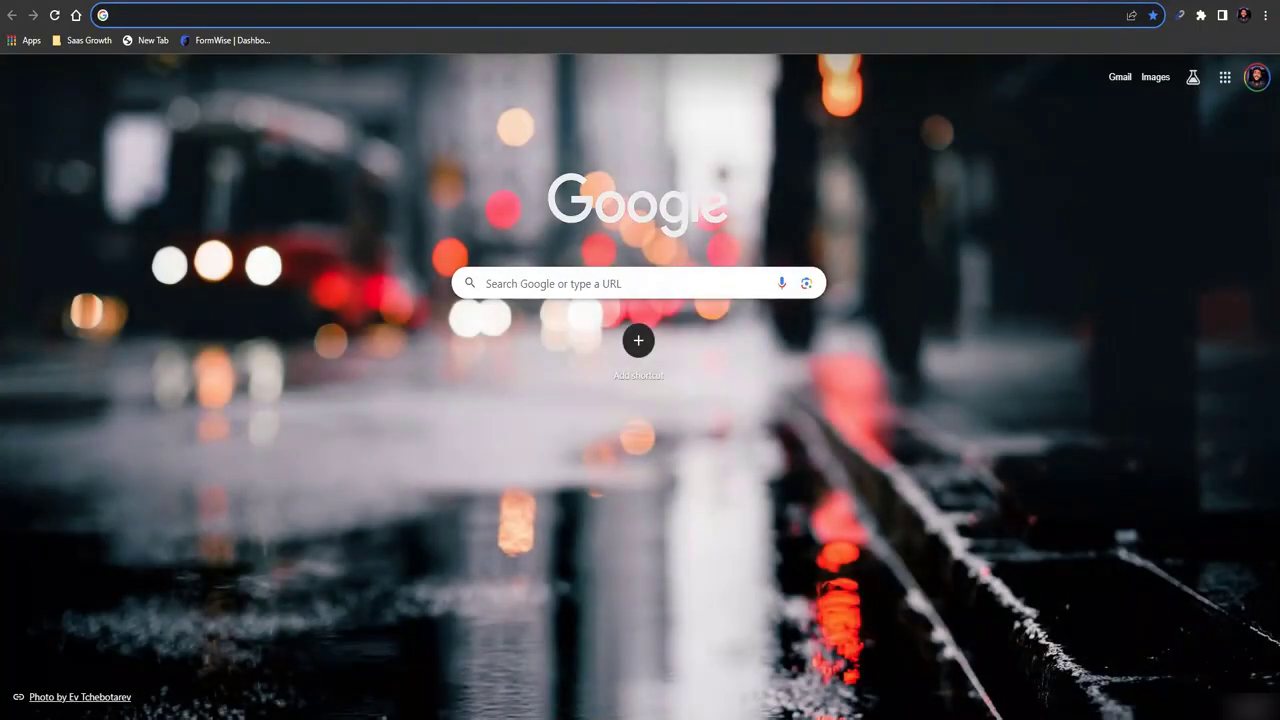
Search the web for 'masterstudy lms plugin' and open the StylemixThemes MasterStudy pricing page.
text(masterst)
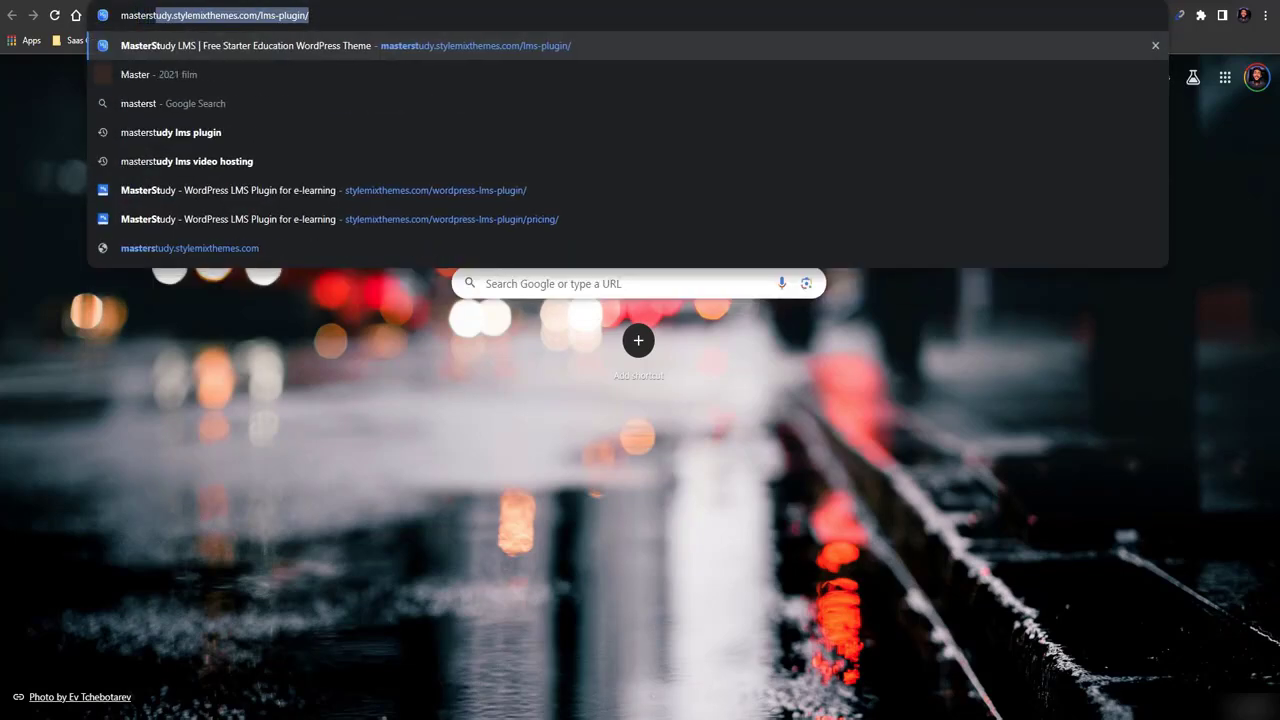
text(udy lms plugin)
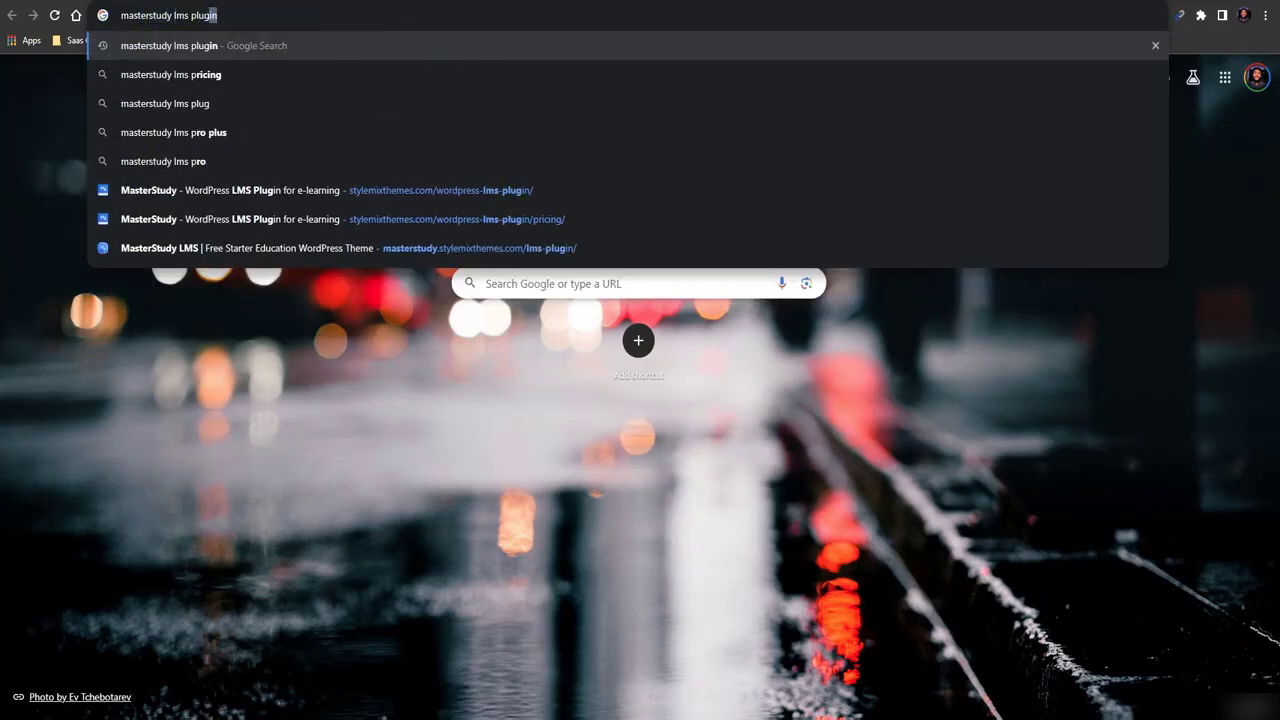
key(Return)
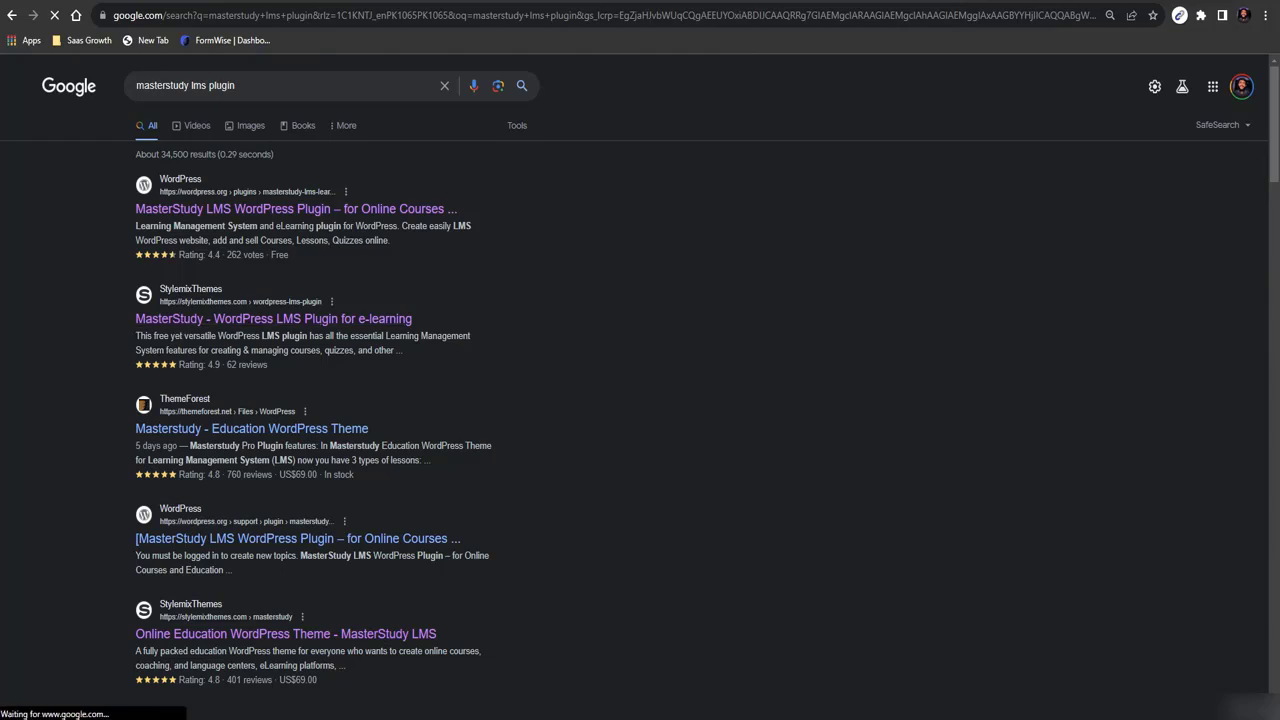
click(201, 330)
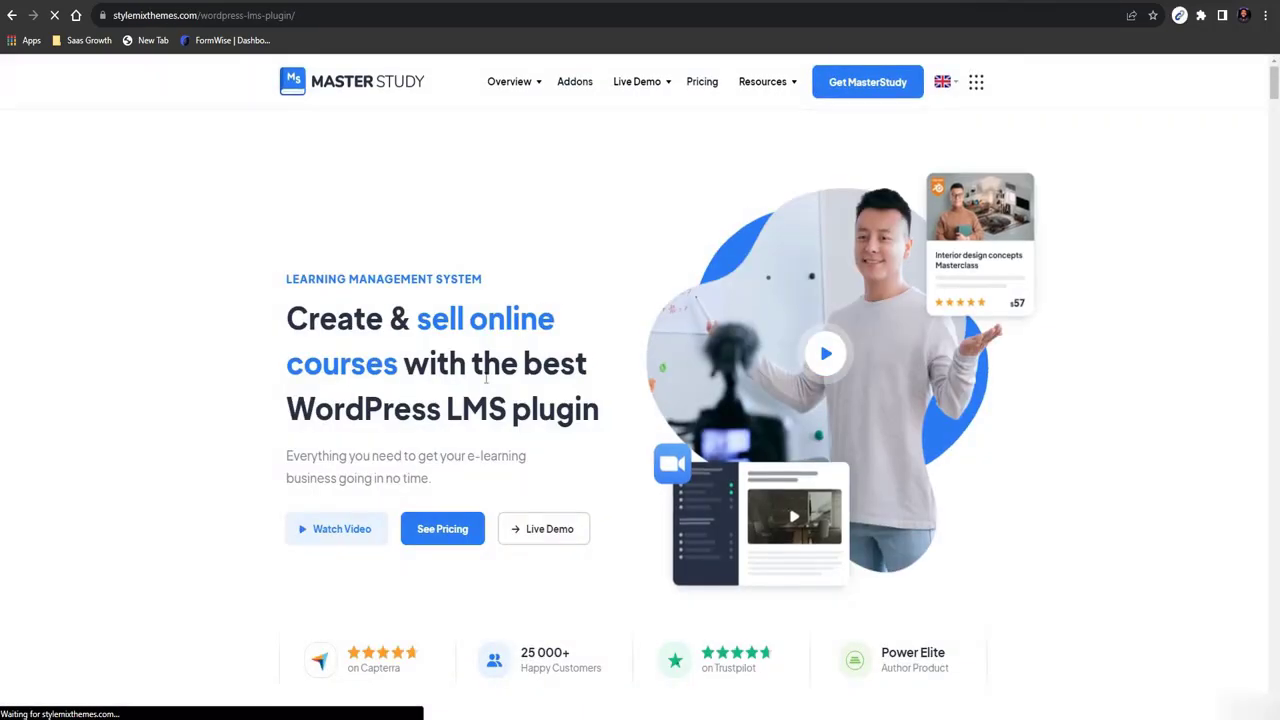
click(422, 520)
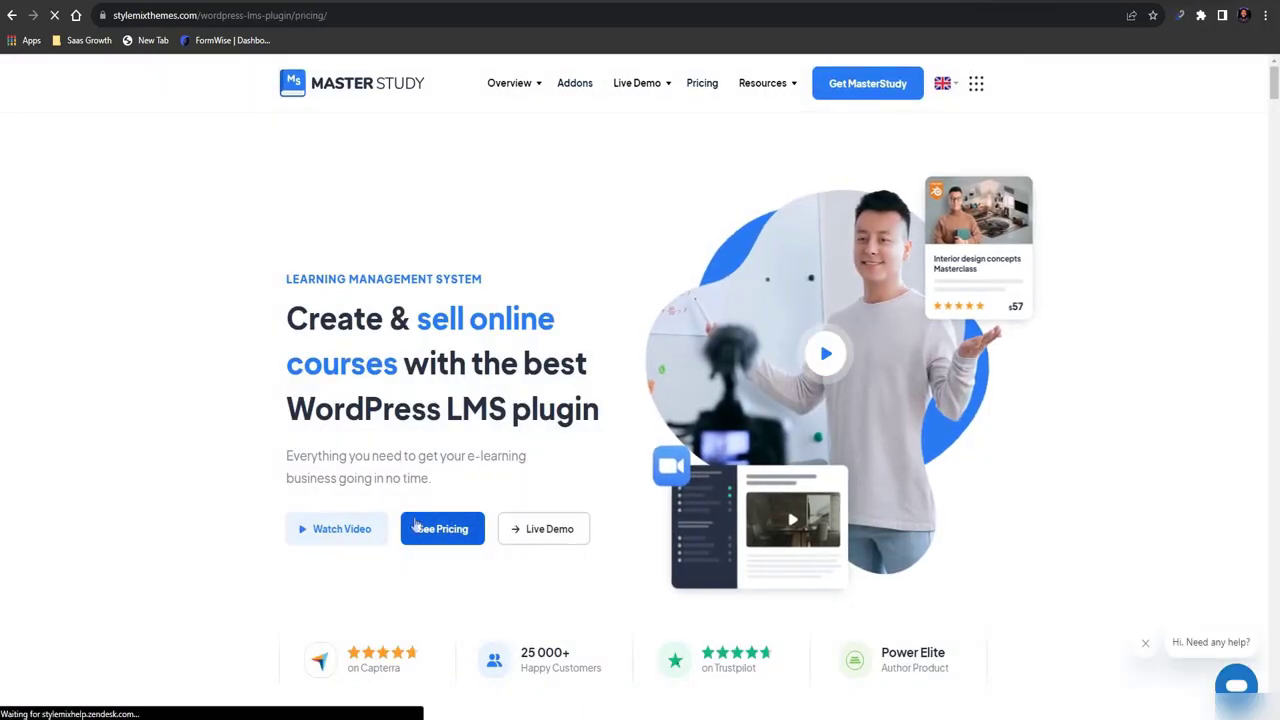
Compare the Single site (79), 5 sites and Unlimited (399) prices, then buy the Unlimited annual plan.
scroll(346, 457, down, 1)
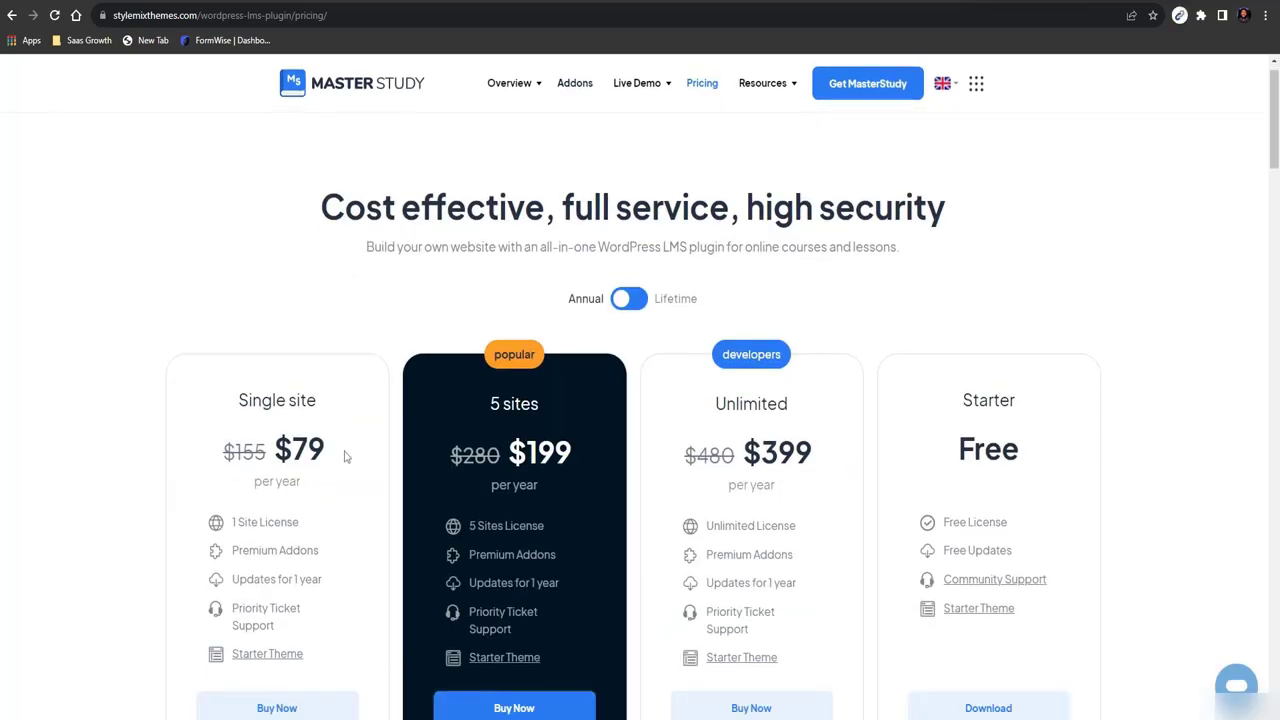
double_click(308, 403)
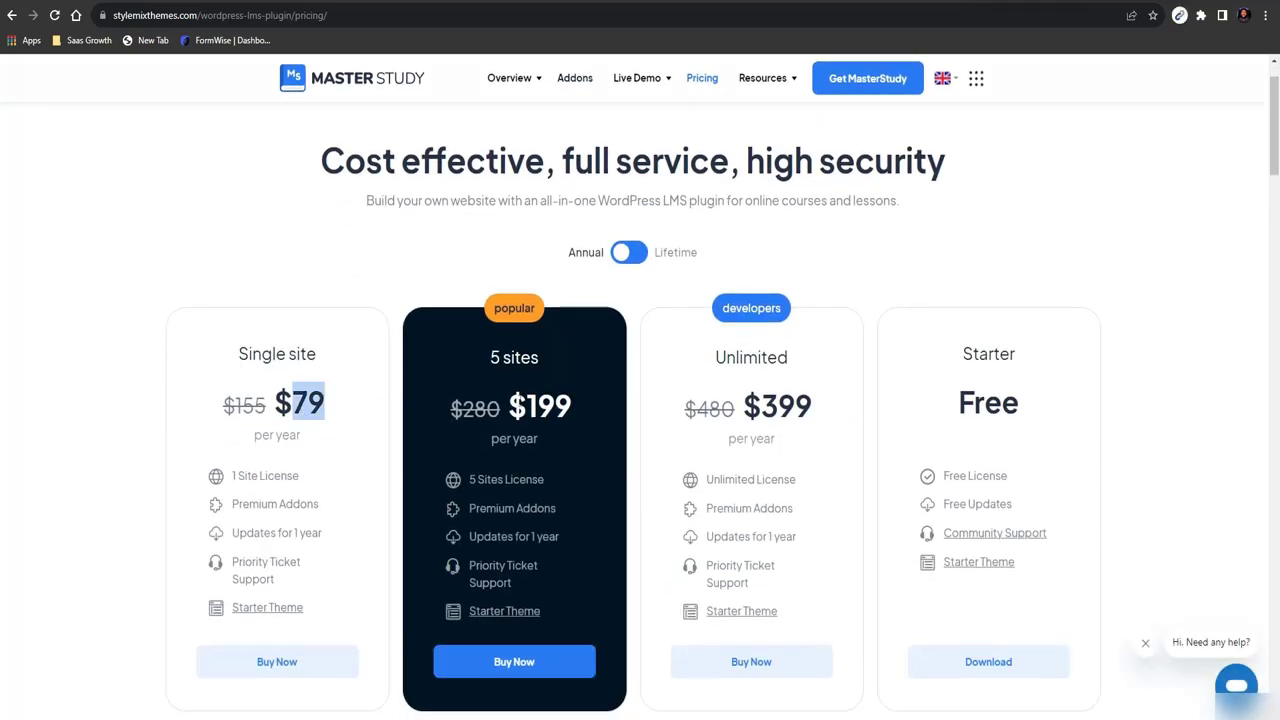
double_click(548, 406)
drag(490, 358, 541, 358)
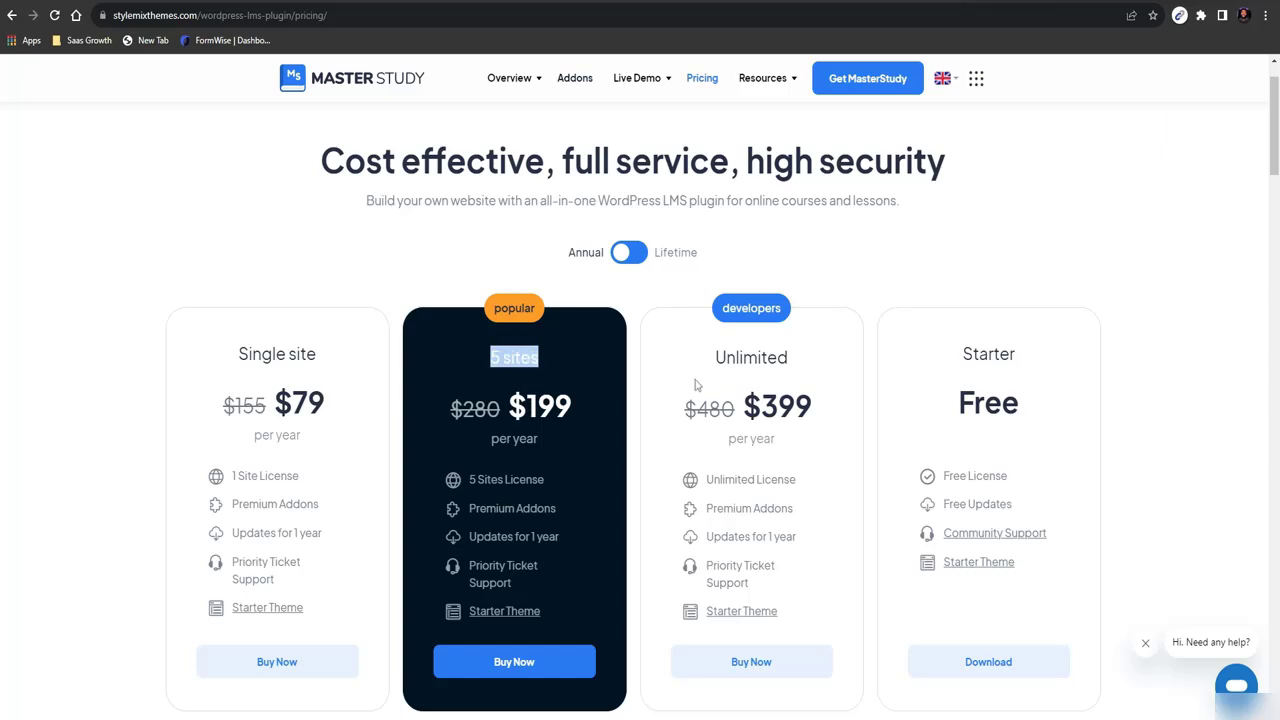
drag(715, 357, 797, 360)
double_click(786, 405)
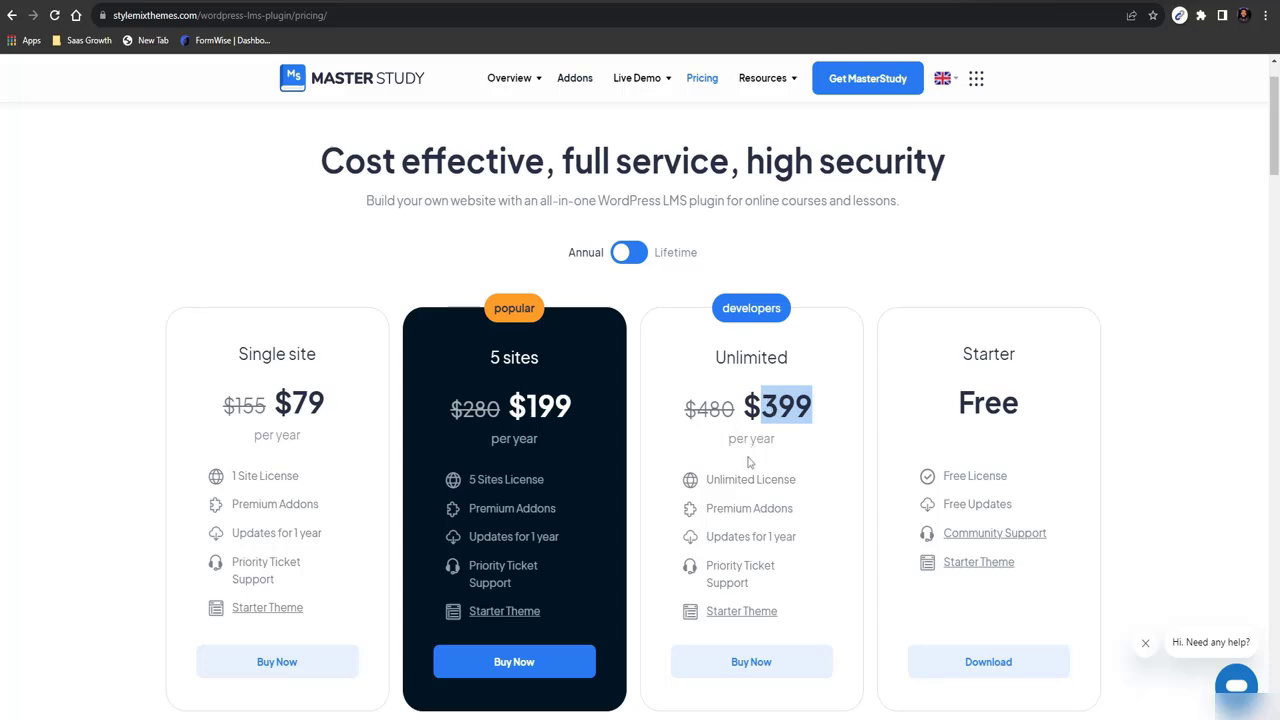
click(764, 668)
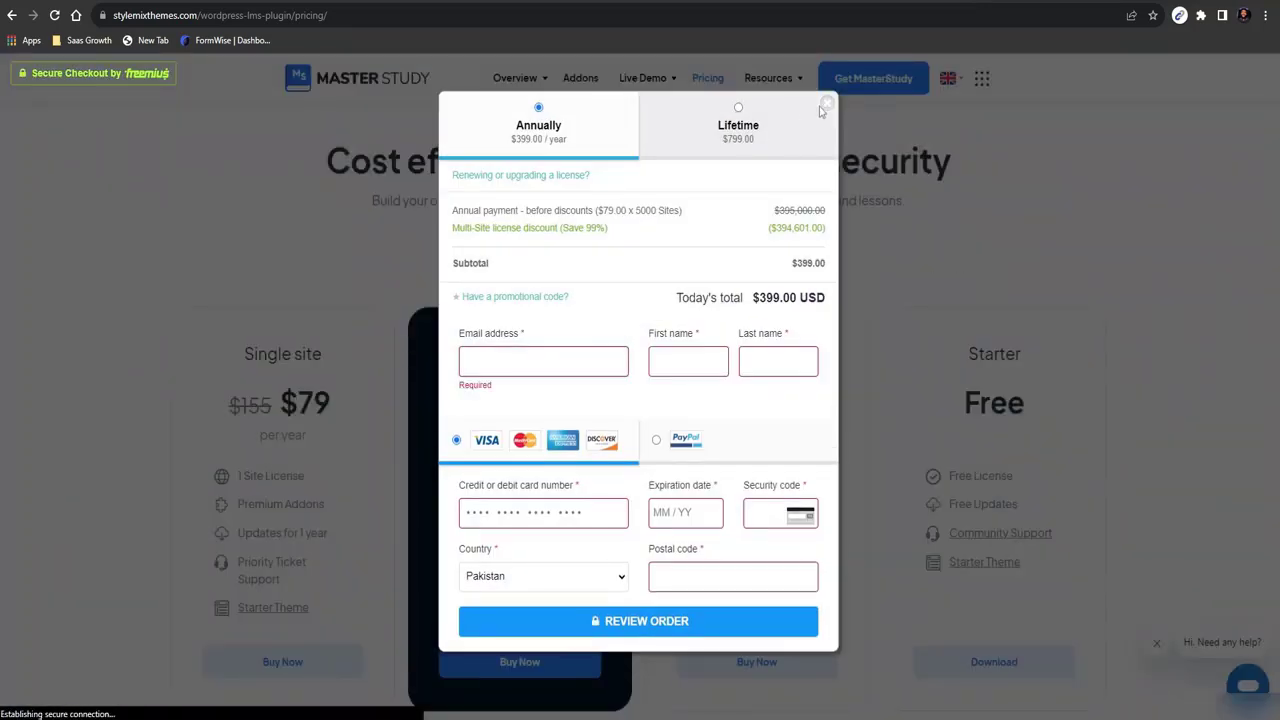
Switch to lifetime pricing and start checkout for the Unlimited lifetime plan at $799.
click(827, 103)
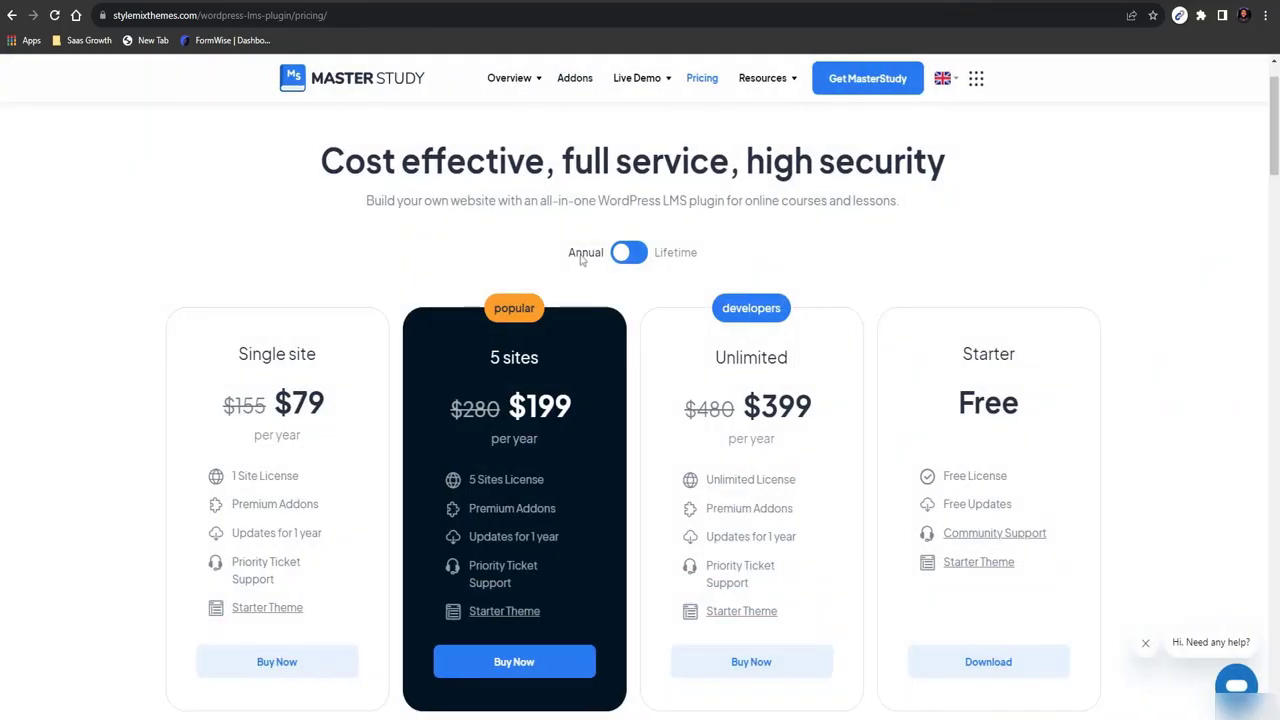
click(640, 254)
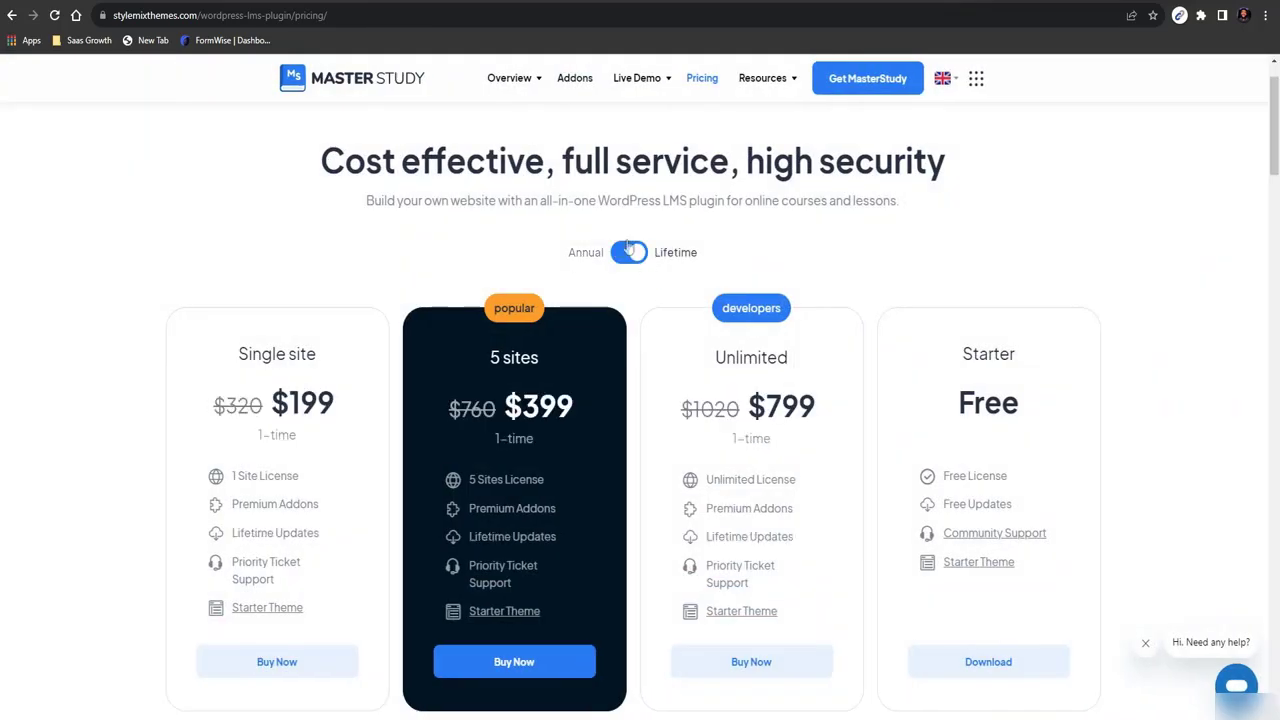
scroll(654, 297, down, 3)
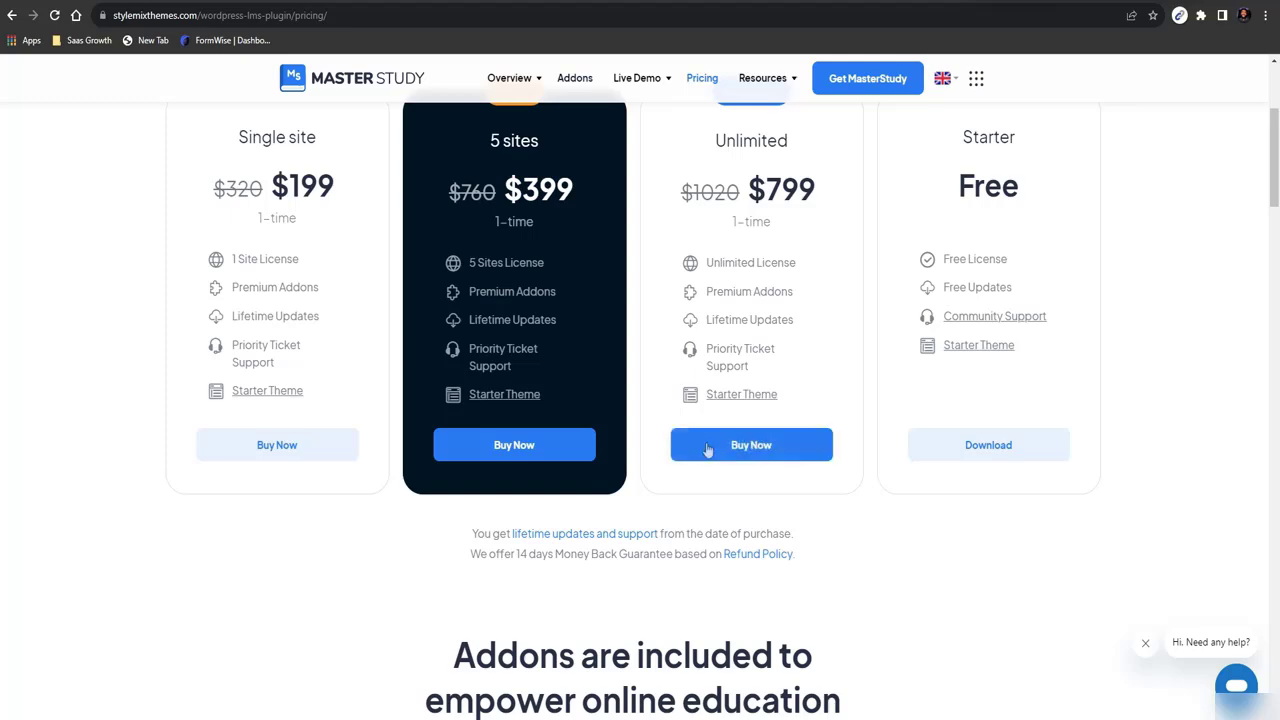
click(706, 449)
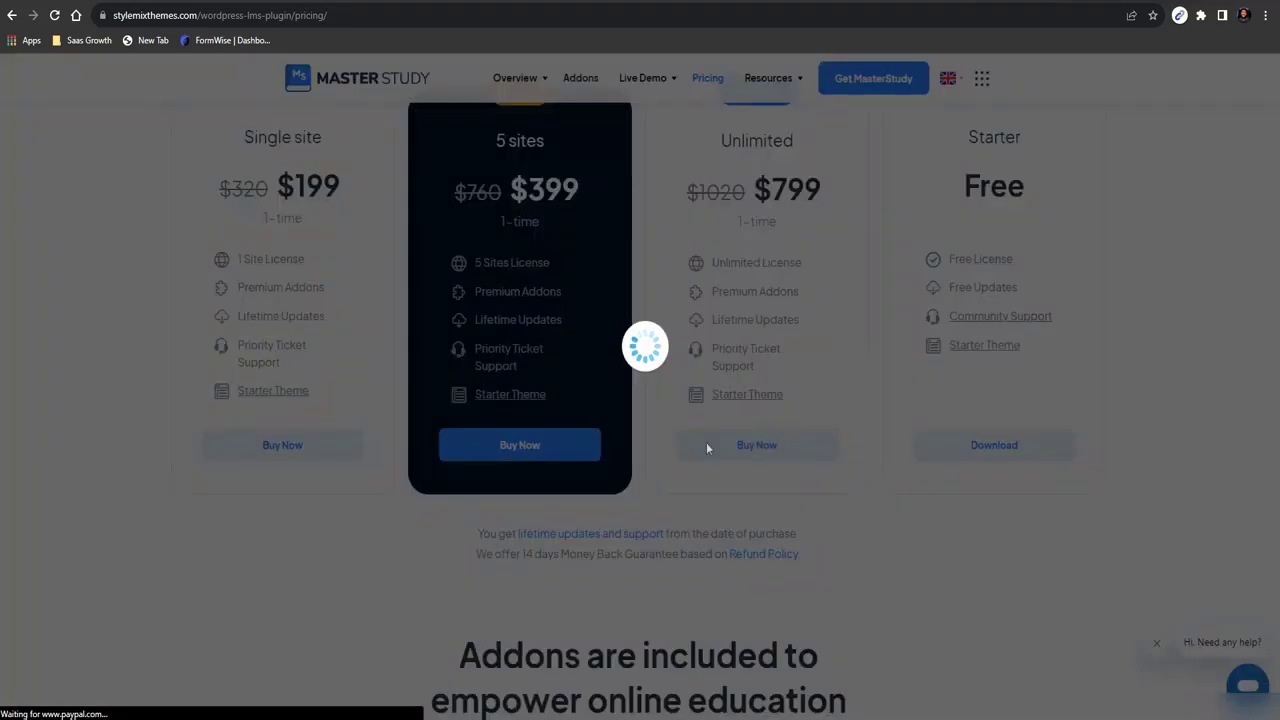
Fill in the buyer's email and name from saved details and repeat the email in Confirm email.
click(558, 366)
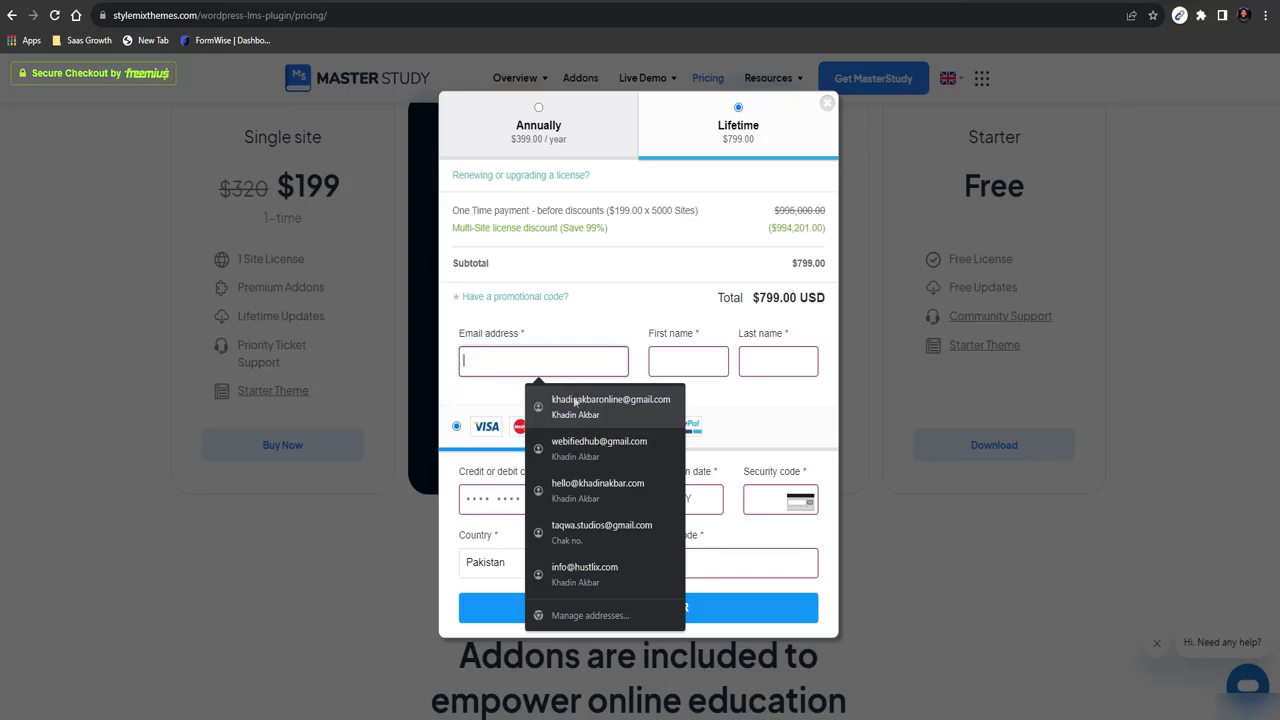
click(575, 402)
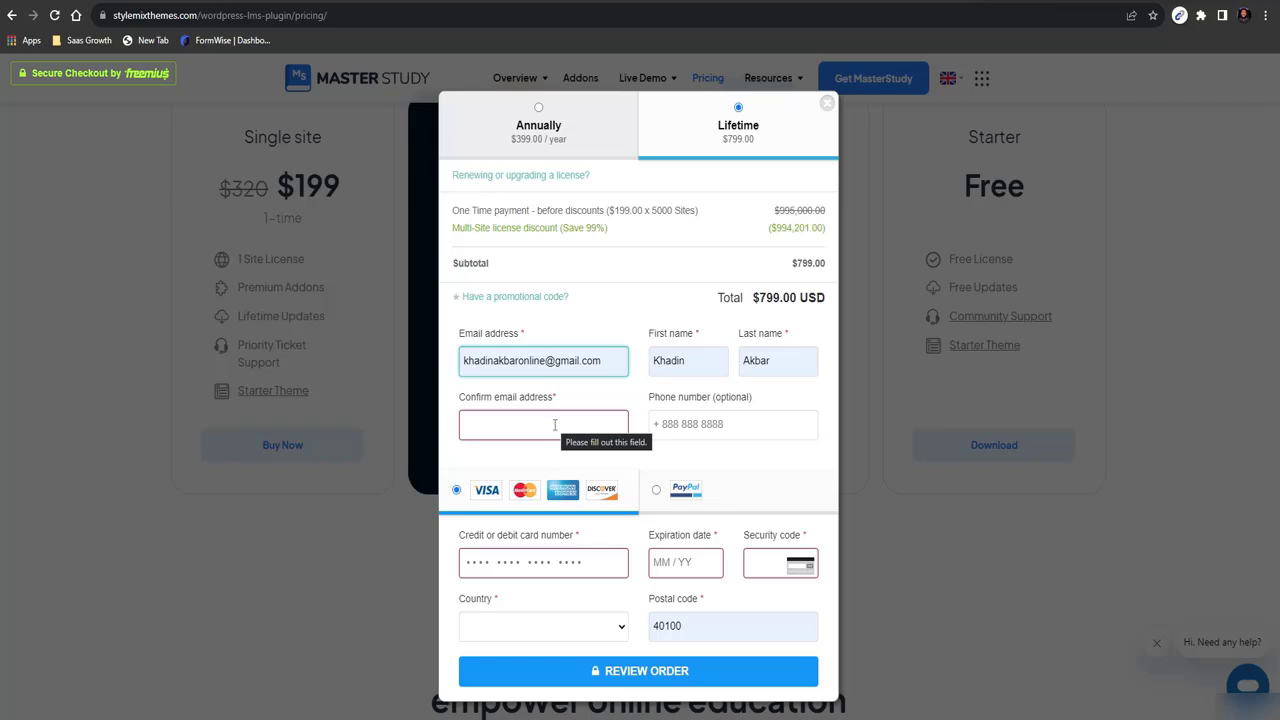
click(555, 425)
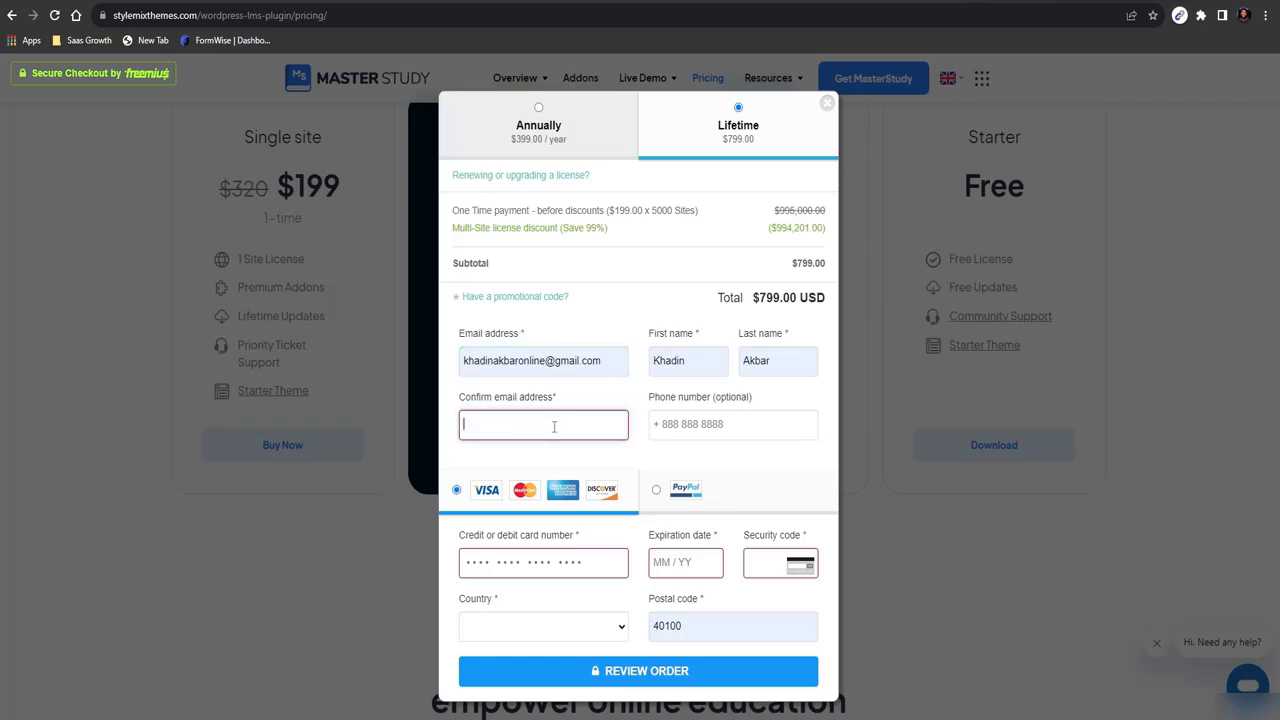
click(543, 360)
key(ctrl+a)
key(ctrl+c)
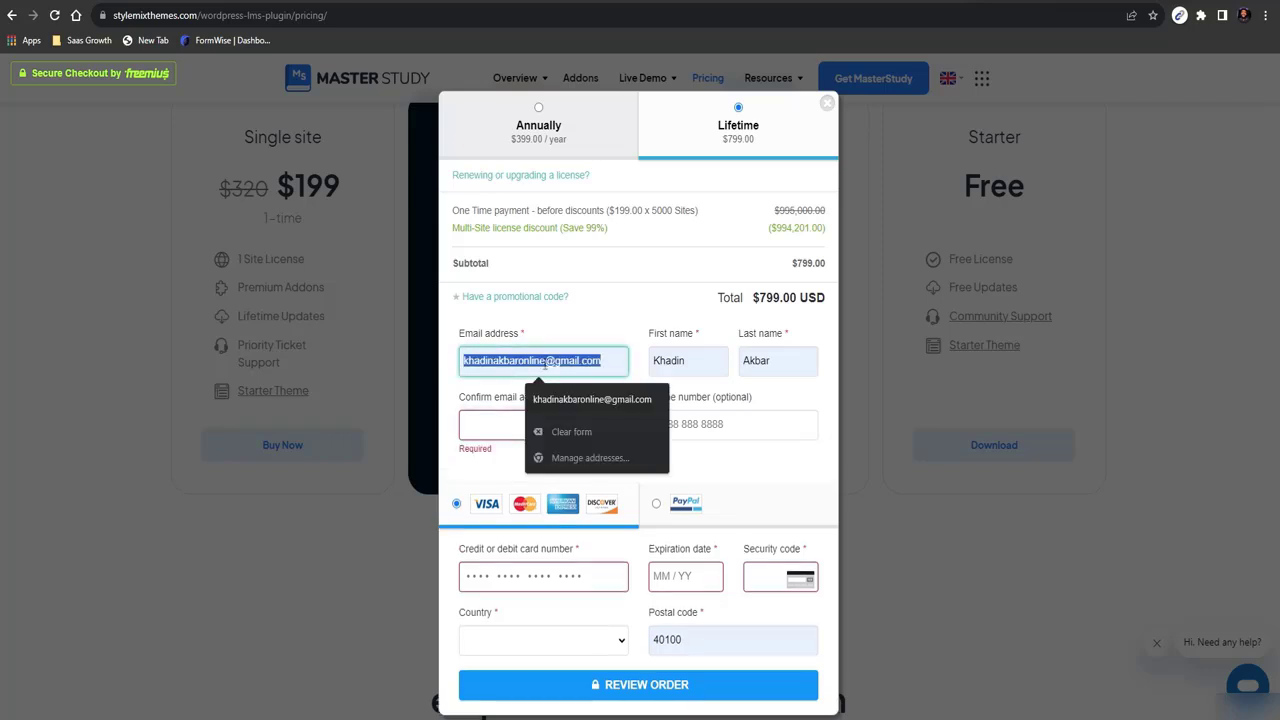
click(465, 425)
key(ctrl+v)
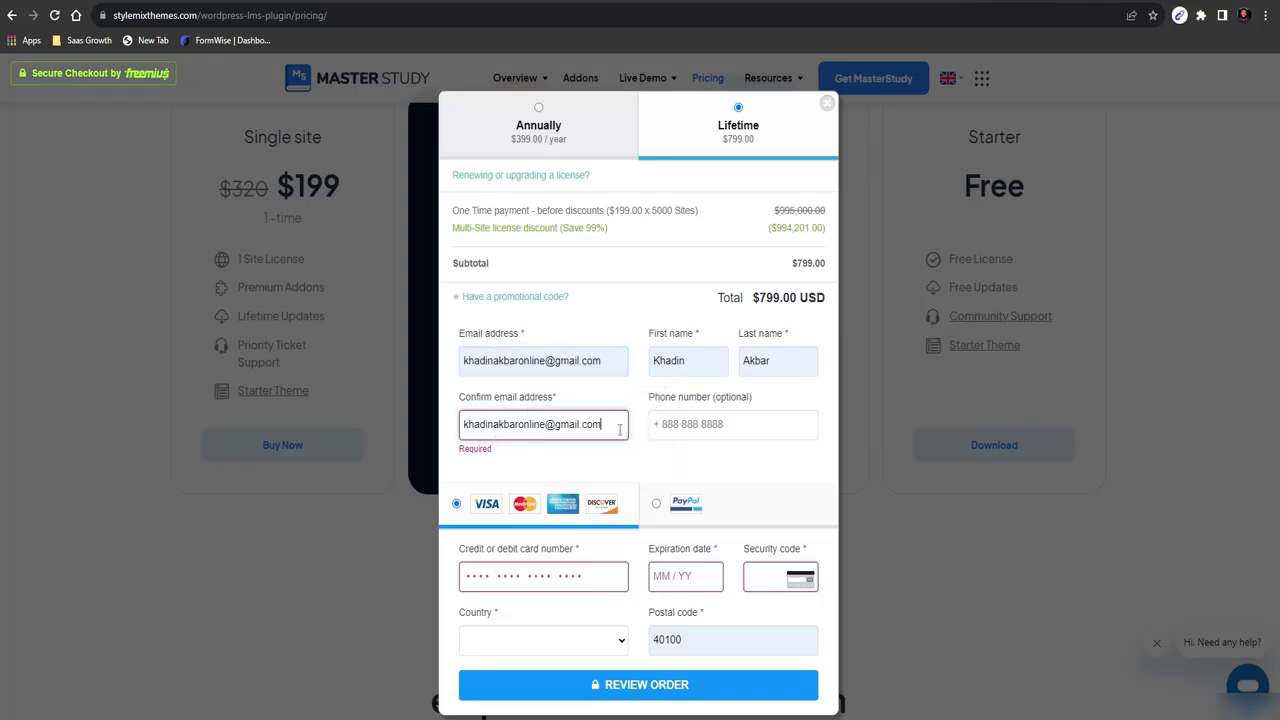
click(690, 430)
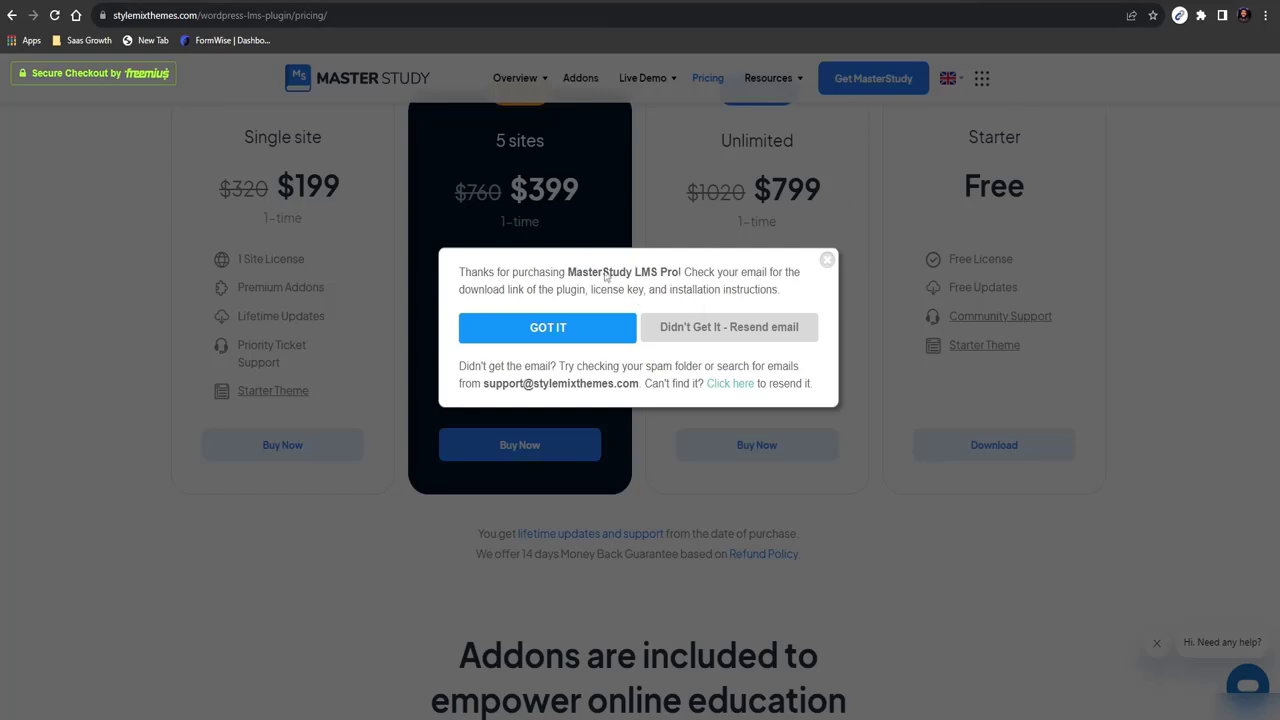
Dismiss the thank-you message, read the MasterStudy purchase email in Gmail, then return to the pricing page.
click(610, 335)
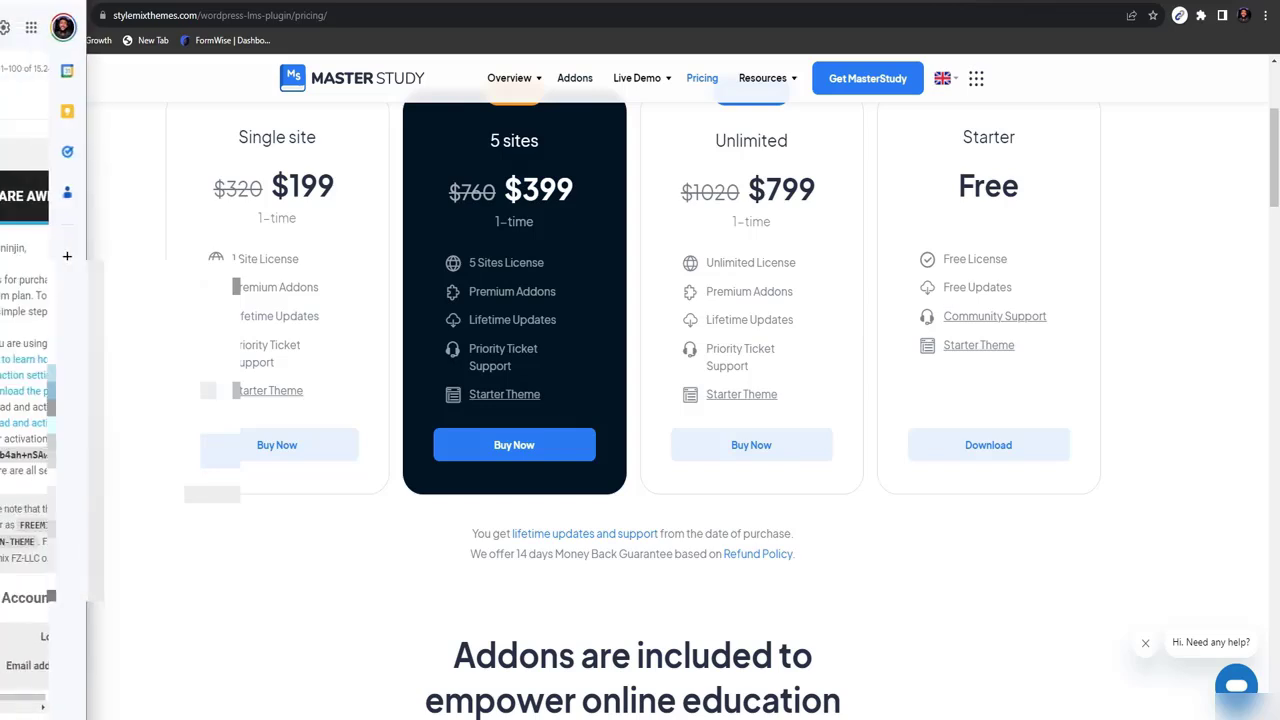
drag(150, 285, 513, 285)
drag(340, 2, 58, 20)
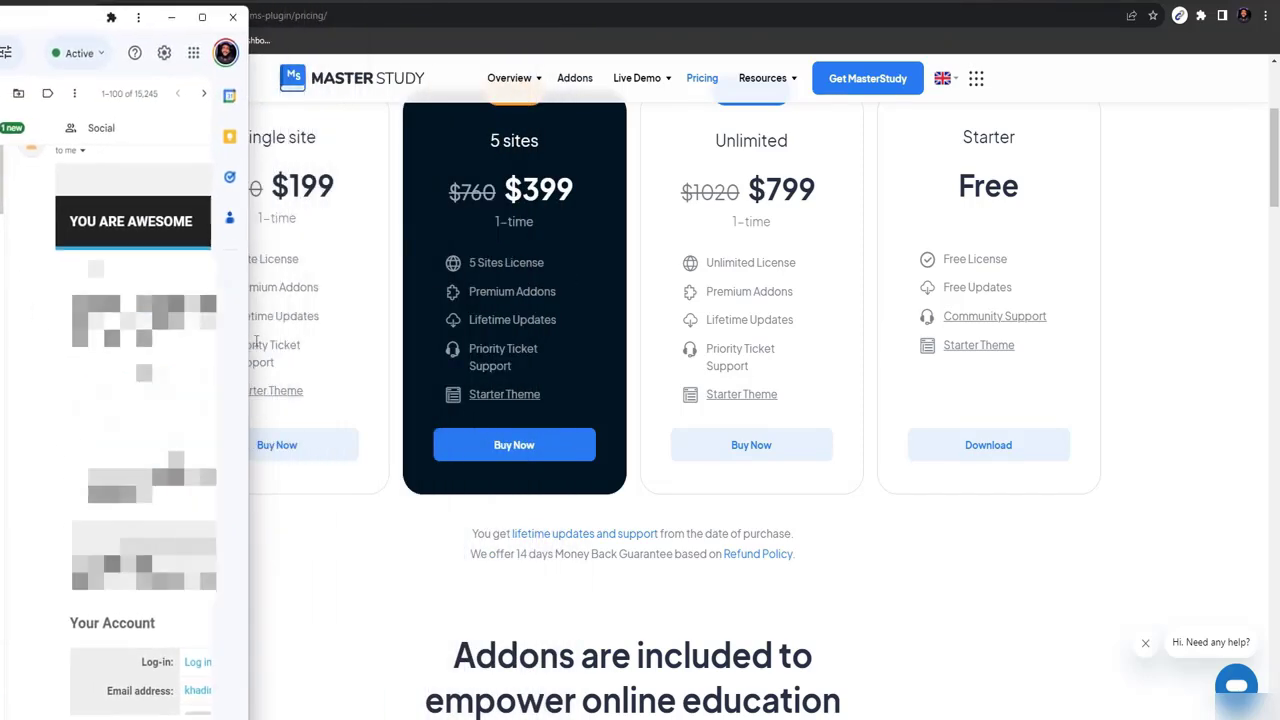
drag(256, 343, 413, 340)
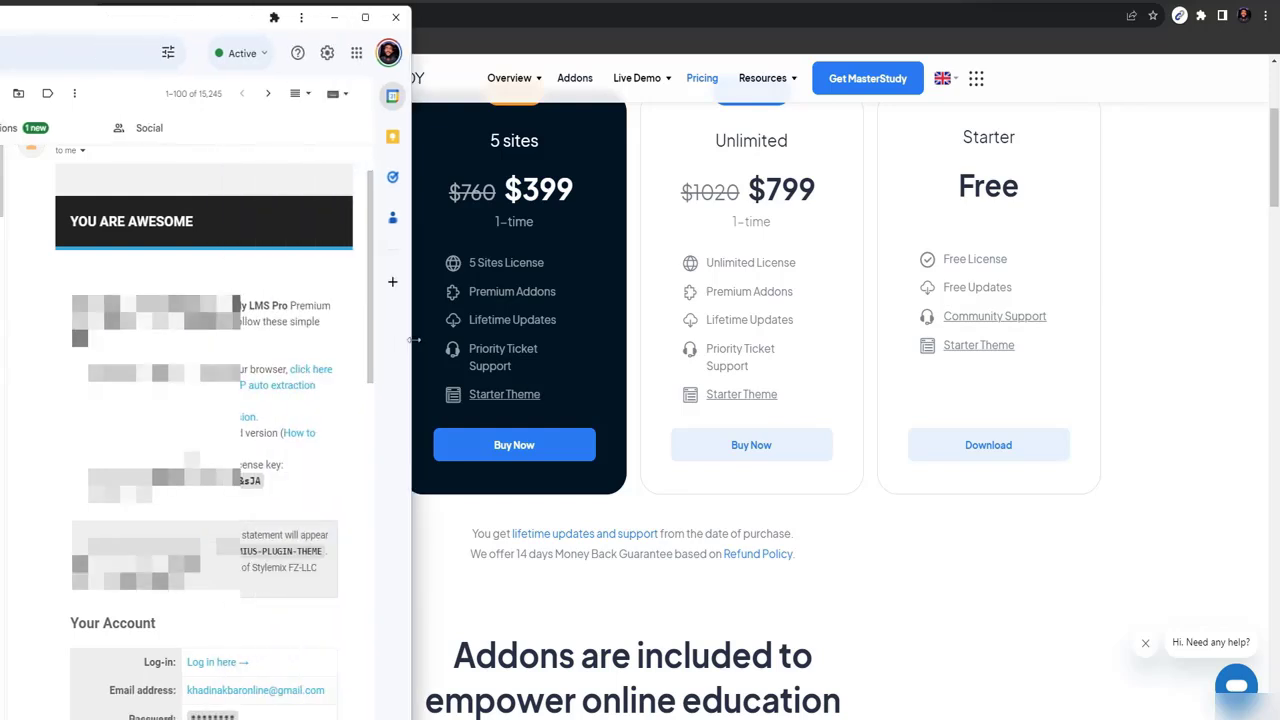
scroll(255, 319, up, 3)
scroll(255, 319, down, 5)
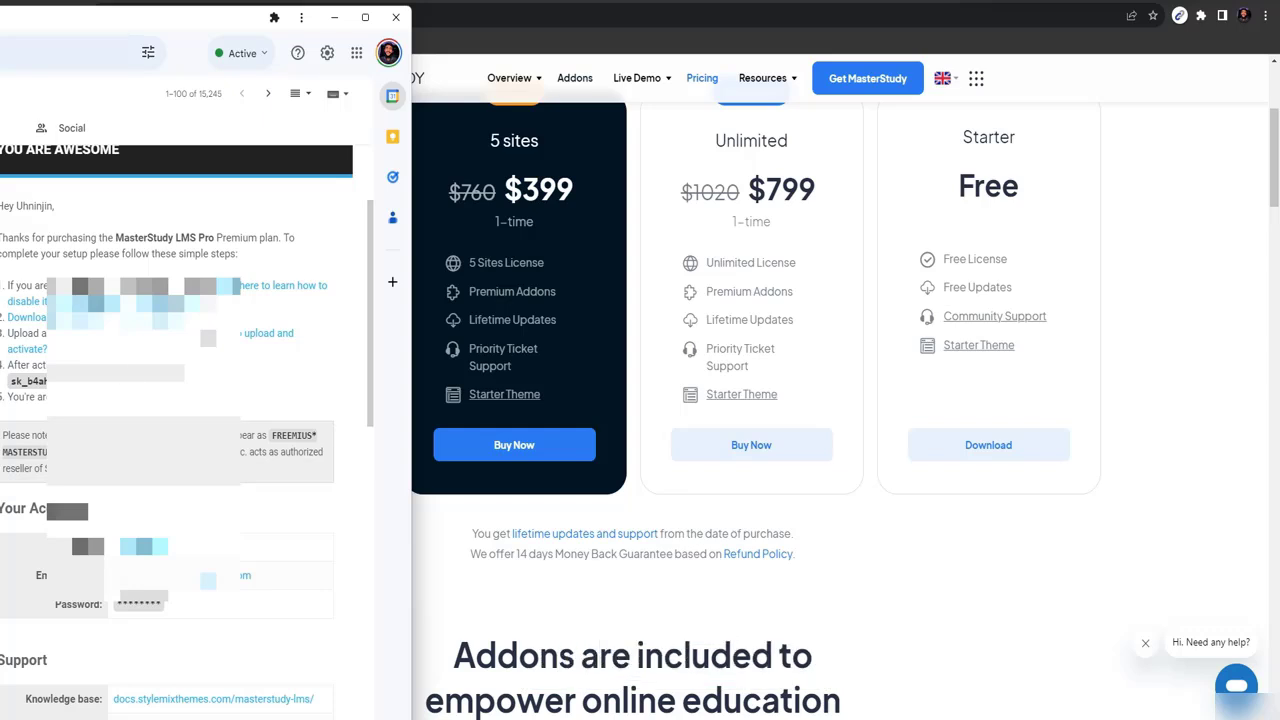
scroll(170, 400, down, 1)
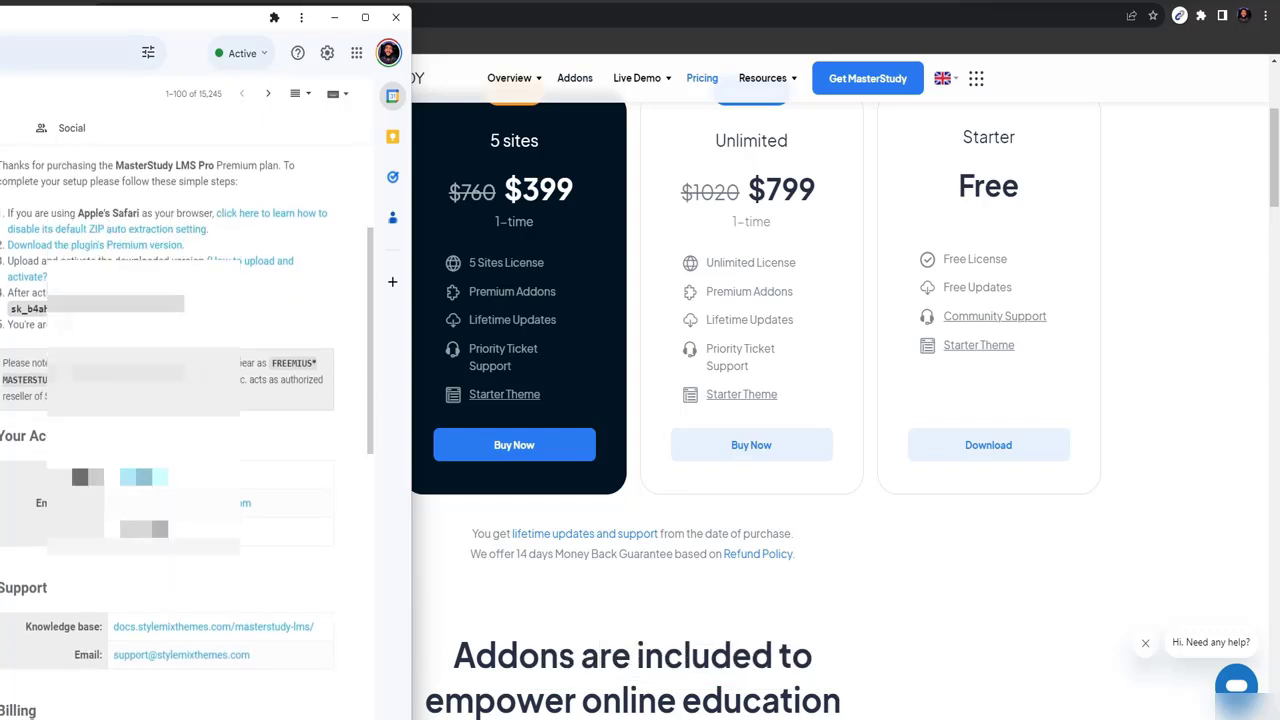
key(alt+Tab)
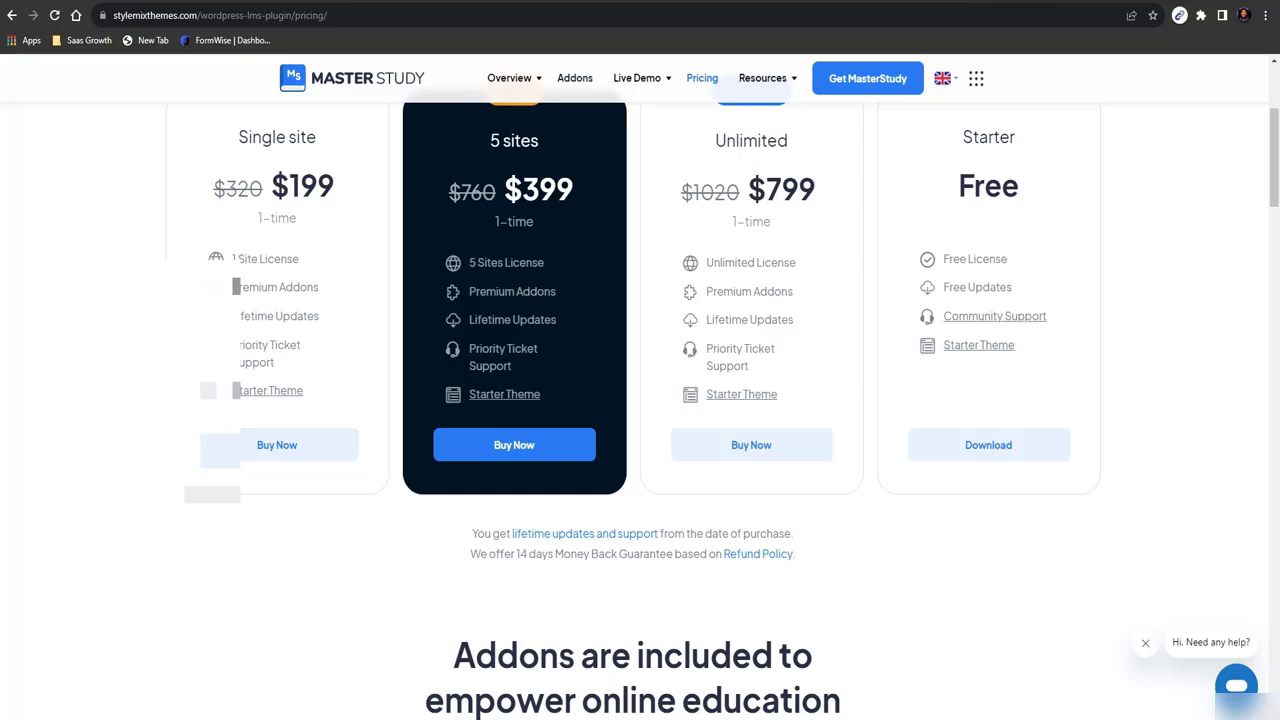
Open the Stylemix account in a new tab, enter Dashboard Only and go to Downloads.
click(277, 445)
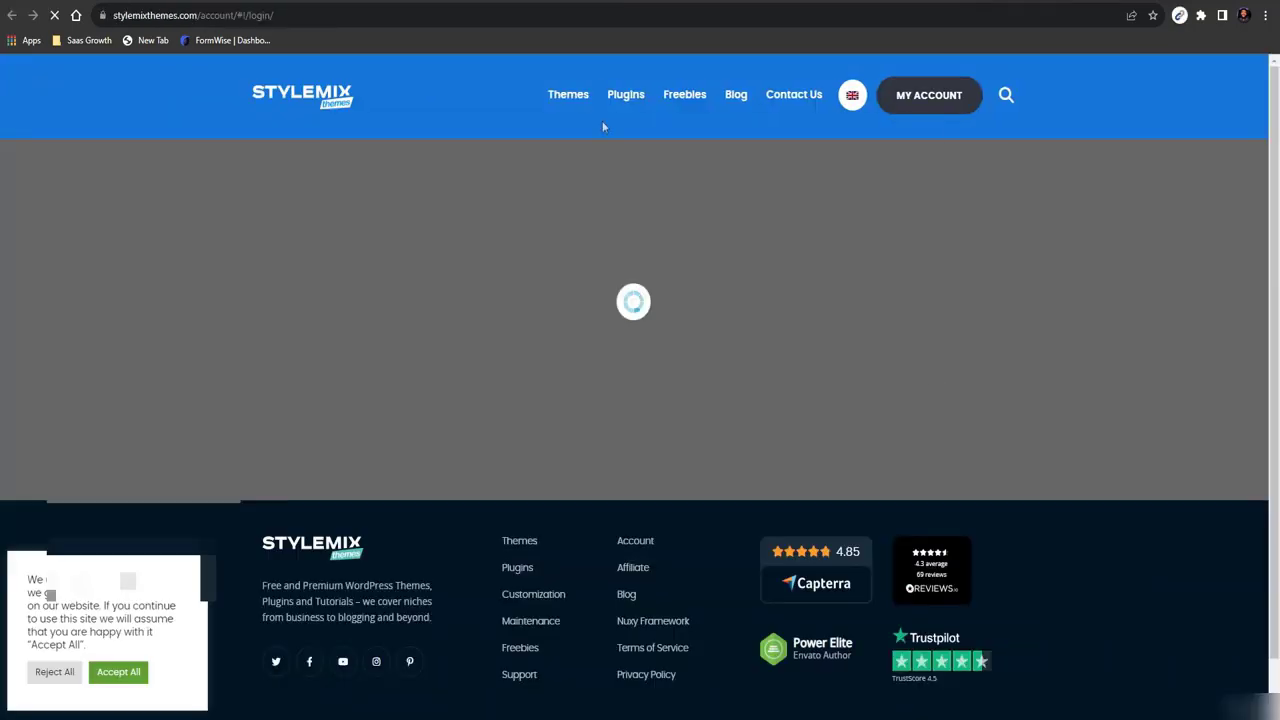
mouse_move(604, 120)
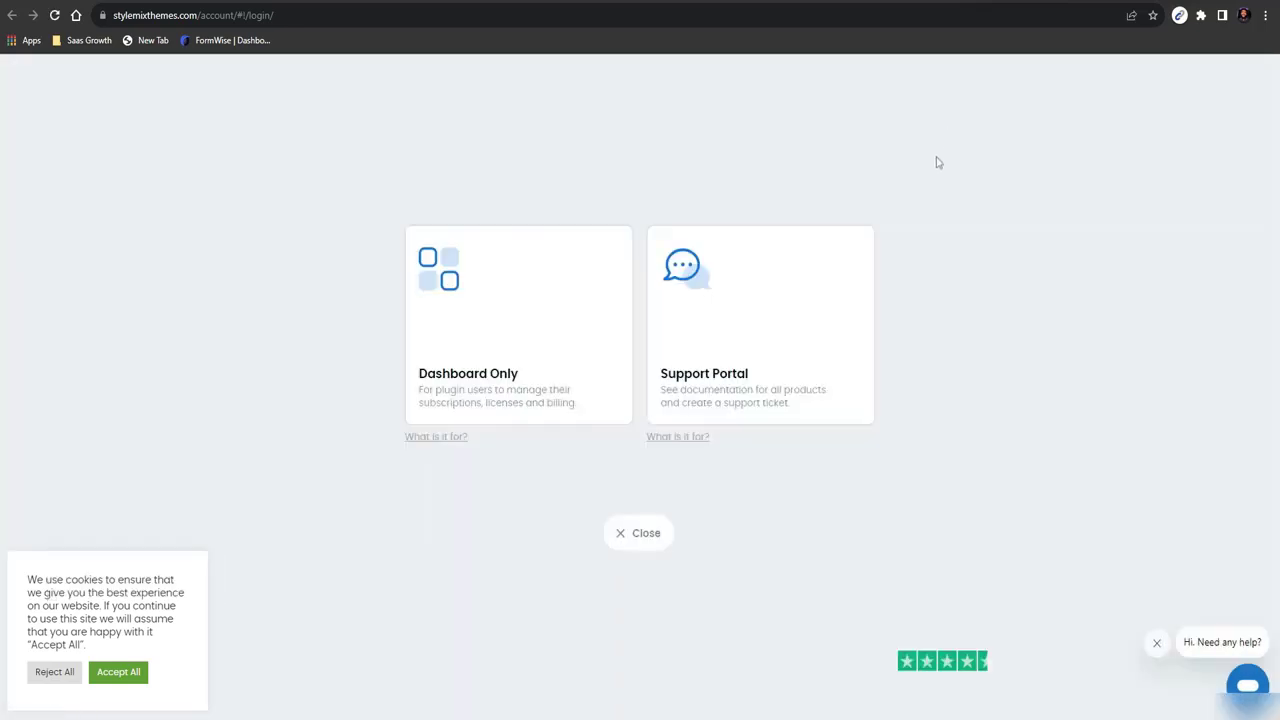
click(574, 349)
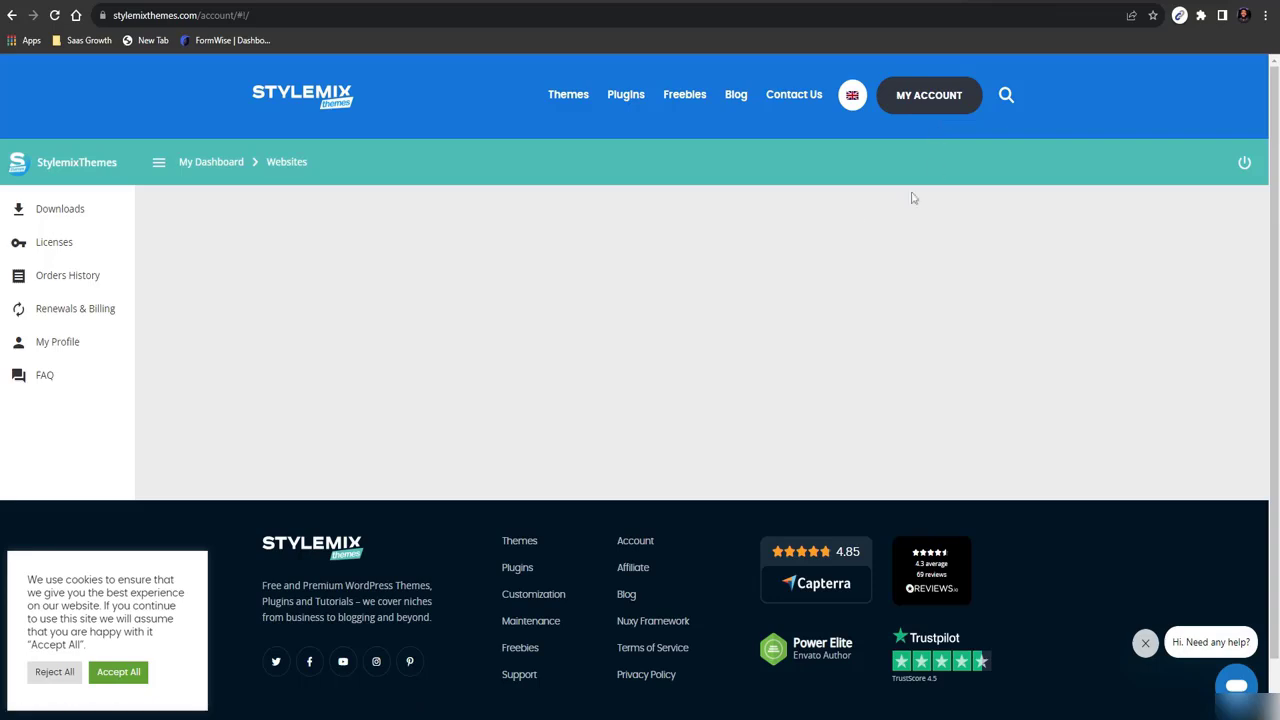
click(56, 243)
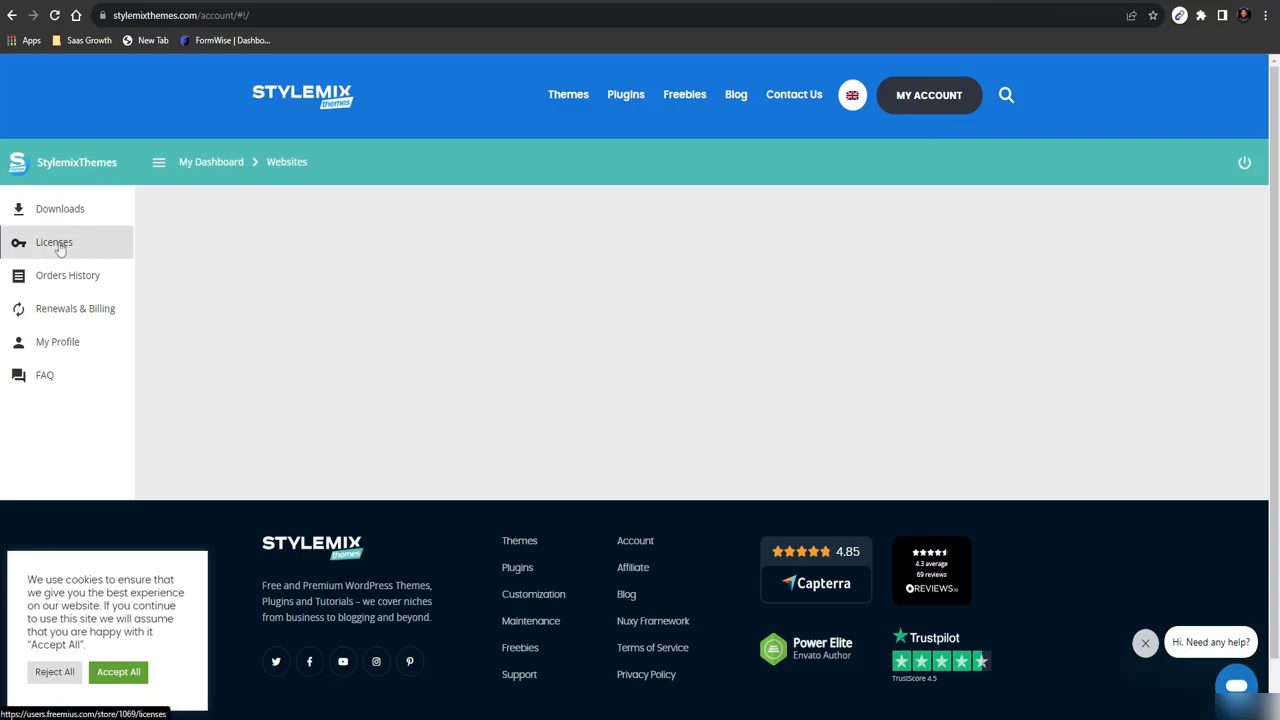
click(58, 209)
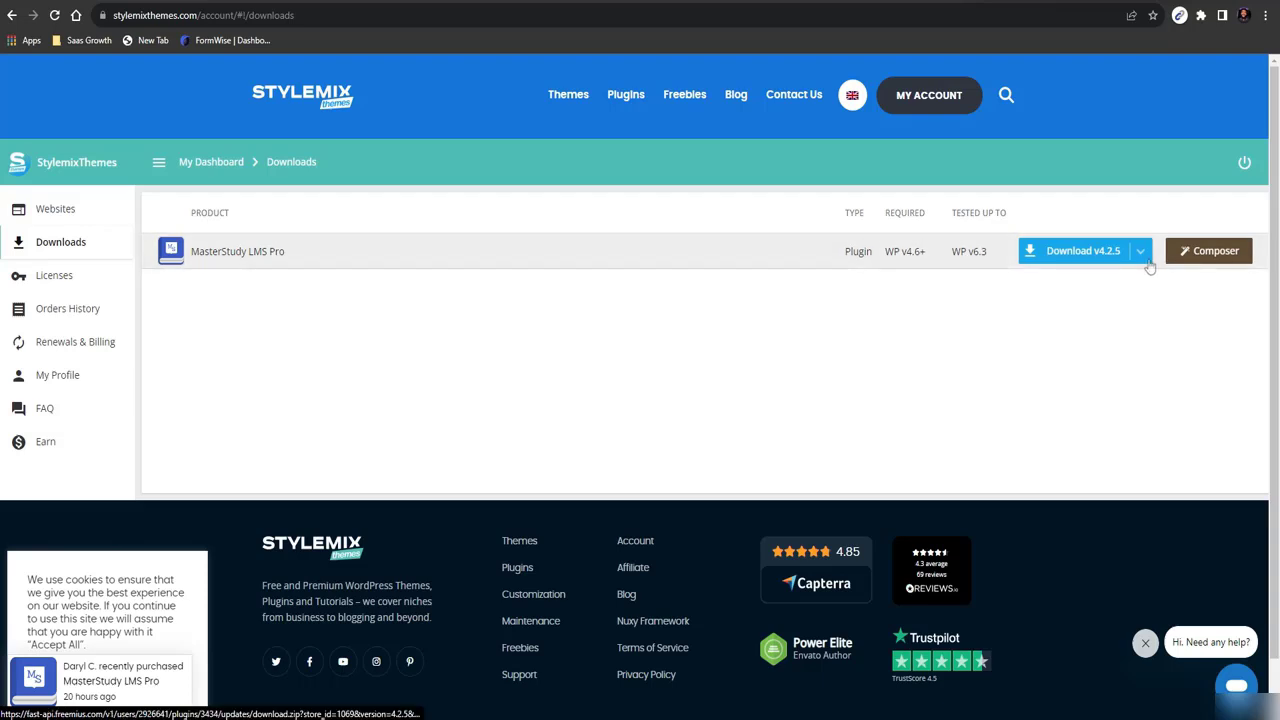
Download MasterStudy LMS Pro v4.2.5 and save the zip to the Downloads folder.
click(1095, 251)
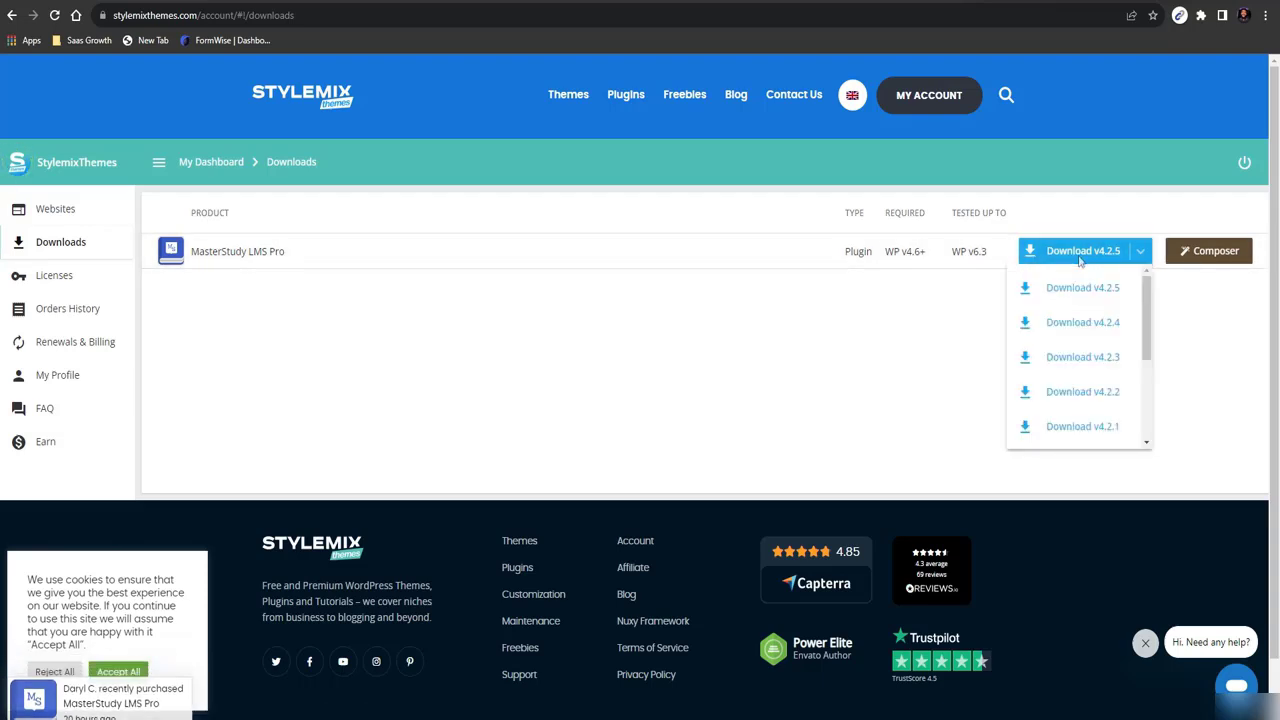
click(1083, 289)
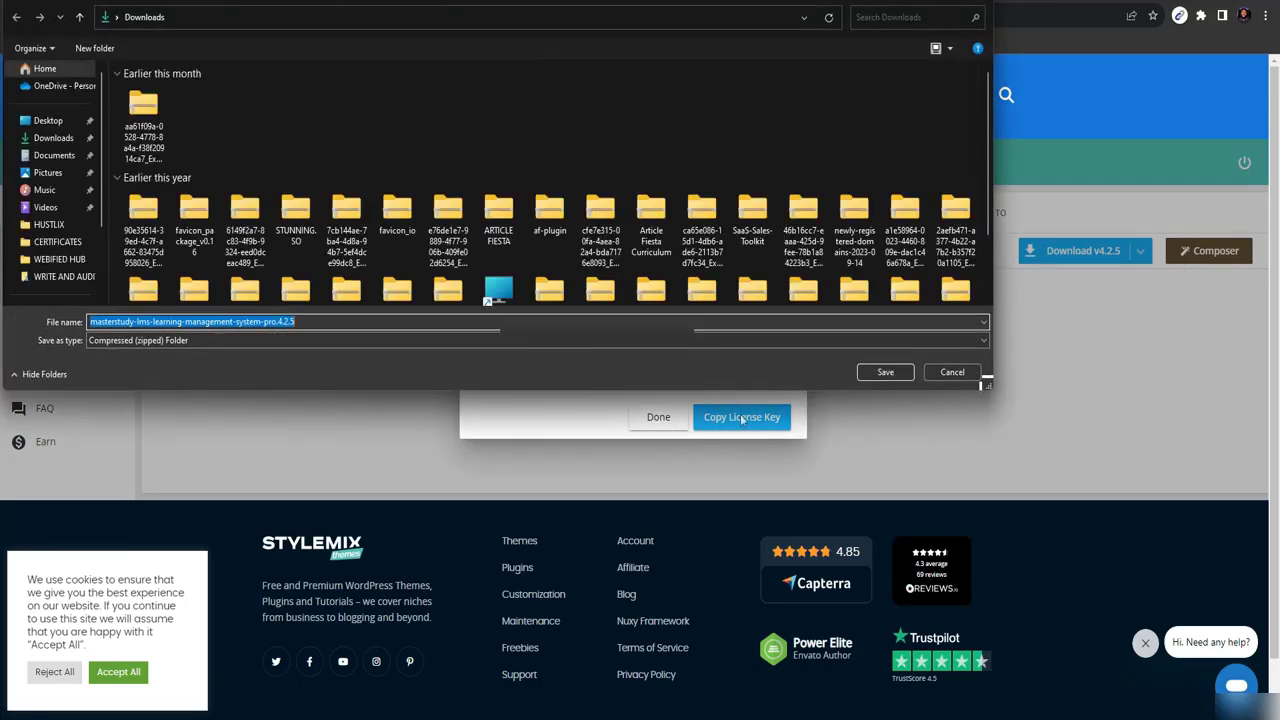
click(905, 374)
click(662, 417)
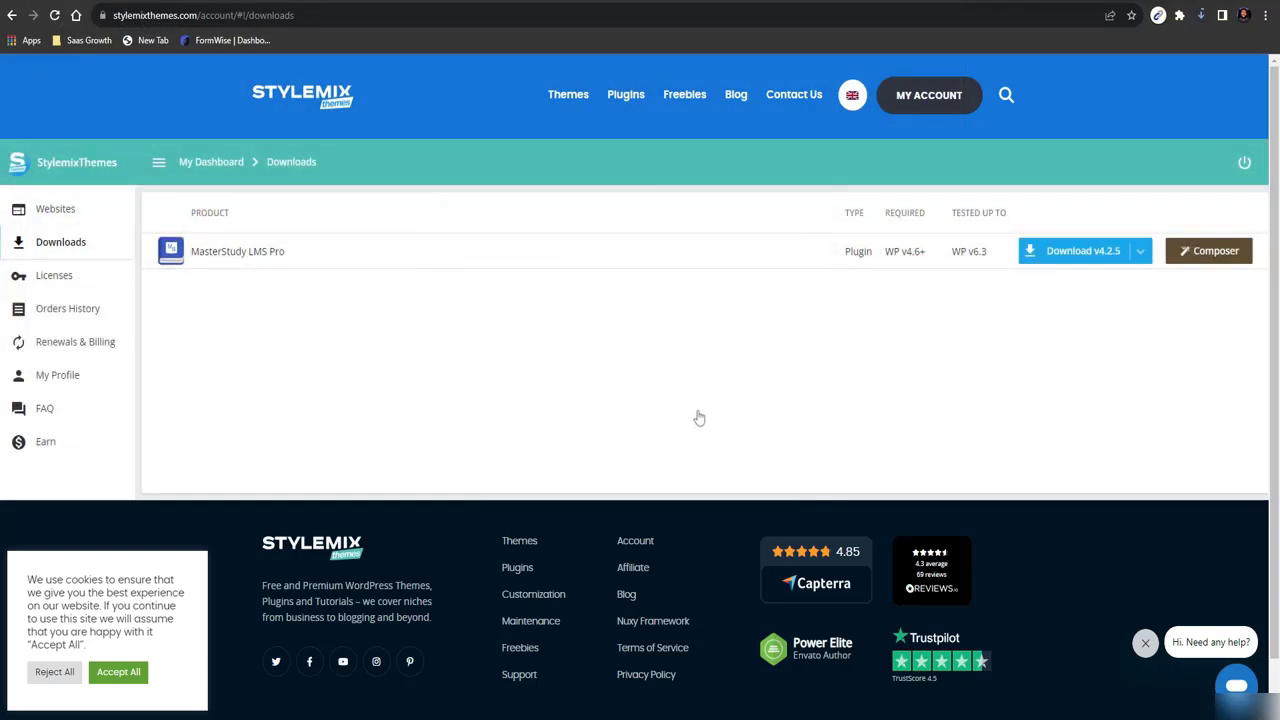
Accept the site's cookies and go to Plugins > Add New Plugin > Upload Plugin.
click(119, 673)
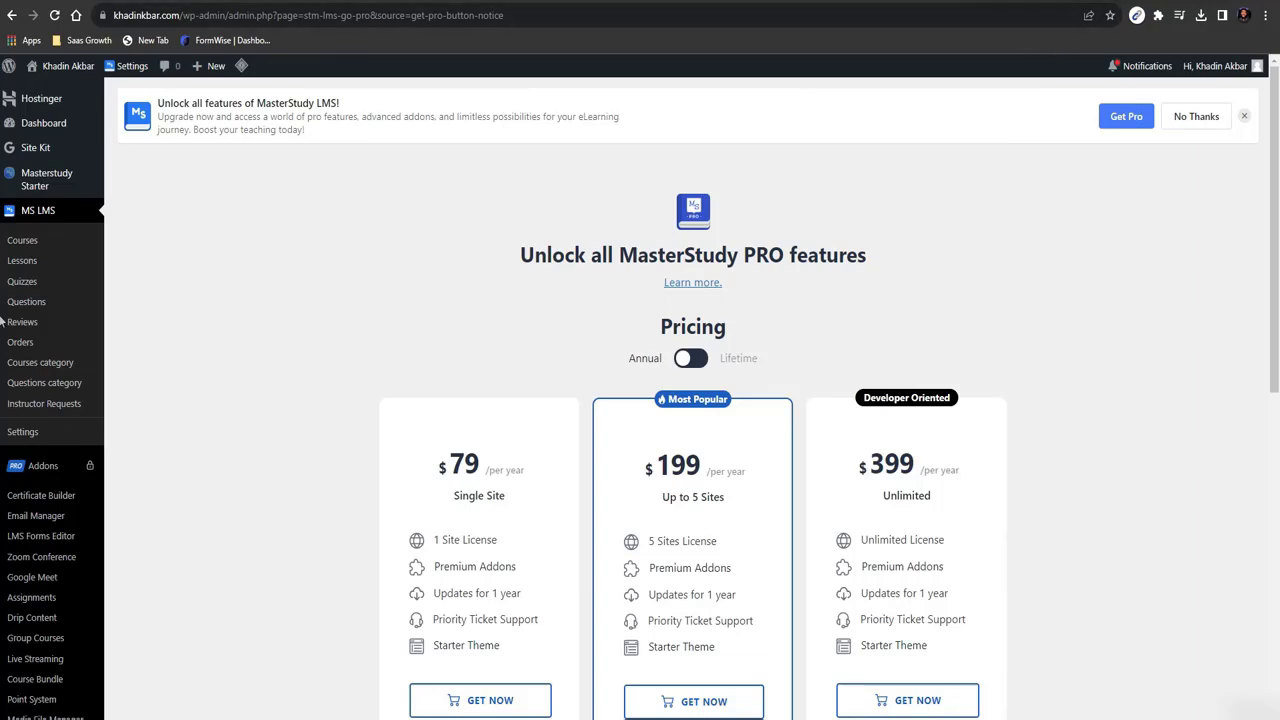
scroll(88, 412, down, 3)
scroll(67, 455, down, 3)
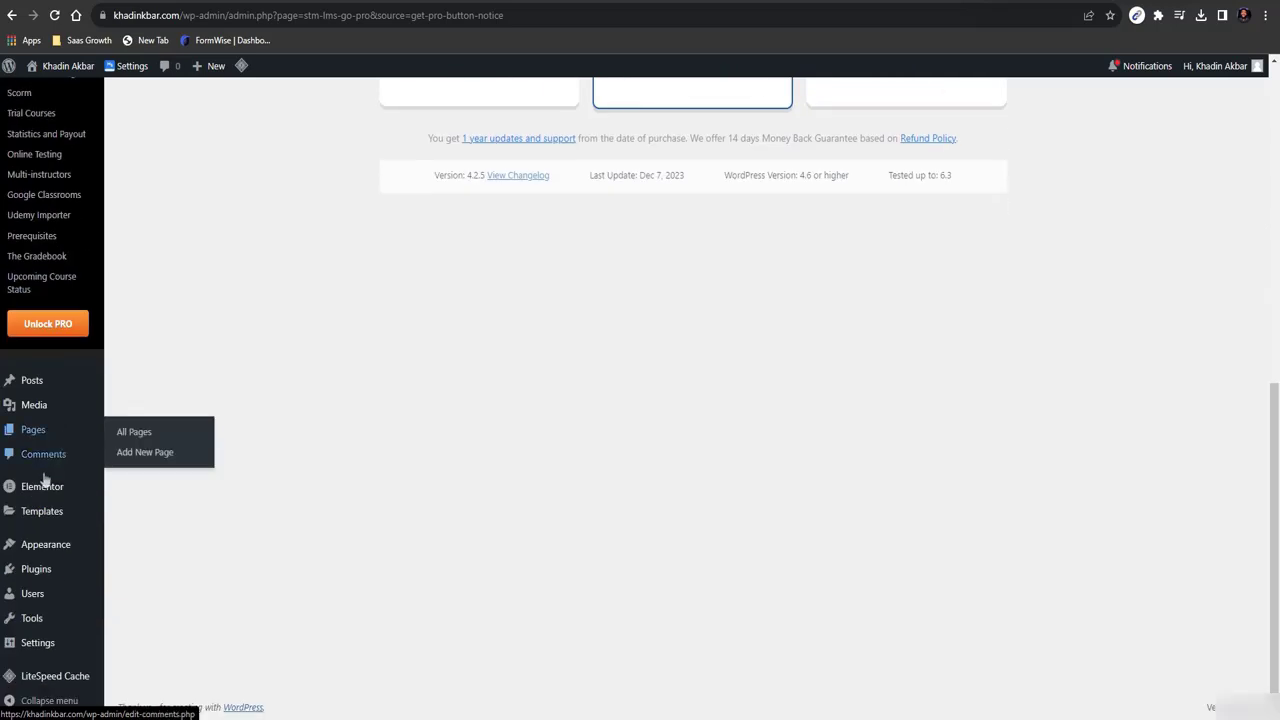
mouse_move(52, 578)
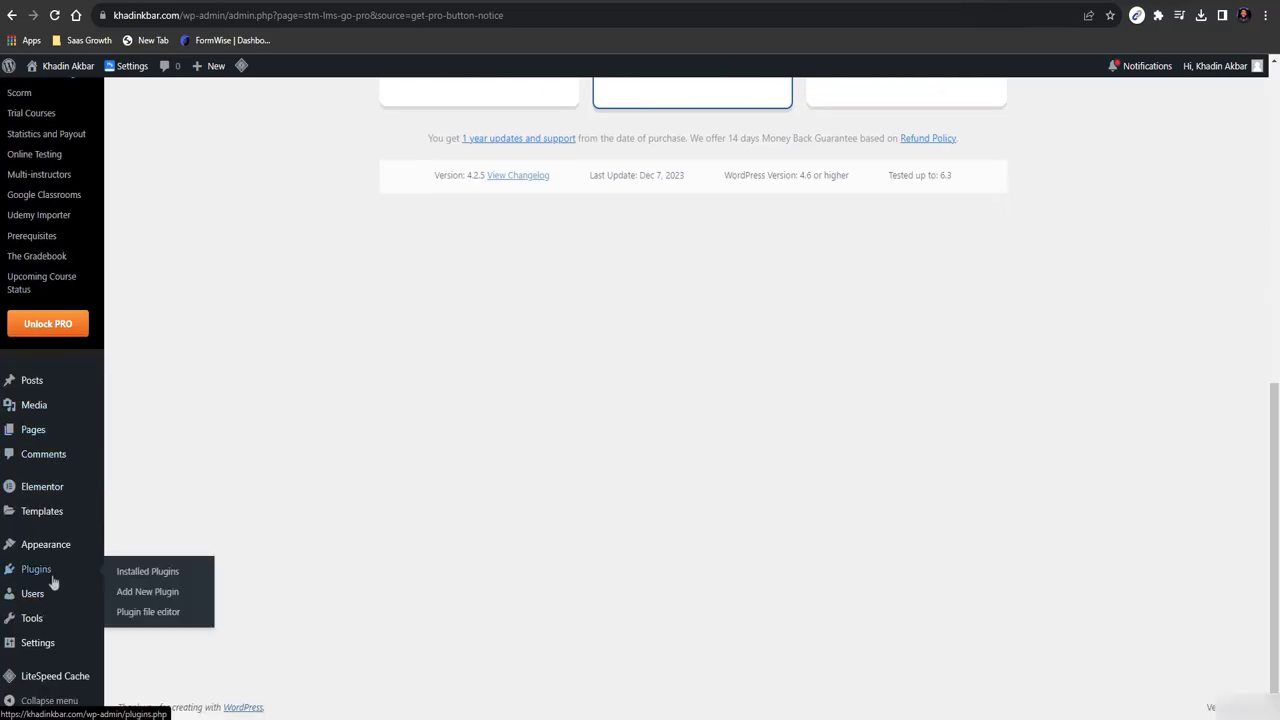
click(131, 594)
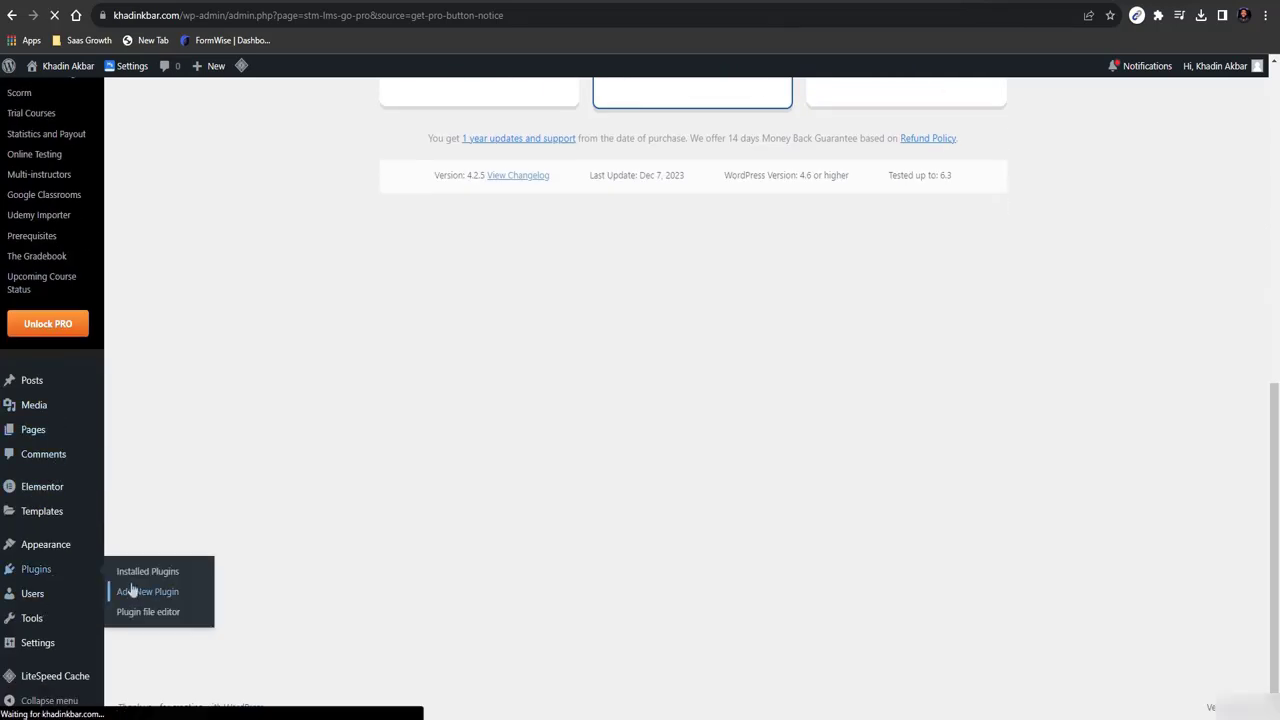
scroll(352, 548, up, 5)
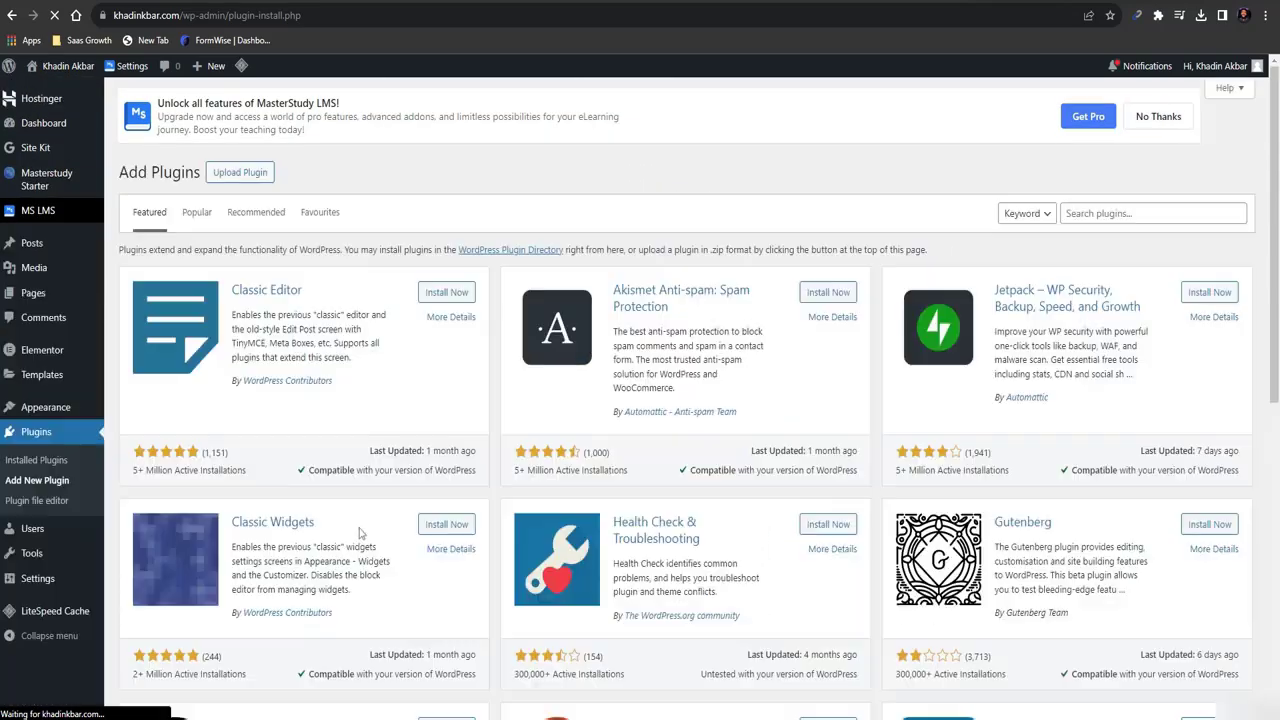
click(250, 176)
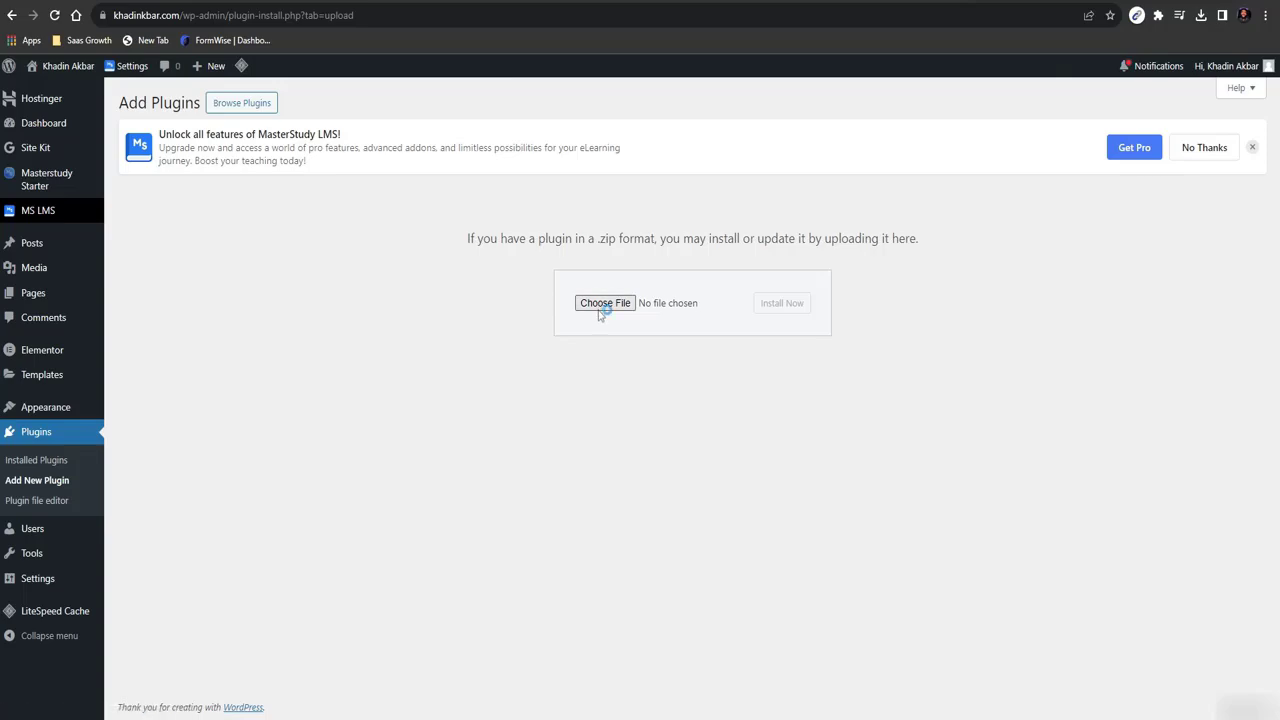
Upload the MasterStudy pro 4.2.5 zip from Downloads, install it and activate the plugin.
click(603, 303)
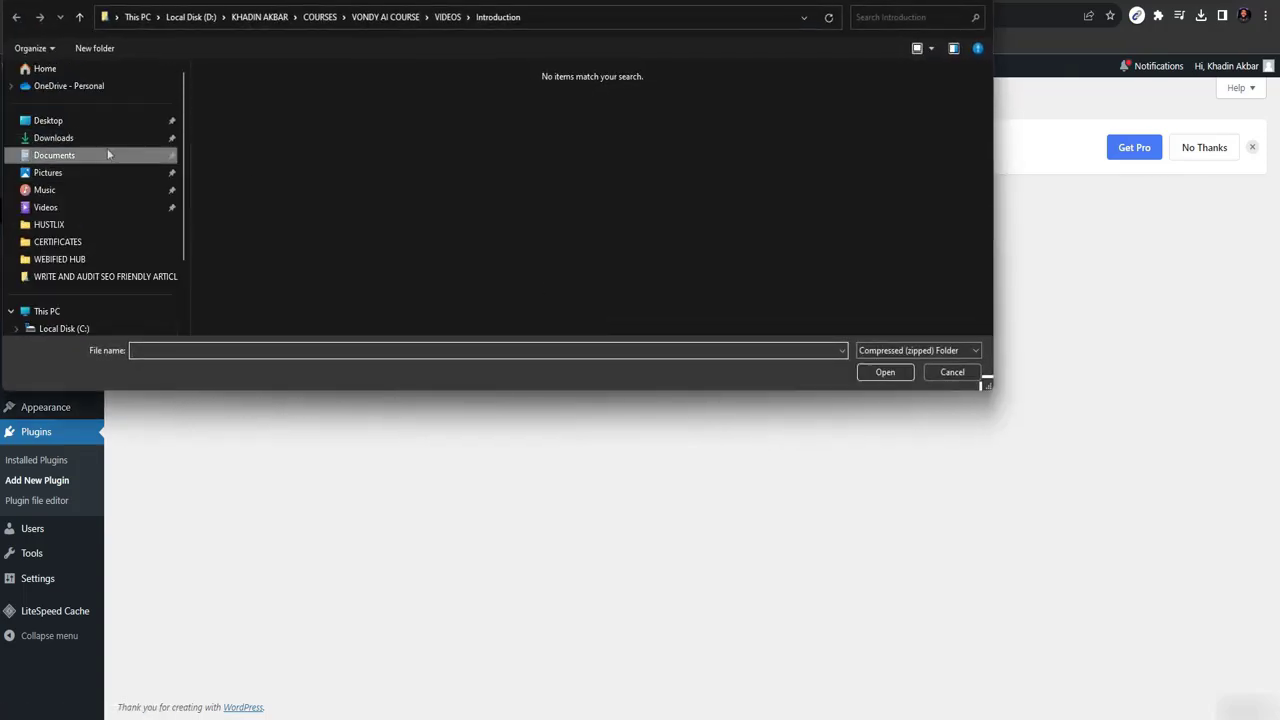
click(108, 155)
click(113, 140)
double_click(226, 110)
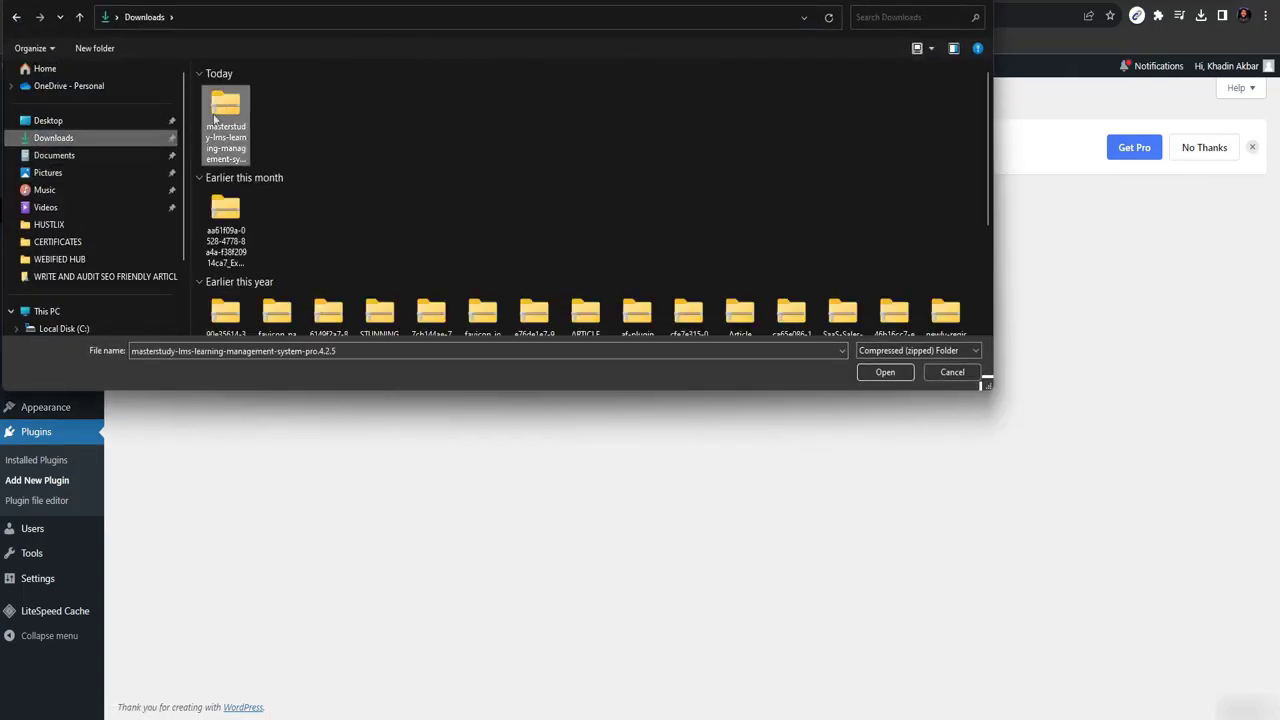
click(780, 306)
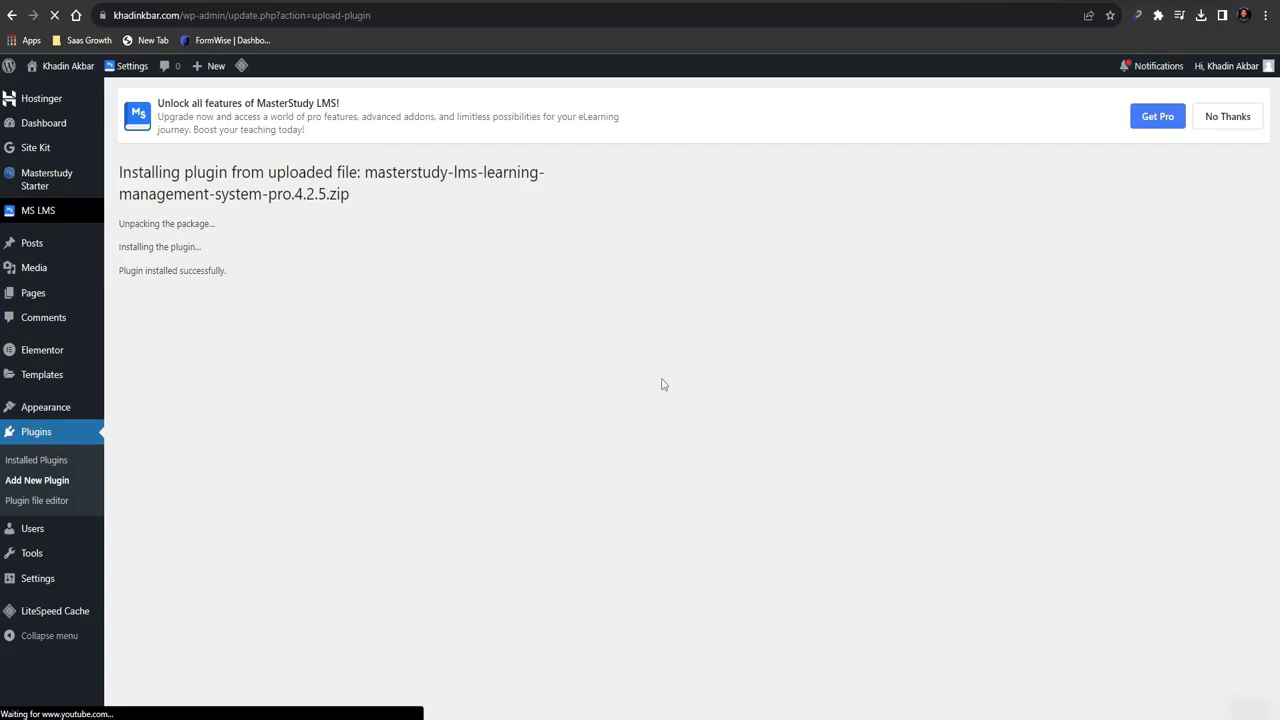
click(163, 304)
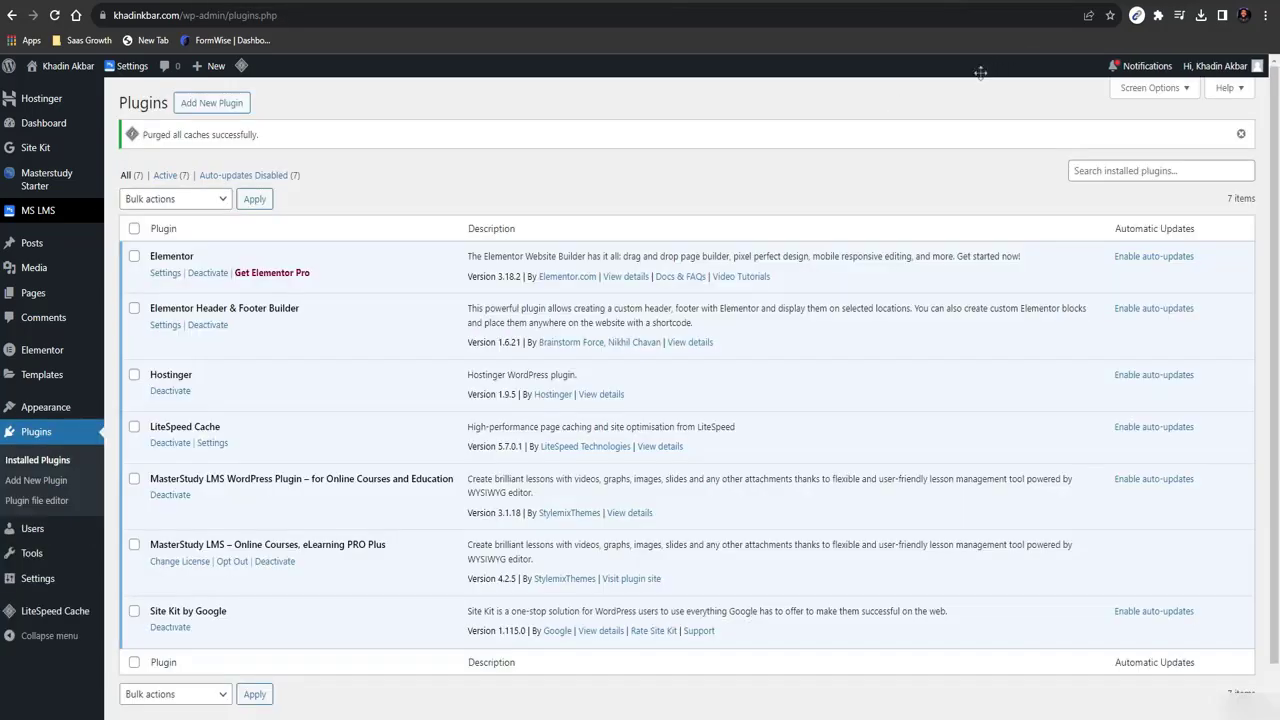
scroll(325, 260, down, 1)
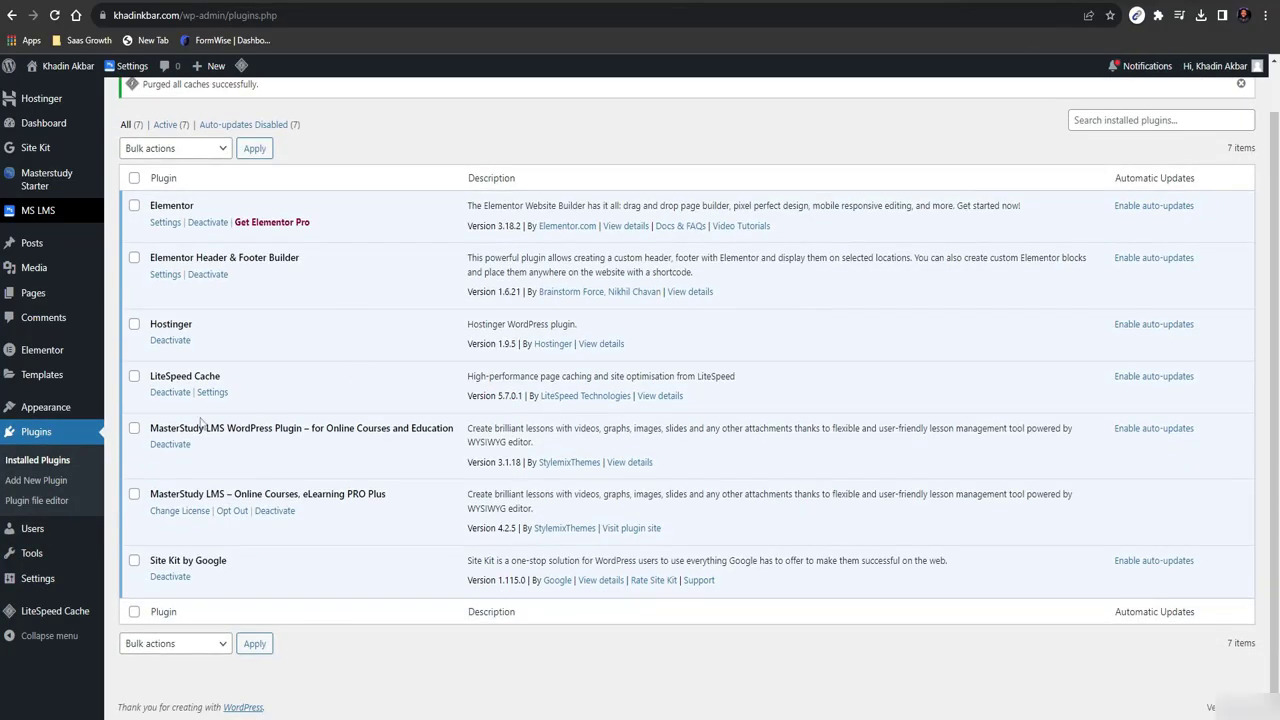
Open MS LMS Settings, then scroll through the MS LMS Addons list.
mouse_move(50, 216)
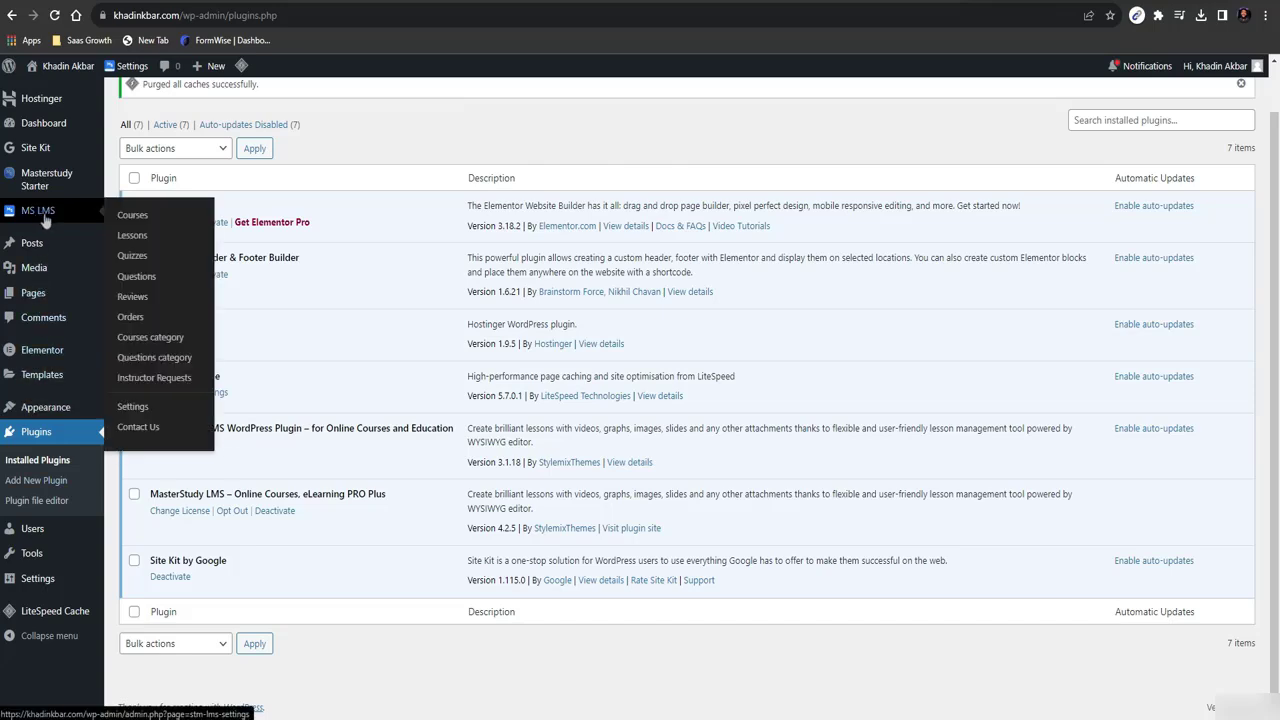
click(62, 220)
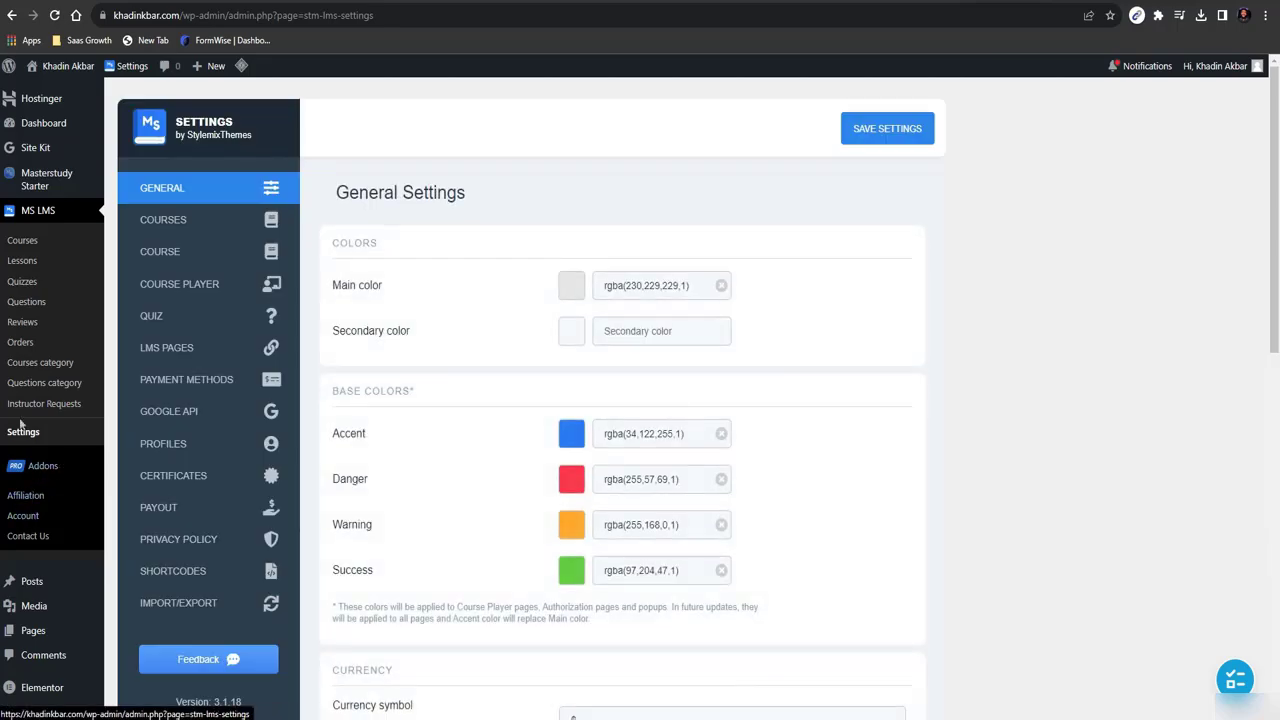
click(38, 478)
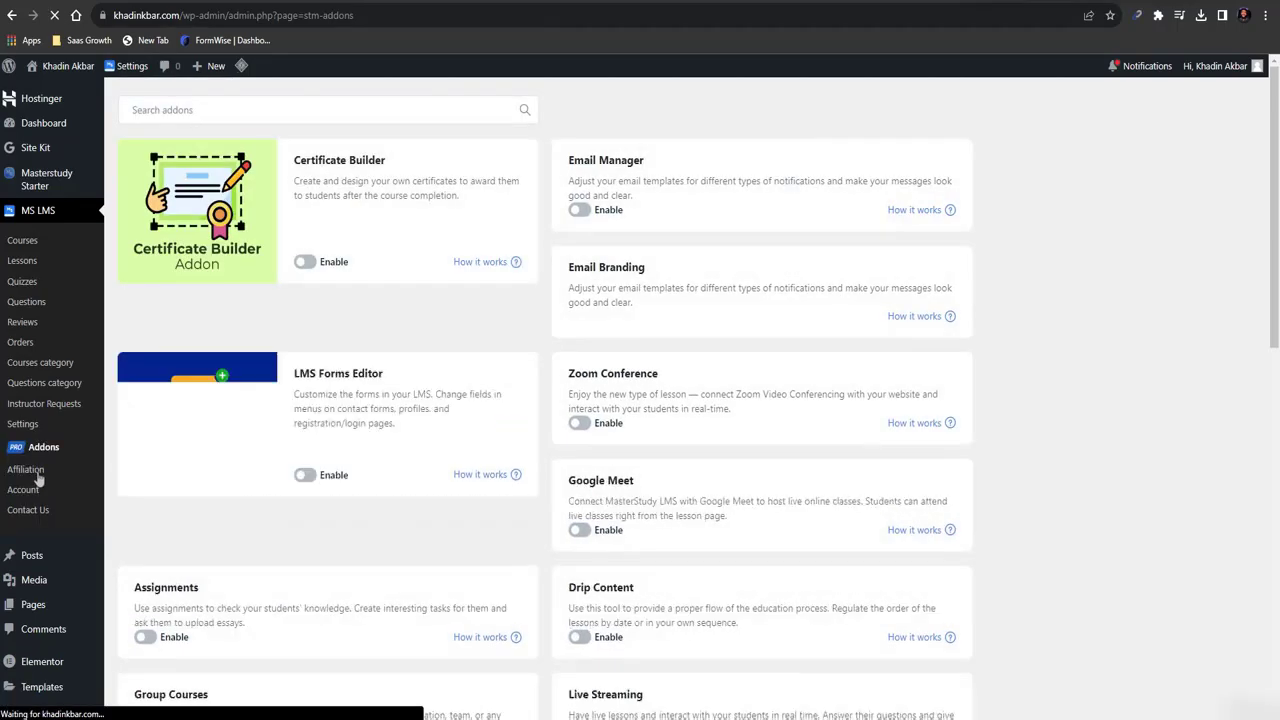
scroll(584, 311, down, 3)
scroll(585, 315, down, 10)
scroll(584, 319, up, 15)
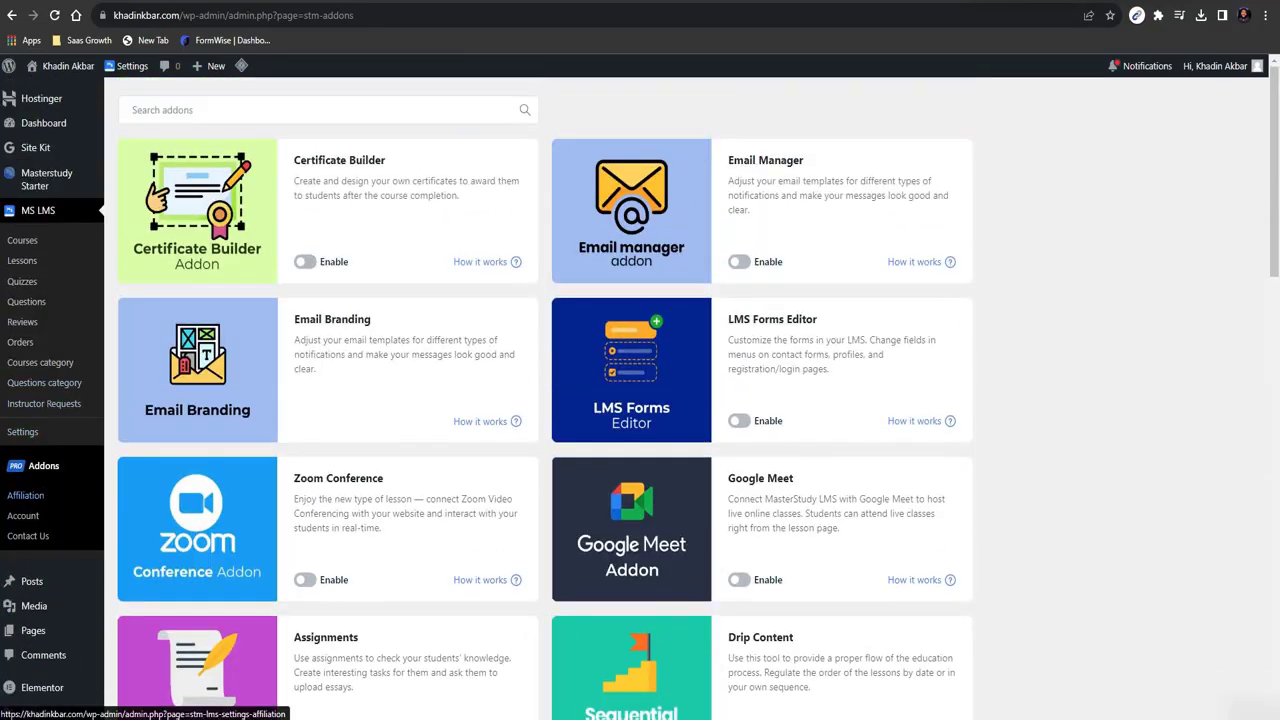
Look through the MasterStudy Affiliation page.
click(40, 497)
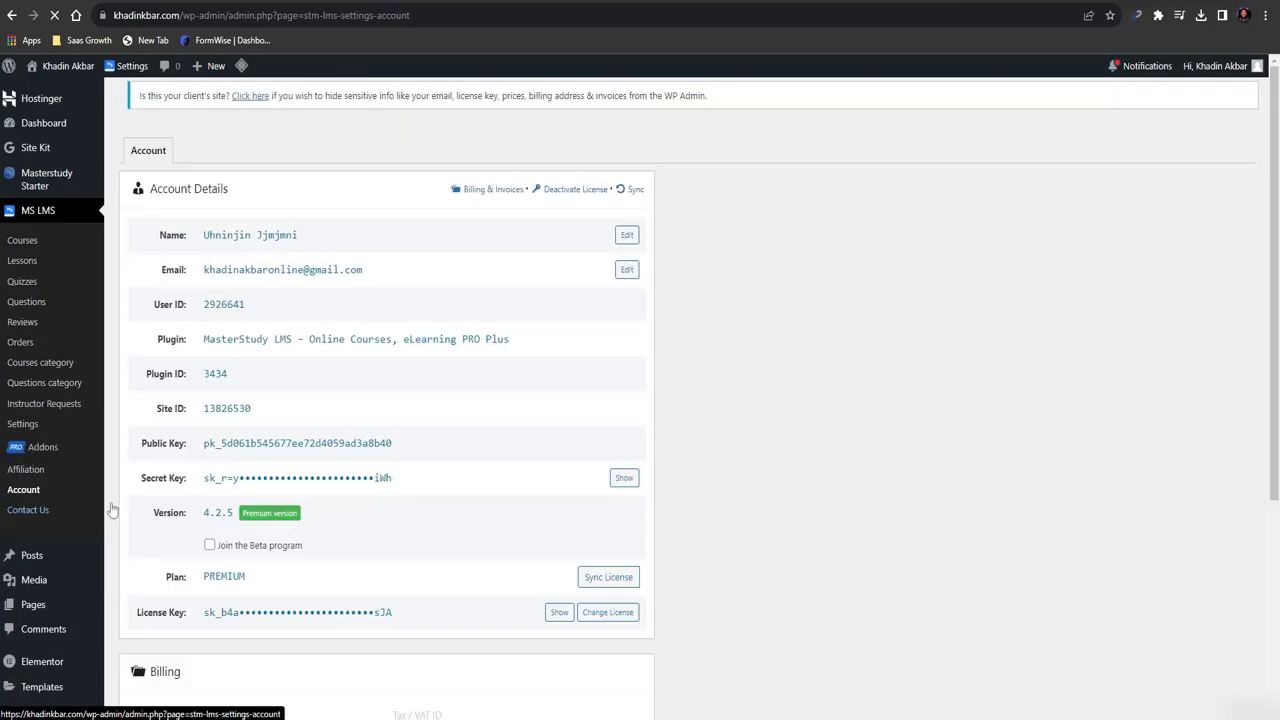
scroll(283, 422, down, 4)
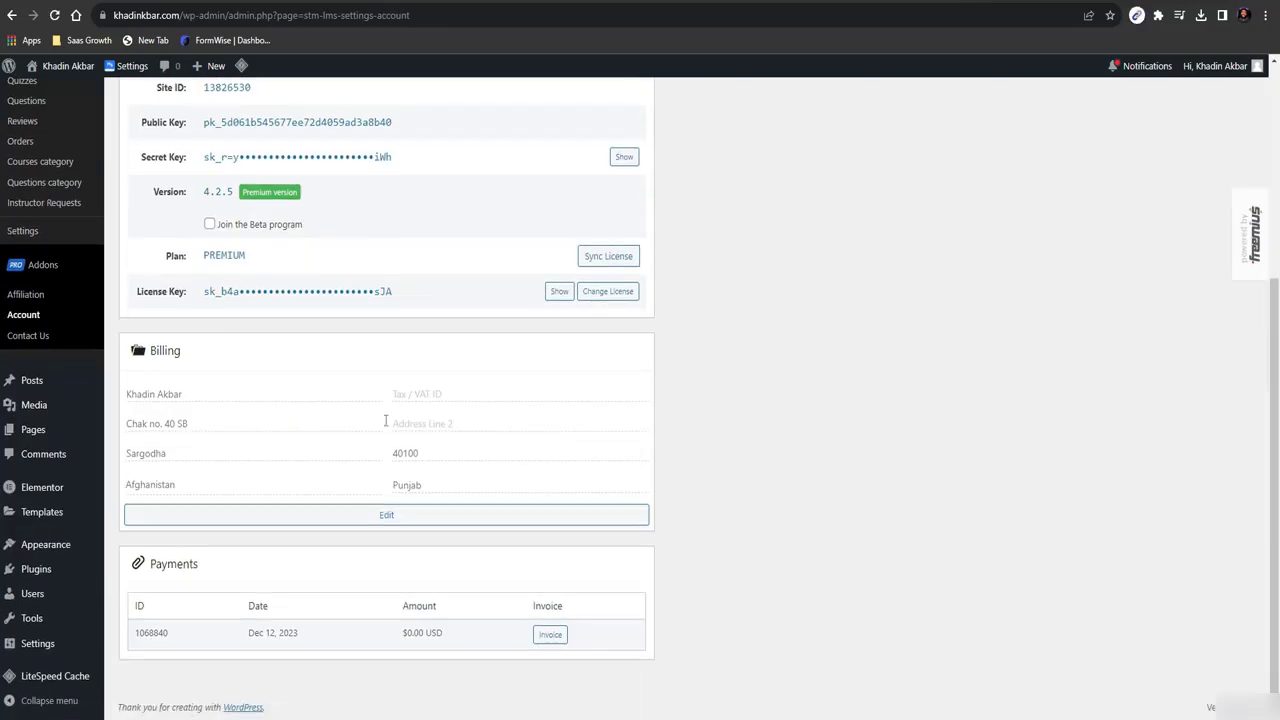
scroll(748, 472, up, 1)
scroll(826, 483, down, 2)
scroll(828, 486, up, 2)
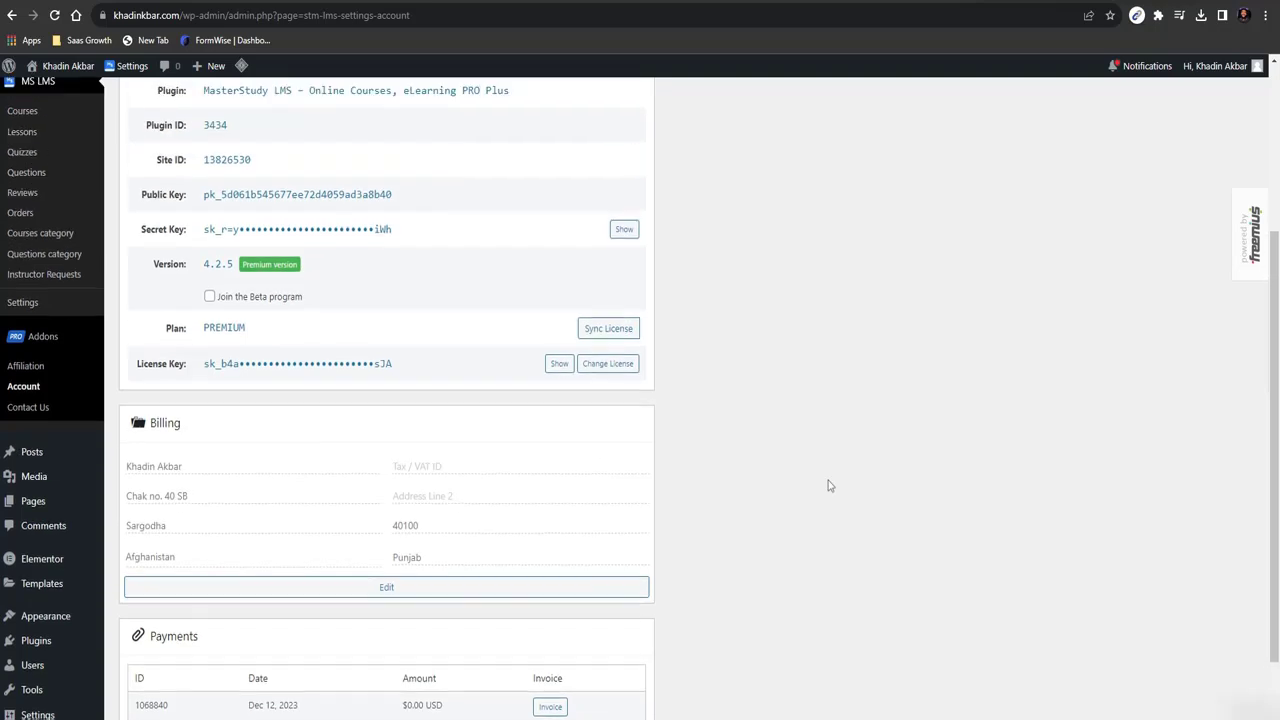
scroll(57, 289, up, 1)
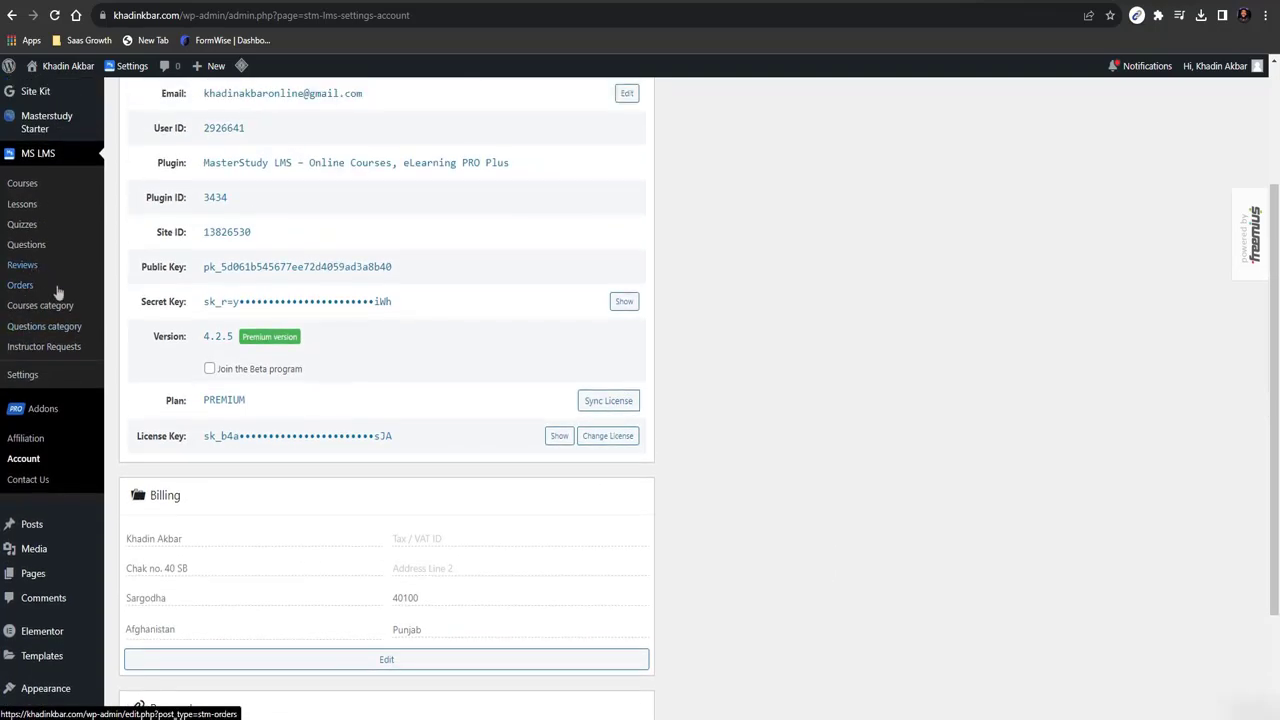
Return to the Addons list and scroll through all the PRO addons.
click(46, 412)
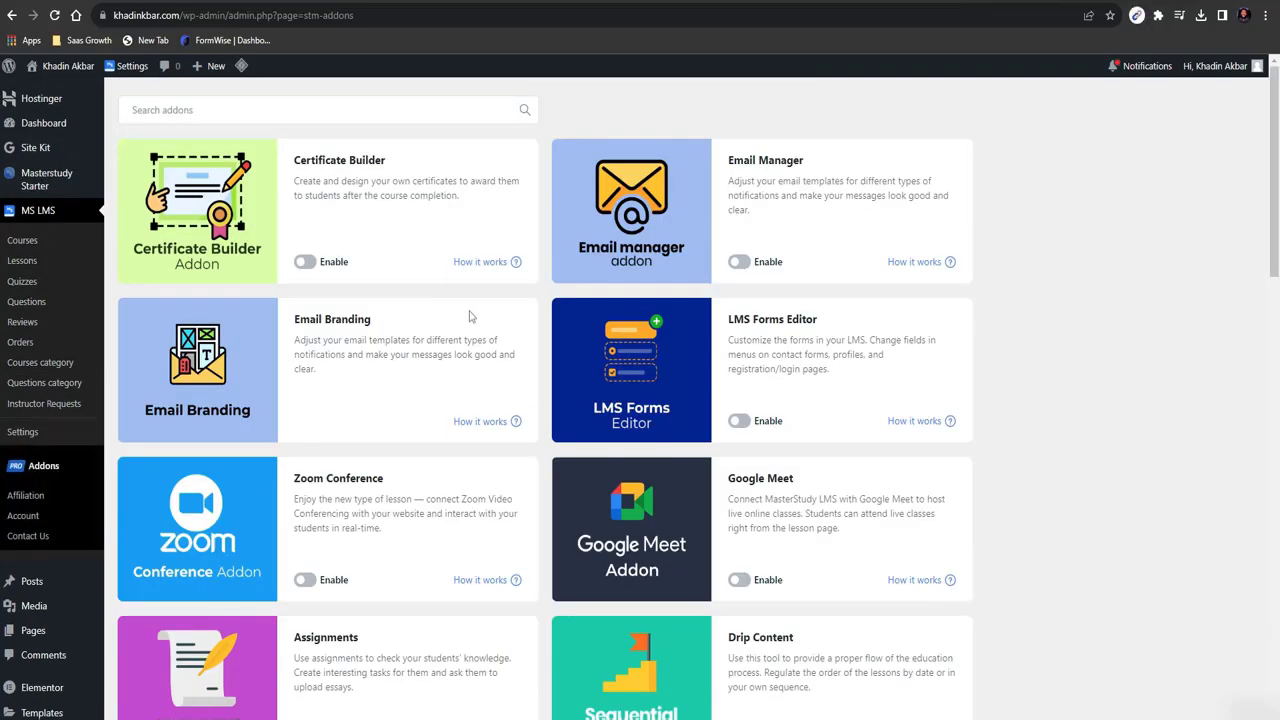
scroll(500, 300, down, 14)
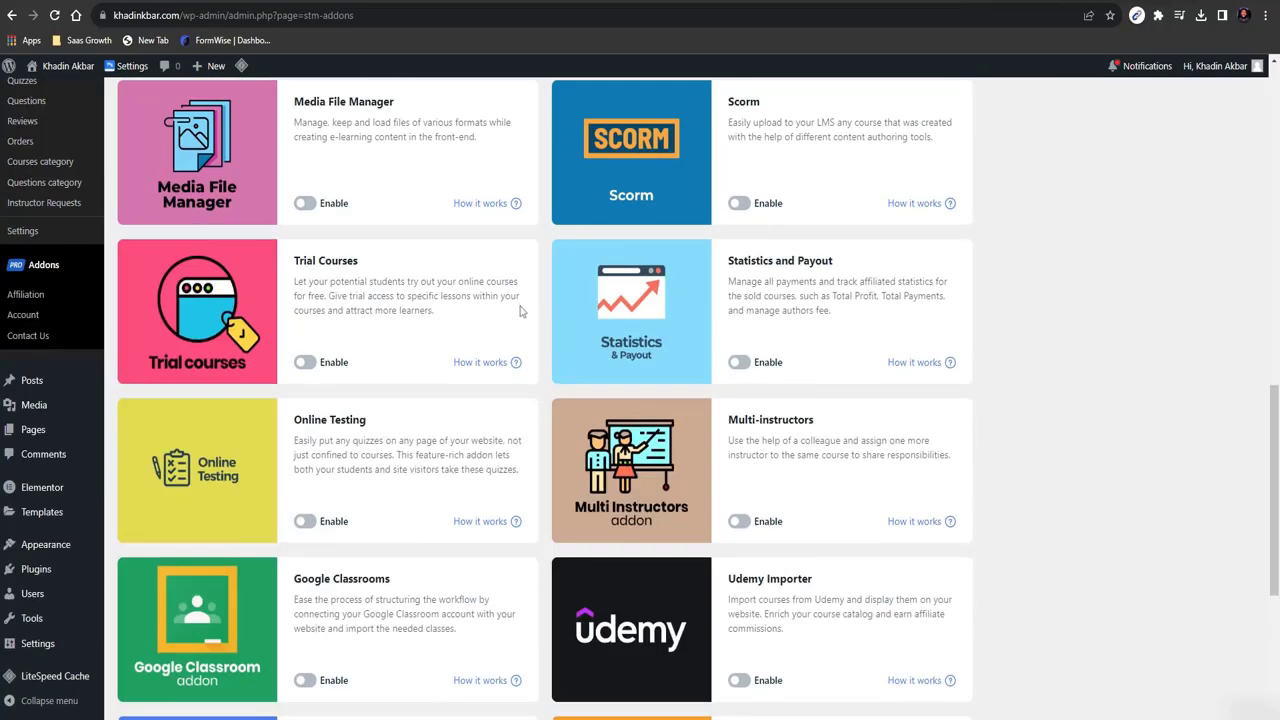
scroll(520, 312, up, 5)
scroll(521, 312, up, 1)
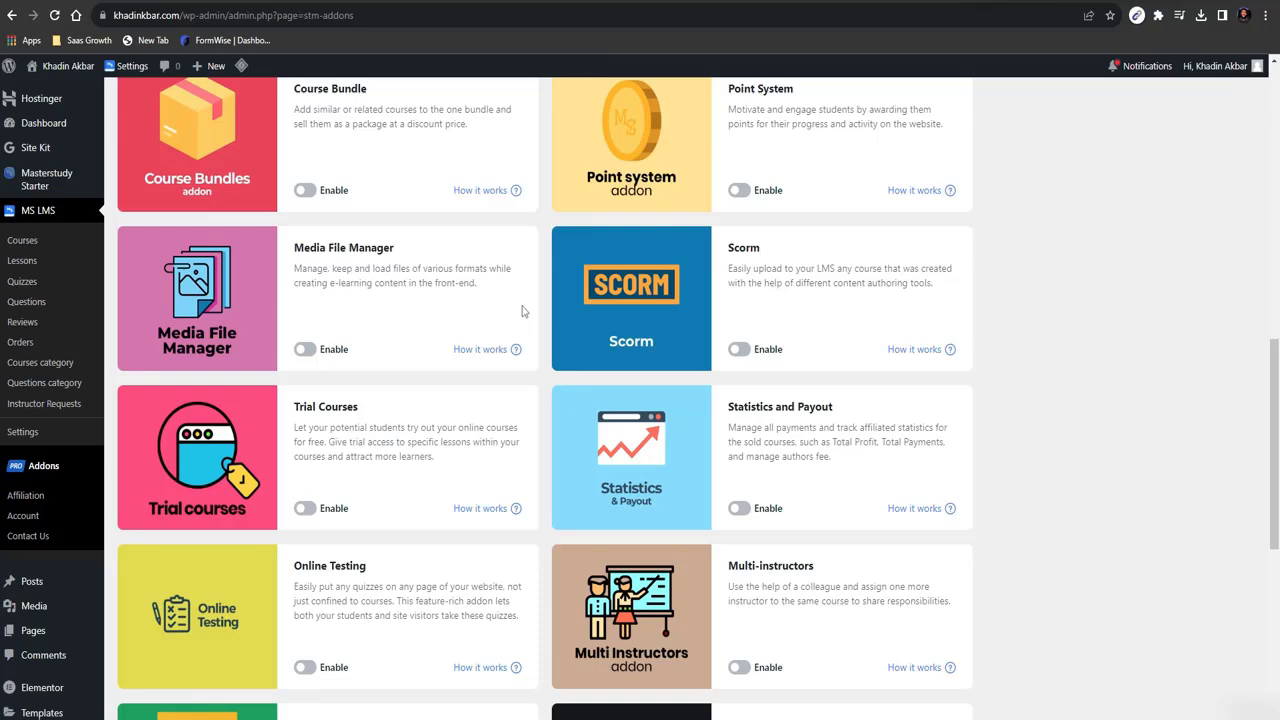
scroll(521, 312, up, 6)
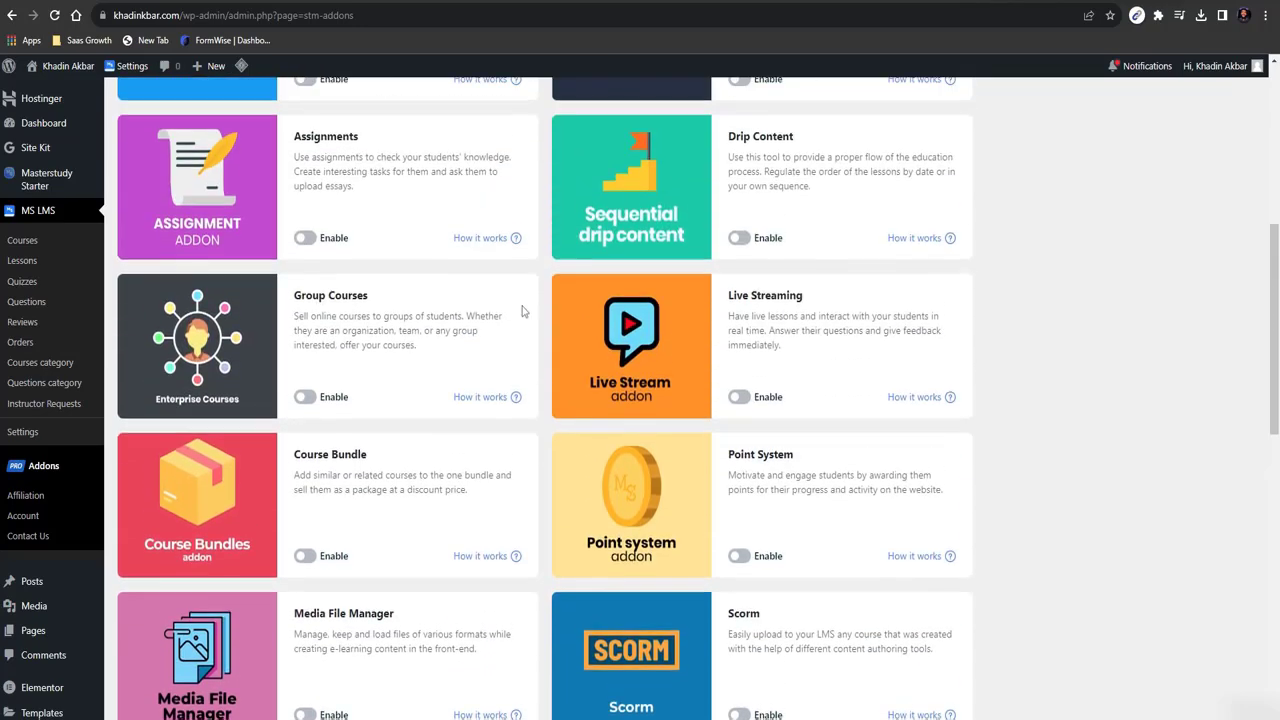
scroll(521, 312, up, 3)
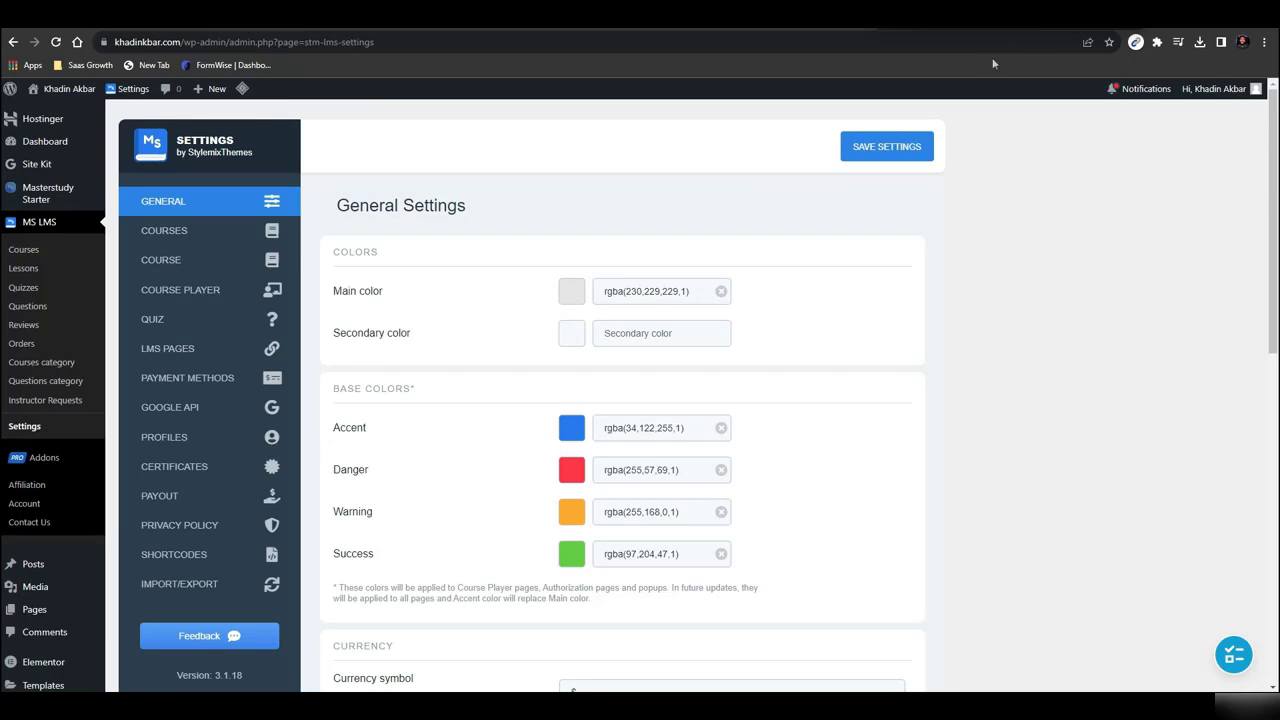
On the MS LMS Addons list, switch on the Certificate Builder addon.
scroll(278, 337, down, 2)
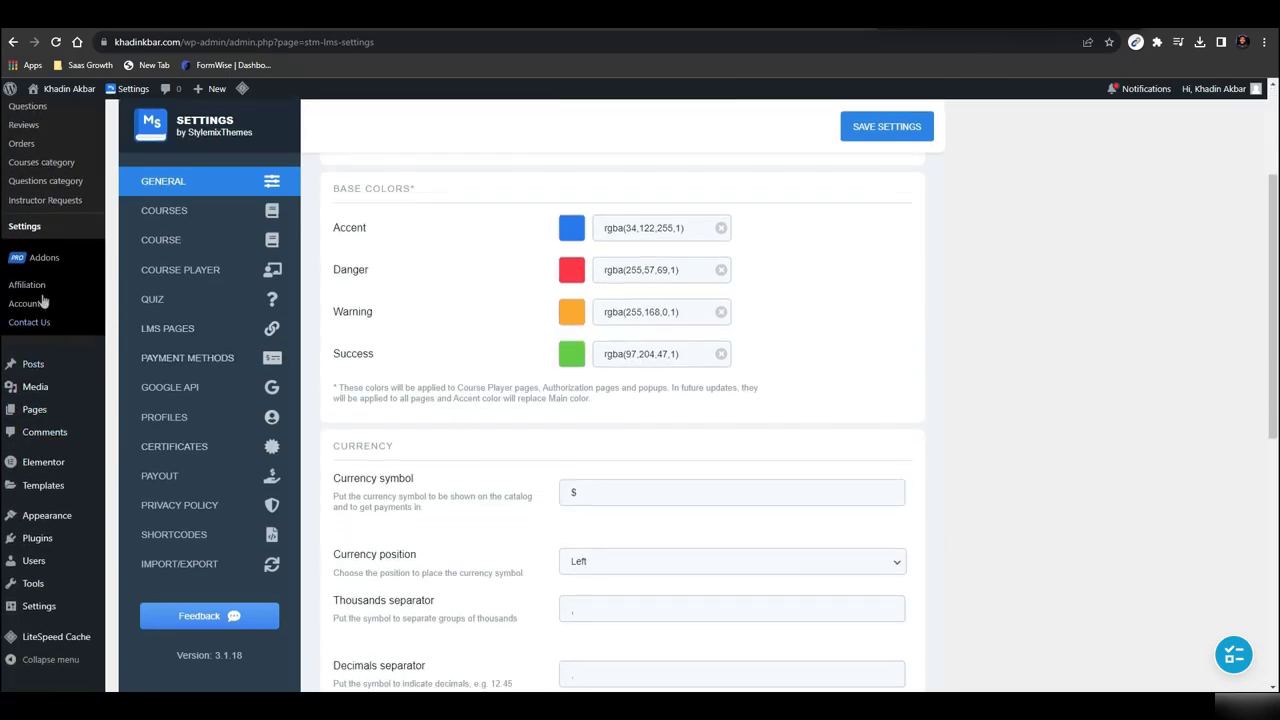
click(44, 262)
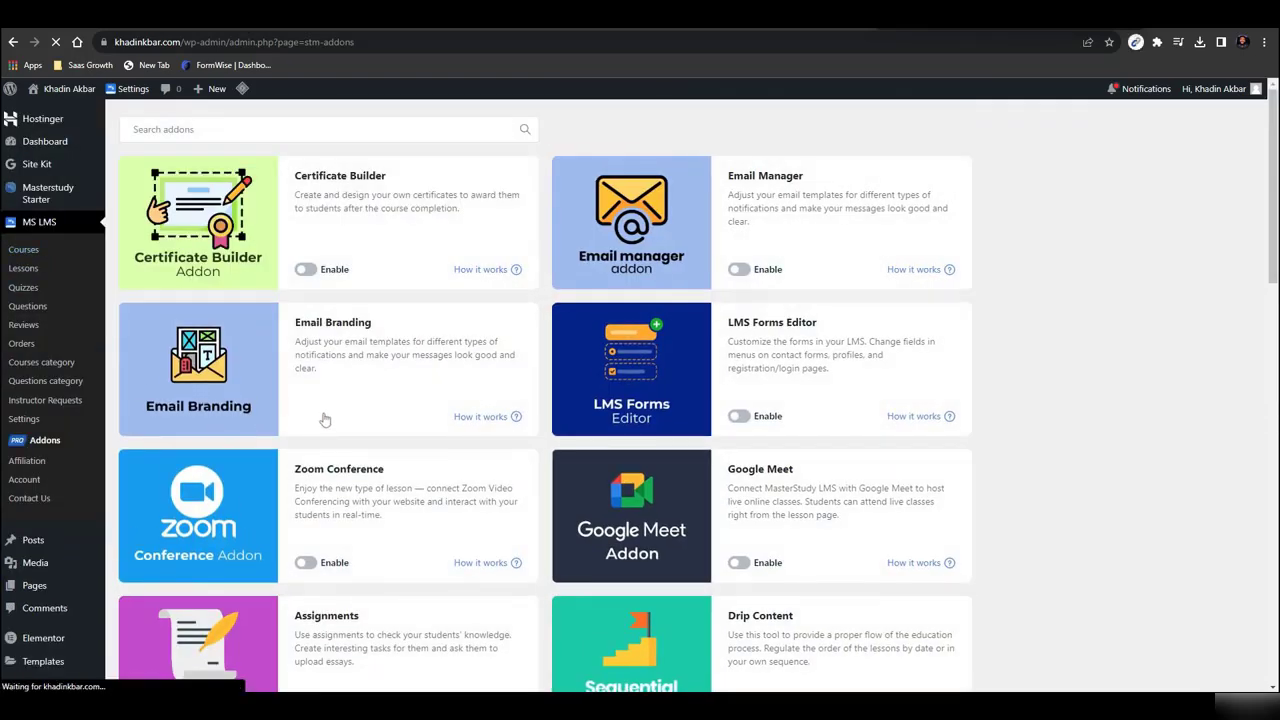
scroll(325, 417, down, 2)
scroll(325, 415, up, 2)
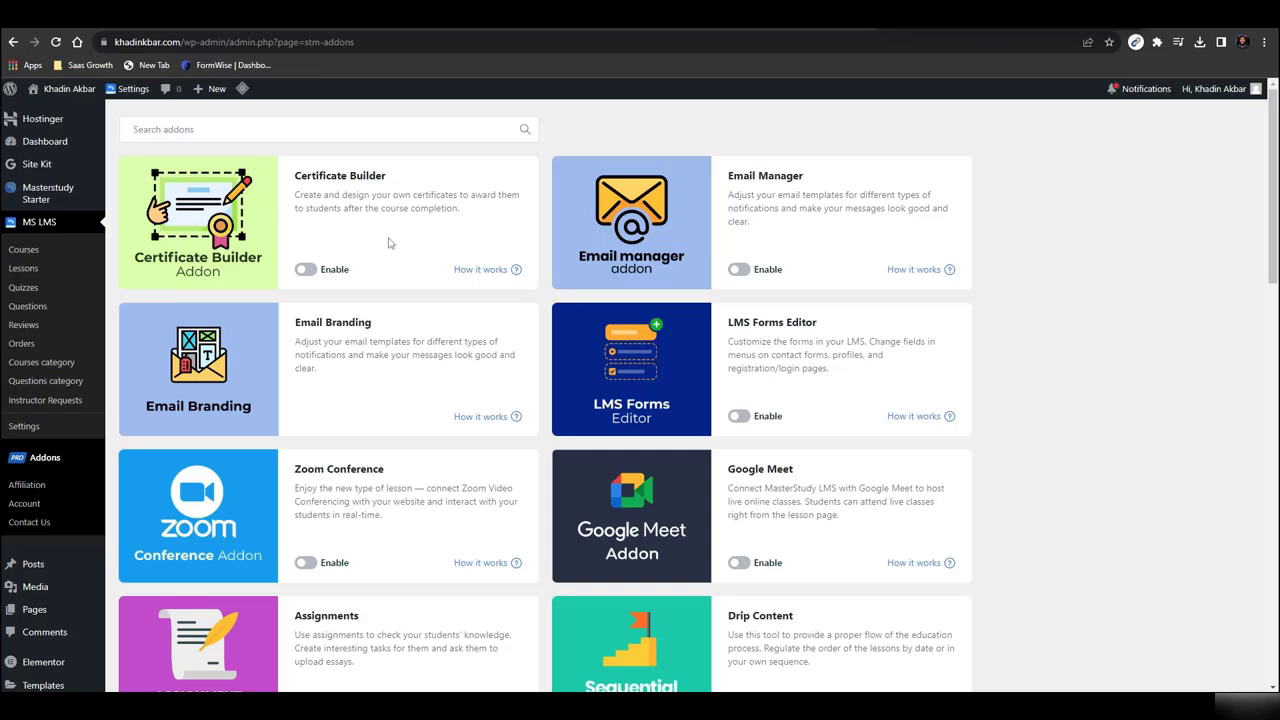
click(305, 271)
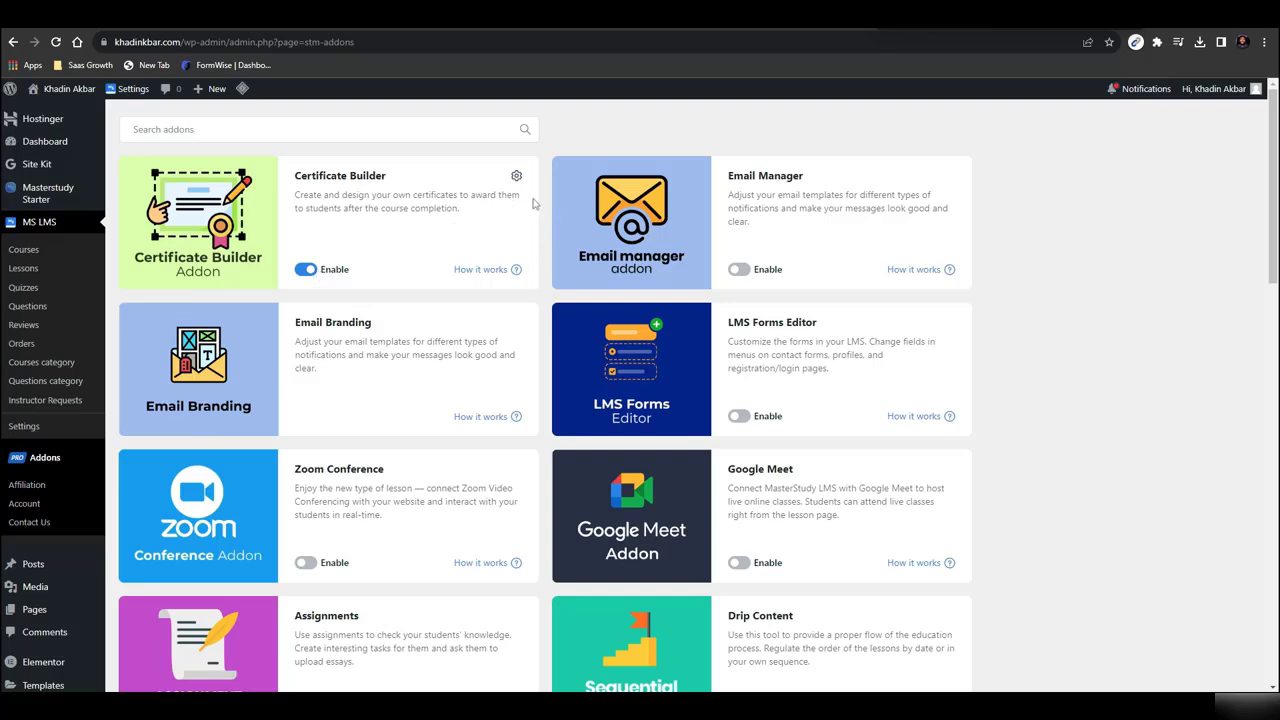
Read Certificate Builder's 'How it works' guide in a new tab, then return to the Addons tab.
right_click(479, 275)
click(517, 285)
click(420, 15)
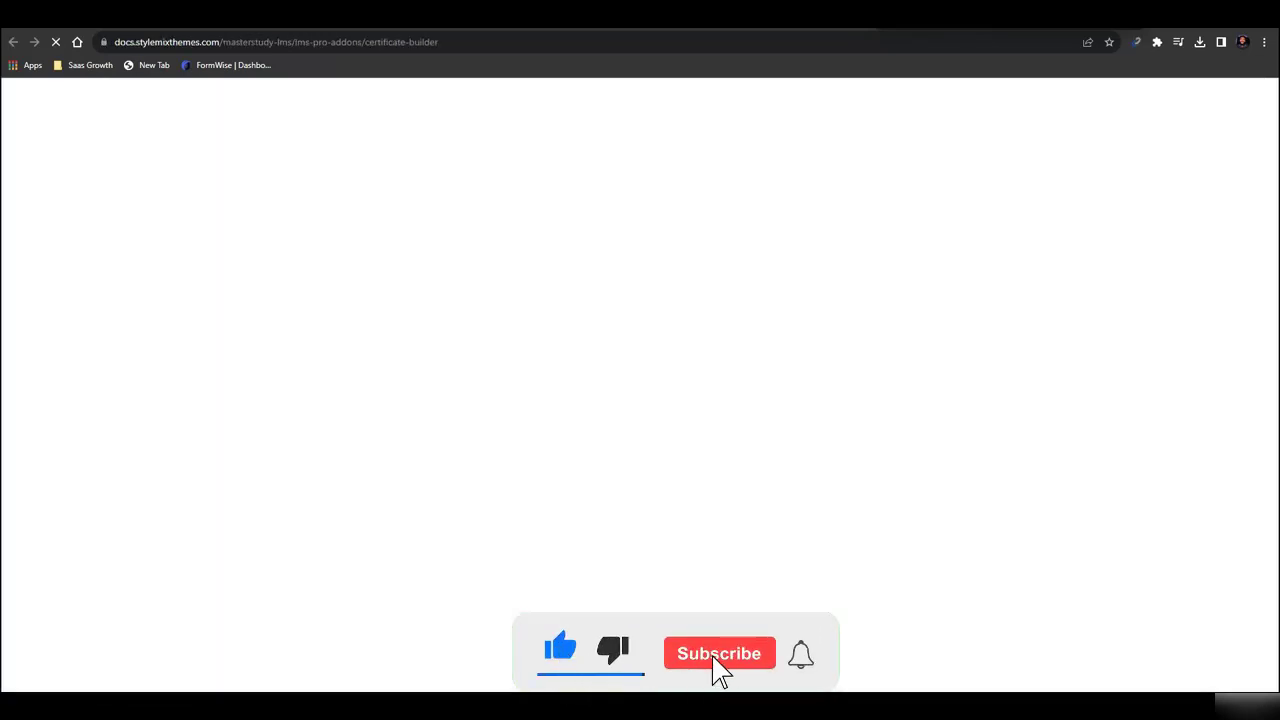
scroll(491, 340, down, 3)
scroll(487, 355, down, 5)
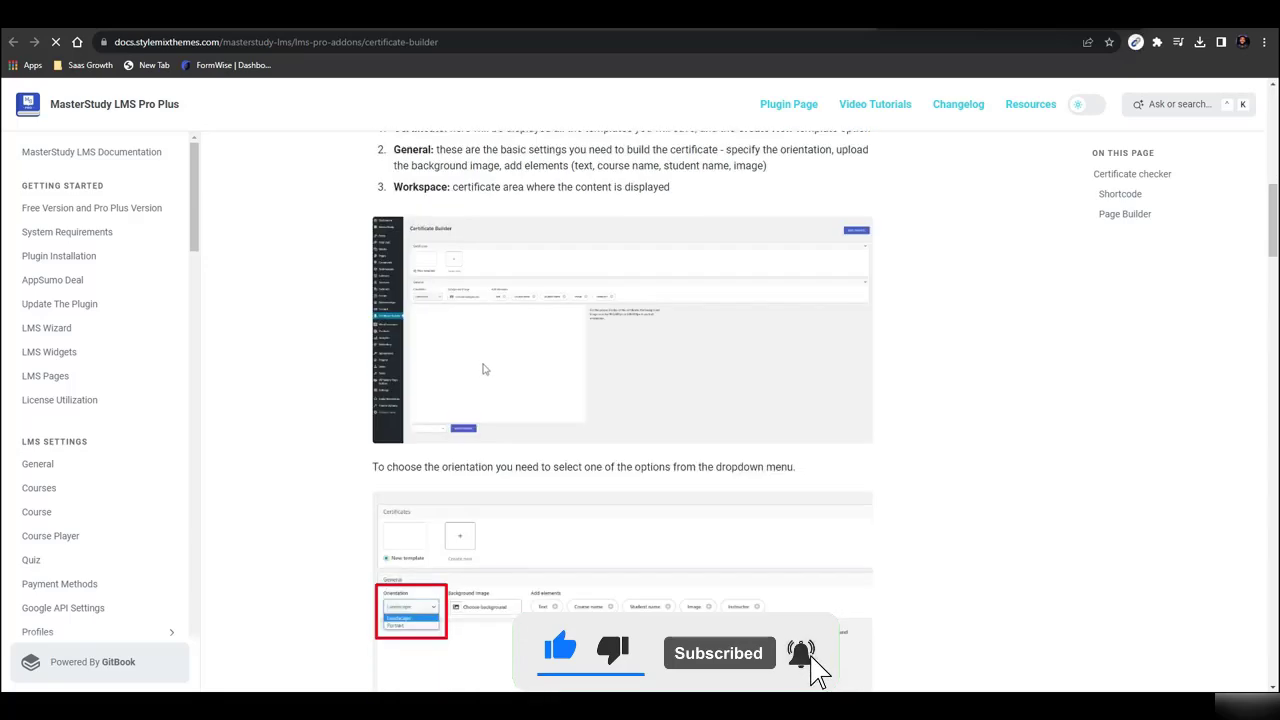
scroll(484, 369, down, 5)
scroll(484, 370, up, 11)
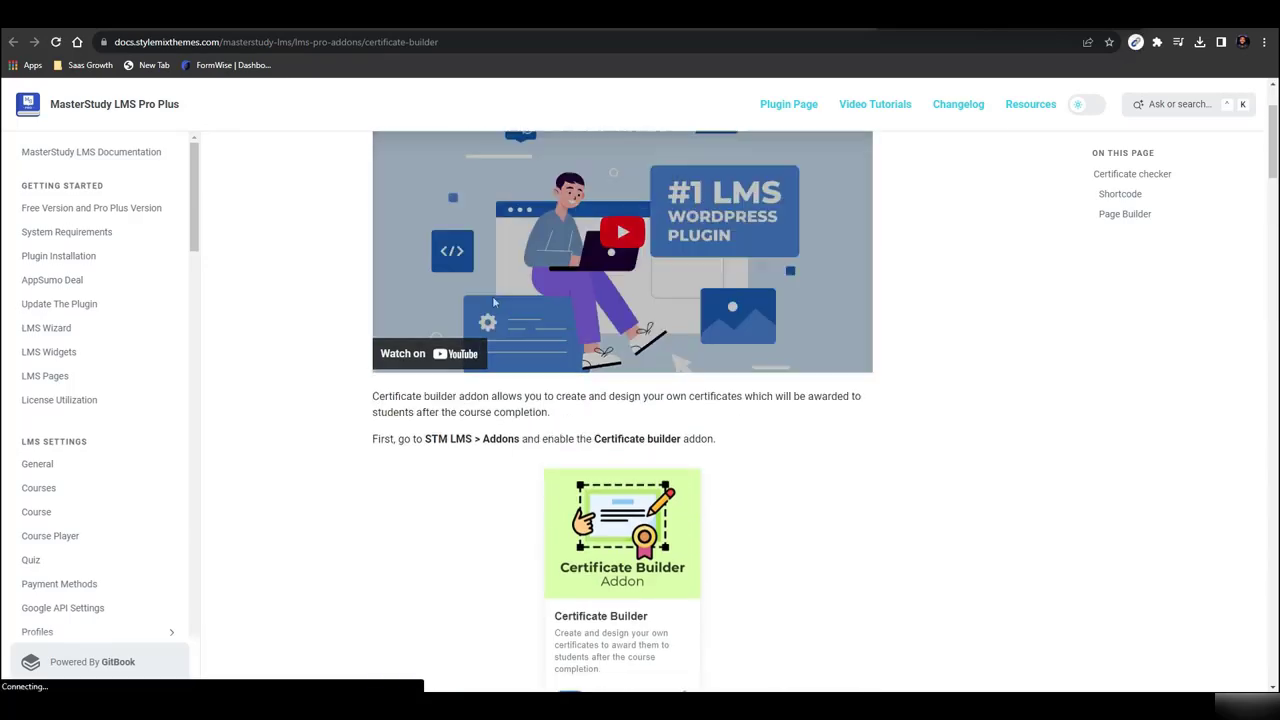
click(360, 15)
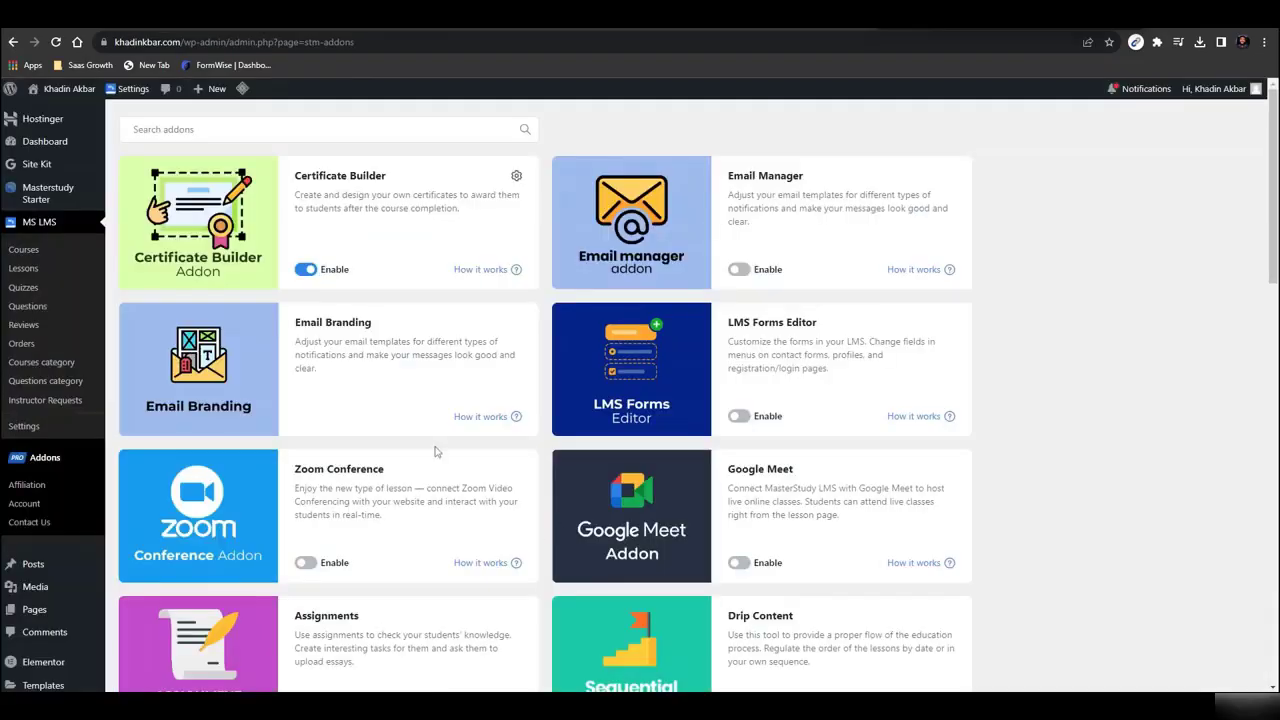
Open Certificate Builder, try Demo 2 and Portrait, then revert to Demo 1 in Landscape.
click(516, 175)
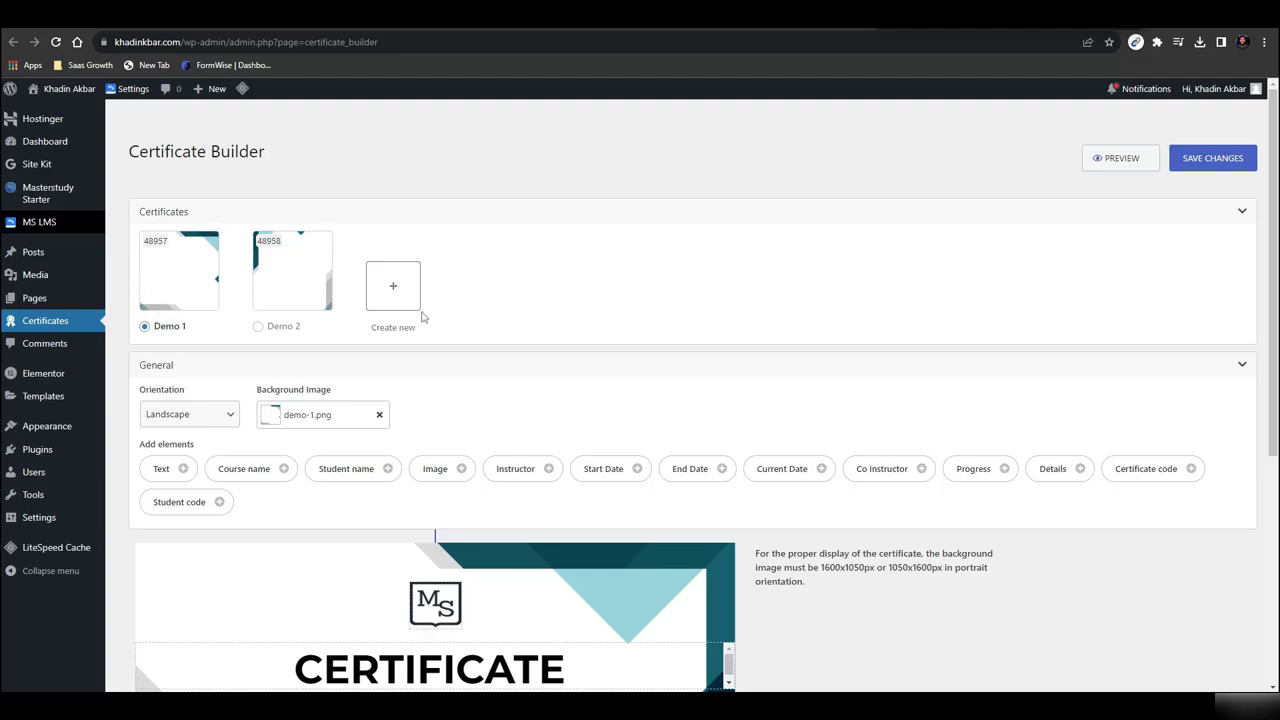
click(263, 326)
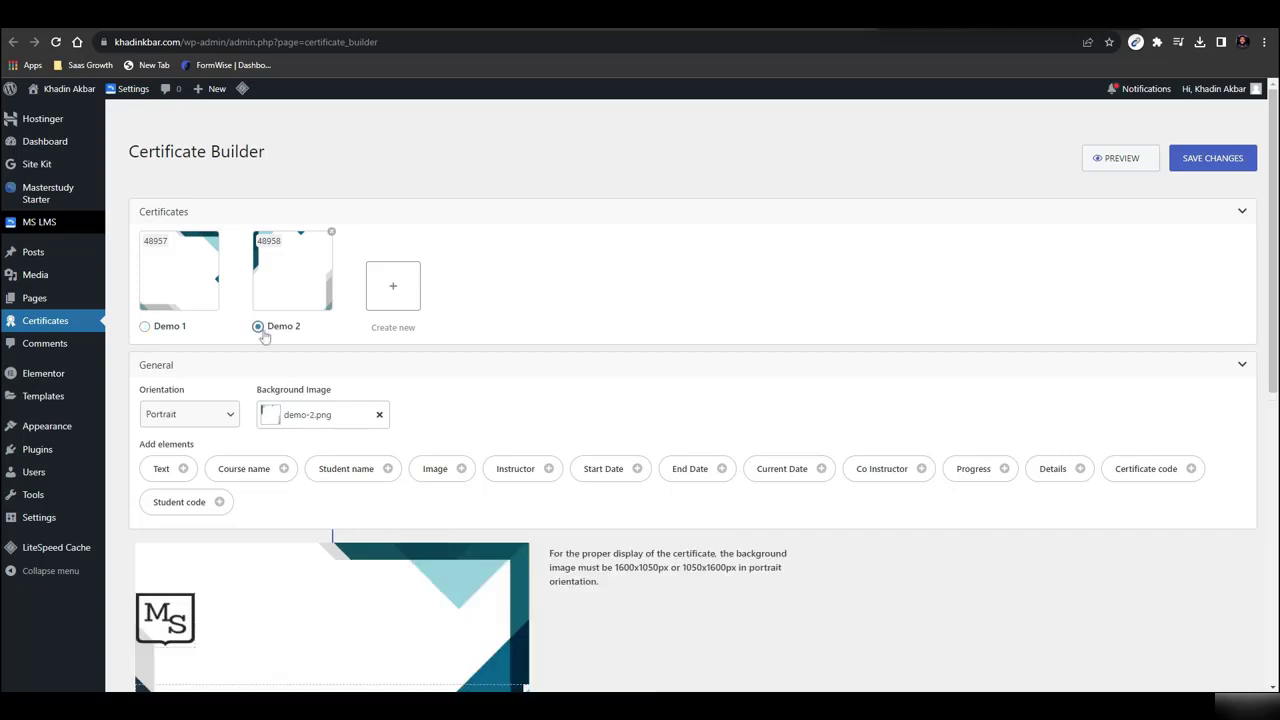
click(146, 326)
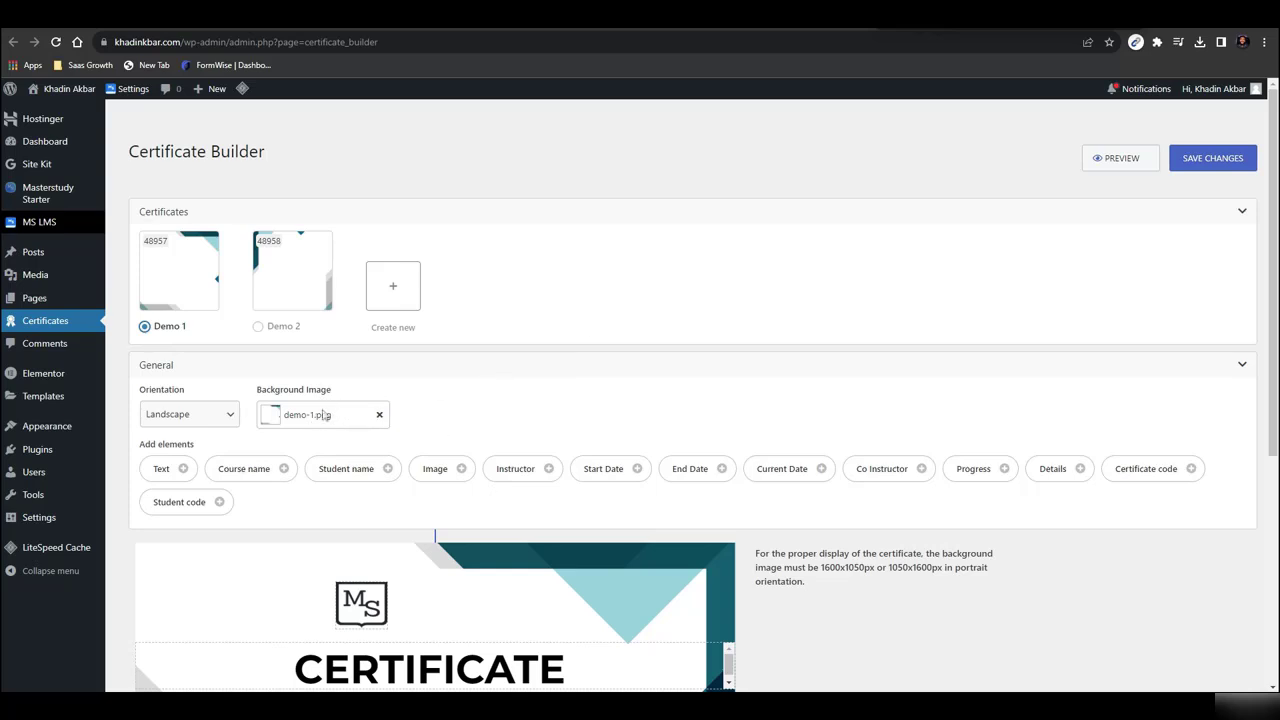
click(210, 414)
click(199, 447)
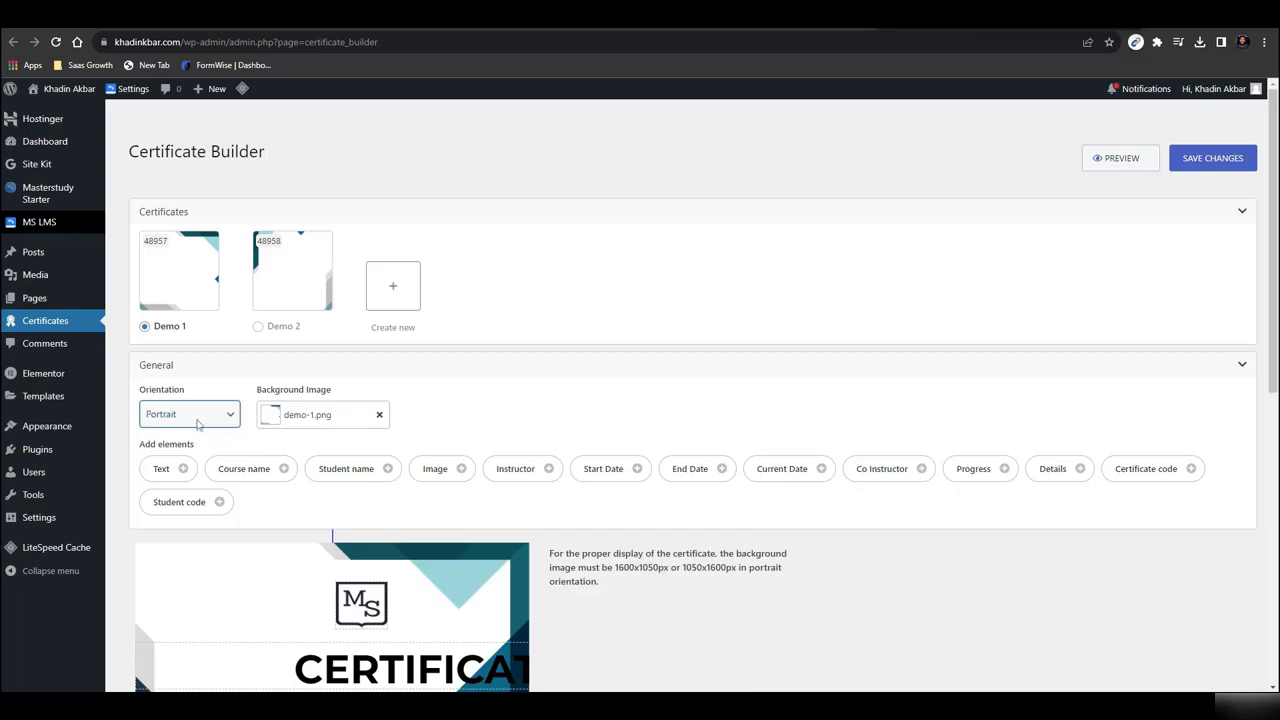
scroll(412, 545, down, 3)
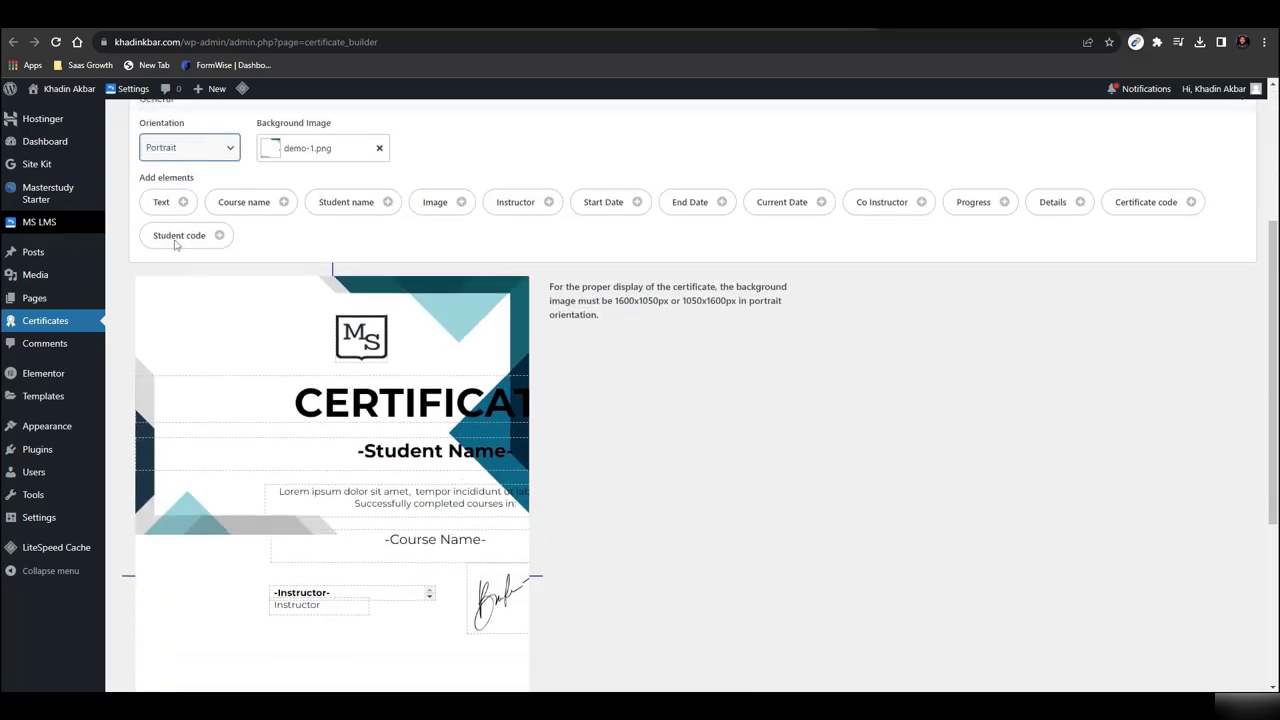
click(183, 149)
click(182, 166)
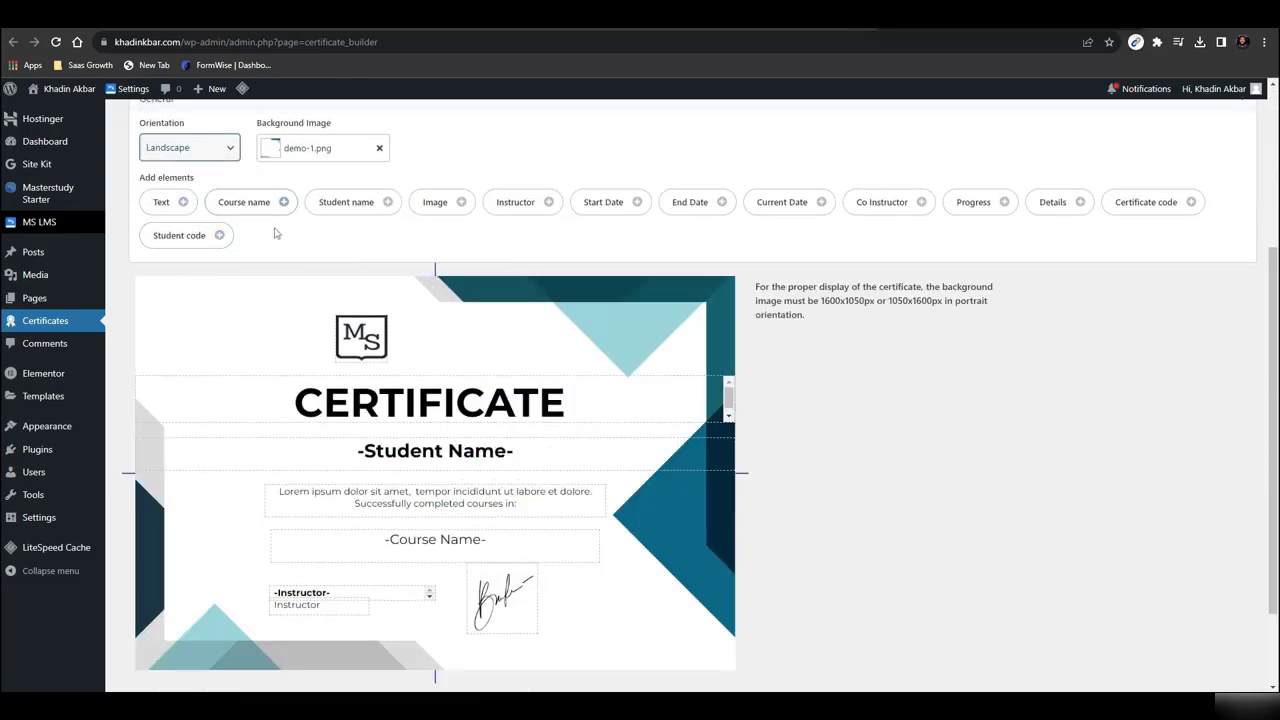
Select the MS logo at the top of the certificate and delete it.
click(733, 402)
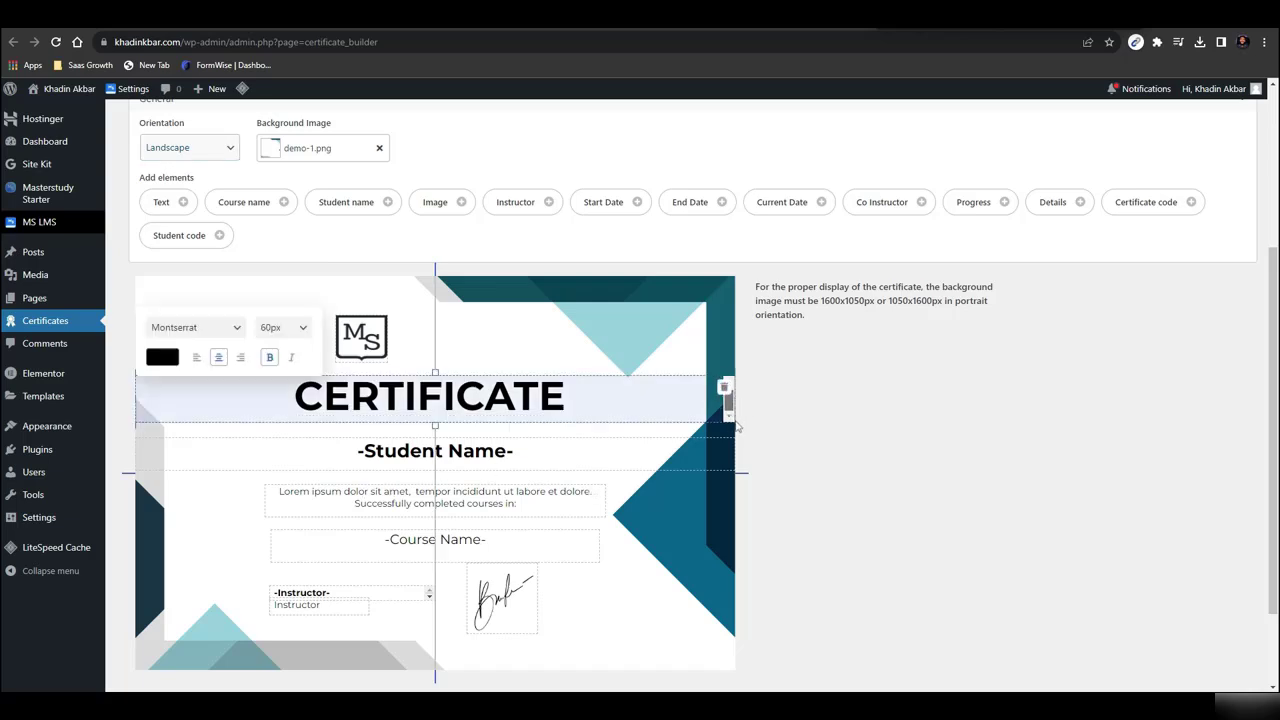
click(770, 430)
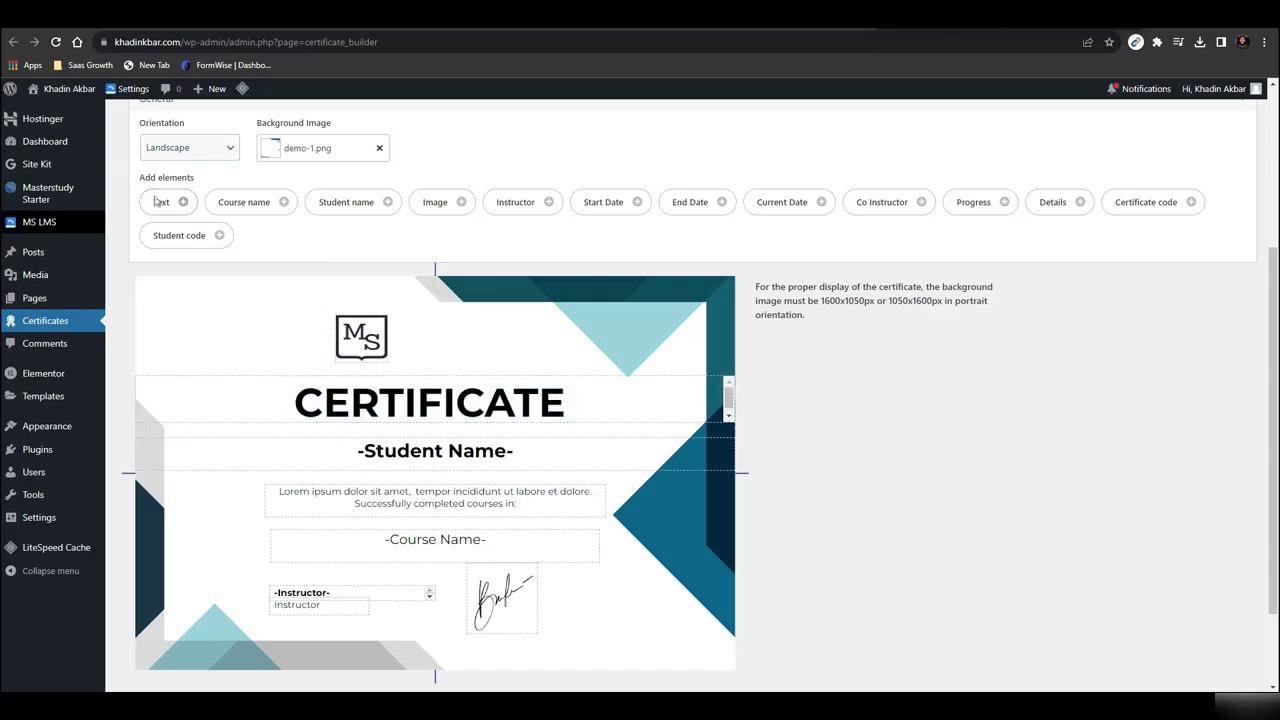
click(357, 339)
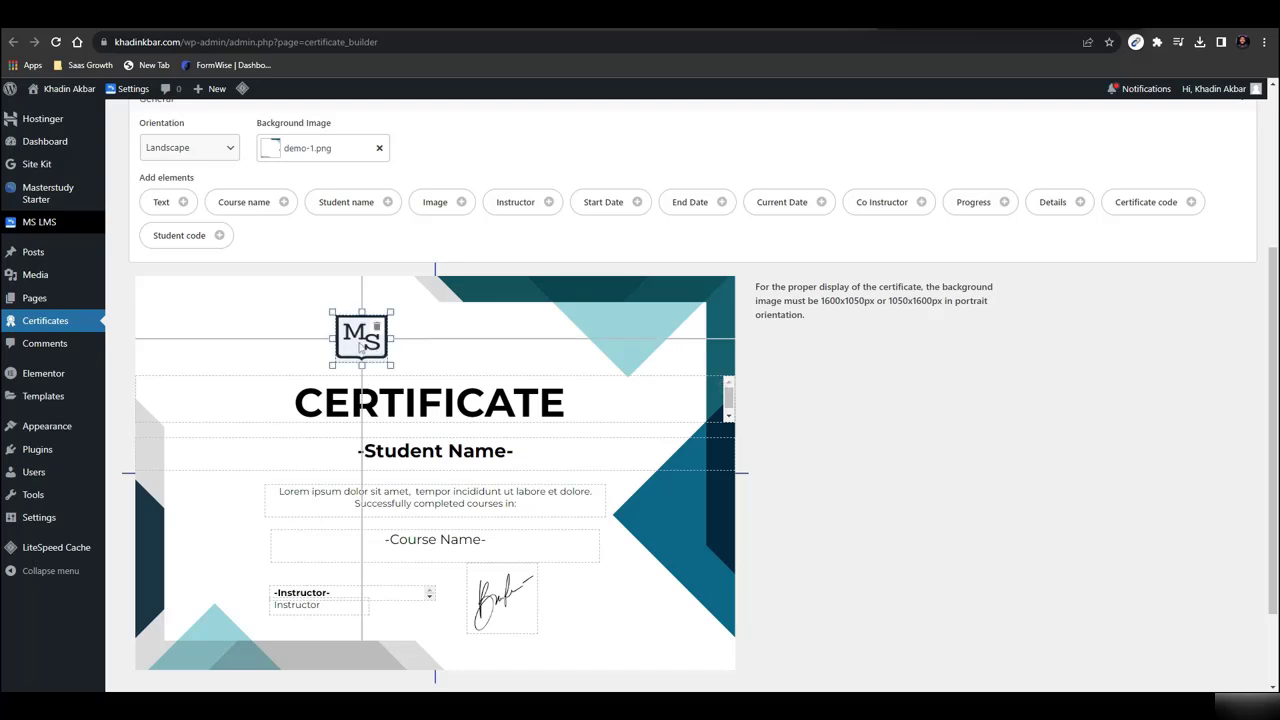
right_click(361, 345)
click(900, 440)
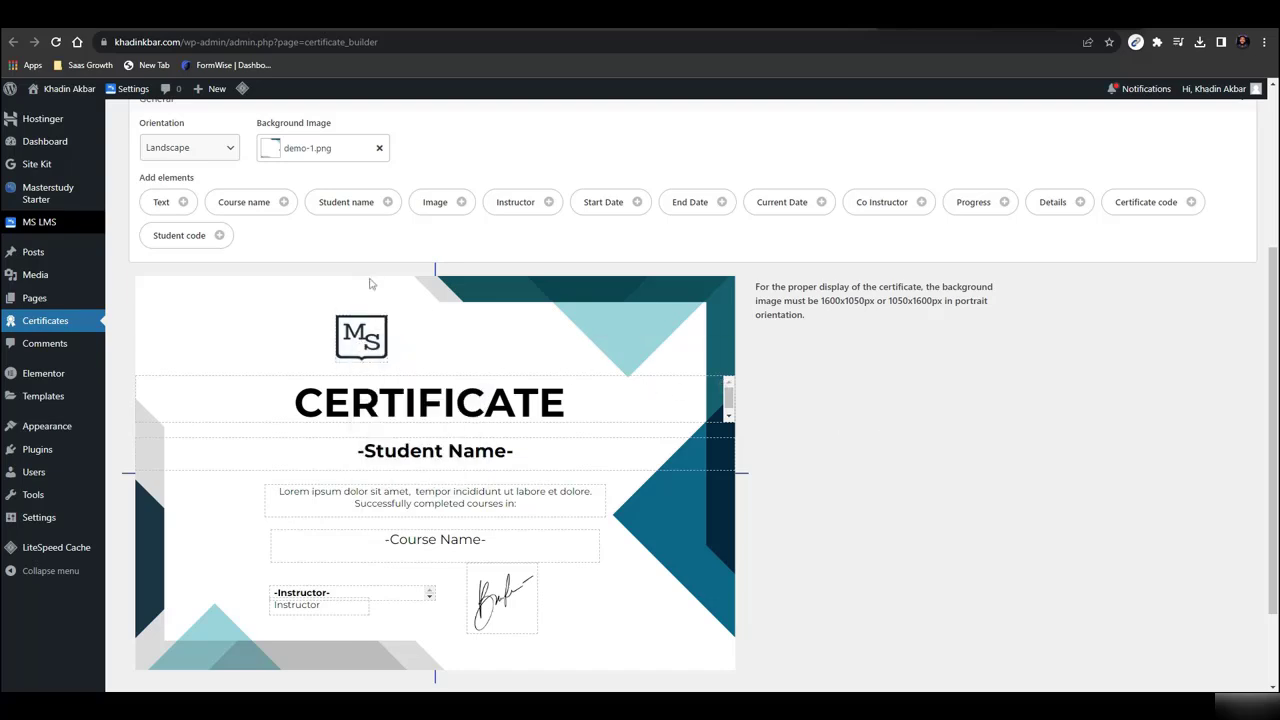
scroll(369, 284, up, 3)
click(371, 474)
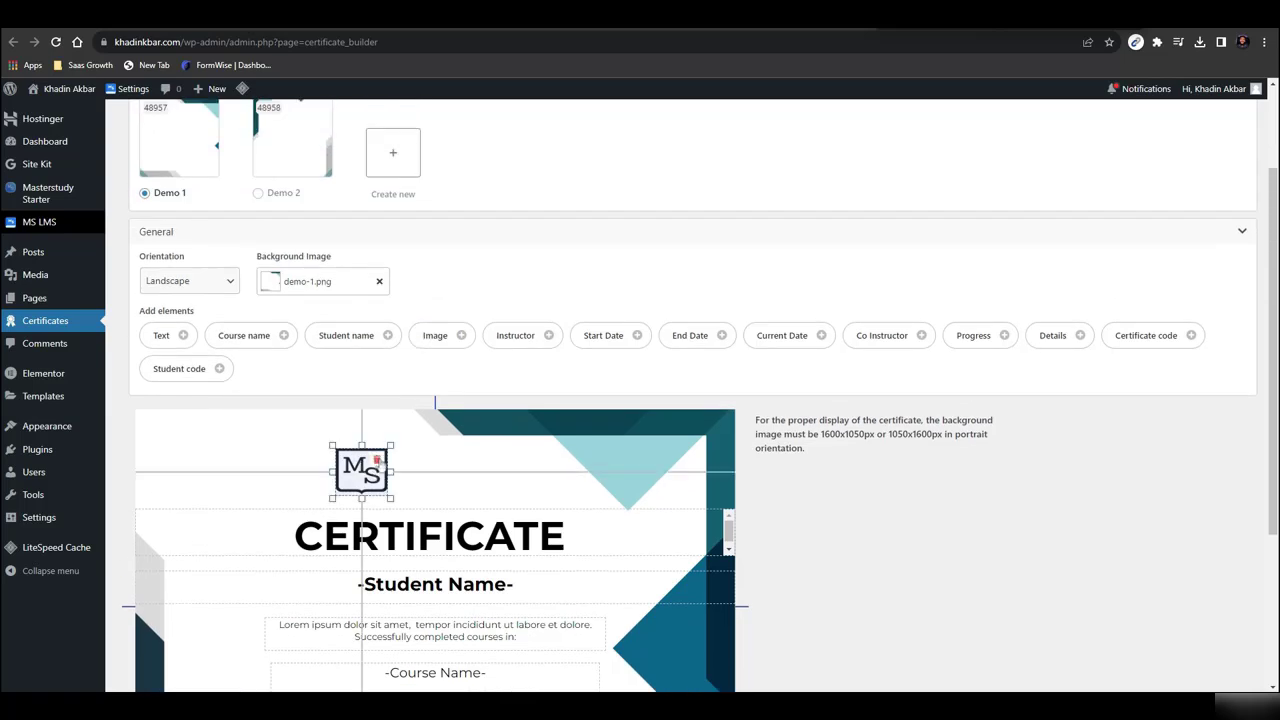
click(377, 460)
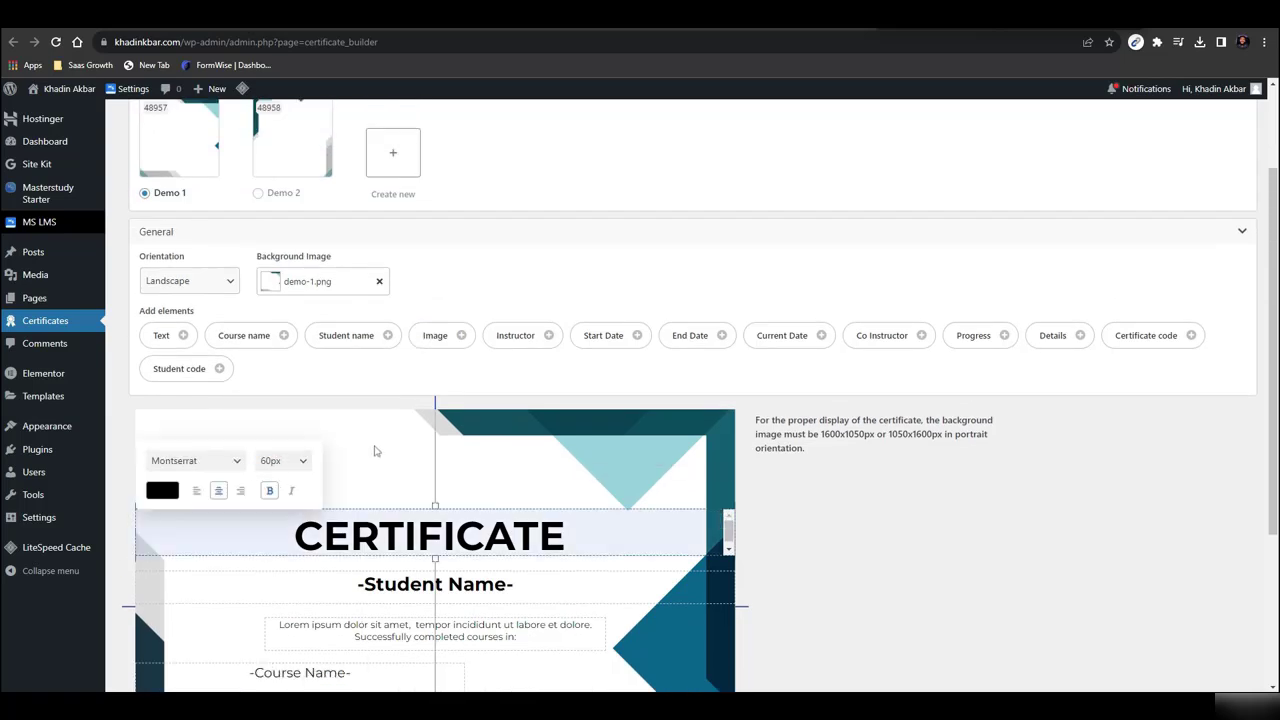
click(815, 521)
scroll(960, 92, up, 1)
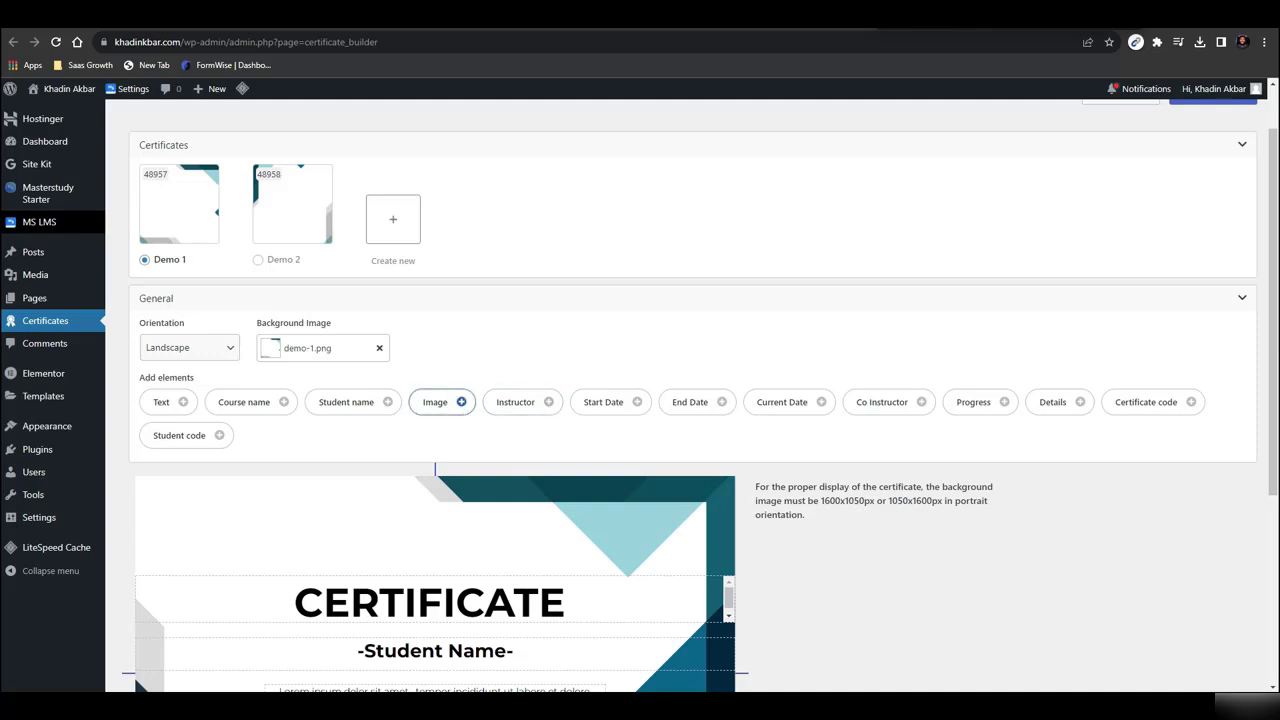
Add an image element with a media-library logo, then remove it again.
click(442, 402)
click(440, 527)
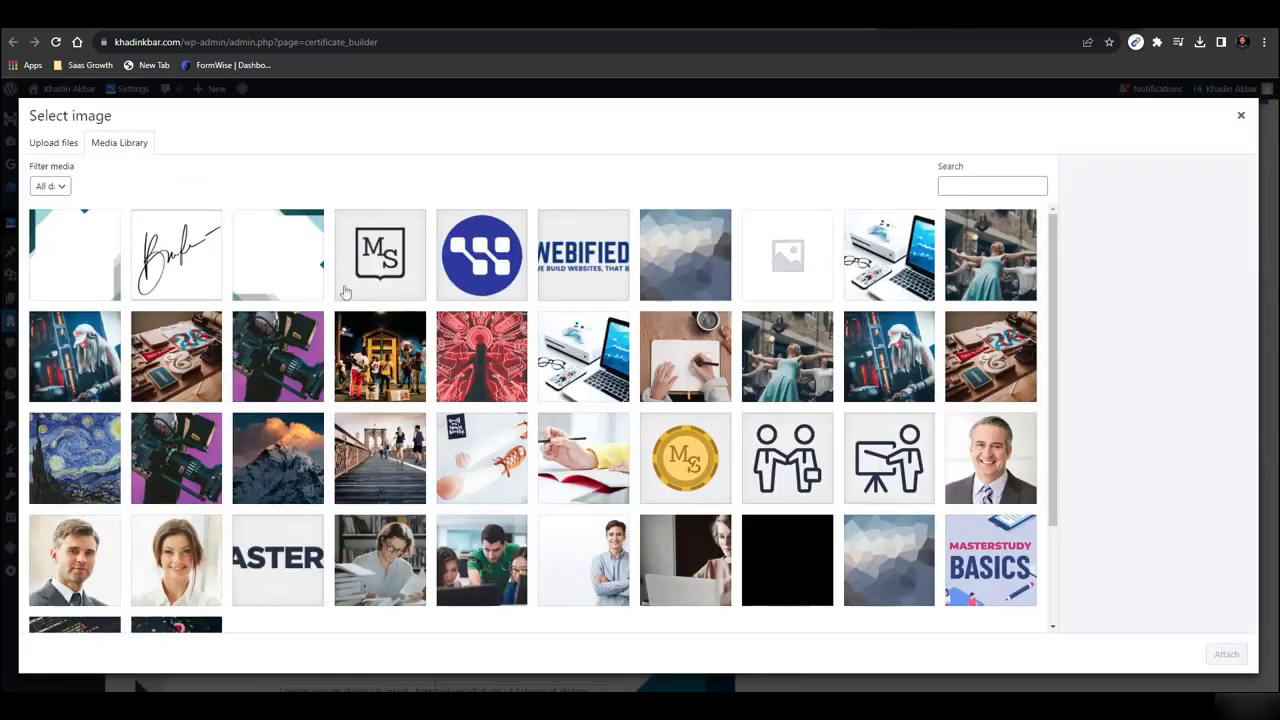
click(549, 276)
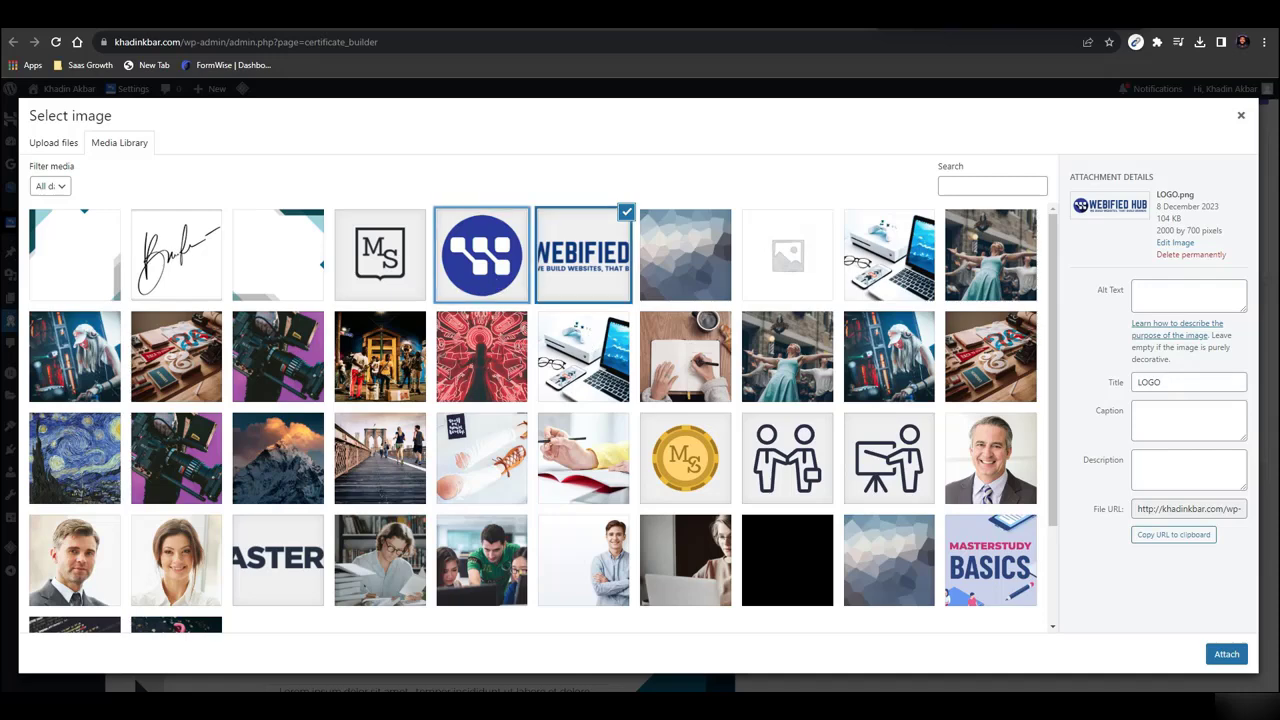
click(1226, 654)
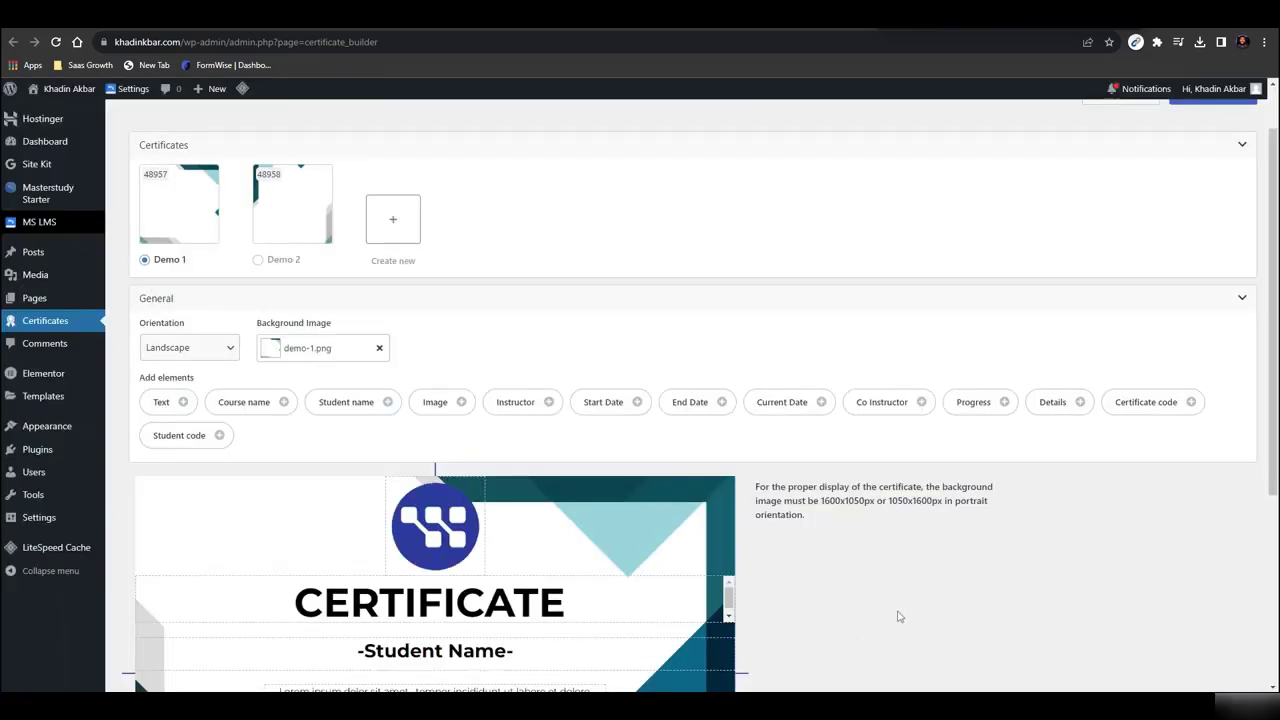
click(476, 486)
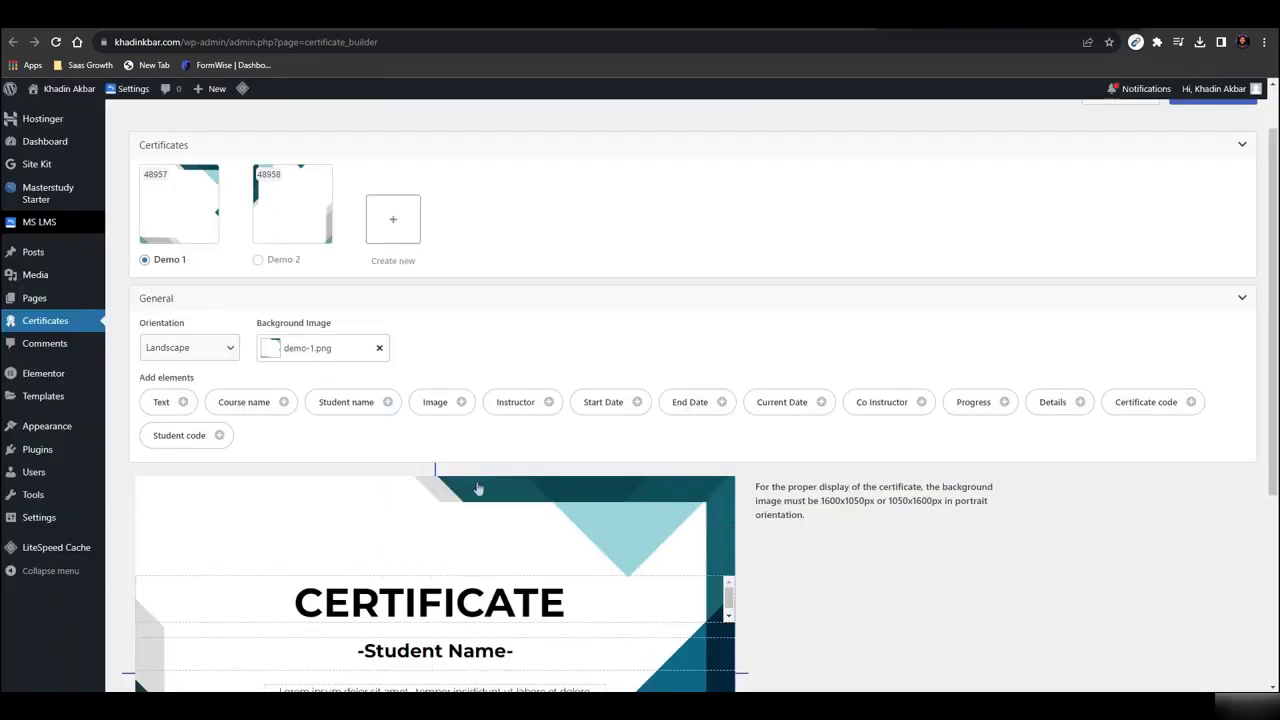
Add the blue circular logo as an image and shrink it above the CERTIFICATE title.
click(454, 401)
click(444, 530)
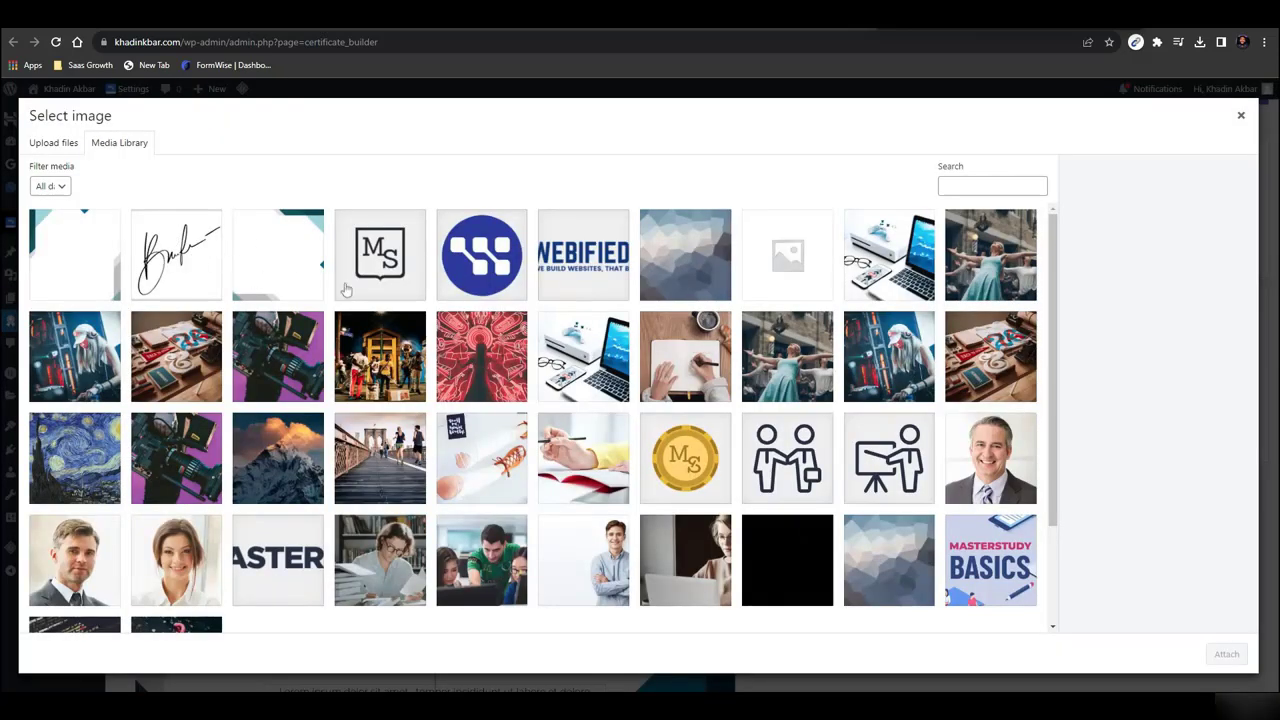
click(505, 272)
click(1226, 654)
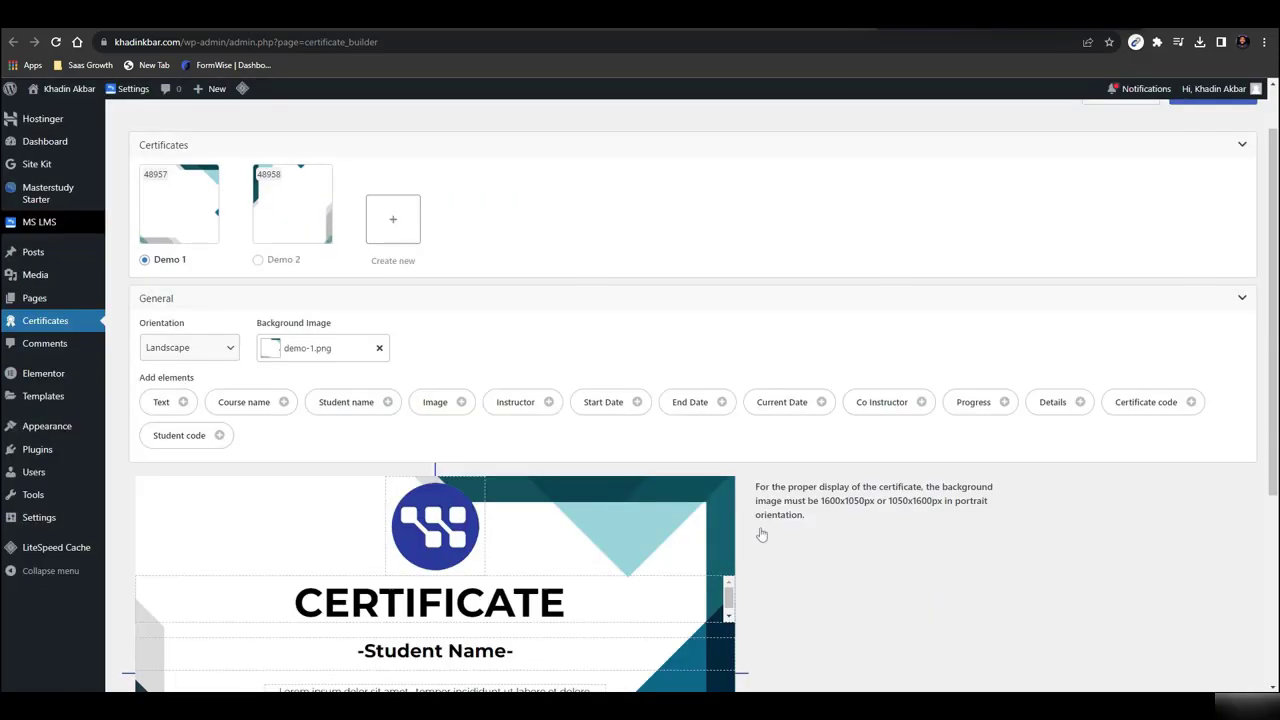
click(475, 552)
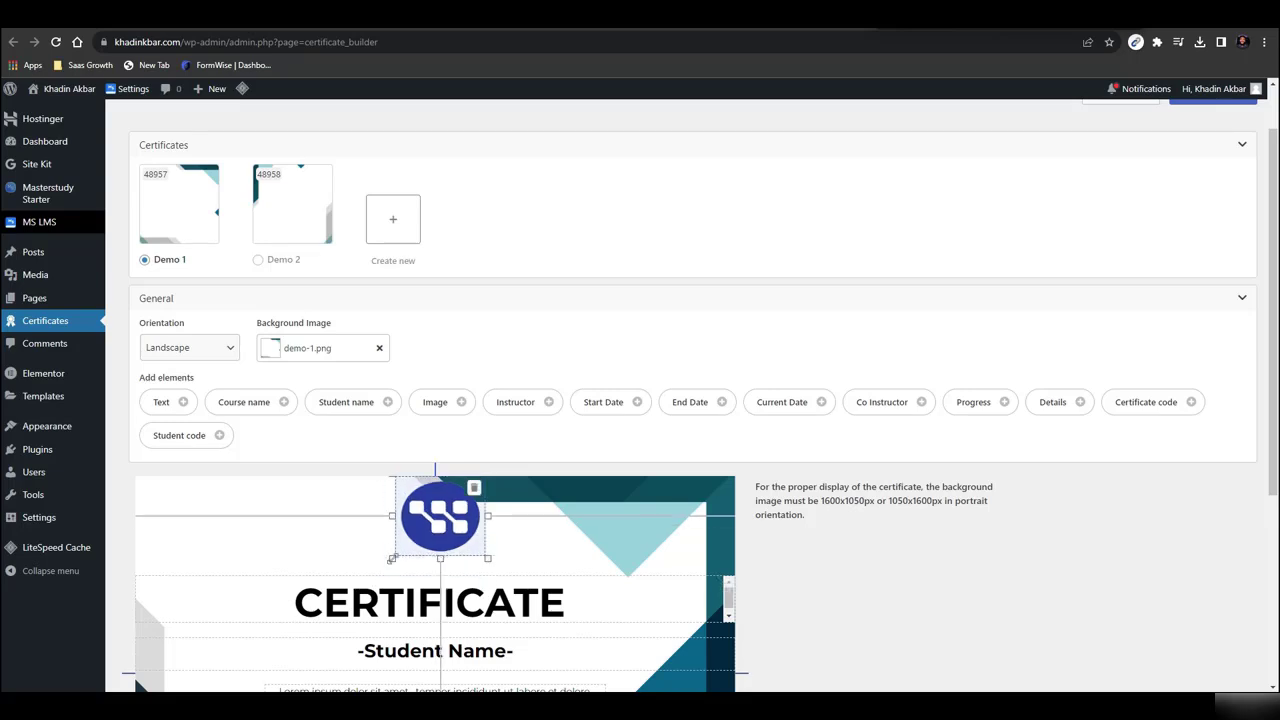
drag(381, 579, 445, 553)
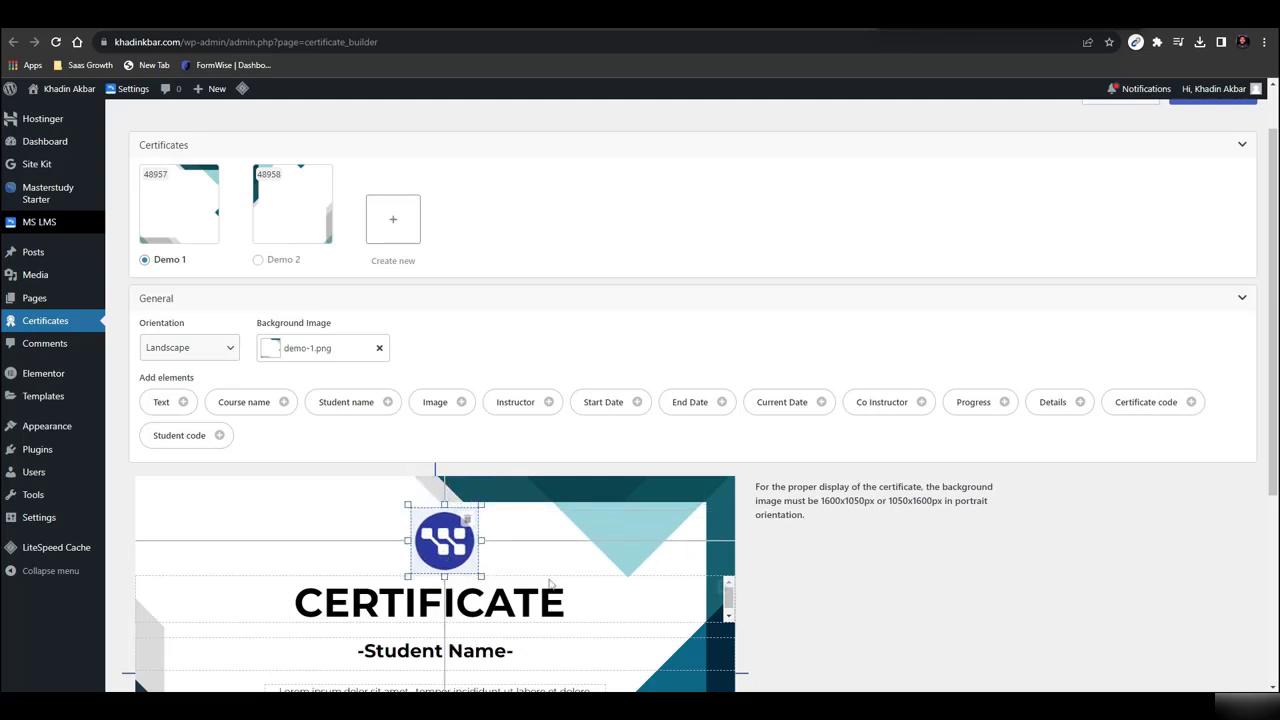
click(932, 629)
Select the CERTIFICATE title and Student Name text to inspect them.
scroll(920, 620, down, 2)
click(411, 477)
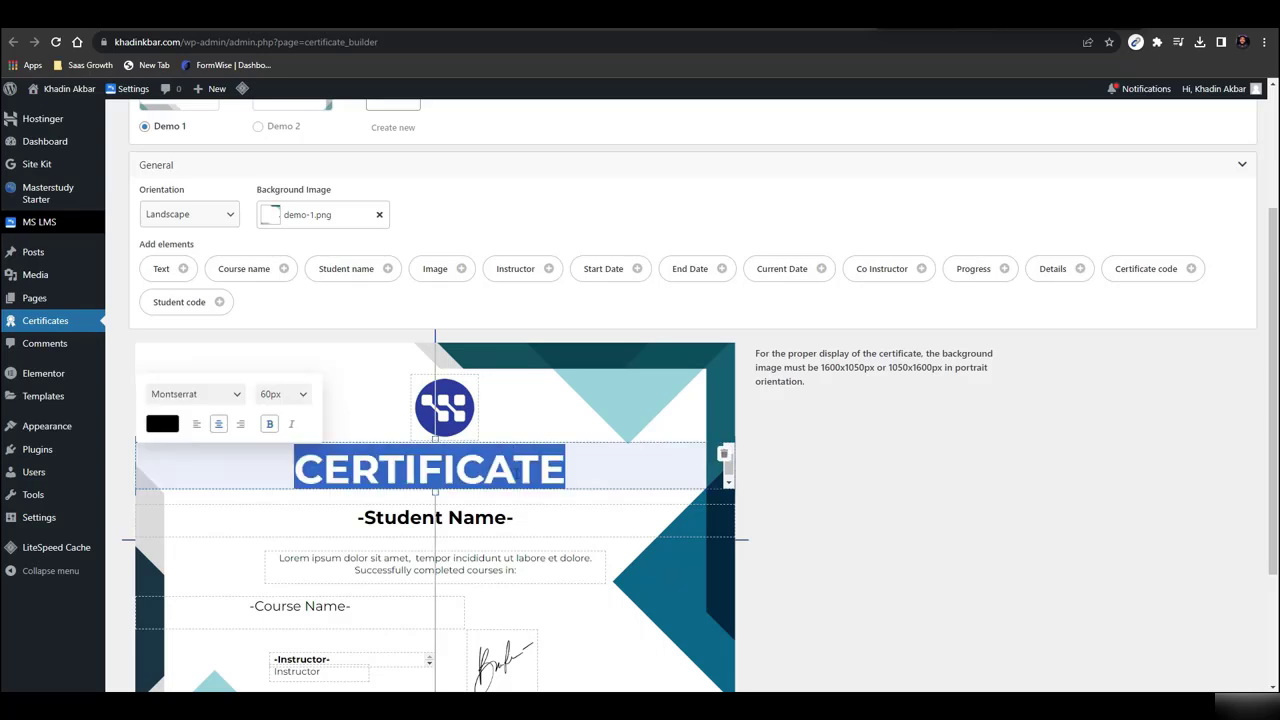
click(435, 517)
double_click(435, 517)
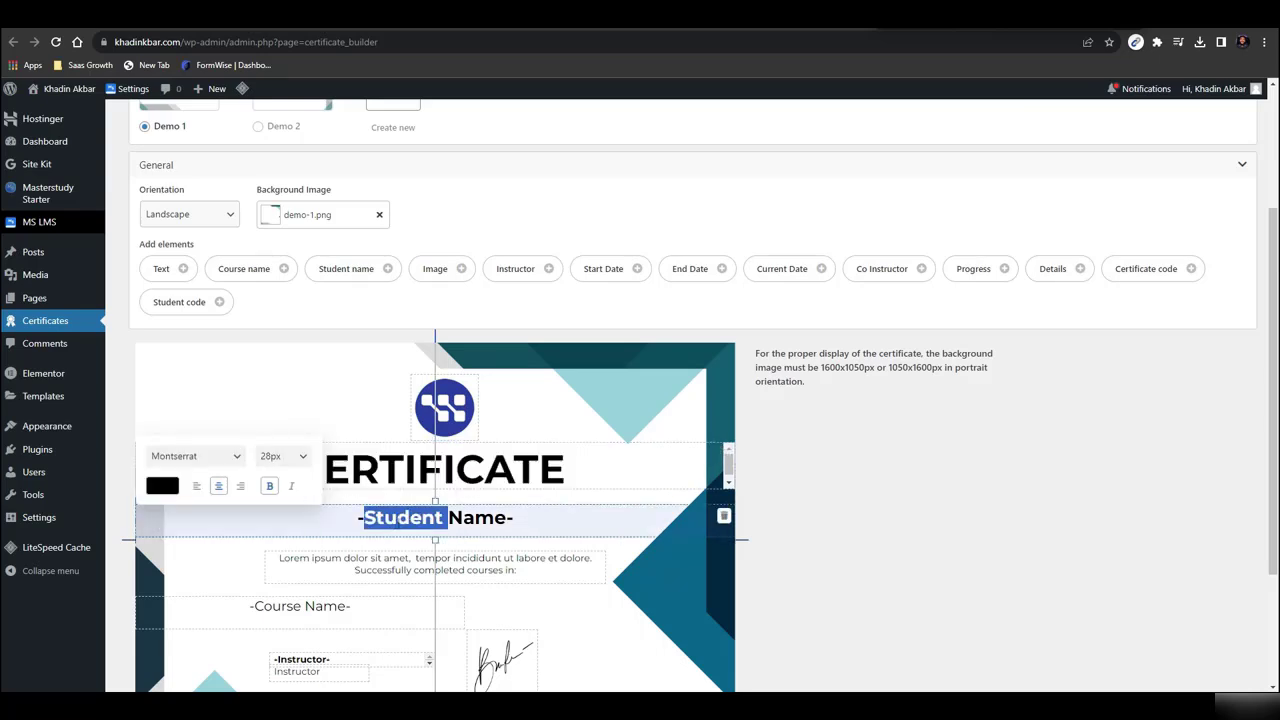
click(895, 605)
Replace the lorem ipsum paragraph with 'This certificate is presented to you by Hustlix Academy upon completion of your course'.
scroll(898, 608, down, 2)
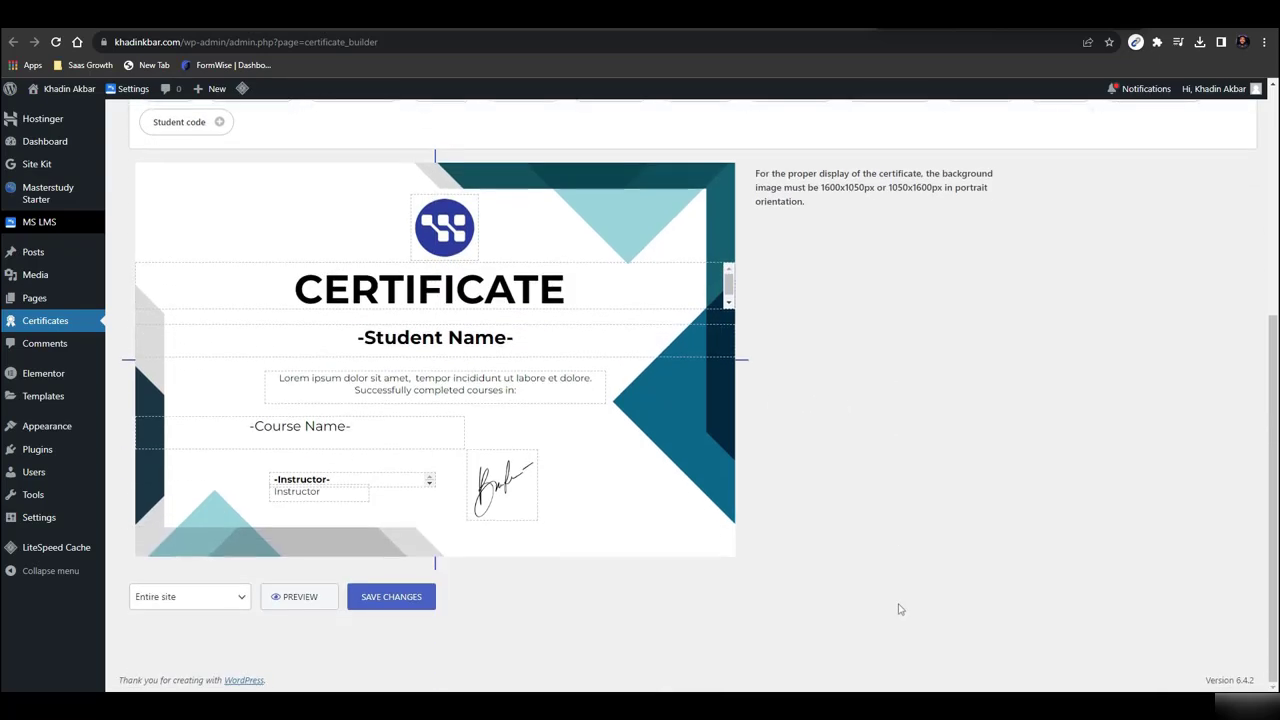
click(362, 376)
double_click(384, 390)
triple_click(404, 386)
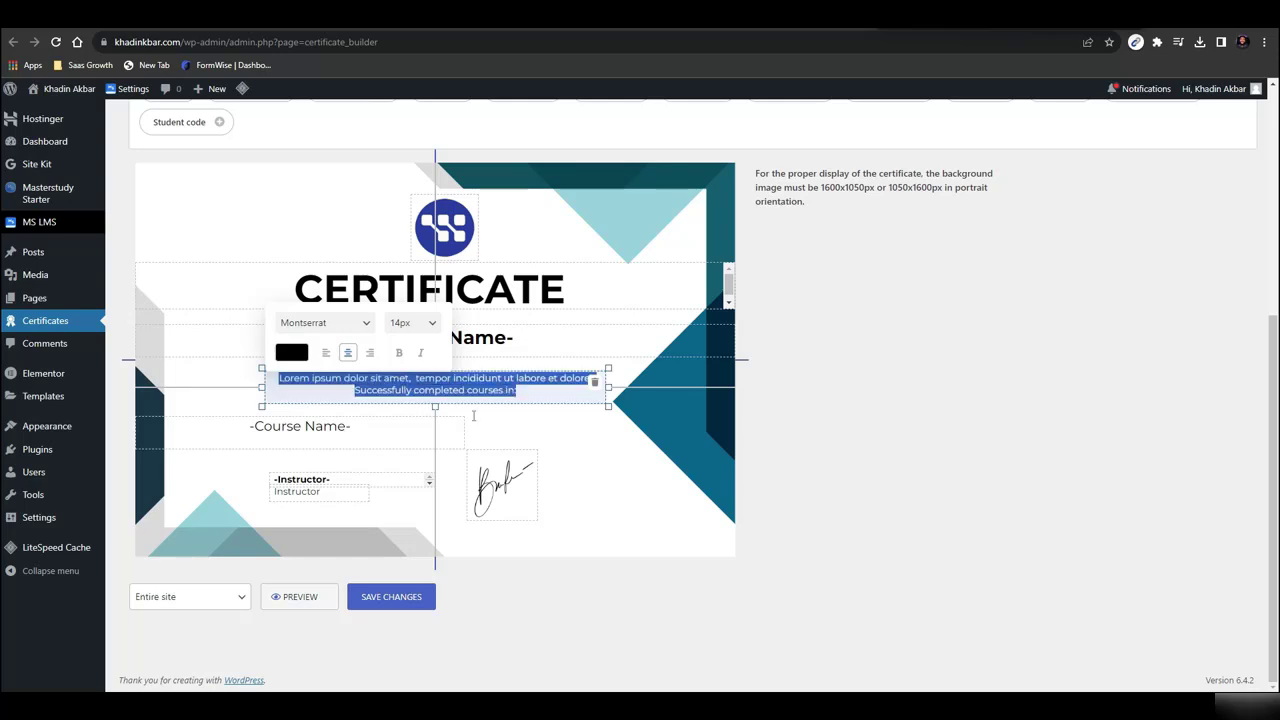
scroll(473, 415, up, 1)
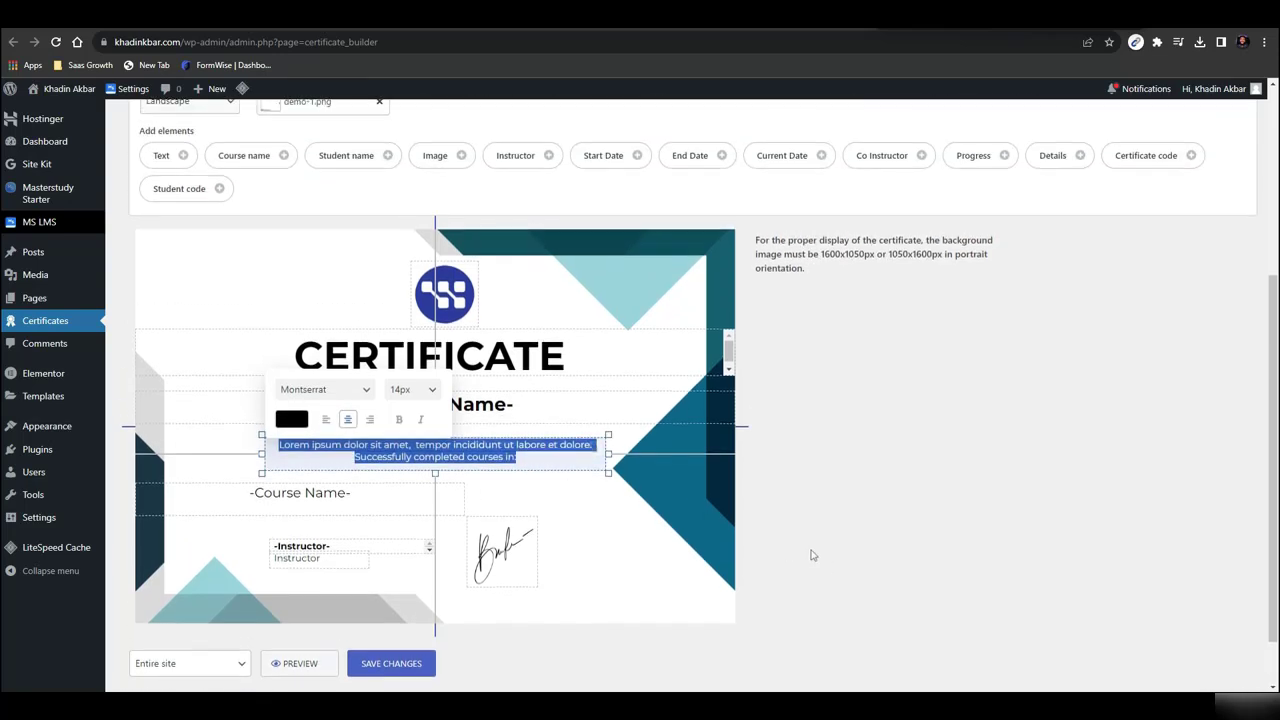
text(T)
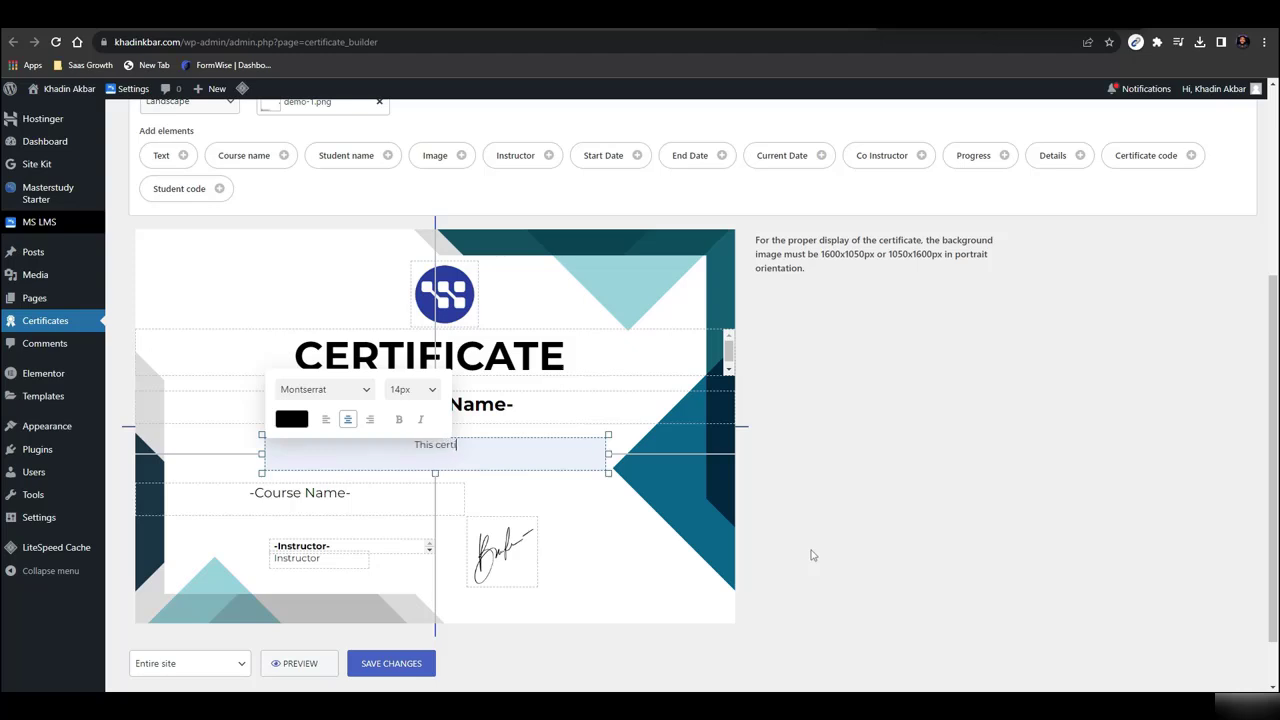
text(his certificate usis presented to you by)
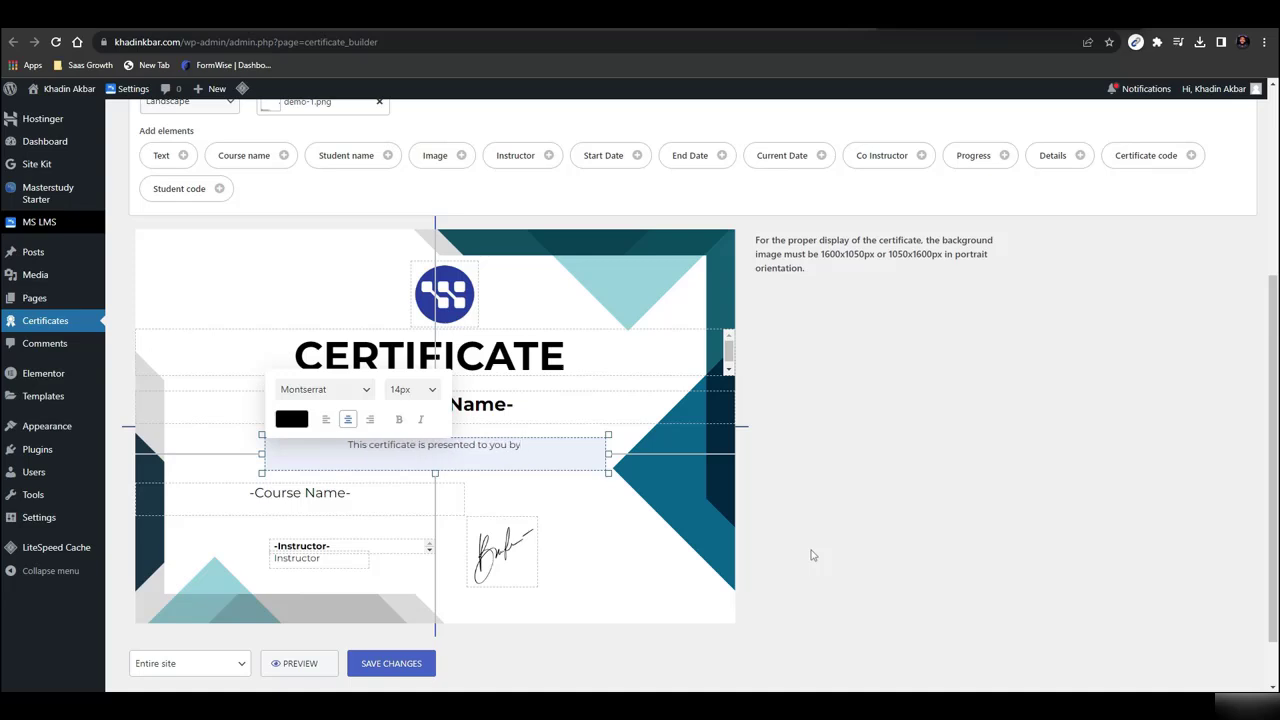
text( Hustlix Acad)
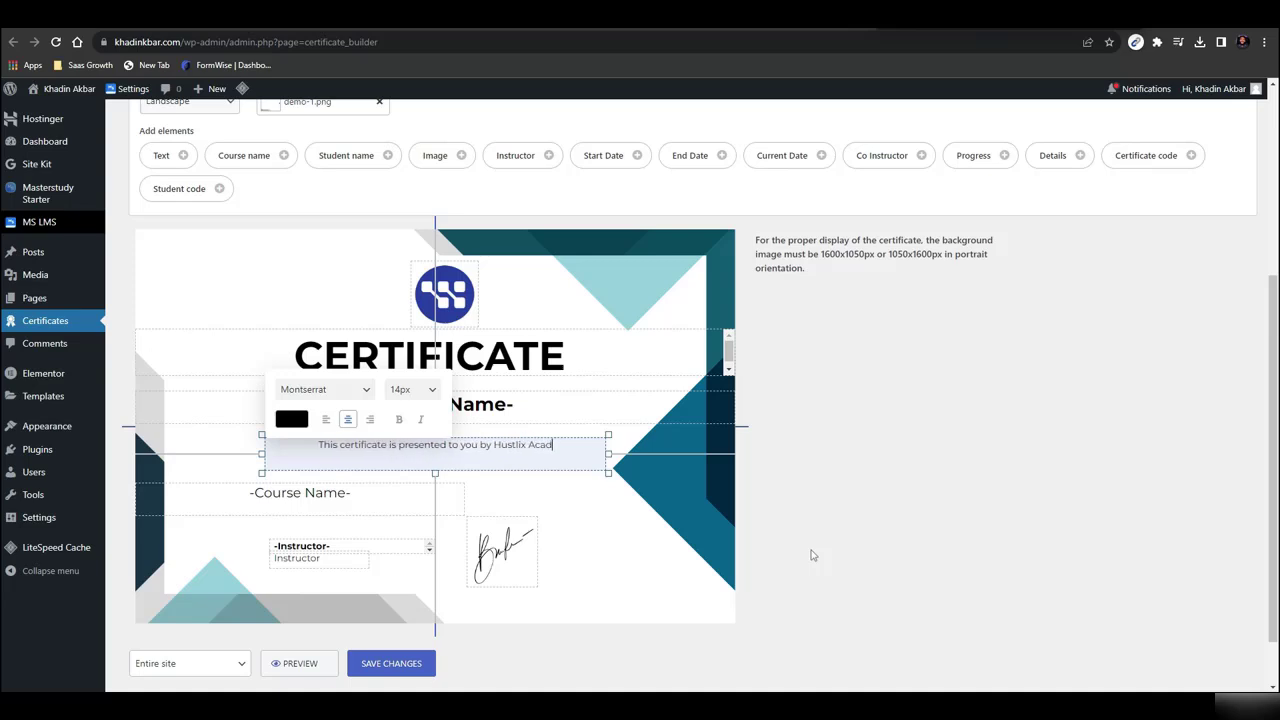
text(emy upon c)
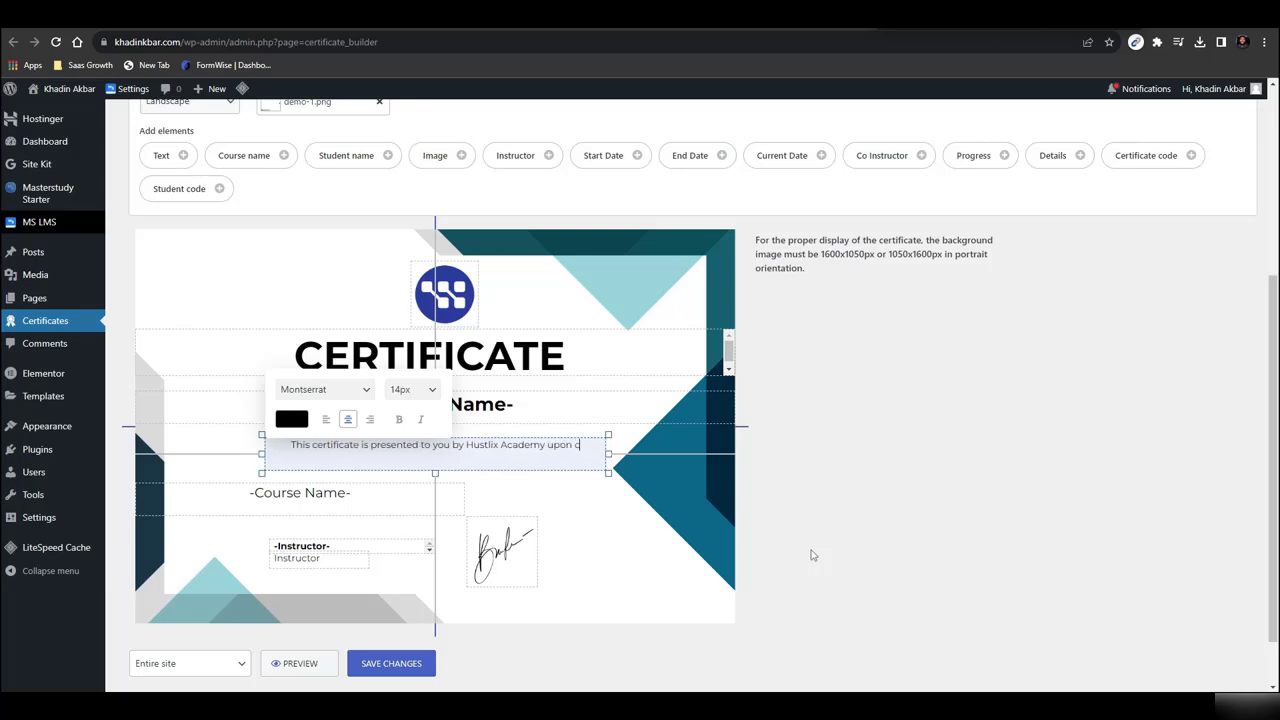
text(ompletion of yo)
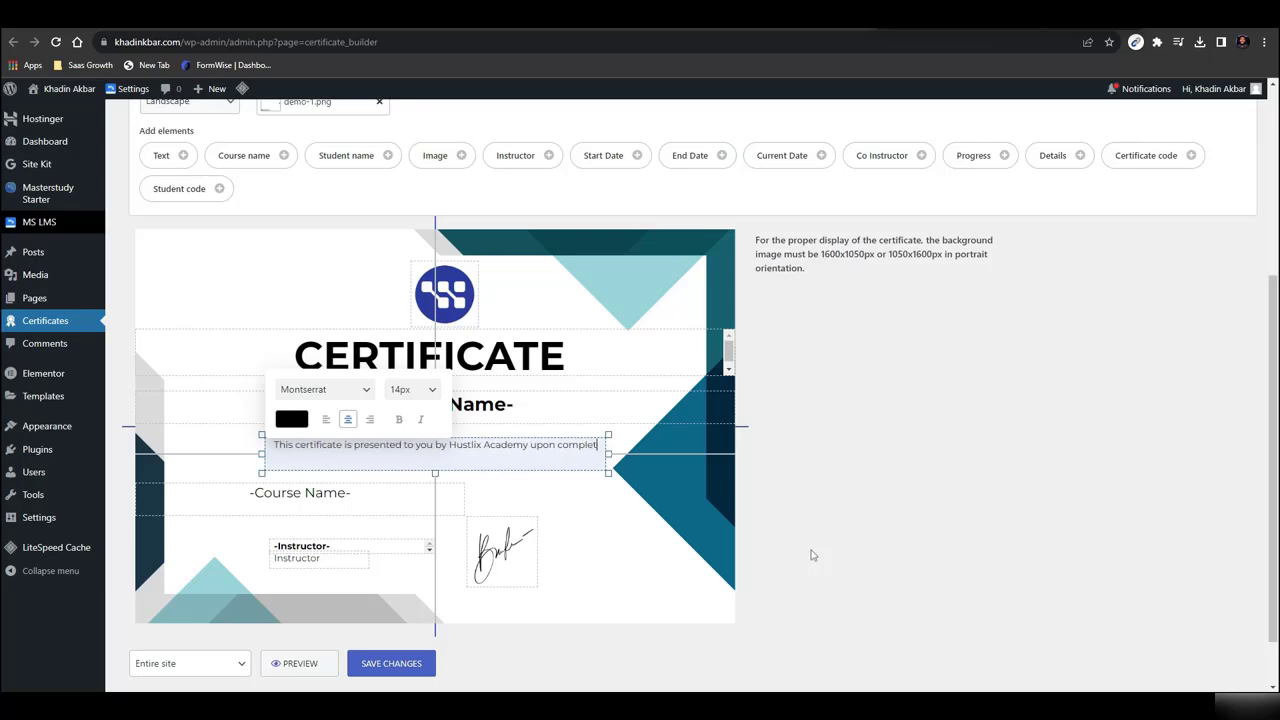
text(ur course.)
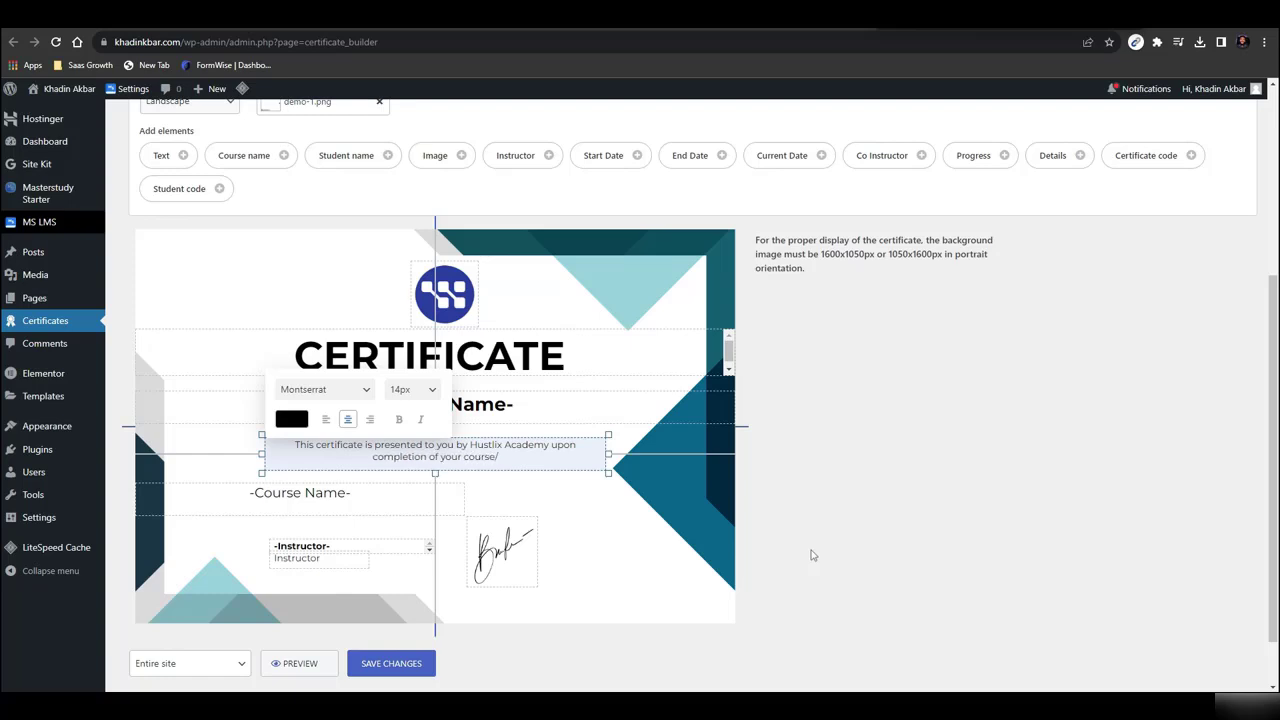
click(985, 449)
click(288, 499)
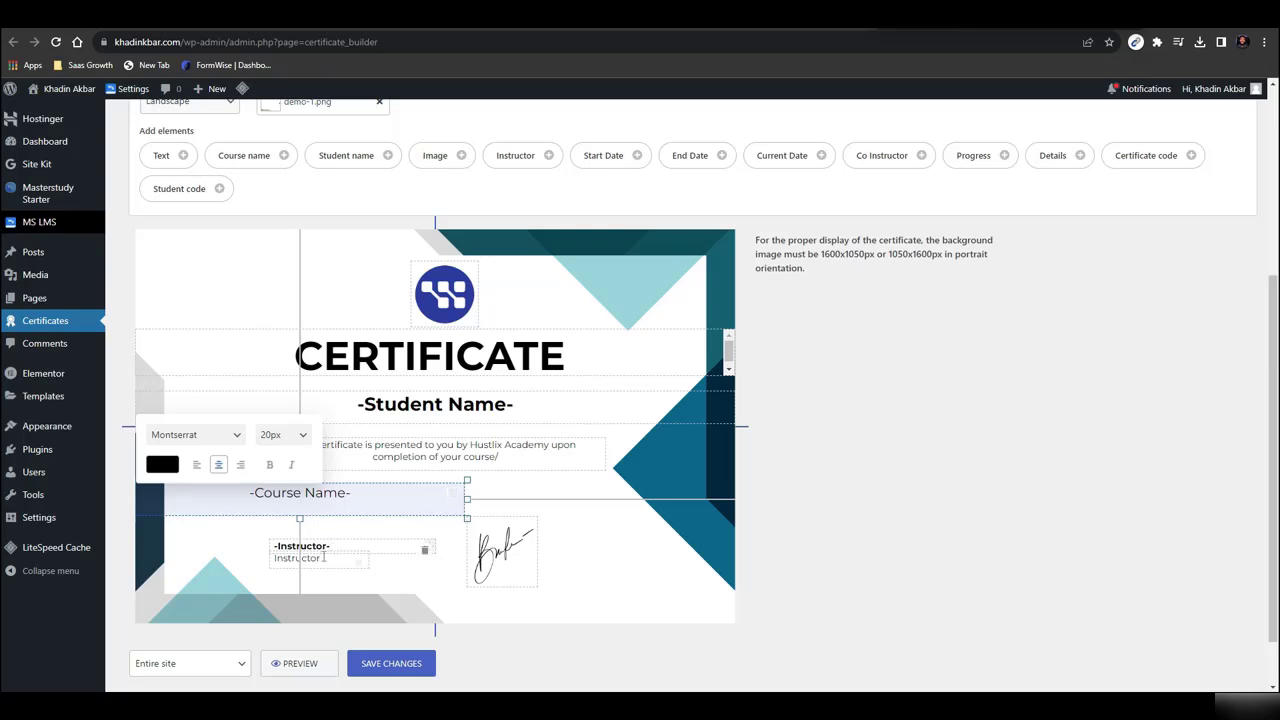
Delete the old signature and add a new image element using sign.png from the Media Library.
click(498, 569)
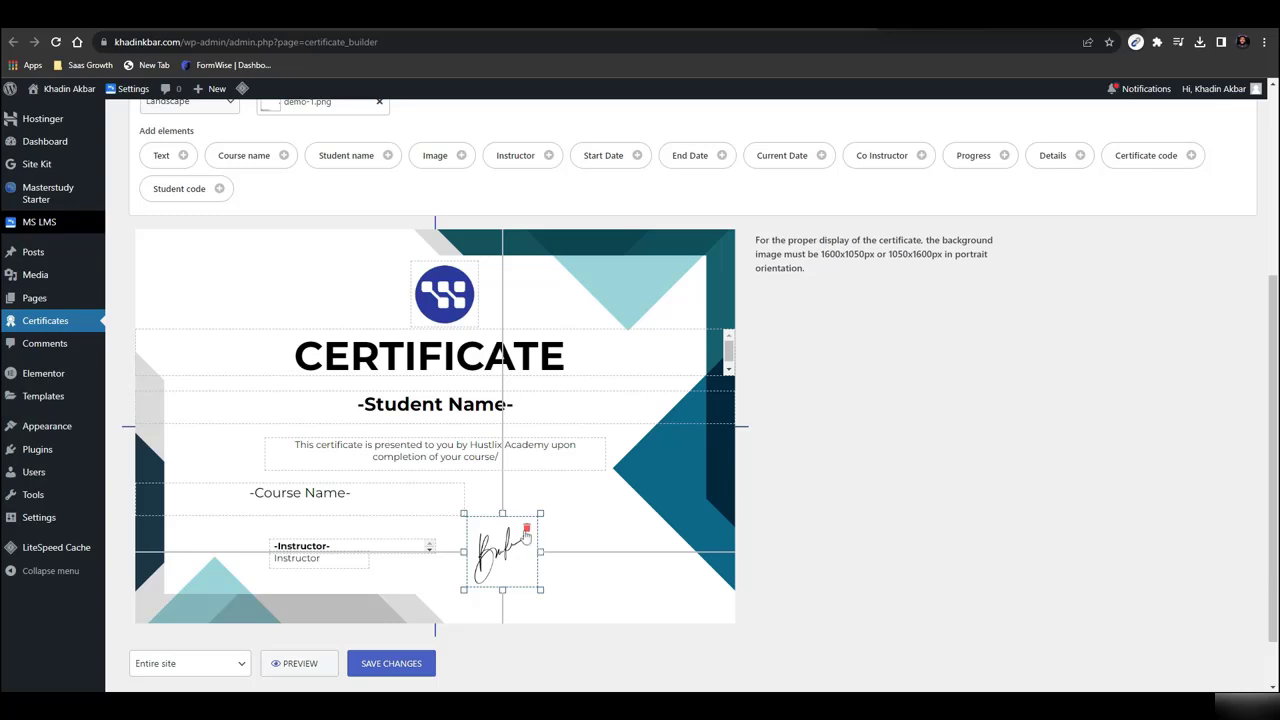
click(527, 536)
scroll(534, 594, up, 2)
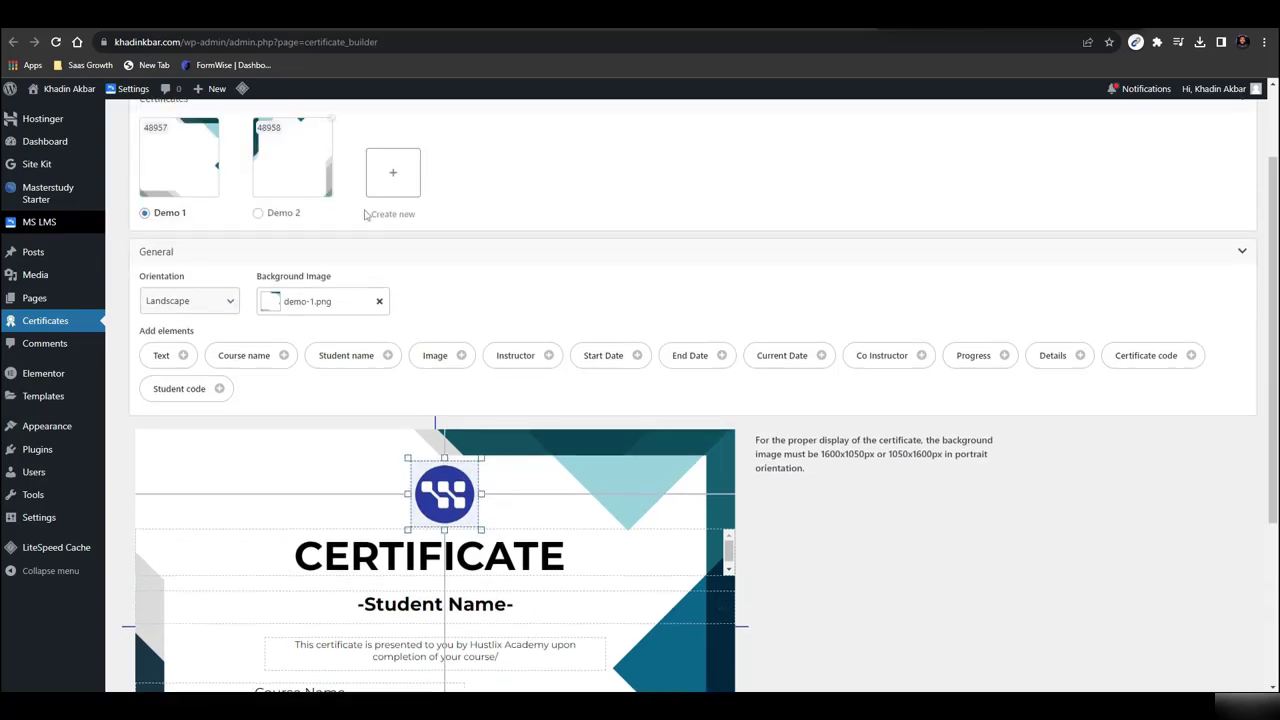
click(463, 360)
click(438, 483)
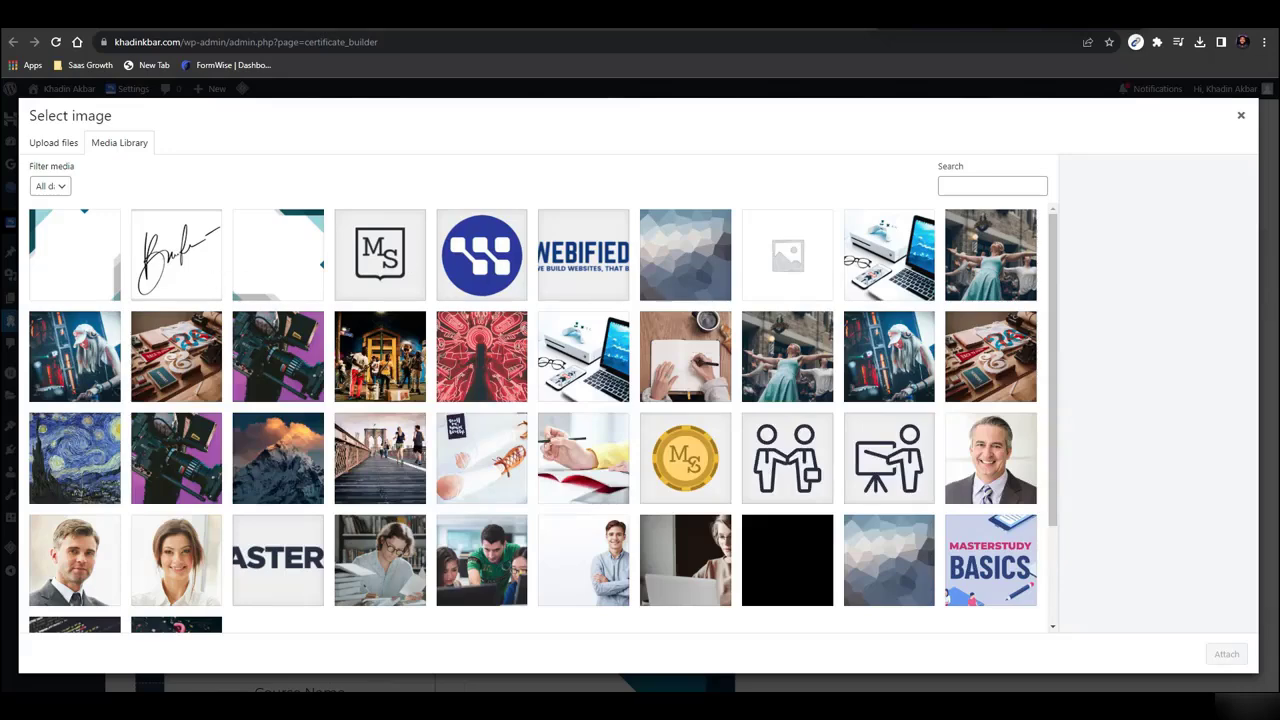
click(176, 255)
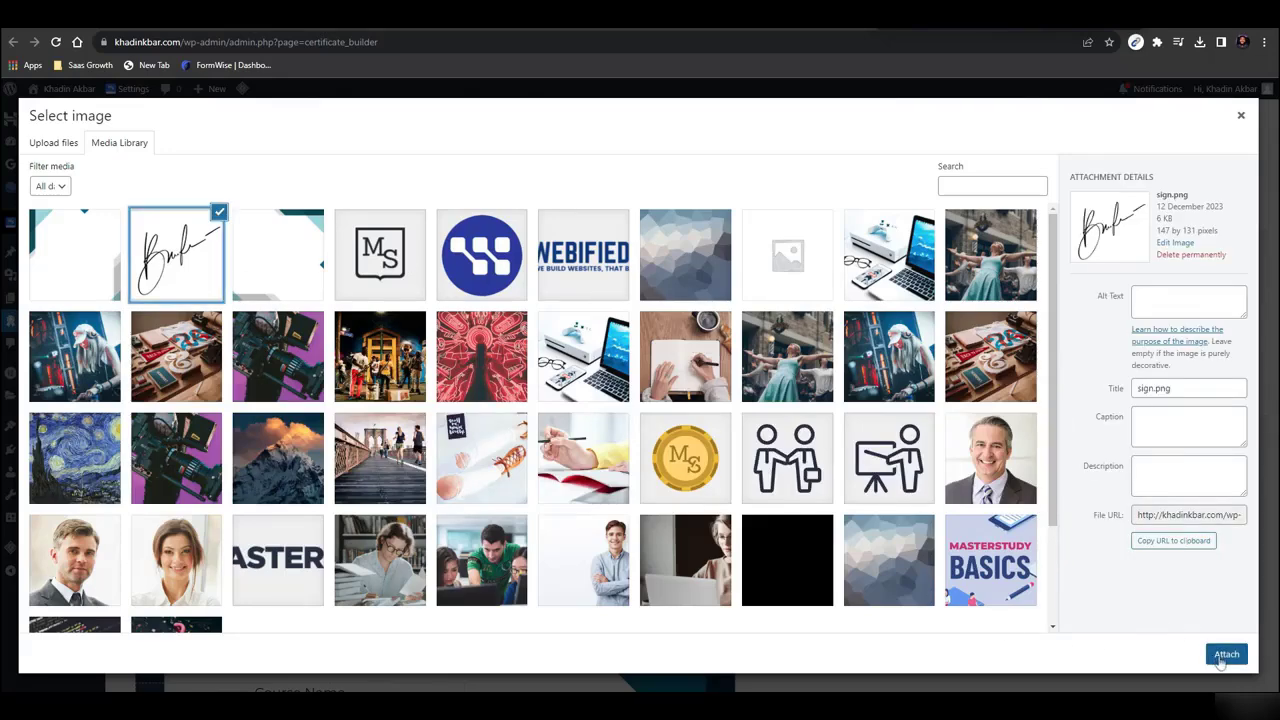
click(1224, 656)
Shrink the sign.png signature and place it at the lower right beside the Instructor field.
scroll(412, 429, down, 3)
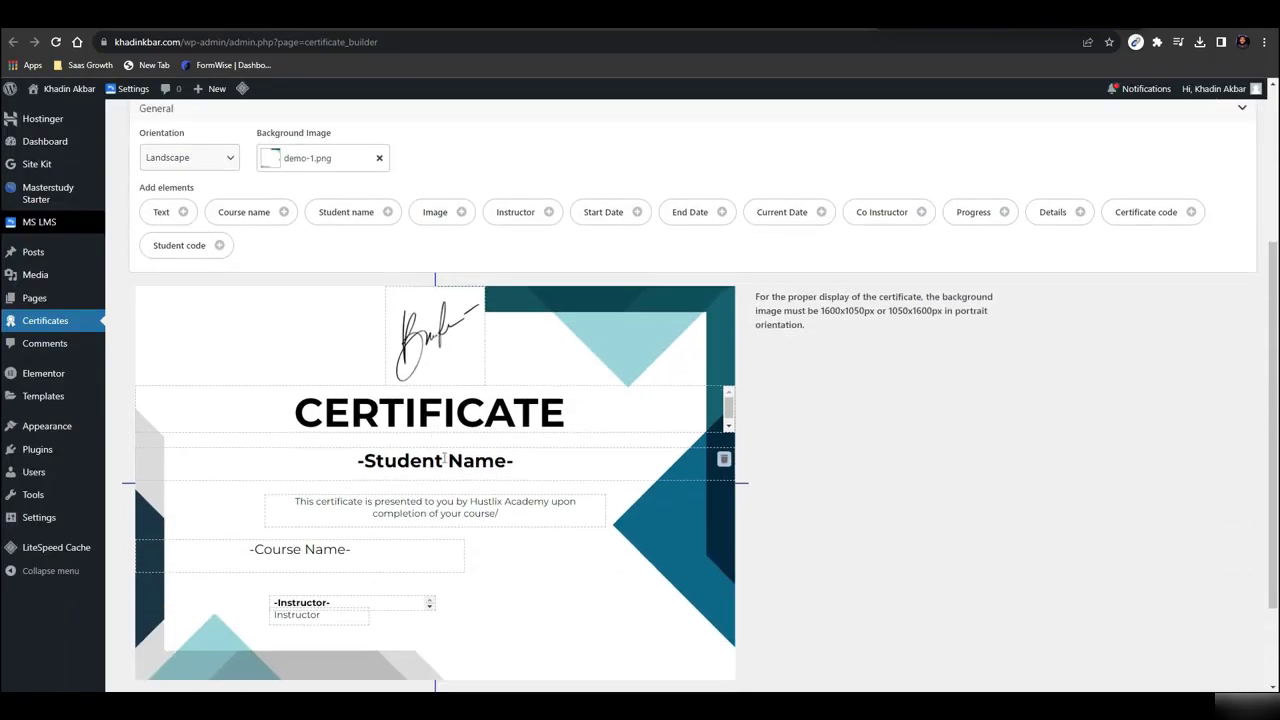
mouse_move(420, 248)
mouse_down()
mouse_move(428, 538)
mouse_move(440, 541)
mouse_up()
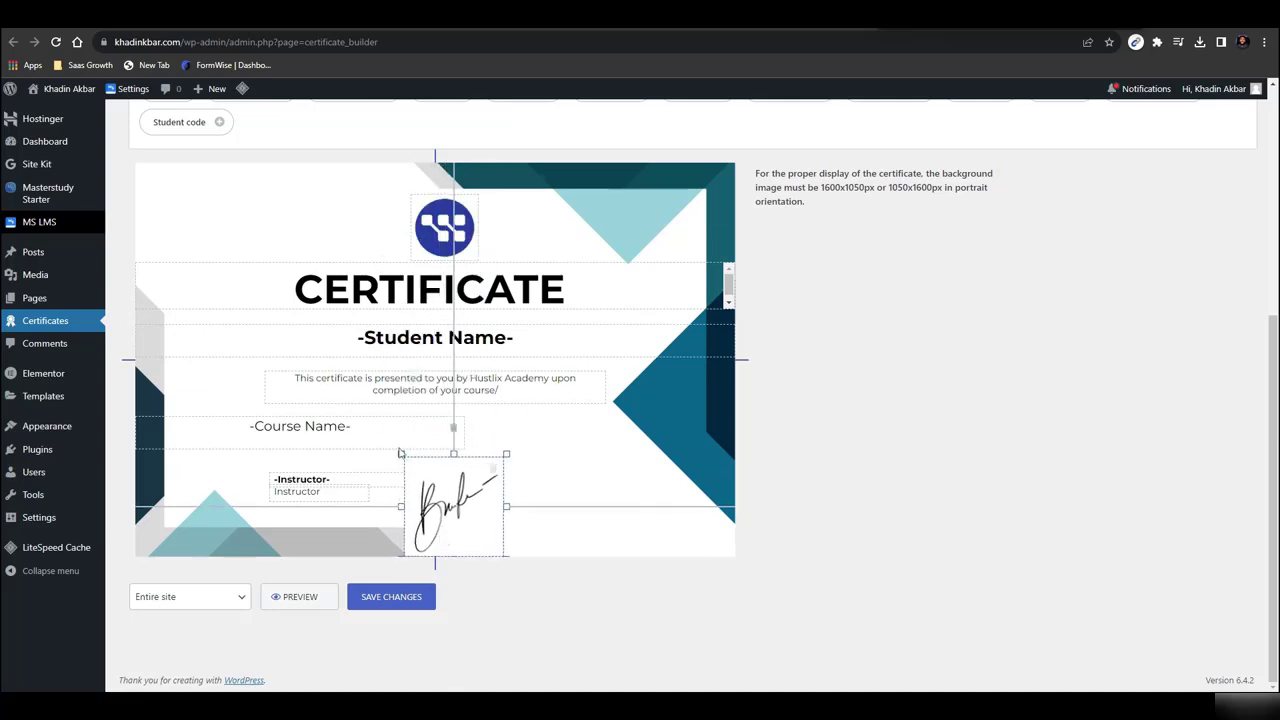
mouse_move(401, 454)
mouse_down()
mouse_move(437, 471)
mouse_move(443, 506)
mouse_up()
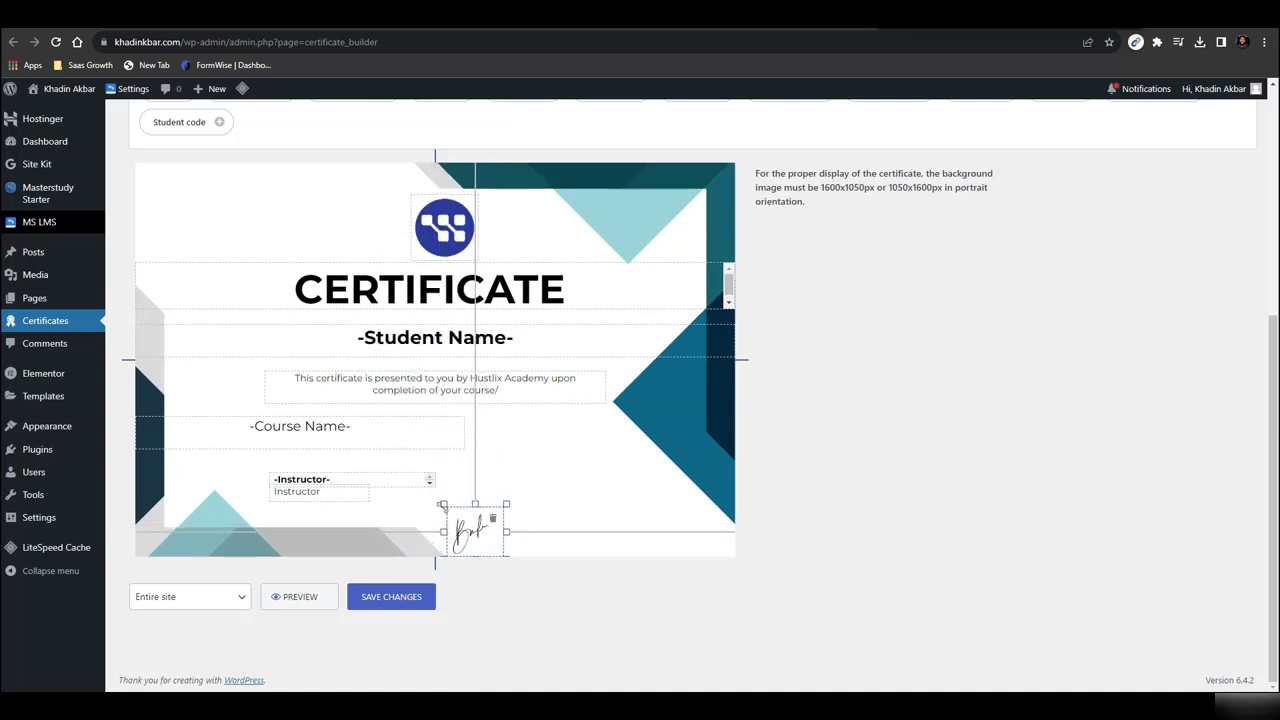
mouse_move(503, 540)
mouse_down()
mouse_move(577, 505)
mouse_move(609, 457)
mouse_up()
click(840, 486)
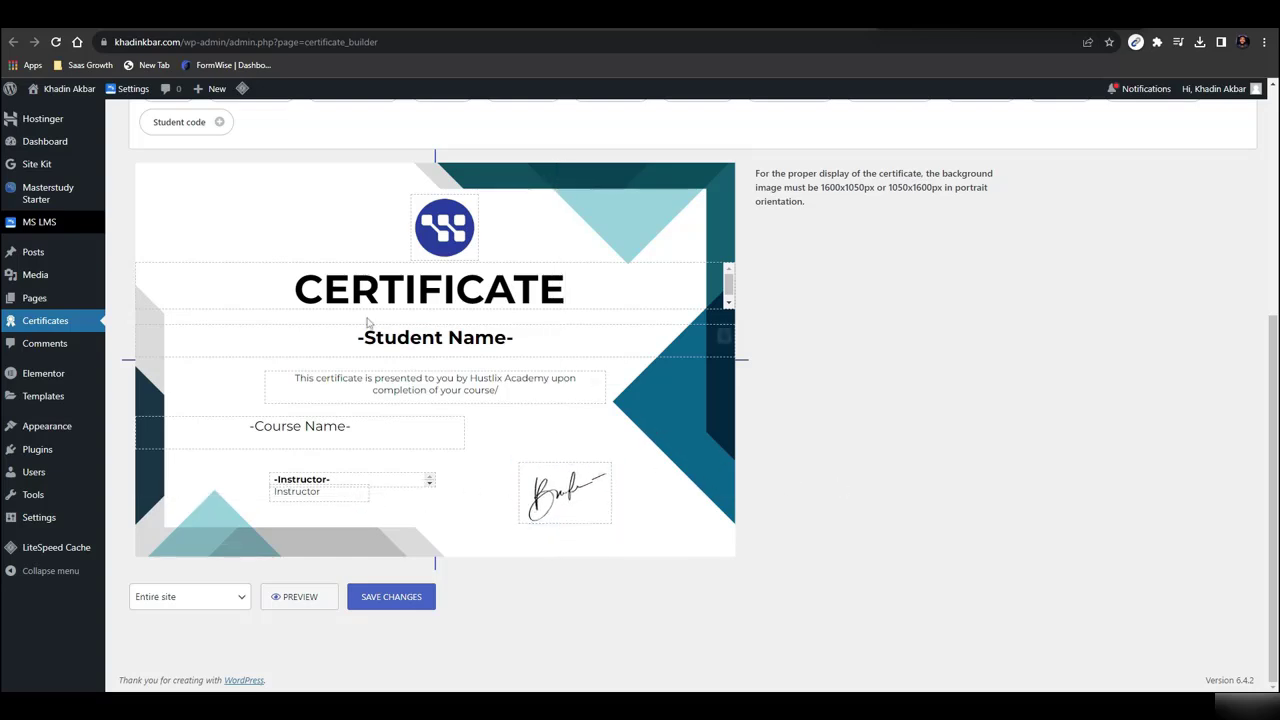
Add a Course name element, move it left, then remove the extra copy.
scroll(791, 431, up, 3)
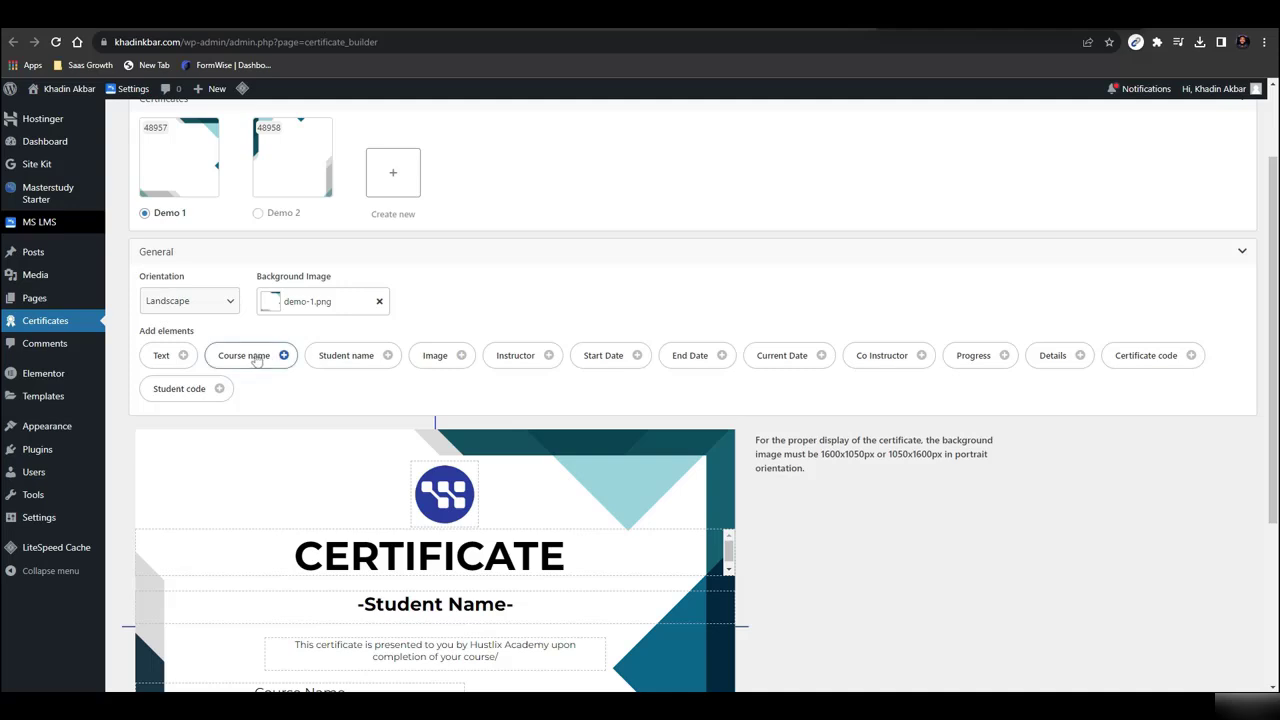
scroll(285, 367, down, 1)
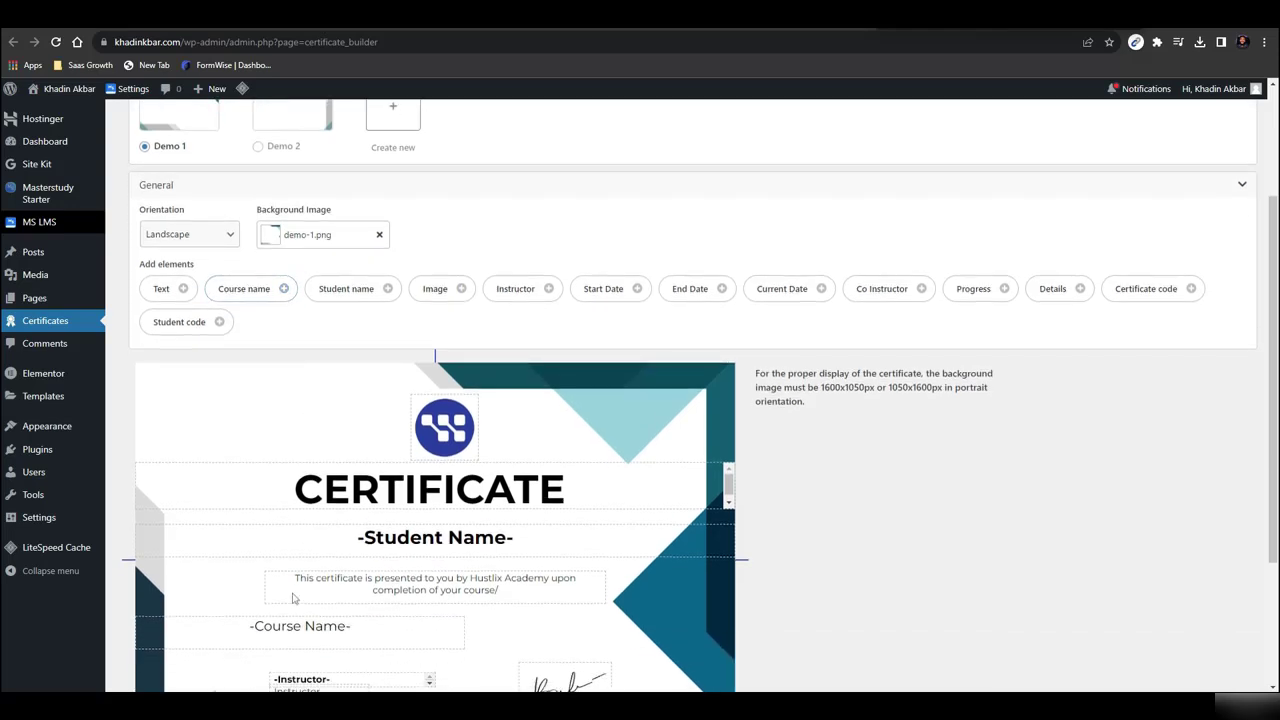
click(283, 288)
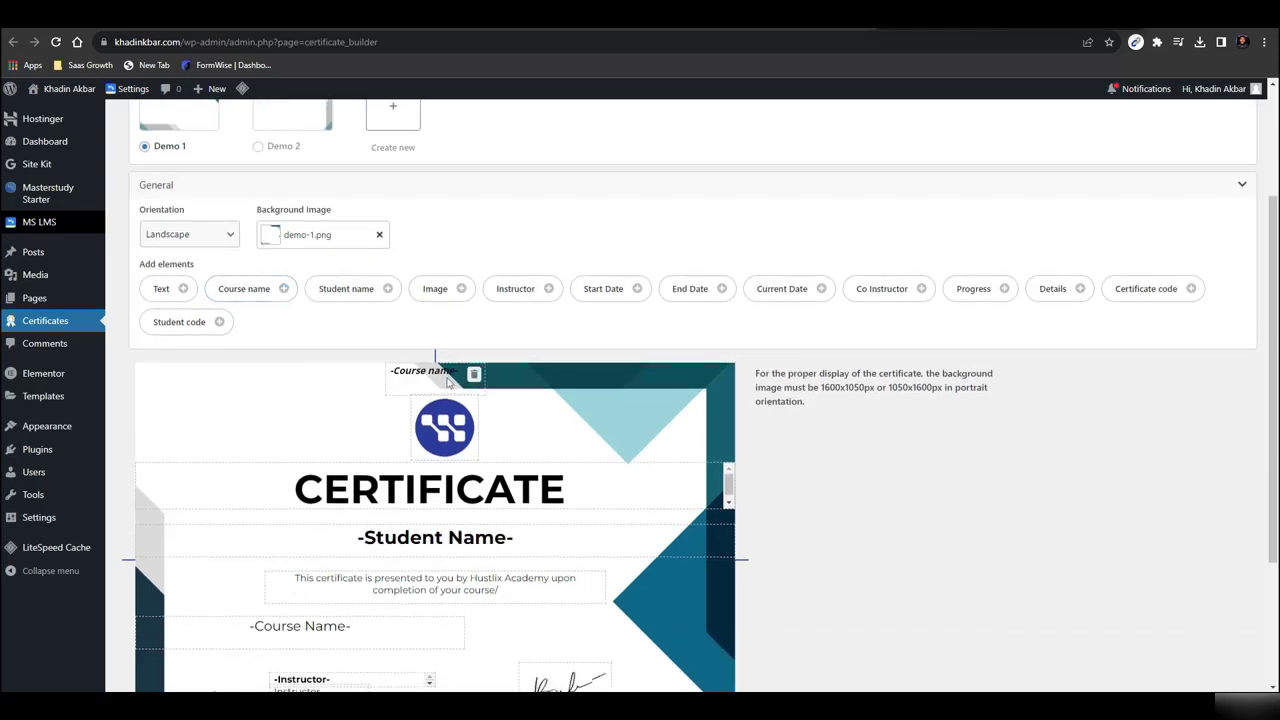
drag(478, 388, 394, 392)
click(385, 377)
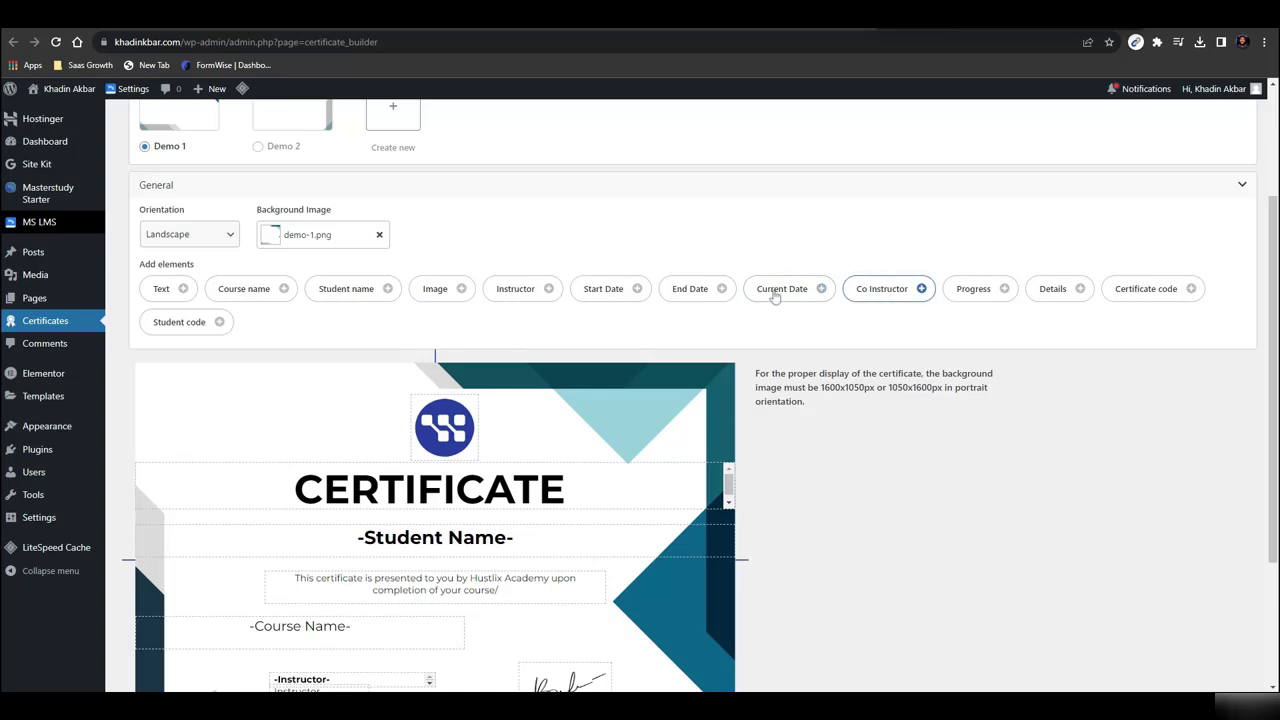
Add a Certificate code element and drag it to the certificate's top-left corner.
scroll(566, 297, down, 3)
scroll(885, 264, up, 2)
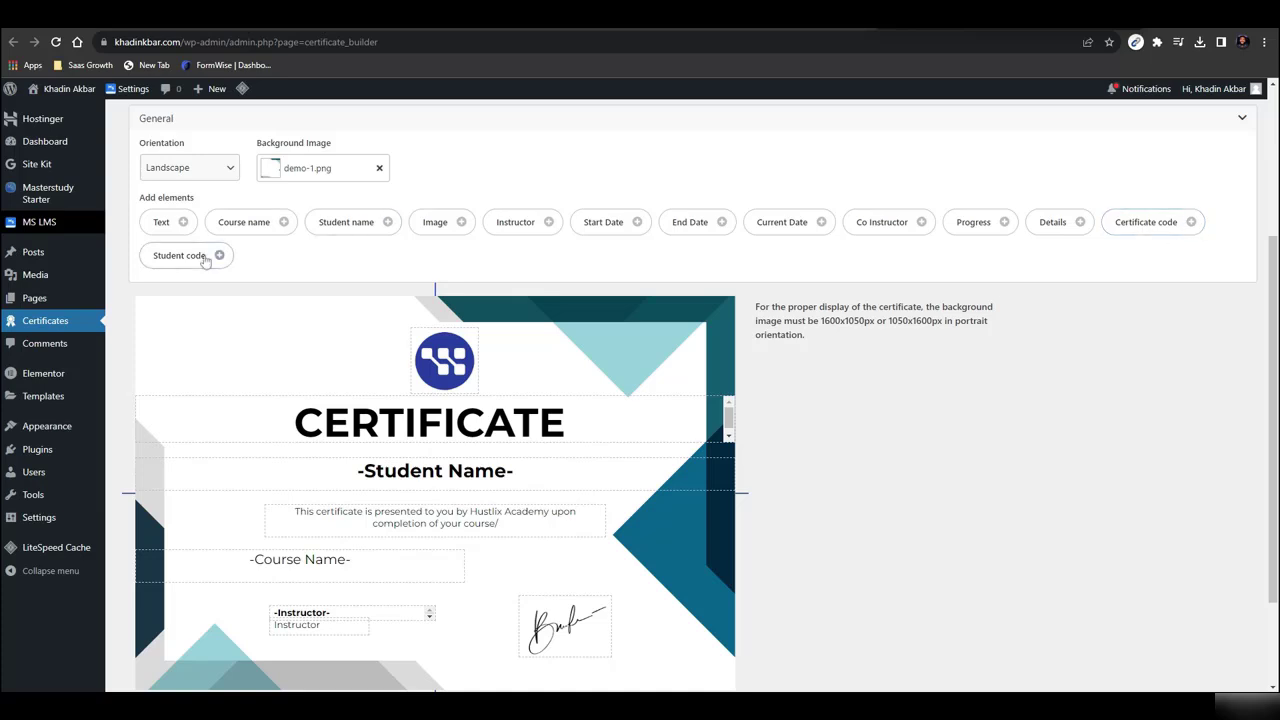
click(1190, 223)
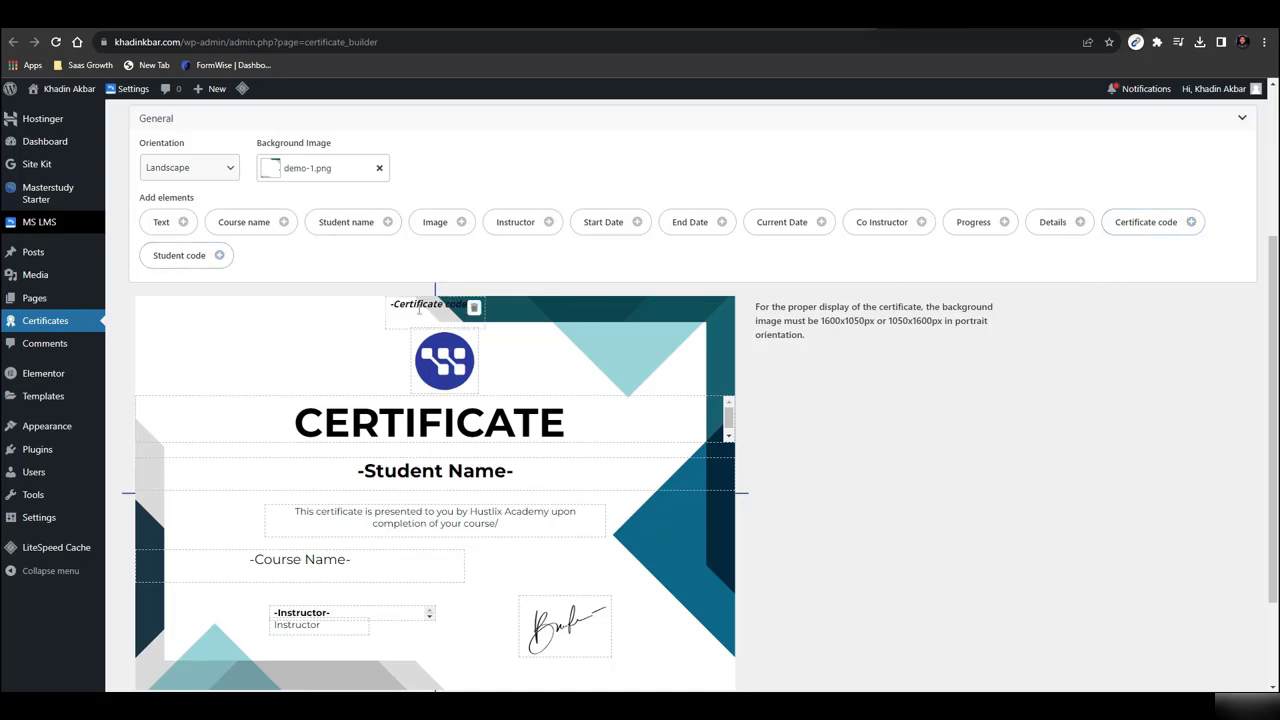
drag(418, 305, 177, 310)
click(998, 444)
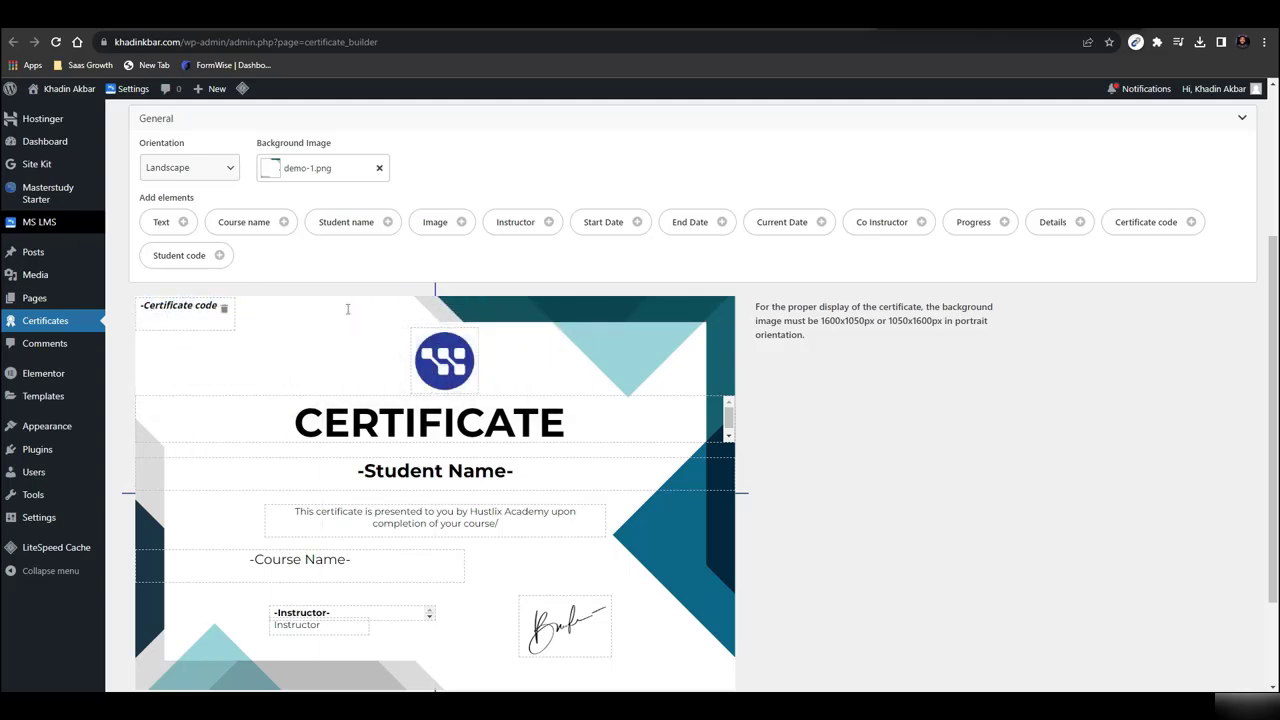
scroll(946, 406, down, 2)
Keep the certificate category on Entire site, save the design, and preview it as a PDF.
click(386, 602)
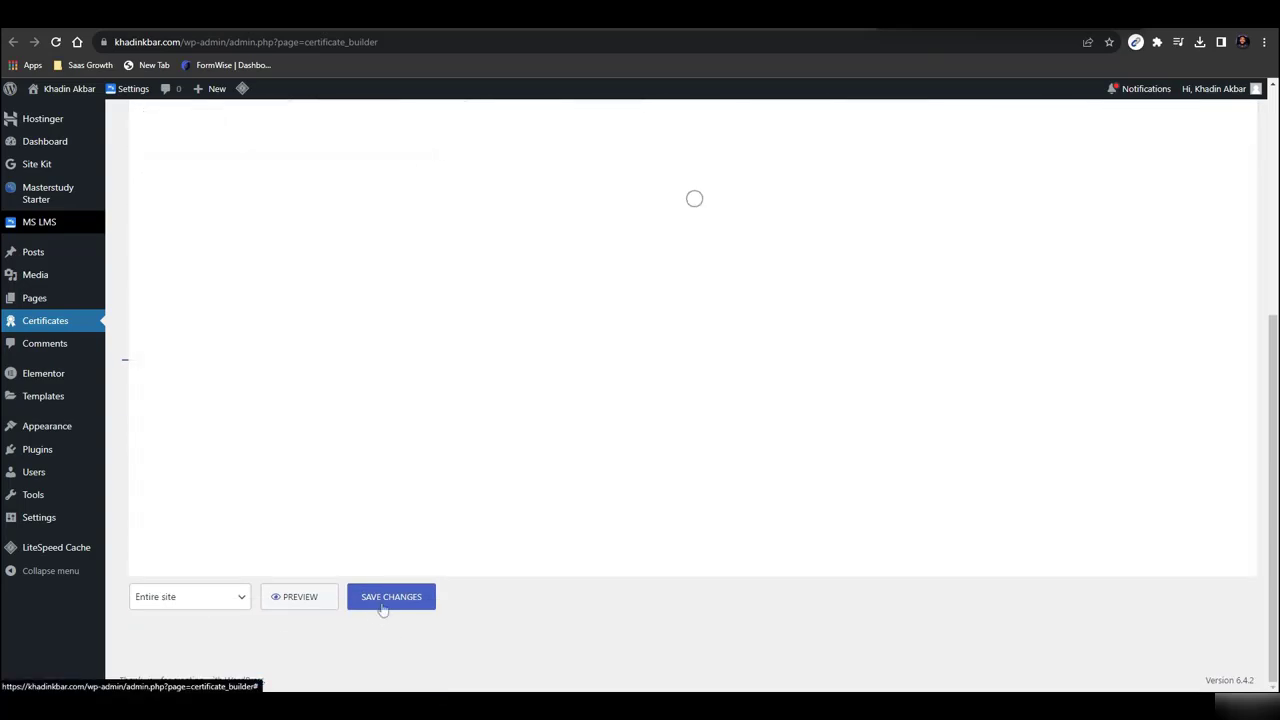
click(187, 606)
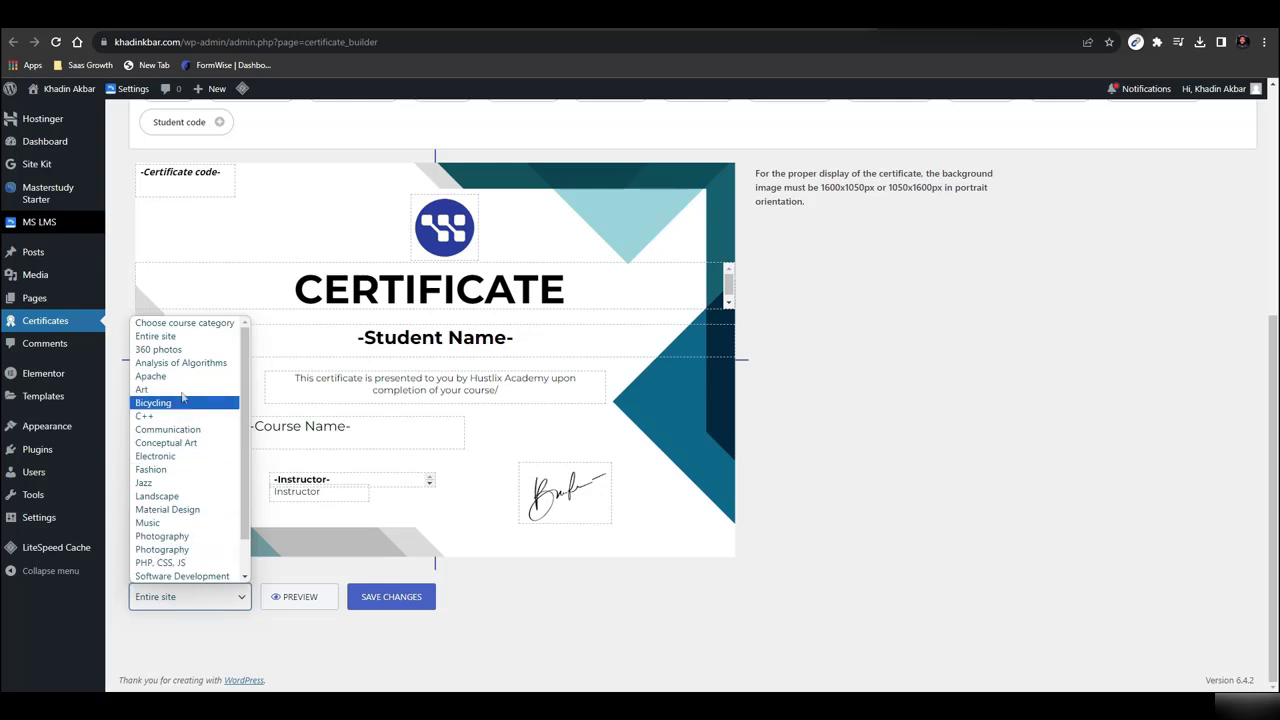
scroll(200, 418, down, 1)
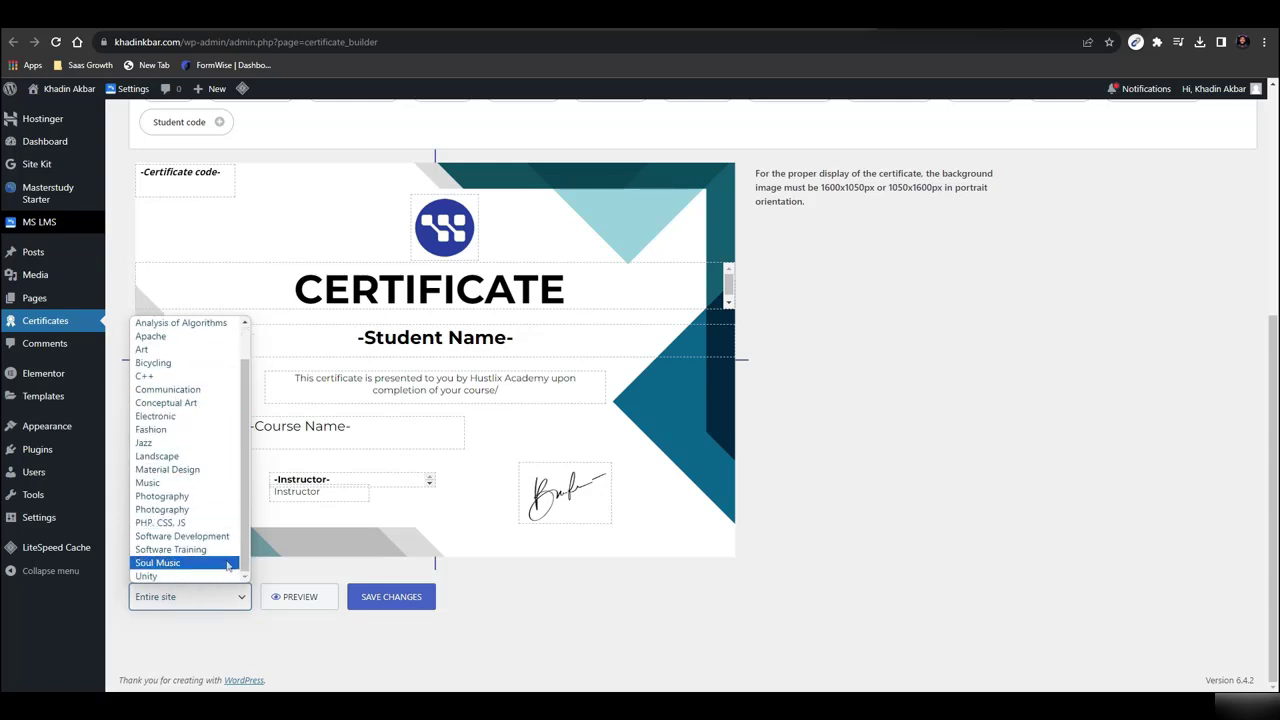
scroll(180, 360, up, 2)
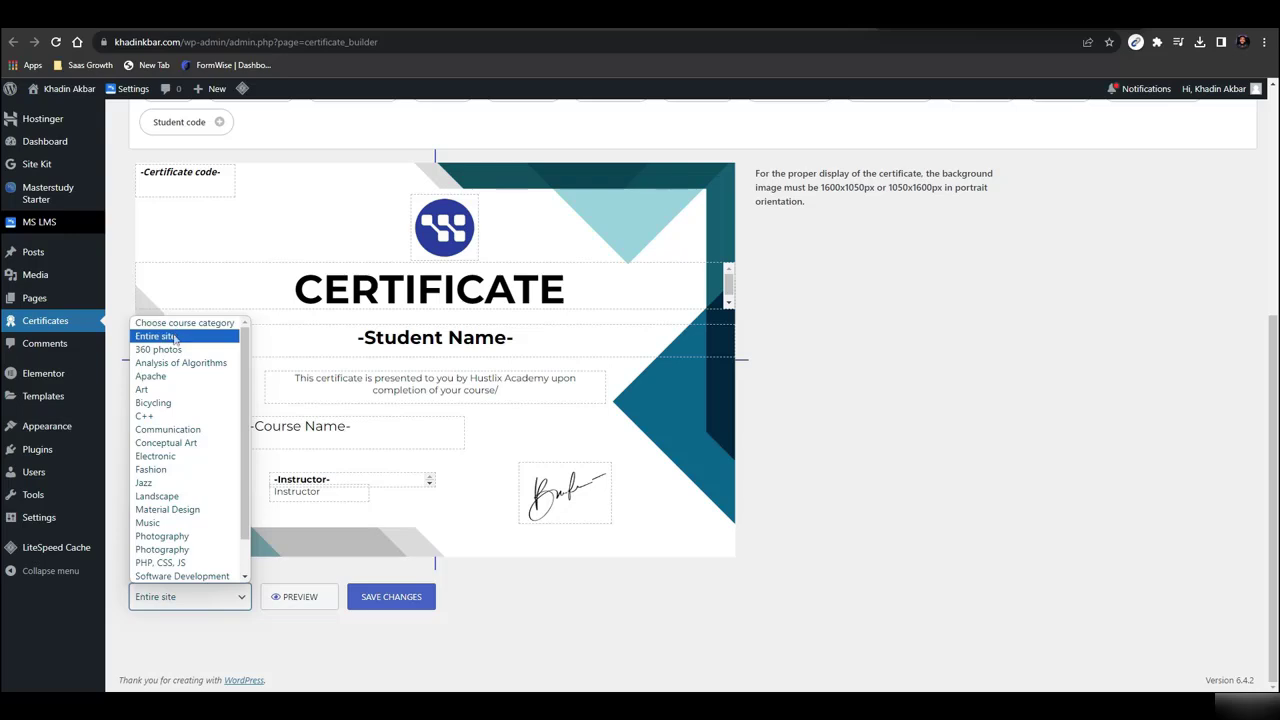
click(175, 339)
click(403, 607)
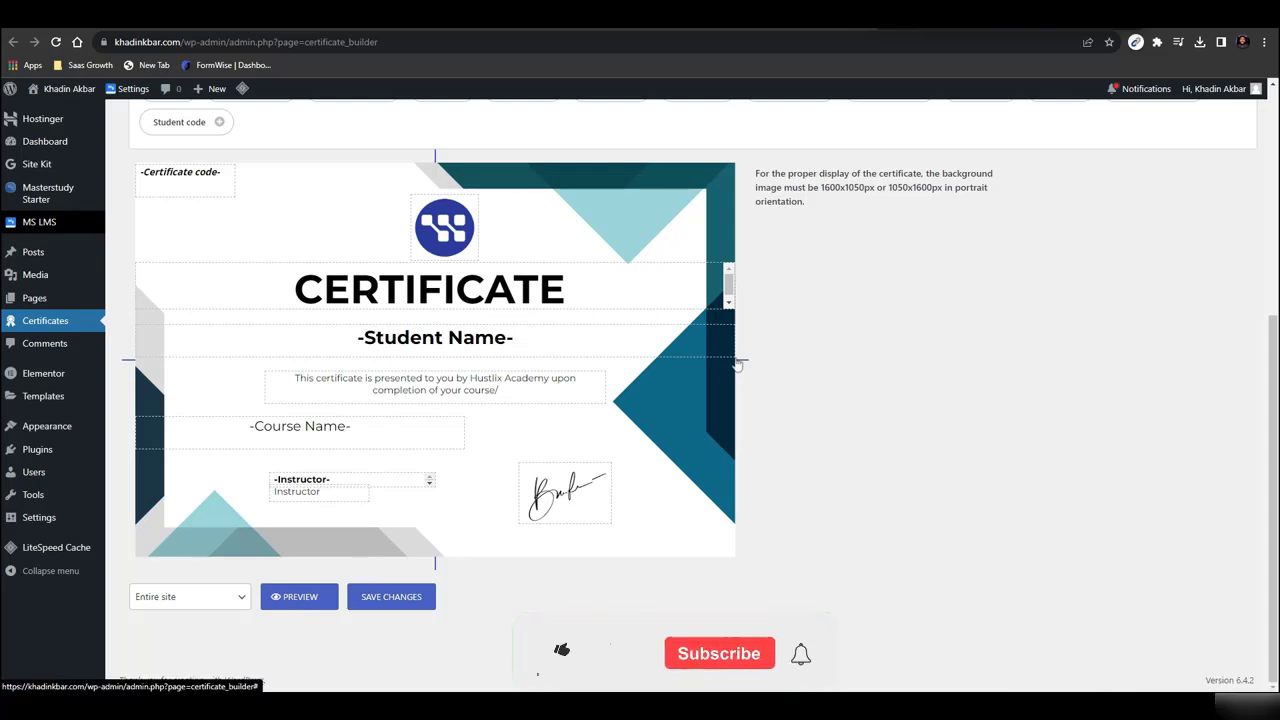
click(345, 600)
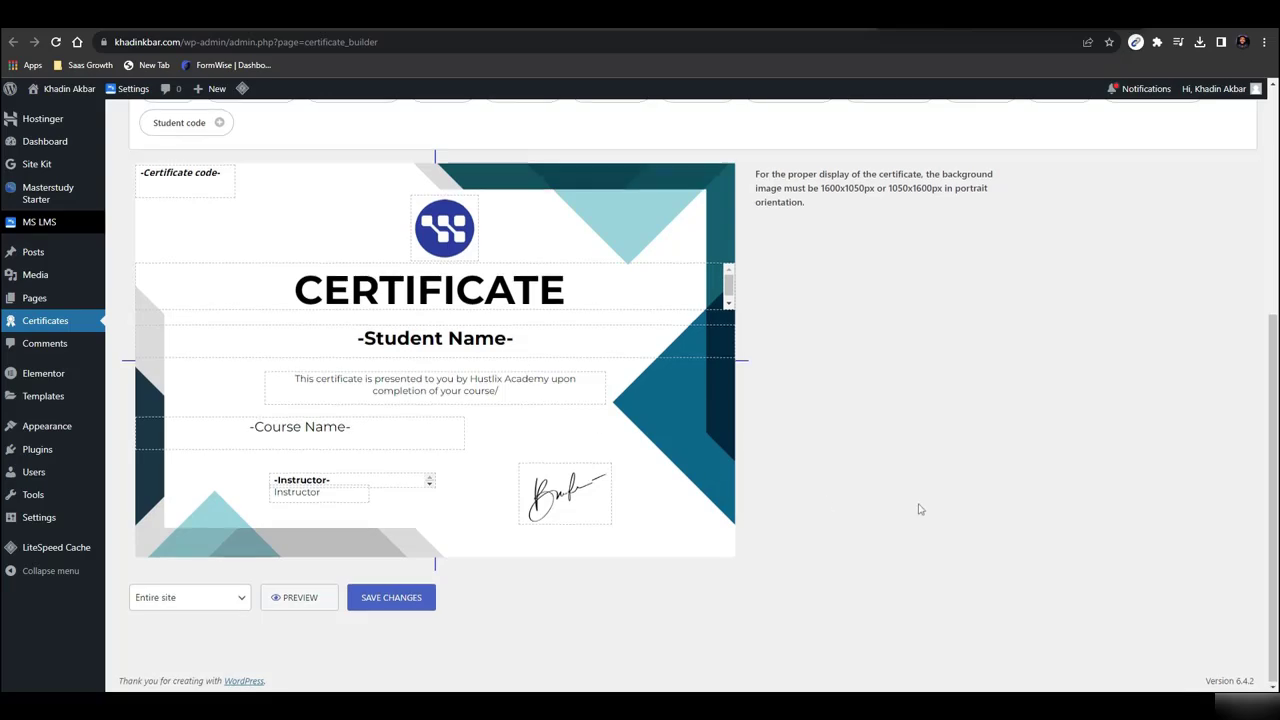
scroll(917, 509, up, 4)
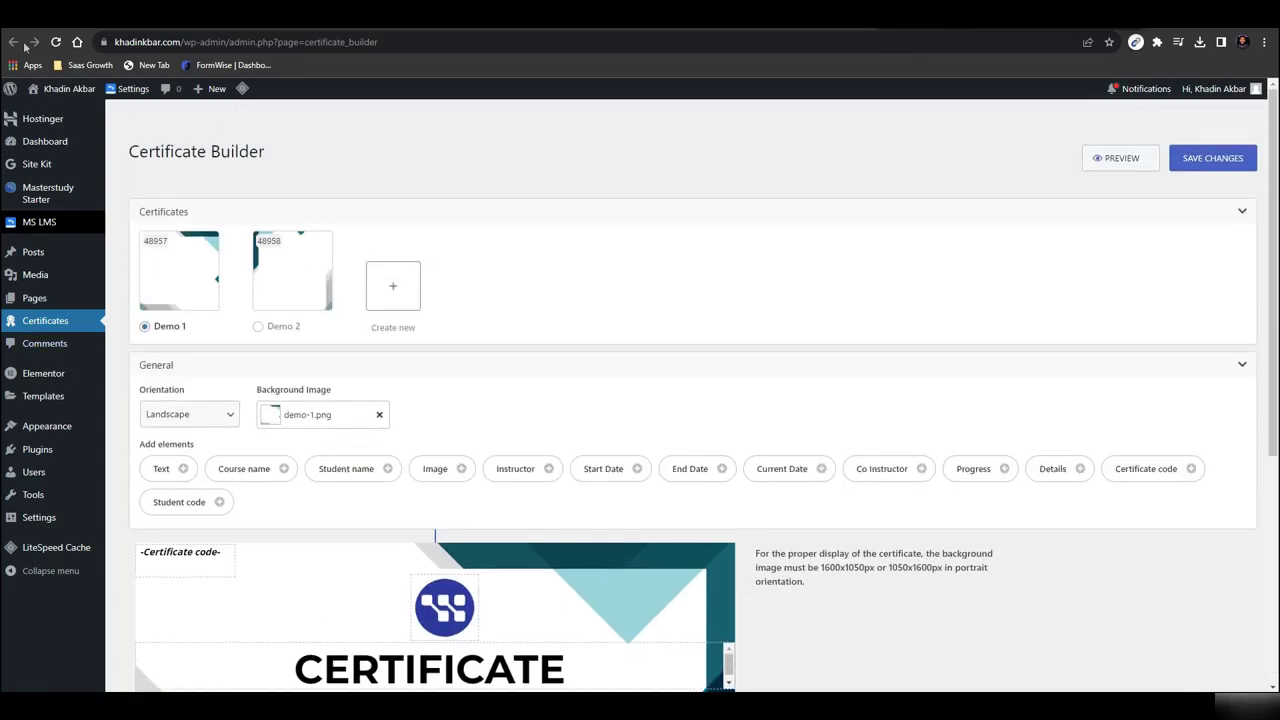
Turn on the Zoom Conference addon and install the eRoom – Zoom Meetings & Webinar plugin from its settings.
click(377, 27)
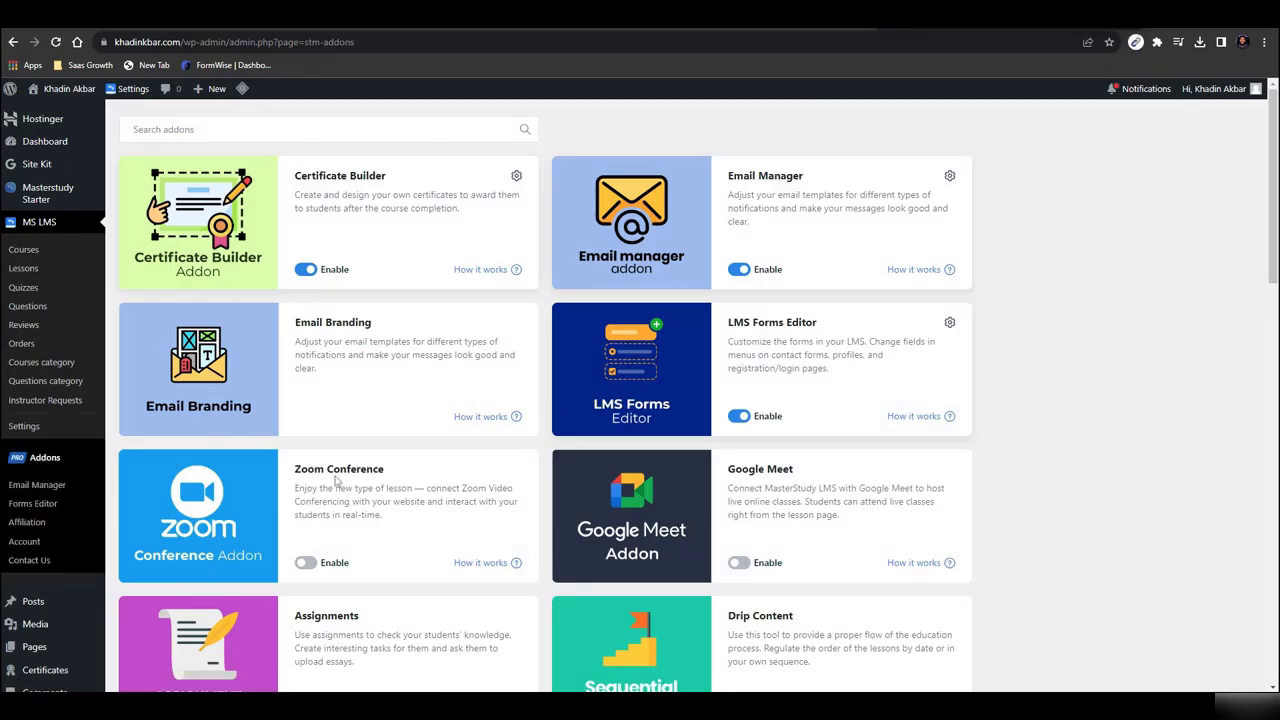
click(306, 566)
click(515, 470)
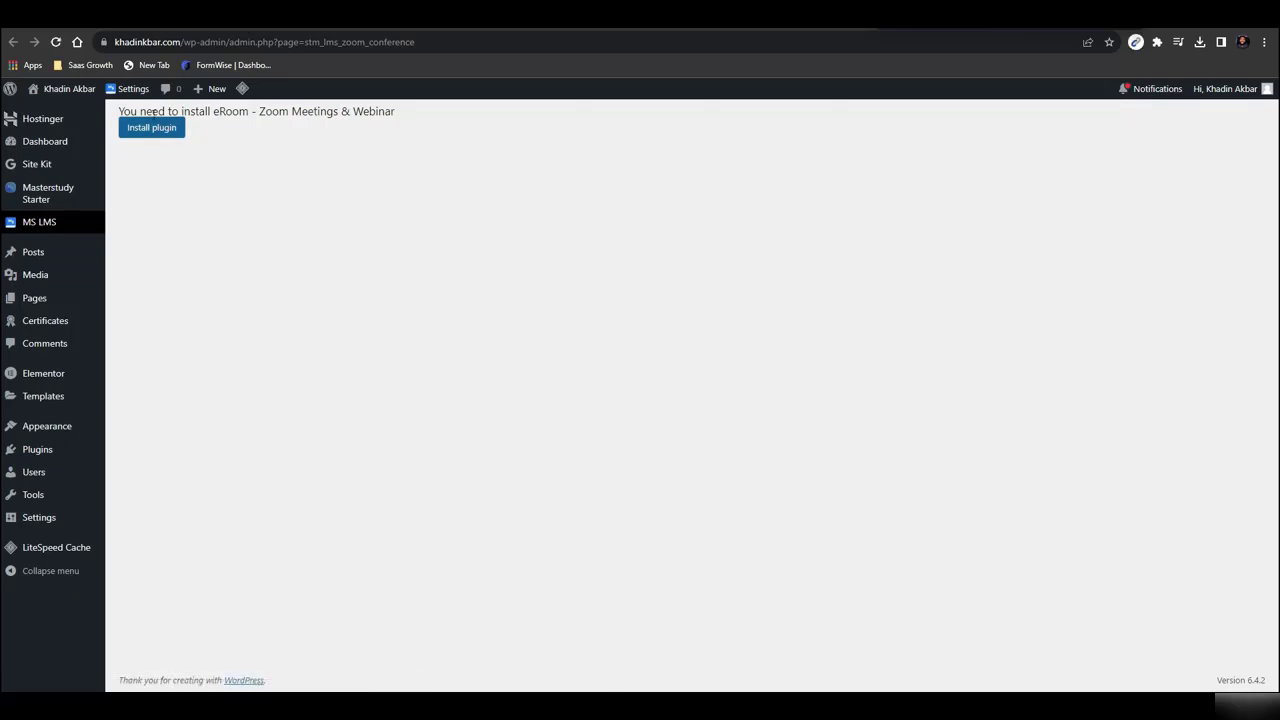
drag(139, 111, 350, 111)
click(151, 131)
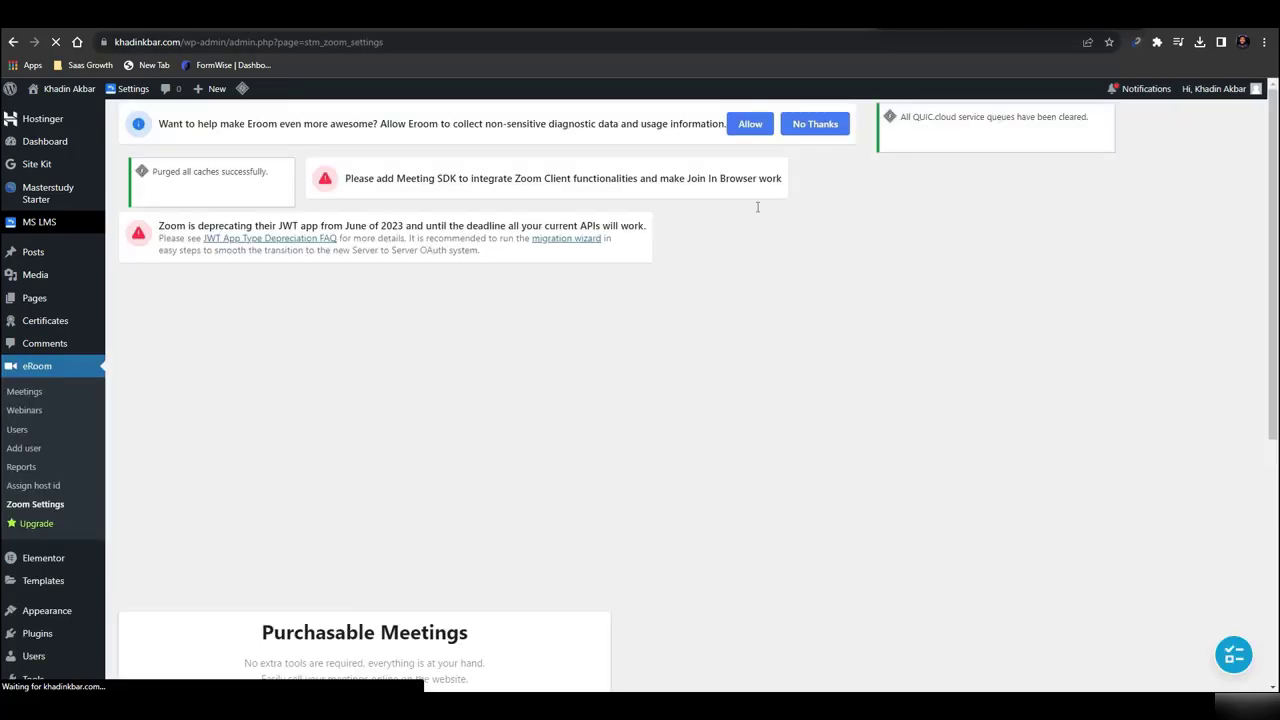
scroll(443, 289, down, 2)
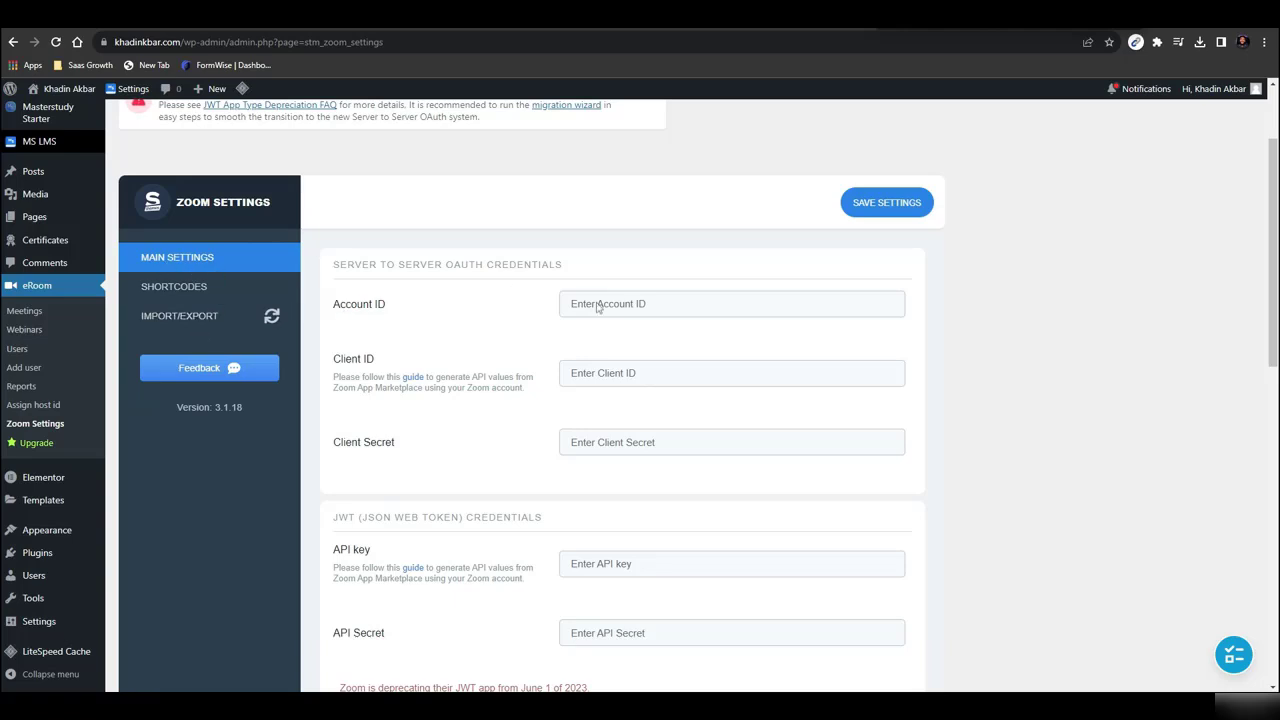
click(597, 308)
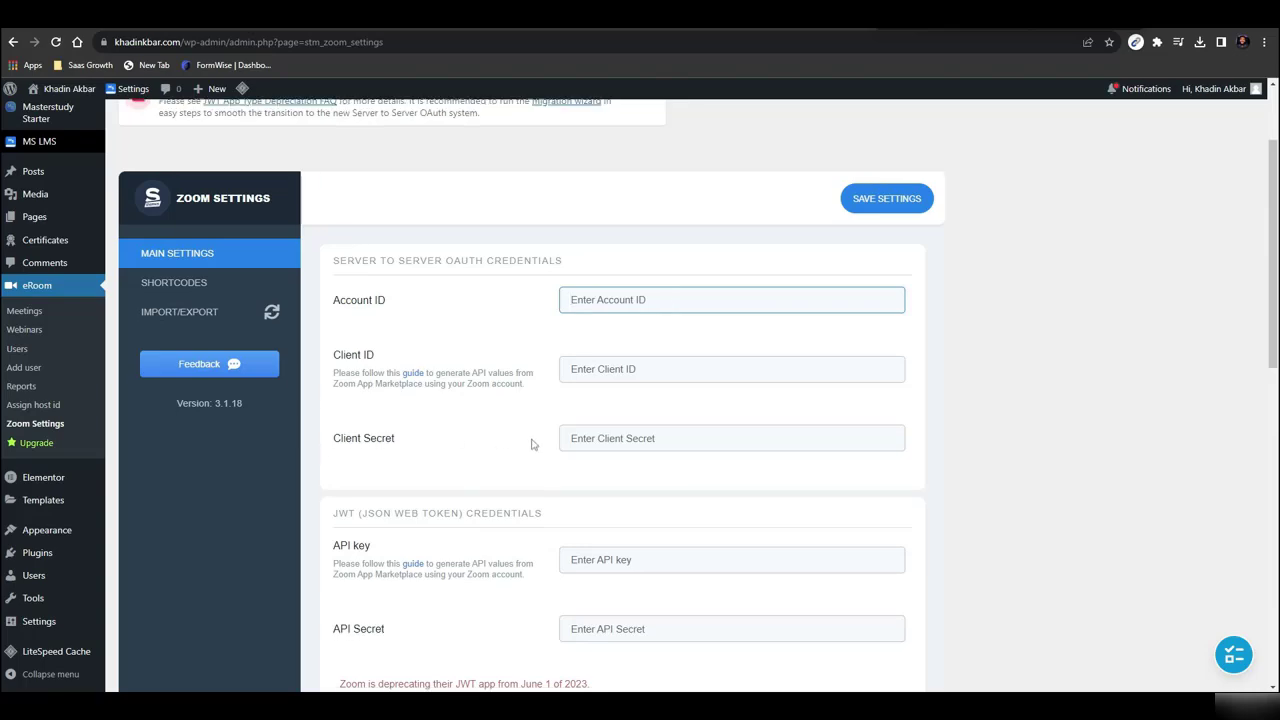
scroll(540, 443, down, 3)
scroll(546, 437, up, 5)
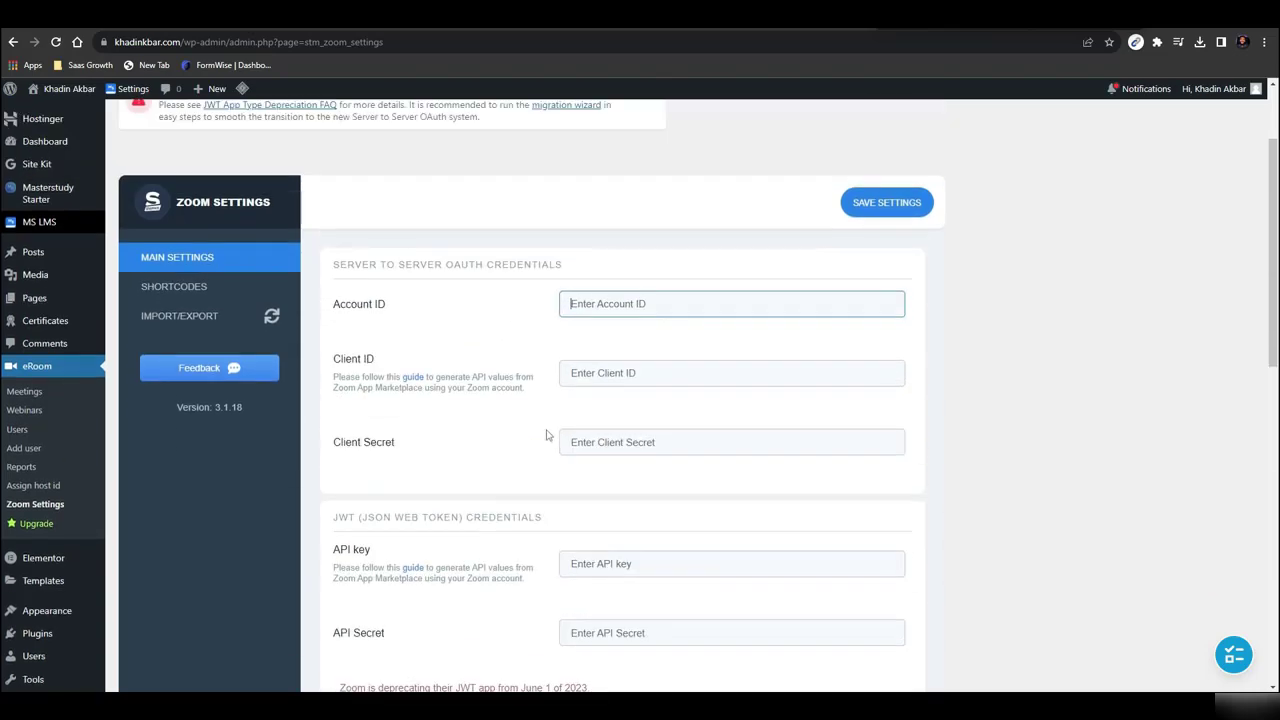
scroll(560, 431, down, 4)
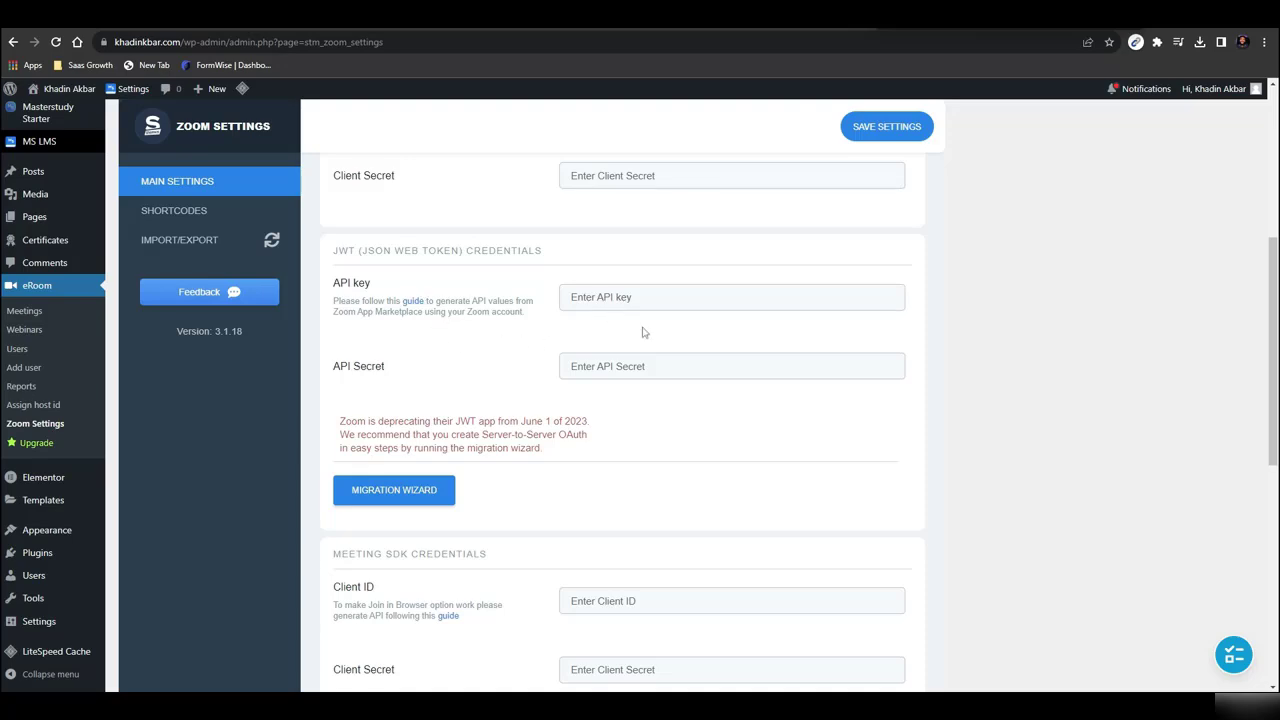
scroll(643, 332, down, 4)
scroll(676, 358, up, 3)
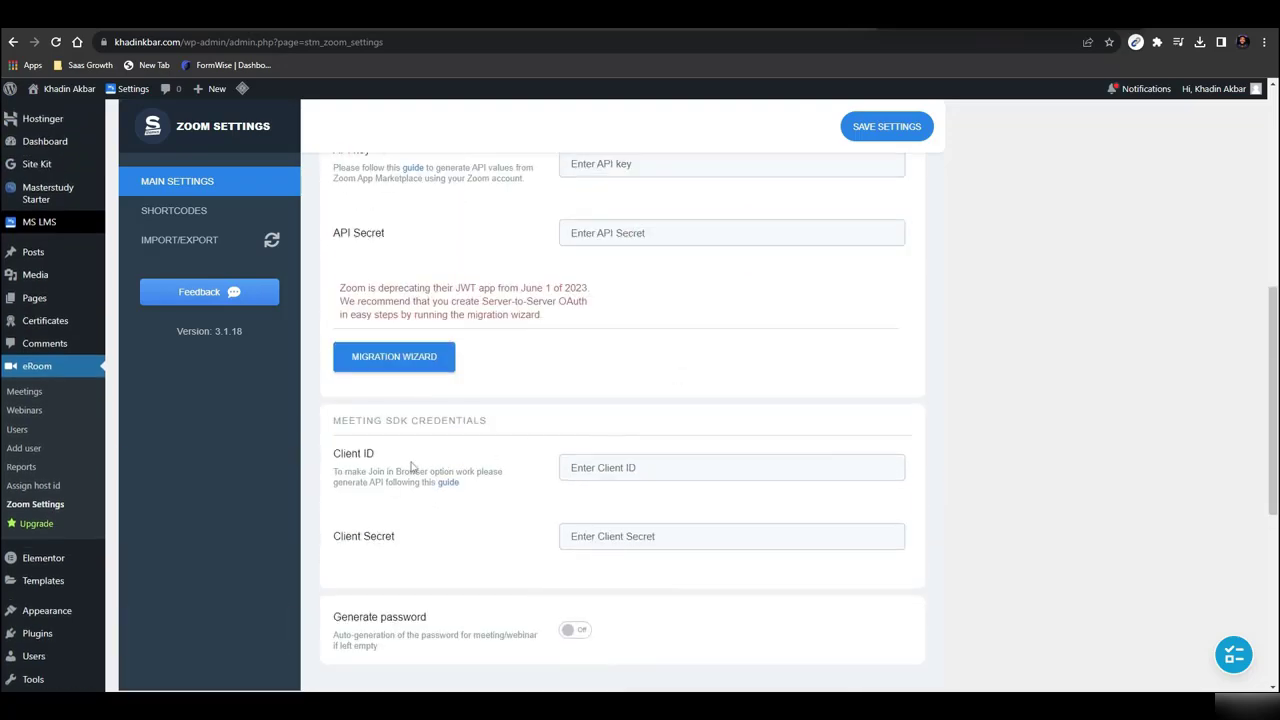
scroll(417, 415, up, 5)
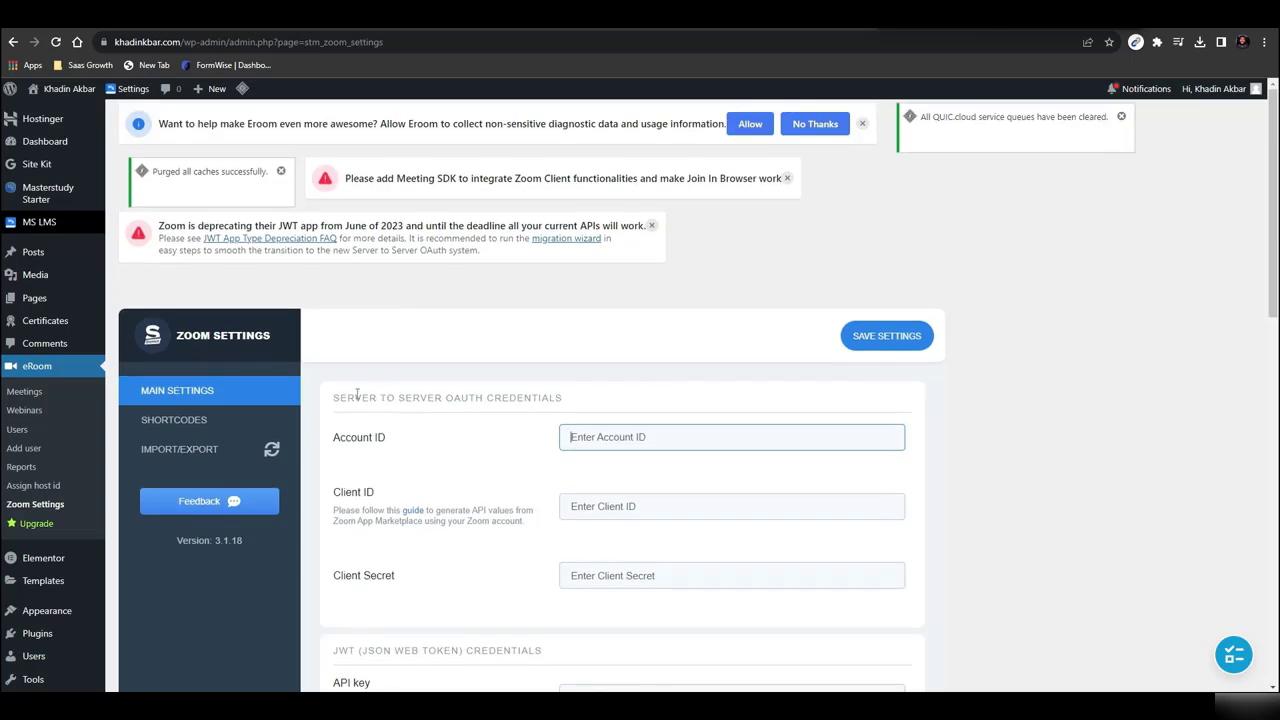
drag(355, 397, 572, 398)
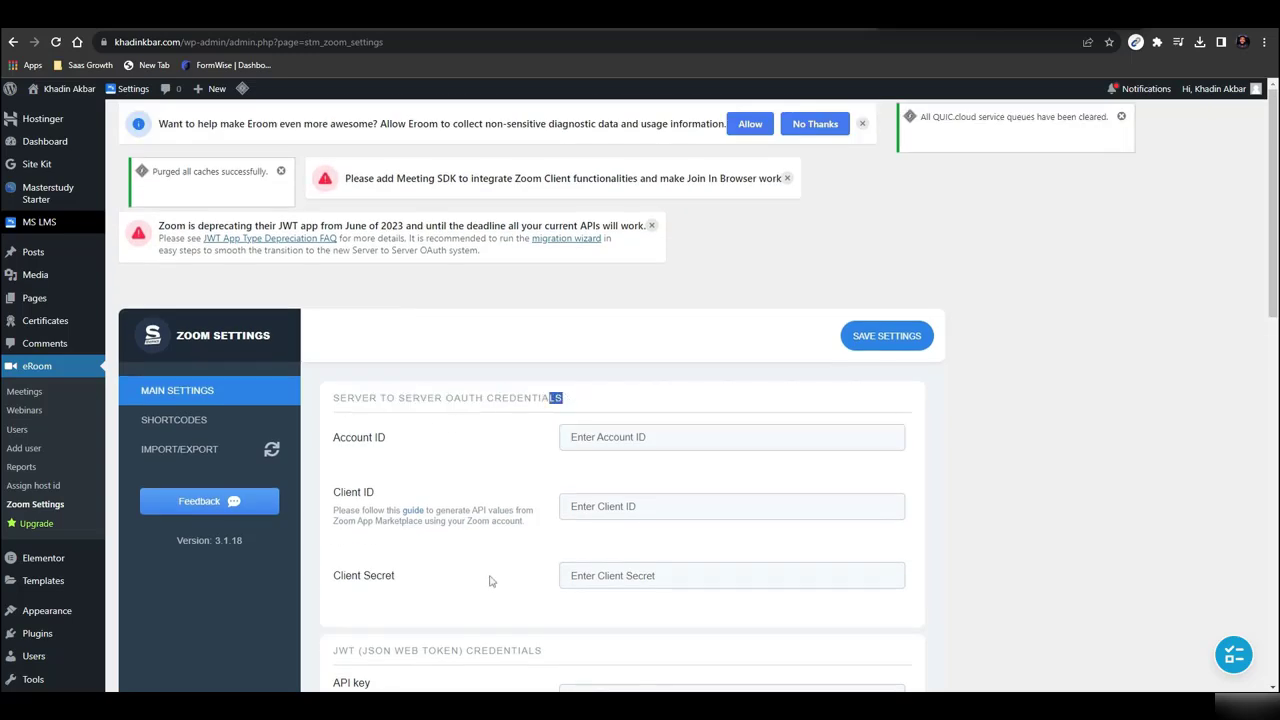
scroll(491, 575, down, 3)
drag(340, 318, 544, 318)
click(605, 364)
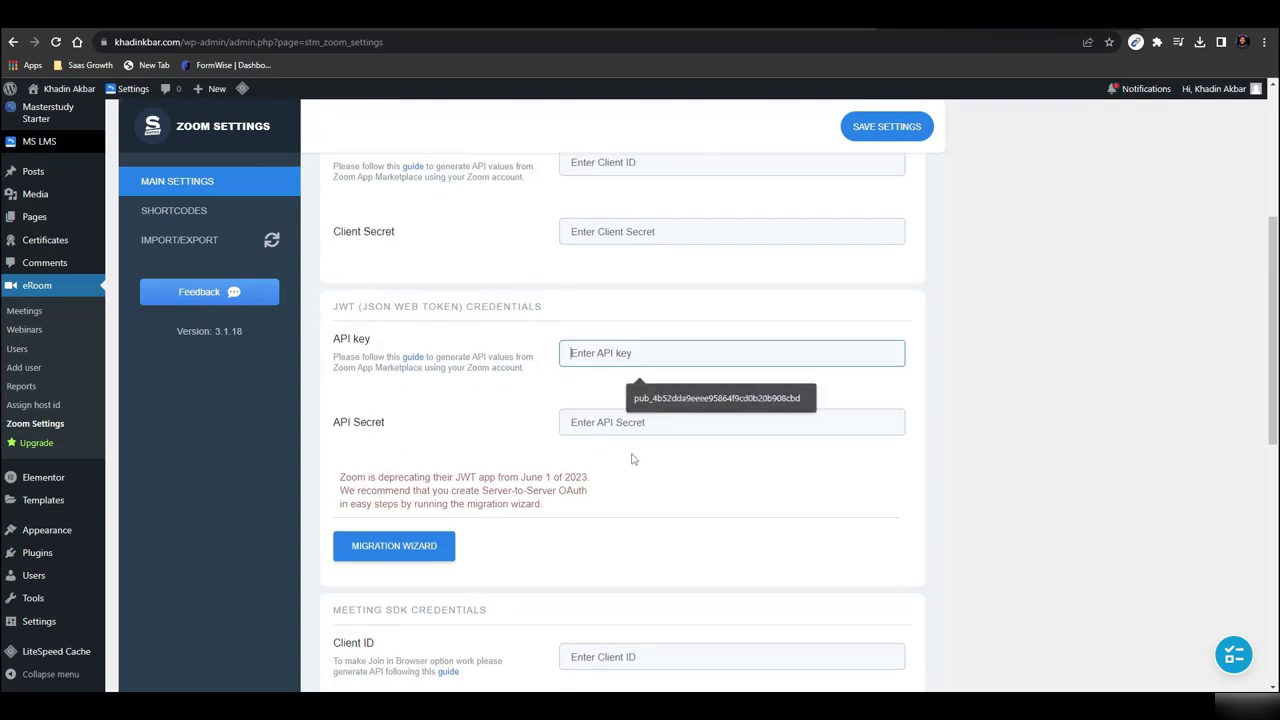
scroll(547, 443, down, 3)
drag(331, 359, 505, 357)
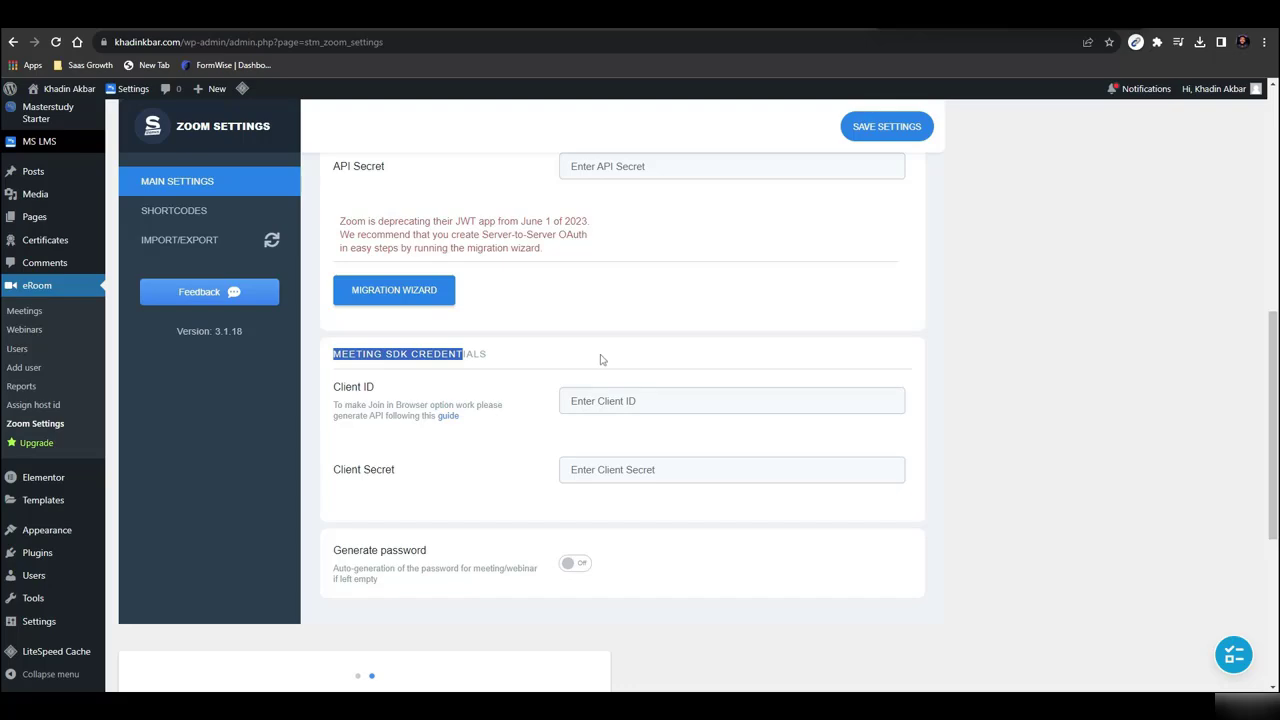
drag(340, 383, 377, 386)
drag(352, 473, 407, 475)
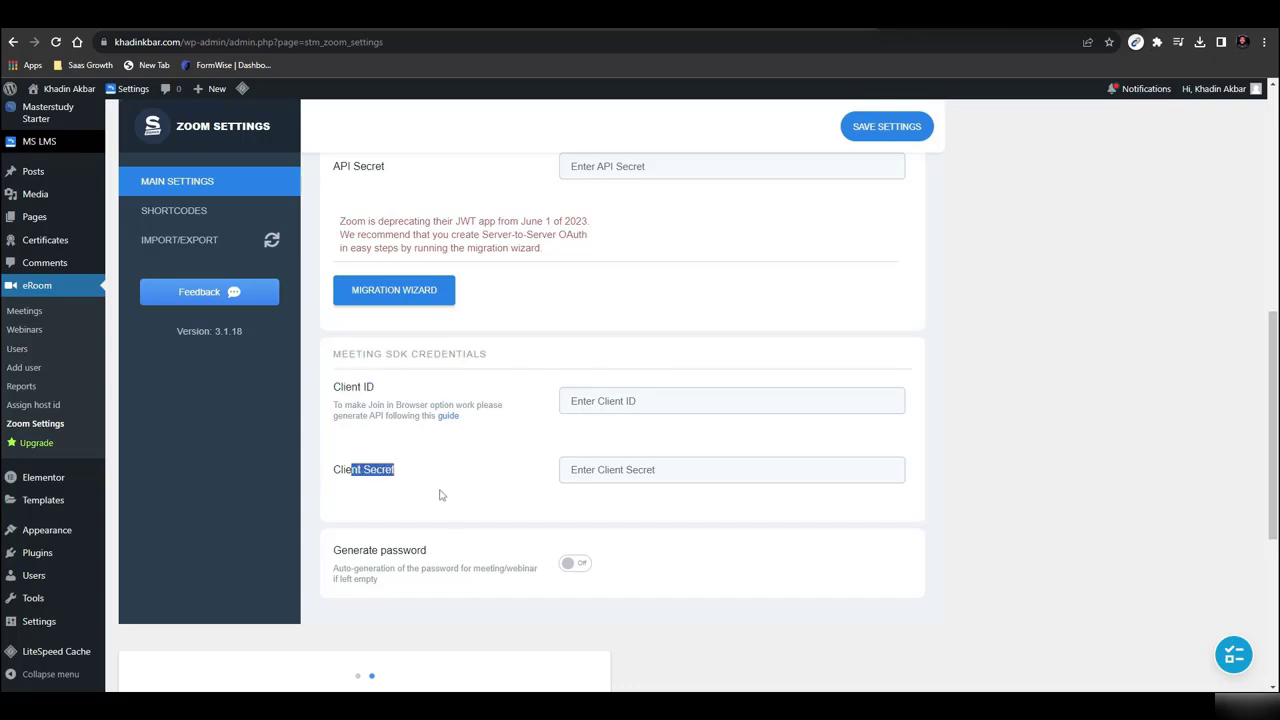
scroll(463, 507, down, 4)
scroll(466, 497, up, 6)
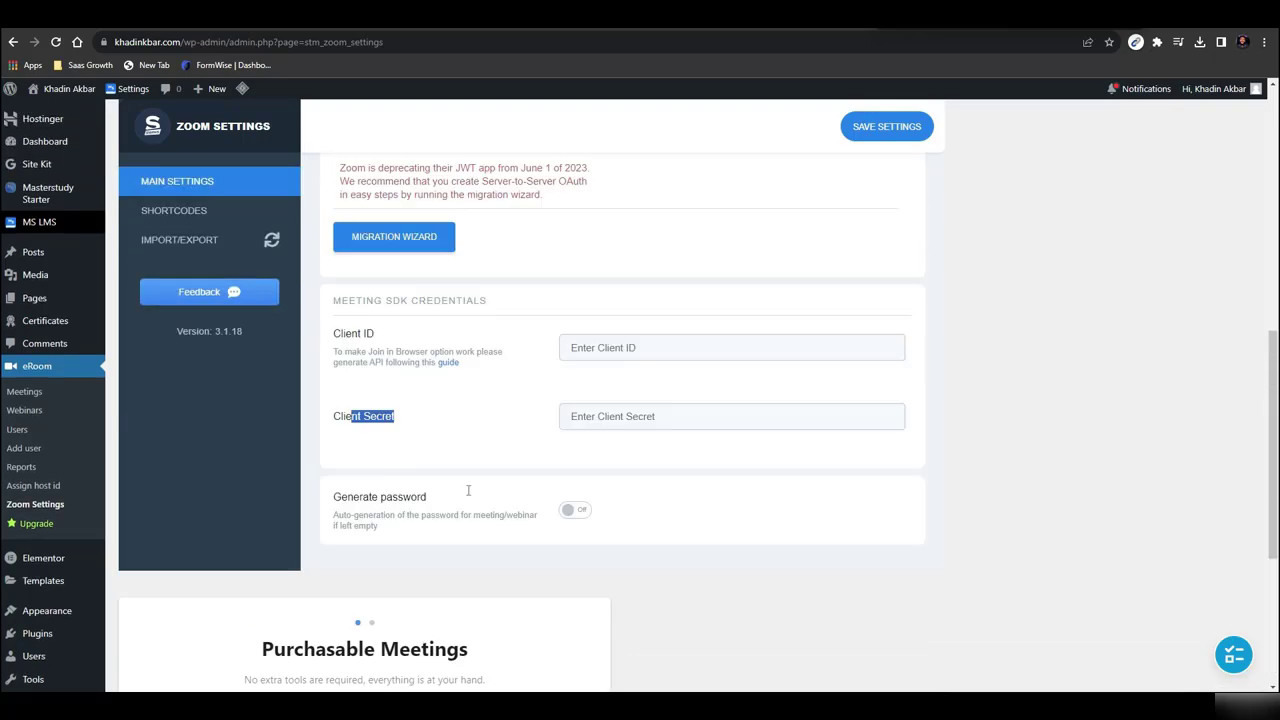
scroll(469, 491, up, 1)
scroll(469, 491, down, 2)
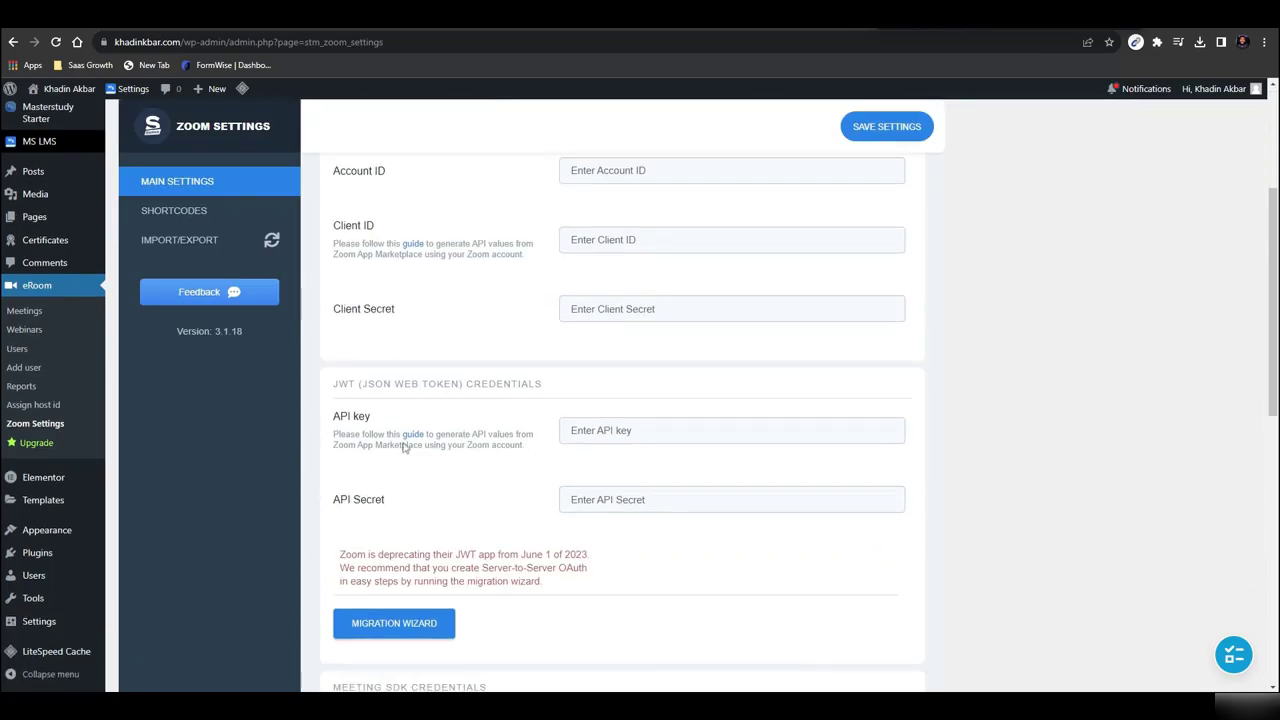
Open the Zoom credentials guide in a new tab, then return to the Zoom Settings page and go back.
right_click(410, 436)
click(432, 447)
key(ctrl+Tab)
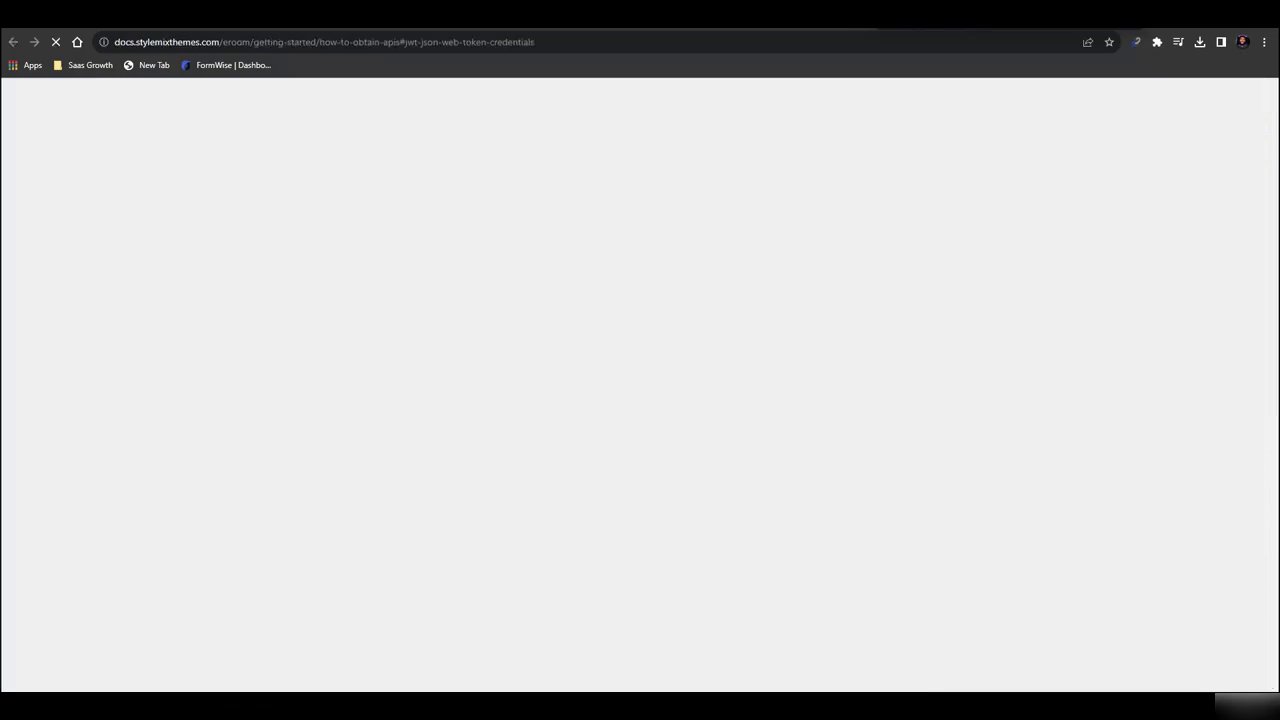
click(575, 16)
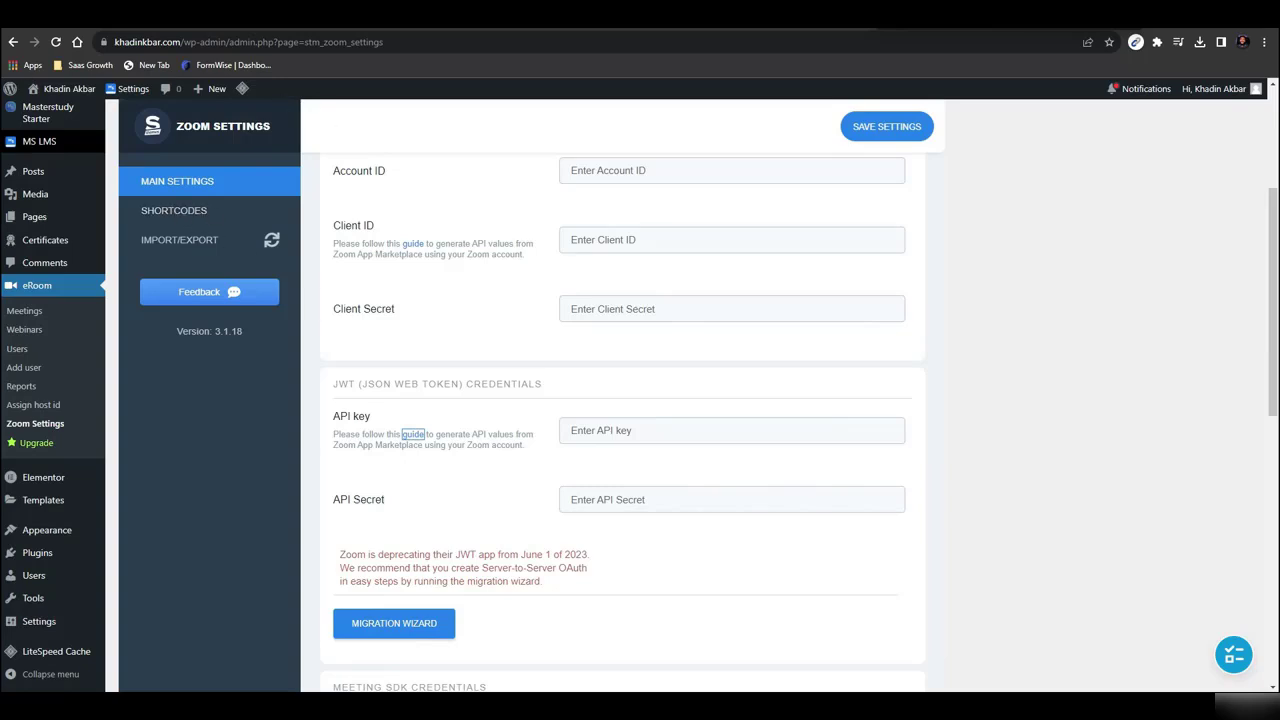
click(14, 42)
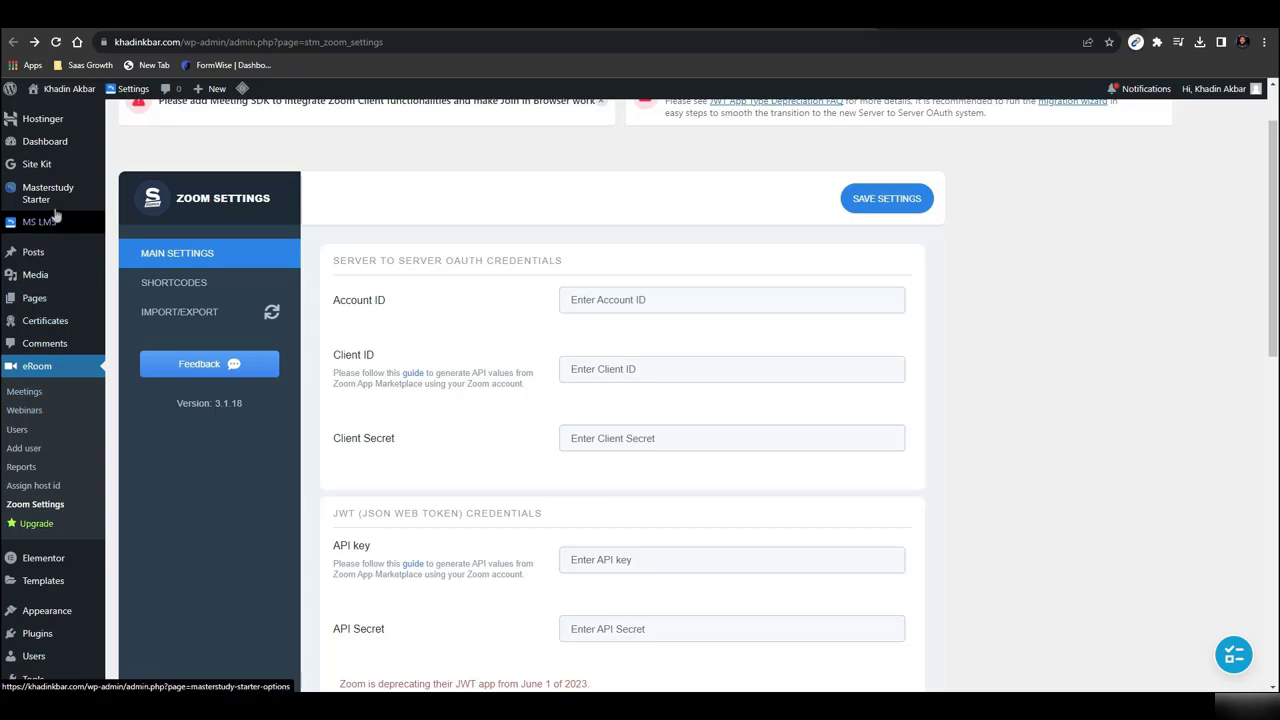
Go to MS LMS > Addons and open the Zoom Conference addon's documentation.
mouse_move(54, 222)
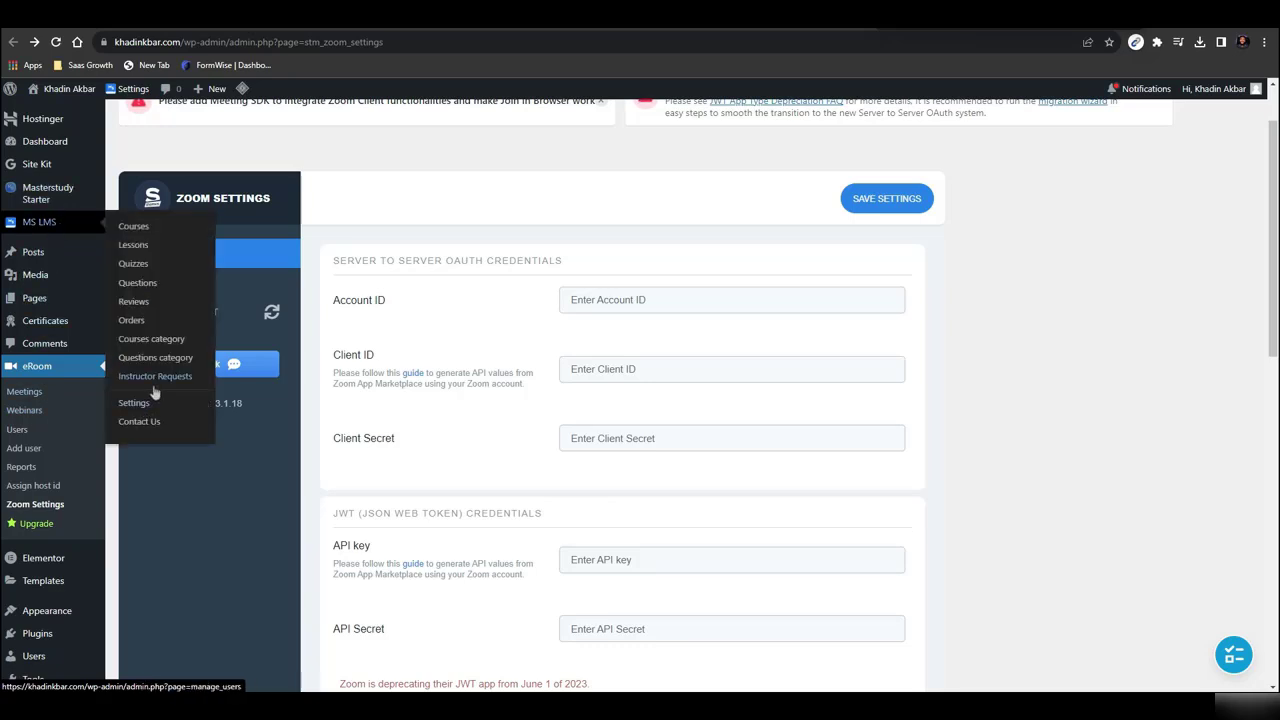
click(56, 224)
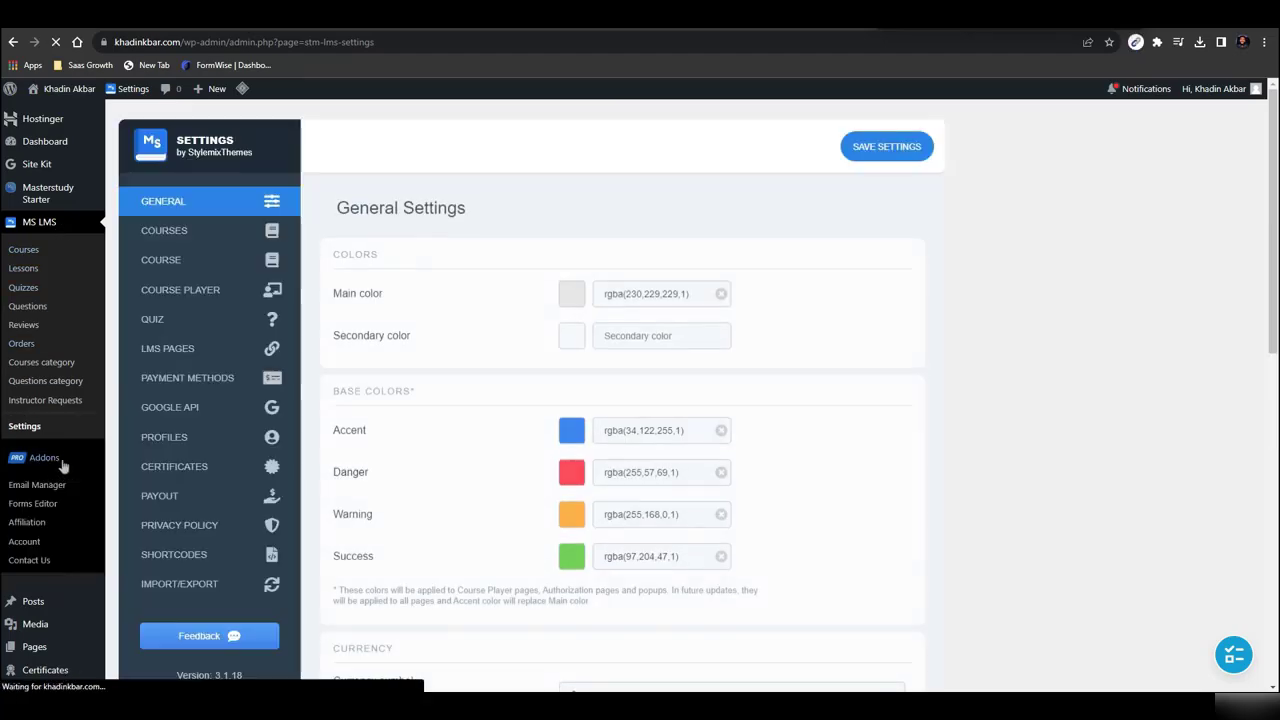
click(43, 466)
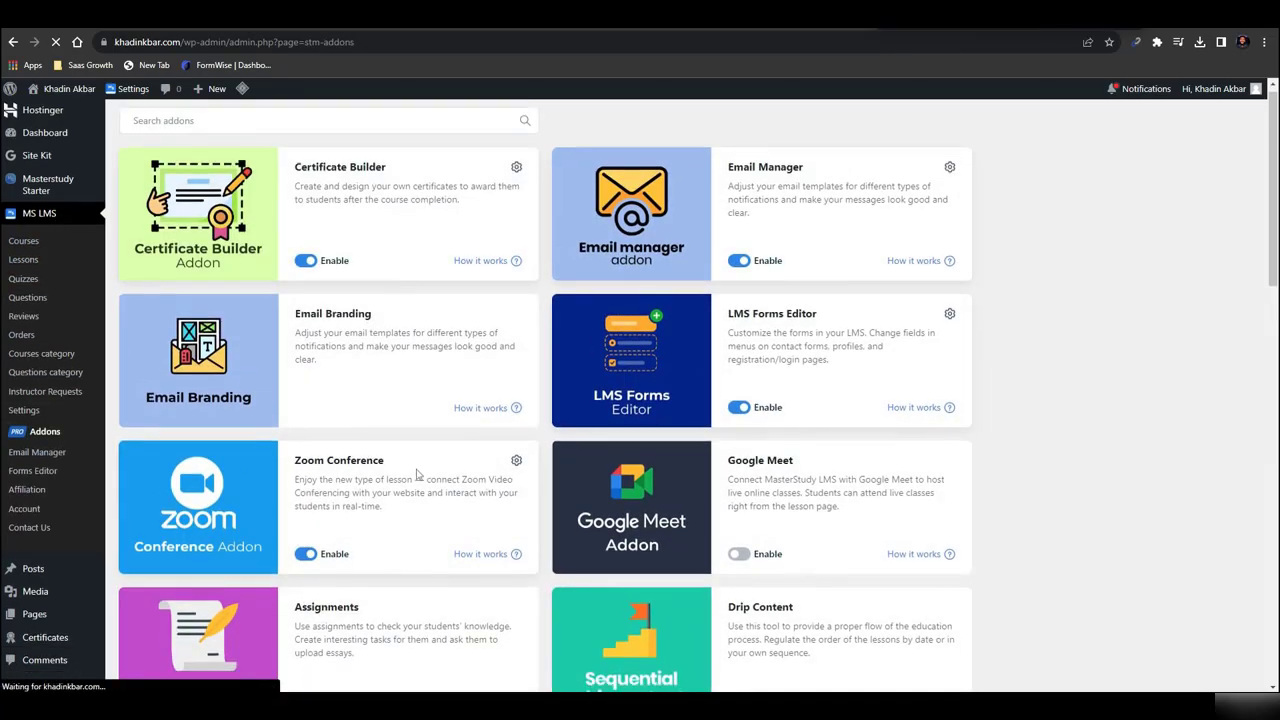
scroll(414, 434, down, 1)
click(480, 429)
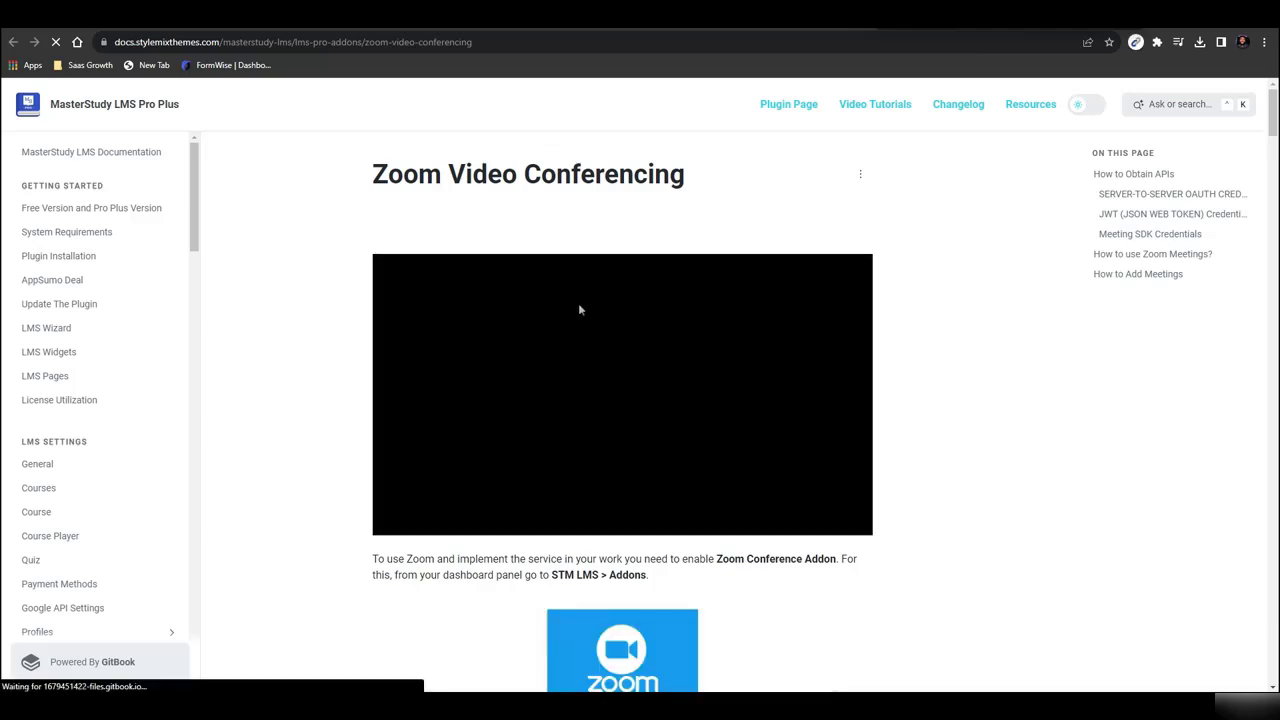
Open the guide's marketplace.zoom.us link in a new tab and switch to that tab.
scroll(580, 309, down, 3)
scroll(580, 310, down, 7)
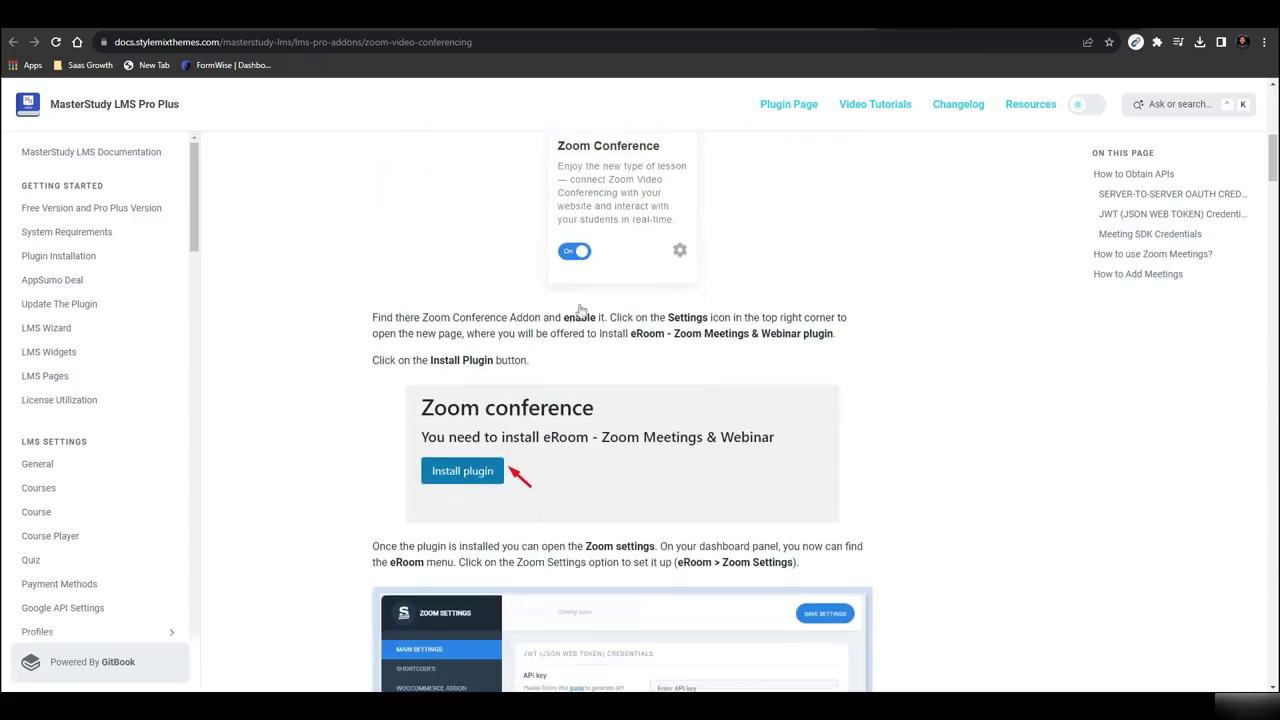
scroll(580, 311, down, 3)
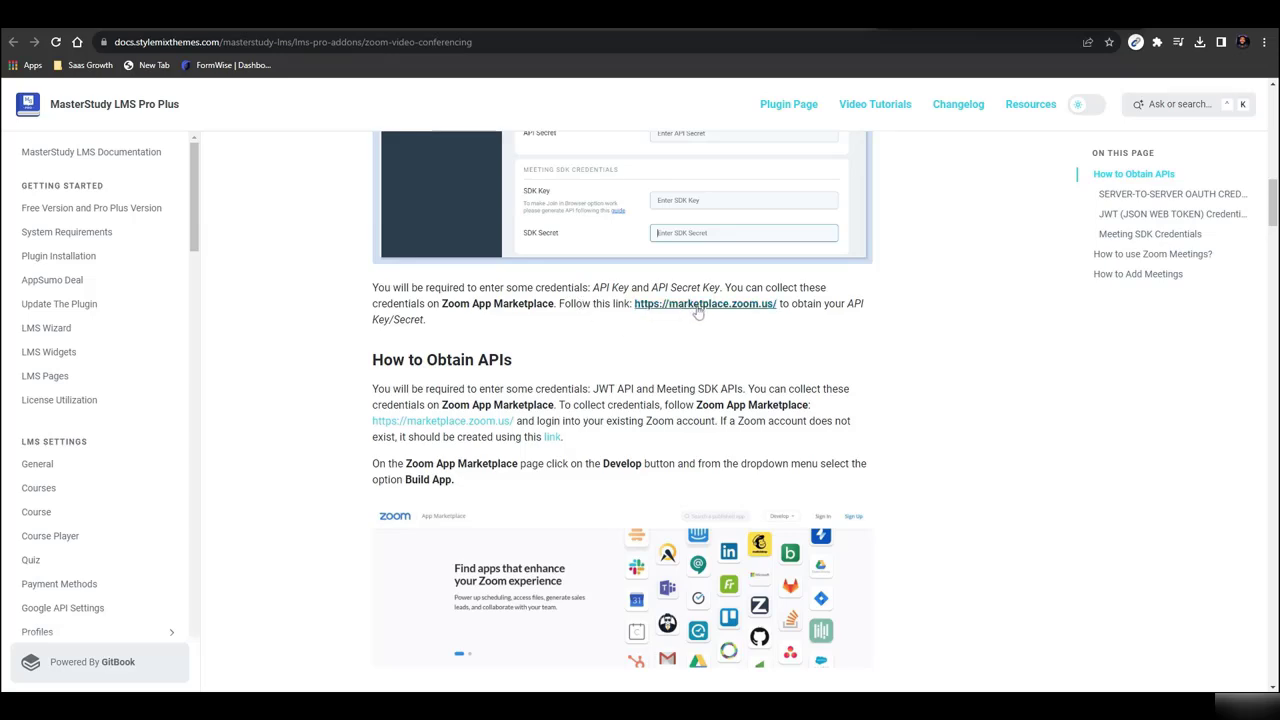
scroll(808, 307, up, 4)
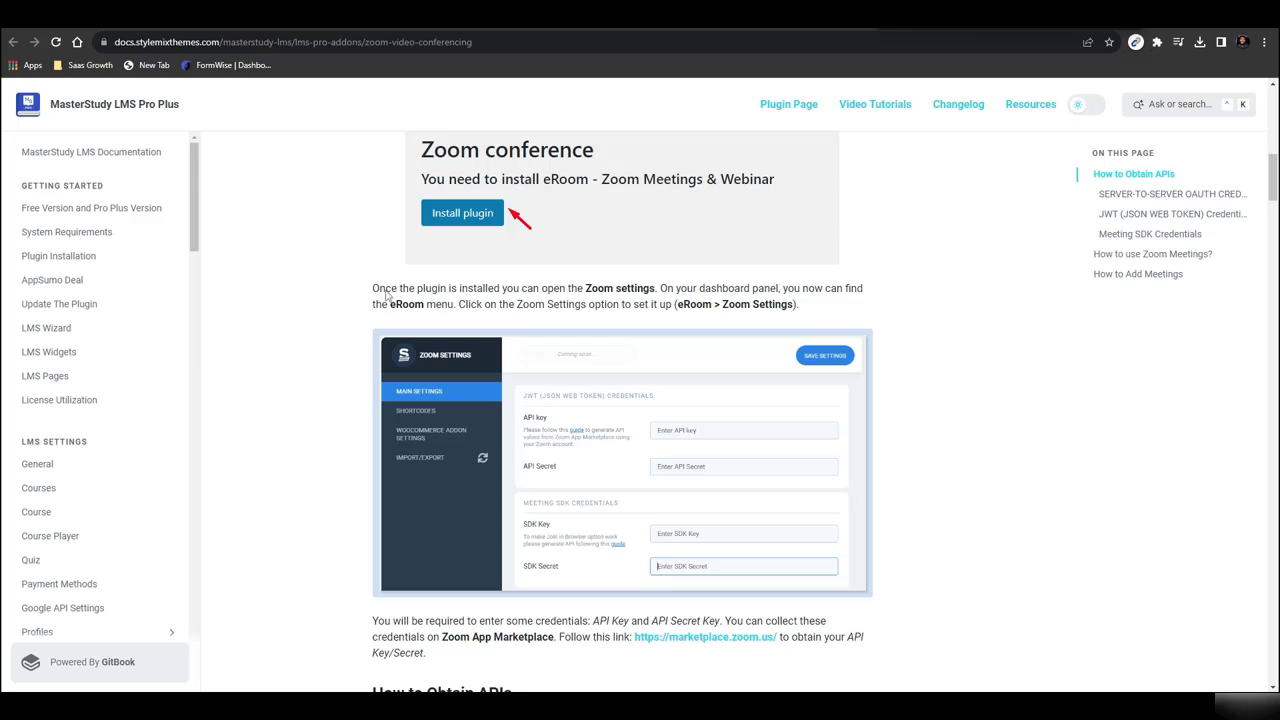
drag(387, 293, 776, 310)
scroll(728, 340, down, 2)
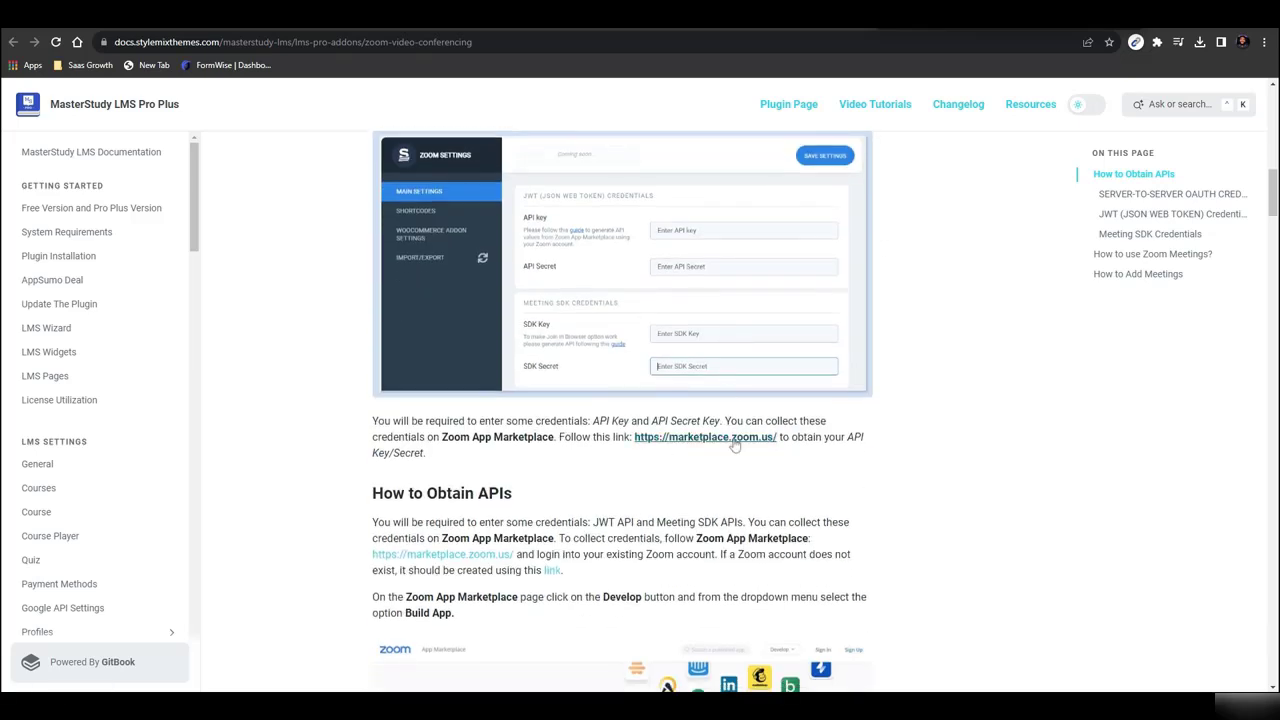
right_click(693, 437)
click(737, 455)
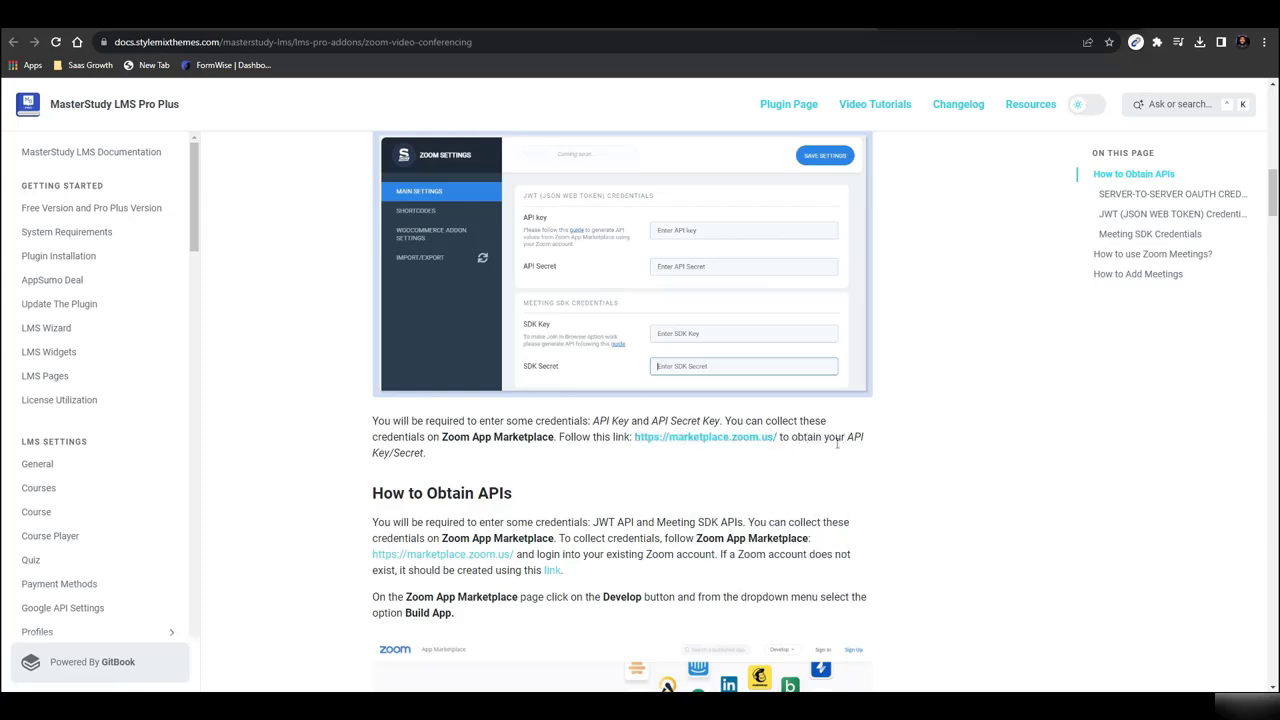
key(ctrl+Tab)
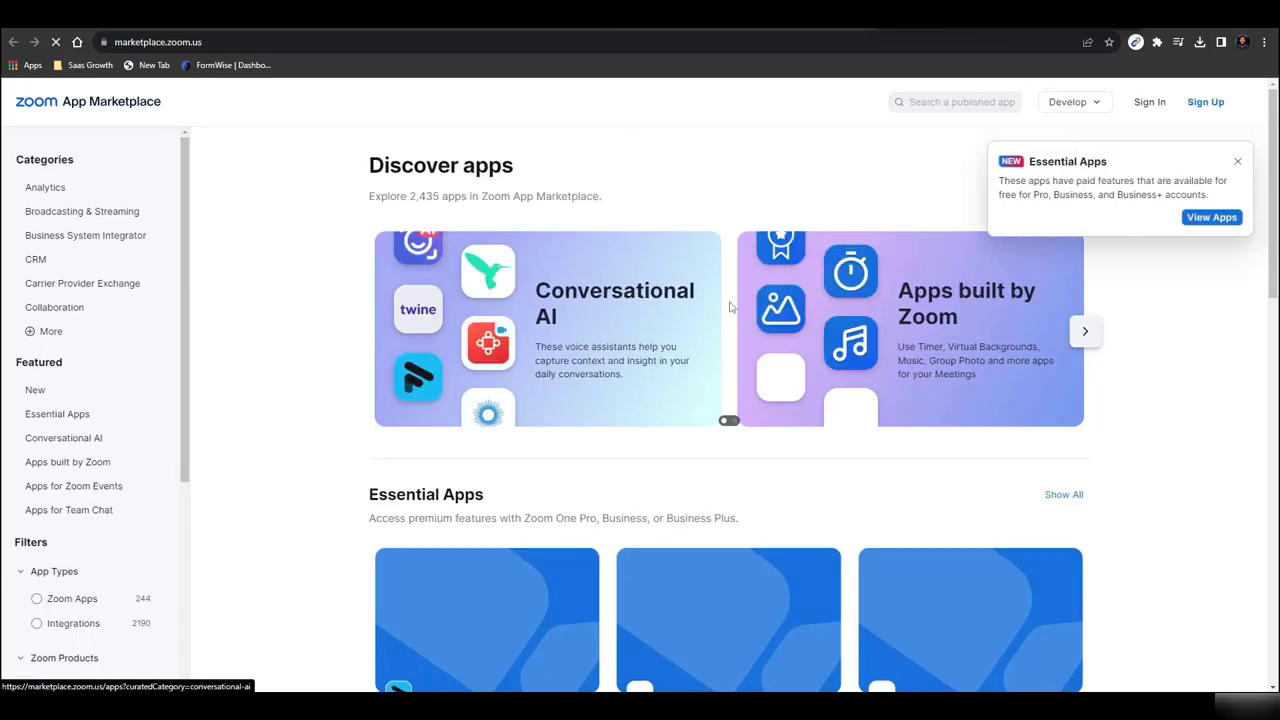
Dismiss the Essential Apps promo and sign in to the Zoom App Marketplace with a Google account.
mouse_move(1080, 103)
click(1237, 162)
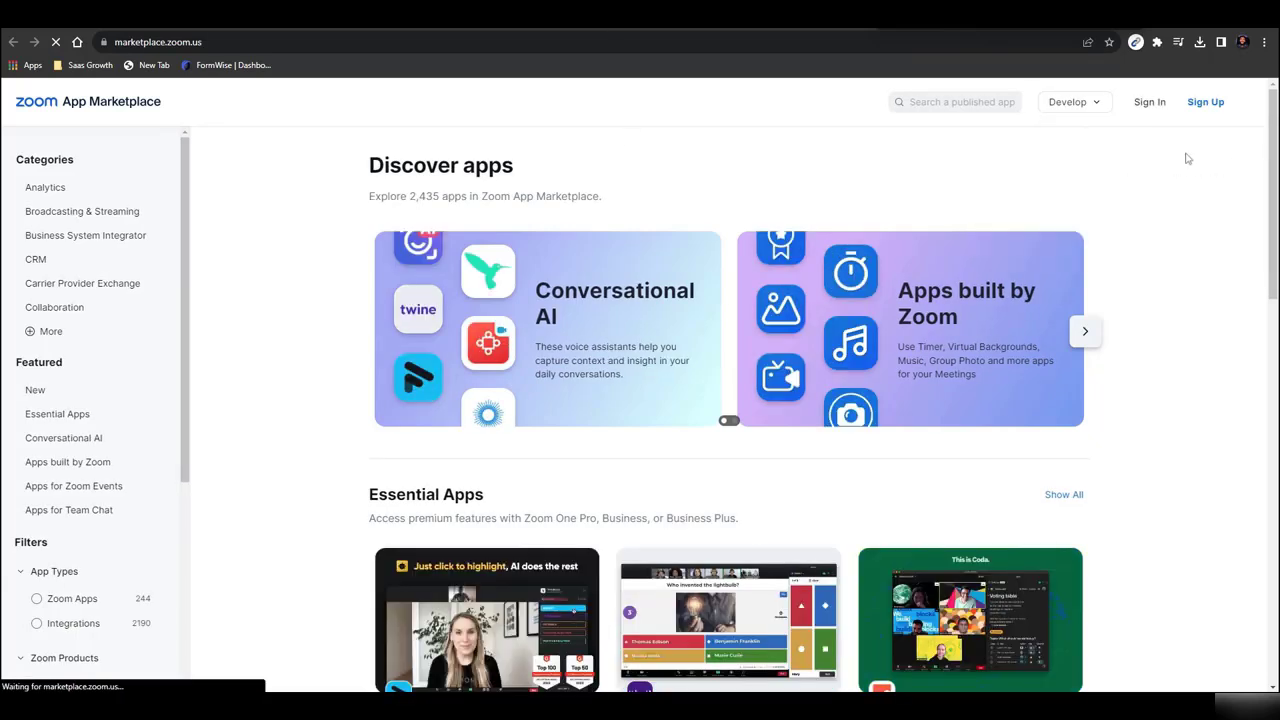
click(1150, 103)
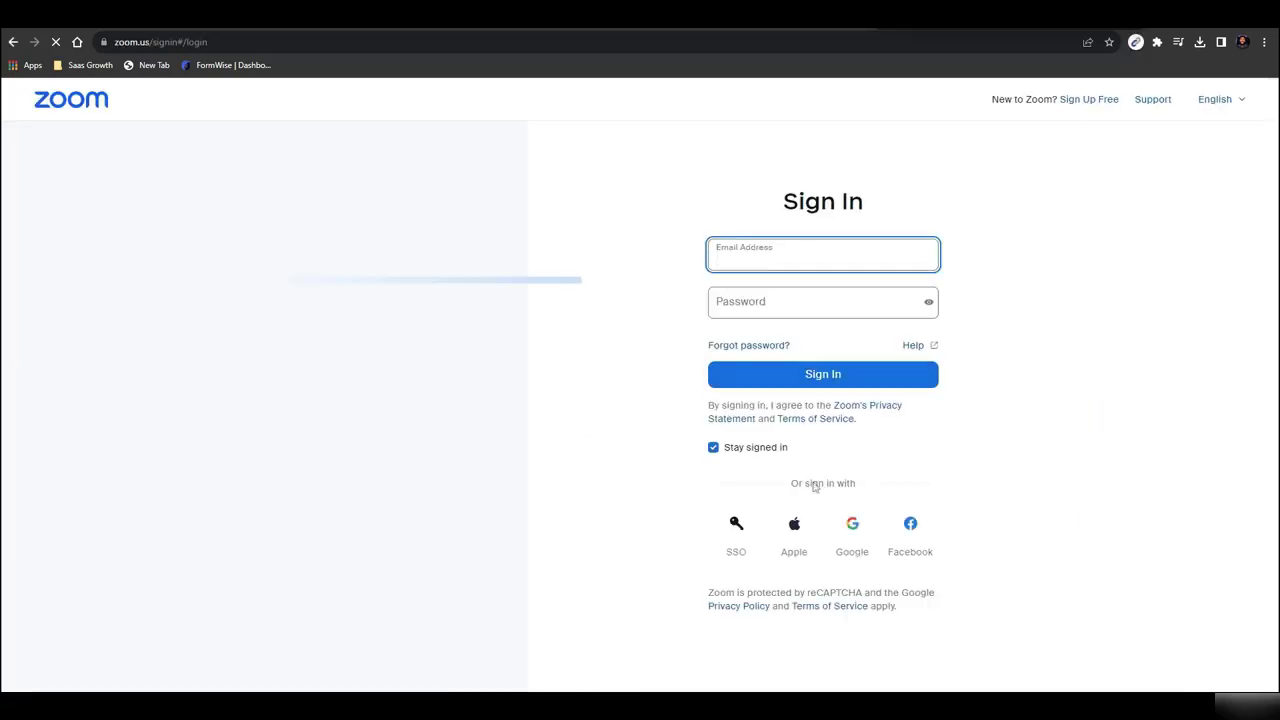
click(848, 538)
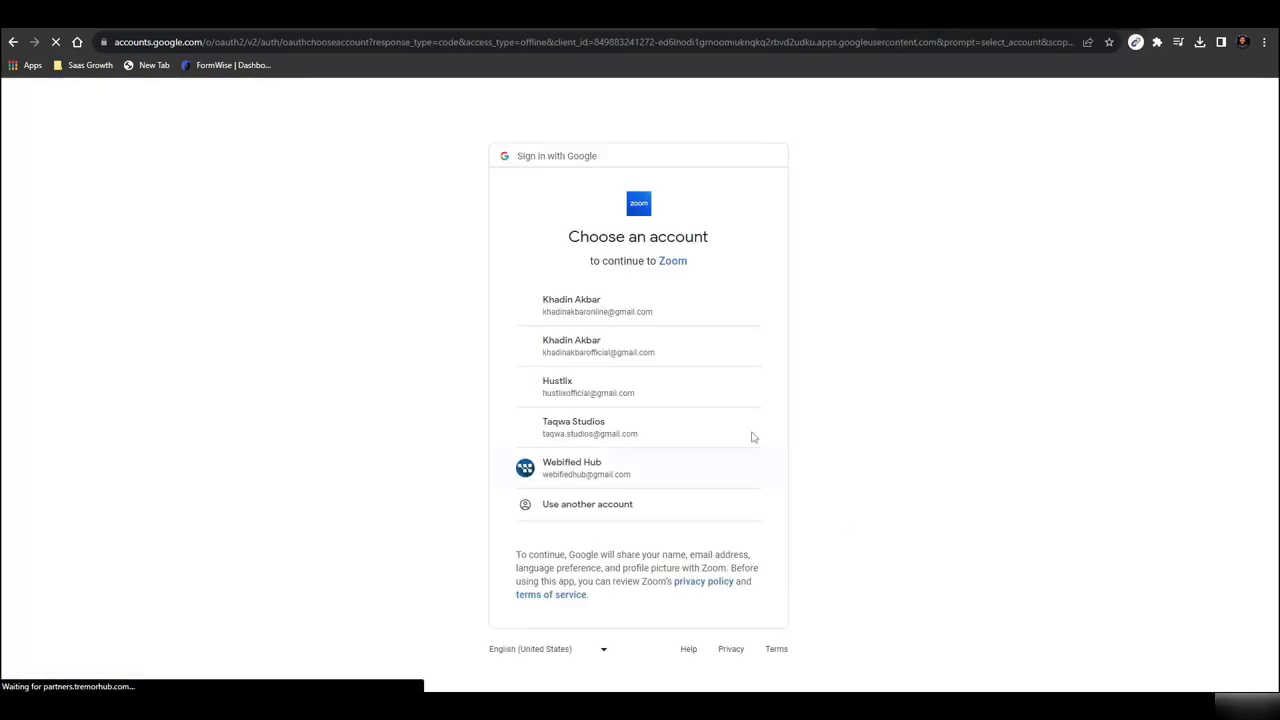
click(643, 309)
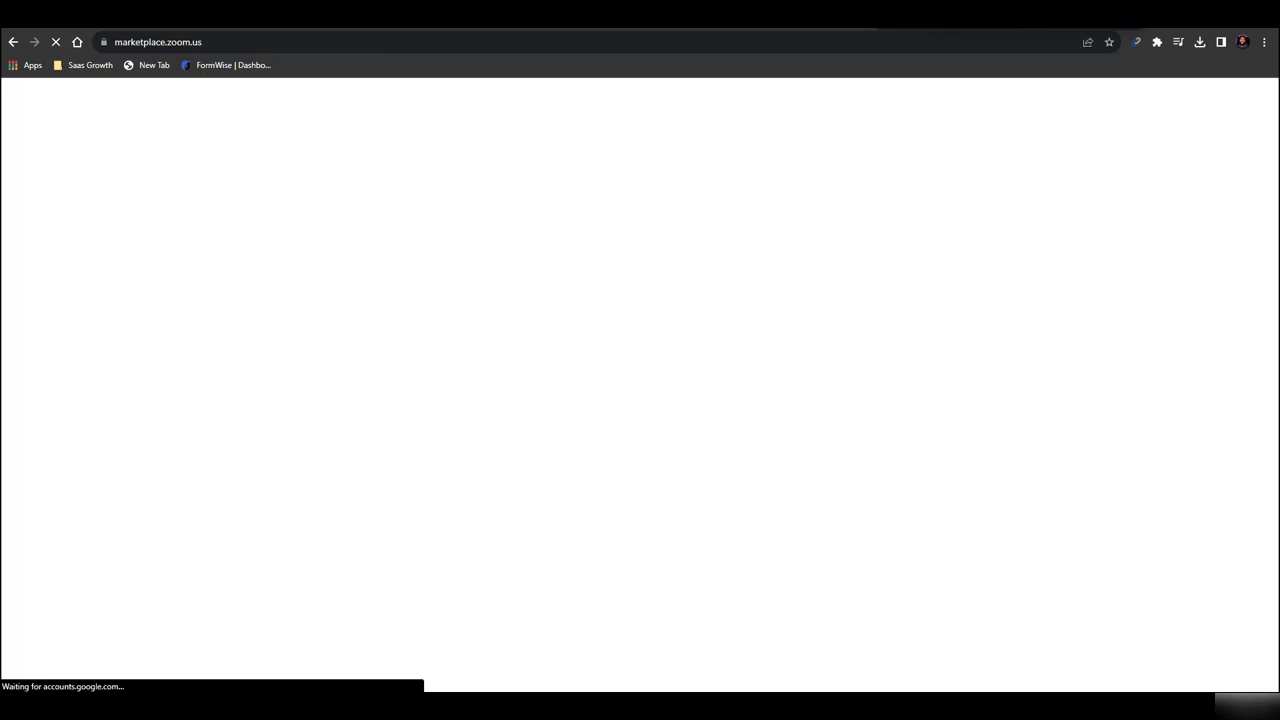
Check the documentation tab, then return to the marketplace and dismiss the JWT deprecation notice.
scroll(575, 286, down, 2)
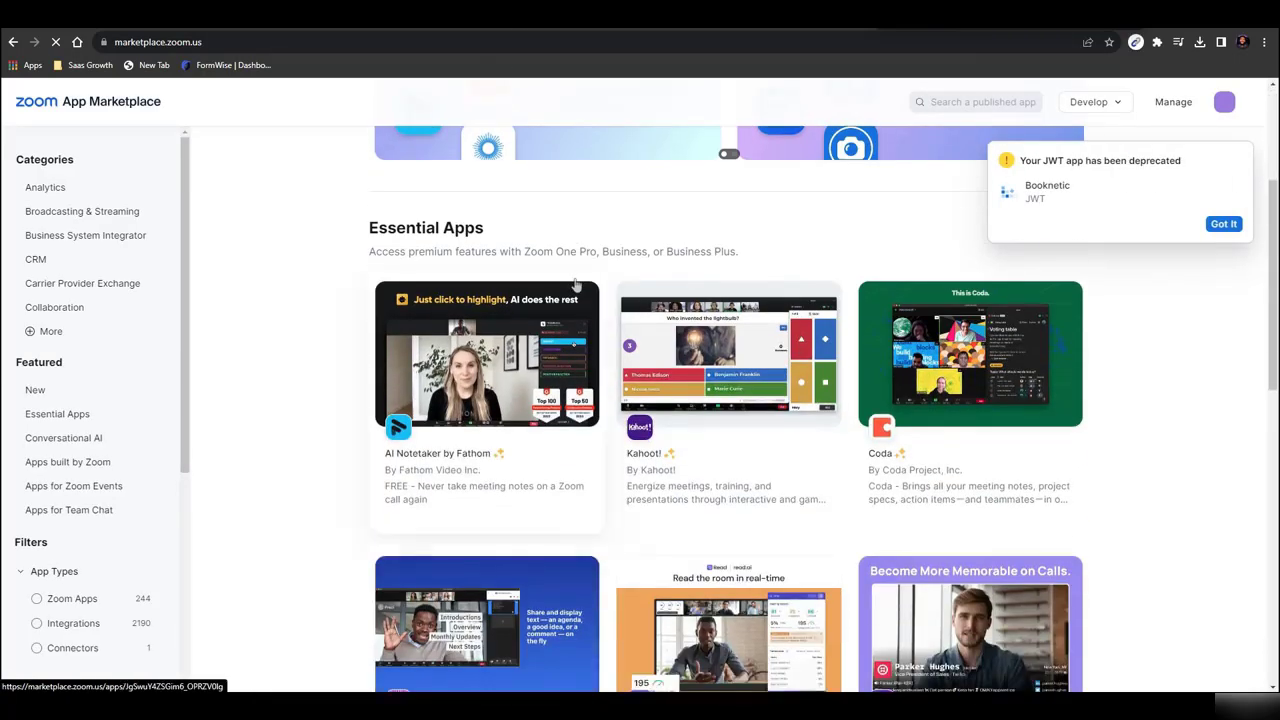
scroll(575, 286, down, 2)
scroll(575, 275, up, 5)
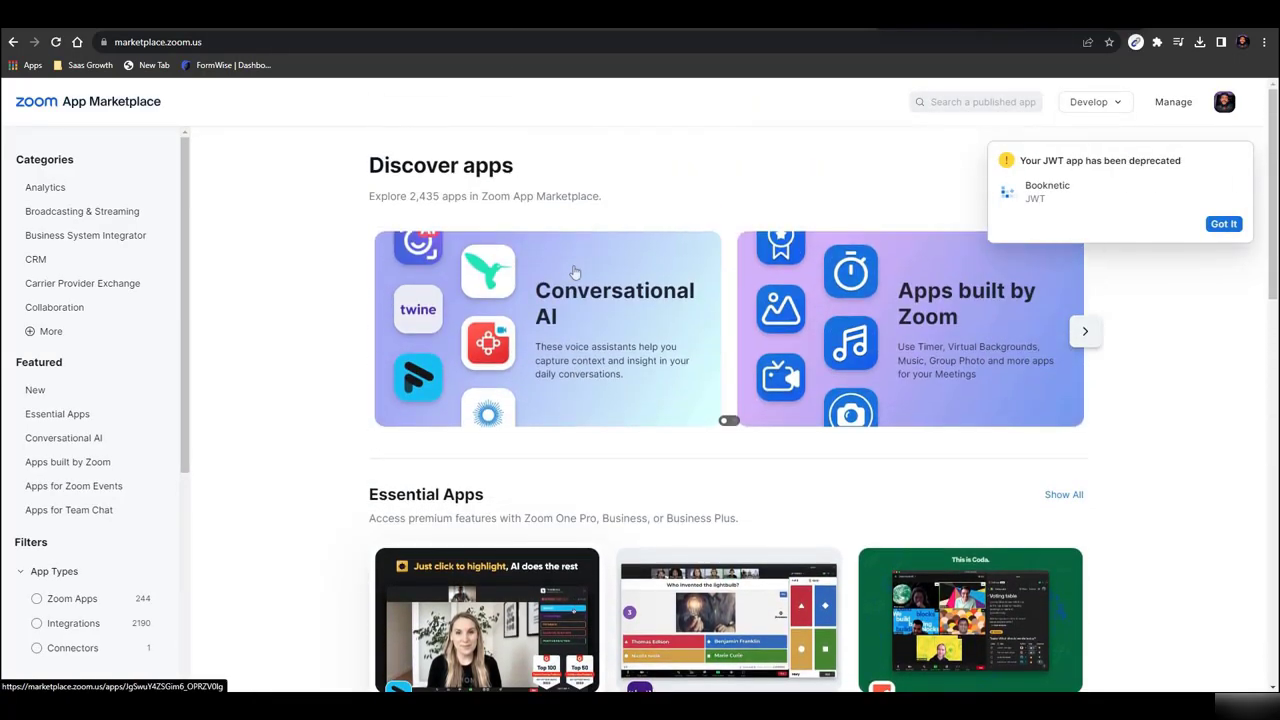
click(330, 15)
scroll(561, 287, down, 1)
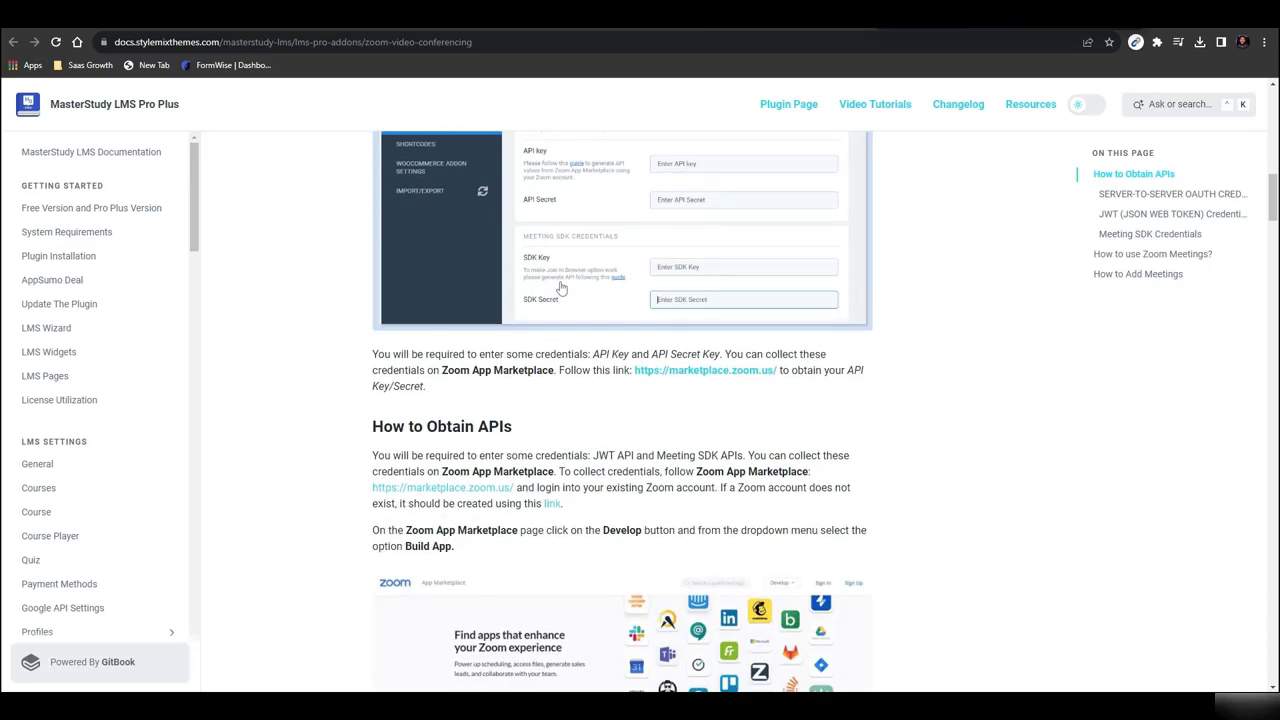
scroll(748, 456, down, 3)
scroll(748, 456, up, 5)
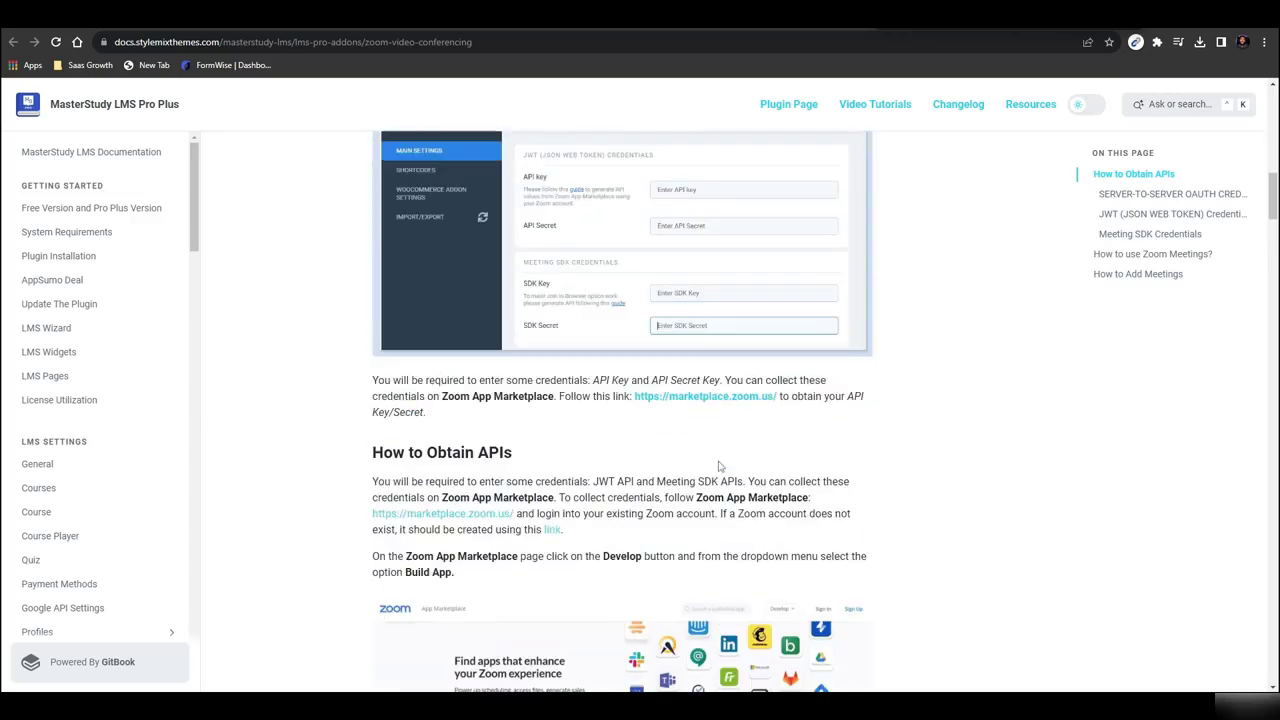
click(706, 440)
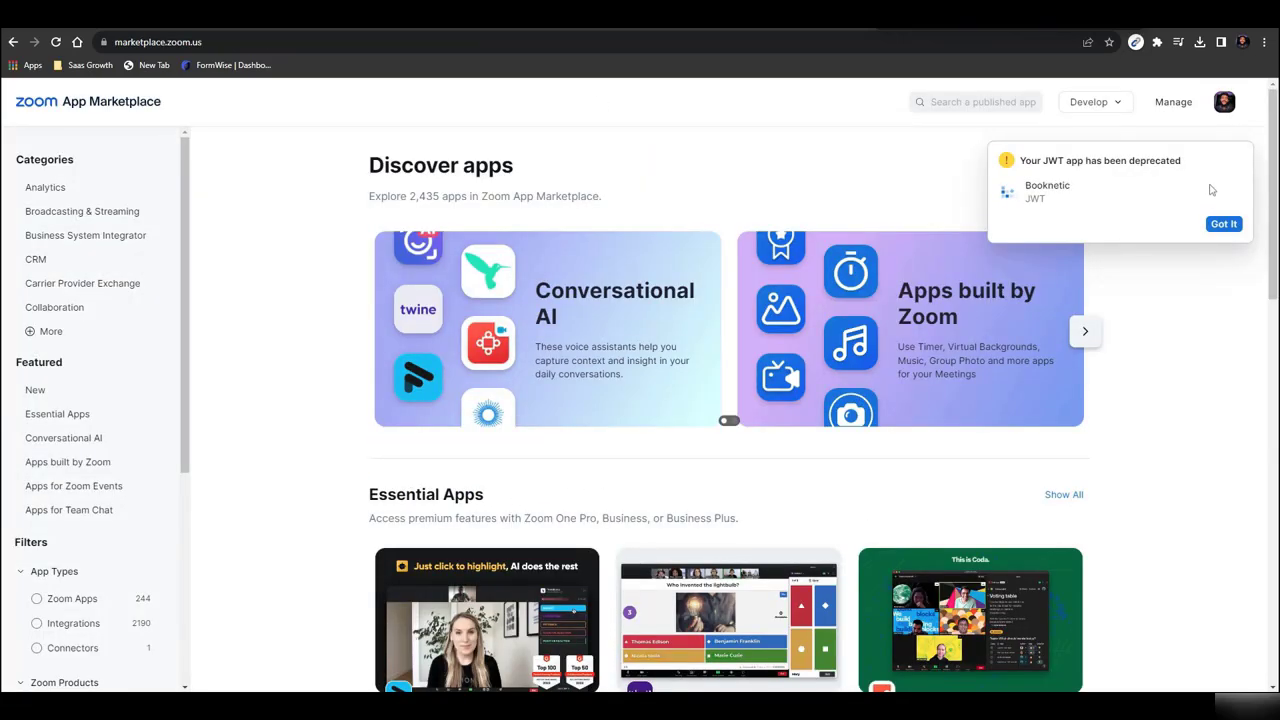
click(1223, 222)
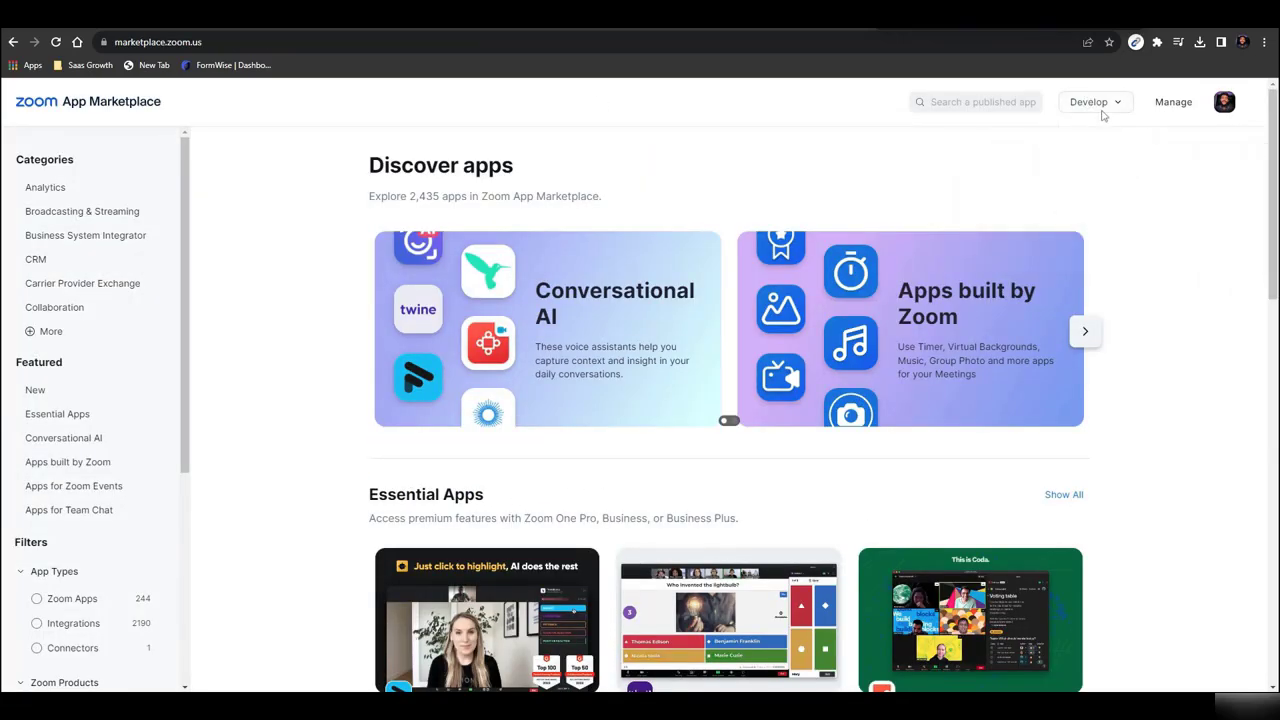
mouse_move(1101, 114)
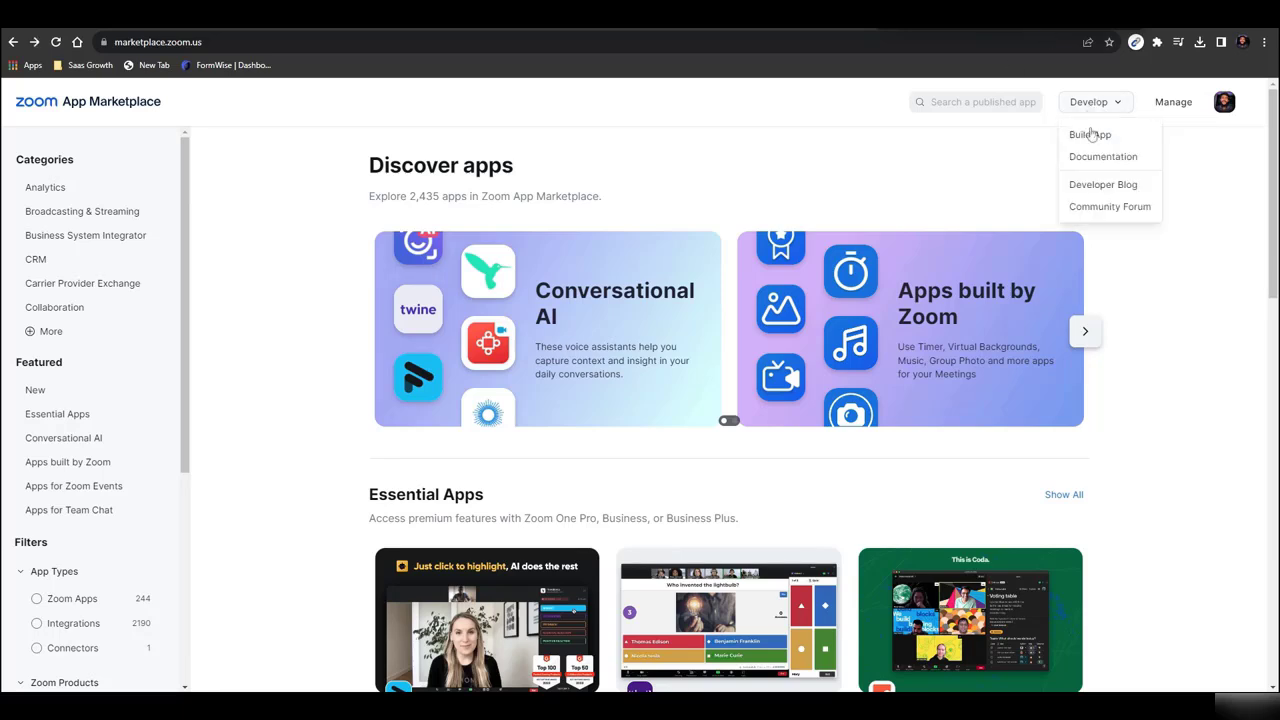
Build a Server-to-Server OAuth app via Develop > Build App, naming it Masterstudy.
click(1090, 136)
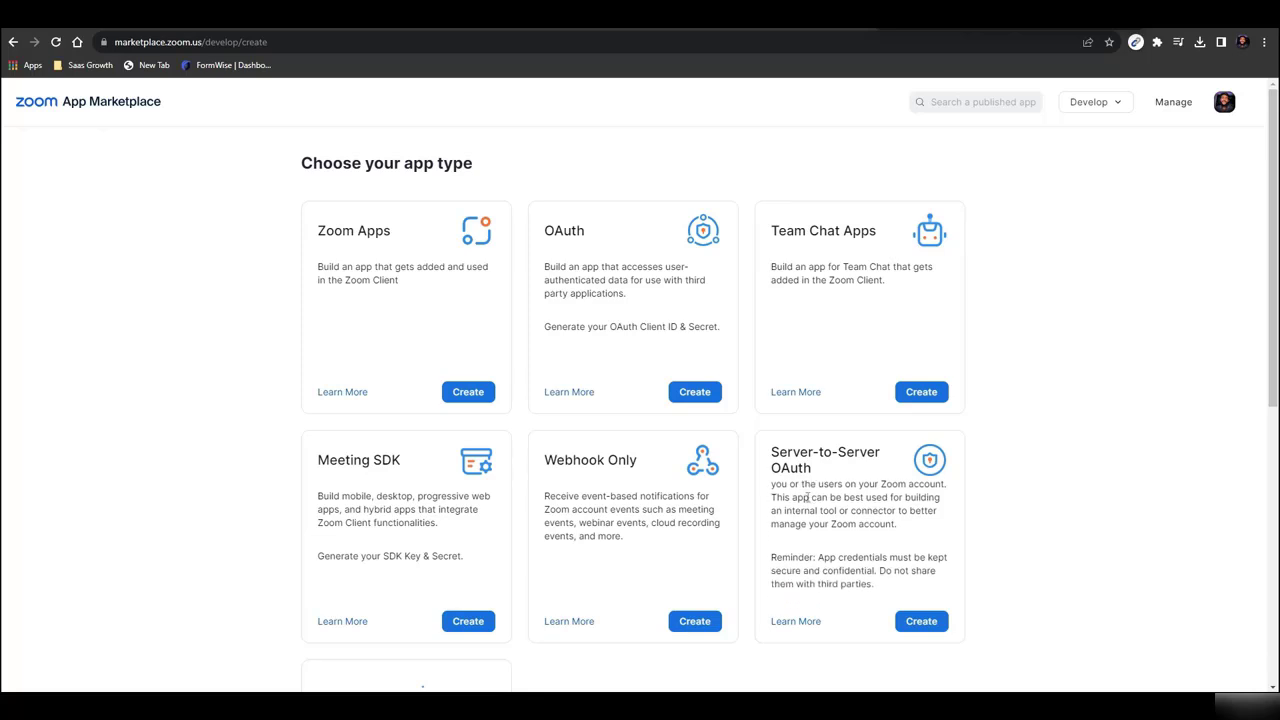
scroll(828, 514, up, 1)
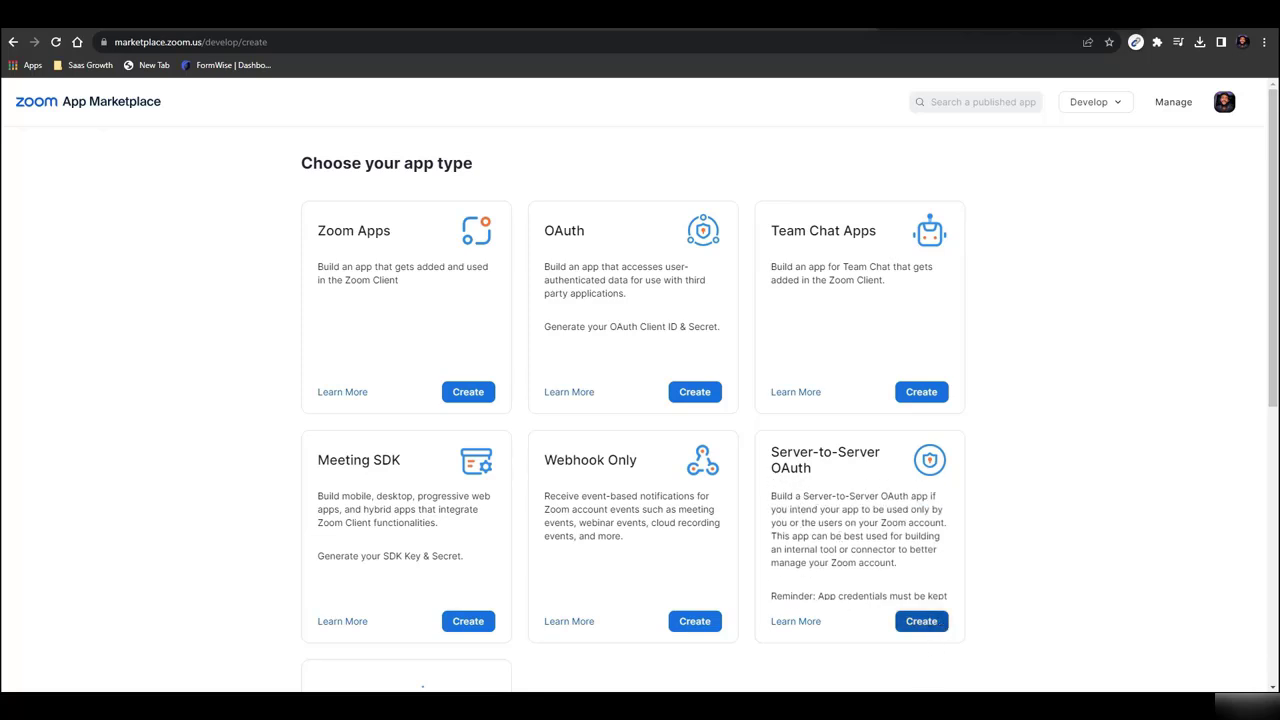
click(921, 621)
click(571, 394)
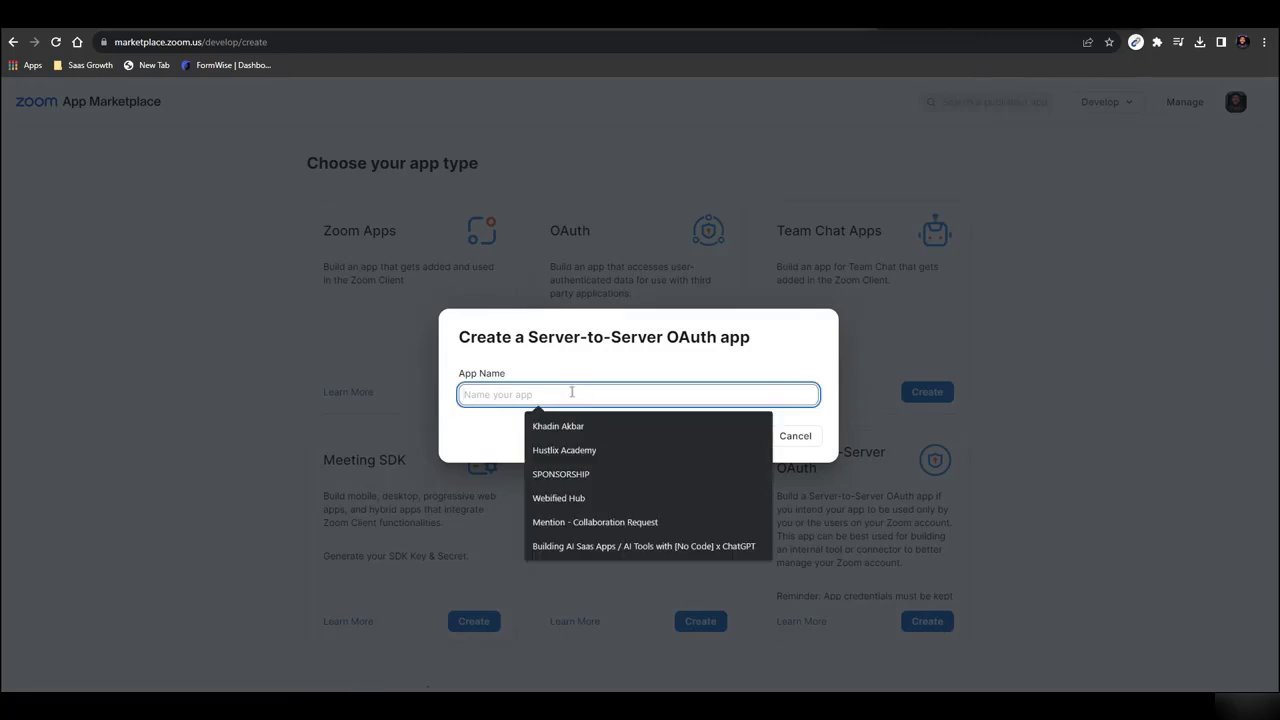
text(Ma)
key(BackSpace)
key(BackSpace)
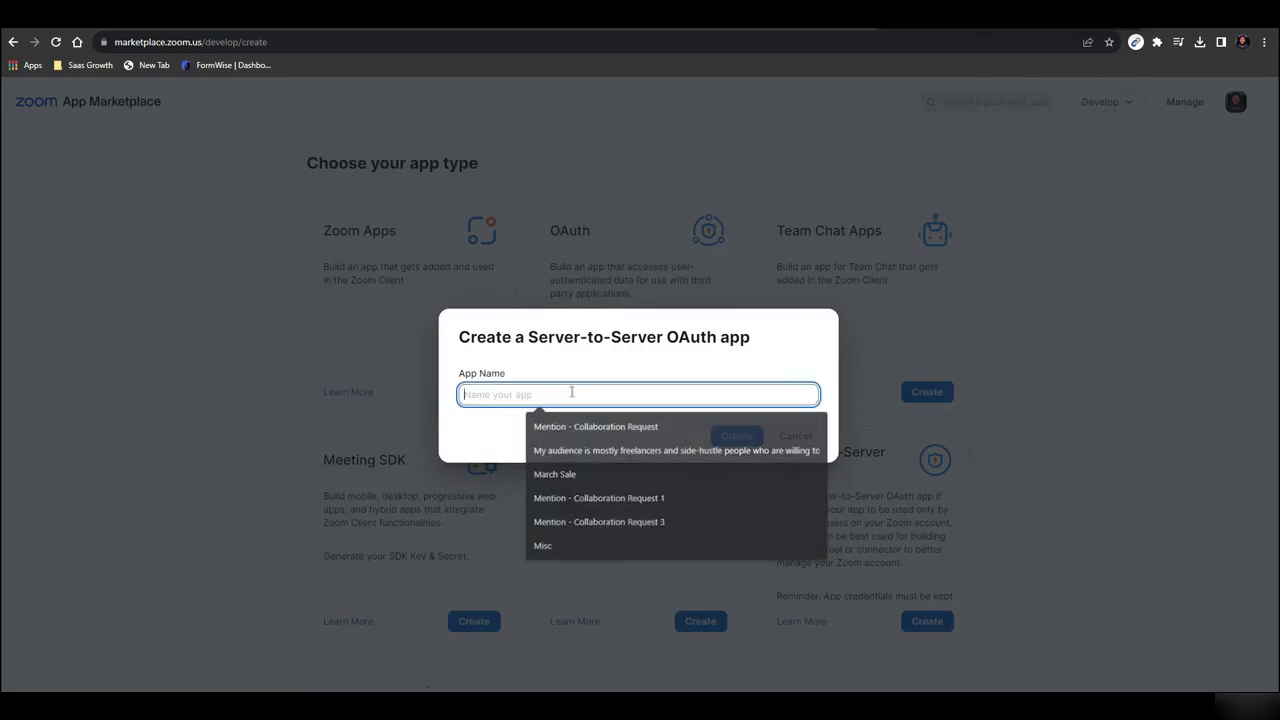
text(Masterstudy)
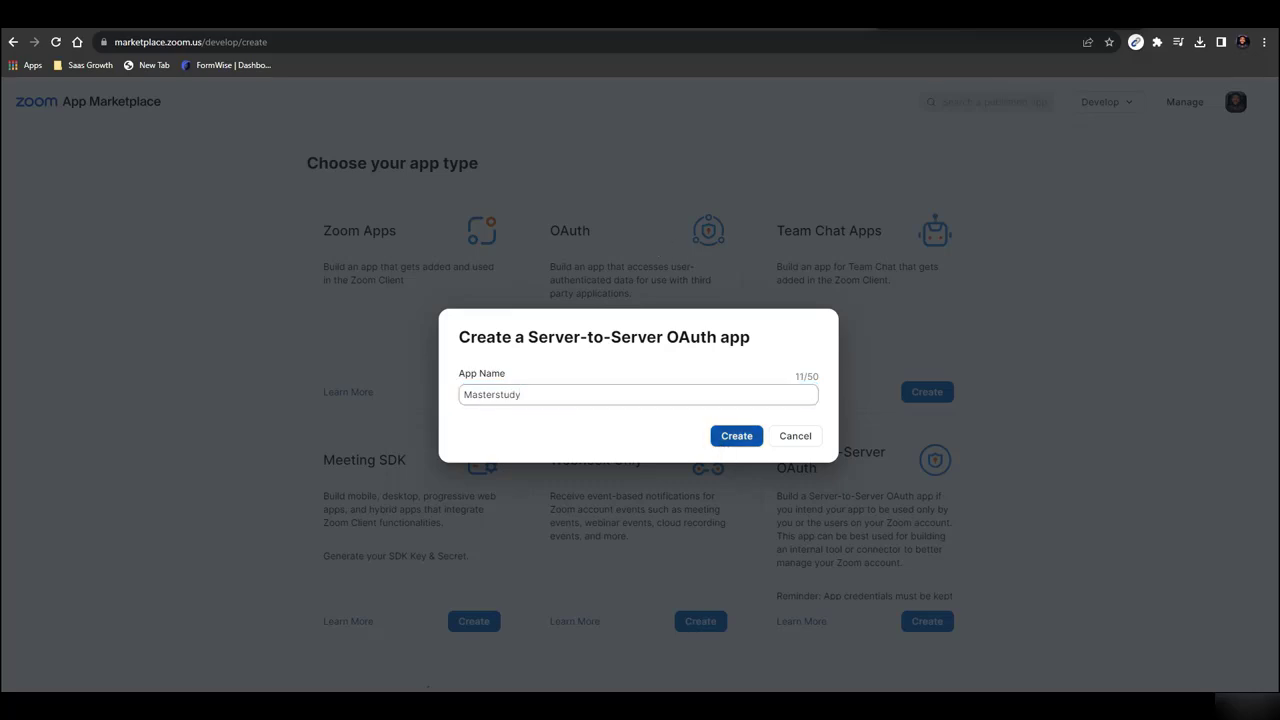
click(743, 439)
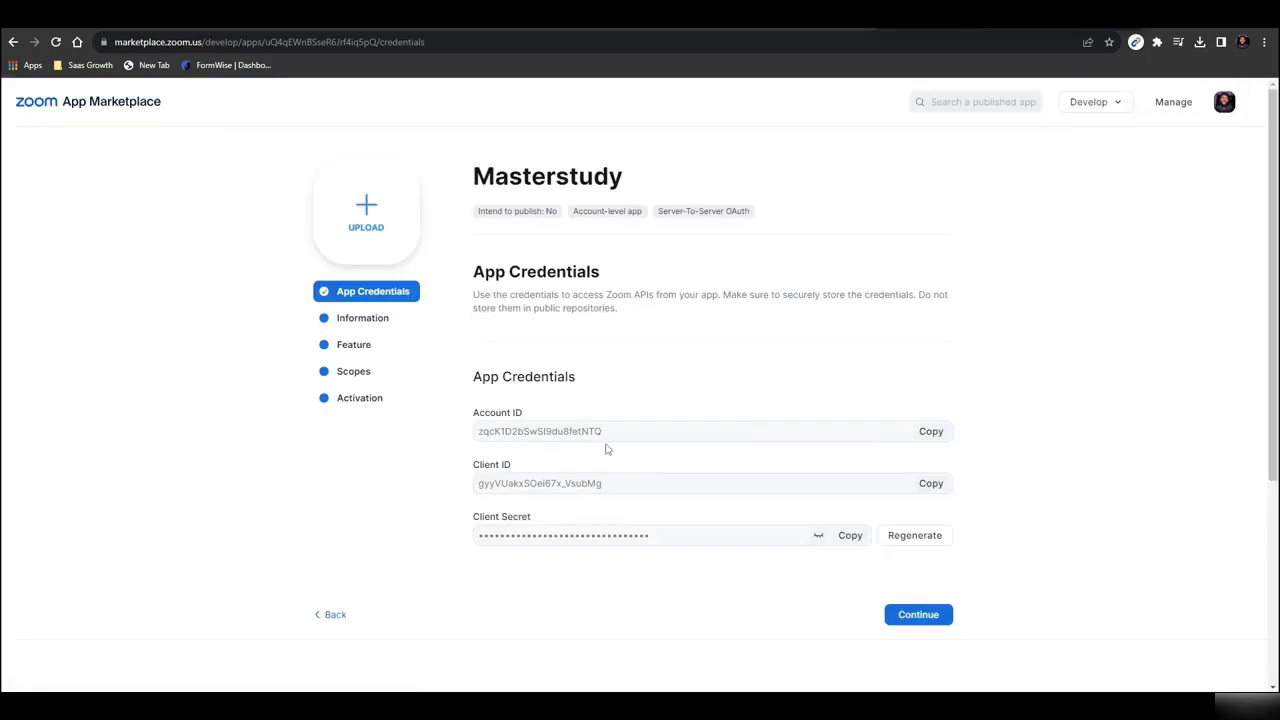
Copy the Account ID from Zoom and paste it into the eRoom Account ID field.
click(920, 434)
click(525, 16)
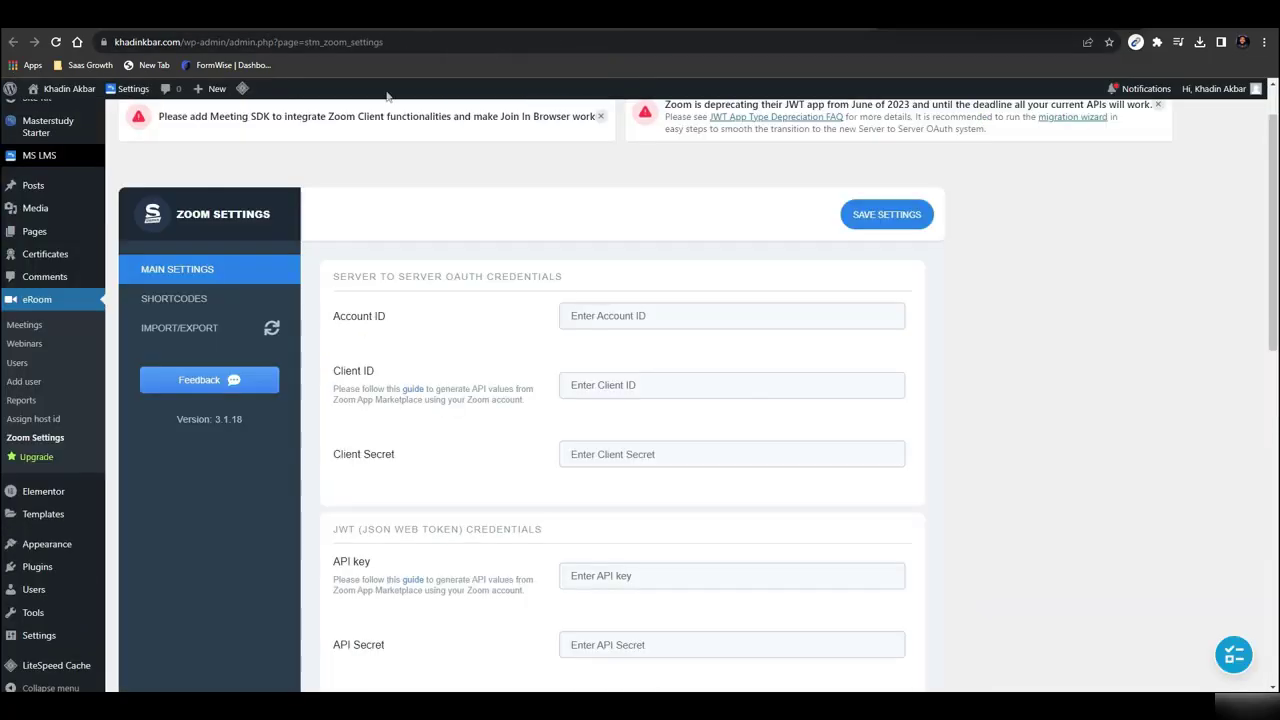
right_click(596, 315)
click(640, 414)
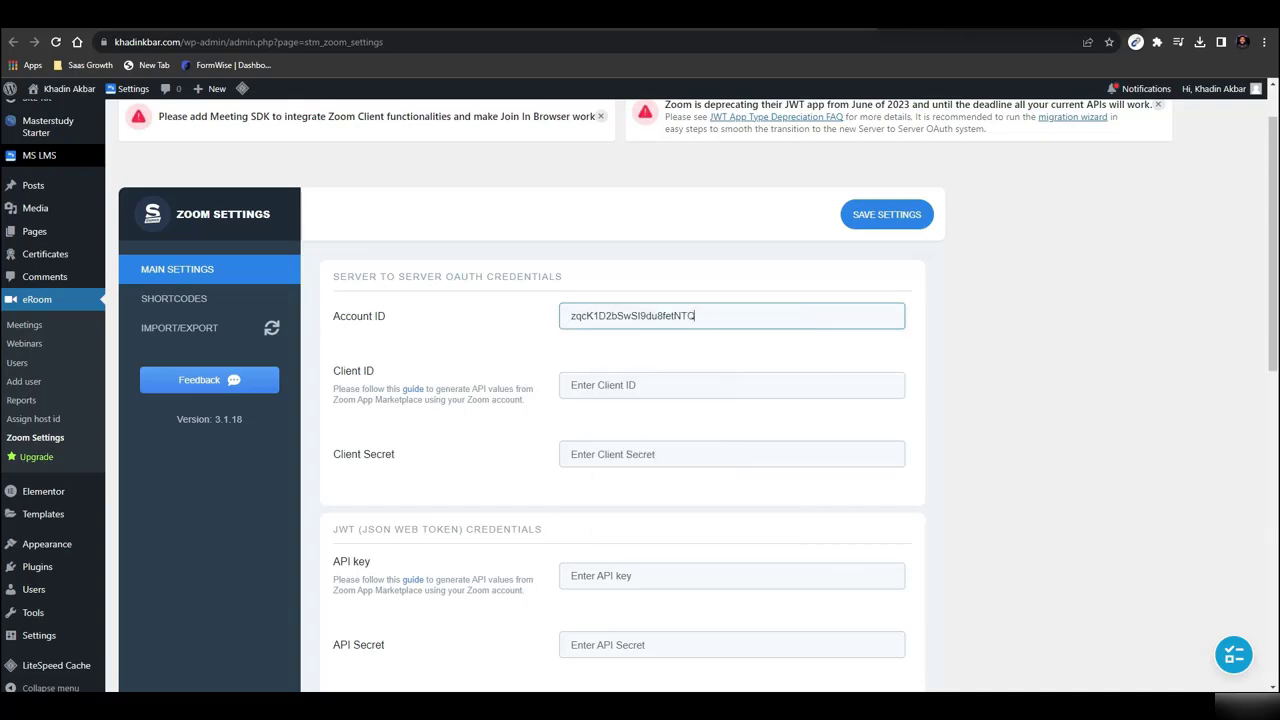
Copy the Client ID from Zoom and paste it into the eRoom Client ID field.
key(ctrl+Tab)
click(931, 484)
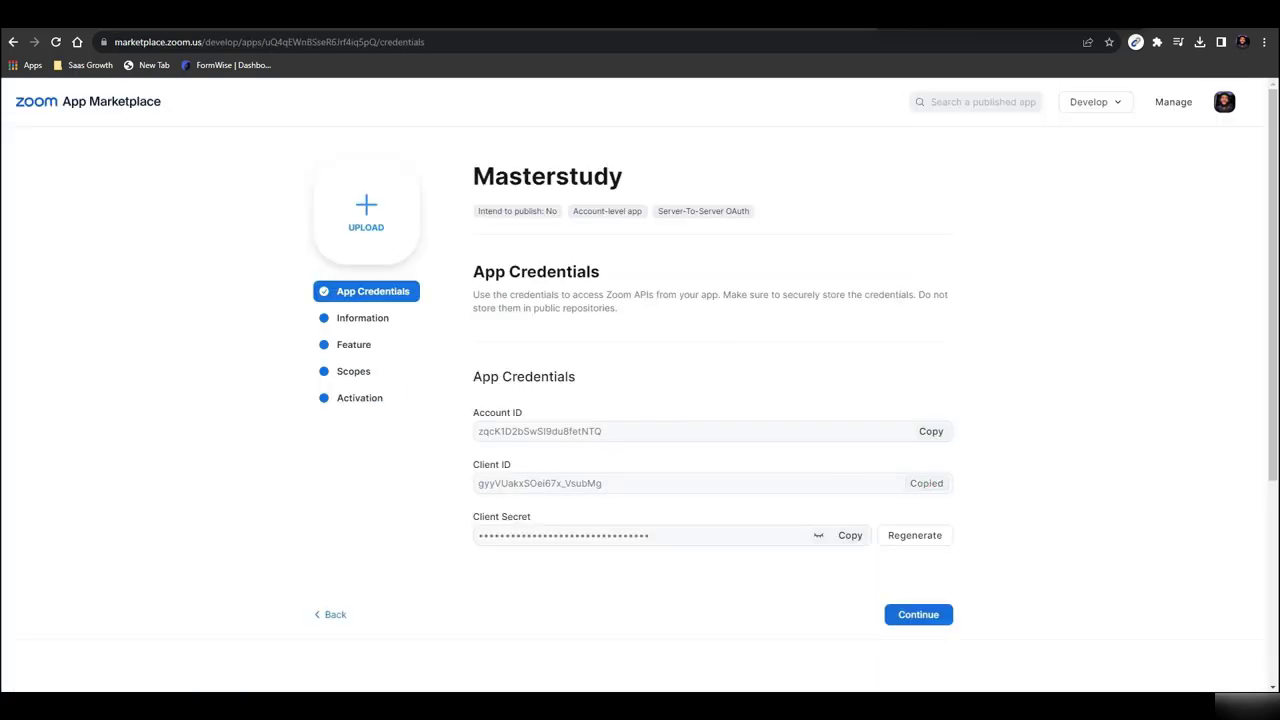
key(ctrl+shift+Tab)
click(645, 400)
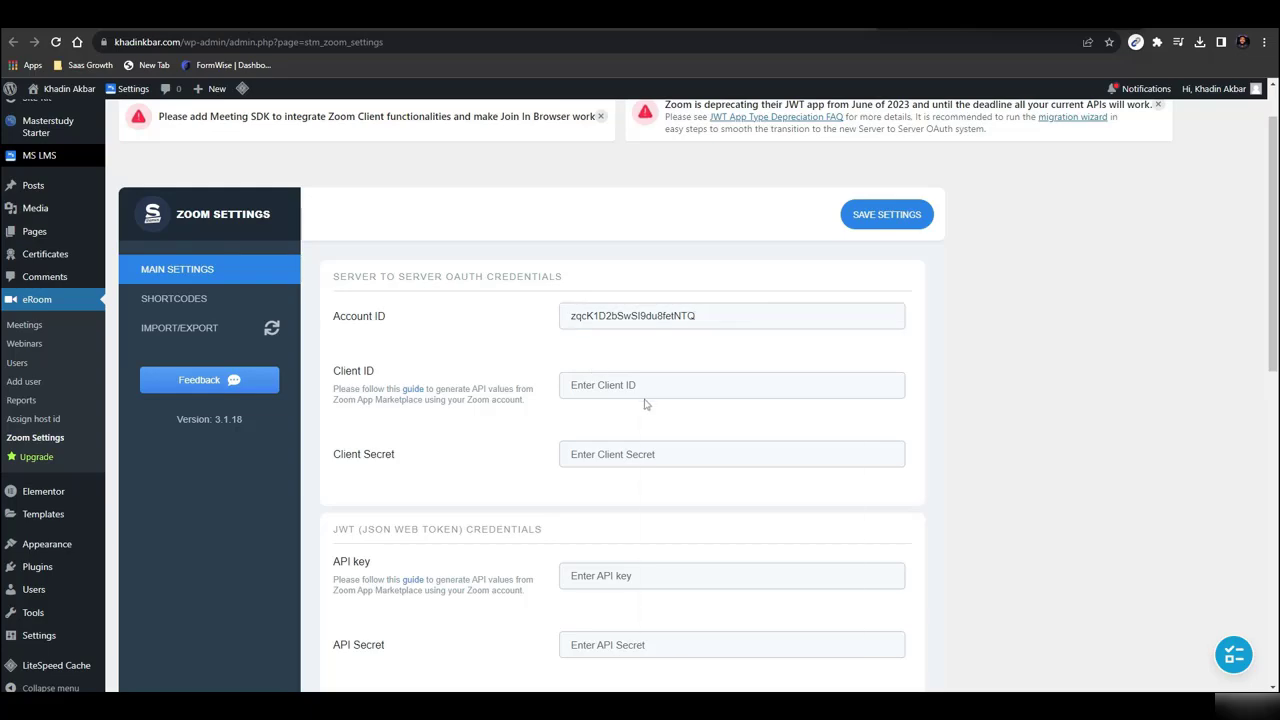
right_click(620, 377)
click(640, 474)
Paste the Client Secret into eRoom, save the Zoom settings, and return to the Zoom credentials page.
key(ctrl+Tab)
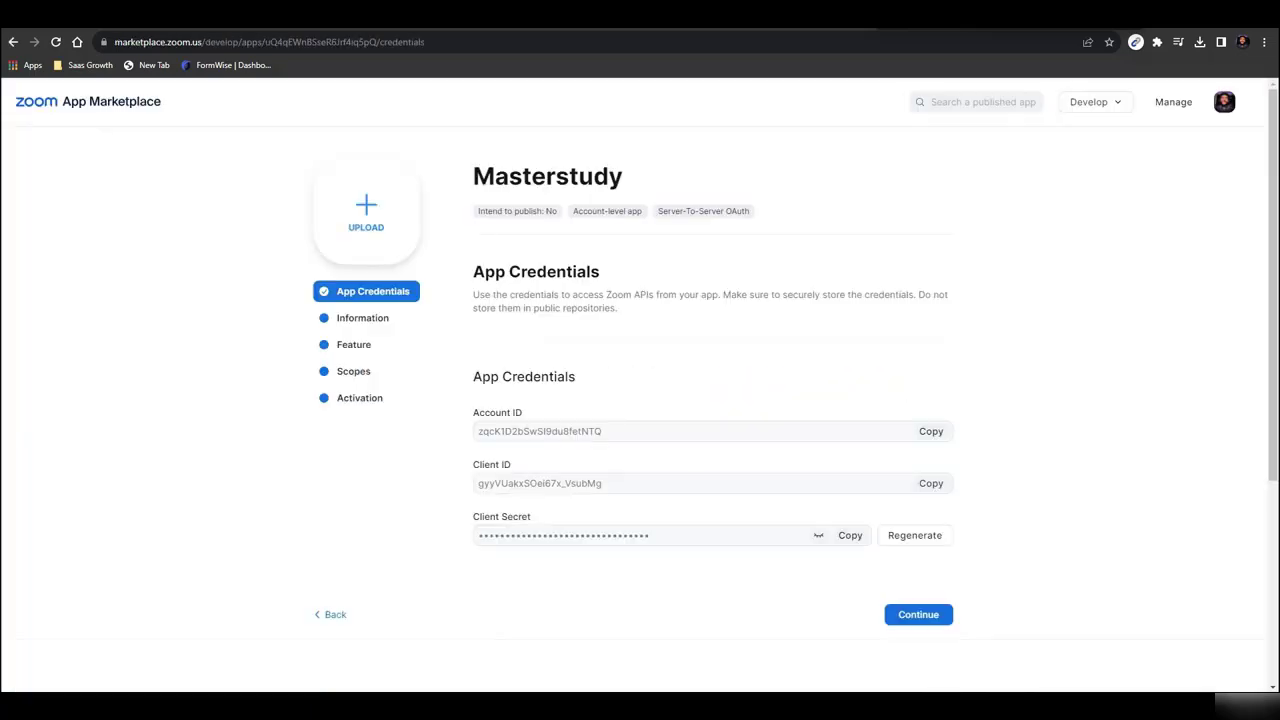
click(848, 535)
key(ctrl+shift+Tab)
right_click(625, 471)
right_click(626, 458)
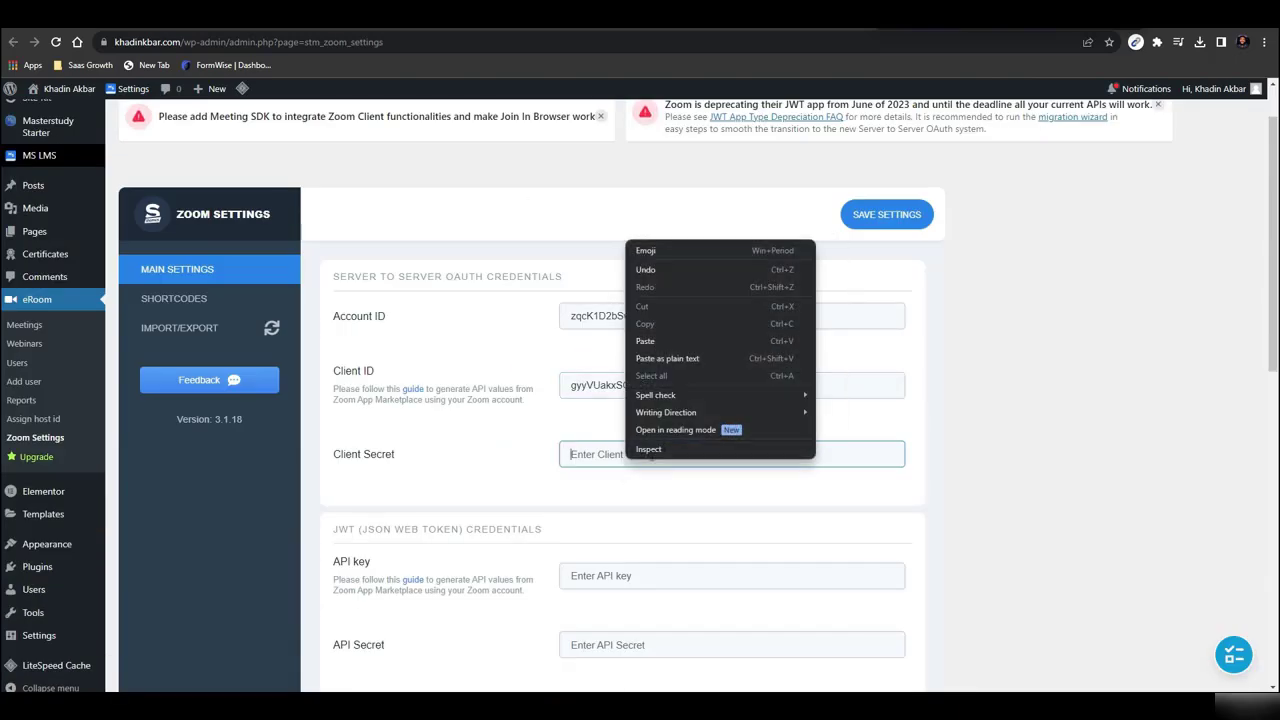
click(645, 341)
click(886, 214)
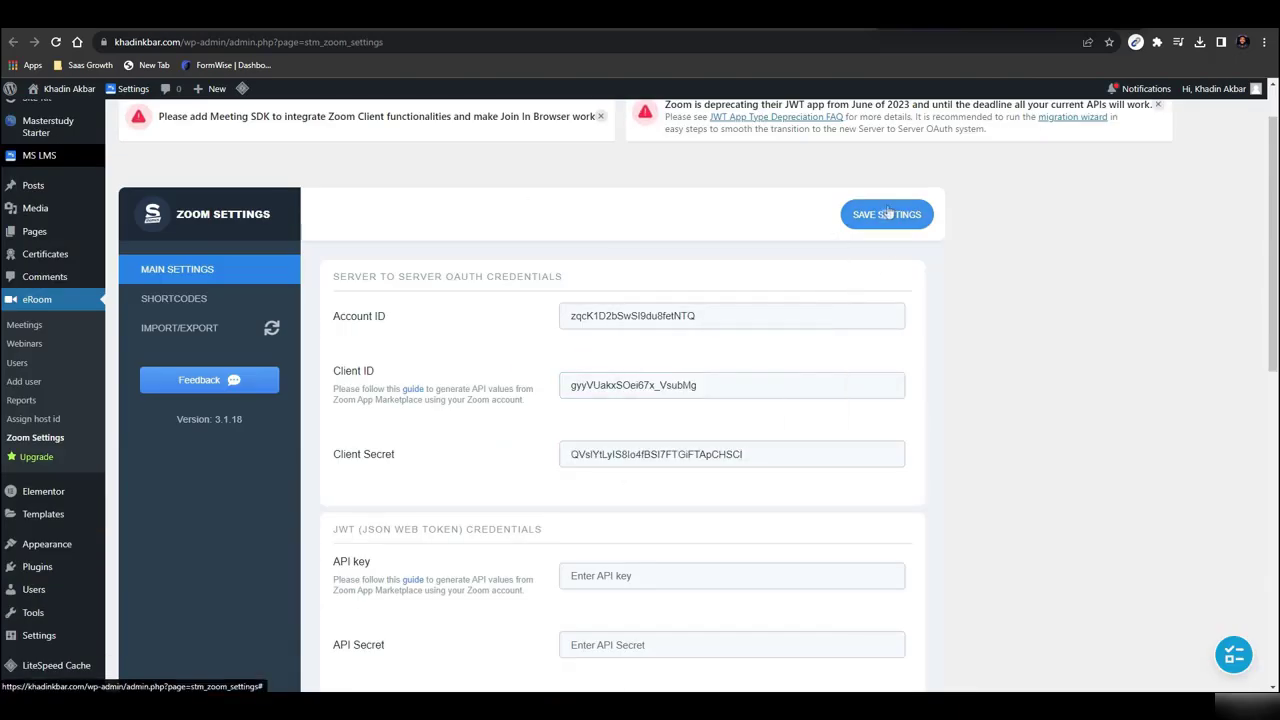
key(ctrl+Tab)
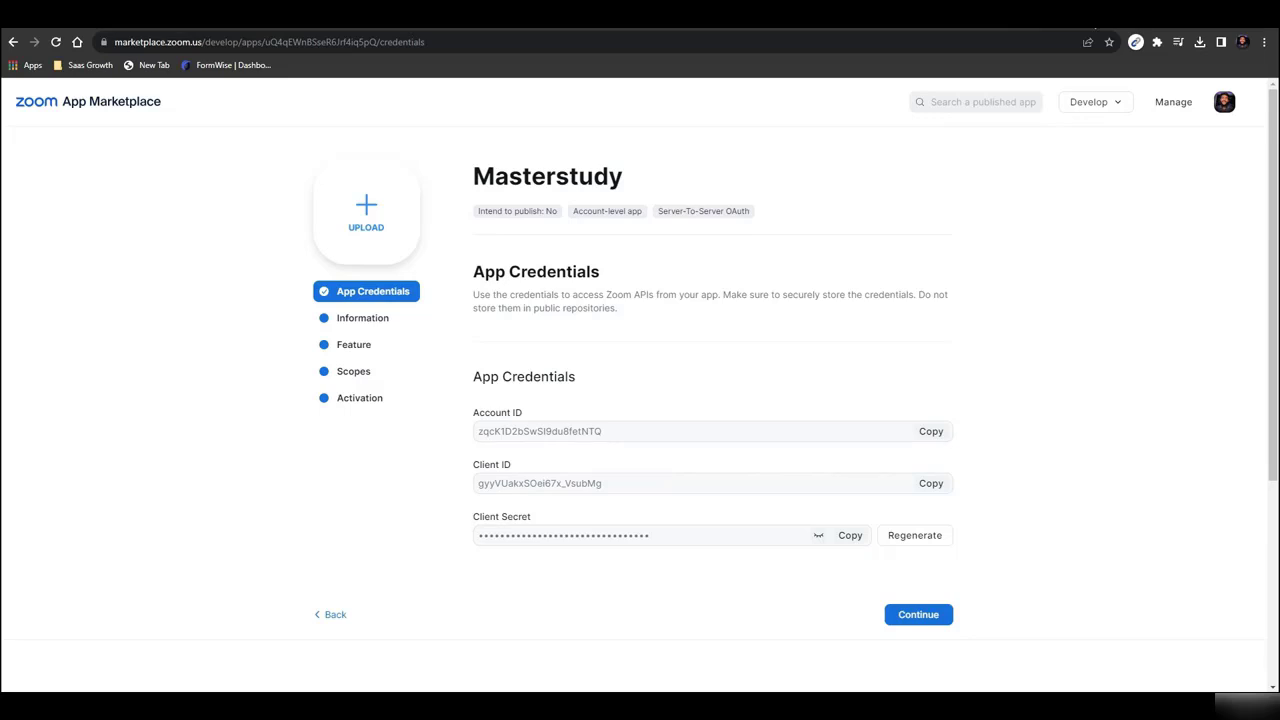
On the Information step, enter the Masterstudy app's short description and company name.
click(367, 322)
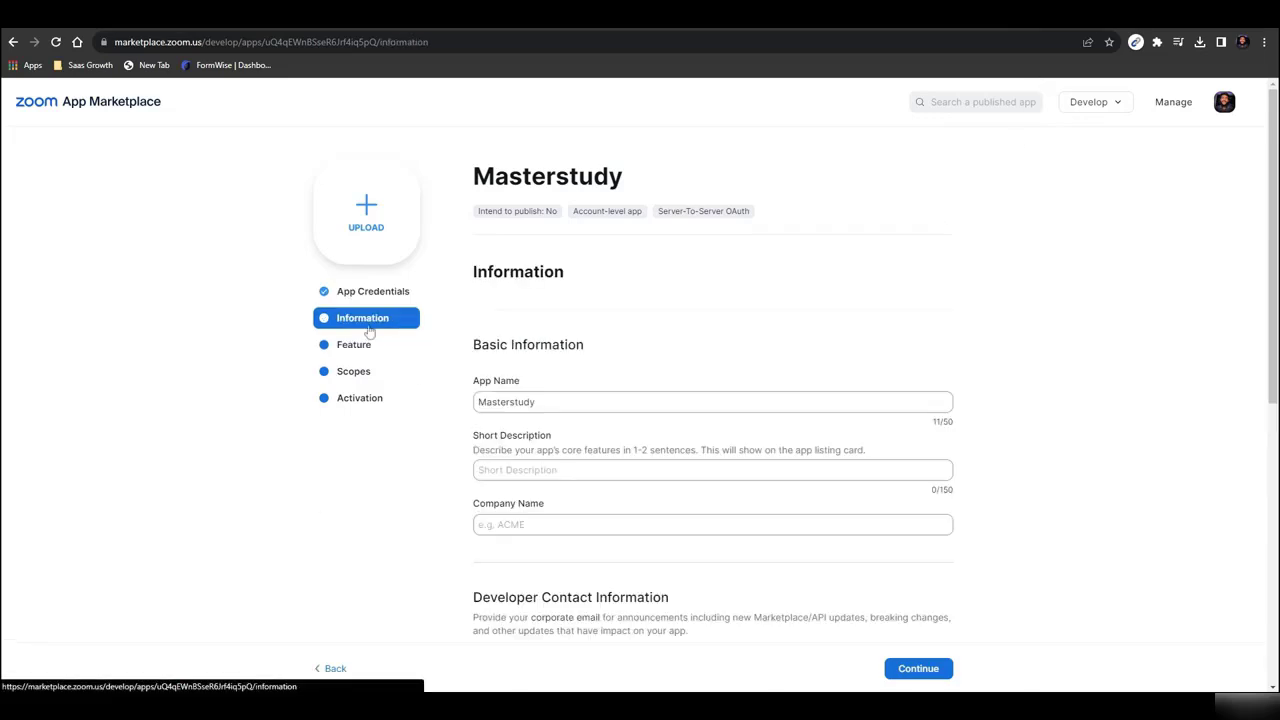
click(512, 410)
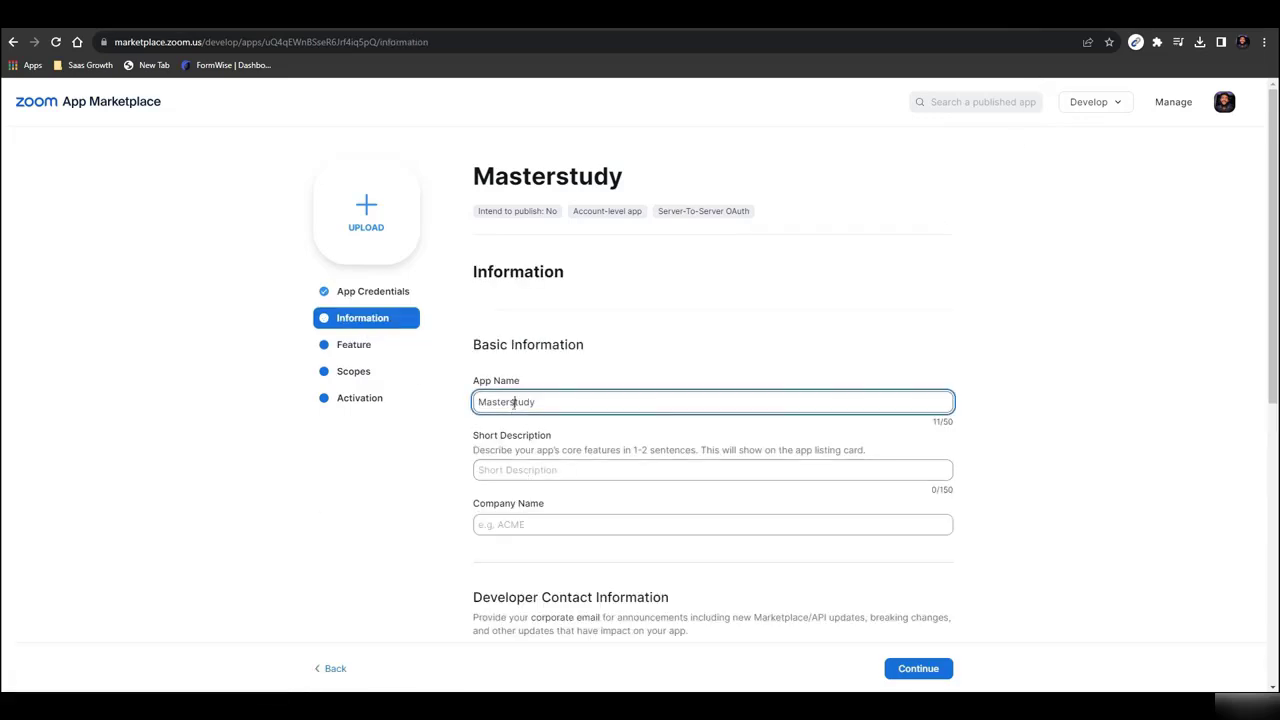
click(524, 470)
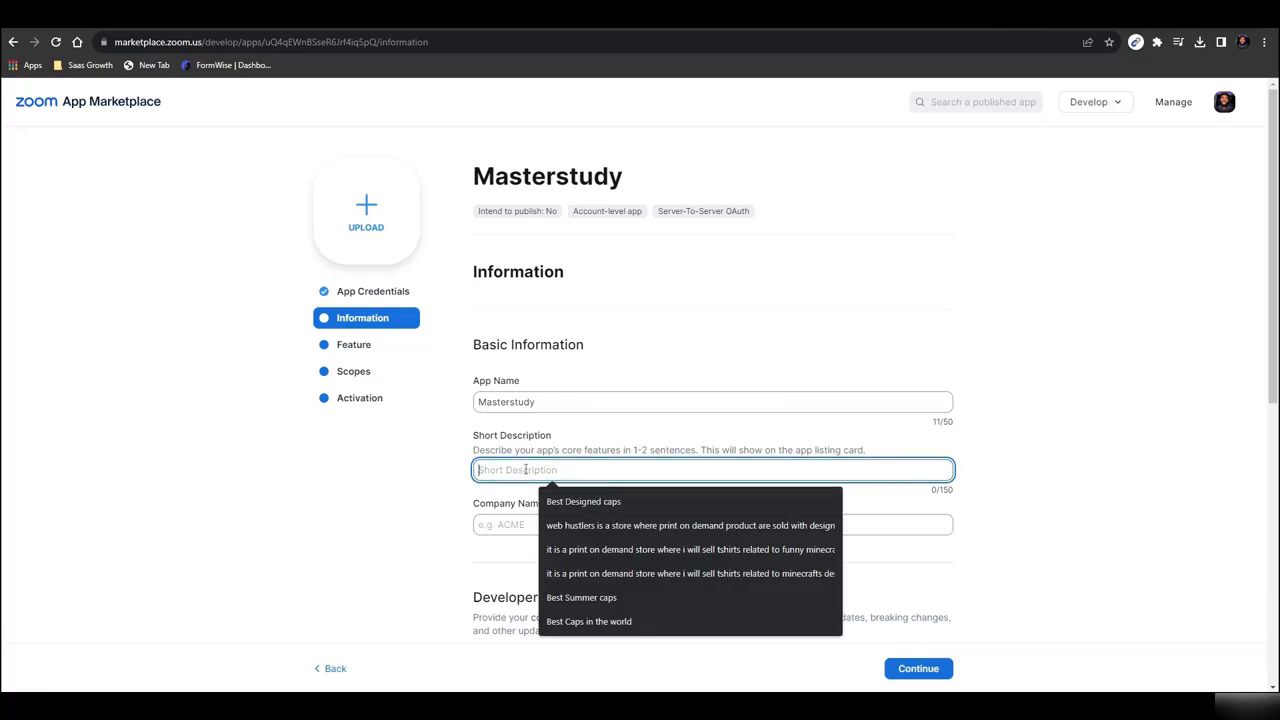
text(THI)
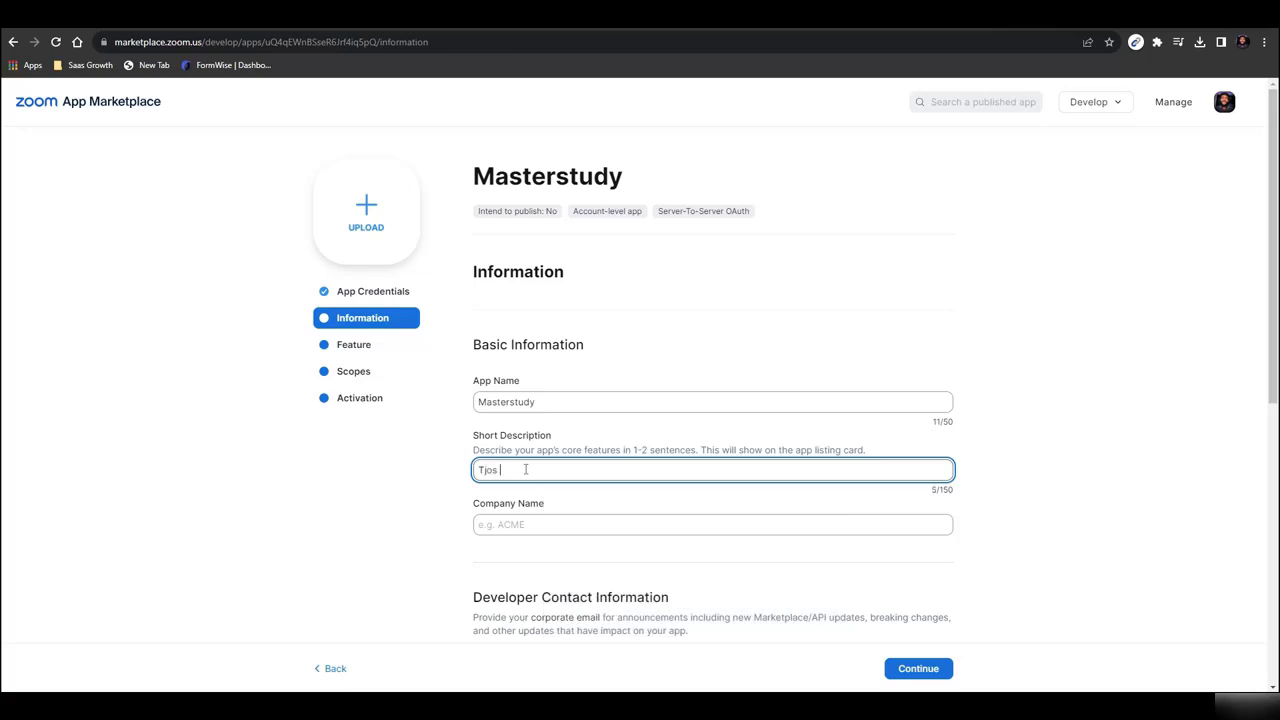
text(his app is for hosting meeting)
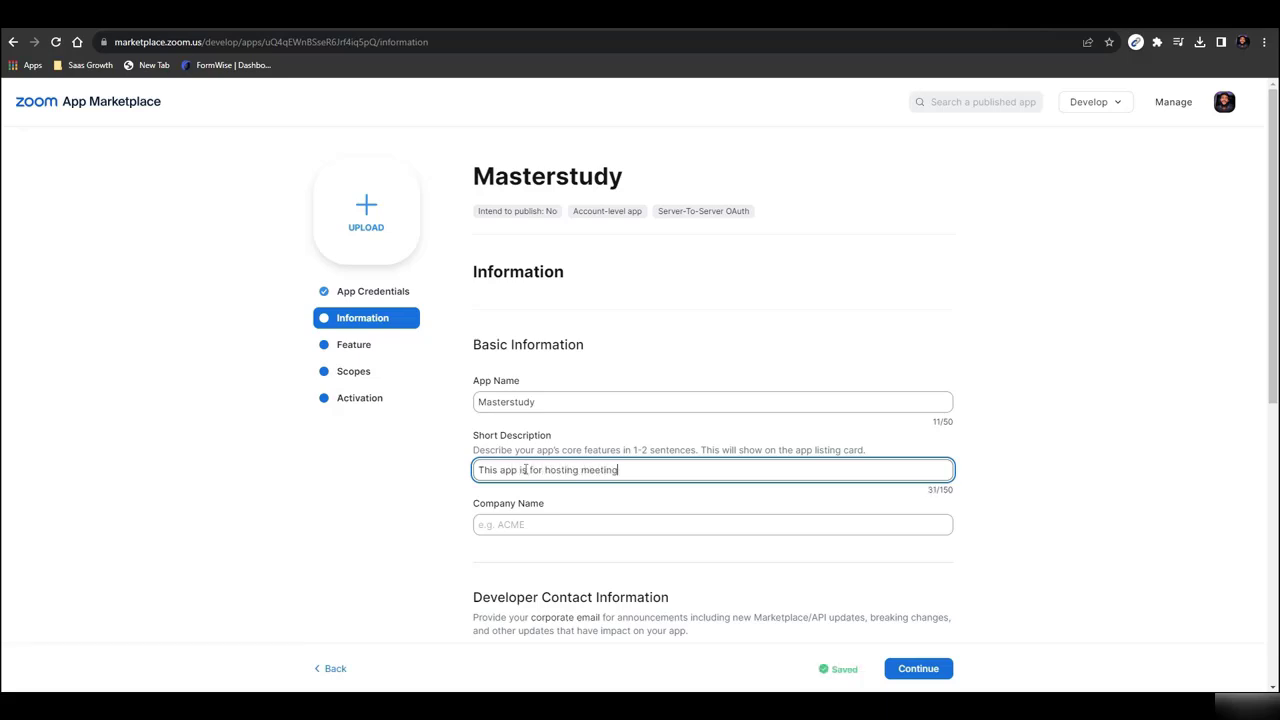
text( students on my lms website)
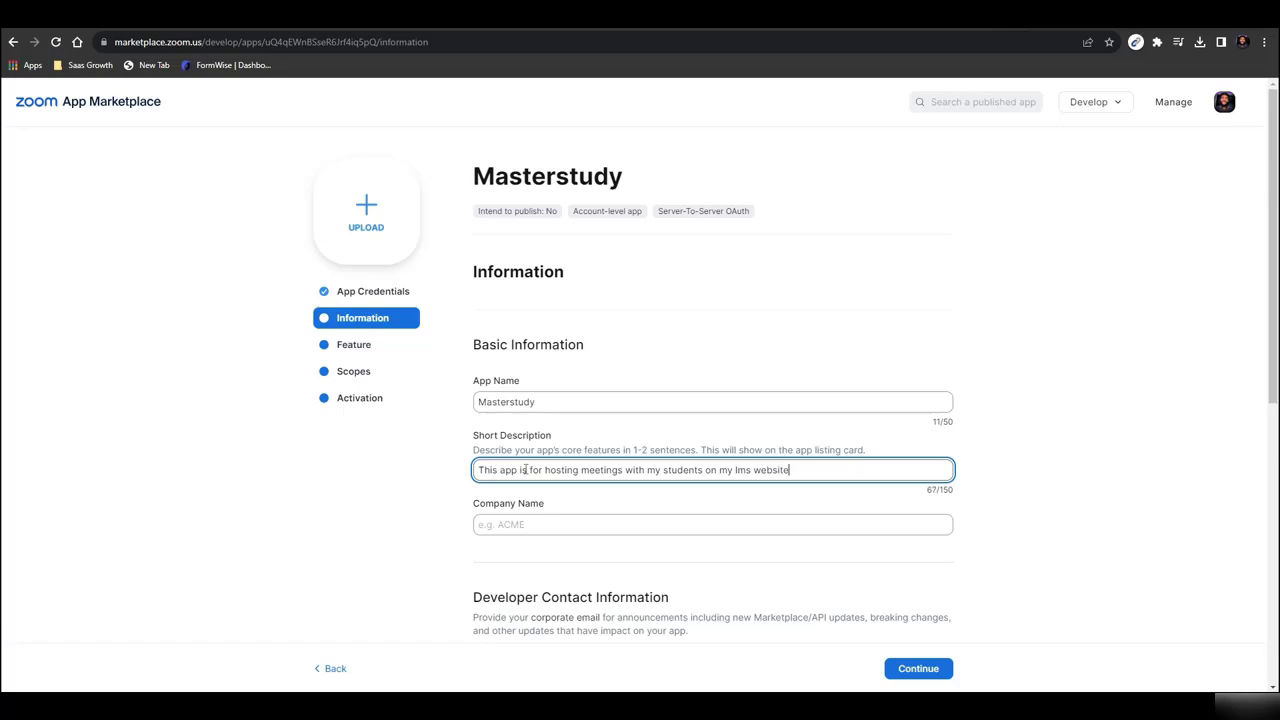
key(Tab)
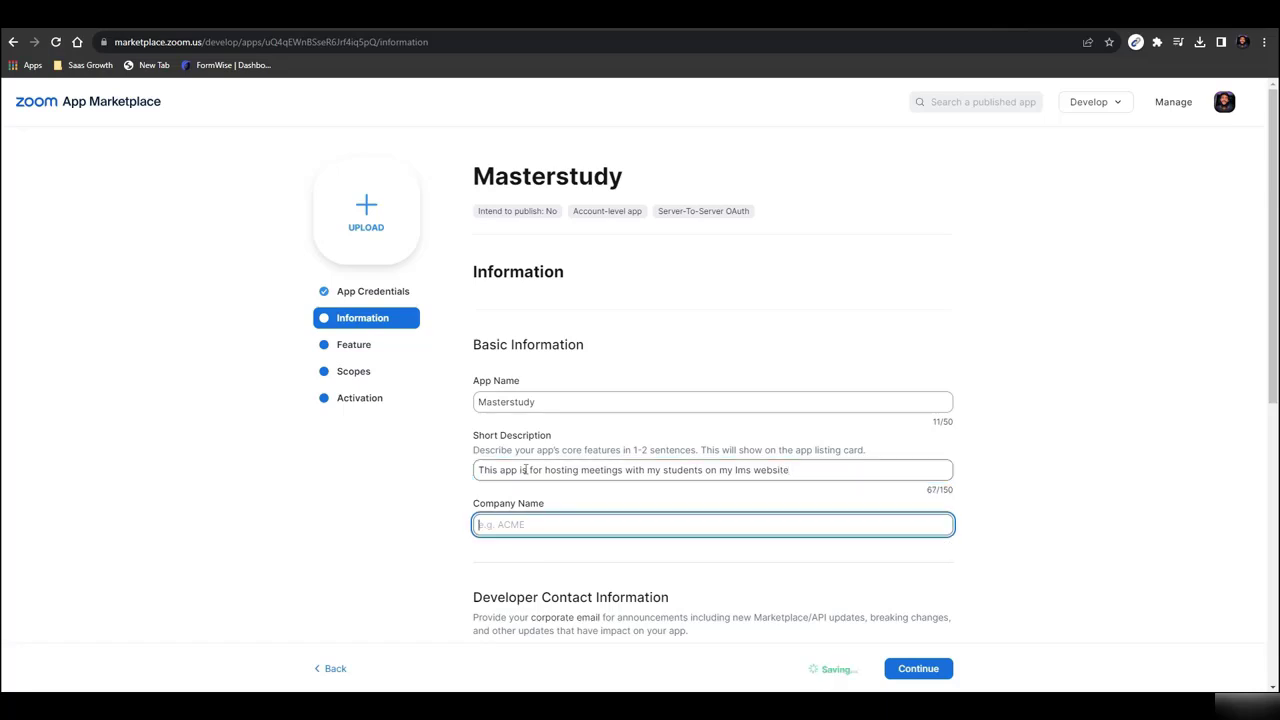
text(Khadin )
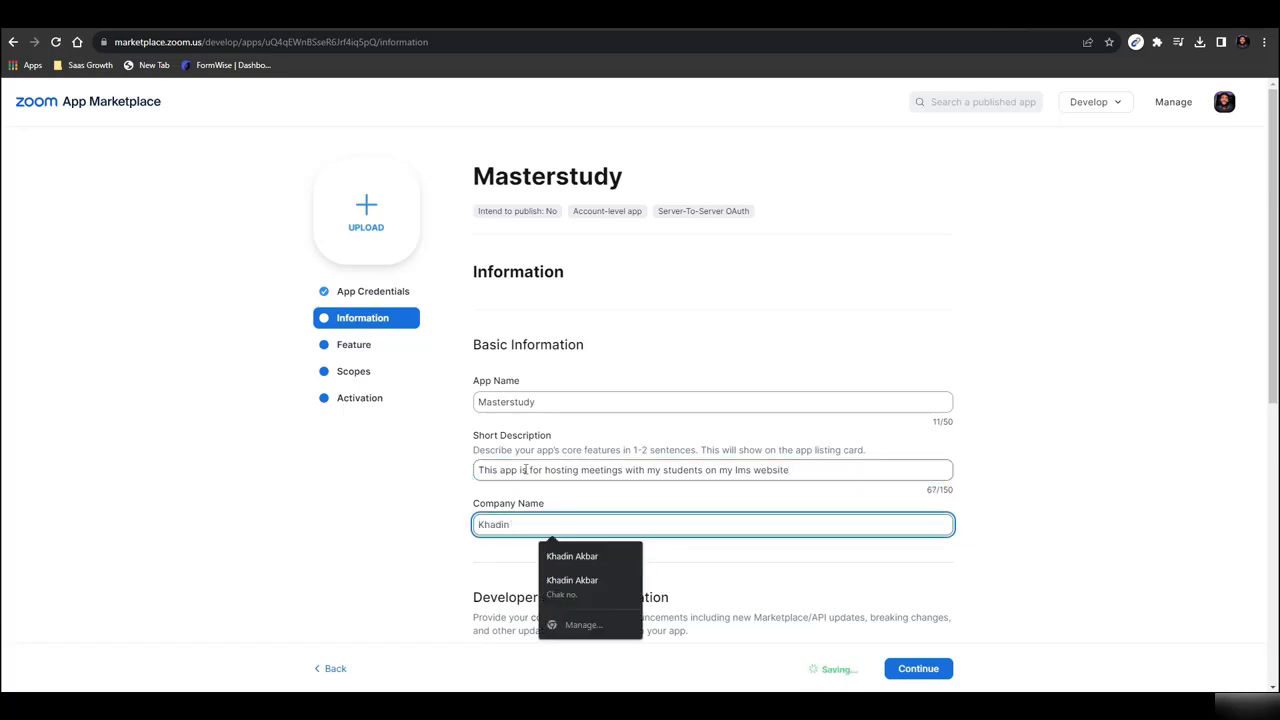
text(kbar.com)
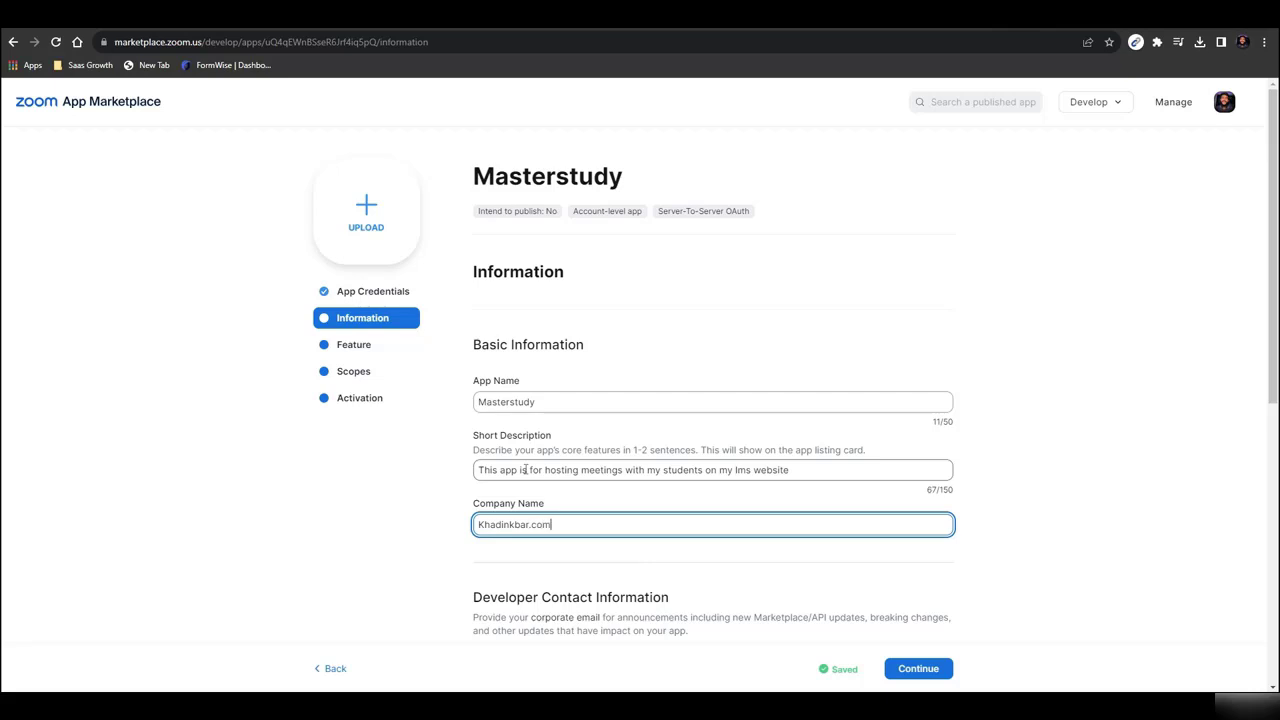
Fill the developer contact name and email from saved details, save, and go to Scopes.
scroll(525, 469, down, 3)
click(590, 414)
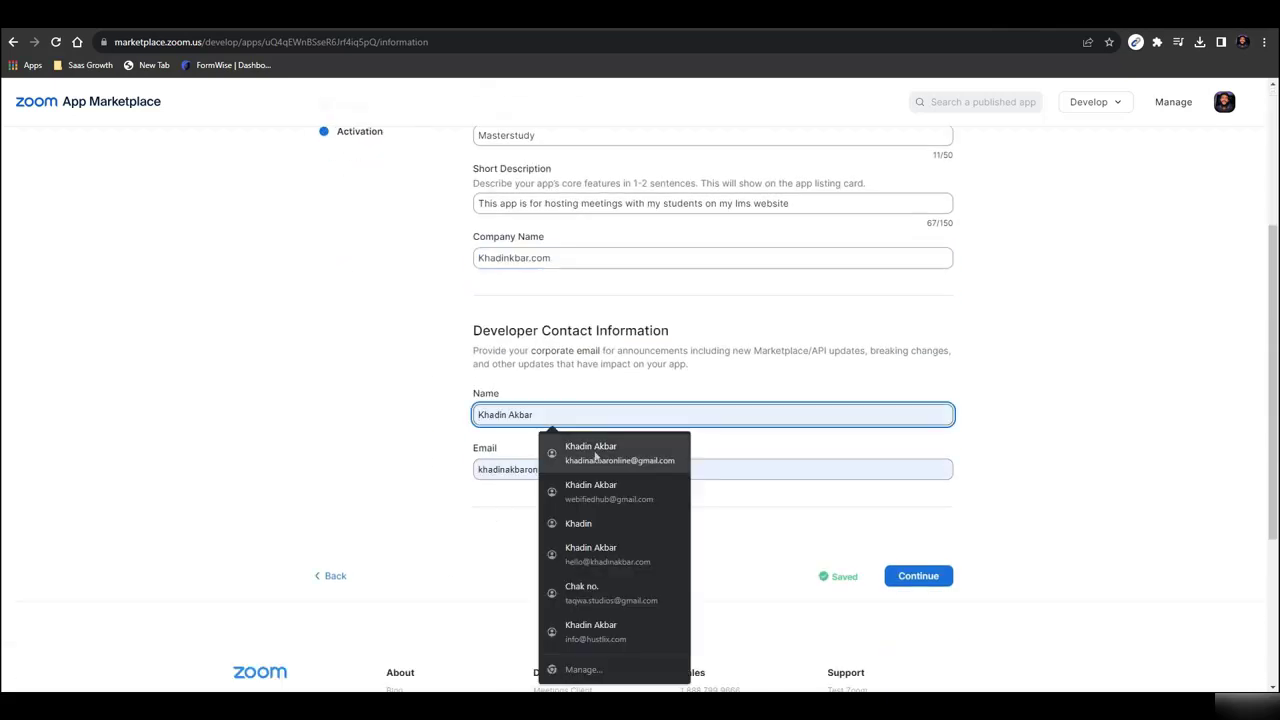
click(595, 455)
click(905, 576)
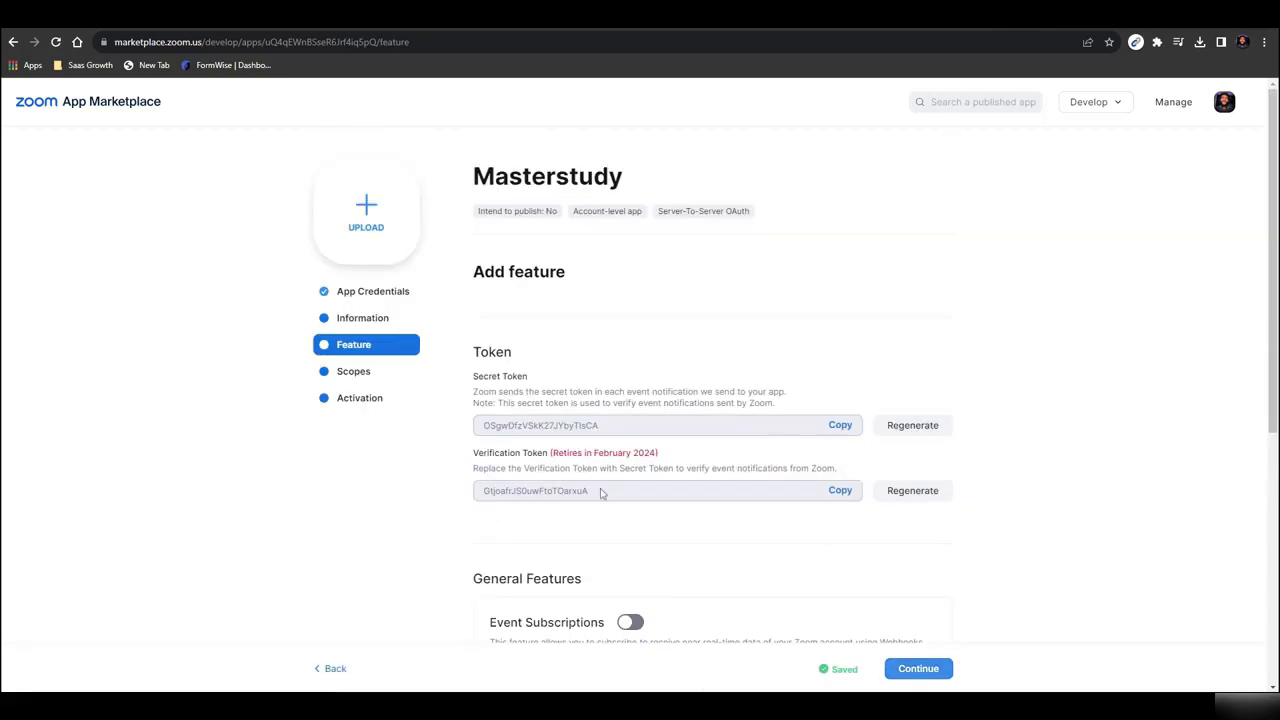
click(355, 372)
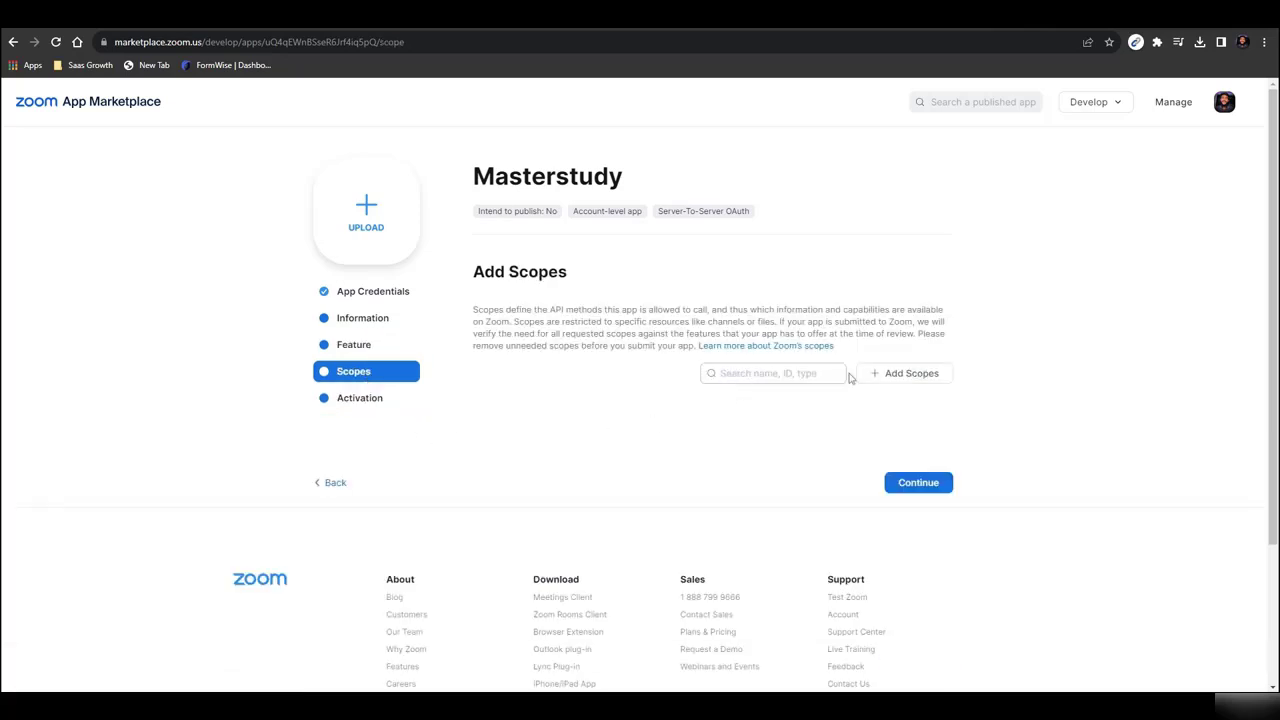
Add the sub account, view all, and view and manage user meetings scopes.
click(885, 374)
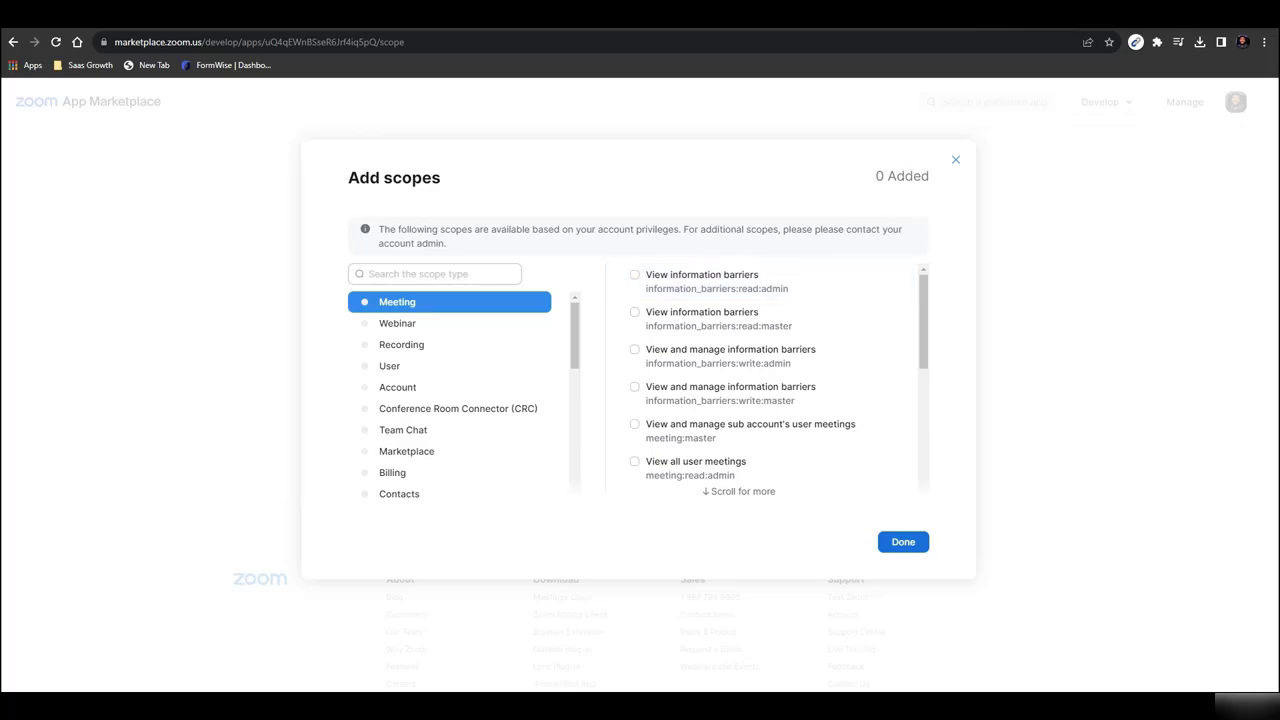
scroll(646, 349, down, 2)
scroll(650, 345, up, 1)
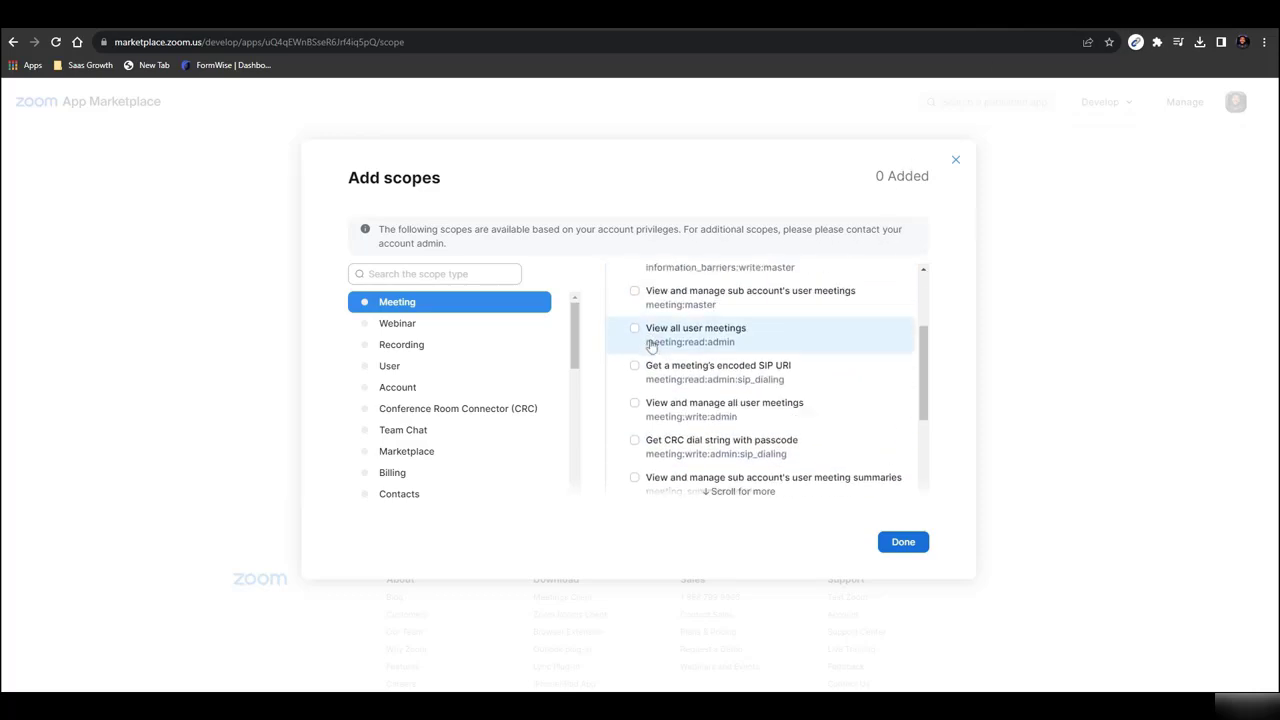
scroll(650, 345, up, 3)
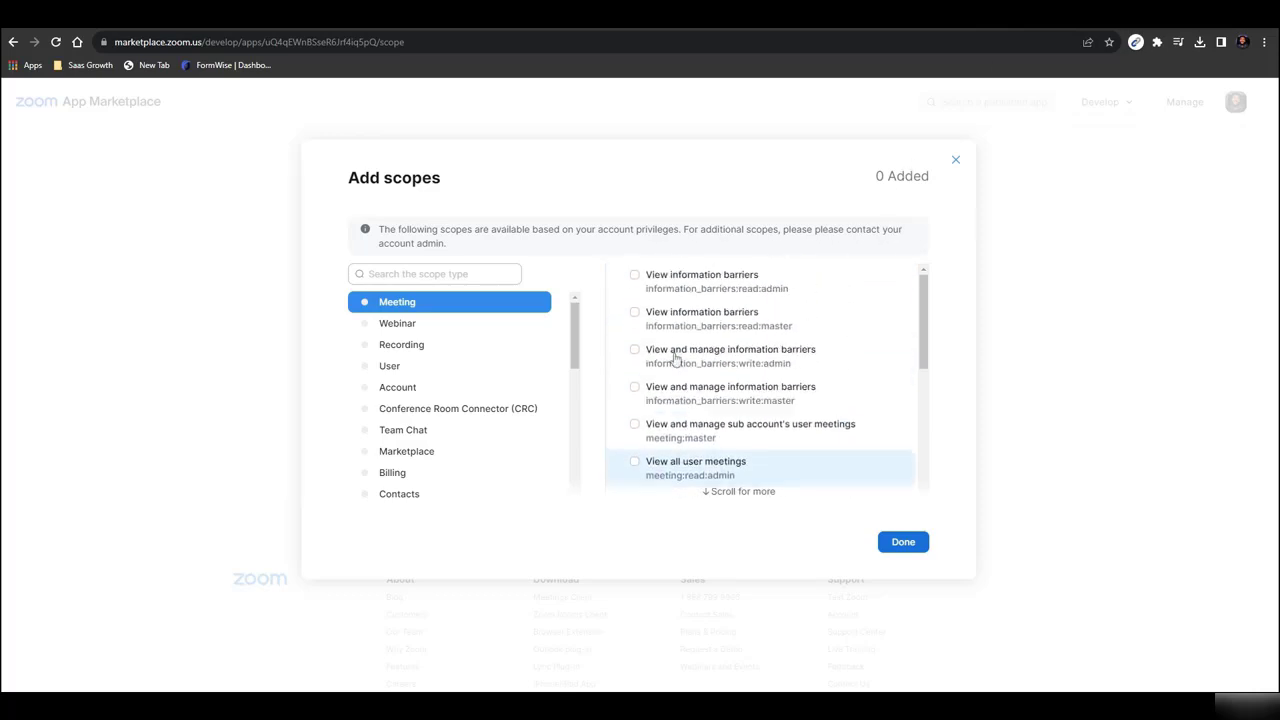
click(636, 424)
scroll(640, 430, down, 3)
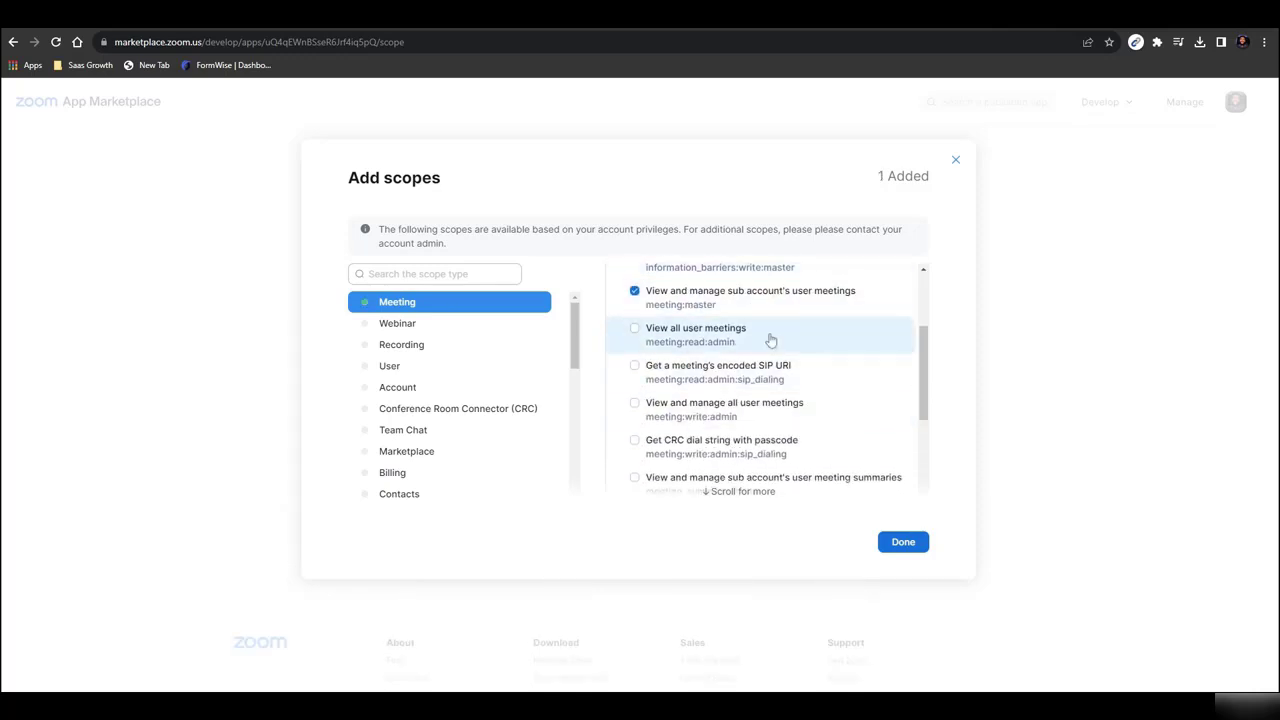
click(657, 333)
scroll(722, 385, down, 3)
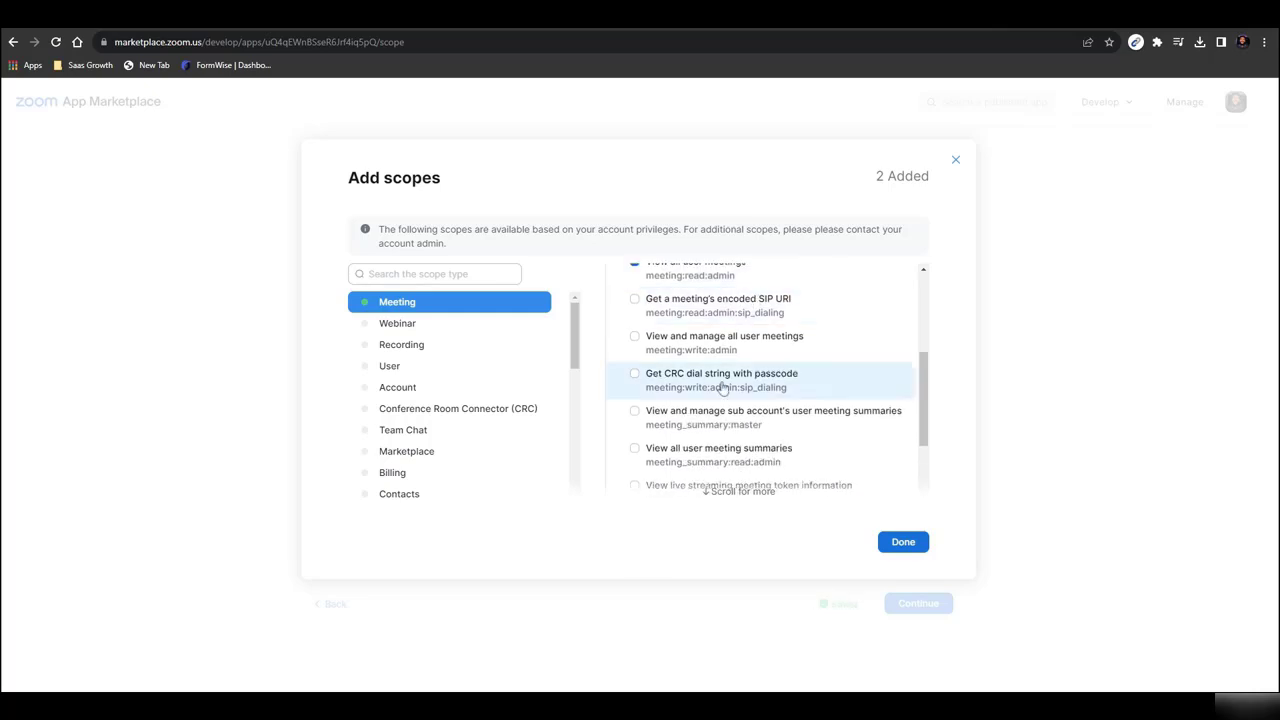
click(733, 270)
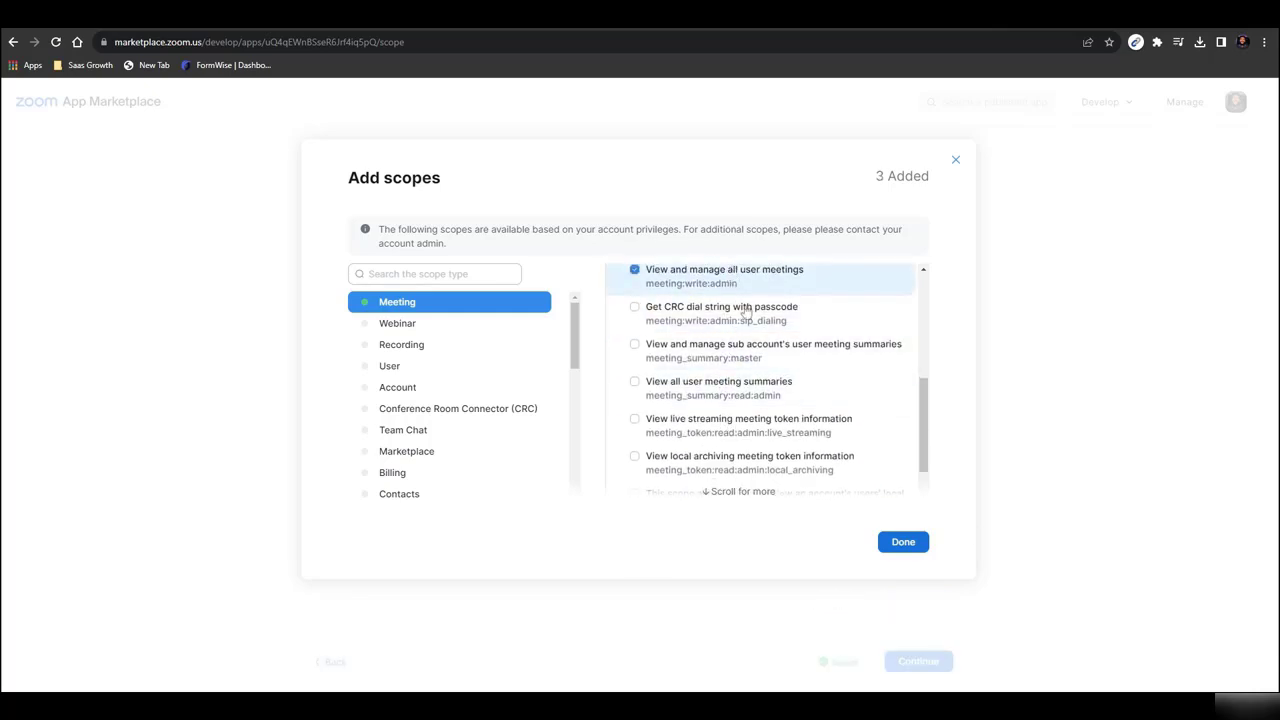
scroll(686, 364, down, 1)
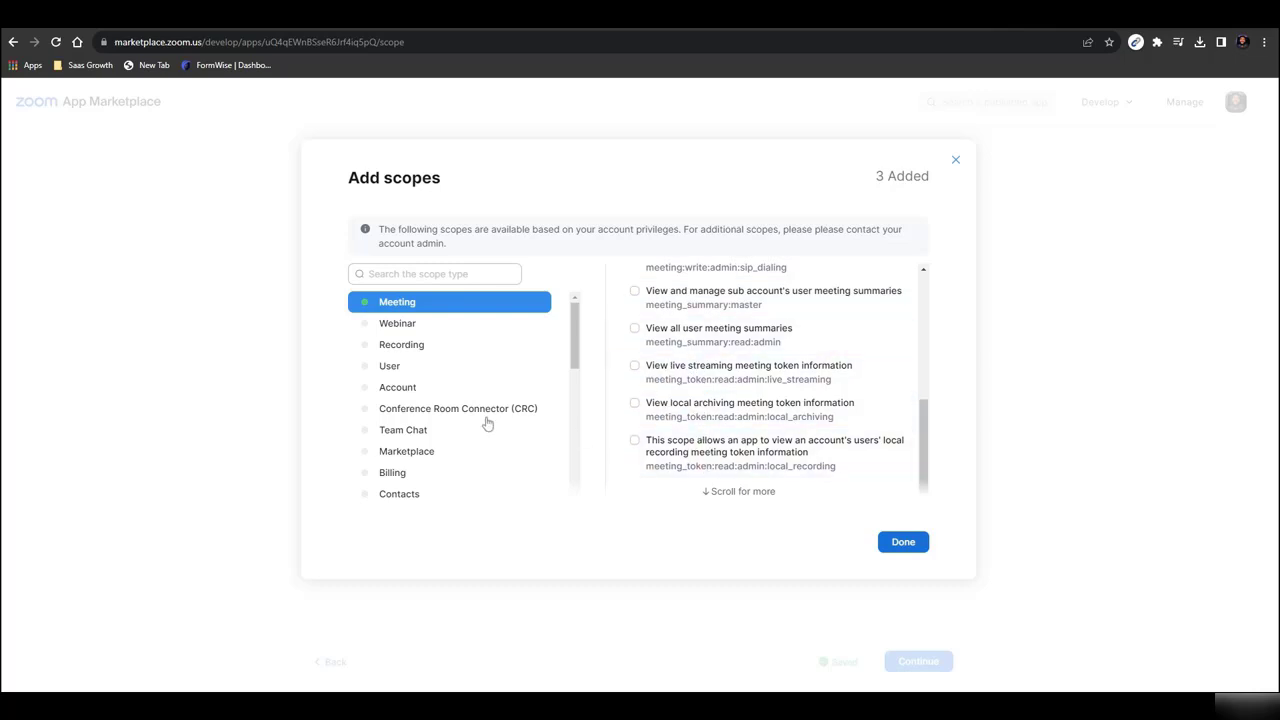
Add the three webinar scopes and three recording scopes (sub account, view all, view and manage).
click(482, 332)
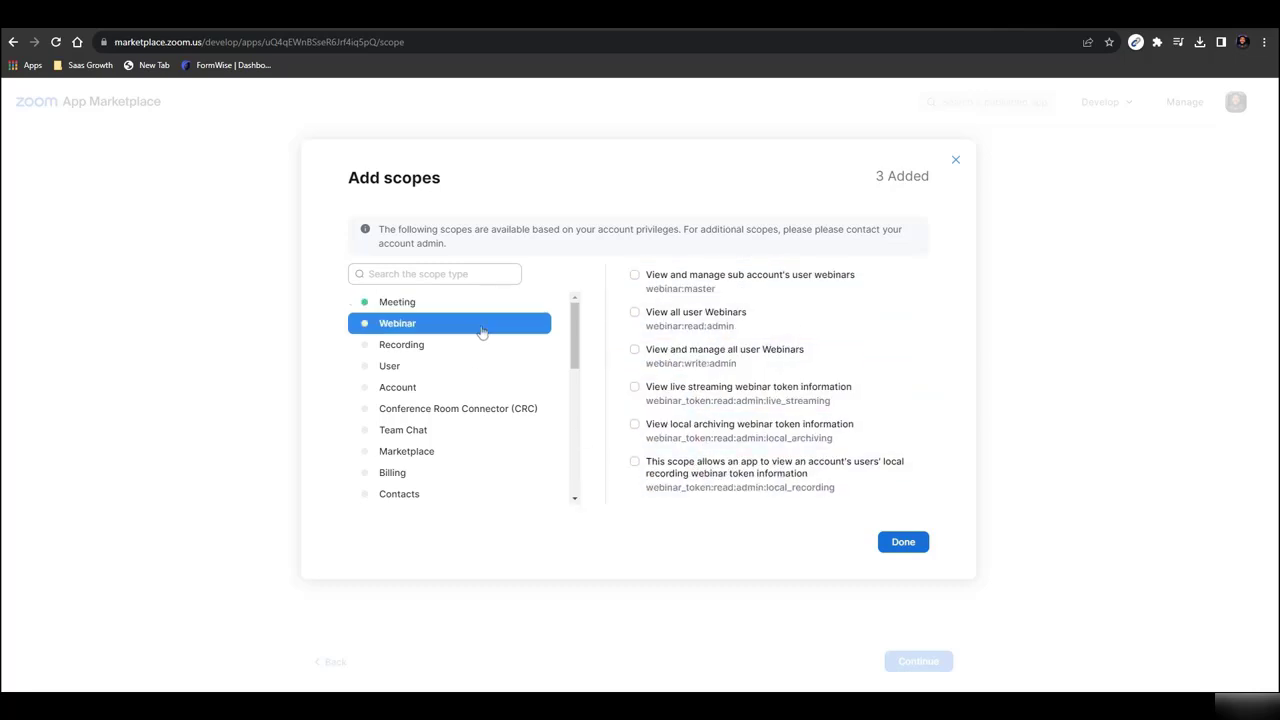
click(662, 314)
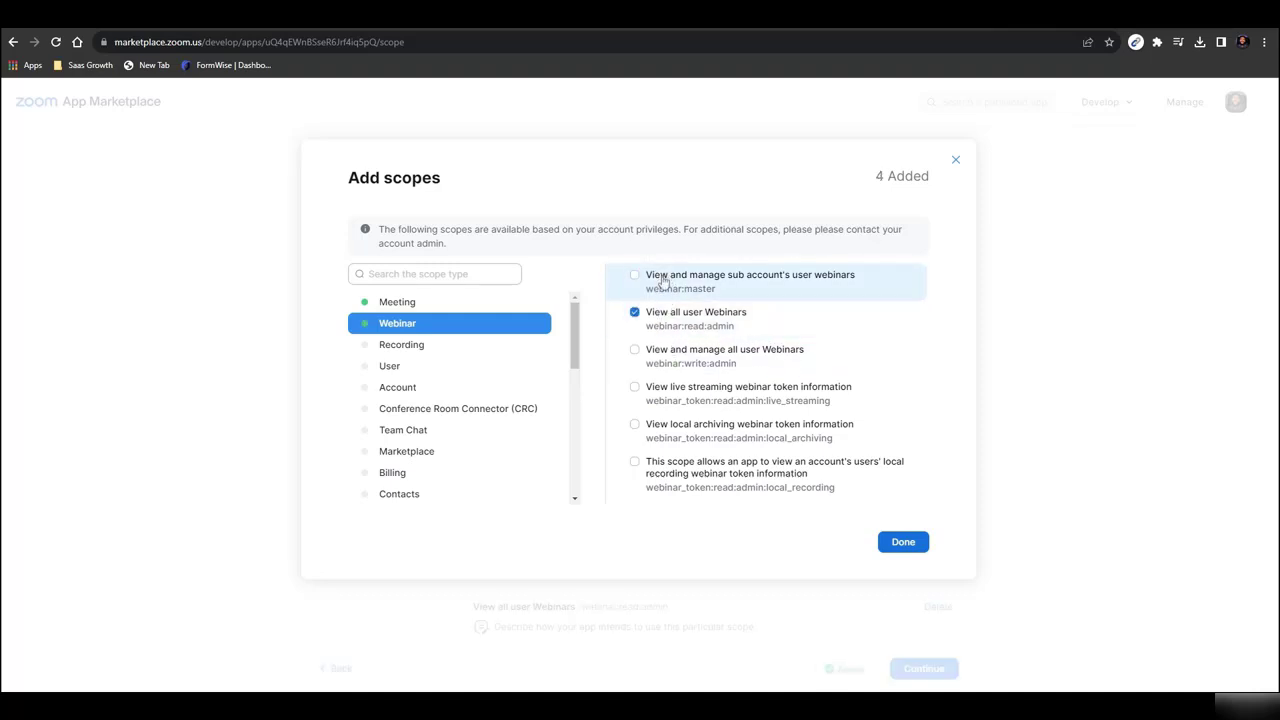
click(662, 282)
click(668, 364)
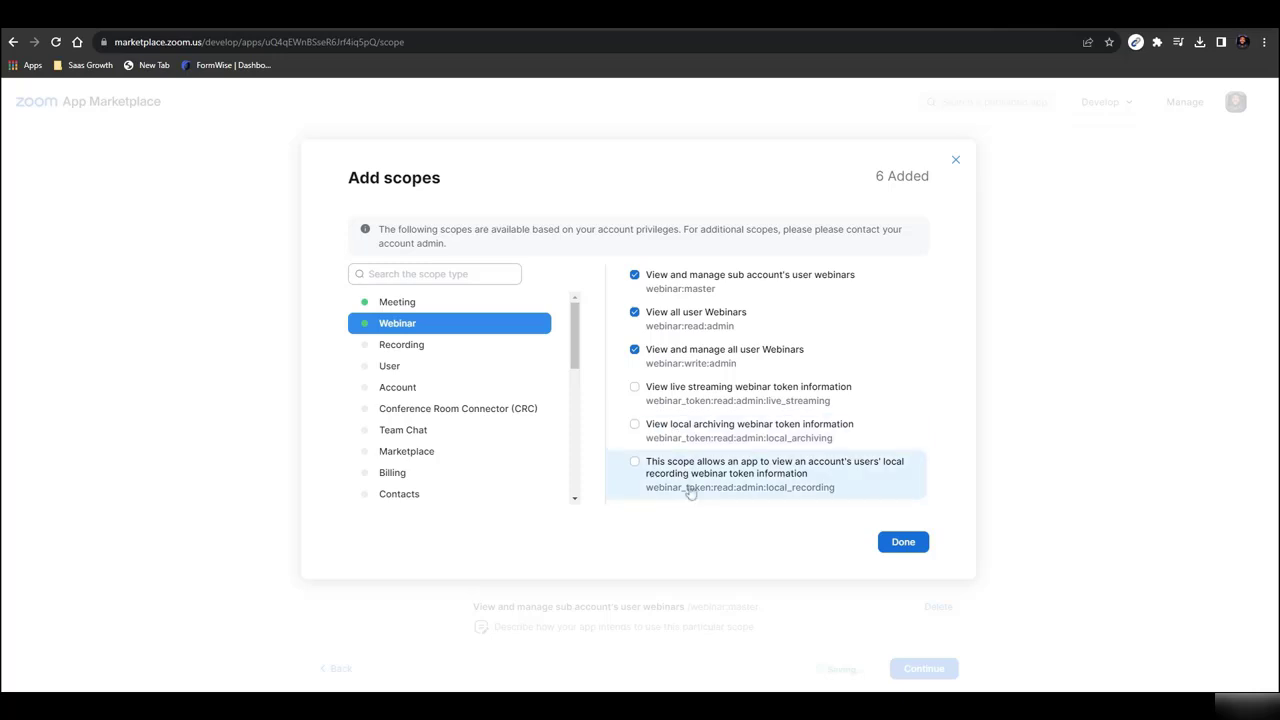
click(456, 345)
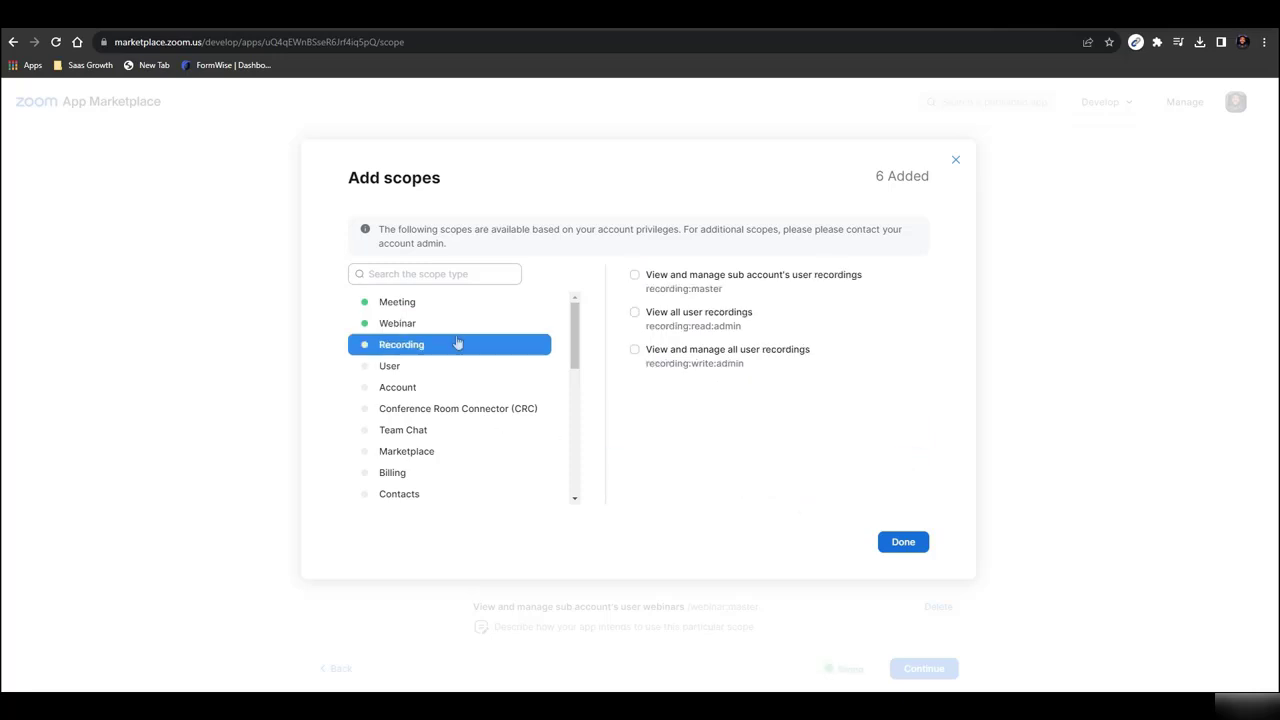
click(634, 350)
click(634, 313)
click(636, 275)
Add the three user information scopes and confirm the selection.
click(452, 366)
click(636, 352)
click(636, 313)
click(634, 275)
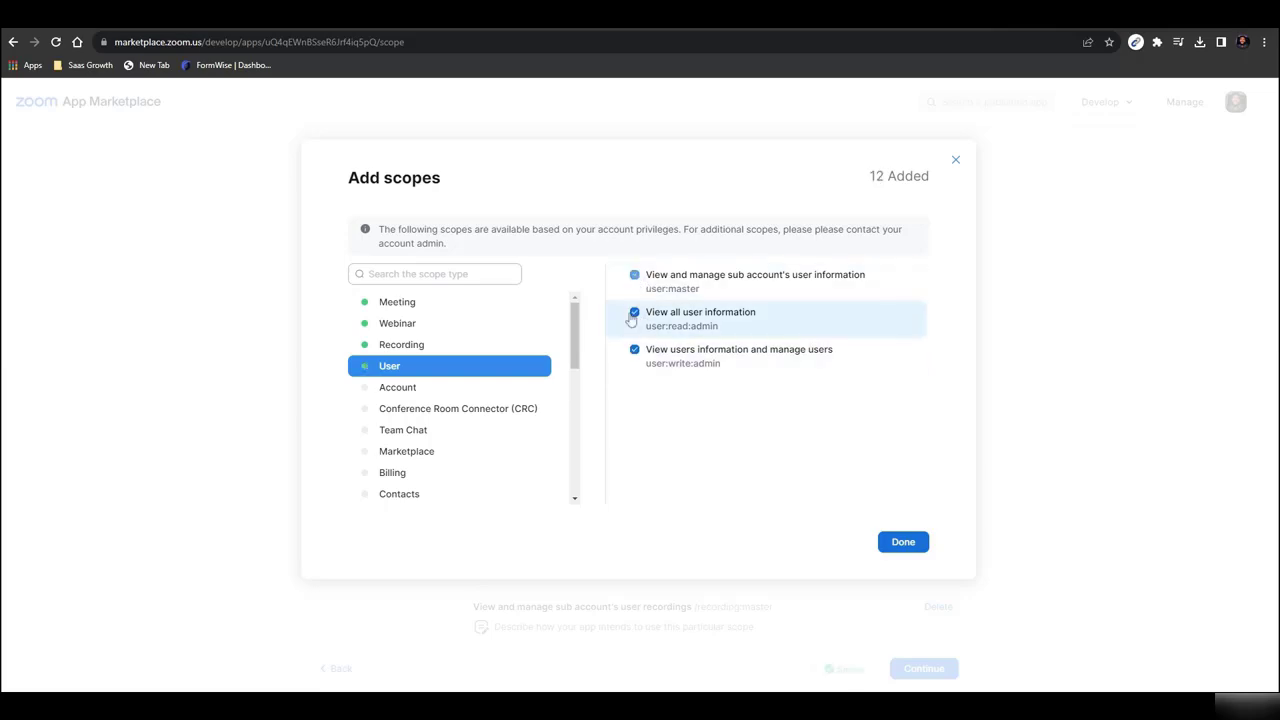
click(903, 542)
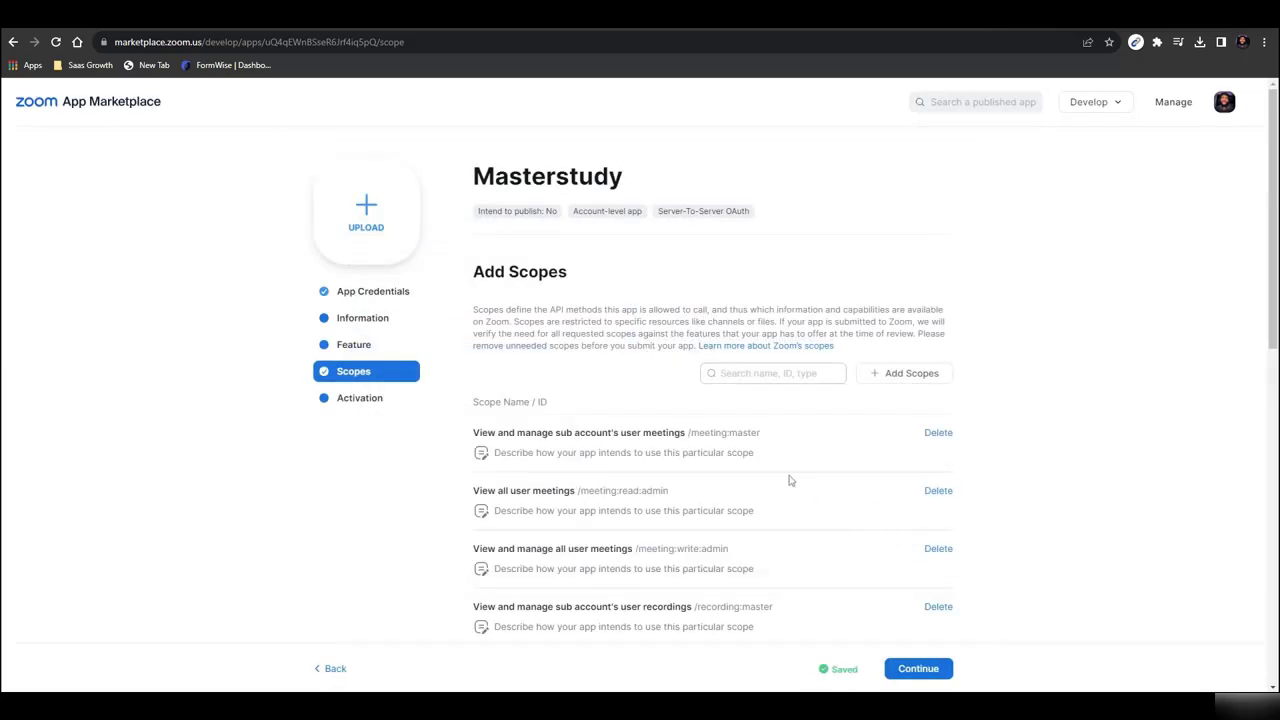
Activate the Masterstudy app from its Activation page, then return to its Feature page.
scroll(806, 470, down, 1)
scroll(803, 458, up, 4)
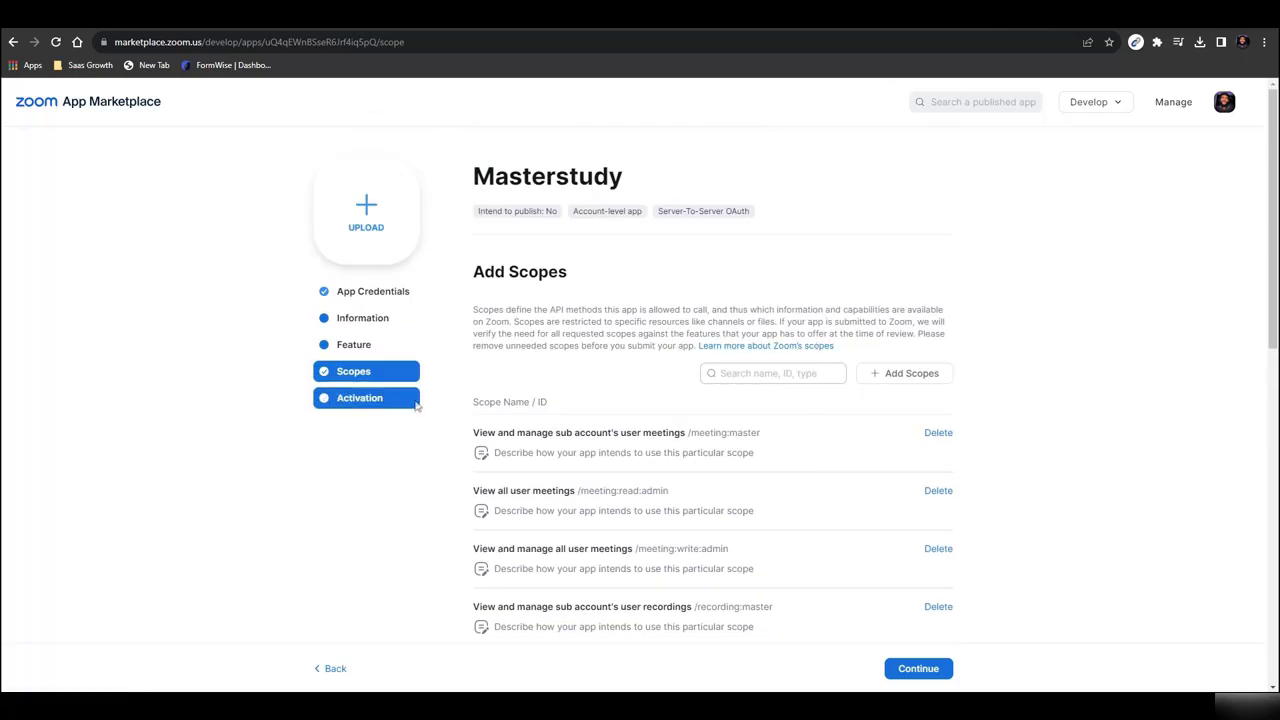
click(380, 398)
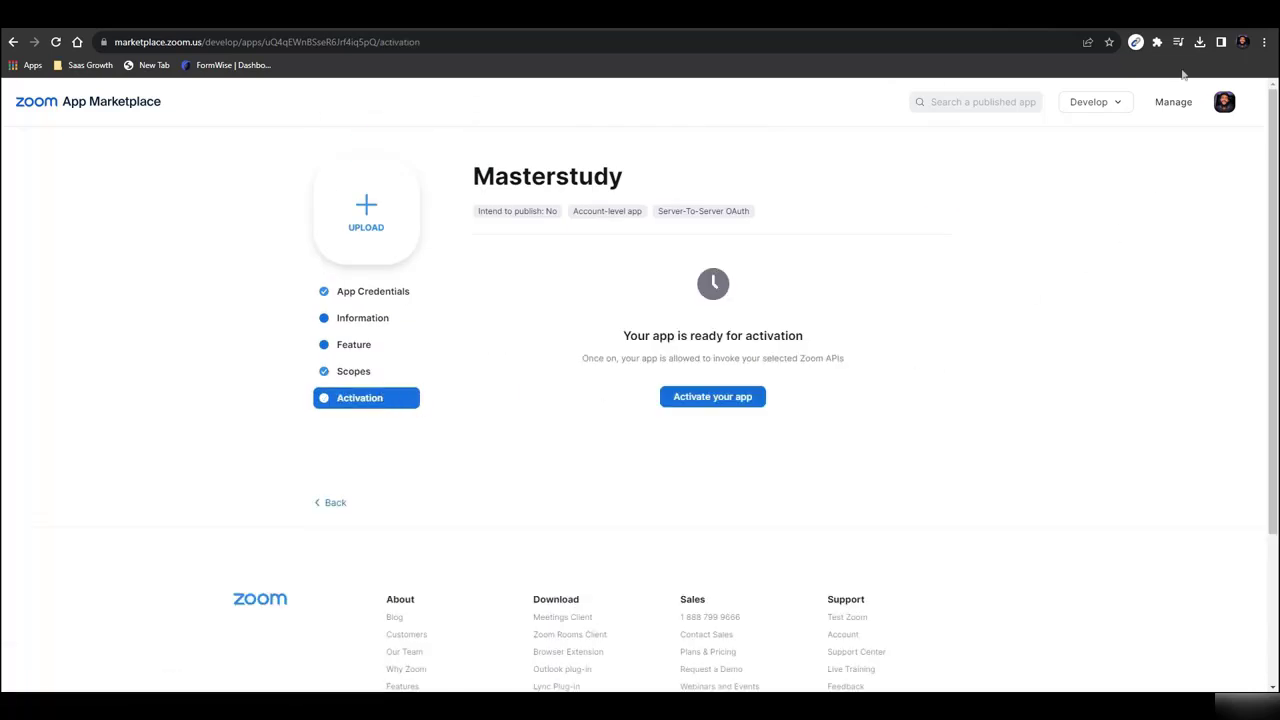
click(714, 397)
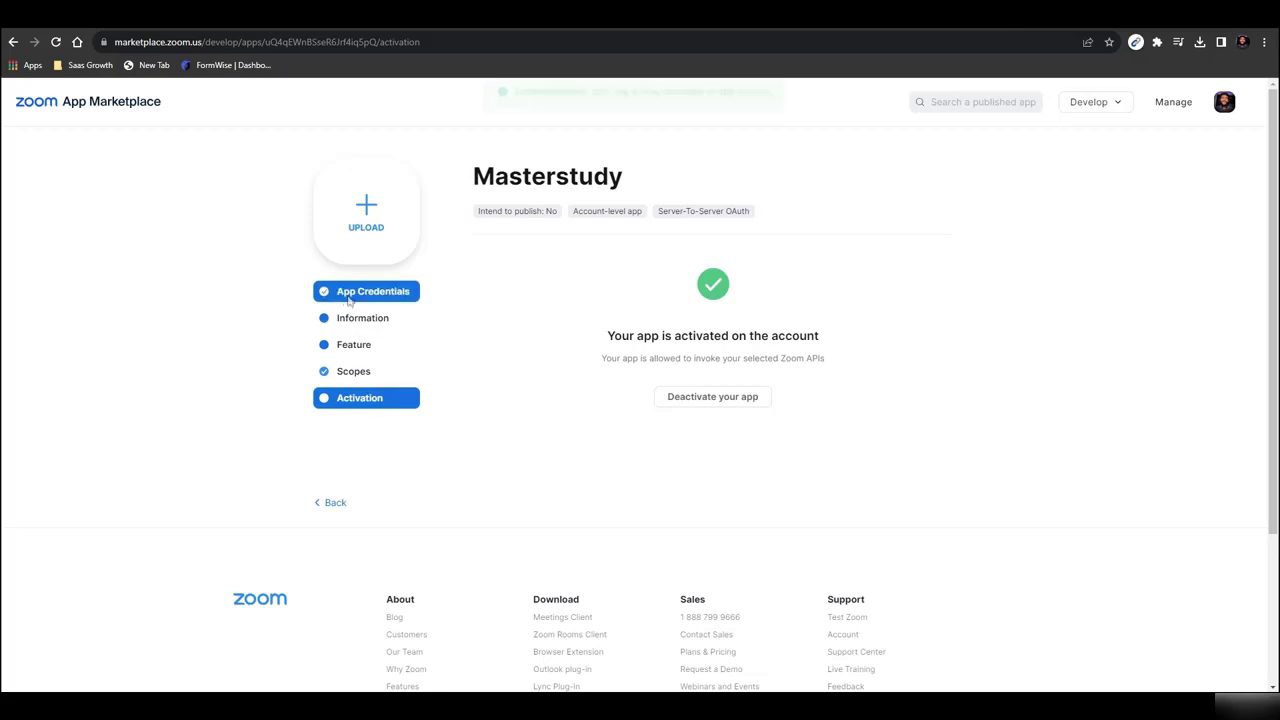
click(360, 344)
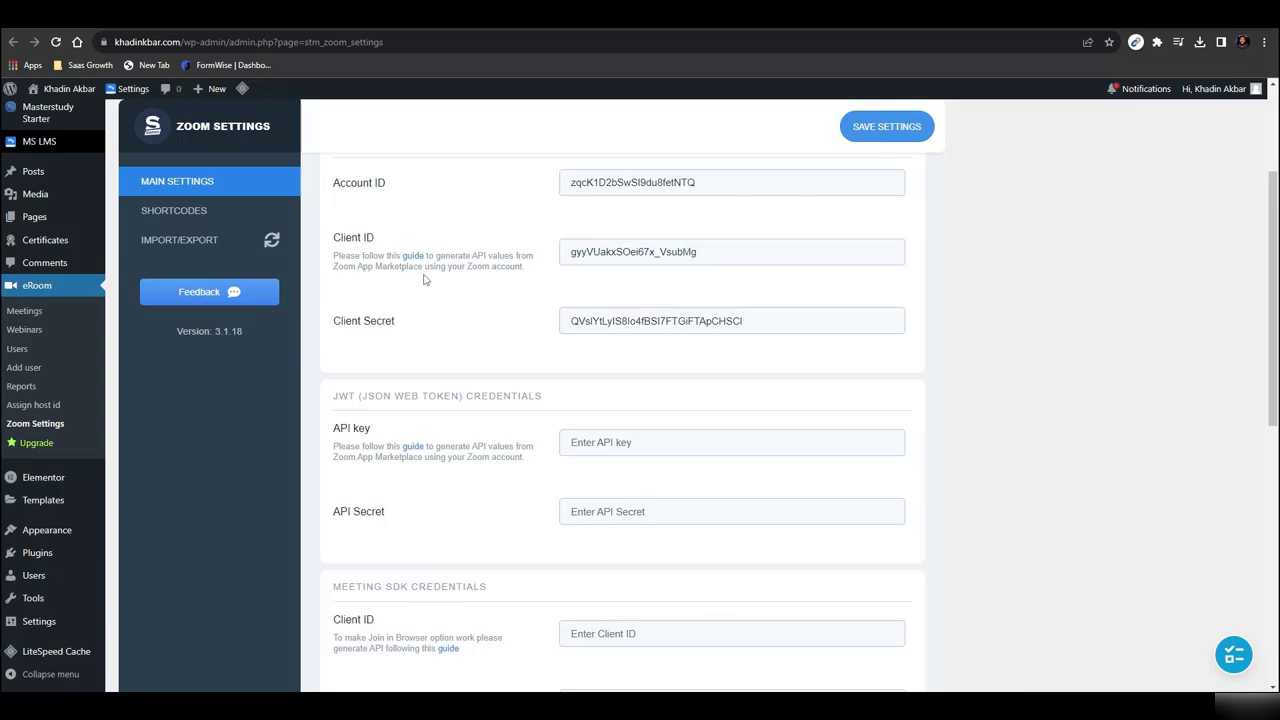
Select, then deselect, the Meeting SDK Client ID text on the Zoom Settings page.
scroll(424, 280, down, 2)
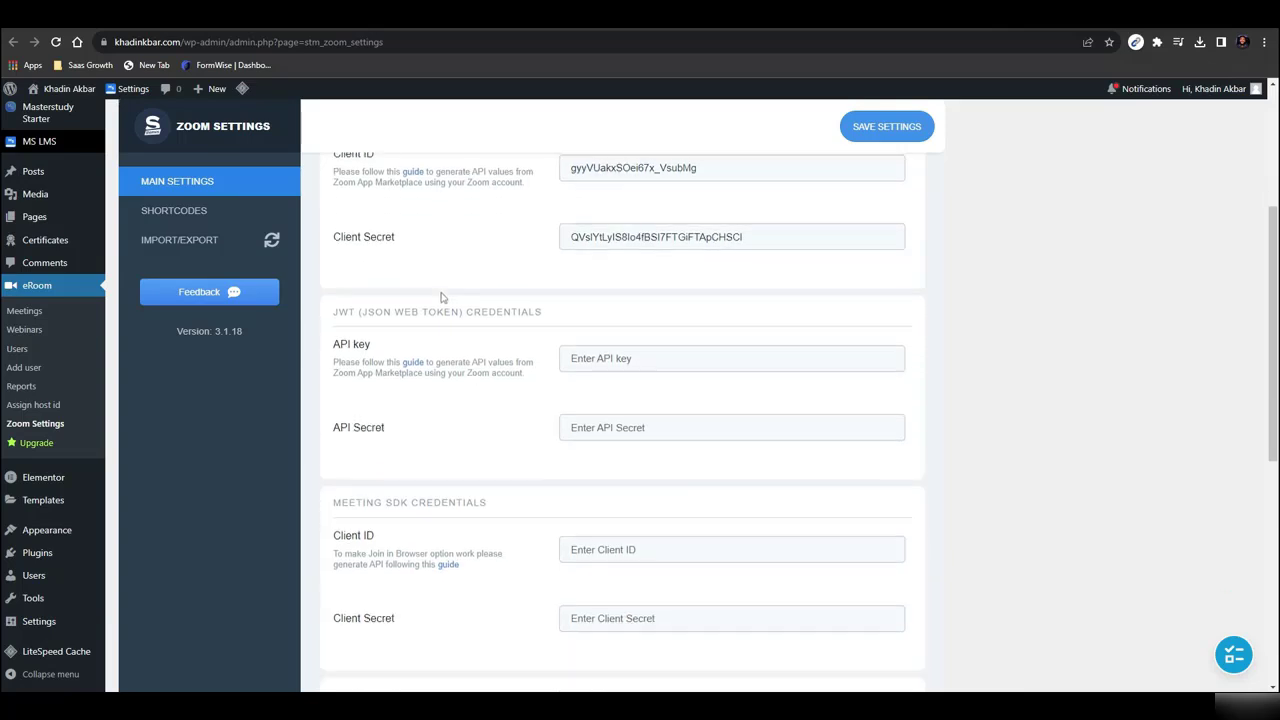
drag(342, 454, 489, 471)
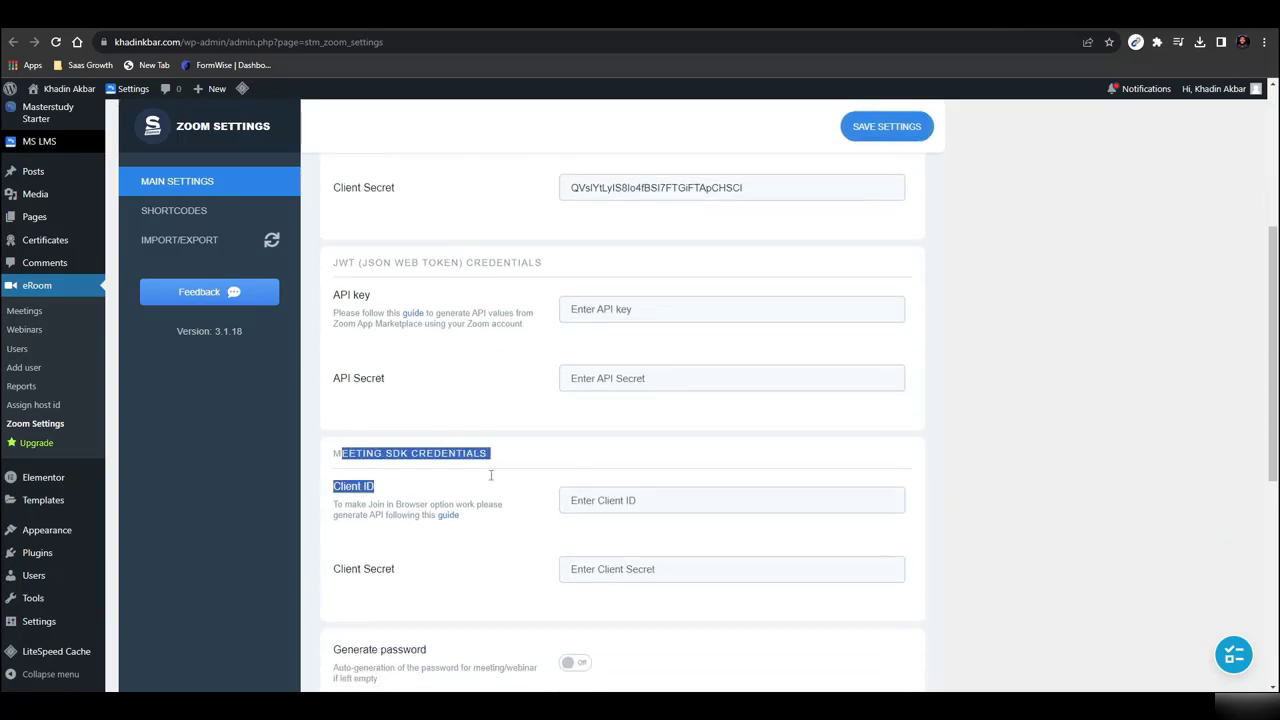
click(425, 459)
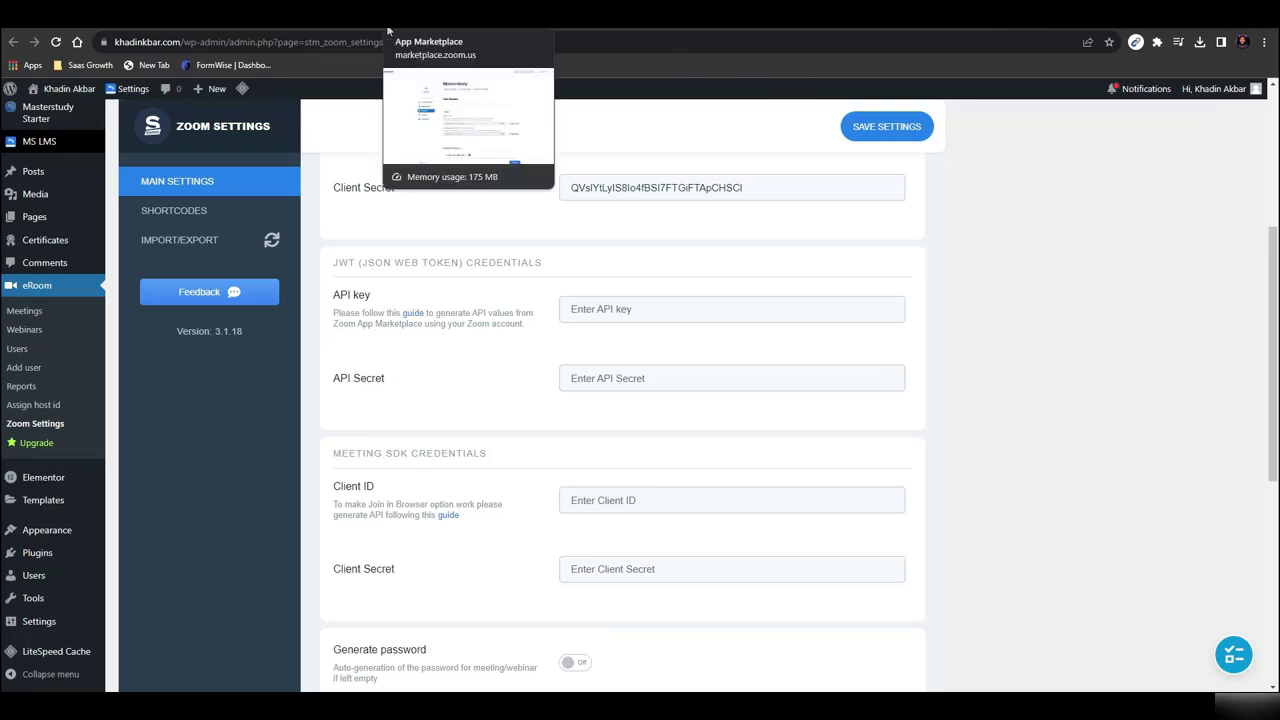
Scroll through the Zoom Video Conferencing docs page for the Meeting SDK credentials instructions.
click(335, 16)
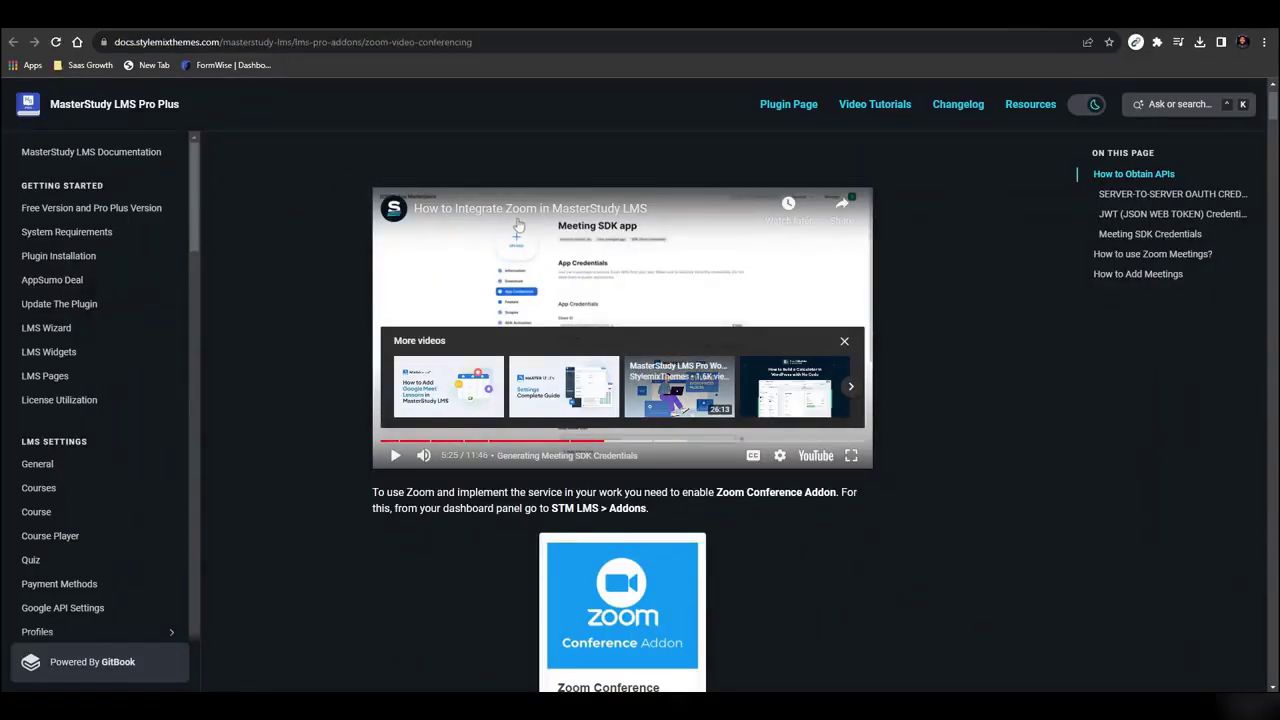
scroll(611, 265, up, 1)
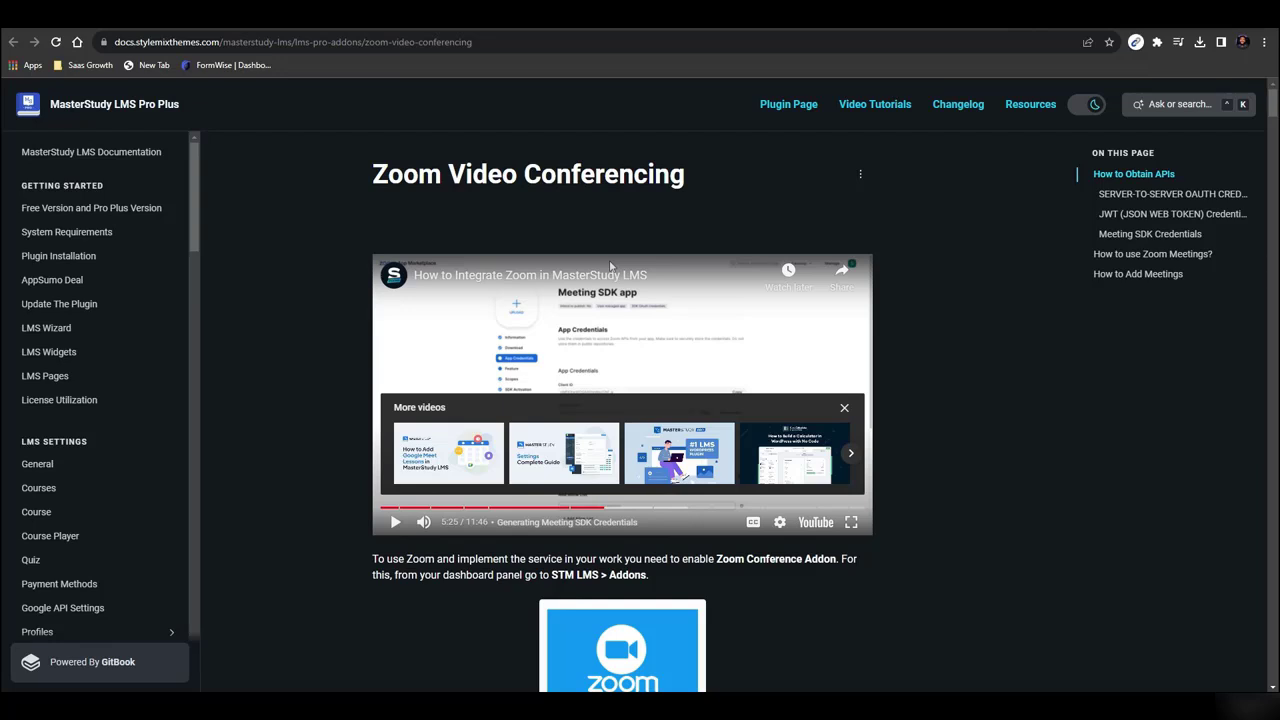
scroll(611, 265, down, 1)
scroll(580, 290, up, 1)
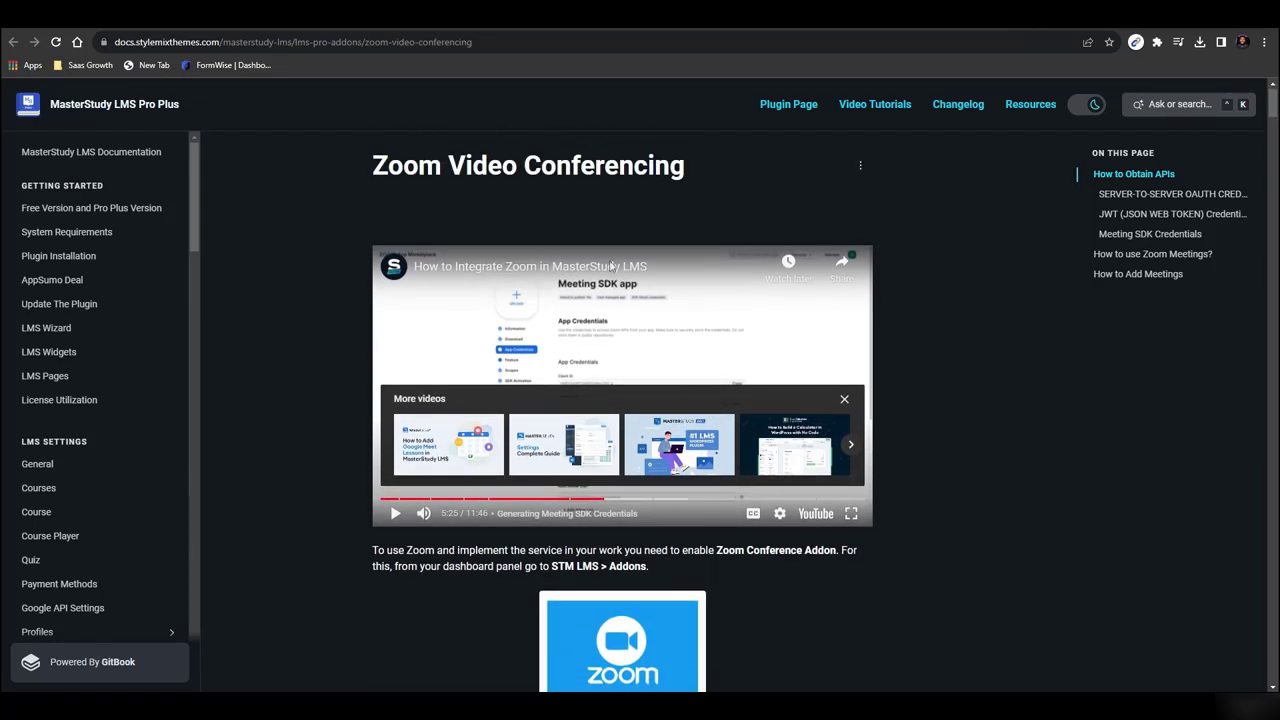
scroll(551, 316, down, 2)
scroll(551, 316, down, 15)
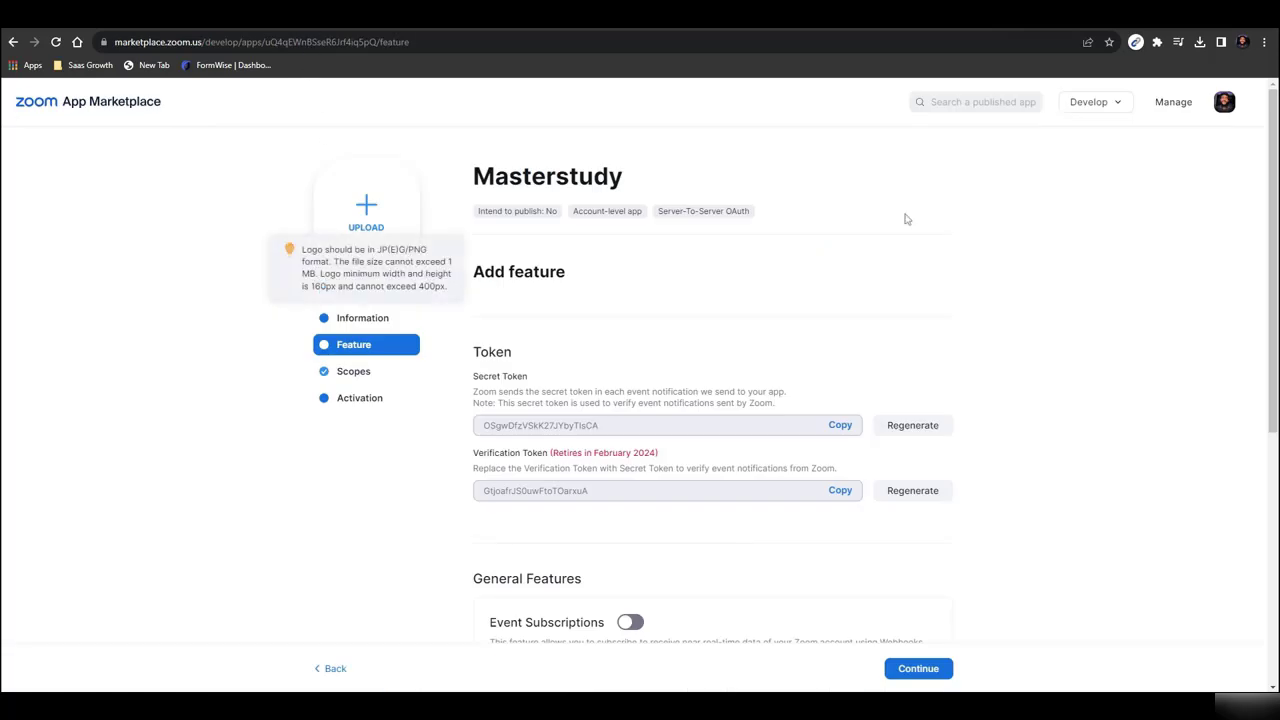
Start a Meeting SDK app named 'Master Study' with Marketplace publishing switched off.
mouse_move(1106, 106)
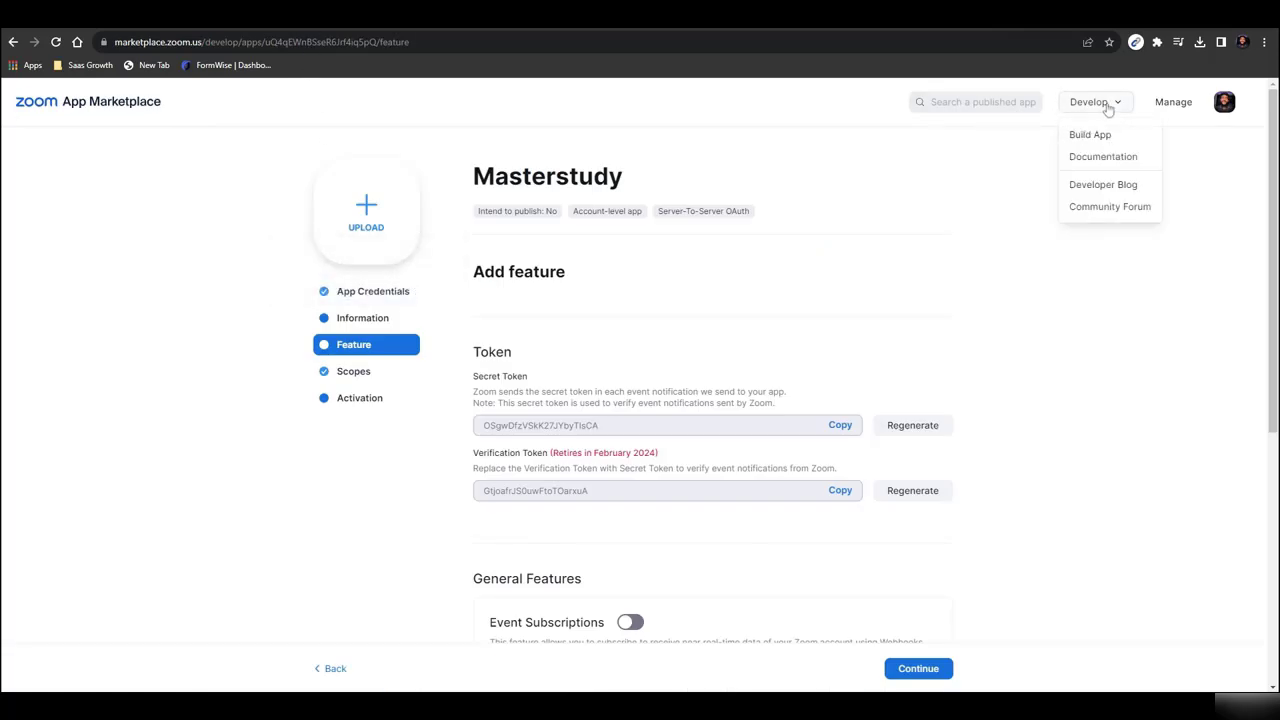
click(1104, 132)
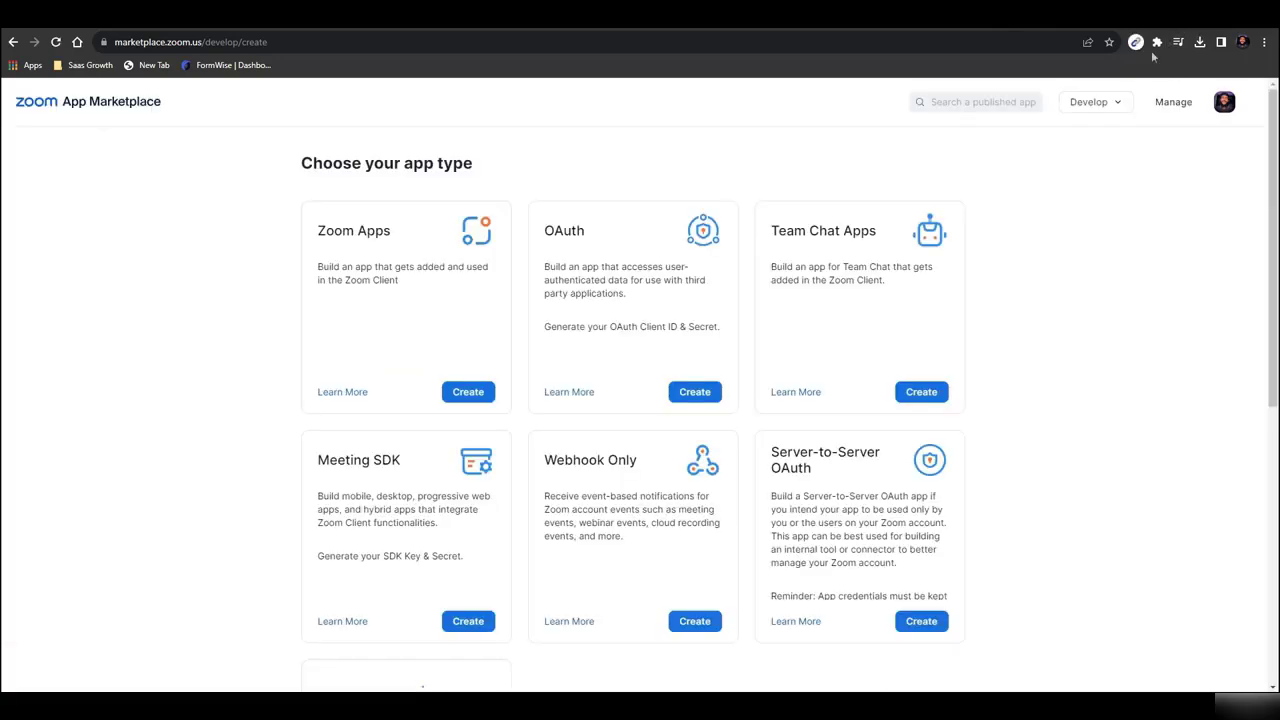
click(463, 621)
click(609, 364)
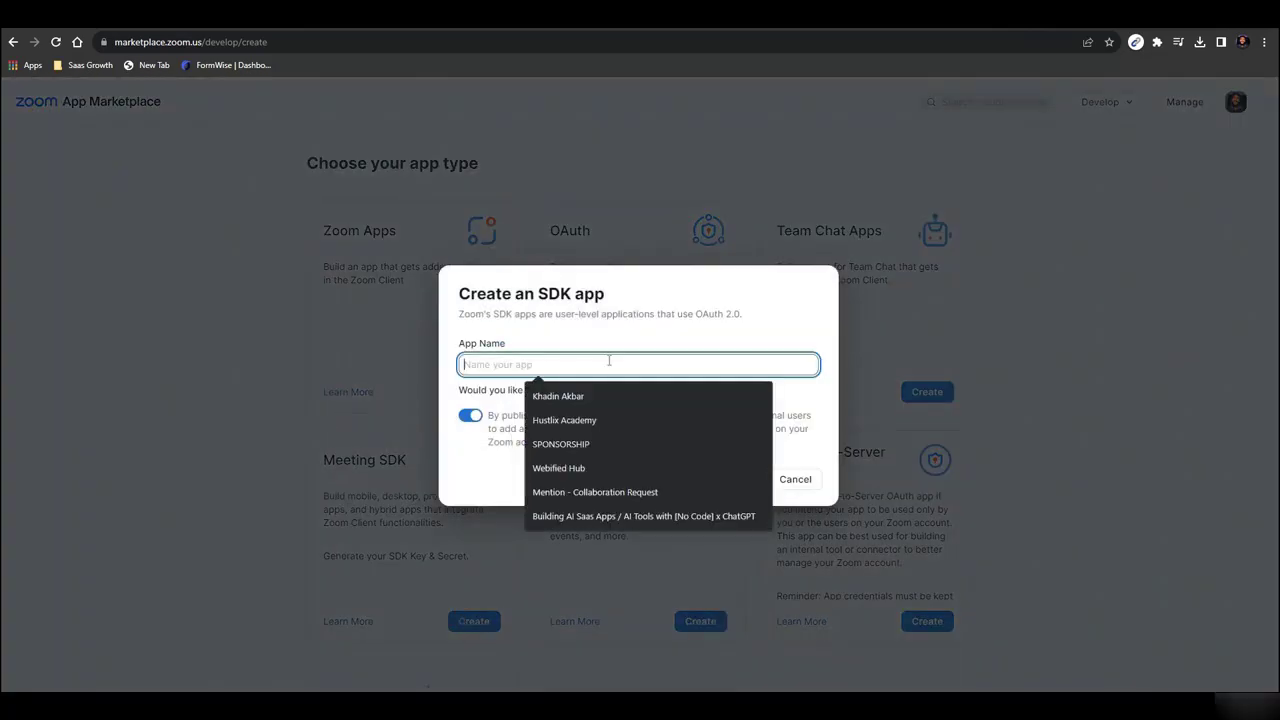
text(M)
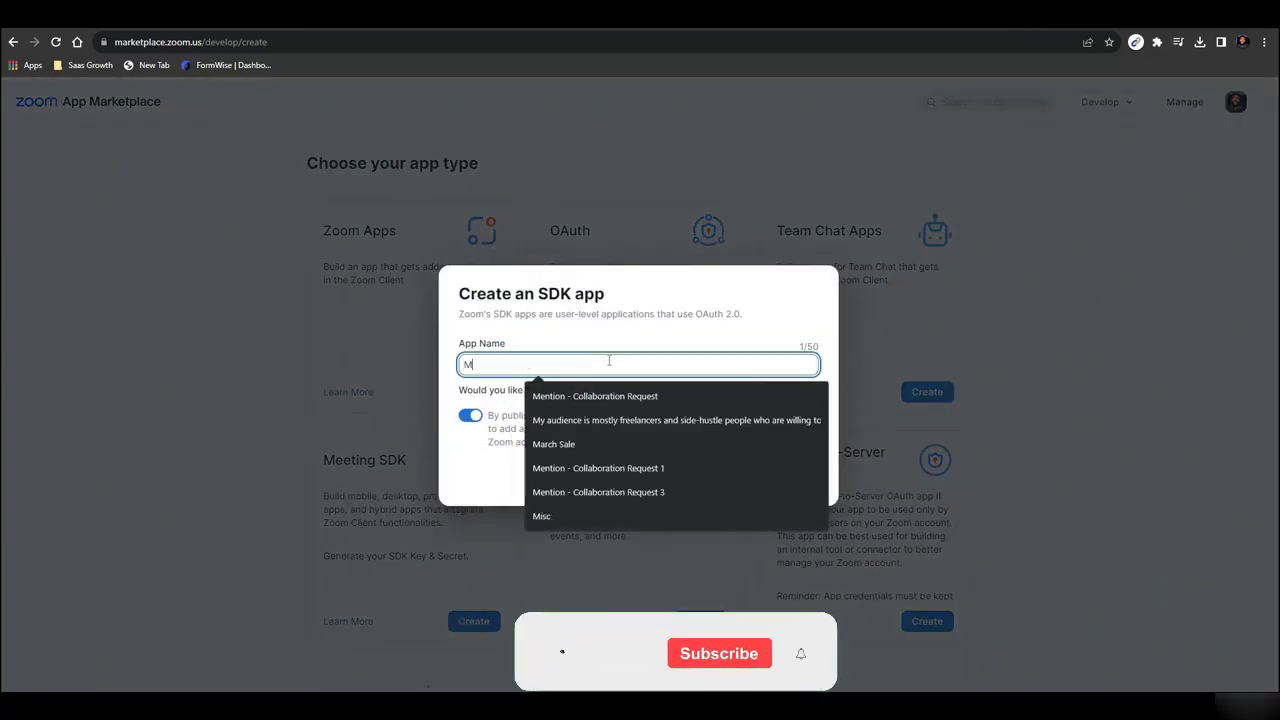
text(asterstudy)
click(484, 458)
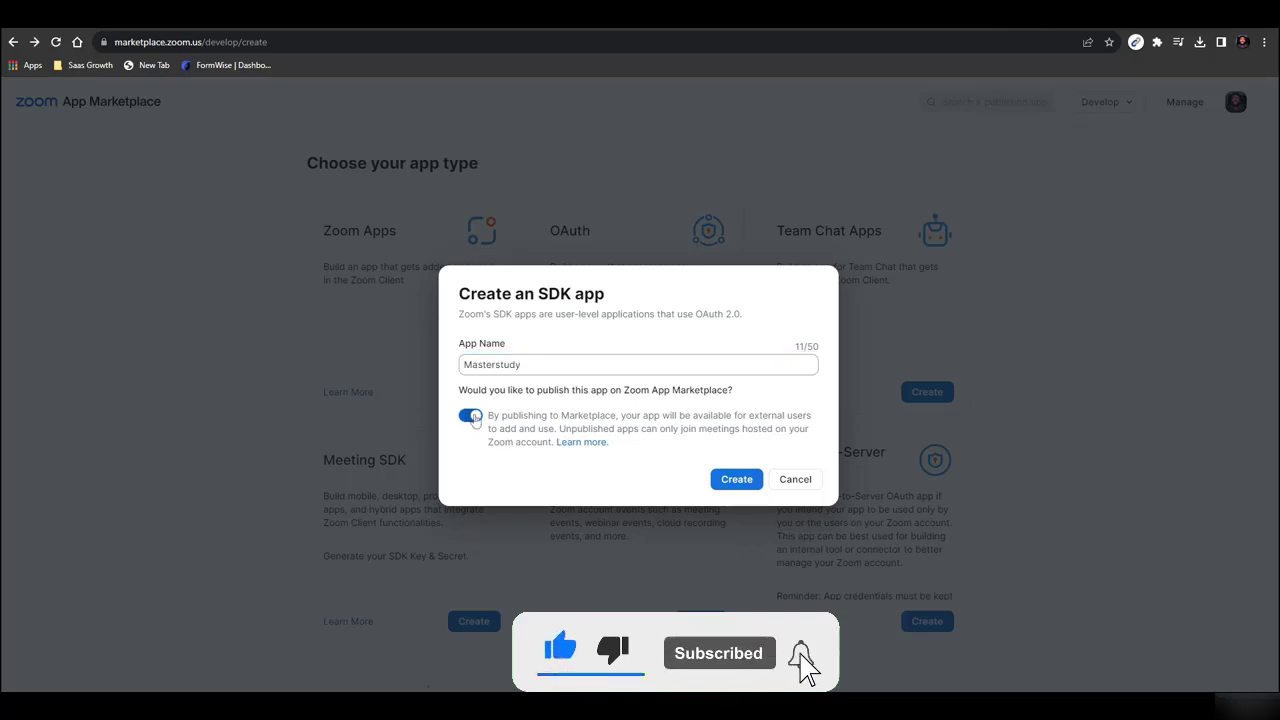
click(476, 415)
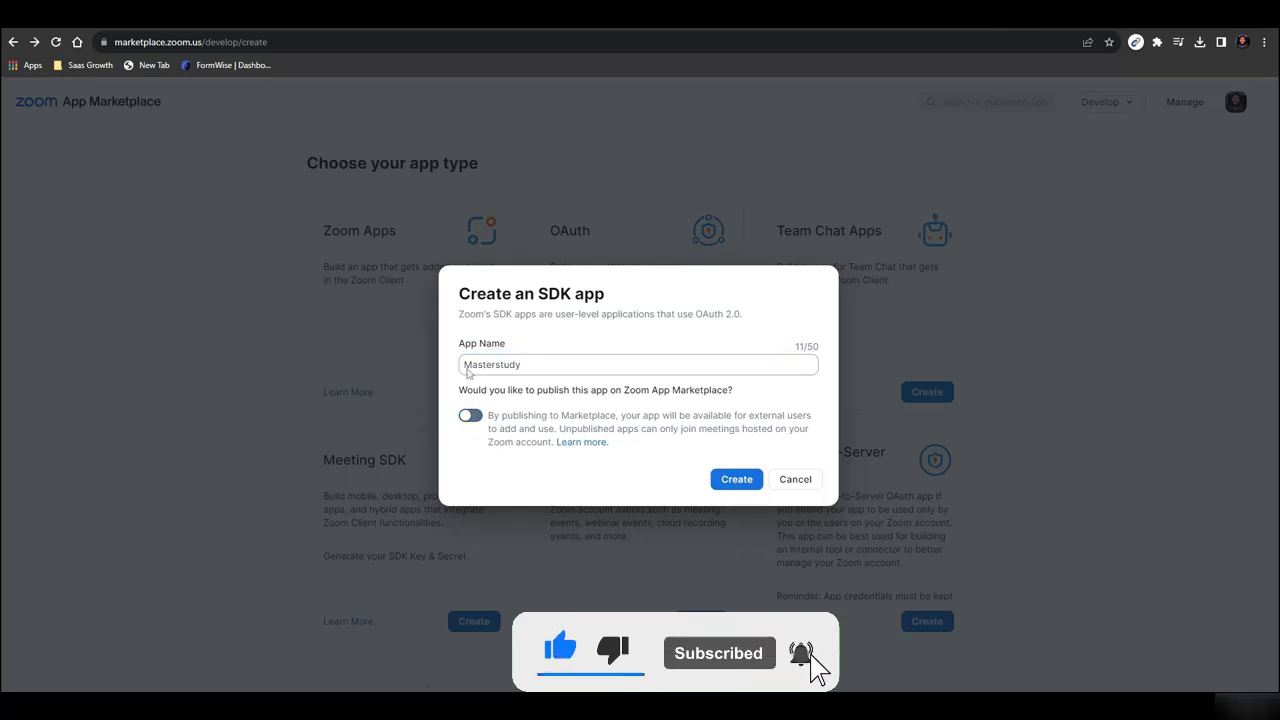
double_click(547, 368)
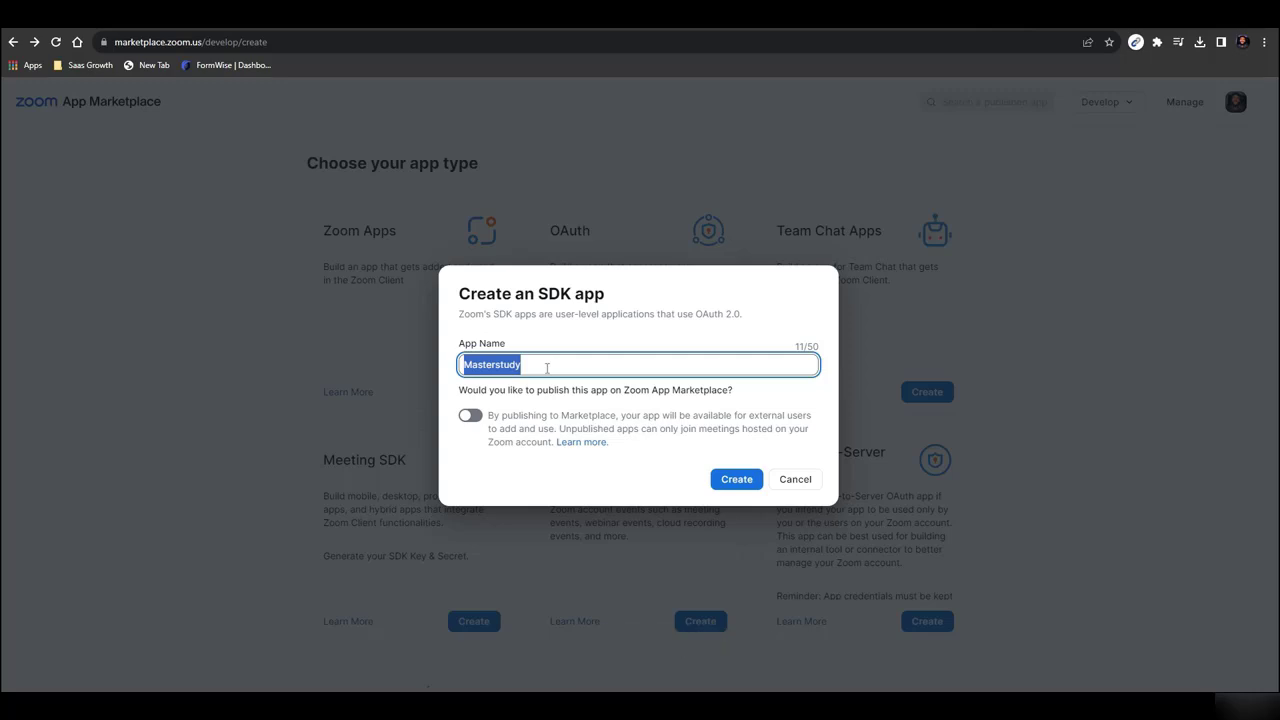
text(Mast)
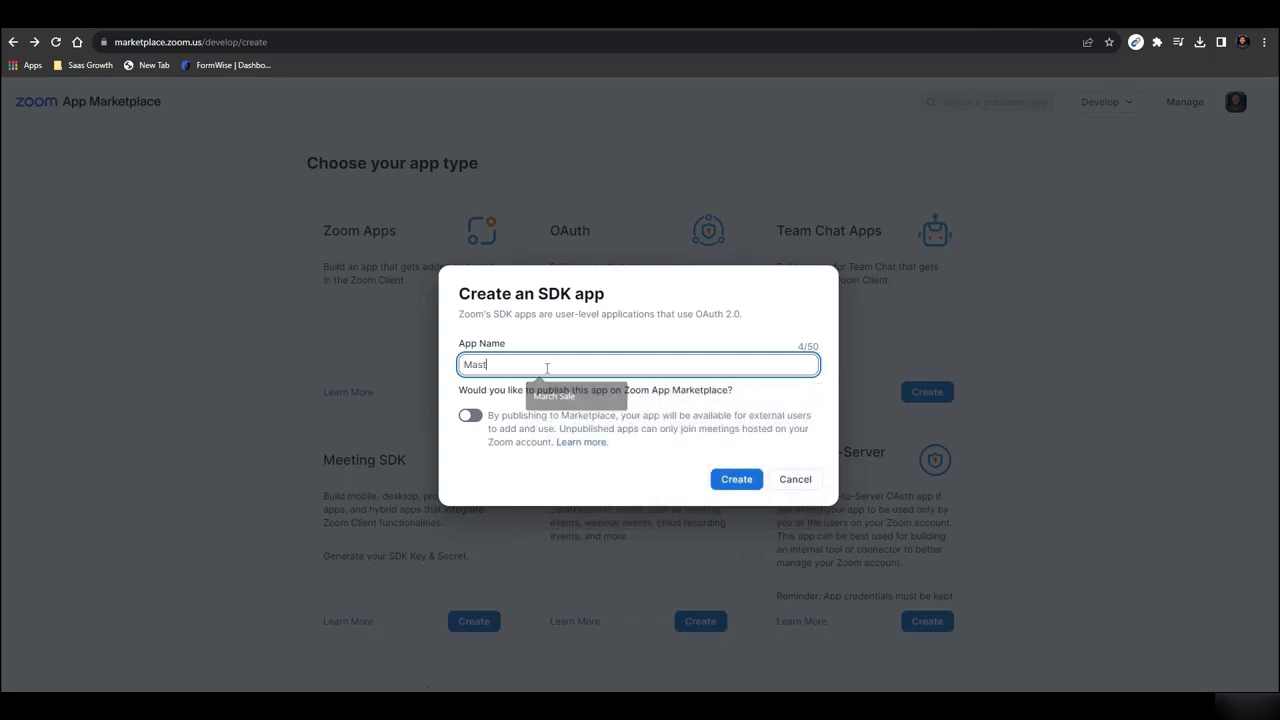
text(er Study)
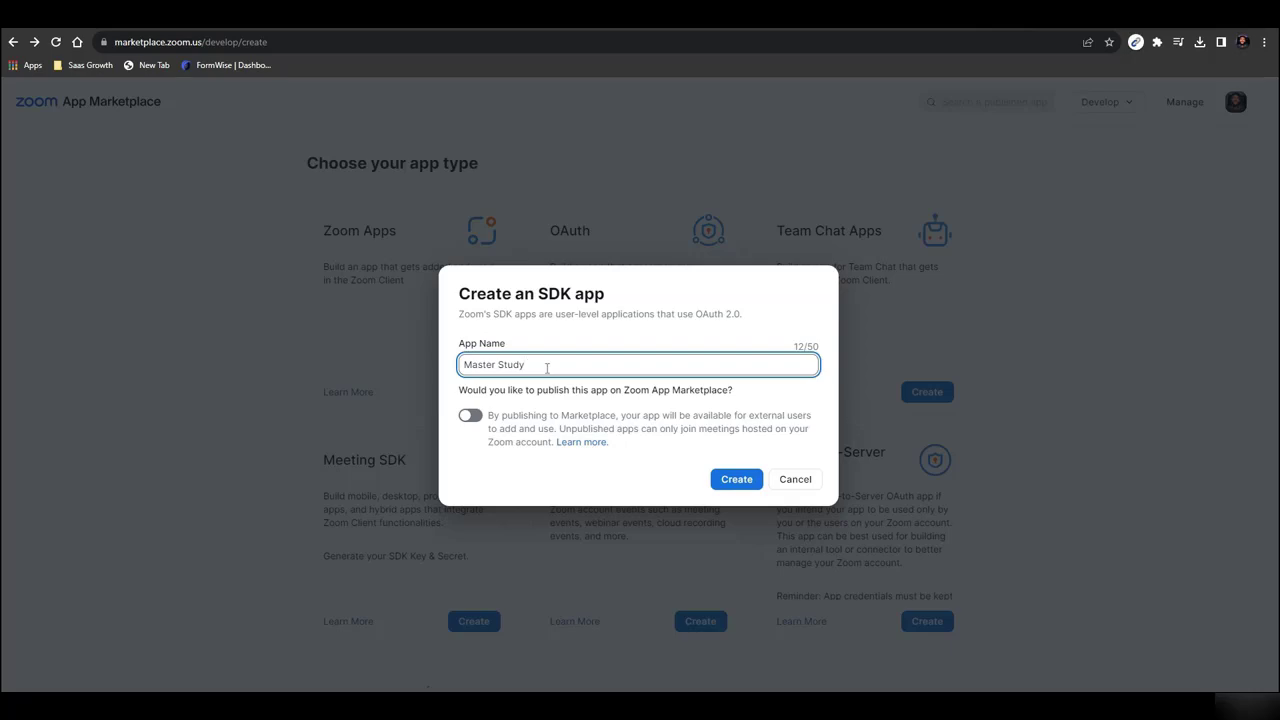
Create the Master Study app and describe it as hosting meetings with students on an LMS.
click(718, 484)
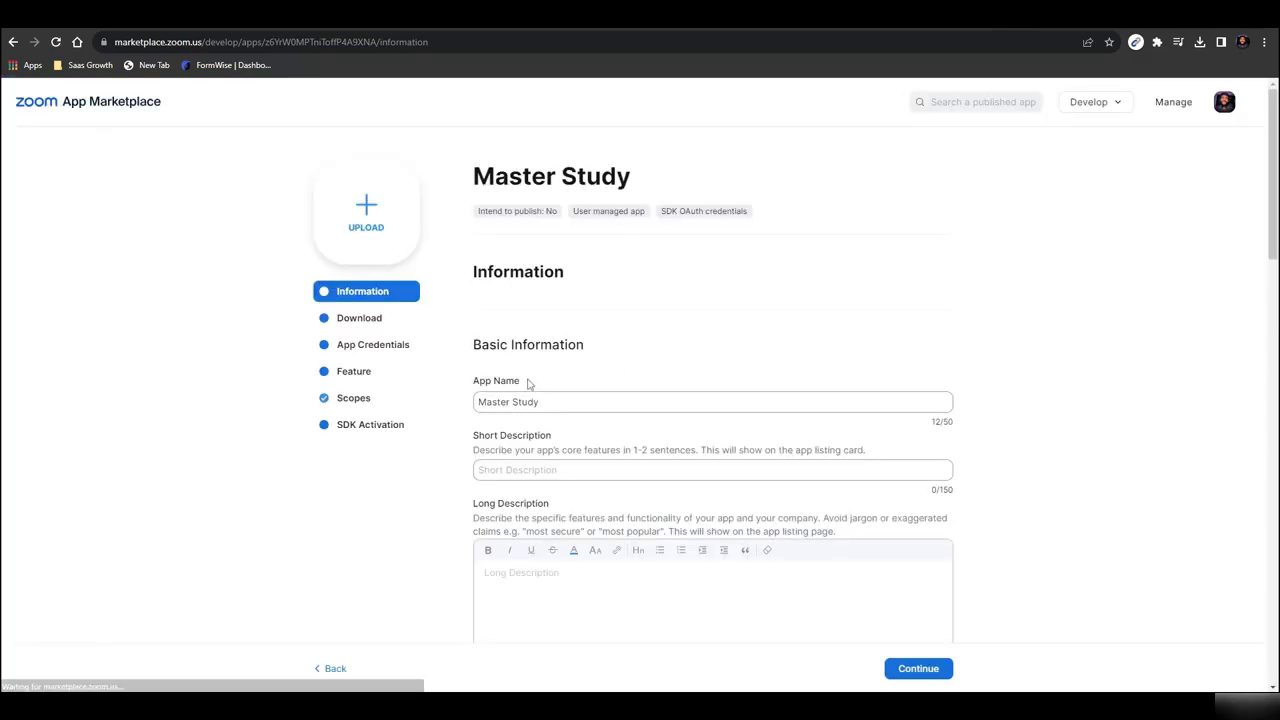
click(547, 470)
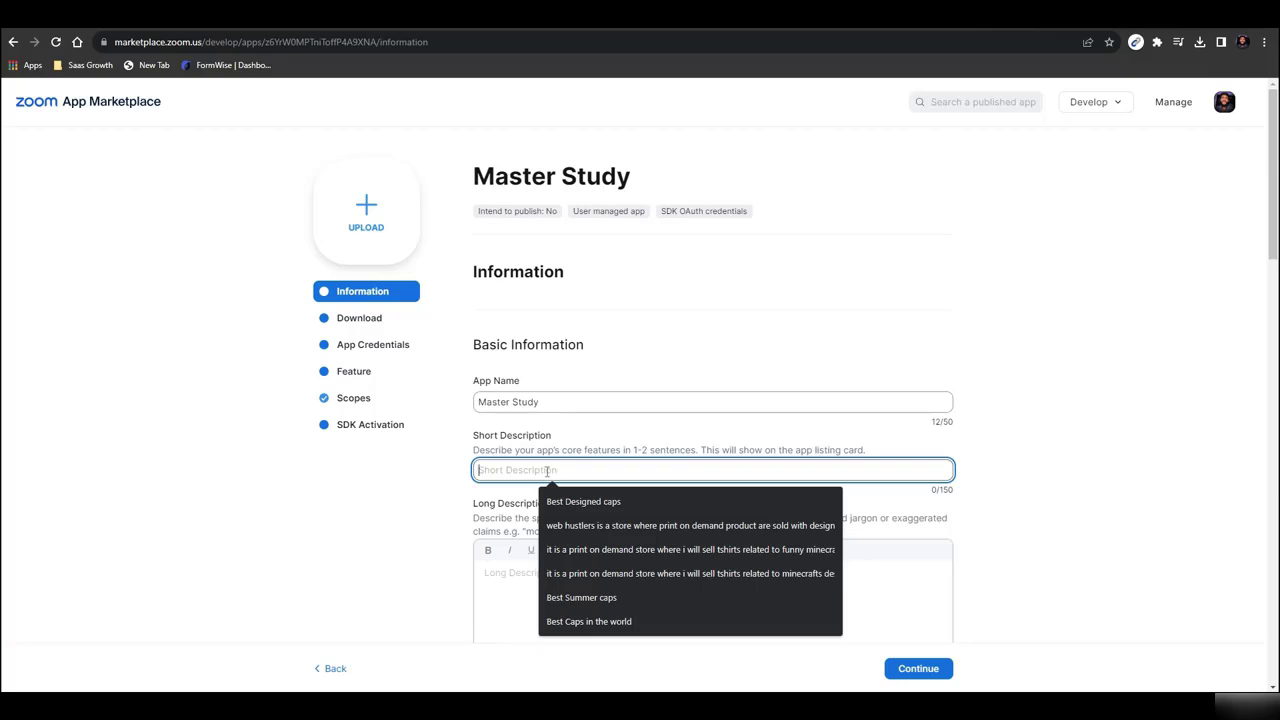
text(it's )
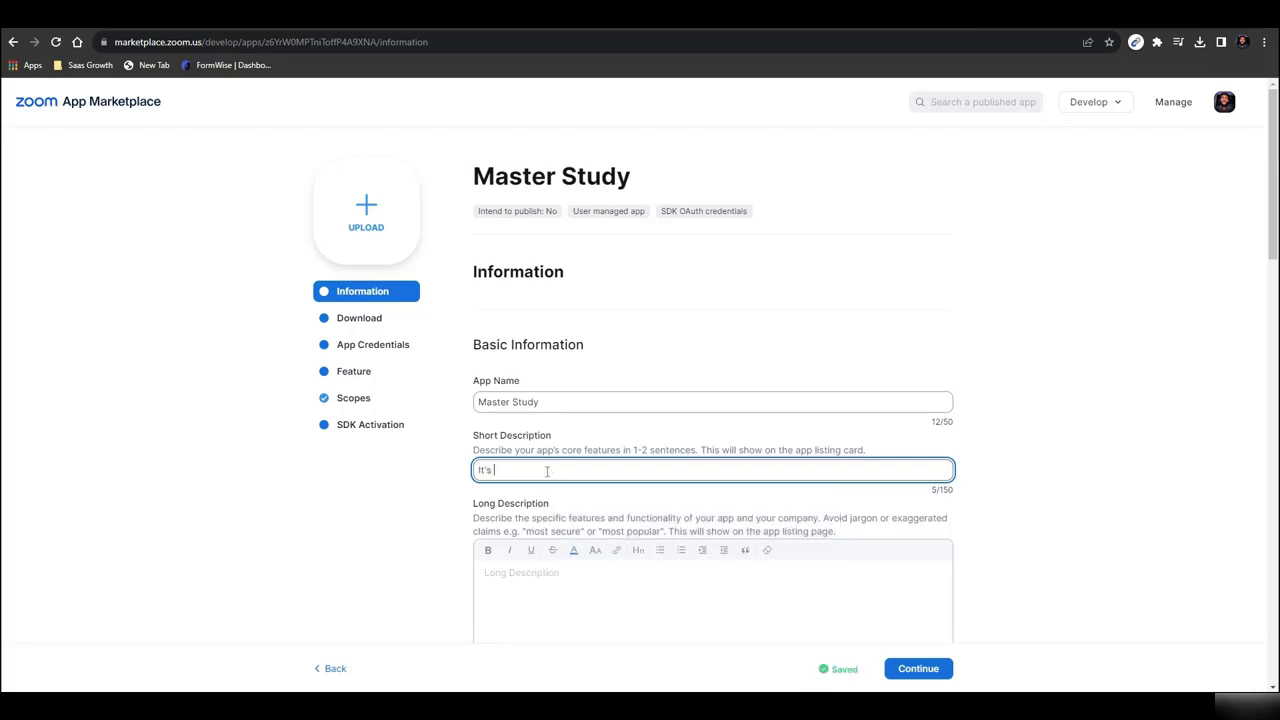
text(app to host meetings)
key(BackSpace)
text(with)
text( my stduents )
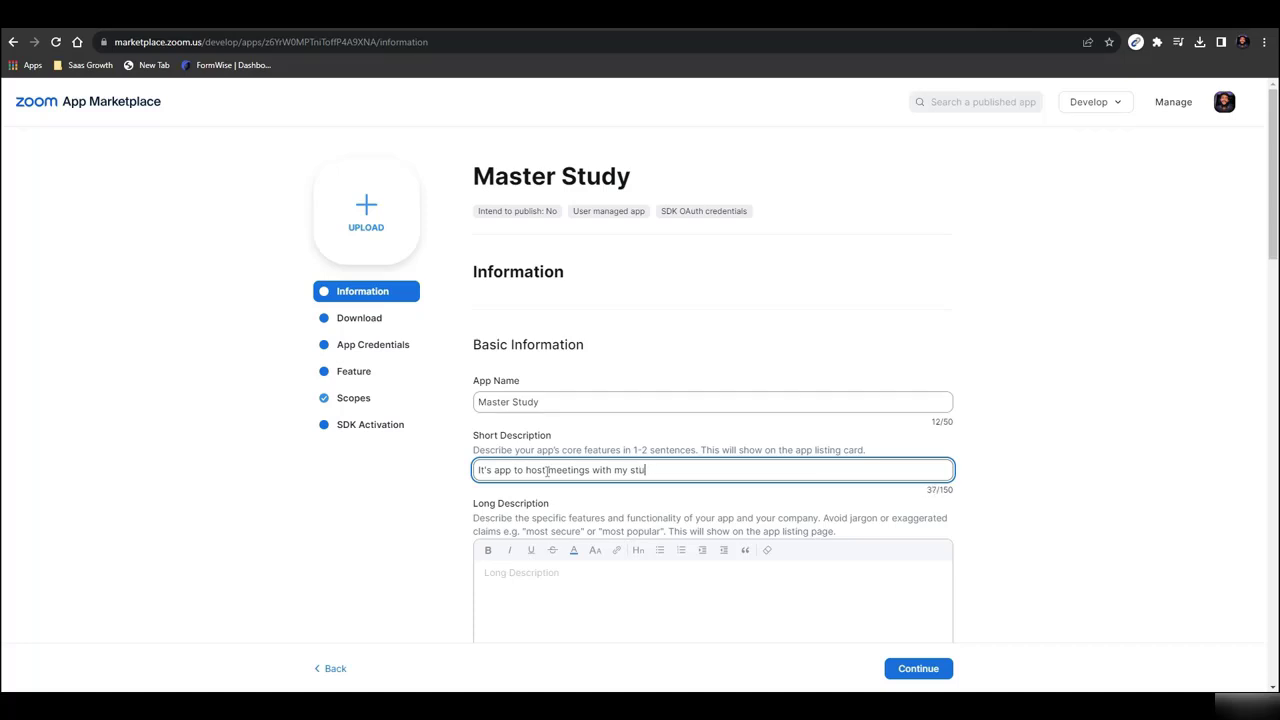
text(ents)
text( on my lms )
text(website.)
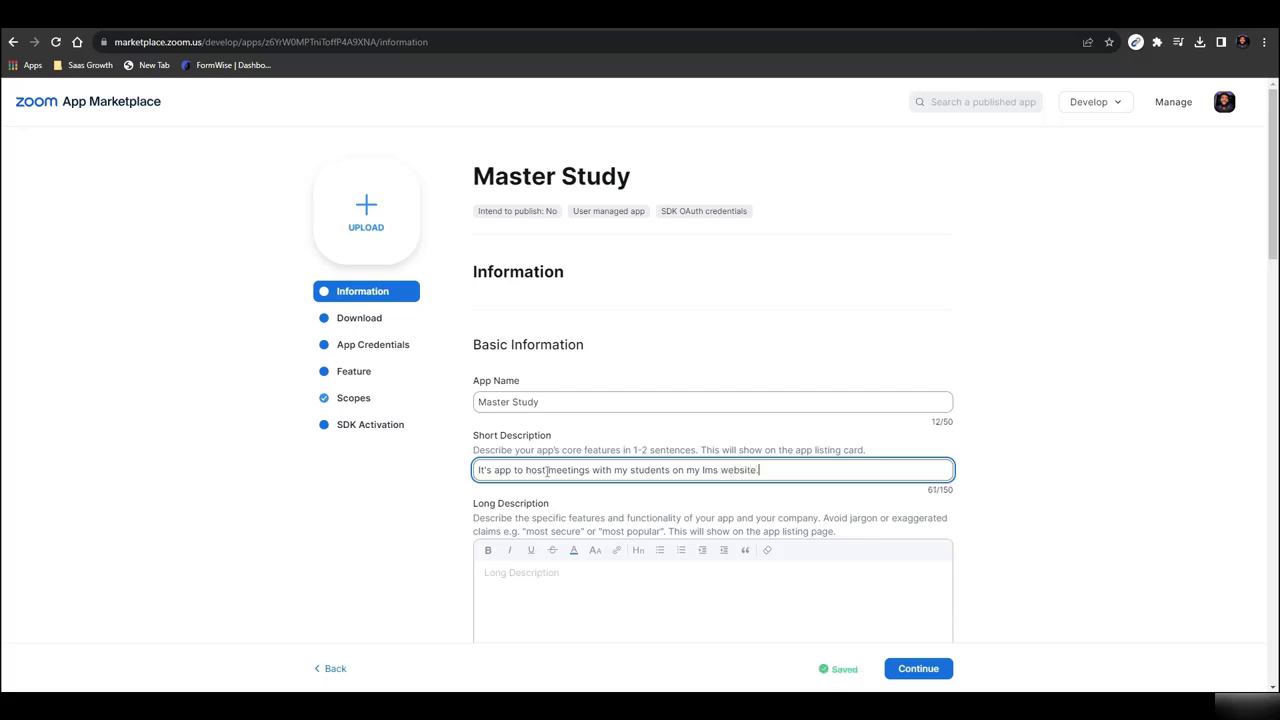
key(Tab)
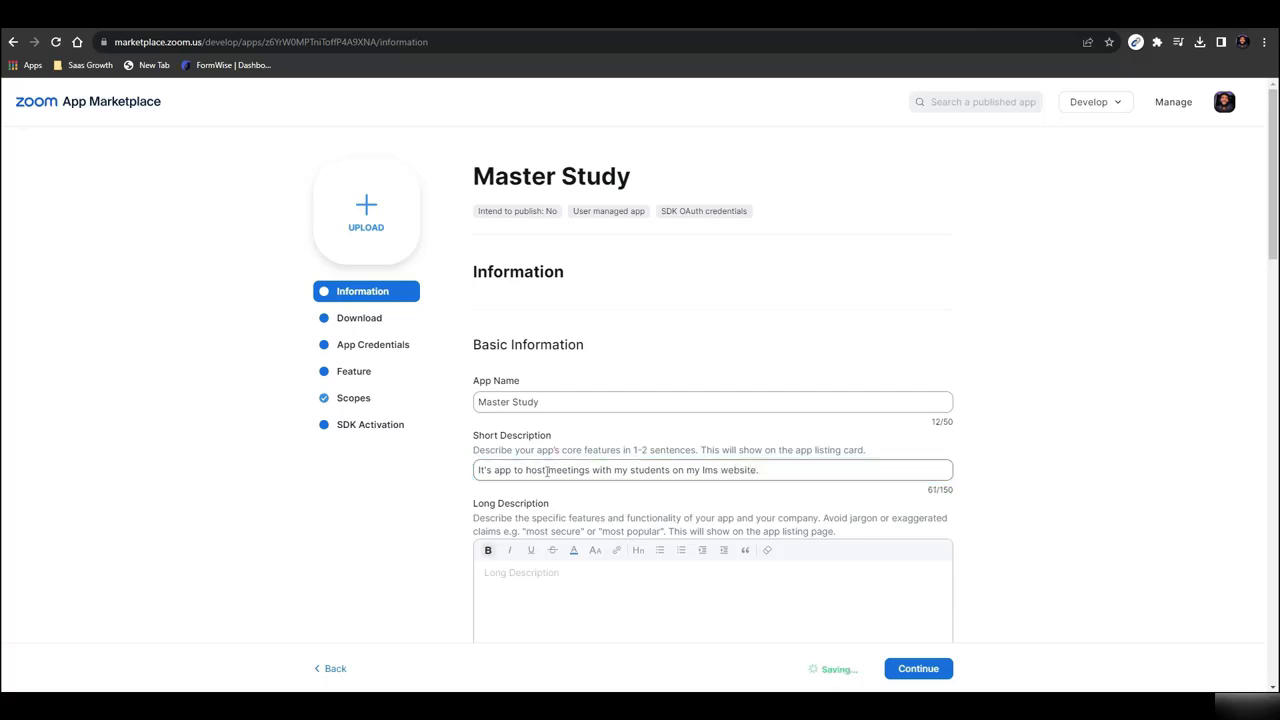
text(This)
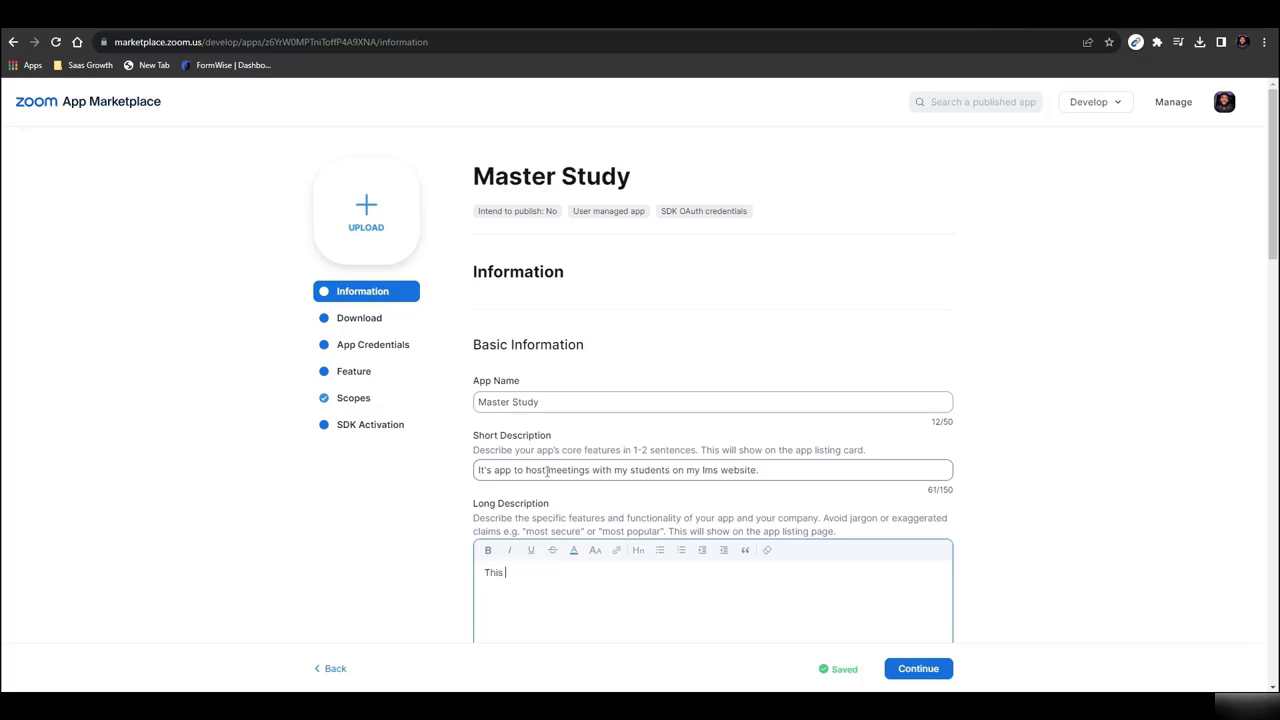
text( app is to help me host meetings with my students on the lms website.s)
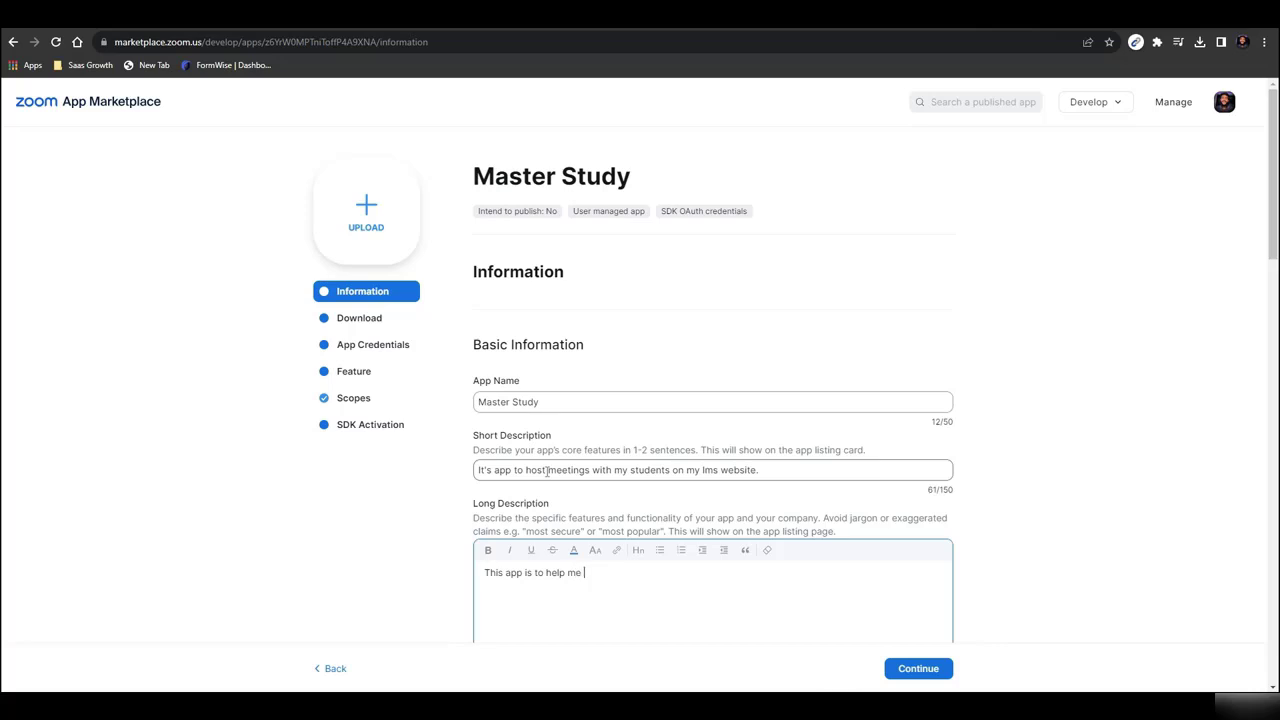
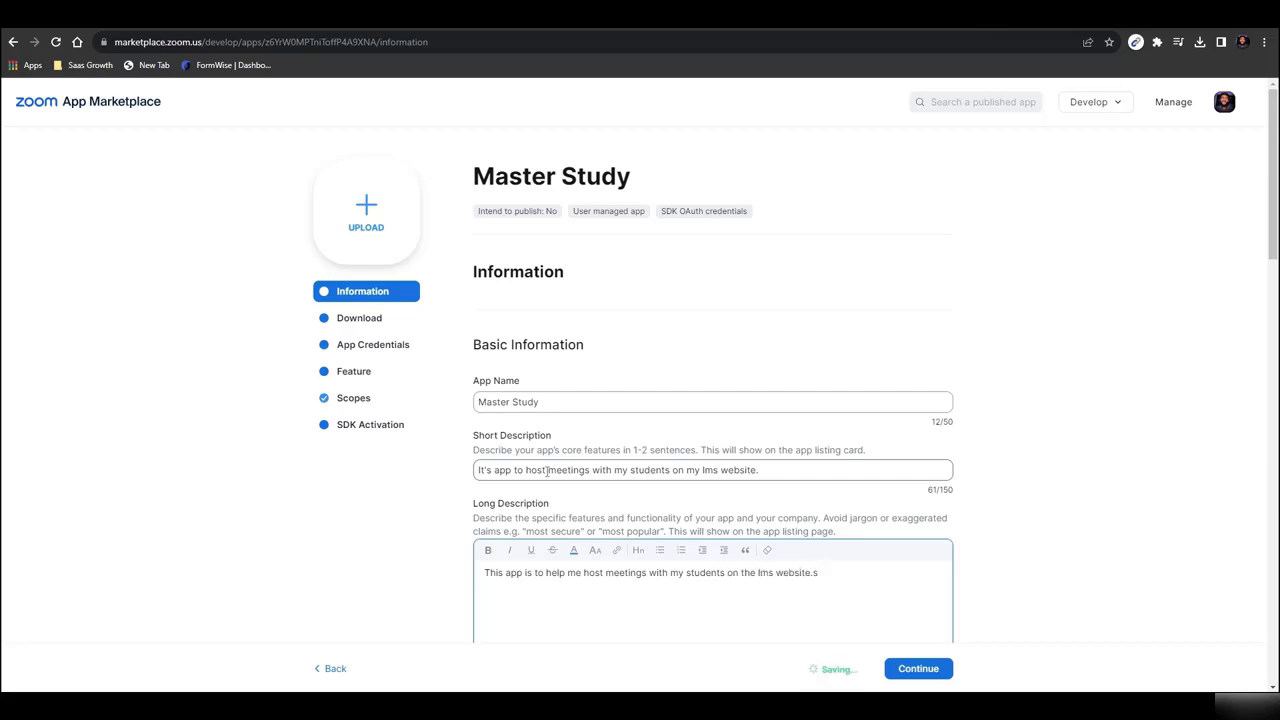
Remove the stray 's' from the Long Description and accept the suggested Company Name.
key(BackSpace)
scroll(547, 470, down, 4)
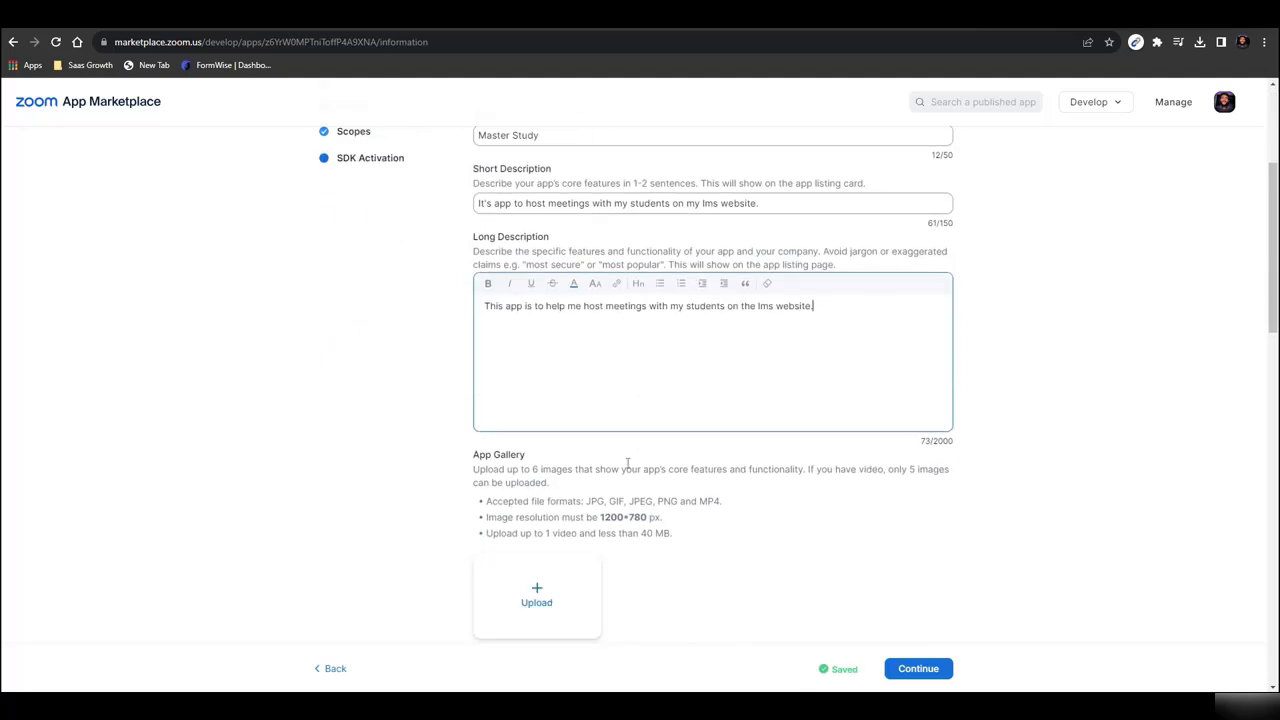
scroll(517, 480, down, 2)
click(540, 370)
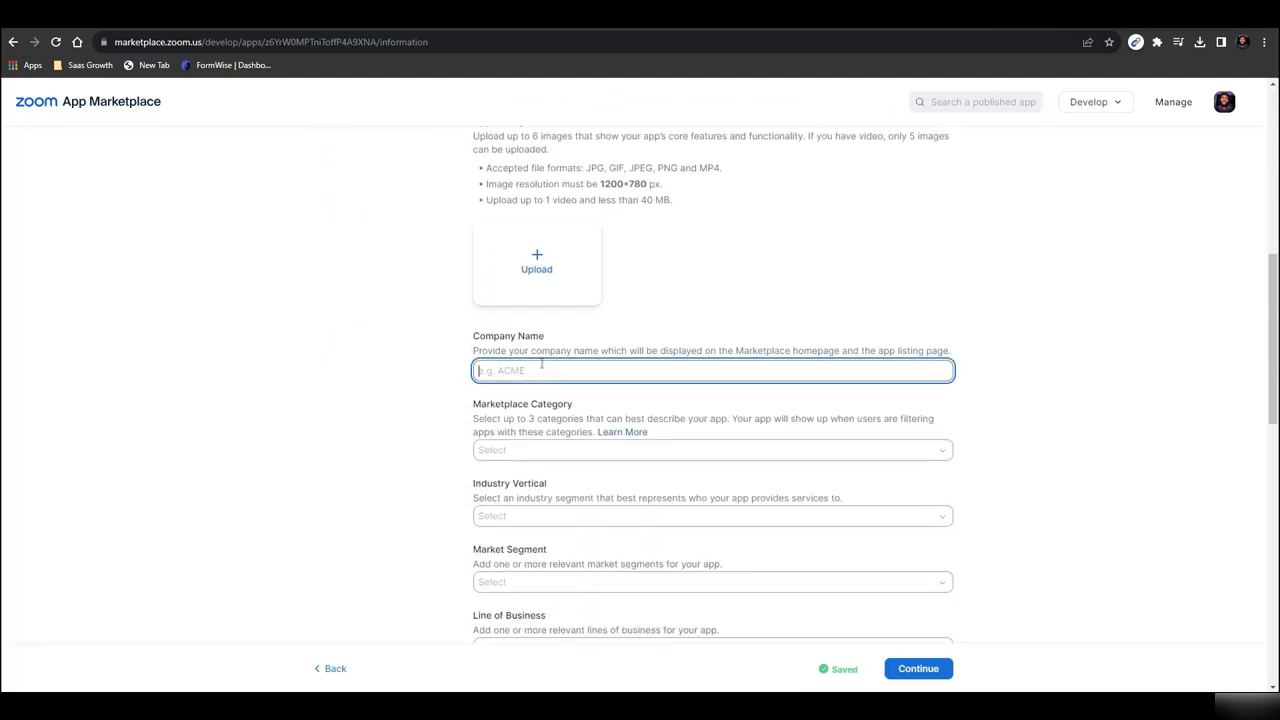
click(565, 404)
Add Broadcasting & Streaming as a Marketplace Category, then remove it again.
click(595, 449)
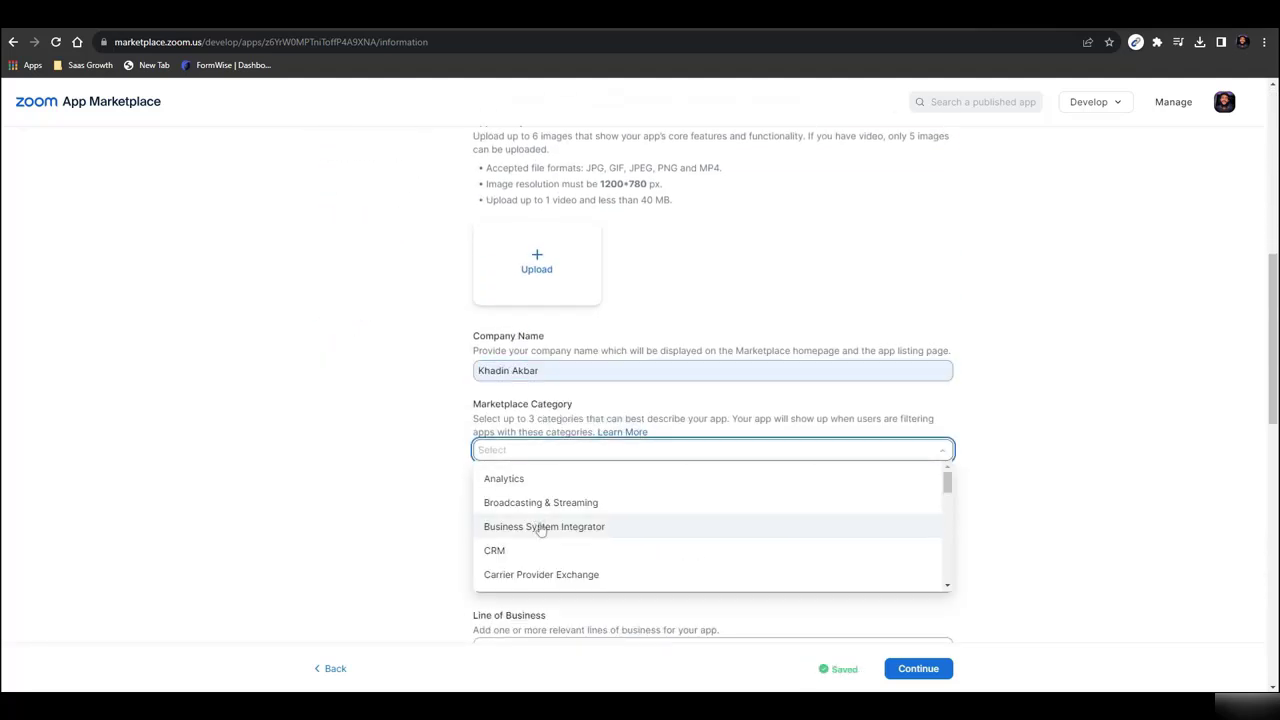
scroll(606, 414, up, 6)
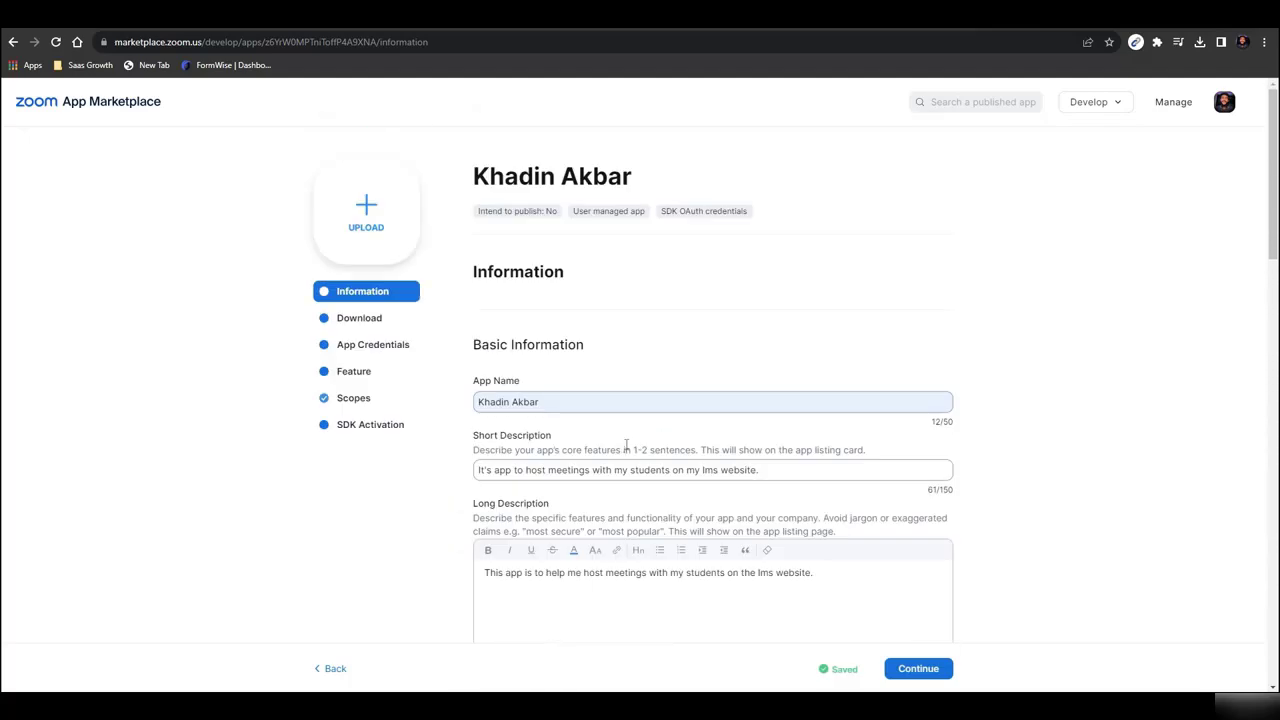
scroll(628, 450, down, 4)
scroll(628, 450, down, 3)
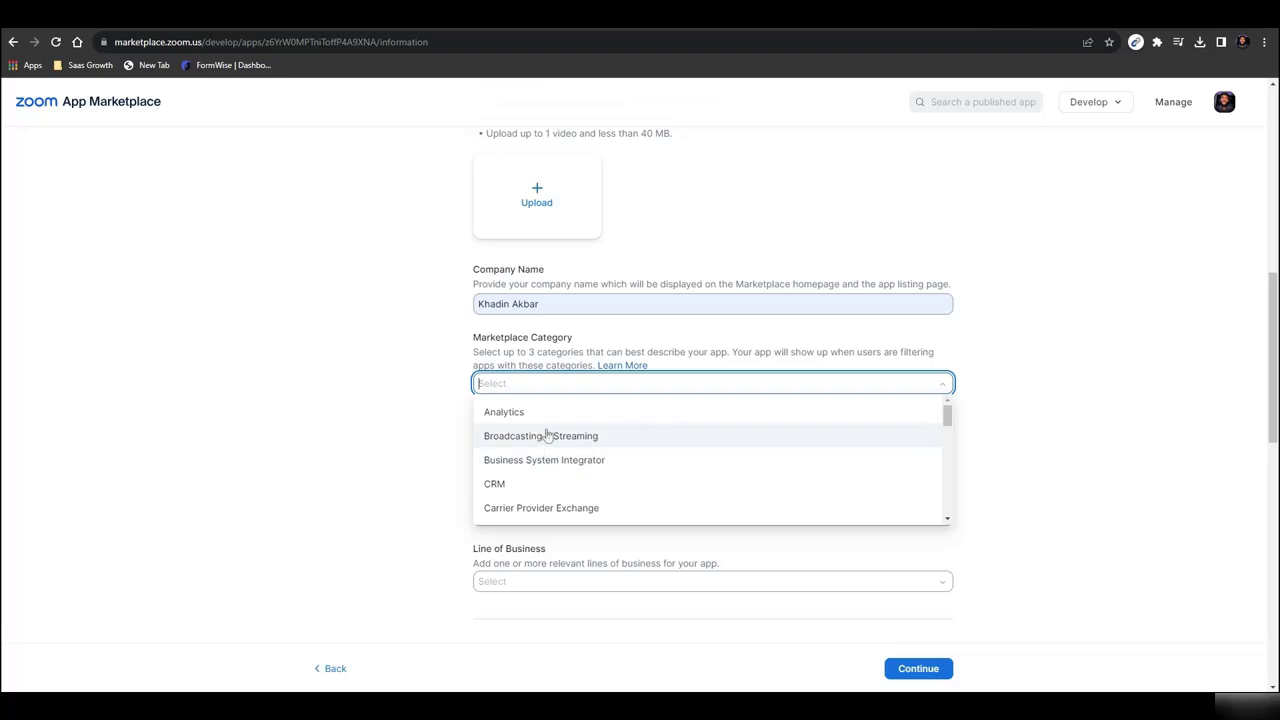
click(556, 441)
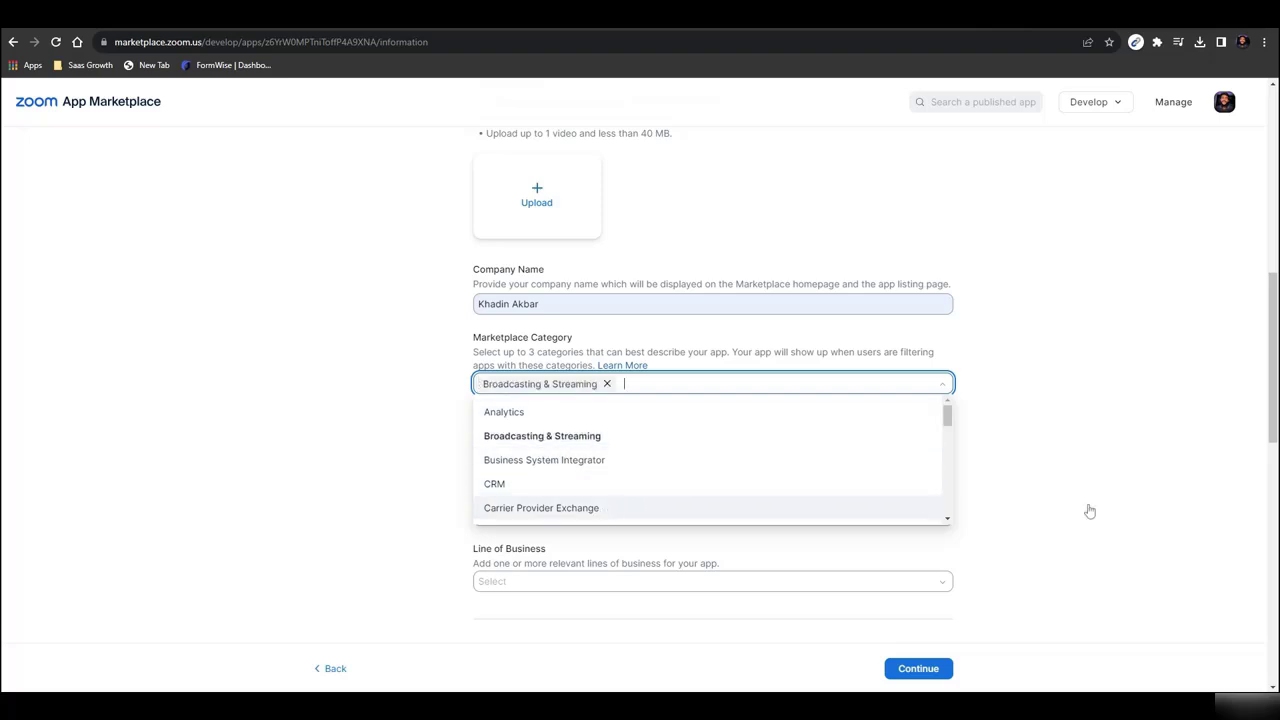
click(1206, 497)
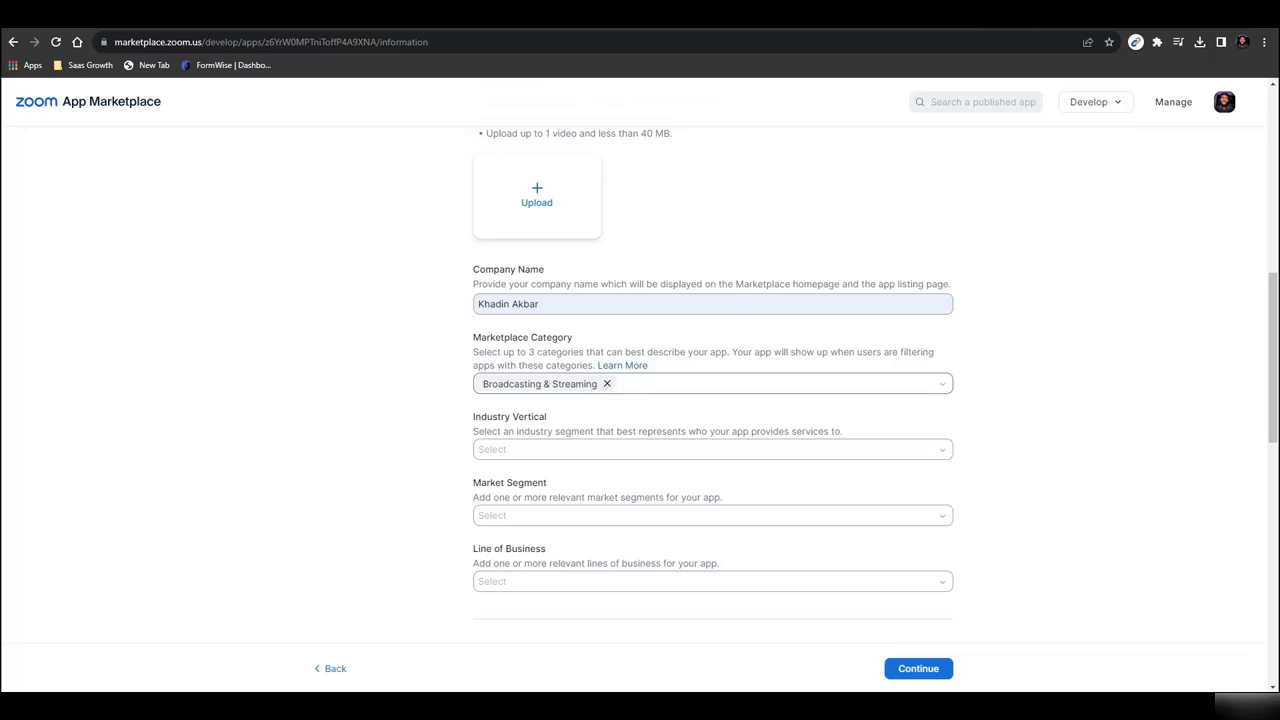
click(607, 384)
scroll(600, 392, down, 5)
scroll(593, 394, up, 1)
Autofill the developer contact name and email, then continue to the SDK download step.
click(588, 337)
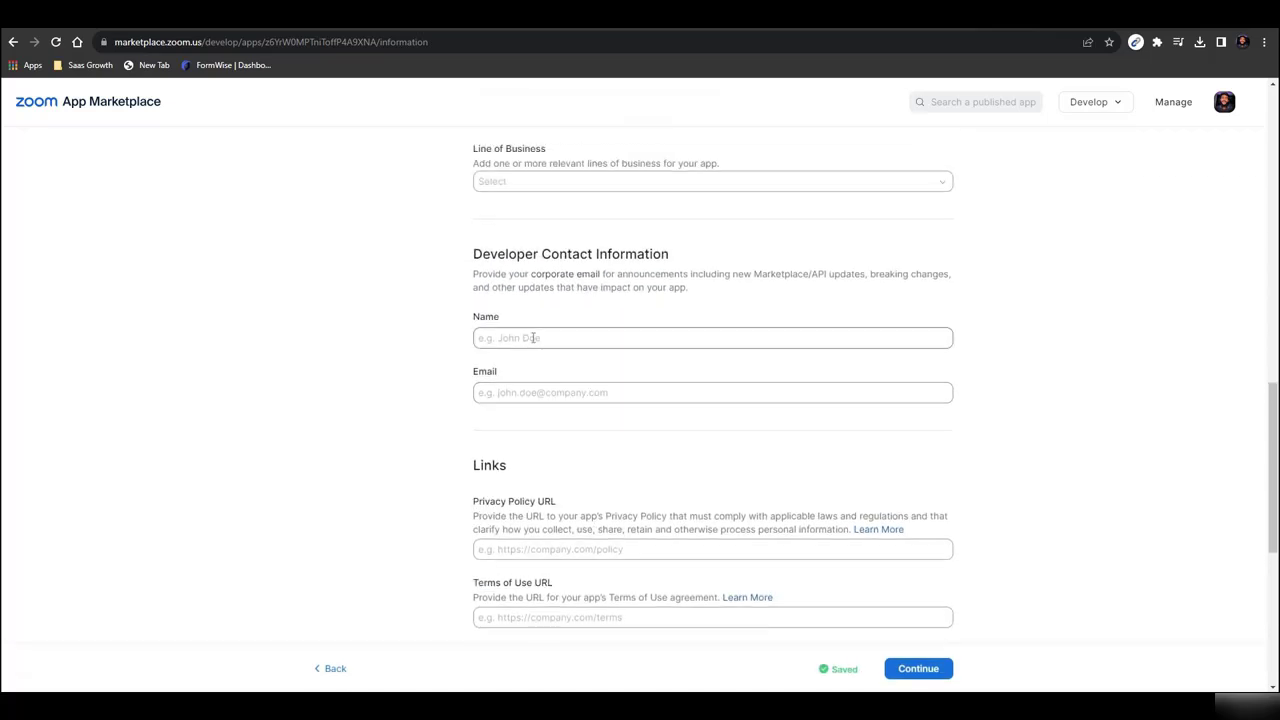
click(580, 375)
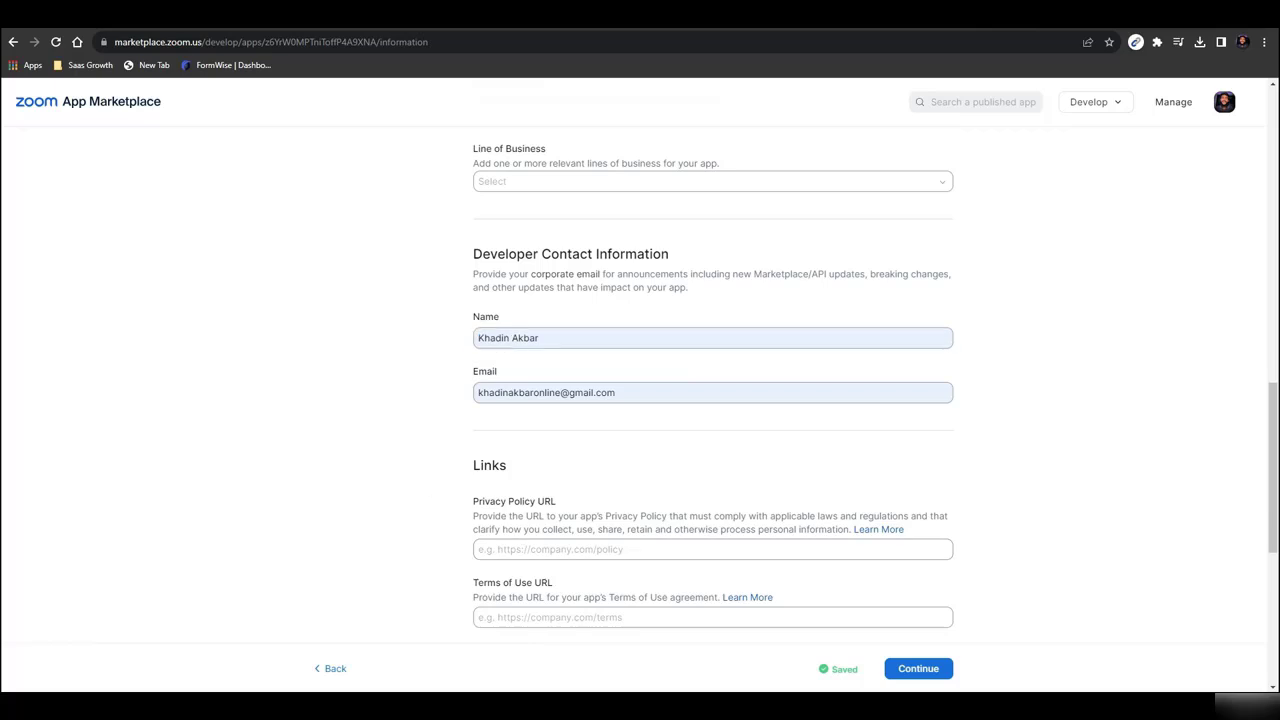
scroll(550, 495, down, 4)
click(918, 364)
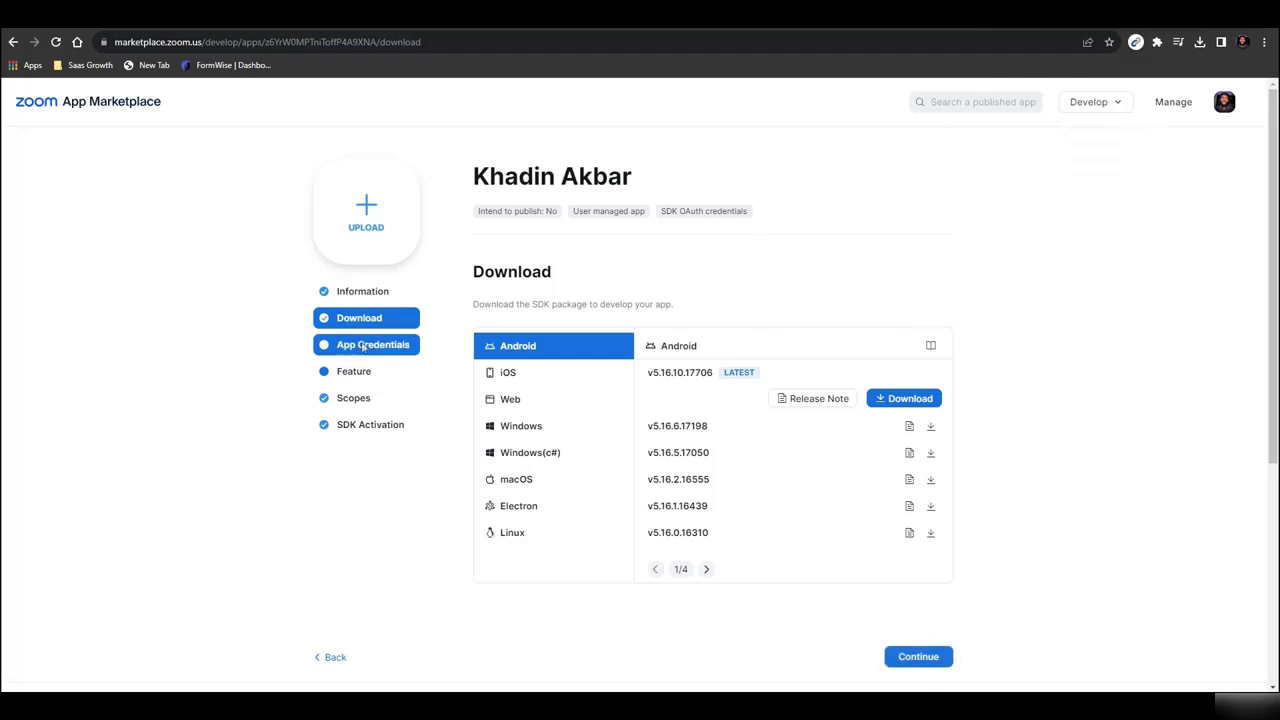
Copy the app's Client ID into the Meeting SDK Client ID field in Zoom Settings.
click(363, 346)
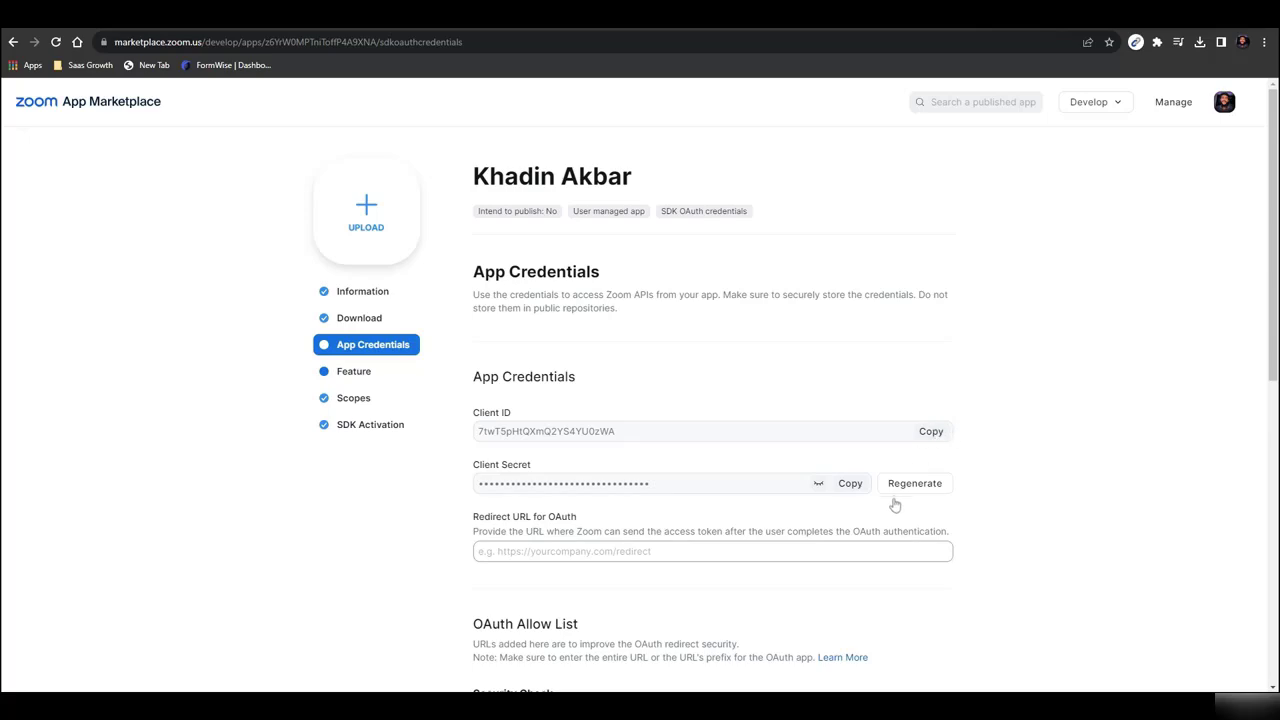
click(931, 431)
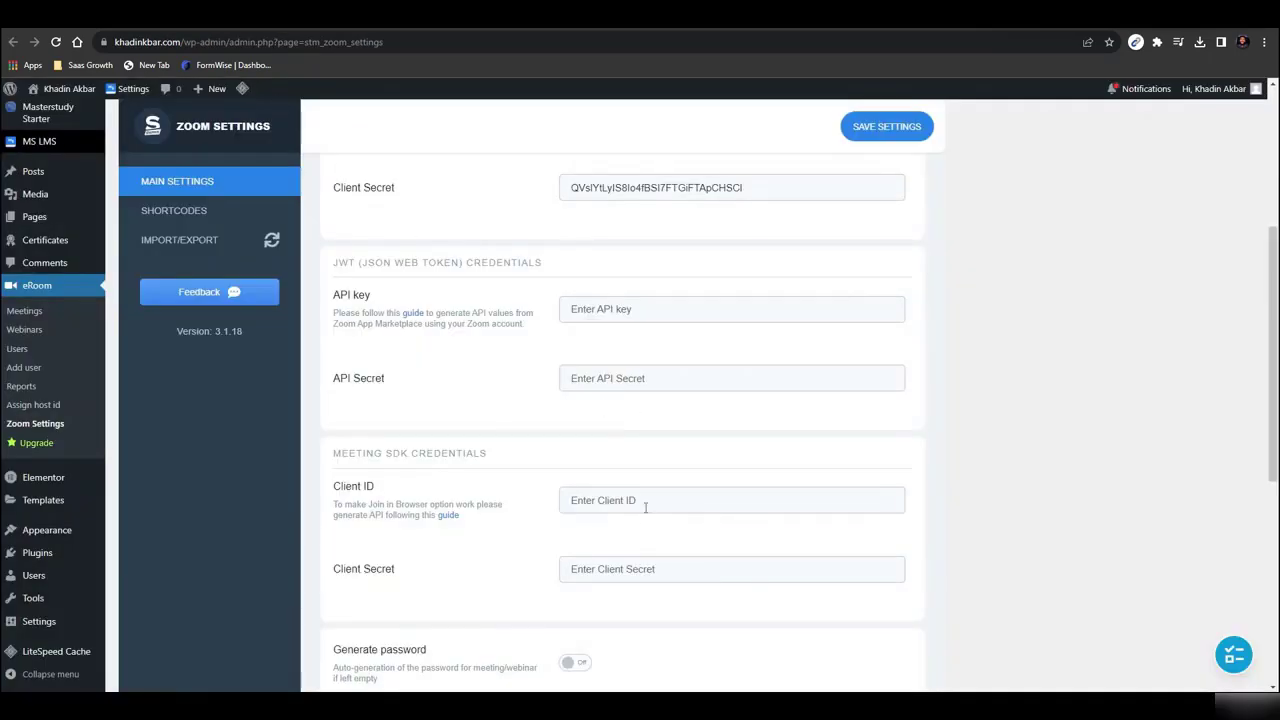
right_click(645, 507)
click(679, 380)
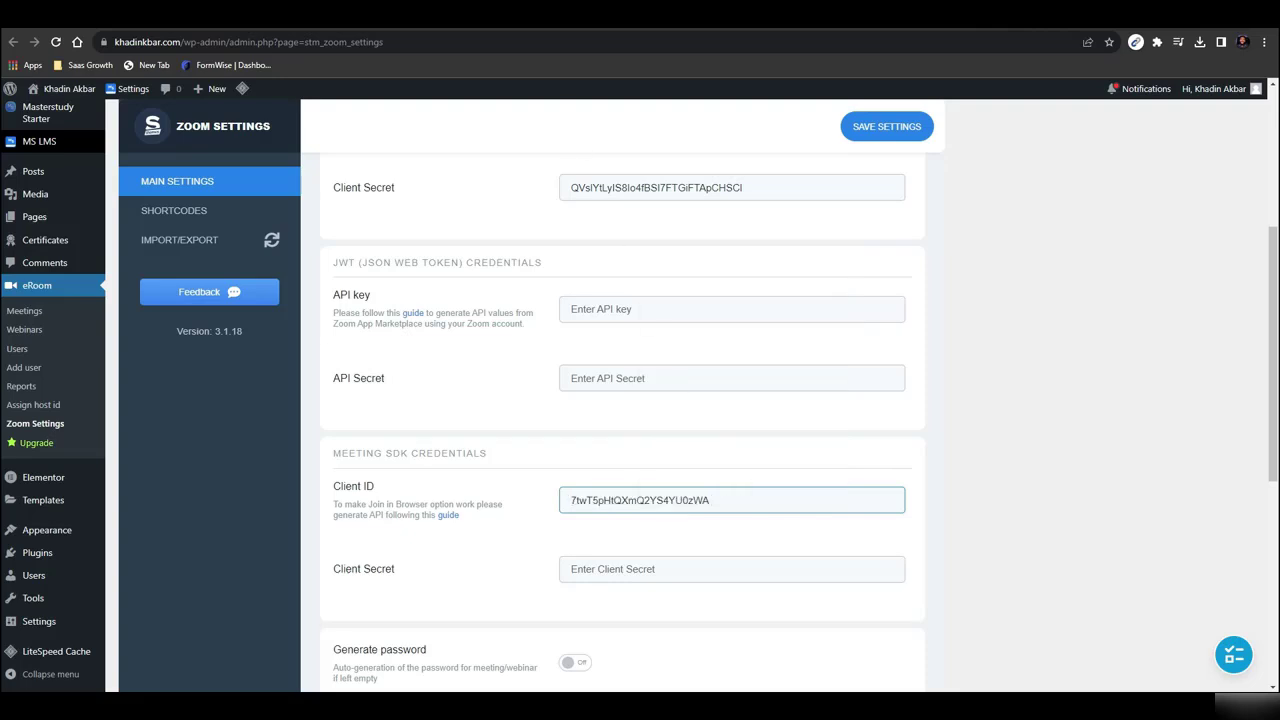
Copy the app's Client Secret into the Meeting SDK Client Secret field.
click(540, 15)
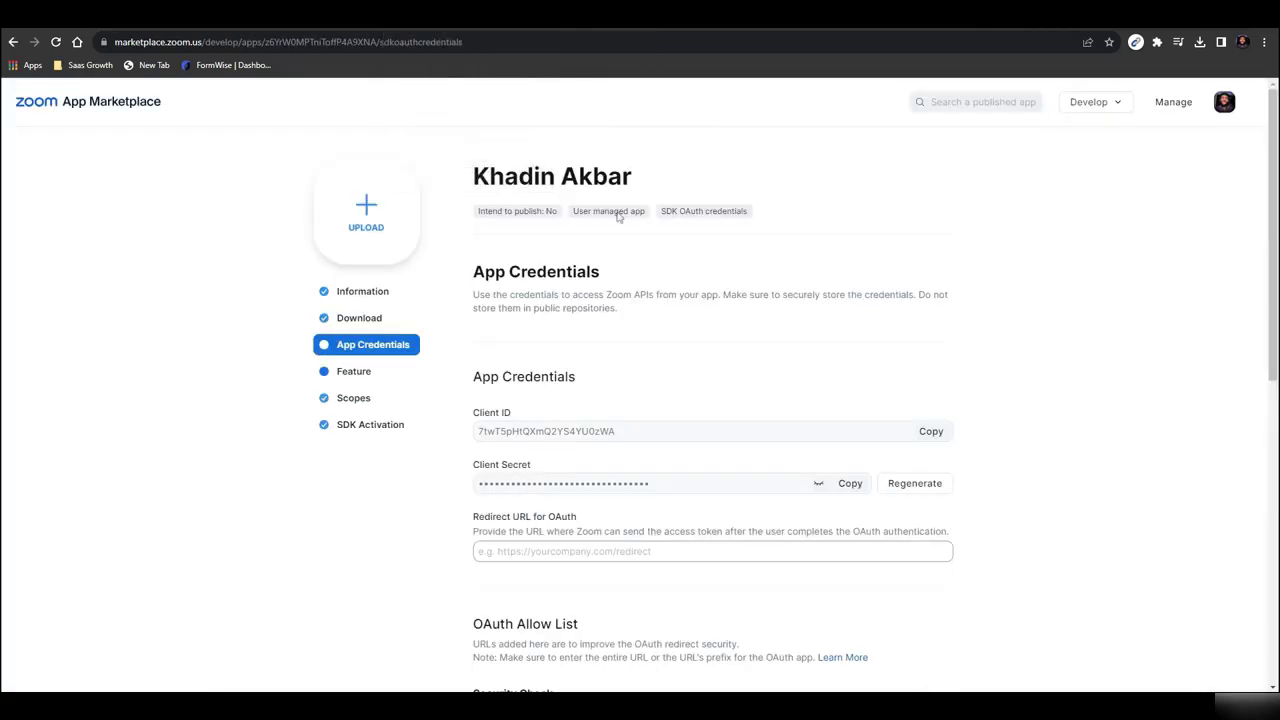
click(848, 483)
key(ctrl+Tab)
click(640, 570)
right_click(637, 571)
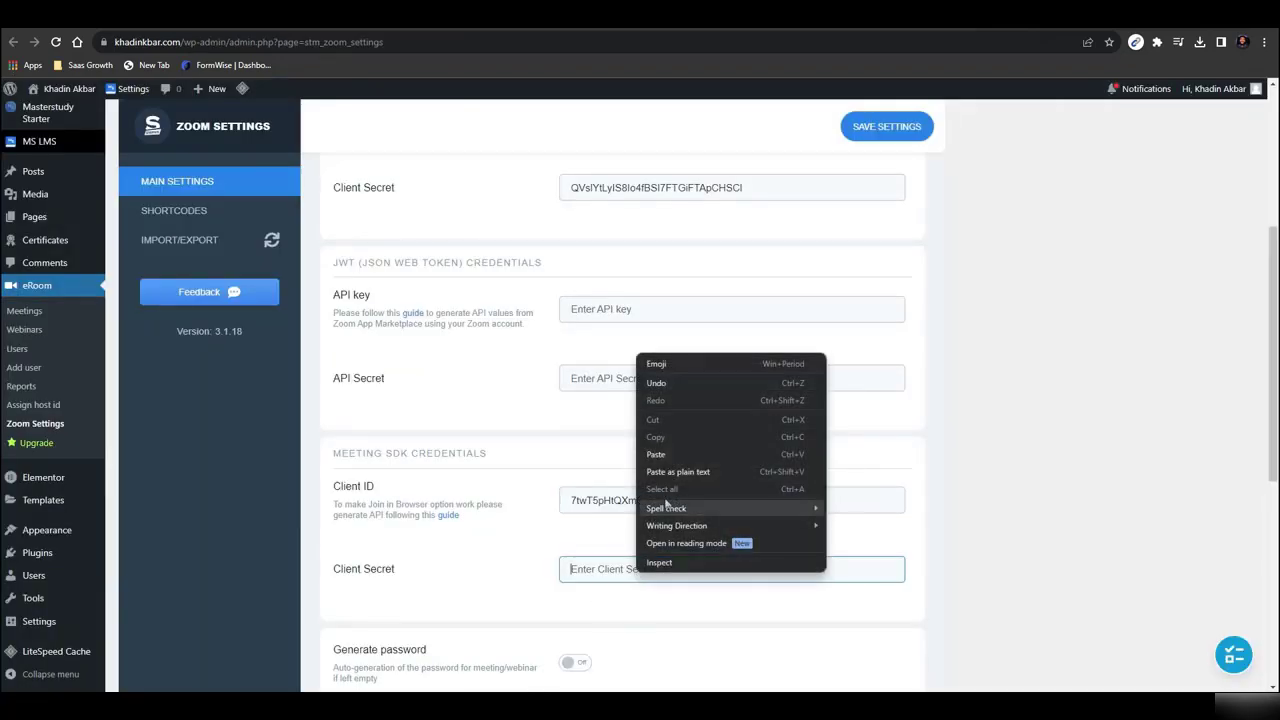
click(679, 458)
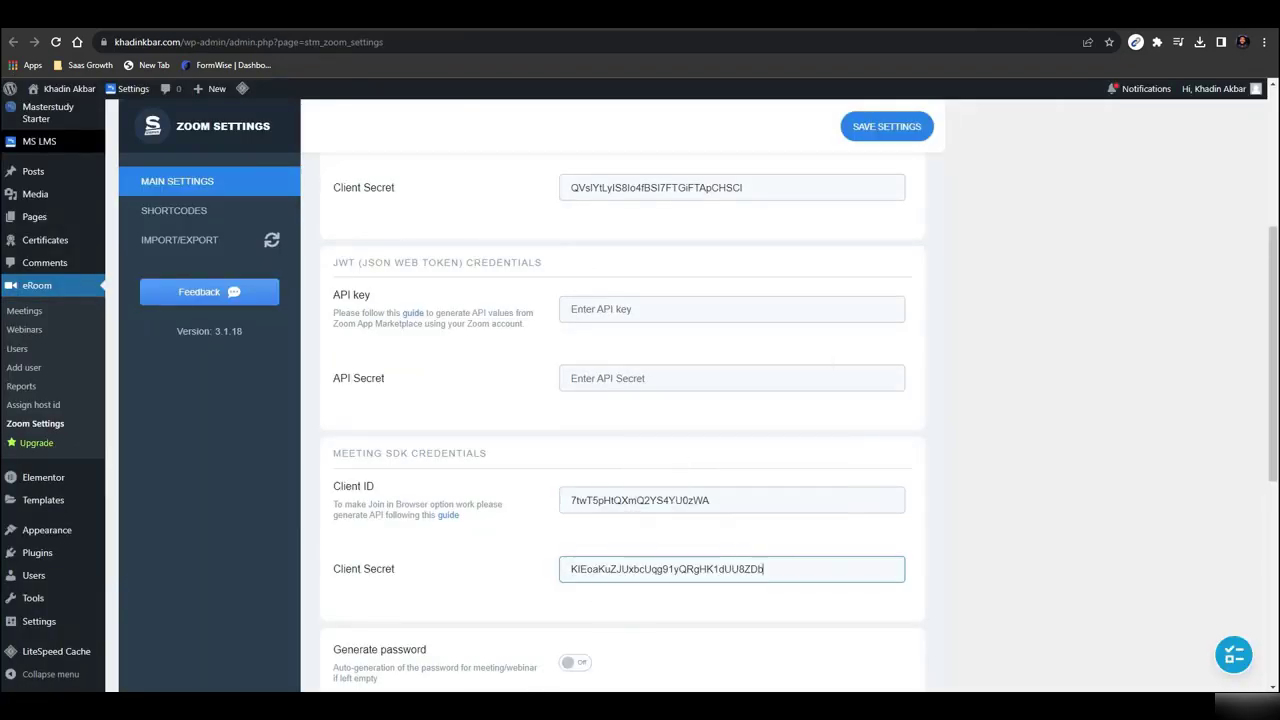
click(1008, 480)
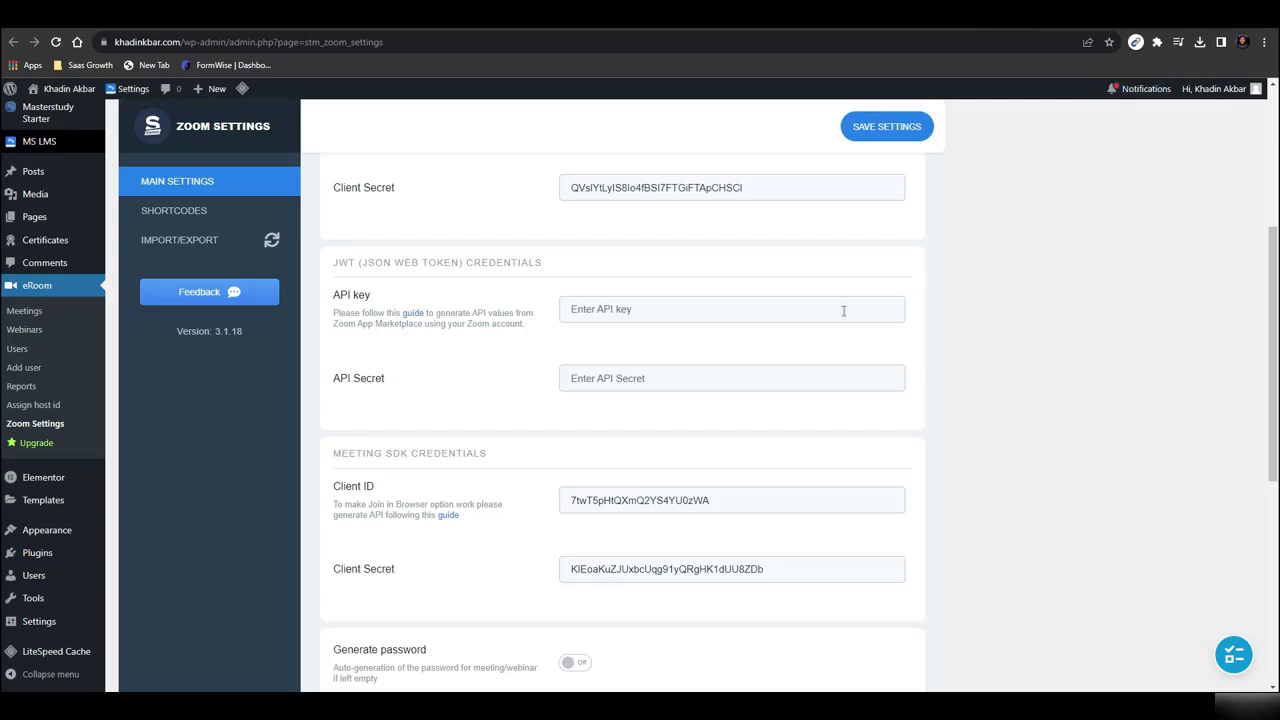
Copy the Zoom Settings page's web address from the address bar.
scroll(680, 325, down, 2)
click(422, 44)
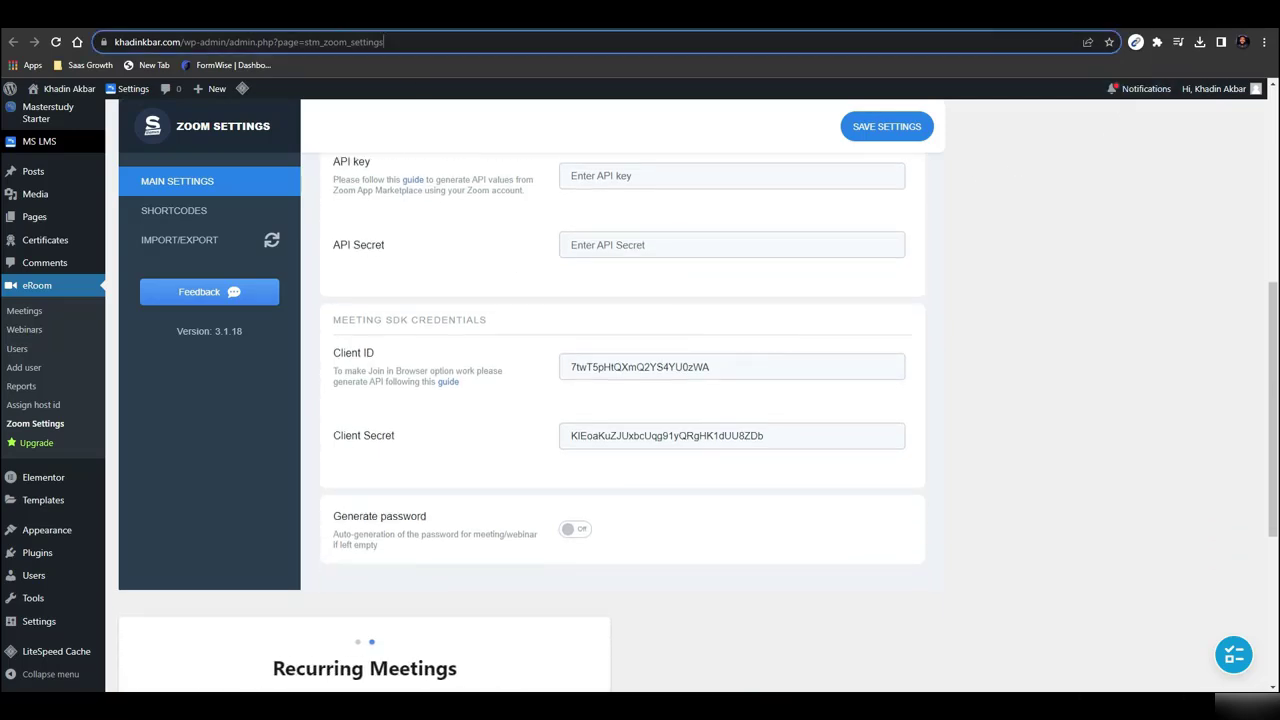
right_click(257, 42)
click(314, 106)
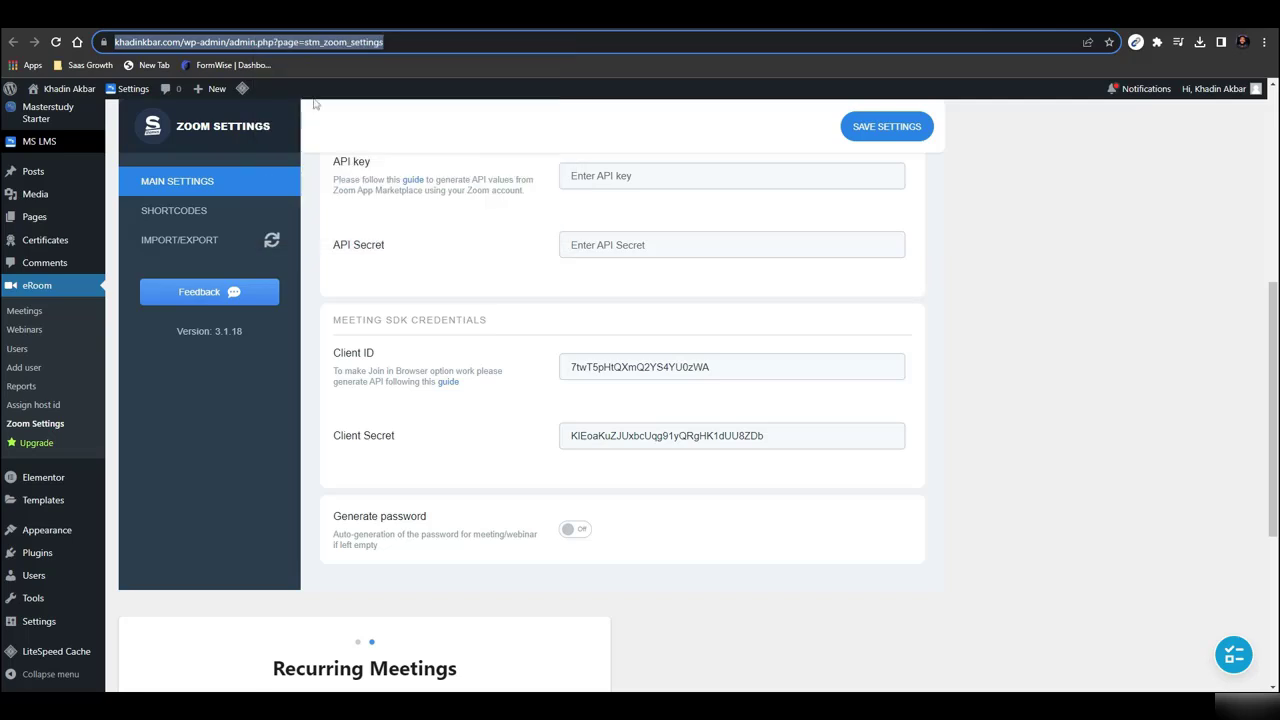
click(420, 15)
Paste the Zoom Settings address as the OAuth Redirect URL.
scroll(571, 518, down, 2)
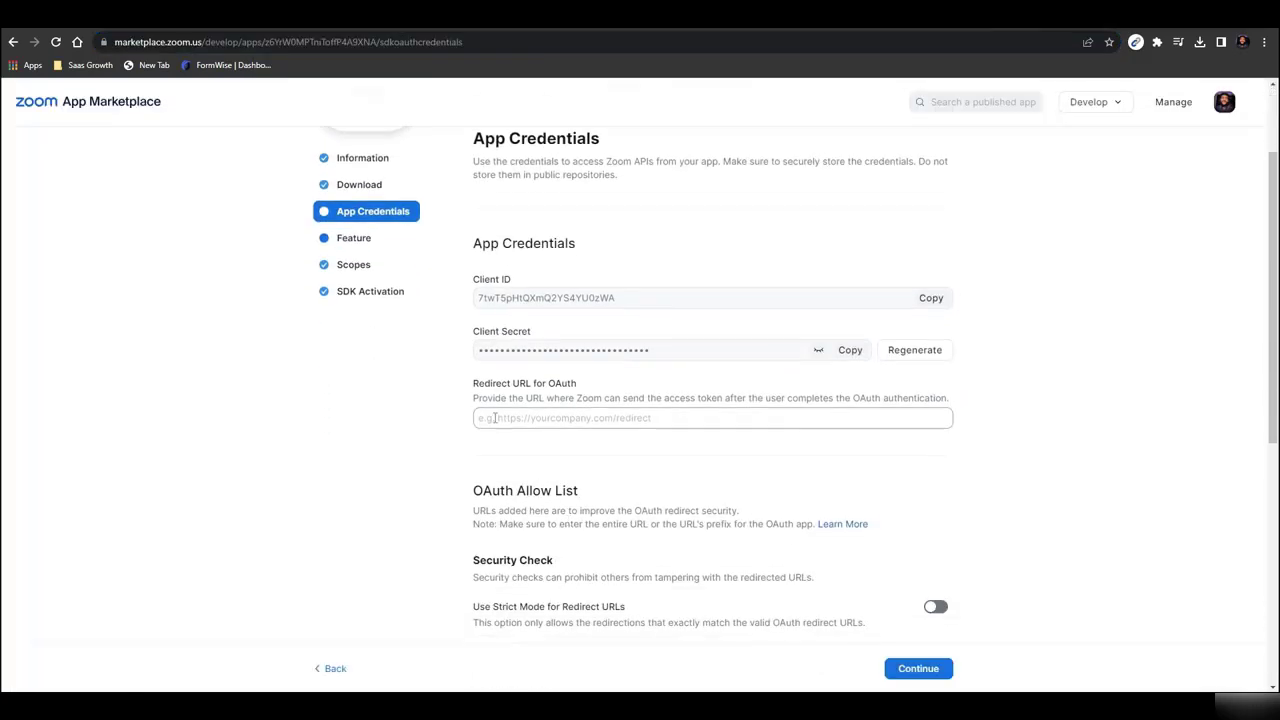
click(543, 417)
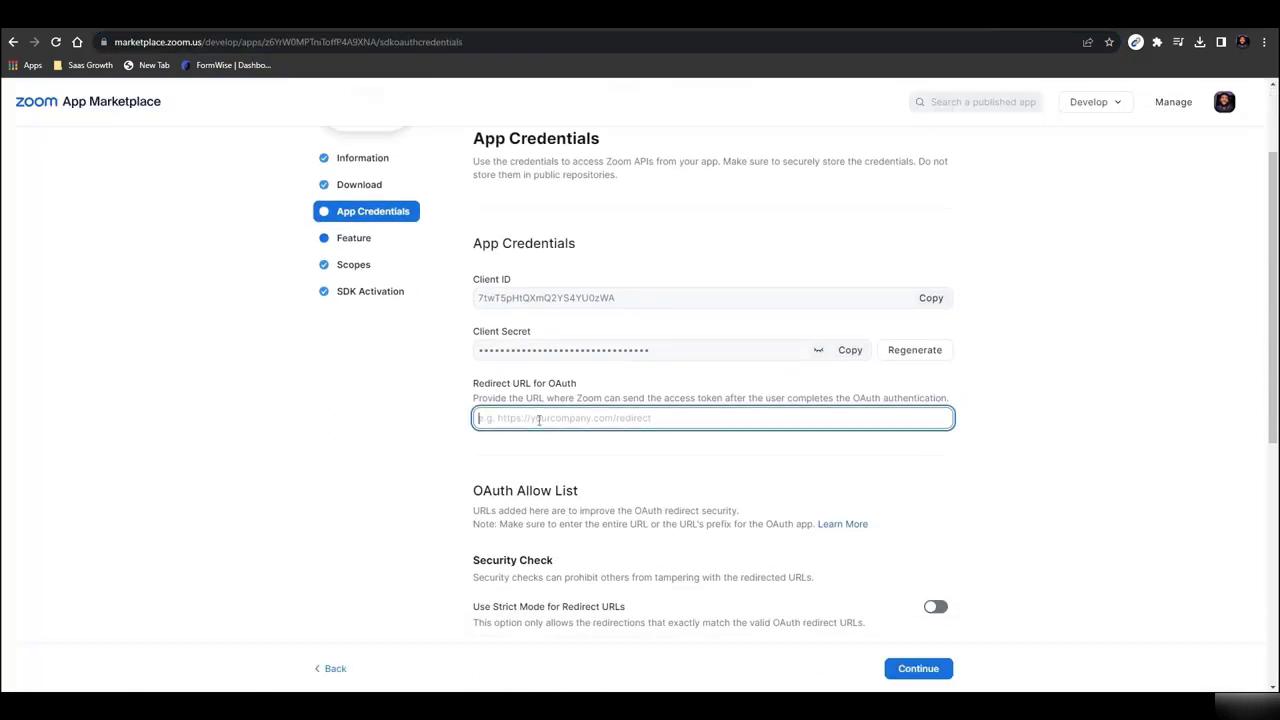
right_click(543, 417)
click(562, 508)
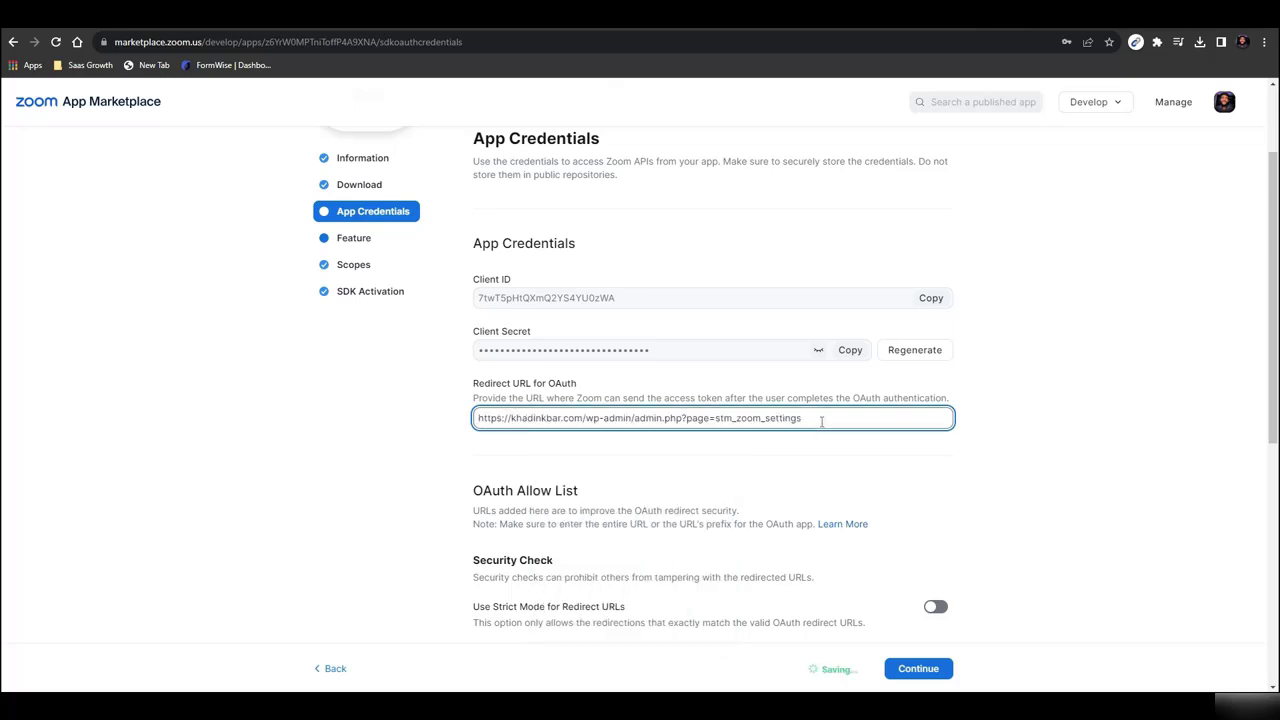
Add the settings address to the allow list, trimmed to the bare domain.
scroll(822, 421, down, 3)
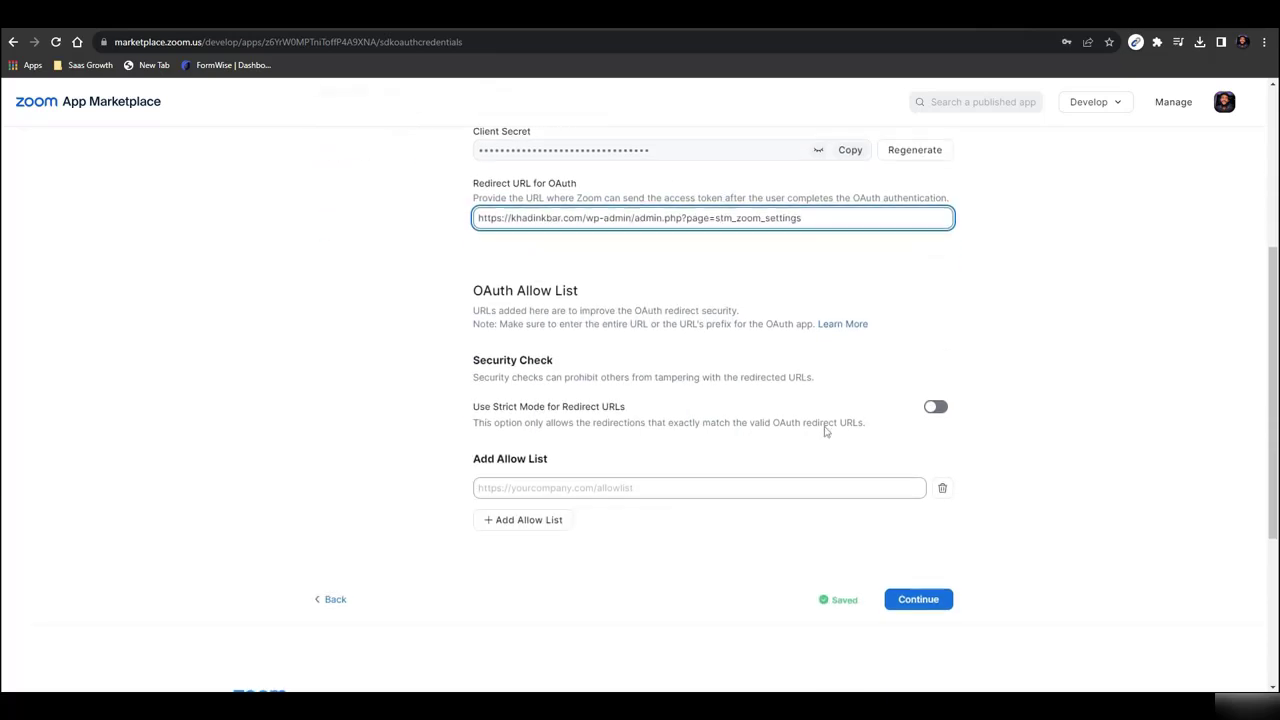
click(502, 488)
right_click(502, 488)
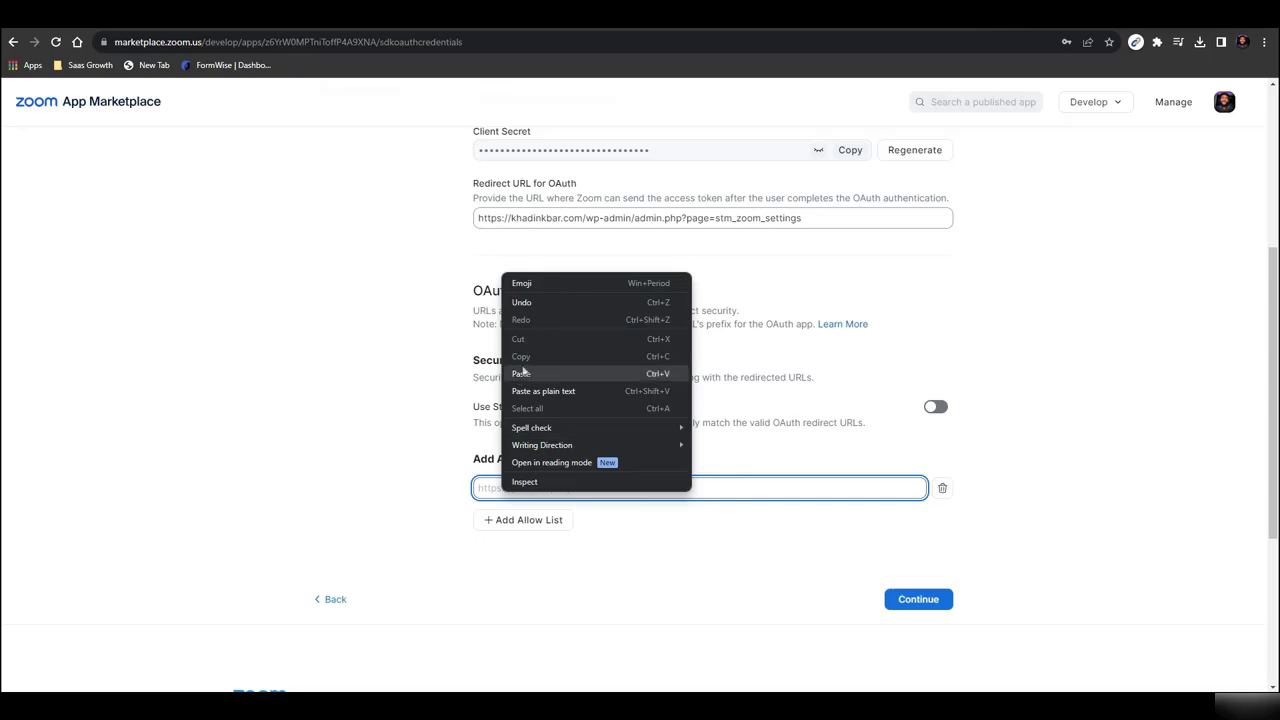
click(530, 373)
drag(820, 490, 591, 512)
click(591, 512)
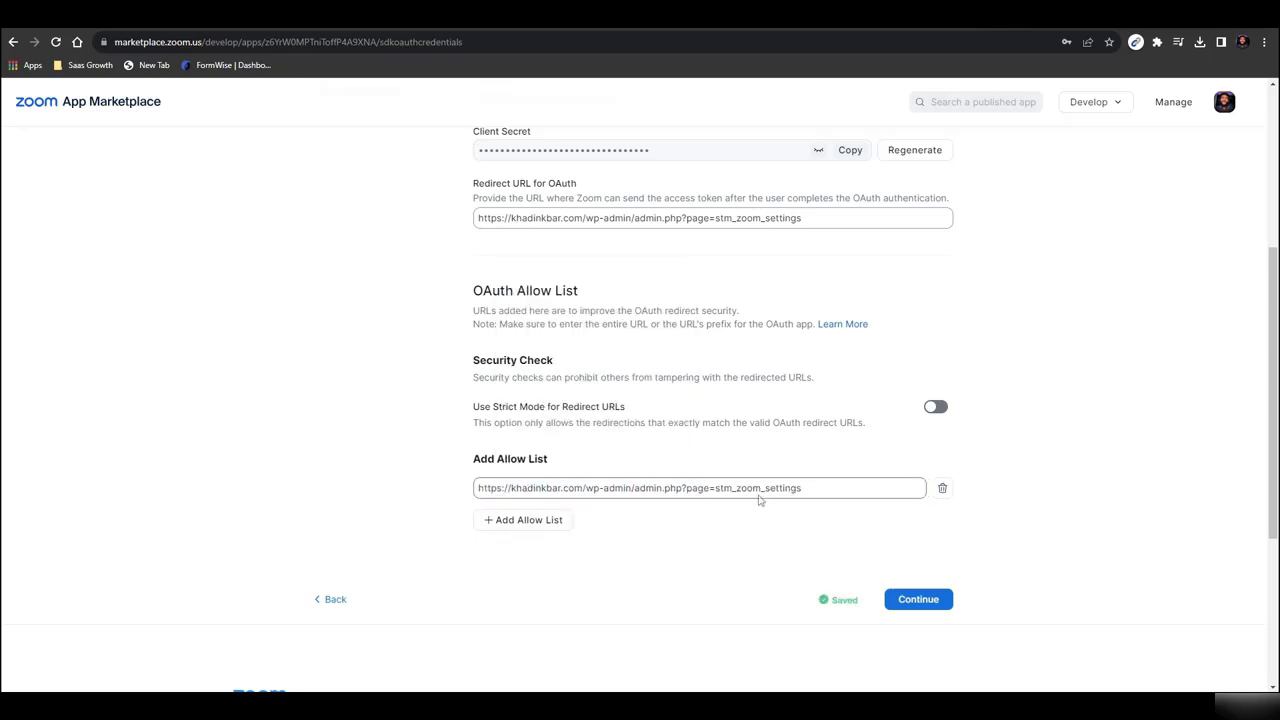
drag(828, 497, 592, 517)
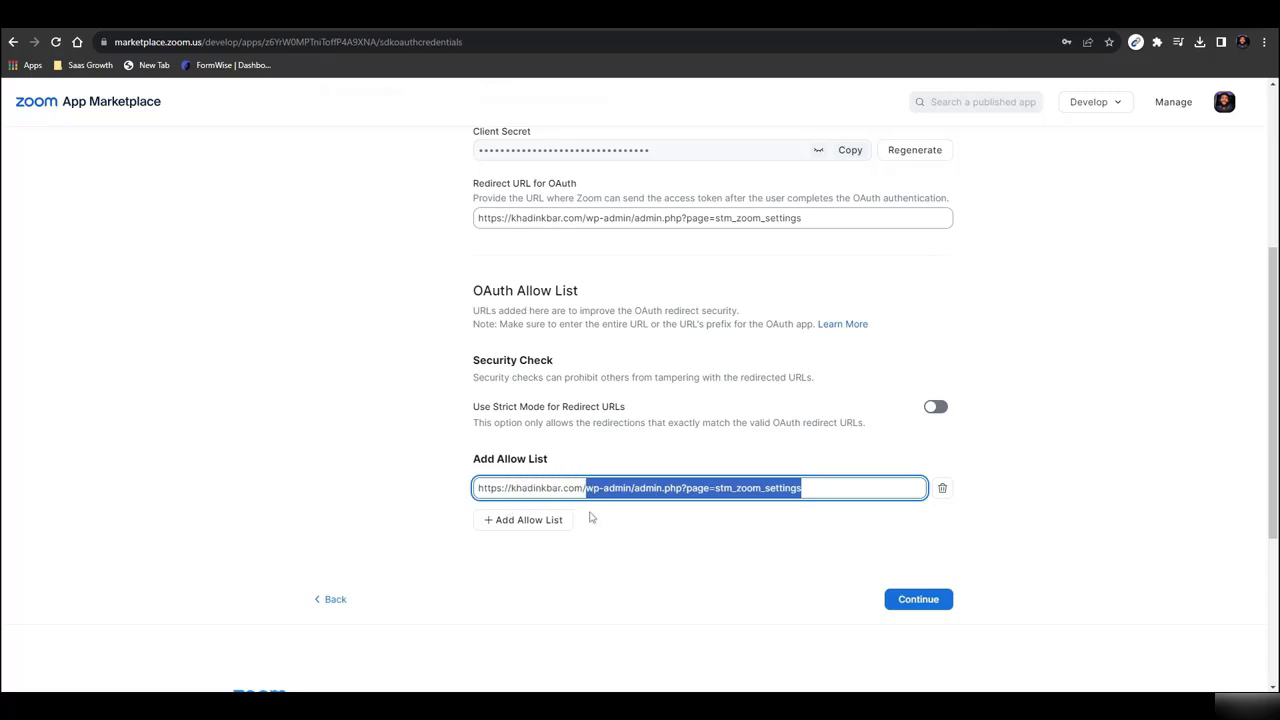
key(BackSpace)
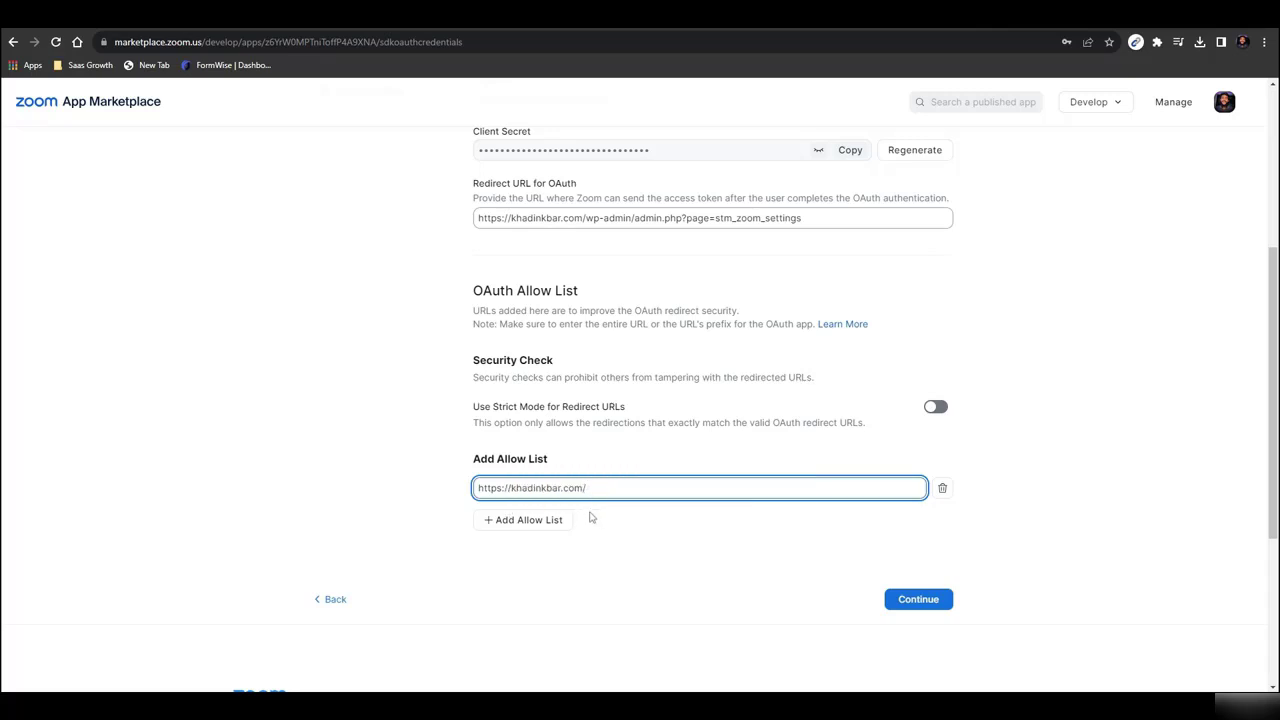
Continue through the Feature and Scopes steps, dismissing Chrome's save-password popup.
click(895, 600)
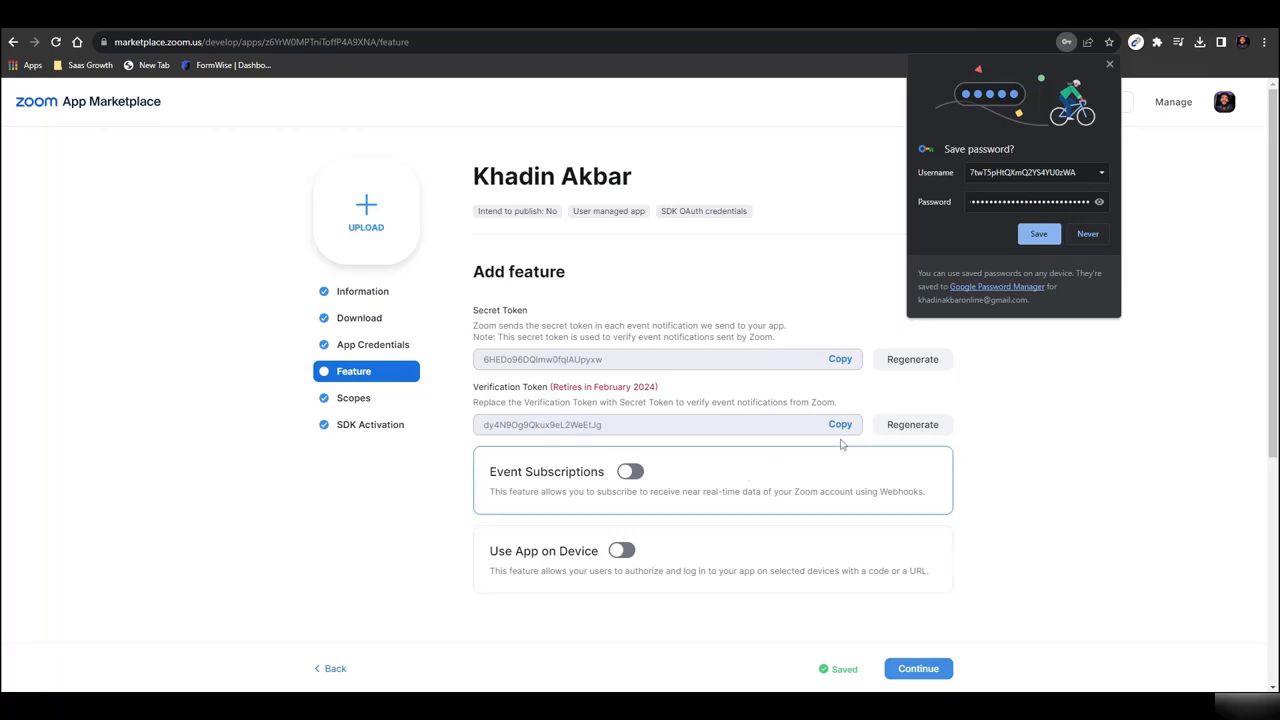
click(1110, 66)
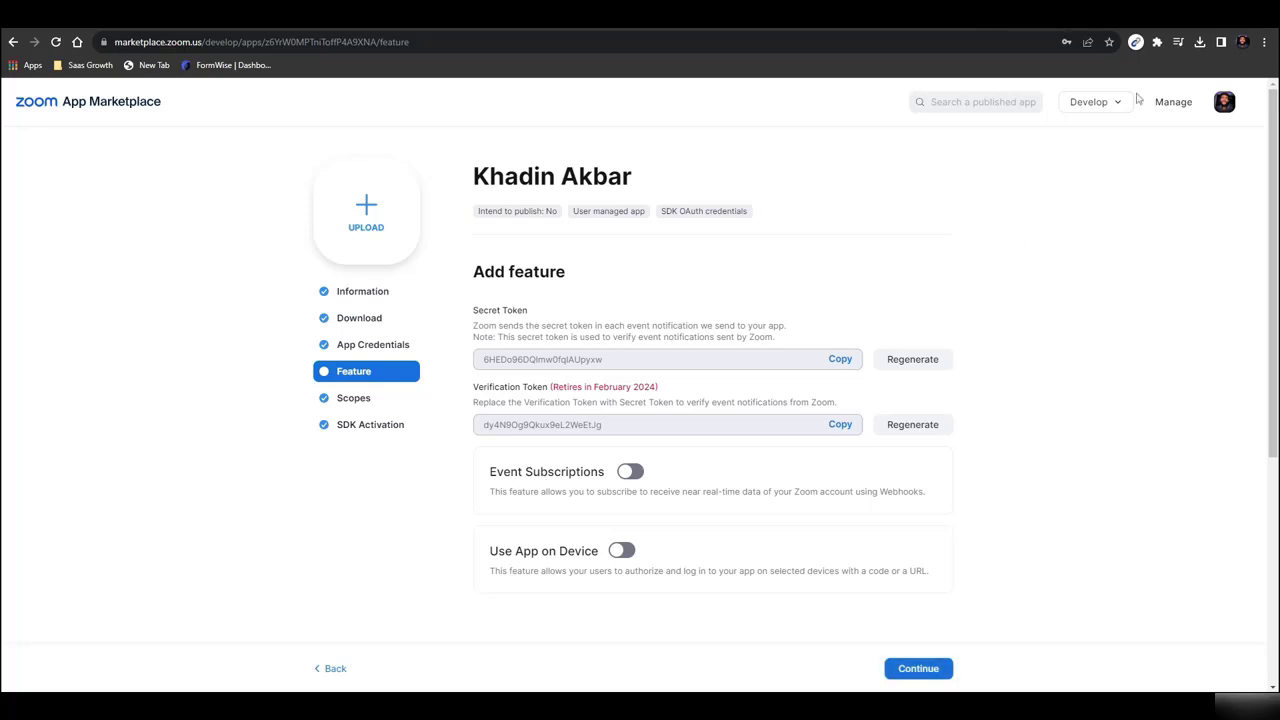
click(929, 674)
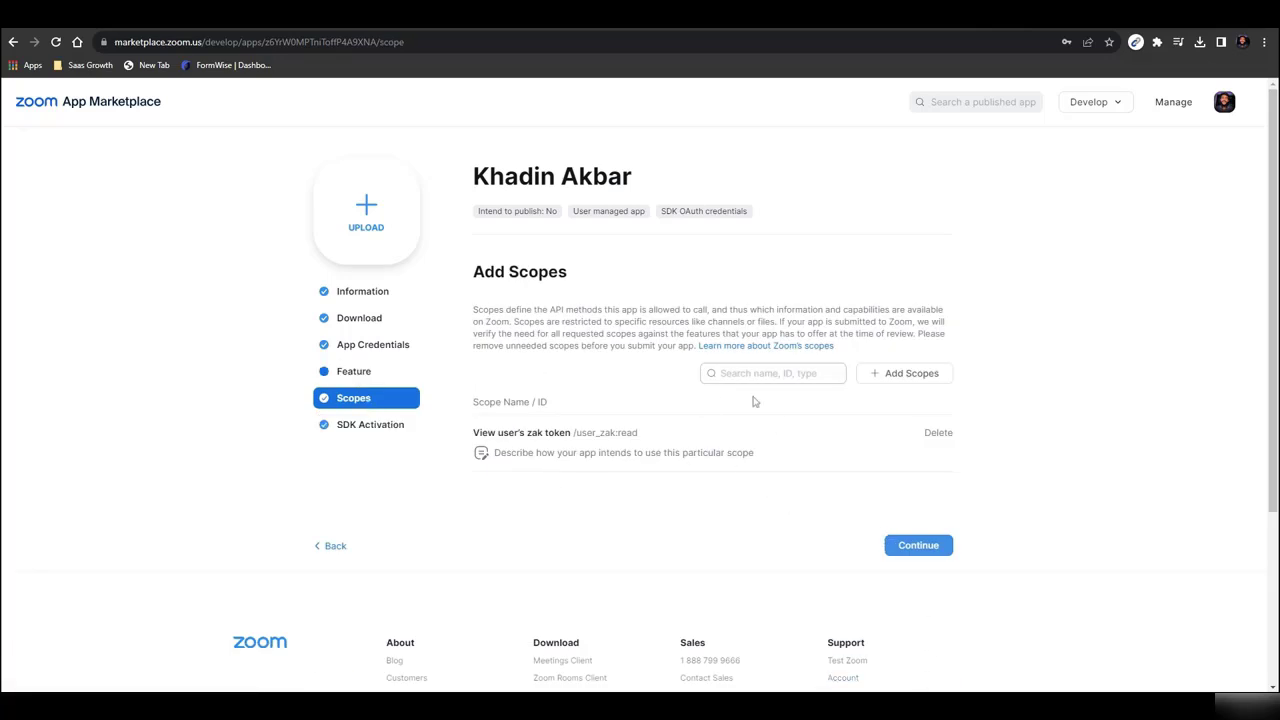
click(919, 548)
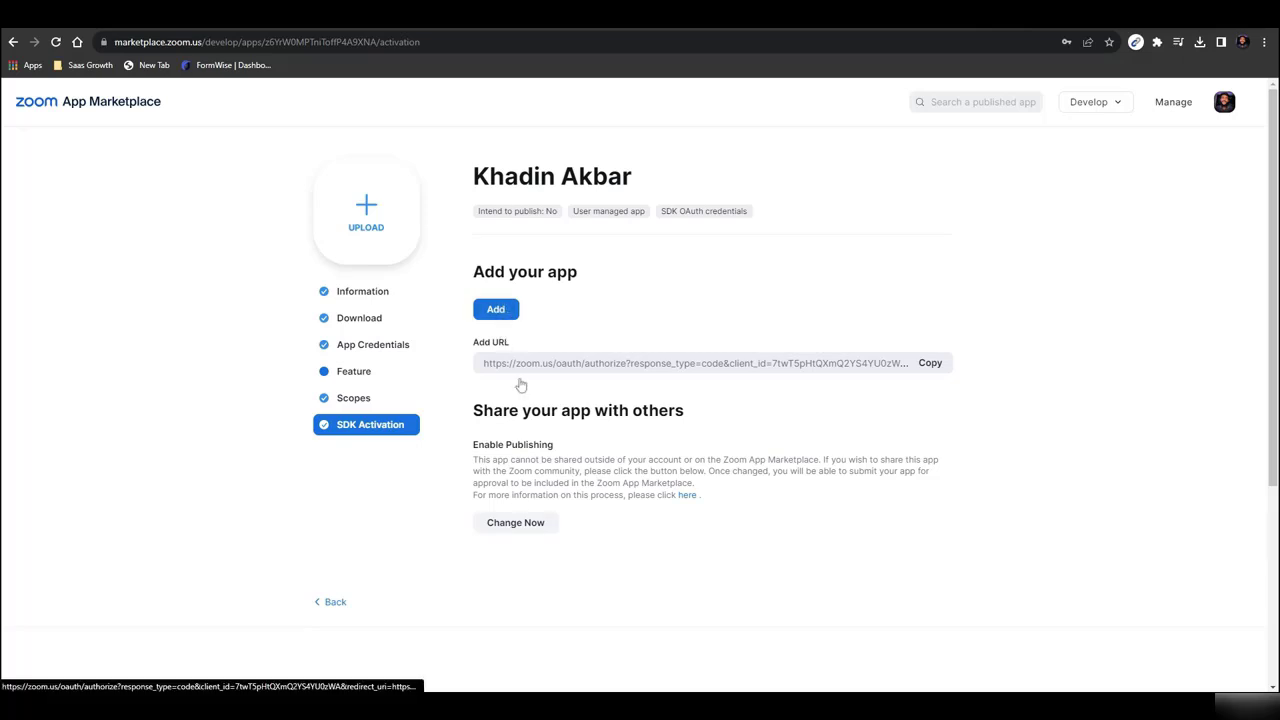
Add the app to the Zoom account, allowing it to use shared access permissions.
click(497, 310)
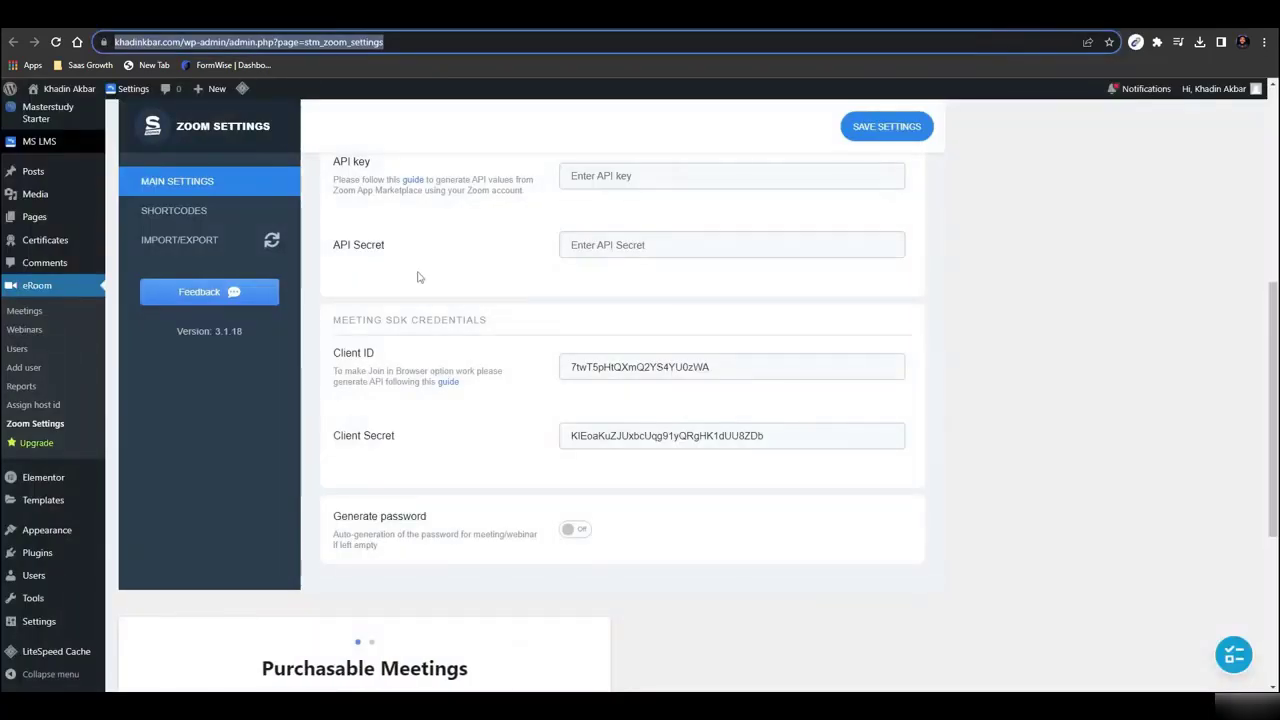
scroll(420, 277, up, 2)
click(886, 126)
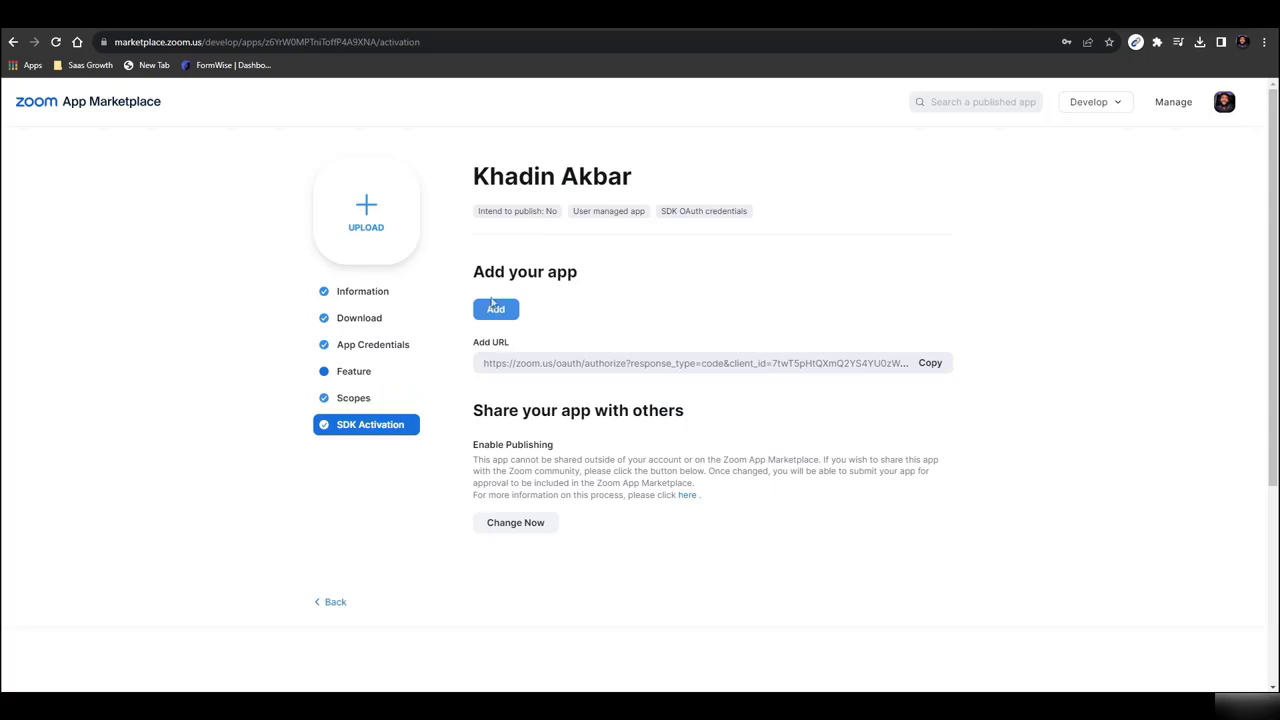
click(500, 309)
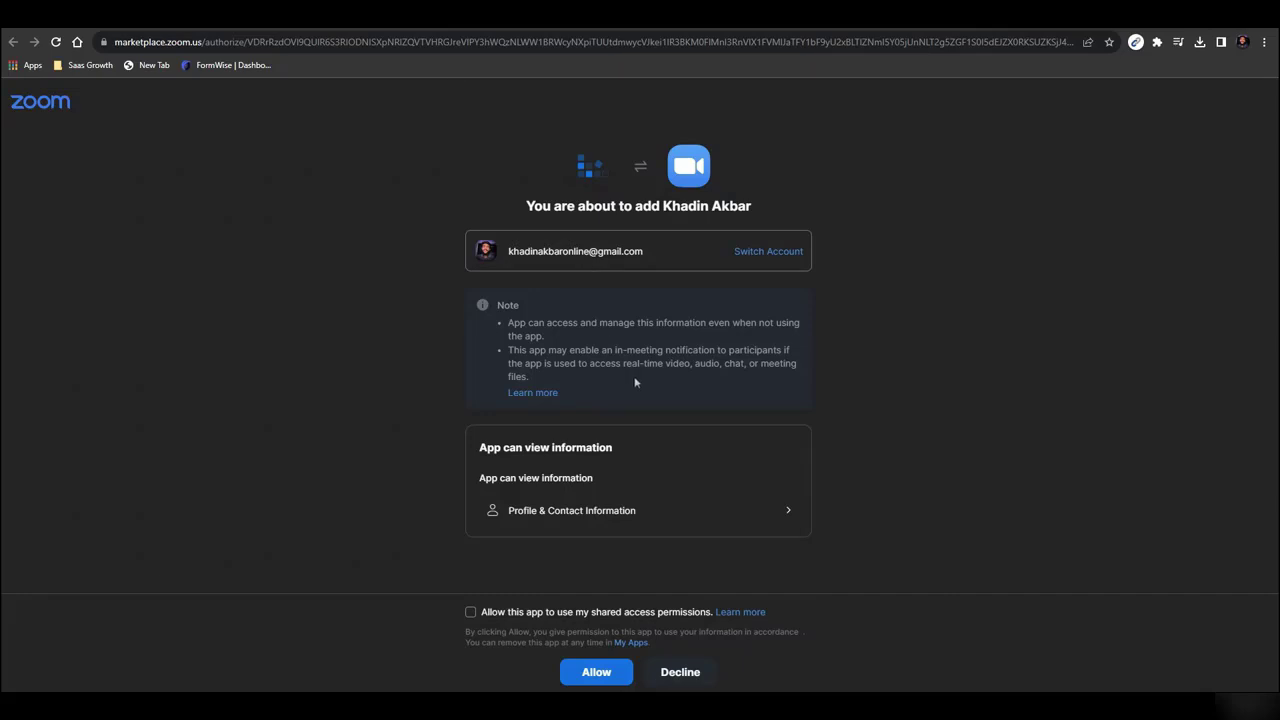
click(470, 612)
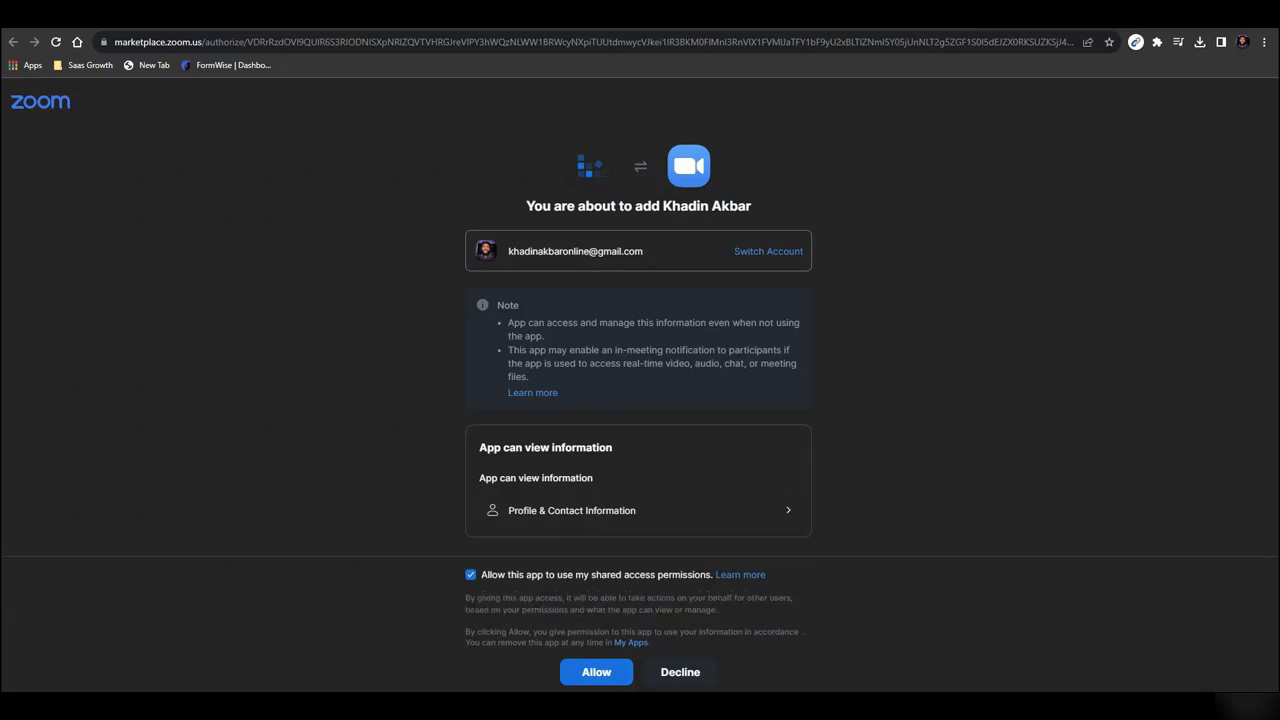
click(597, 672)
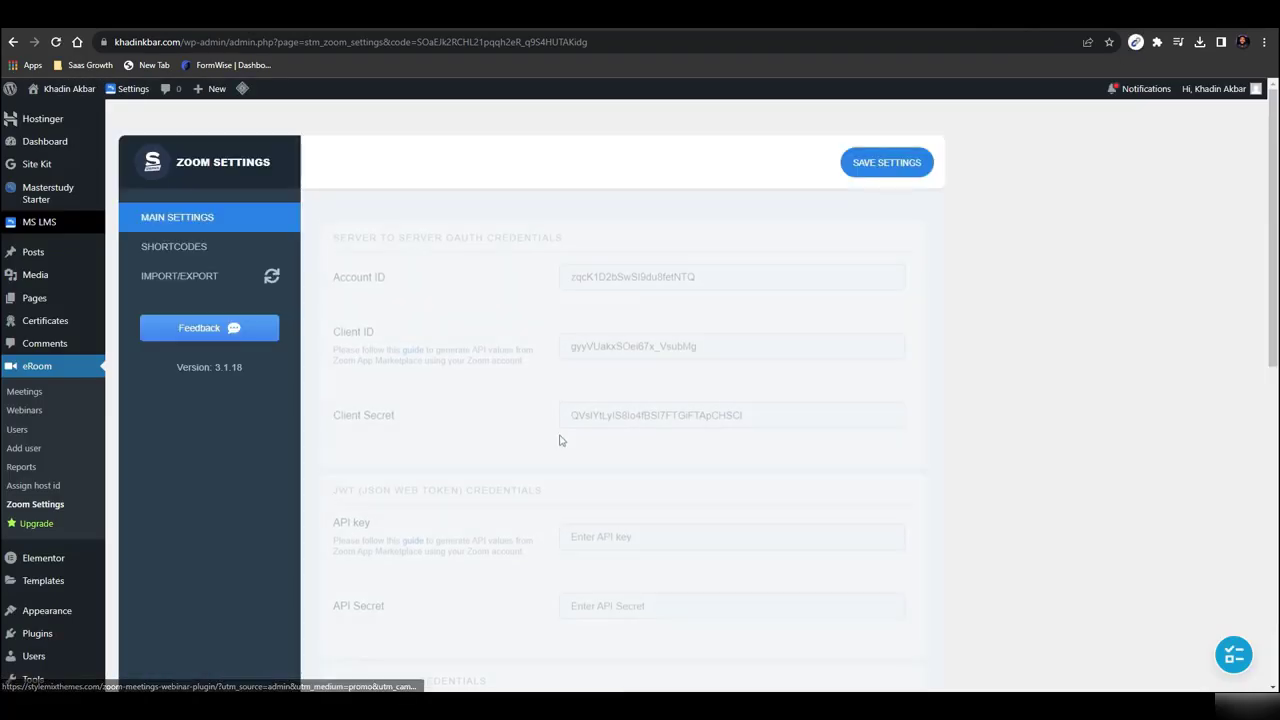
Review the eRoom Meetings, Webinars and Users lists, then go to MS LMS settings.
scroll(740, 445, down, 5)
scroll(722, 436, up, 1)
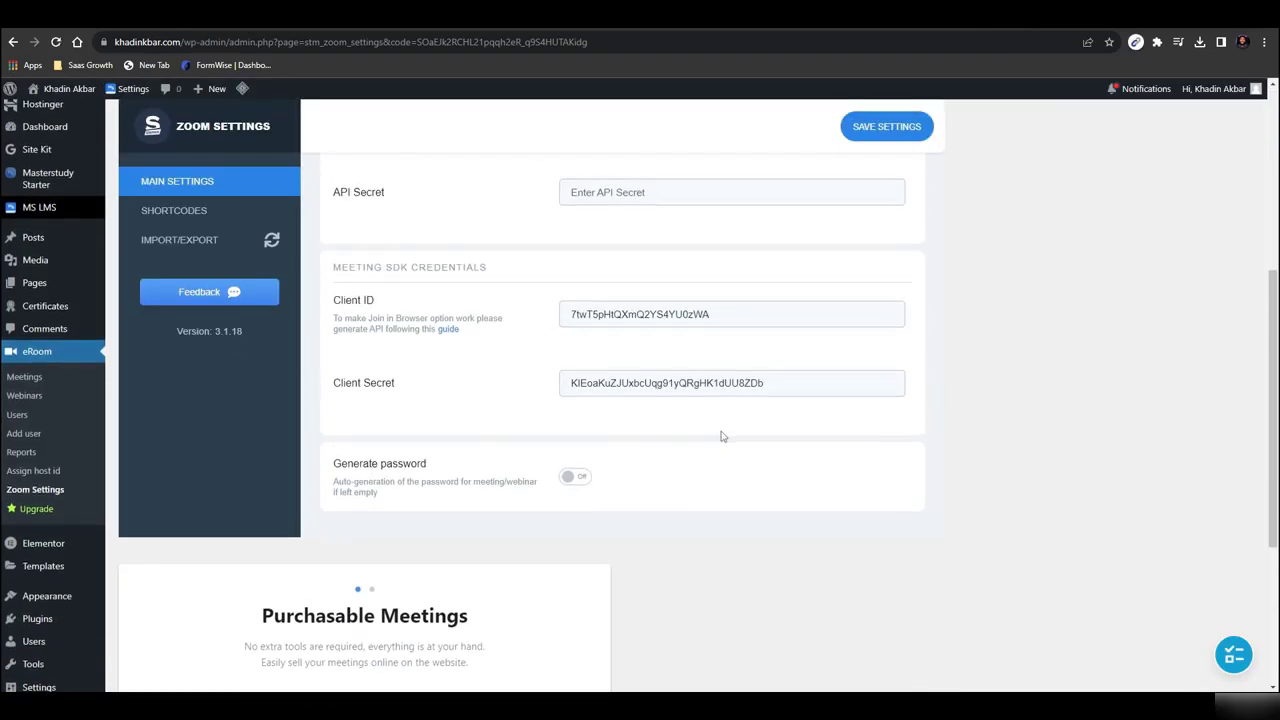
scroll(722, 436, up, 2)
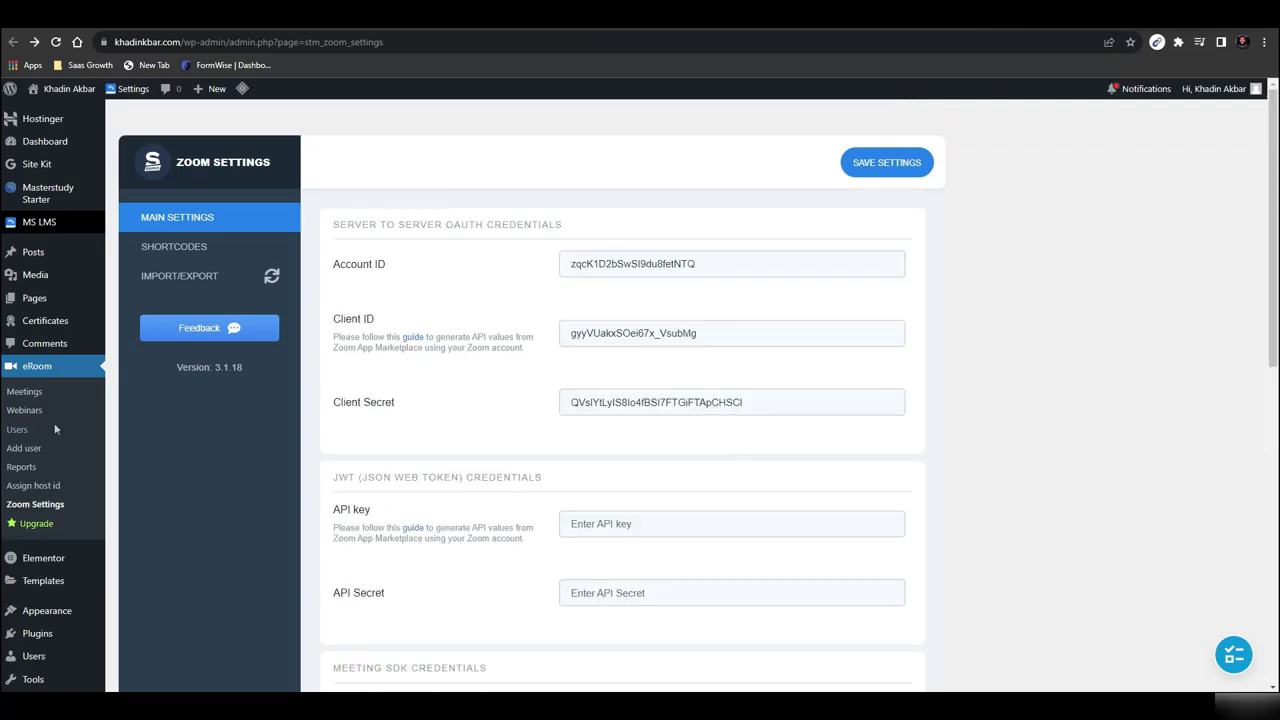
click(43, 396)
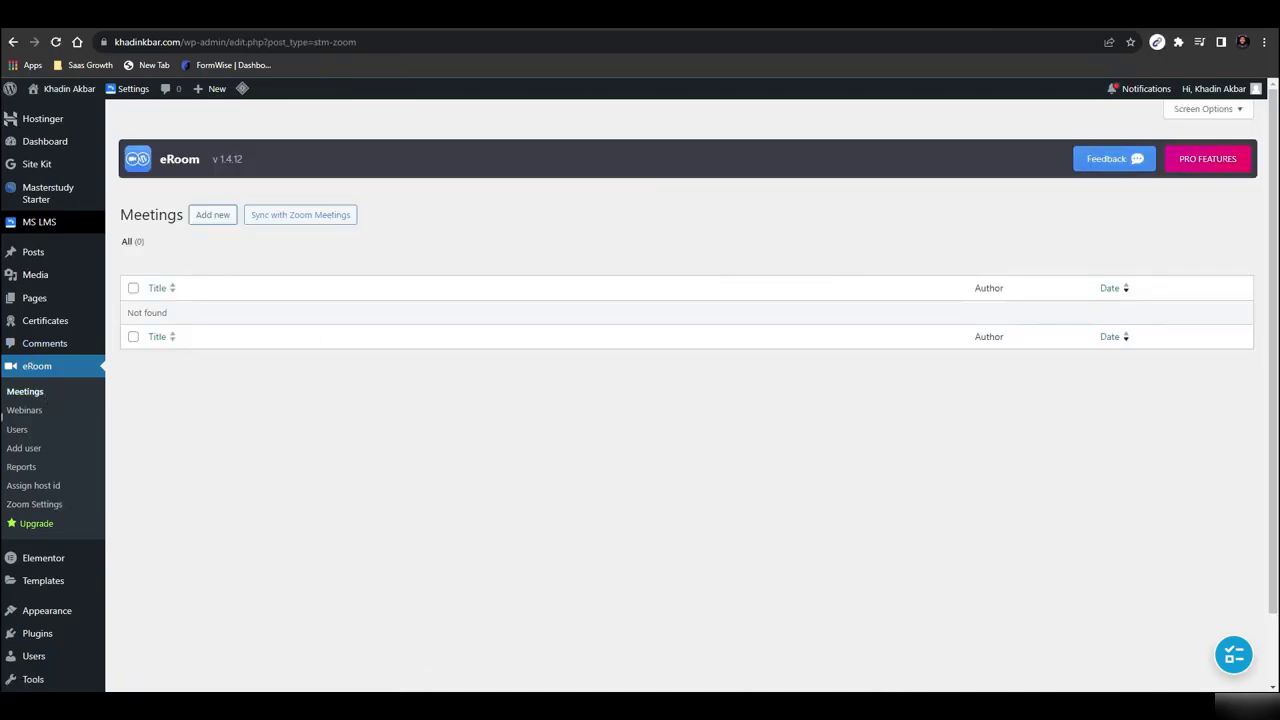
click(41, 416)
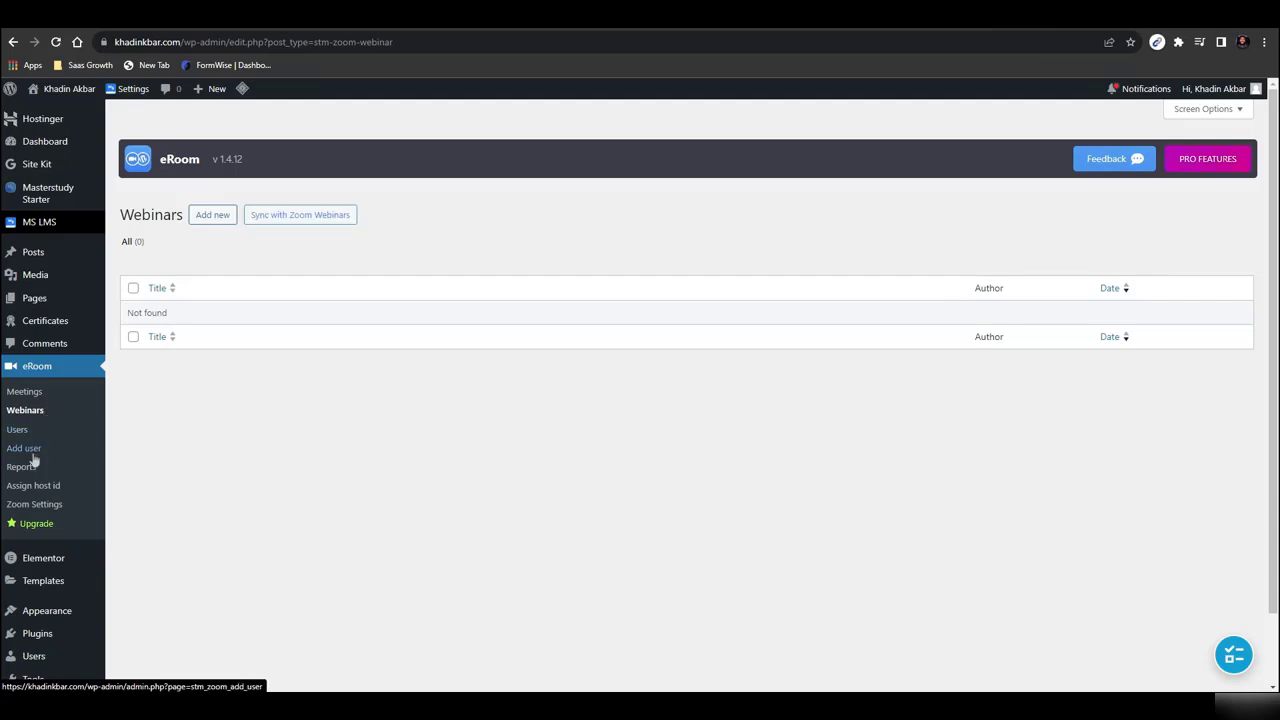
click(40, 432)
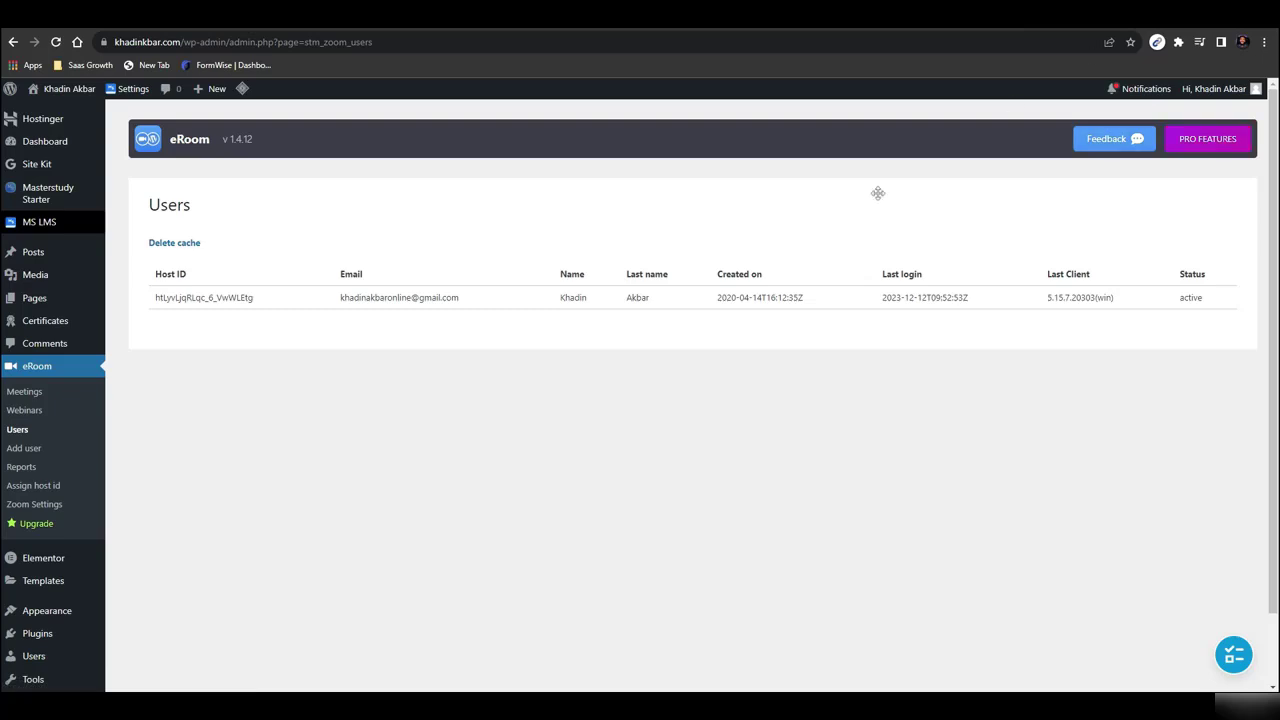
click(38, 222)
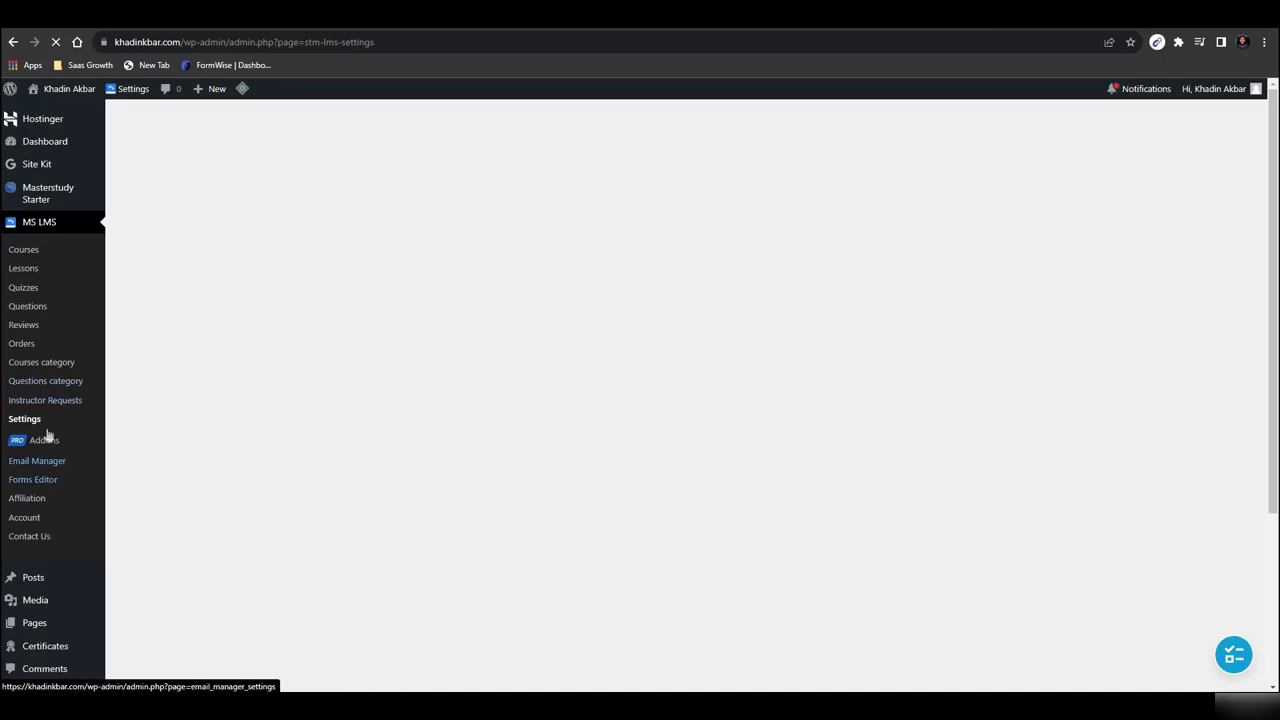
Enable the Google Meet addon on the MS LMS Addons page.
click(49, 466)
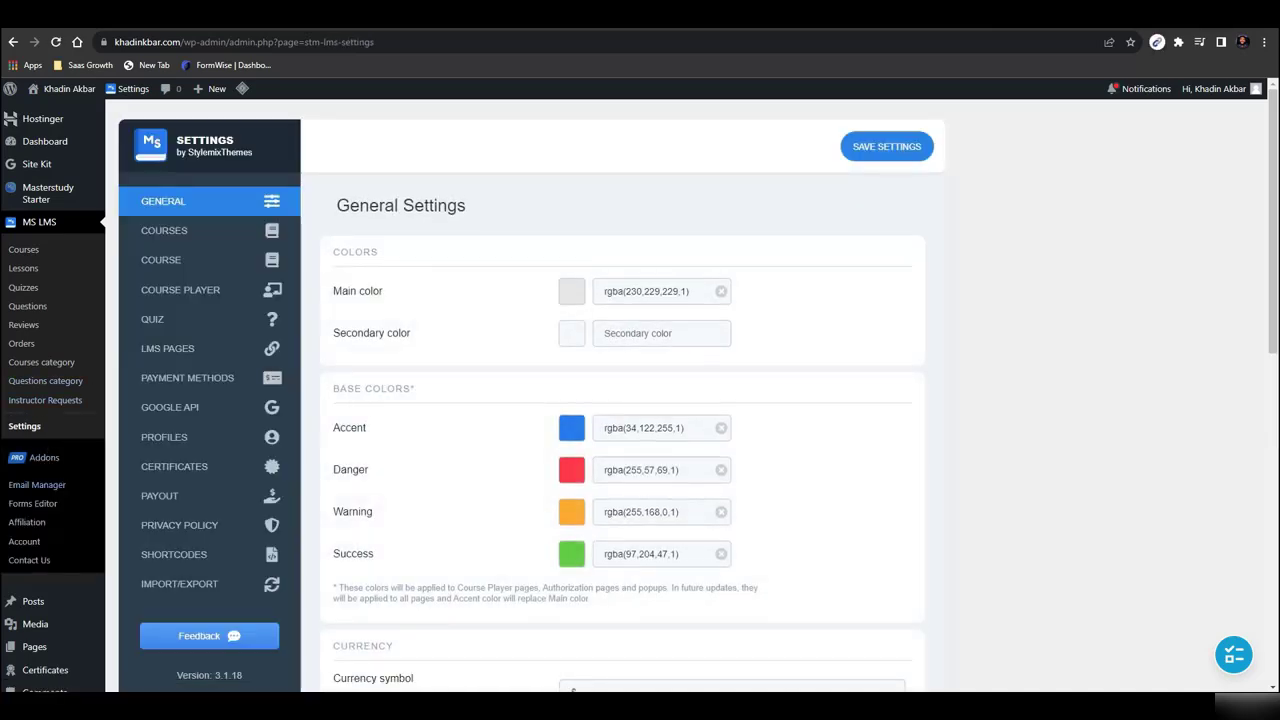
click(44, 458)
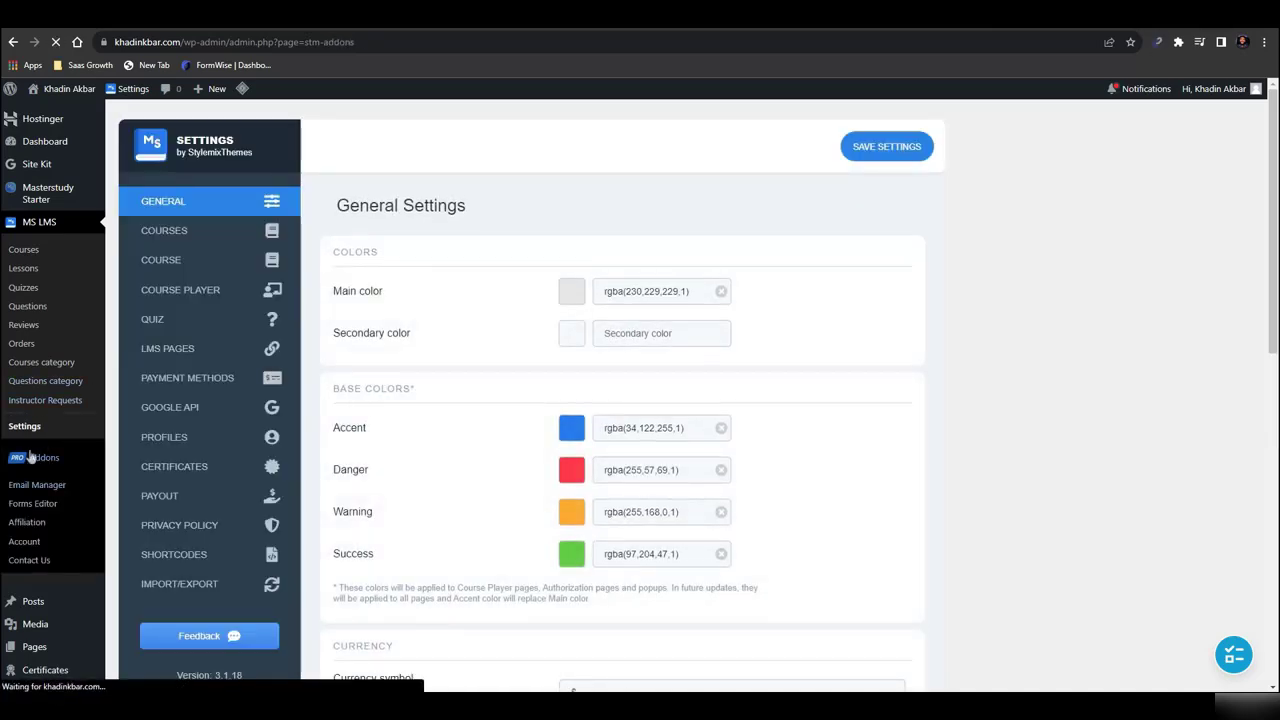
scroll(570, 483, down, 3)
scroll(475, 406, up, 1)
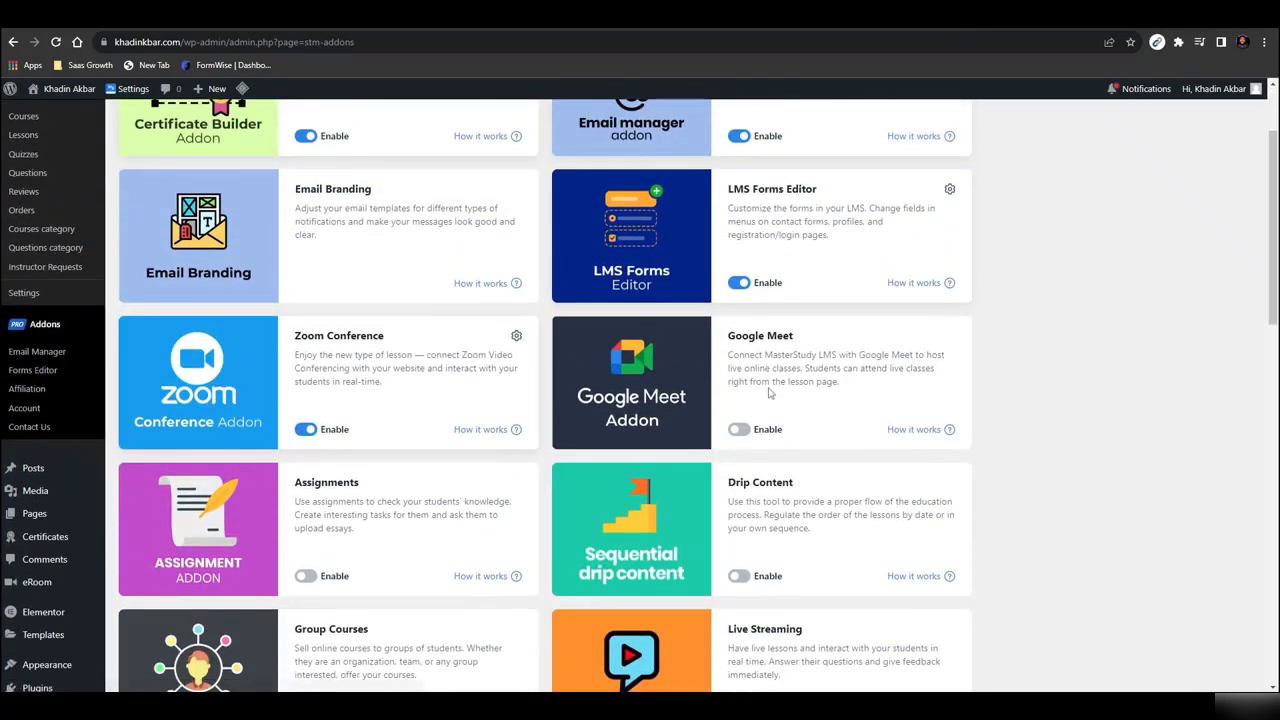
click(740, 431)
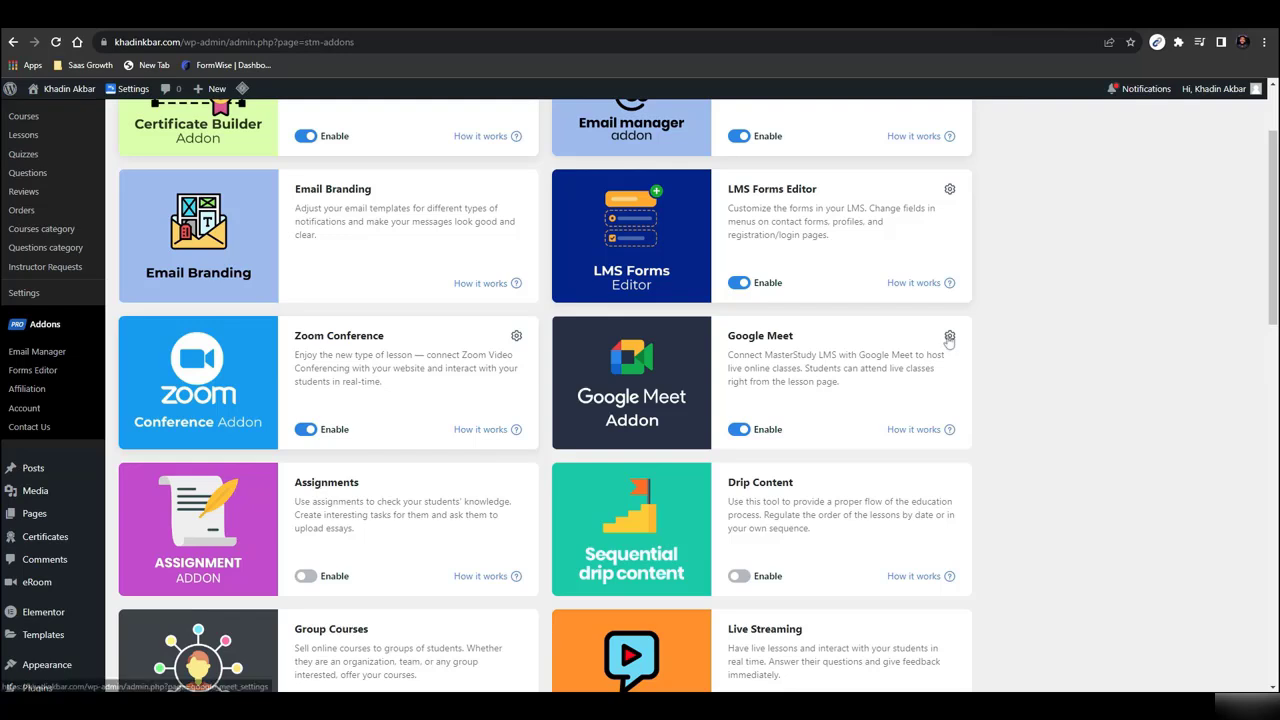
Watch Google Meet's How it works tutorial in a new tab, then enable the Assignments addon.
right_click(905, 432)
click(925, 442)
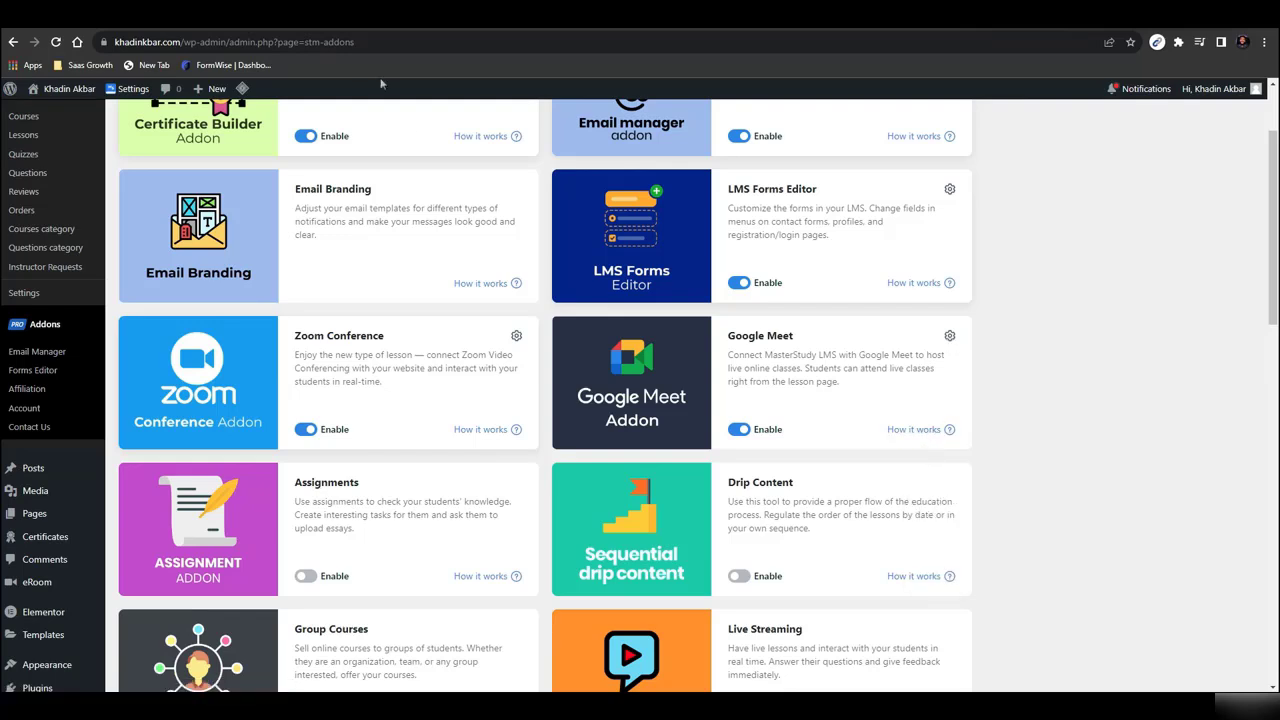
click(290, 15)
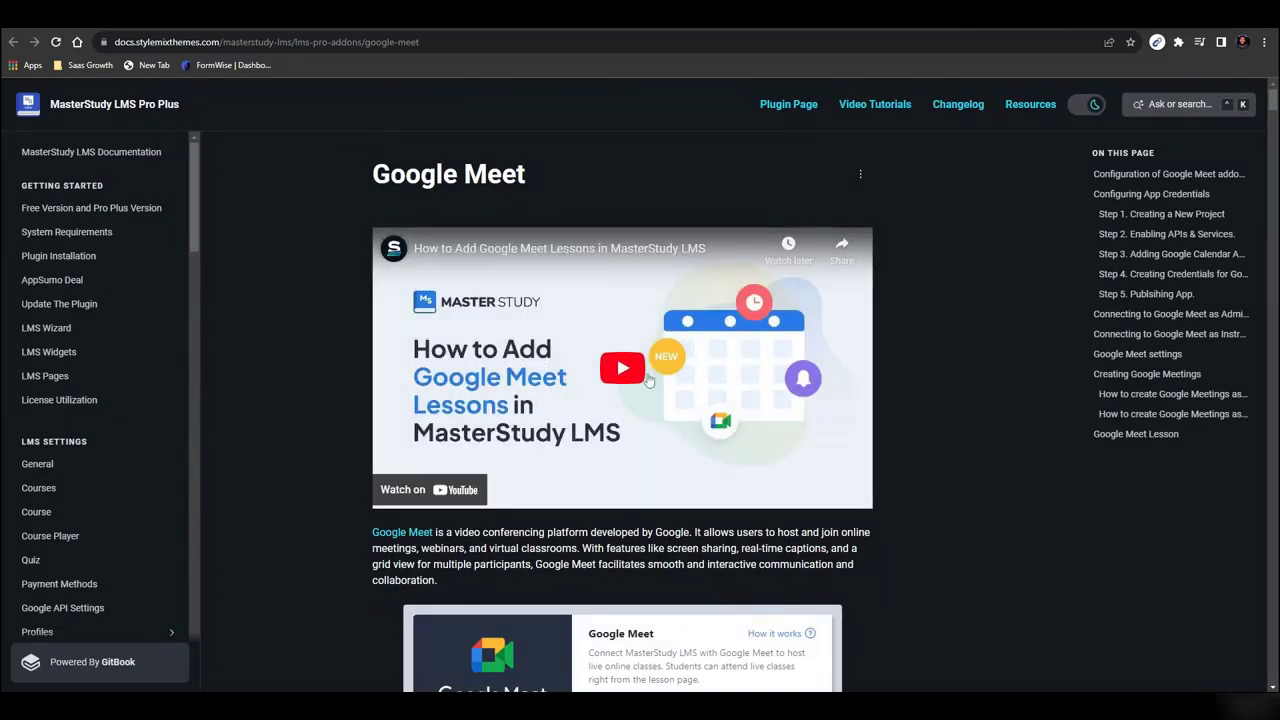
click(613, 370)
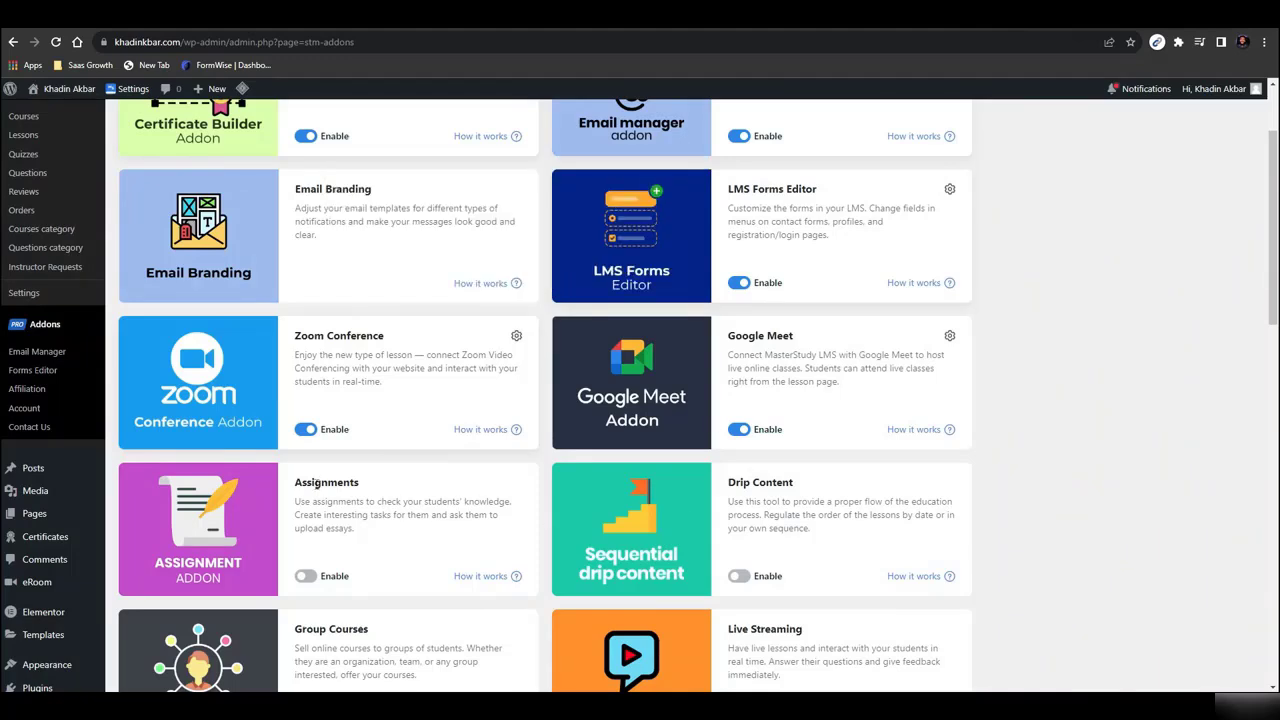
scroll(322, 488, down, 1)
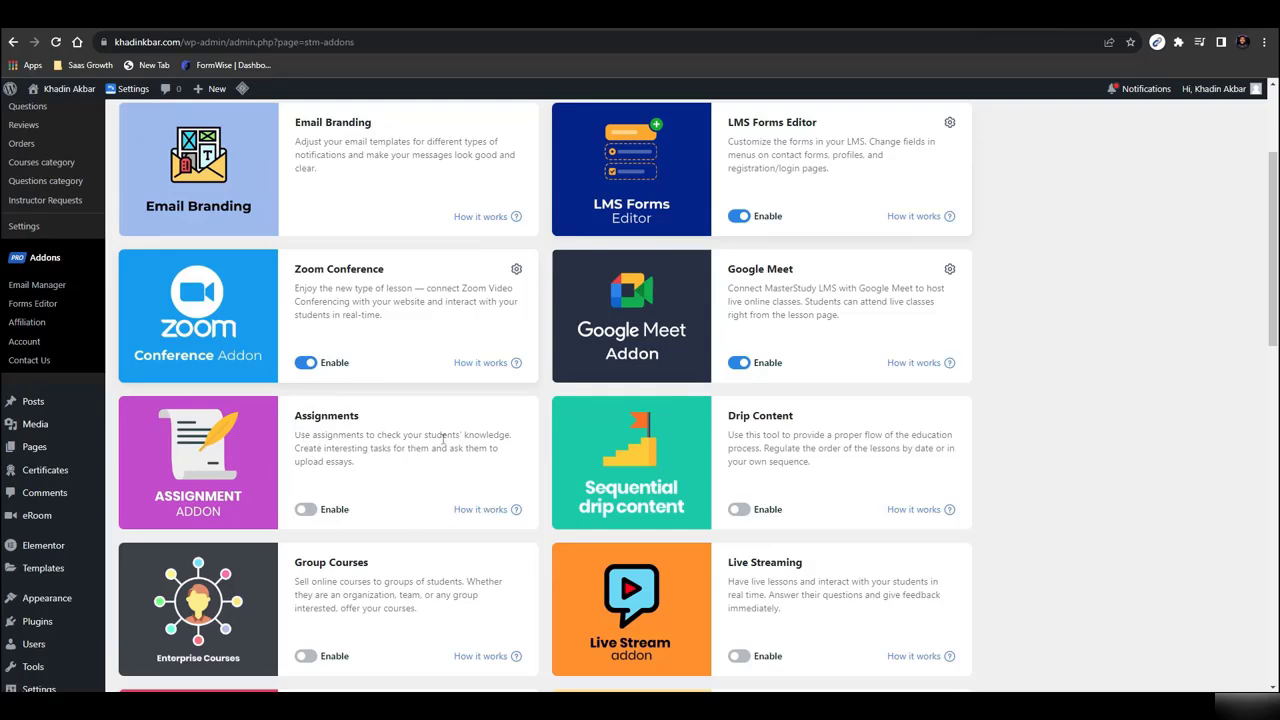
click(306, 510)
Save the Assignments settings with their default values.
click(515, 416)
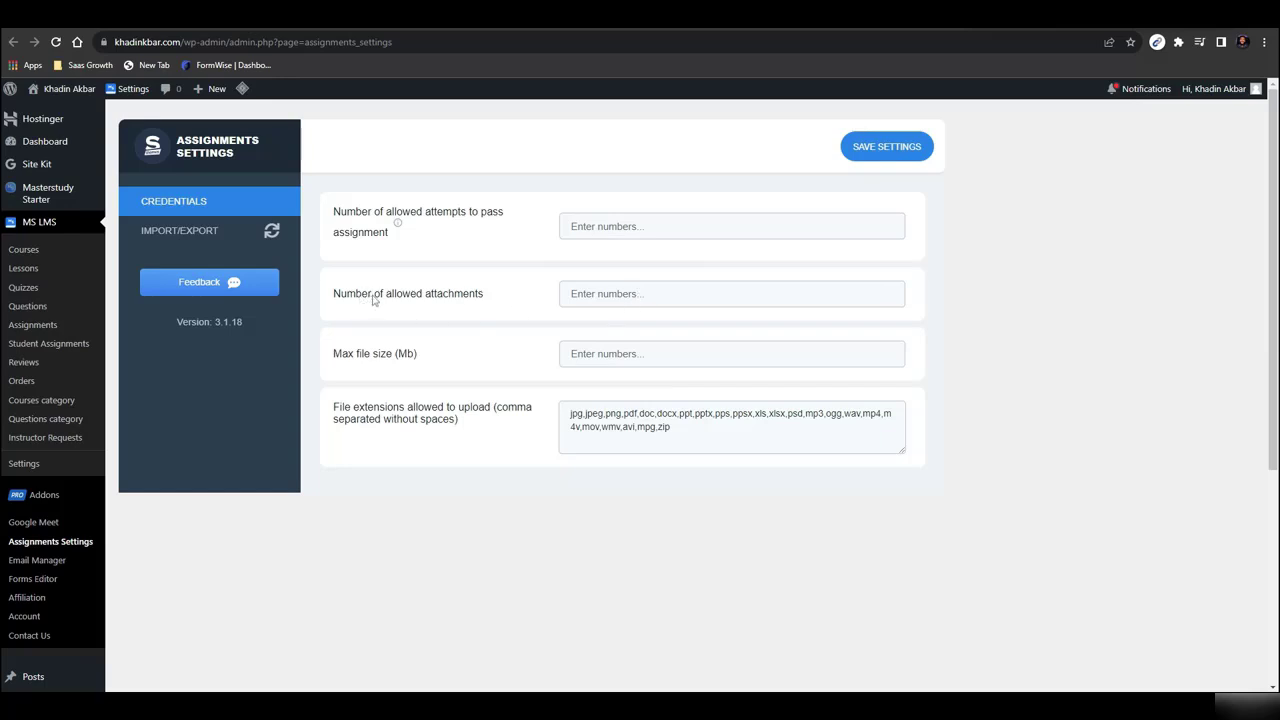
click(639, 355)
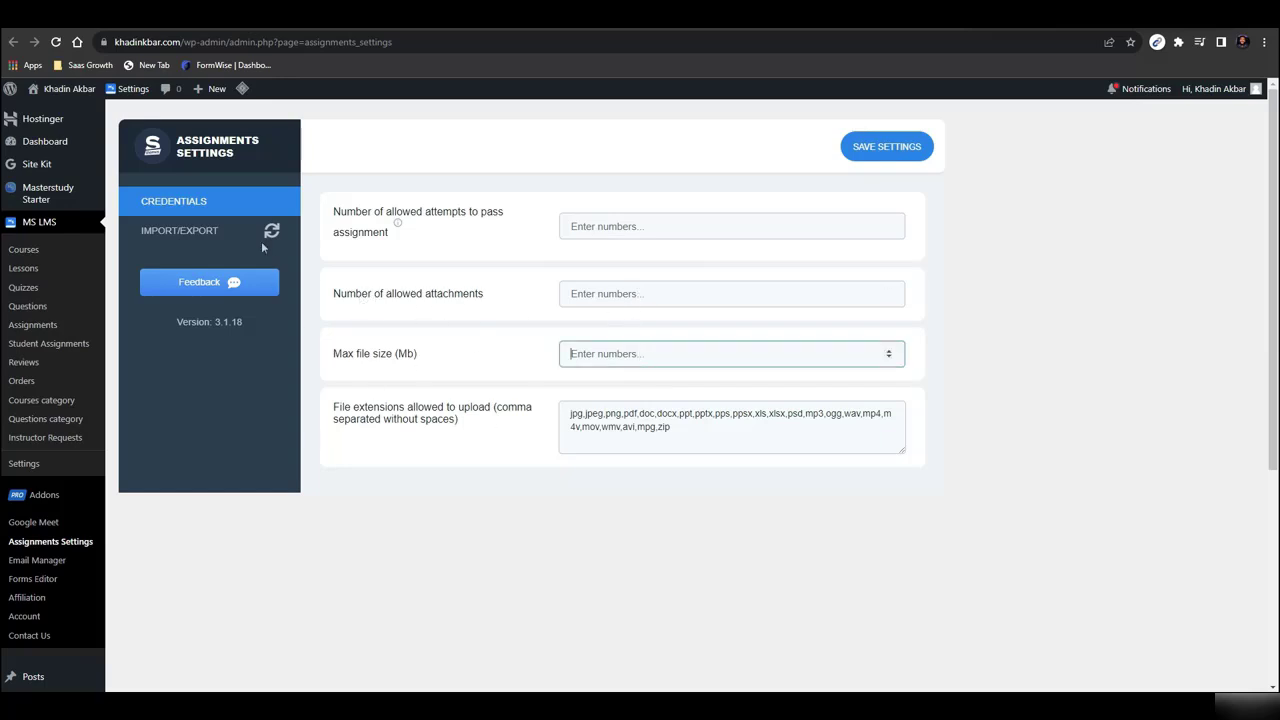
click(887, 146)
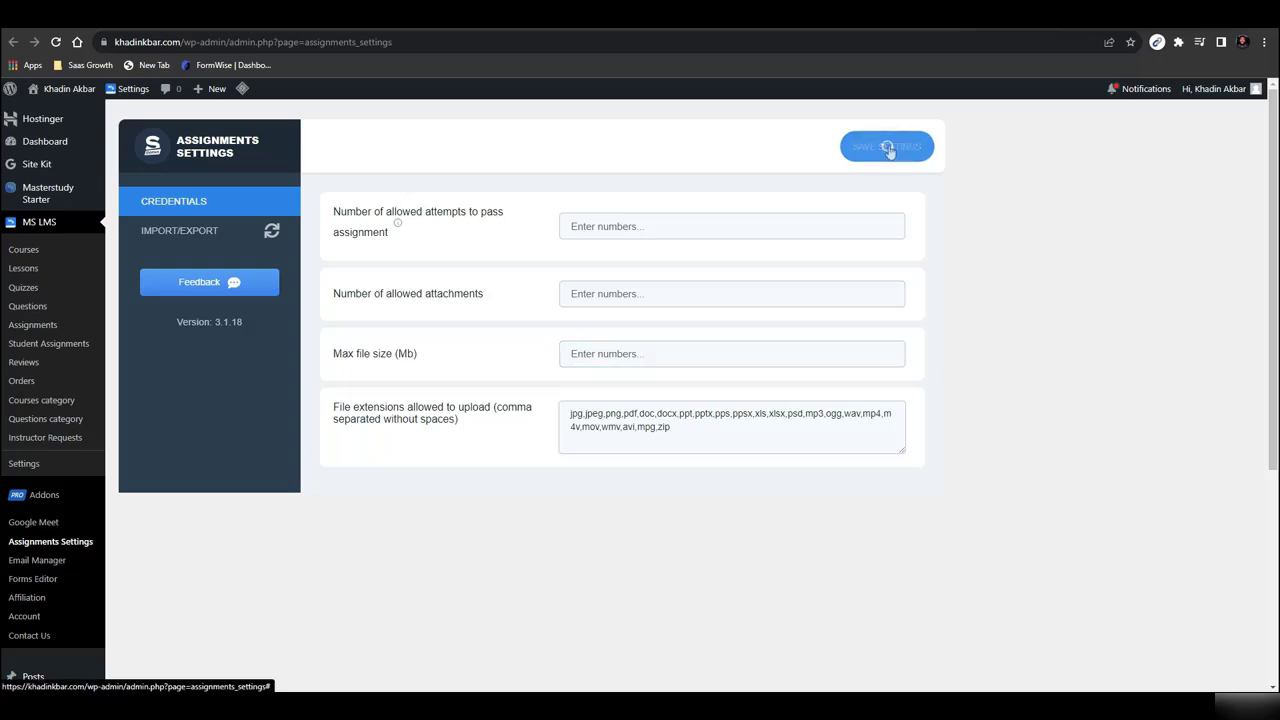
click(600, 290)
Set 3 allowed attempts, 1 attachment and 5 Mb max file size, save, and return to Pro Addons.
click(586, 229)
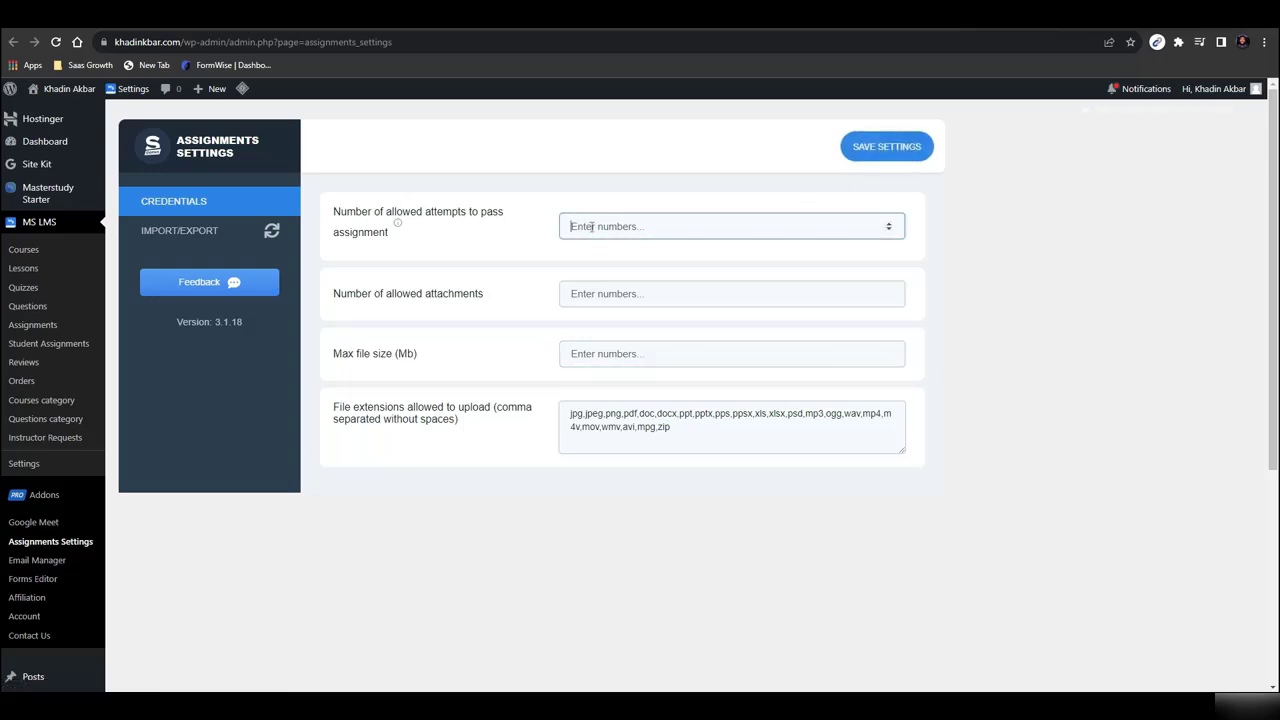
text(3)
click(620, 297)
text(1)
click(602, 350)
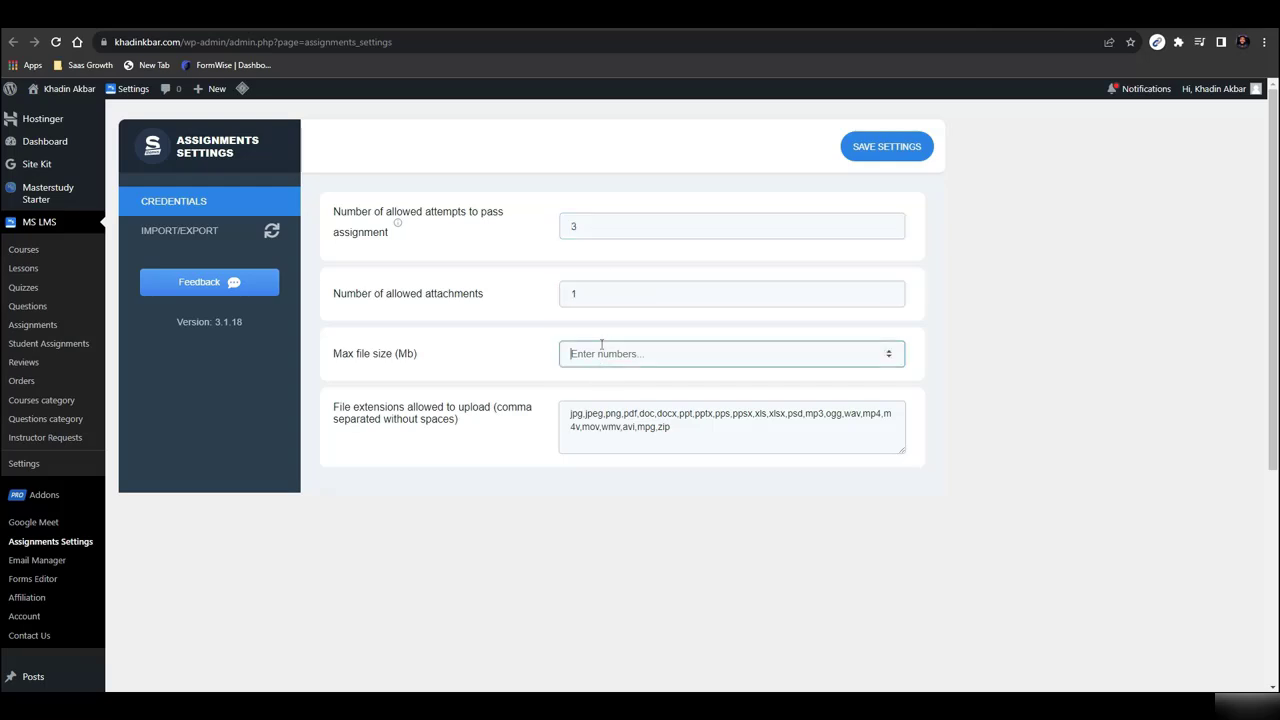
text(5)
click(876, 150)
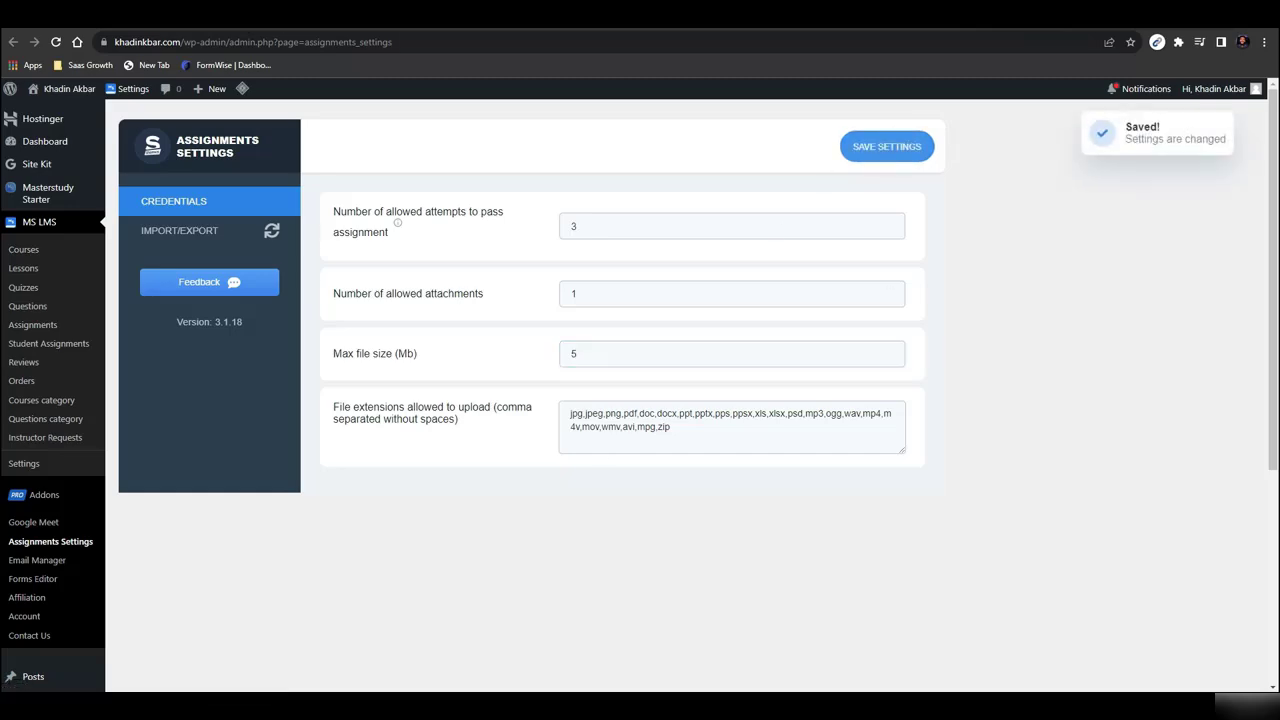
click(200, 14)
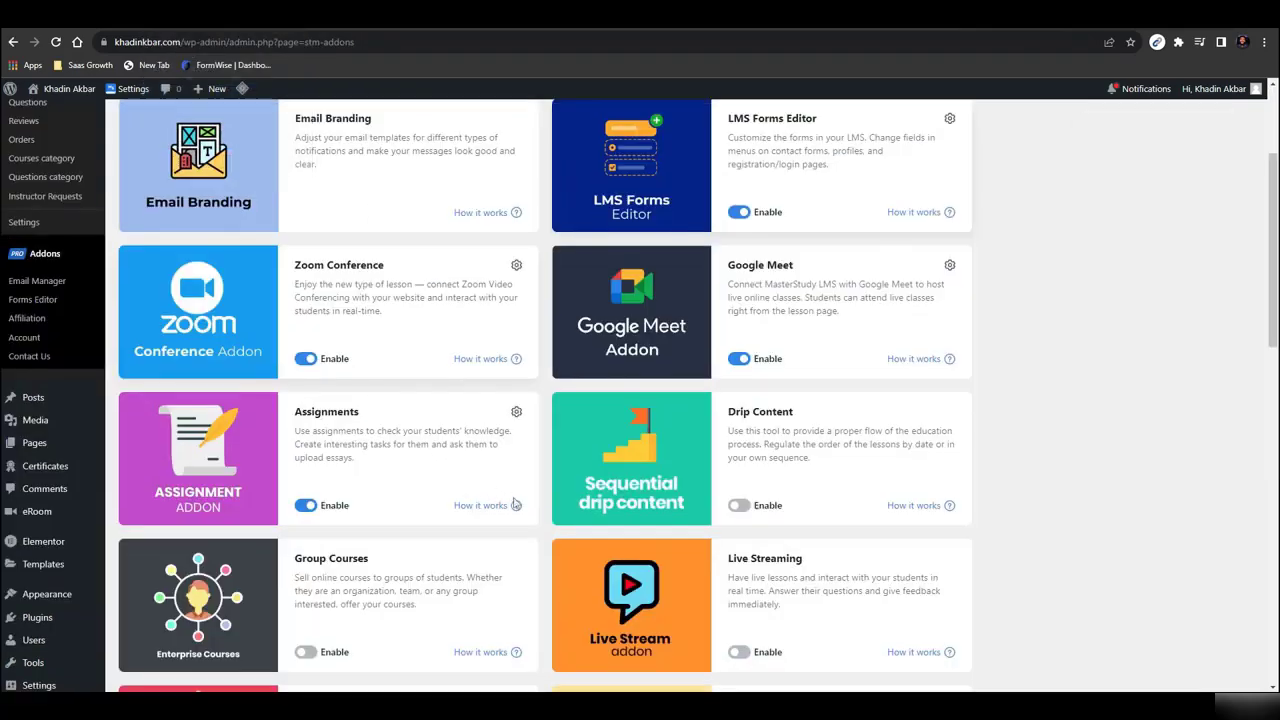
Switch on Drip Content on the Addons page and open its Sequential Drip Content settings.
scroll(515, 503, down, 2)
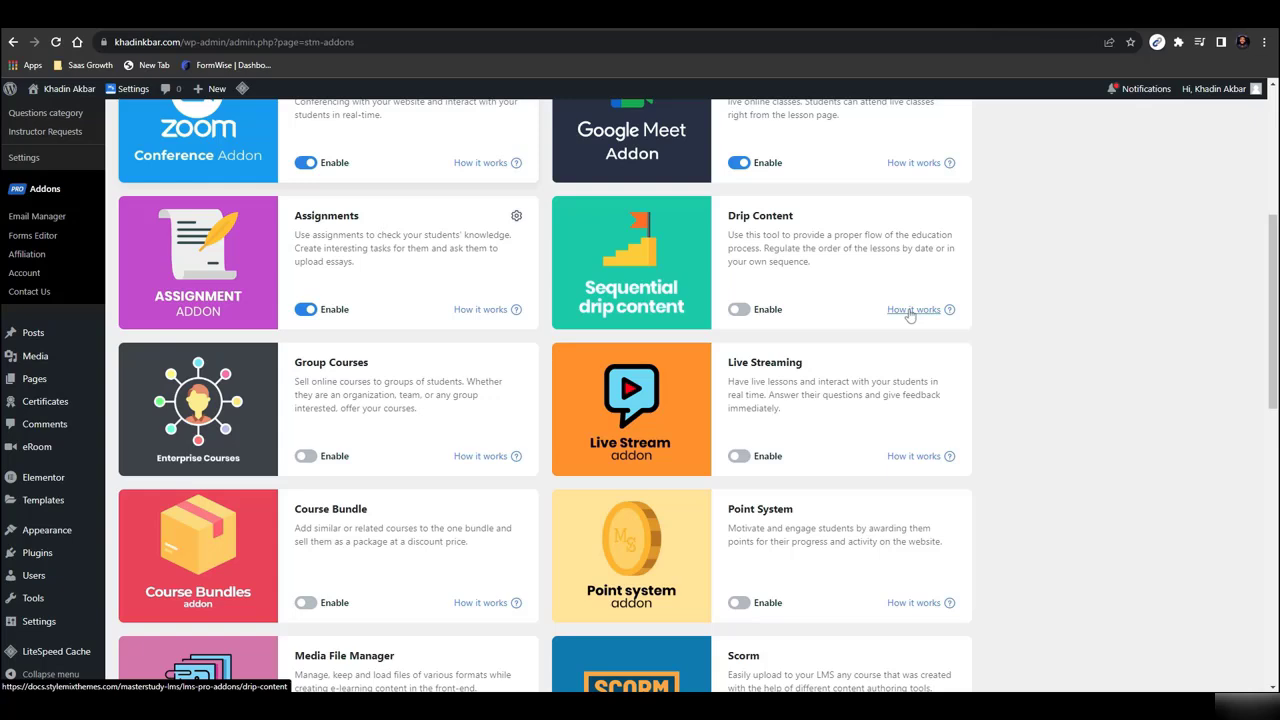
click(766, 312)
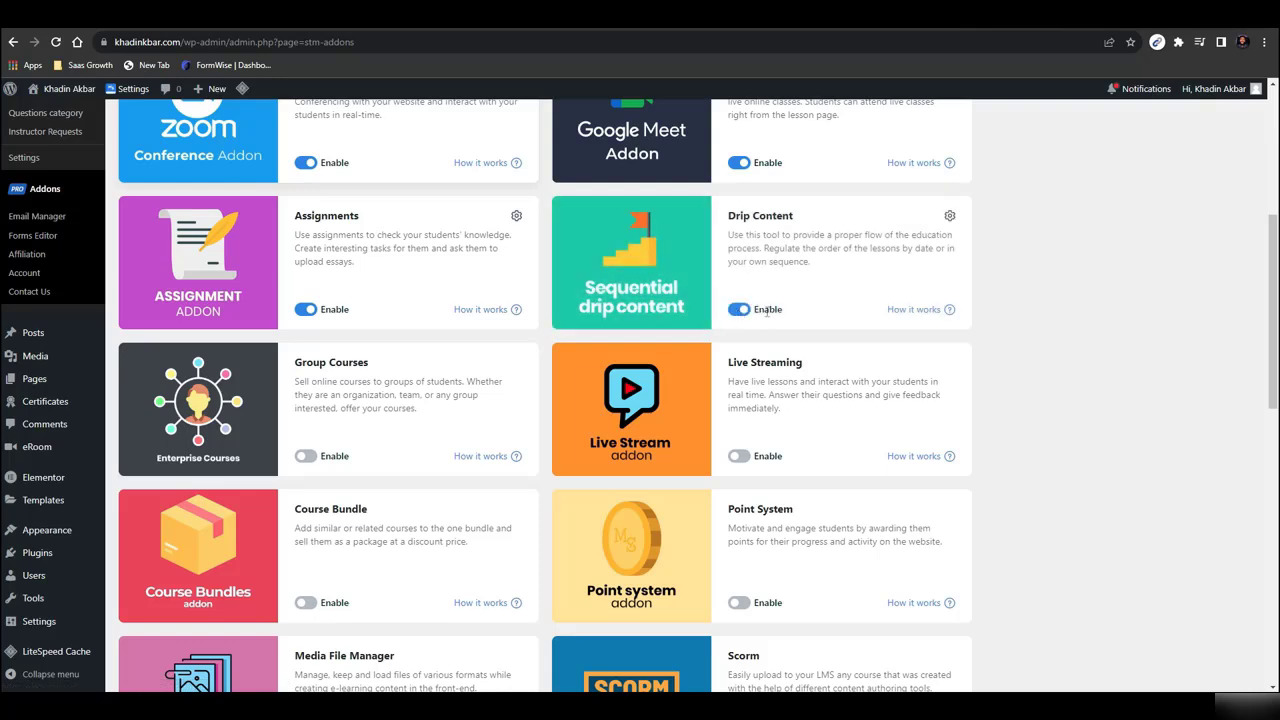
click(949, 216)
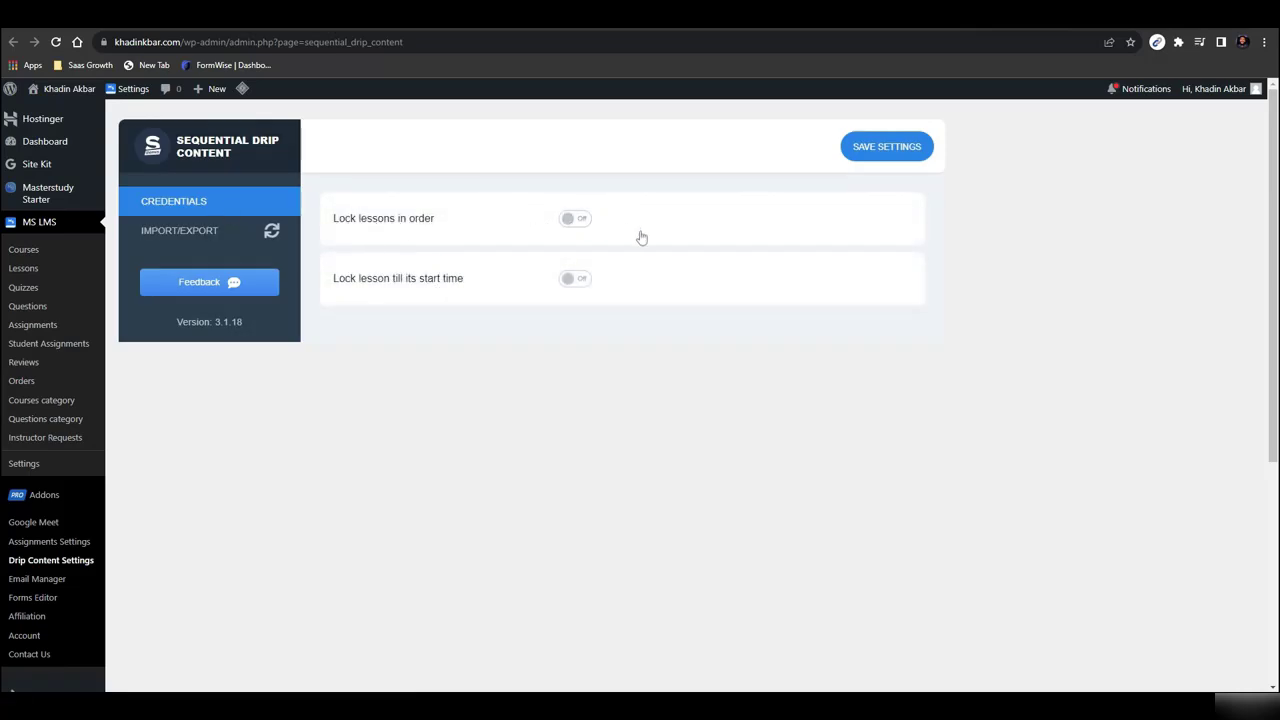
Turn on Lock lessons in order and Lock lesson till its start time, then save.
click(572, 226)
click(572, 280)
click(900, 148)
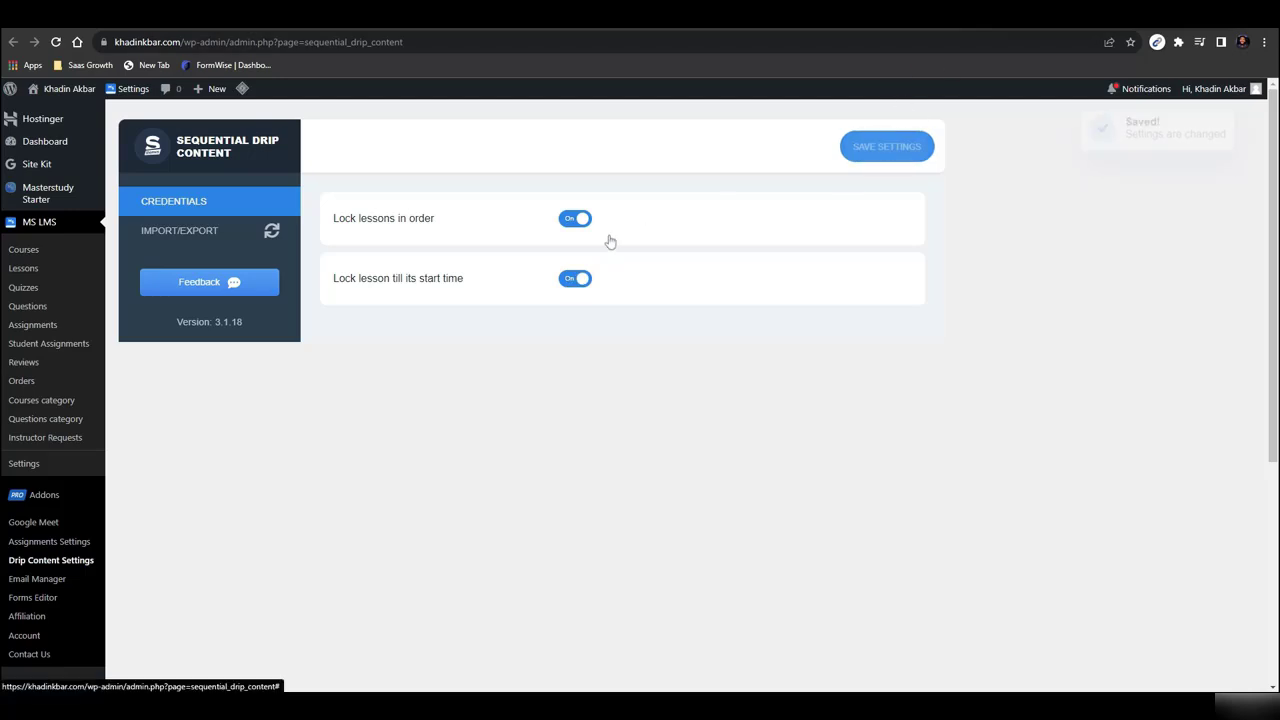
Switch both lesson-lock options back off and save again.
click(575, 218)
click(577, 280)
click(886, 150)
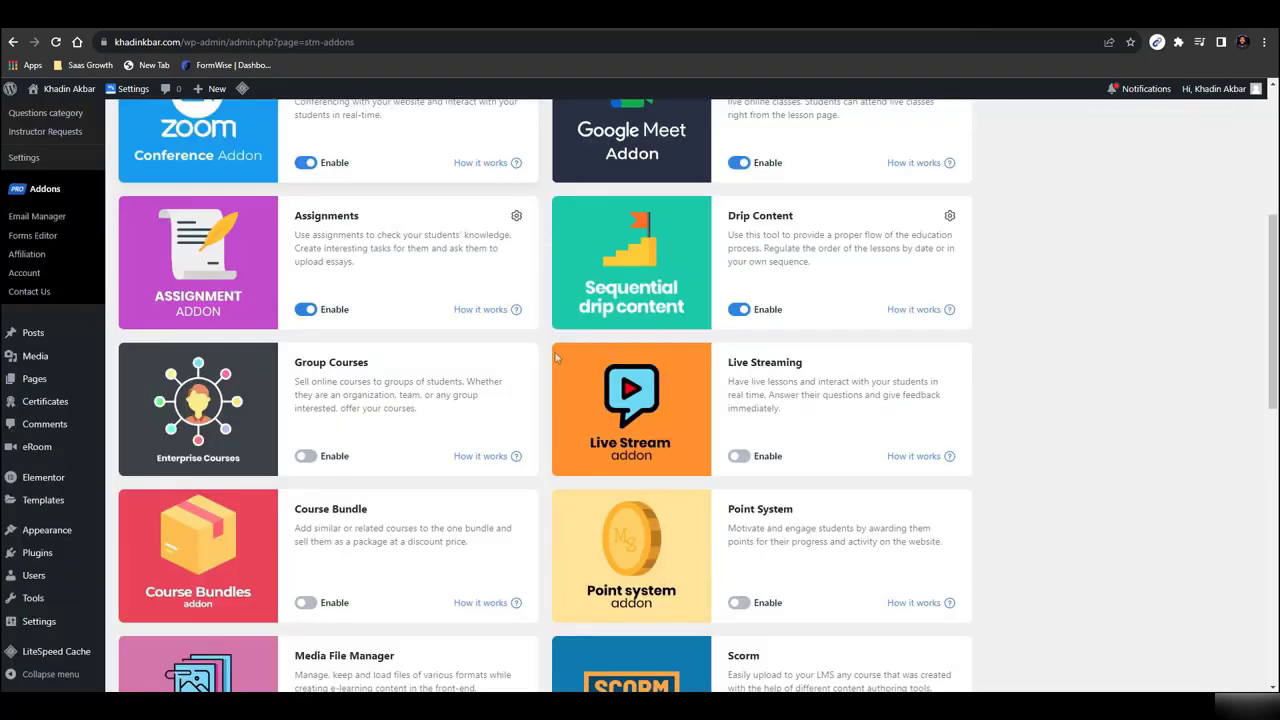
scroll(556, 360, down, 2)
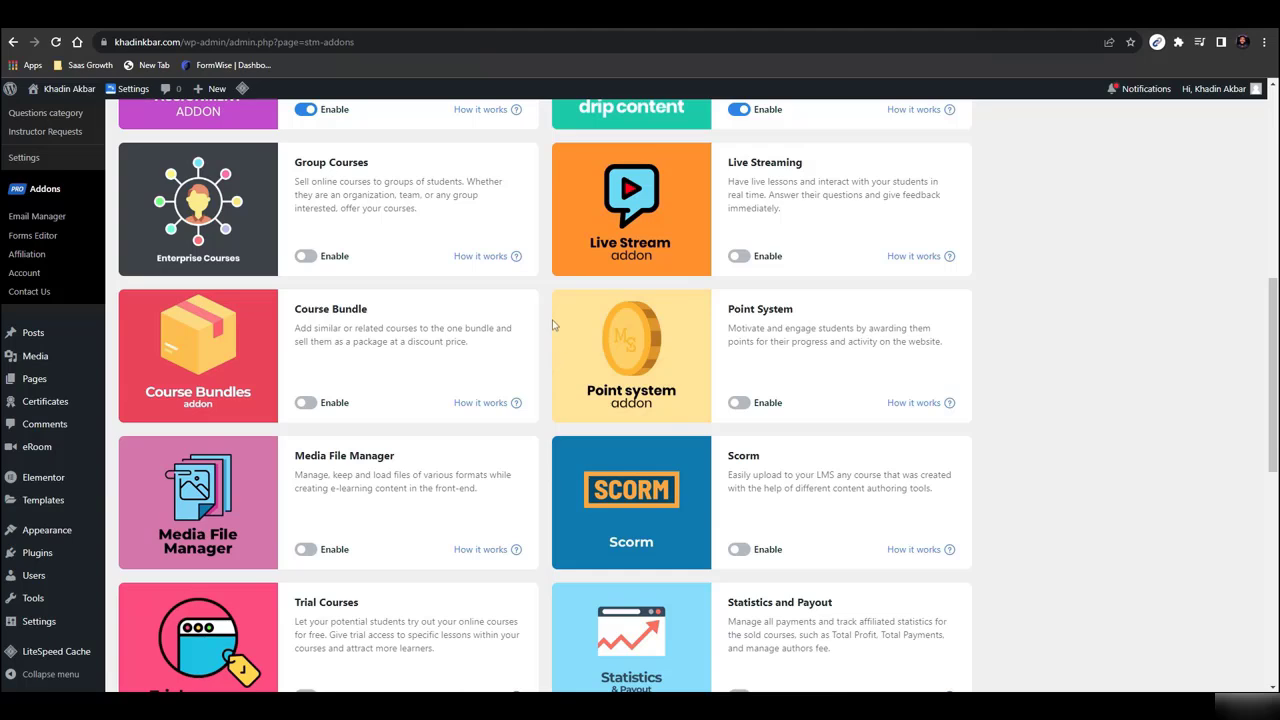
Enable Group Courses, save 10 allowed members per group, and return to Pro Addons.
drag(297, 182, 391, 185)
click(308, 256)
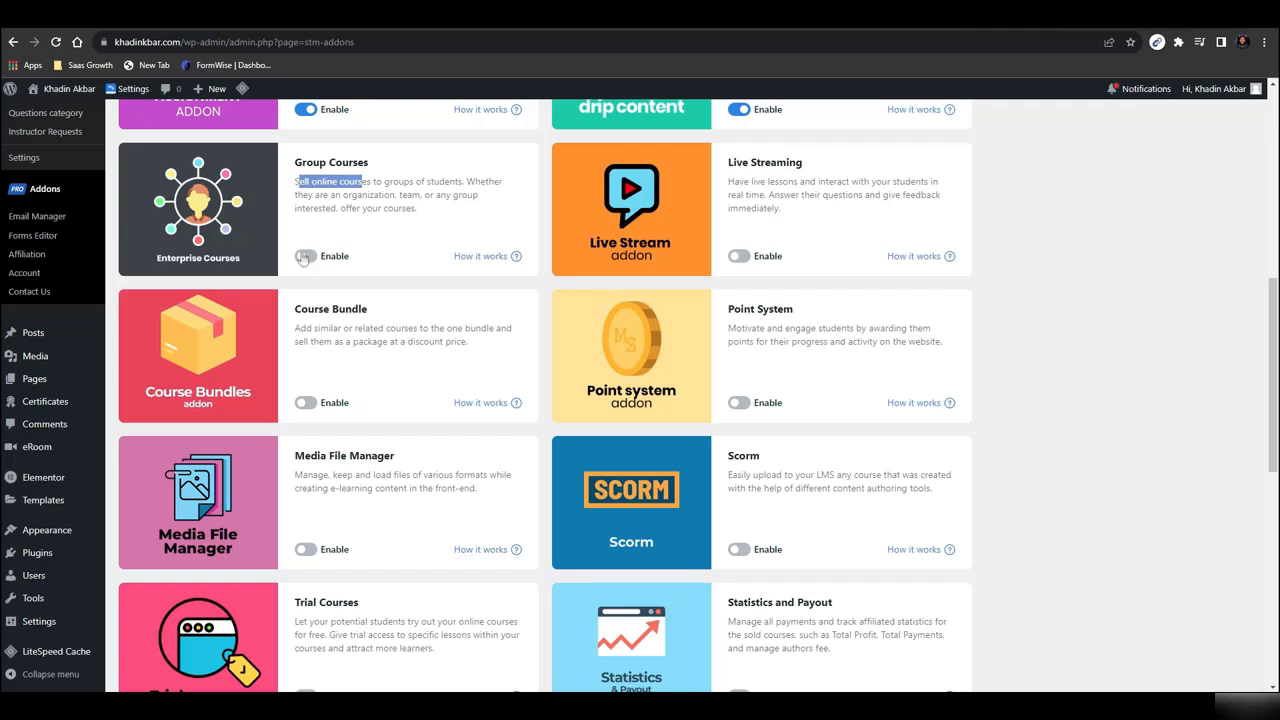
click(517, 163)
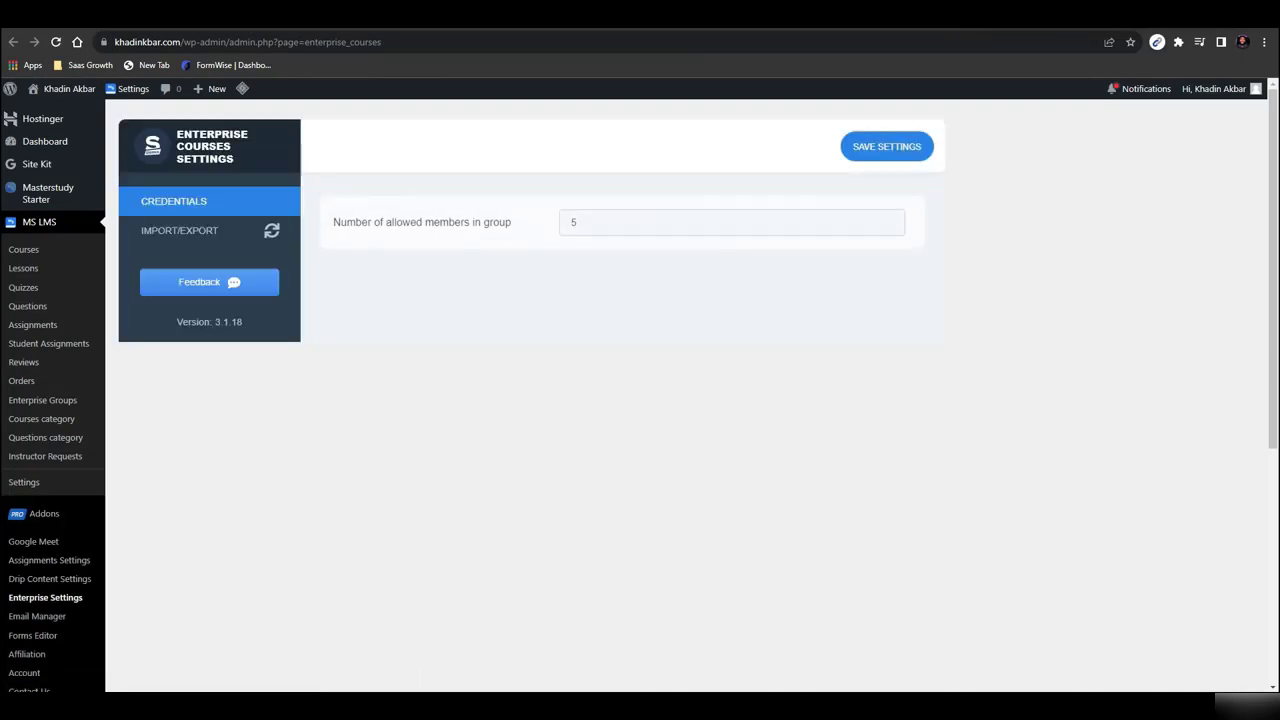
click(576, 218)
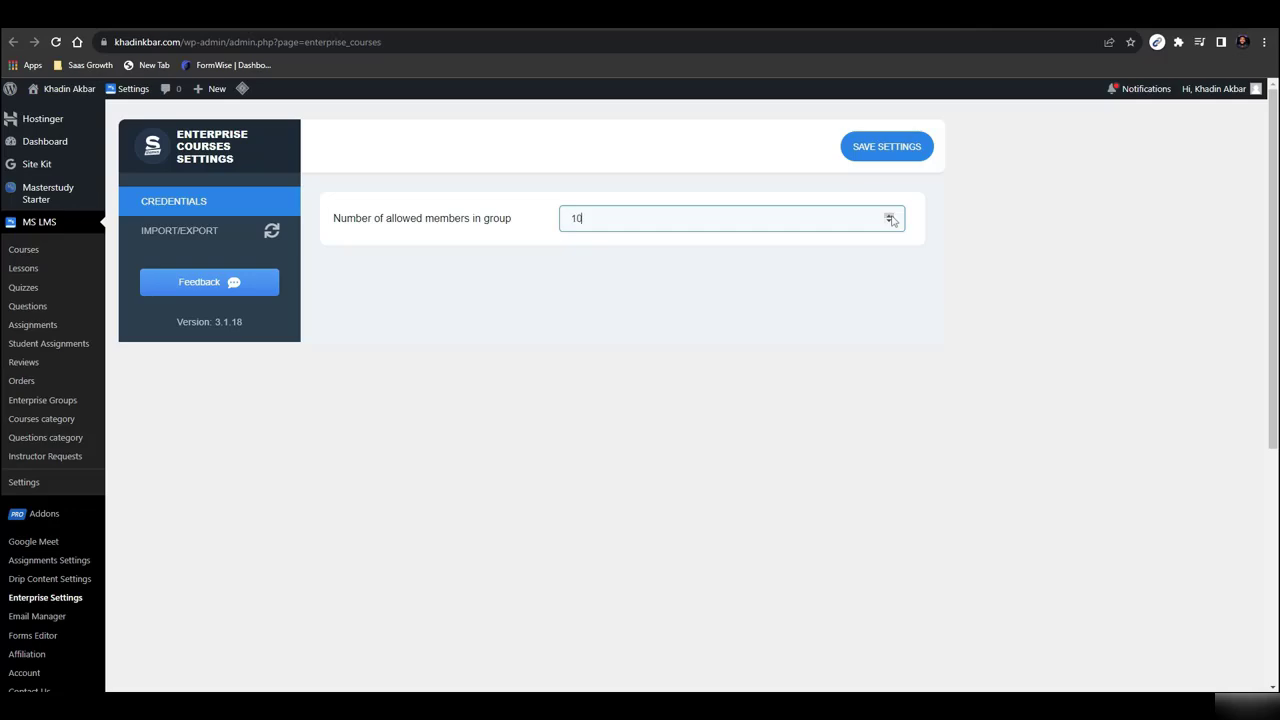
click(886, 146)
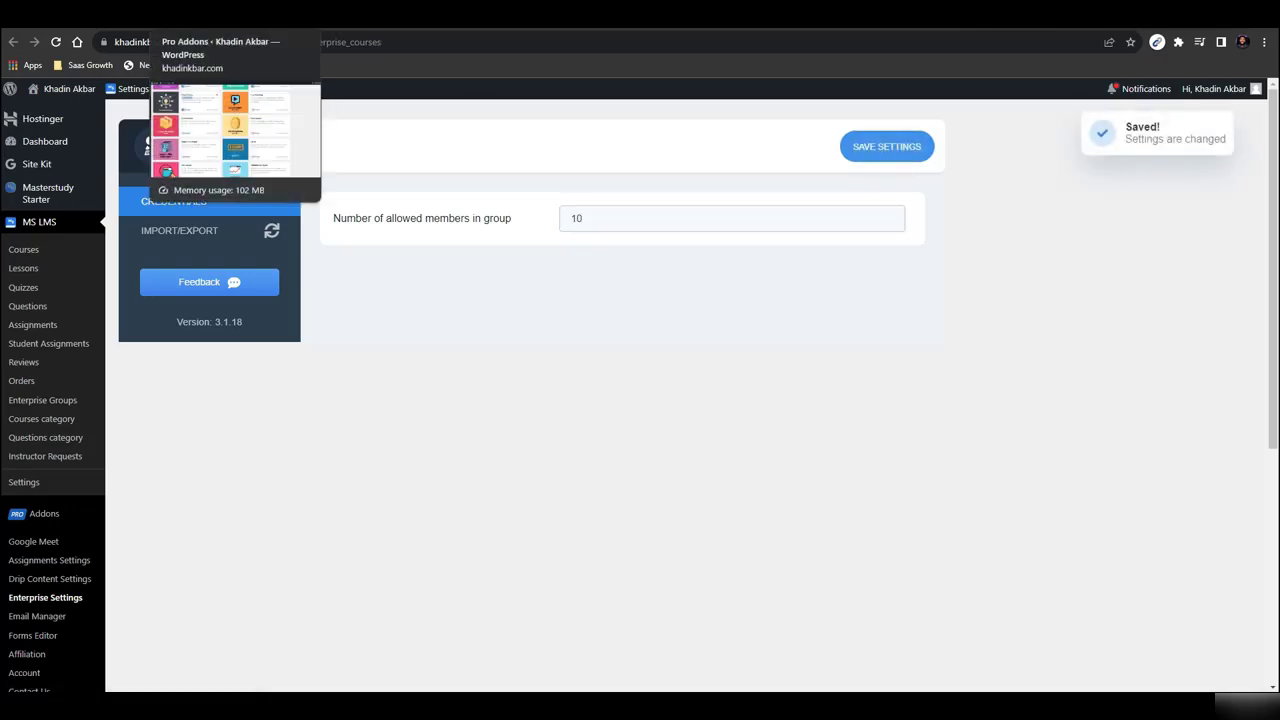
click(204, 18)
scroll(655, 257, up, 2)
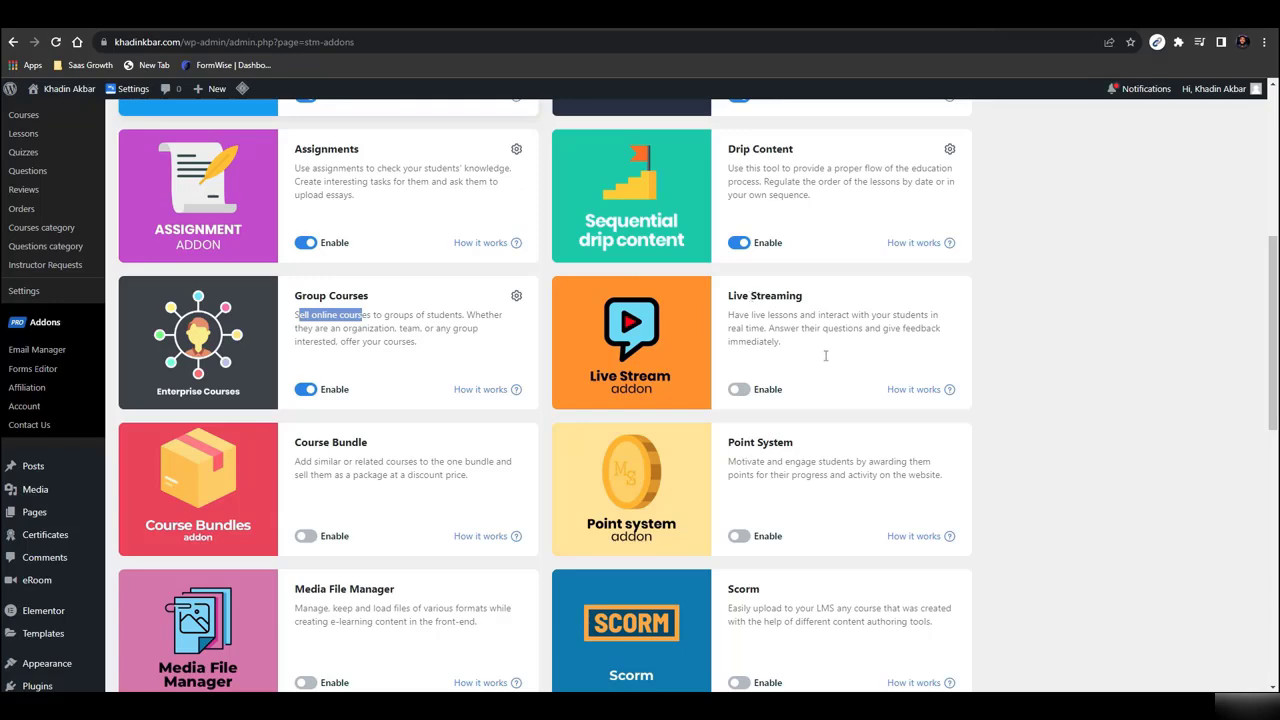
Switch on the Live Streaming and Course Bundle addon cards and go to Course Bundle's settings.
scroll(825, 355, up, 3)
scroll(883, 420, down, 1)
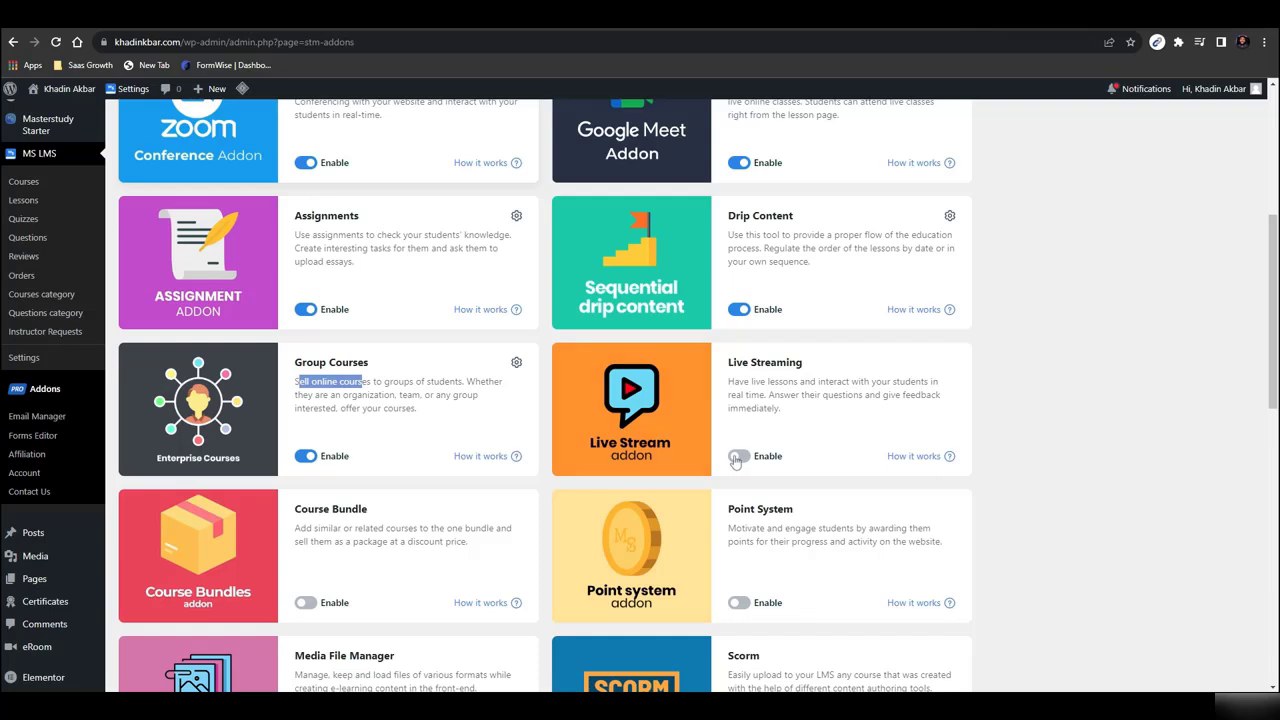
click(737, 456)
scroll(837, 473, down, 2)
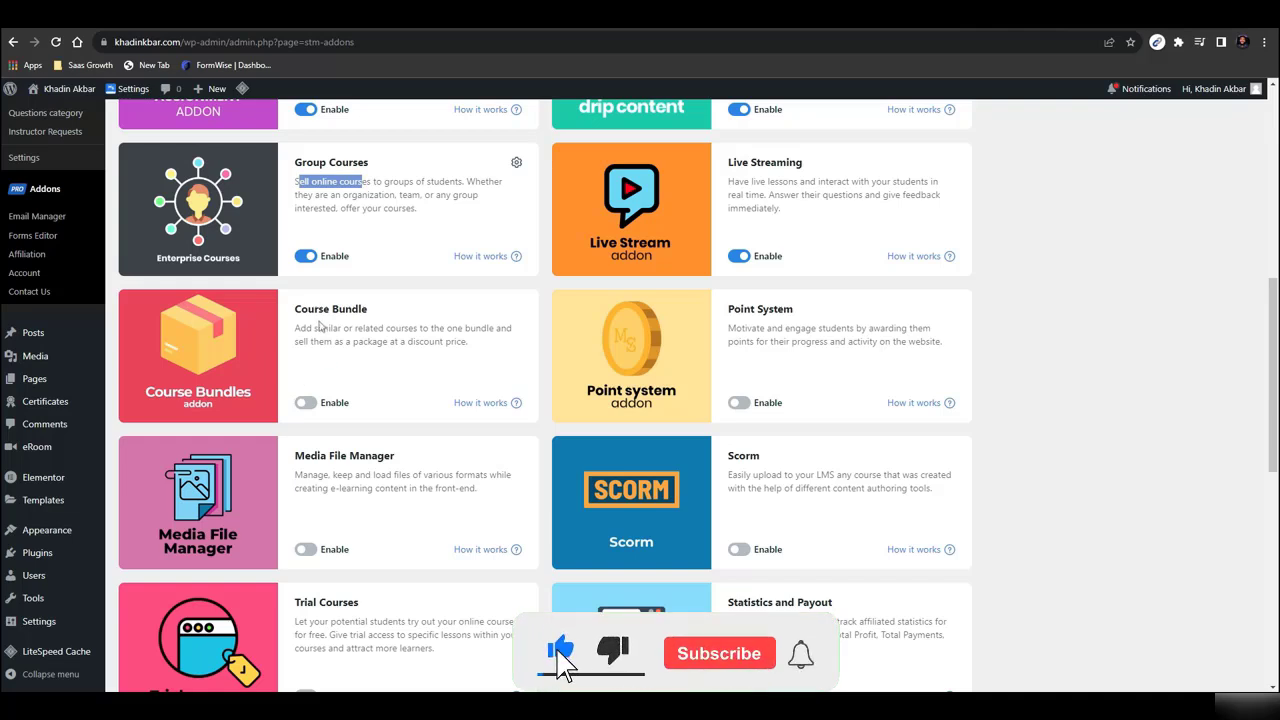
click(306, 404)
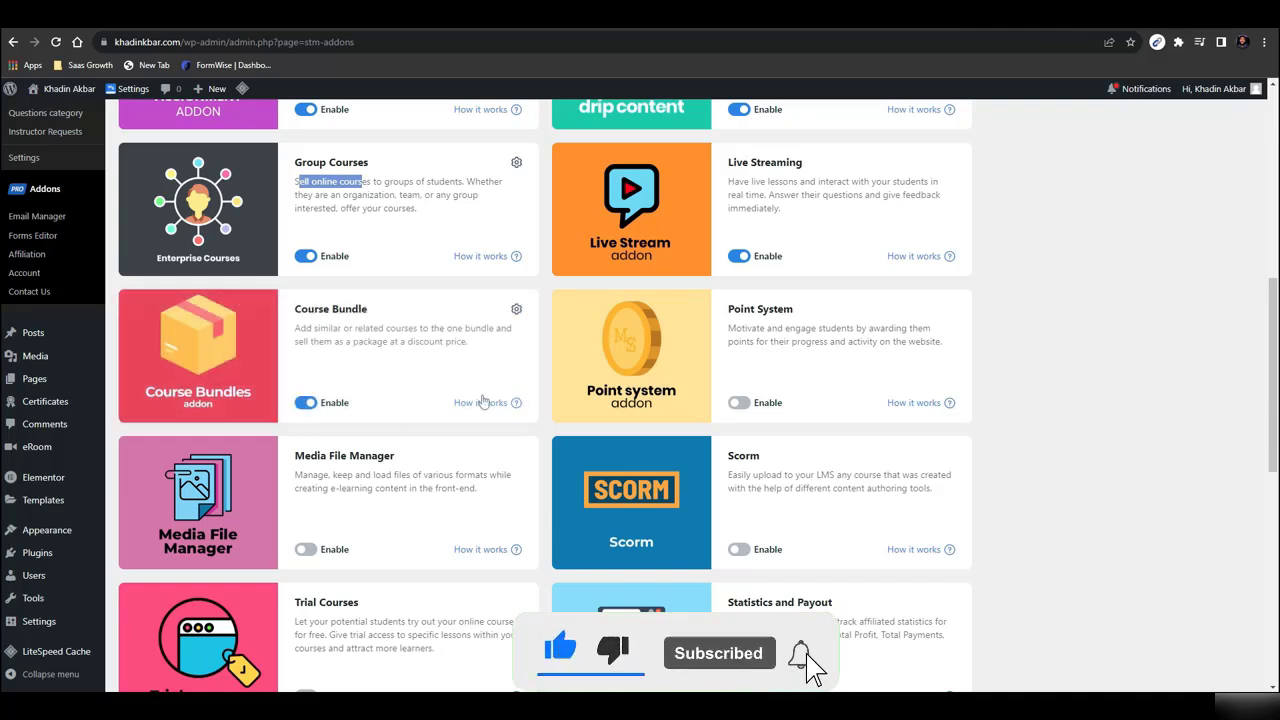
click(516, 310)
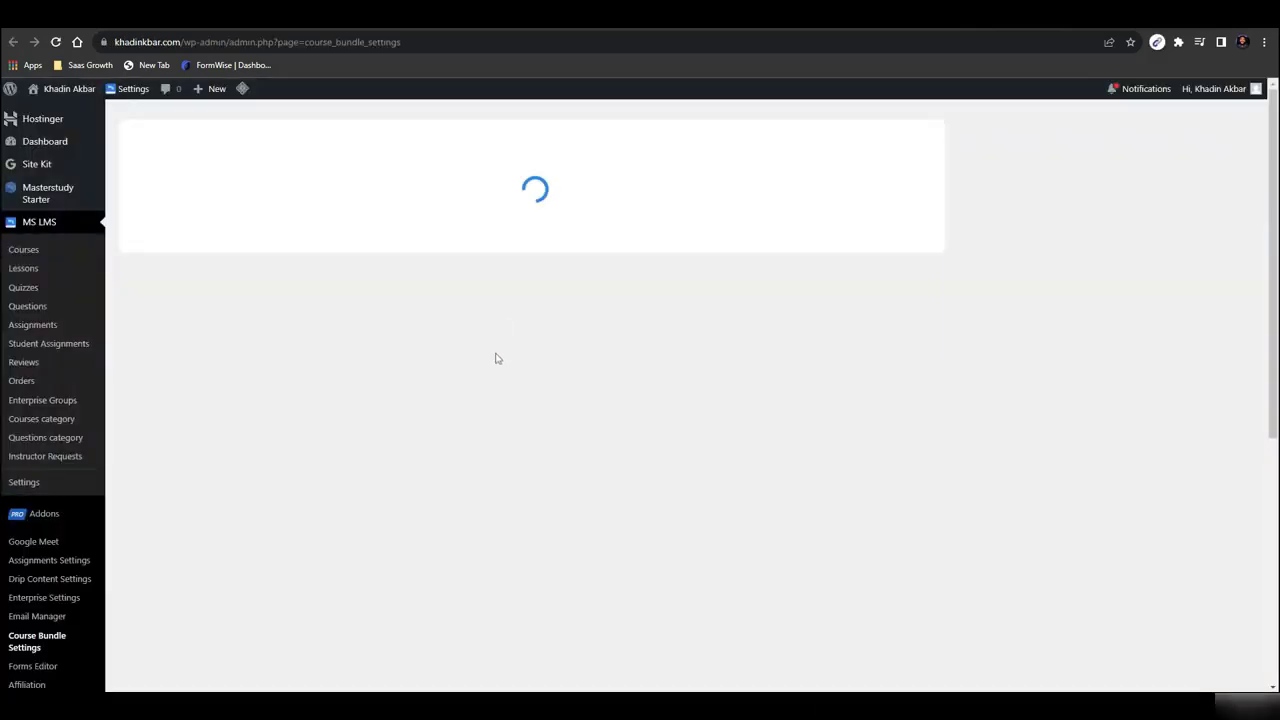
click(616, 222)
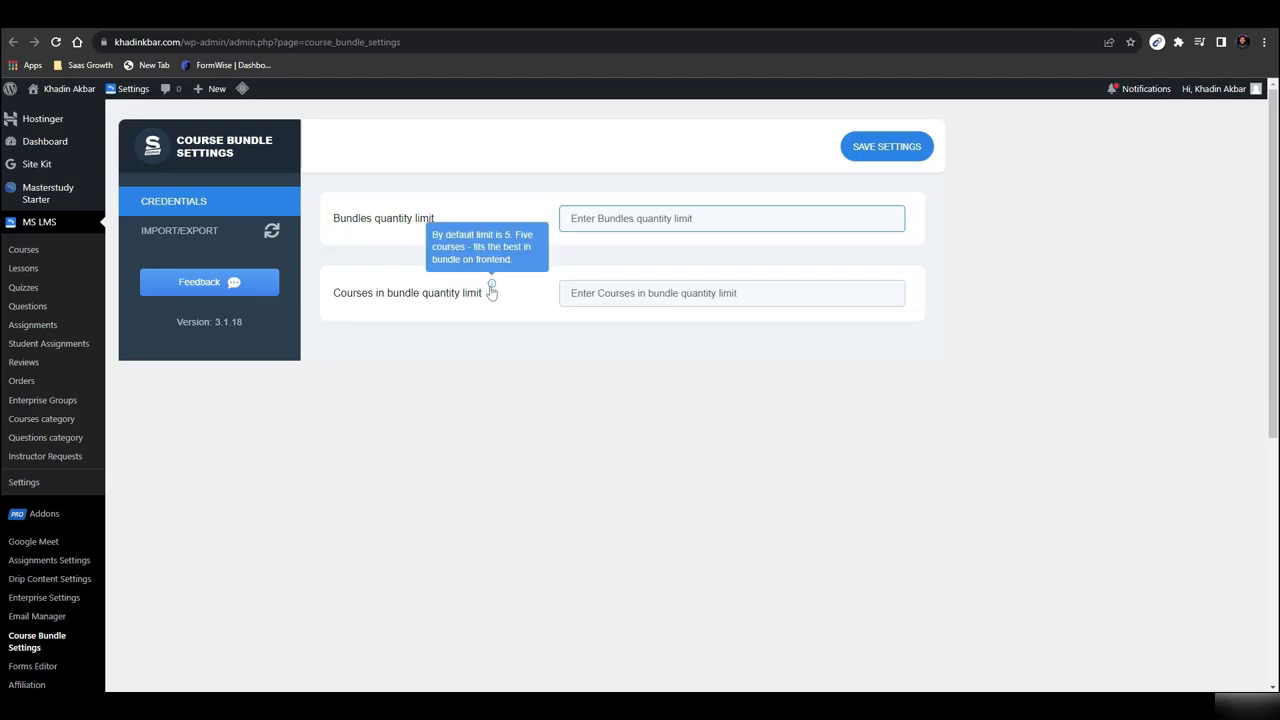
click(491, 288)
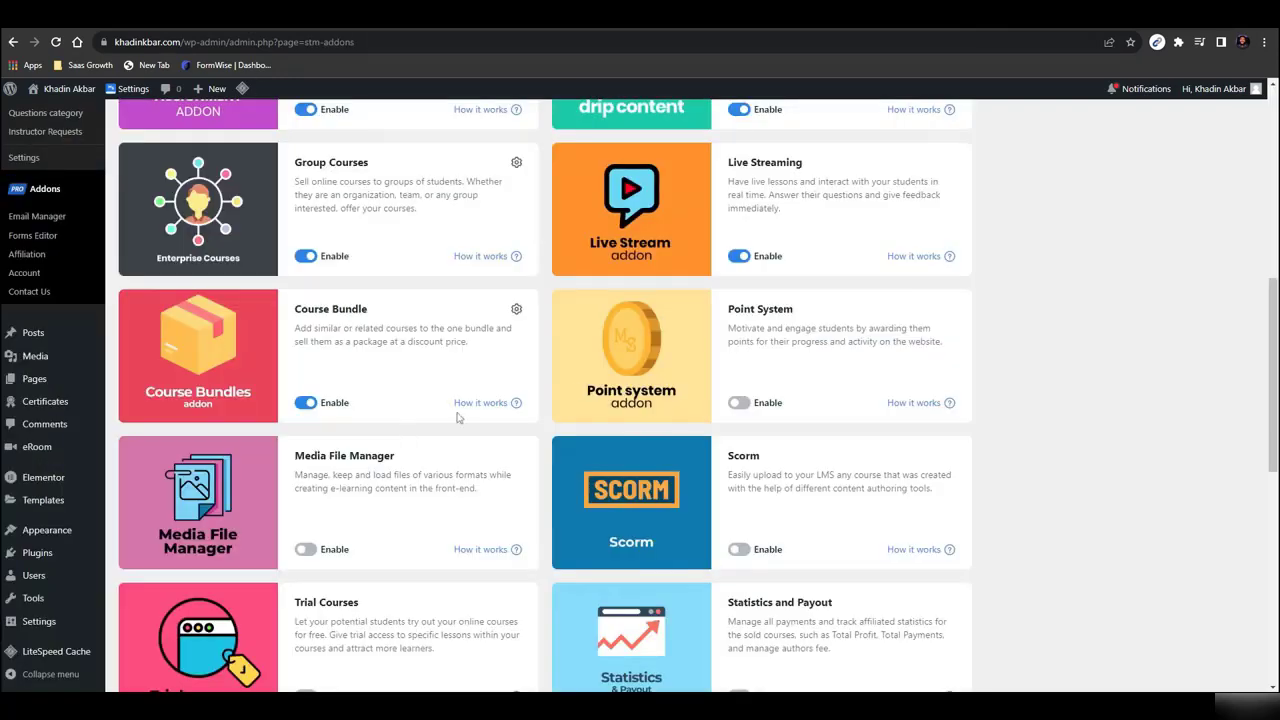
Enable the Point System addon and bring up its settings page.
click(737, 403)
click(949, 309)
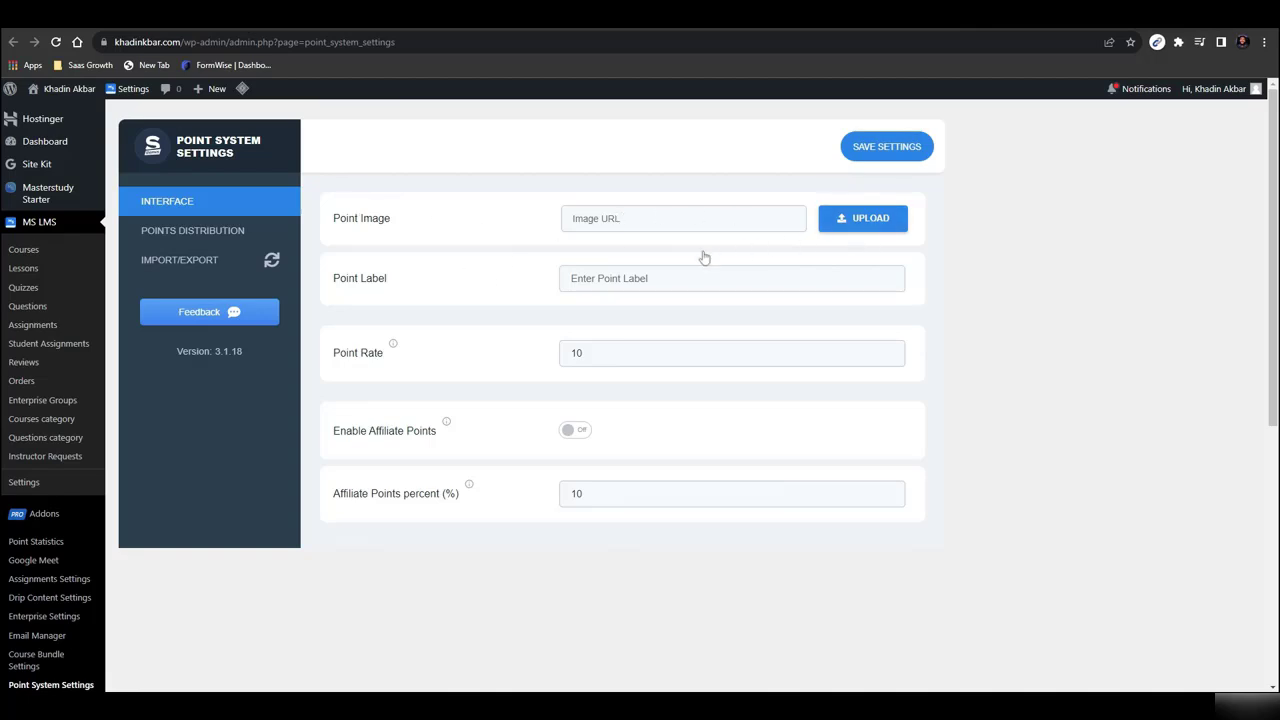
click(594, 288)
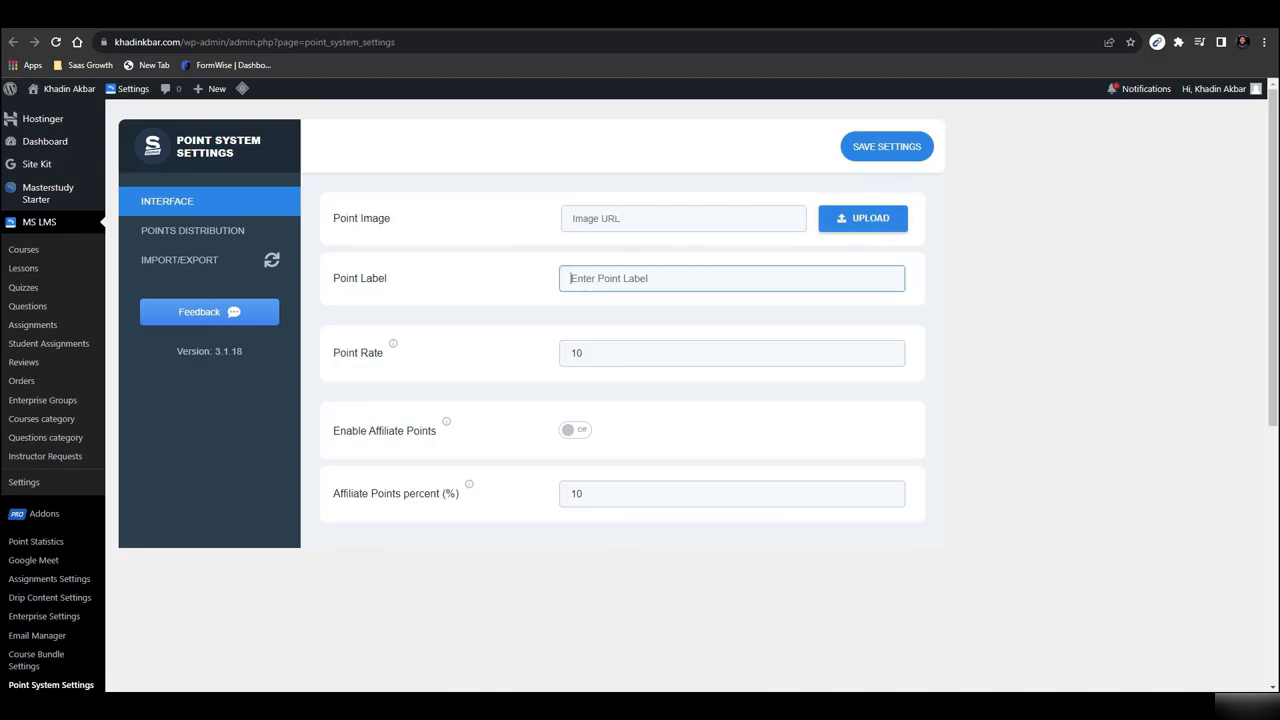
drag(358, 344, 414, 354)
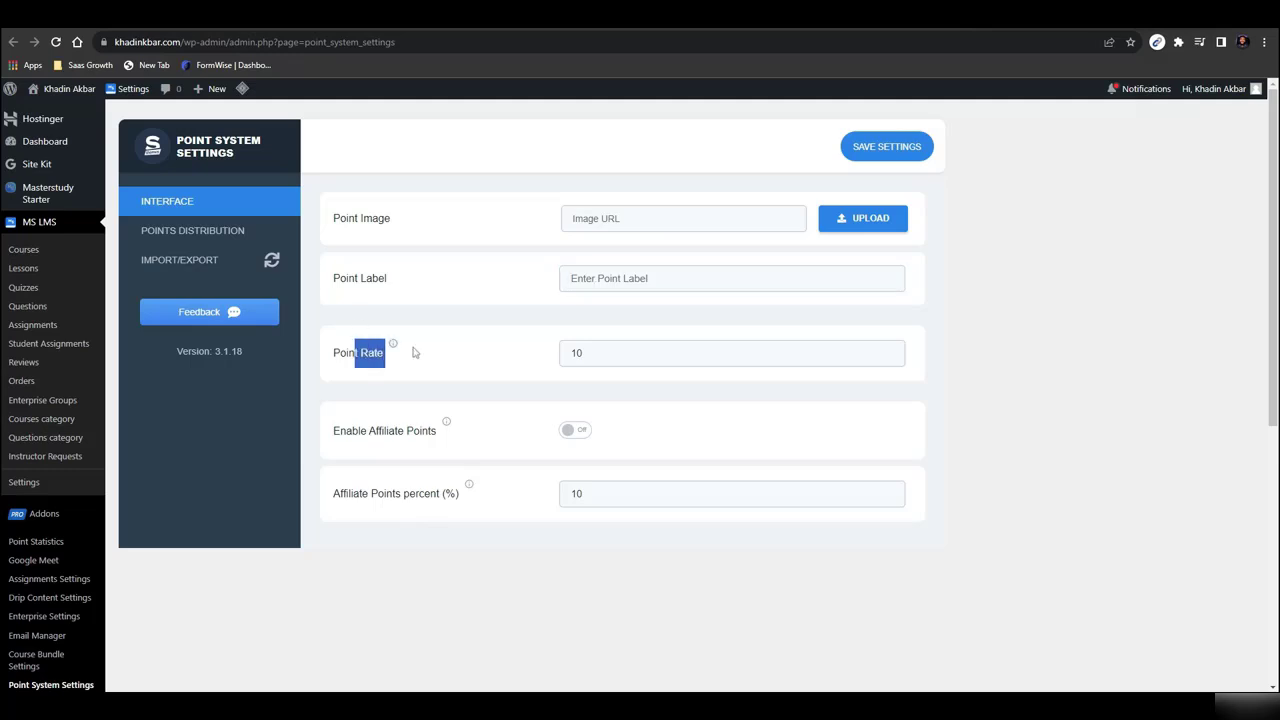
mouse_move(393, 348)
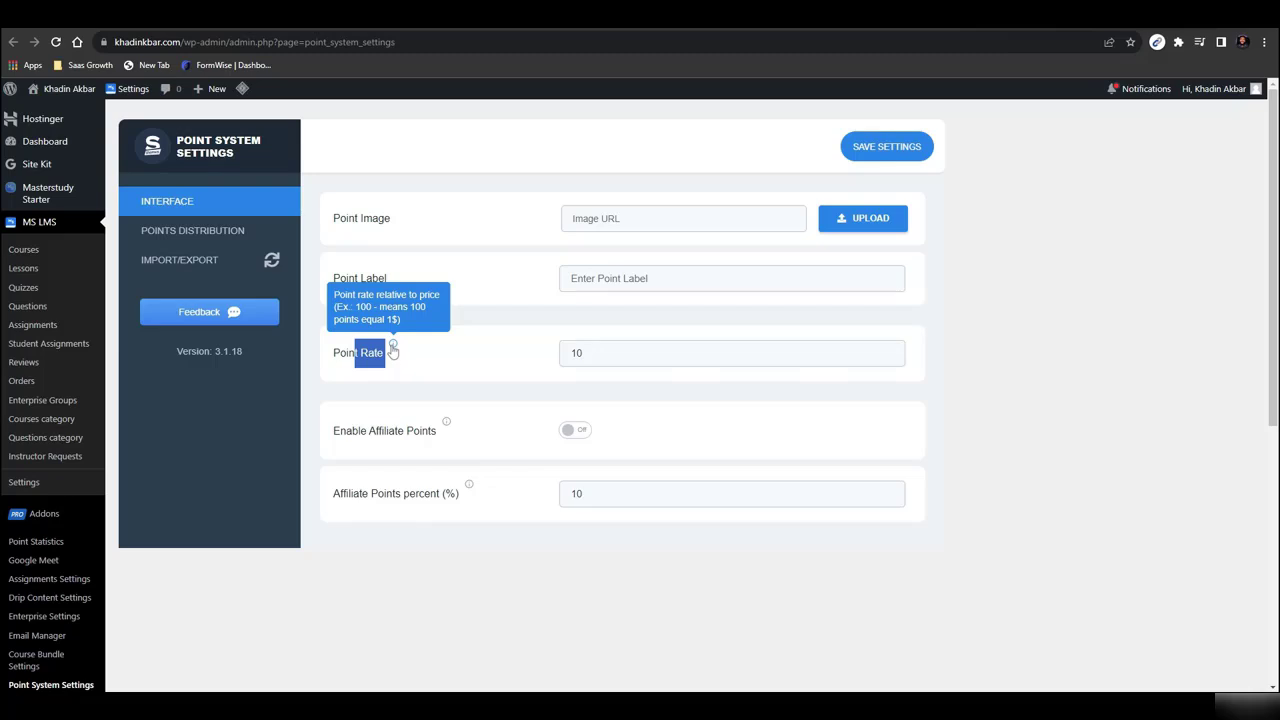
Change the Point Rate from 10 to 100, turn on affiliate points, and save.
click(585, 354)
double_click(618, 356)
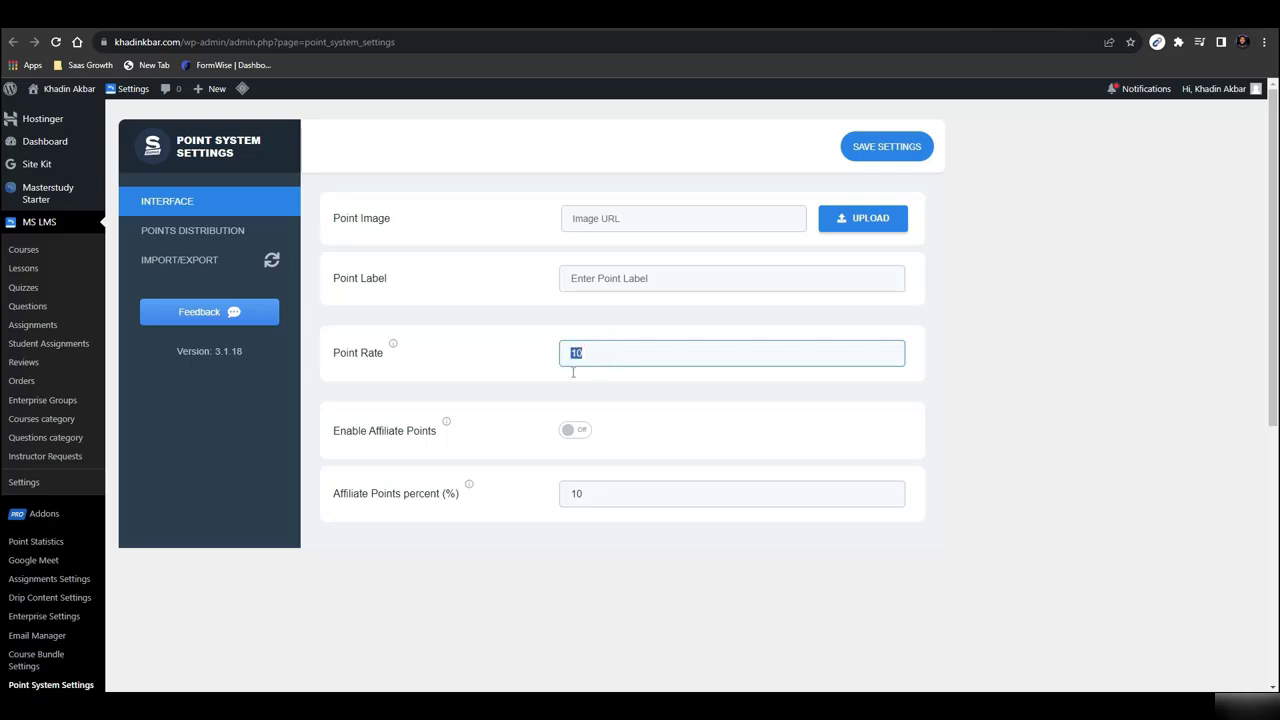
click(585, 355)
text(0)
click(553, 360)
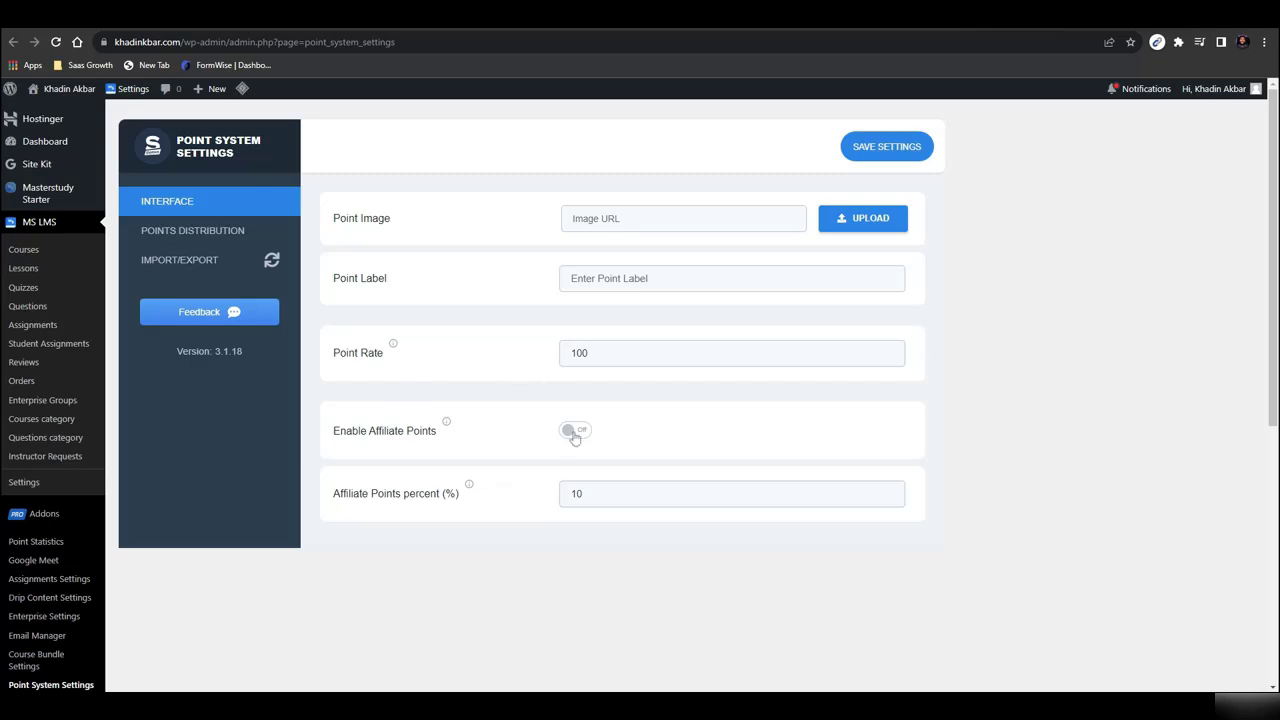
click(575, 437)
mouse_move(448, 426)
click(886, 146)
Look over the Points Distribution values, then return to the Addons page.
click(226, 230)
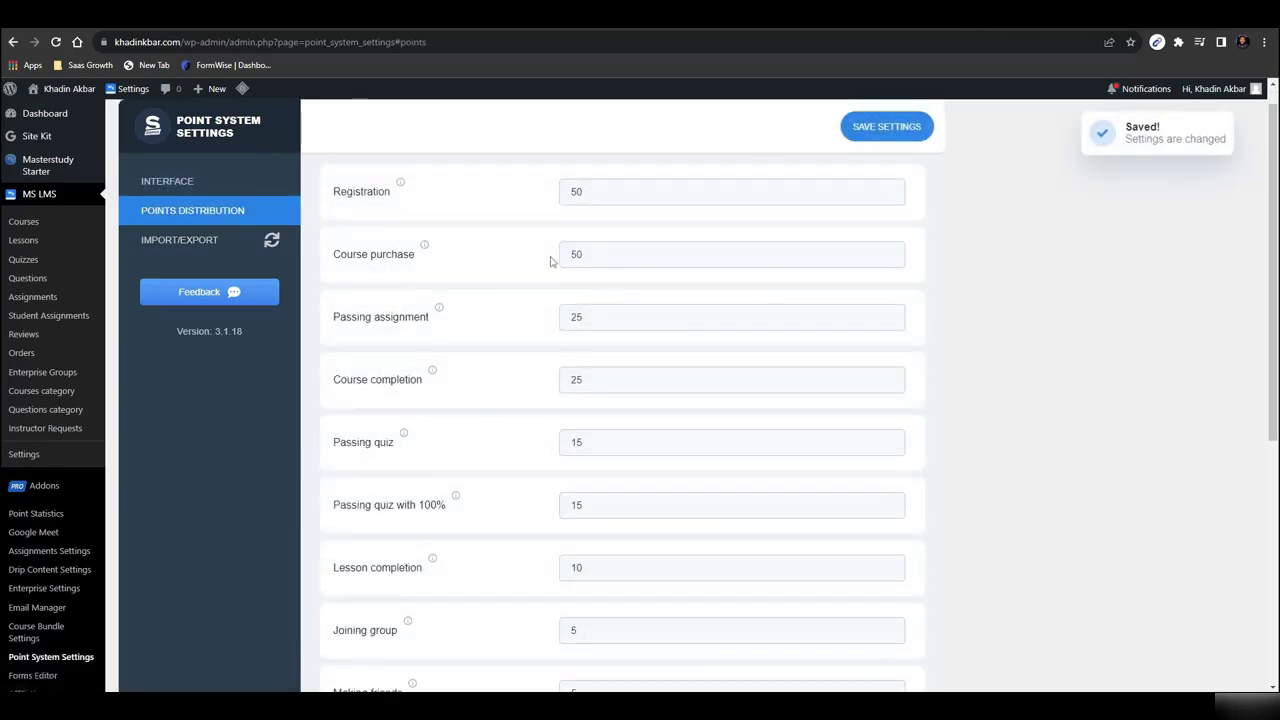
scroll(420, 340, down, 3)
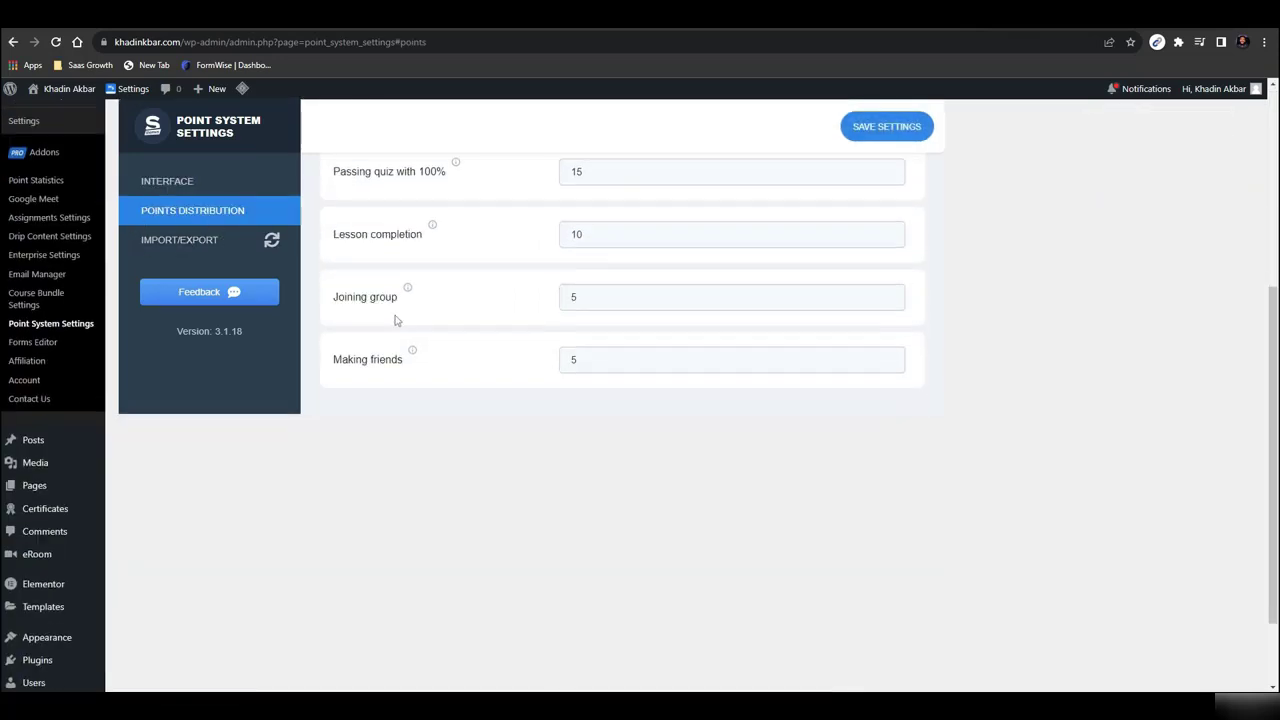
scroll(440, 358, up, 3)
scroll(440, 363, up, 2)
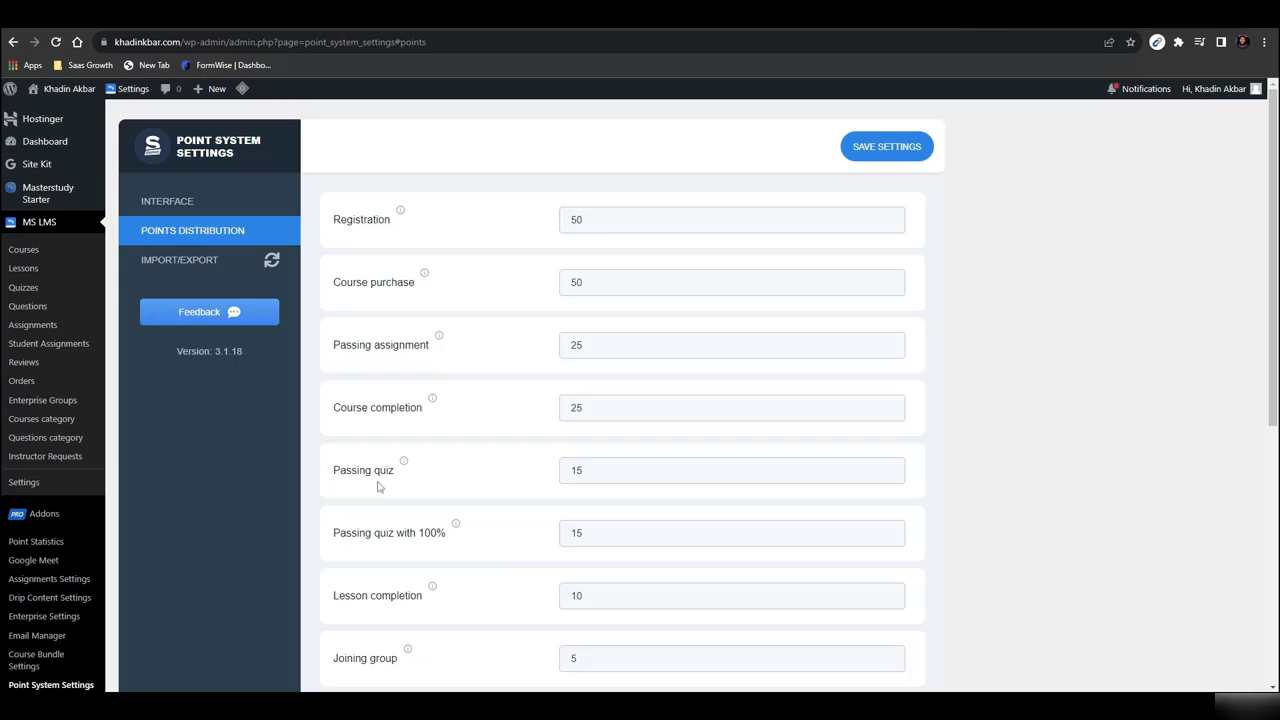
scroll(376, 486, down, 1)
scroll(373, 484, up, 1)
click(13, 42)
key(ctrl+w)
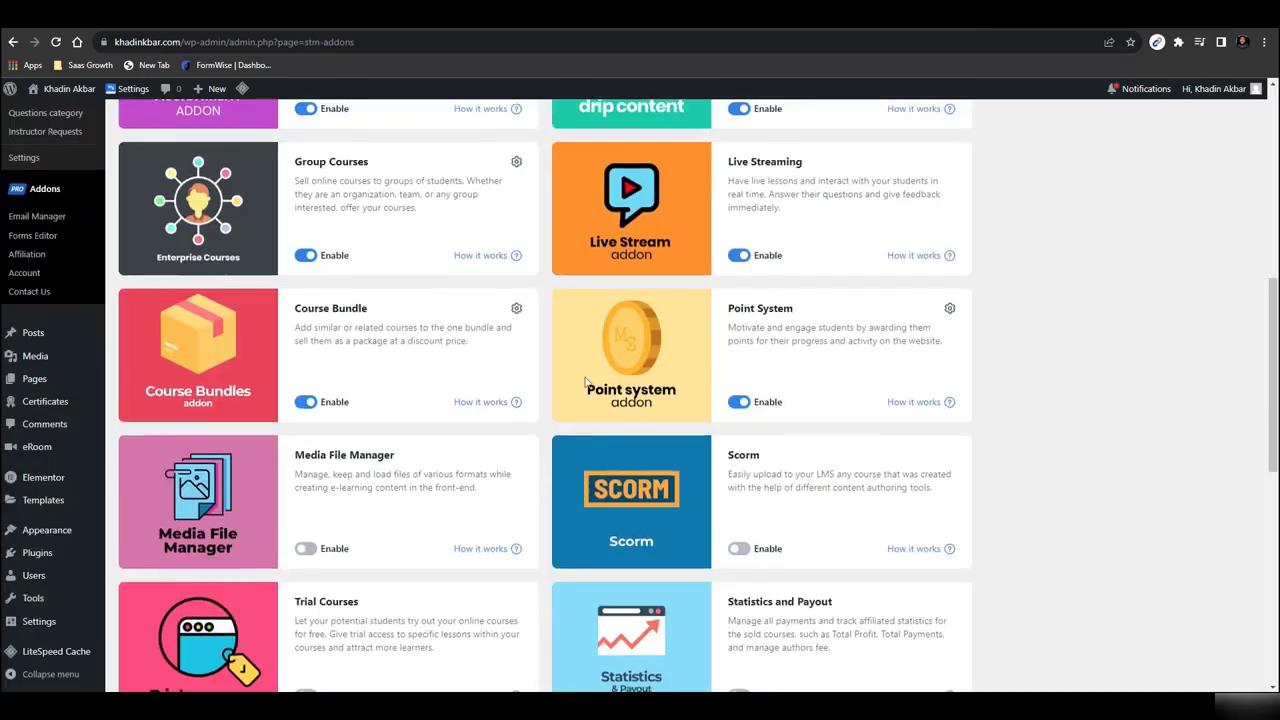
Enable Media File Manager, view its settings, and go back to the Addons page.
scroll(584, 382, down, 6)
scroll(584, 382, up, 1)
scroll(421, 279, down, 3)
scroll(420, 277, up, 3)
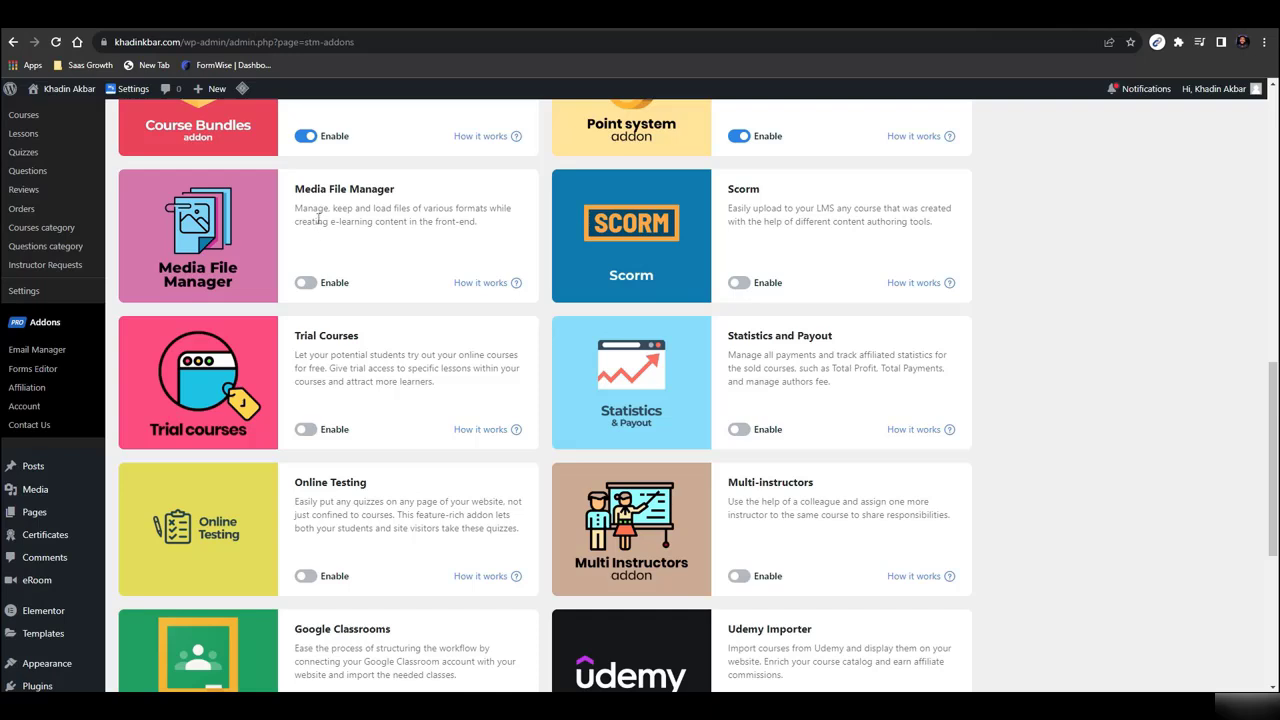
click(306, 283)
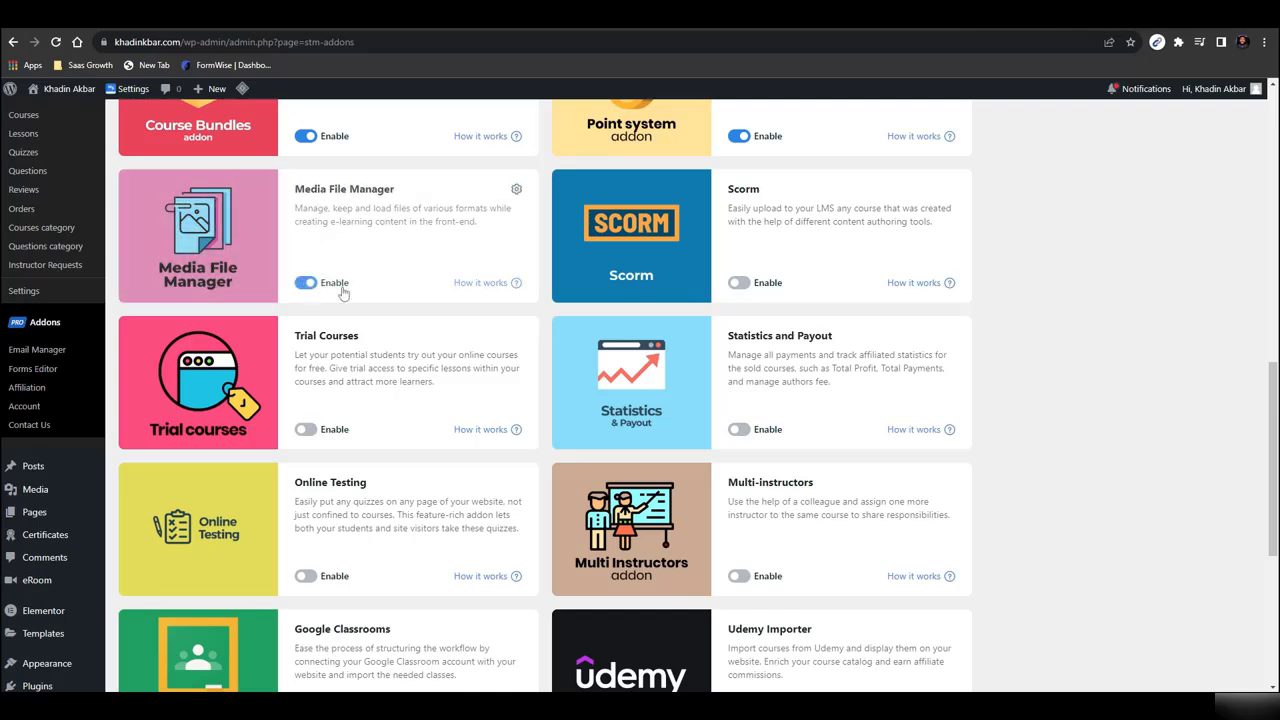
click(515, 192)
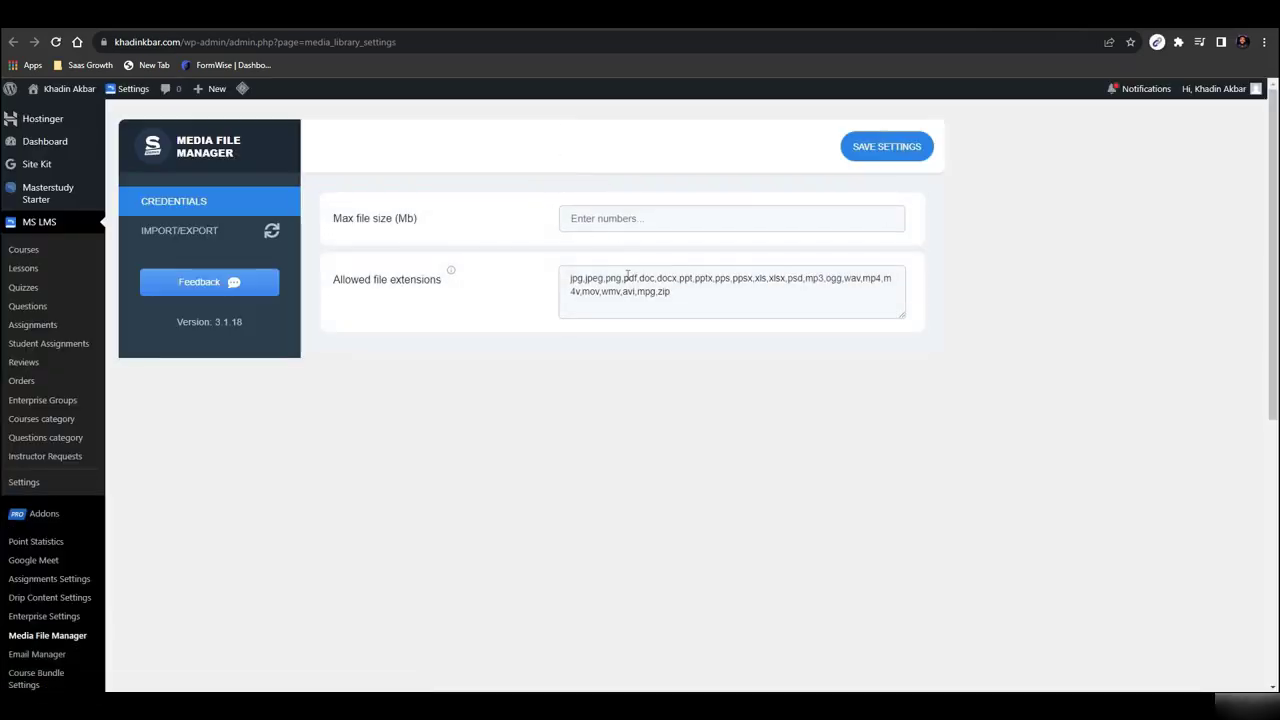
key(alt+Left)
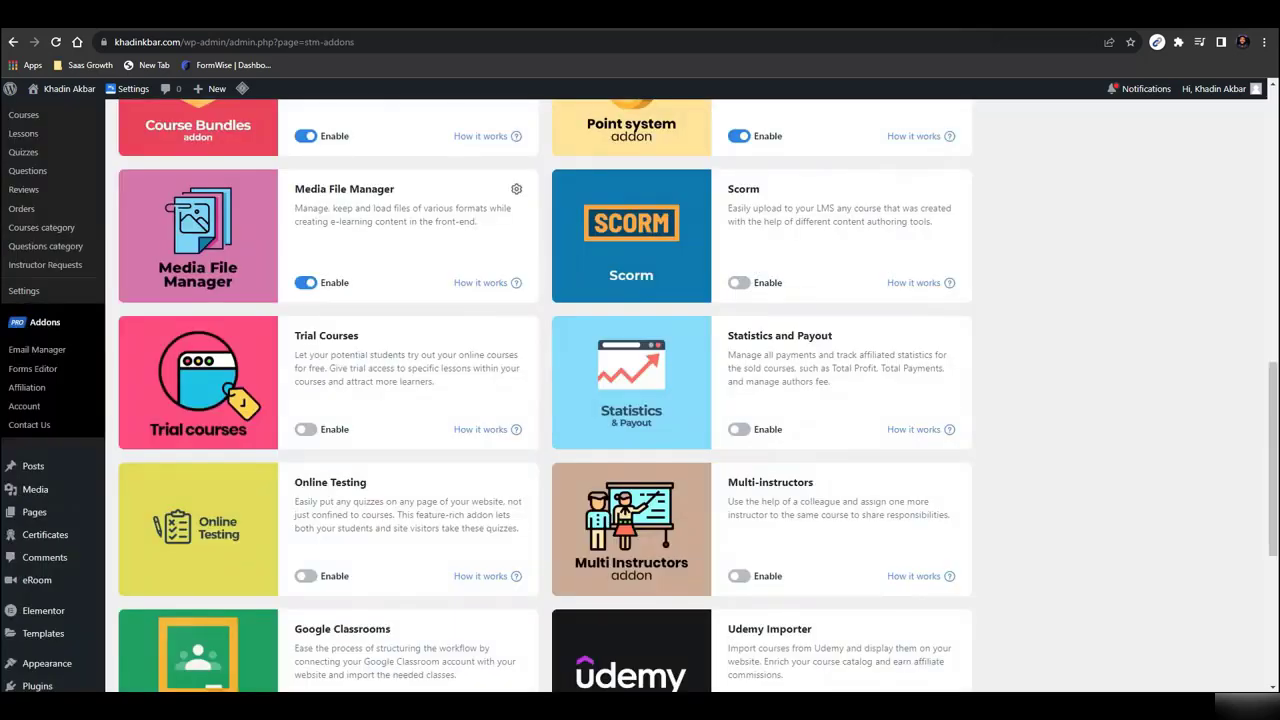
Enable the Scorm addon, view its SCORM settings, and return to Addons.
click(752, 285)
click(949, 189)
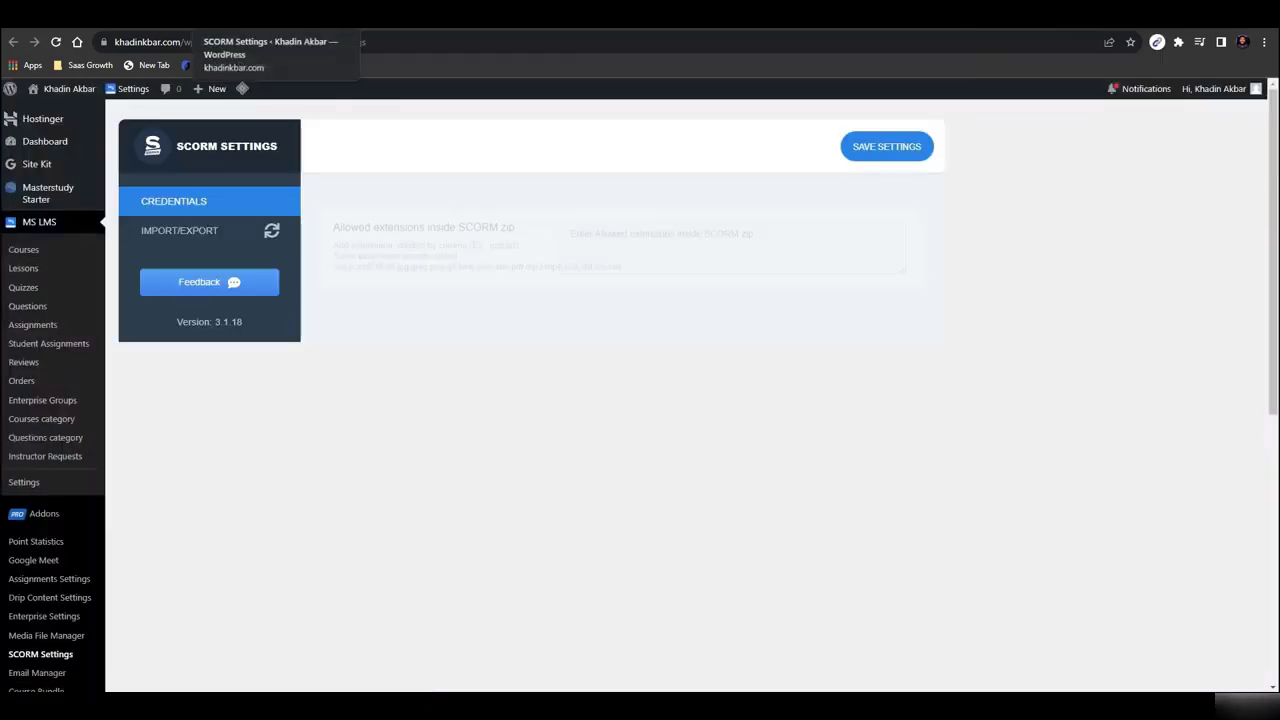
click(230, 18)
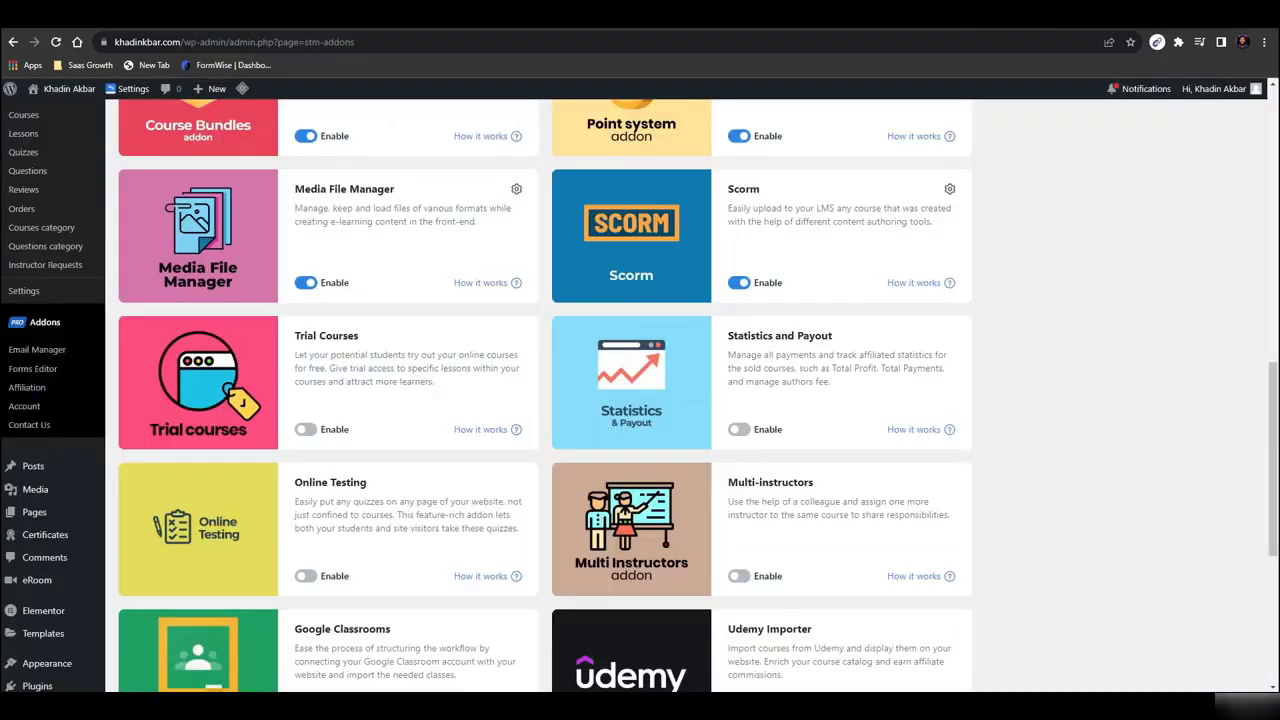
Turn Scorm off and switch on the Trial Courses and Statistics and Payout addons.
click(738, 282)
click(306, 434)
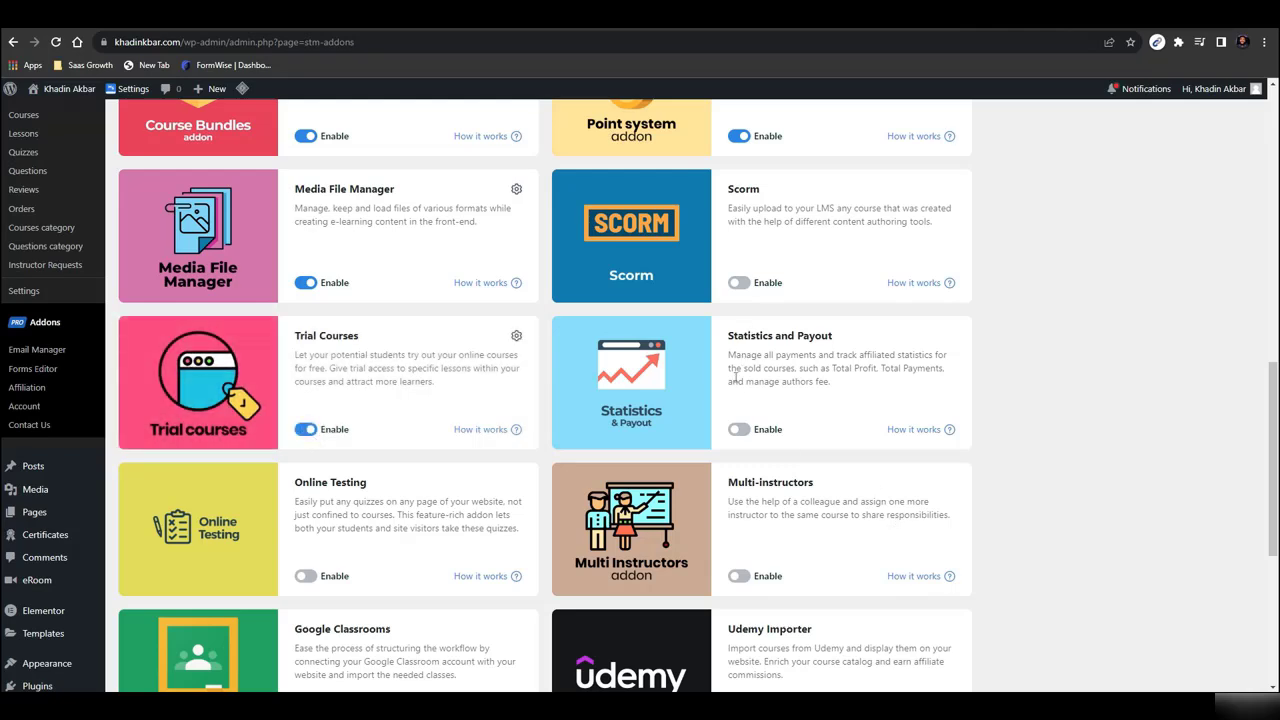
click(738, 429)
Glance at the Statistics and Payout settings page, then return to the Addons list.
scroll(437, 537, down, 1)
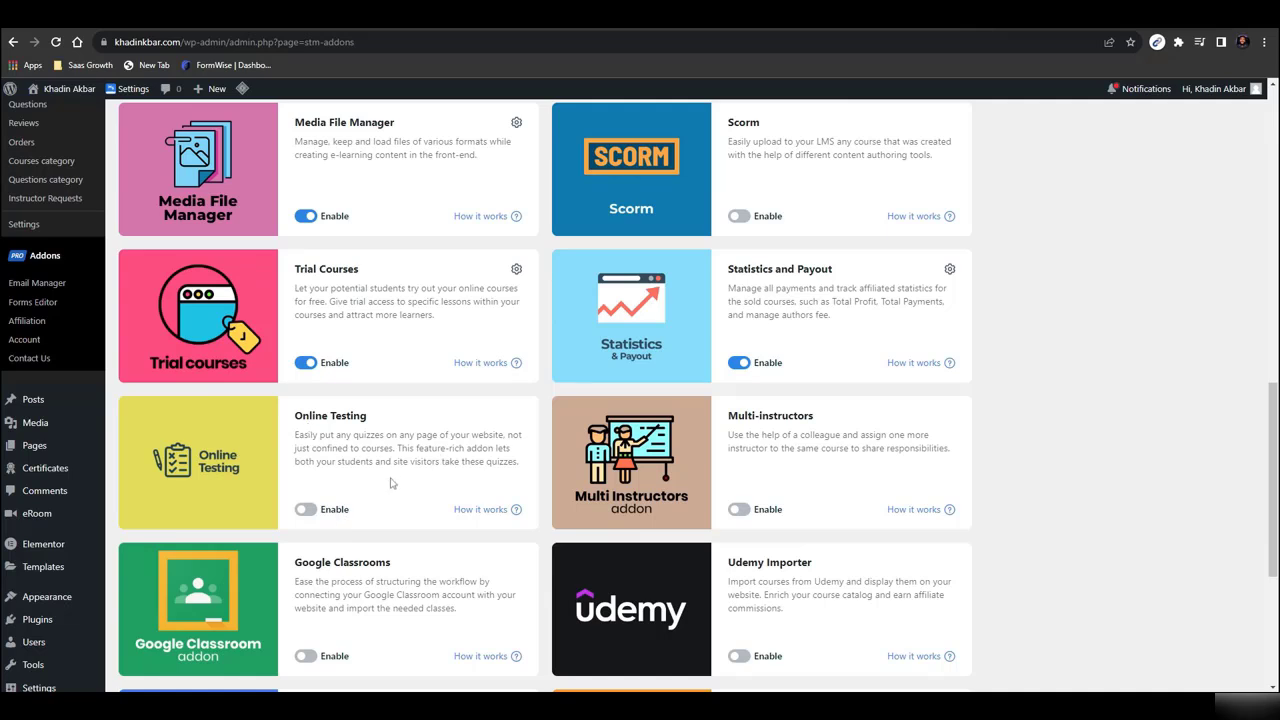
click(949, 269)
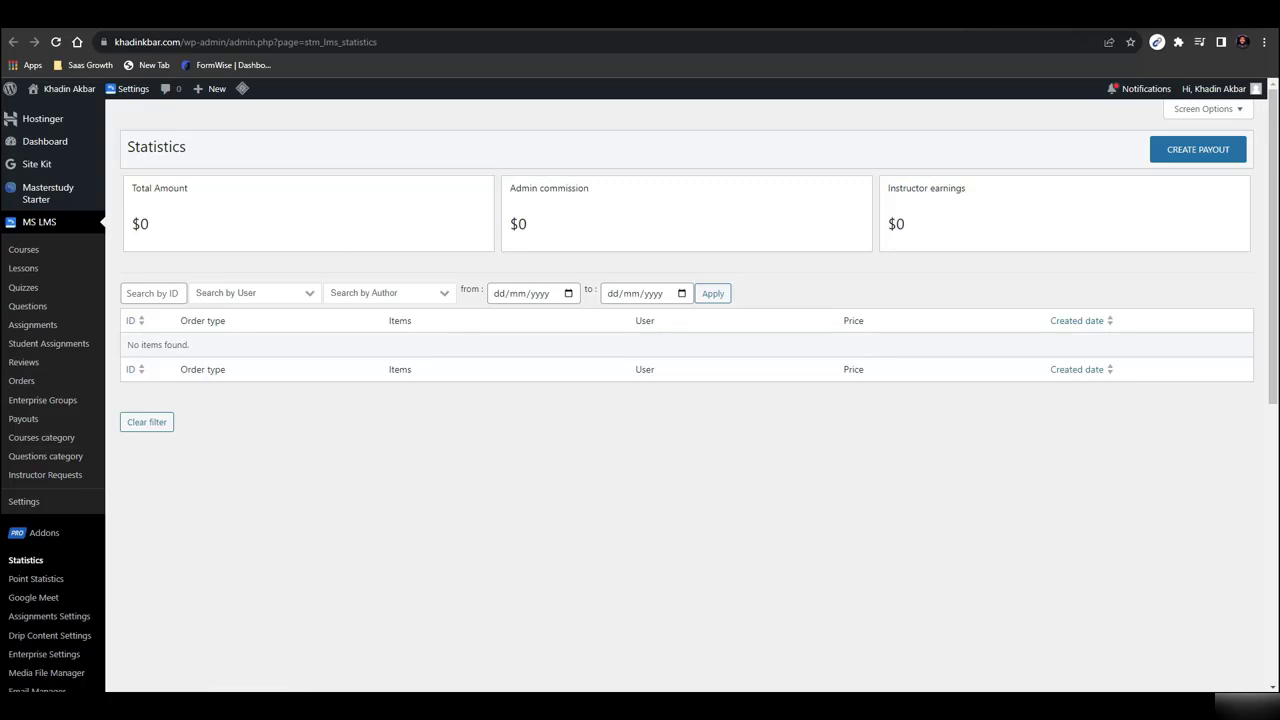
click(160, 15)
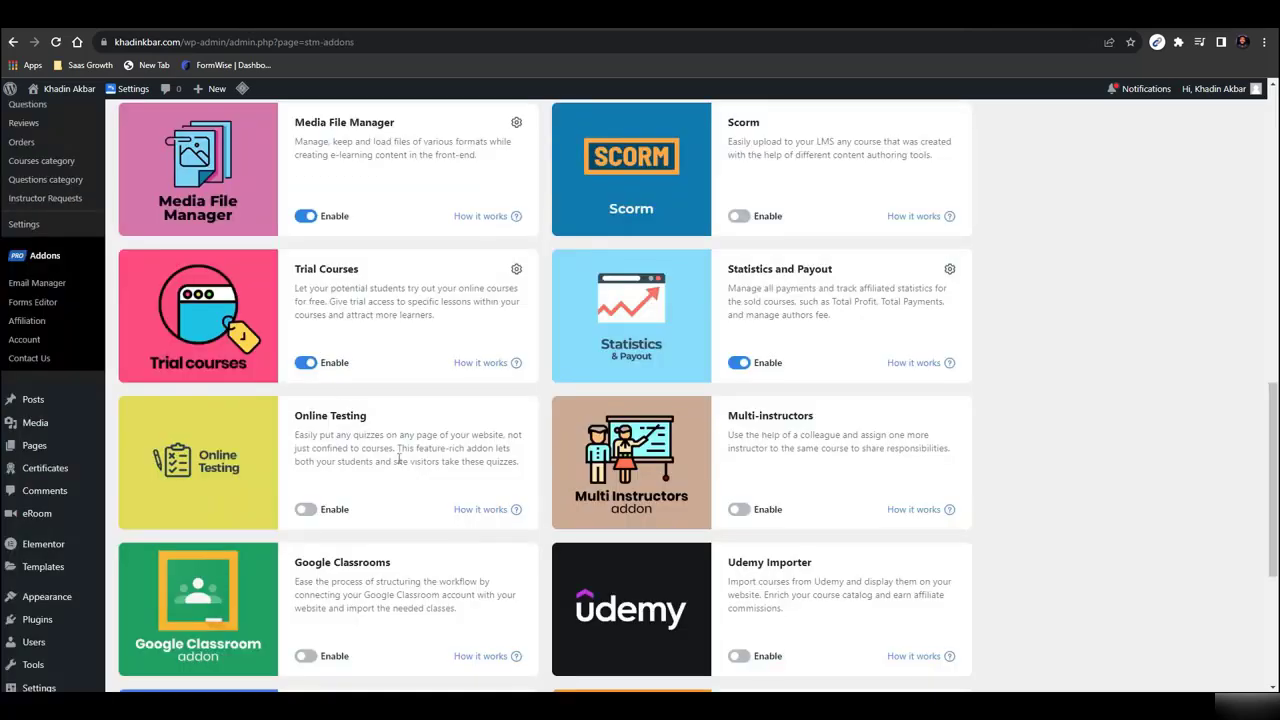
scroll(400, 465, down, 2)
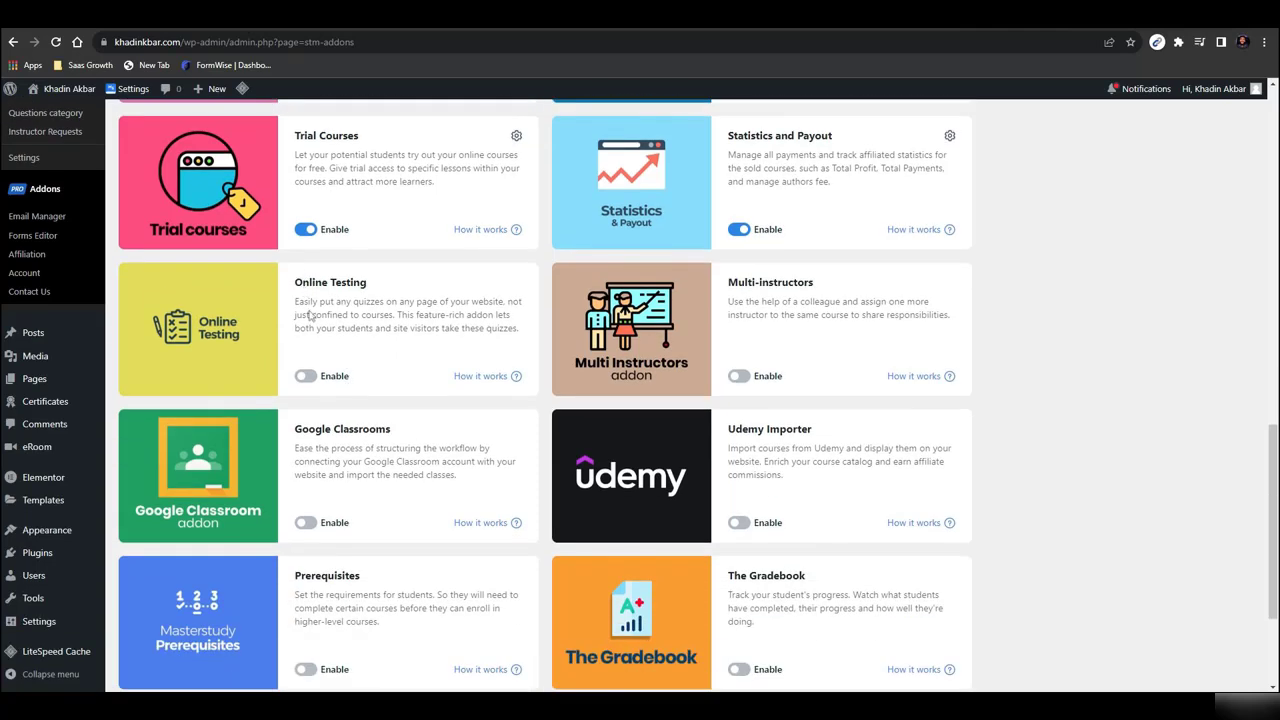
Enable Online Testing, Multi-instructors and Google Classrooms, opening the Google Classrooms help page in a new tab.
click(305, 376)
drag(736, 283, 798, 284)
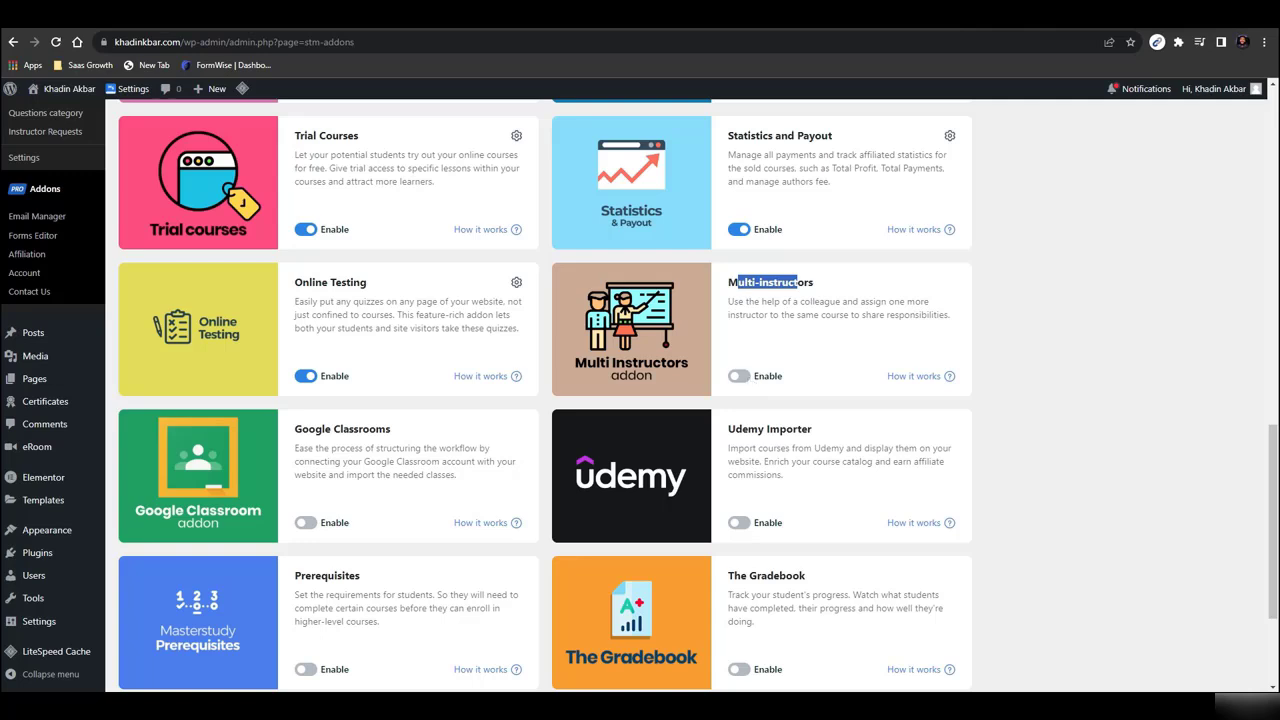
click(738, 376)
right_click(484, 523)
click(533, 532)
click(306, 523)
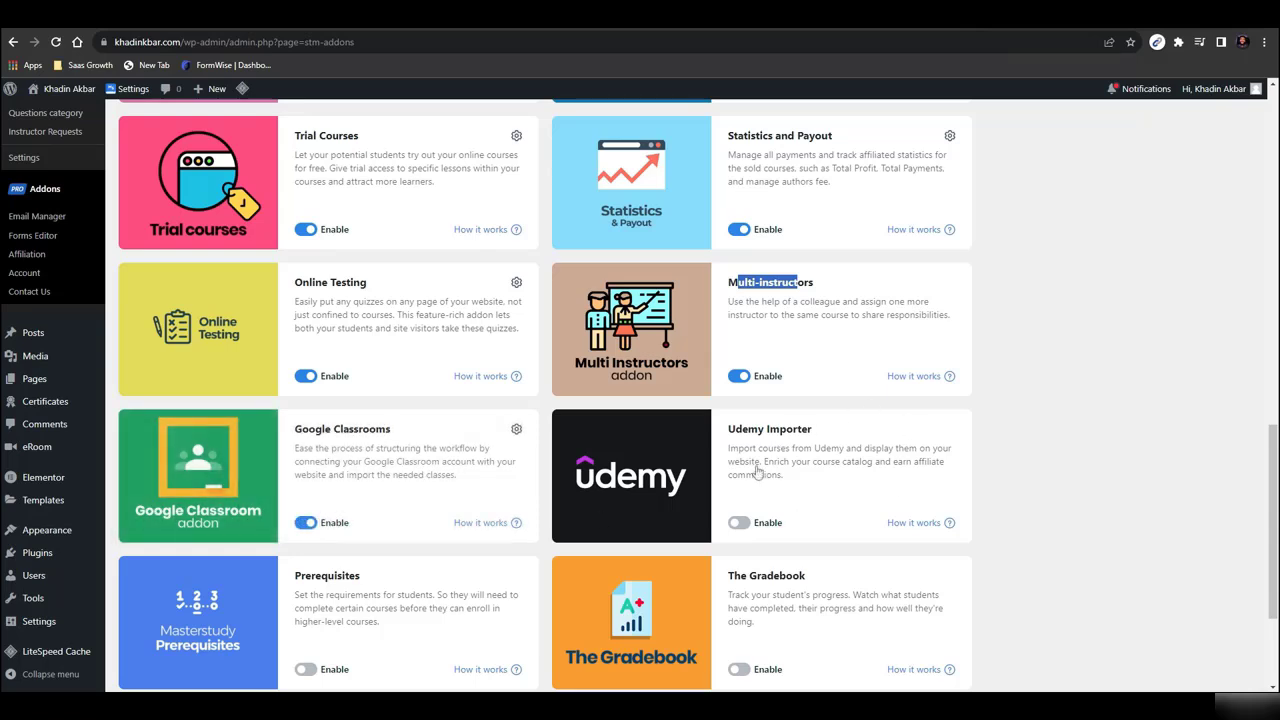
Enable Udemy Importer, review its credentials settings page, and go back to Addons.
click(739, 523)
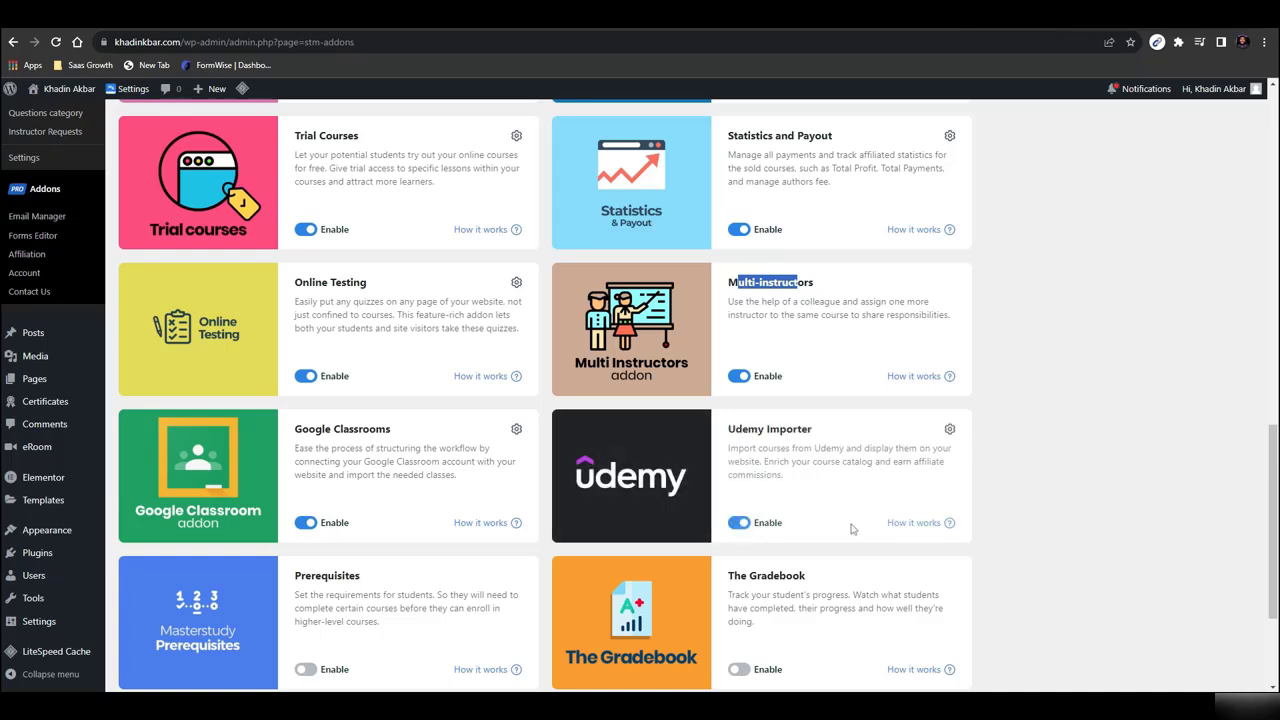
click(950, 431)
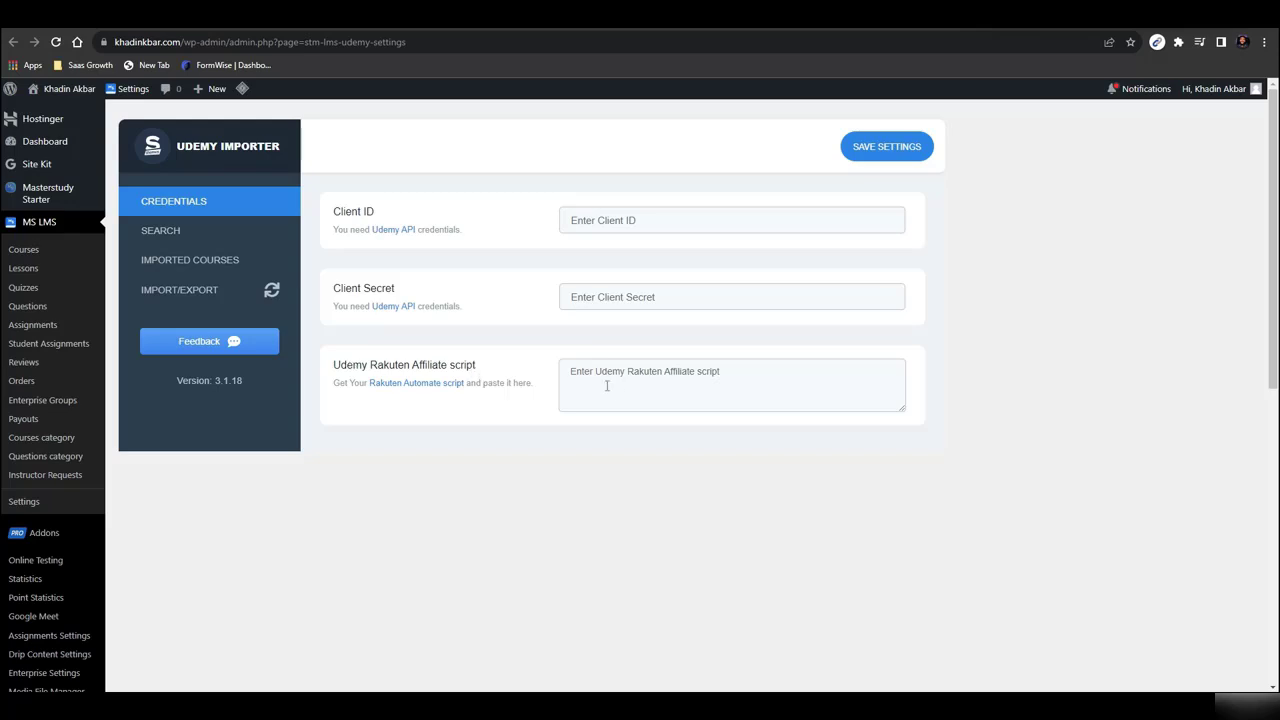
right_click(452, 386)
click(412, 436)
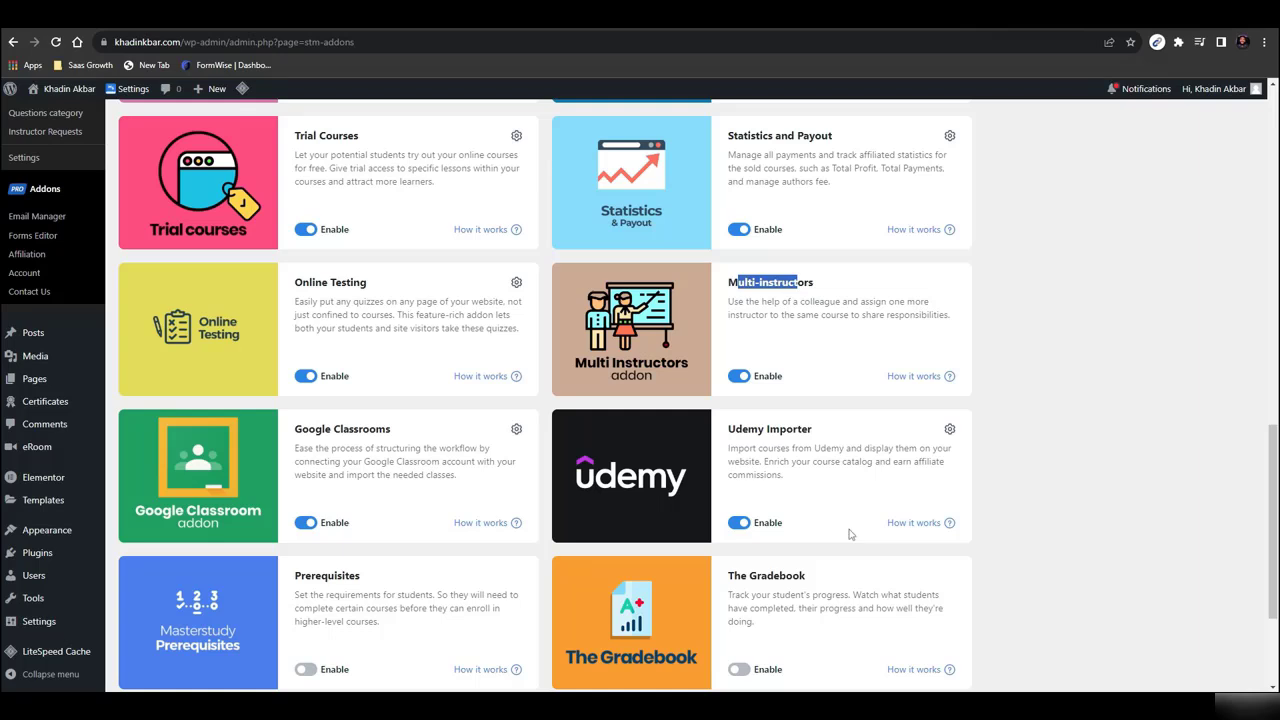
right_click(911, 534)
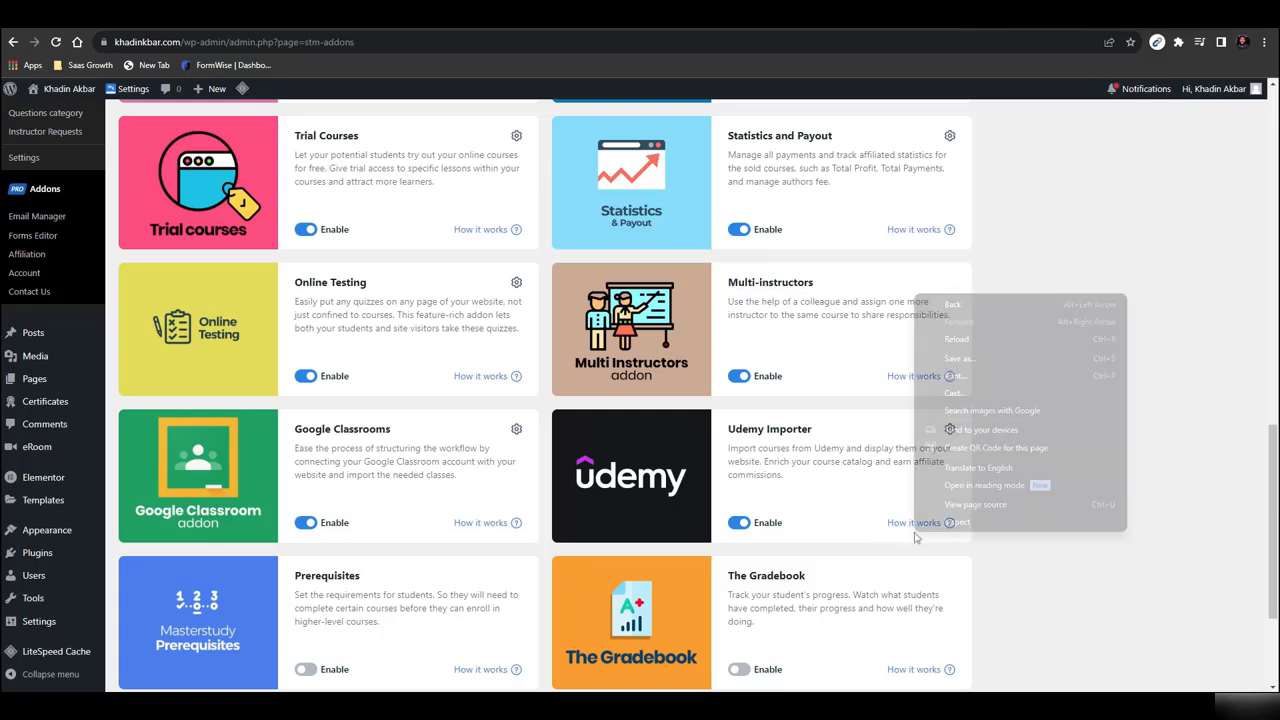
right_click(911, 523)
Read Udemy's 'How it works' guide in a new window, then switch back to the Addons tab.
click(964, 392)
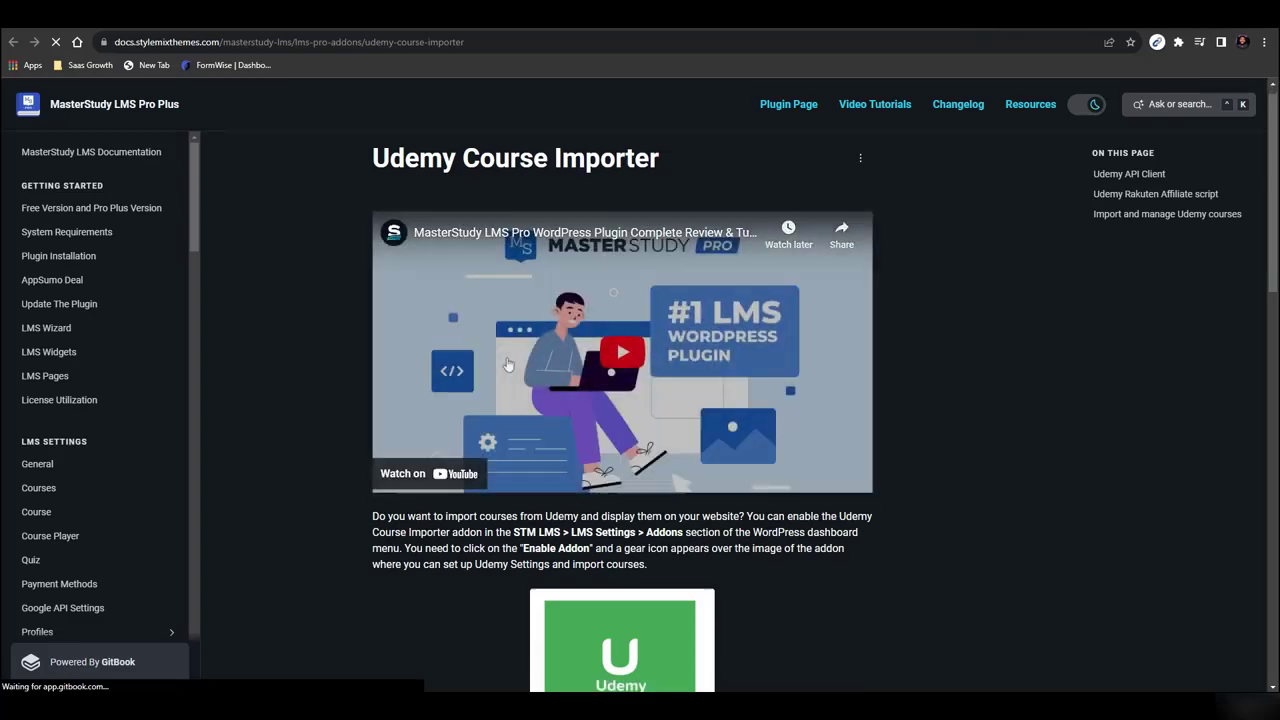
scroll(508, 365, down, 7)
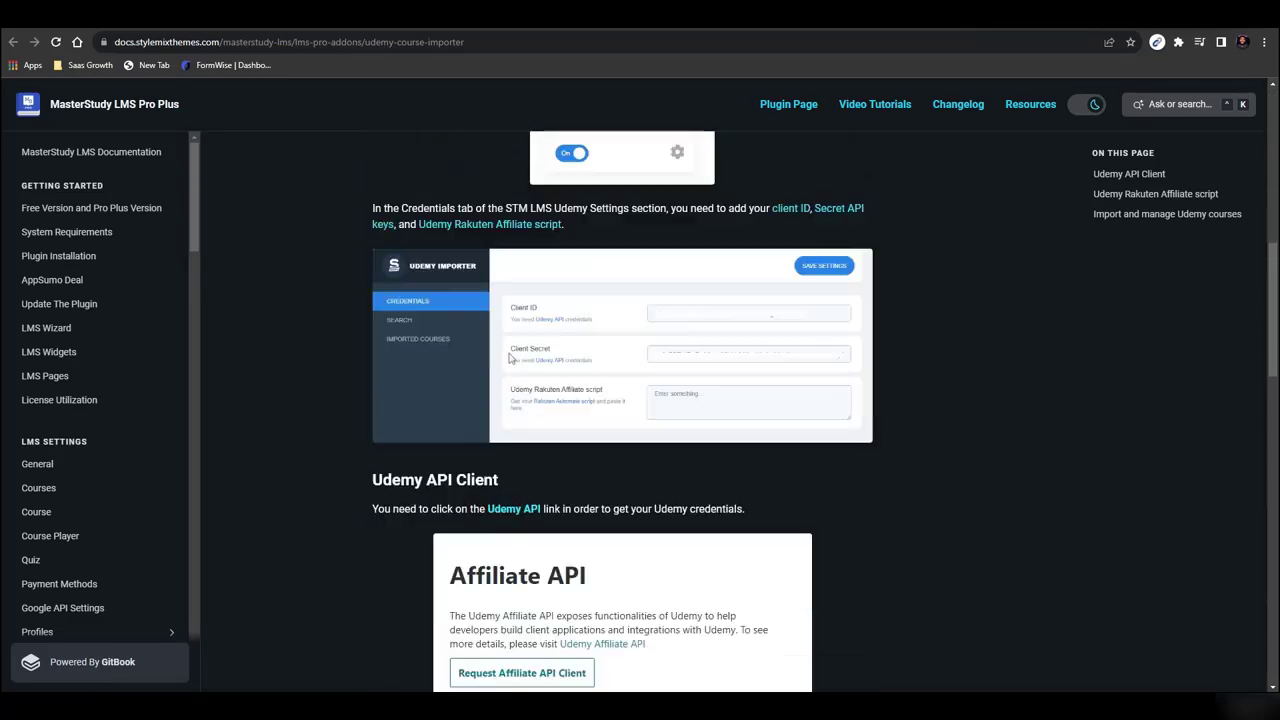
scroll(508, 358, down, 6)
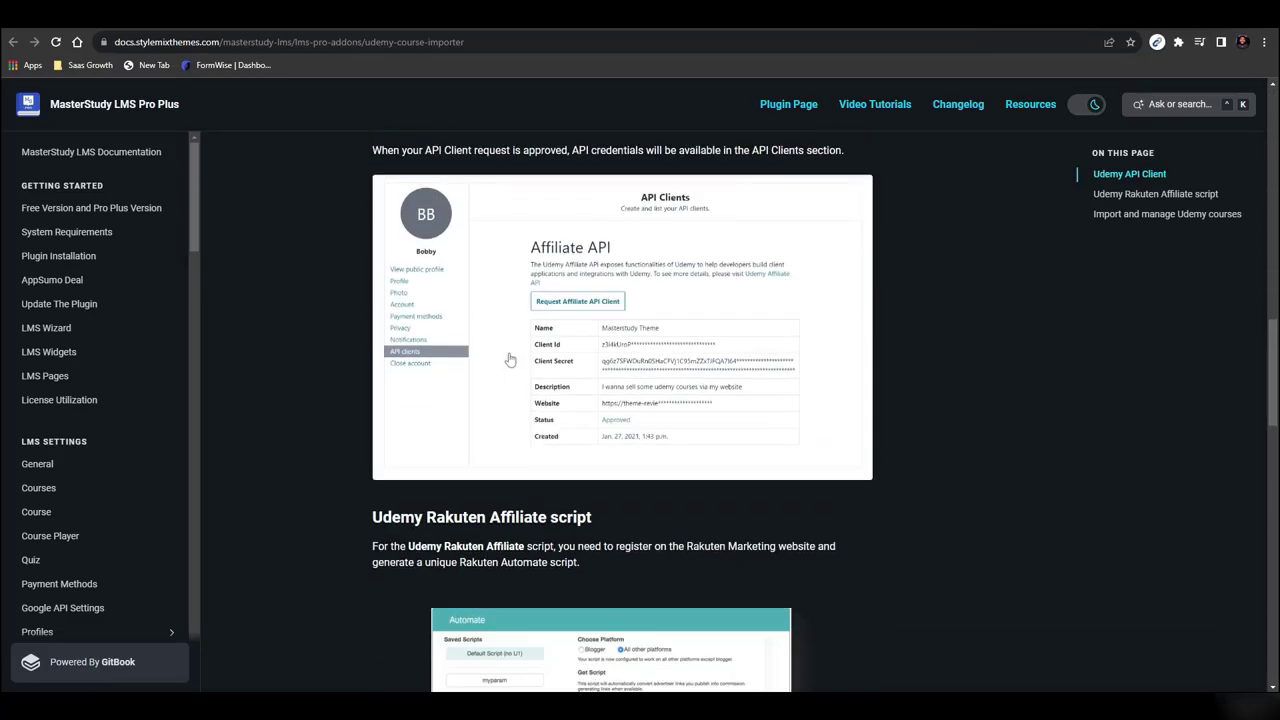
scroll(508, 358, up, 6)
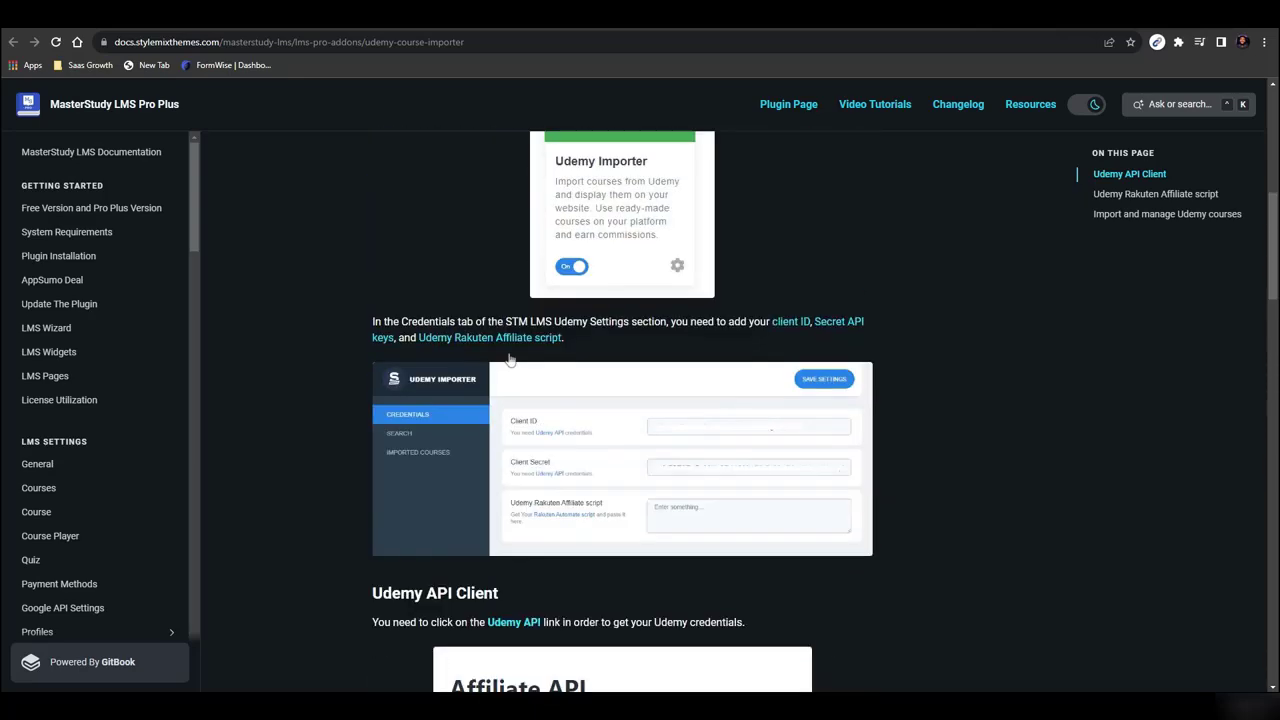
scroll(508, 360, up, 3)
scroll(508, 360, down, 8)
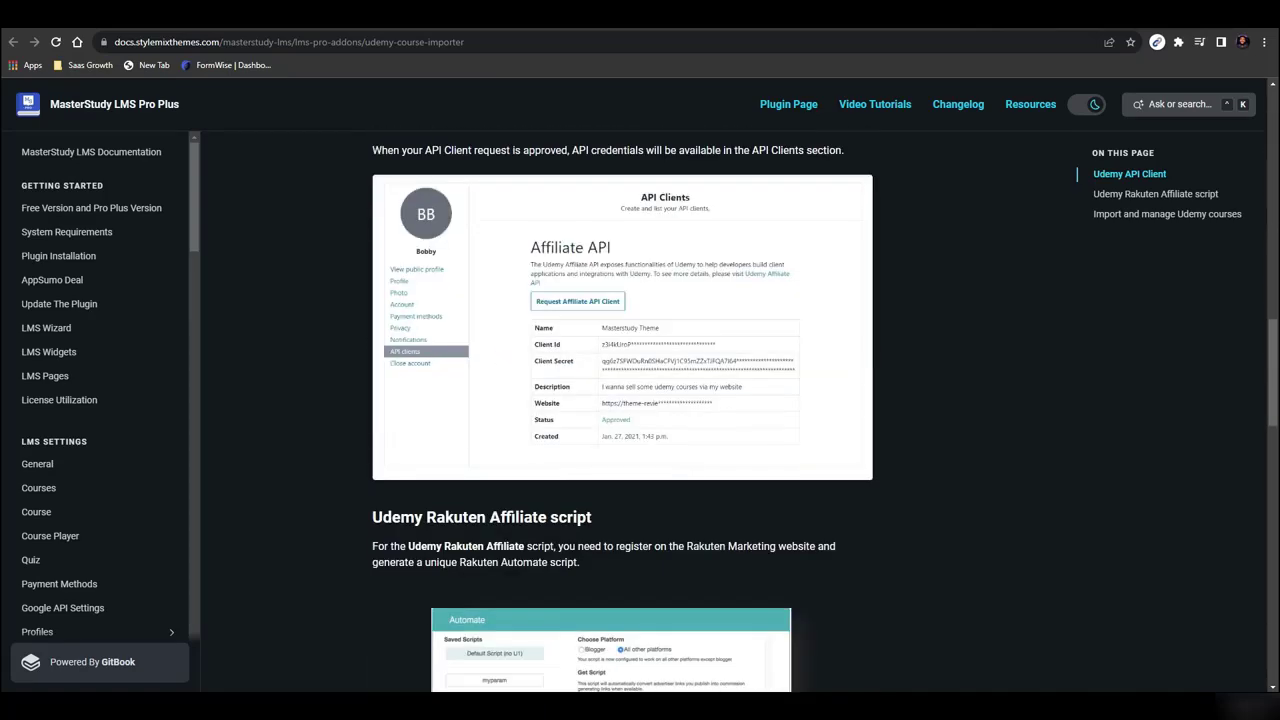
key(ctrl+shift+Tab)
scroll(420, 208, down, 3)
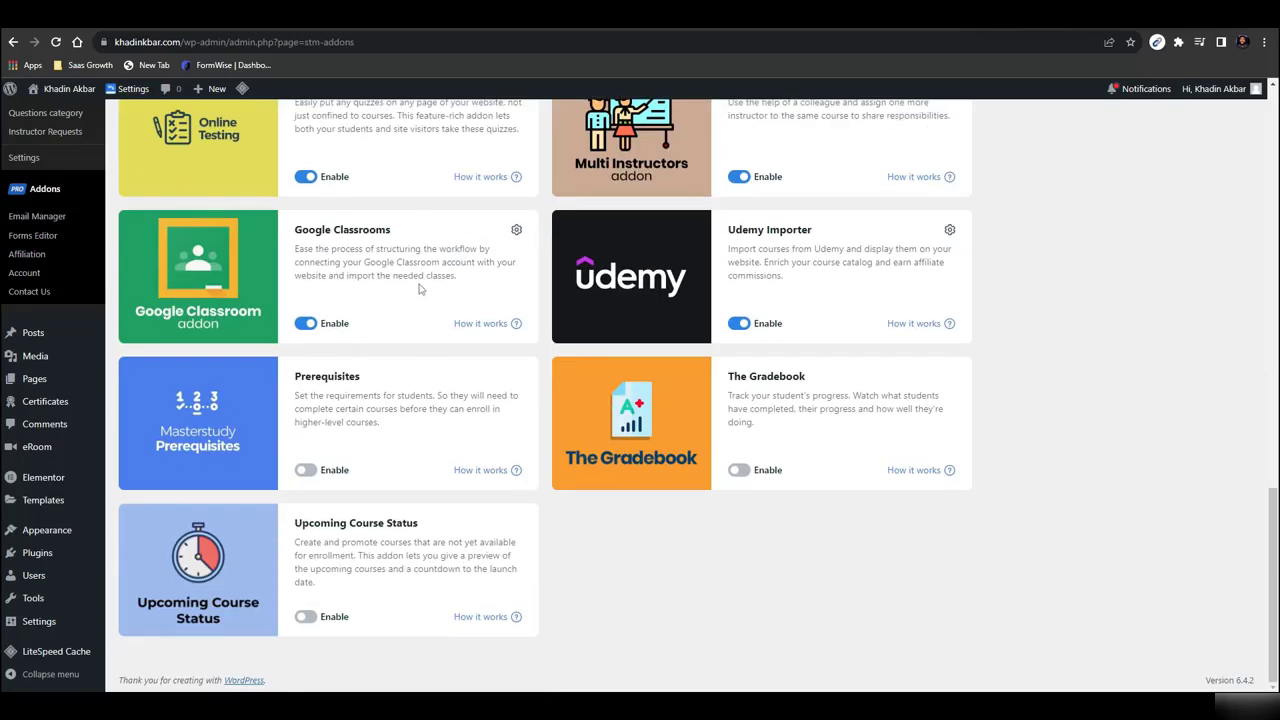
Switch on the last three addons: Prerequisites, The Gradebook and Upcoming Course Status.
click(305, 470)
click(738, 470)
click(303, 617)
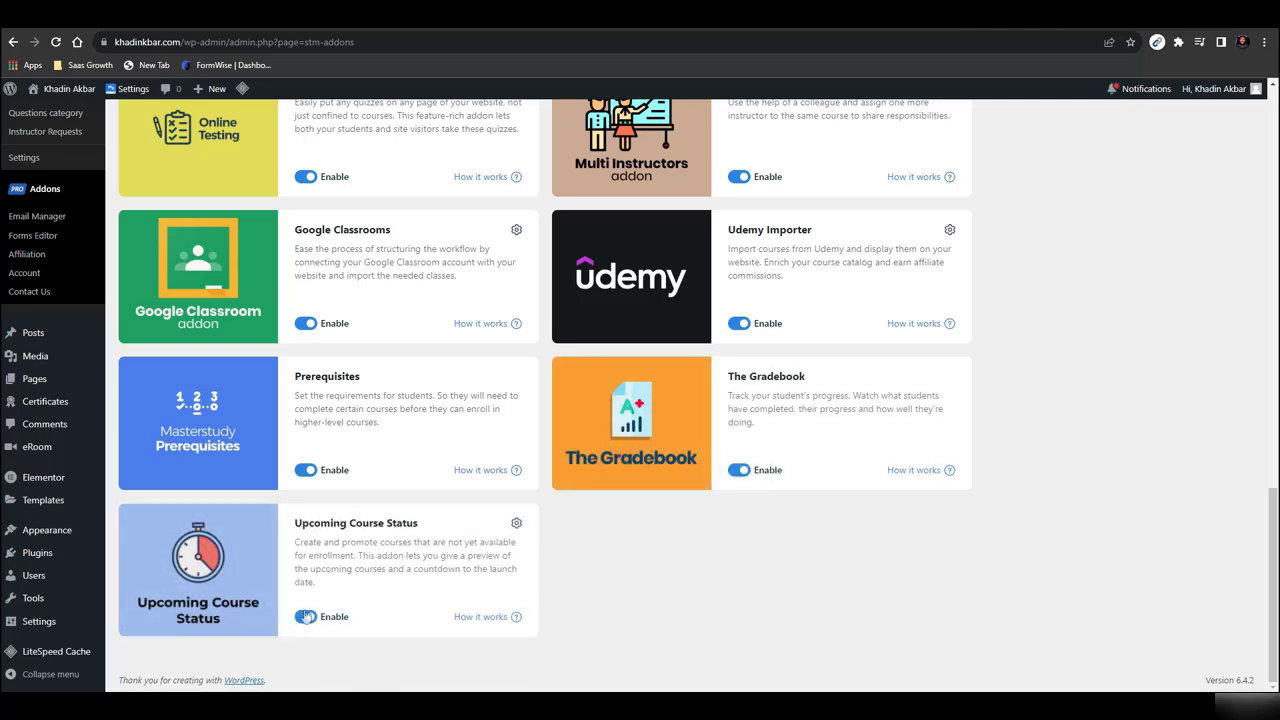
scroll(783, 583, up, 15)
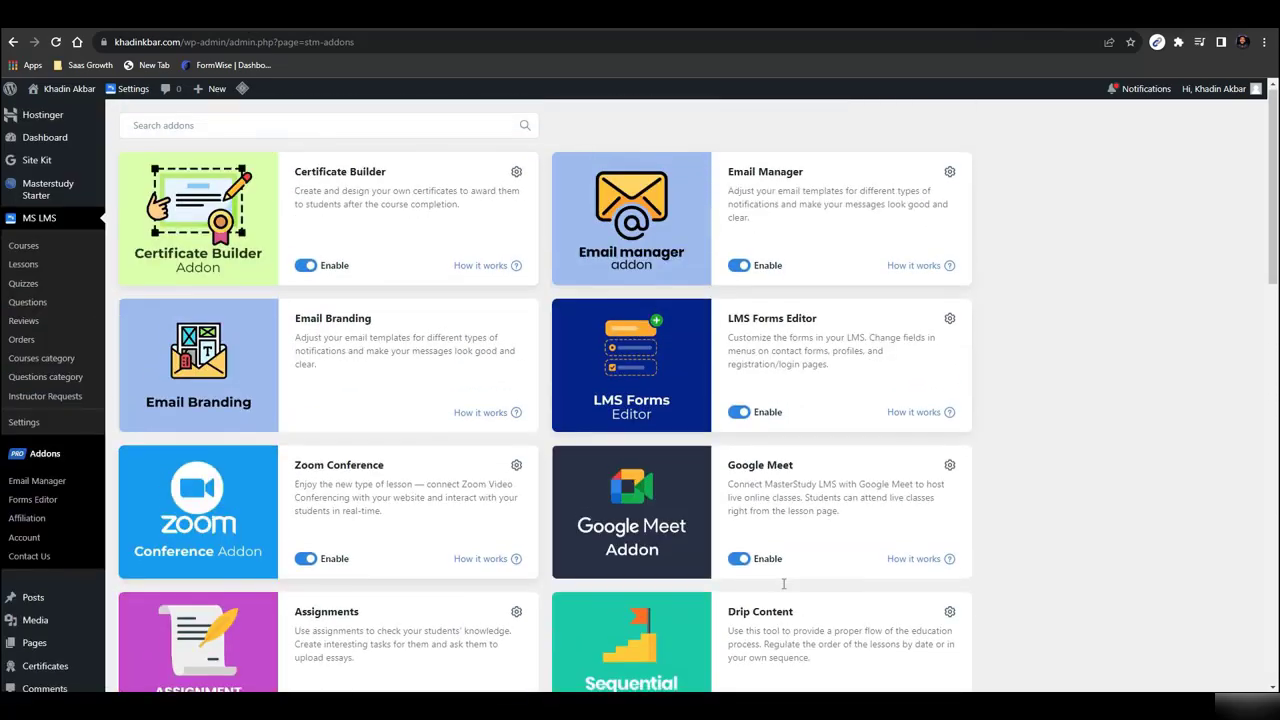
scroll(783, 583, down, 10)
scroll(783, 583, up, 10)
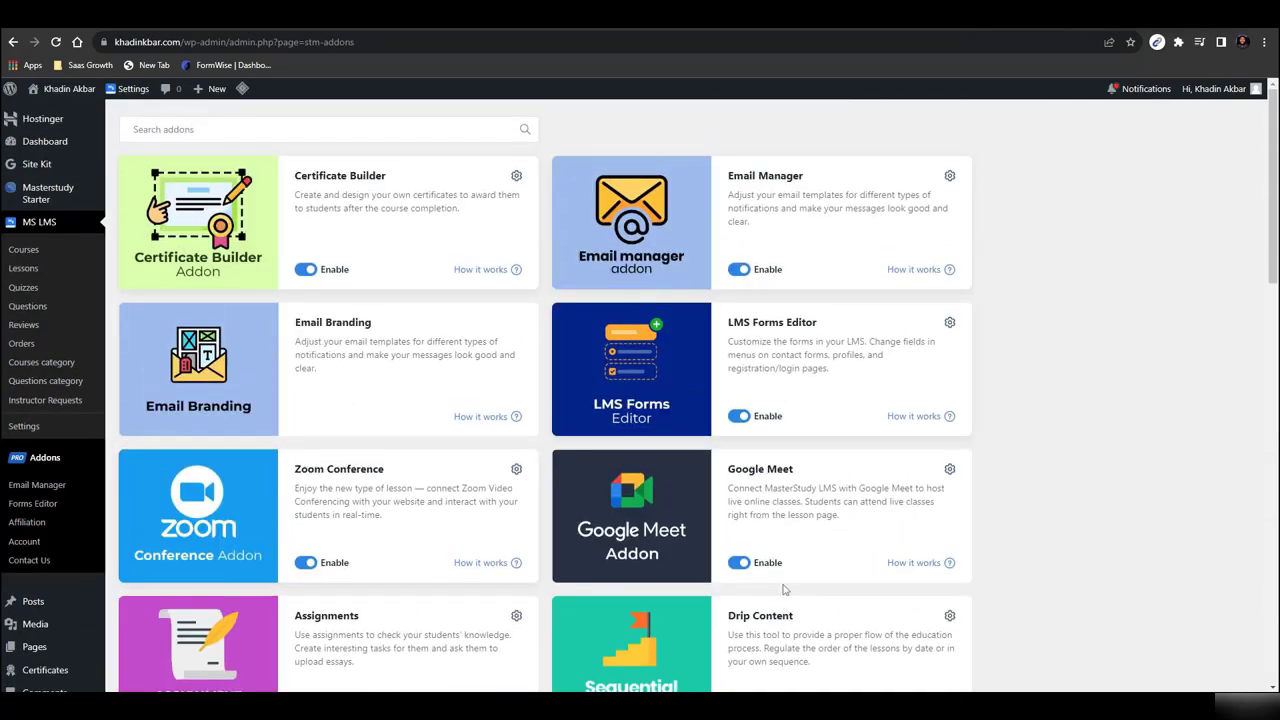
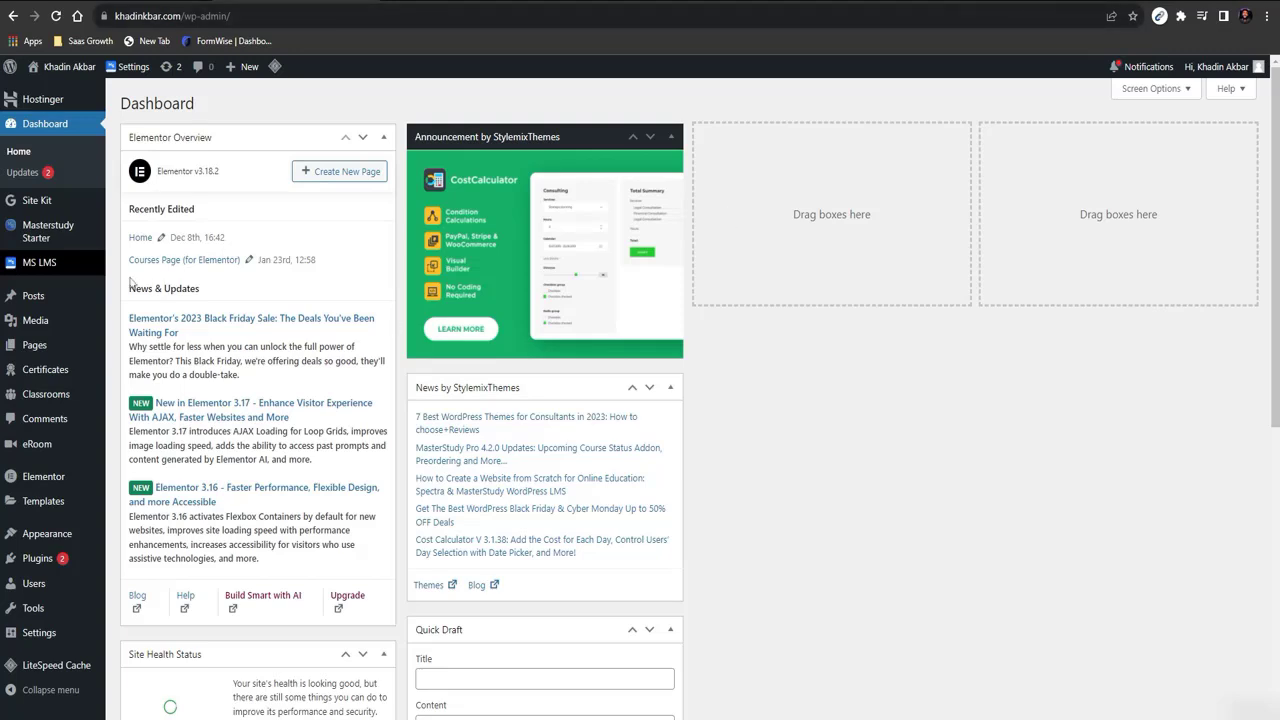
Go to the MS LMS Courses category page.
click(57, 263)
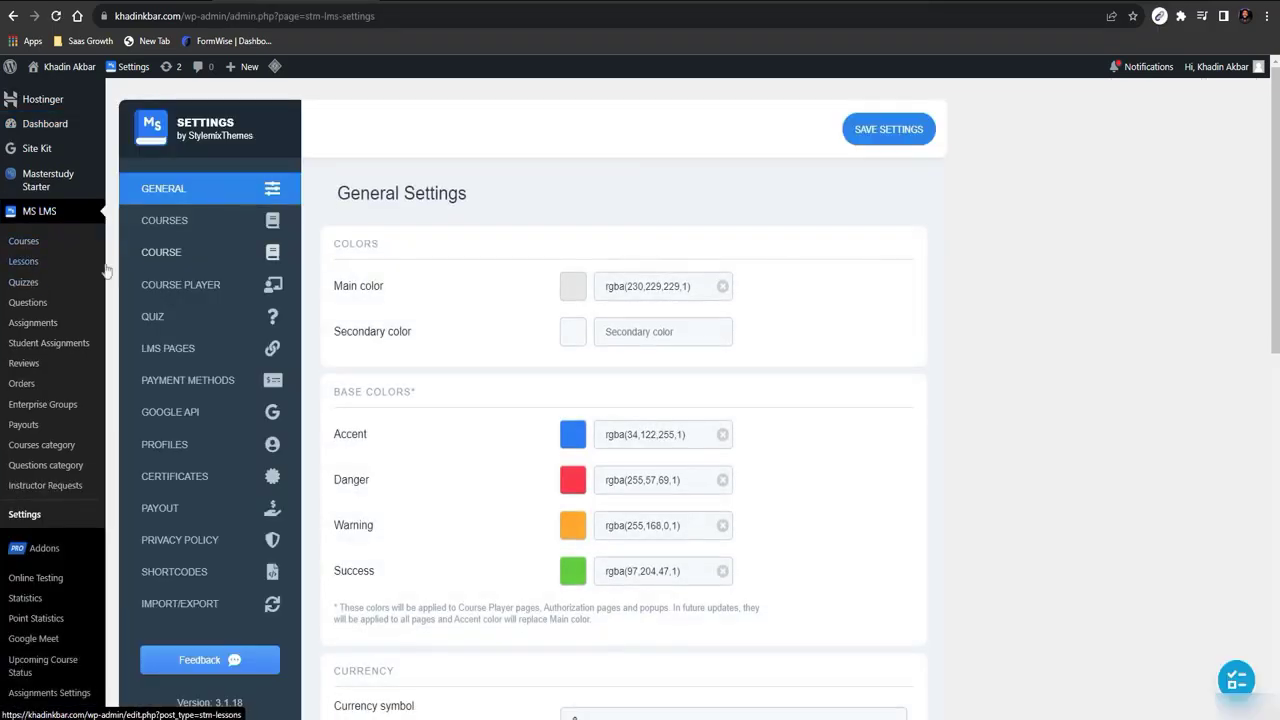
click(32, 450)
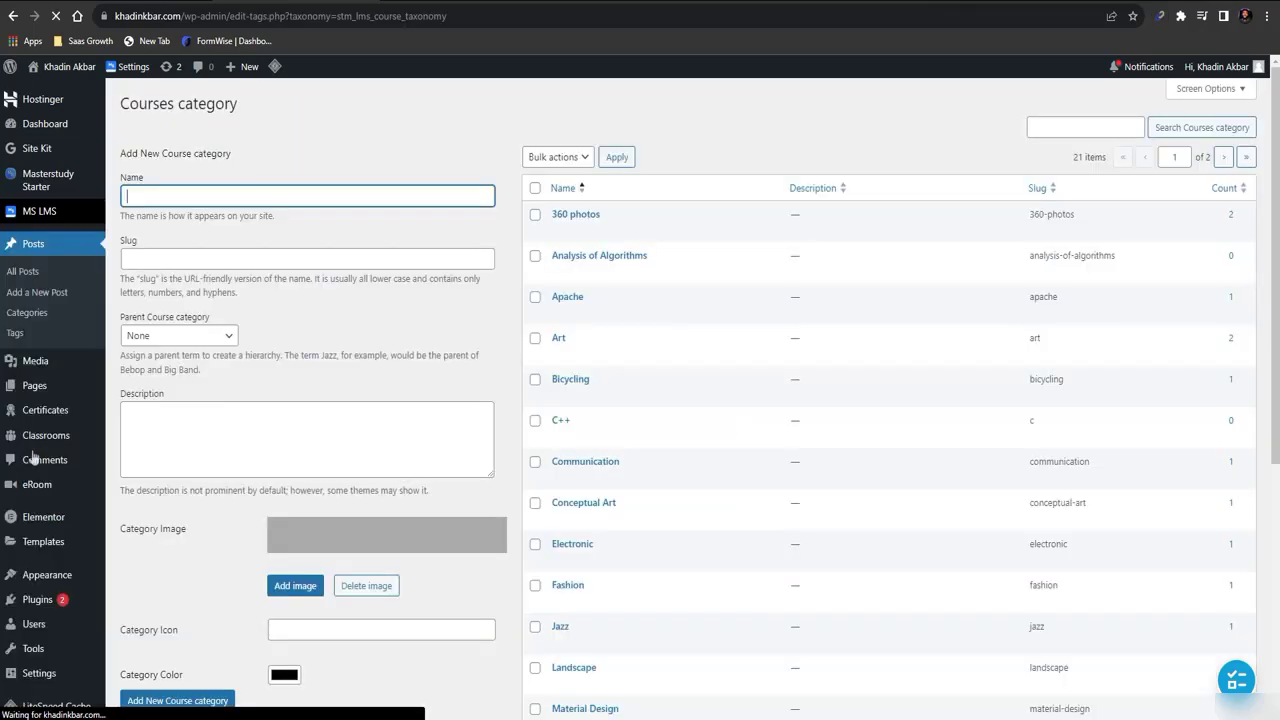
scroll(647, 258, down, 5)
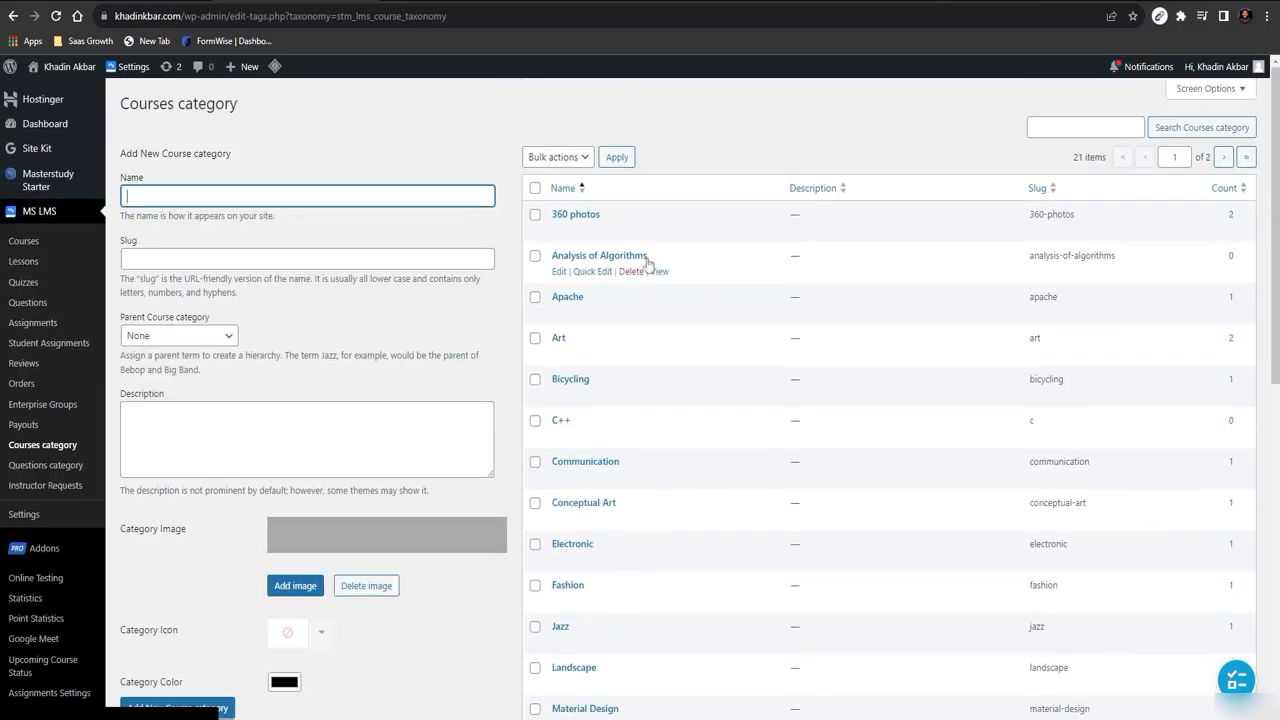
scroll(649, 262, down, 2)
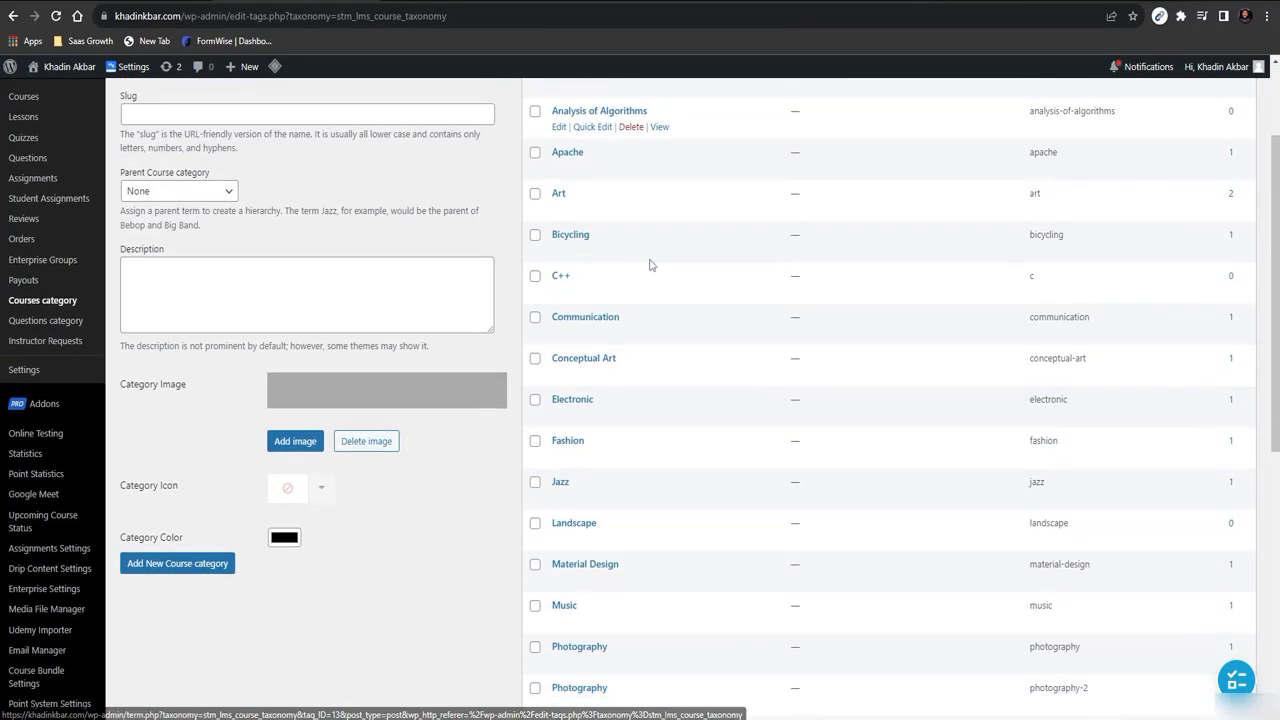
scroll(651, 263, up, 2)
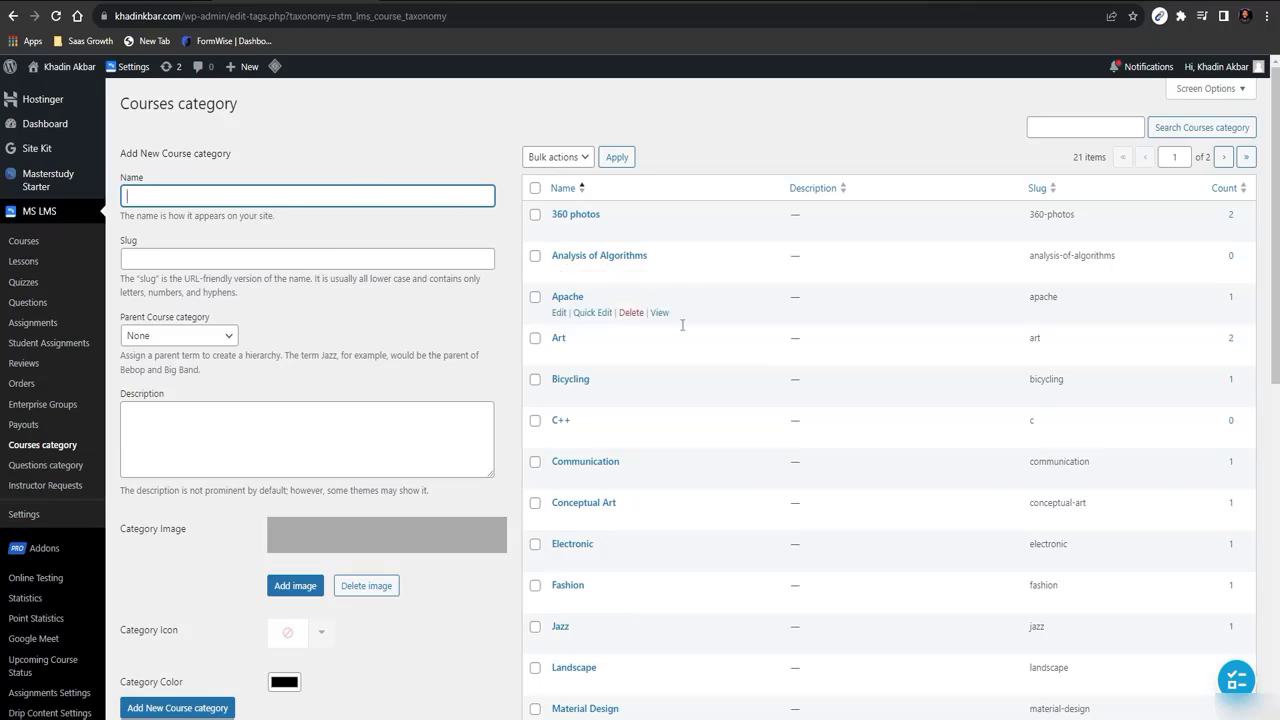
scroll(686, 337, down, 5)
scroll(723, 380, up, 5)
Name the new category 'Web Design' with parent Software Development, leaving the description empty.
text(We b)
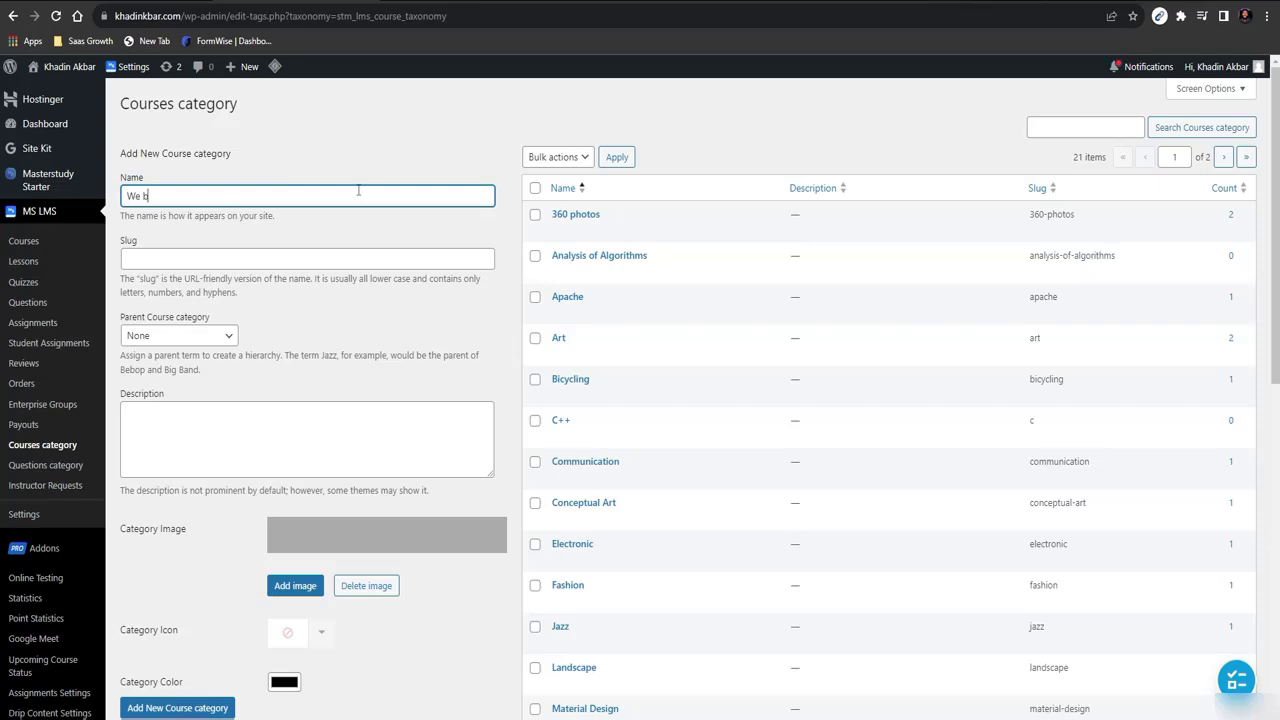
text(Design)
key(Tab)
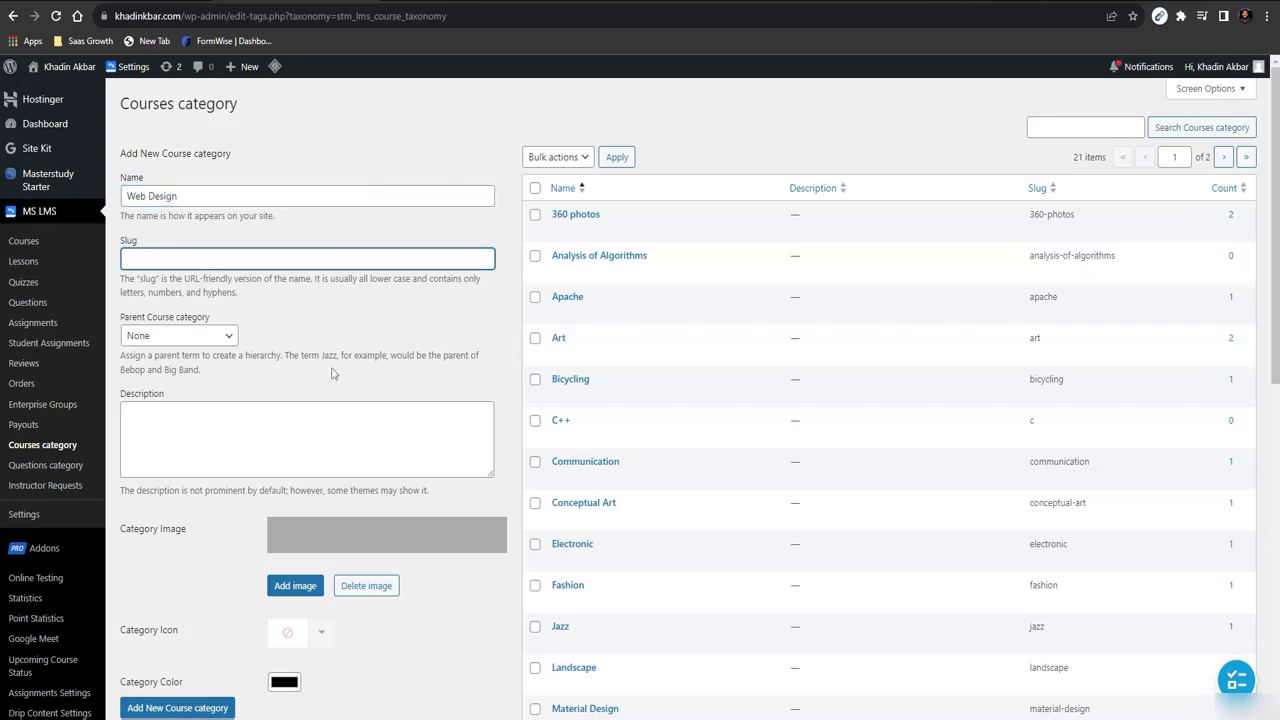
click(224, 338)
scroll(160, 441, down, 1)
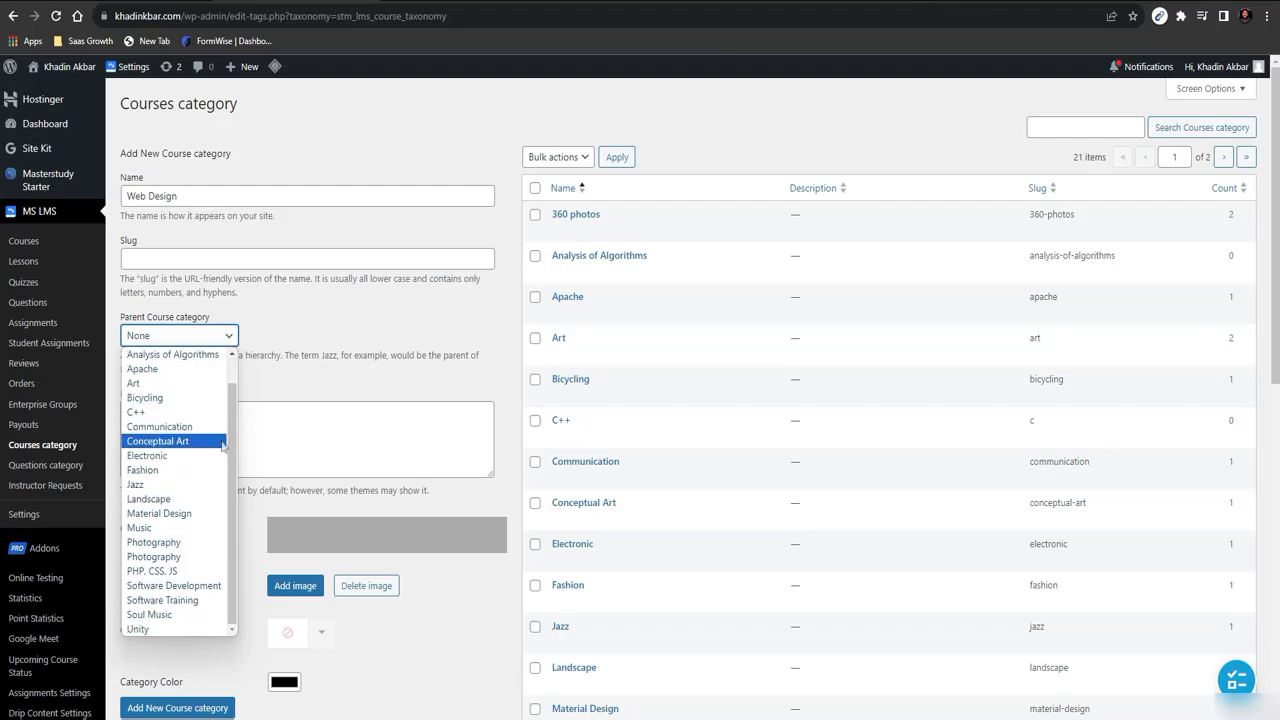
click(174, 586)
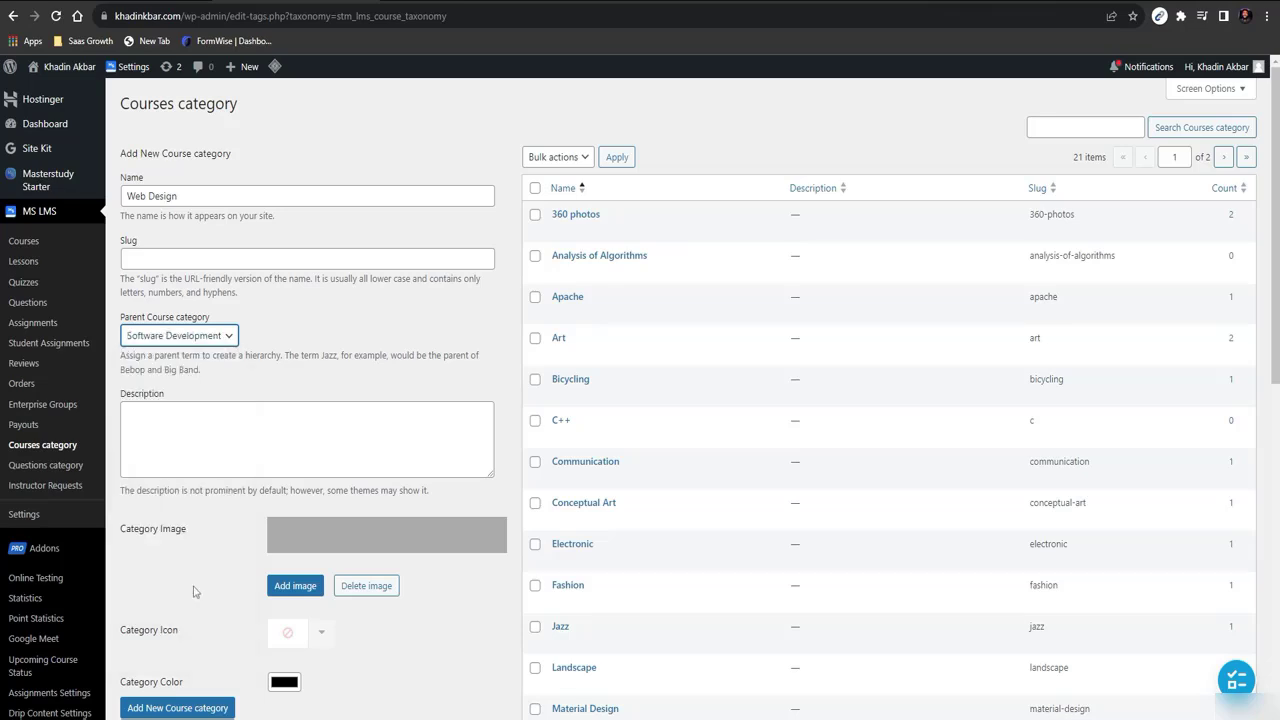
click(186, 442)
click(297, 534)
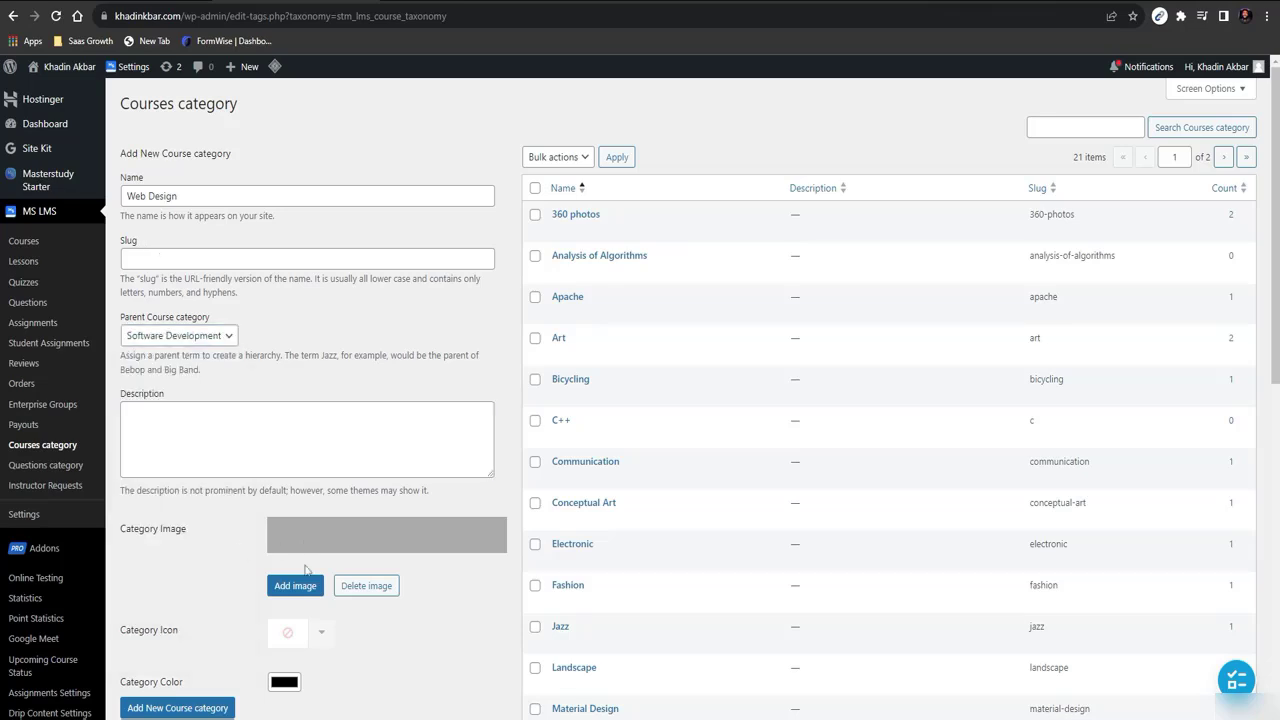
Give the category a web icon and a cyan-blue colour of 0, 69, 92.
click(318, 634)
scroll(316, 637, down, 1)
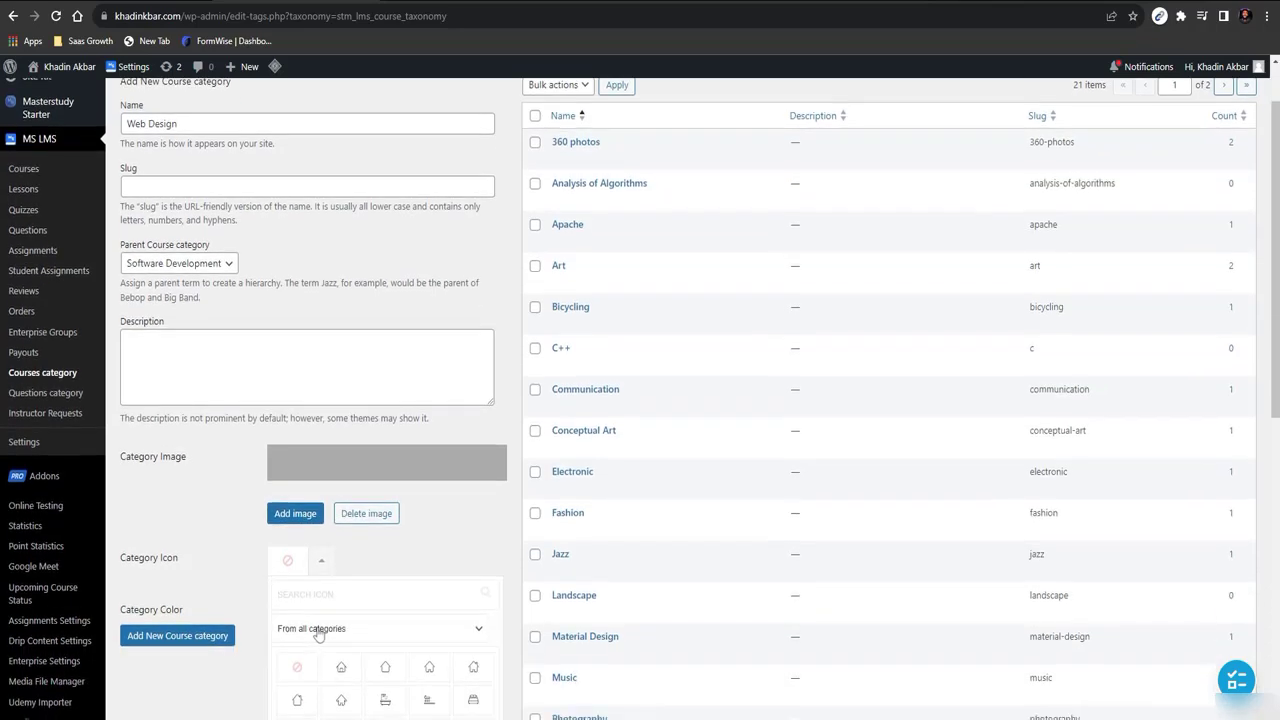
text(codi)
key(BackSpace)
key(BackSpace)
key(BackSpace)
key(BackSpace)
text(web)
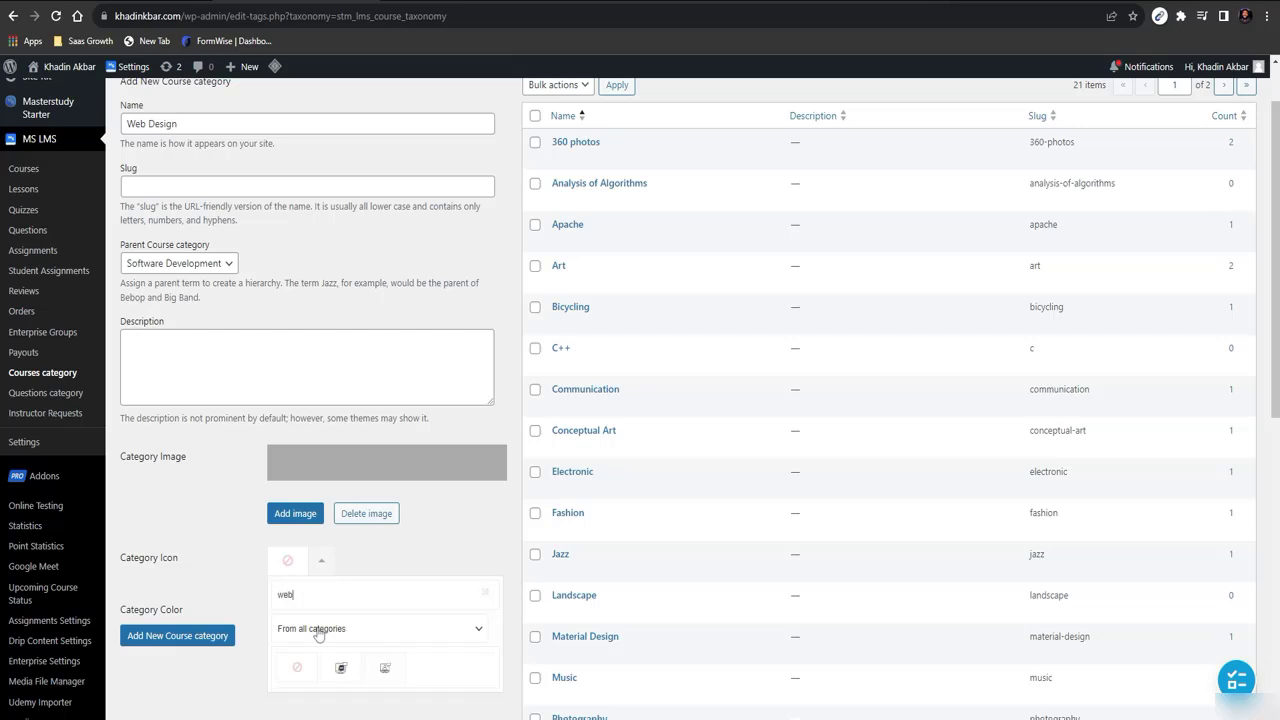
click(345, 678)
click(279, 614)
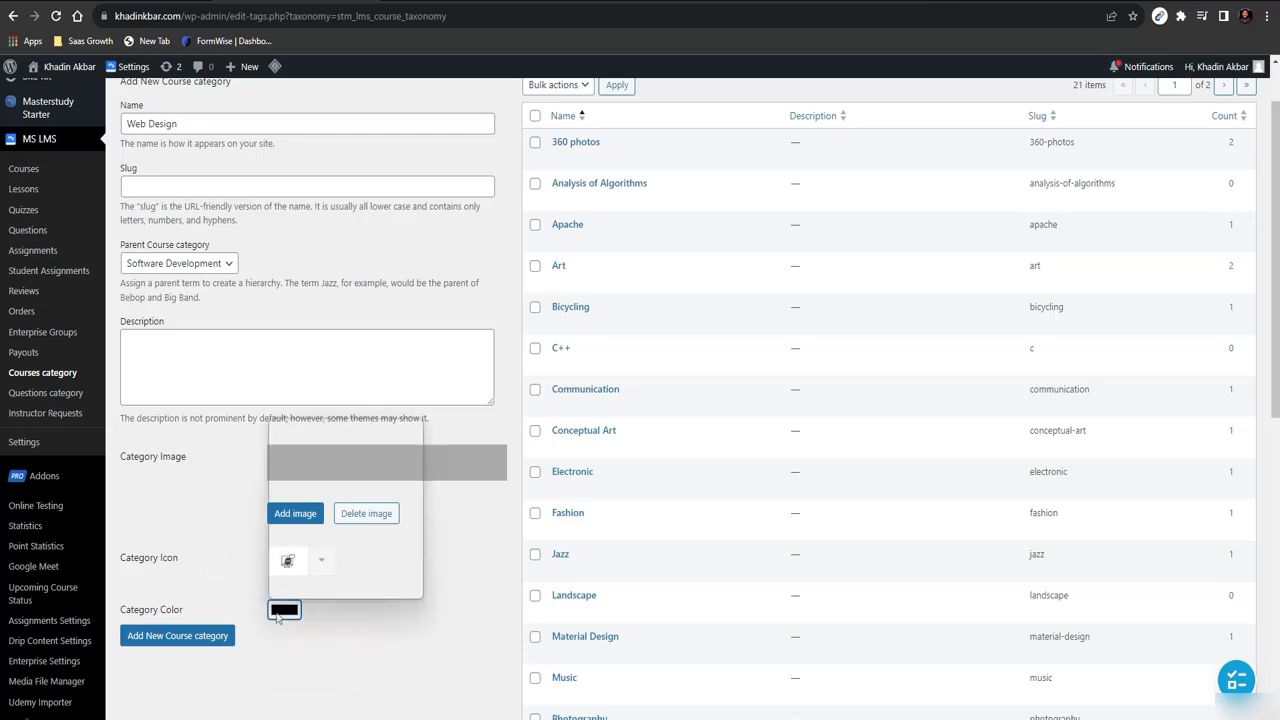
click(366, 535)
drag(405, 489, 439, 483)
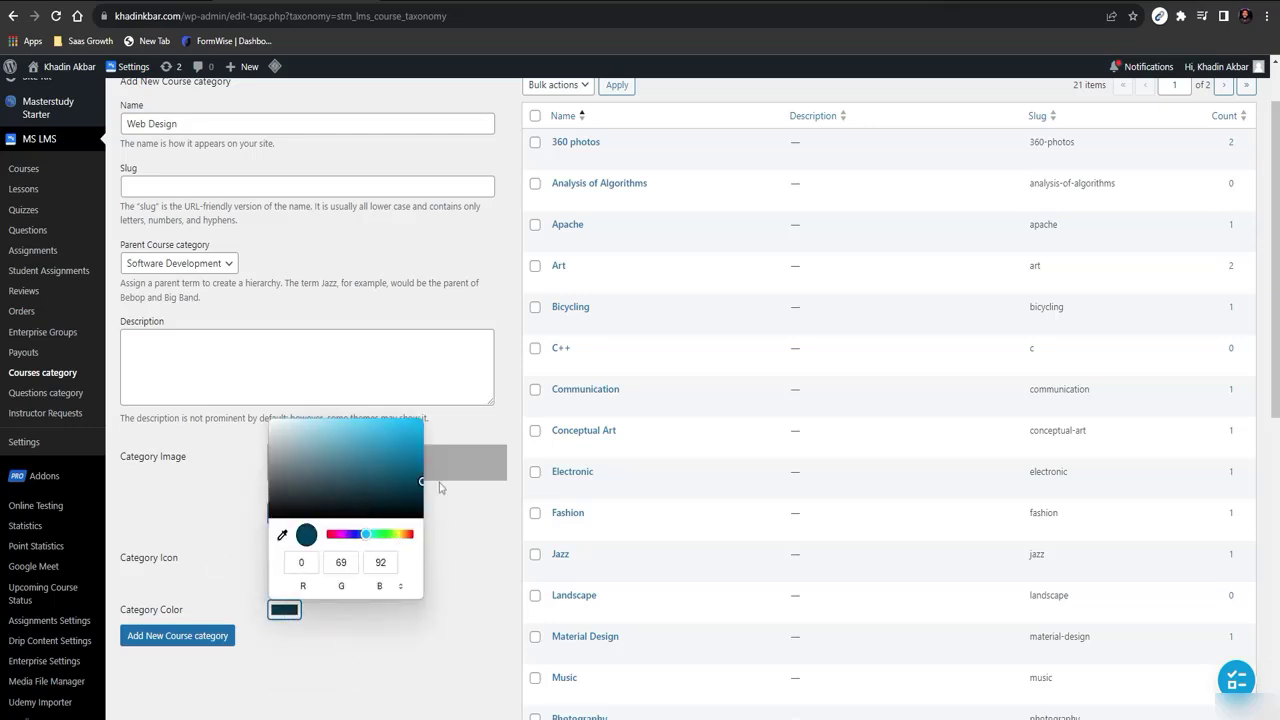
Add the Web Design course category.
click(228, 637)
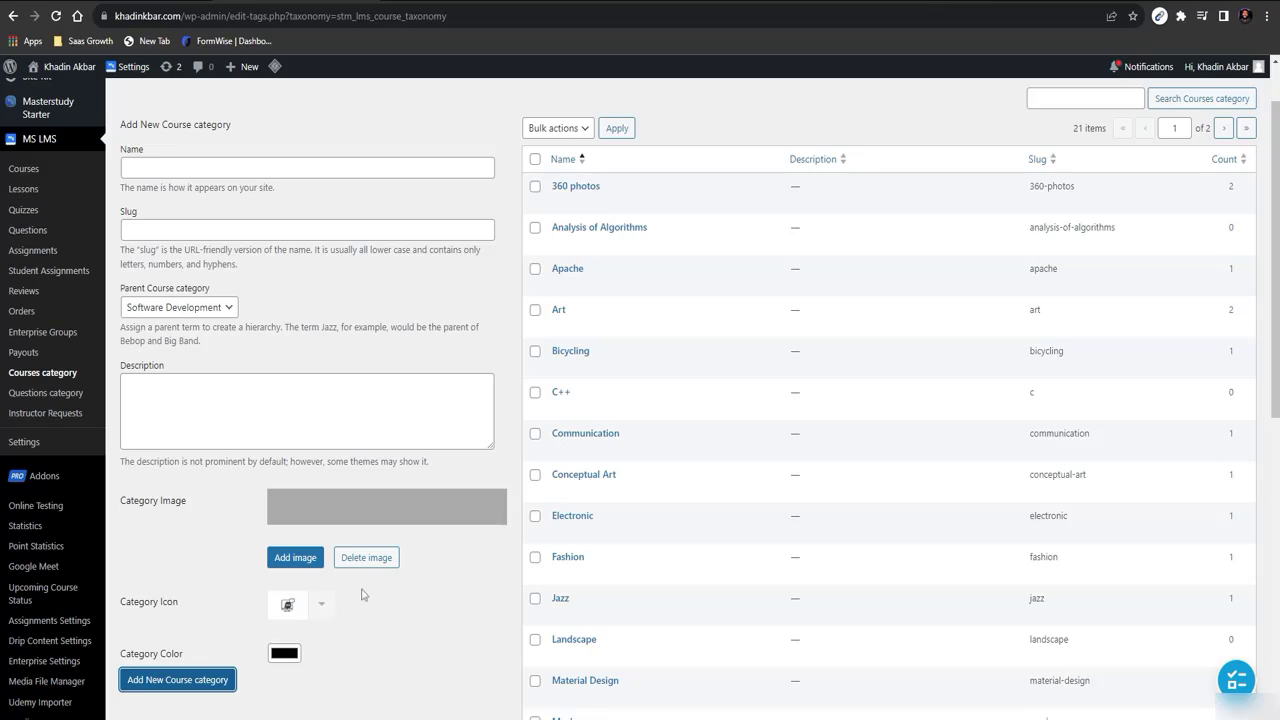
scroll(363, 595, up, 1)
click(45, 465)
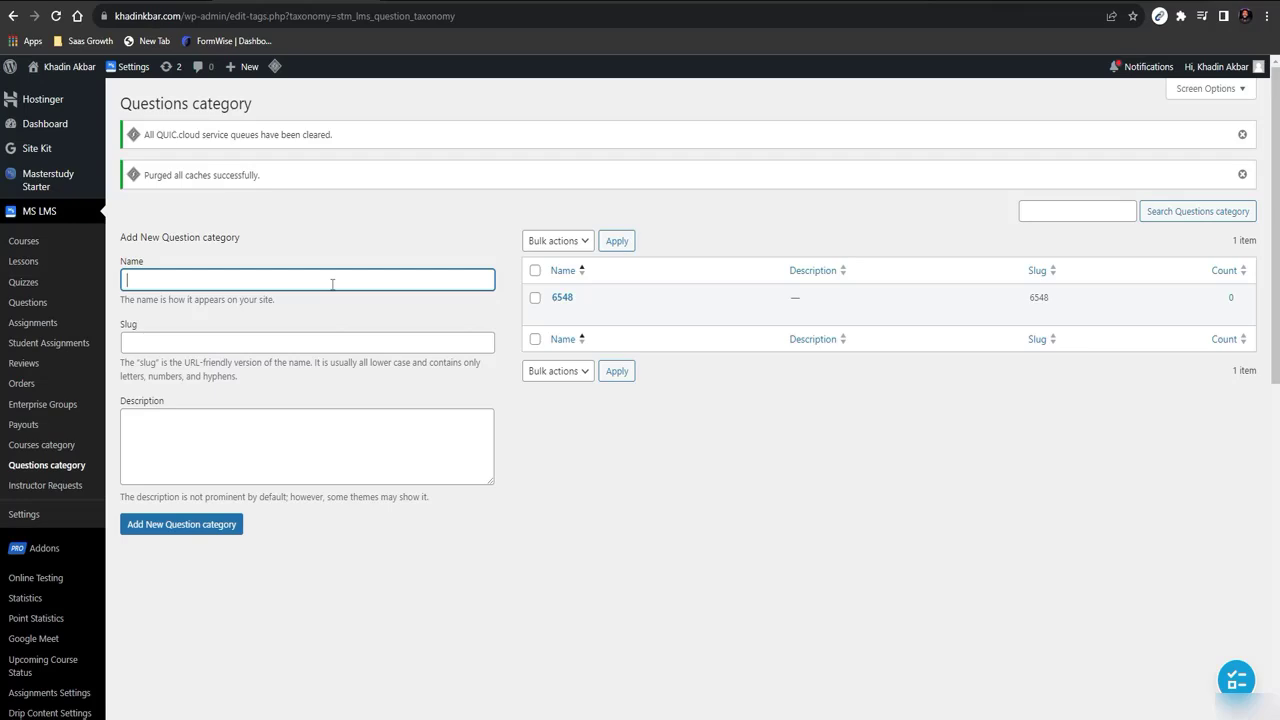
Add two question categories: 'Technical Question' and 'Post-Completion question'.
text(Technical Question)
click(205, 527)
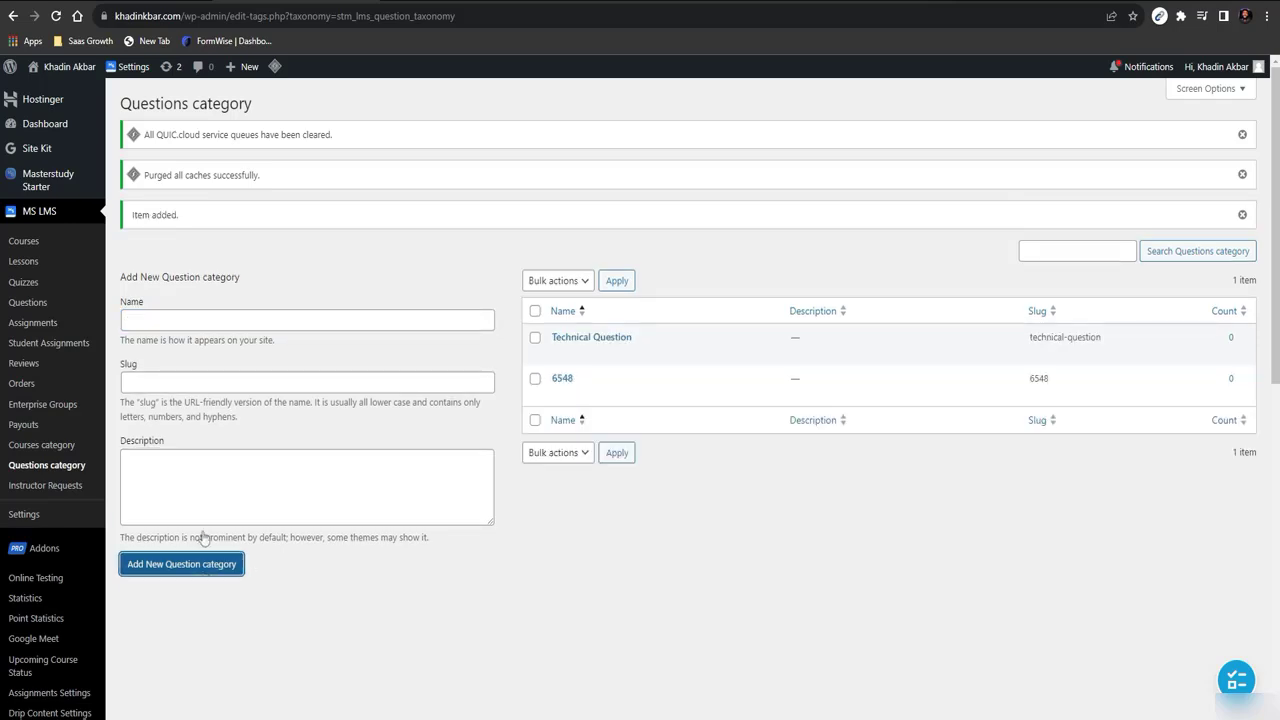
click(192, 323)
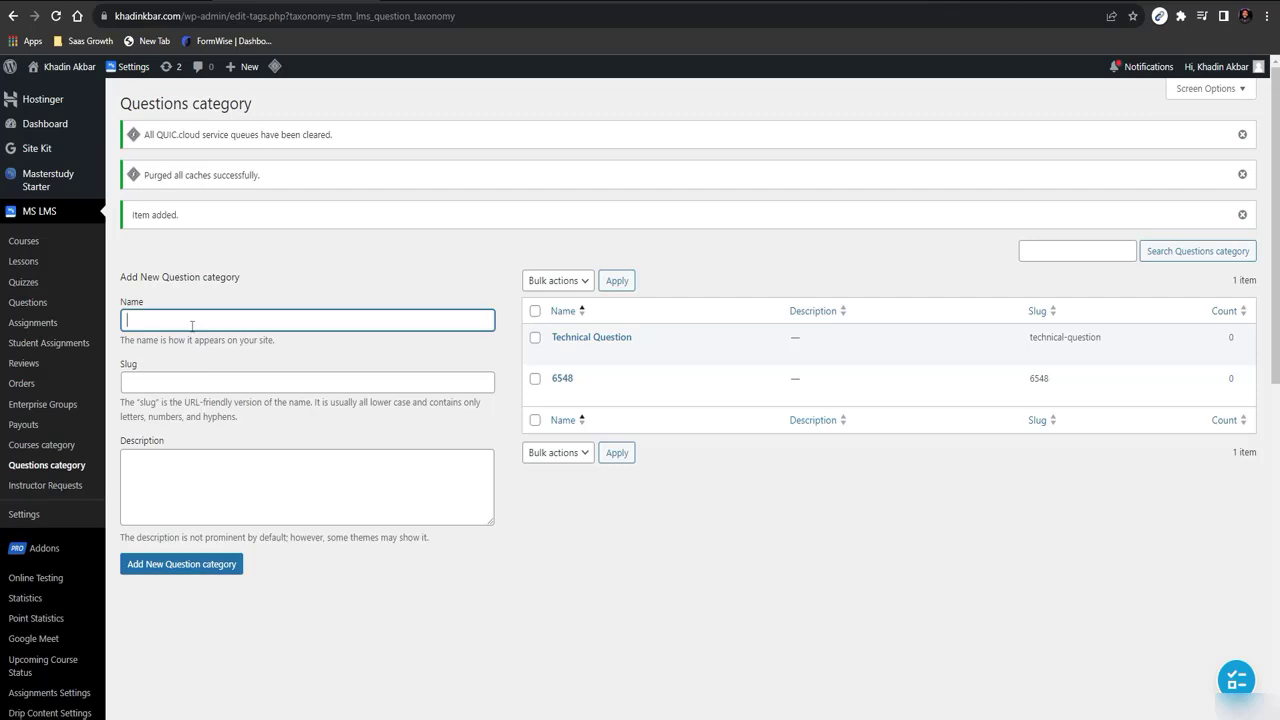
text(Pre)
text(=)
key(BackSpace)
text(-)
key(BackSpace)
key(BackSpace)
text(Post#)
key(BackSpace)
text(-Comp)
text(letion)
text( questoin)
text(in)
click(226, 561)
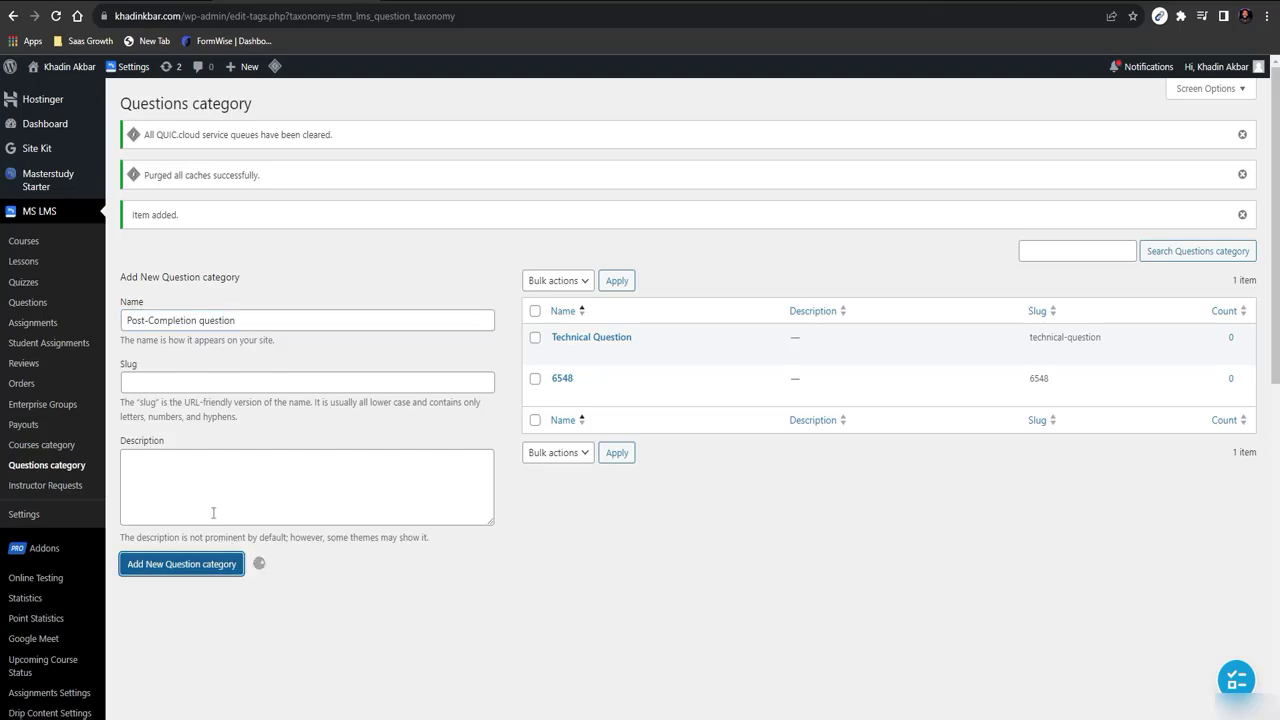
click(57, 489)
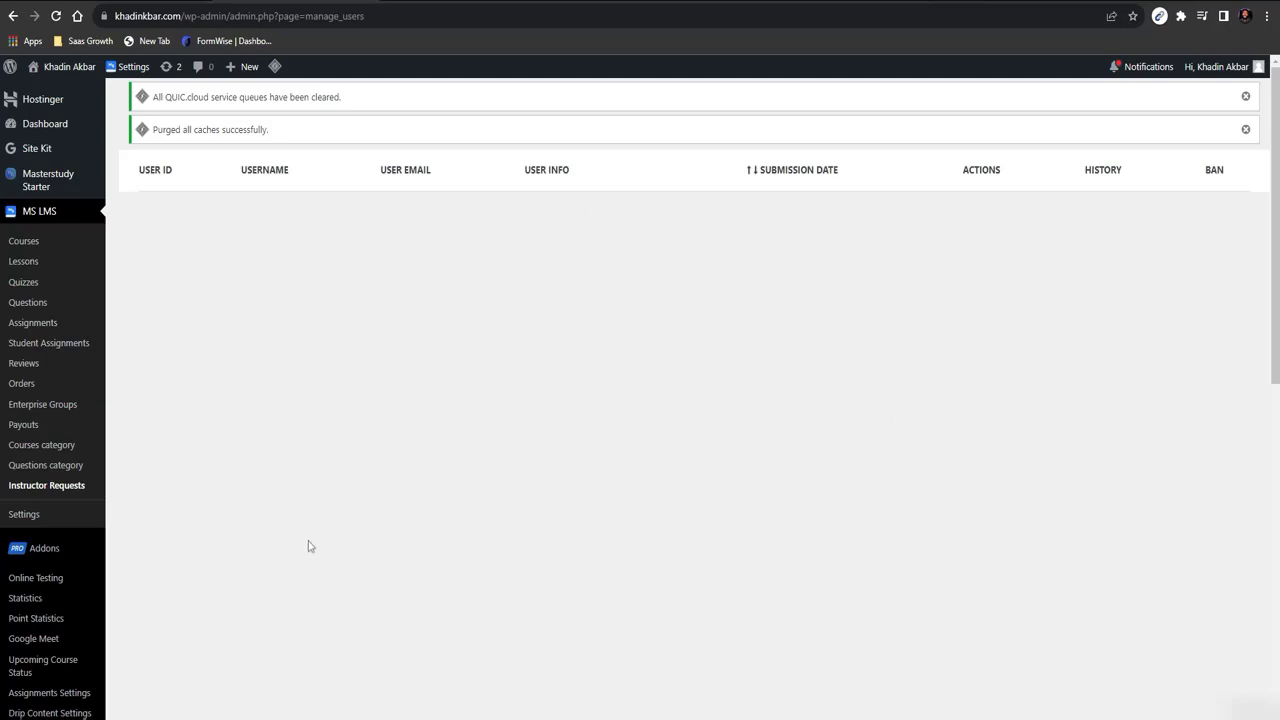
Review Payouts and Enterprise Groups, start a 'Hustlix' enterprise group, then leave it unsaved.
click(46, 428)
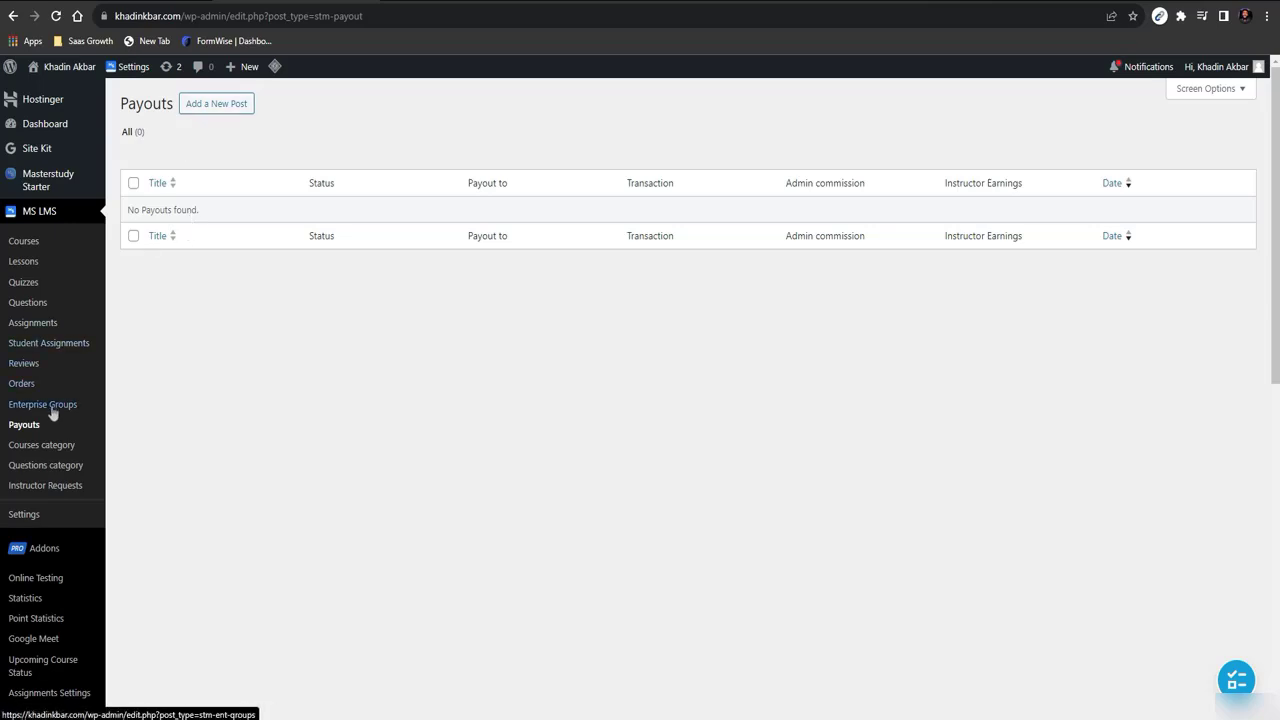
click(228, 108)
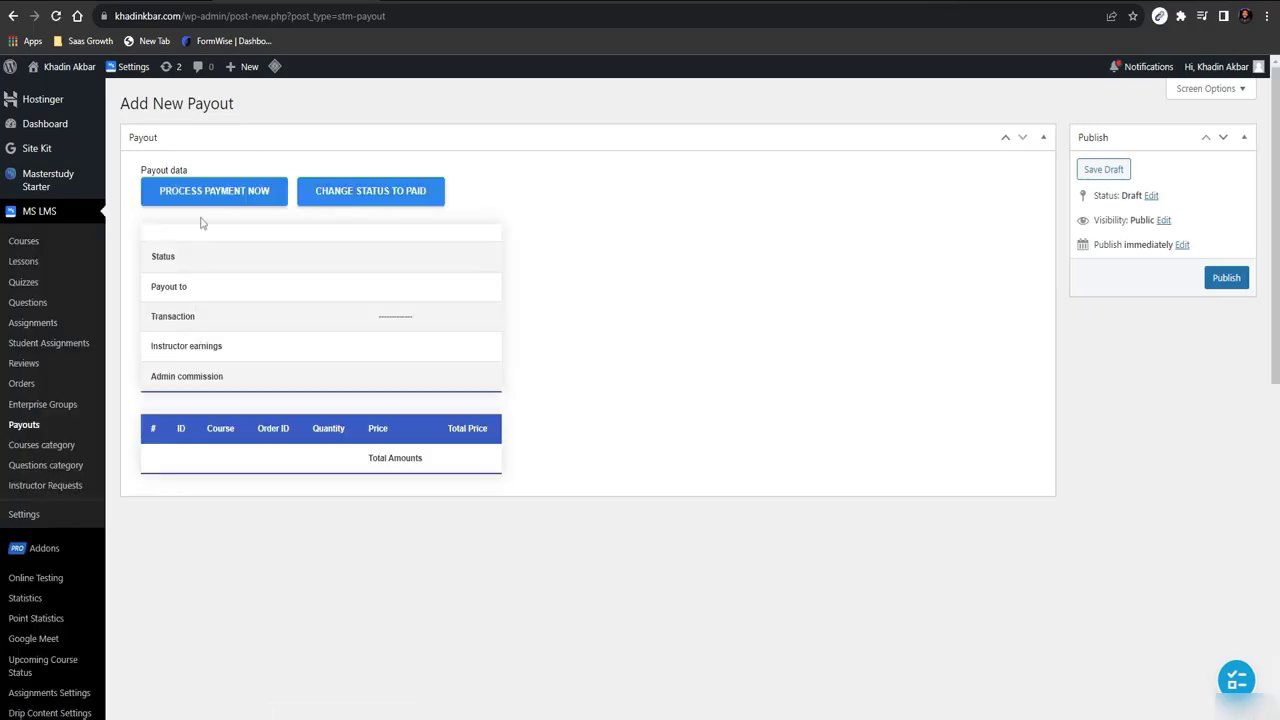
click(53, 406)
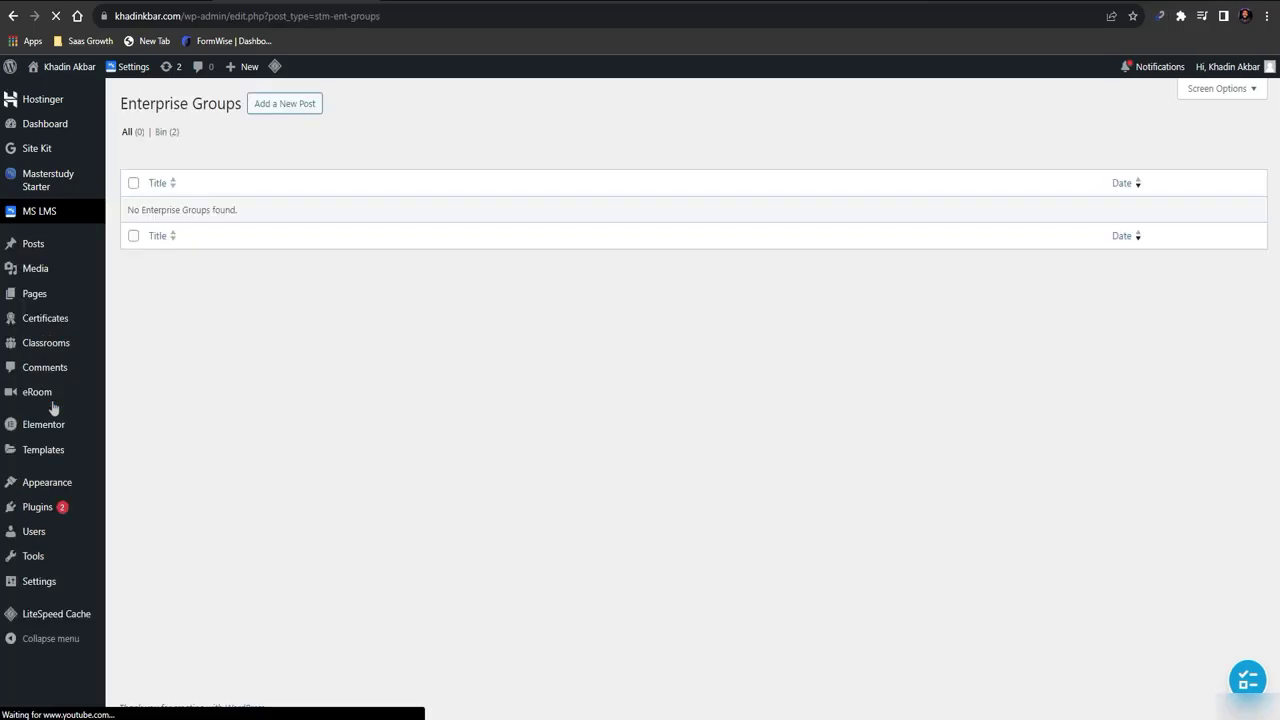
click(271, 112)
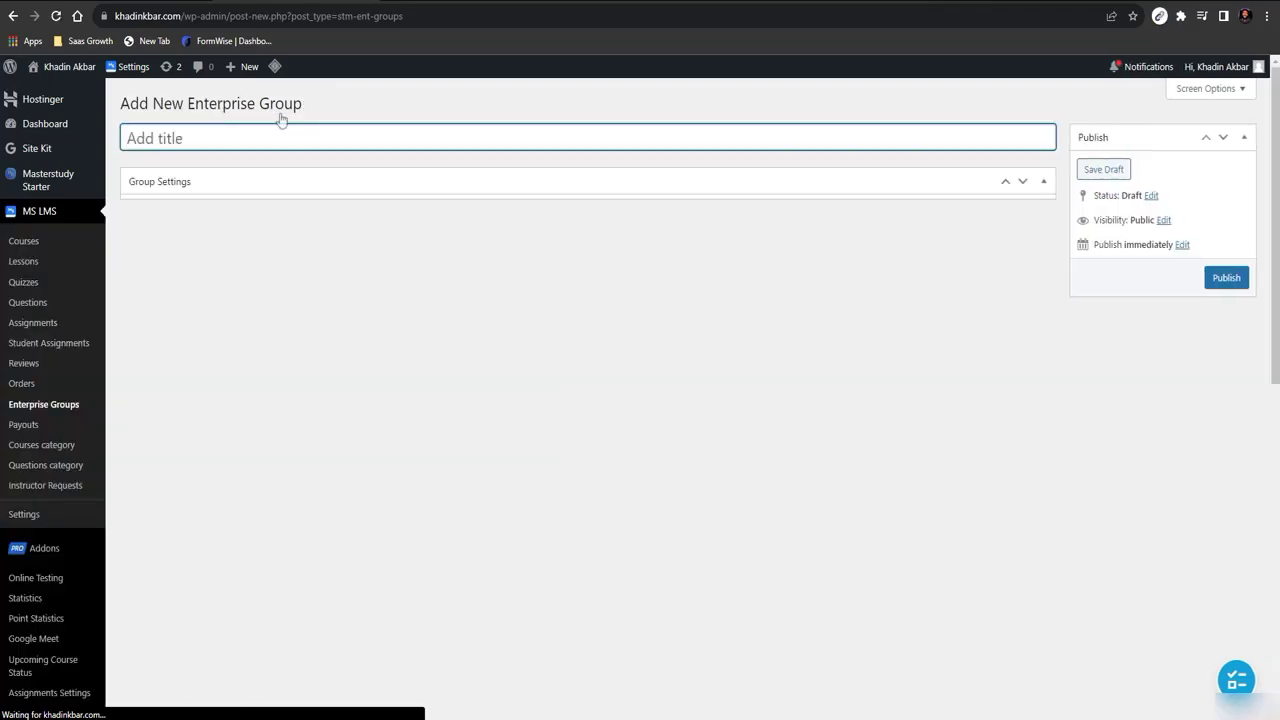
text(Hustlix)
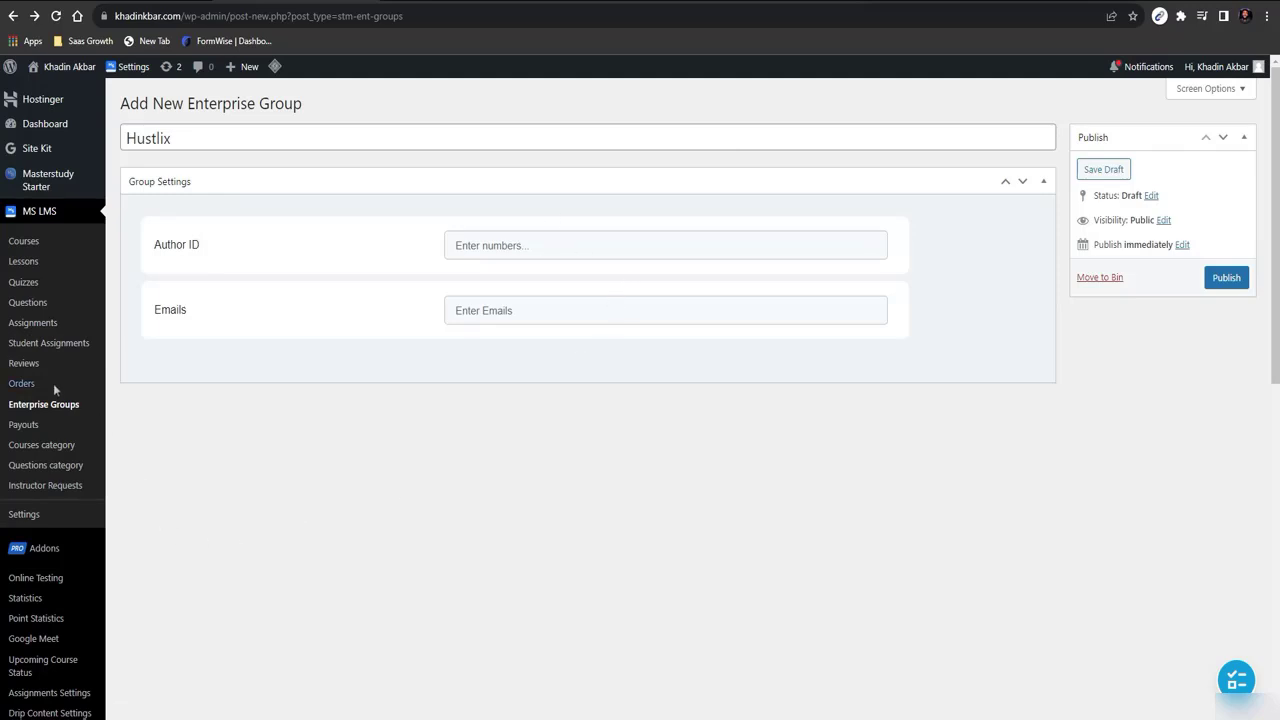
click(22, 383)
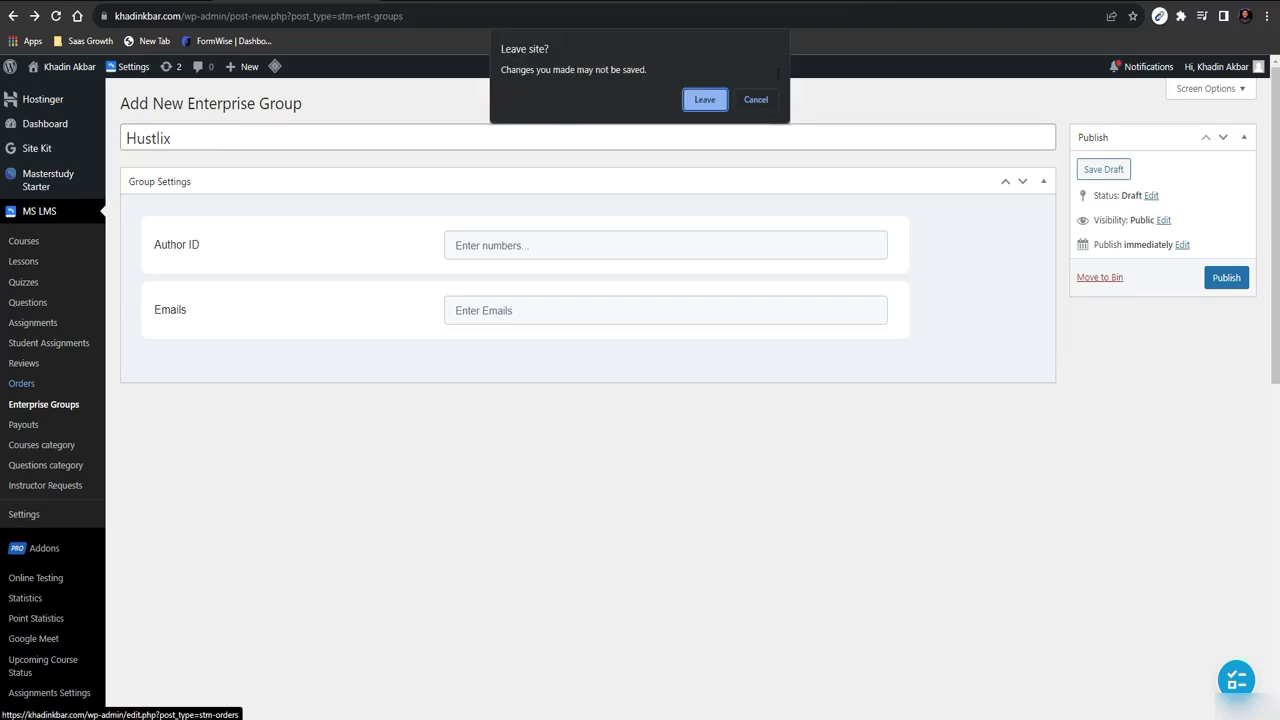
click(715, 102)
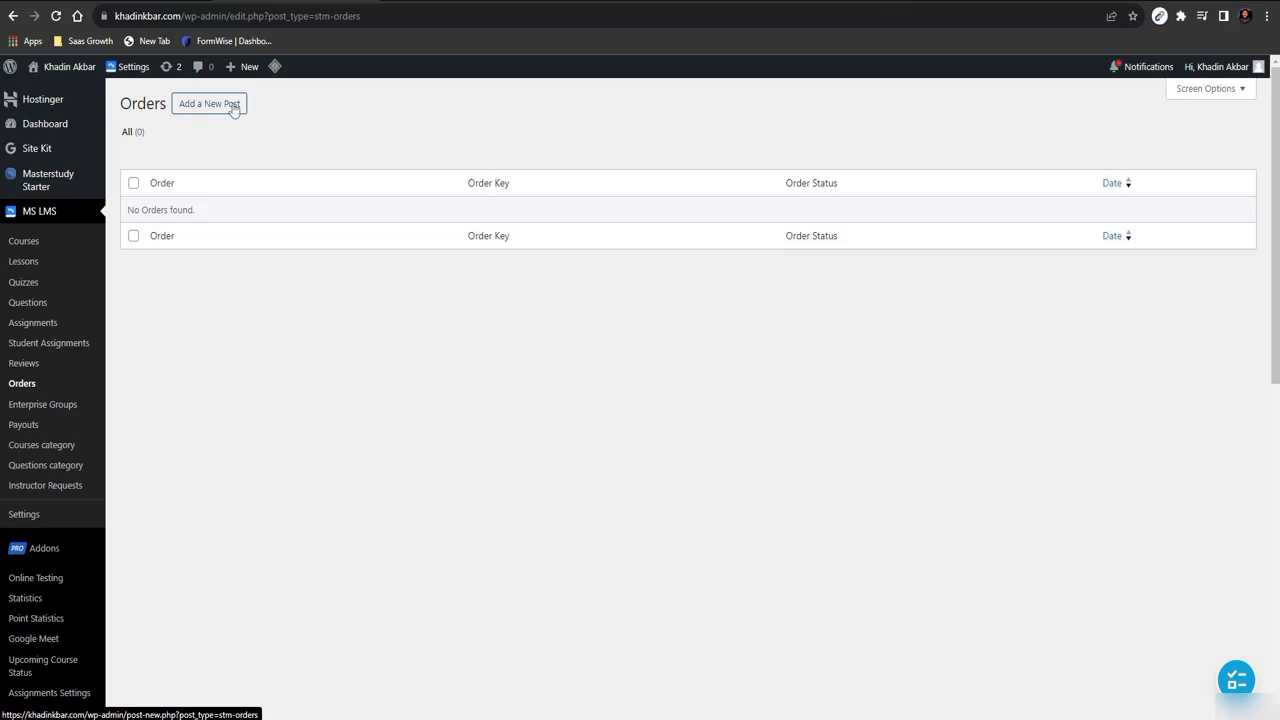
Check the empty Reviews list and 11 lessons, then scroll through the 18-course Courses list.
click(36, 366)
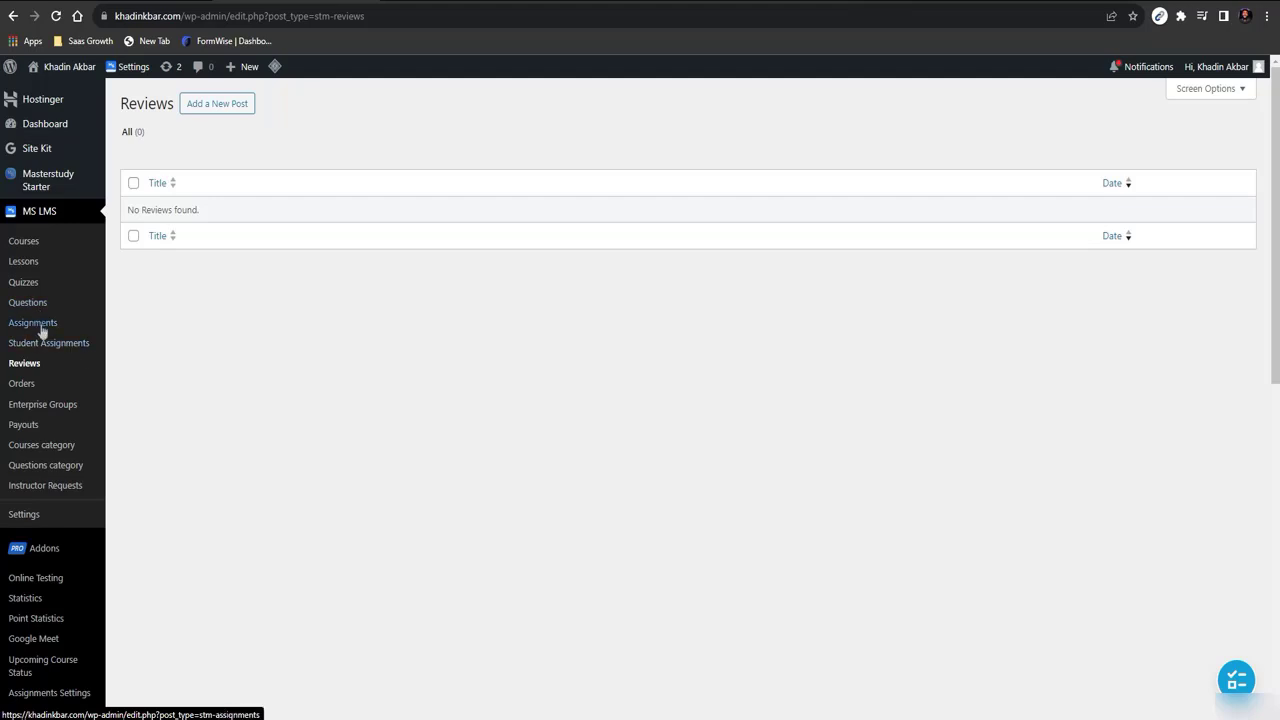
click(33, 266)
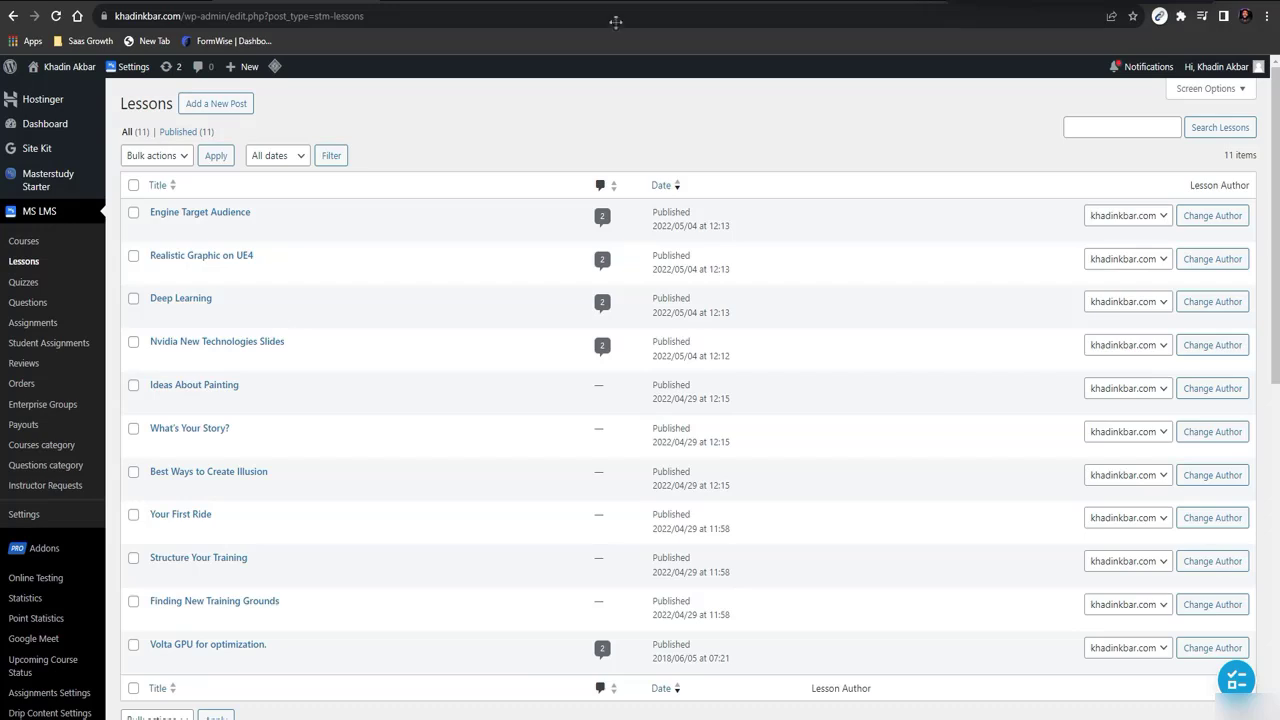
click(50, 243)
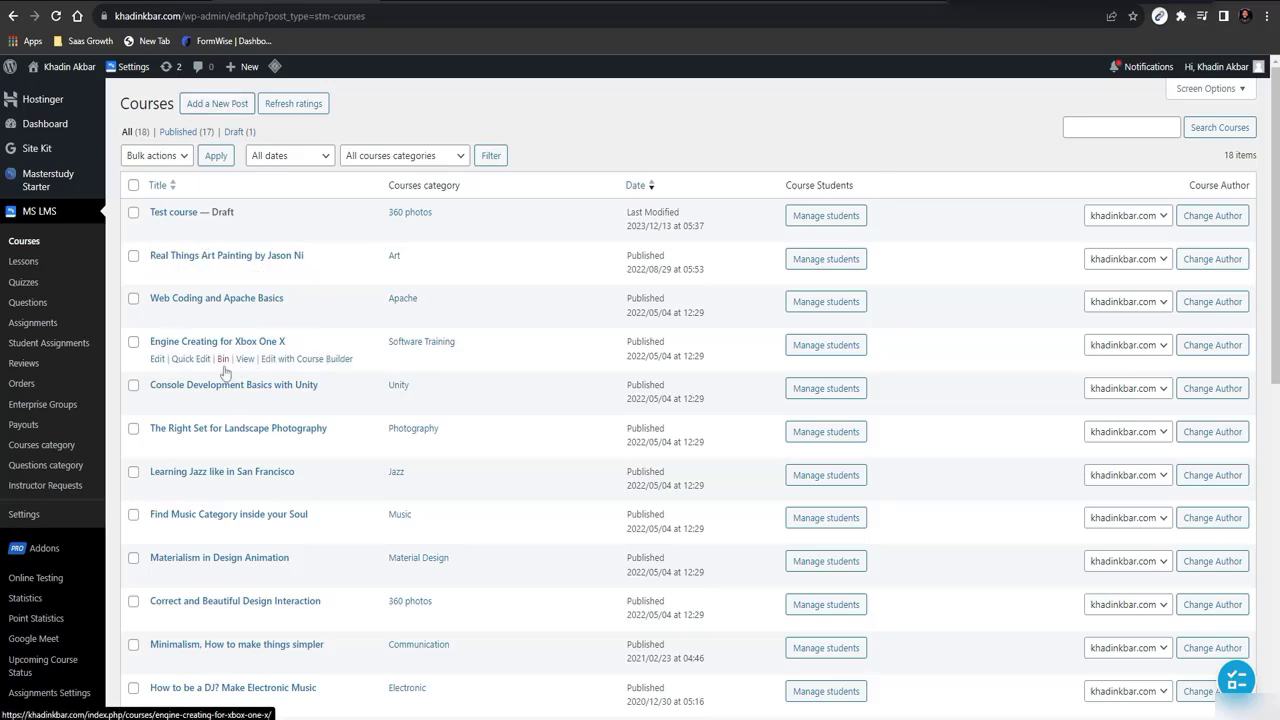
scroll(263, 340, down, 7)
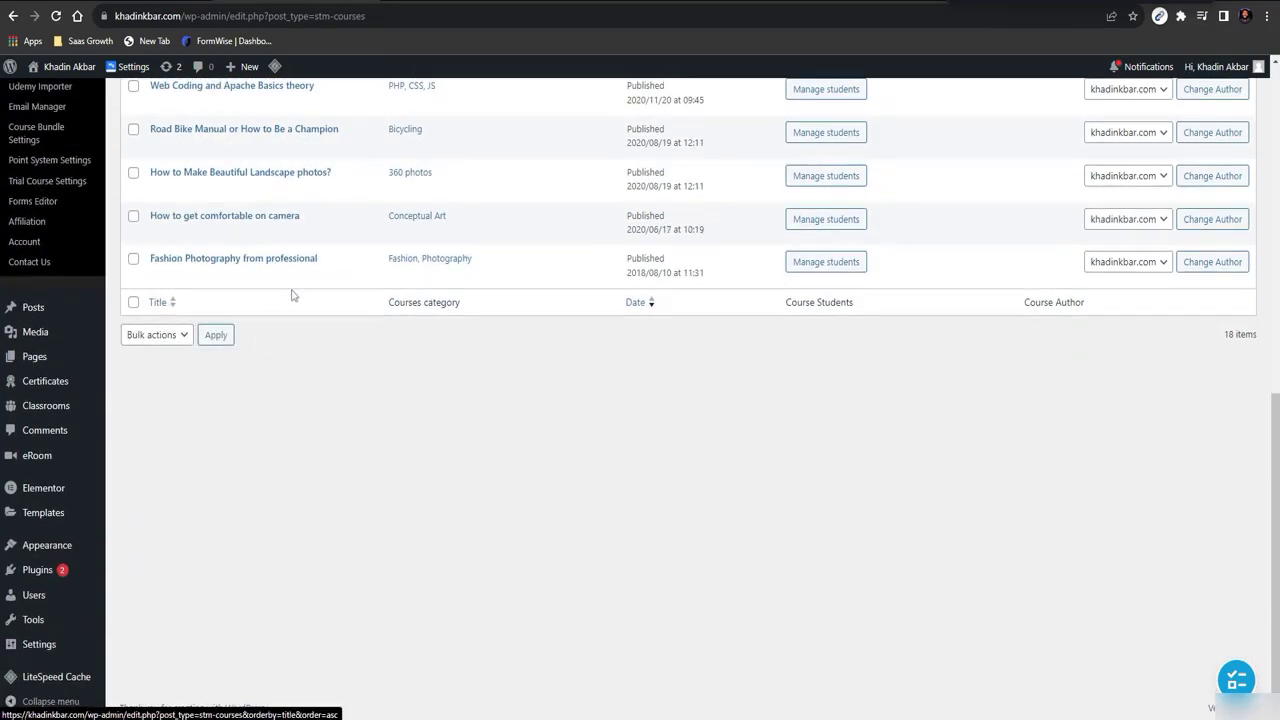
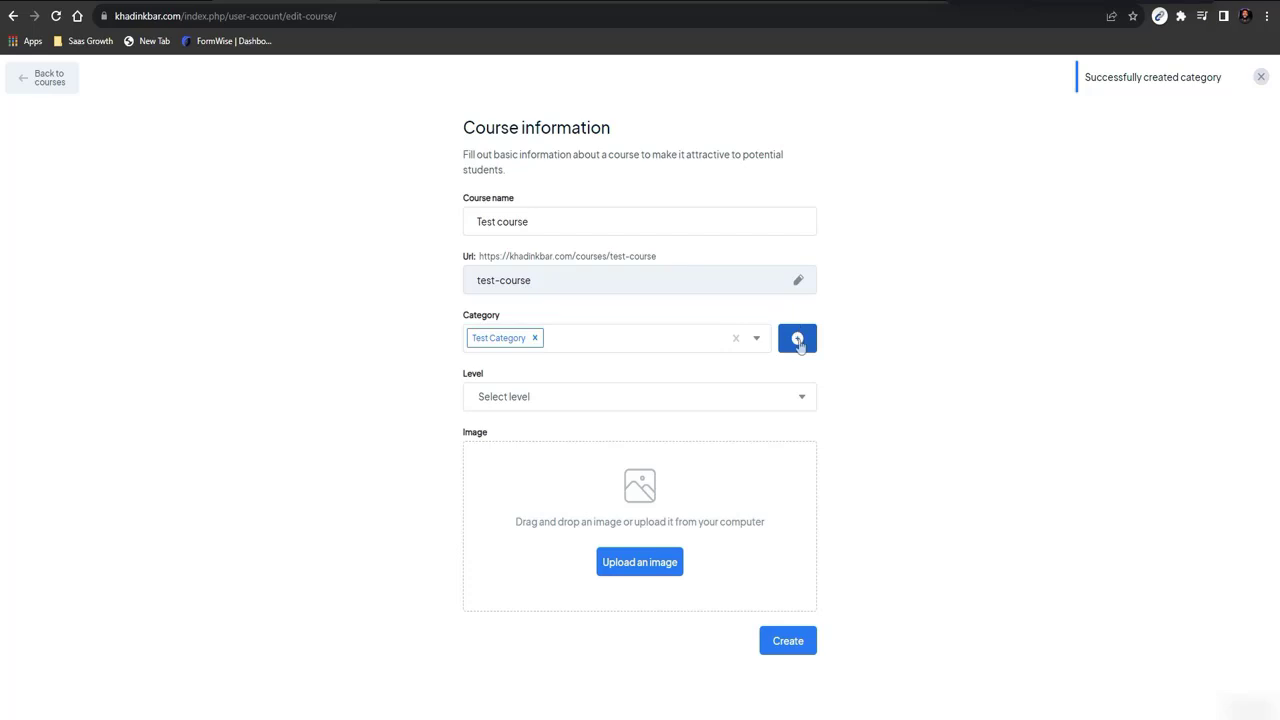
Add a 'Sub-test' category with Test Category as its parent, then dismiss the confirmation.
click(799, 336)
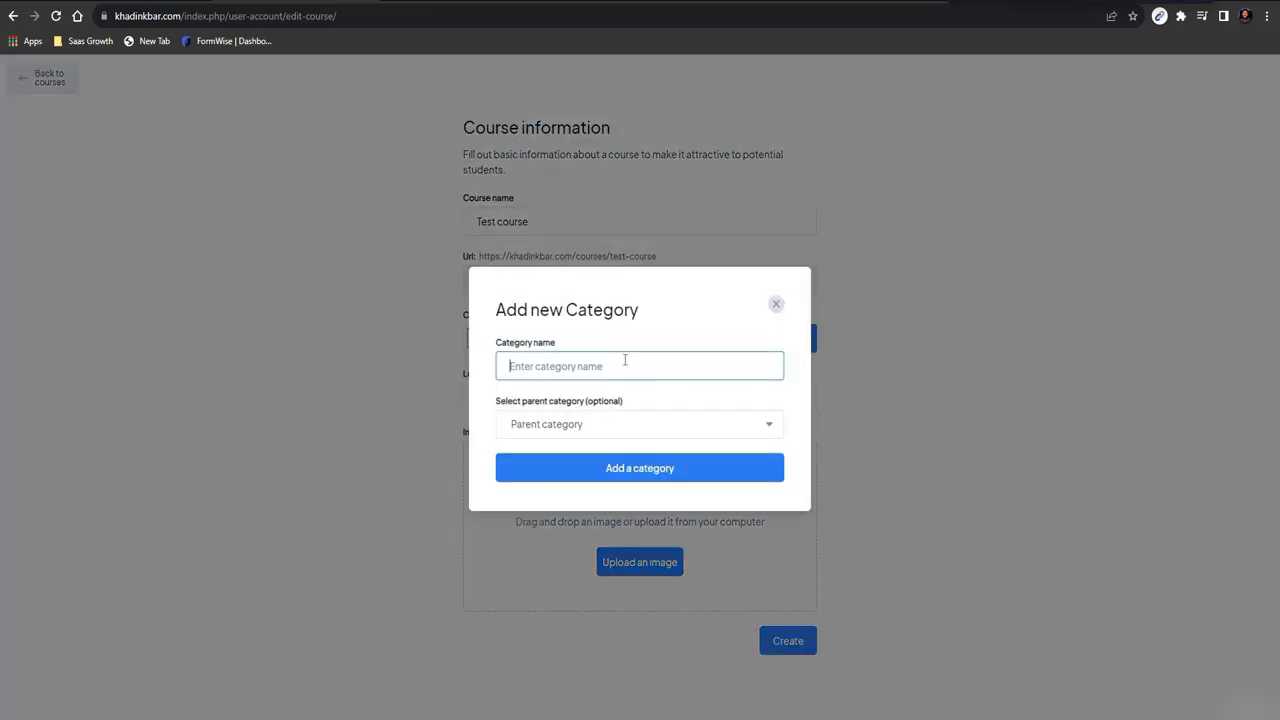
text(Sub-test)
click(625, 426)
scroll(575, 505, down, 10)
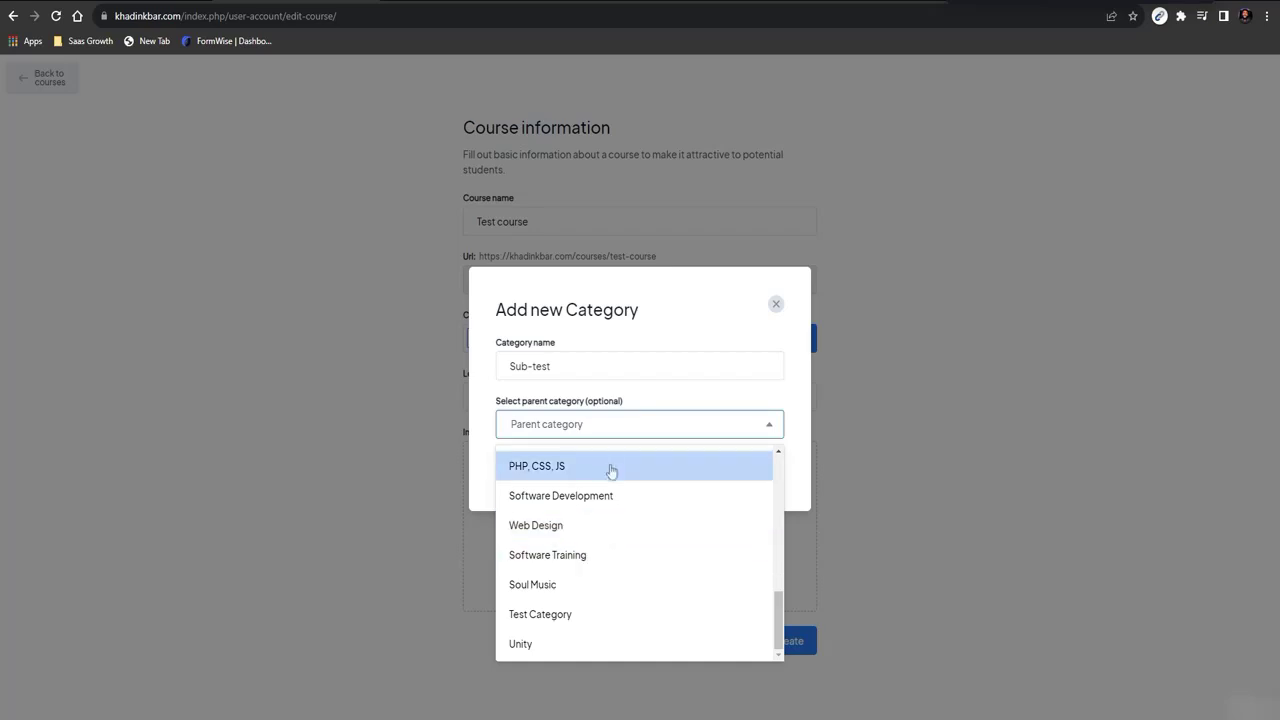
text(tst)
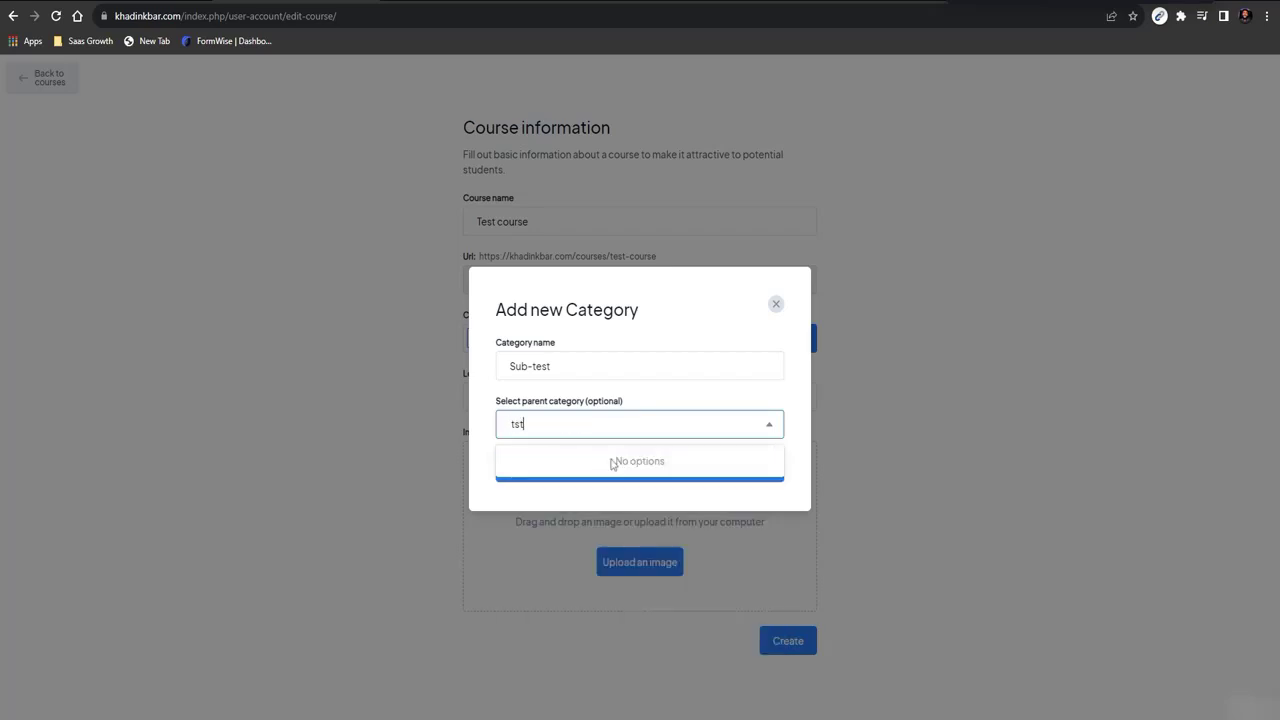
key(BackSpace)
key(BackSpace)
text(es)
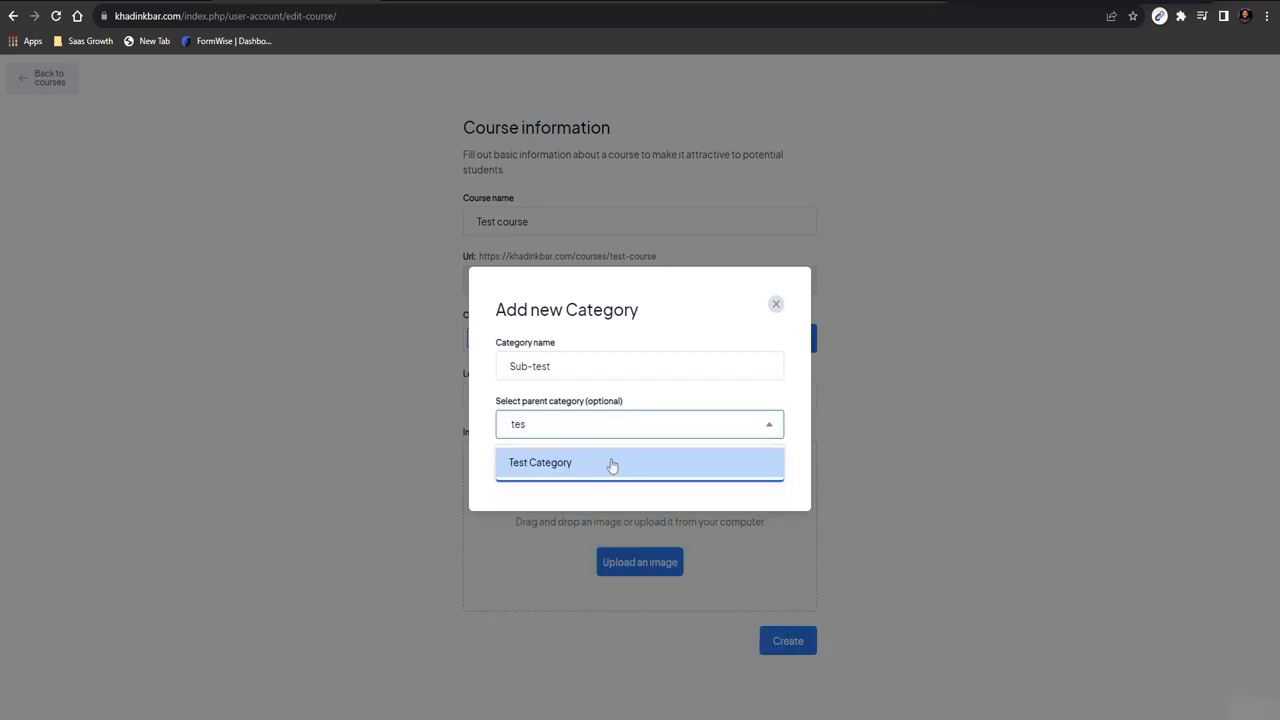
click(612, 465)
click(640, 436)
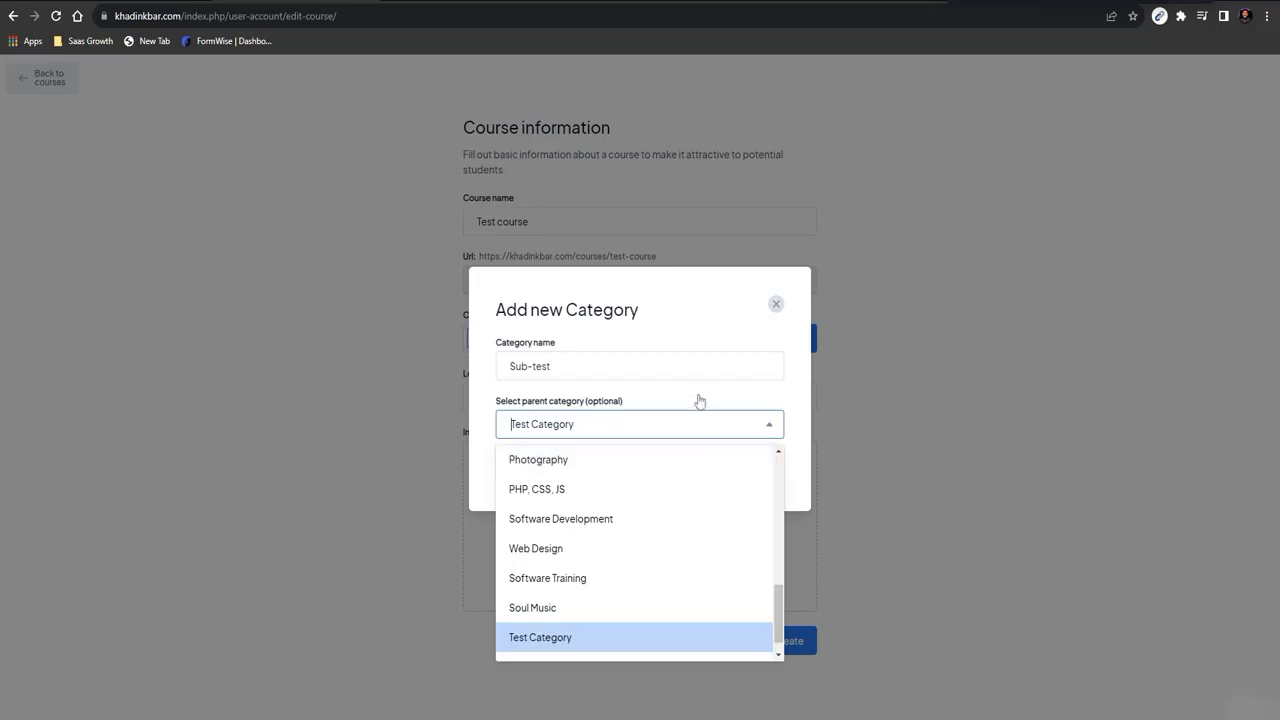
click(700, 401)
click(672, 469)
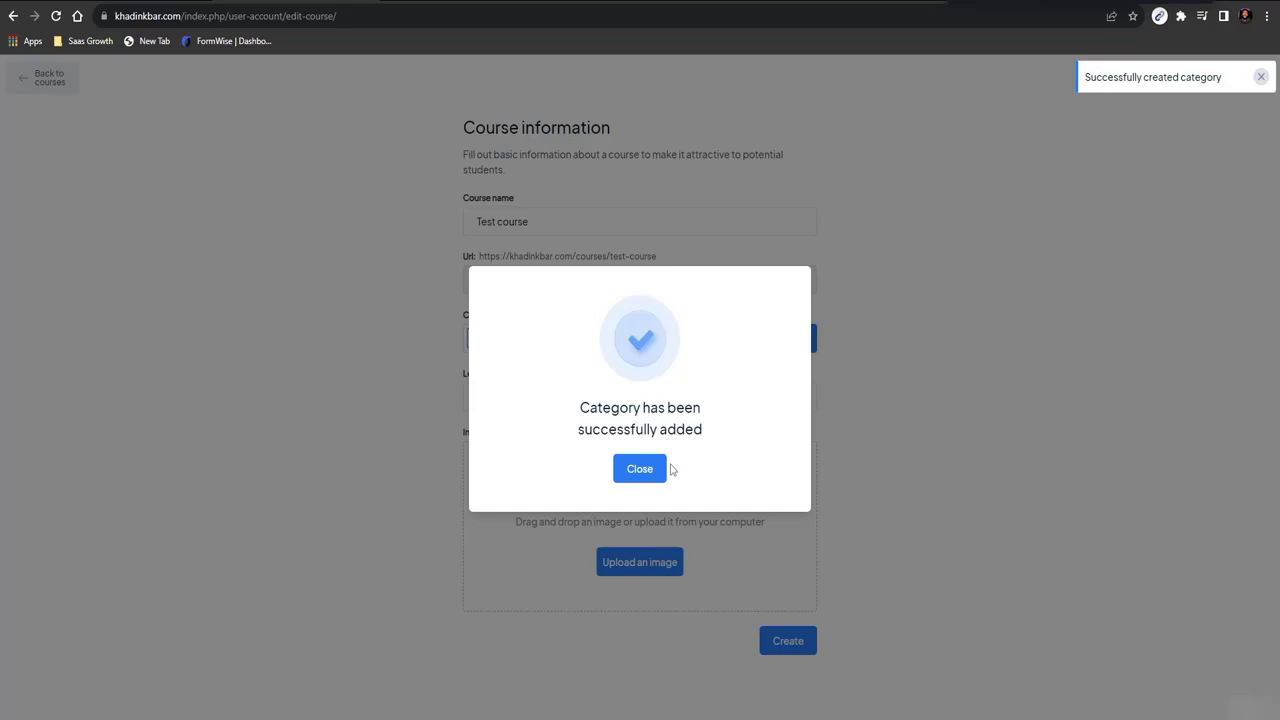
click(658, 476)
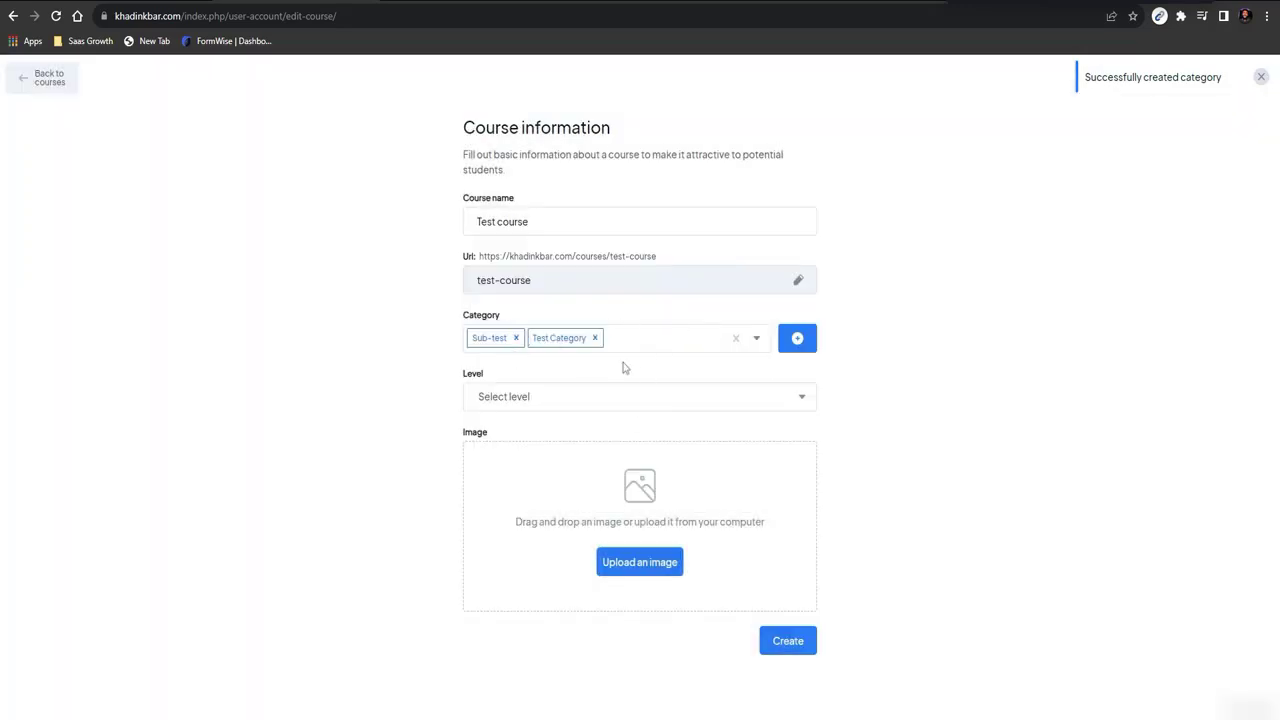
Set the course level to Advanced and upload an image from Downloads as the course image.
click(525, 400)
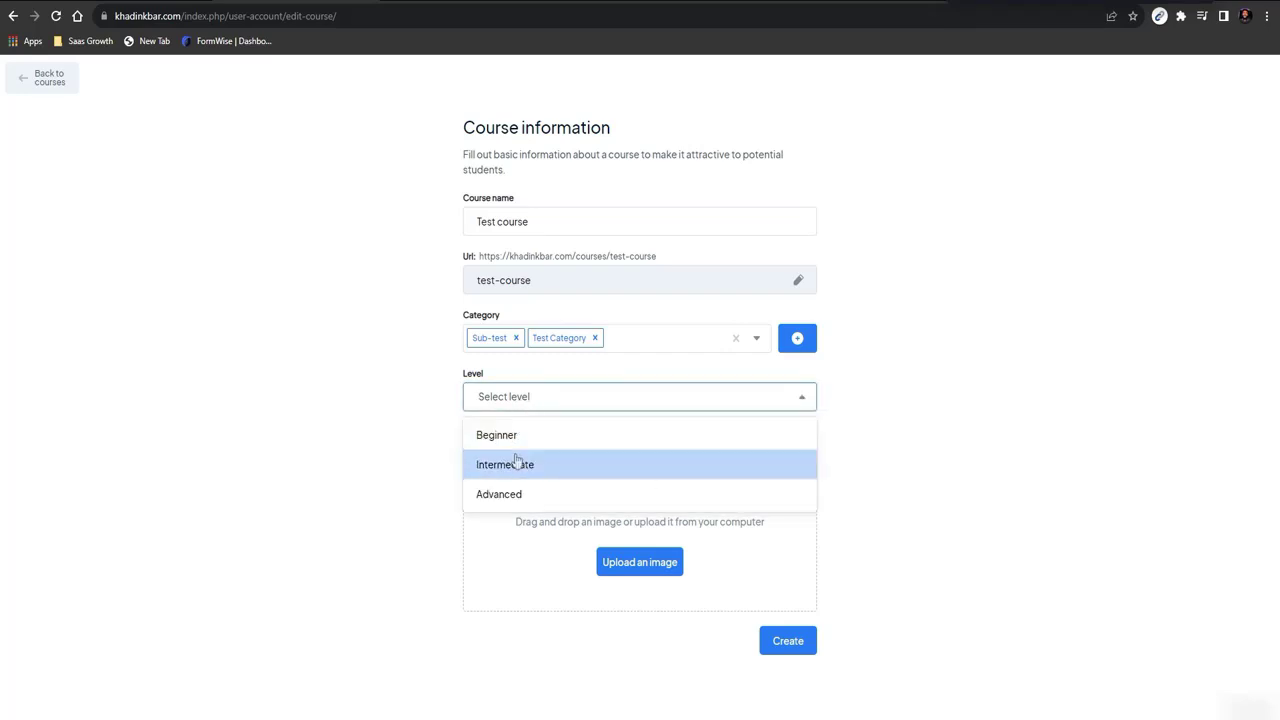
click(512, 492)
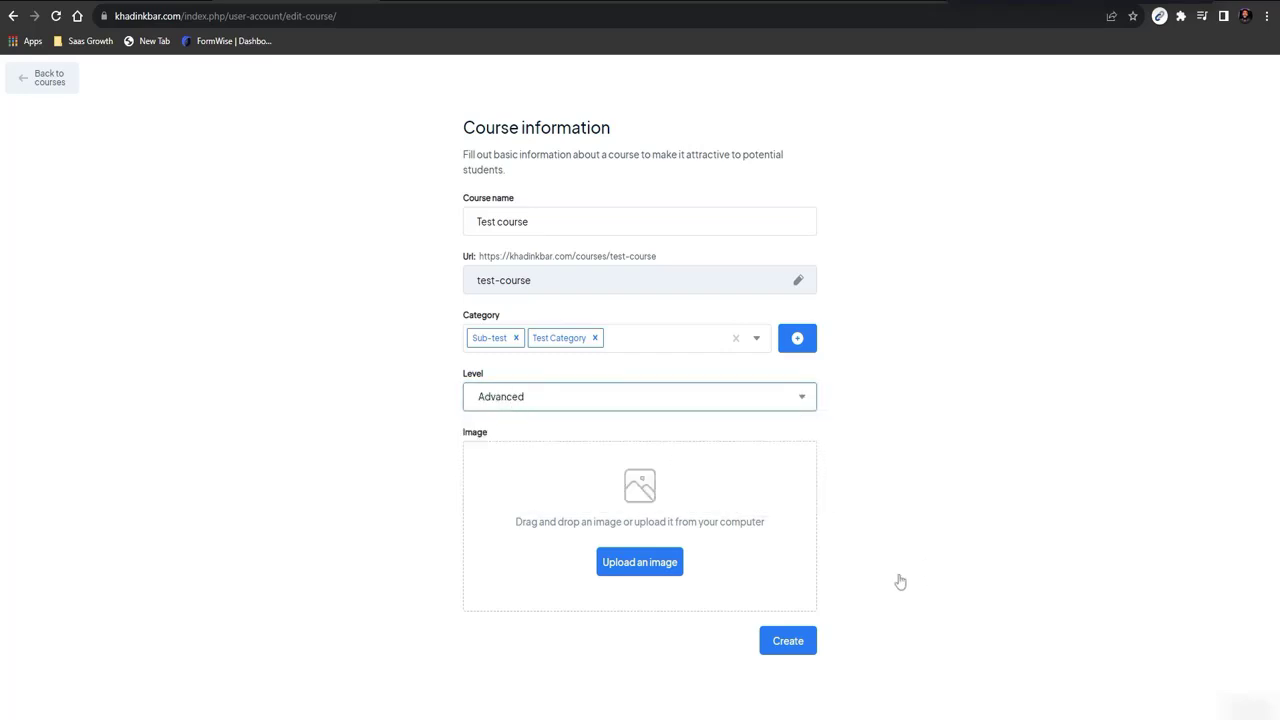
click(671, 573)
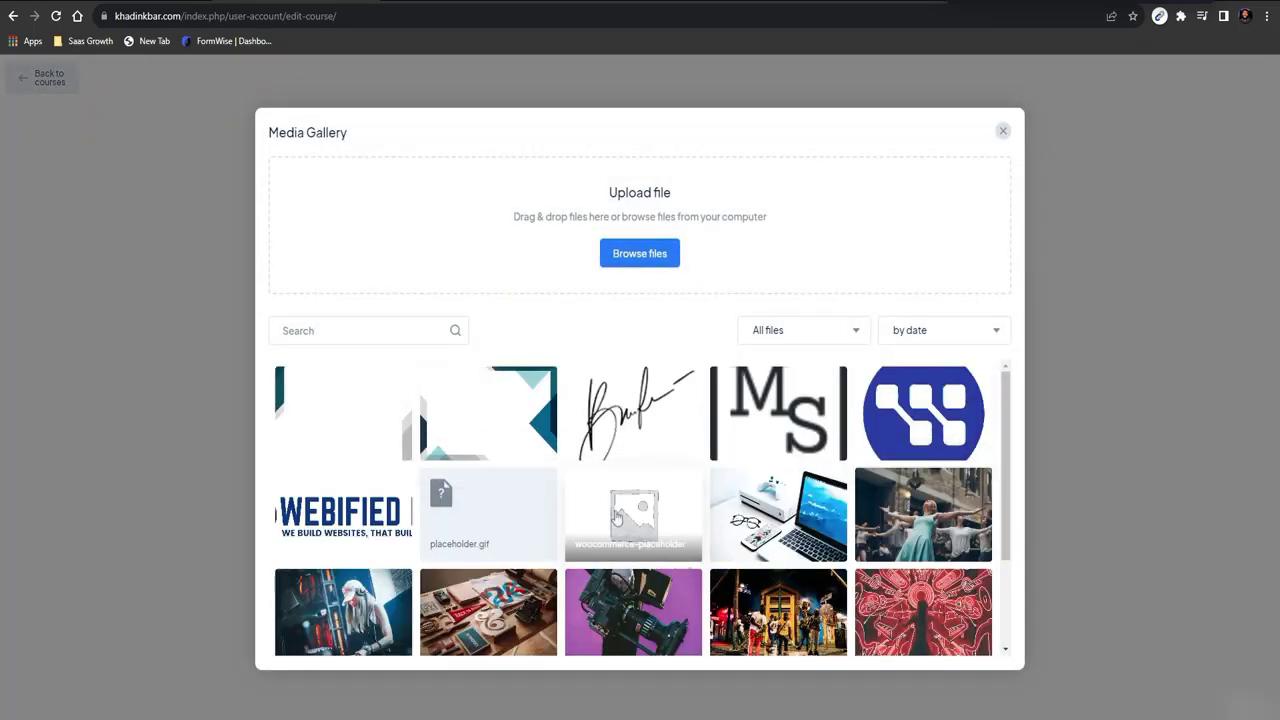
scroll(615, 516, down, 1)
scroll(625, 500, up, 1)
click(637, 254)
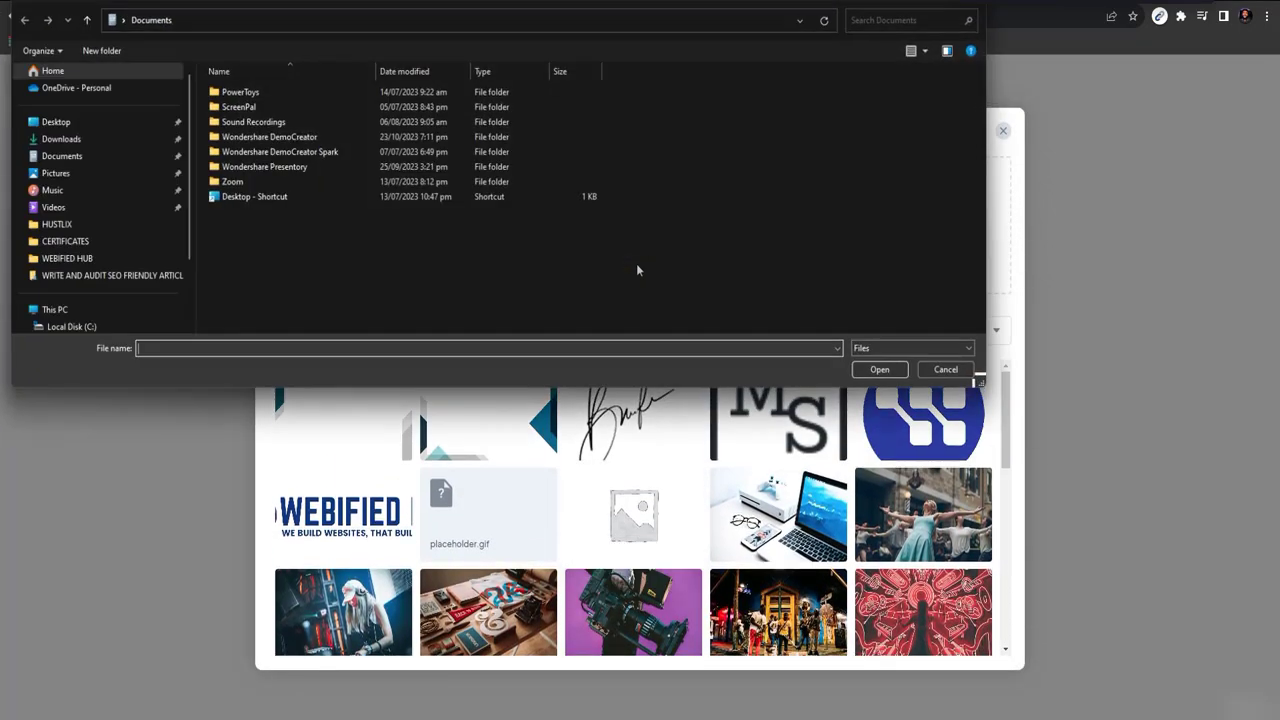
click(72, 143)
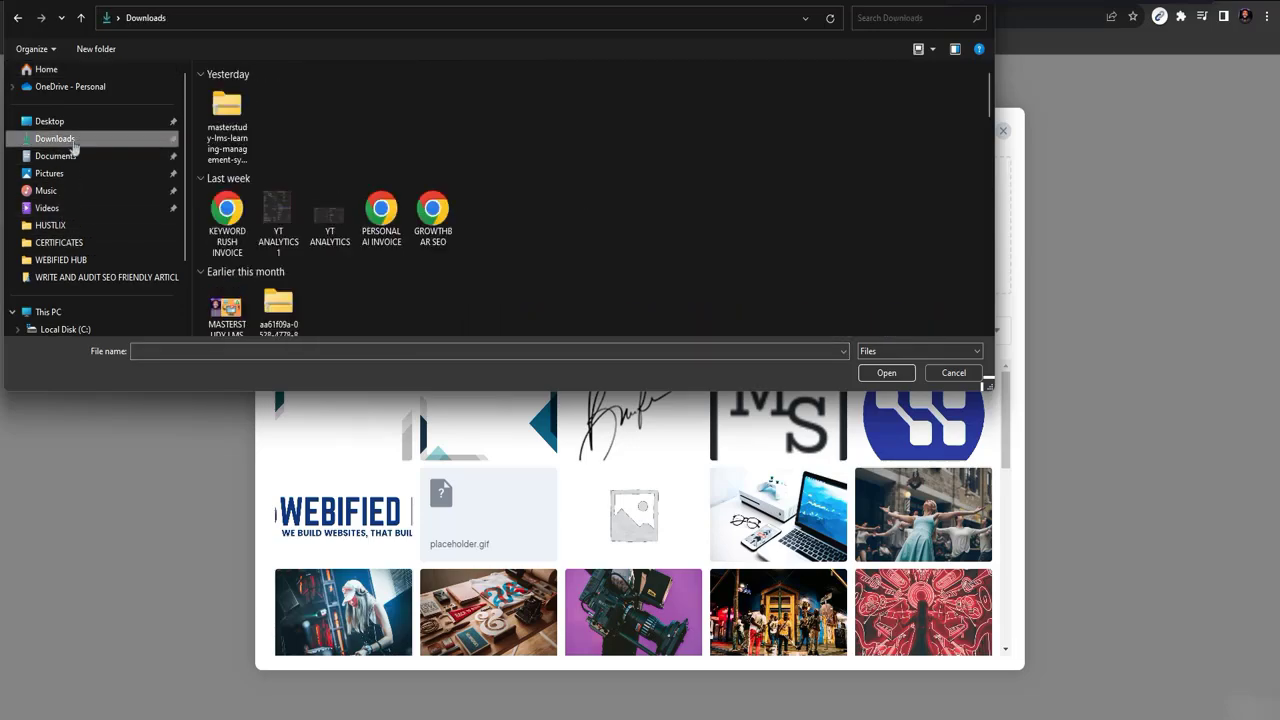
scroll(420, 240, down, 10)
scroll(420, 240, up, 3)
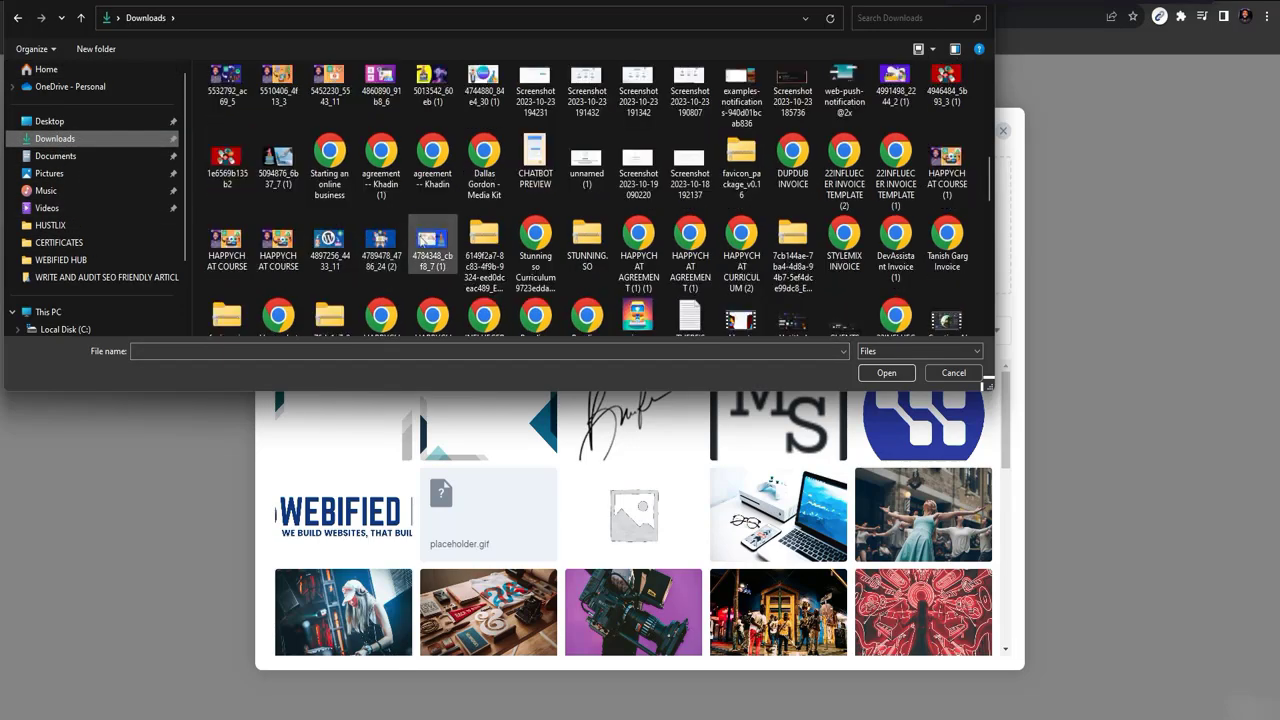
double_click(432, 240)
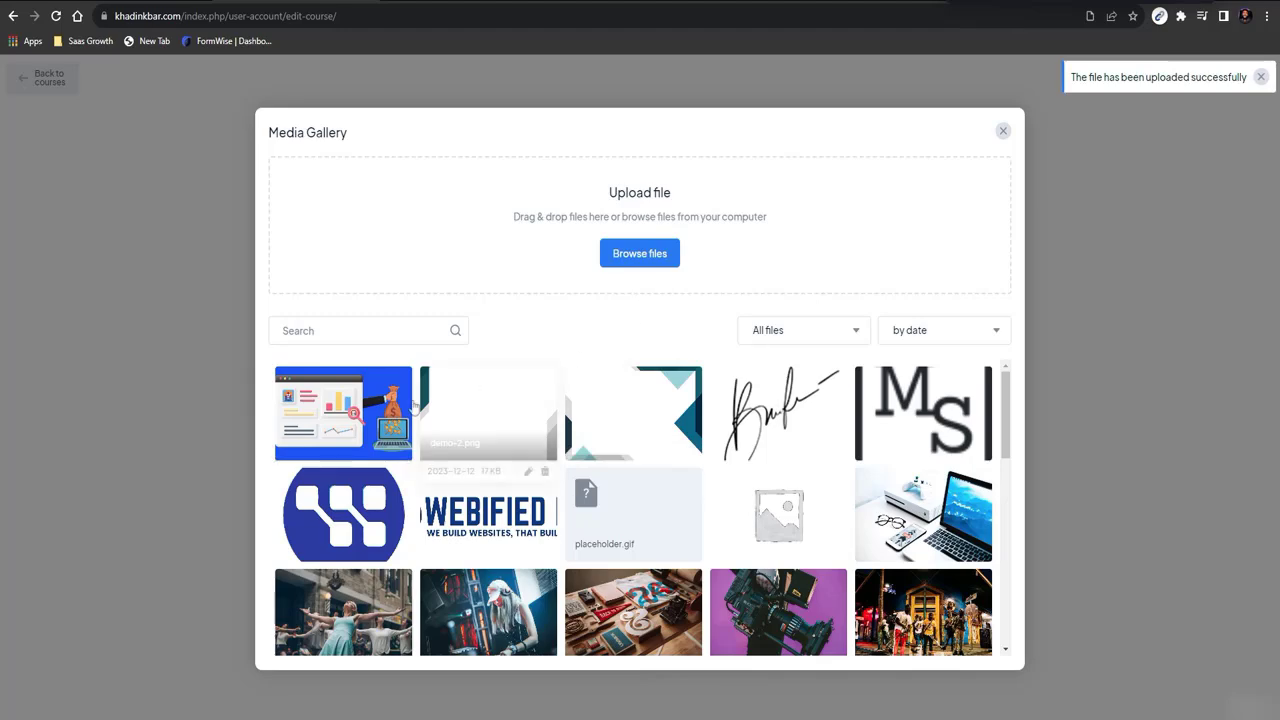
click(410, 405)
Save the course as a draft, leaving its single Untitled section unnamed.
click(776, 637)
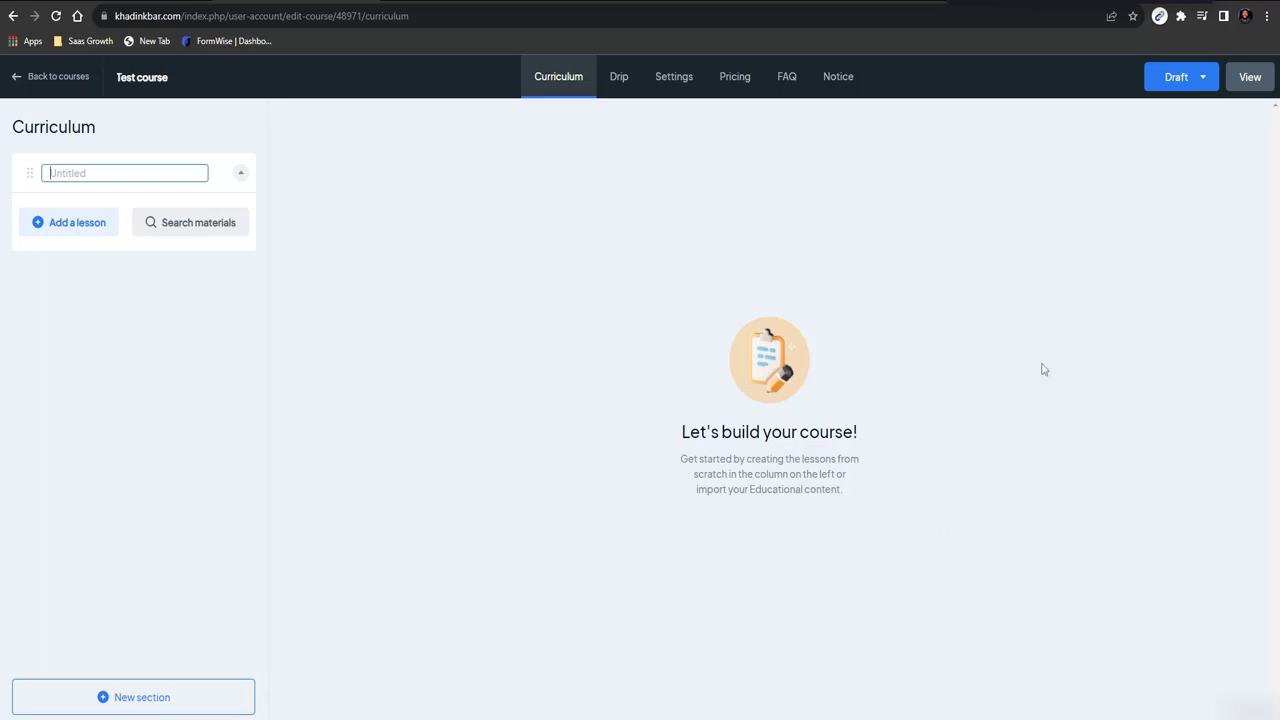
click(1165, 2)
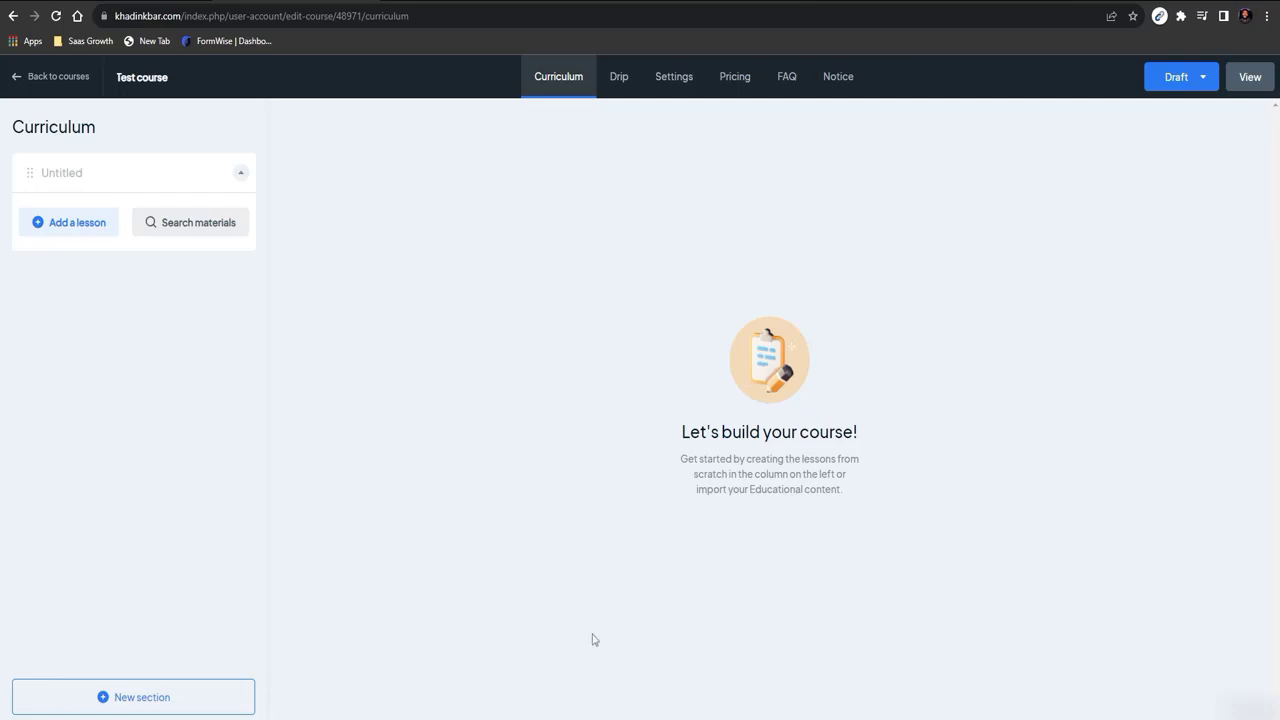
Add several sections, title the first one 'Introduction', and start adding a lesson.
click(91, 699)
click(117, 702)
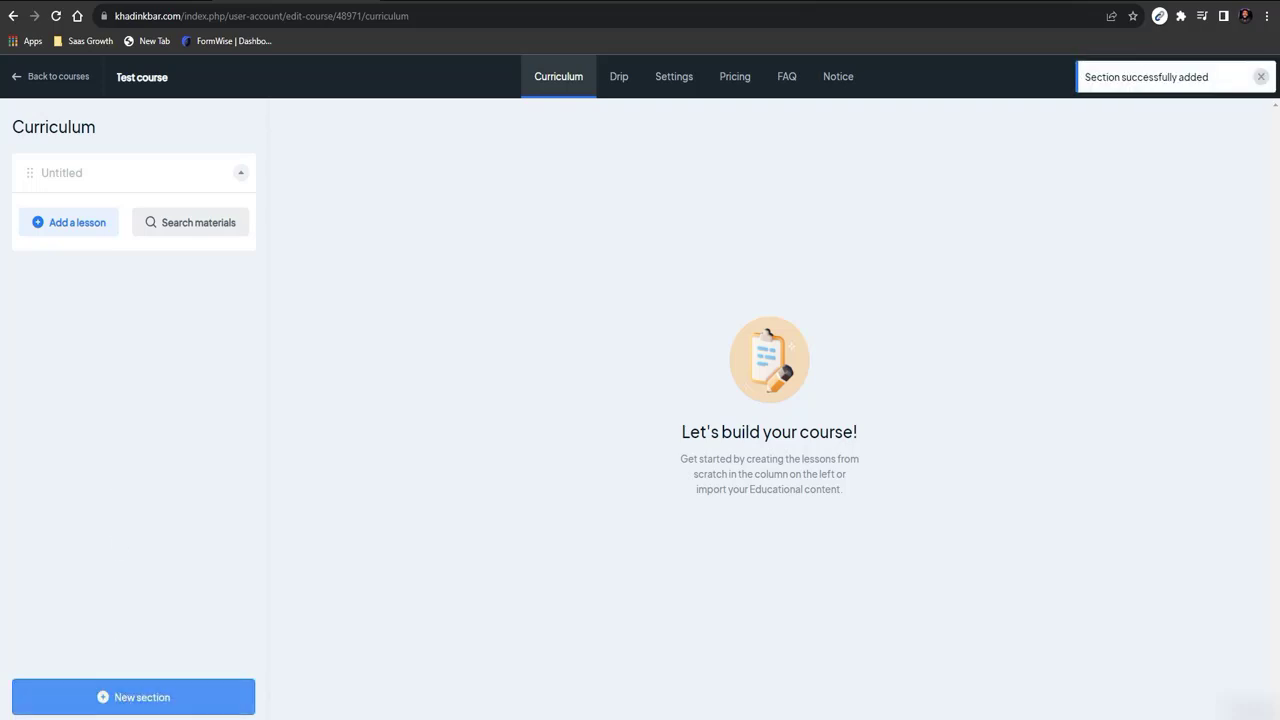
click(128, 700)
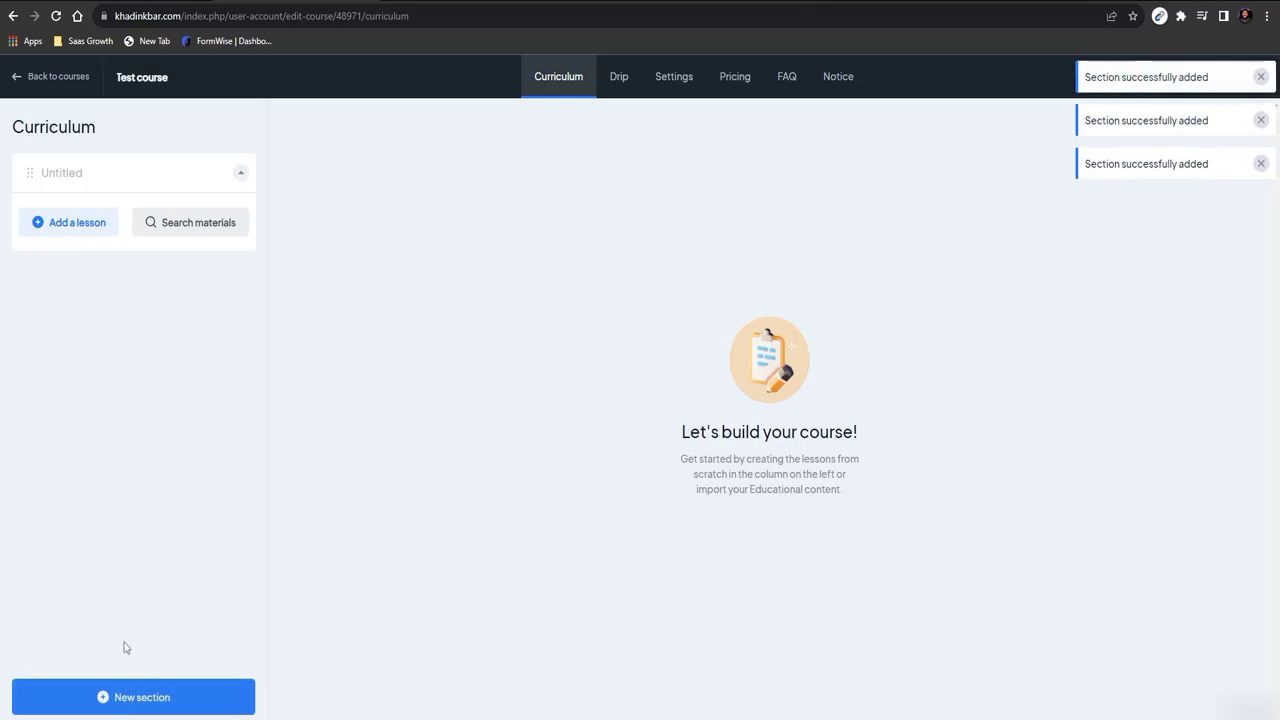
click(90, 175)
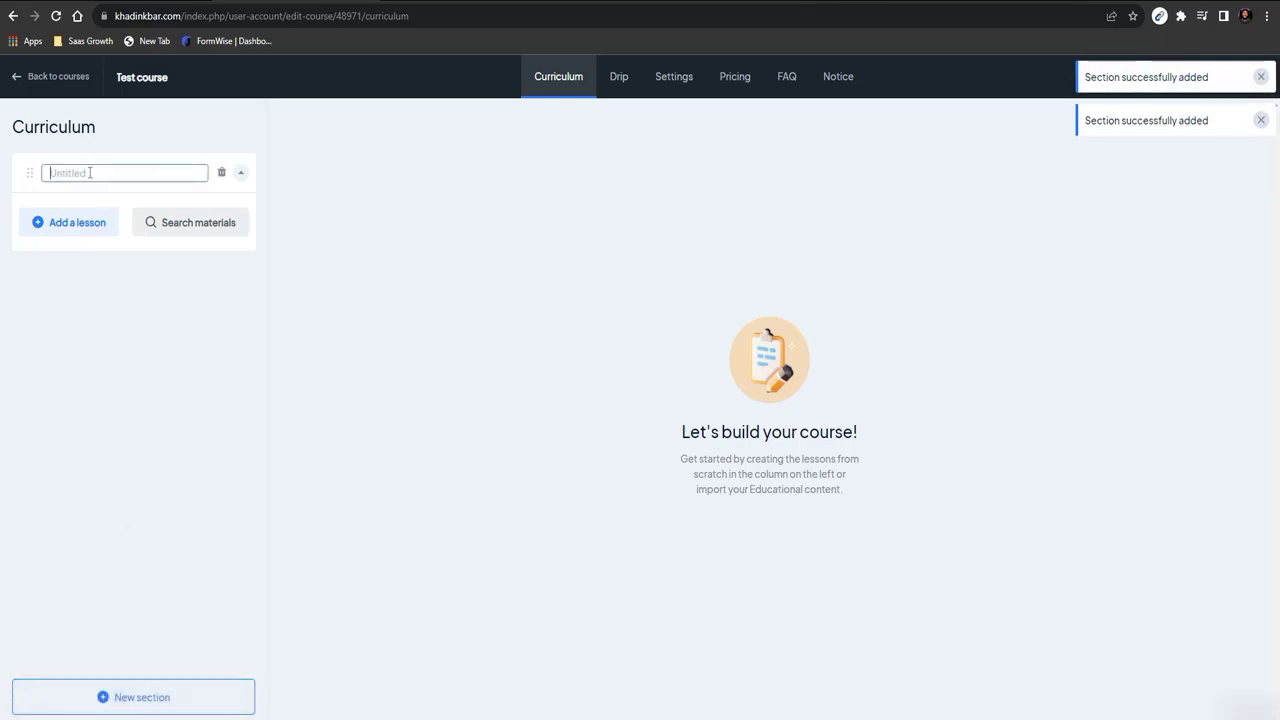
text(Introcut)
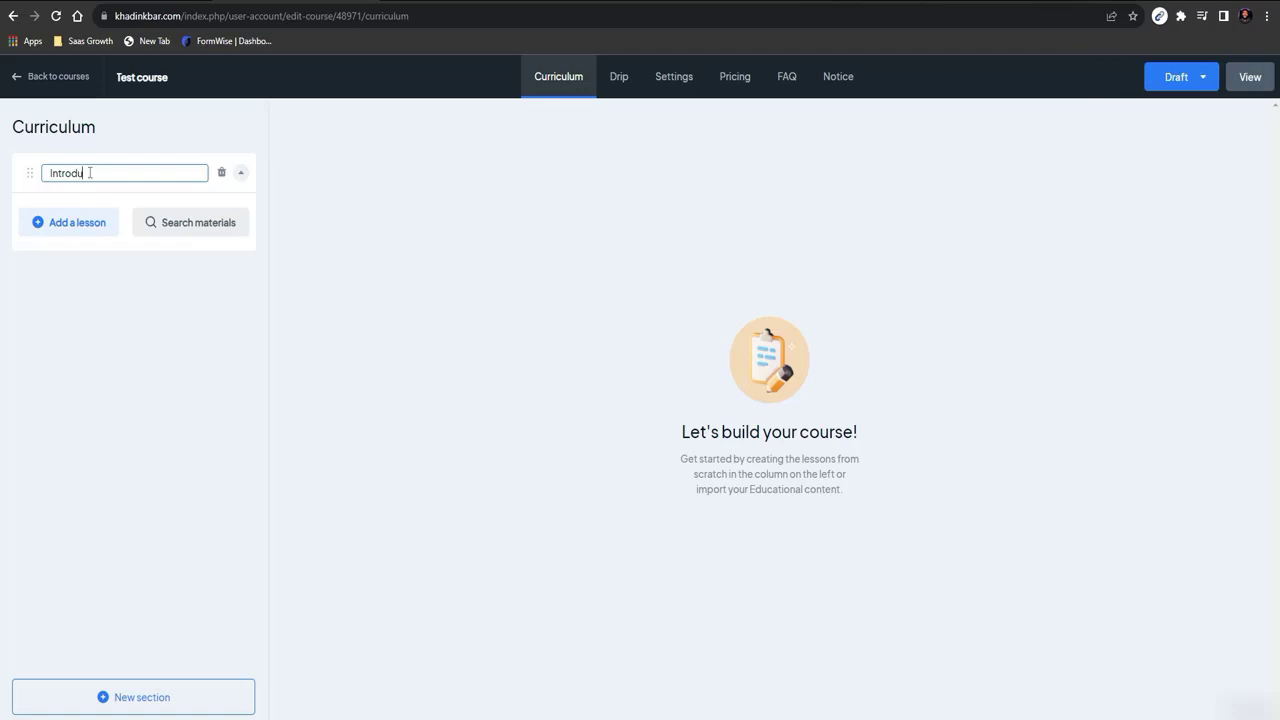
text(ction)
key(Return)
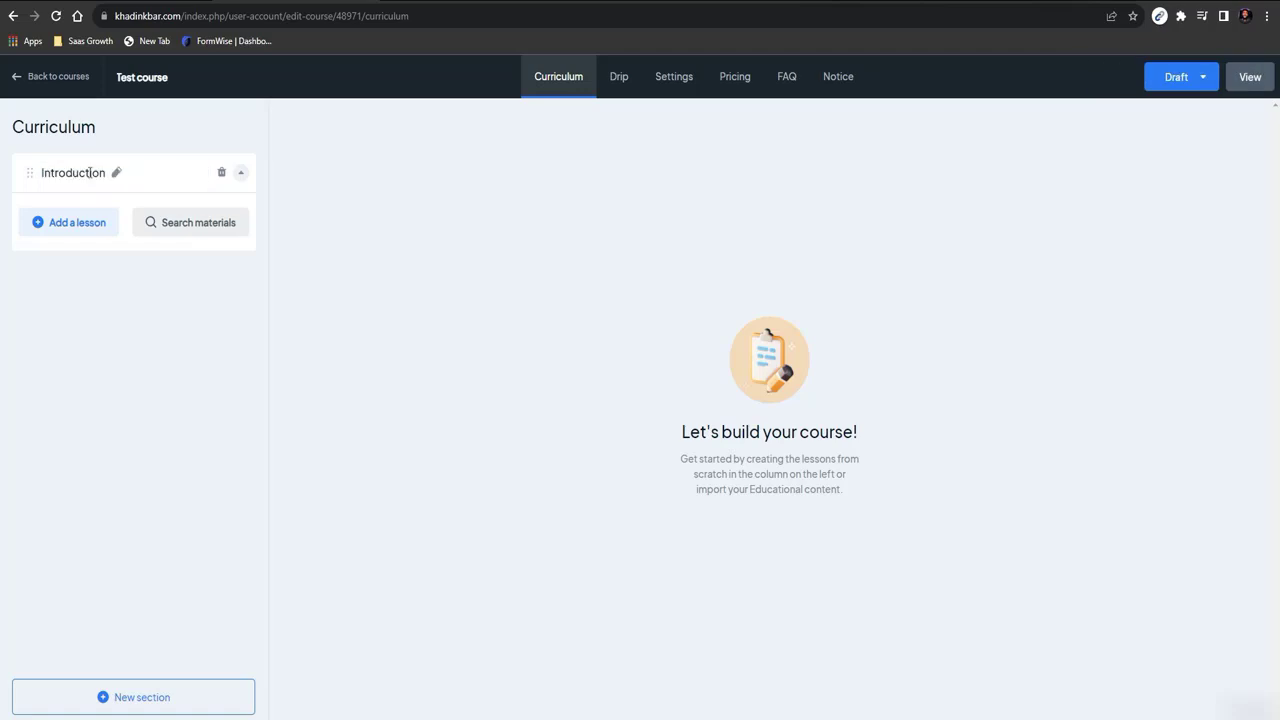
click(177, 700)
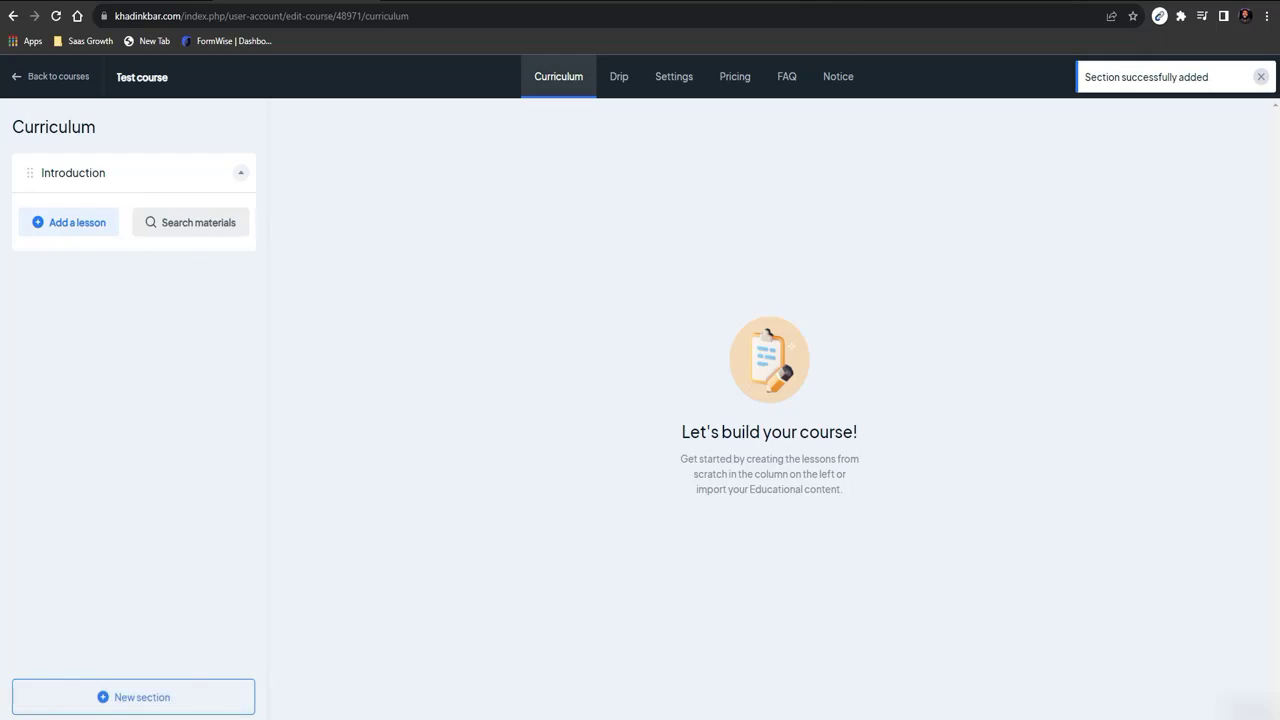
click(92, 225)
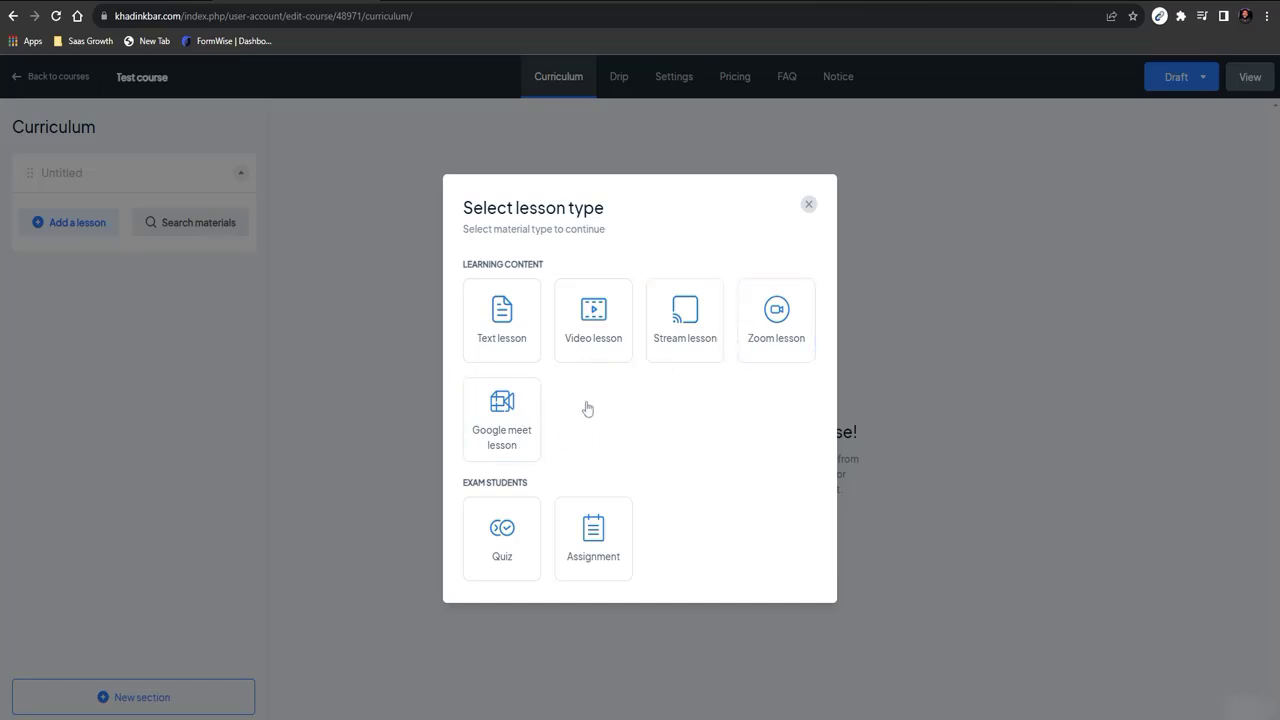
Create a draft Stream lesson, then bring up the lesson type chooser again for another lesson.
click(680, 345)
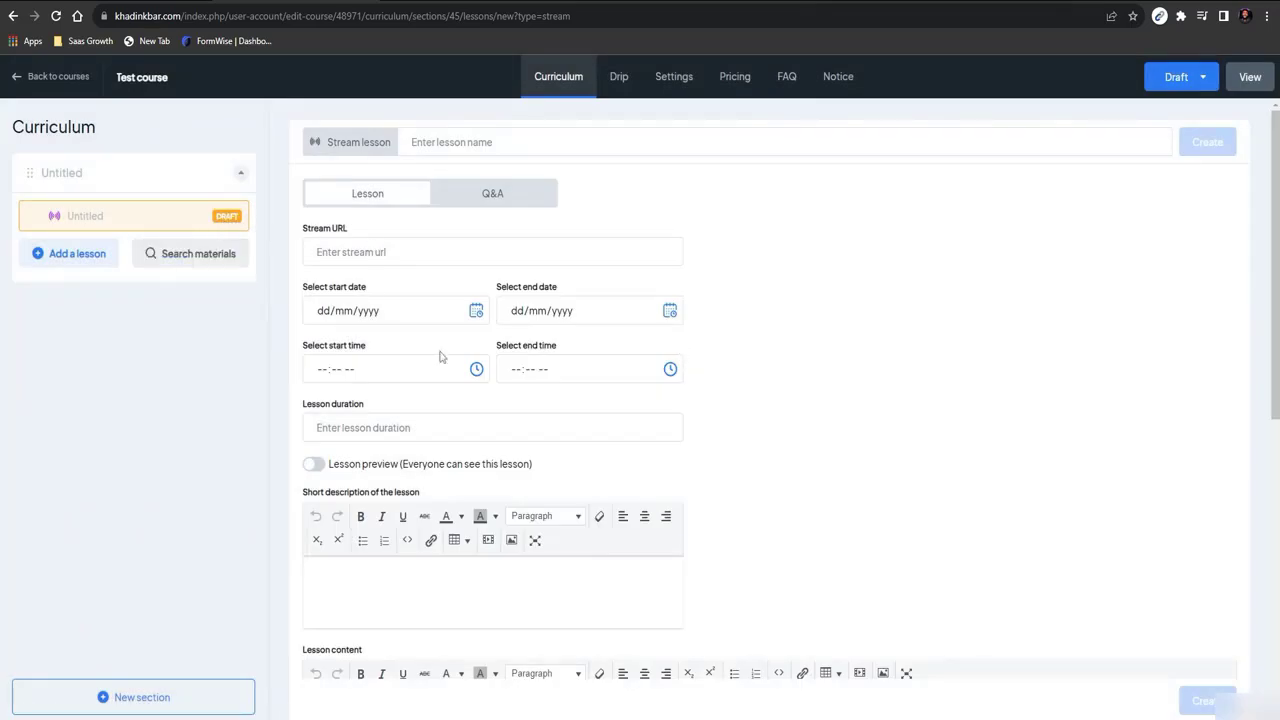
scroll(443, 363, down, 8)
scroll(449, 380, up, 8)
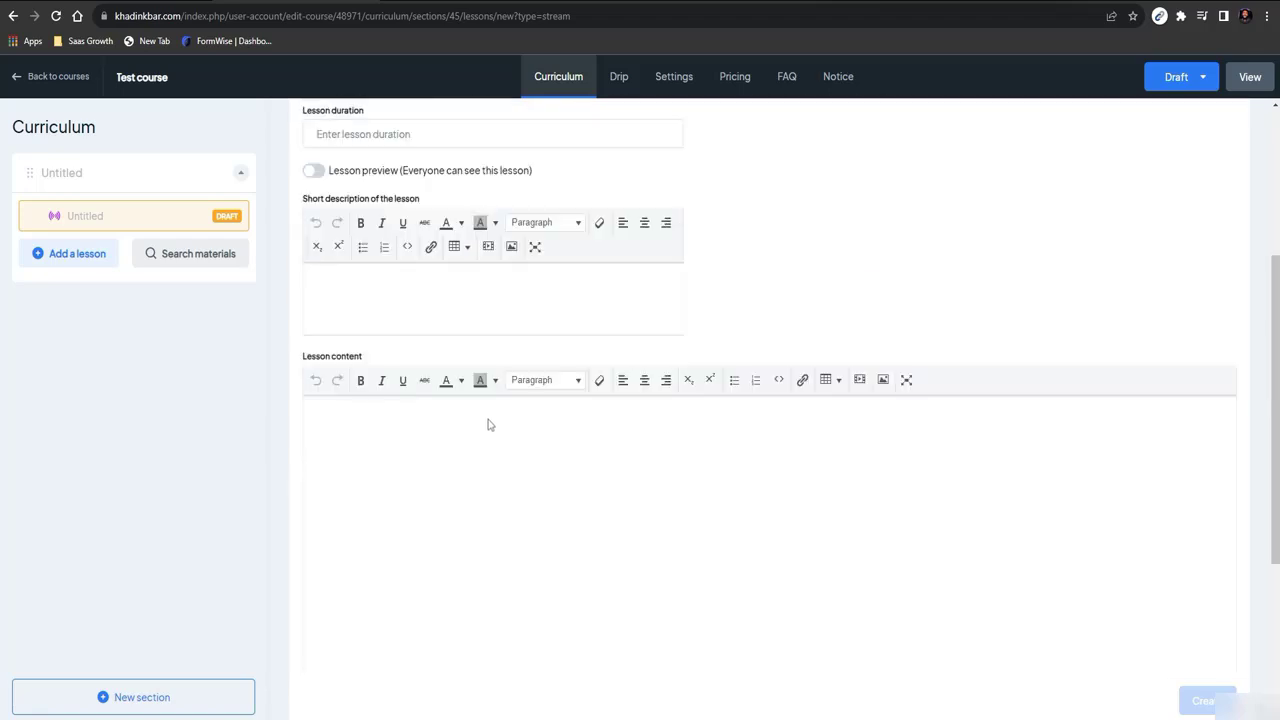
click(473, 148)
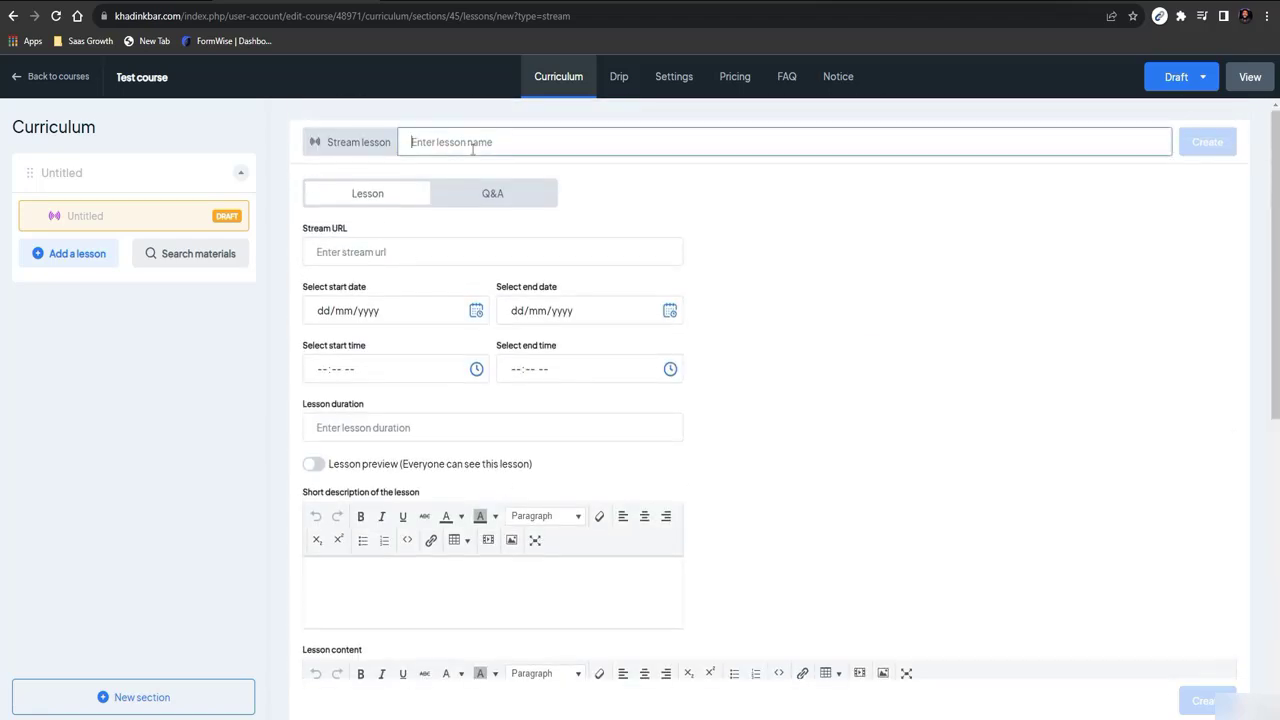
scroll(631, 372, down, 6)
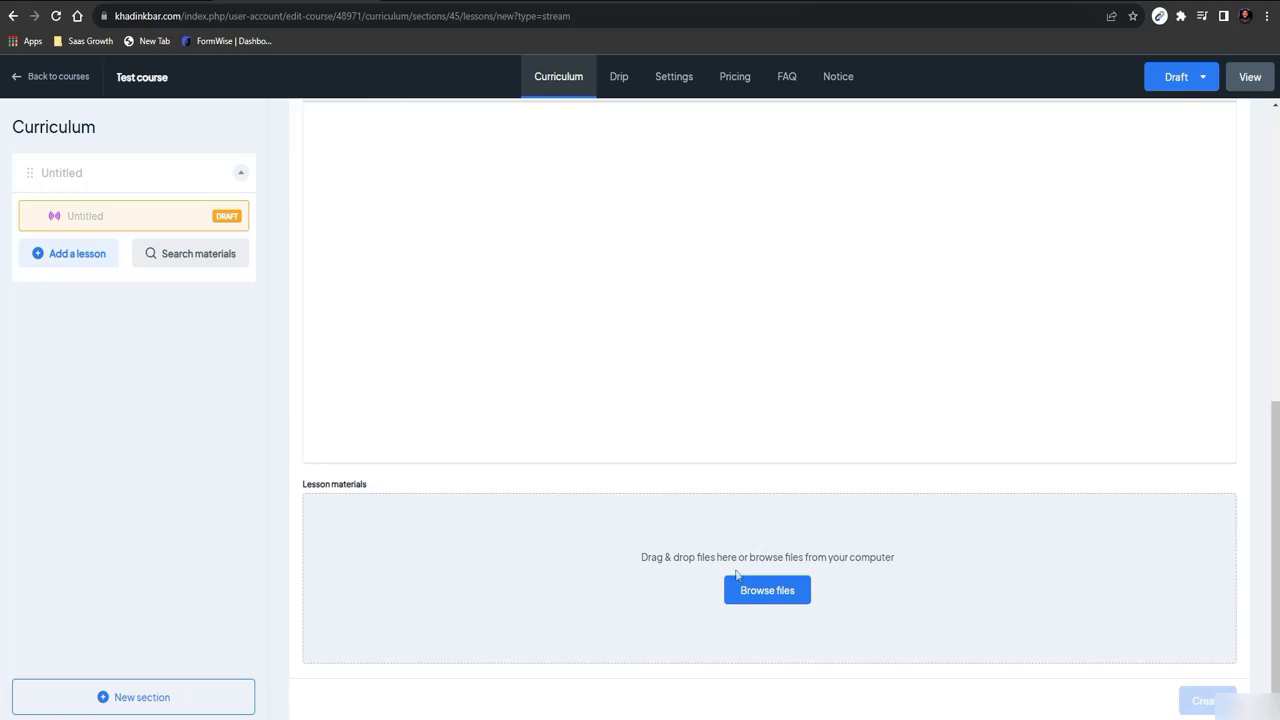
scroll(737, 575, up, 6)
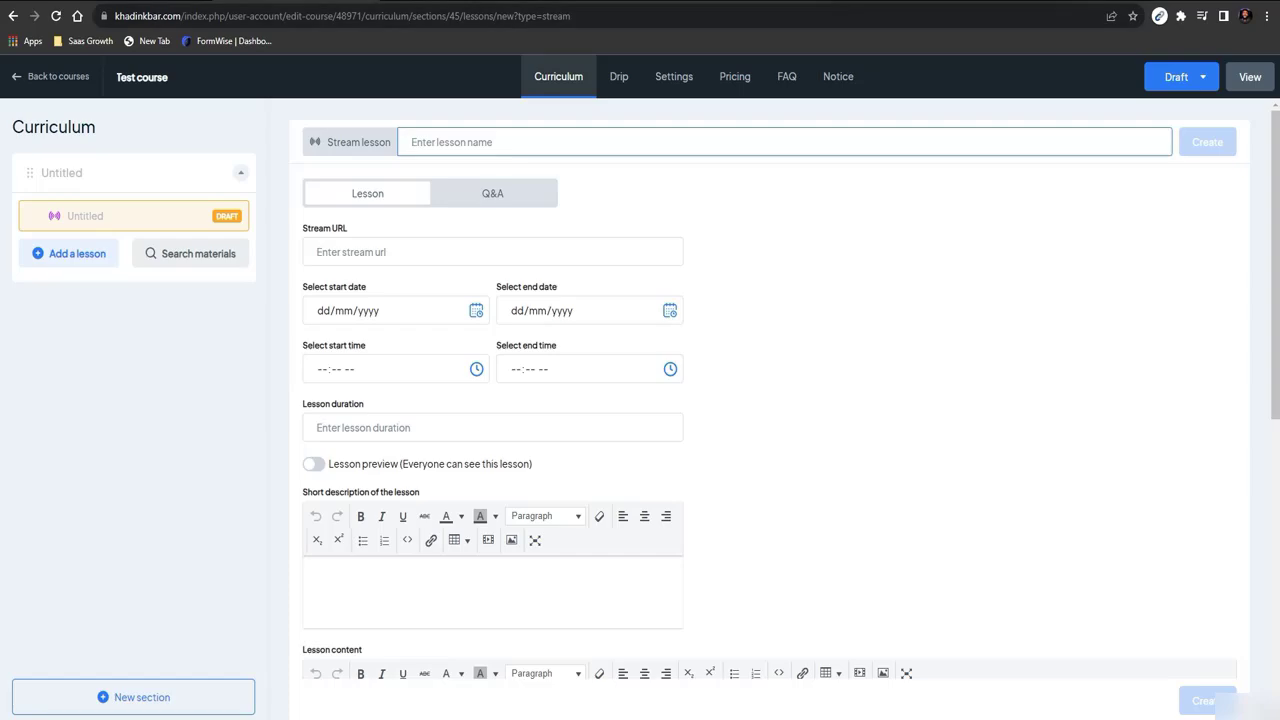
scroll(897, 300, down, 5)
scroll(903, 311, up, 4)
scroll(871, 320, down, 4)
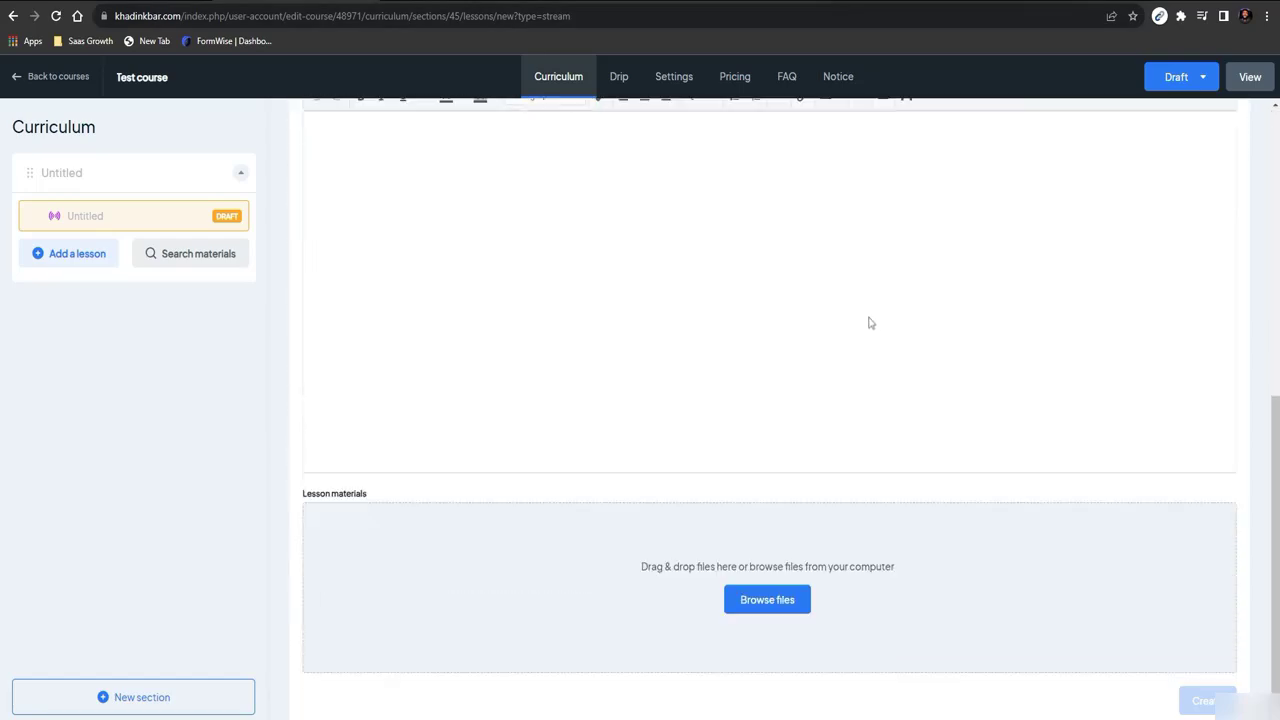
scroll(869, 323, up, 5)
click(66, 254)
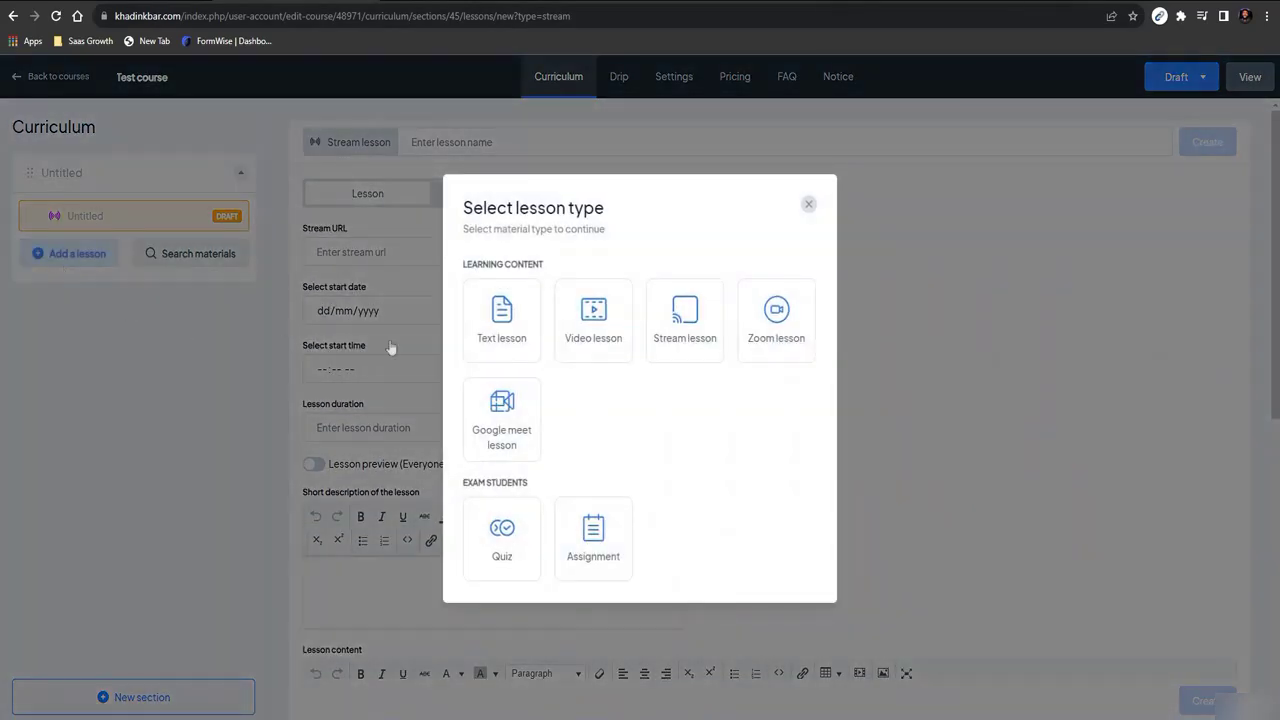
Create a Video lesson named 'Introduction' with YouTube as the source type.
click(604, 328)
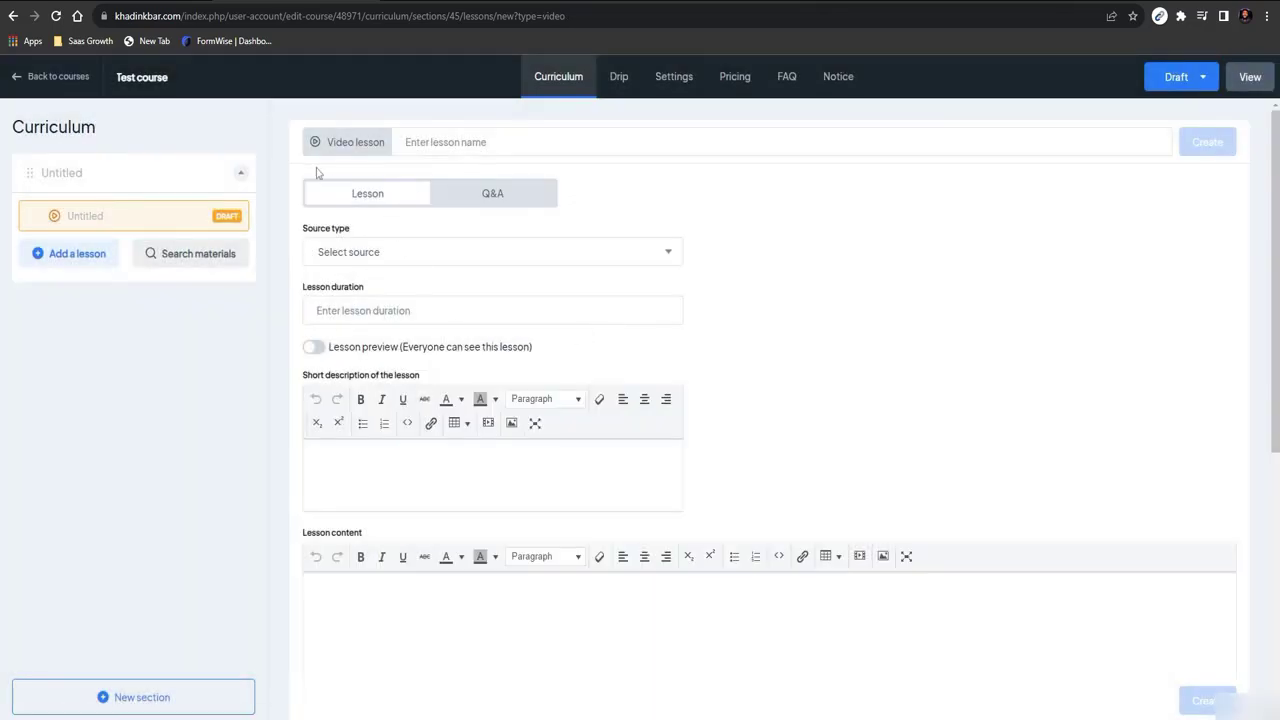
click(440, 142)
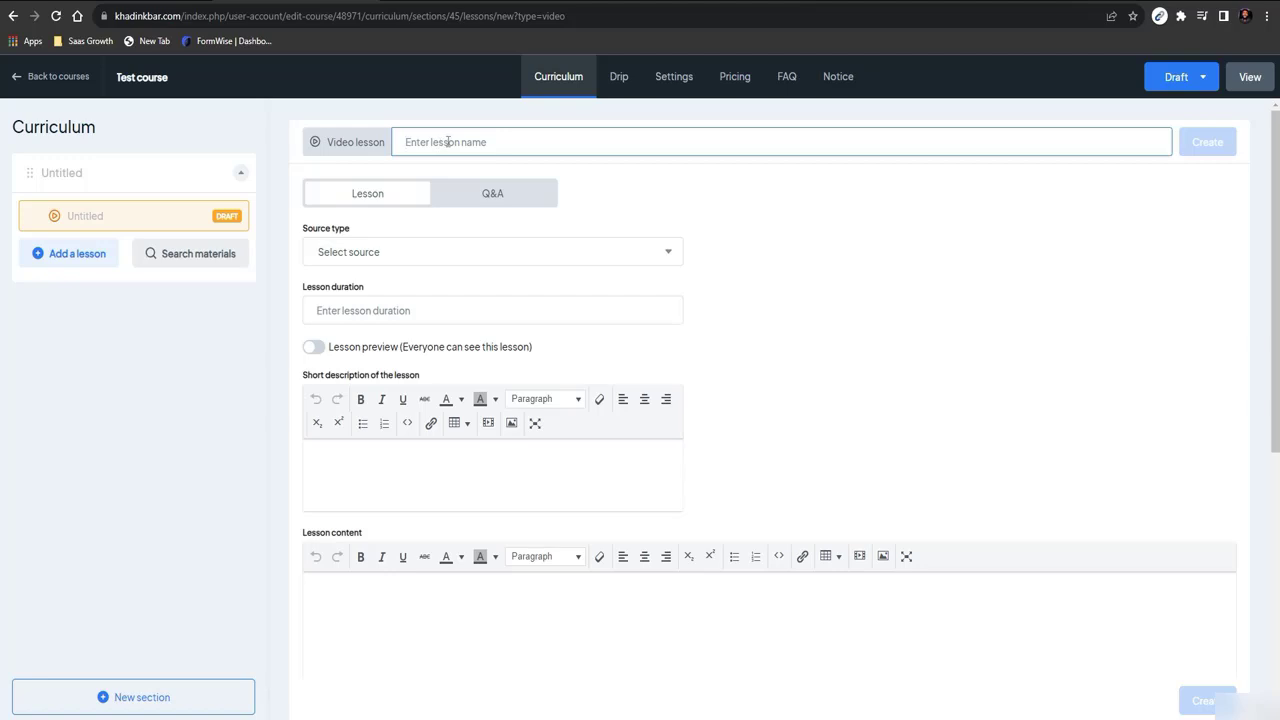
text(Intr)
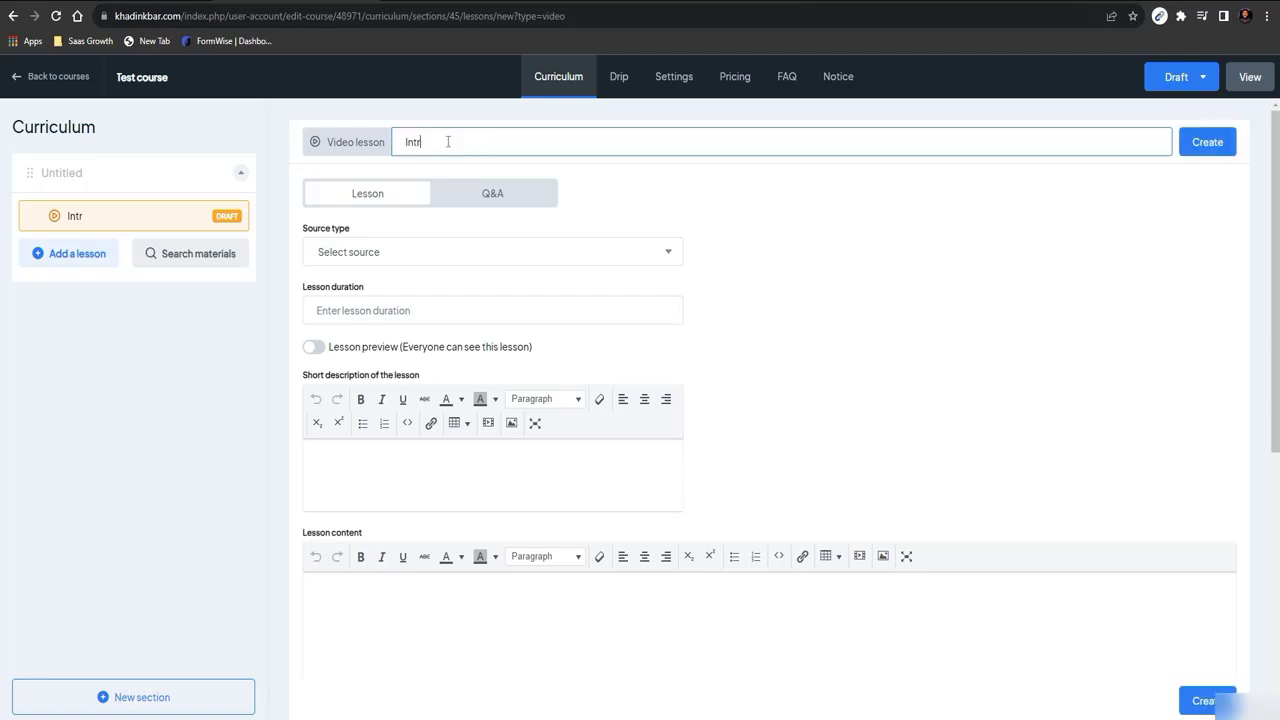
text(oduction)
click(346, 258)
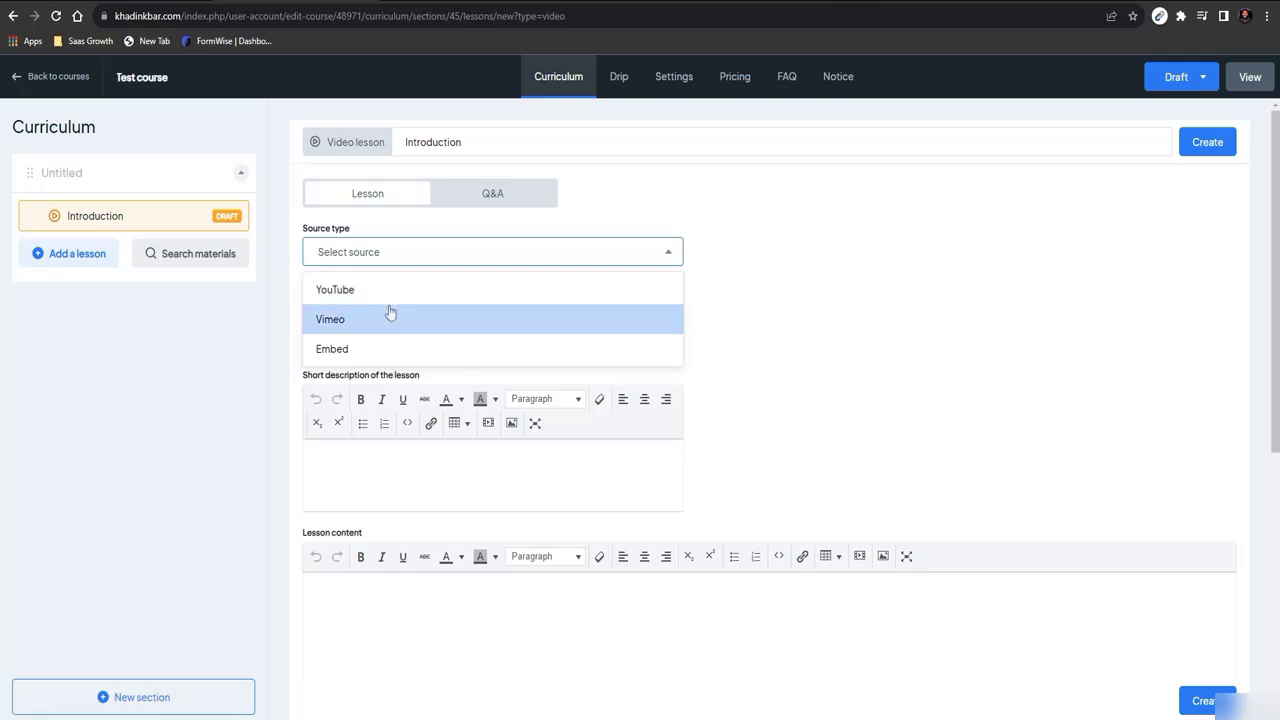
click(388, 299)
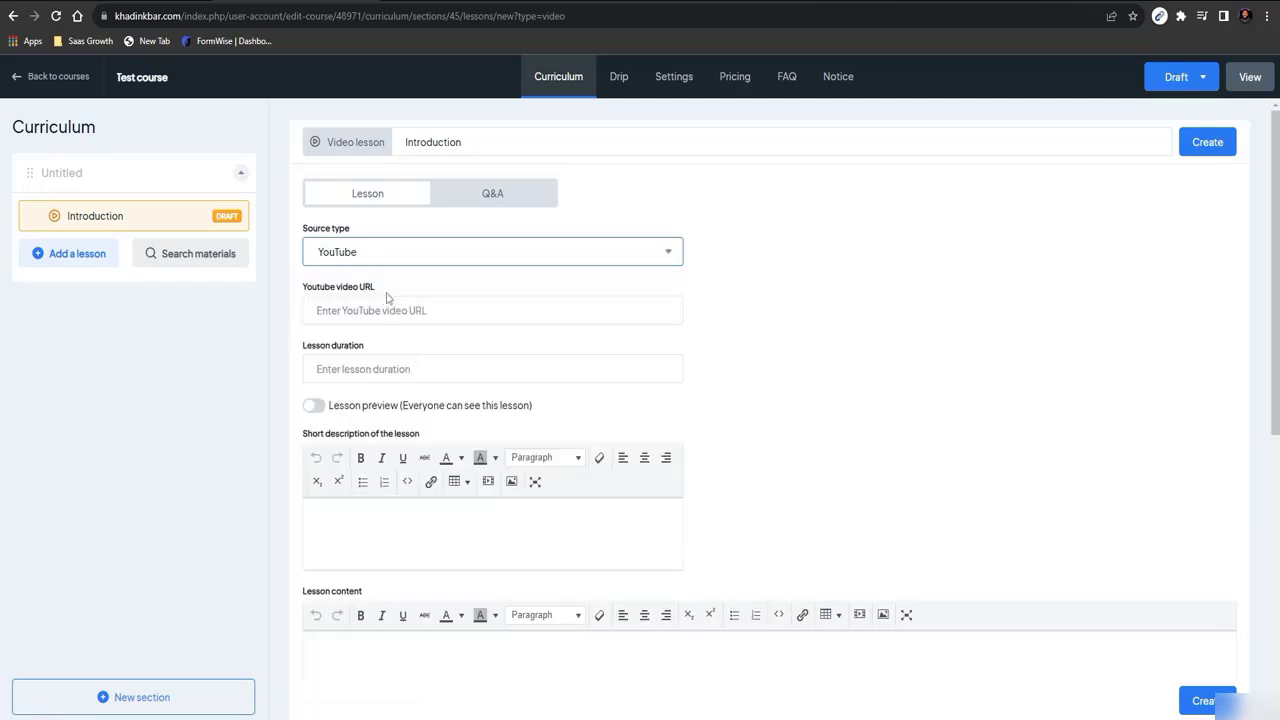
click(385, 304)
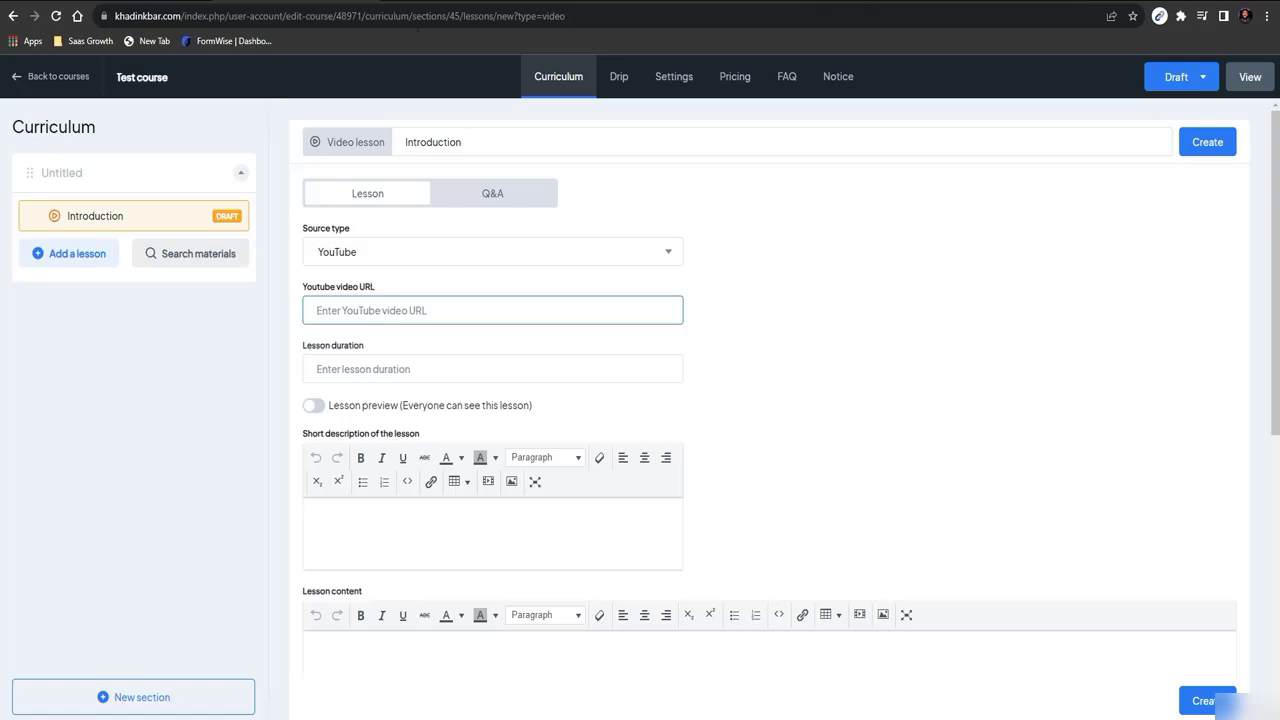
Open YouTube in a new tab, go to your channel, and open Manage videos in Studio.
key(ctrl+t)
text(youtube)
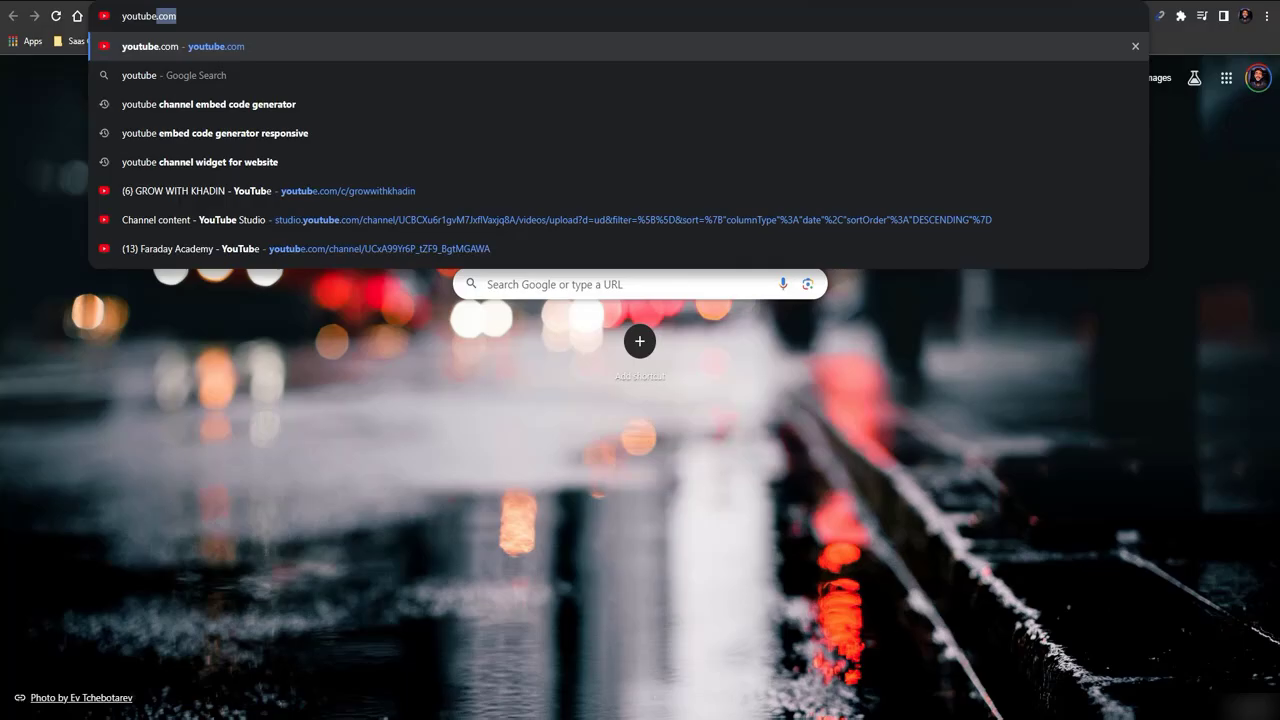
key(Return)
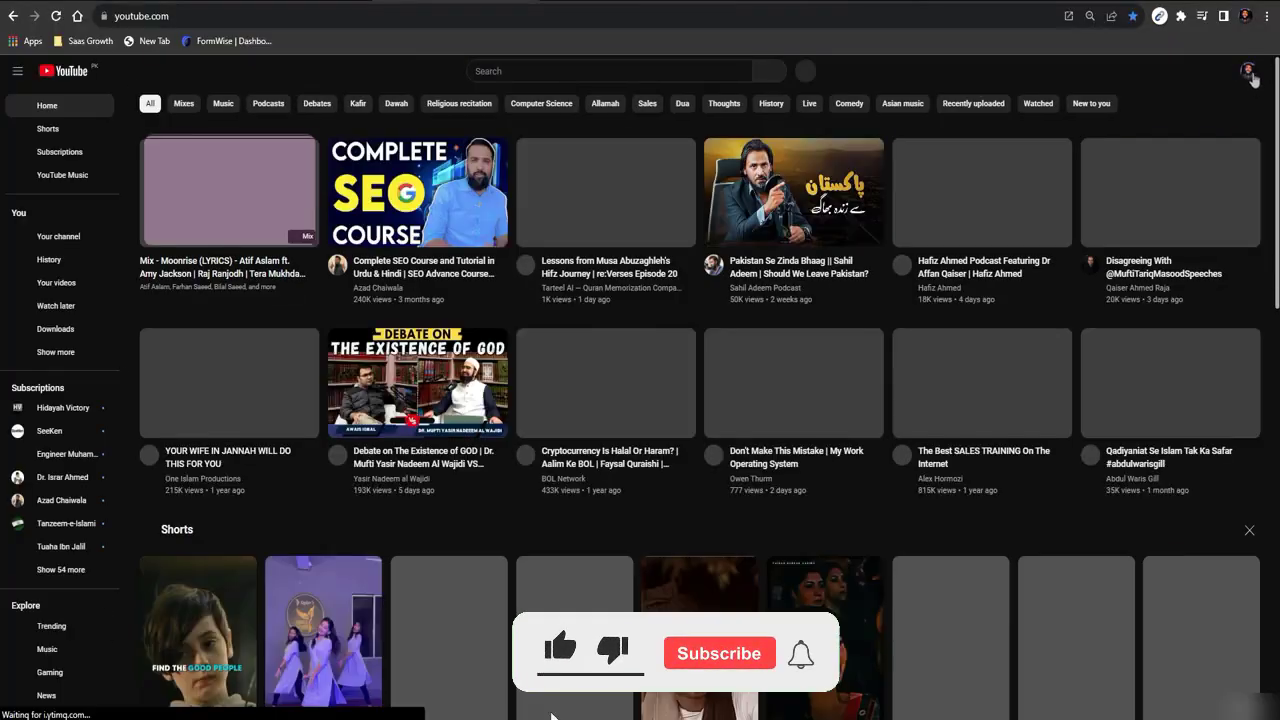
click(1249, 73)
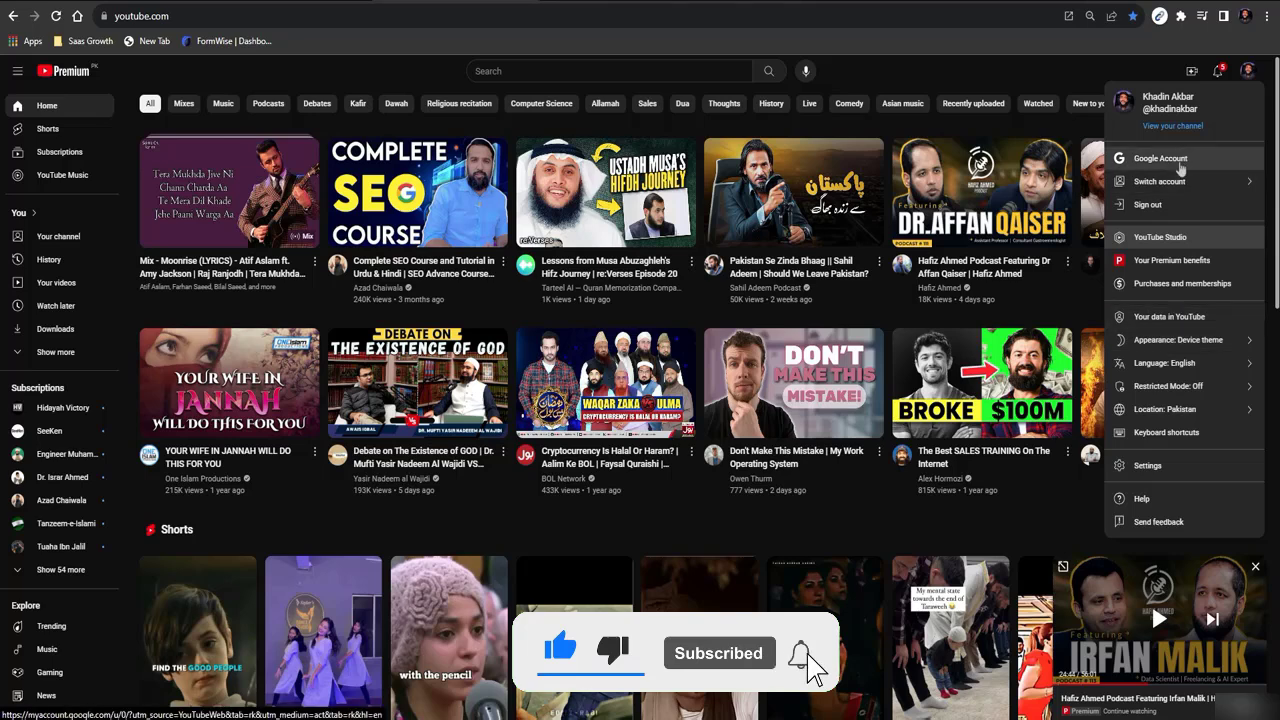
click(1172, 128)
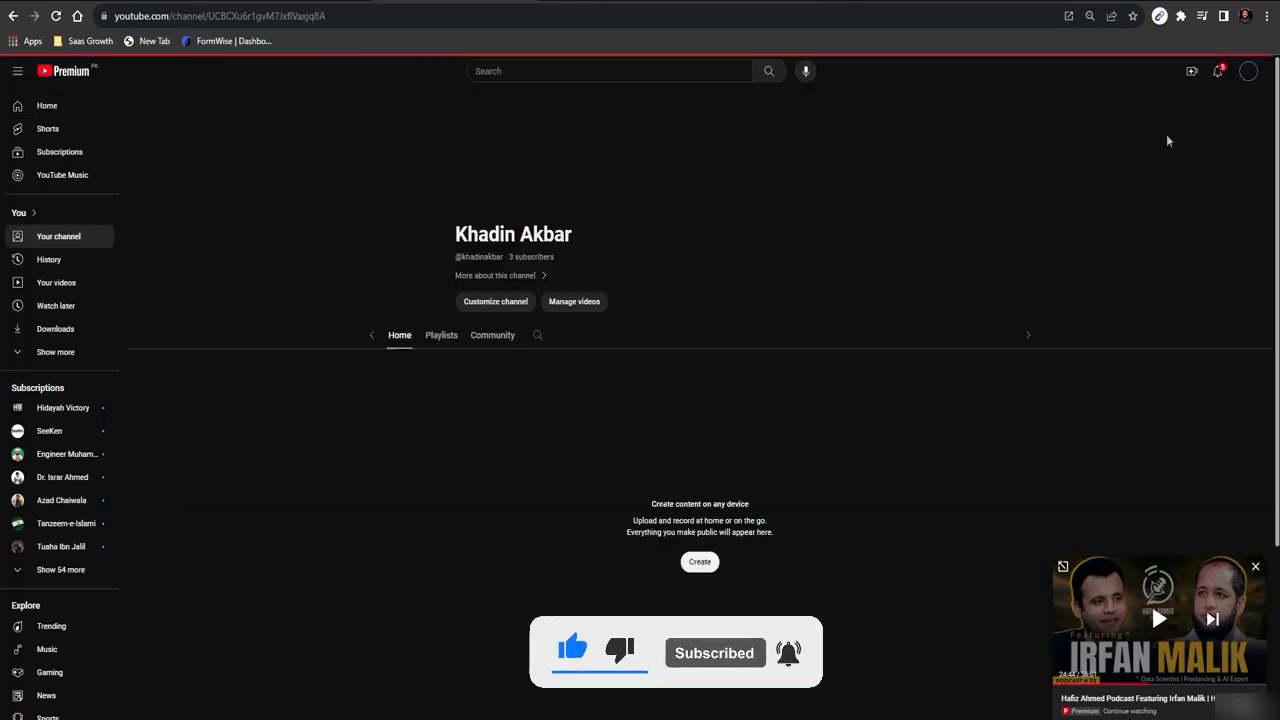
scroll(517, 350, down, 2)
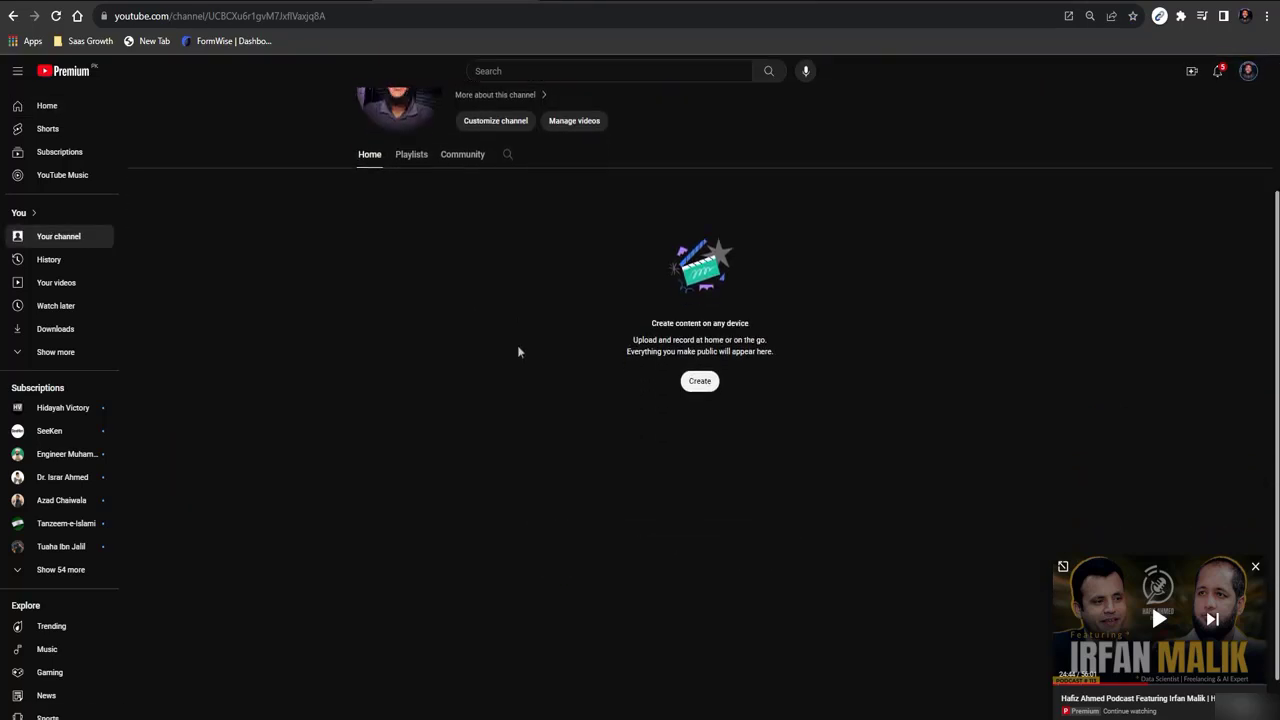
scroll(519, 352, up, 1)
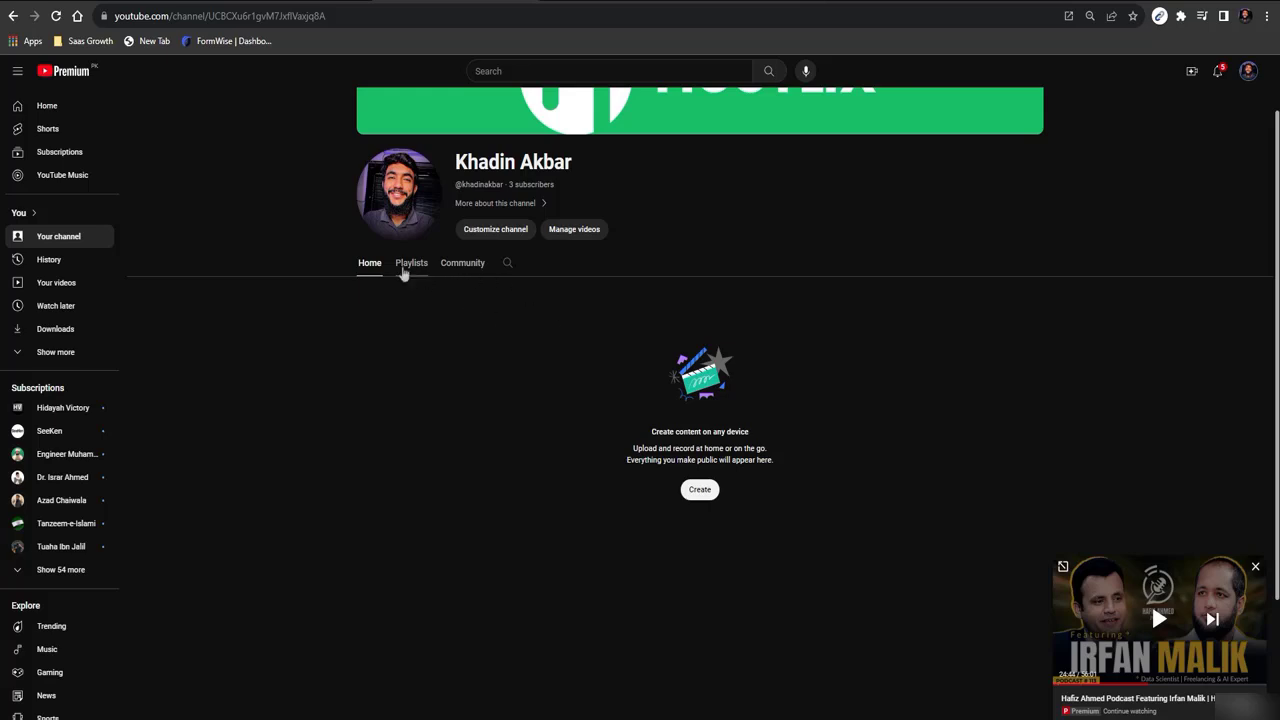
click(555, 229)
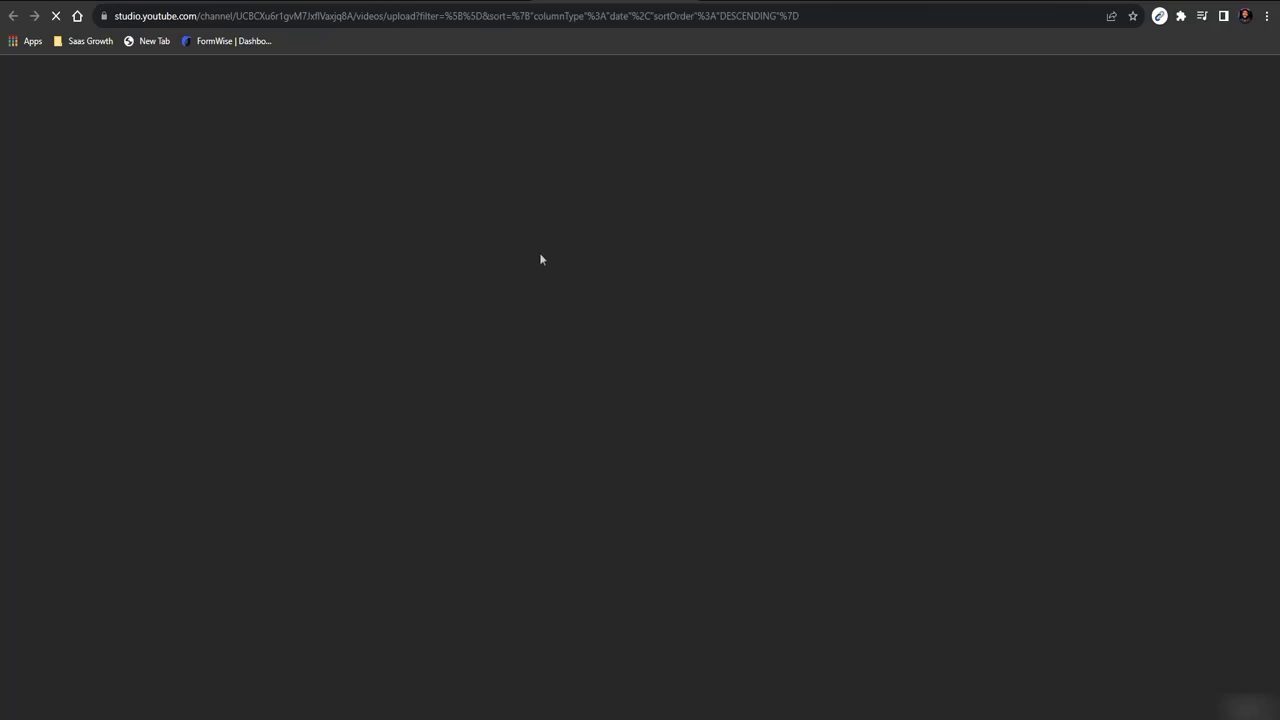
Start a video upload in Studio, then cancel the file picker and close the upload window.
scroll(620, 286, down, 2)
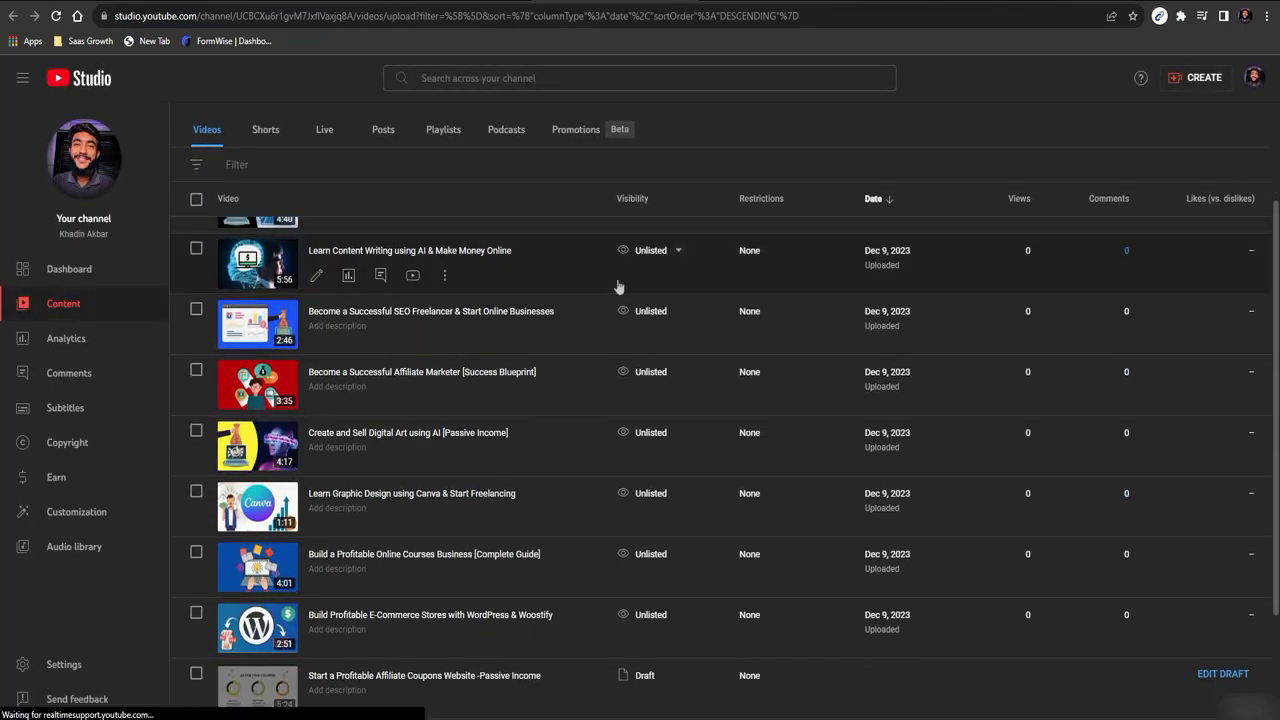
scroll(640, 310, up, 2)
mouse_move(645, 297)
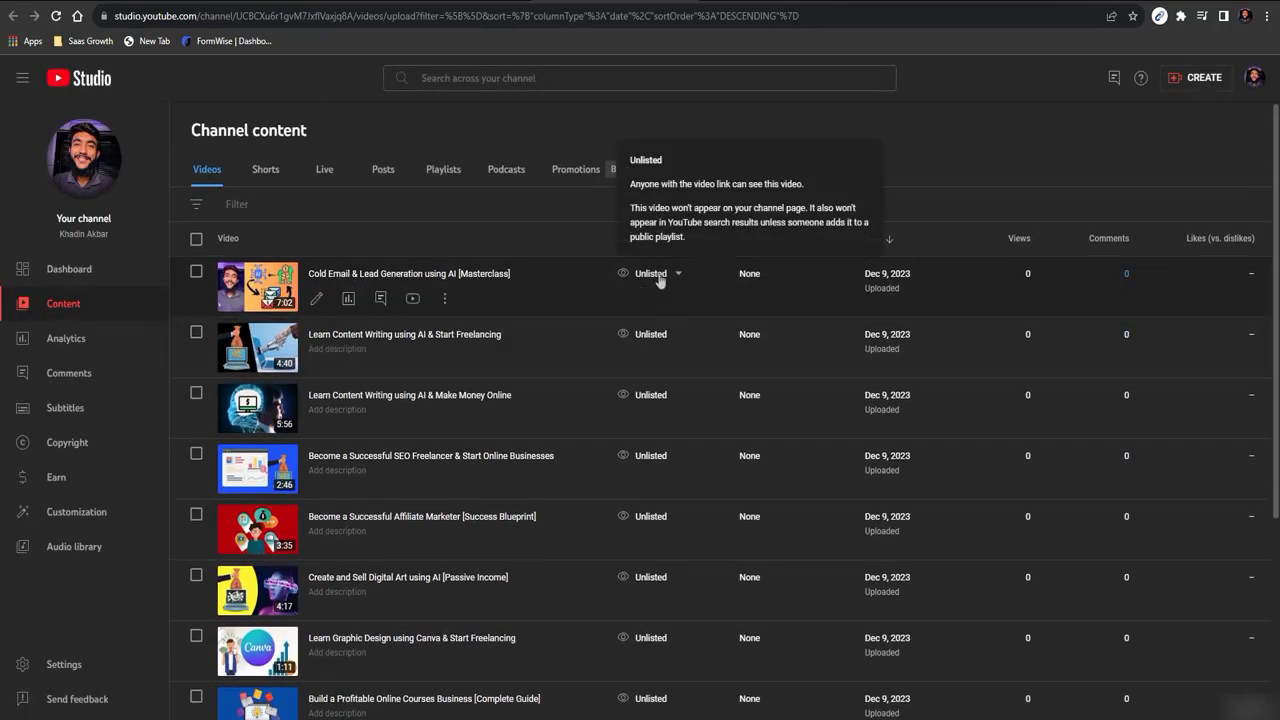
click(1183, 80)
click(1188, 110)
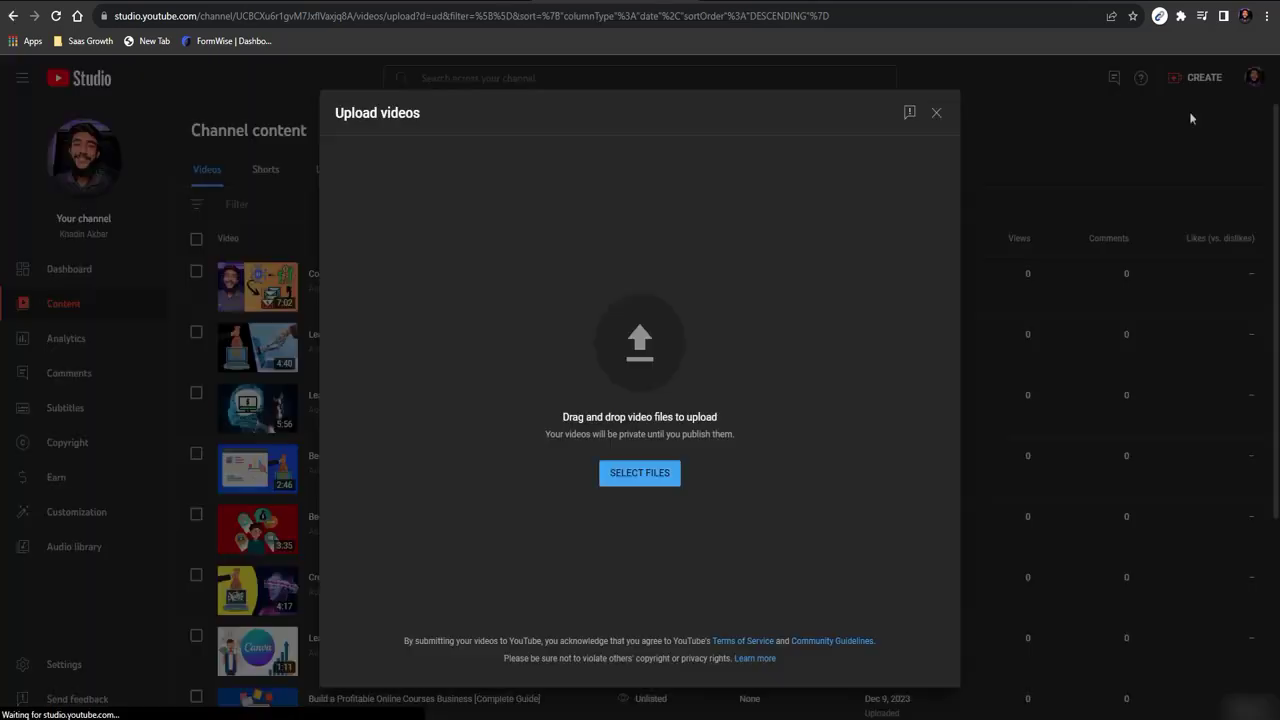
click(640, 472)
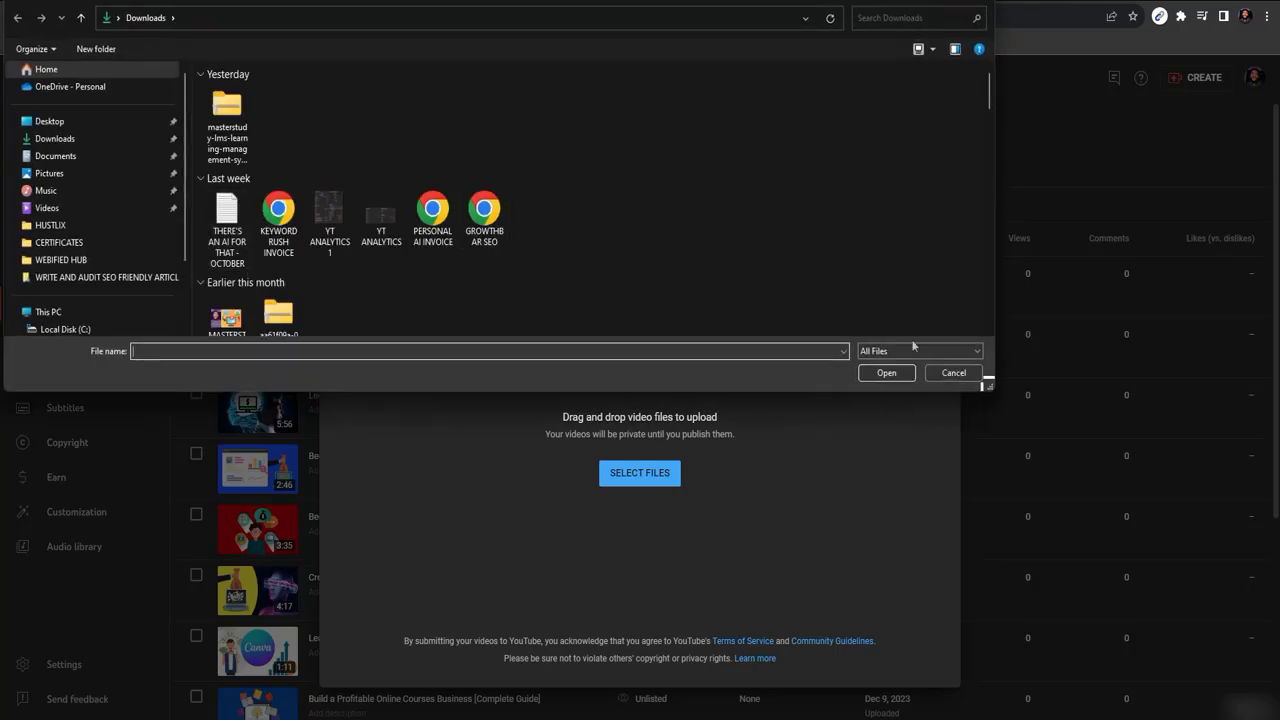
click(953, 373)
click(937, 110)
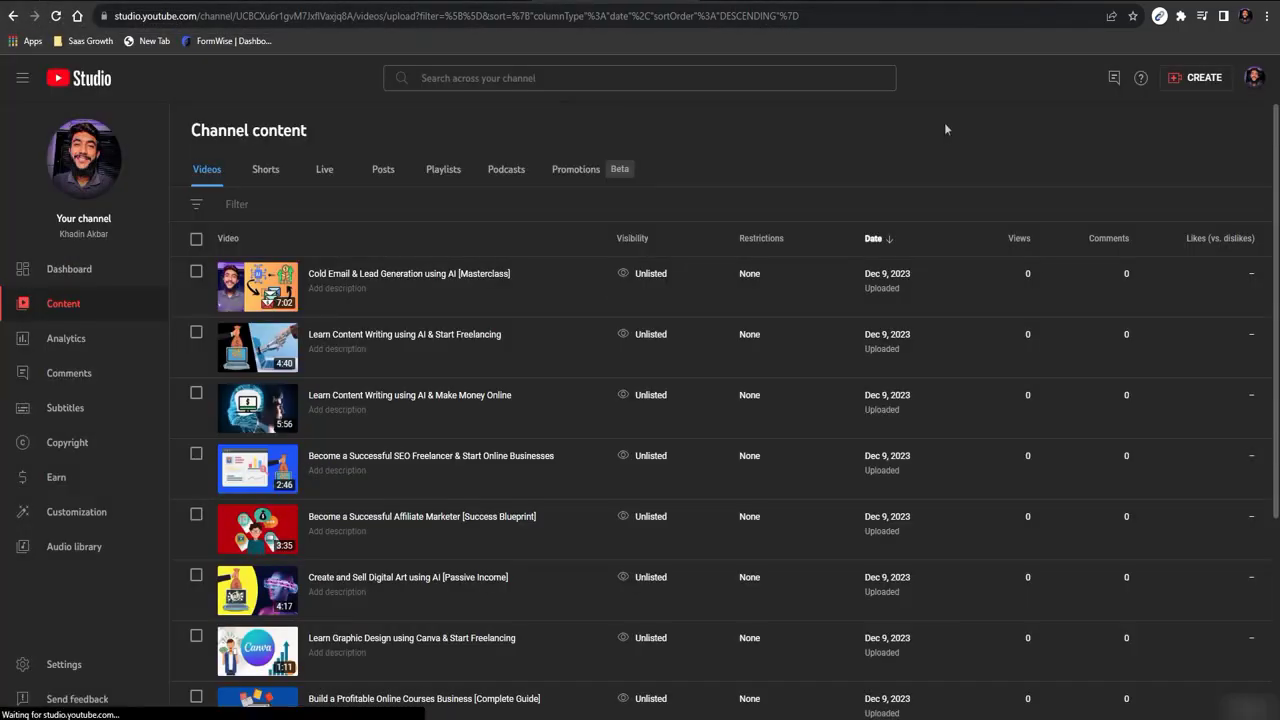
Copy the second video's link address and return to the lesson editor tab.
right_click(418, 360)
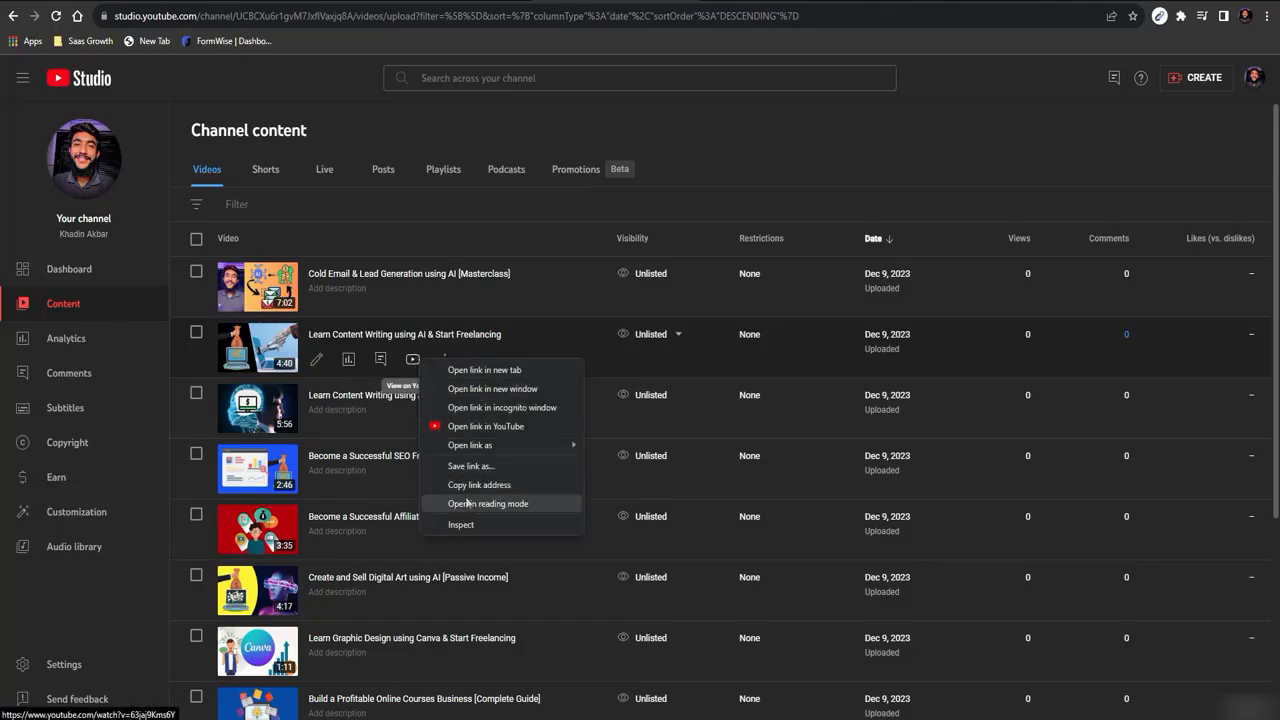
click(468, 485)
key(ctrl+shift+Tab)
key(ctrl+shift+Tab)
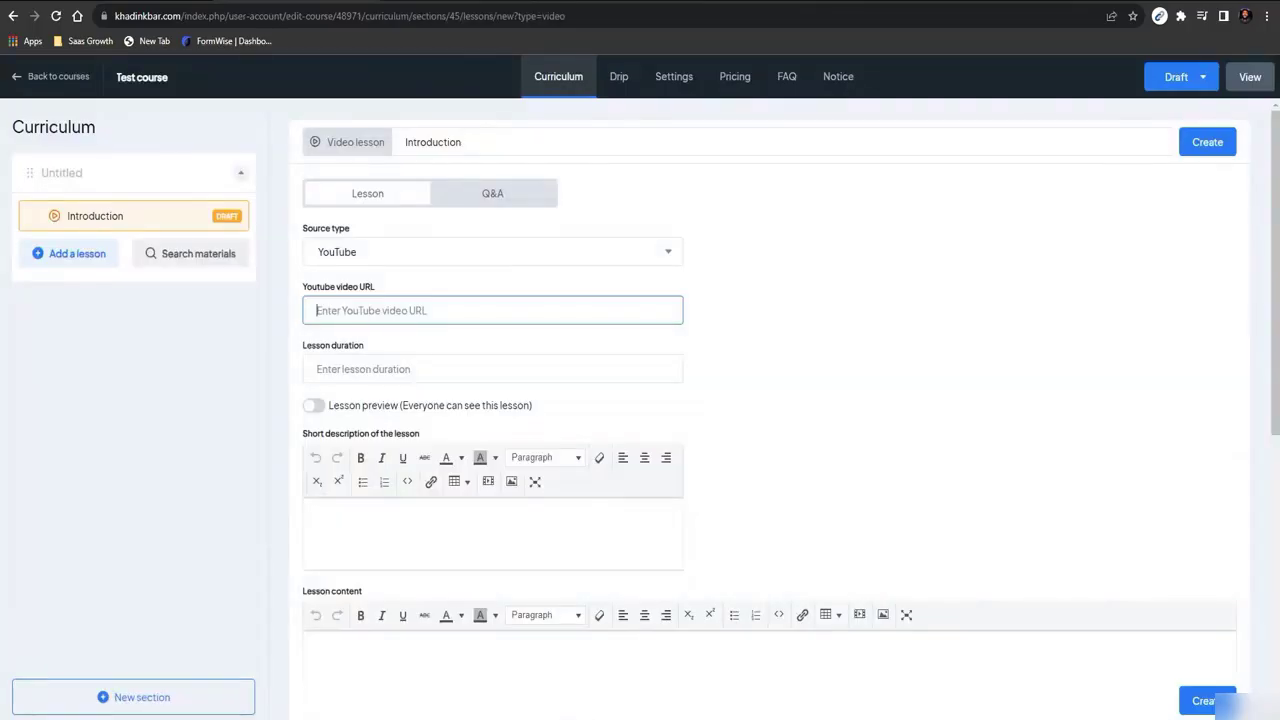
Paste the YouTube URL, set the duration to 5:56, and turn on lesson preview.
click(388, 311)
click(388, 311)
click(398, 312)
key(ctrl+v)
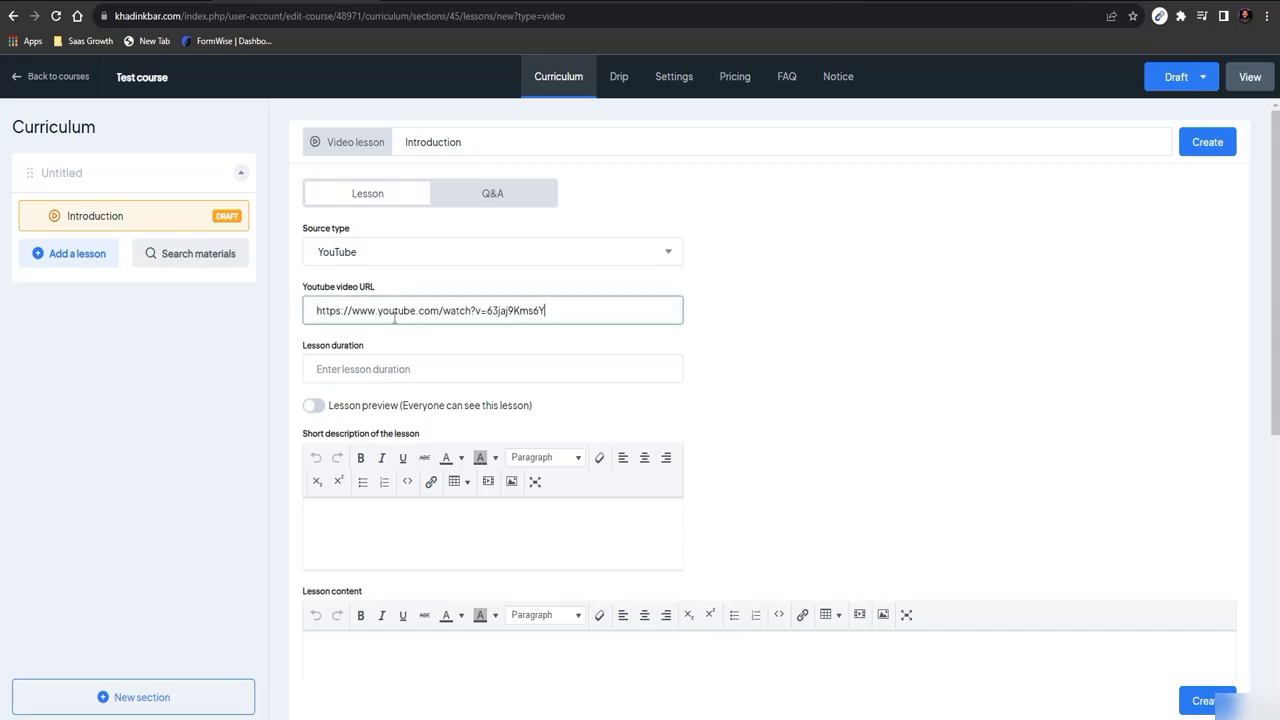
click(408, 370)
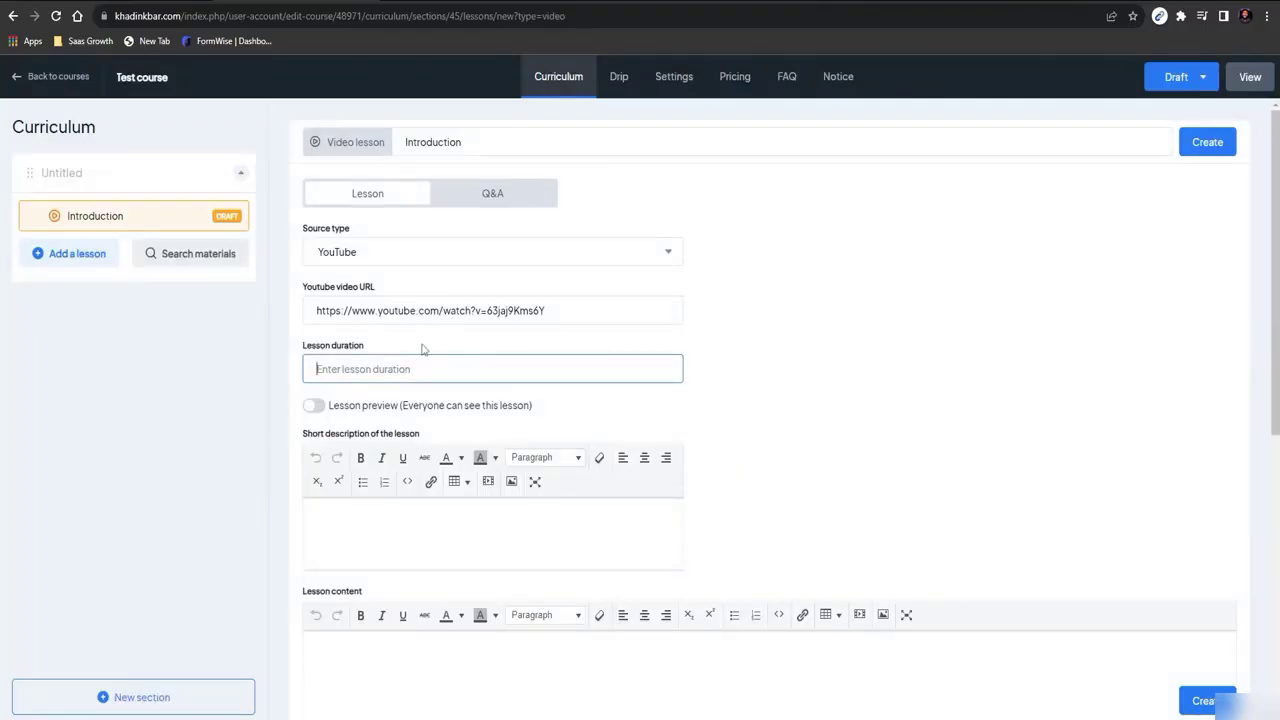
text(5:56)
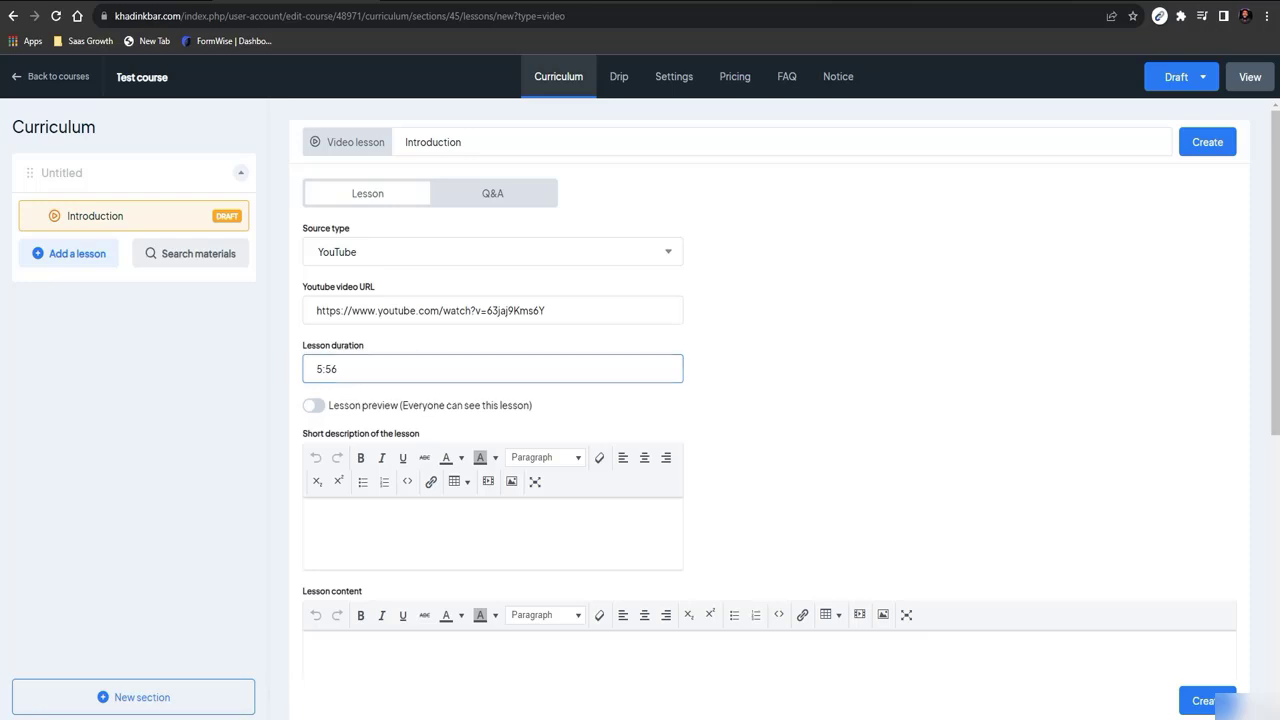
click(314, 406)
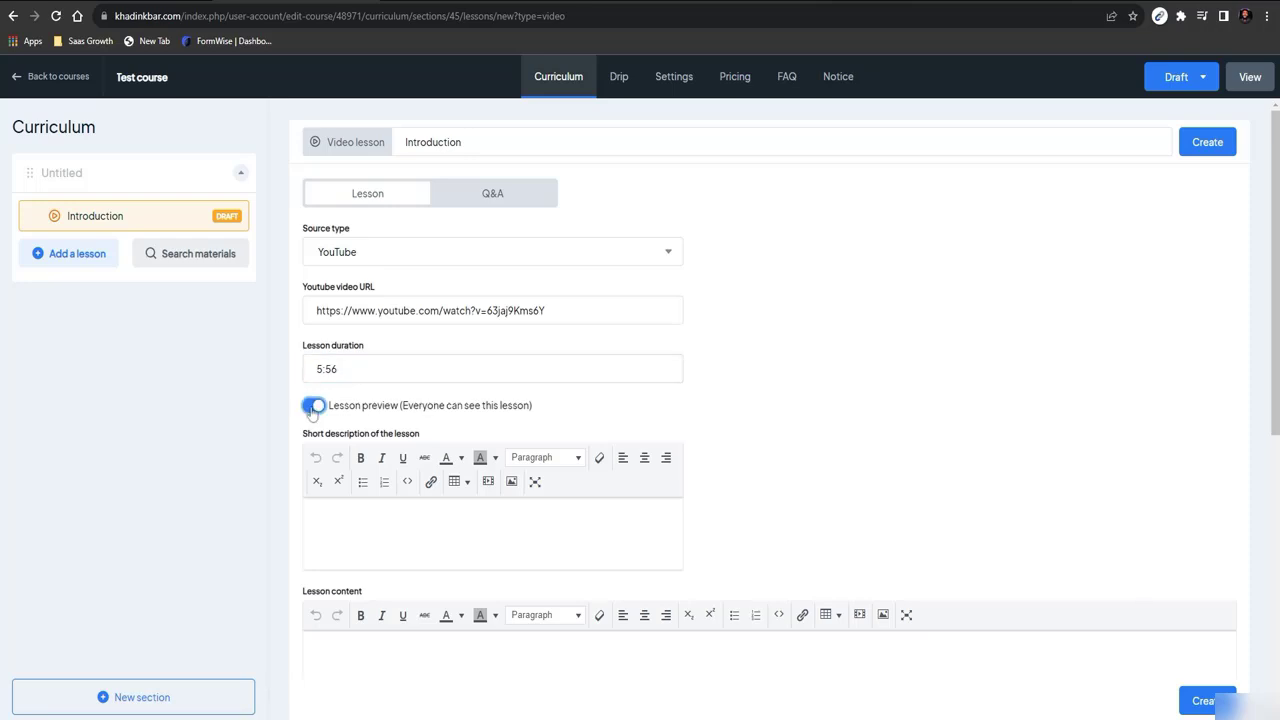
Look over the short description and lesson content editors, then scroll down to Lesson materials.
scroll(390, 423, down, 4)
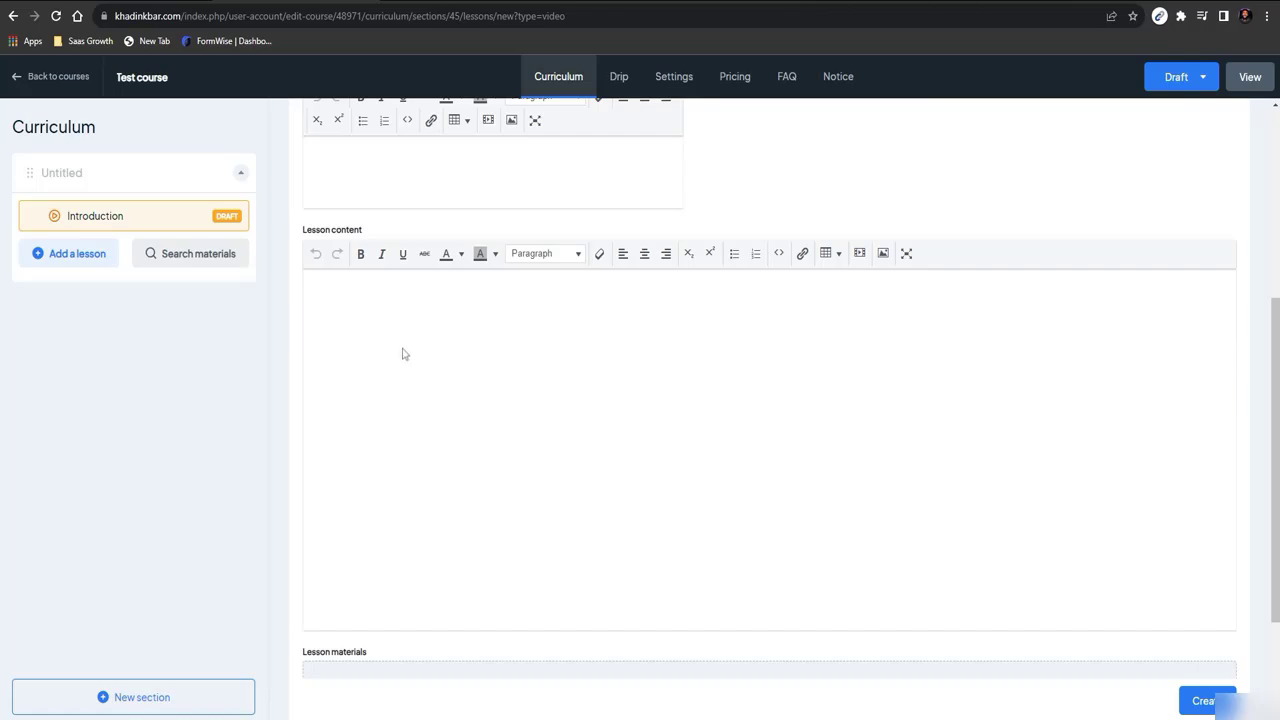
scroll(403, 354, up, 3)
click(375, 440)
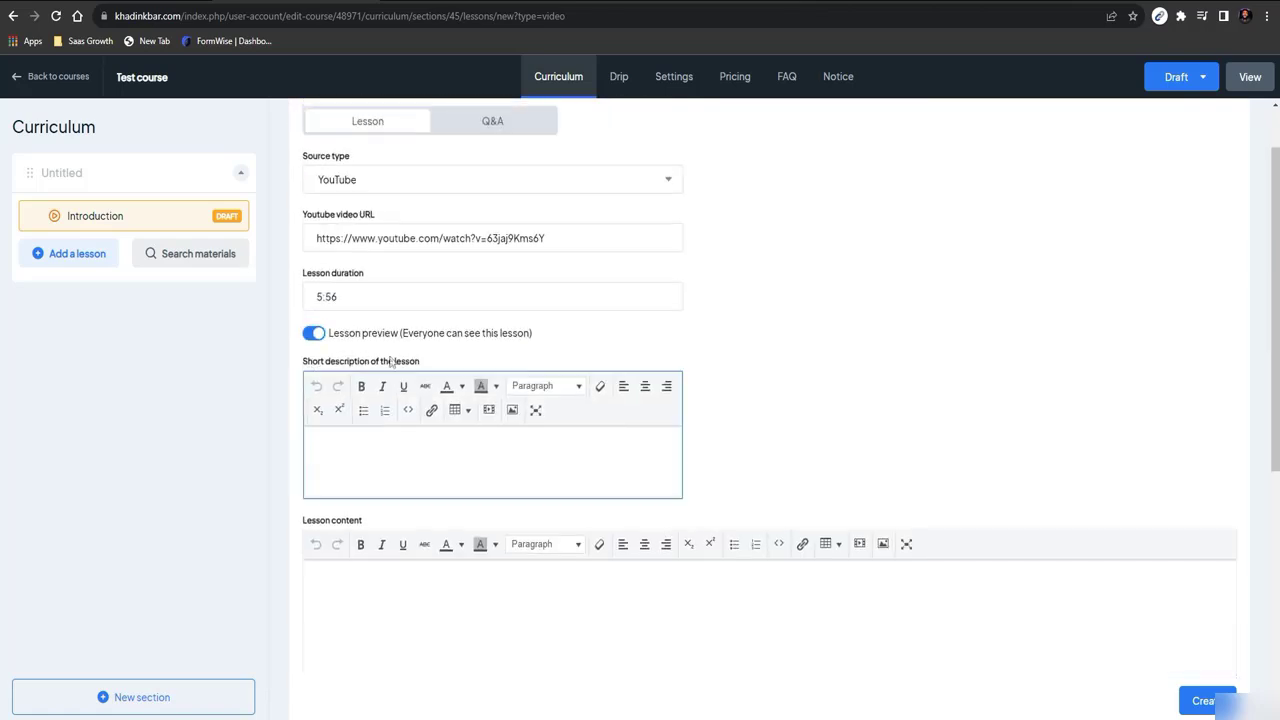
scroll(366, 480, down, 2)
click(366, 509)
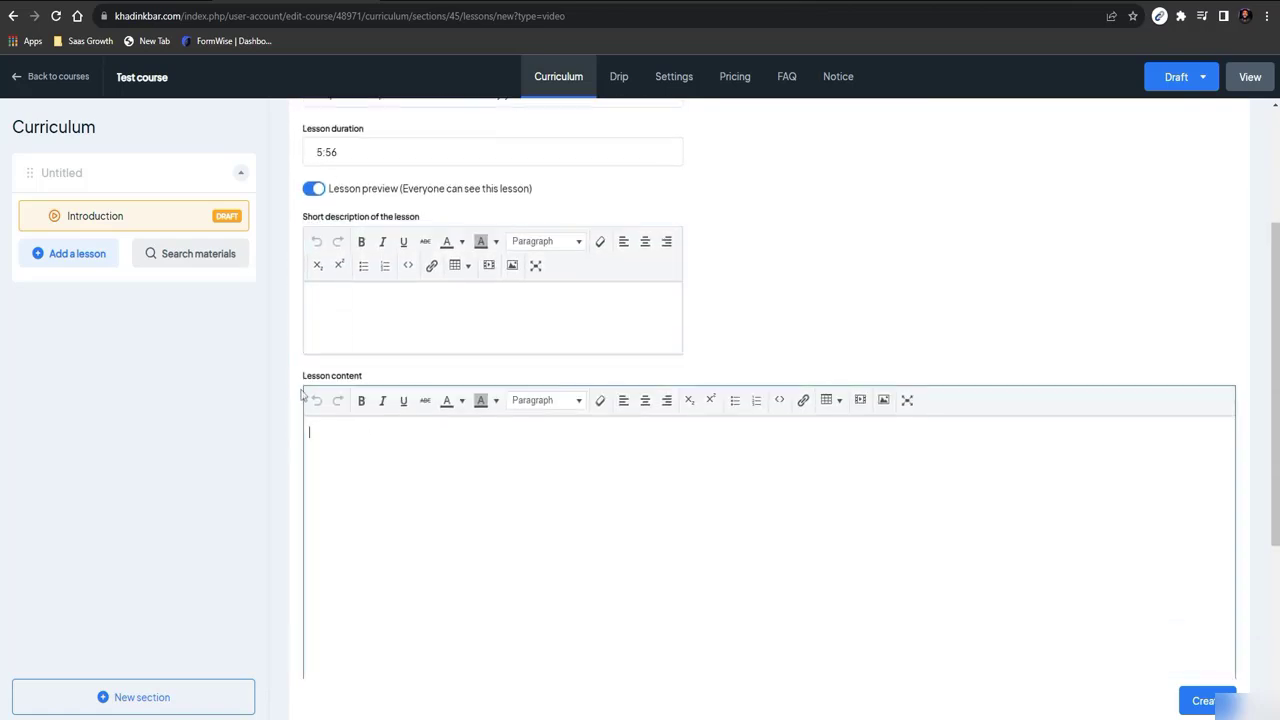
scroll(414, 471, down, 4)
scroll(593, 611, up, 4)
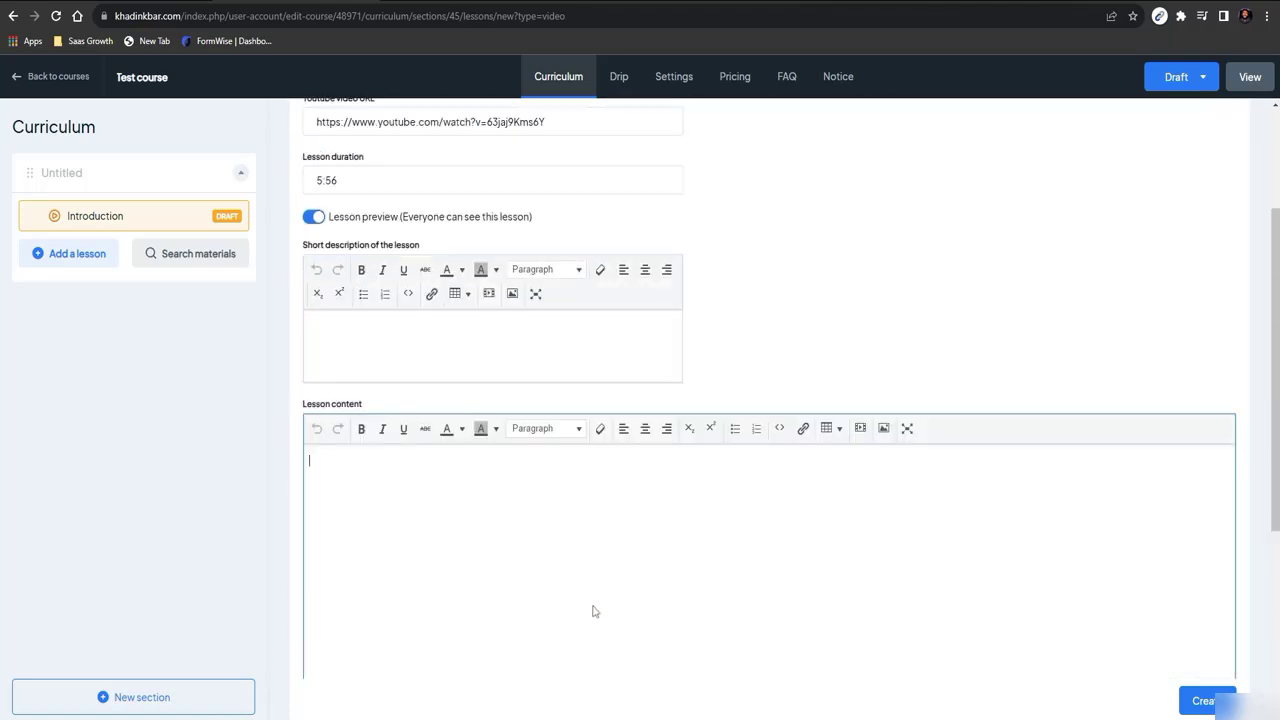
click(320, 340)
scroll(406, 254, up, 2)
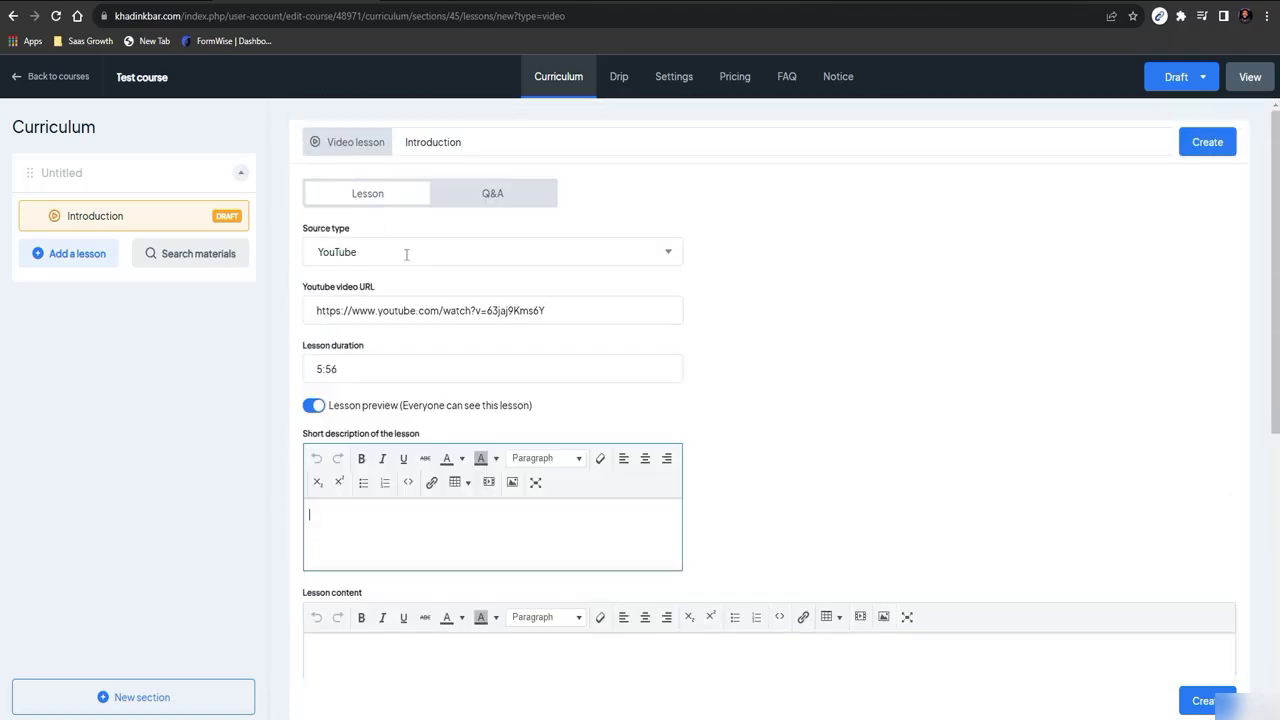
scroll(1011, 543, down, 4)
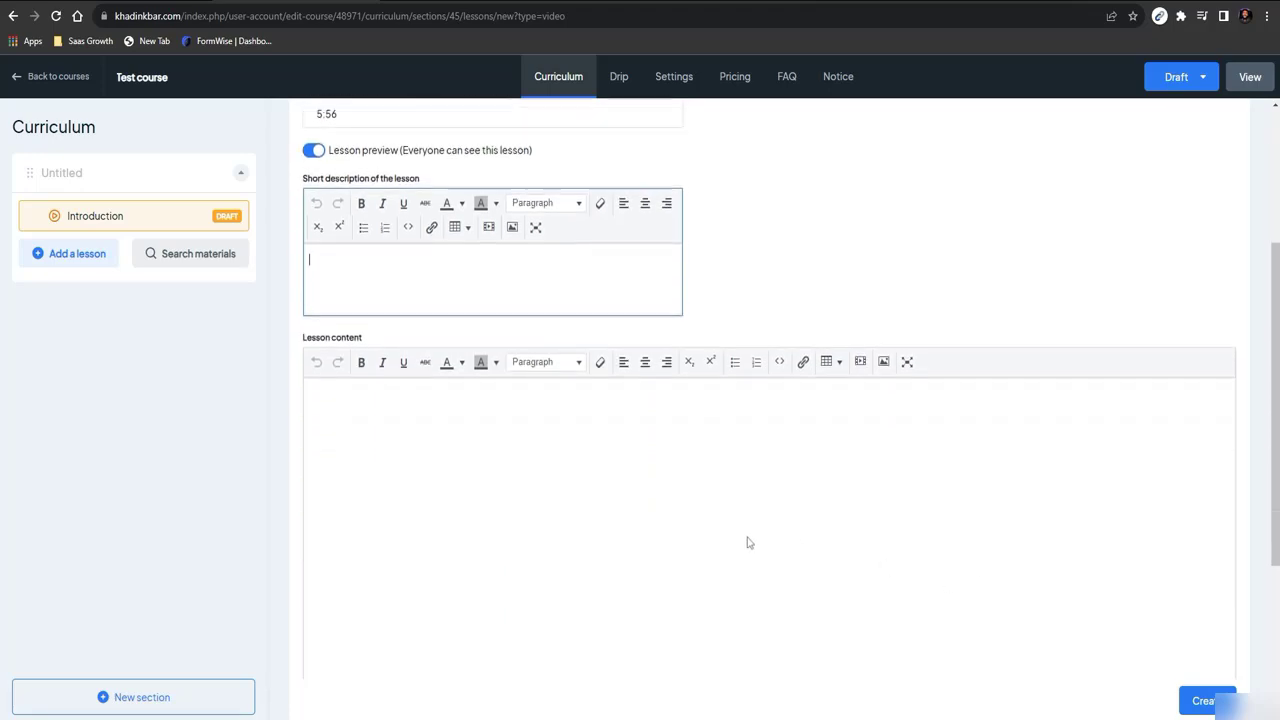
scroll(746, 543, down, 3)
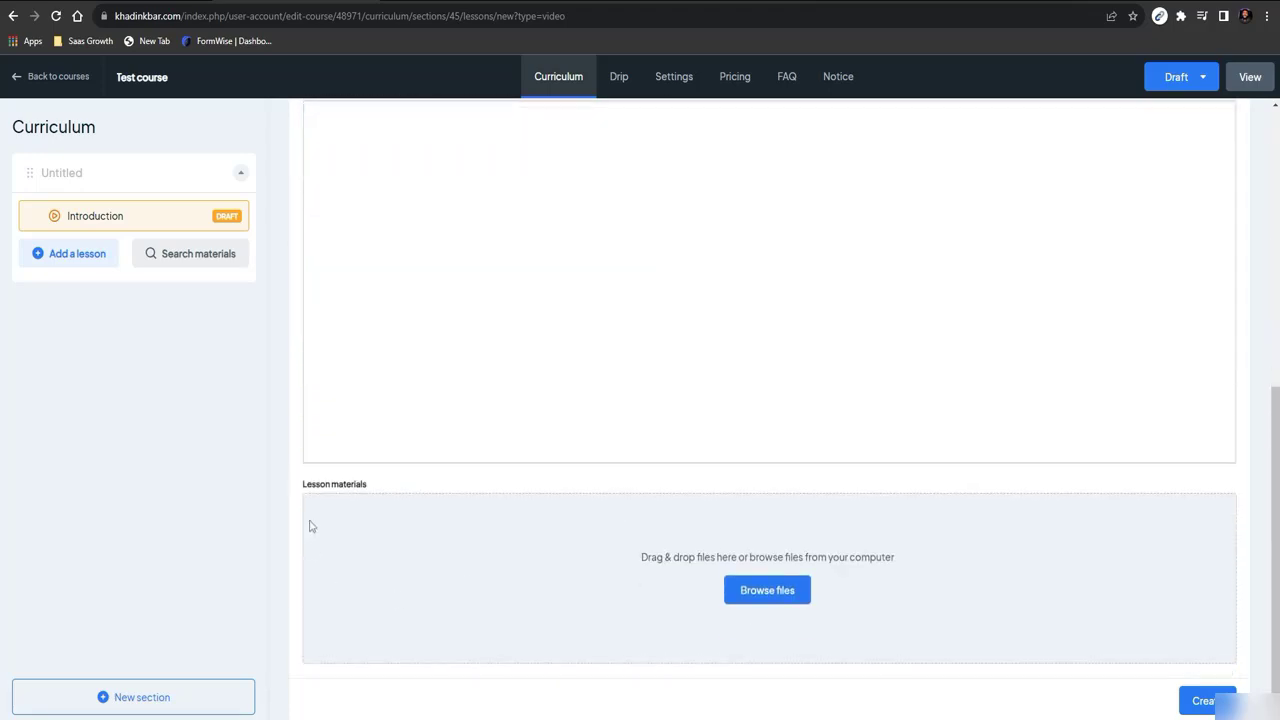
Upload the Stockdroid MEDIA KIT PDF (3 MB) from Downloads and attach it as lesson material.
click(781, 601)
click(646, 252)
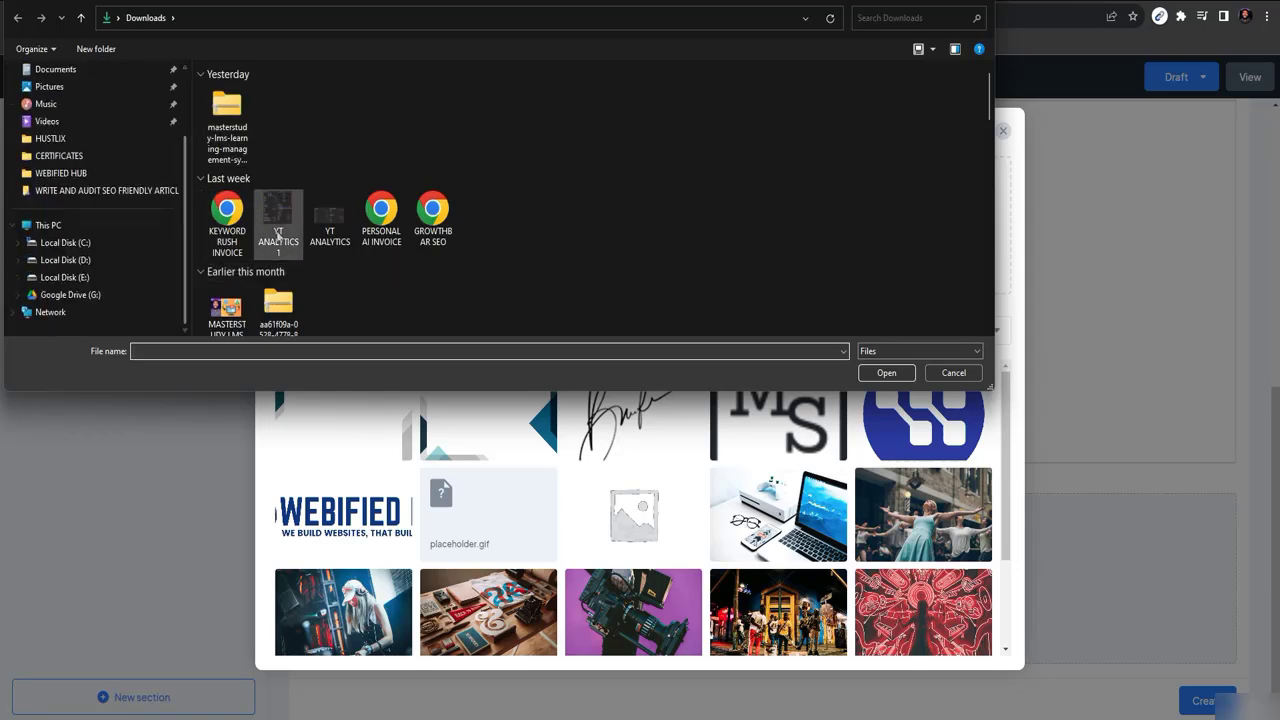
scroll(277, 208, down, 5)
scroll(277, 208, up, 3)
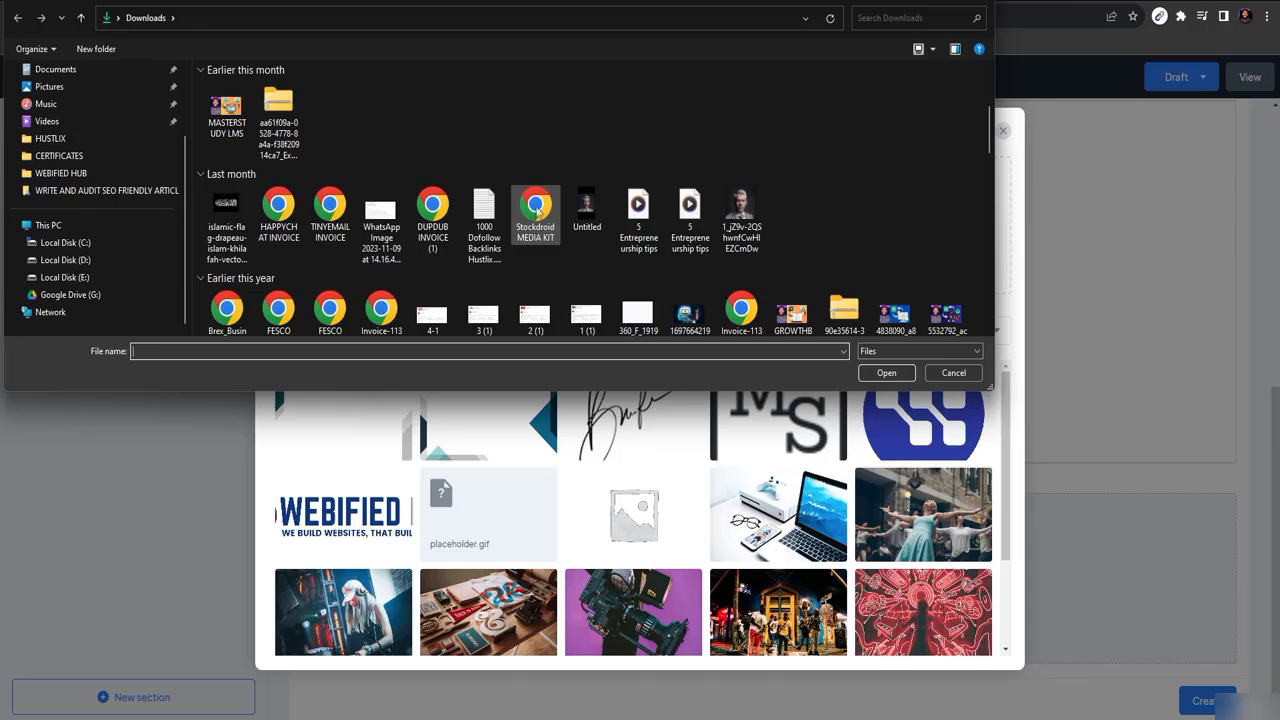
click(537, 212)
double_click(537, 212)
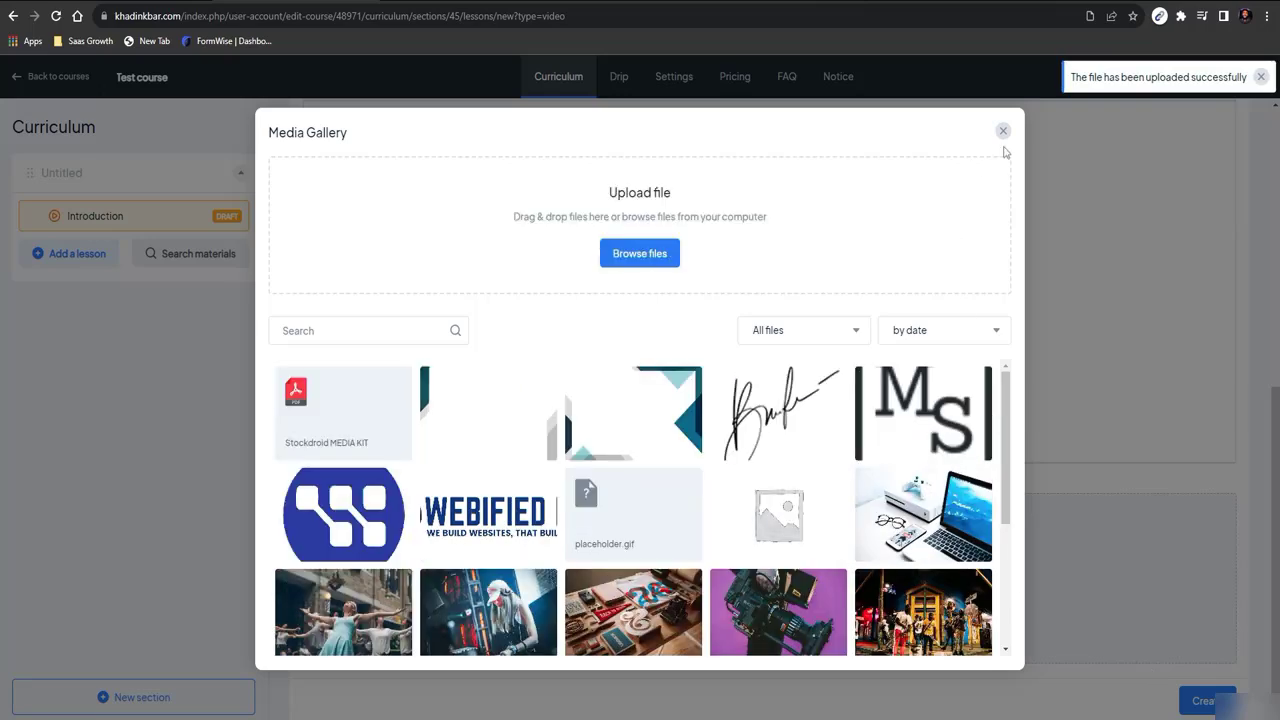
click(372, 385)
scroll(768, 458, up, 10)
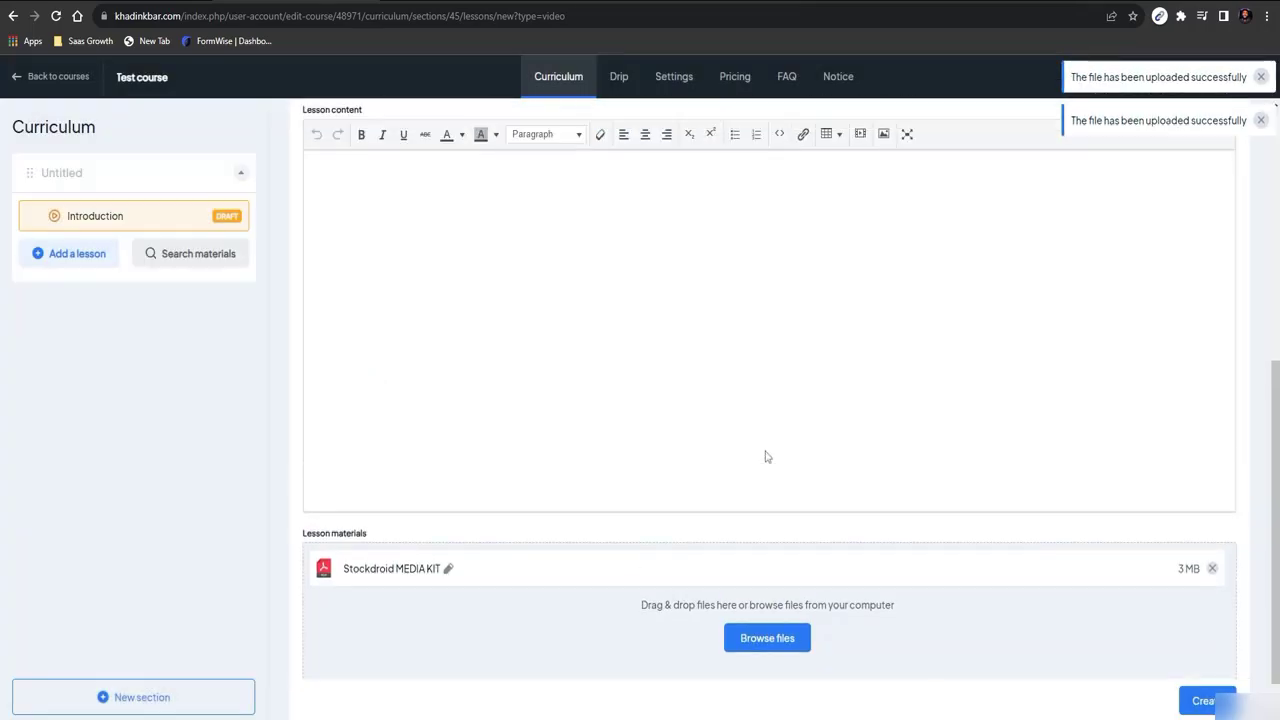
scroll(769, 459, up, 1)
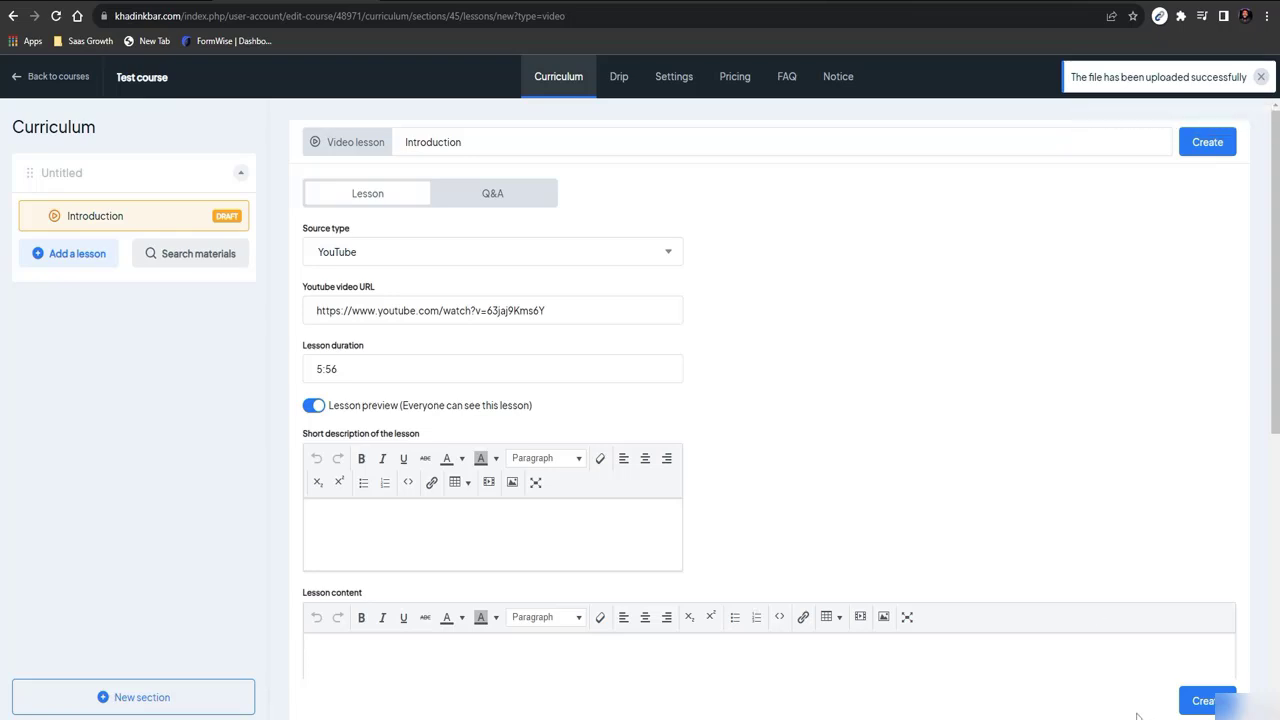
Create the Introduction video lesson, then look over the Introduction and 'What We will build in course' lessons.
click(1203, 703)
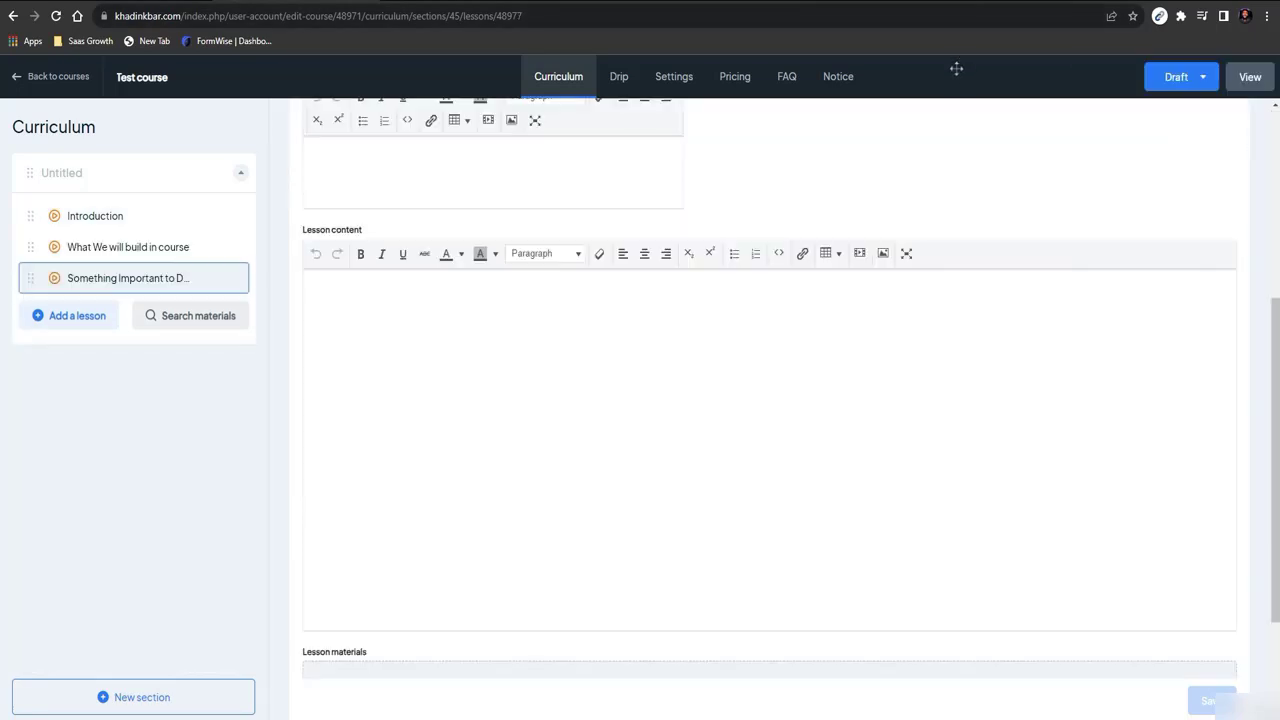
click(130, 248)
click(123, 218)
click(127, 248)
Change the third video lesson's duration to 2:37 and add a new course section.
click(128, 278)
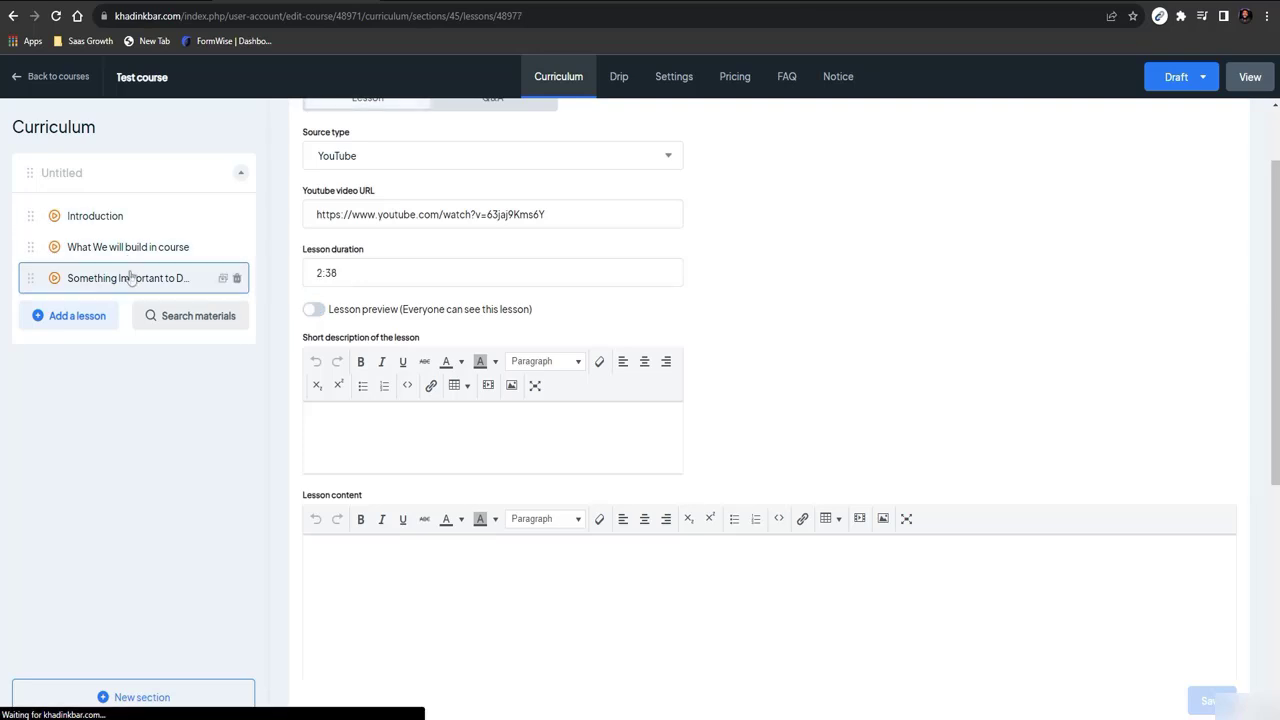
scroll(526, 346, down, 3)
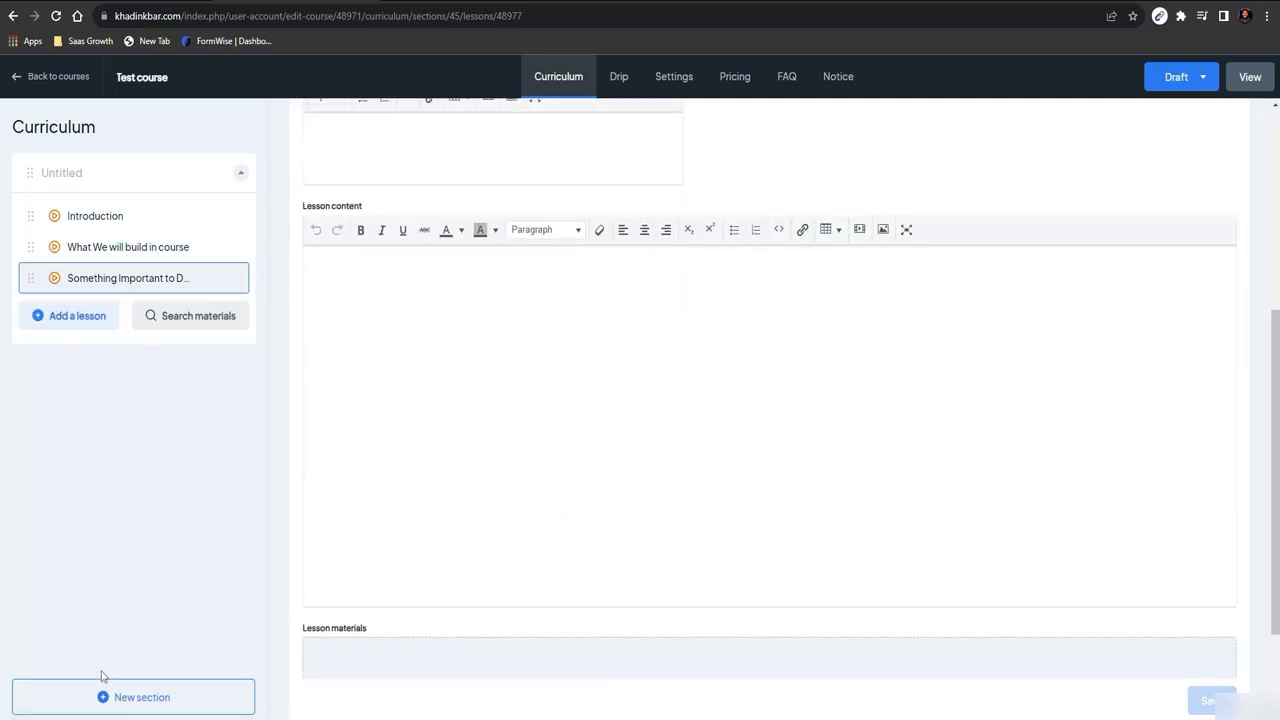
scroll(398, 311, up, 2)
scroll(398, 311, up, 2)
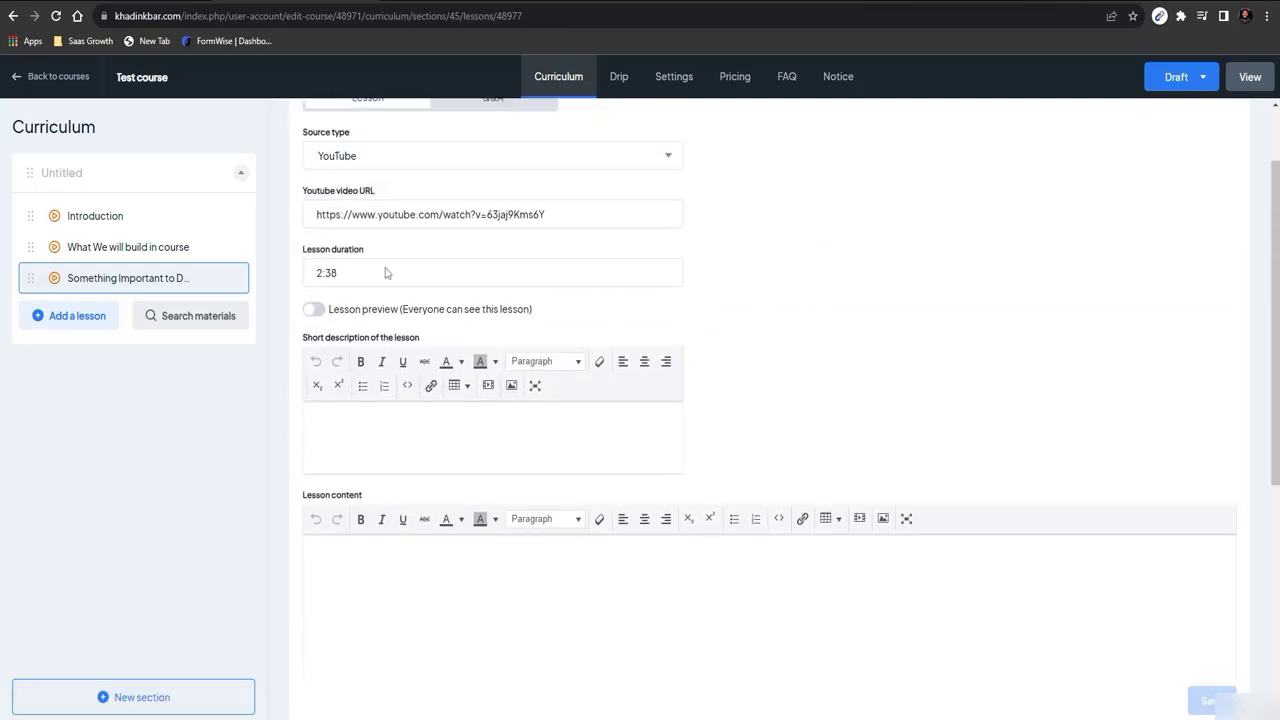
click(385, 267)
text(2:3)
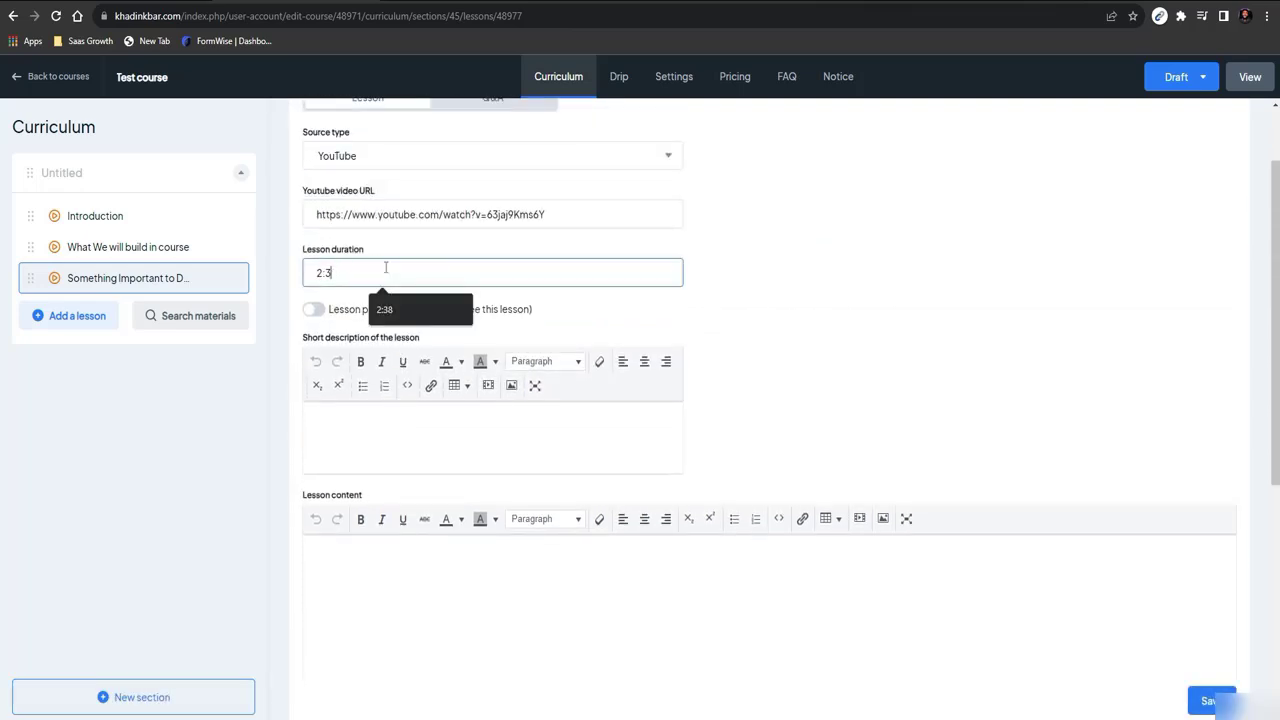
text(7)
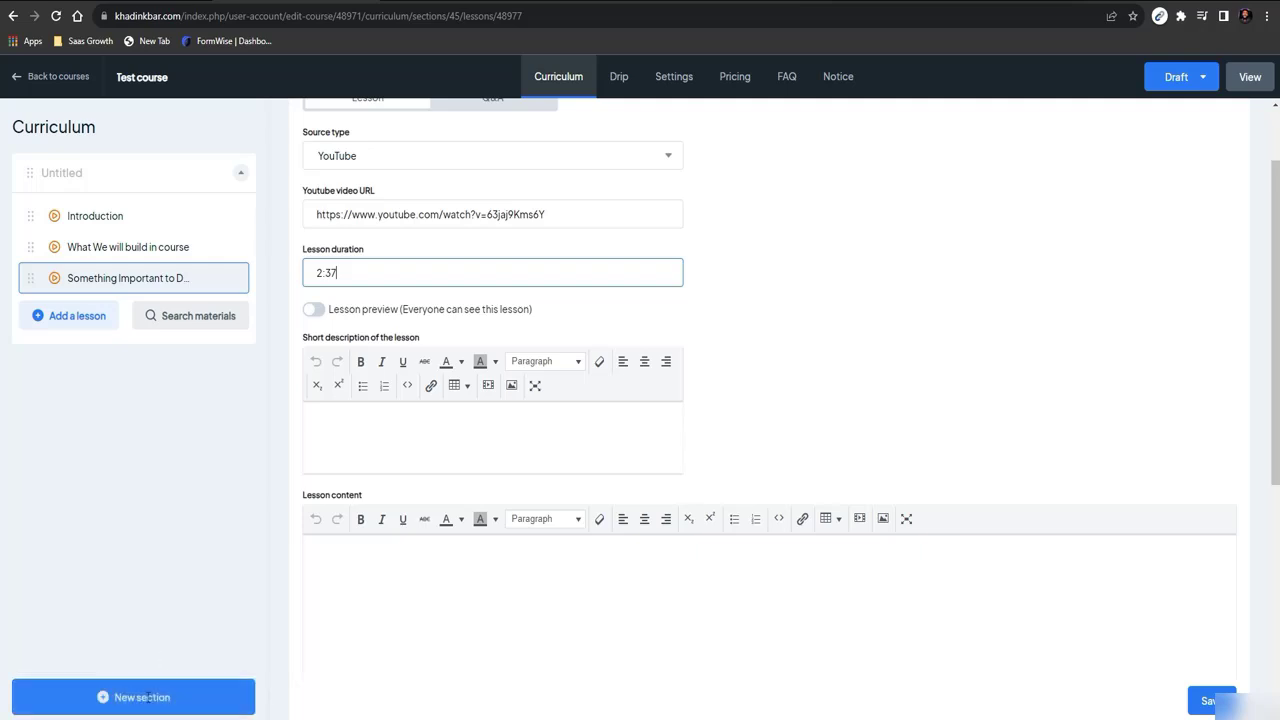
click(177, 700)
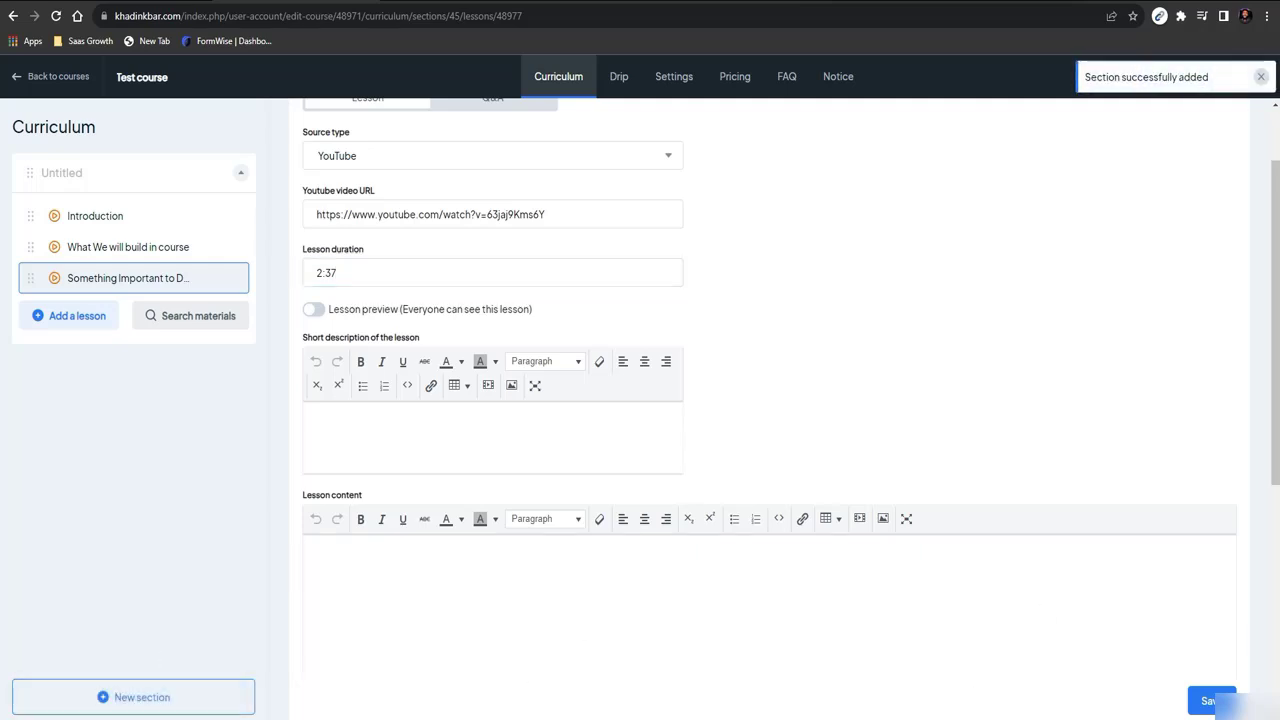
Save the 2:37 duration and name the new section 'Getting Started'.
click(1220, 692)
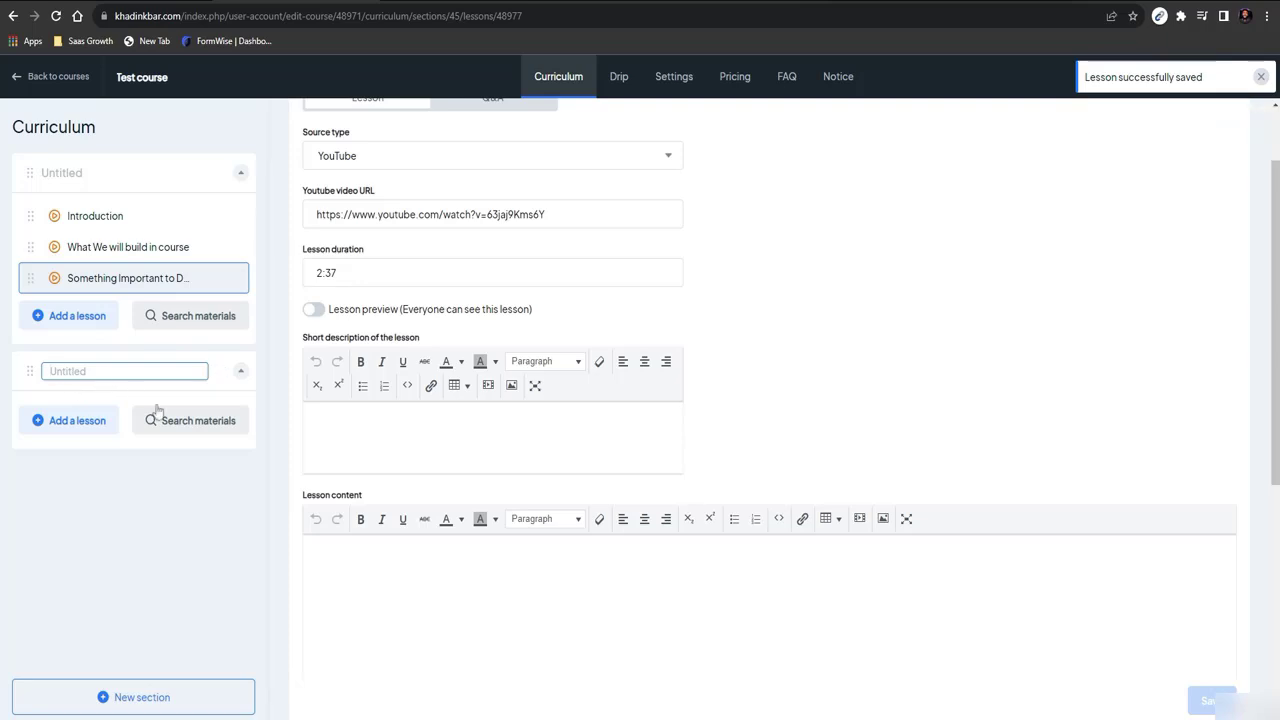
text(Getting Started)
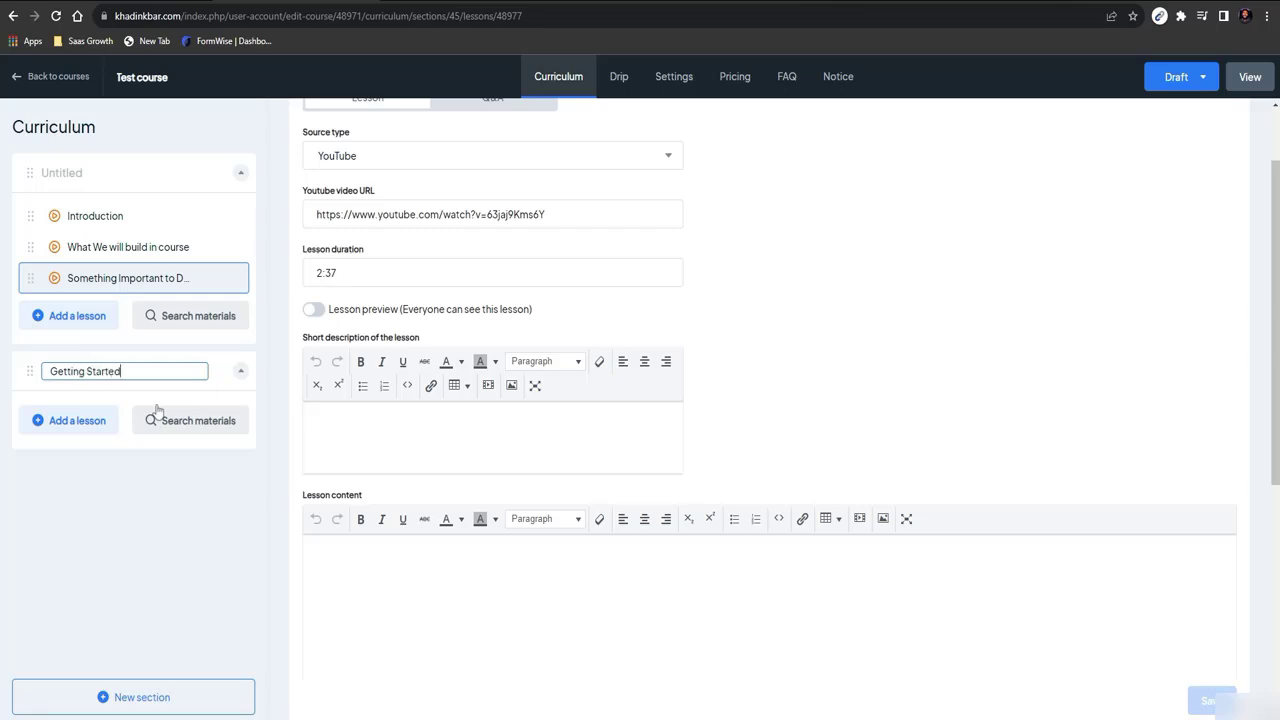
click(110, 492)
Add a text lesson 'Introduction' to Getting Started with duration 4:39 and preview enabled.
click(76, 420)
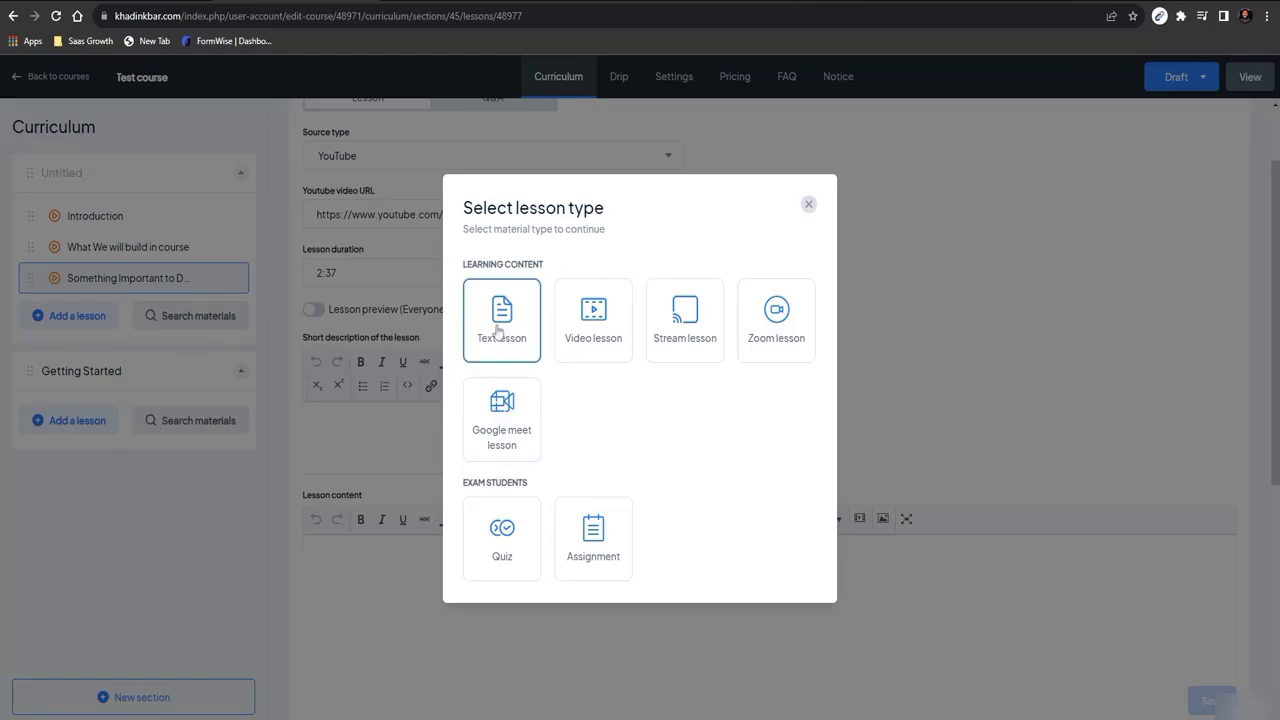
click(497, 330)
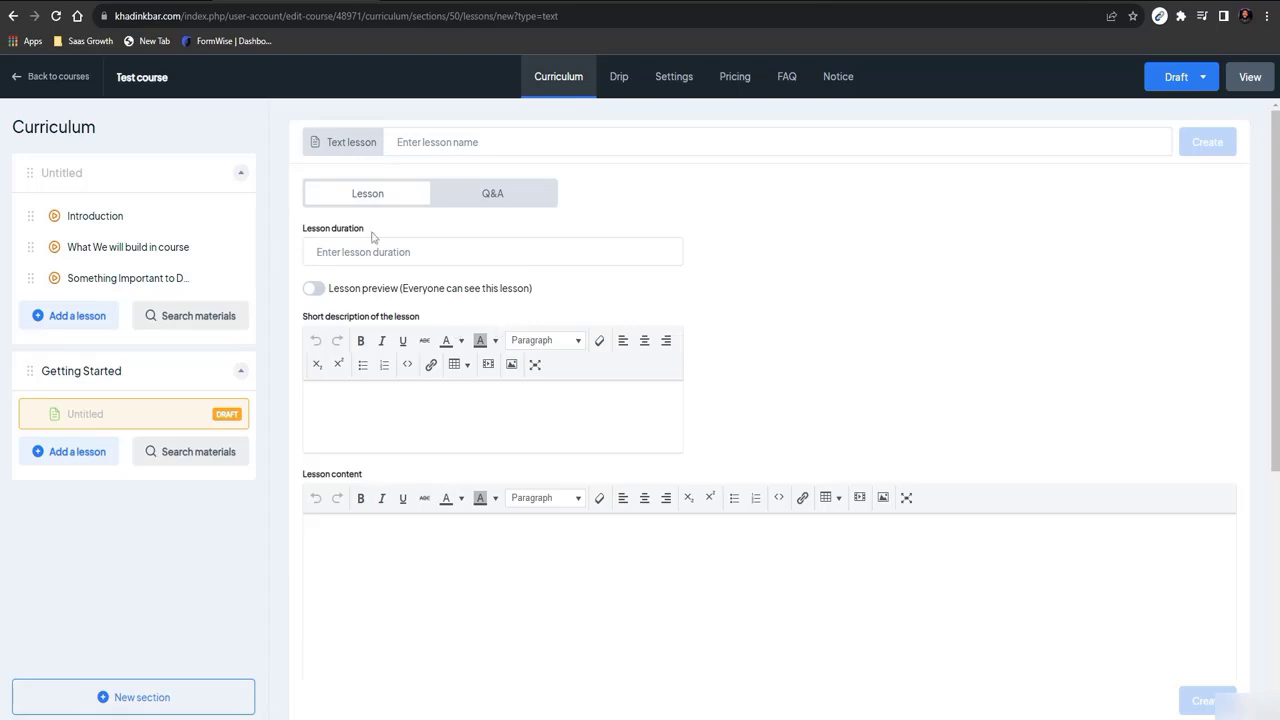
click(397, 251)
click(446, 141)
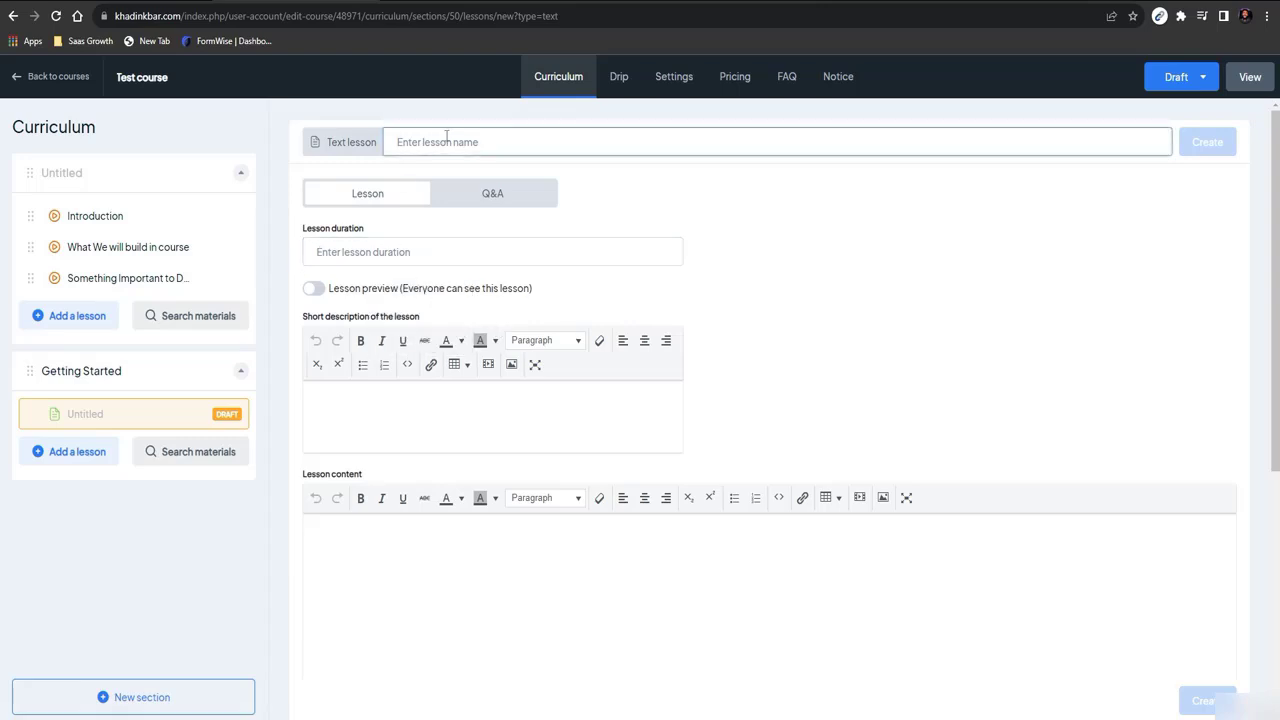
text(Intr)
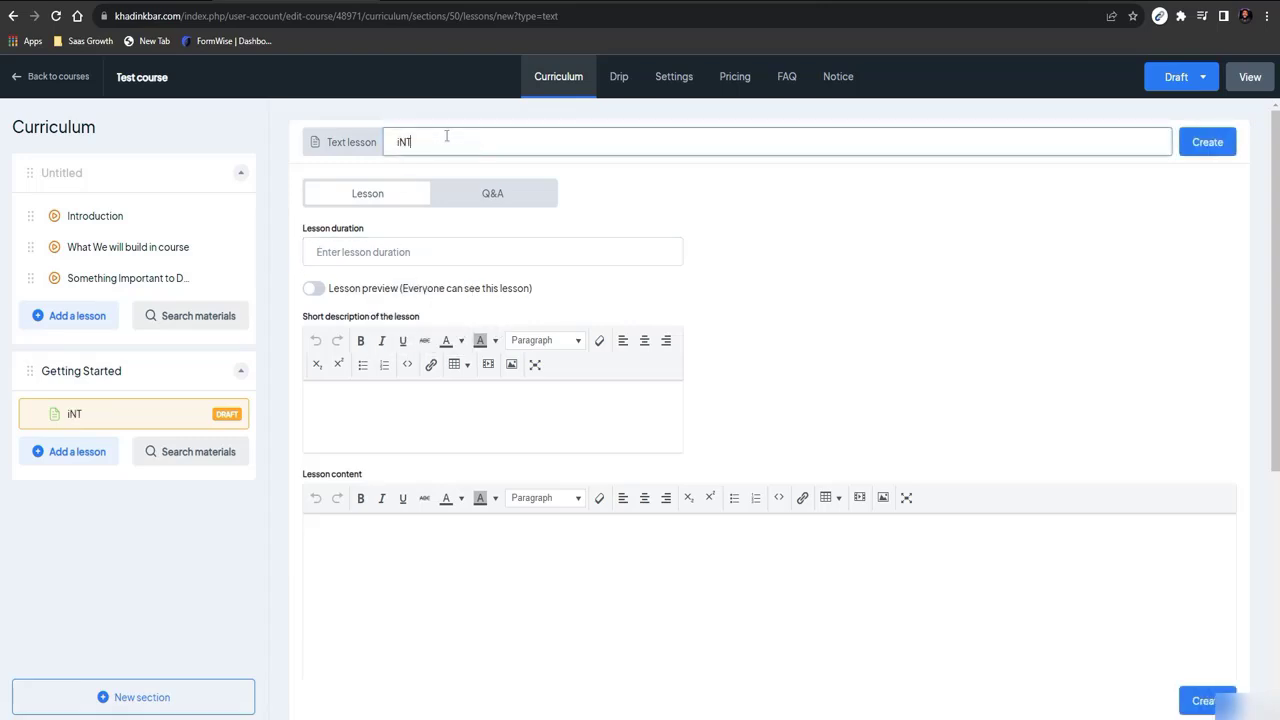
key(BackSpace)
key(BackSpace)
key(BackSpace)
key(BackSpace)
text(Intod)
key(BackSpace)
key(BackSpace)
text(roduction)
click(445, 252)
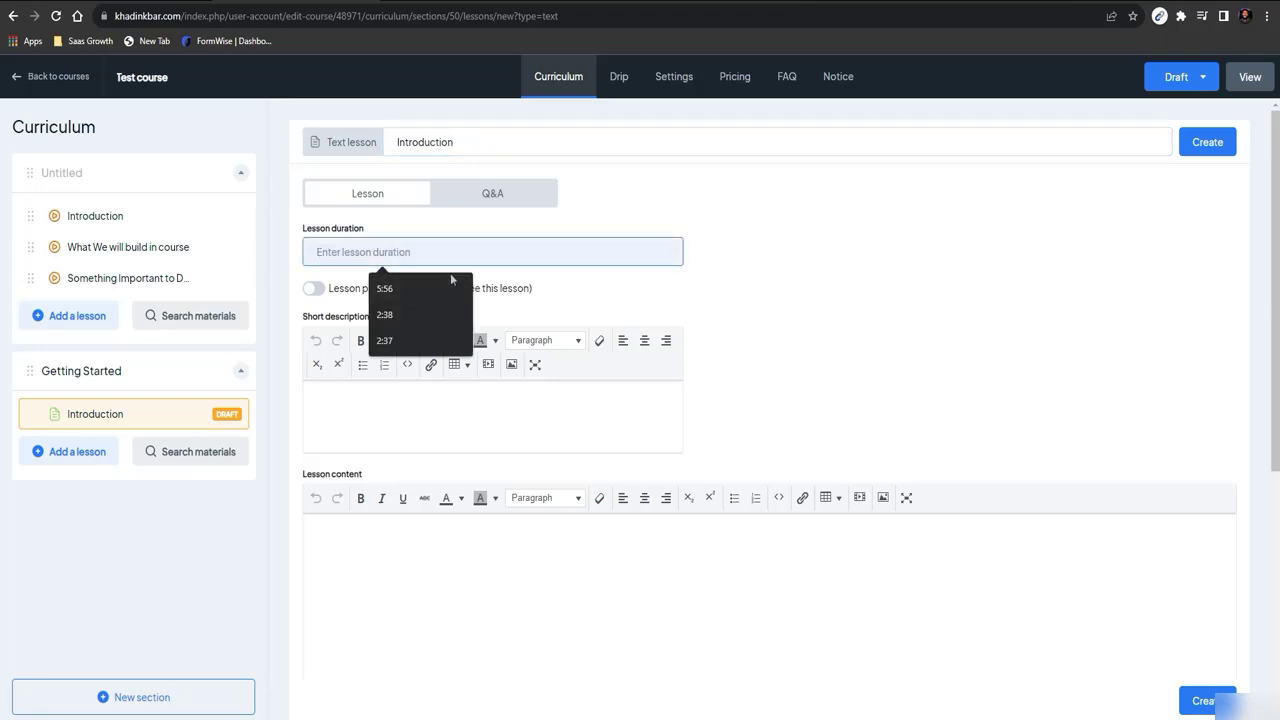
text(4:39)
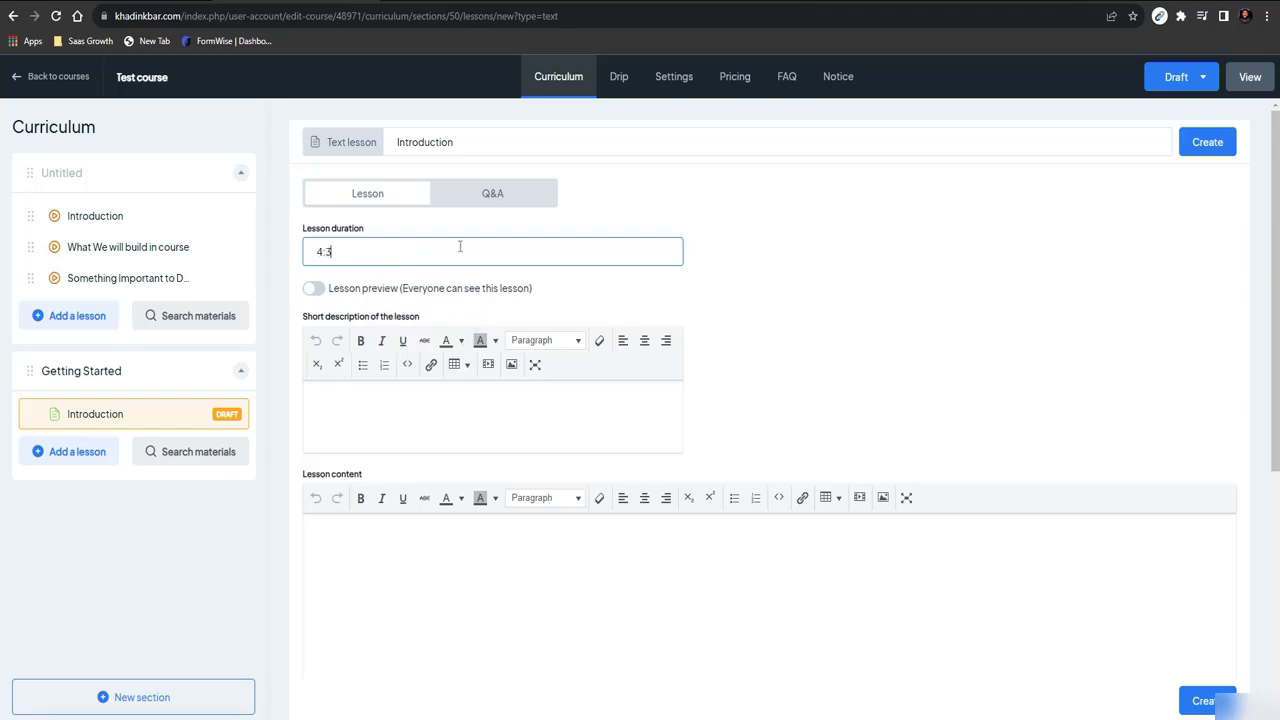
click(318, 290)
Fill in the short description and start the lesson content with 'This is lesson'.
click(337, 411)
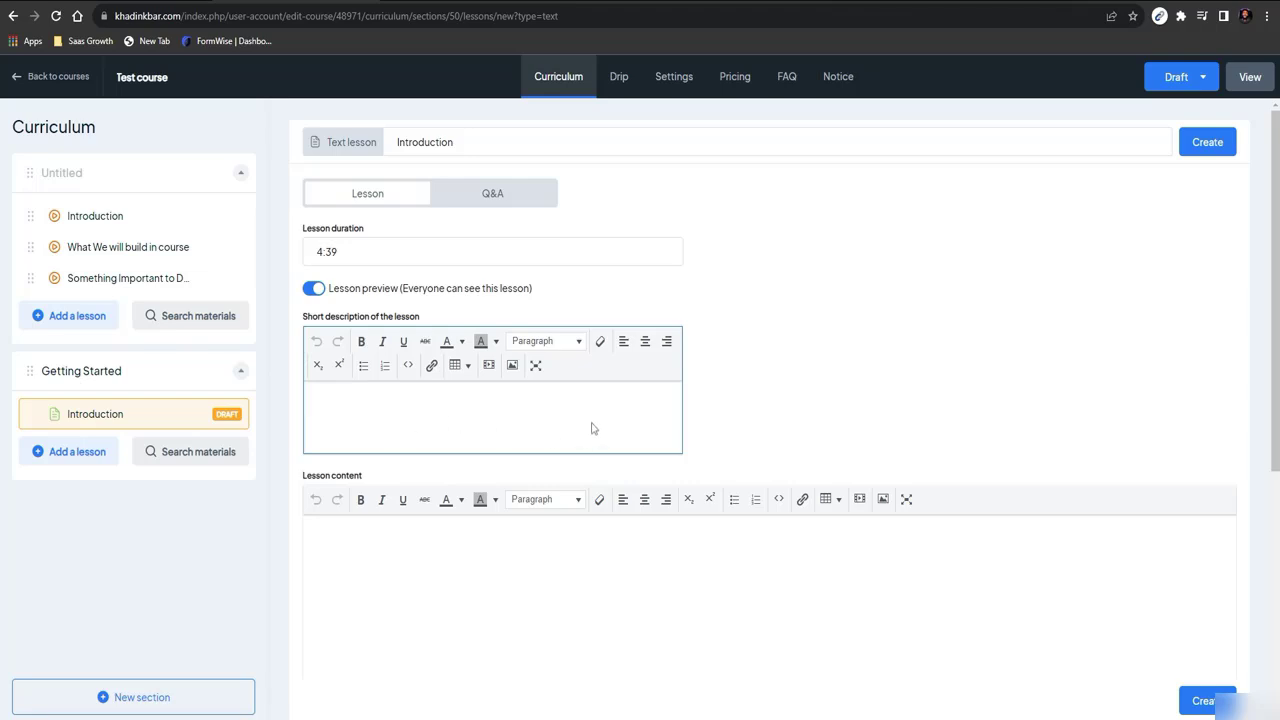
click(511, 584)
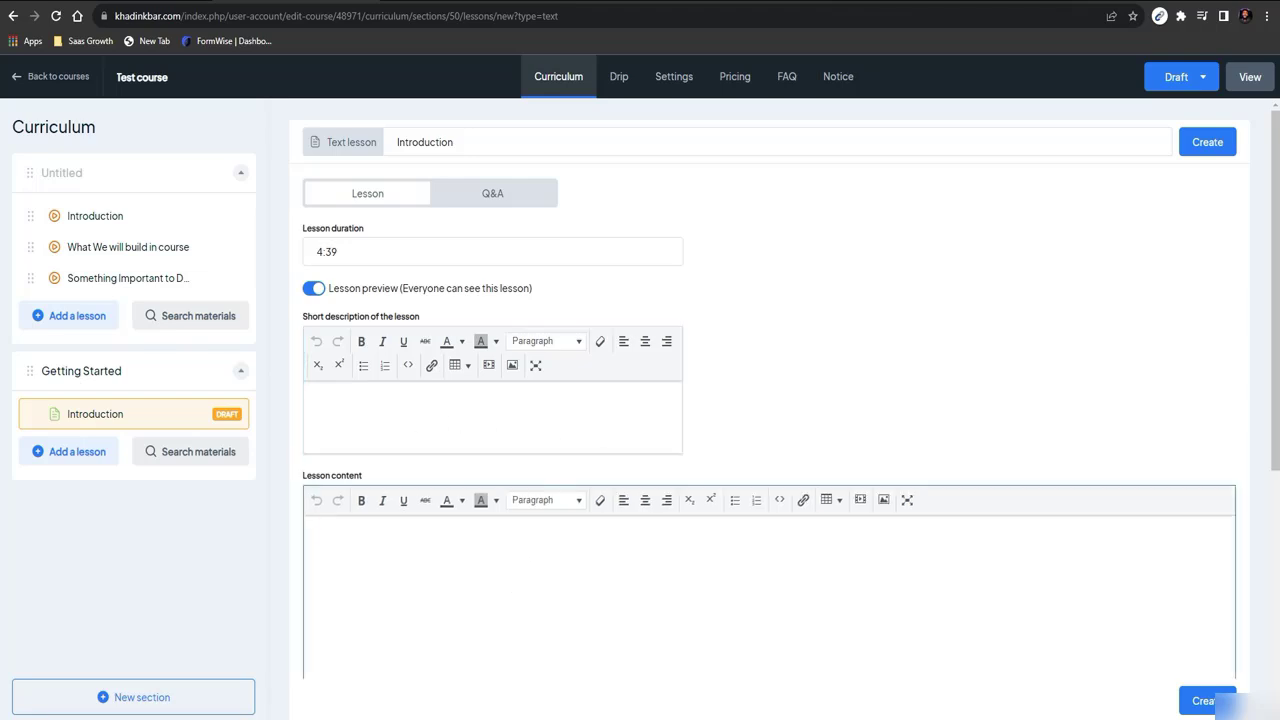
click(395, 412)
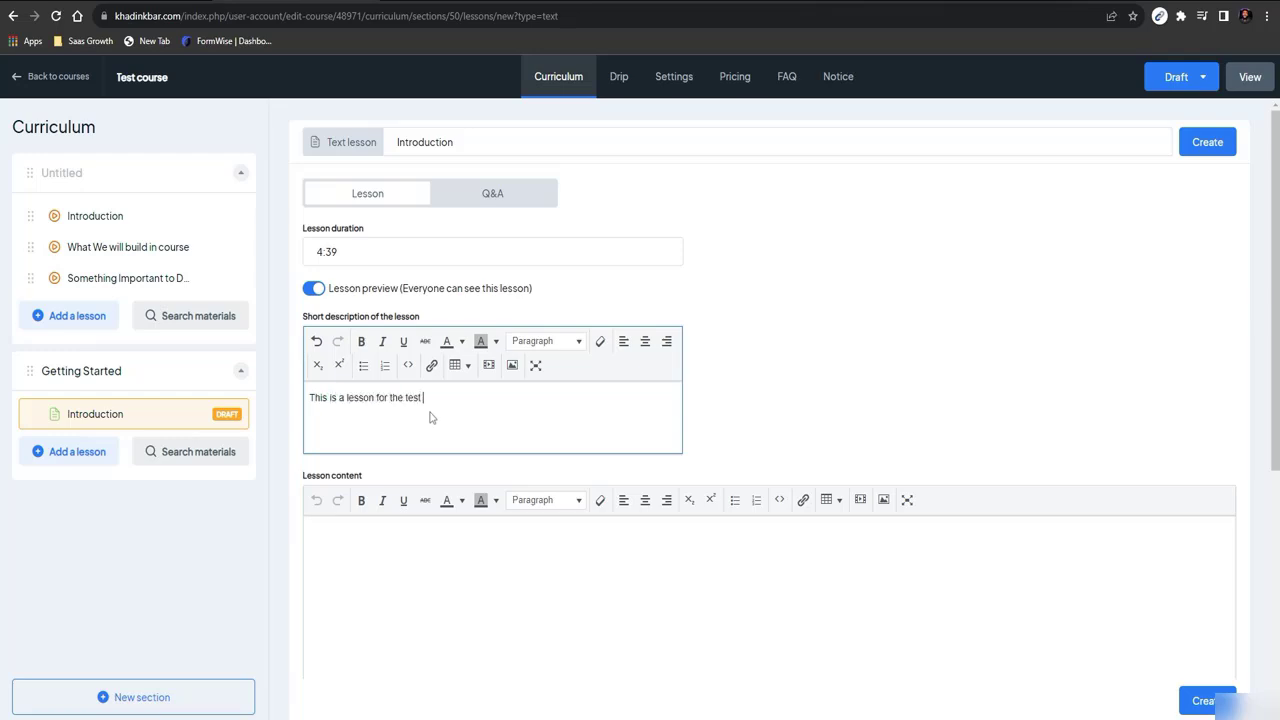
text(s.)
key(Tab)
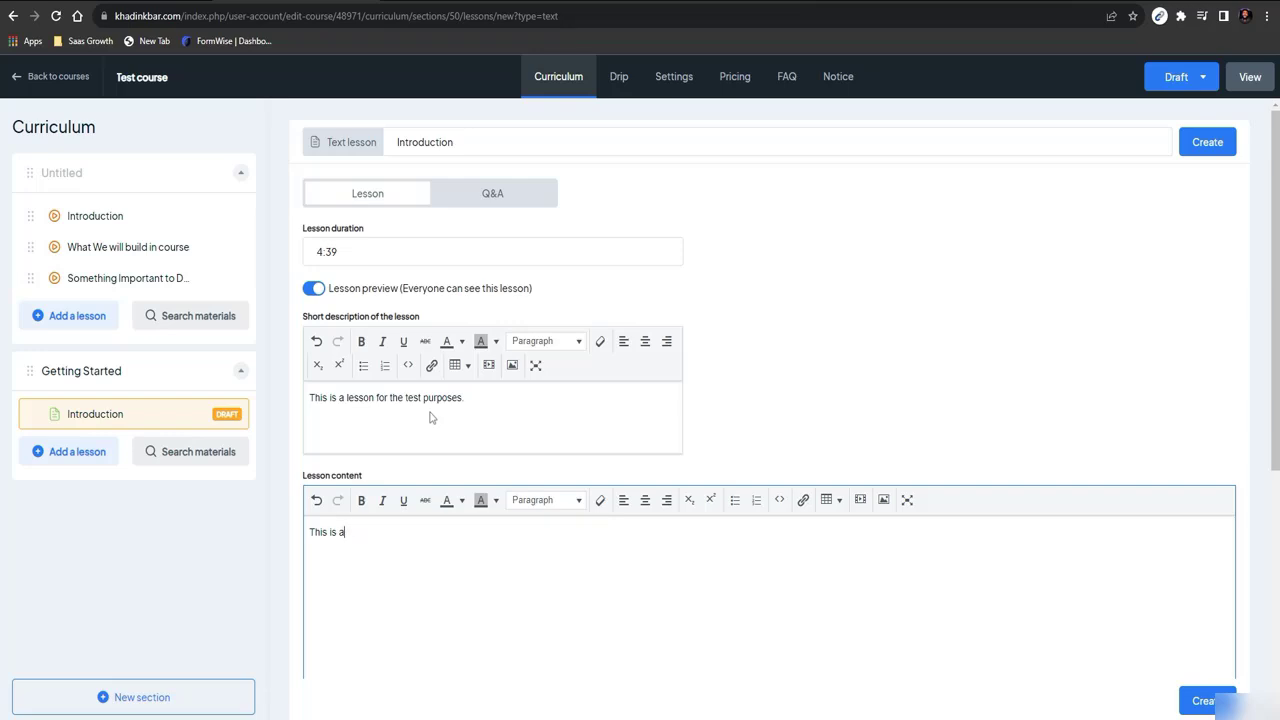
text(This is lesson content and you should be really seroius about it.)
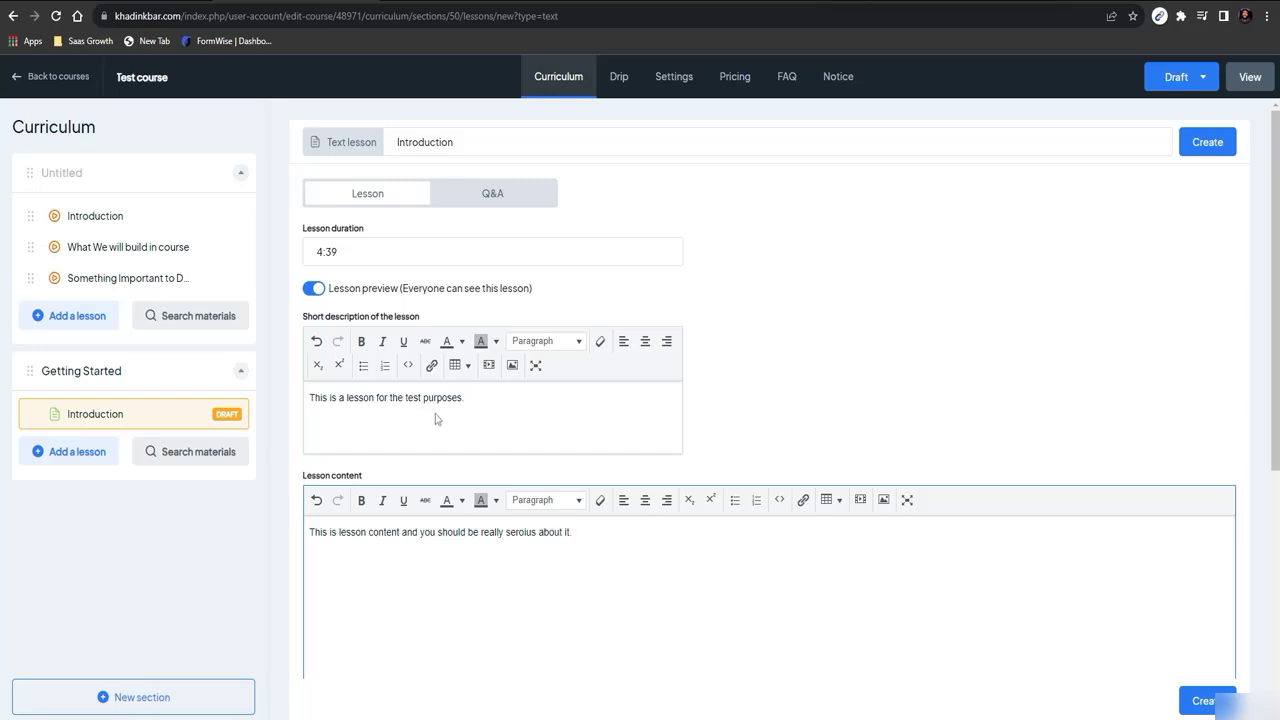
Add a Header 1 line reading 'This is a header' below the paragraph.
key(Return)
click(543, 500)
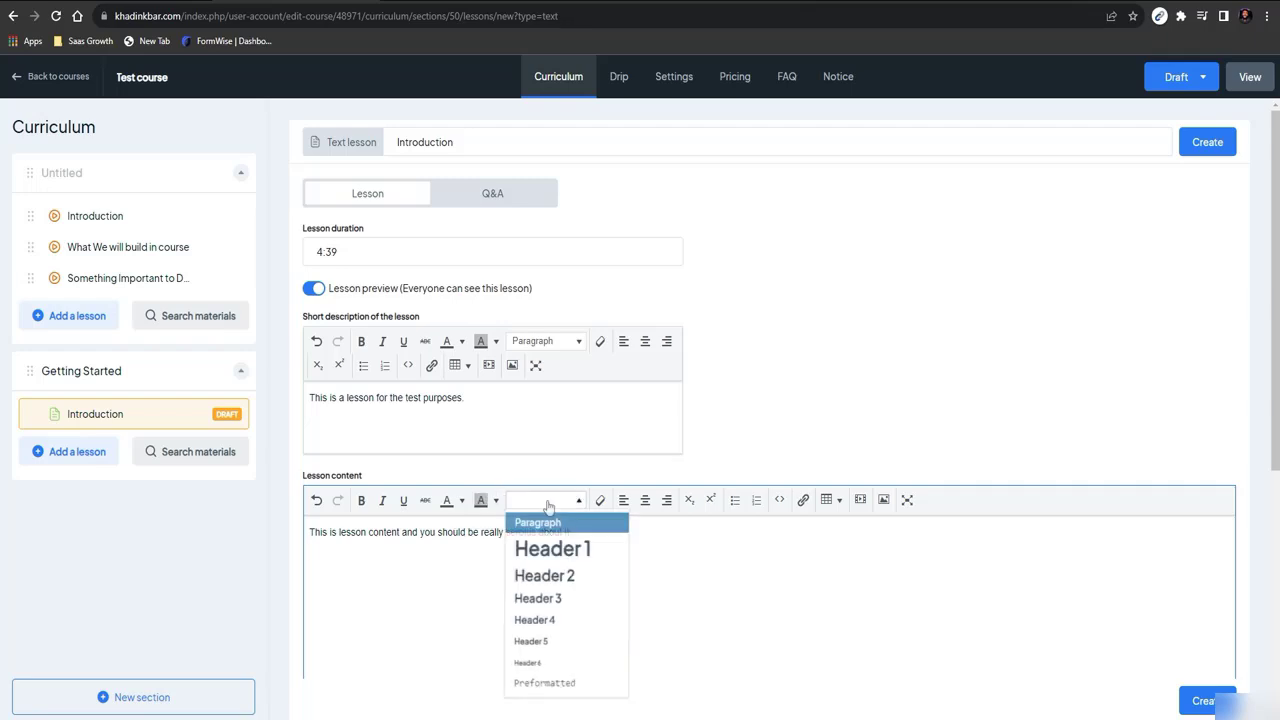
click(558, 549)
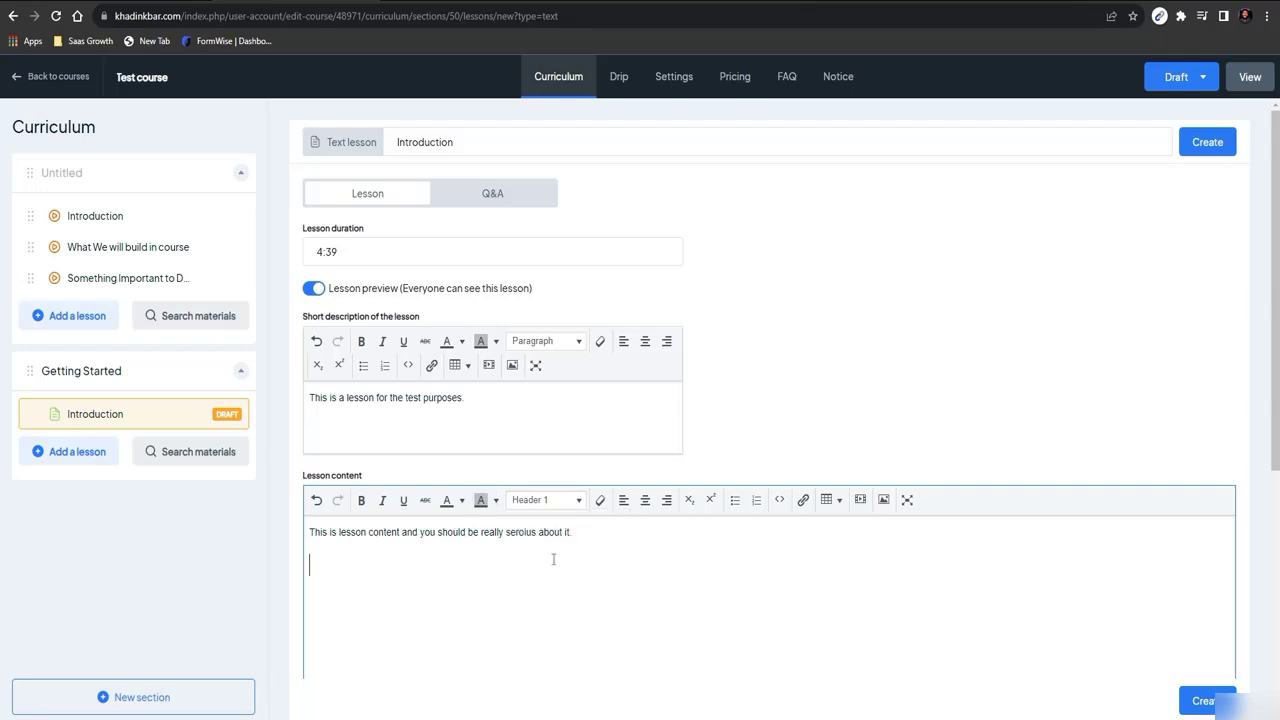
text(This is a hear)
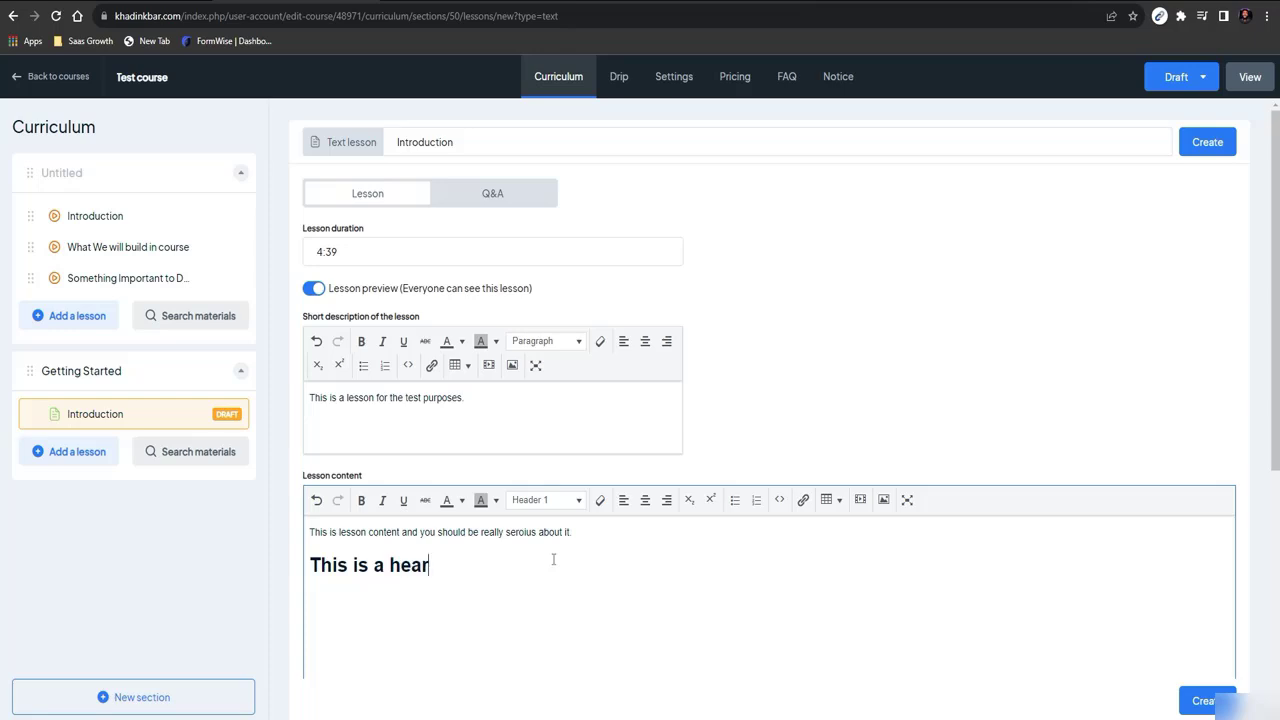
key(BackSpace)
text(der)
key(Return)
Centre-align the 'This is a header' heading.
click(389, 565)
triple_click(389, 565)
click(645, 500)
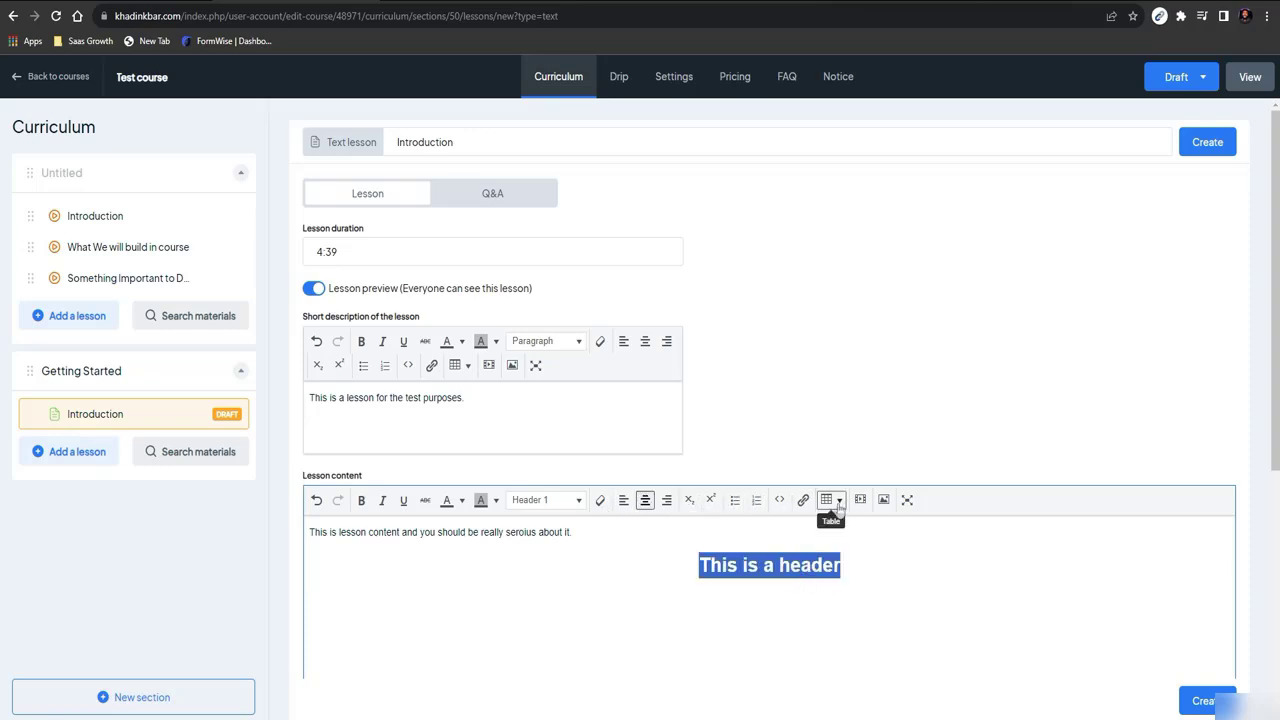
Insert the blue analytics image from the Media Gallery and centre it.
click(883, 500)
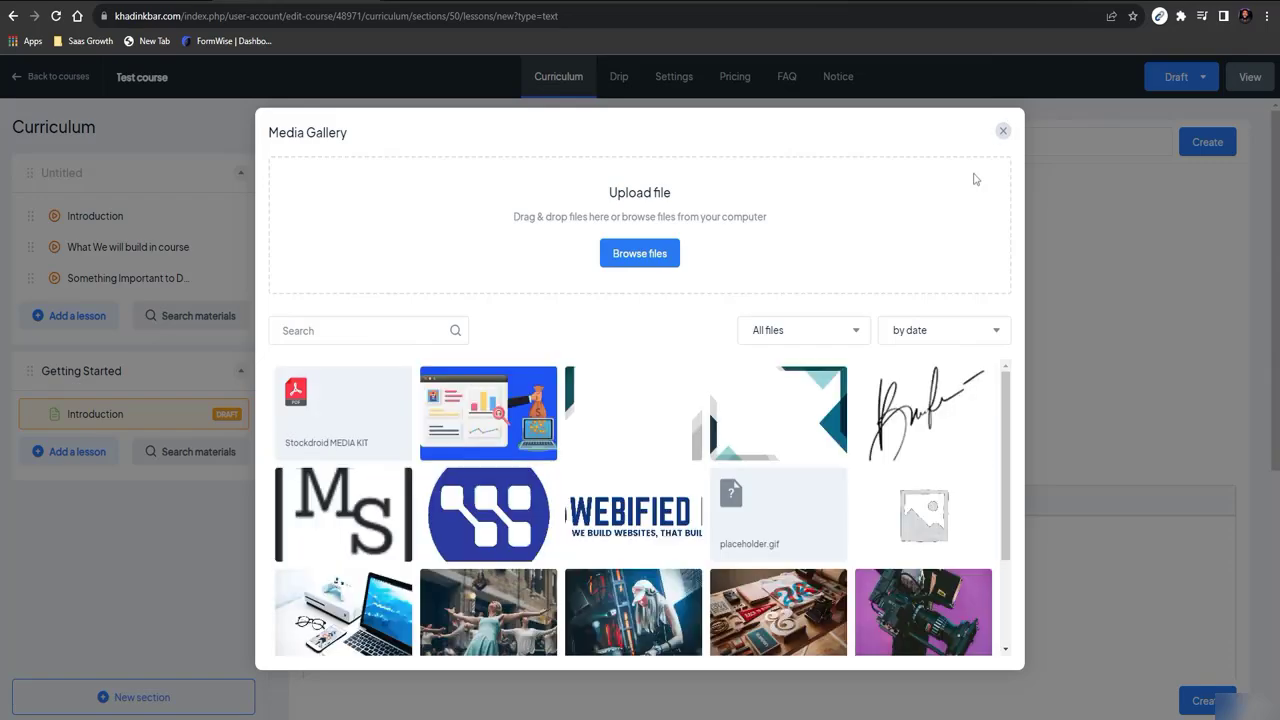
click(500, 430)
scroll(879, 568, down, 3)
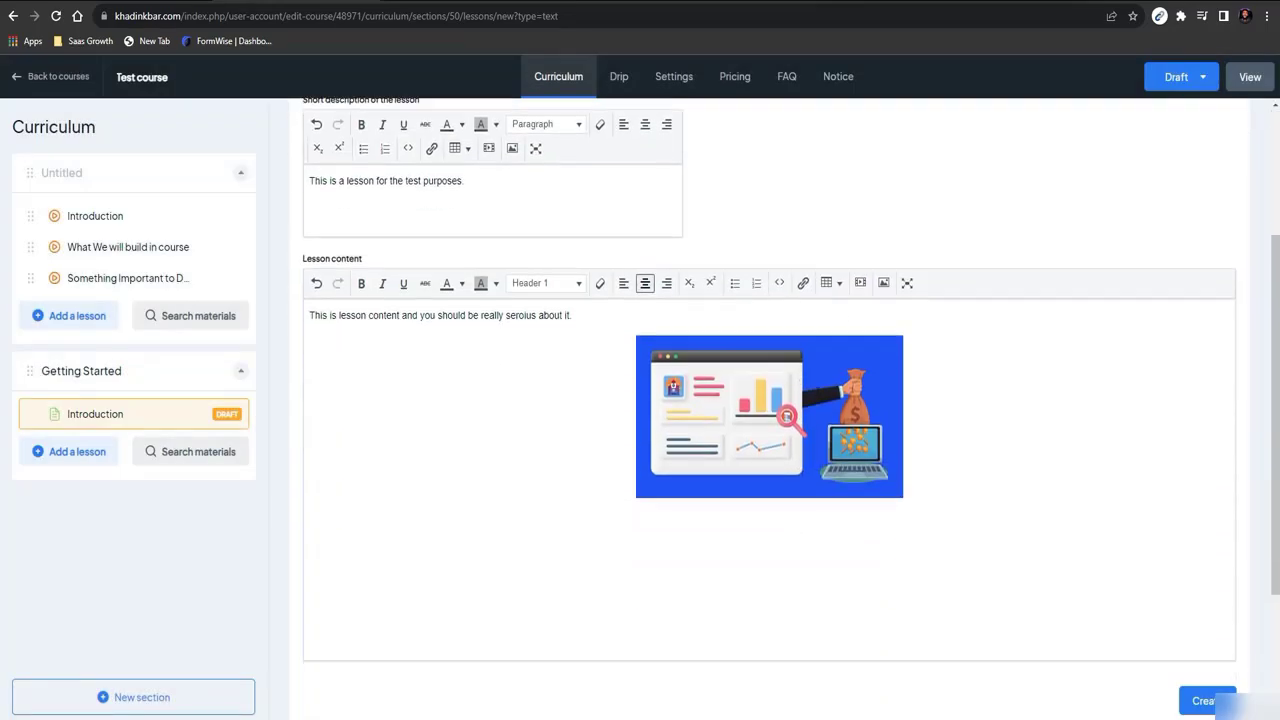
click(776, 393)
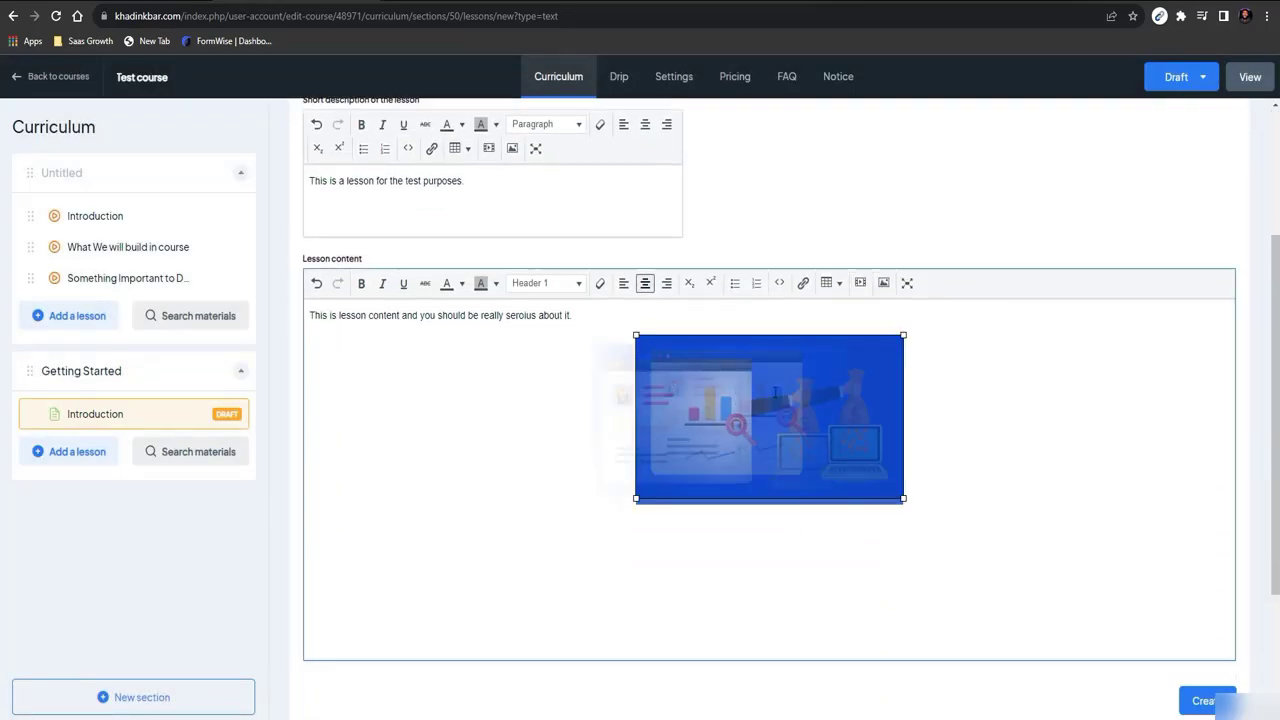
drag(622, 397, 705, 411)
click(623, 284)
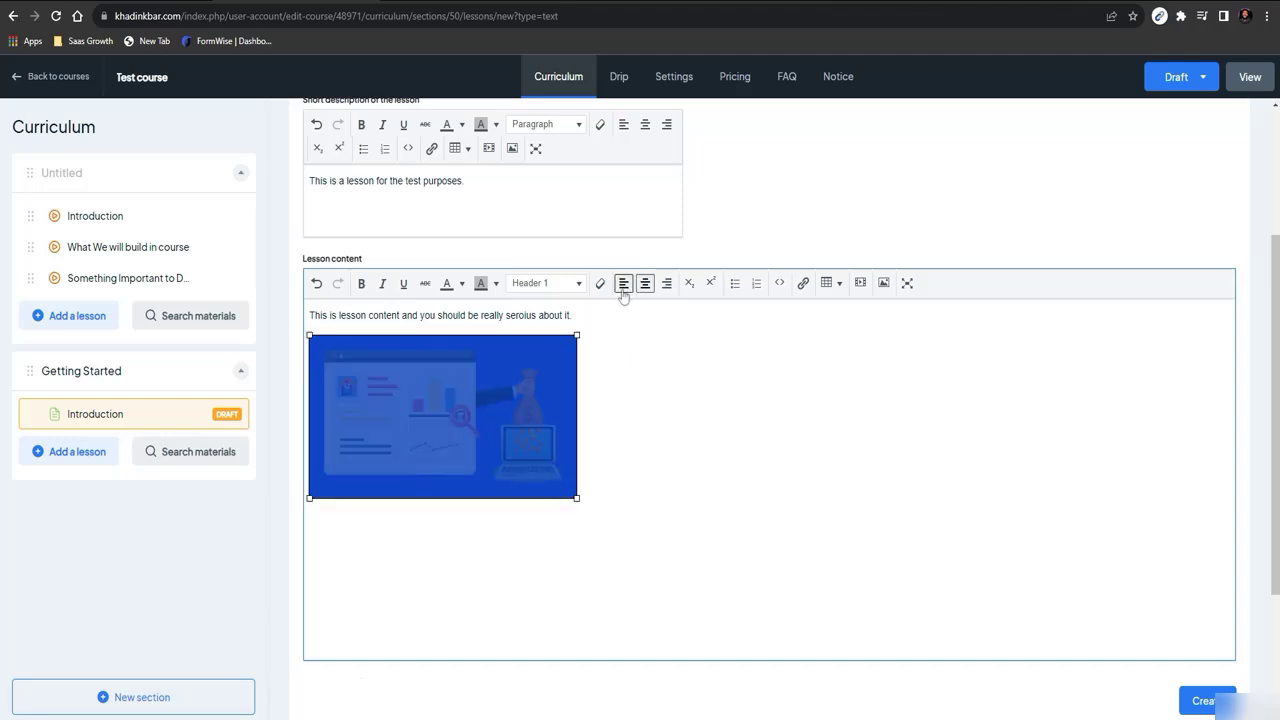
click(666, 284)
click(623, 284)
click(645, 284)
click(539, 329)
Centre the first paragraph and create the Introduction text lesson.
triple_click(522, 316)
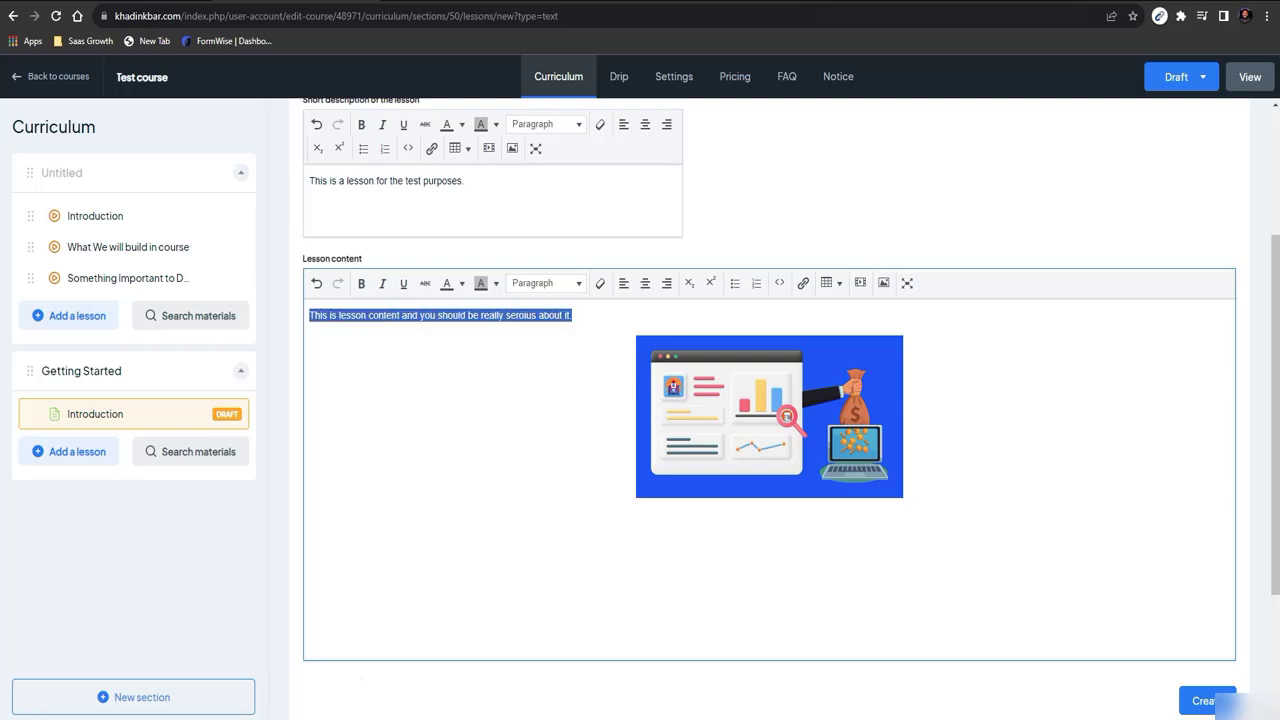
click(645, 284)
click(830, 560)
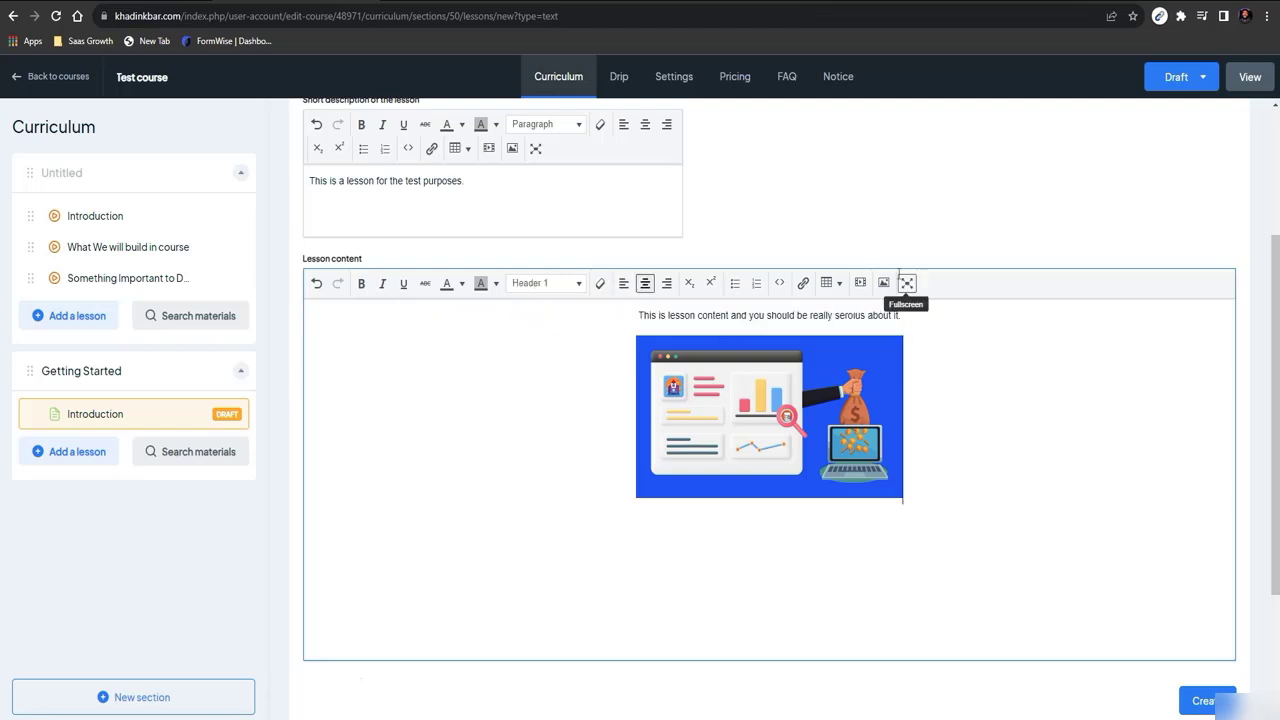
click(1208, 703)
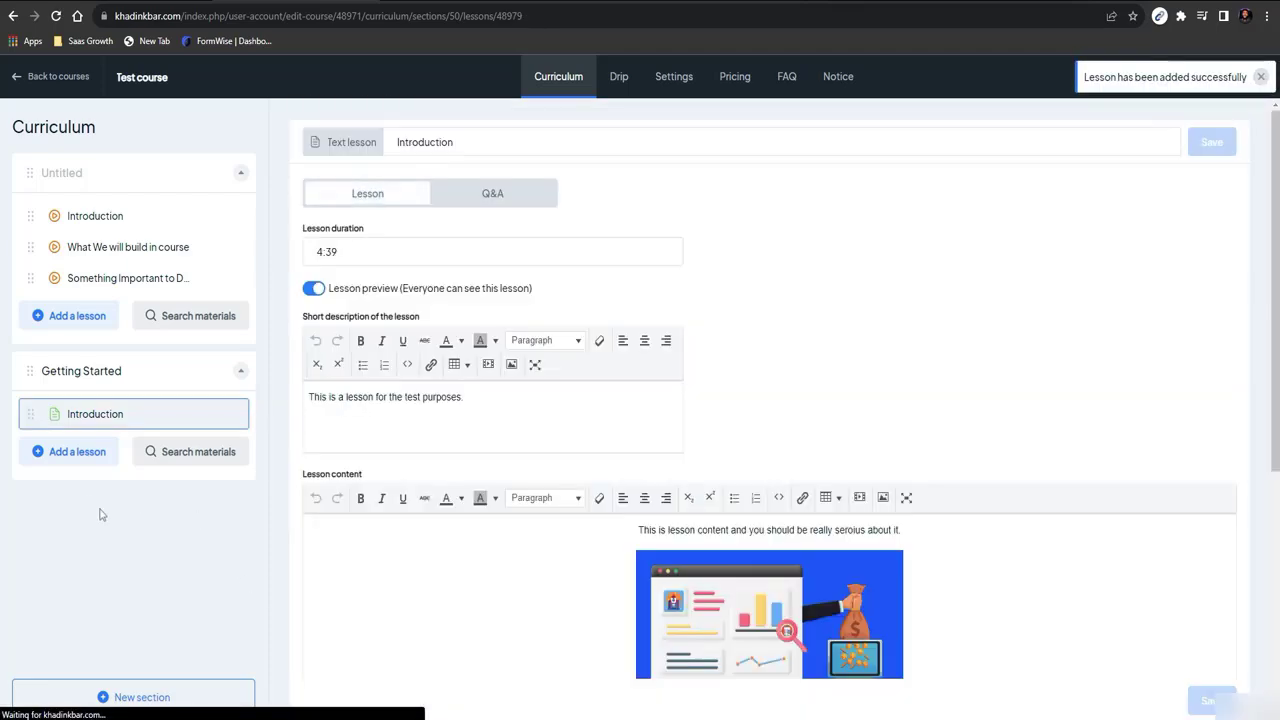
Add a Zoom lesson named 'Live session QnA#1' to Getting Started and enter its meeting password.
click(72, 452)
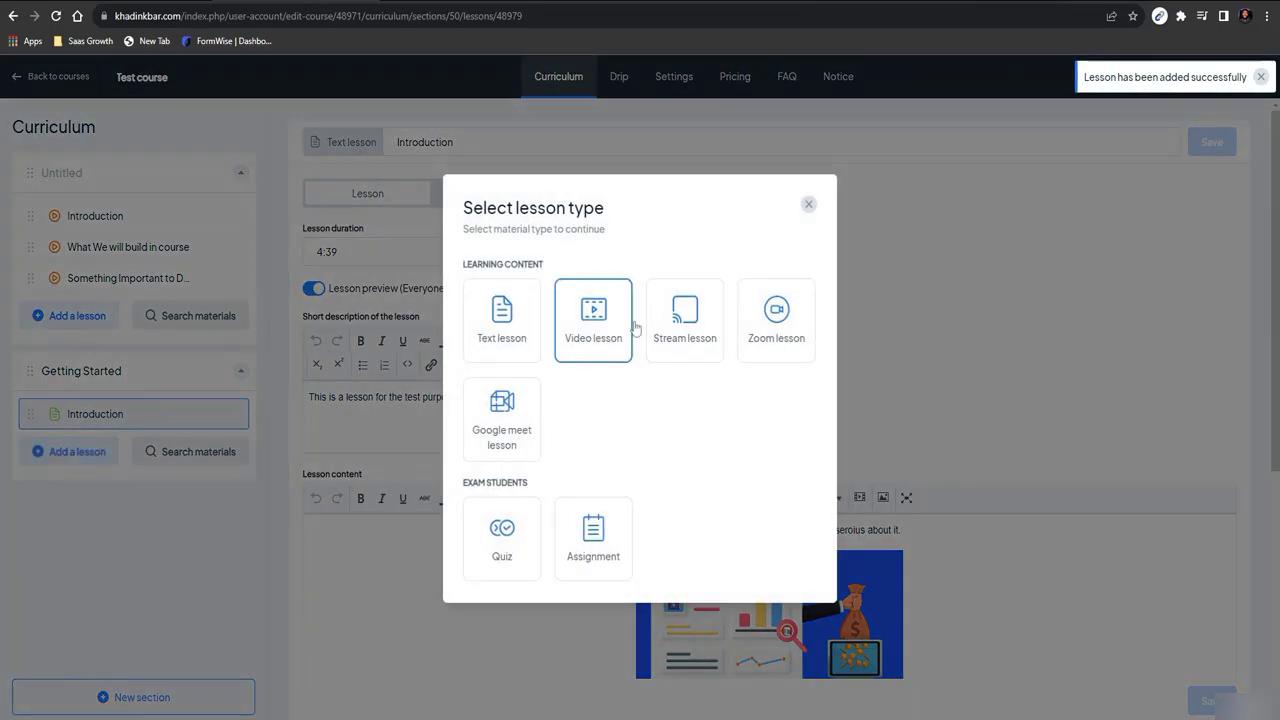
click(779, 322)
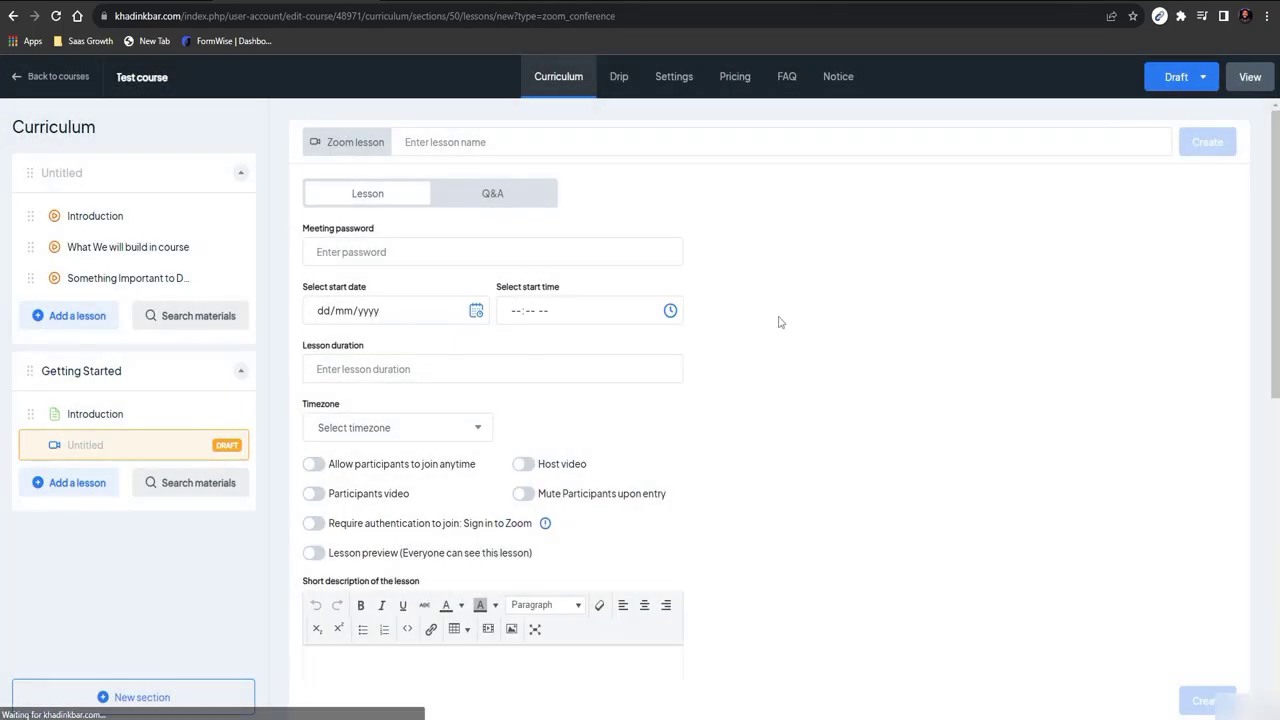
click(401, 252)
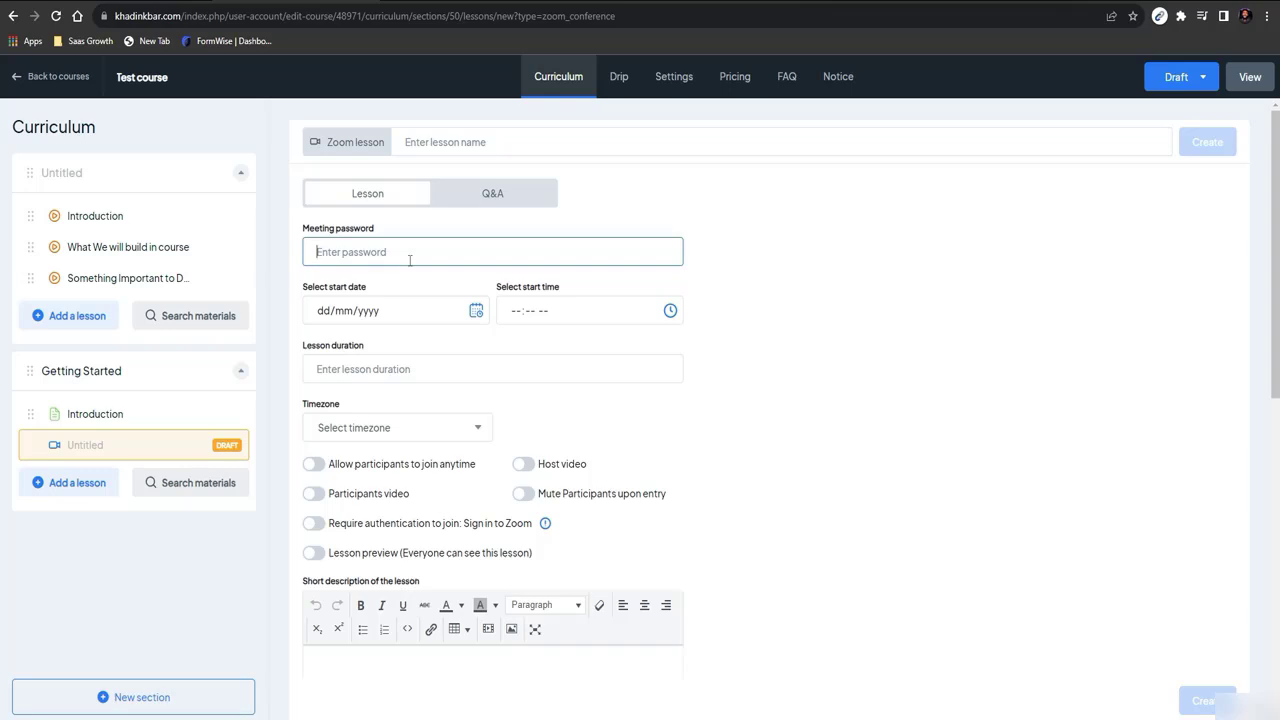
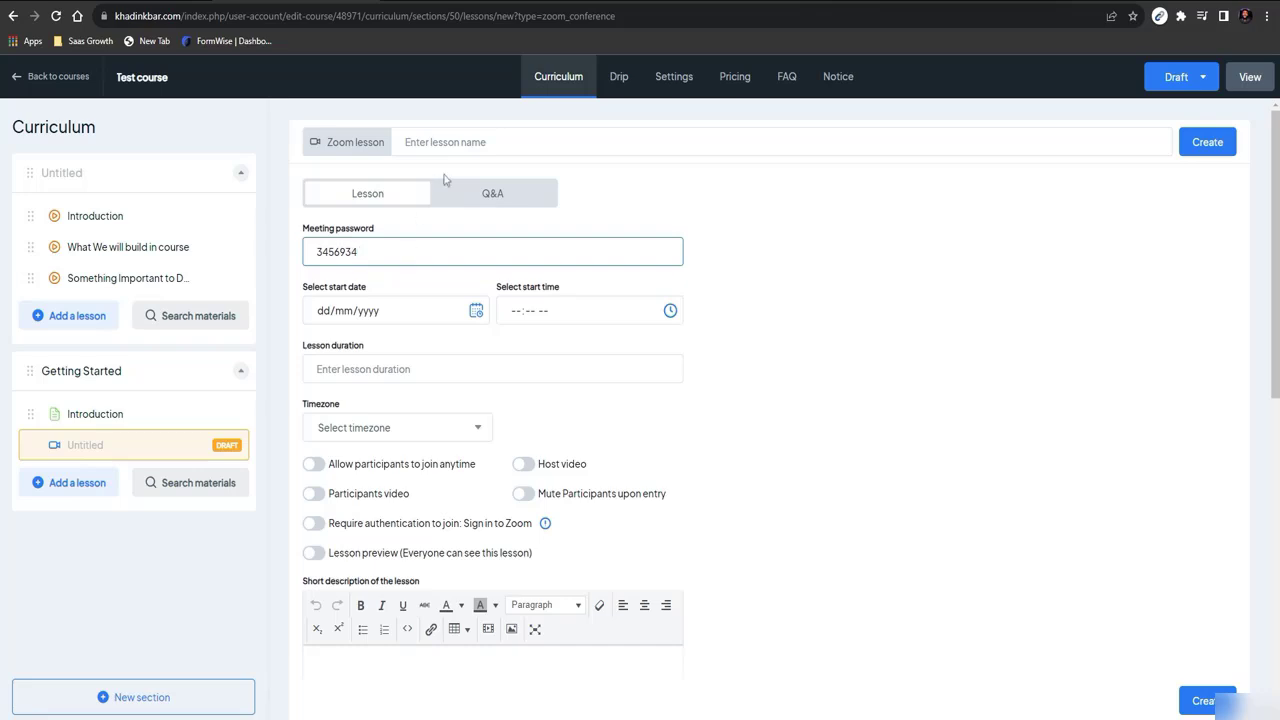
click(484, 141)
text(Liv)
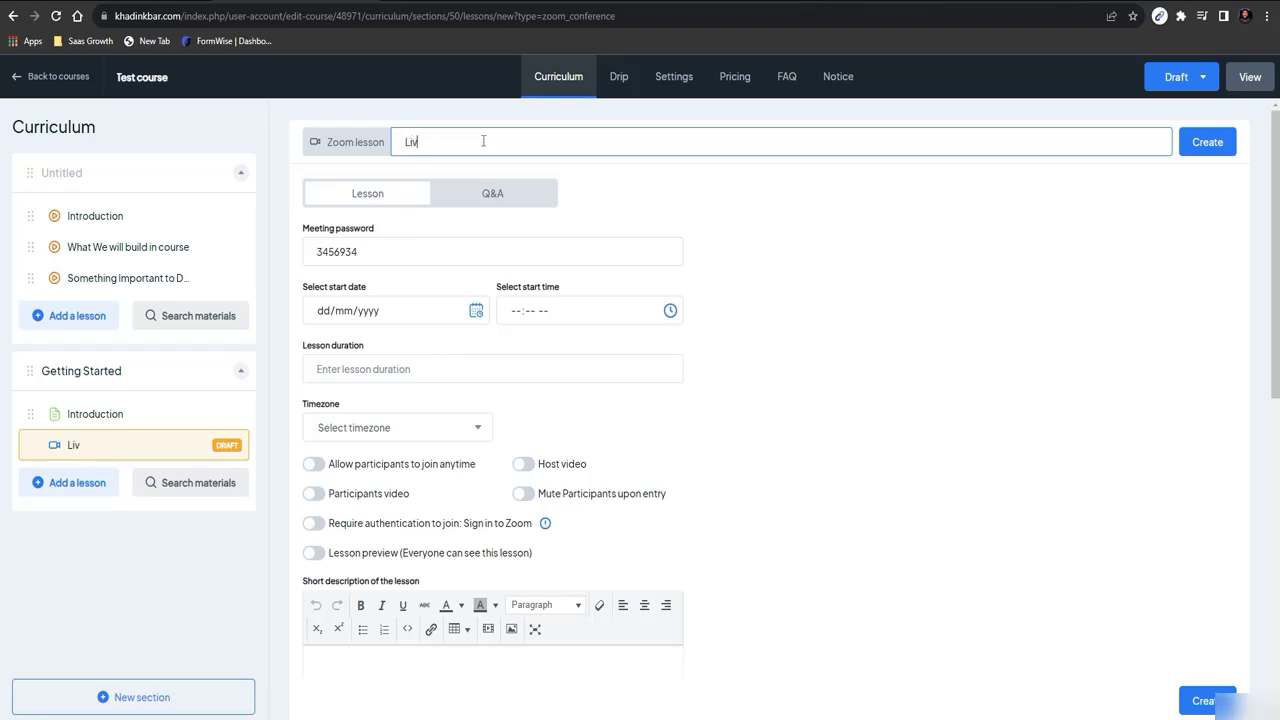
text(e session QnA#1)
click(401, 261)
Set the Zoom start to 14 December 2023 at 11:23 am.
click(422, 308)
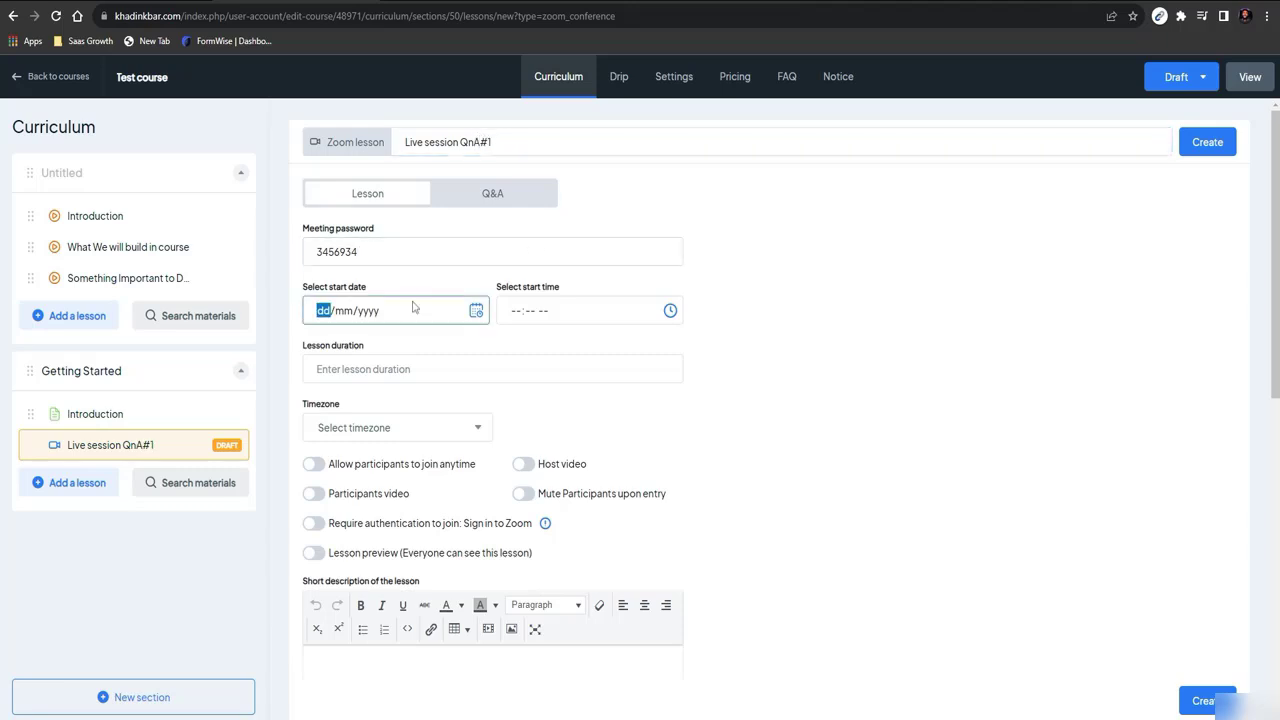
click(477, 311)
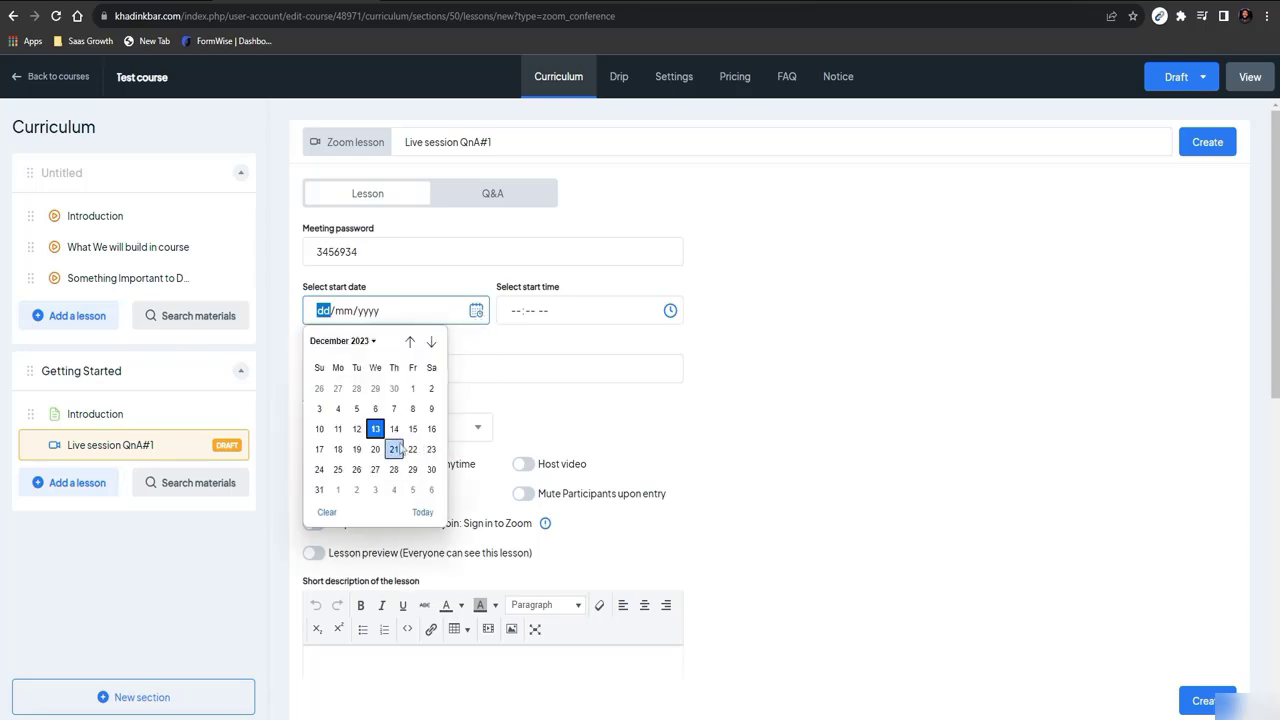
click(398, 427)
click(553, 312)
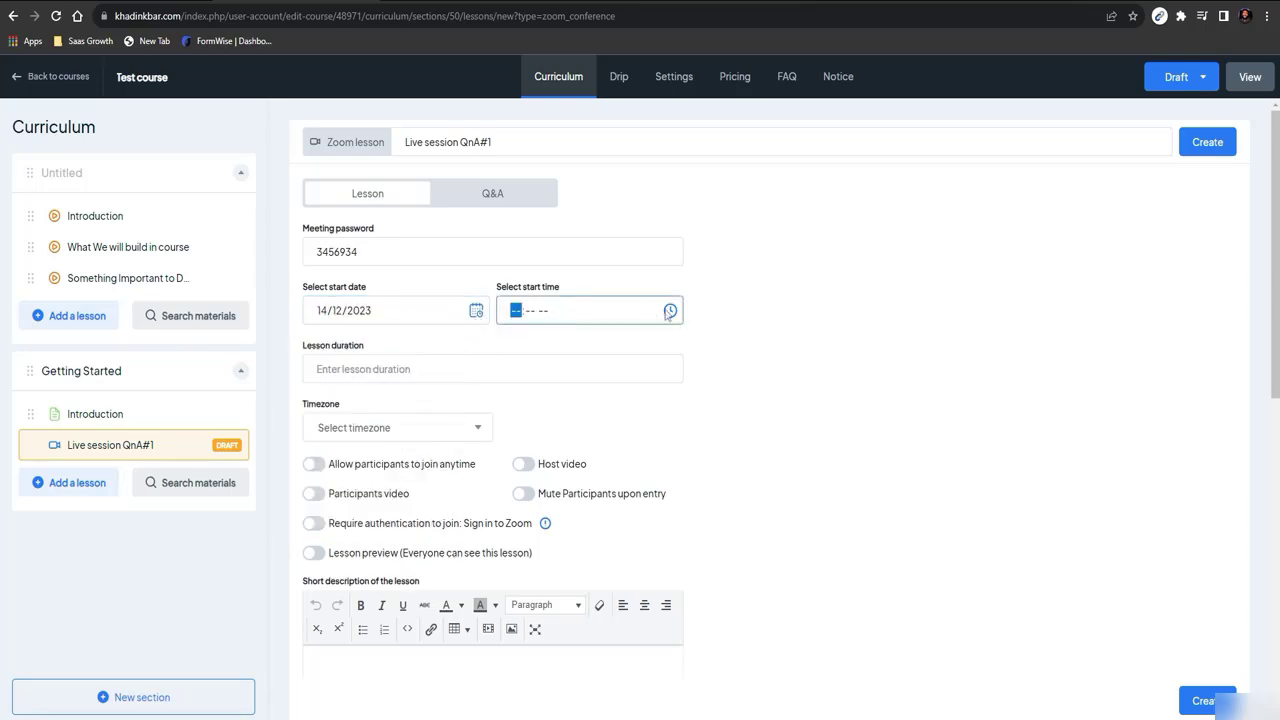
click(668, 311)
click(557, 445)
click(767, 438)
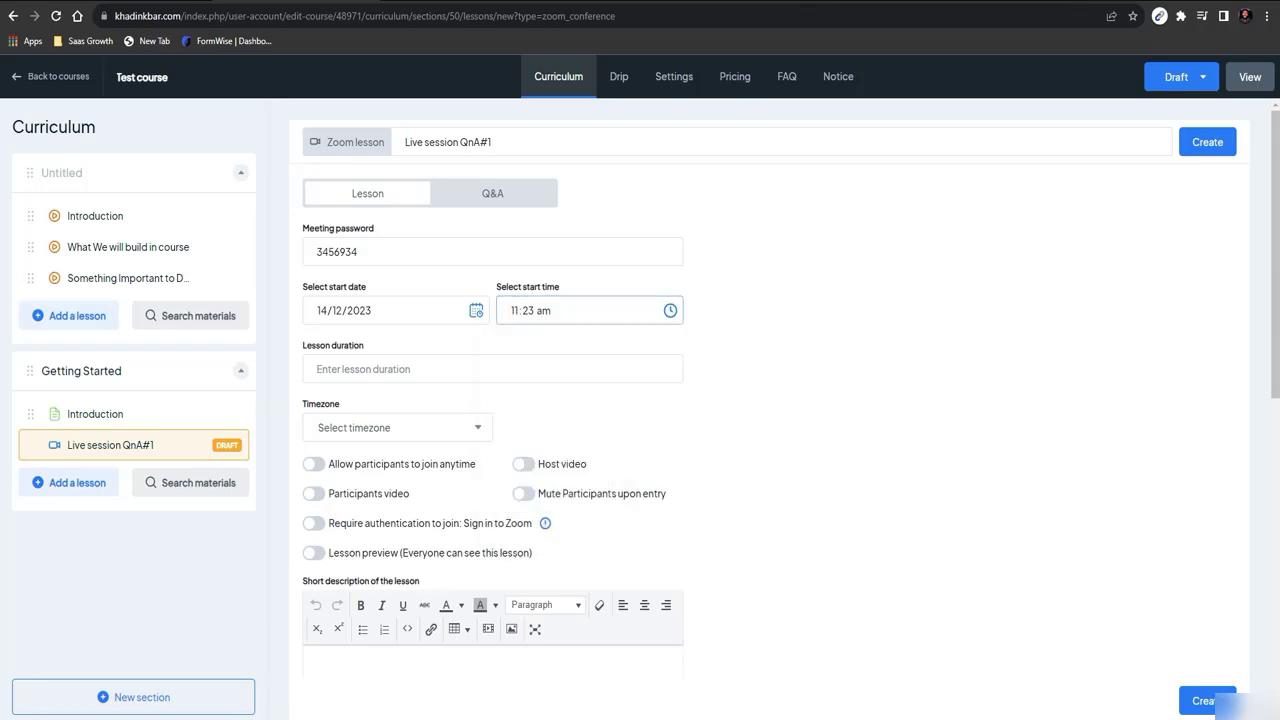
Set the duration to 60 minutes and the timezone to Universal Time UTC.
click(358, 370)
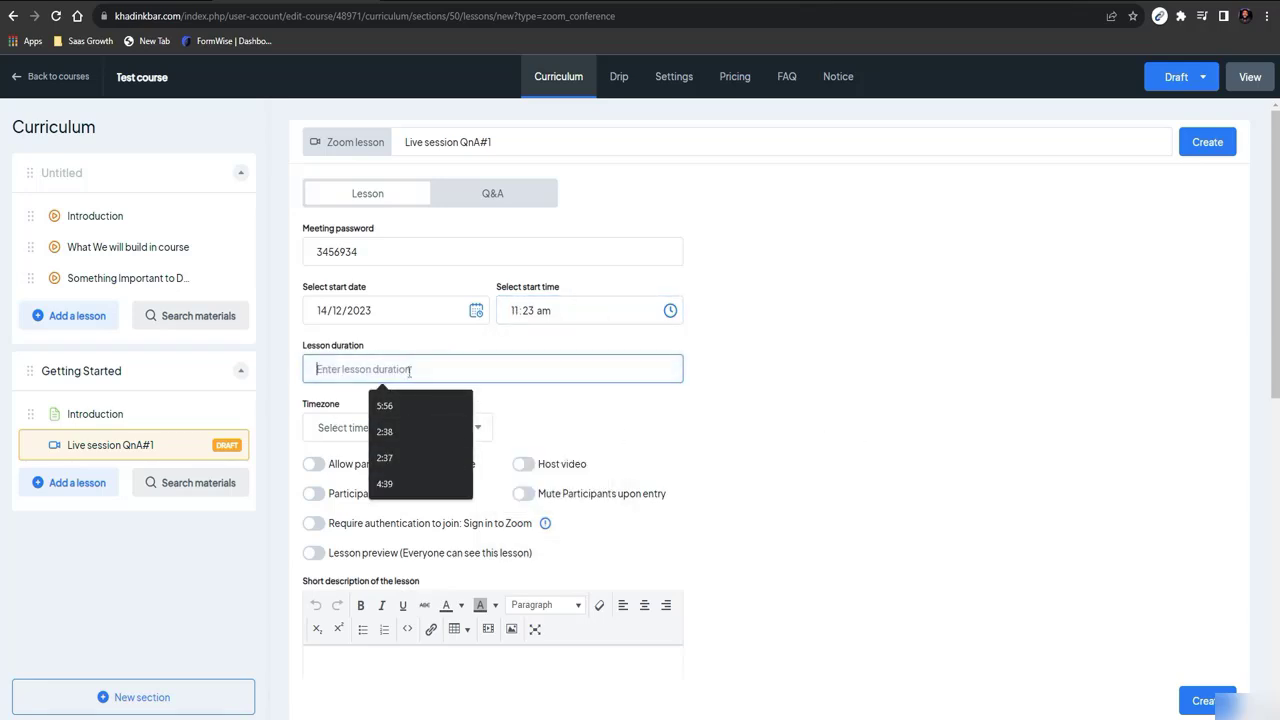
text(1:0)
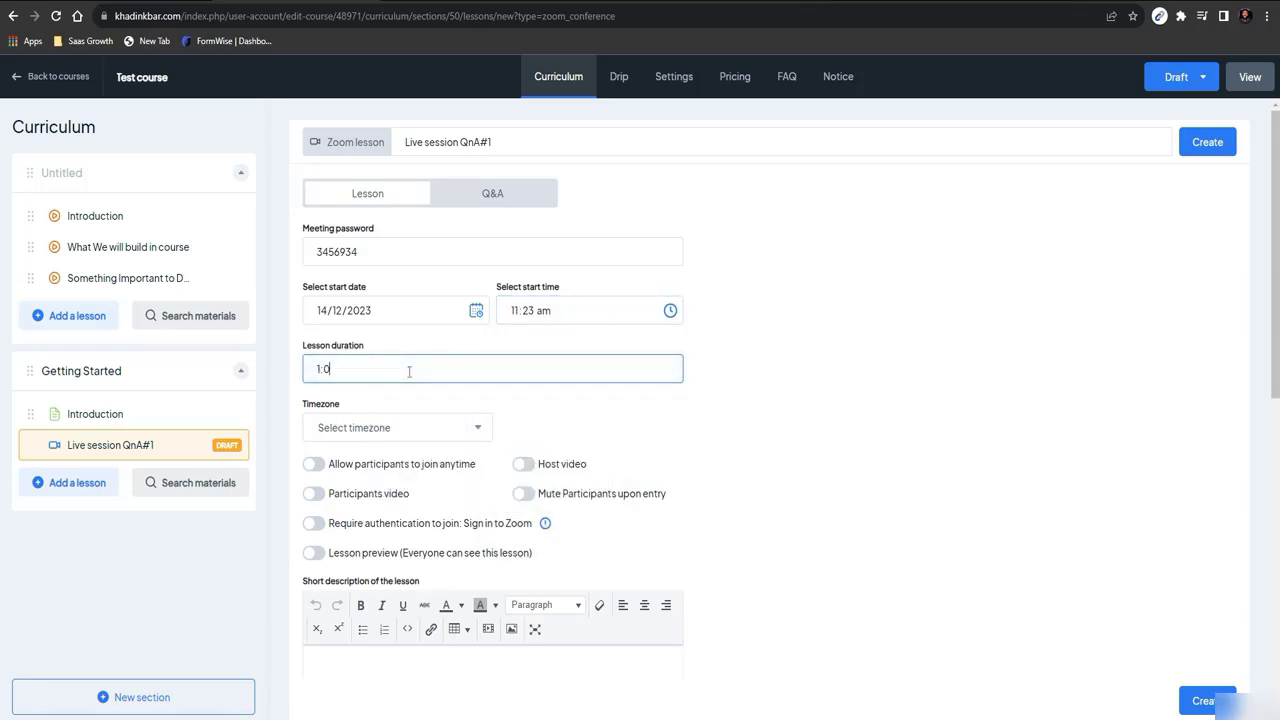
key(BackSpace)
key(BackSpace)
key(BackSpace)
text(5)
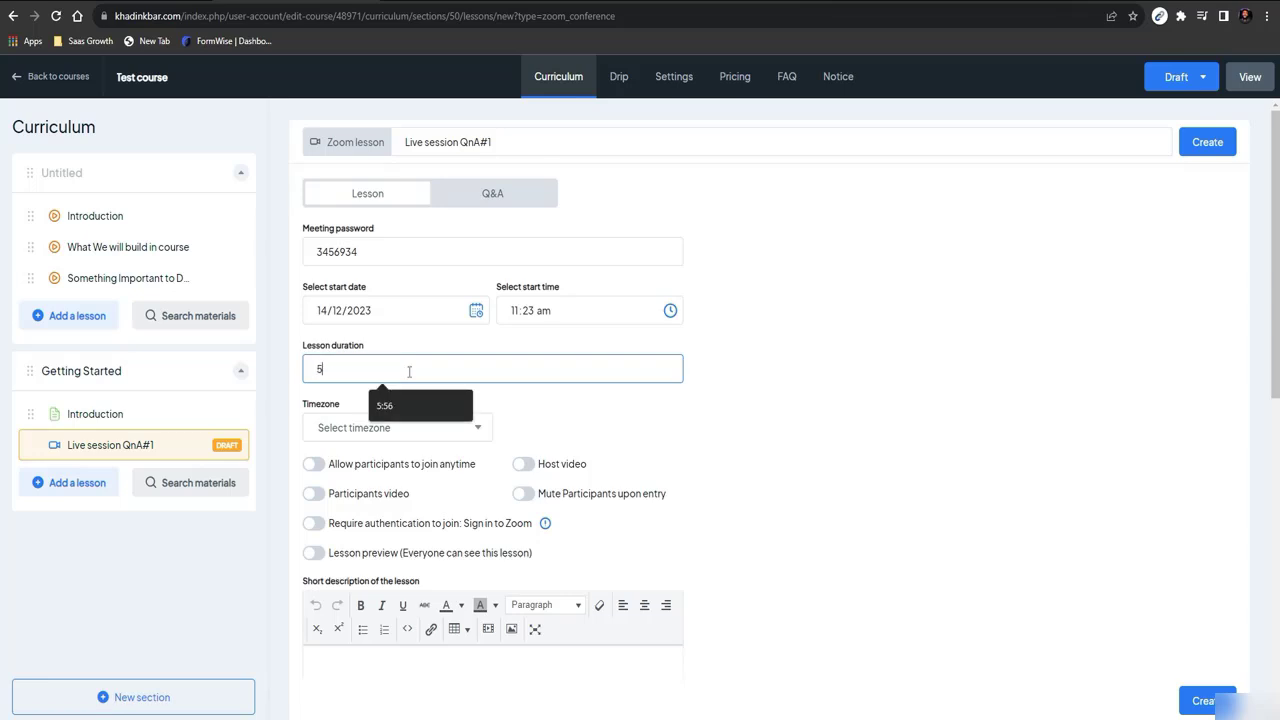
key(BackSpace)
text(60 minutes)
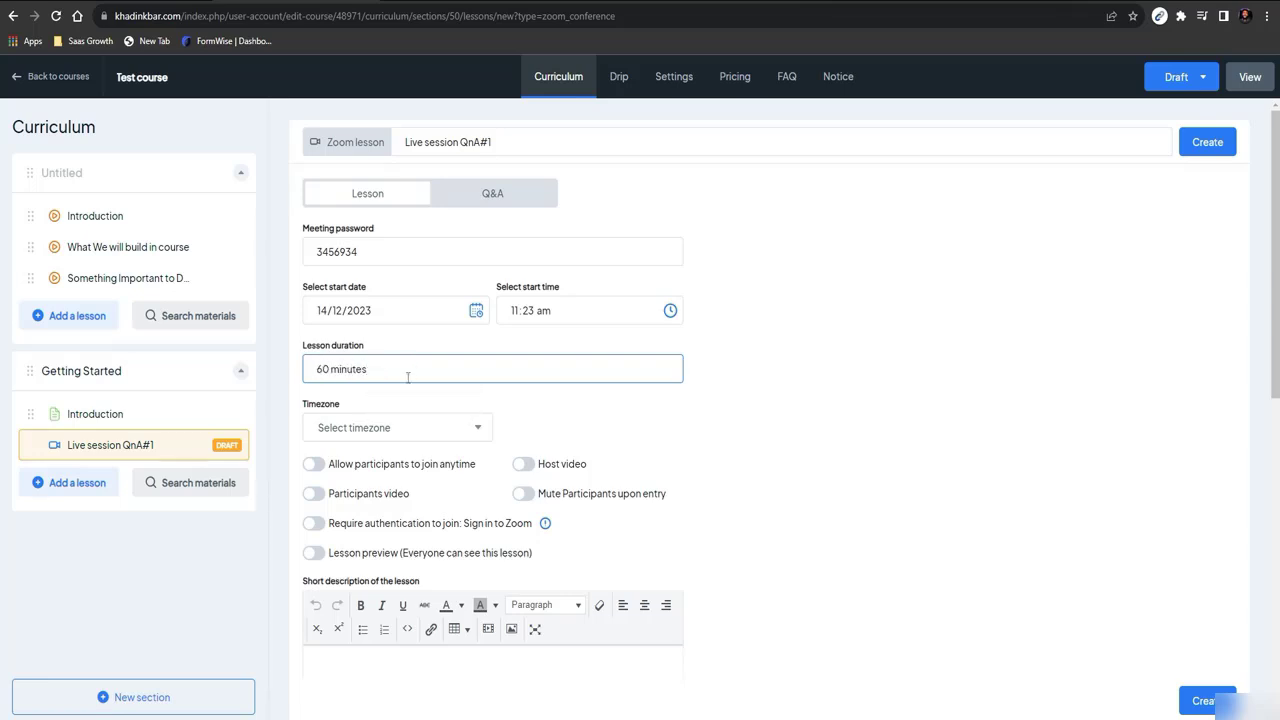
click(412, 428)
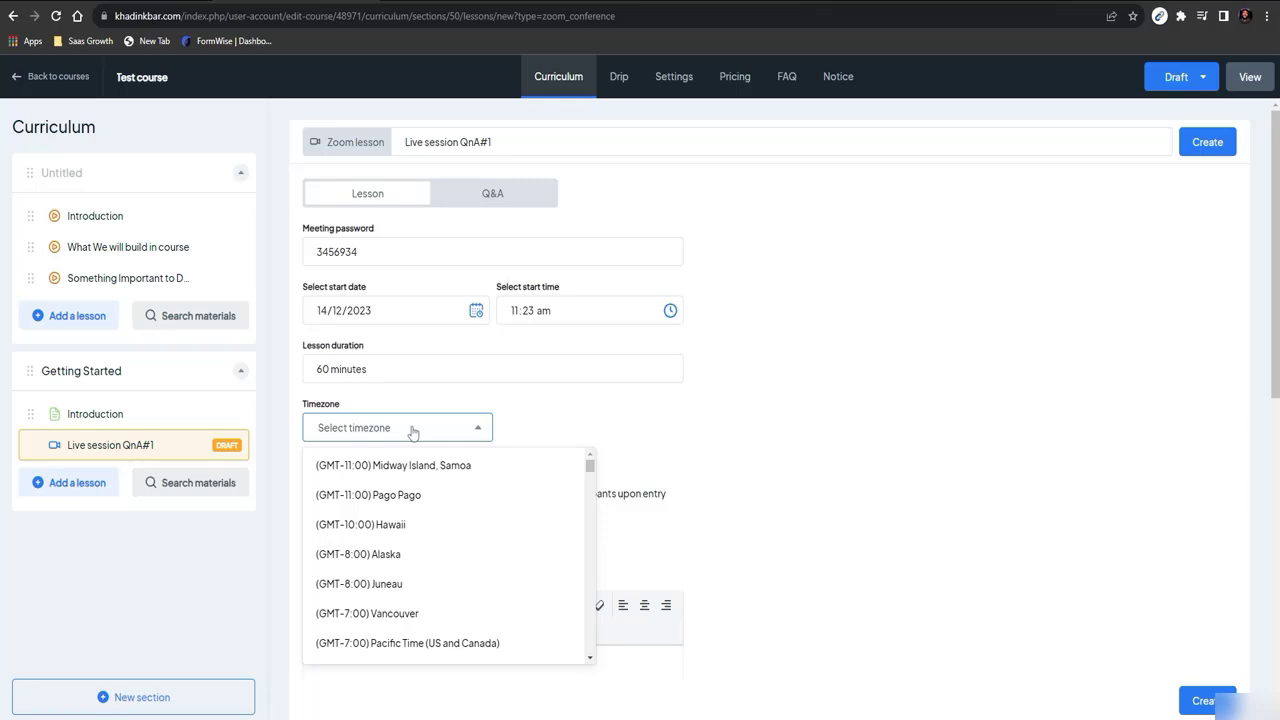
text(pk)
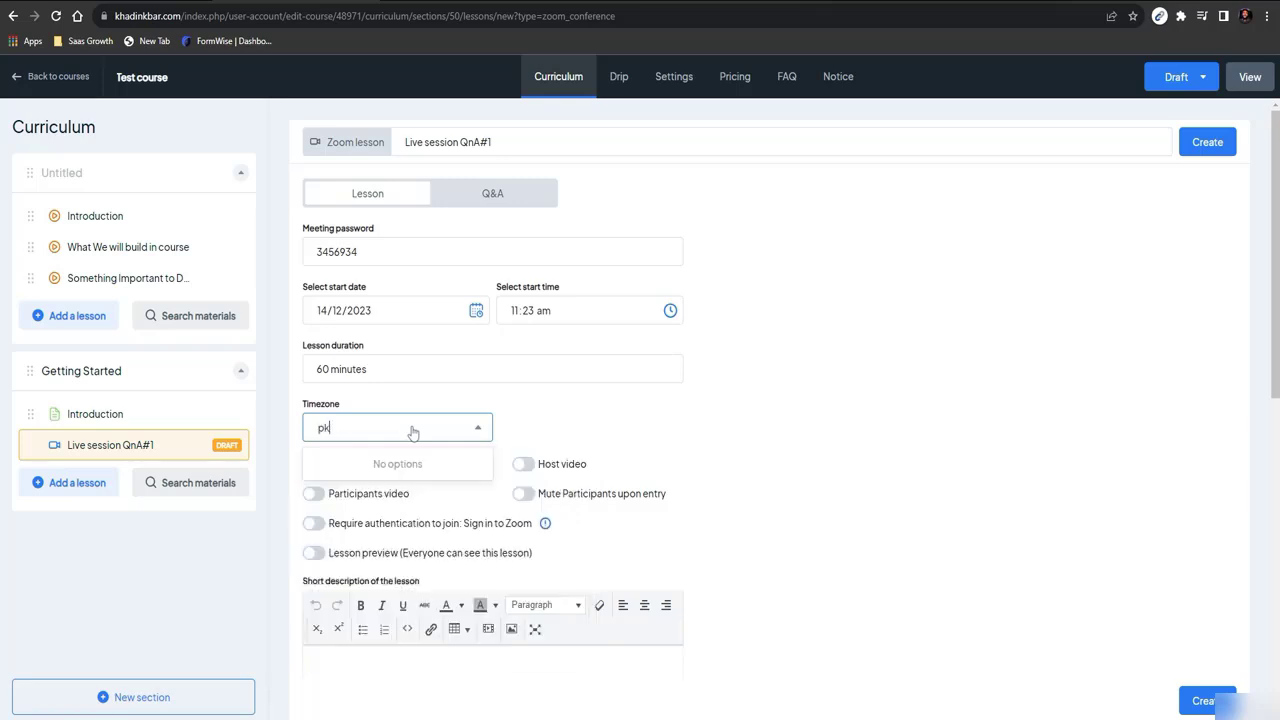
text(t)
key(BackSpace)
key(BackSpace)
key(BackSpace)
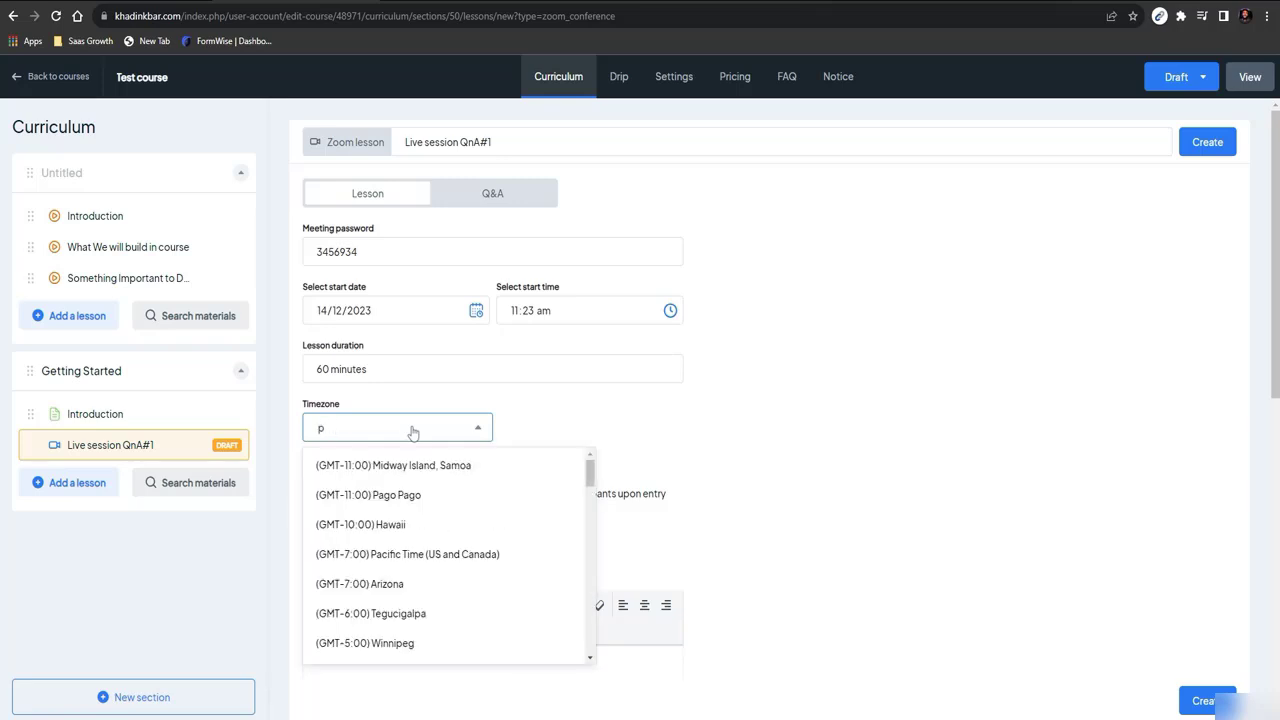
text(utc)
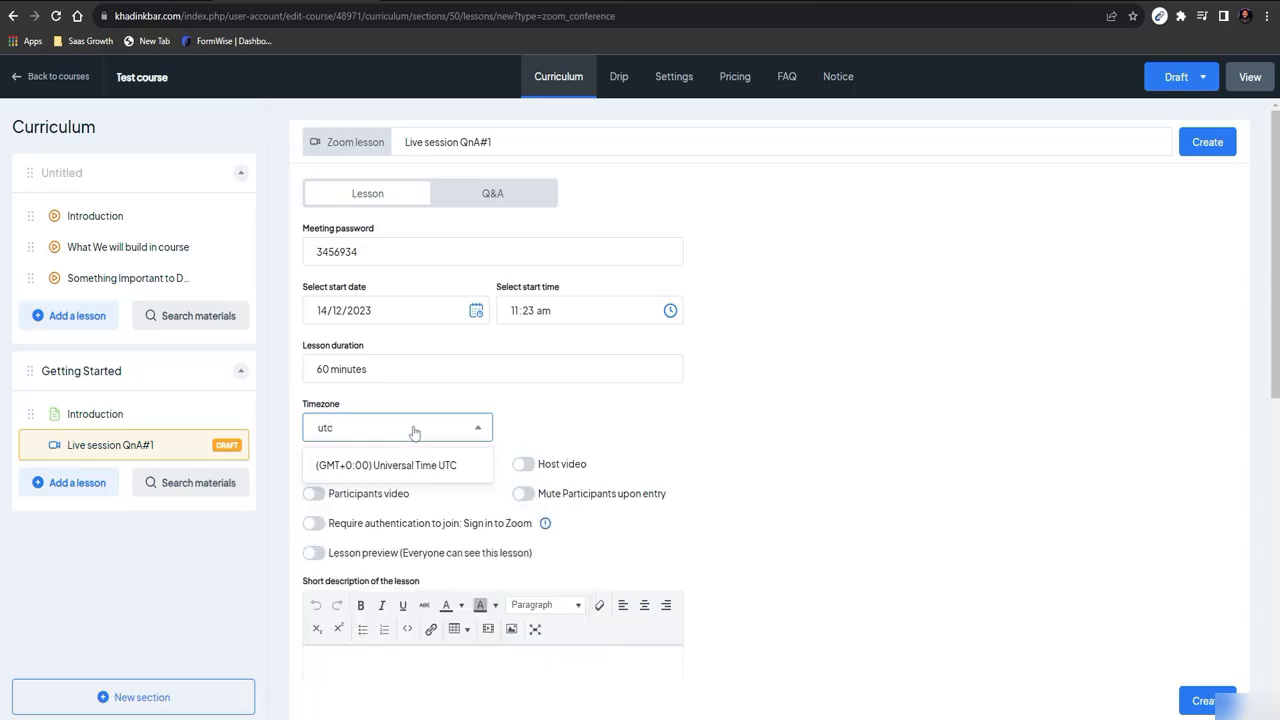
click(436, 456)
Enable join anytime, host and participant video, mute on join, Zoom sign-in, preview, then create the lesson.
scroll(321, 477, down, 1)
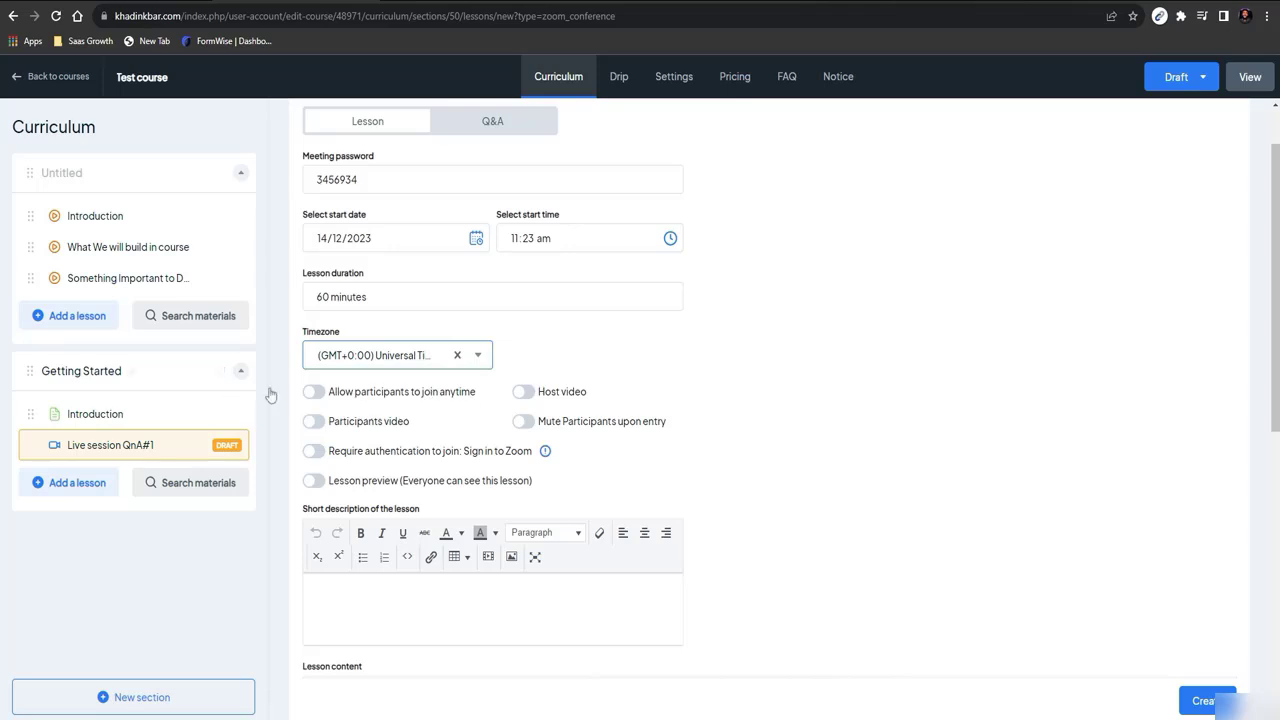
click(313, 391)
click(523, 391)
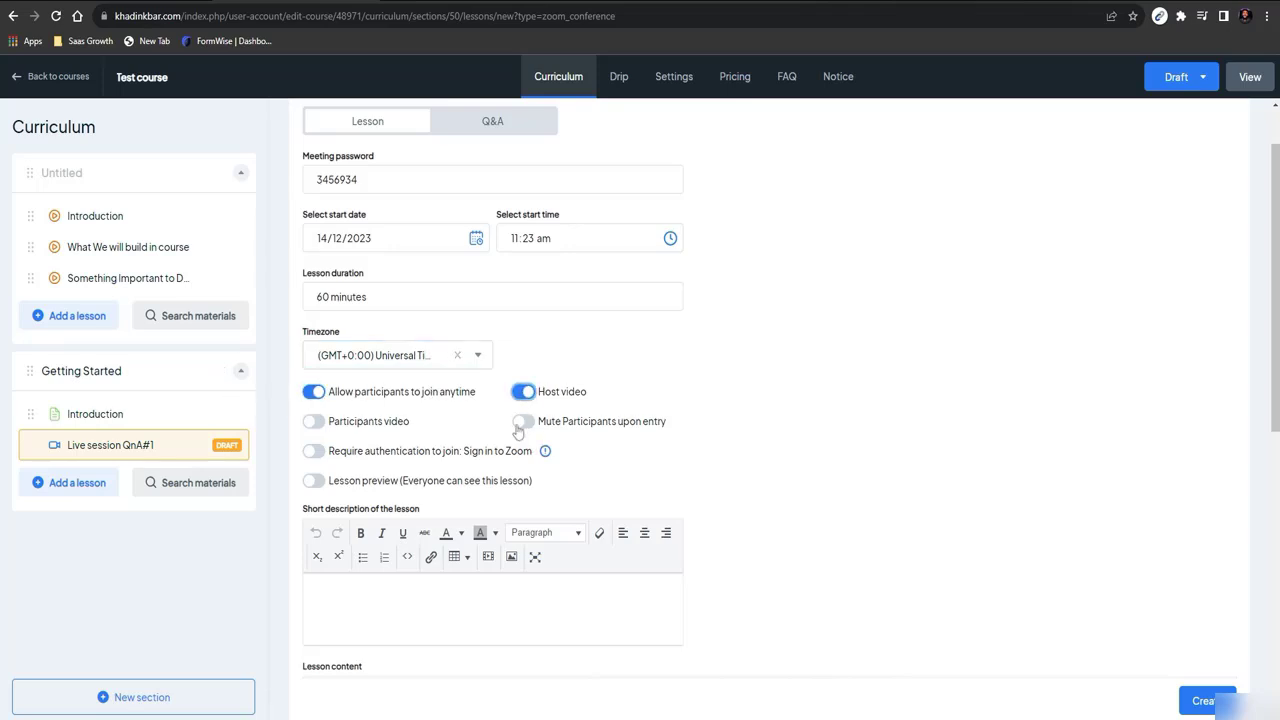
click(521, 423)
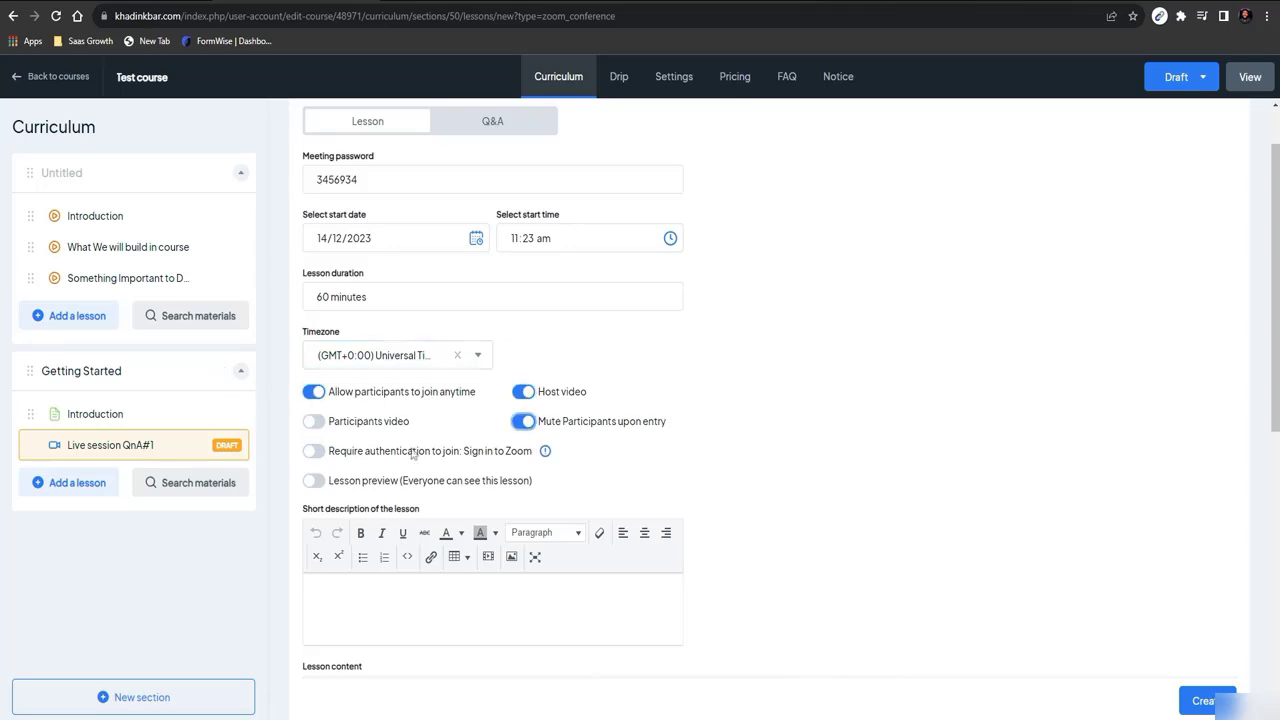
click(313, 422)
click(313, 452)
click(313, 481)
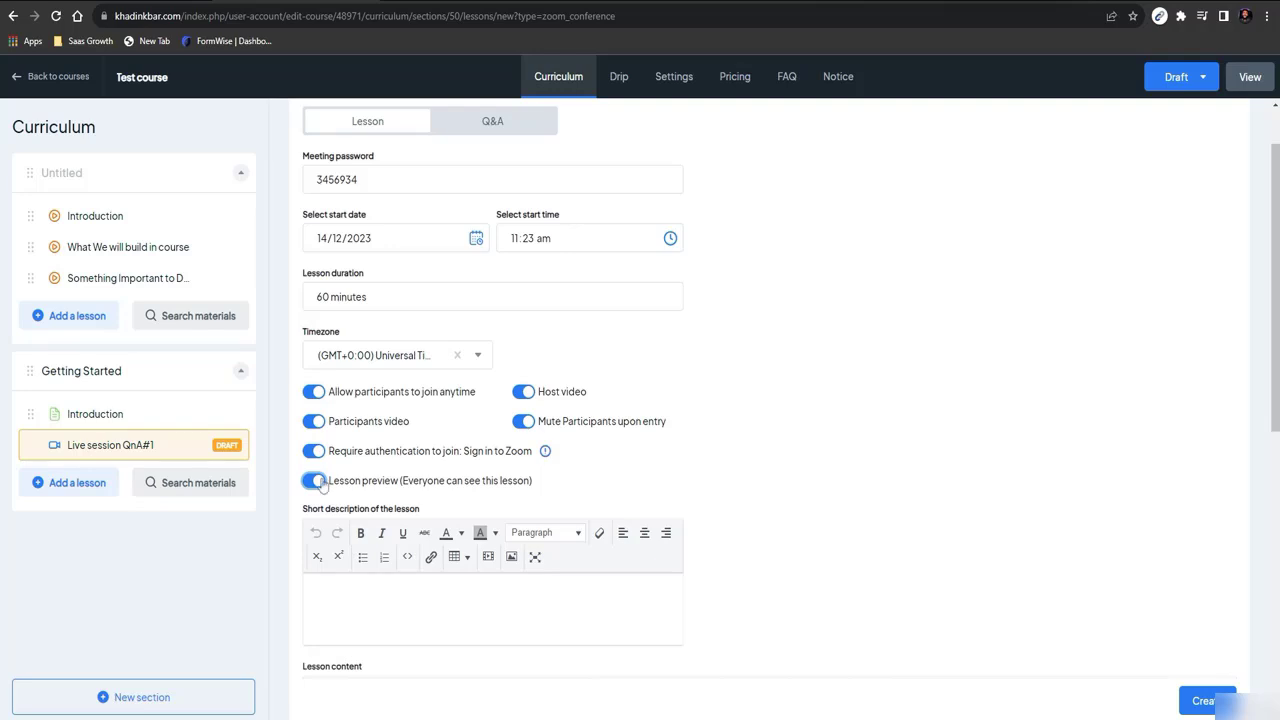
scroll(430, 468, down, 3)
click(1230, 693)
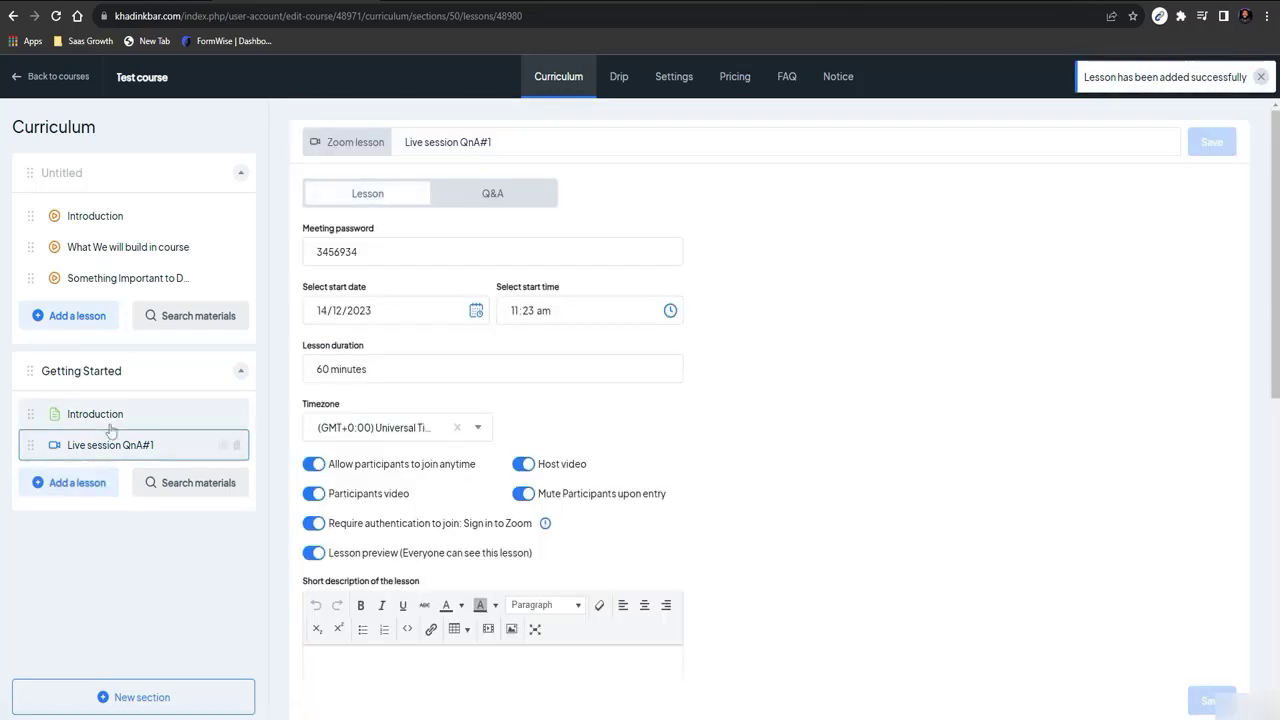
Begin adding another lesson to the Getting Started section.
click(94, 486)
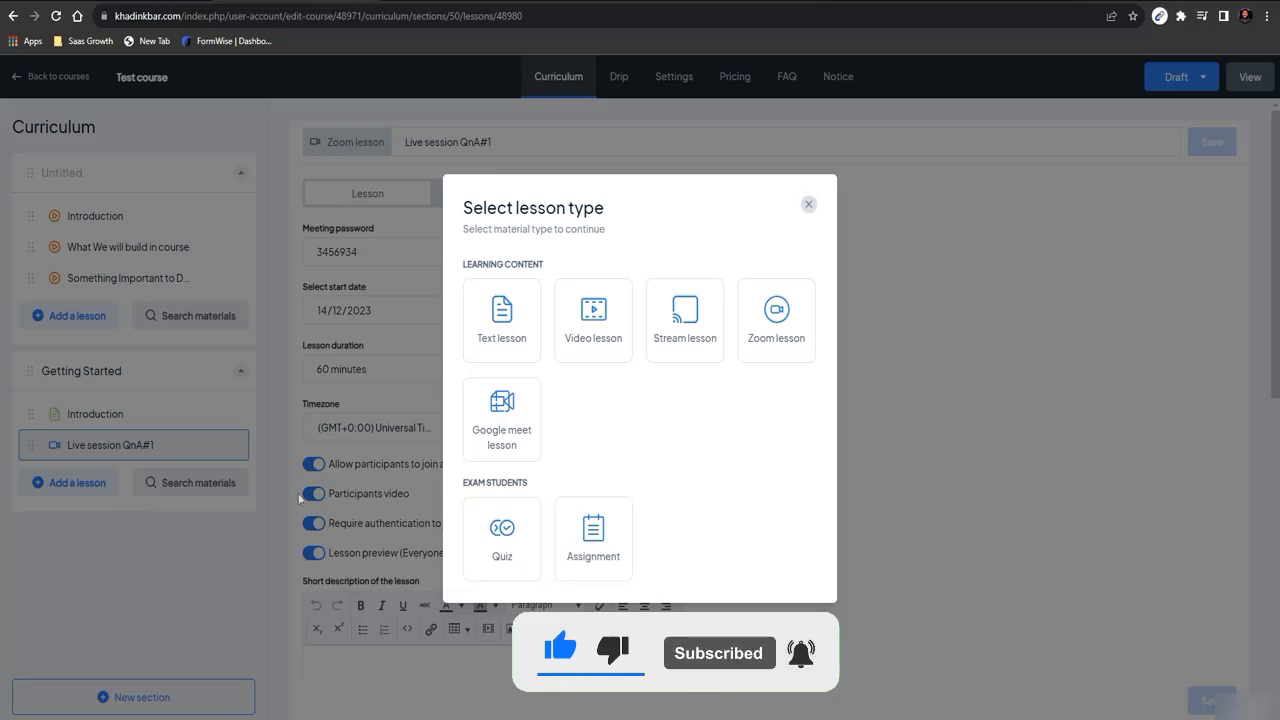
Choose Quiz as the lesson type and name it 'Quiz'.
click(506, 540)
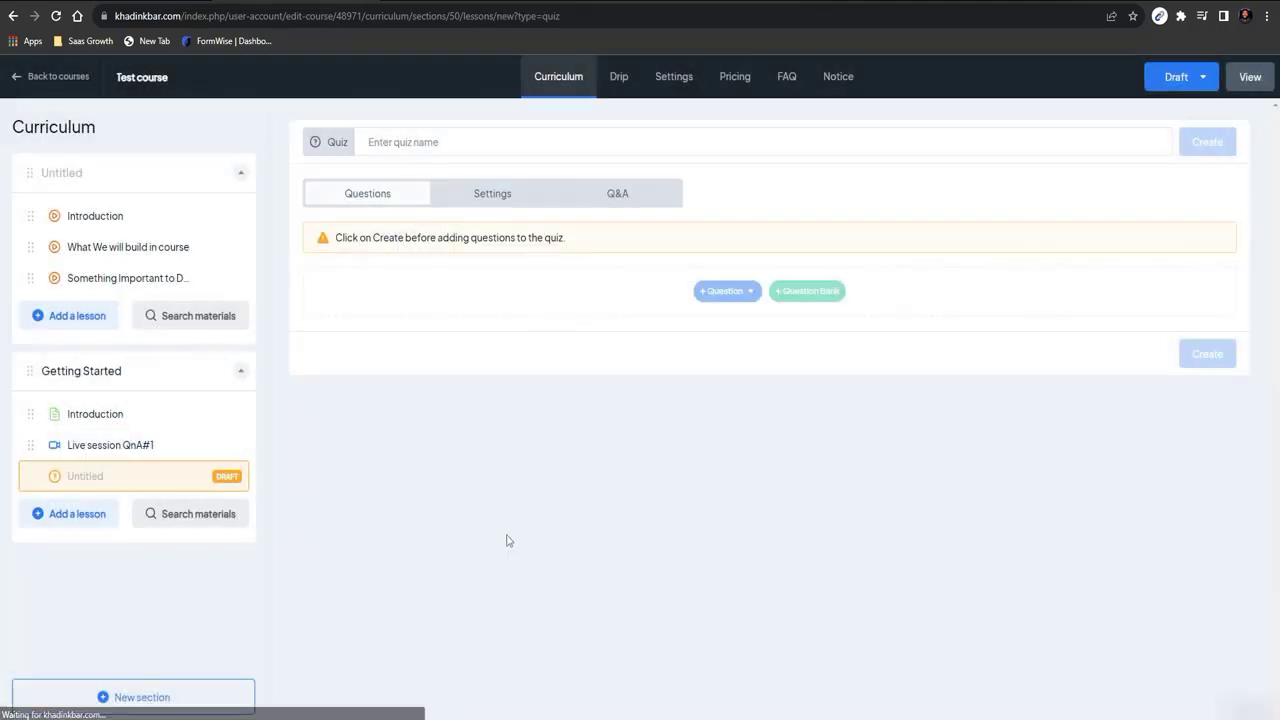
click(791, 137)
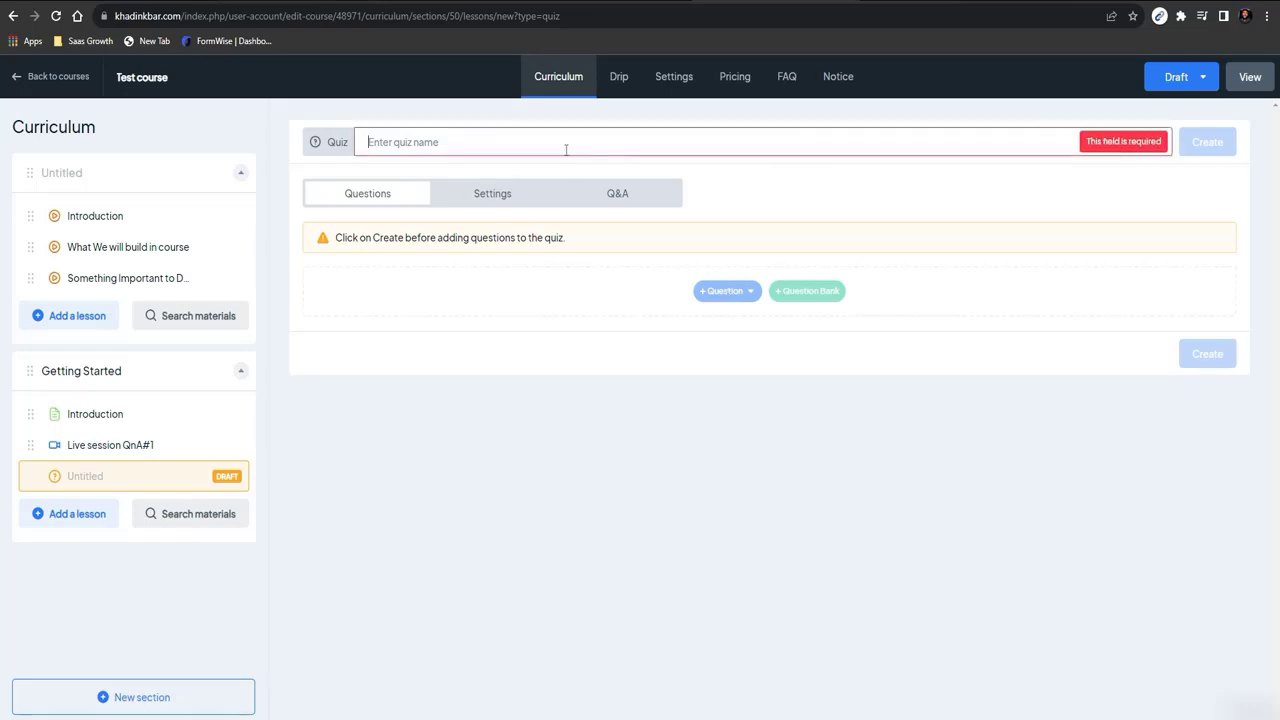
text(Quiz)
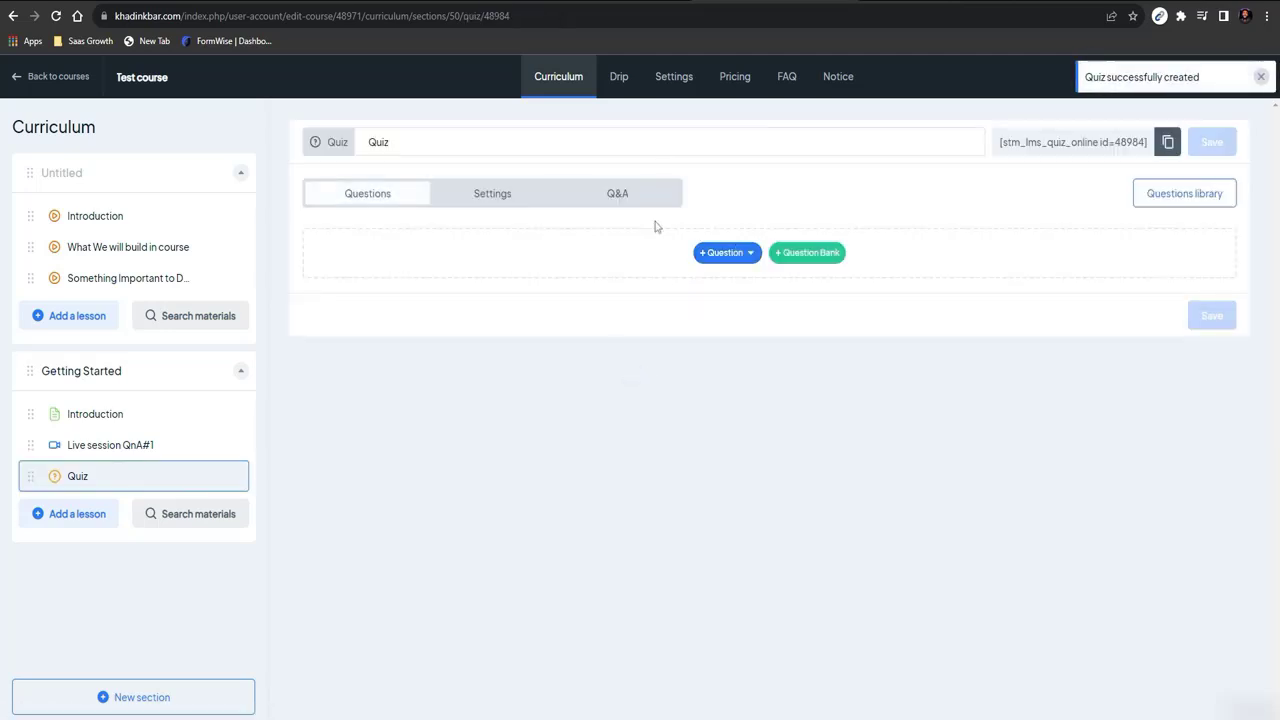
click(710, 258)
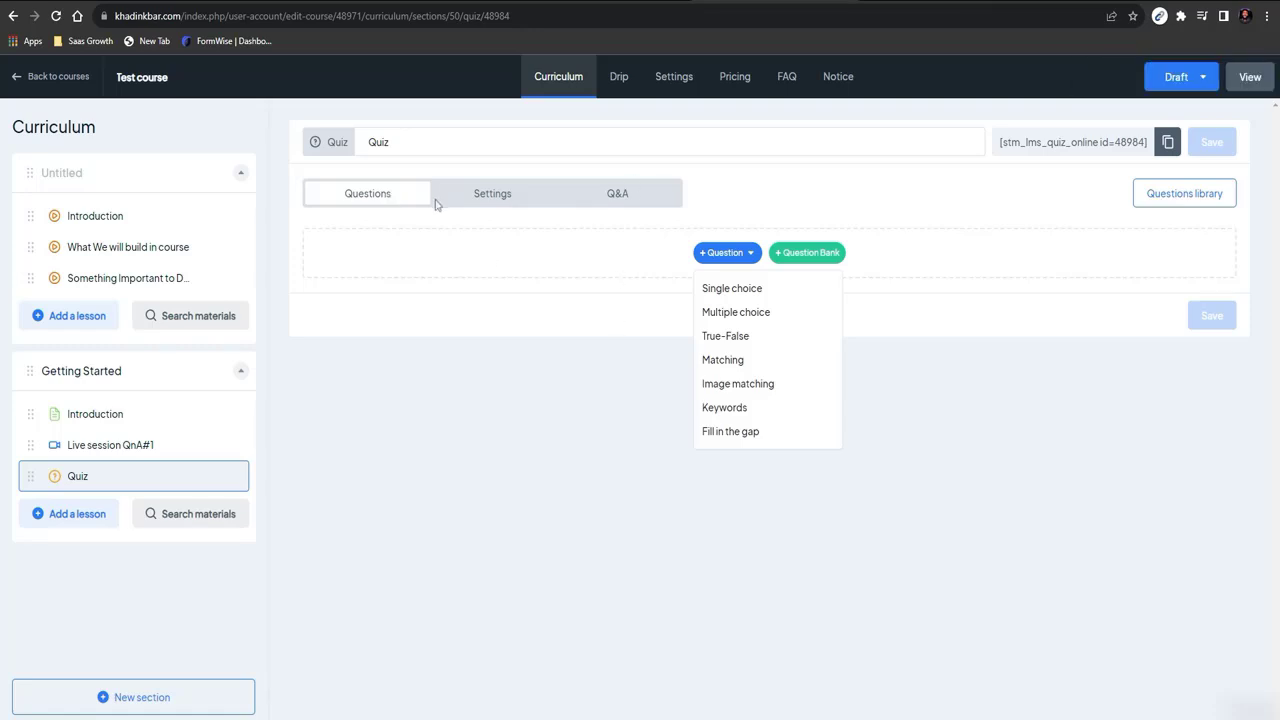
click(559, 262)
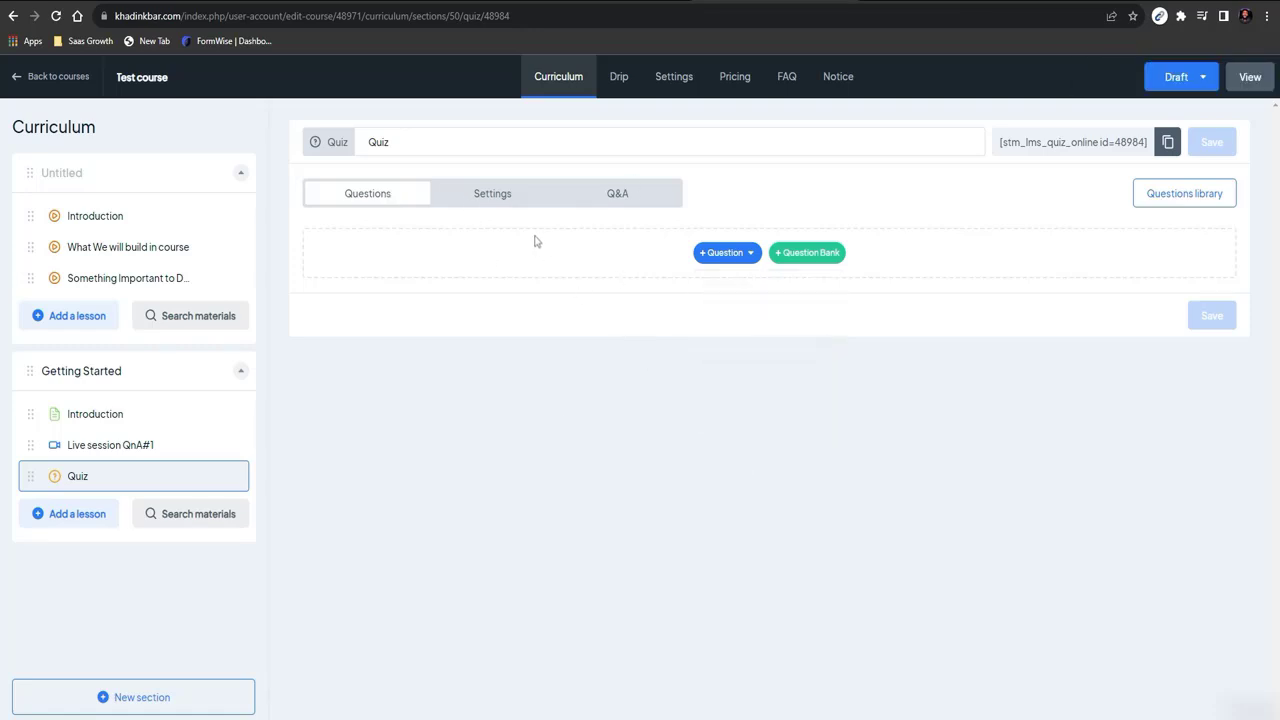
click(492, 198)
click(449, 274)
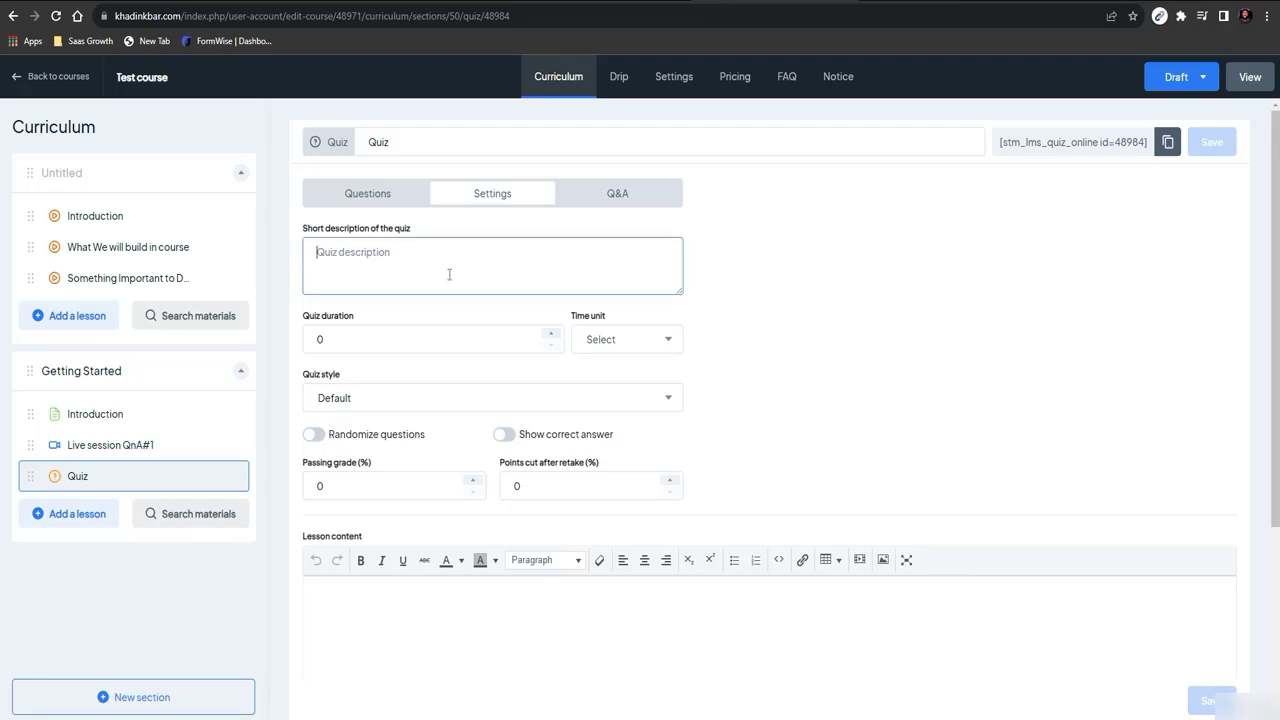
click(363, 338)
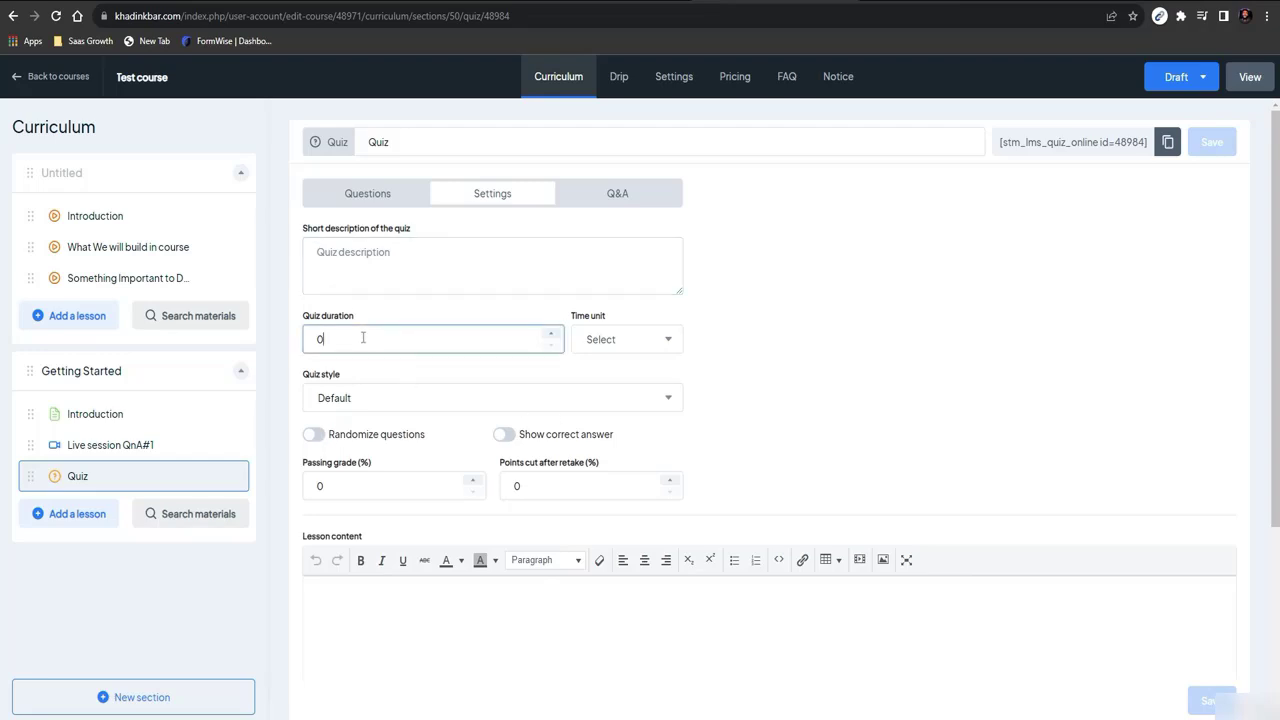
click(628, 340)
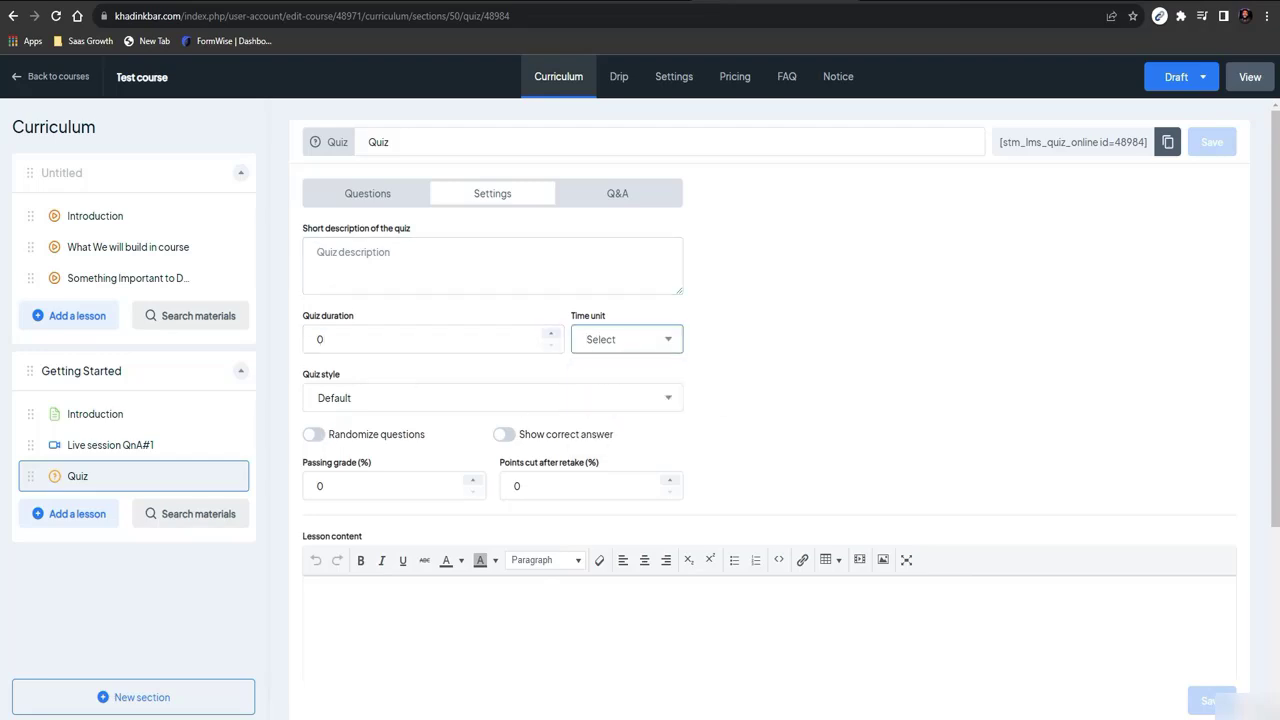
click(422, 400)
click(425, 400)
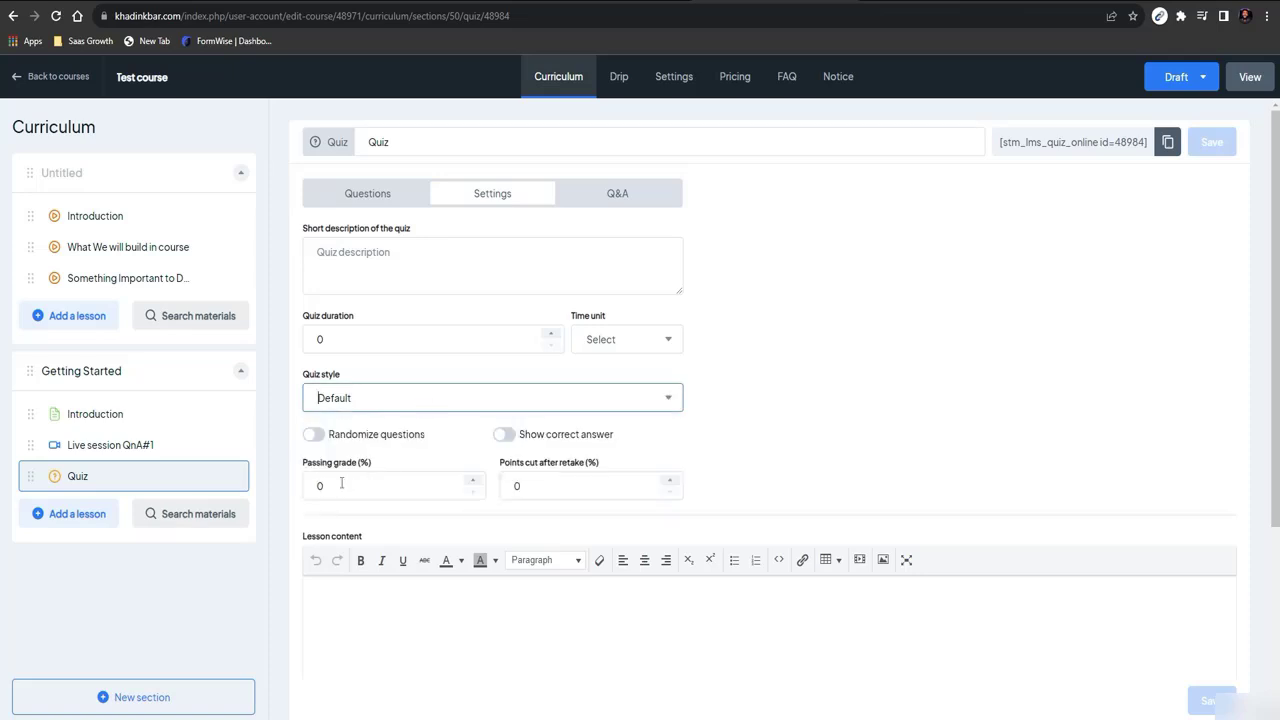
click(600, 193)
click(435, 284)
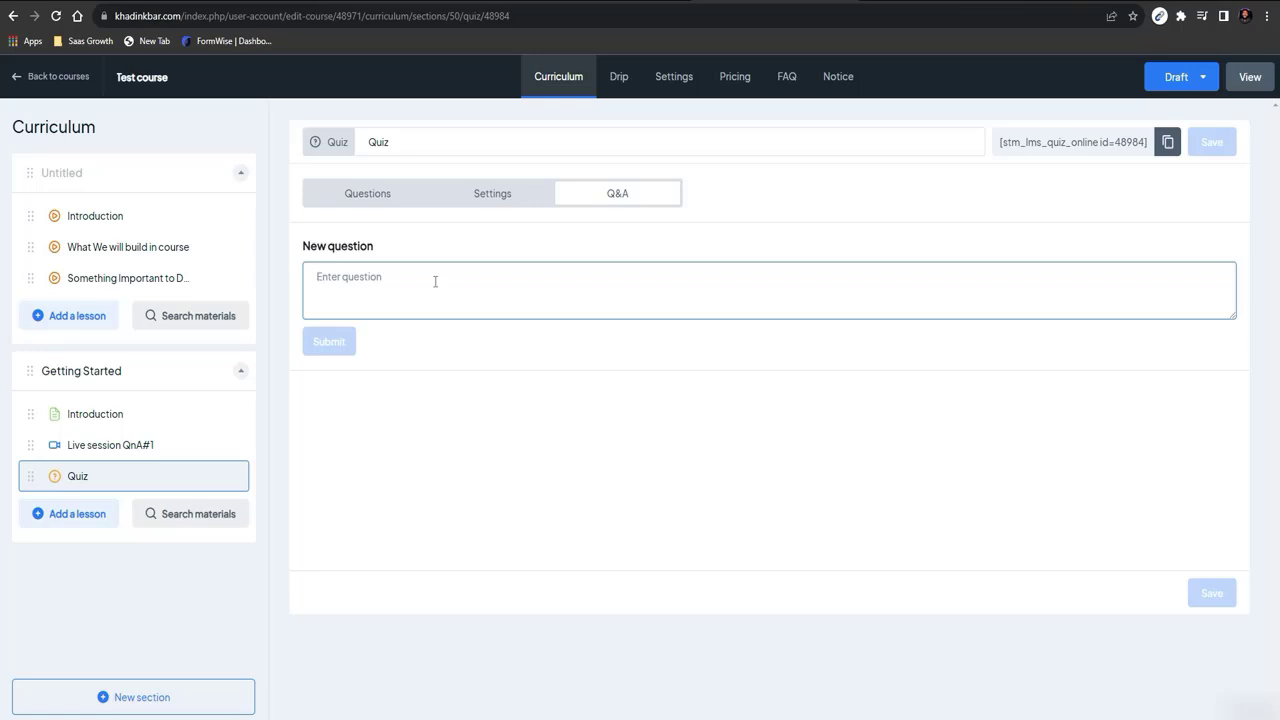
click(381, 204)
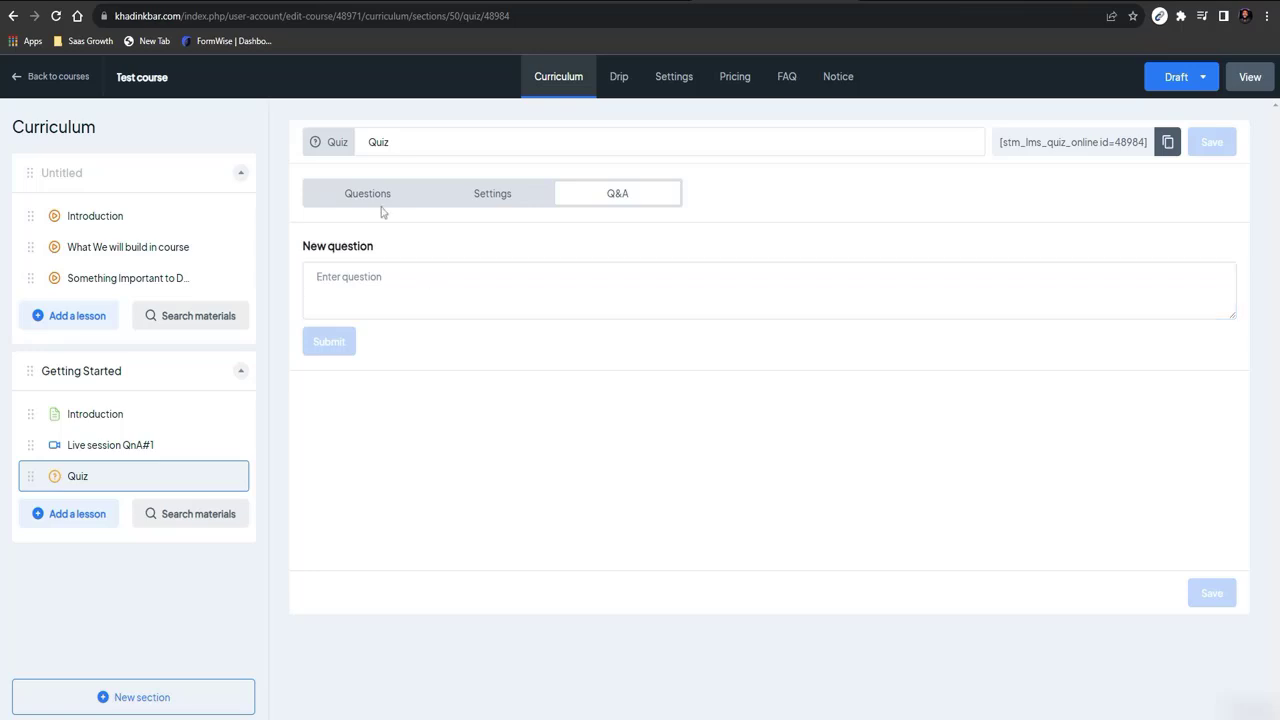
Add a multiple-choice question 'is creating and selling courses easy' in the Technical Question category.
click(716, 258)
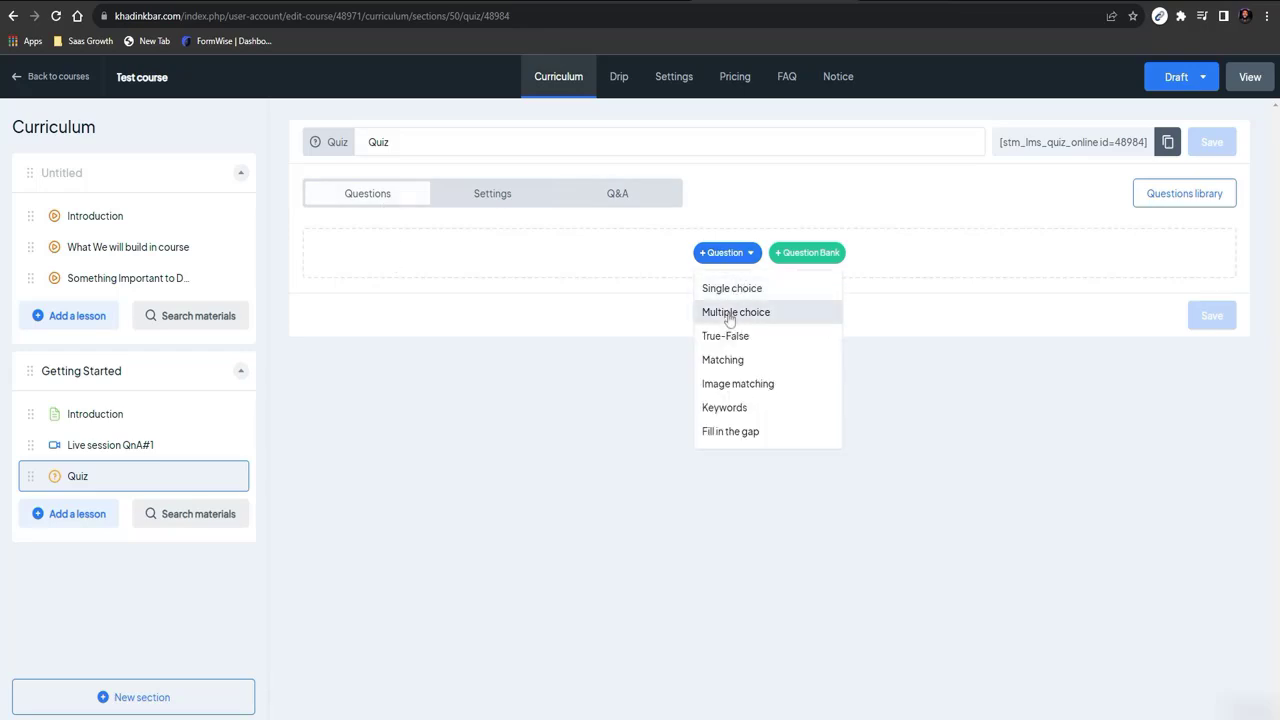
click(731, 315)
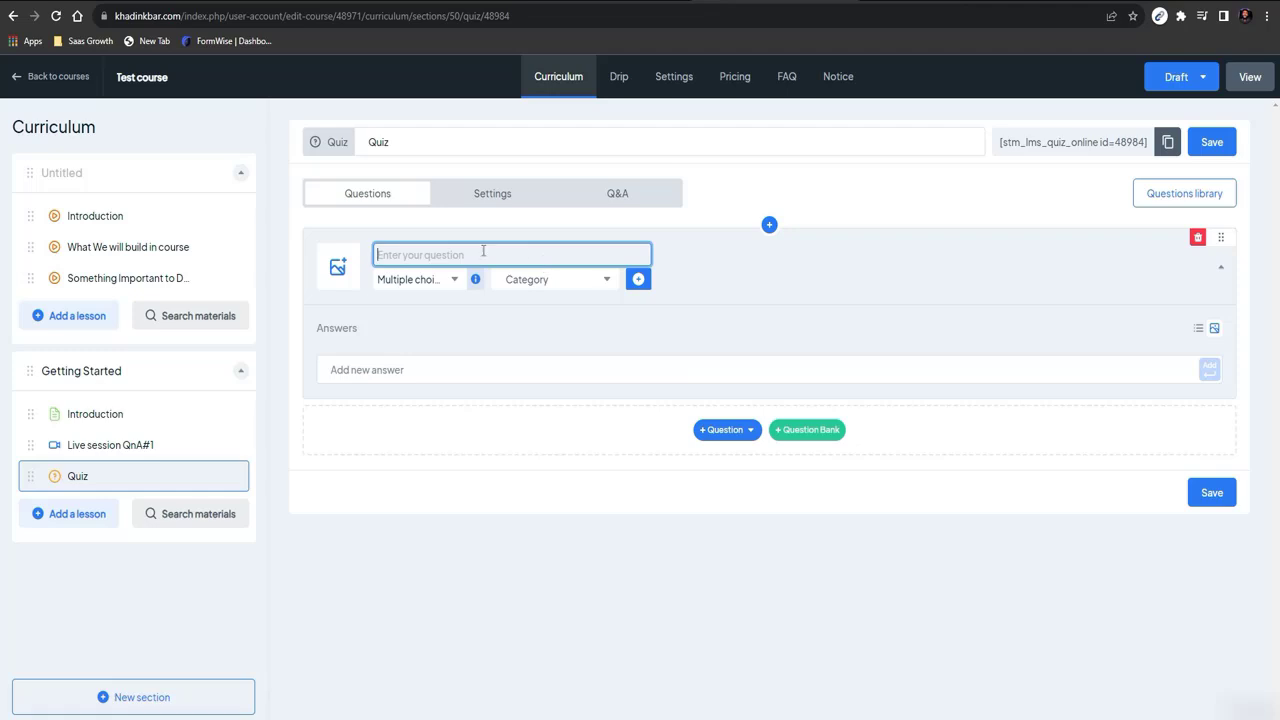
text(is creating and selling courses easy)
click(507, 285)
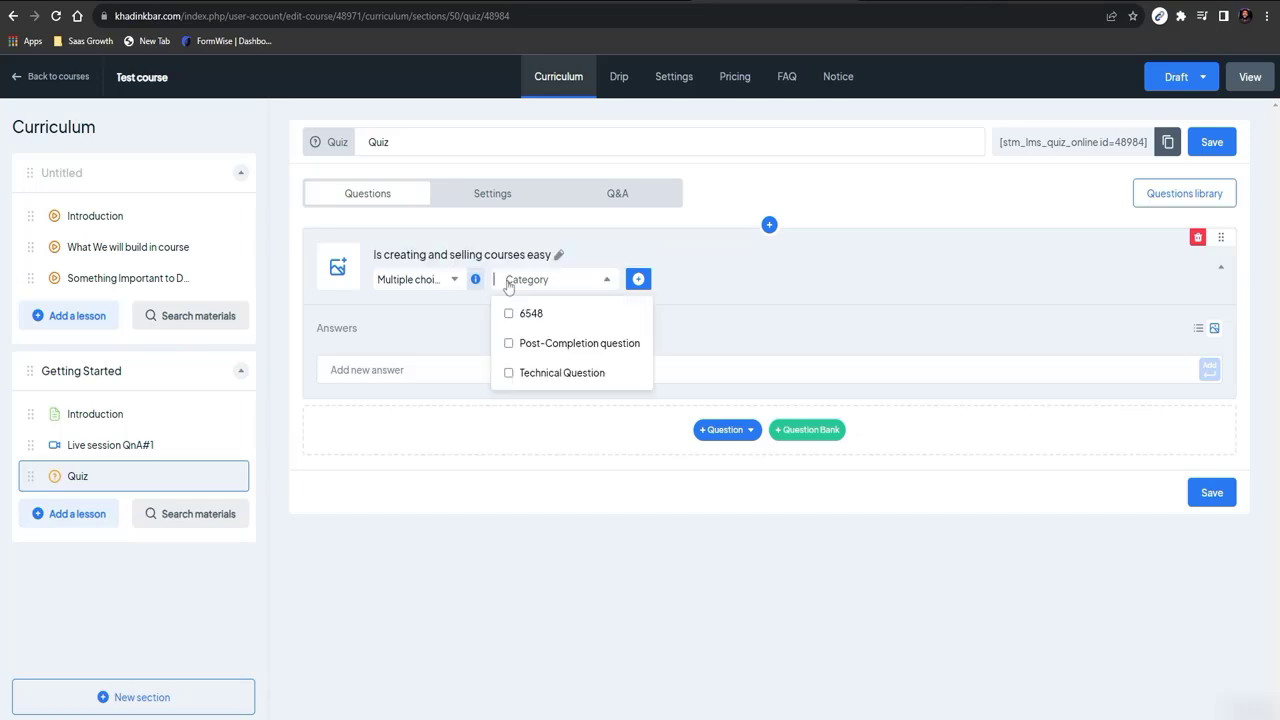
click(508, 373)
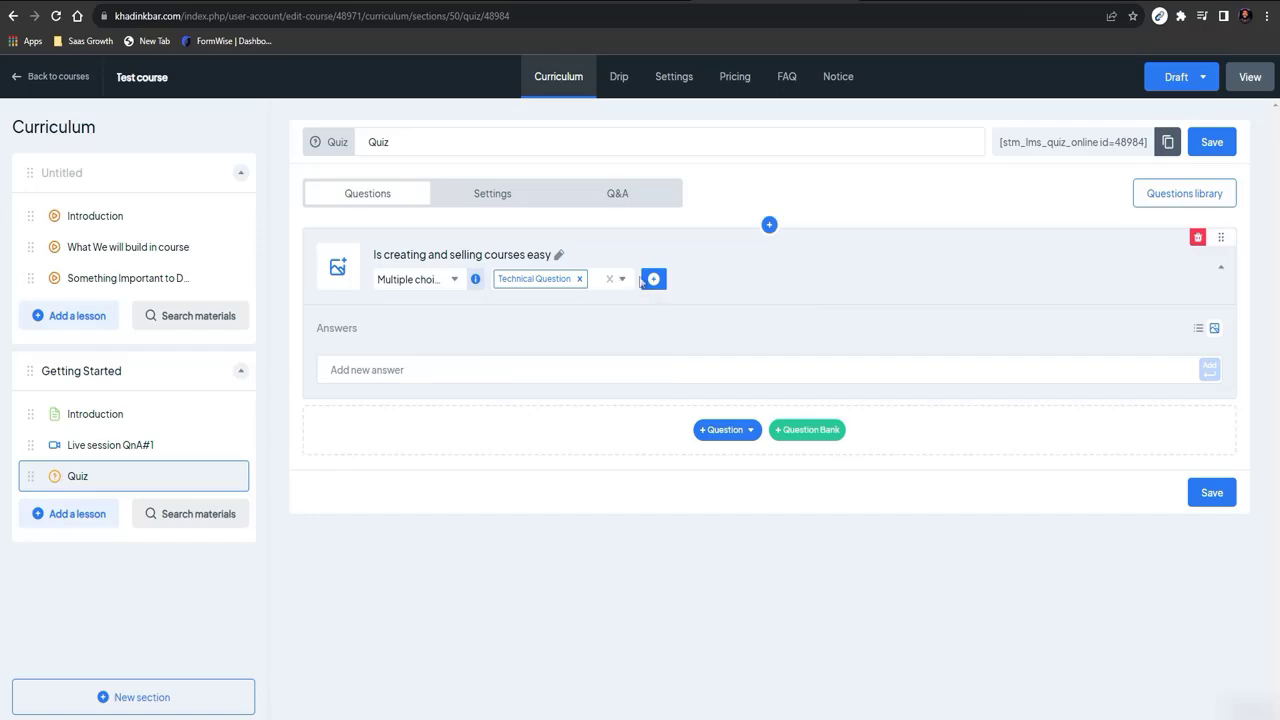
click(652, 279)
click(775, 301)
Add the answers Yes, No and None of the above.
click(379, 369)
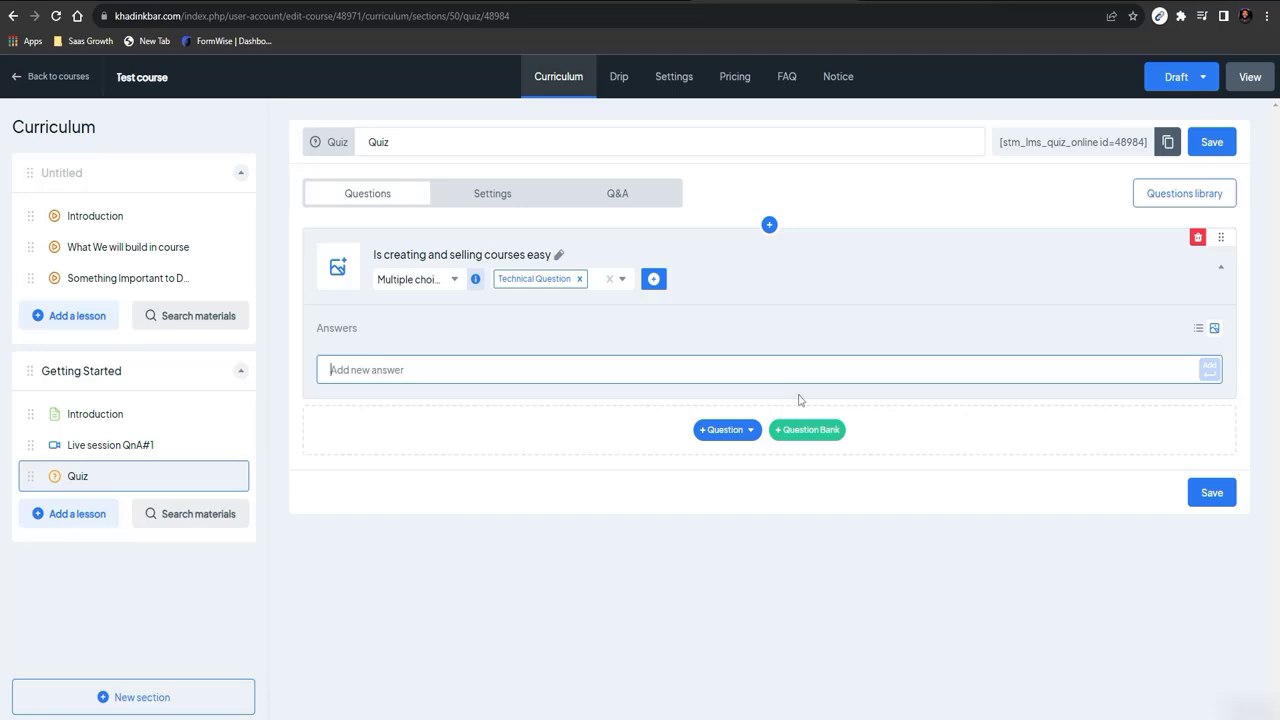
text(Yes)
key(Return)
text(No)
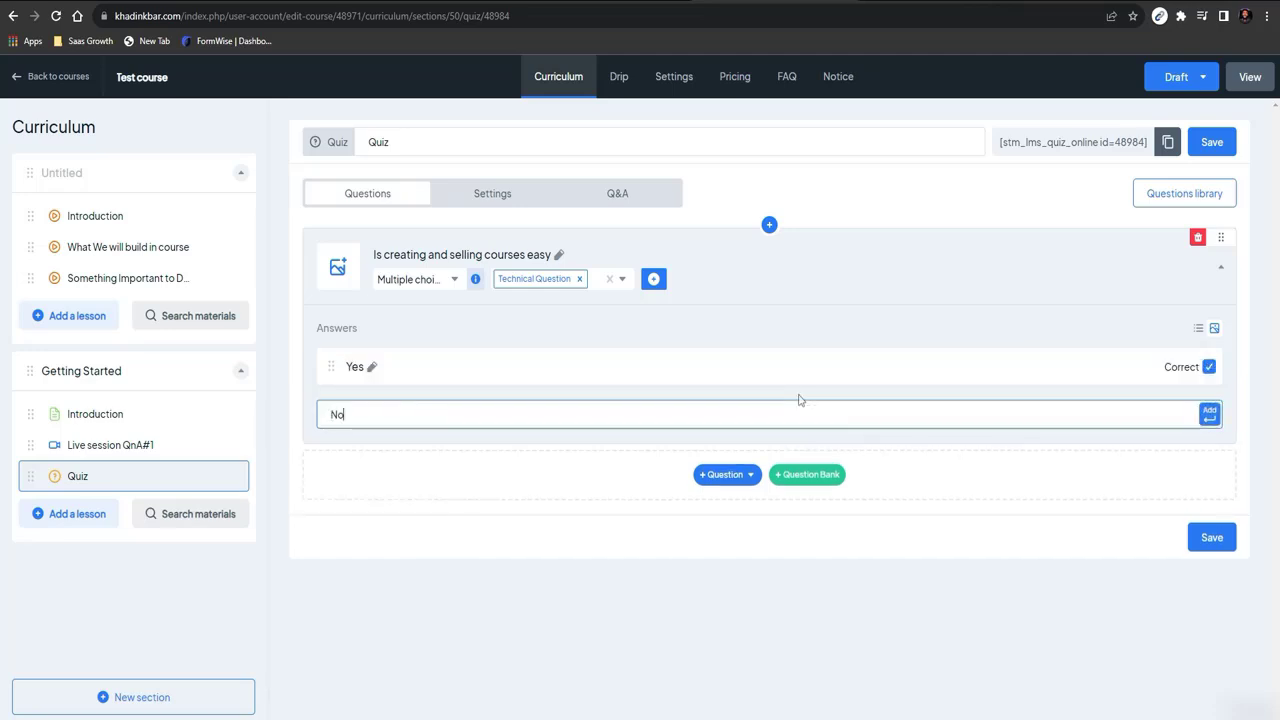
key(Return)
text(None)
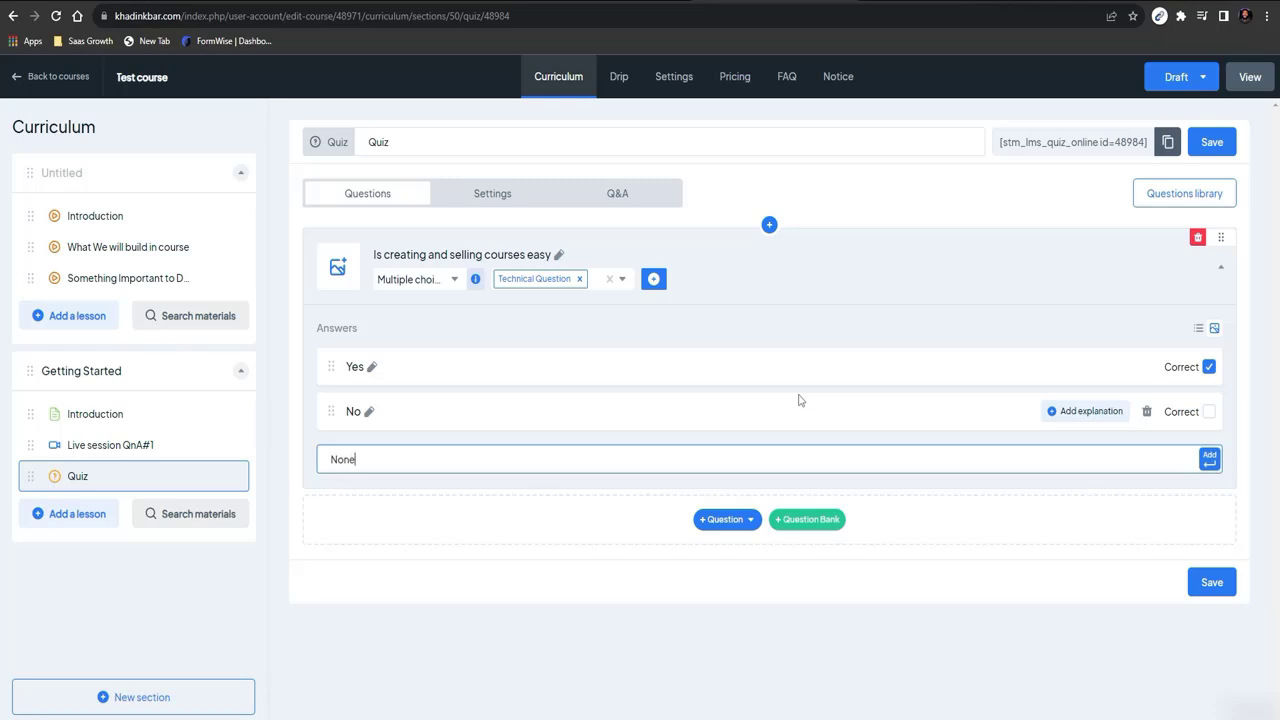
text( of the above)
click(1069, 309)
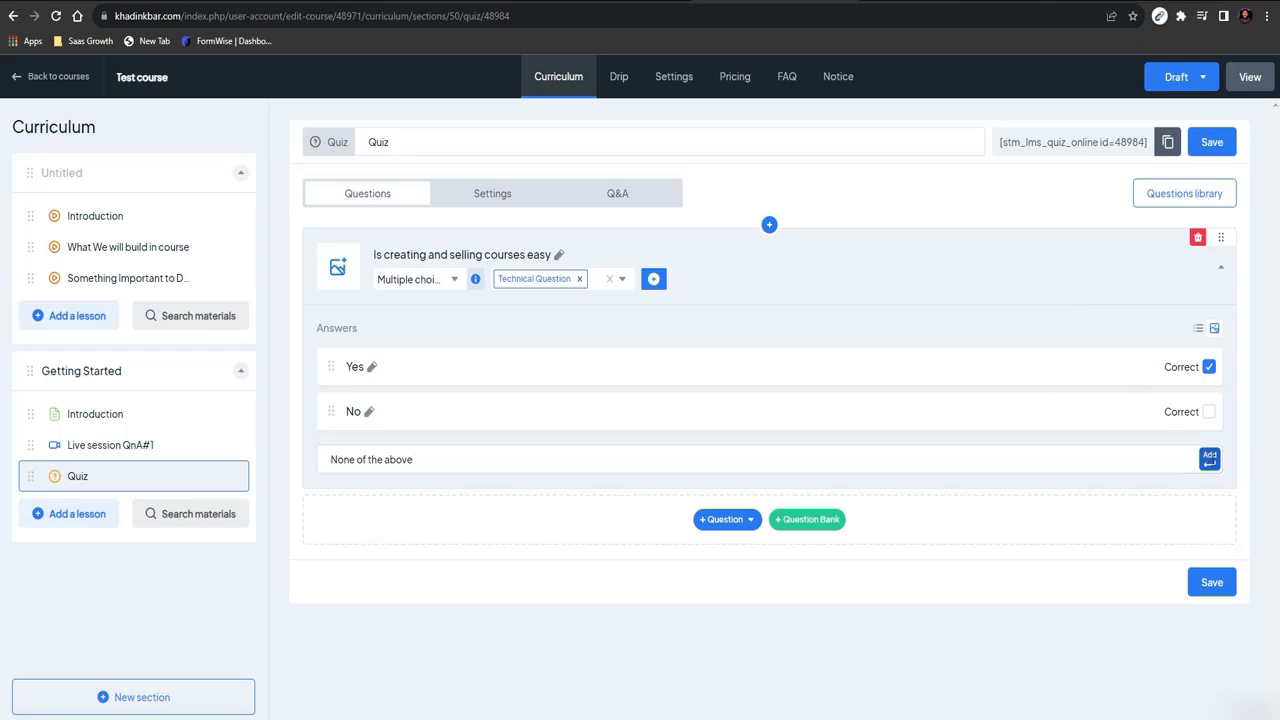
click(1209, 459)
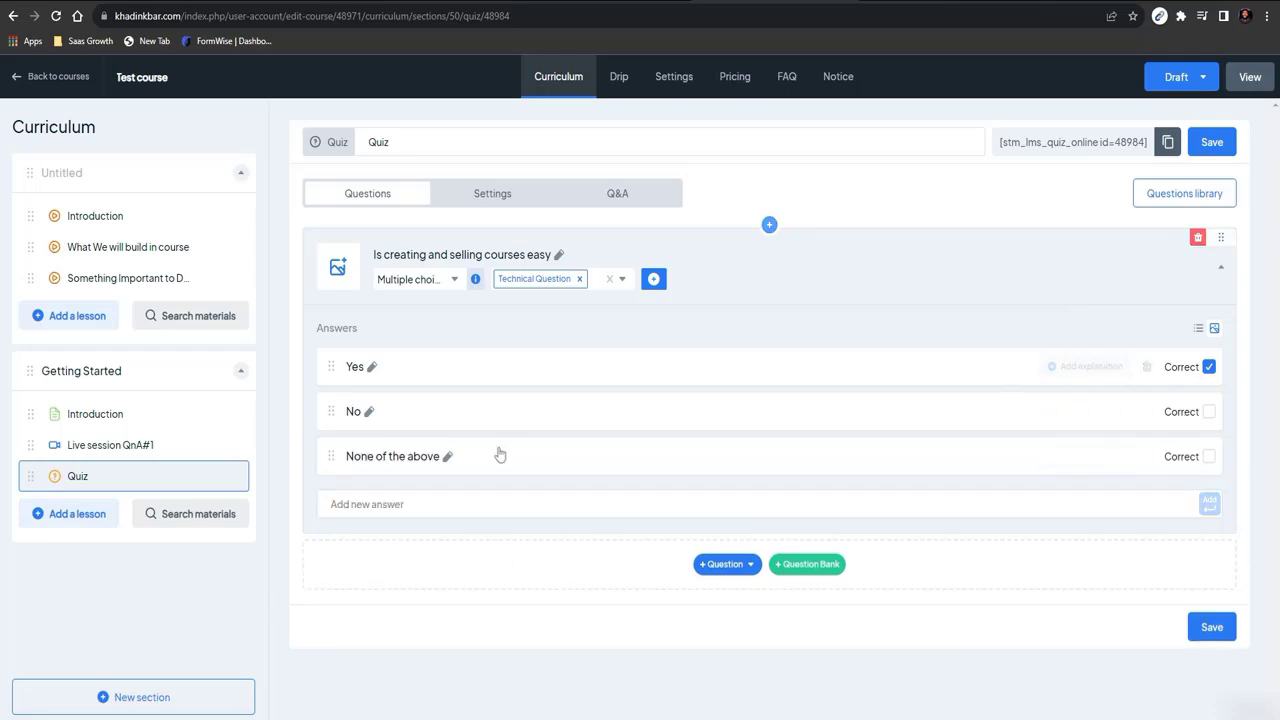
Give the Yes answer the explanation 'Because i HAve created a course on it'.
click(1104, 368)
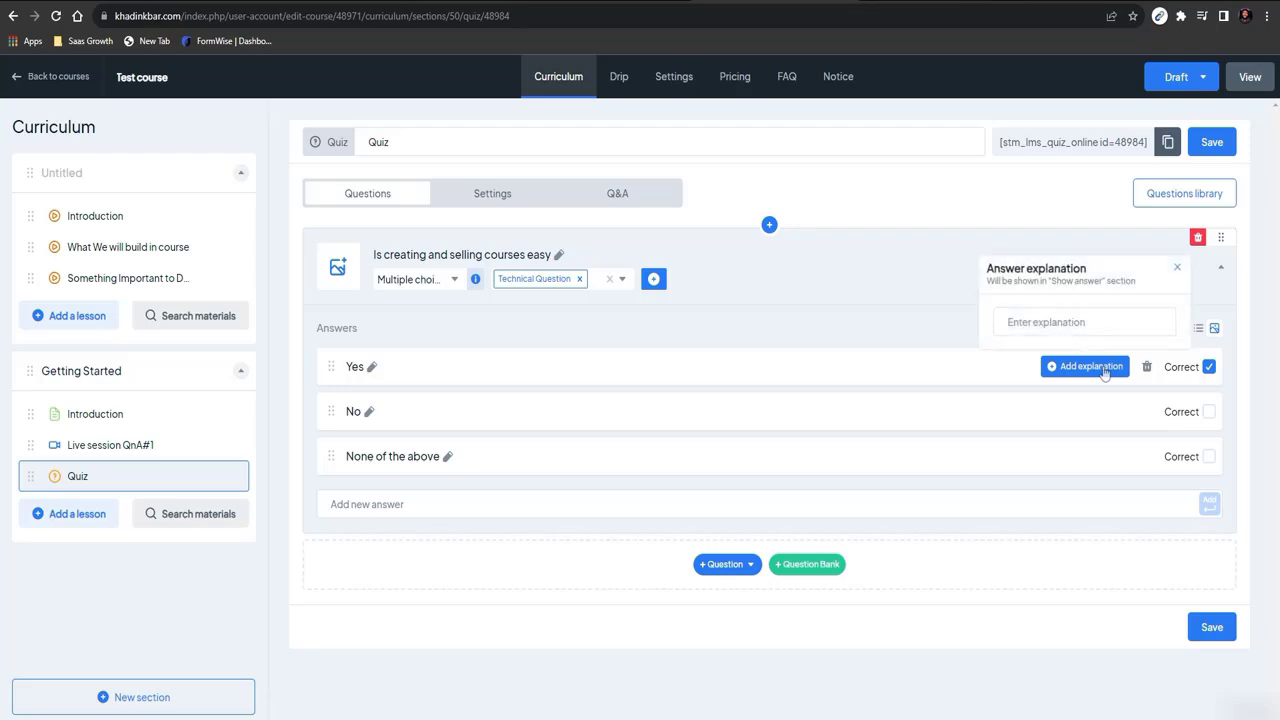
click(1028, 323)
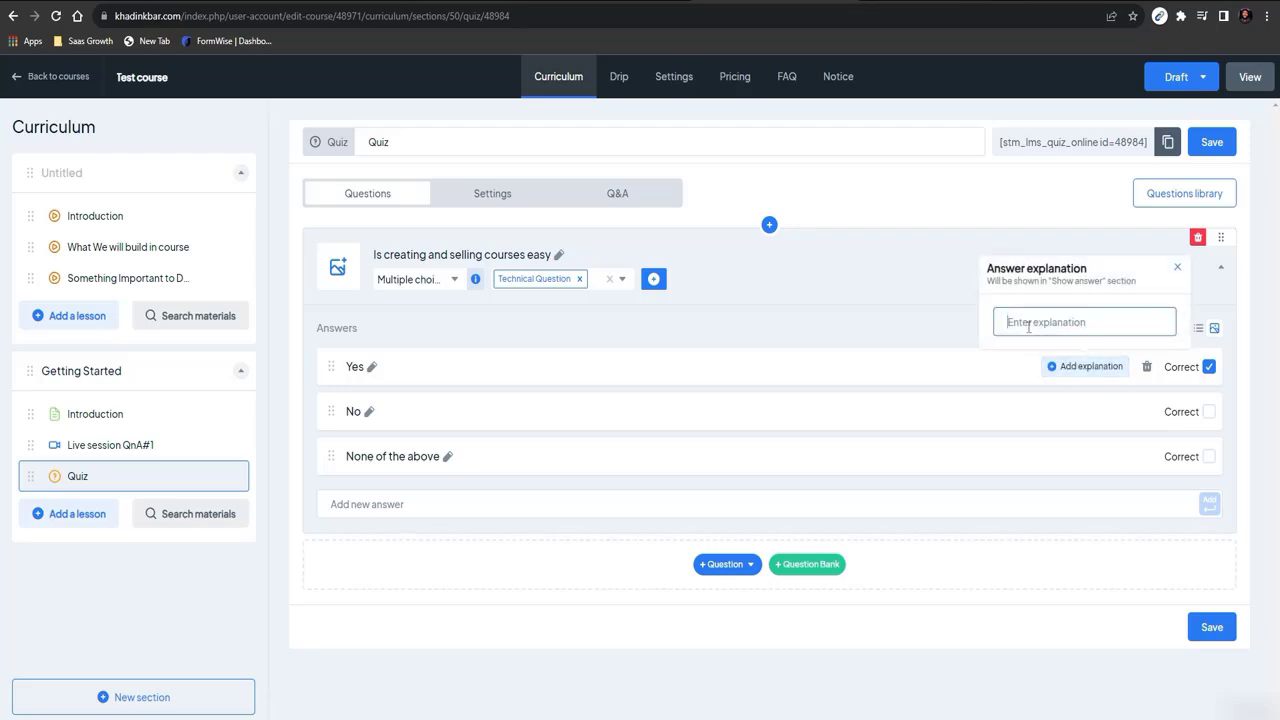
text(Bec)
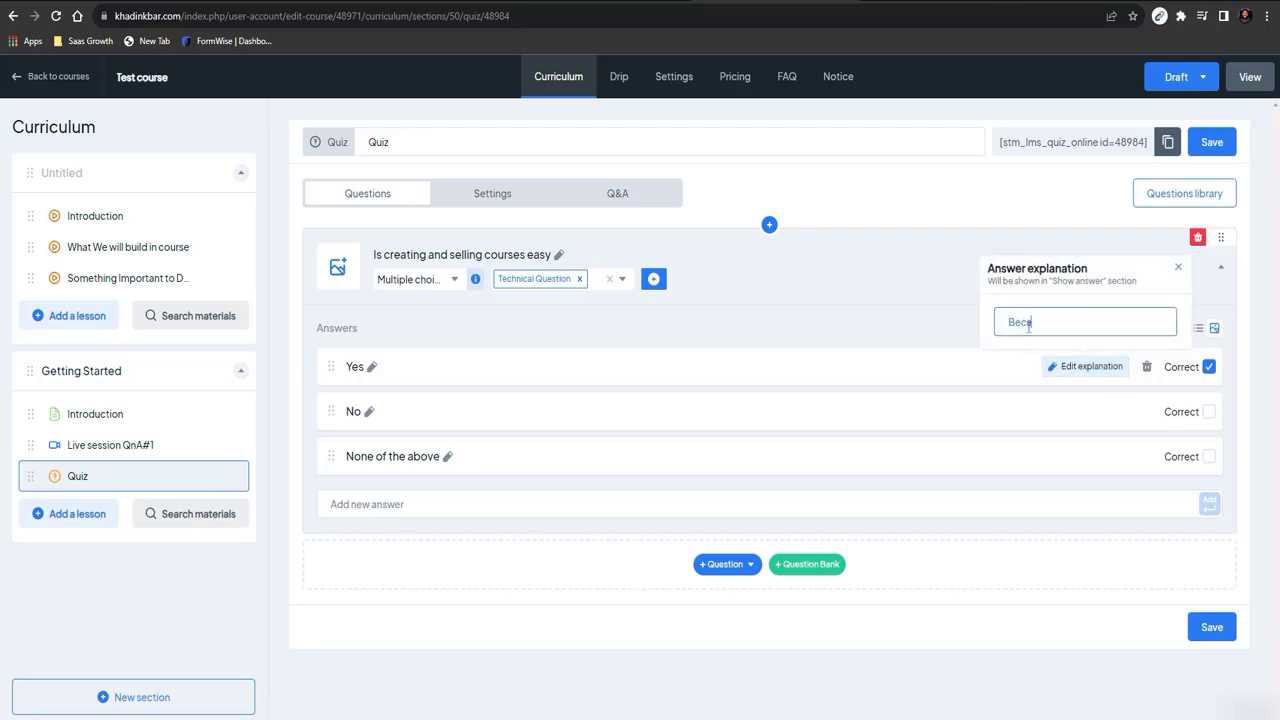
text(ause i HAve created a course on)
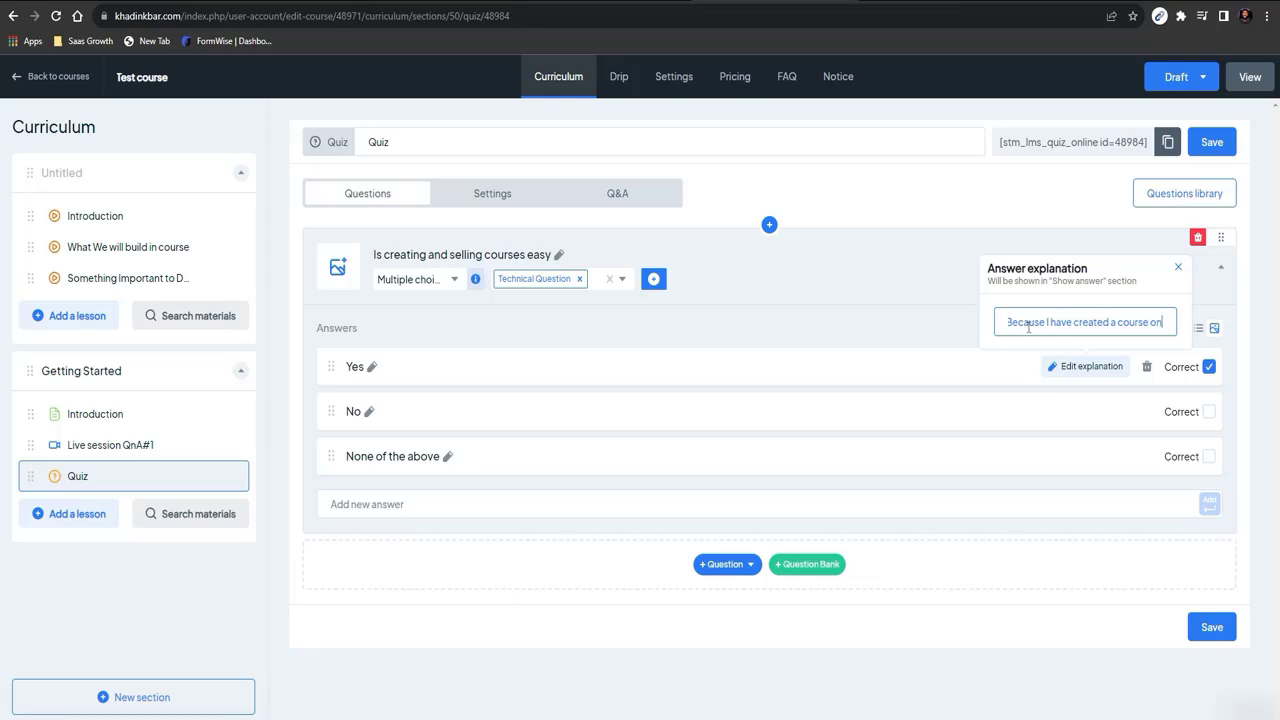
text( it)
key(Return)
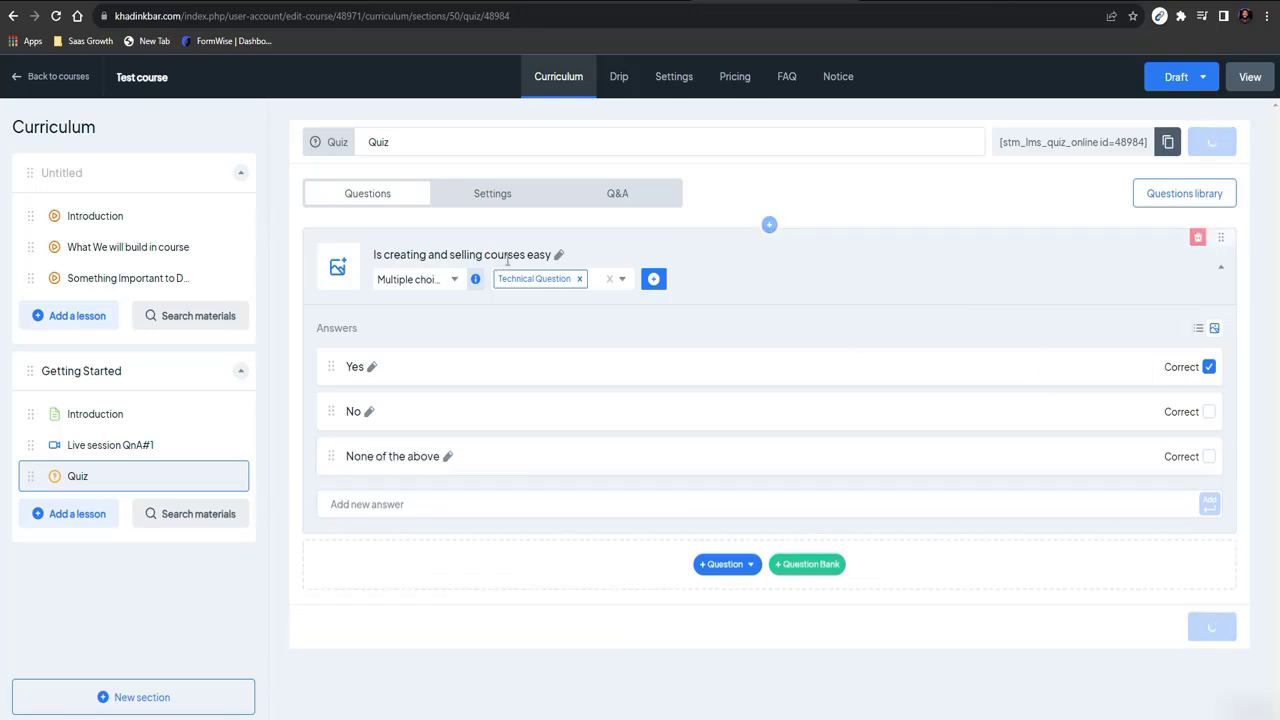
Retitle the question to 'Is creating lms website easy?'.
click(508, 258)
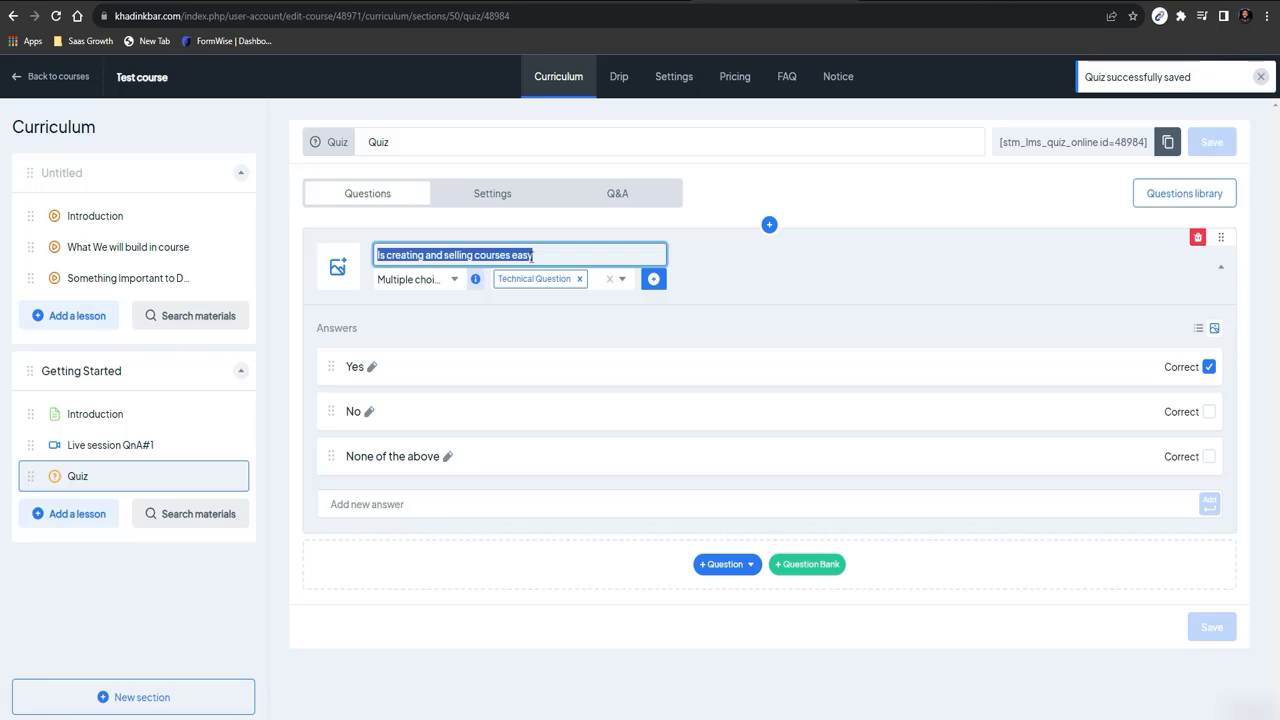
key(BackSpace)
text(Is creatin)
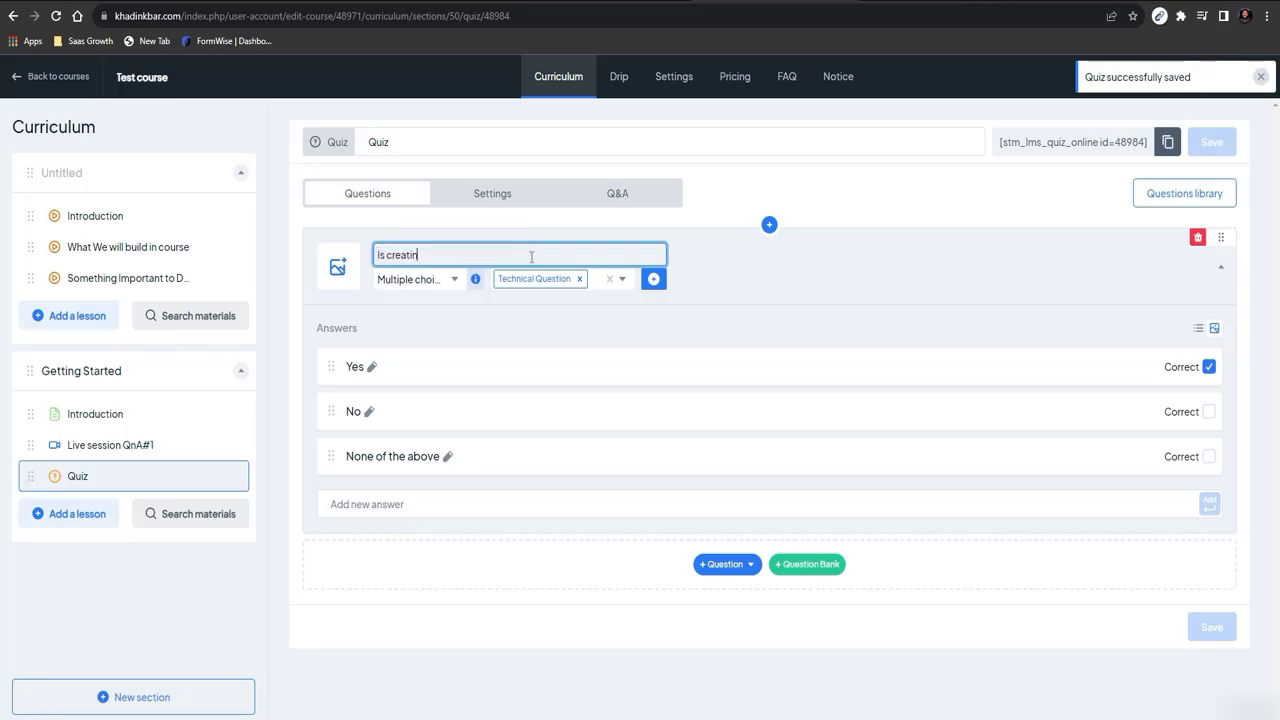
text(g lms website easy?)
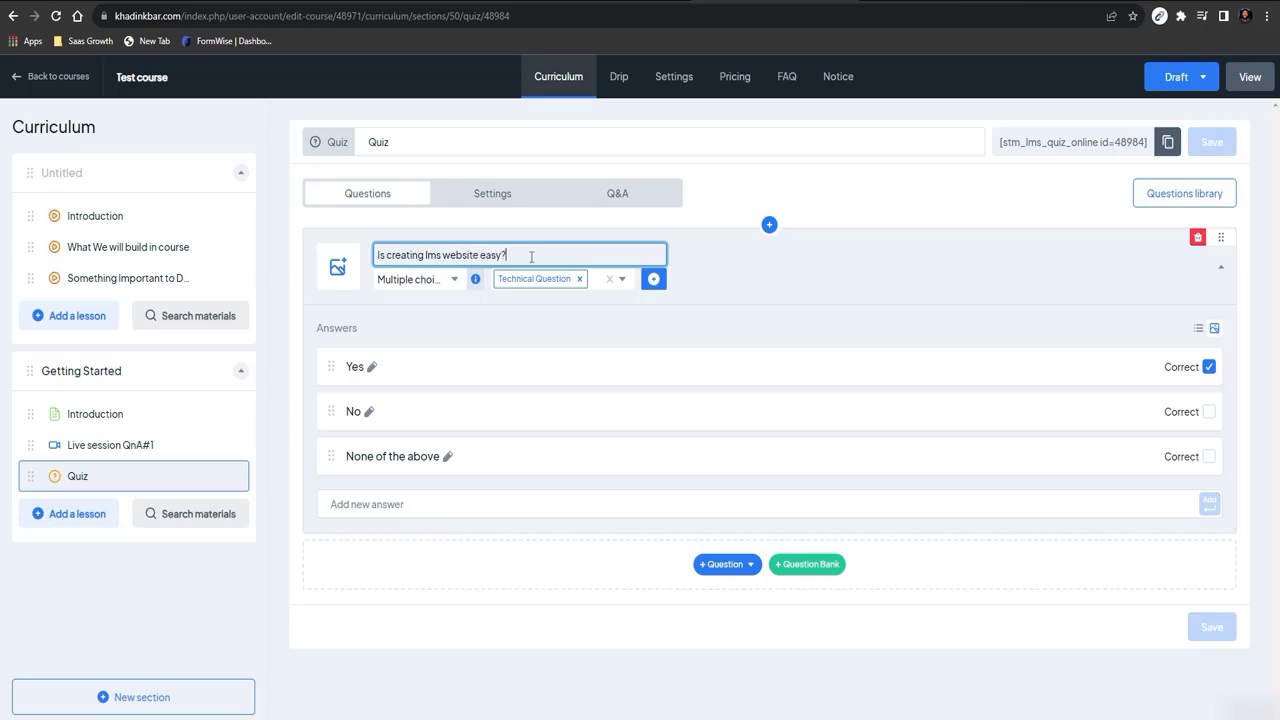
key(Return)
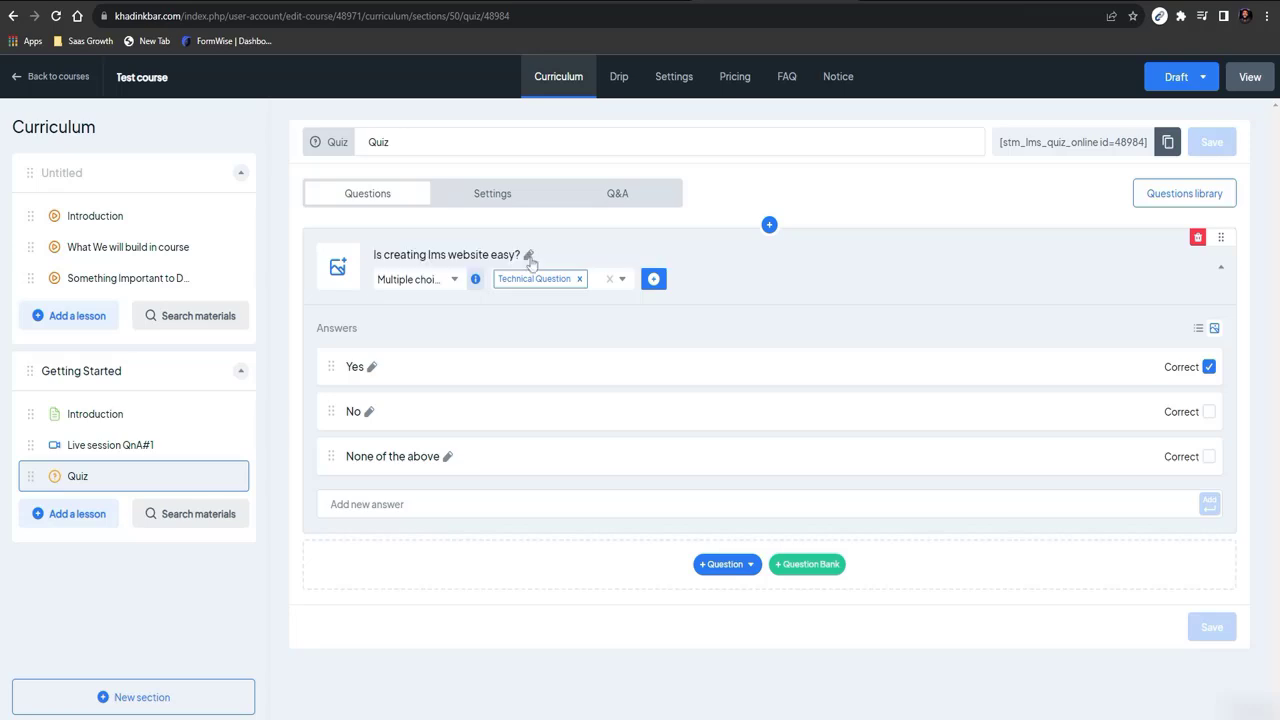
Add a True-False question, give it a title, and mark False as correct.
click(742, 564)
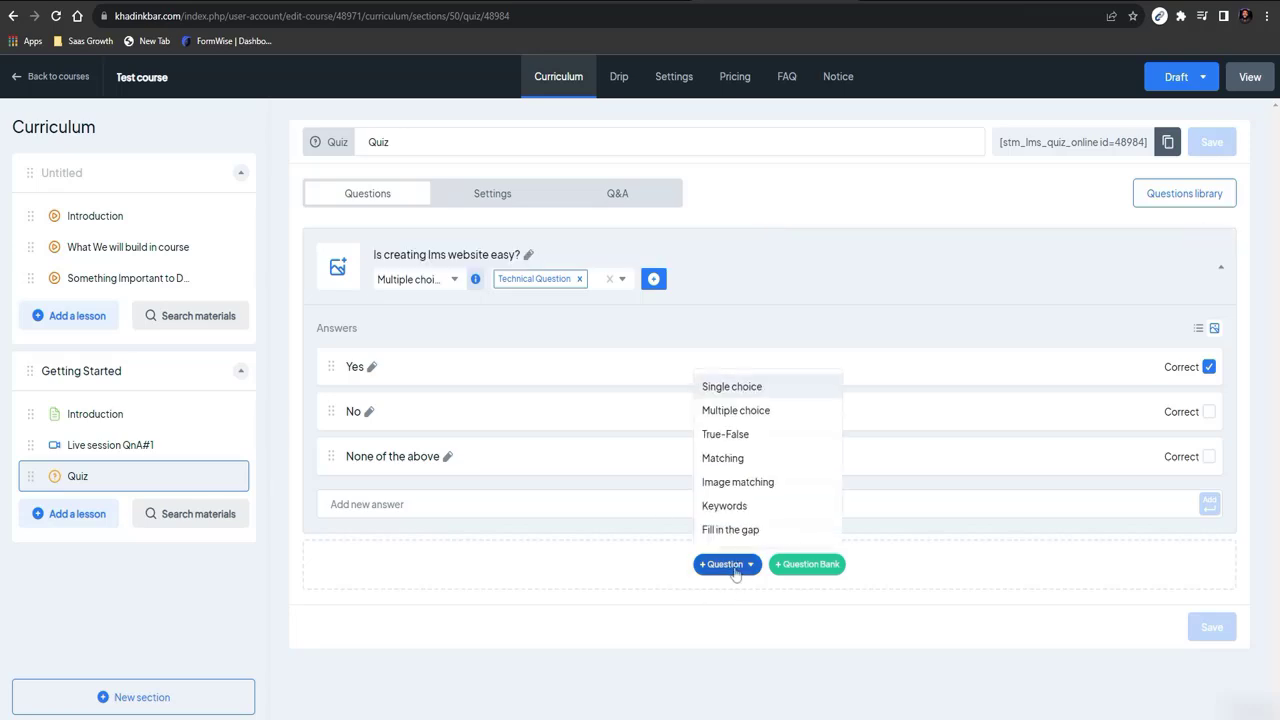
click(725, 434)
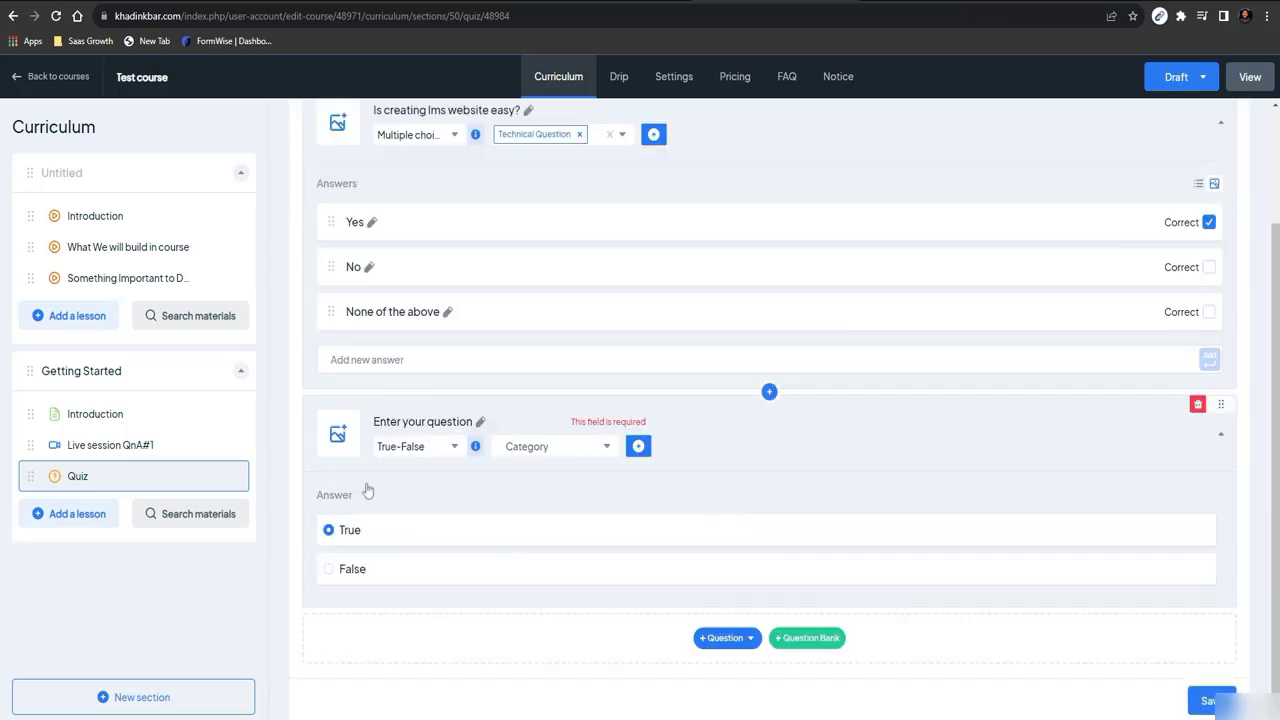
click(411, 423)
text(H)
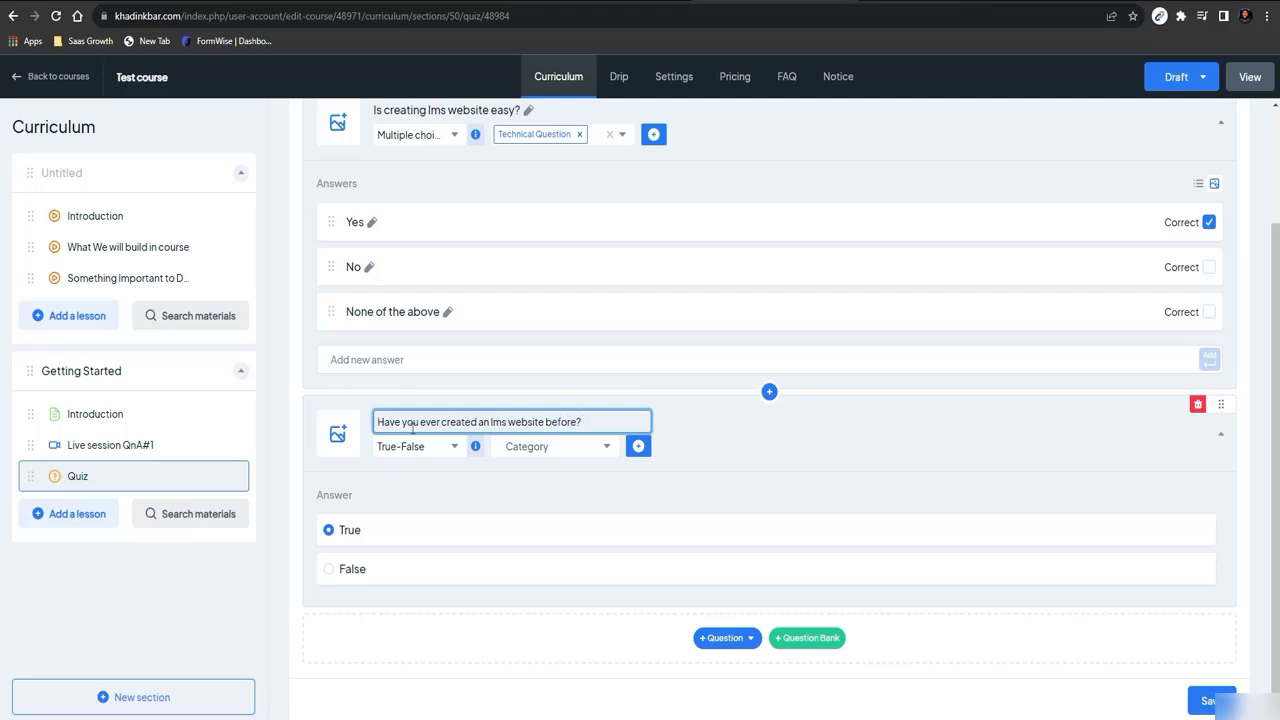
click(727, 638)
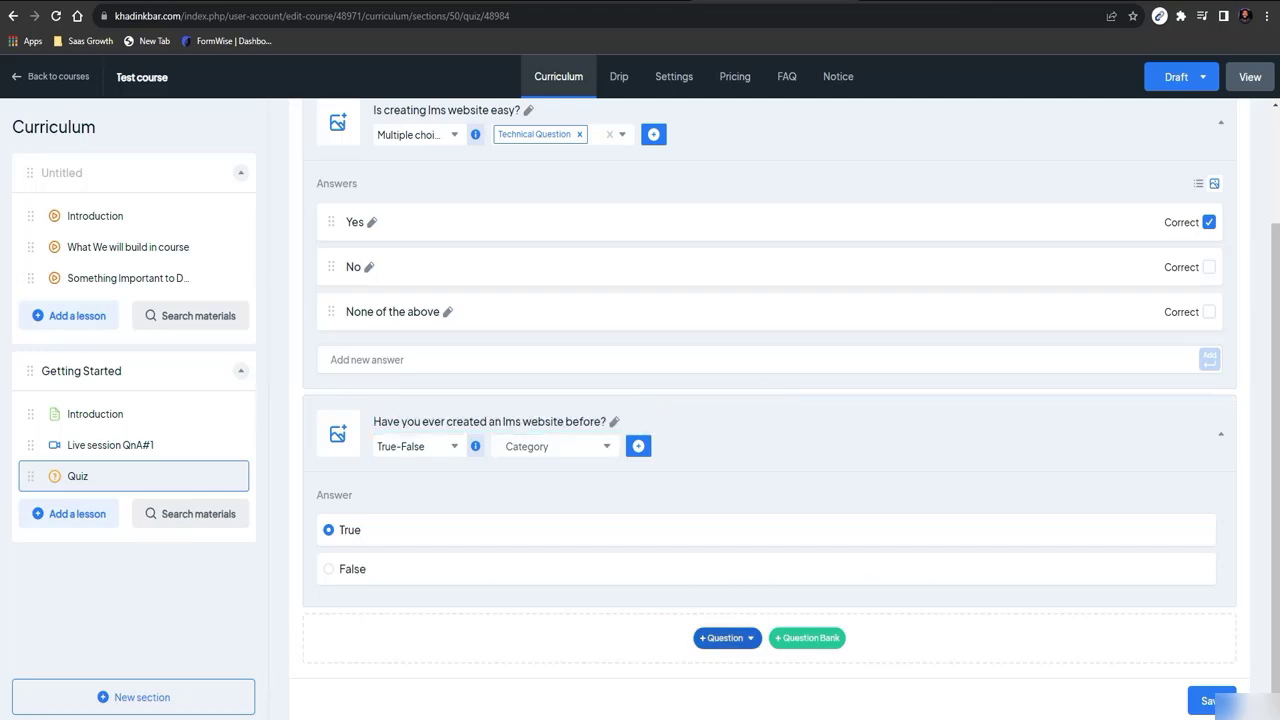
click(354, 572)
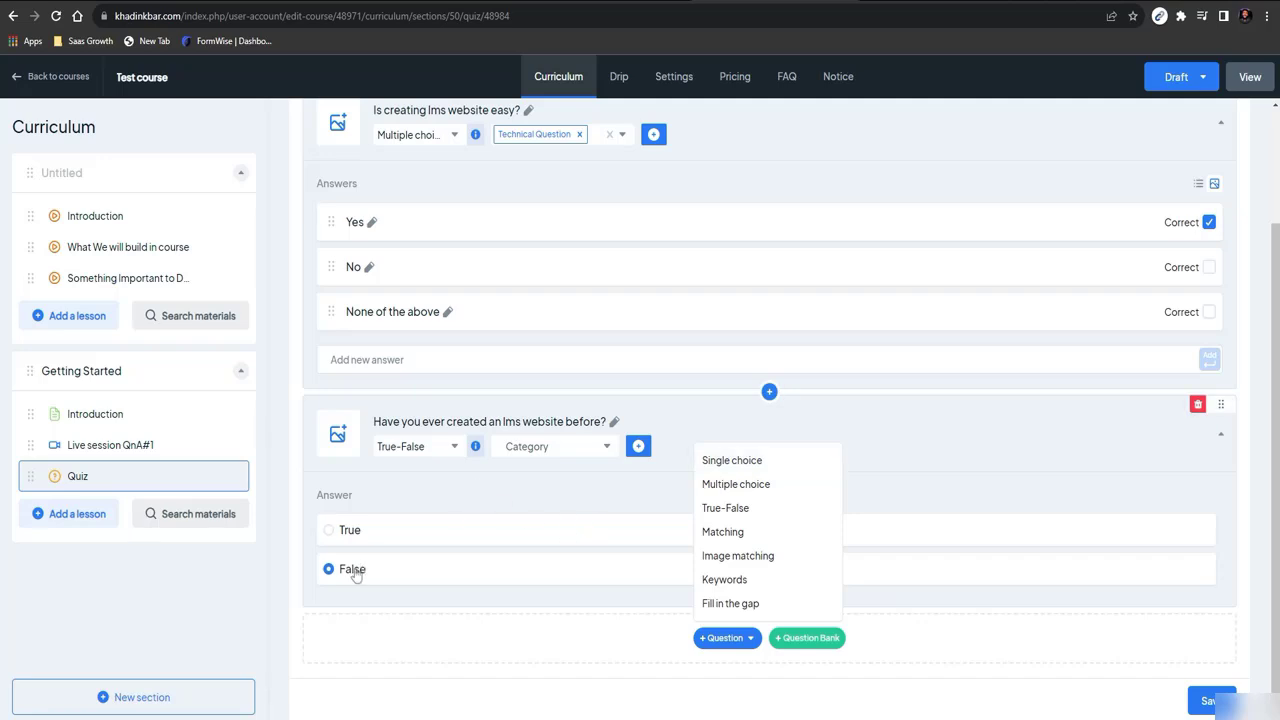
Rewrite the True-False question's title and mark True as the correct answer.
click(614, 421)
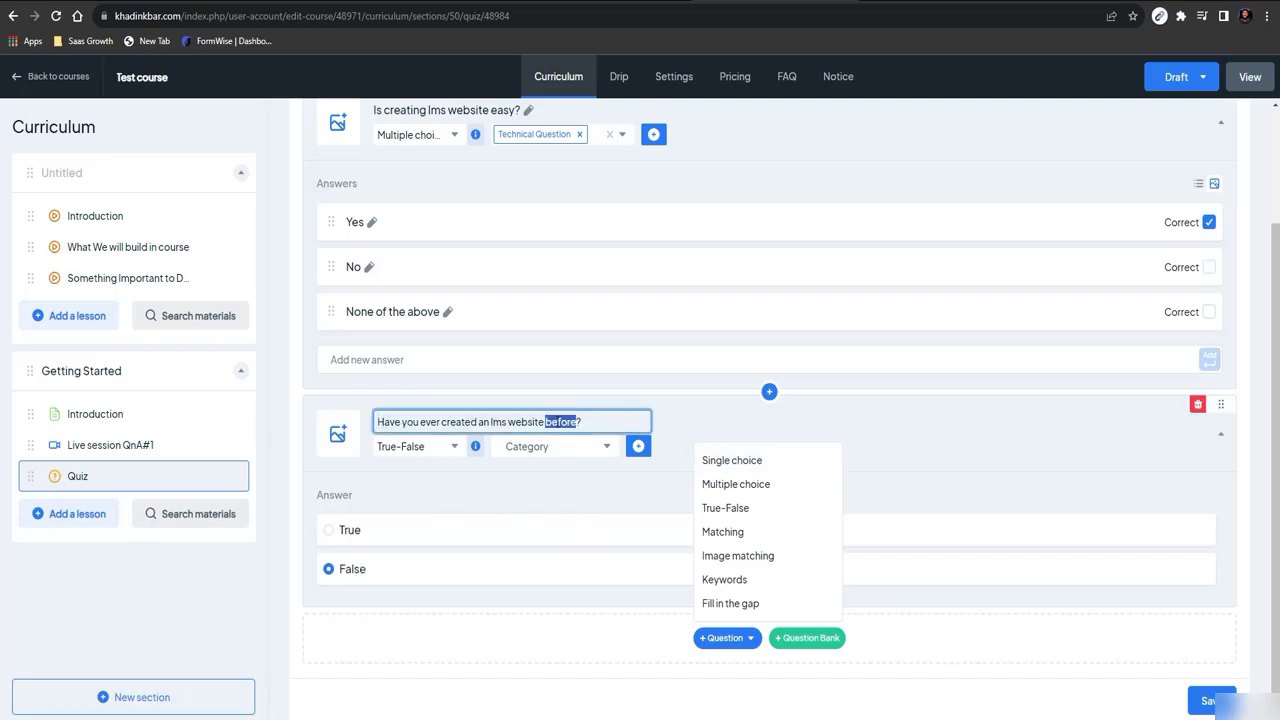
triple_click(562, 421)
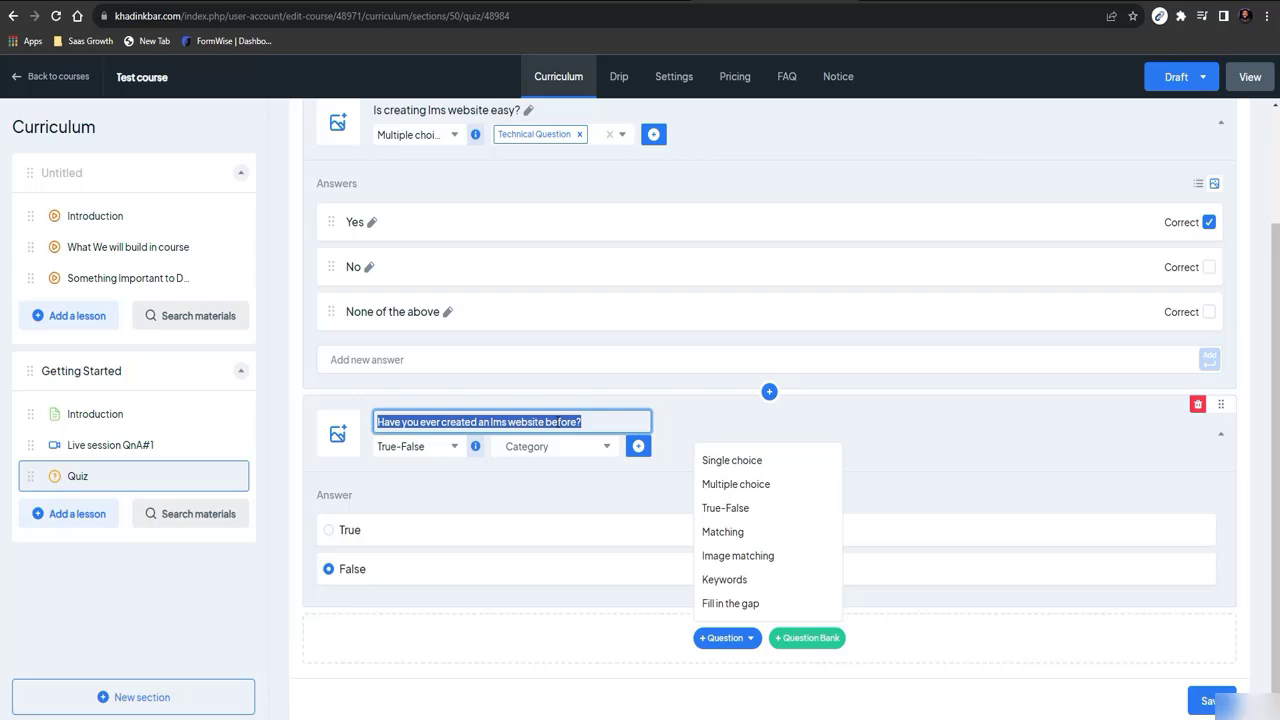
key(BackSpace)
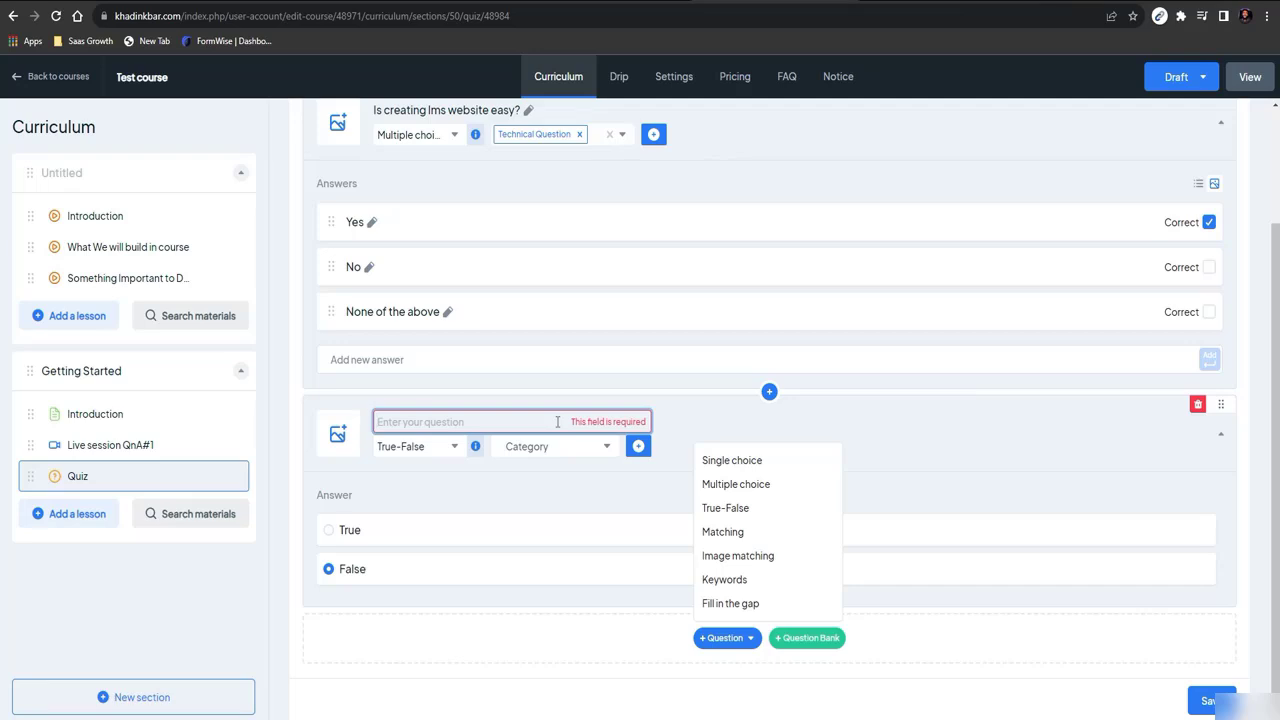
click(1015, 184)
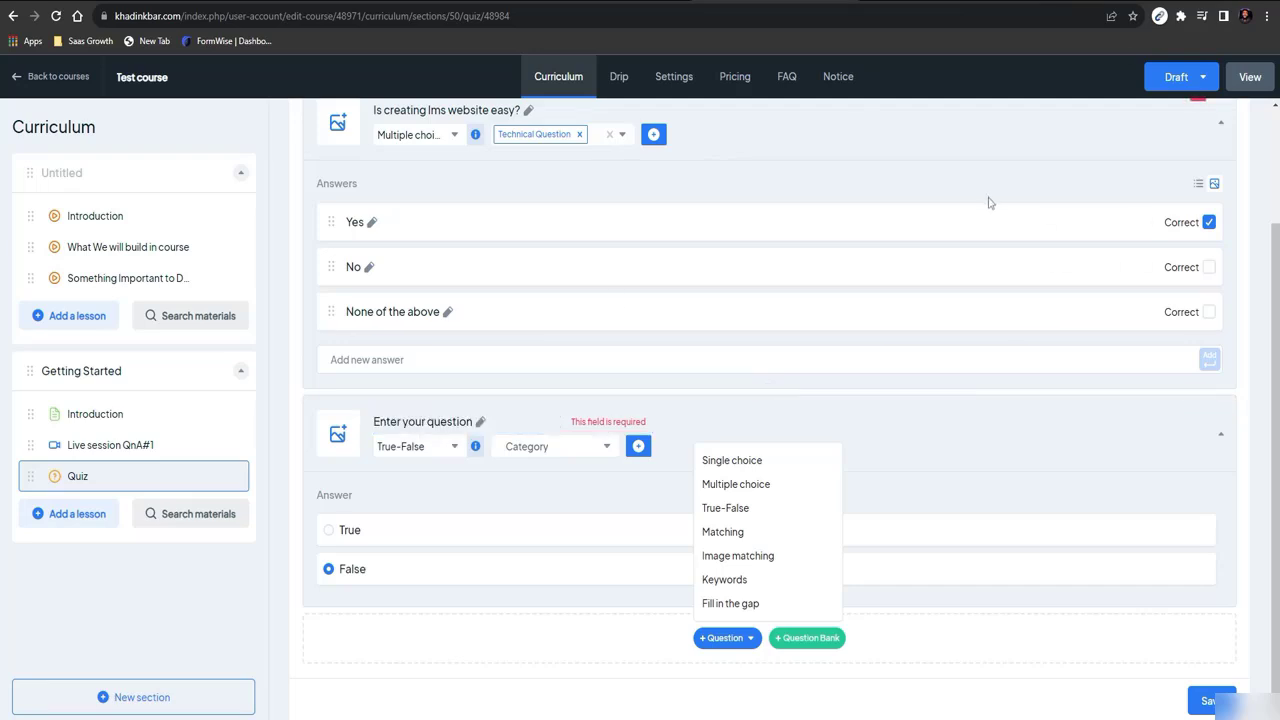
click(417, 424)
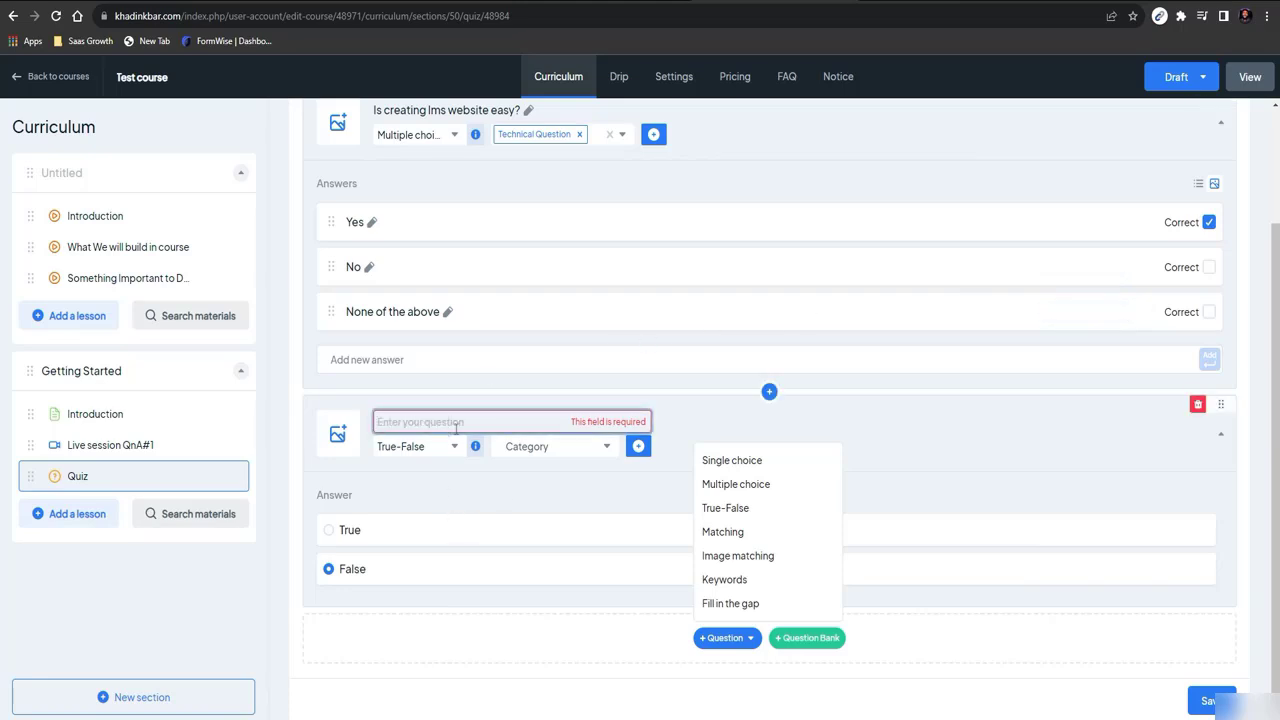
text(Does this lms offer drip content)
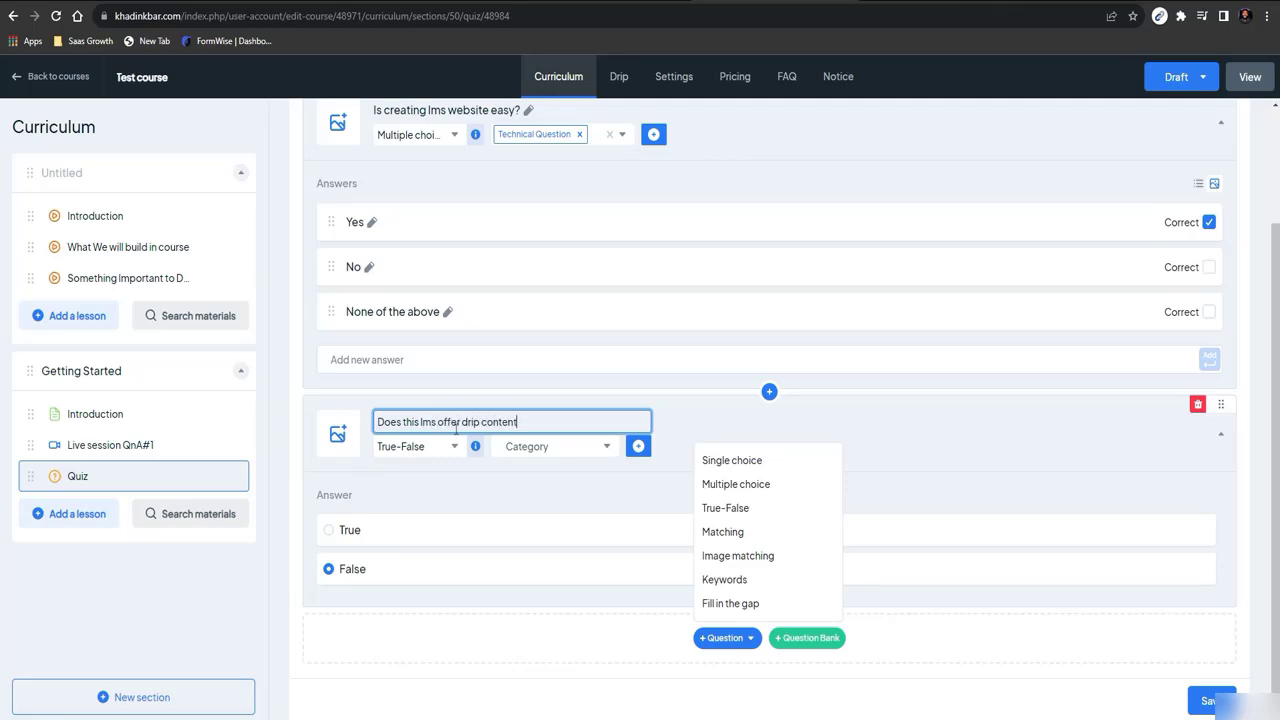
key(Return)
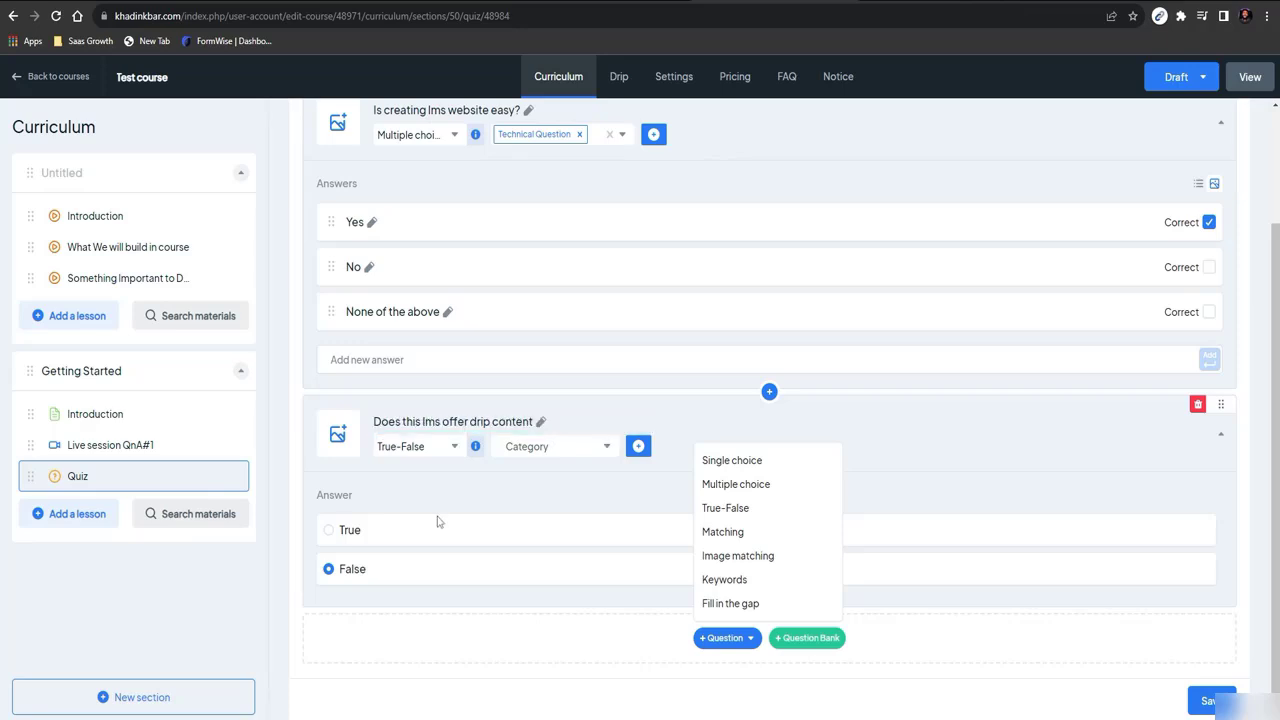
click(365, 531)
Look through the question type list, then switch to the quiz Settings.
click(1012, 589)
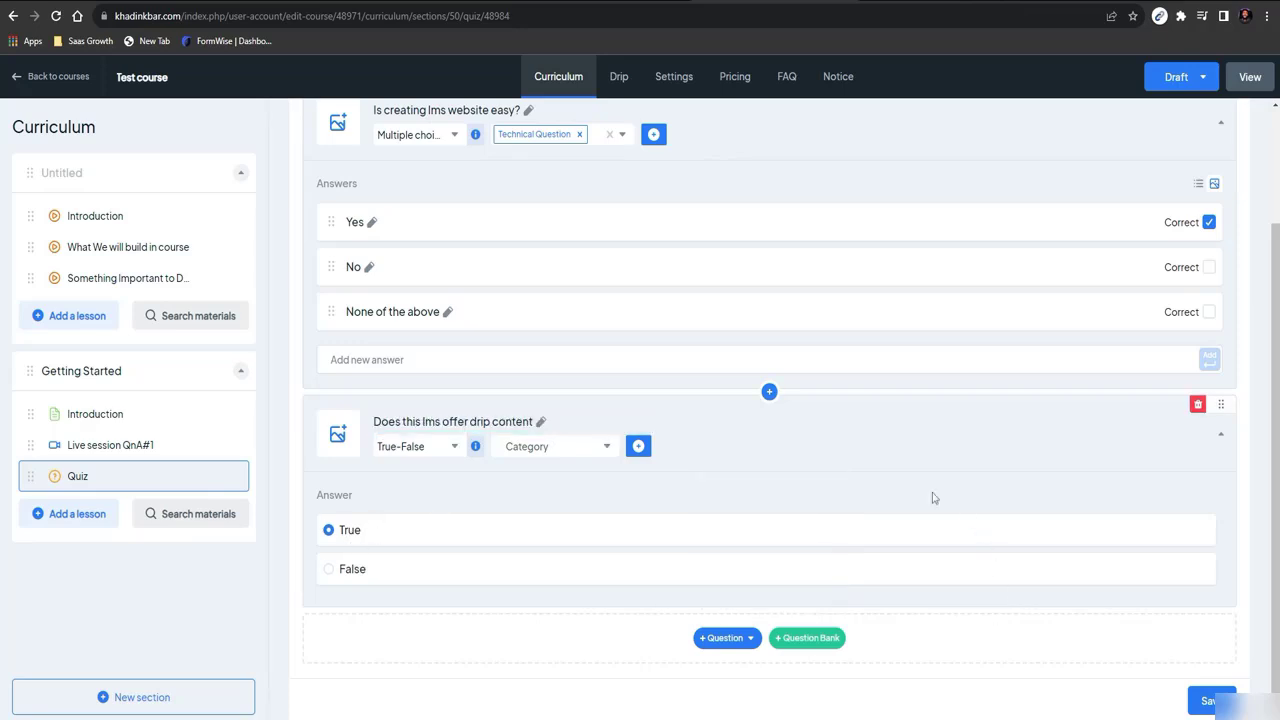
click(746, 646)
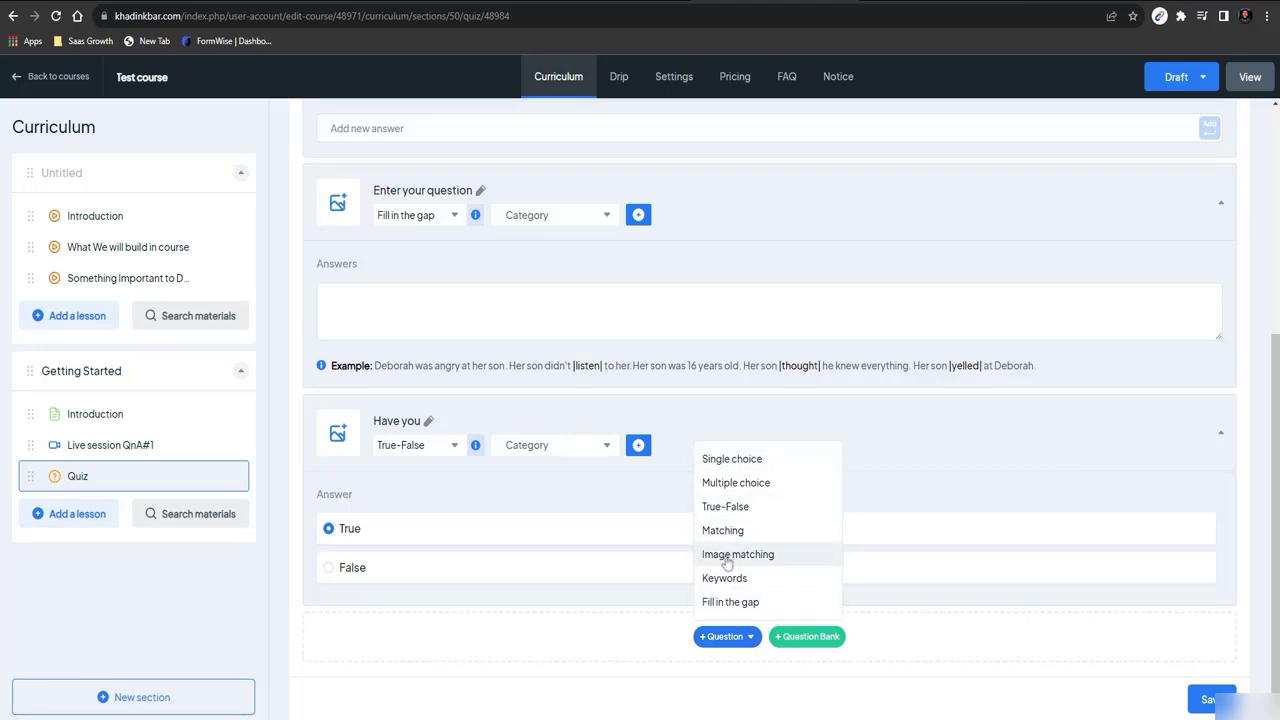
click(816, 683)
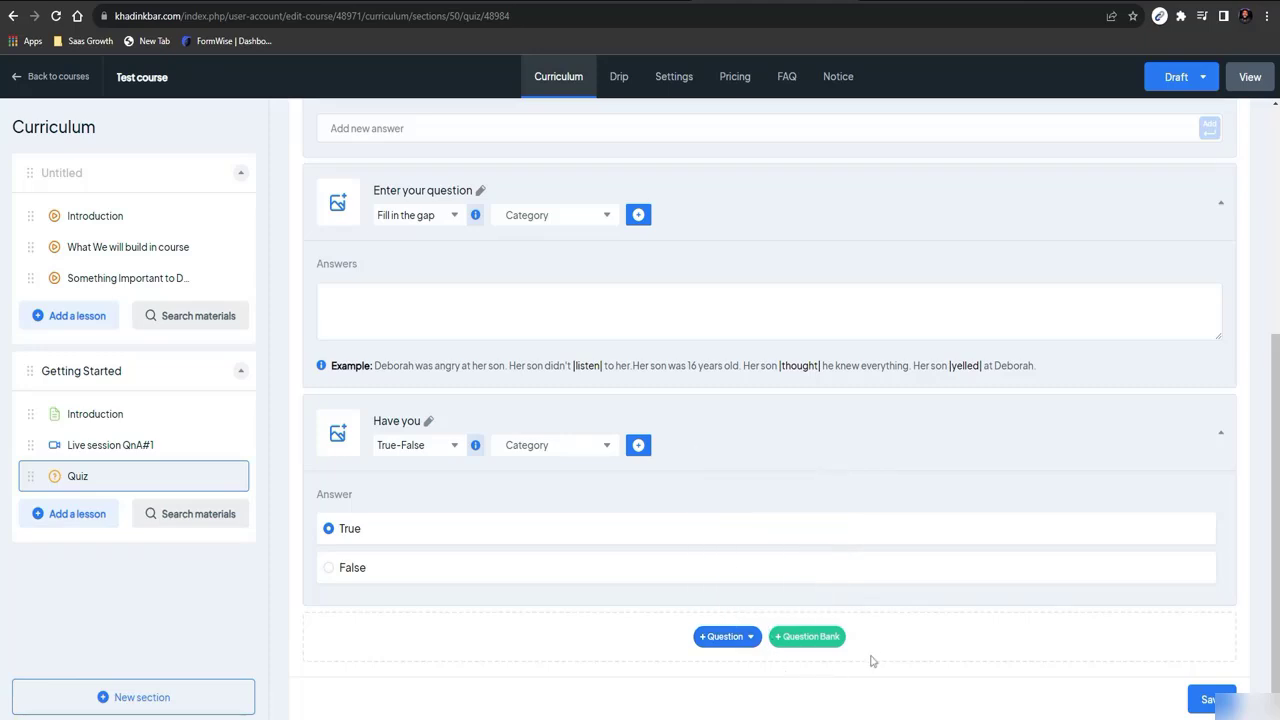
scroll(931, 463, up, 3)
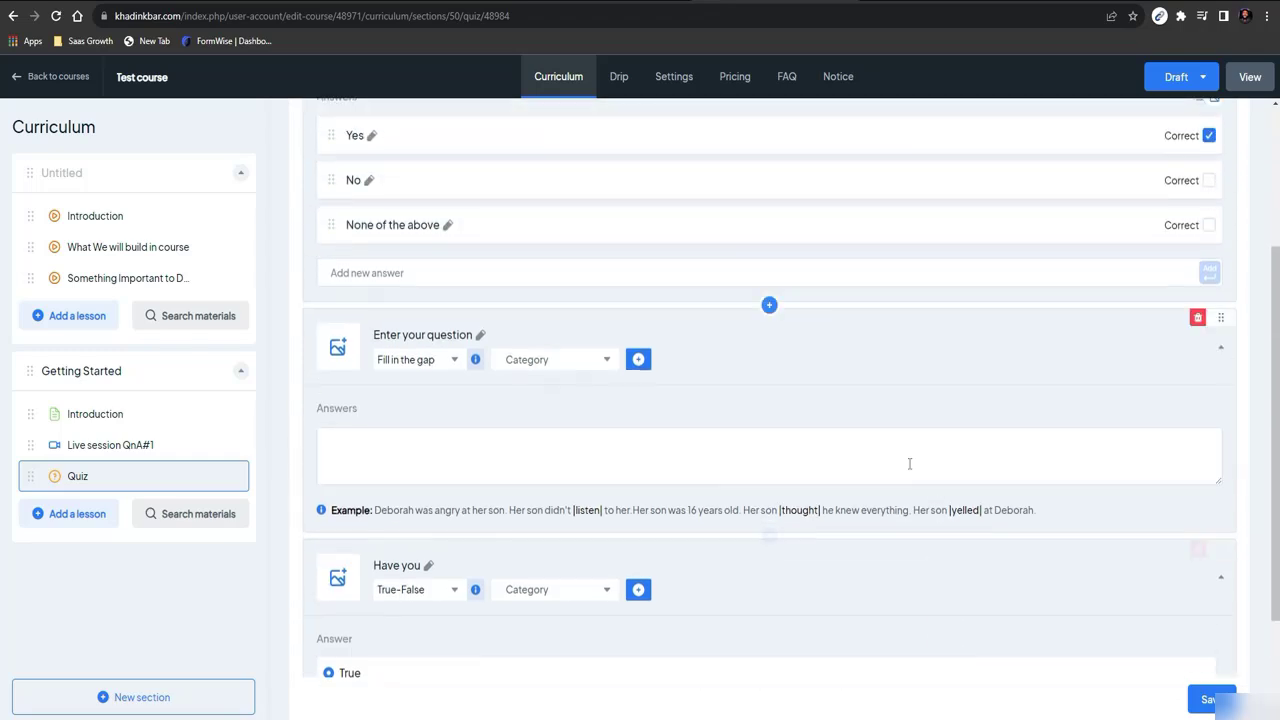
scroll(907, 465, down, 3)
scroll(580, 420, up, 5)
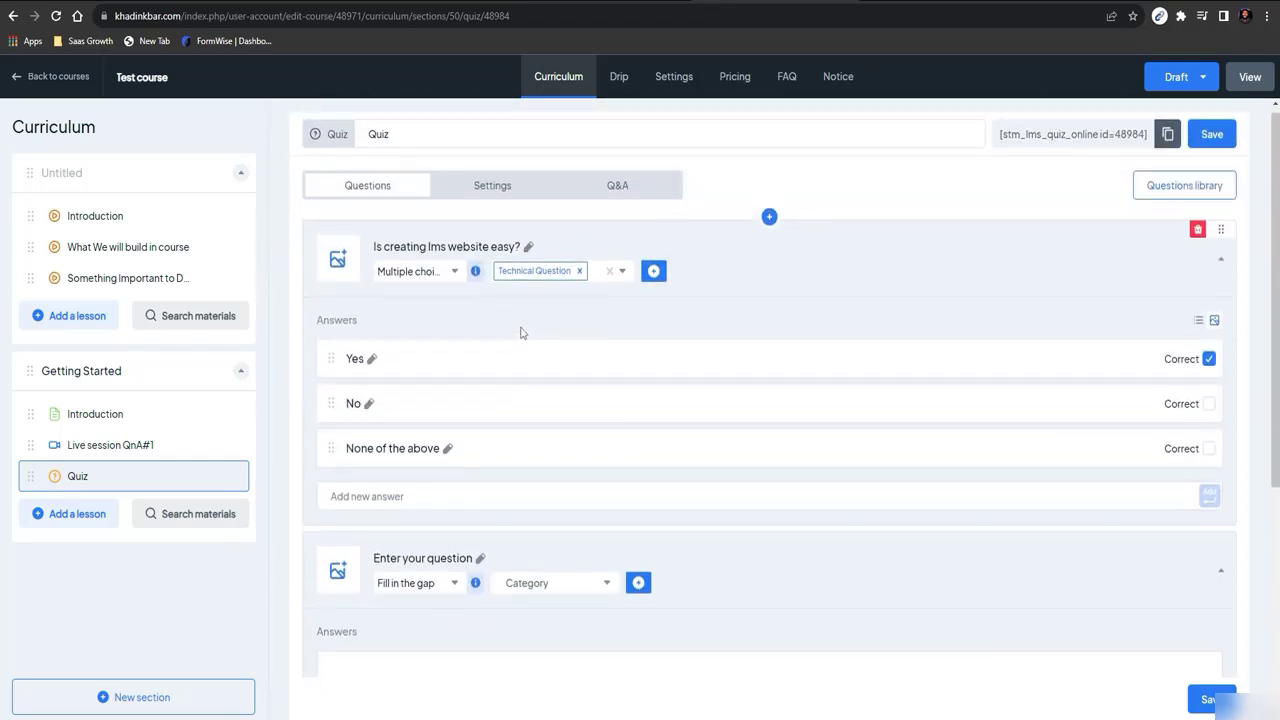
click(488, 200)
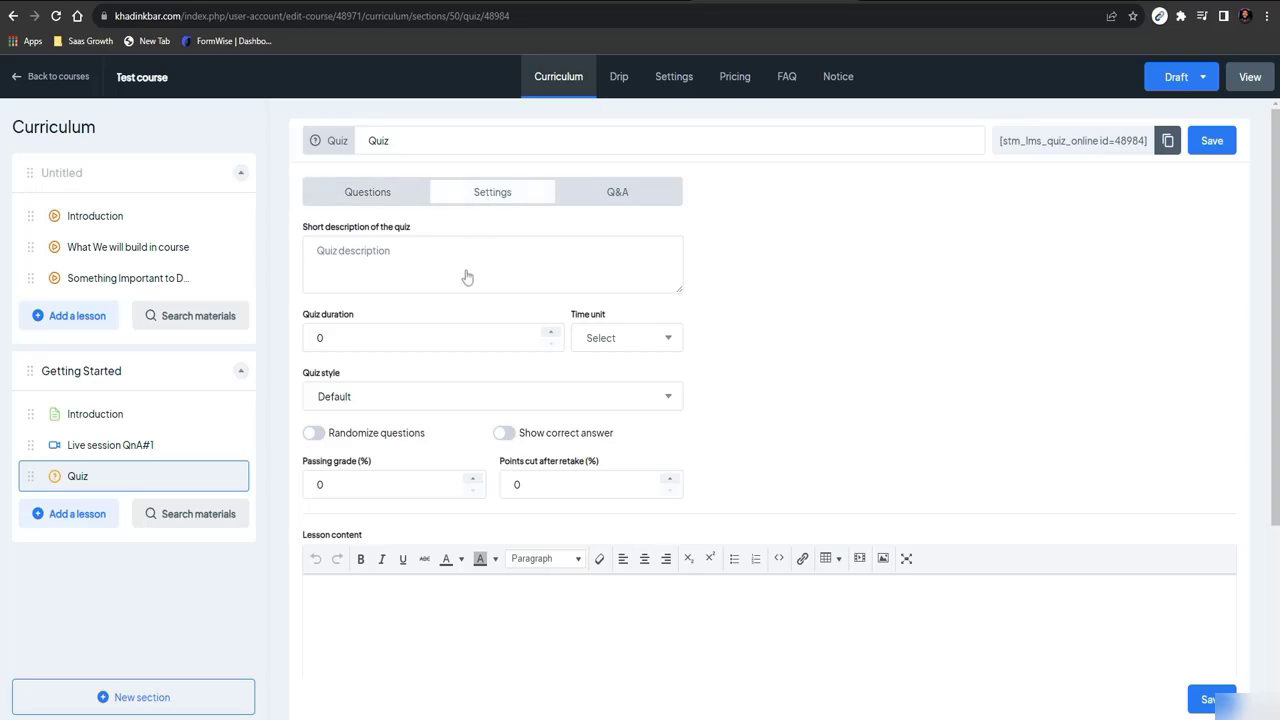
Add the short description 'This is a quiz short description' and set the quiz duration to 2 minutes.
click(420, 267)
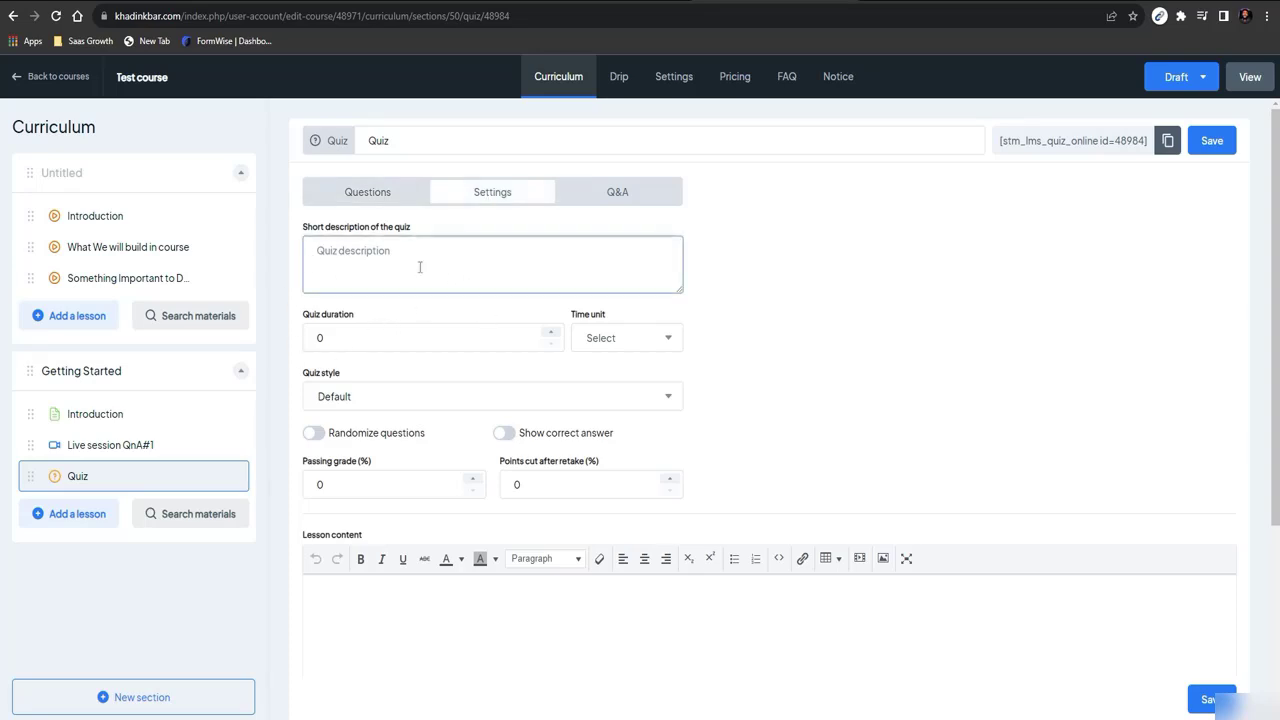
text(This is a quiz short description)
key(Tab)
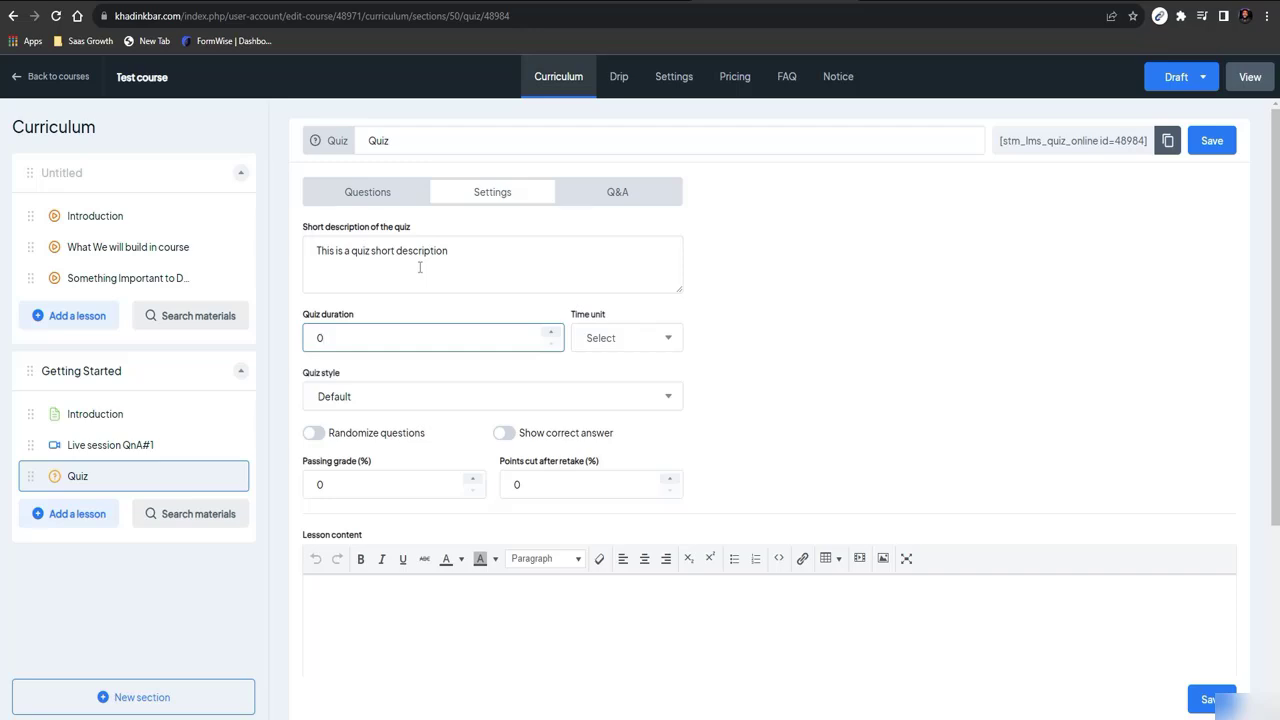
click(550, 333)
click(550, 333)
click(550, 333)
click(550, 333)
click(550, 333)
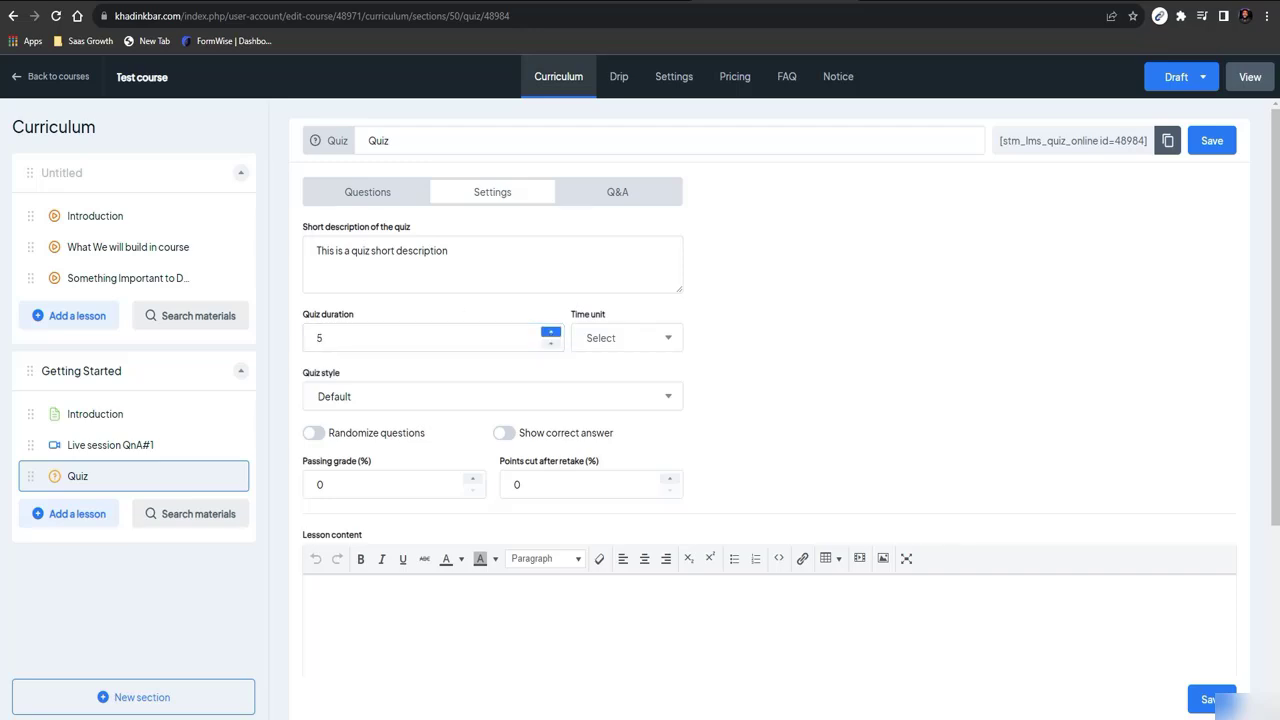
click(550, 333)
click(550, 346)
click(550, 346)
click(550, 346)
click(550, 346)
click(550, 346)
click(550, 333)
click(580, 340)
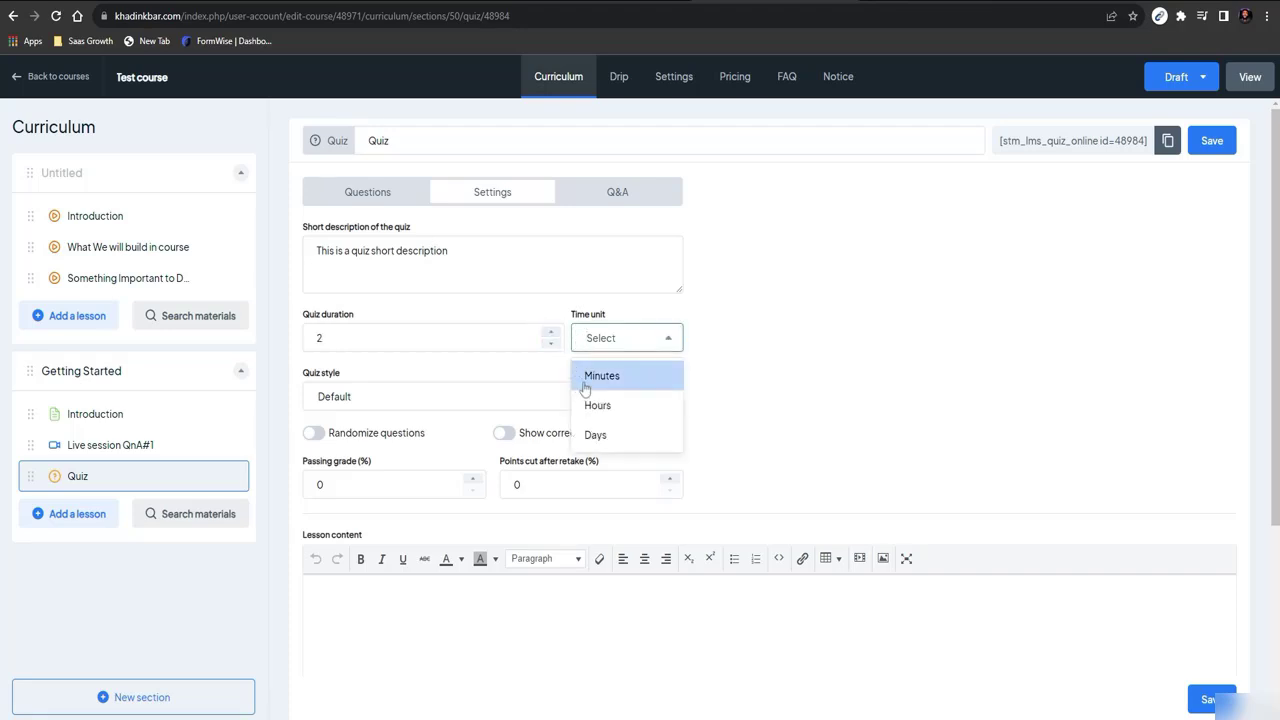
click(583, 380)
Set the quiz style to Global and turn on showing correct answers and randomizing questions.
click(350, 405)
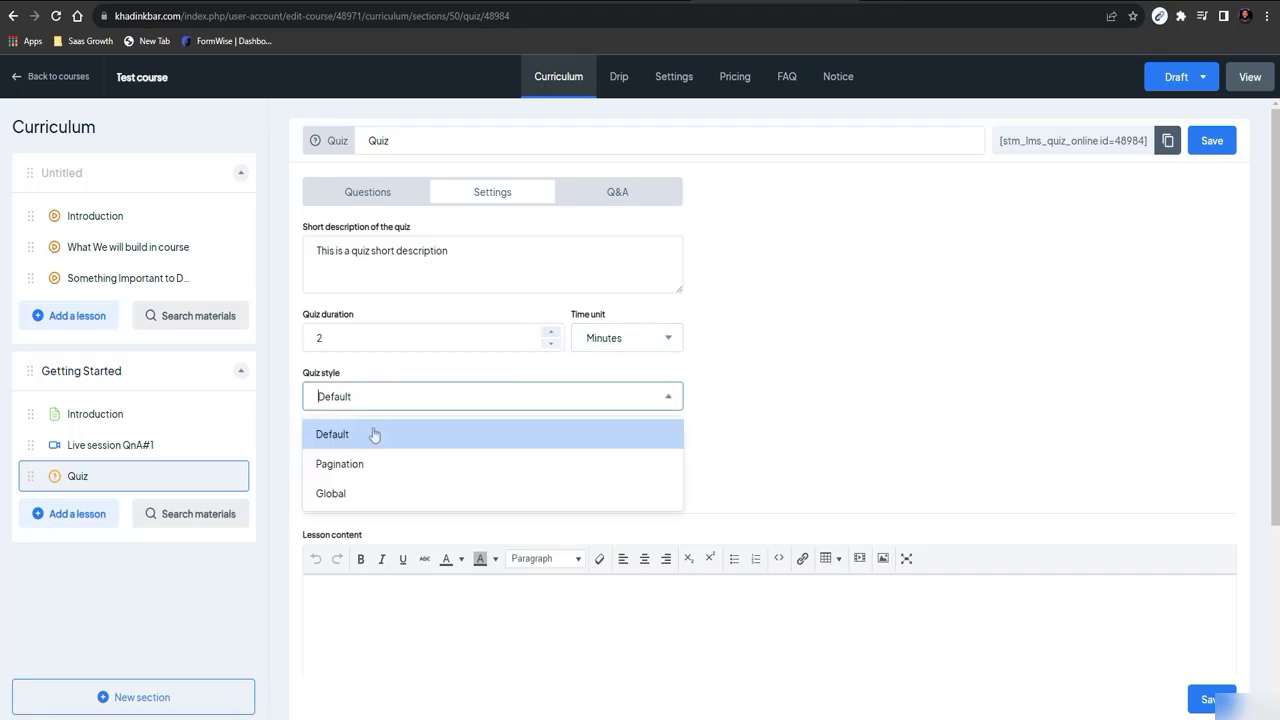
click(378, 495)
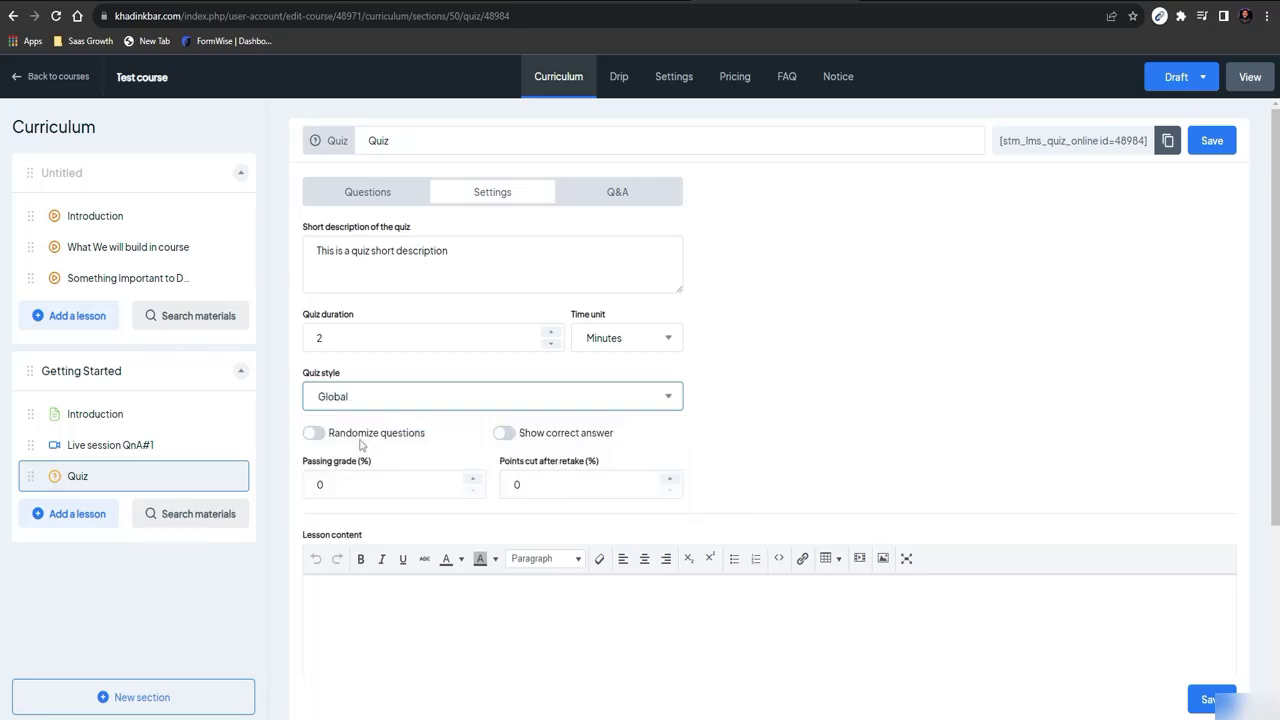
click(502, 434)
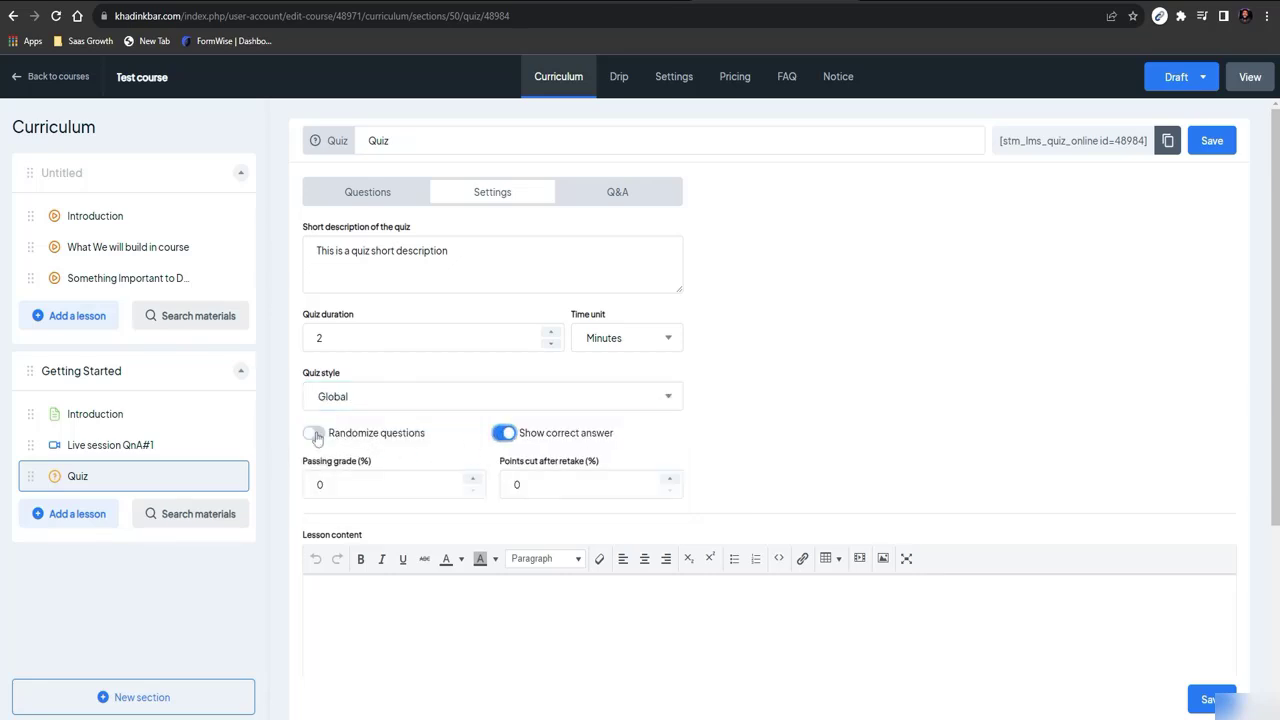
click(314, 434)
Set the points cut after retake to 20%.
click(399, 491)
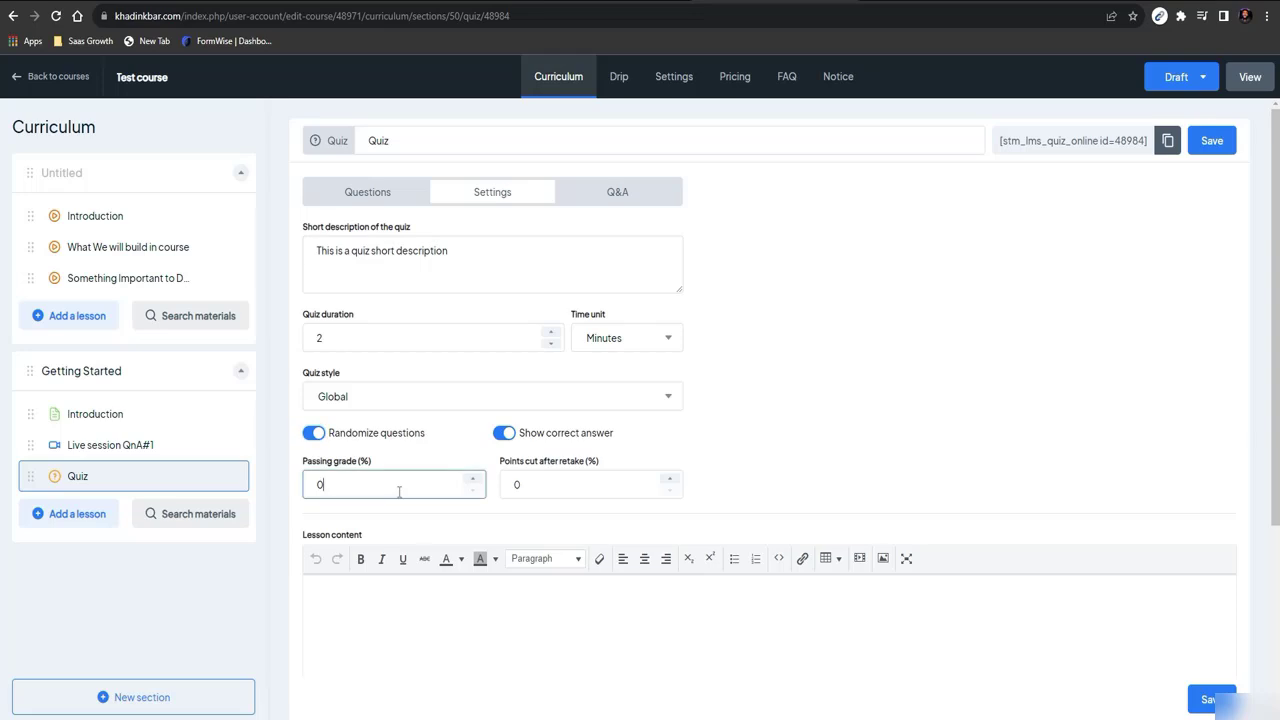
click(320, 484)
text(100)
double_click(521, 494)
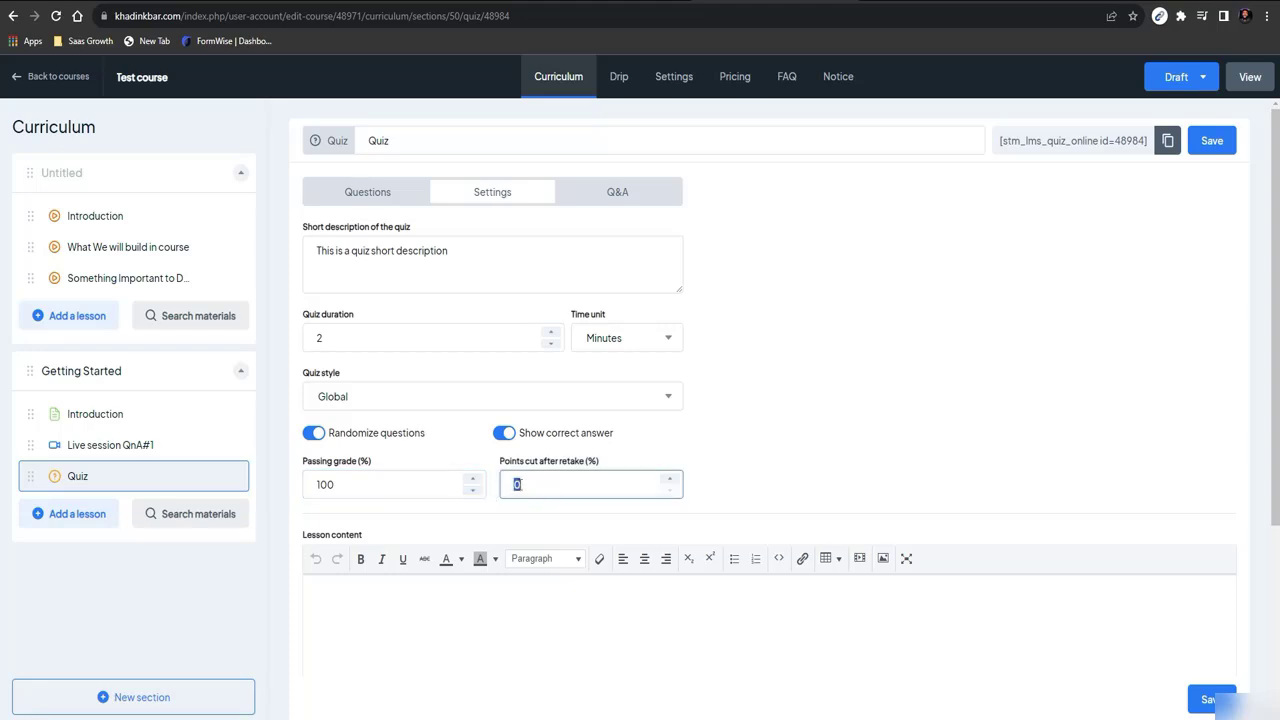
text(1)
click(405, 648)
scroll(440, 615, down, 3)
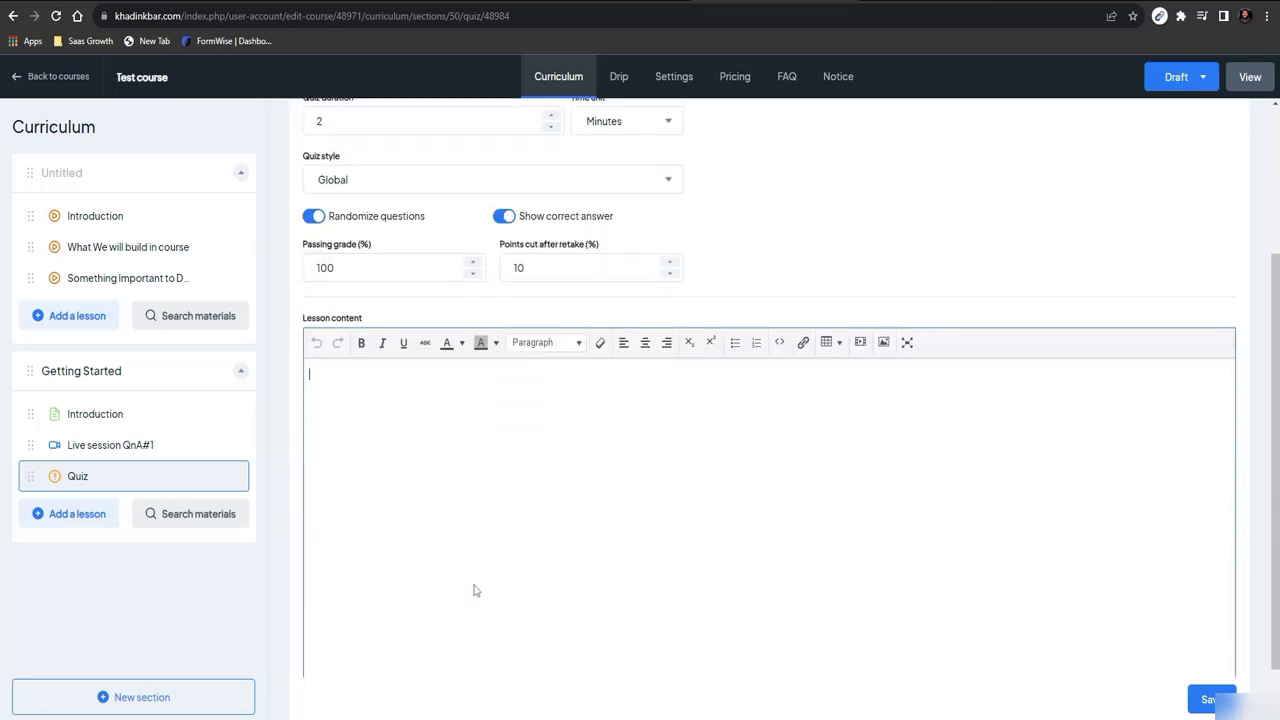
drag(526, 267, 514, 267)
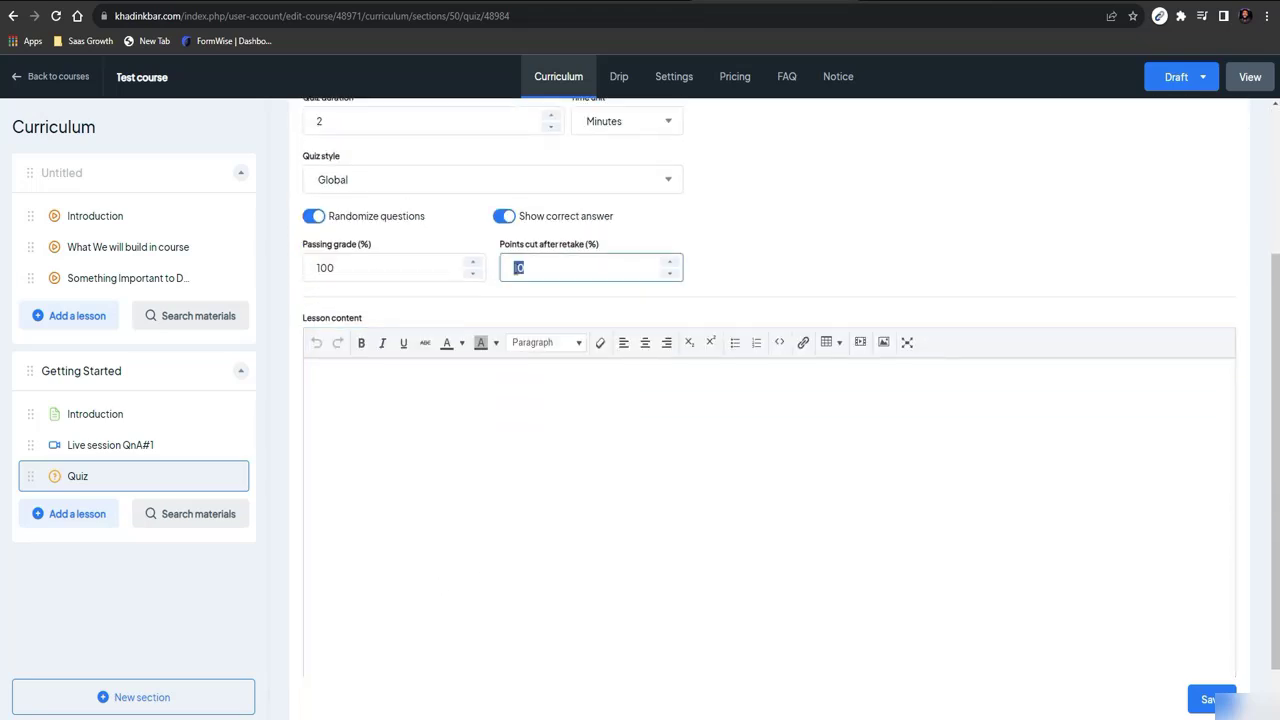
text(2)
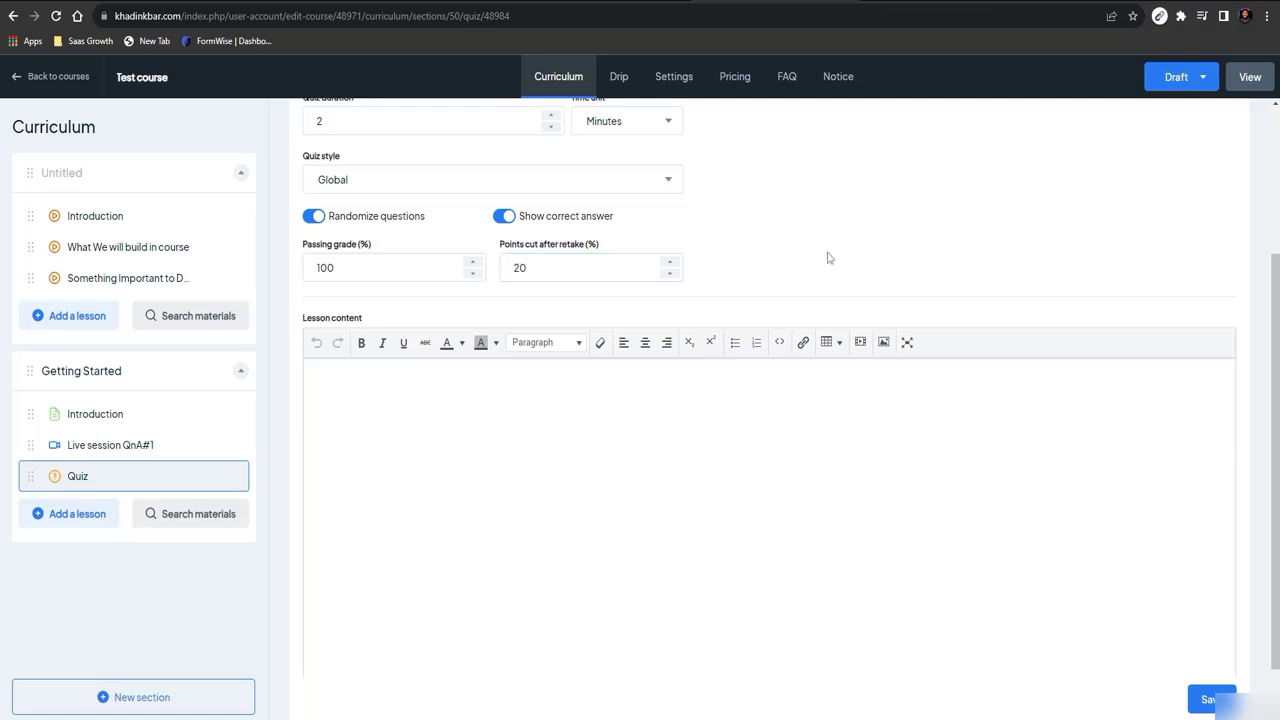
Change the passing grade to 75% and save the quiz settings.
double_click(325, 272)
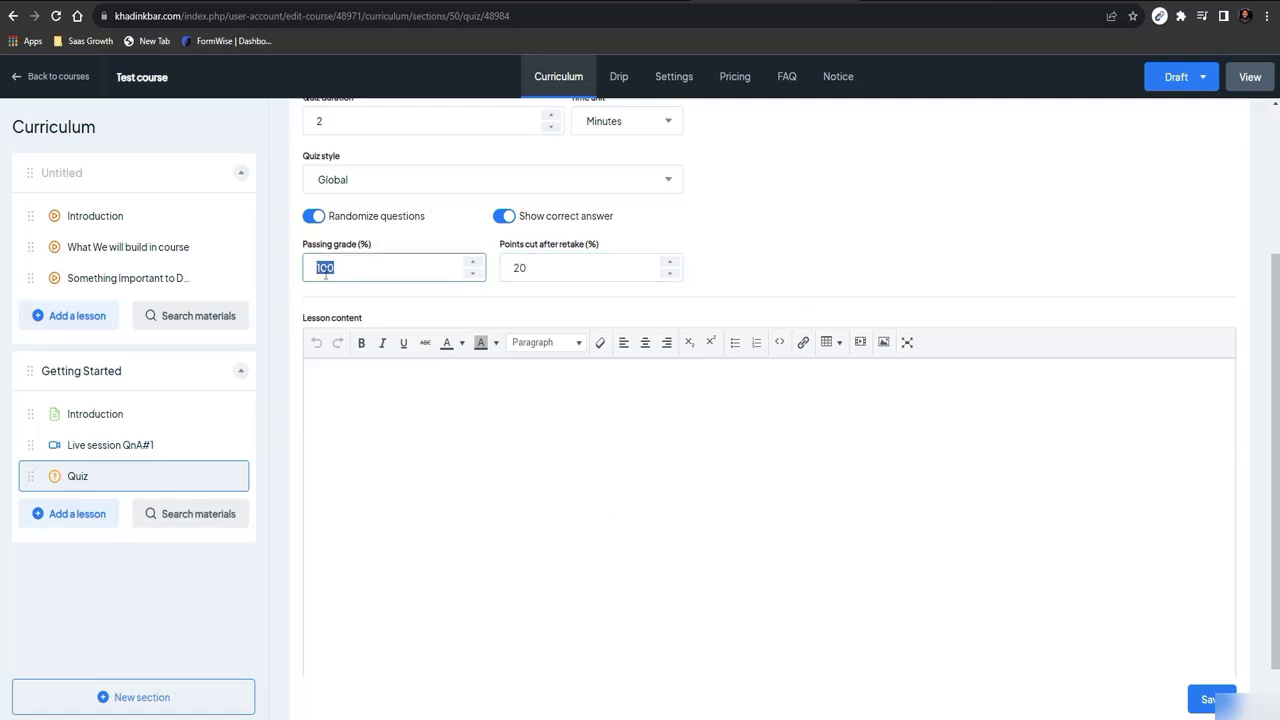
text(75)
click(917, 238)
scroll(600, 380, down, 1)
click(502, 405)
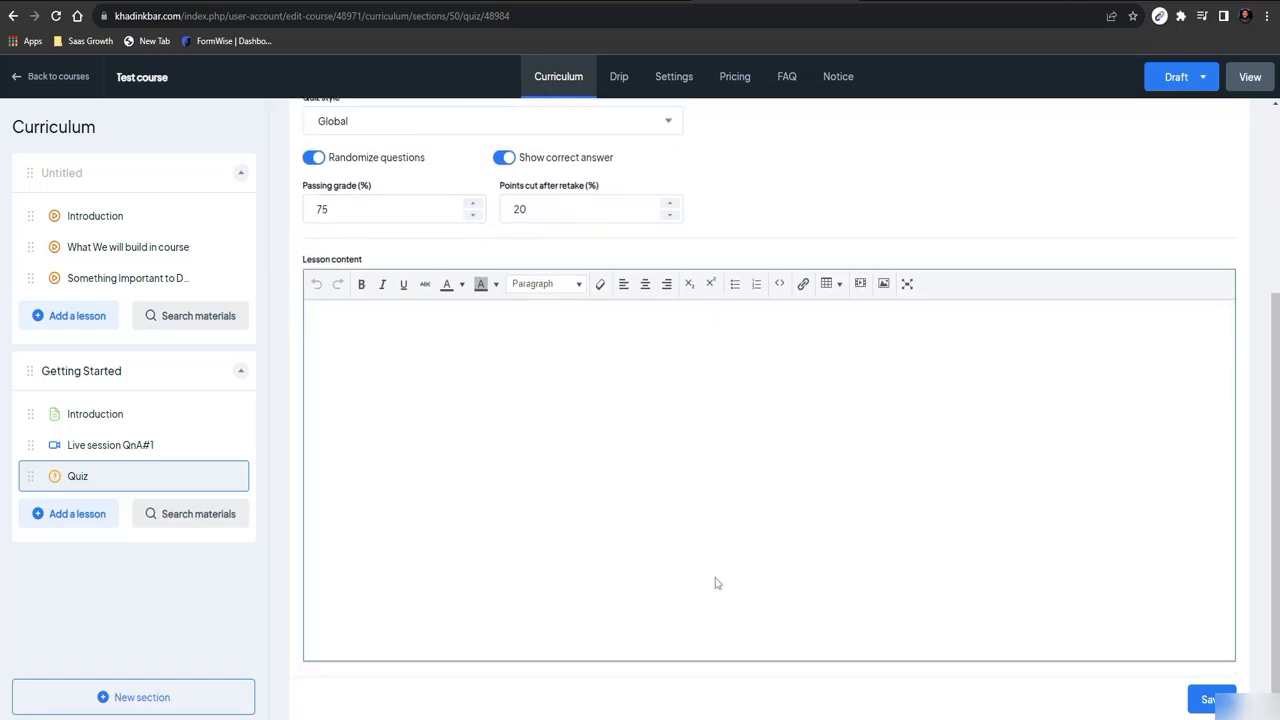
scroll(714, 583, up, 2)
click(1212, 699)
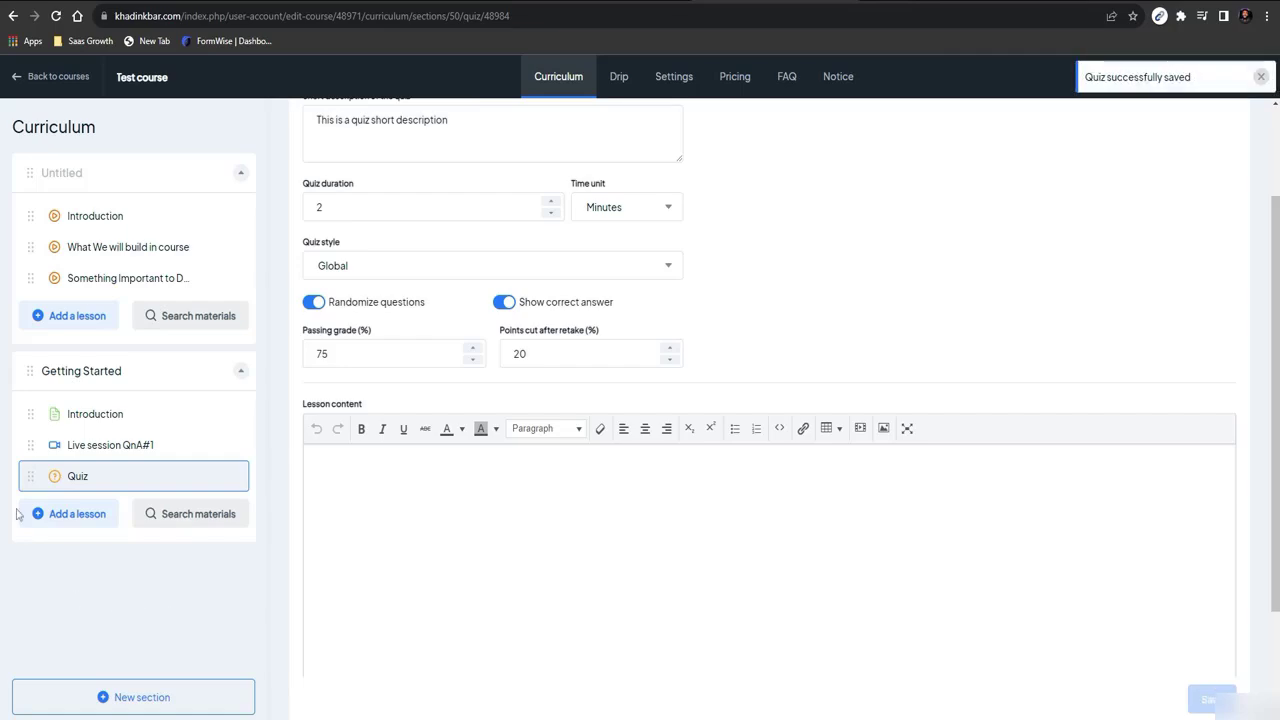
Add an assignment named 'Test Ass' to Getting Started with 2 assignment attempts.
click(94, 533)
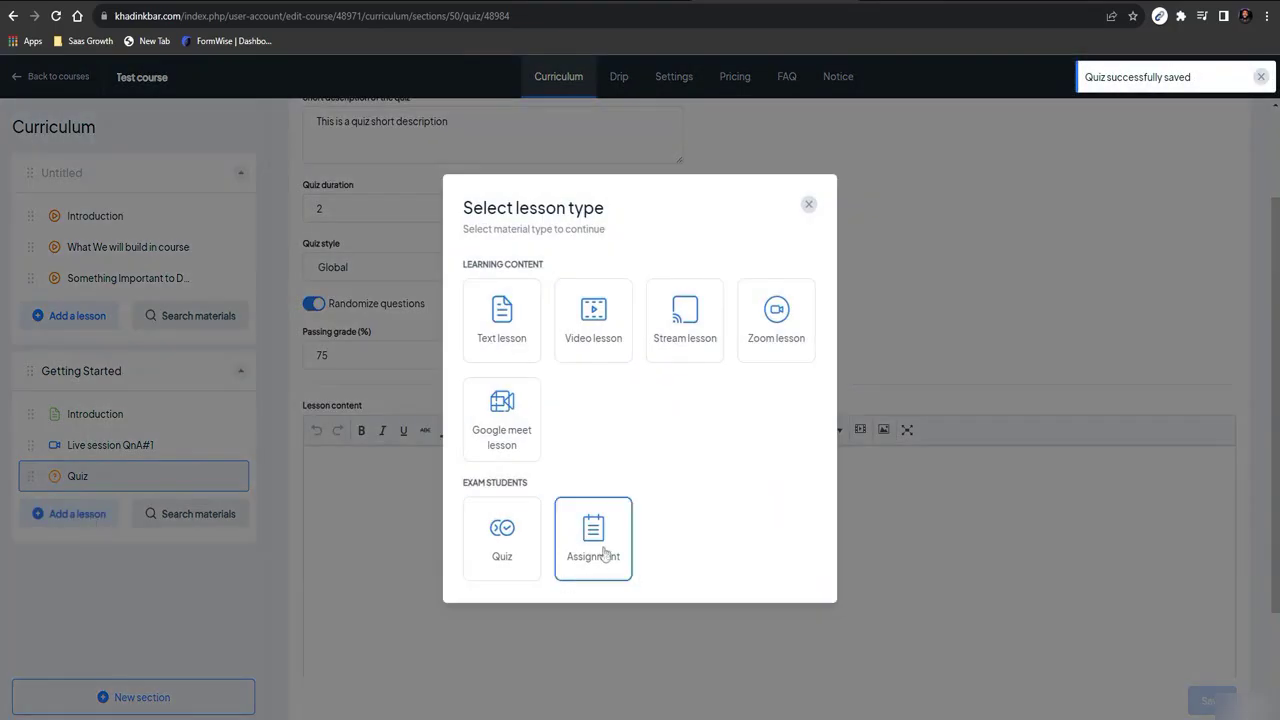
click(605, 554)
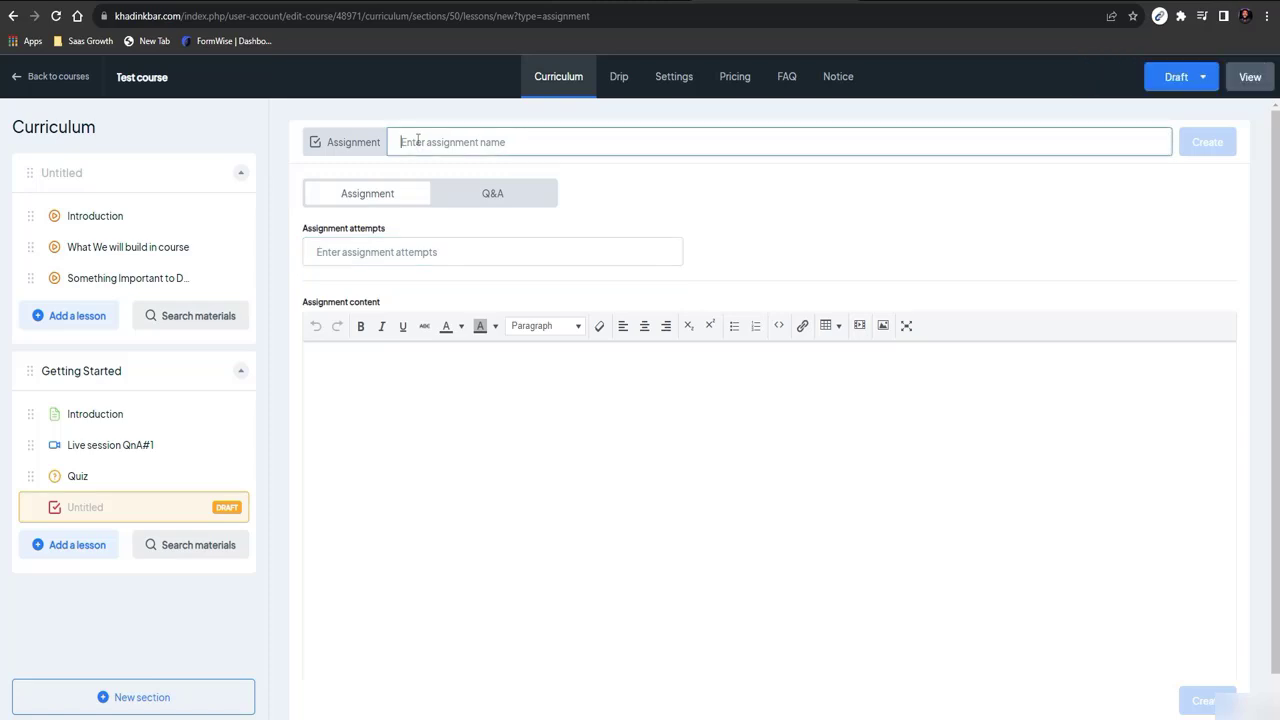
click(418, 141)
text(Test Ass)
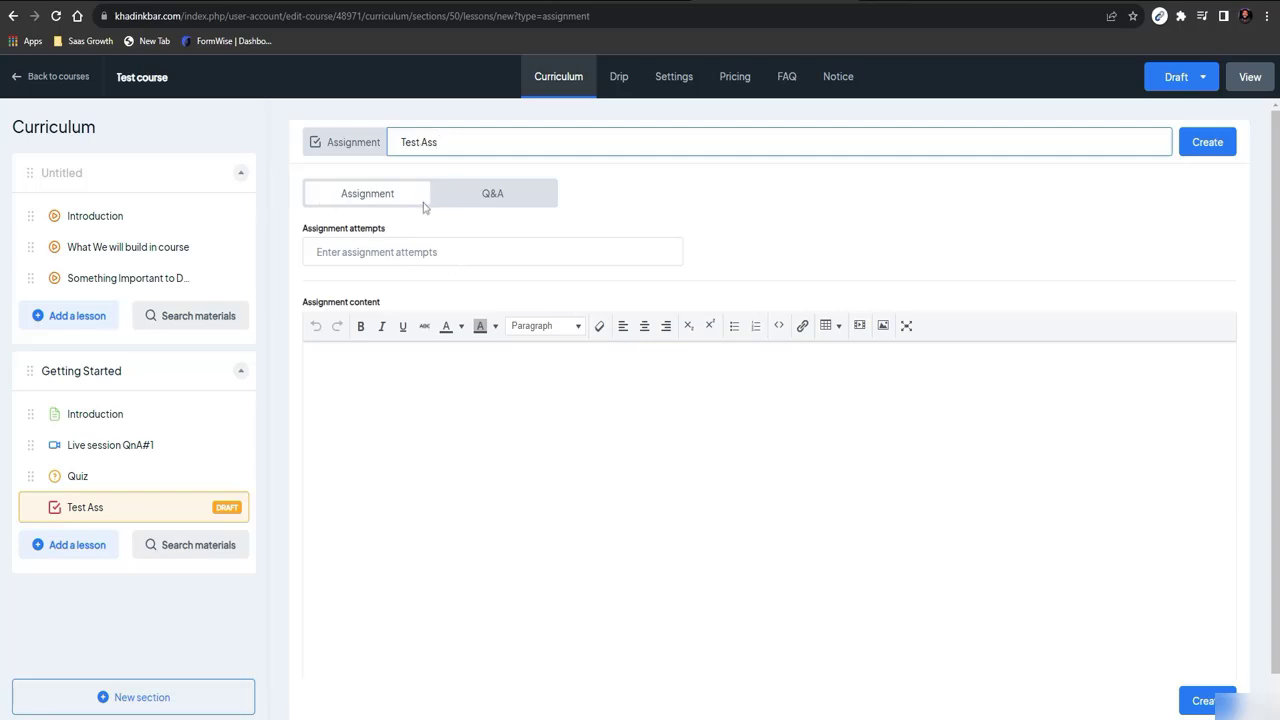
click(449, 204)
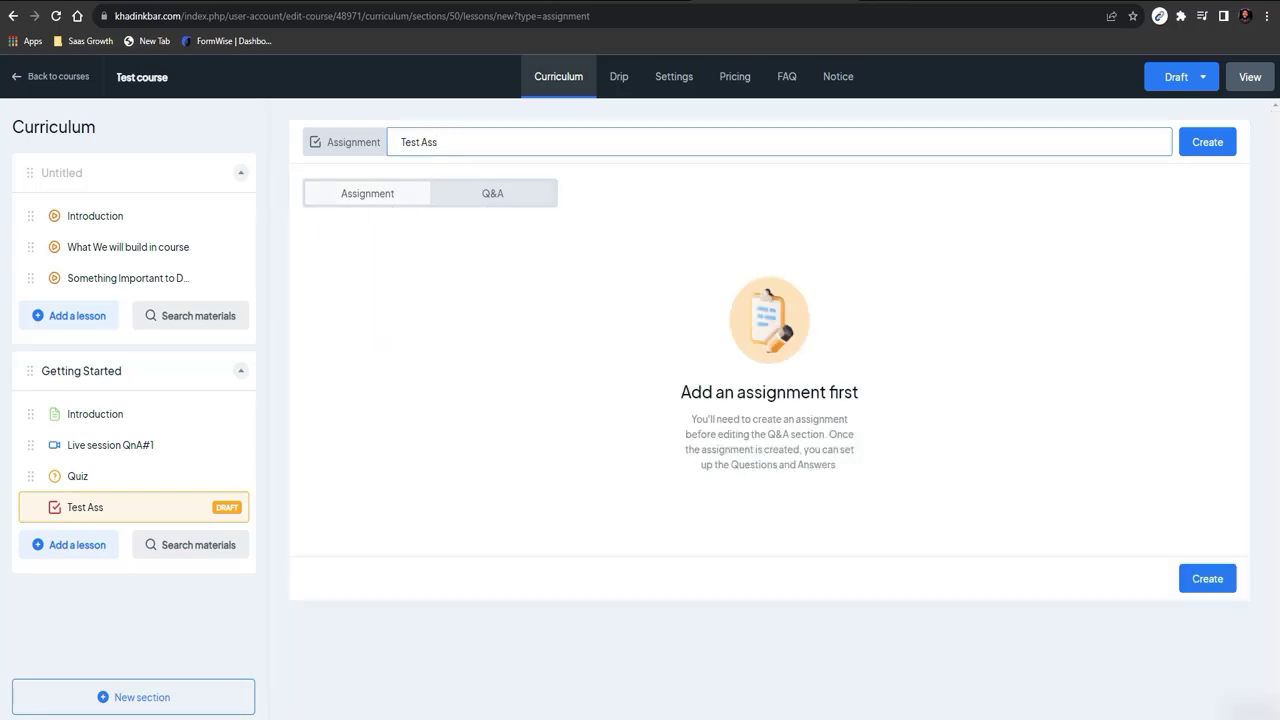
click(383, 201)
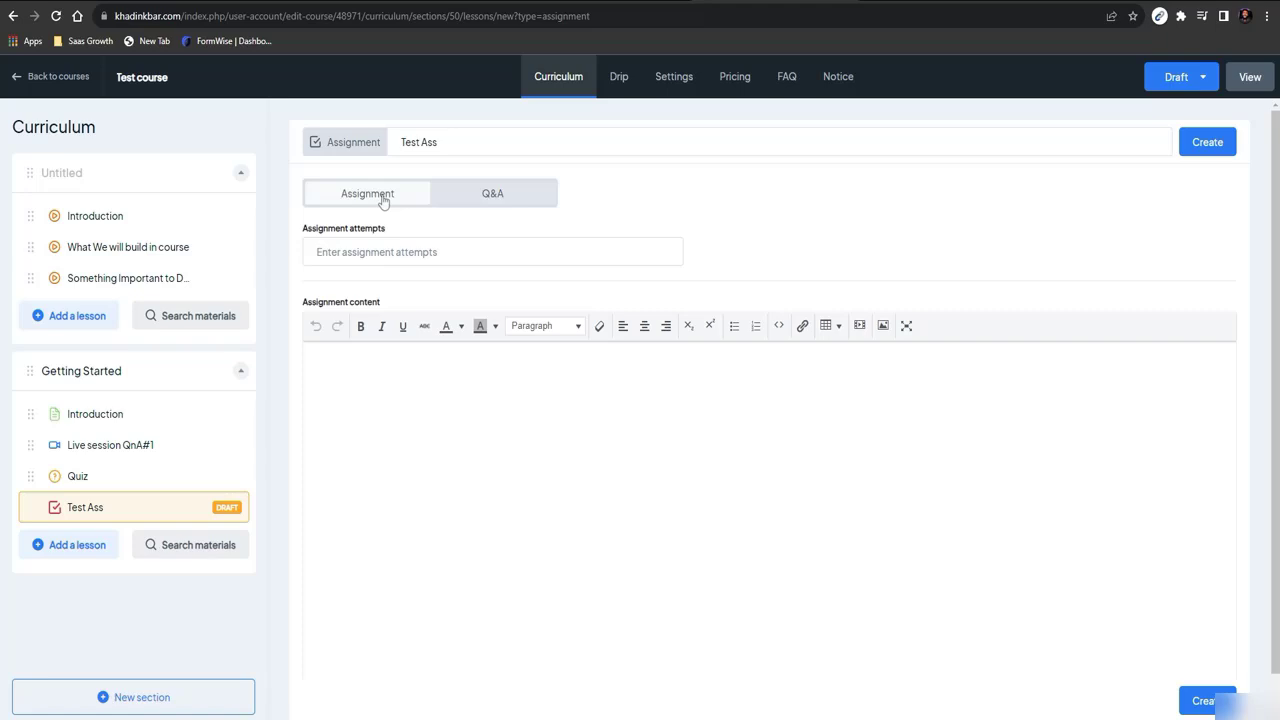
click(383, 256)
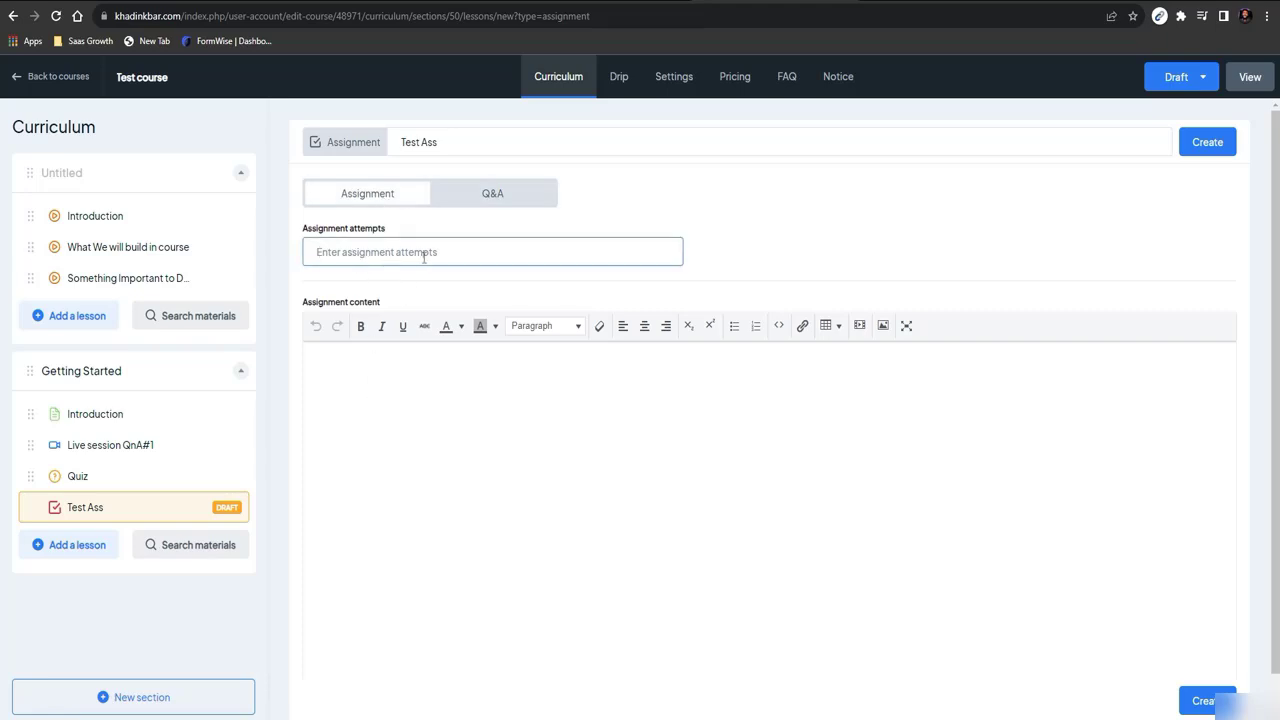
text(2)
Enter the content 'This is the assignment content' and create the assignment.
click(420, 390)
scroll(409, 400, down, 1)
scroll(380, 370, up, 1)
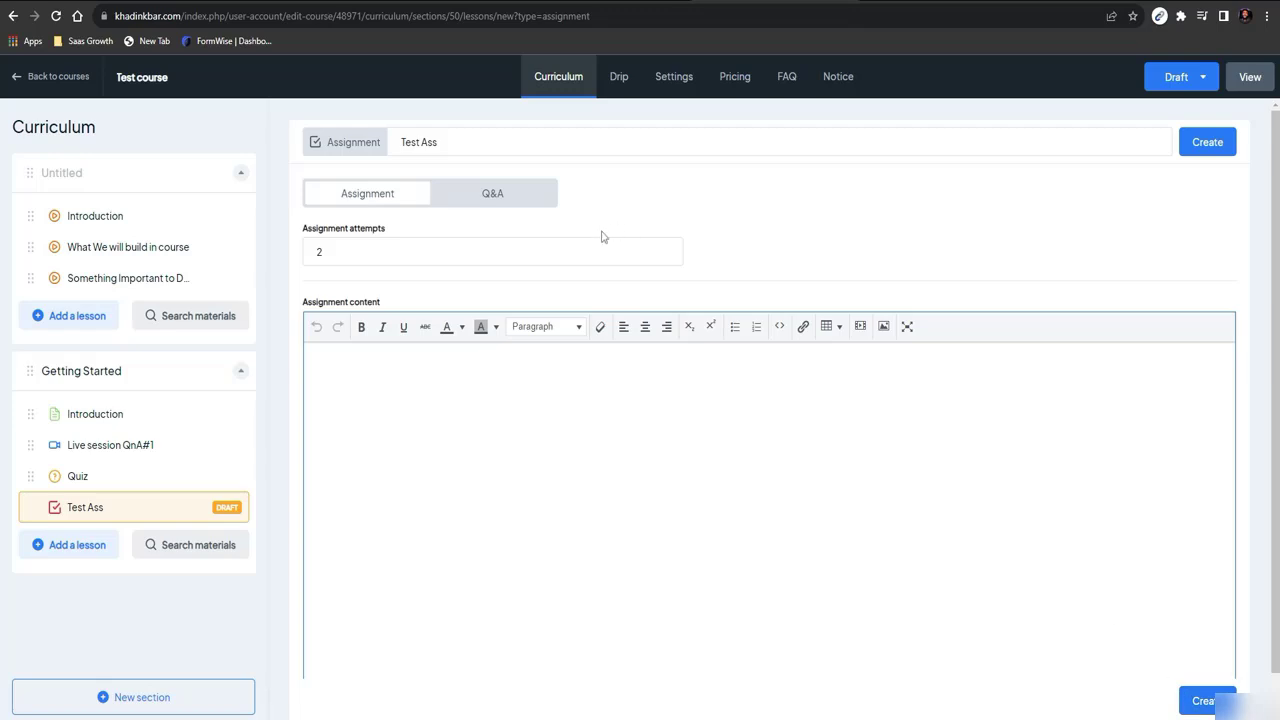
click(490, 193)
click(1205, 580)
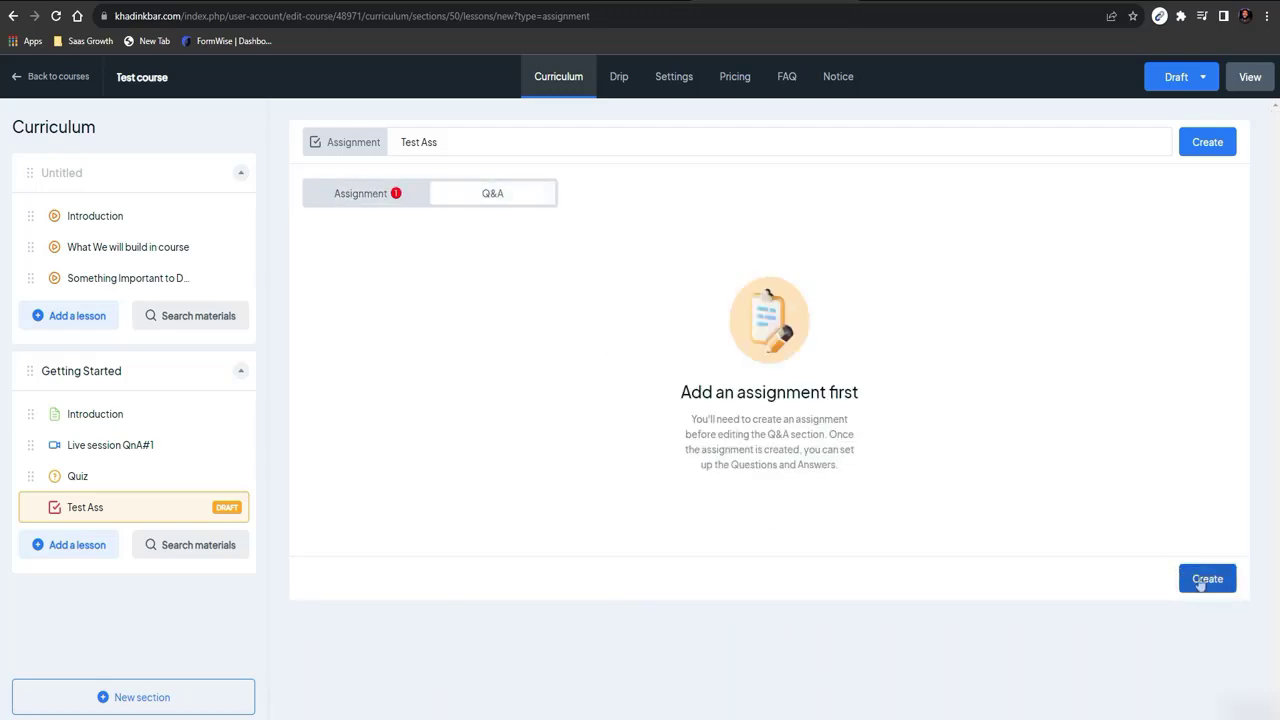
click(366, 197)
click(386, 376)
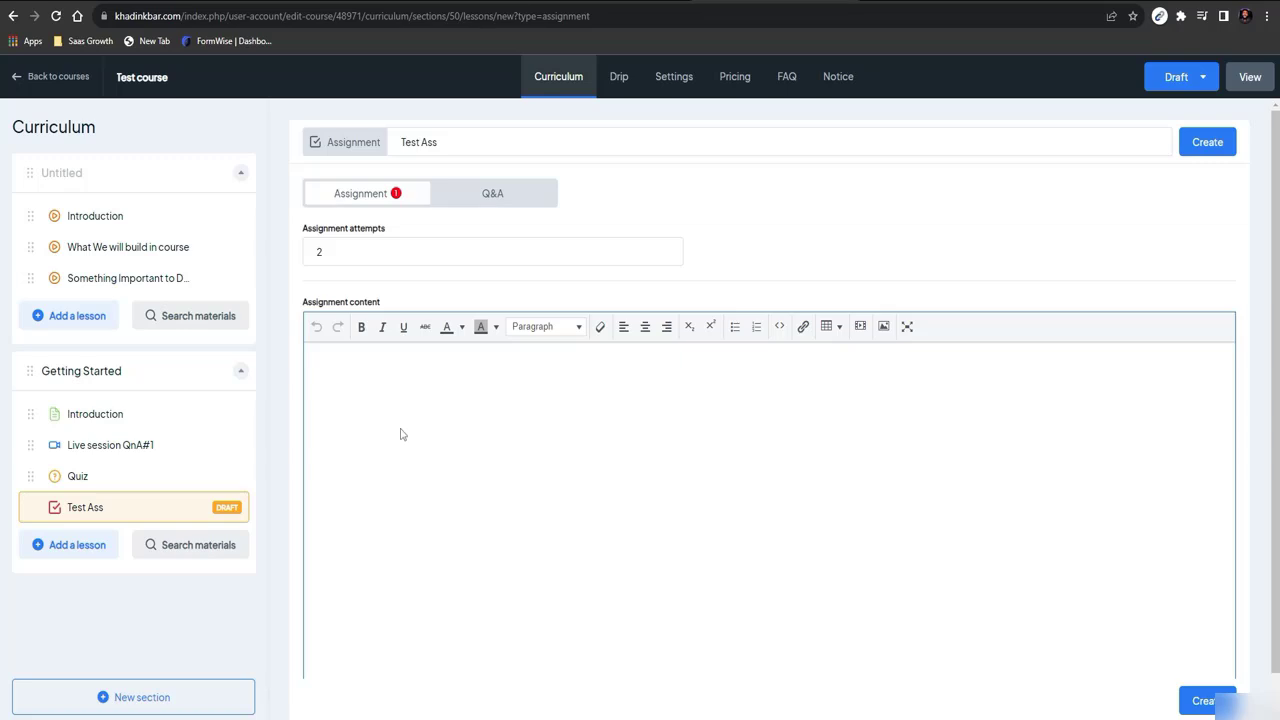
text(This is the assignment )
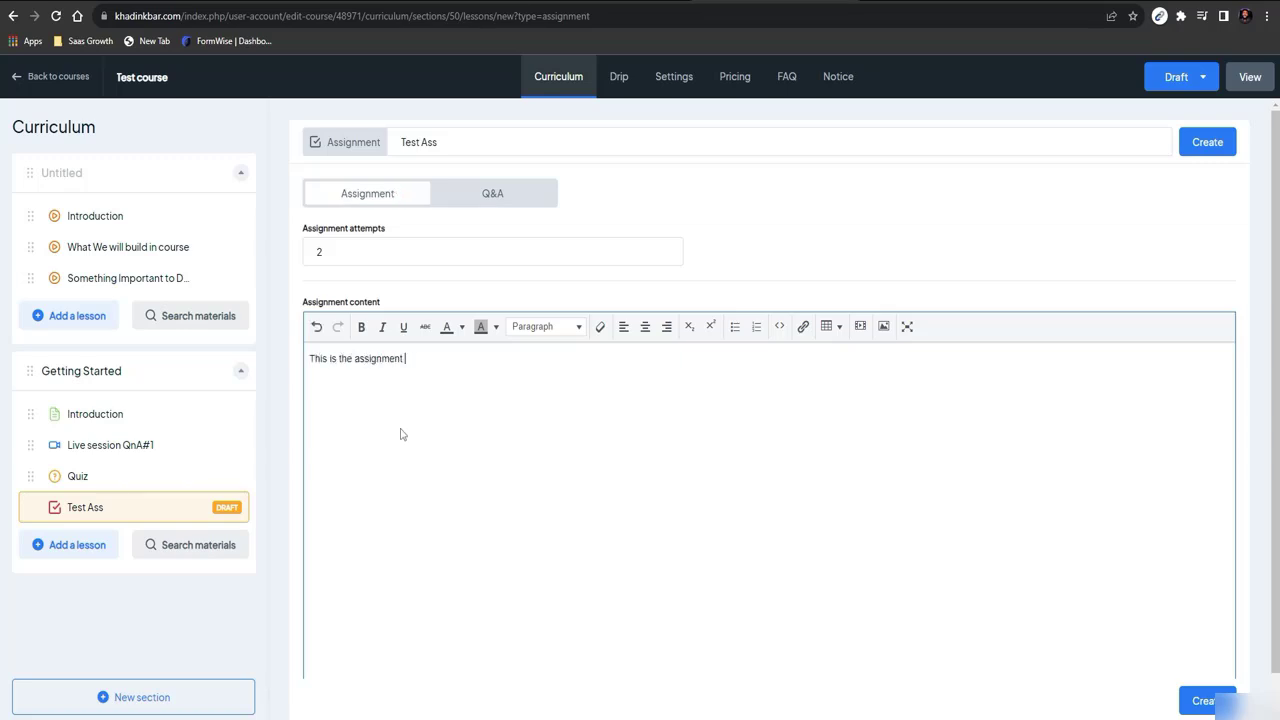
text(content)
click(490, 205)
click(1230, 583)
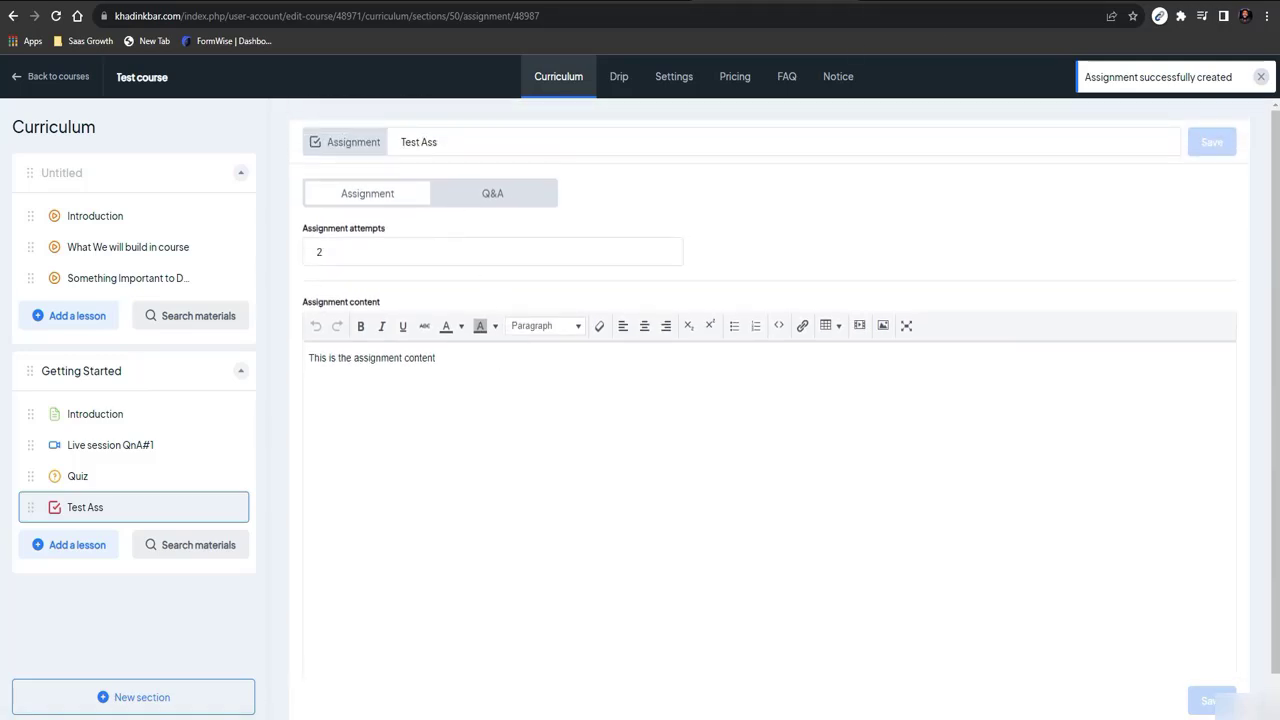
scroll(1114, 637, down, 2)
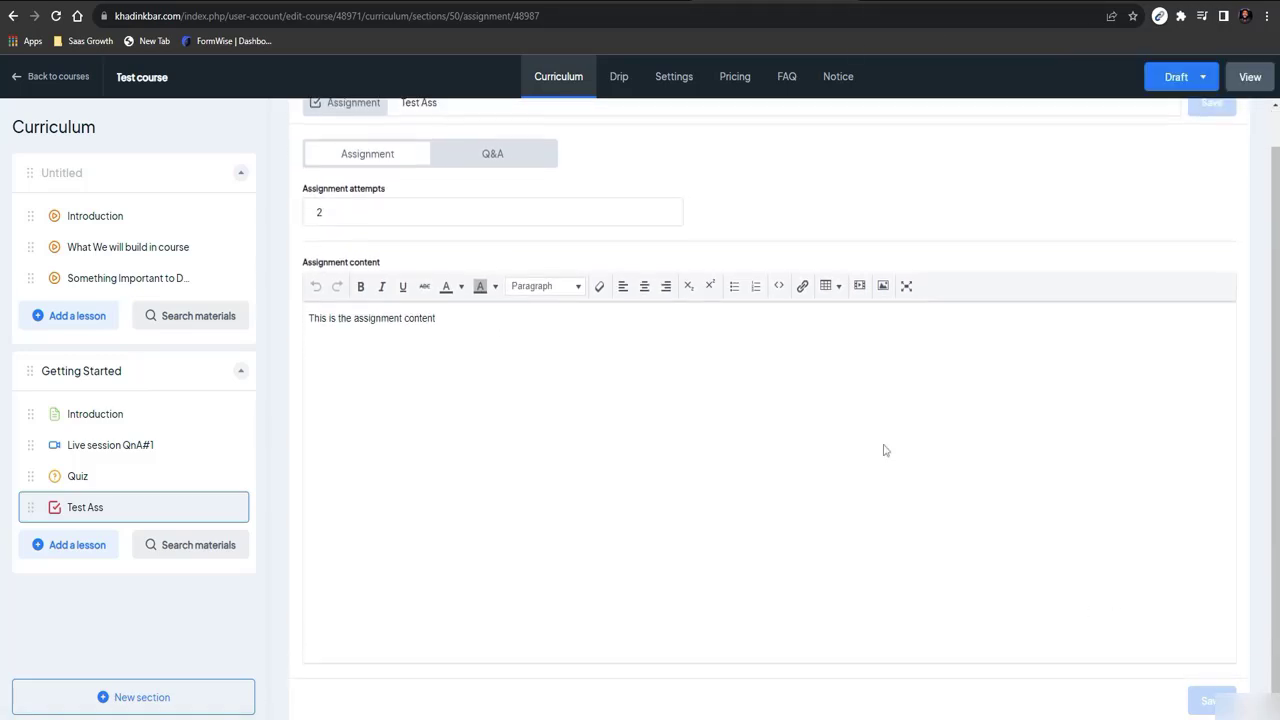
scroll(886, 449, up, 2)
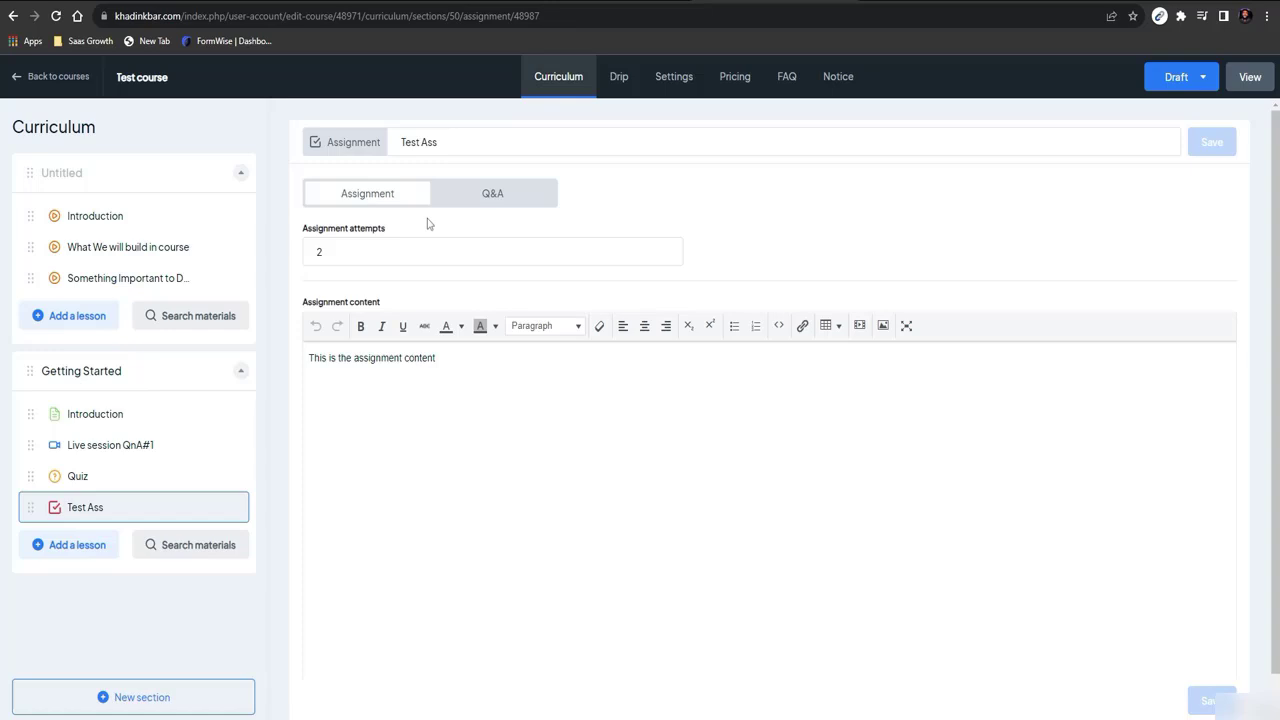
Post the Q&A question 'What is an lms website?'.
click(498, 202)
click(391, 292)
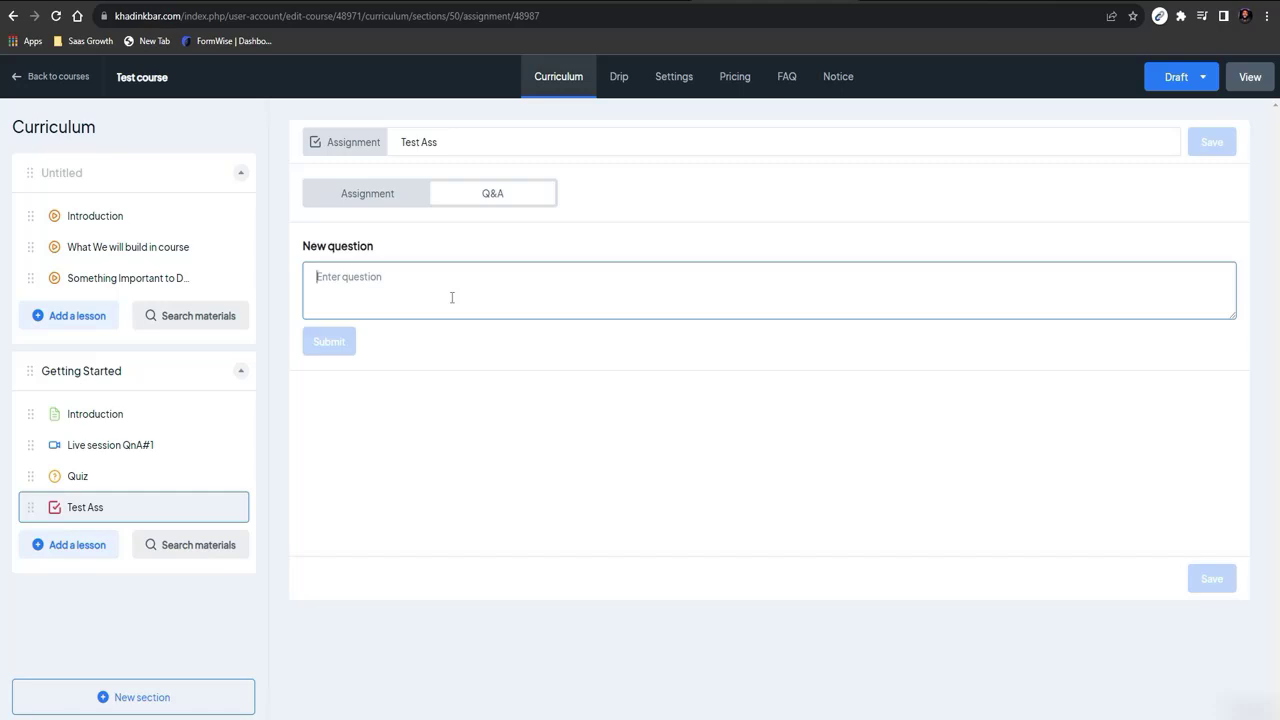
text(What is an lms website?)
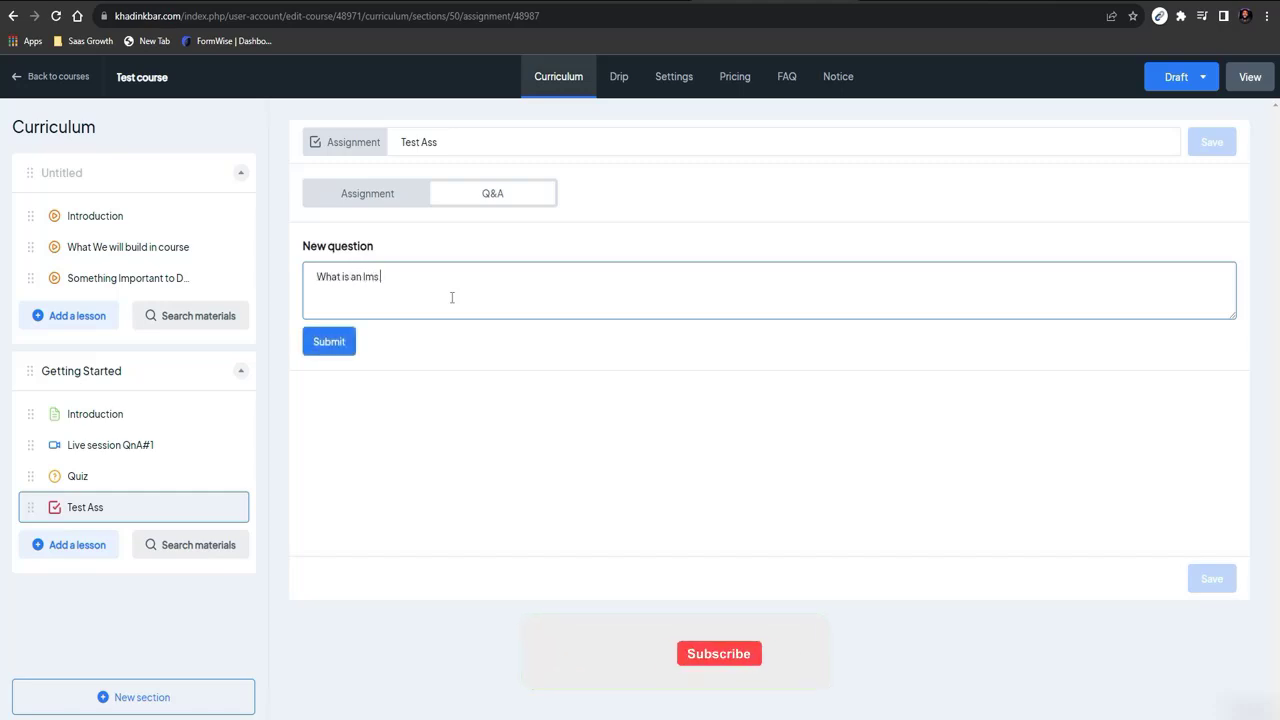
key(Return)
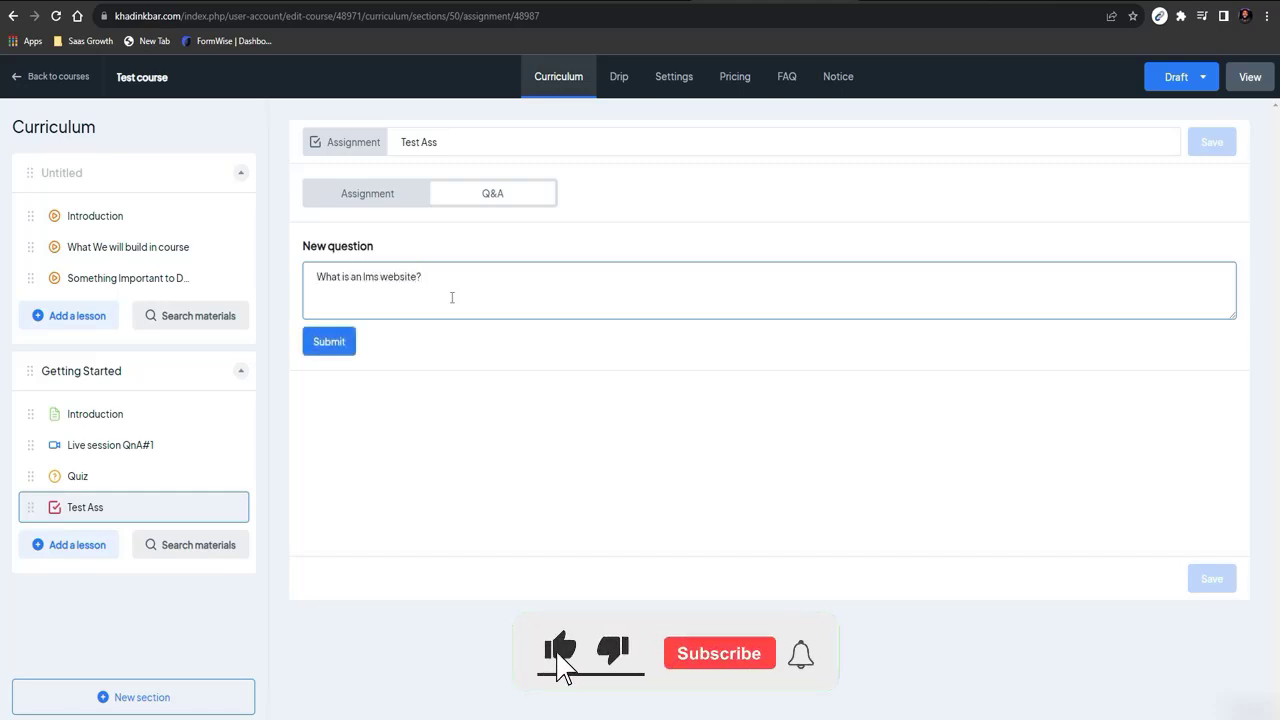
click(325, 342)
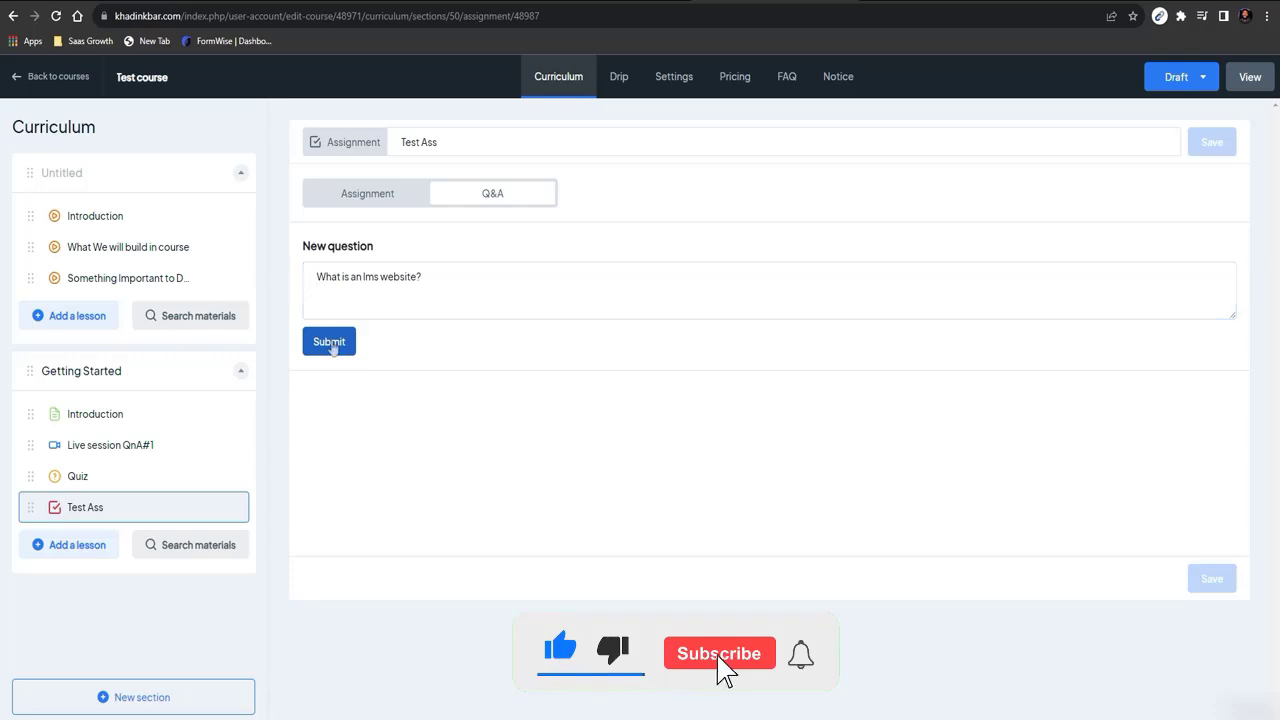
Post a second question, 'How do you edit the homepage of lms website?'.
click(361, 294)
text(How do you d)
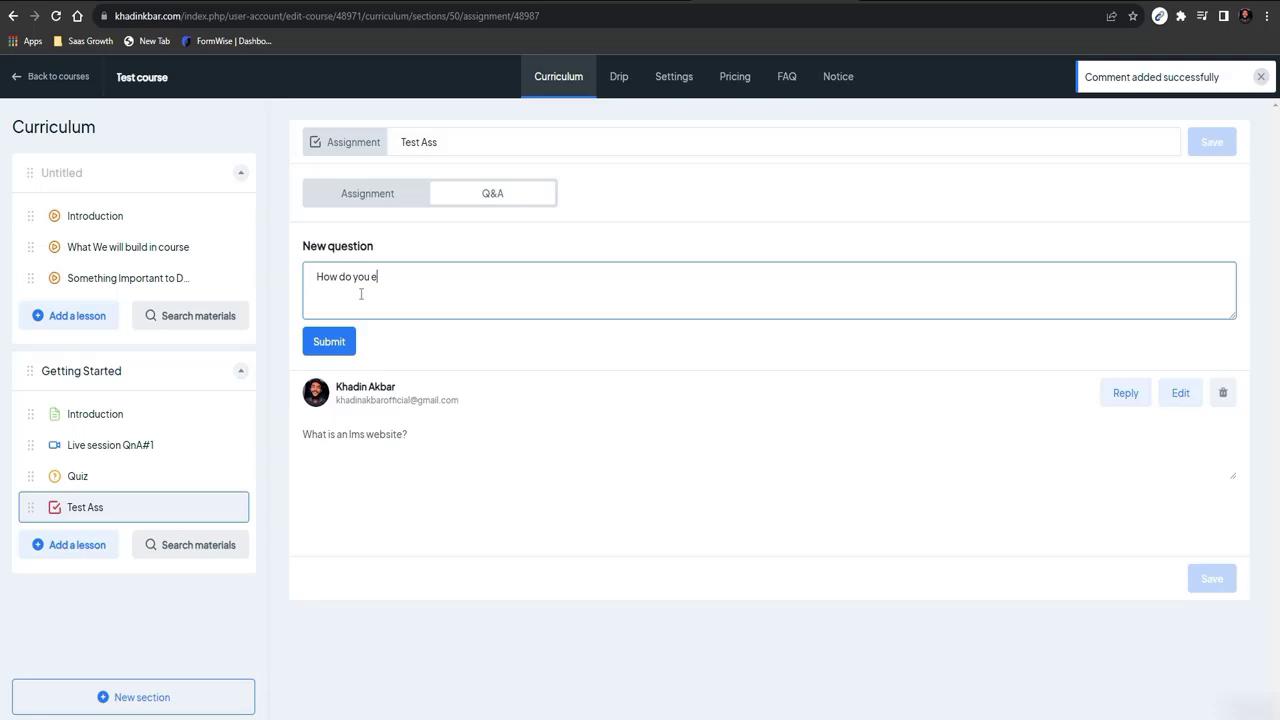
text(dit the homep)
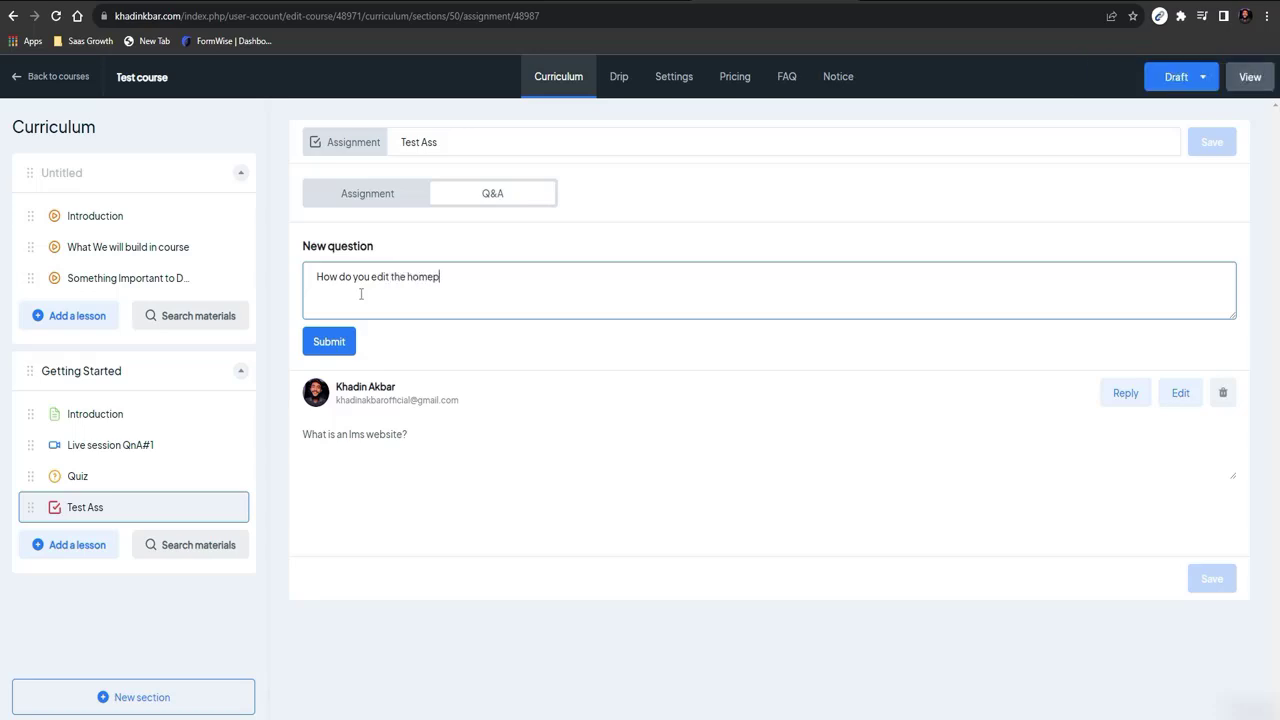
text(age of lms website?)
click(329, 341)
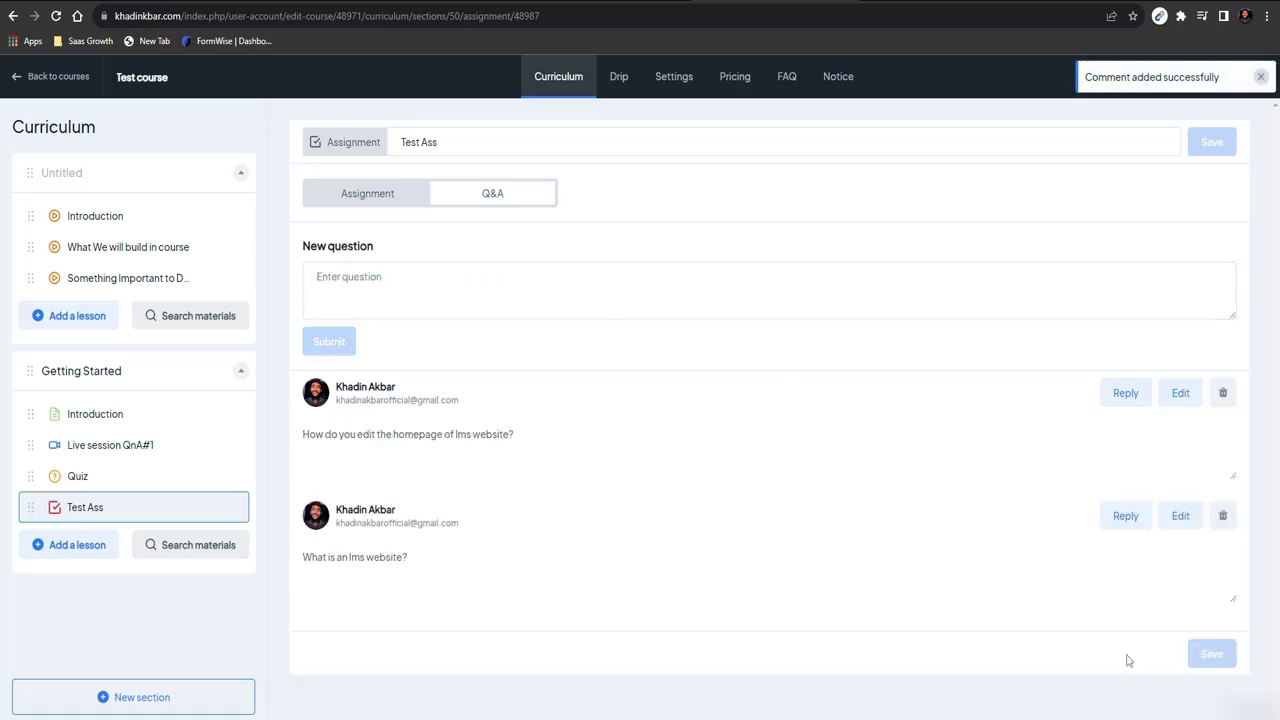
Return to the assignment details and dismiss the lesson type chooser without adding a lesson.
click(418, 191)
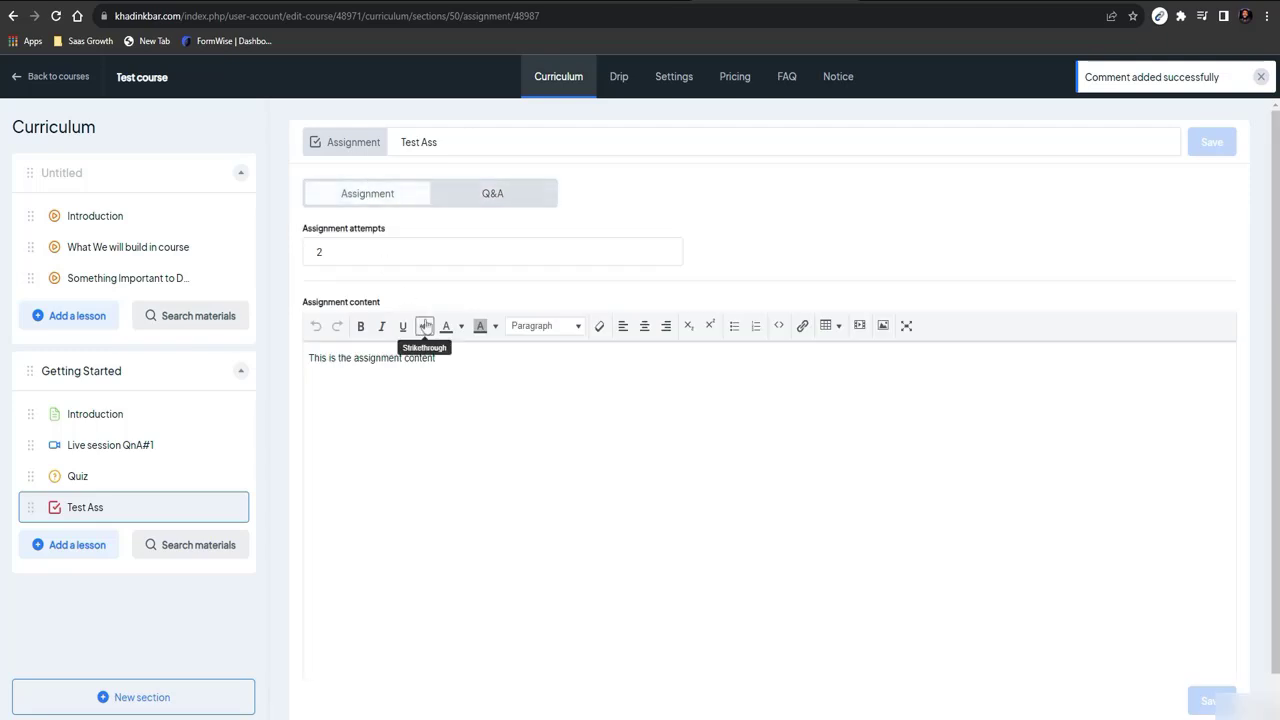
scroll(880, 425, down, 2)
scroll(891, 425, up, 2)
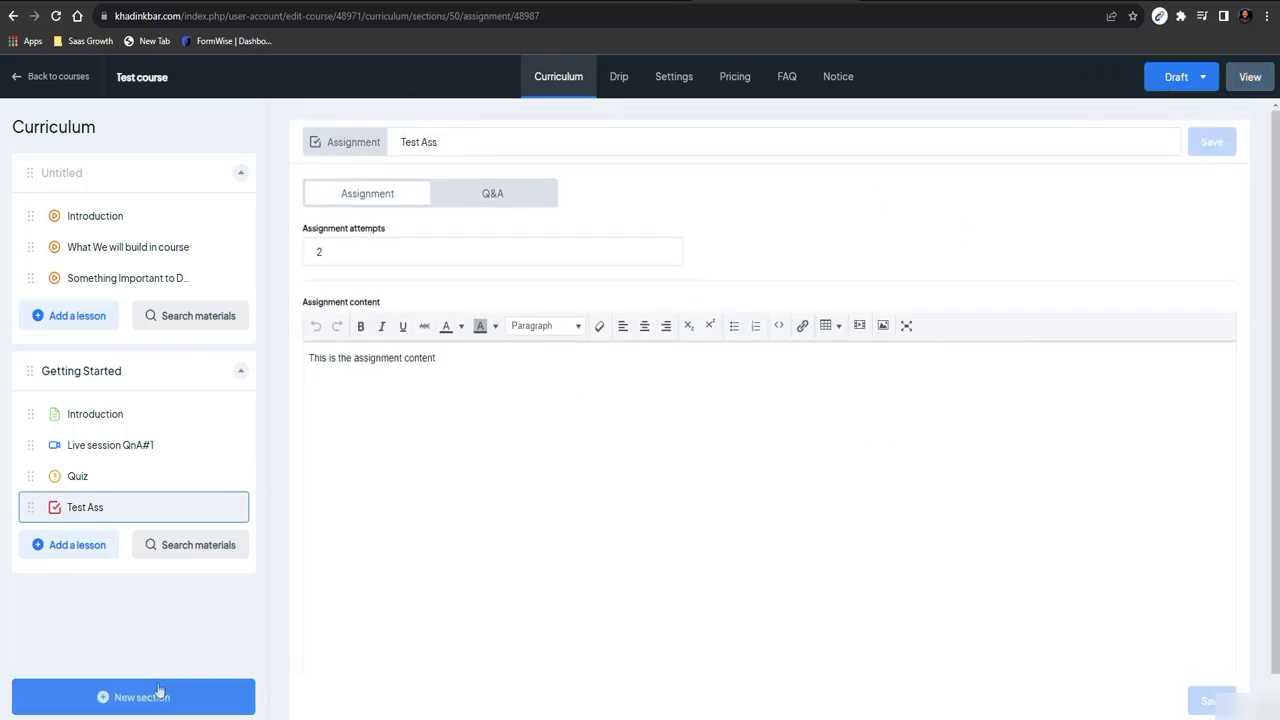
click(62, 548)
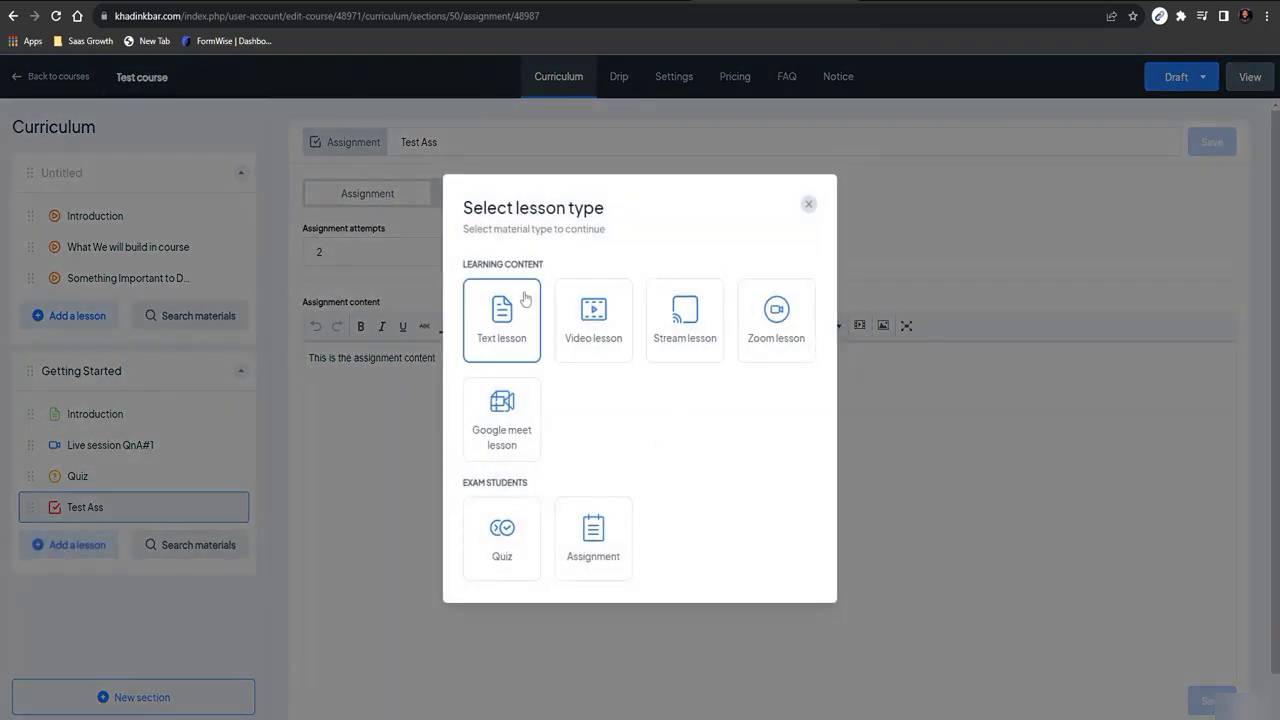
click(808, 207)
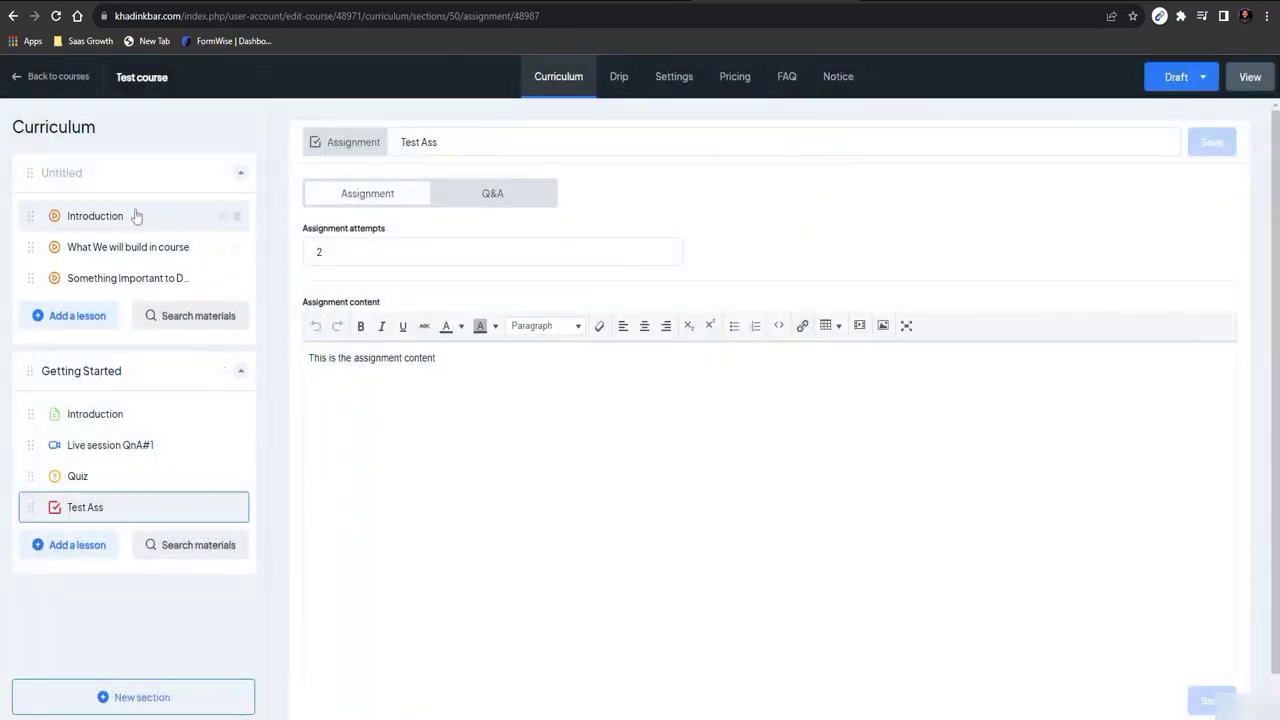
Rename the Untitled first section to Introduction.
click(95, 178)
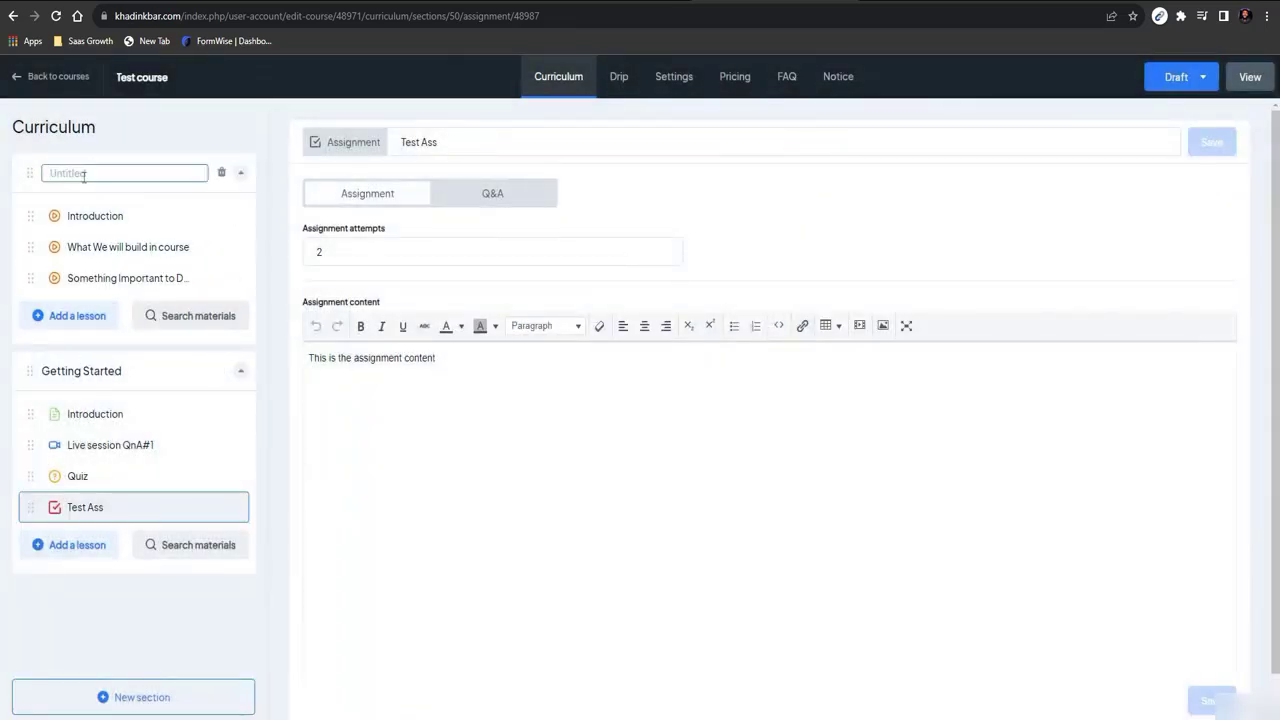
text(Introduction)
key(Return)
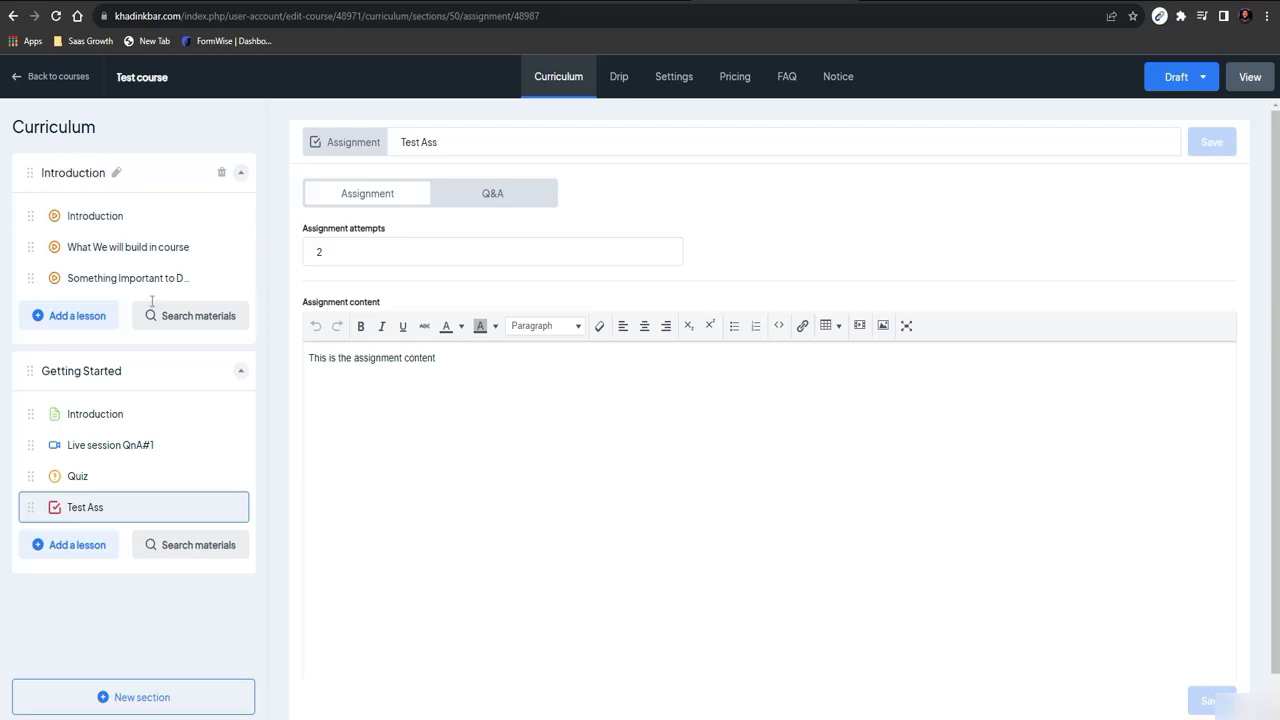
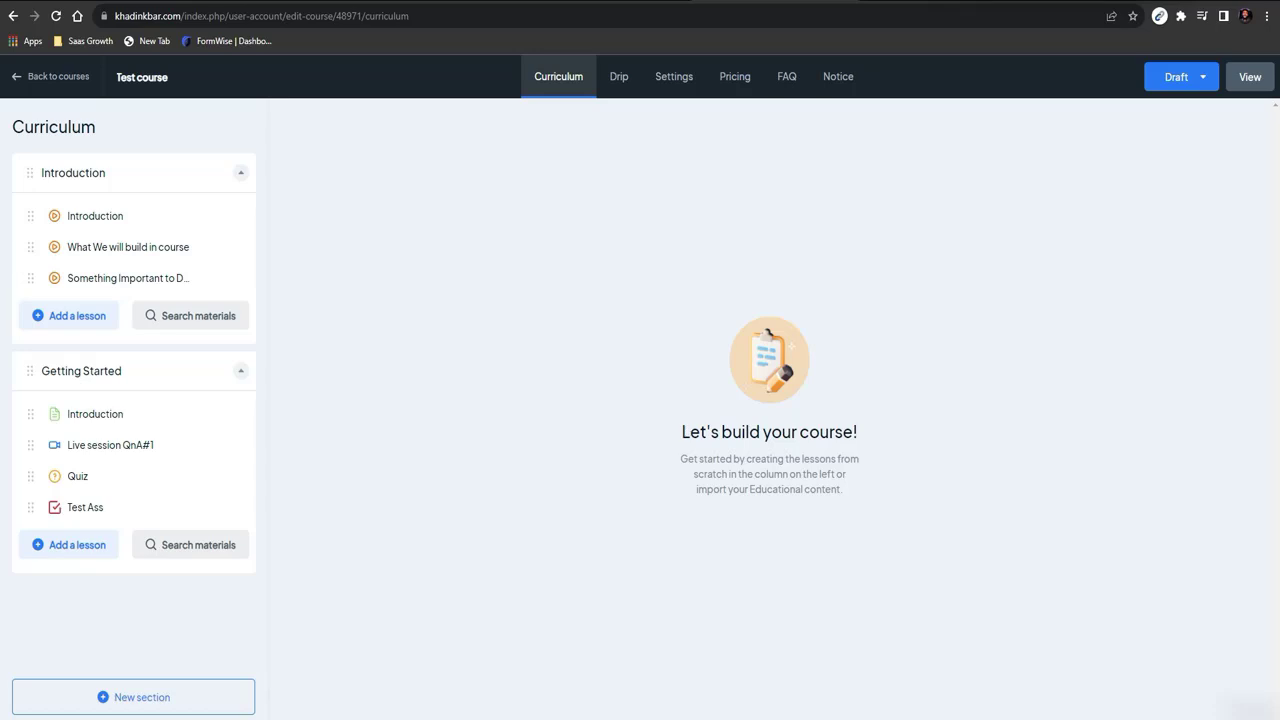
Open the Test course's Drip tab, leaving an empty Drip content 1 block.
click(626, 77)
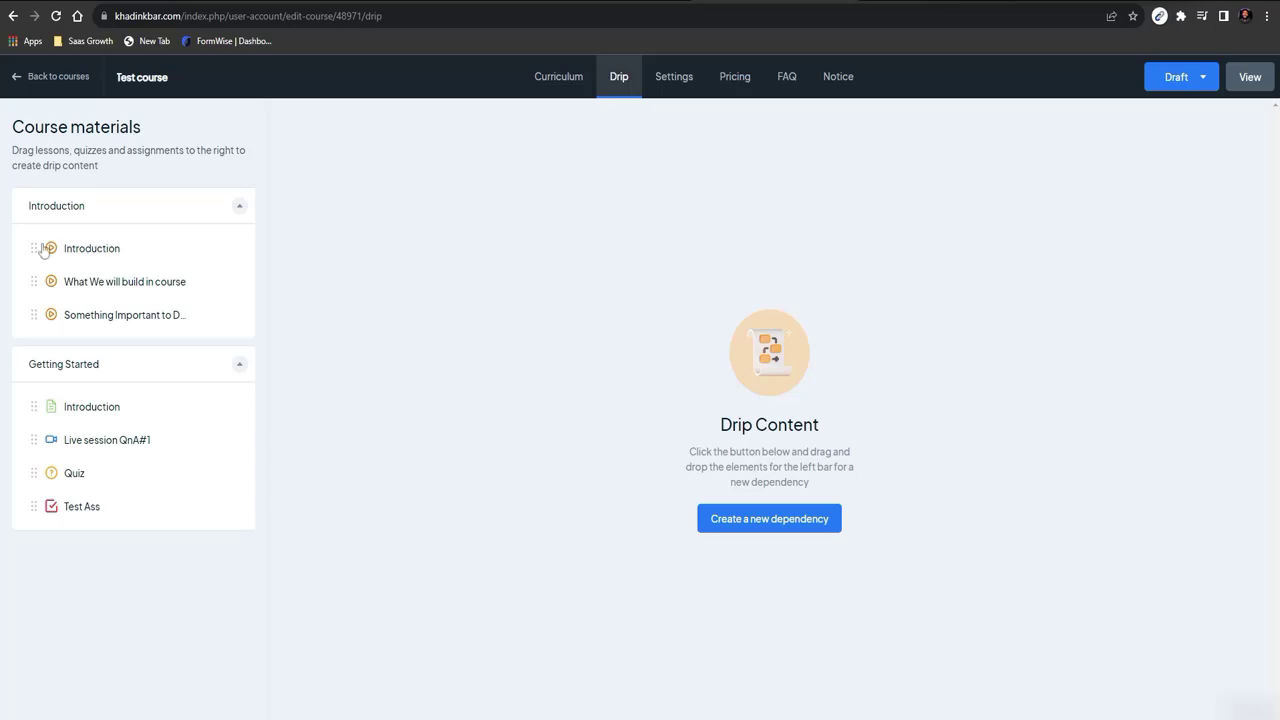
drag(60, 249, 534, 237)
Create drip group one: Introduction leading What We will build in course and Something Important to Discuss.
click(777, 528)
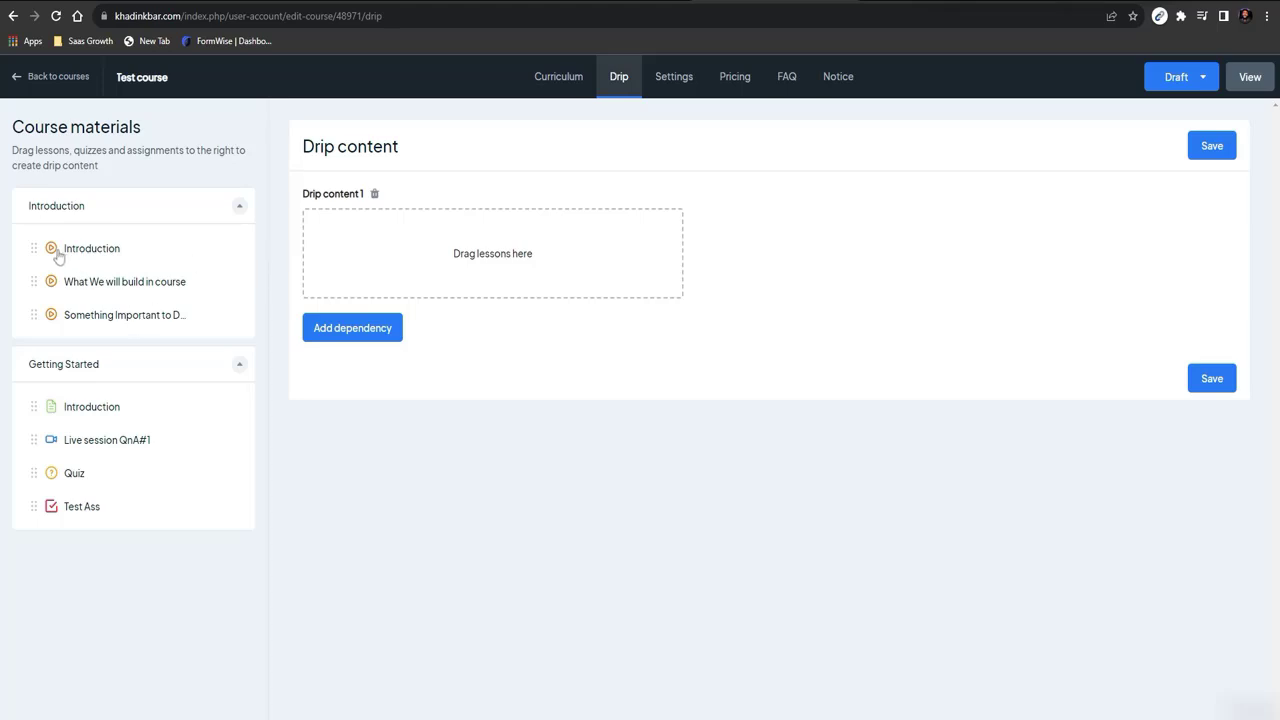
drag(60, 249, 371, 236)
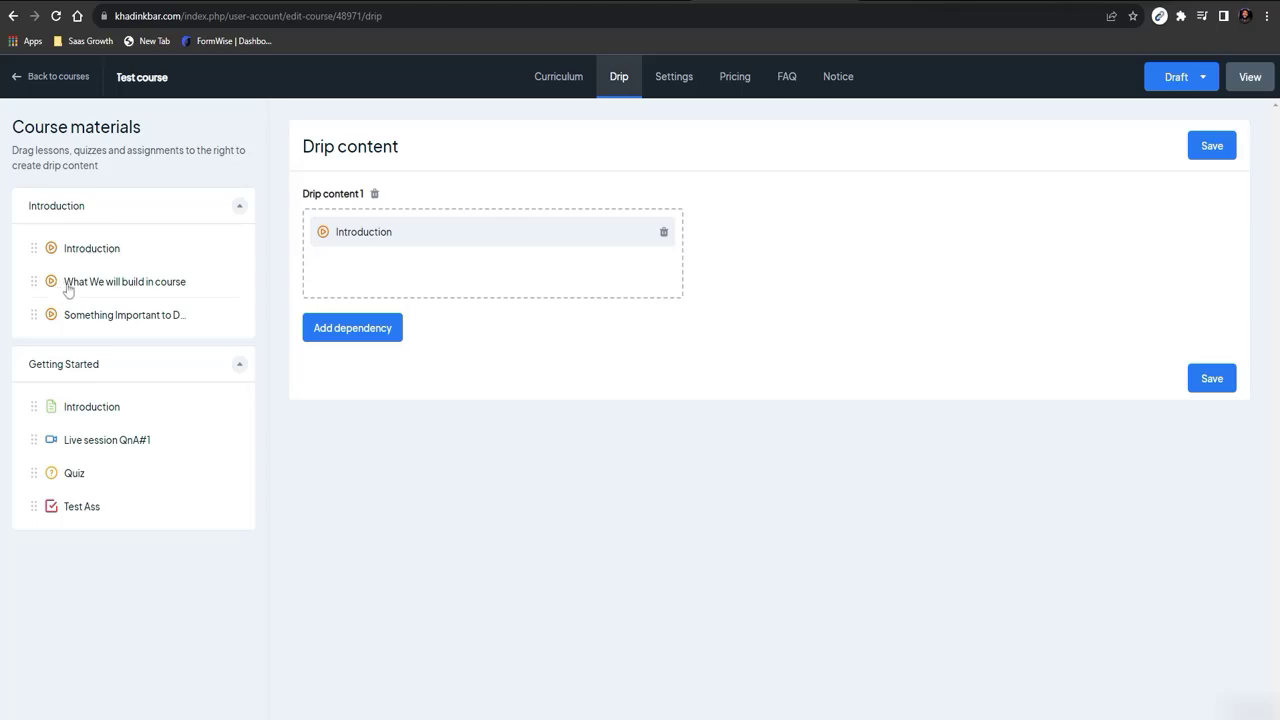
drag(69, 283, 450, 271)
drag(105, 318, 443, 297)
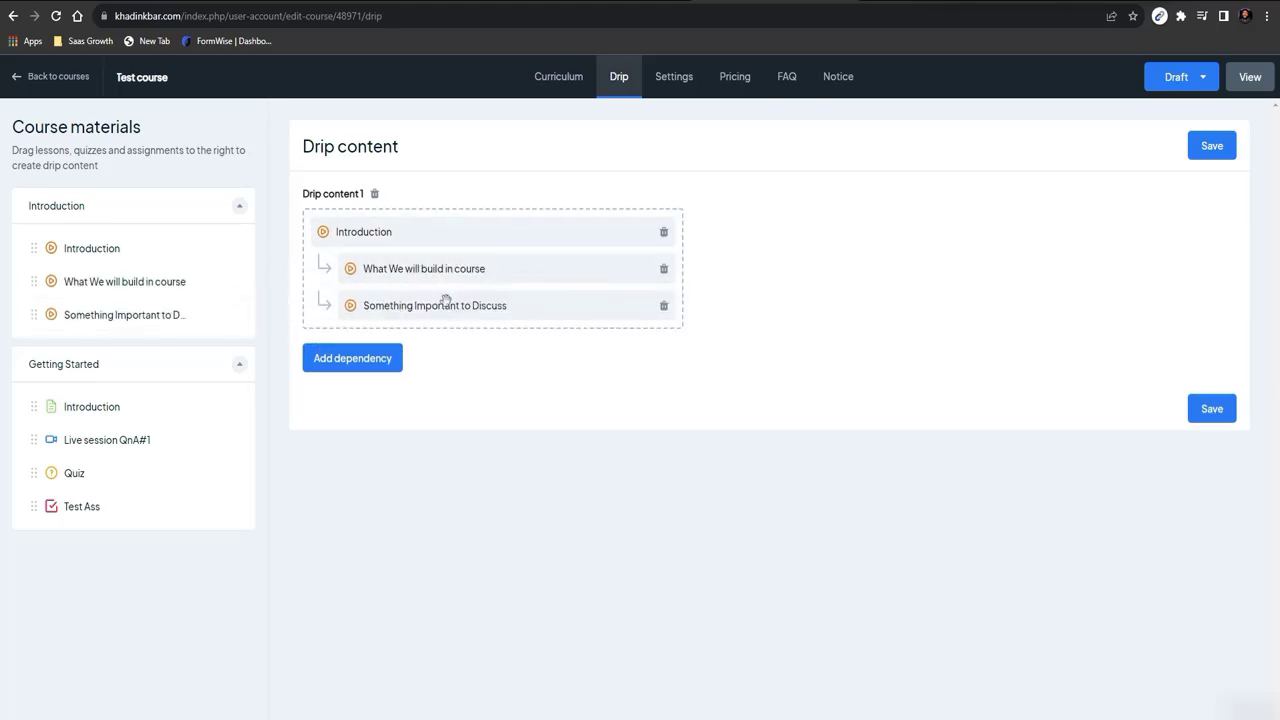
Add group two led by Getting Started Introduction, with Live session QnA#1, the Quiz and Test Ass.
click(352, 358)
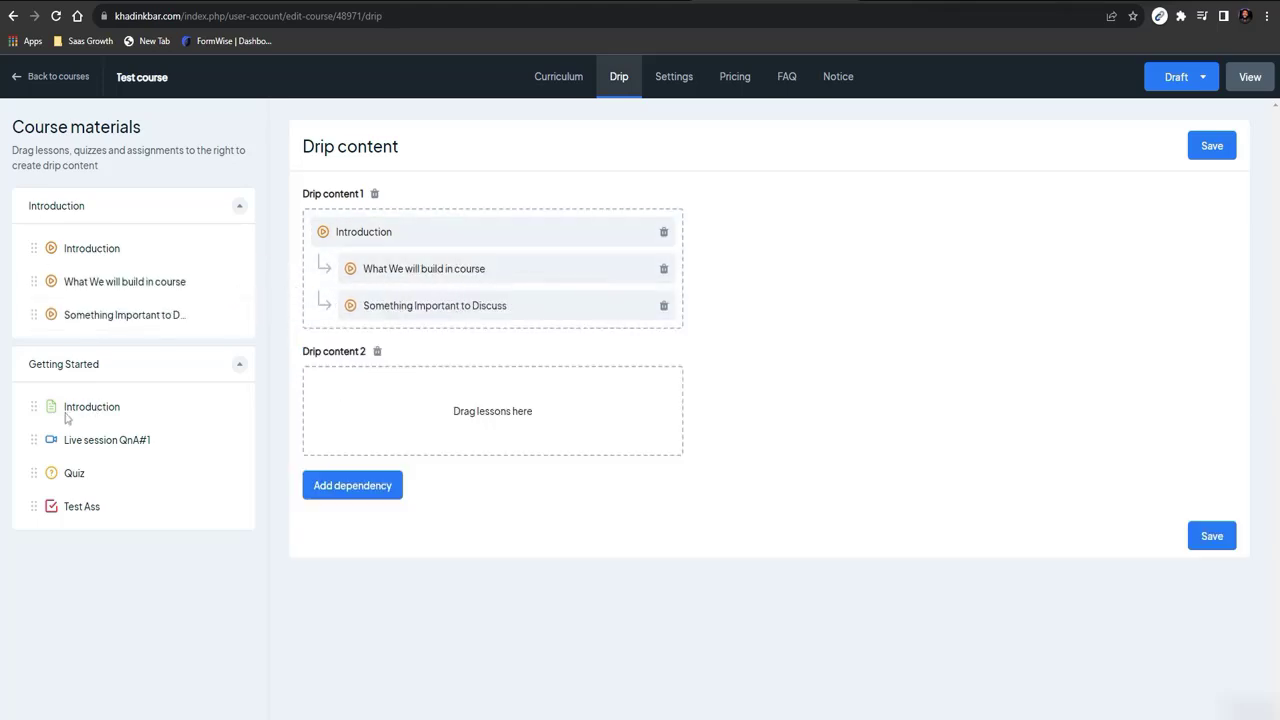
drag(66, 418, 335, 405)
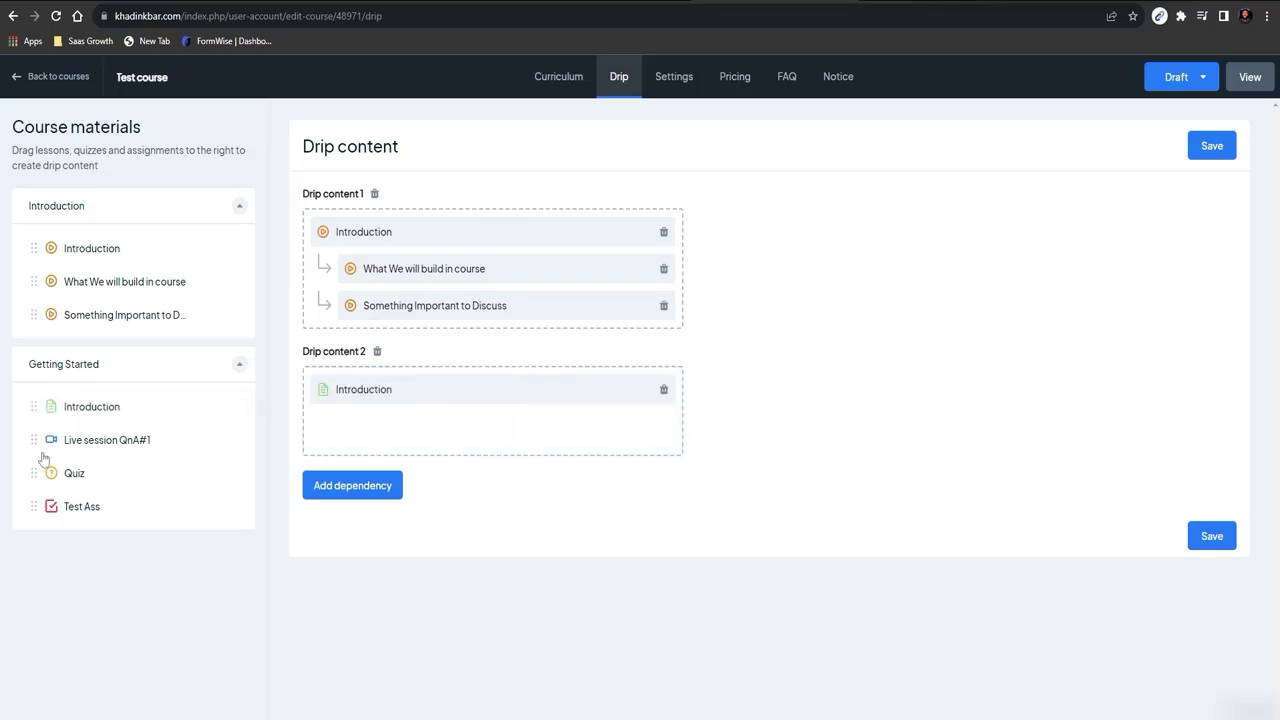
drag(95, 444, 487, 431)
drag(104, 474, 479, 459)
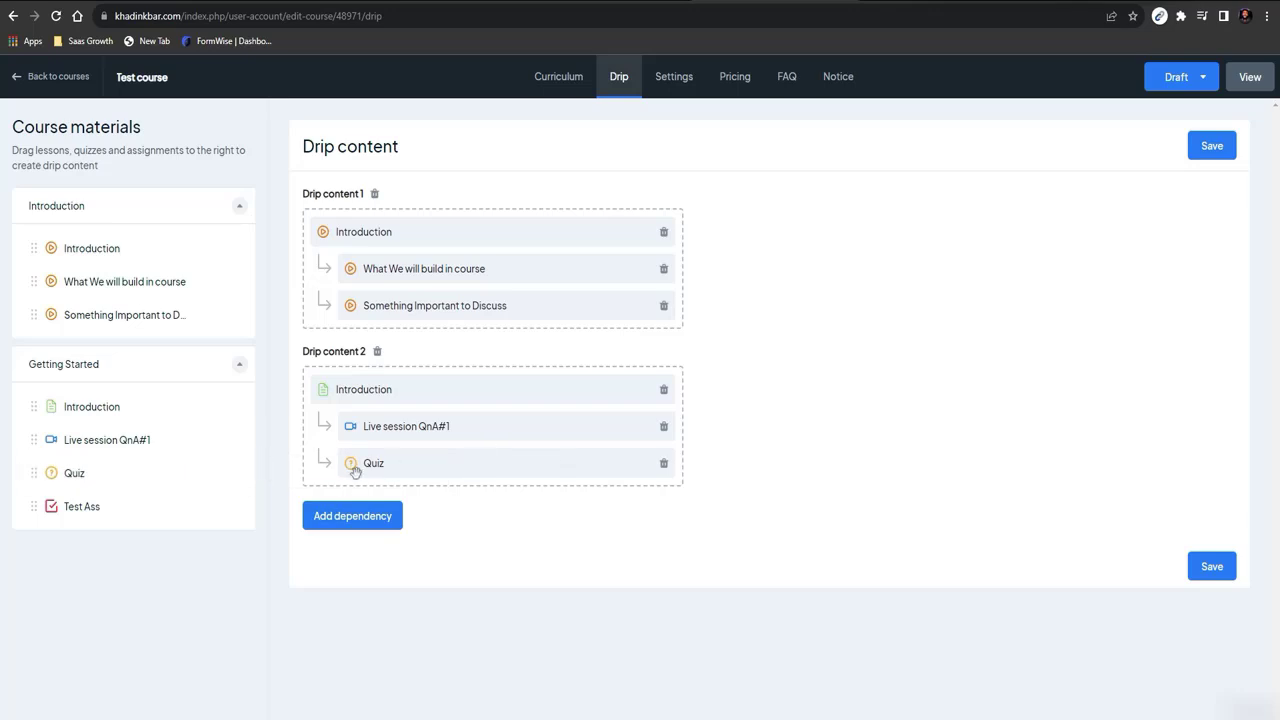
drag(82, 506, 465, 492)
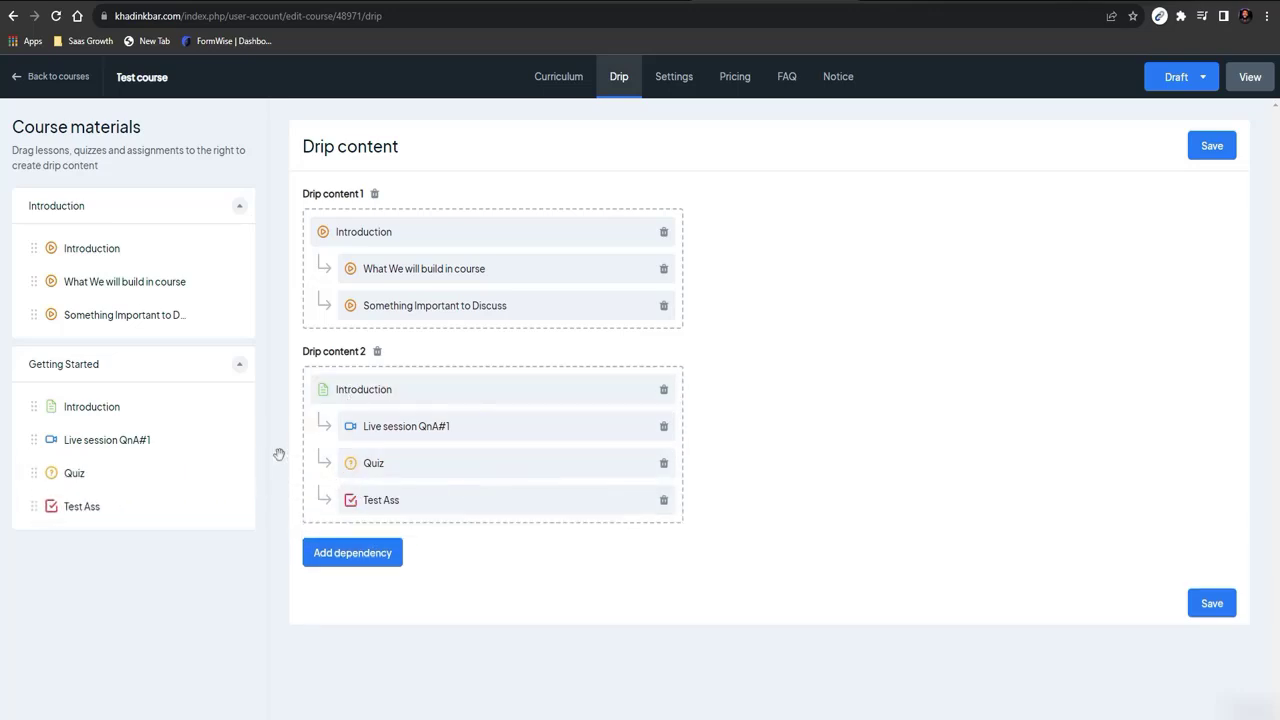
Start group three led by What We will build in course, adding the Getting Started Introduction.
click(345, 556)
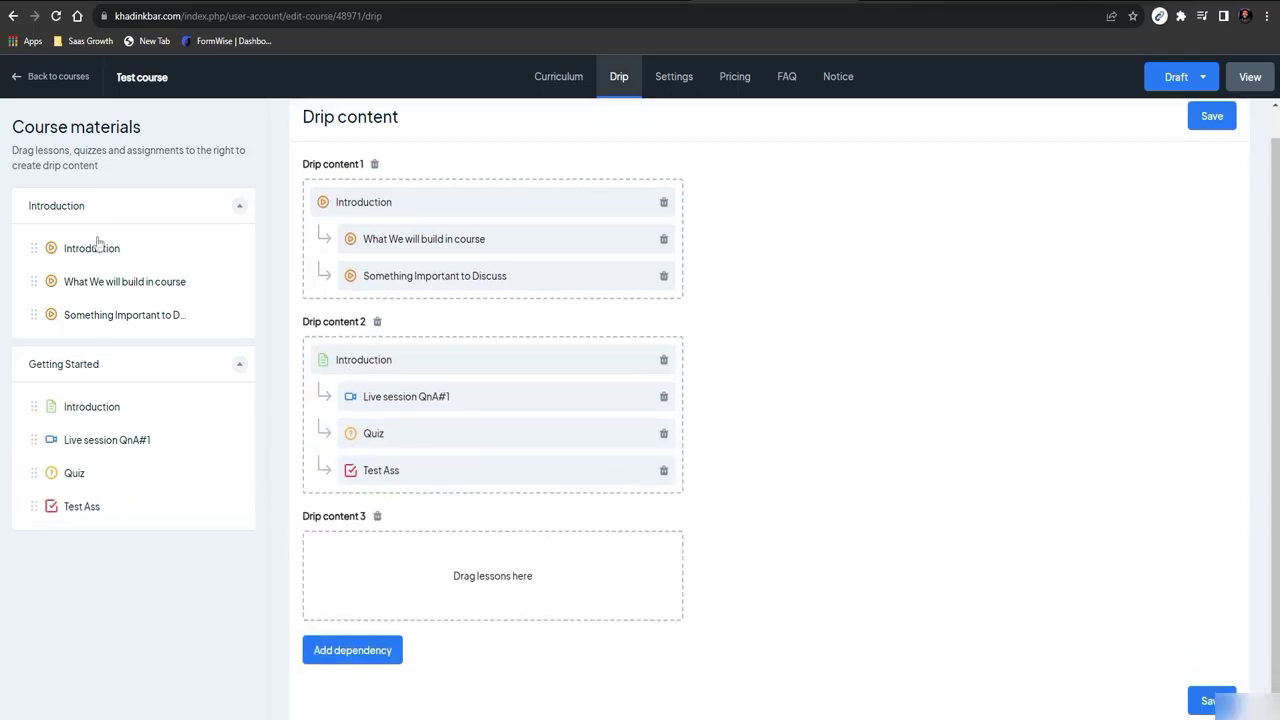
drag(37, 206, 330, 564)
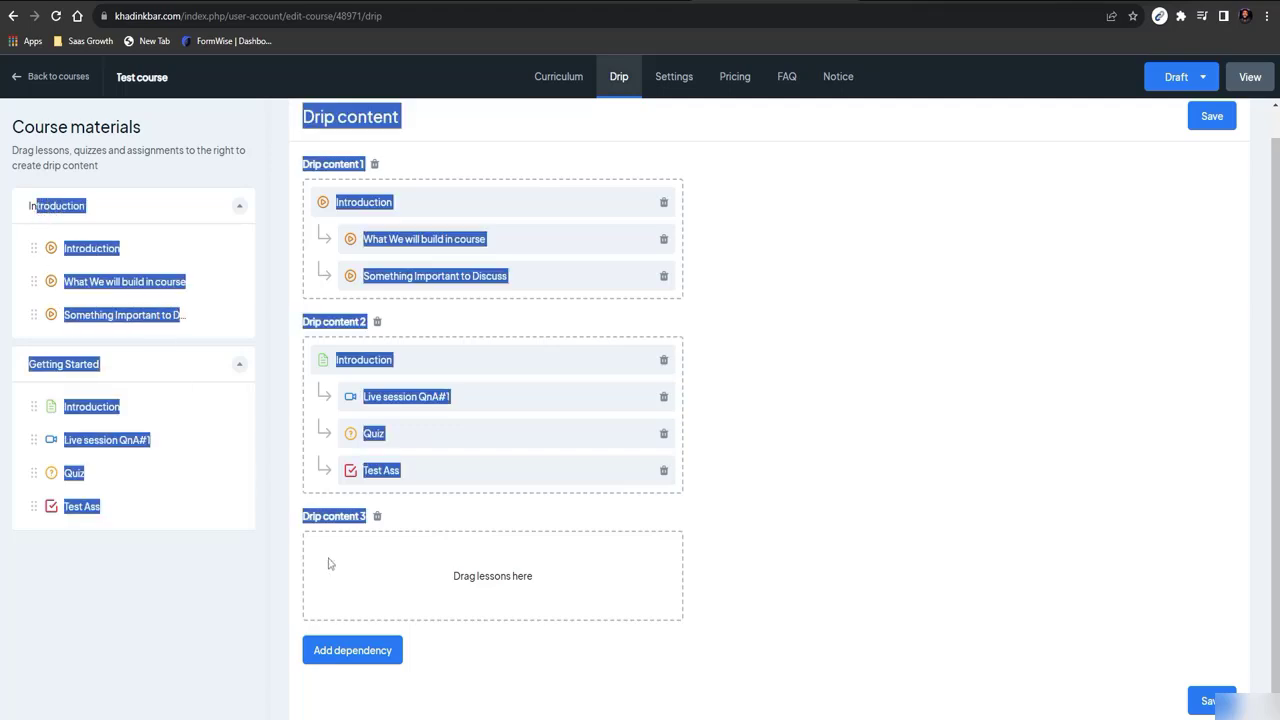
click(223, 280)
drag(34, 248, 188, 224)
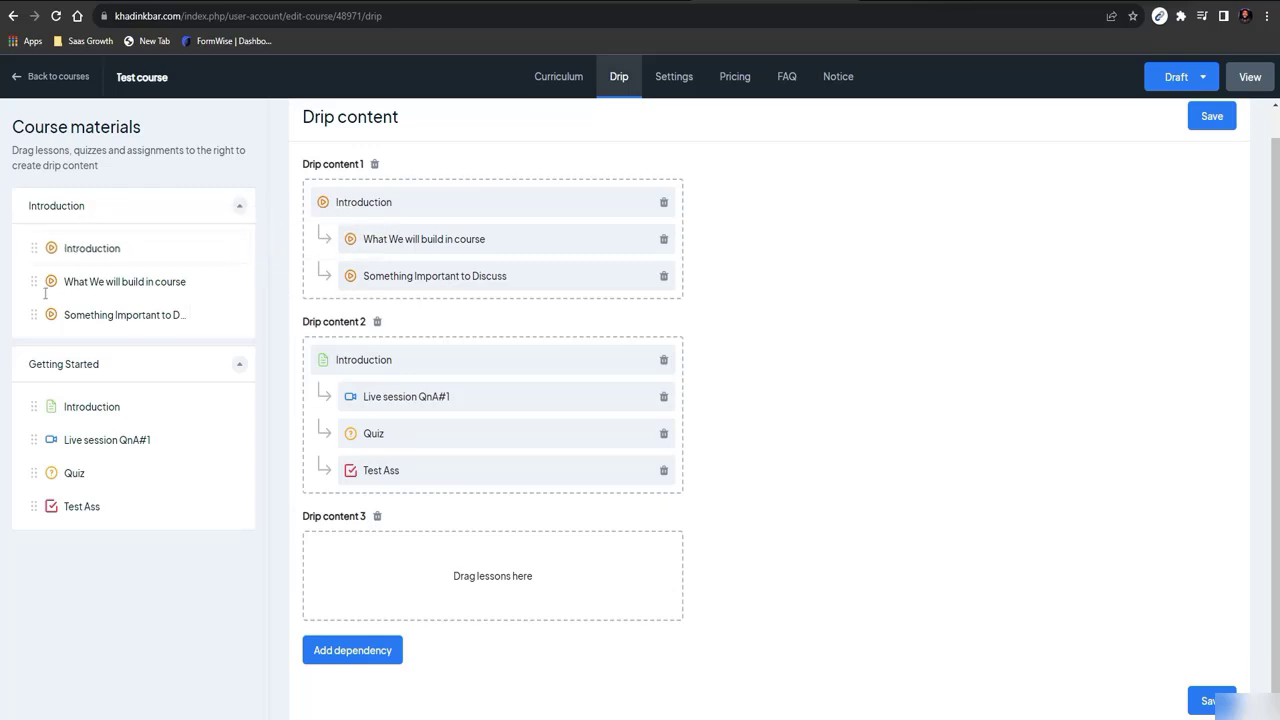
drag(36, 283, 400, 566)
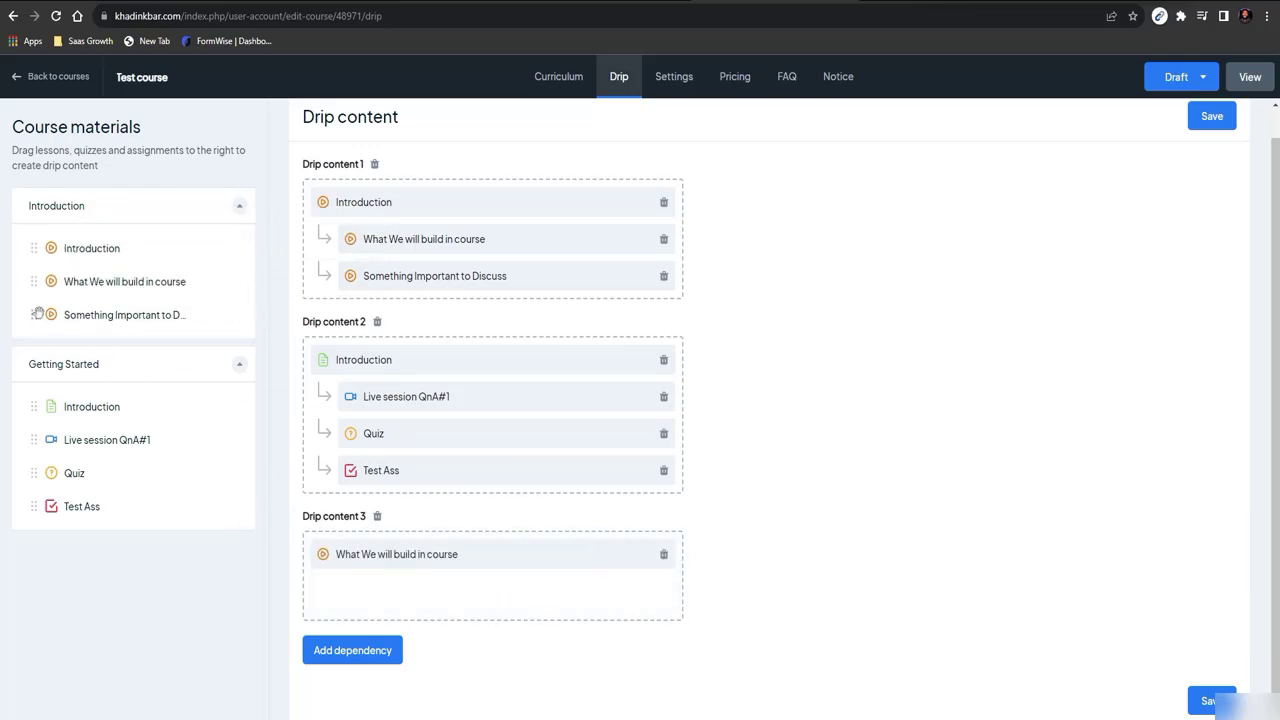
drag(34, 314, 296, 513)
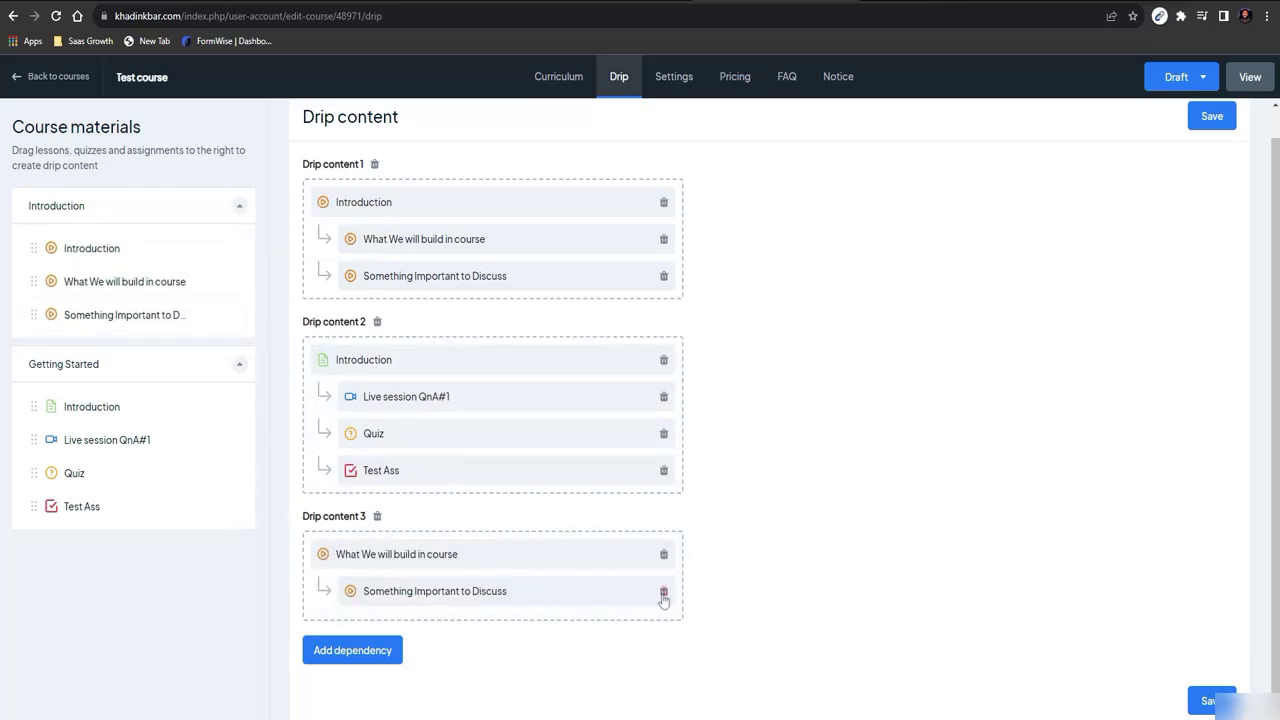
click(663, 591)
click(752, 100)
click(664, 593)
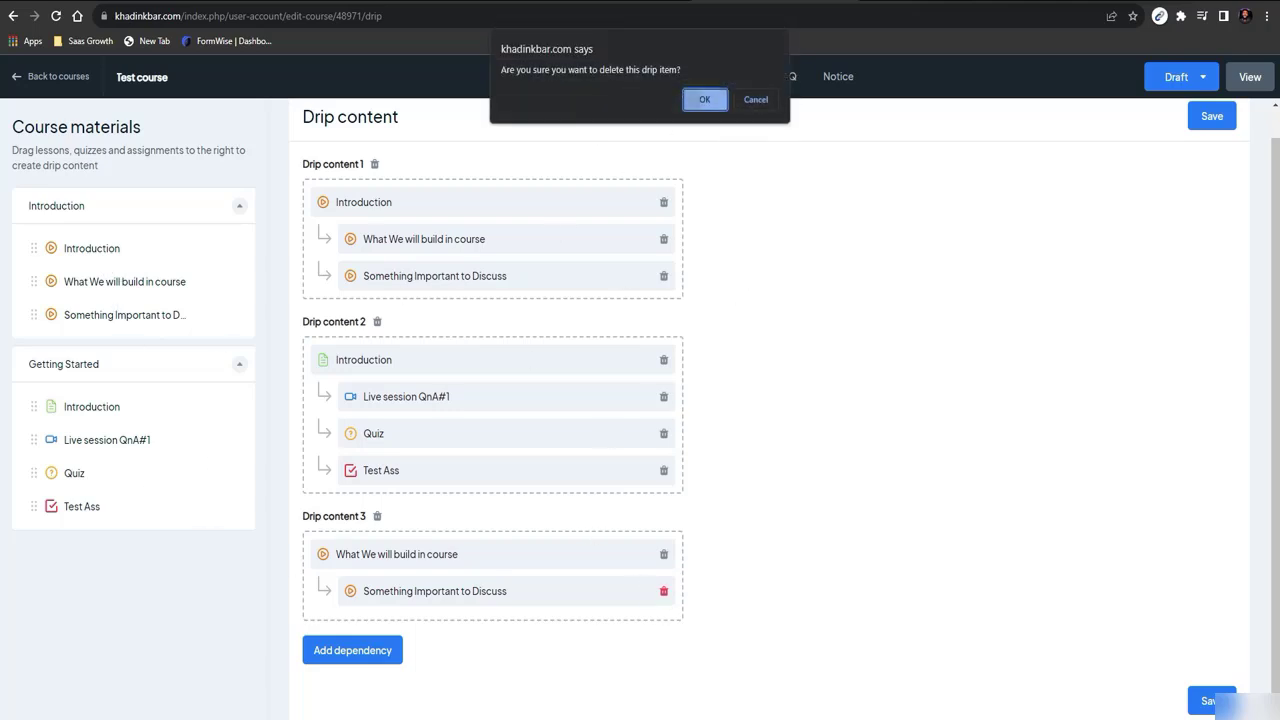
click(697, 100)
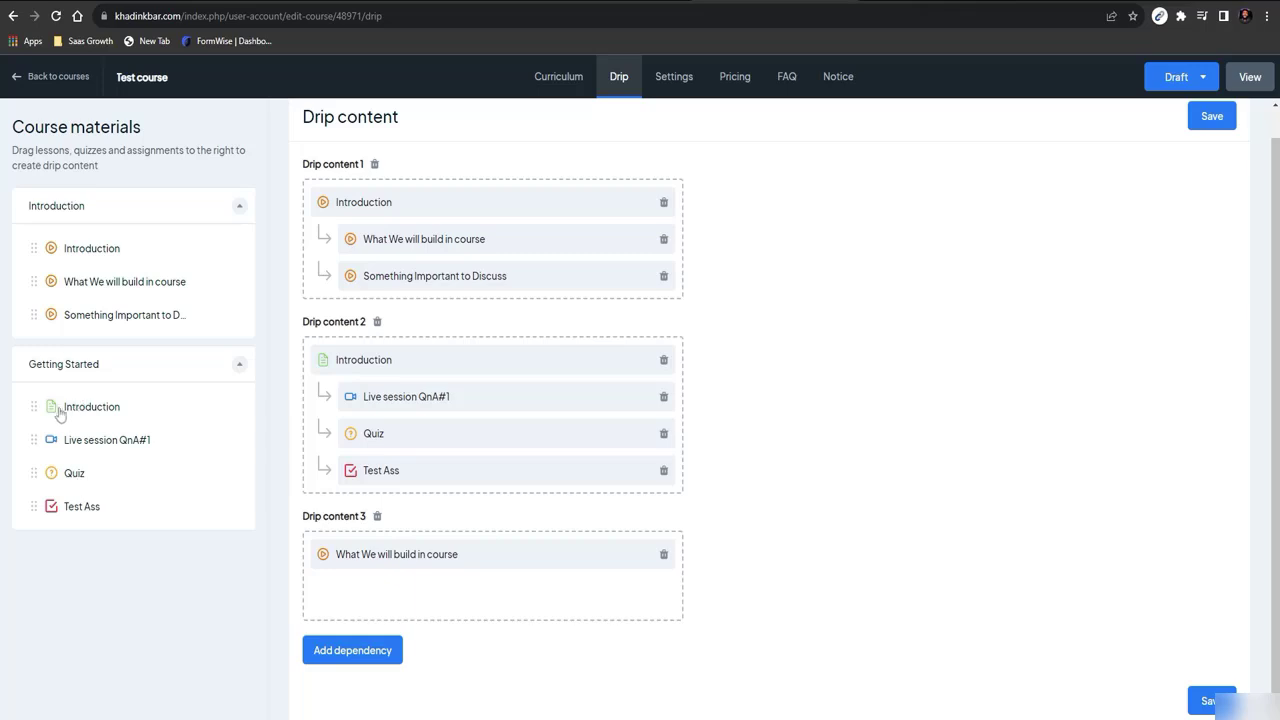
drag(37, 406, 428, 594)
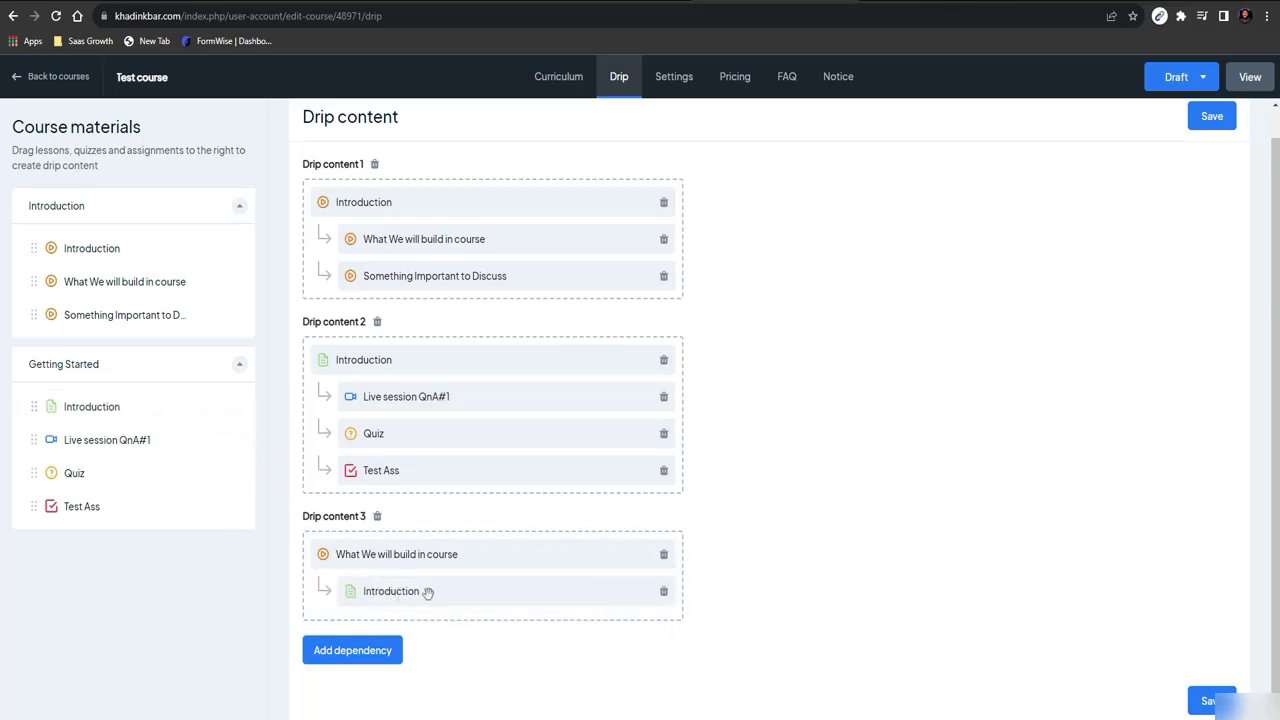
Save, then add Live session QnA#1, Test Ass and the Quiz to group three.
click(1204, 702)
scroll(946, 415, up, 1)
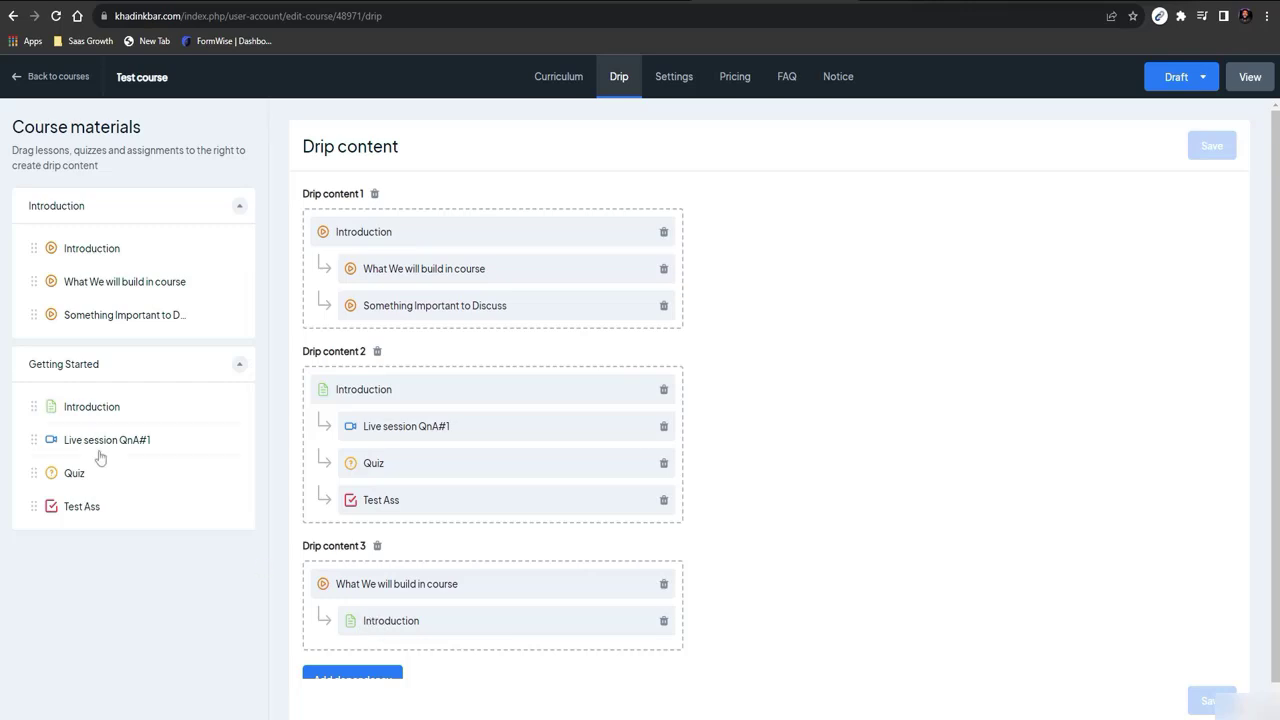
drag(100, 457, 398, 620)
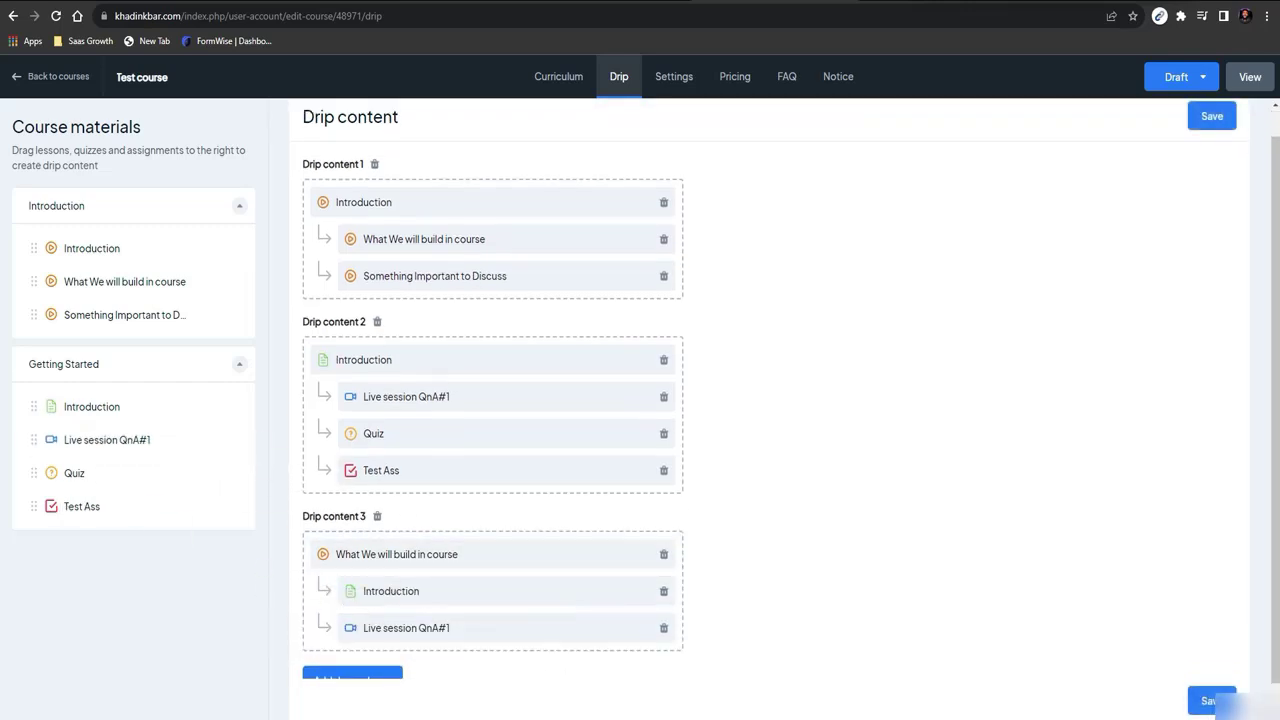
drag(82, 506, 300, 605)
drag(131, 468, 417, 646)
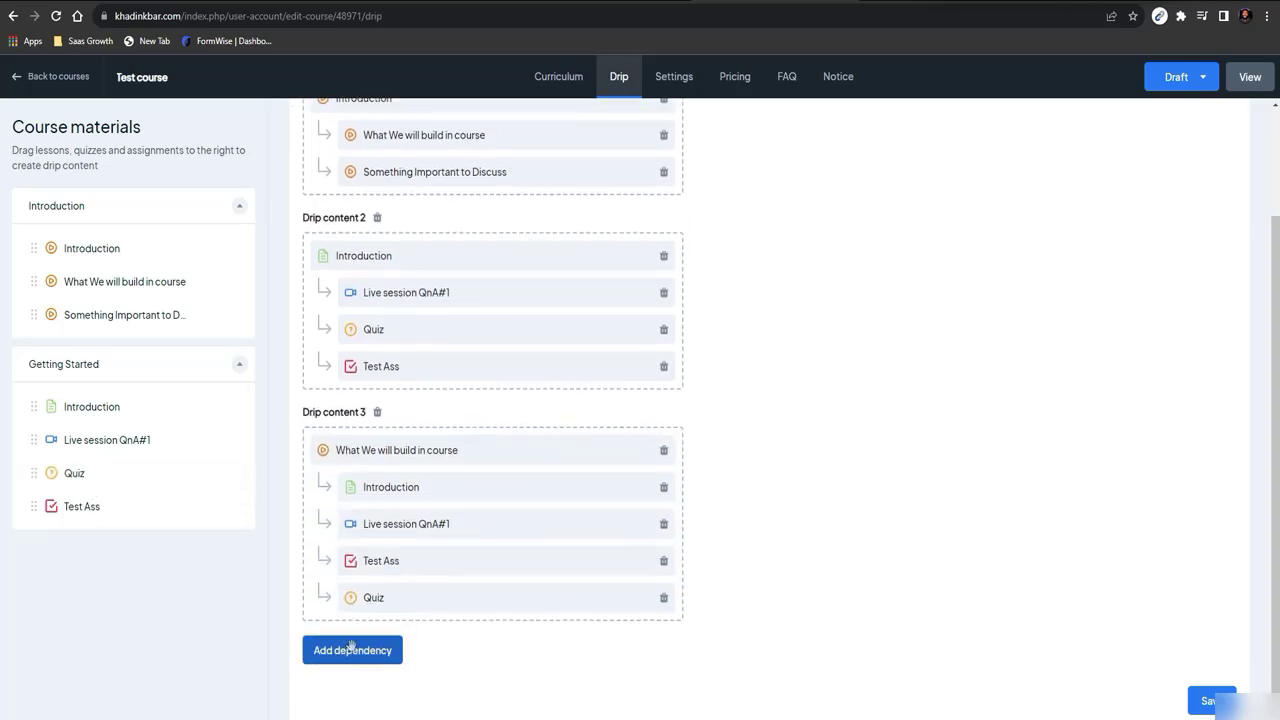
Save the three drip dependency groups, after which the Drip tab resets to empty.
click(1207, 706)
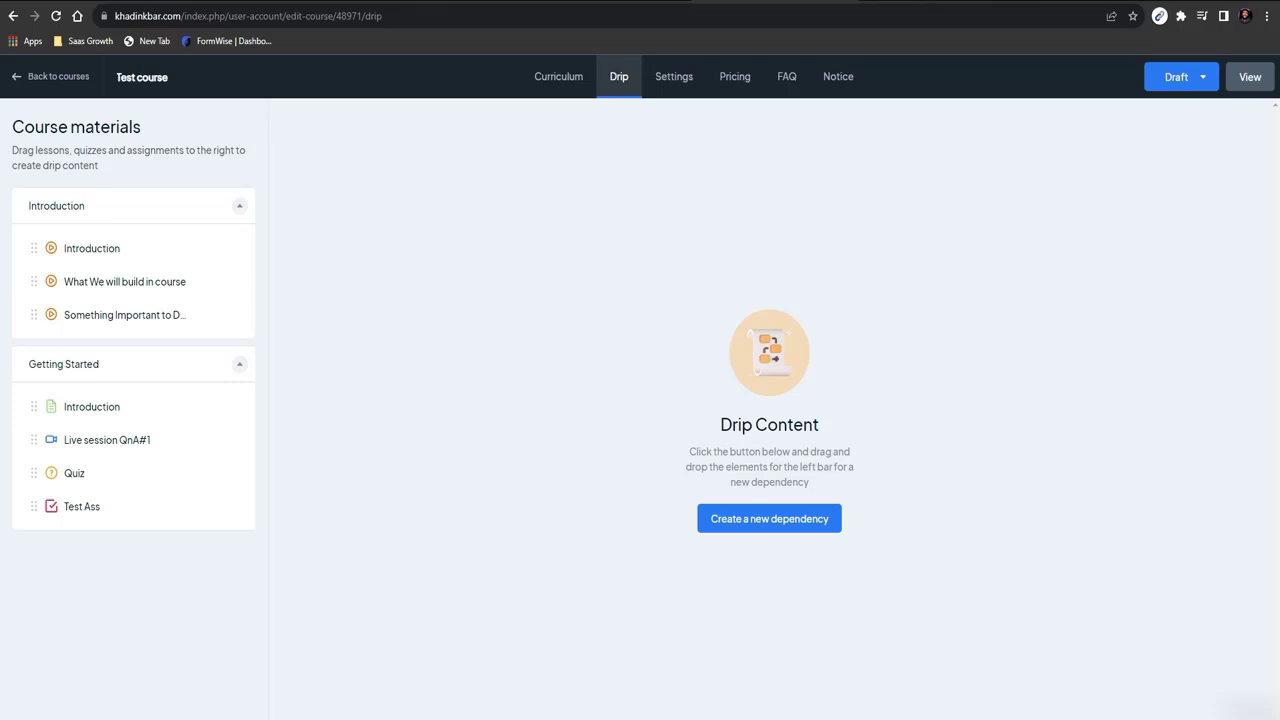
In Settings > Main, choose the course owner's account as Test course's co-instructor.
click(669, 88)
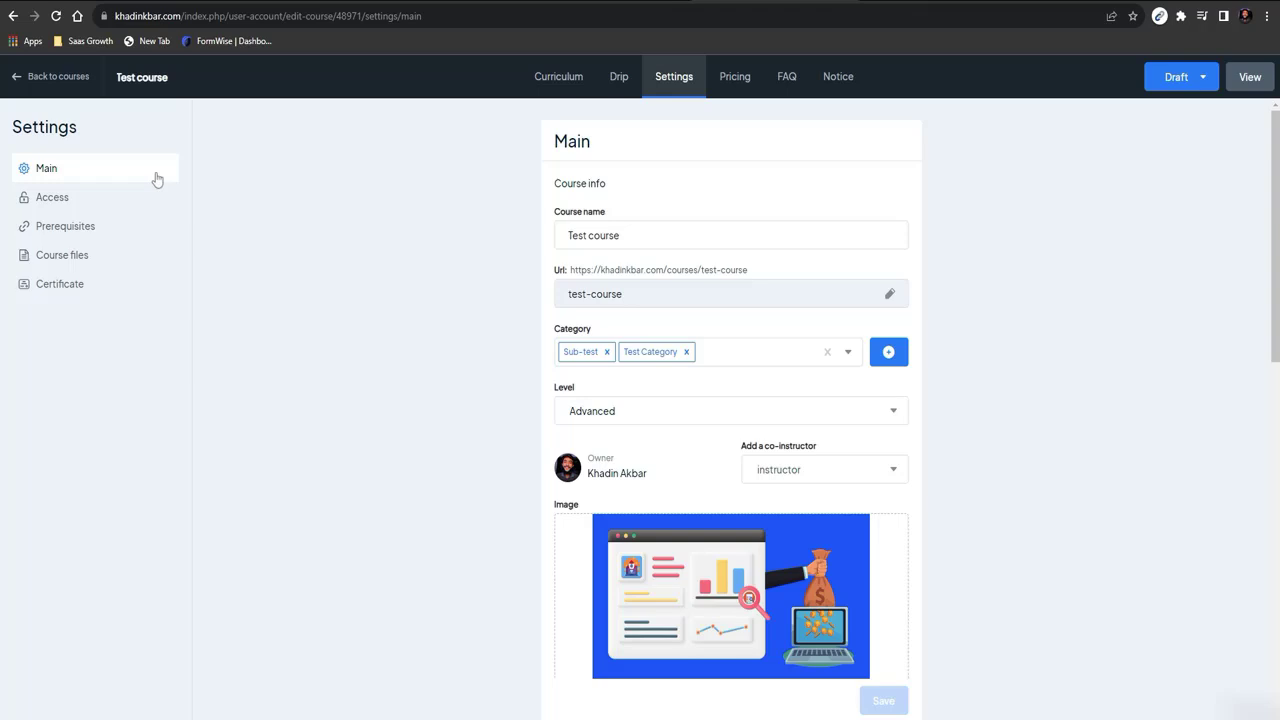
drag(631, 235, 597, 200)
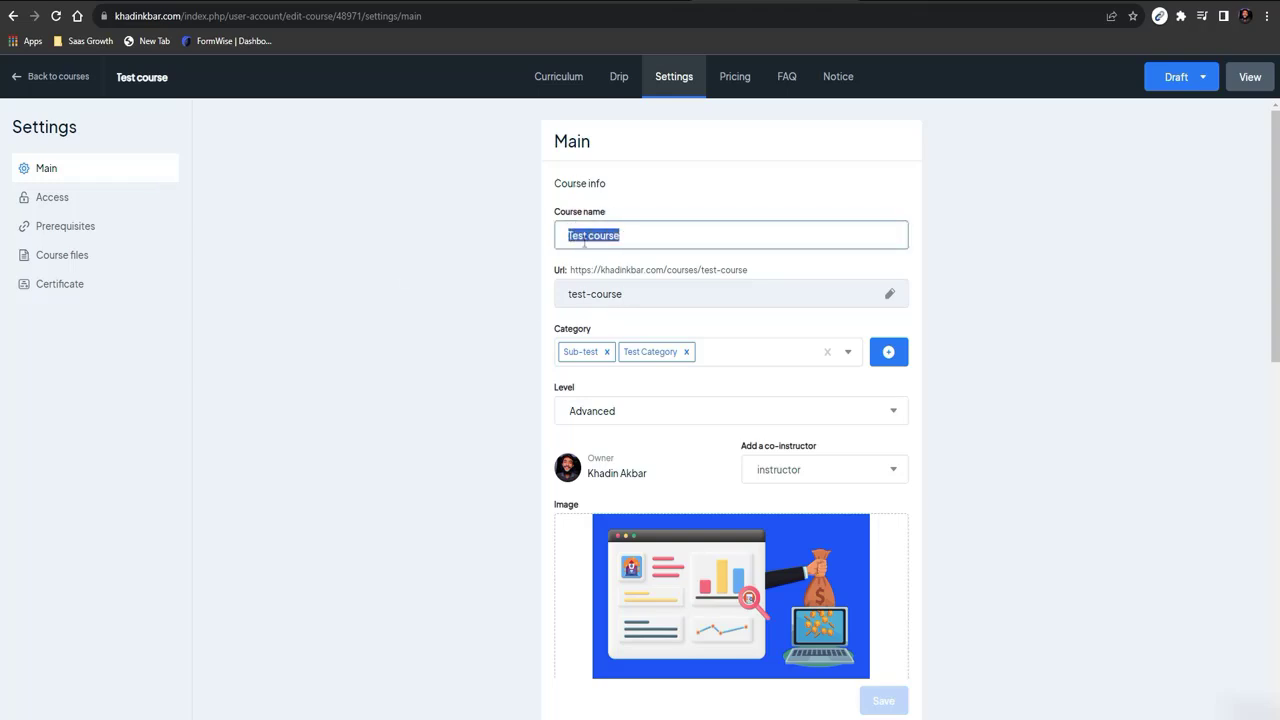
click(889, 293)
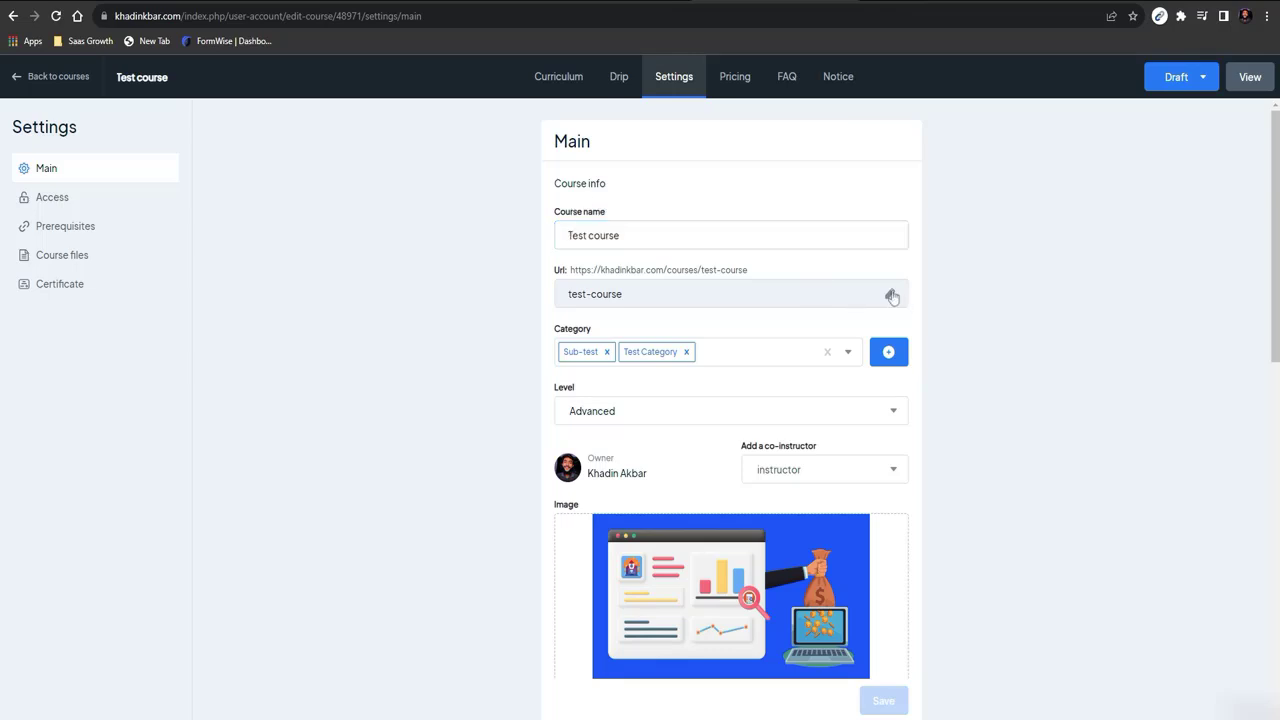
click(993, 338)
scroll(700, 380, down, 3)
click(803, 328)
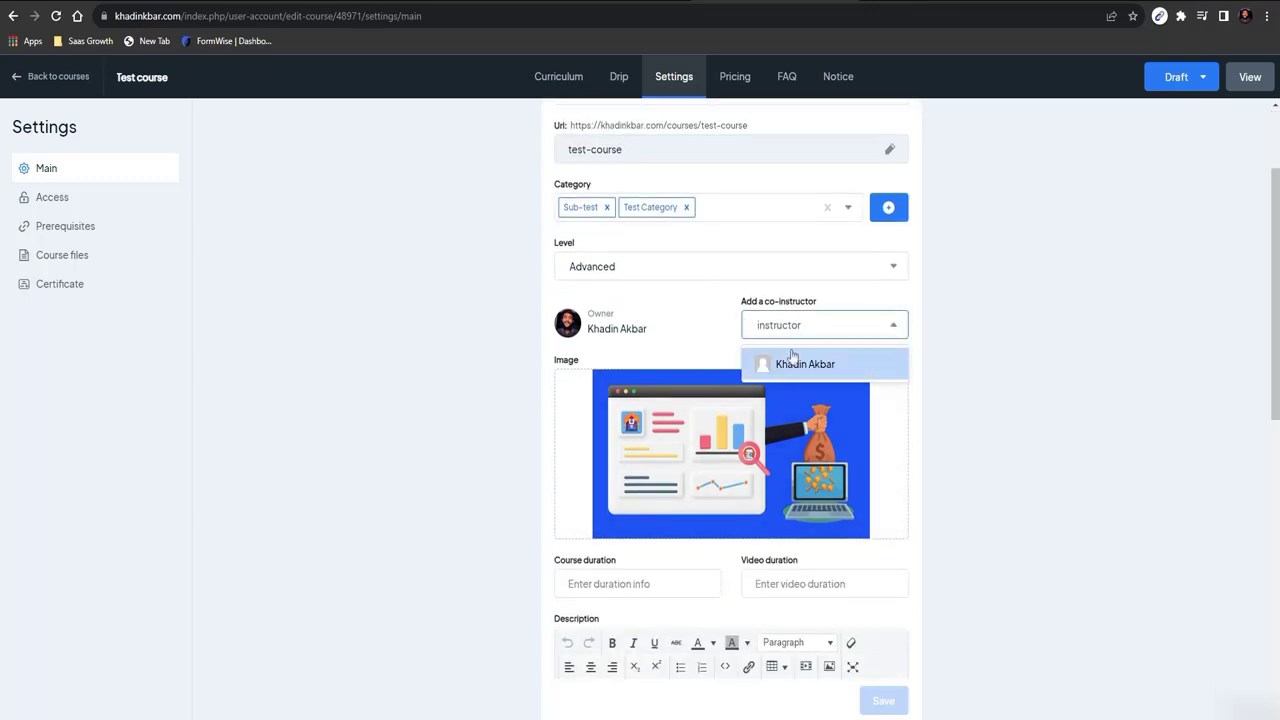
click(793, 364)
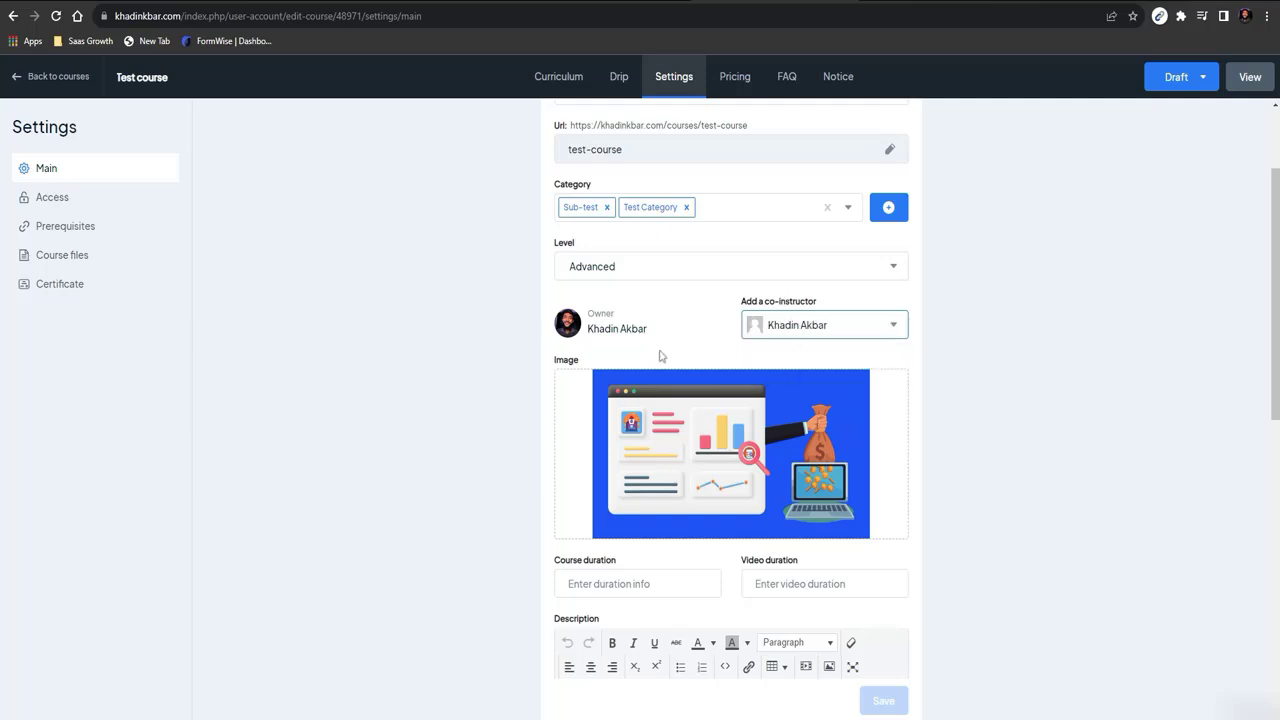
drag(591, 328, 648, 329)
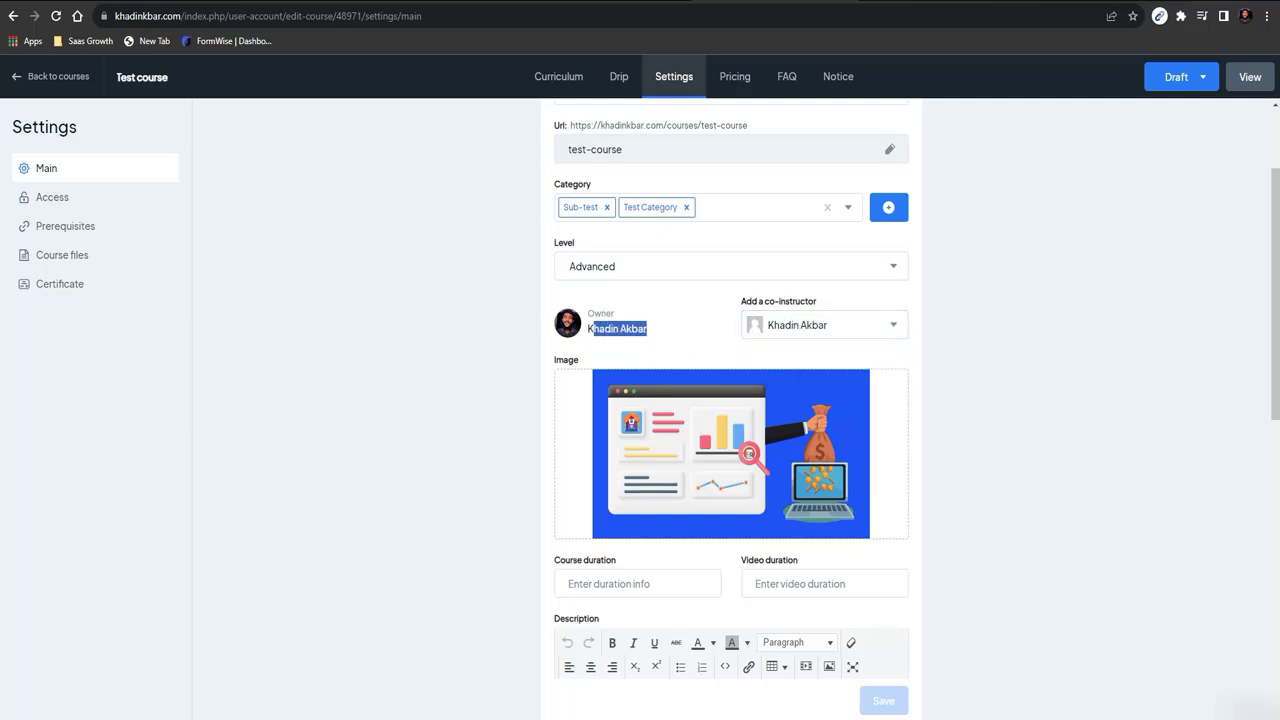
click(823, 326)
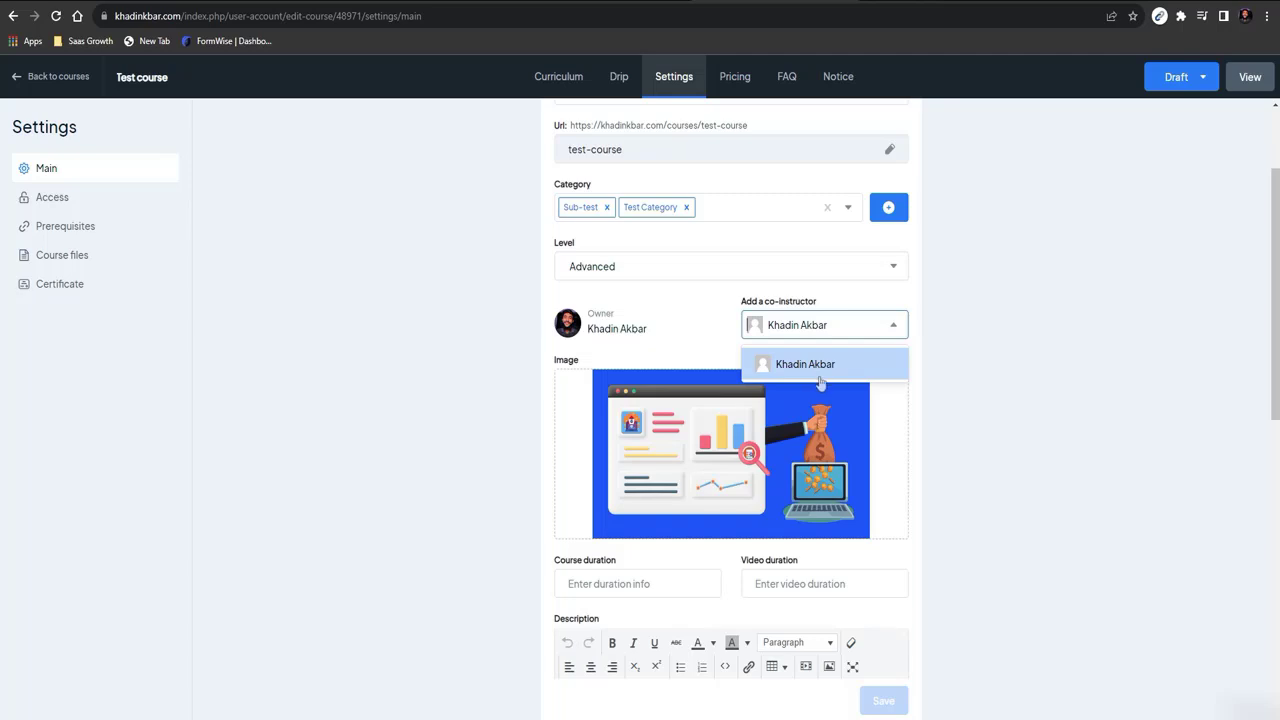
click(923, 398)
scroll(965, 430, down, 2)
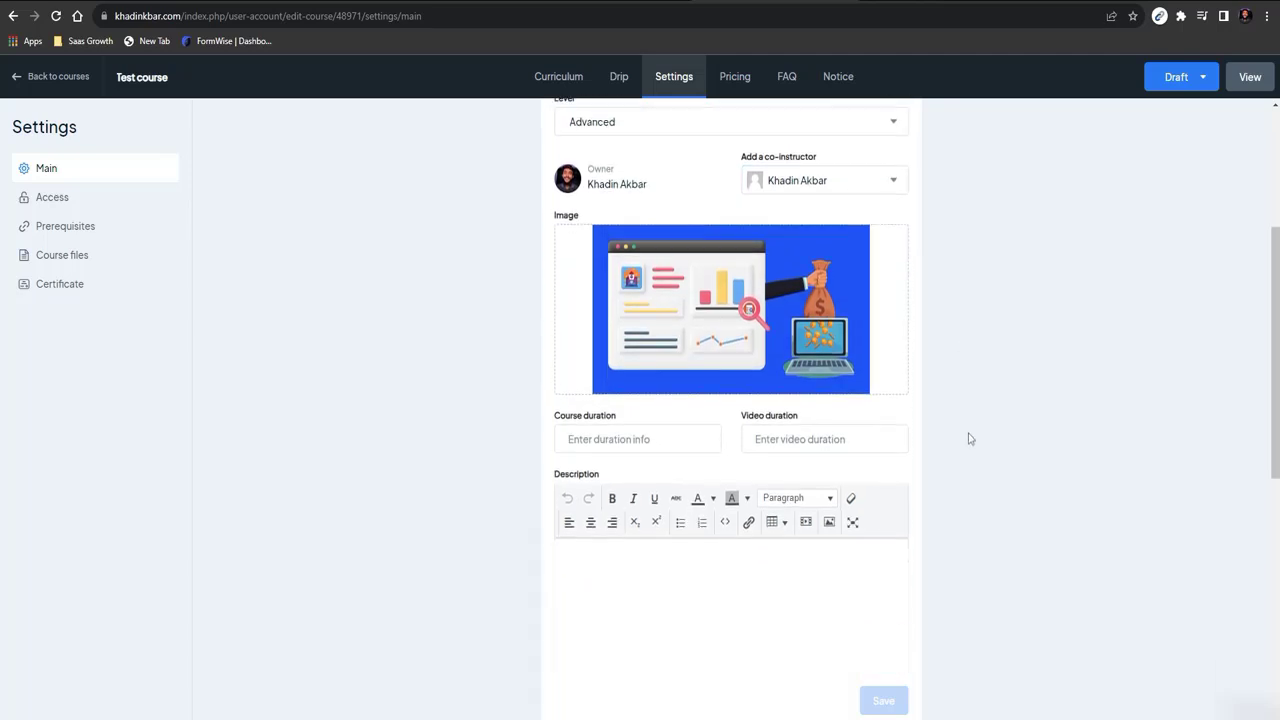
Enter course duration '6 hours and 33 minutes' and video duration '4 hours and 2 minutes'.
click(621, 440)
text(6 hours and)
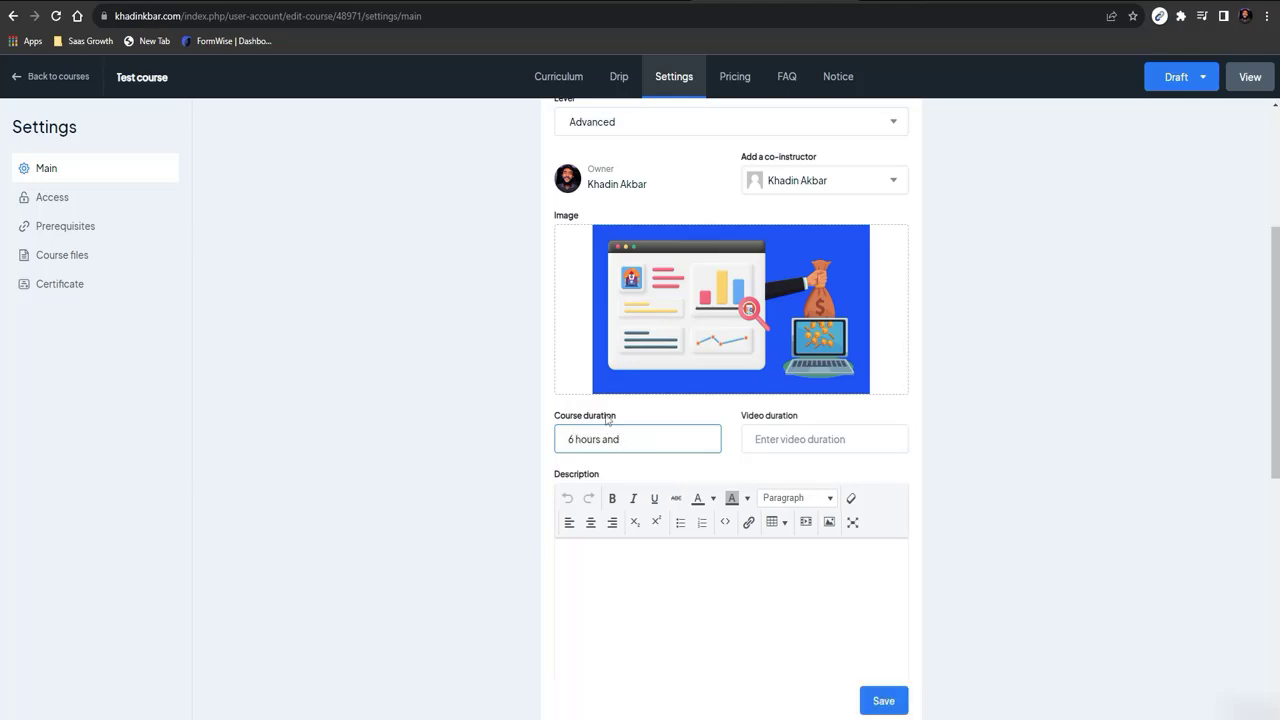
text( 33 minutes)
key(Tab)
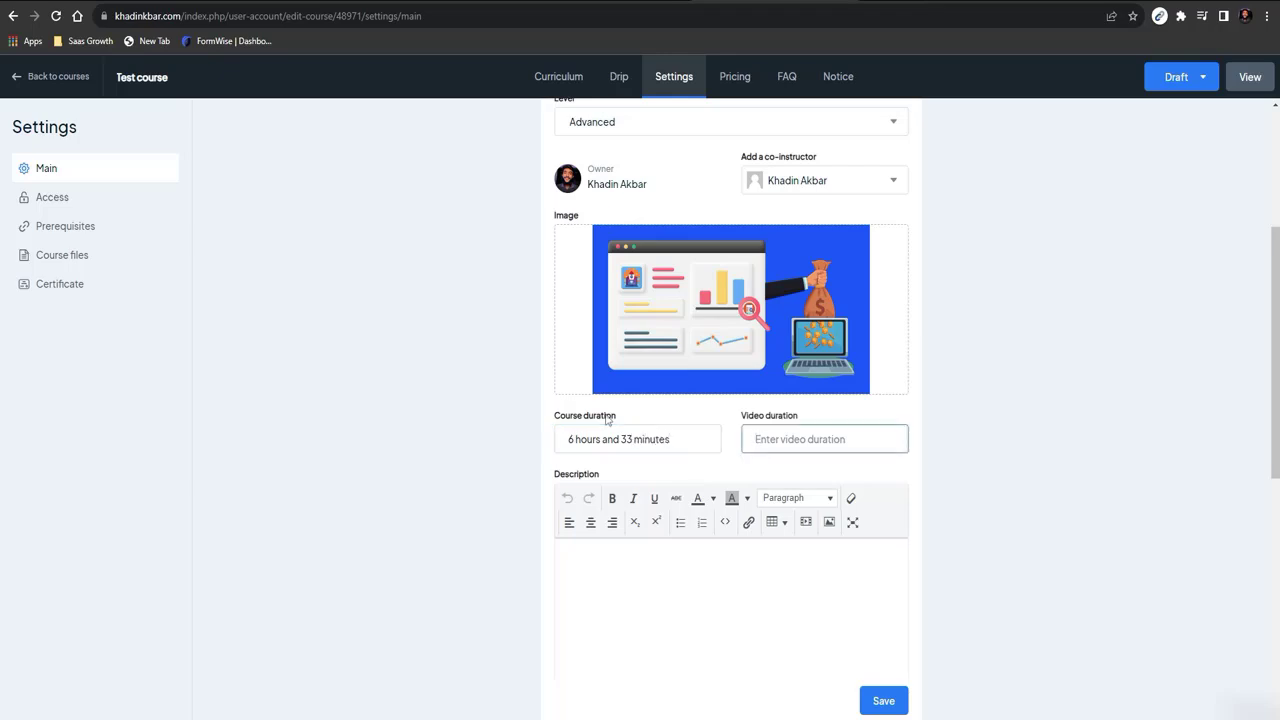
text(4)
text(hours and 2 minutes)
key(Tab)
scroll(648, 440, down, 5)
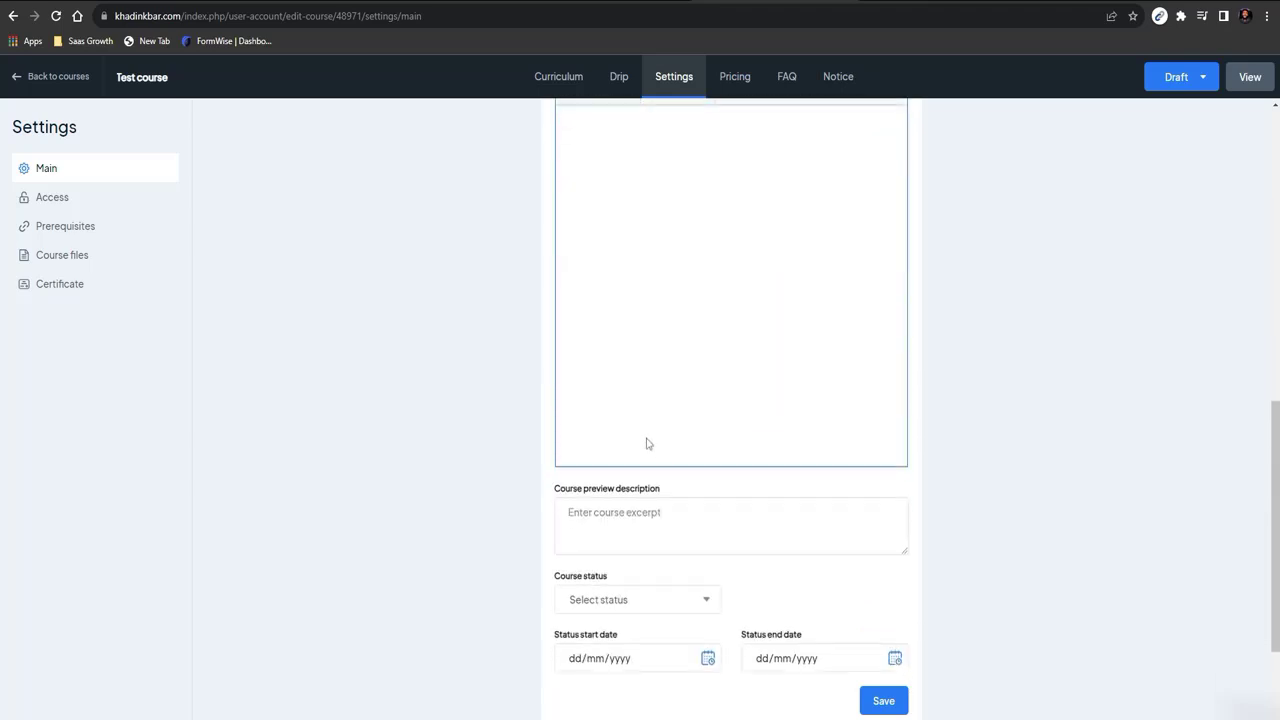
scroll(650, 400, up, 2)
scroll(655, 347, up, 2)
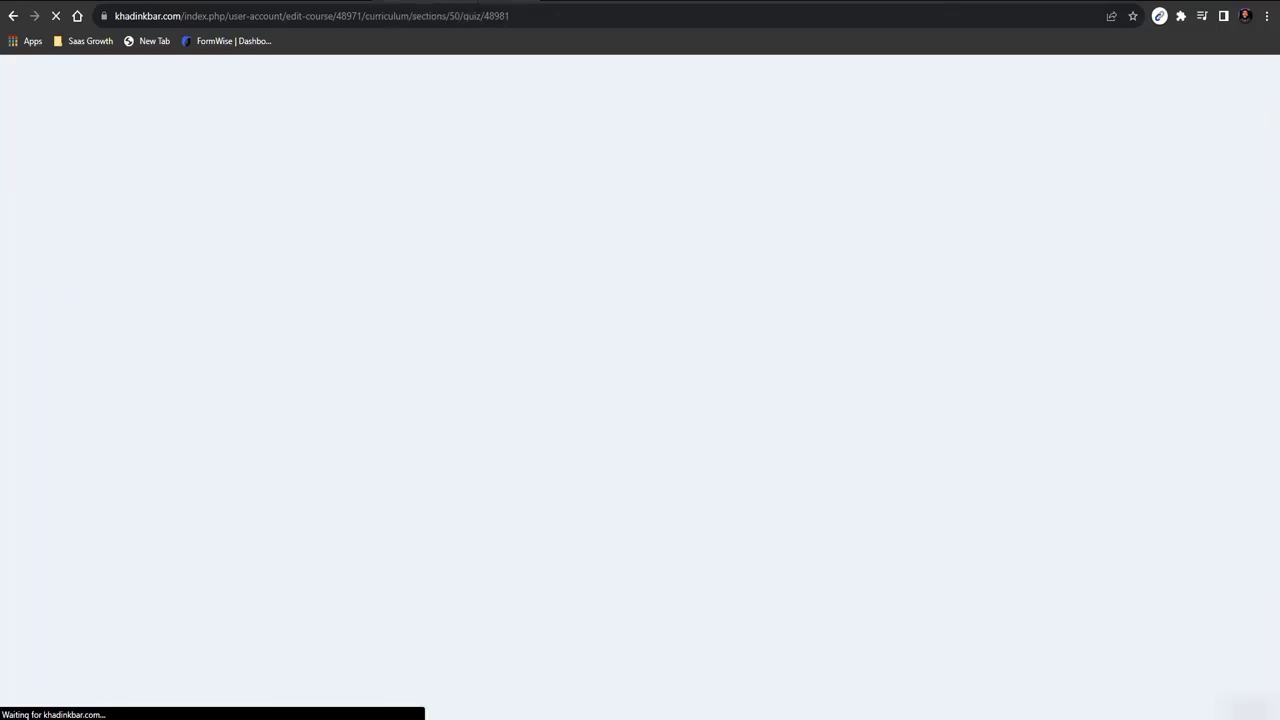
Open the SEO freelancer course on Udemy and select its expanded full description.
click(481, 17)
text(udemy)
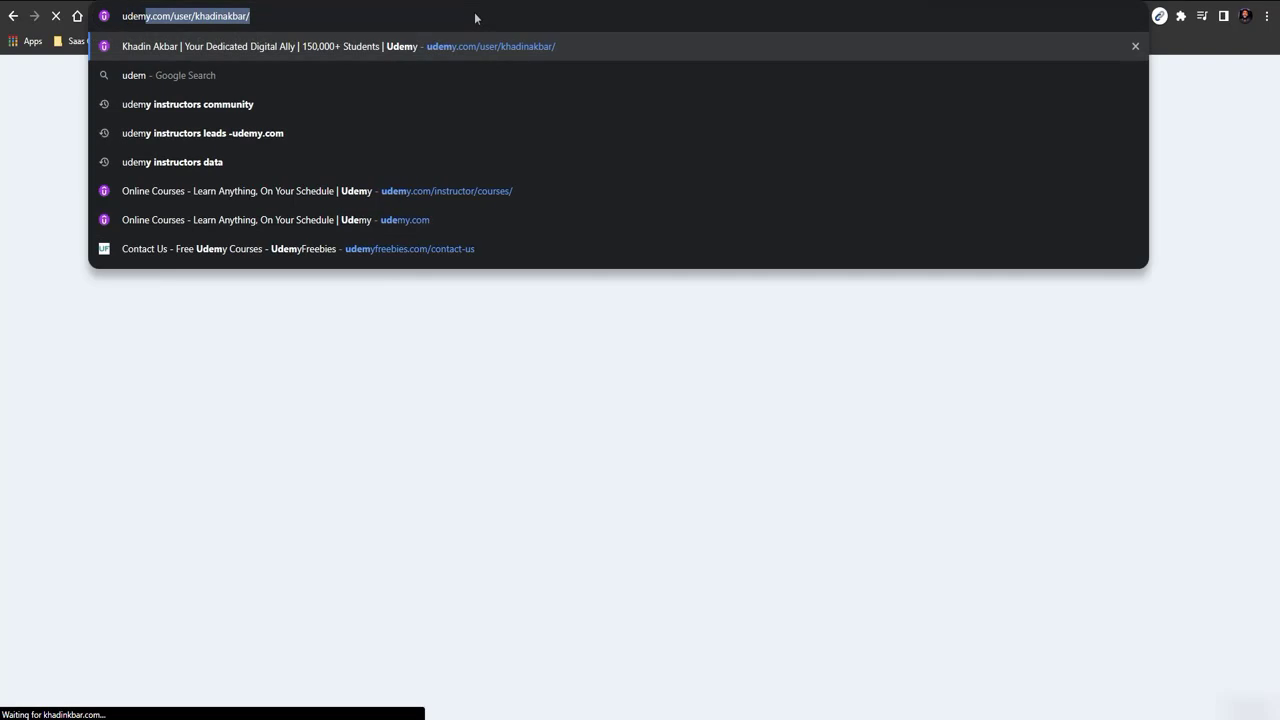
key(Return)
scroll(604, 288, down, 5)
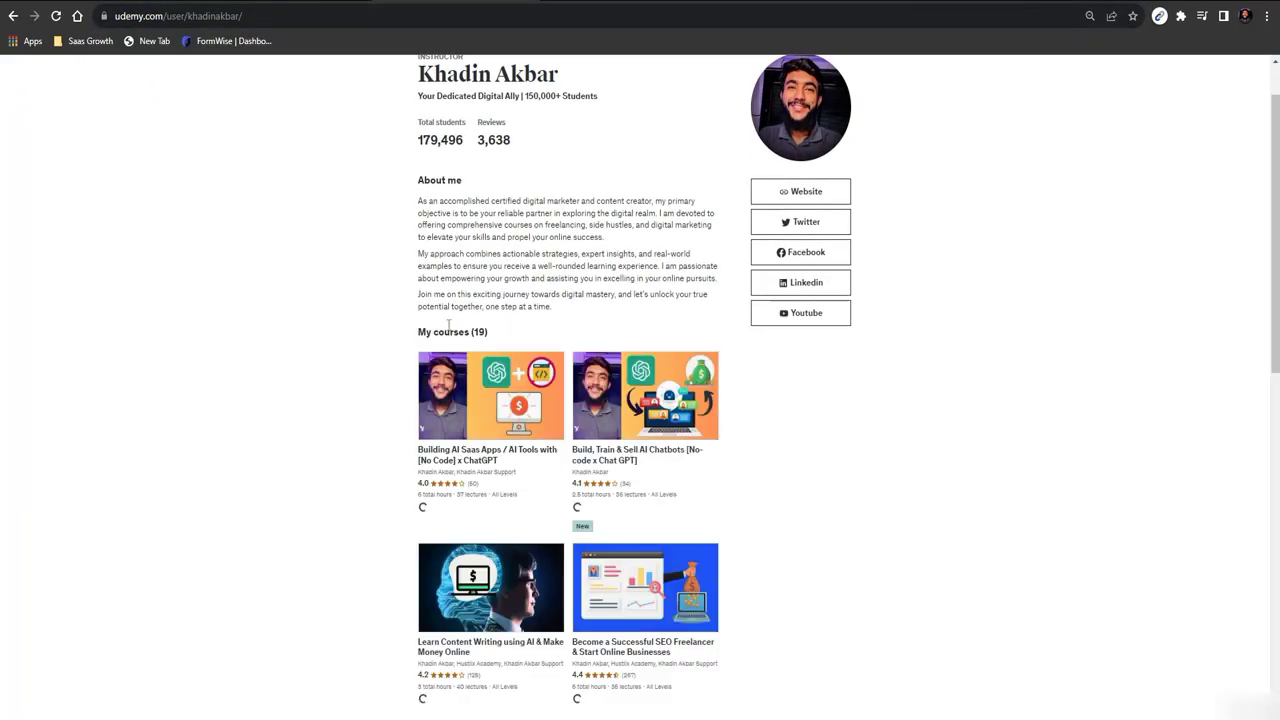
click(645, 215)
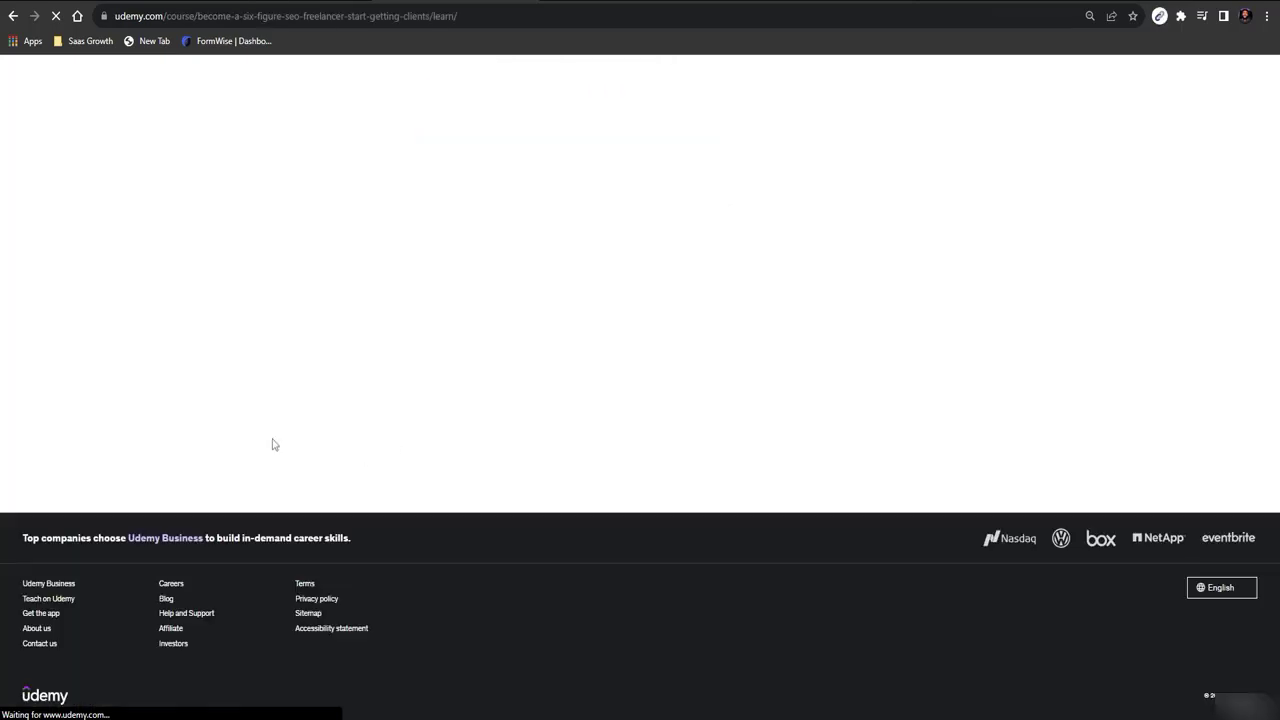
scroll(91, 595, down, 6)
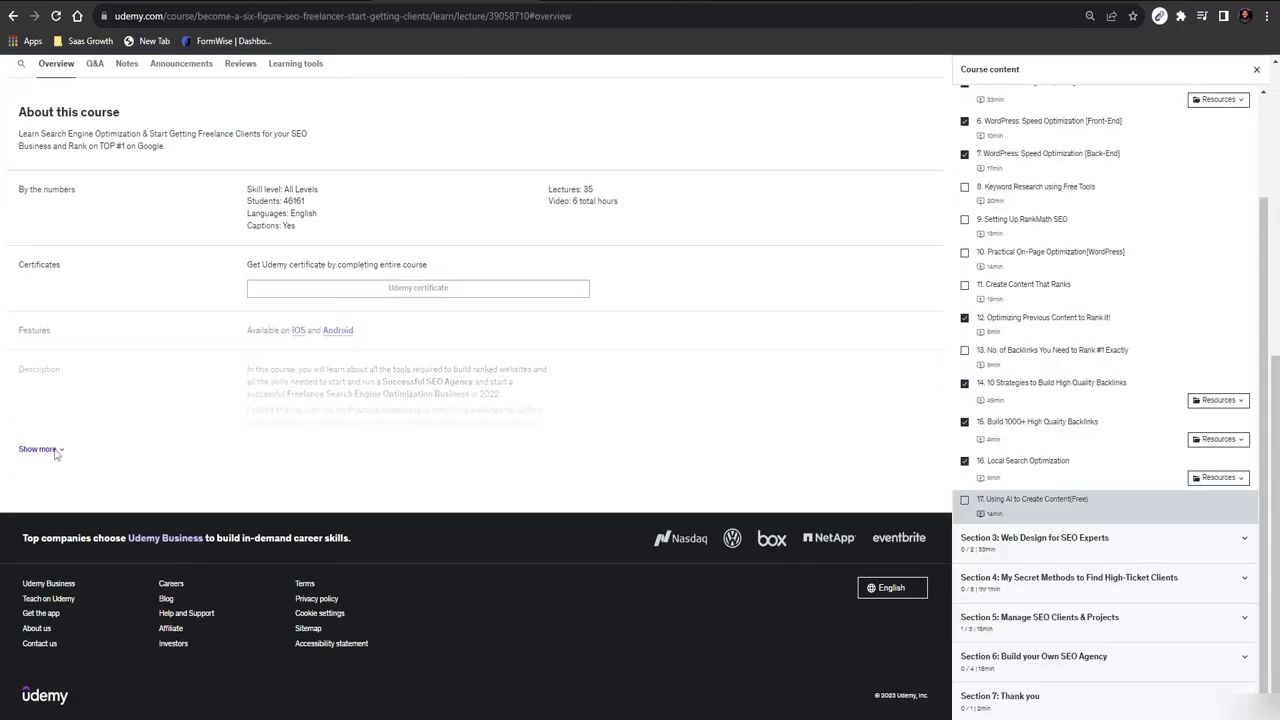
click(55, 451)
drag(240, 330, 548, 366)
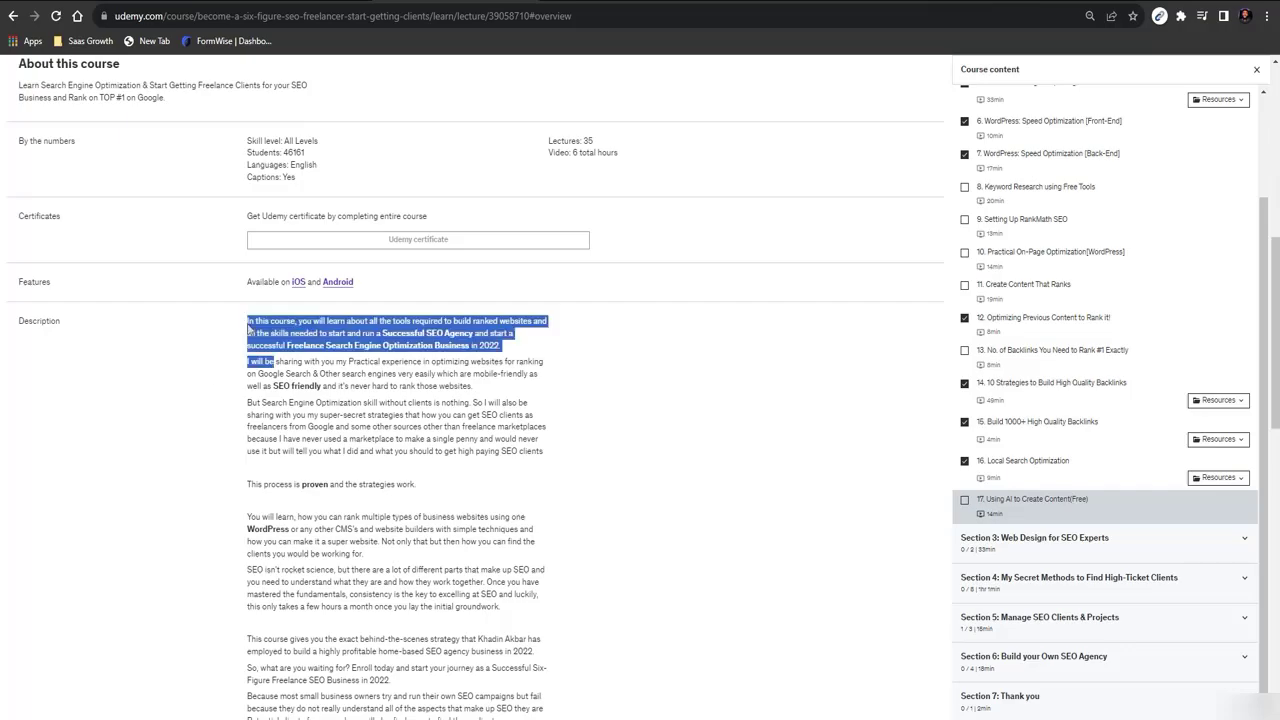
scroll(428, 290, down, 4)
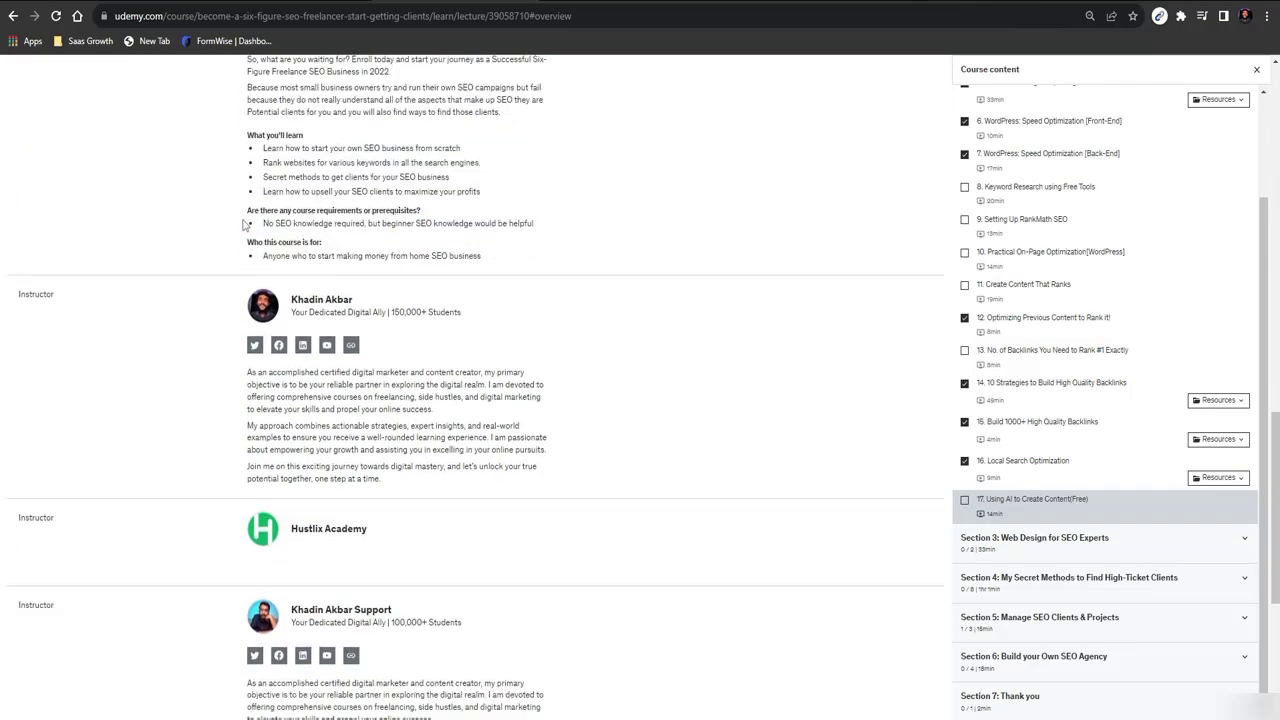
scroll(244, 400, up, 6)
drag(244, 400, 505, 368)
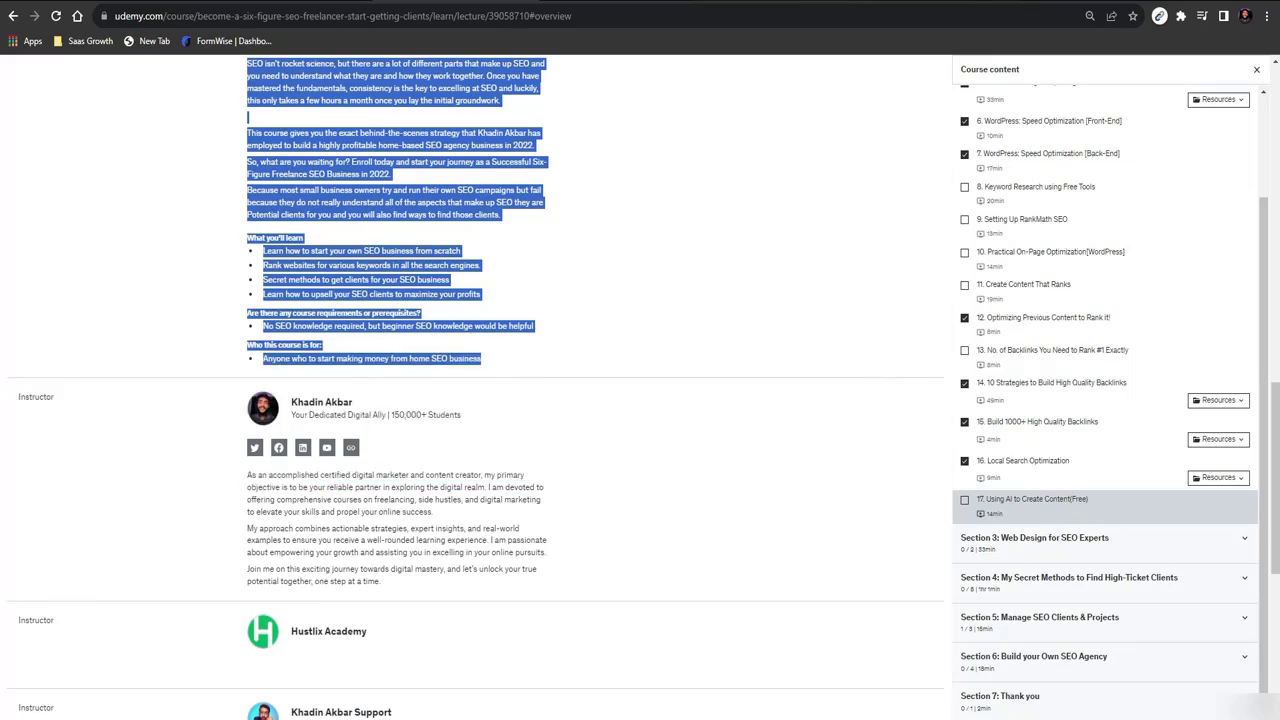
Check the Test course preview description field, then select the Udemy course subtitle for copying.
key(ctrl+Tab)
scroll(650, 420, down, 5)
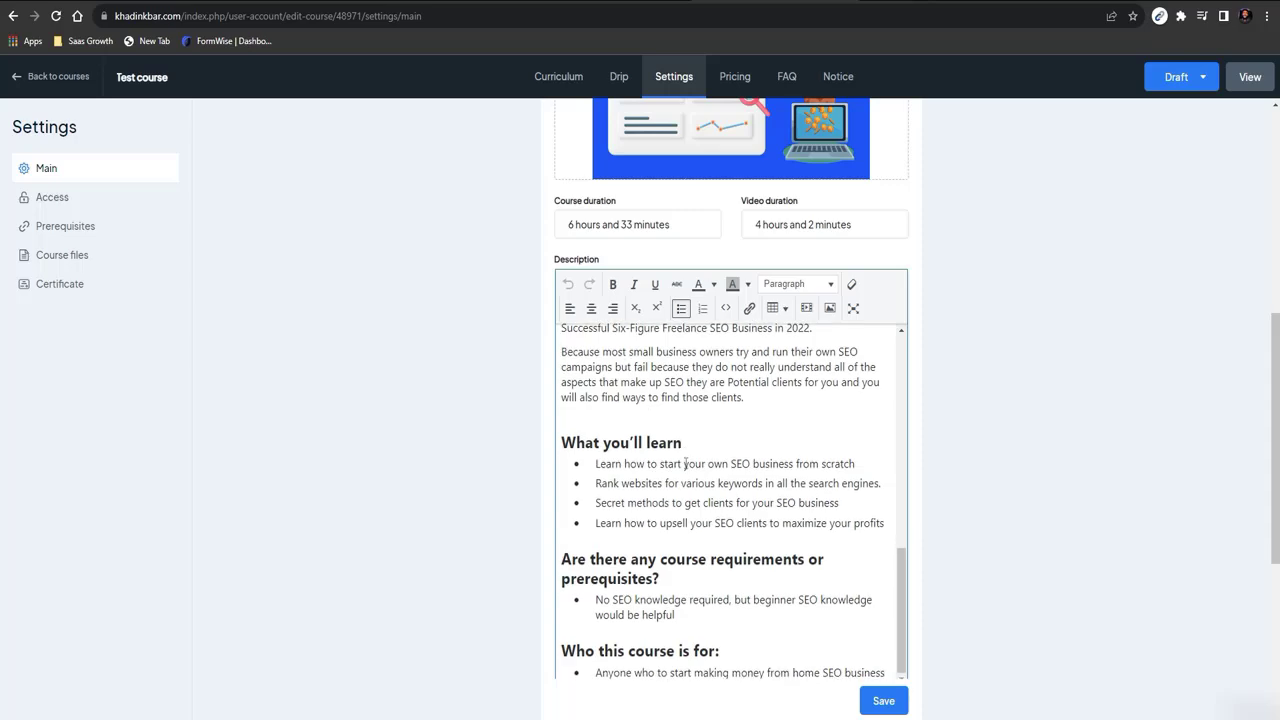
click(626, 372)
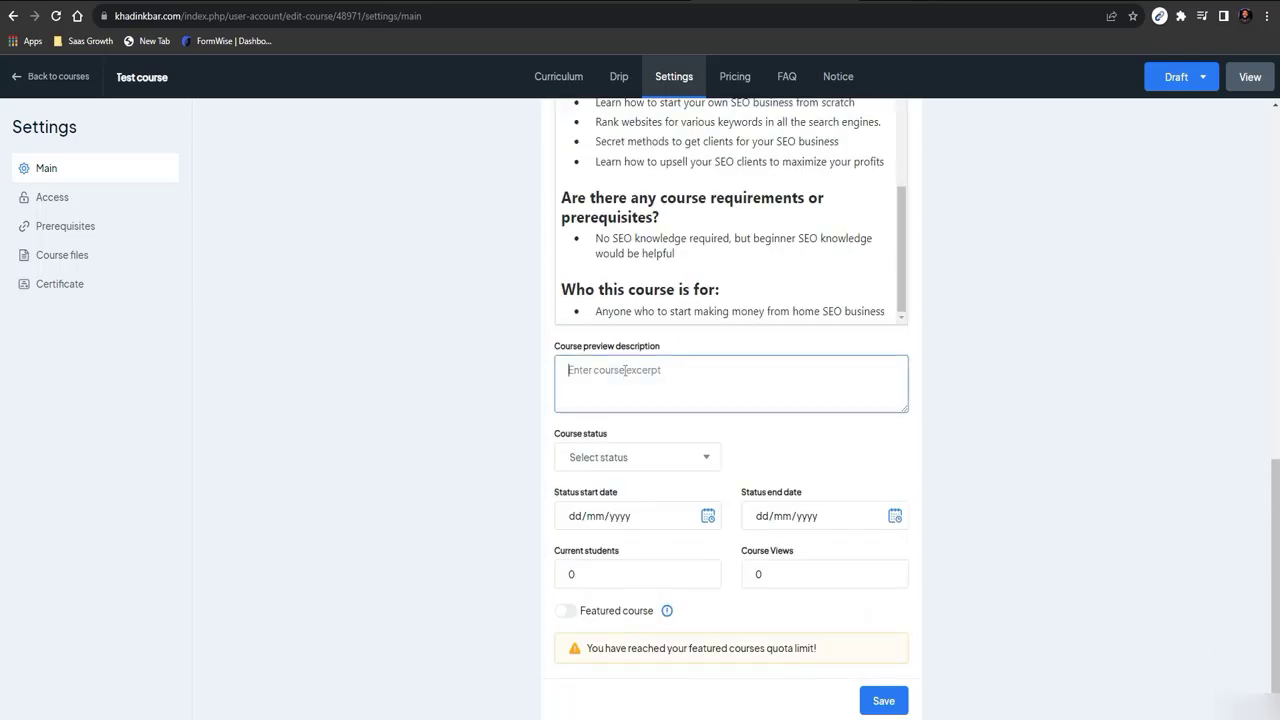
click(606, 458)
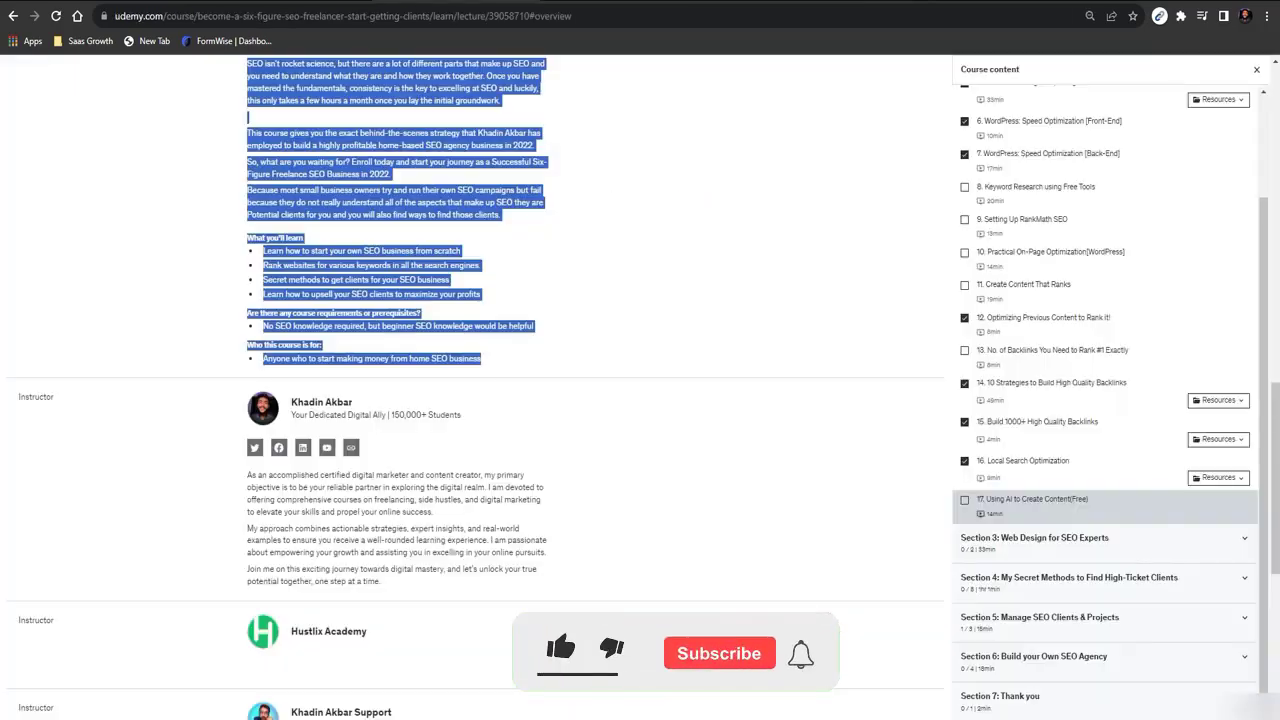
scroll(381, 371, up, 5)
scroll(382, 369, up, 5)
scroll(382, 366, down, 2)
triple_click(215, 230)
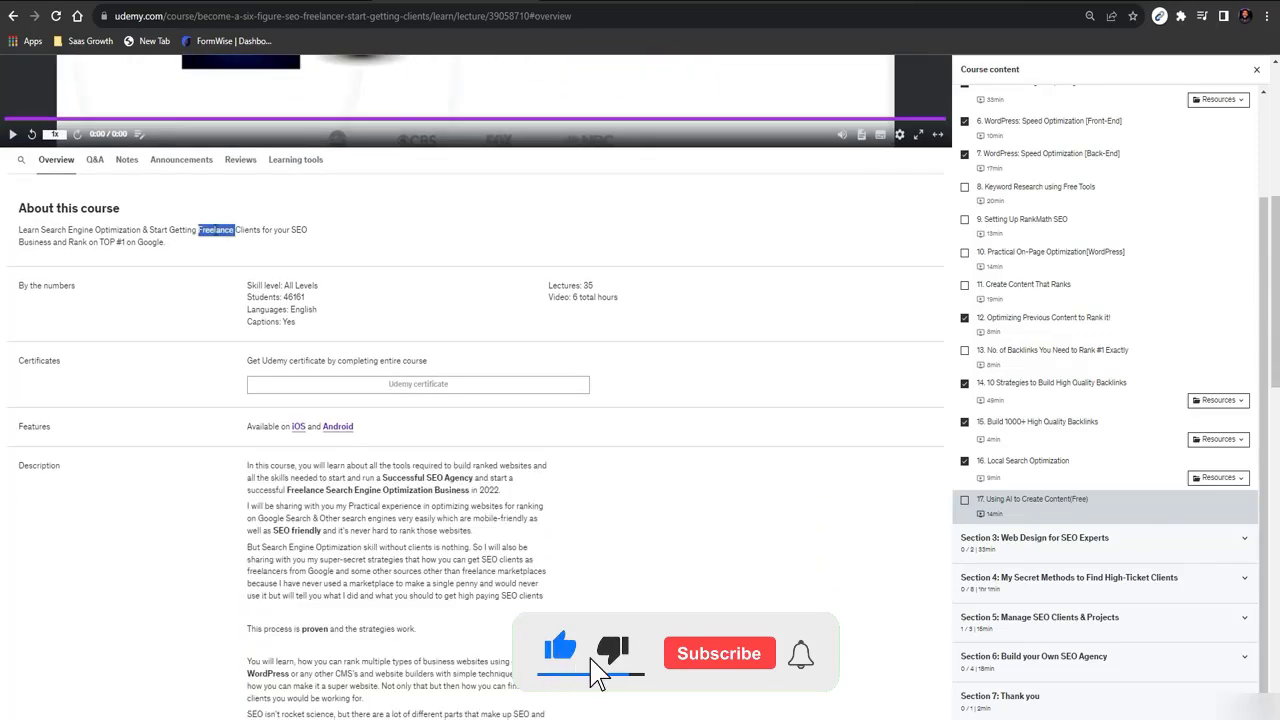
right_click(215, 230)
Paste the copied Udemy subtitle into the Course preview description.
key(ctrl+c)
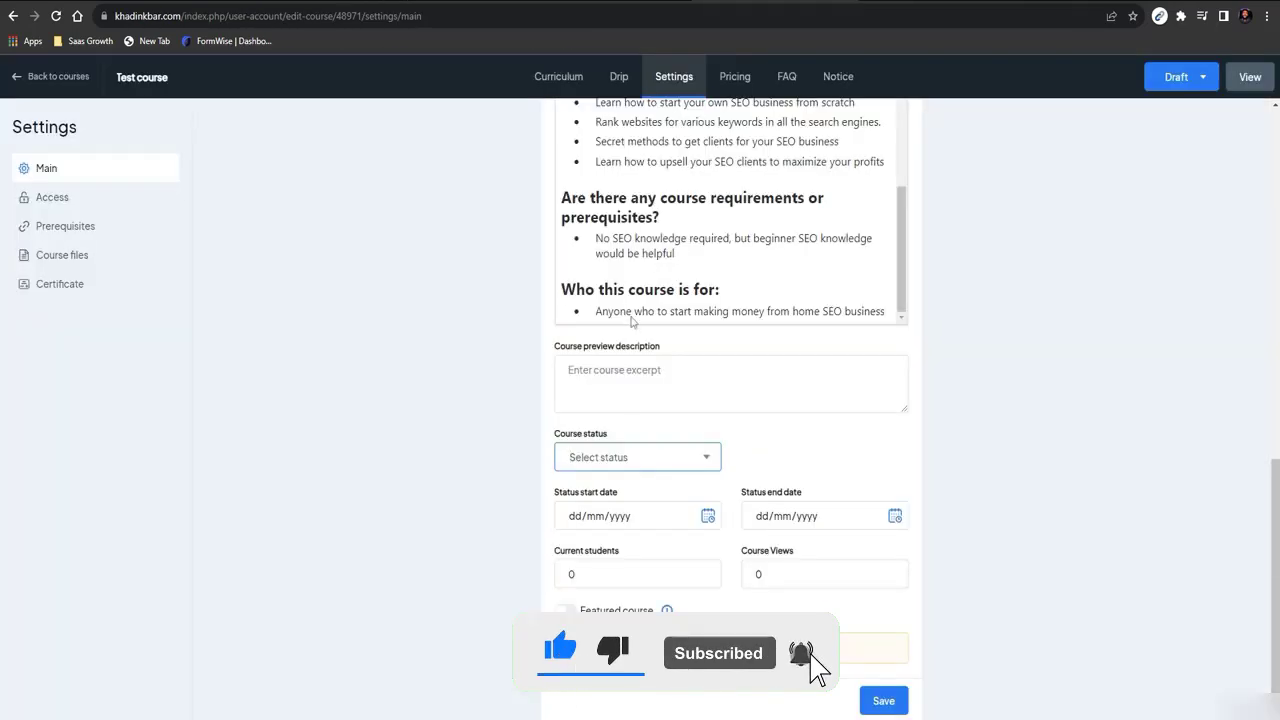
key(ctrl+v)
click(730, 385)
key(ctrl+v)
Set course status to Hot from 13/12/2023 to 20/12/2023.
click(629, 458)
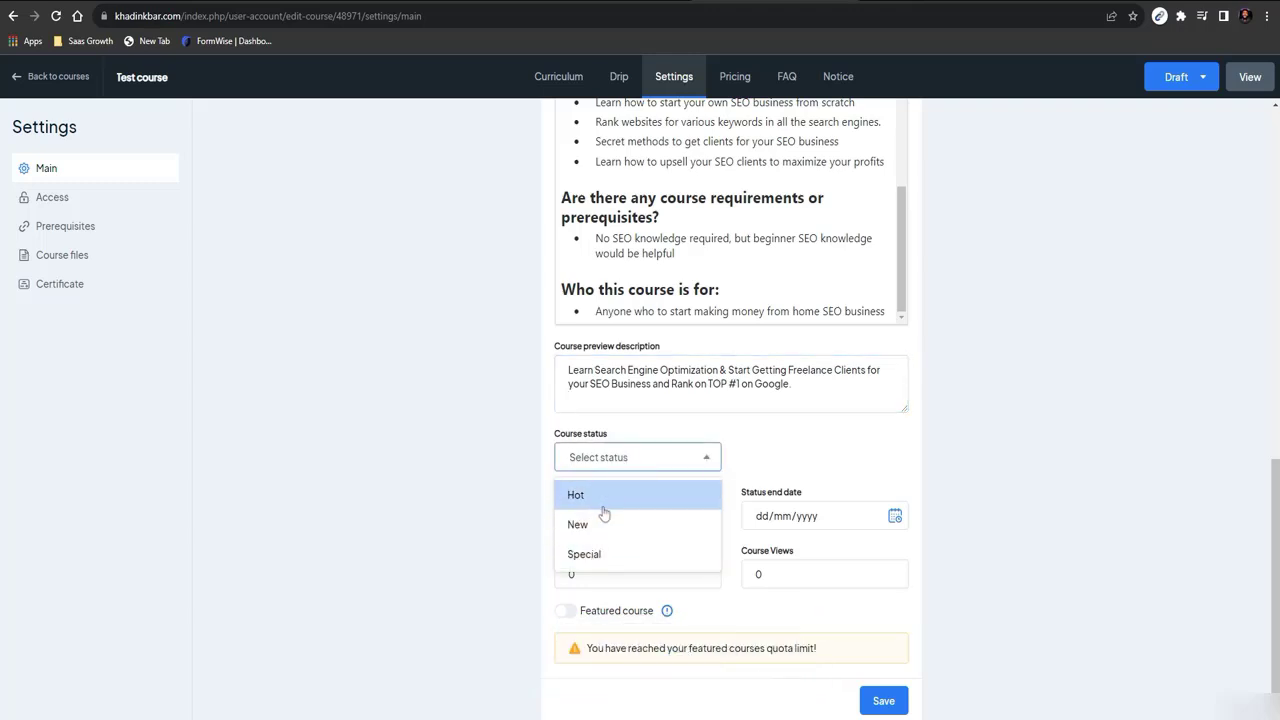
click(598, 496)
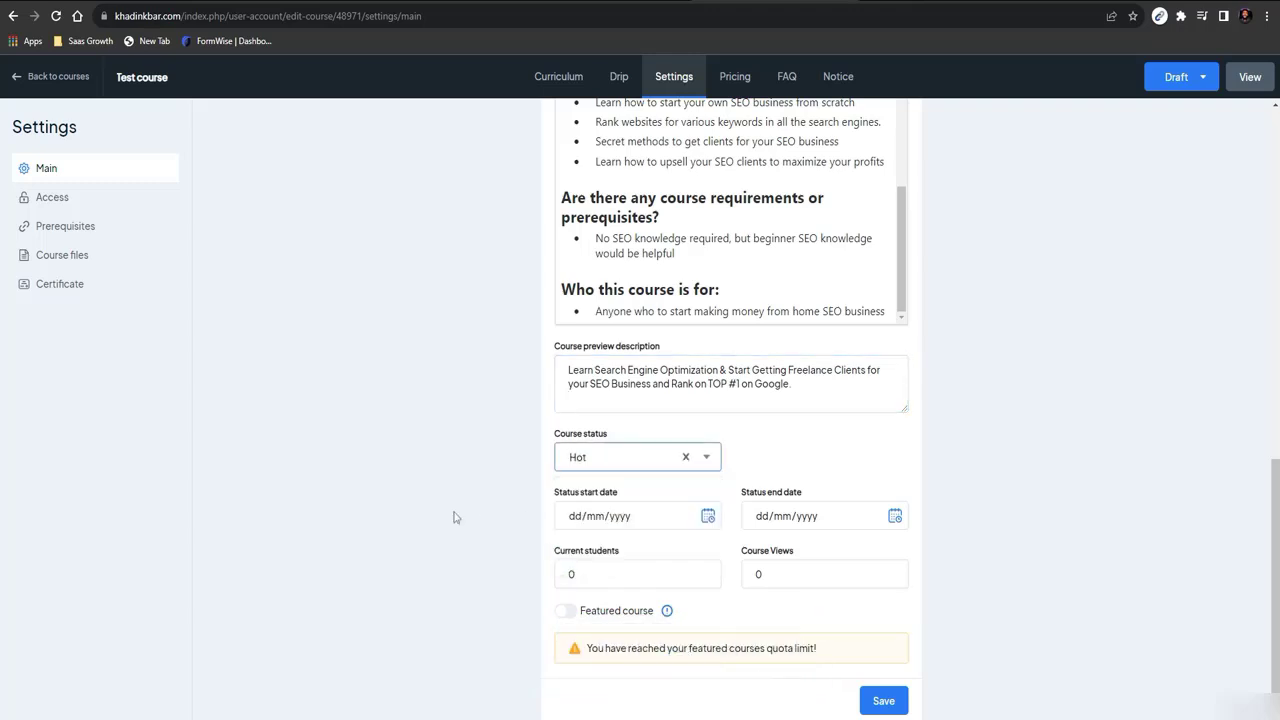
click(708, 516)
click(628, 402)
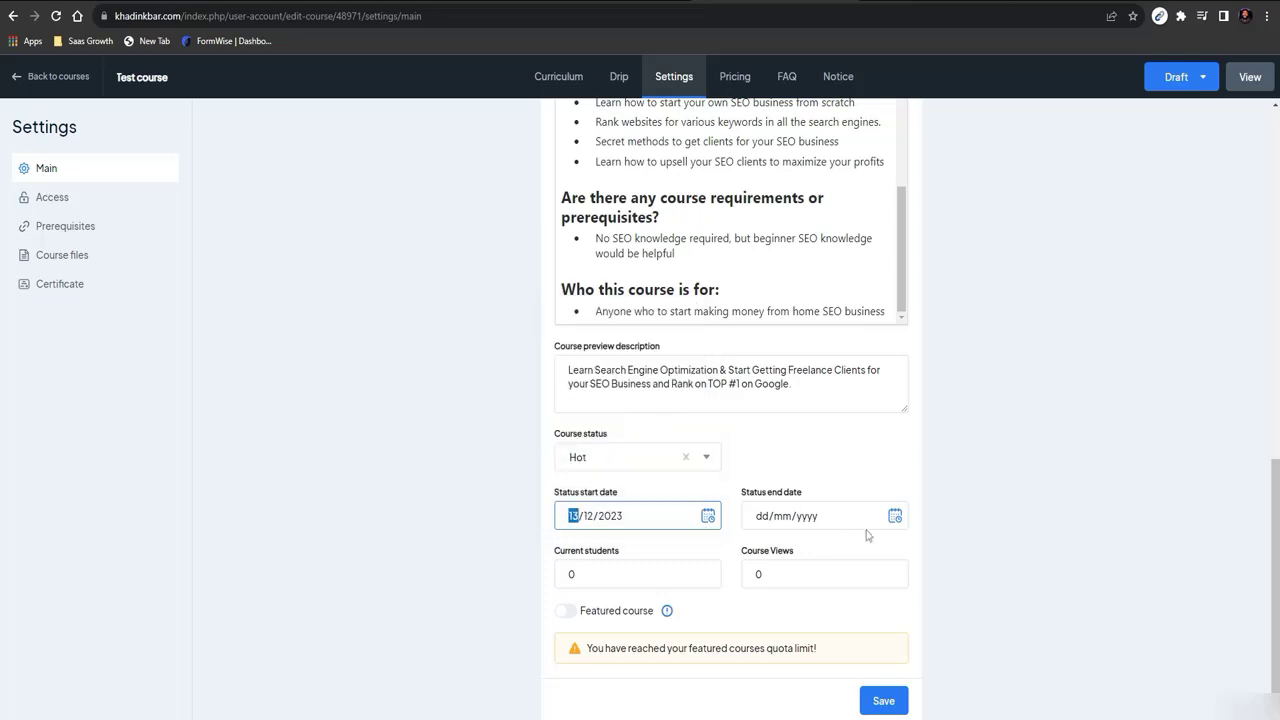
click(894, 516)
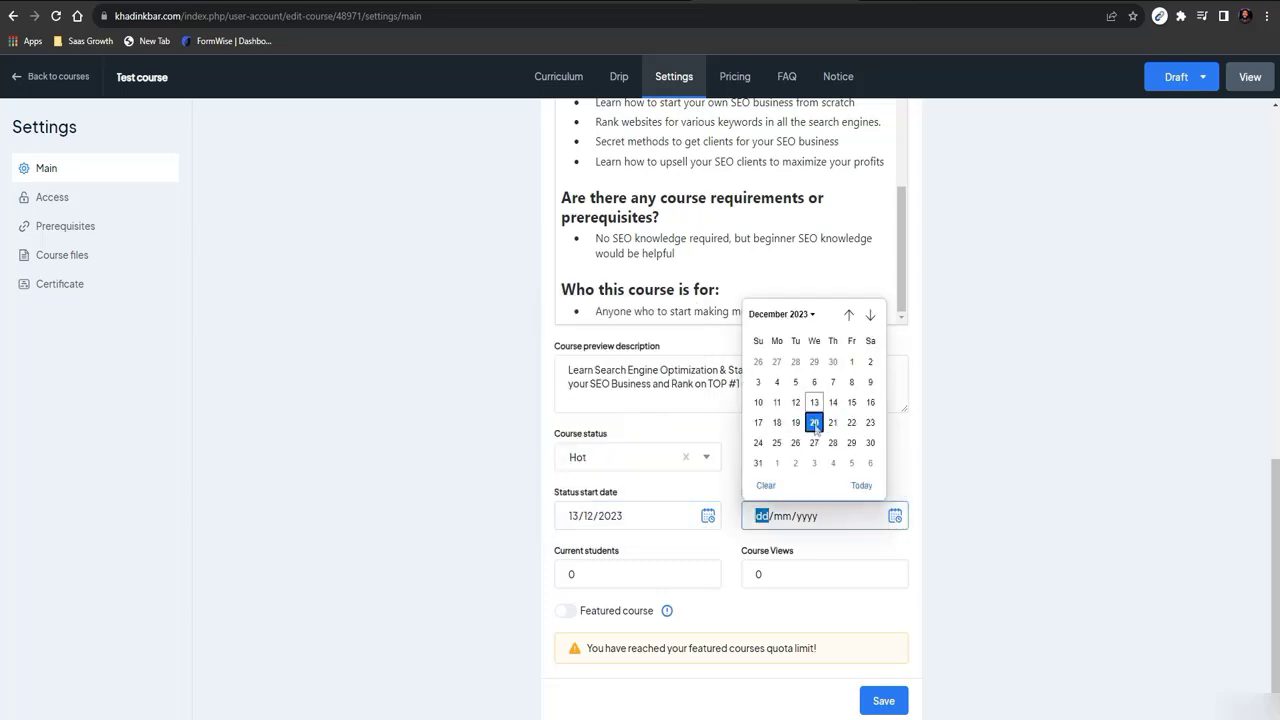
click(815, 424)
Set current students to 202 and save the main course settings.
click(573, 574)
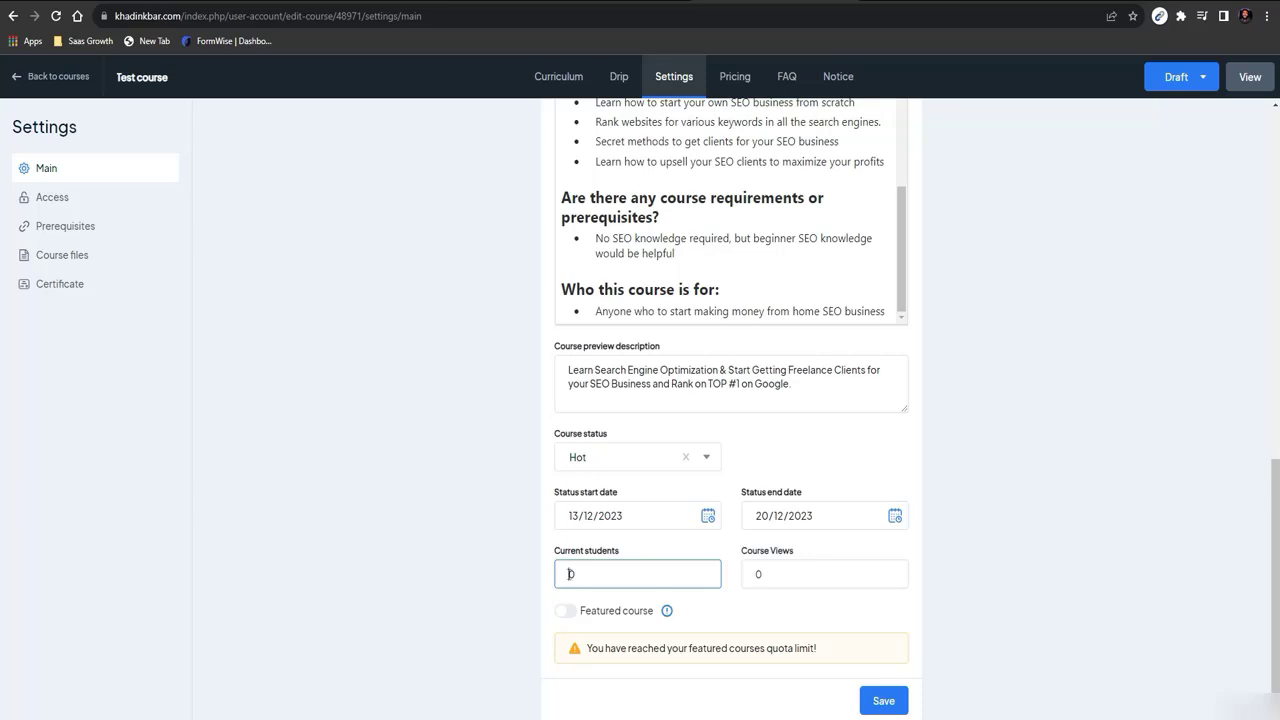
click(755, 574)
click(570, 574)
text(202)
click(587, 617)
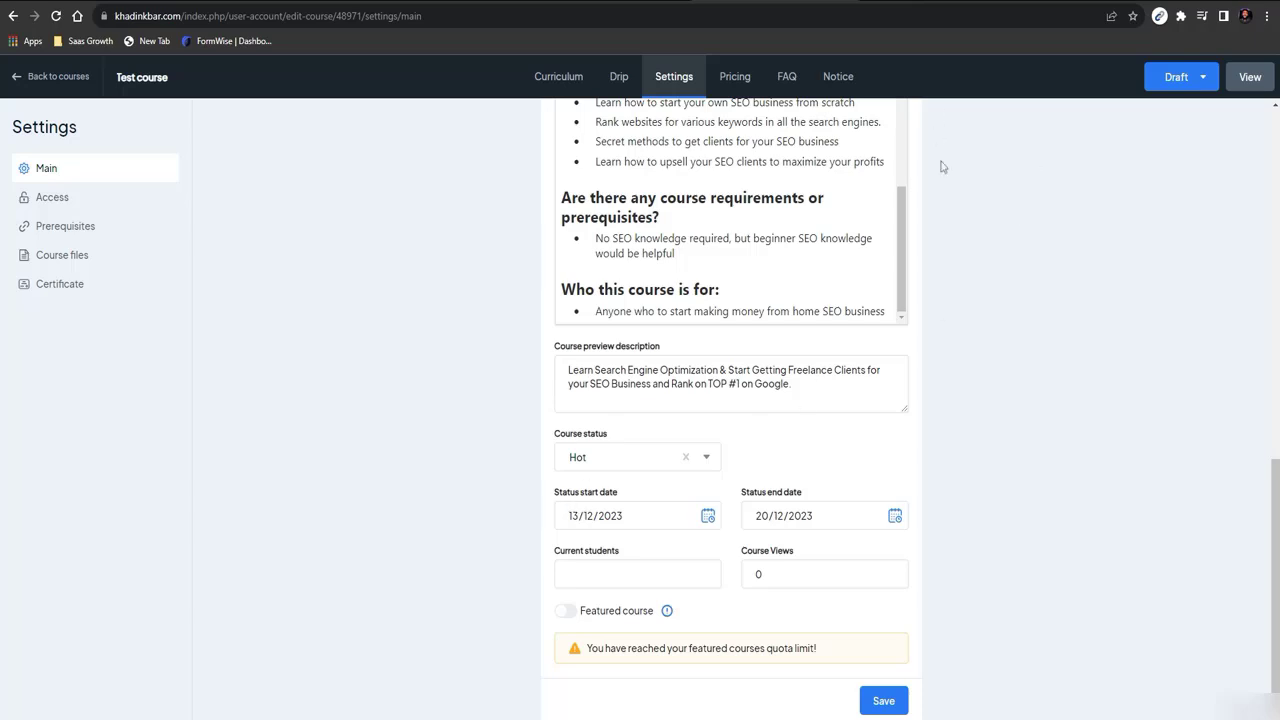
click(883, 700)
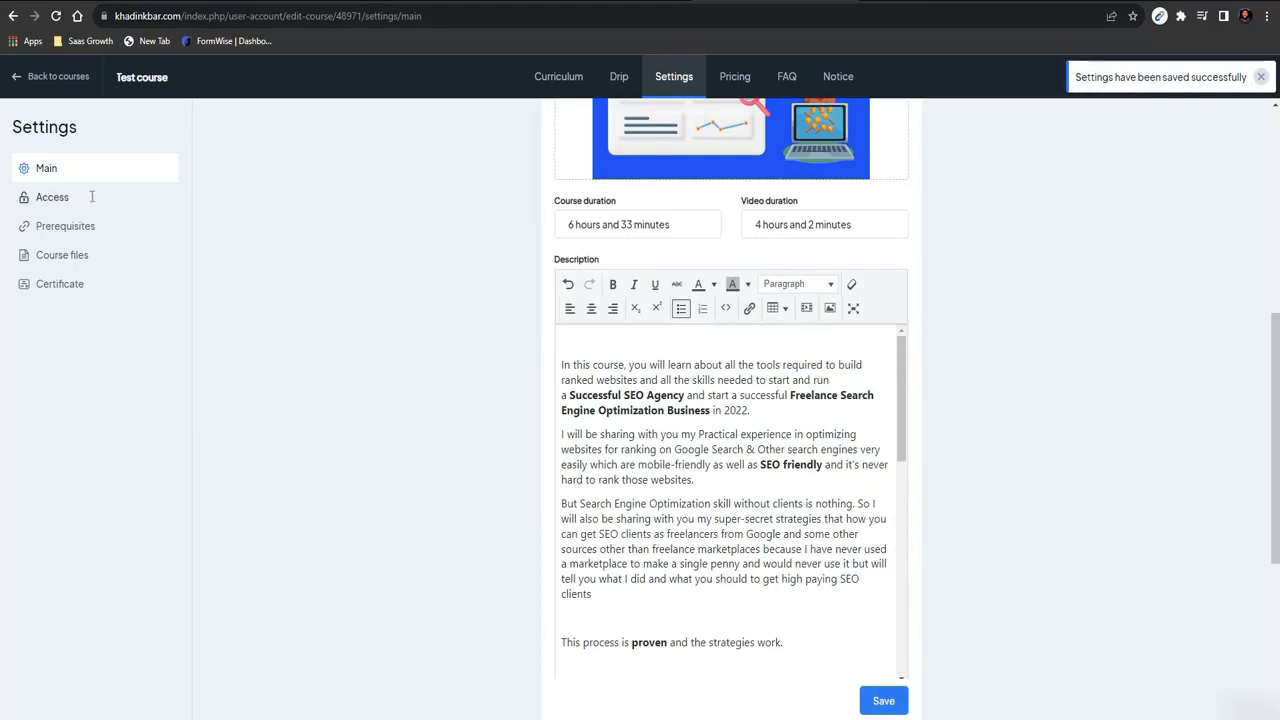
click(92, 203)
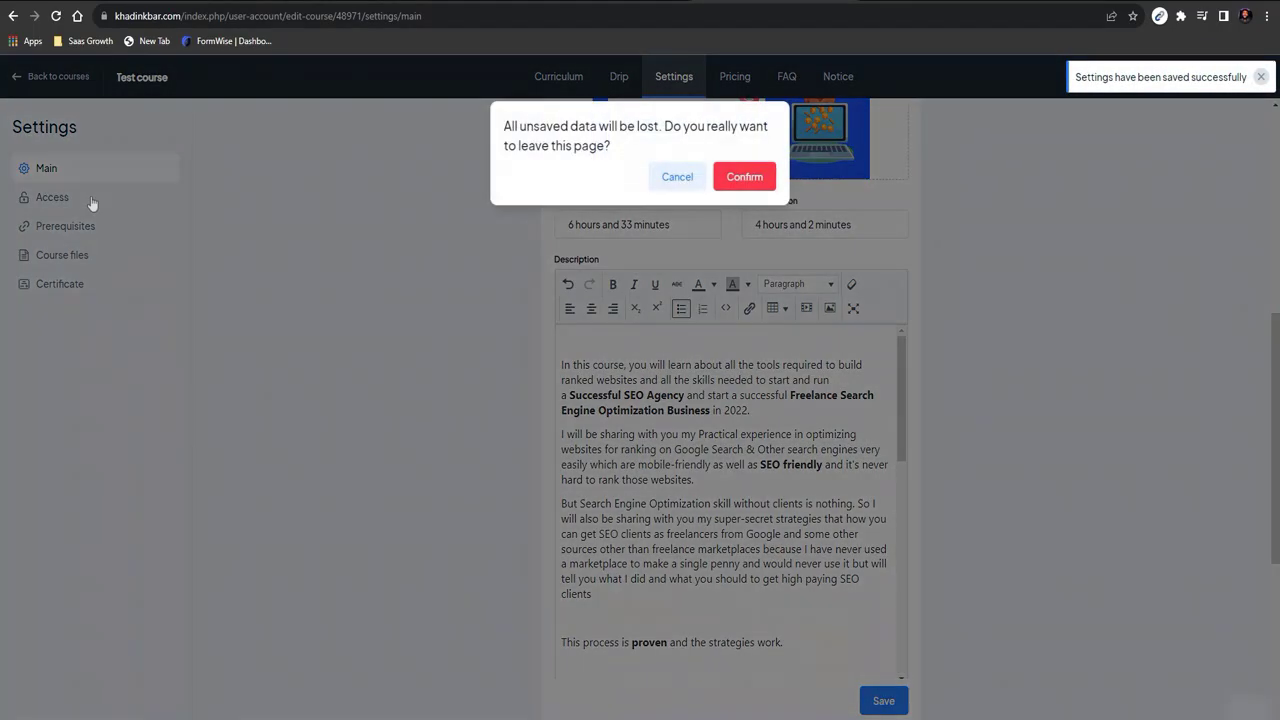
click(677, 177)
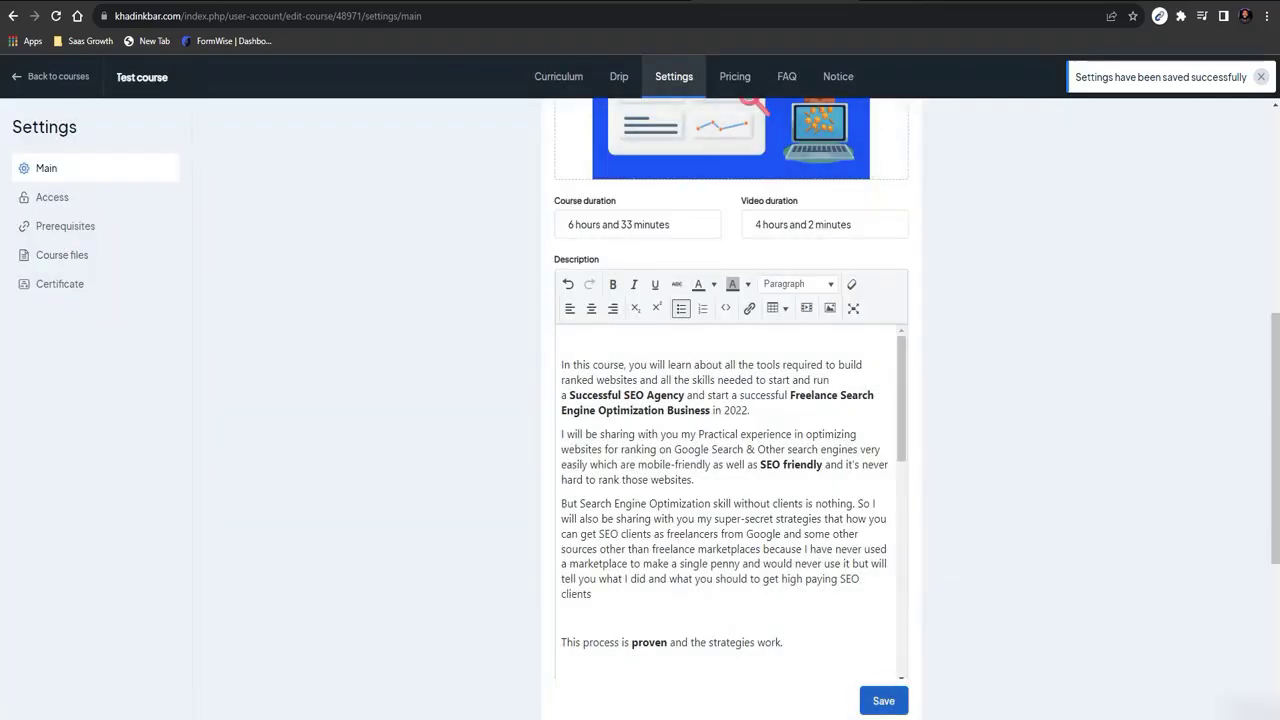
click(883, 700)
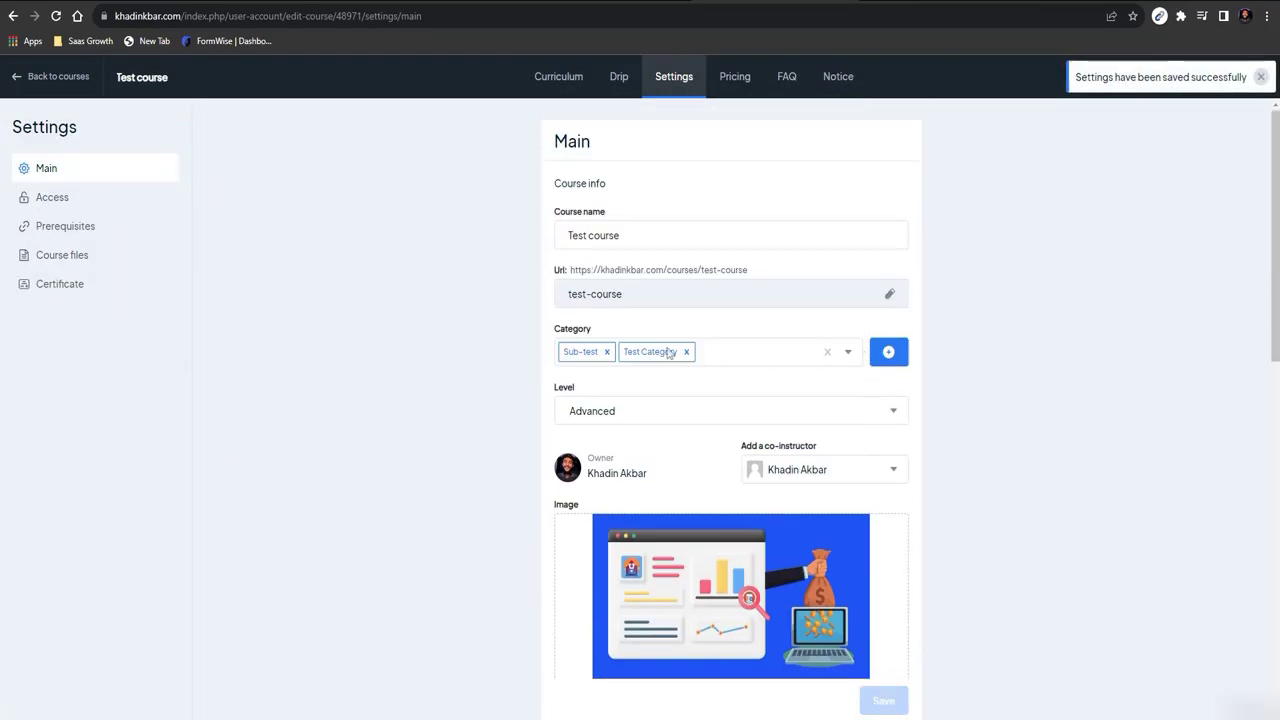
In Access settings, turn on Time limit with course expiration of 30 days.
click(84, 201)
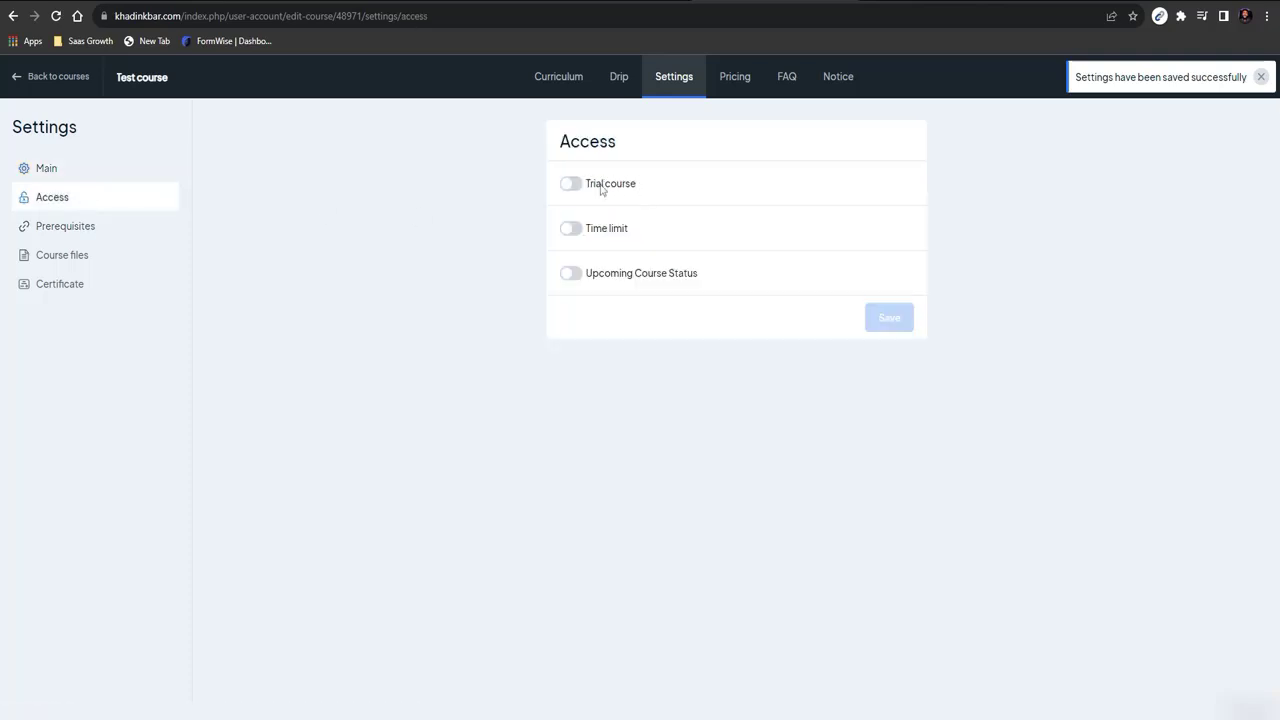
click(571, 228)
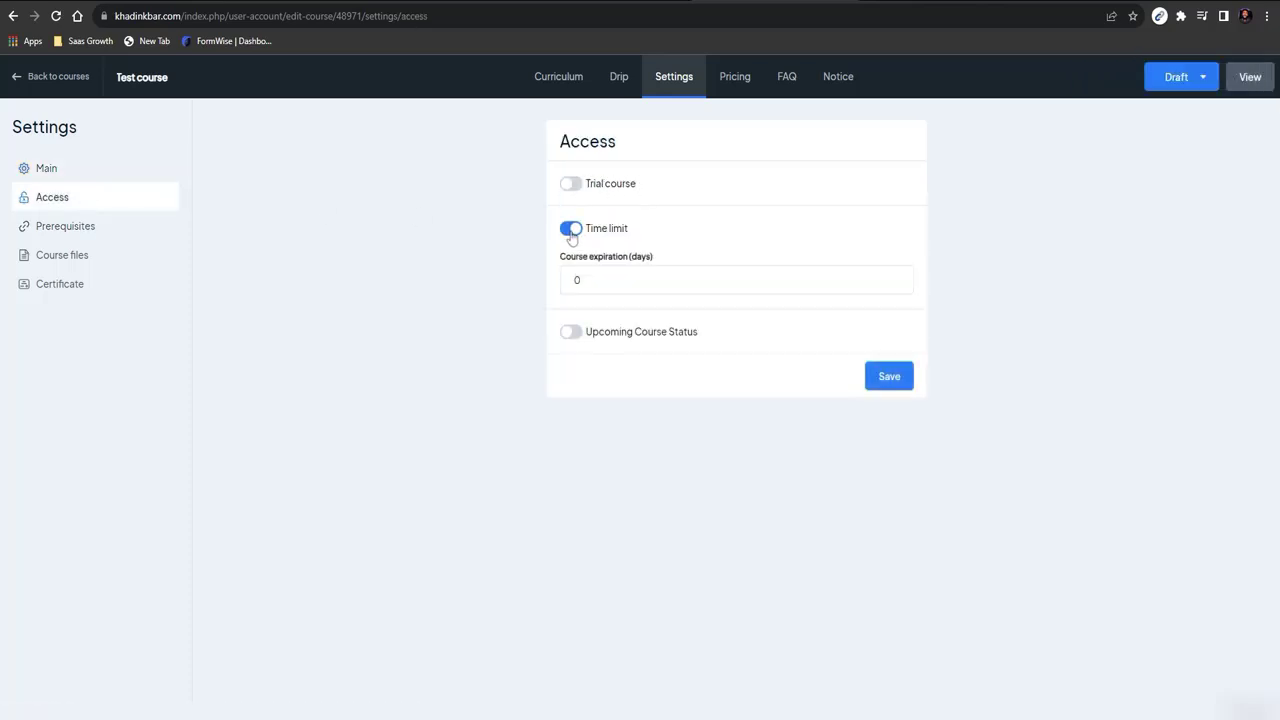
click(607, 278)
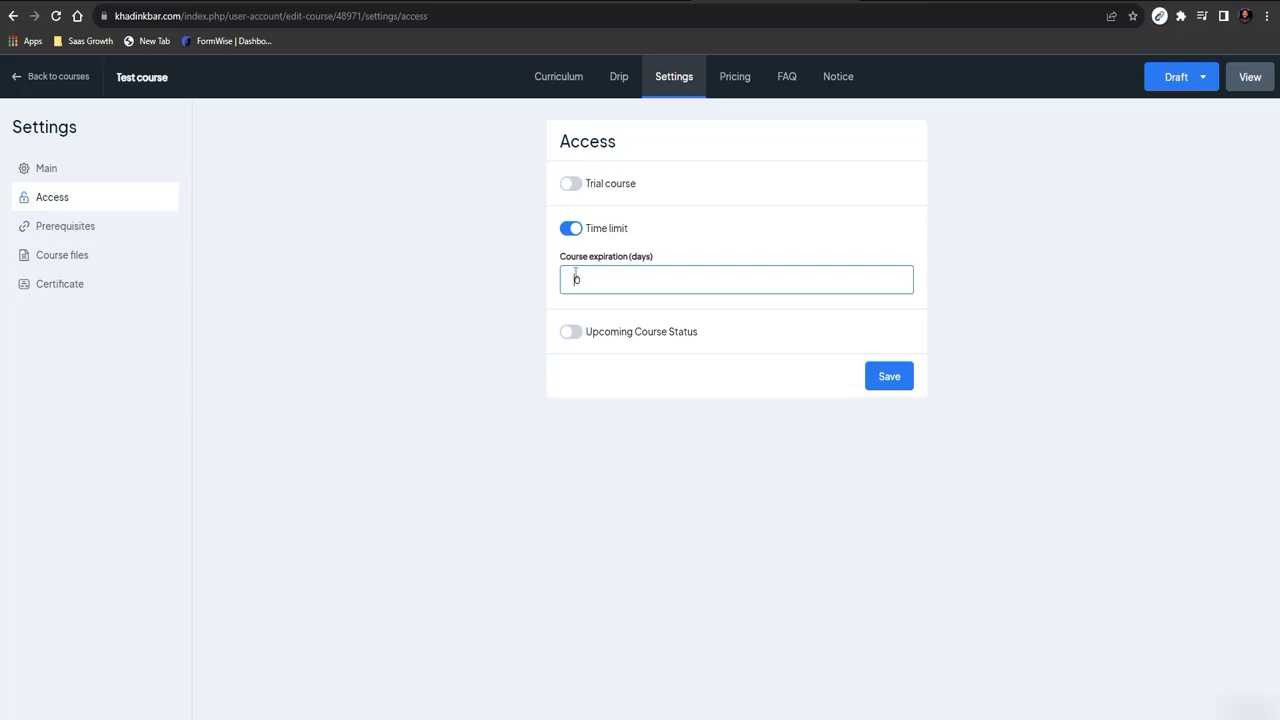
key(BackSpace)
text(30)
Leave upcoming status and trial access off, and save the access settings.
click(574, 335)
click(574, 334)
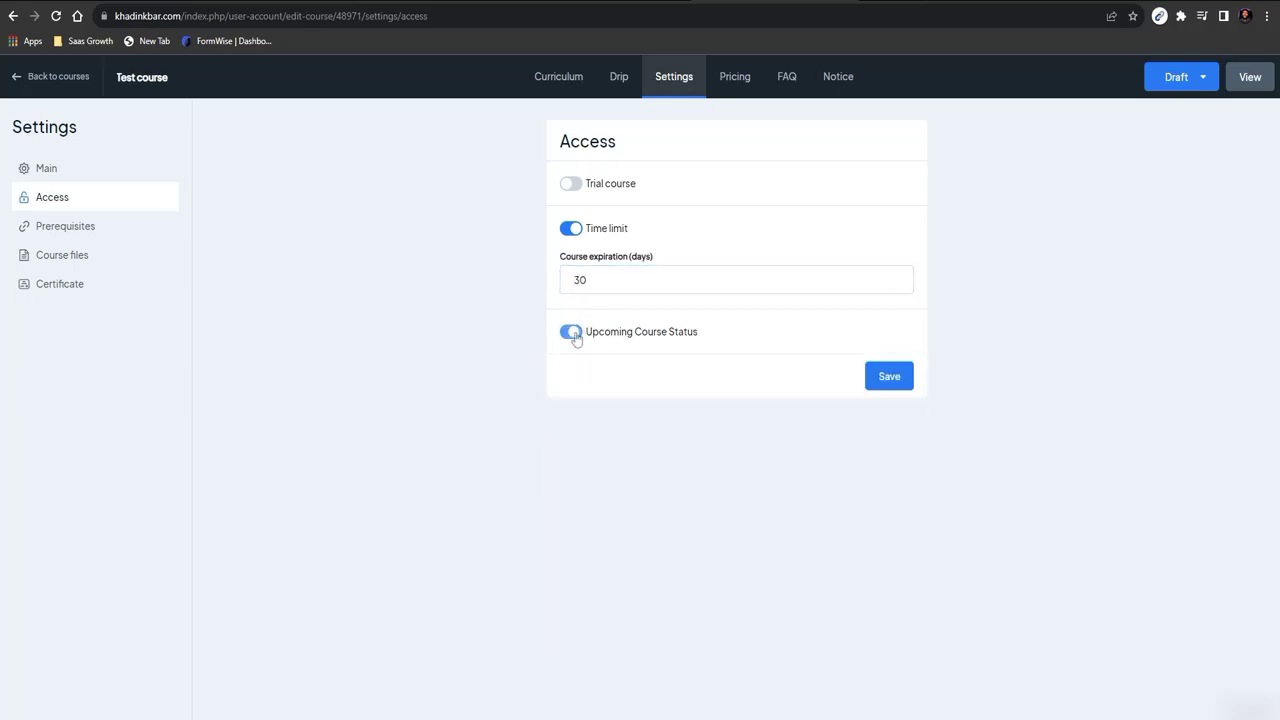
click(574, 336)
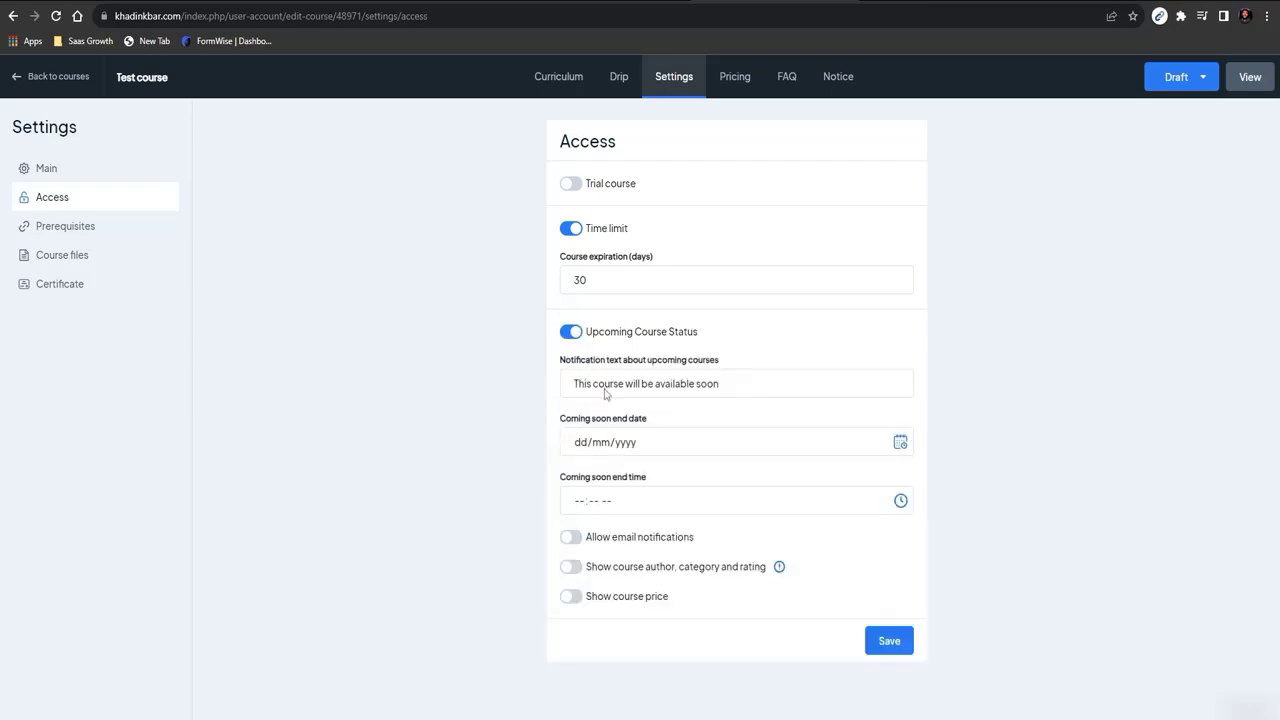
click(574, 333)
click(574, 184)
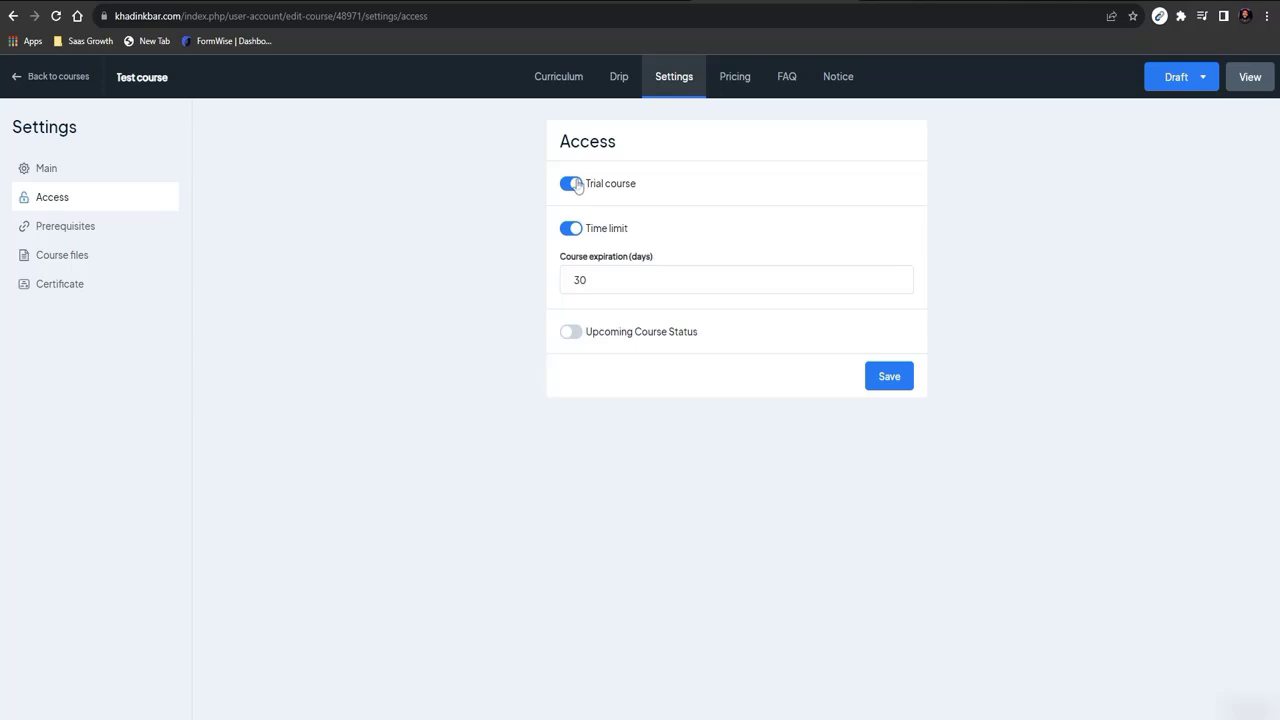
click(574, 184)
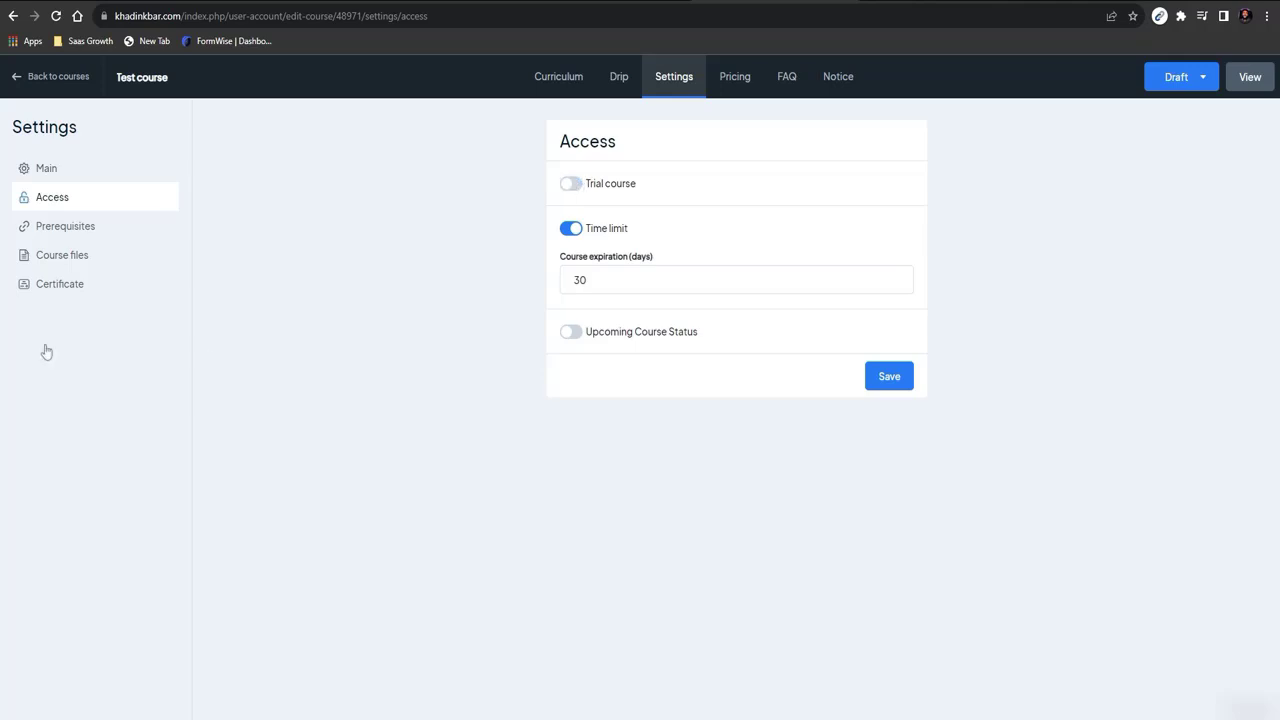
click(117, 234)
click(677, 176)
click(895, 380)
Require Engine Creating for Xbox One X as prerequisite with 30% passing, and save.
click(65, 226)
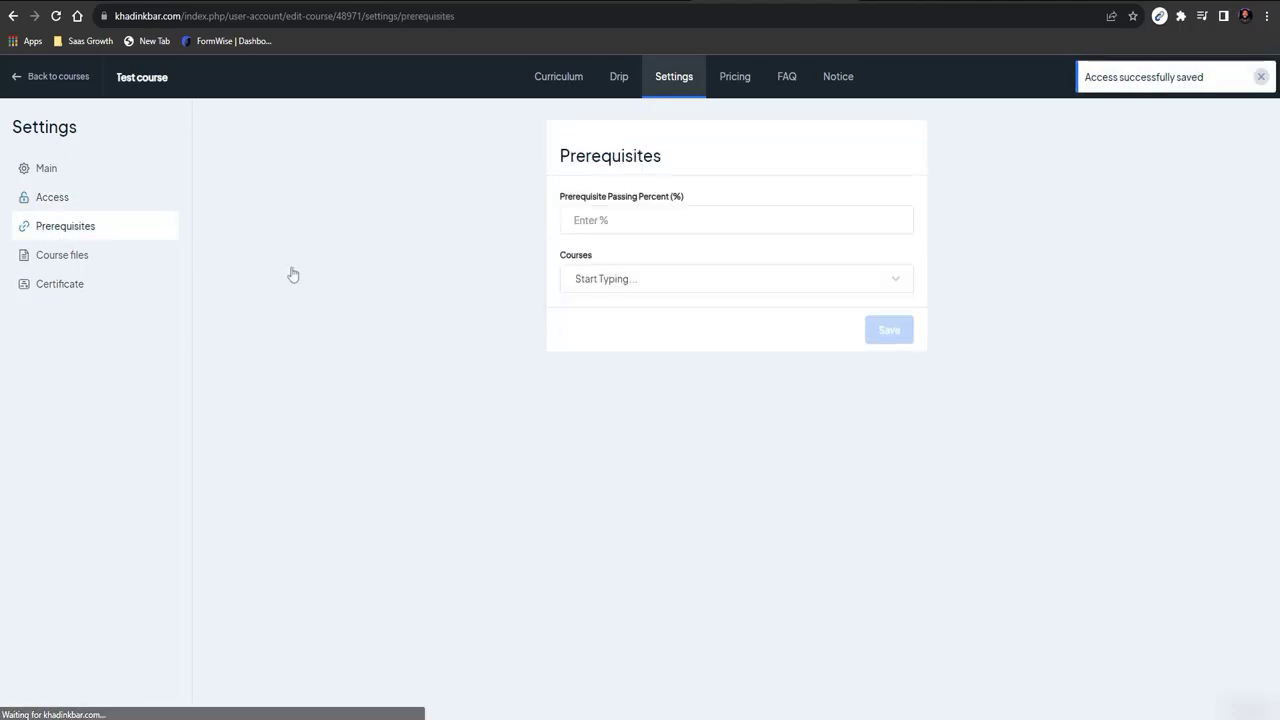
click(635, 219)
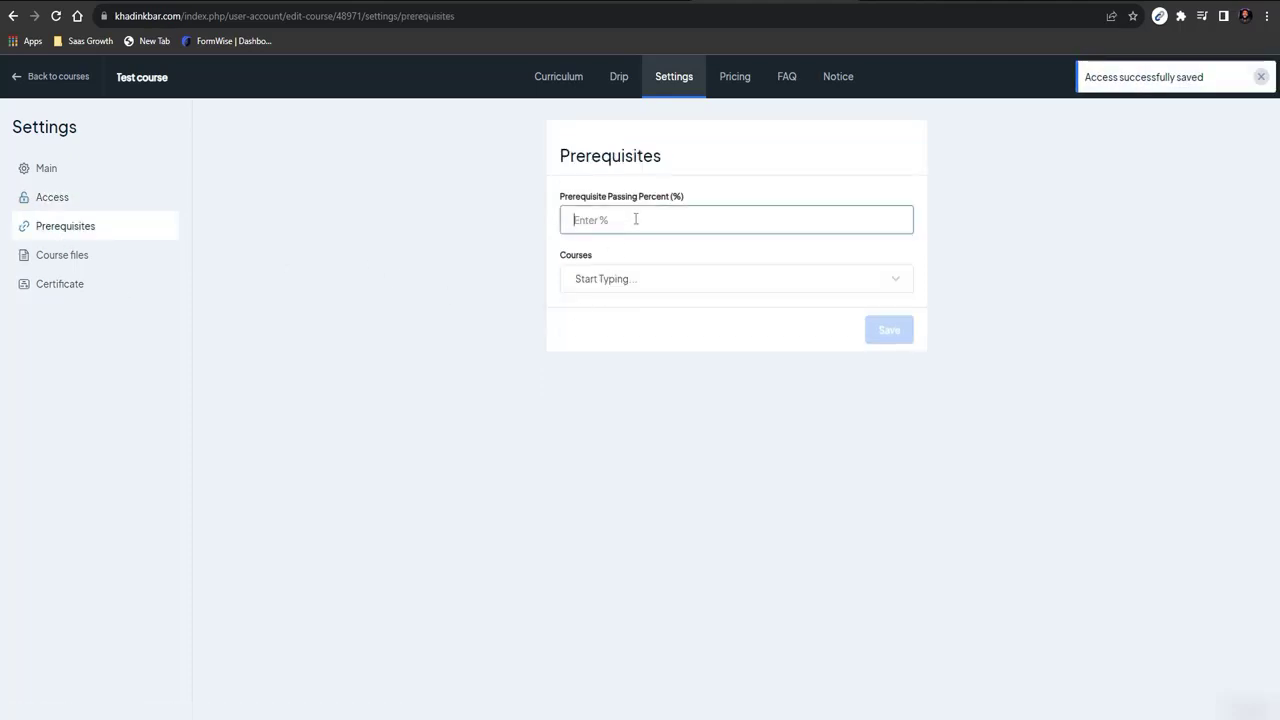
click(612, 279)
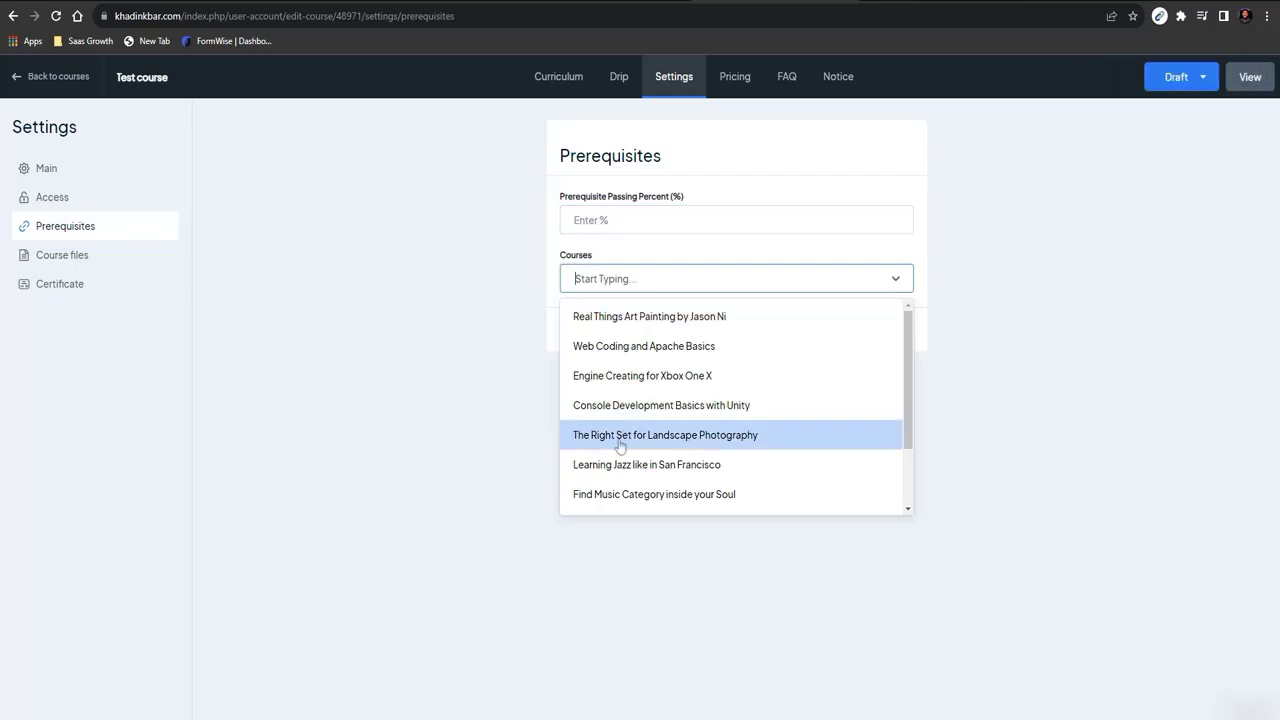
click(624, 373)
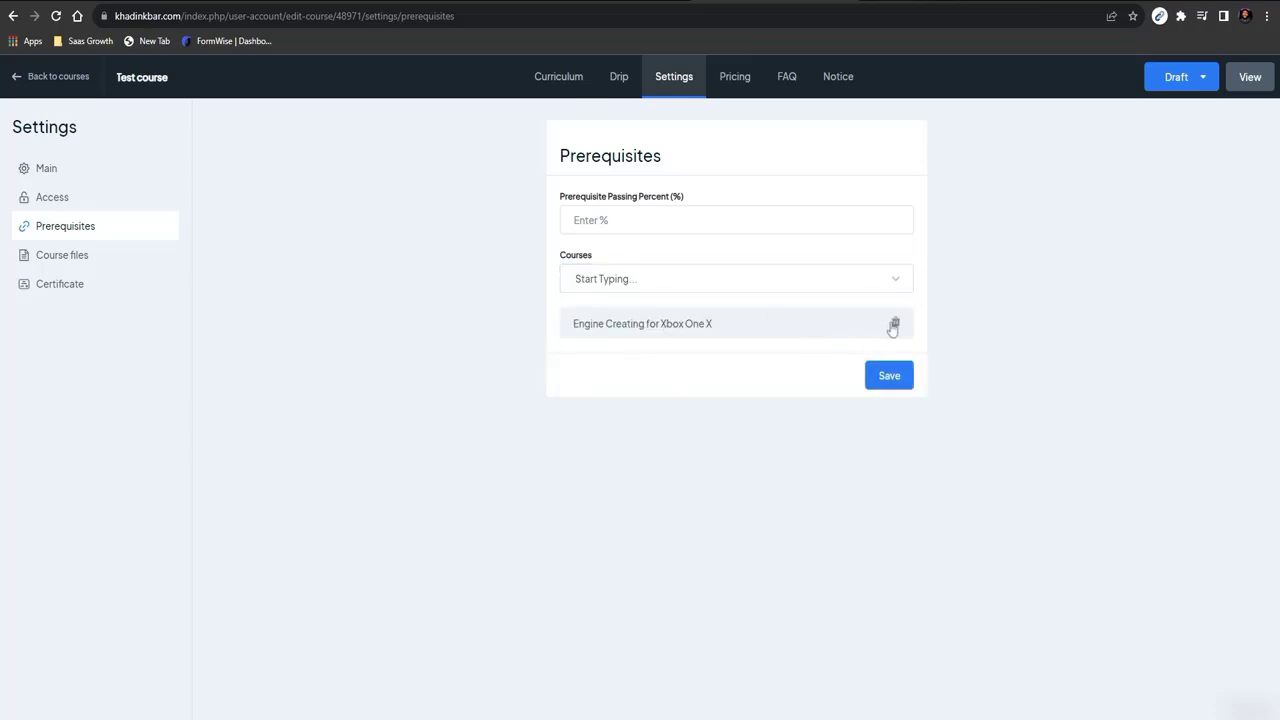
click(686, 231)
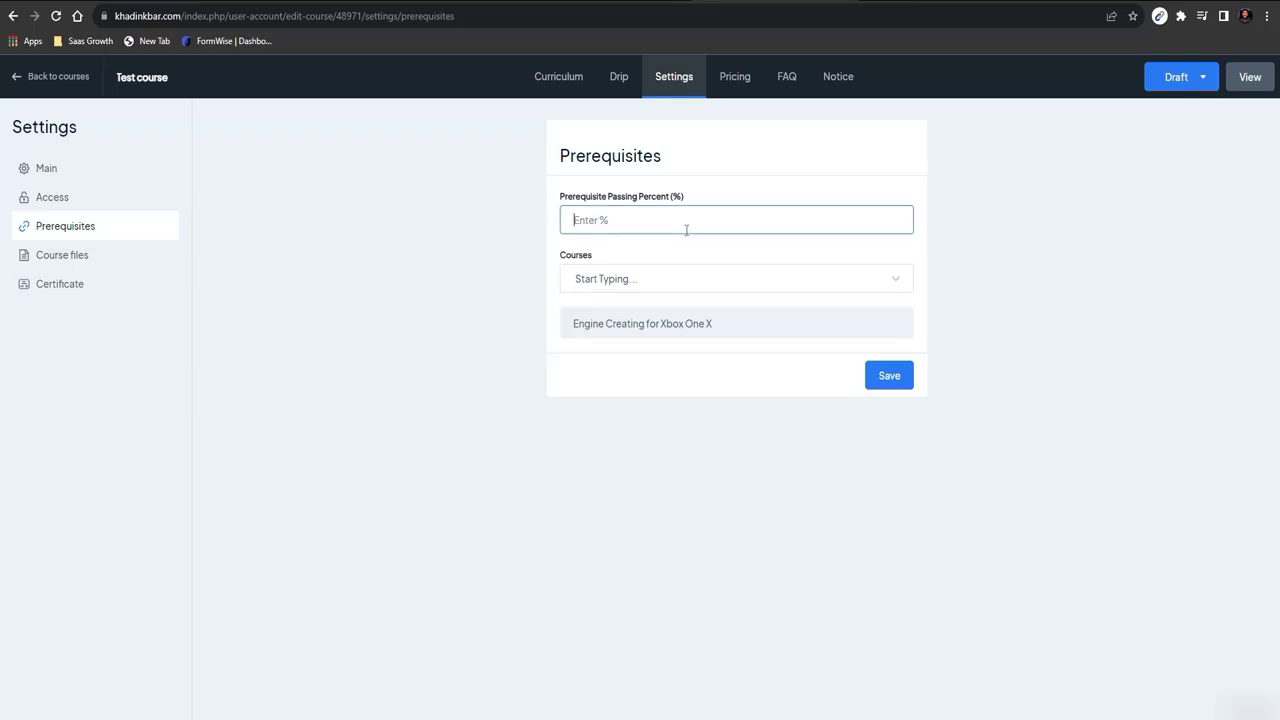
text(30)
click(430, 352)
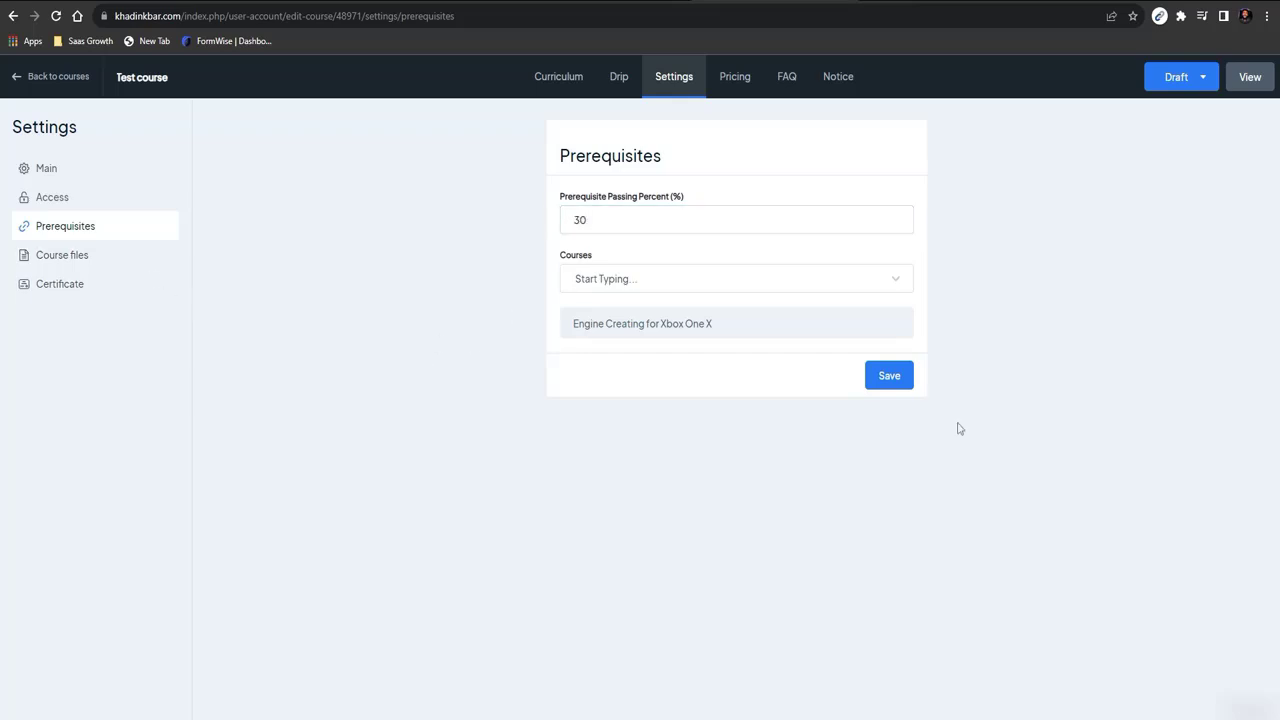
click(886, 374)
Assign the Demo 2 certificate to the course and save it.
click(74, 255)
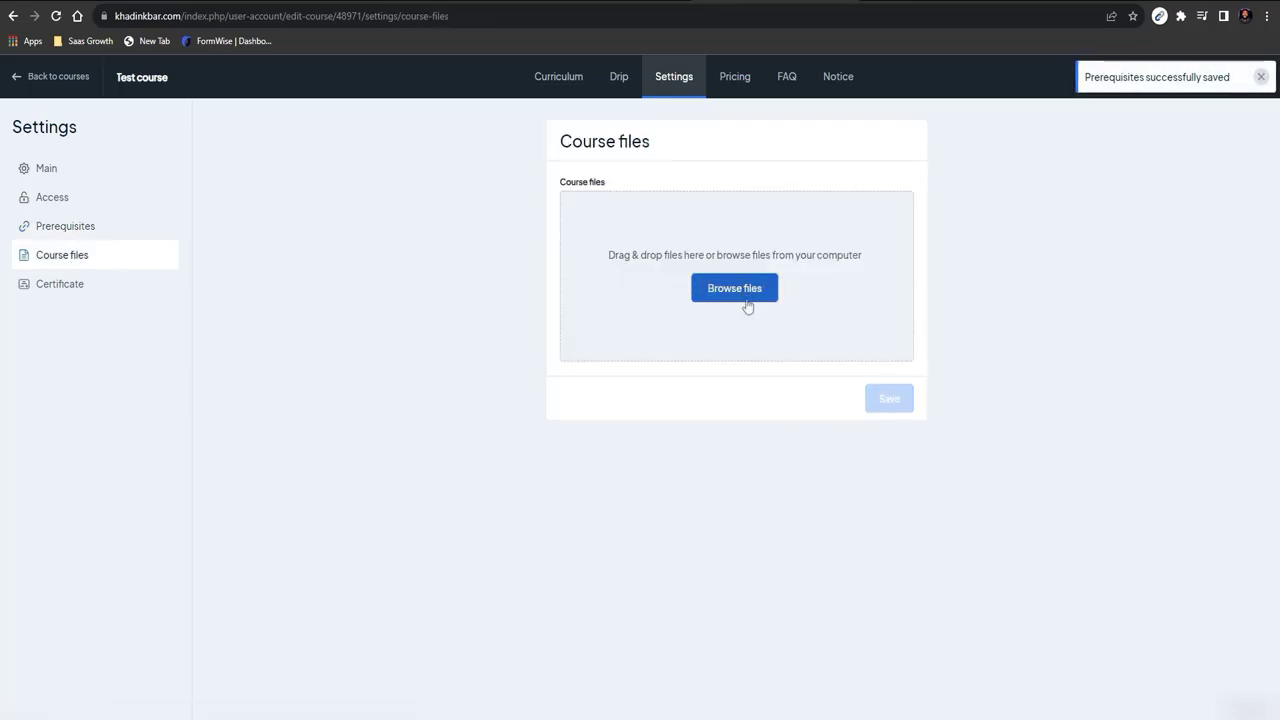
click(75, 285)
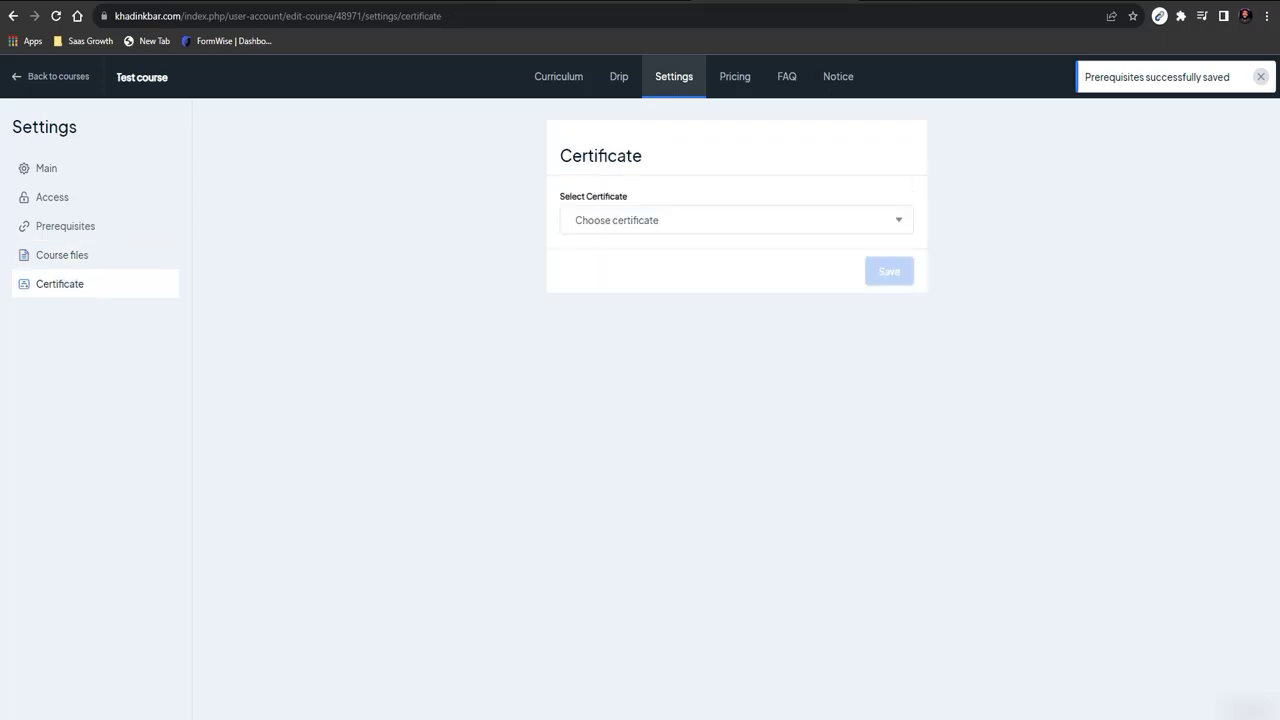
click(710, 228)
click(704, 266)
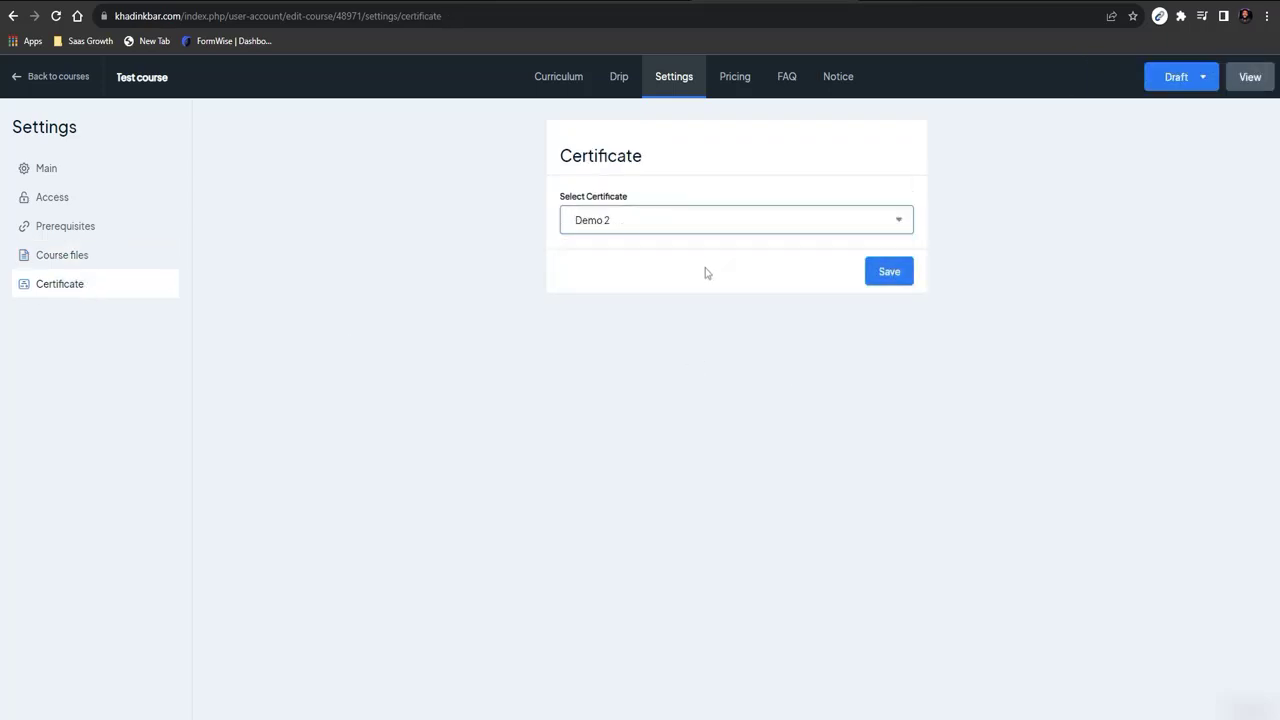
click(907, 276)
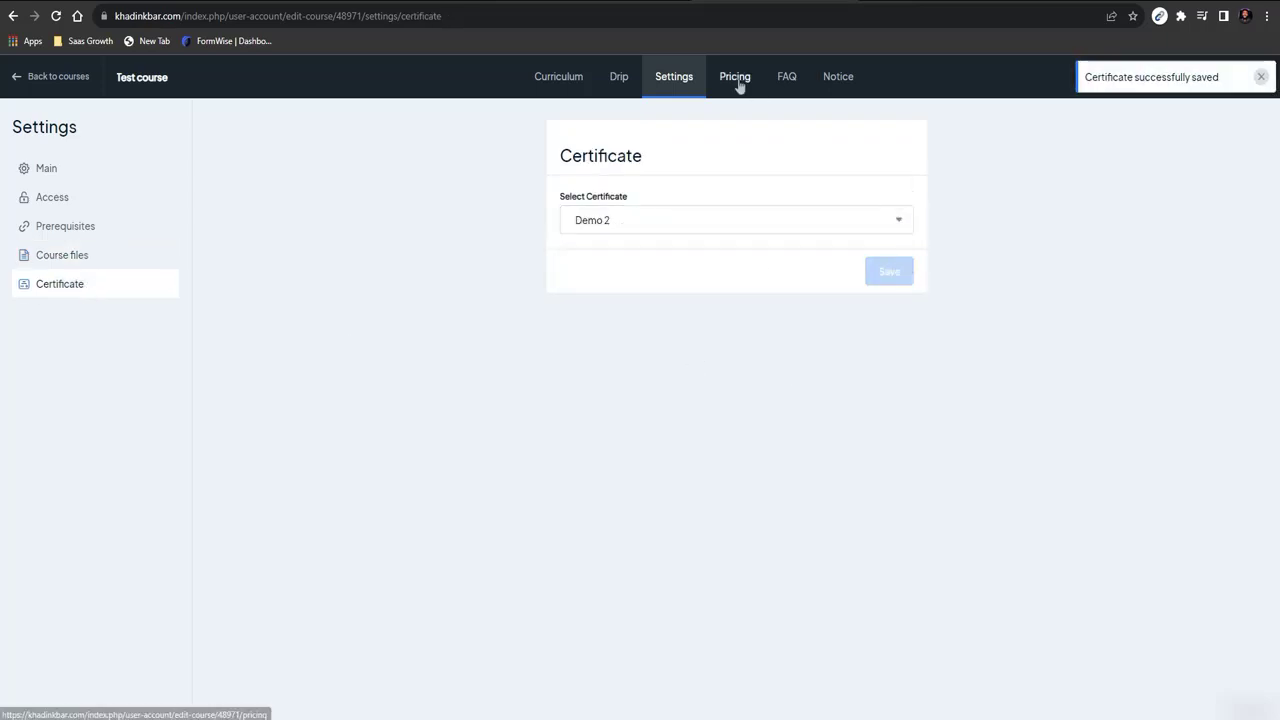
click(738, 86)
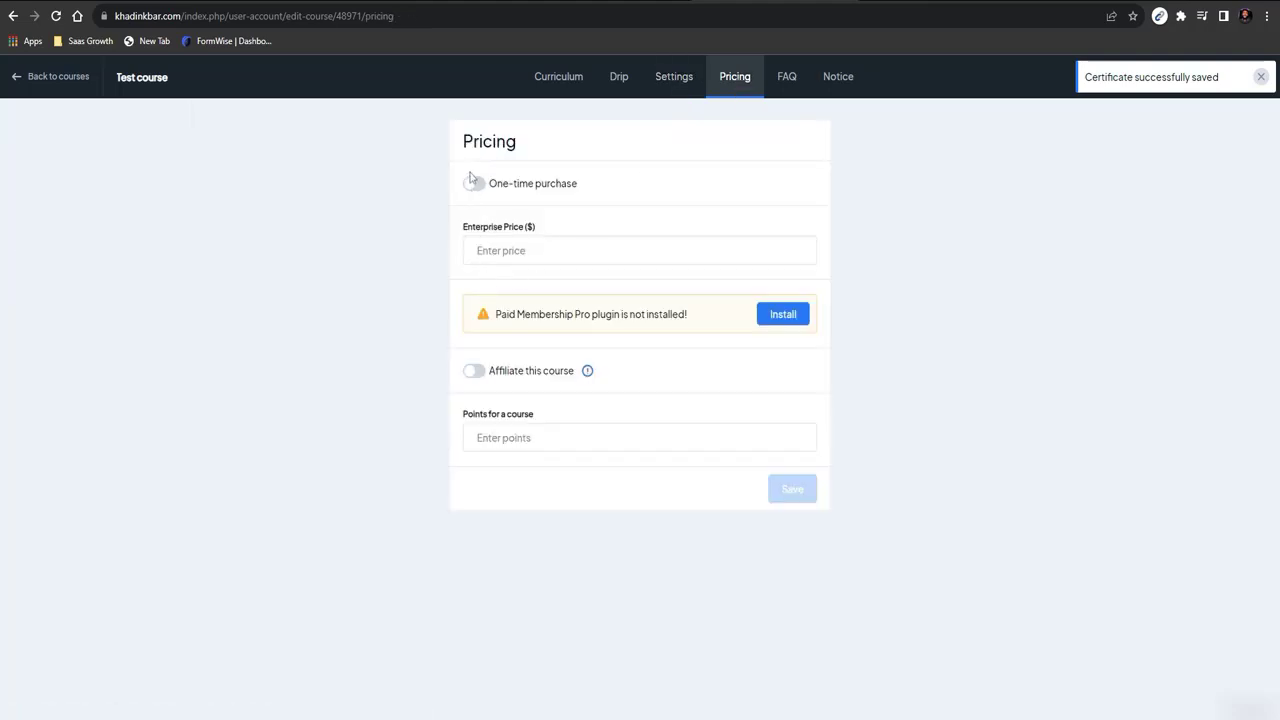
Enable one-time purchase at $199, sale price $76 from 13 to 31 December 2023.
click(474, 183)
click(504, 240)
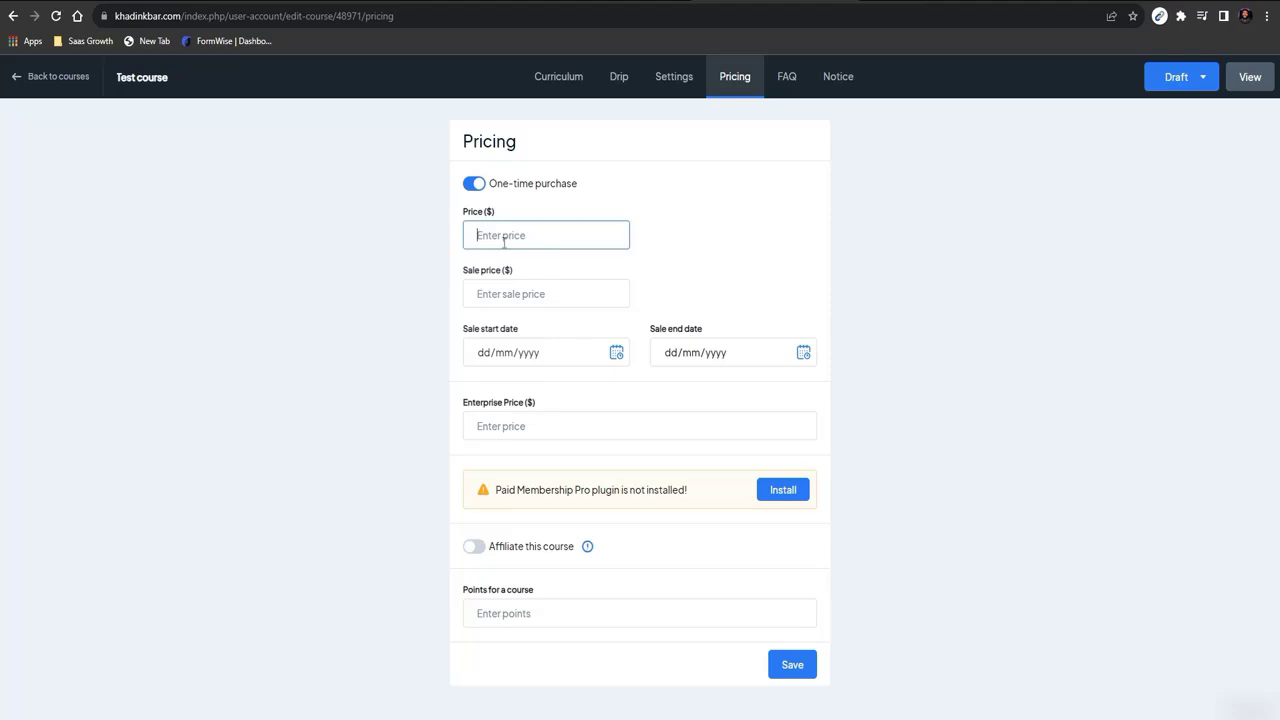
text(199)
click(530, 296)
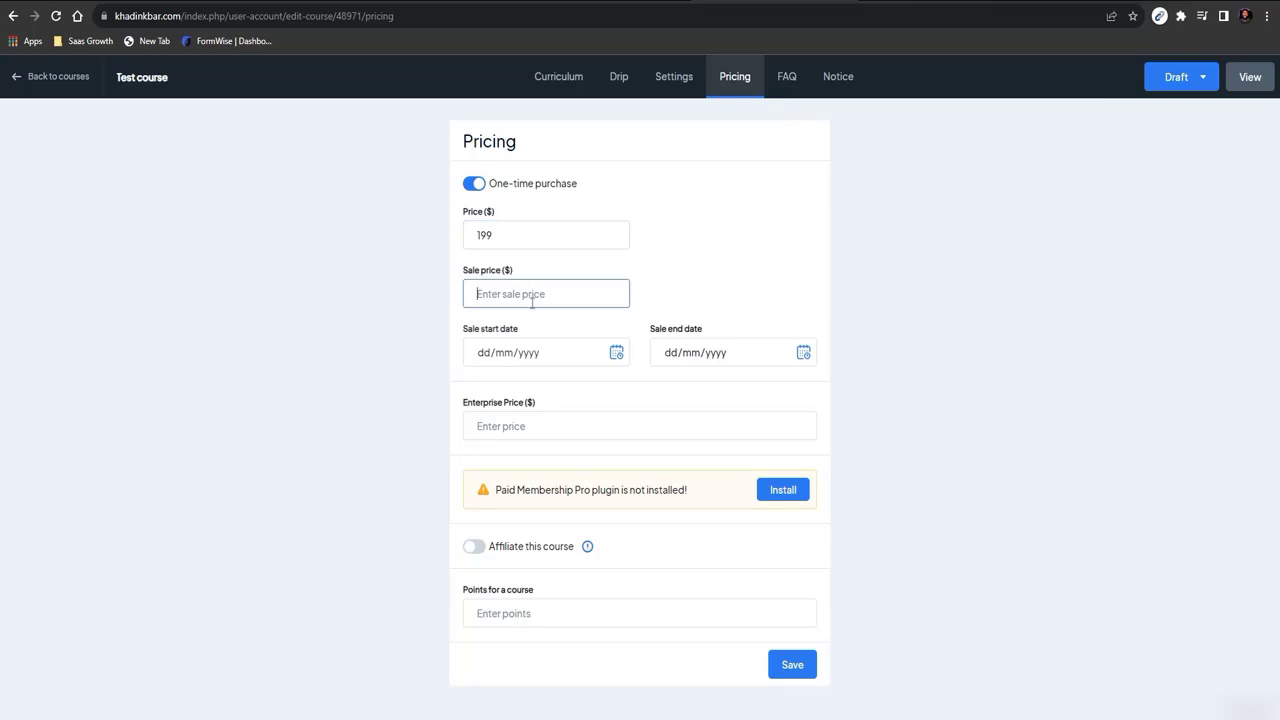
text(76)
click(540, 348)
click(638, 360)
click(615, 354)
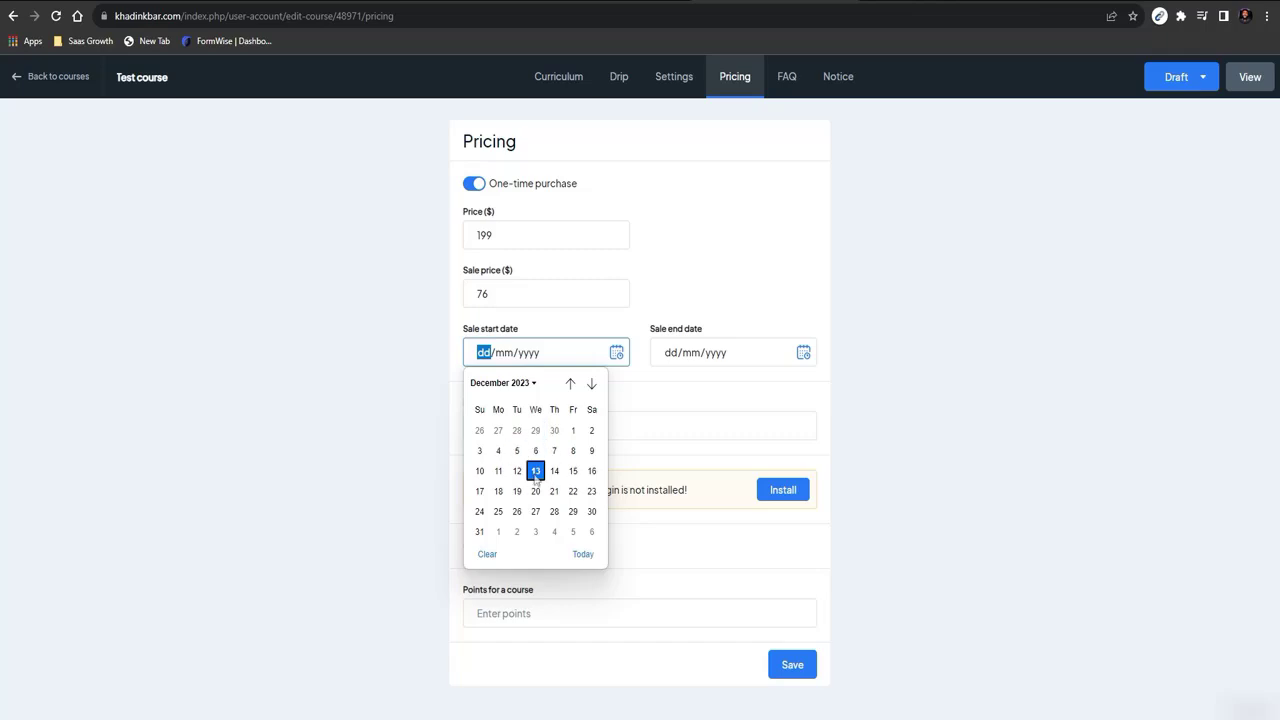
click(536, 471)
click(803, 352)
click(666, 532)
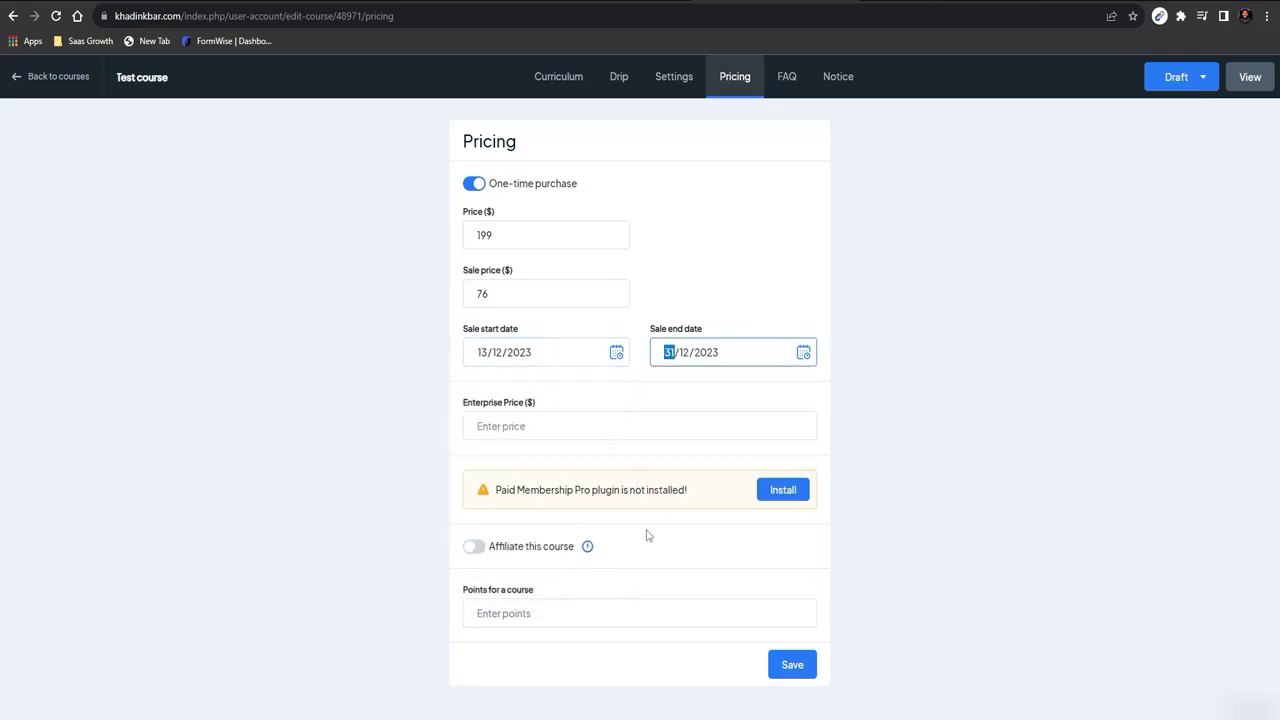
Set the enterprise price to $70 and 10 points, then save the pricing.
click(503, 429)
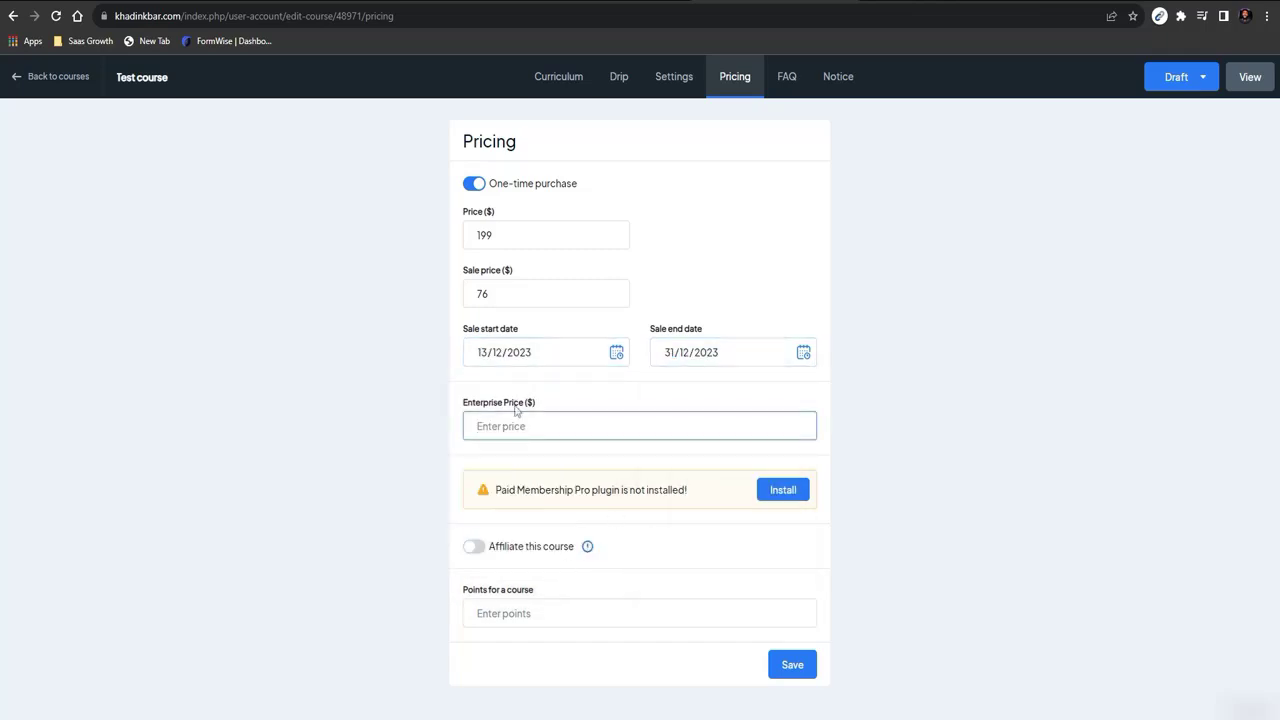
text(7)
key(BackSpace)
key(BackSpace)
text(70)
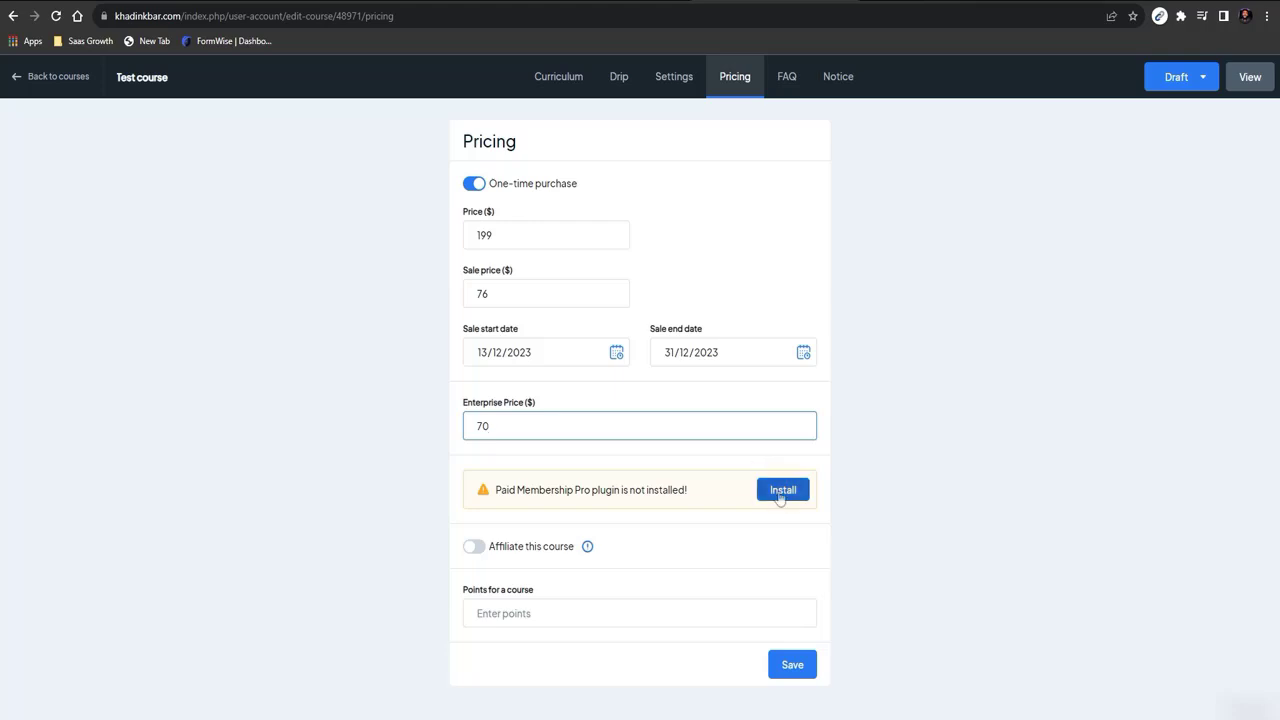
click(792, 496)
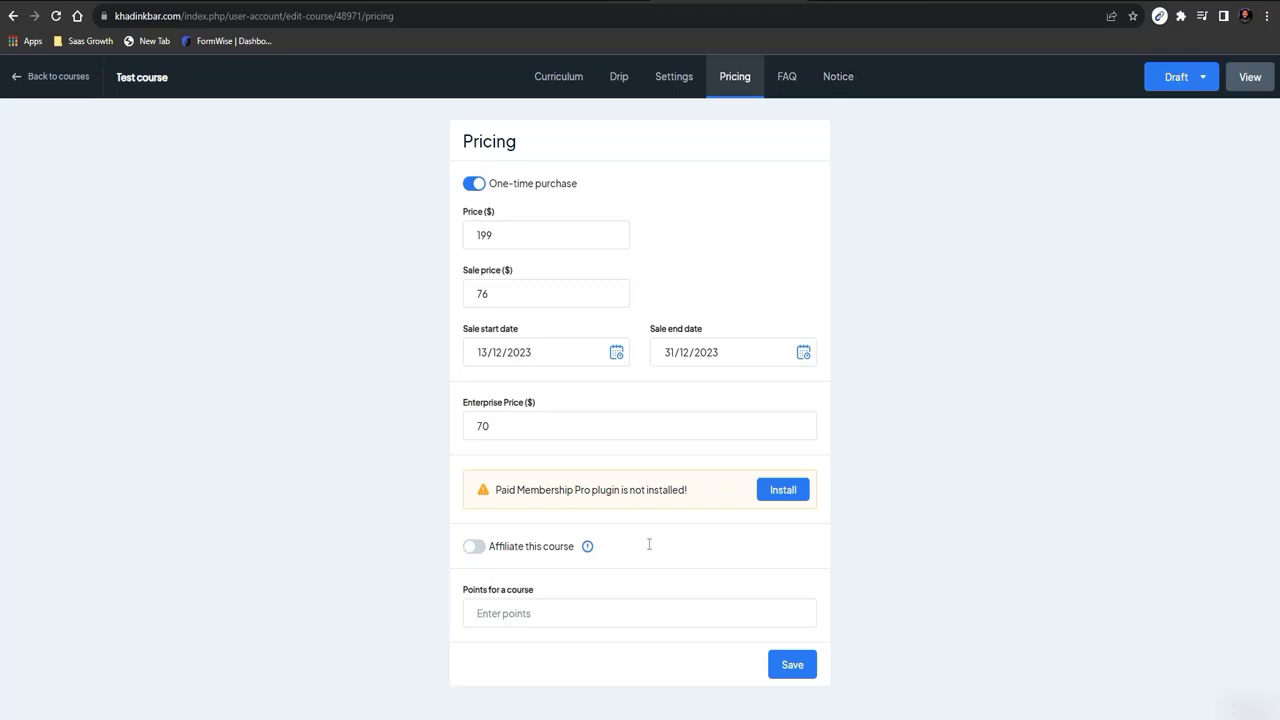
click(504, 624)
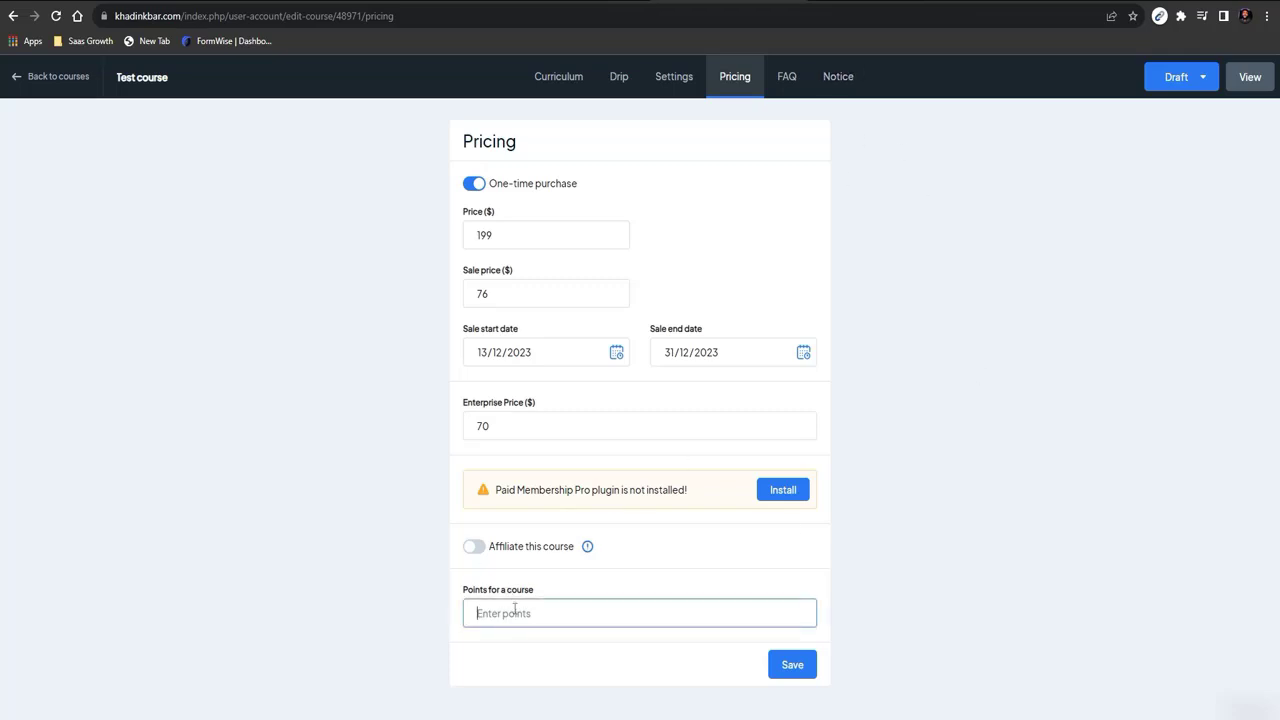
text(10)
click(797, 660)
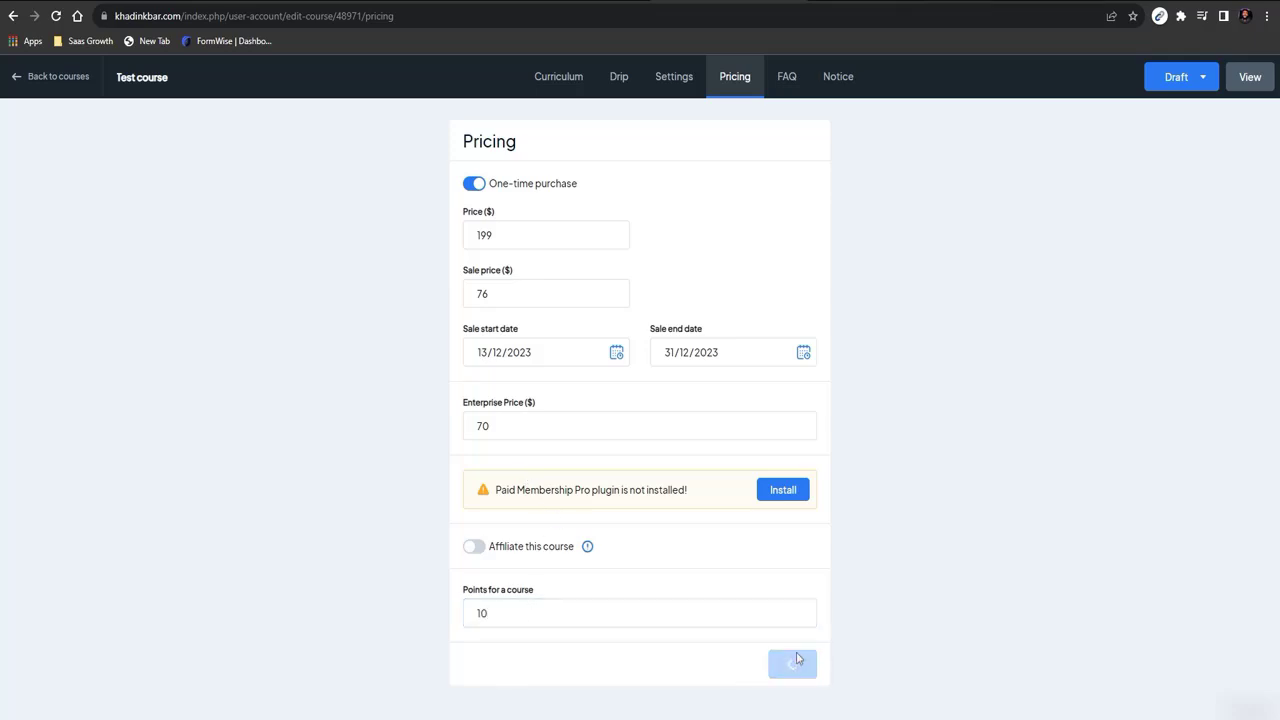
click(472, 546)
Set the affiliate Button Text to 'Buy now', replacing the misspelled 'Become Affilitae'.
scroll(524, 603, down, 1)
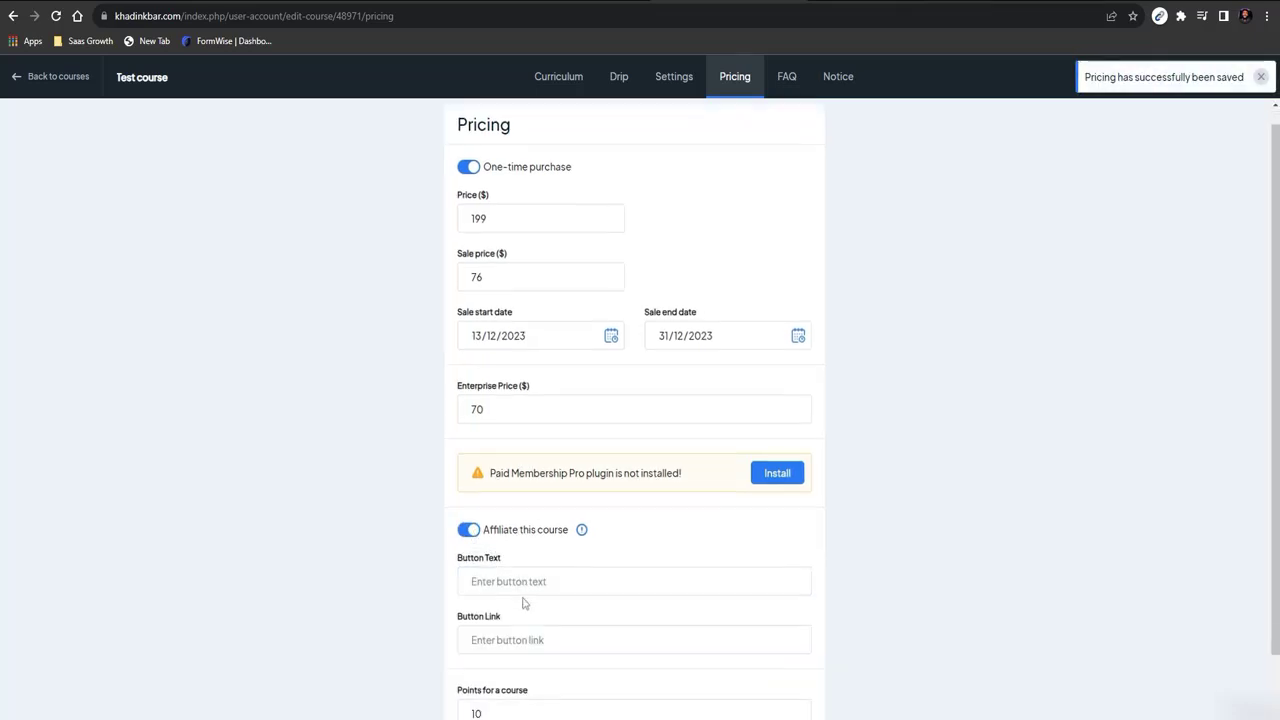
scroll(524, 603, down, 1)
click(509, 518)
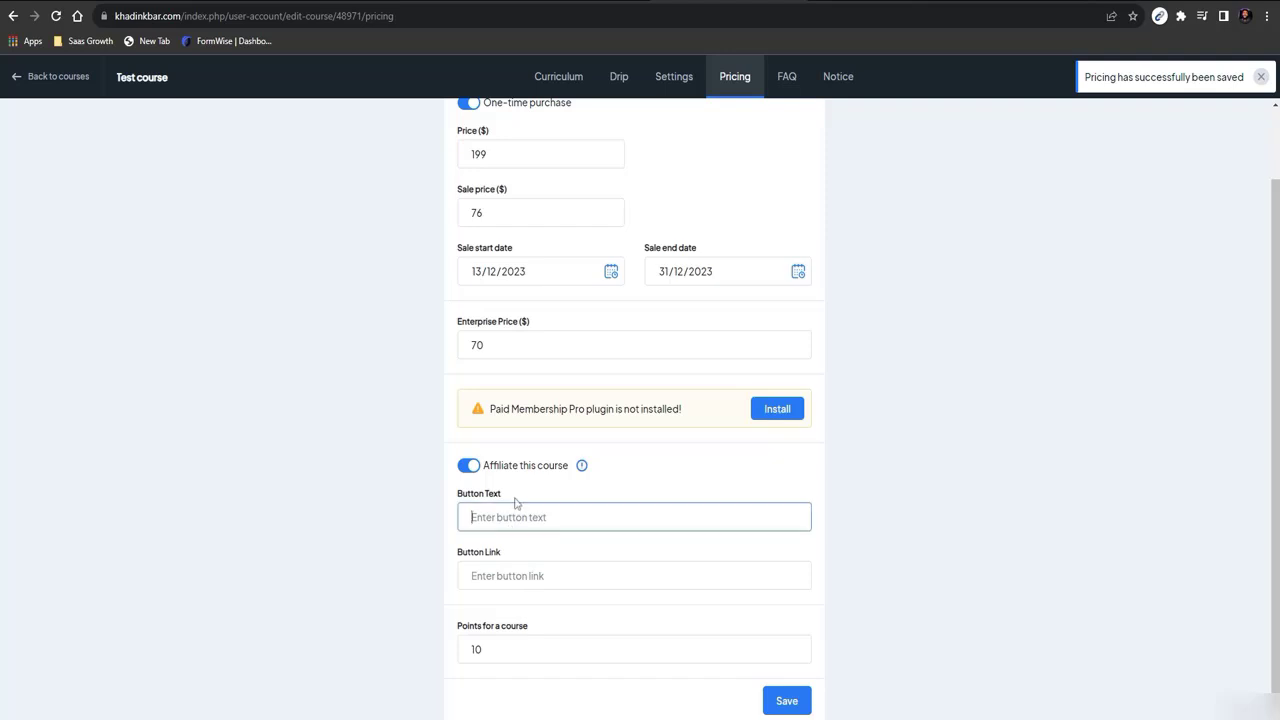
text(Become)
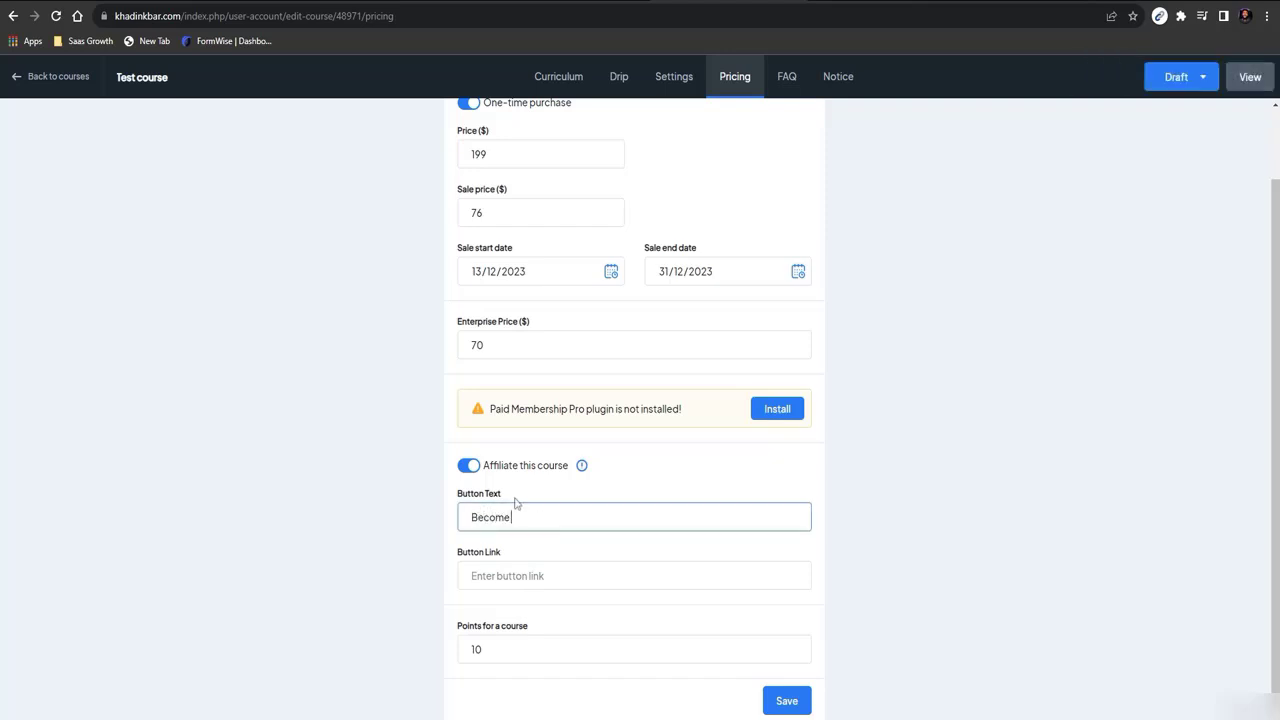
text( Affilitae)
key(BackSpace)
key(BackSpace)
key(BackSpace)
key(BackSpace)
key(BackSpace)
key(BackSpace)
key(BackSpace)
key(BackSpace)
key(BackSpace)
key(BackSpace)
key(BackSpace)
key(BackSpace)
key(BackSpace)
key(BackSpace)
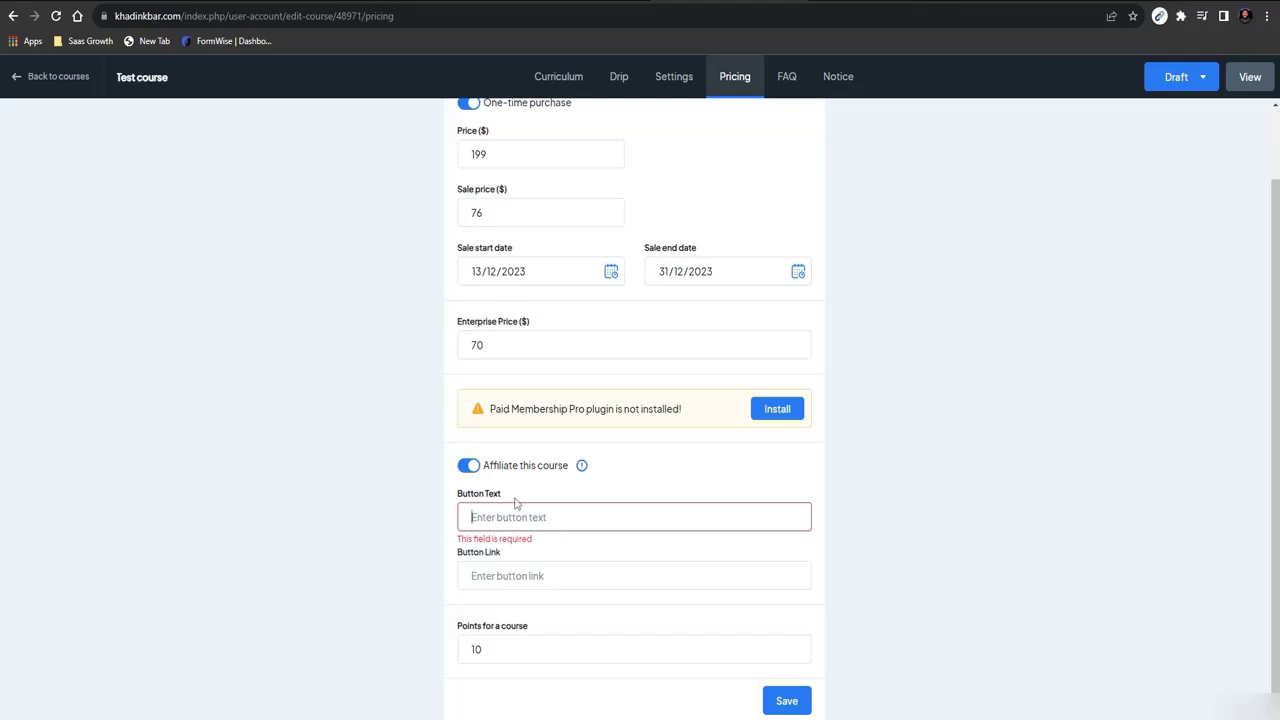
click(582, 466)
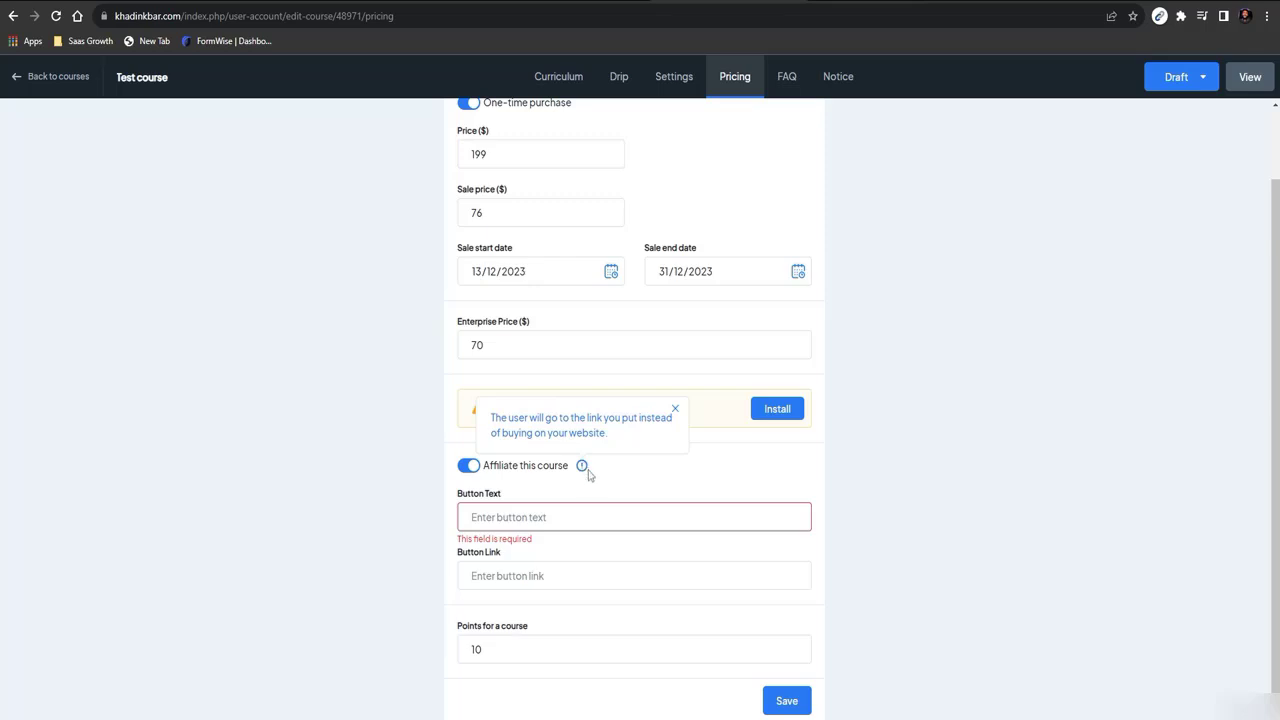
click(512, 517)
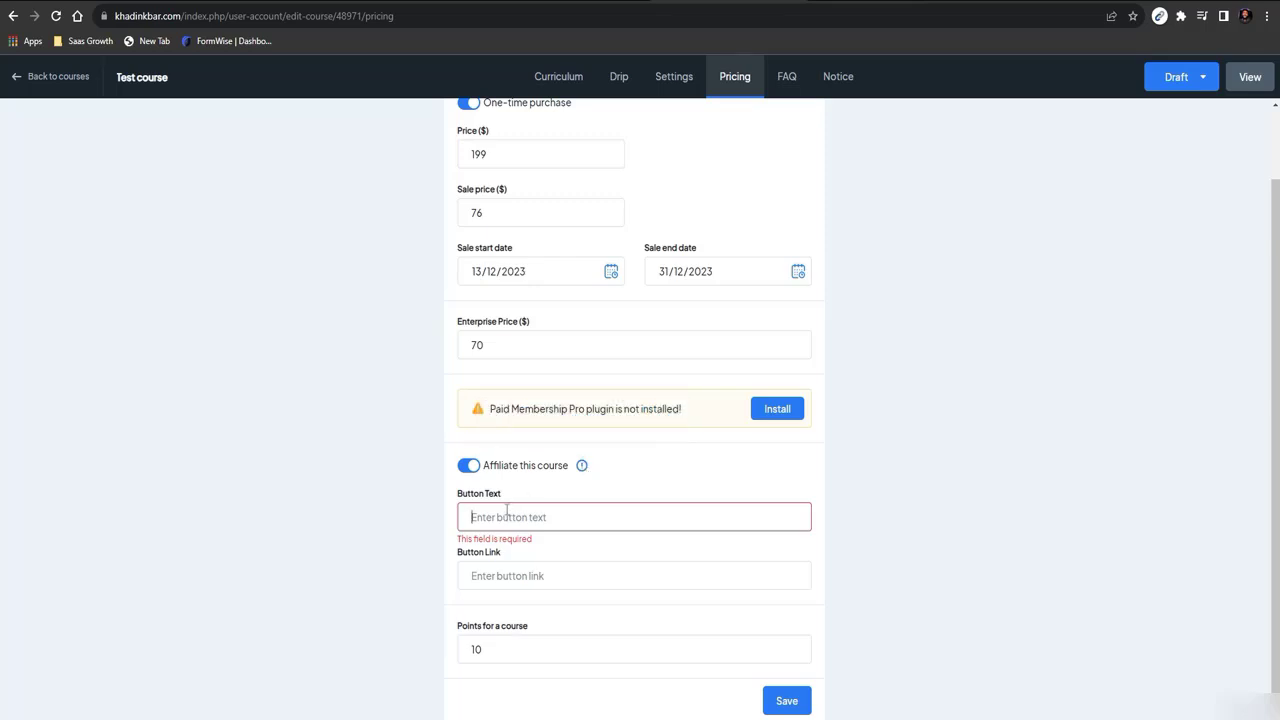
text(Buy now)
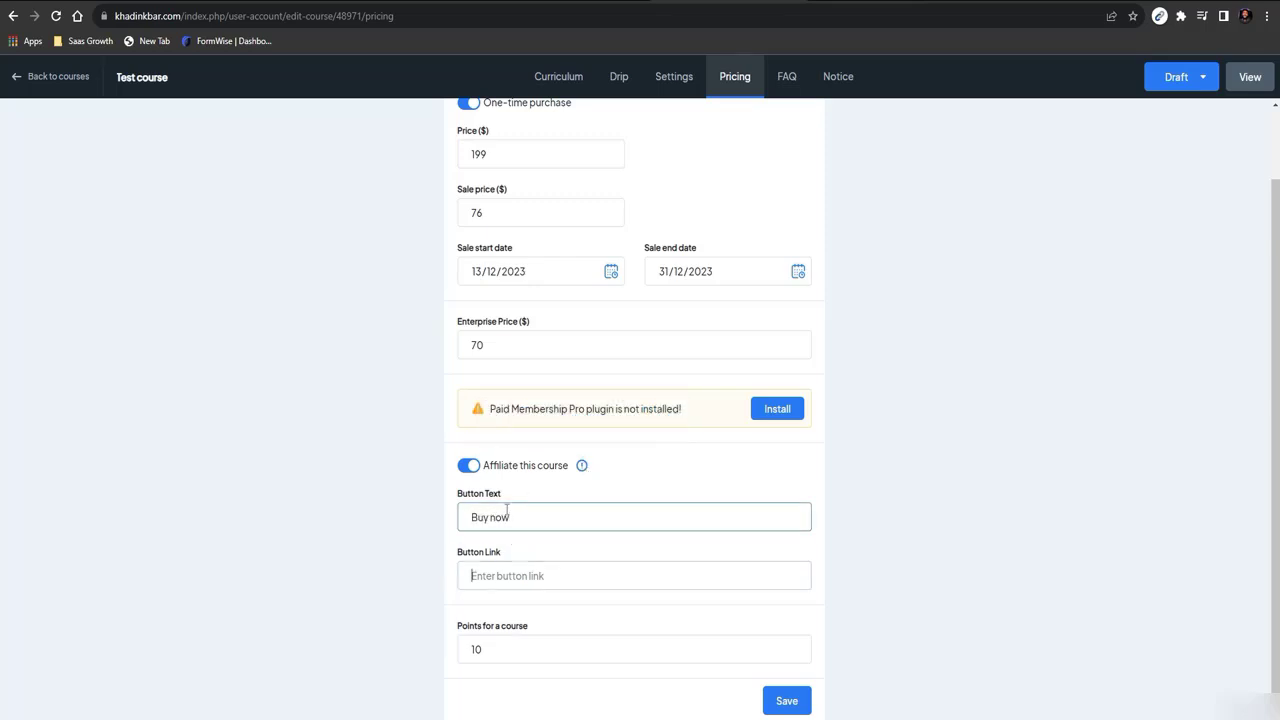
key(Tab)
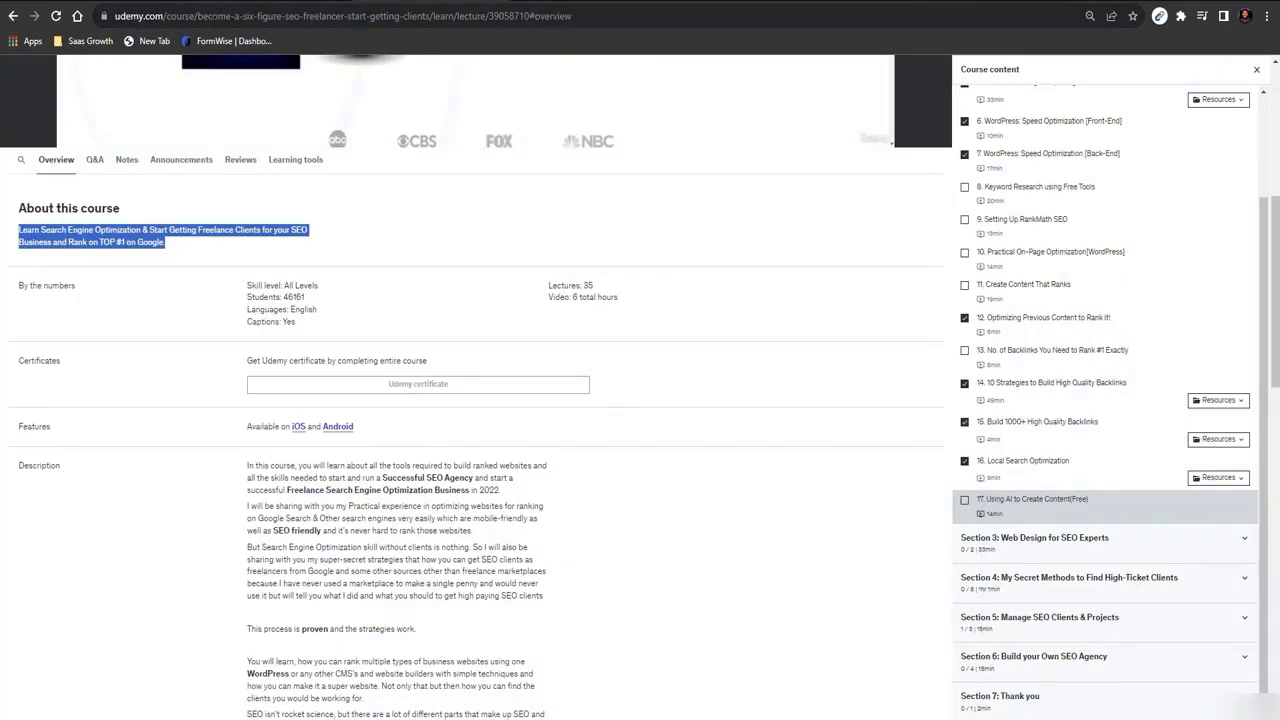
Paste the copied Udemy SEO freelancer course URL as the Button Link and save.
click(340, 16)
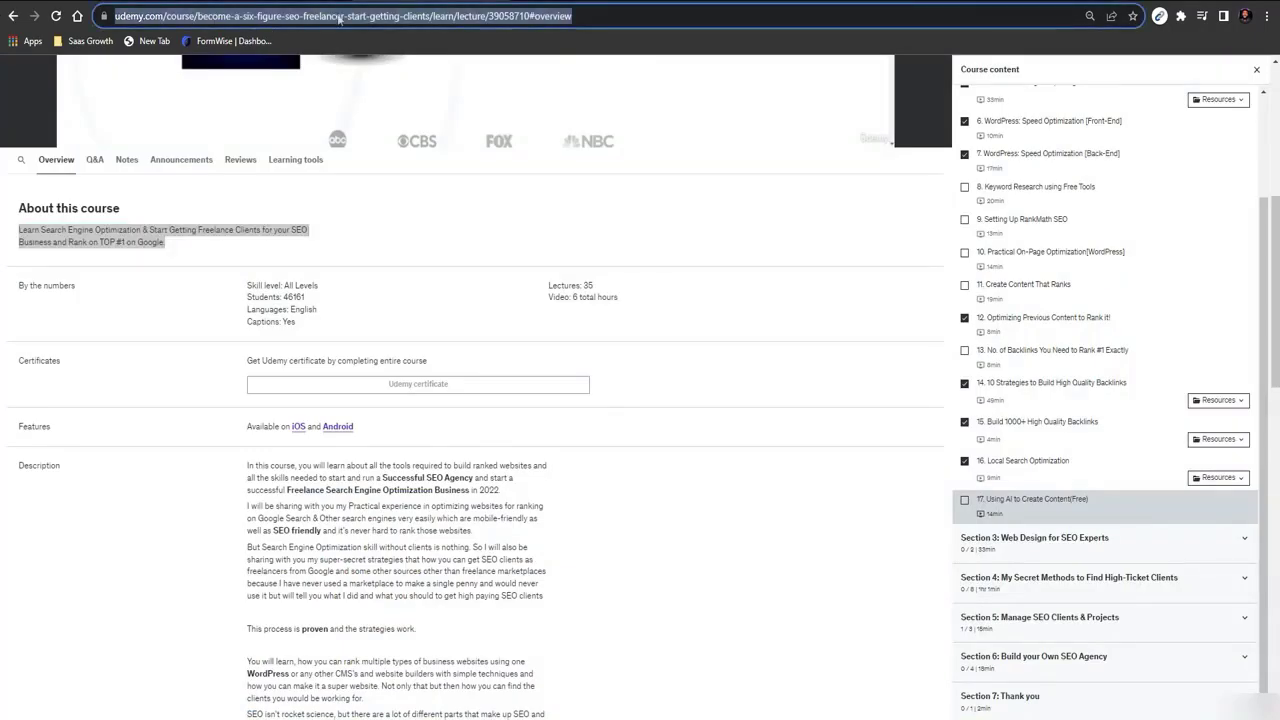
click(447, 16)
drag(487, 16, 115, 16)
right_click(157, 19)
click(195, 108)
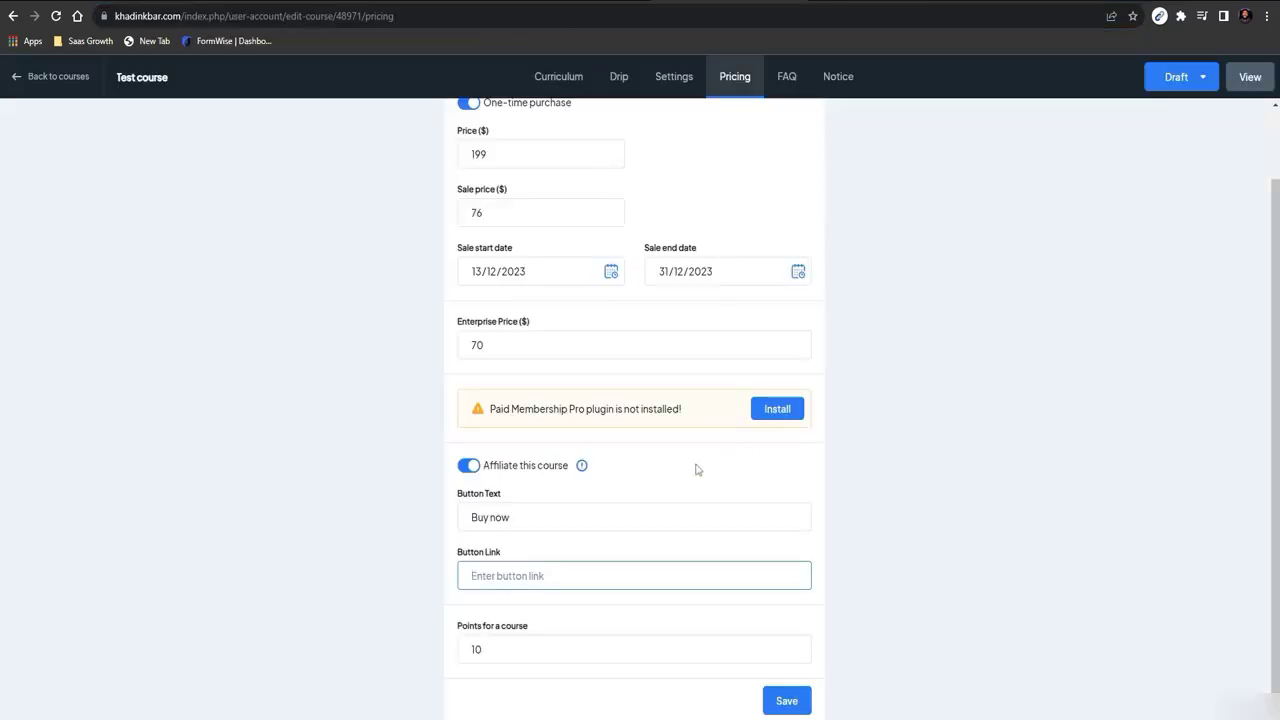
key(ctrl+v)
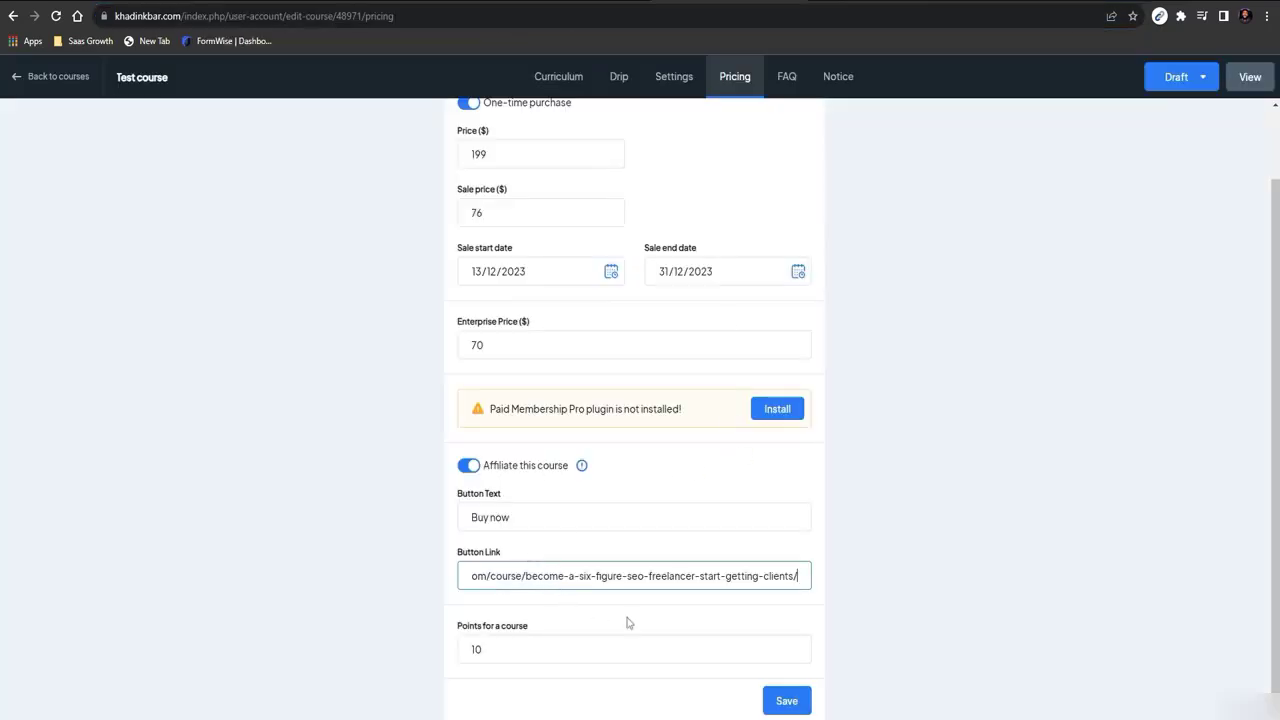
click(785, 702)
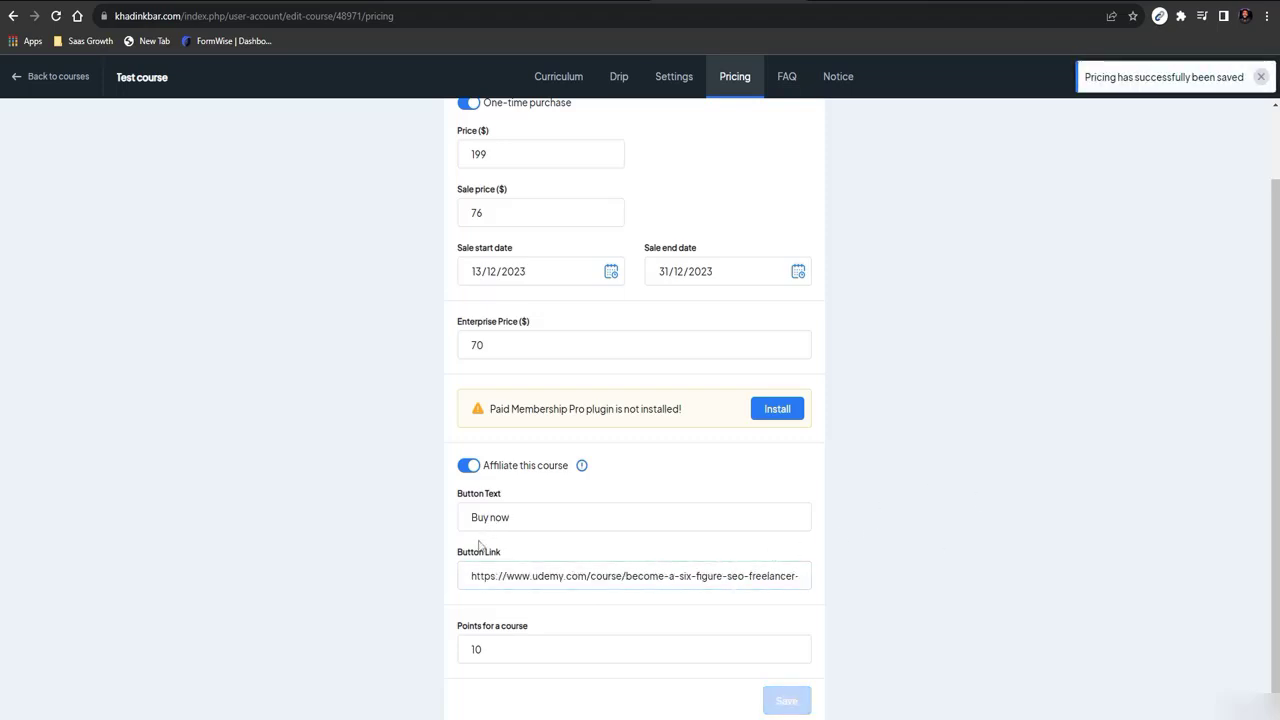
Check the pasted link, then switch Affiliate this course off.
drag(532, 577, 691, 603)
click(692, 578)
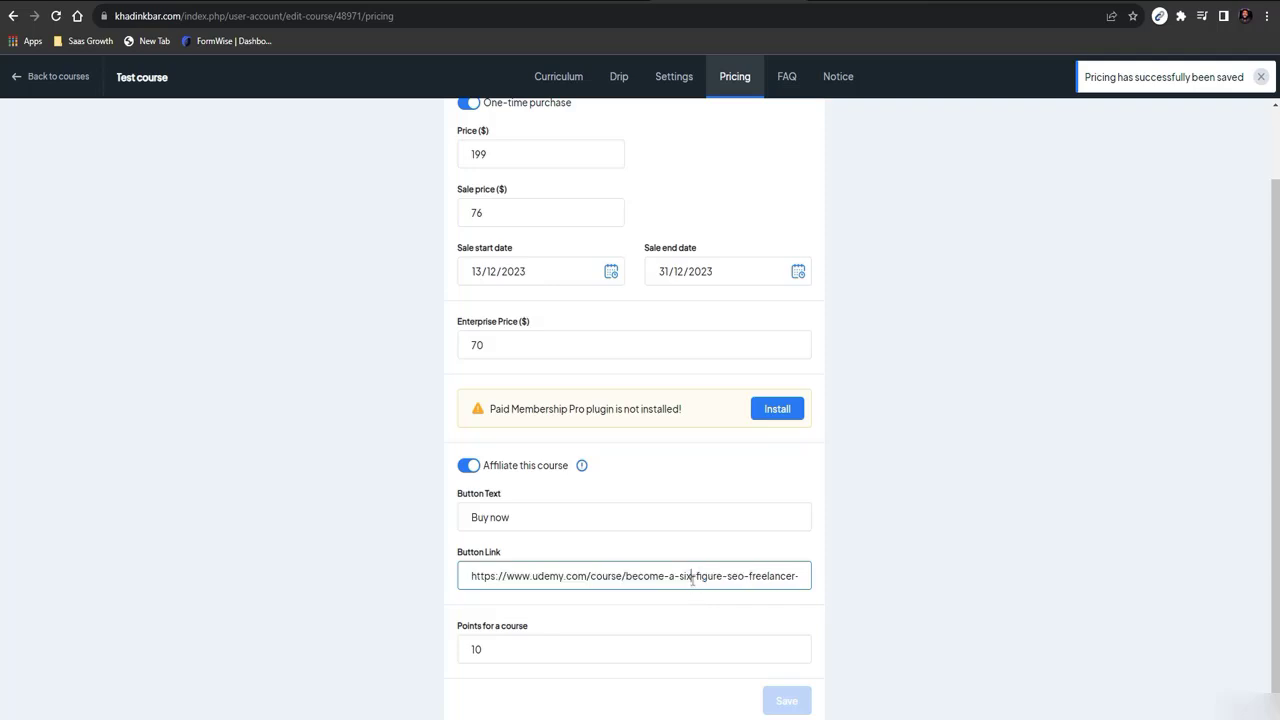
click(469, 466)
Save the pricing with affiliate turned off and open the empty FAQ section.
click(779, 665)
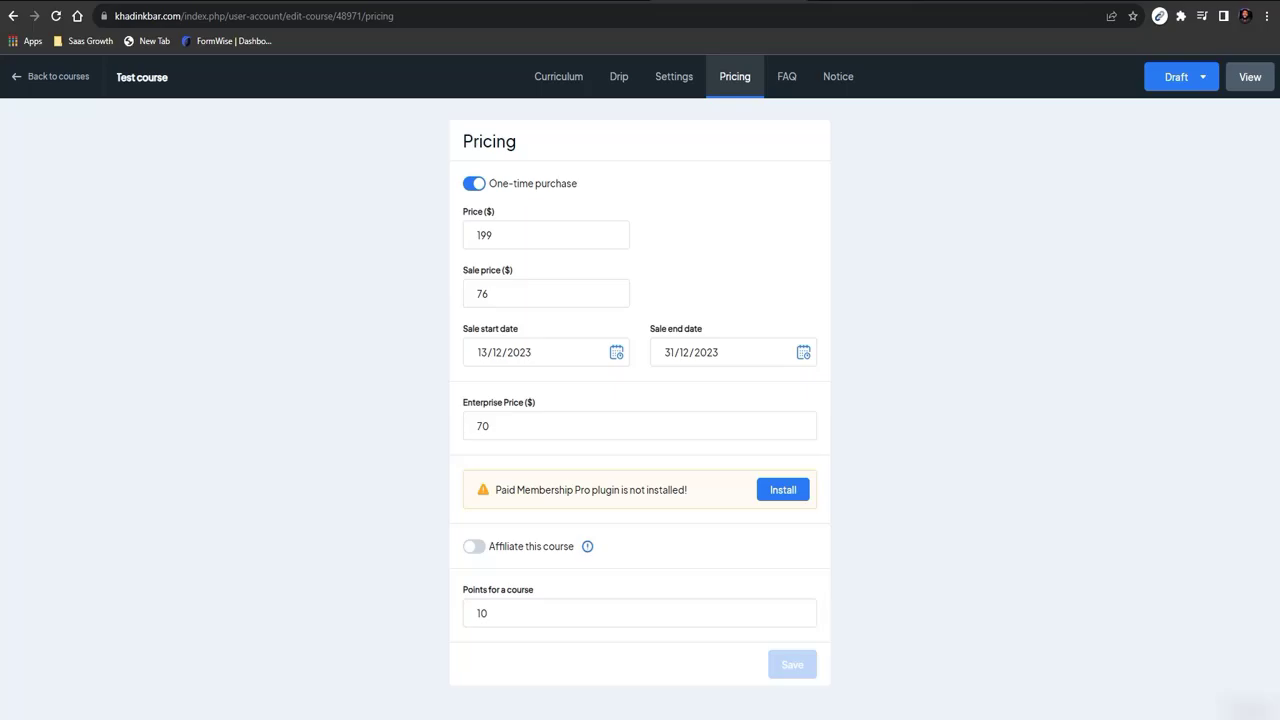
click(787, 77)
click(743, 80)
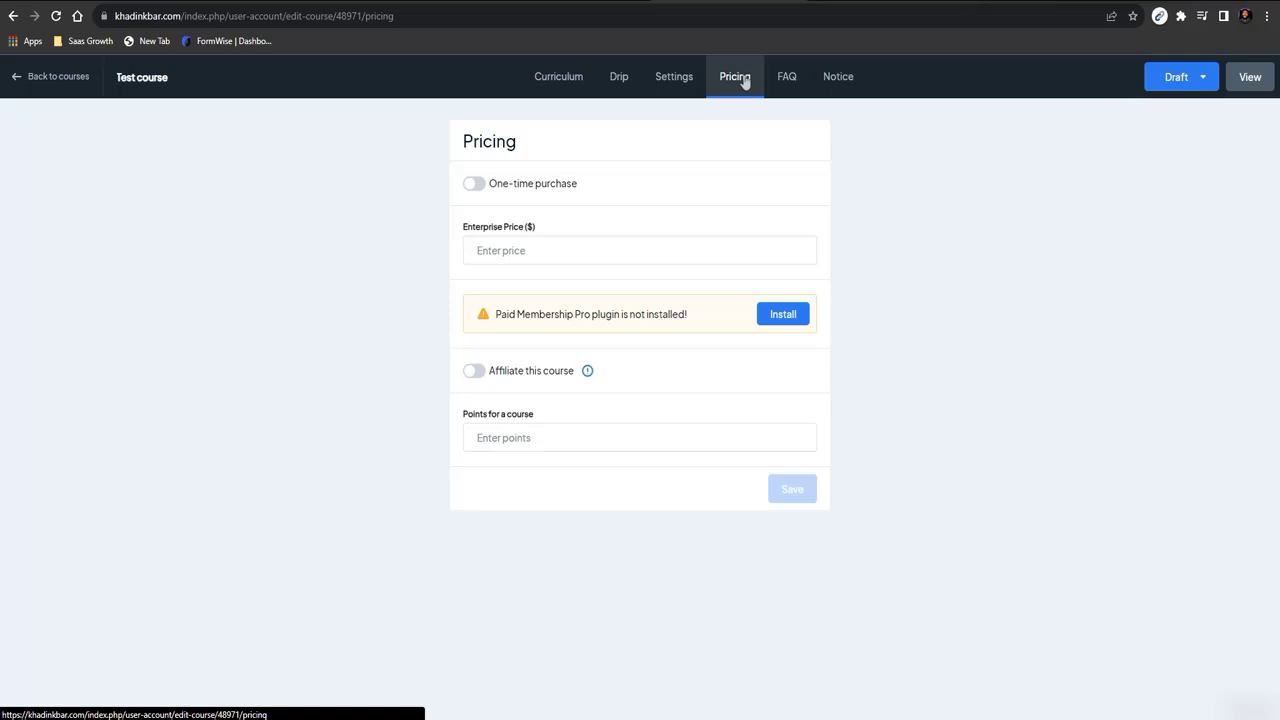
click(798, 82)
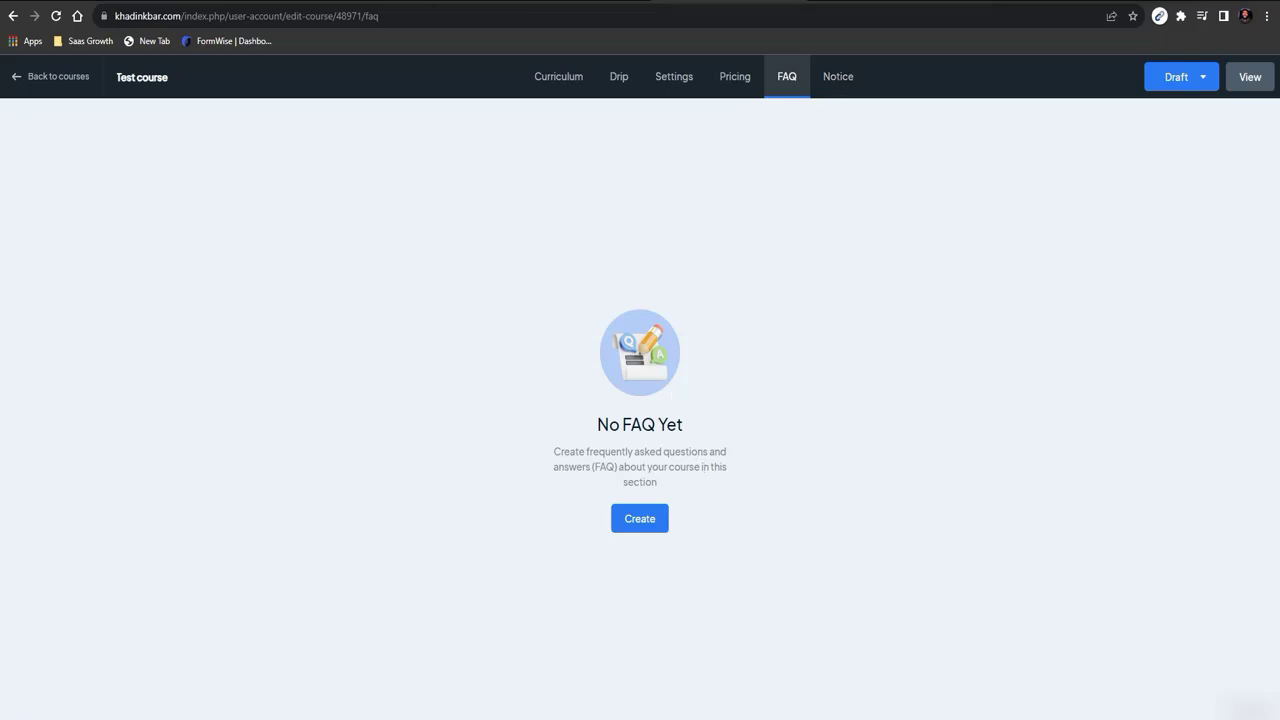
Create and save the FAQ 'Is there a refund?' answered with a 30-days-of-purchase refund policy.
click(663, 528)
click(523, 253)
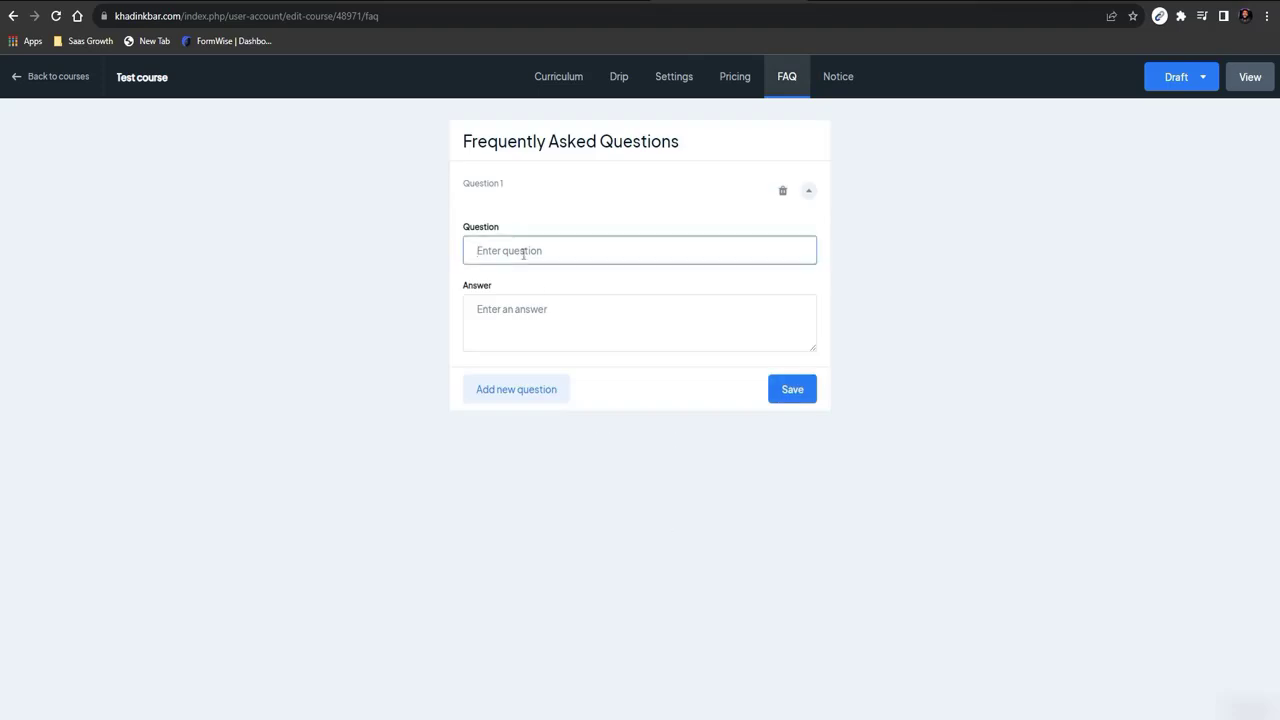
text(I)
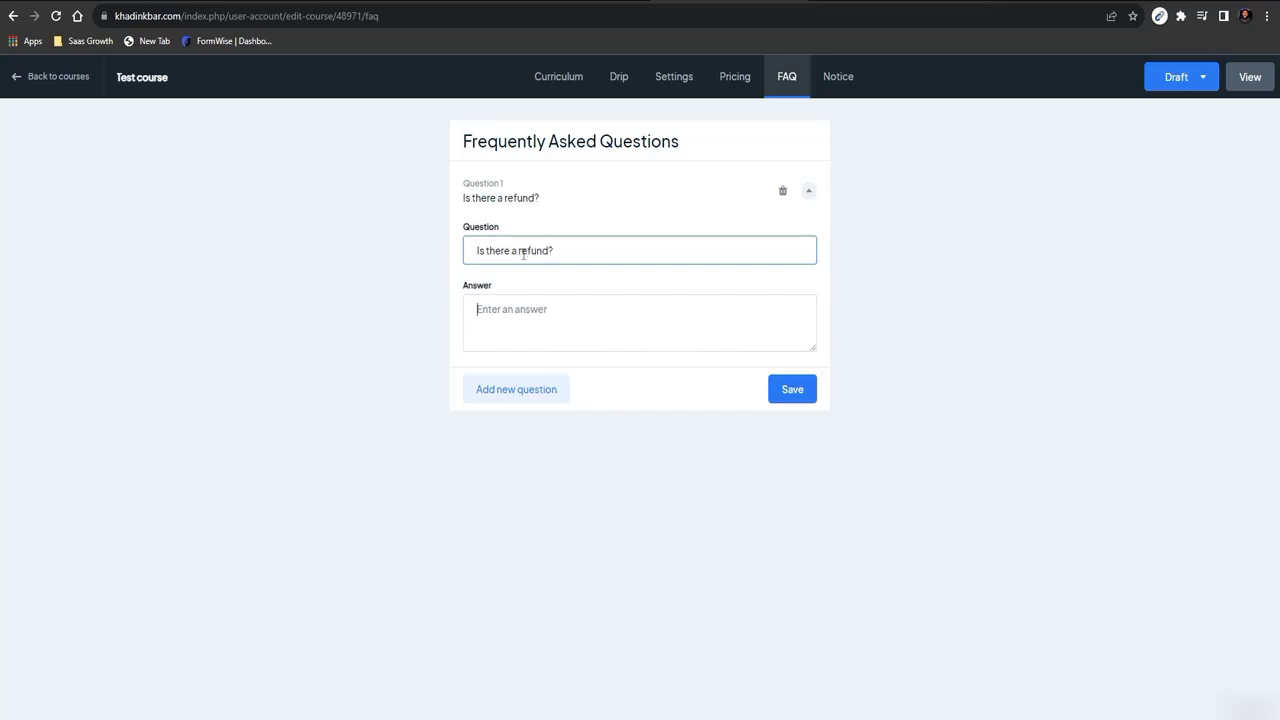
key(Tab)
text(Ye)
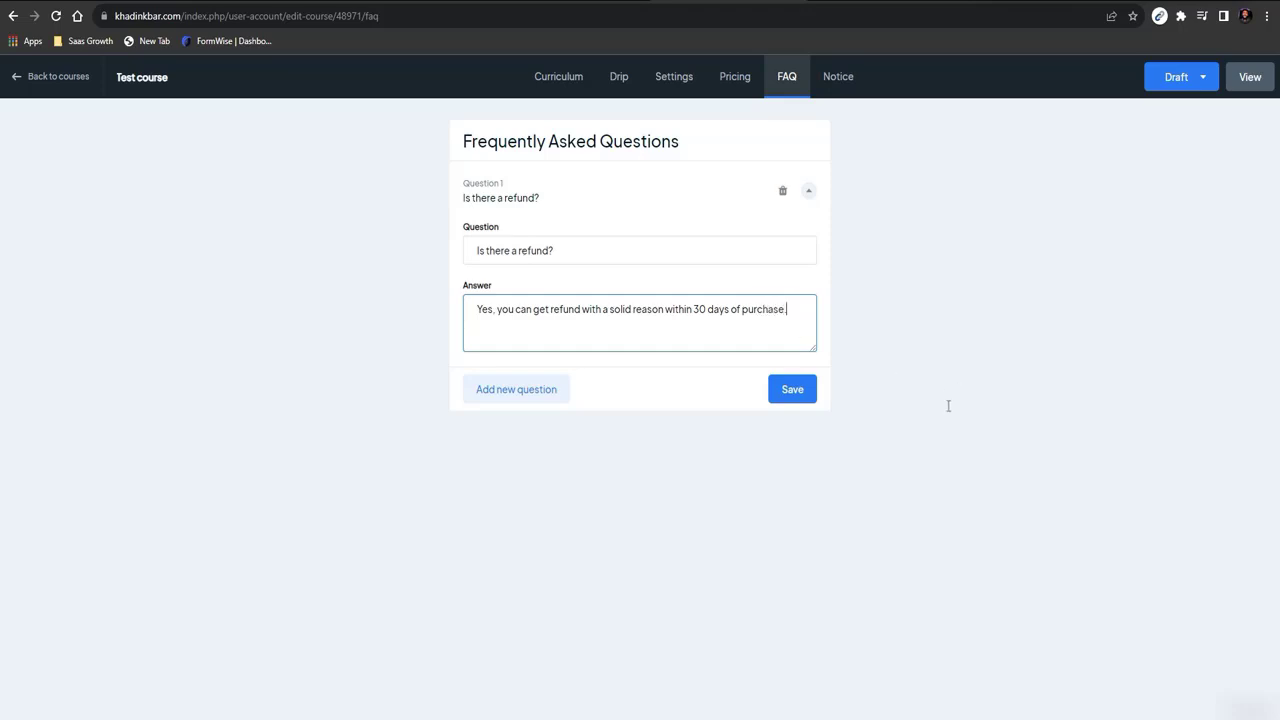
click(801, 391)
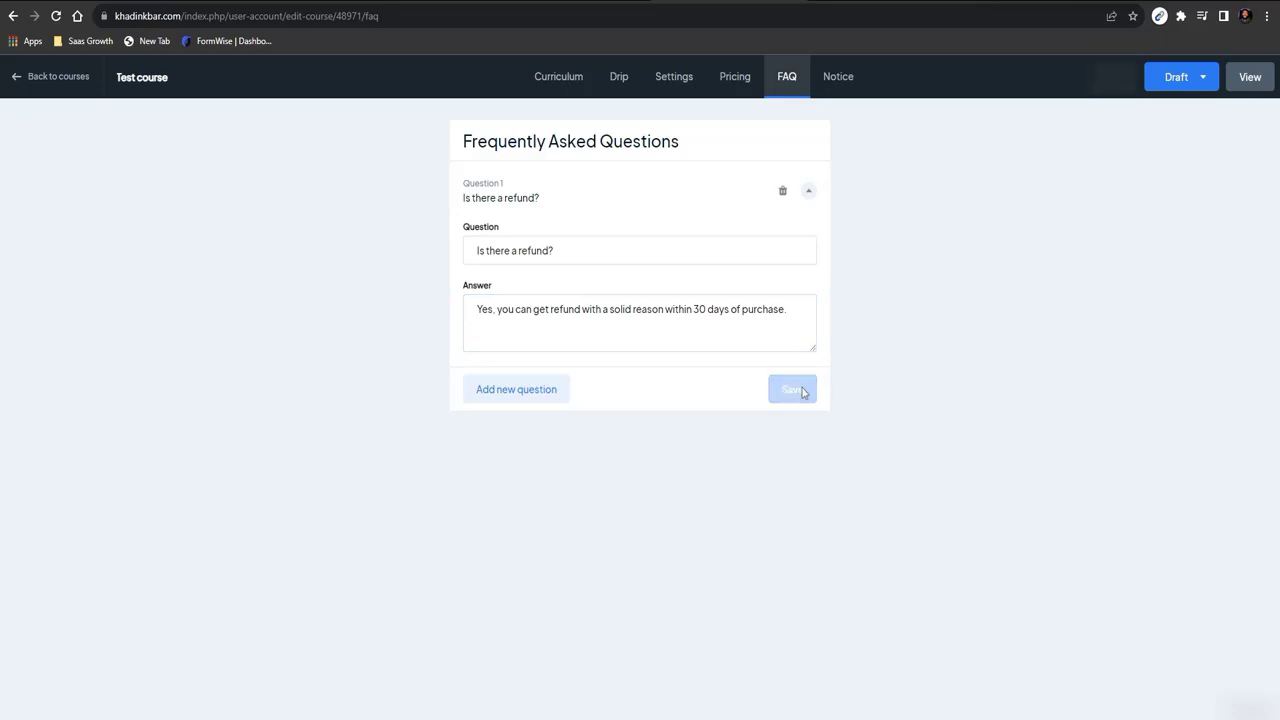
click(840, 78)
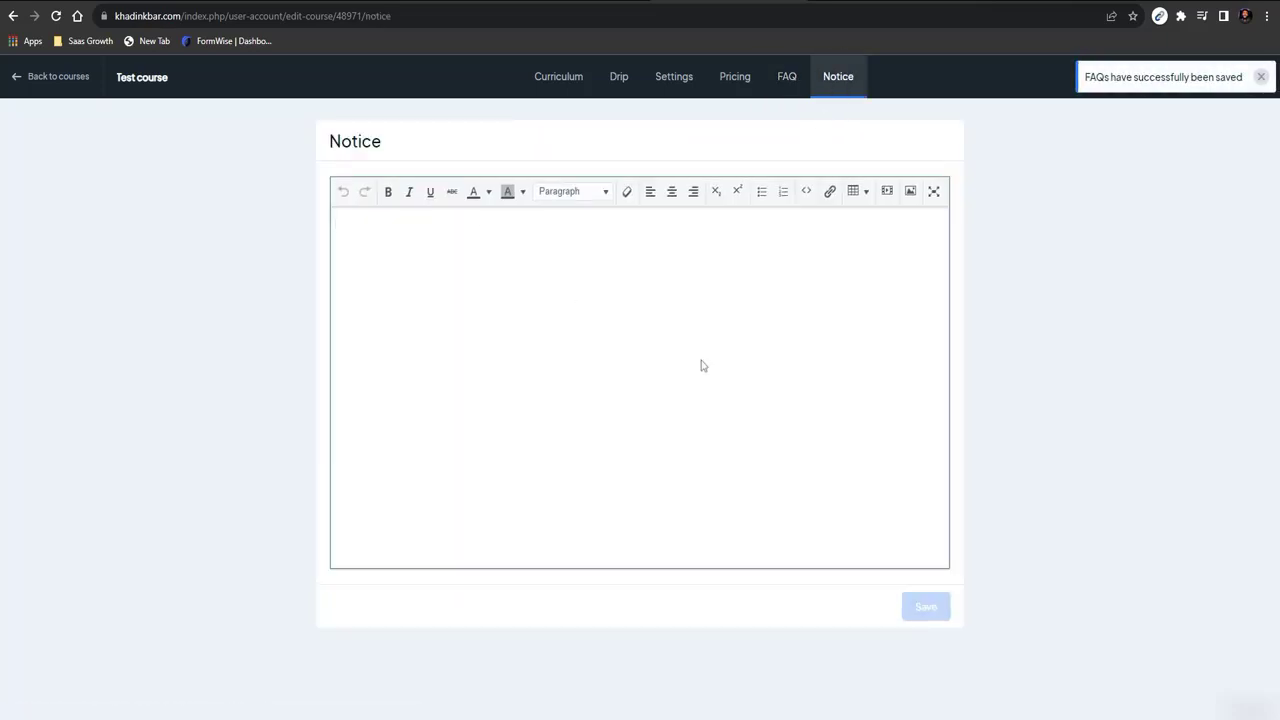
Switch Test course from Draft to Publish and view its public page, which shows 404.
click(1260, 77)
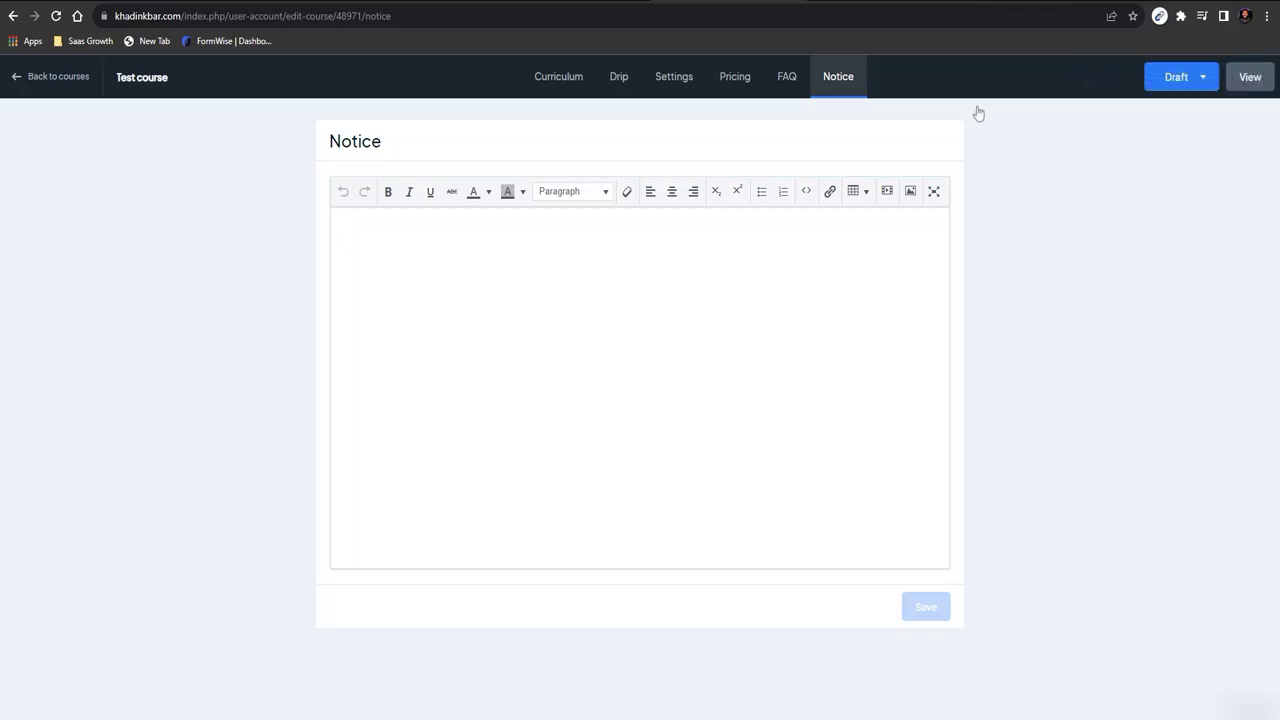
click(1180, 80)
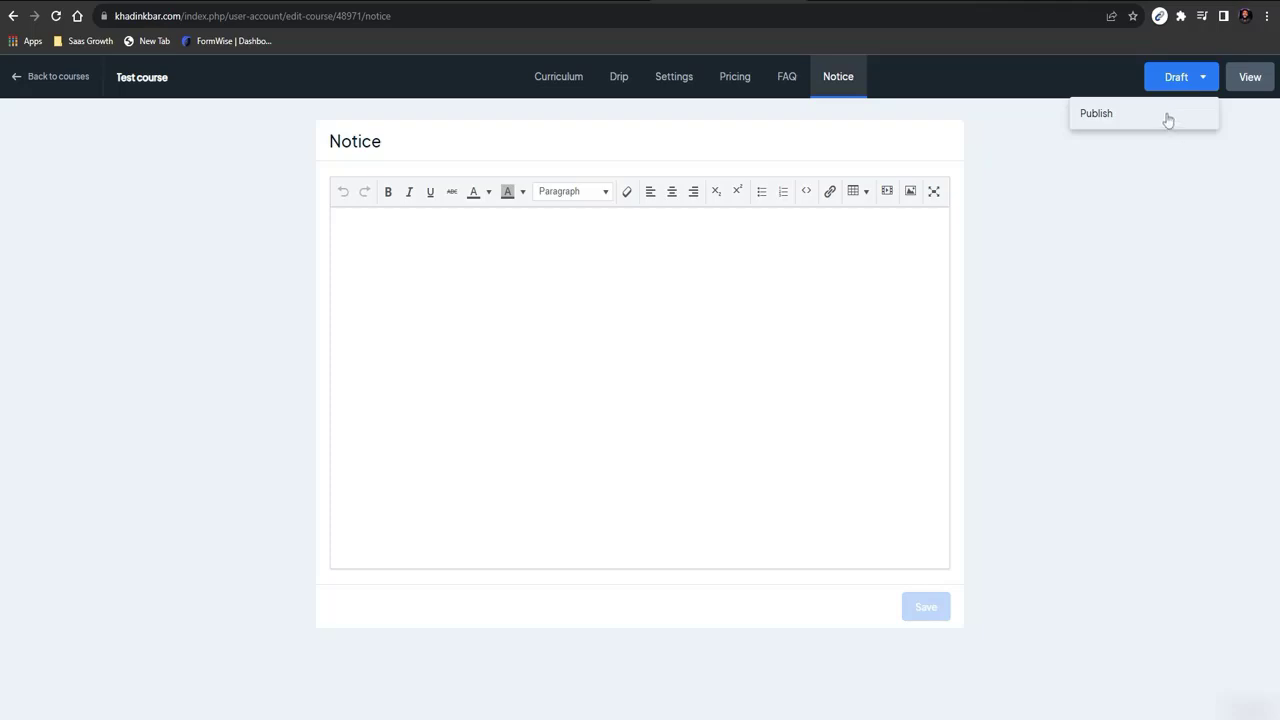
click(1166, 116)
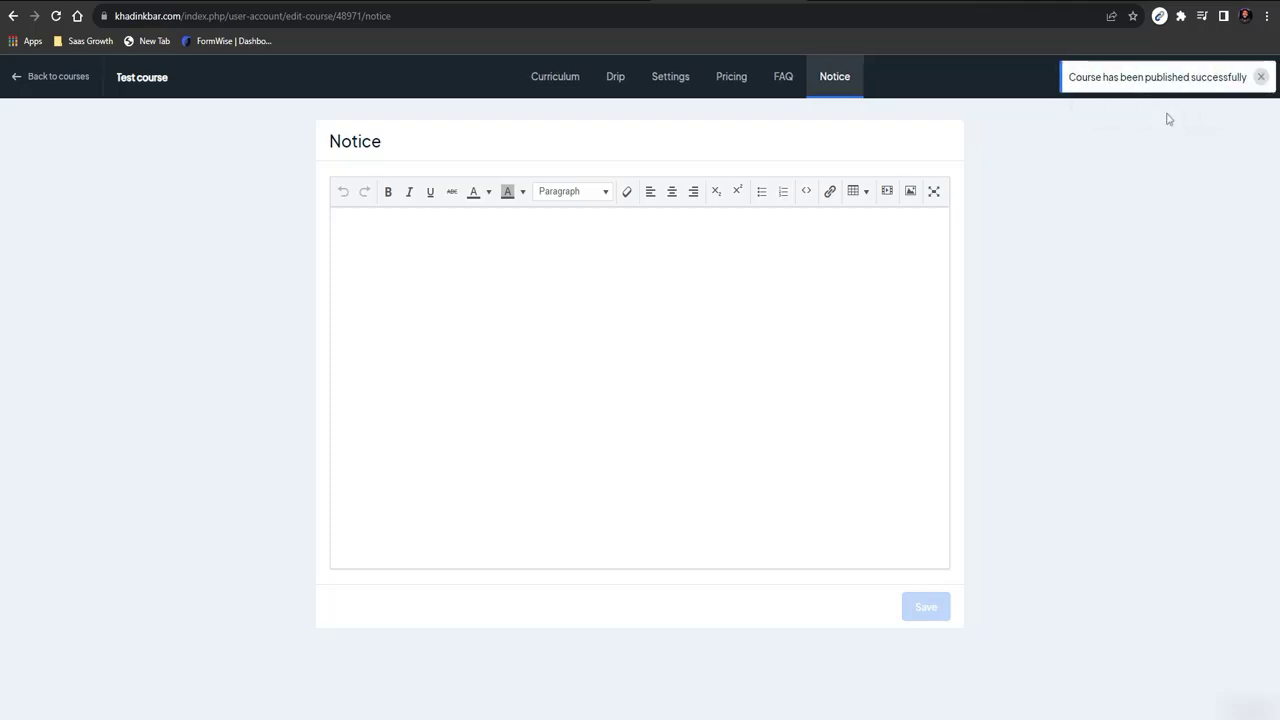
click(1261, 77)
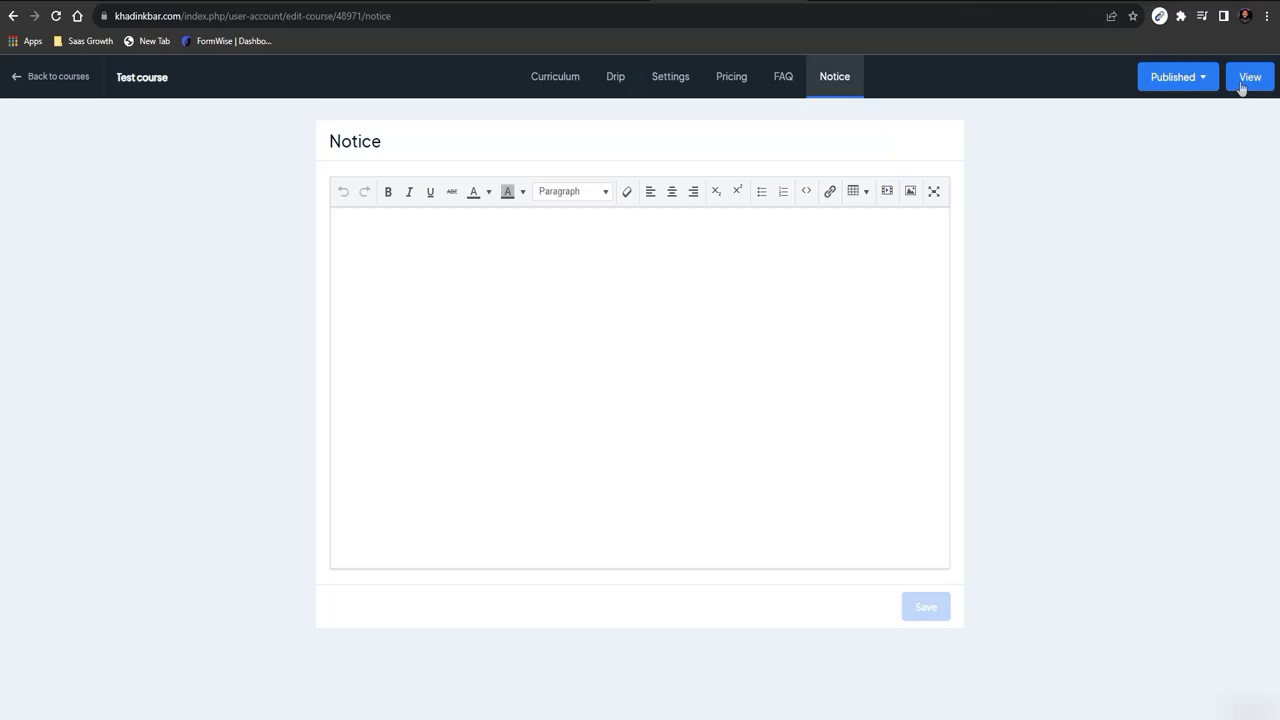
click(1249, 78)
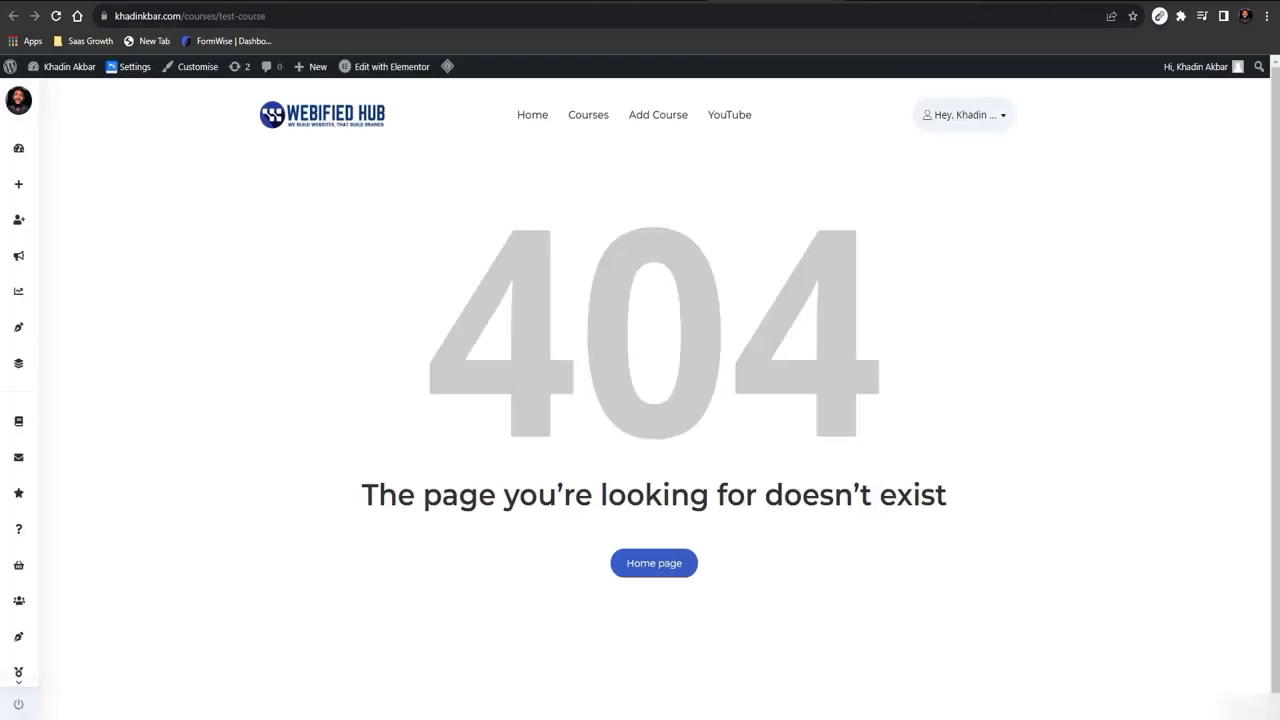
Return from the 404 page, reopen the course page and expand its Prerequisites list.
key(alt+Left)
click(1203, 80)
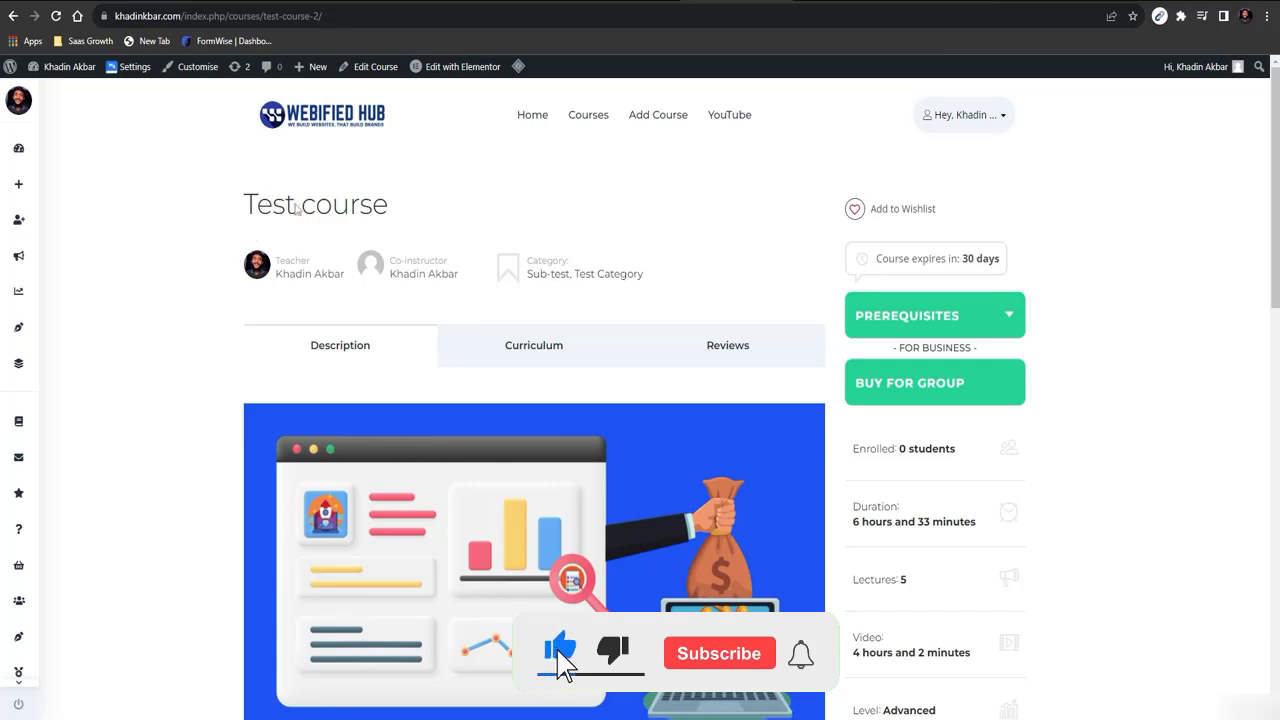
scroll(897, 231, down, 1)
click(943, 251)
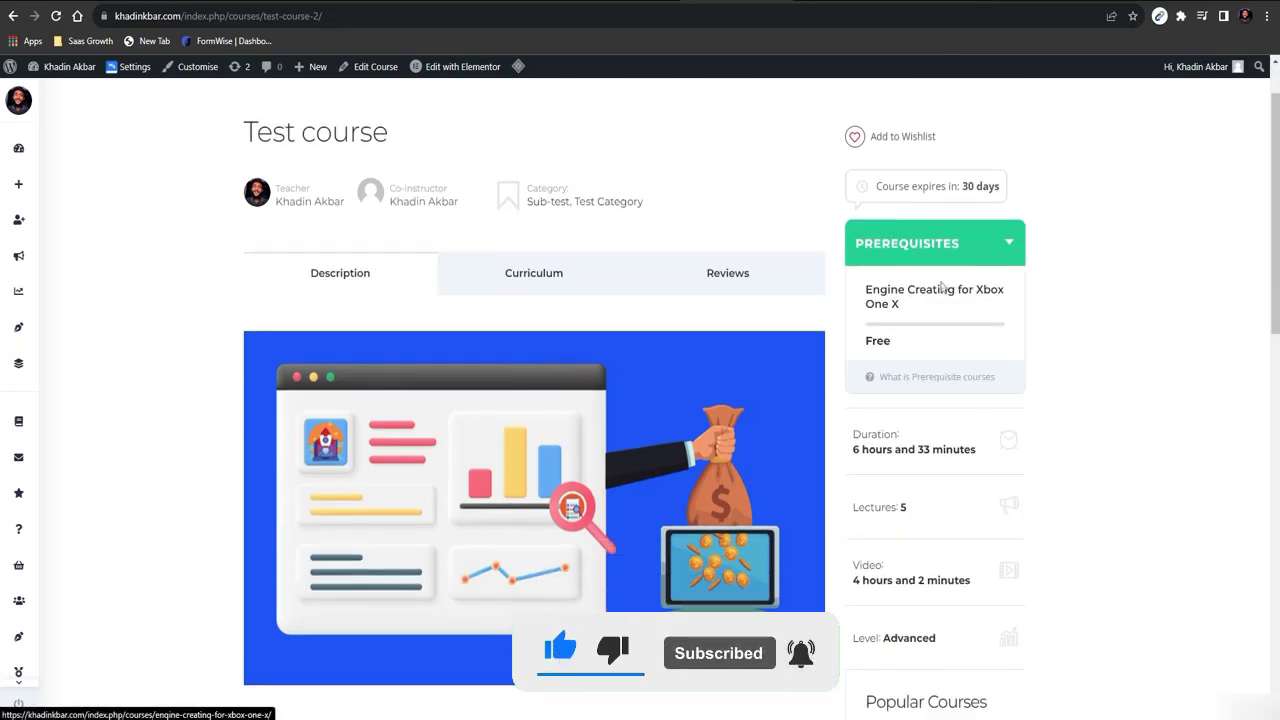
right_click(885, 297)
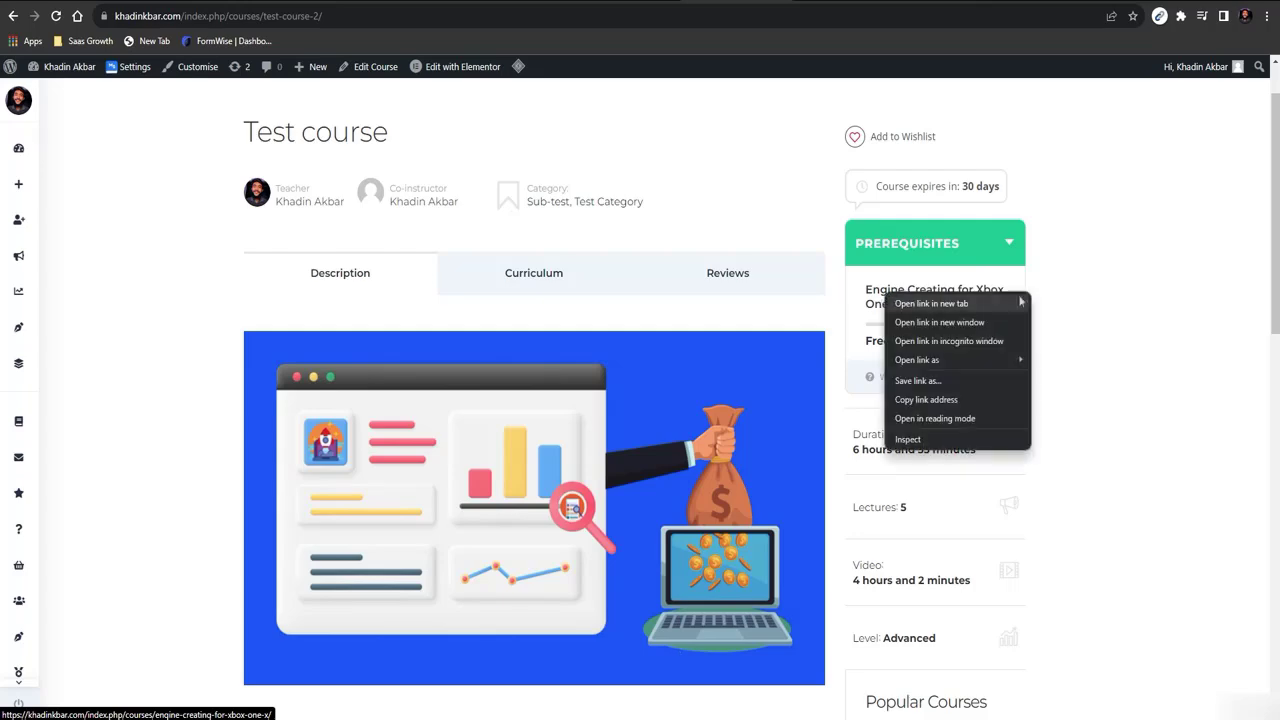
Check the Curriculum, Reviews and Description tabs, then go back to the courses archive.
click(530, 280)
scroll(426, 420, down, 4)
scroll(686, 286, up, 4)
click(688, 285)
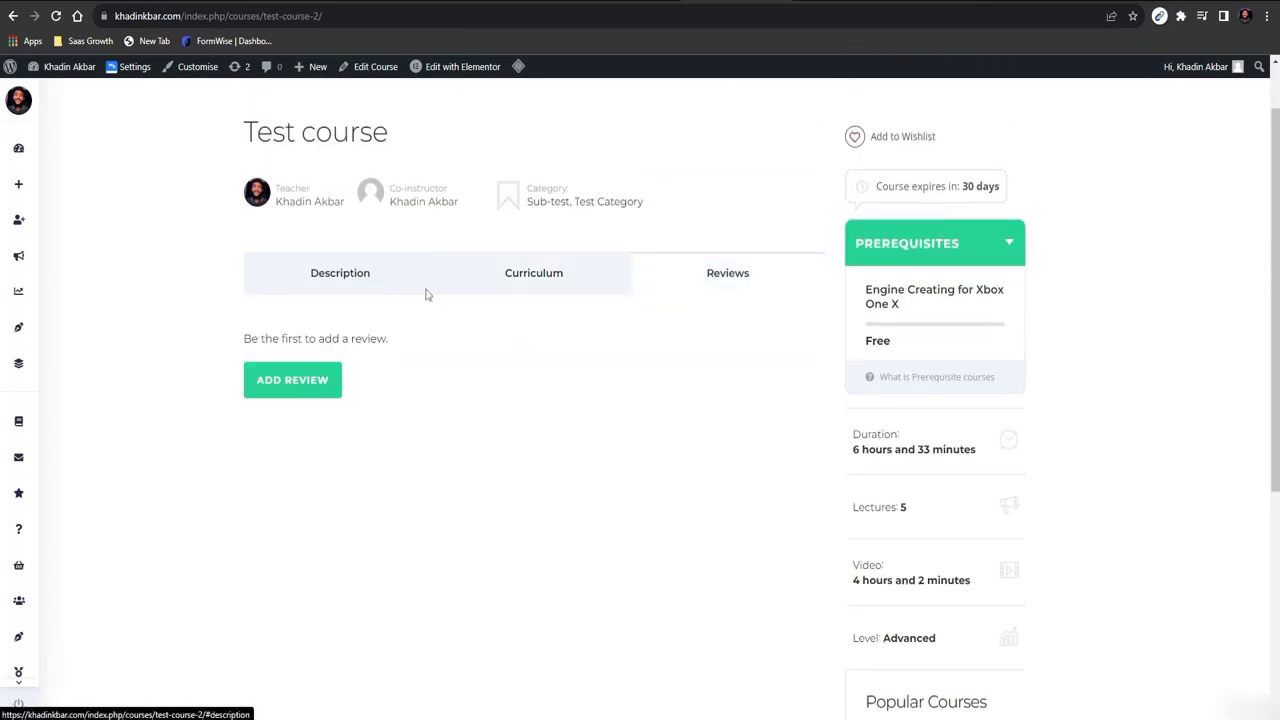
click(342, 283)
scroll(346, 340, down, 6)
scroll(474, 386, up, 4)
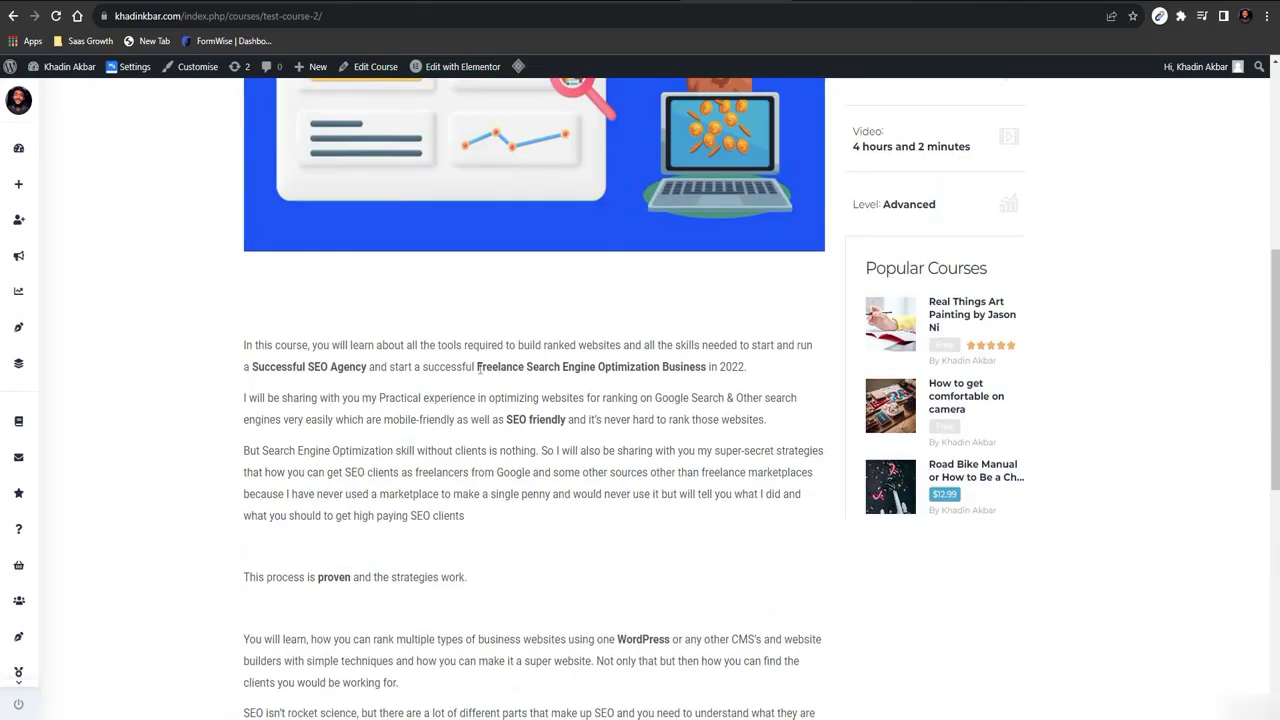
scroll(781, 338, up, 3)
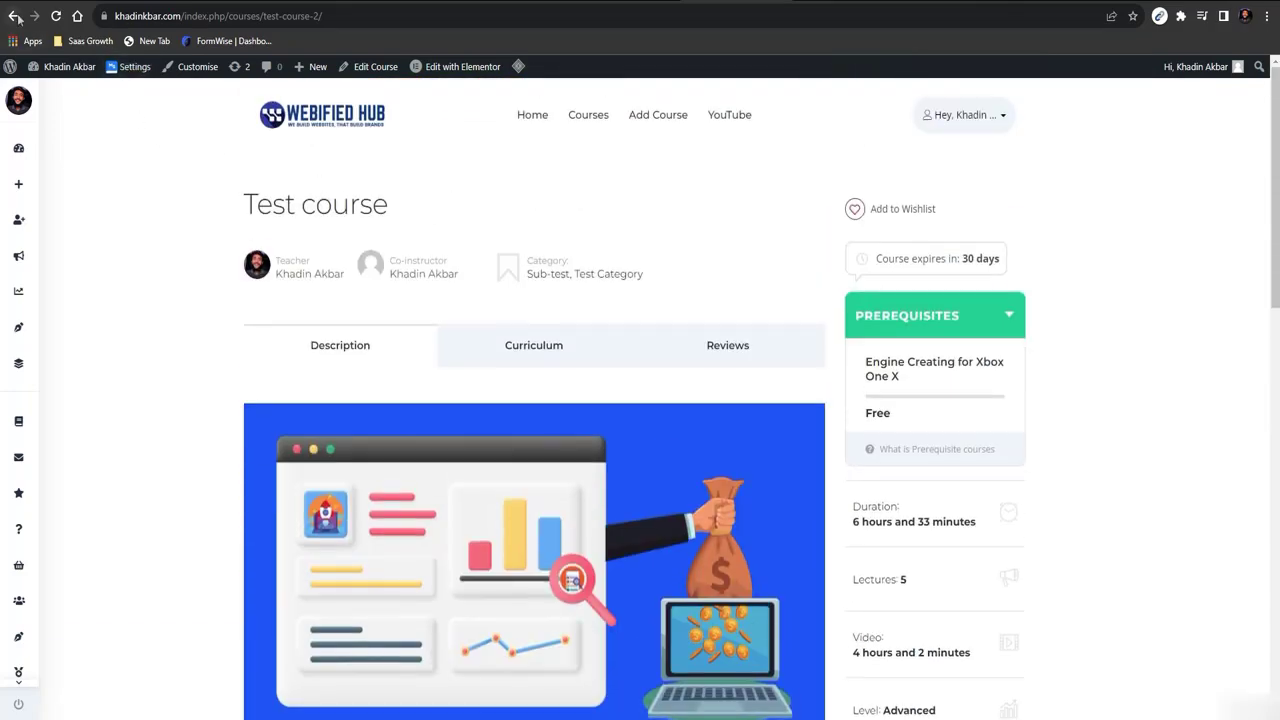
click(14, 17)
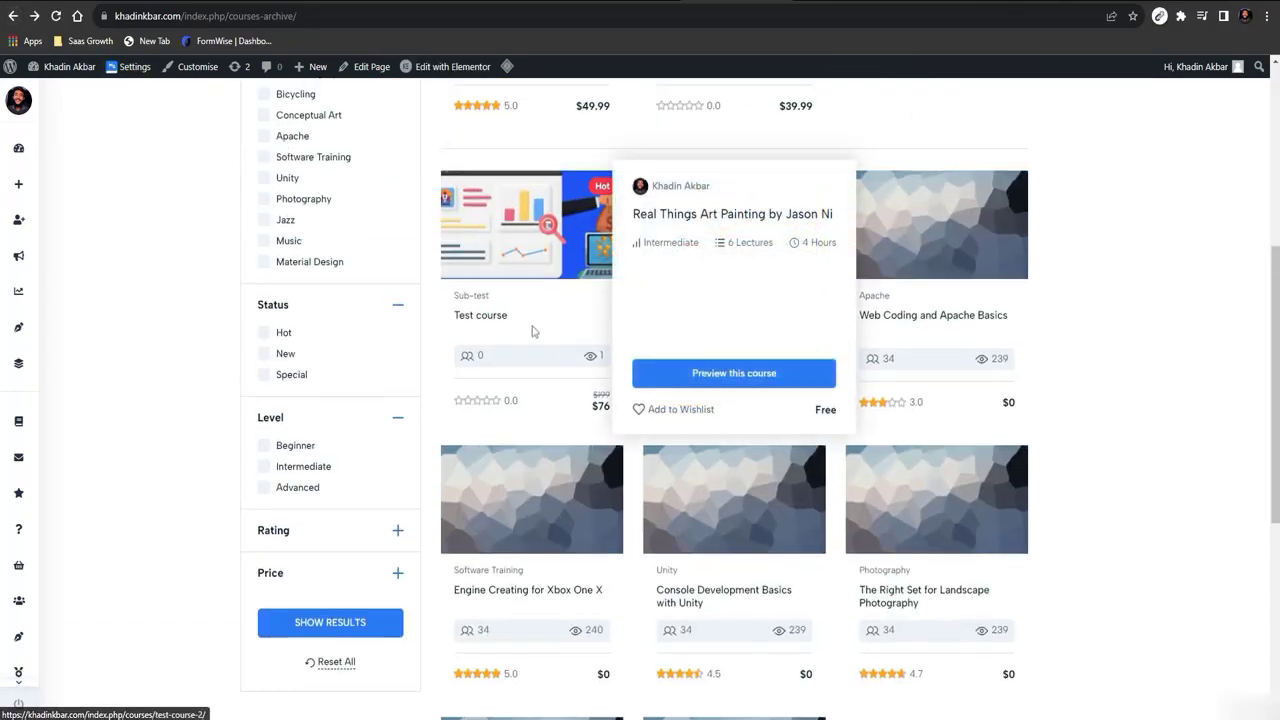
Inspect Test course's preview description and Advanced level in the archive, then open its page.
scroll(536, 332, up, 3)
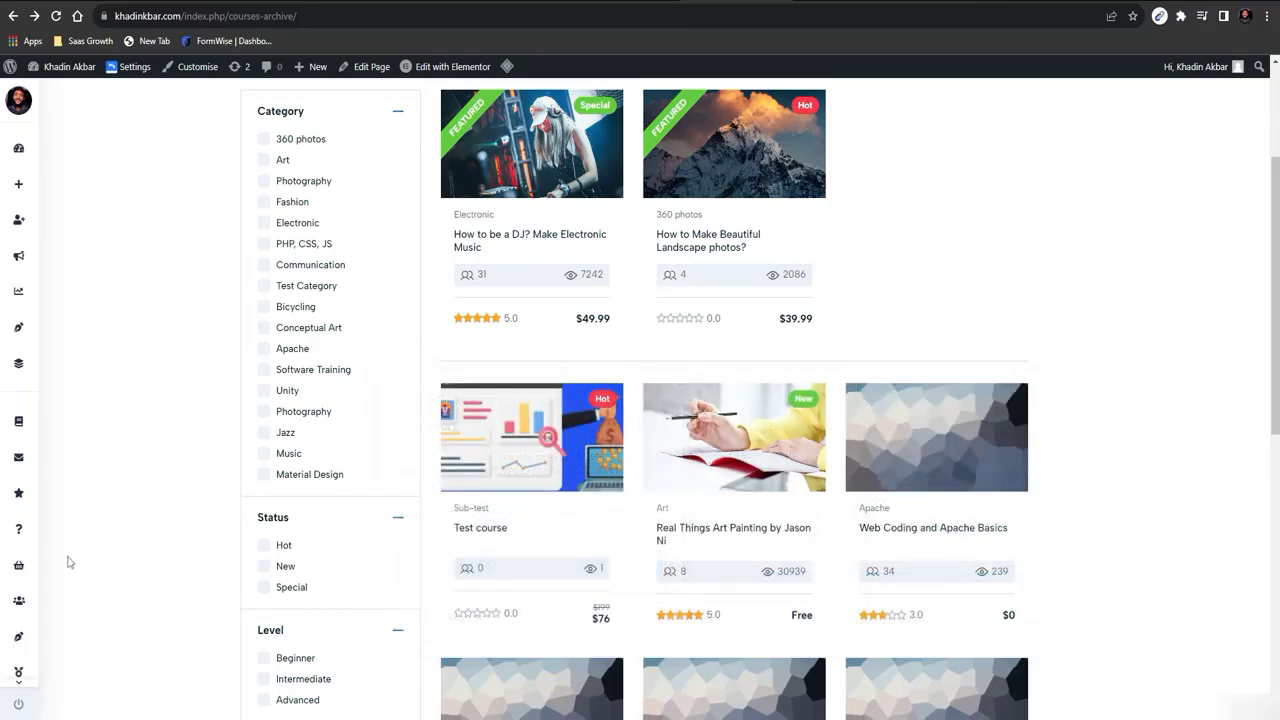
drag(429, 457, 612, 457)
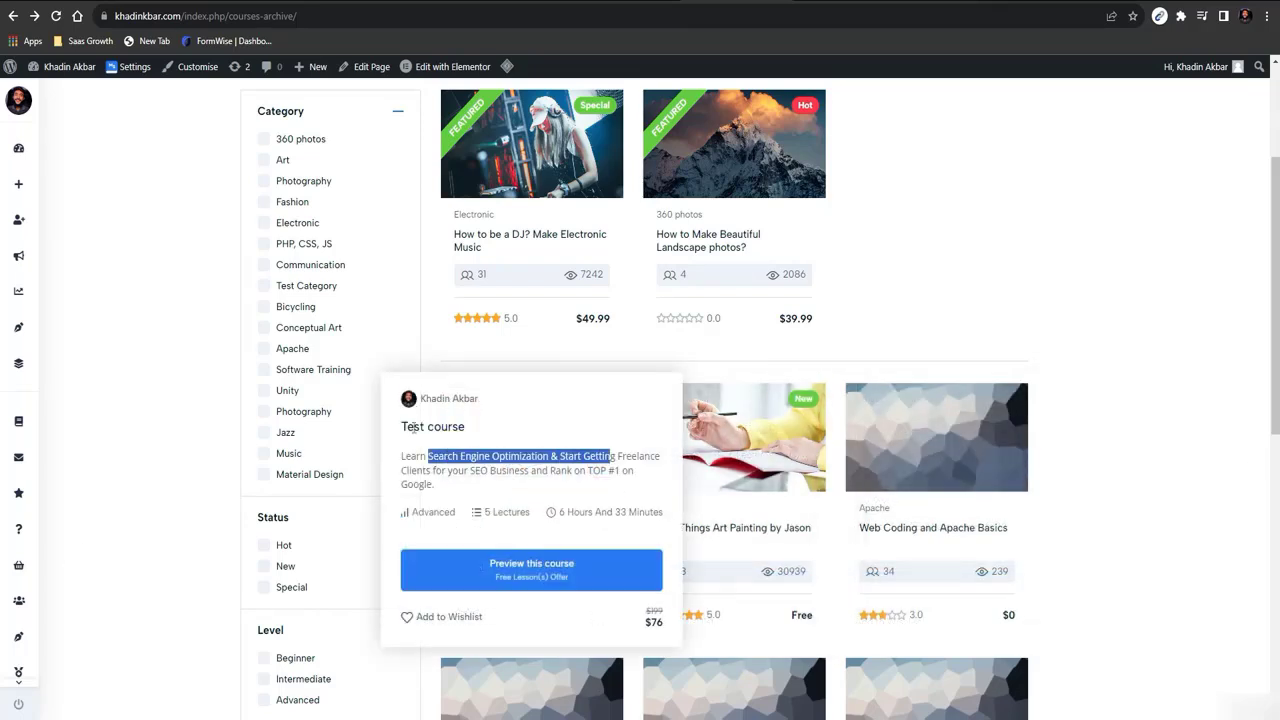
drag(499, 440, 475, 483)
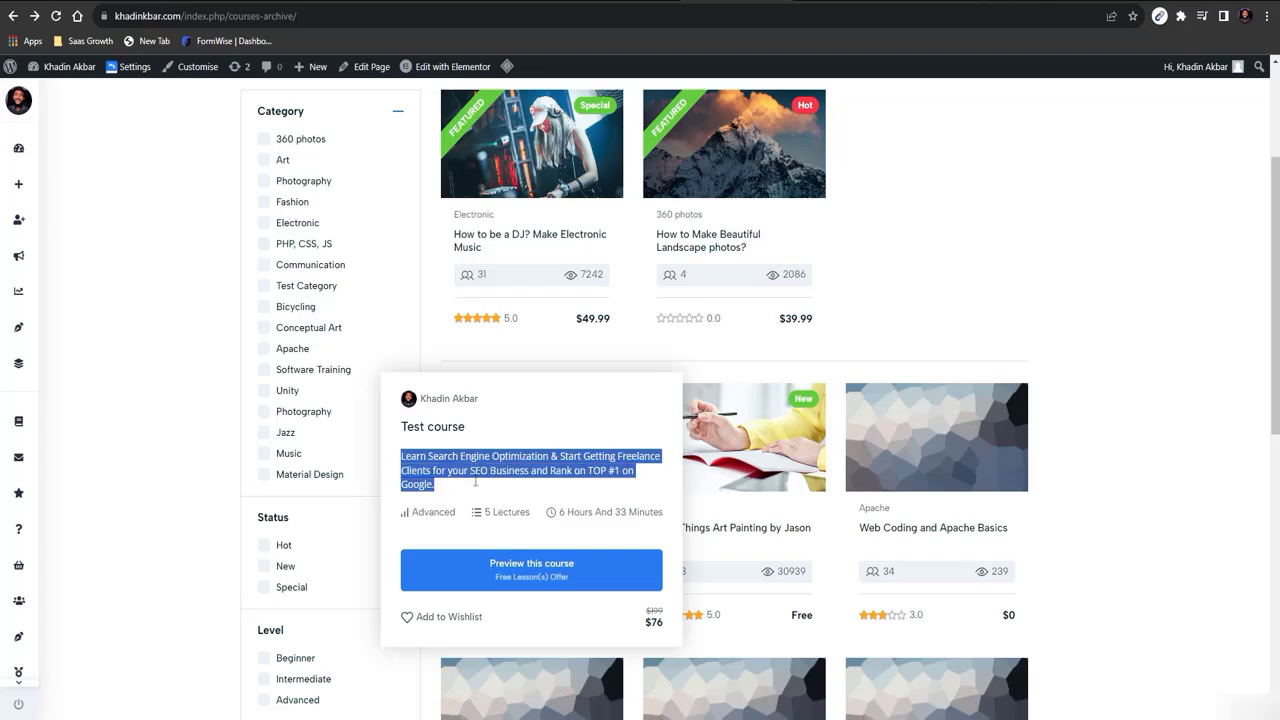
drag(411, 512, 444, 513)
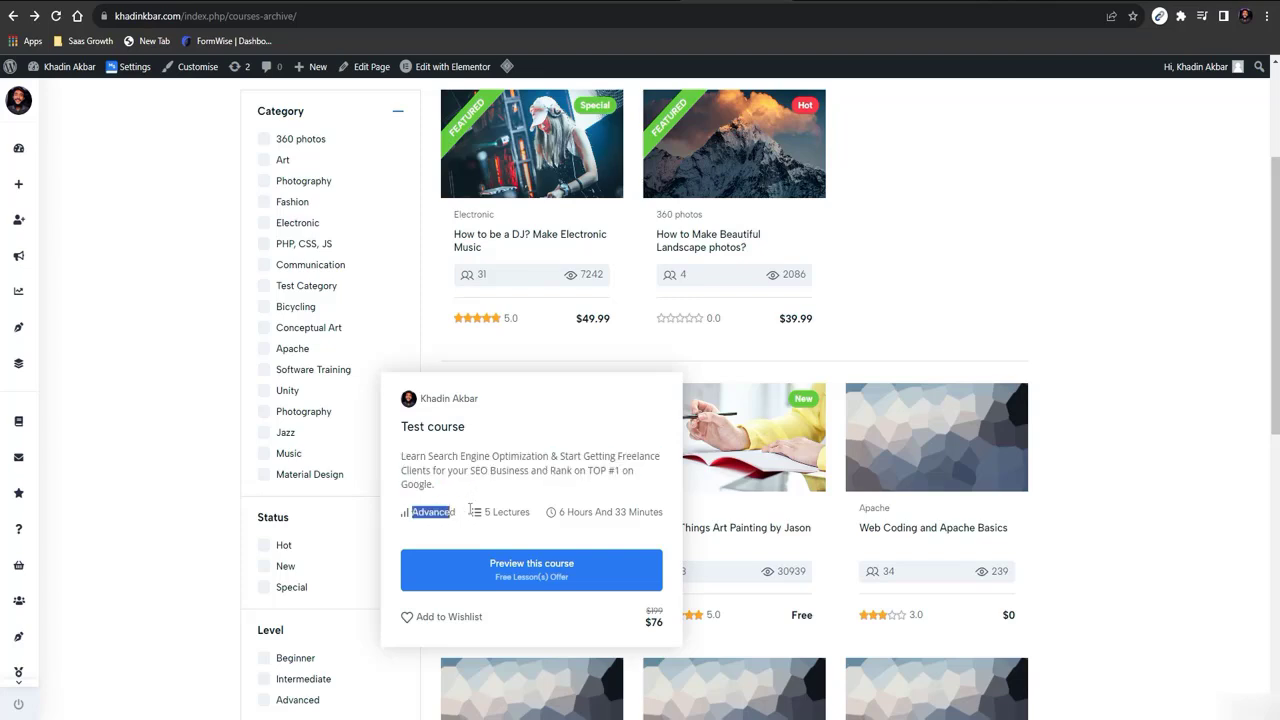
click(531, 584)
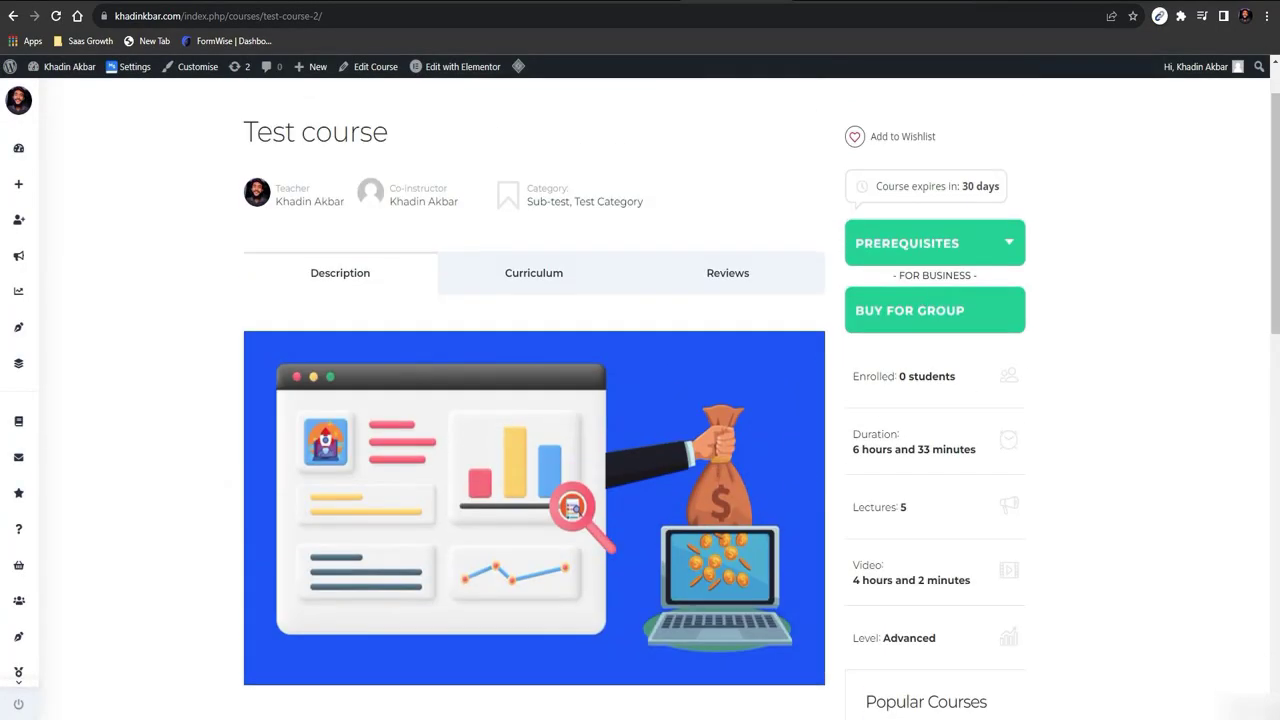
Try the Buy for group popup and open the Engine Creating for Xbox One X prerequisite.
click(930, 303)
click(941, 244)
click(941, 245)
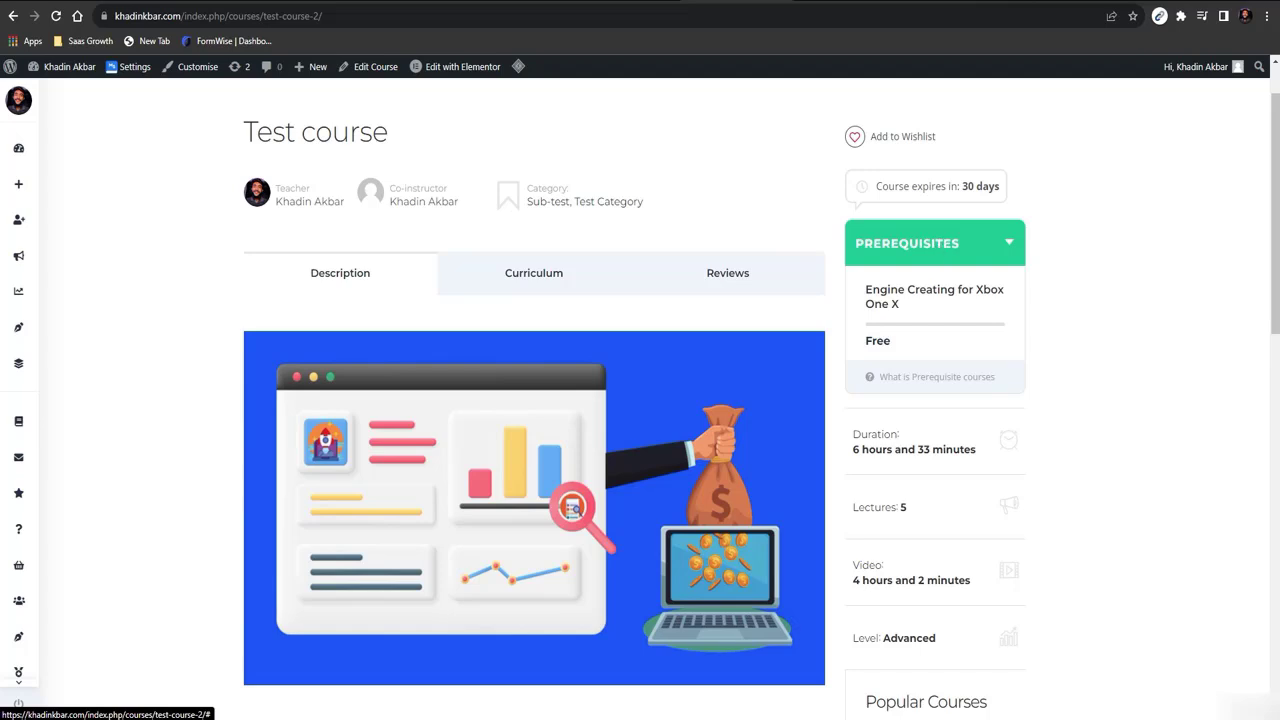
click(936, 314)
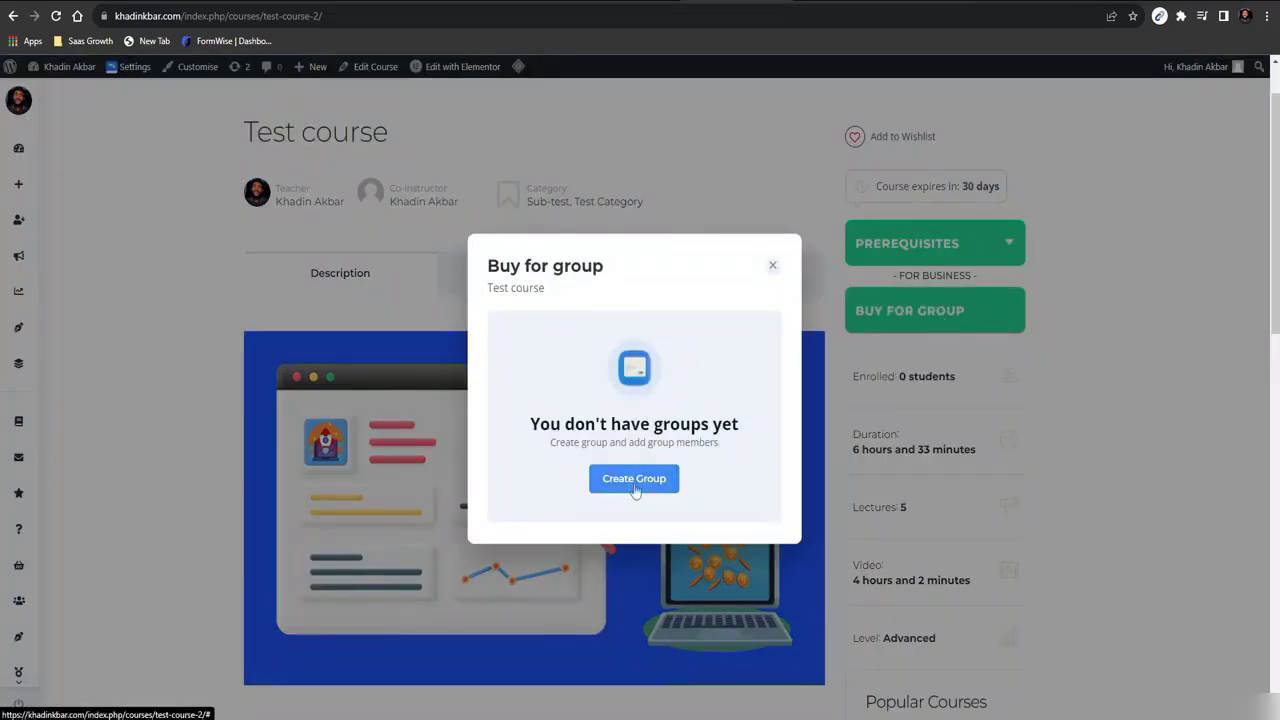
click(948, 409)
click(925, 248)
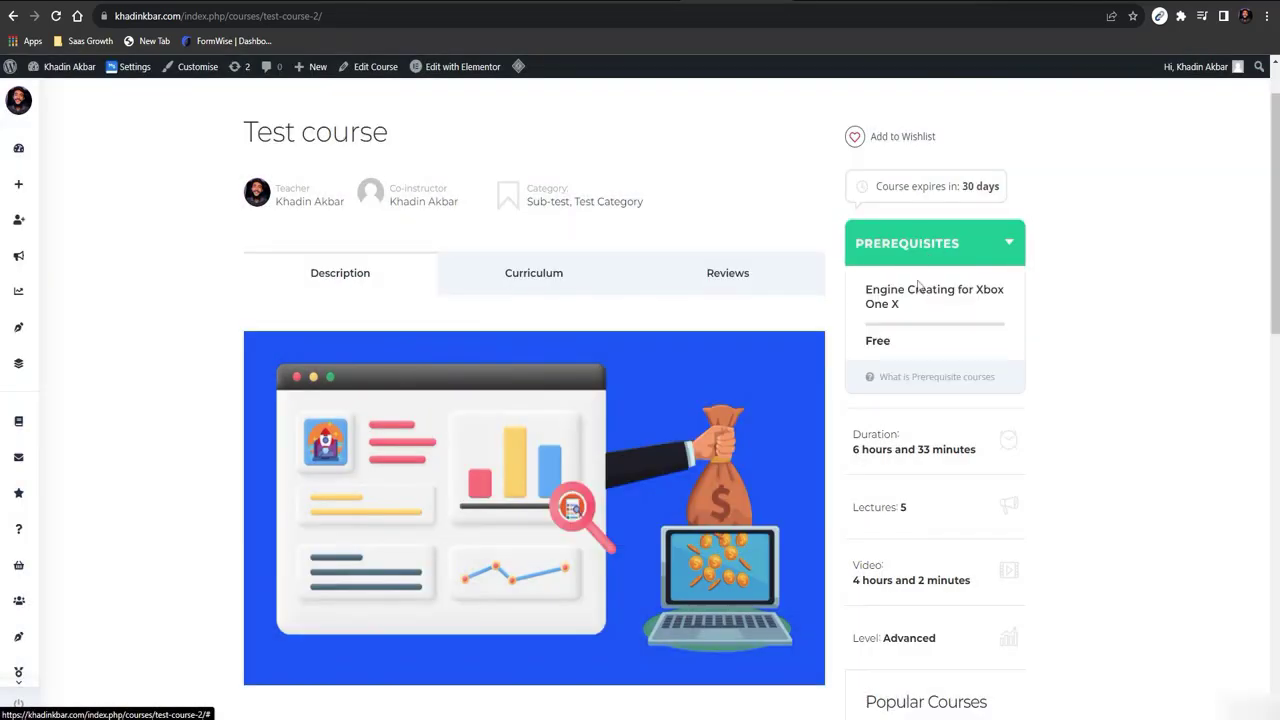
click(897, 305)
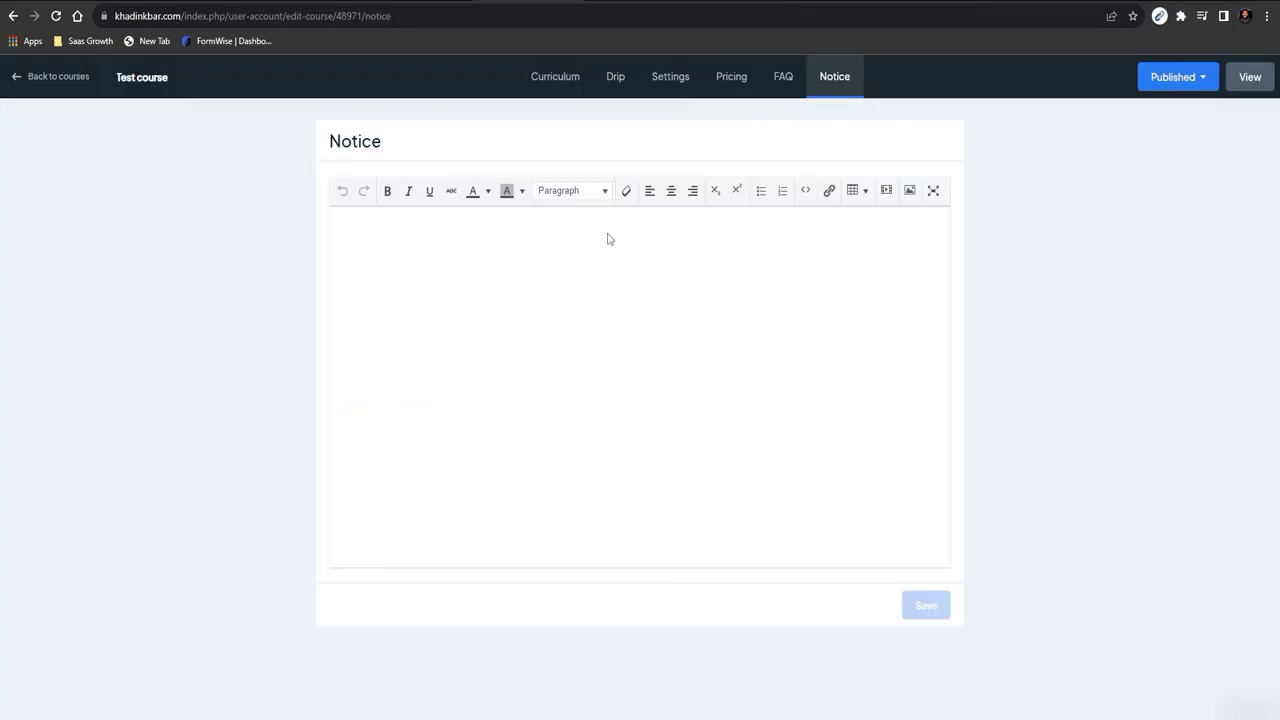
Remove the Xbox prerequisite course, clear the 30 passing percent, and save the prerequisites.
click(648, 74)
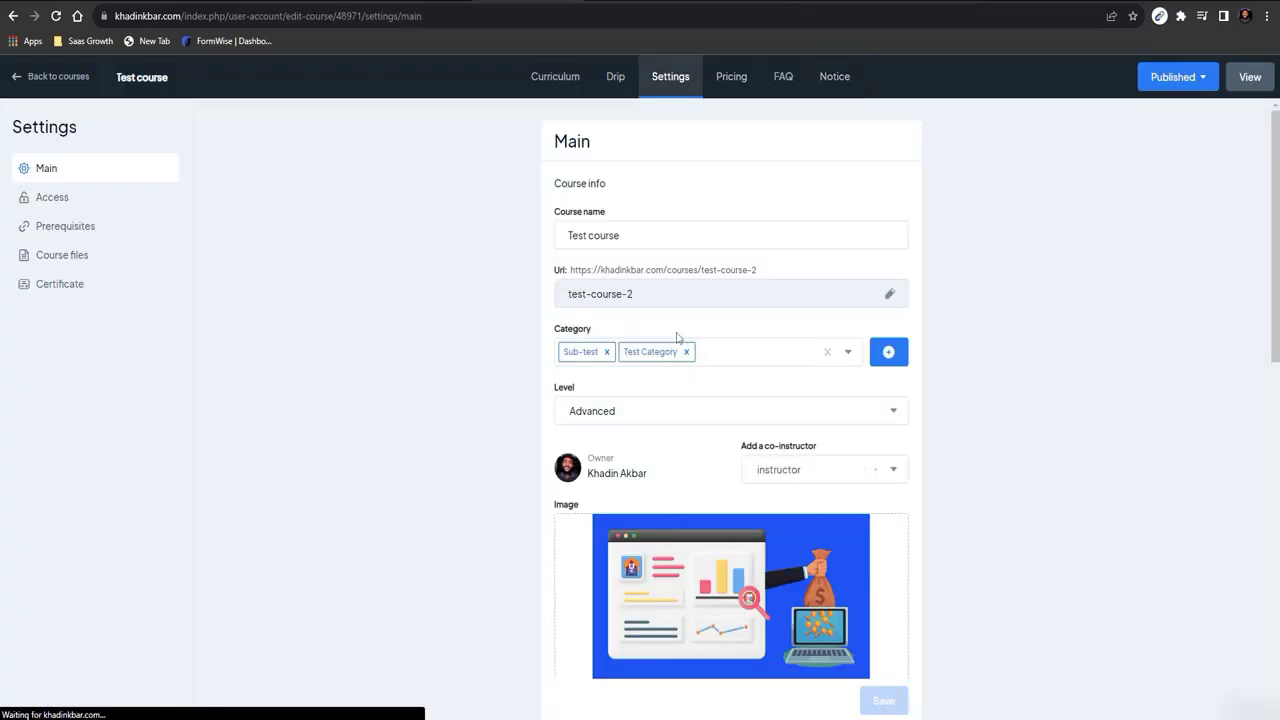
scroll(760, 455, down, 4)
scroll(760, 455, down, 3)
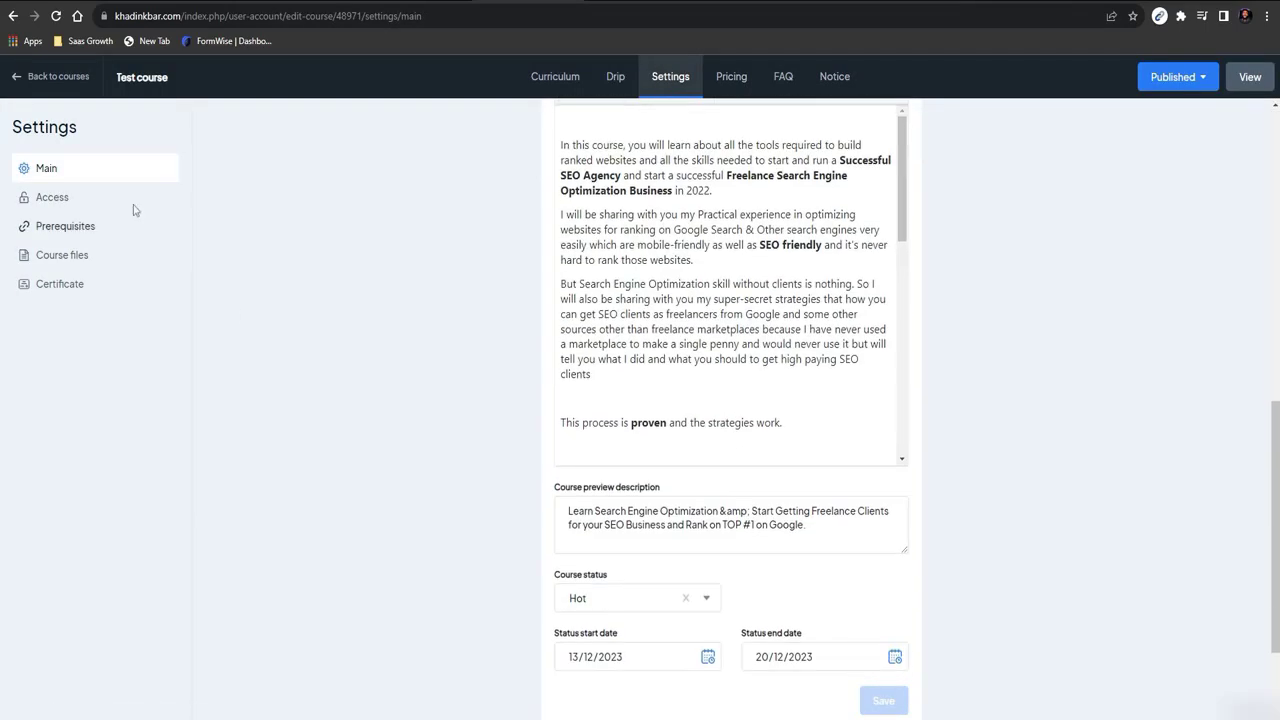
click(91, 226)
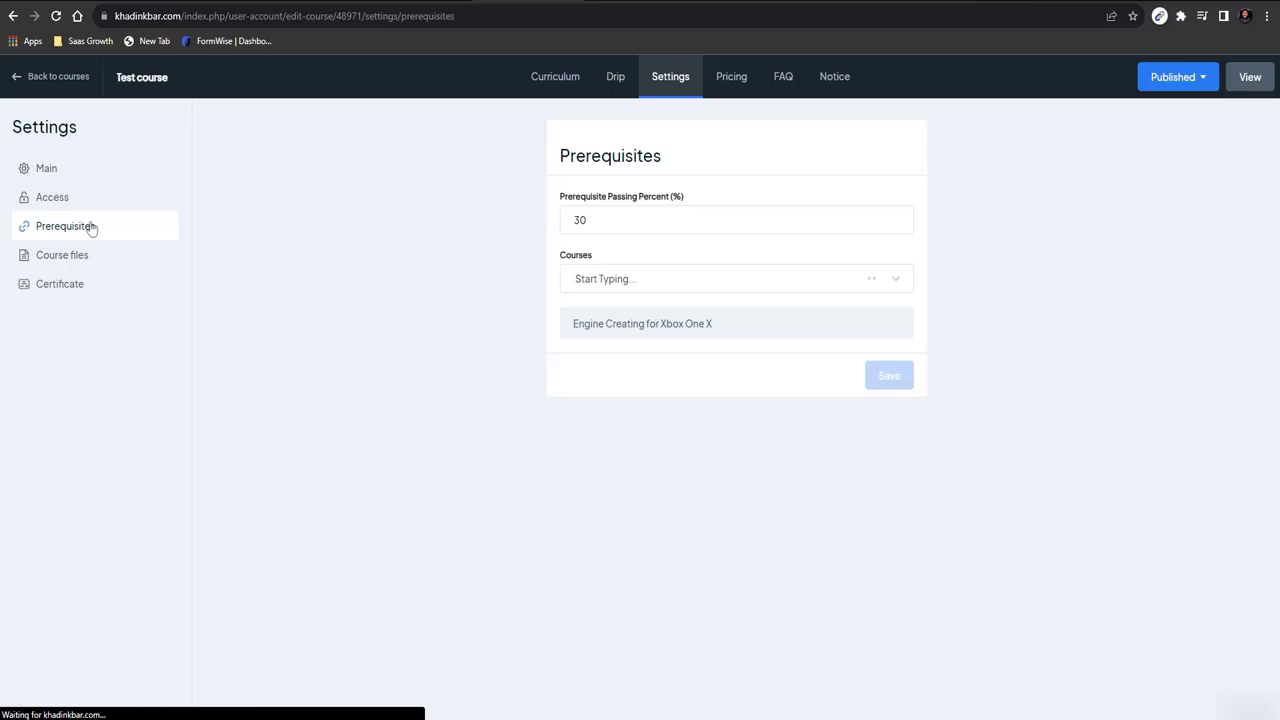
click(889, 330)
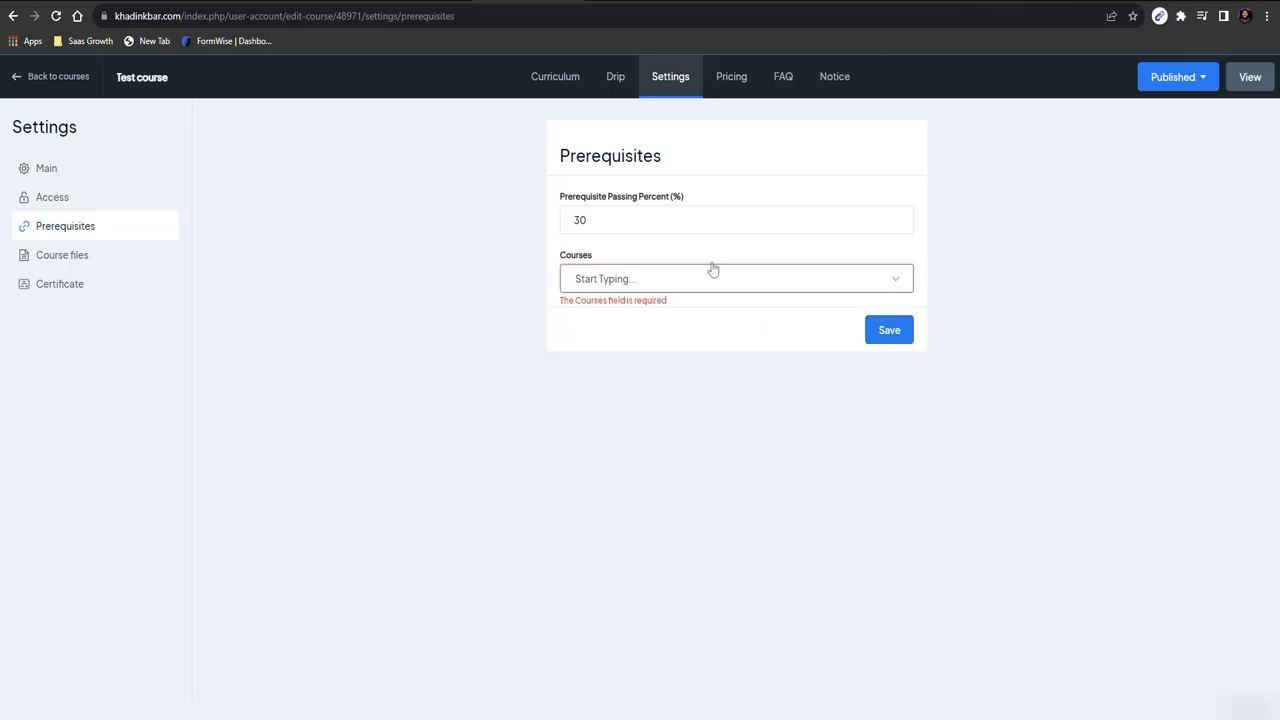
click(646, 285)
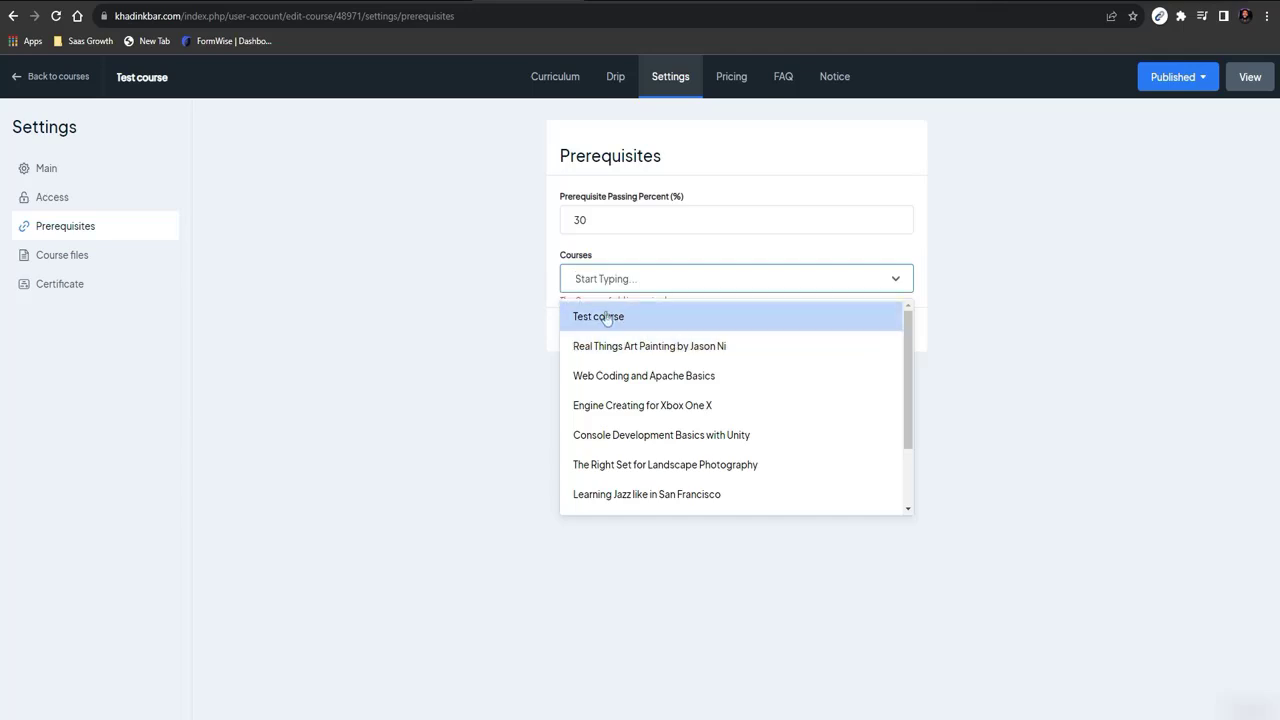
click(528, 314)
click(593, 225)
double_click(593, 225)
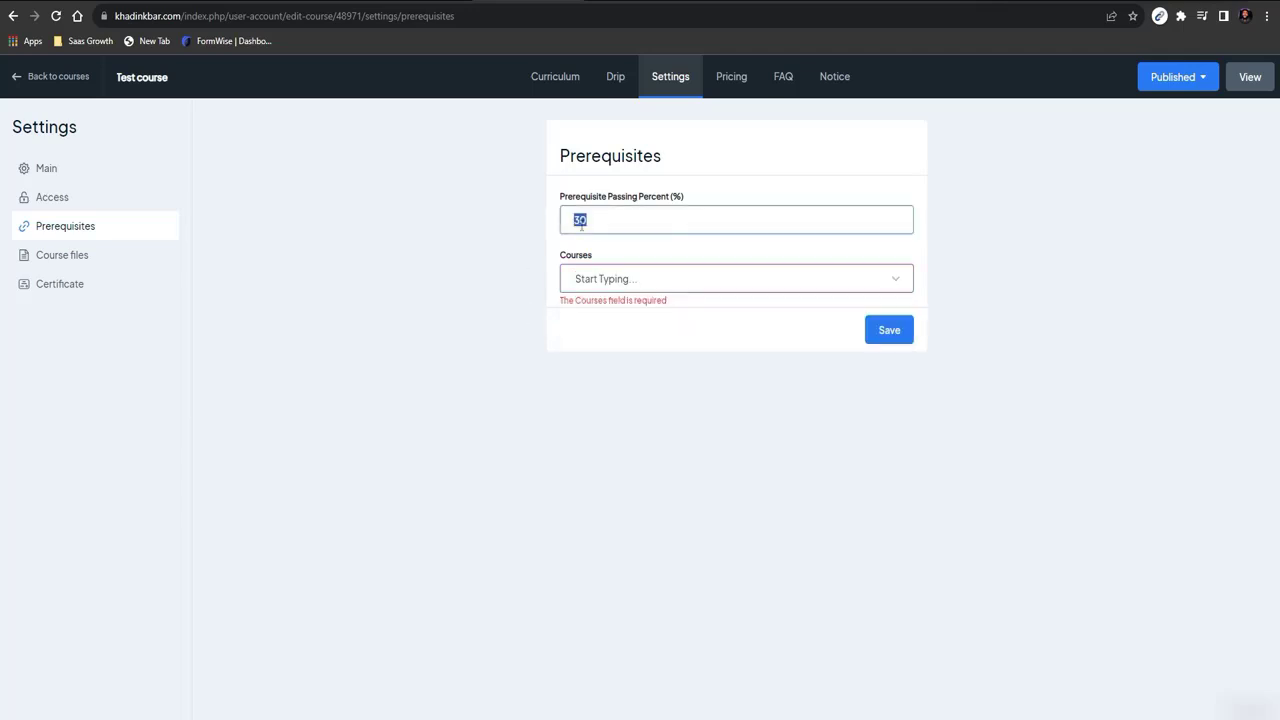
key(BackSpace)
click(889, 330)
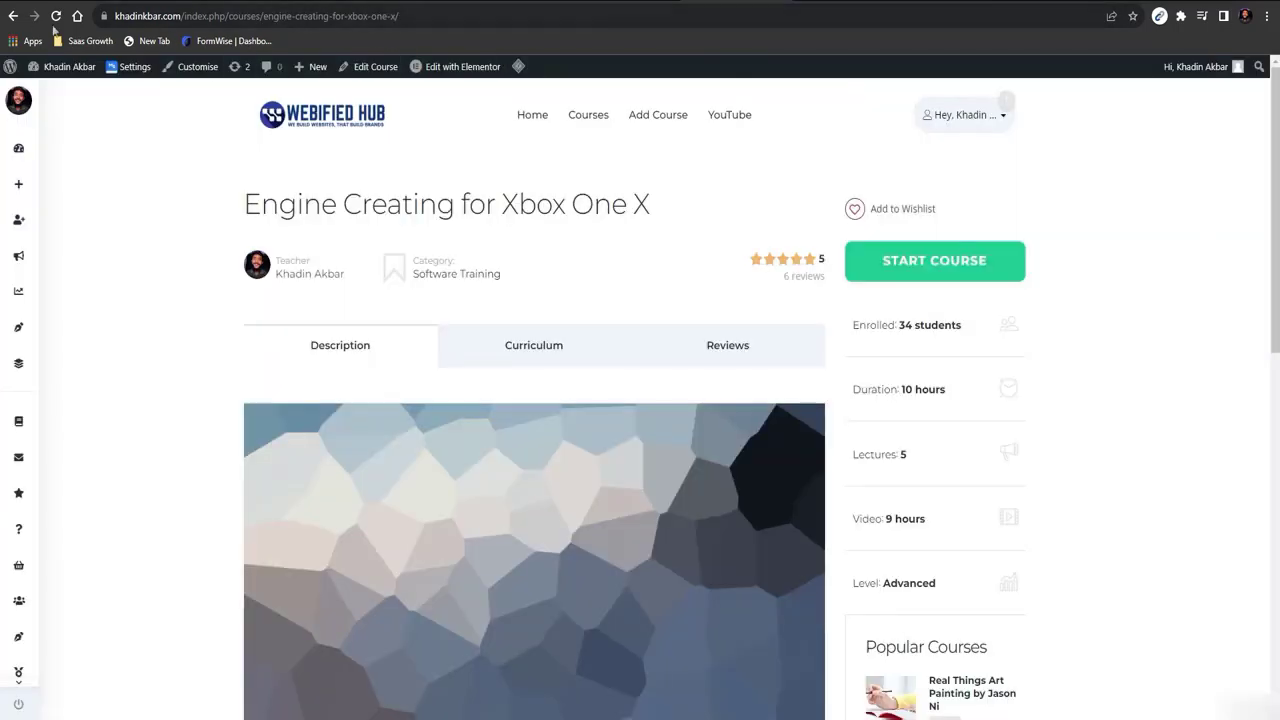
Return to Test course's page, check its Prerequisites list, and reload it.
click(13, 16)
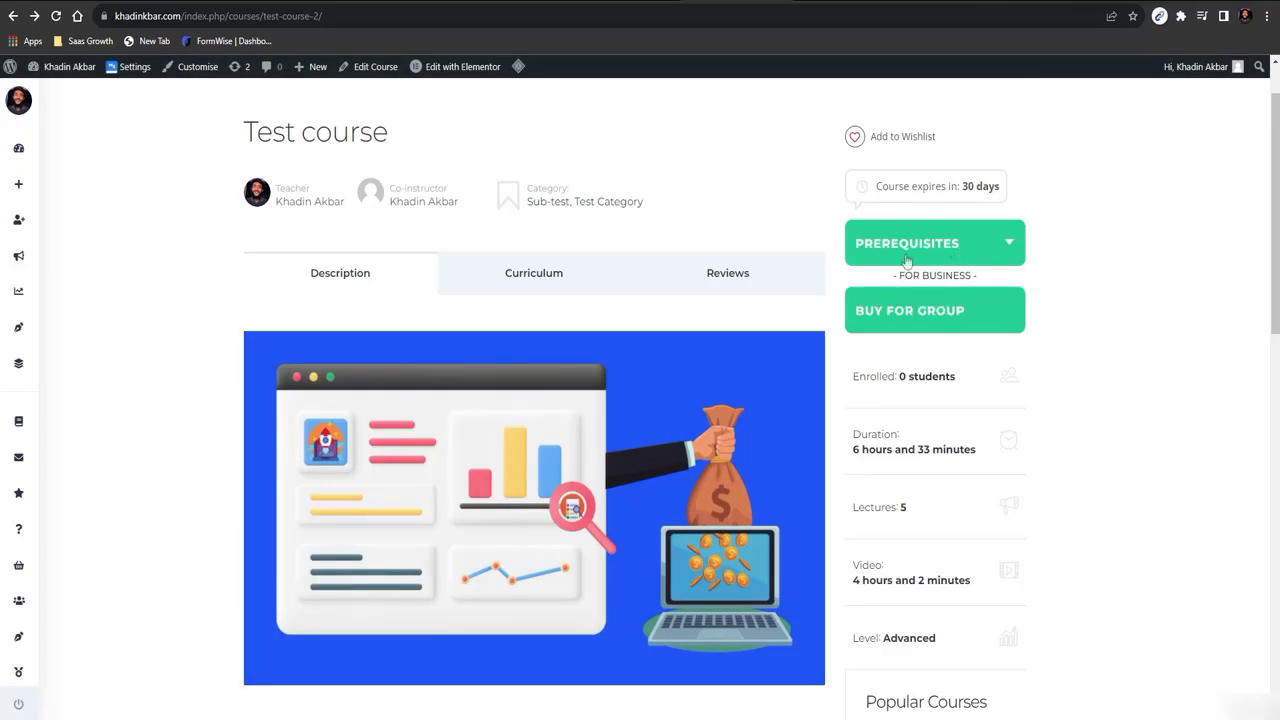
click(963, 250)
click(963, 250)
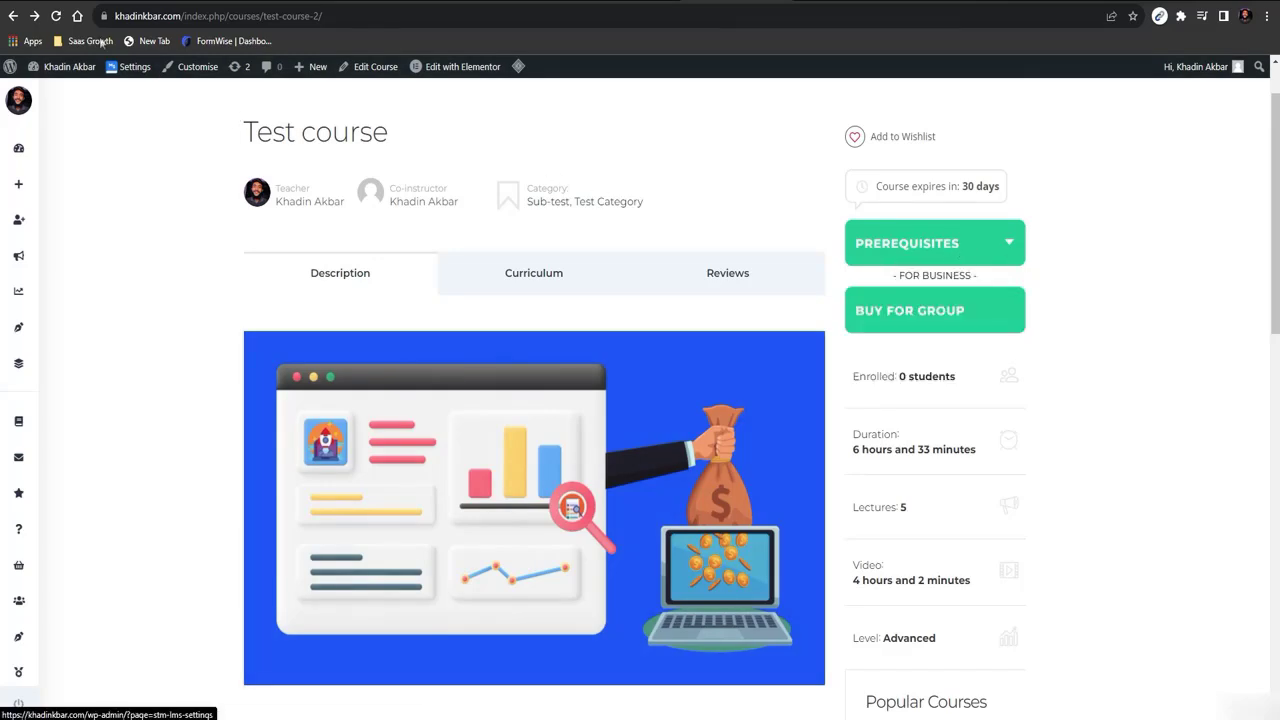
click(56, 16)
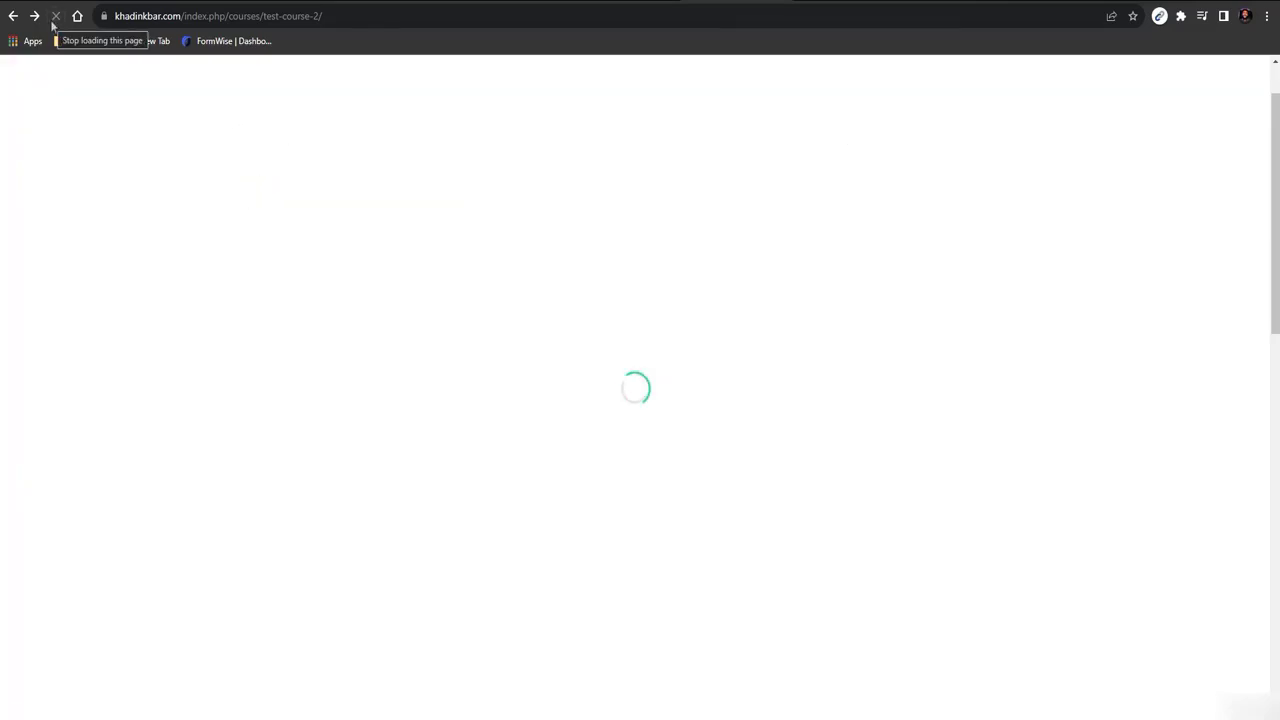
Resave Test course's prerequisites with no course selected.
click(905, 238)
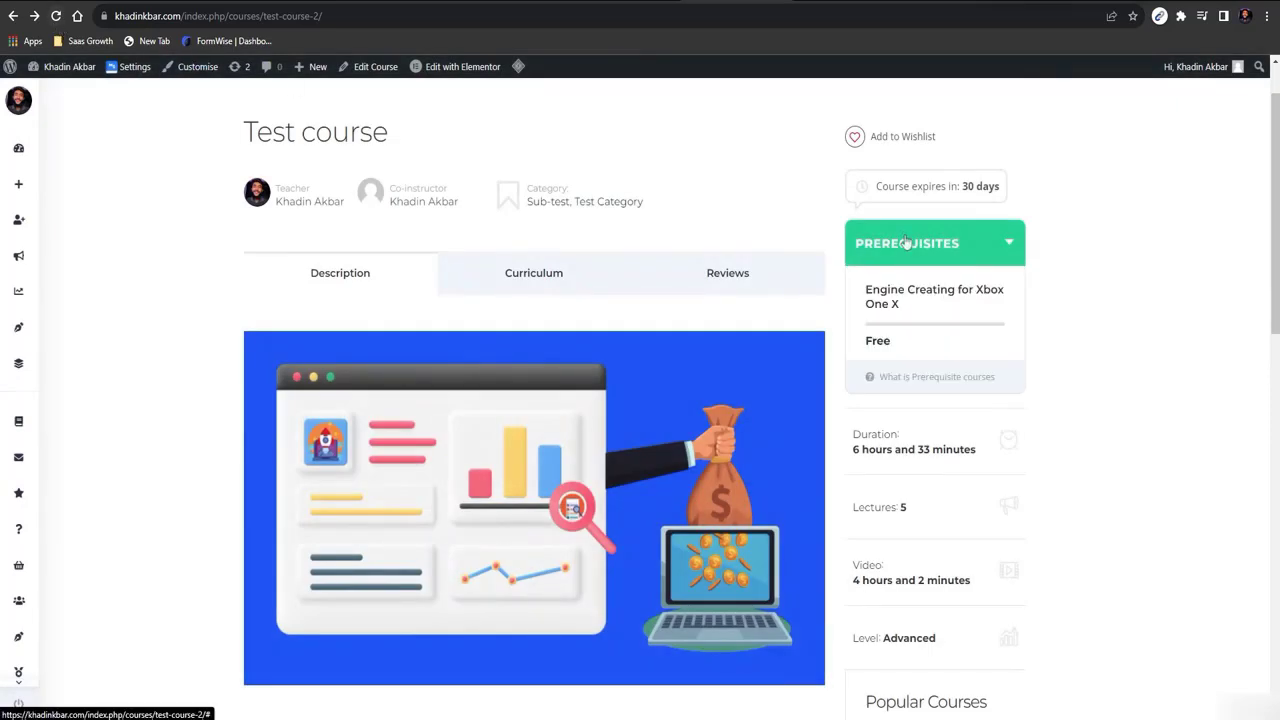
click(890, 242)
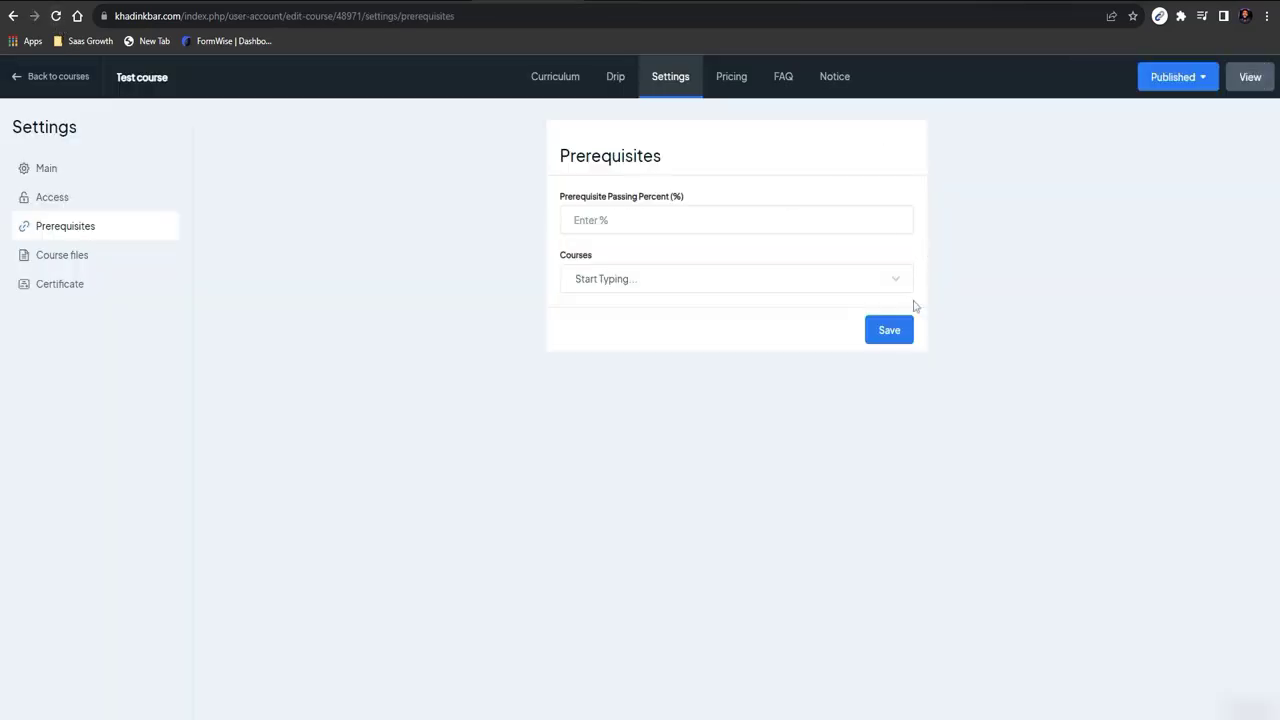
click(880, 333)
click(1177, 77)
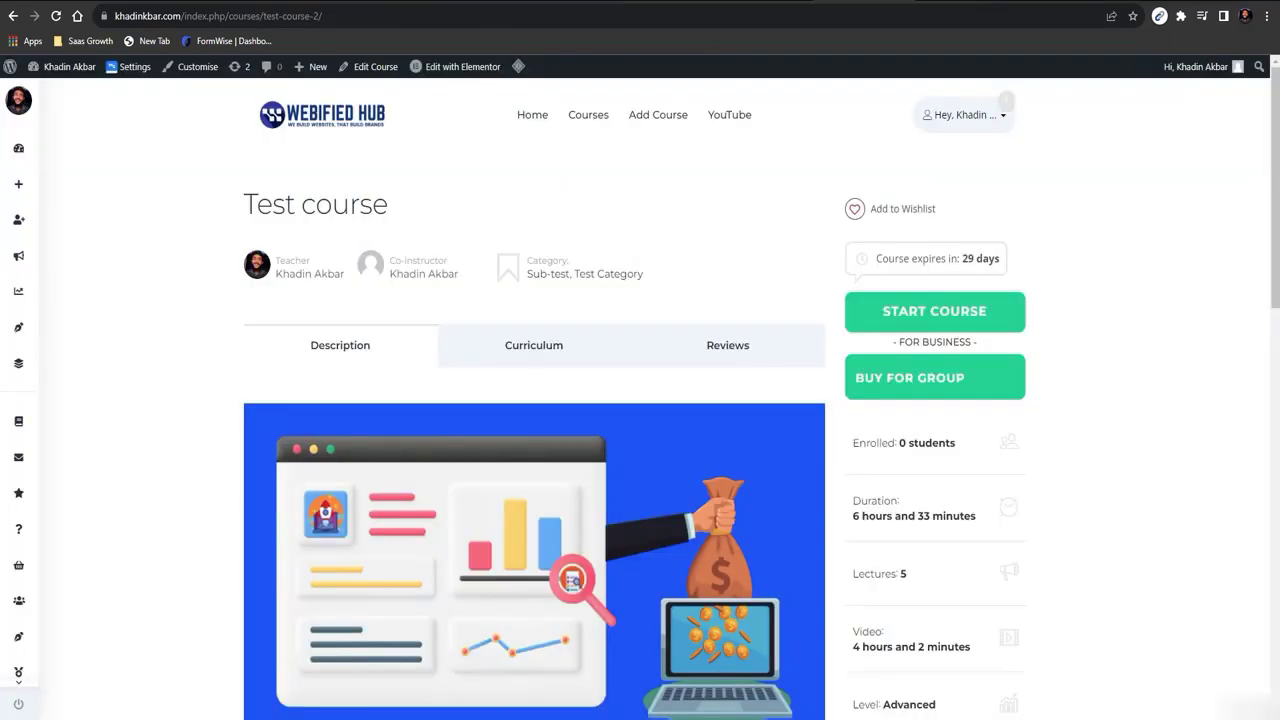
Start Test course as a learner and mark the first lesson Complete & Next.
click(921, 314)
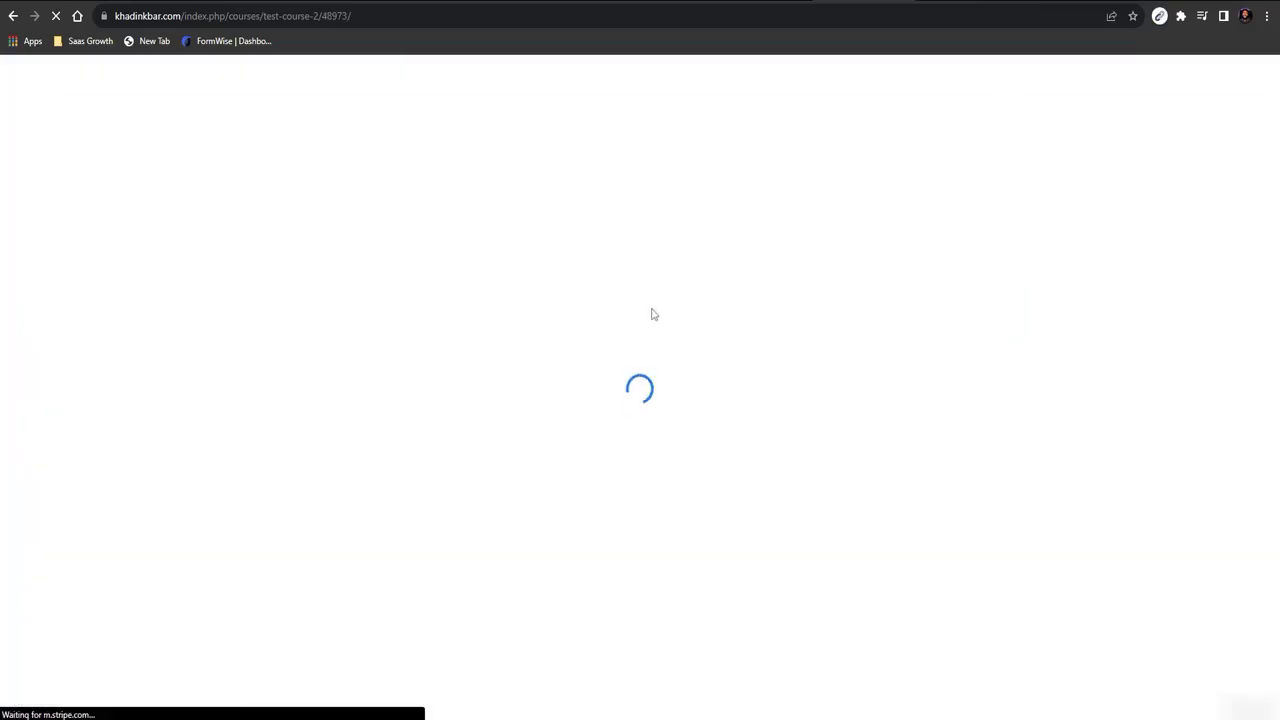
scroll(664, 296, down, 1)
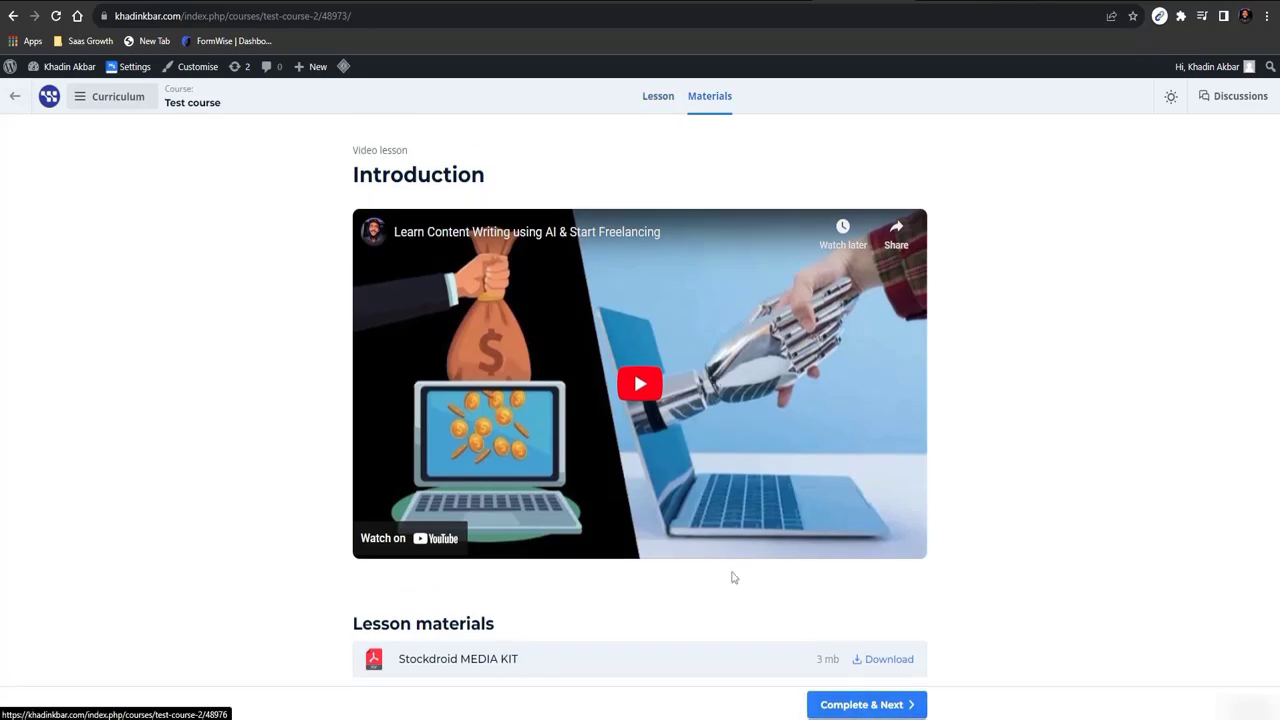
drag(381, 602, 498, 640)
click(843, 703)
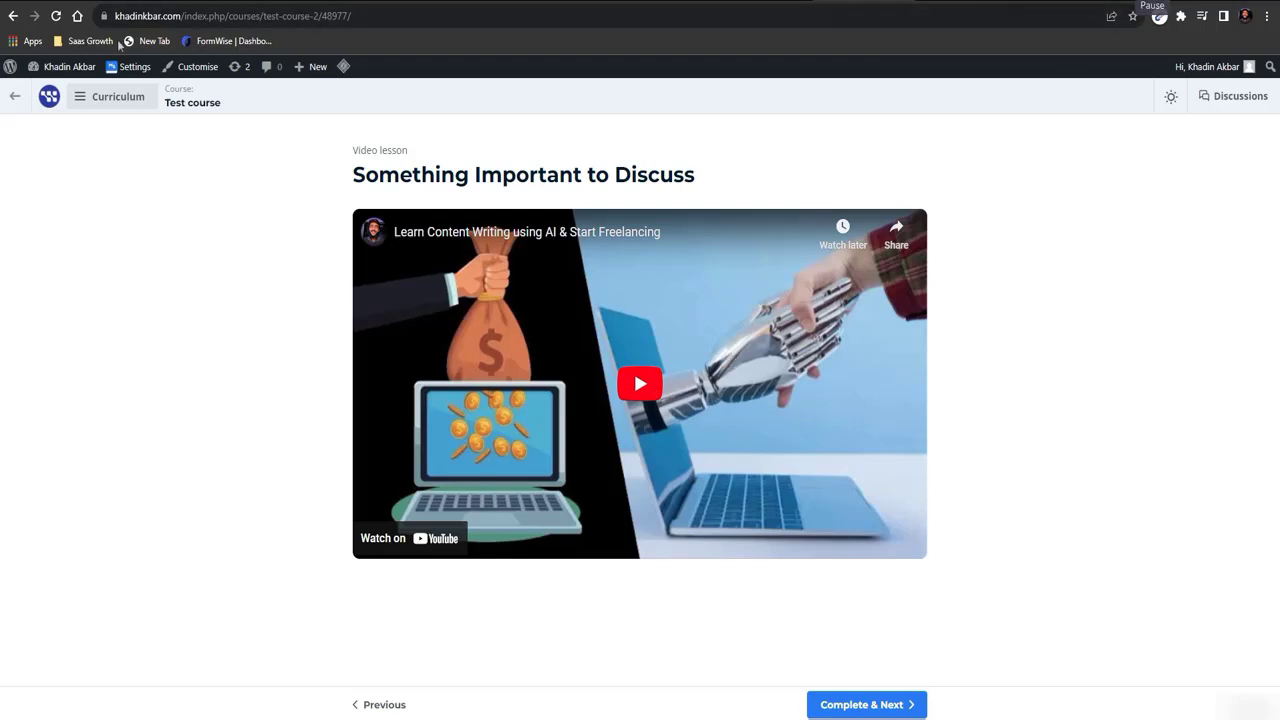
Step back through the lessons and leave the player for the account page.
click(15, 96)
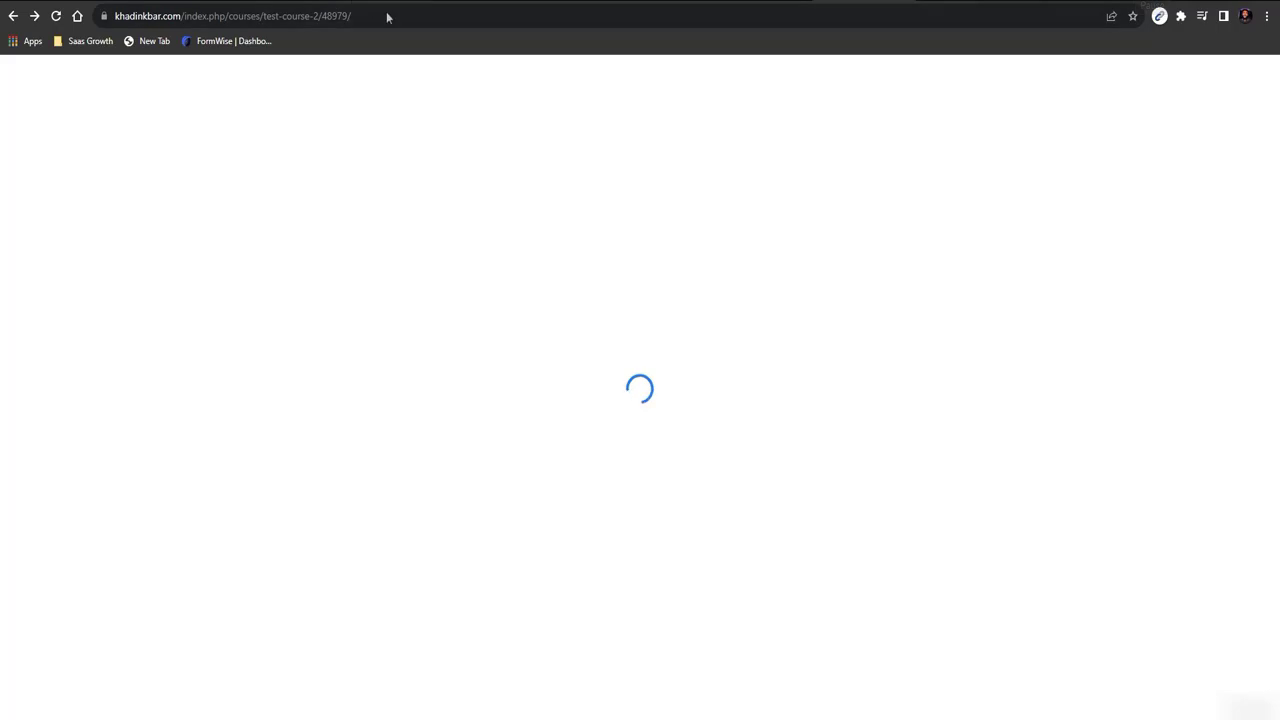
click(12, 18)
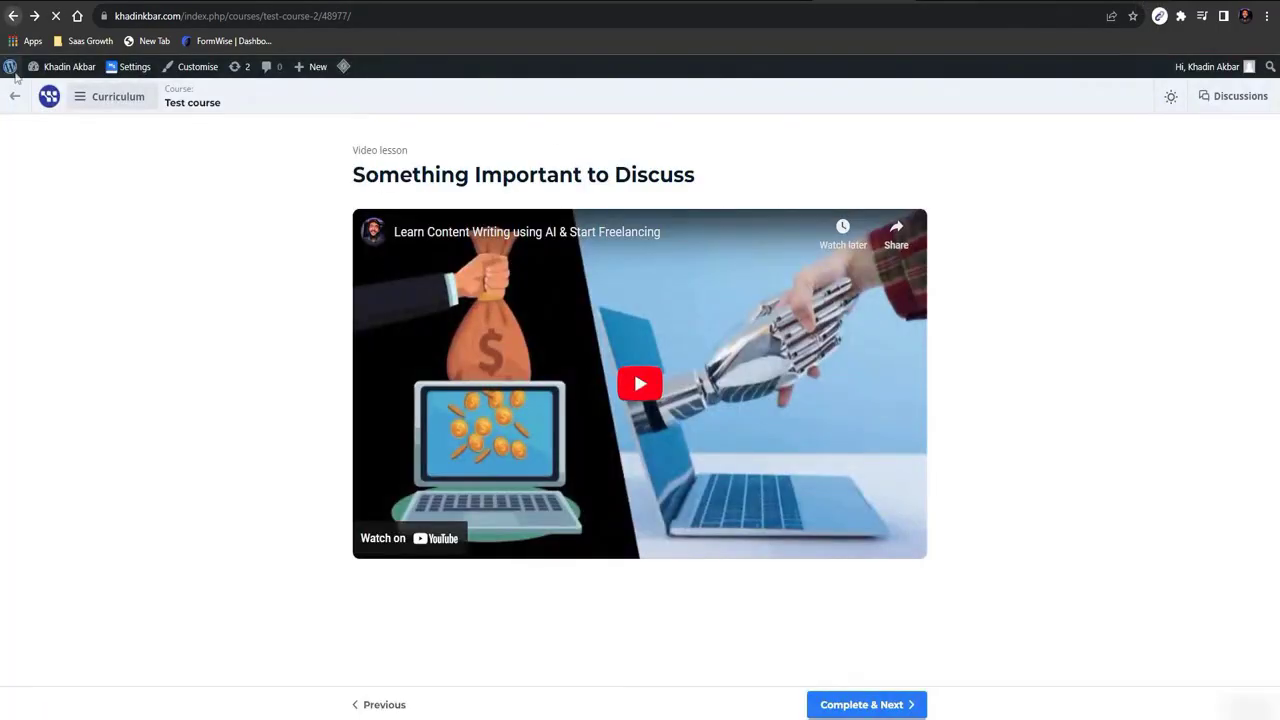
click(14, 97)
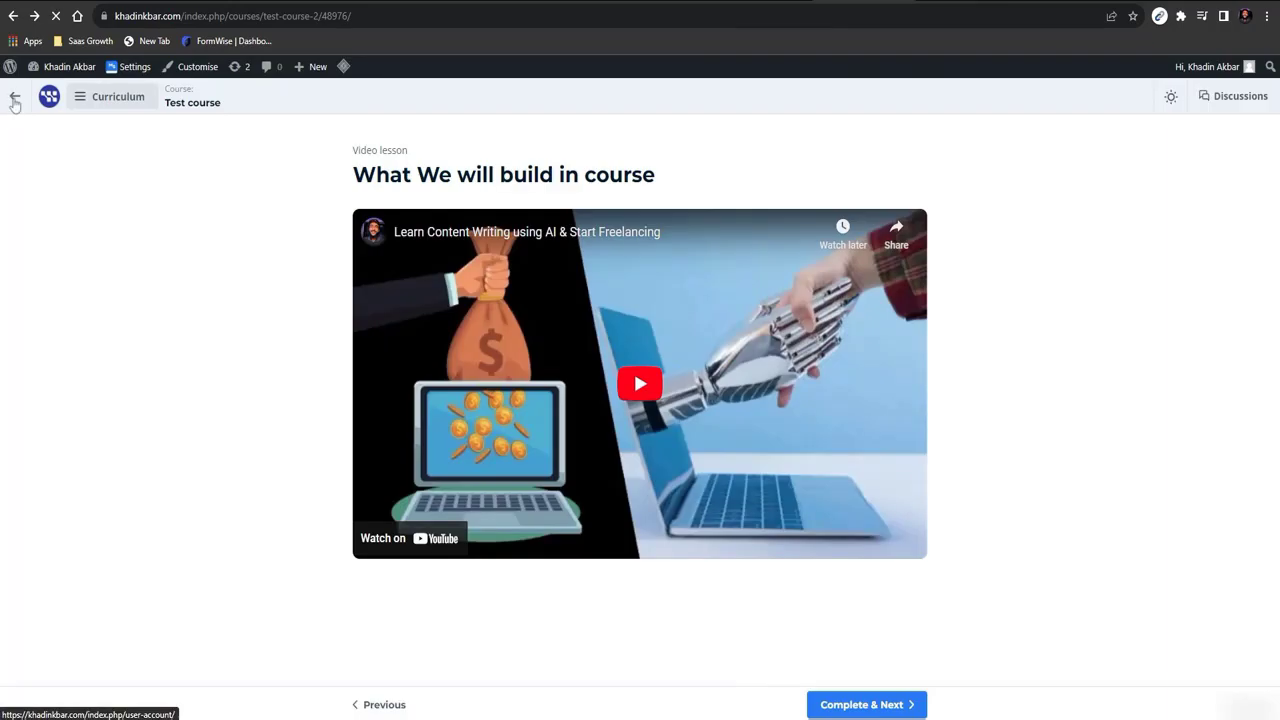
click(15, 100)
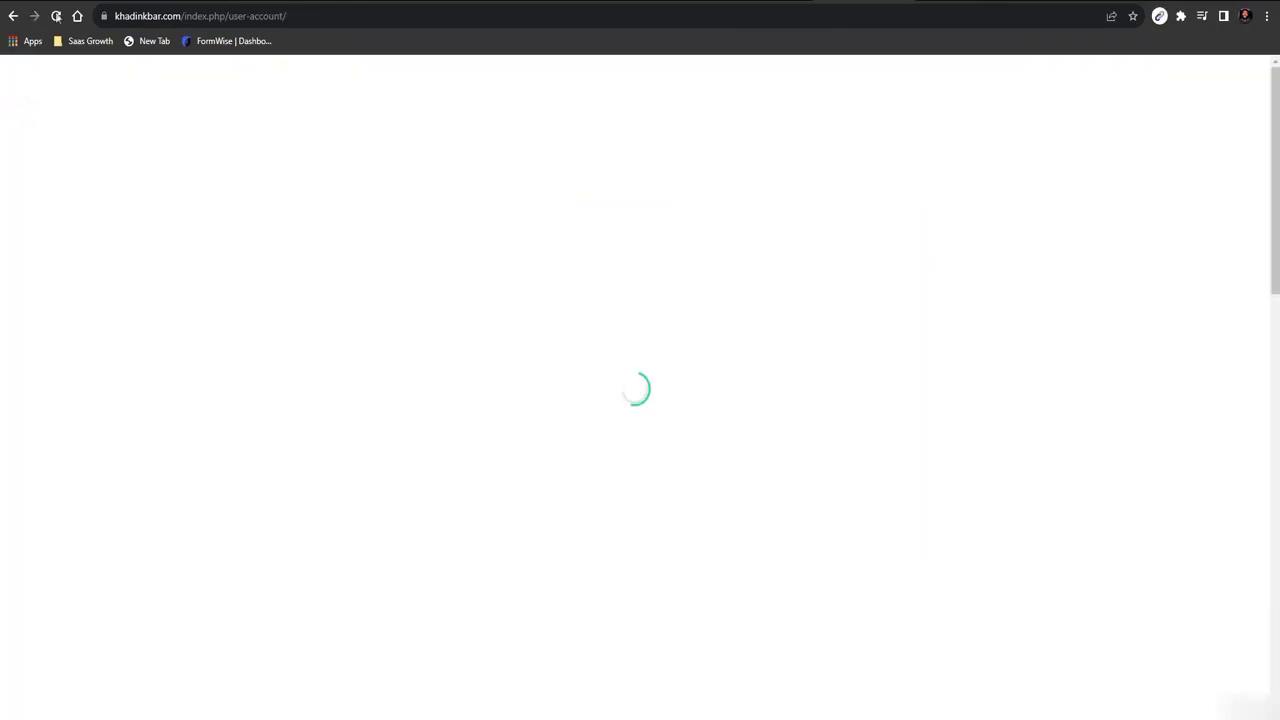
Open Test course and load its URL in a new Chrome Incognito window.
scroll(372, 407, down, 3)
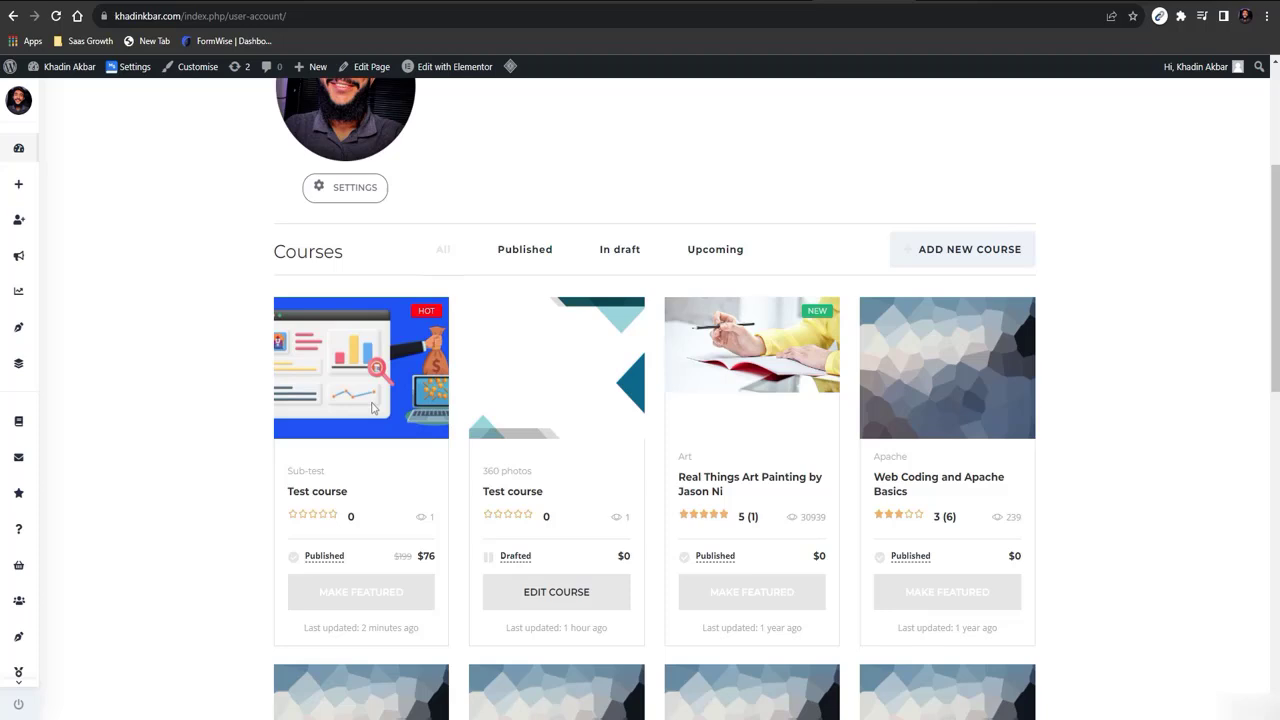
click(318, 494)
right_click(248, 17)
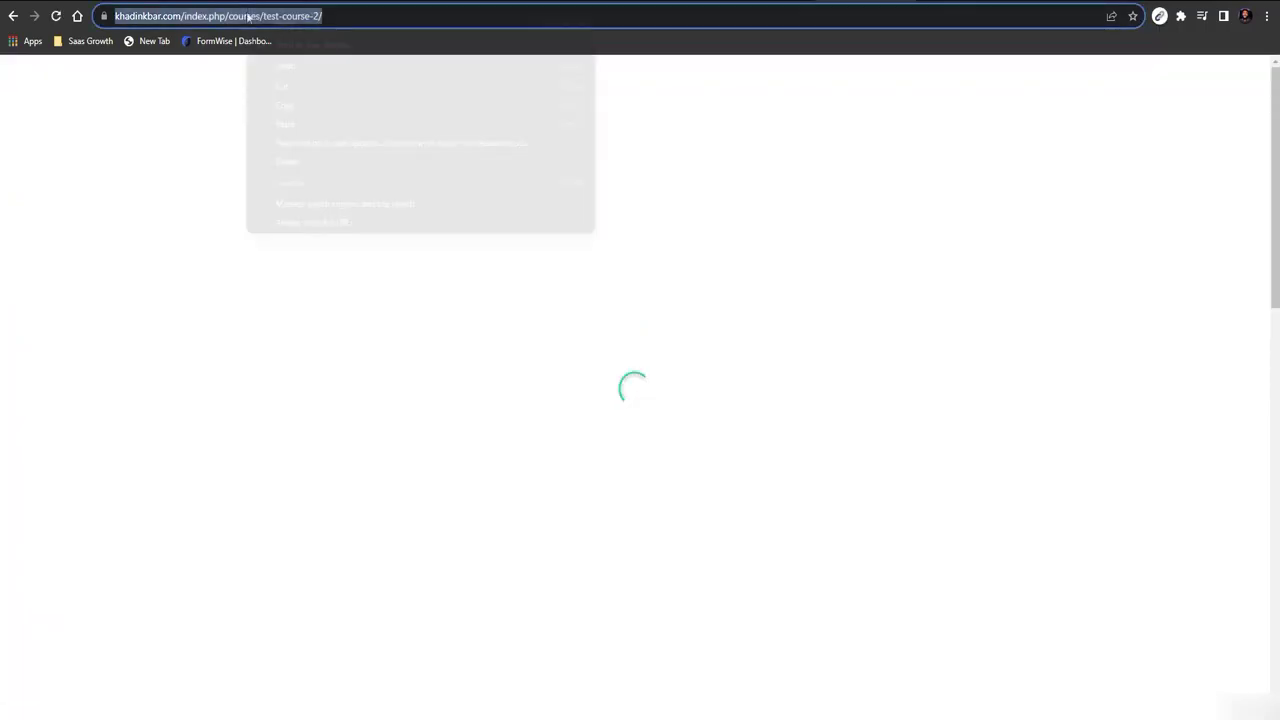
click(285, 105)
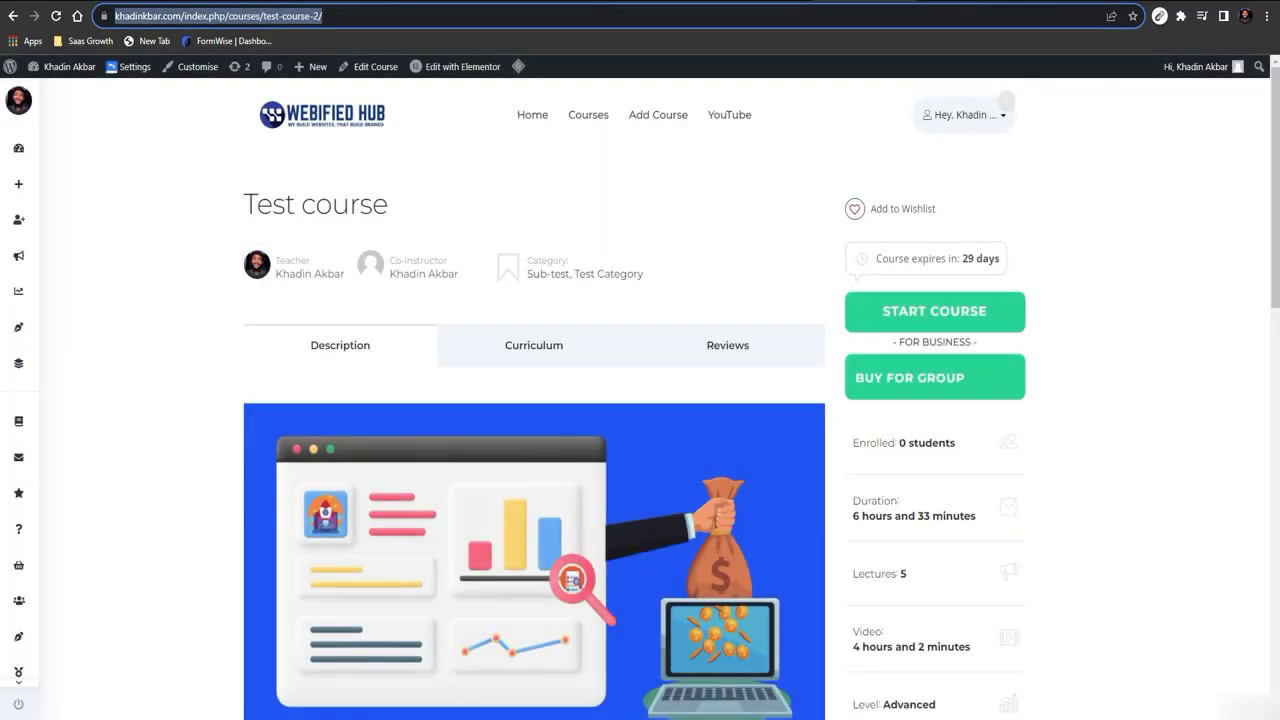
click(1266, 16)
click(1195, 76)
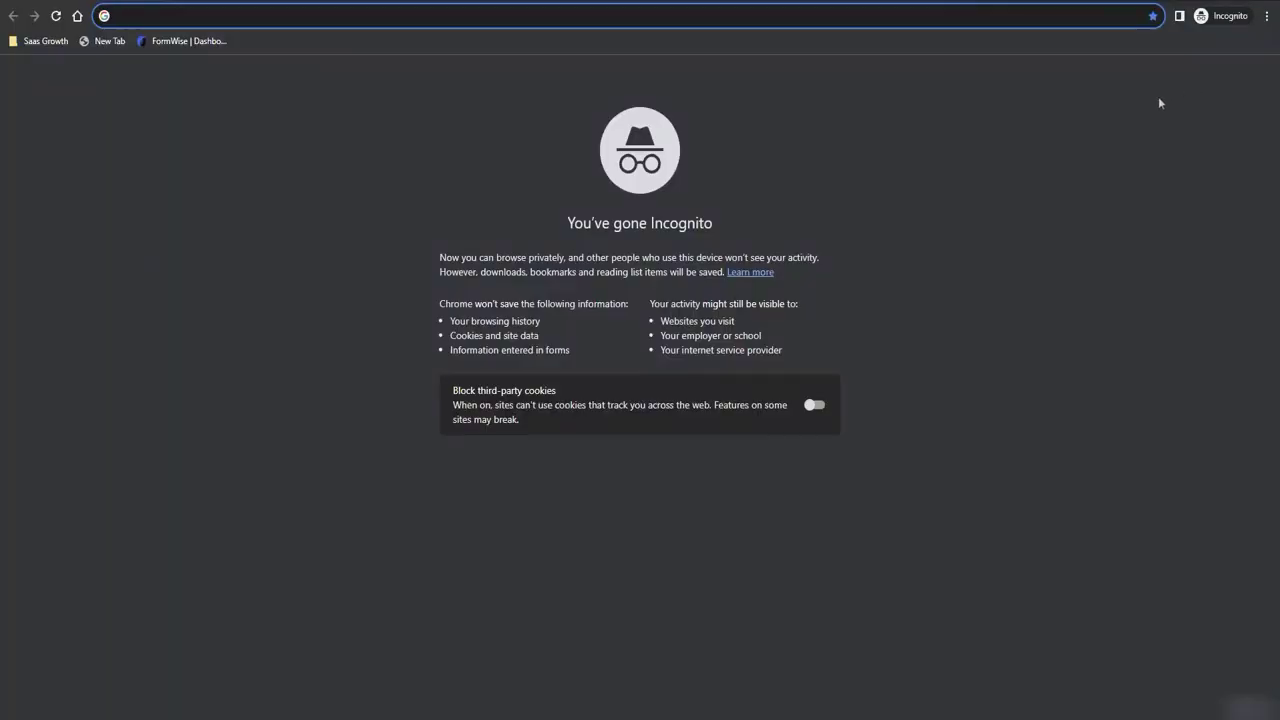
key(ctrl+v)
key(Return)
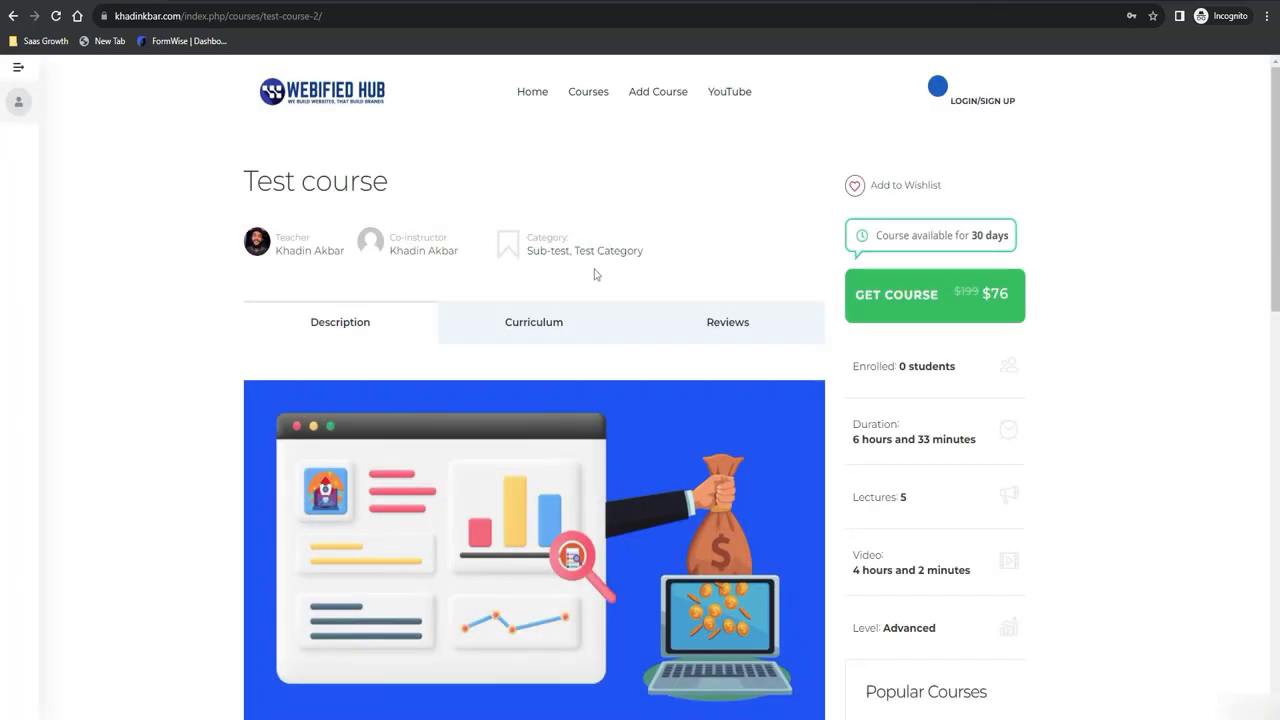
Get the $76 course and register a new student account at checkout.
click(925, 296)
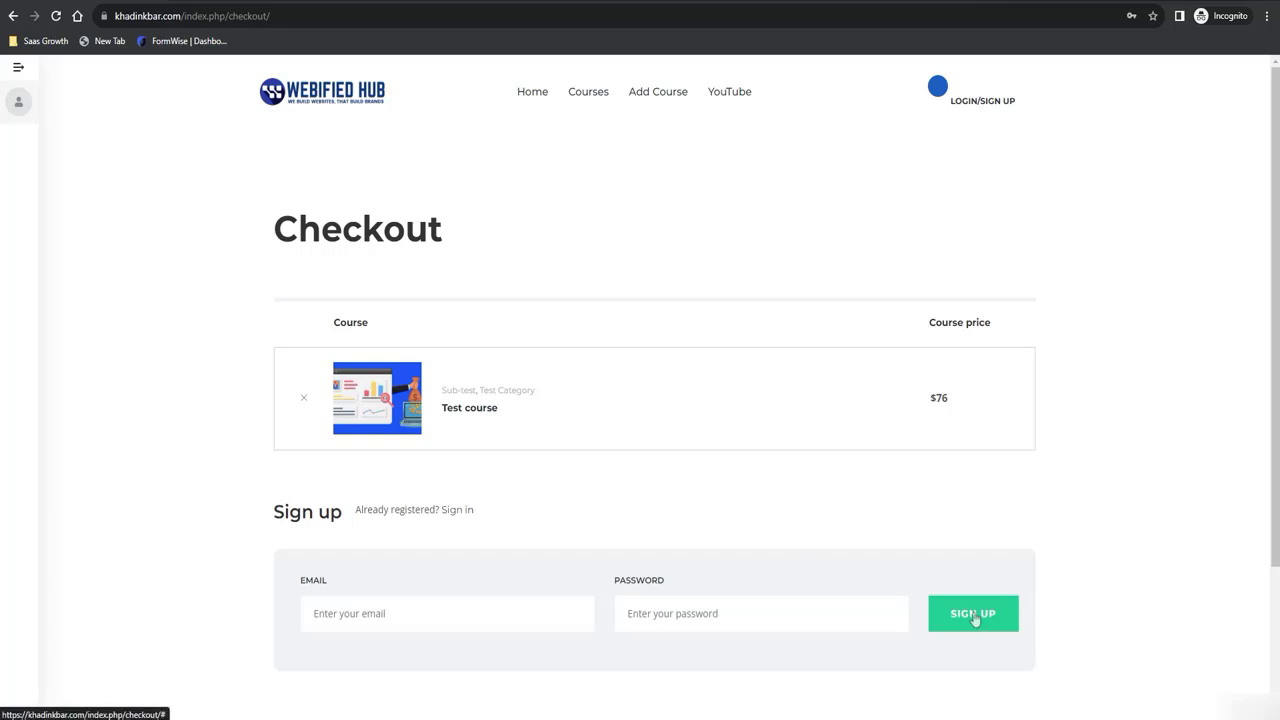
scroll(627, 487, down, 2)
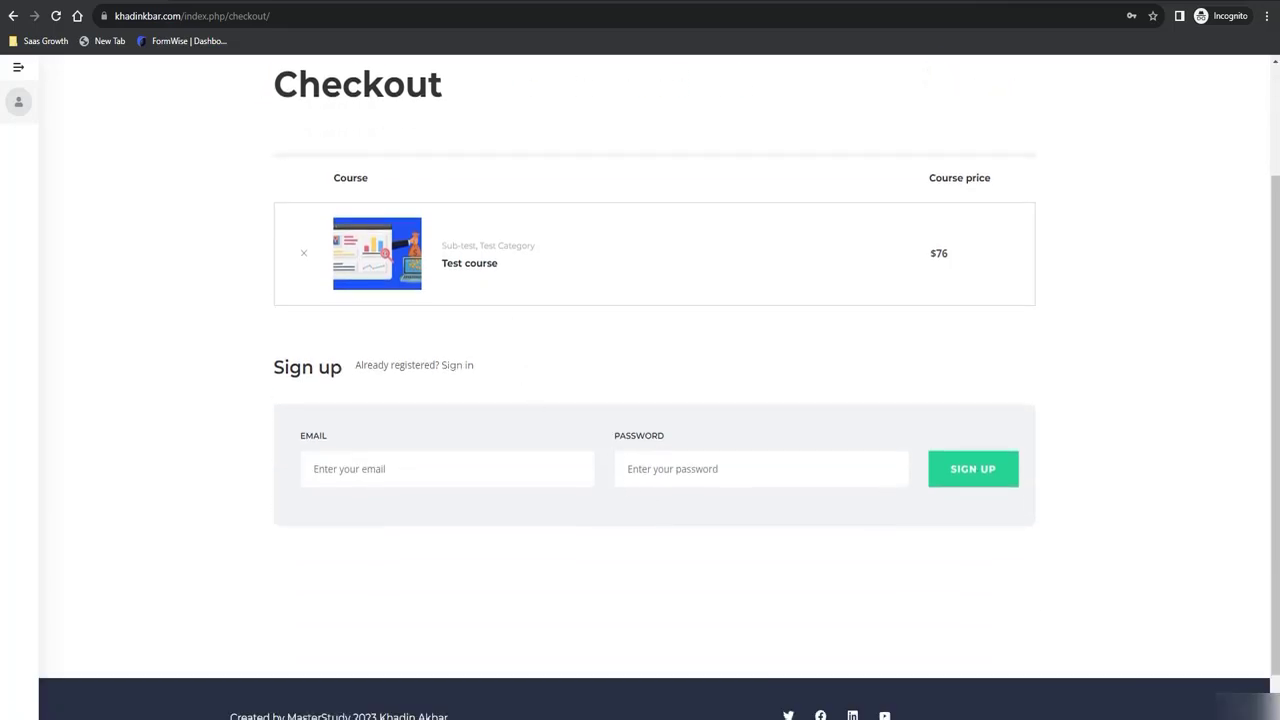
click(476, 260)
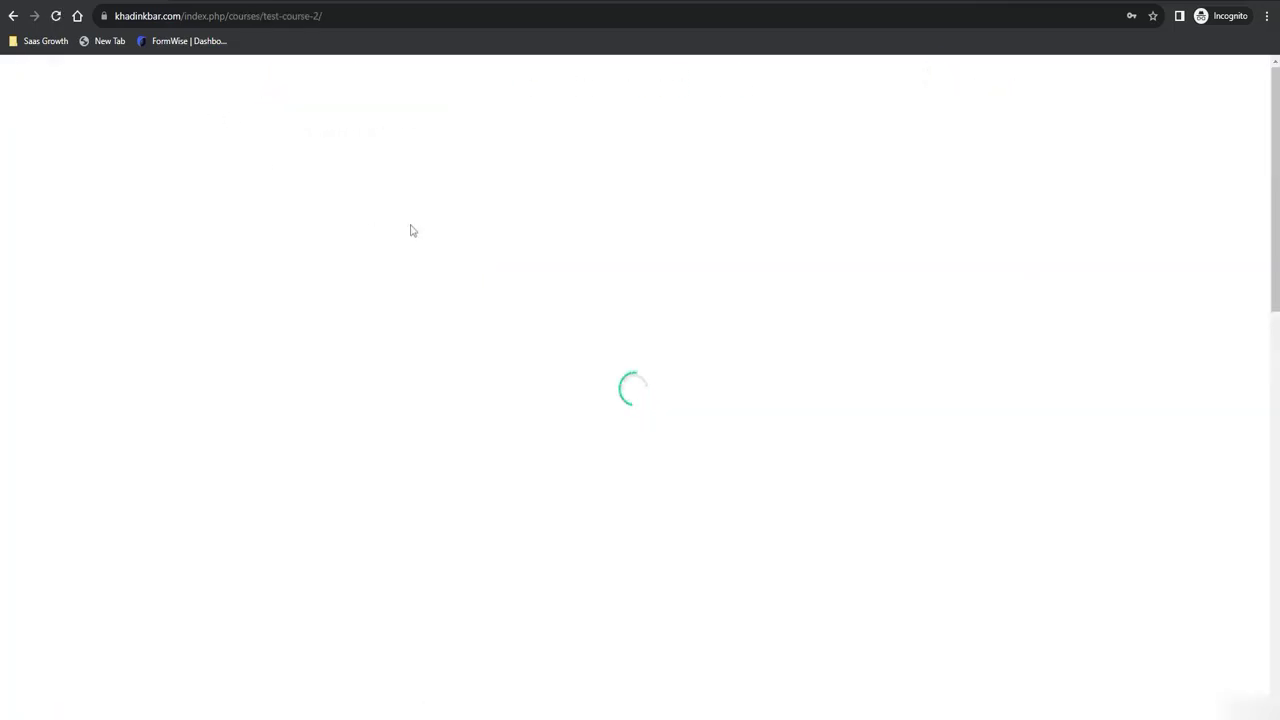
click(13, 16)
click(409, 476)
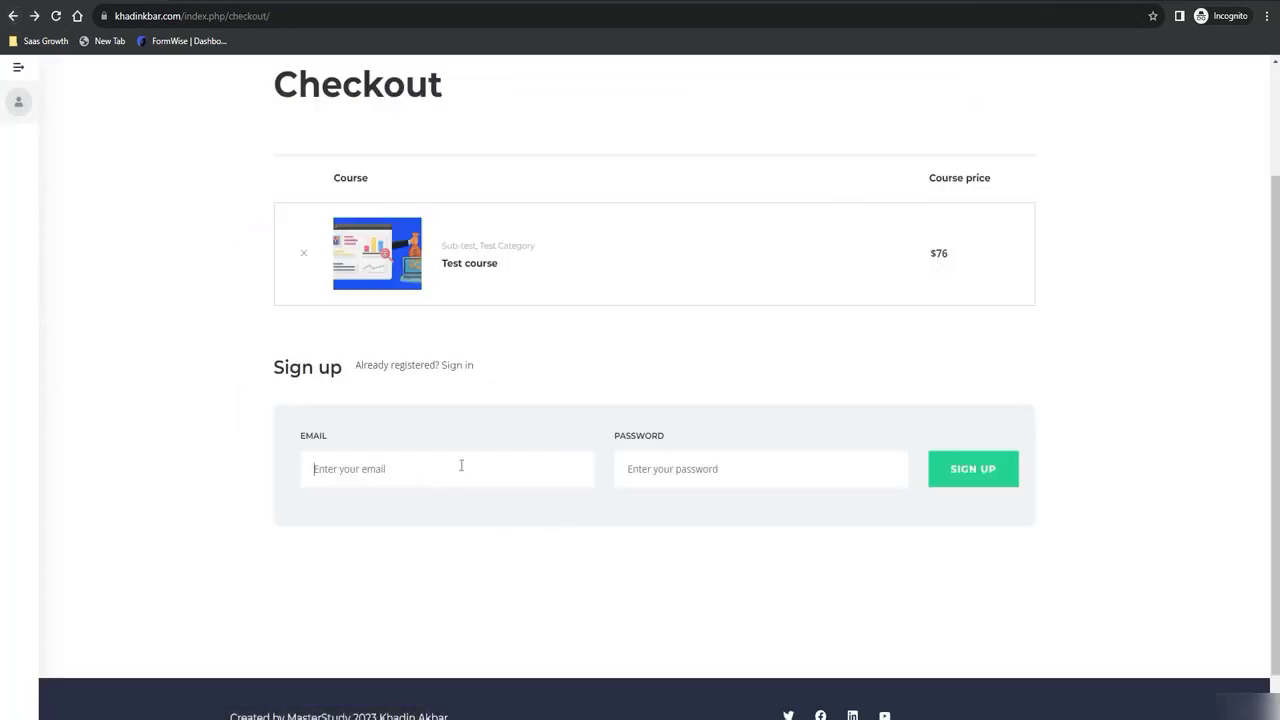
text(k)
text(••)
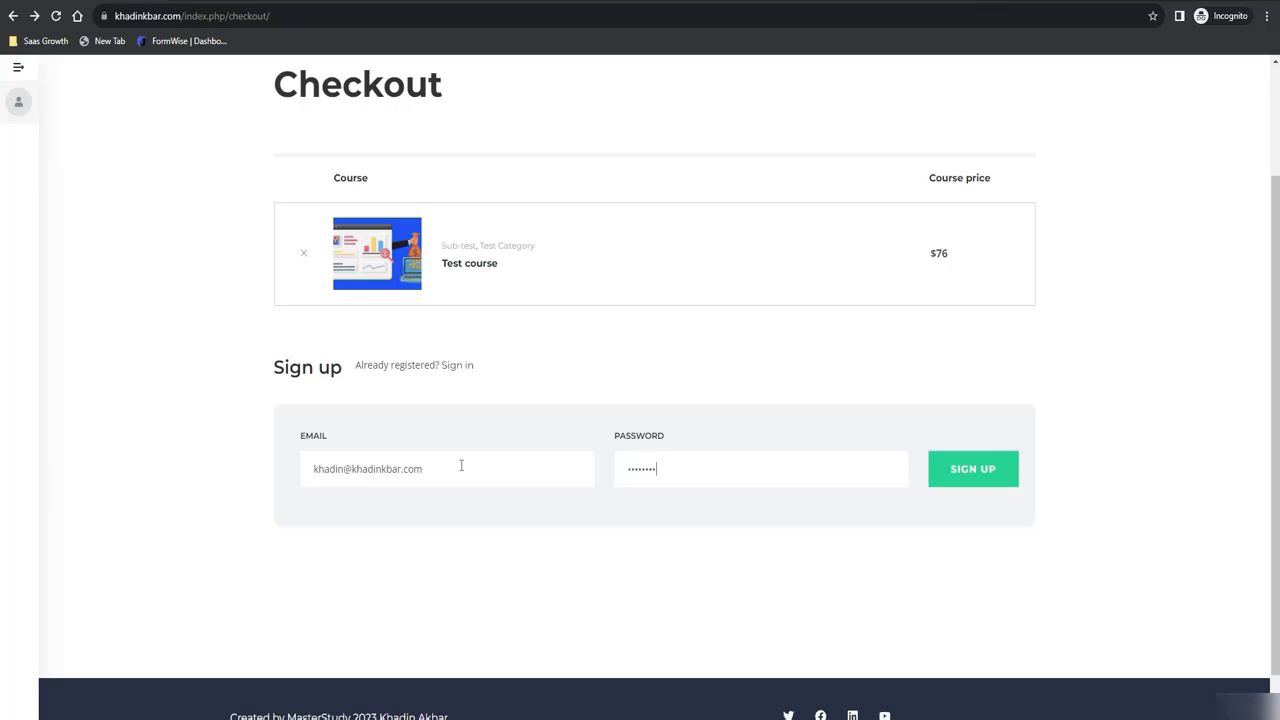
click(988, 465)
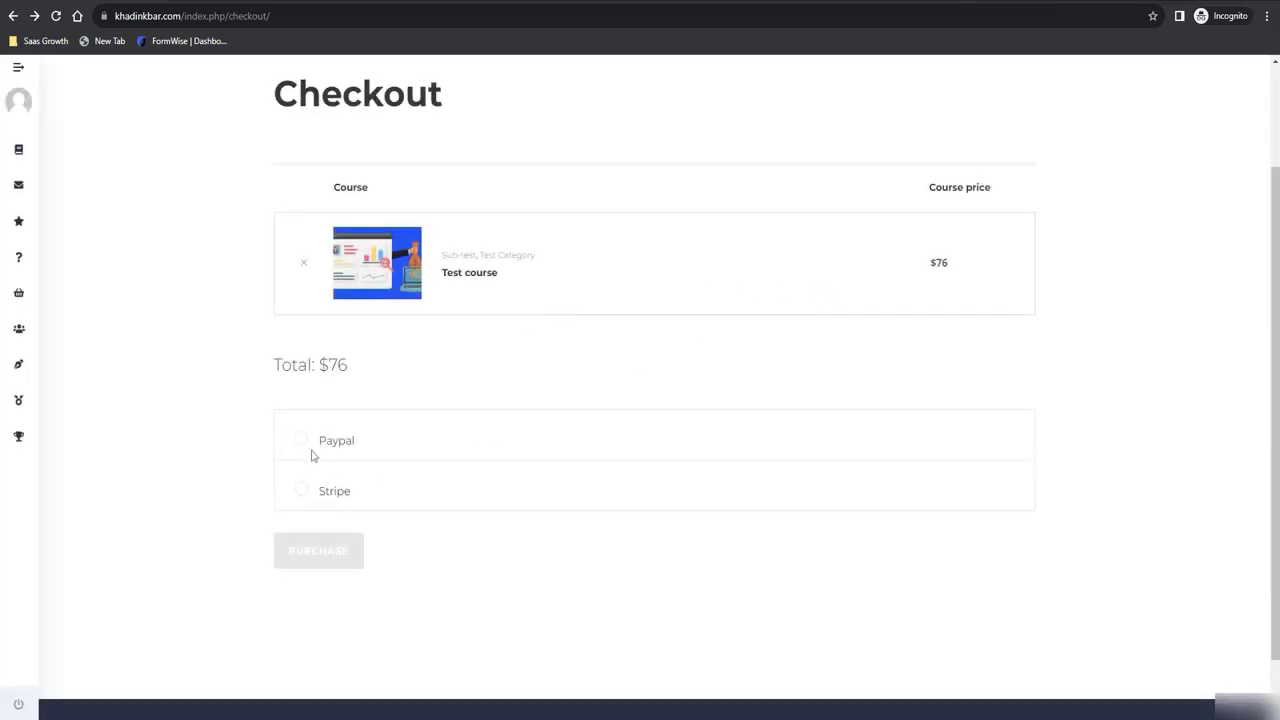
Choose Stripe card payment at checkout, then close the private window.
click(301, 490)
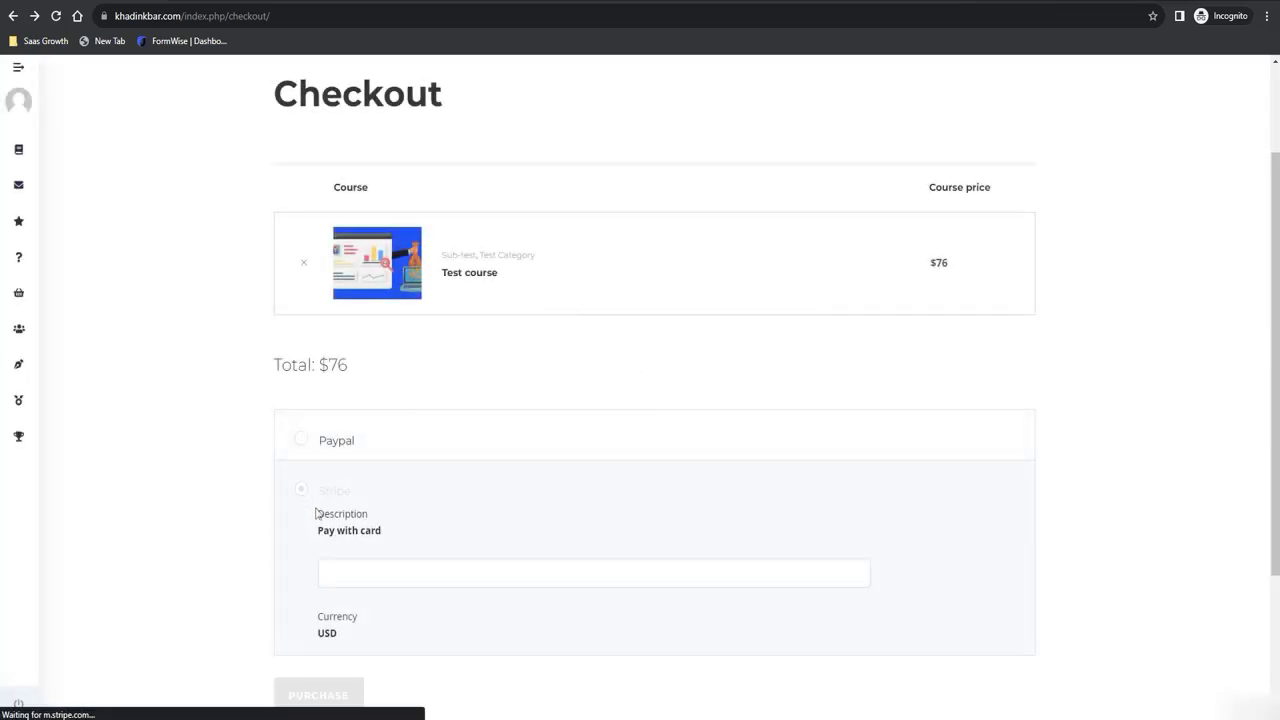
click(350, 573)
click(766, 506)
scroll(980, 526, down, 3)
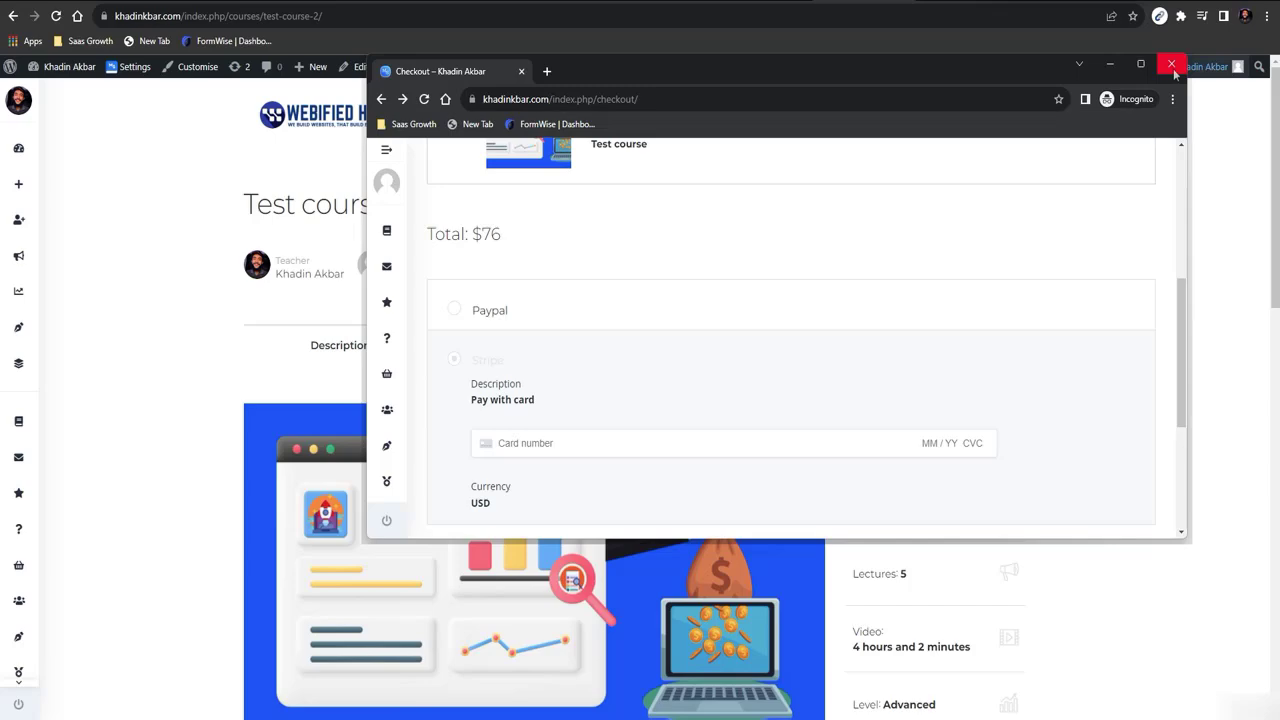
click(1172, 64)
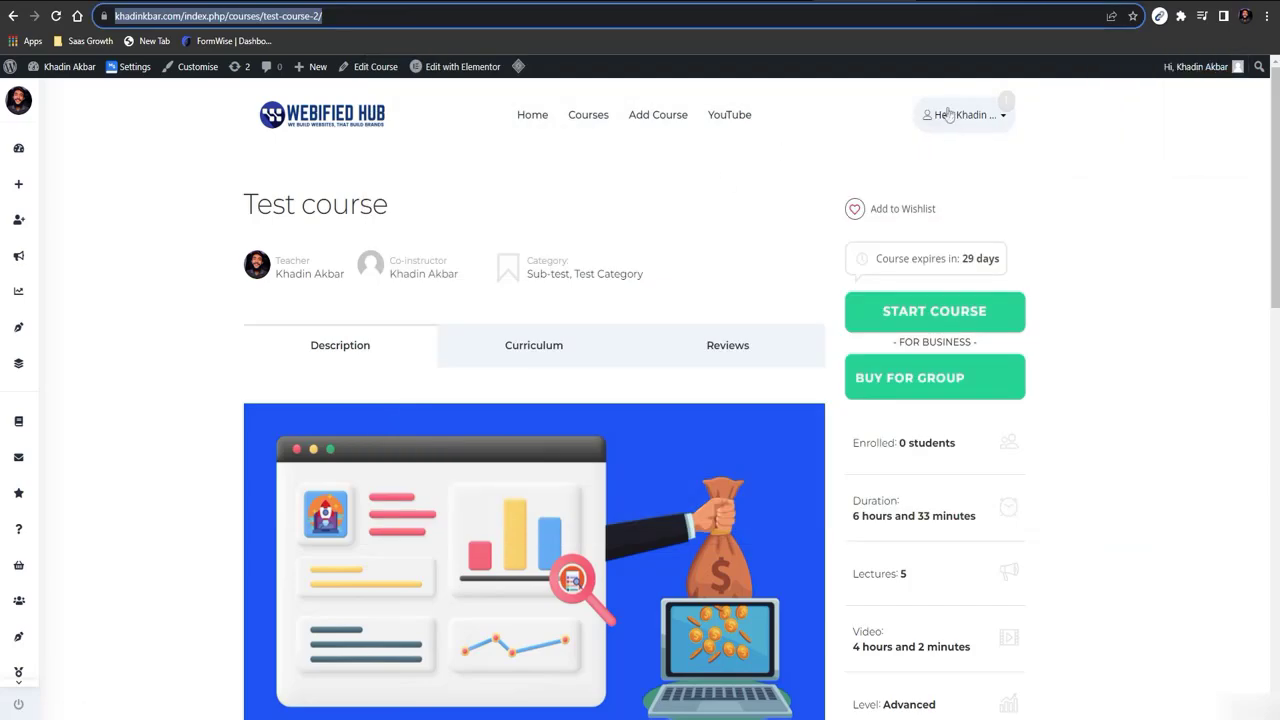
scroll(846, 189, down, 7)
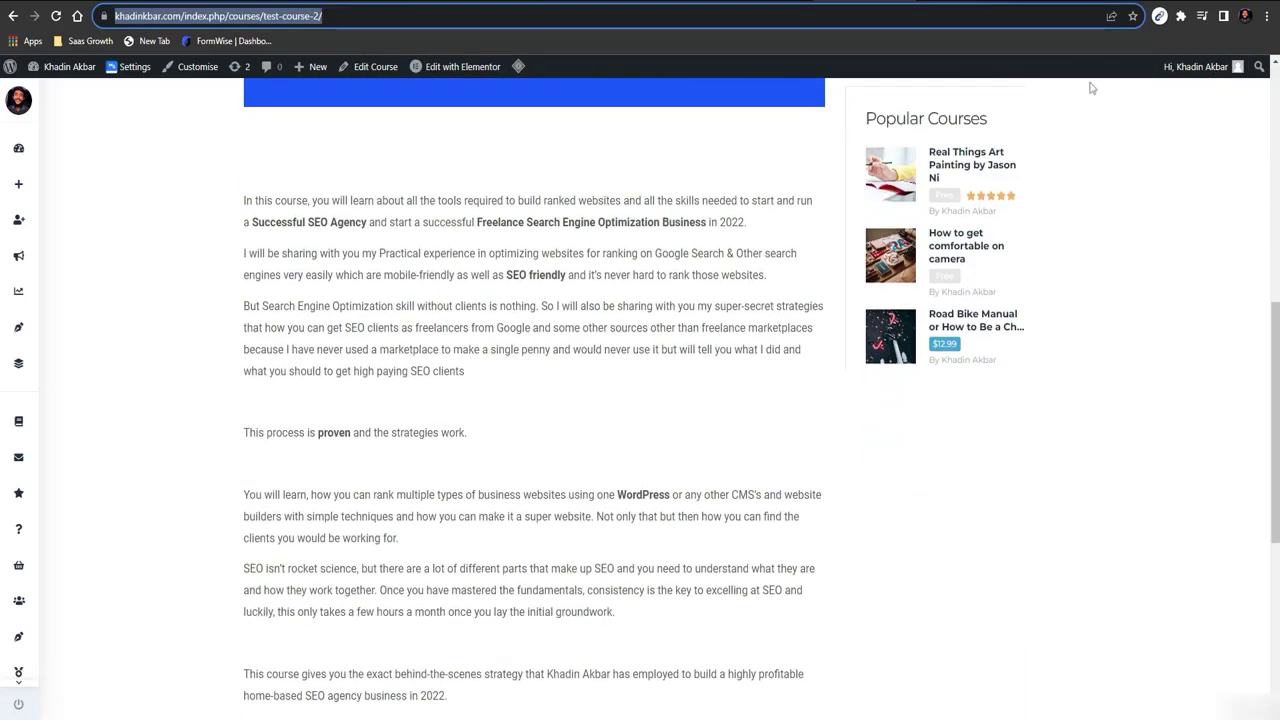
scroll(1204, 143, up, 1)
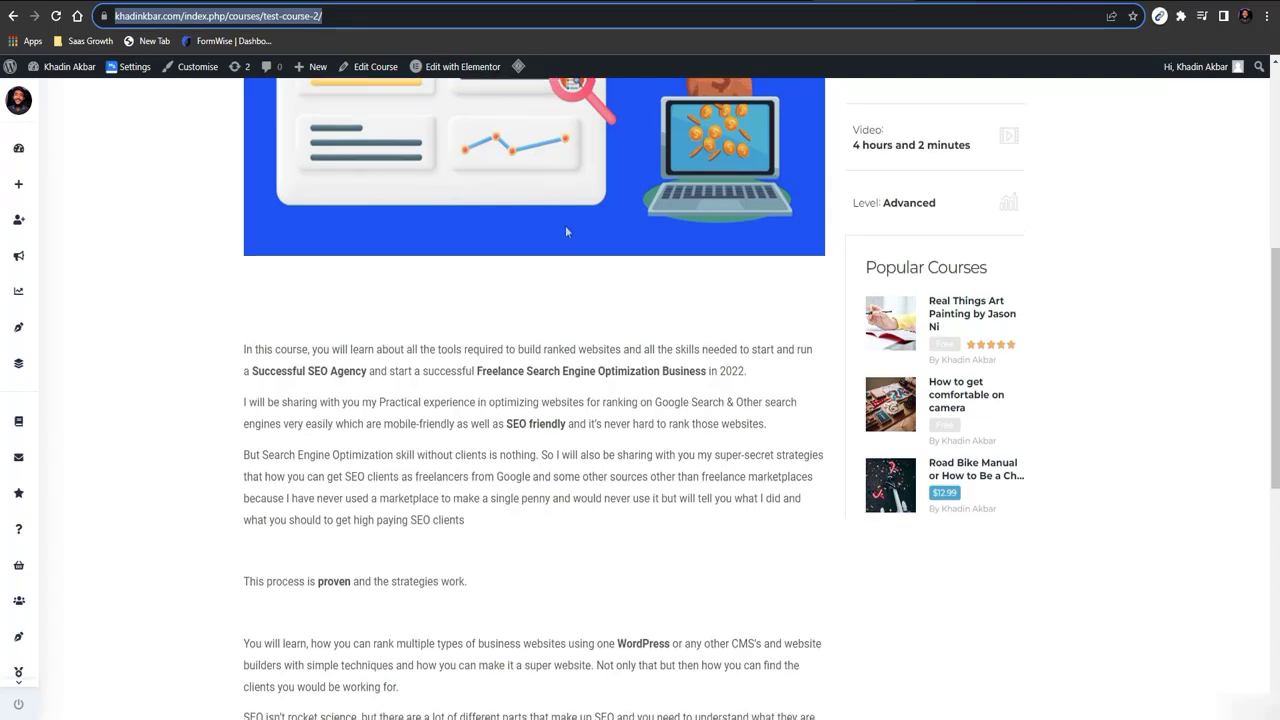
scroll(565, 228, up, 3)
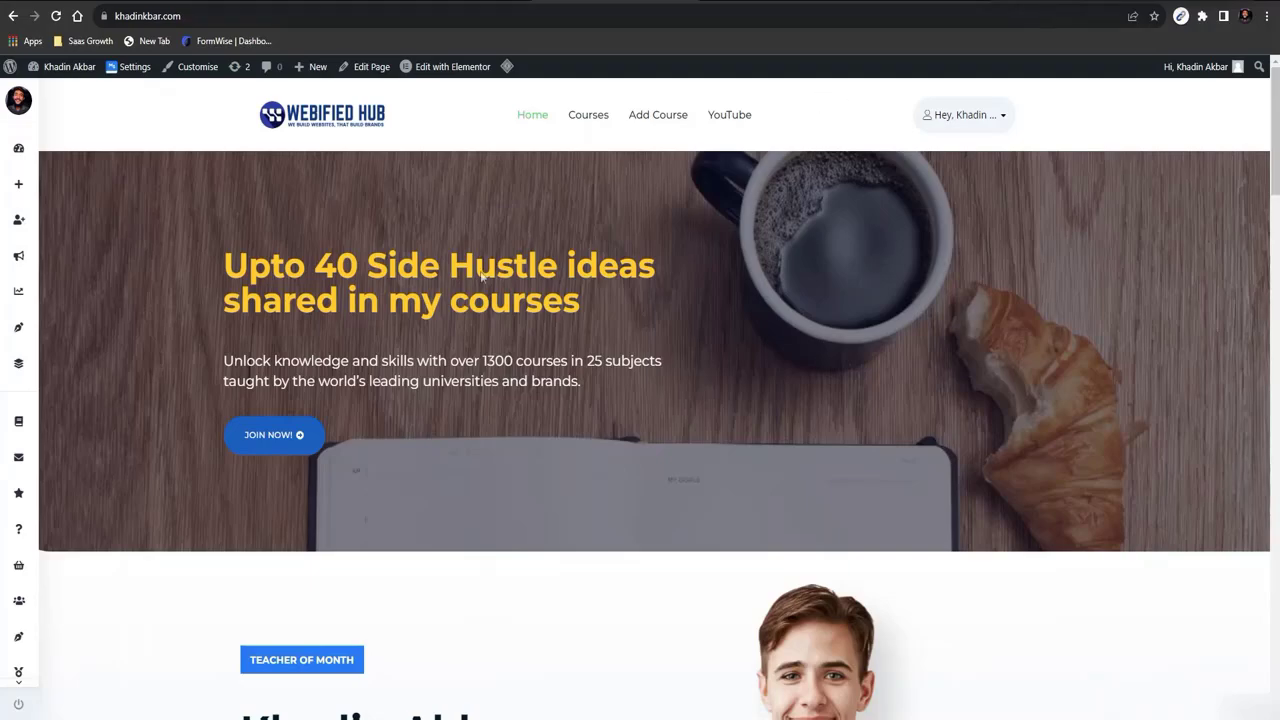
scroll(480, 277, down, 5)
scroll(434, 252, up, 5)
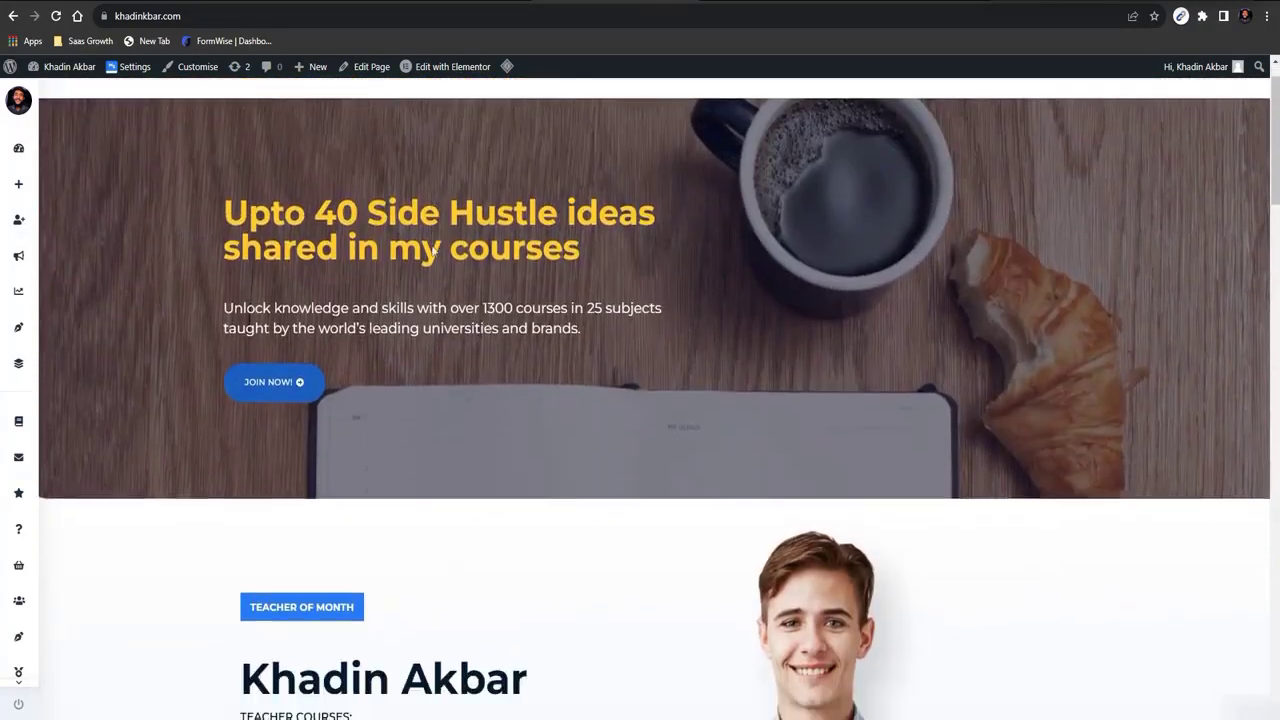
scroll(431, 244, down, 3)
scroll(430, 441, up, 1)
scroll(430, 441, down, 8)
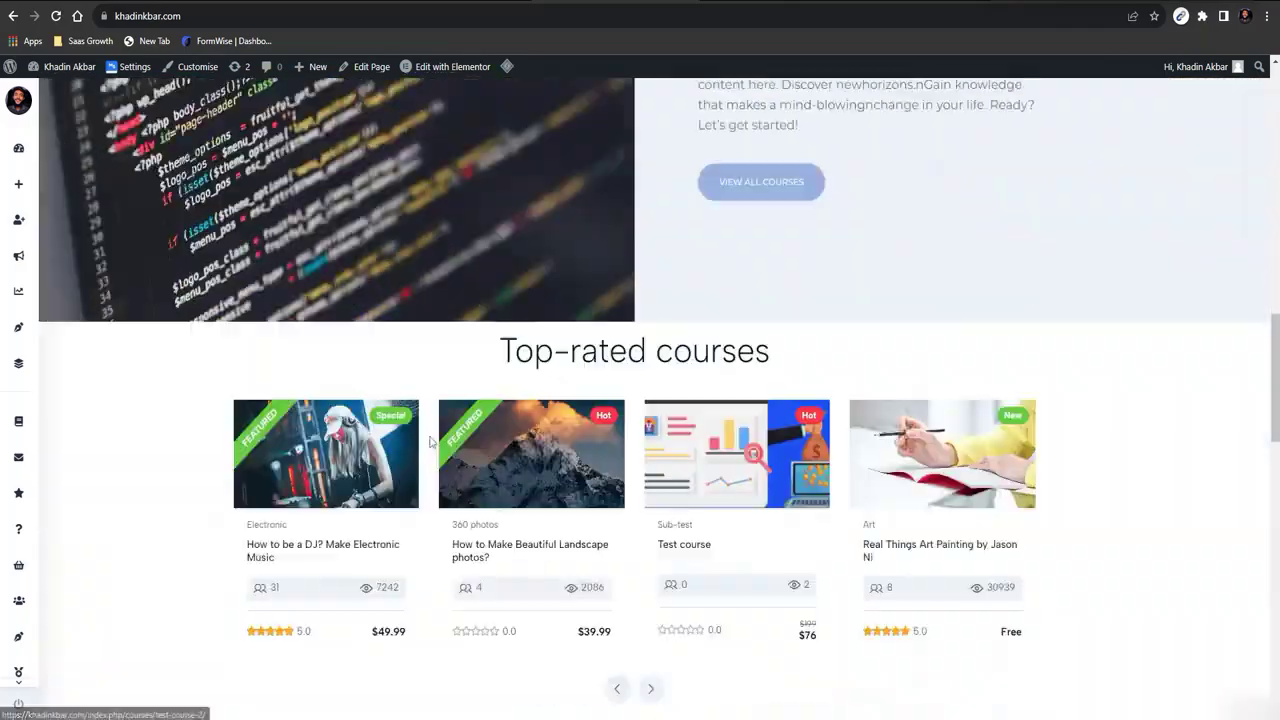
scroll(430, 441, down, 10)
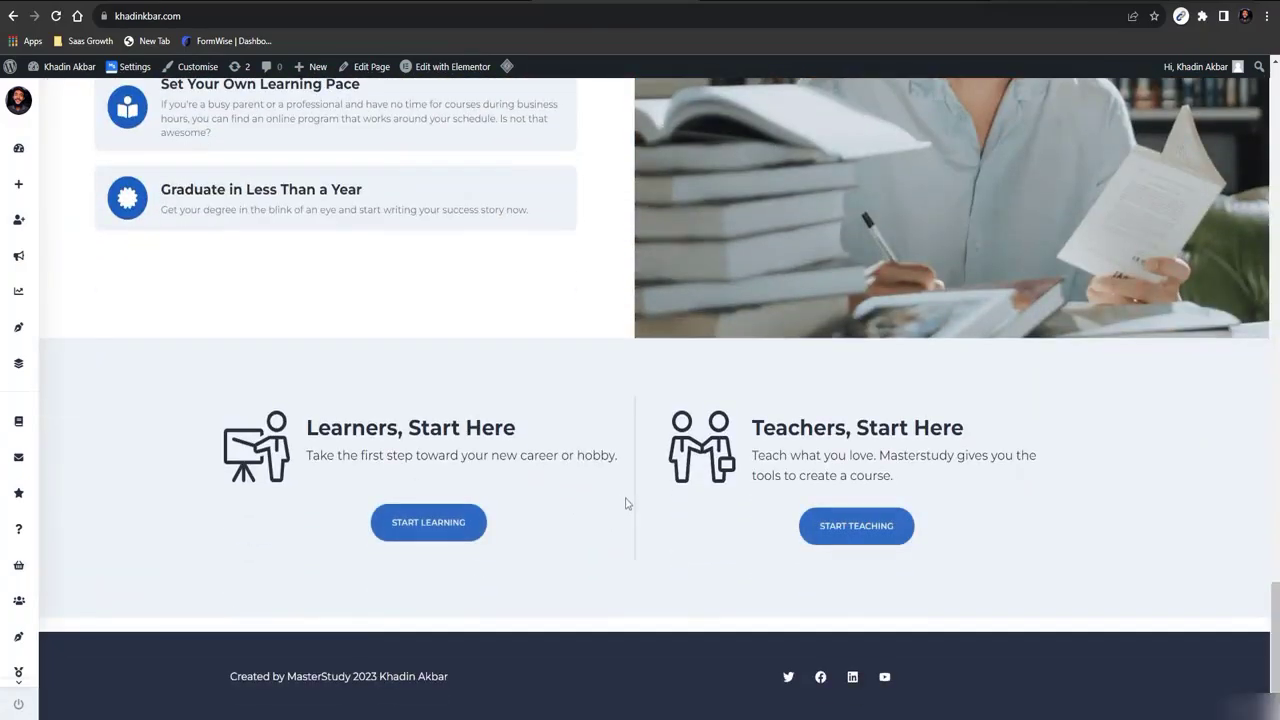
scroll(626, 503, up, 15)
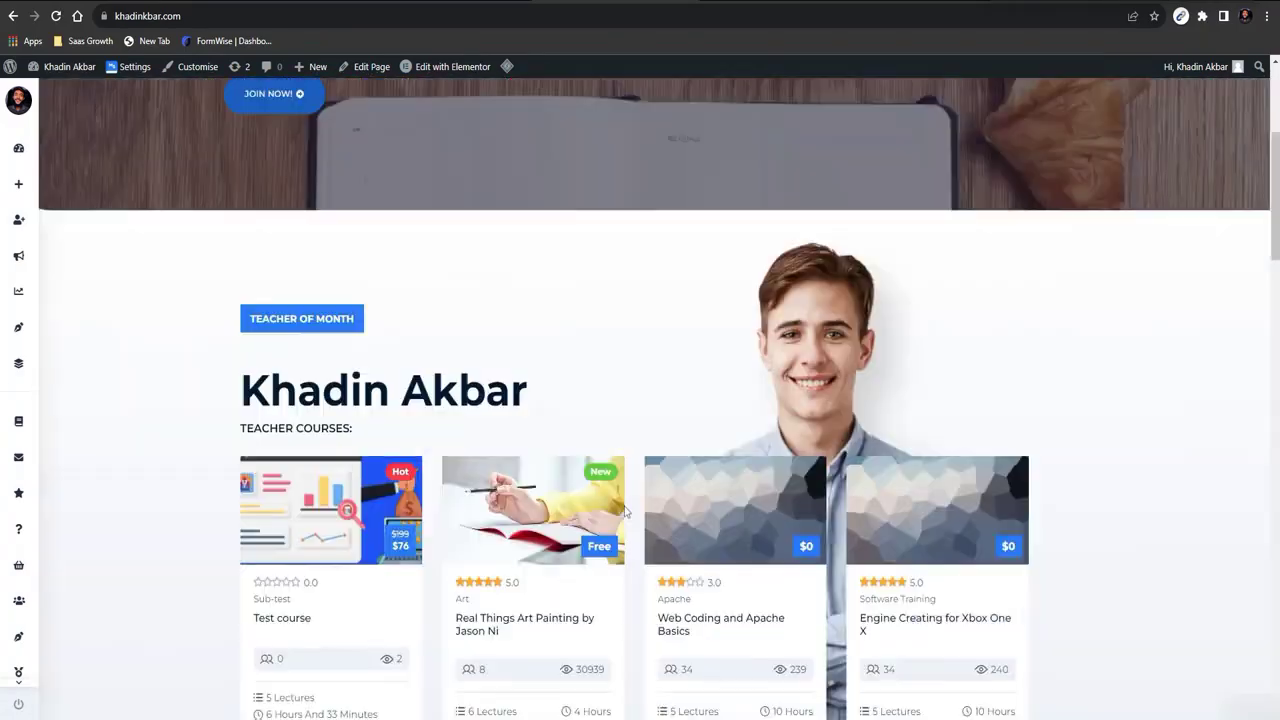
scroll(626, 511, up, 4)
Open the Courses catalogue and scroll through its filters and course listings.
click(596, 114)
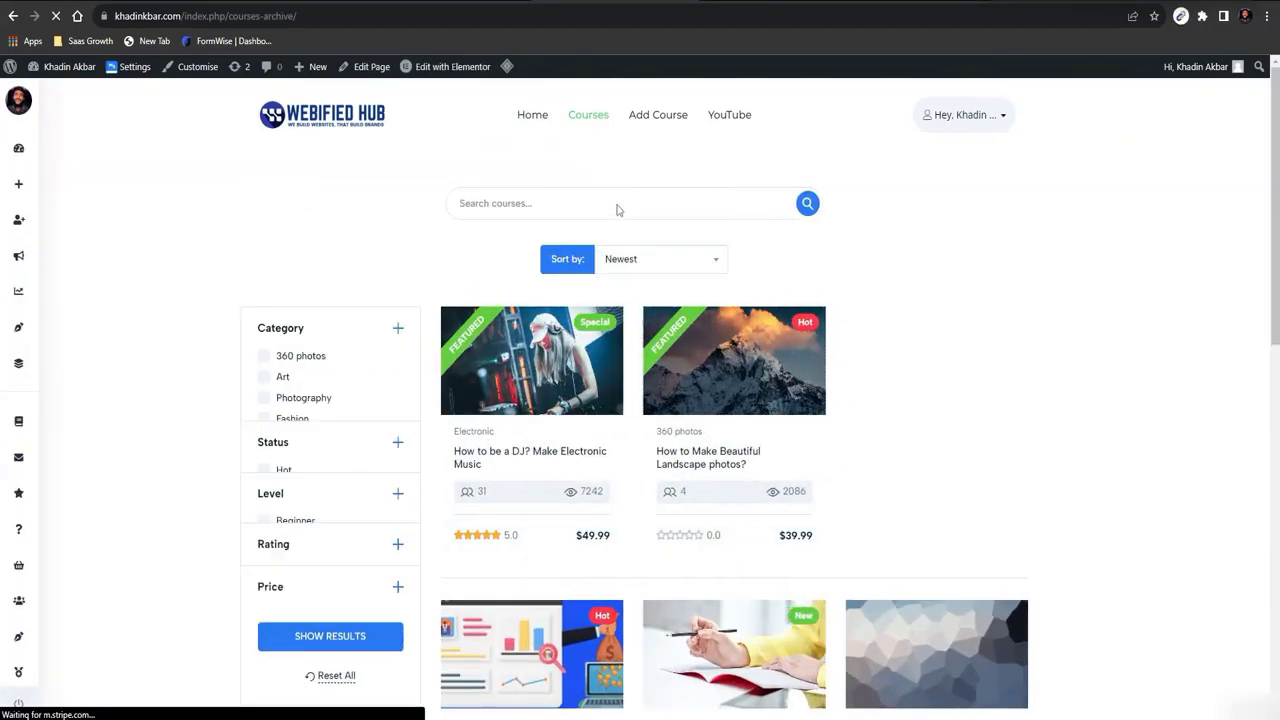
scroll(618, 208, down, 5)
scroll(619, 205, up, 5)
scroll(343, 341, down, 2)
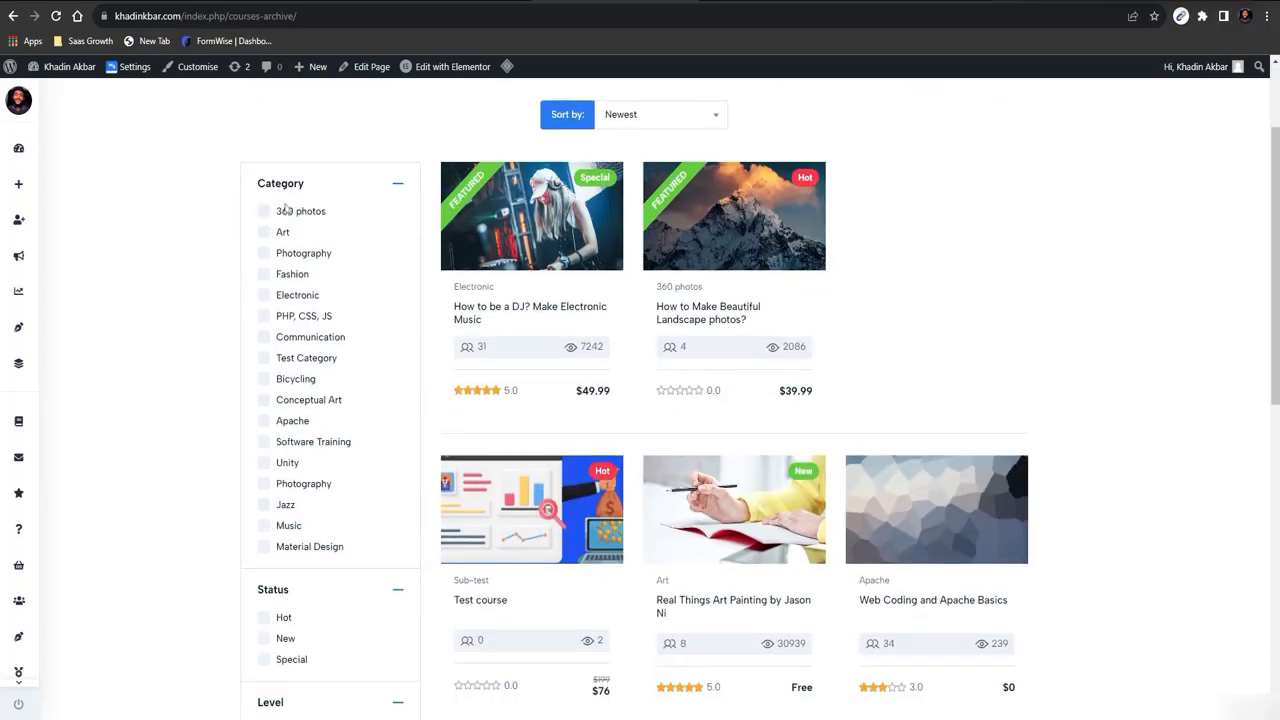
scroll(286, 320, down, 4)
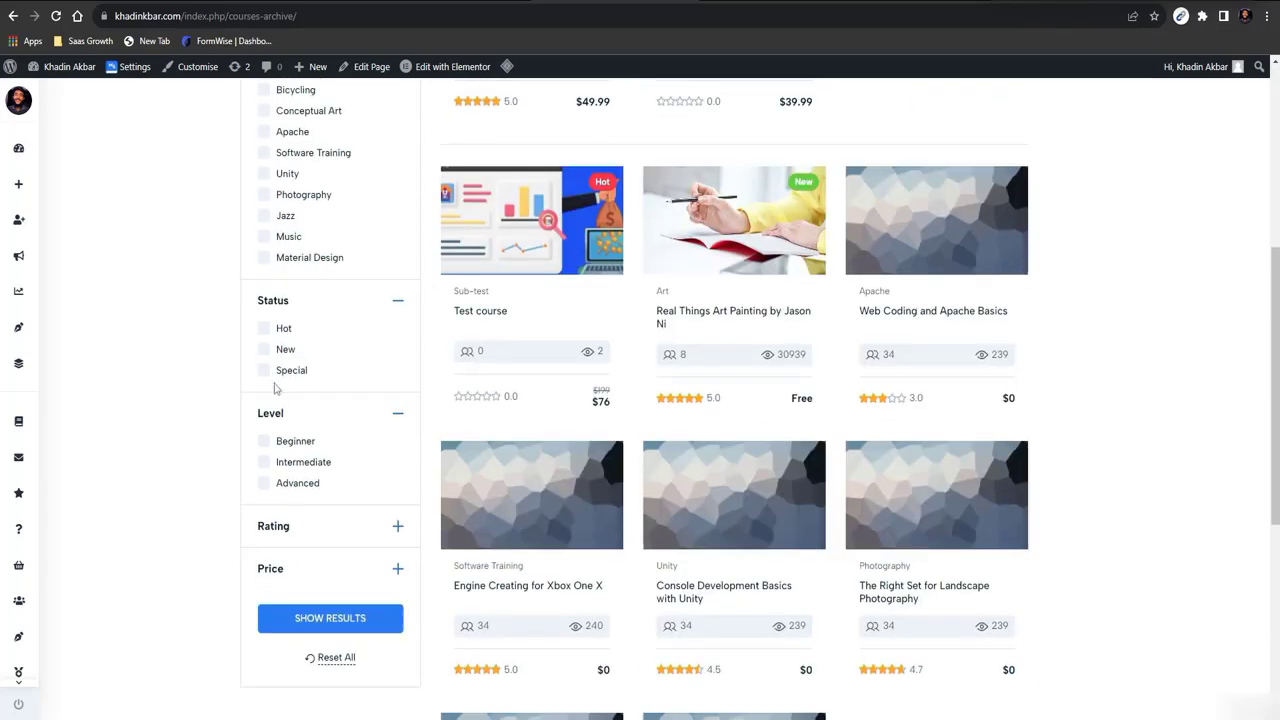
scroll(409, 537, down, 6)
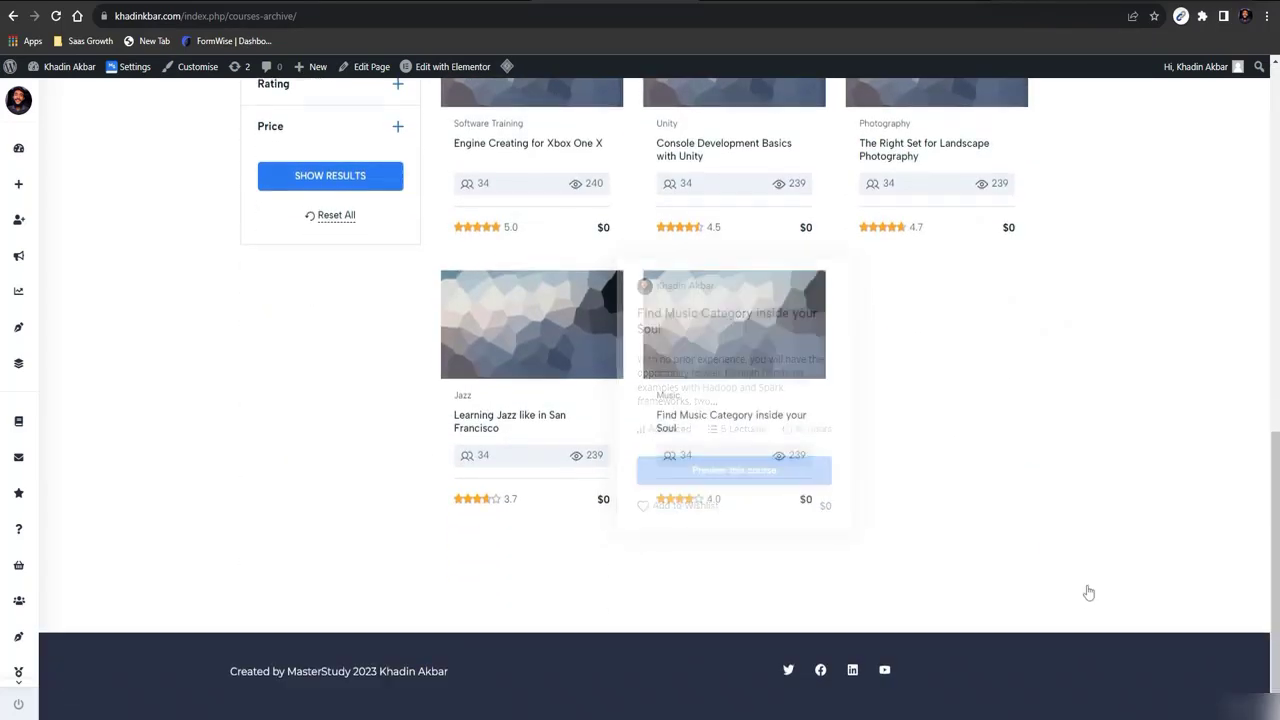
scroll(636, 297, up, 10)
scroll(636, 297, up, 1)
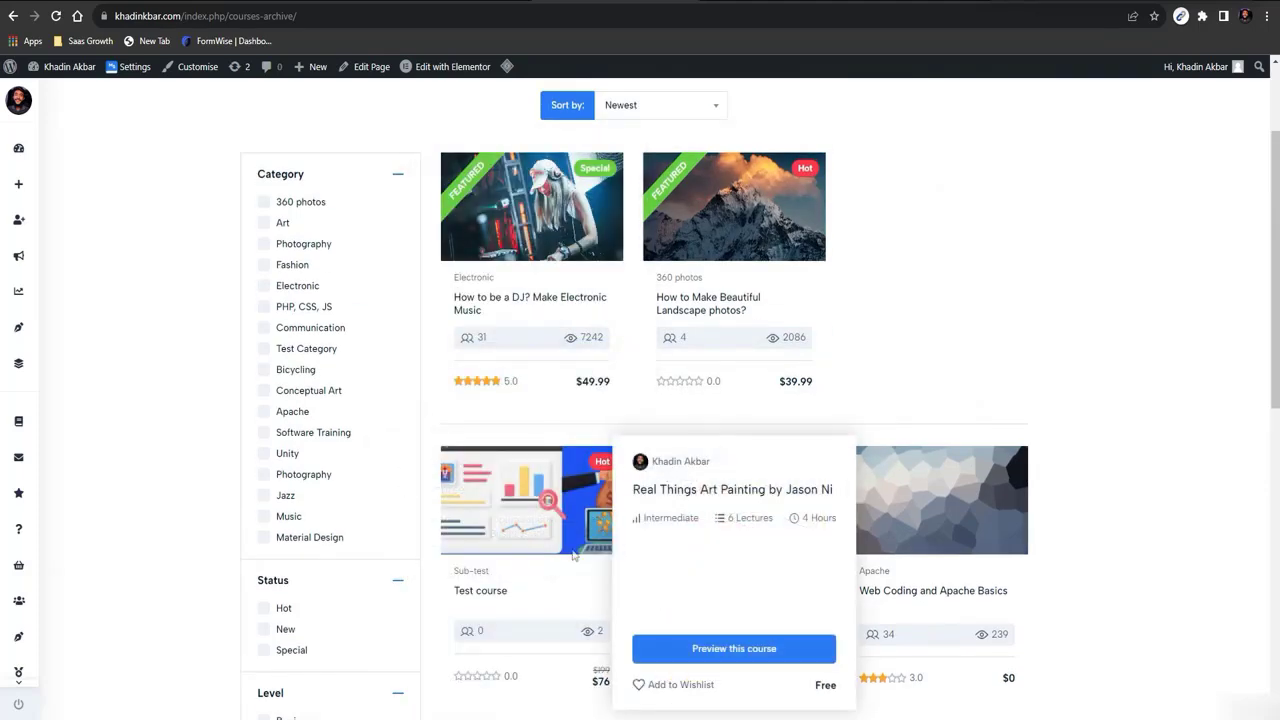
scroll(540, 428, up, 3)
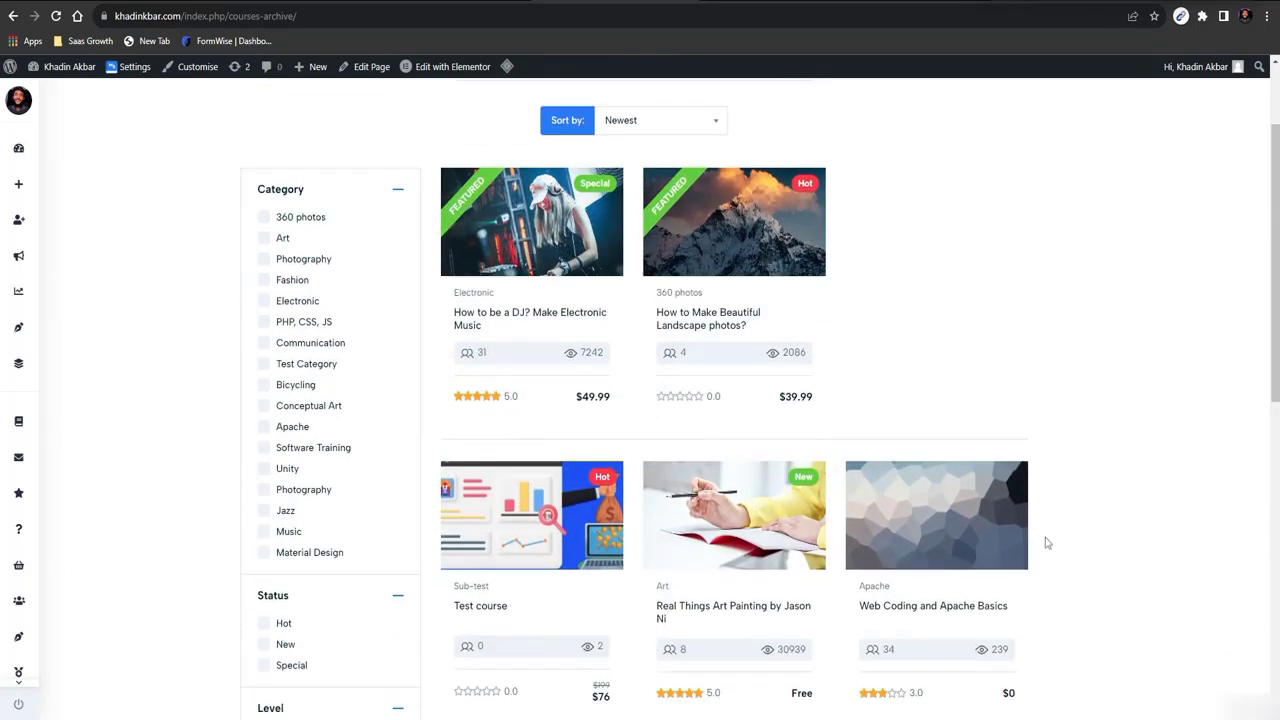
Visit Add Course from the account menu, then return to the courses archive.
click(980, 118)
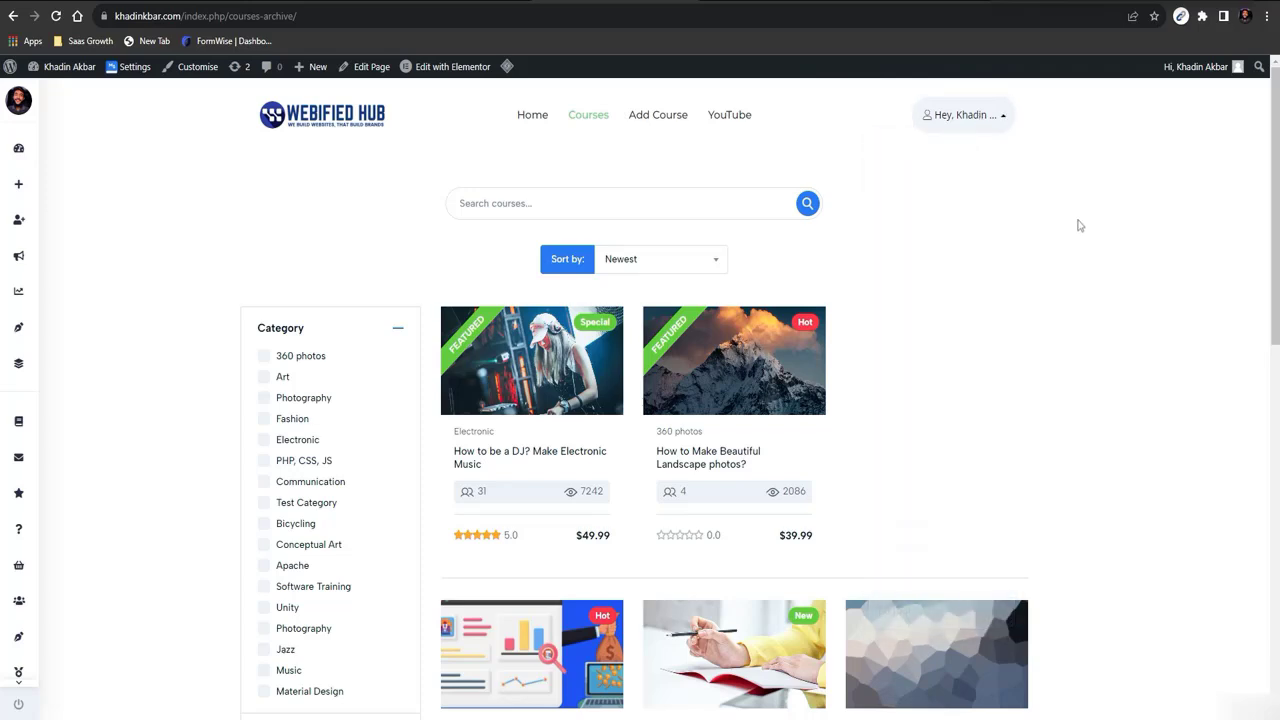
click(667, 119)
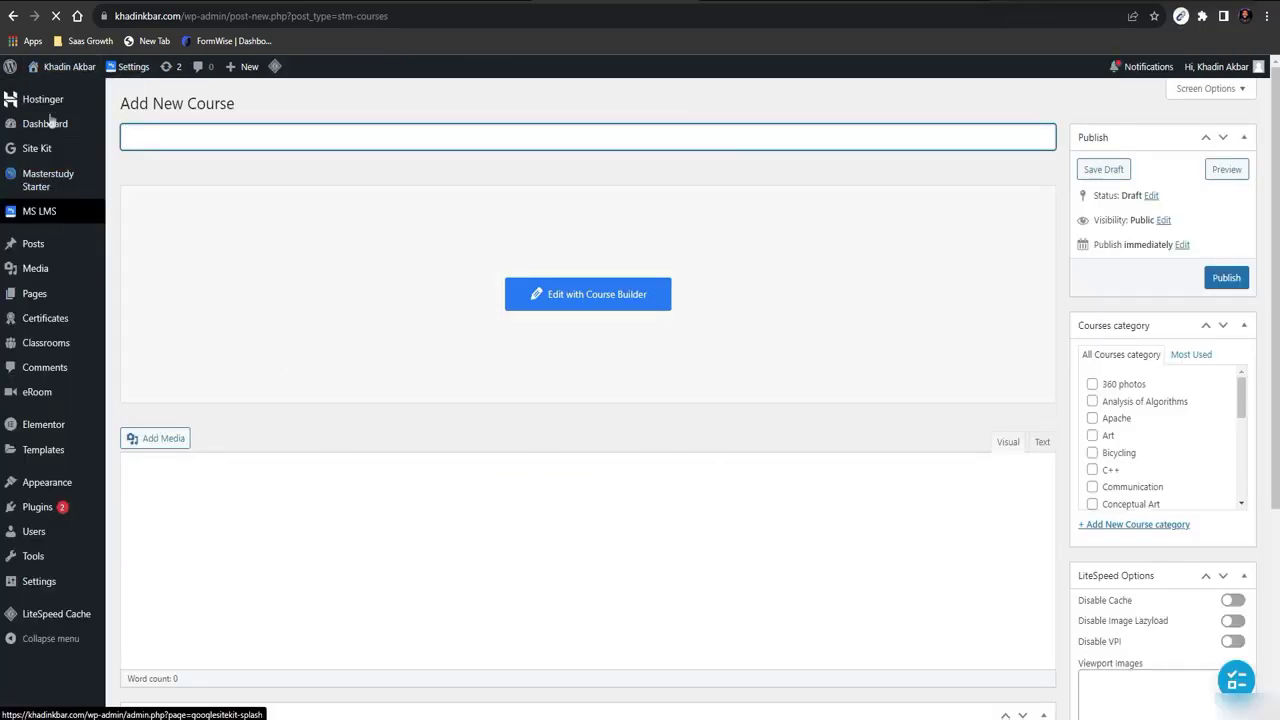
click(10, 16)
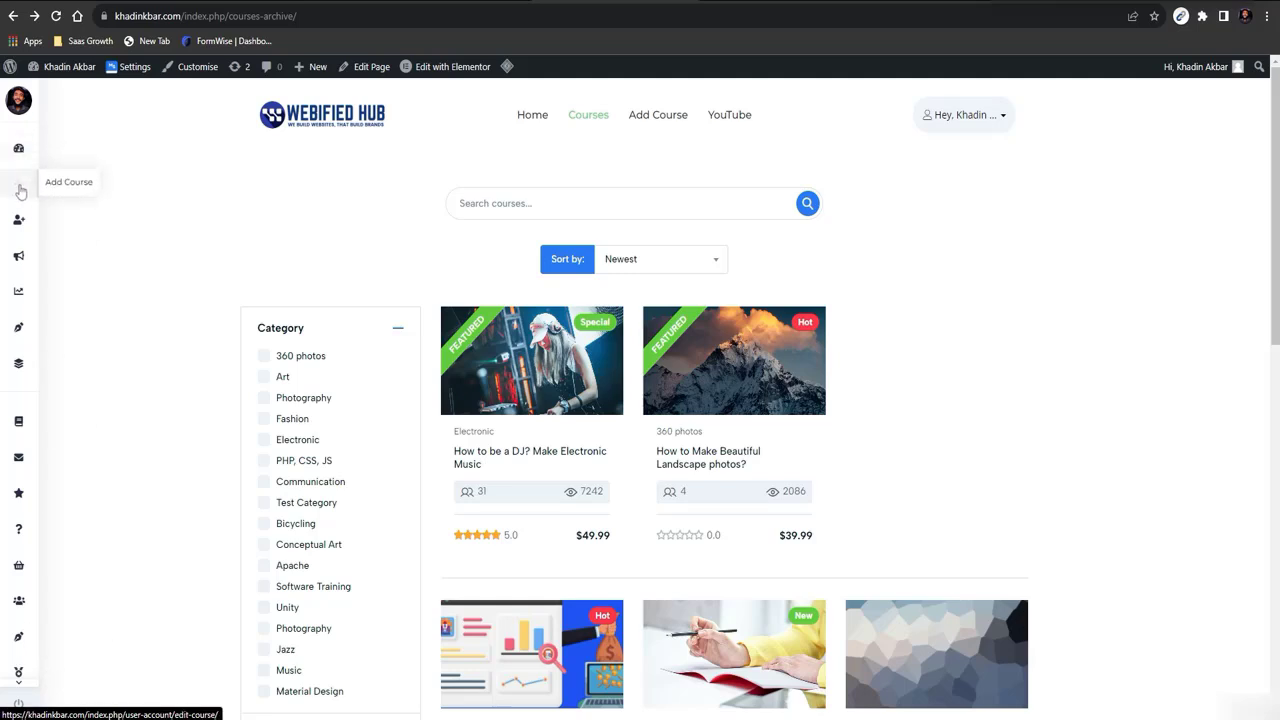
Pick 'Find Music Category inside your Soul' as the new announcement's course, then view the Gradebook.
click(20, 262)
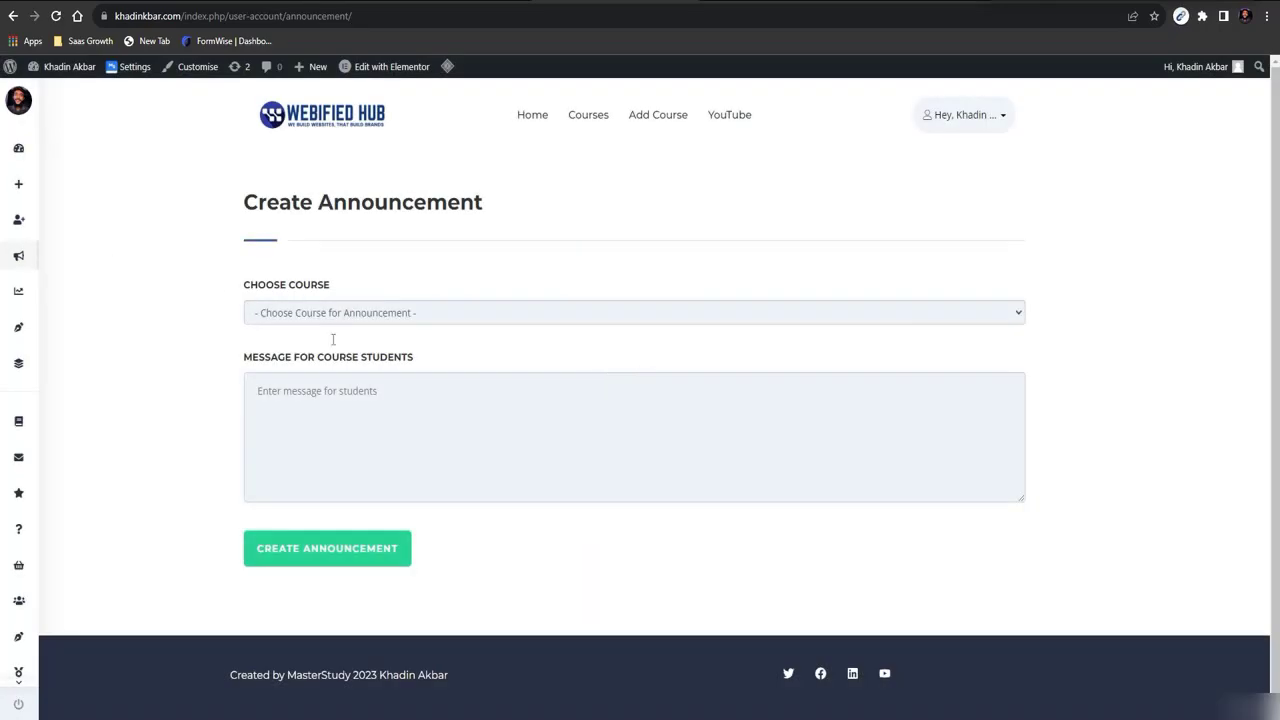
click(326, 312)
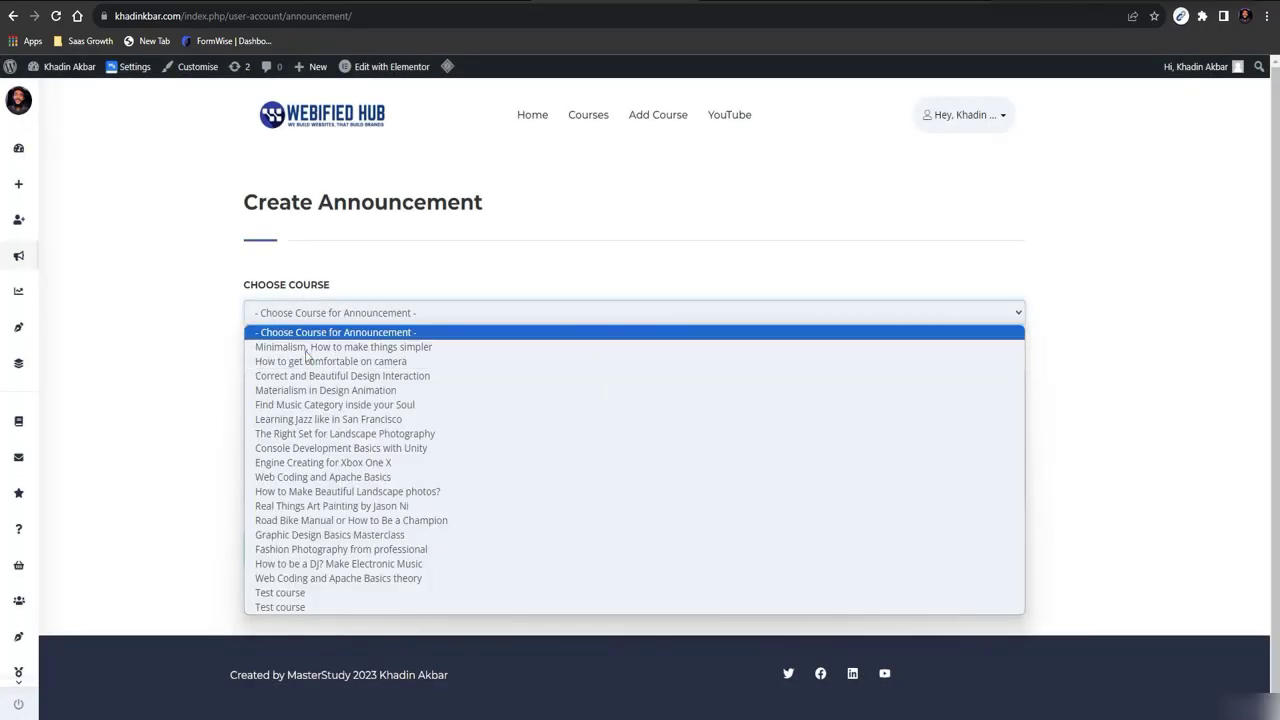
click(210, 322)
click(330, 320)
click(325, 392)
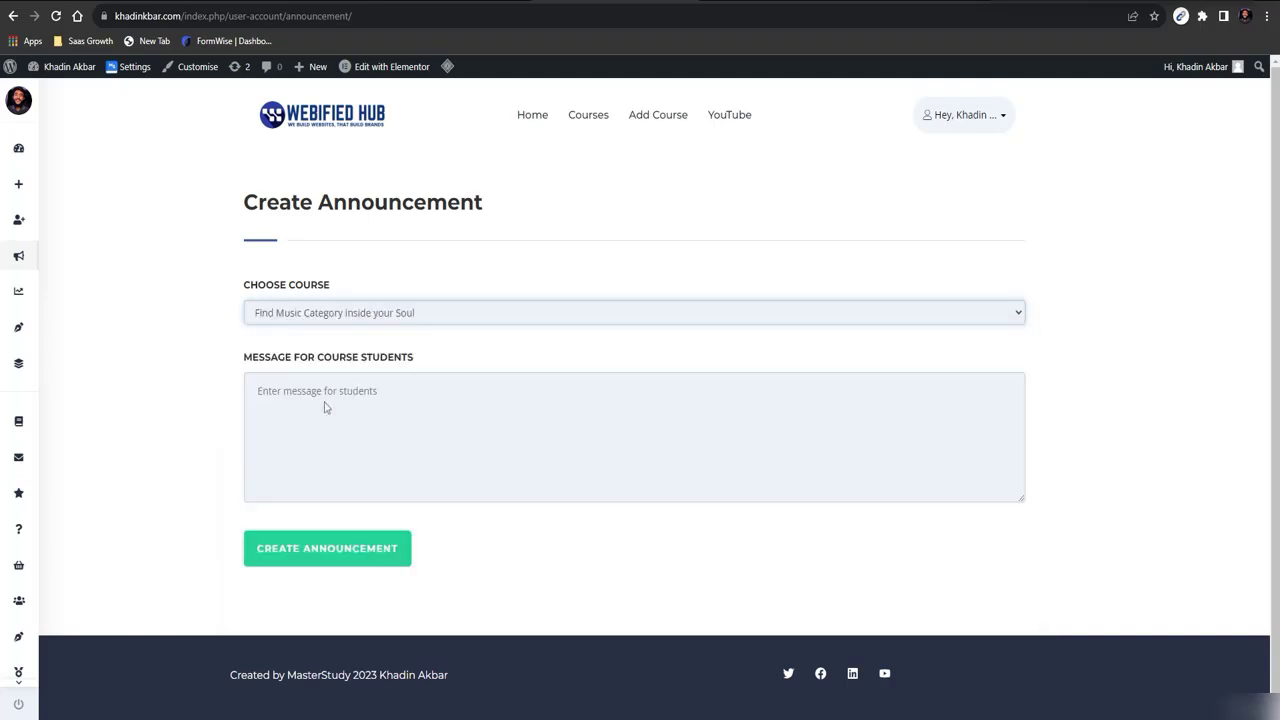
click(295, 400)
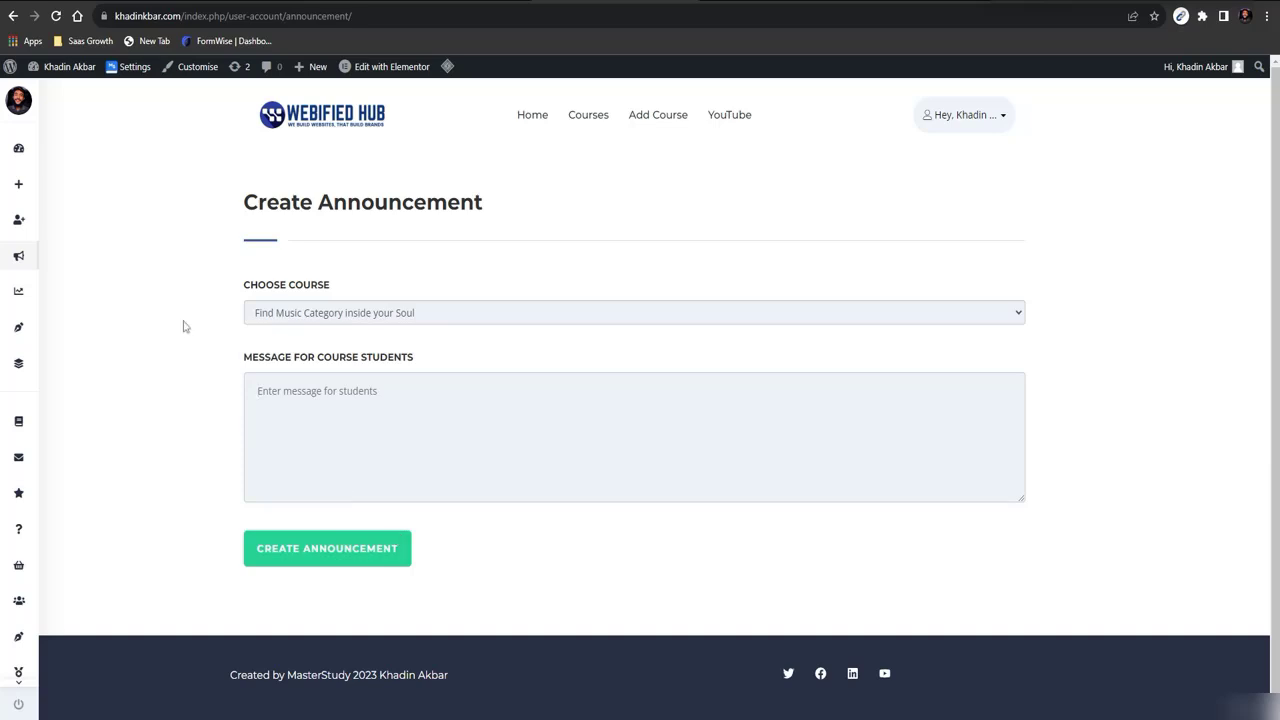
click(28, 300)
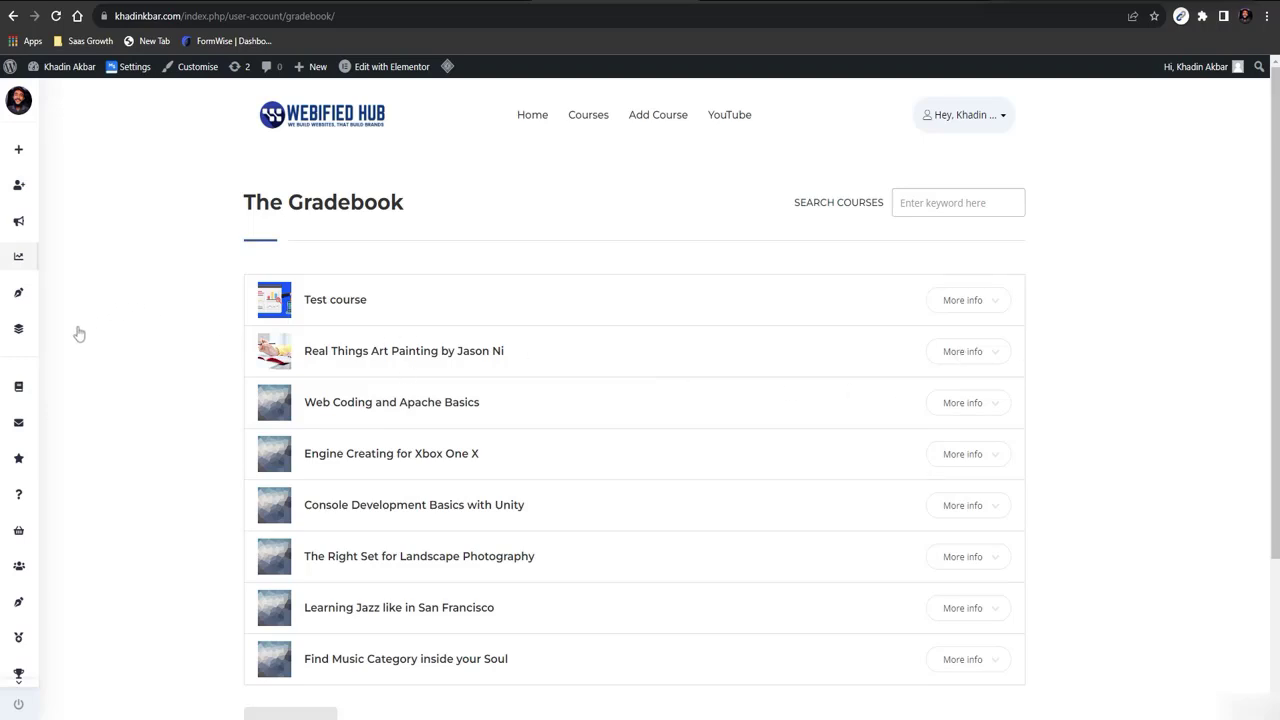
Look over the Assignments list, then start a new bundle from the empty Bundles page.
click(19, 300)
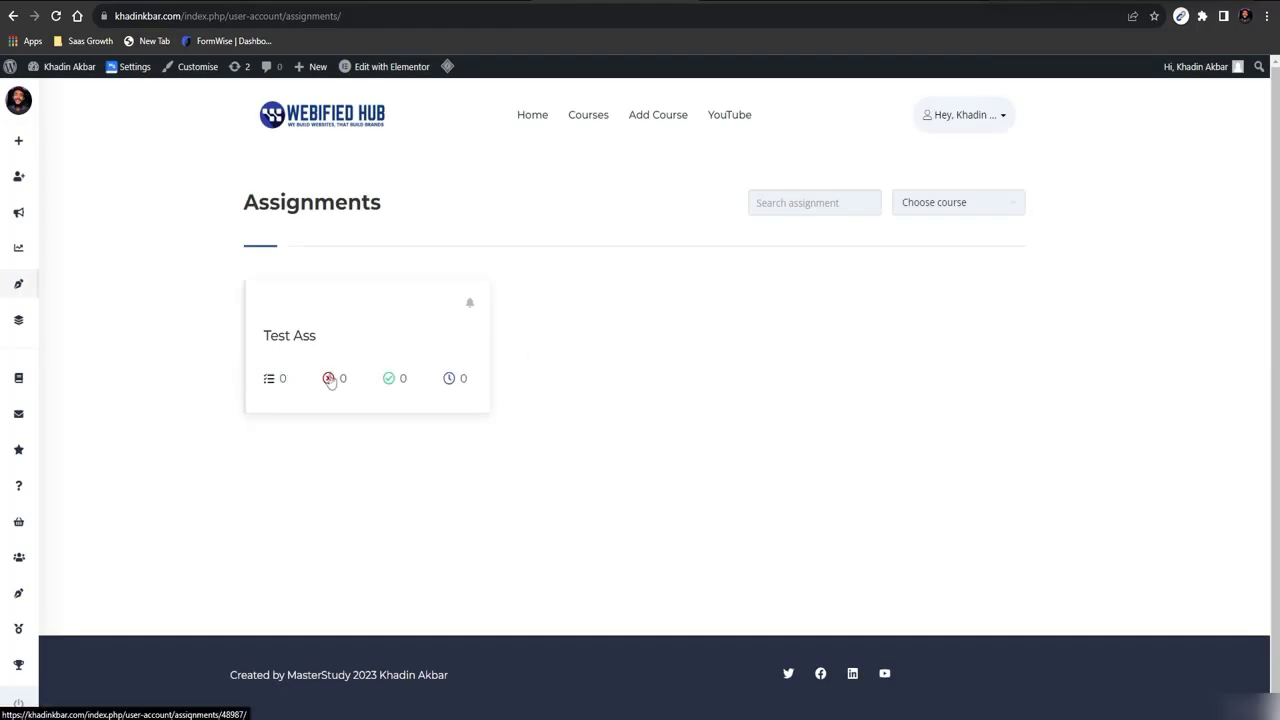
click(27, 333)
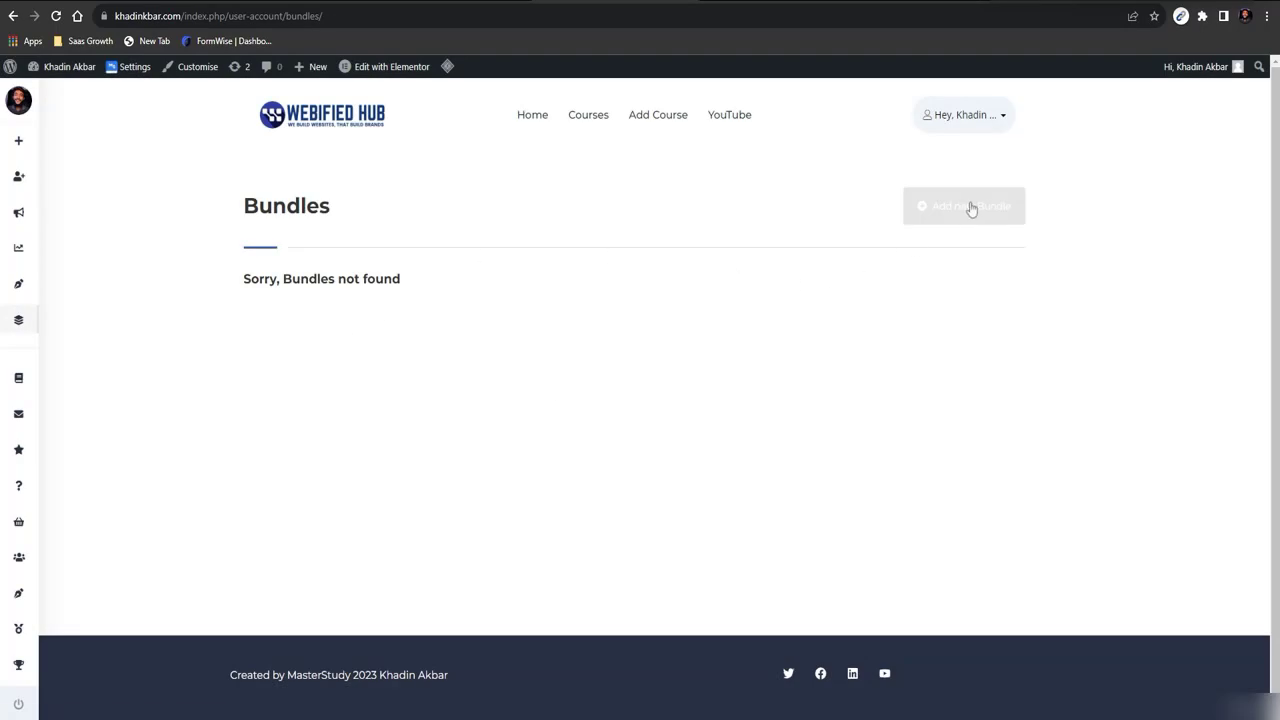
click(940, 220)
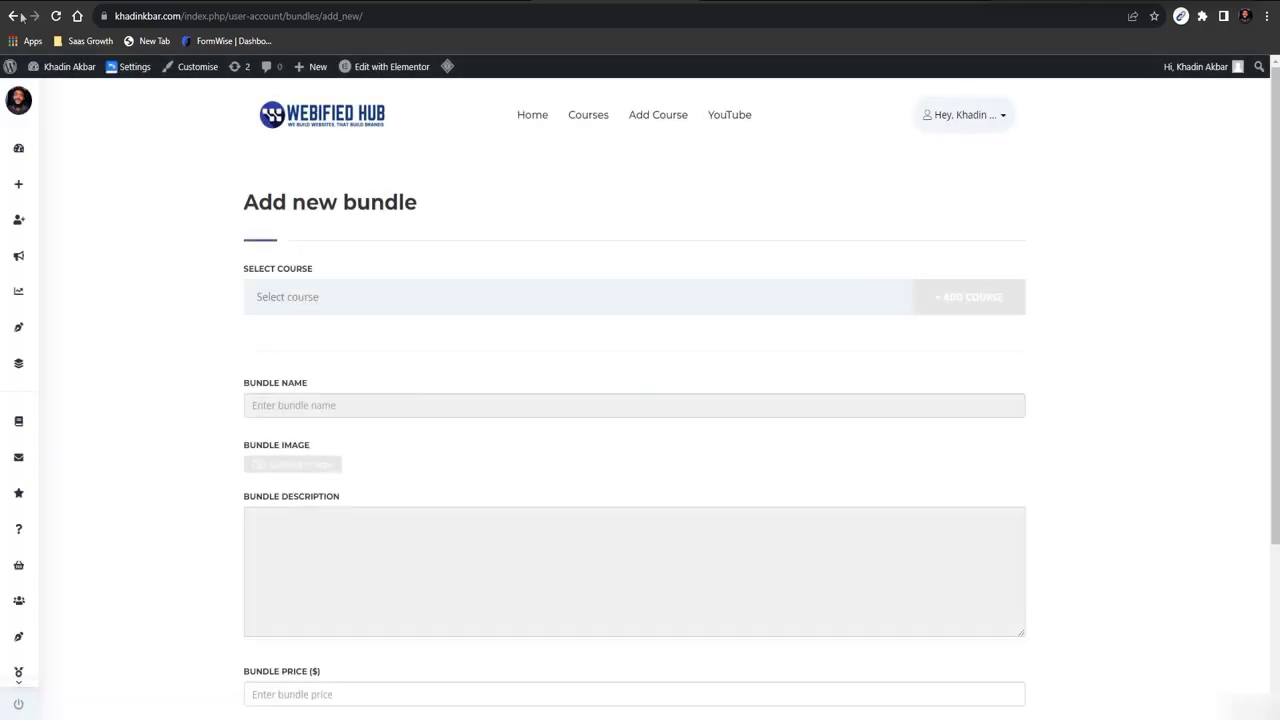
Add Test course, Engine Creating for Xbox One X and The Right Set for Landscape Photography to the bundle.
click(315, 283)
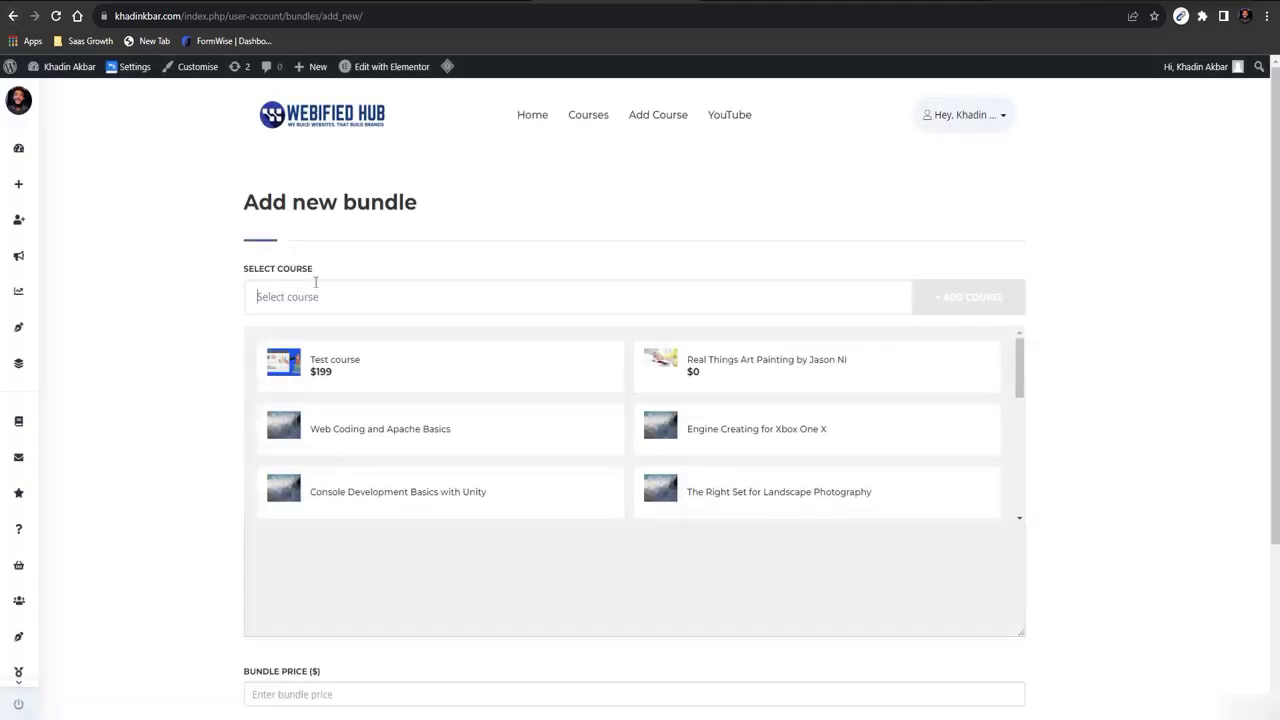
click(398, 375)
click(385, 303)
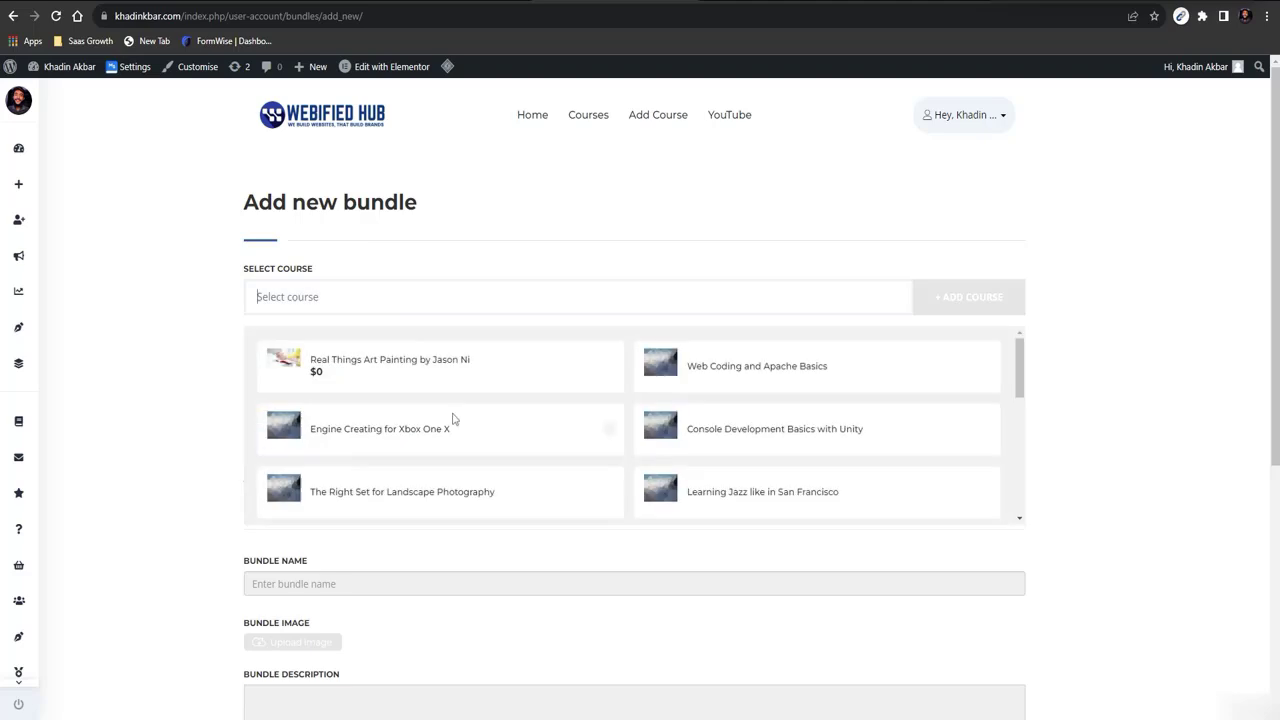
click(451, 420)
click(429, 297)
click(729, 443)
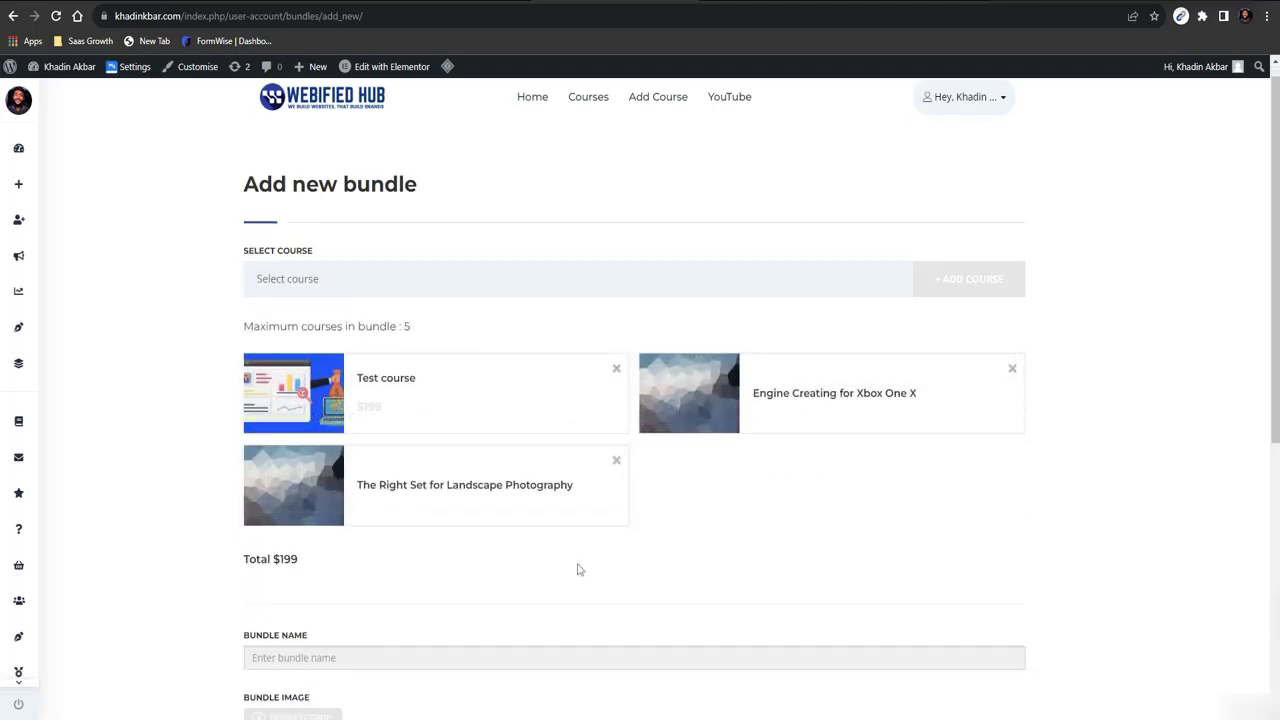
Name the bundle 'Test Bundle' and attach the wordpress-websites image as its cover.
scroll(577, 566, down, 3)
click(288, 386)
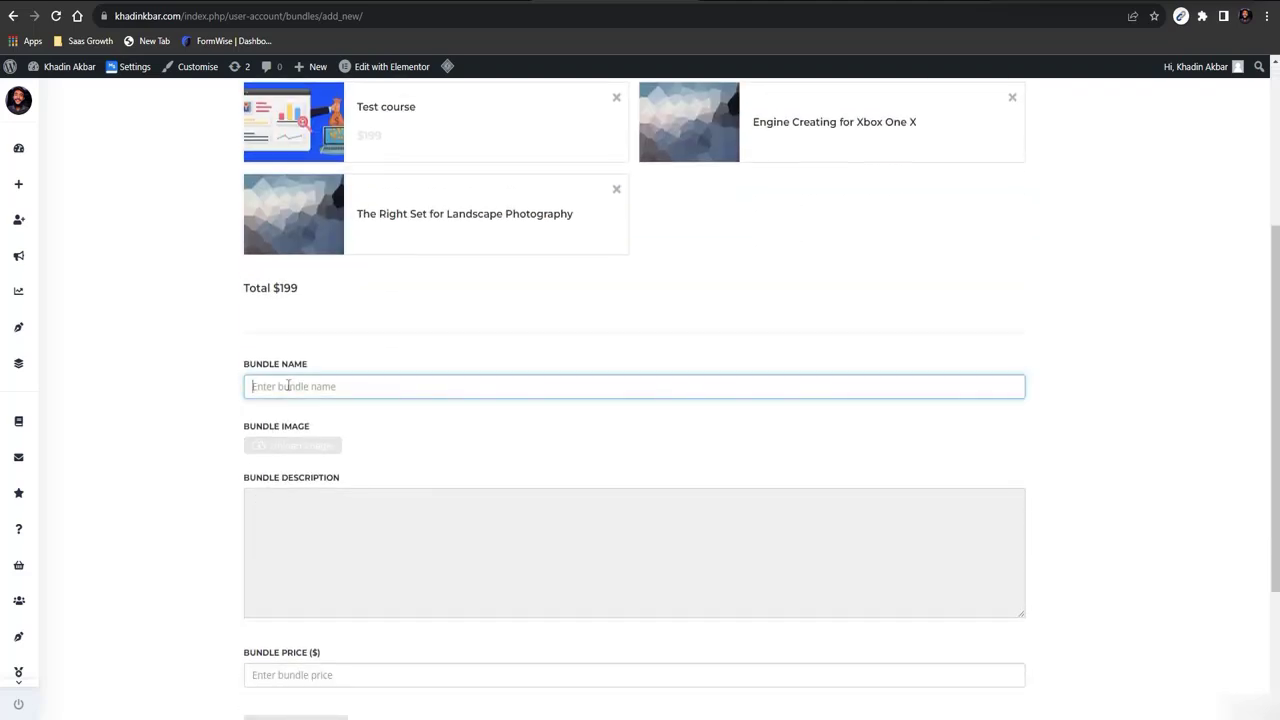
text(Test Bundle)
click(258, 449)
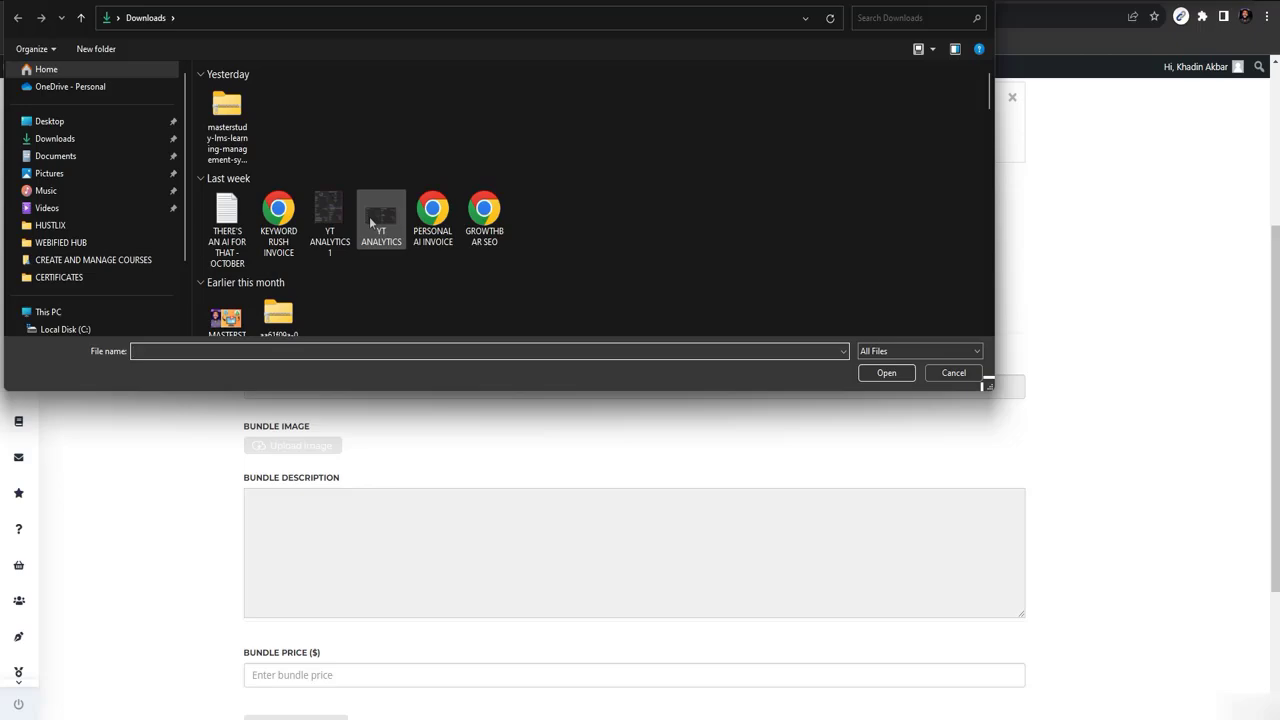
scroll(369, 216, down, 6)
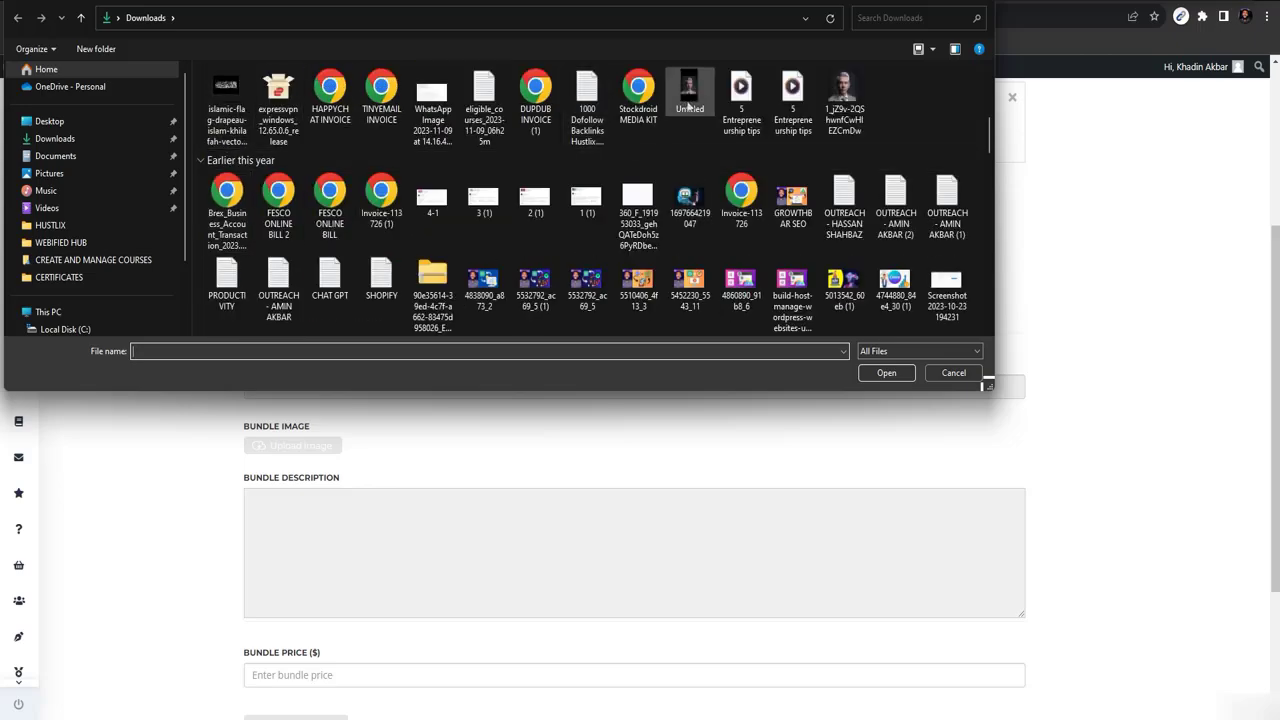
double_click(785, 287)
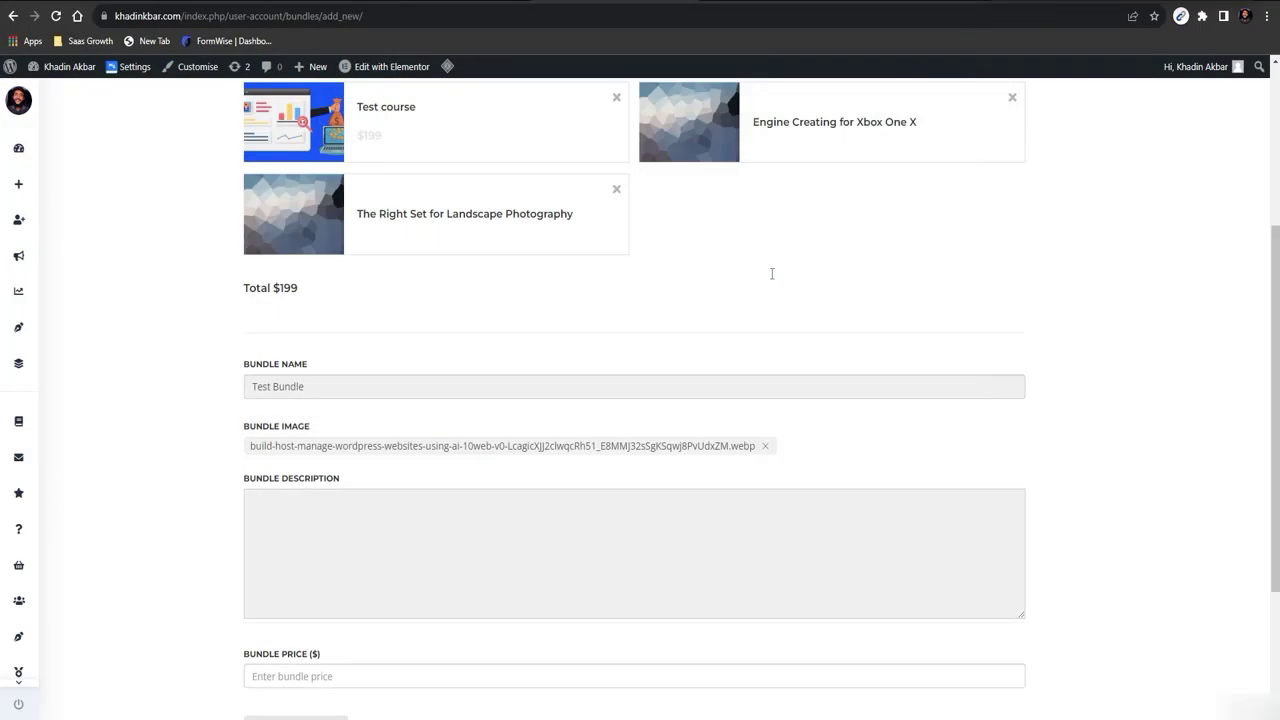
scroll(420, 414, down, 2)
click(316, 462)
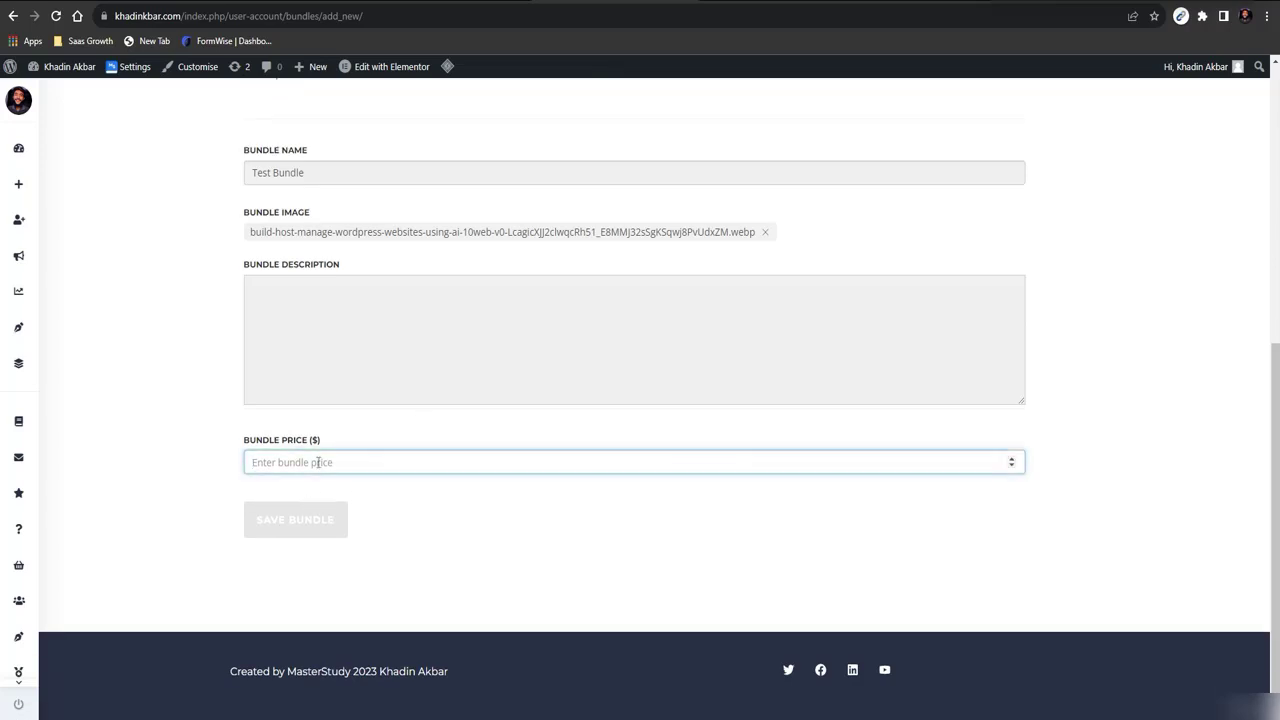
Enter price 200 and description 'This is a test bundle', then try saving the bundle.
text(200)
click(288, 531)
scroll(350, 480, up, 2)
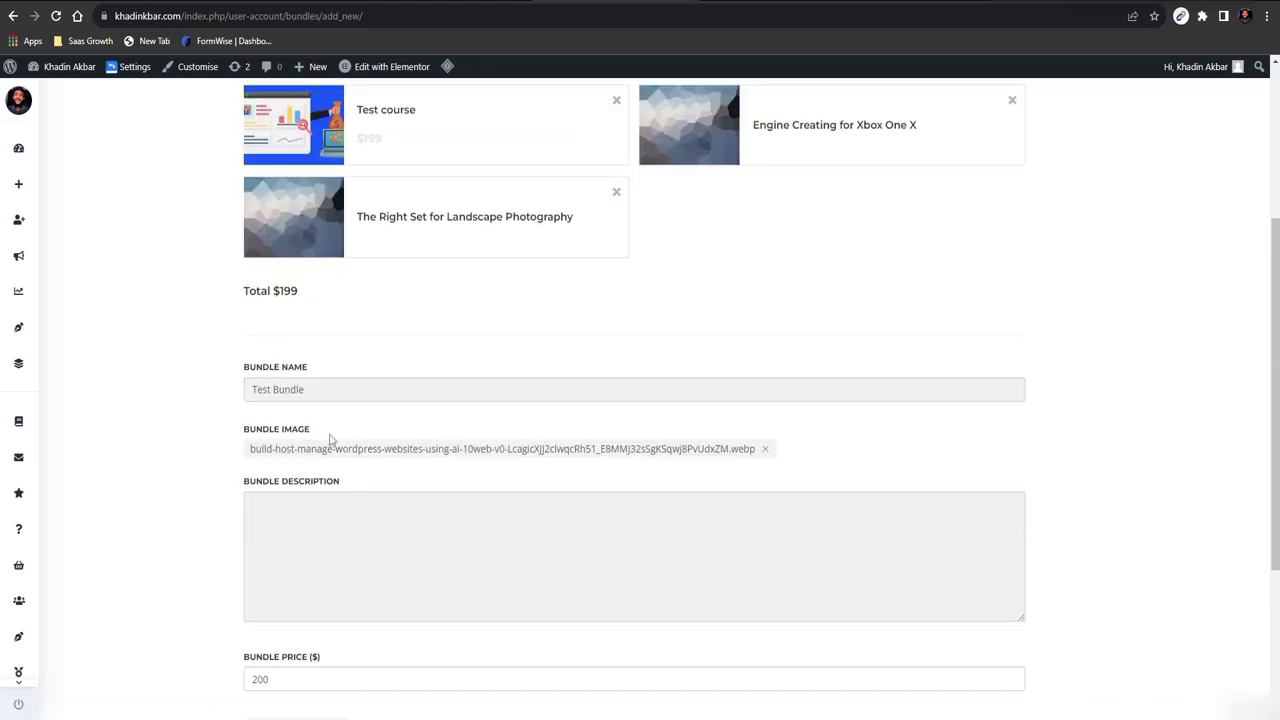
click(304, 536)
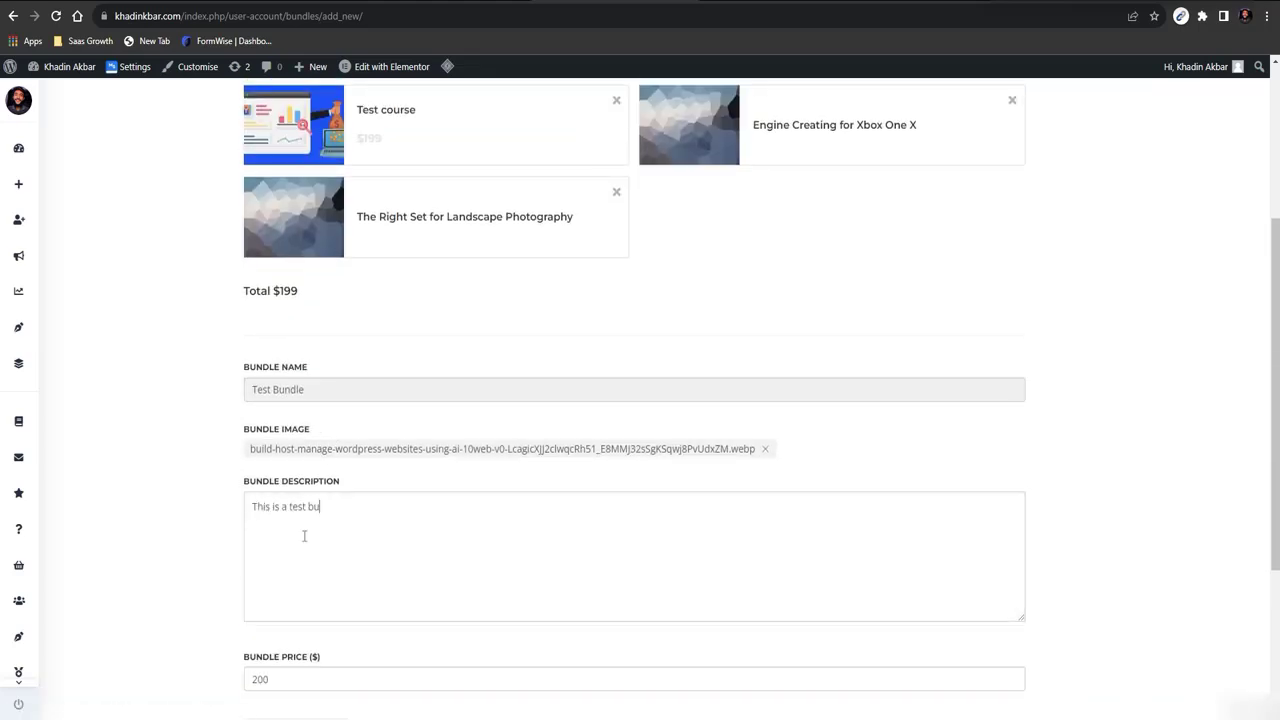
scroll(304, 536, down, 3)
click(304, 477)
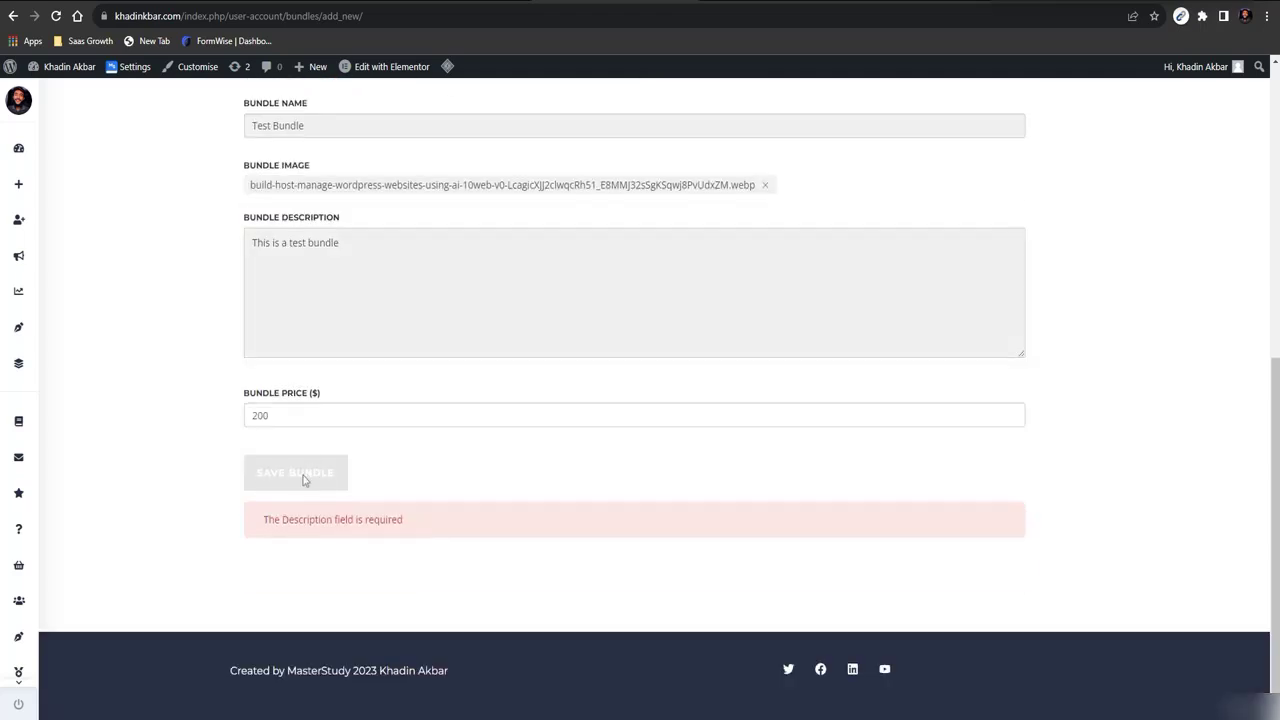
scroll(304, 481, up, 5)
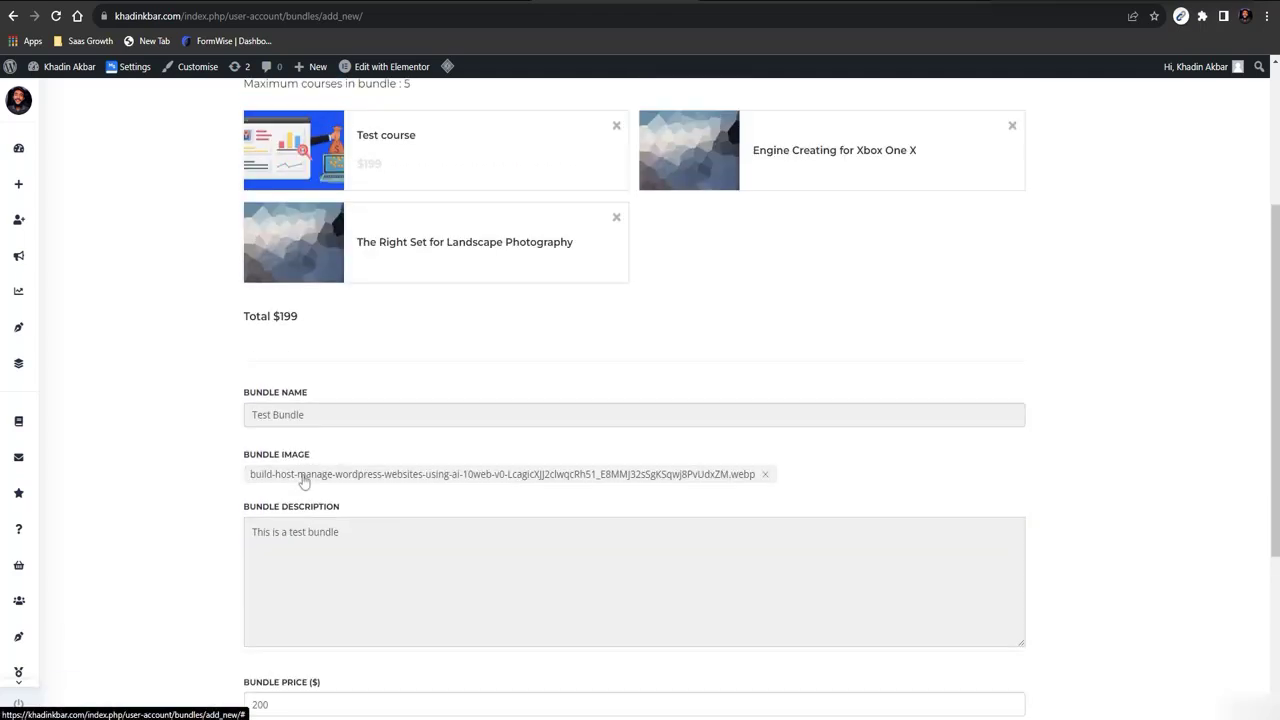
scroll(304, 481, down, 4)
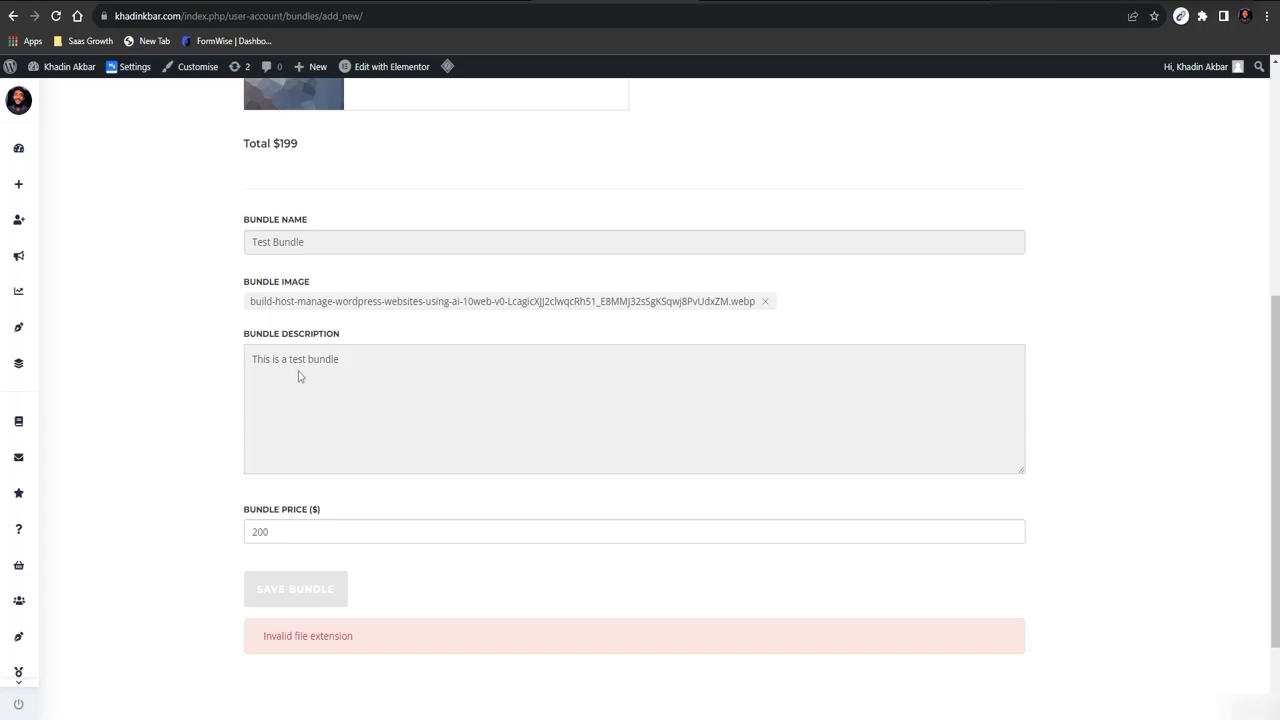
Swap the rejected .webp image for Screenshot 2023-10-23 185736.png from Downloads.
click(765, 303)
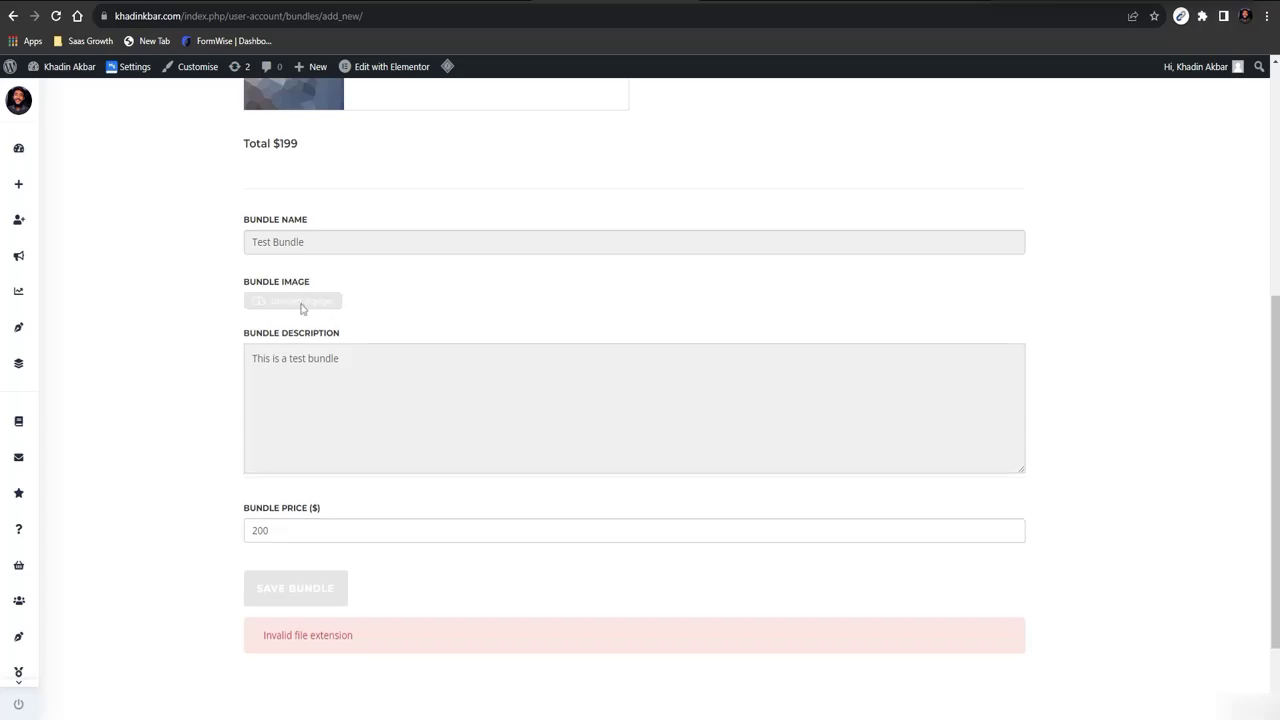
click(301, 305)
scroll(414, 237, down, 5)
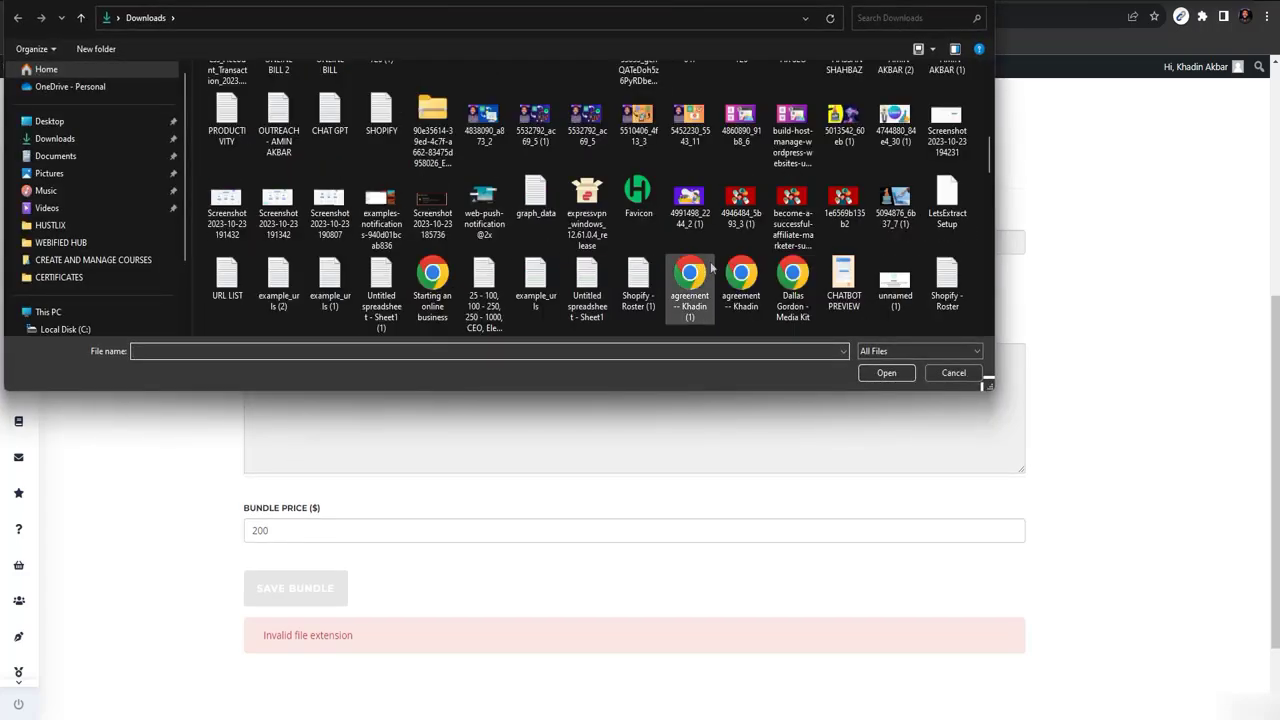
double_click(793, 205)
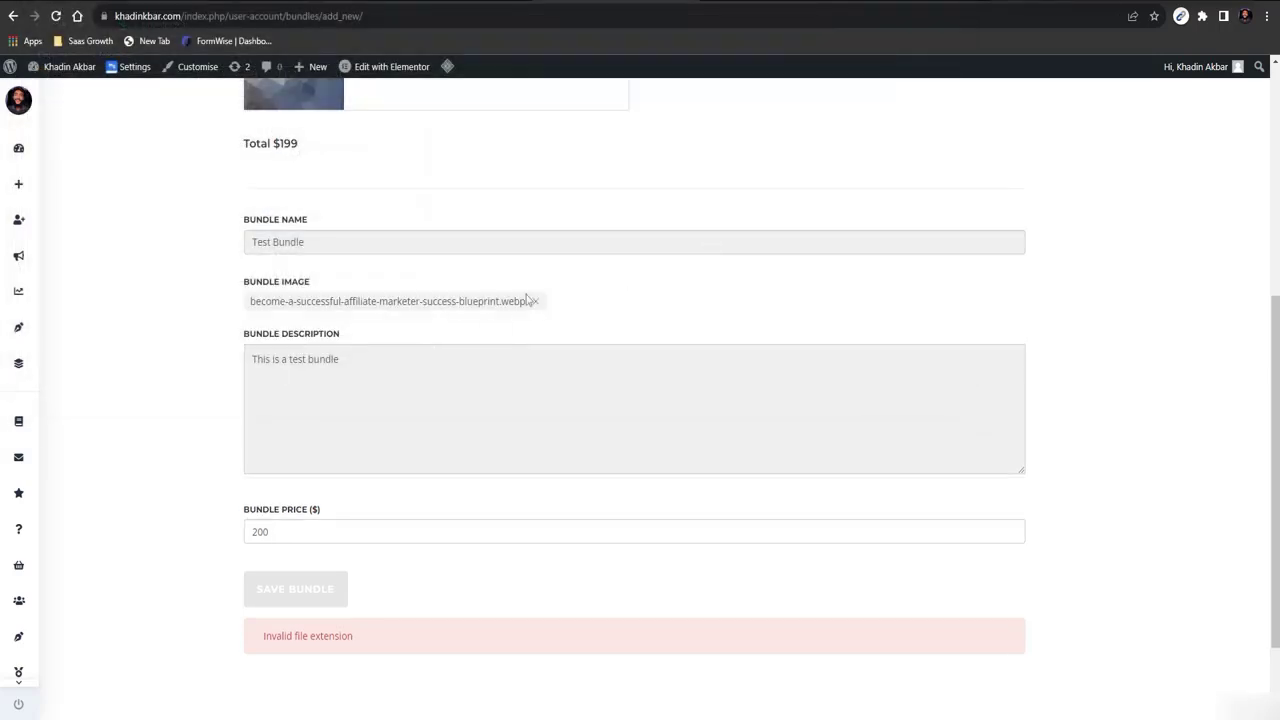
click(533, 301)
click(336, 304)
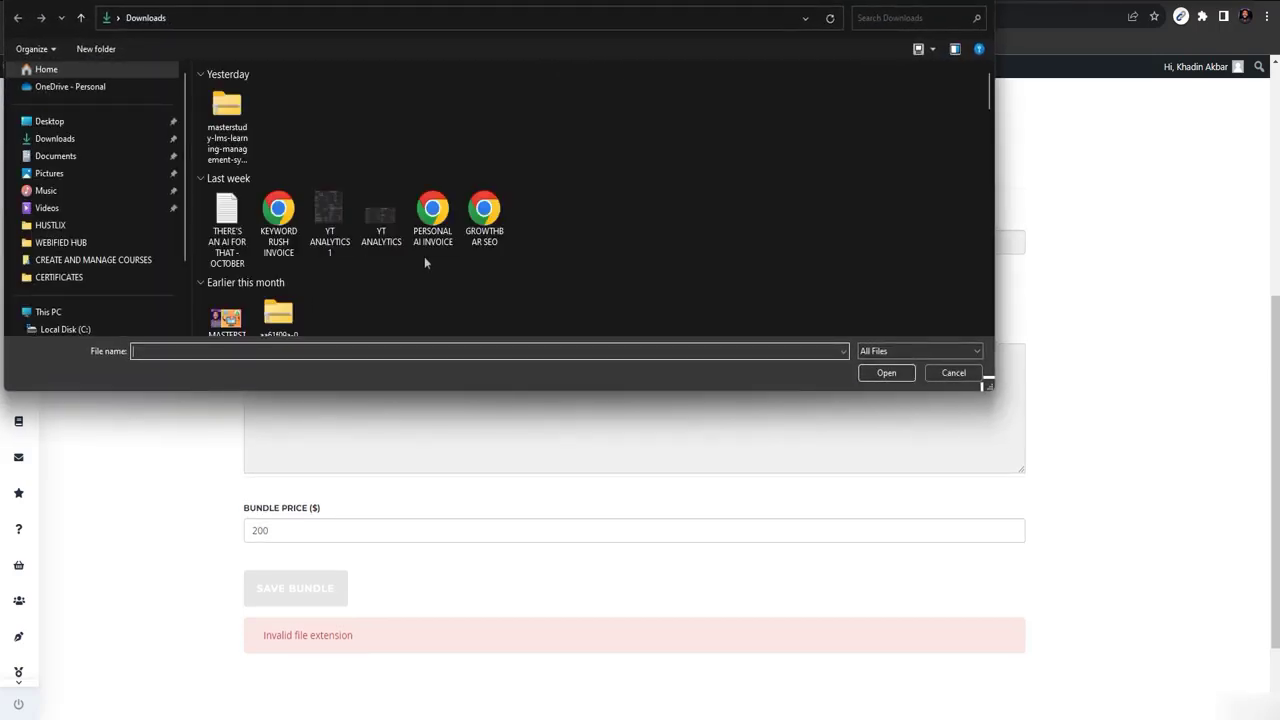
scroll(349, 216, down, 5)
scroll(345, 232, up, 5)
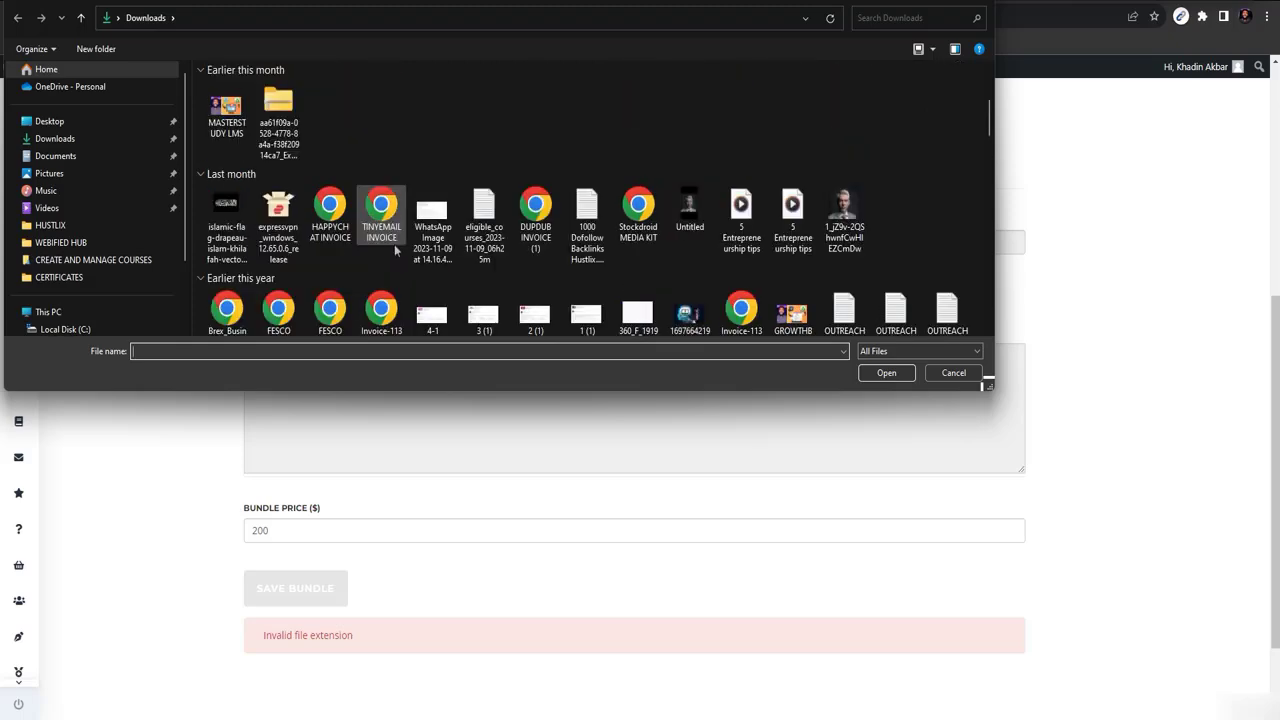
click(953, 373)
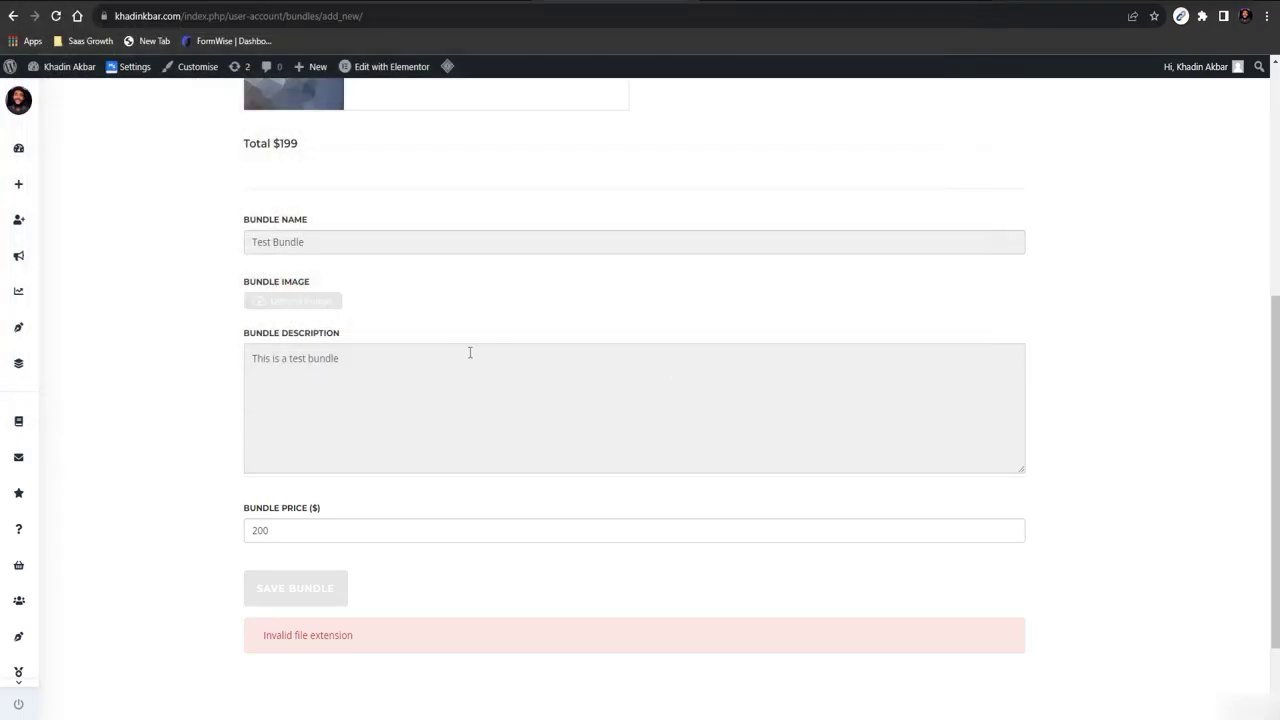
click(310, 302)
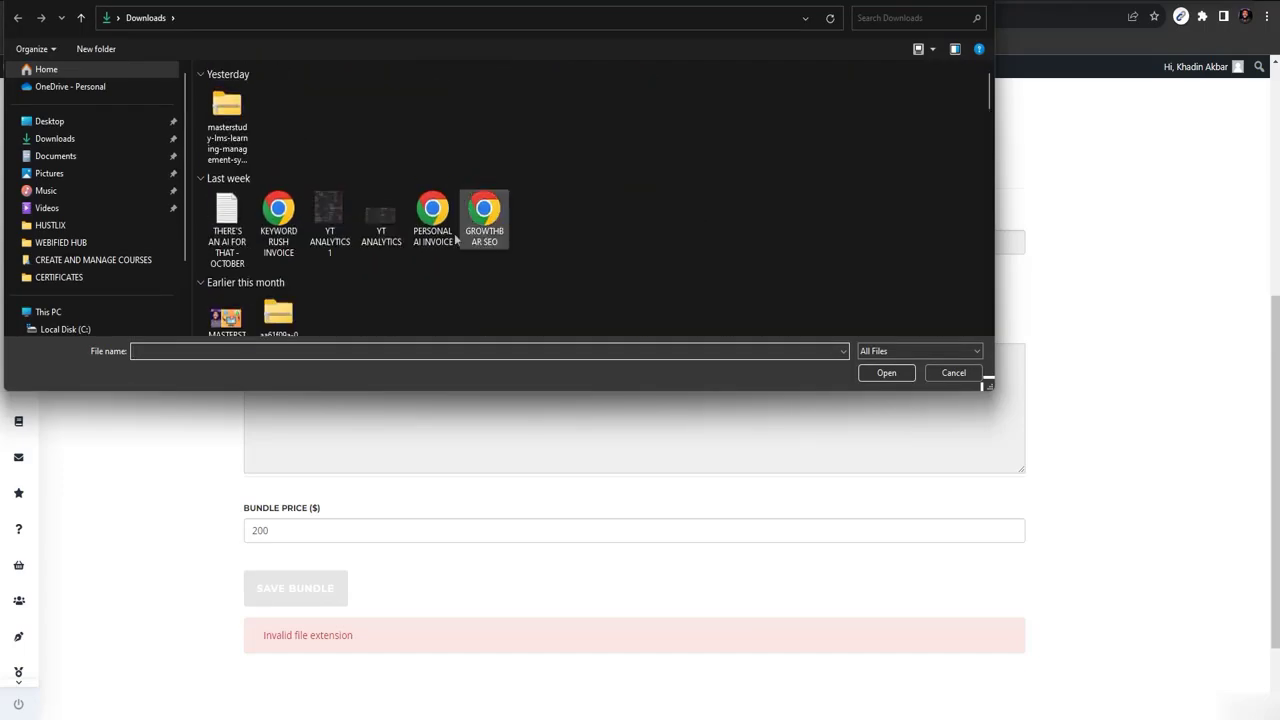
scroll(455, 238, down, 5)
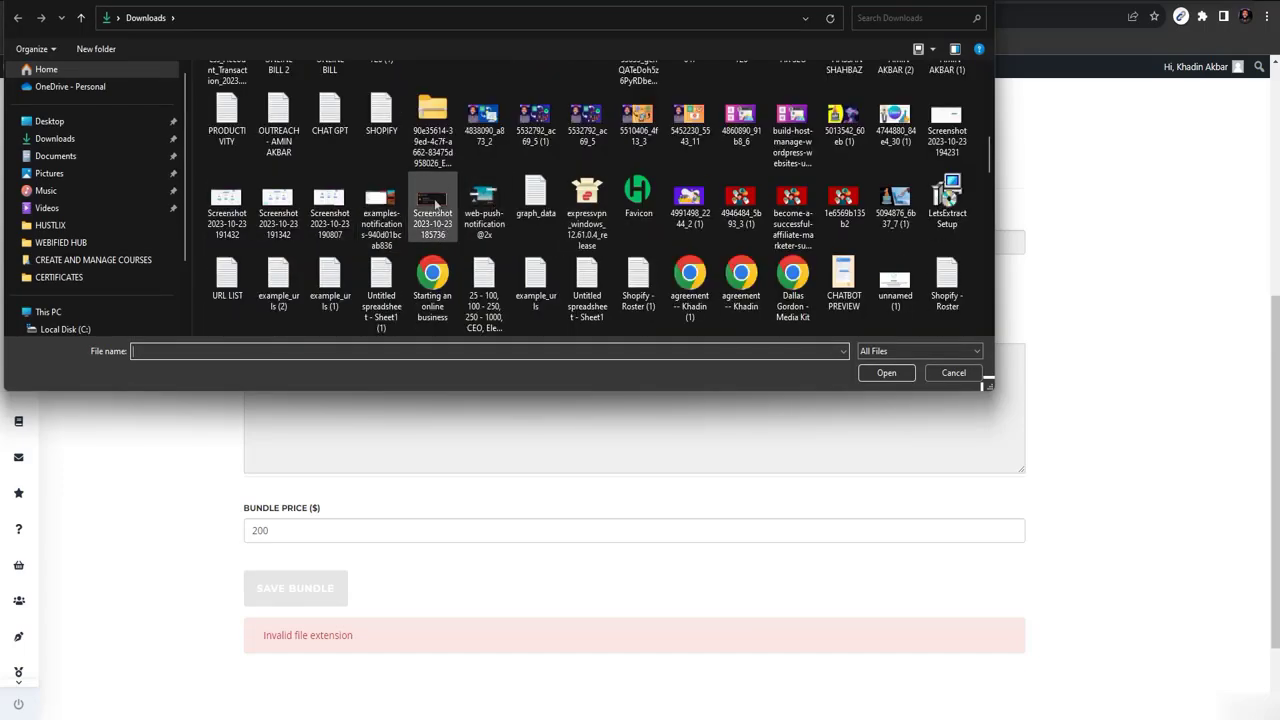
double_click(436, 205)
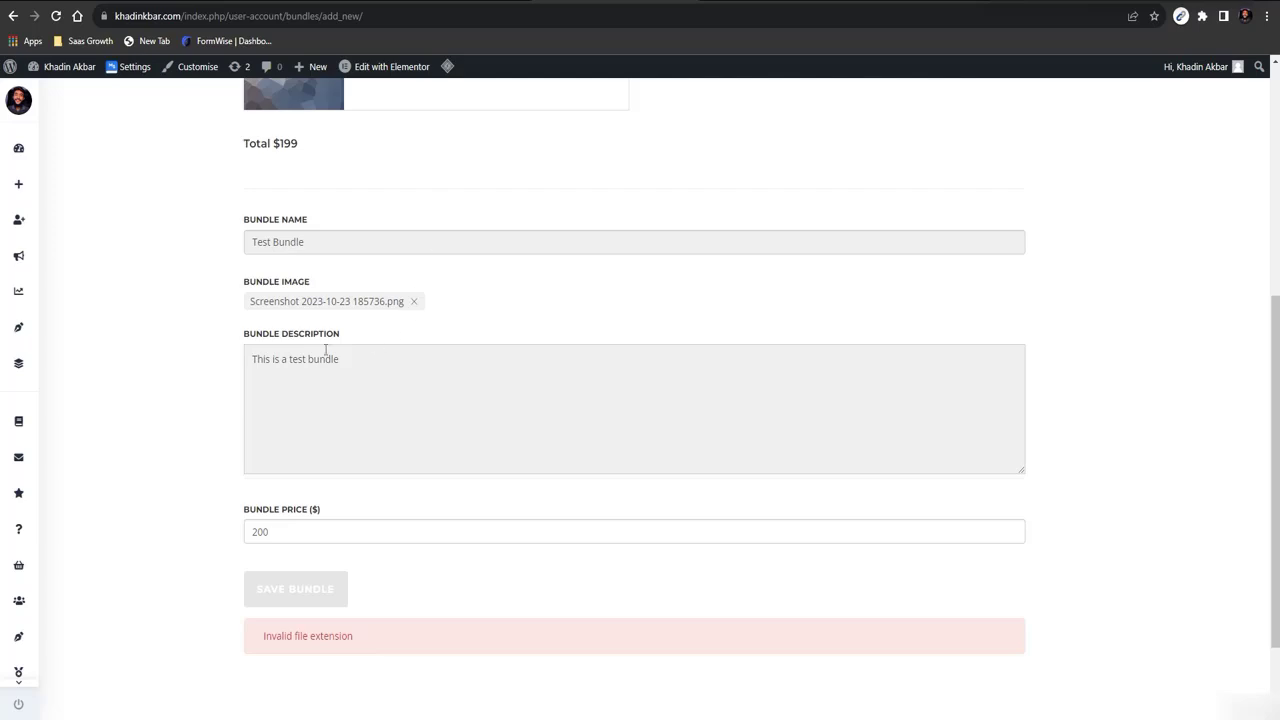
Save the Test Bundle and toggle its publish status.
click(298, 599)
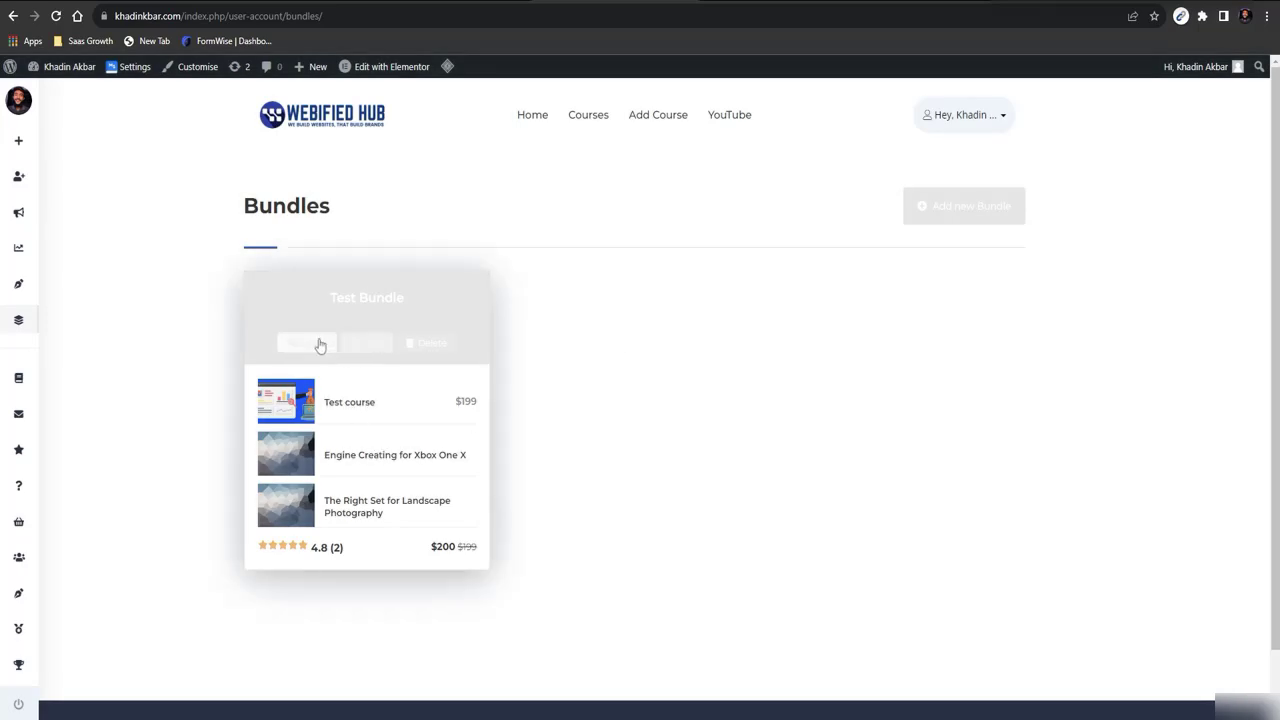
click(304, 351)
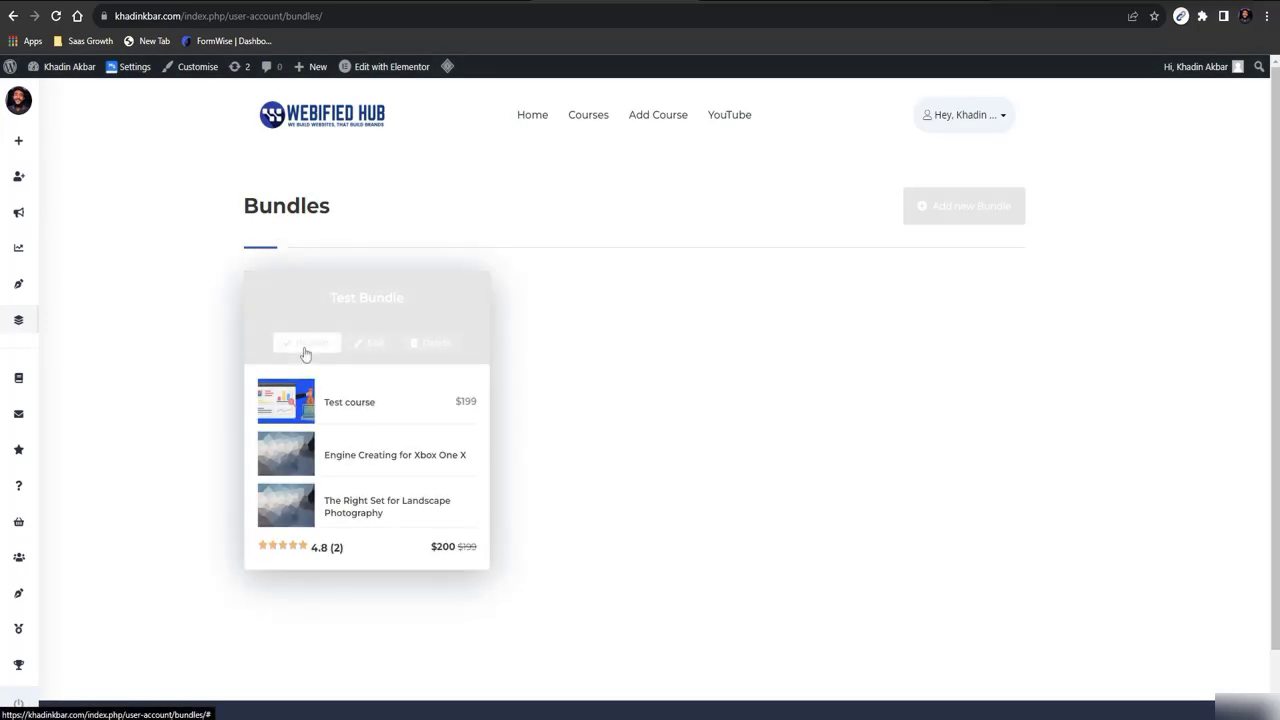
click(307, 352)
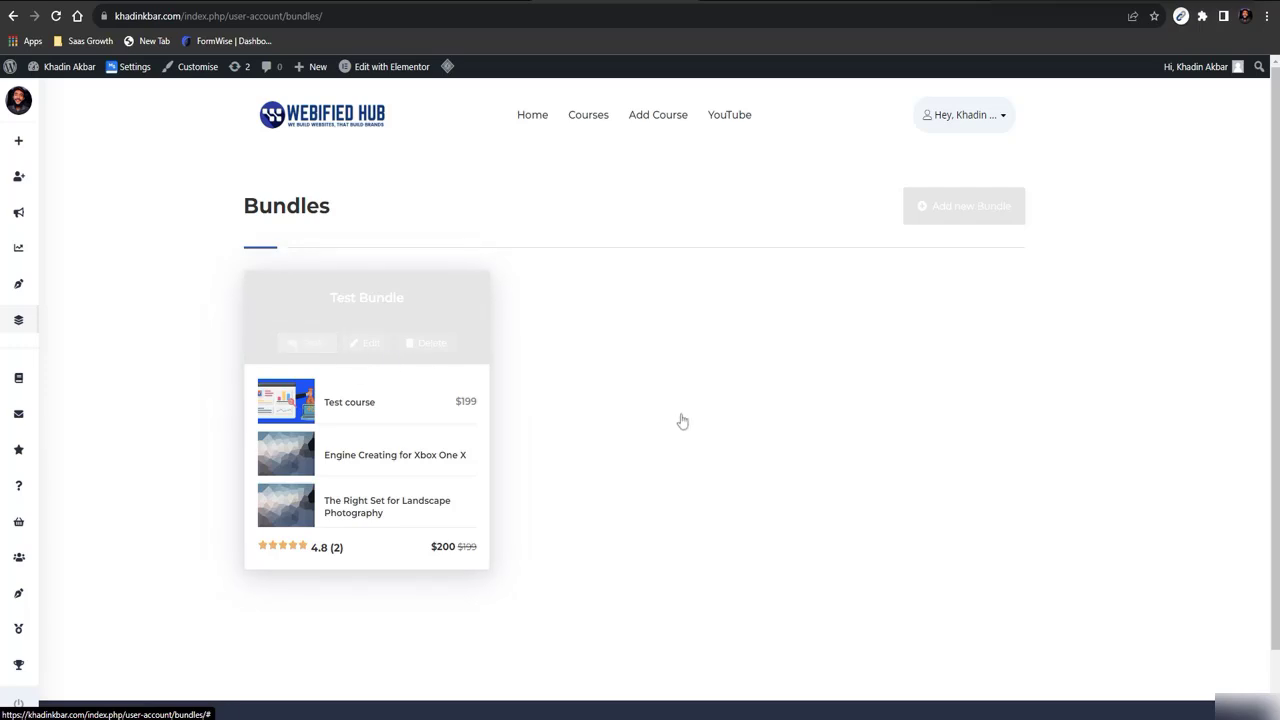
scroll(560, 450, down, 1)
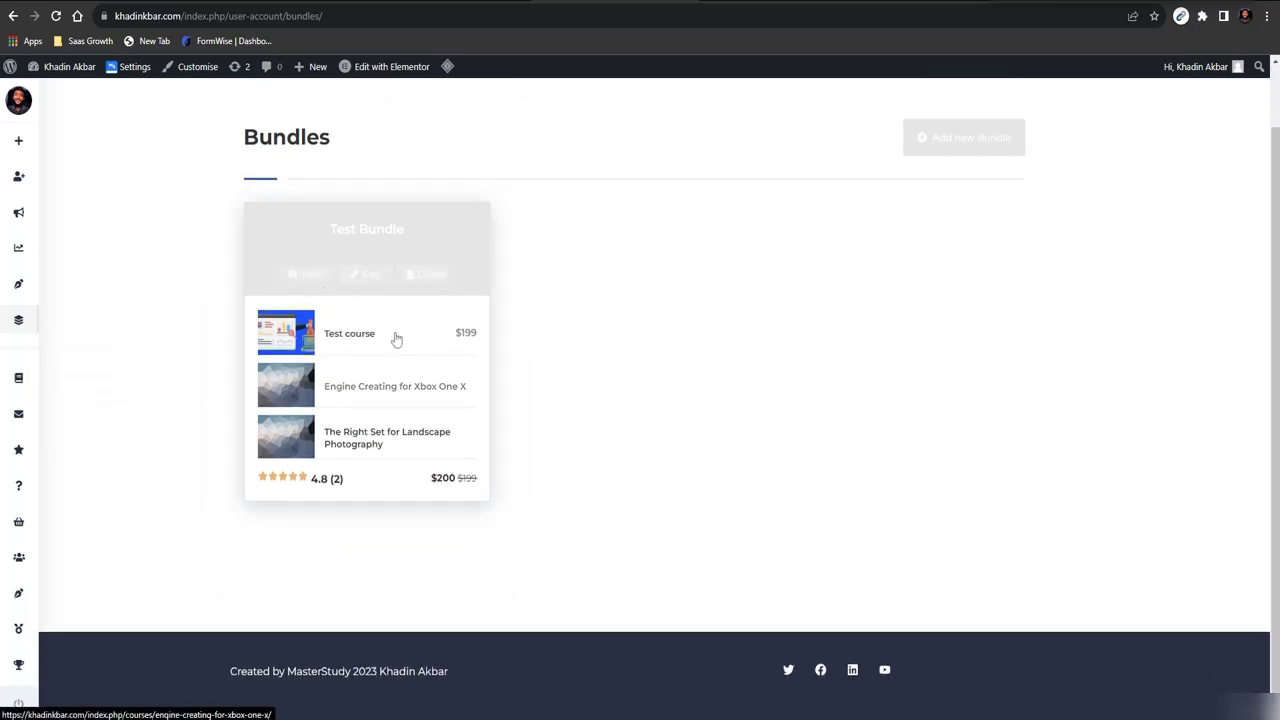
View the Test Bundle's public page at $200 versus $199, then return to the Bundles list.
click(368, 229)
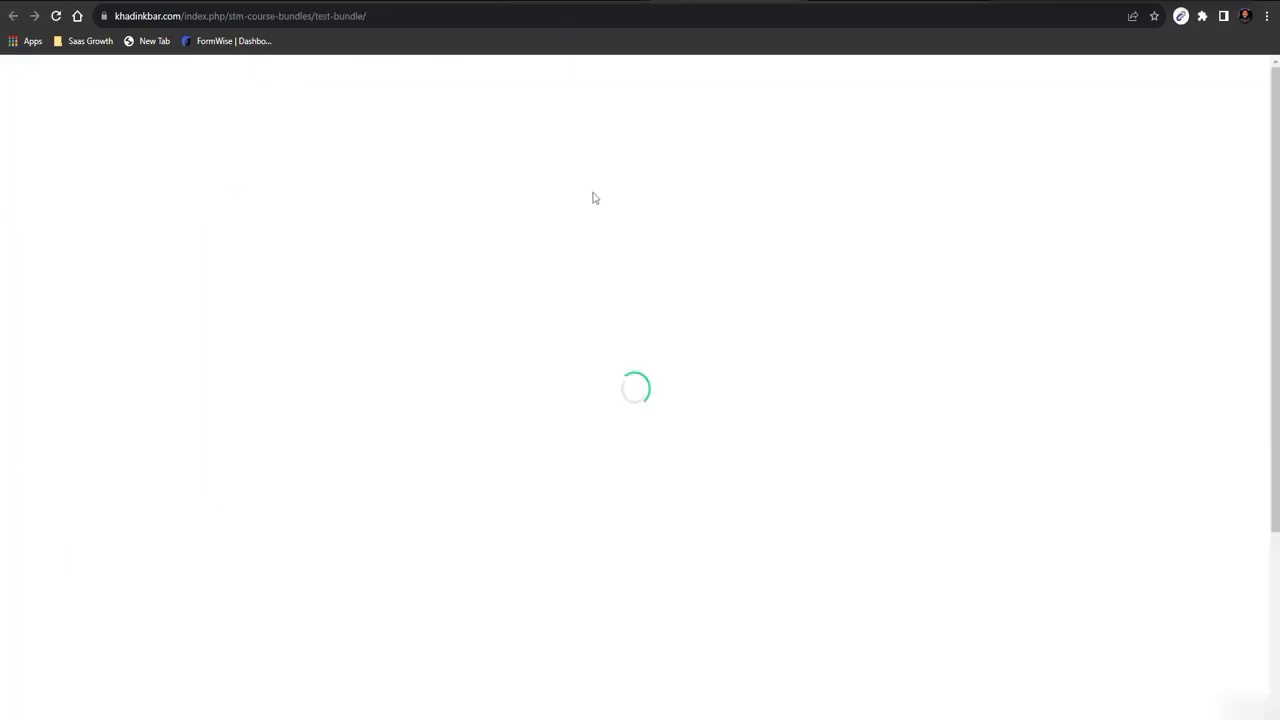
scroll(983, 303, up, 2)
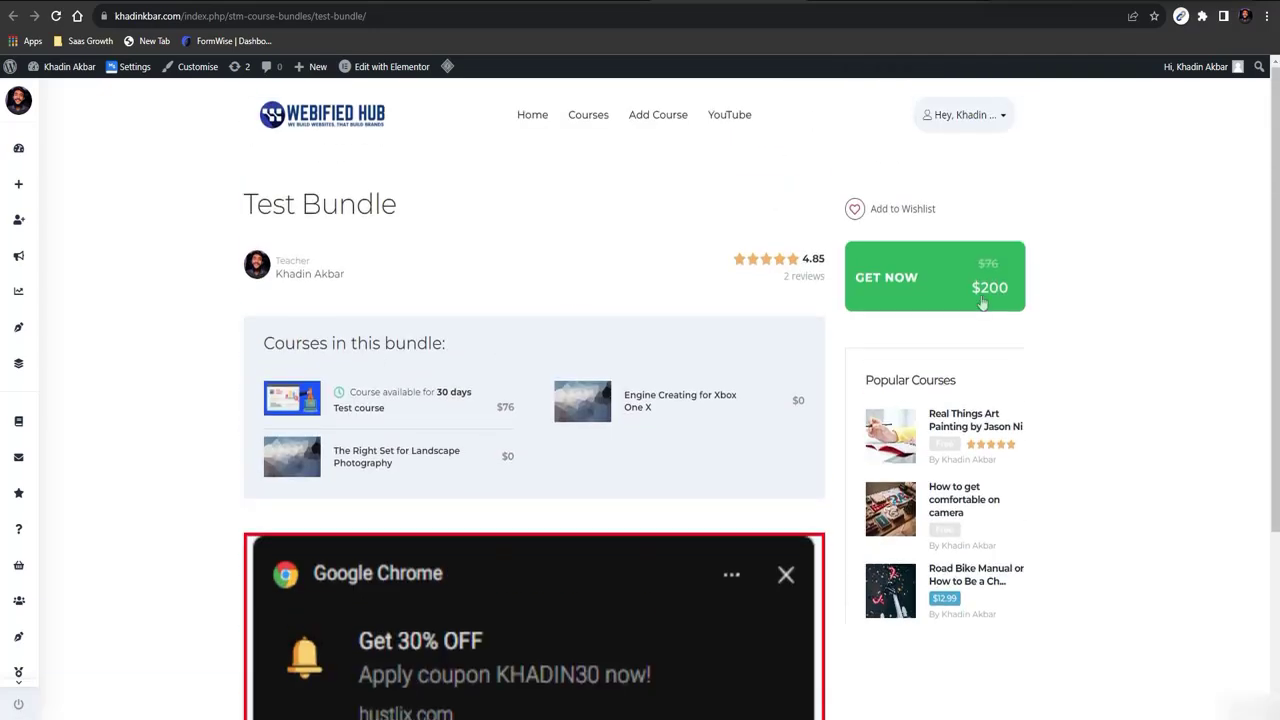
scroll(881, 287, down, 3)
scroll(745, 326, up, 3)
scroll(750, 262, down, 3)
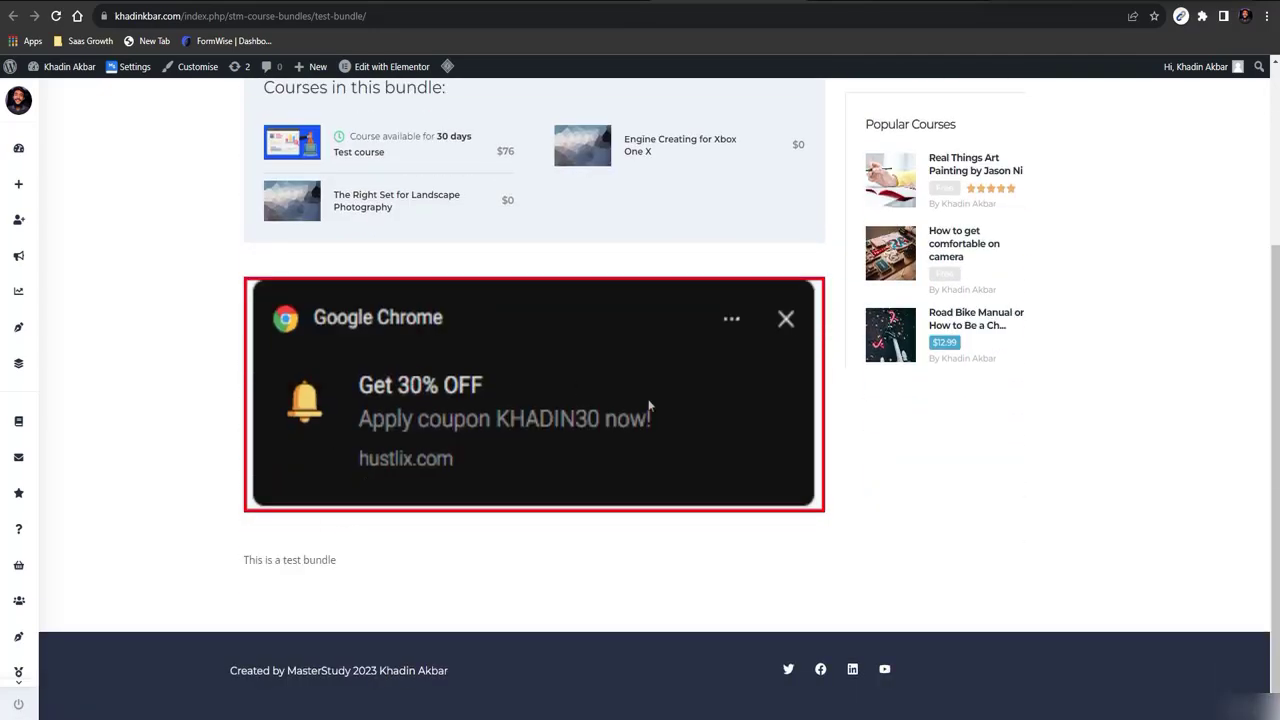
click(18, 363)
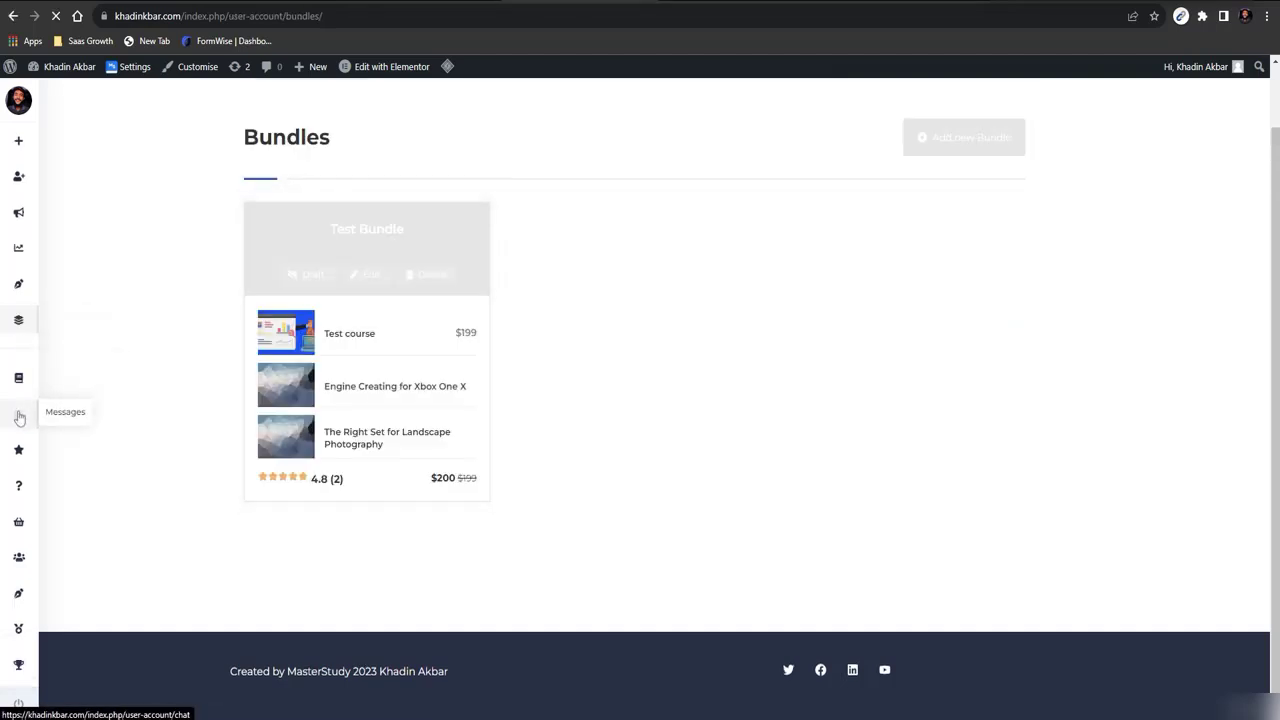
Check the three enrolled courses and the empty My Messages page, then head to the site home page.
click(18, 385)
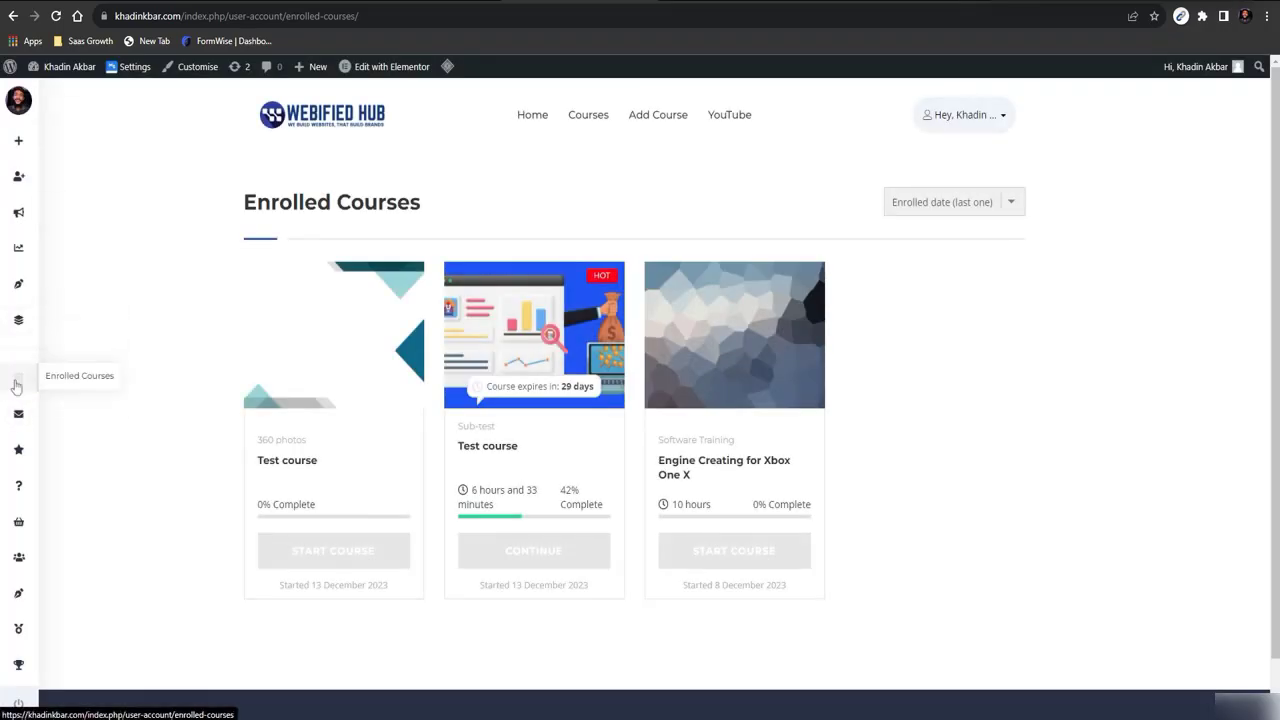
click(18, 423)
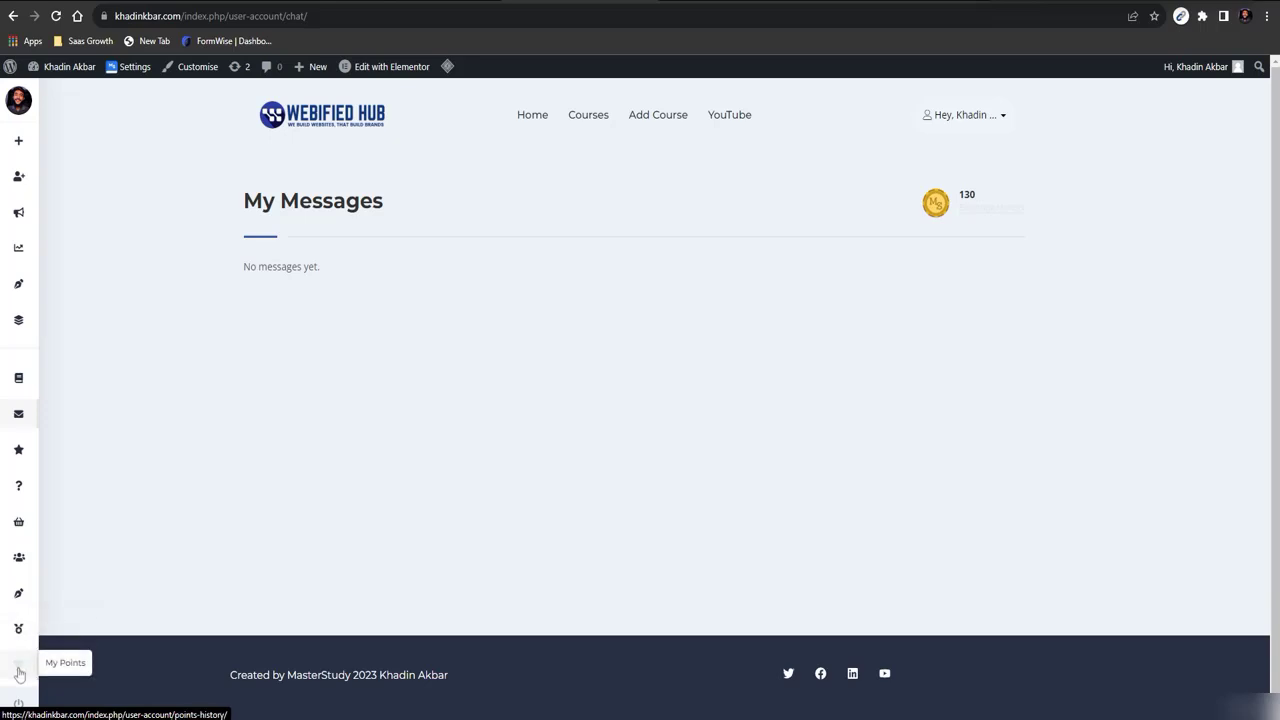
click(960, 126)
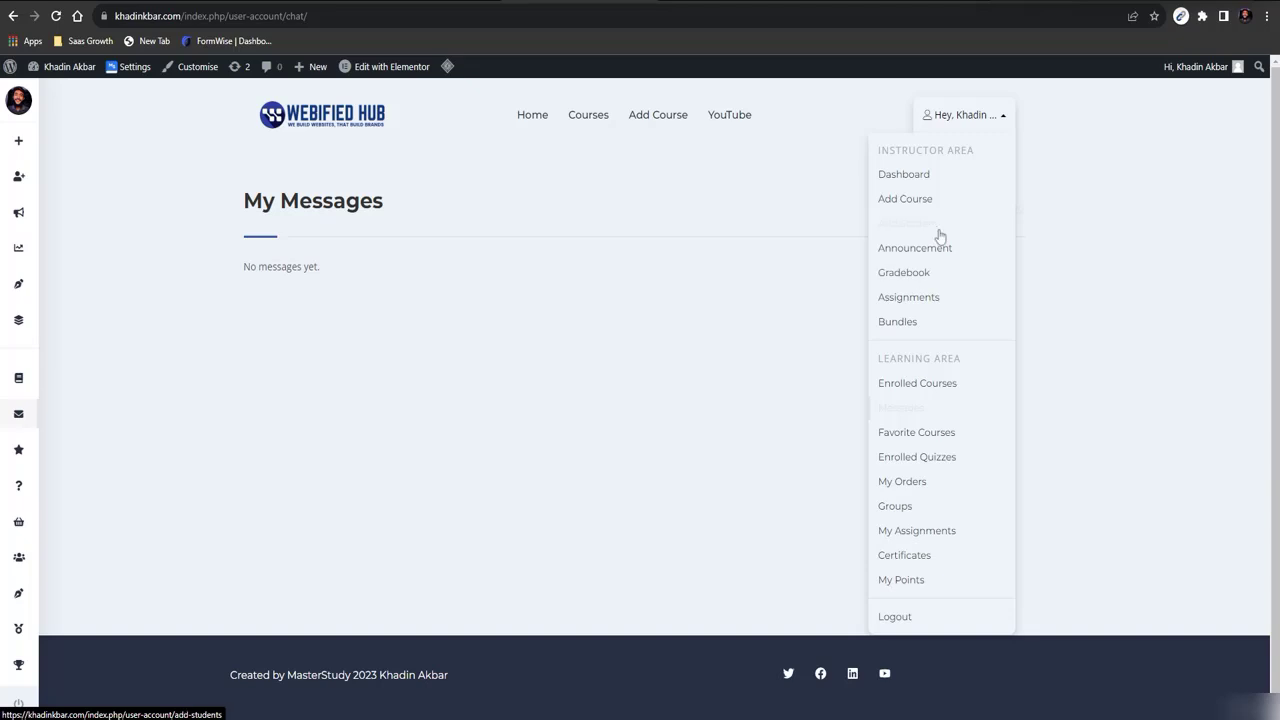
click(353, 128)
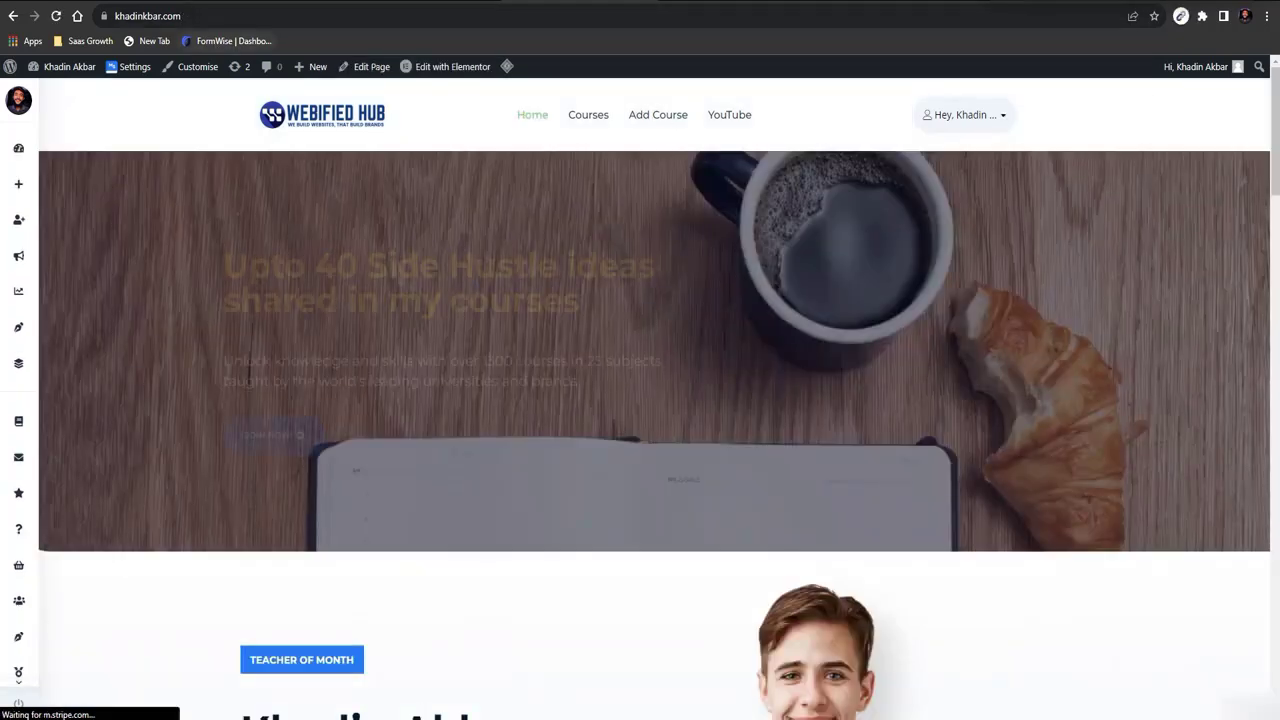
Scroll the home page to review its Teacher of Month and Top-rated courses sections.
click(192, 16)
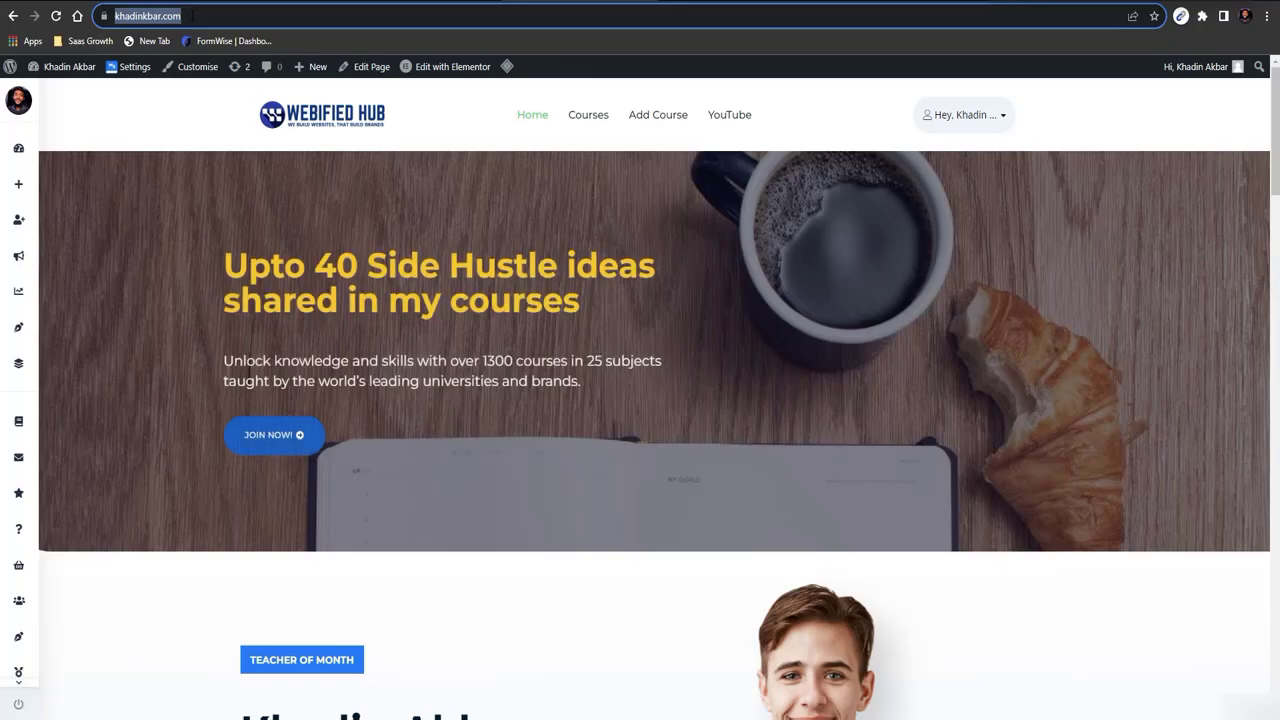
scroll(583, 371, down, 12)
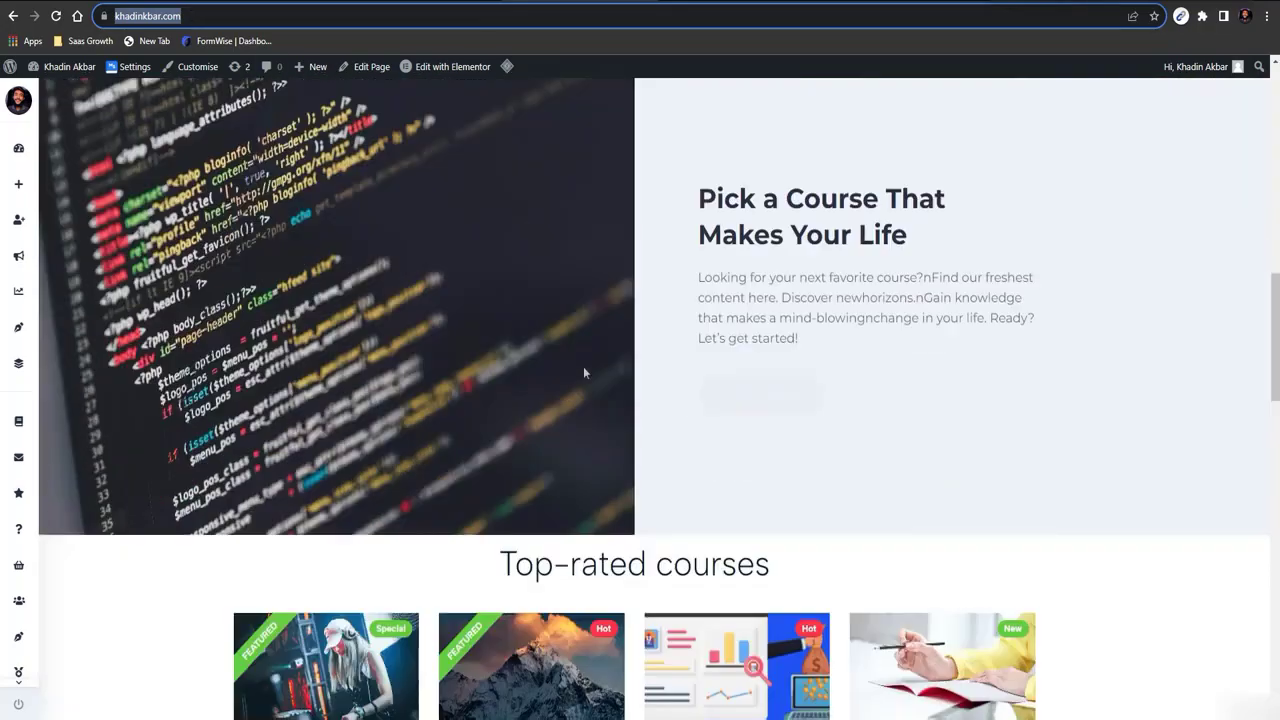
scroll(586, 371, up, 4)
scroll(587, 372, up, 8)
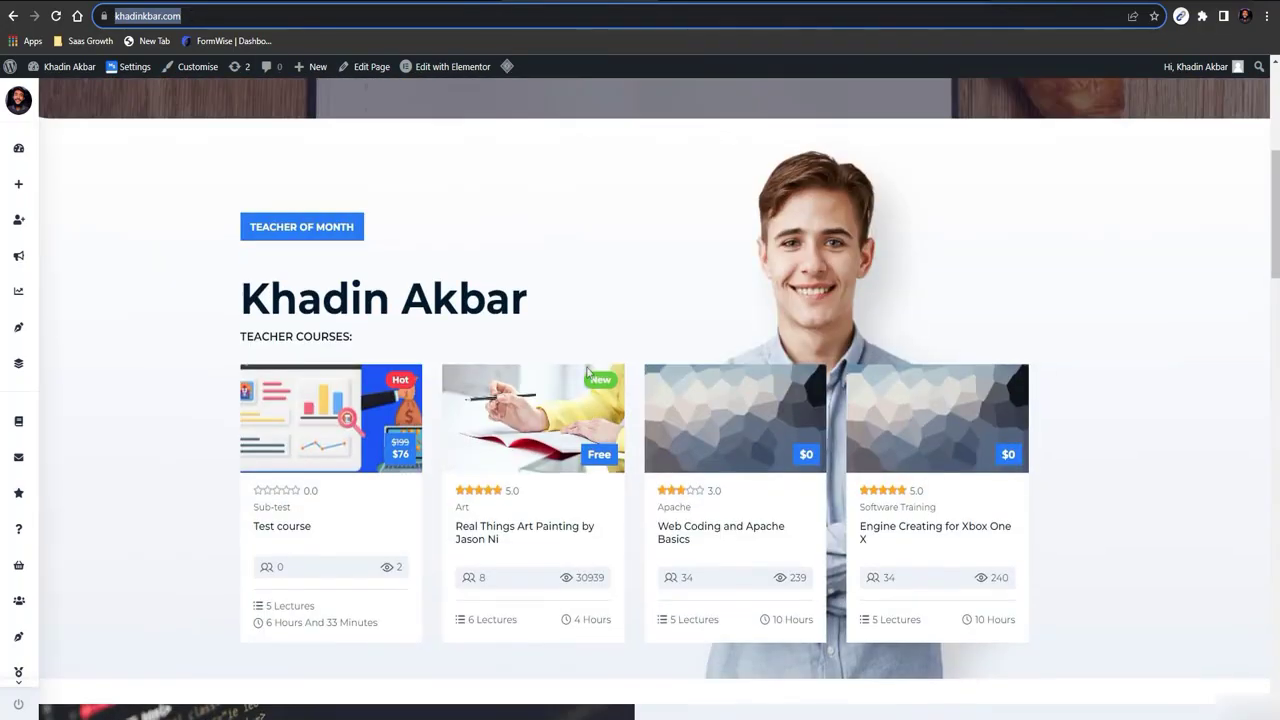
scroll(588, 372, down, 8)
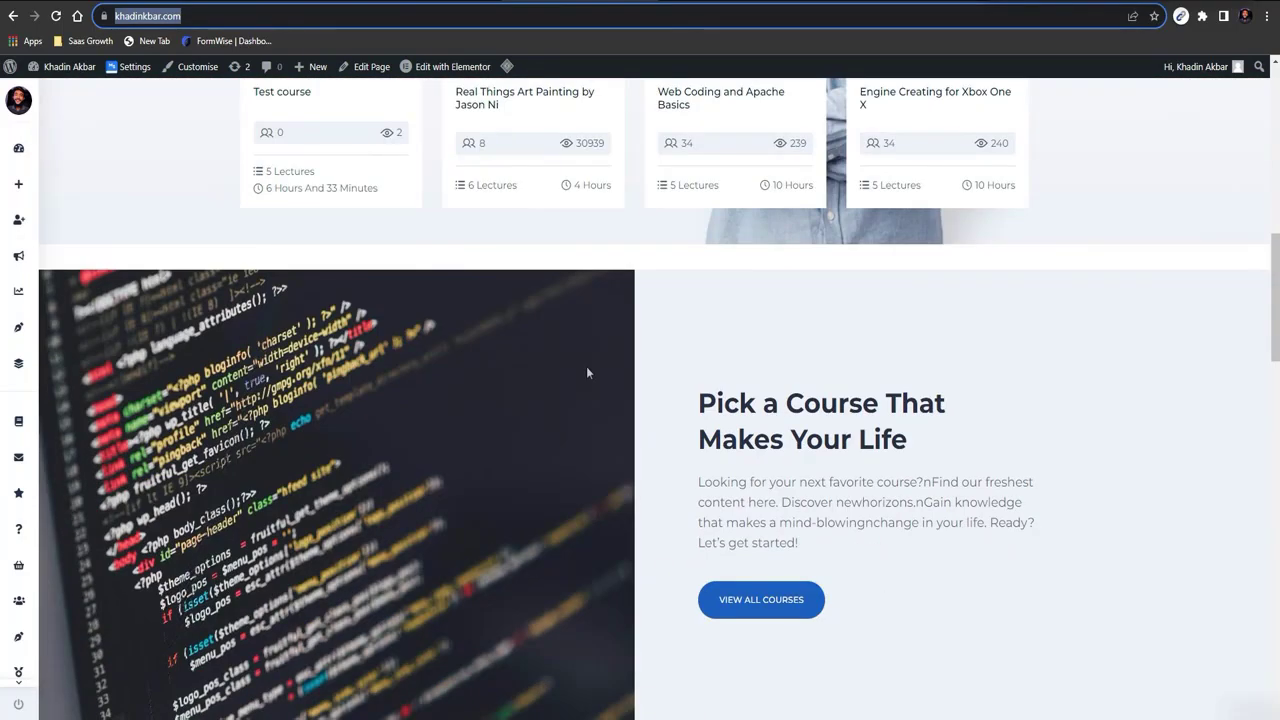
scroll(43, 571, down, 2)
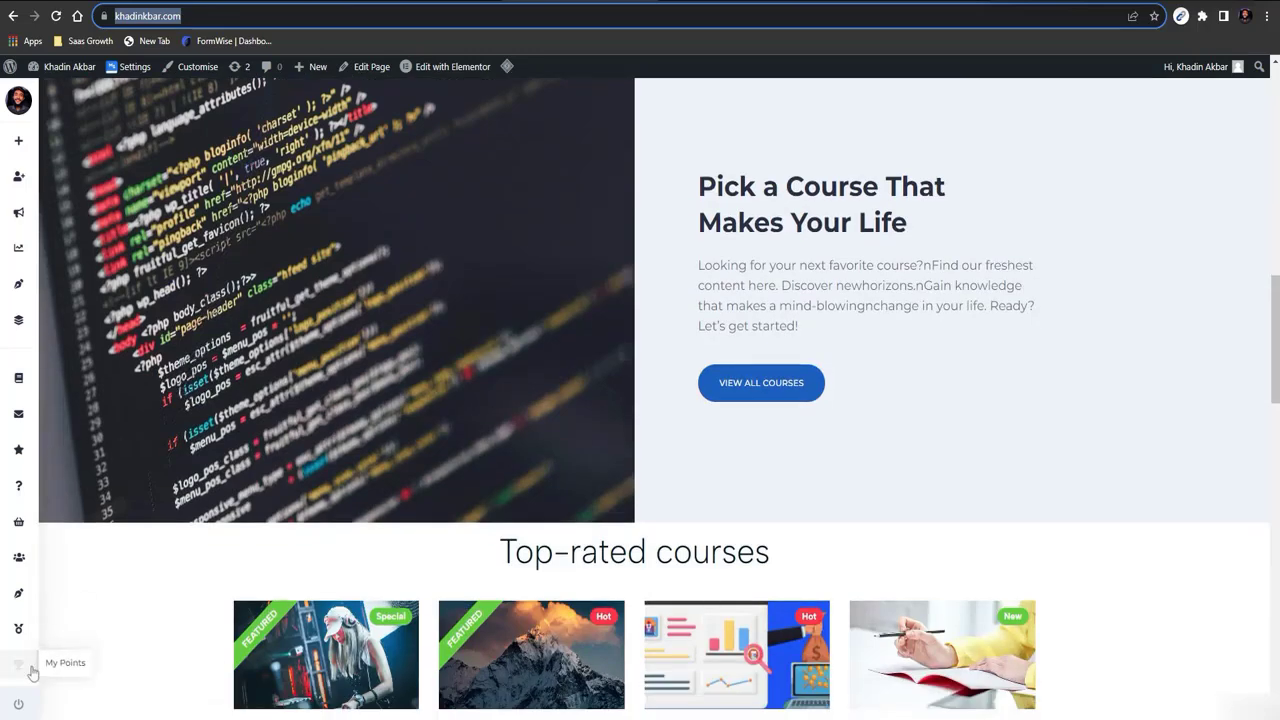
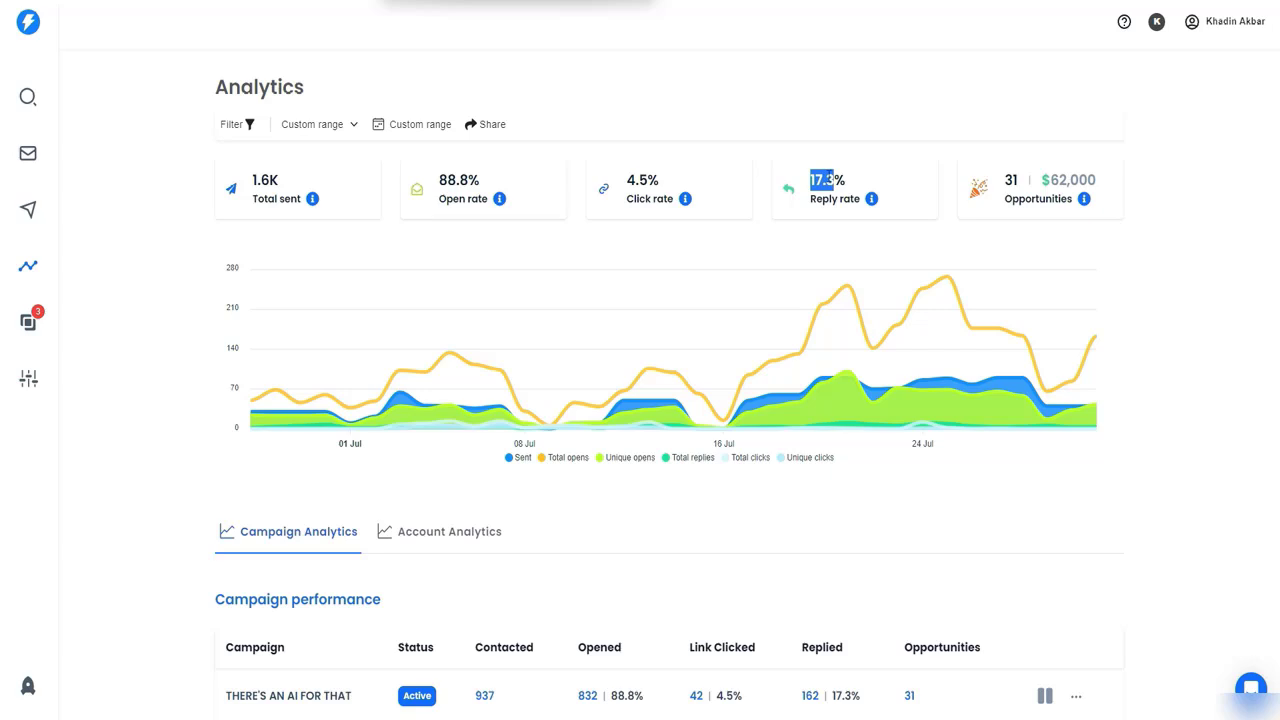
Review the dashboard stats: Contacted 937, Opened 832, Replied 162, Opportunities 31.
scroll(983, 300, down, 1)
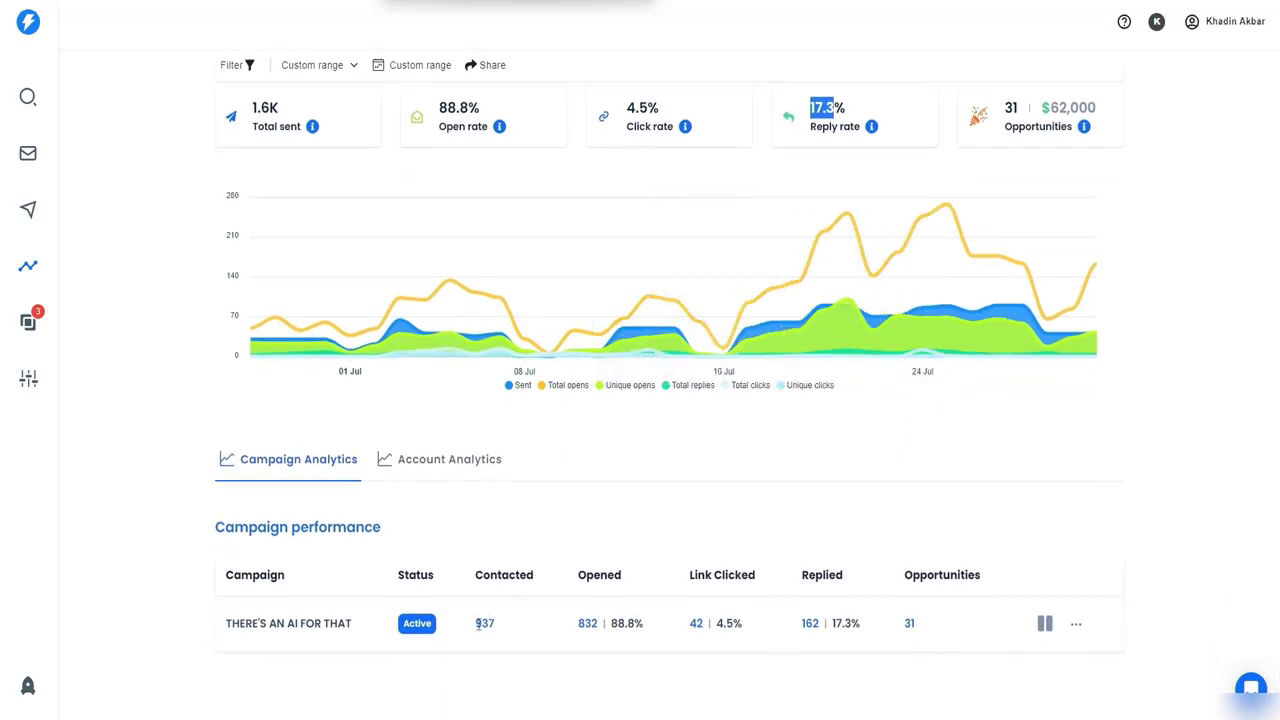
drag(472, 624, 497, 622)
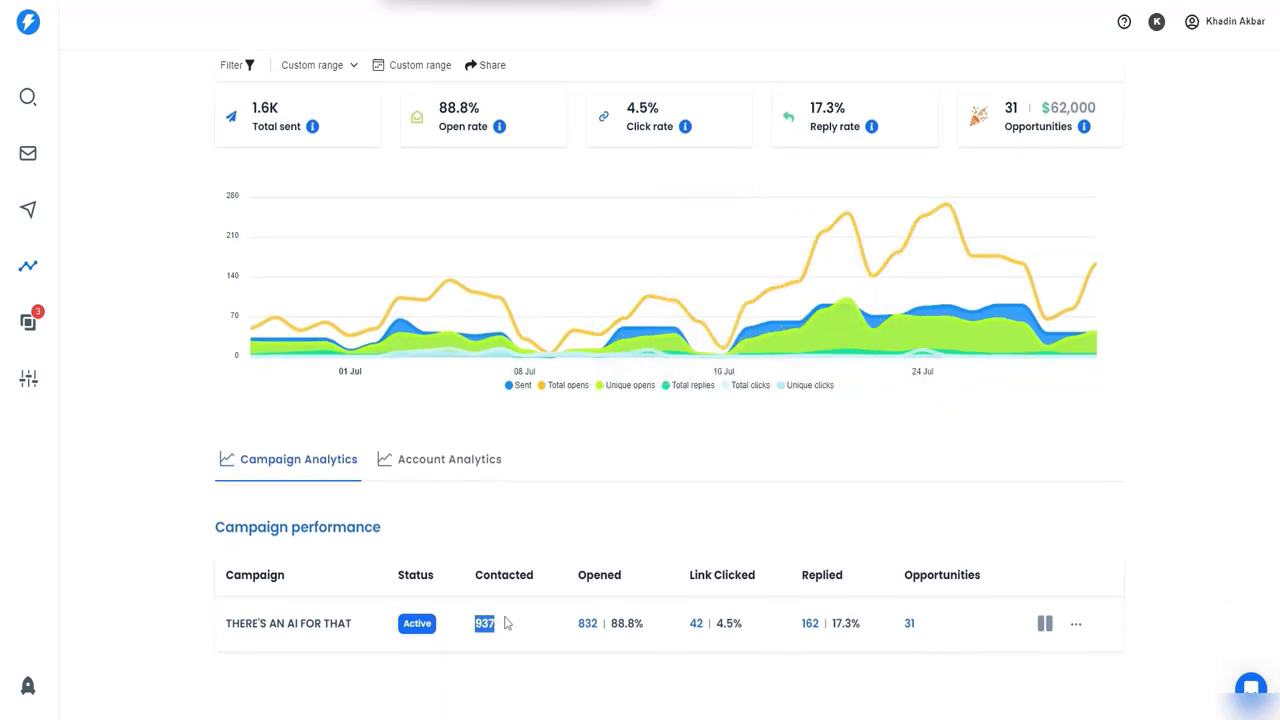
drag(577, 623, 597, 624)
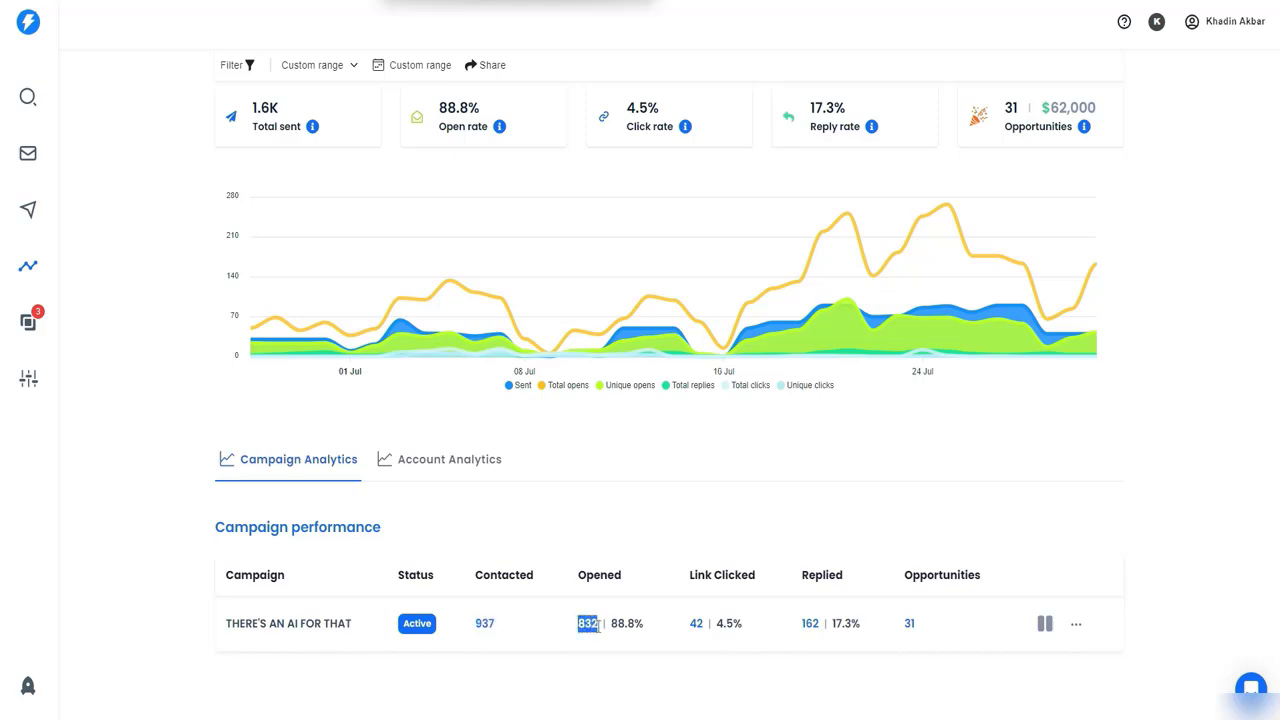
click(811, 629)
drag(803, 627, 822, 628)
drag(907, 630, 917, 627)
scroll(500, 435, up, 1)
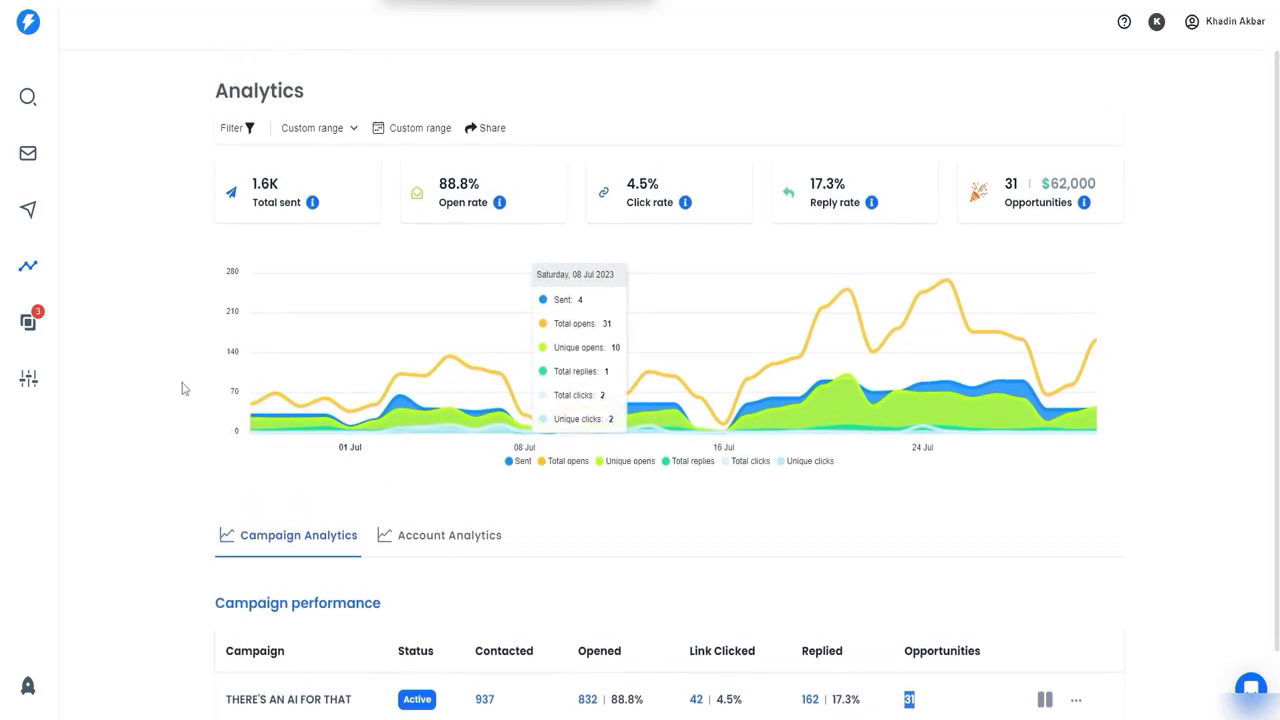
scroll(423, 394, down, 1)
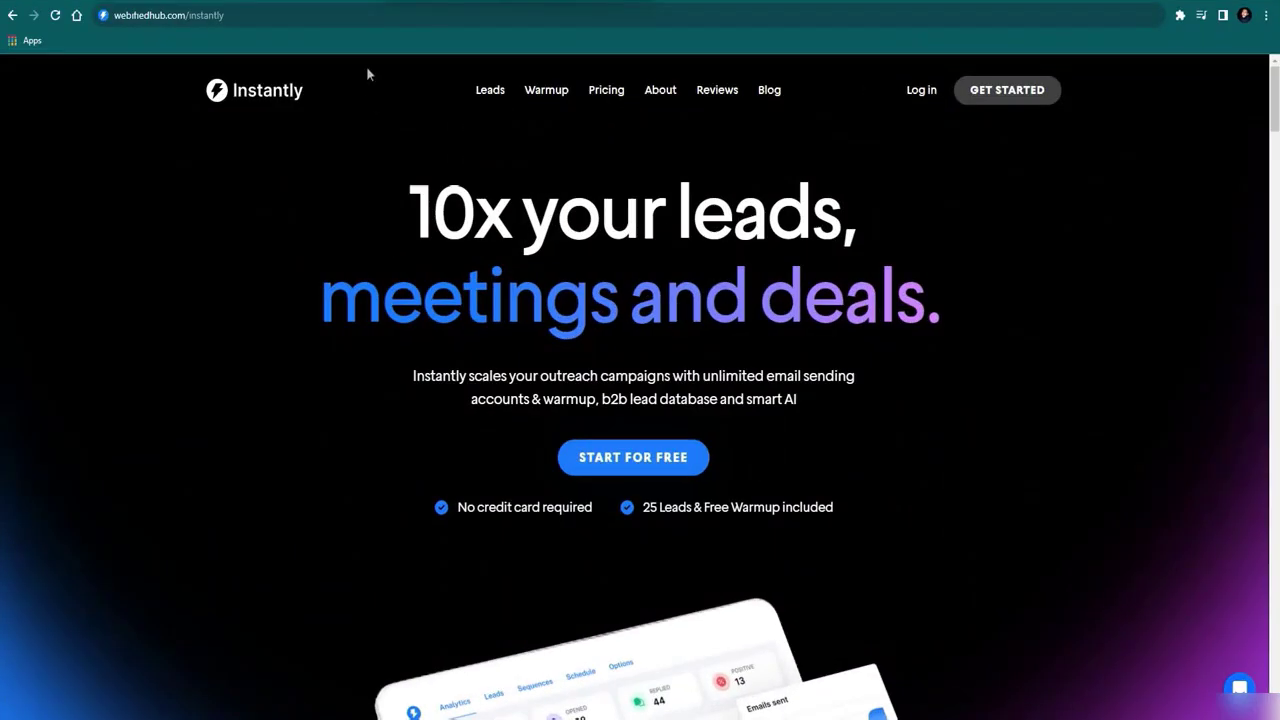
scroll(260, 110, down, 5)
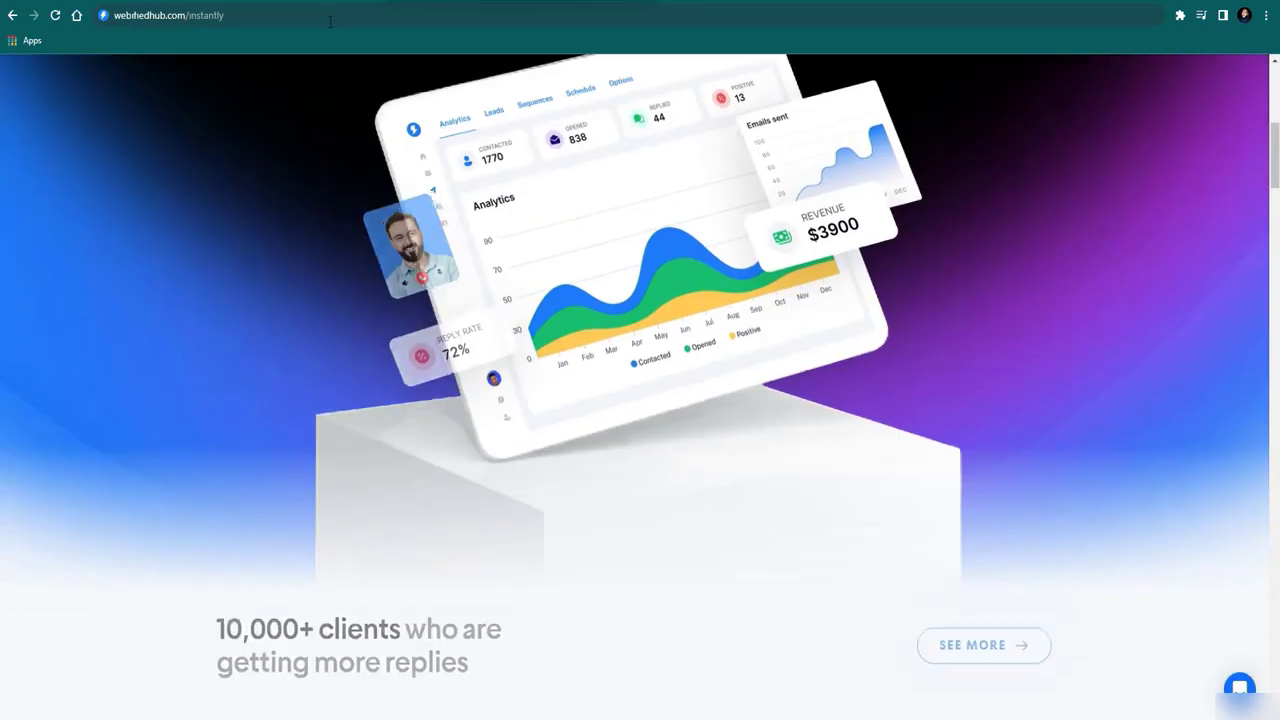
scroll(260, 110, up, 5)
Highlight the page address, then start signing up for a free Instantly account.
click(218, 16)
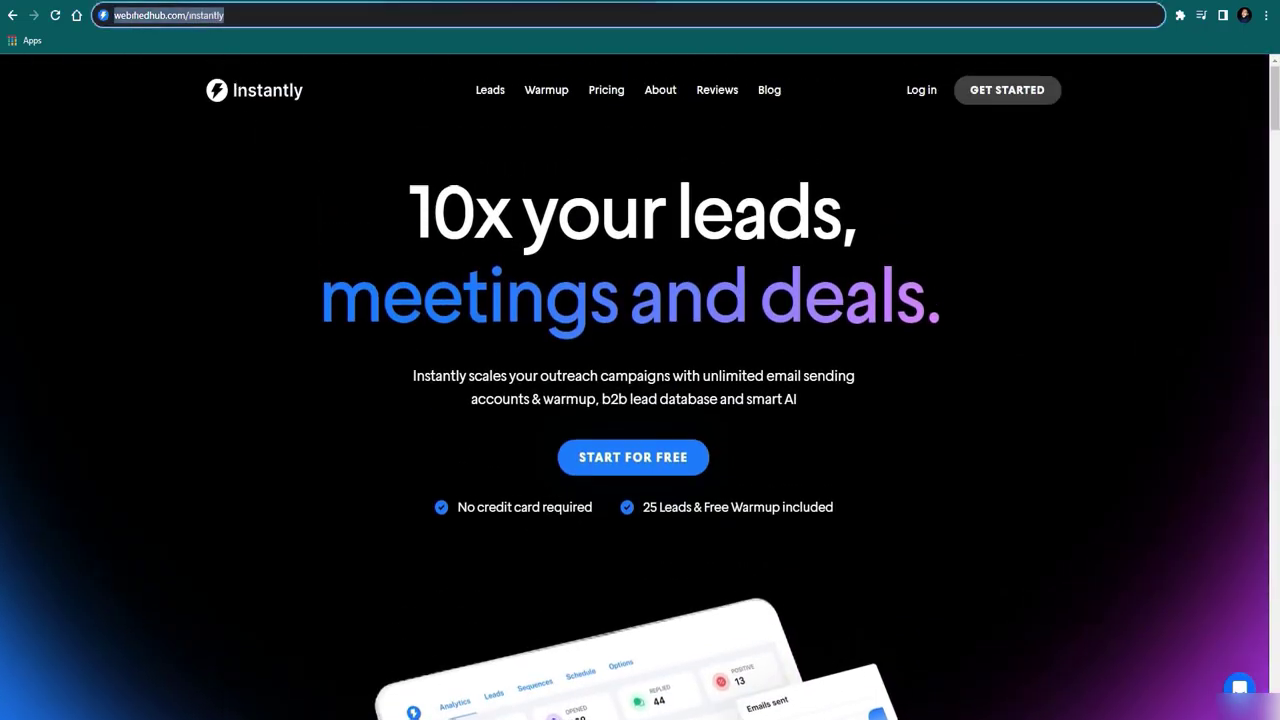
click(240, 17)
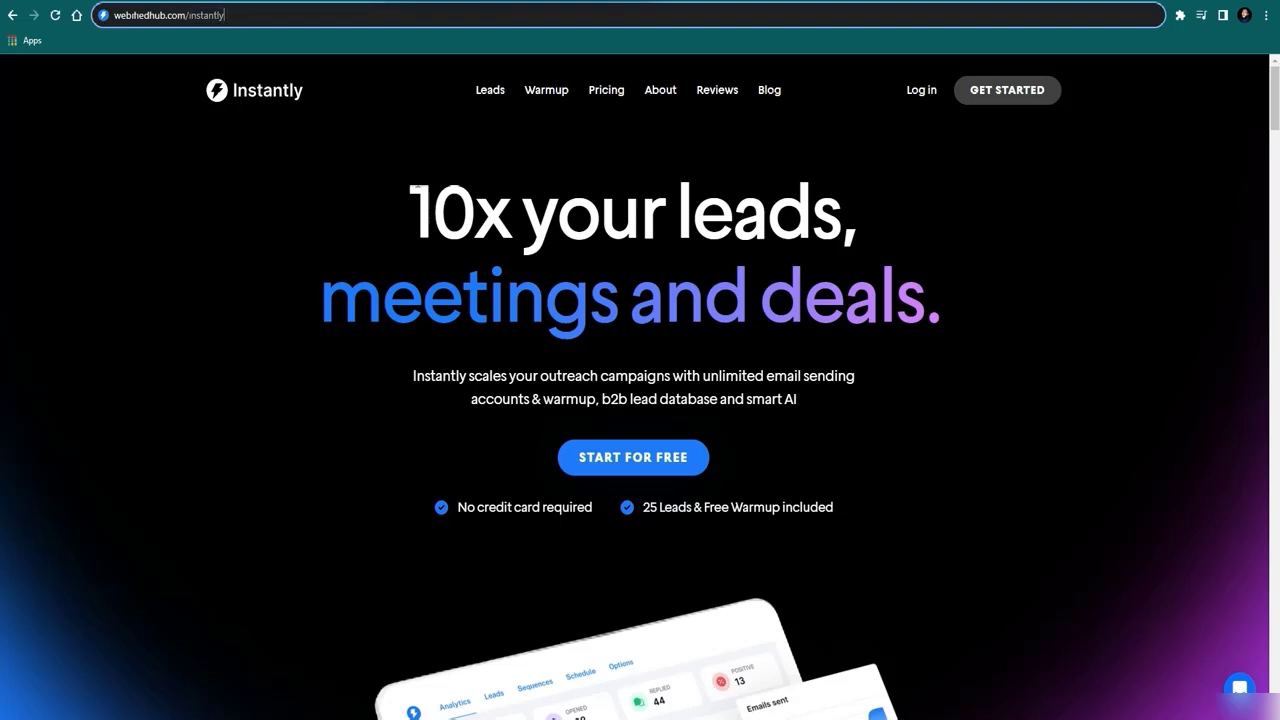
drag(114, 15, 226, 15)
click(128, 15)
drag(144, 15, 201, 15)
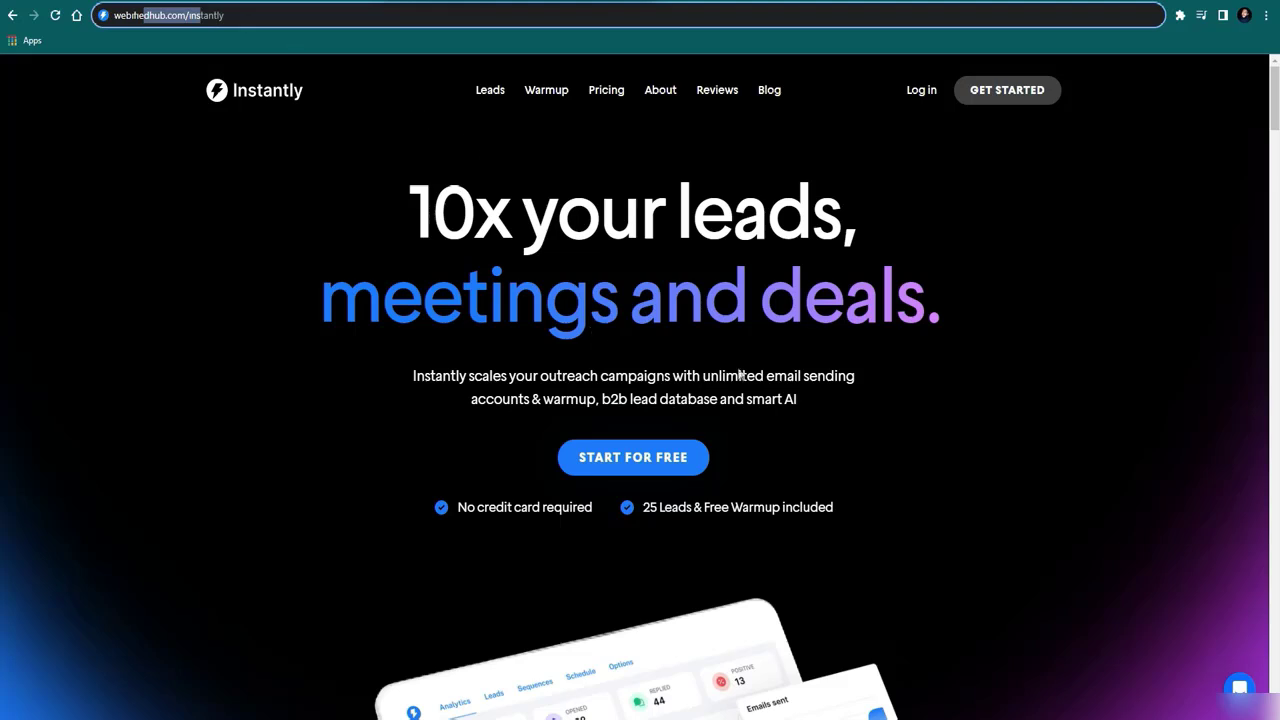
click(640, 461)
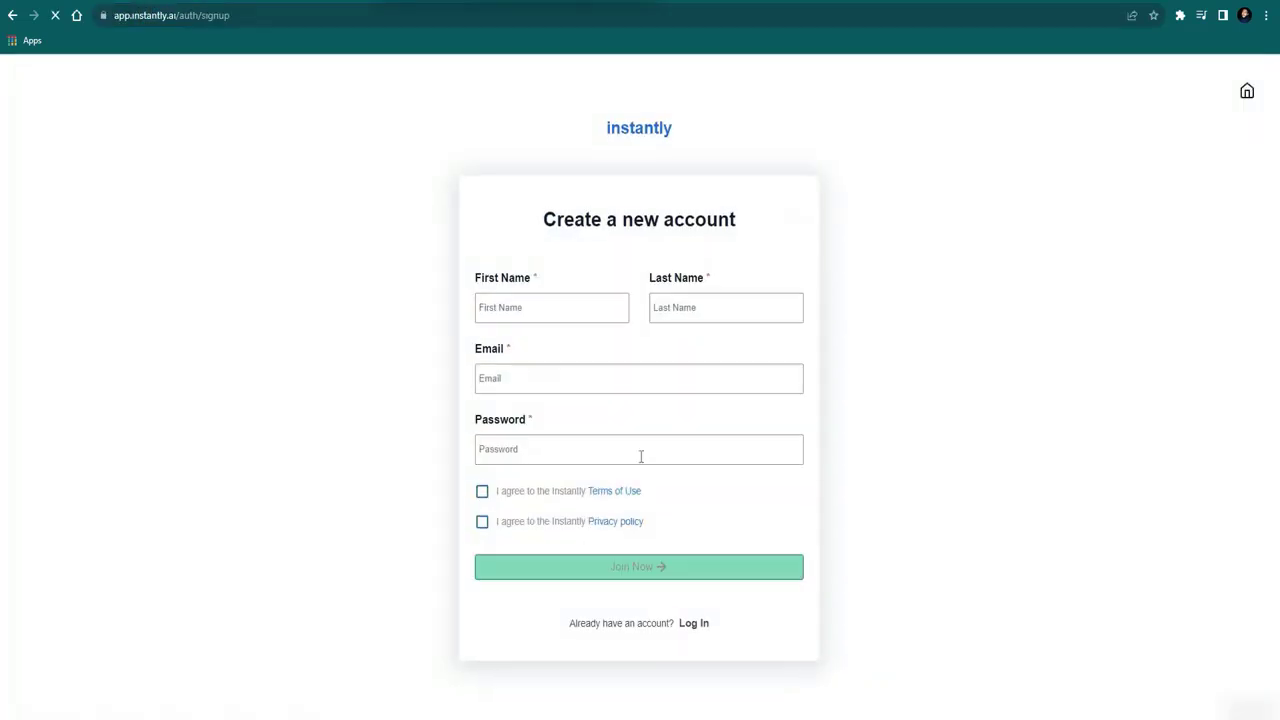
Enter the user's first name, last name and email address in the signup form.
click(562, 299)
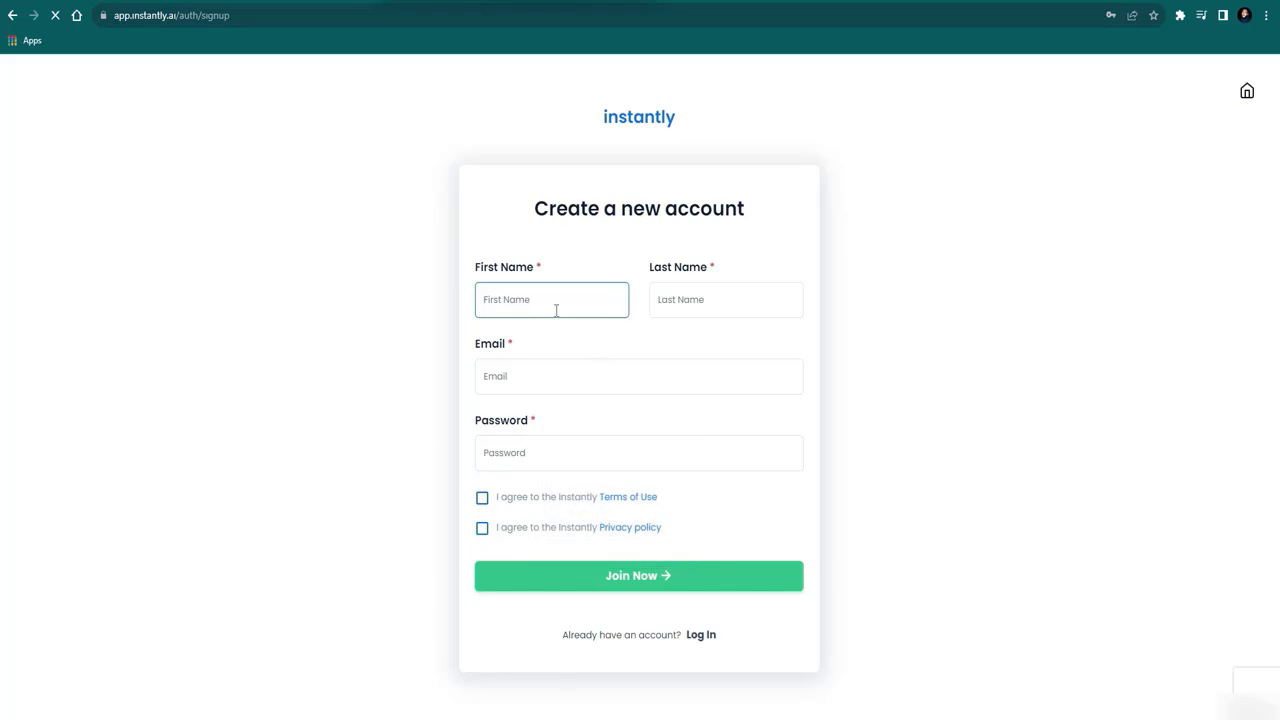
text(Khadin)
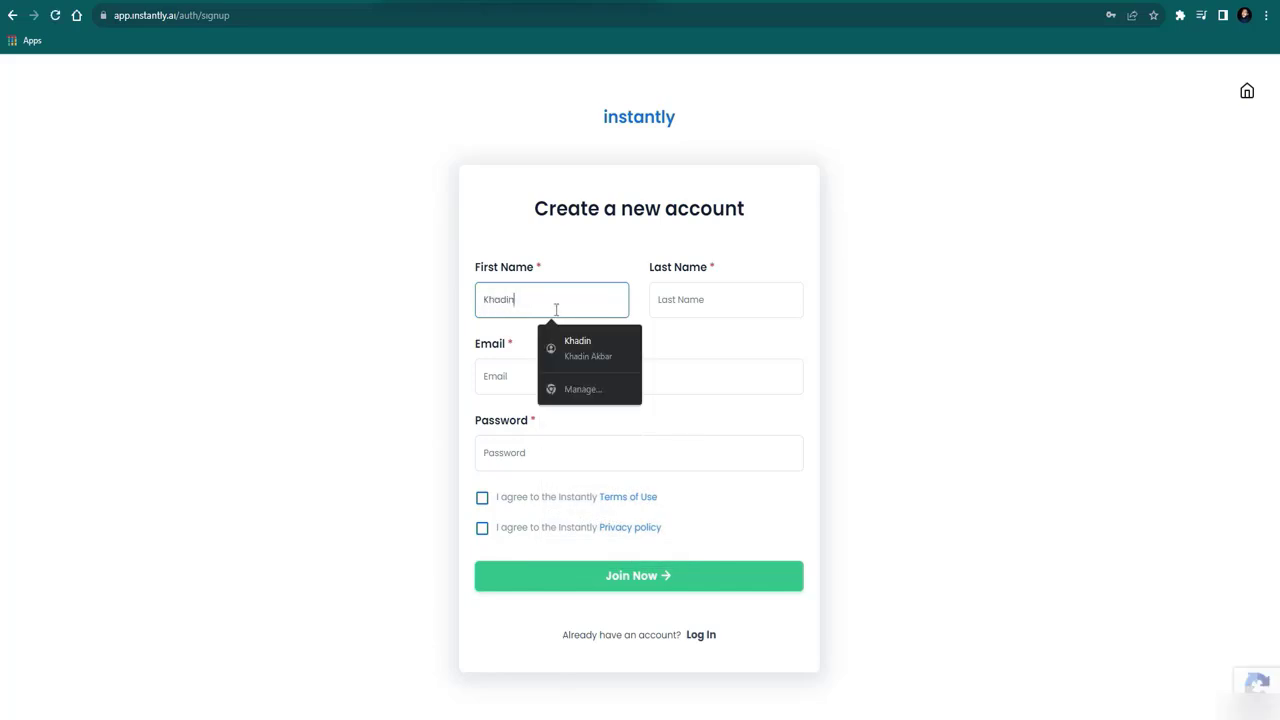
key(Tab)
text(Akba)
key(Tab)
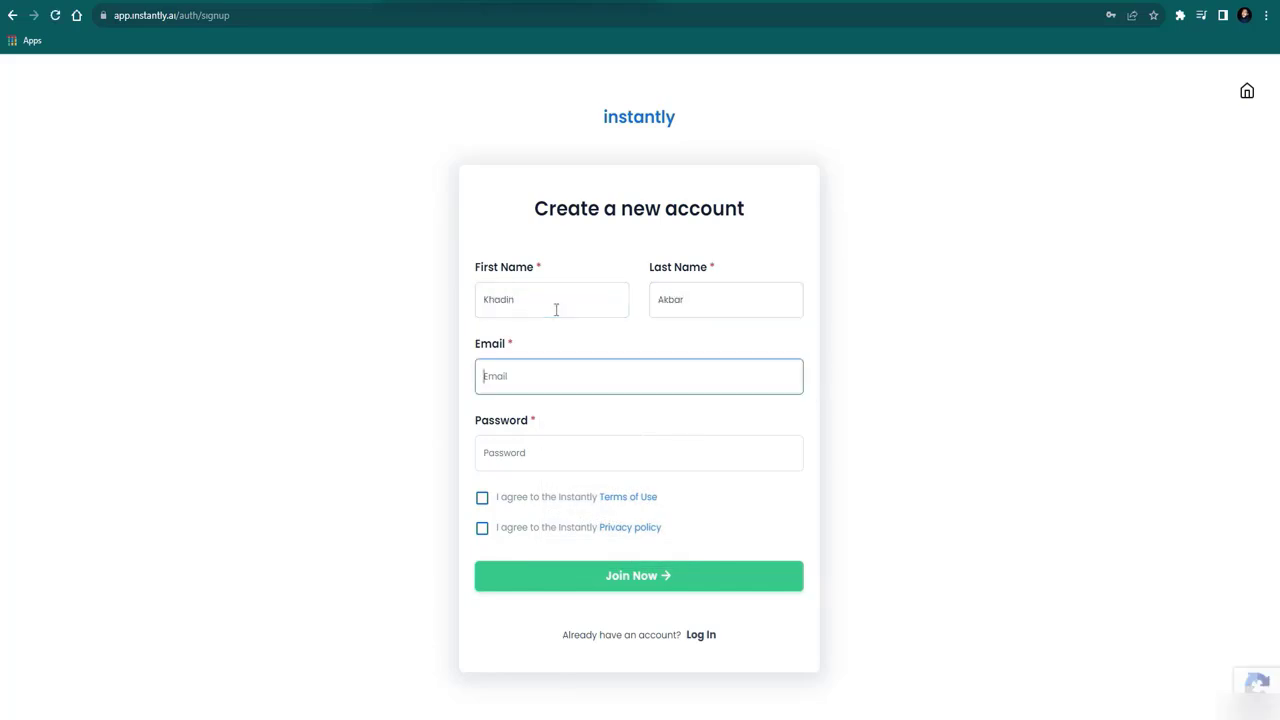
text(info)
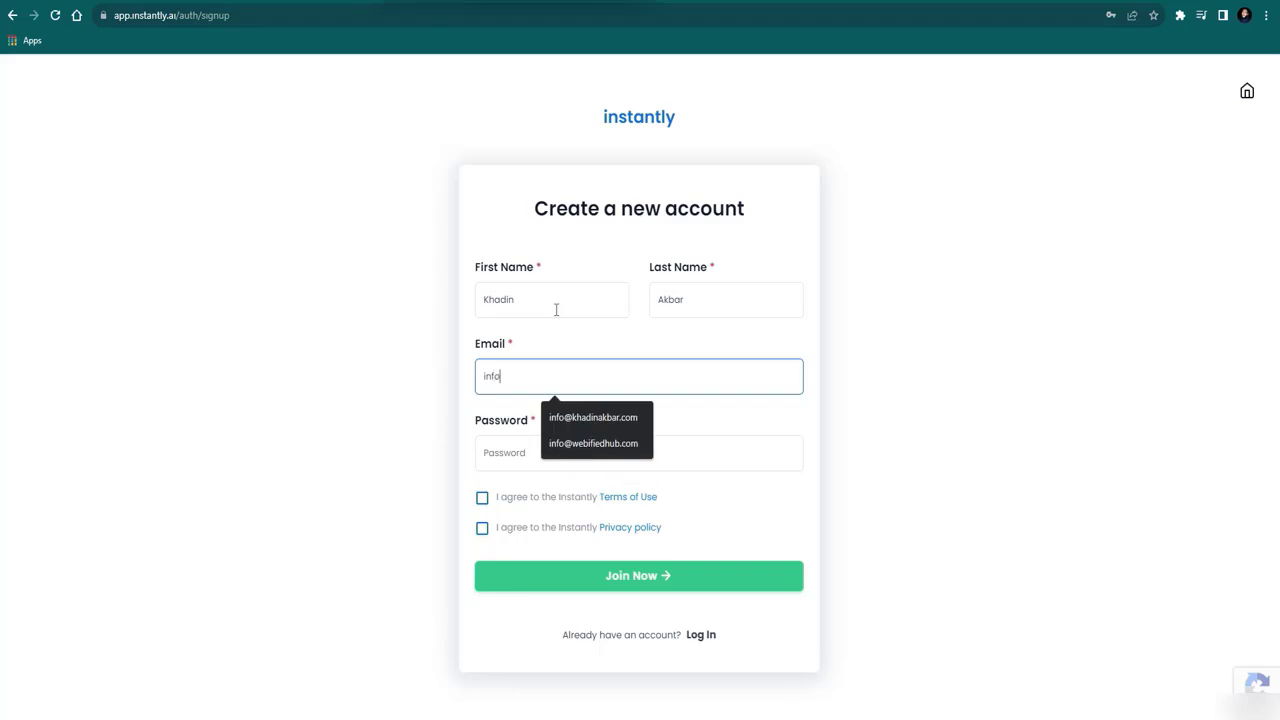
key(BackSpace)
key(BackSpace)
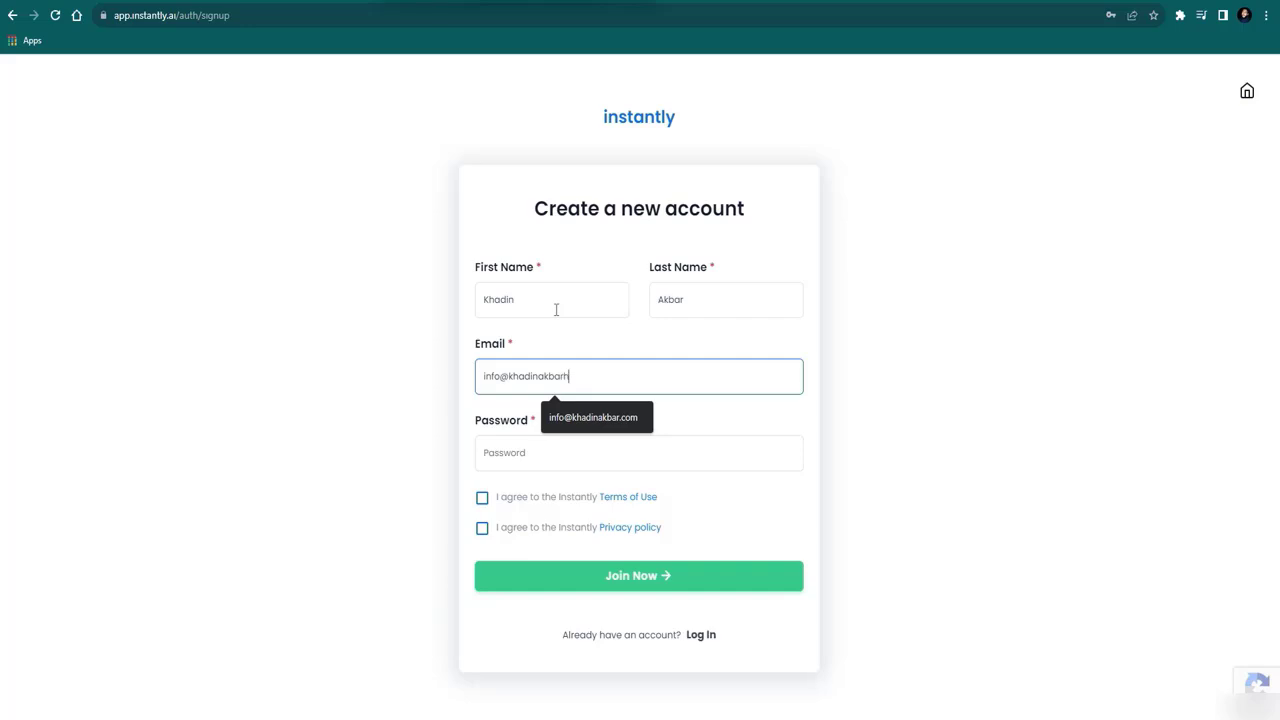
key(Tab)
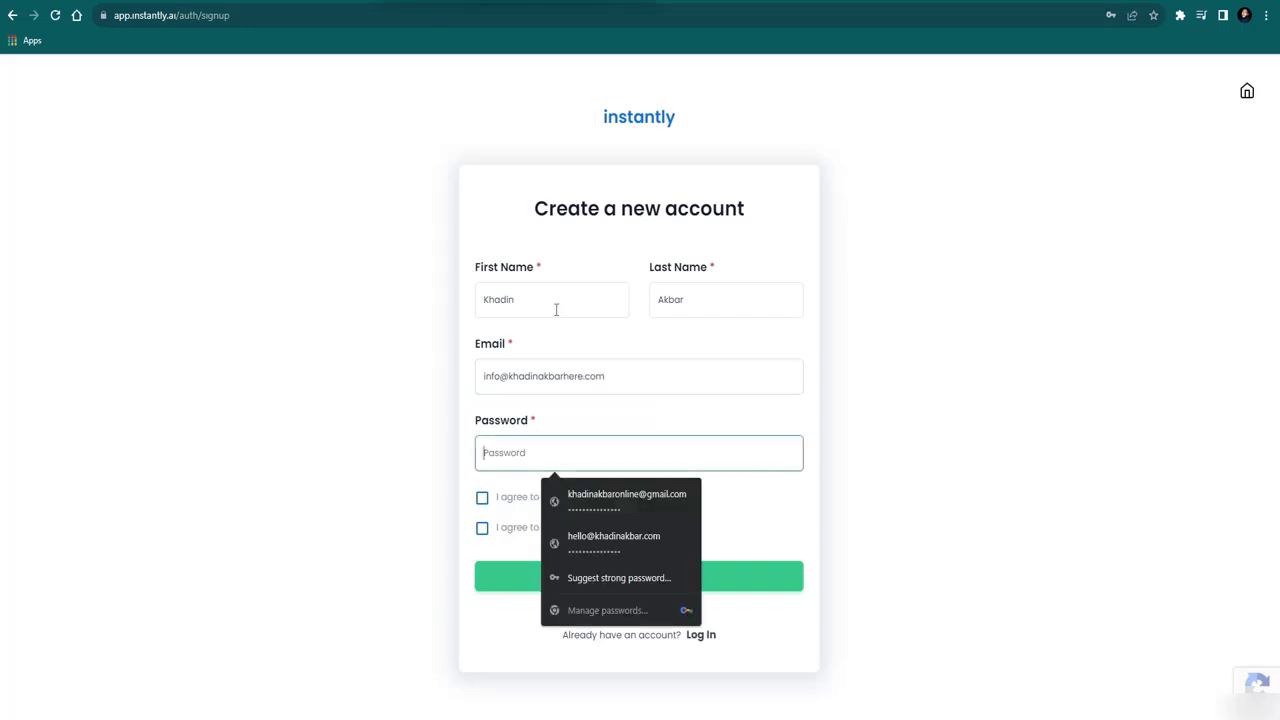
Use Chrome's suggested strong password, accept Terms of Use and Privacy policy, and join.
click(632, 583)
click(751, 493)
click(482, 497)
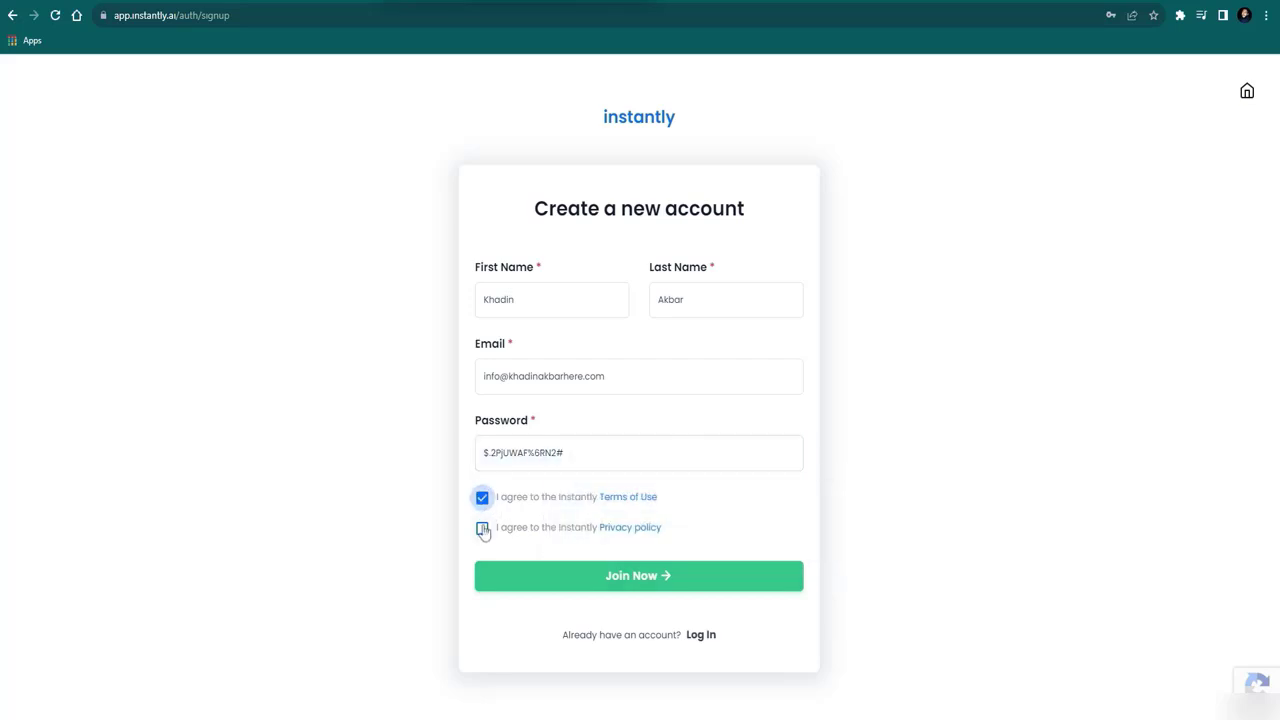
click(482, 528)
click(569, 580)
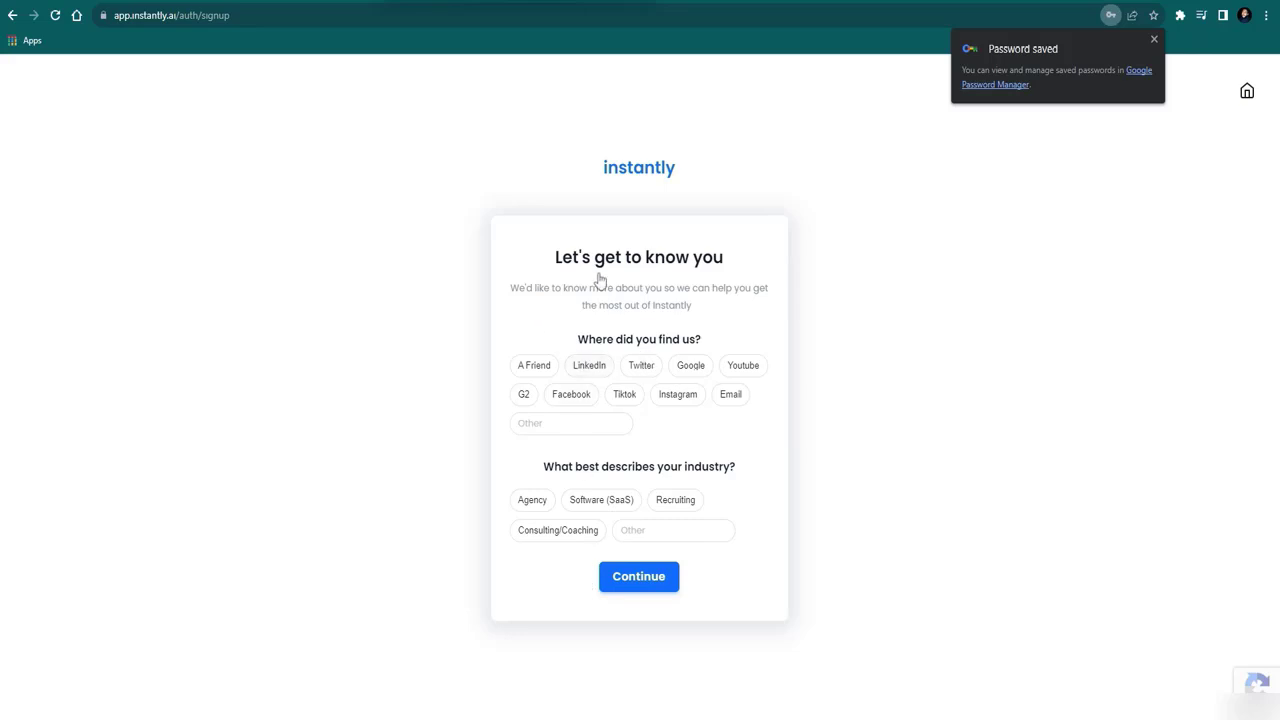
Answer the welcome questions with Udemy as the source and Agency as the industry.
click(573, 423)
text(Udemy)
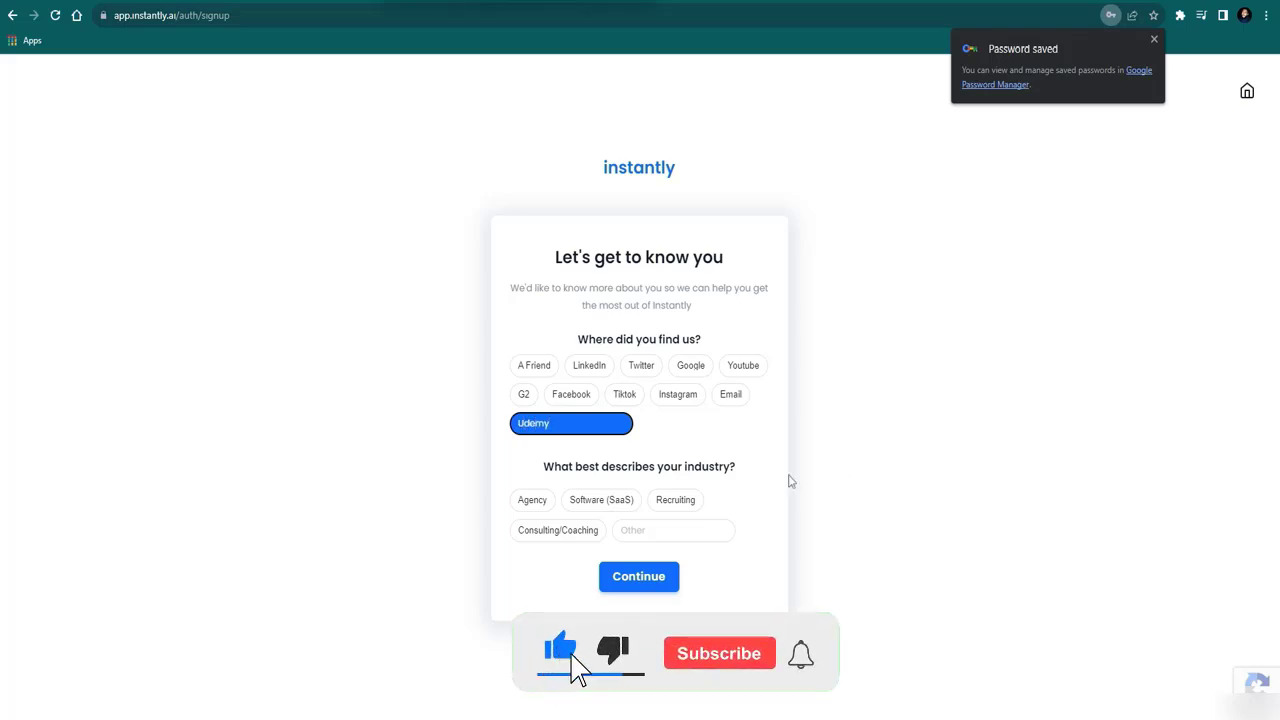
click(752, 486)
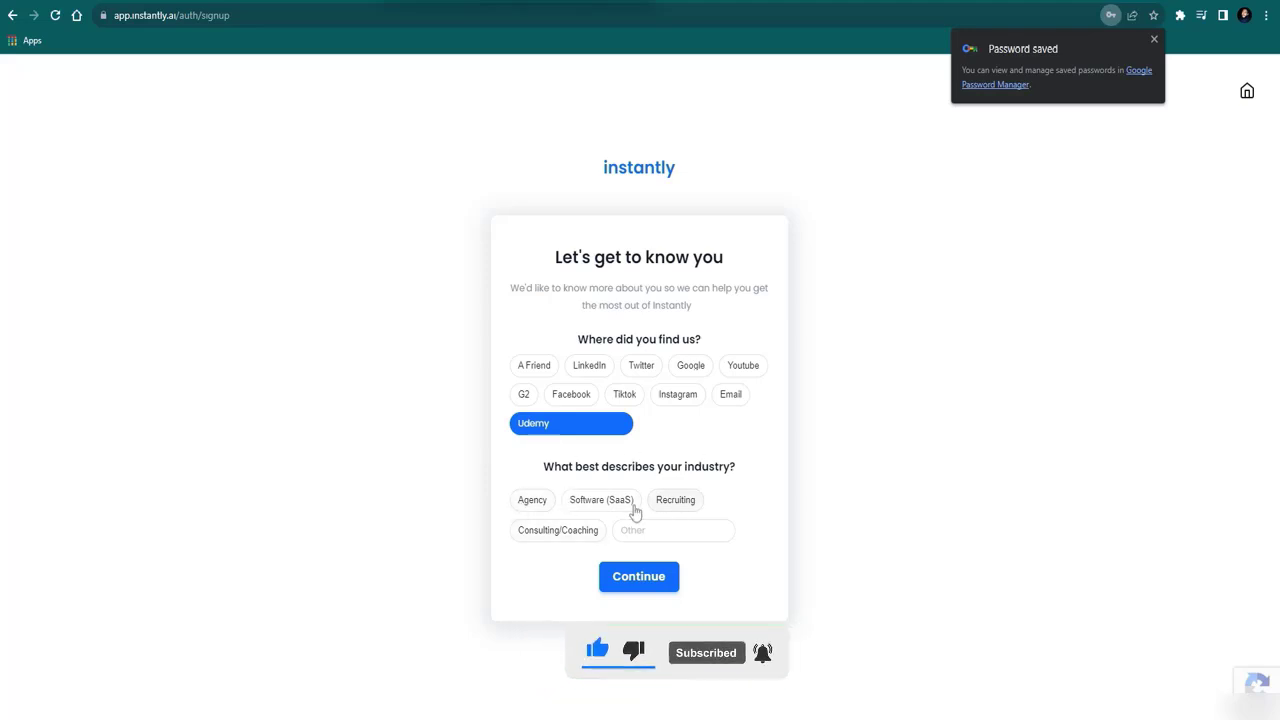
click(528, 500)
click(617, 582)
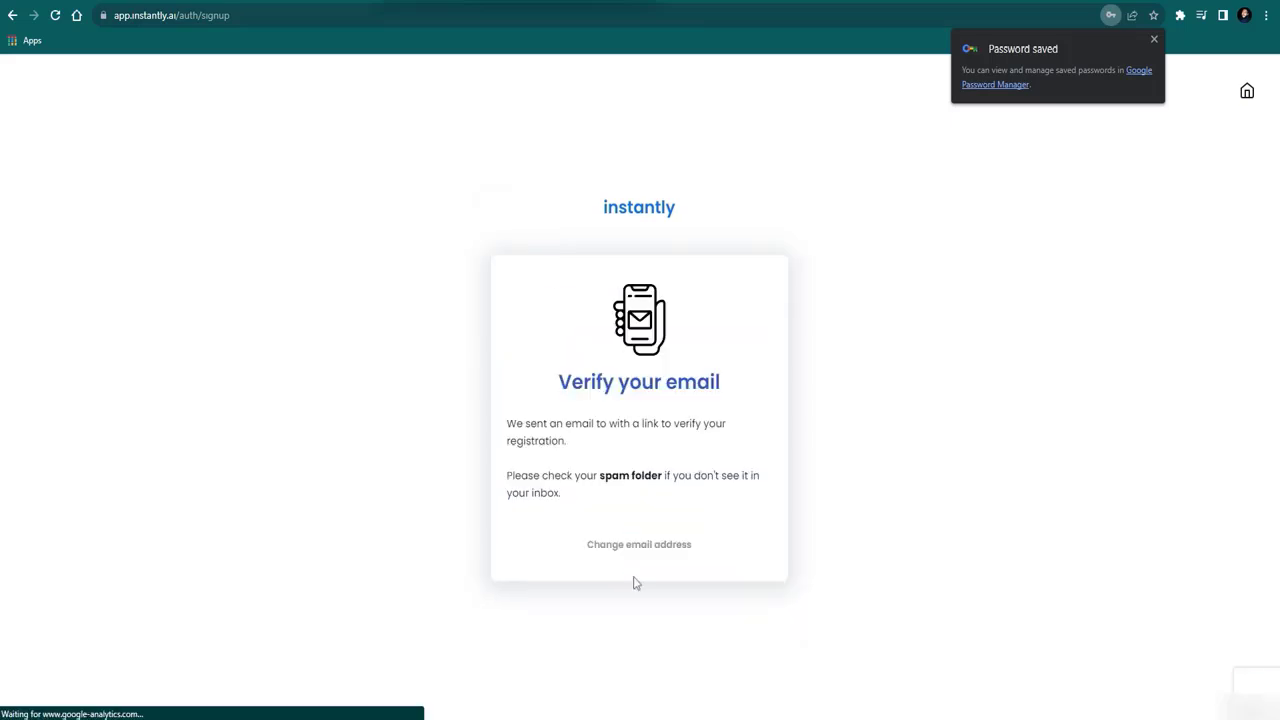
Step through the whole intro tour to its end, then go to the Lead Finder.
drag(611, 478, 507, 456)
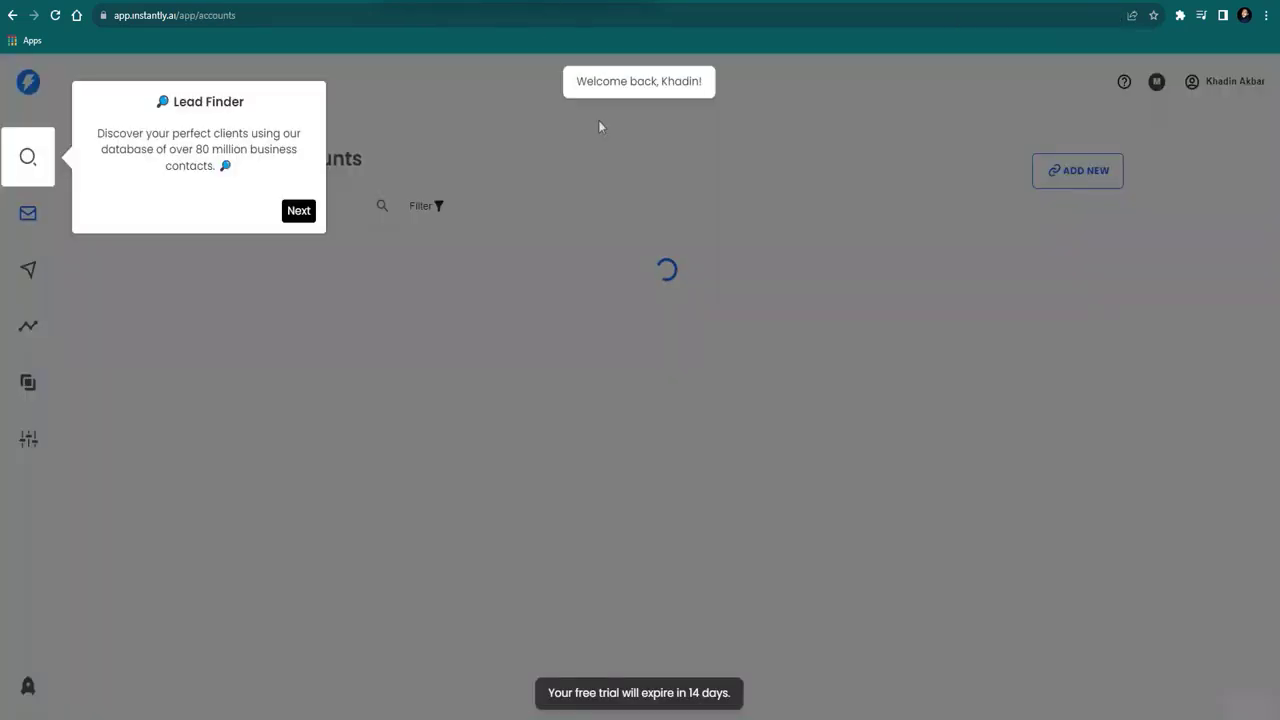
click(299, 211)
click(299, 260)
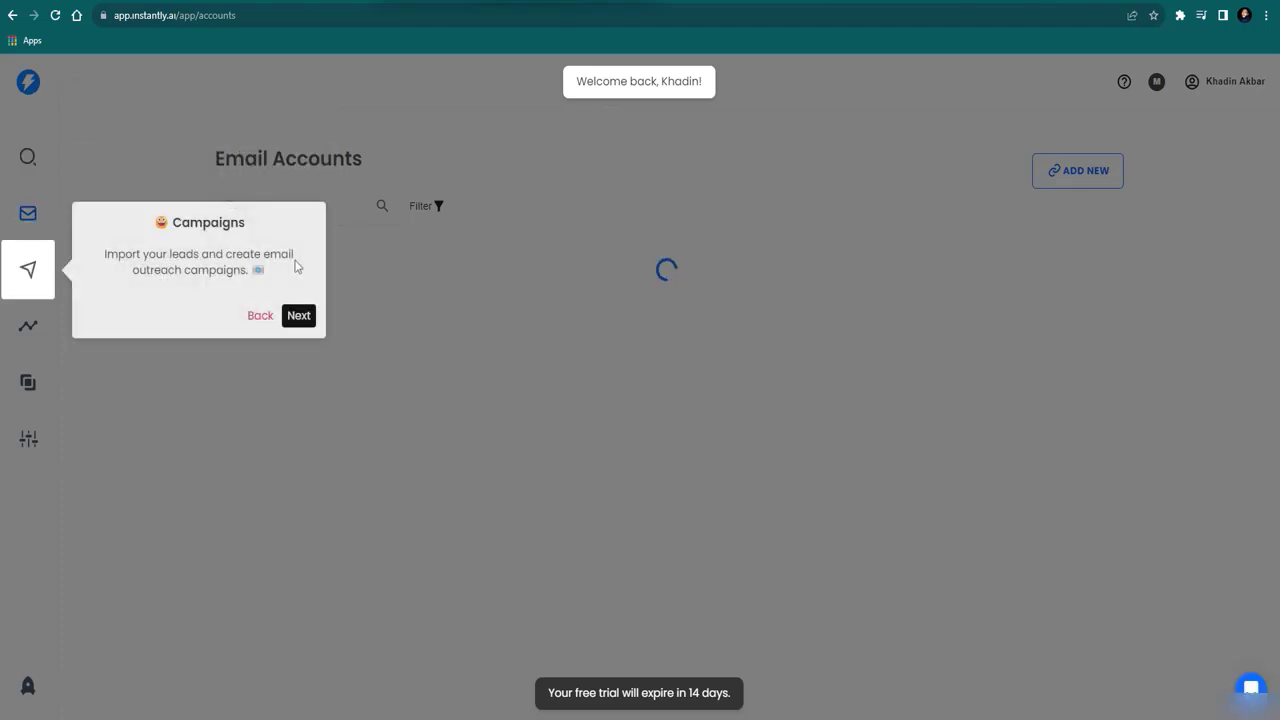
click(297, 316)
click(298, 372)
click(299, 428)
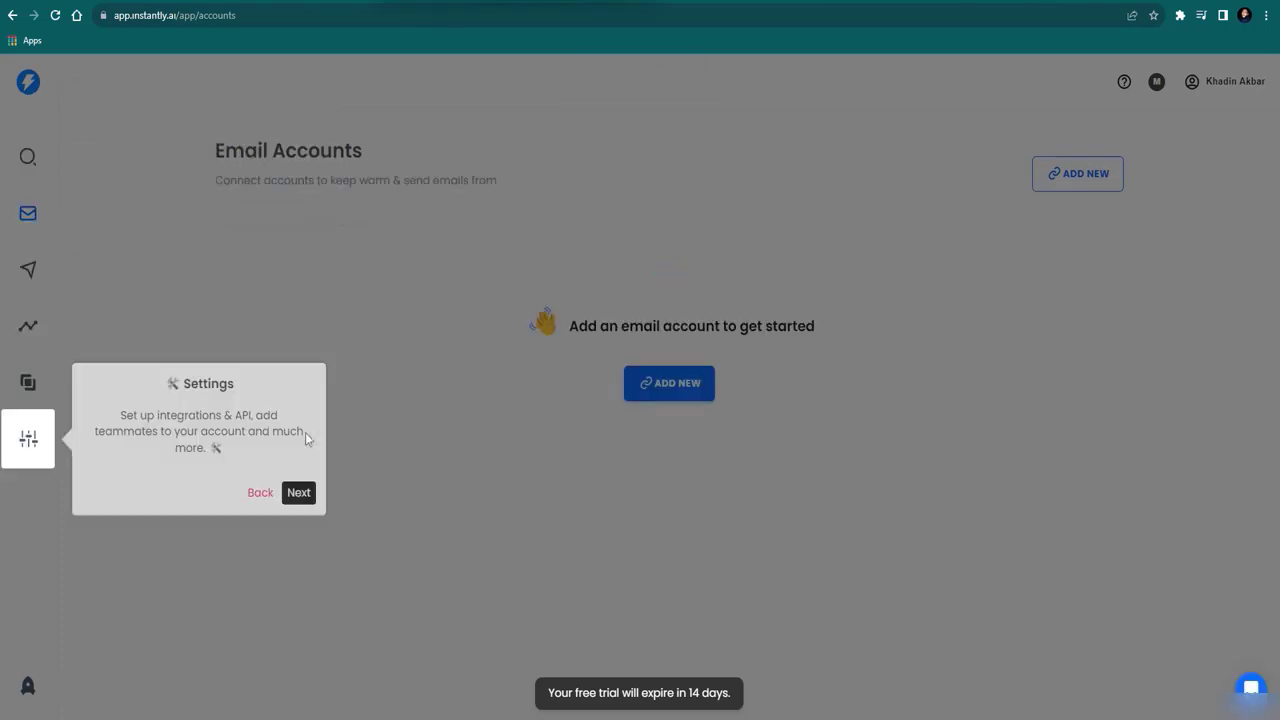
click(297, 500)
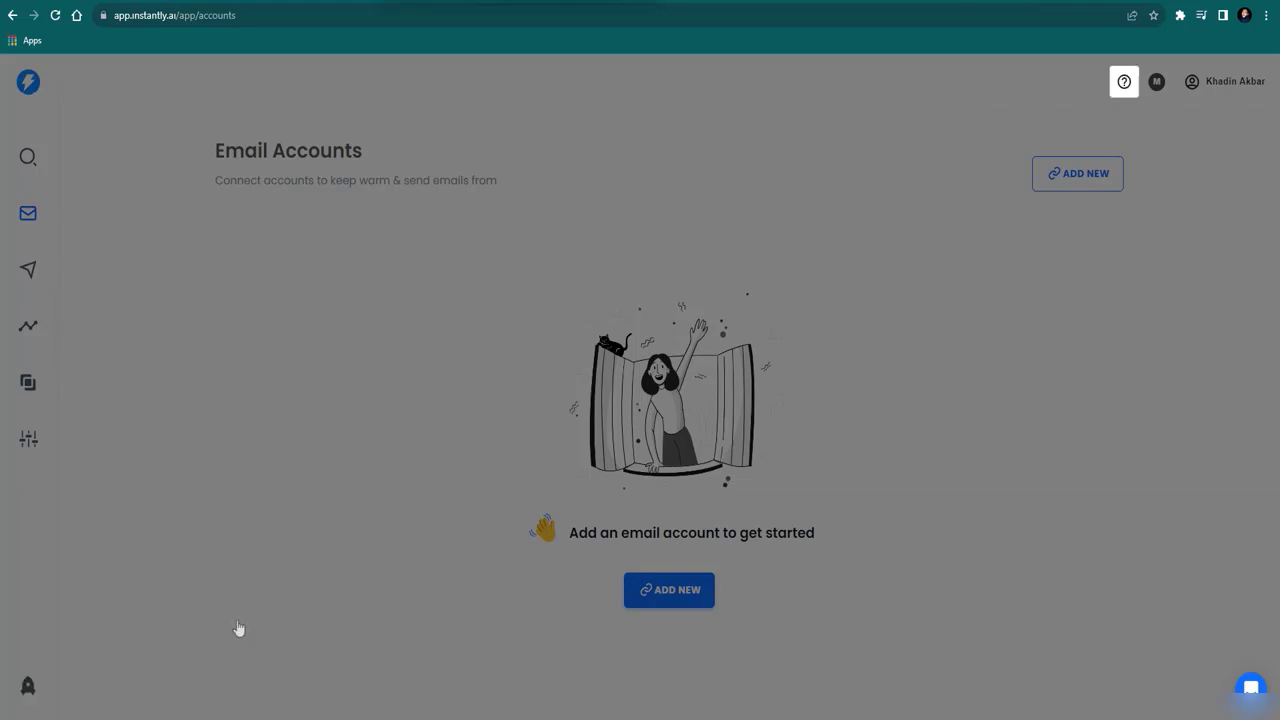
click(229, 616)
click(1213, 233)
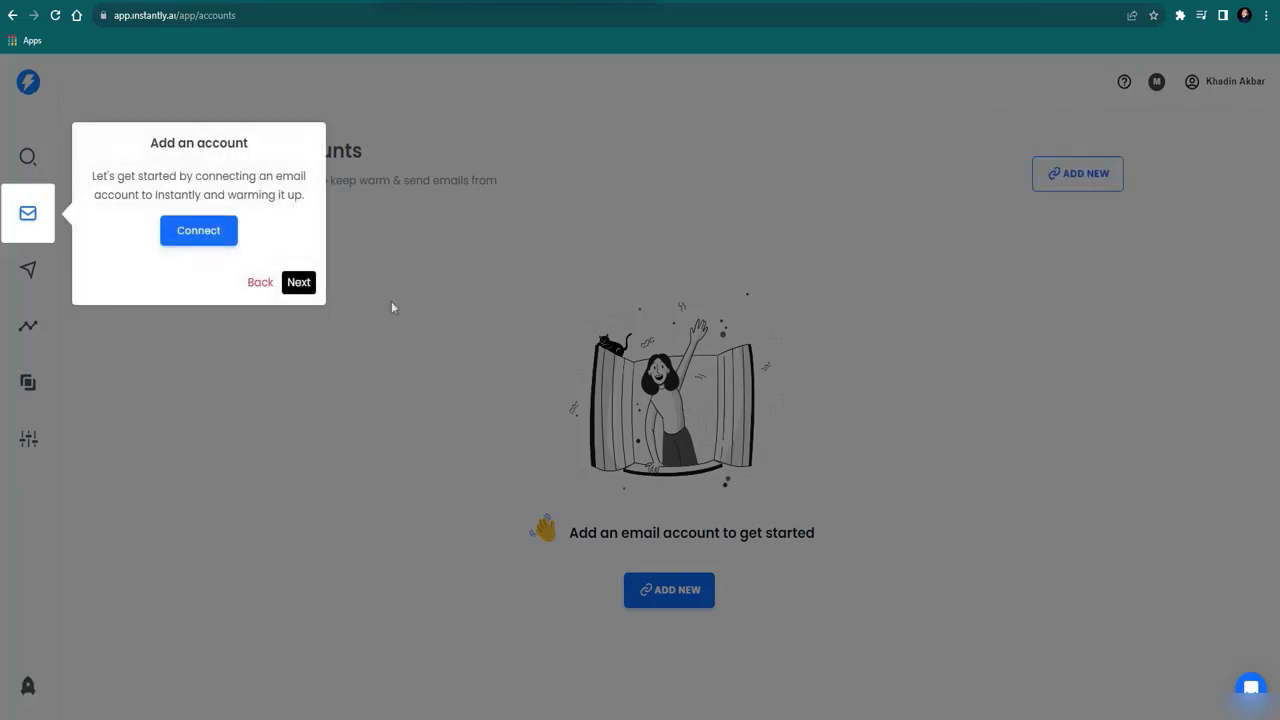
click(299, 282)
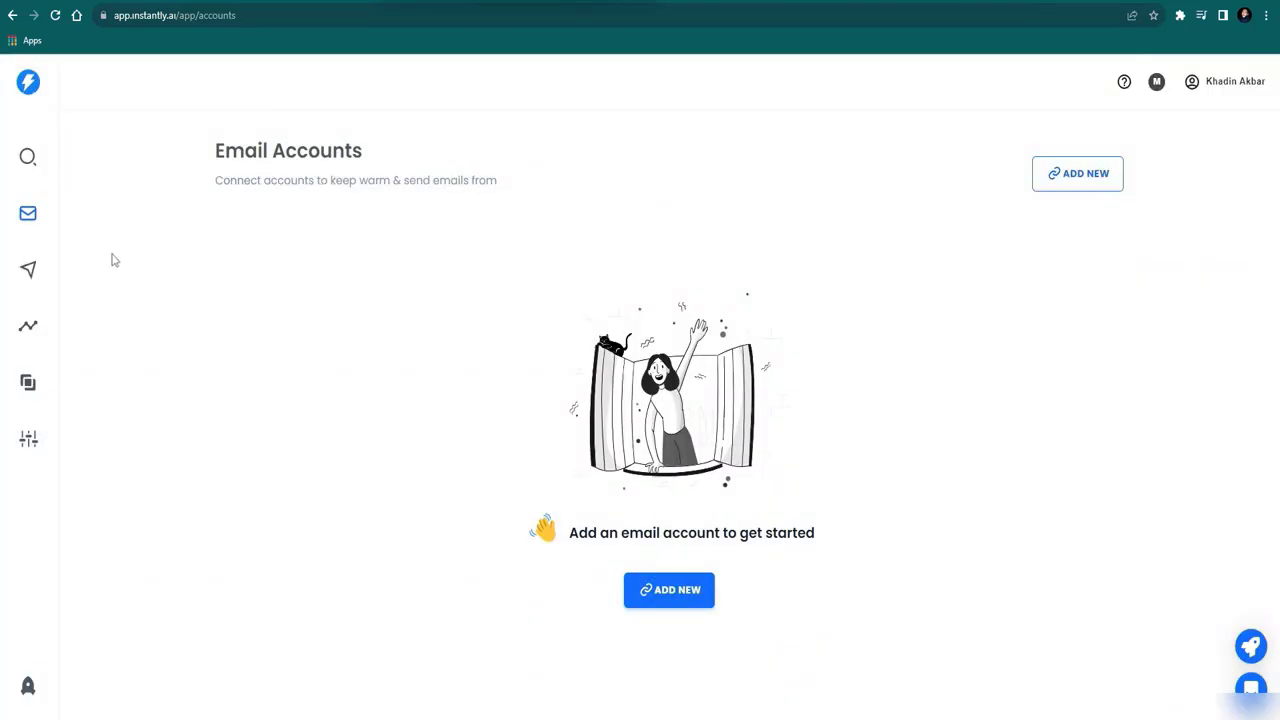
click(29, 170)
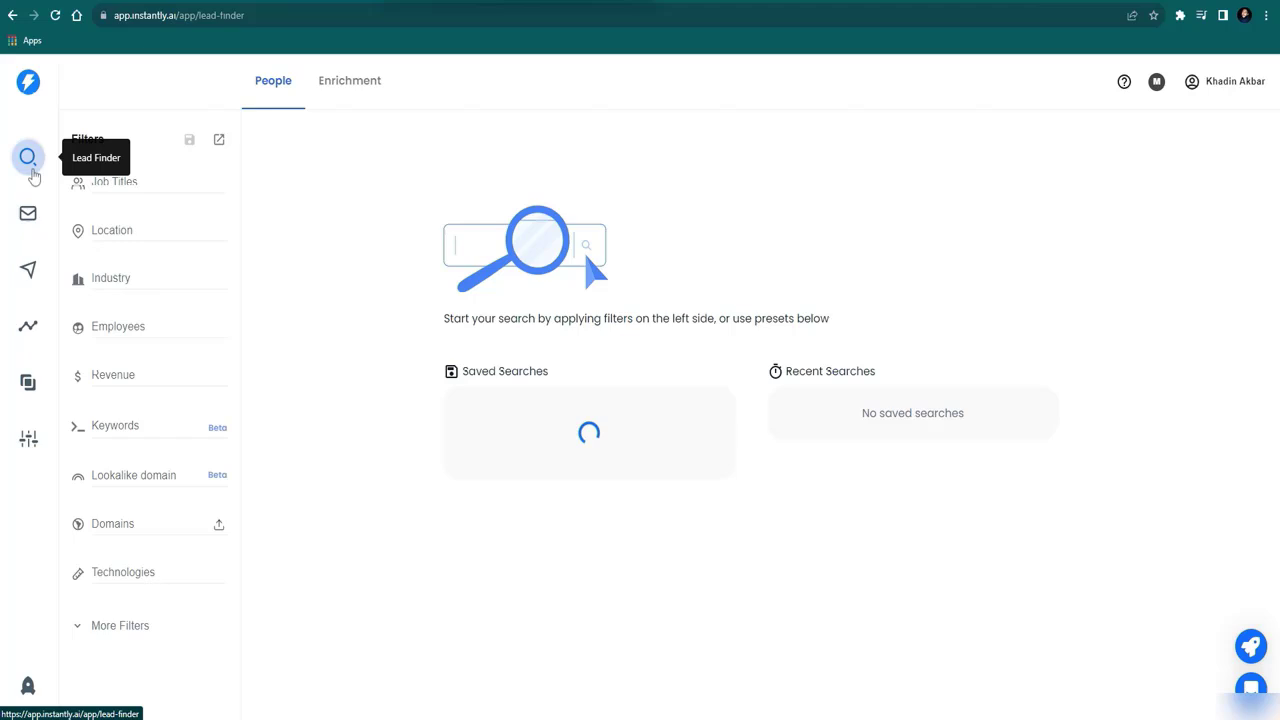
Glance at the job title filters, then filter leads by the HighLevel technology.
click(157, 187)
click(268, 275)
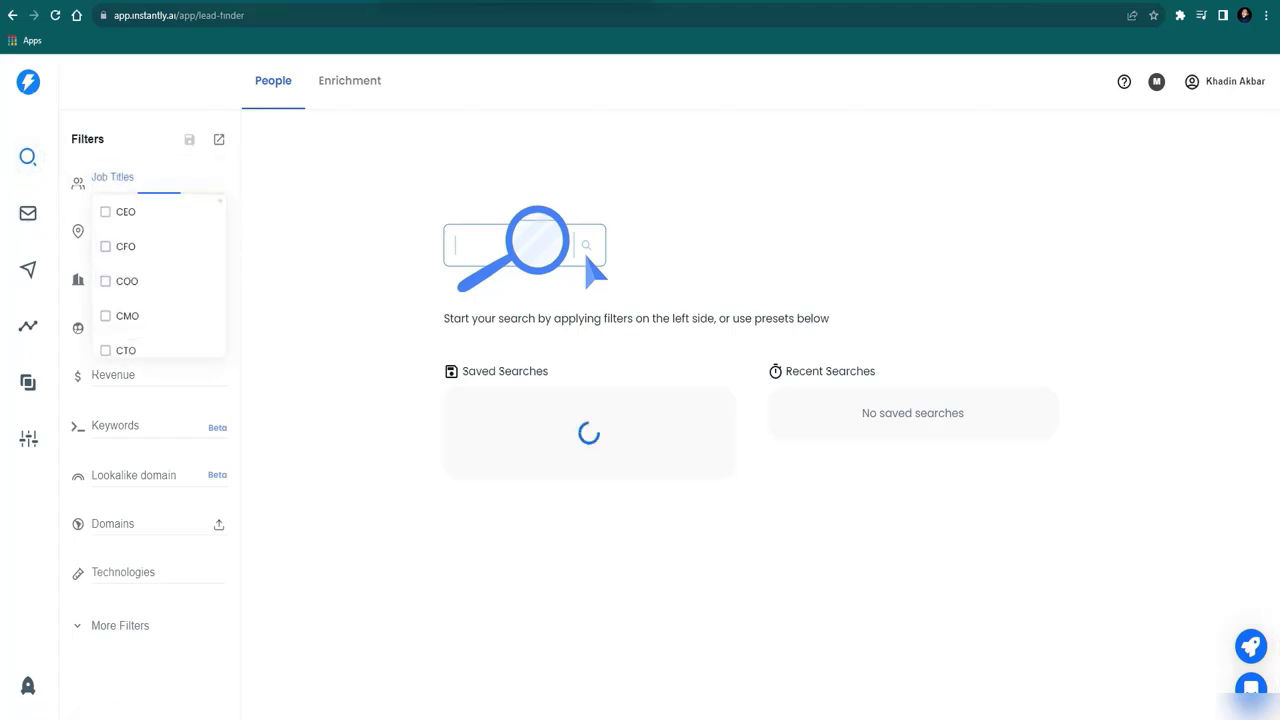
click(133, 527)
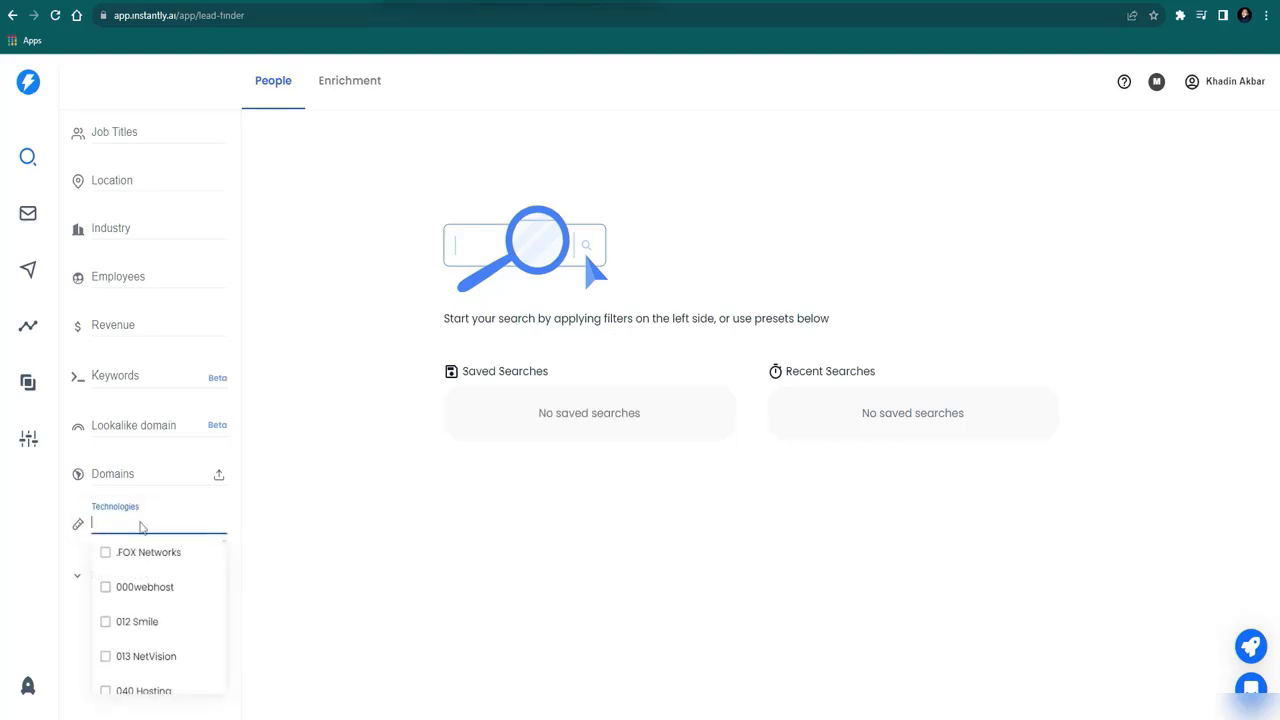
text(gohigh)
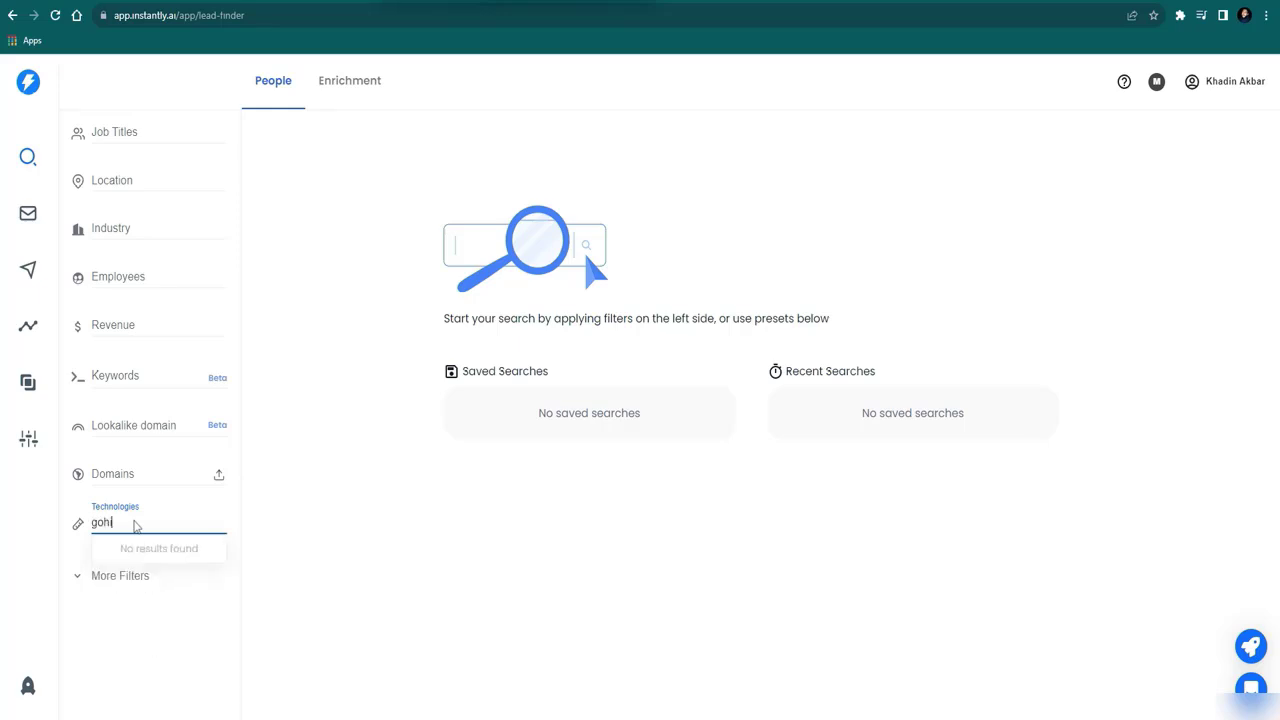
key(BackSpace)
key(BackSpace)
key(BackSpace)
key(BackSpace)
key(BackSpace)
key(BackSpace)
text(high)
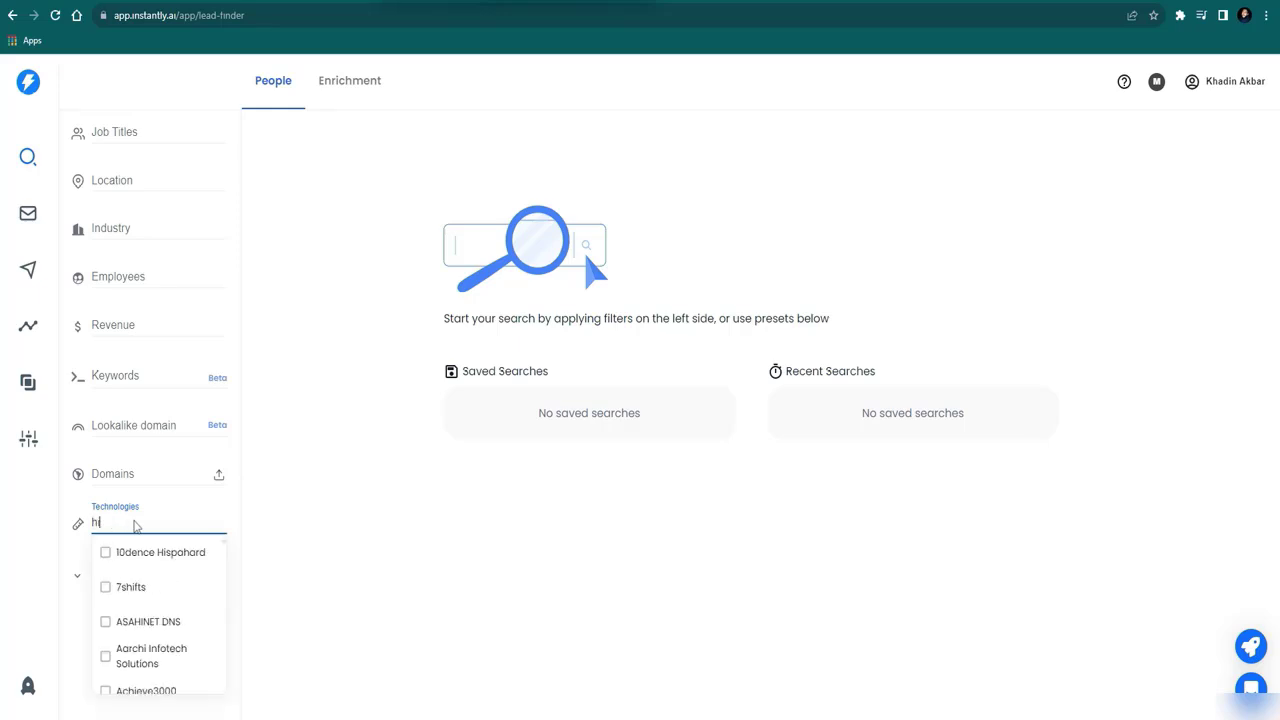
text(le)
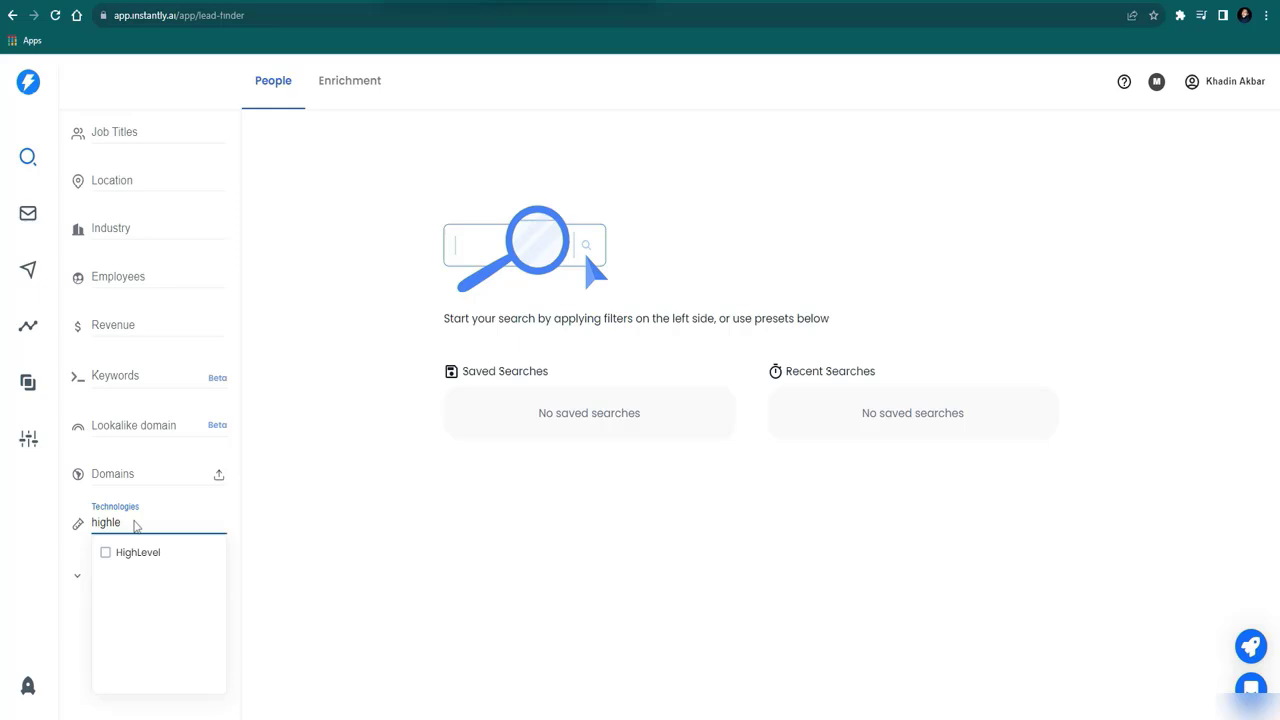
click(137, 553)
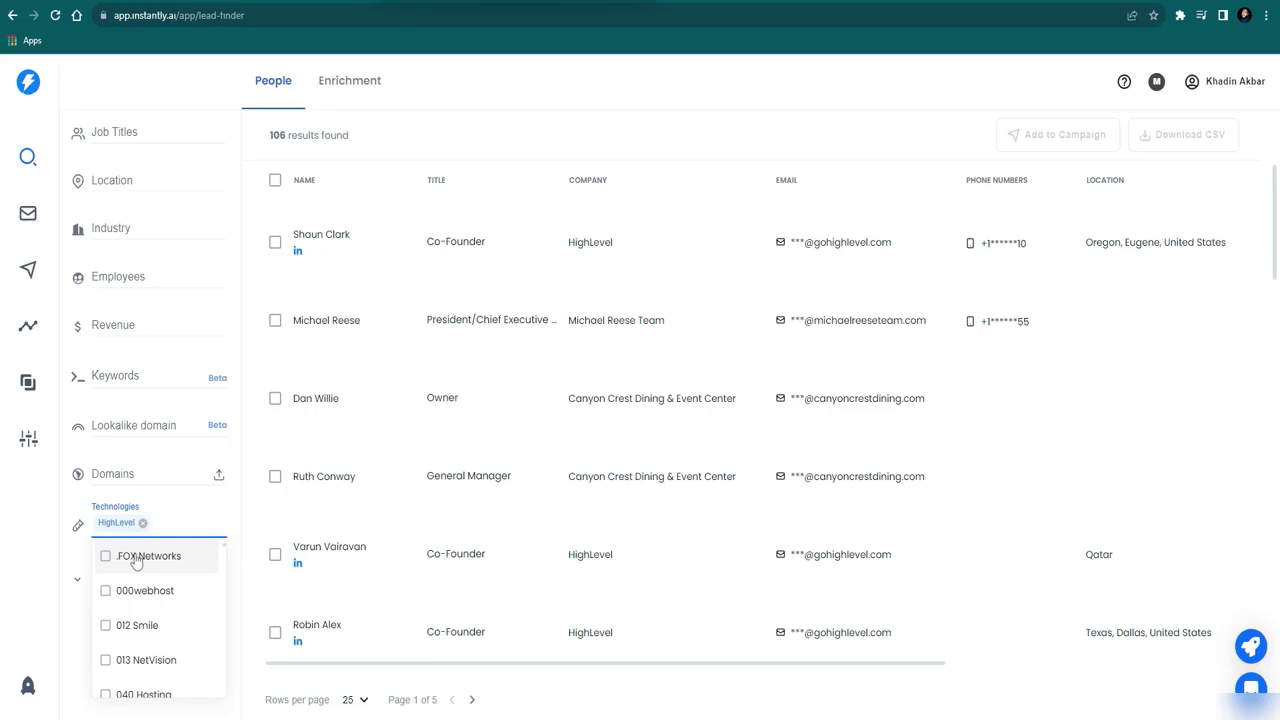
Replace the HighLevel filter with the 123FormBuilder for Wix technology.
click(142, 523)
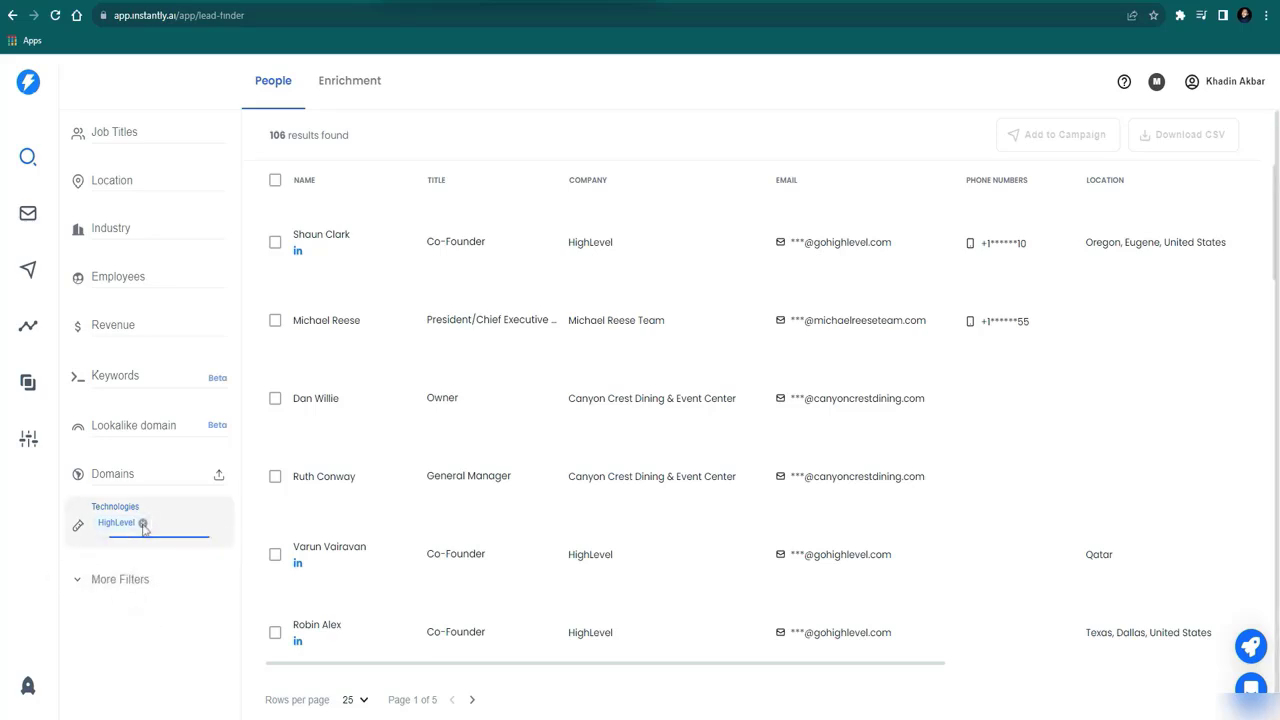
click(143, 530)
text(wordpress)
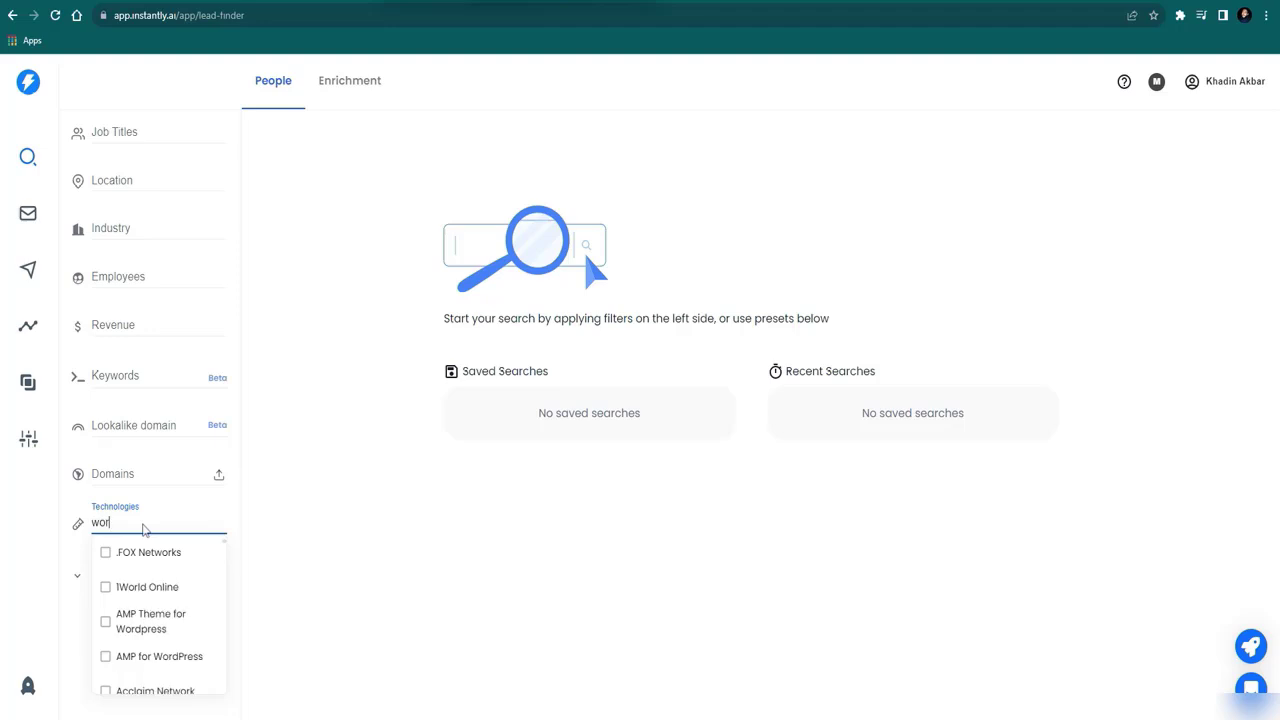
key(BackSpace)
key(BackSpace)
key(BackSpace)
key(BackSpace)
key(BackSpace)
key(BackSpace)
key(BackSpace)
key(BackSpace)
key(BackSpace)
text(elemento)
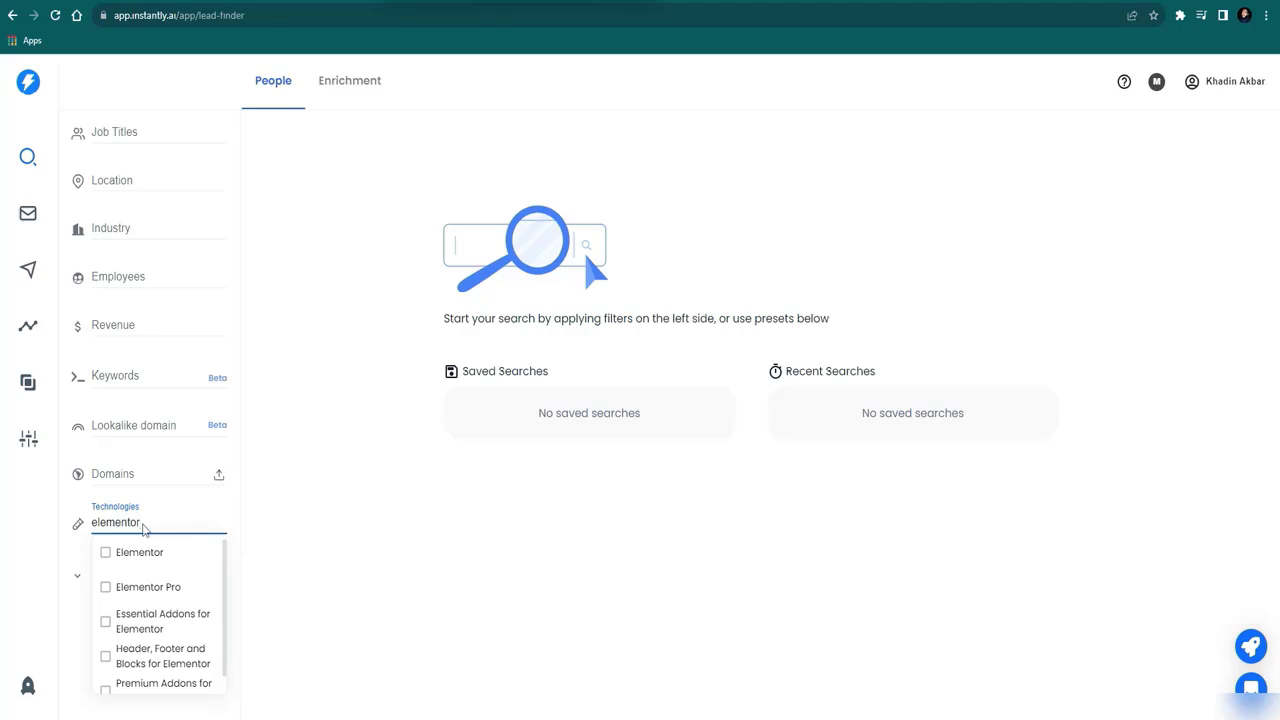
key(BackSpace)
key(BackSpace)
key(BackSpace)
key(BackSpace)
key(BackSpace)
key(BackSpace)
key(BackSpace)
key(BackSpace)
key(BackSpace)
text(wix)
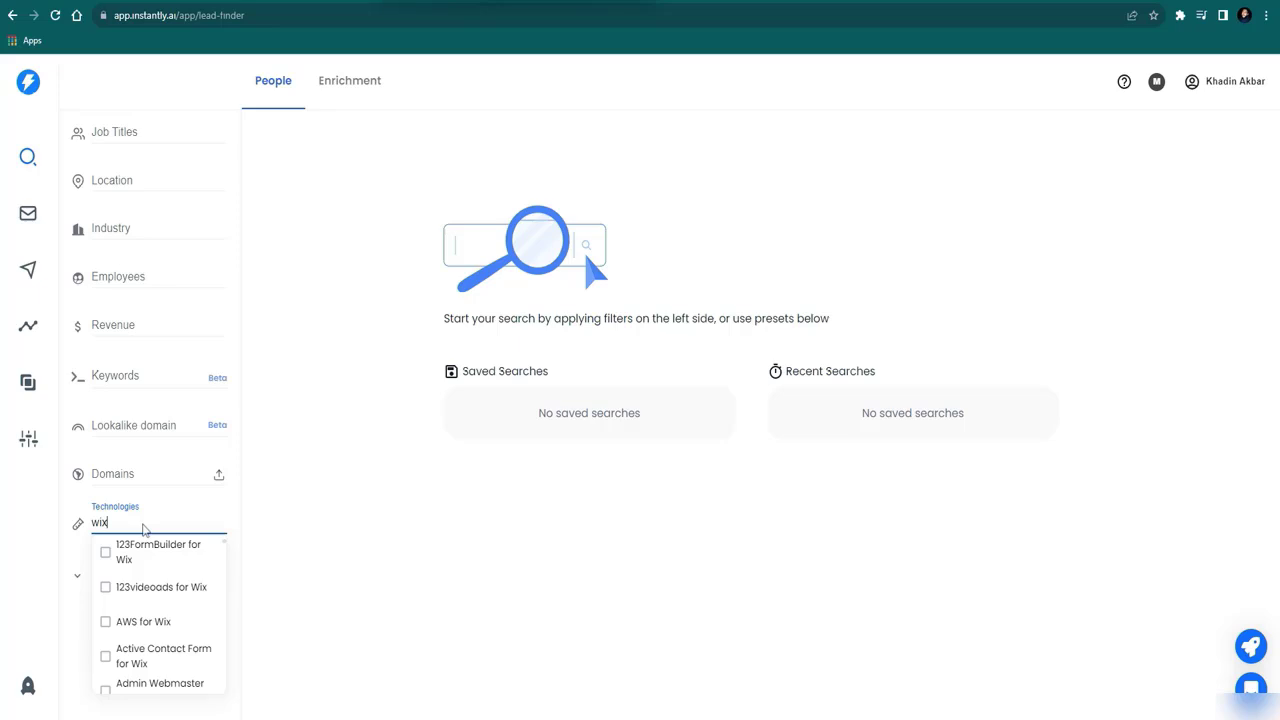
scroll(170, 600, down, 2)
scroll(166, 590, up, 2)
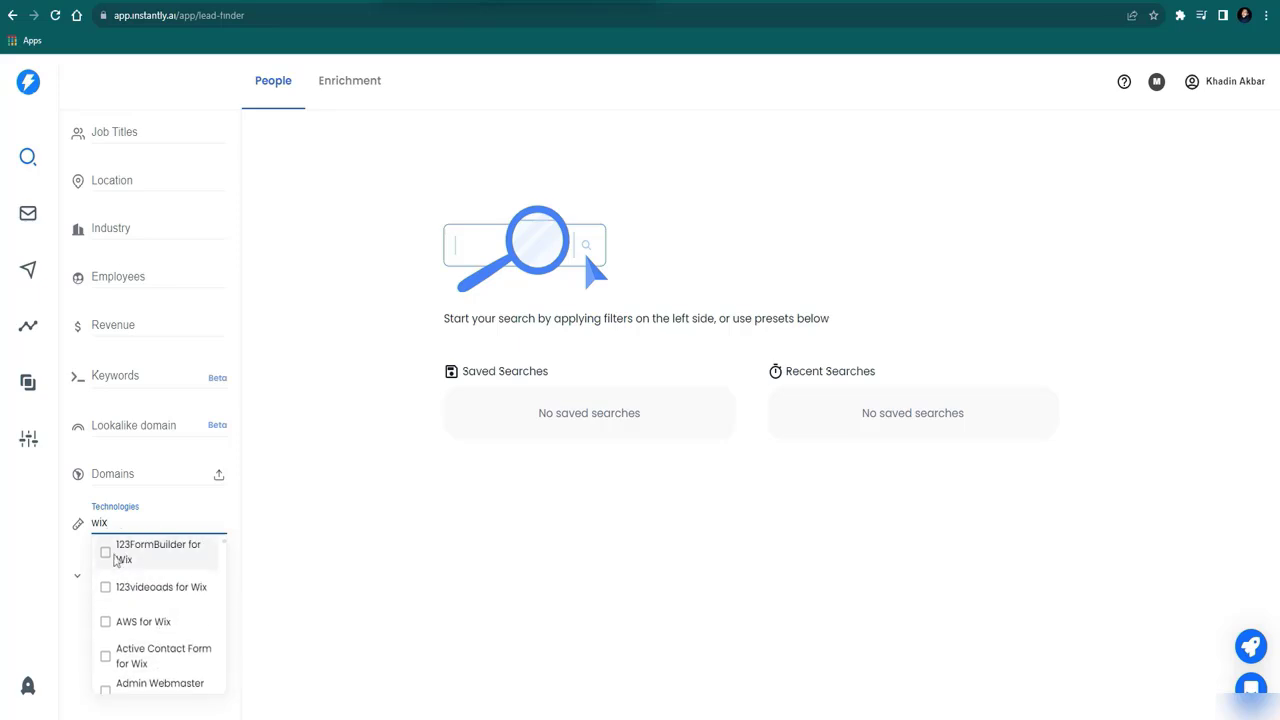
click(114, 558)
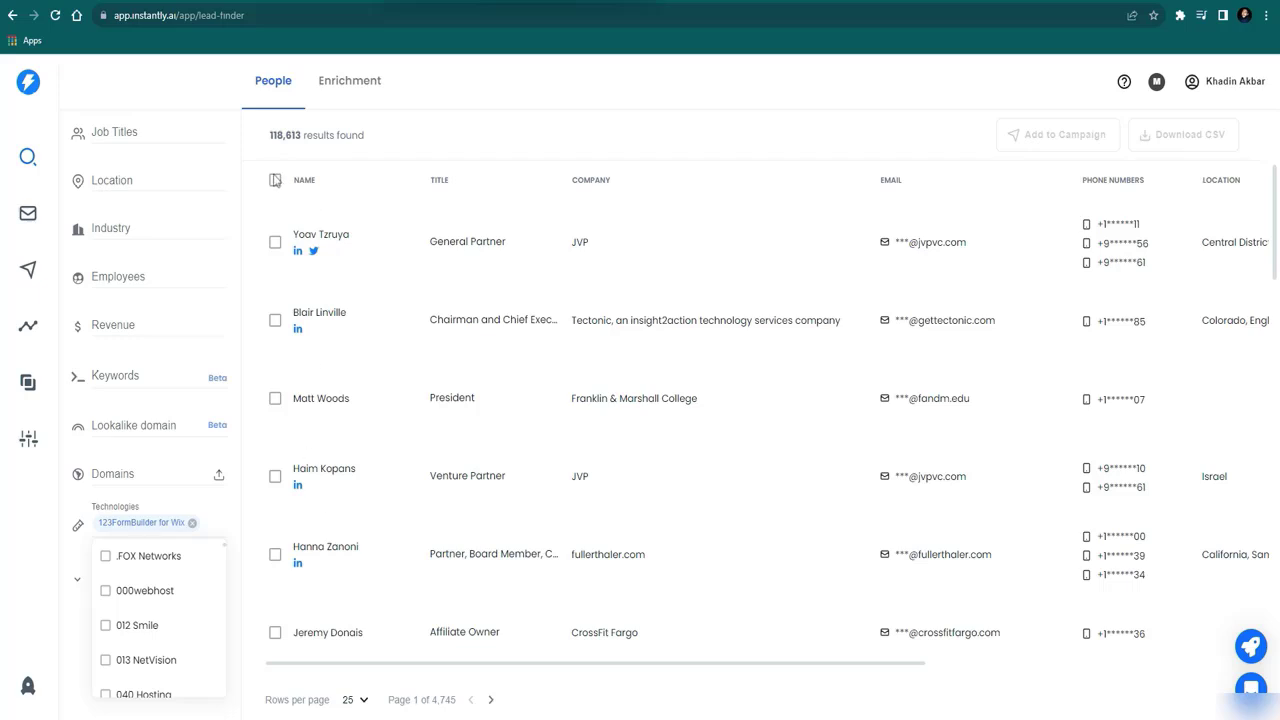
Select every lead in the filtered results and go to the Email Accounts page.
click(276, 181)
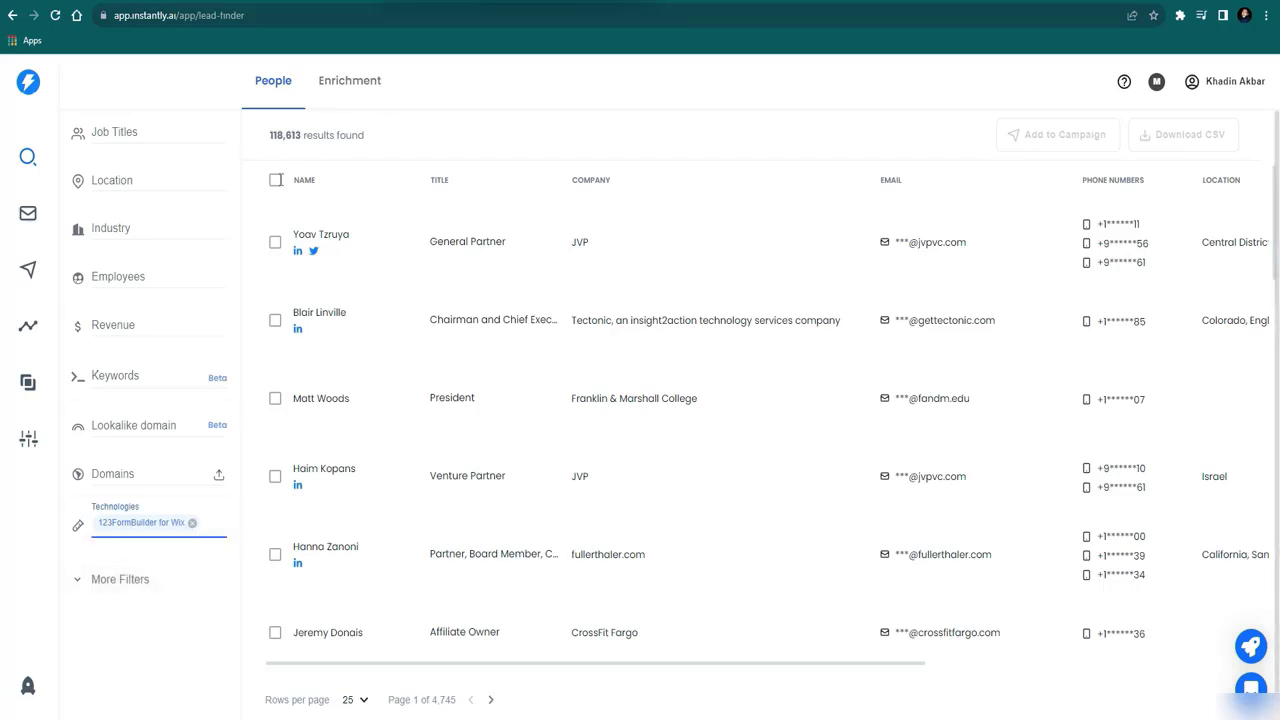
click(276, 180)
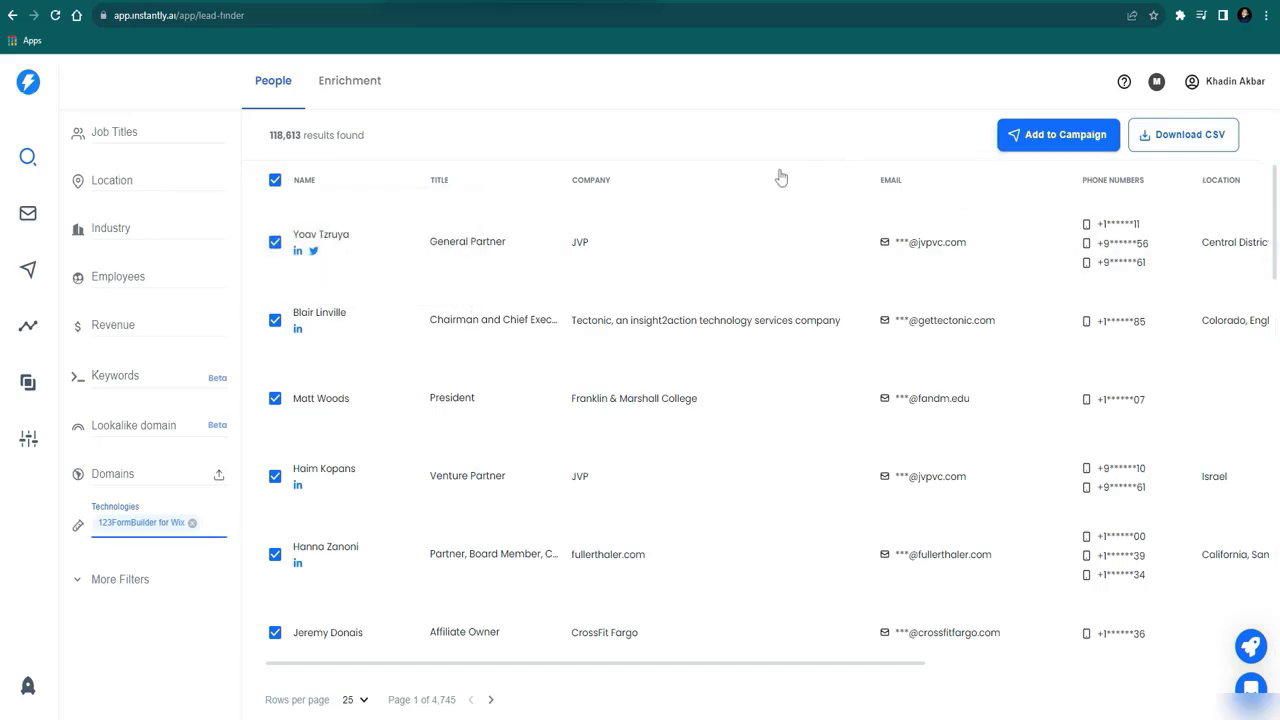
click(21, 235)
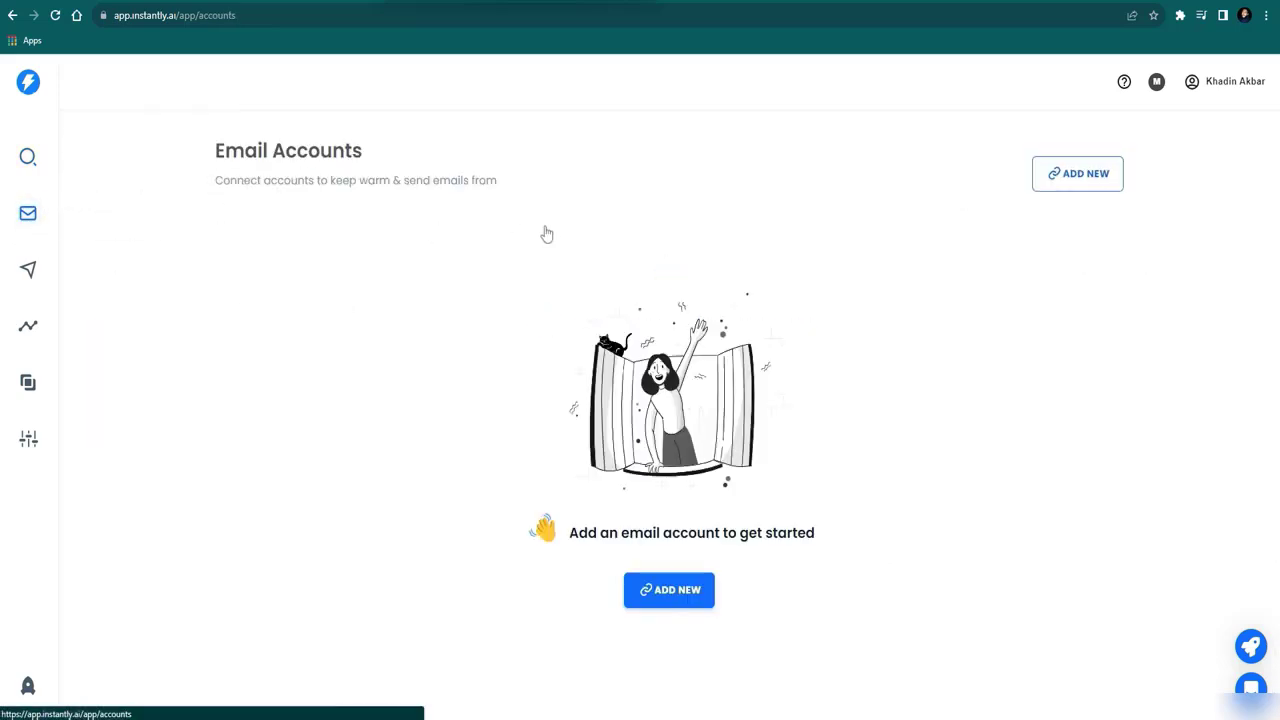
Start connecting a Gmail / G-Suite account via oAuth and launch the Google login.
click(684, 598)
click(645, 453)
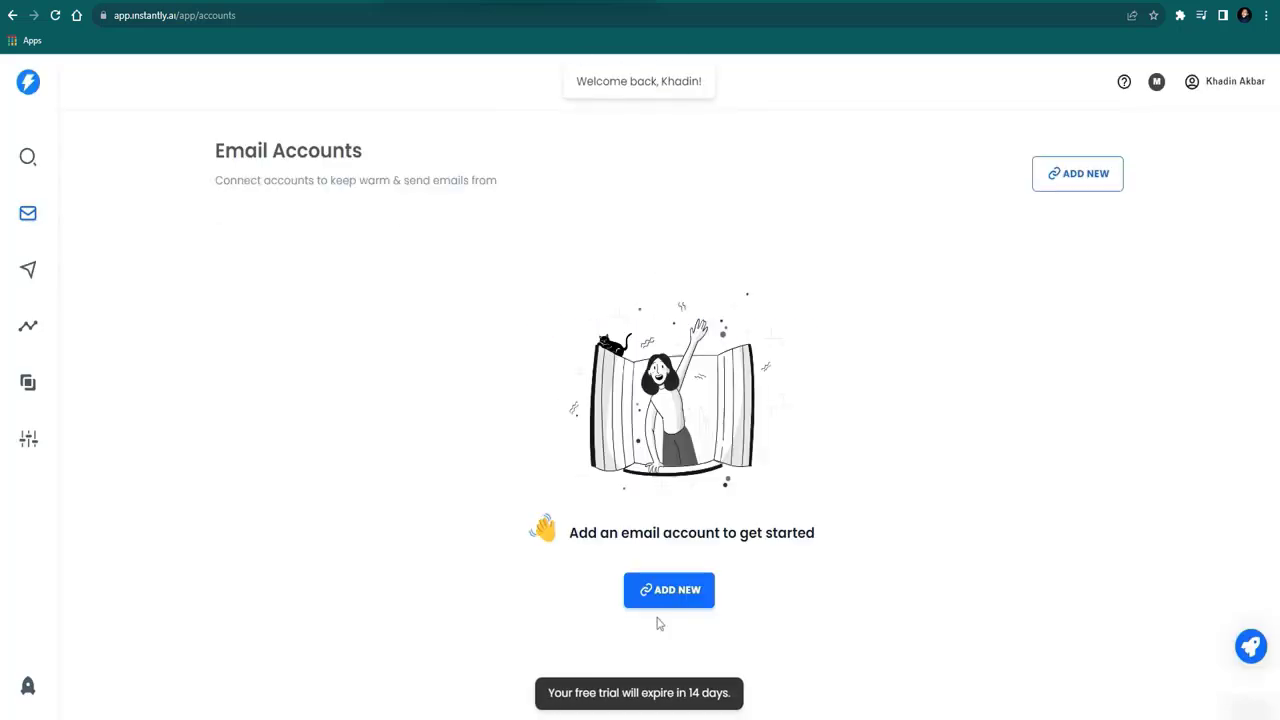
click(670, 592)
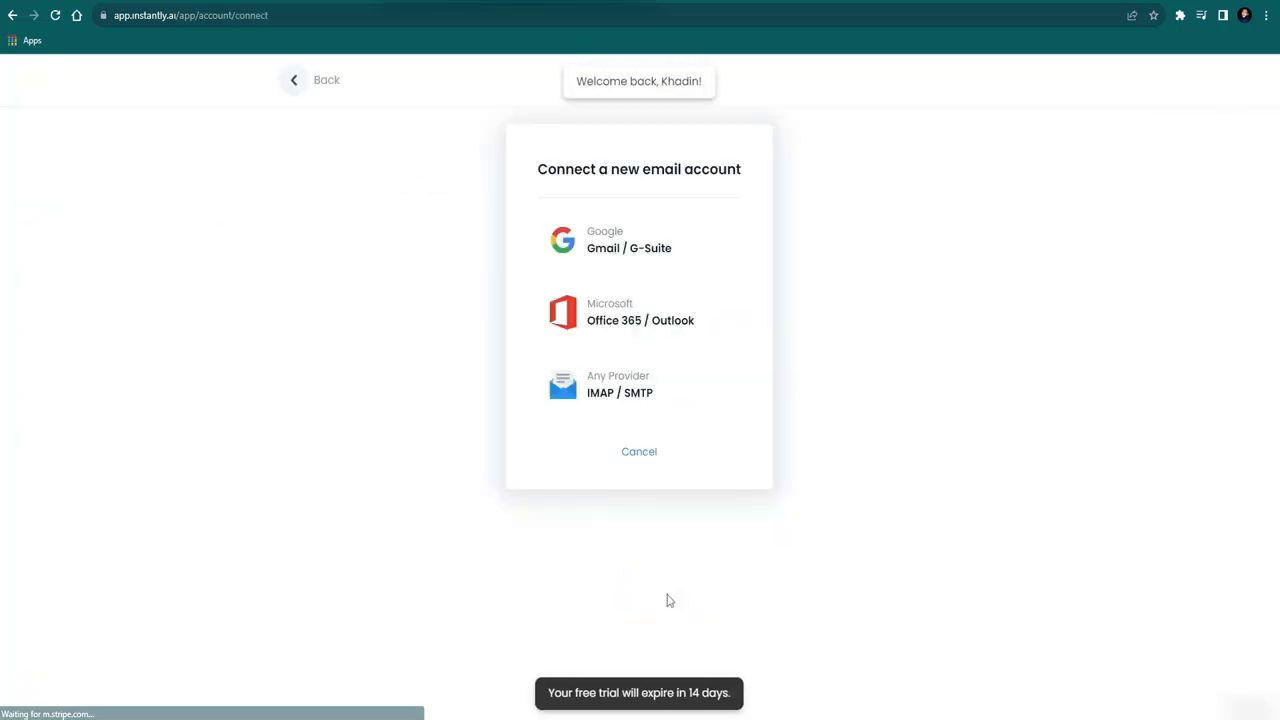
click(642, 285)
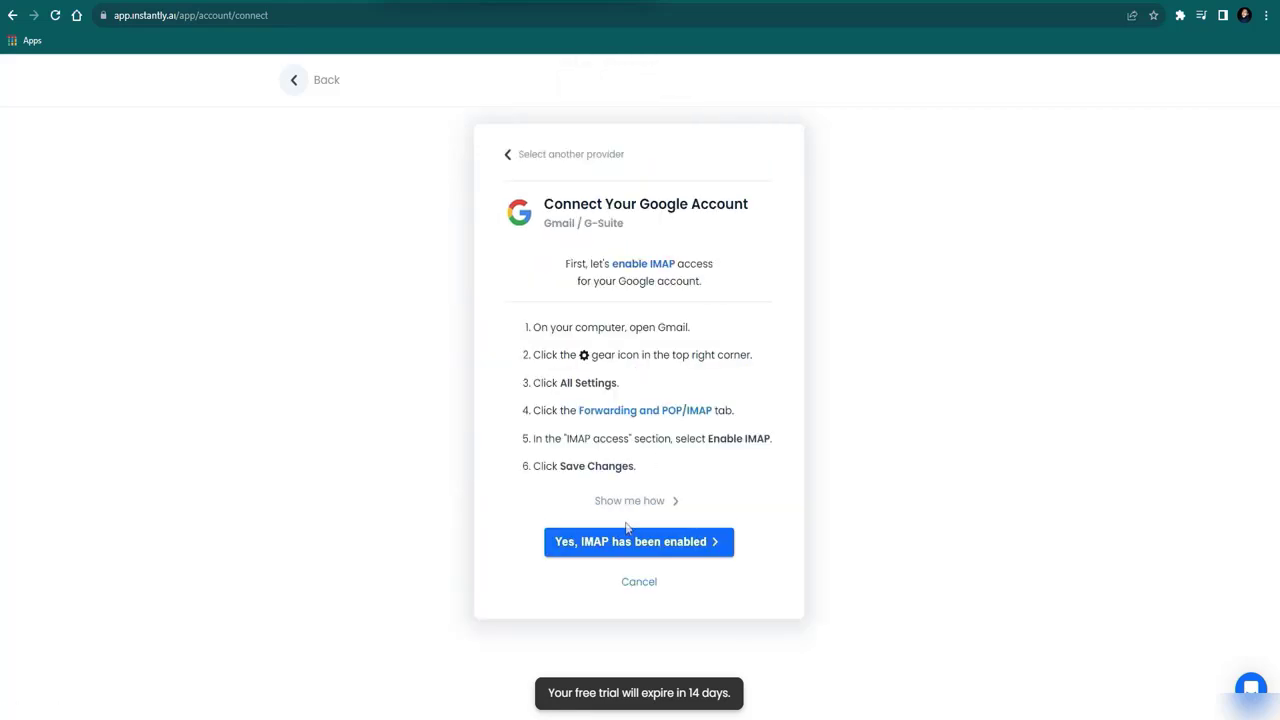
click(628, 540)
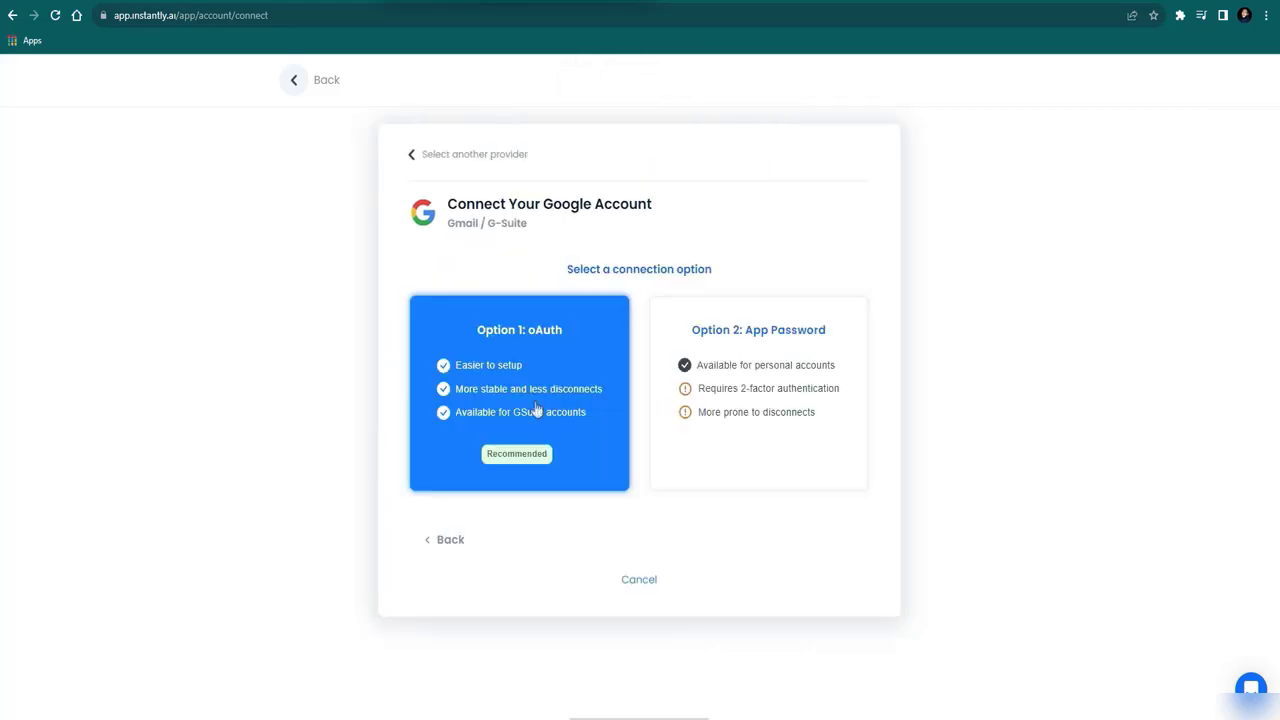
click(537, 438)
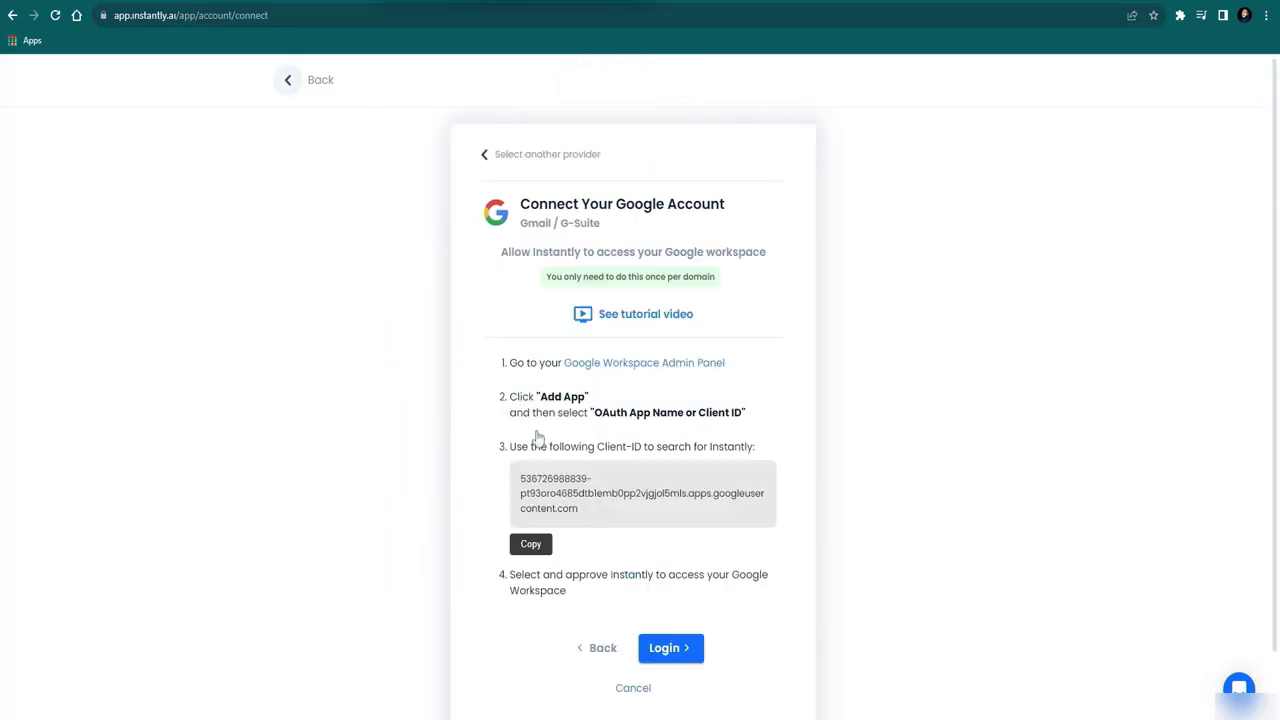
click(662, 652)
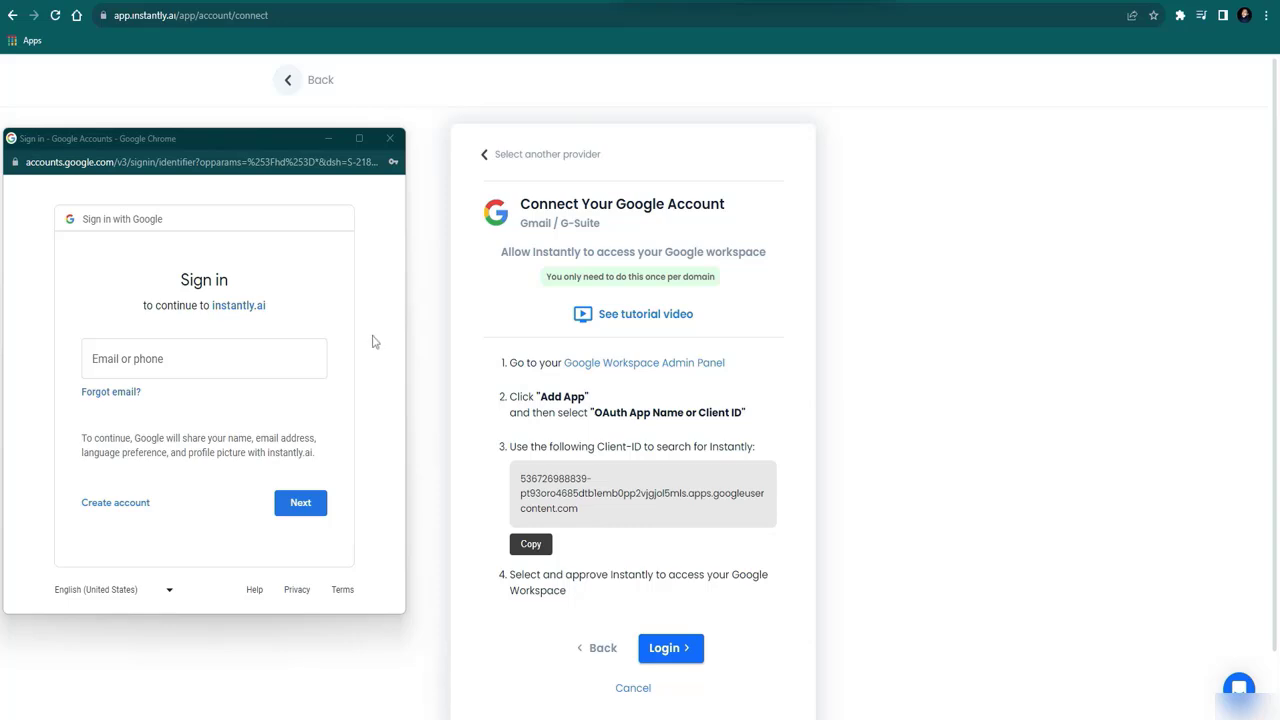
Abandon the Google login and pick the App Password option for Gmail instead.
click(390, 139)
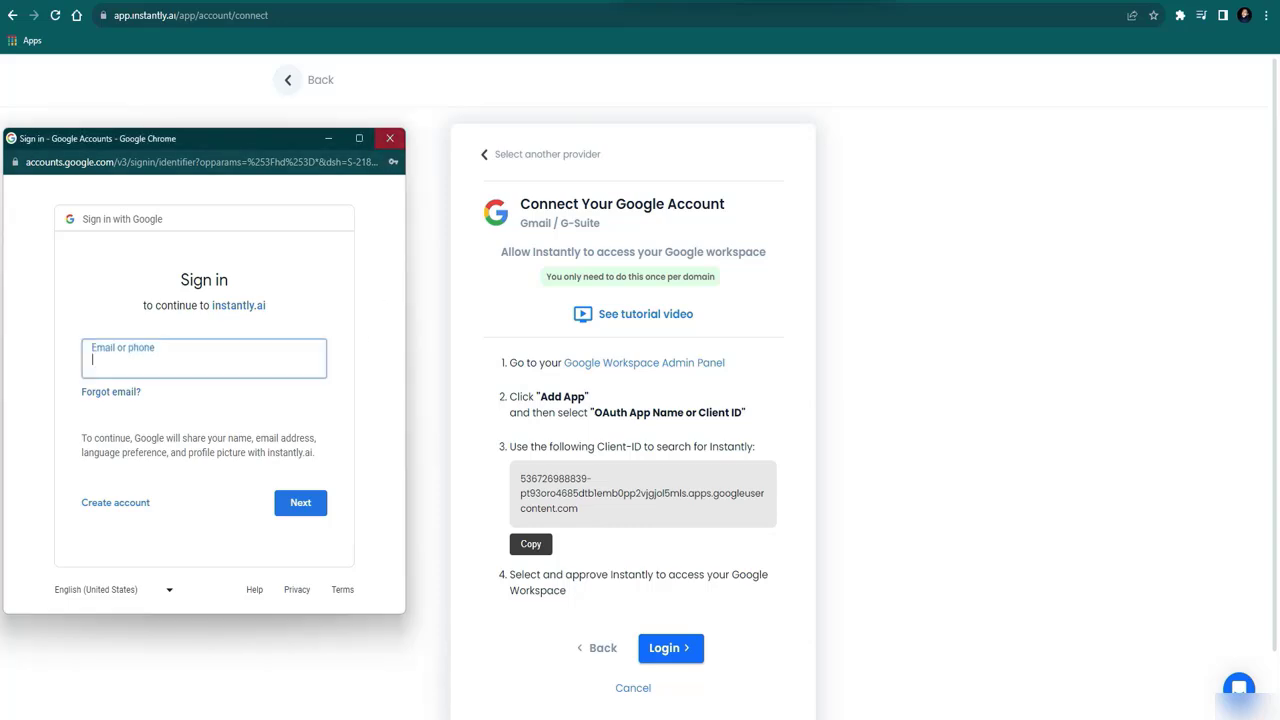
click(666, 652)
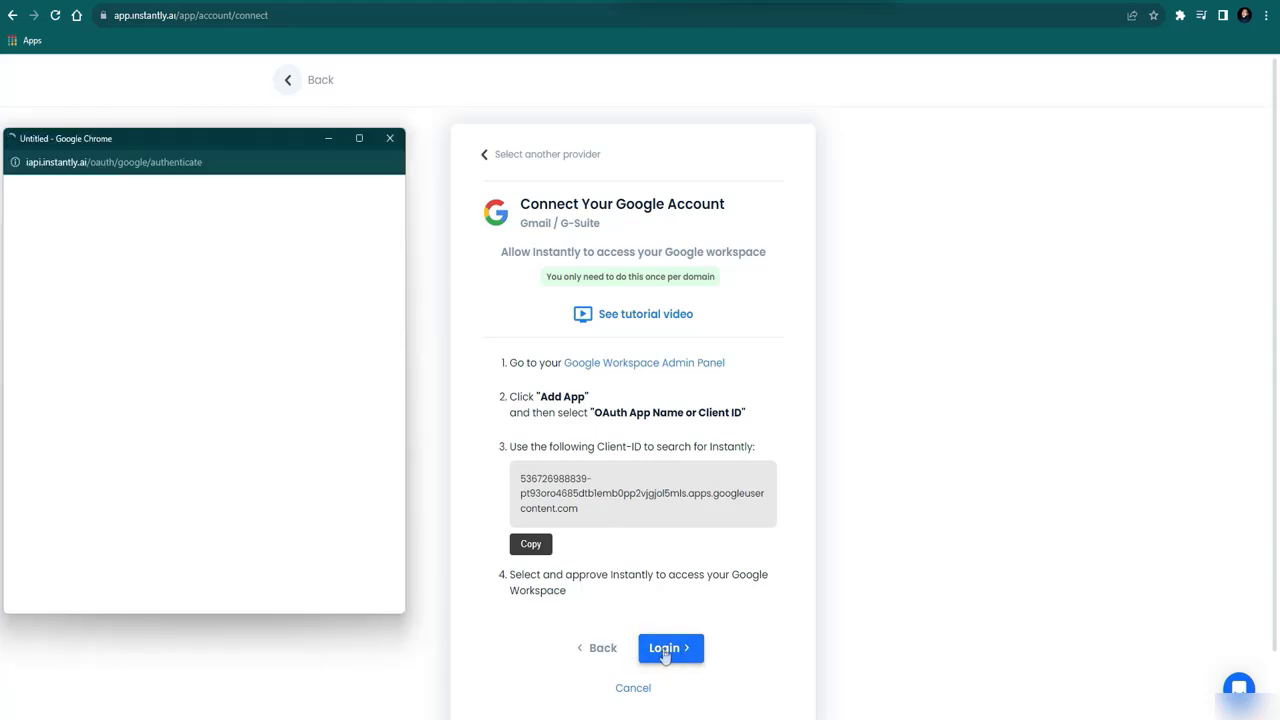
click(383, 139)
click(487, 156)
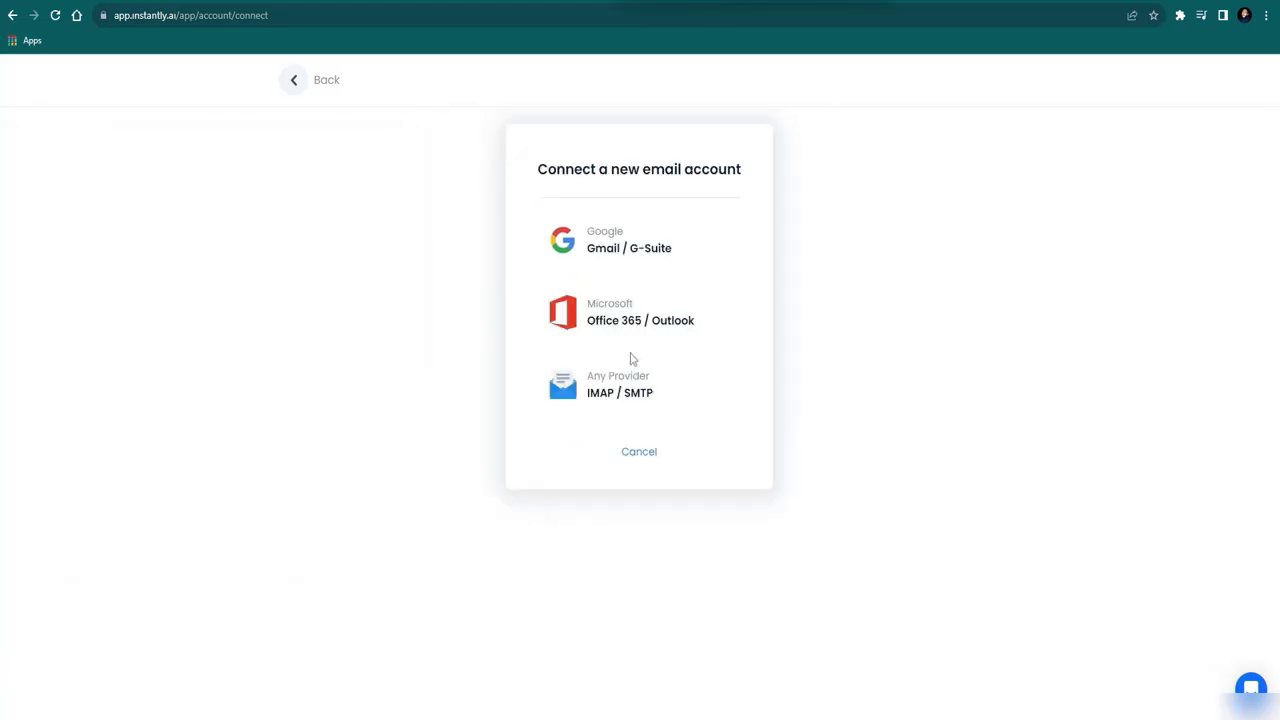
click(622, 255)
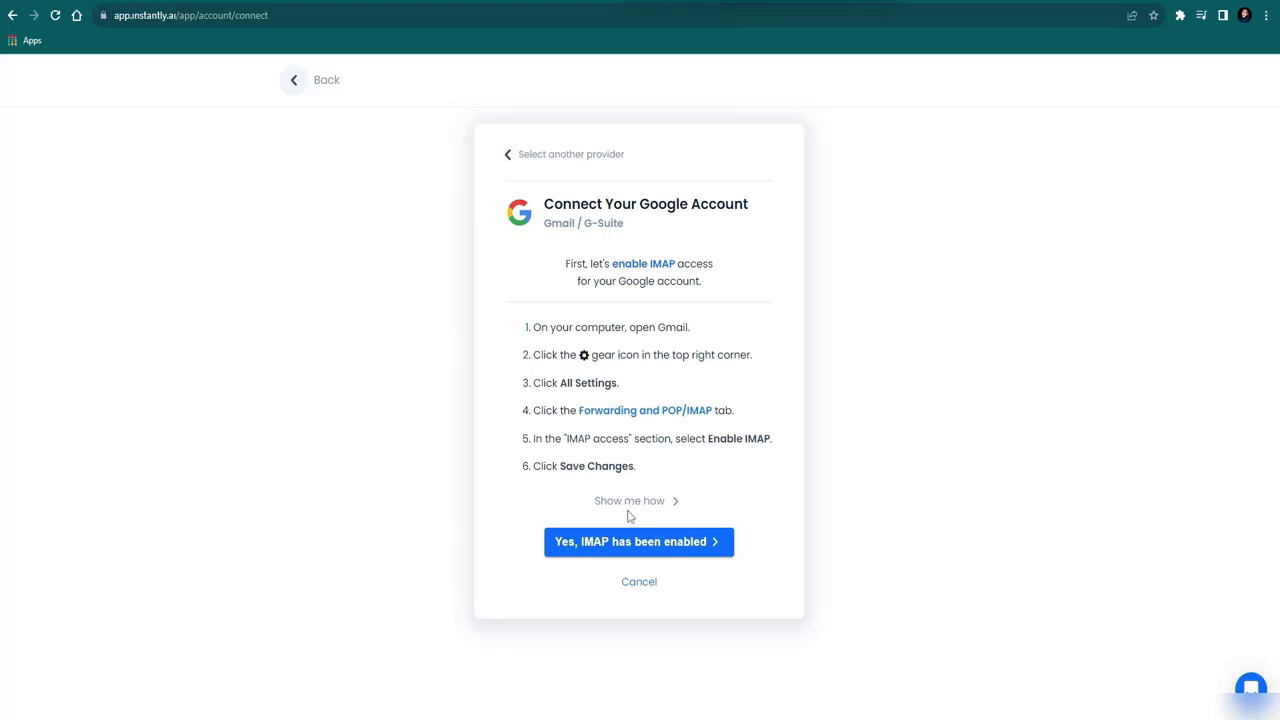
click(645, 549)
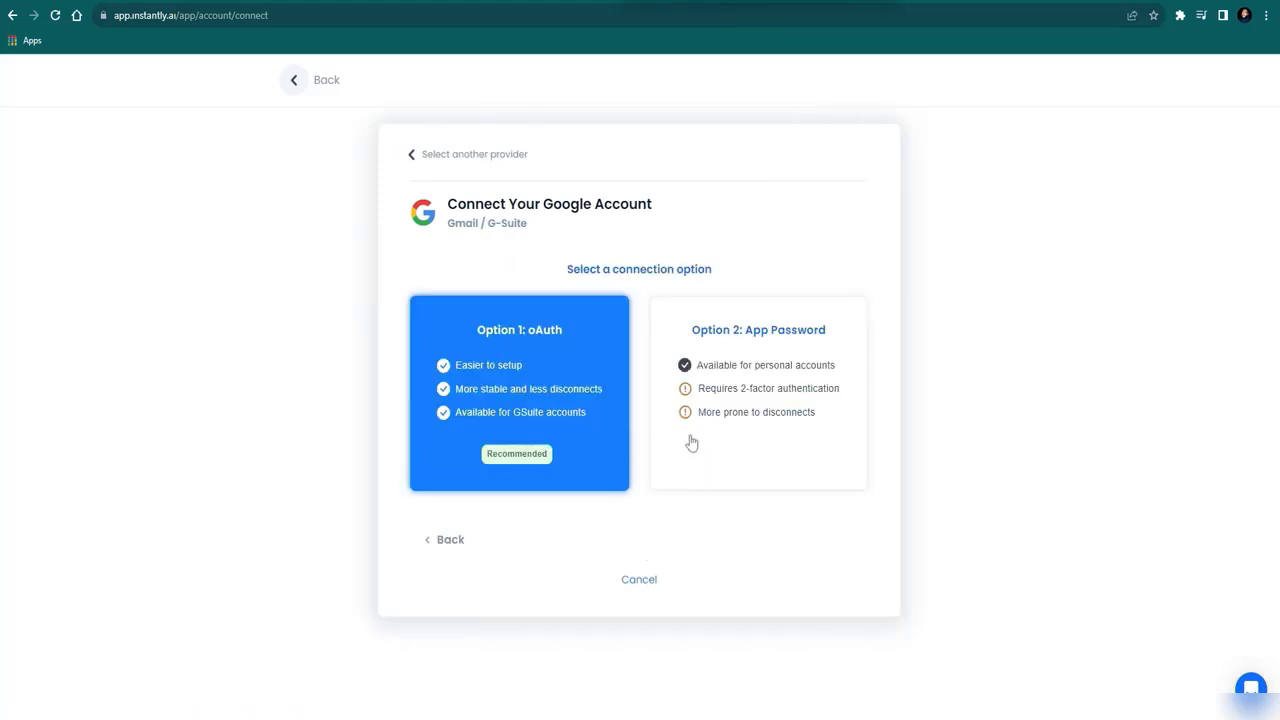
click(735, 389)
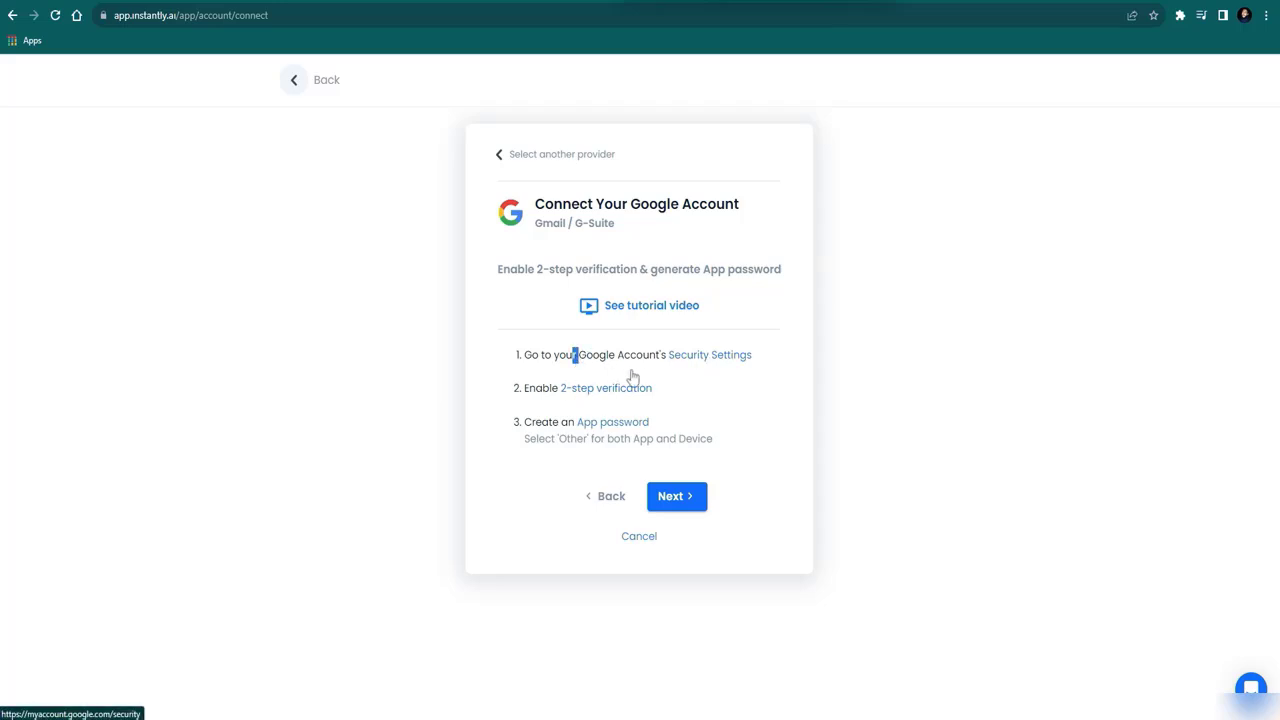
Generate a Google app password for Mail with the custom name 'Instantly'.
click(611, 389)
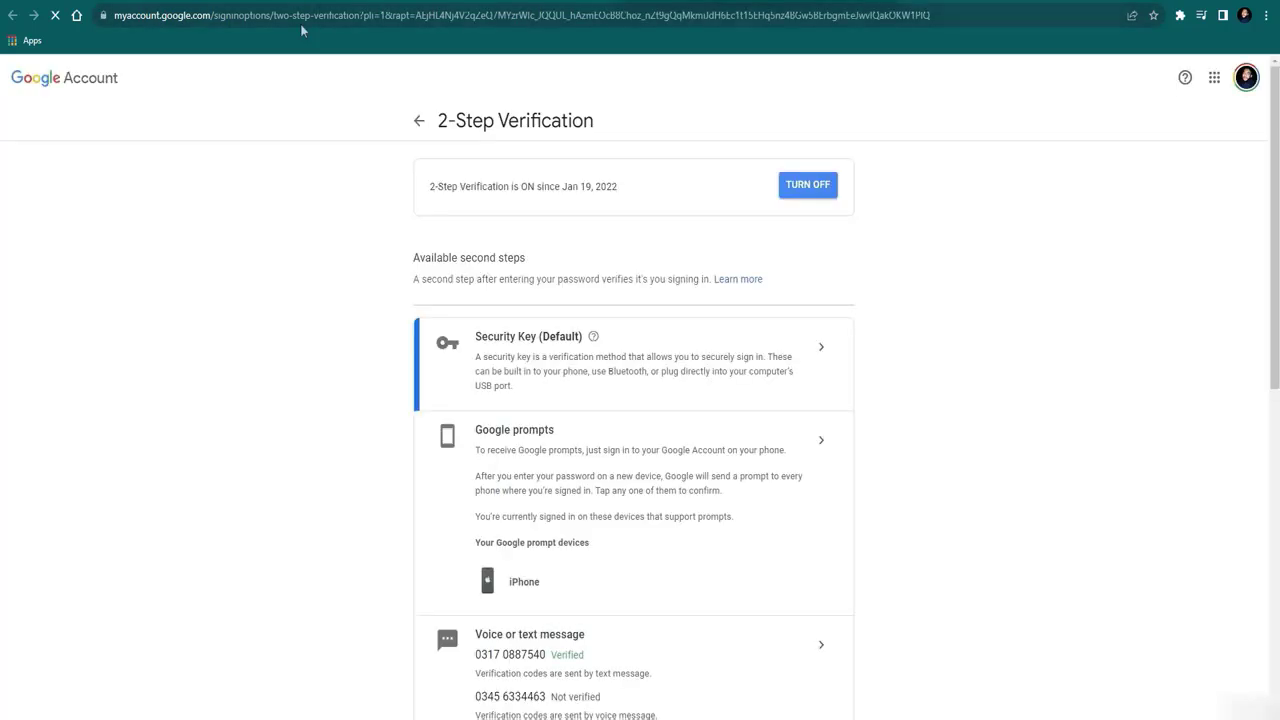
key(ctrl+shift+Tab)
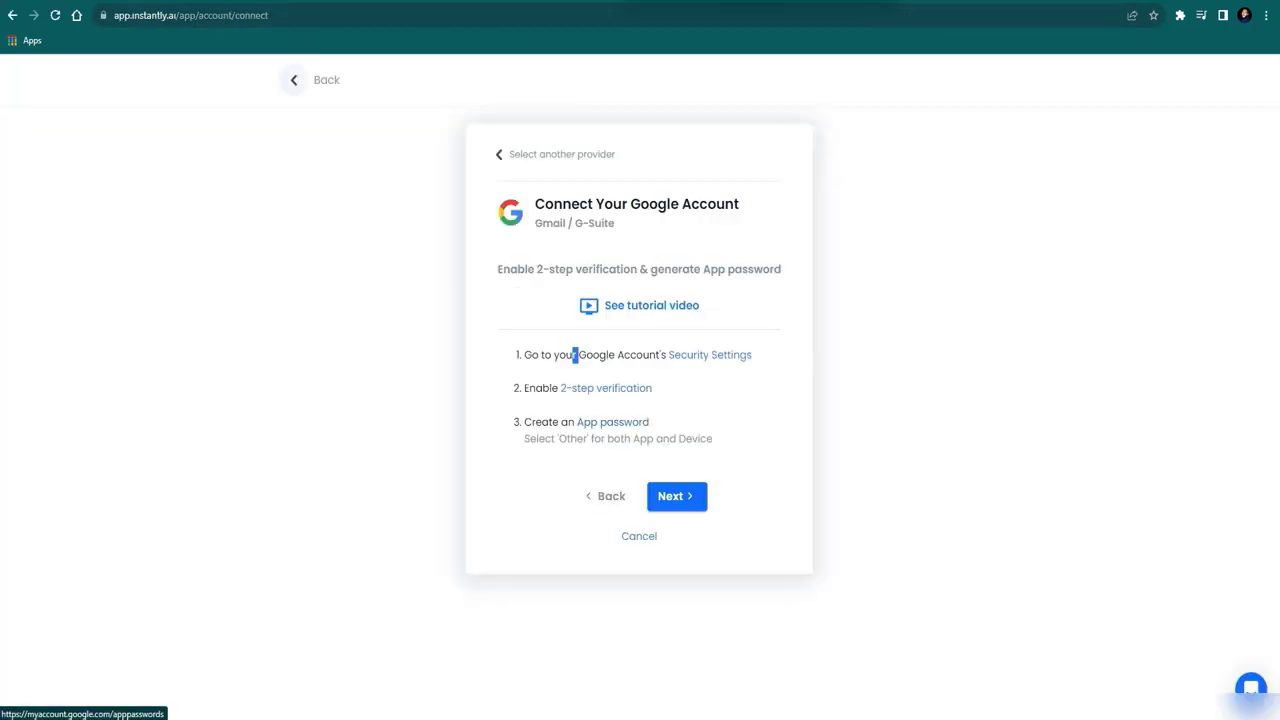
click(615, 423)
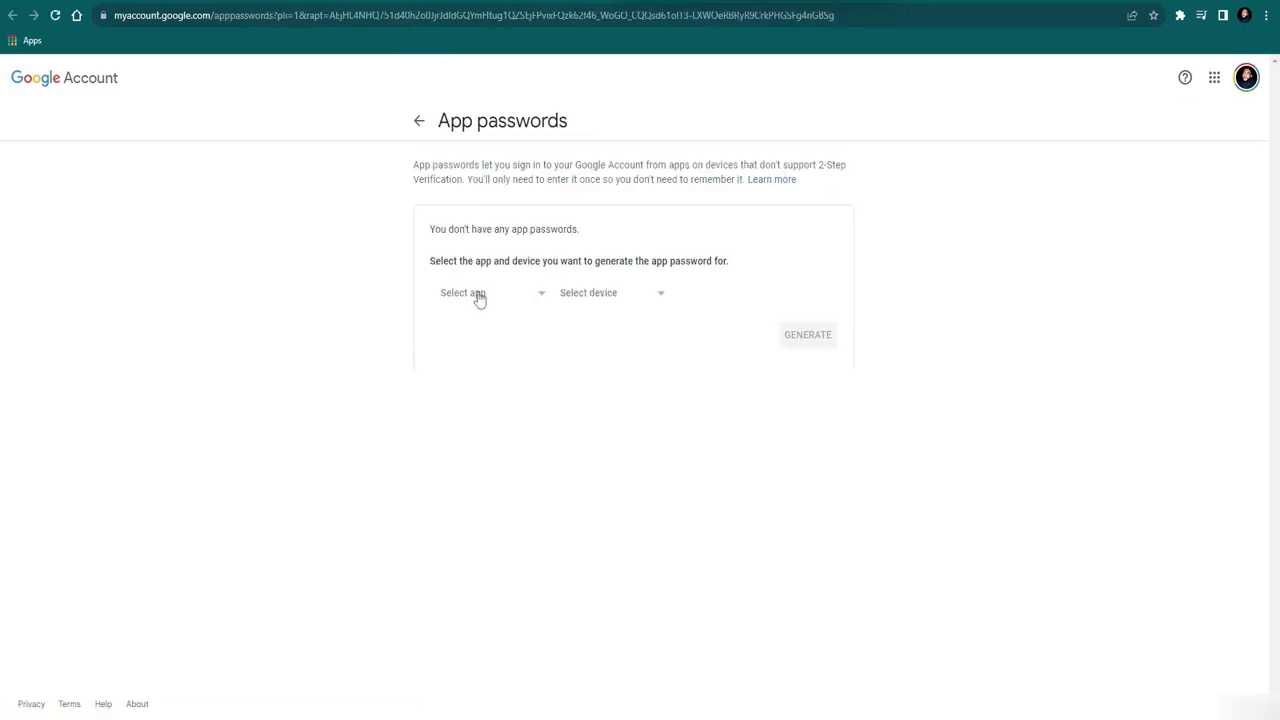
click(483, 299)
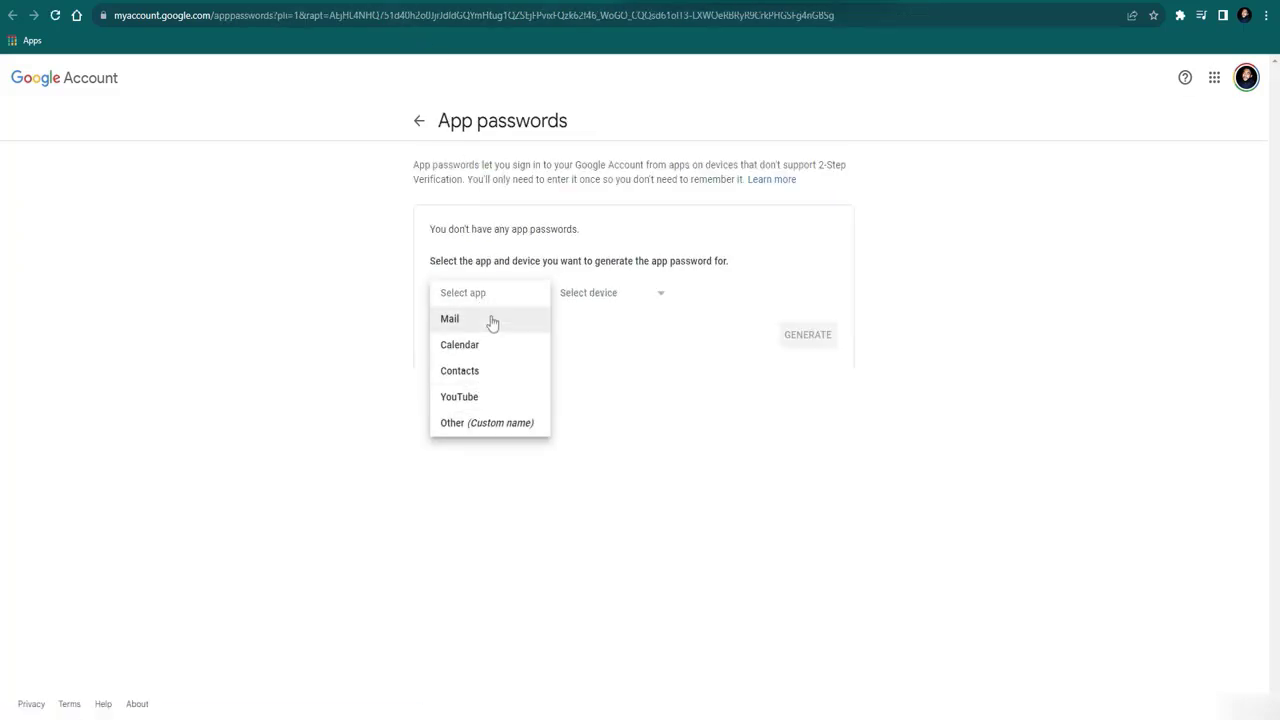
click(491, 320)
click(582, 294)
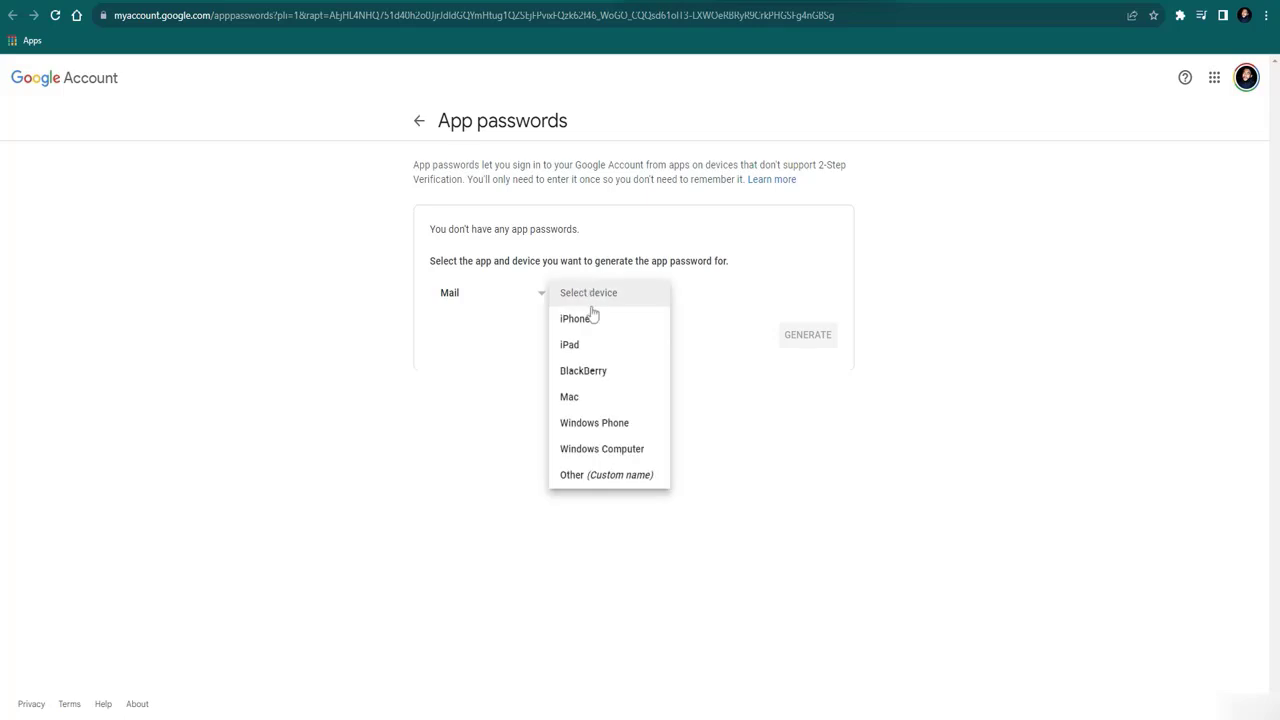
click(596, 476)
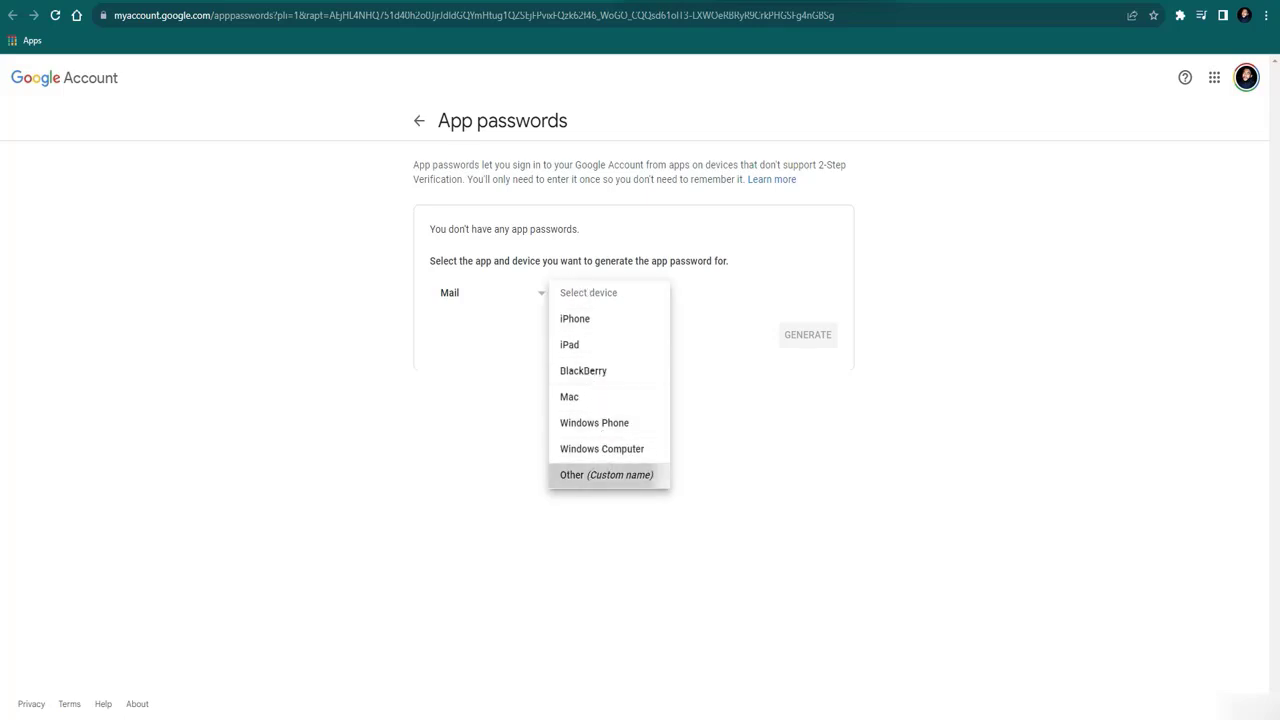
text(la)
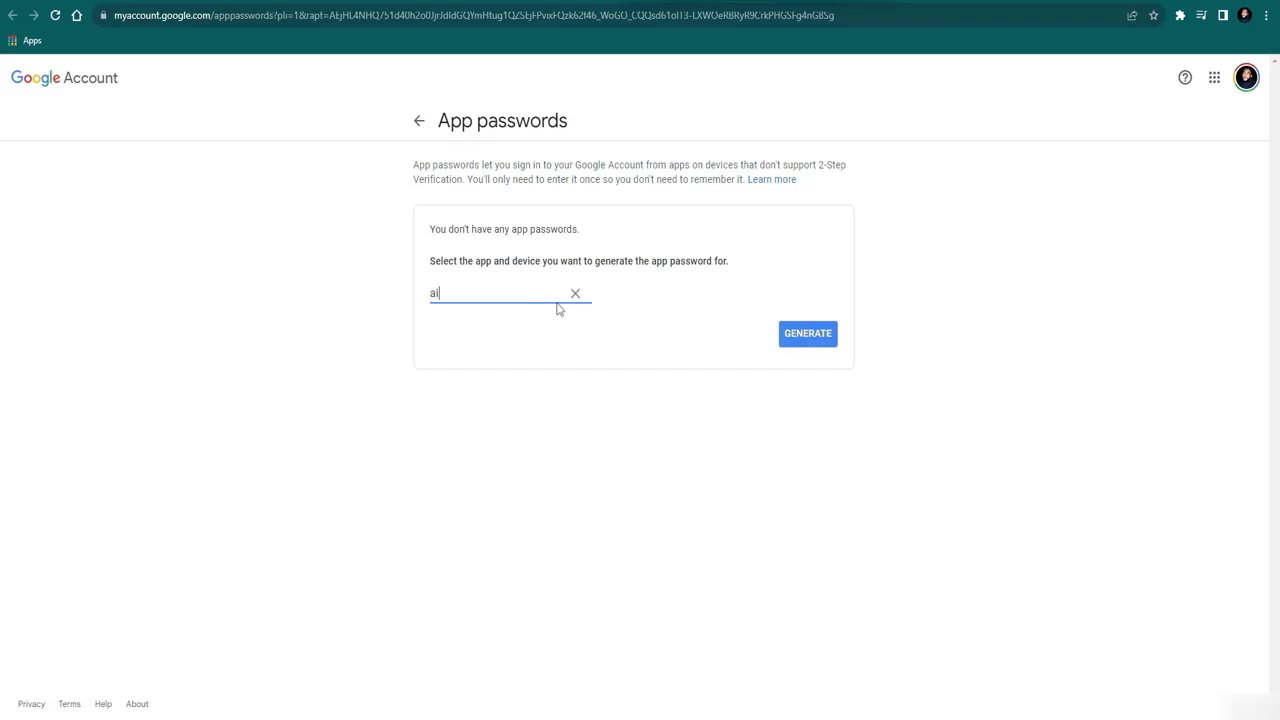
key(BackSpace)
key(BackSpace)
text(l)
click(801, 348)
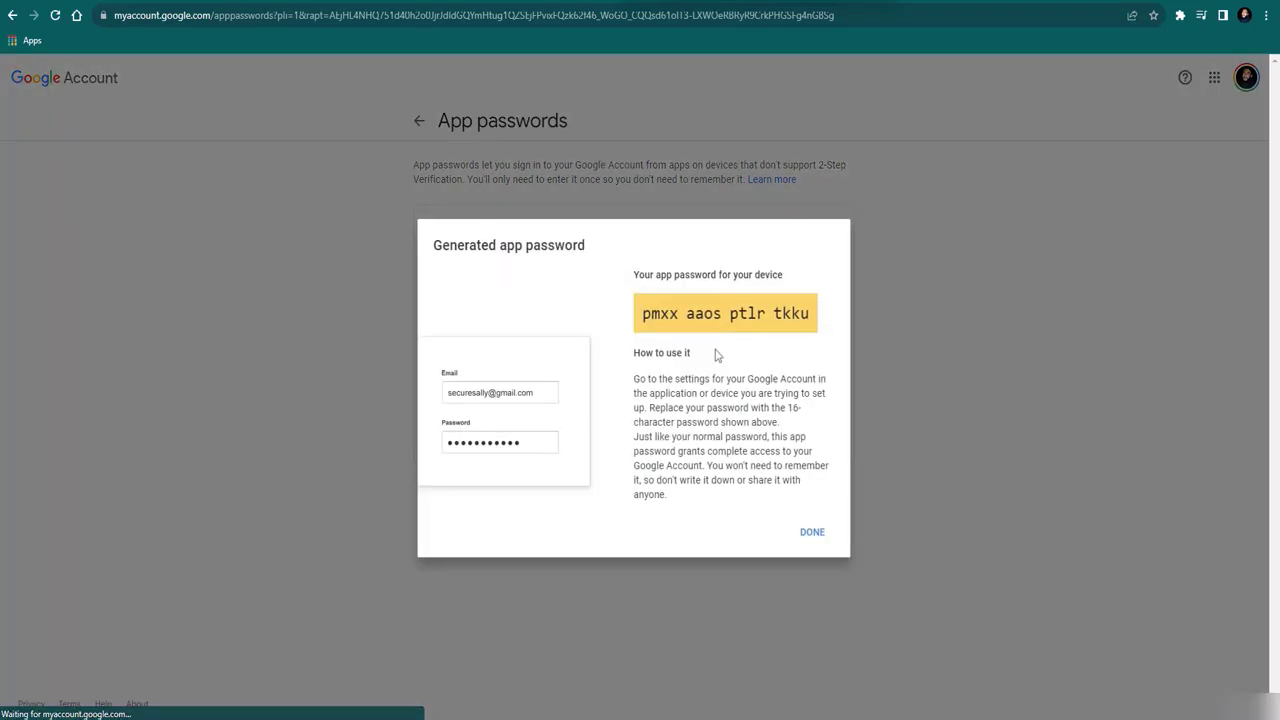
Copy the generated app password and continue to the Google account connection form.
click(700, 313)
right_click(703, 314)
click(729, 331)
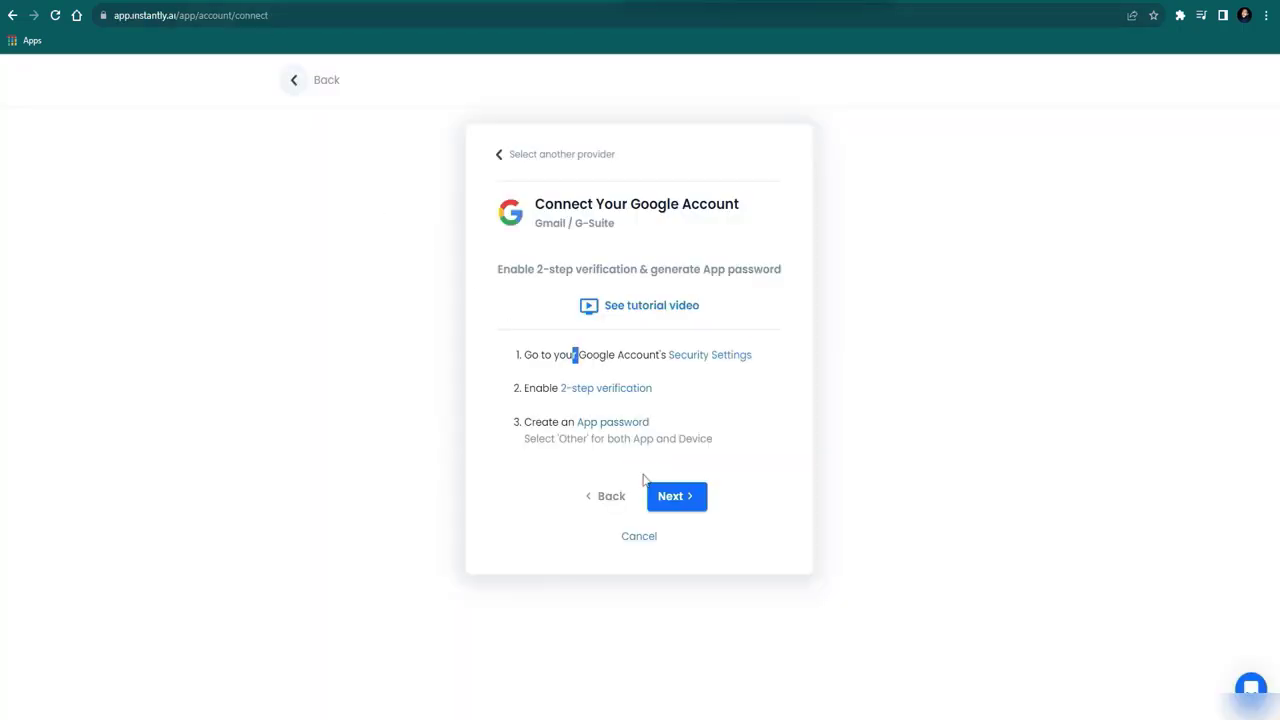
click(648, 484)
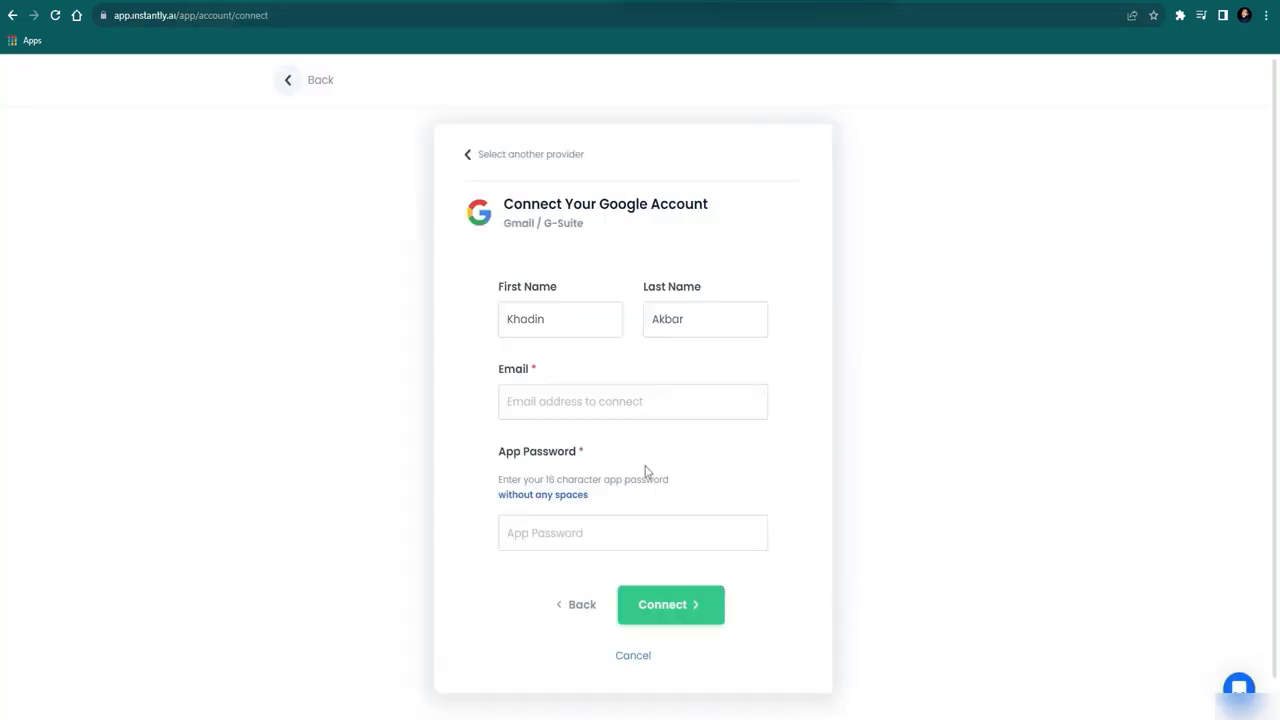
Fill the Gmail address from autofill, paste the app password, and connect the account.
click(574, 396)
click(571, 447)
click(579, 533)
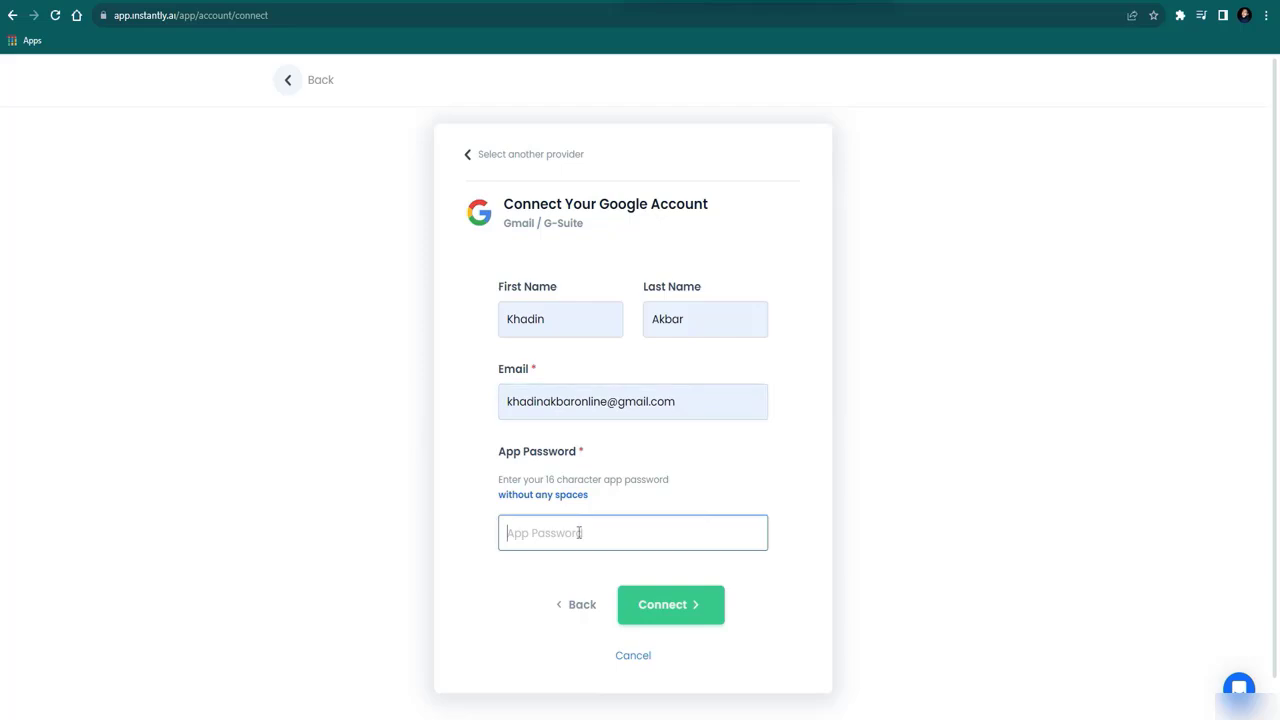
key(ctrl+v)
click(688, 600)
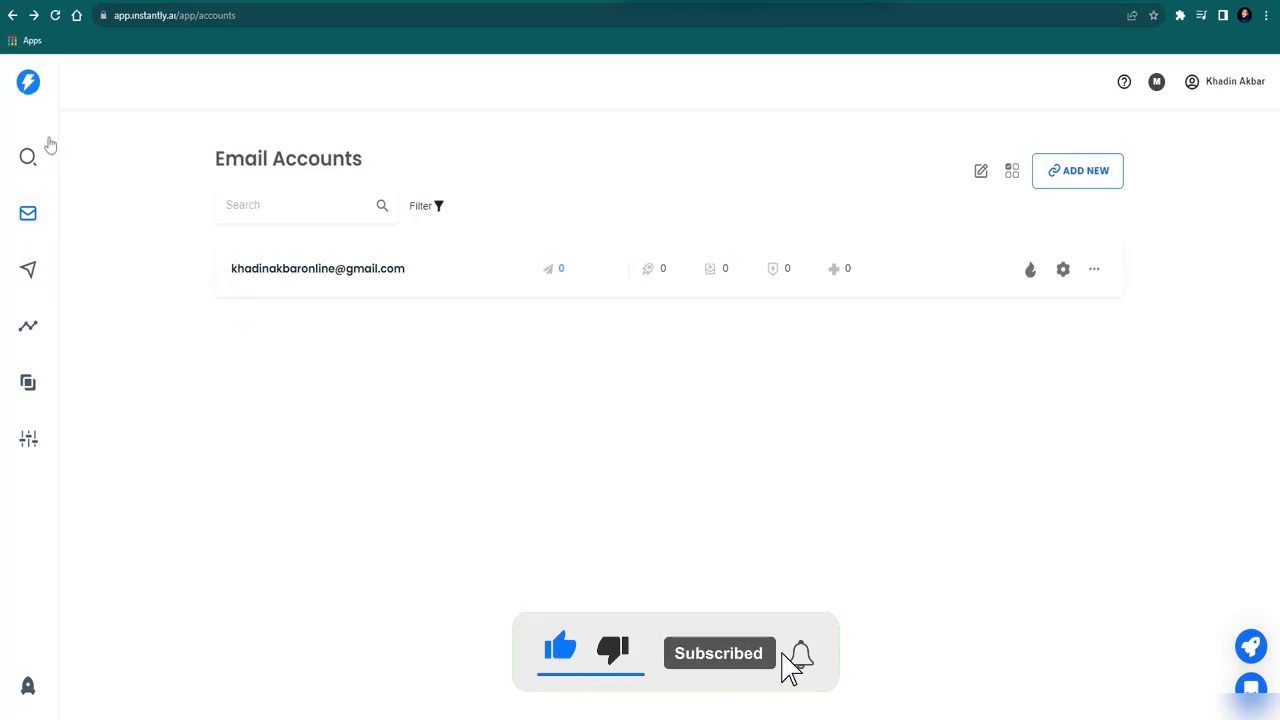
Enable warmup for the Gmail account after accepting the warm-up terms.
click(1030, 269)
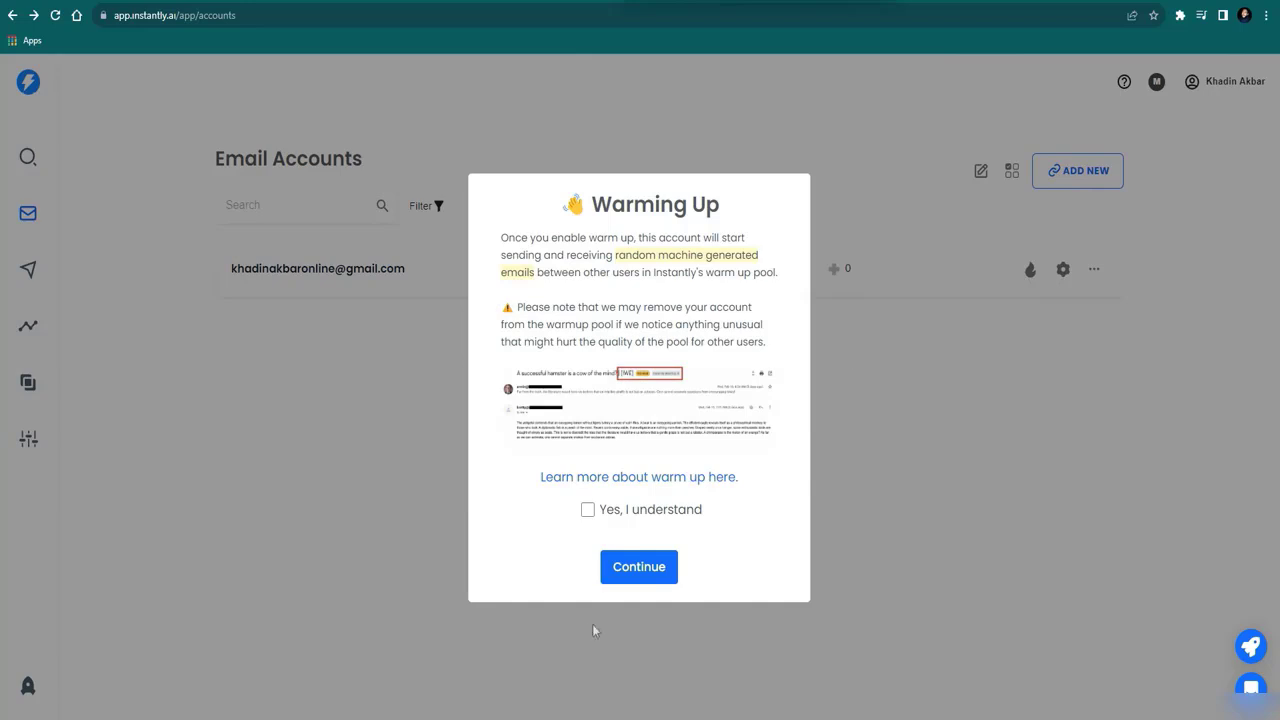
click(589, 511)
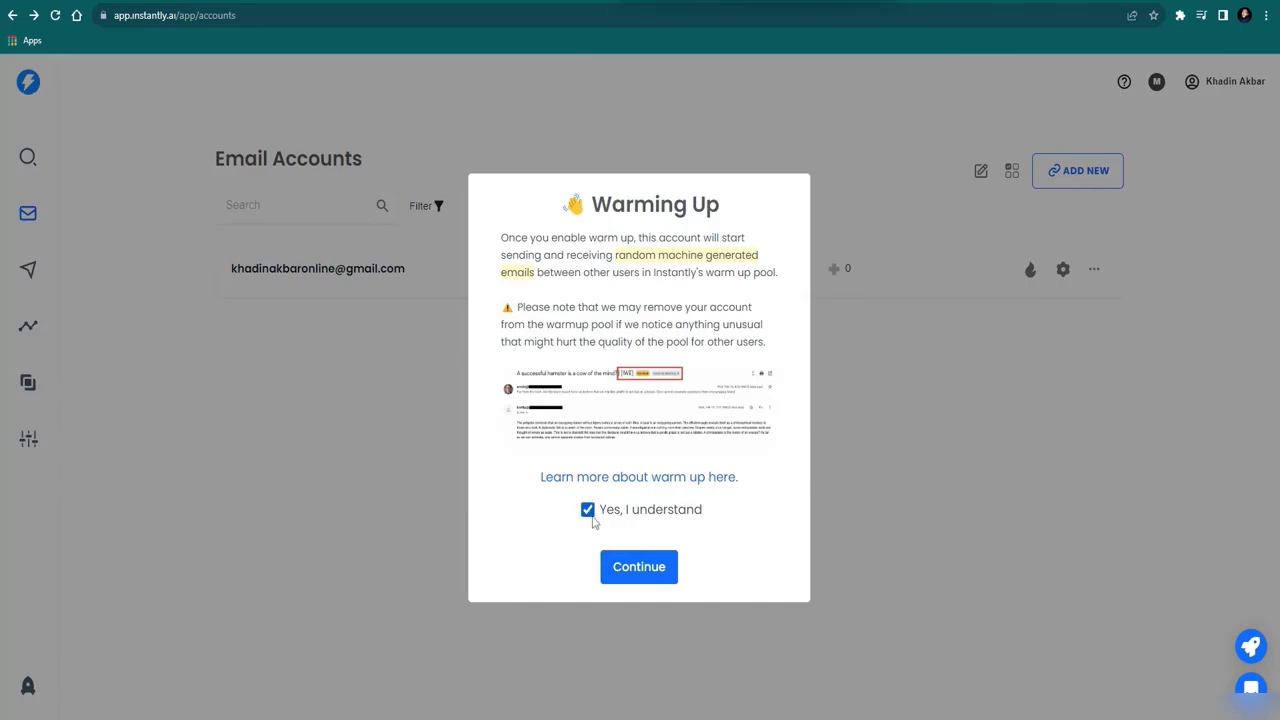
click(639, 568)
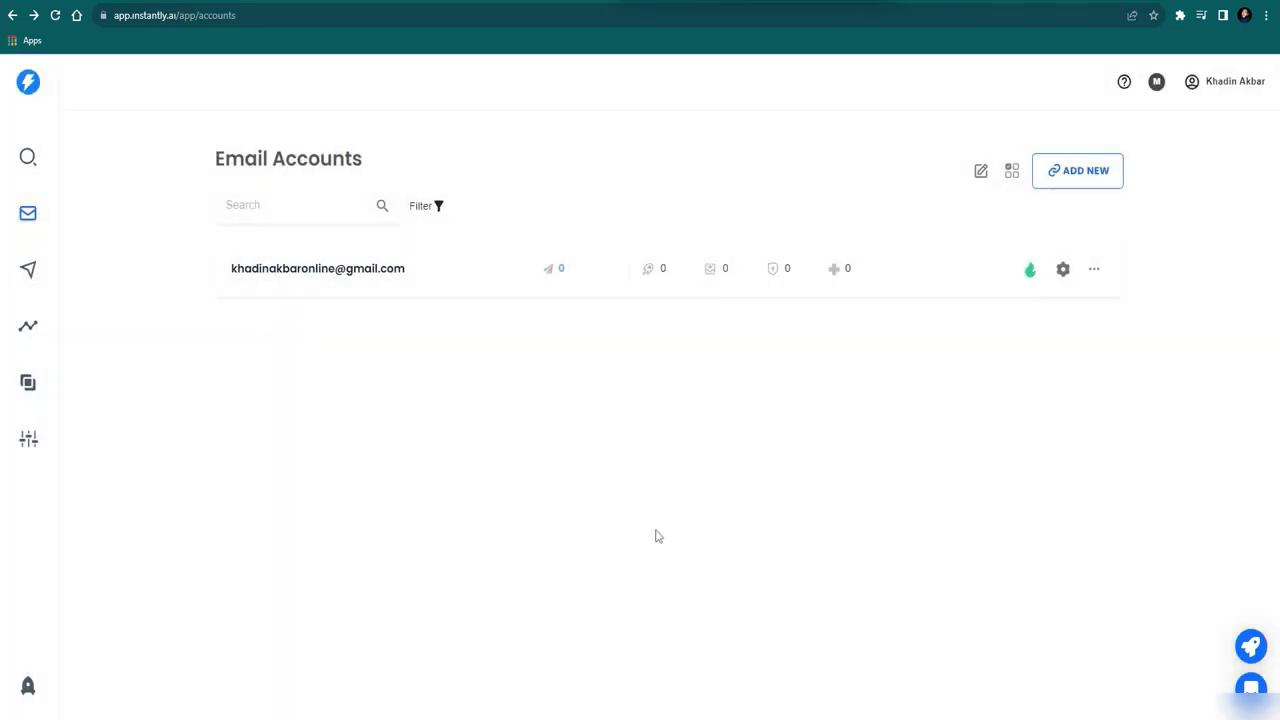
Review the account's sender and campaign settings panel, then close it.
click(1063, 269)
click(775, 155)
scroll(820, 557, down, 8)
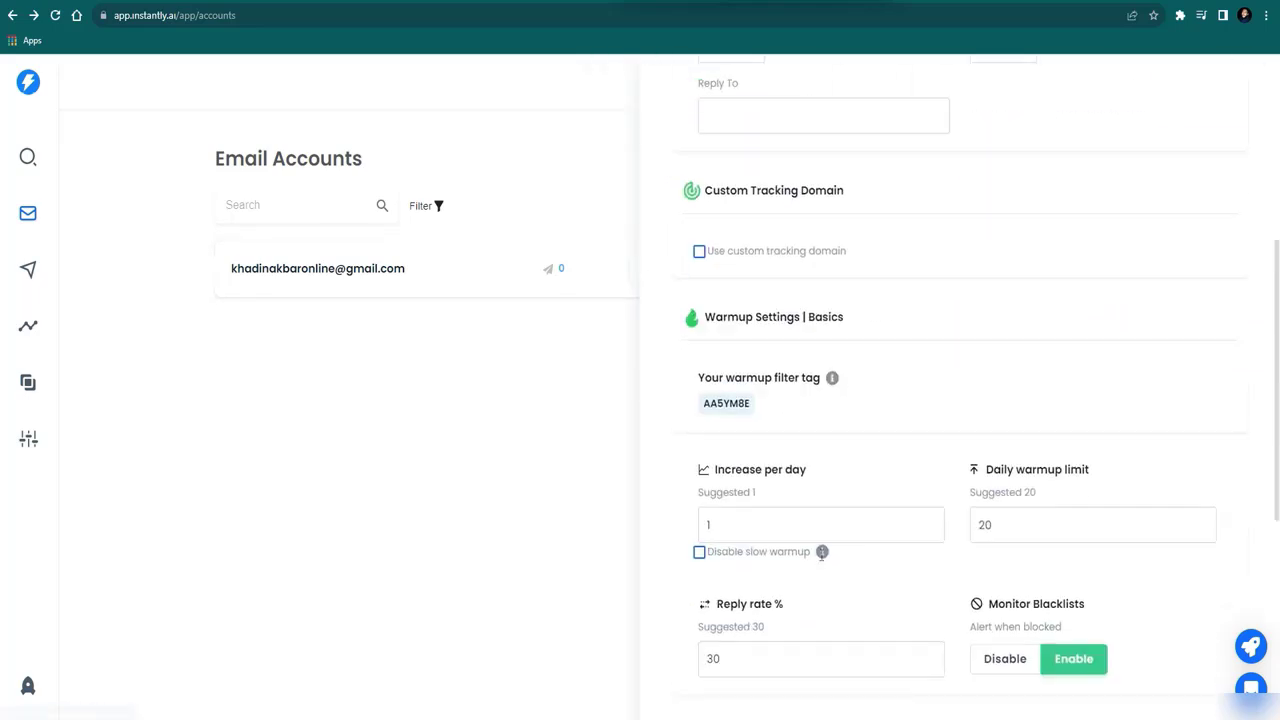
scroll(783, 549, up, 3)
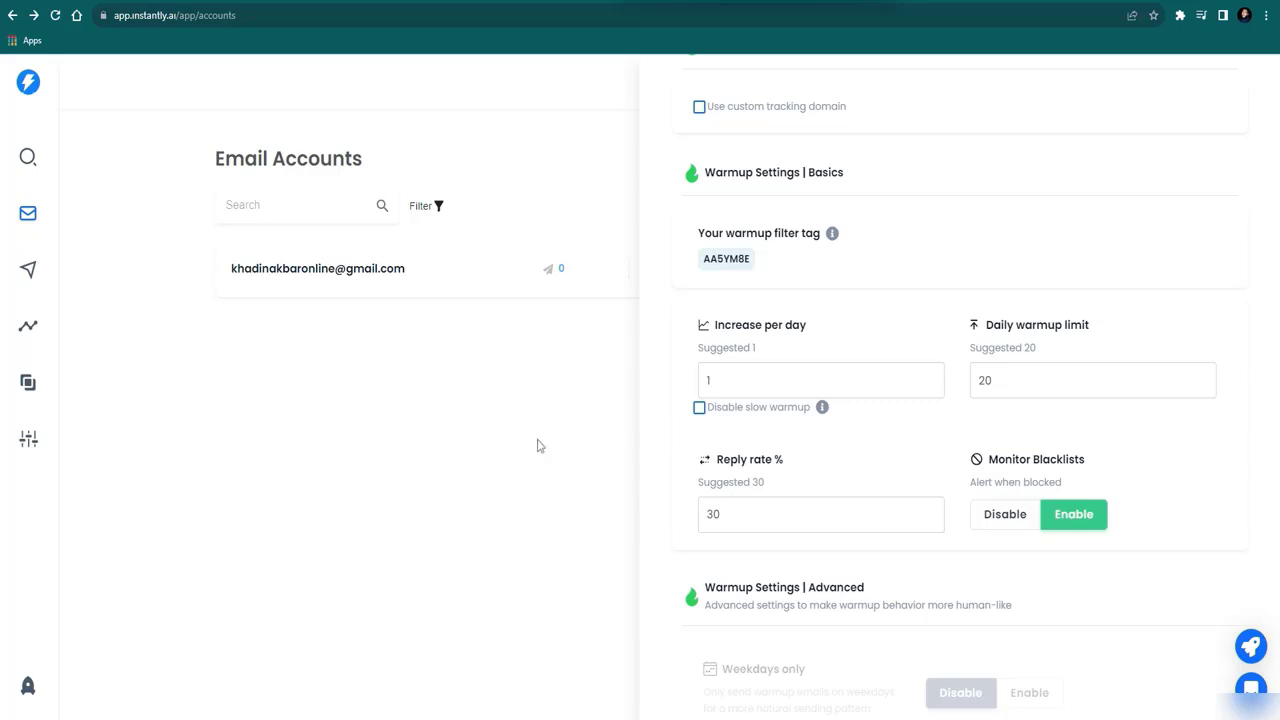
scroll(891, 334, up, 5)
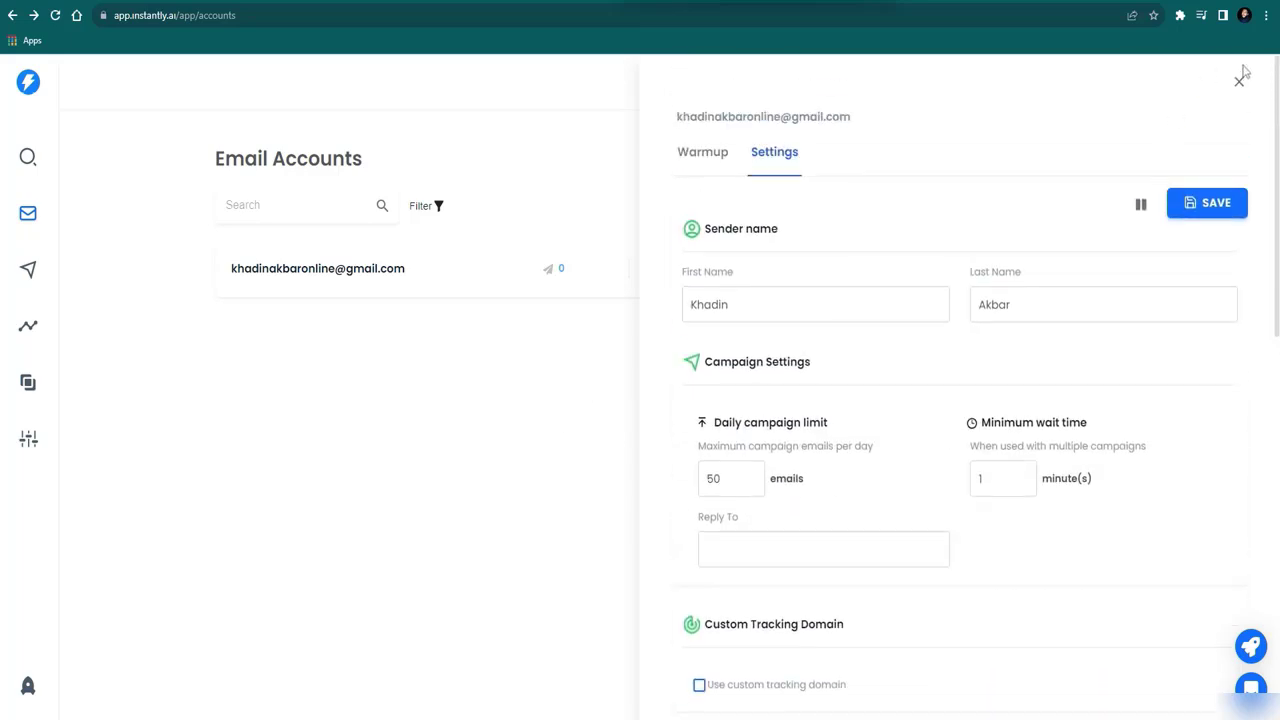
click(1239, 80)
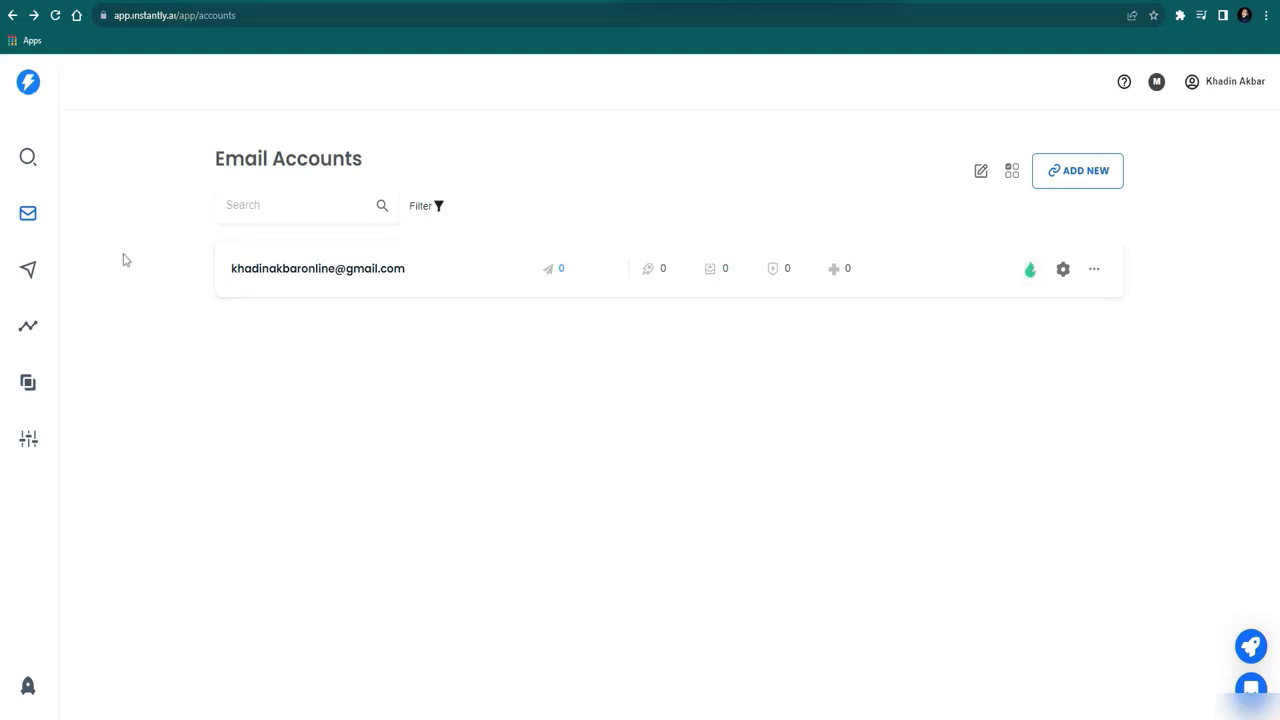
Create a new campaign named 'Sample Campaign'.
click(28, 270)
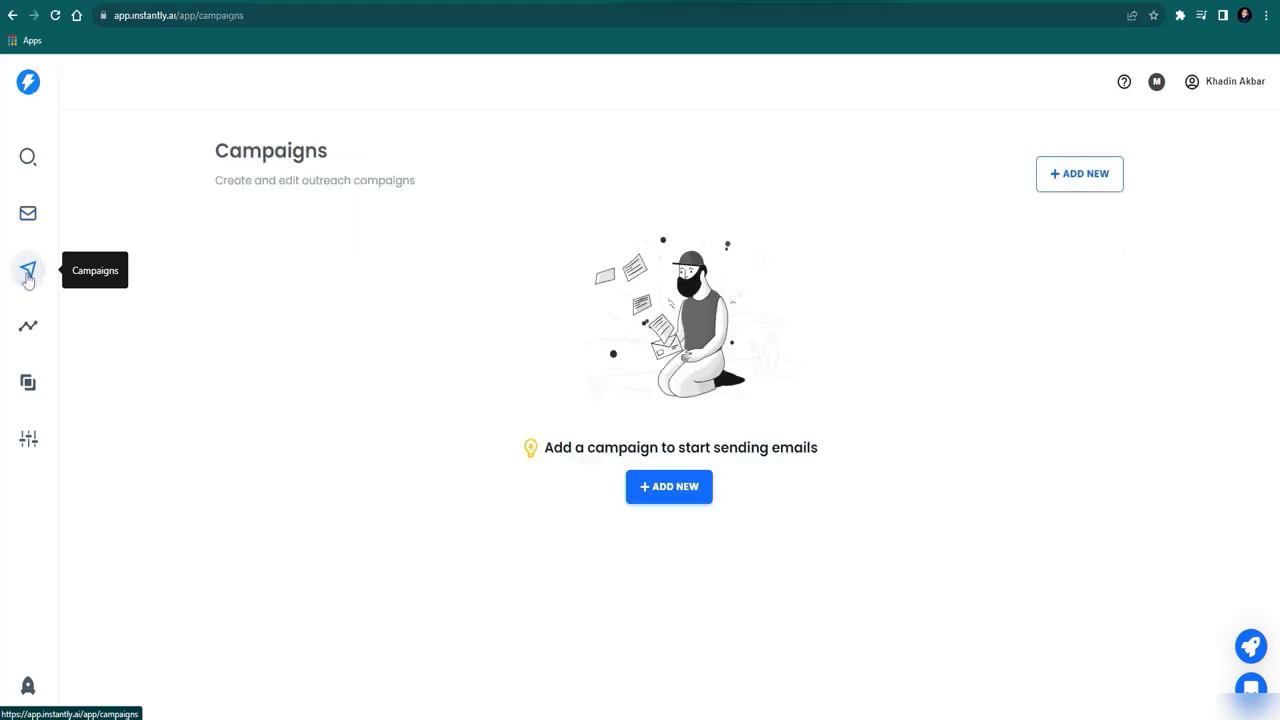
click(668, 490)
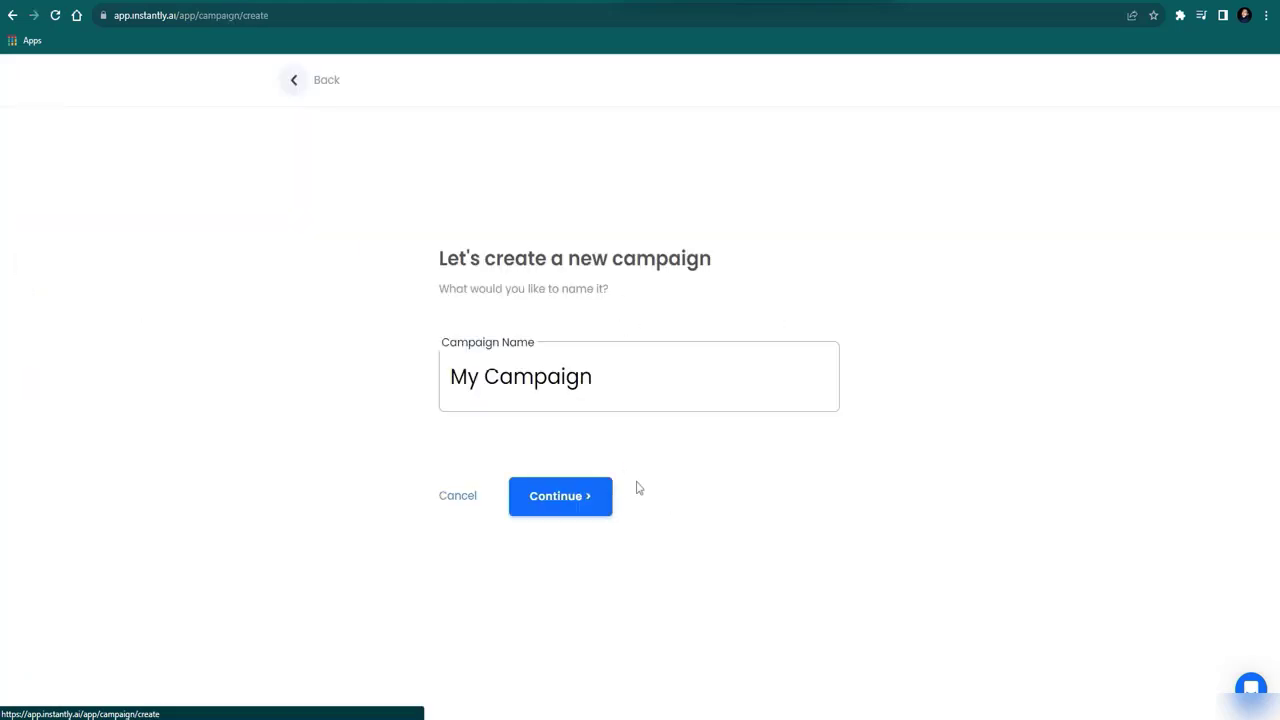
triple_click(496, 363)
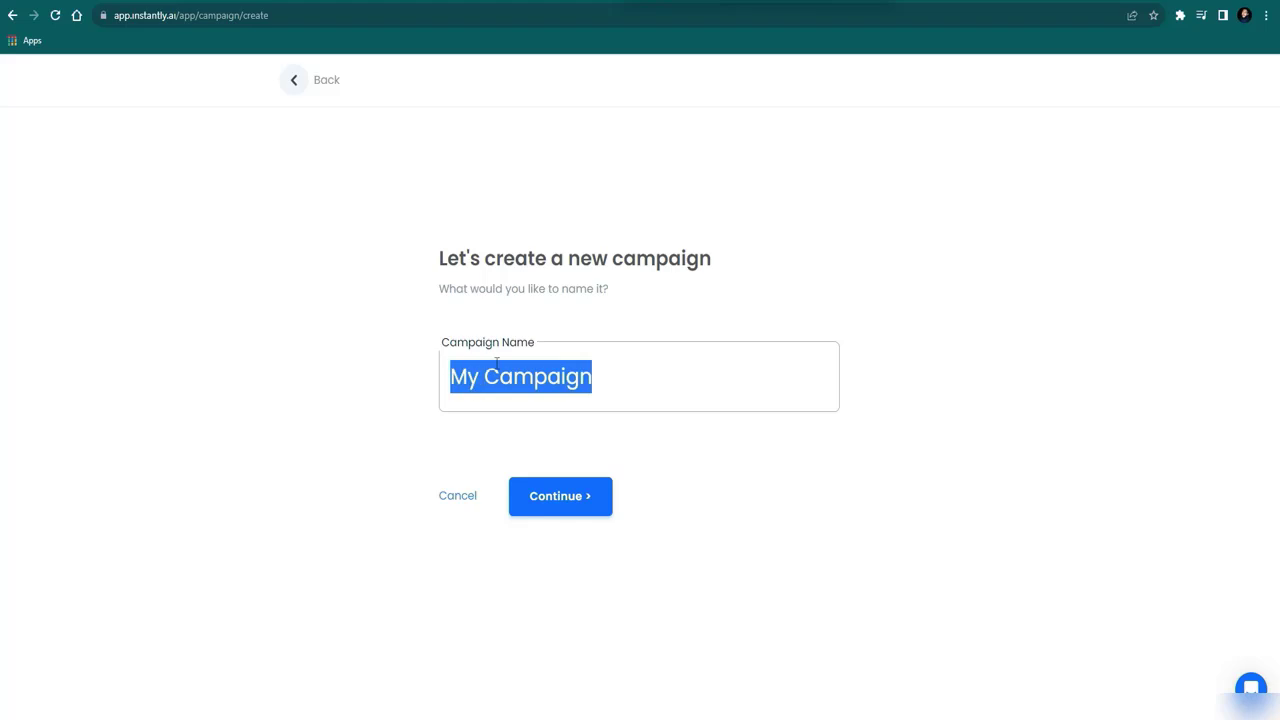
text(Sample Cam)
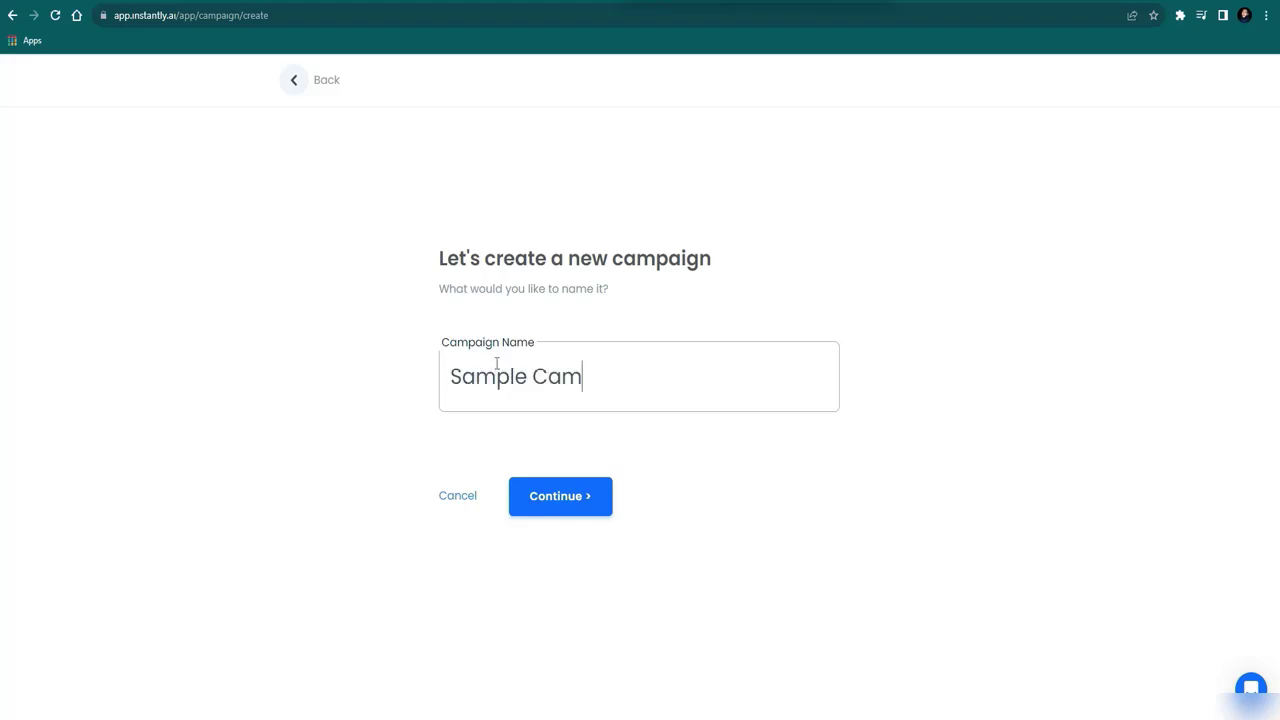
text(paign)
click(586, 492)
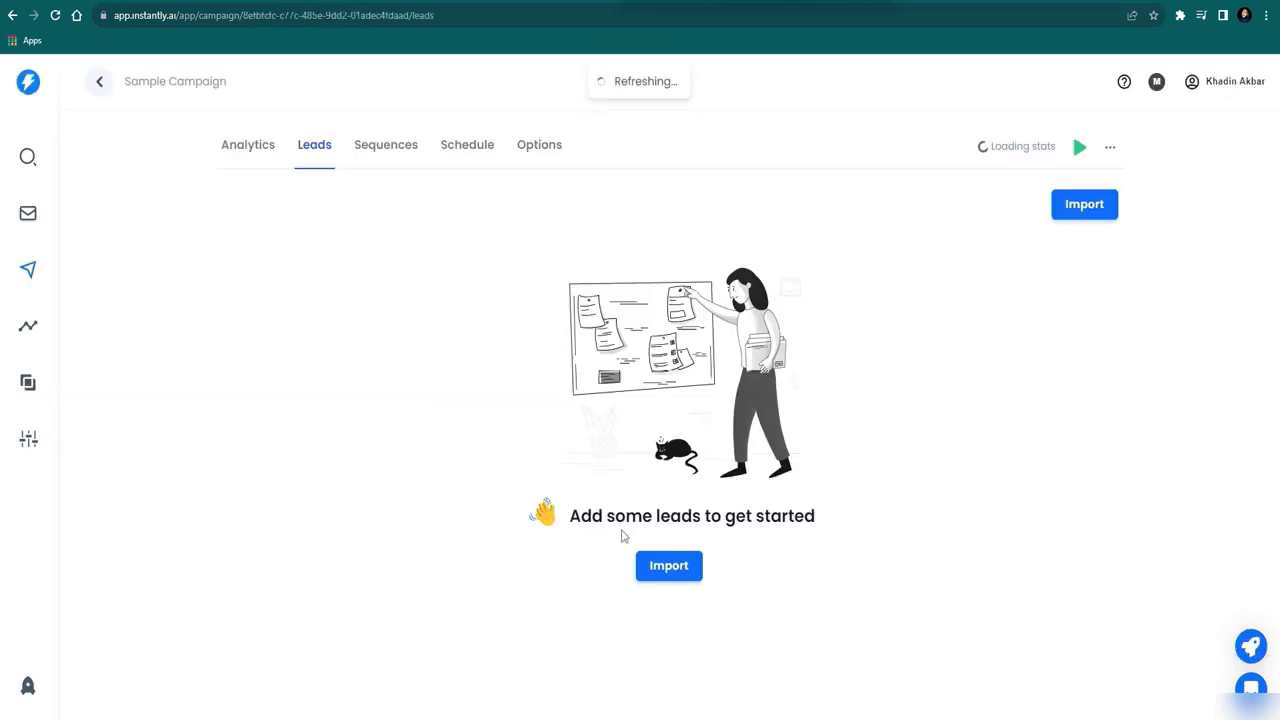
Choose Lead Finder as the way to import leads into the campaign.
click(666, 567)
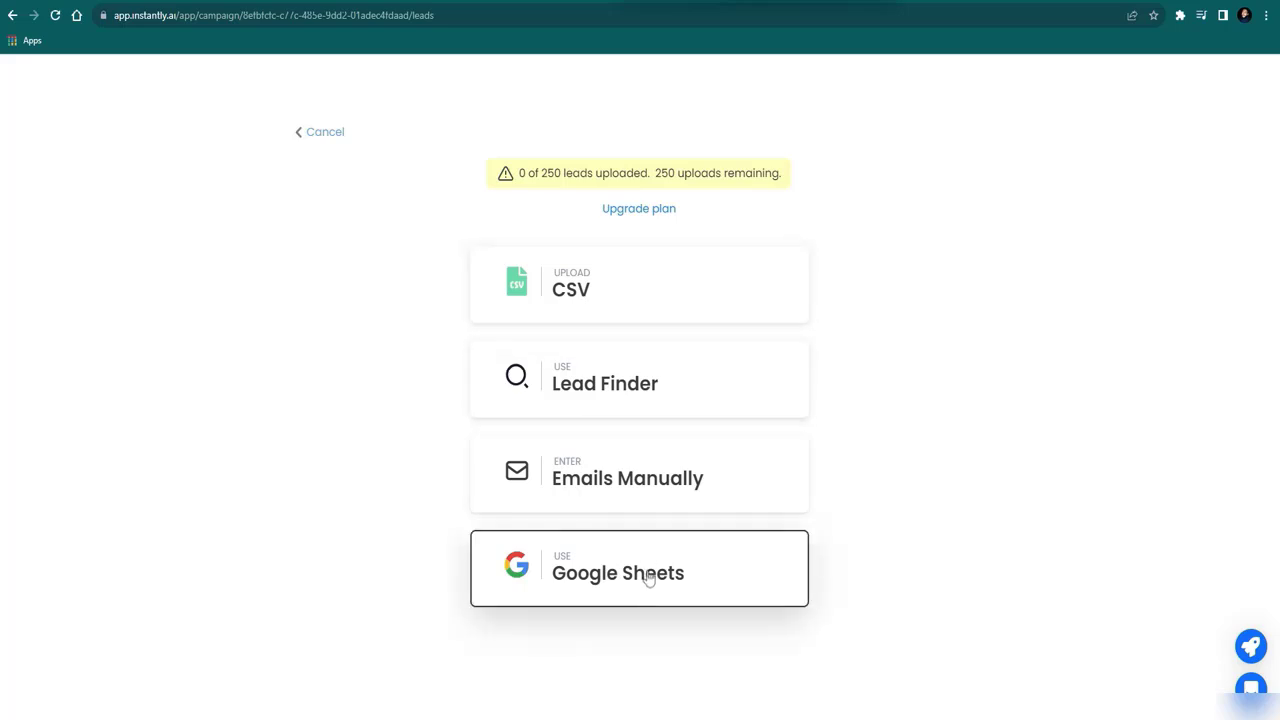
click(668, 486)
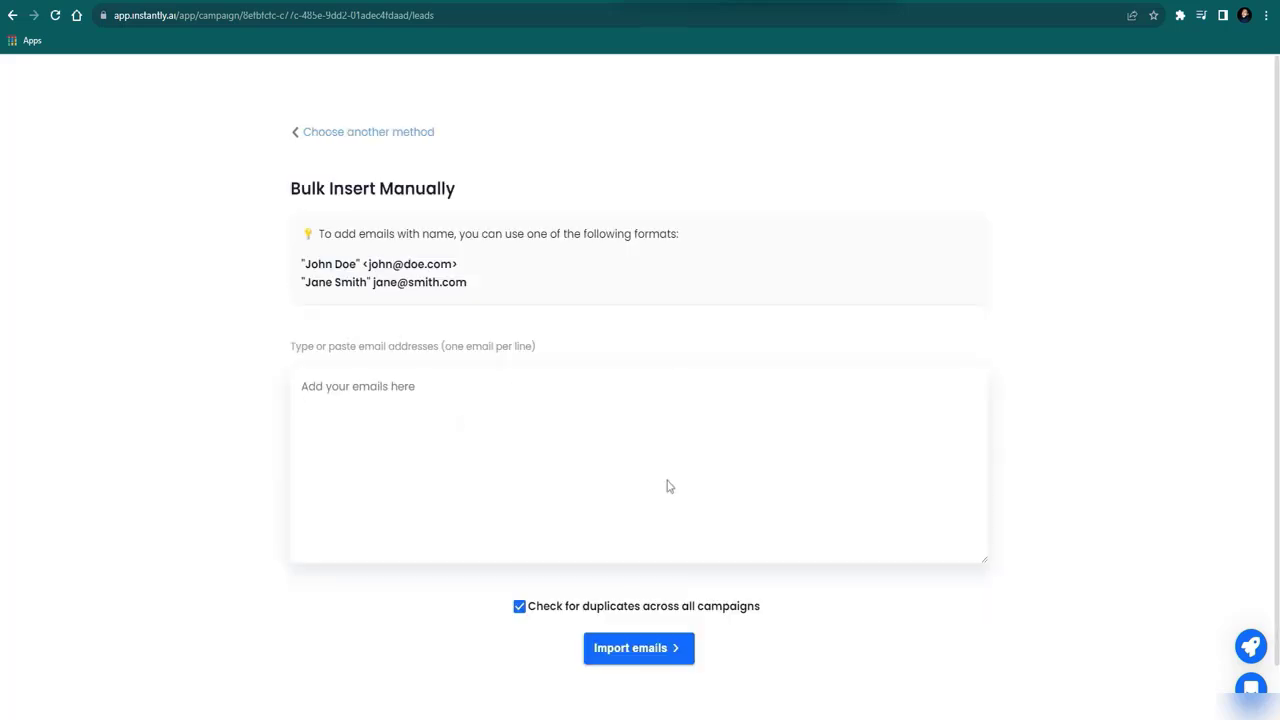
click(296, 136)
click(586, 393)
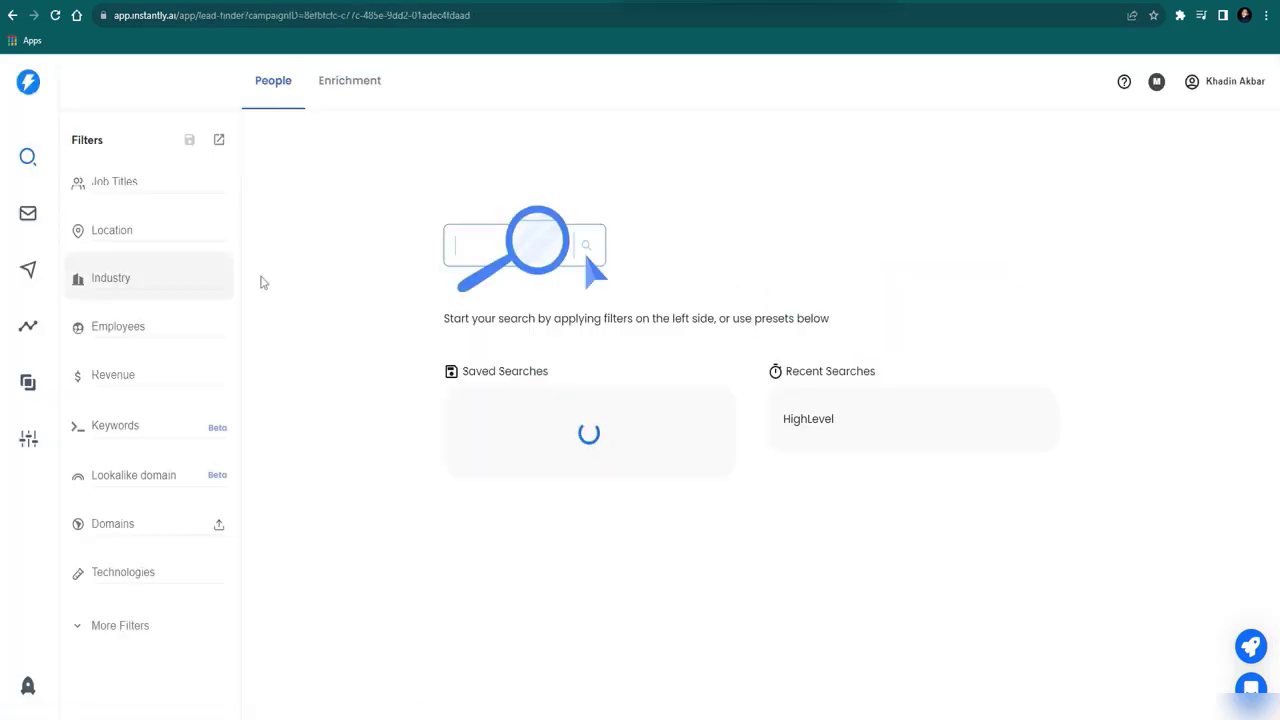
Filter leads by technology, trying BlueHost before settling on Elementor Pro.
scroll(110, 490, down, 1)
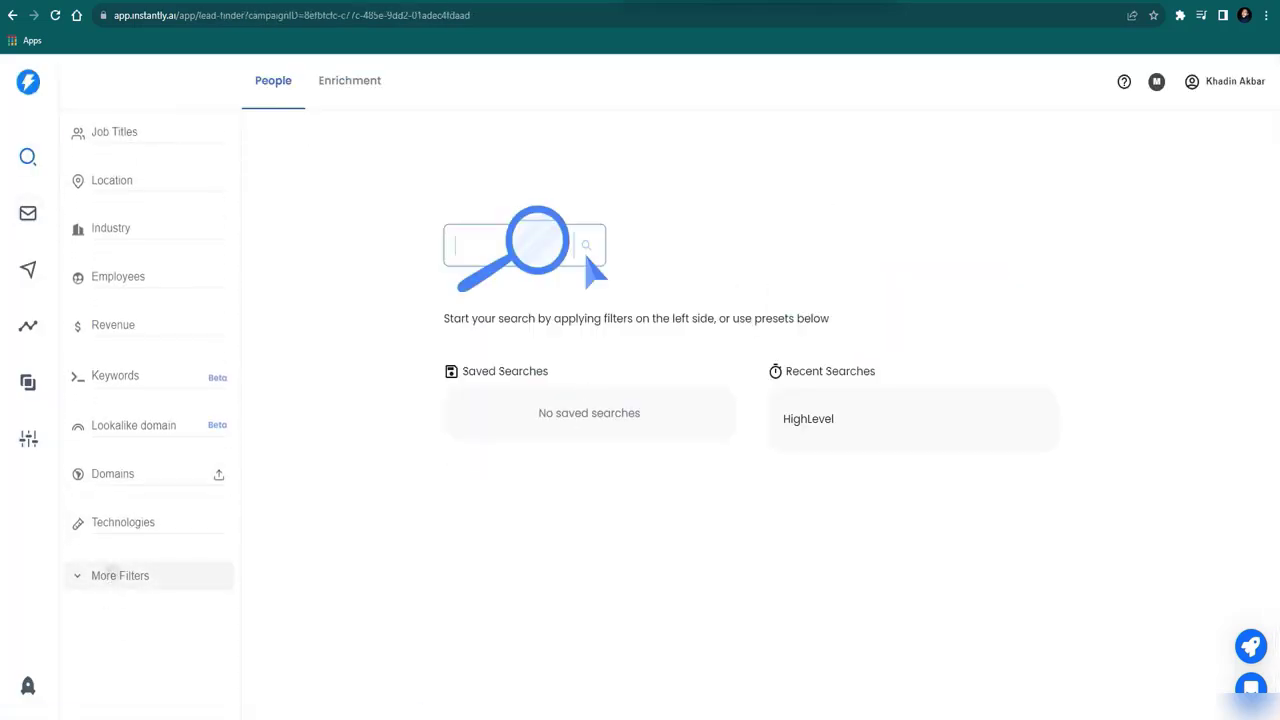
click(115, 575)
click(143, 525)
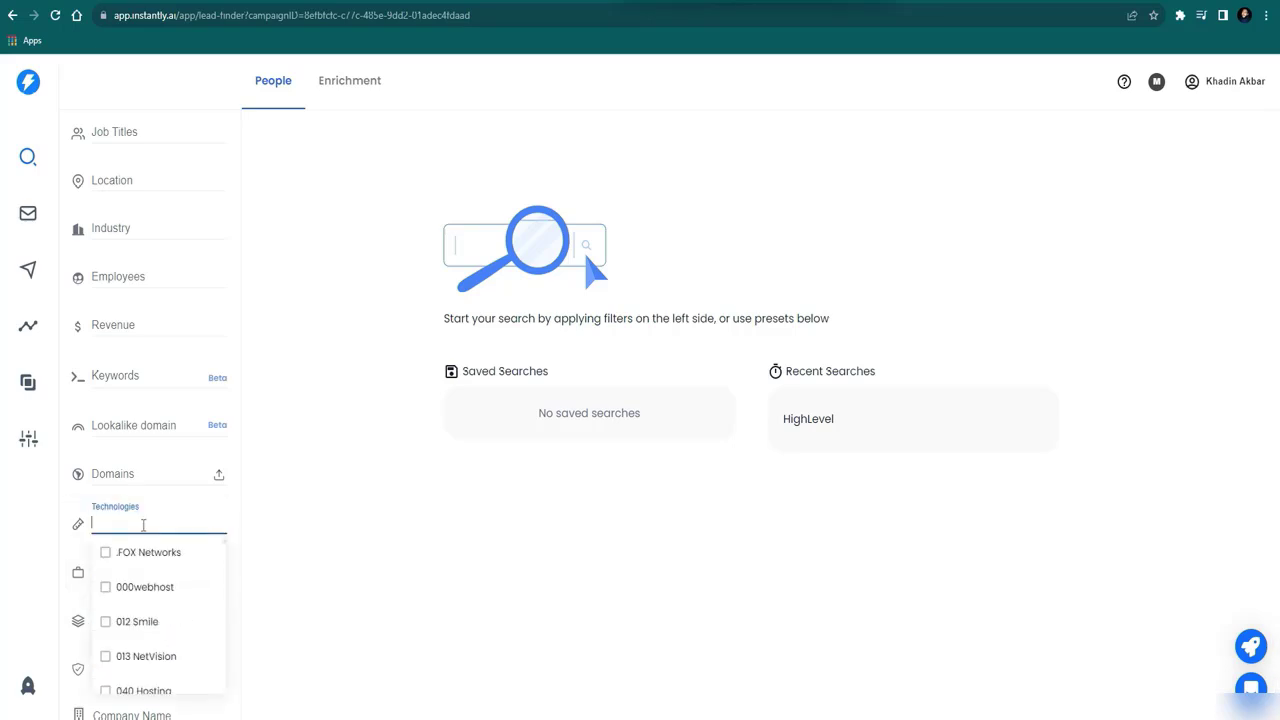
text(bluehost)
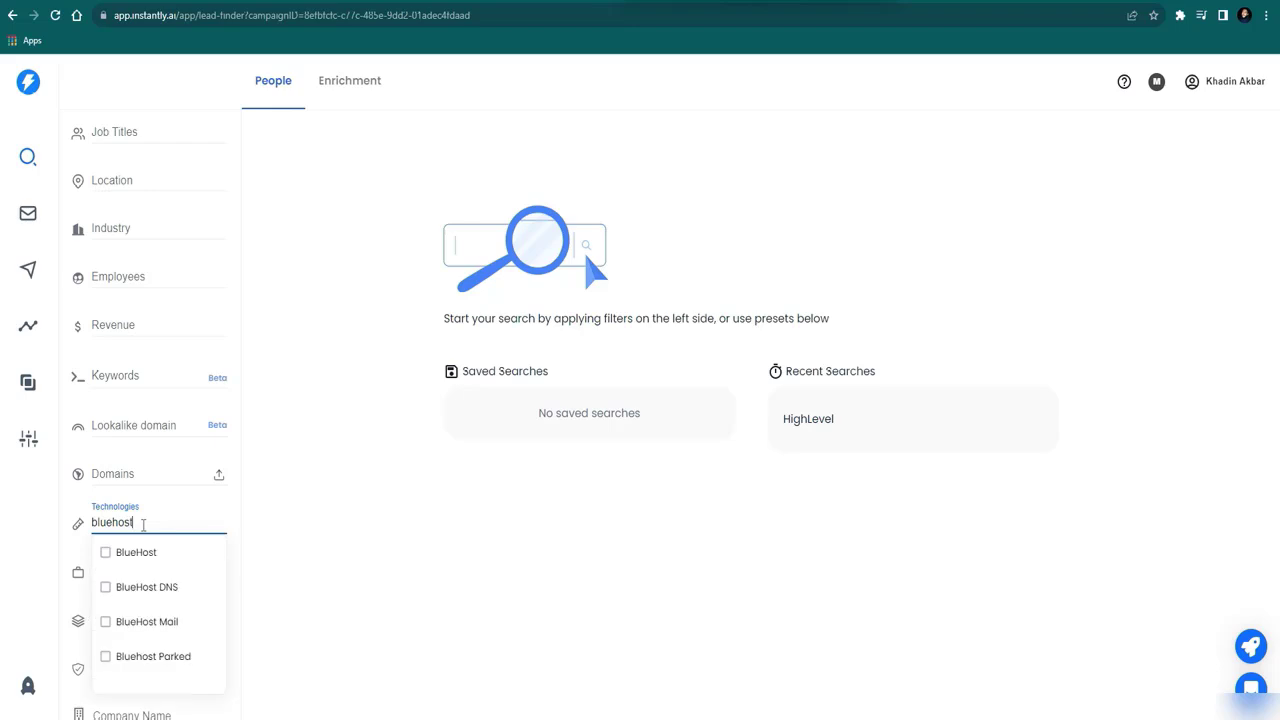
click(140, 552)
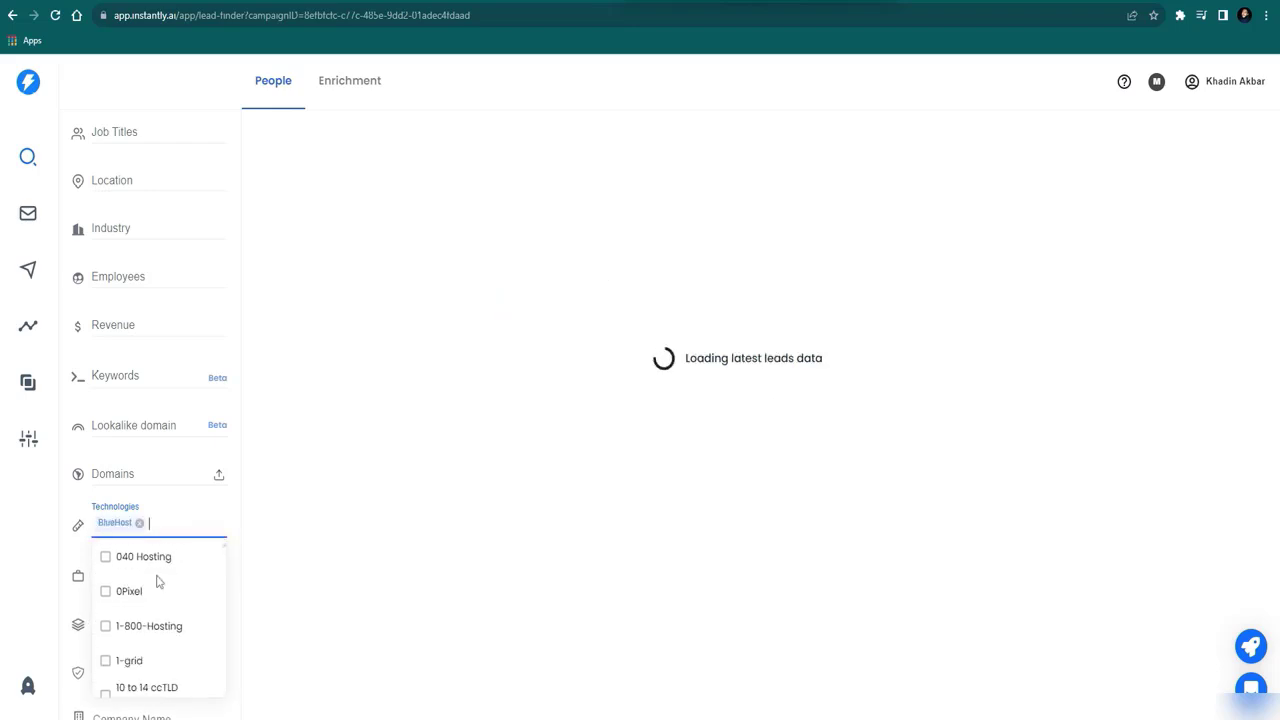
click(139, 523)
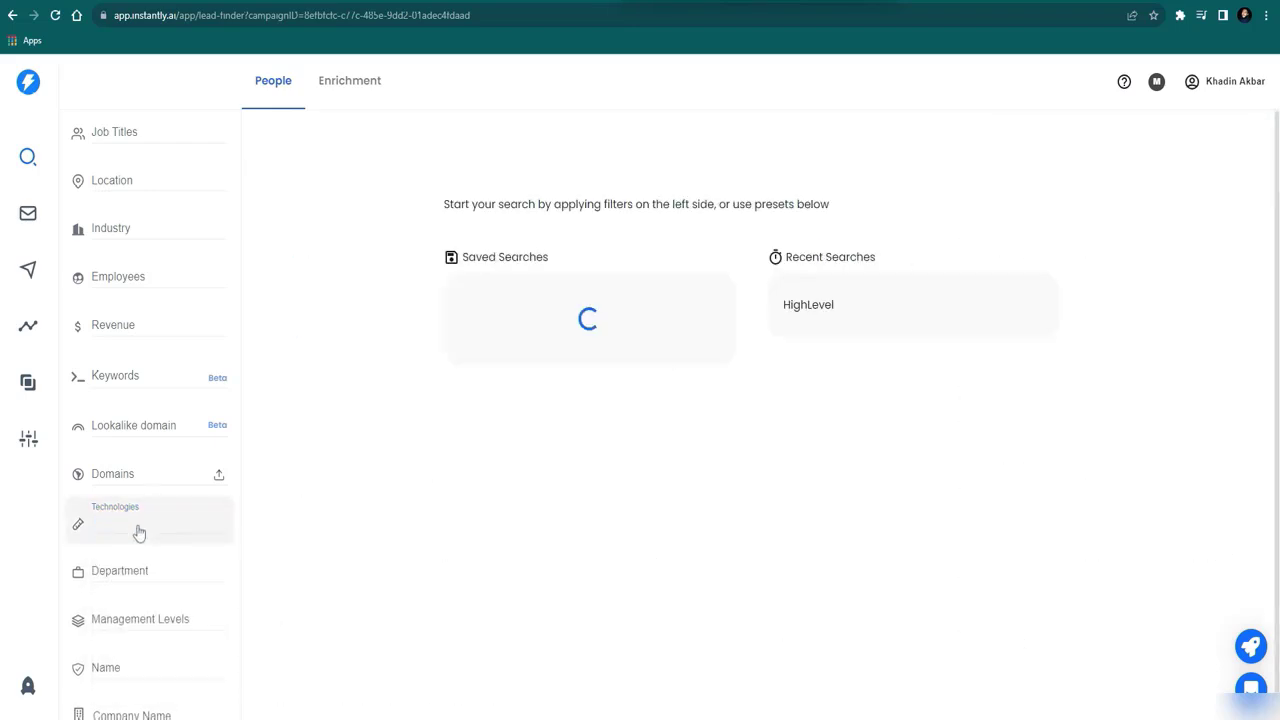
click(138, 527)
text(elementor pro)
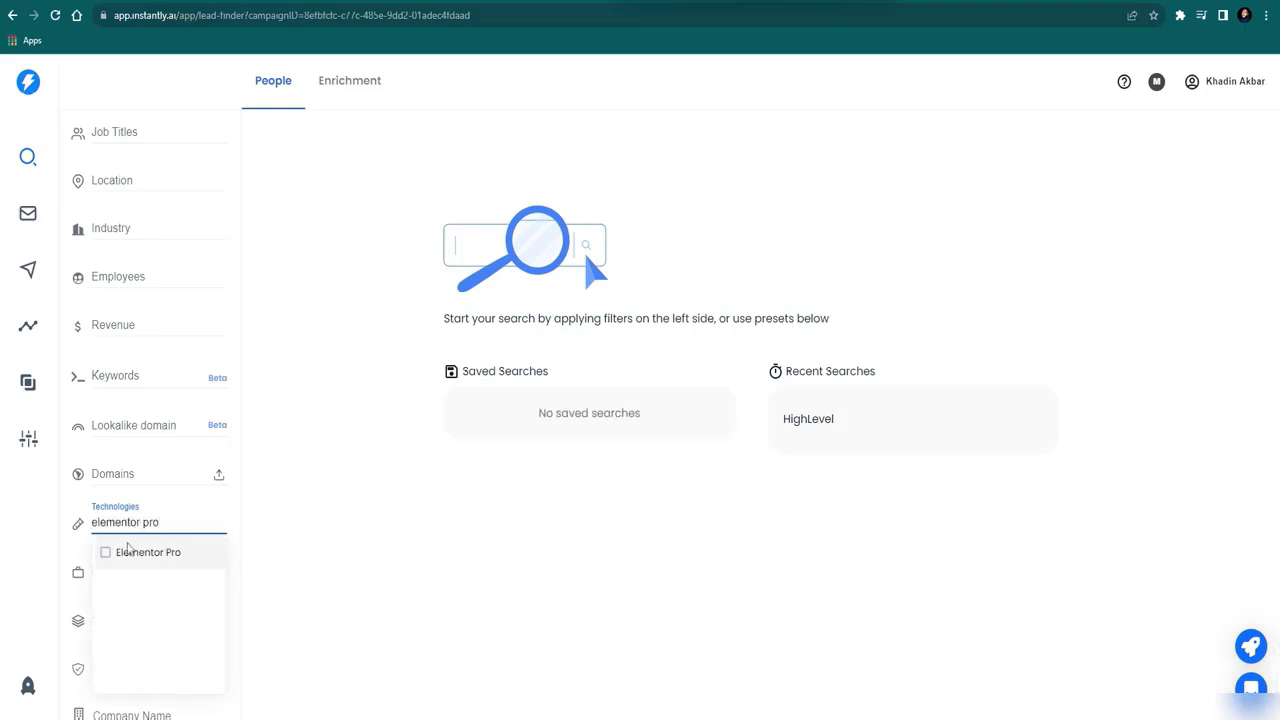
click(127, 552)
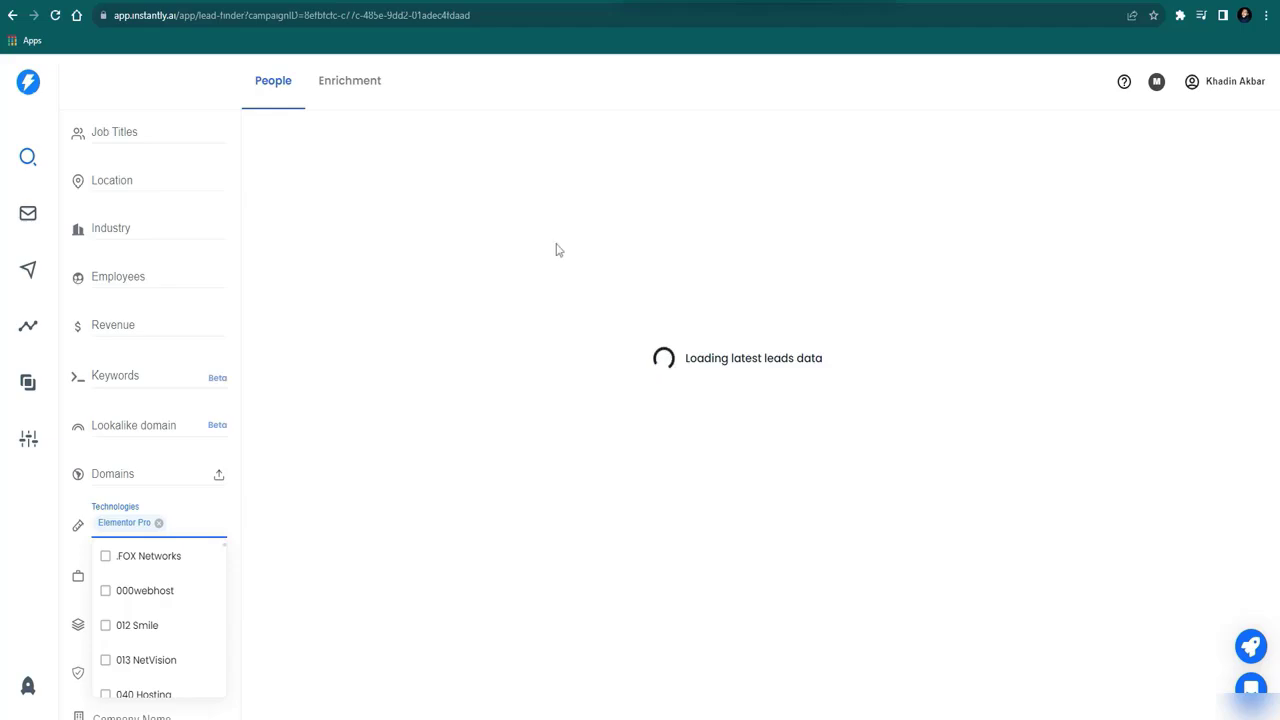
Select all the Elementor Pro leads in the results.
click(273, 181)
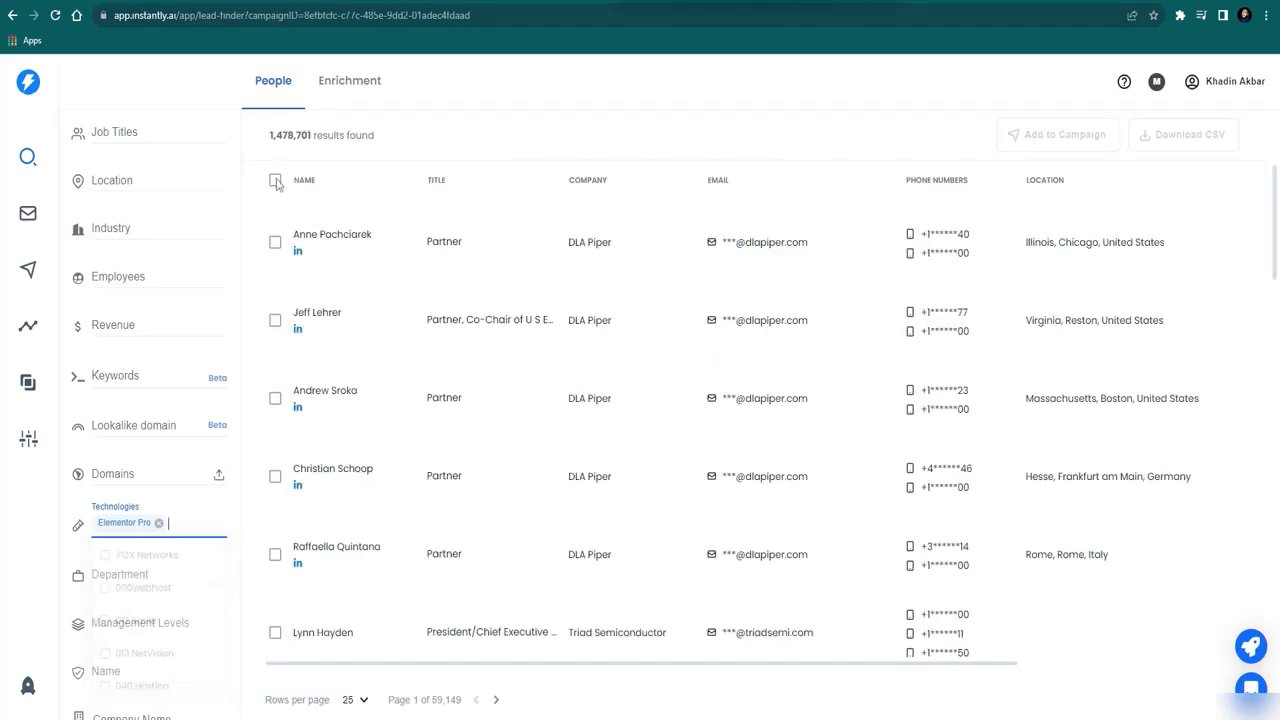
click(275, 180)
scroll(391, 381, down, 5)
scroll(391, 381, down, 5)
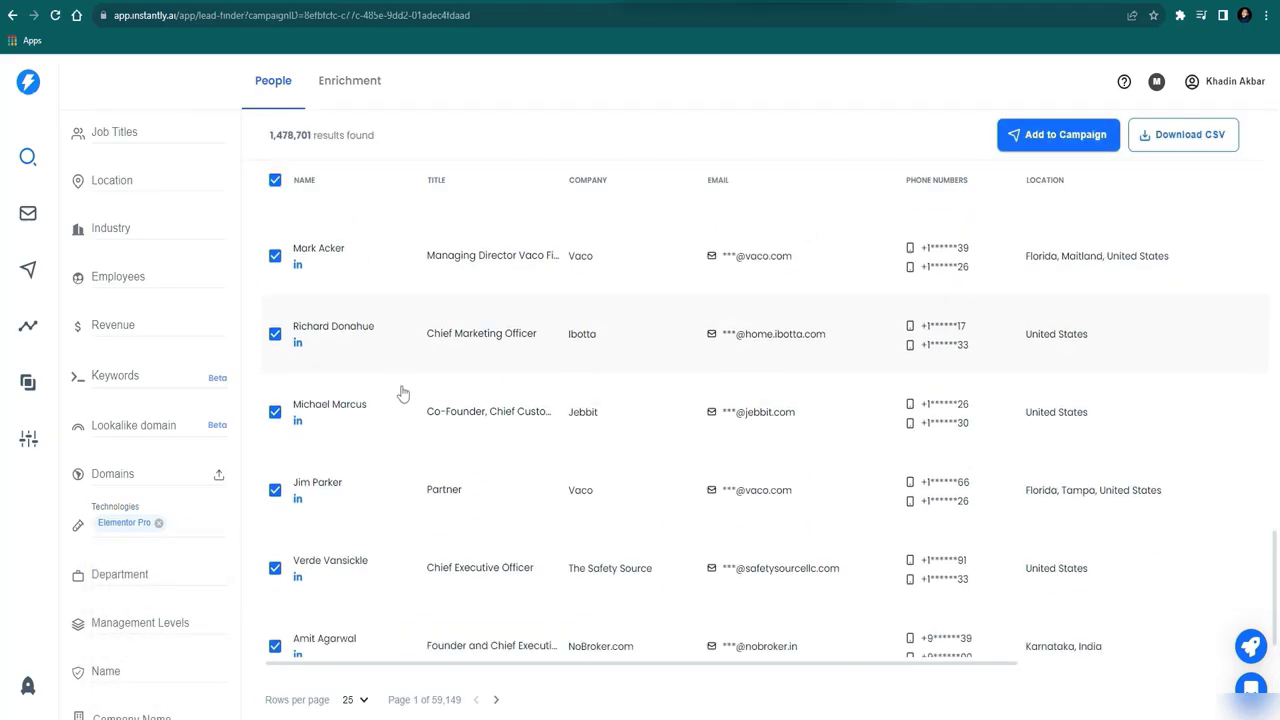
Add the selected leads to Sample Campaign, then view Enrichment and return to People.
click(1050, 140)
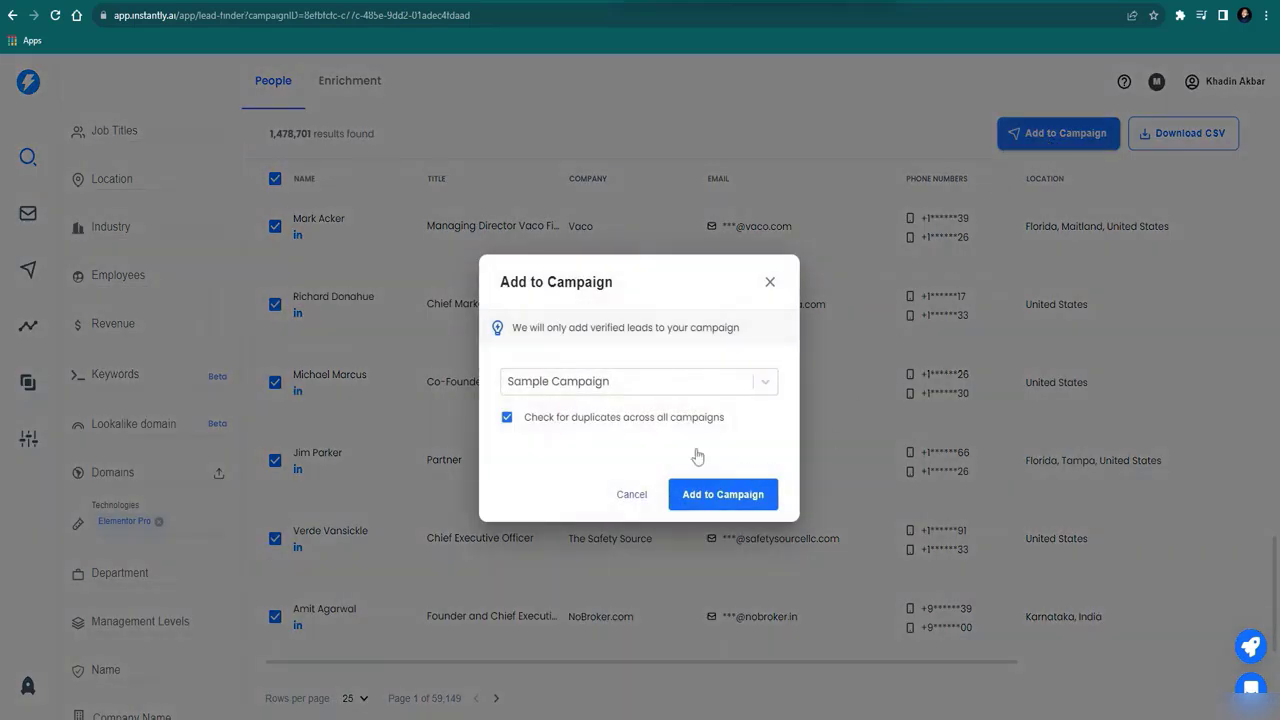
click(723, 386)
click(650, 427)
click(731, 496)
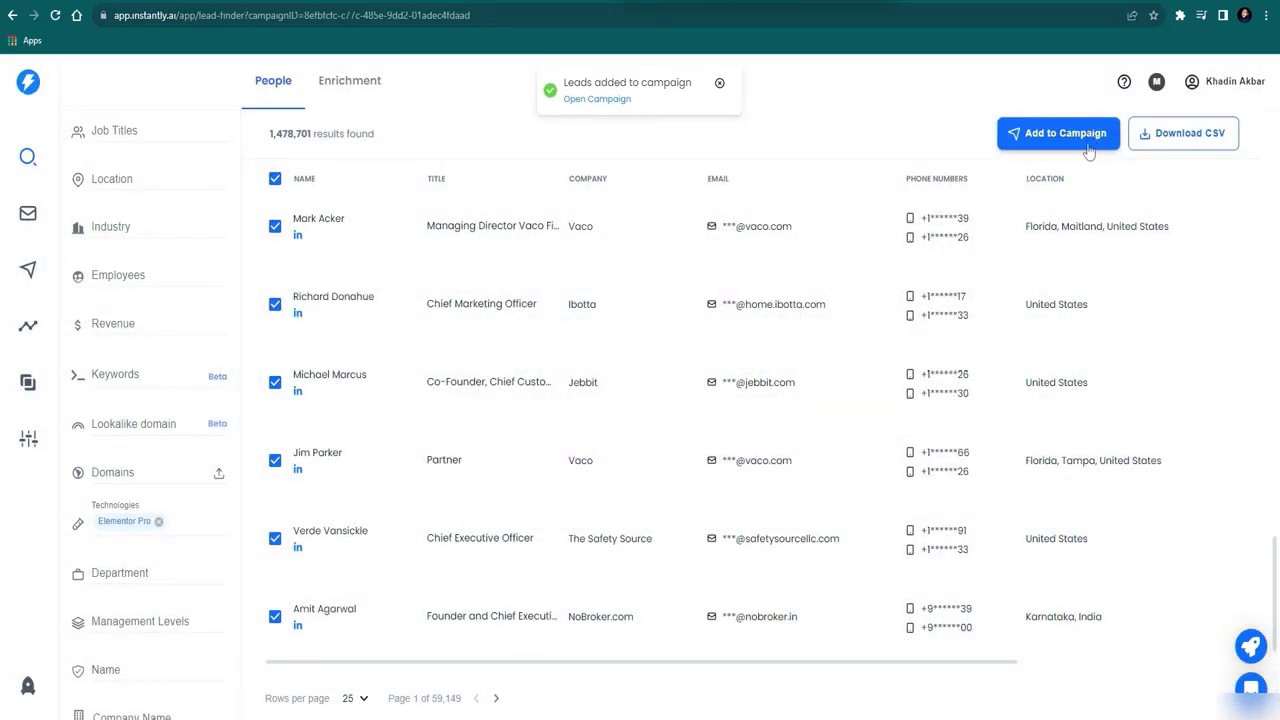
click(339, 98)
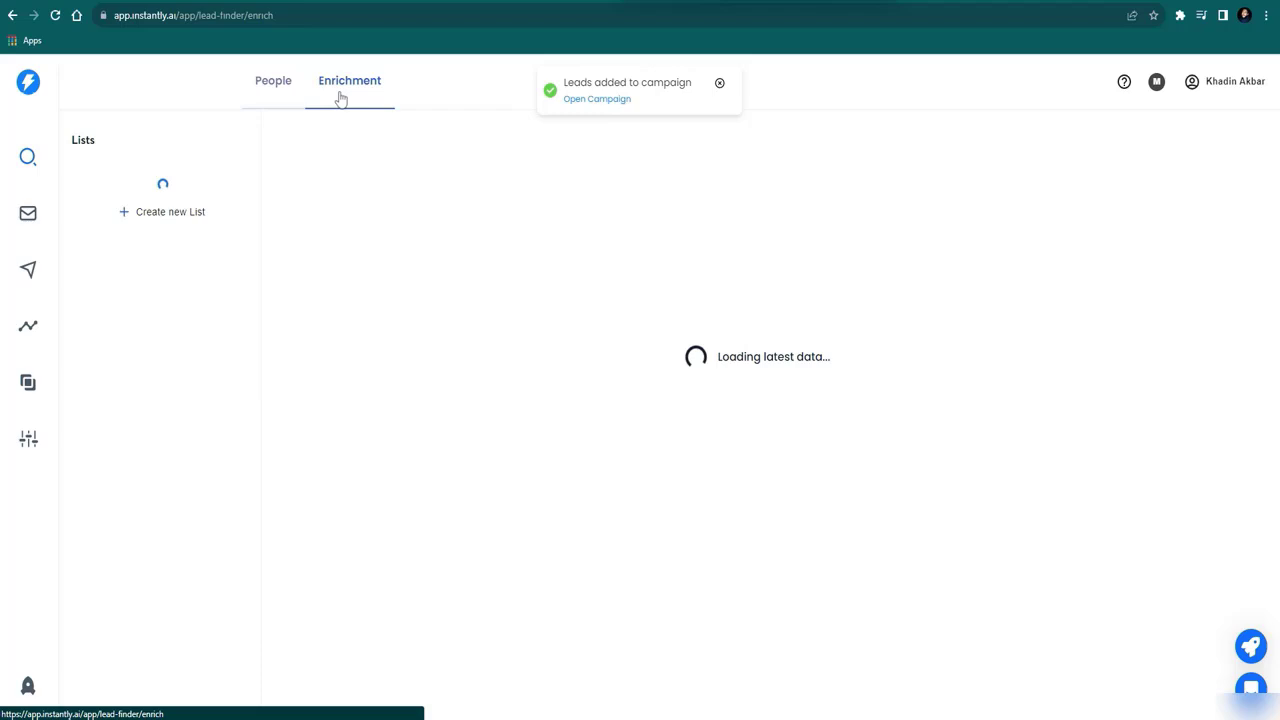
click(276, 88)
Go back to the Sample Campaign's Sequences tab and put the cursor in Step 1's blank subject.
click(11, 16)
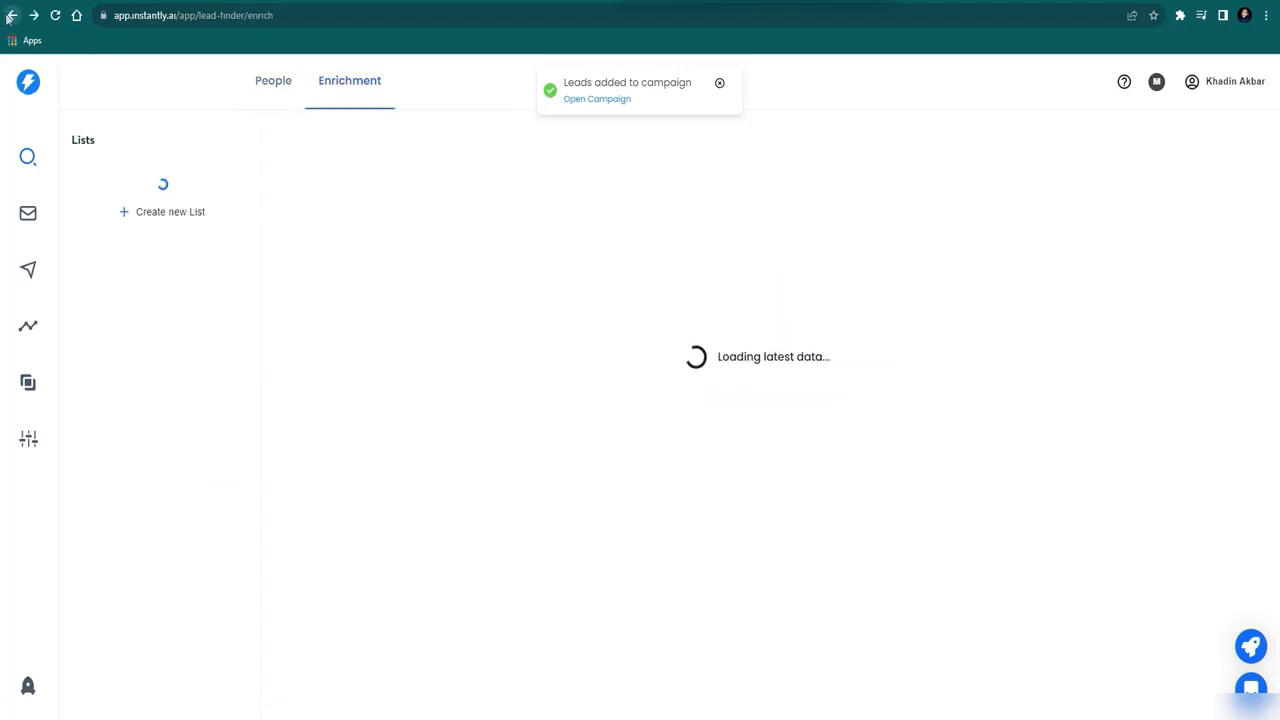
click(11, 16)
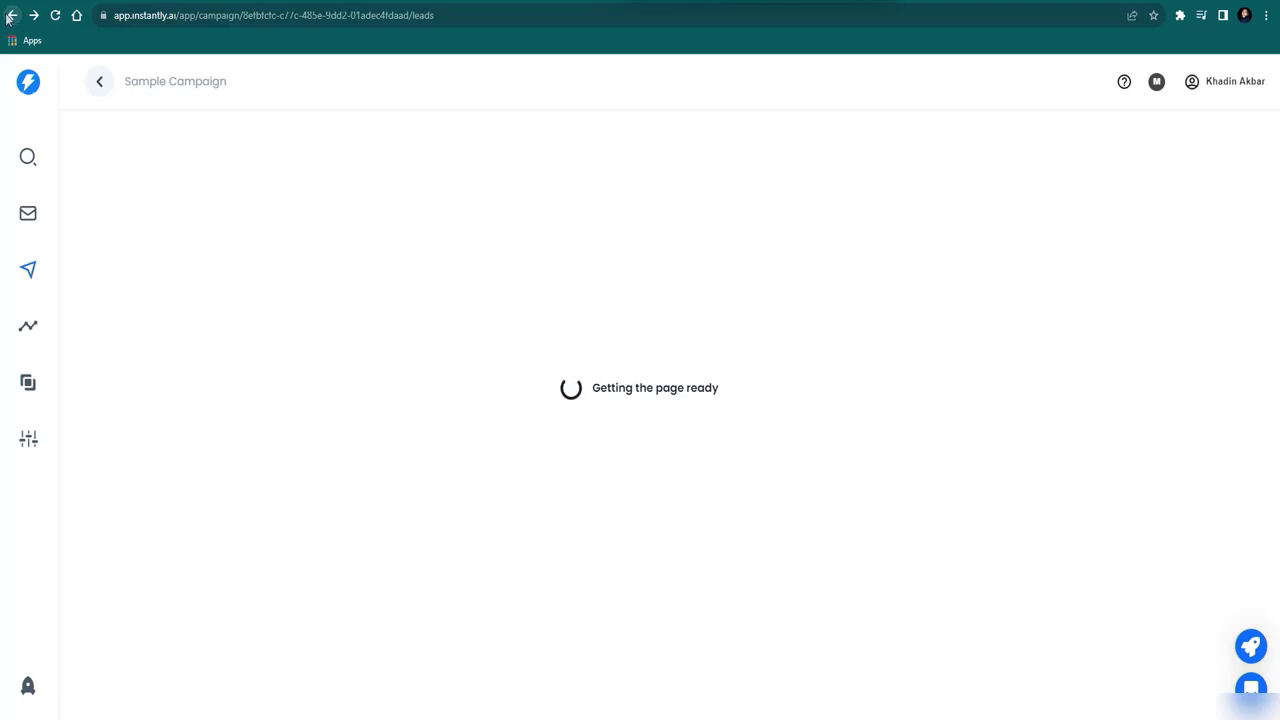
scroll(613, 484, down, 3)
scroll(610, 478, down, 10)
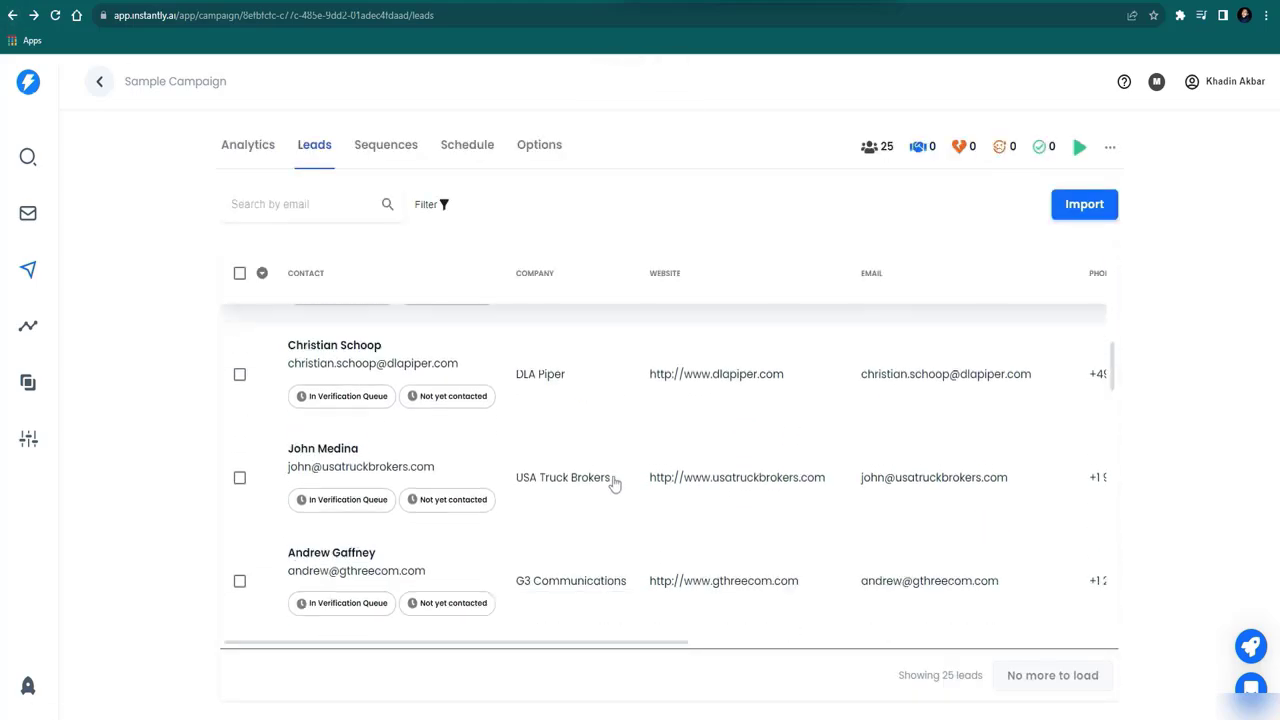
scroll(606, 472, up, 2)
click(390, 150)
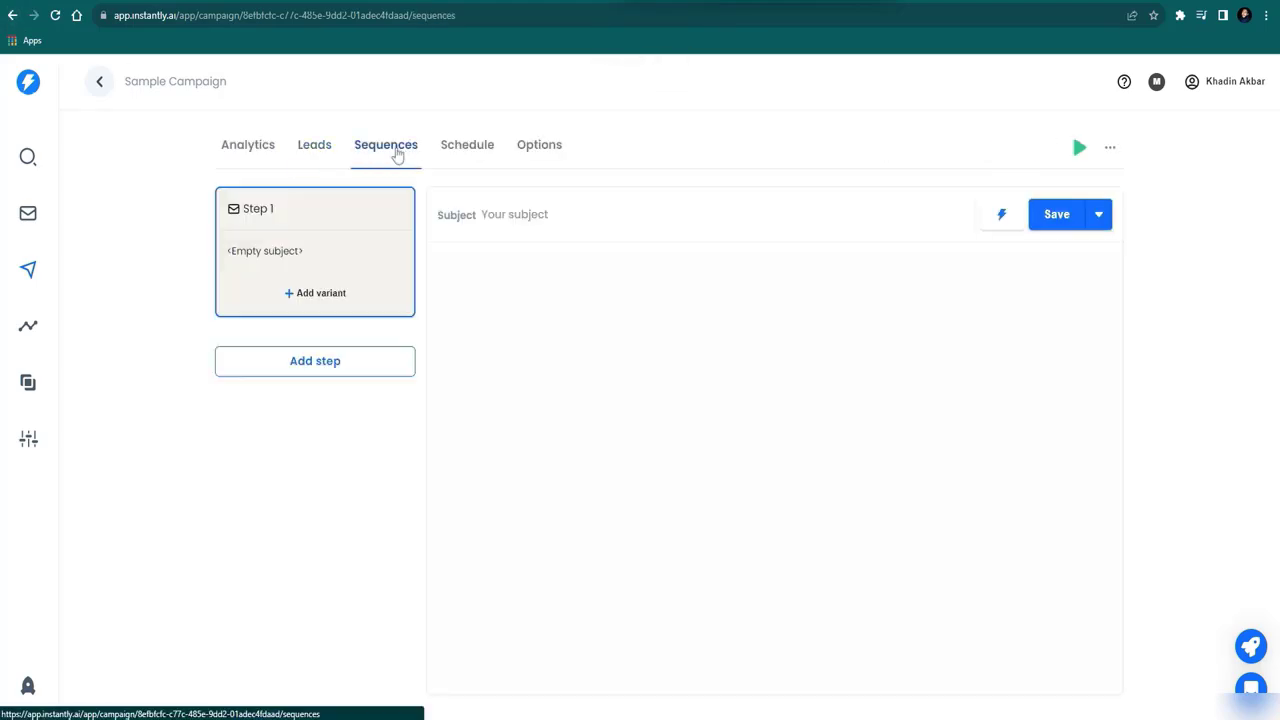
click(520, 216)
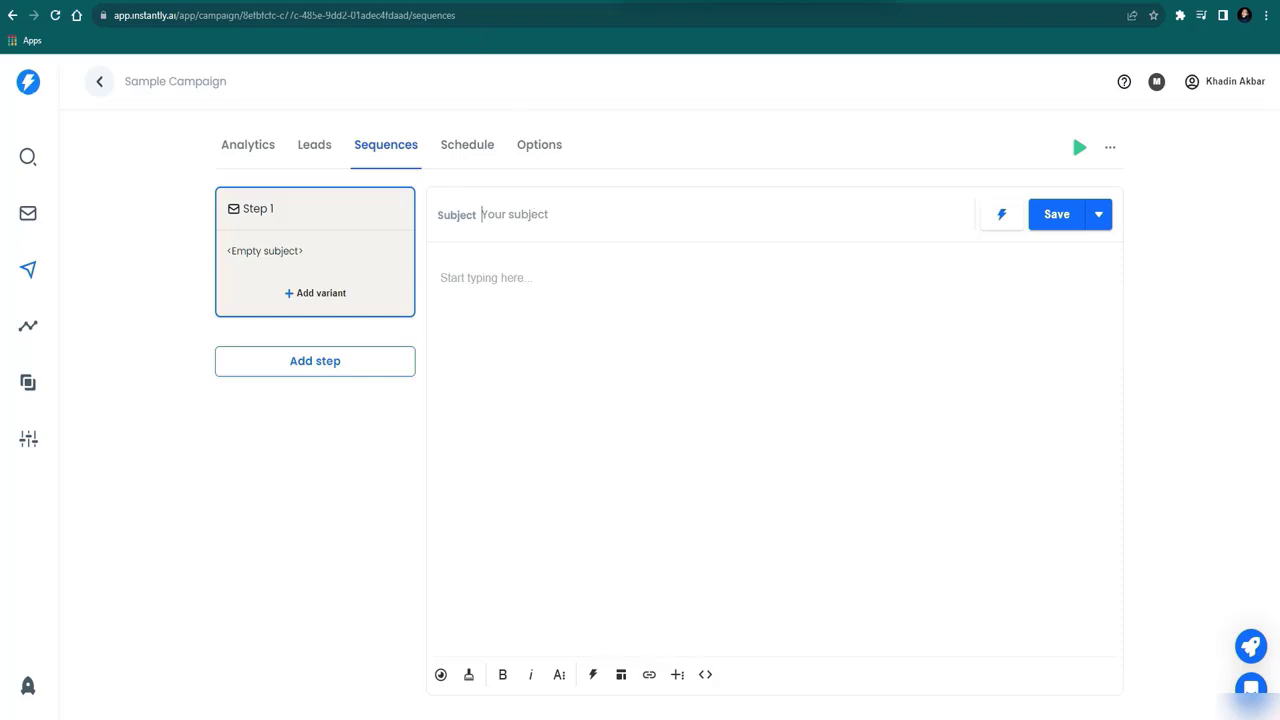
mouse_move(964, 719)
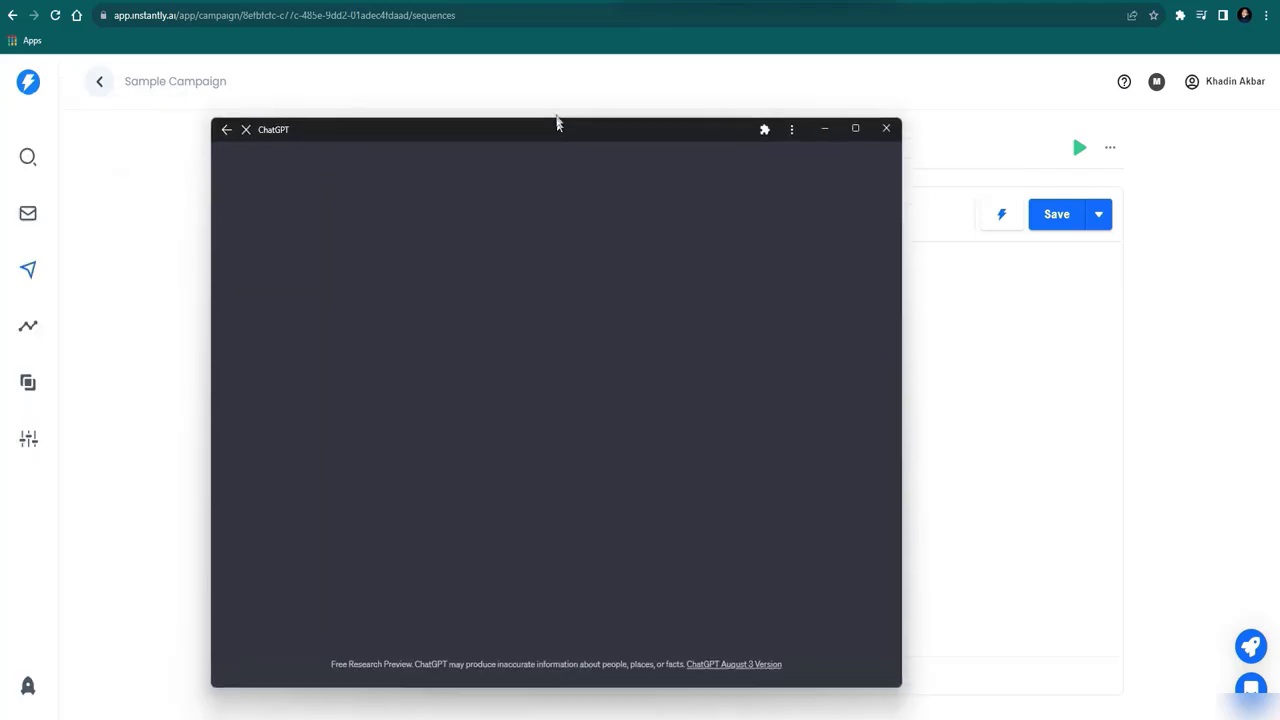
Ask ChatGPT for an Elementor Pro outreach sequence pitching AI gym fitness-plan generators, under 700 characters.
click(849, 86)
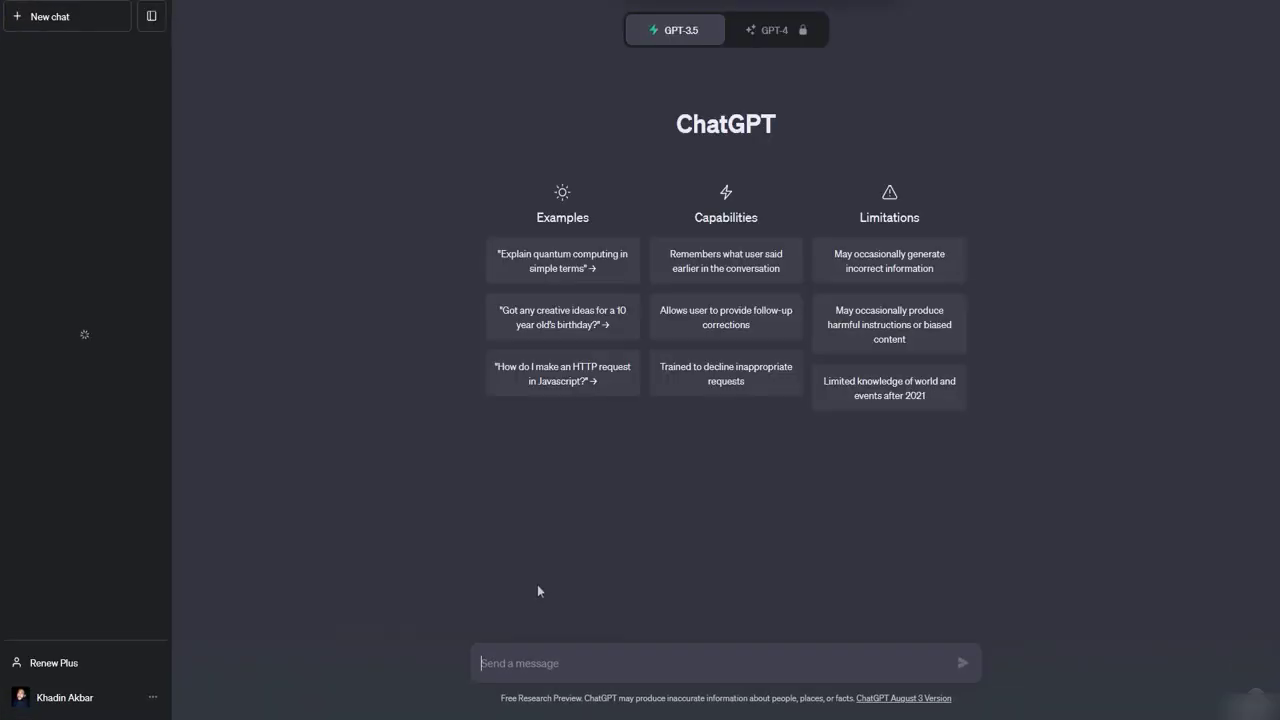
text(generate an)
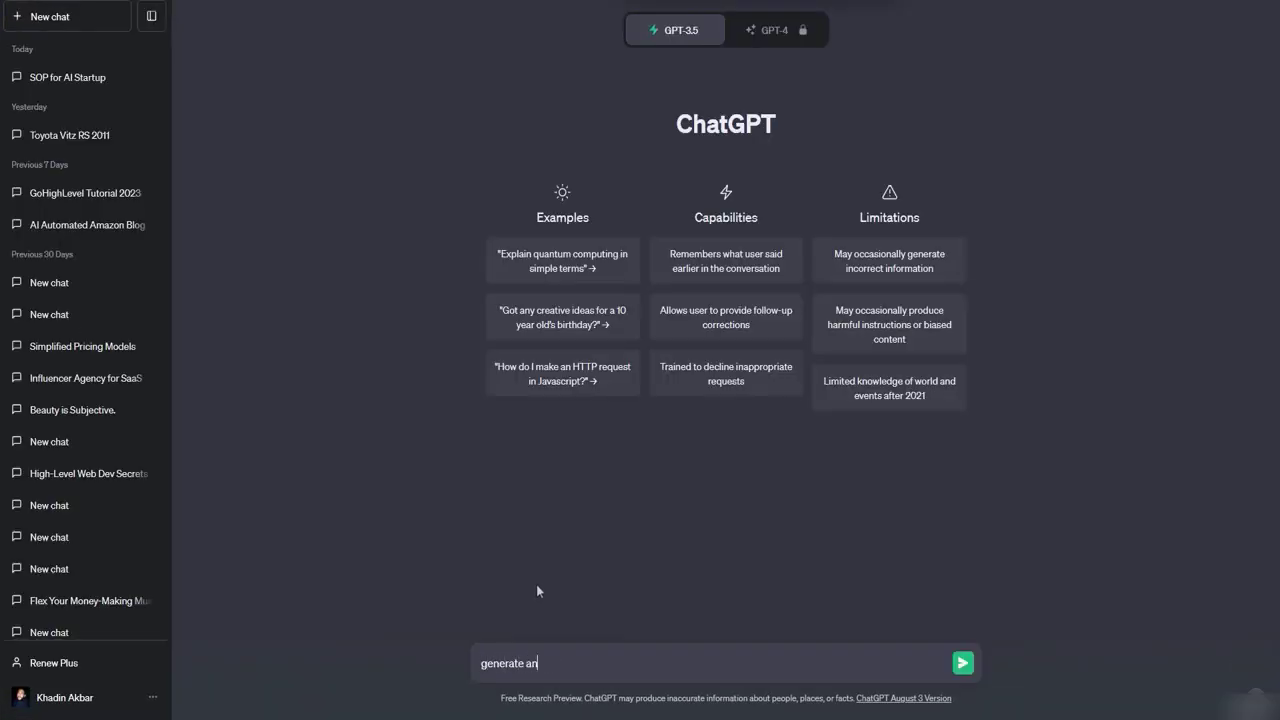
text( email sequence for me to send to )
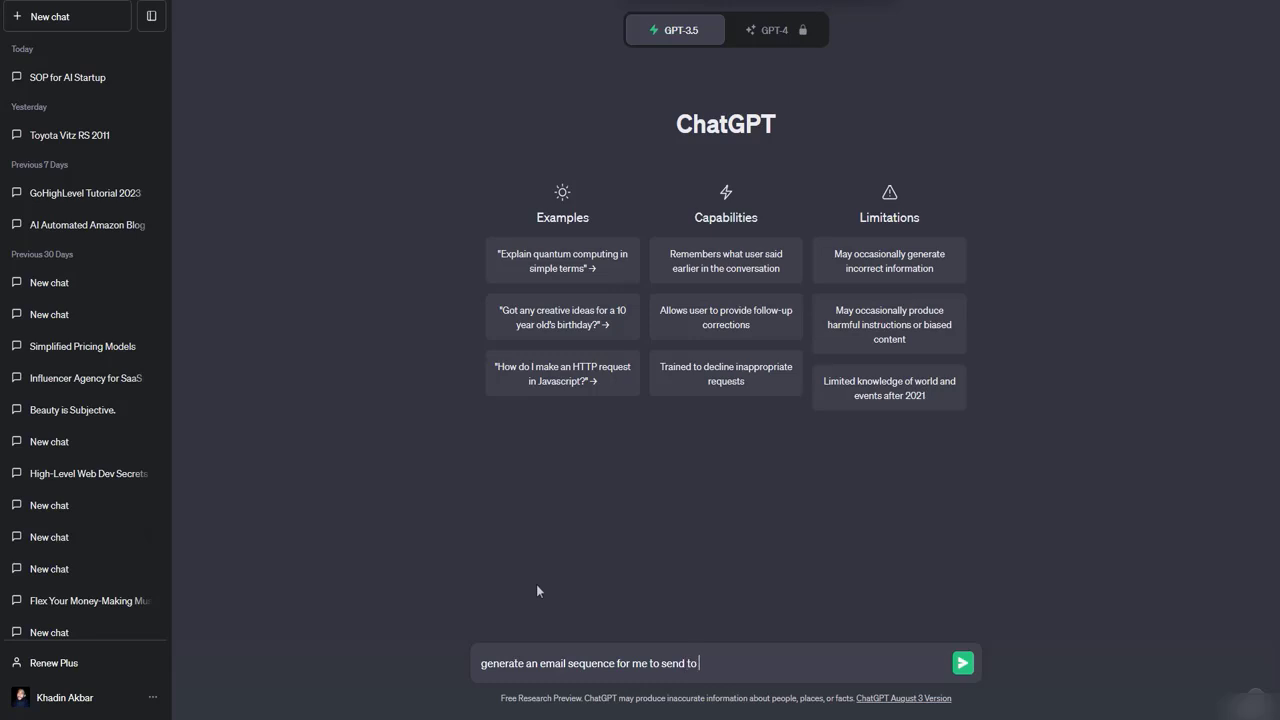
text(websites that are using)
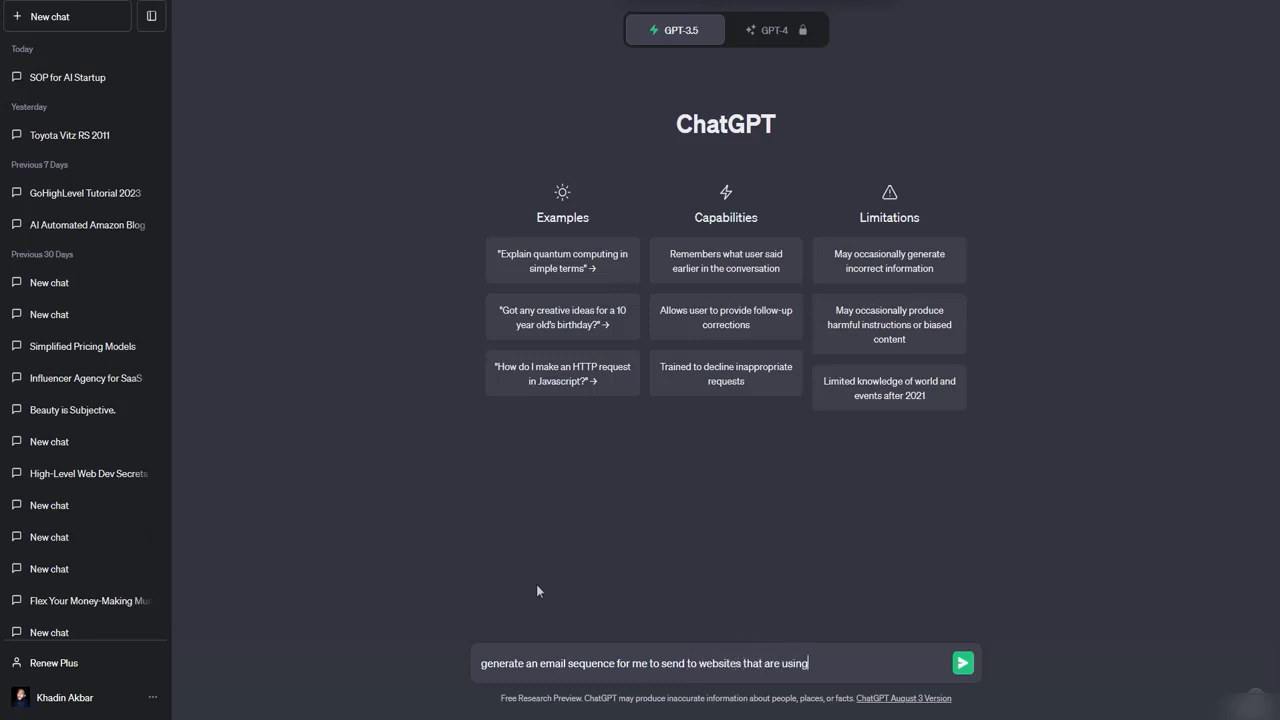
text( elementor pro )
text(I want to off)
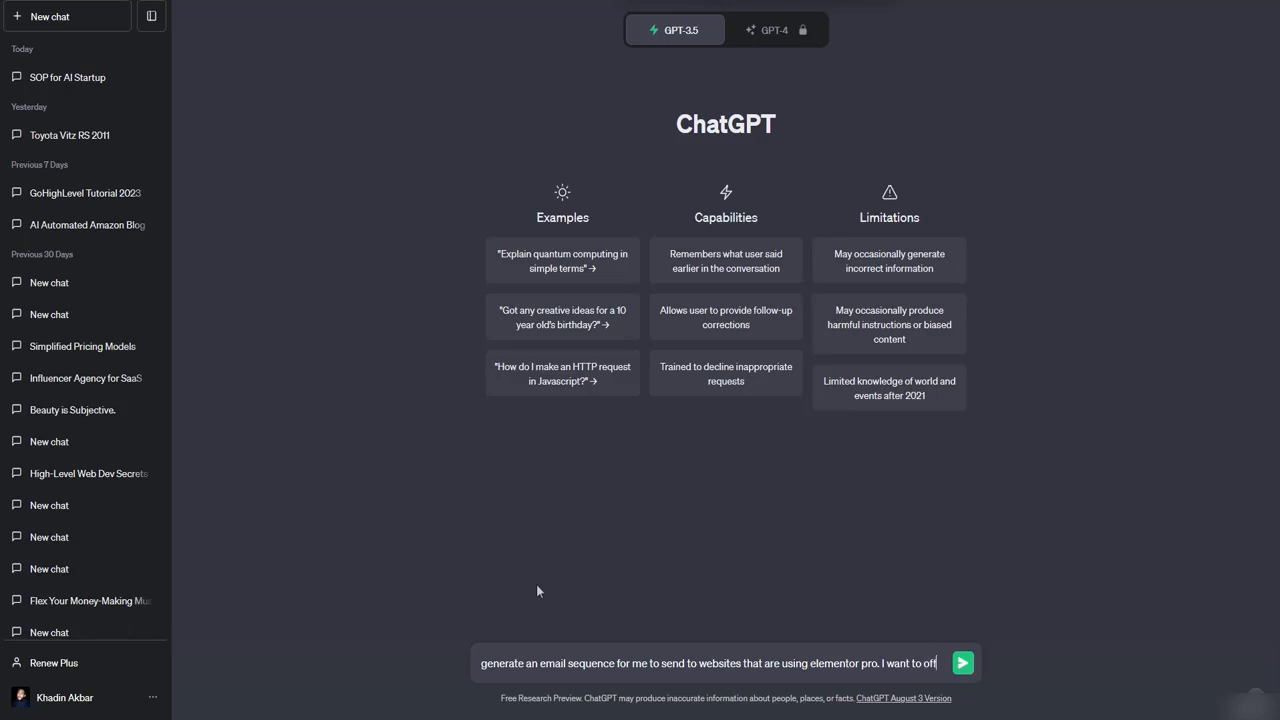
text(er them )
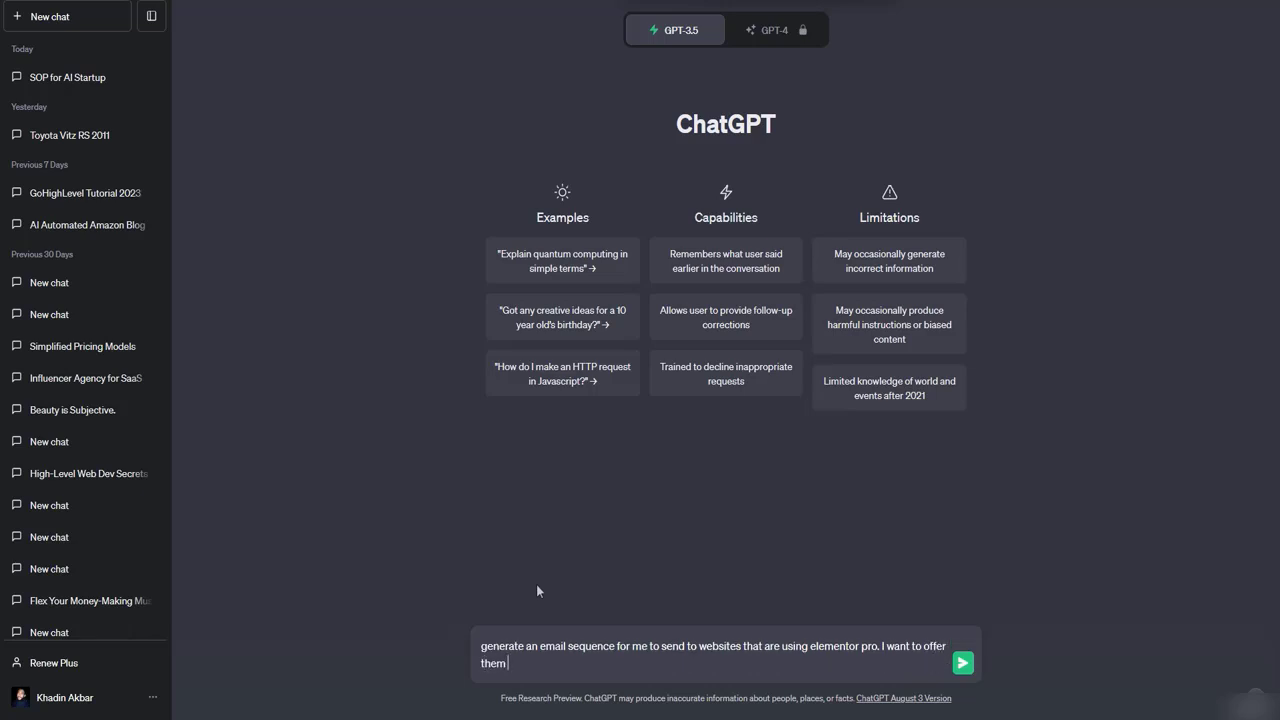
text(that i will)
text( create)
text(ac)
text(t as an ema)
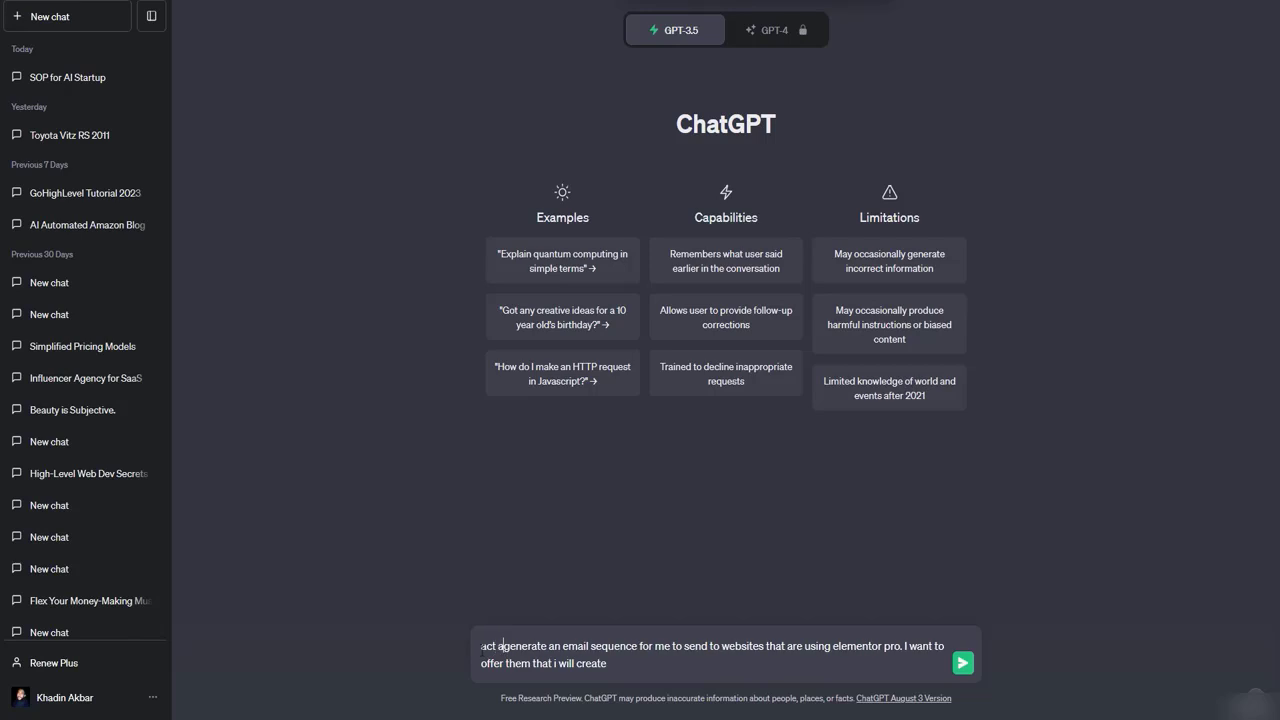
text(il copywriting )
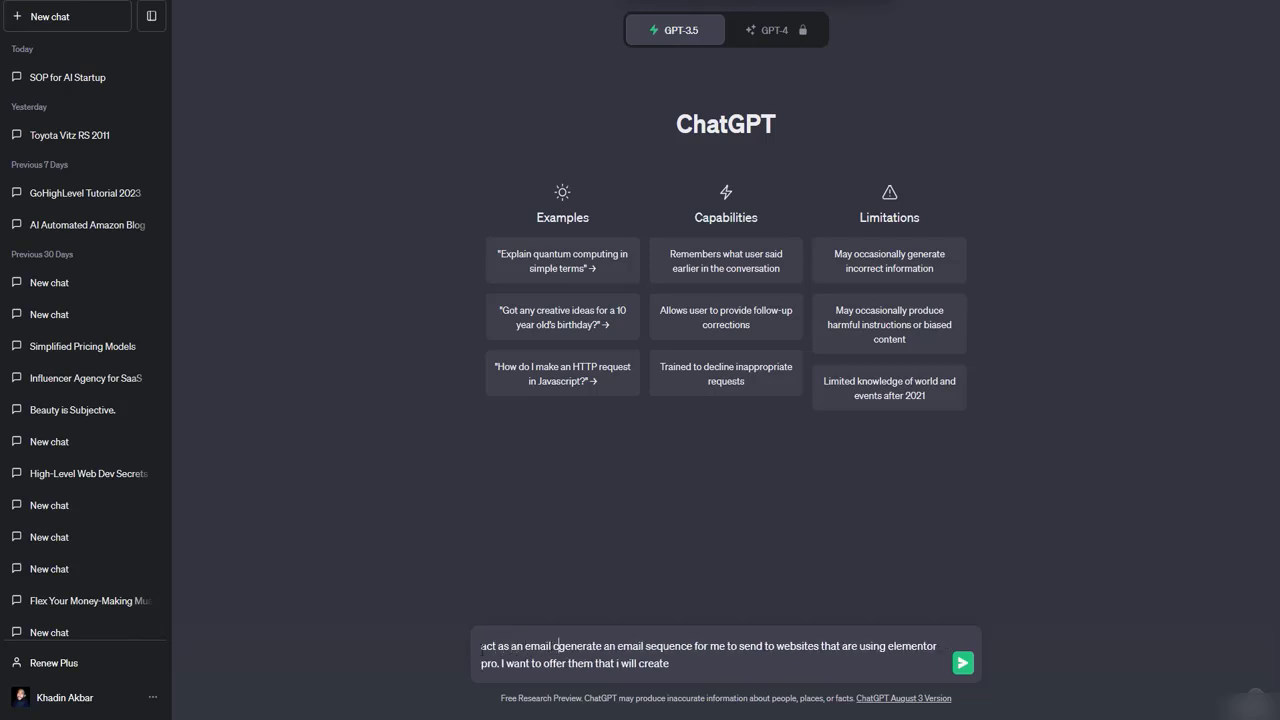
text(exper,)
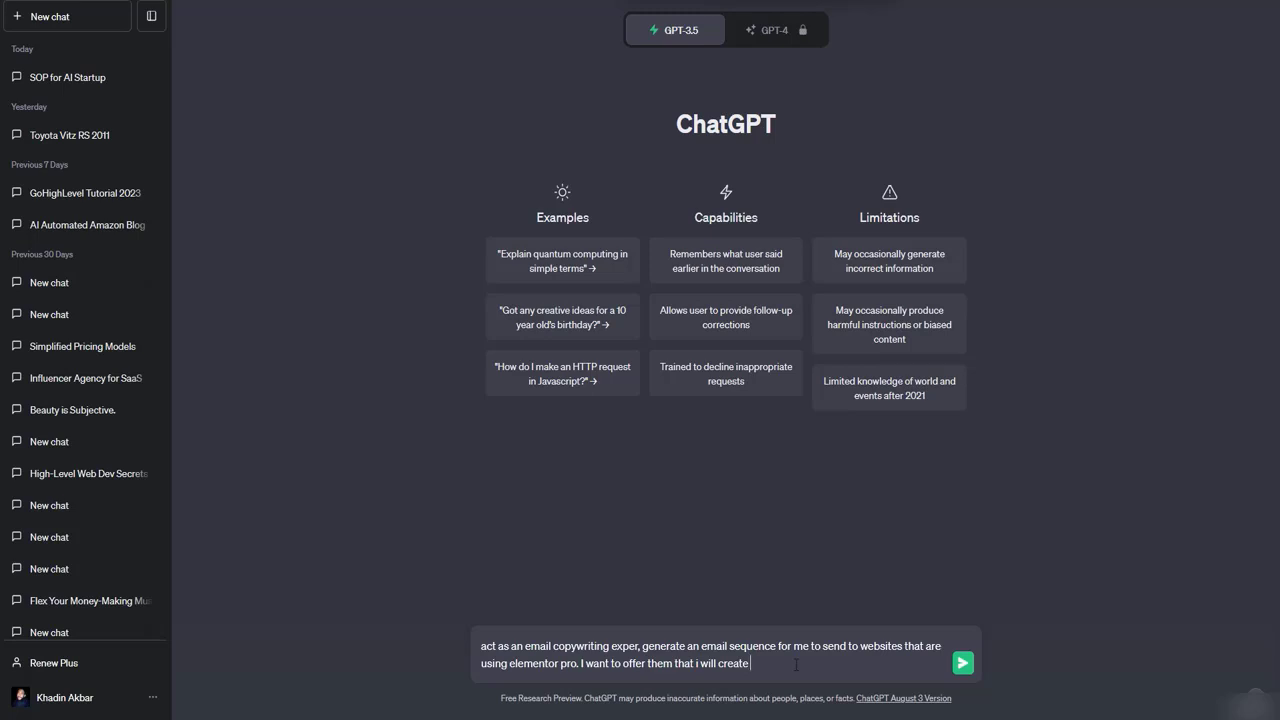
text(lead magenet)
key(BackSpace)
key(BackSpace)
key(BackSpace)
key(BackSpace)
text(net for them using)
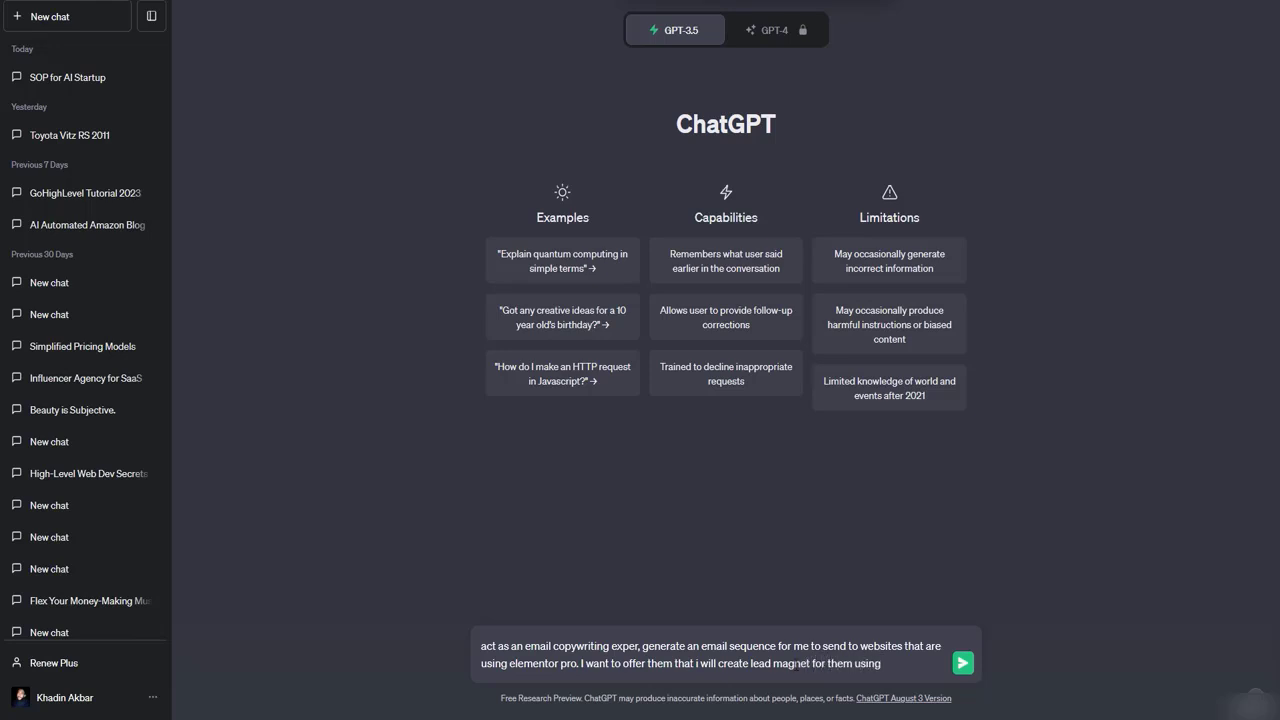
text( ai to generat)
key(BackSpace)
text(ate lead)
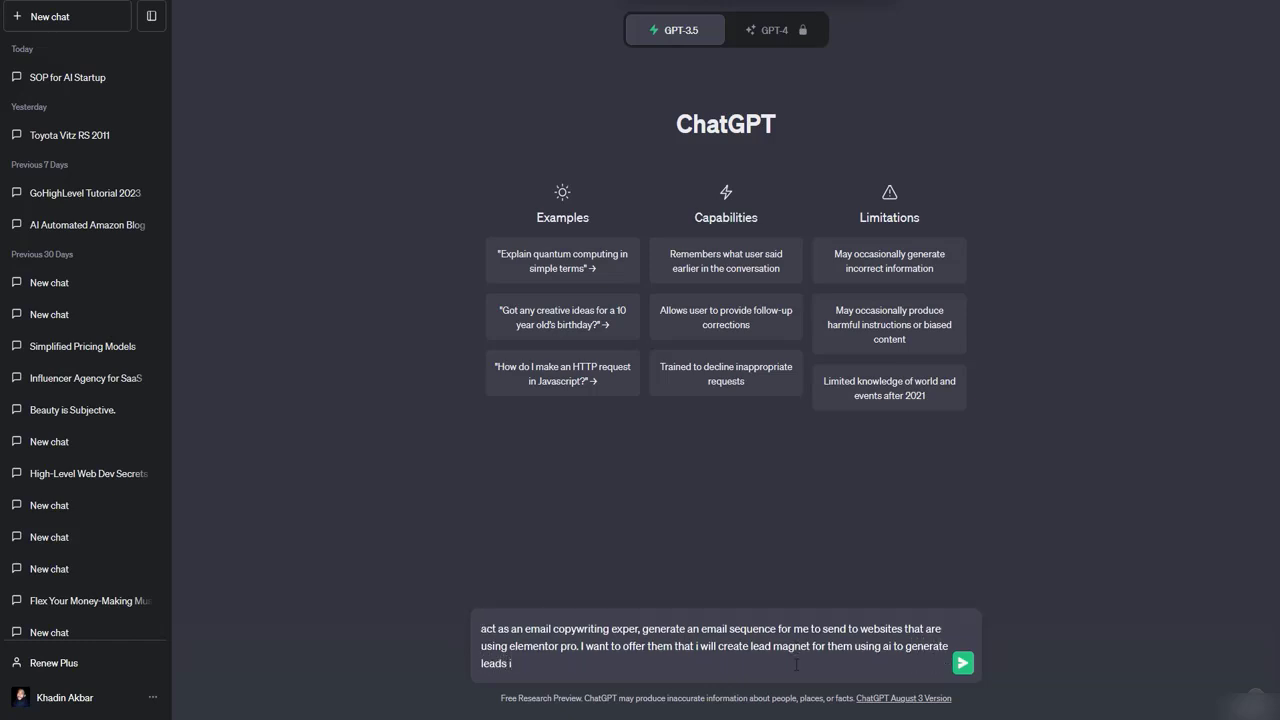
text(s i.e ai fnitness plat)
text( generator for)
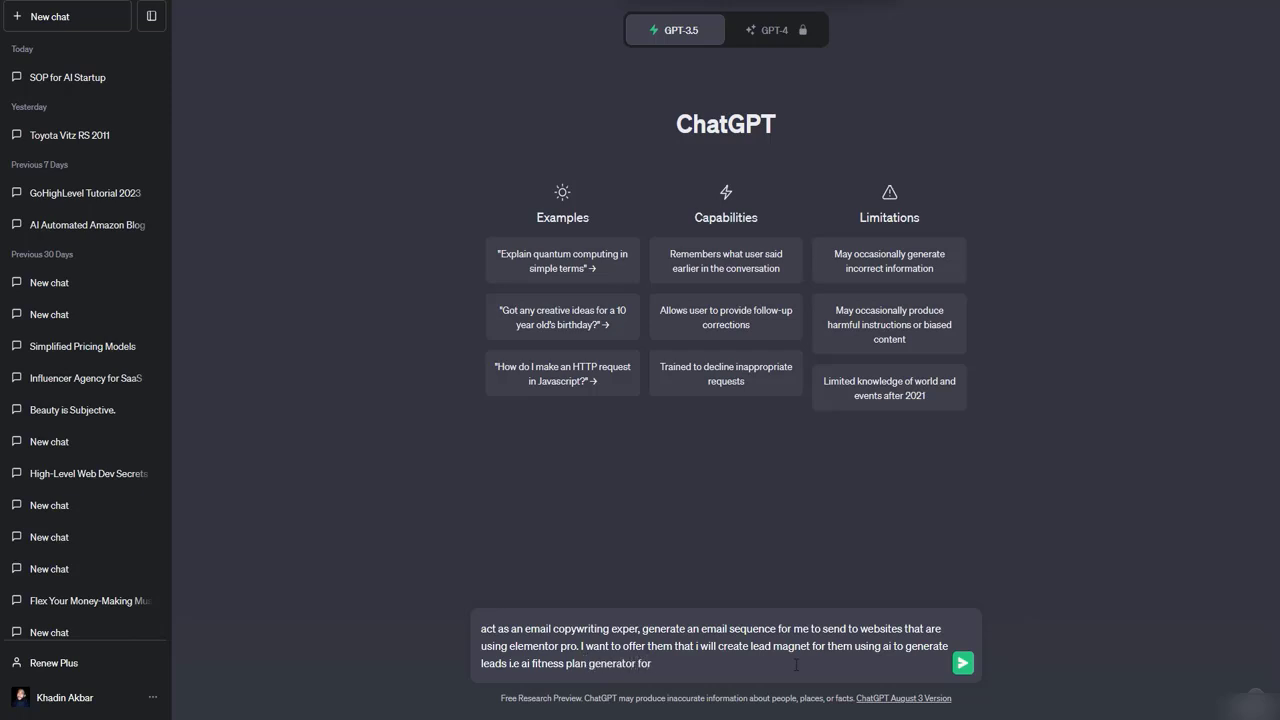
text( gyms.)
text(keep email upto 700 characters and)
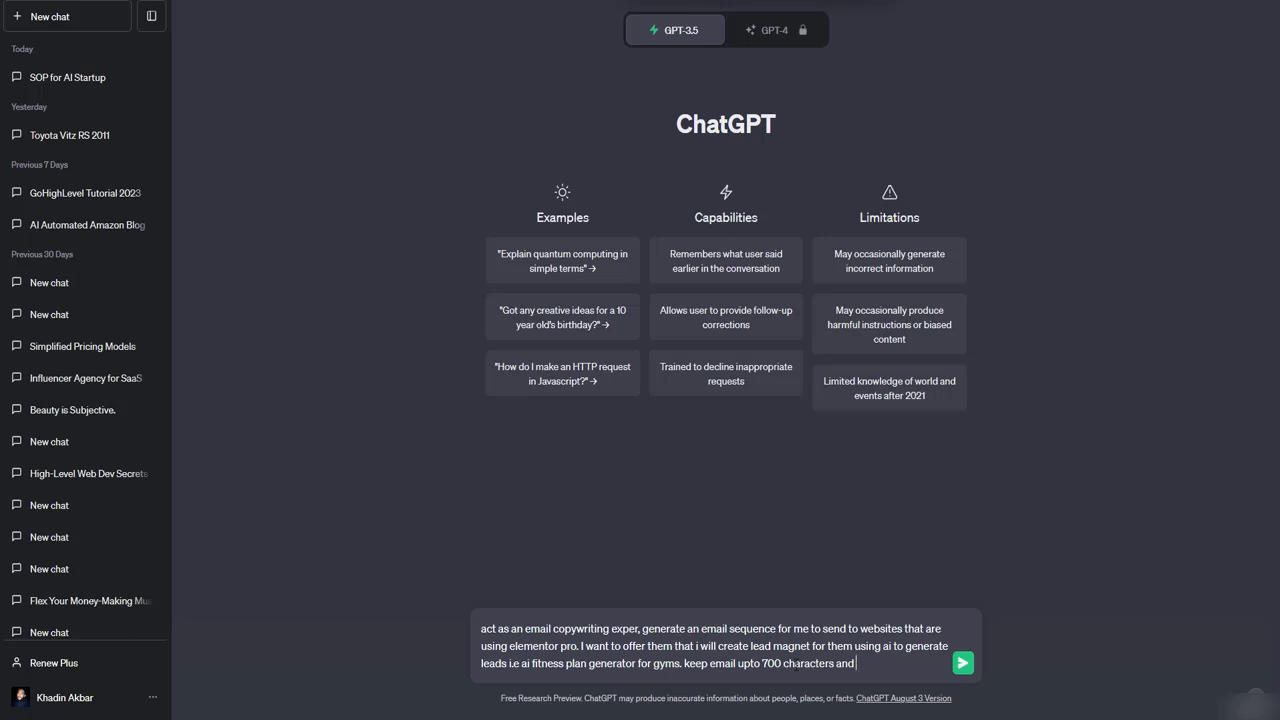
text(it should be)
text( easy)
text(ly under)
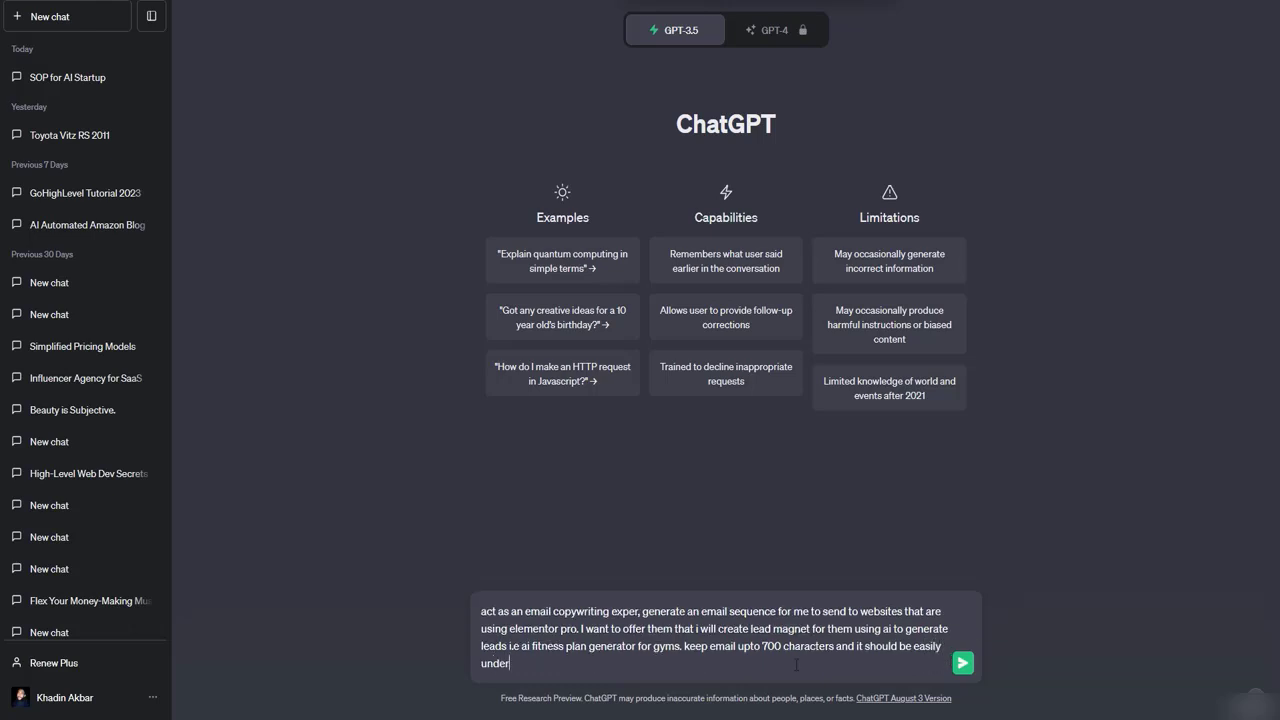
text(standable for anyone)
key(Return)
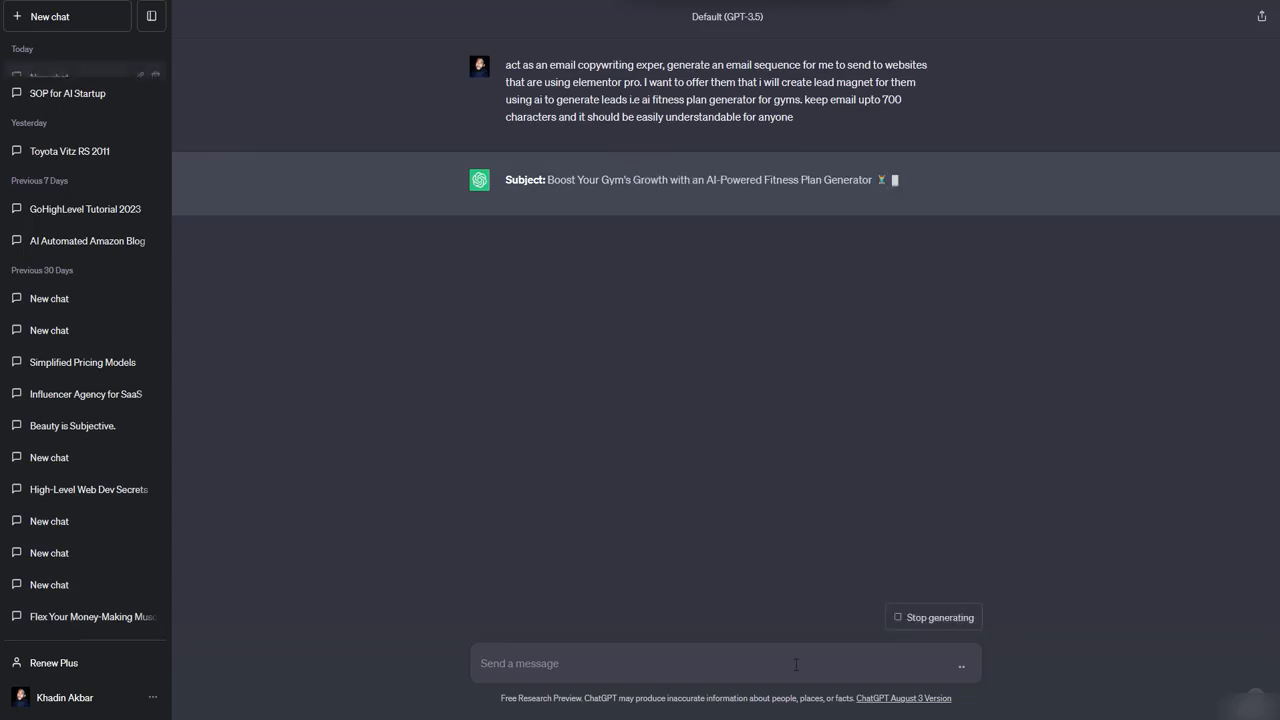
drag(697, 181, 869, 180)
click(873, 178)
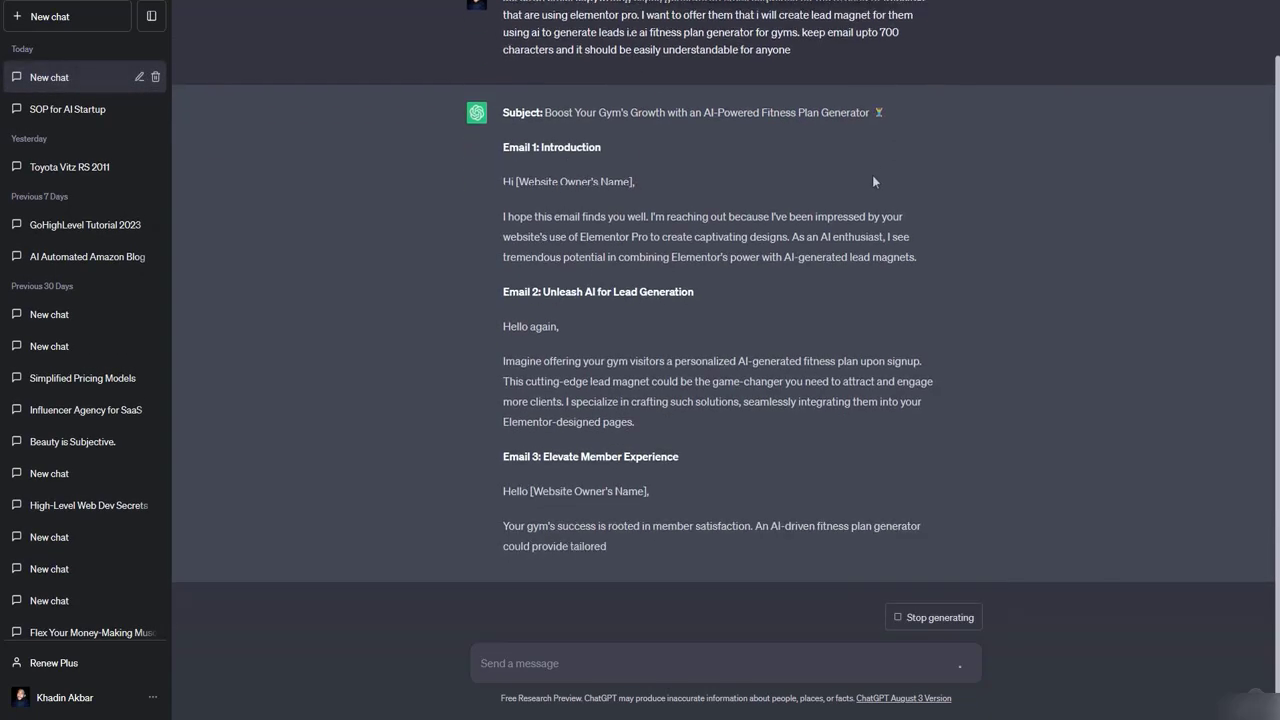
scroll(900, 300, up, 1)
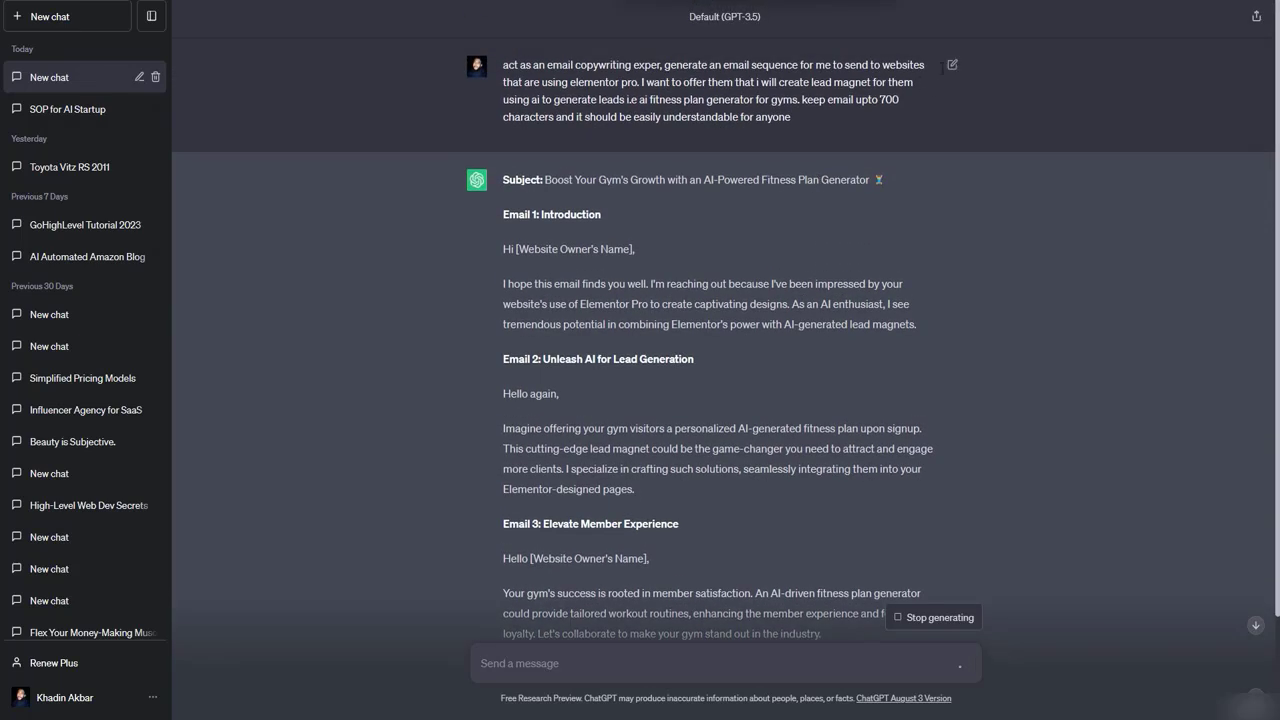
click(951, 65)
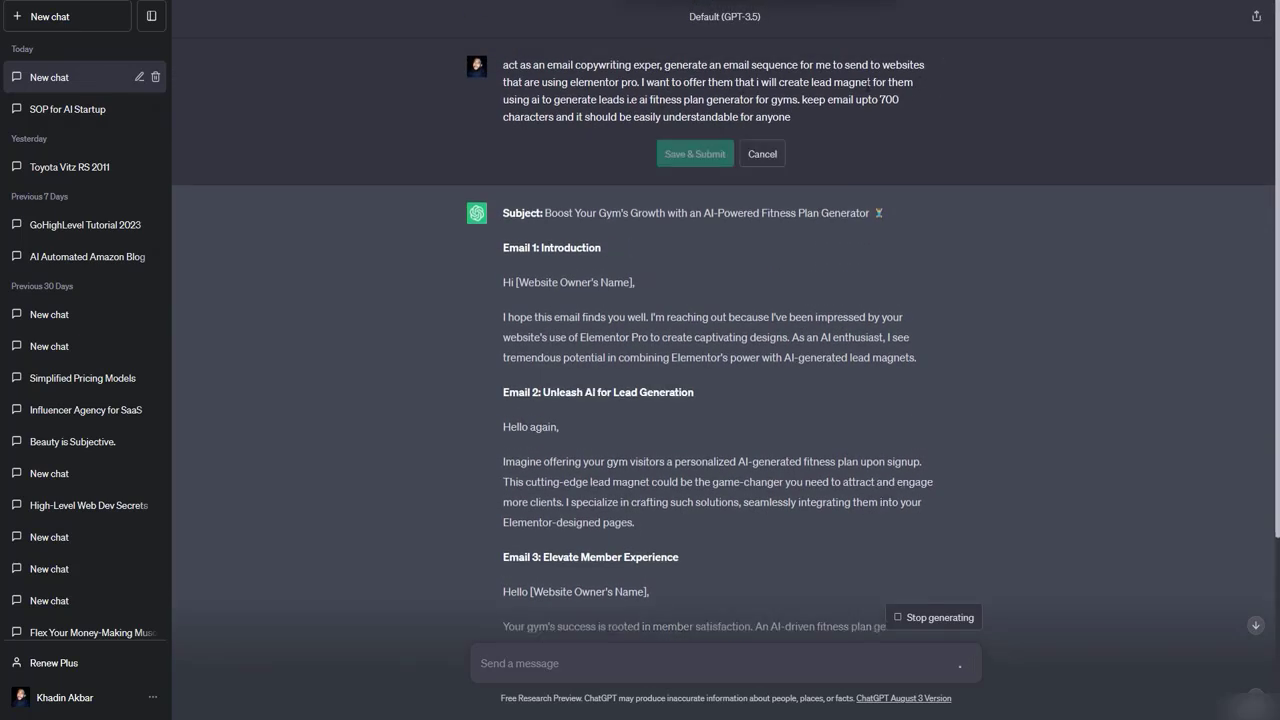
drag(627, 100, 797, 100)
key(BackSpace)
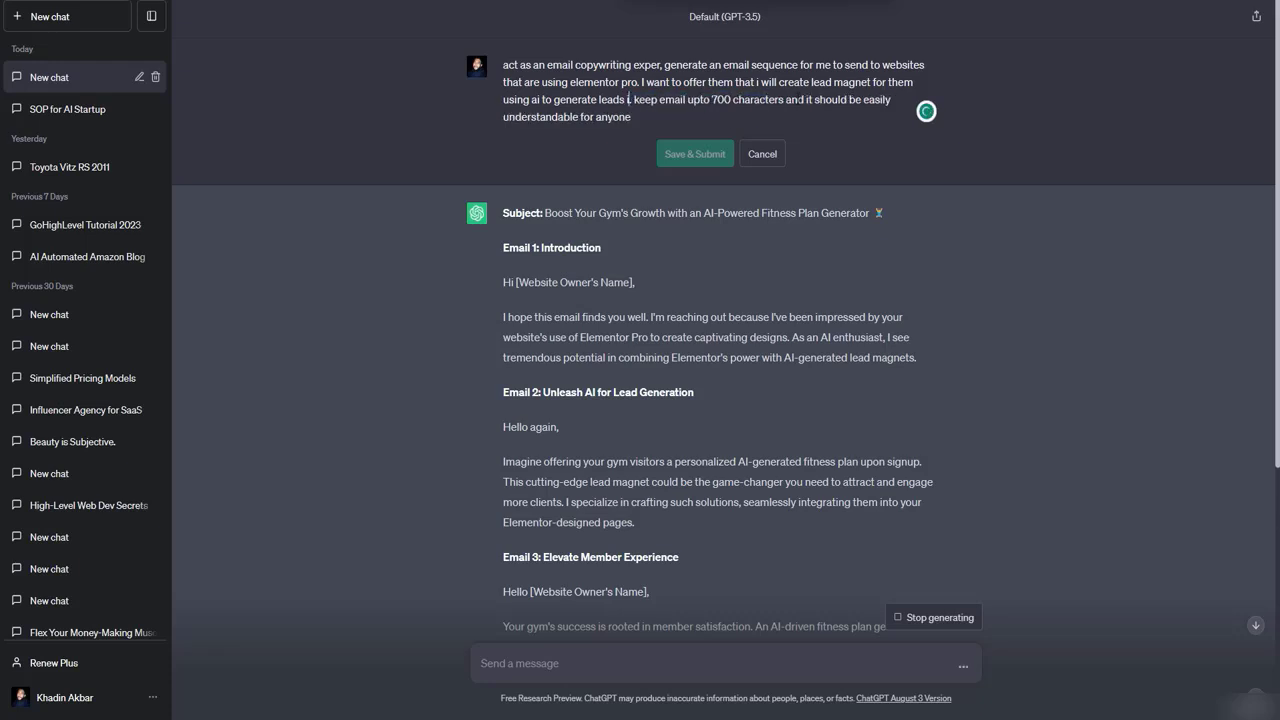
click(679, 122)
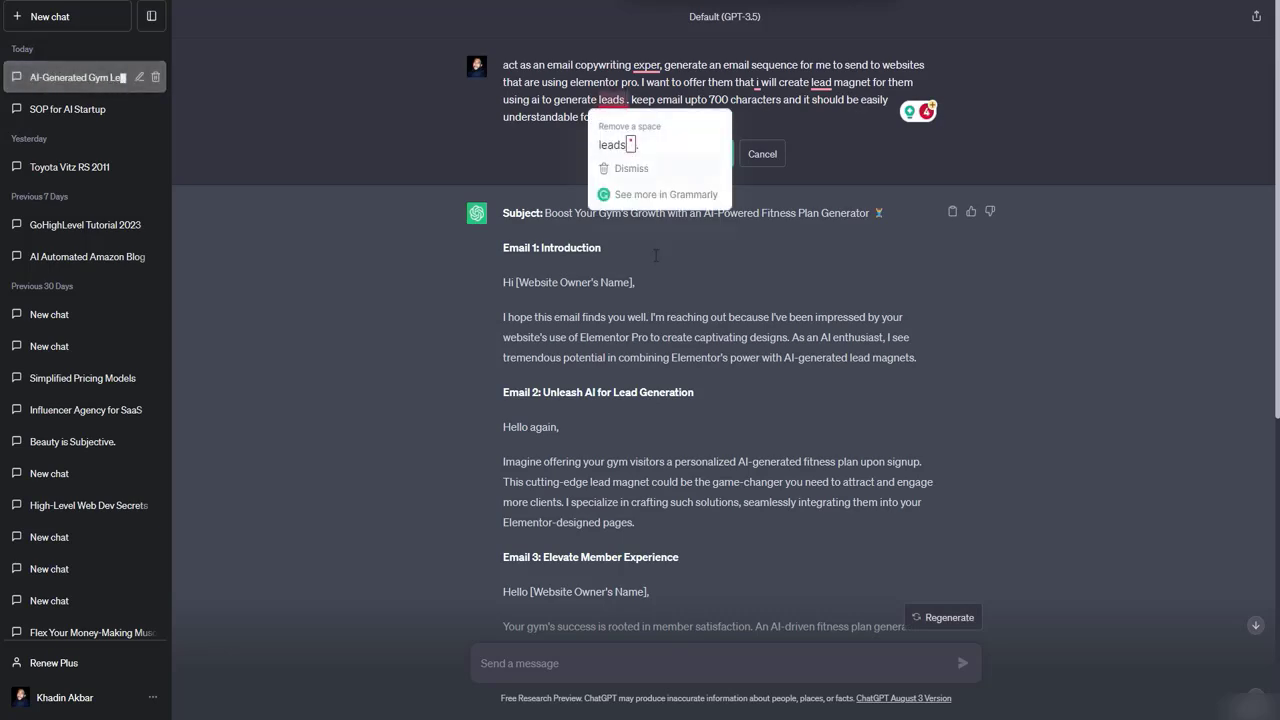
scroll(656, 252, down, 5)
scroll(655, 470, up, 4)
scroll(646, 447, up, 2)
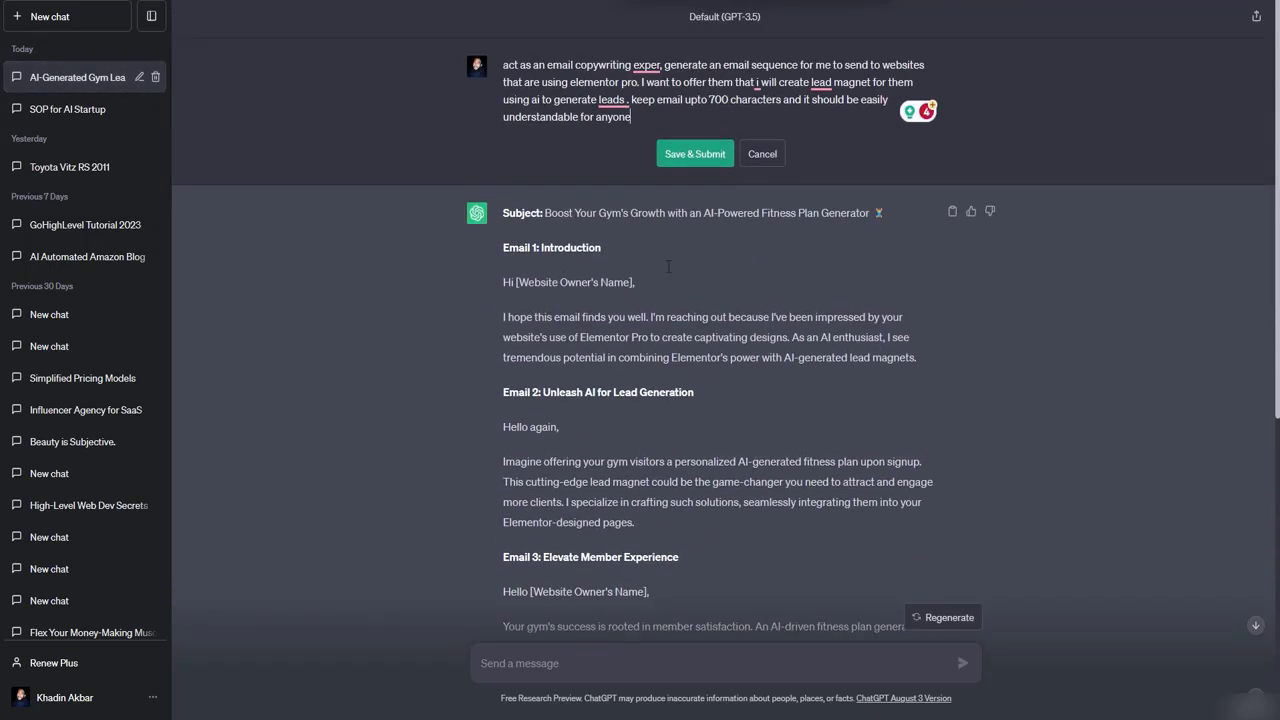
click(694, 155)
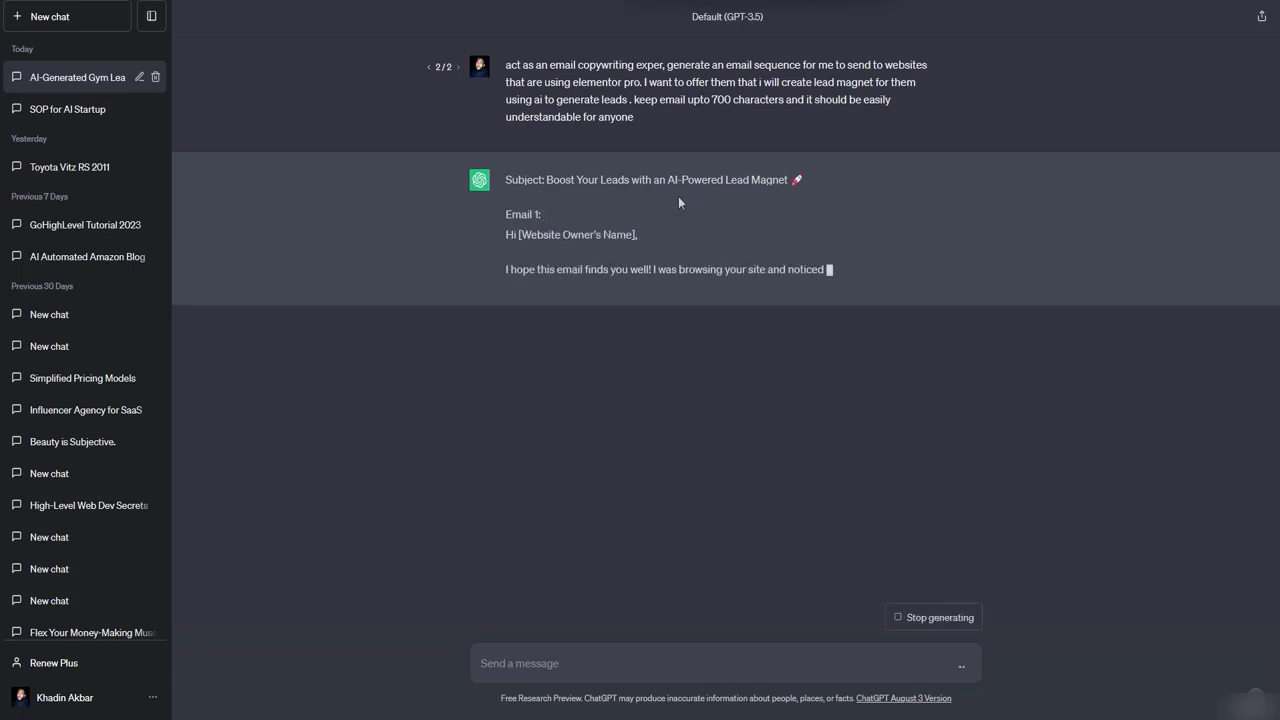
drag(667, 180, 806, 180)
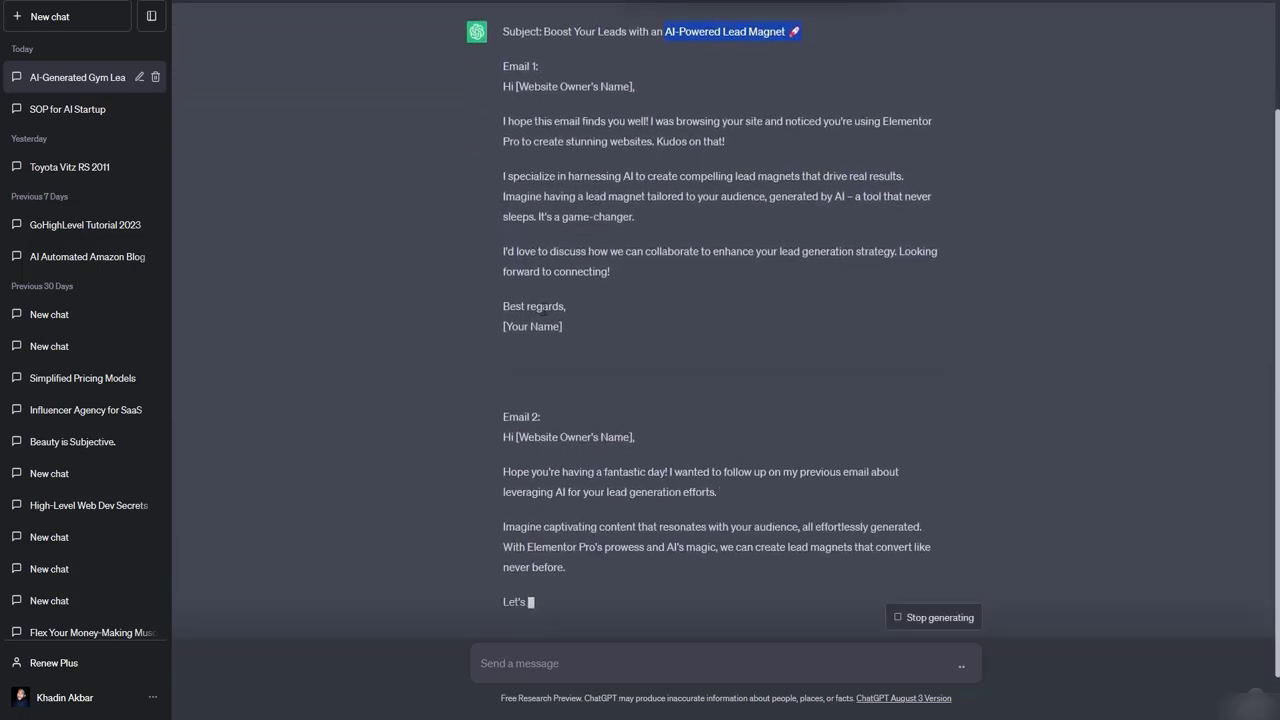
scroll(505, 210, up, 2)
drag(503, 210, 623, 472)
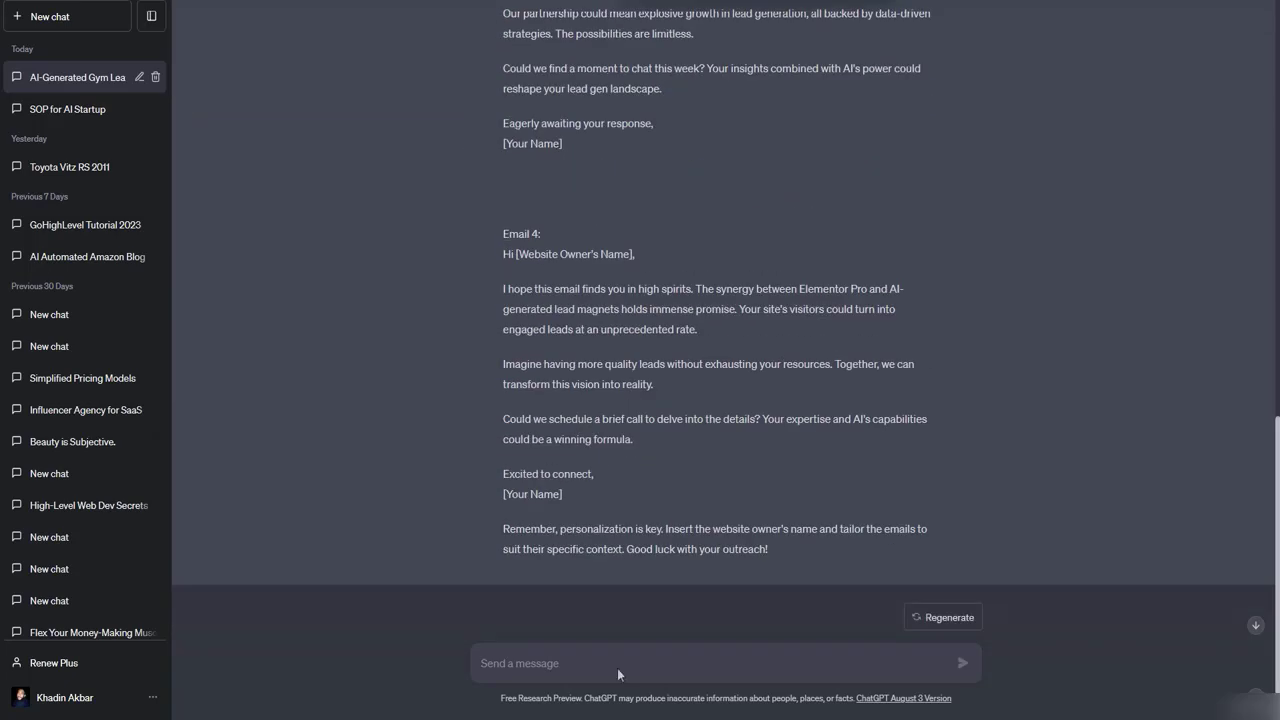
Start a ChatGPT prompt to personalize the email using lead data columns, then view the Leads list.
click(620, 659)
text(make )
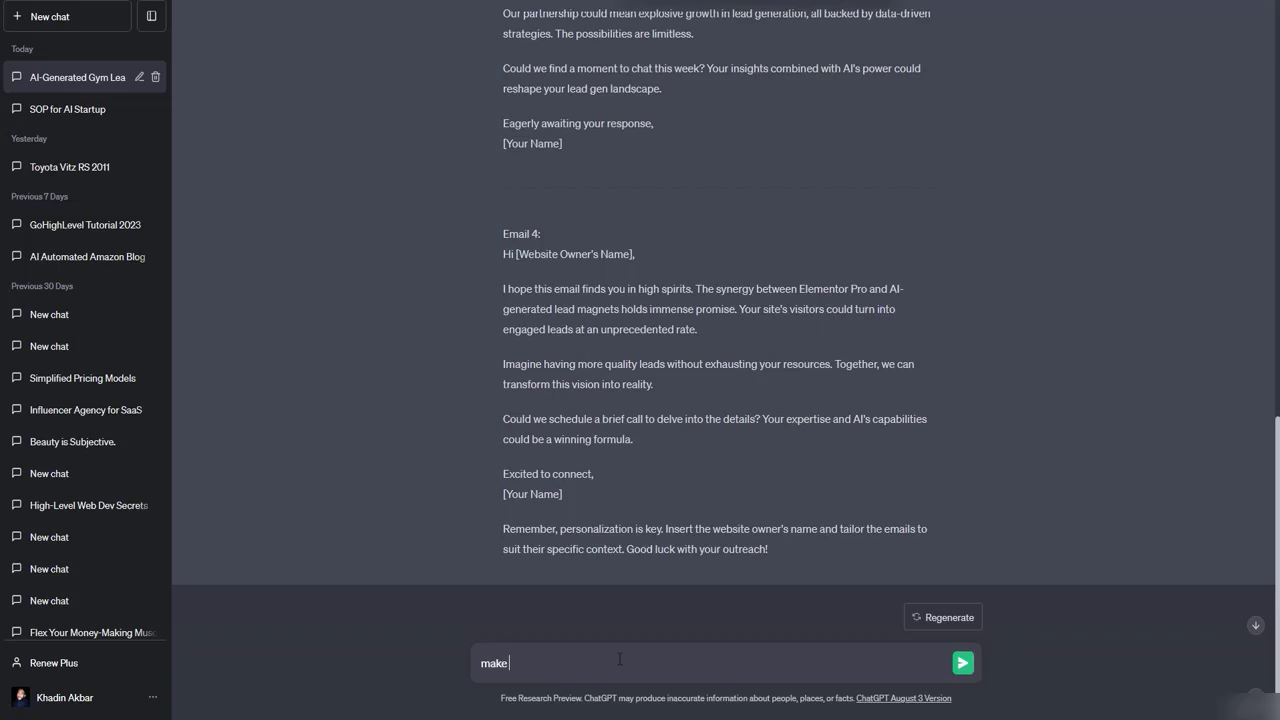
text(this email more persoanlized as I have th)
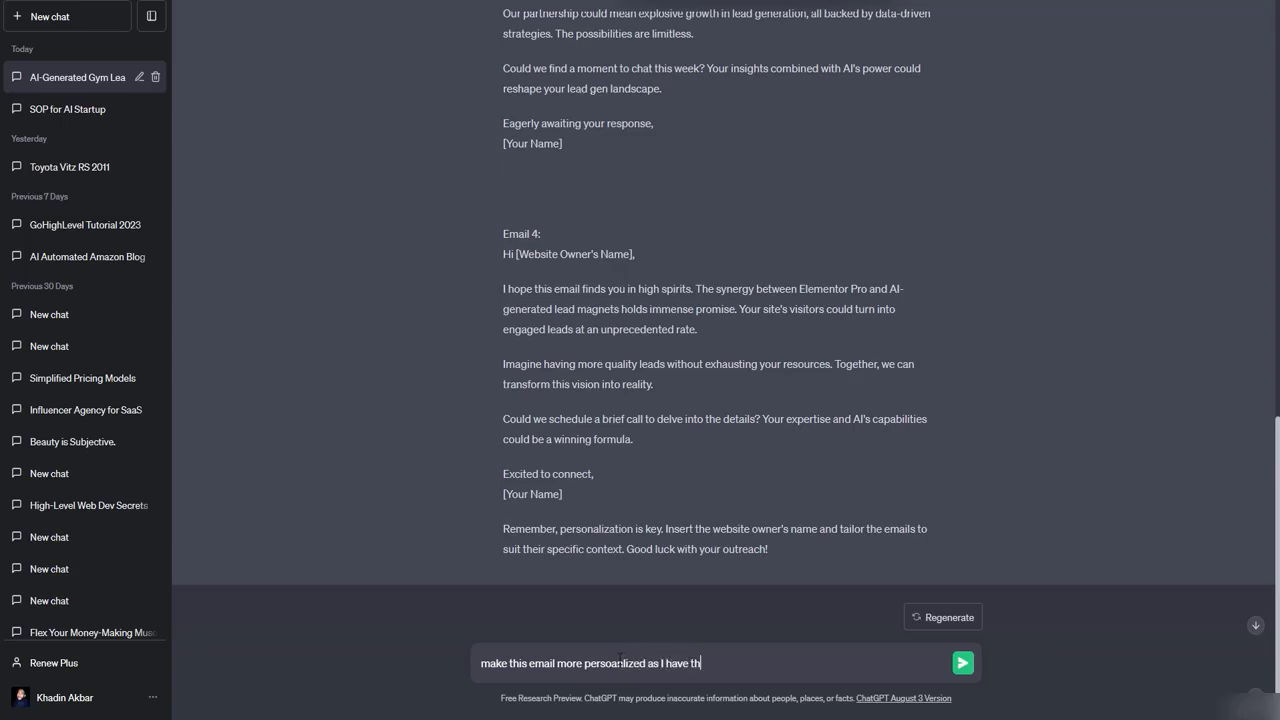
text(ese data columns)
drag(642, 2, 892, 199)
click(300, 145)
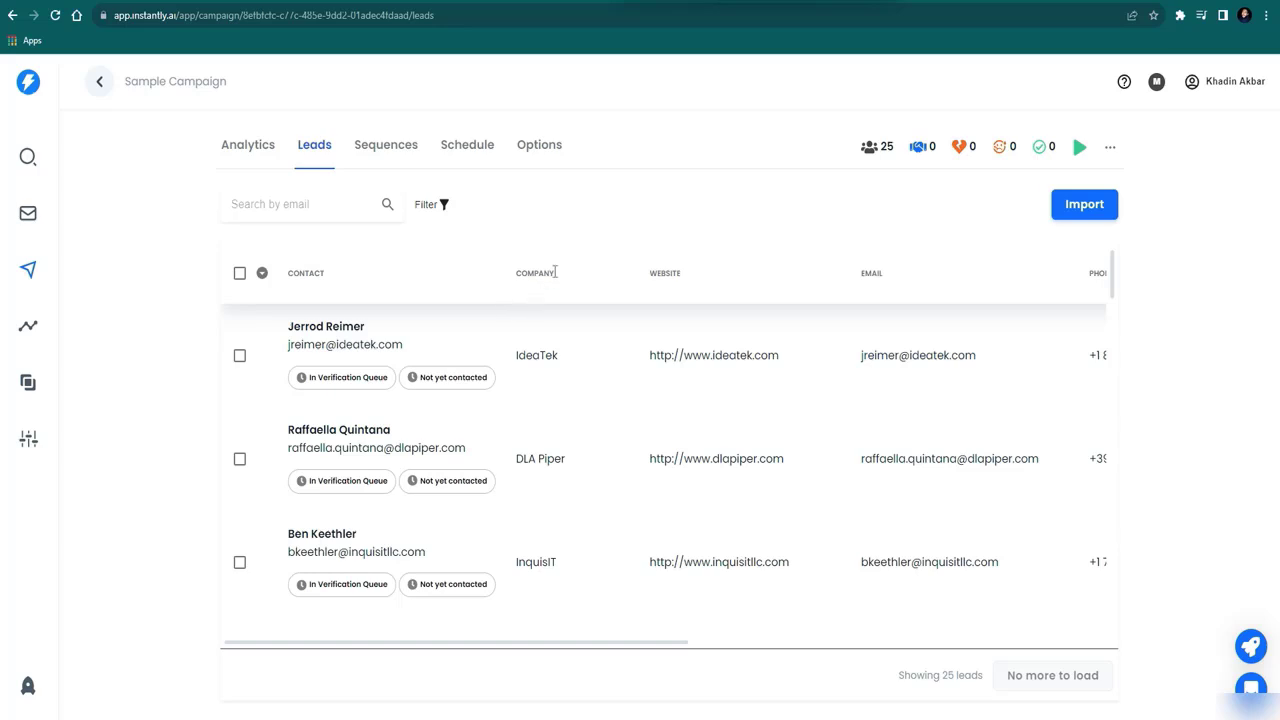
Ask ChatGPT to personalize the email with contact name, company name, website, job title and phone number.
drag(640, 643, 898, 643)
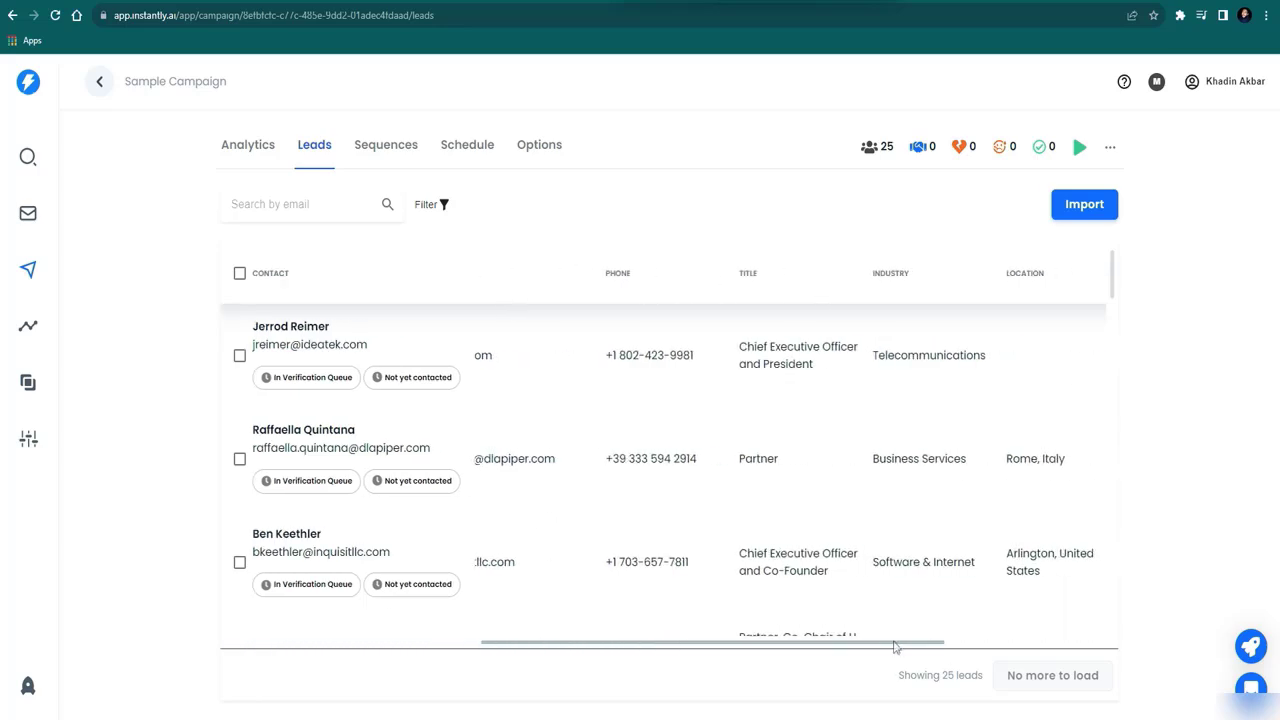
mouse_move(964, 718)
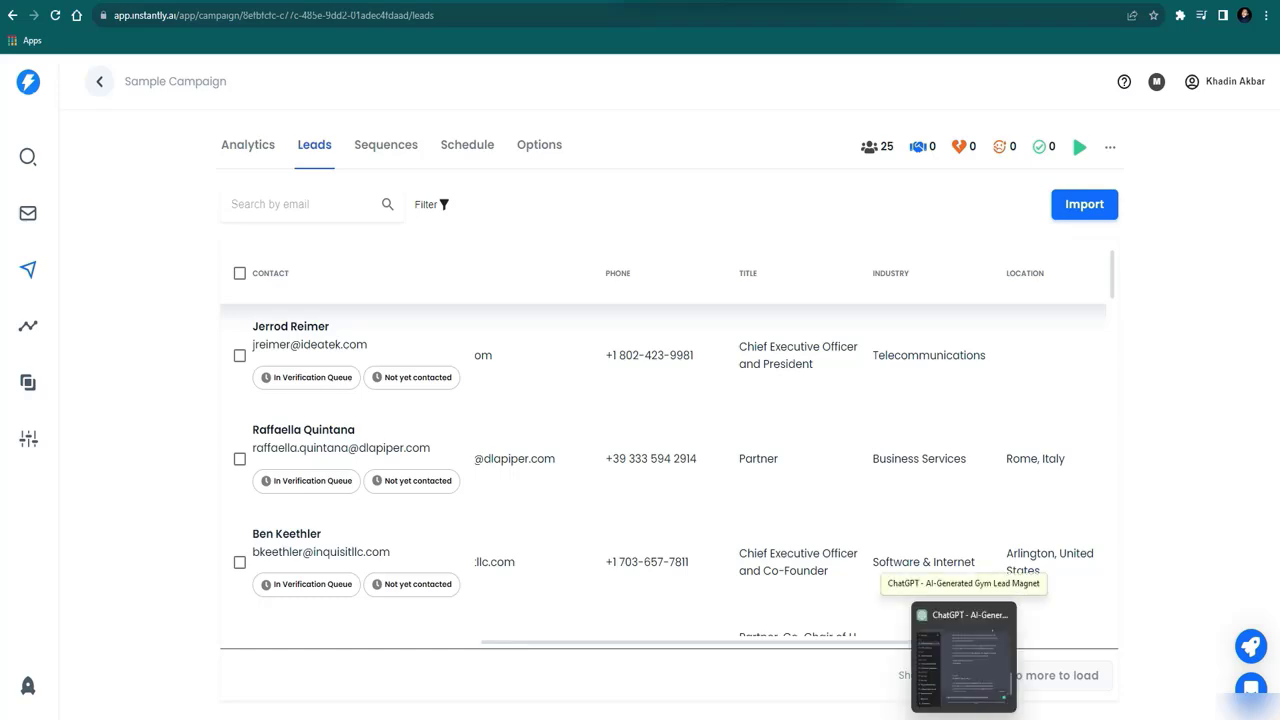
click(953, 686)
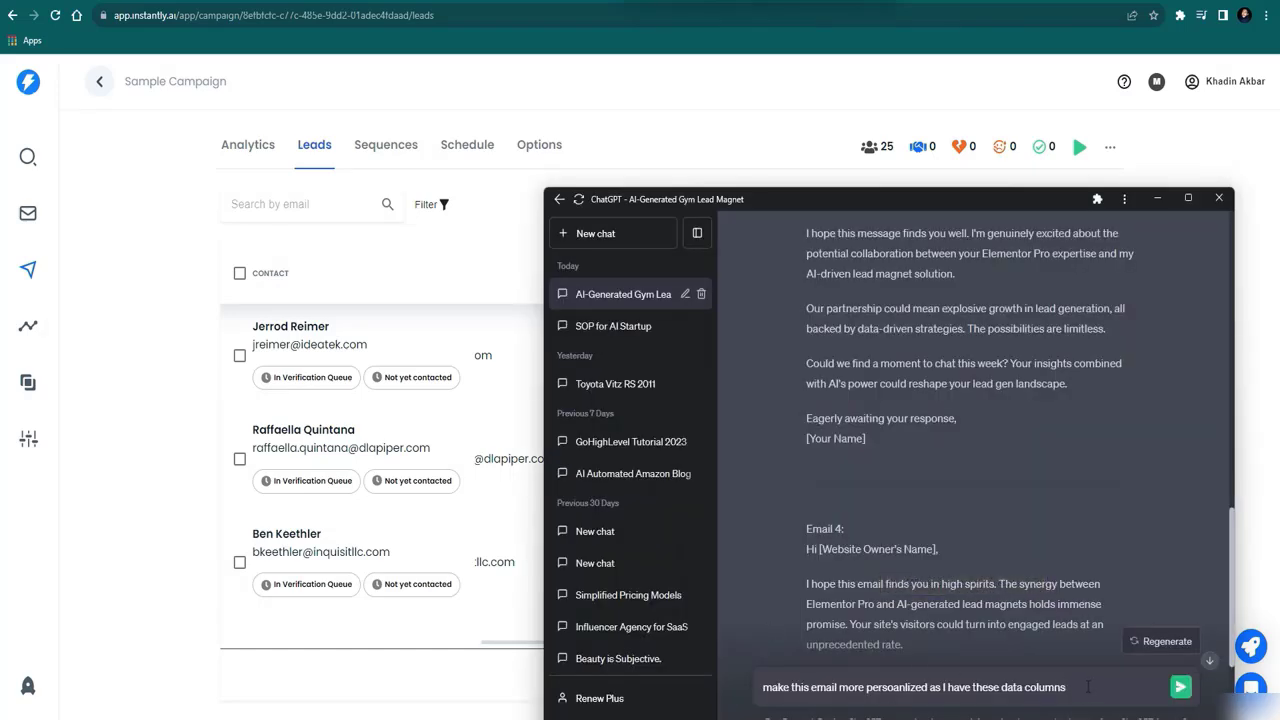
text(contactn)
key(BackSpace)
text(name, company name)
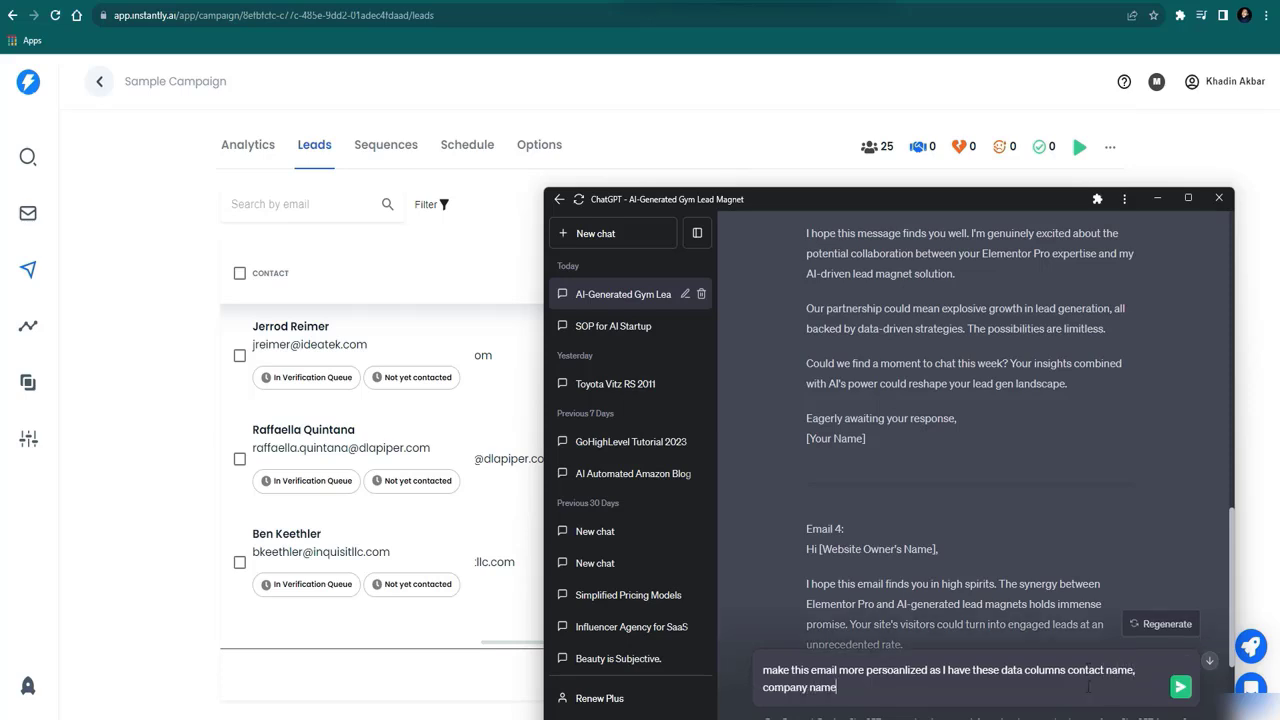
text(, website,)
text(job title,)
drag(958, 210, 767, 139)
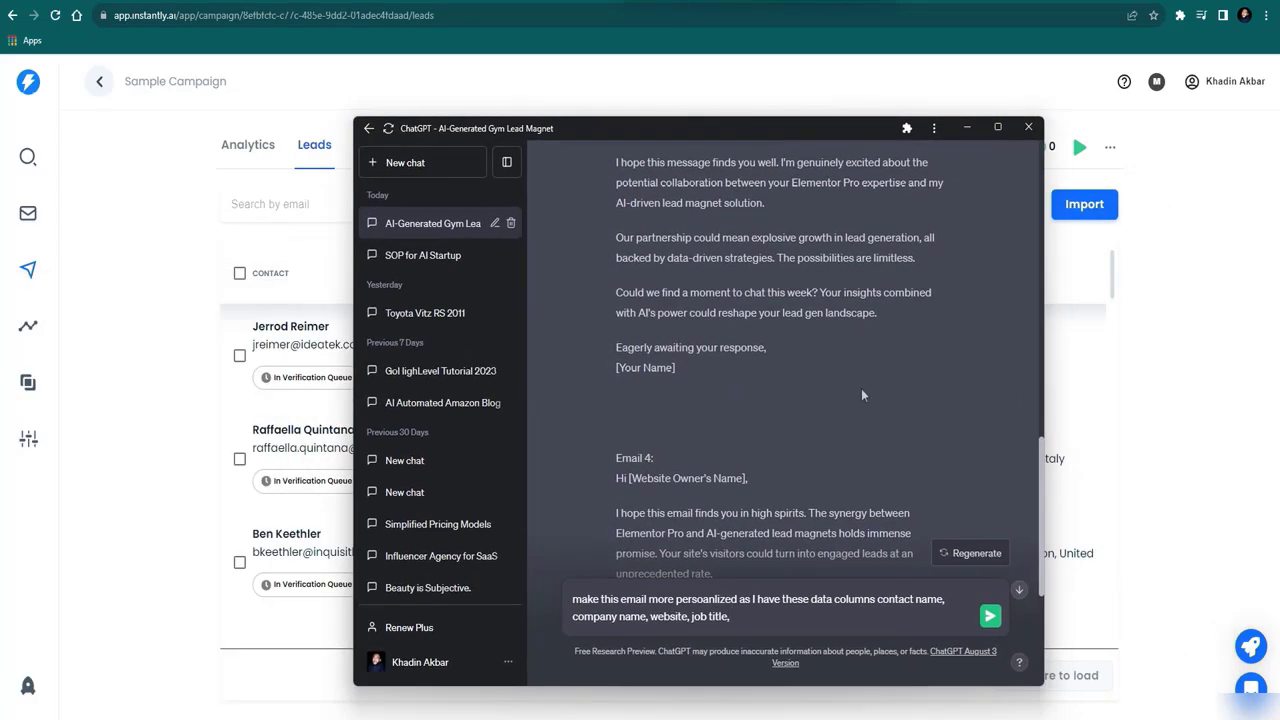
text(tion)
drag(826, 134, 435, 122)
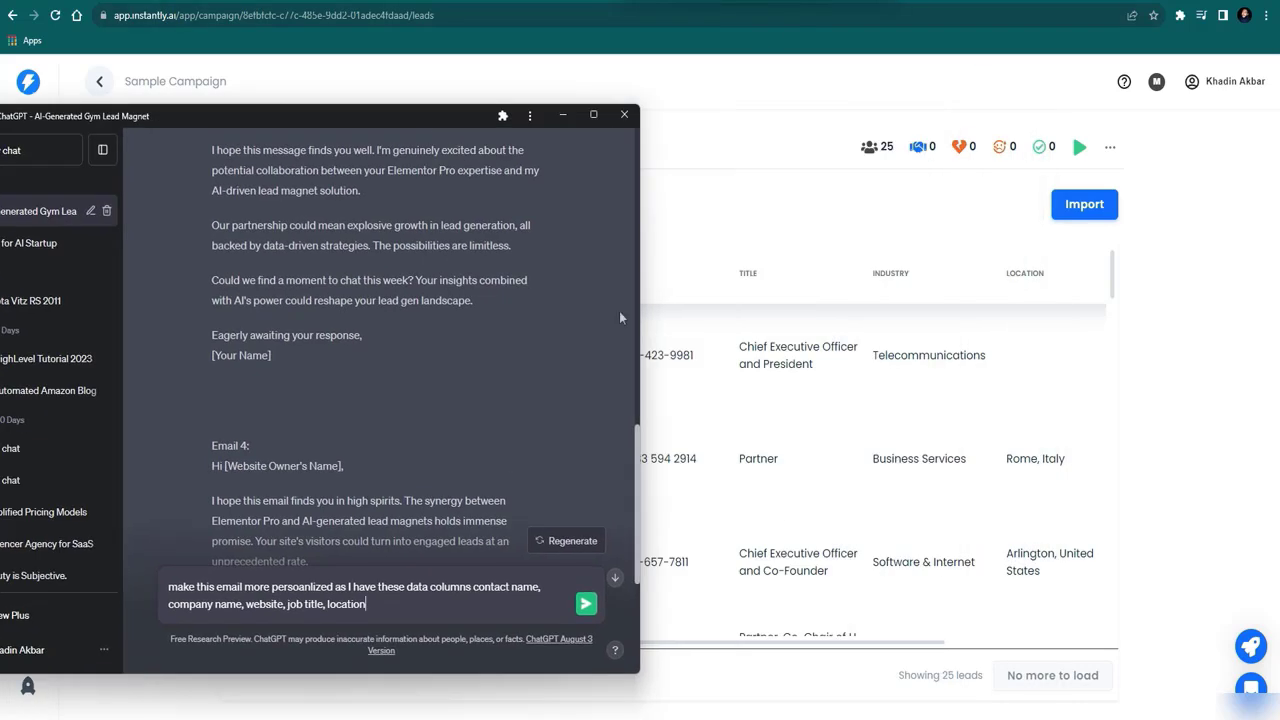
drag(850, 642, 1040, 630)
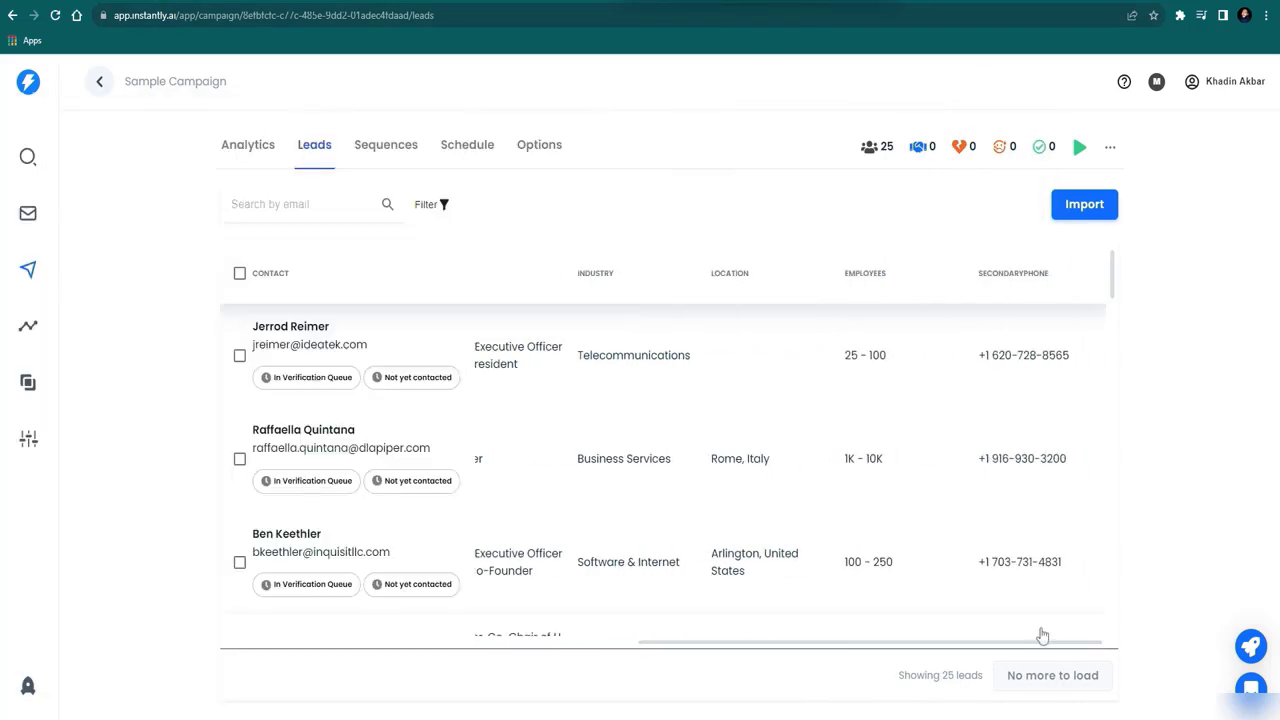
key(alt+Tab)
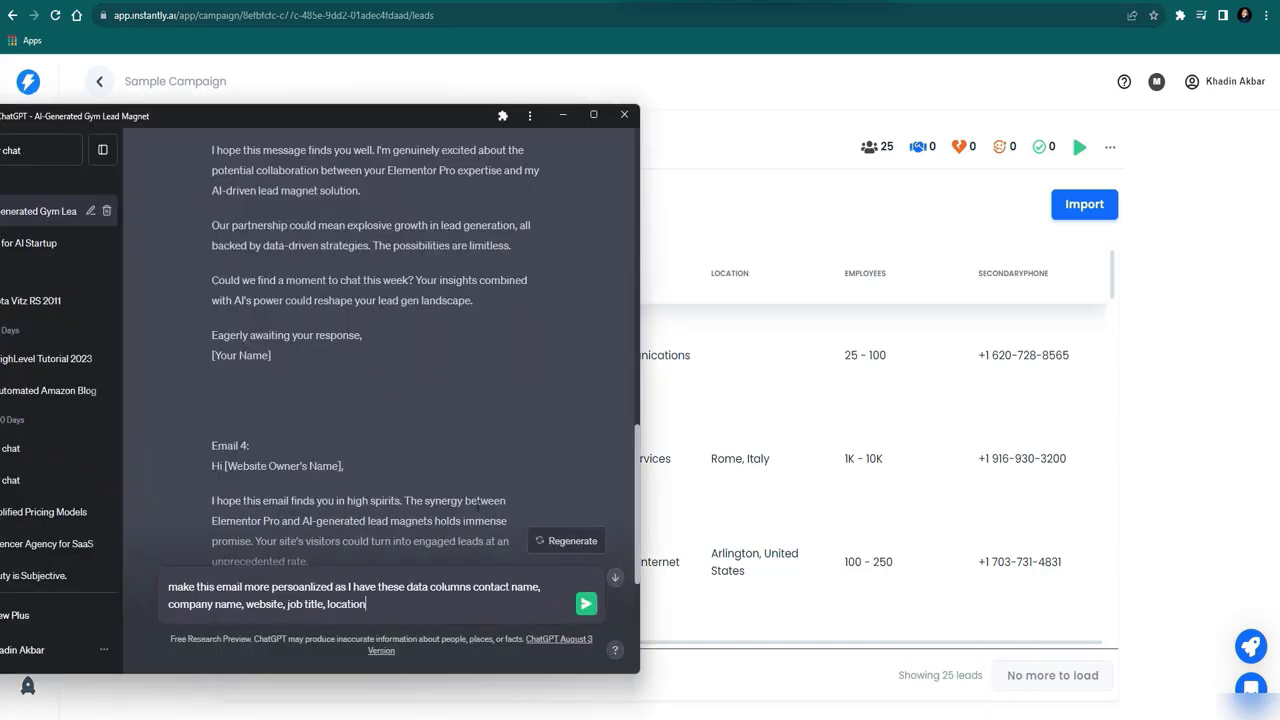
text(and phone number)
key(Return)
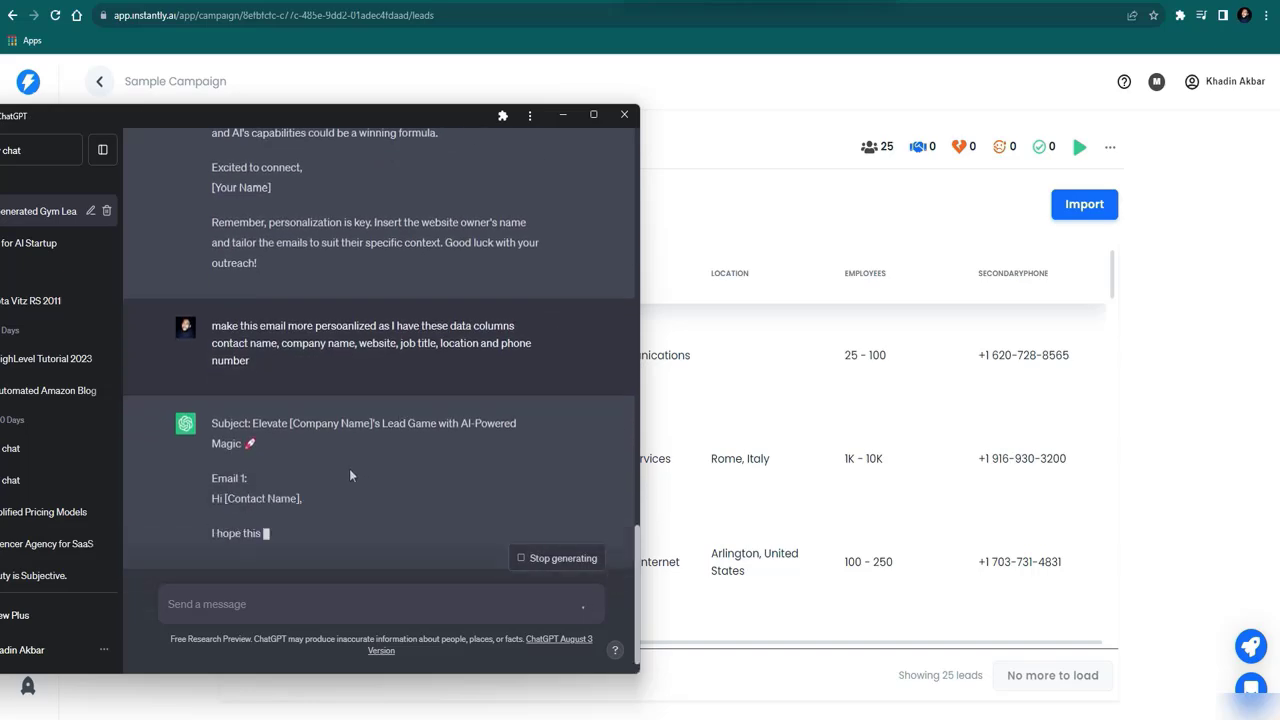
Copy ChatGPT's suggested subject line and return to the campaign's Sequences tab.
scroll(325, 440, up, 10)
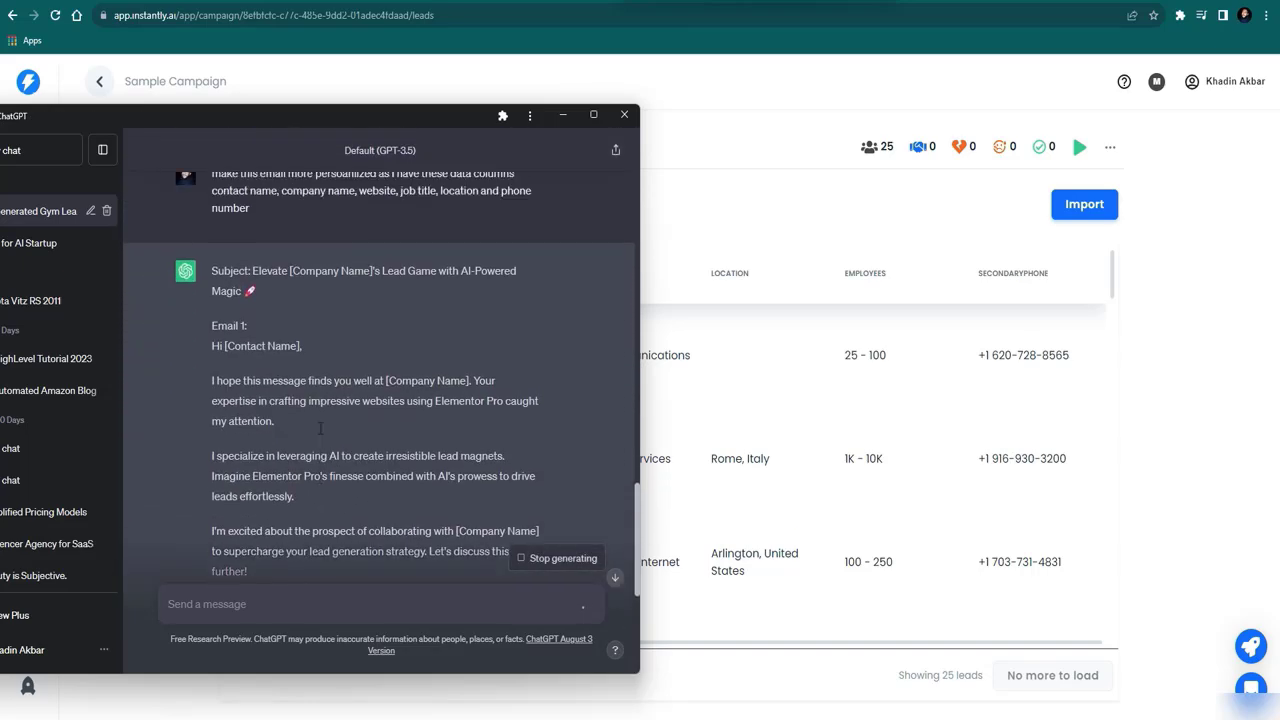
scroll(320, 428, down, 1)
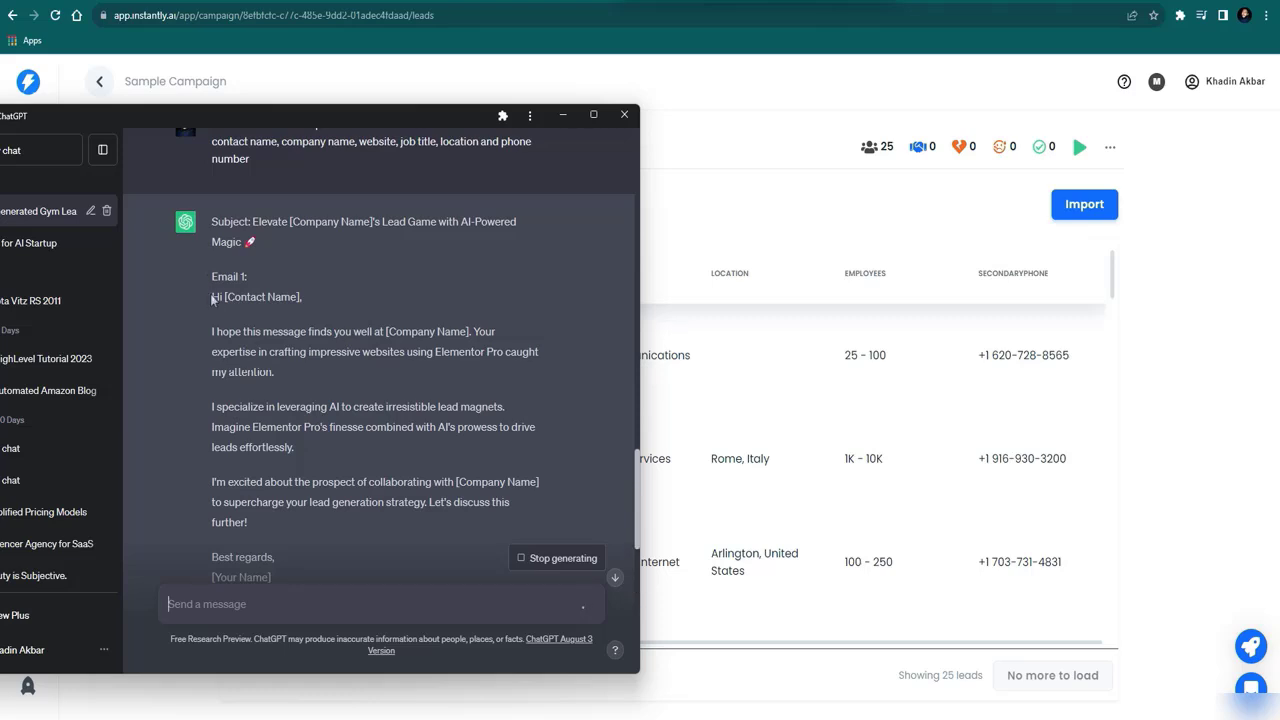
drag(252, 222, 354, 247)
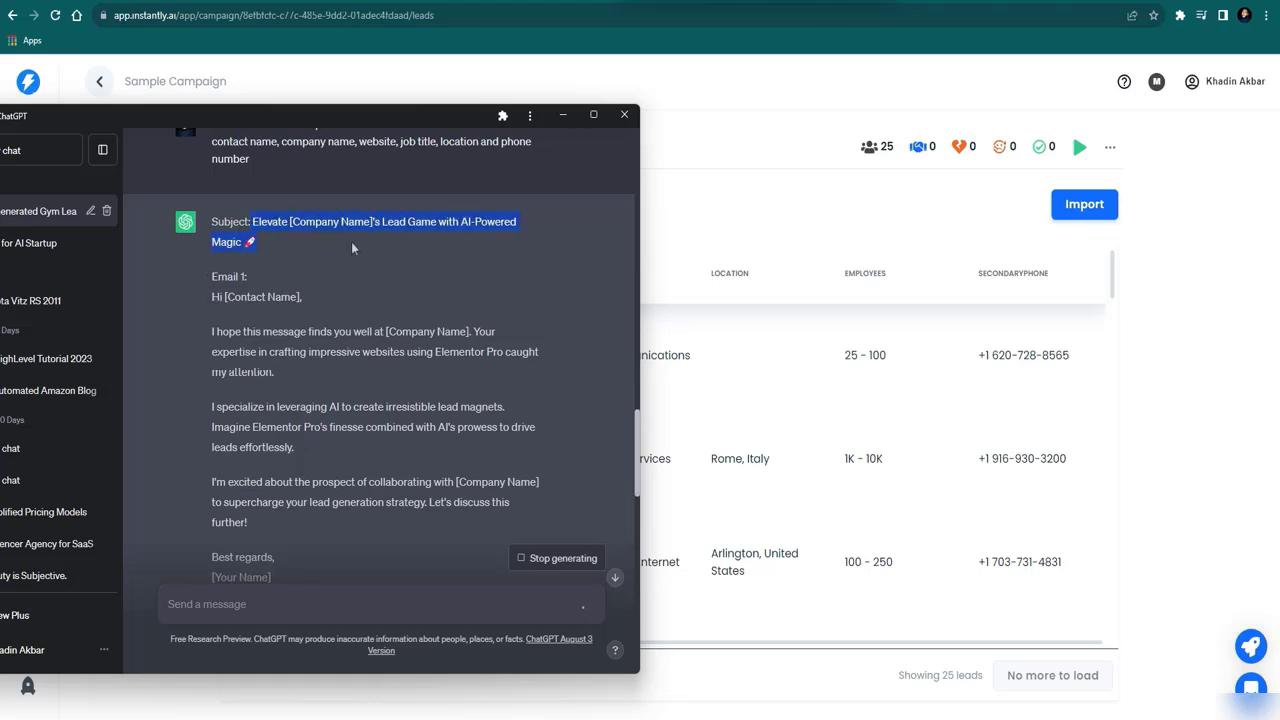
right_click(338, 215)
click(379, 235)
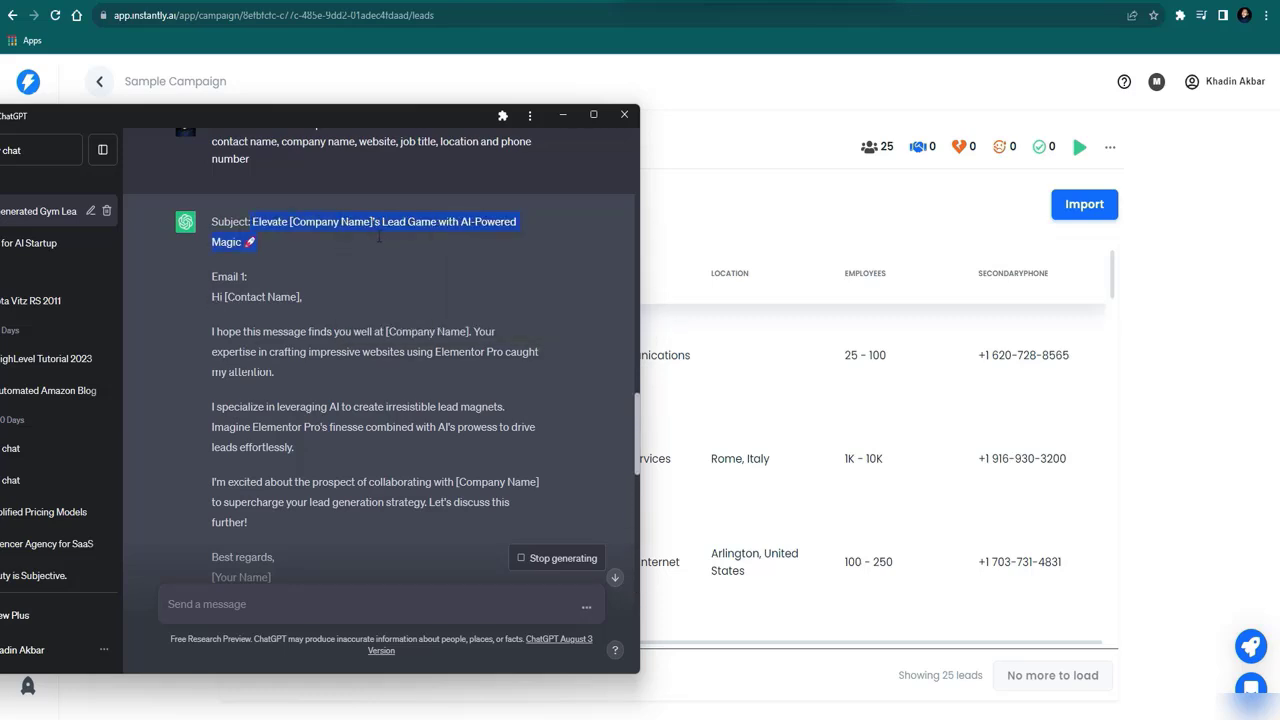
click(806, 175)
click(387, 140)
Paste the ChatGPT subject into Step 1 and replace [Company Name] with {{companyName}} after 'Elevate'.
click(518, 214)
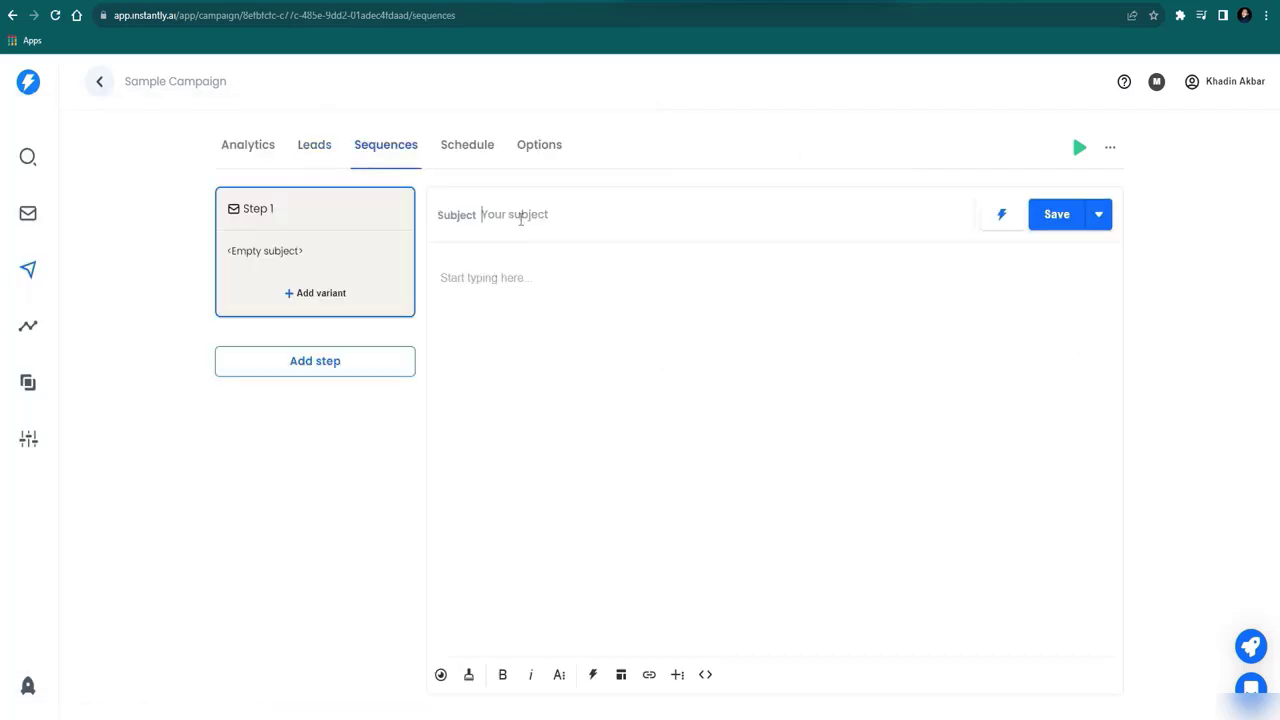
right_click(516, 214)
click(572, 337)
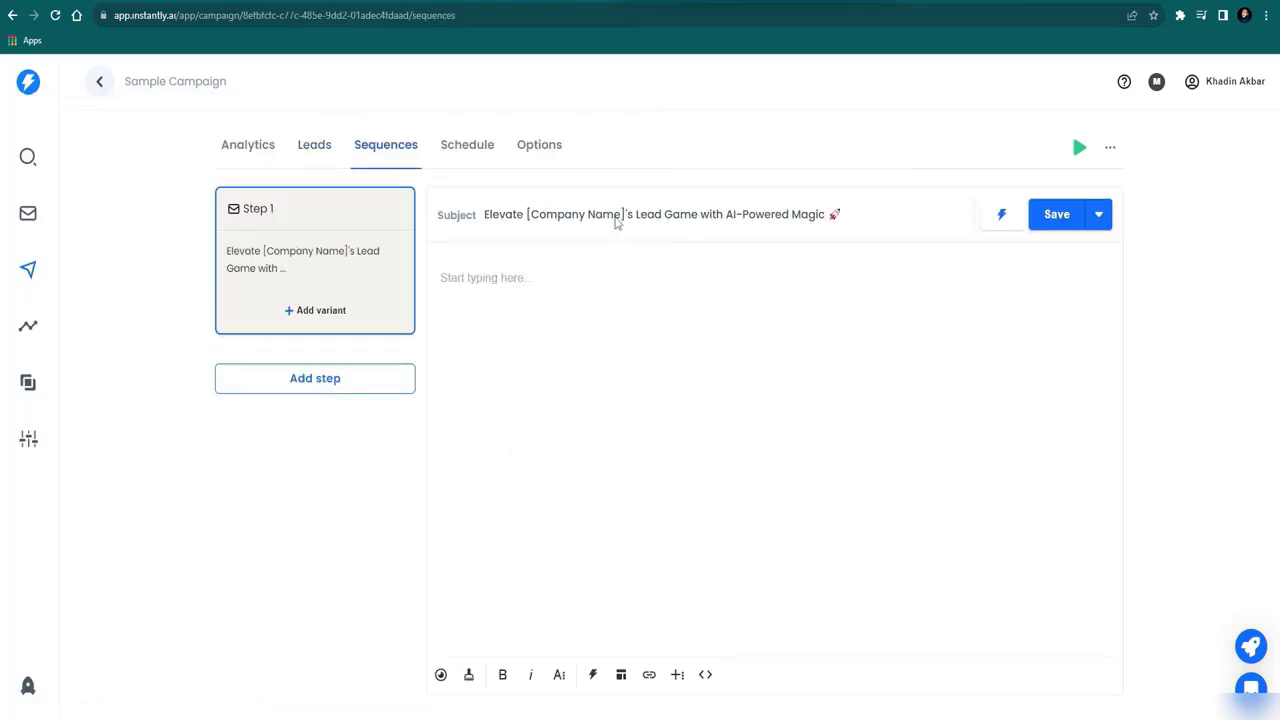
drag(625, 214, 528, 222)
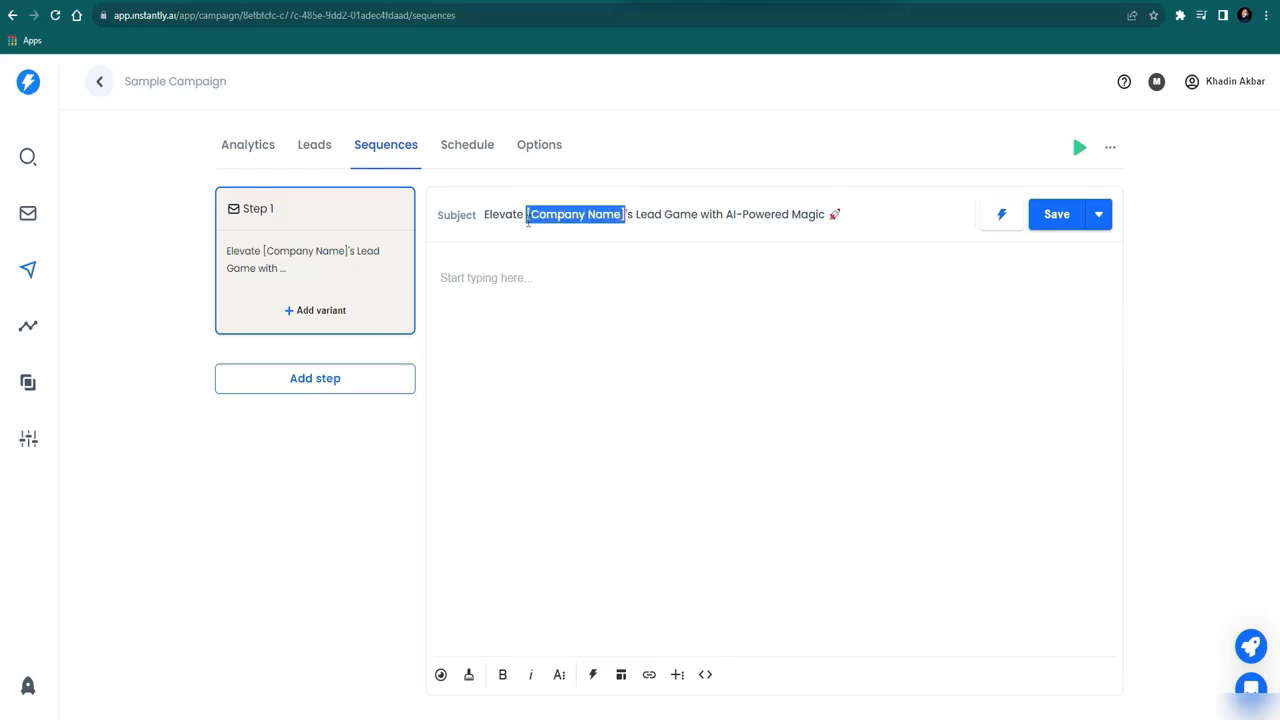
key(BackSpace)
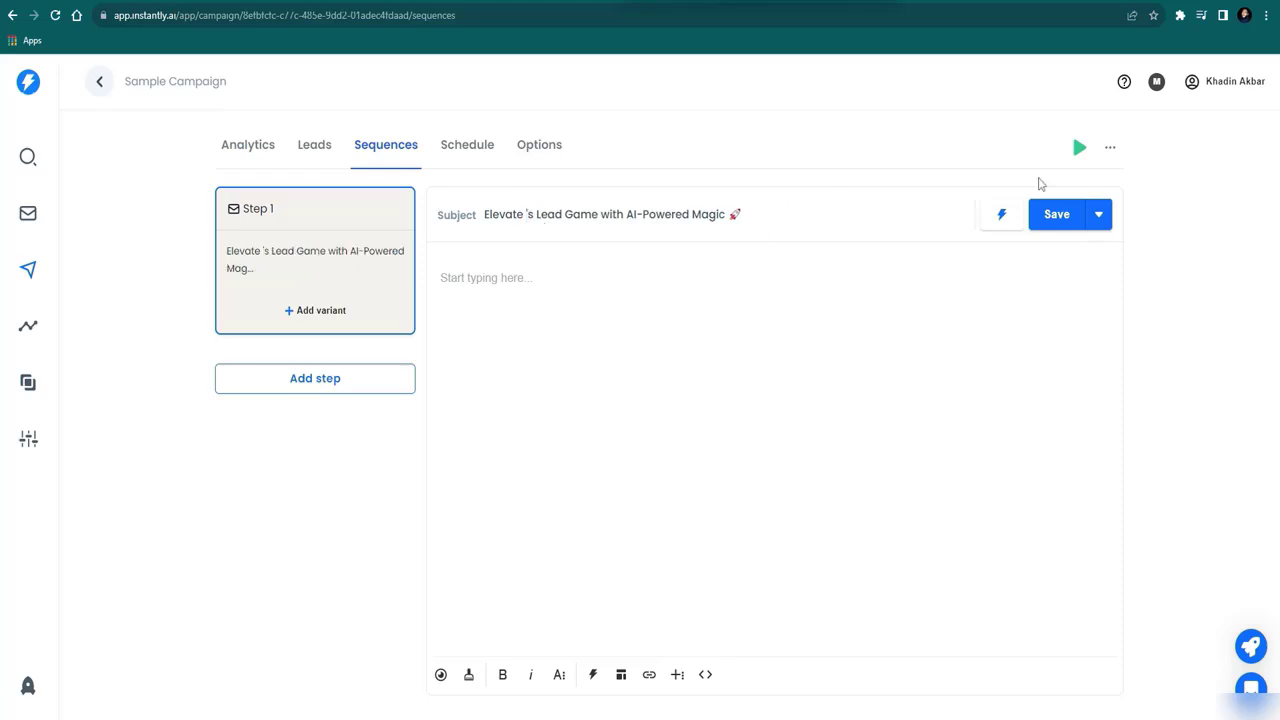
click(1001, 216)
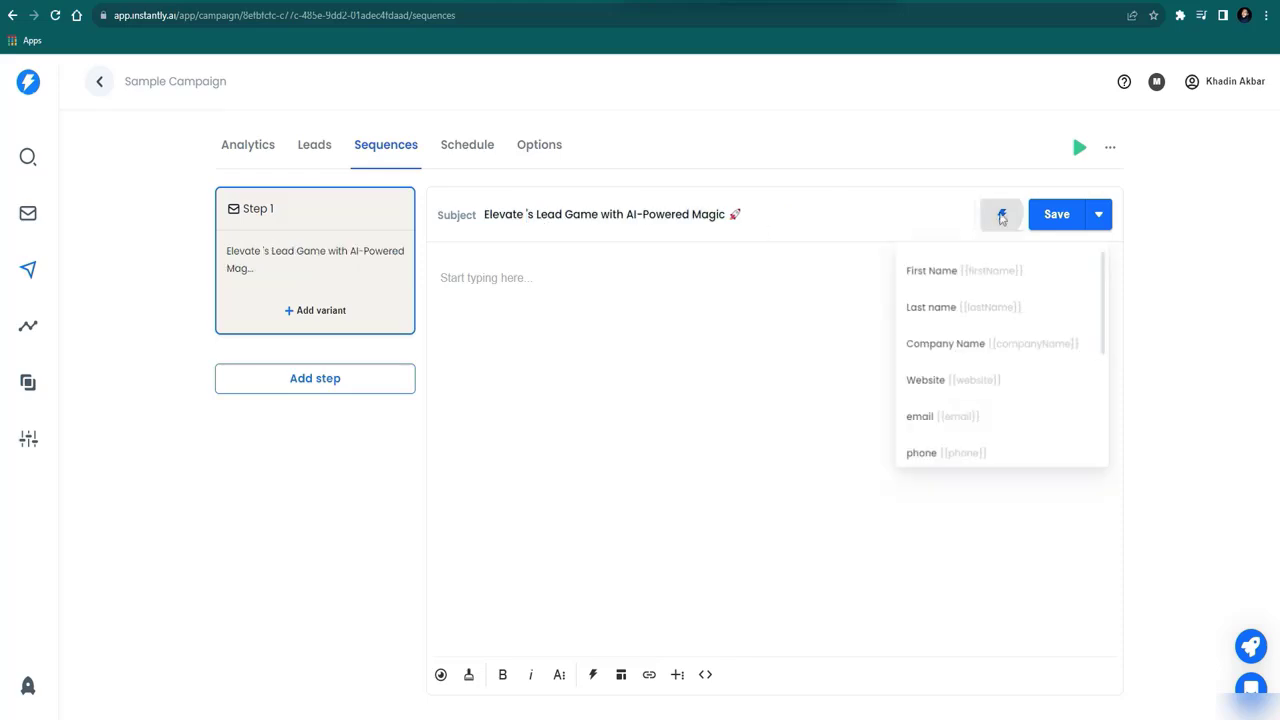
click(966, 358)
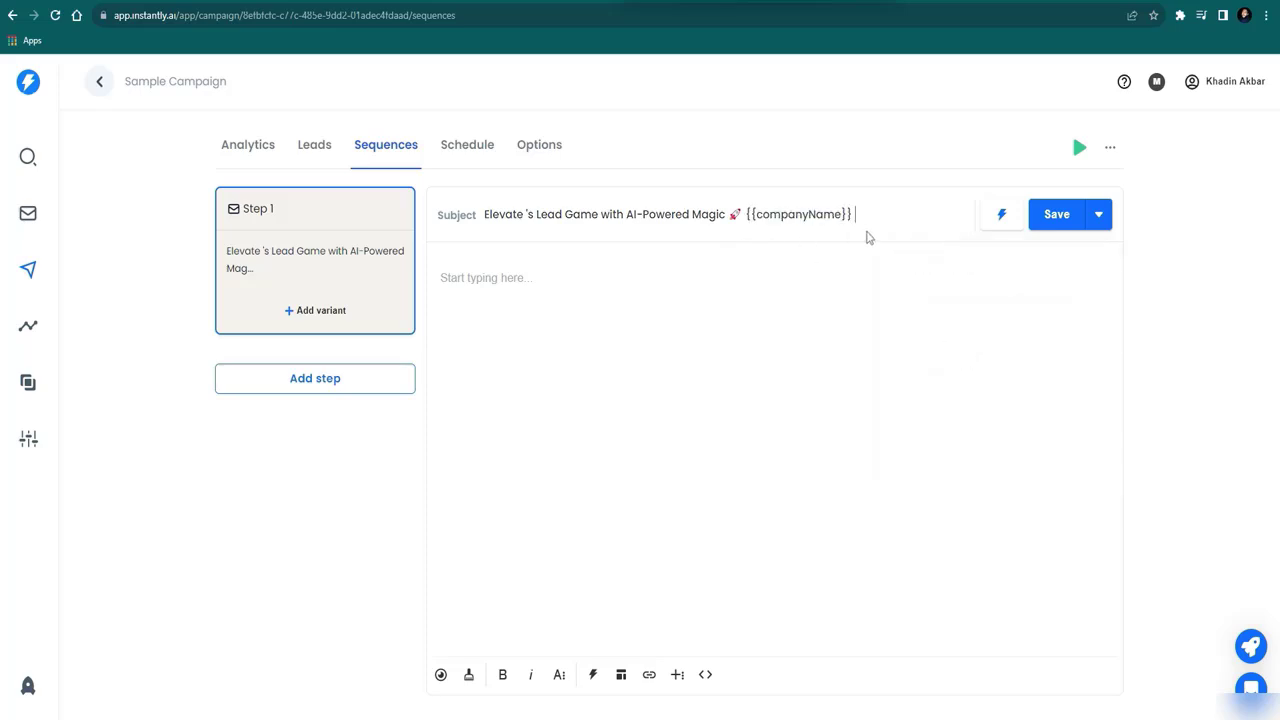
drag(860, 216, 743, 222)
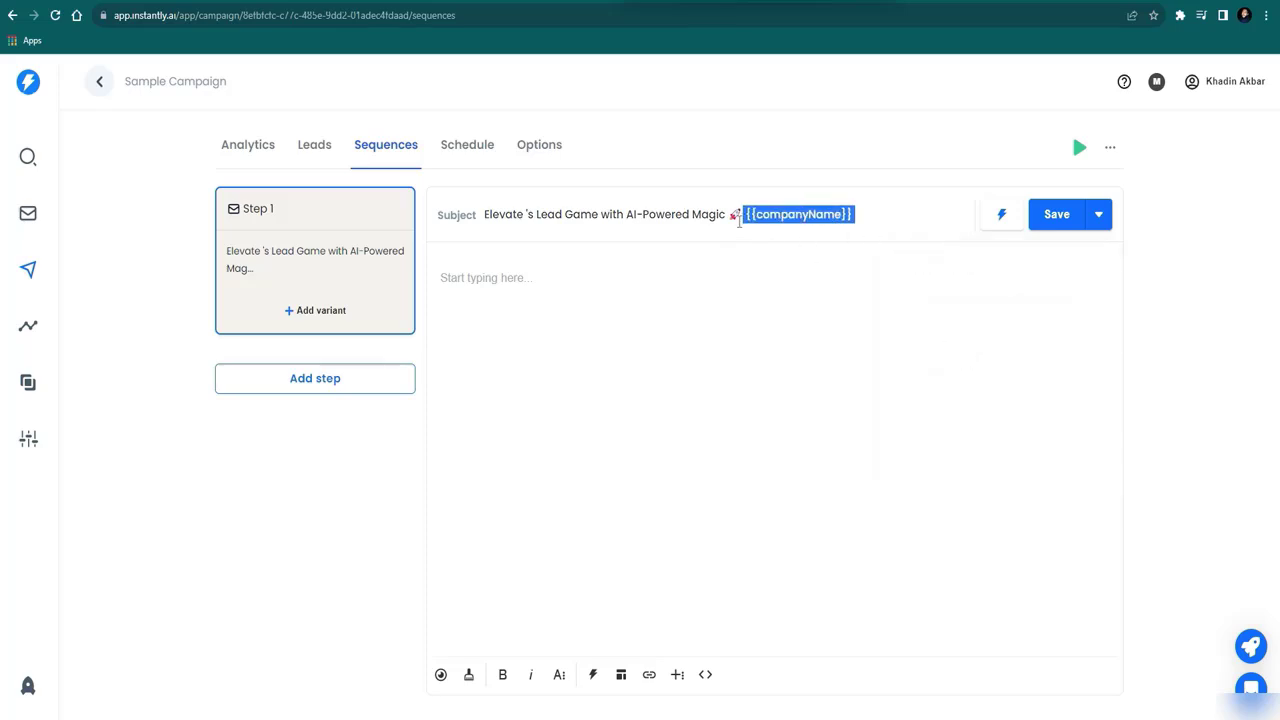
key(BackSpace)
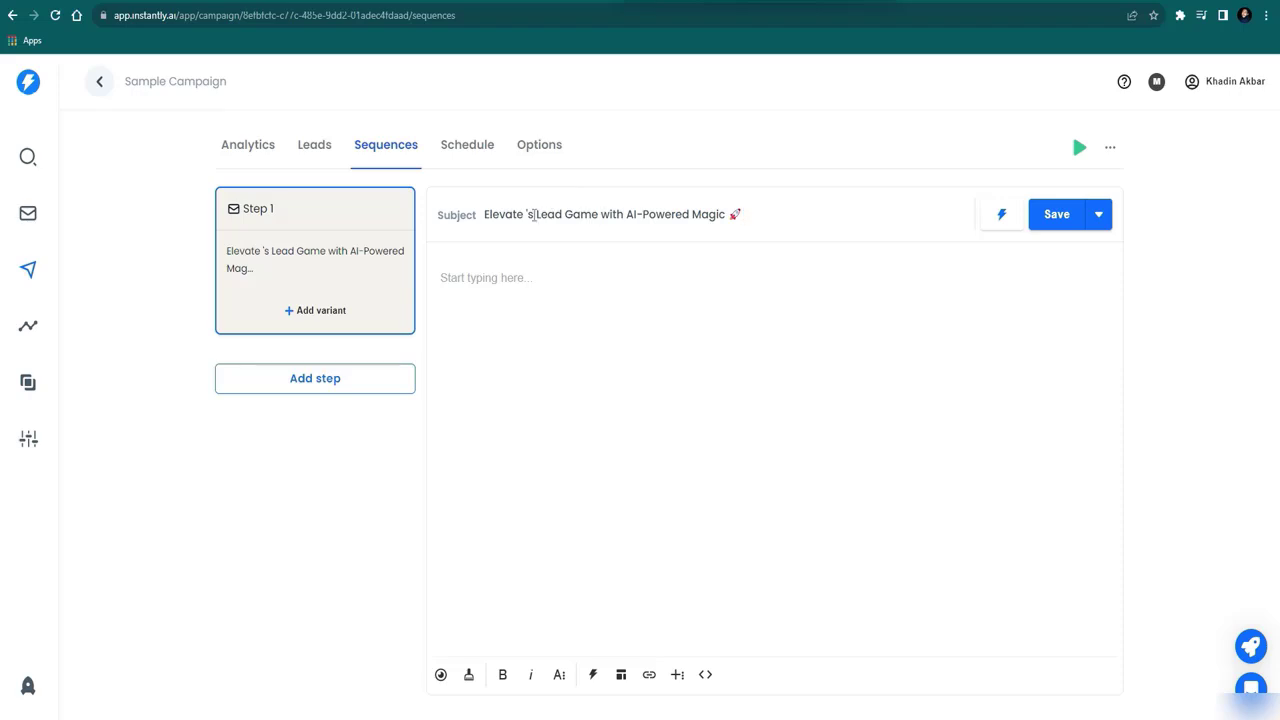
key(ctrl+v)
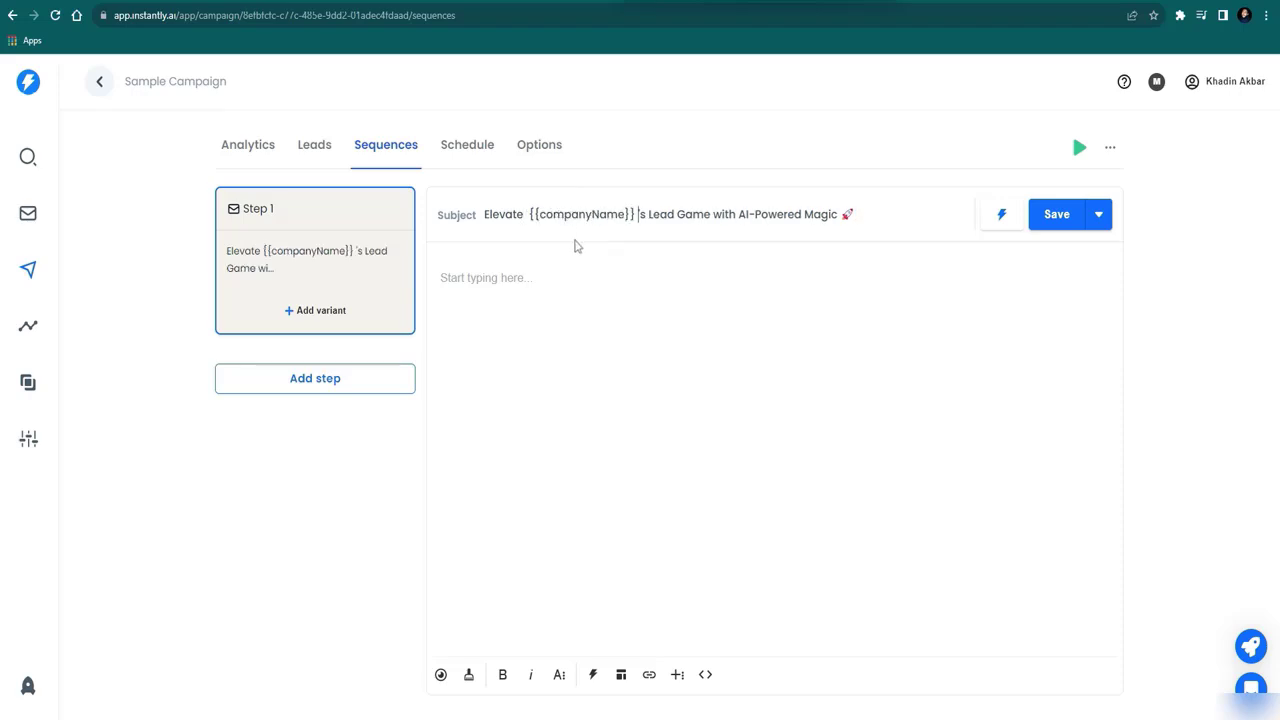
key(BackSpace)
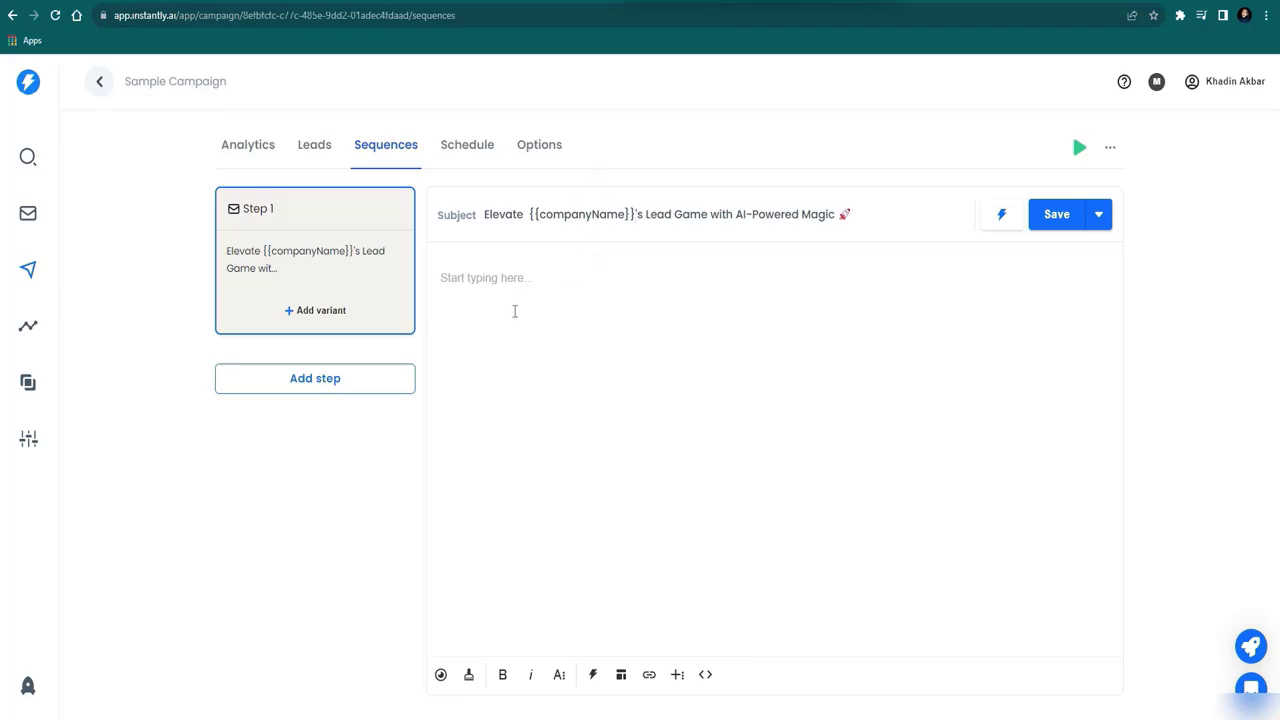
click(482, 291)
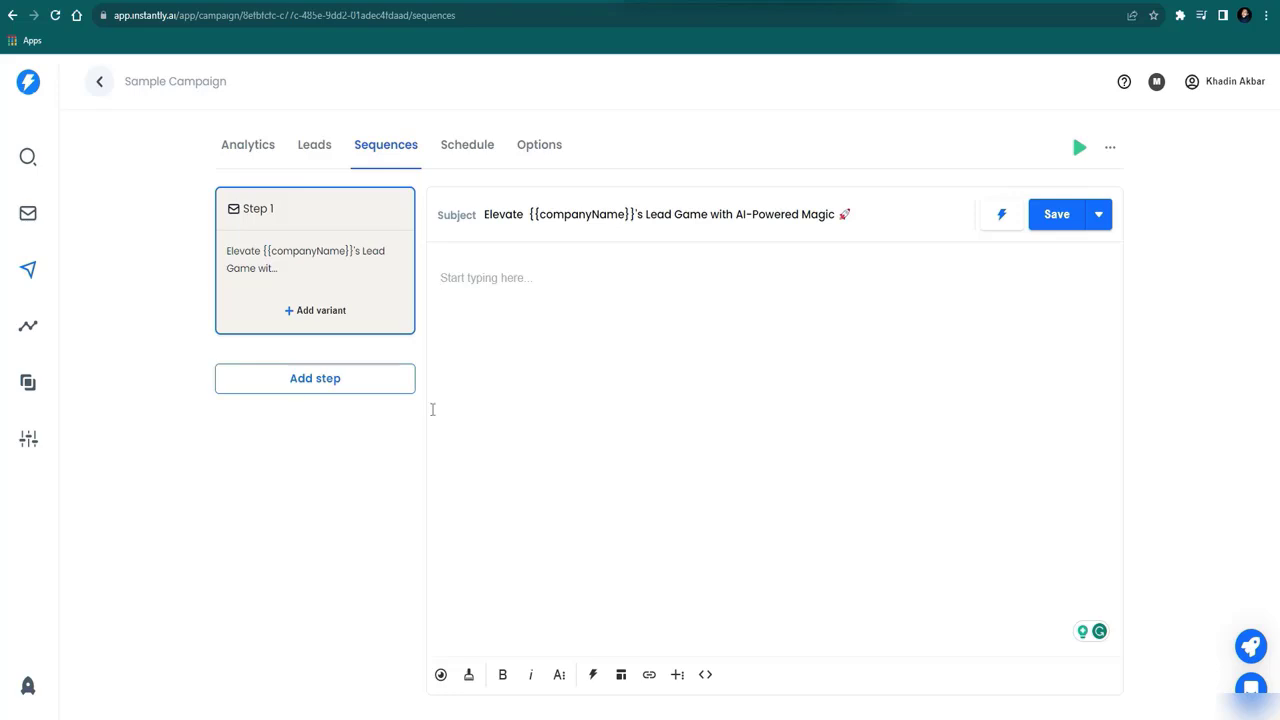
Paste the ChatGPT email into Step 1's body, dropping [Contact Name] and removing stray subject variables.
key(ctrl+v)
click(595, 275)
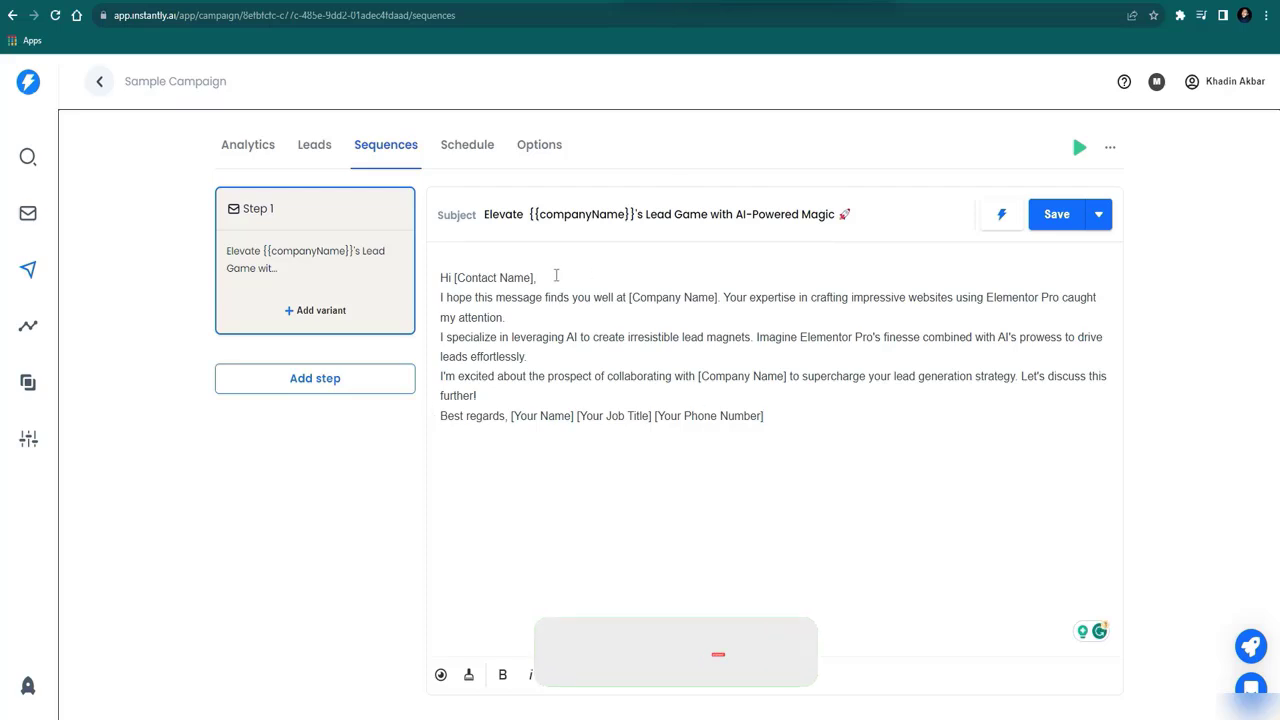
key(Return)
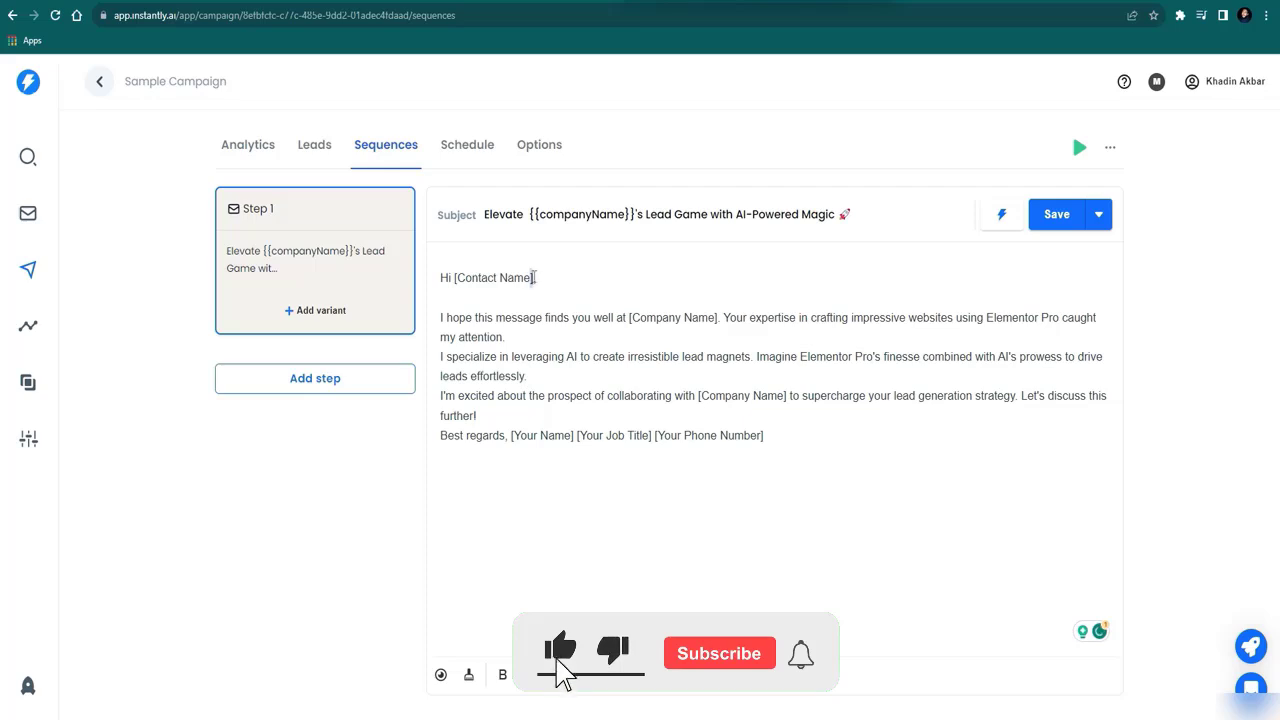
drag(533, 278, 461, 278)
key(BackSpace)
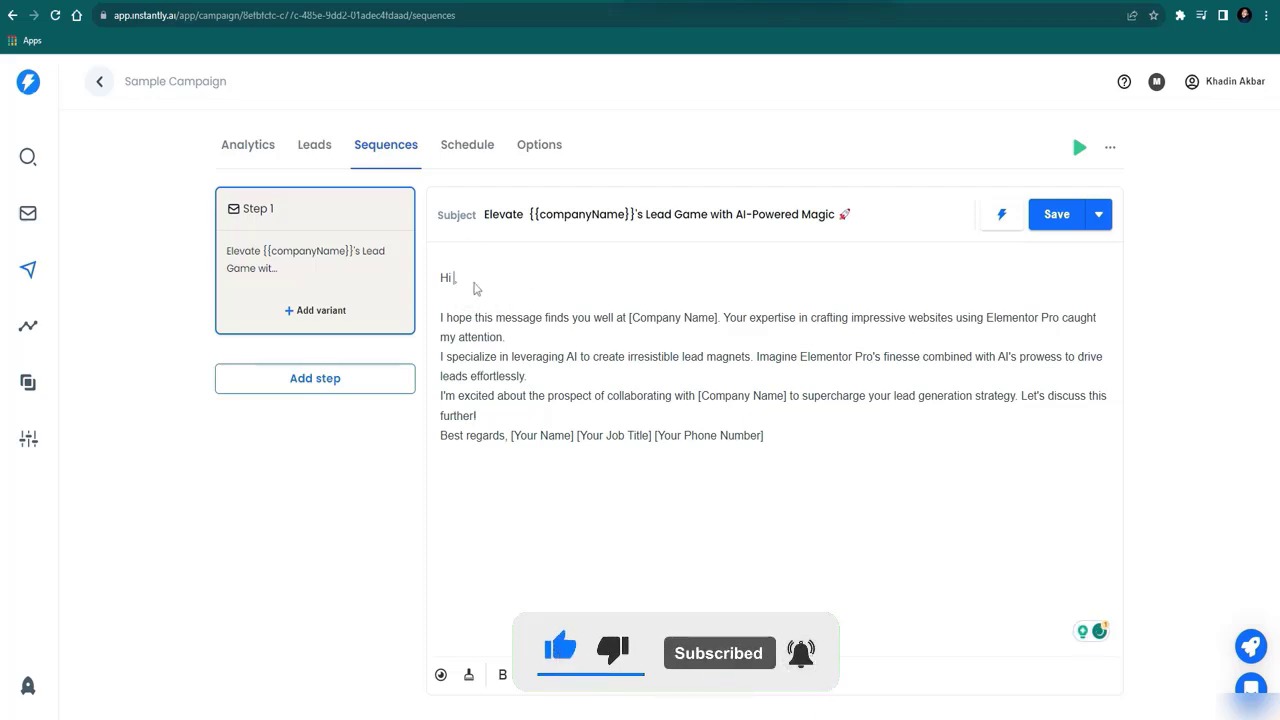
click(1001, 214)
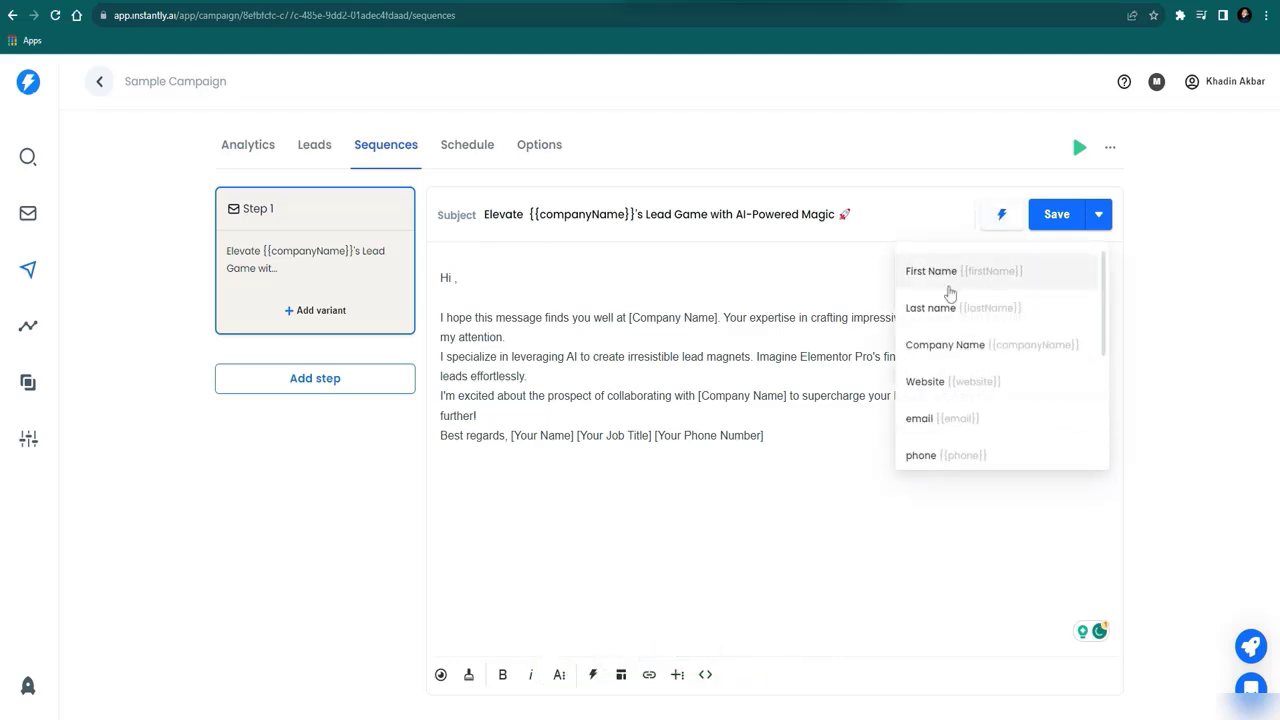
click(912, 276)
mouse_move(449, 281)
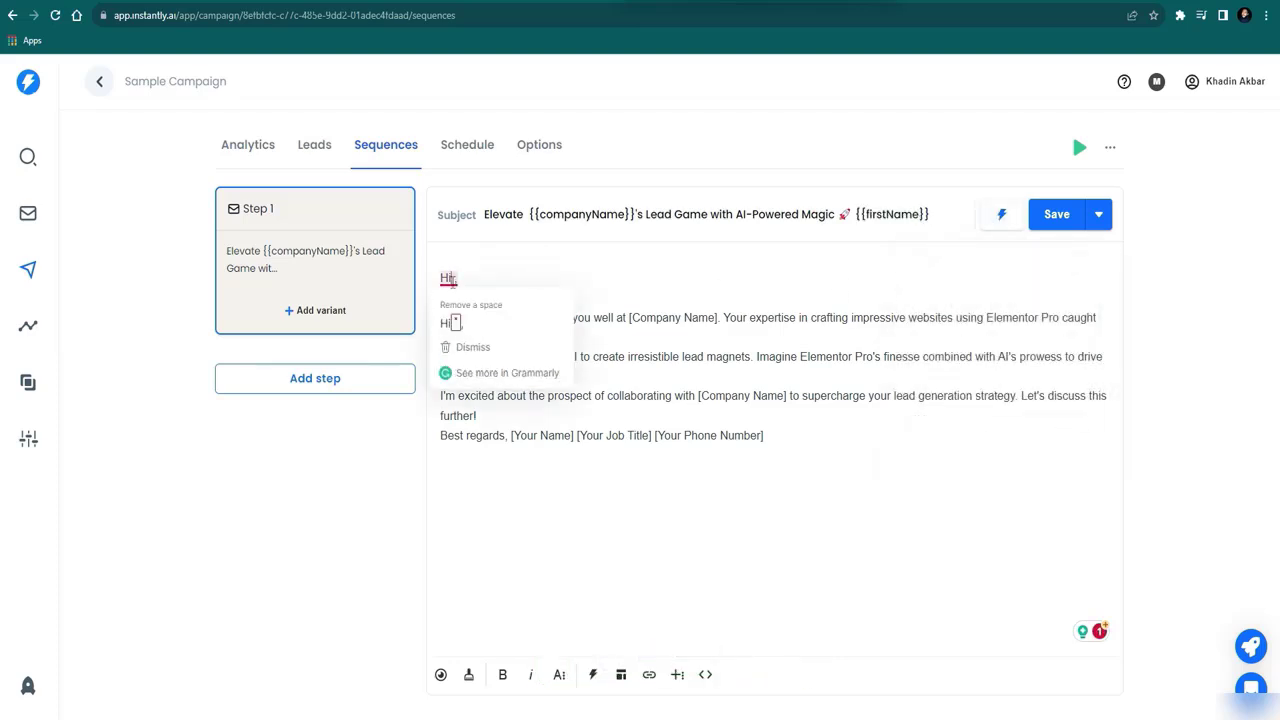
click(1001, 214)
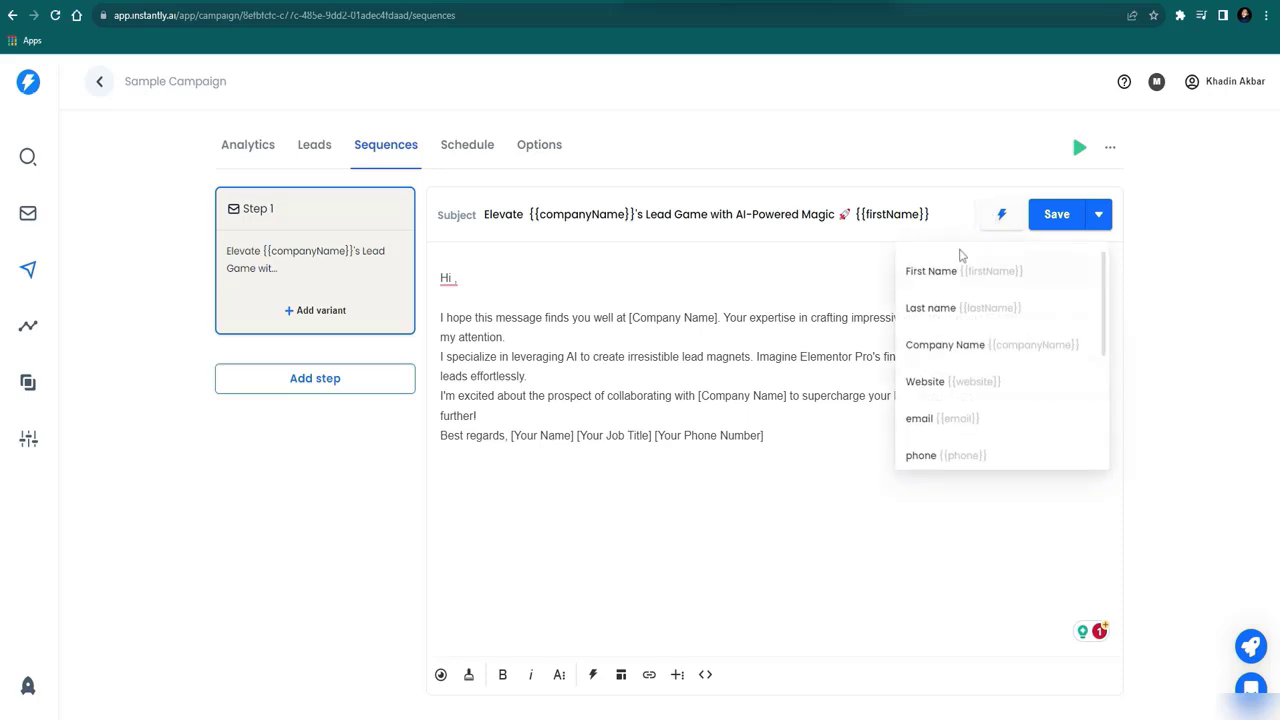
click(940, 273)
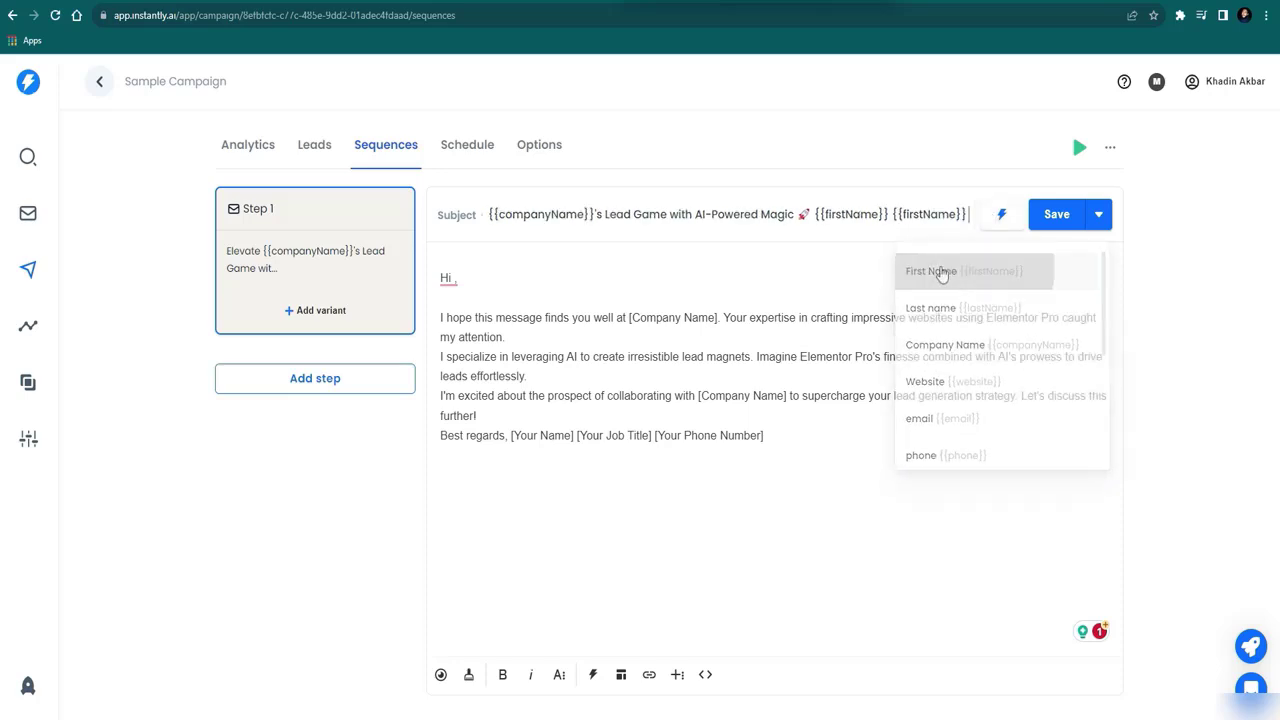
triple_click(929, 214)
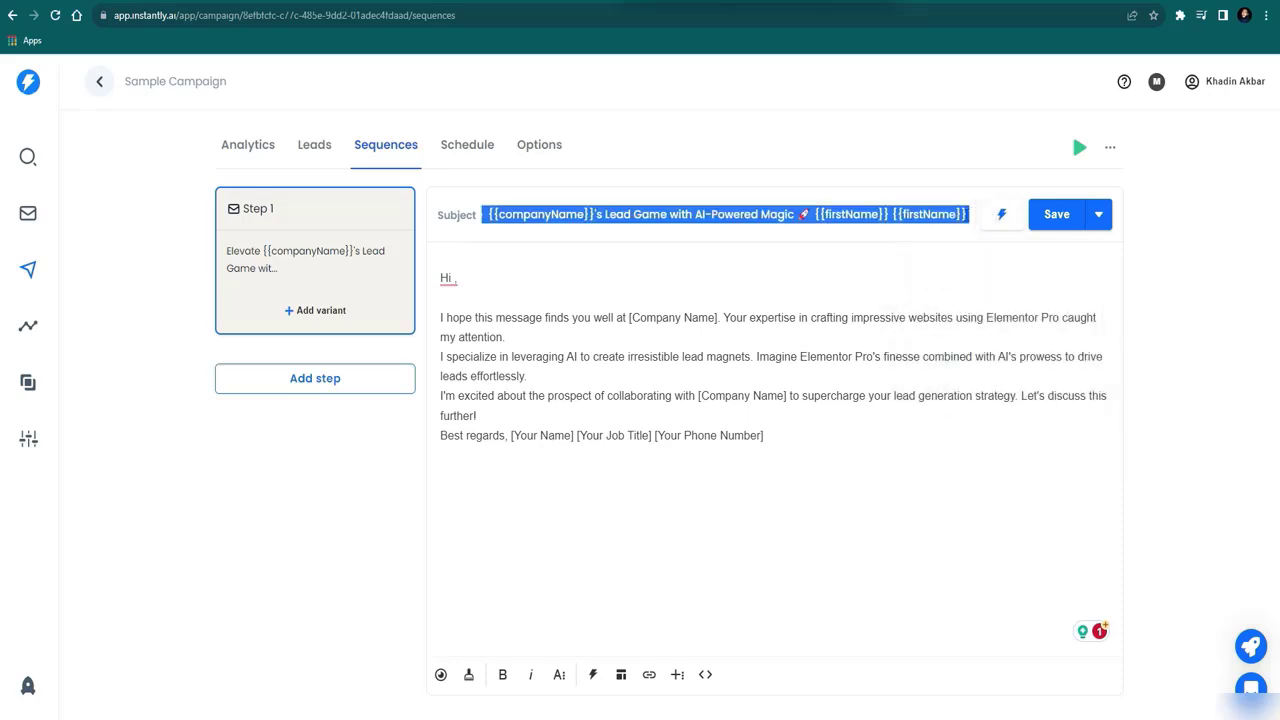
click(968, 214)
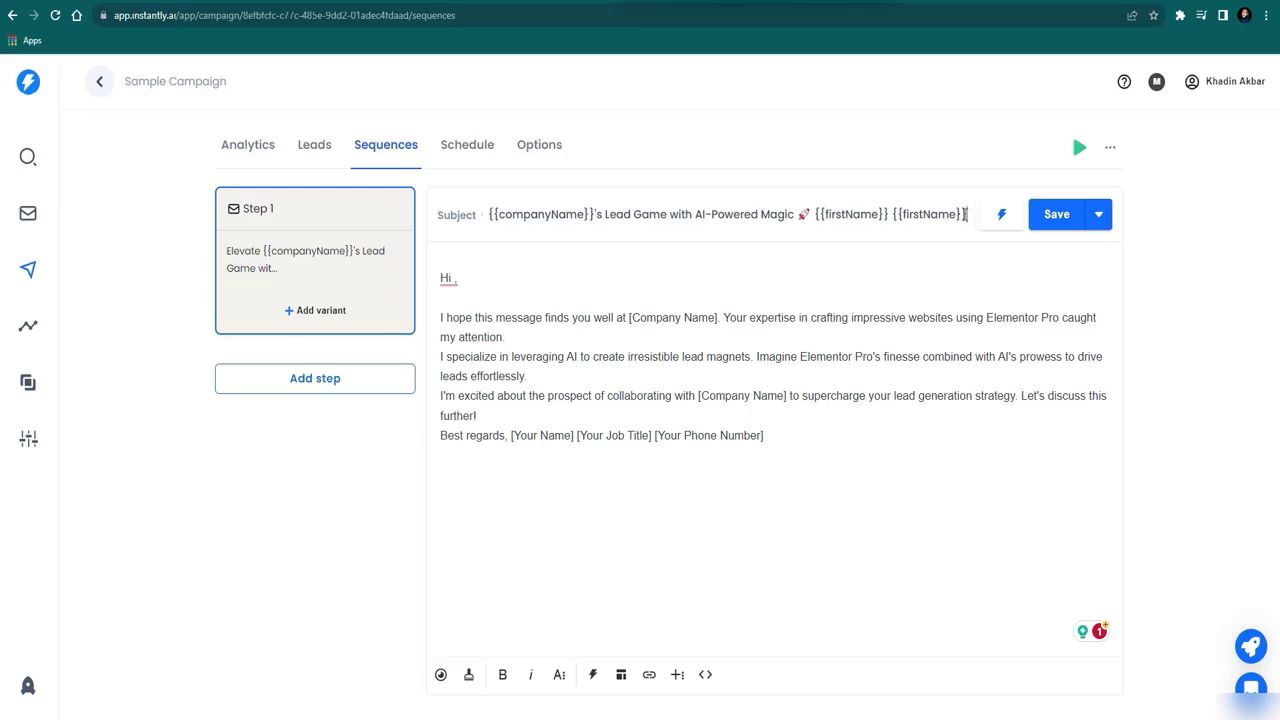
drag(968, 214, 816, 214)
key(BackSpace)
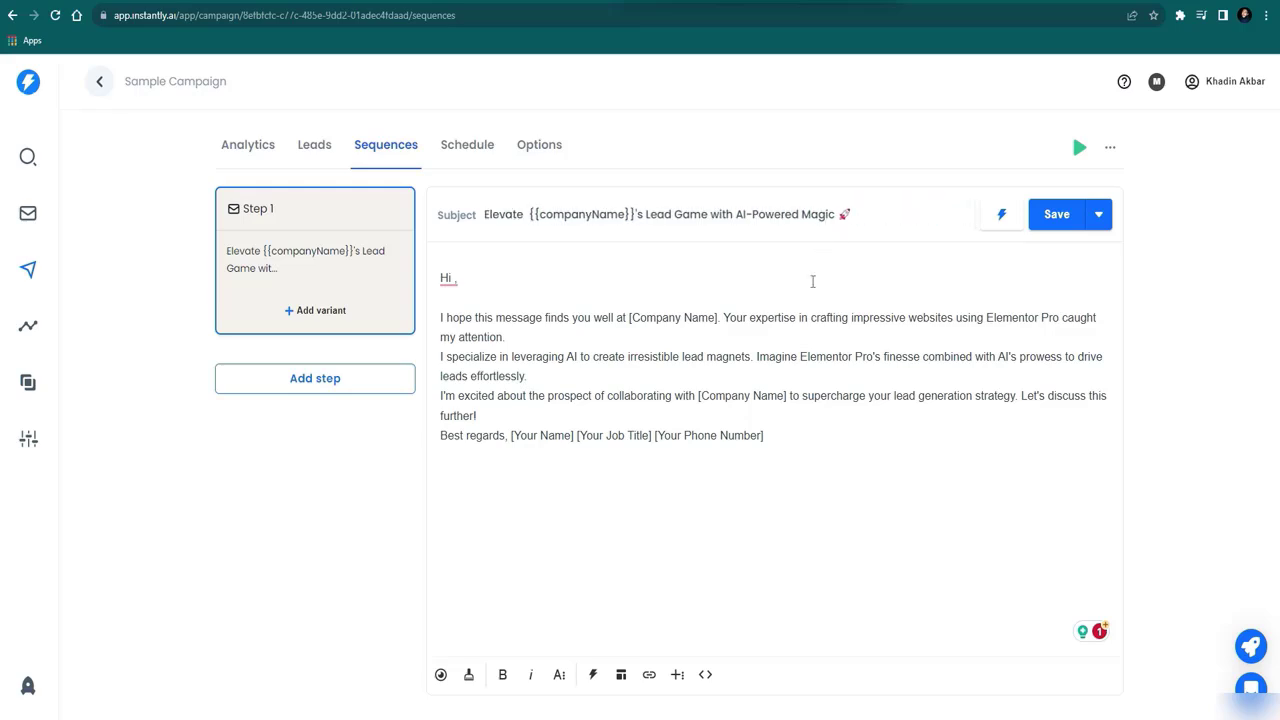
Insert {{firstName}} after 'Hi' and add a blank line after the first paragraph.
click(592, 674)
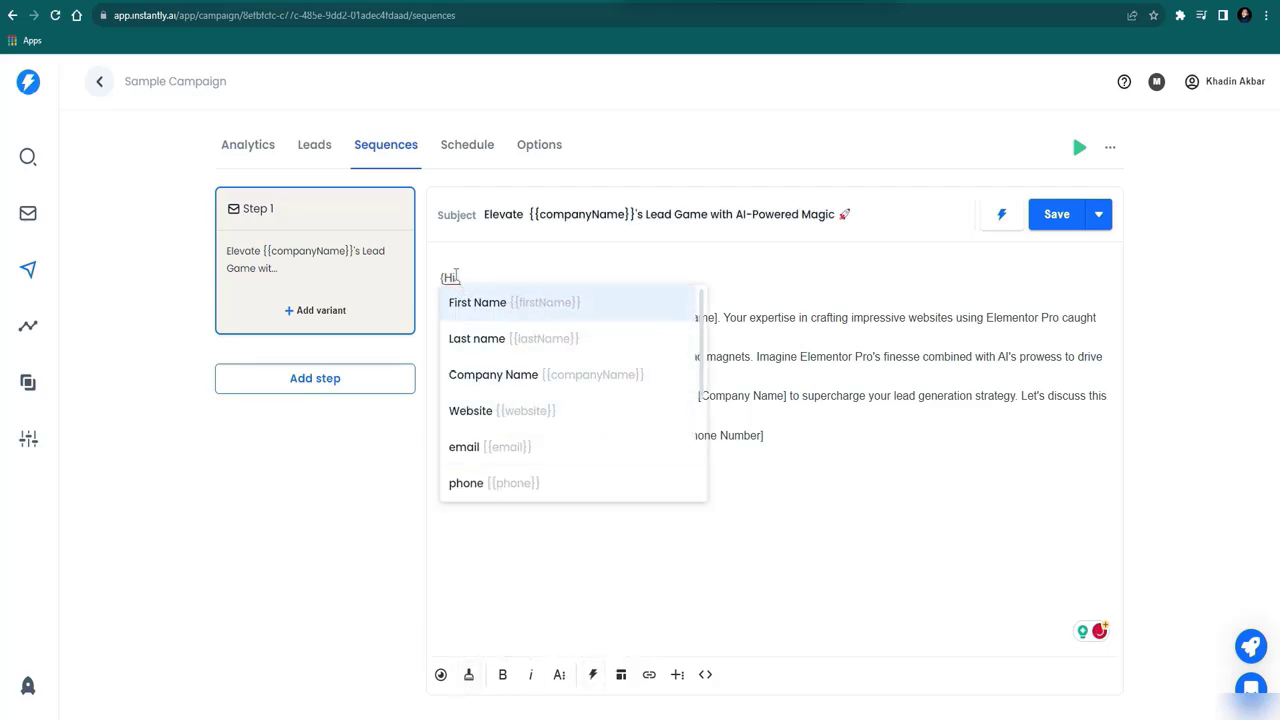
key(BackSpace)
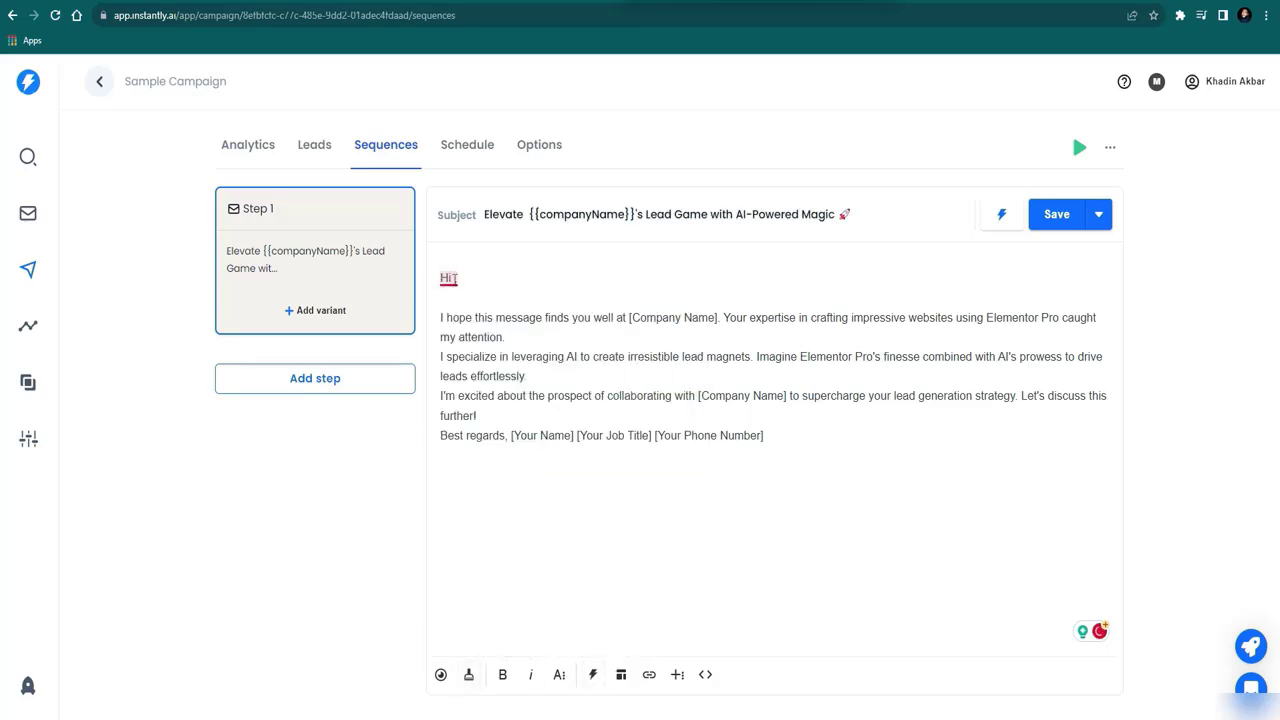
click(592, 674)
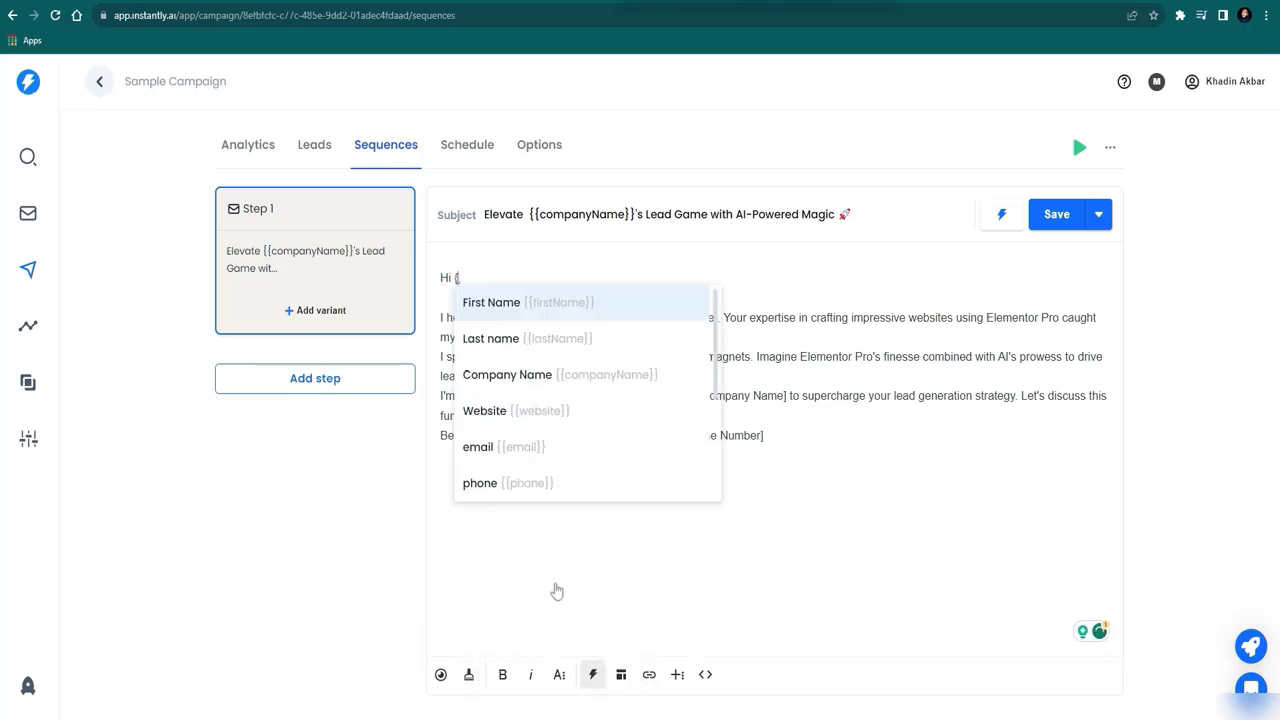
click(487, 303)
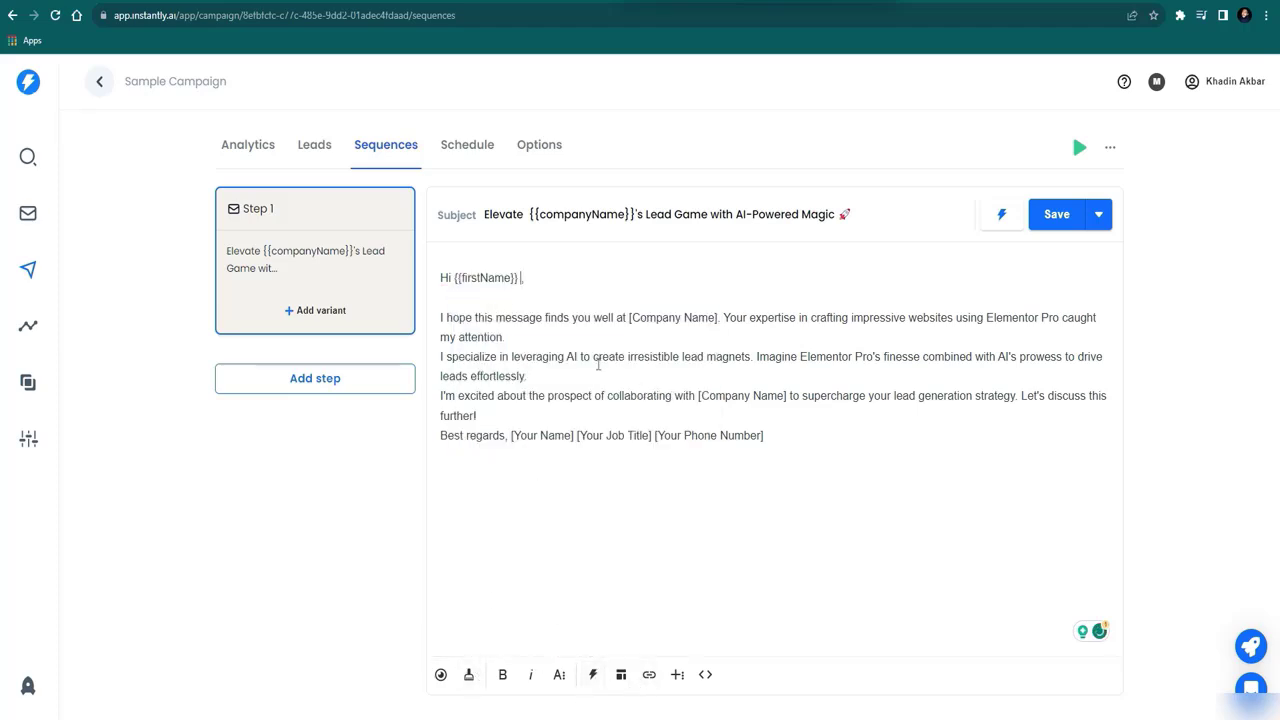
click(531, 338)
key(Return)
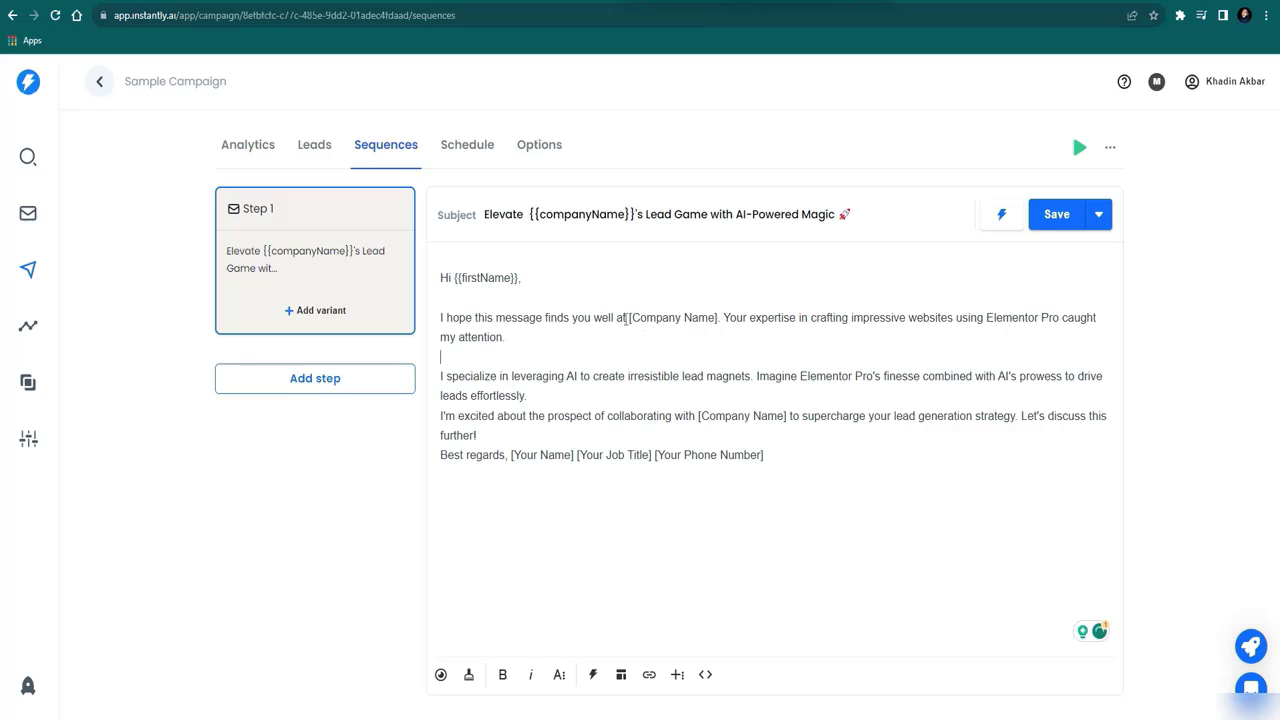
Replace the first [Company Name] with {{companyName}} and space out the remaining paragraphs.
drag(629, 317, 720, 318)
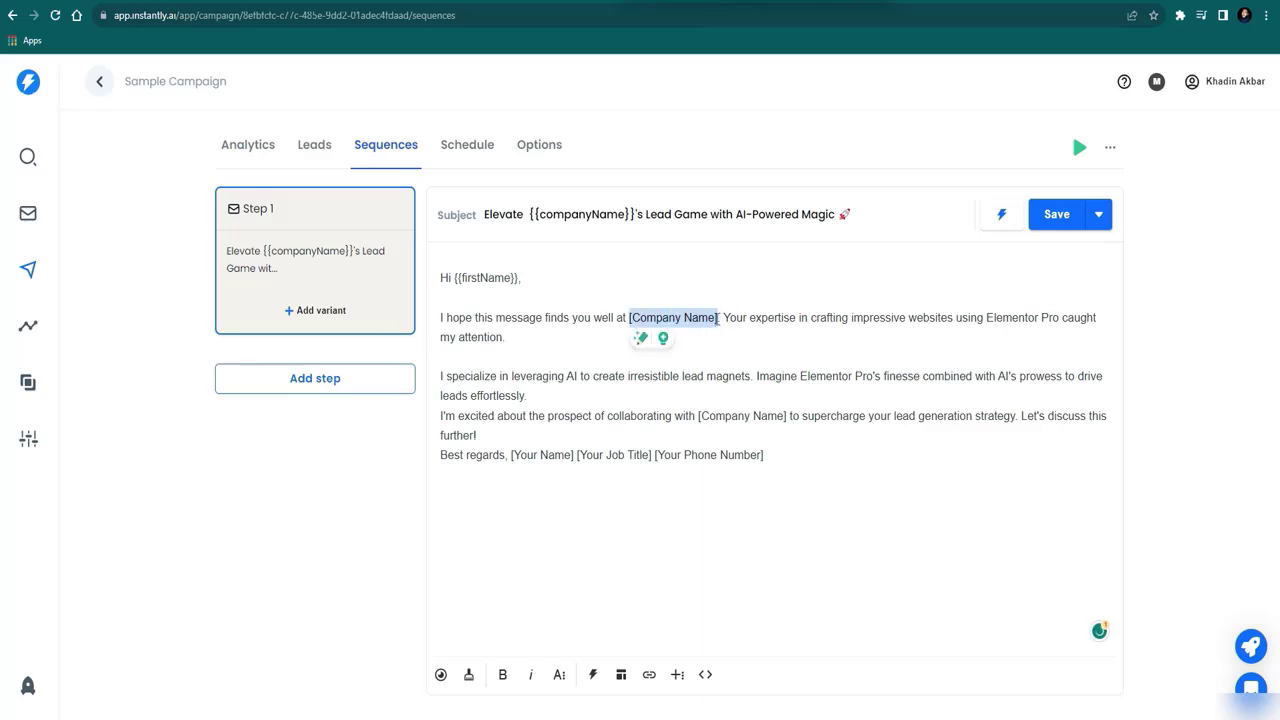
click(592, 674)
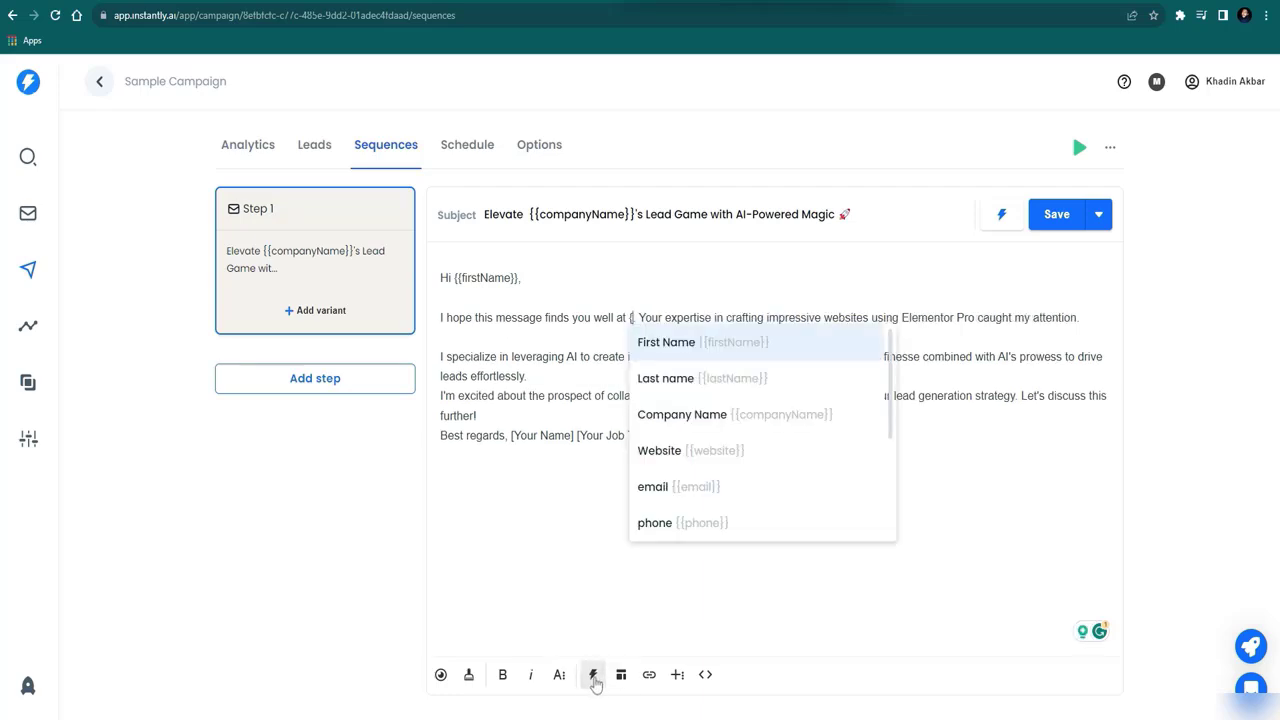
key(Down)
key(Return)
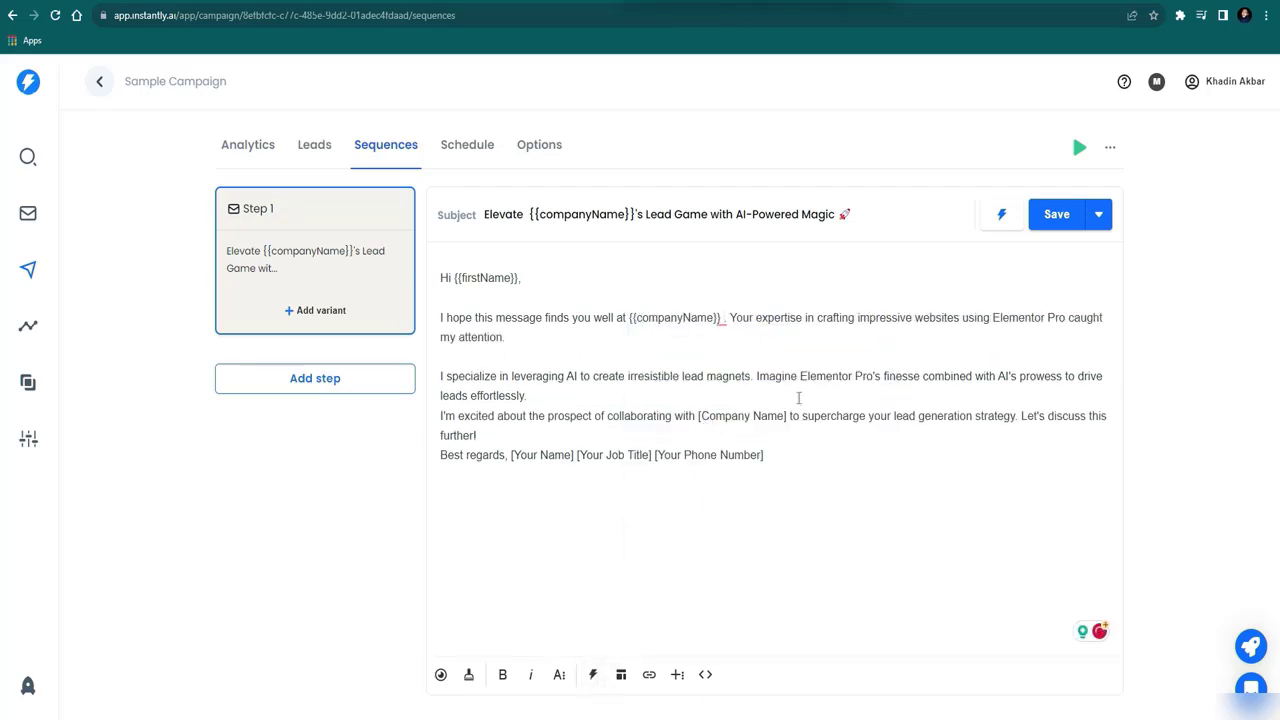
key(BackSpace)
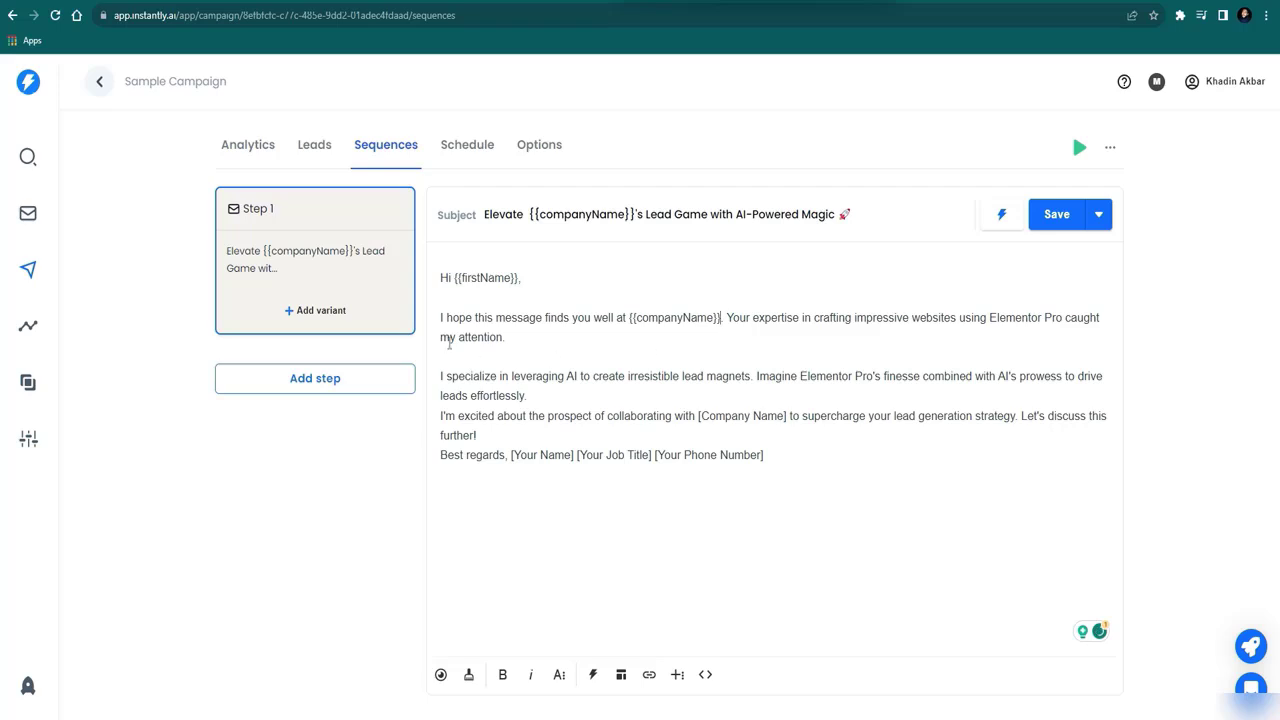
click(556, 404)
key(Return)
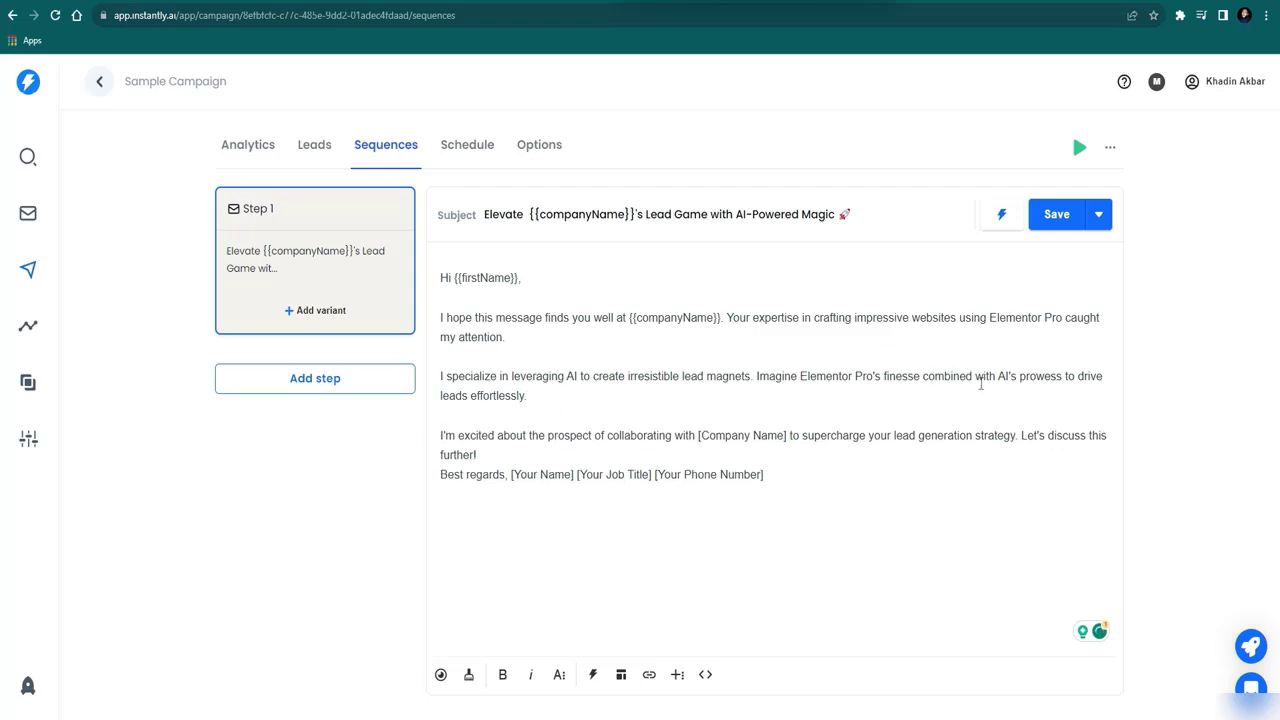
click(510, 455)
key(Return)
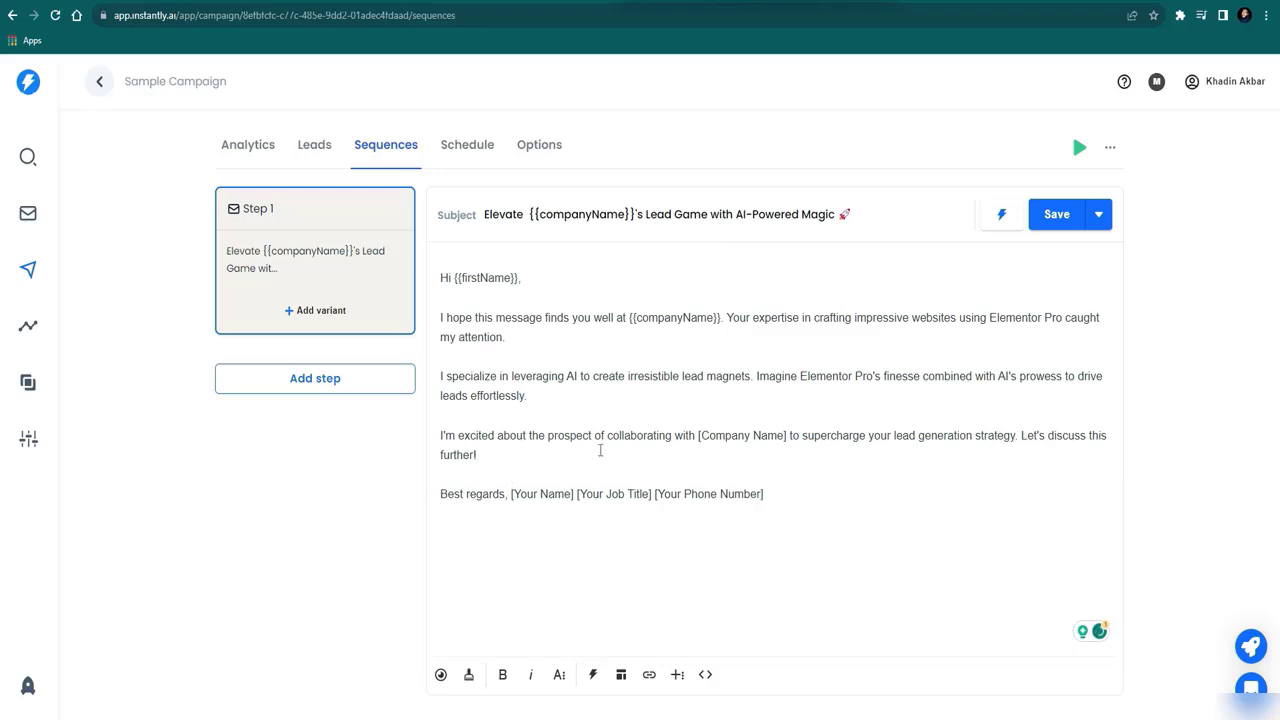
Swap the second [Company Name] for {{companyName}} and replace the signature placeholders with the sender's name.
drag(787, 435, 700, 440)
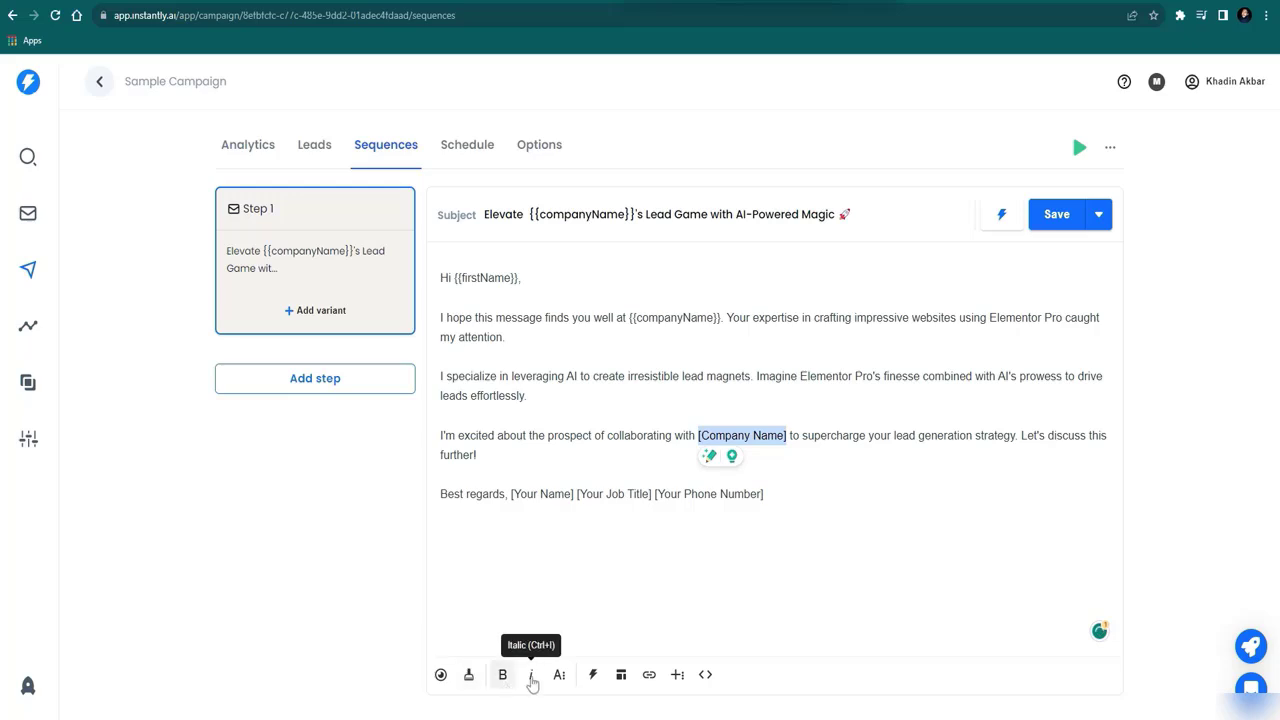
click(591, 675)
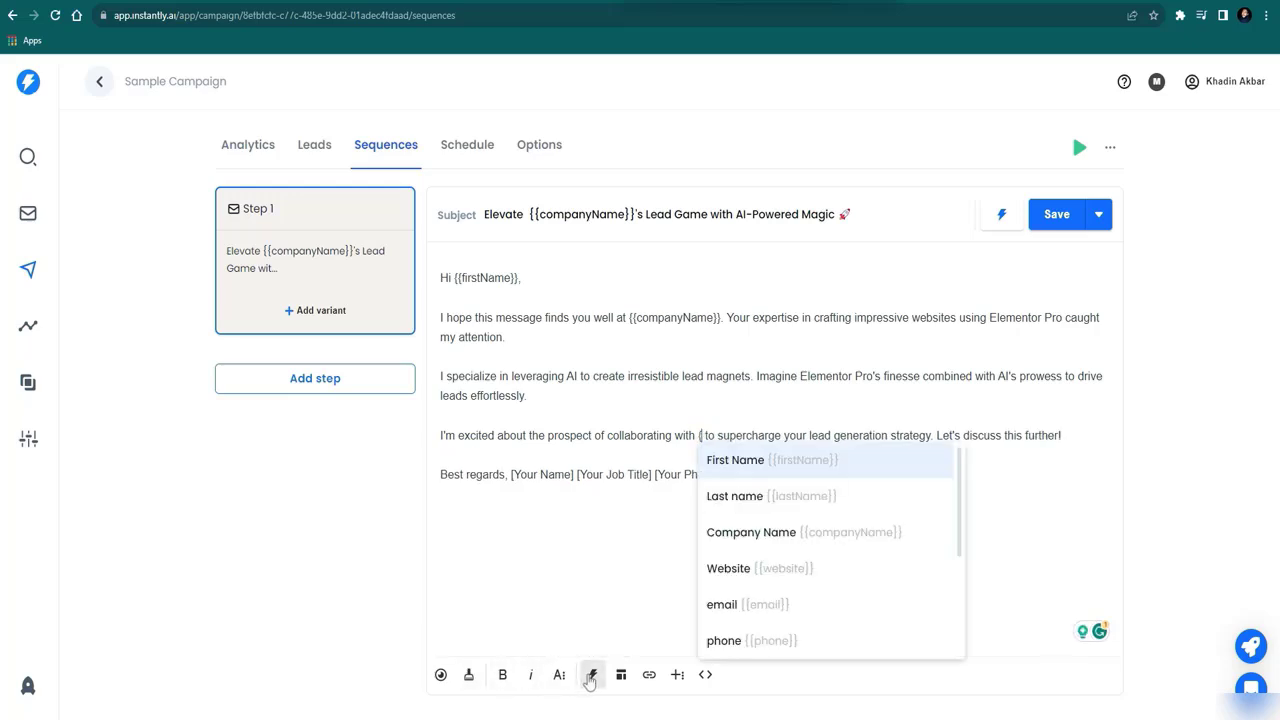
click(756, 532)
key(BackSpace)
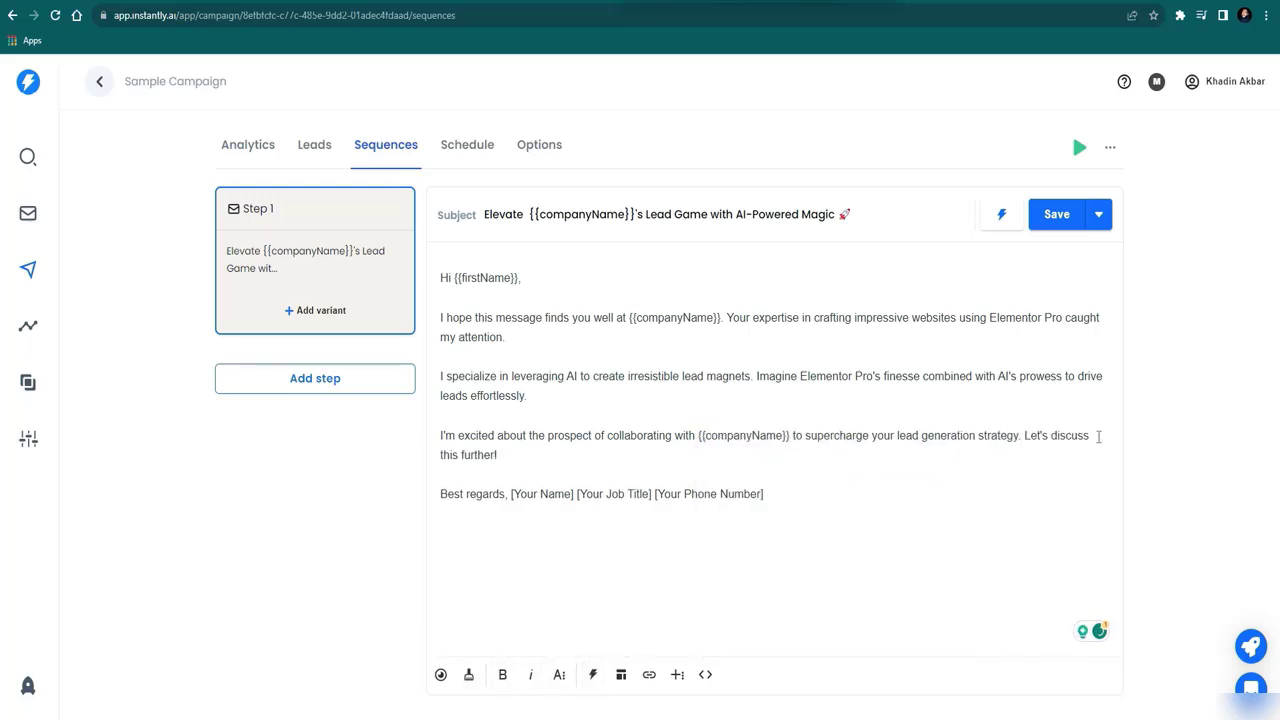
click(511, 493)
key(Return)
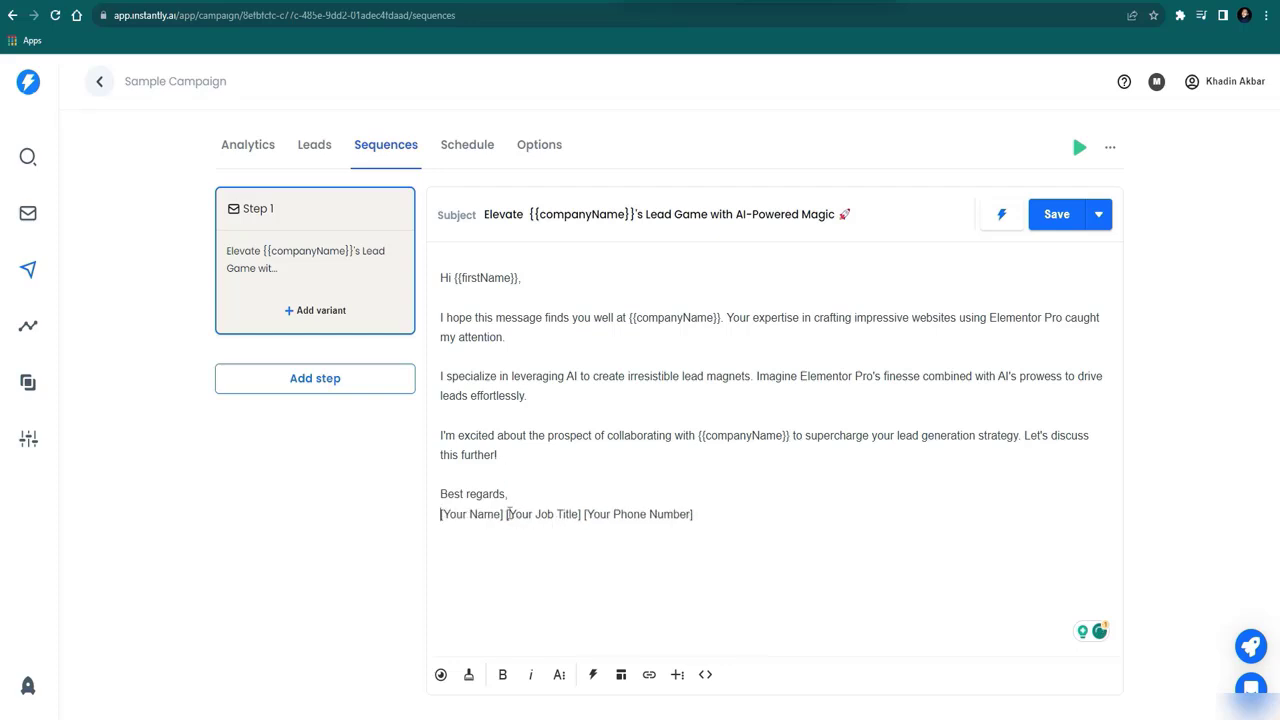
drag(693, 514, 414, 529)
key(BackSpace)
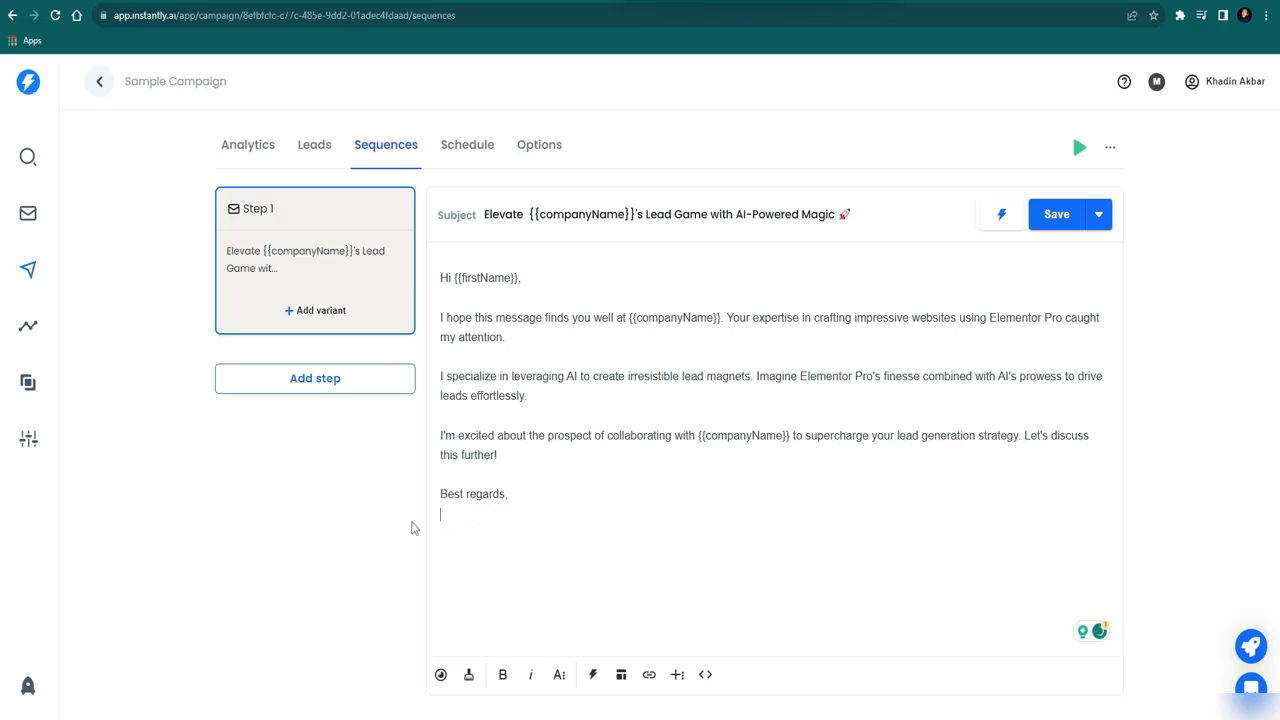
text(Khadin)
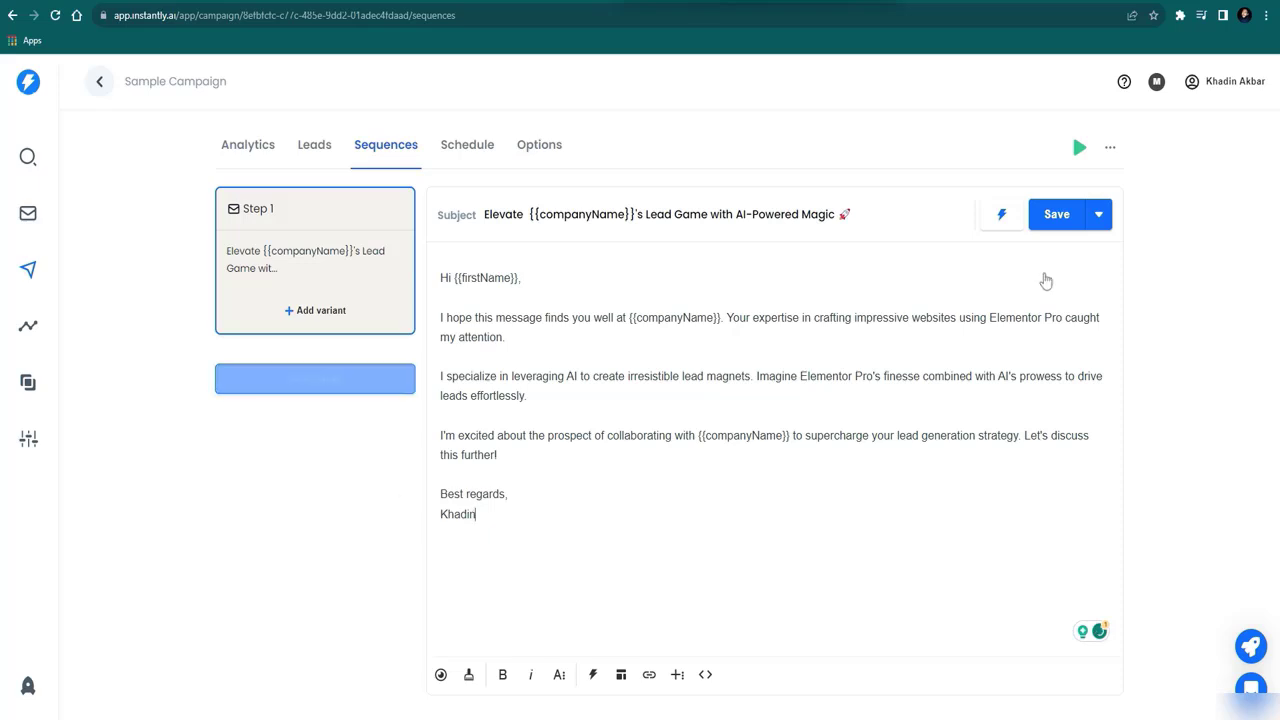
Save the campaign and add Step 2, scheduled 10 days after Step 1.
click(1054, 214)
click(351, 385)
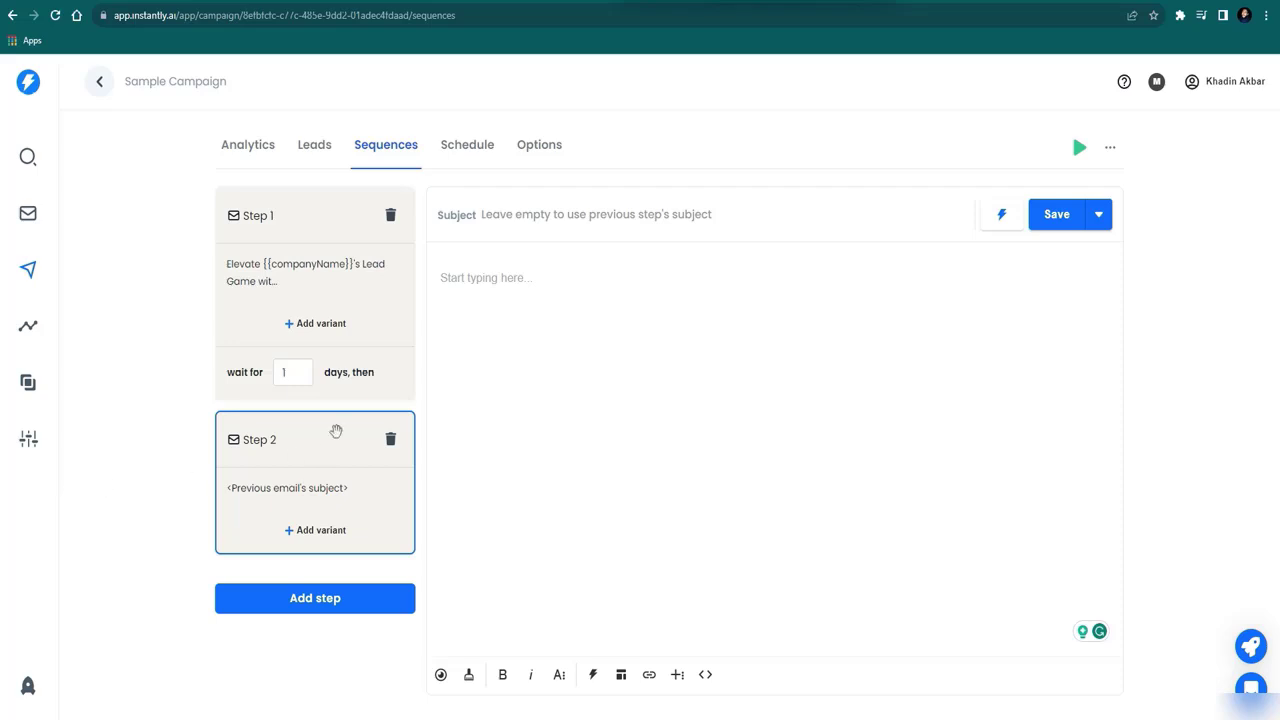
click(283, 372)
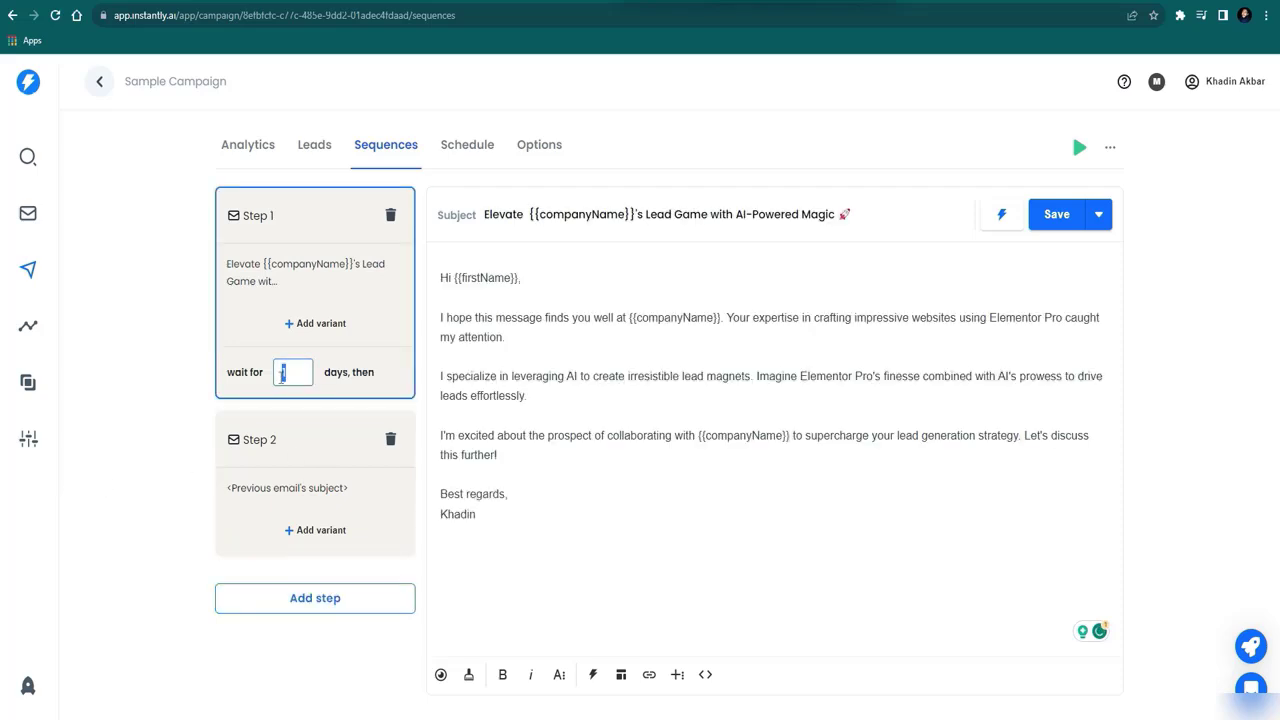
click(285, 376)
text(0)
click(337, 486)
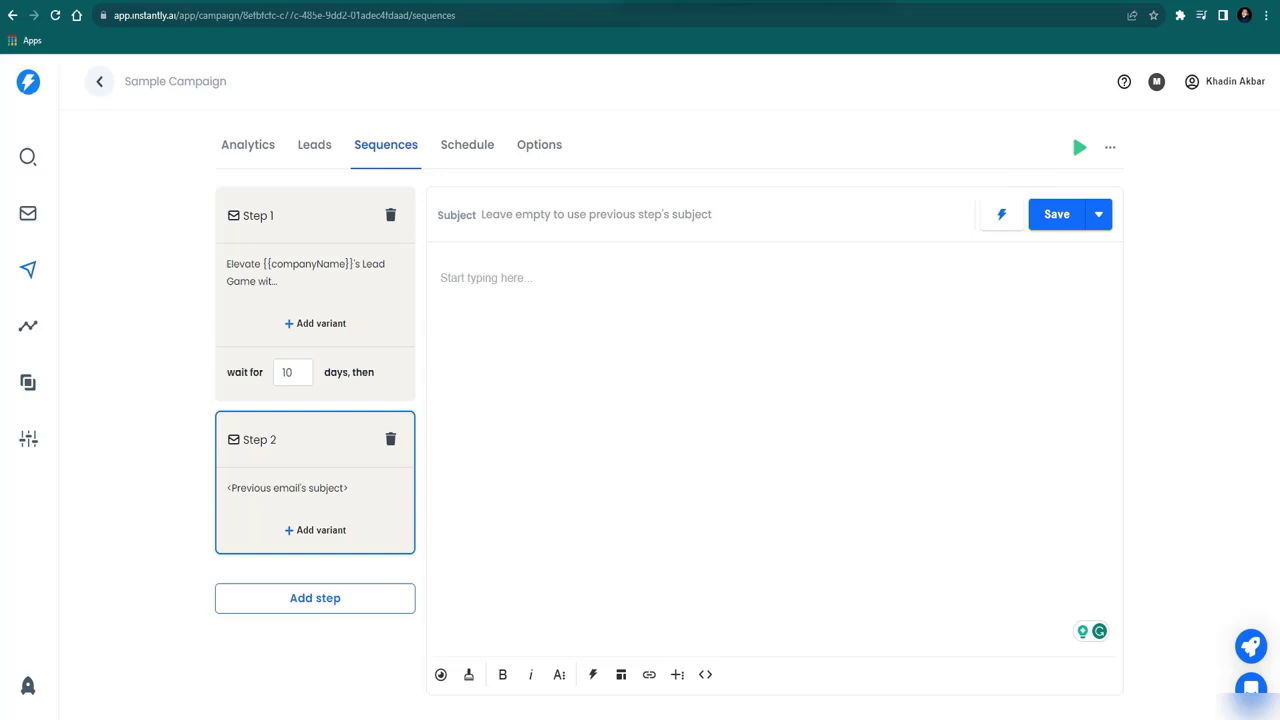
Paste the follow-up email into Step 2, greet with {{firstName}}, space paragraphs and sign with the sender's name.
click(623, 427)
text(Hi [Contact Name], I trust you're doing great. I wanted to continue our conversation about blending AI and Elementor Pro for stellar lead magnets. At [Company Name], your unique approach to website design aligns perfectly with my AI-driven lead magnet solution. Let's explore the potential together. Could we connect on a call? Your insights combined with AI's magic could redefine lead generation for [Company Name]. Looking forward to your response.)
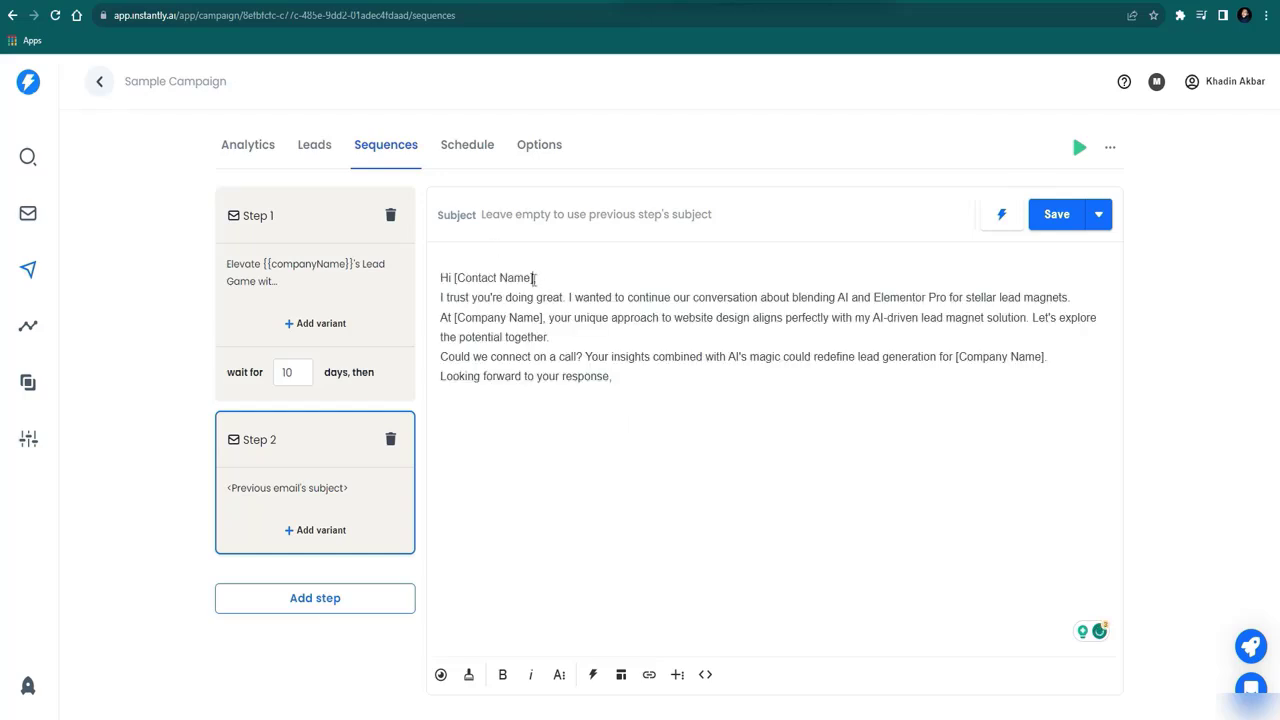
drag(535, 278, 455, 283)
key(BackSpace)
click(592, 674)
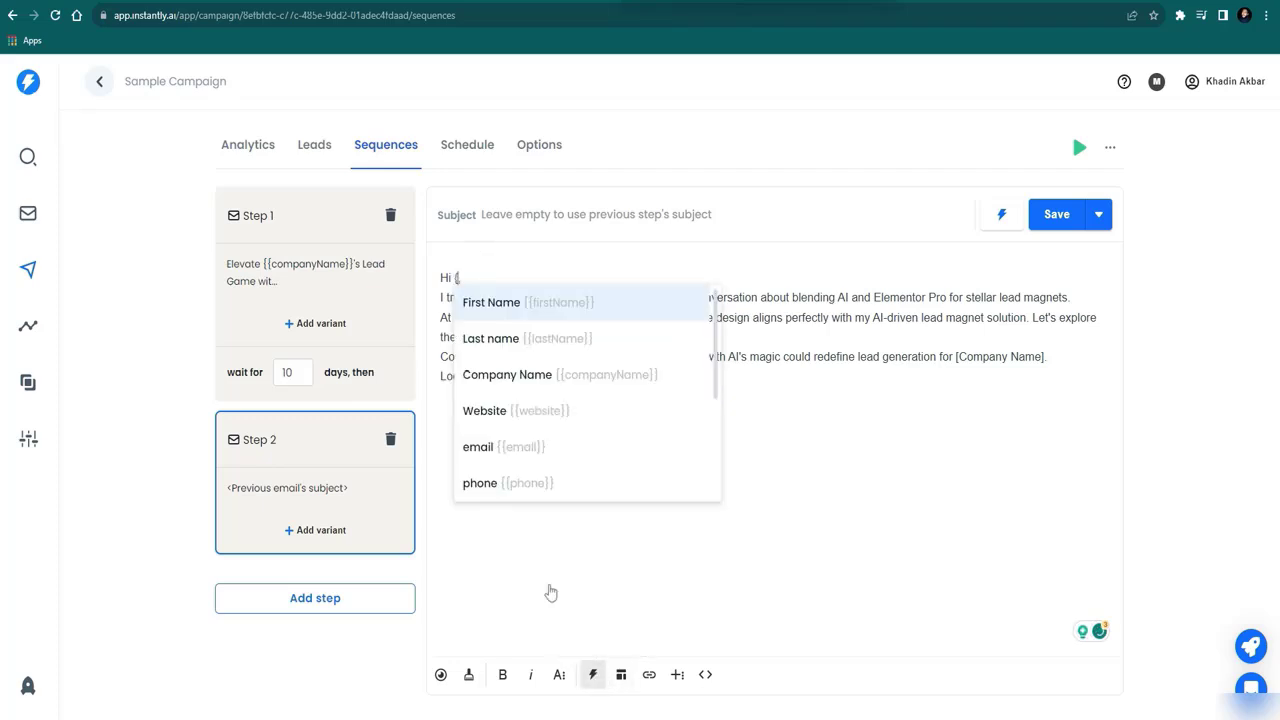
click(543, 304)
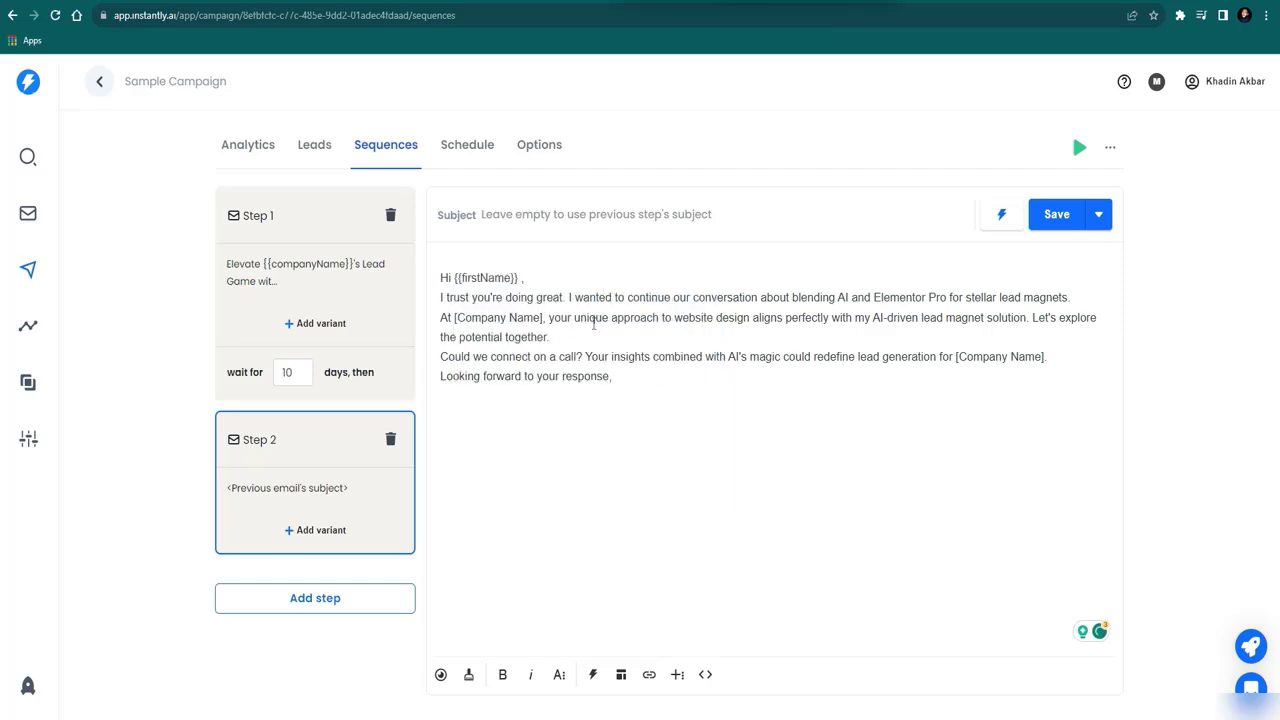
key(Return)
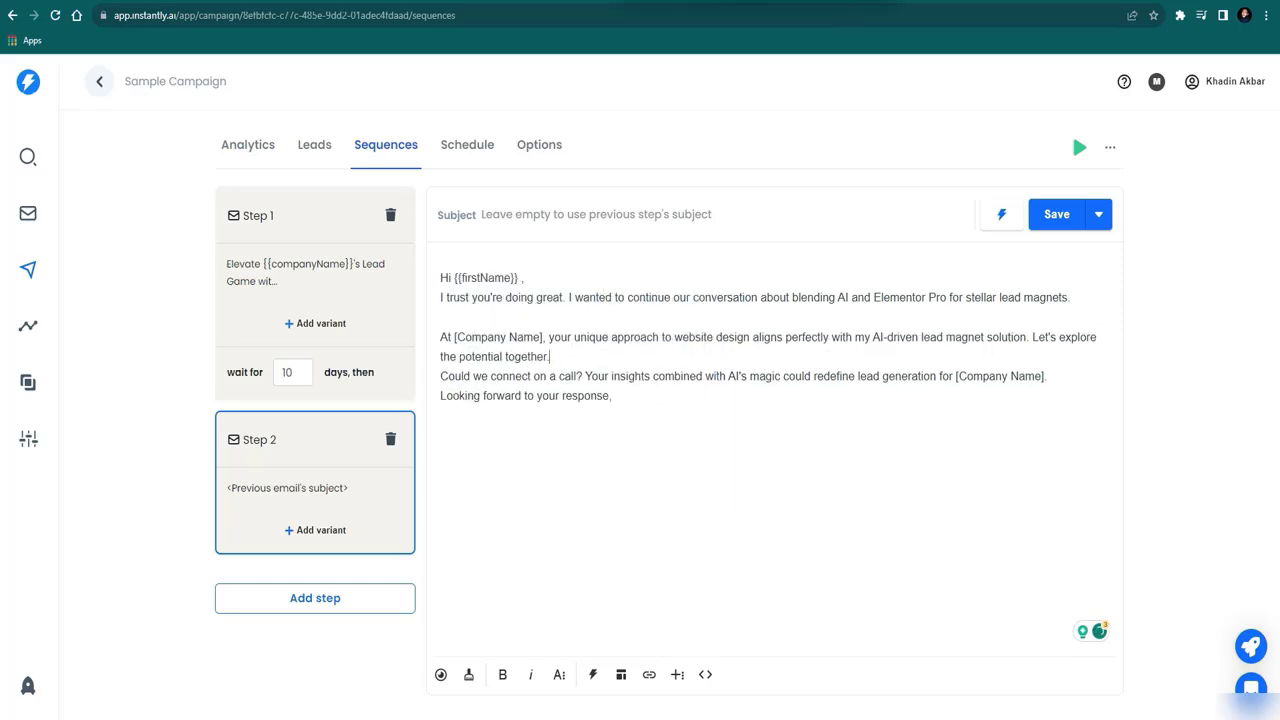
key(Return)
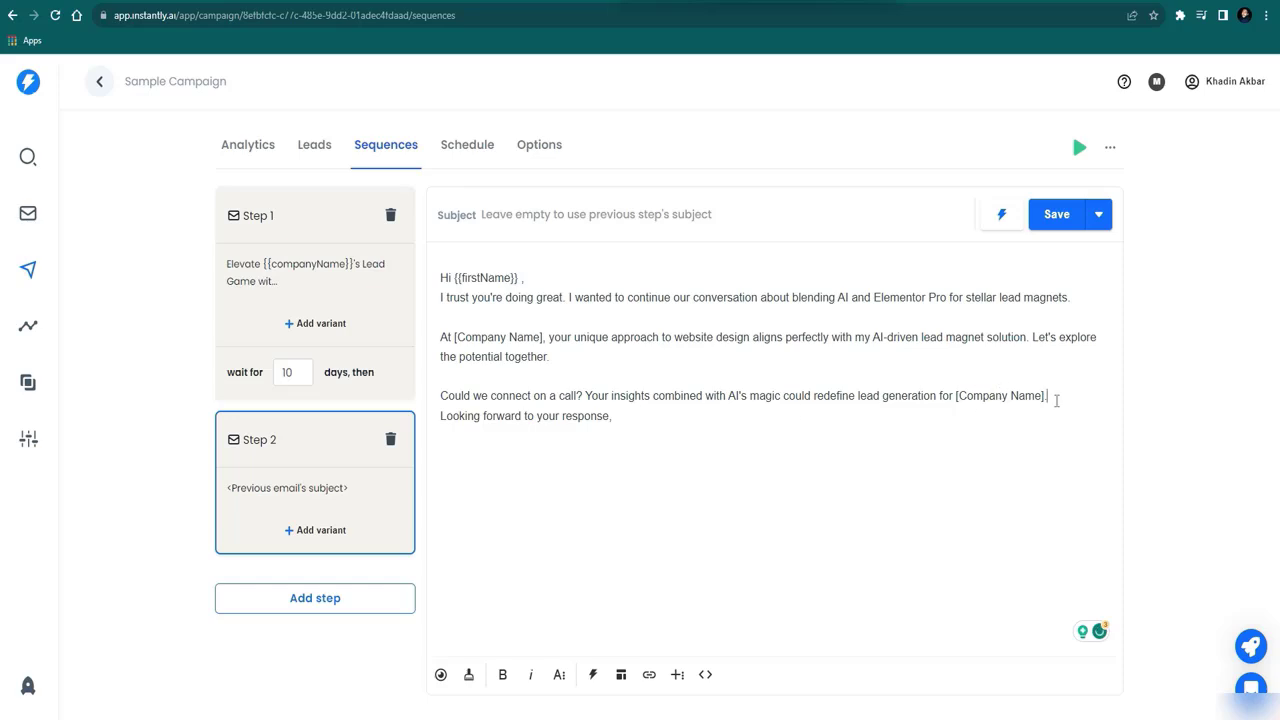
key(Return)
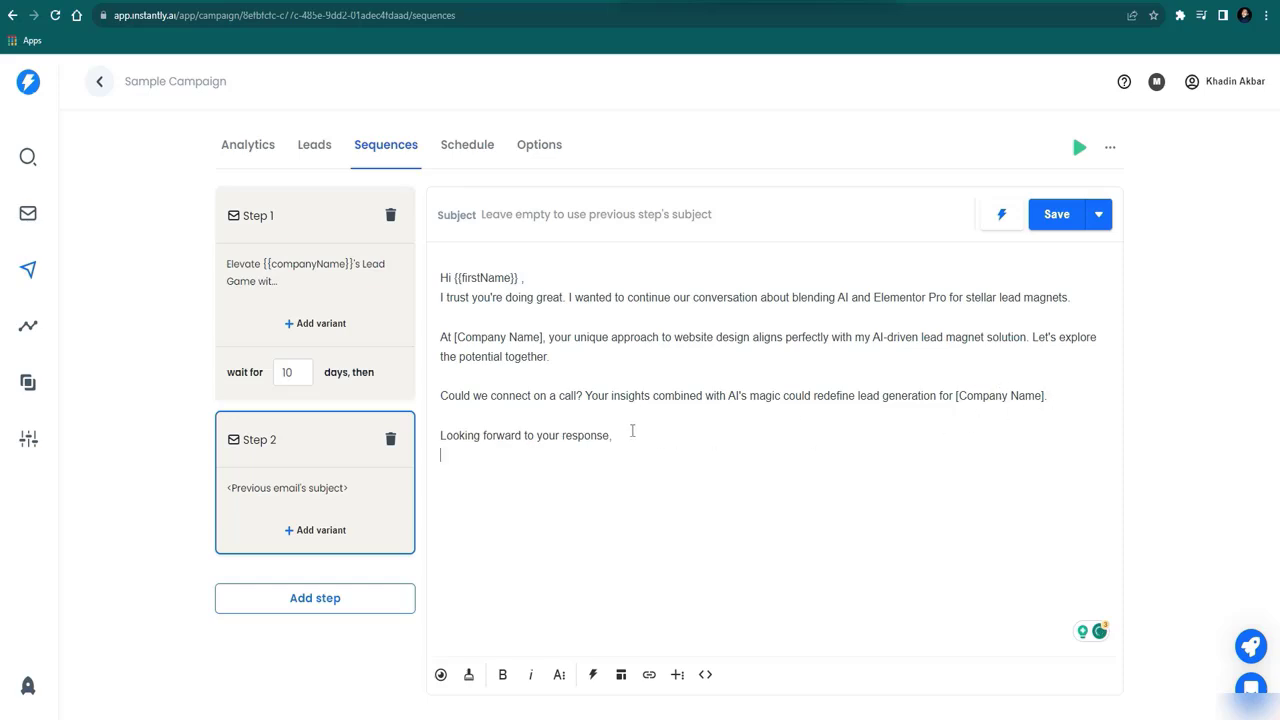
text(hadin)
Replace both [Company Name] placeholders in Step 2 with {{companyName}} and save the campaign.
drag(543, 337, 454, 342)
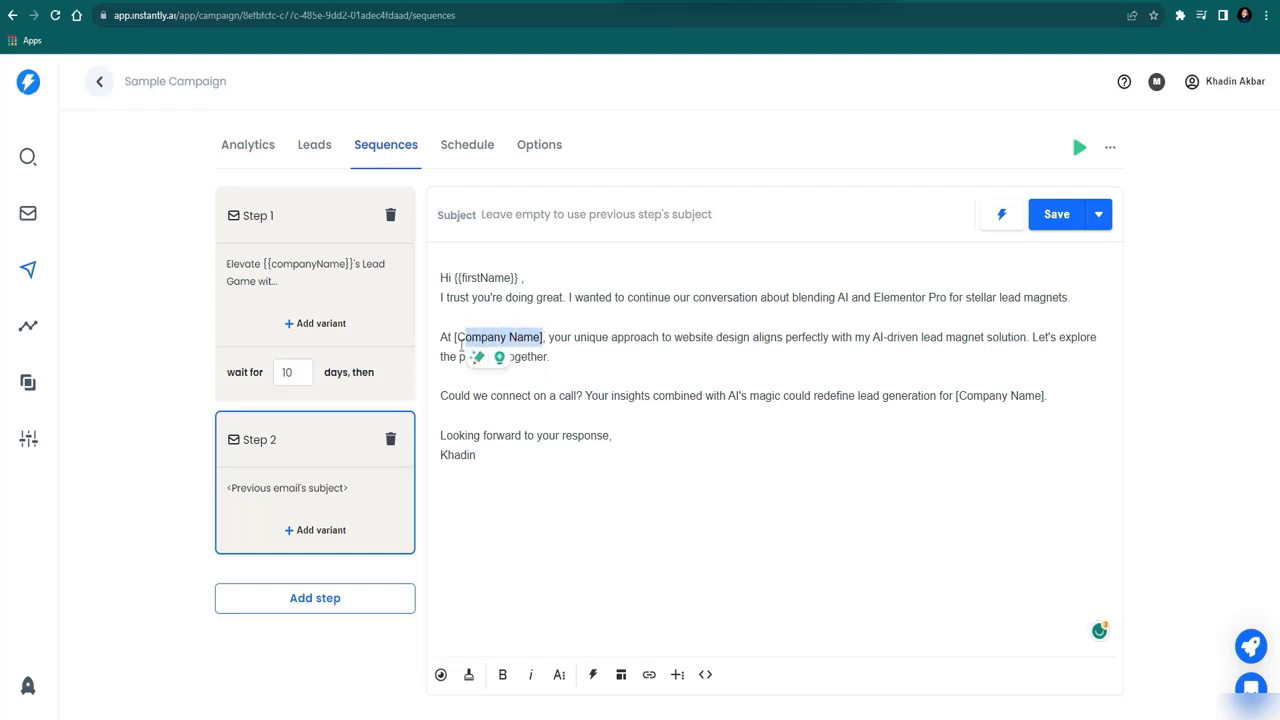
click(592, 674)
click(515, 432)
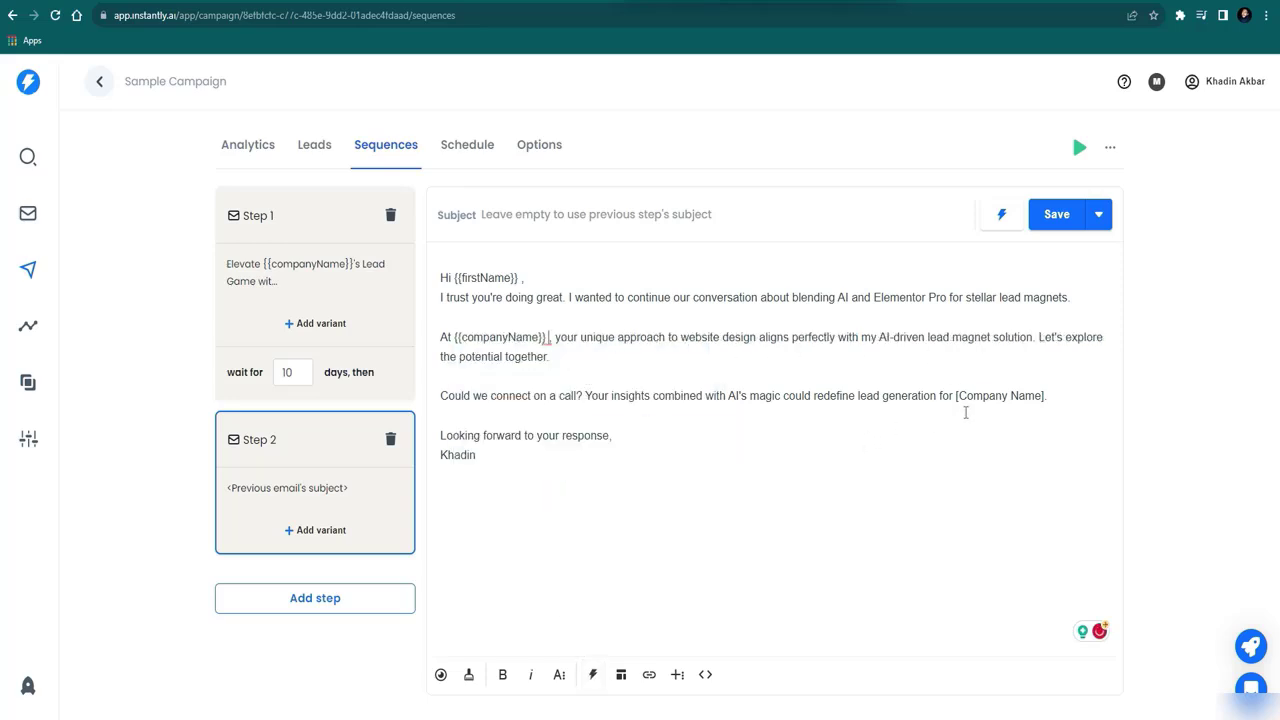
drag(953, 396, 1047, 396)
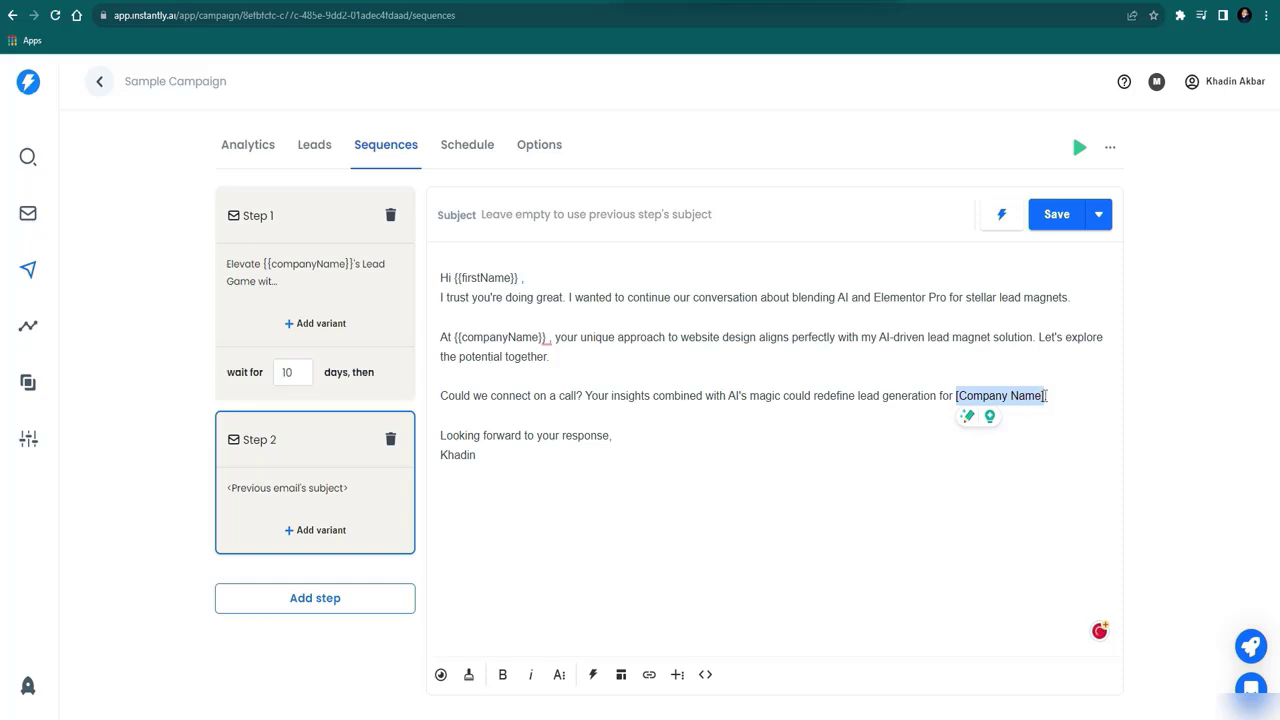
click(592, 674)
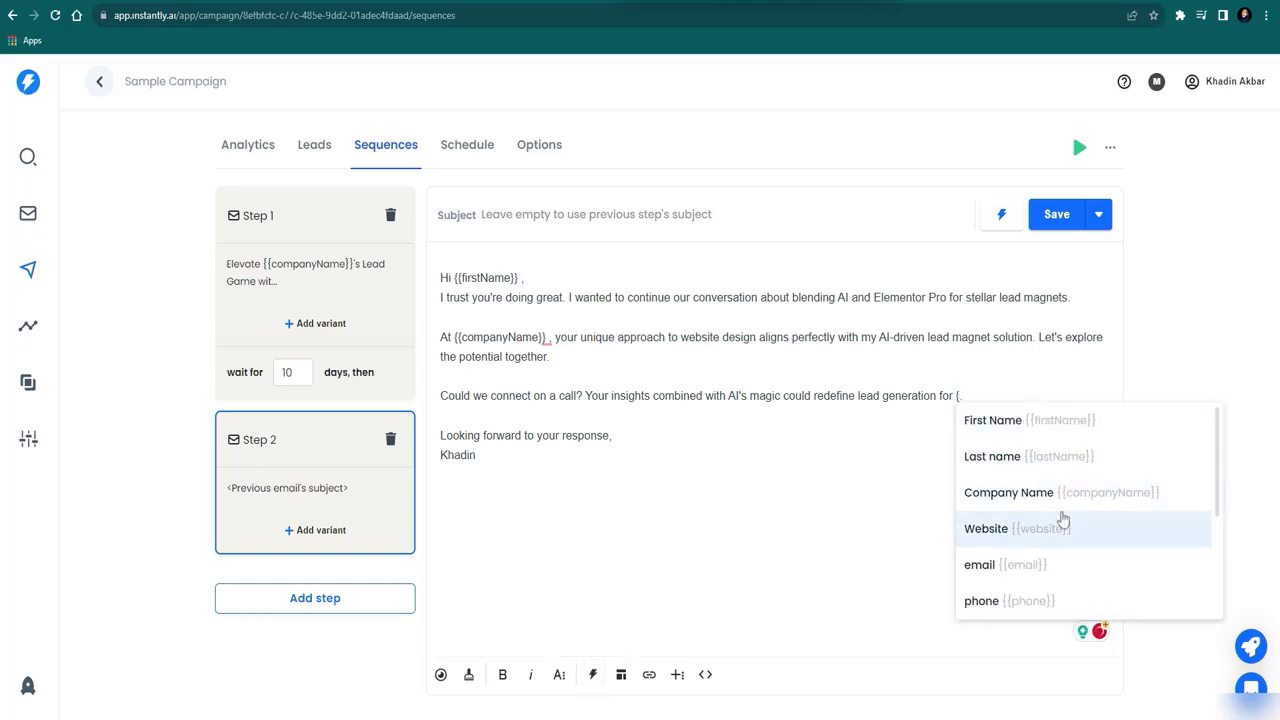
click(1060, 491)
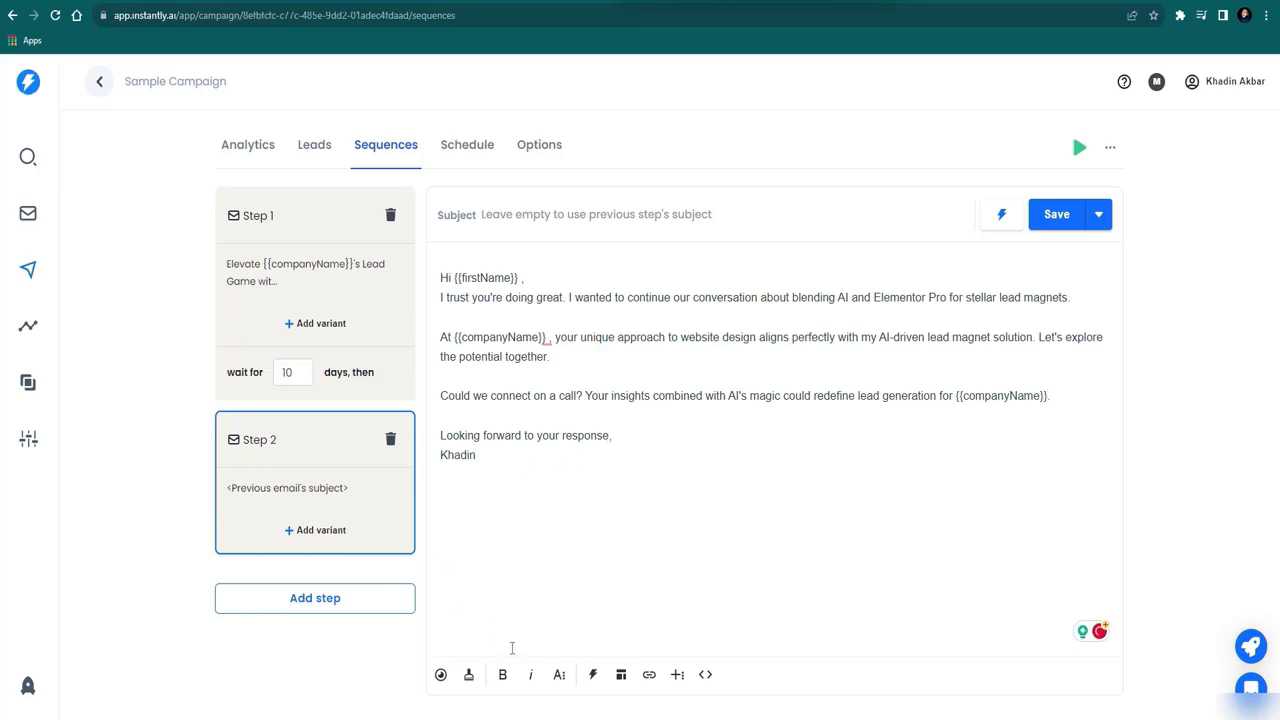
click(1056, 214)
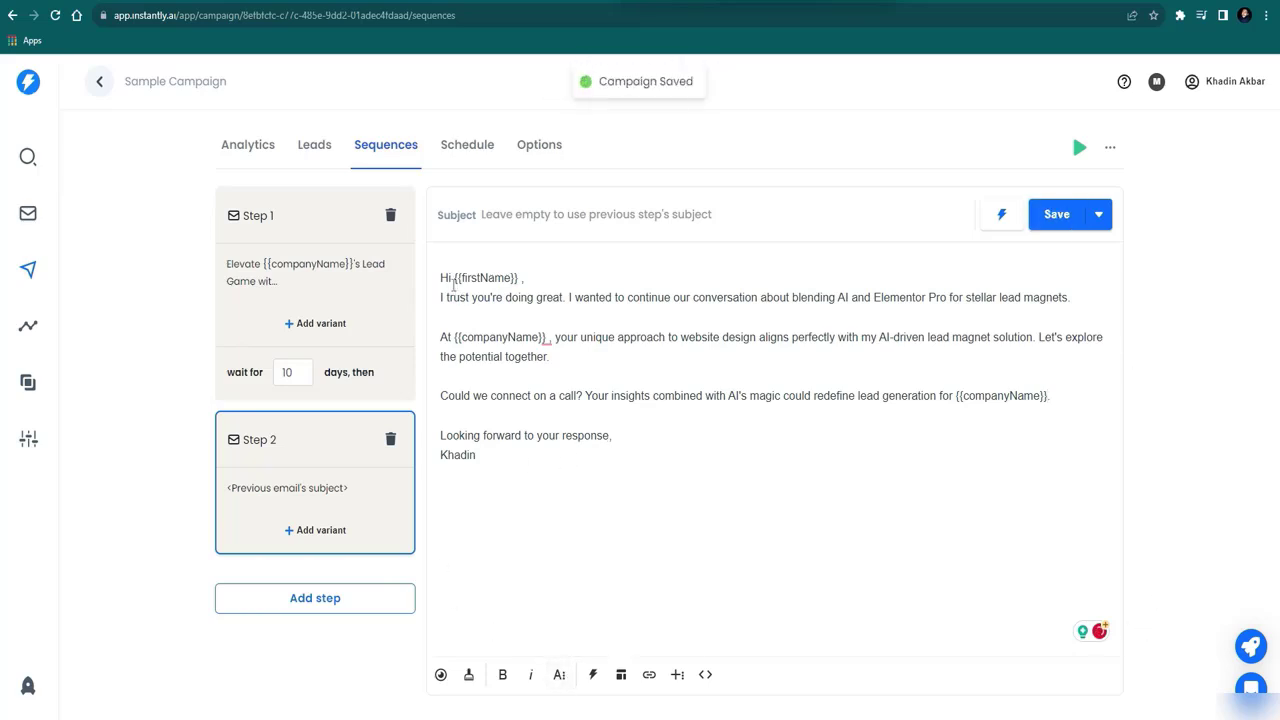
click(310, 288)
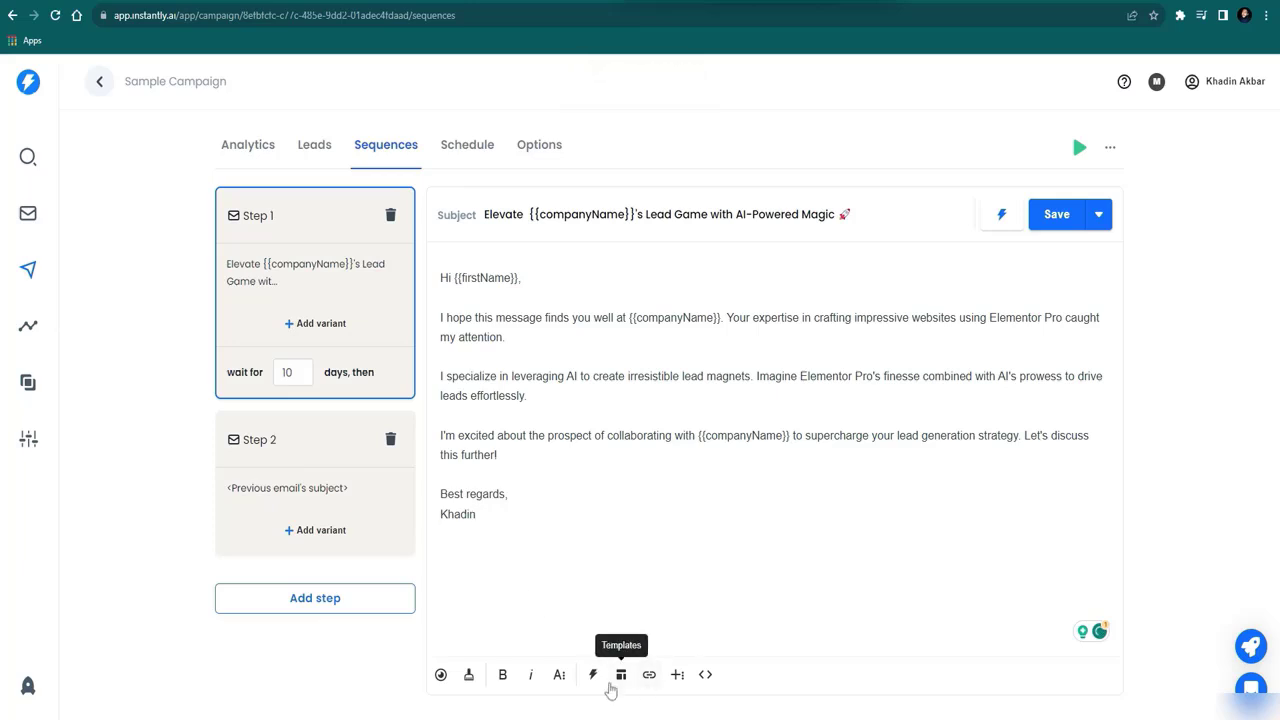
Insert a 'Click here to unsubscribe' link into both Step 1 and Step 2 emails and save.
click(679, 676)
click(647, 639)
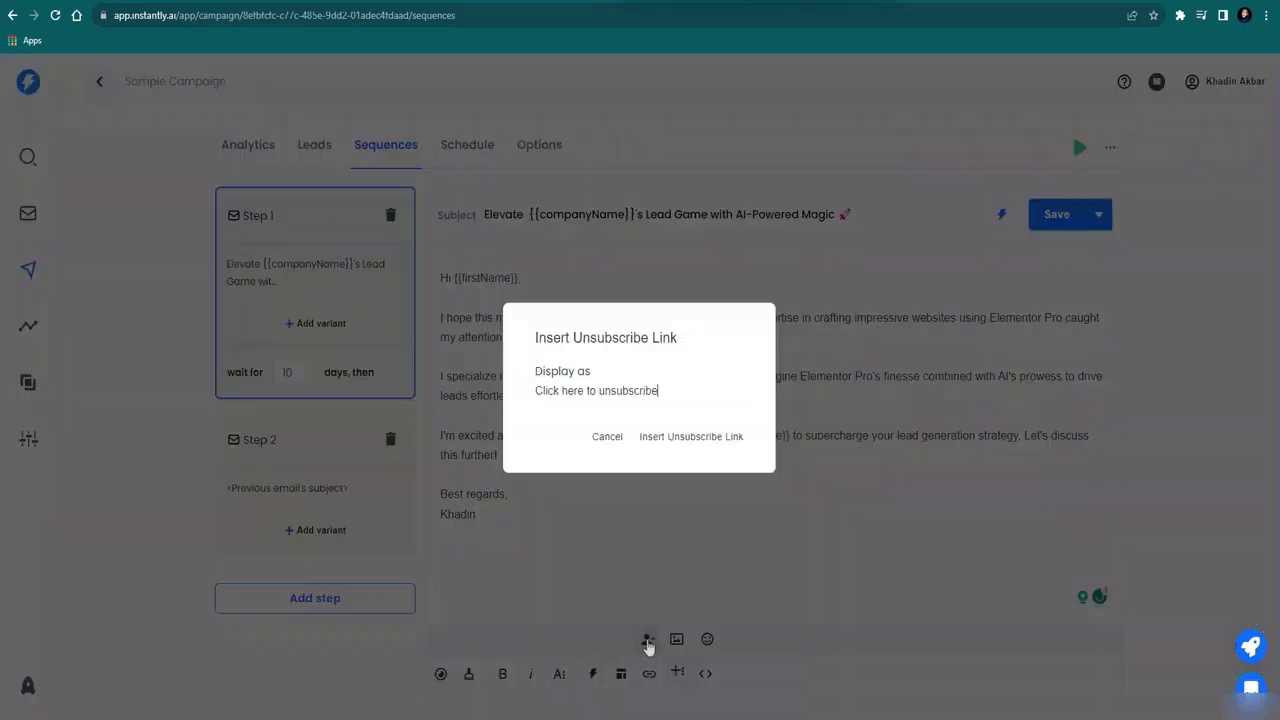
click(682, 436)
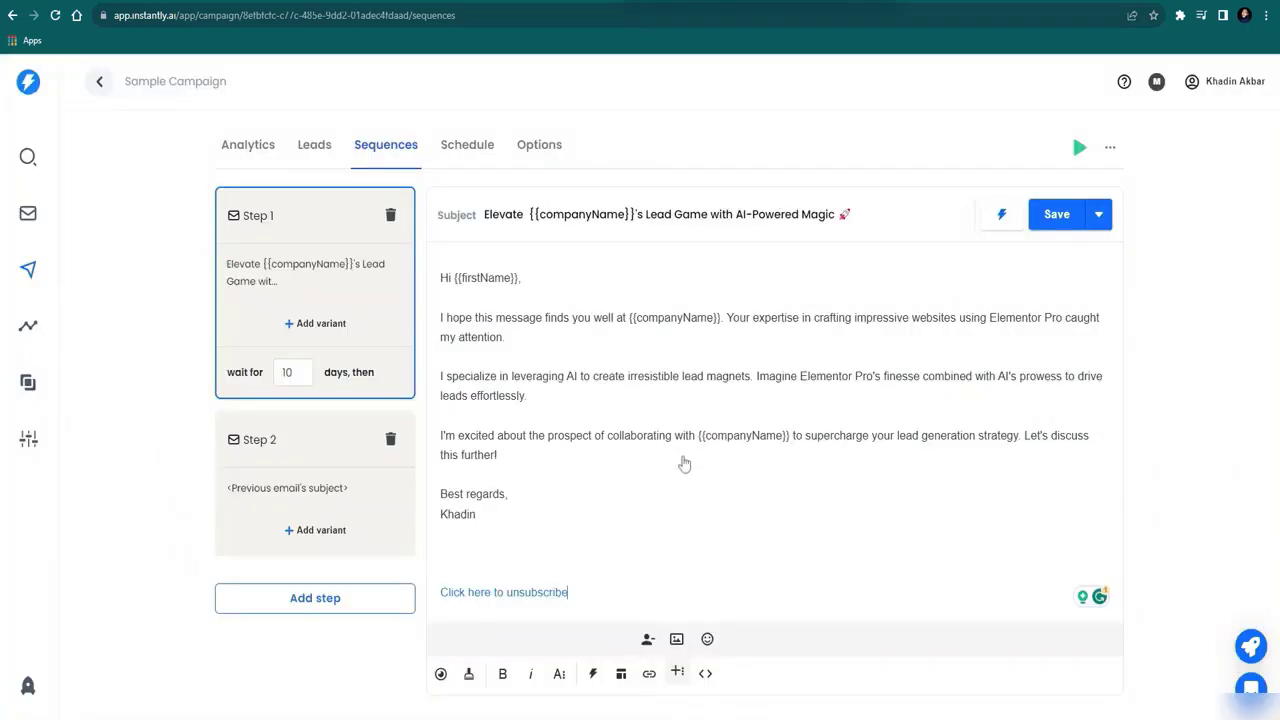
click(357, 487)
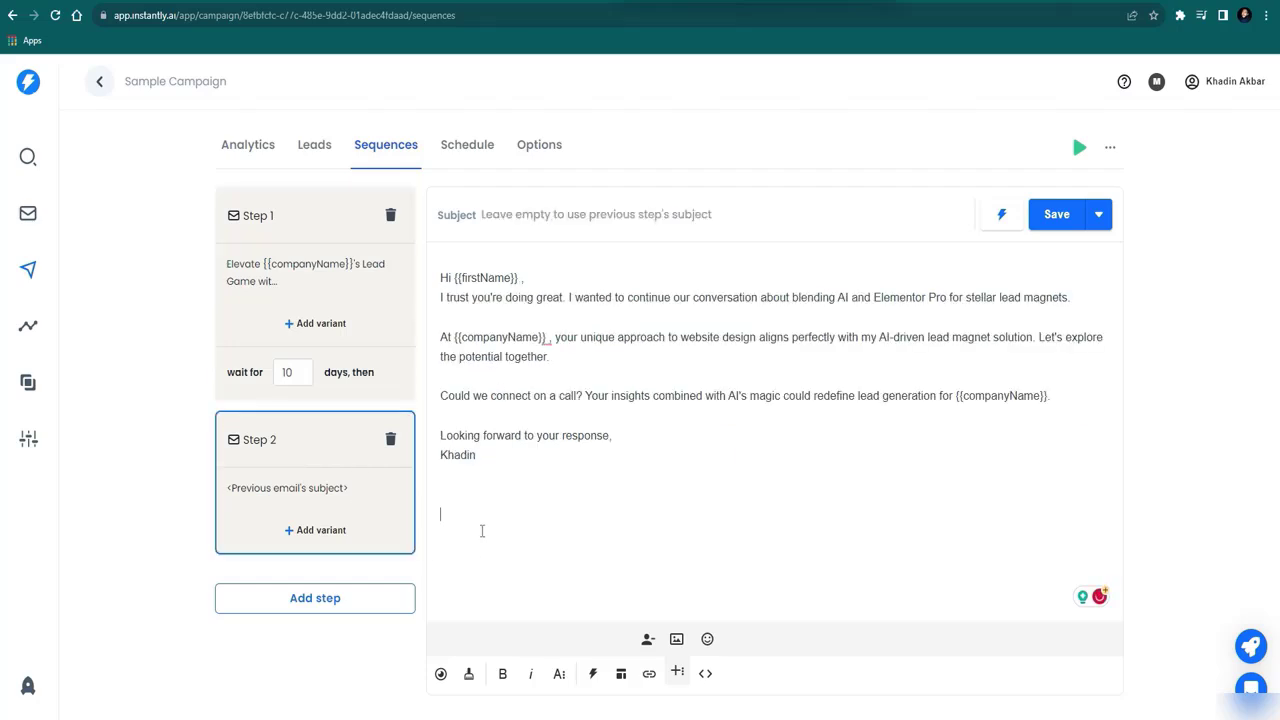
click(649, 673)
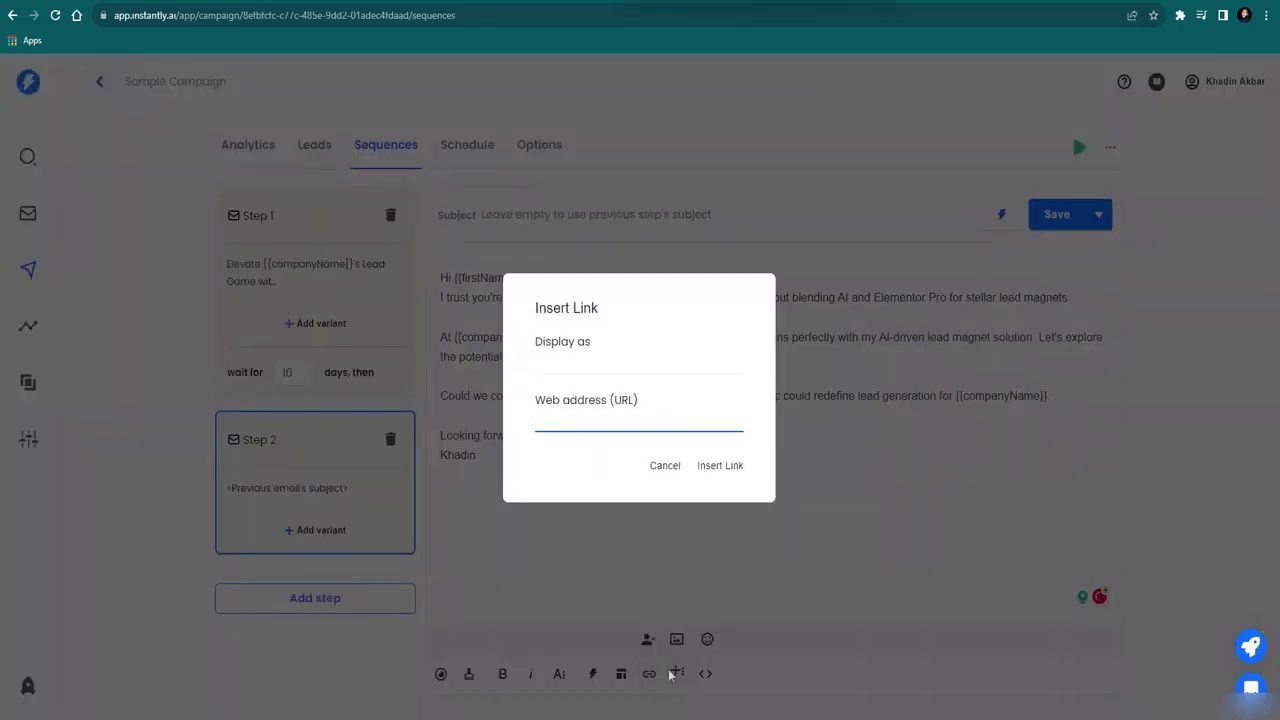
click(670, 468)
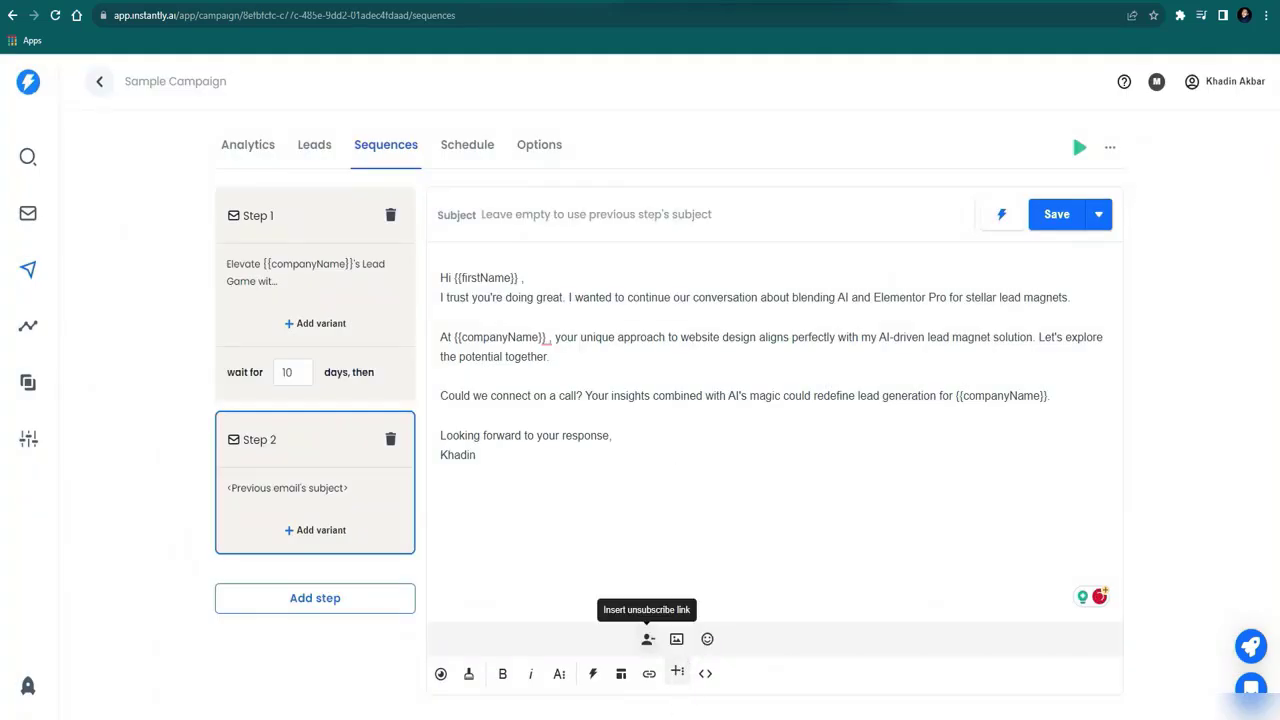
click(647, 639)
click(677, 437)
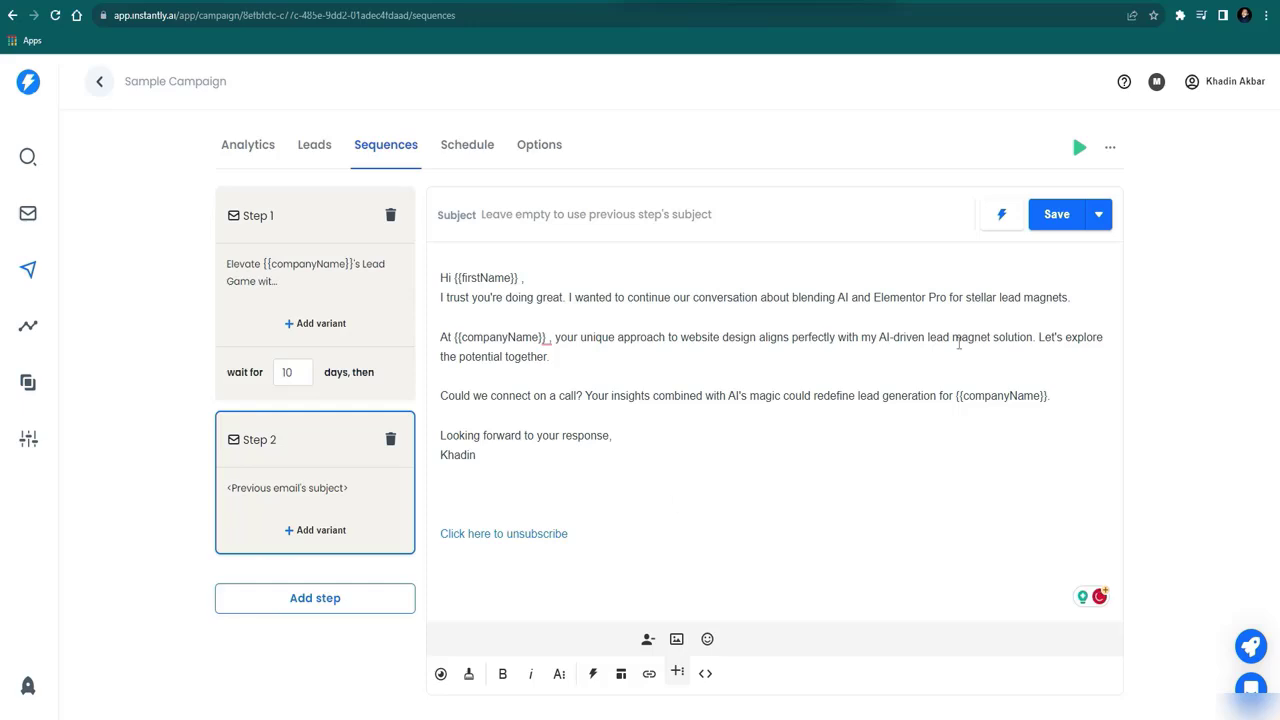
click(1050, 222)
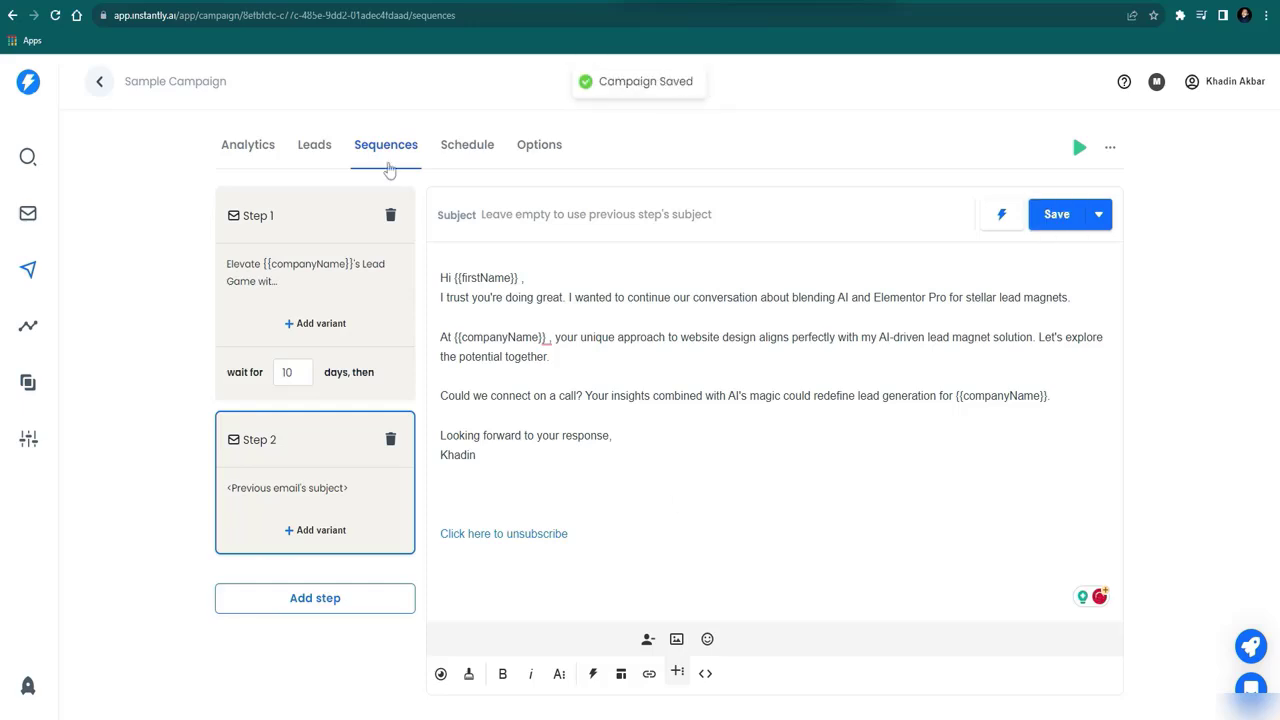
click(447, 160)
scroll(546, 597, down, 1)
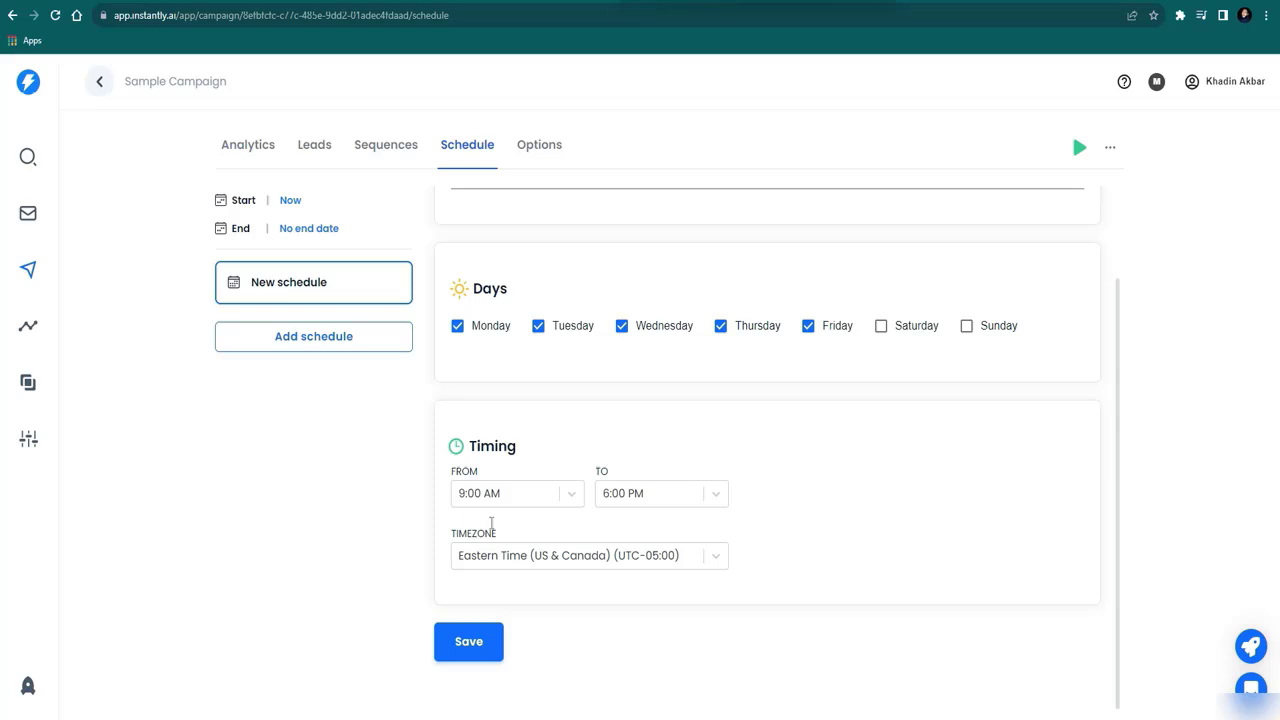
click(410, 155)
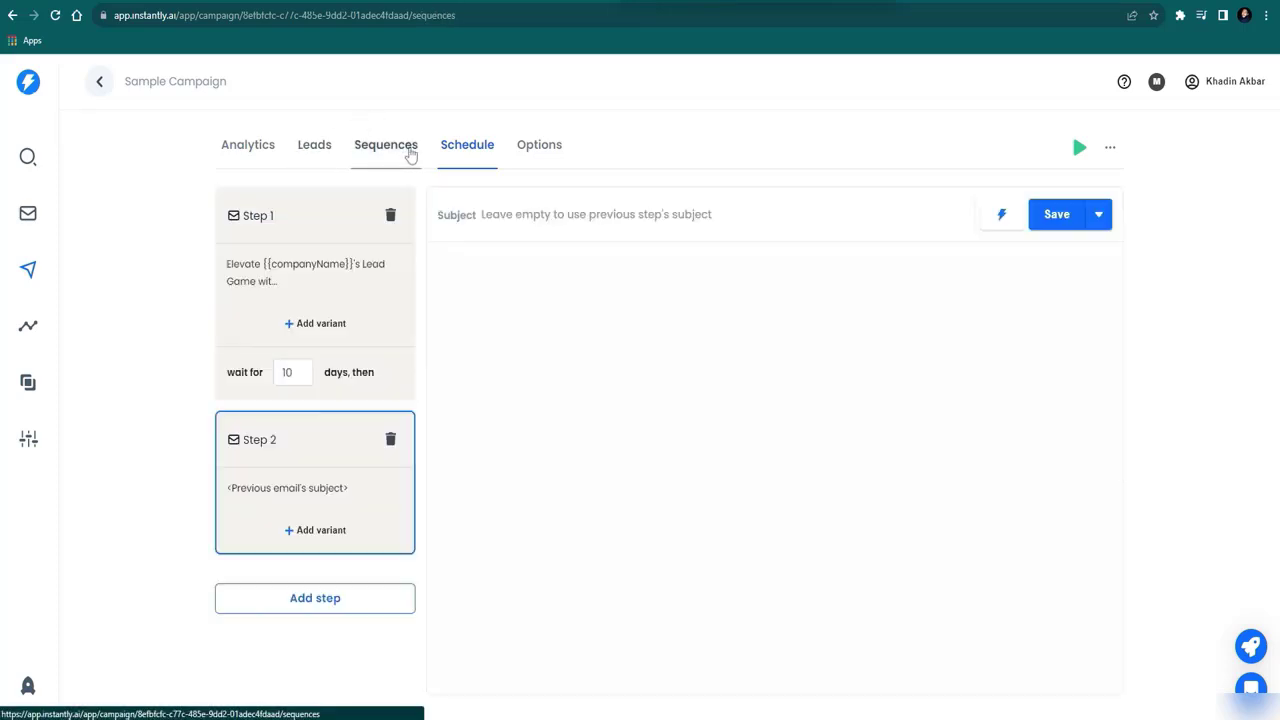
click(474, 150)
scroll(597, 634, down, 2)
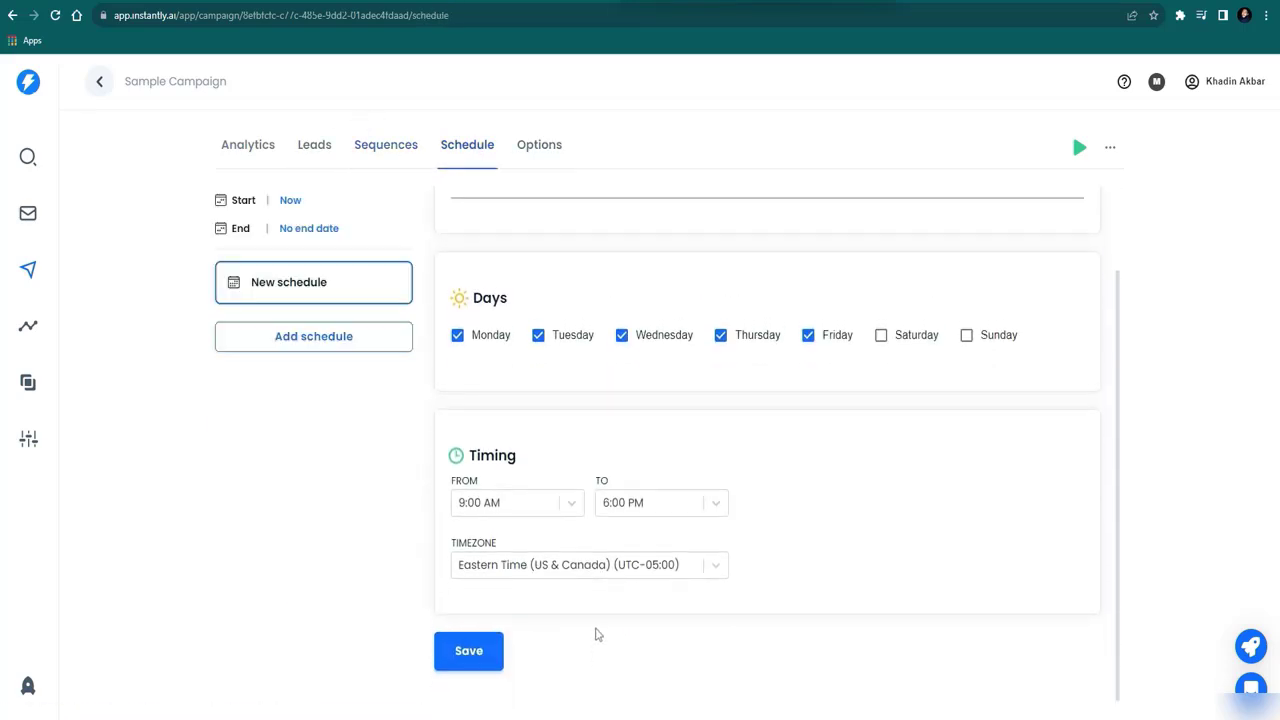
scroll(597, 634, up, 2)
Choose the Gmail account under Accounts to use in the campaign Options.
click(541, 148)
click(560, 325)
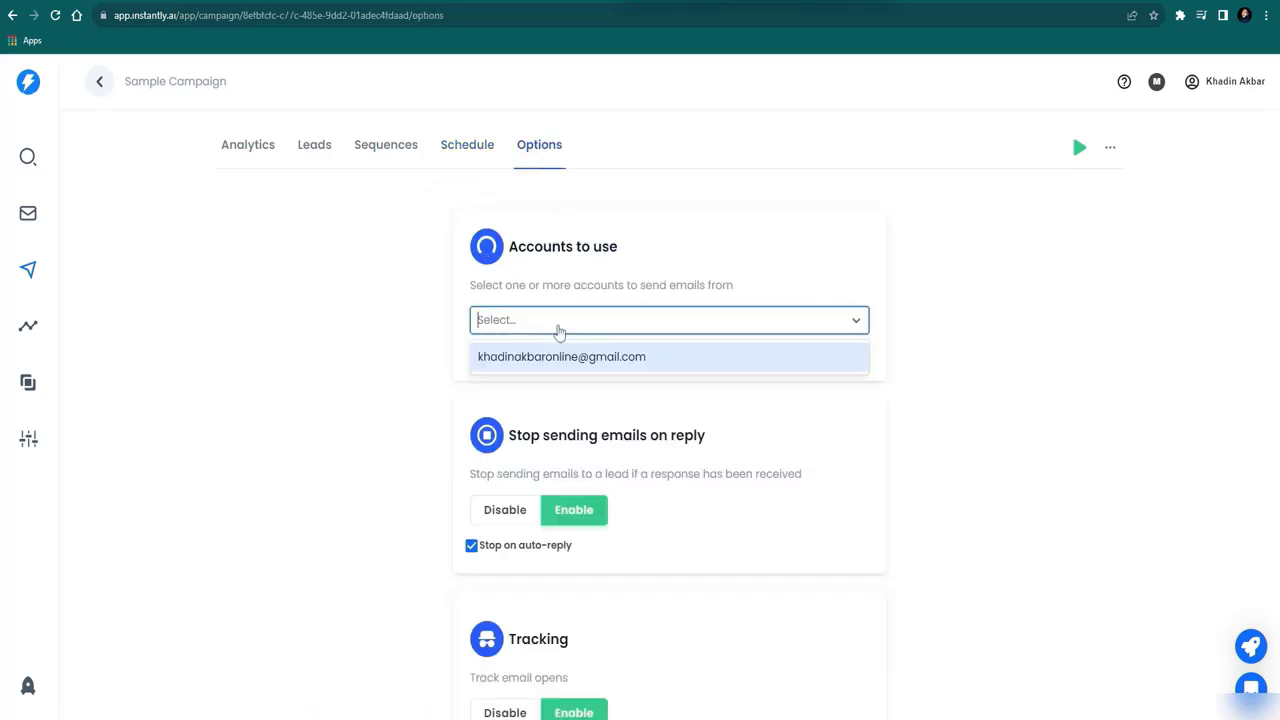
click(562, 360)
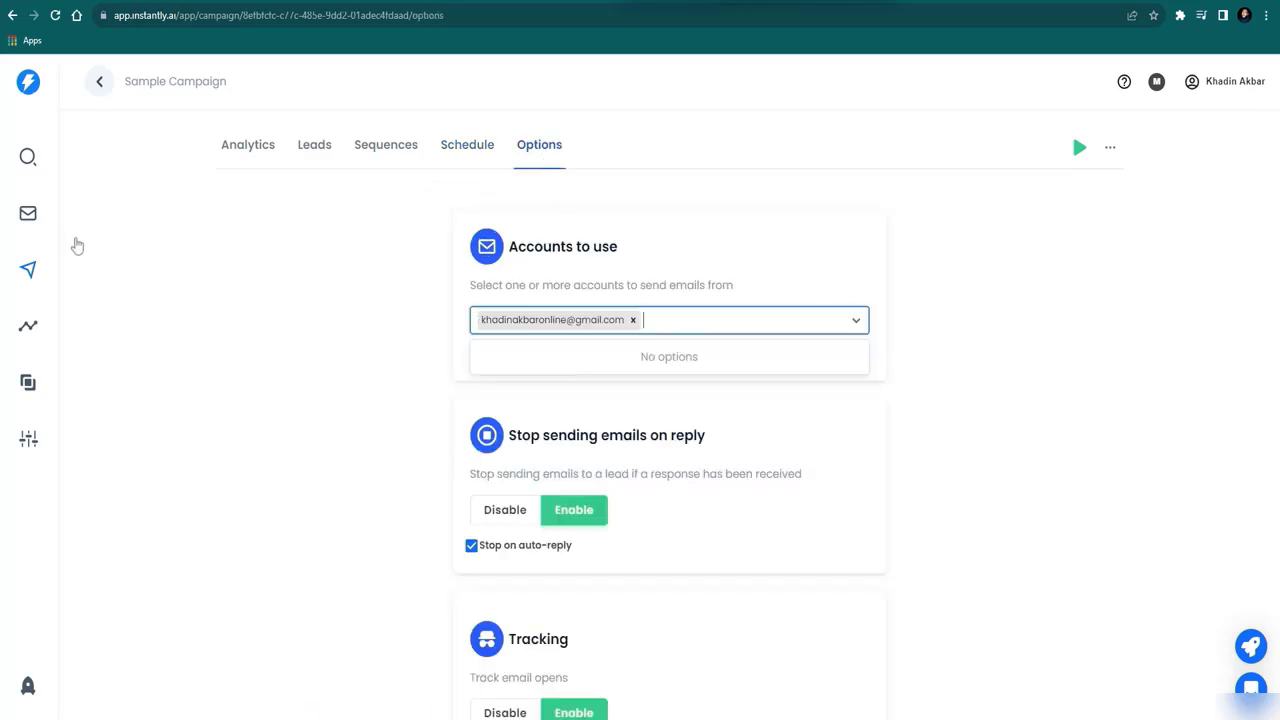
scroll(540, 400, down, 6)
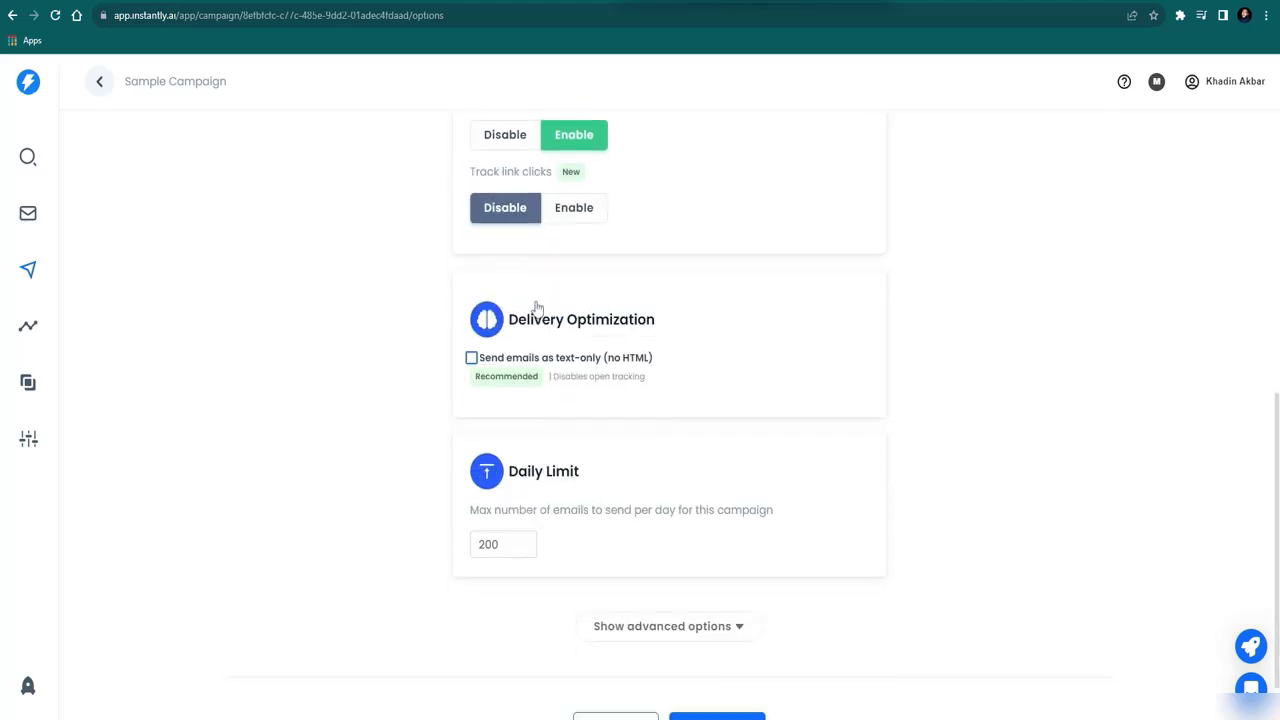
scroll(537, 307, down, 1)
scroll(534, 366, up, 2)
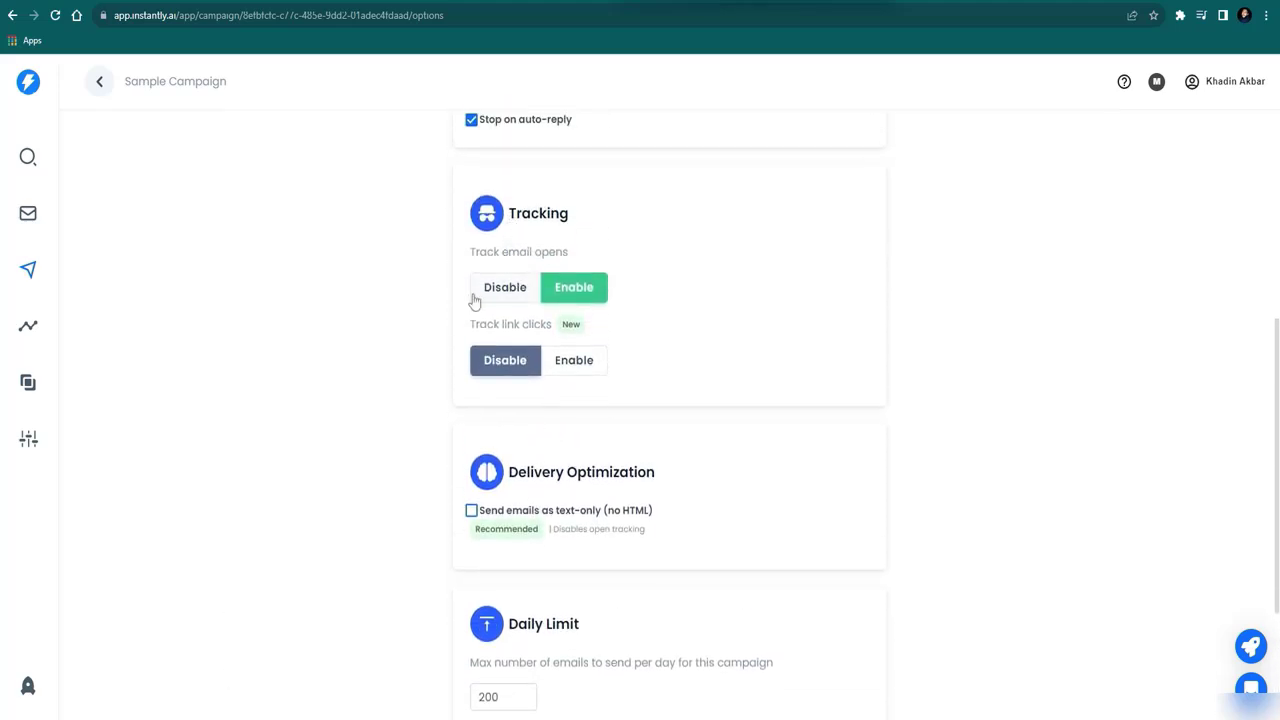
scroll(470, 350, down, 2)
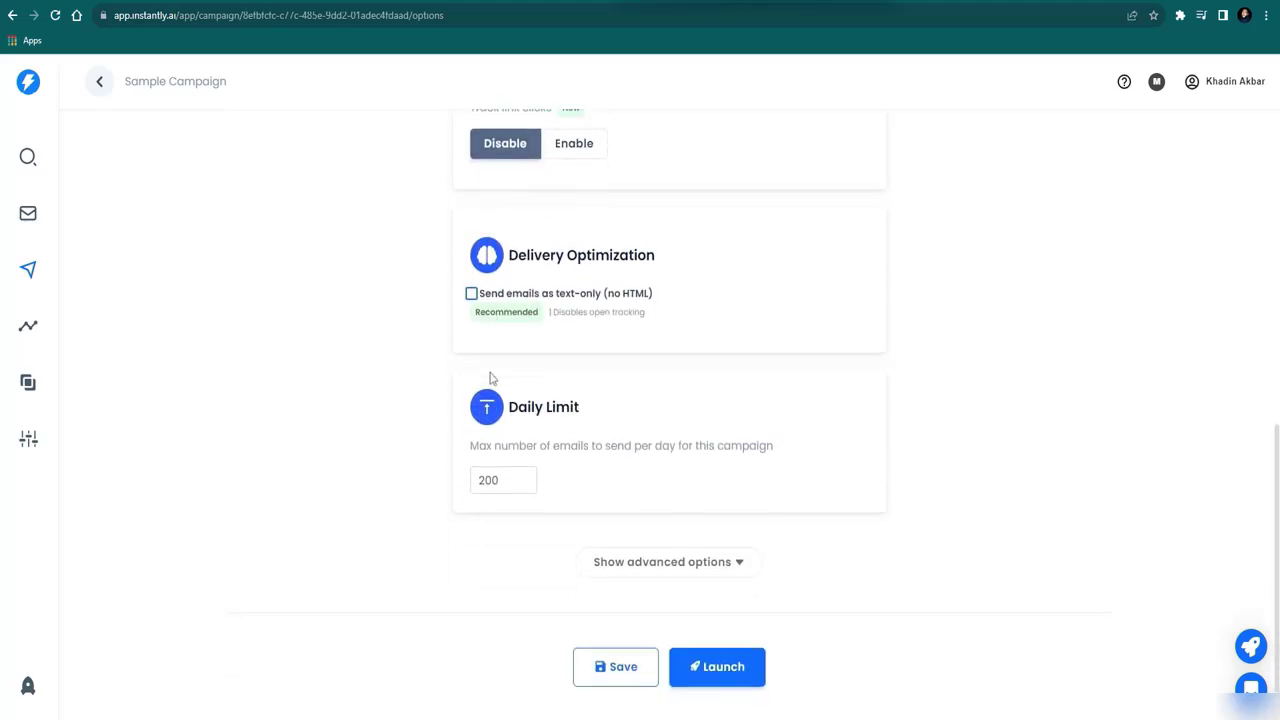
Expand the advanced options and save the campaign settings.
double_click(492, 479)
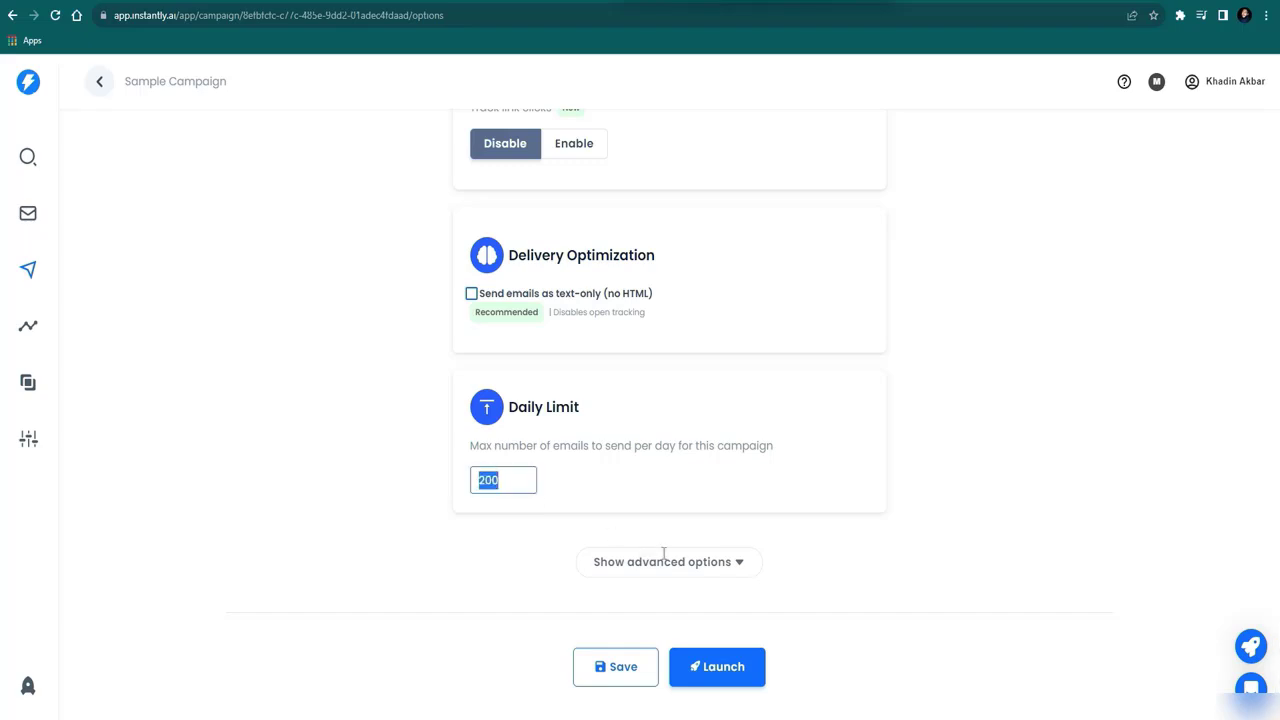
click(660, 562)
scroll(650, 580, down, 6)
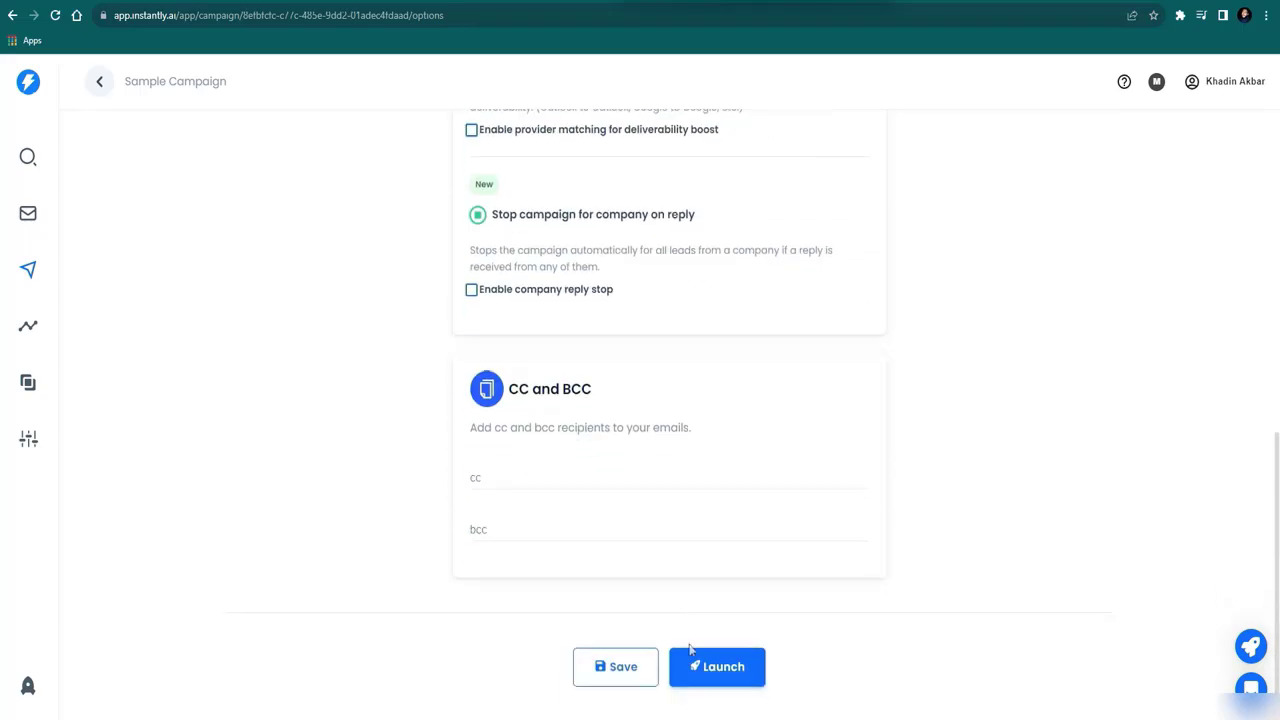
click(614, 678)
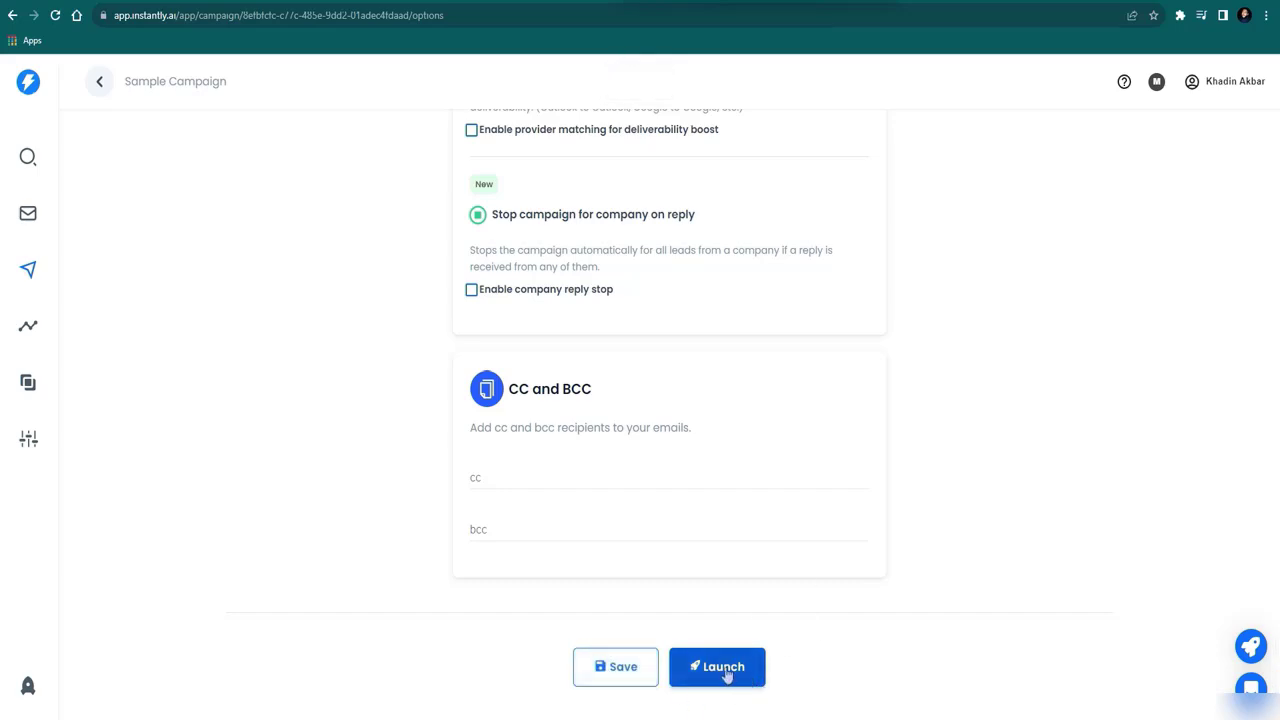
scroll(724, 668, up, 7)
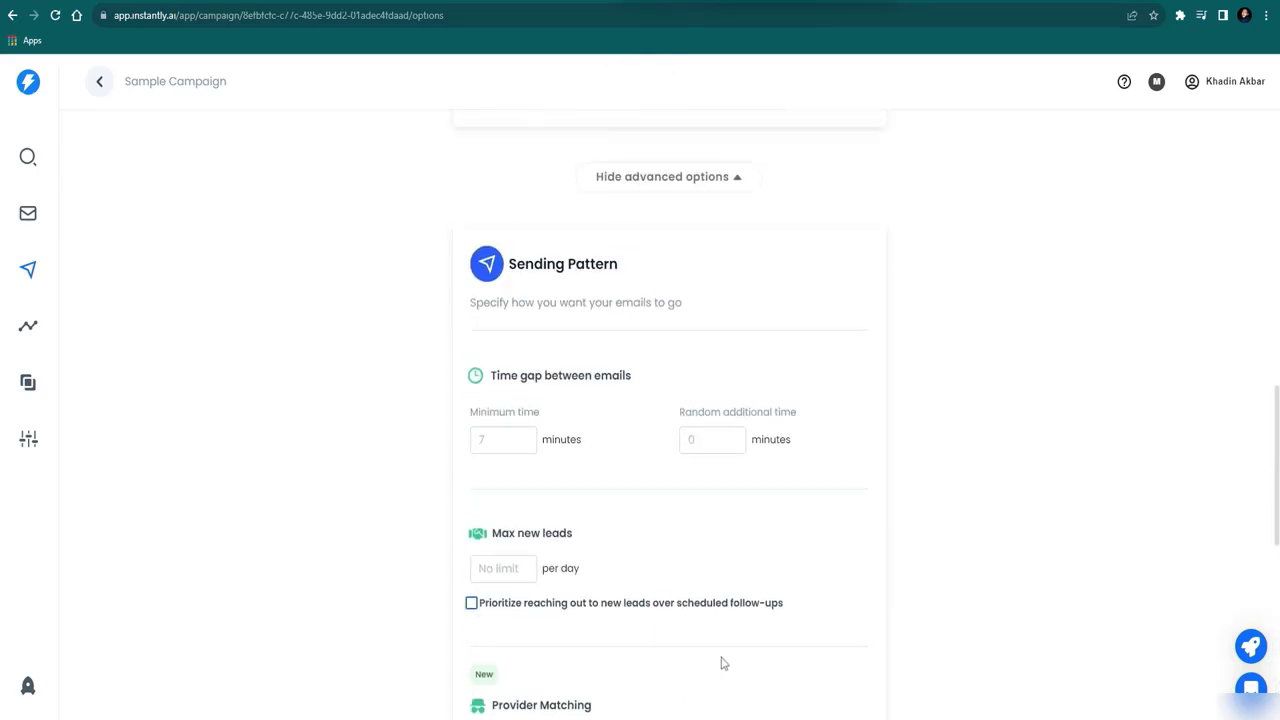
scroll(724, 663, up, 2)
Switch between the Analytics overview and the unified inbox, then dismiss the CRM upgrade prompt.
click(28, 326)
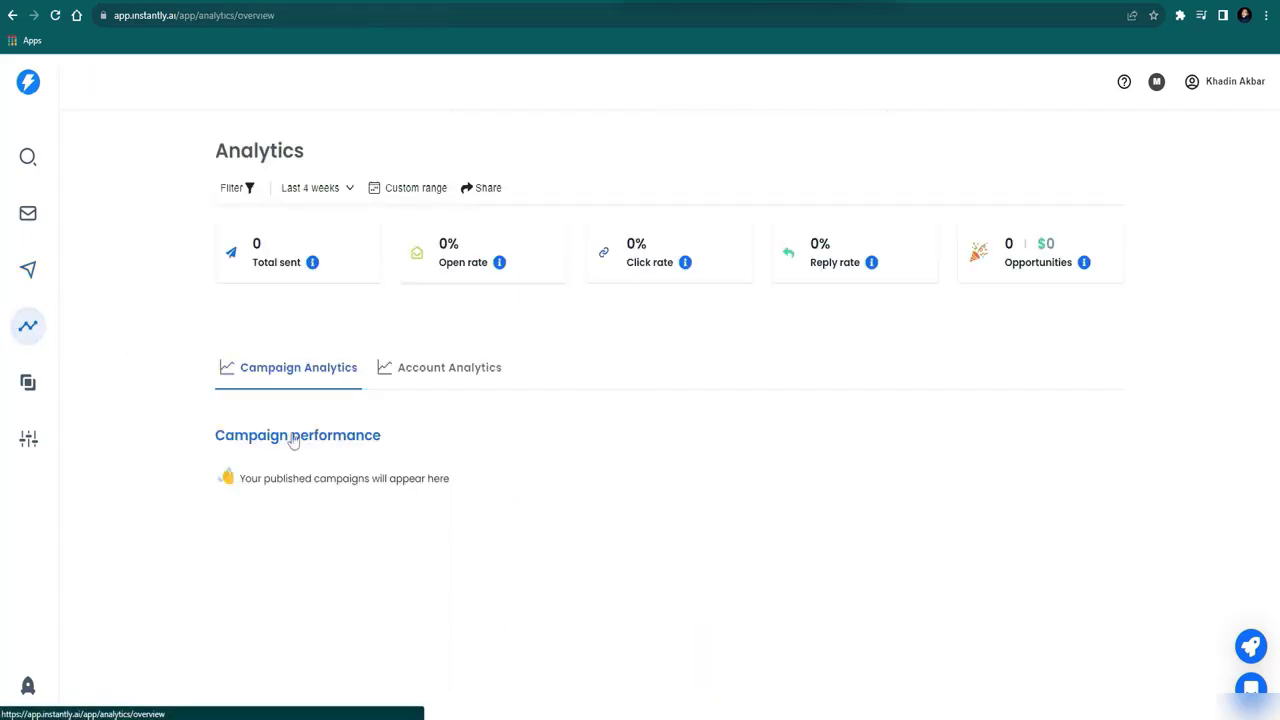
click(28, 381)
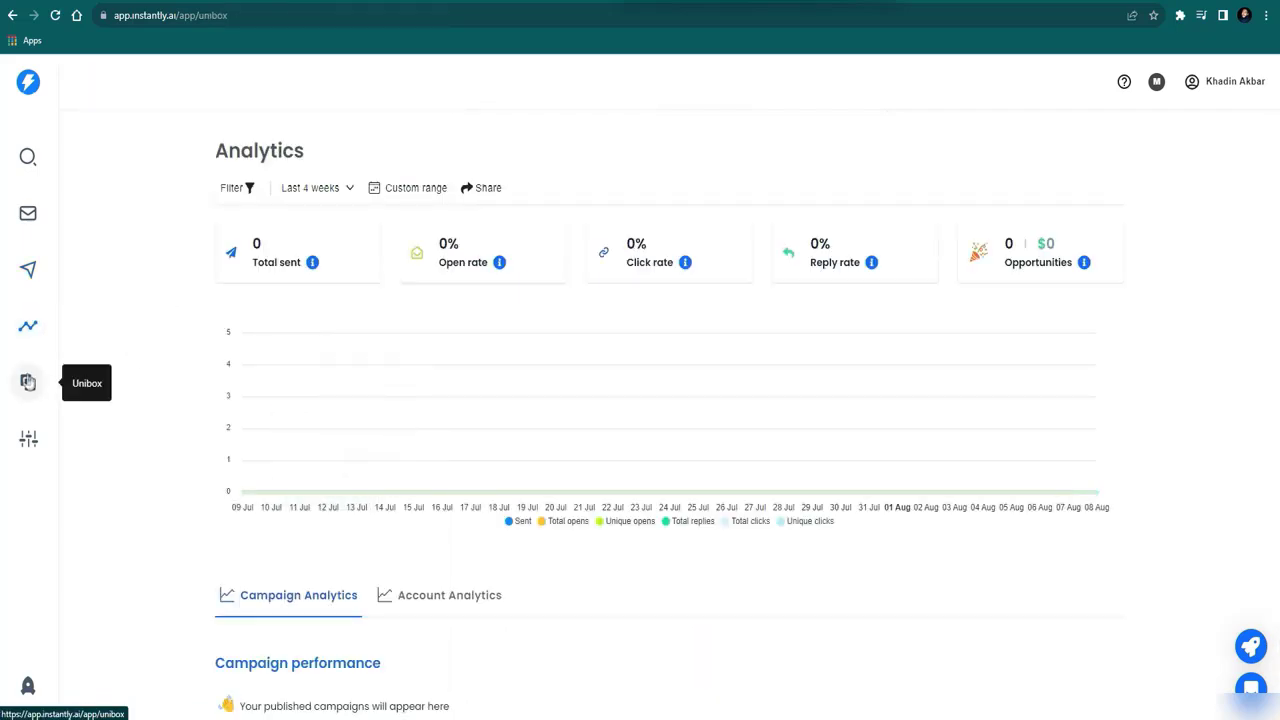
click(28, 330)
click(28, 378)
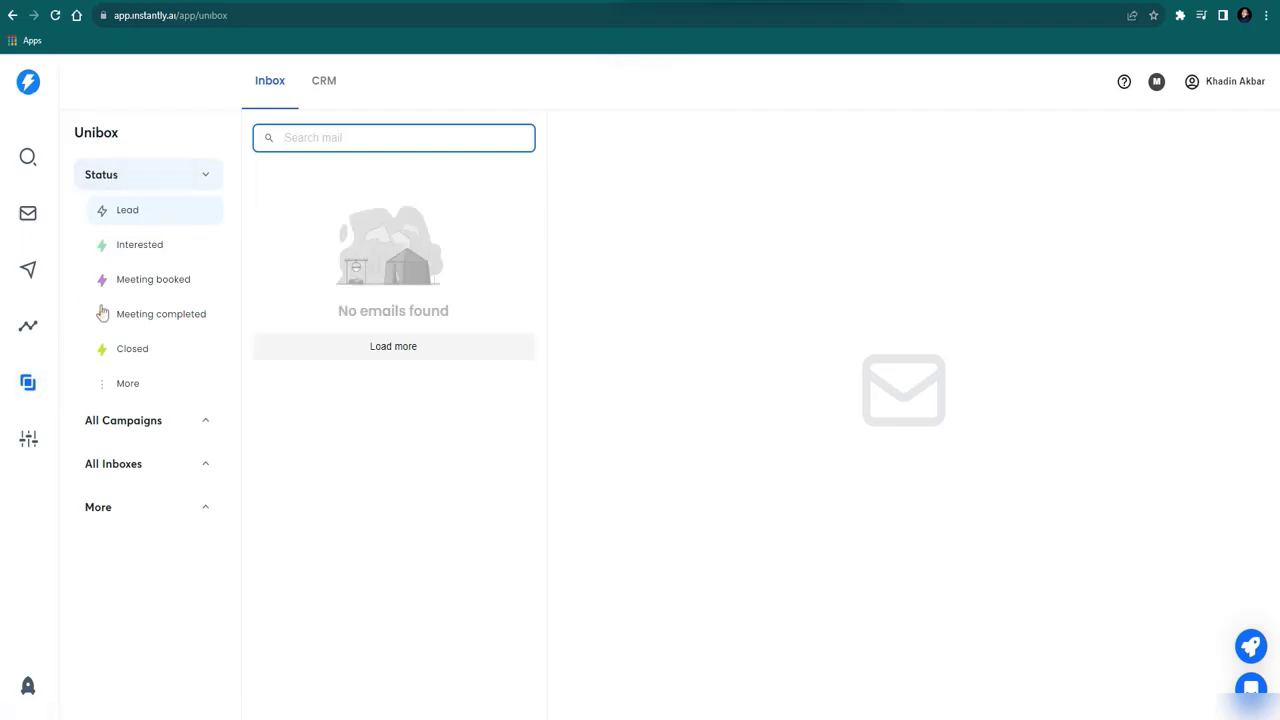
click(326, 83)
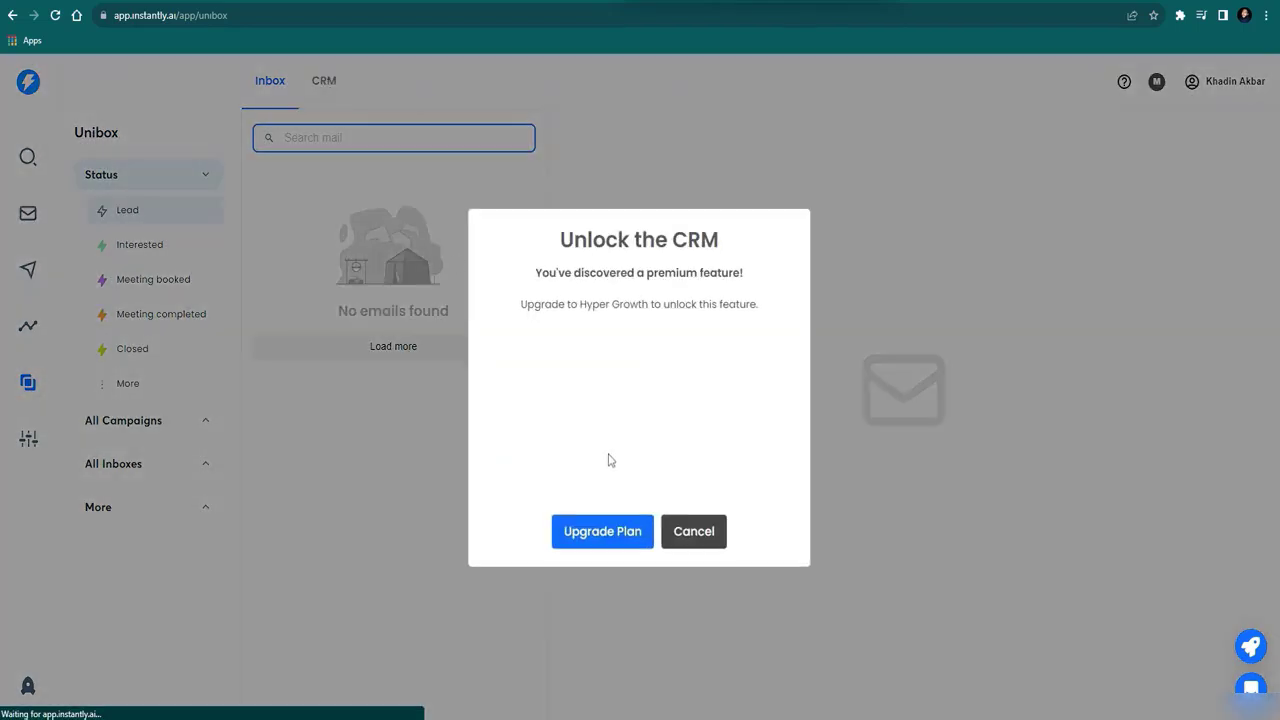
click(717, 534)
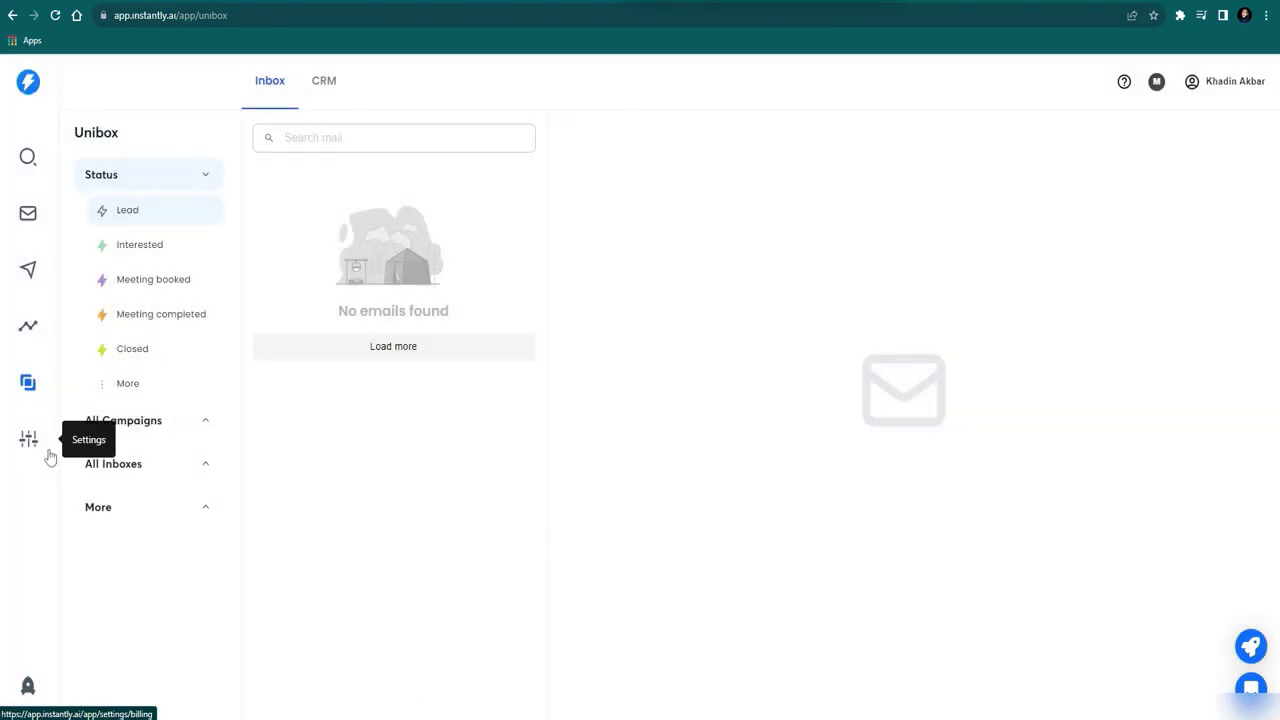
Visit Analytics, Campaigns, Email Accounts and Lead Finder, ending on Billing & Usage settings.
click(29, 443)
click(29, 327)
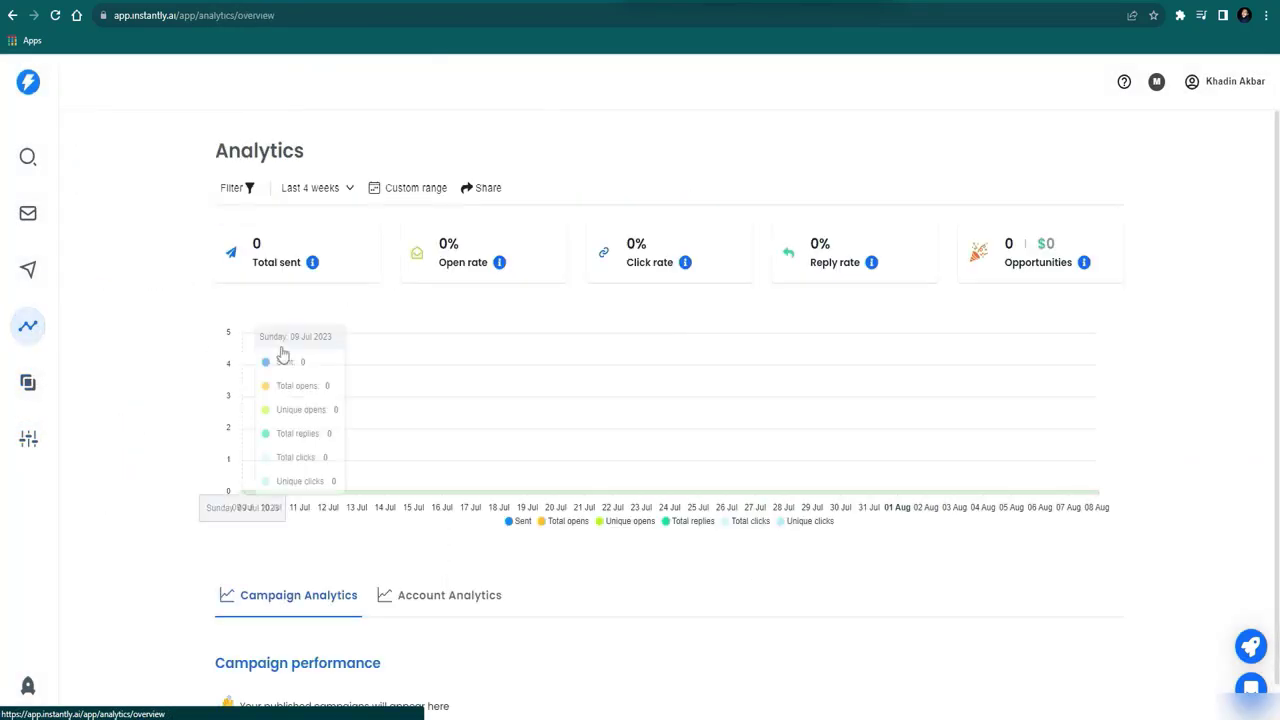
click(28, 269)
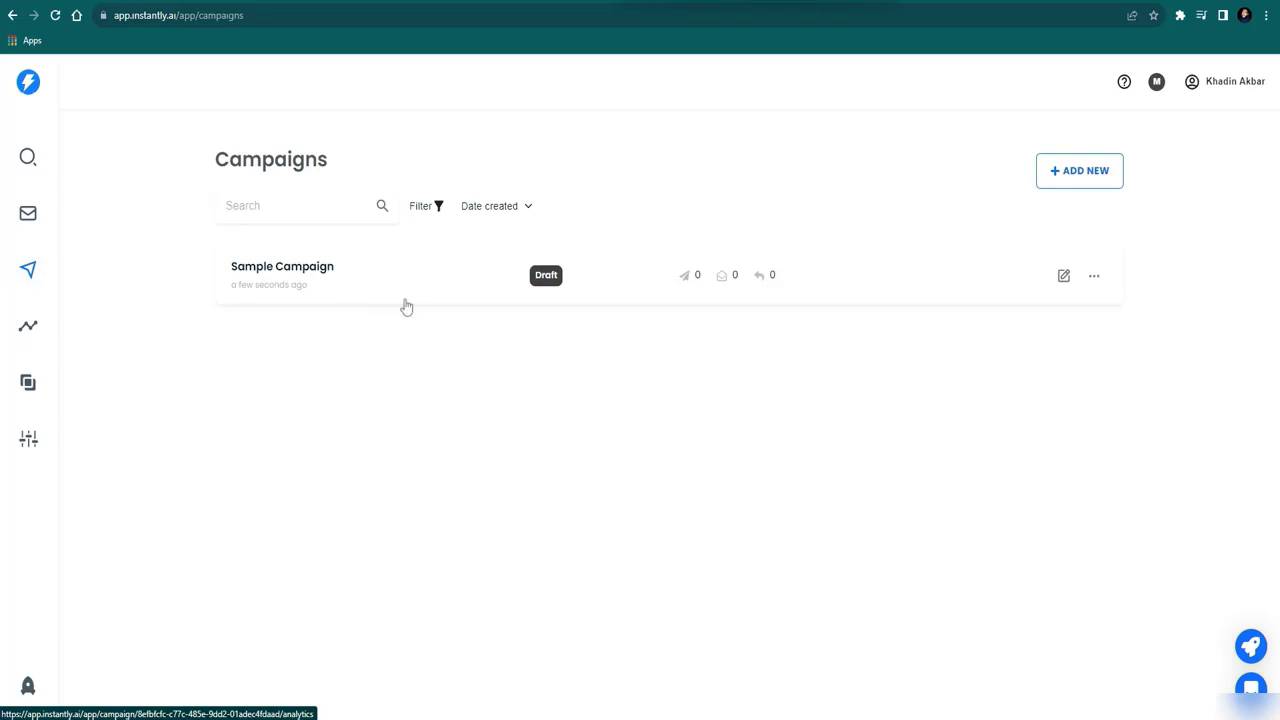
click(20, 215)
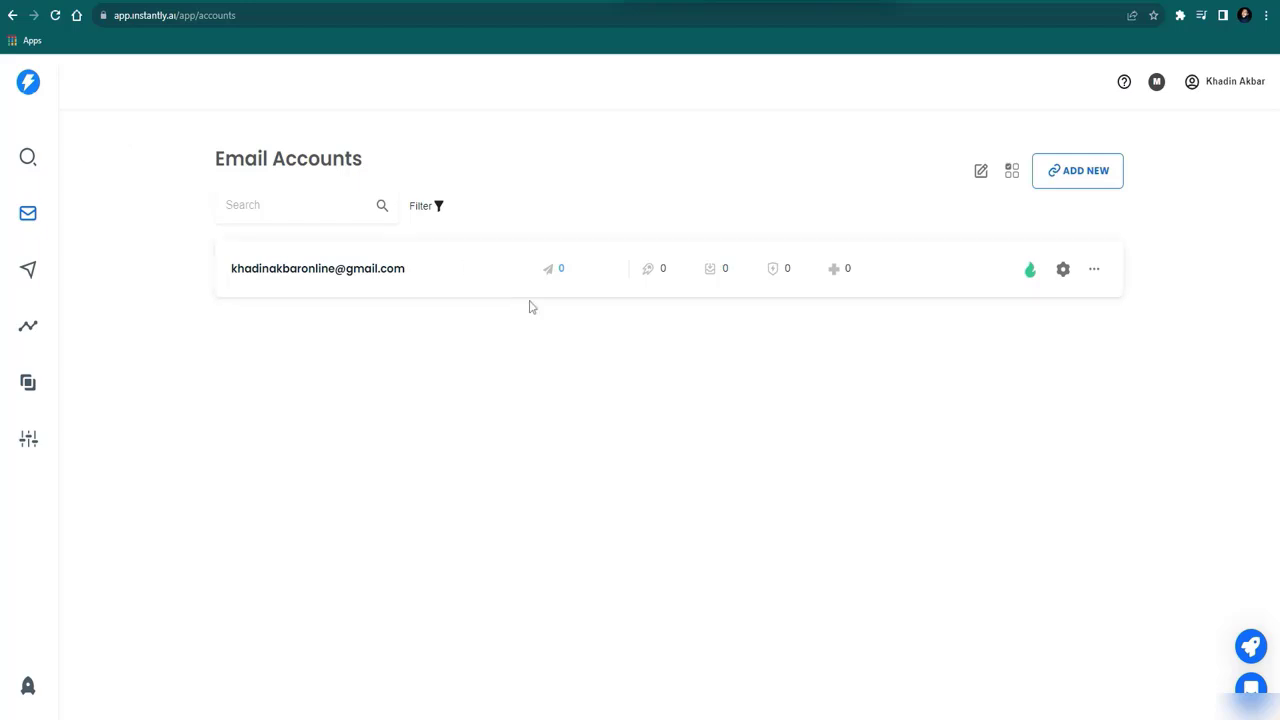
click(49, 155)
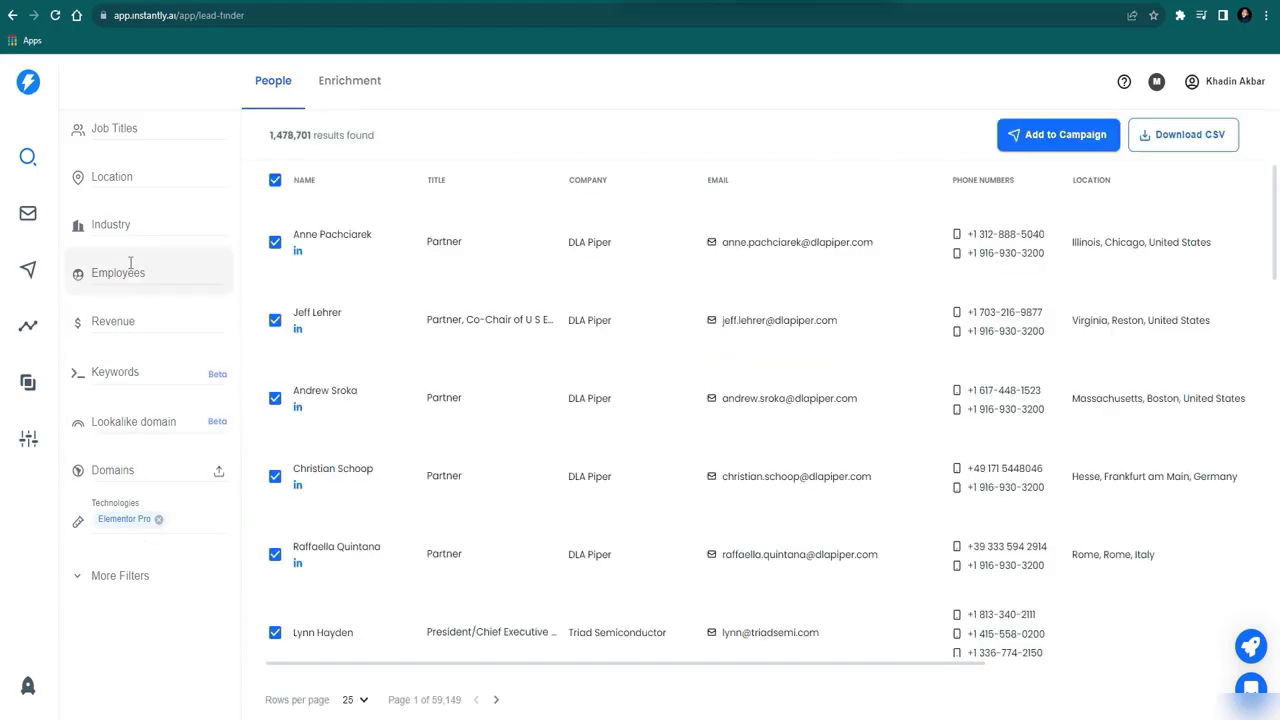
click(140, 176)
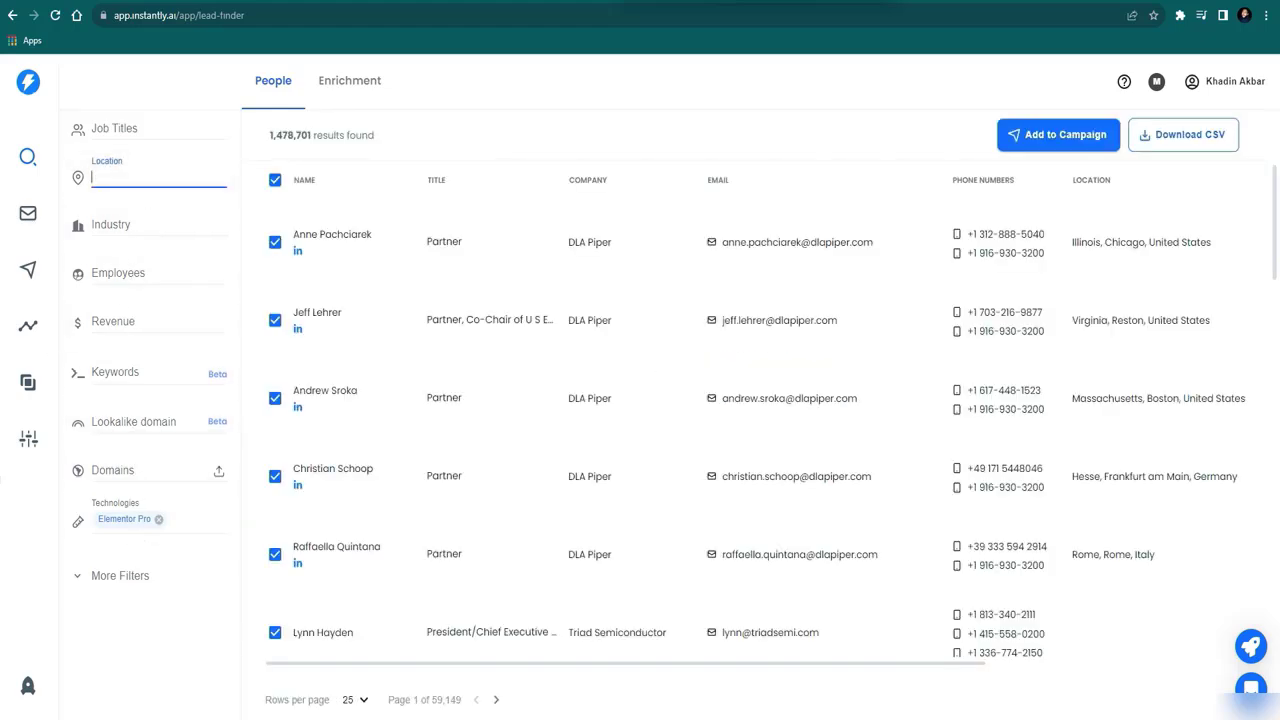
click(30, 442)
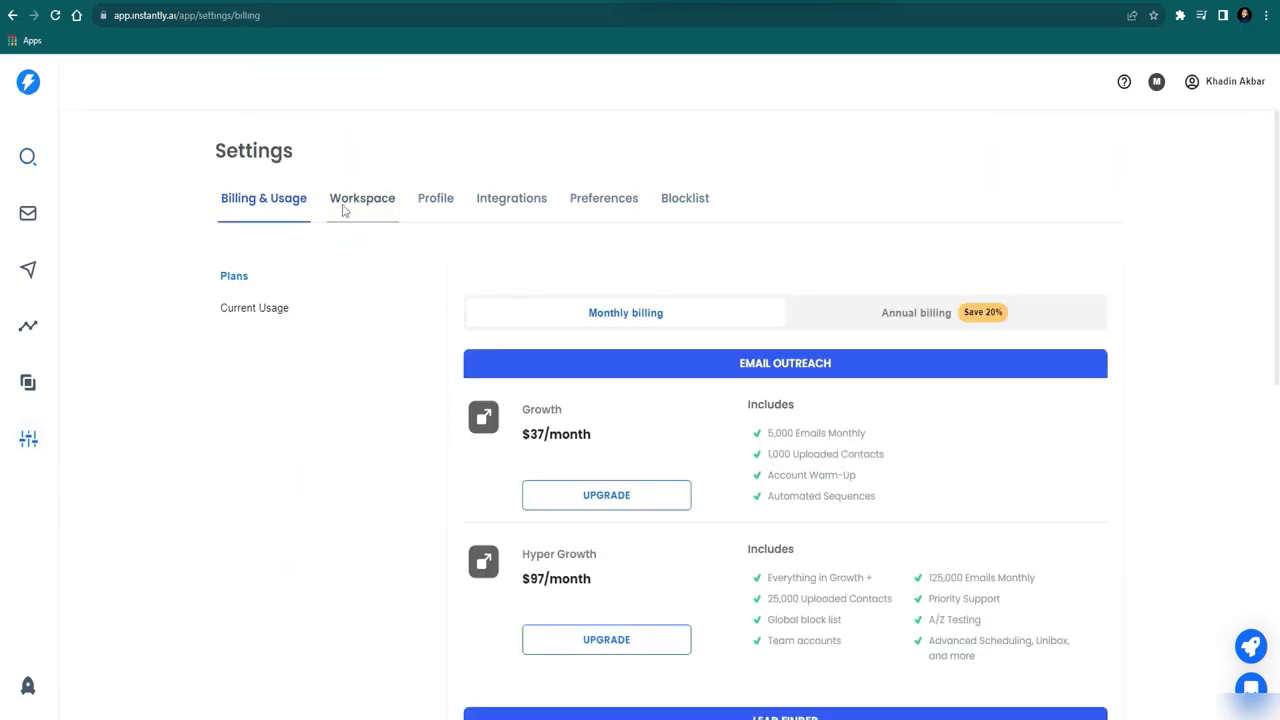
Toggle the plan prices between annual and monthly billing.
scroll(500, 350, down, 5)
scroll(500, 350, up, 4)
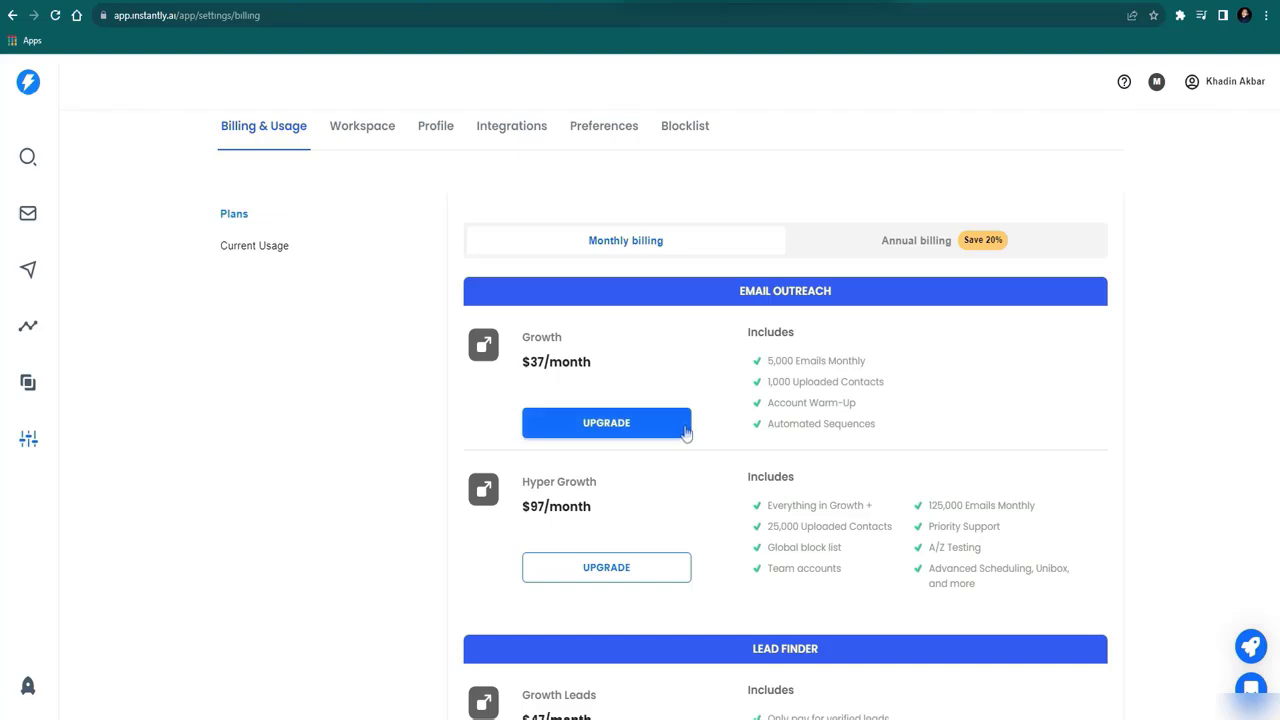
click(956, 243)
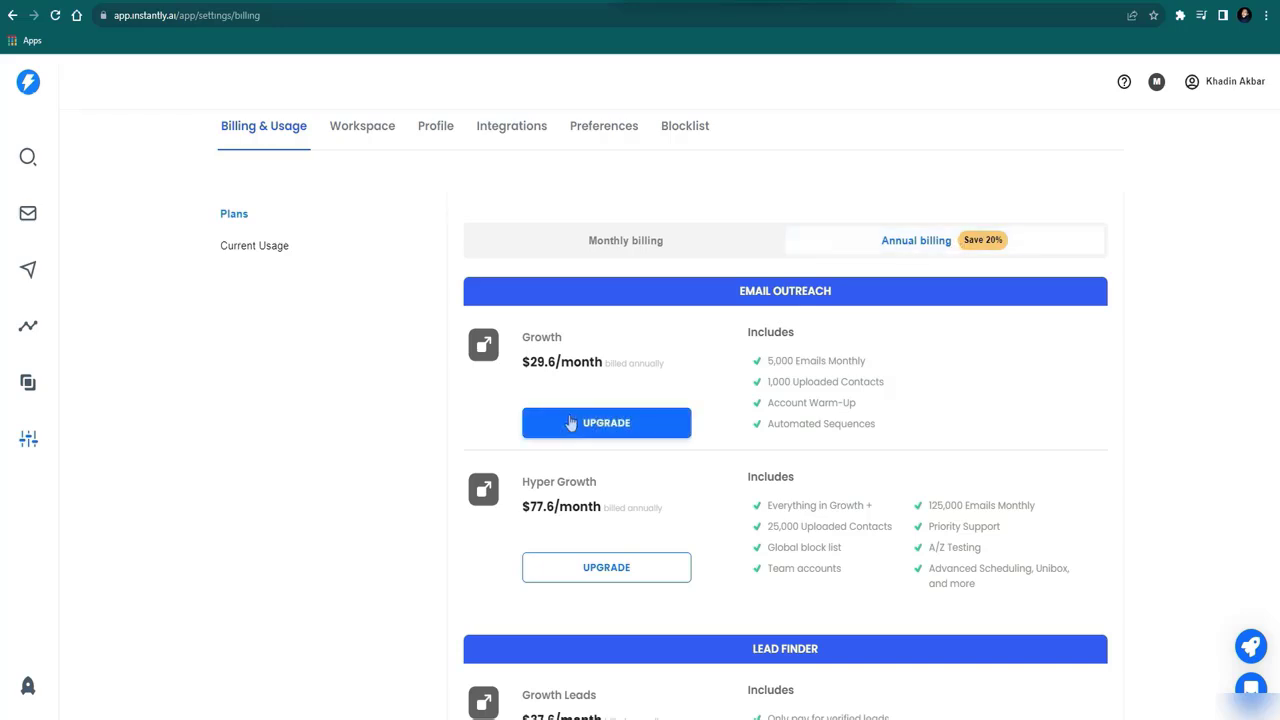
click(626, 247)
click(942, 252)
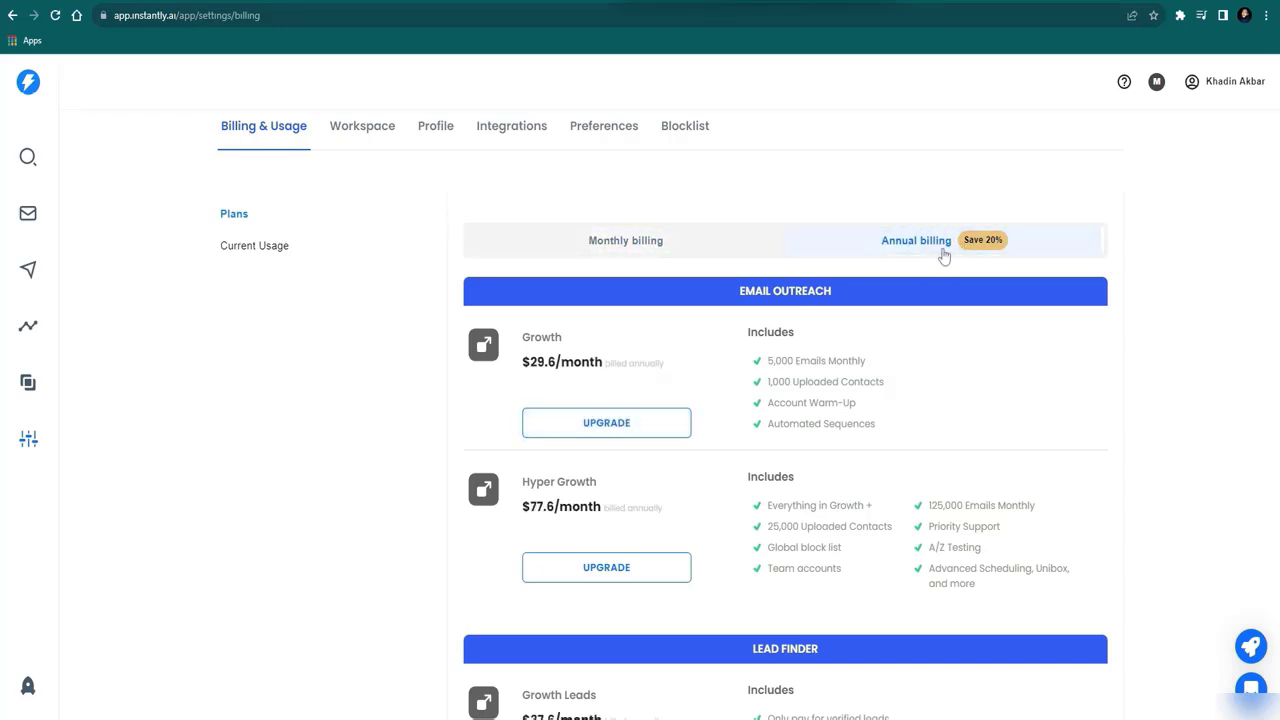
click(640, 247)
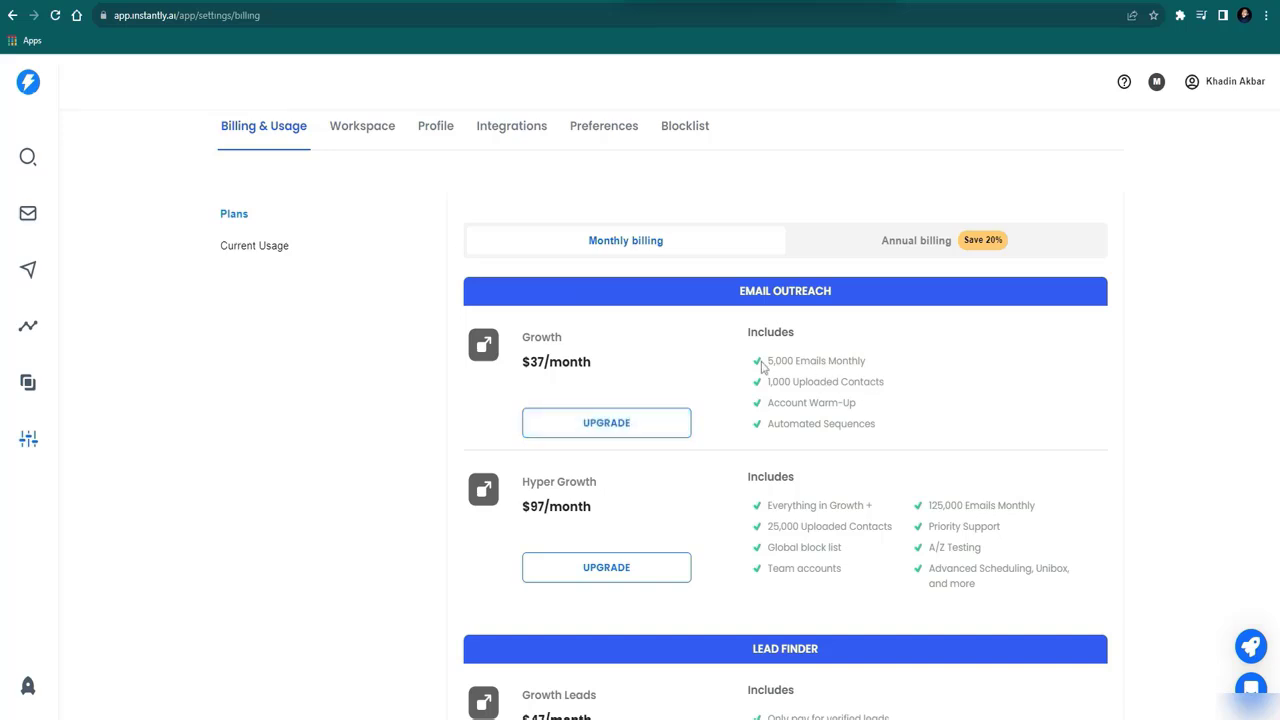
Highlight the Growth plan's email, contact and feature limits, and recheck annual versus monthly pricing.
drag(766, 365, 895, 388)
drag(777, 404, 847, 425)
click(913, 248)
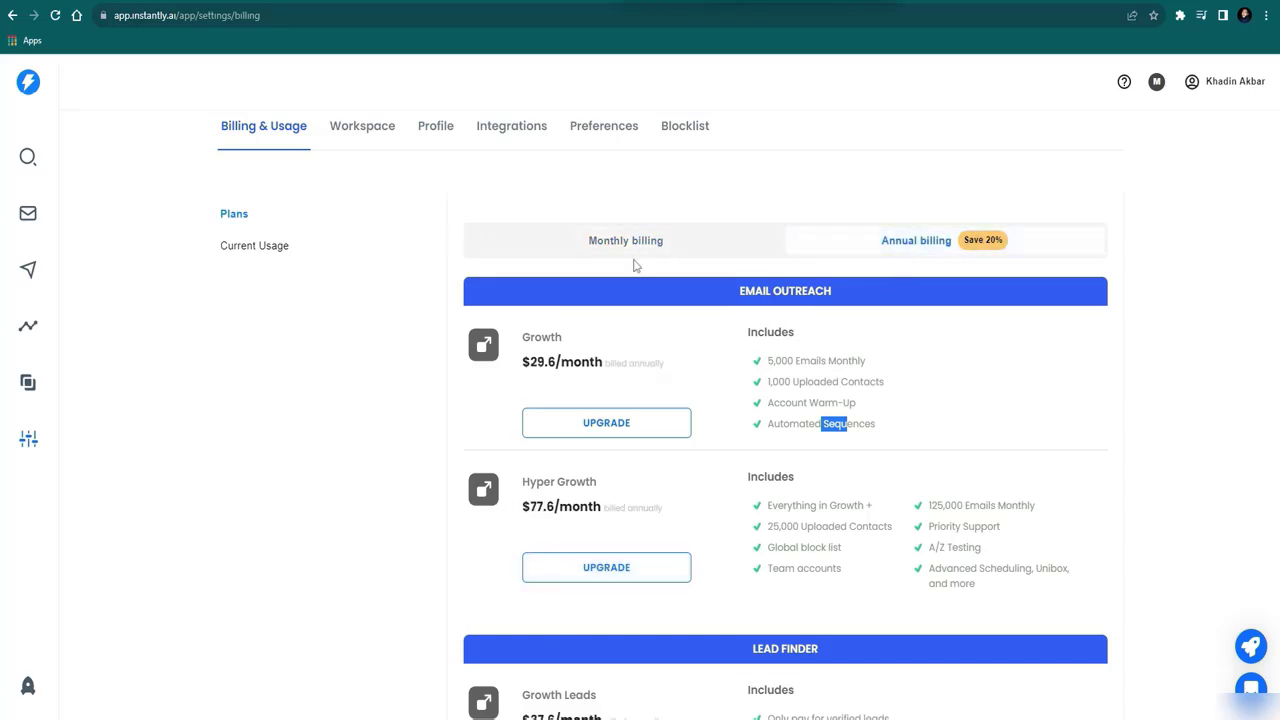
click(651, 246)
scroll(718, 486, down, 3)
scroll(648, 524, up, 1)
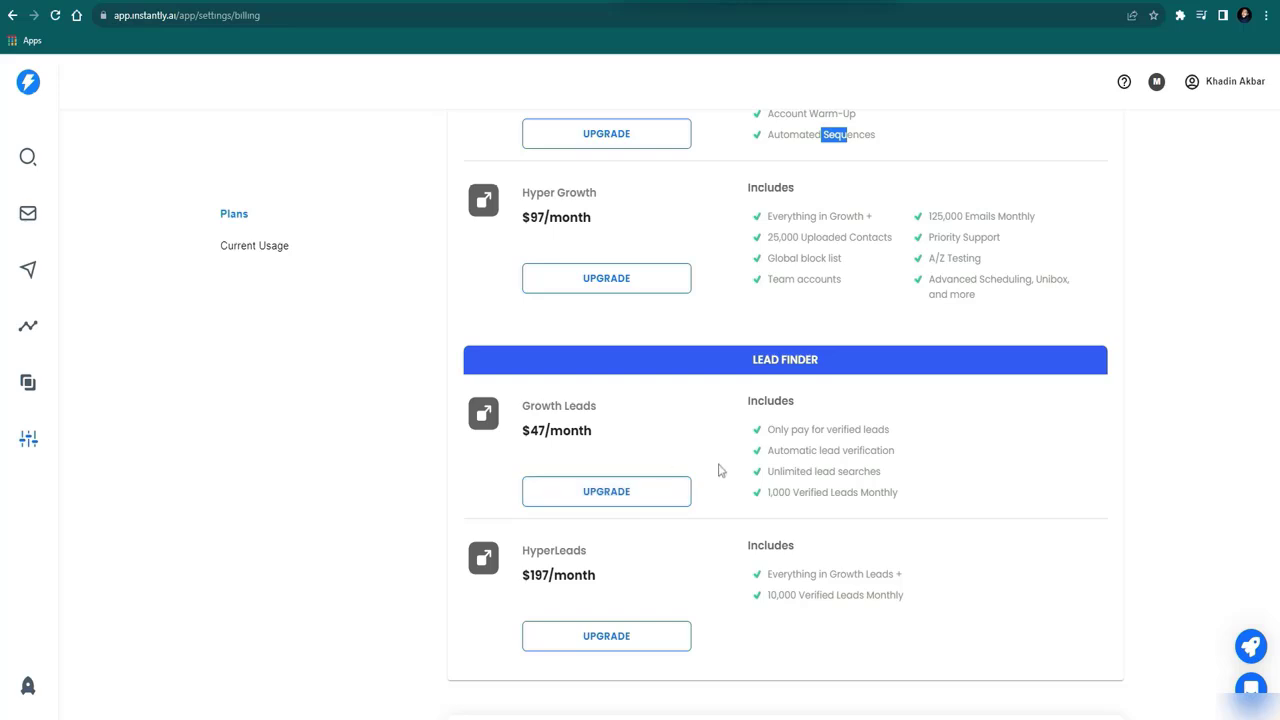
scroll(620, 337, up, 2)
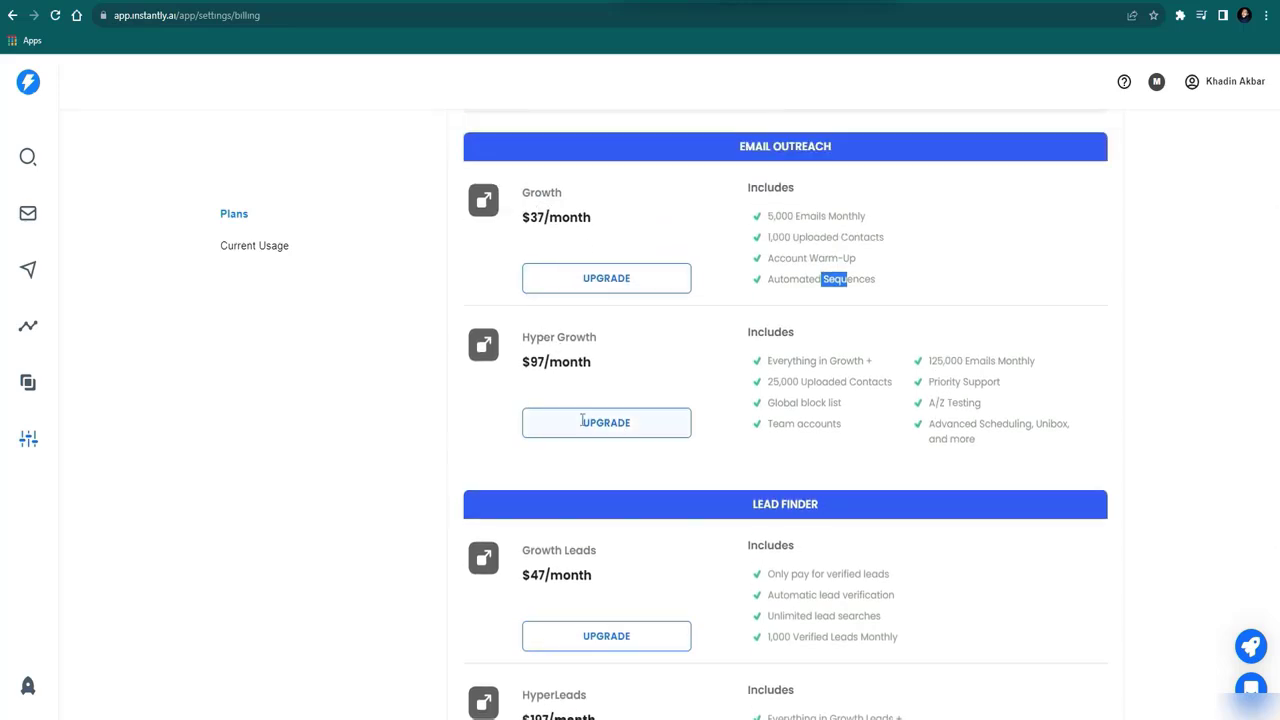
scroll(617, 463, down, 3)
scroll(617, 451, up, 3)
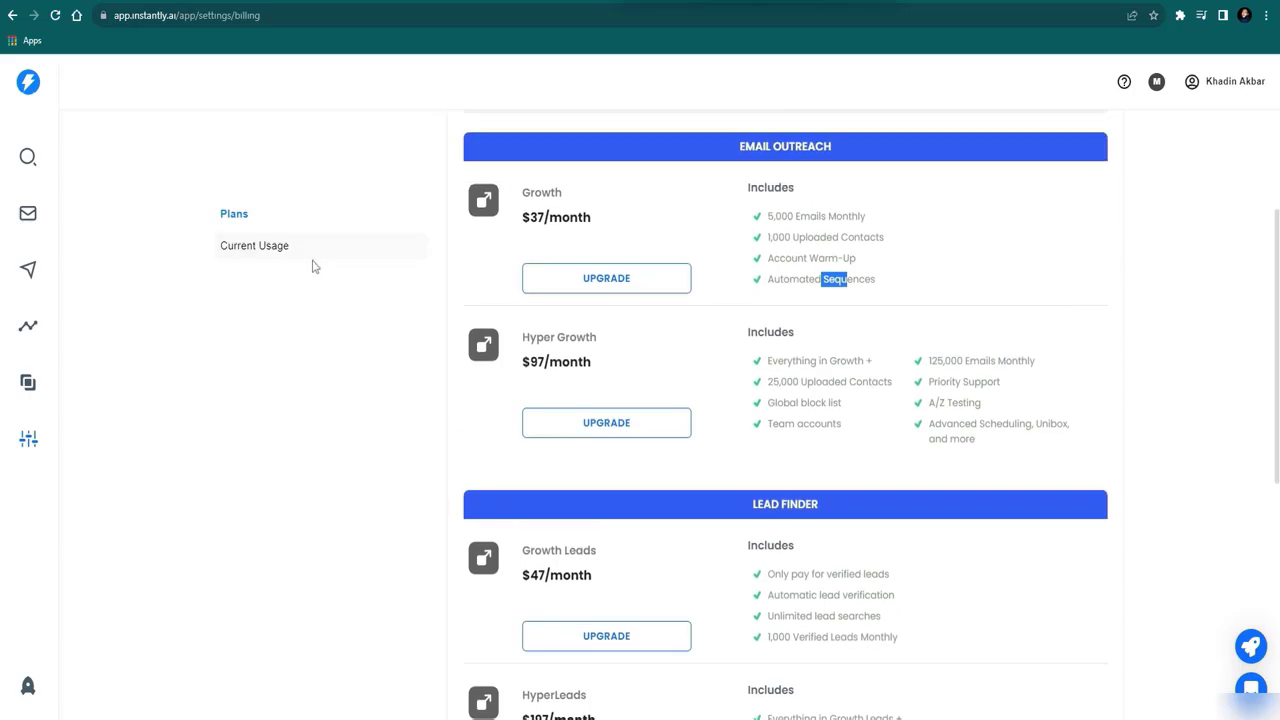
Select the Growth $37/month and Growth Leads $47/month prices, then return to Lead Finder.
double_click(551, 216)
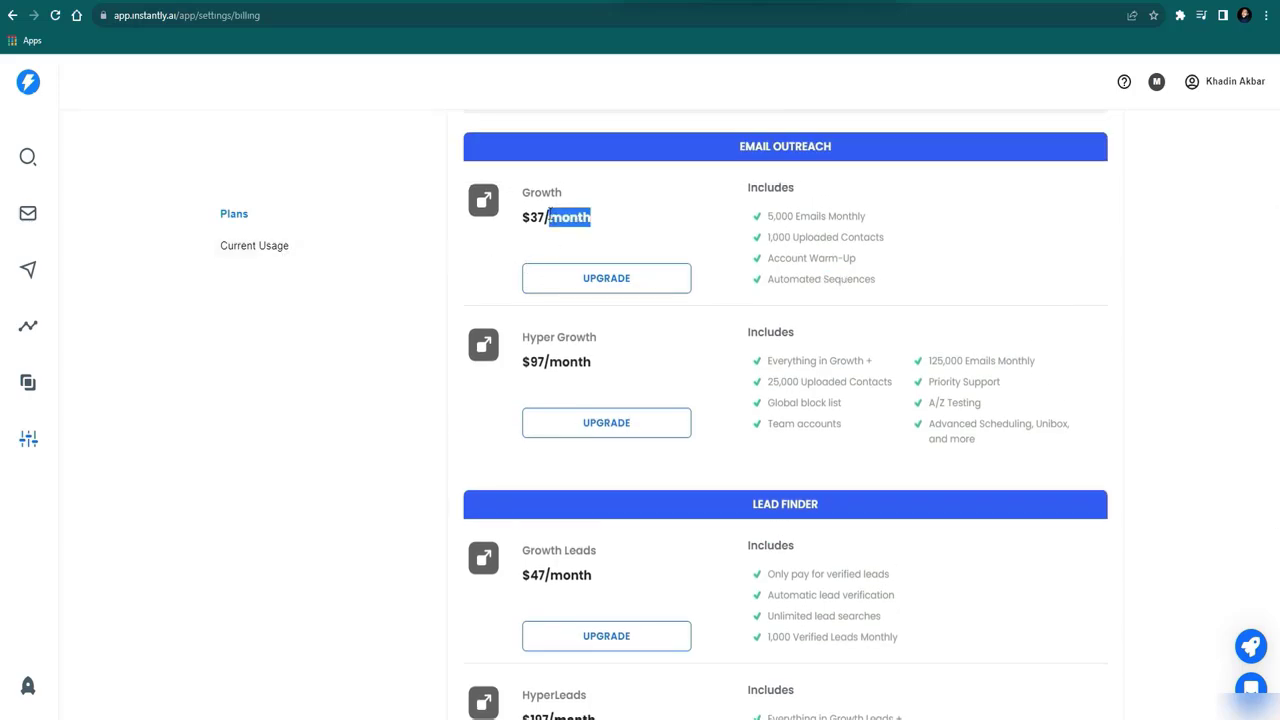
triple_click(551, 216)
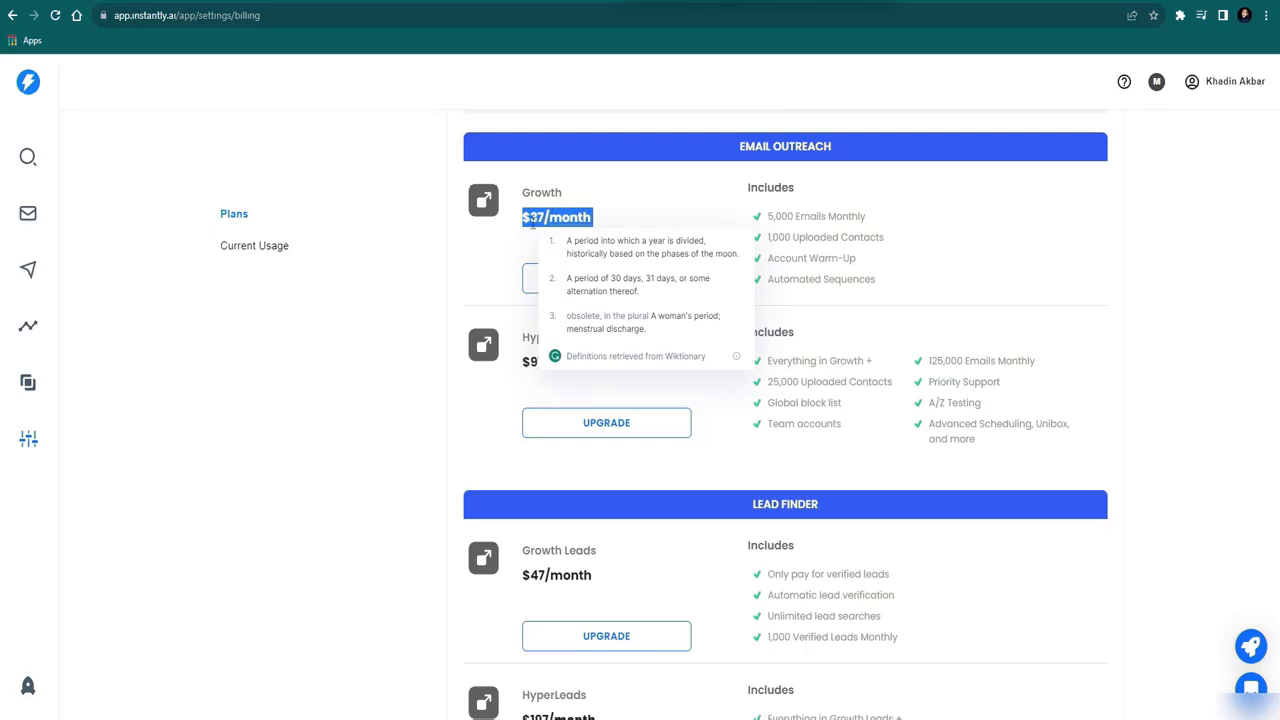
triple_click(533, 223)
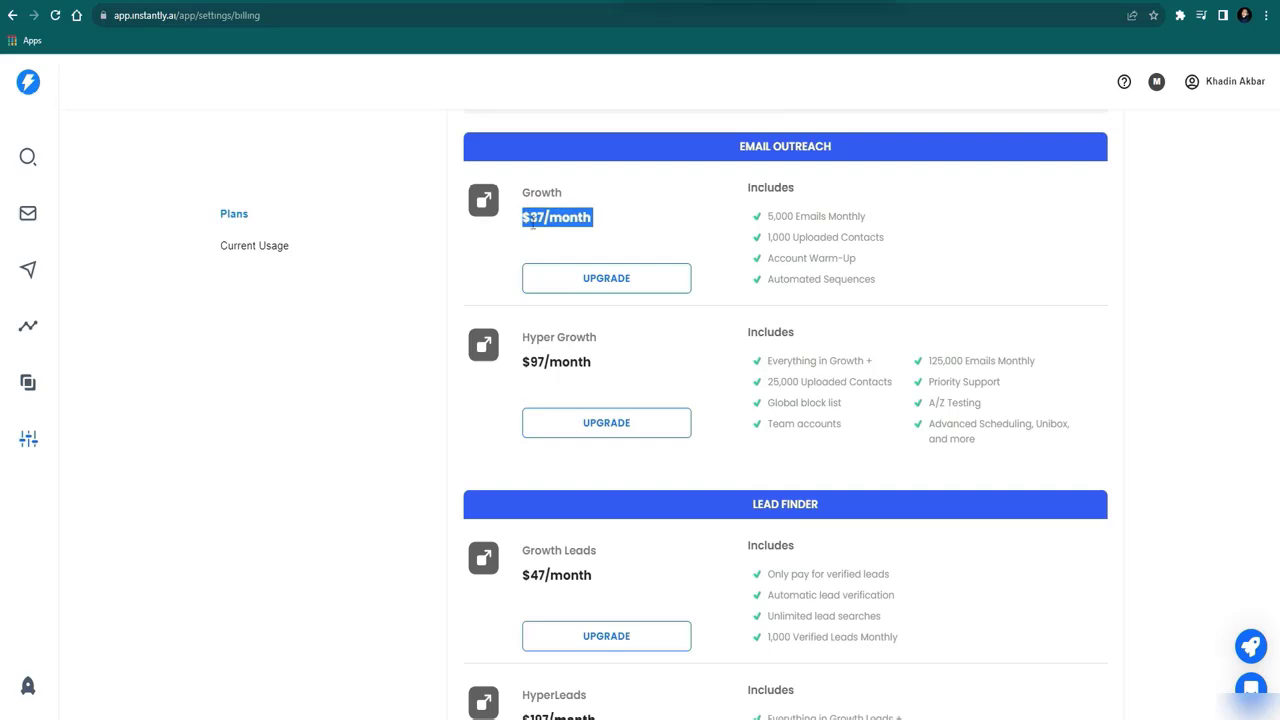
scroll(546, 440, down, 2)
triple_click(557, 358)
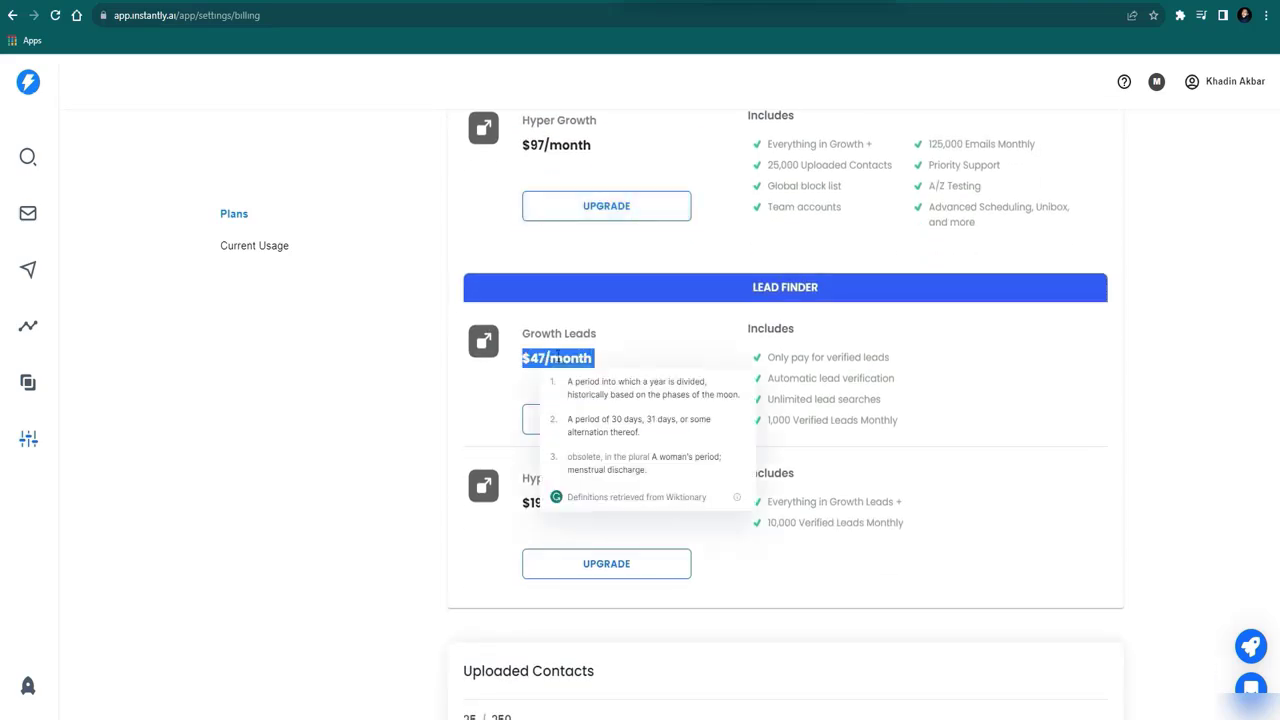
scroll(559, 215, up, 2)
triple_click(557, 217)
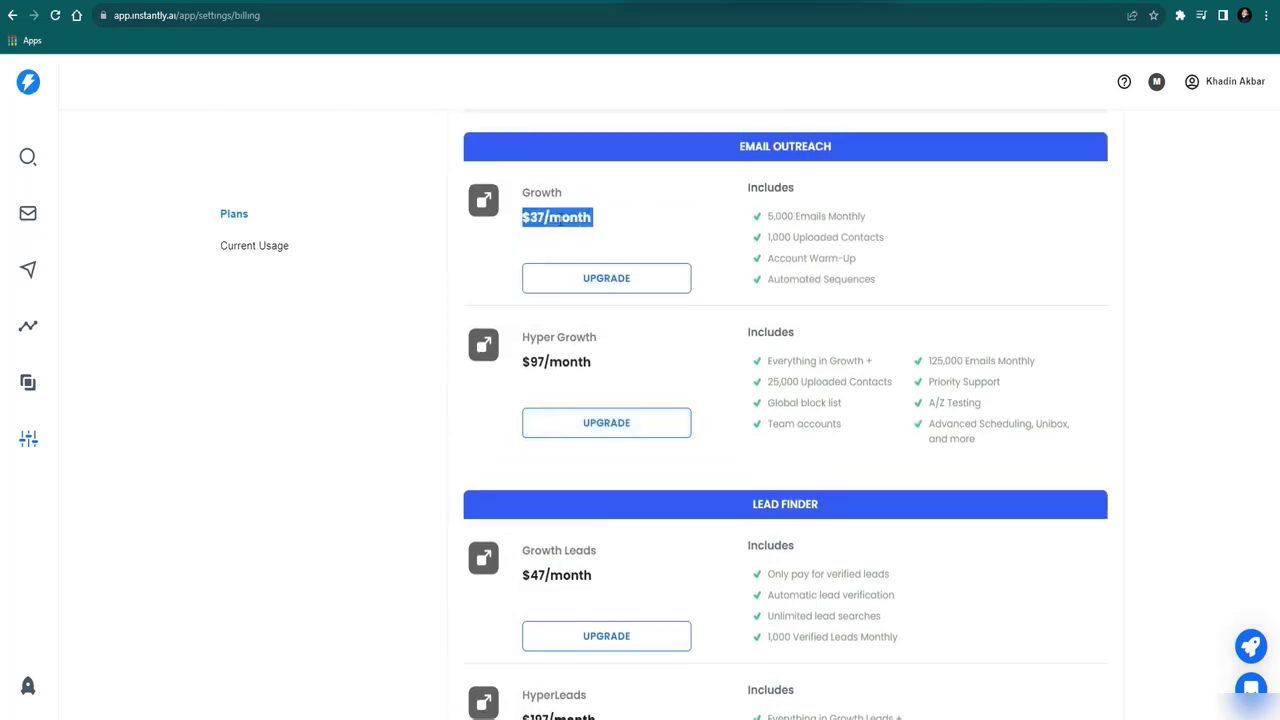
scroll(347, 389, down, 5)
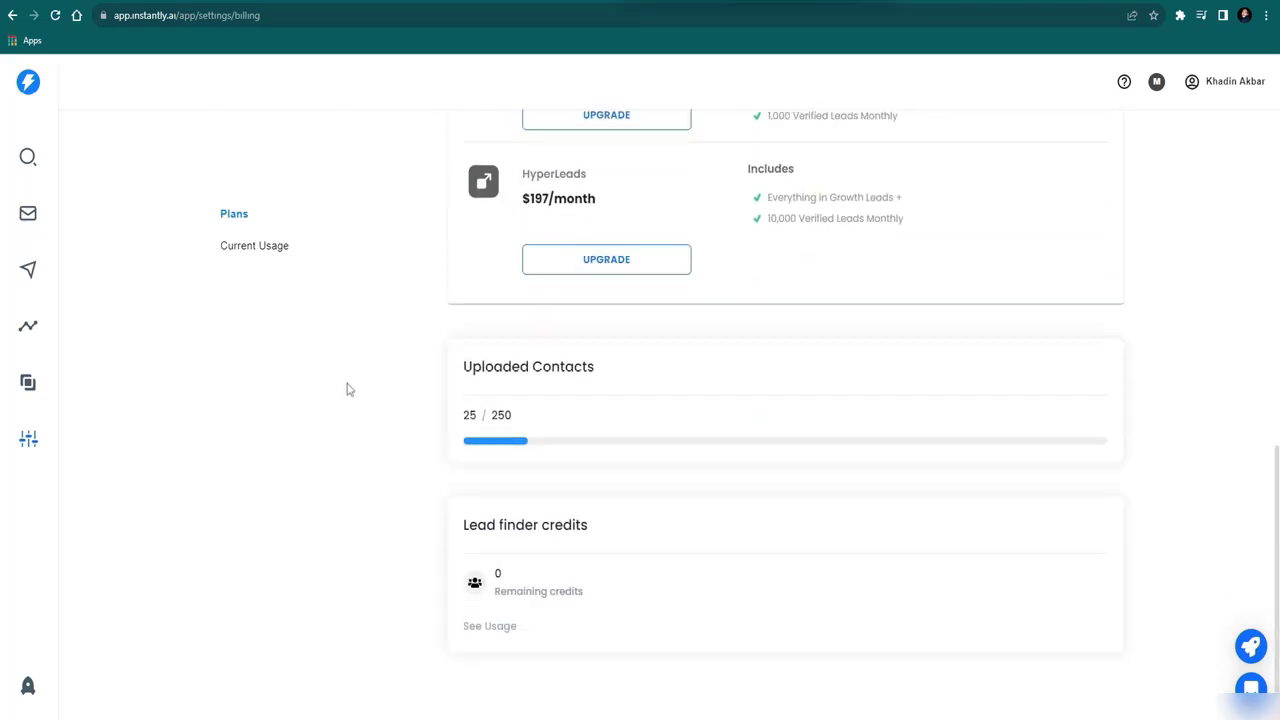
scroll(392, 380, up, 3)
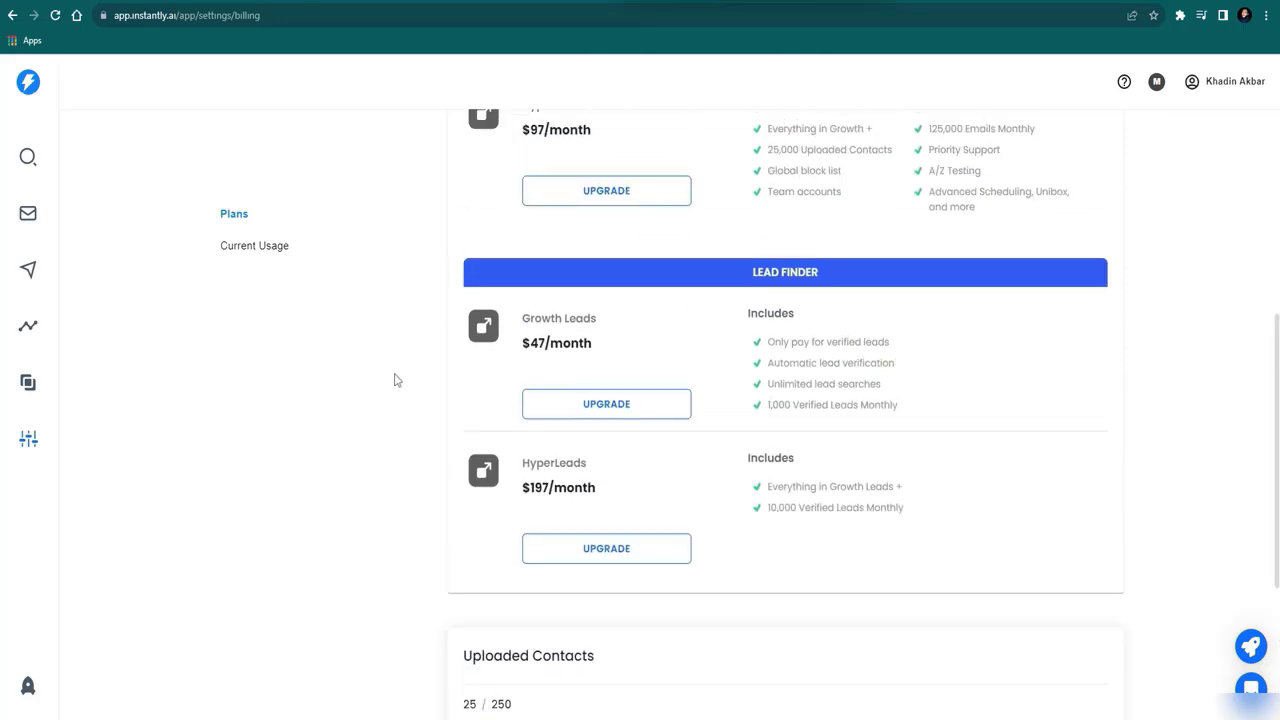
scroll(340, 320, down, 2)
scroll(293, 373, down, 2)
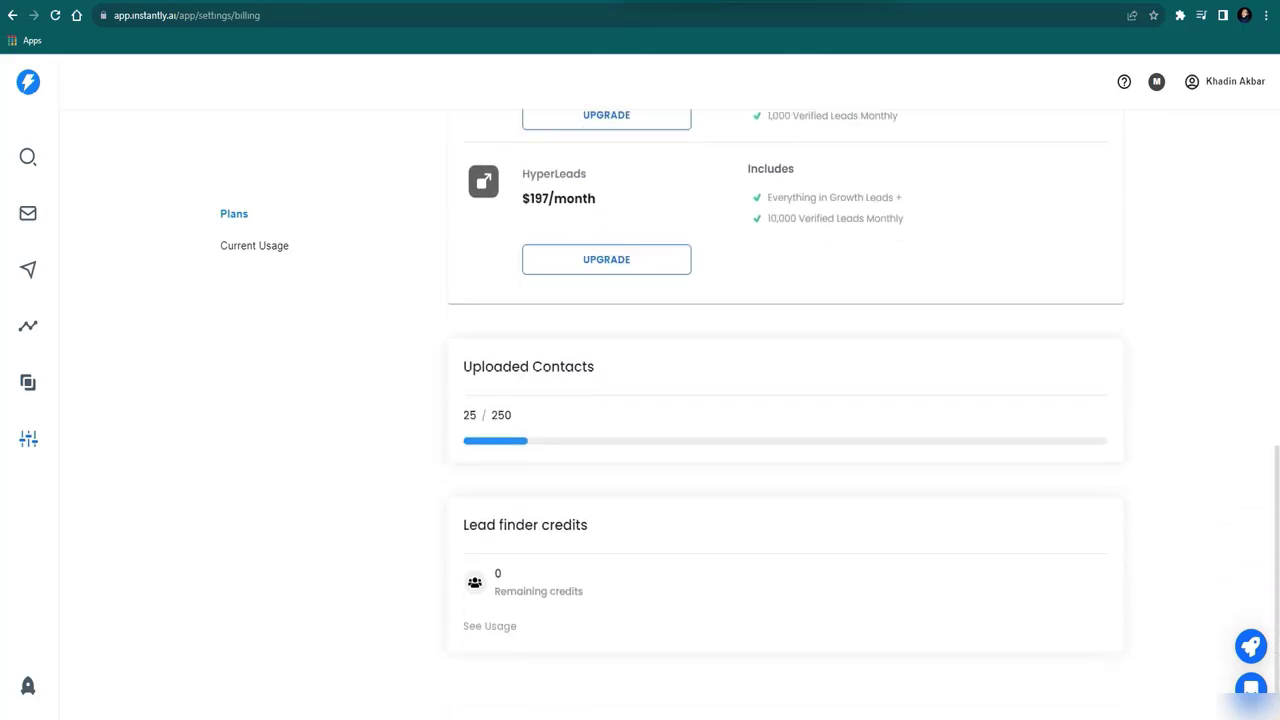
scroll(155, 541, up, 4)
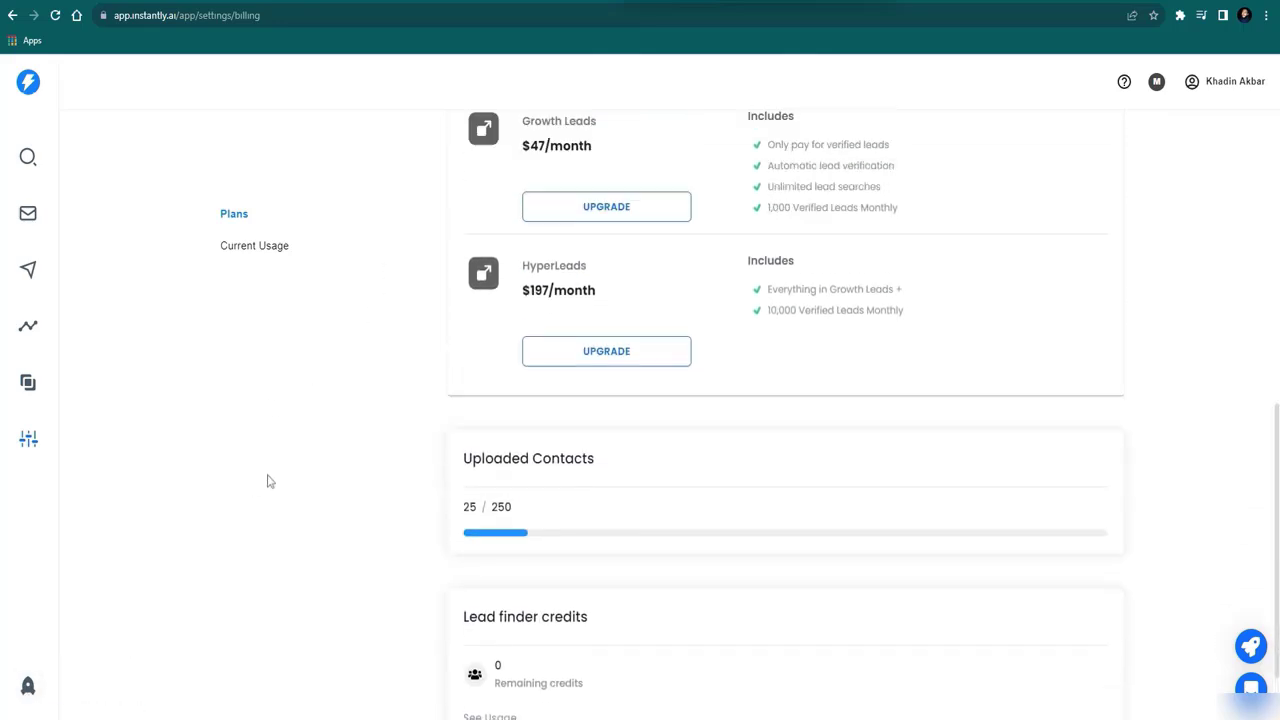
click(42, 175)
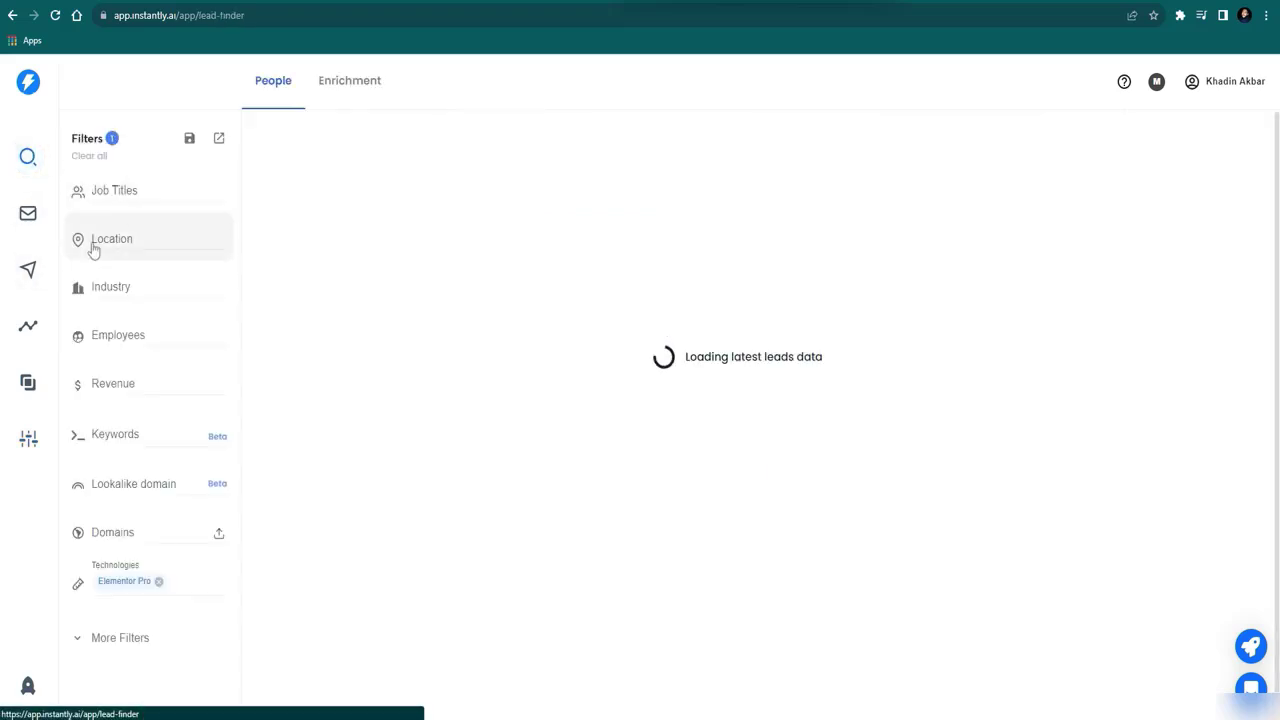
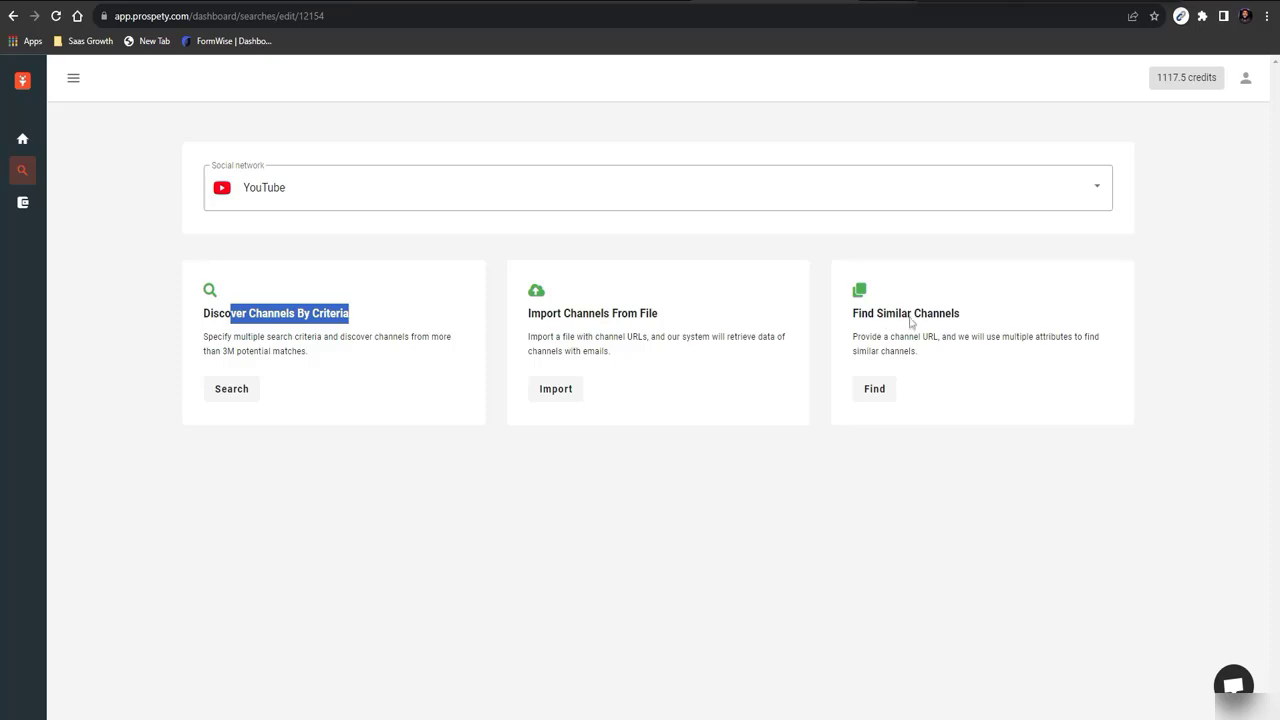
Highlight the Find Similar Channels and Import Channels From File headings.
drag(911, 322, 852, 318)
drag(535, 323, 731, 317)
click(596, 314)
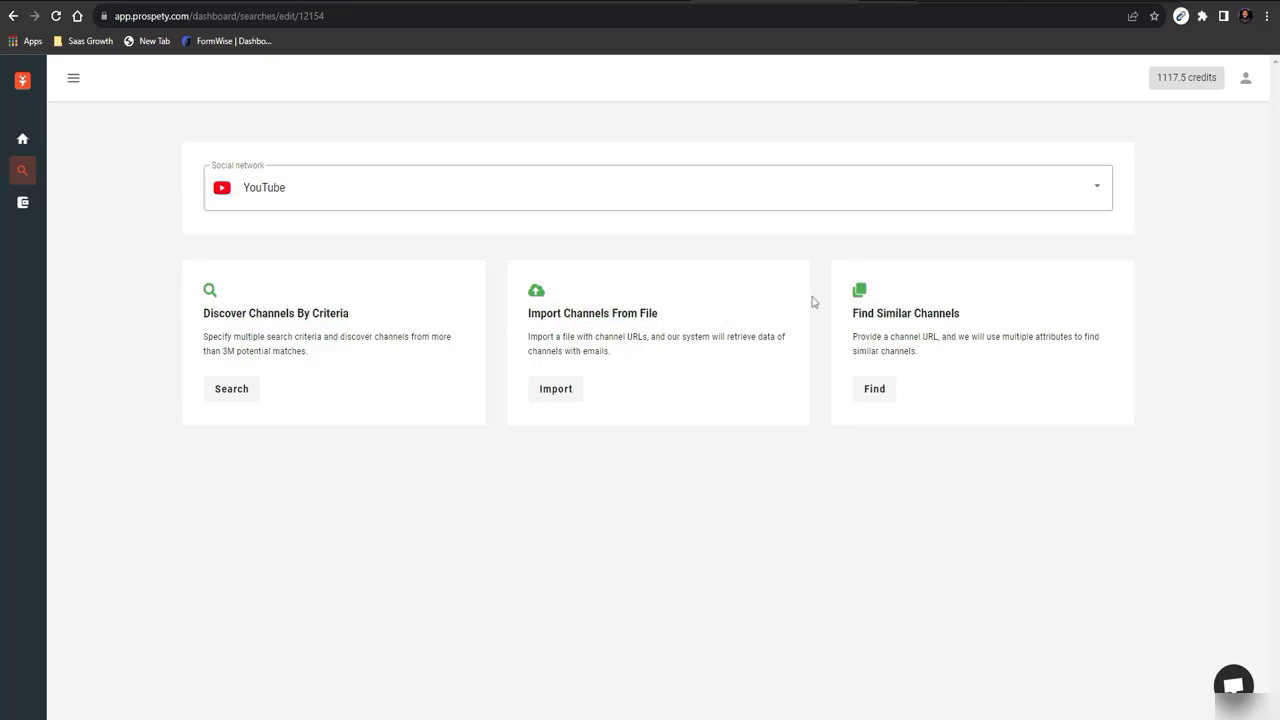
drag(855, 326, 943, 325)
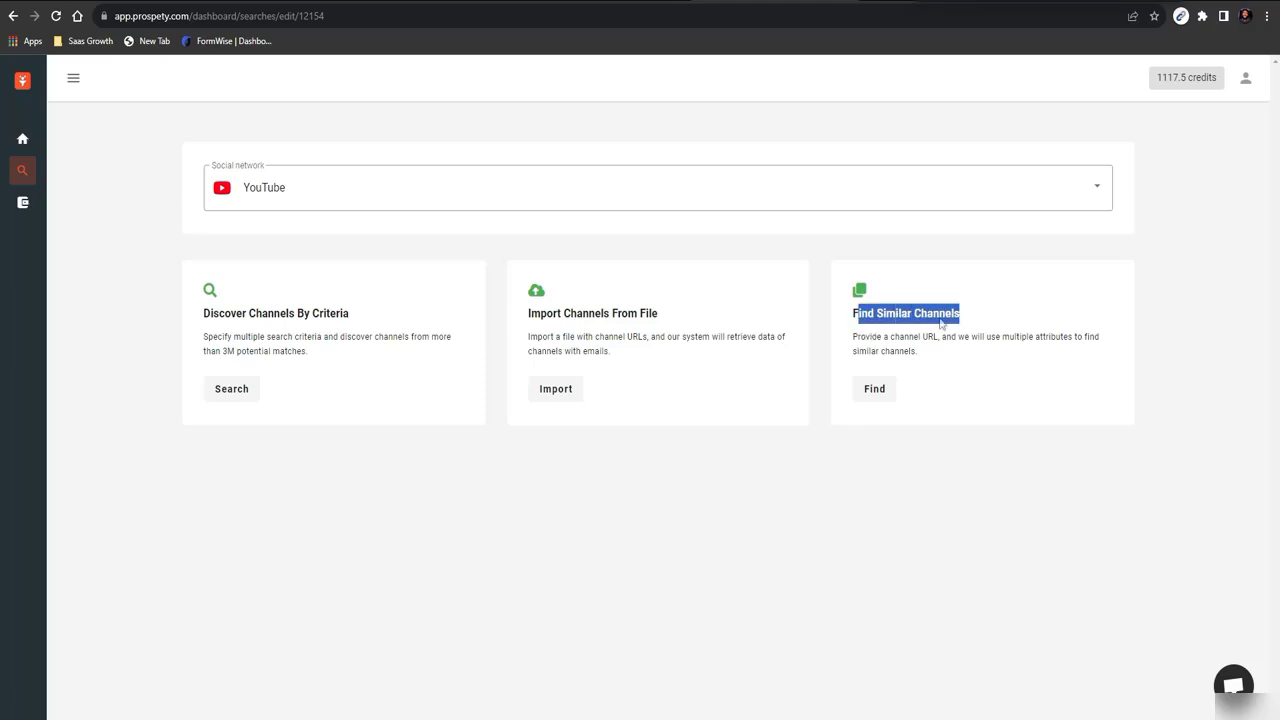
click(875, 389)
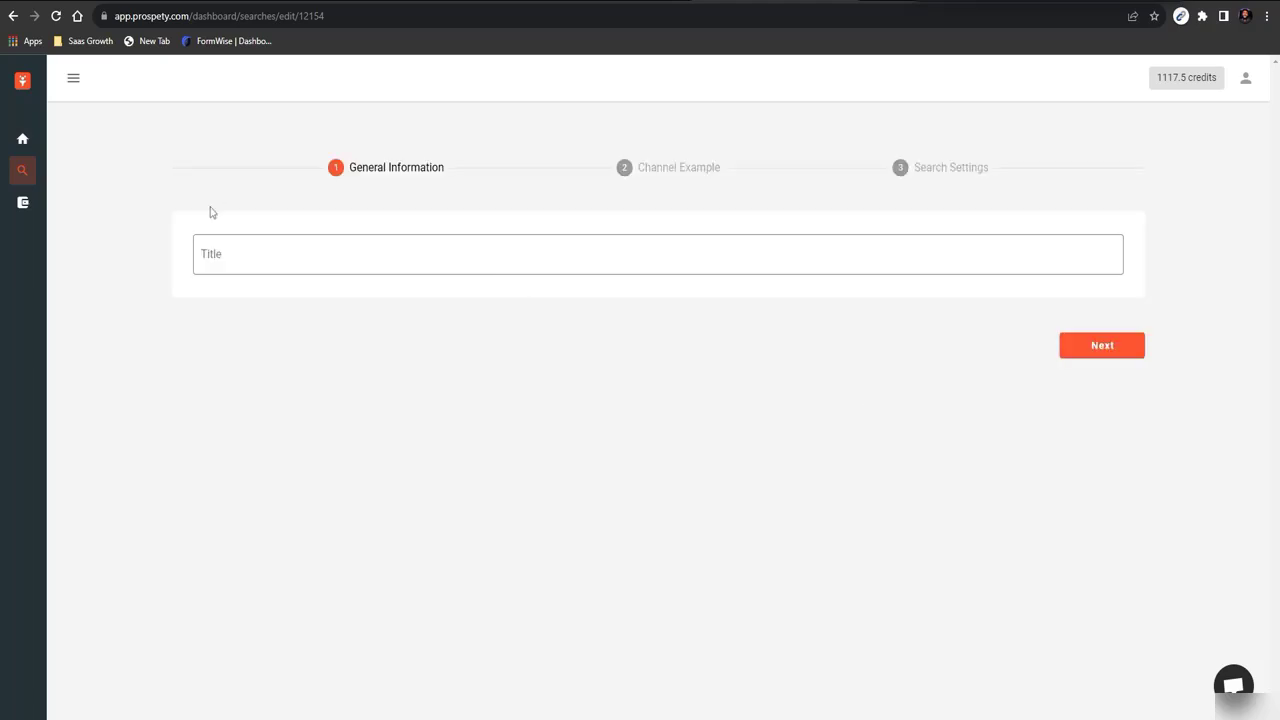
click(319, 252)
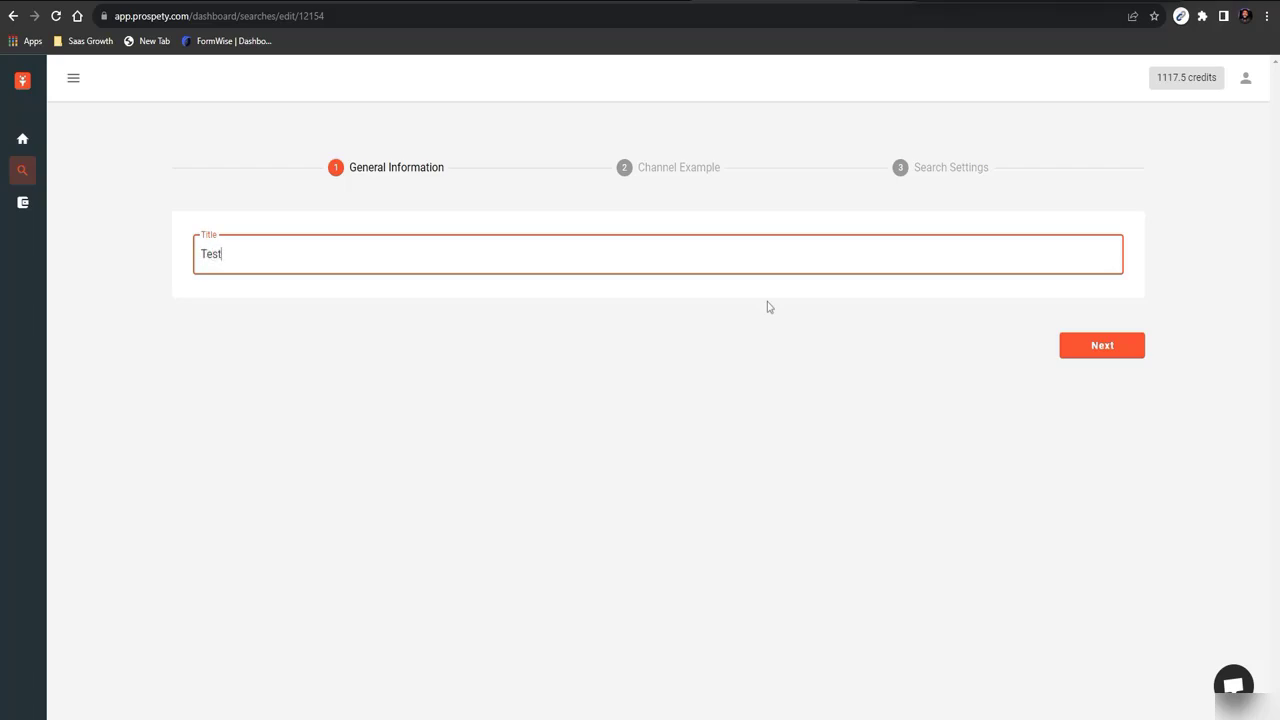
click(1080, 352)
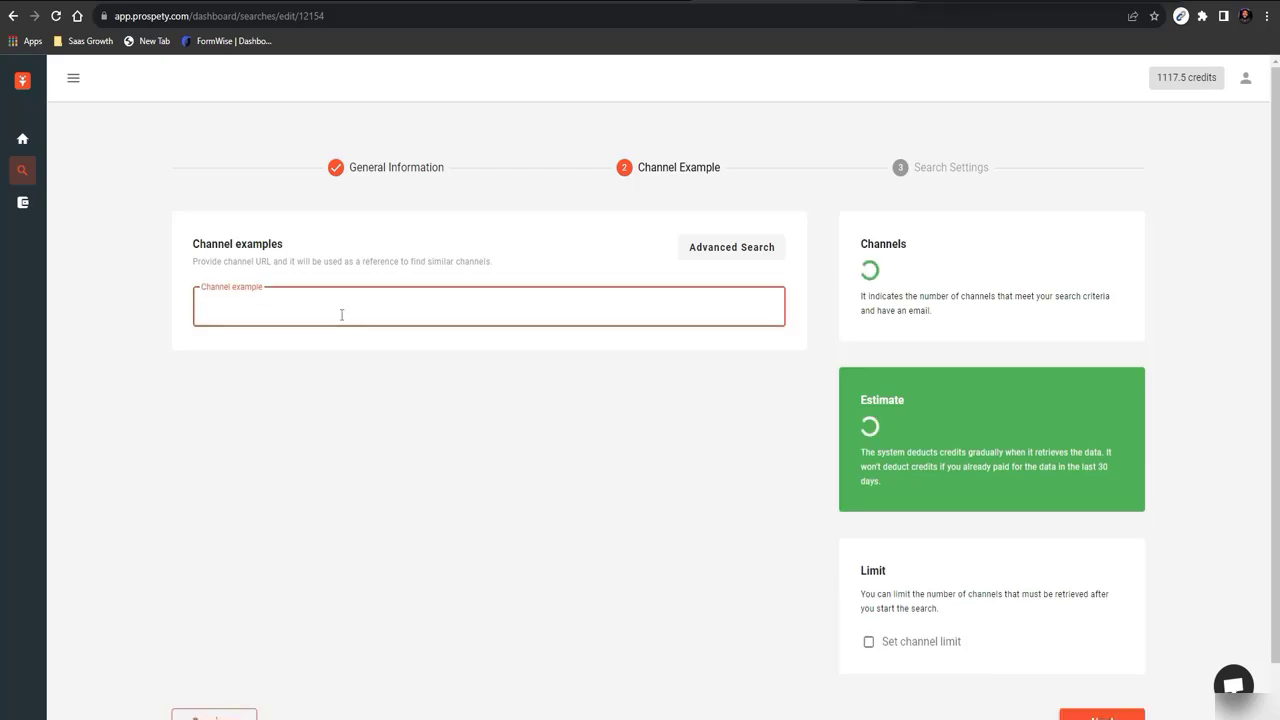
text(https://youtube.com/c/aliabdaal)
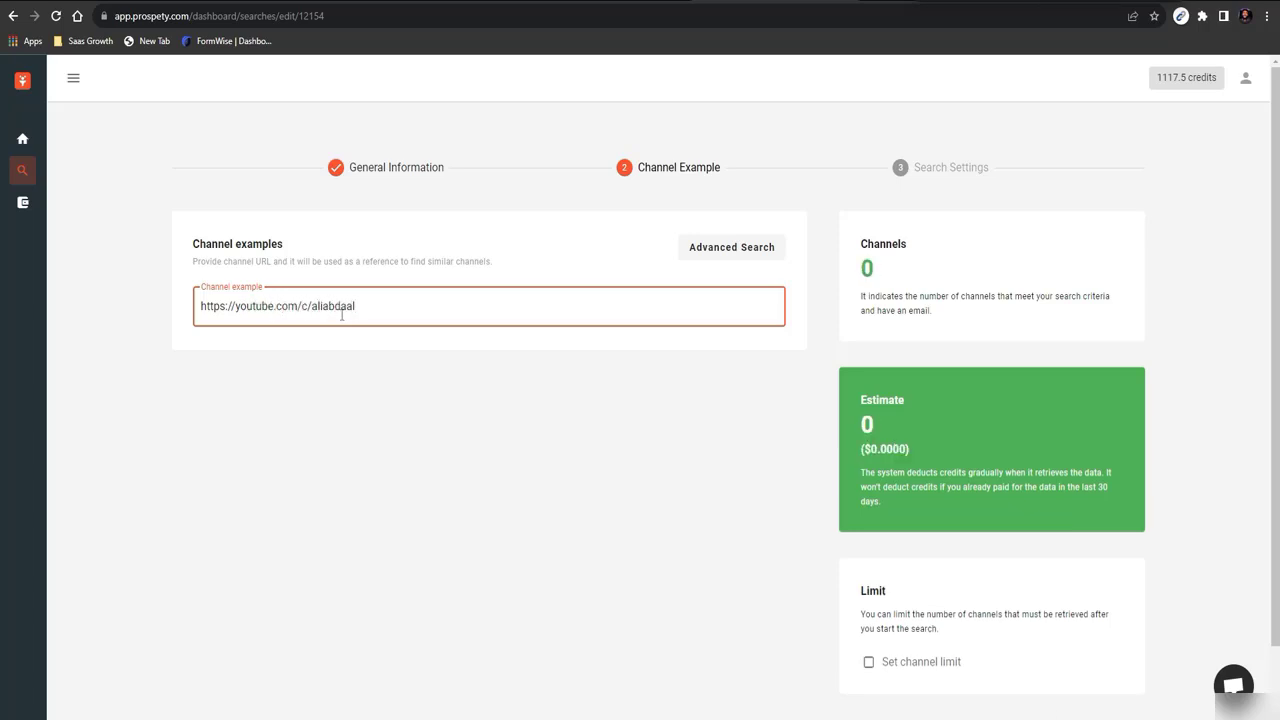
key(Return)
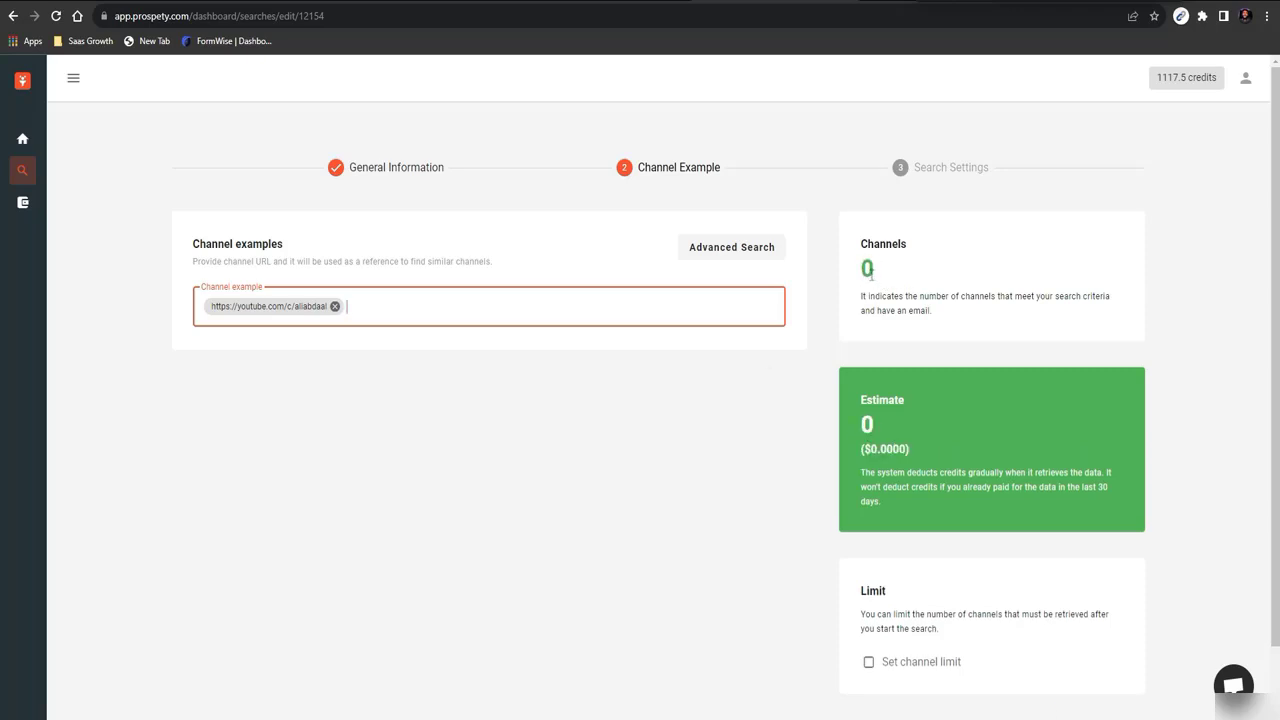
Remove the aliabdaal example and search YouTube for 'course review' in a new tab.
click(335, 306)
key(ctrl+t)
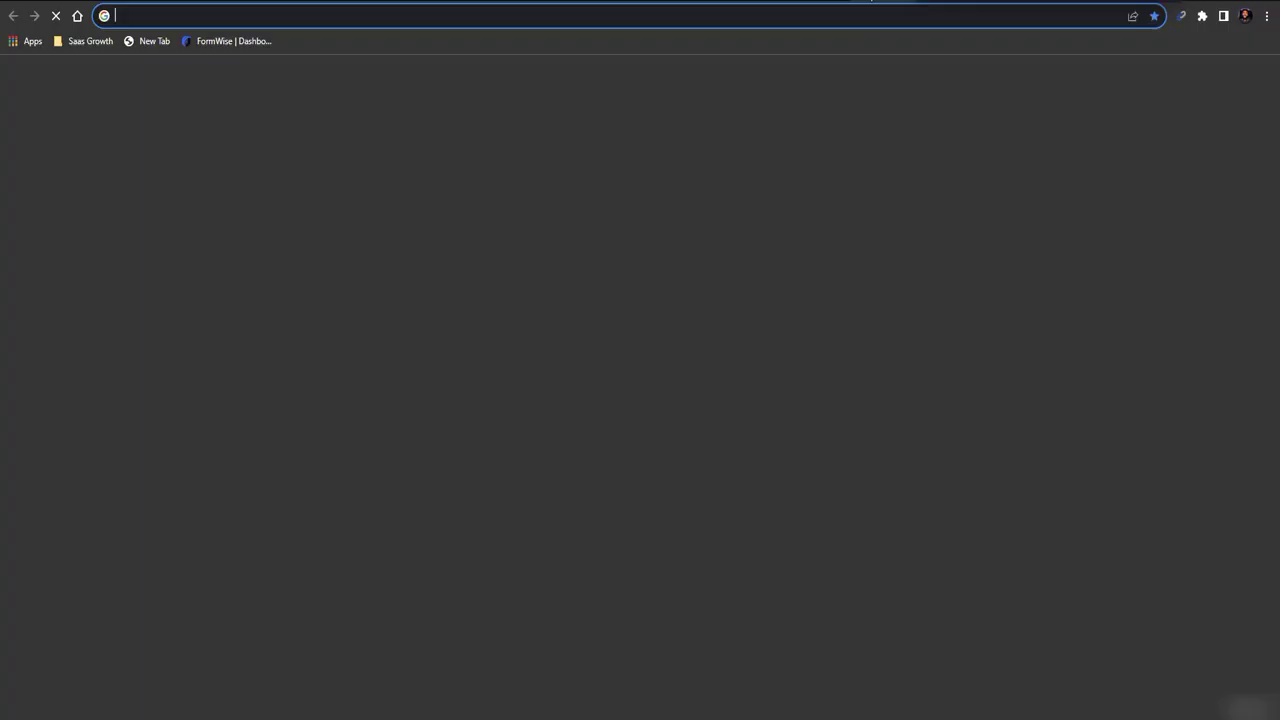
text(yout)
key(Return)
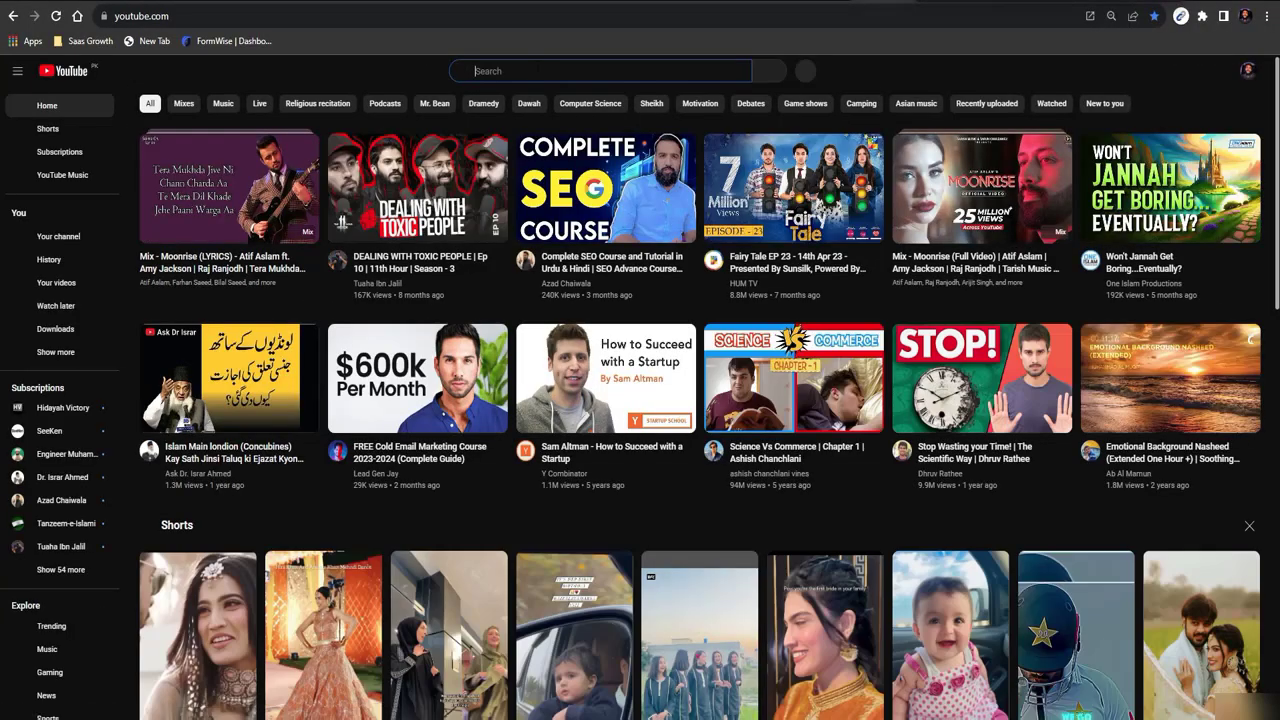
text(course review)
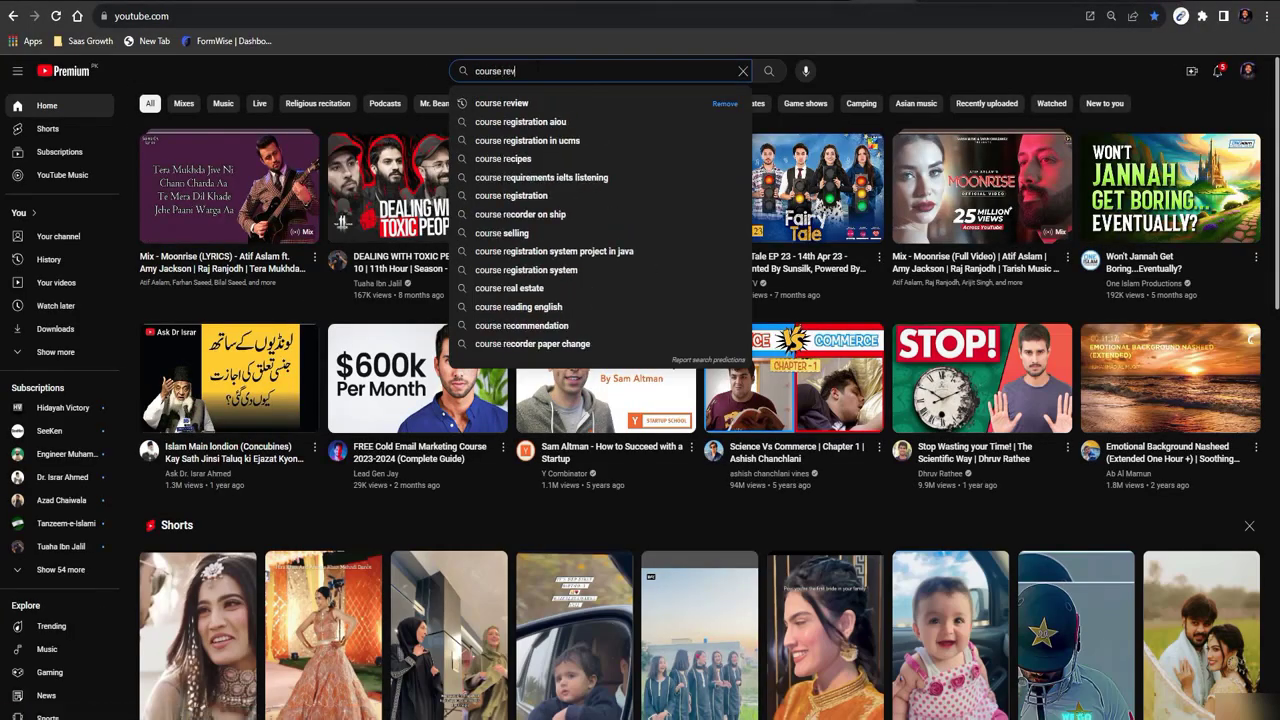
key(Return)
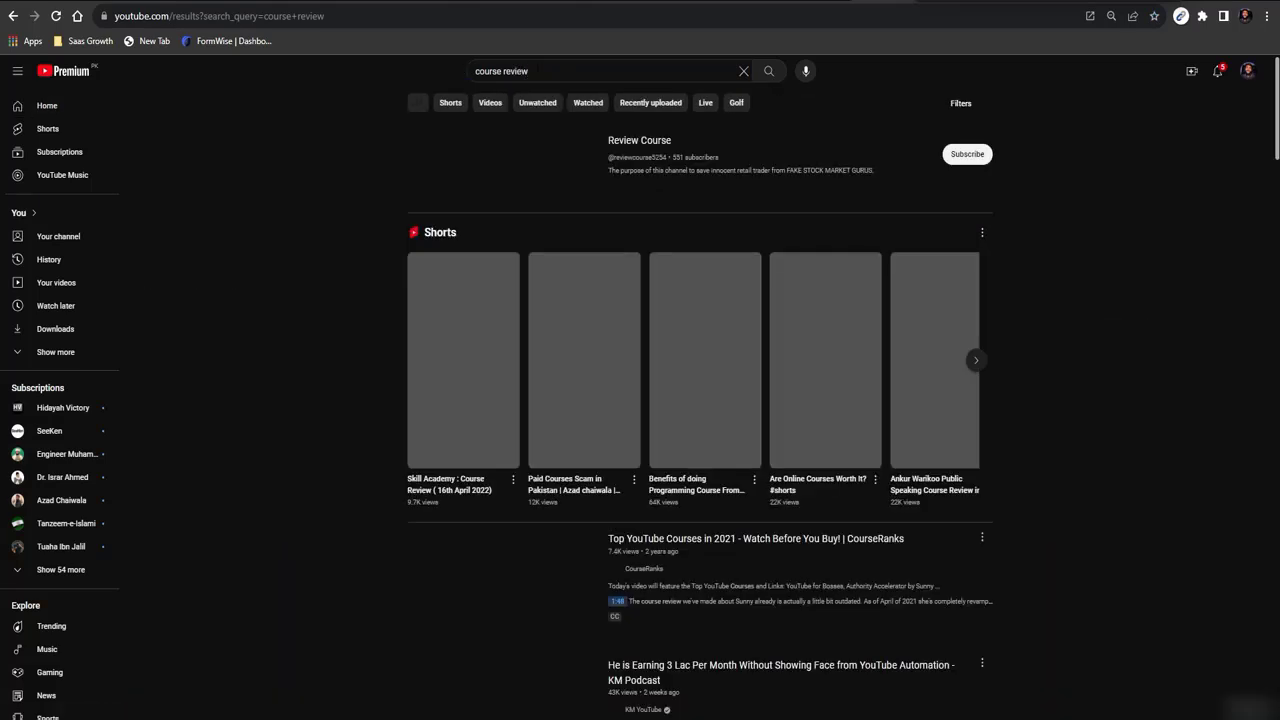
scroll(643, 275, down, 3)
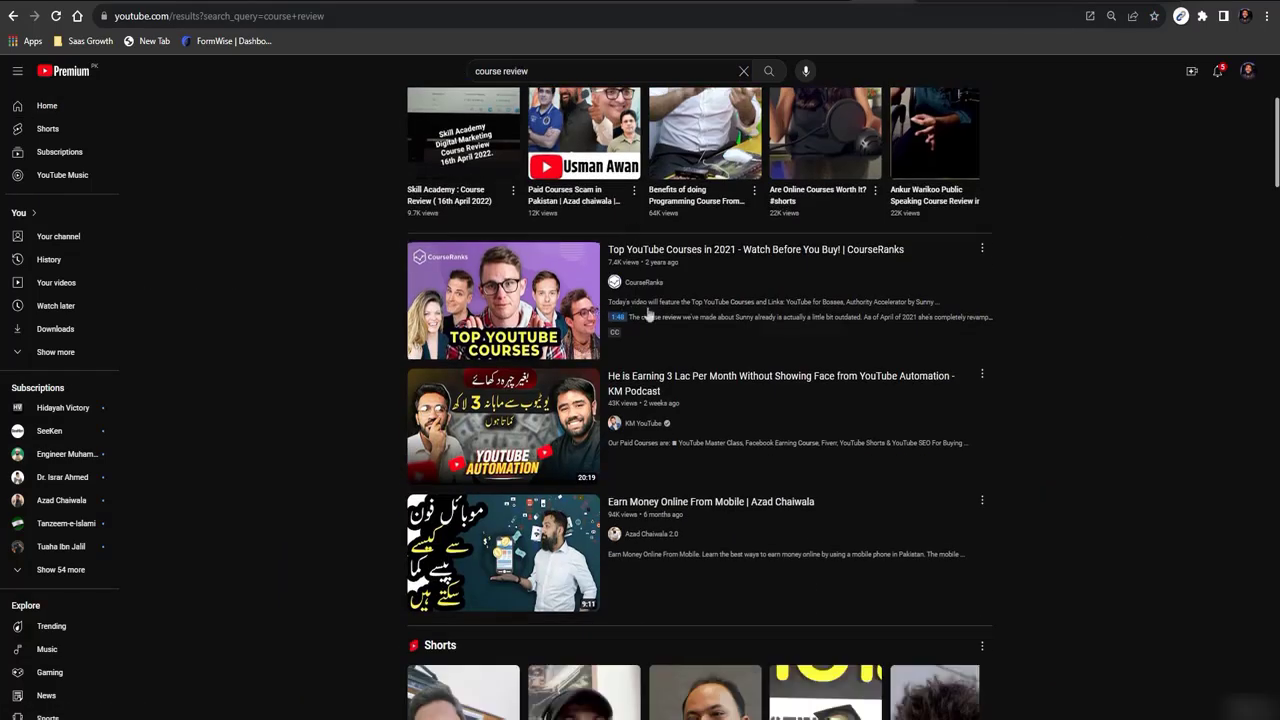
scroll(675, 285, down, 3)
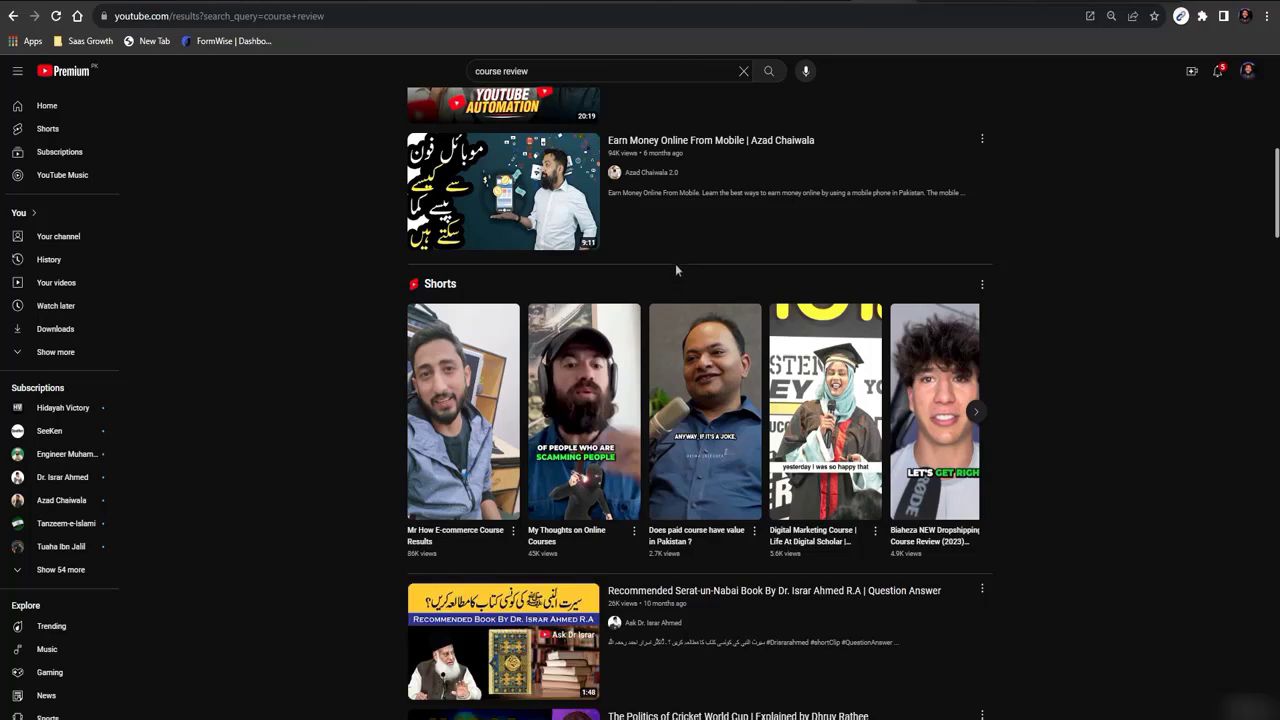
scroll(675, 263, down, 4)
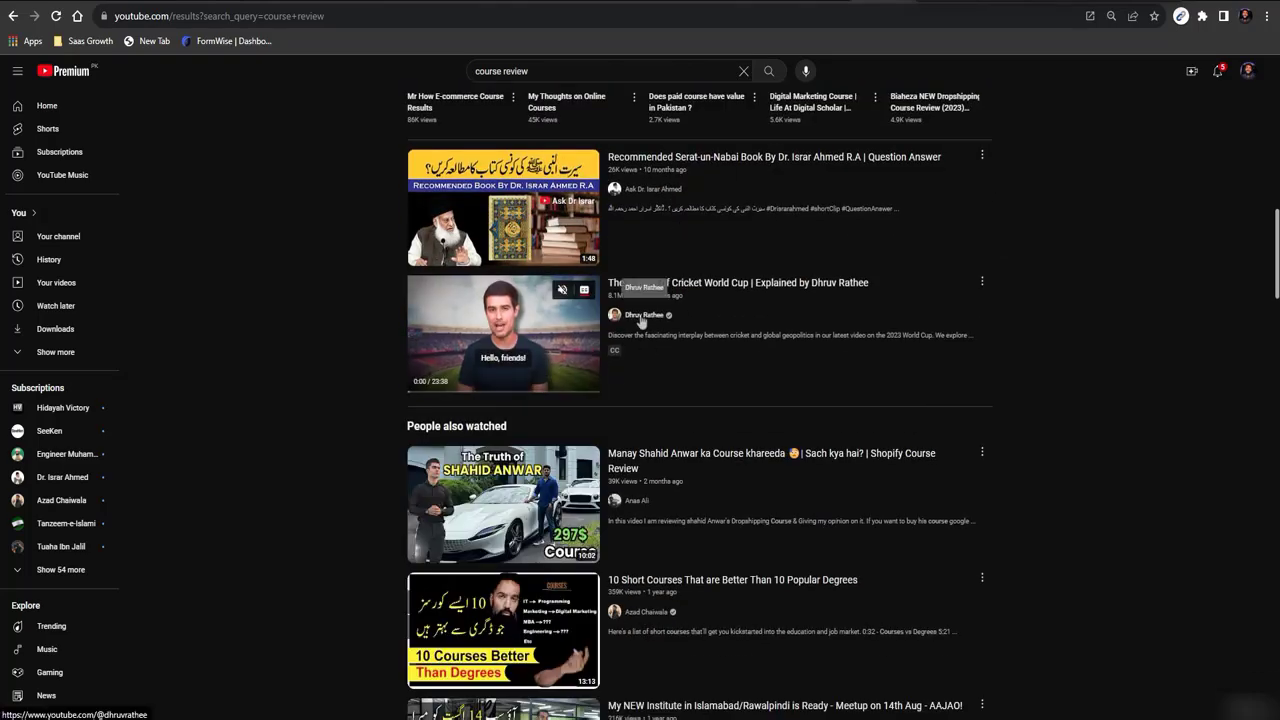
Copy a result's channel link and add it as the Prospety example.
right_click(642, 318)
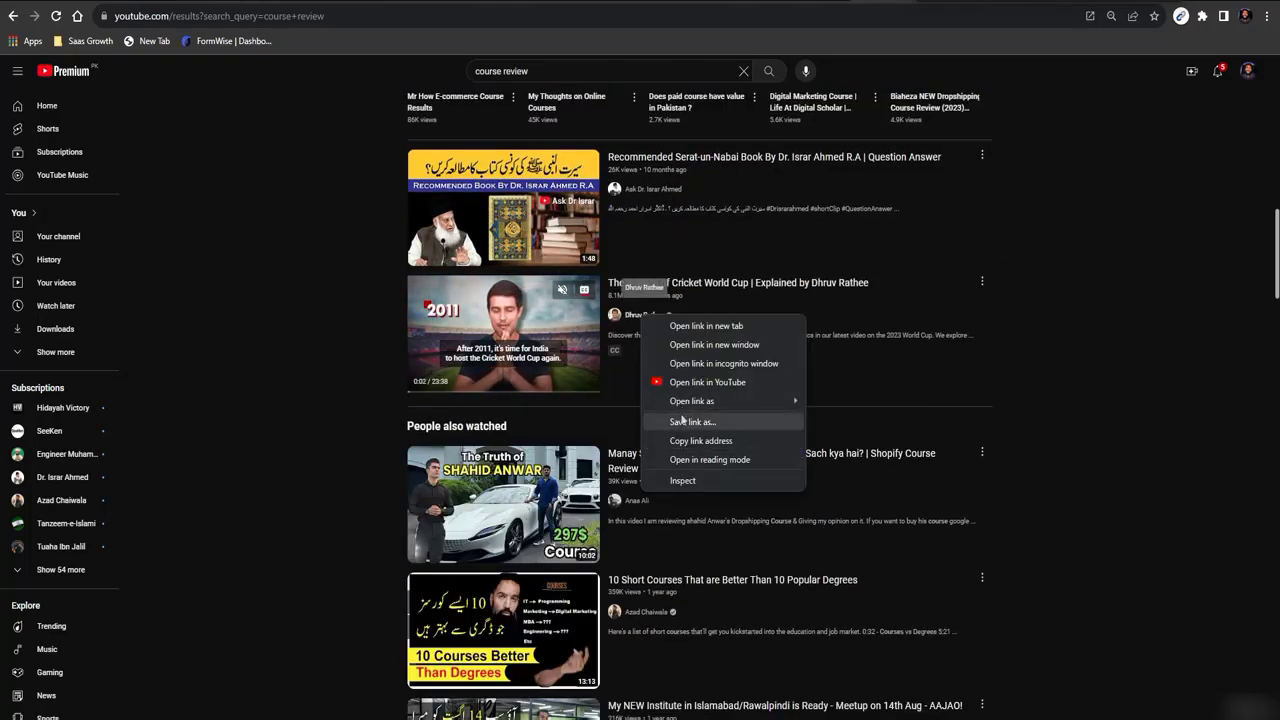
click(695, 440)
key(alt+Tab)
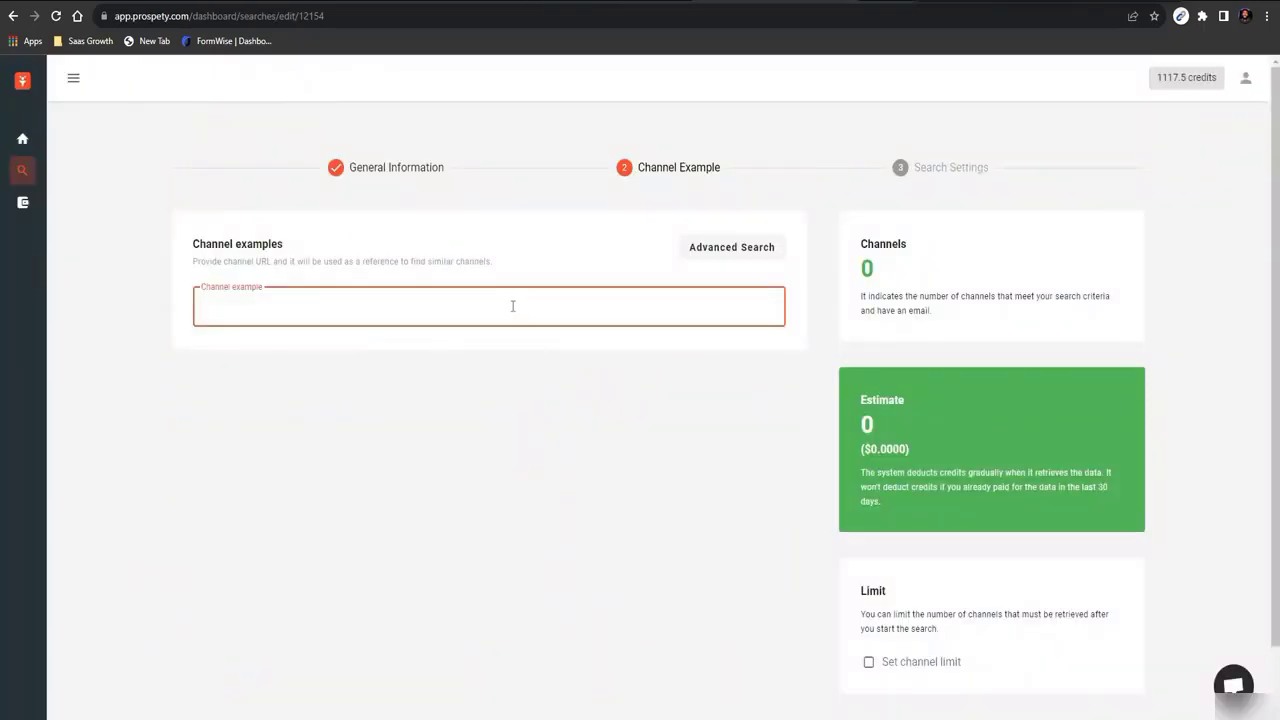
key(ctrl+v)
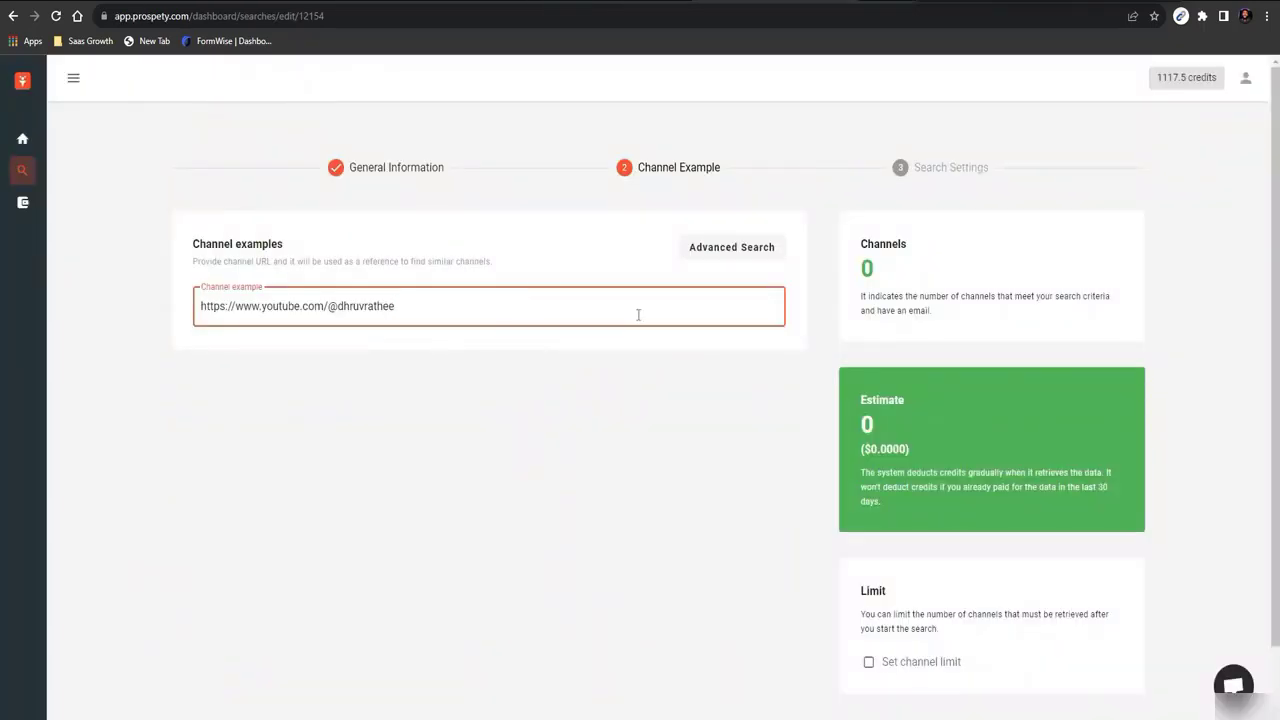
key(Return)
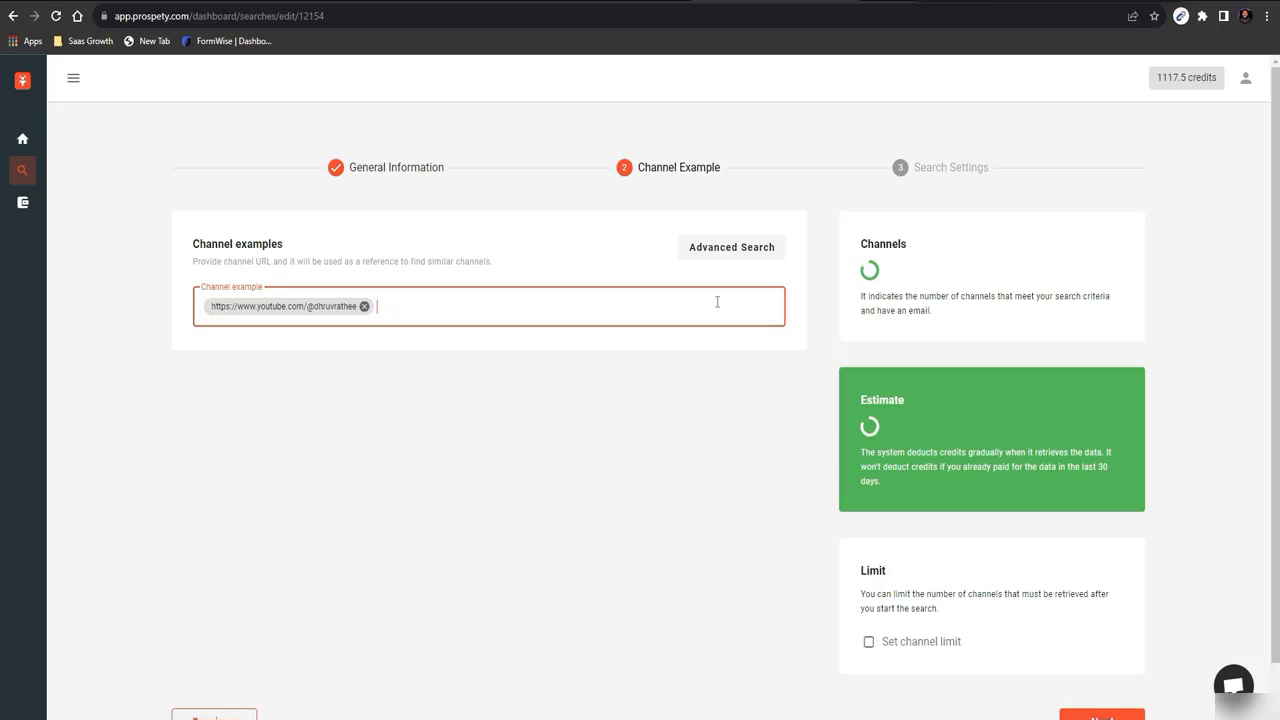
Remove that example and paste another reviewing channel's link into Prospety instead.
click(364, 307)
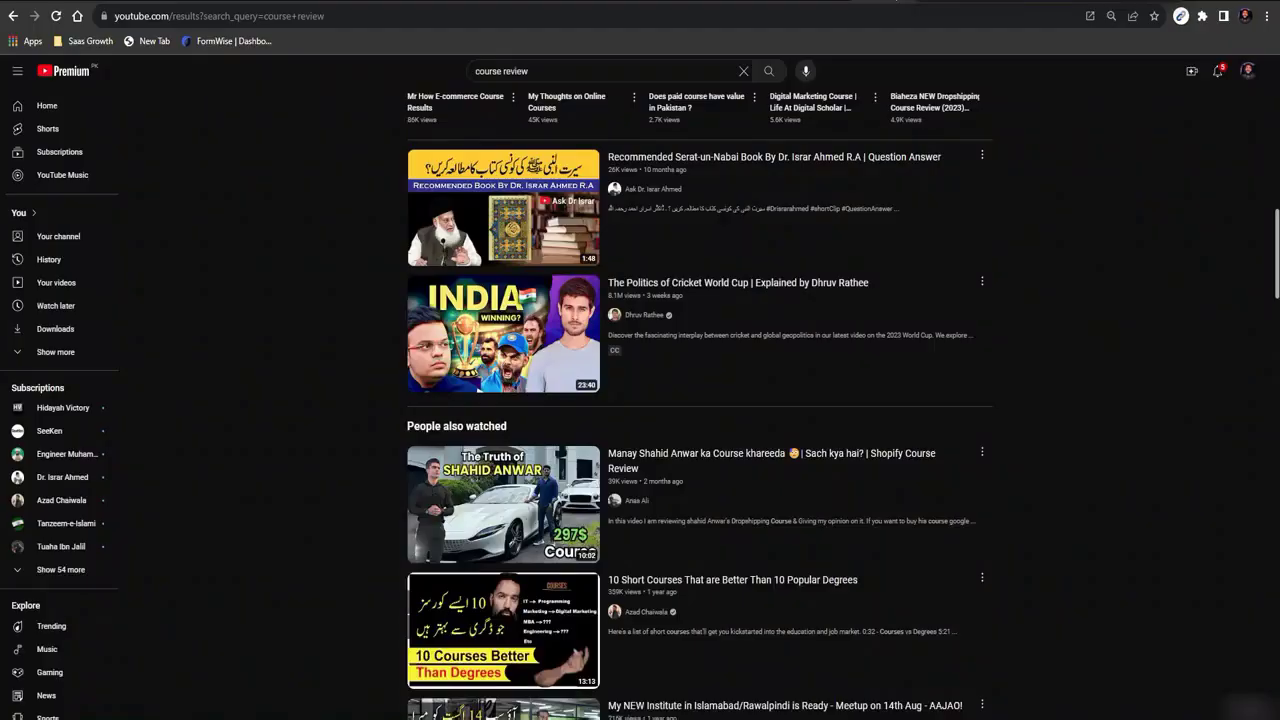
scroll(663, 318, down, 4)
scroll(663, 318, down, 7)
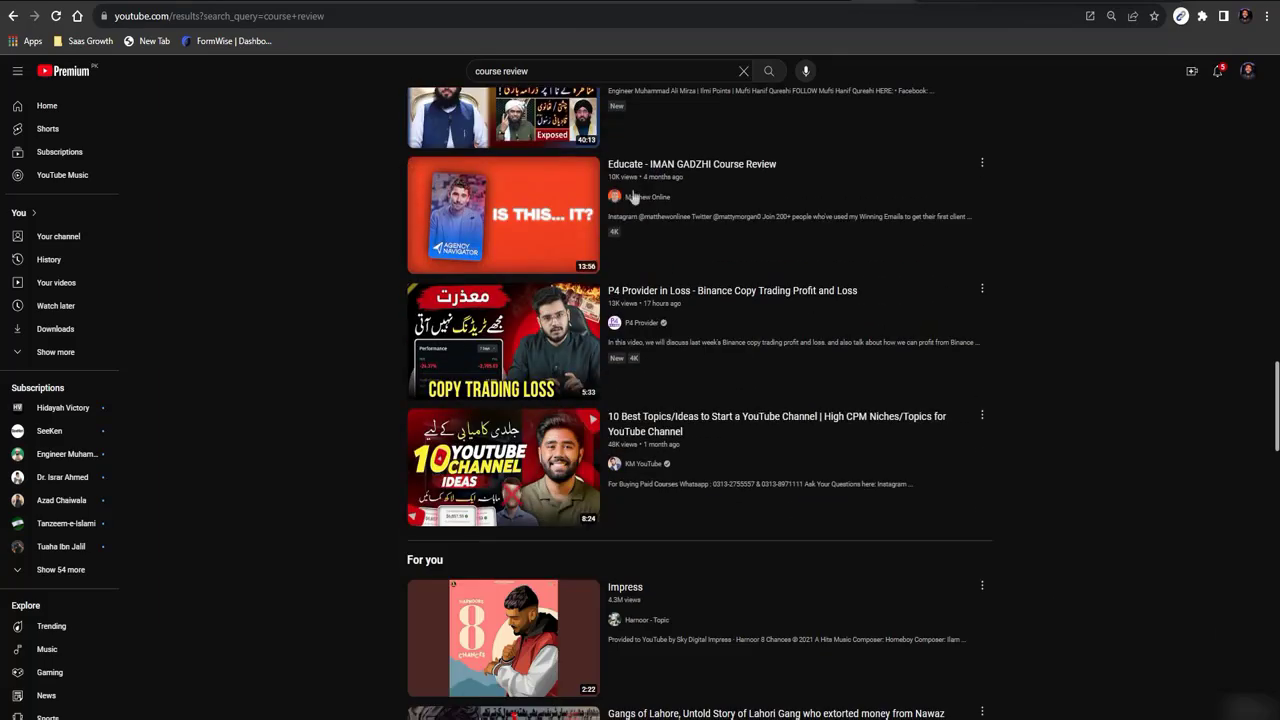
right_click(640, 205)
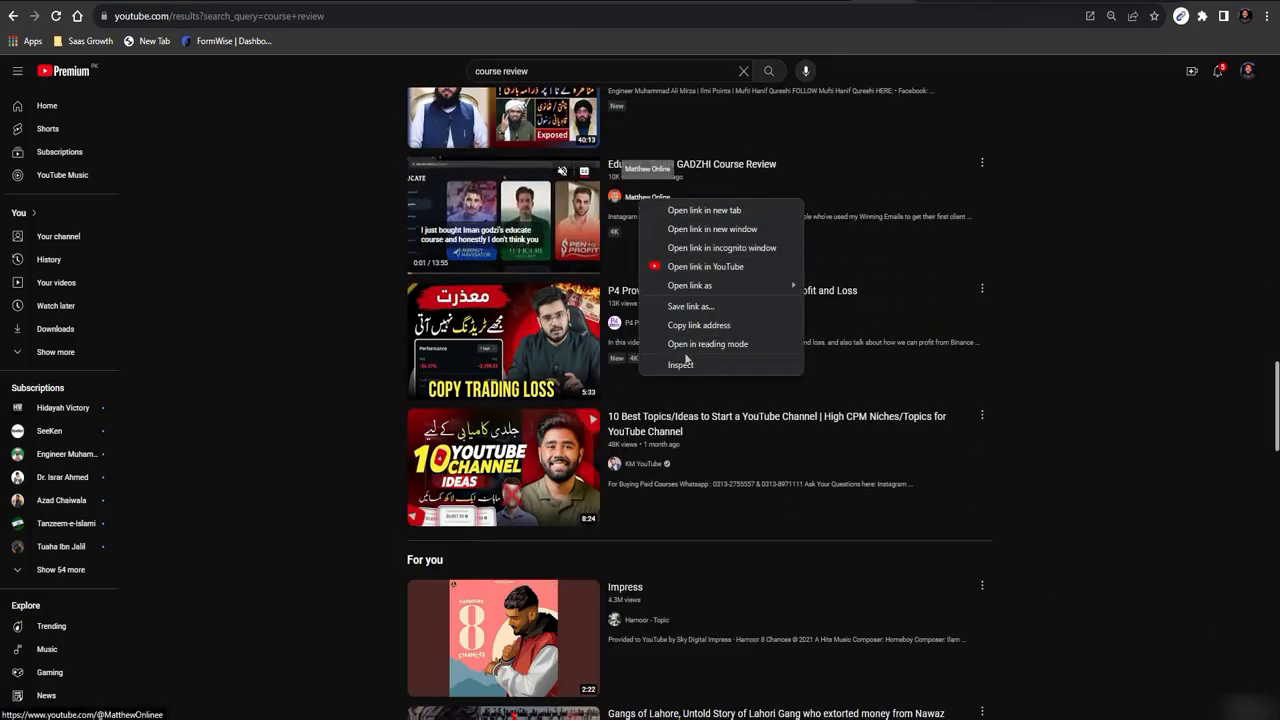
key(Escape)
key(ctrl+Tab)
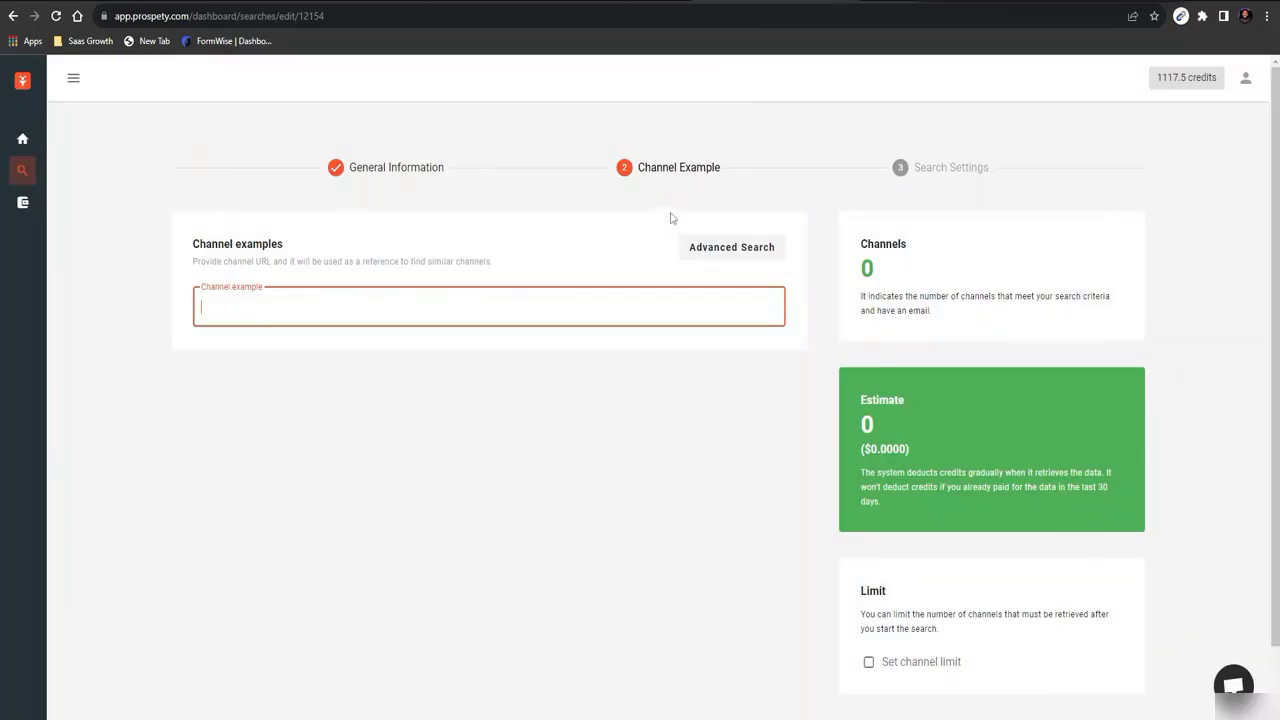
key(ctrl+v)
Add the pasted channel as the example and preview its 16 matching channels.
key(Return)
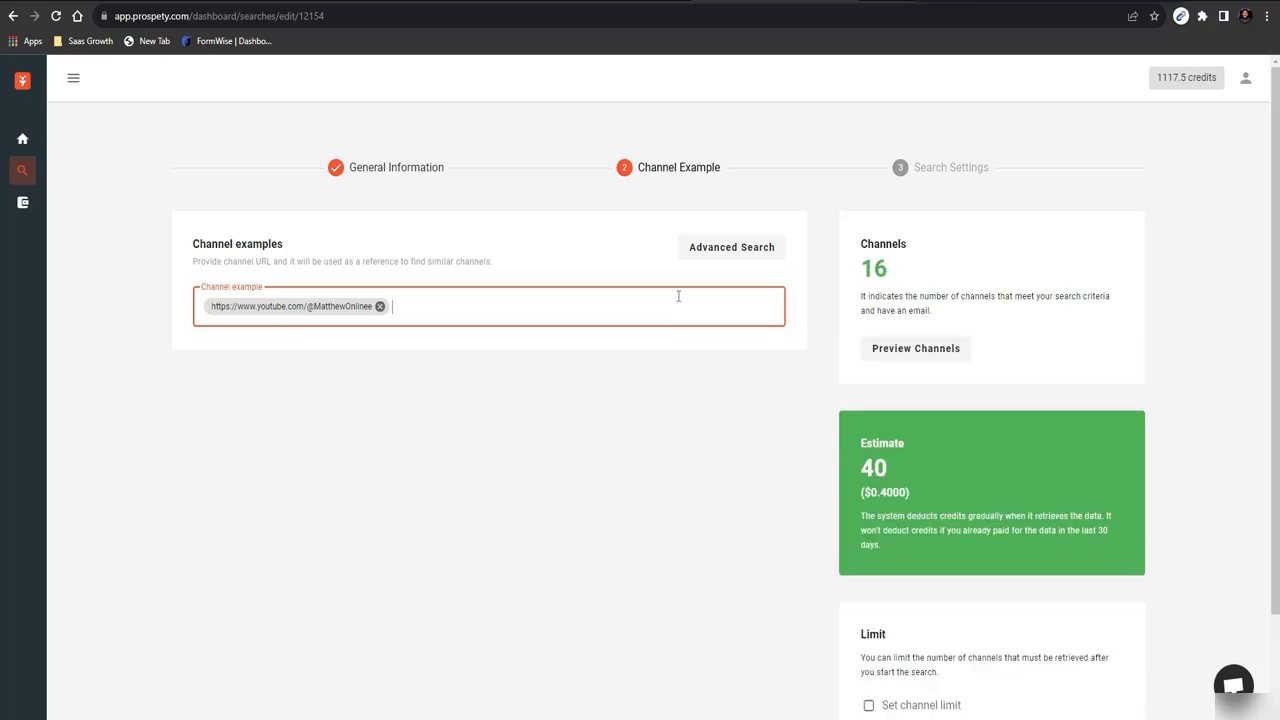
click(936, 362)
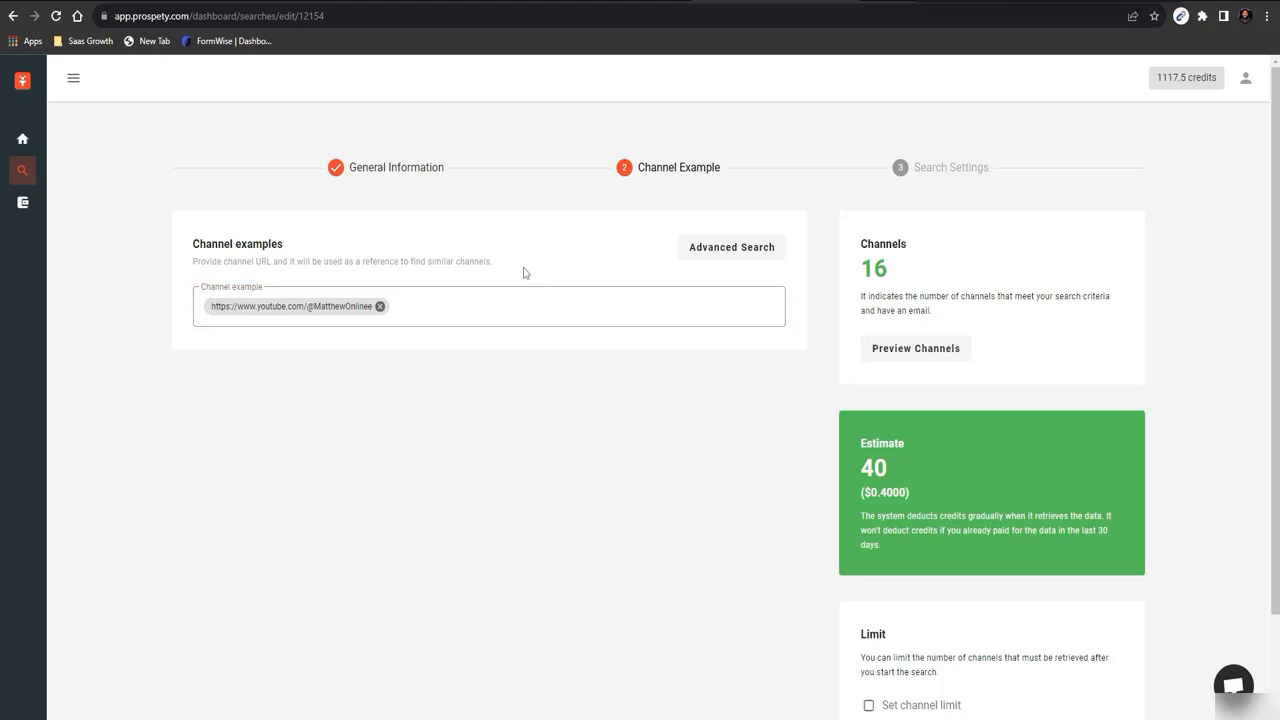
click(900, 360)
scroll(780, 260, down, 3)
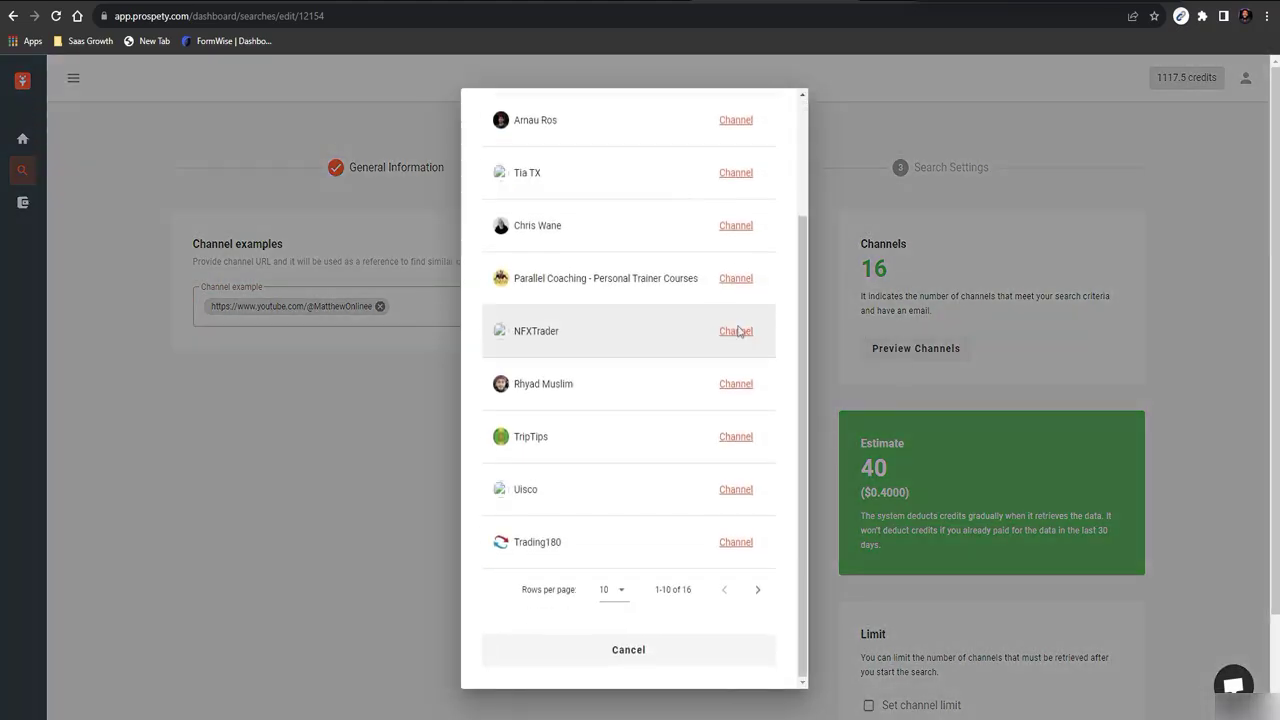
scroll(750, 190, up, 3)
click(763, 124)
scroll(920, 400, down, 2)
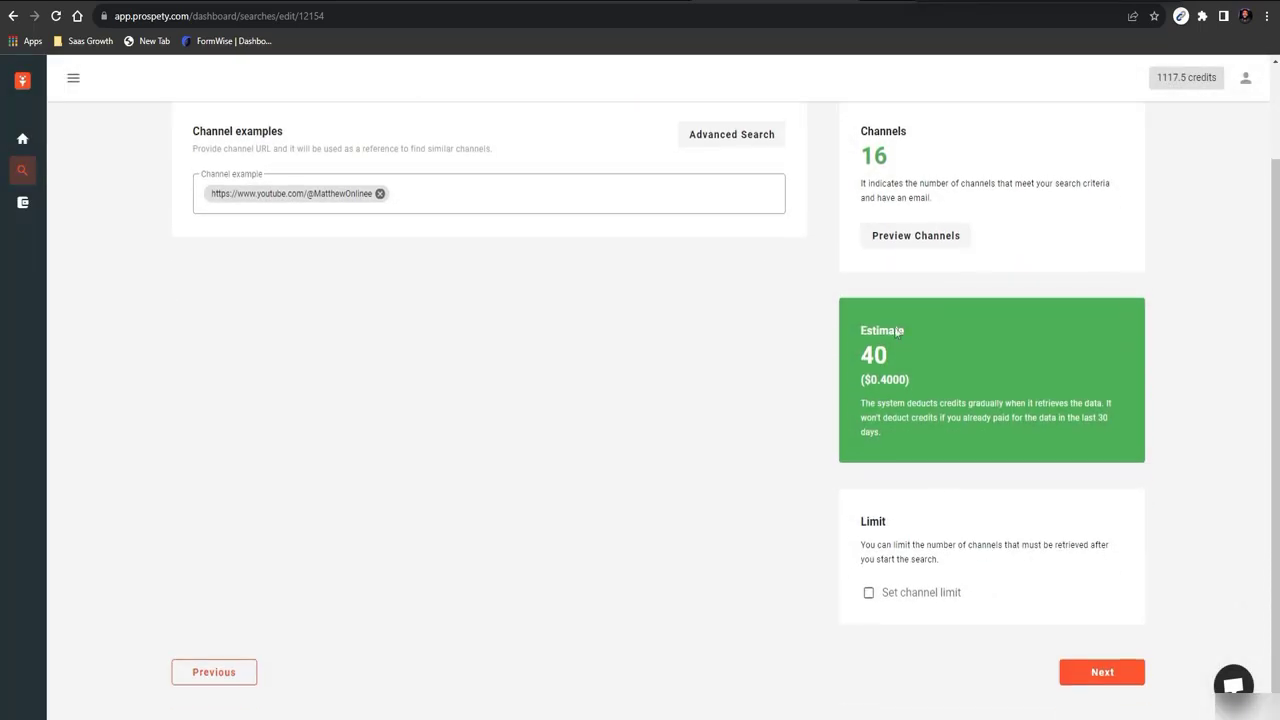
Advance to the Search Settings step and highlight the estimated price.
click(1104, 684)
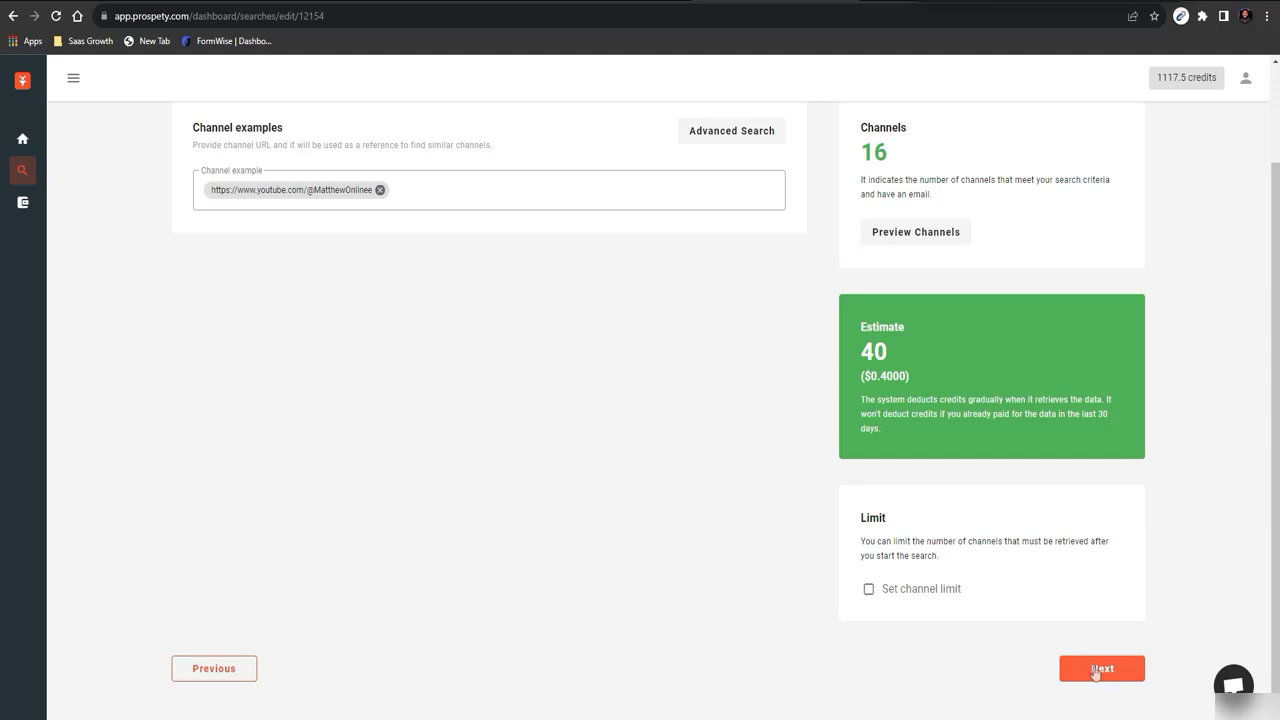
click(1095, 672)
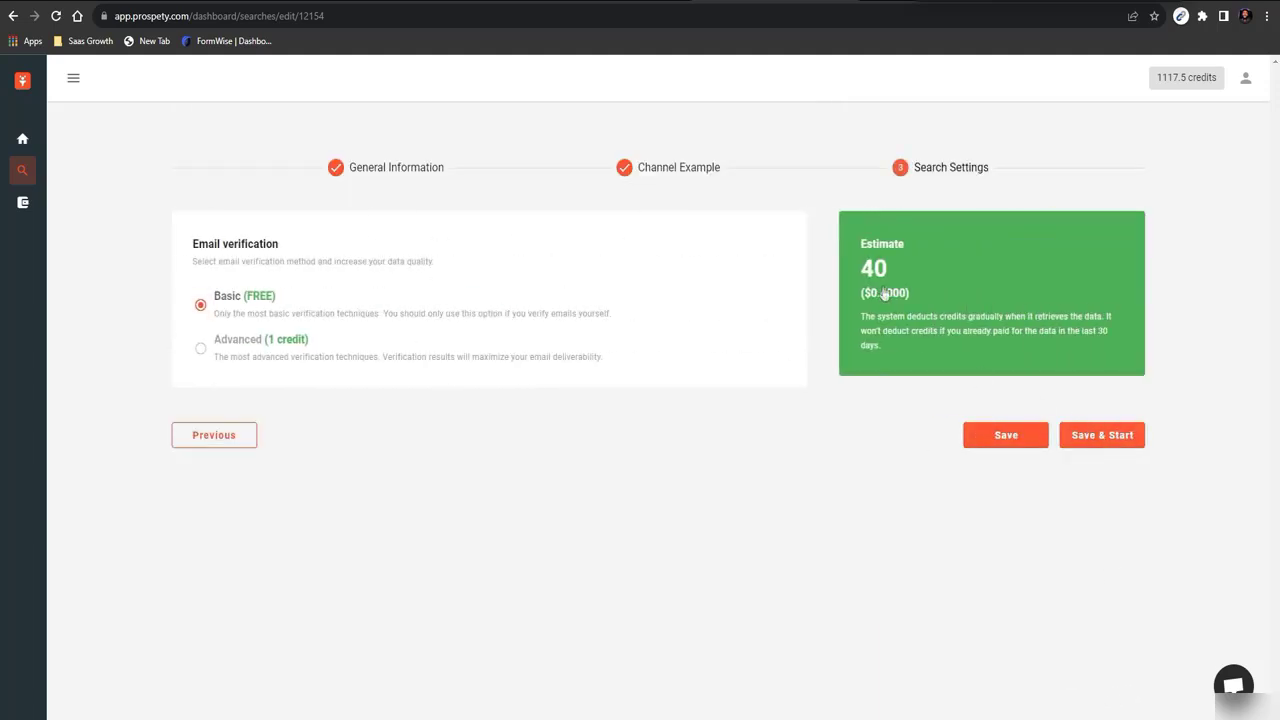
drag(875, 296, 912, 296)
Save the Test search and start a new search that discovers channels by criteria.
click(979, 358)
click(1006, 436)
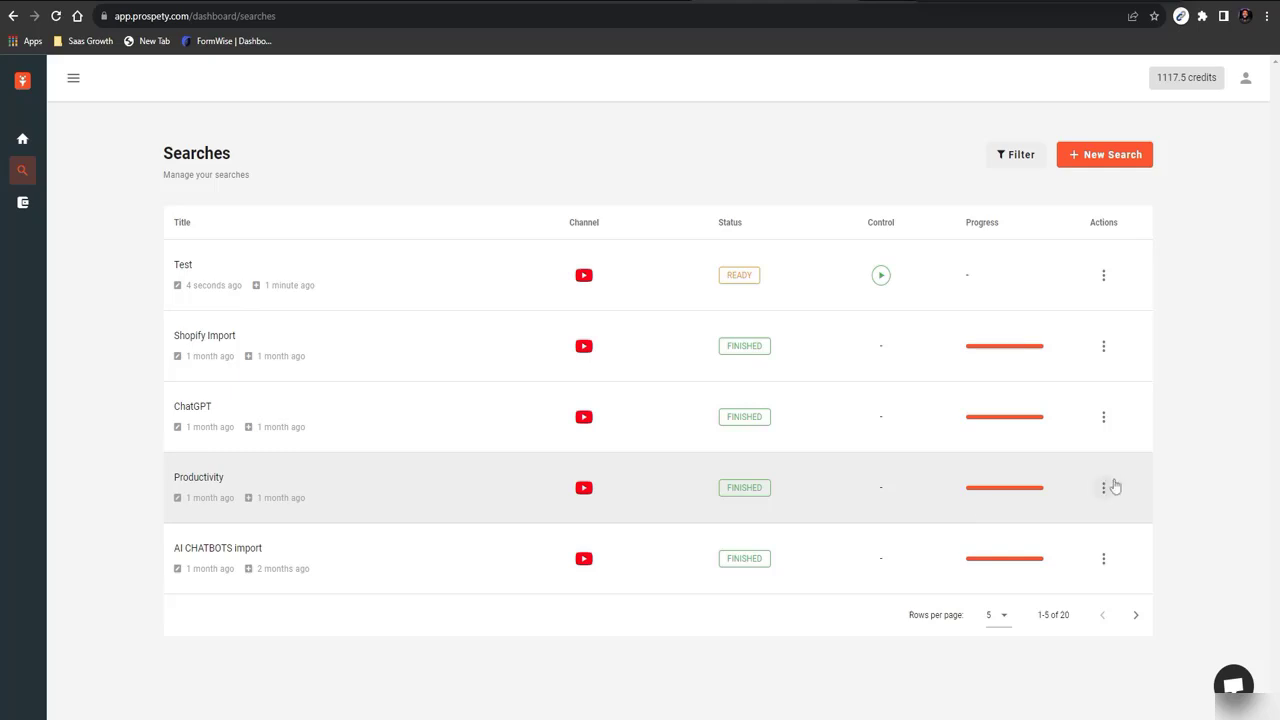
click(1140, 163)
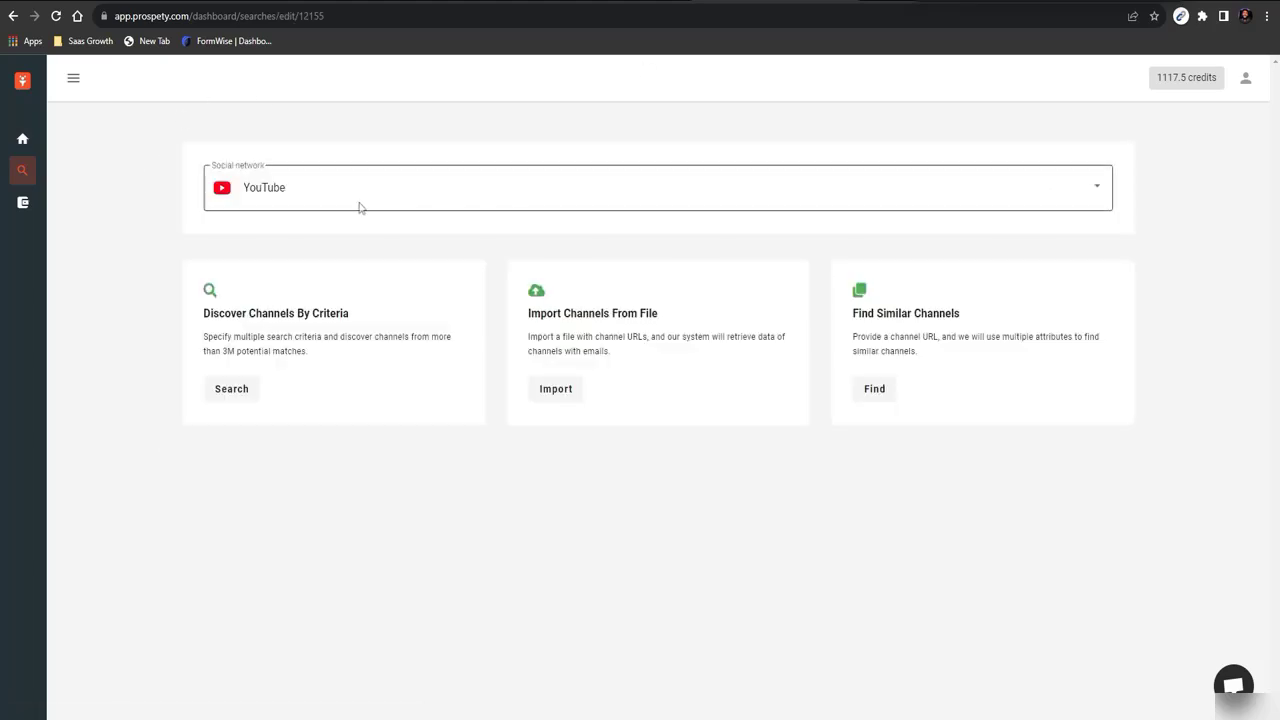
click(250, 389)
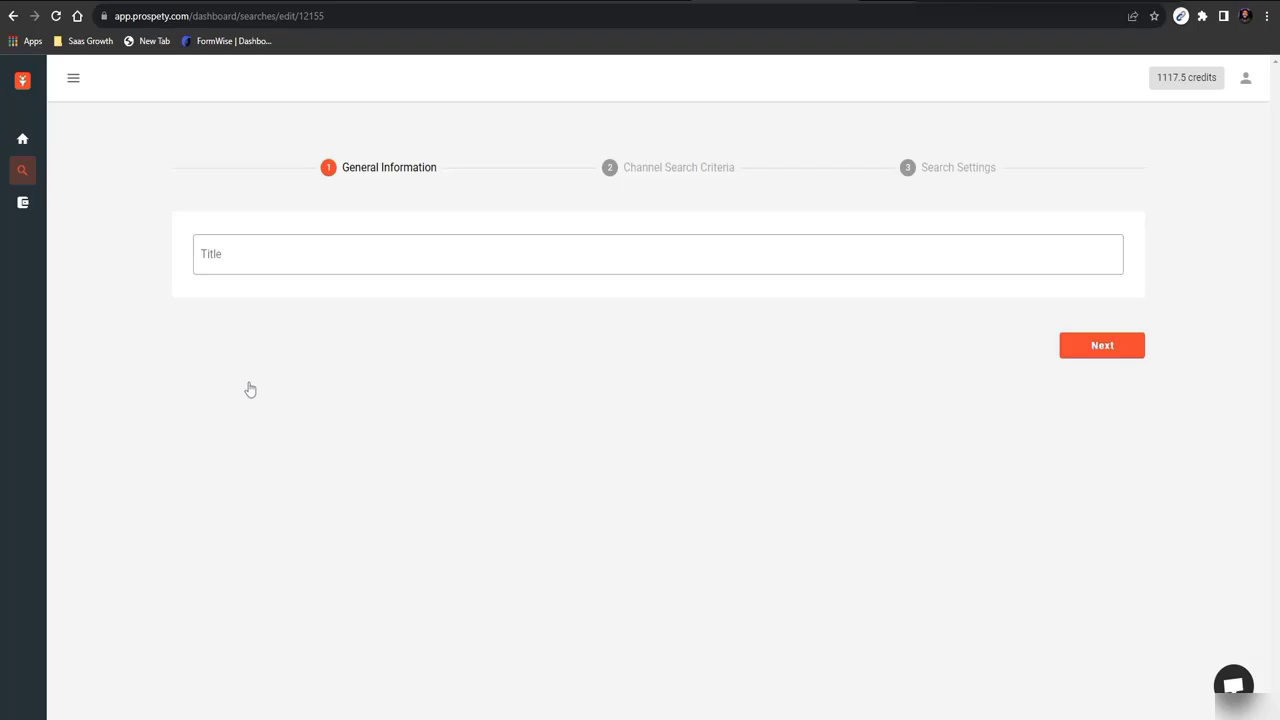
Title the new search Test2 and advance to Channel Search Criteria.
click(263, 256)
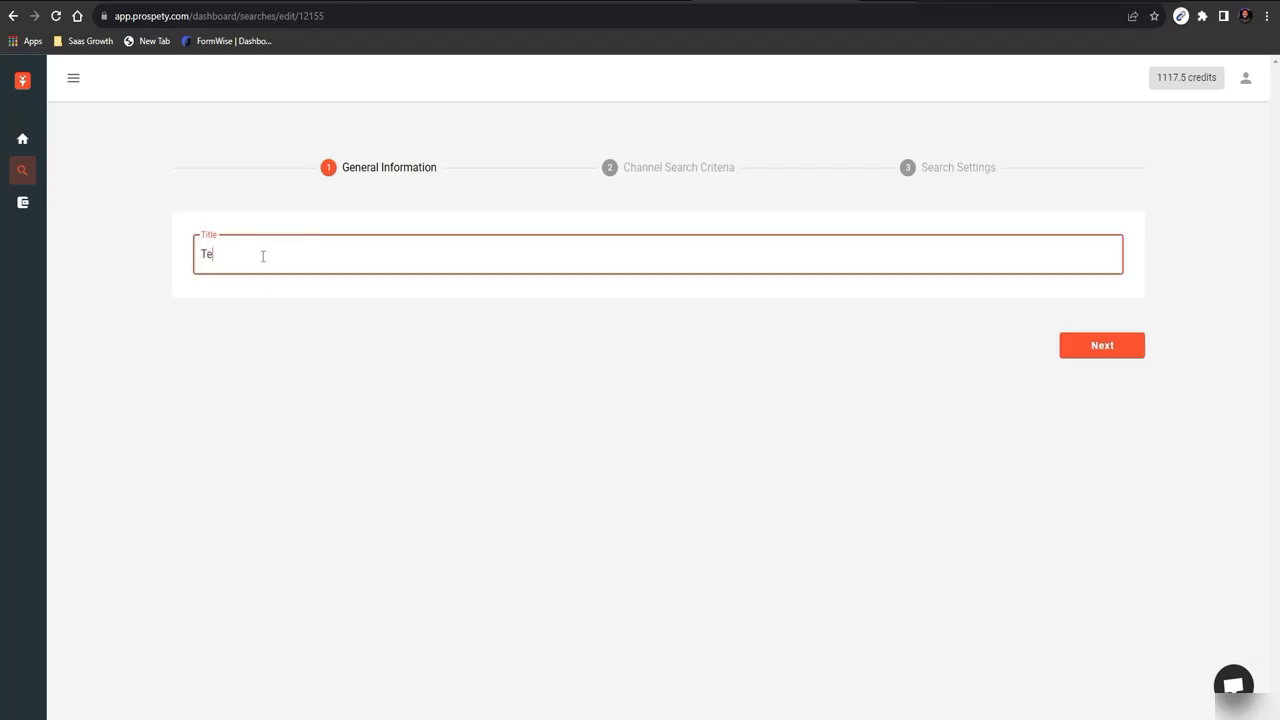
click(1089, 352)
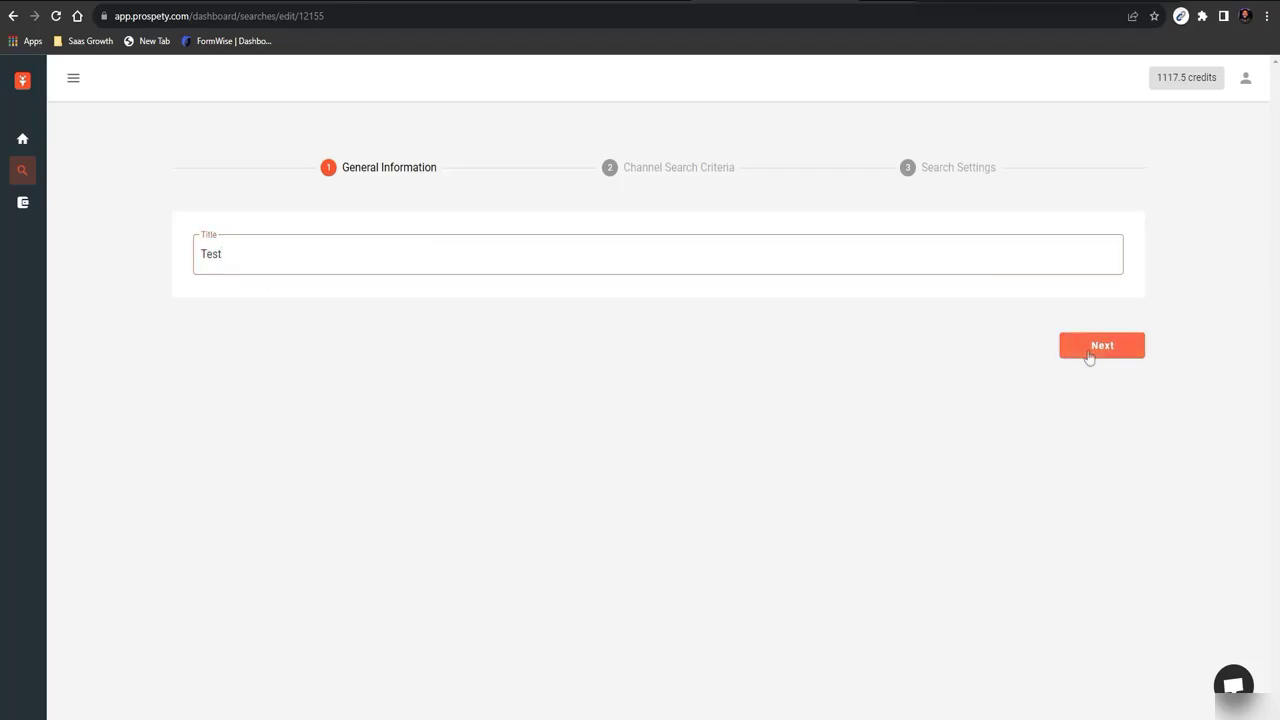
text(2)
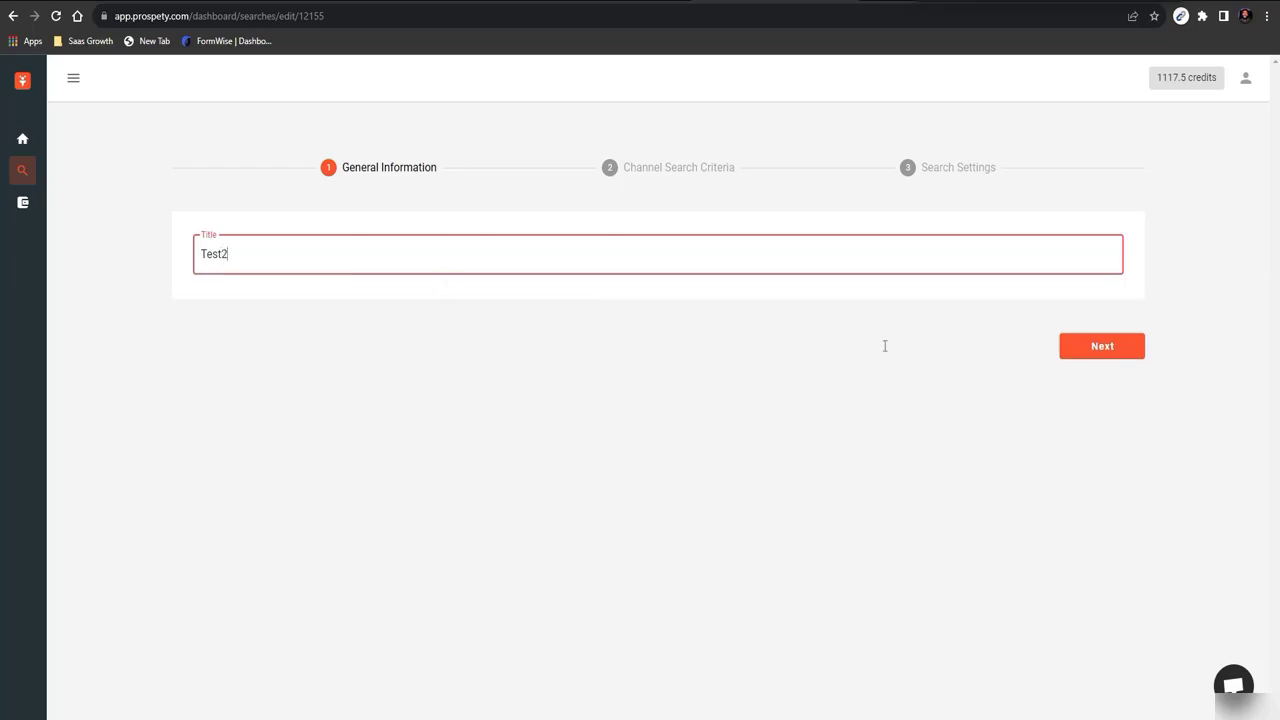
click(1108, 347)
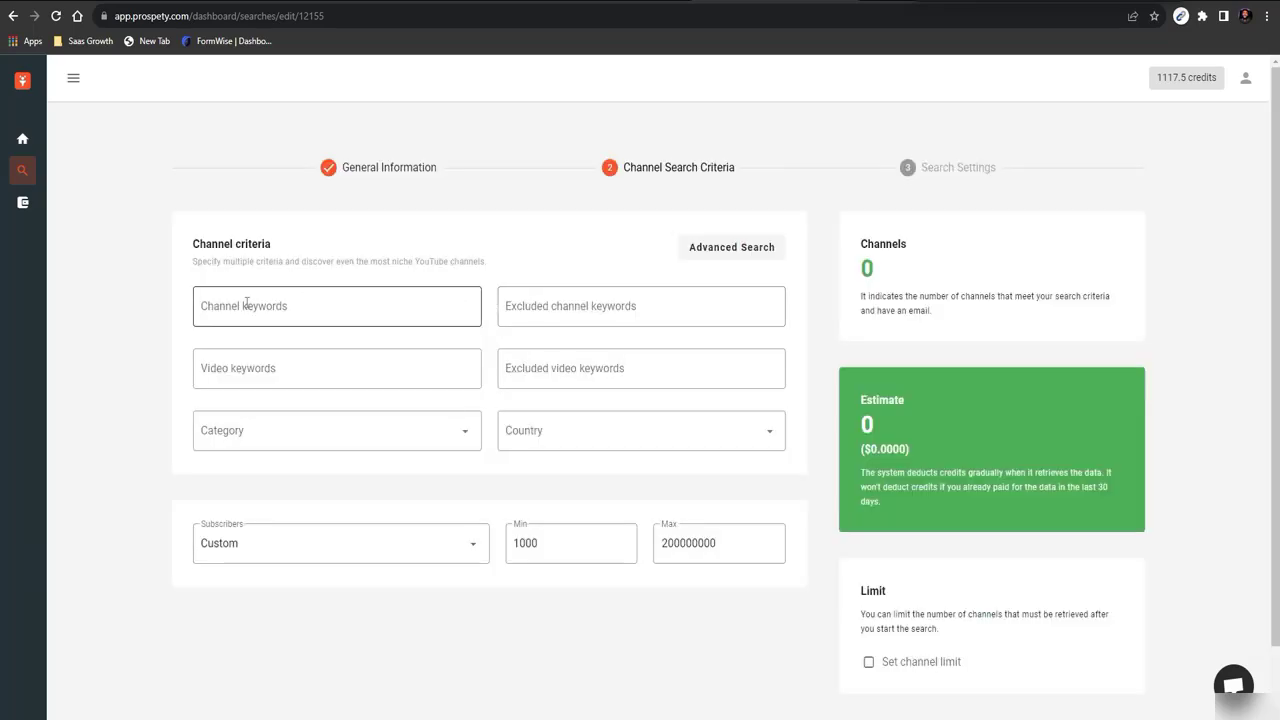
Add channel keywords side hustle, freelancing and fiverr.
click(303, 303)
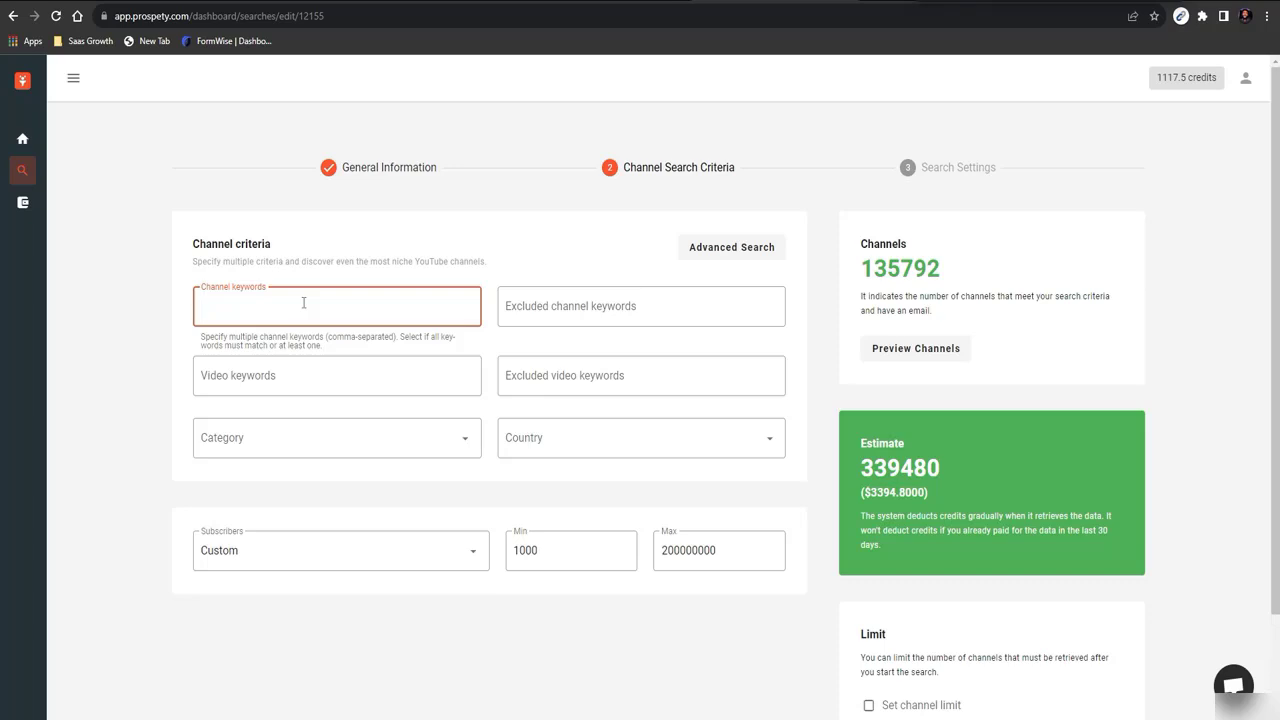
text(side hustle)
key(Return)
text(freelancing)
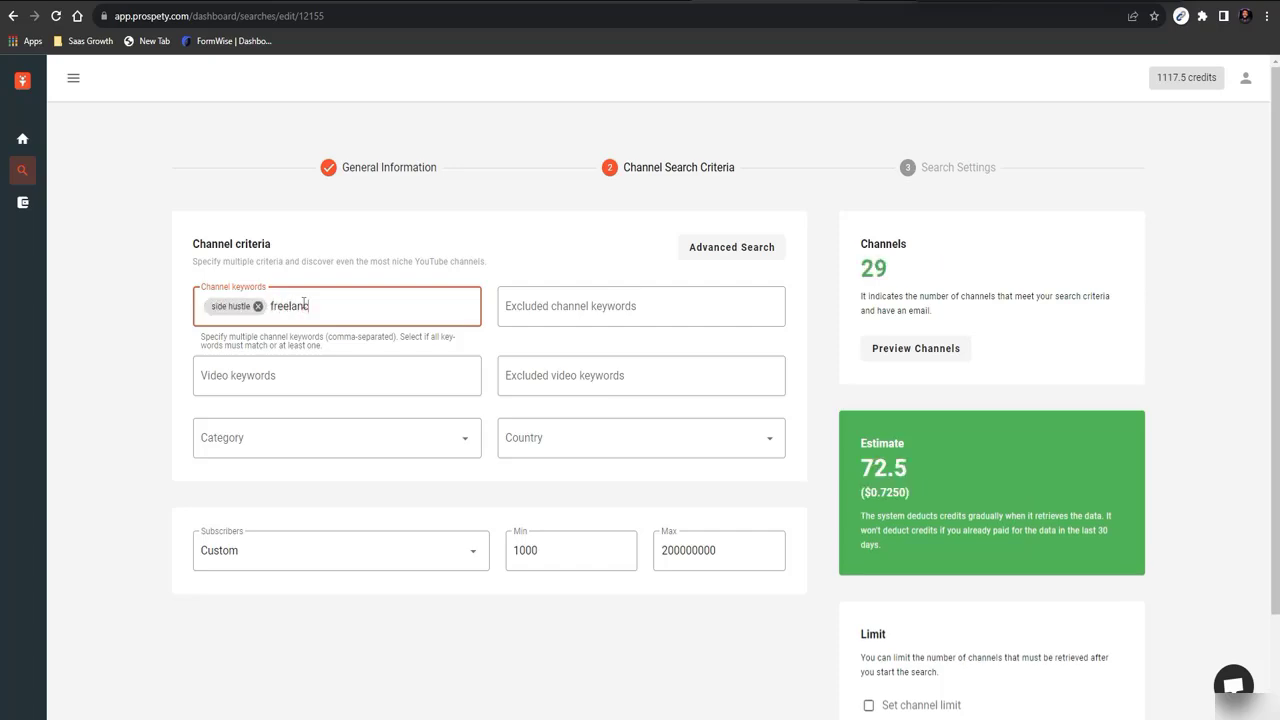
key(Return)
text(finve)
key(BackSpace)
key(BackSpace)
key(BackSpace)
text(verr)
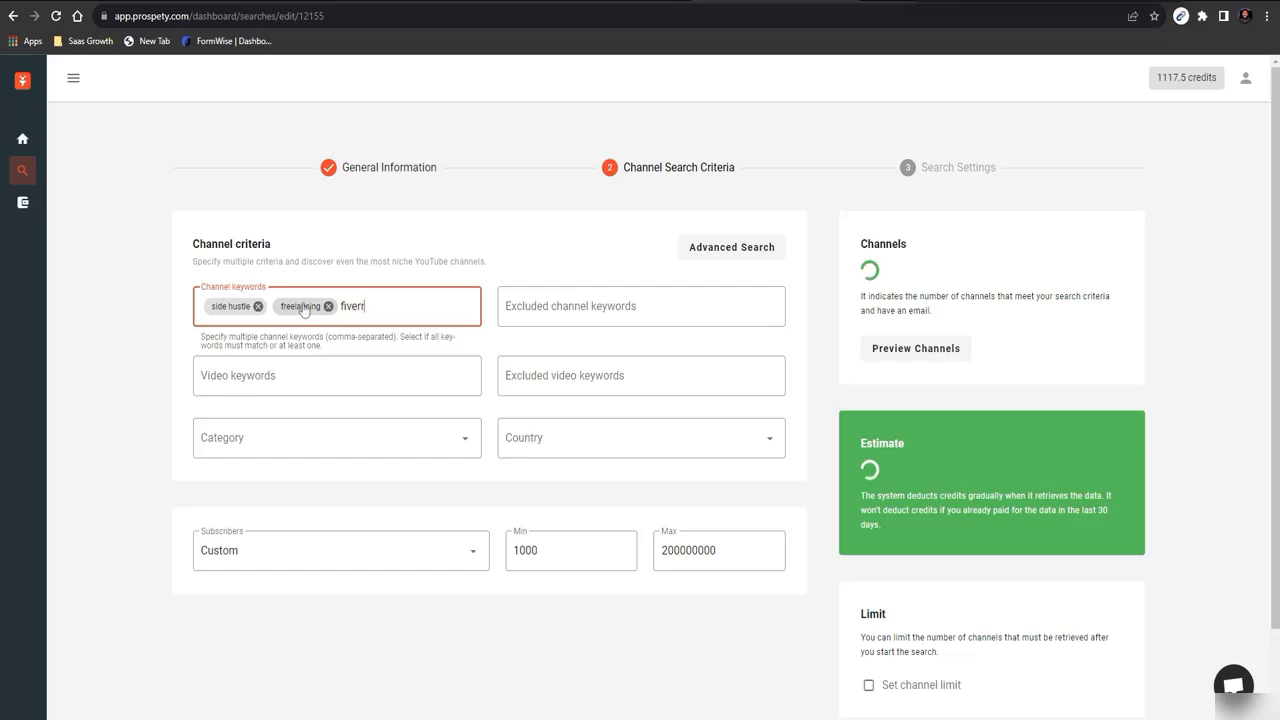
key(Return)
Add channel keywords online business, make money online and online earning.
text(online business)
key(Return)
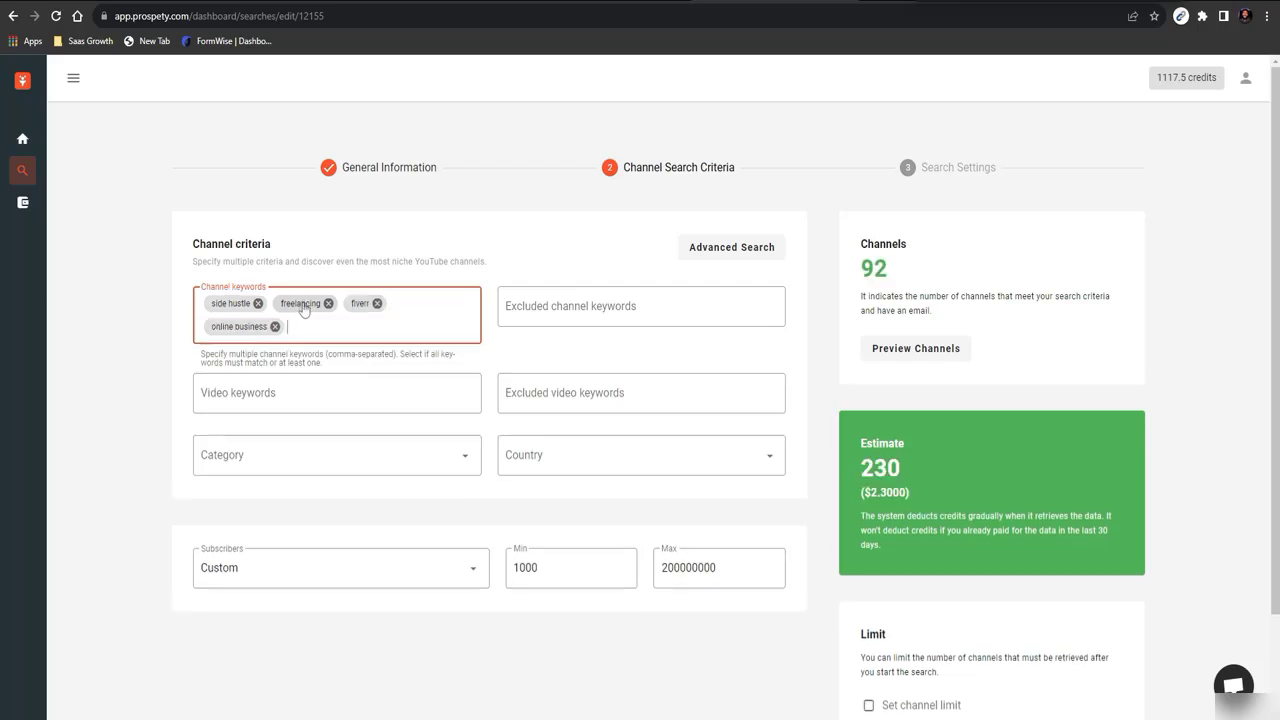
text(make money on)
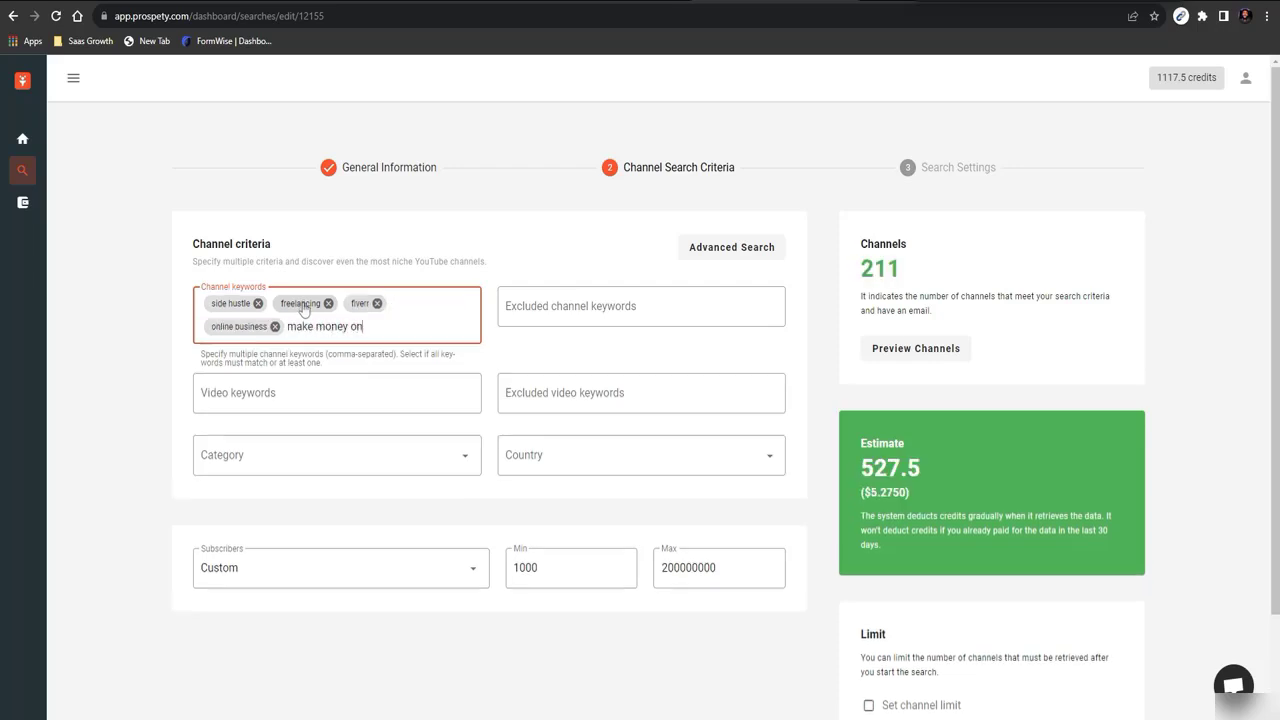
text(line)
key(Return)
text(online earning)
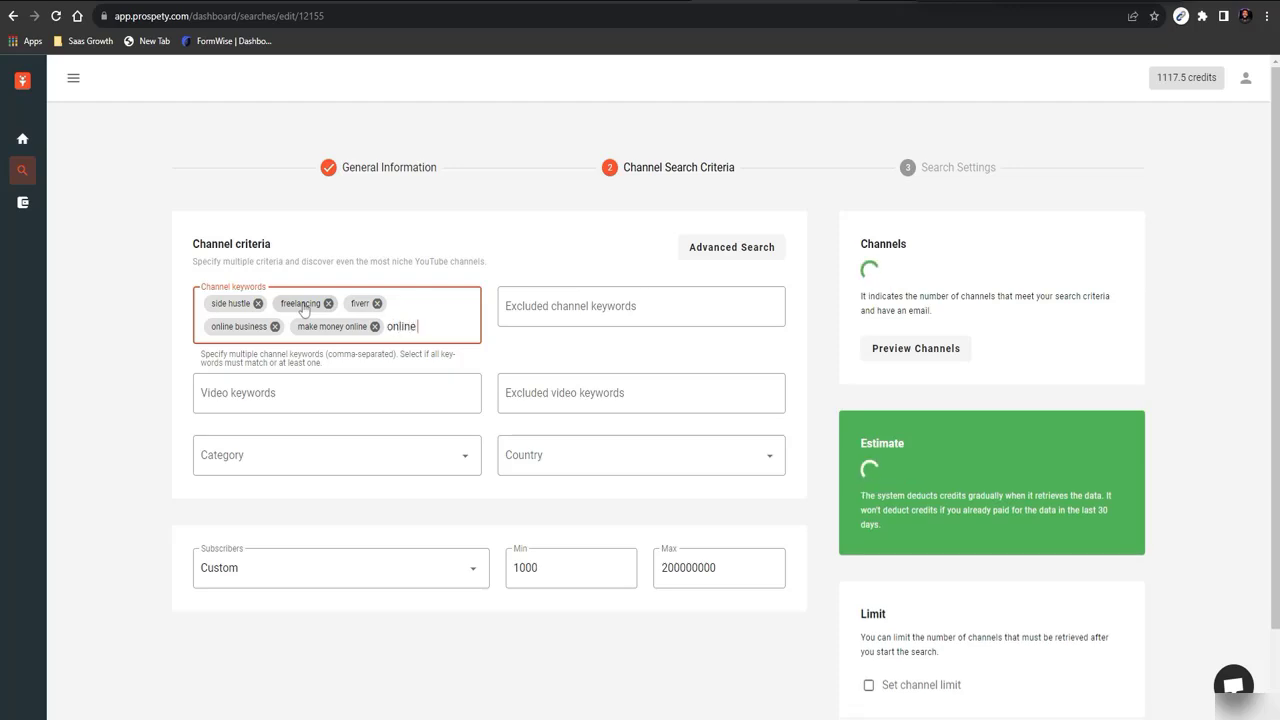
key(Return)
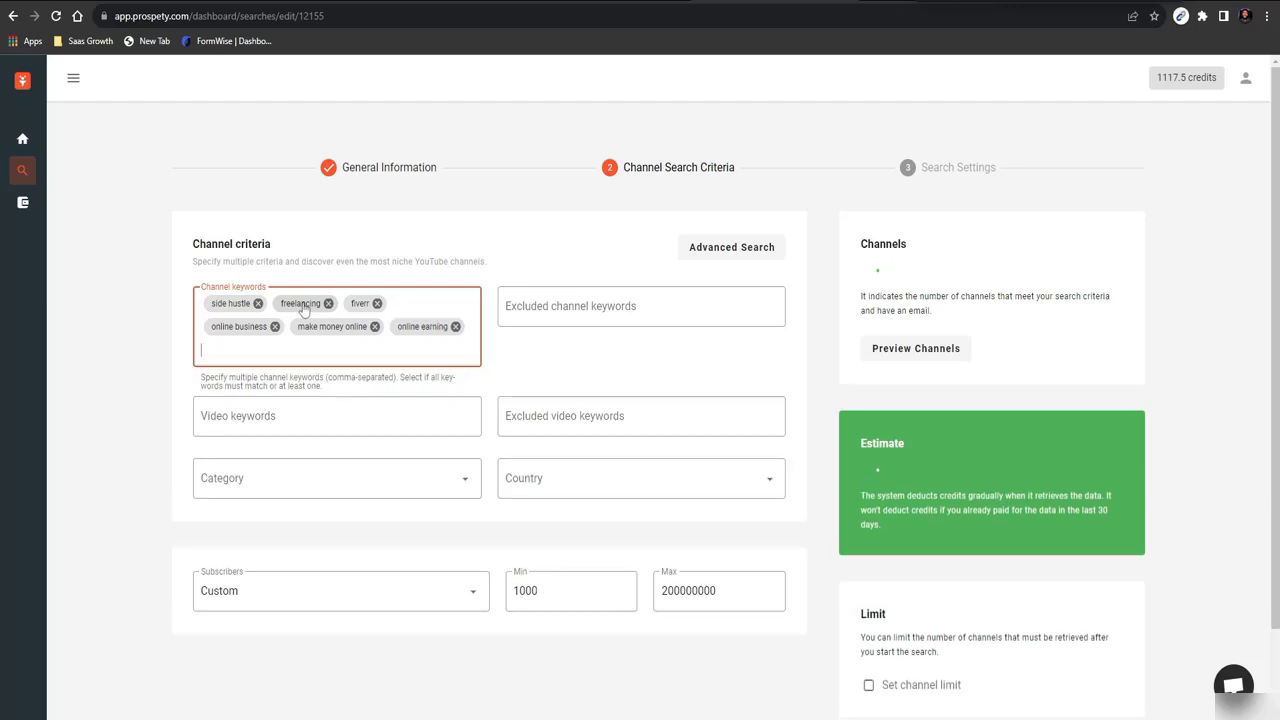
click(238, 414)
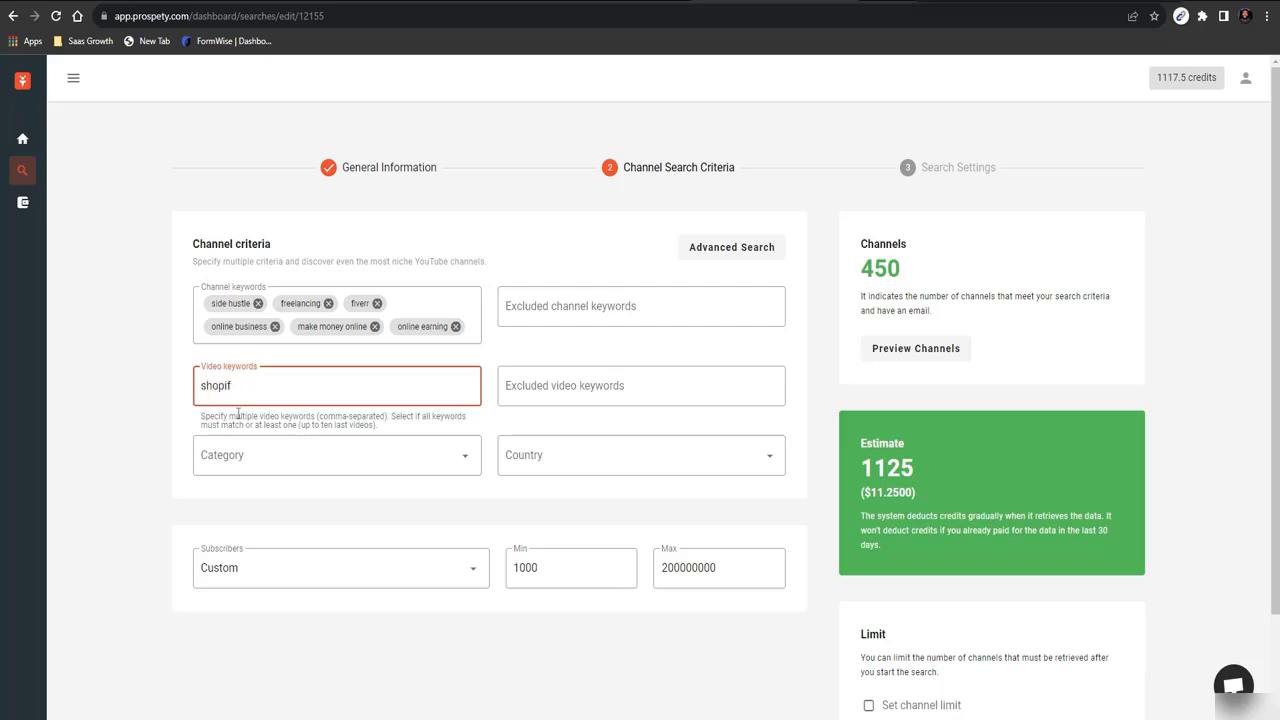
Add video keywords shopify, etsy, amazon fba, online earning, make money online and online business.
text(shopify)
key(Return)
text(etsy)
key(Return)
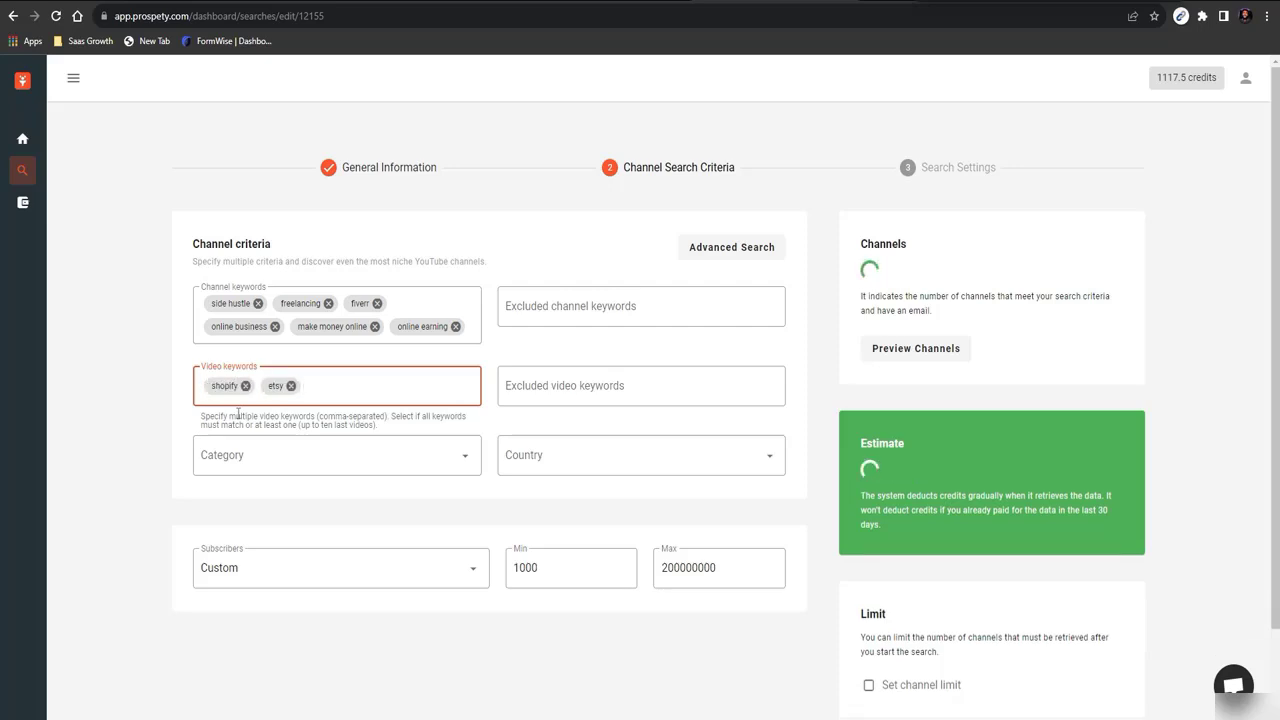
text(amazon fba)
key(Return)
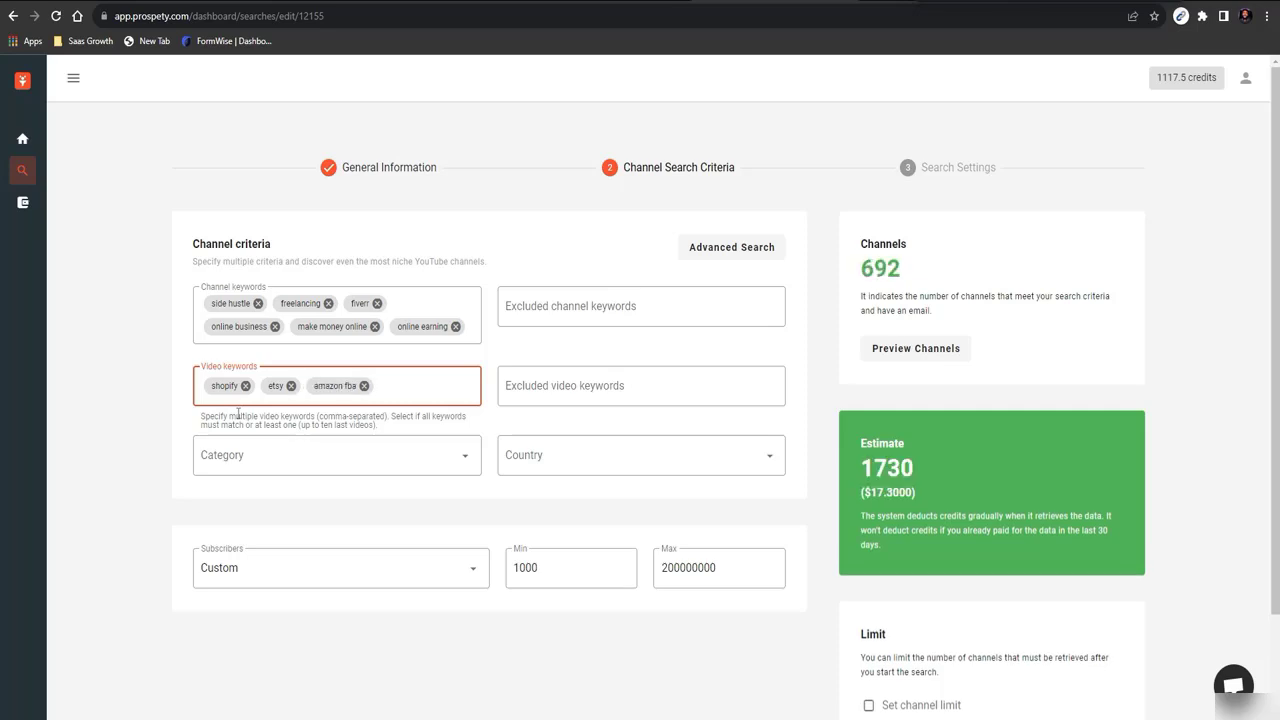
text(online)
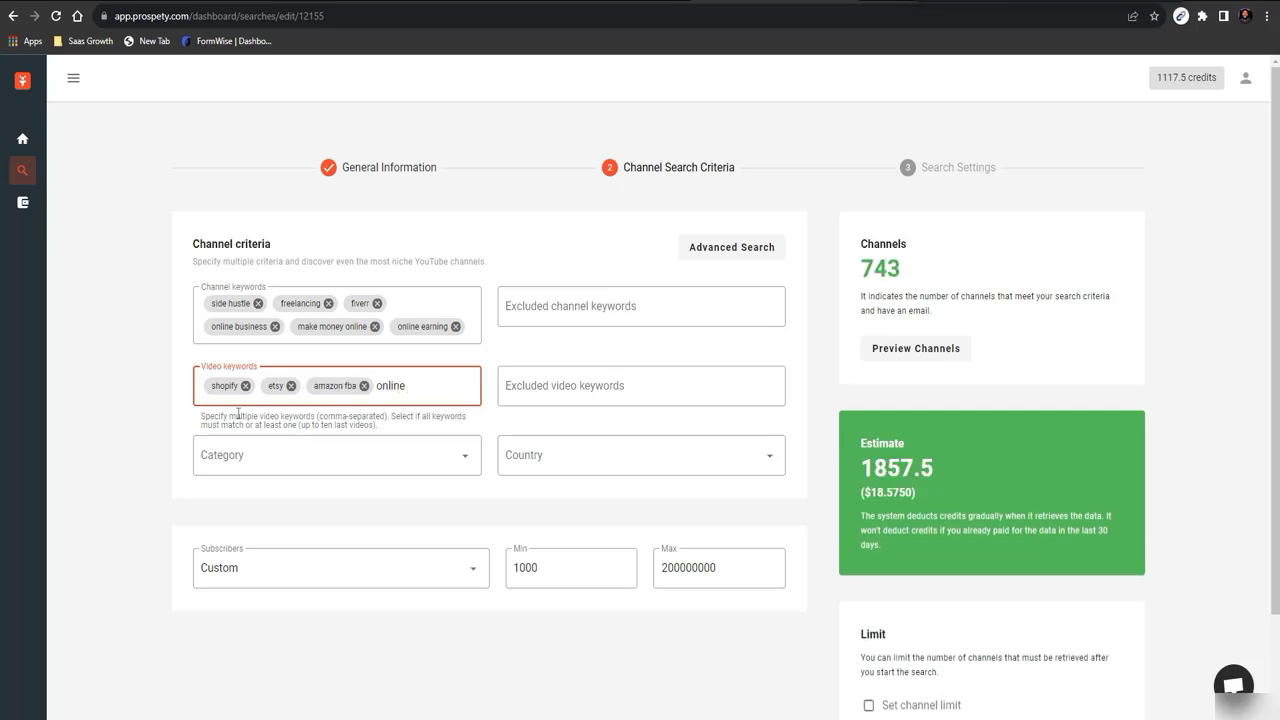
text( earning)
key(Return)
text(make mon)
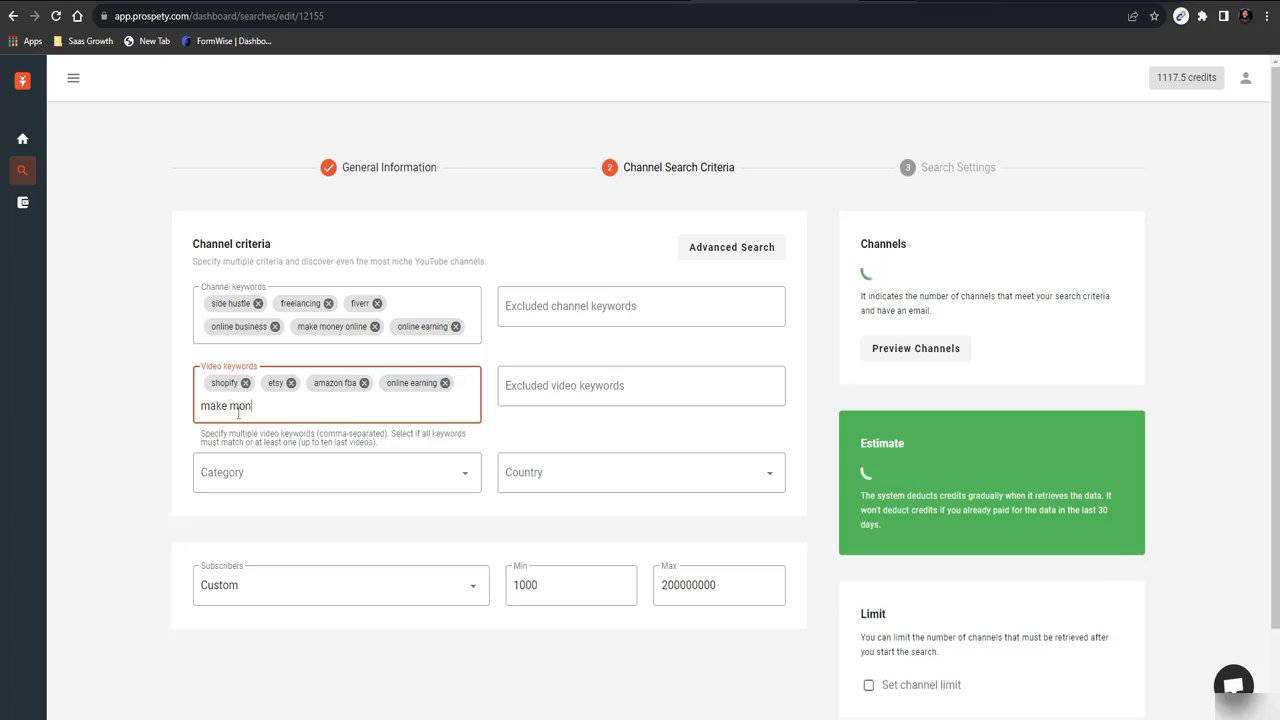
text(ey online)
key(Return)
text(online busin)
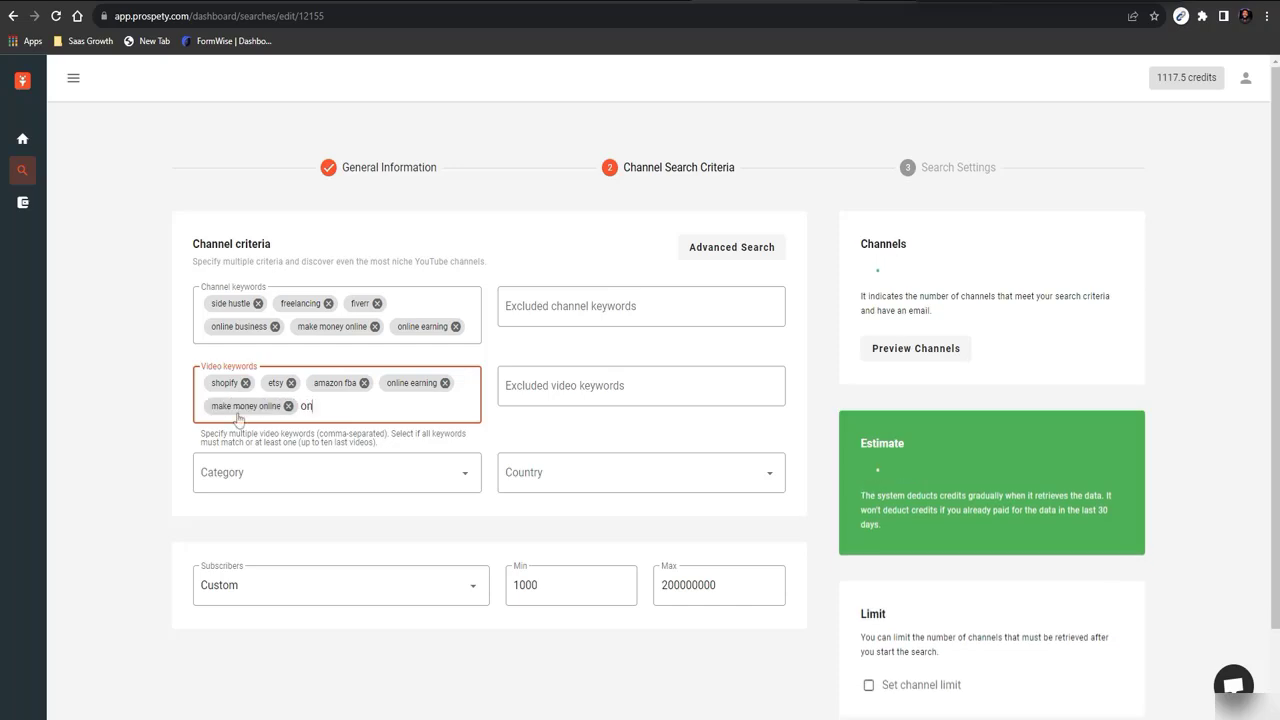
text(ess)
key(Return)
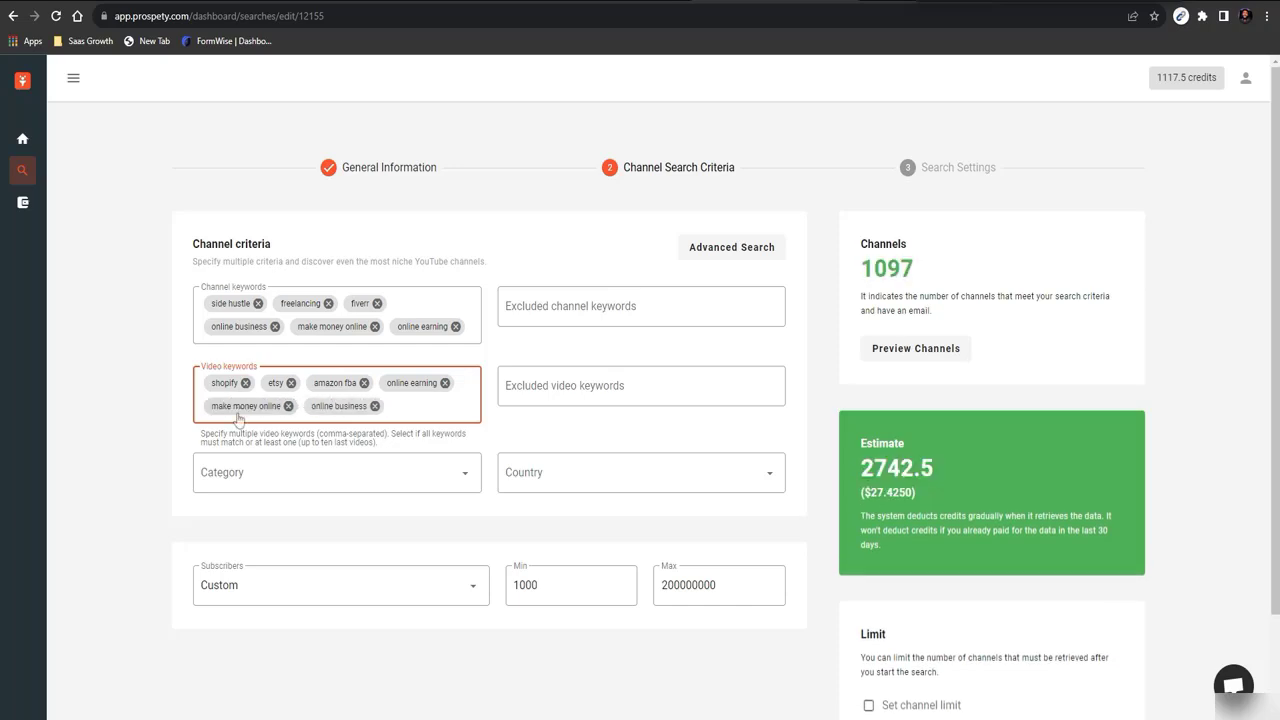
scroll(893, 646, down, 2)
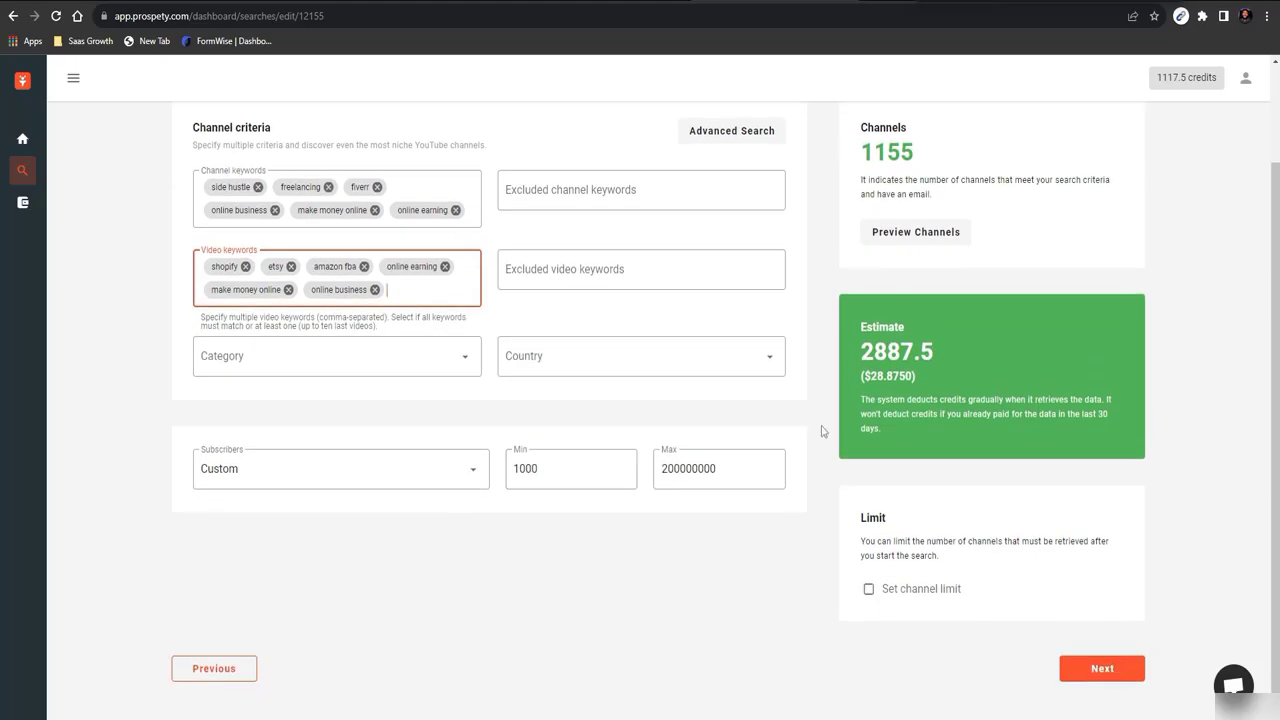
Preview the matching channels, then set subscribers to a 50000 minimum and 100000 maximum.
click(915, 231)
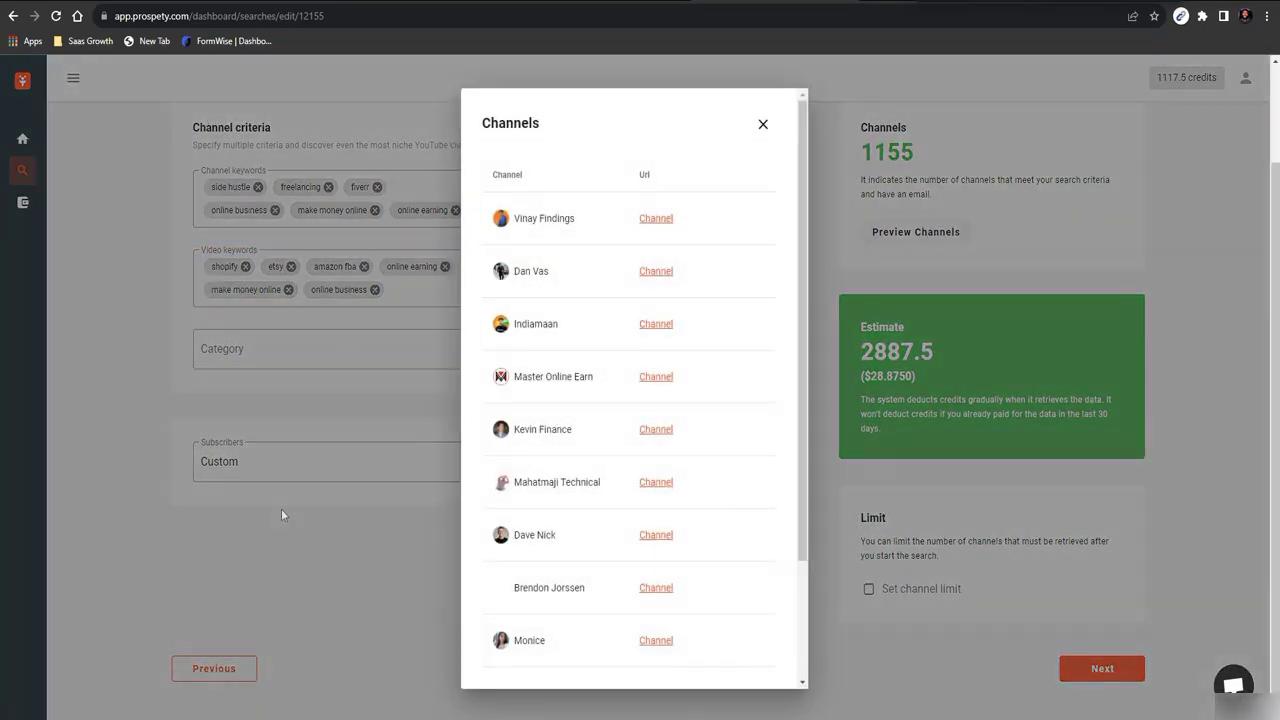
click(280, 505)
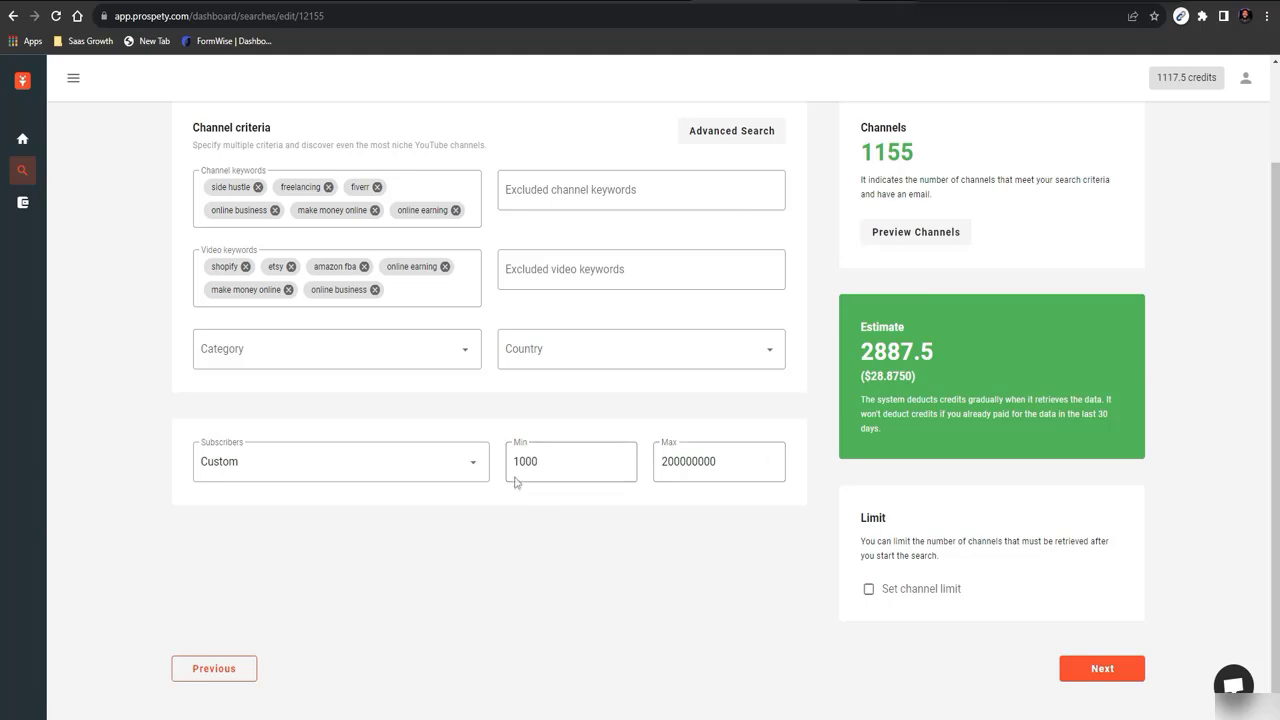
double_click(525, 461)
text(1)
click(617, 494)
double_click(679, 466)
text(5)
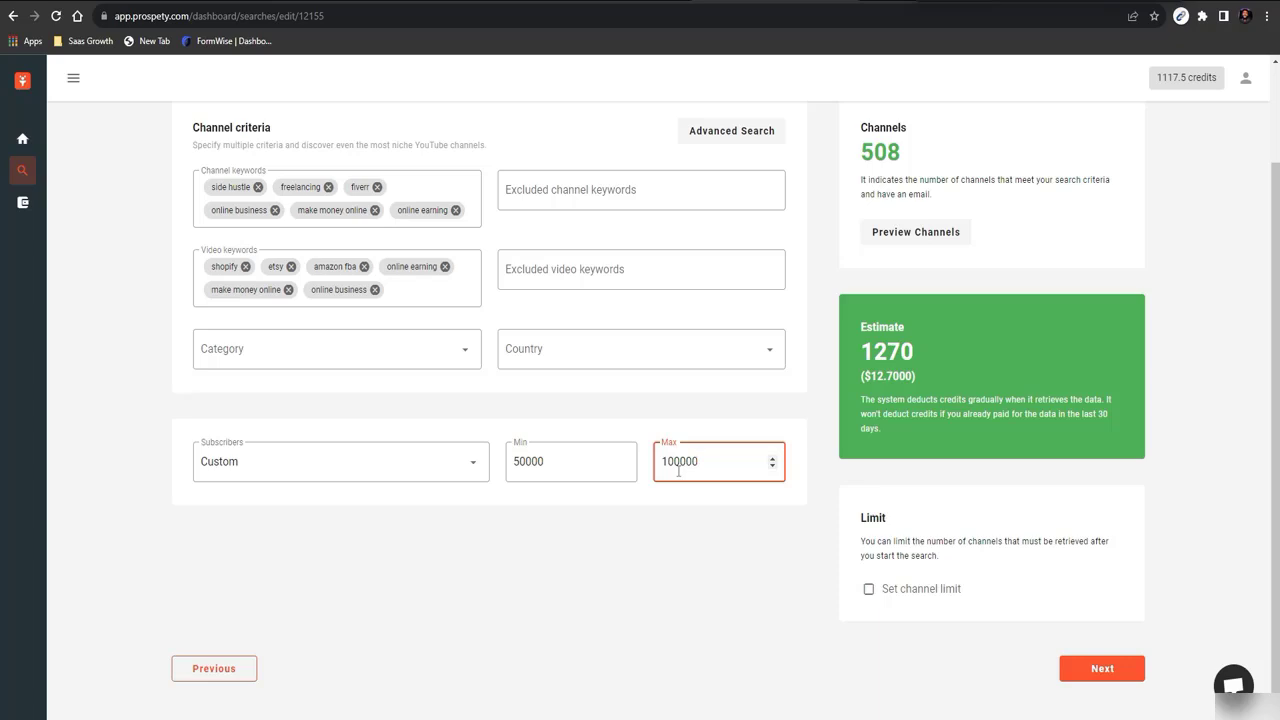
click(674, 586)
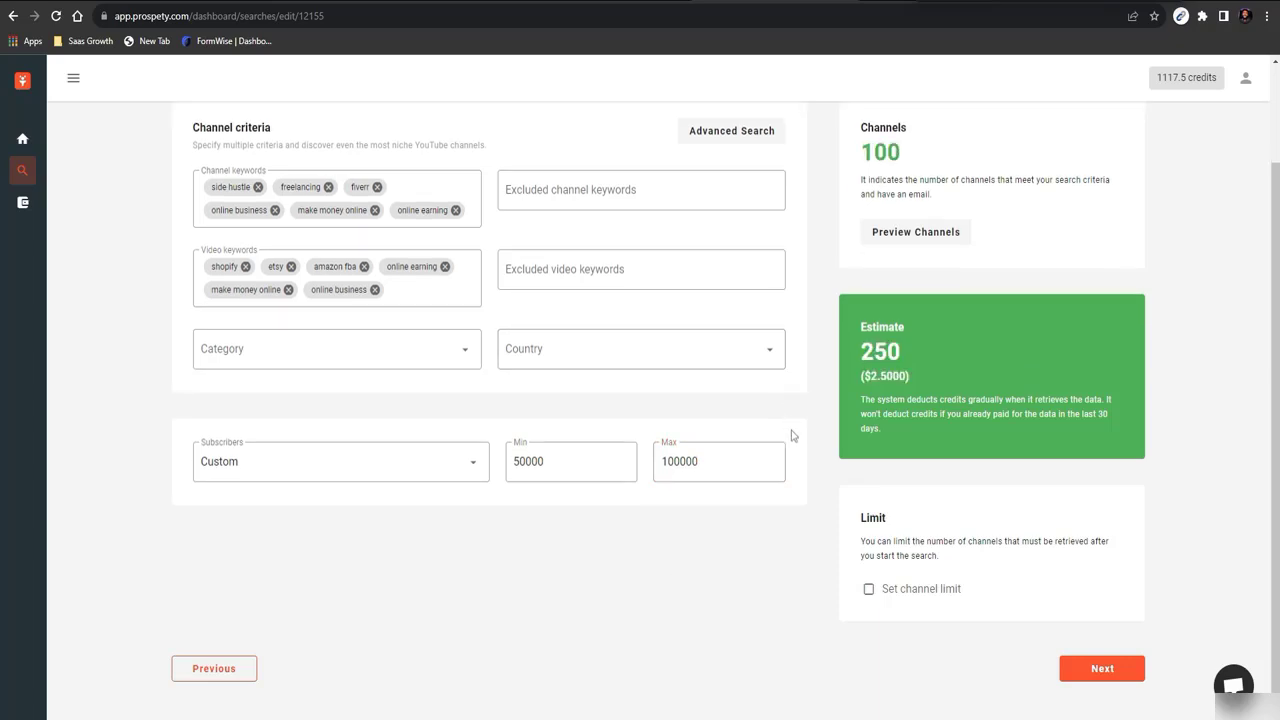
Save Test2 with Basic verification and open the finished ChatGPT search's results.
click(1102, 667)
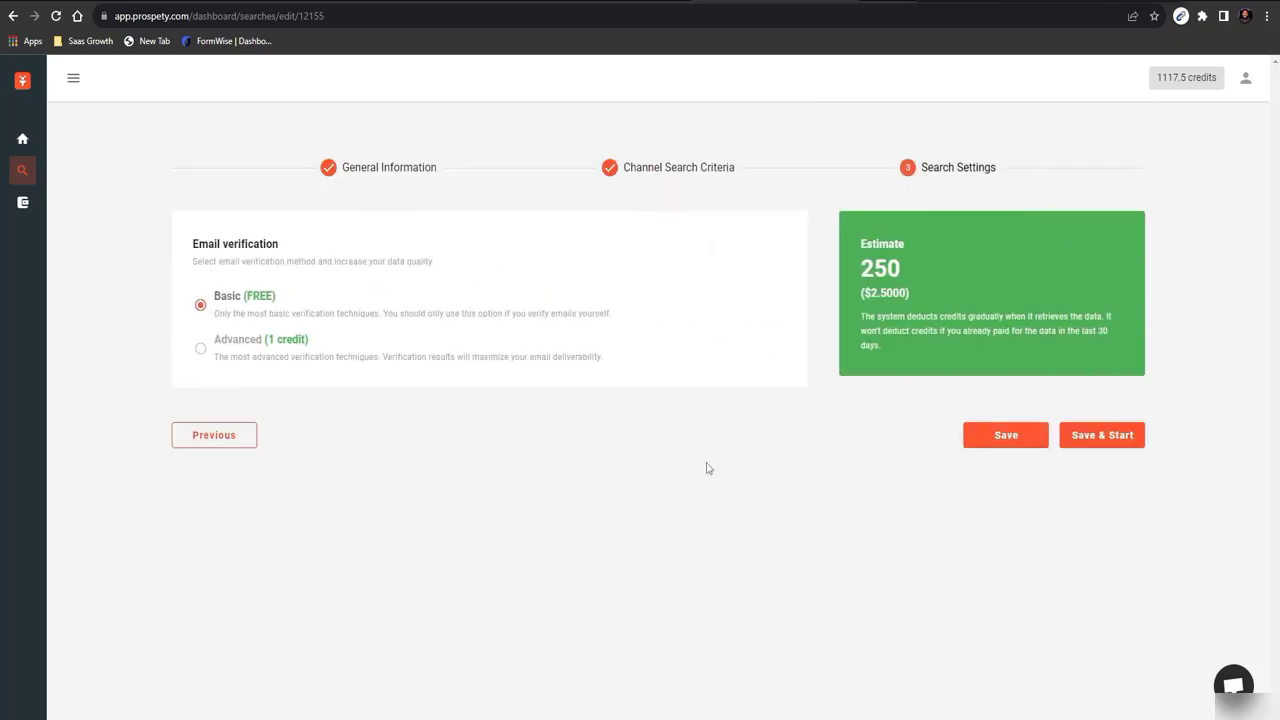
drag(871, 295, 916, 298)
click(1006, 436)
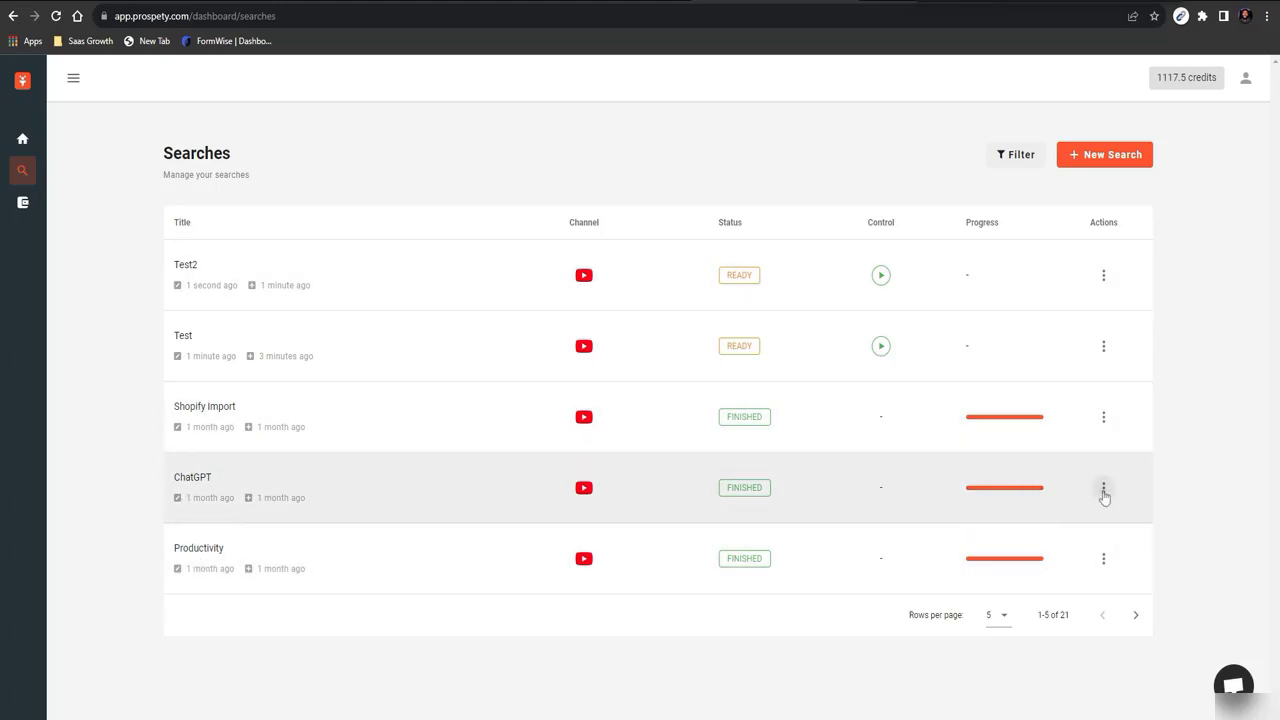
click(1104, 495)
click(1114, 524)
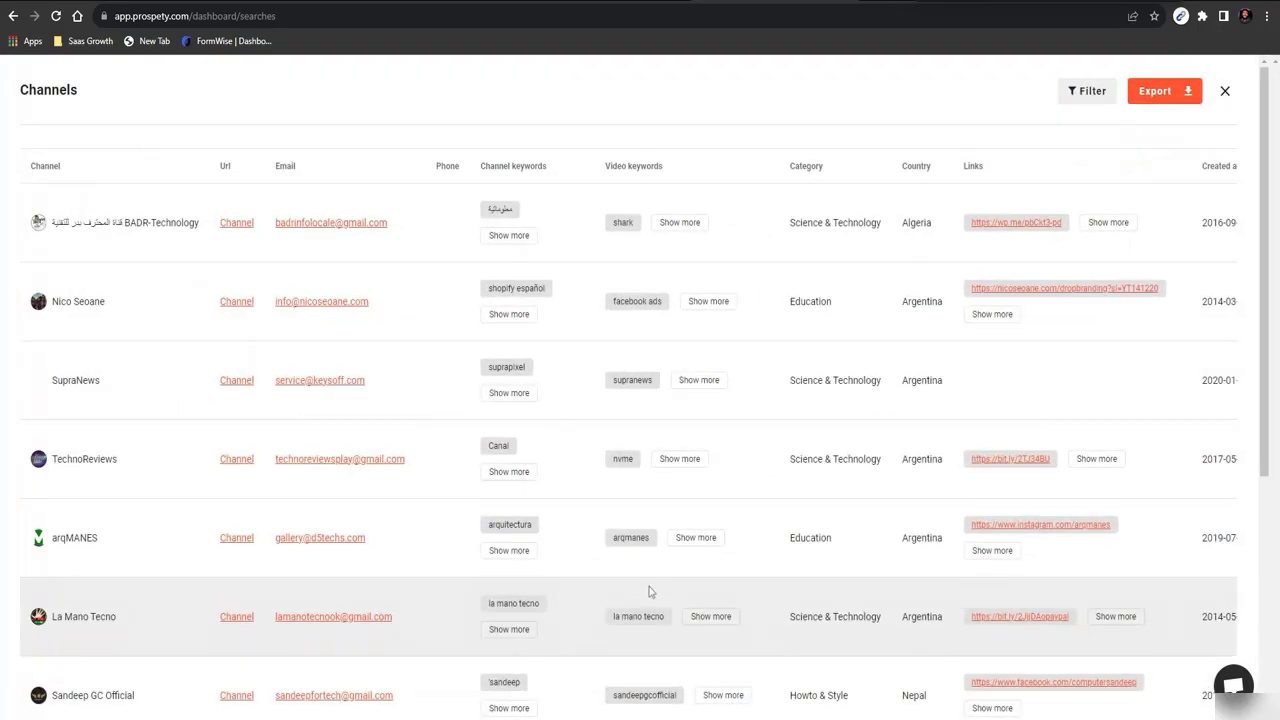
scroll(648, 592, down, 4)
click(1221, 626)
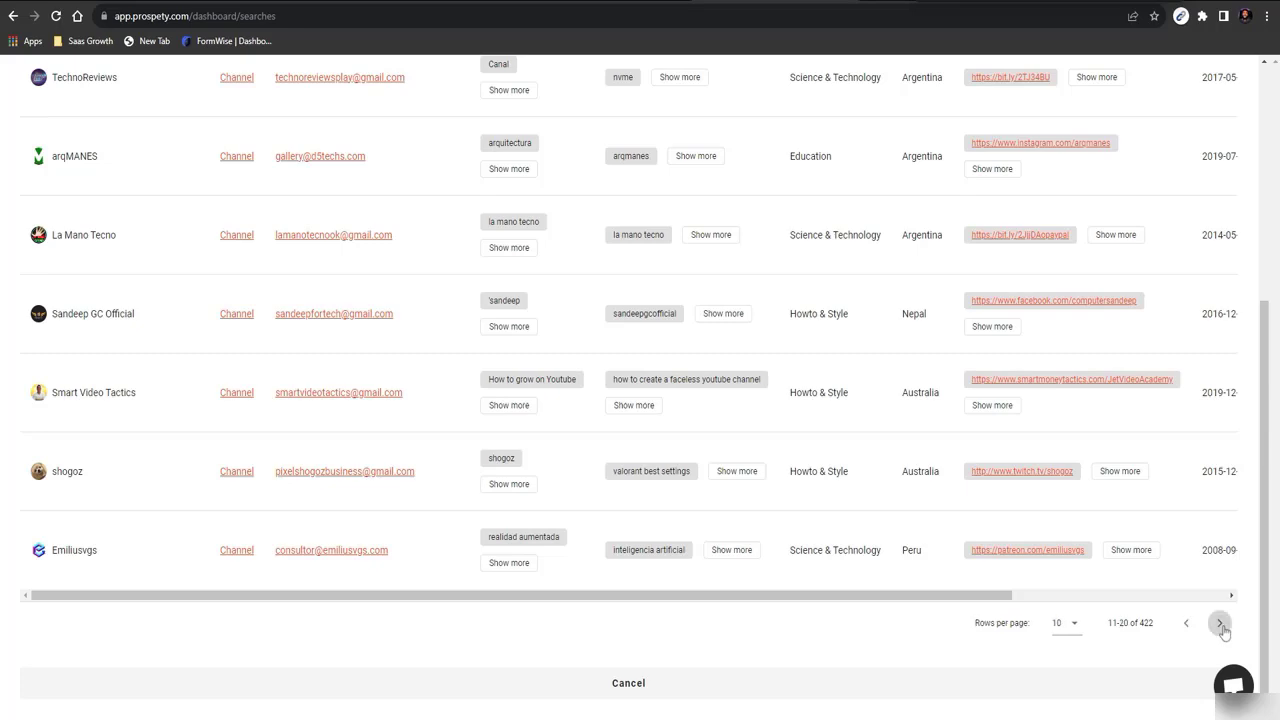
scroll(550, 390, up, 5)
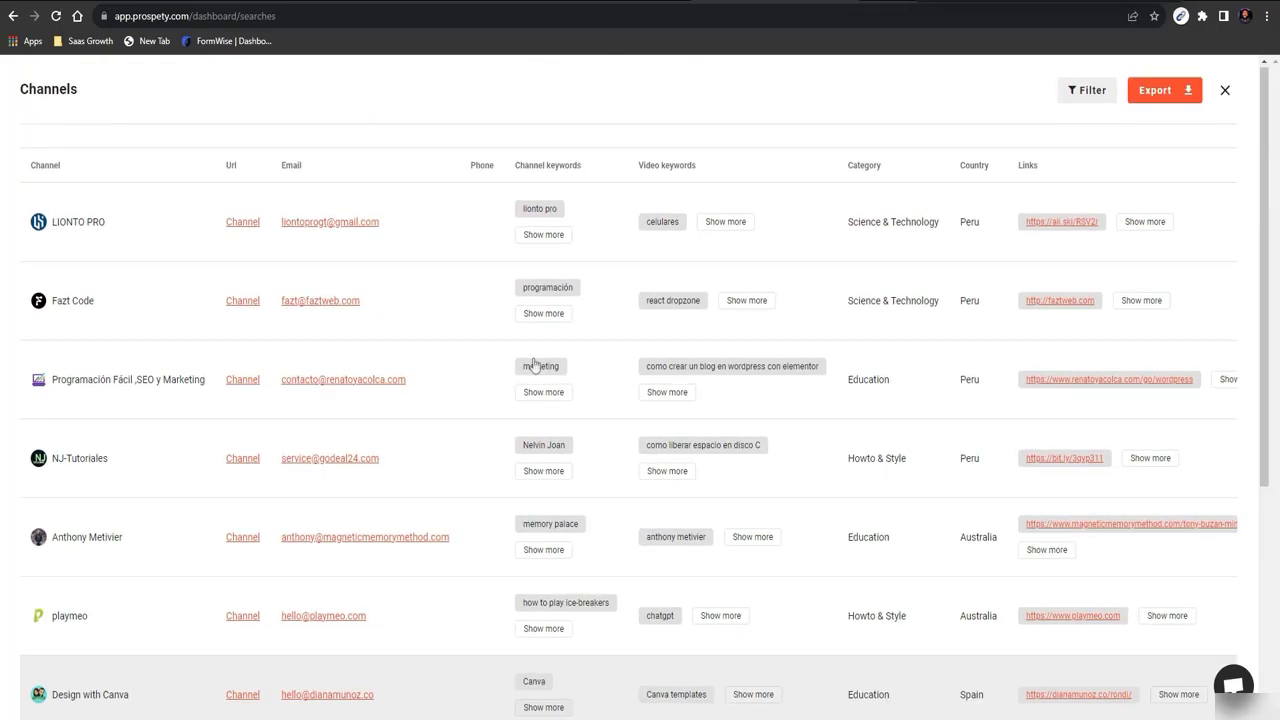
scroll(771, 483, down, 5)
click(1221, 626)
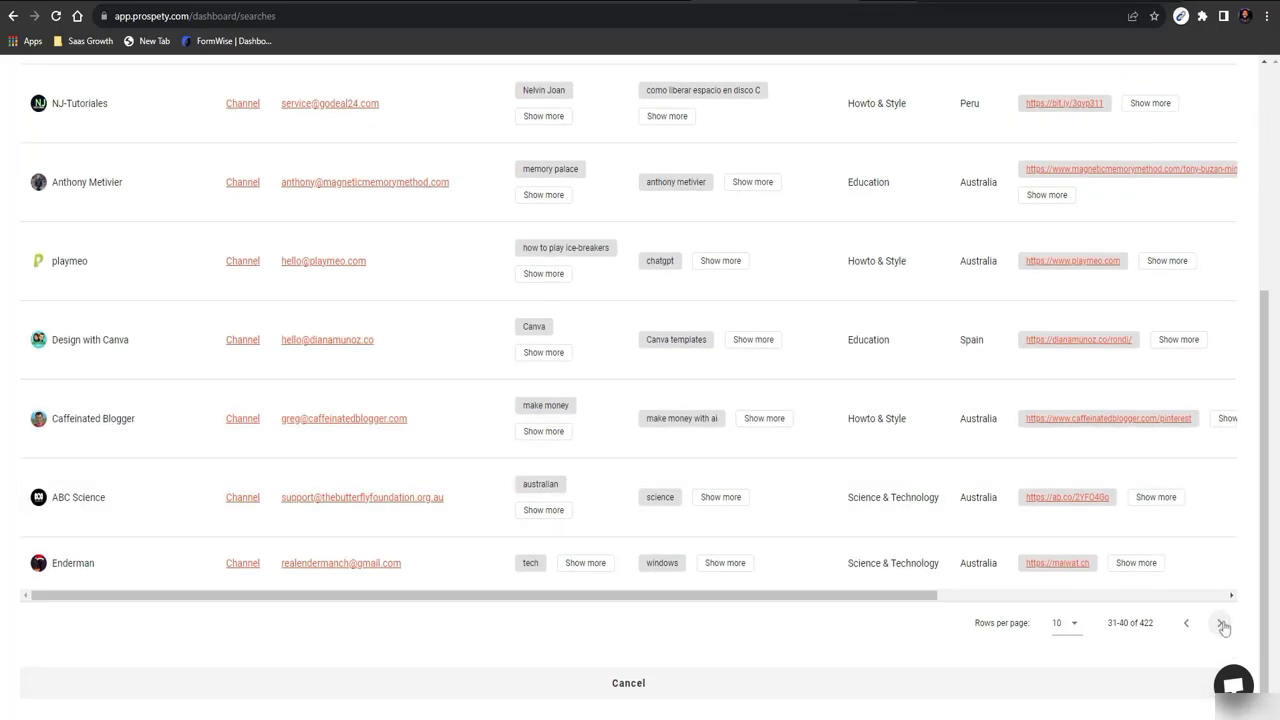
scroll(633, 313, up, 1)
scroll(633, 313, up, 3)
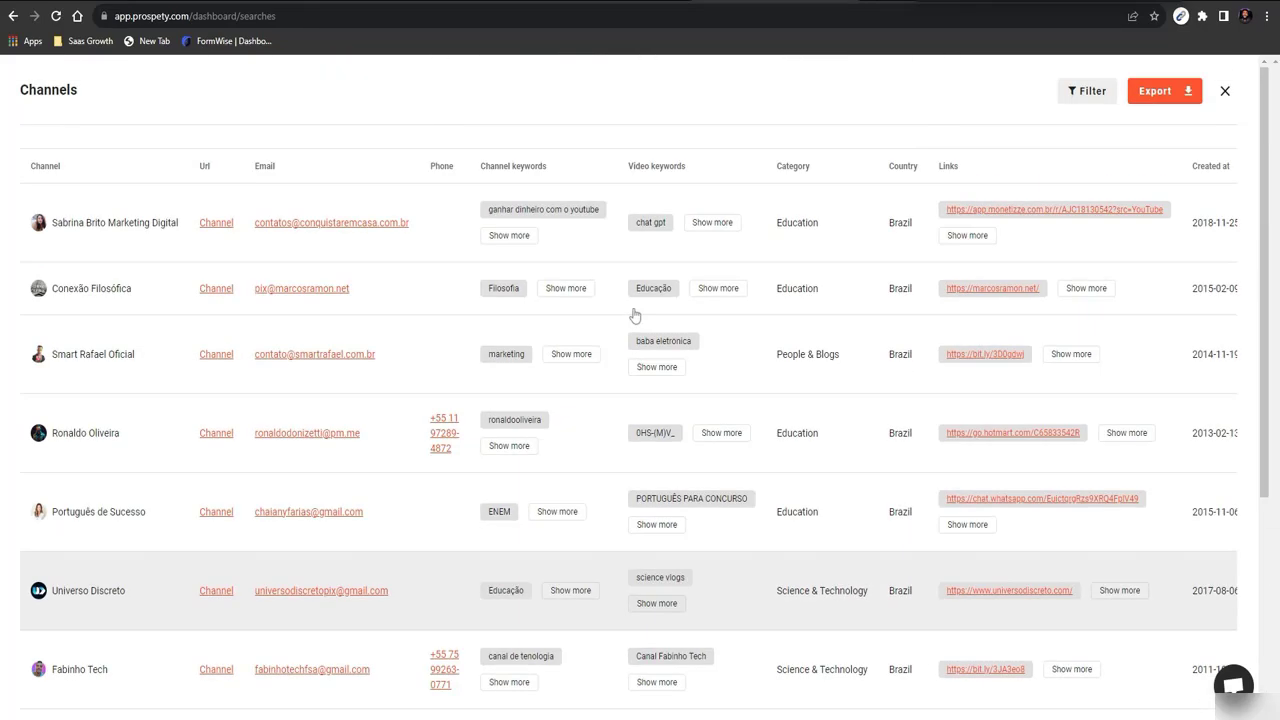
click(1224, 92)
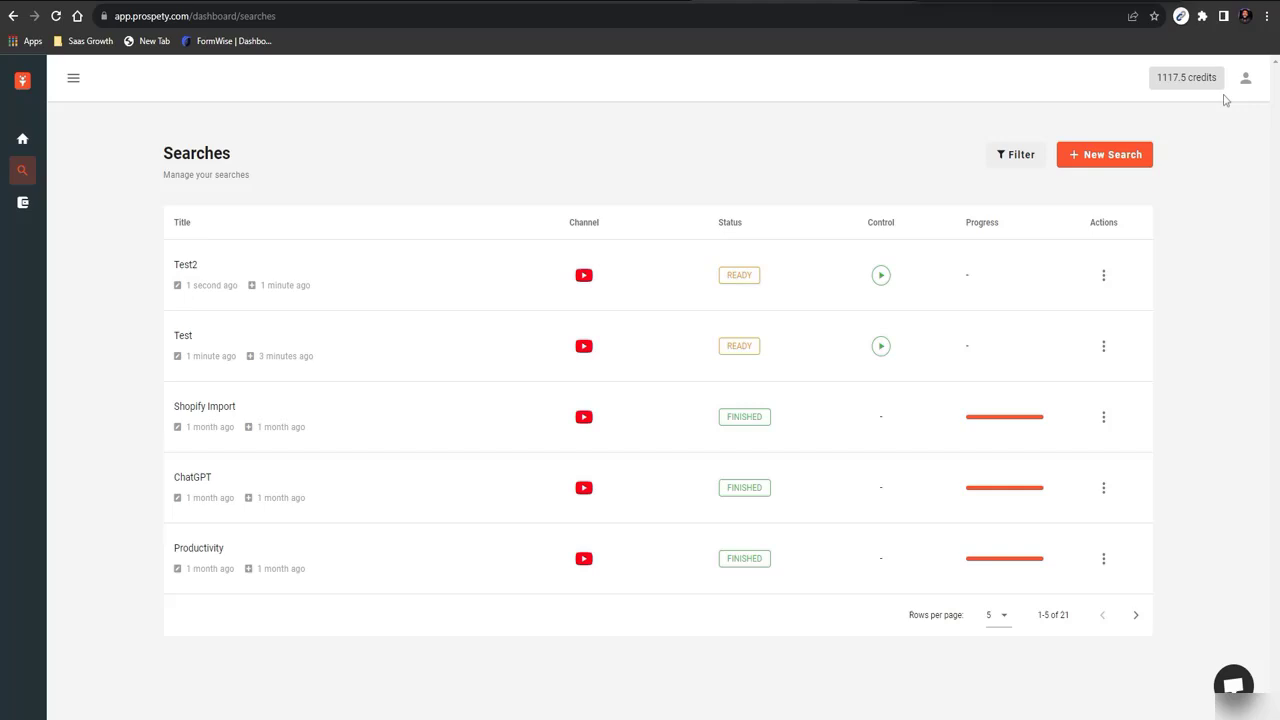